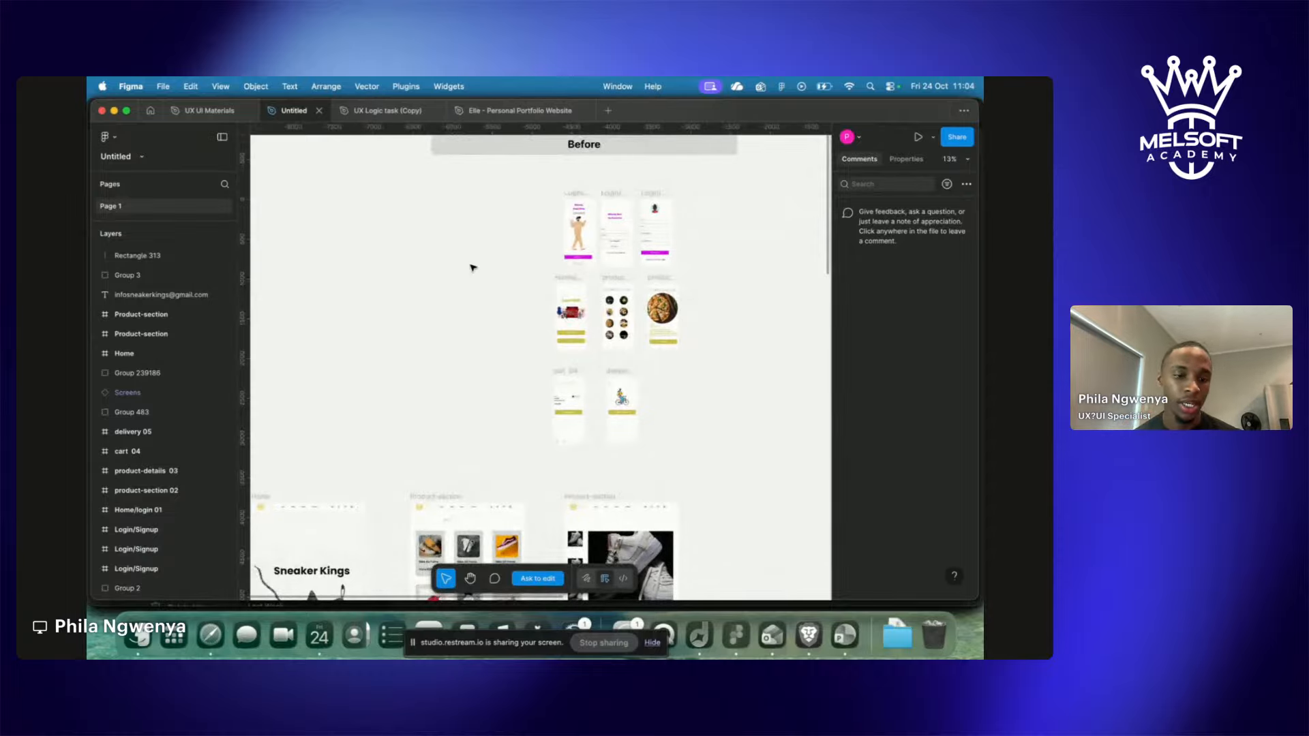
Glance at the Restream studio, then pan around the Untitled canvas at 56%.
key("ctrl+Right")
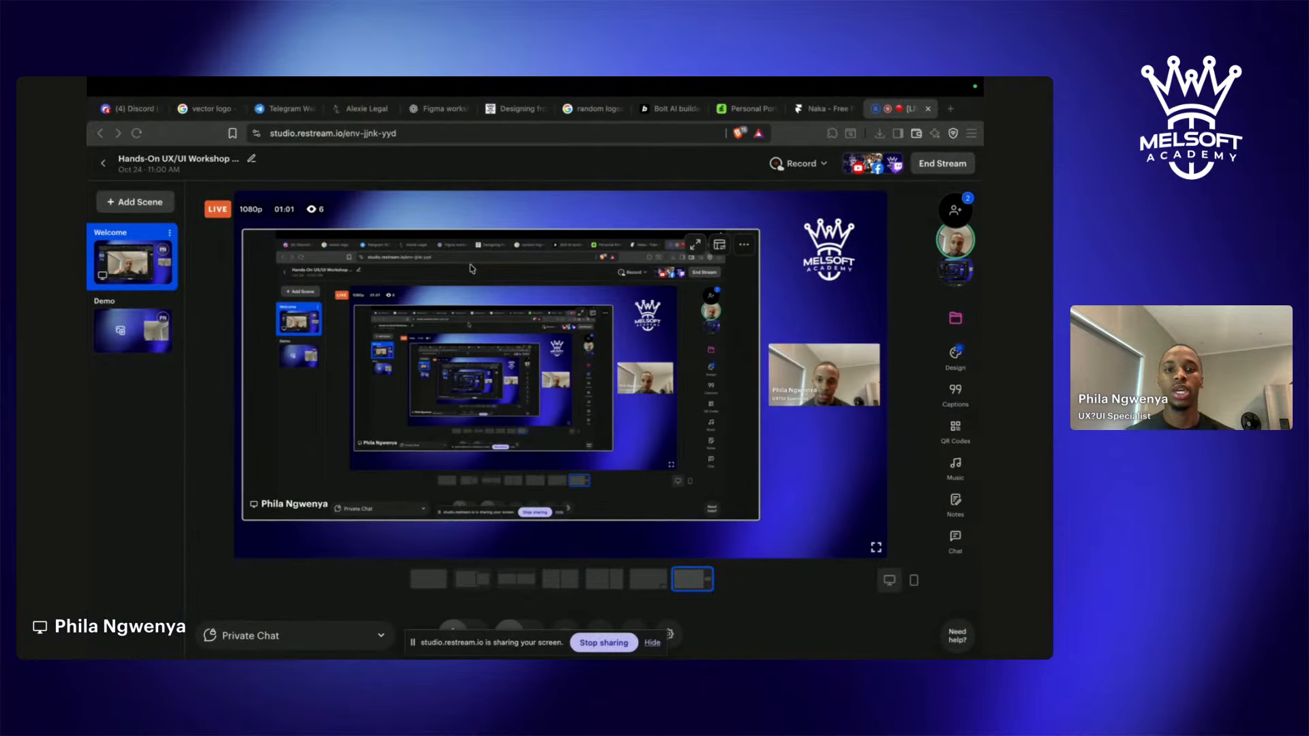
key("ctrl+Left")
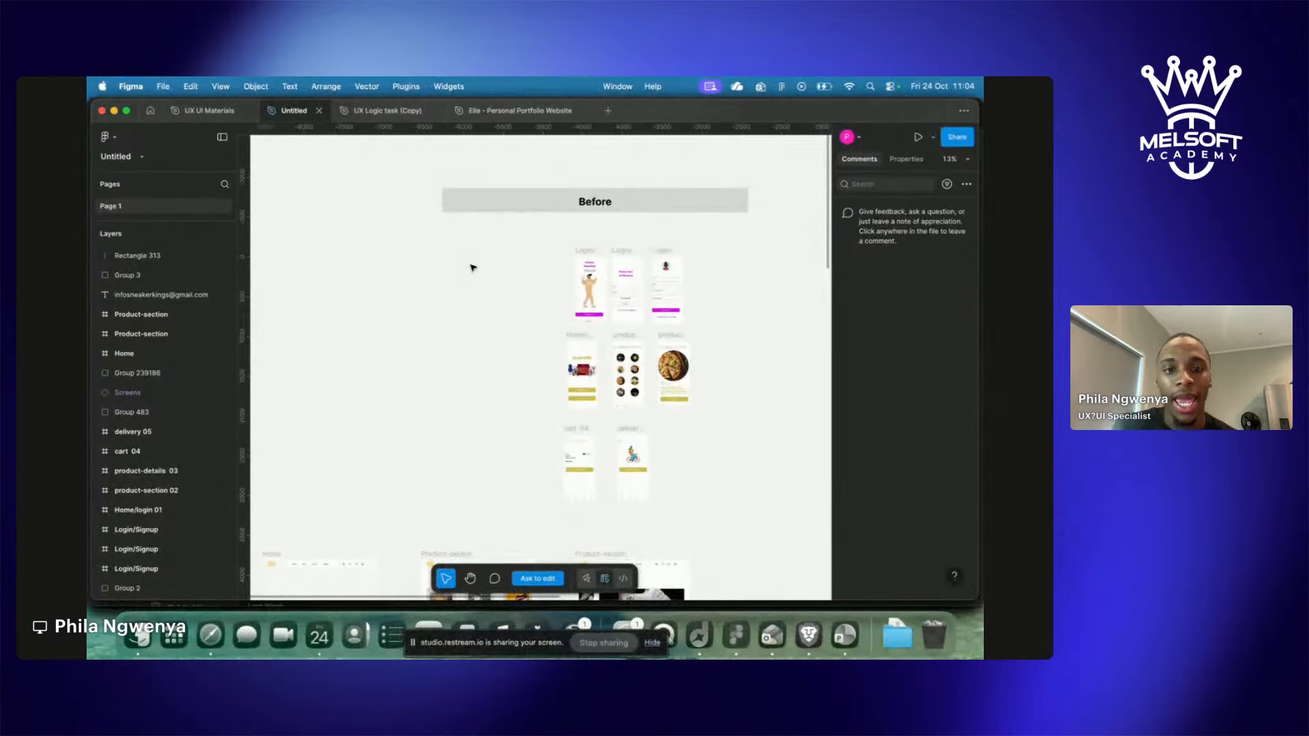
scroll(473, 267, "right", 3)
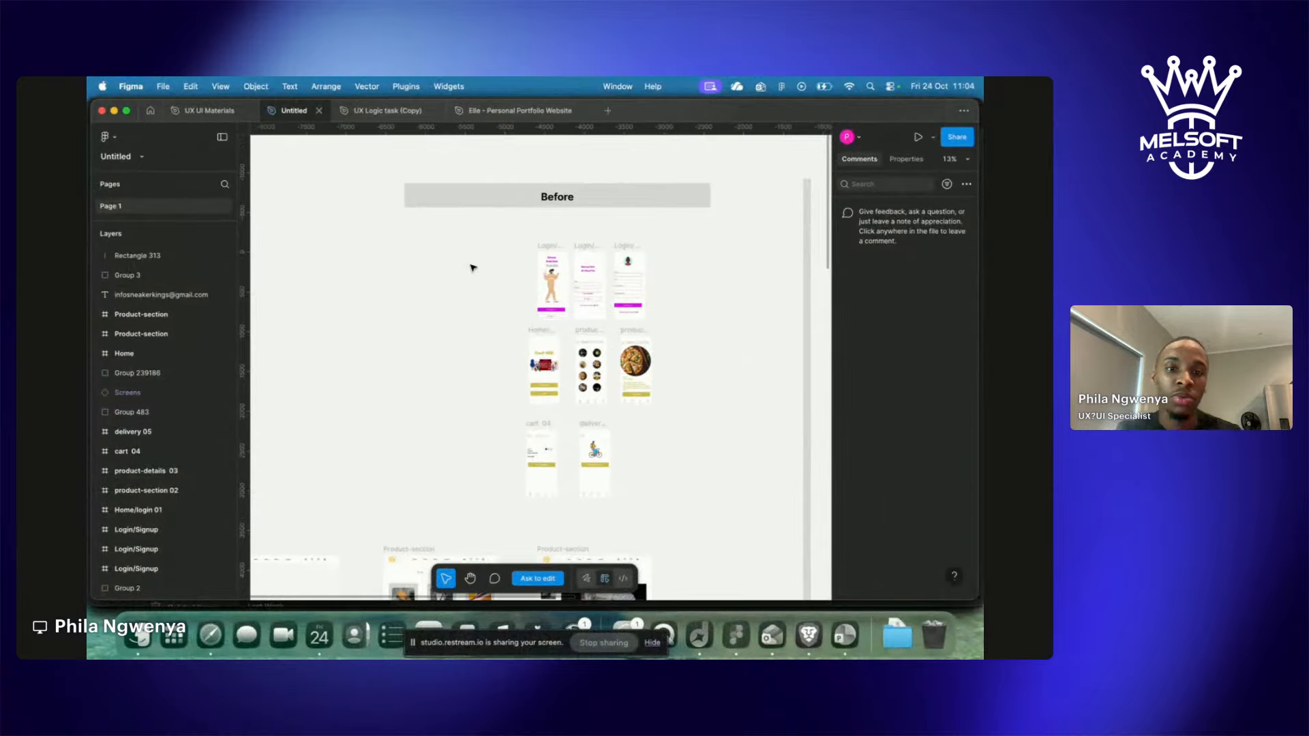
scroll(472, 268, "up", 10)
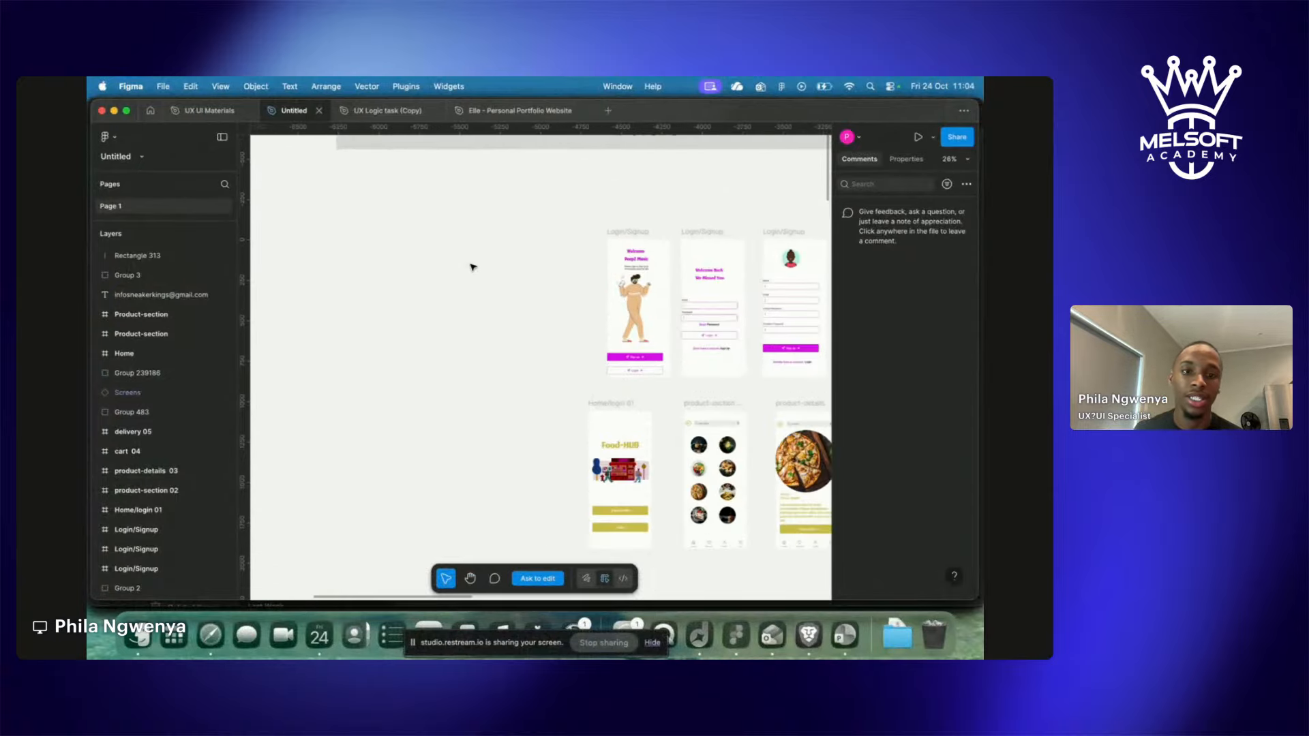
scroll(473, 268, "down", 2)
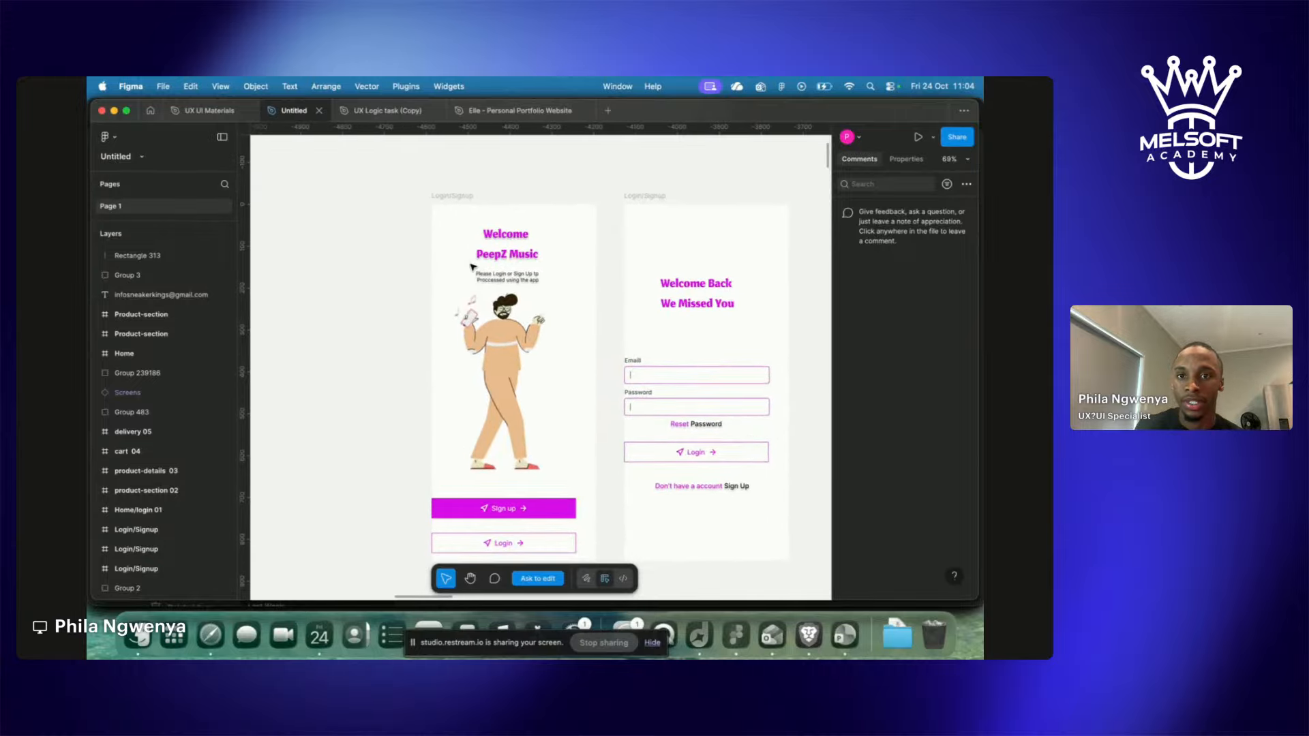
scroll(473, 267, "right", 5)
scroll(473, 267, "down", 2)
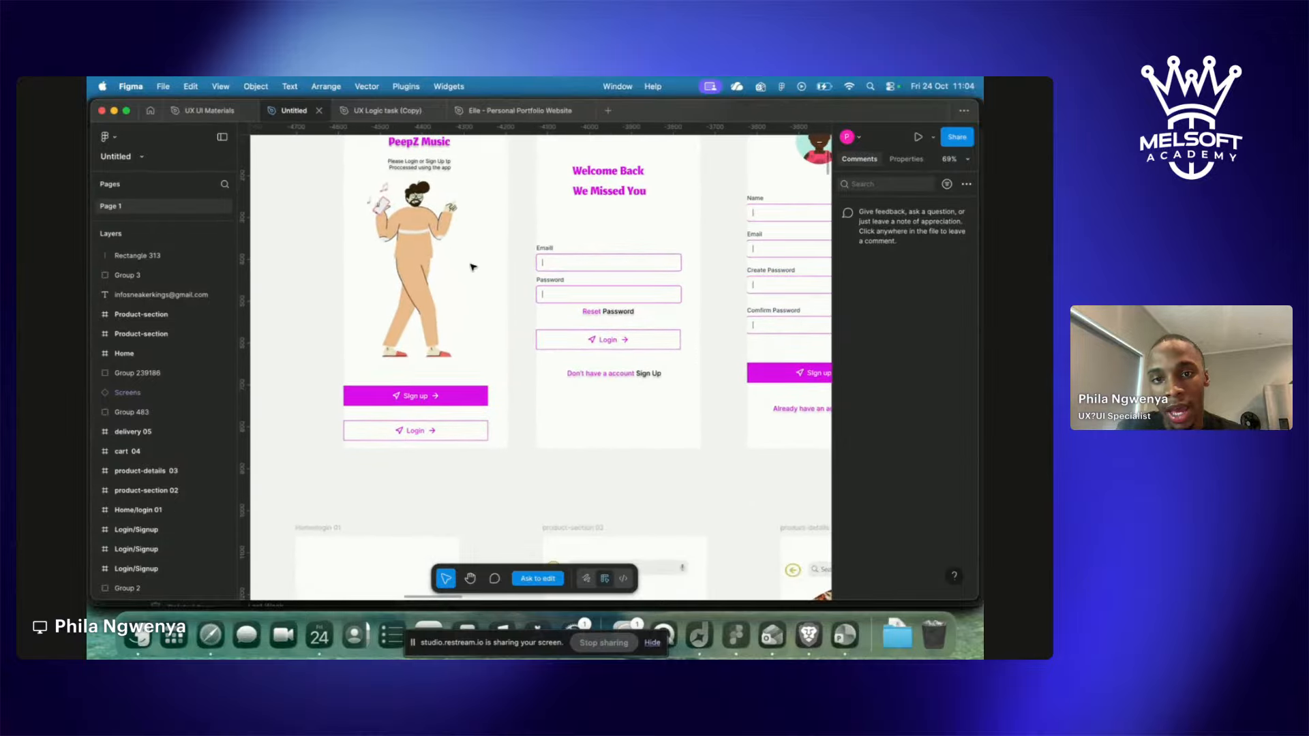
scroll(473, 267, "right", 3)
scroll(473, 268, "down", 1)
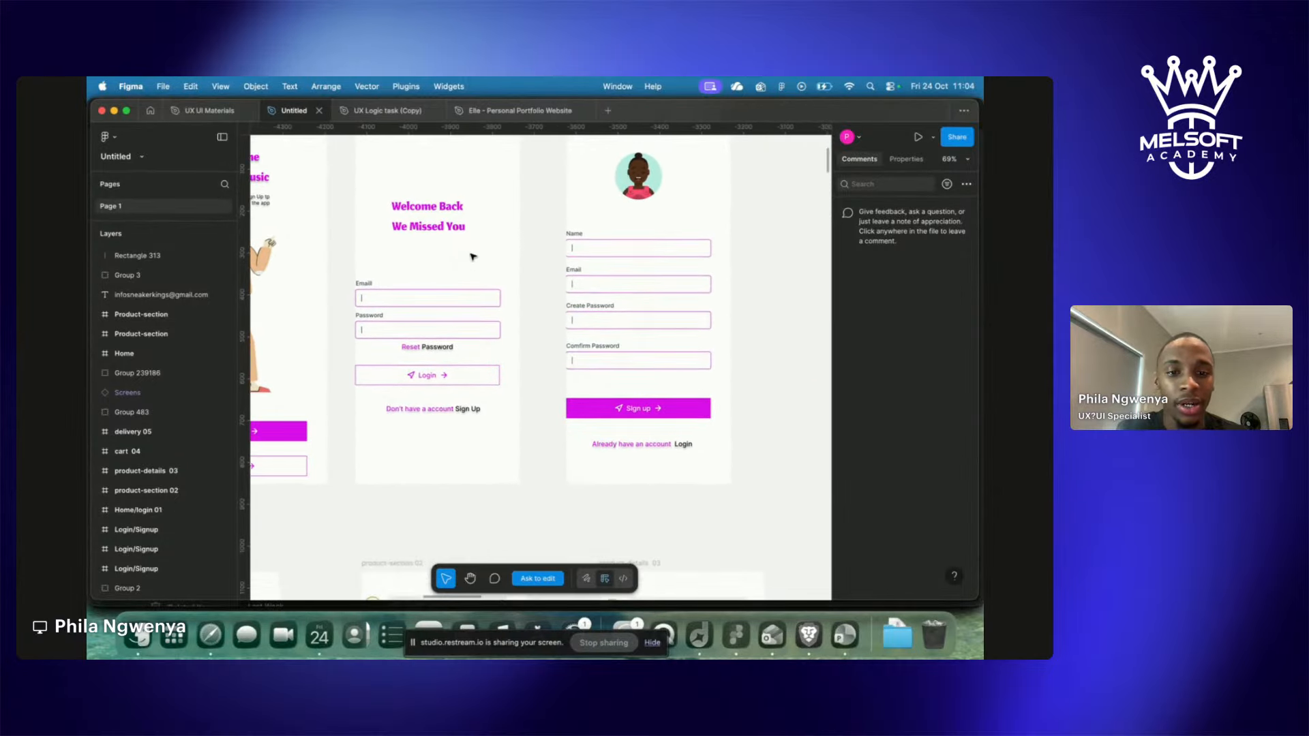
scroll(472, 259, "left", 3)
scroll(471, 263, "down", 3)
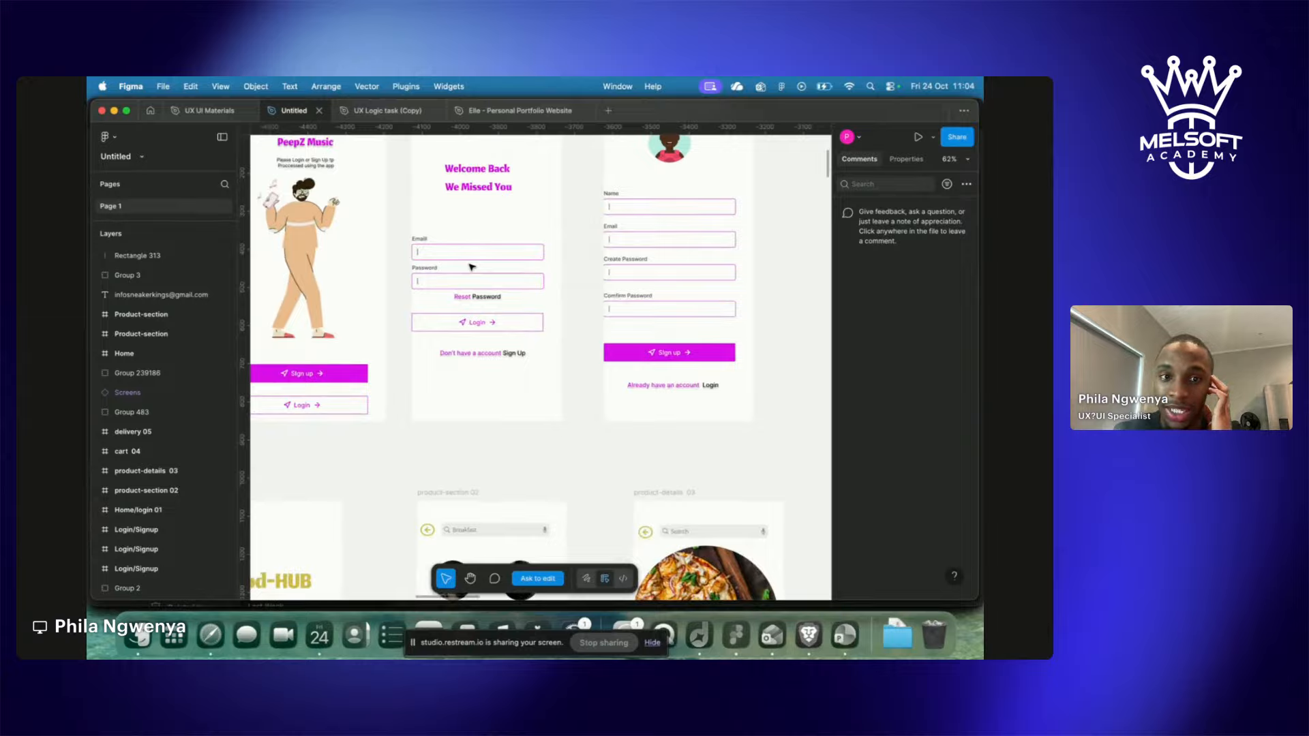
scroll(471, 266, "down", 10)
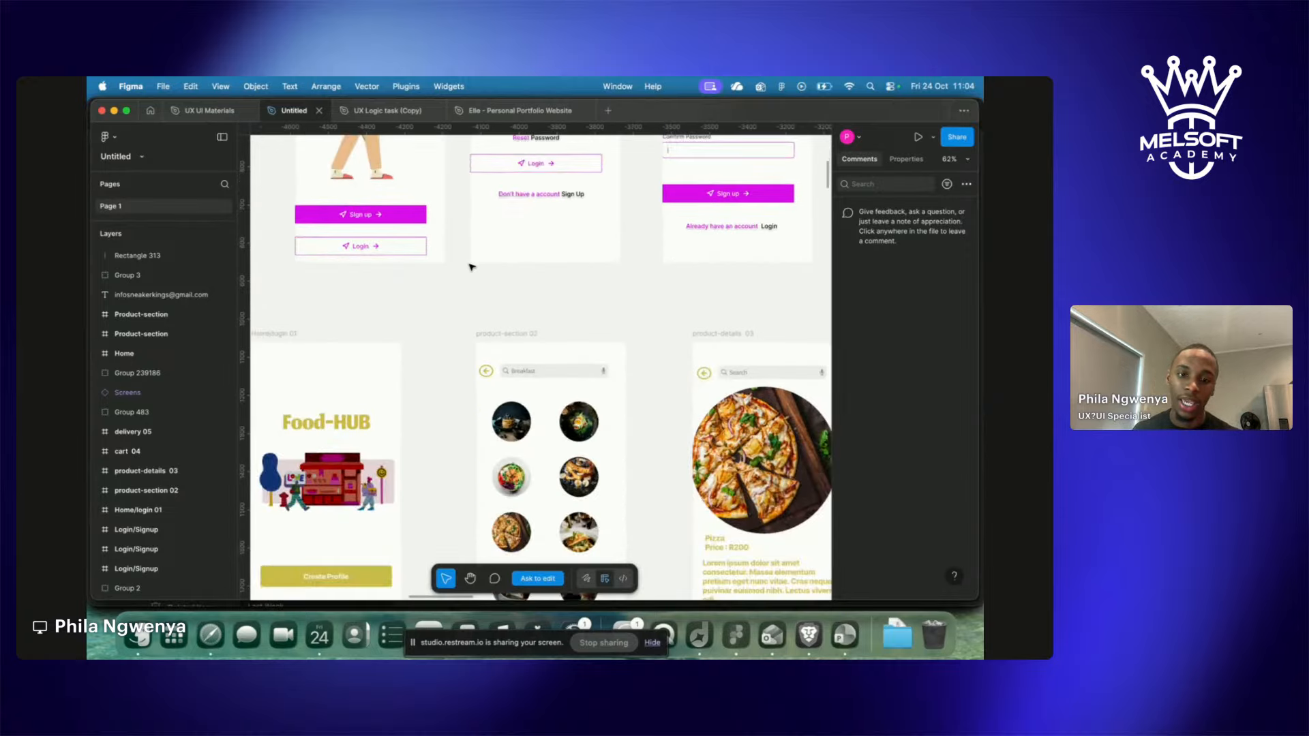
scroll(471, 267, "down", 3)
scroll(471, 267, "down", 3)
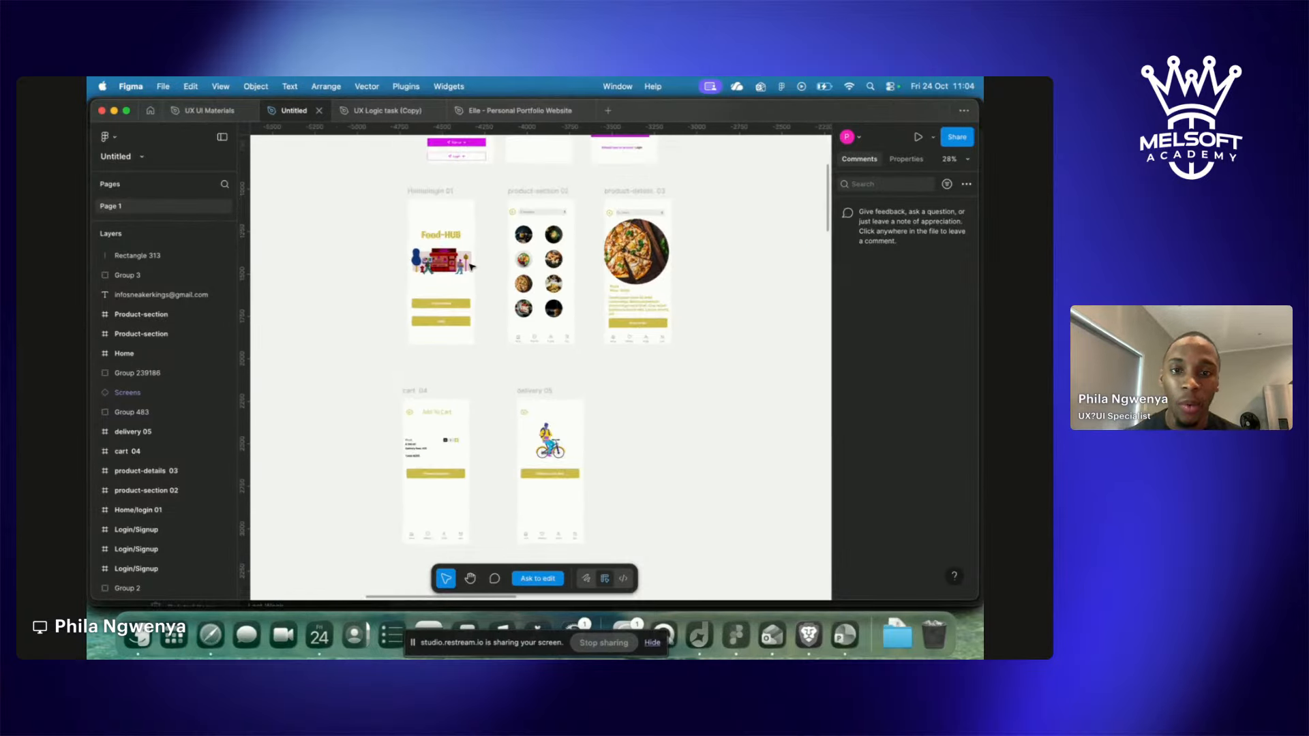
scroll(471, 267, "down", 3)
scroll(471, 267, "left", 5)
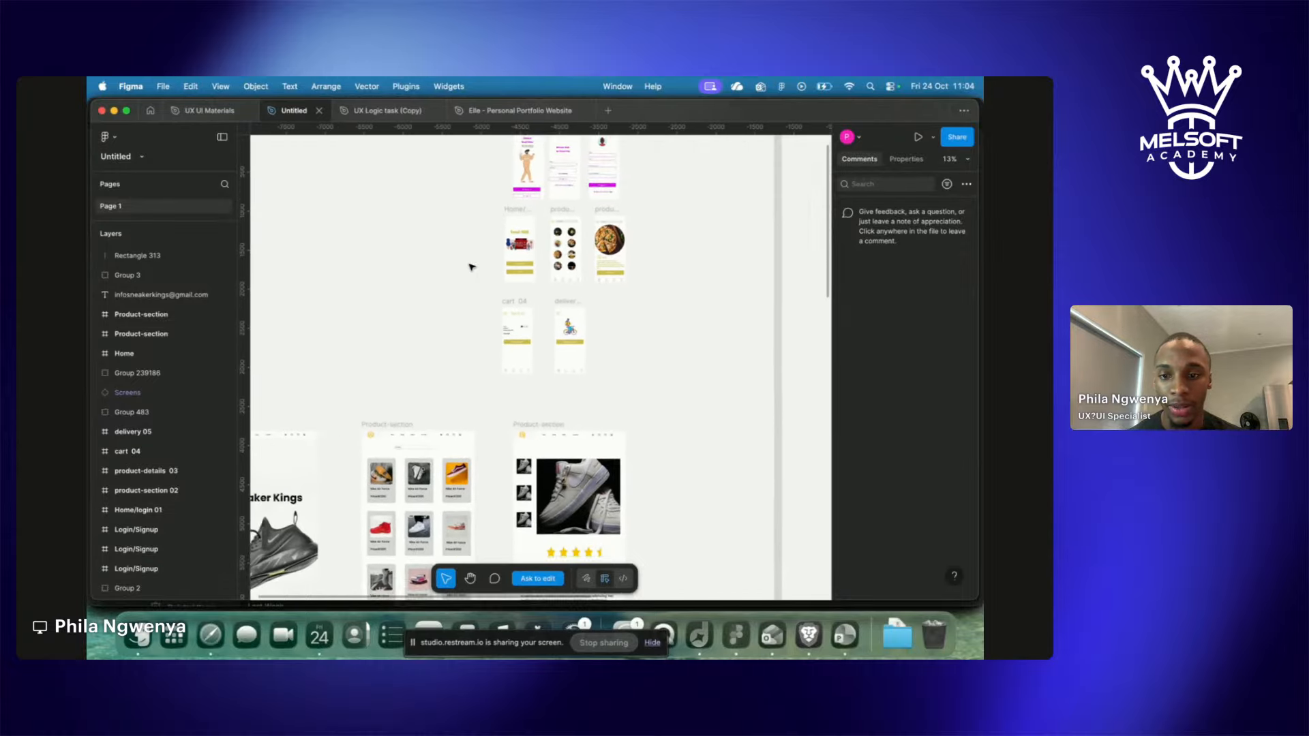
scroll(471, 267, "down", 5)
scroll(471, 267, "left", 5)
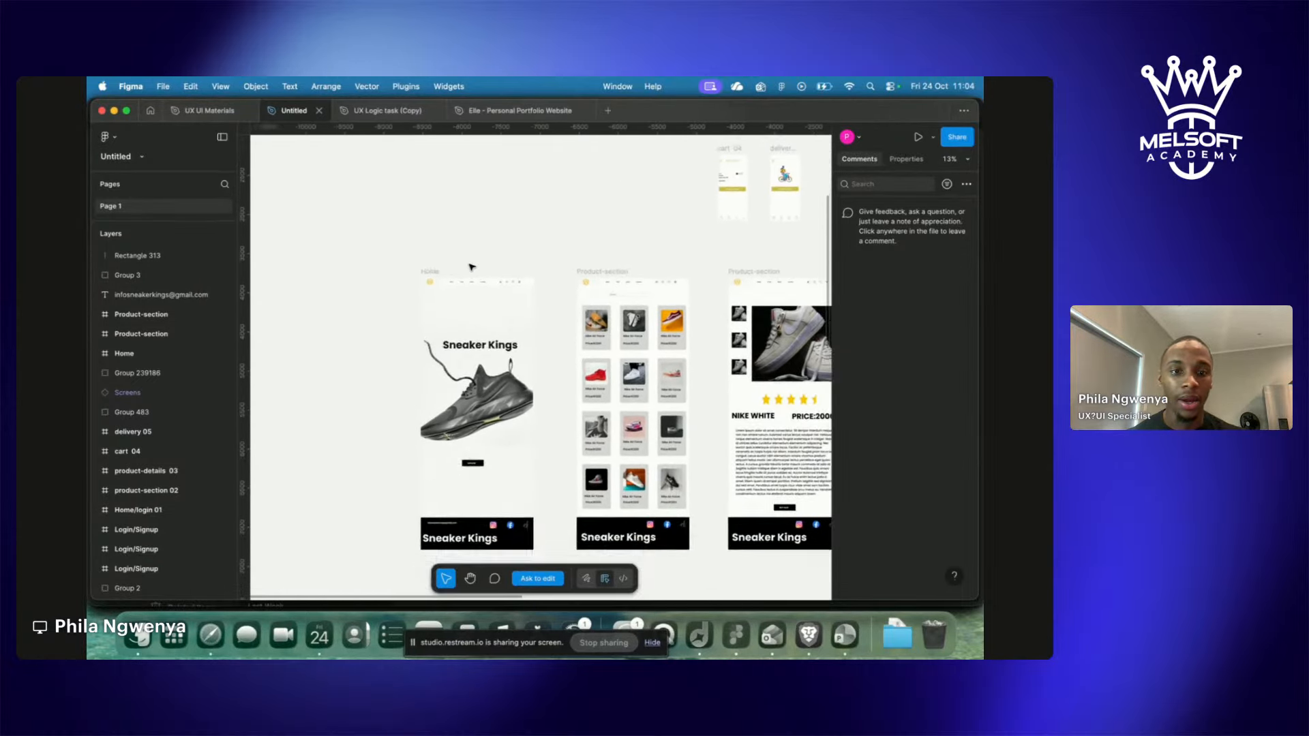
scroll(472, 267, "up", 5)
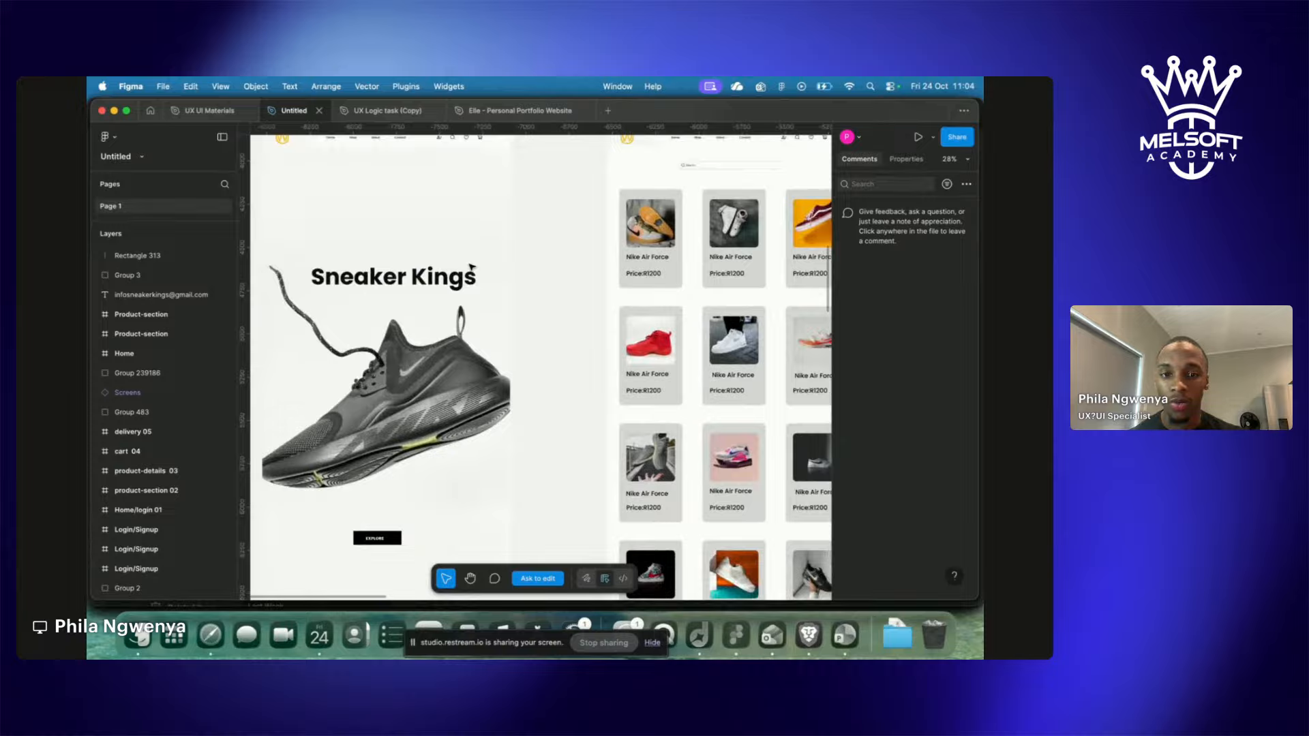
scroll(470, 271, "down", 3)
scroll(468, 278, "right", 3)
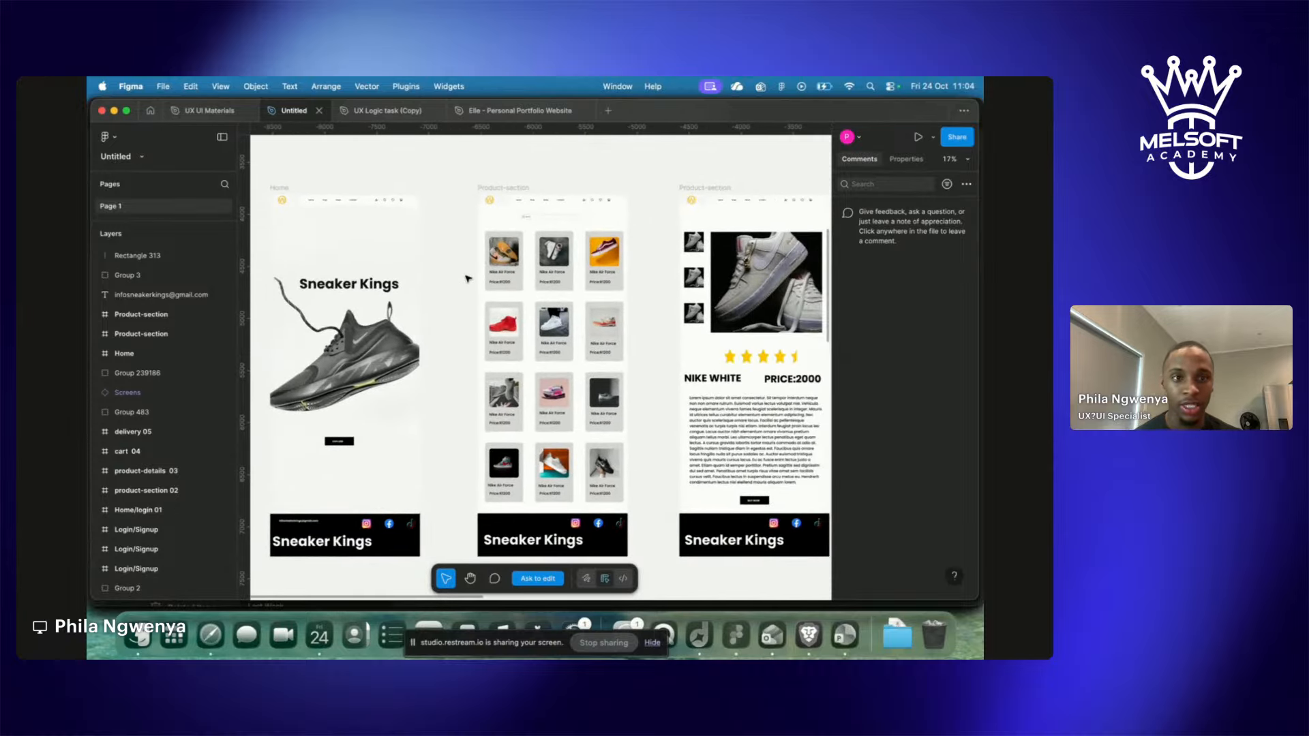
scroll(467, 278, "down", 5)
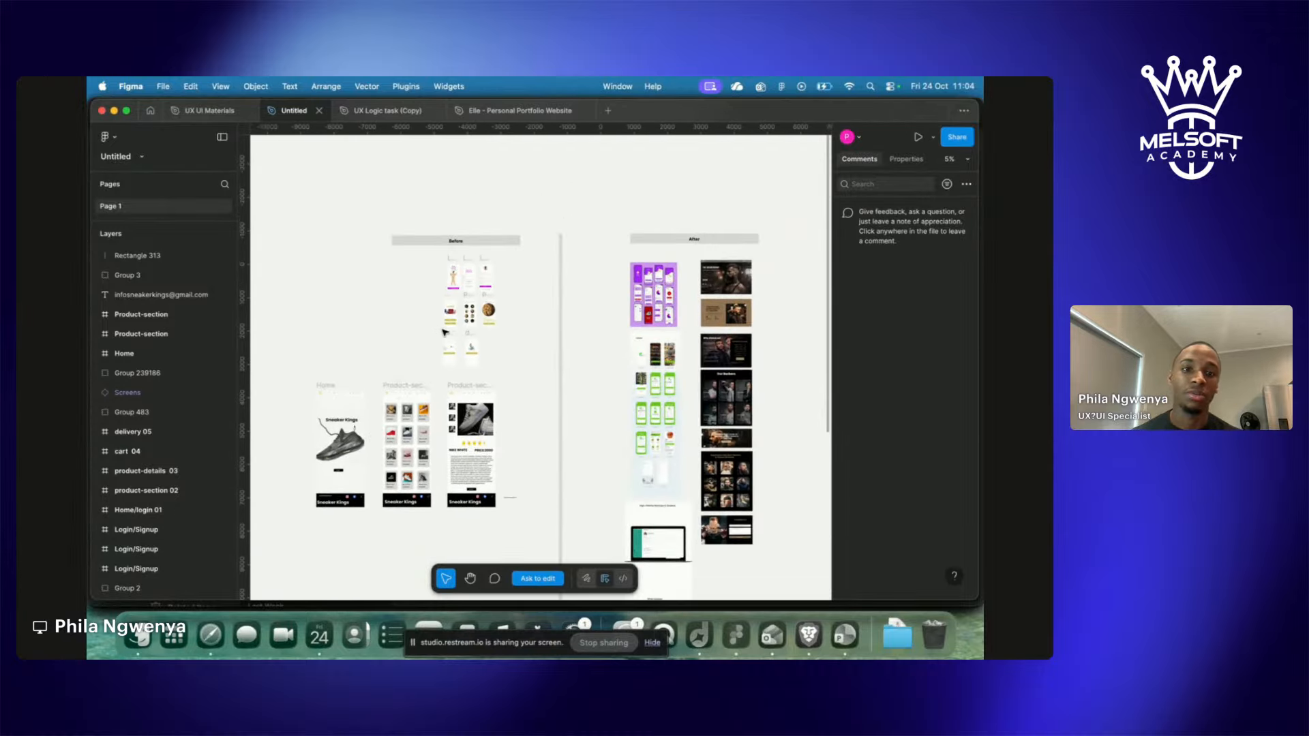
scroll(393, 342, "up", 5)
scroll(393, 342, "right", 10)
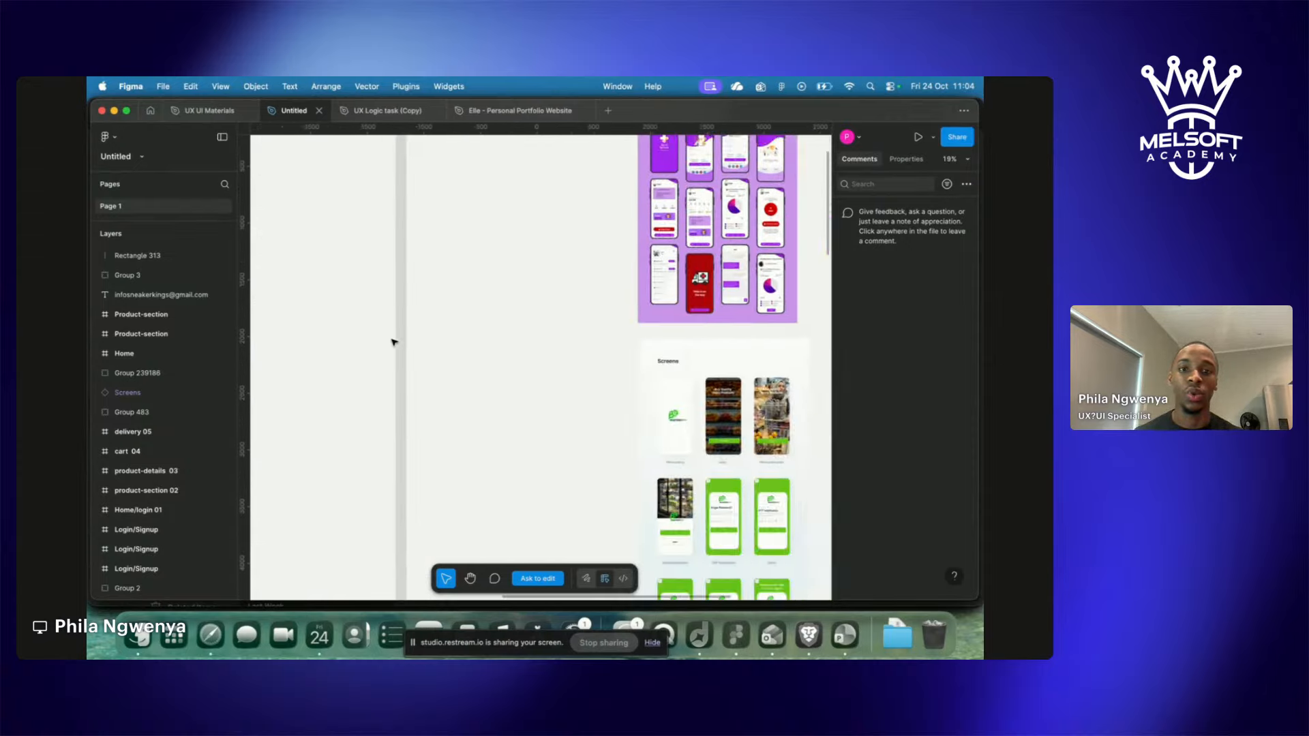
scroll(394, 341, "up", 3)
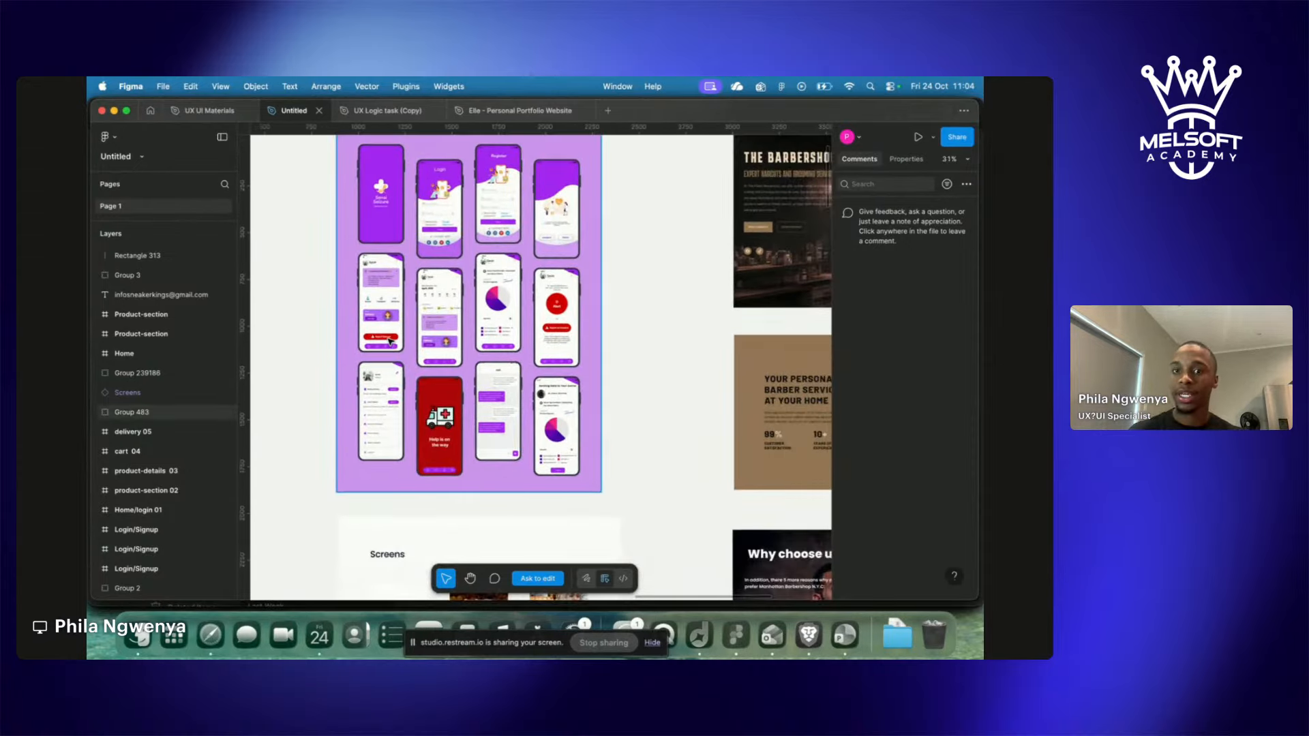
scroll(390, 341, "up", 3)
scroll(389, 341, "right", 2)
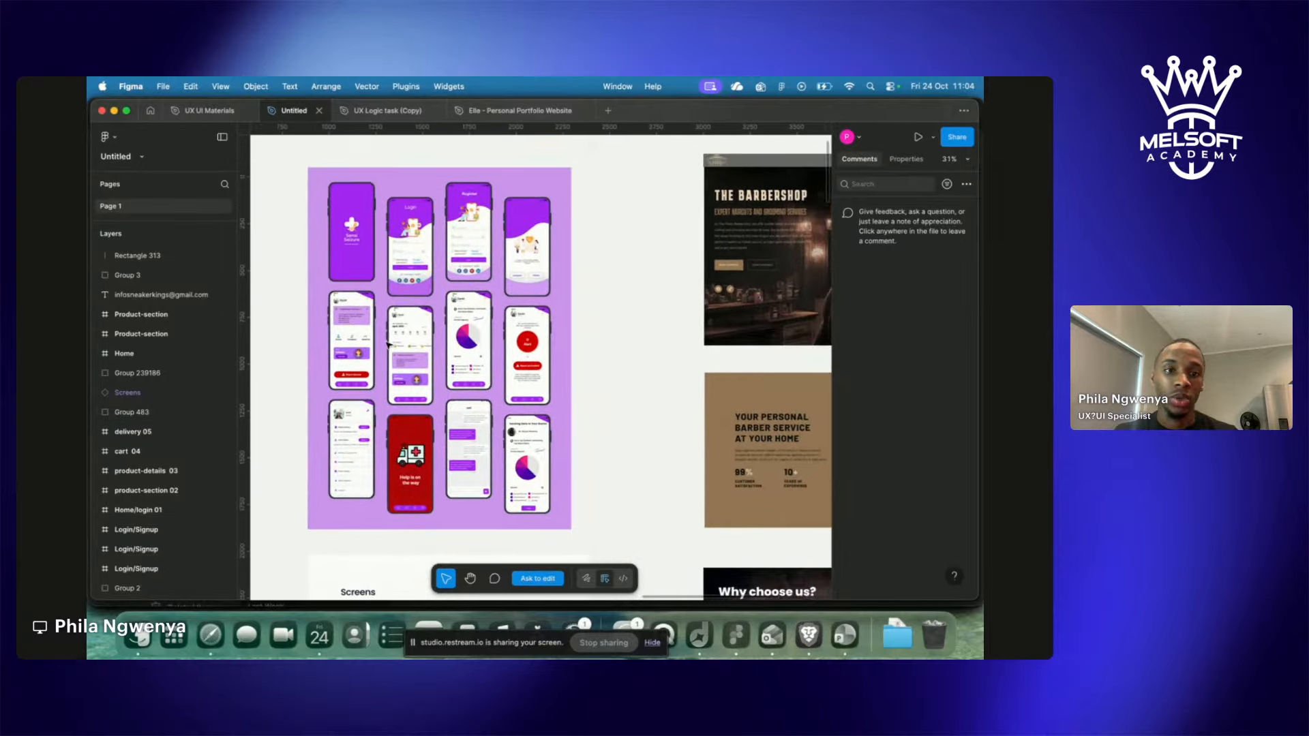
scroll(387, 345, "up", 3)
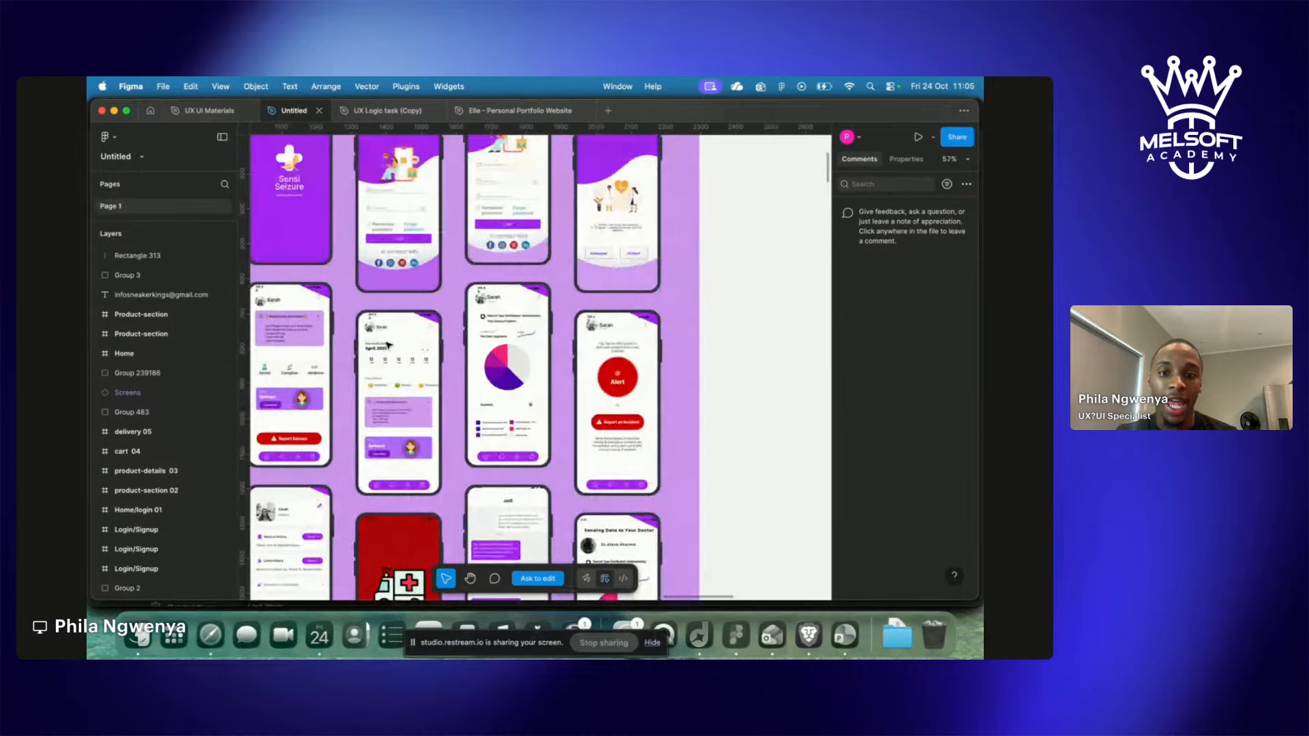
scroll(387, 344, "up", 3)
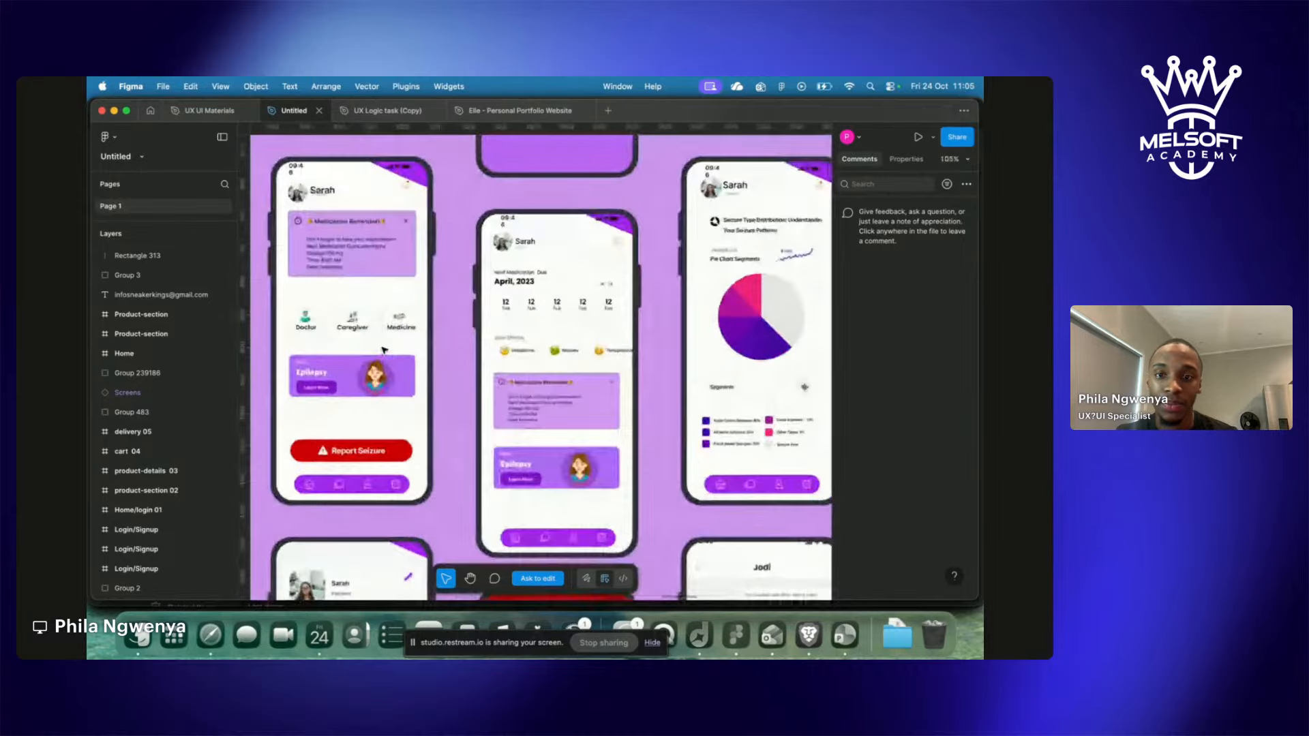
scroll(384, 350, "up", 5)
scroll(384, 350, "right", 3)
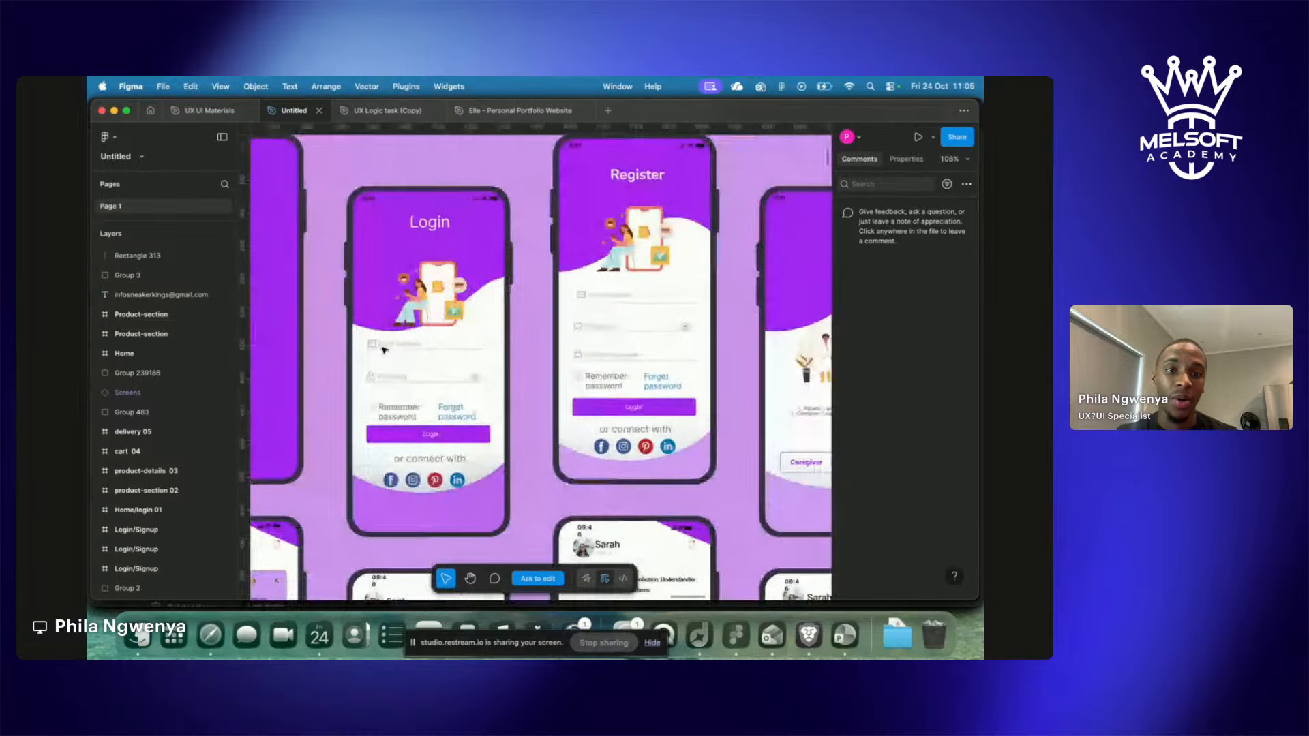
scroll(385, 350, "down", 5)
scroll(384, 350, "left", 3)
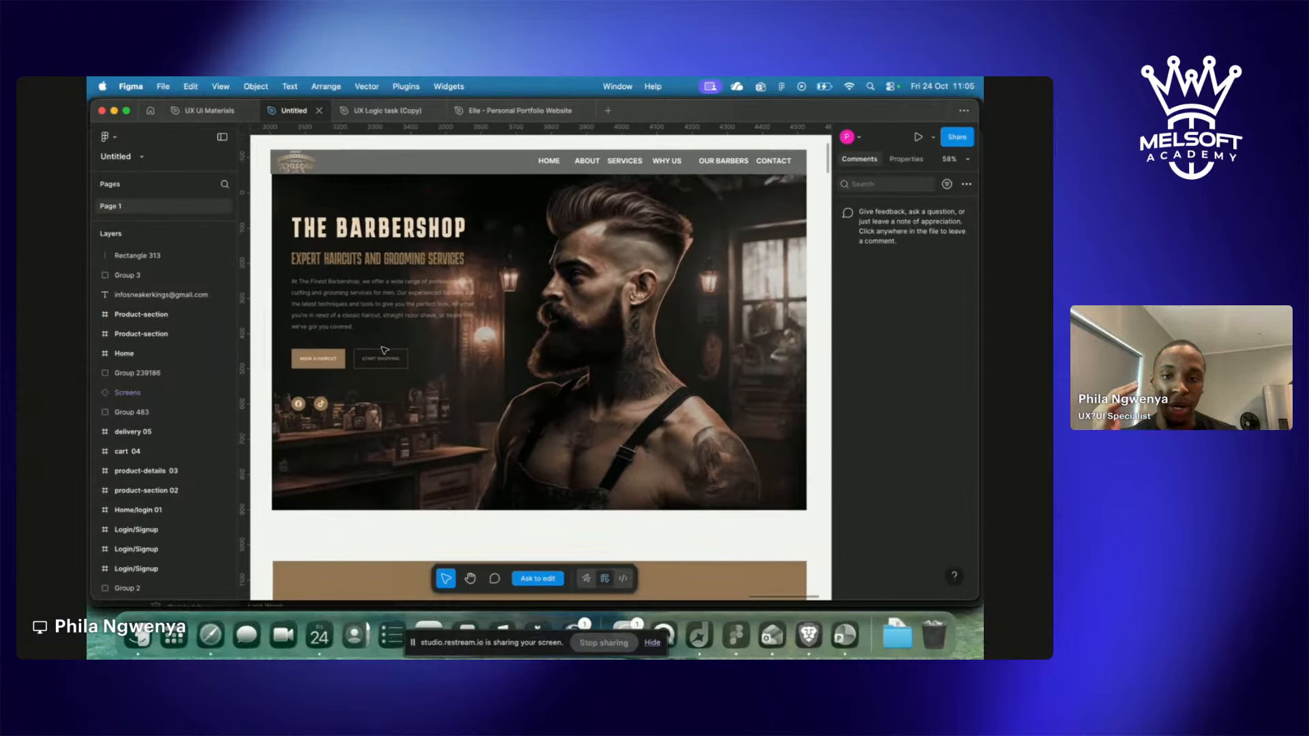
Zoom out to 9% until the Other Screens and Design Style Guide frames appear.
scroll(384, 349, "down", 10)
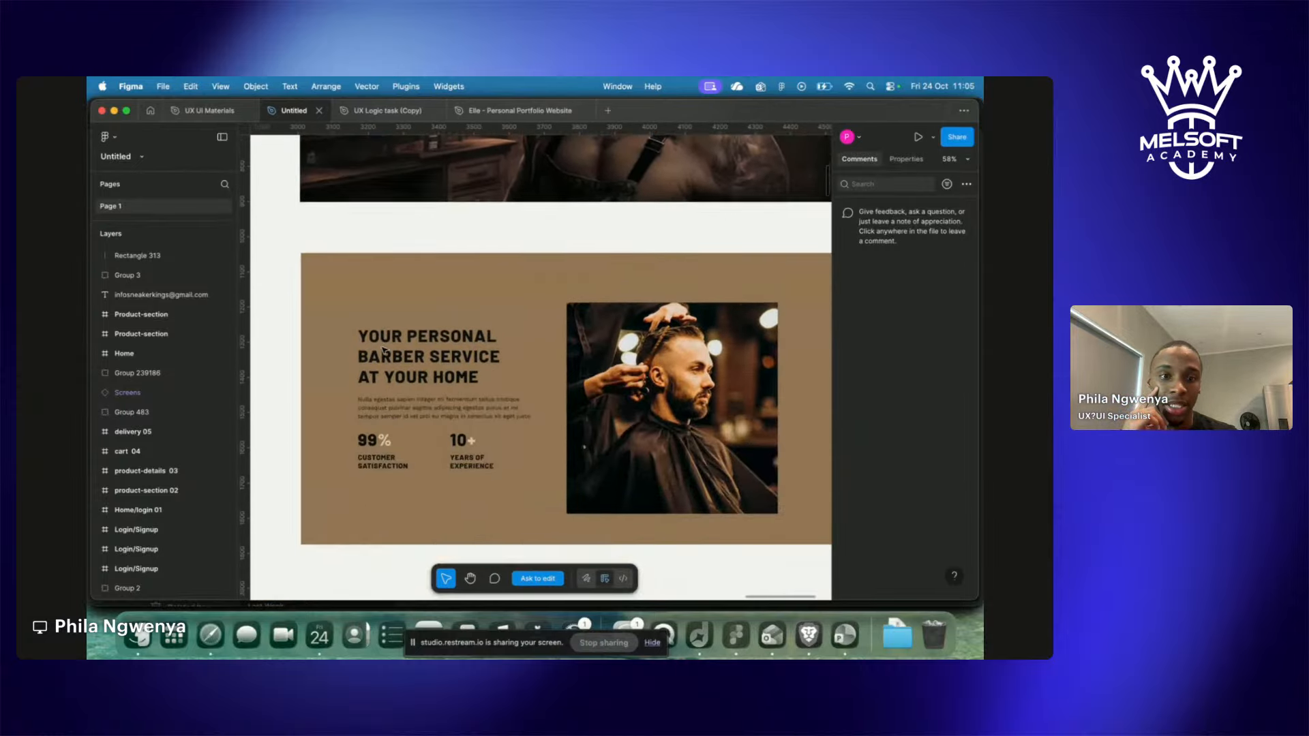
scroll(384, 350, "down", 10)
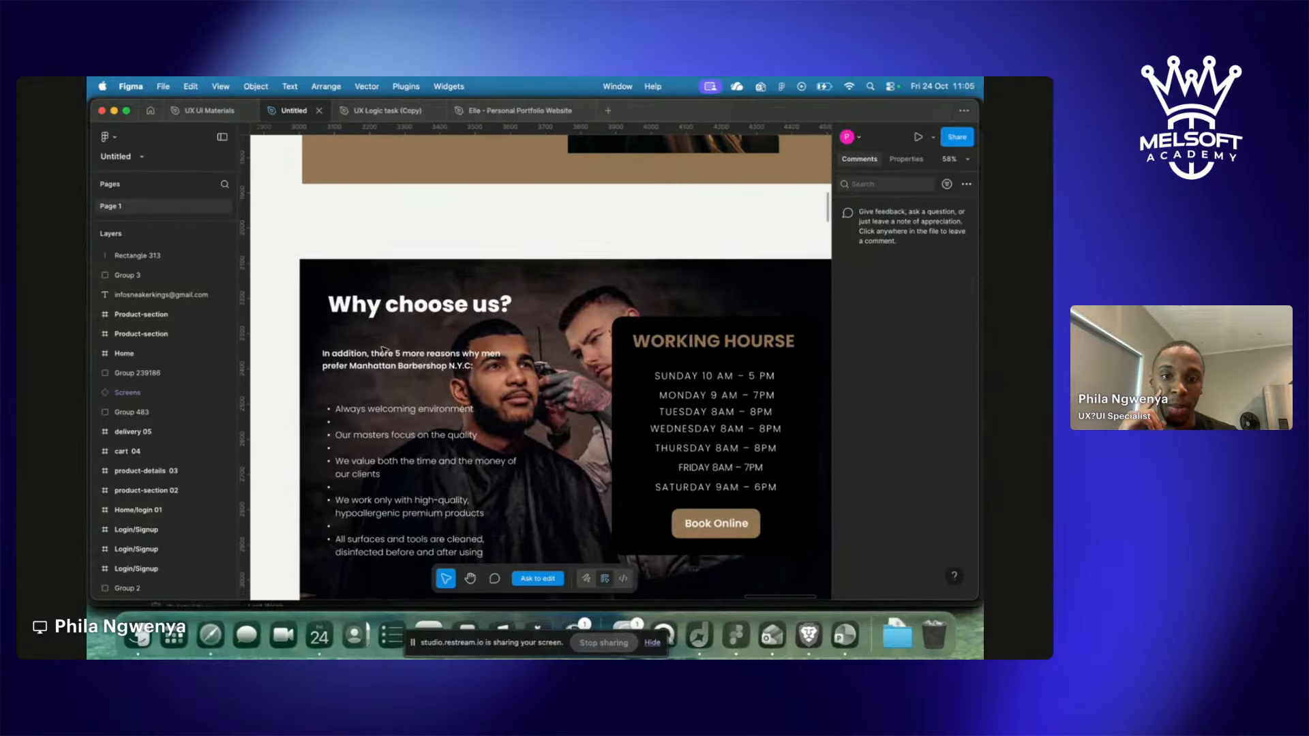
scroll(384, 349, "down", 10)
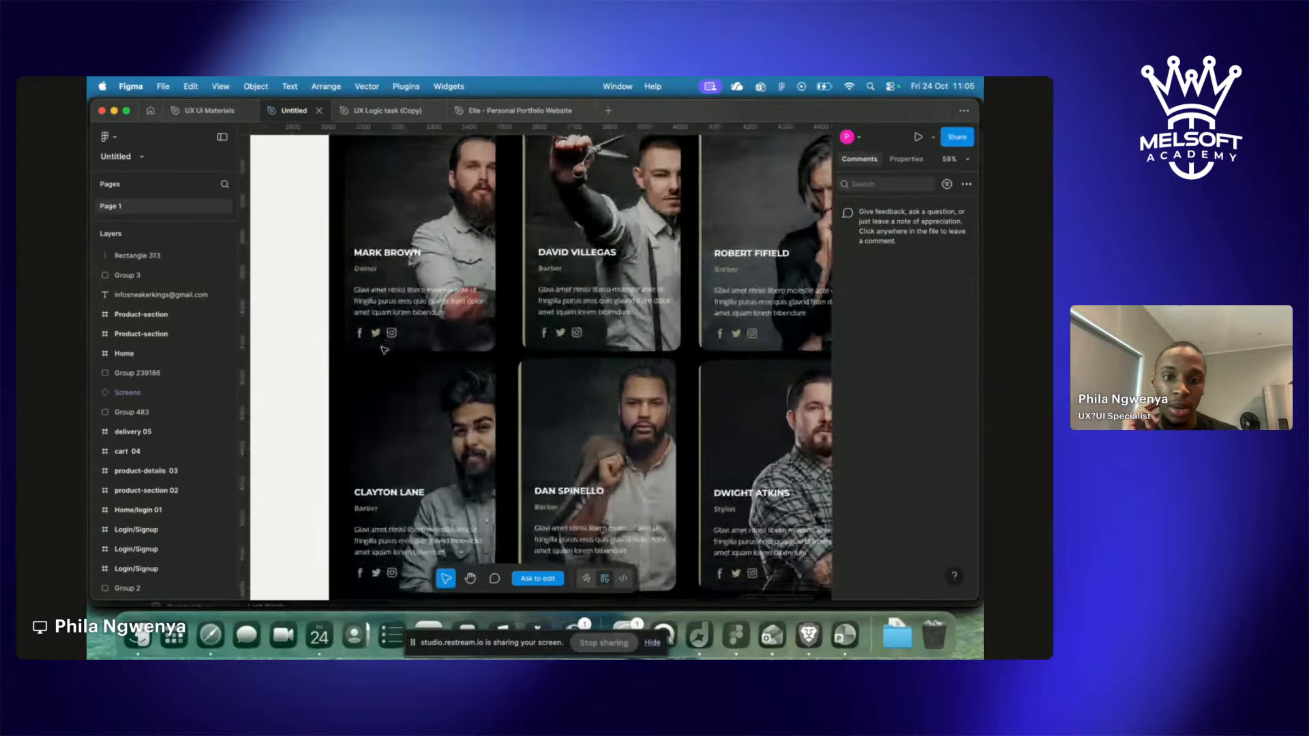
scroll(384, 350, "down", 3)
scroll(384, 350, "down", 3)
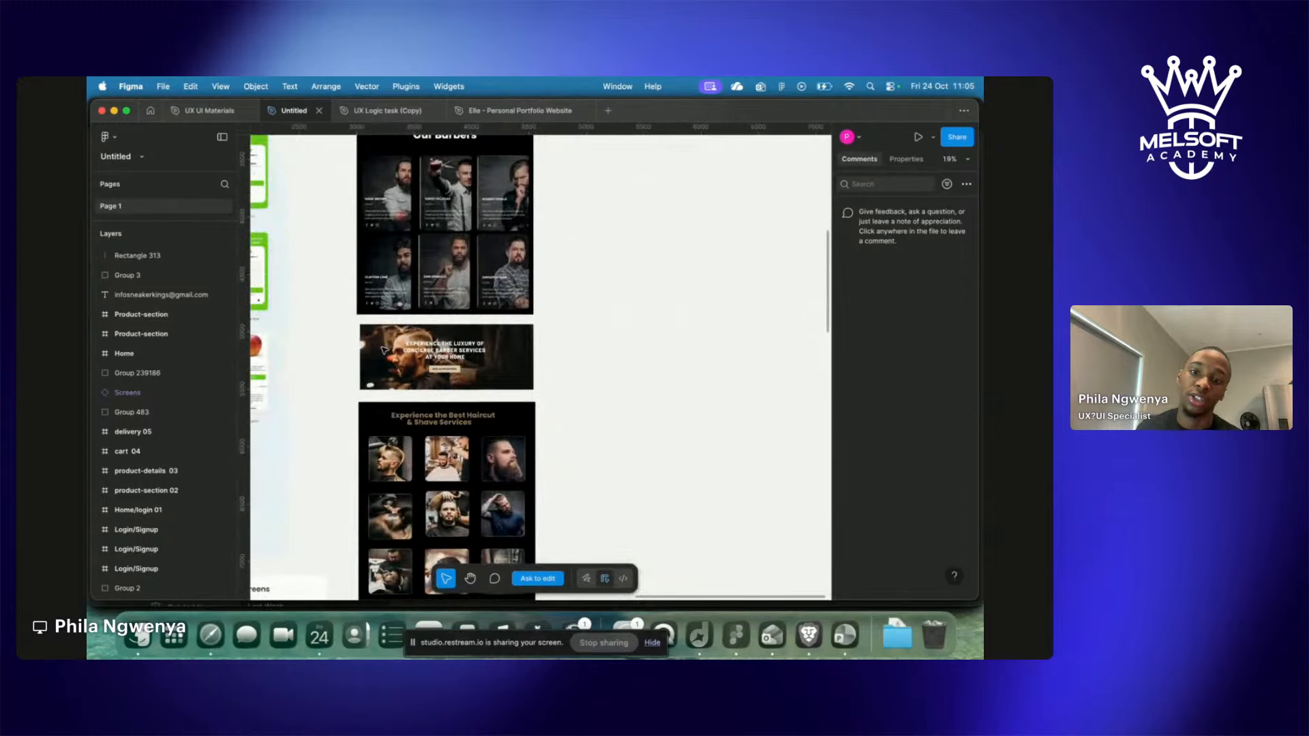
scroll(384, 349, "left", 8)
scroll(384, 350, "up", 10)
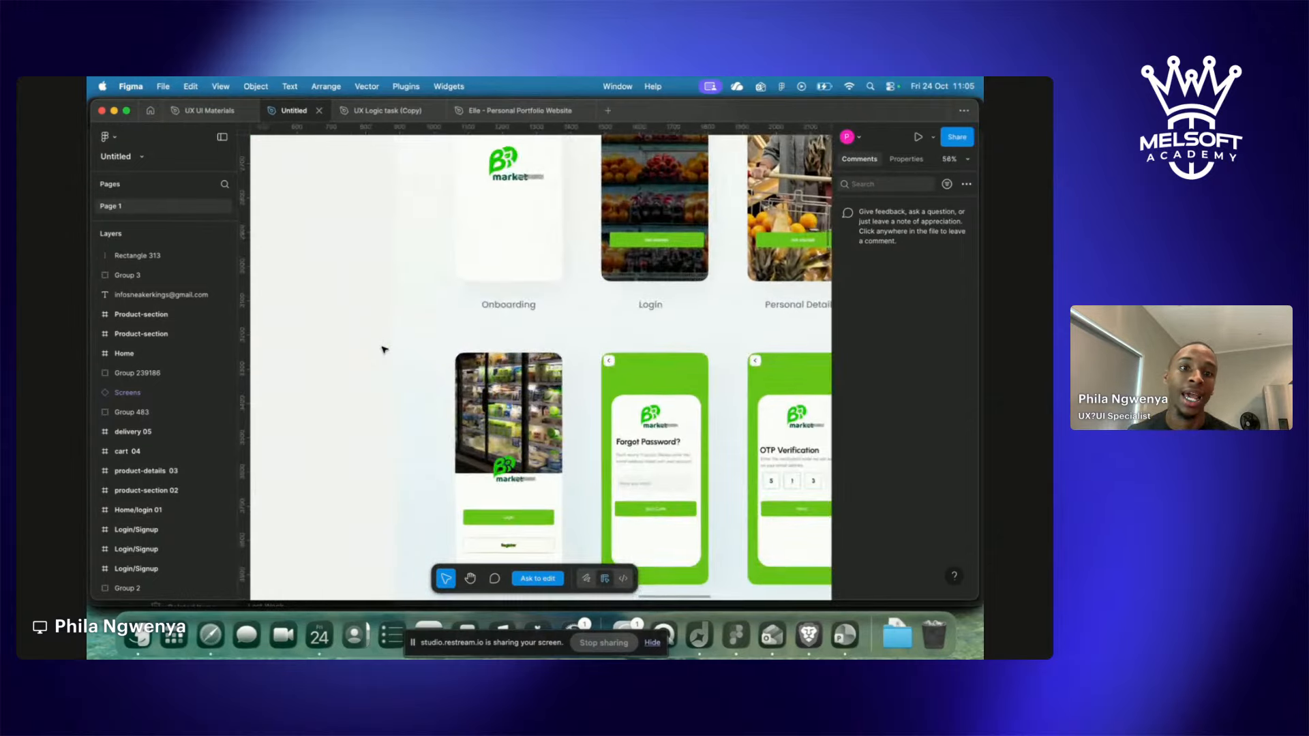
scroll(384, 349, "up", 5)
scroll(384, 349, "up", 2)
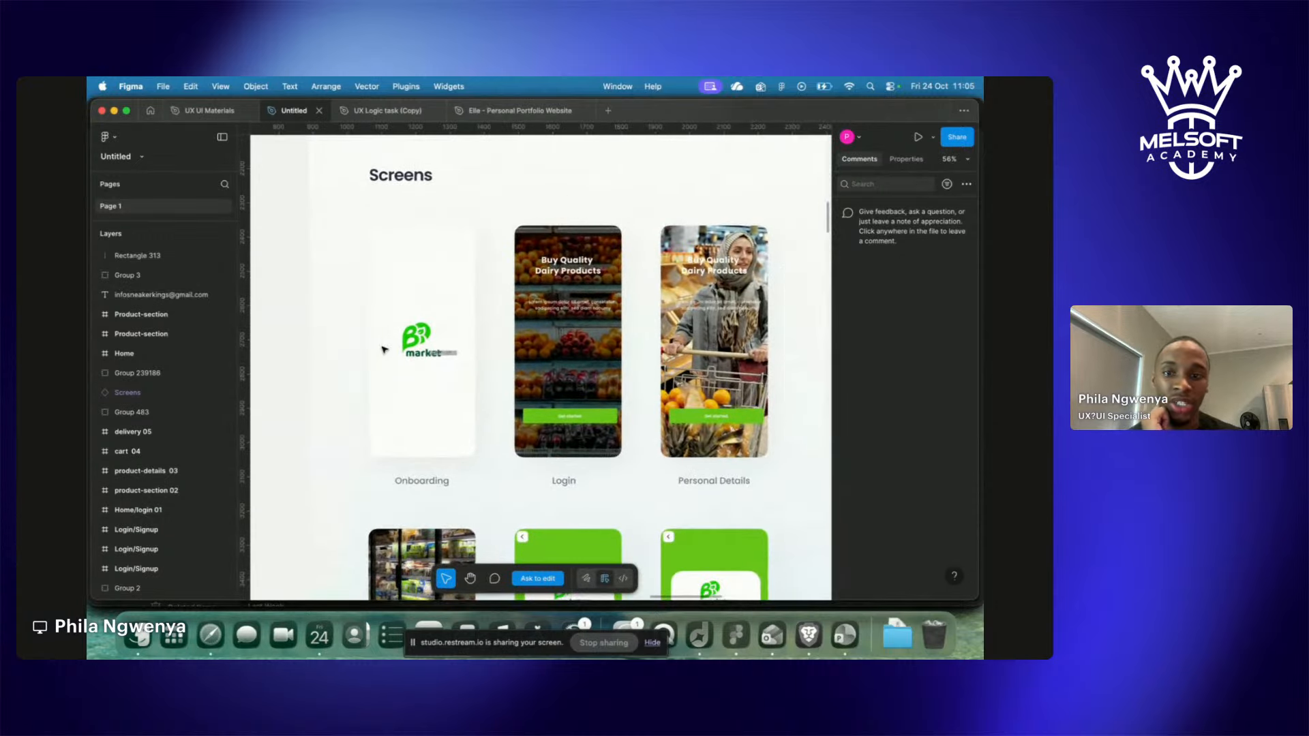
scroll(384, 350, "down", 1)
scroll(384, 350, "right", 1)
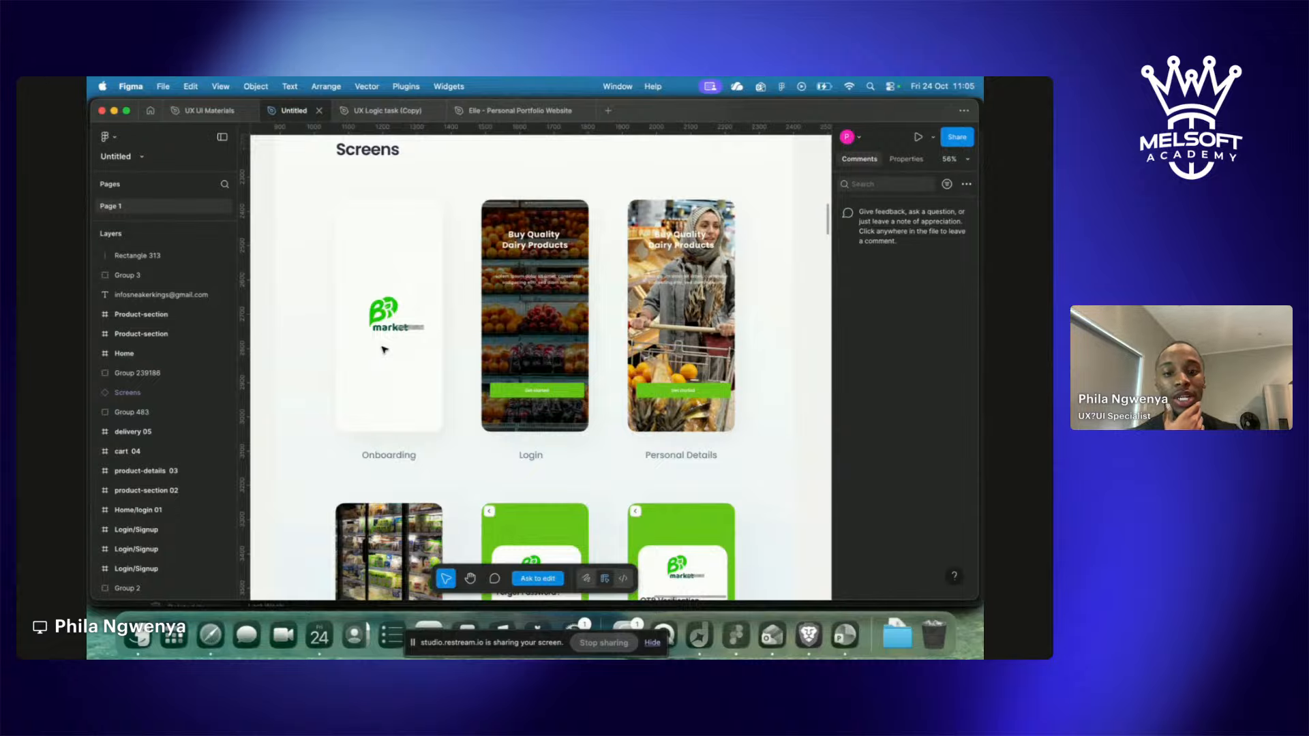
scroll(384, 283, "down", 5)
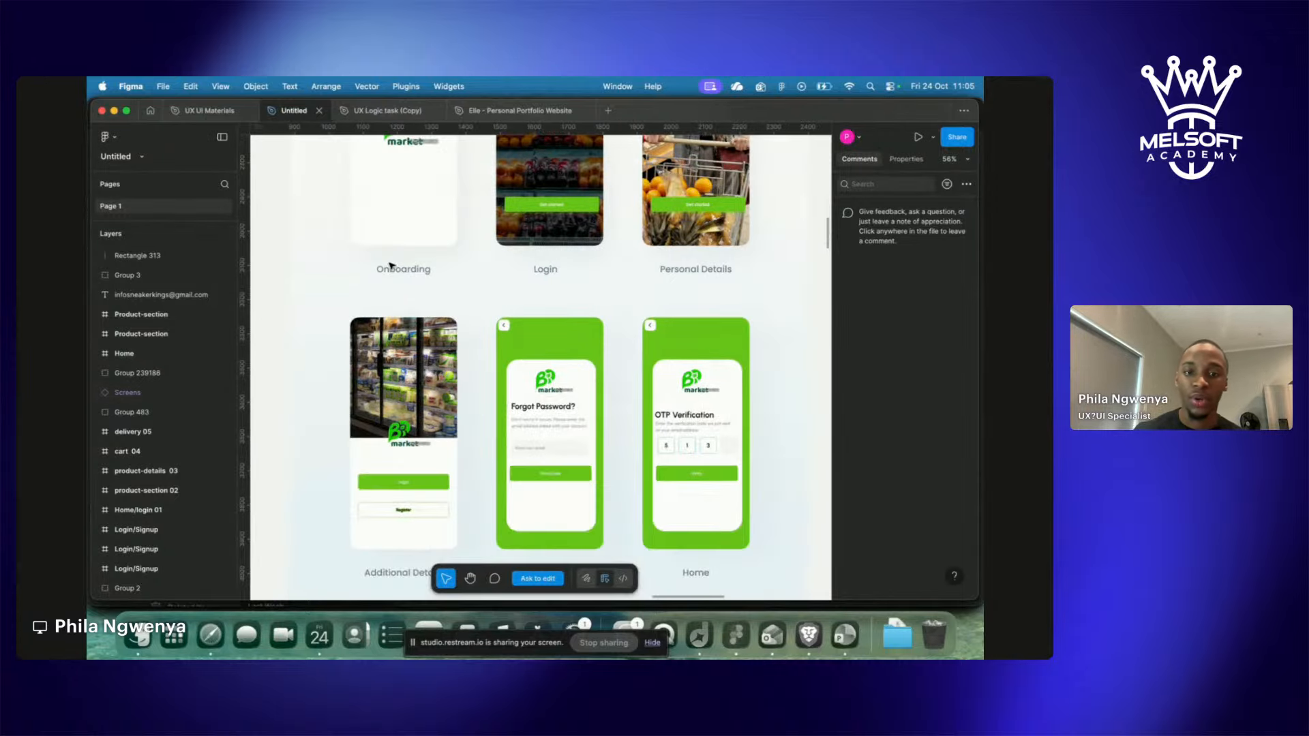
scroll(391, 265, "down", 6)
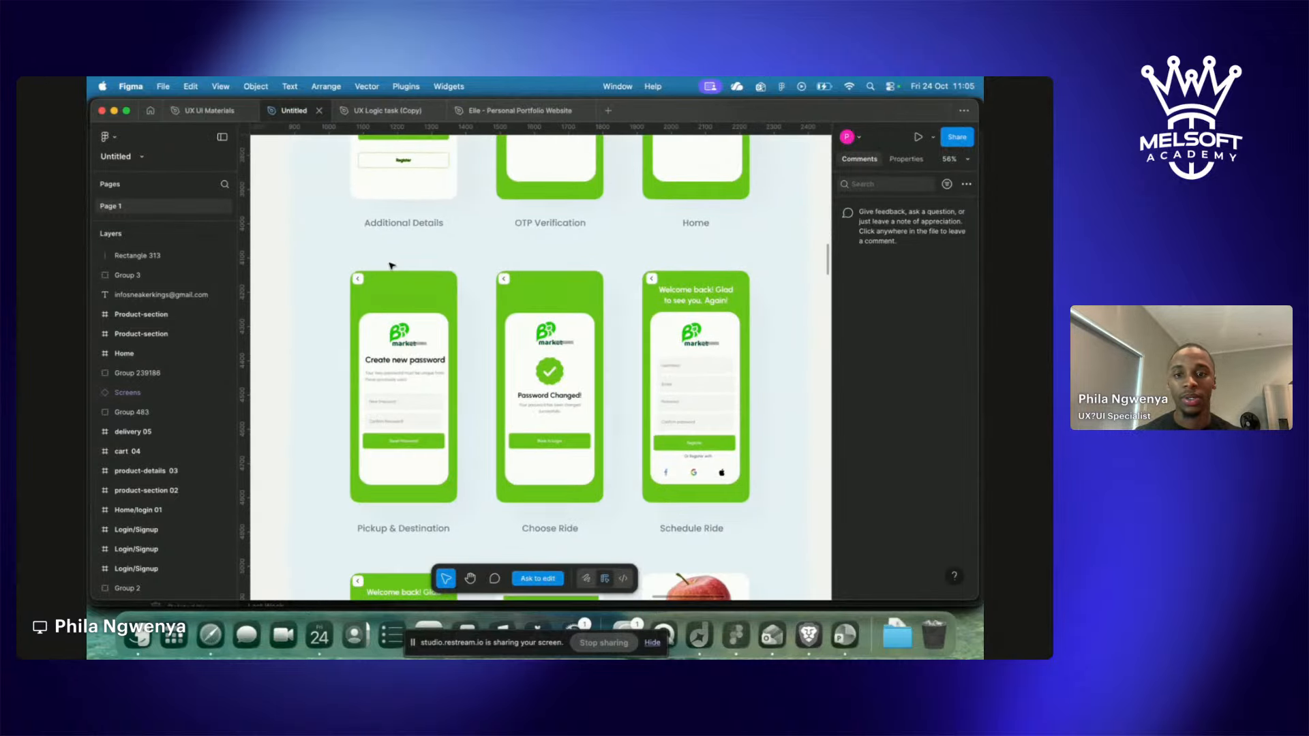
scroll(390, 266, "down", 6)
scroll(382, 270, "down", 5)
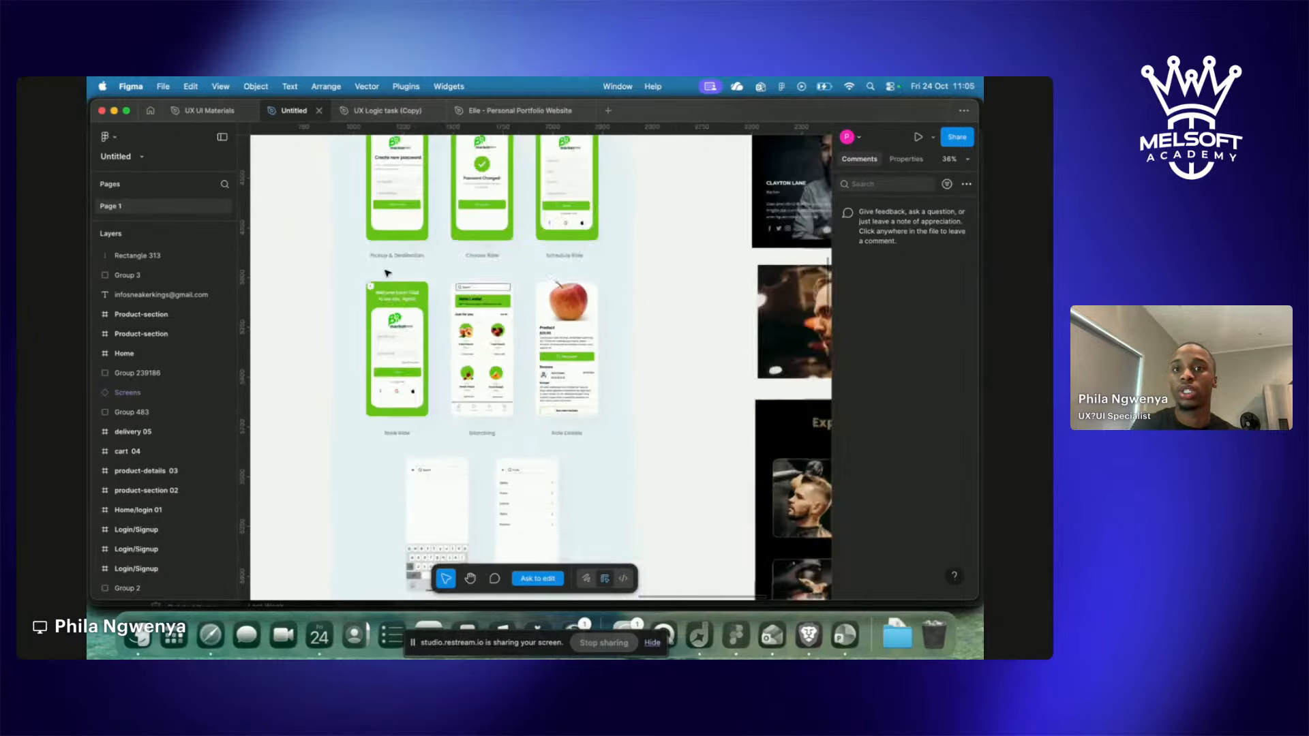
scroll(386, 273, "down", 6)
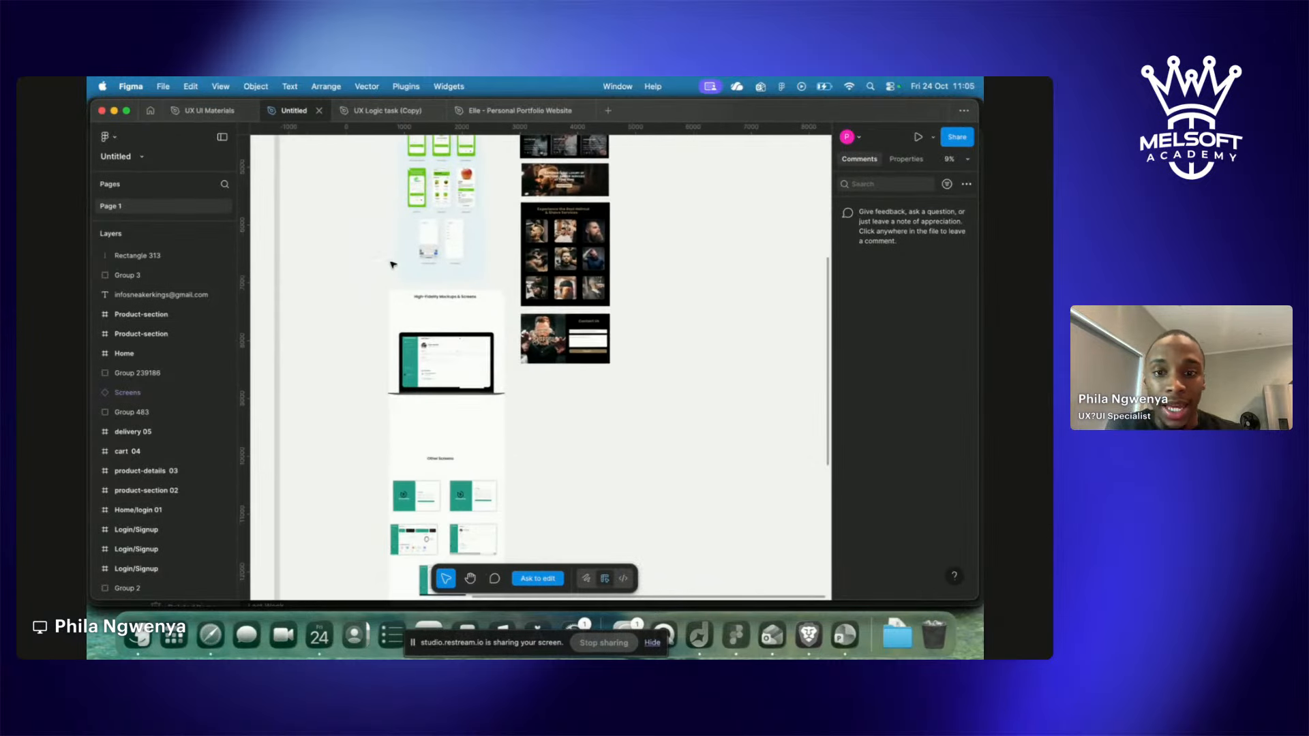
scroll(424, 305, "down", 4)
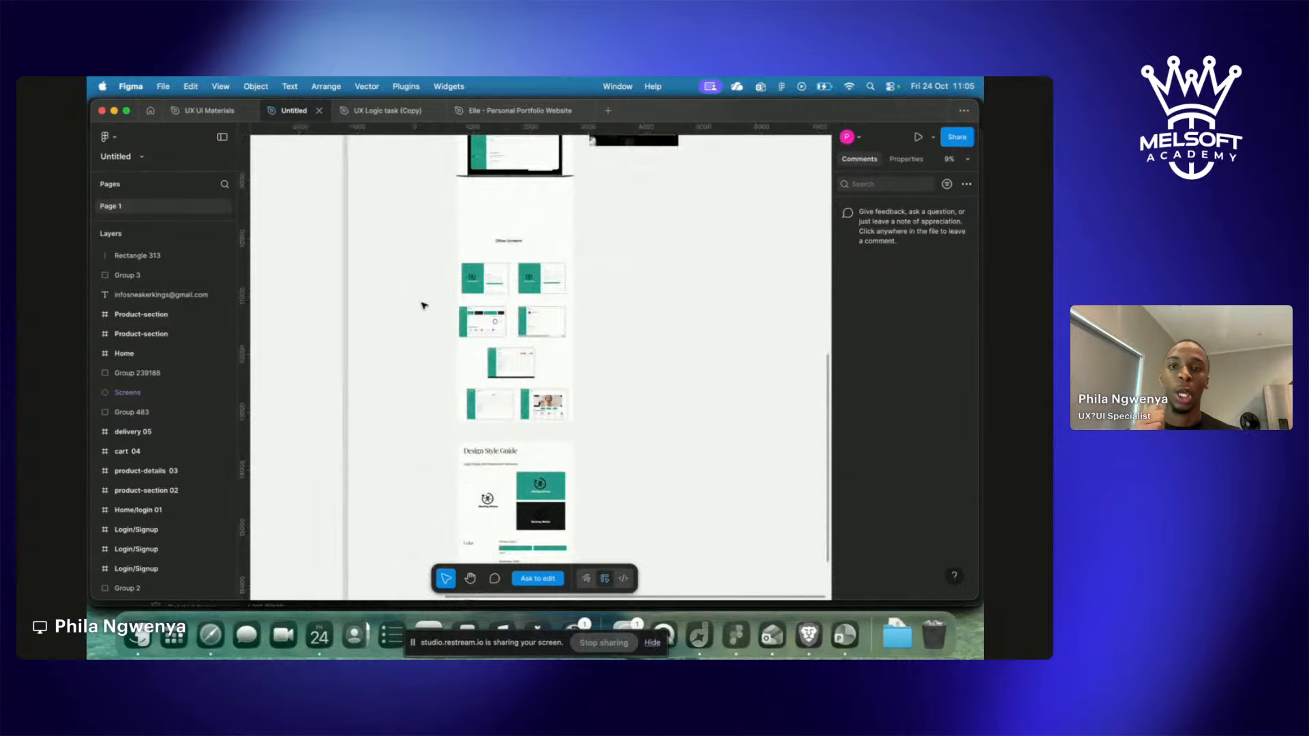
Switch to the UX UI Materials file and close the html.to.design plugin panel.
left_click(205, 112)
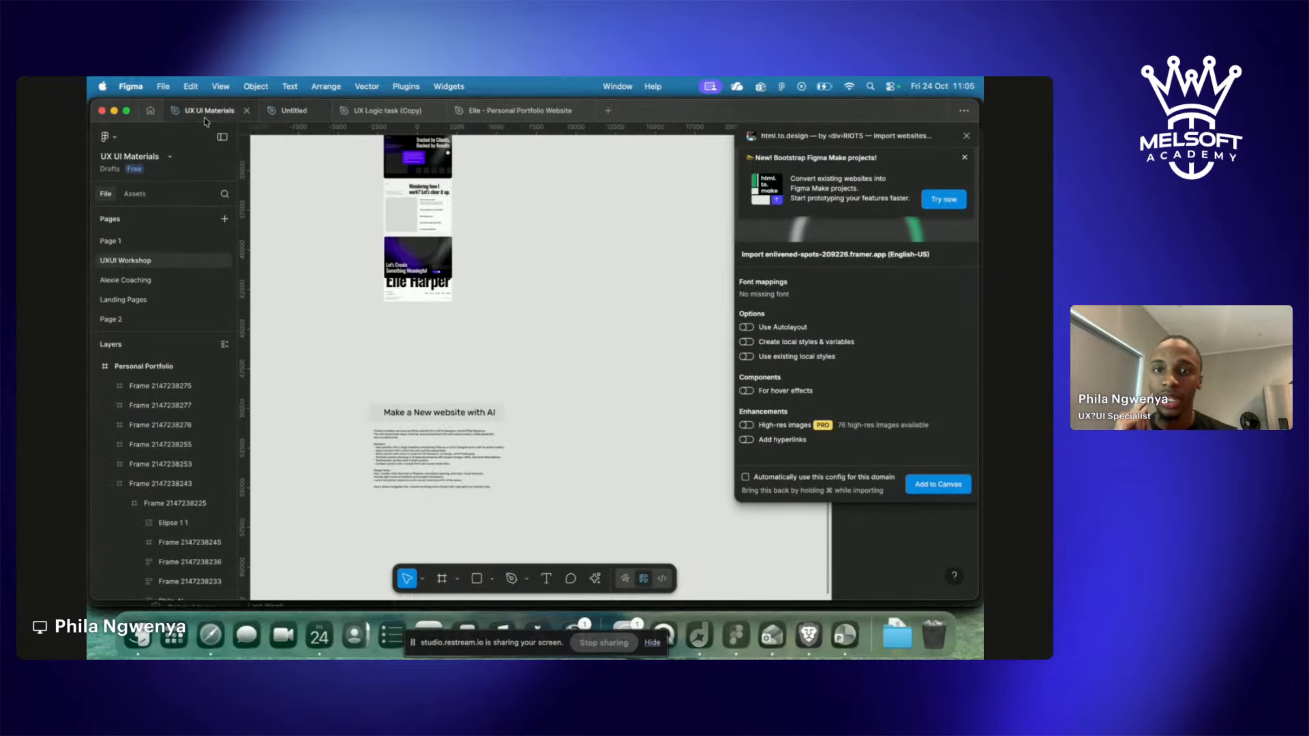
scroll(335, 208, "up", 10)
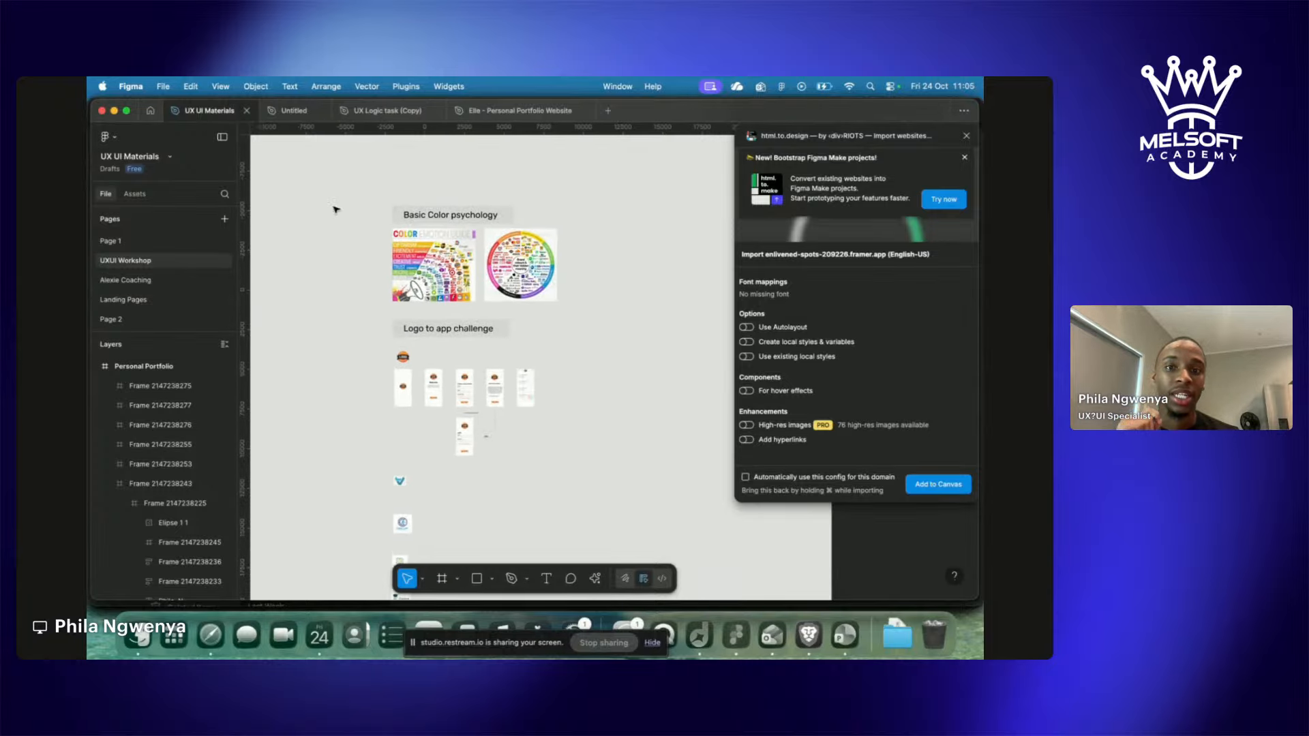
scroll(334, 208, "up", 5)
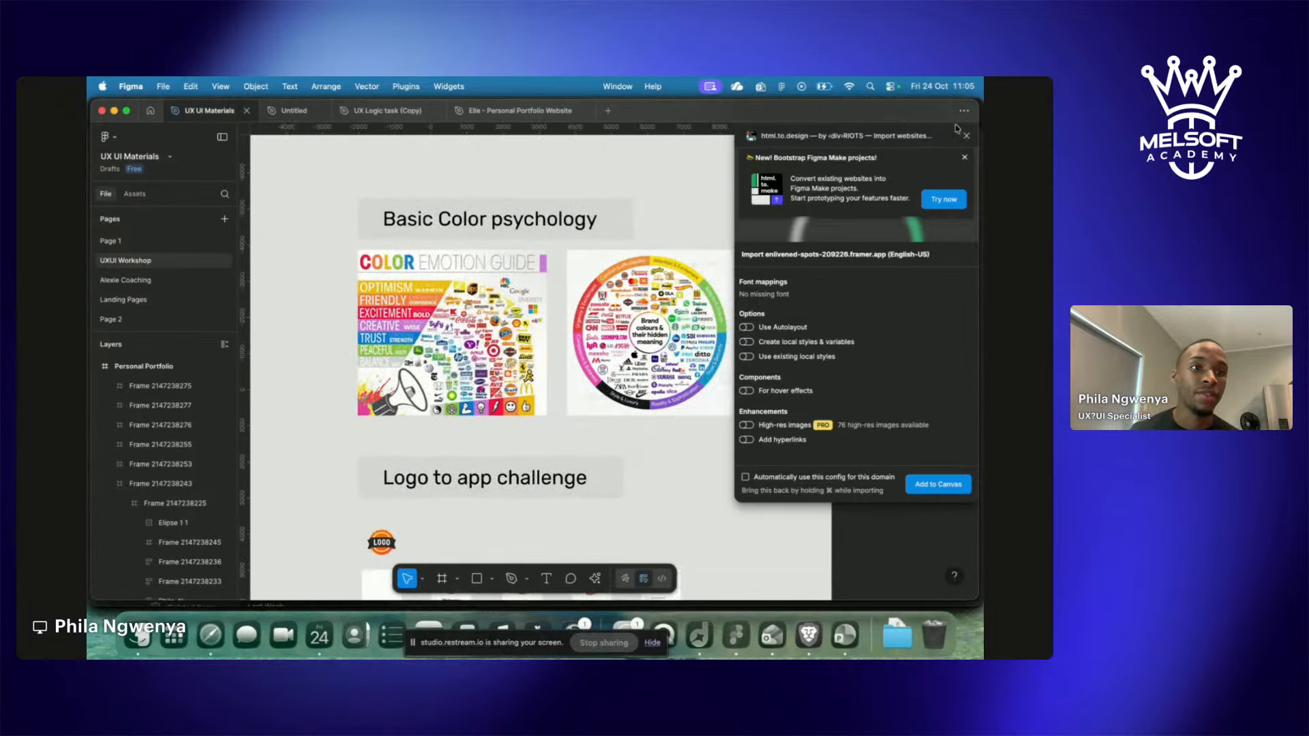
left_click(966, 136)
scroll(575, 476, "up", 5)
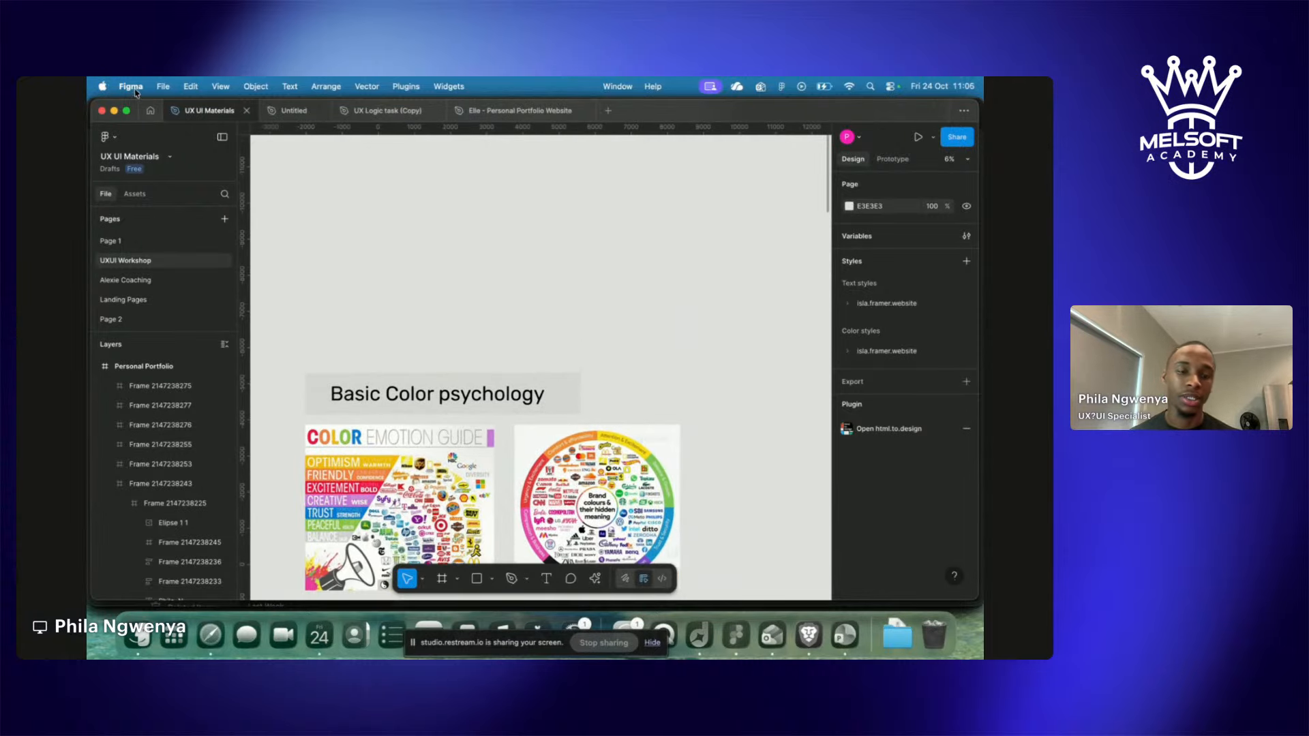
Load the figma.com/design address of the Untitled file in a new browser tab.
key("ctrl+Right")
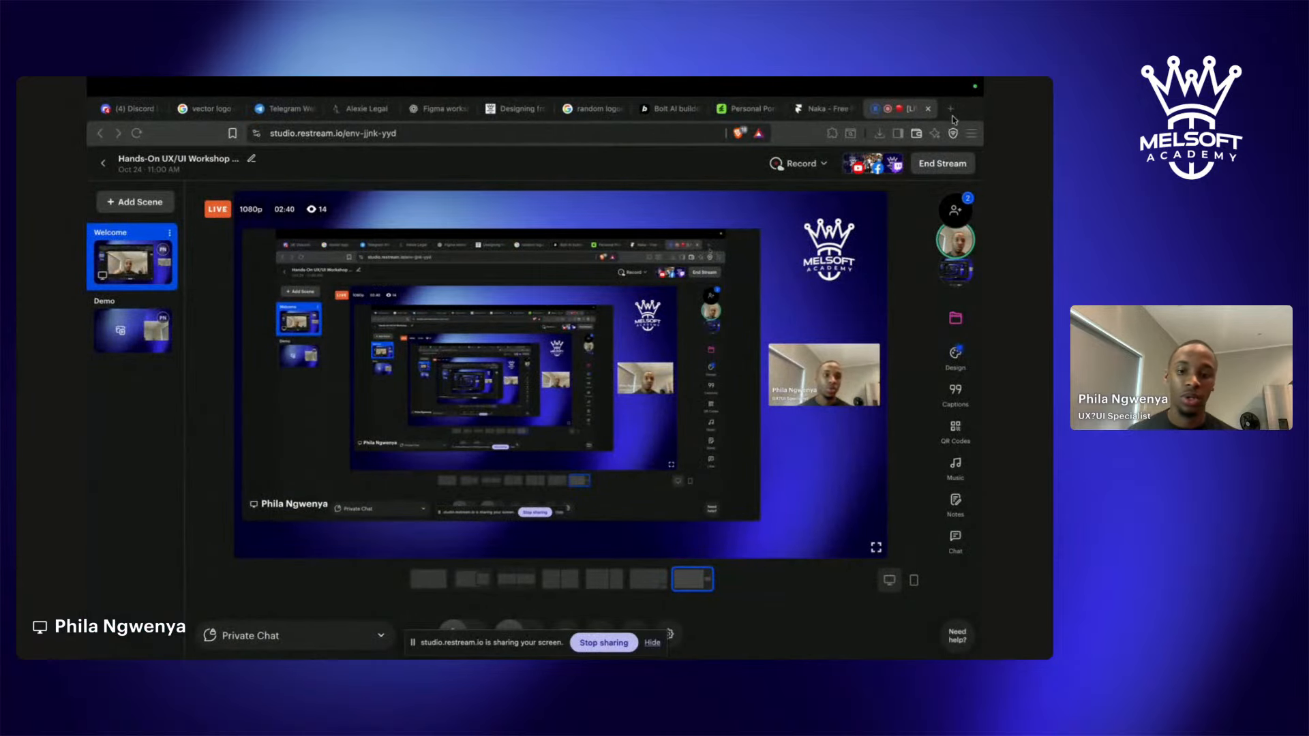
left_click(952, 115)
type("fig")
key("Return")
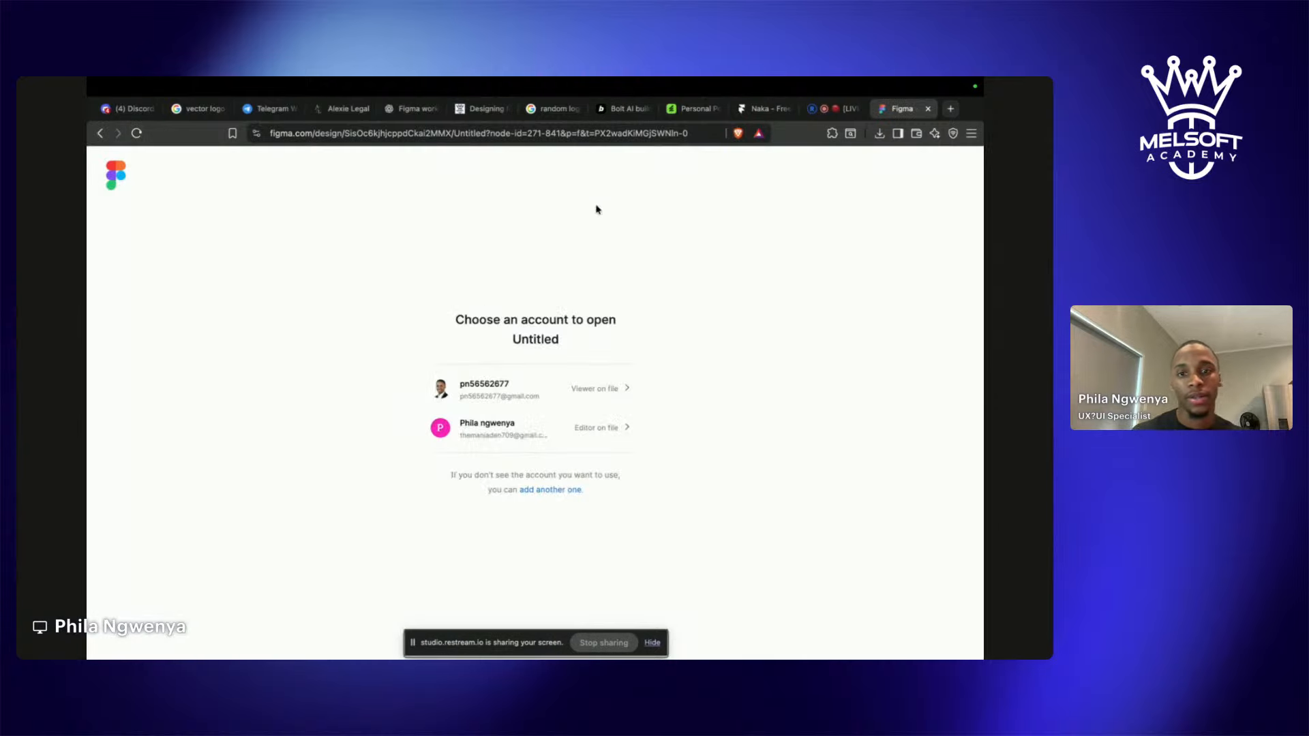
Try opening the file with another account via single sign-on, then reload the design URL.
left_click(534, 491)
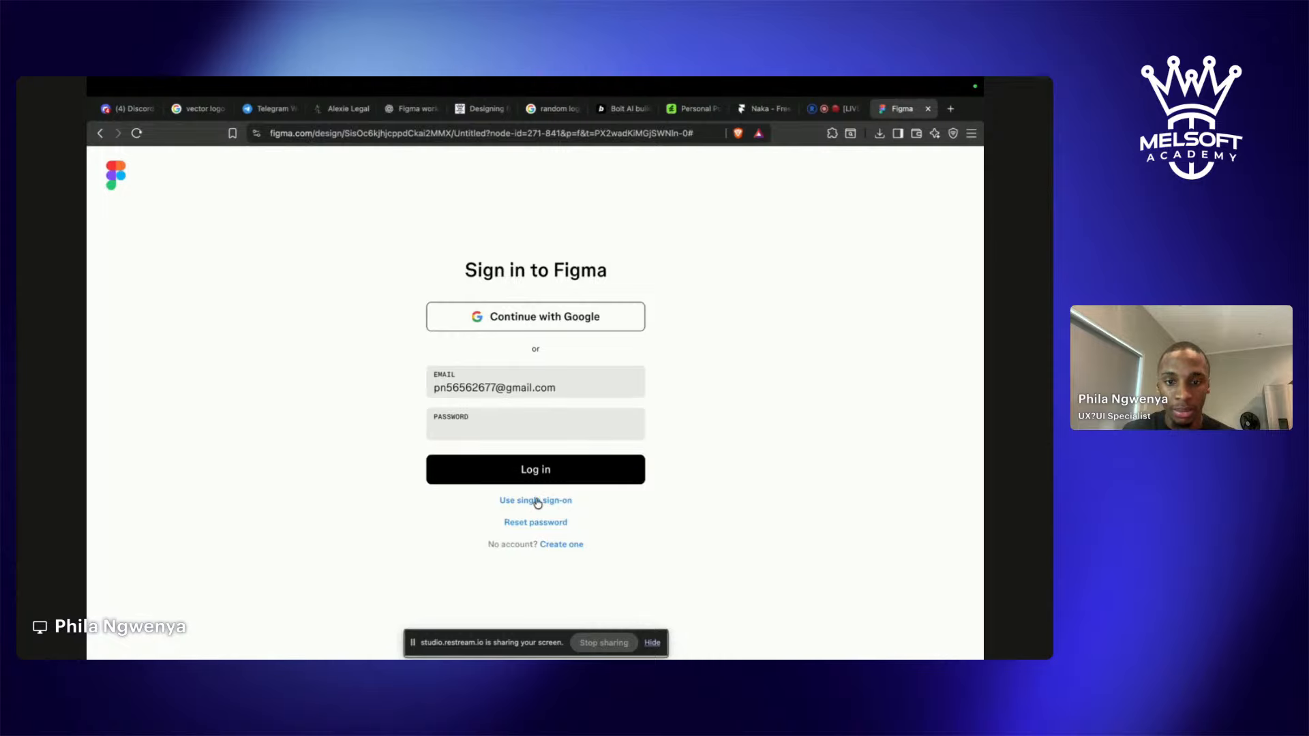
left_click(537, 500)
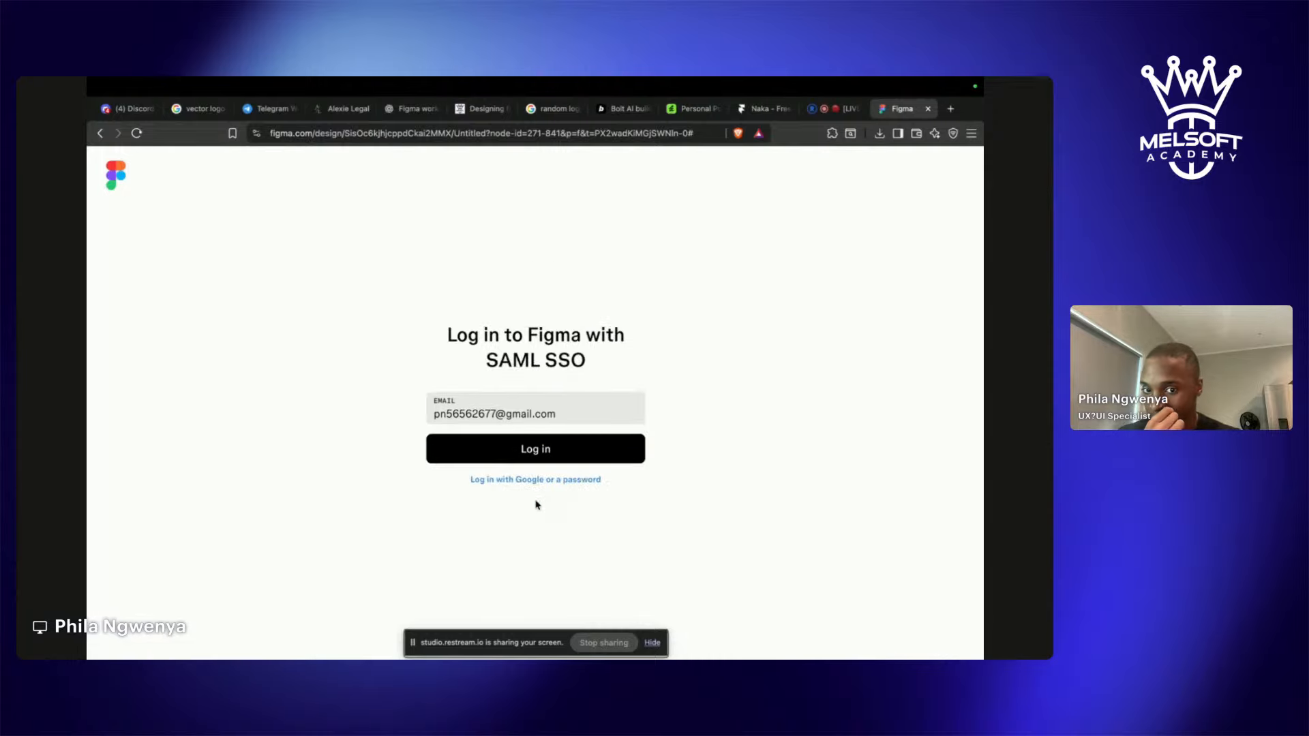
scroll(537, 504, "left", 5)
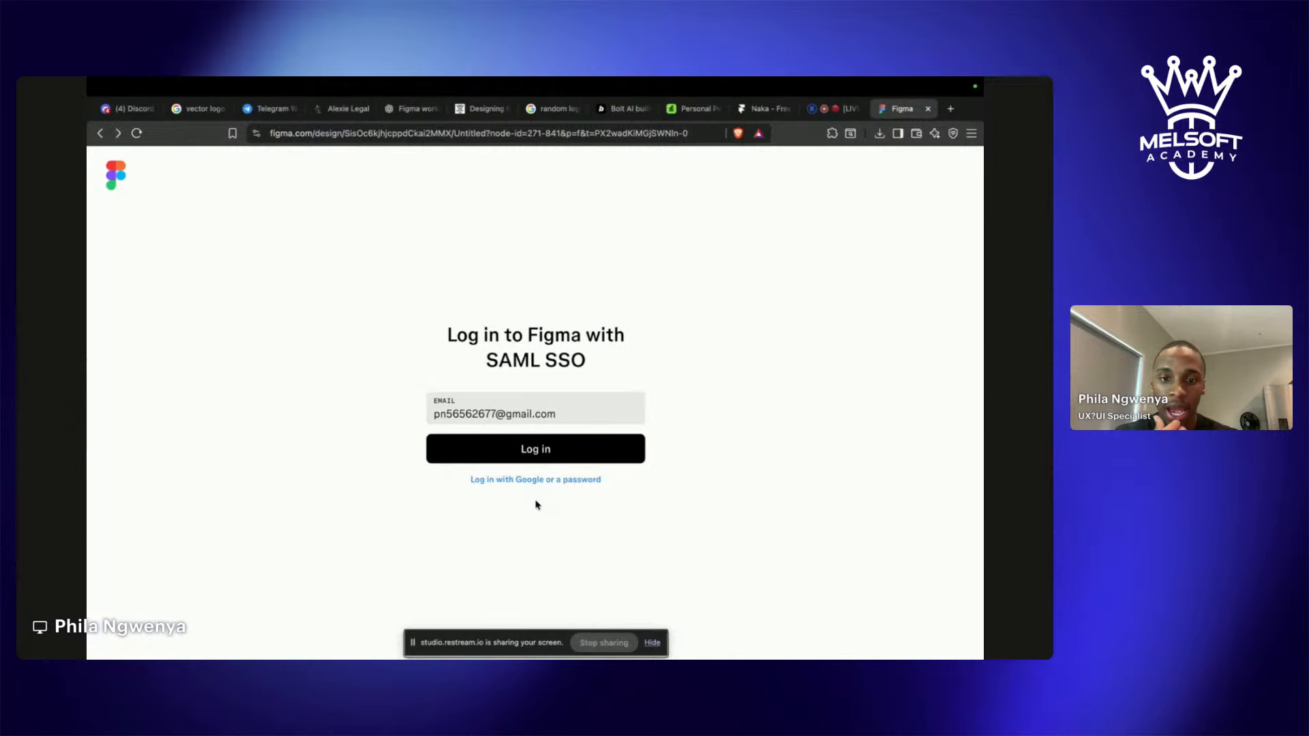
scroll(522, 506, "left", 3)
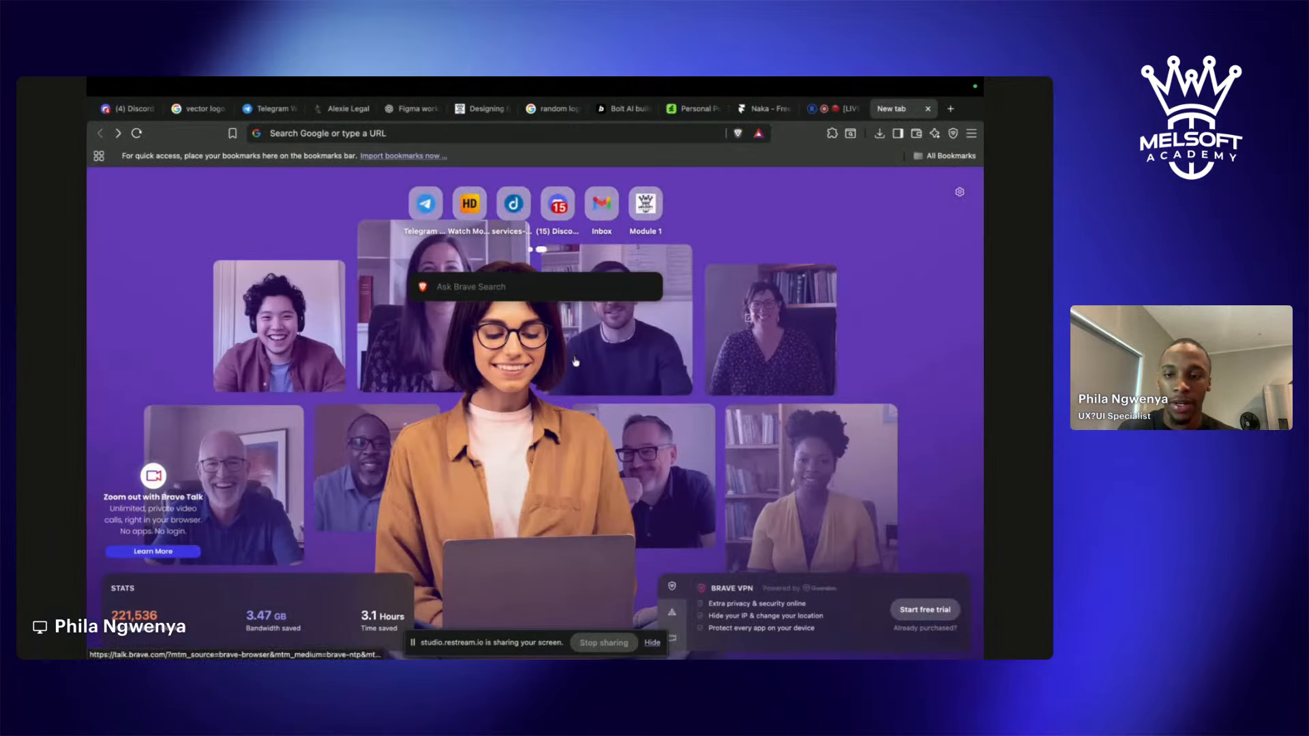
left_click(488, 131)
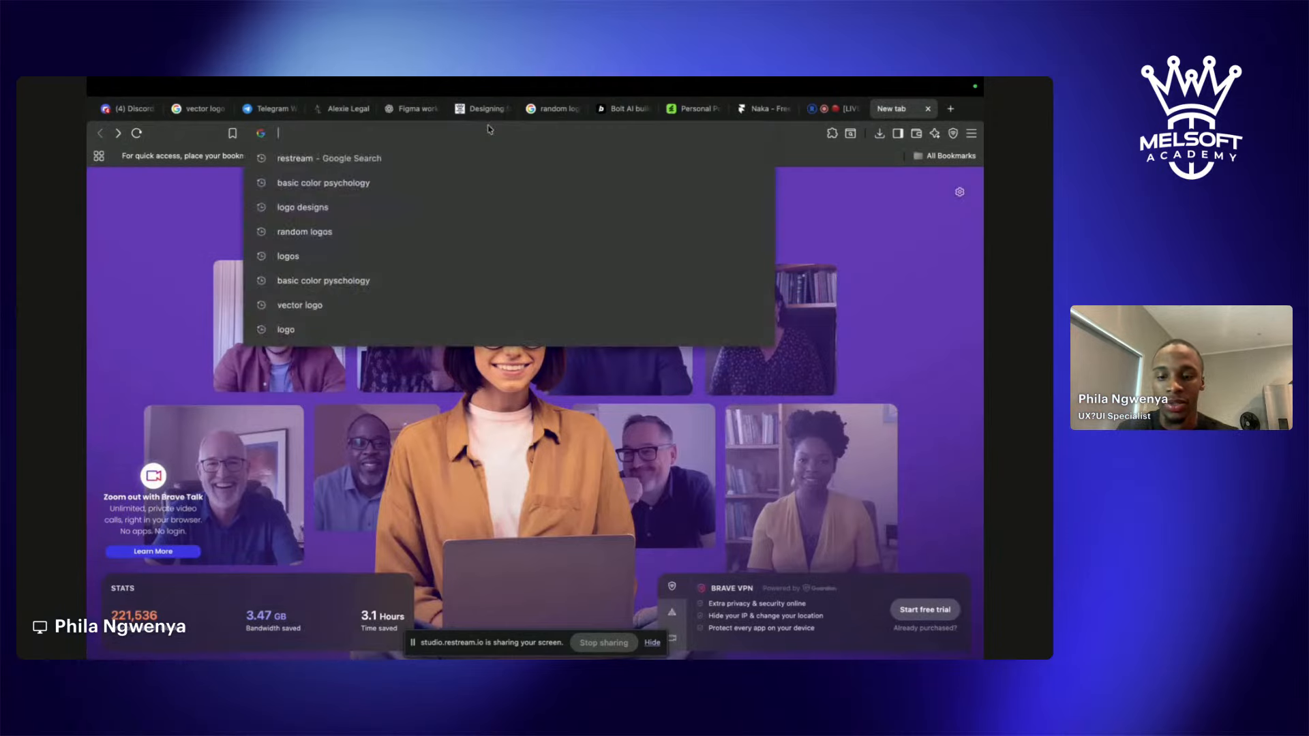
type("figm")
key("Return")
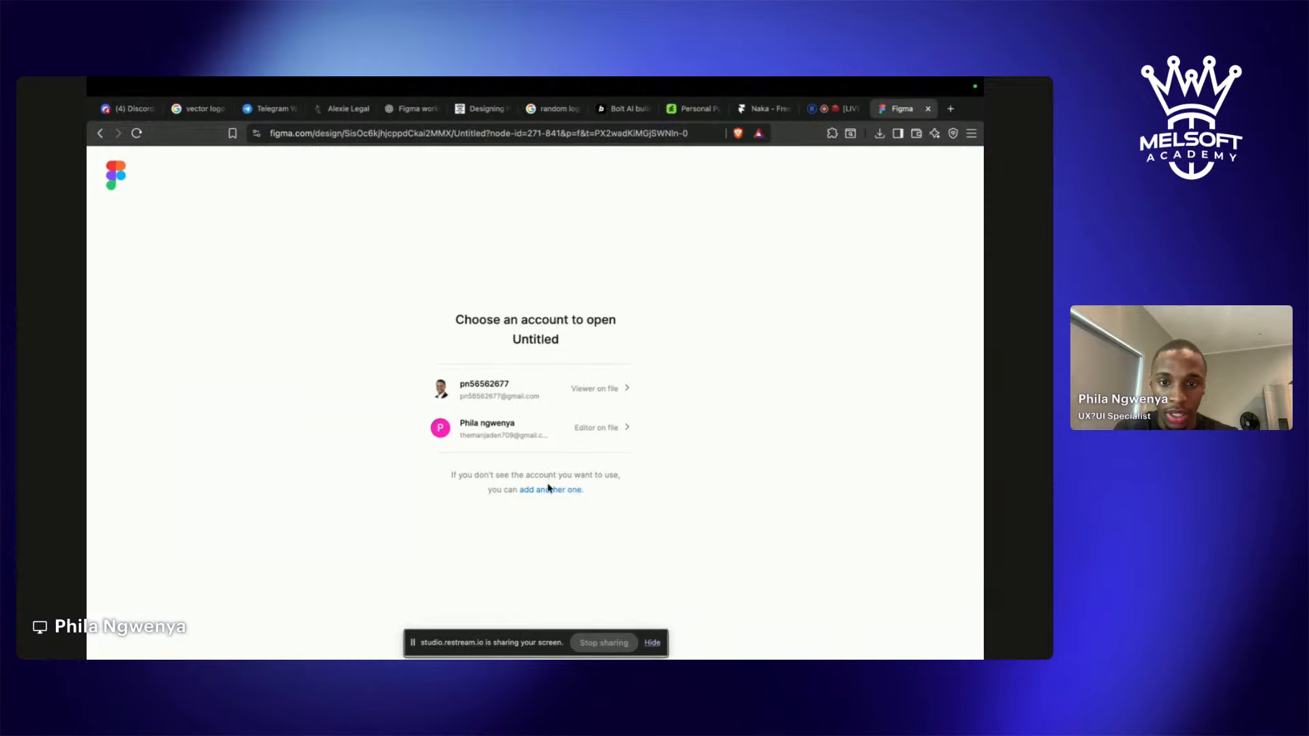
Choose a different account, continue with e-mail and focus the empty Password field.
left_click(549, 490)
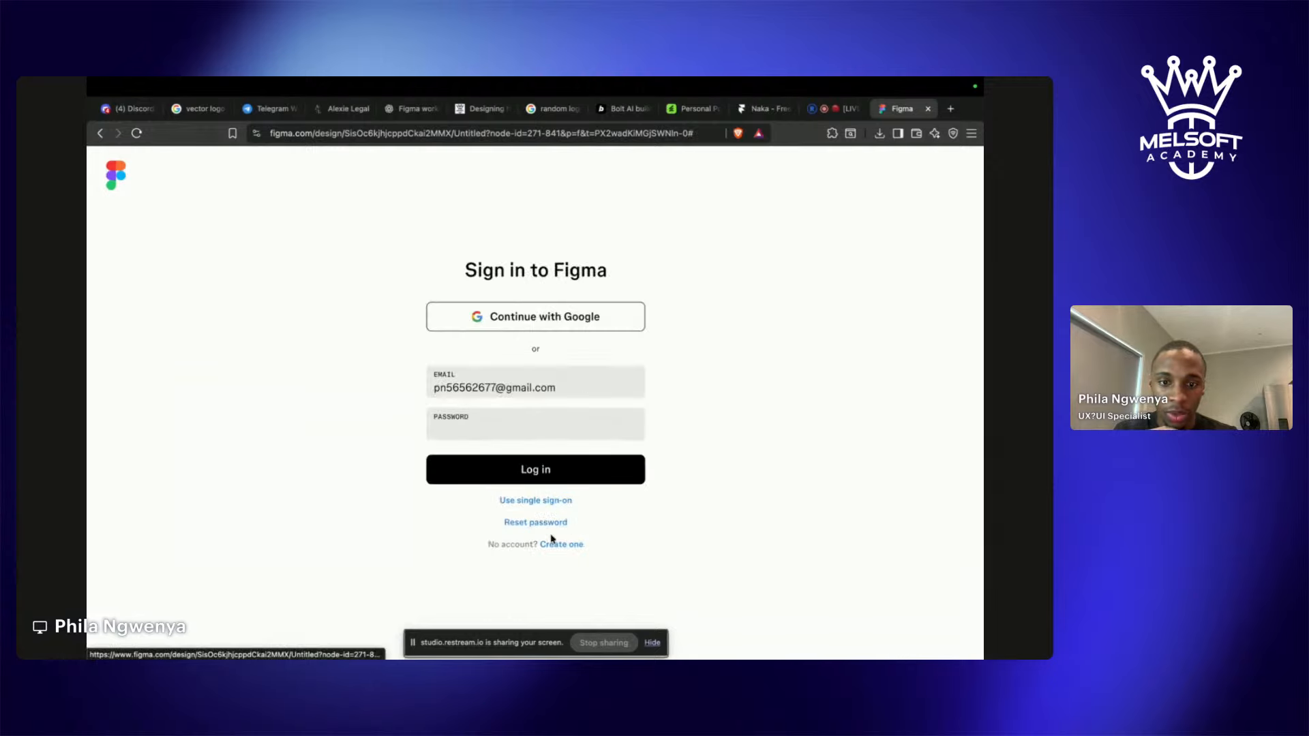
left_click_drag(488, 544, 564, 546)
left_click(564, 545)
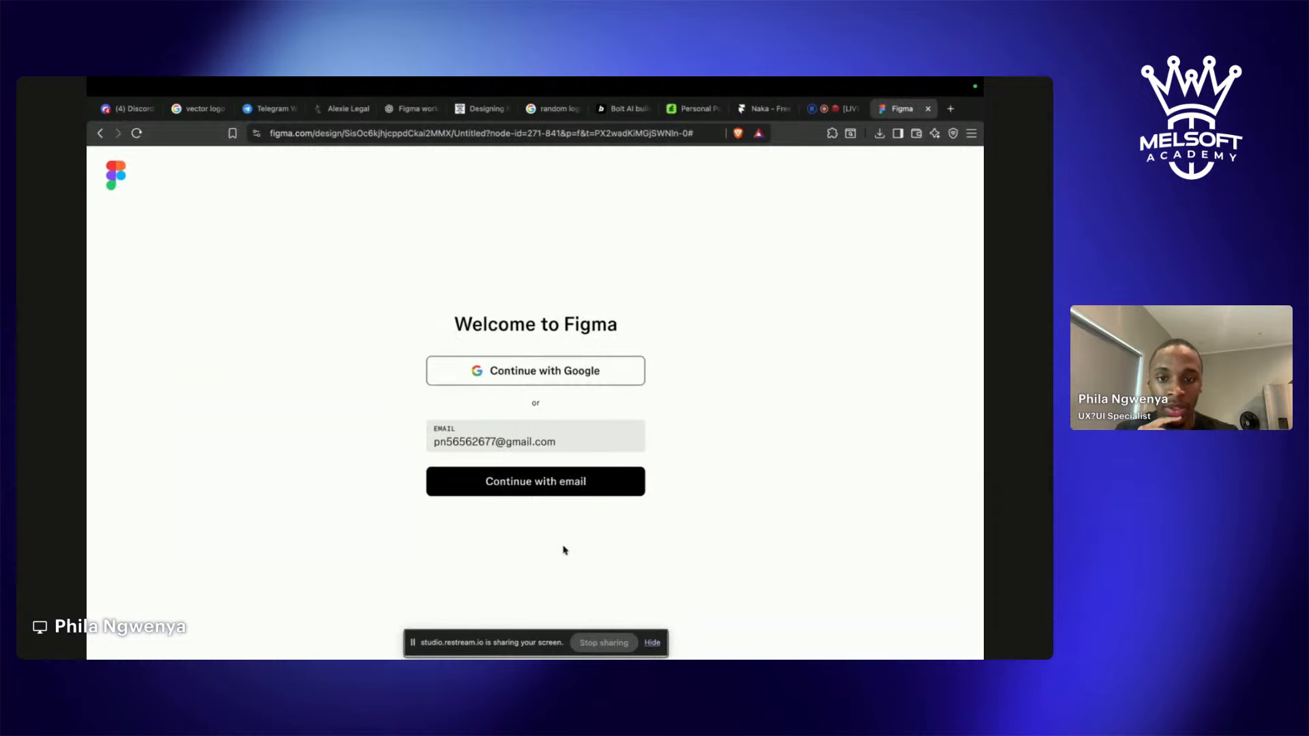
left_click(560, 492)
left_click(549, 442)
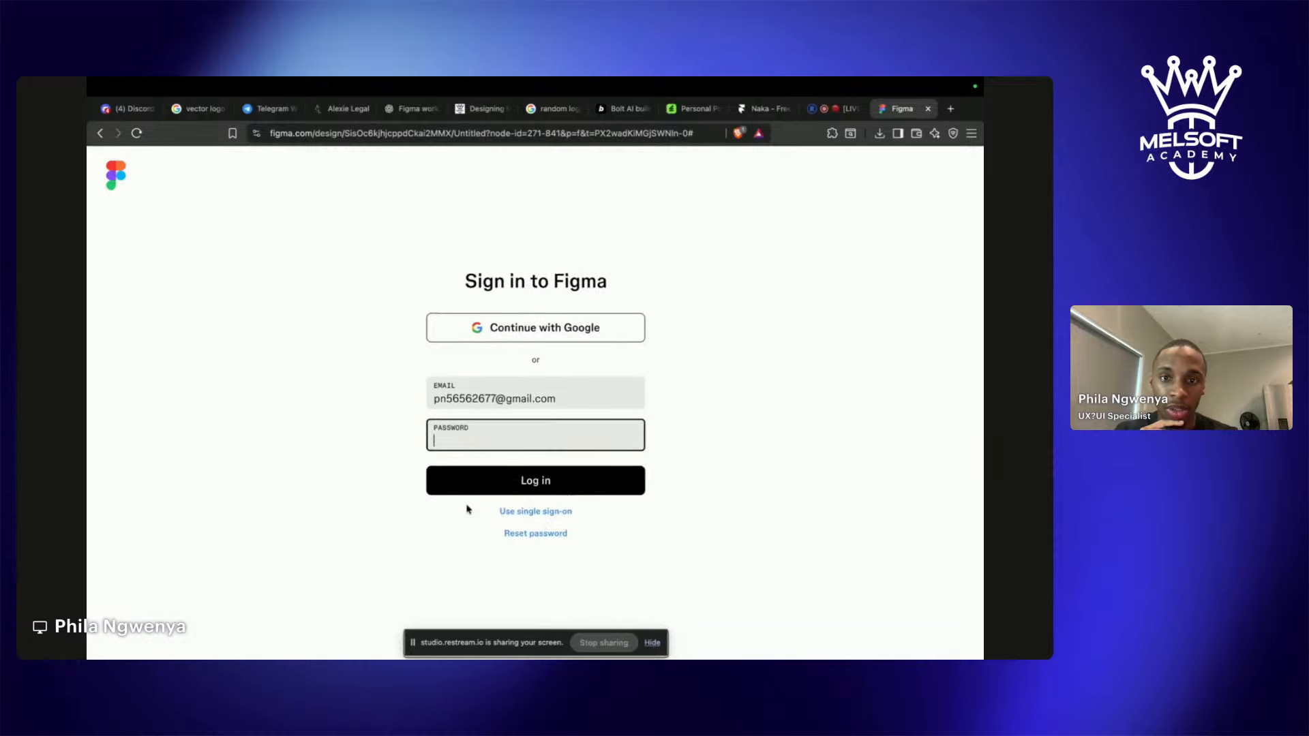
key("ctrl+Left")
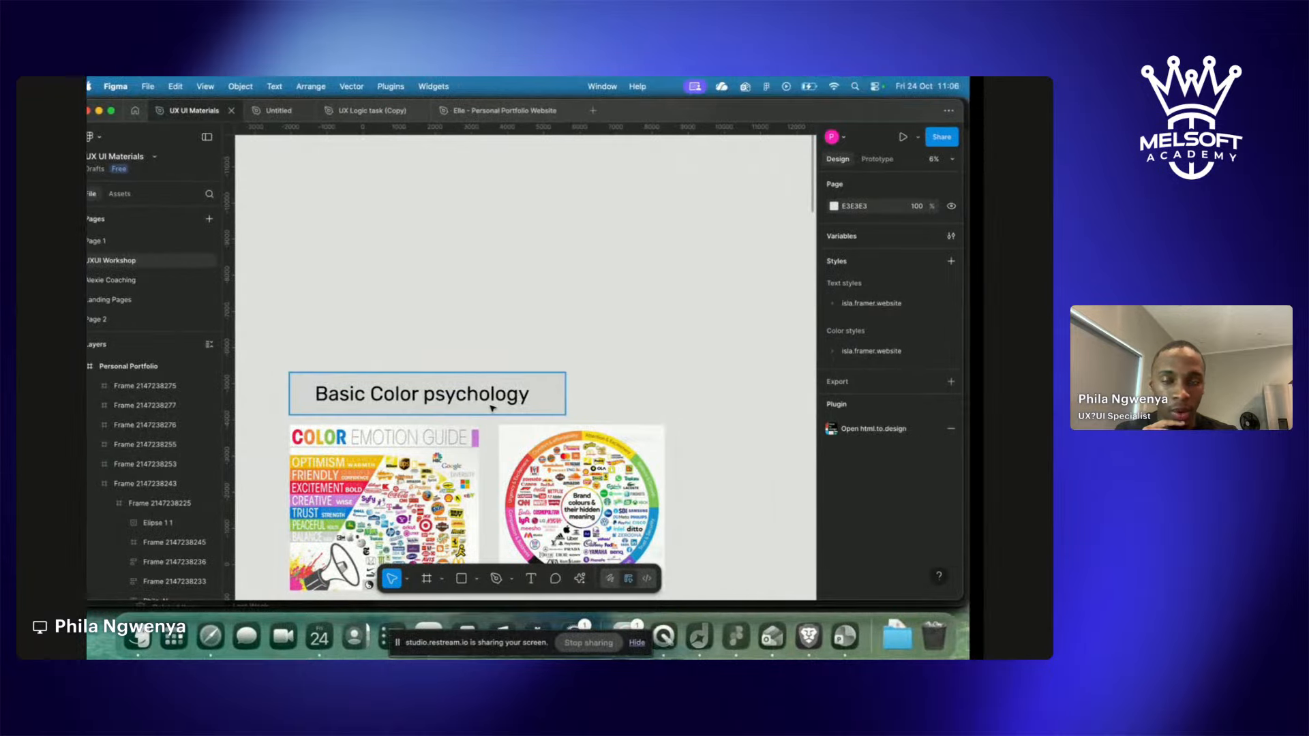
Close the Figma sign-in browser tab.
key("ctrl+Right")
left_click(926, 110)
key("ctrl+Left")
Scroll through the Basic Color psychology section, then go to the Restream studio.
scroll(756, 331, "down", 5)
scroll(756, 330, "up", 3)
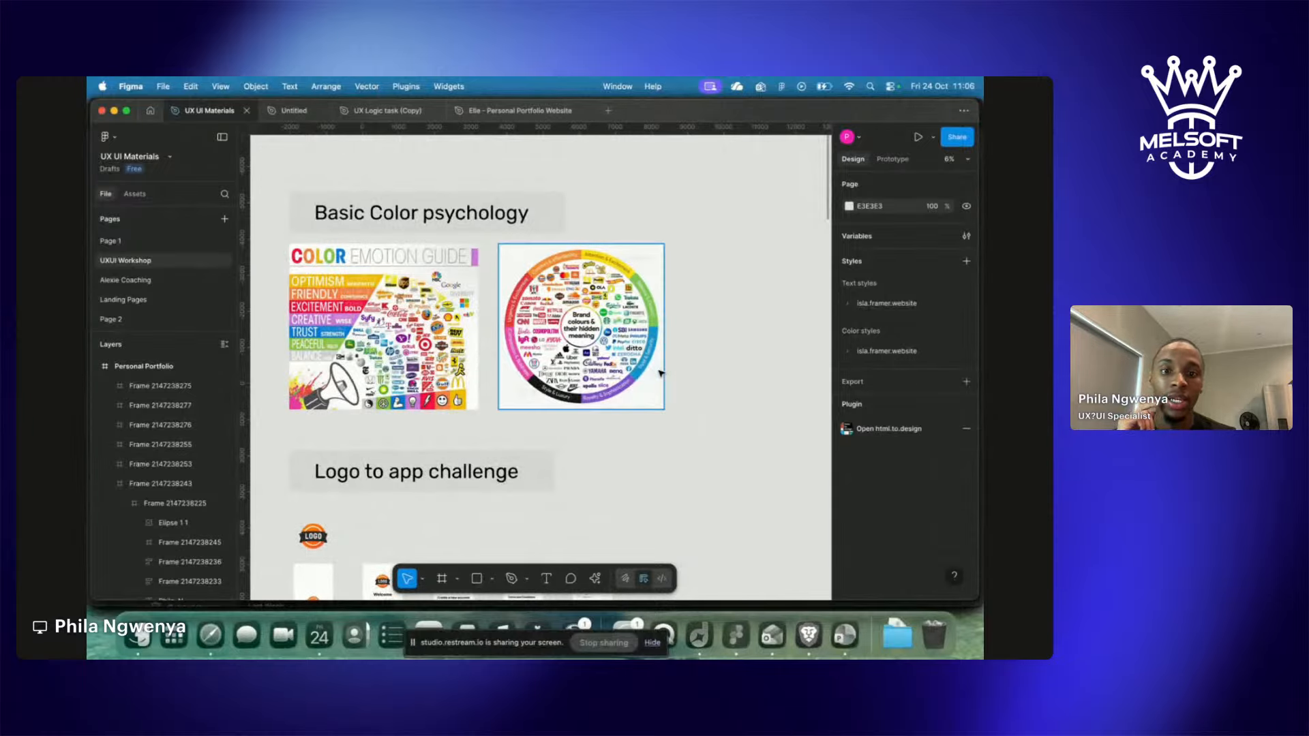
scroll(660, 372, "down", 2)
scroll(660, 372, "up", 4)
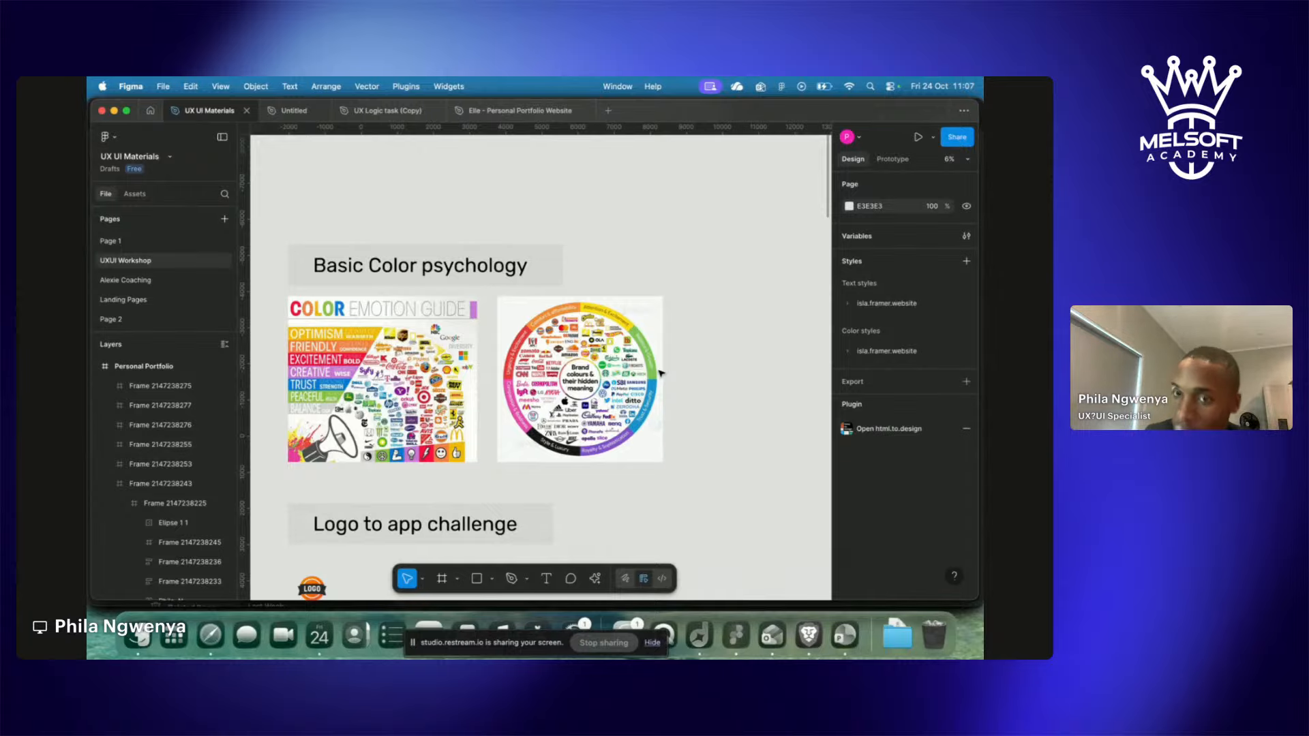
scroll(660, 373, "up", 3)
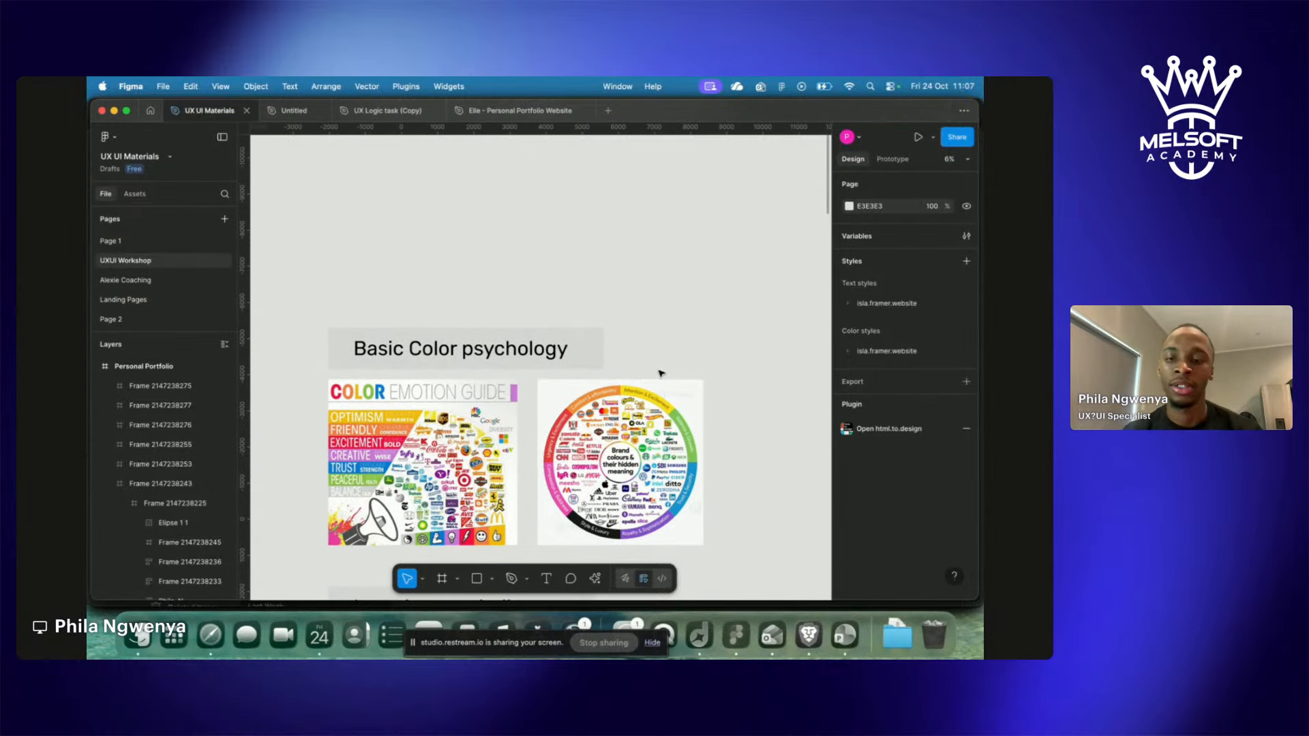
key("ctrl+Right")
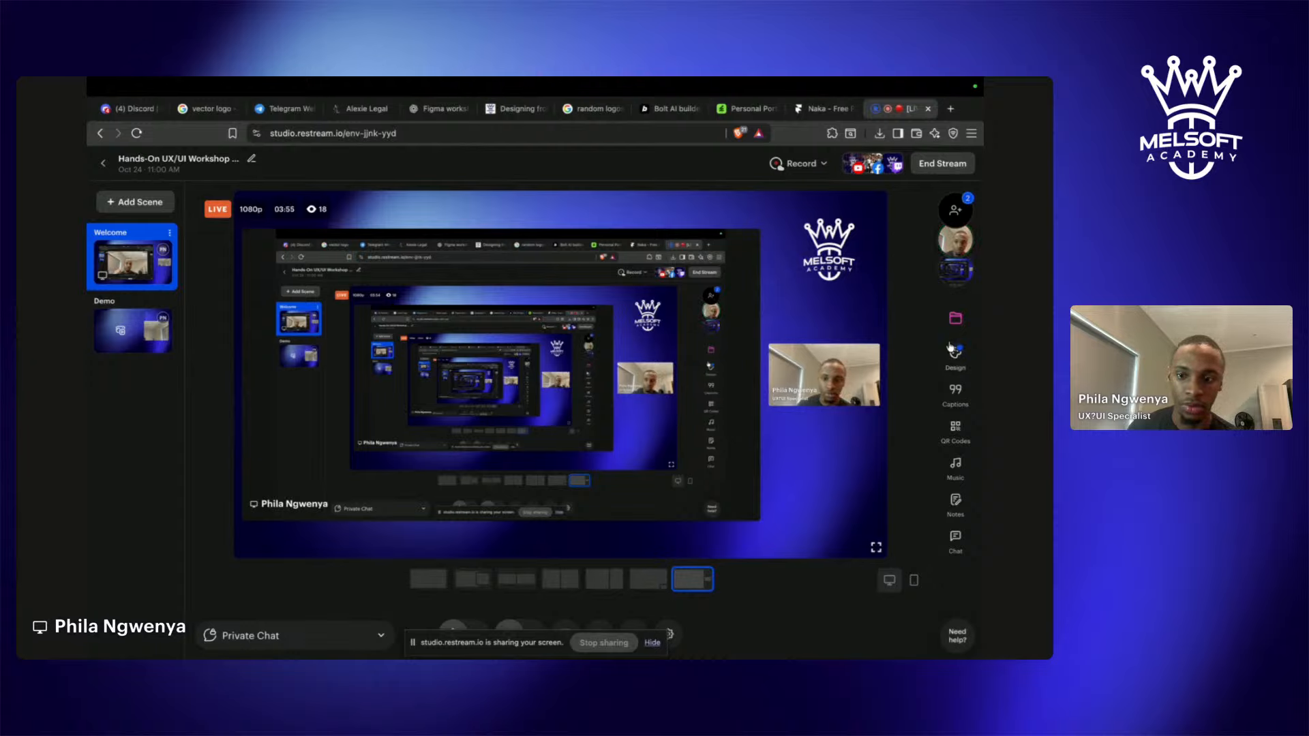
Hide Restream's screen-sharing notice bar, raise the speaker volume, and return to Figma.
left_click(653, 645)
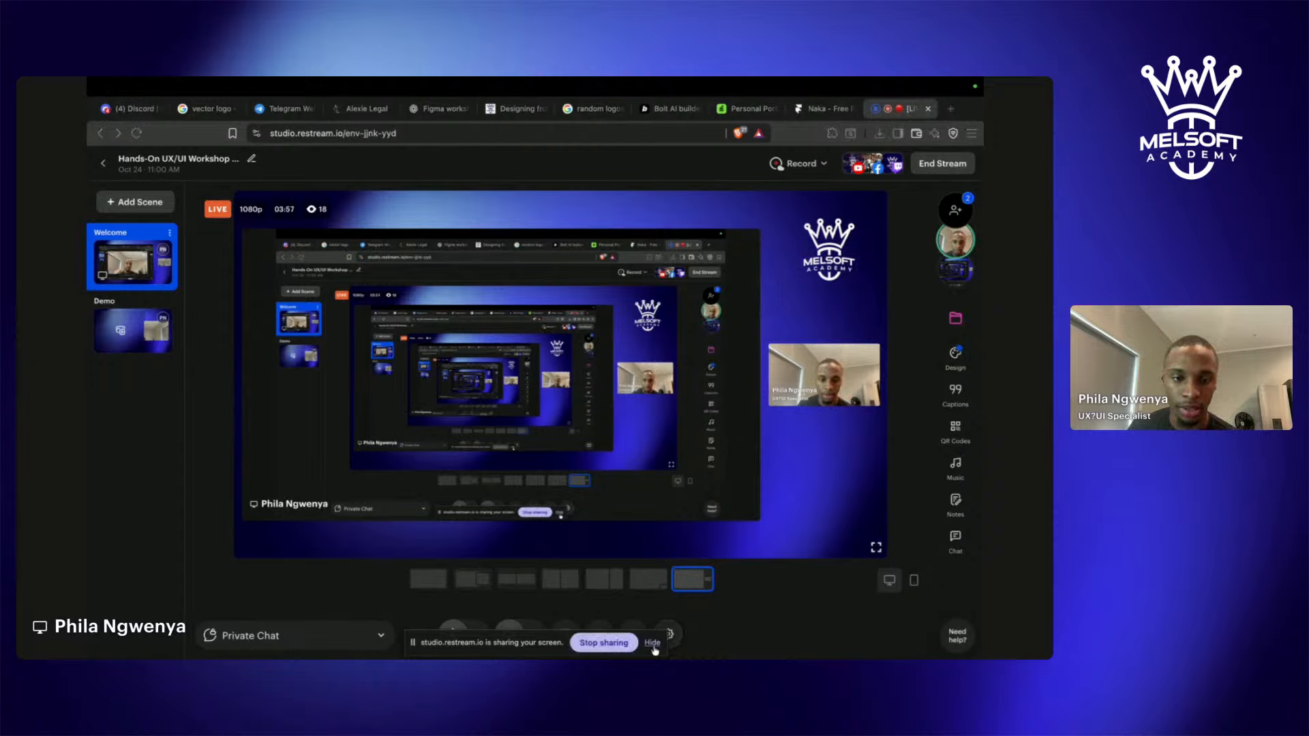
left_click(653, 646)
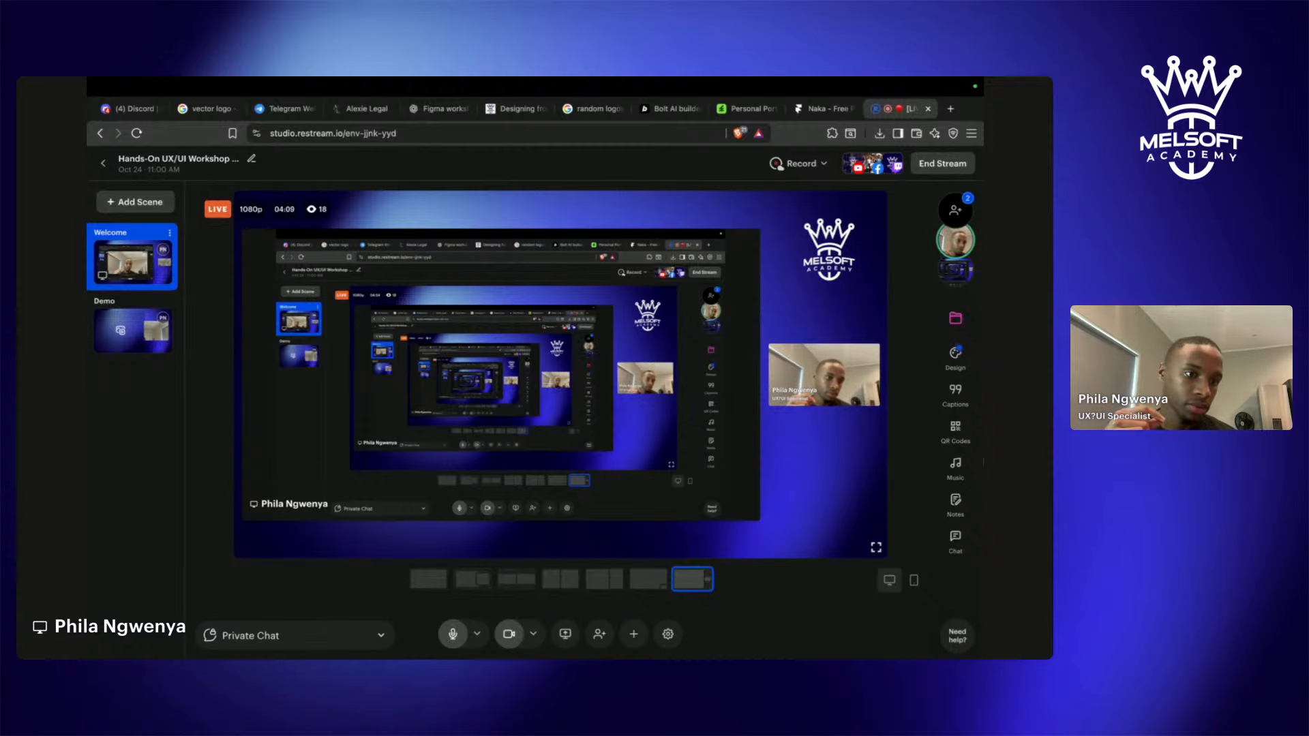
key("XF86AudioRaiseVolume")
key("XF86AudioRaiseVolume")
key("XF86AudioRaiseVolume")
key("XF86AudioRaiseVolume")
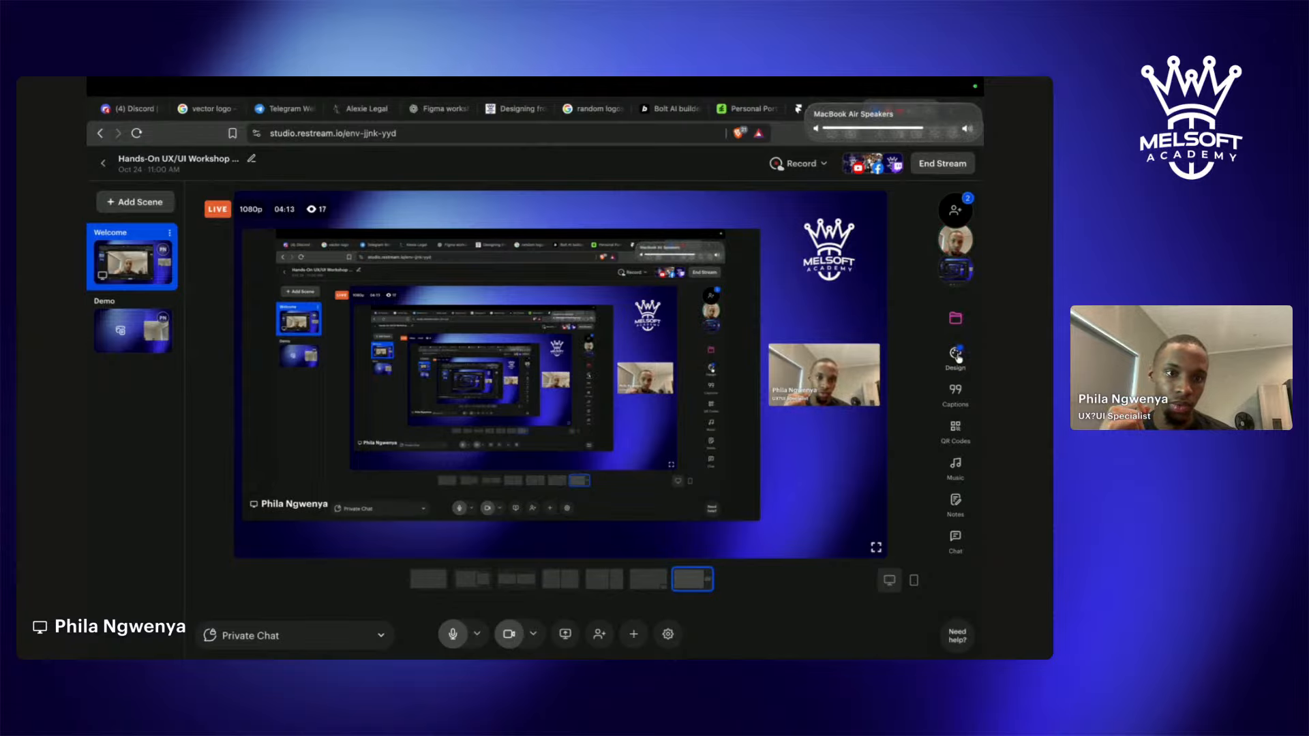
key("ctrl+Left")
scroll(578, 371, "down", 3)
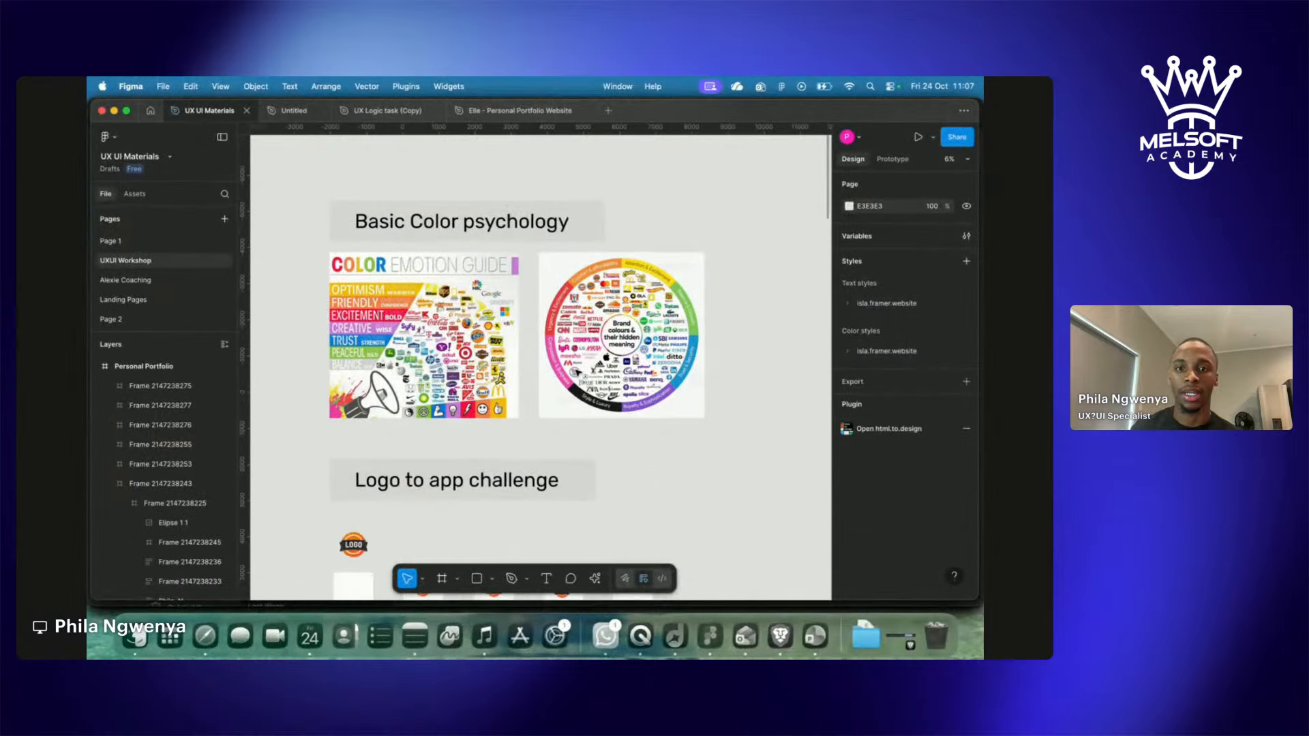
Record the screen with the capture area stretched to the top edge, then go to Restream.
scroll(577, 373, "down", 3)
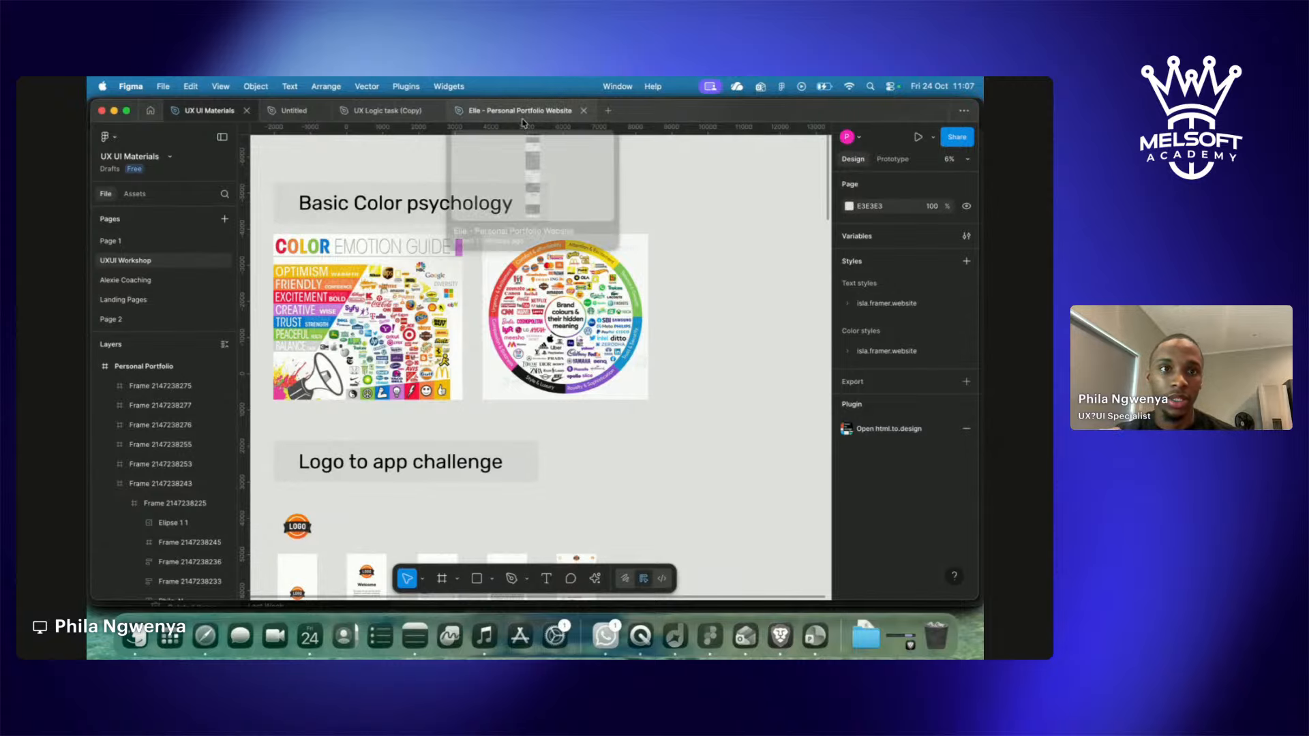
key("super+shift+5")
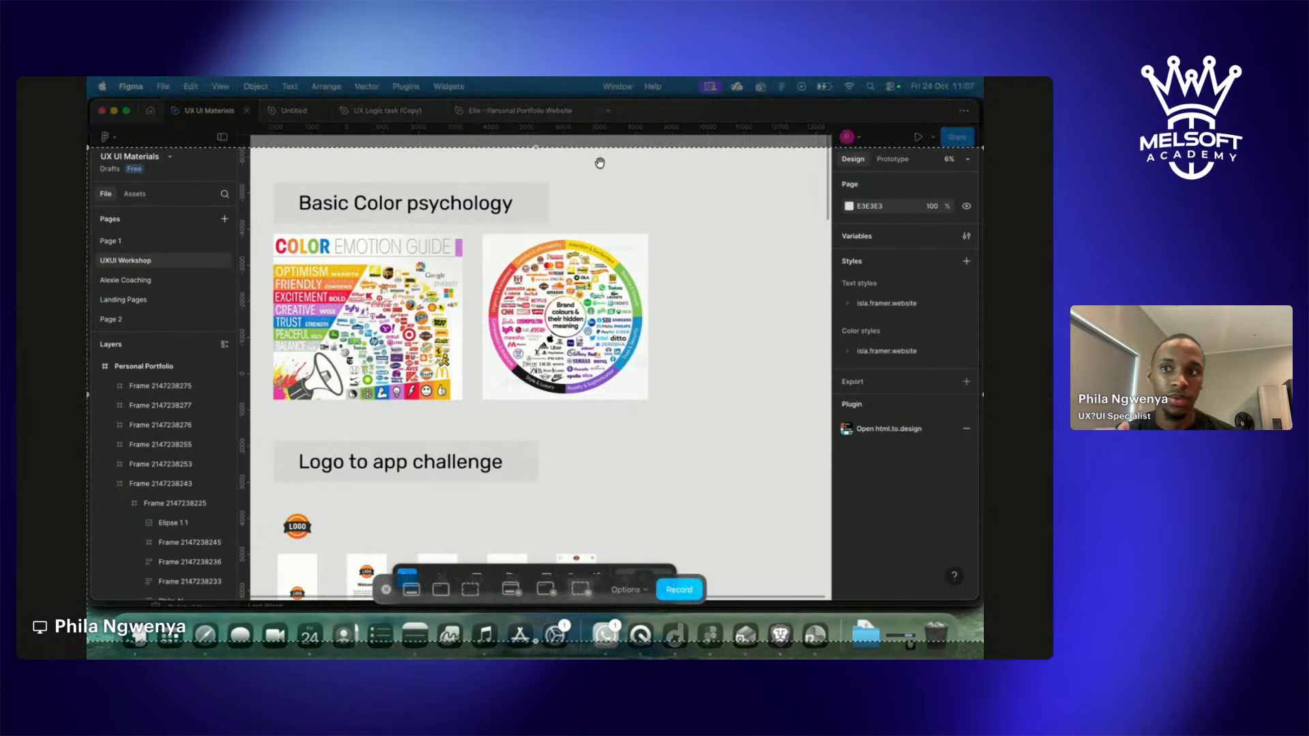
left_click_drag(534, 147, 534, 77)
left_click(680, 591)
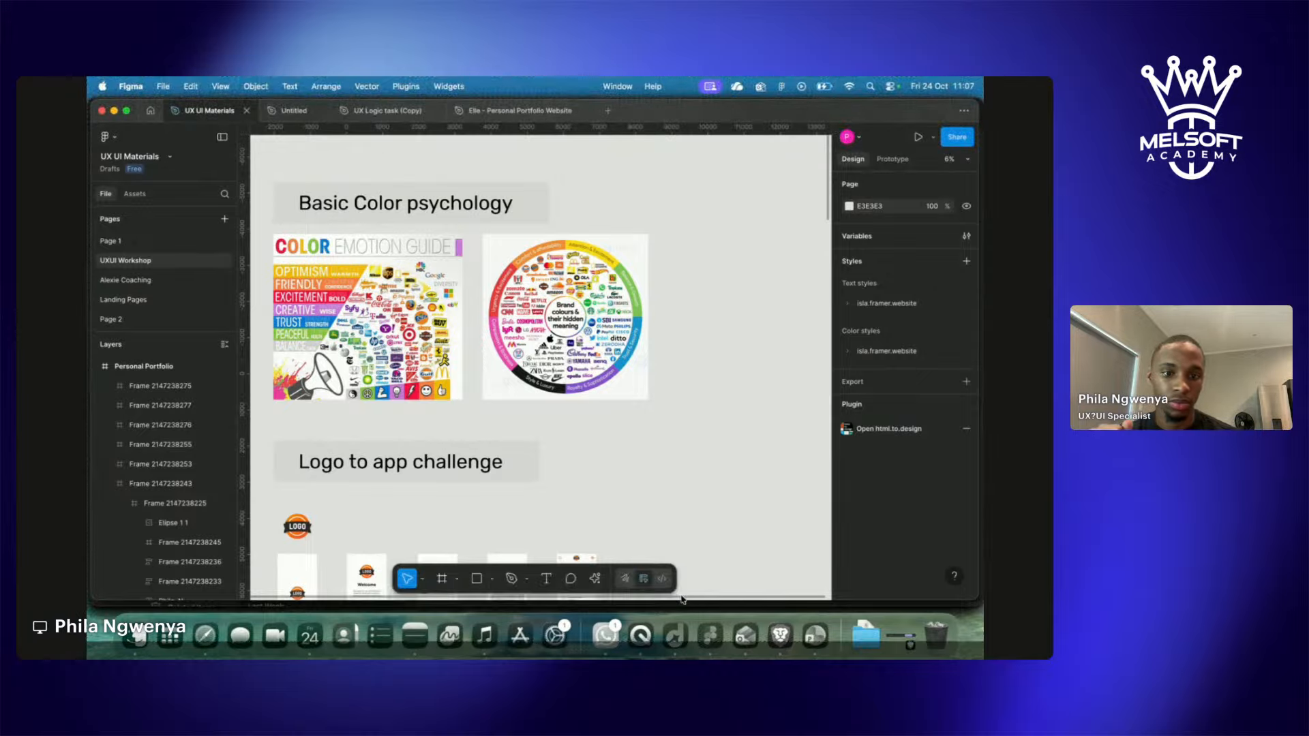
key("ctrl+Right")
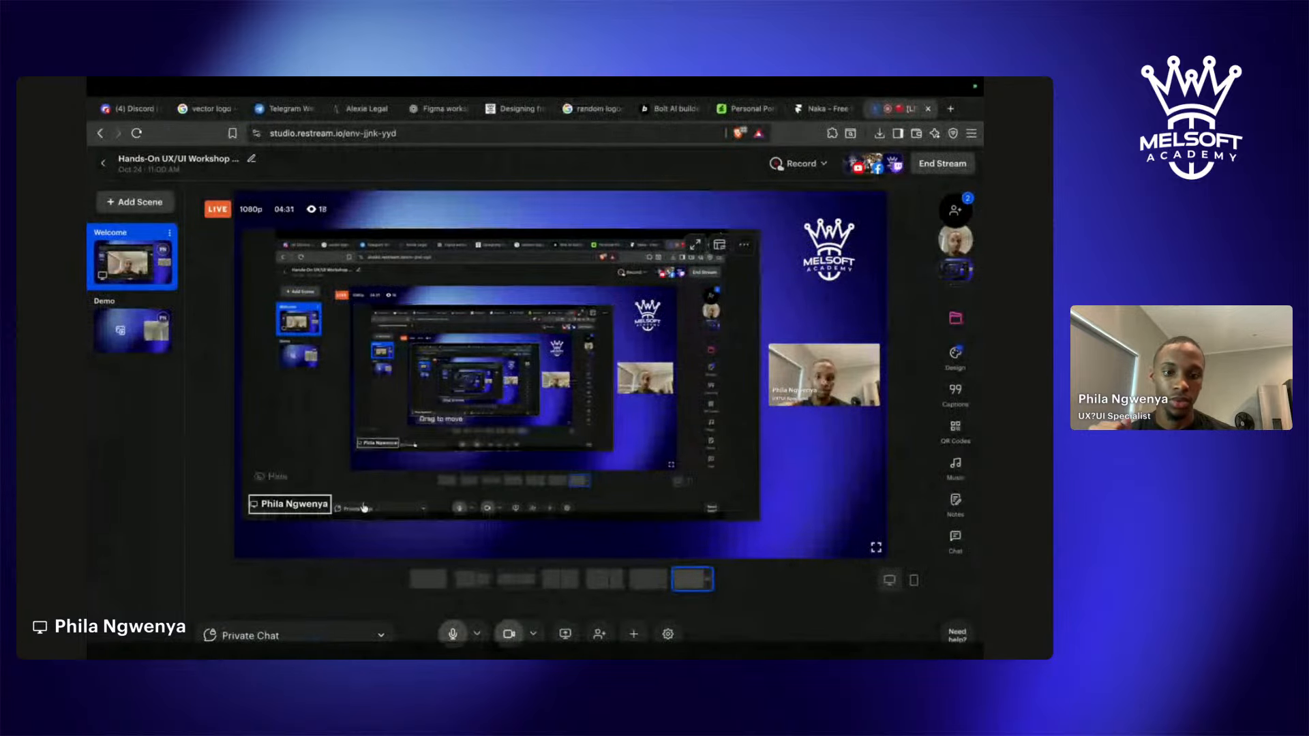
Mute and then unmute the Restream microphone, and return to Figma.
left_click(453, 634)
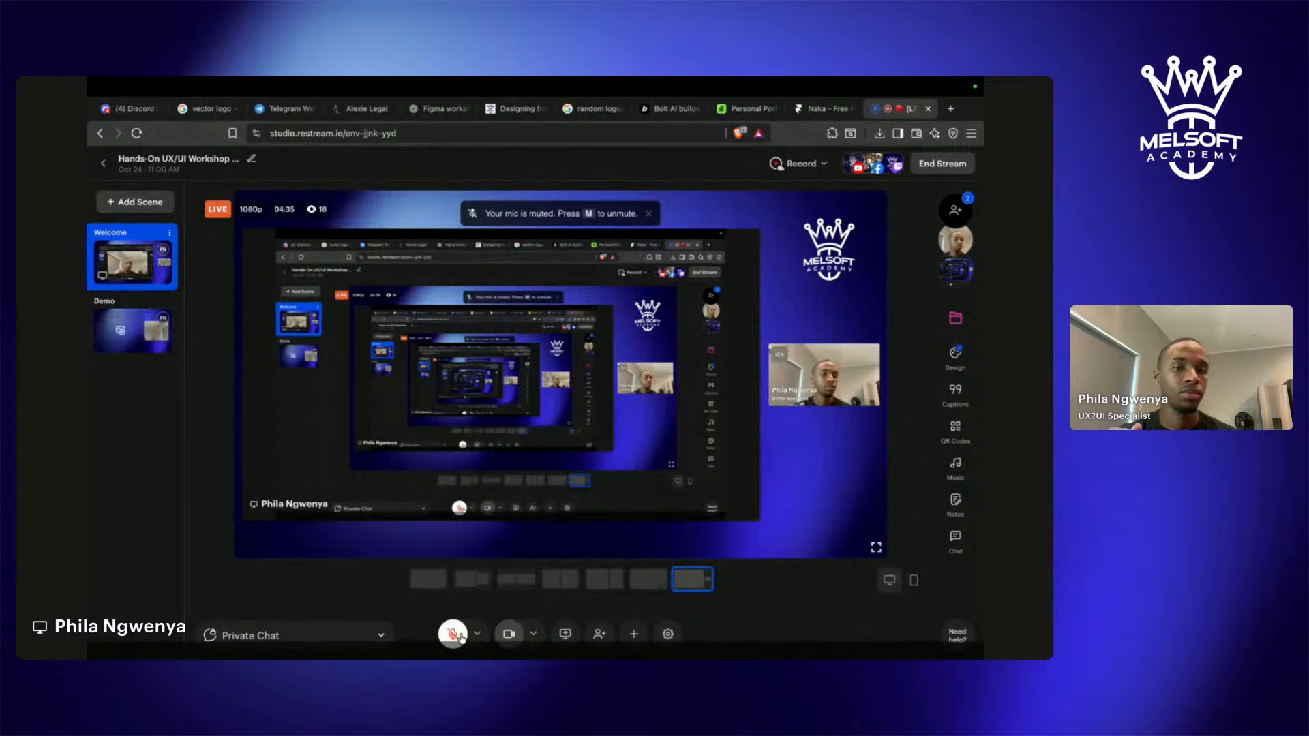
left_click(454, 634)
key("ctrl+Left")
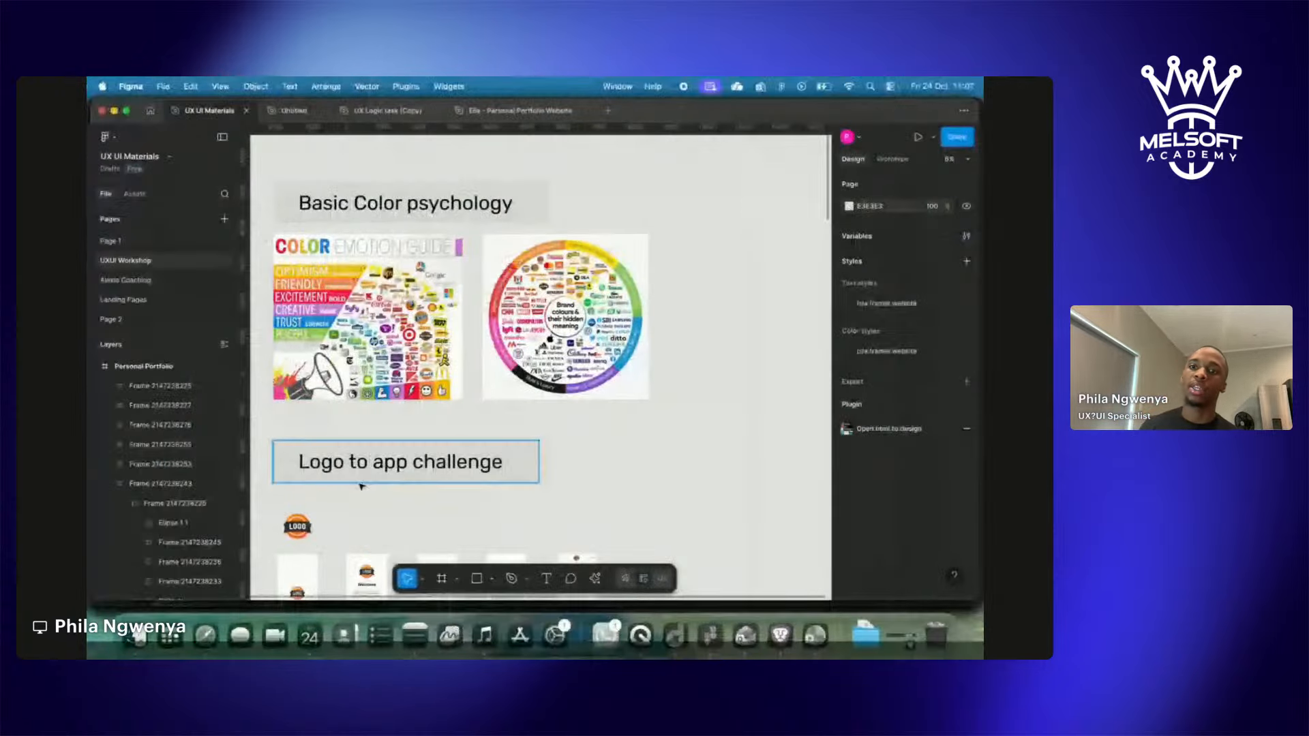
scroll(361, 486, "up", 5)
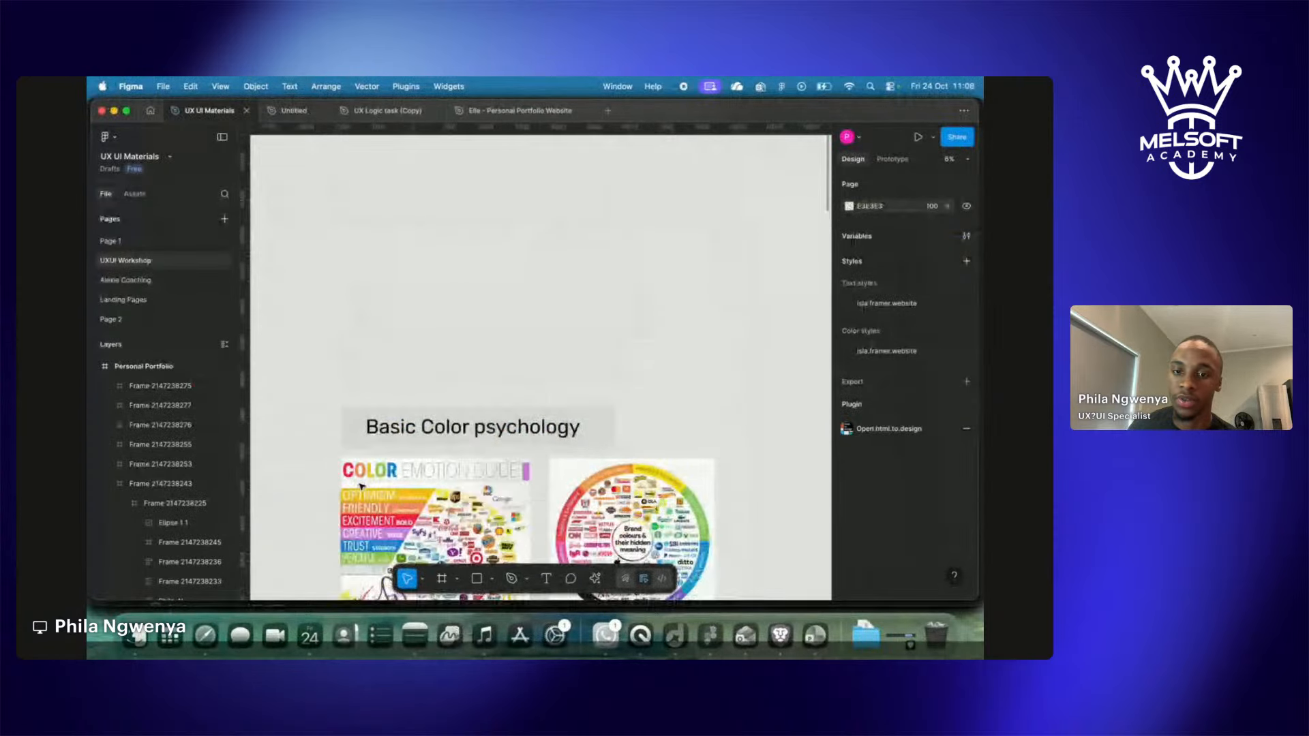
scroll(362, 486, "down", 3)
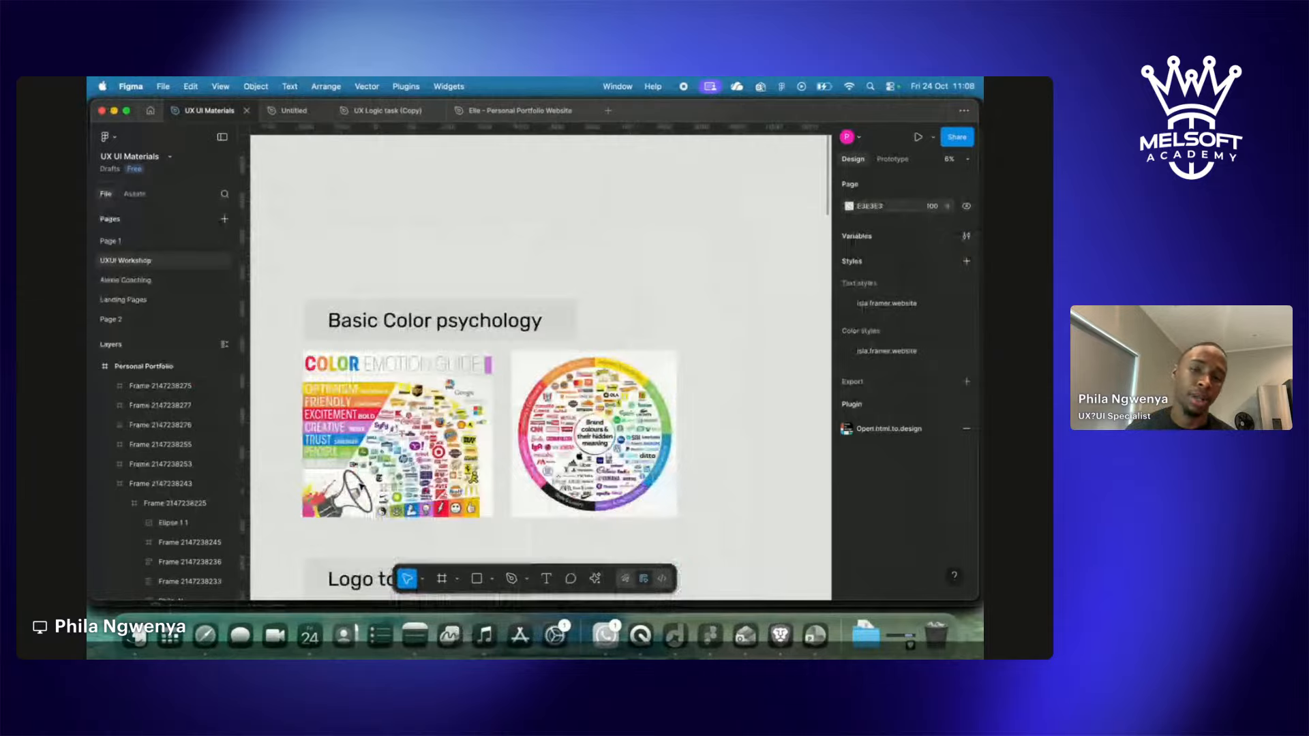
scroll(362, 486, "down", 2)
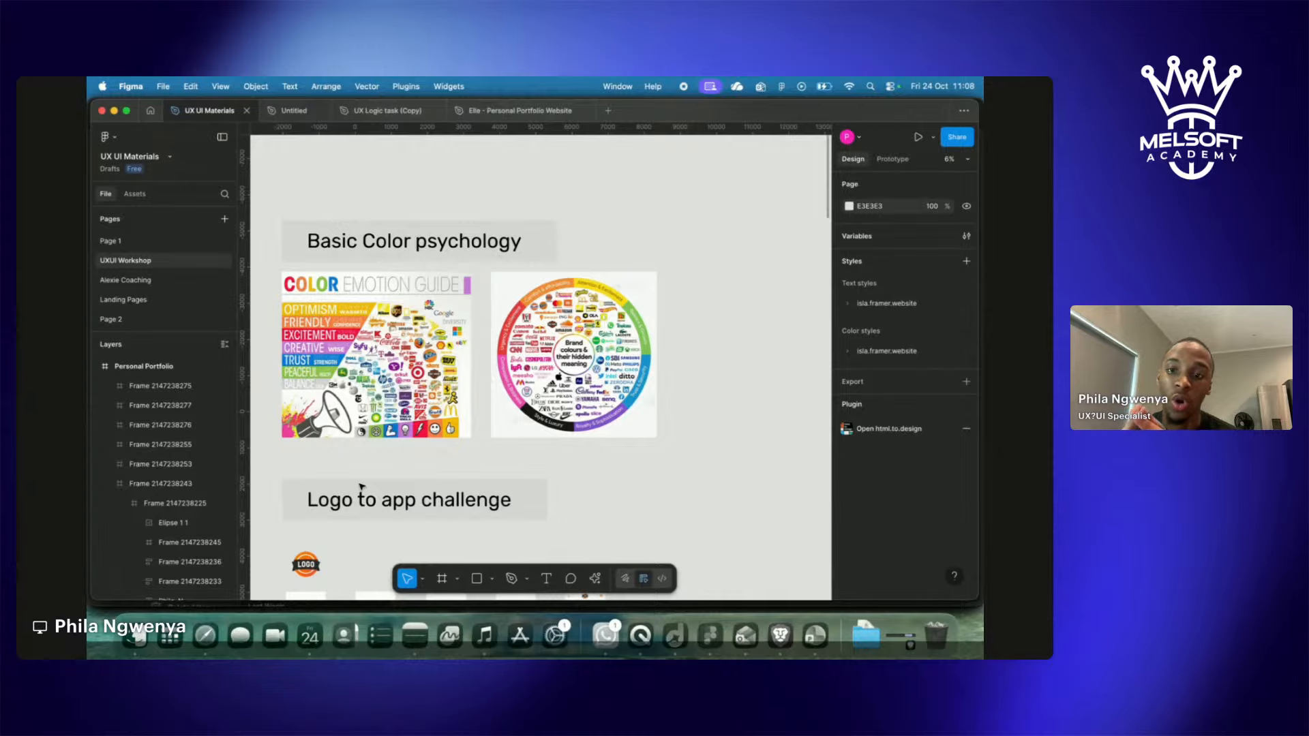
scroll(351, 358, "up", 3)
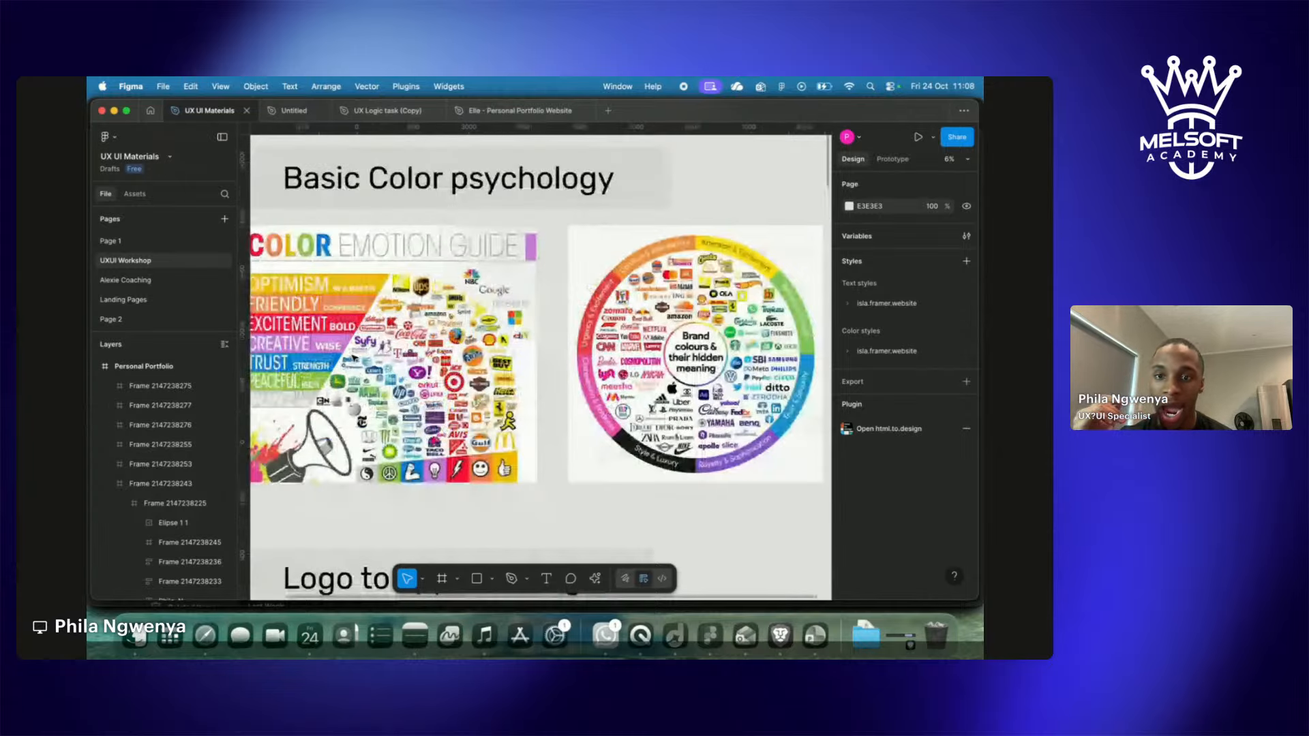
scroll(354, 357, "up", 3)
scroll(354, 358, "up", 3)
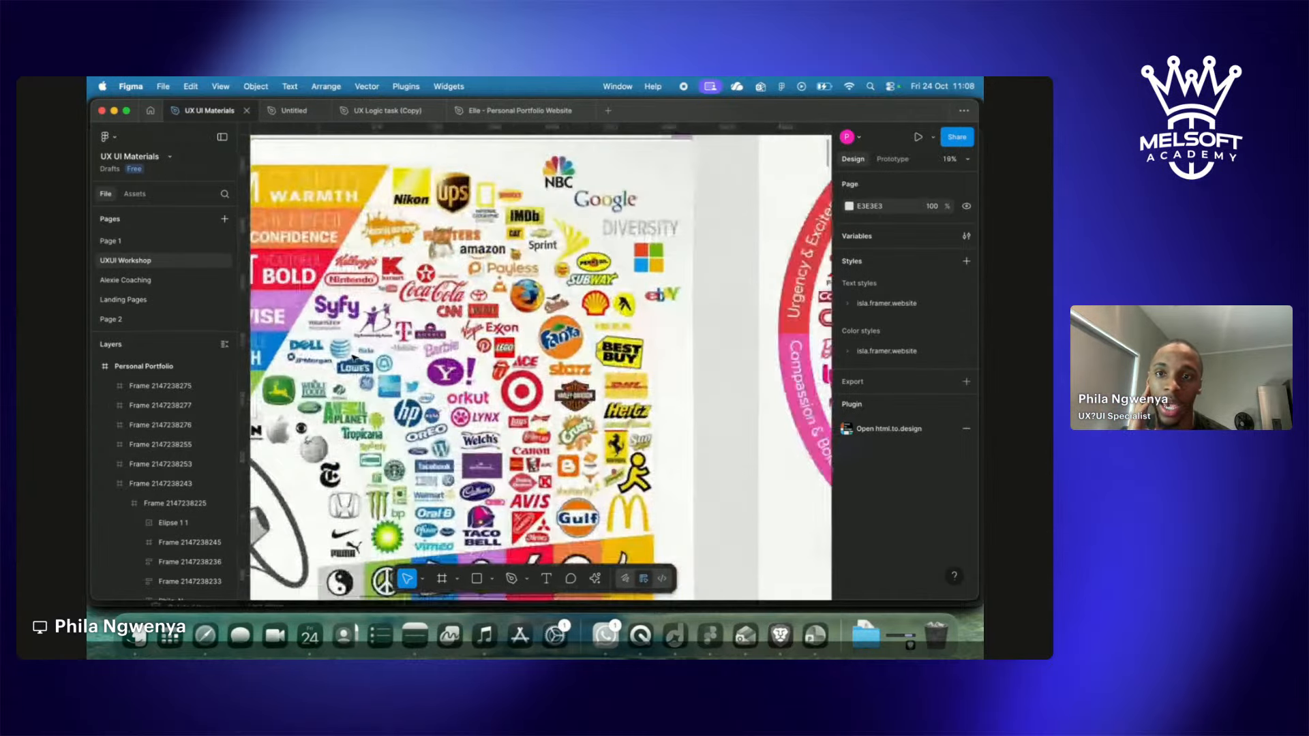
scroll(354, 357, "up", 3)
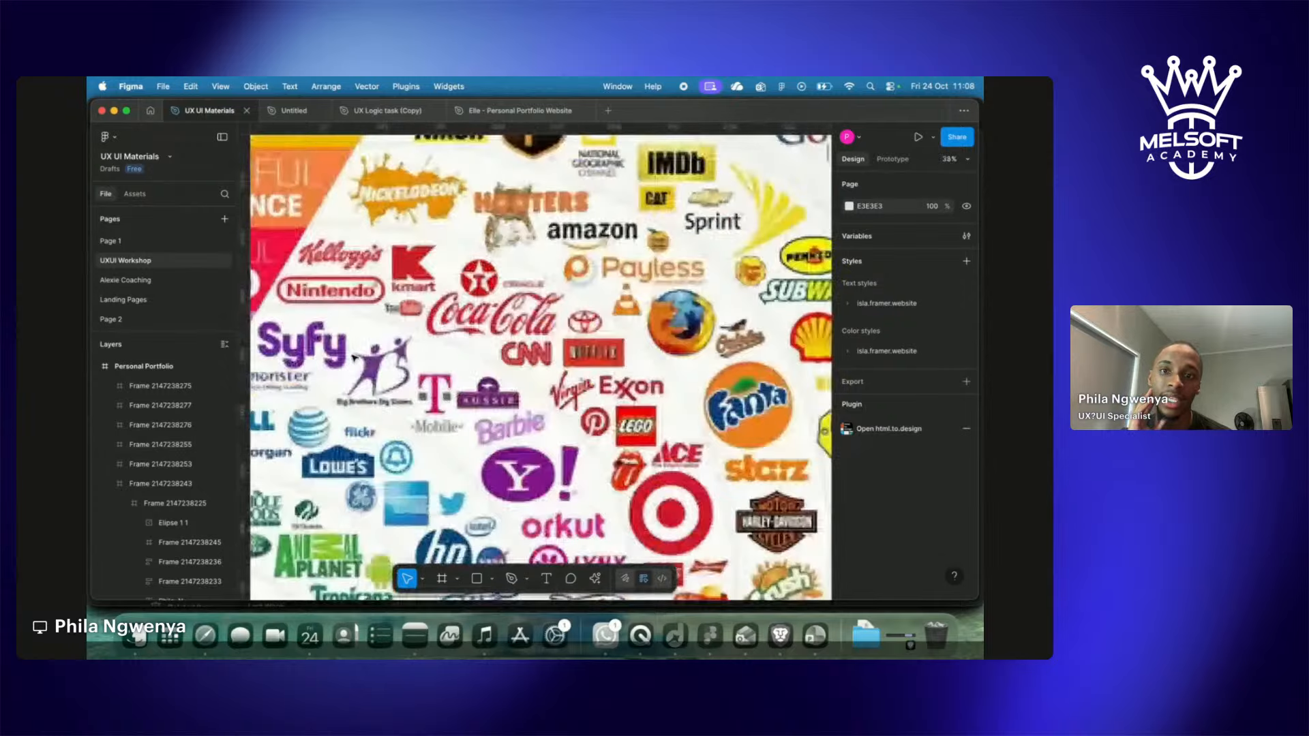
scroll(354, 357, "down", 3)
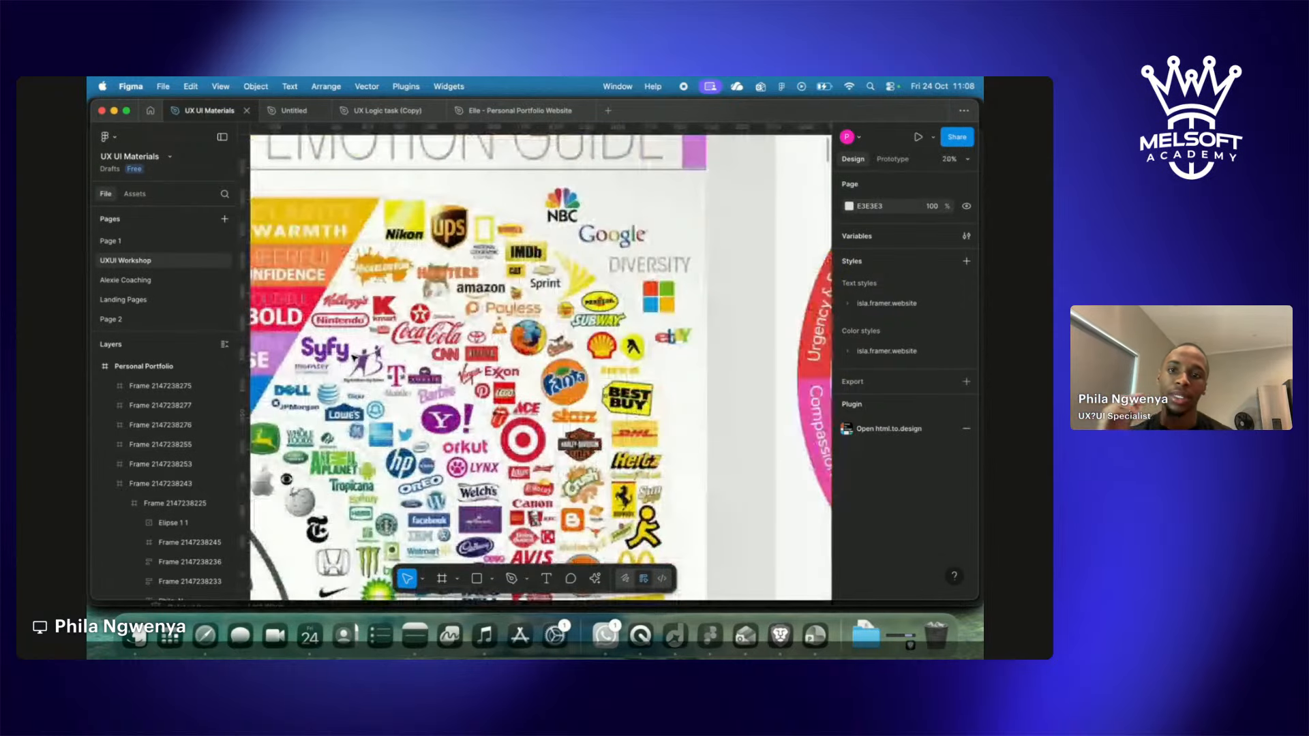
scroll(354, 357, "down", 1)
scroll(354, 357, "down", 2)
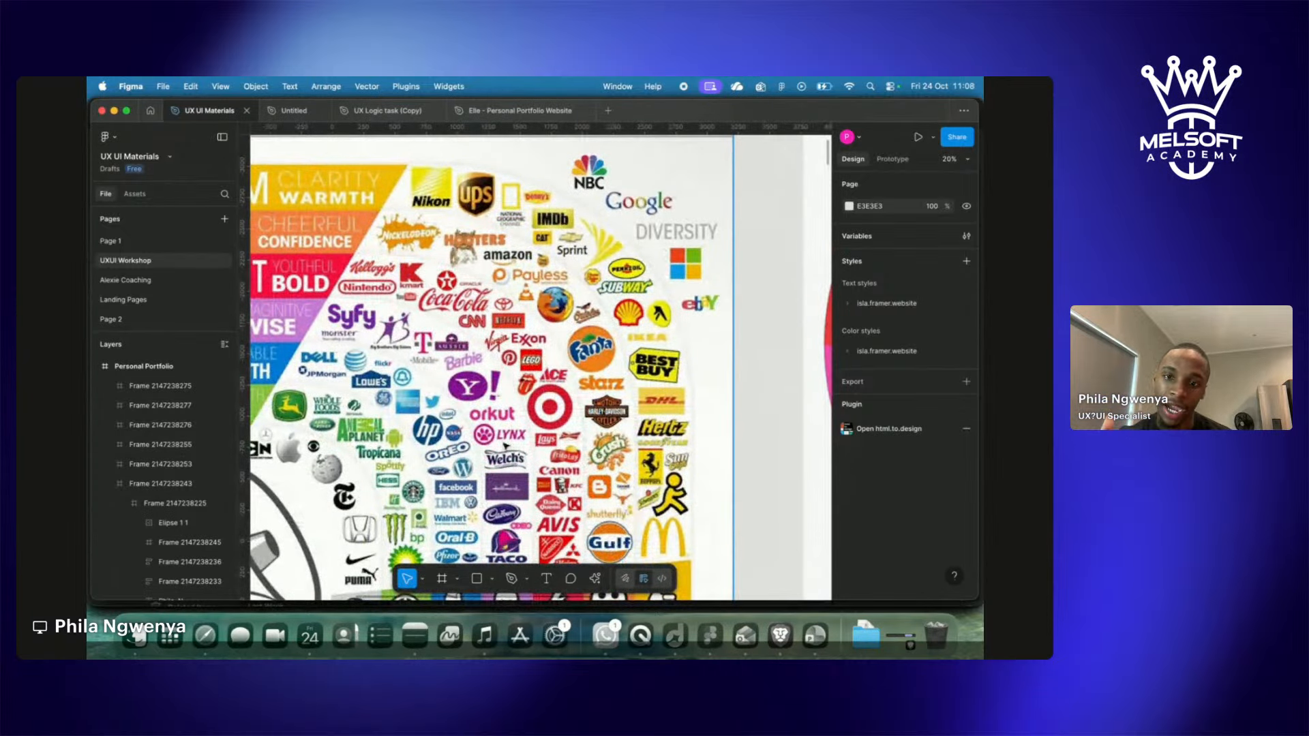
scroll(505, 447, "down", 2)
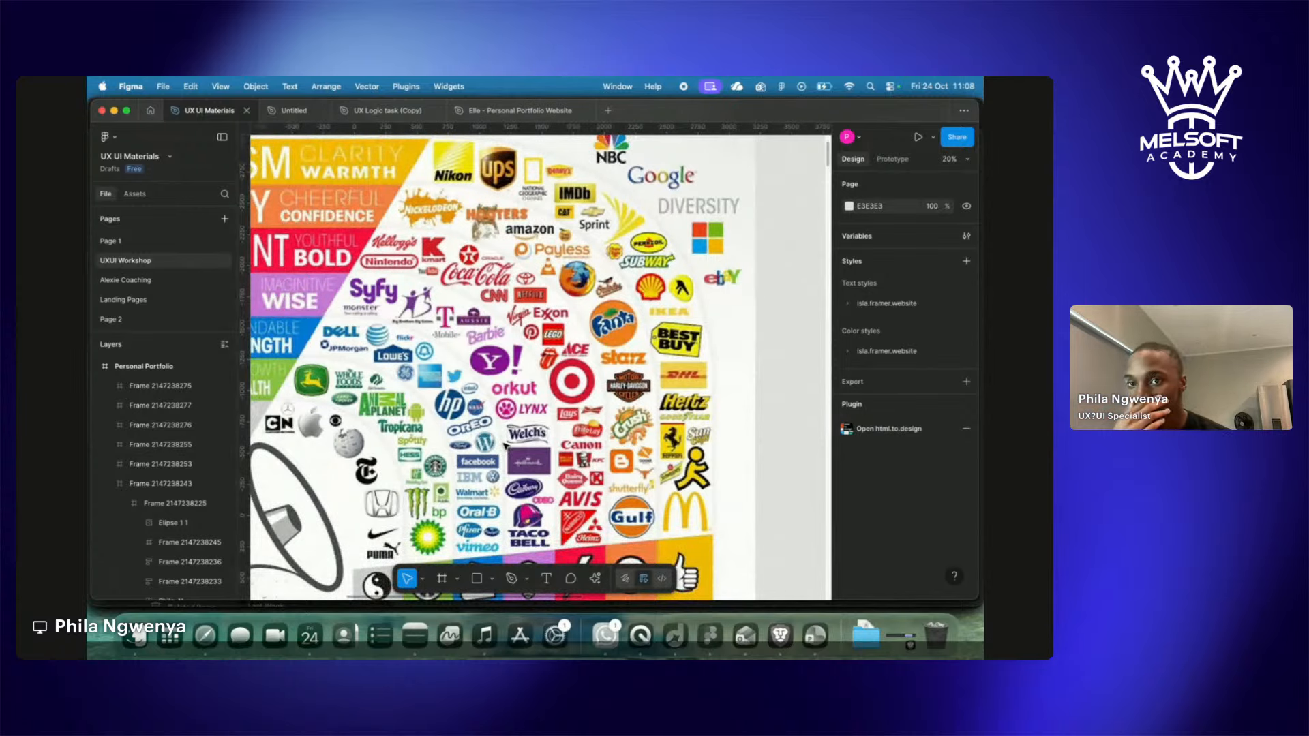
scroll(505, 444, "left", 5)
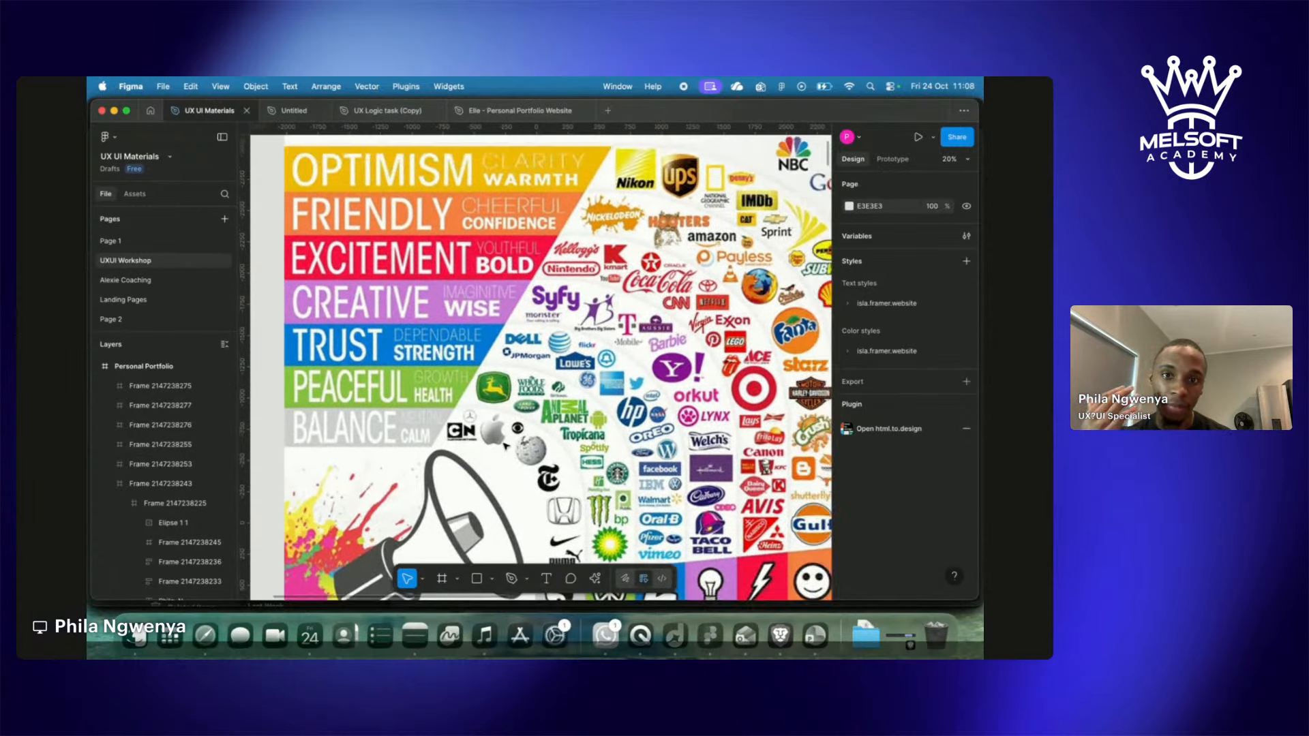
scroll(505, 444, "up", 2)
scroll(505, 445, "down", 3)
scroll(502, 445, "up", 1)
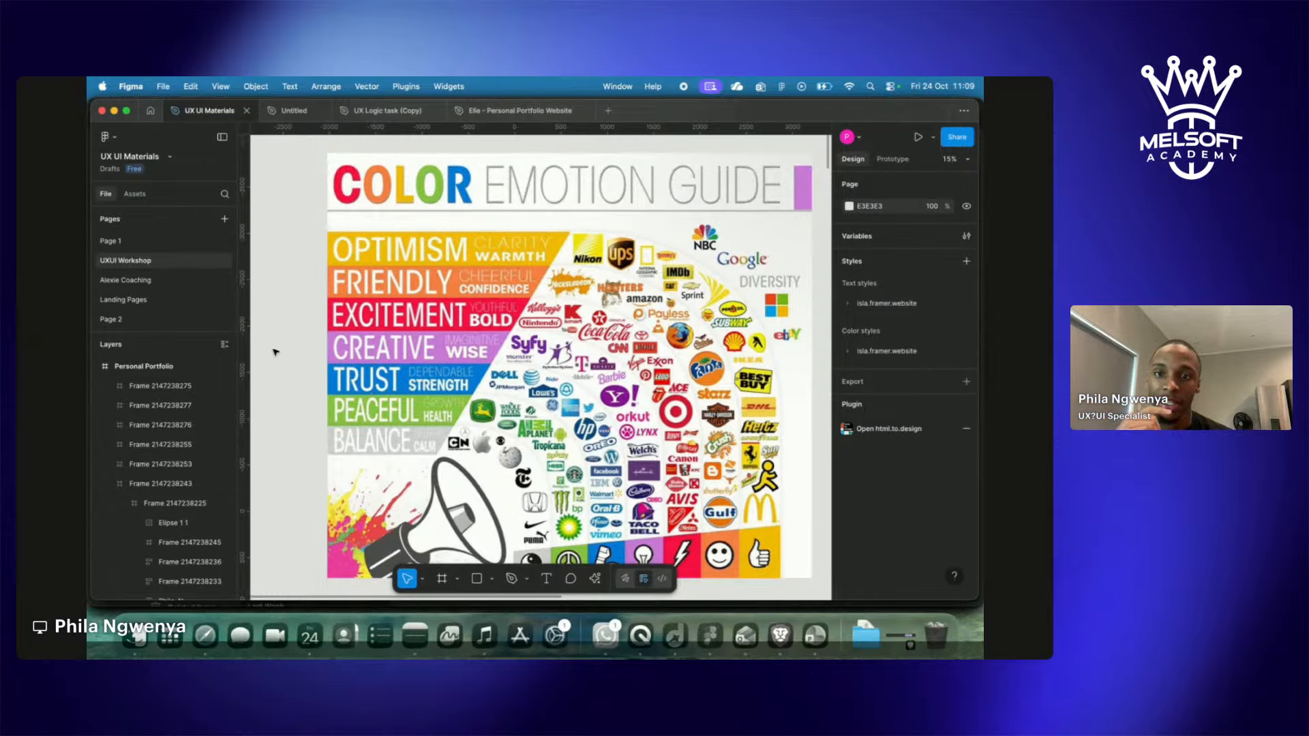
scroll(258, 344, "right", 2)
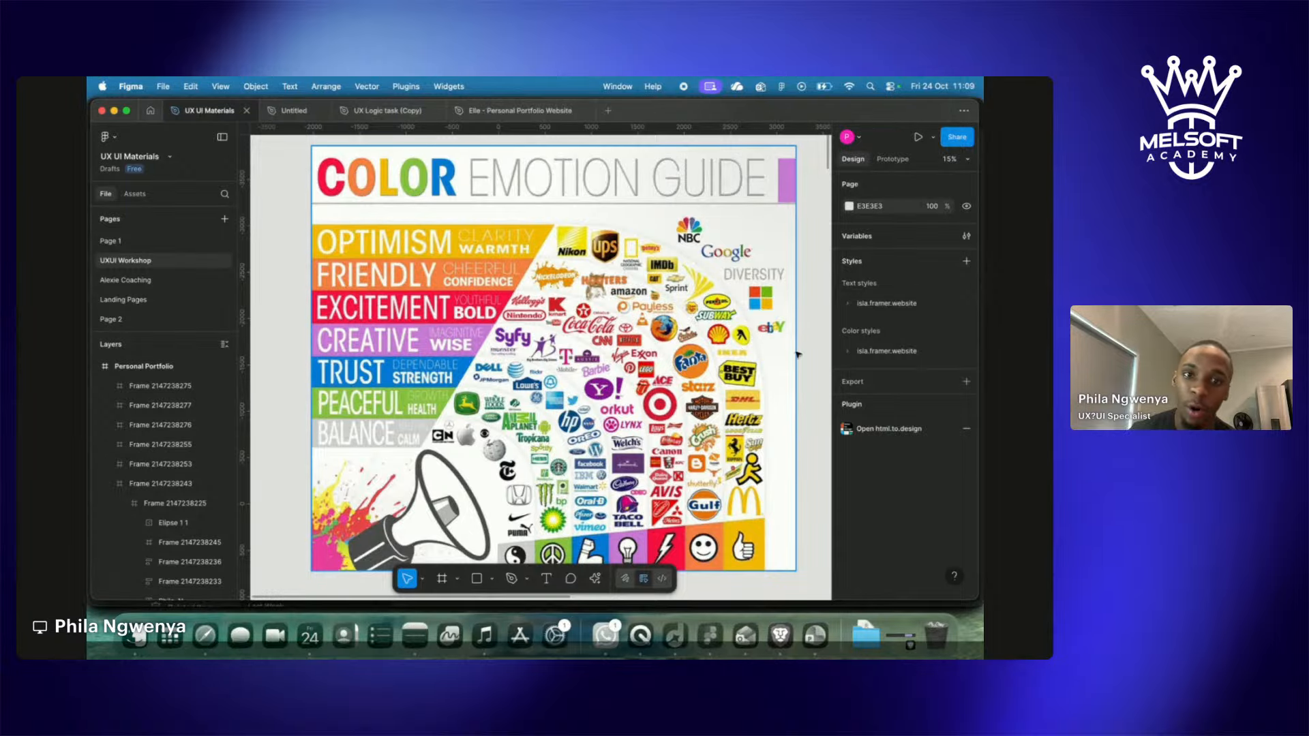
scroll(657, 276, "up", 5)
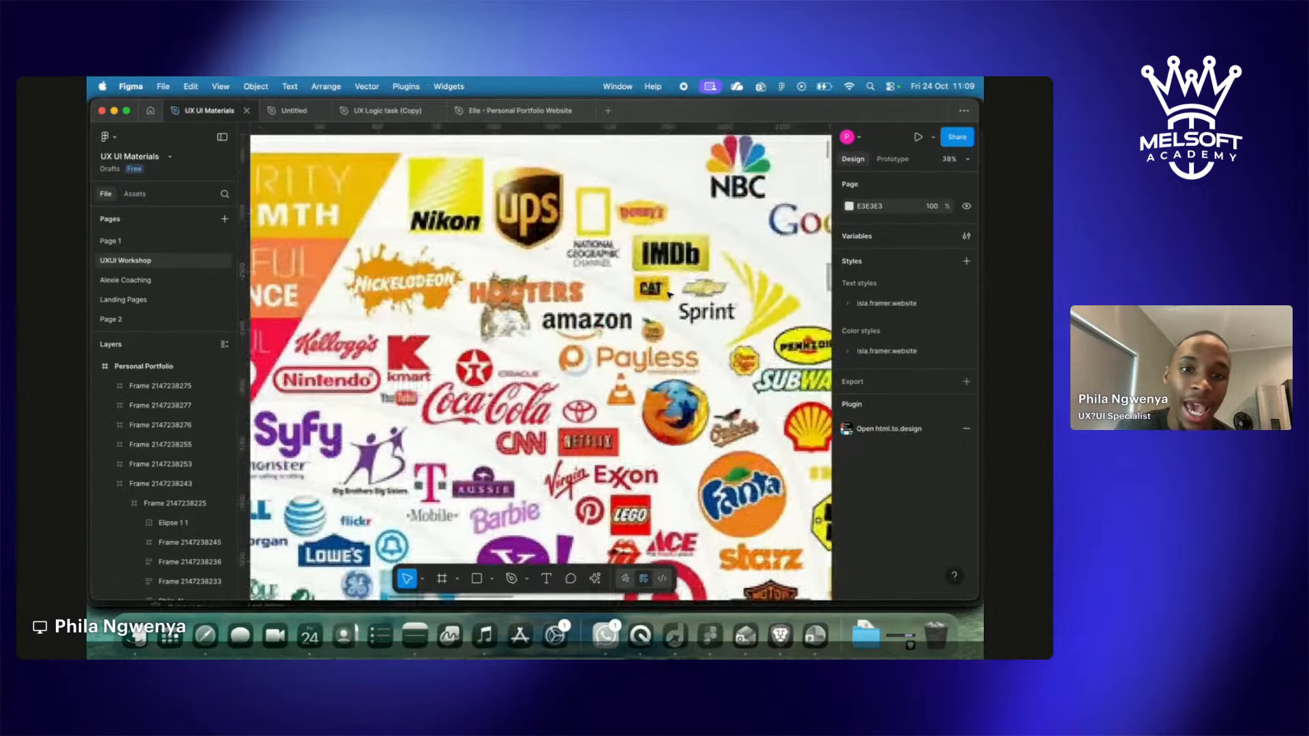
scroll(616, 256, "down", 4)
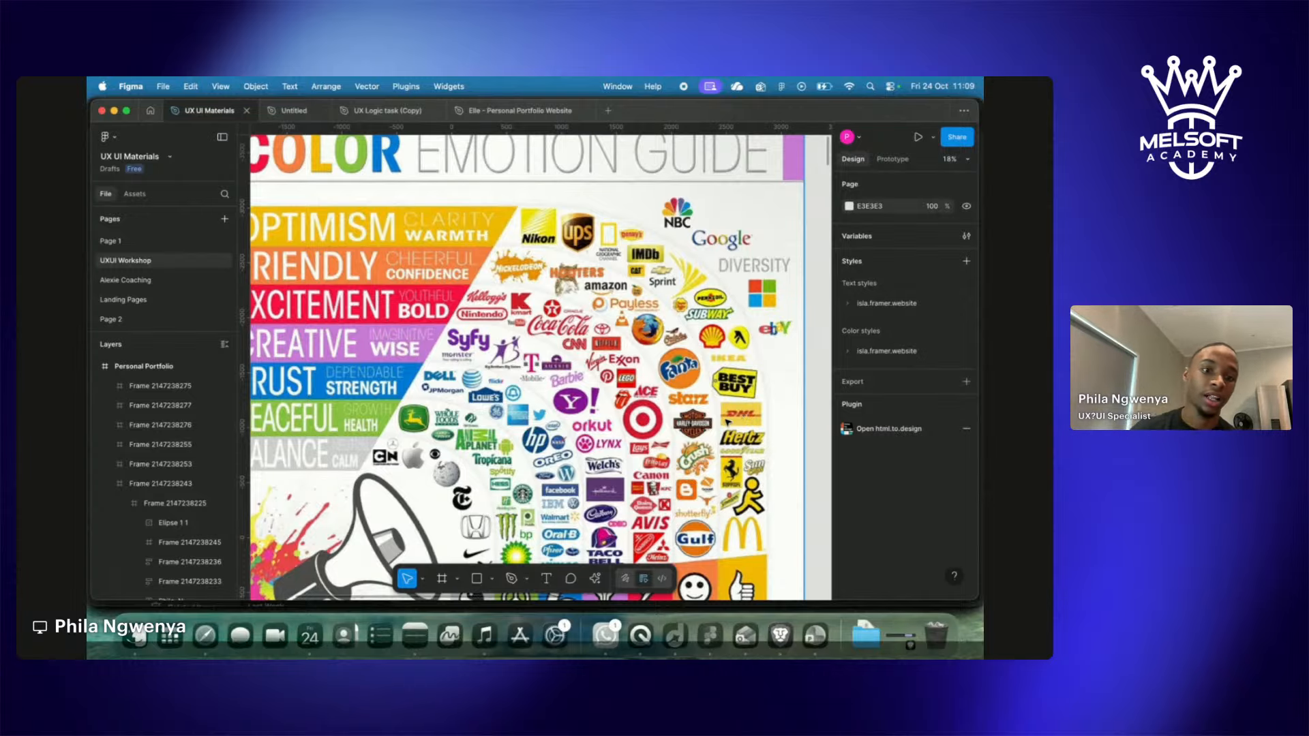
scroll(728, 422, "left", 5)
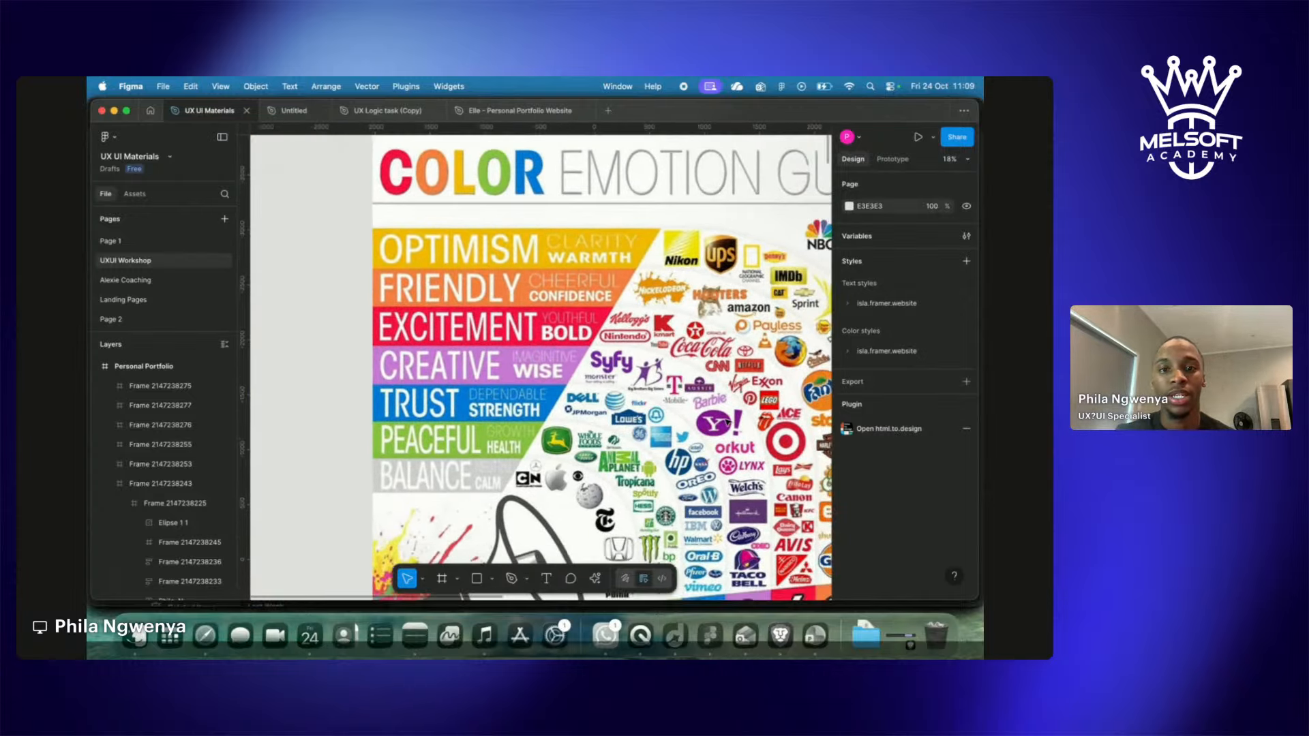
scroll(728, 423, "right", 2)
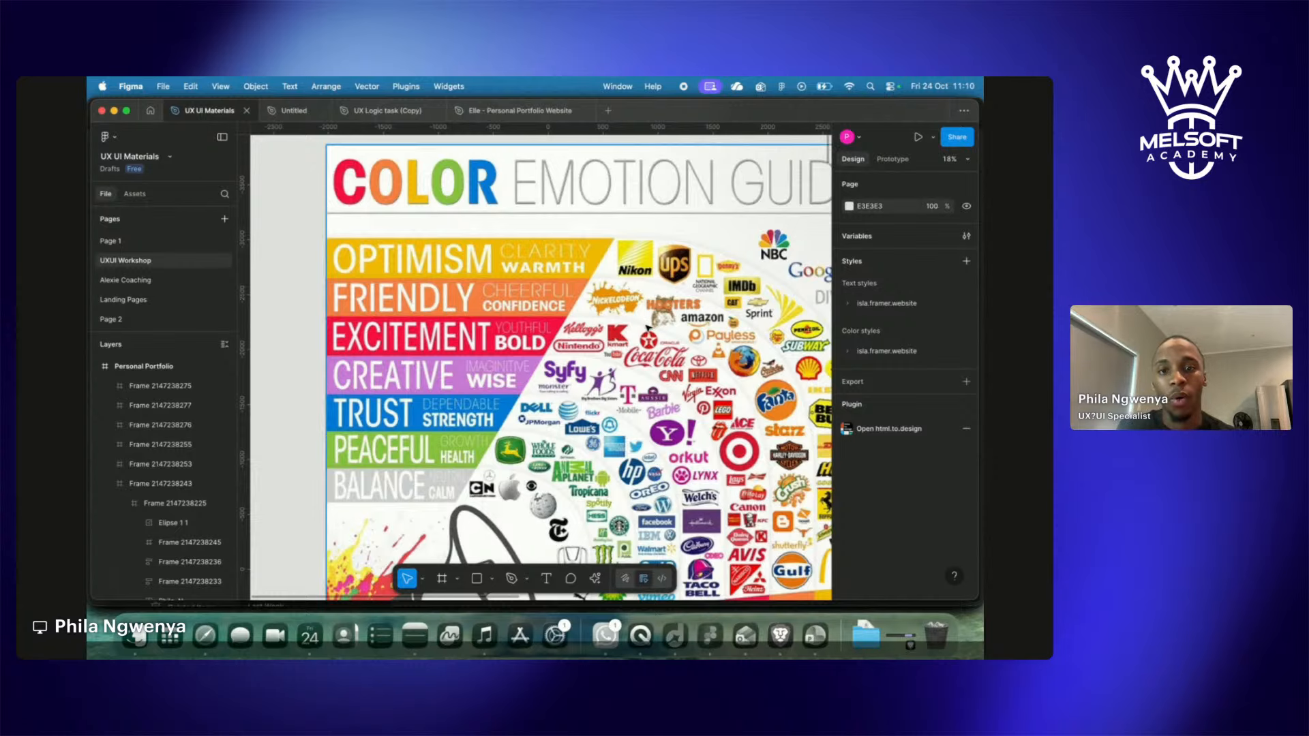
scroll(559, 323, "right", 3)
scroll(559, 321, "right", 3)
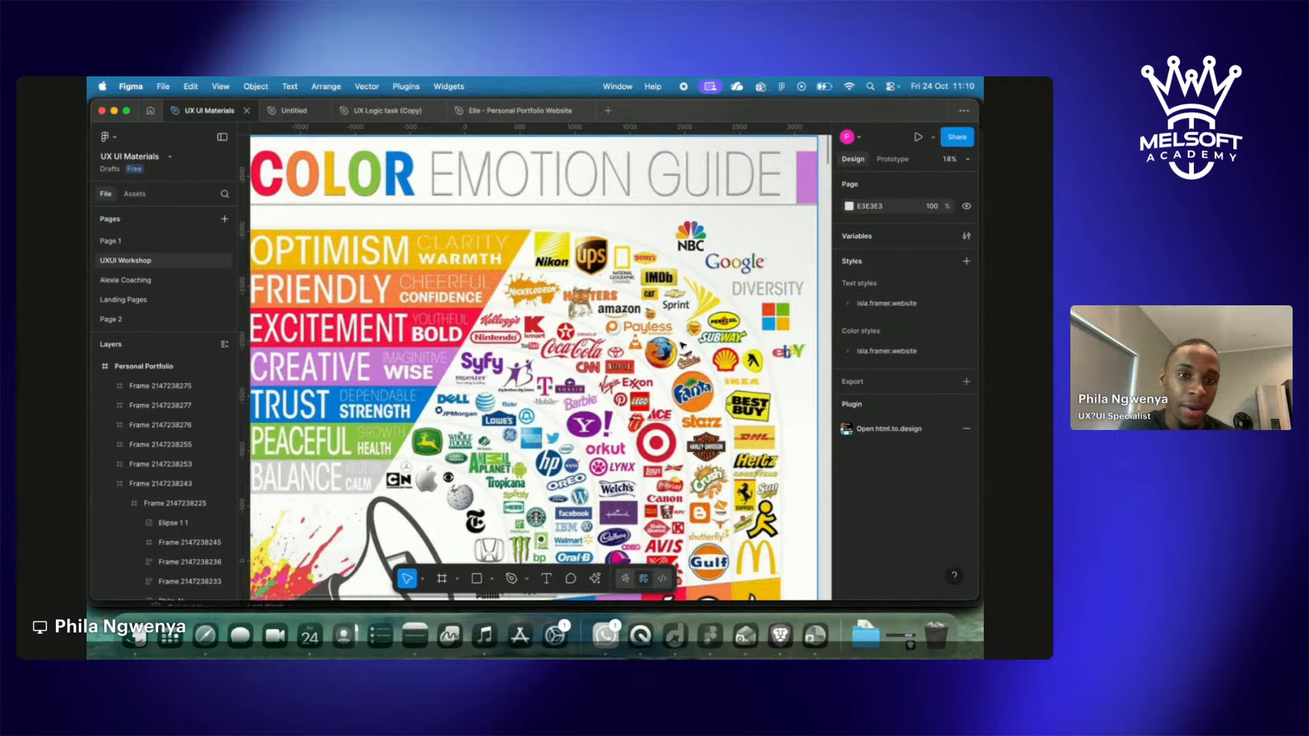
scroll(683, 346, "down", 5)
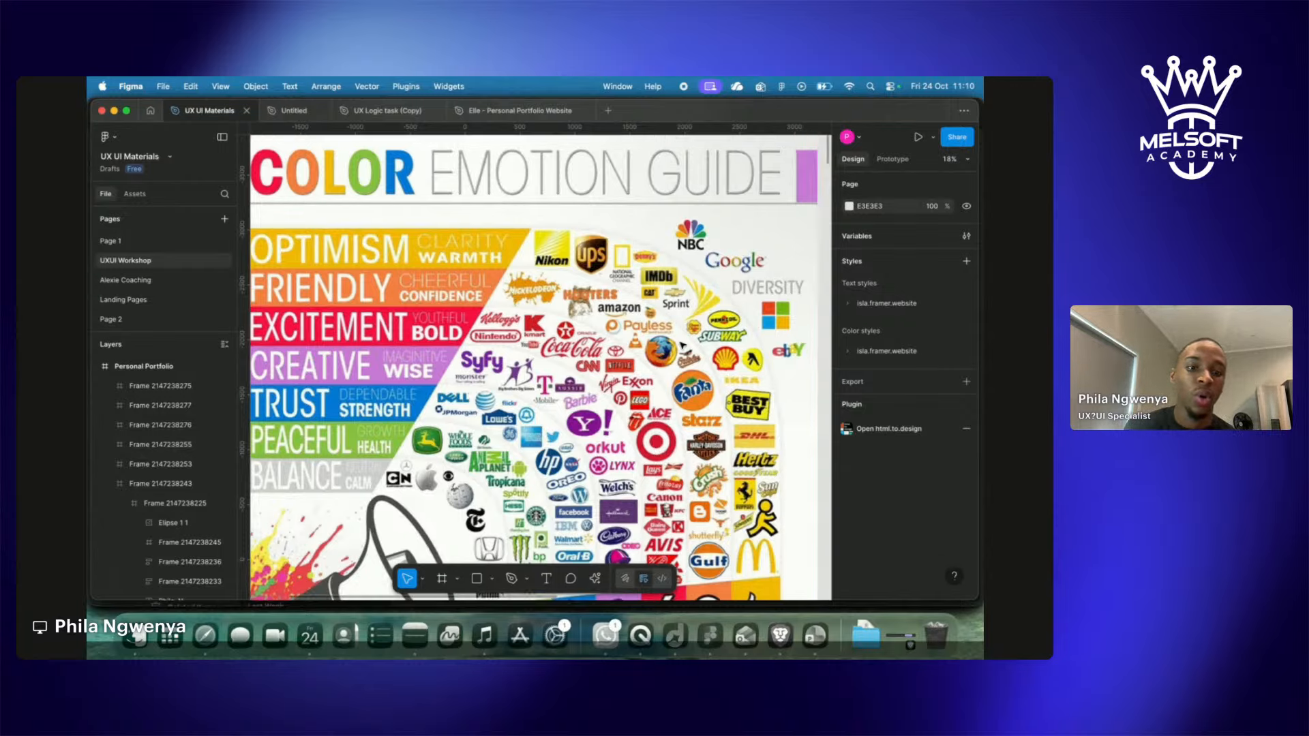
scroll(682, 346, "down", 1)
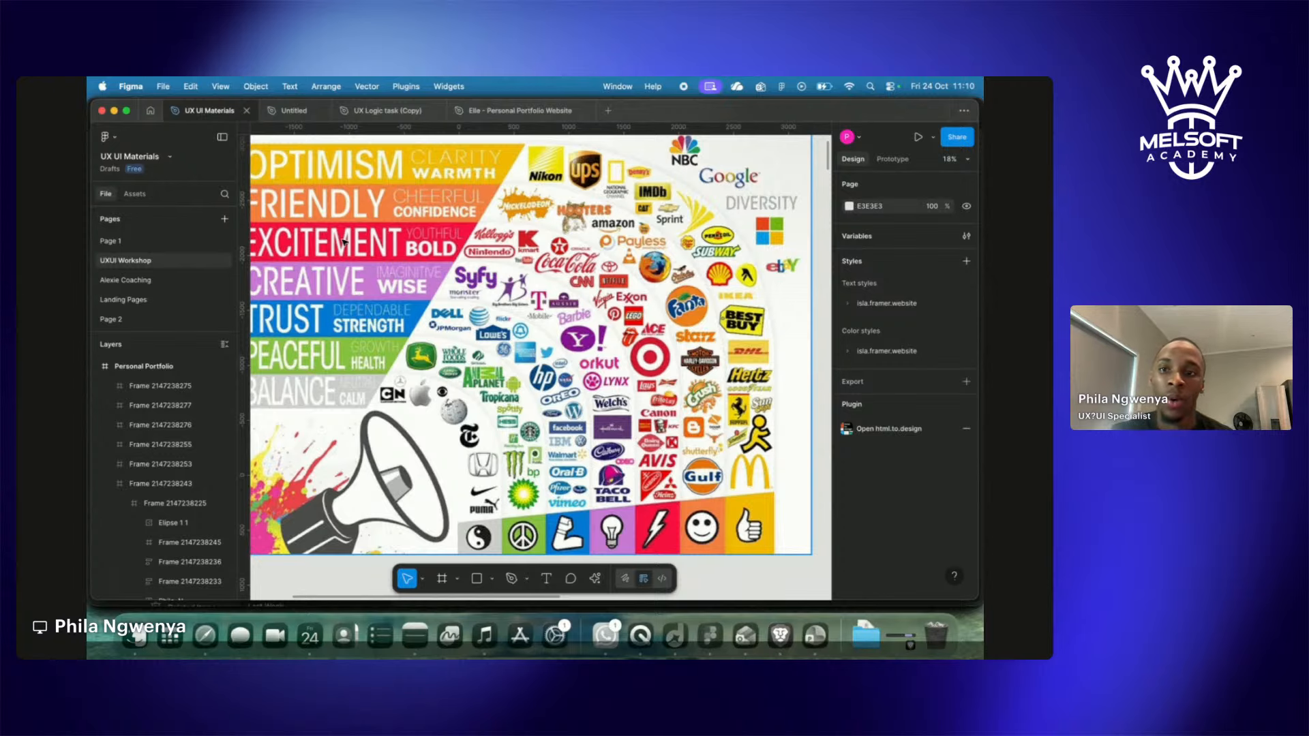
scroll(344, 241, "left", 3)
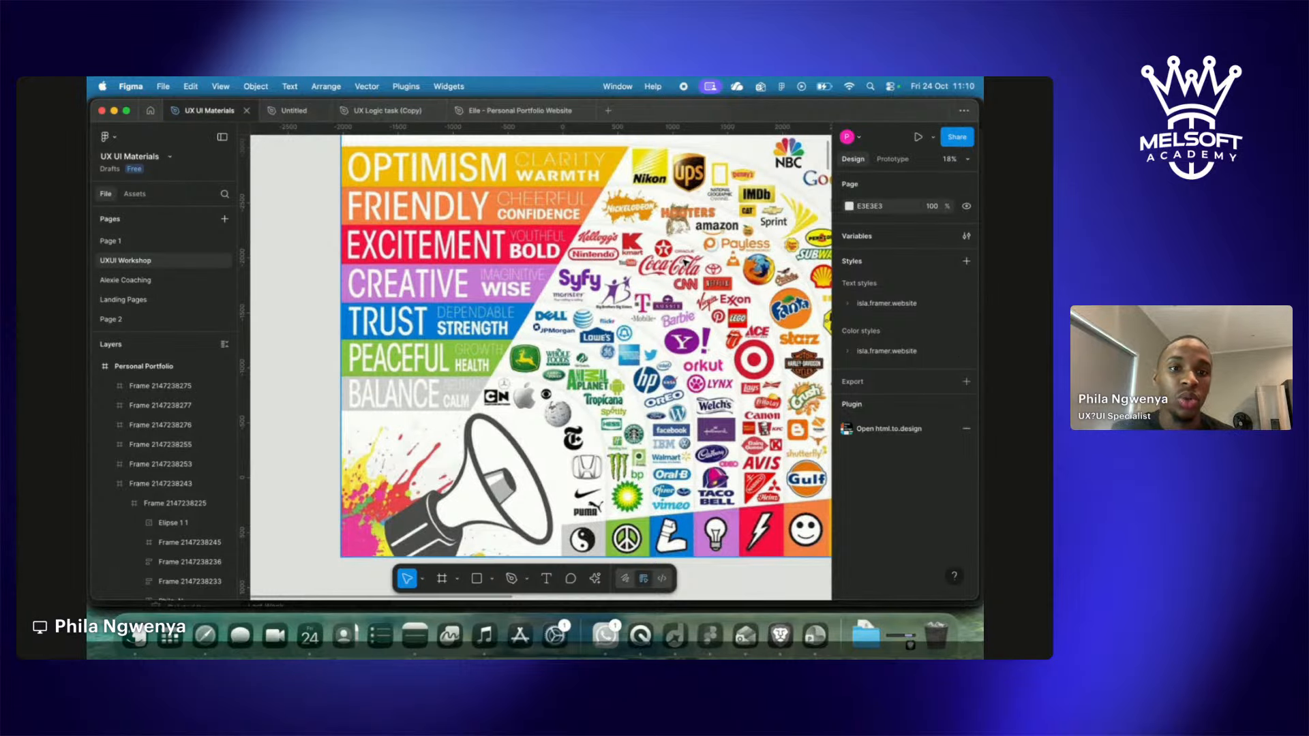
scroll(684, 262, "right", 5)
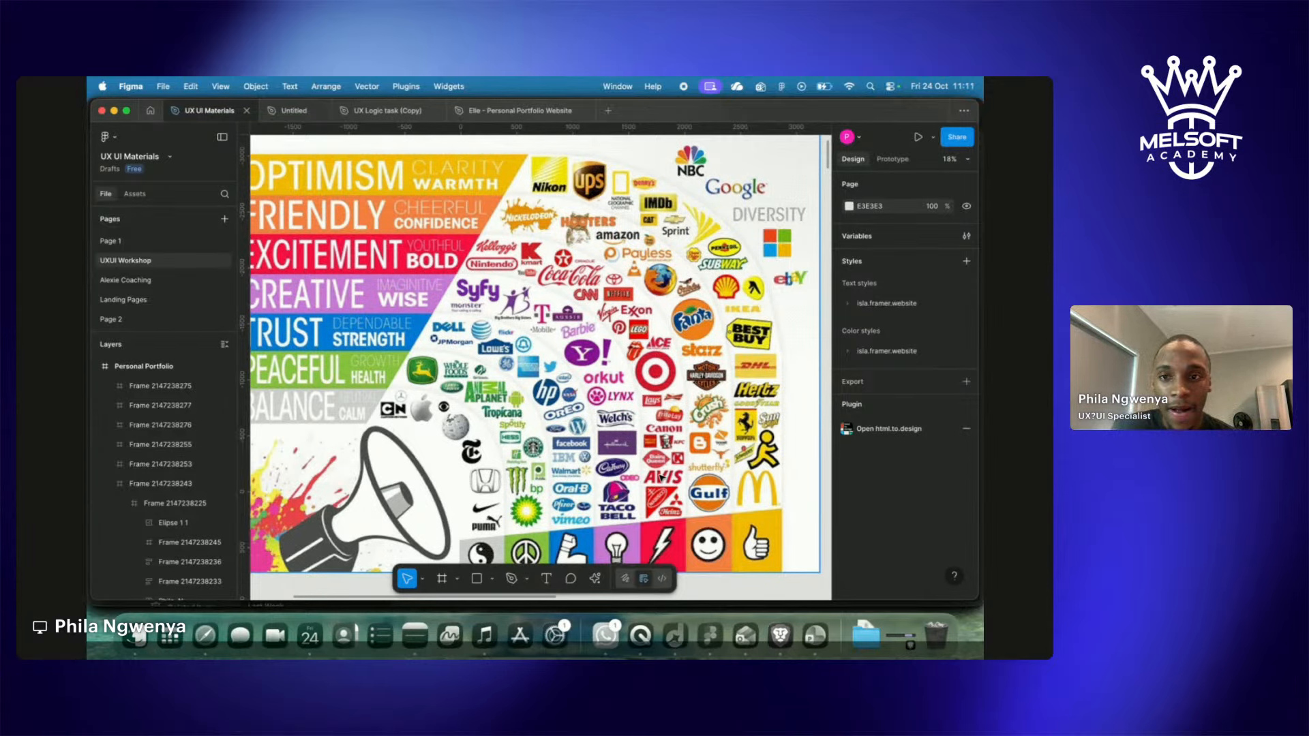
scroll(660, 477, "left", 5)
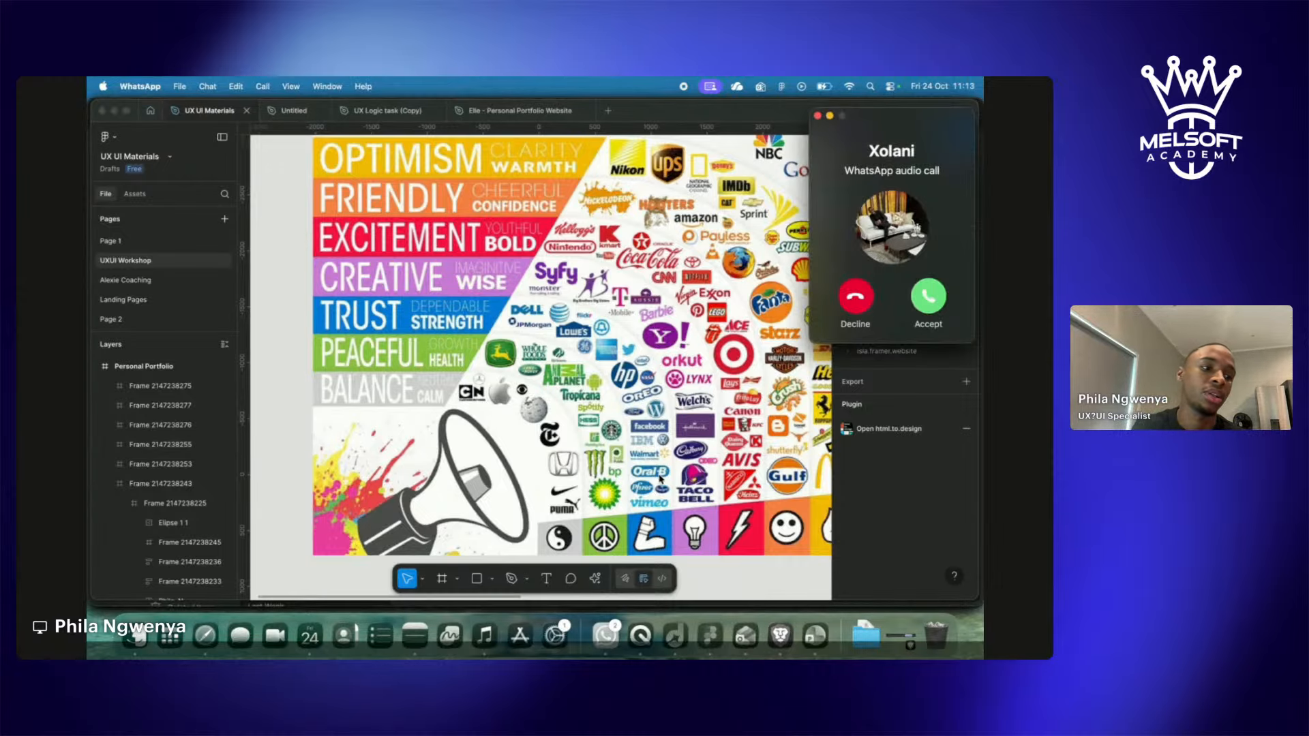
Decline the WhatsApp audio call and bring the Figma Color Emotion Guide back to front.
left_click(854, 296)
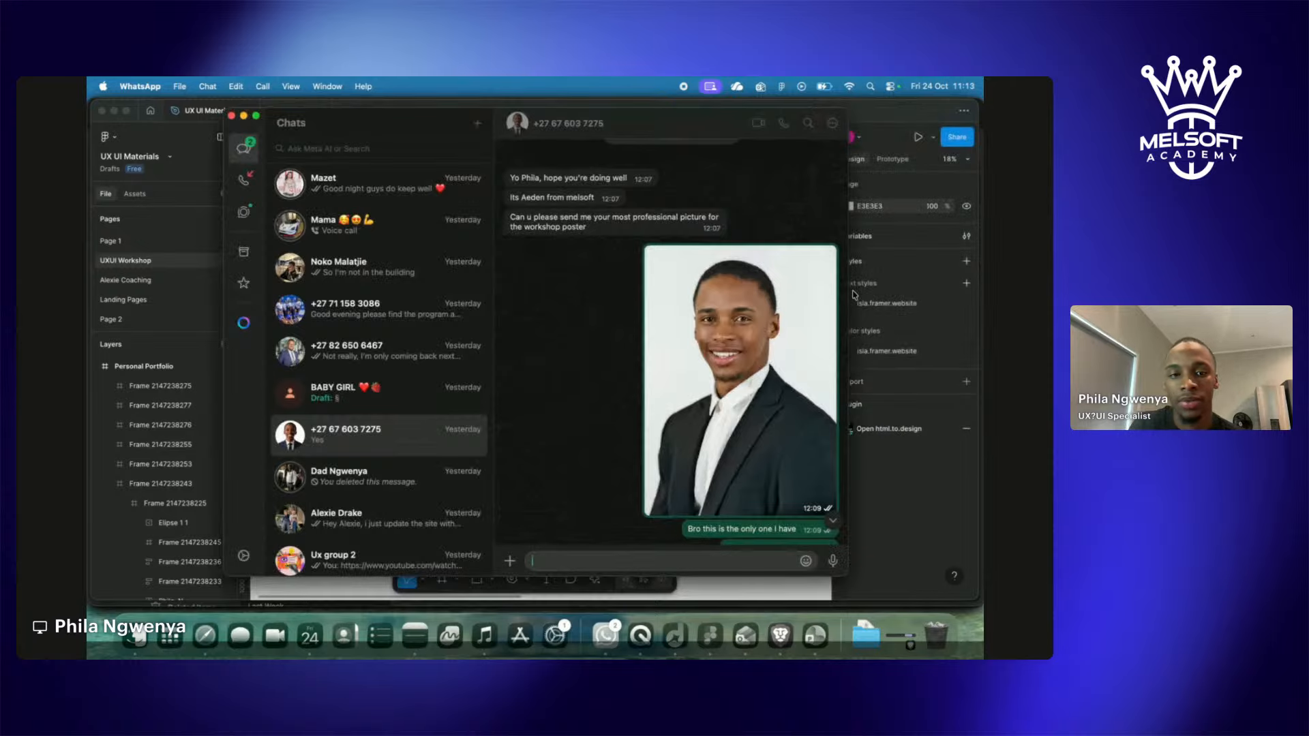
left_click(919, 454)
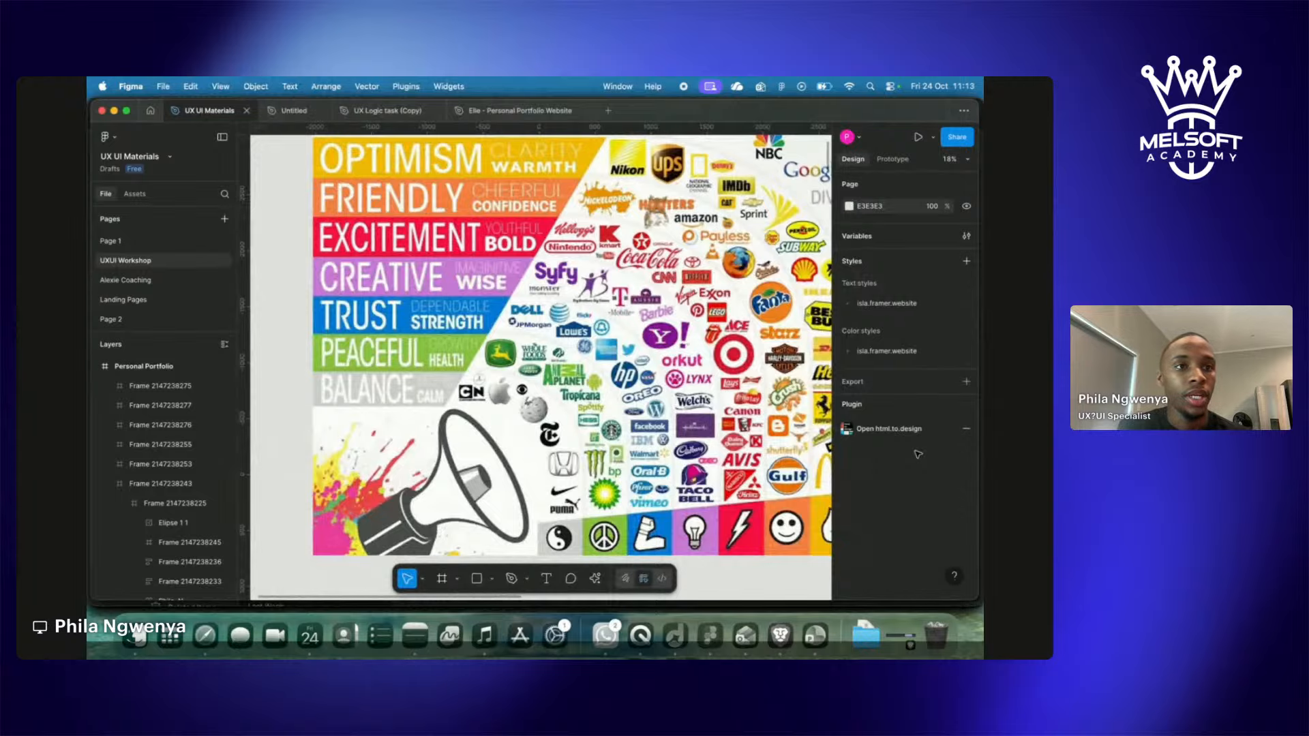
left_click(888, 88)
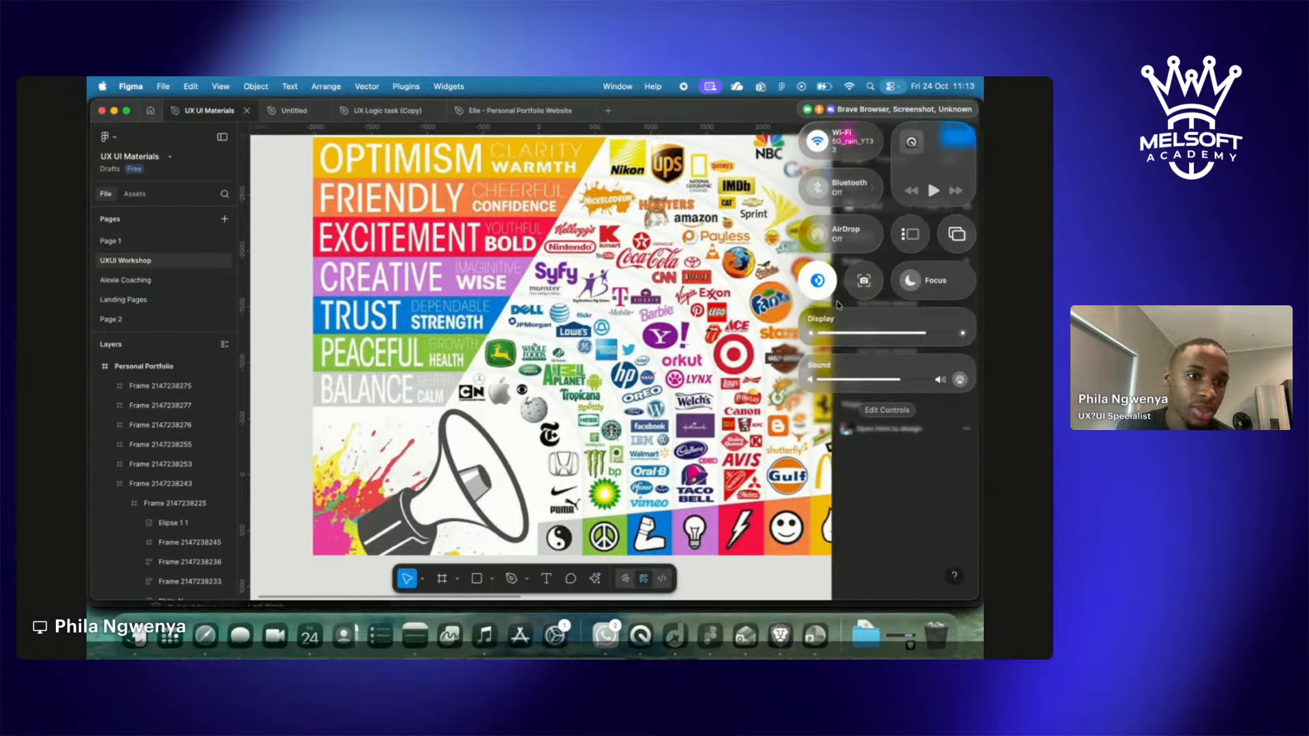
left_click(713, 371)
left_click(713, 370)
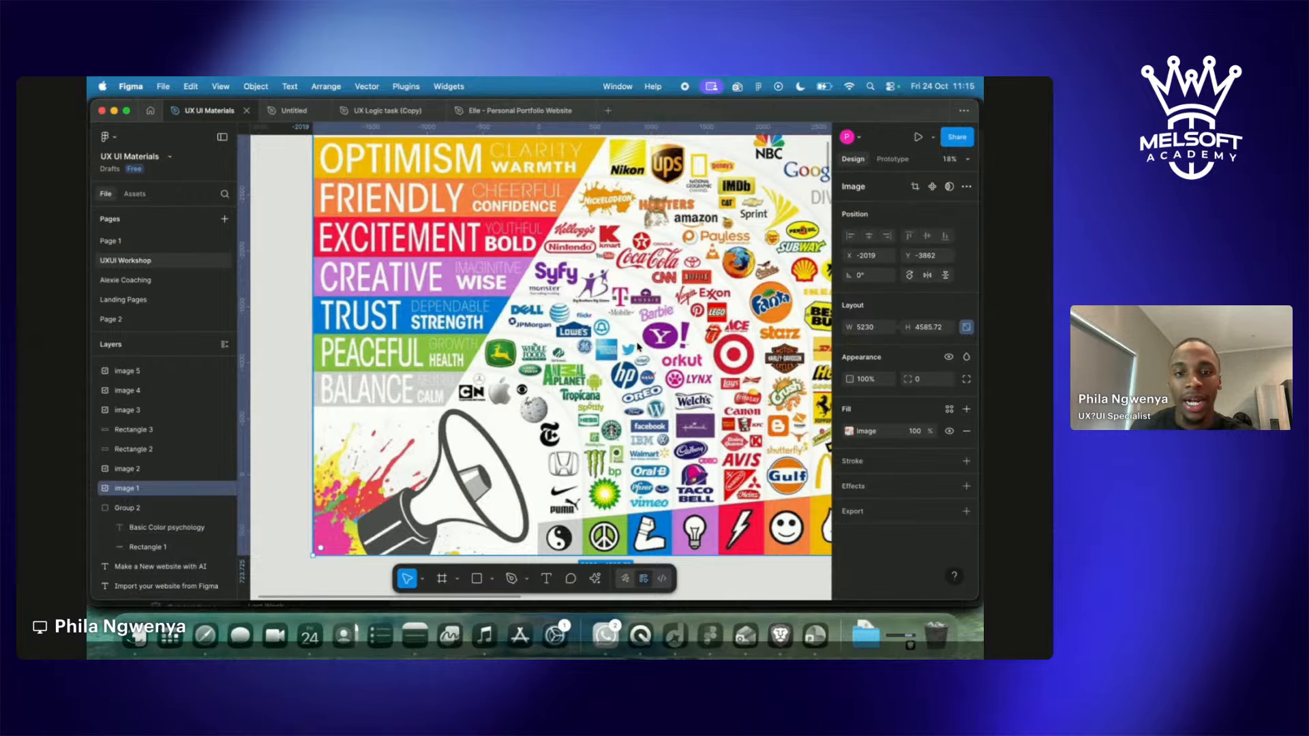
Scroll the canvas to frame the Basic Color psychology heading and its two colour images.
scroll(658, 285, "down", 3)
scroll(653, 286, "down", 5)
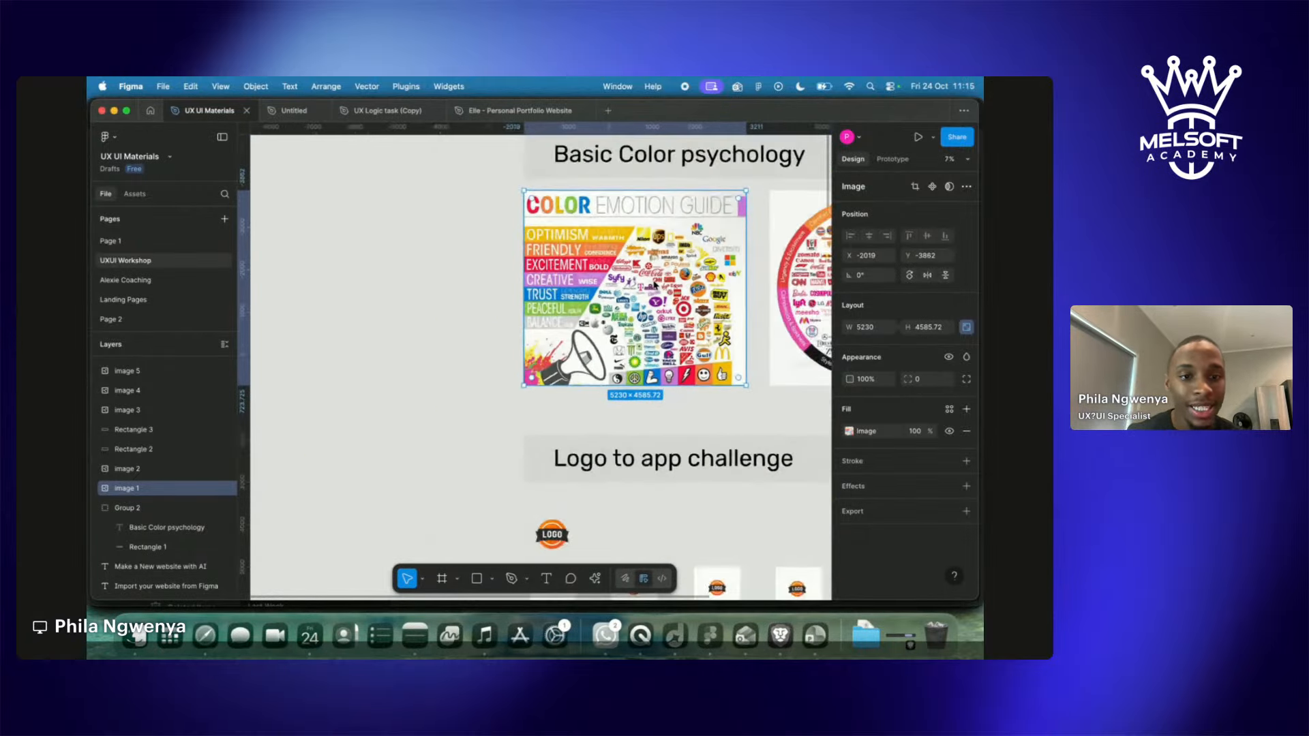
scroll(654, 285, "up", 8)
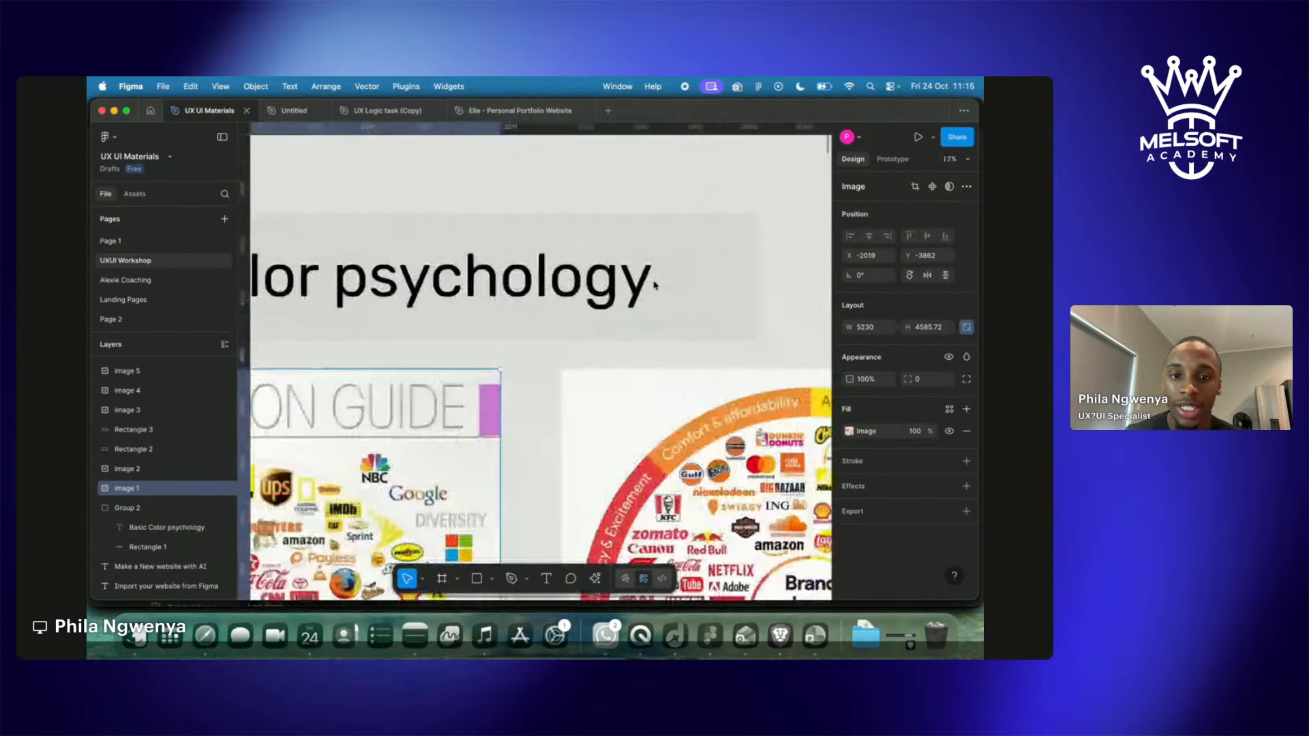
scroll(654, 286, "down", 4)
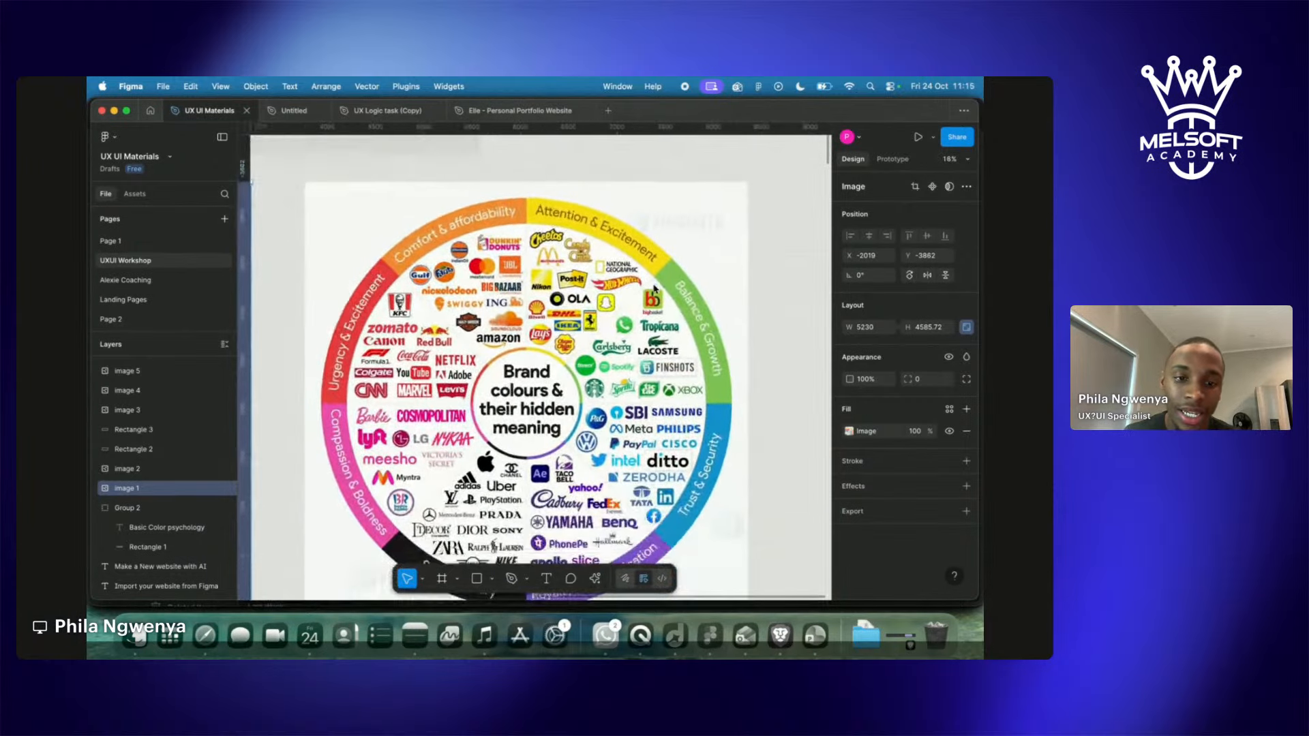
scroll(654, 289, "down", 1)
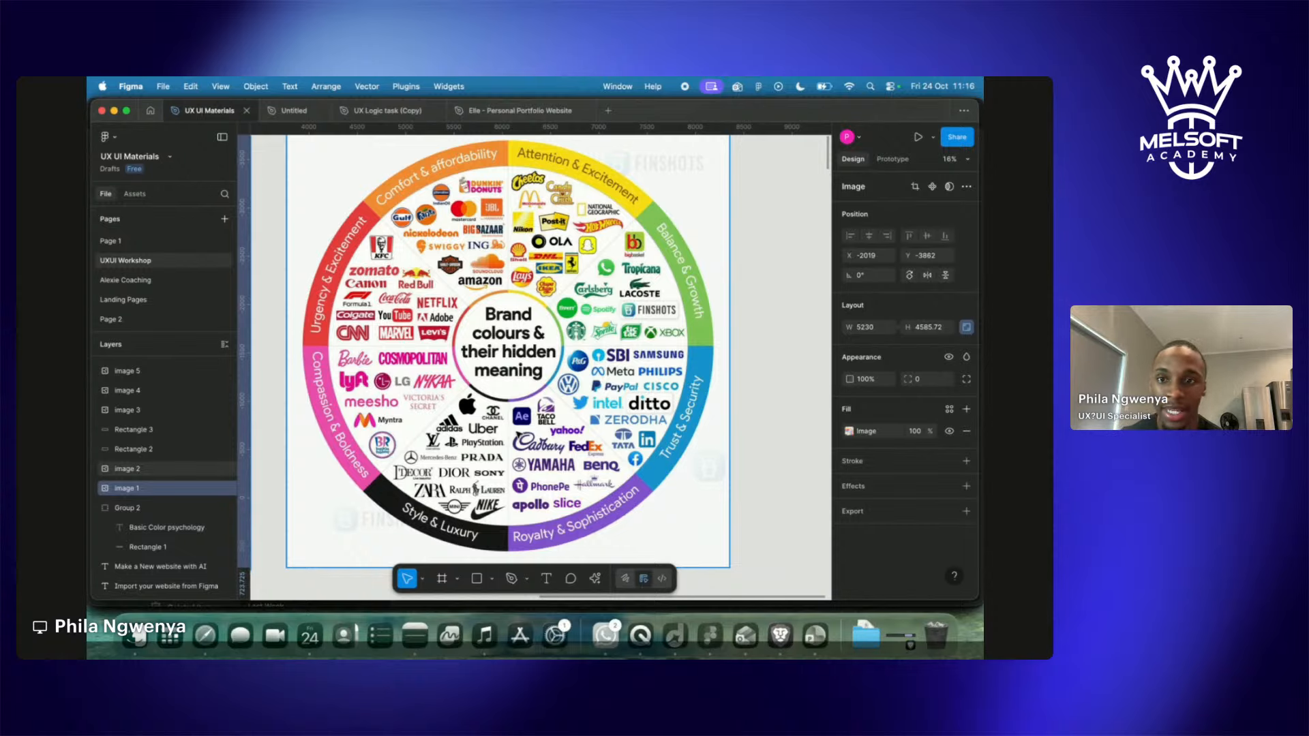
scroll(518, 440, "down", 5)
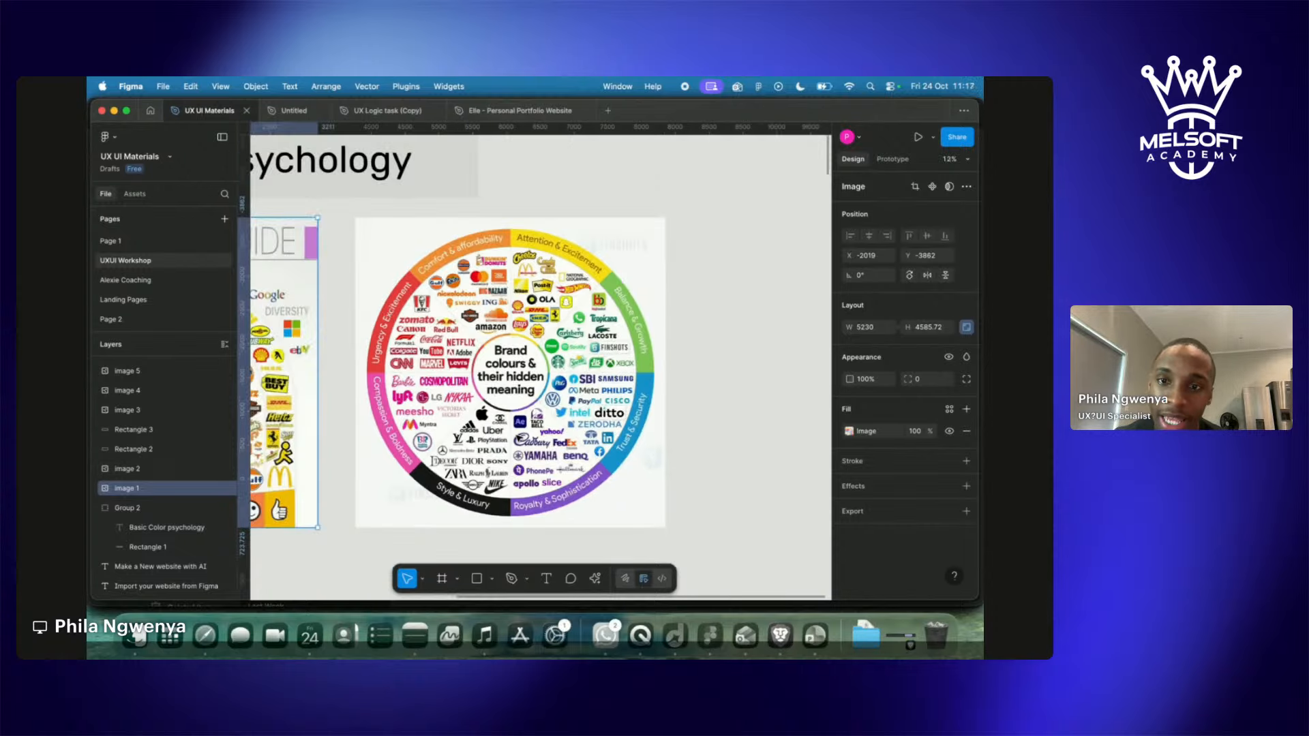
scroll(519, 426, "down", 1)
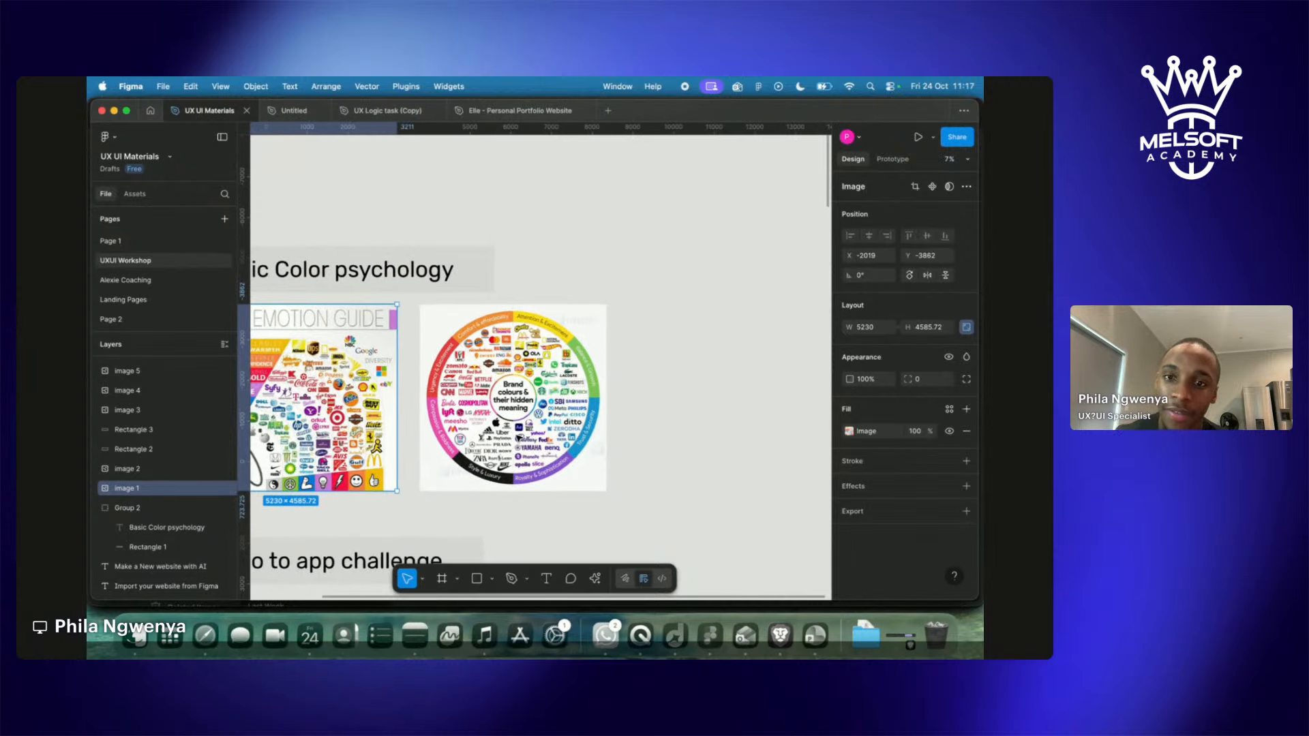
scroll(518, 437, "left", 5)
Scroll down to the Logo to app challenge logo and its Welcome, sign-up and Login screens.
scroll(518, 437, "left", 1)
scroll(518, 438, "down", 10)
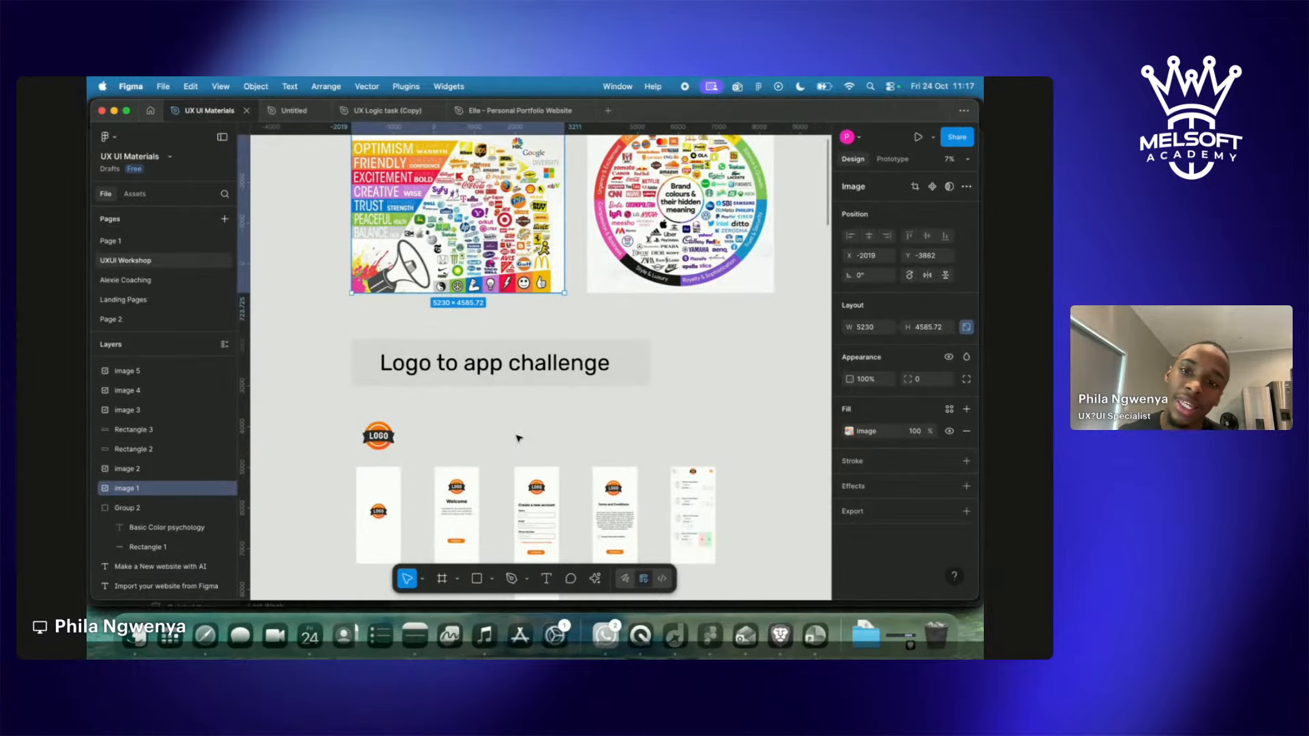
scroll(518, 437, "down", 5)
scroll(518, 437, "left", 4)
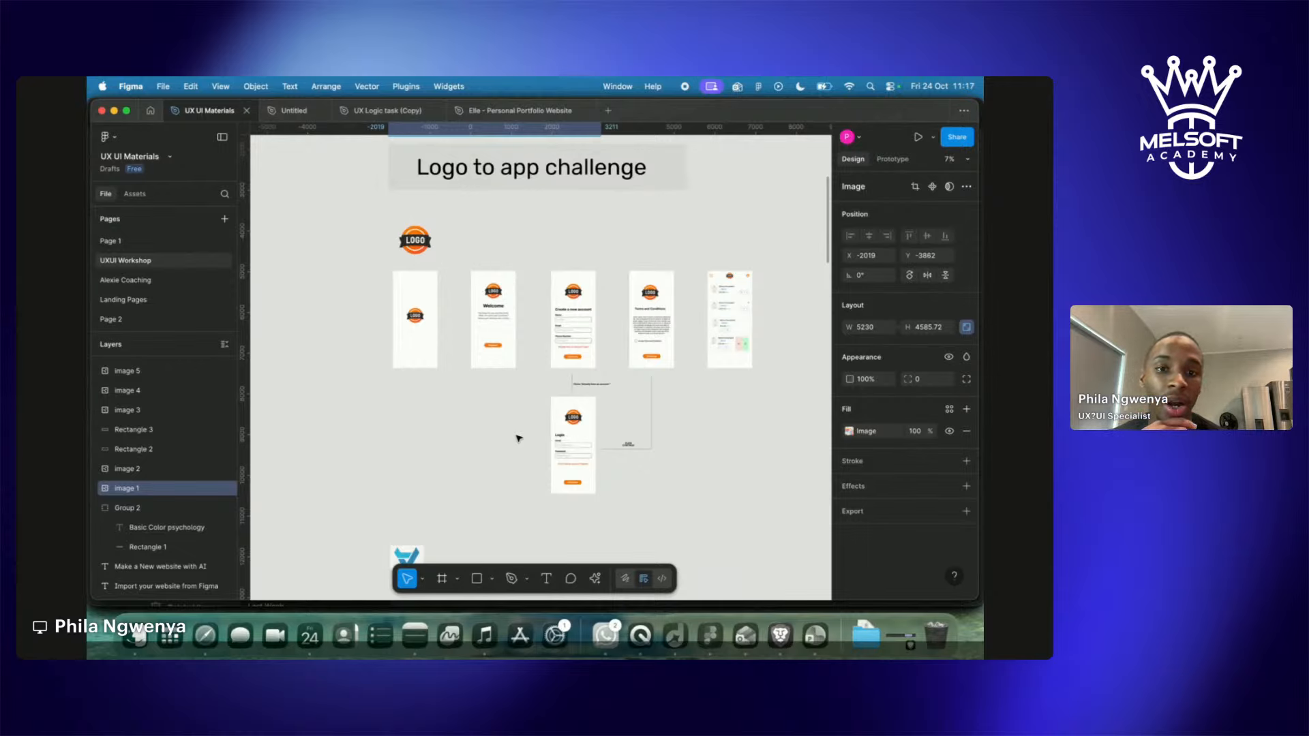
scroll(519, 437, "down", 2)
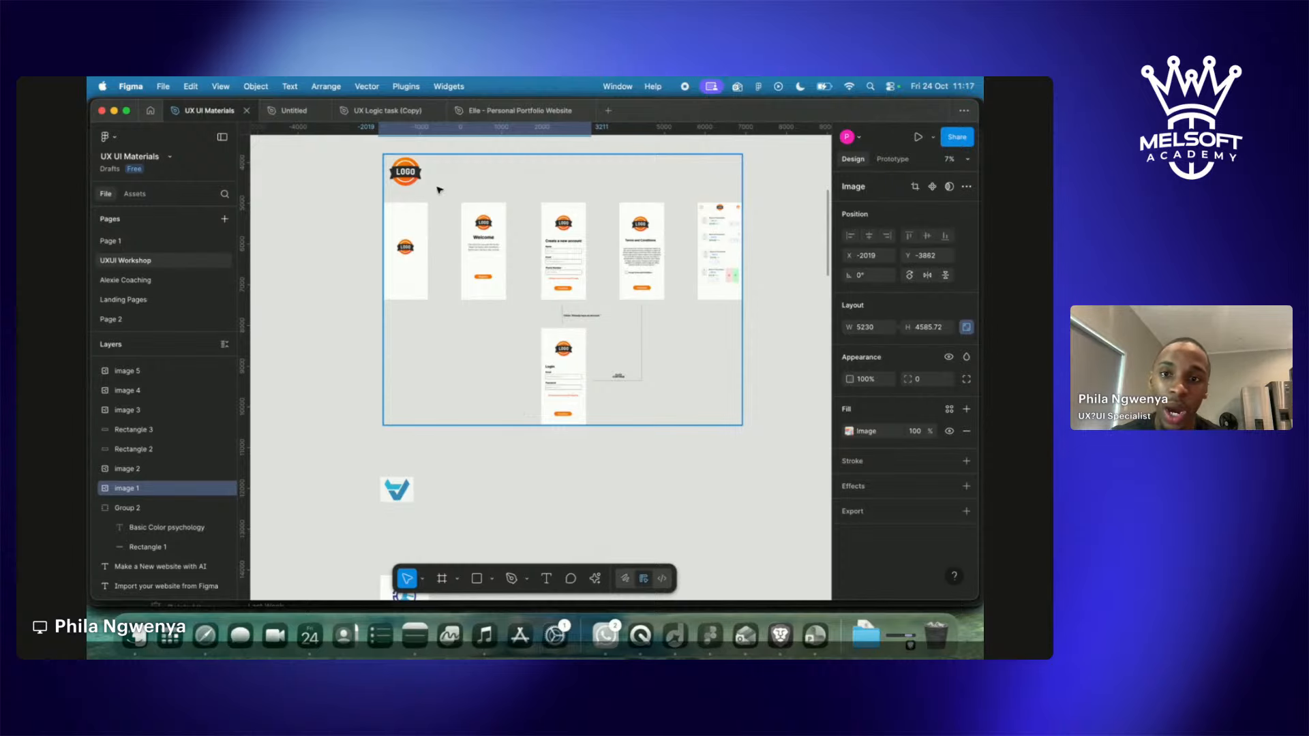
Zoom in and pan across the Welcome and Create a new account screens toward Terms and Conditions.
scroll(436, 195, "up", 5)
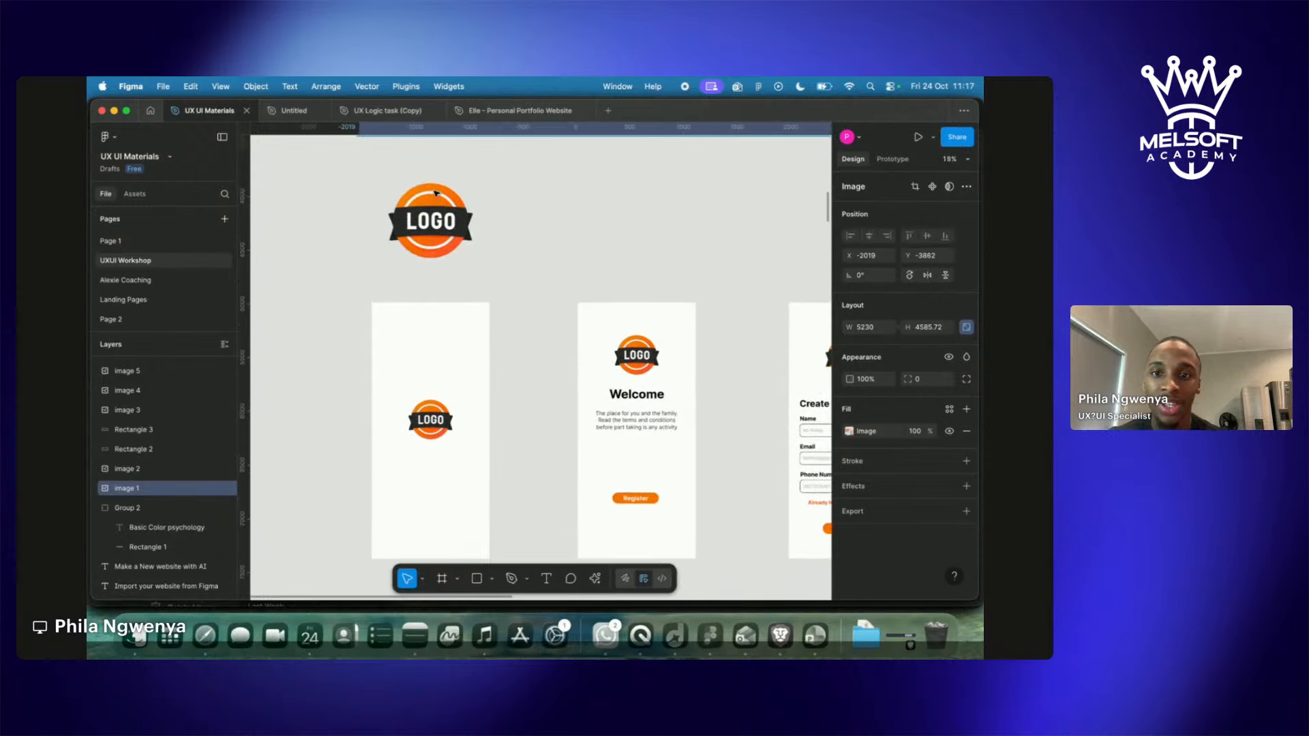
scroll(436, 195, "up", 2)
scroll(415, 205, "down", 5)
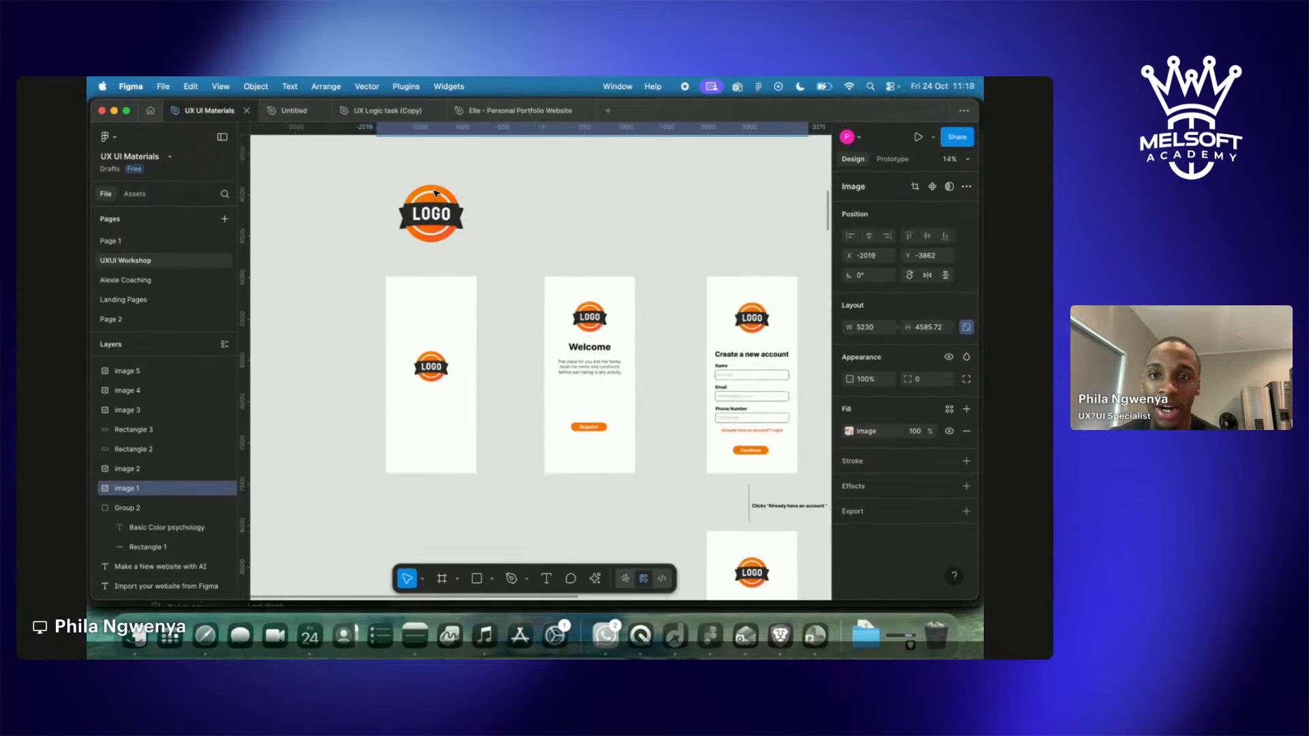
scroll(554, 293, "right", 10)
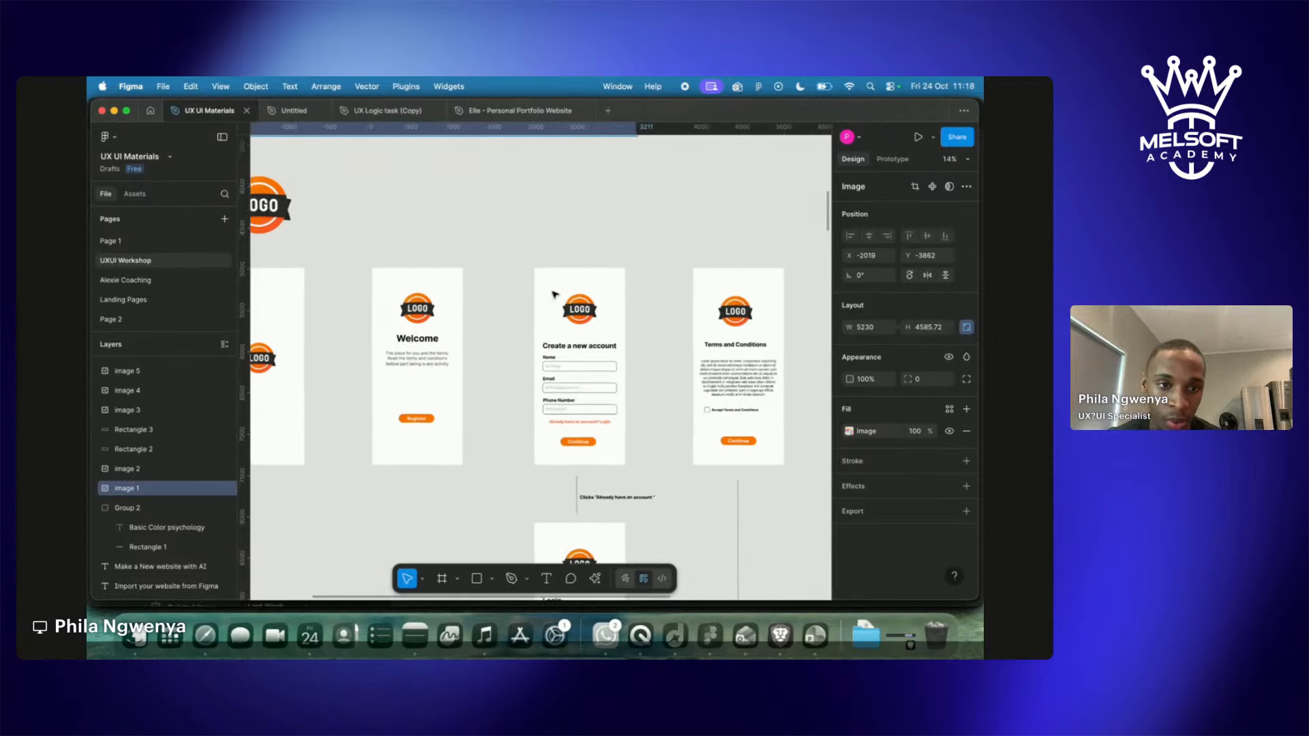
scroll(554, 293, "left", 10)
scroll(555, 293, "down", 5)
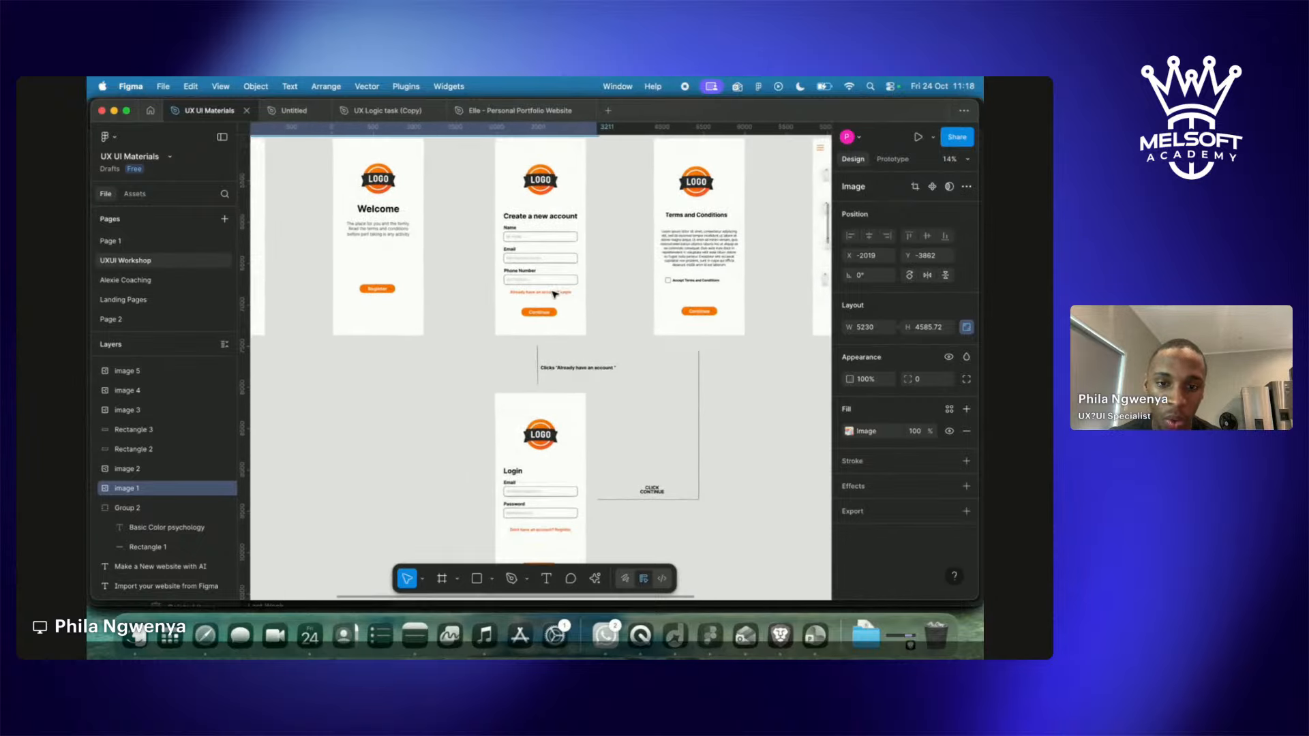
scroll(554, 293, "left", 5)
scroll(554, 293, "up", 3)
scroll(554, 293, "left", 3)
scroll(554, 293, "up", 3)
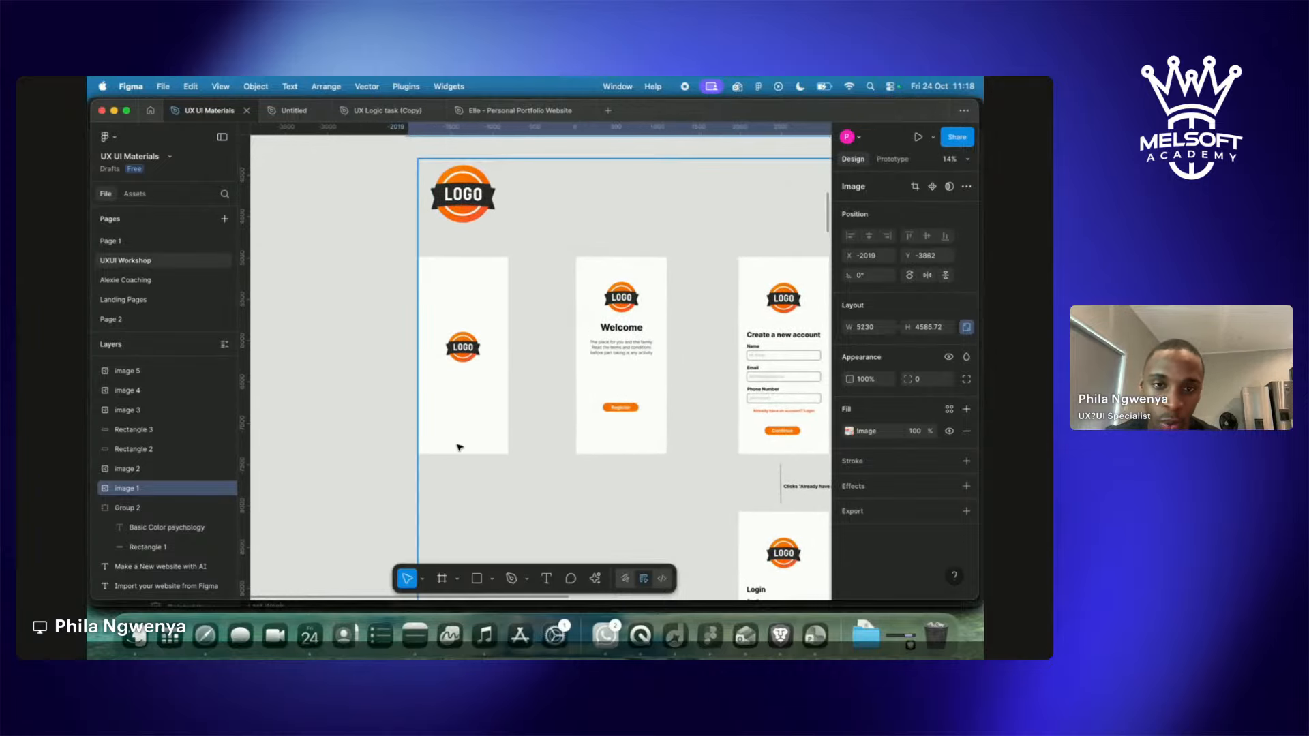
scroll(459, 447, "left", 1)
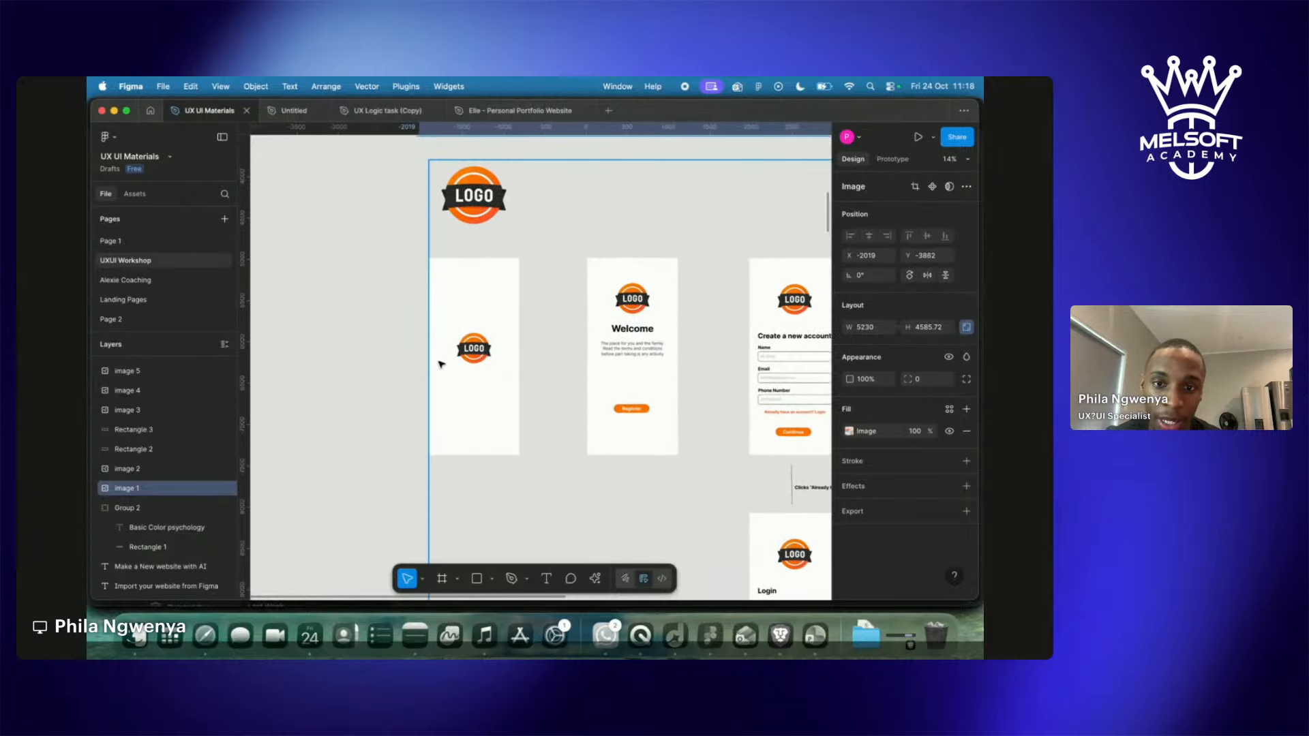
scroll(576, 352, "right", 3)
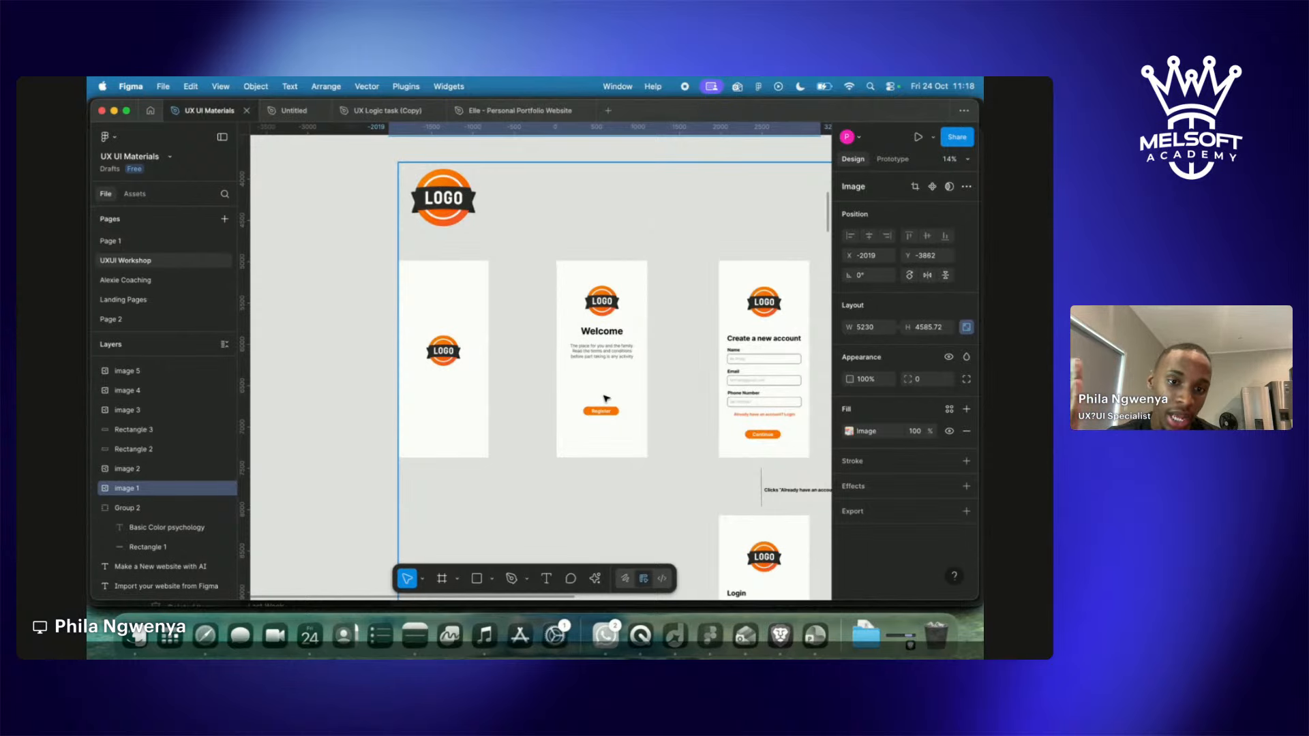
scroll(604, 400, "up", 5)
scroll(599, 401, "up", 1)
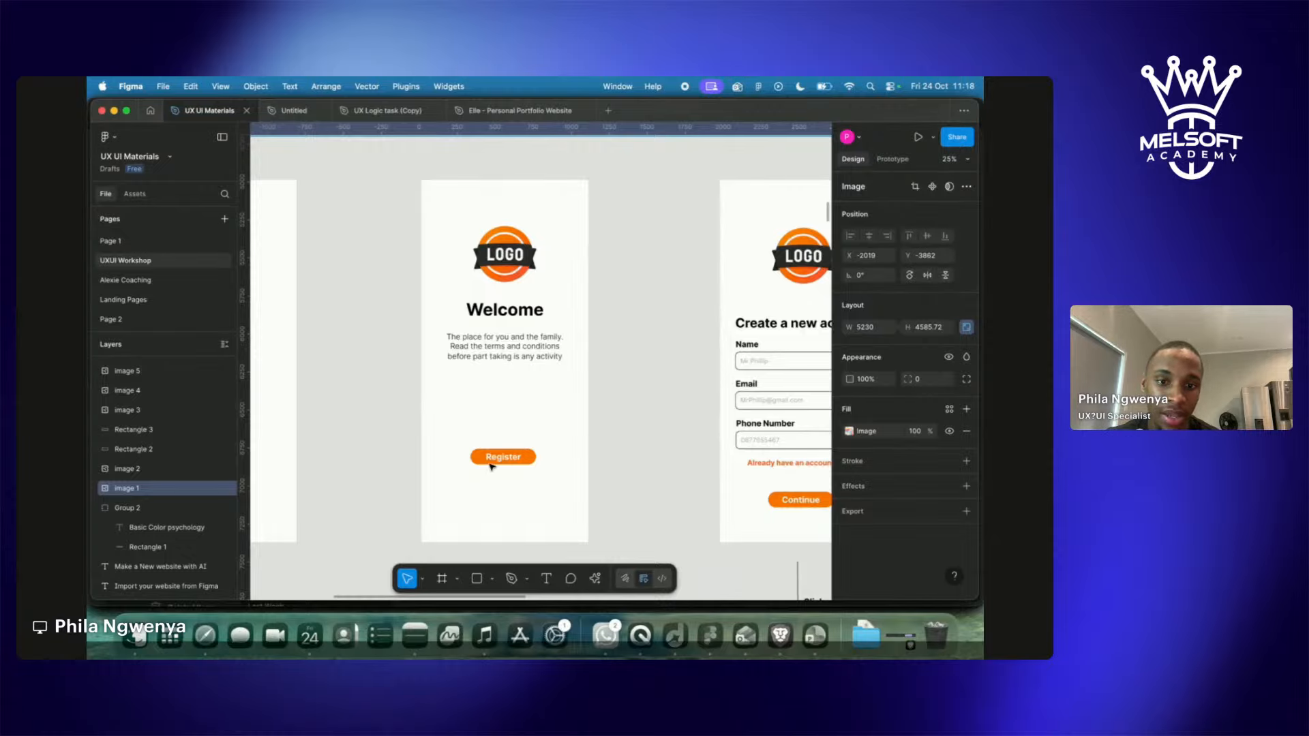
scroll(479, 470, "right", 5)
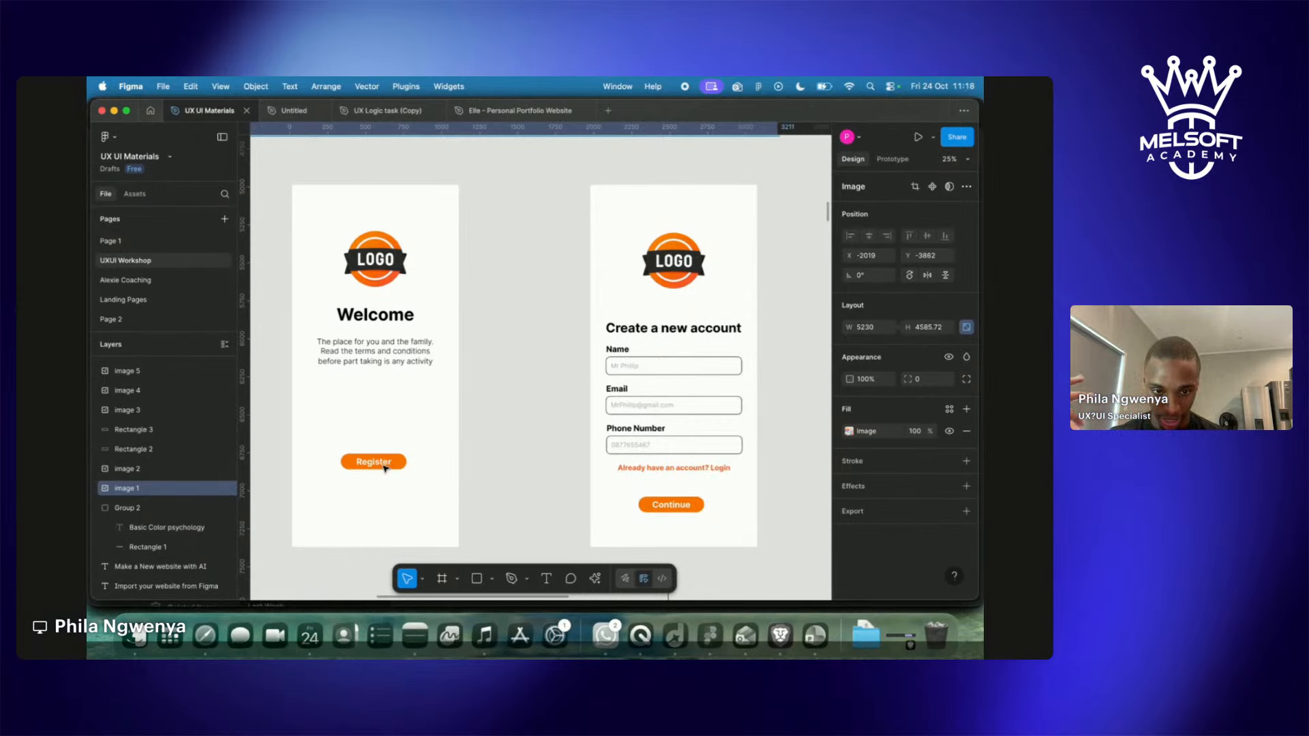
scroll(386, 469, "right", 5)
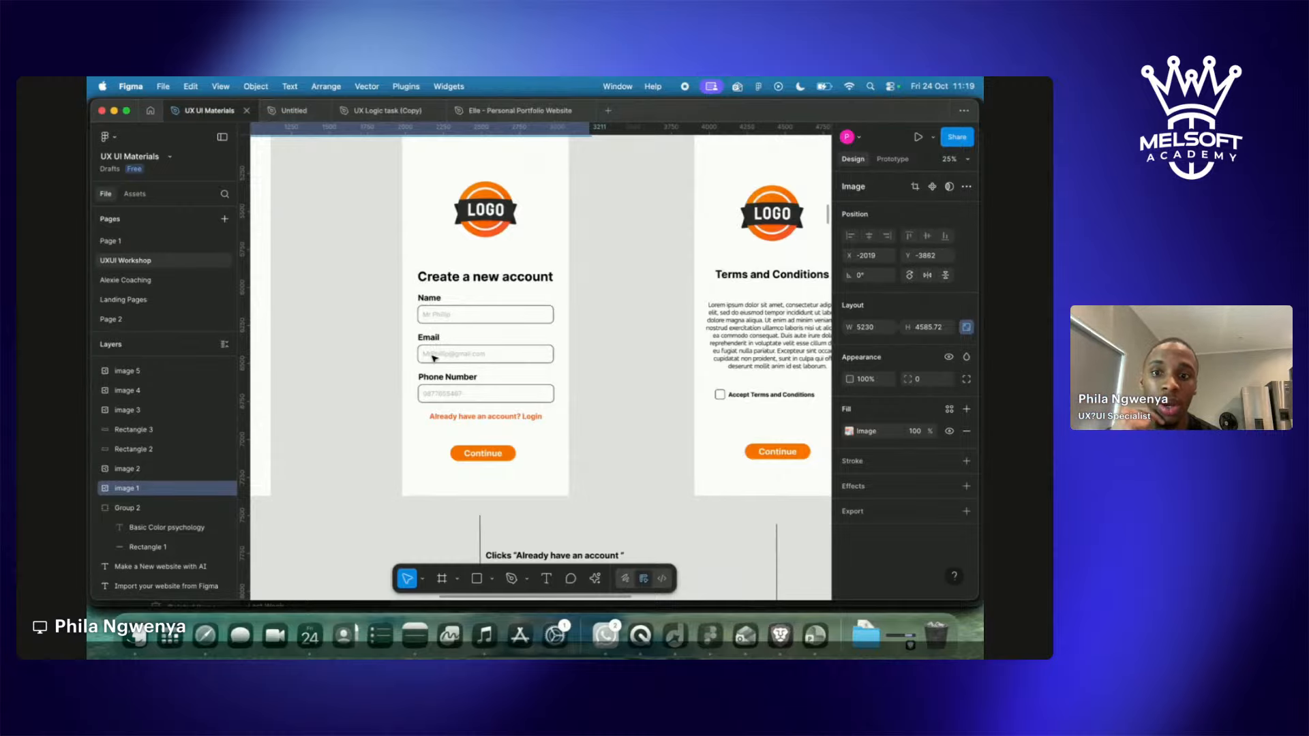
Pan right past Terms and Conditions and zoom in on the product cart screen.
scroll(426, 354, "right", 5)
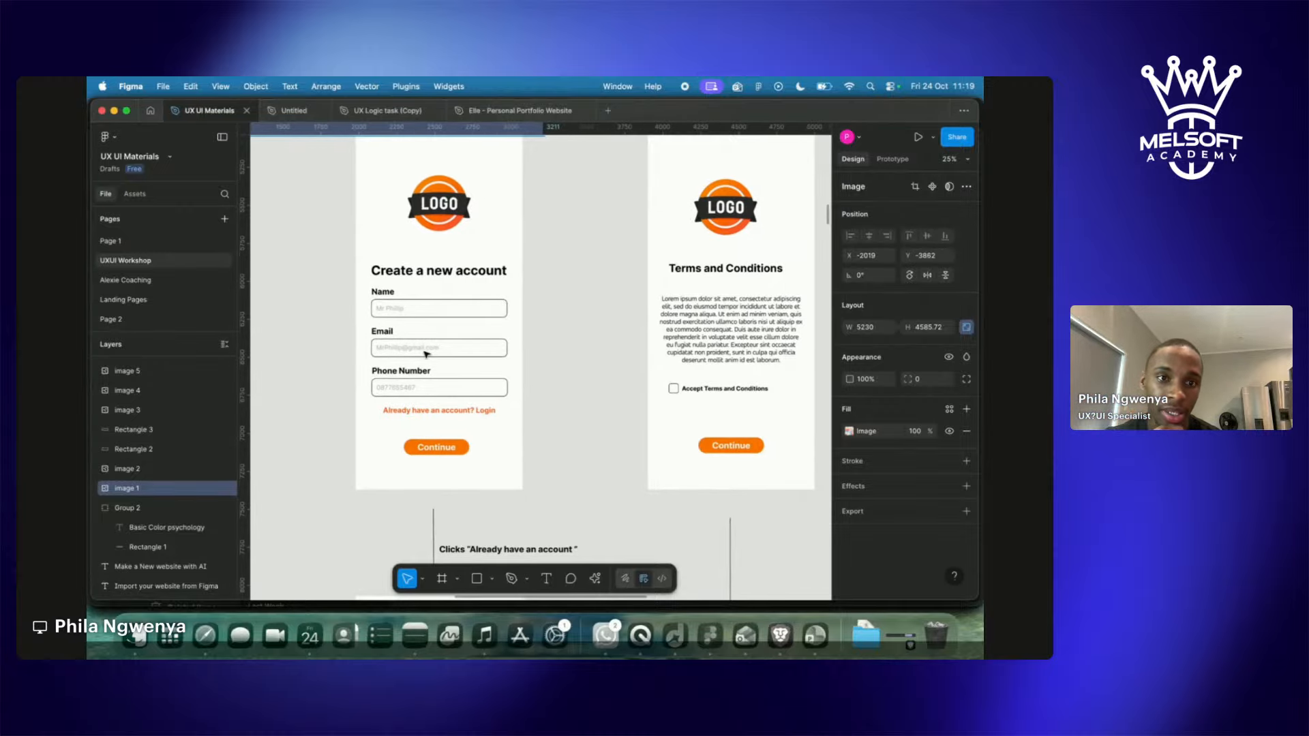
scroll(426, 354, "right", 5)
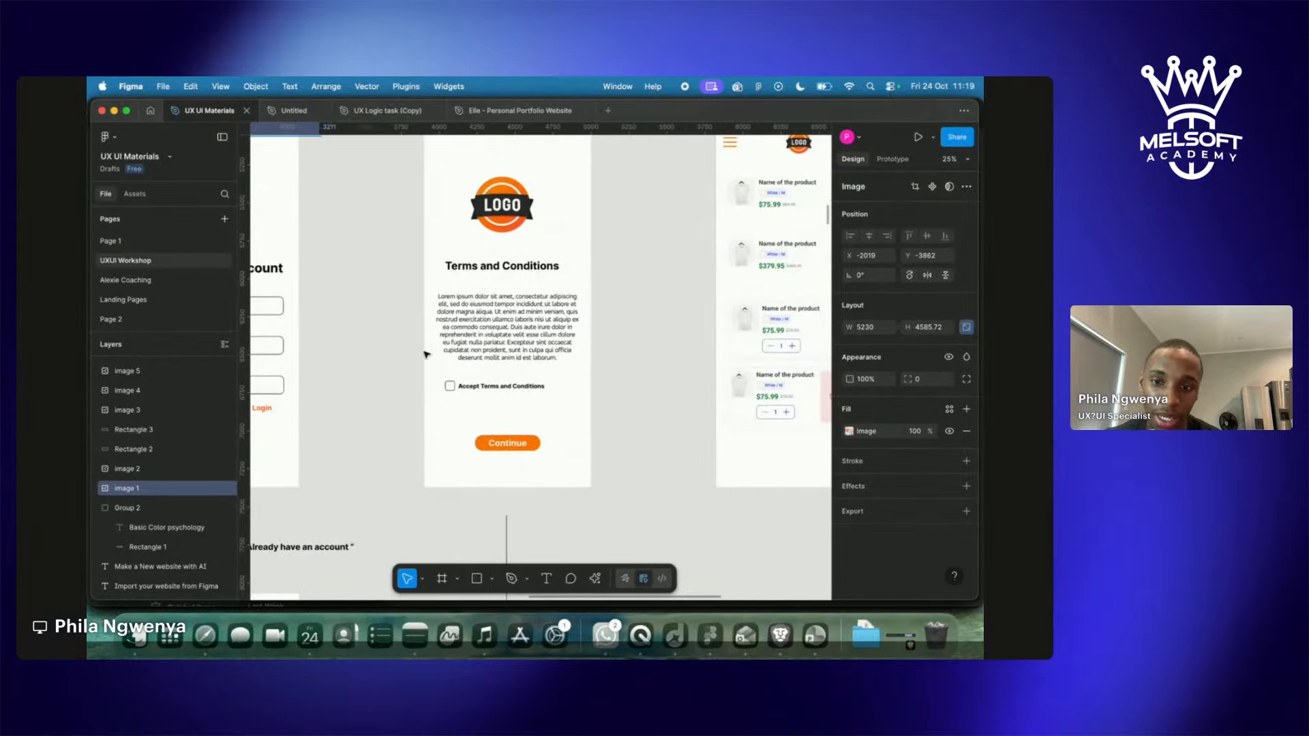
scroll(426, 353, "down", 10)
scroll(426, 354, "left", 10)
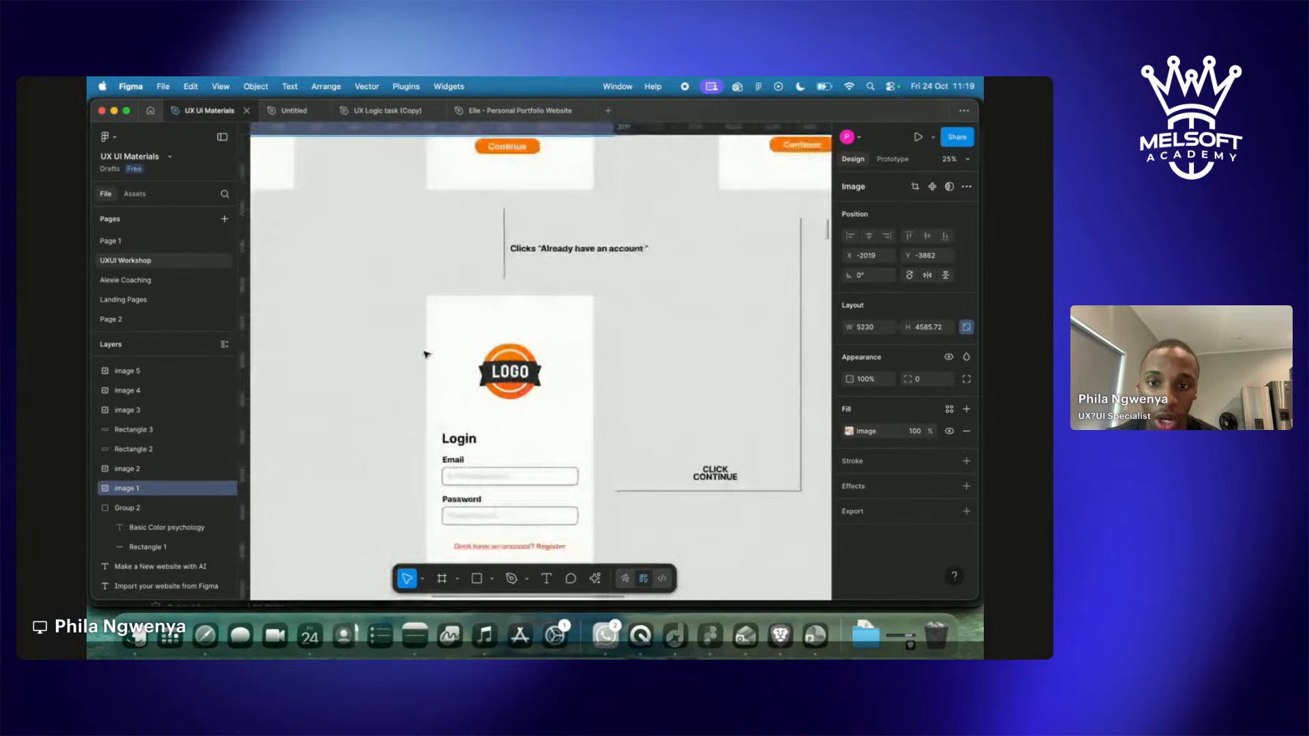
scroll(428, 427, "right", 8)
scroll(427, 428, "up", 3)
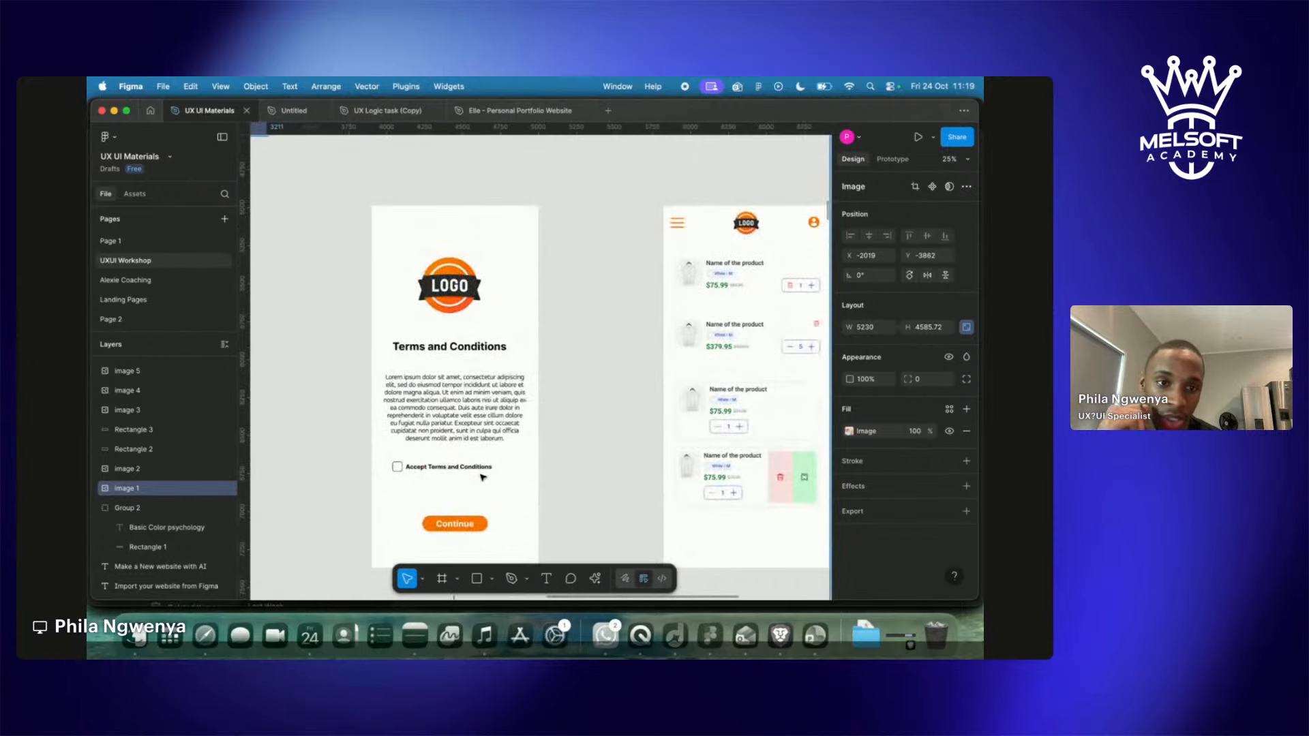
scroll(482, 473, "right", 10)
scroll(482, 473, "down", 2)
scroll(483, 477, "left", 4)
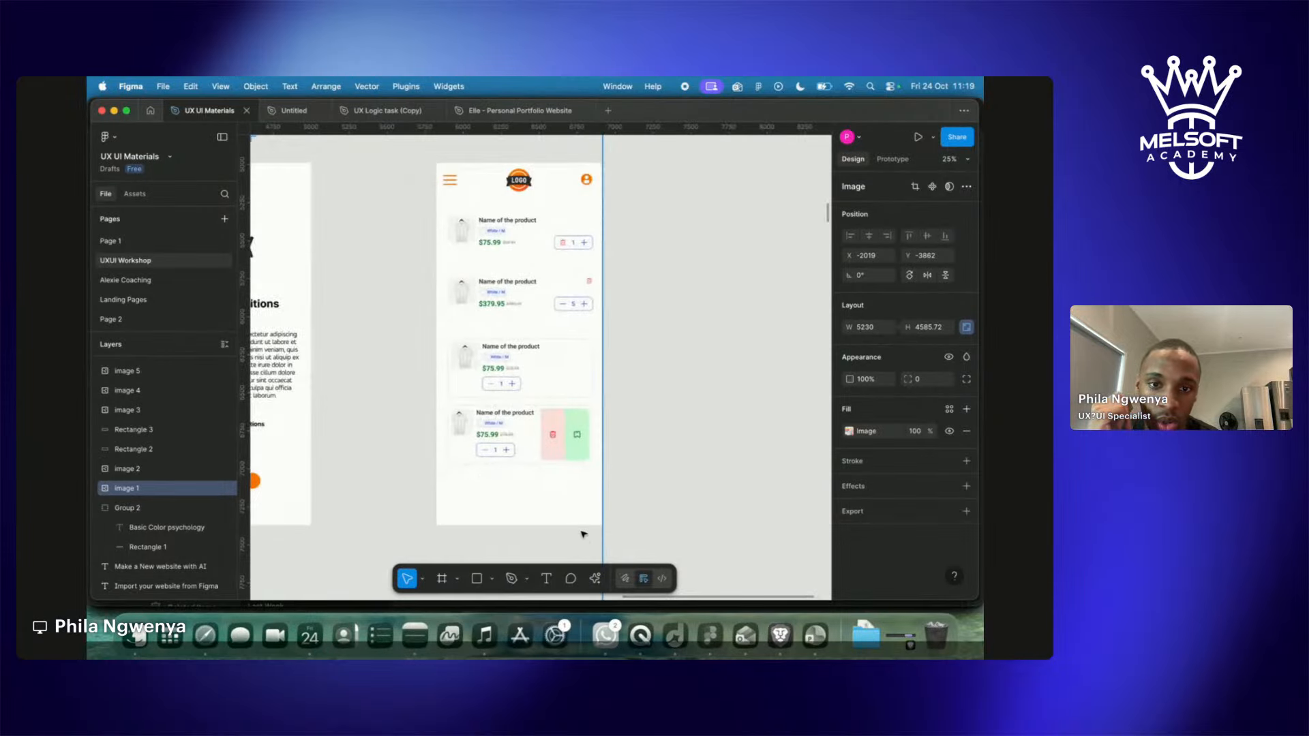
scroll(582, 544, "left", 10)
scroll(581, 544, "left", 5)
scroll(581, 543, "down", 3)
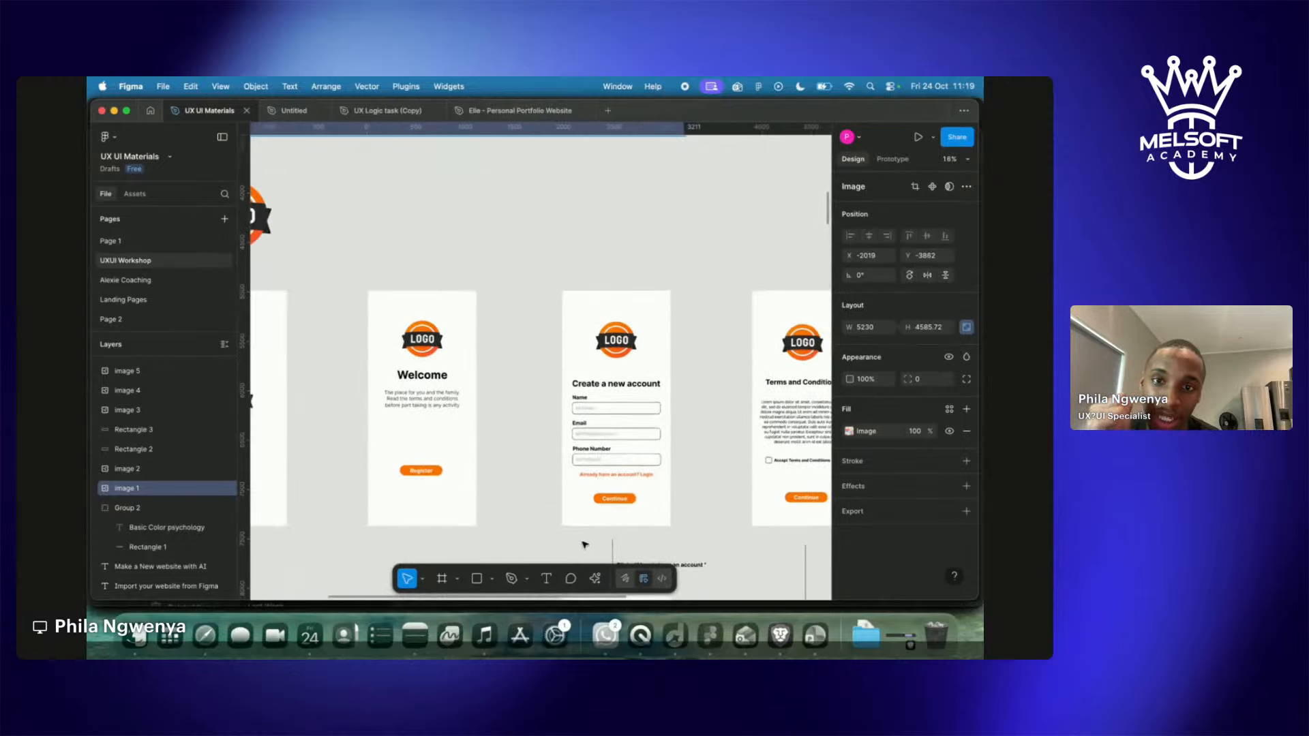
scroll(581, 544, "left", 5)
scroll(582, 544, "up", 3)
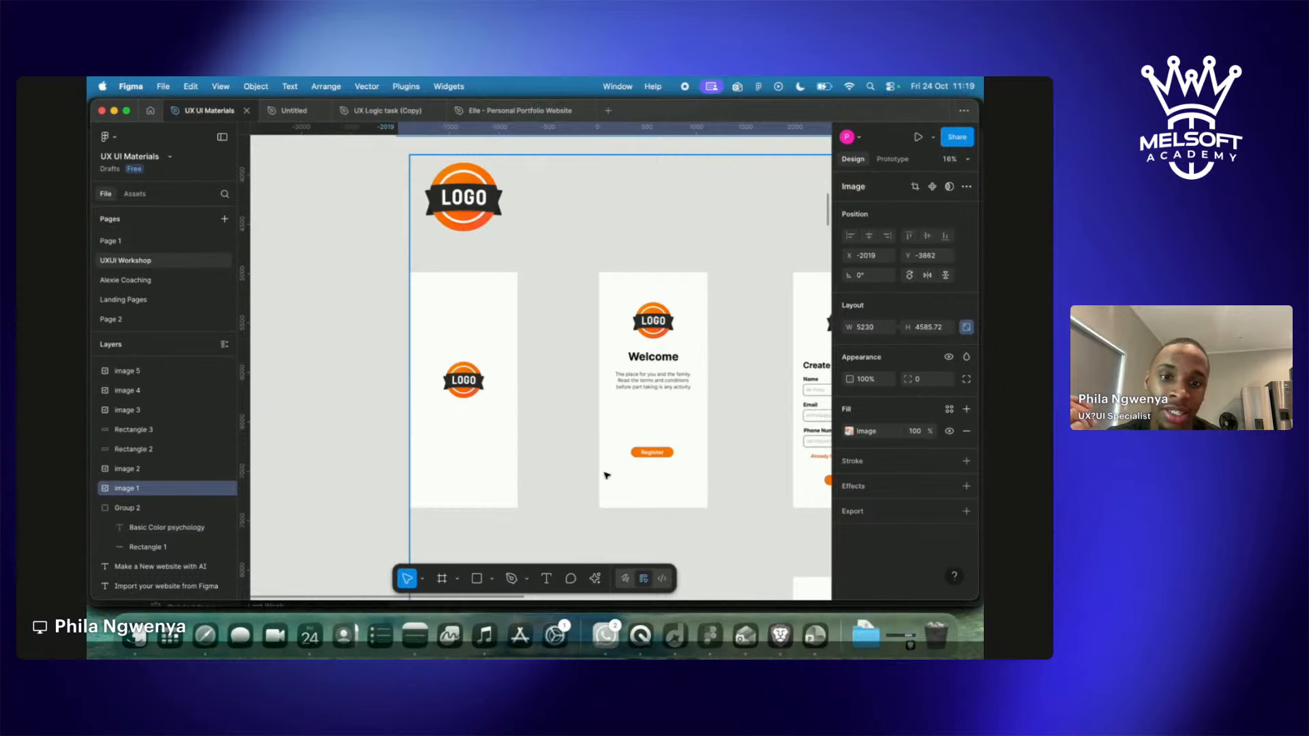
Zoom out and pan back to the Login screen and its CLICK CONTINUE note.
scroll(605, 475, "right", 15)
scroll(605, 475, "right", 2)
scroll(605, 475, "left", 1)
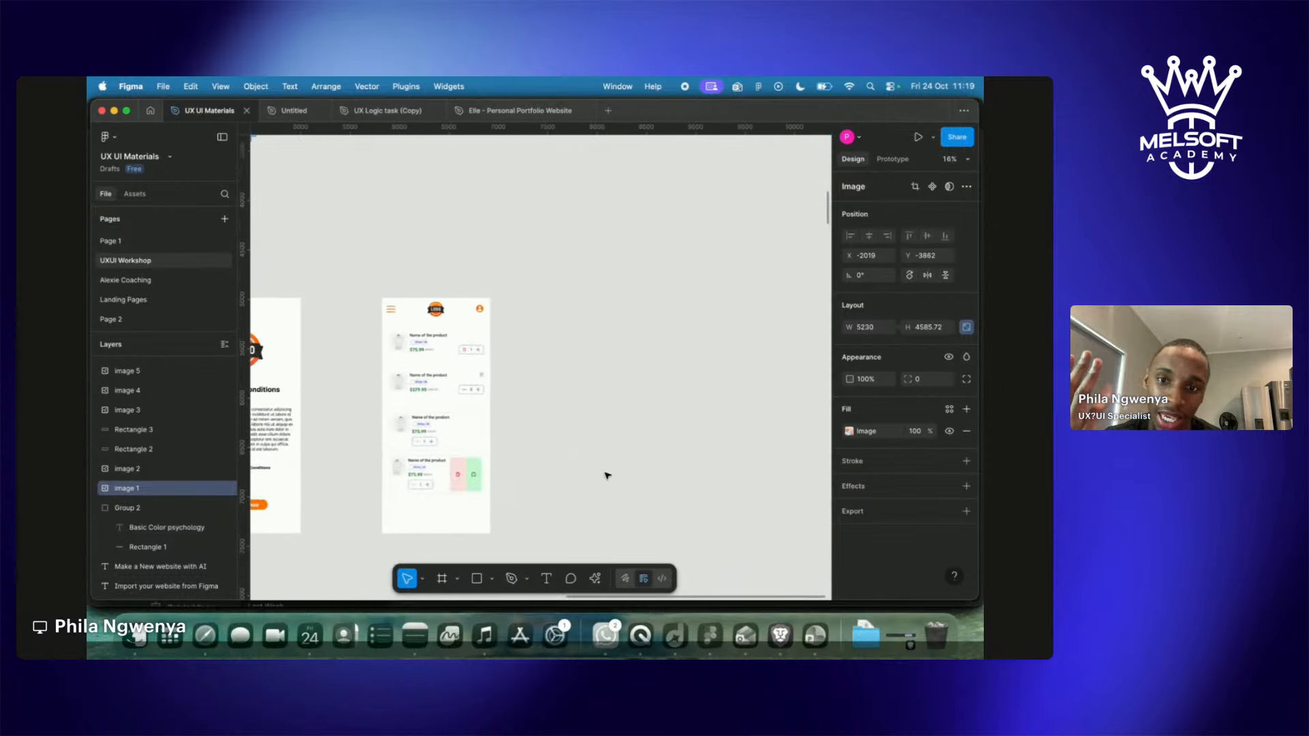
scroll(606, 475, "right", 5)
scroll(608, 475, "left", 3)
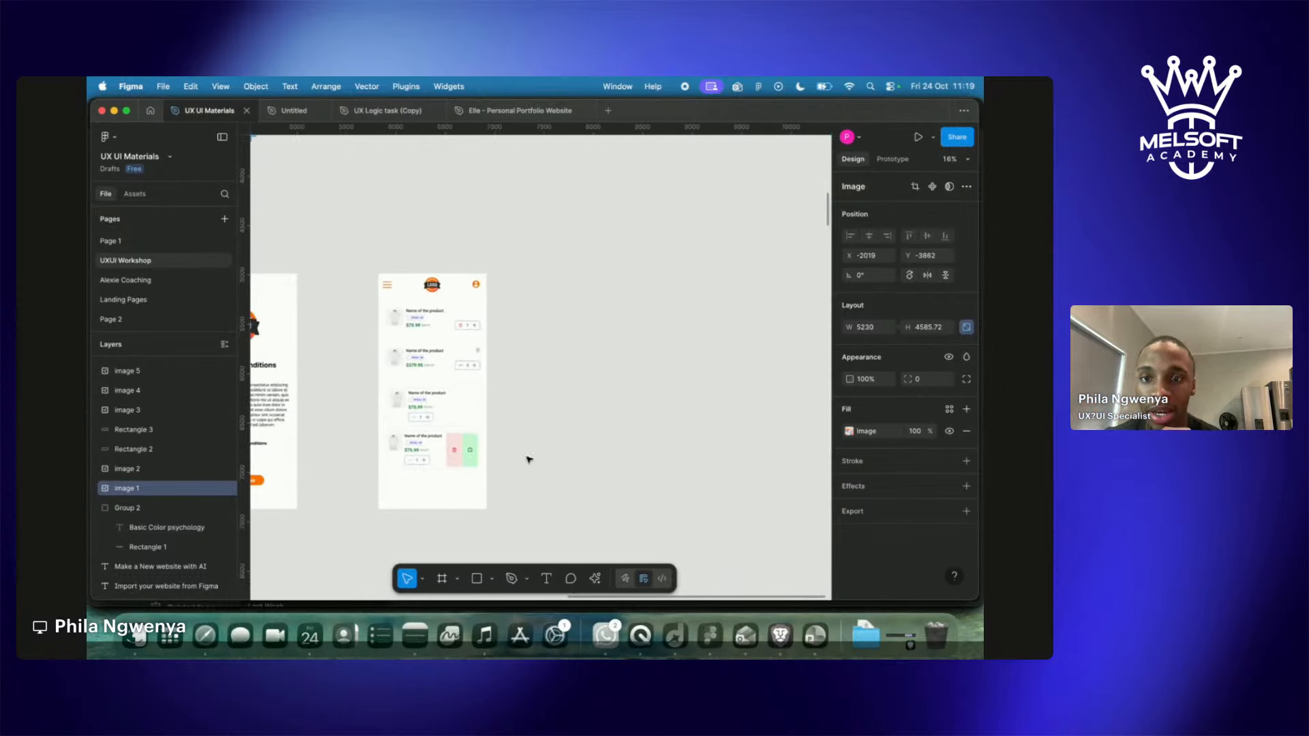
scroll(471, 327, "up", 5)
scroll(472, 327, "left", 3)
scroll(471, 327, "down", 1)
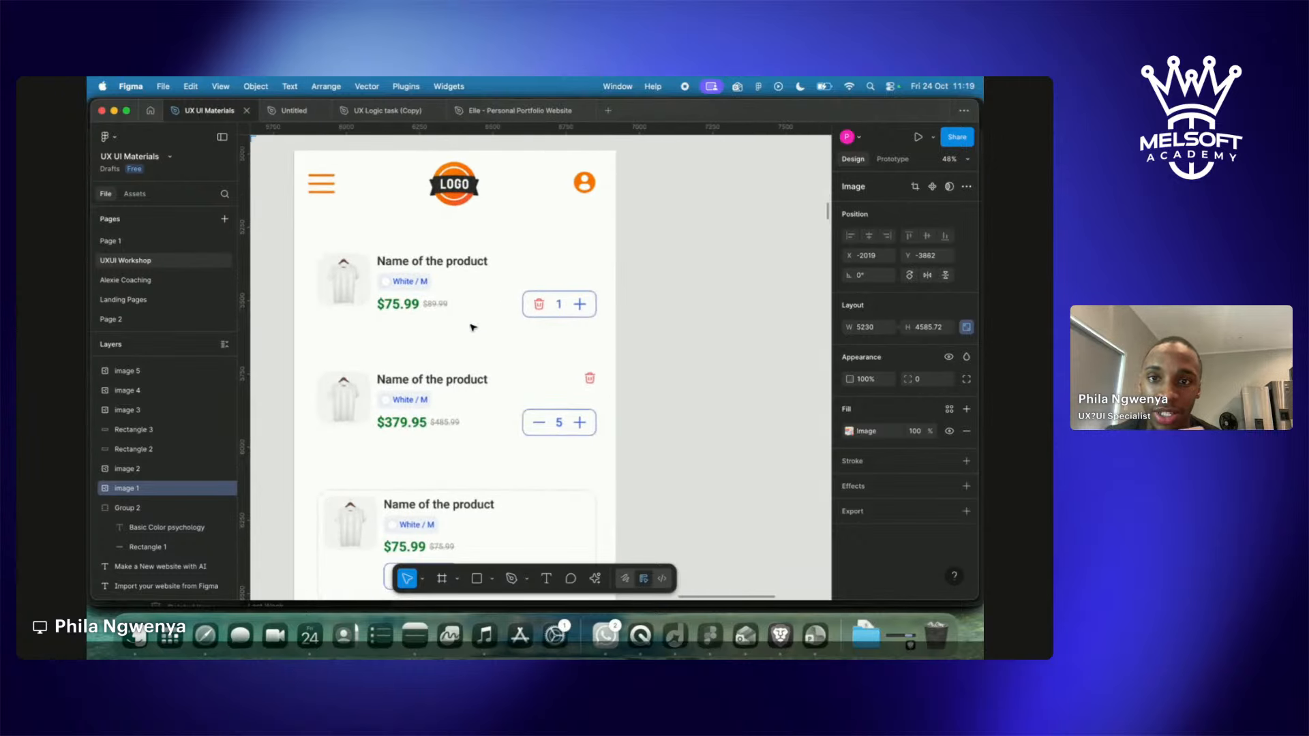
scroll(473, 327, "down", 5)
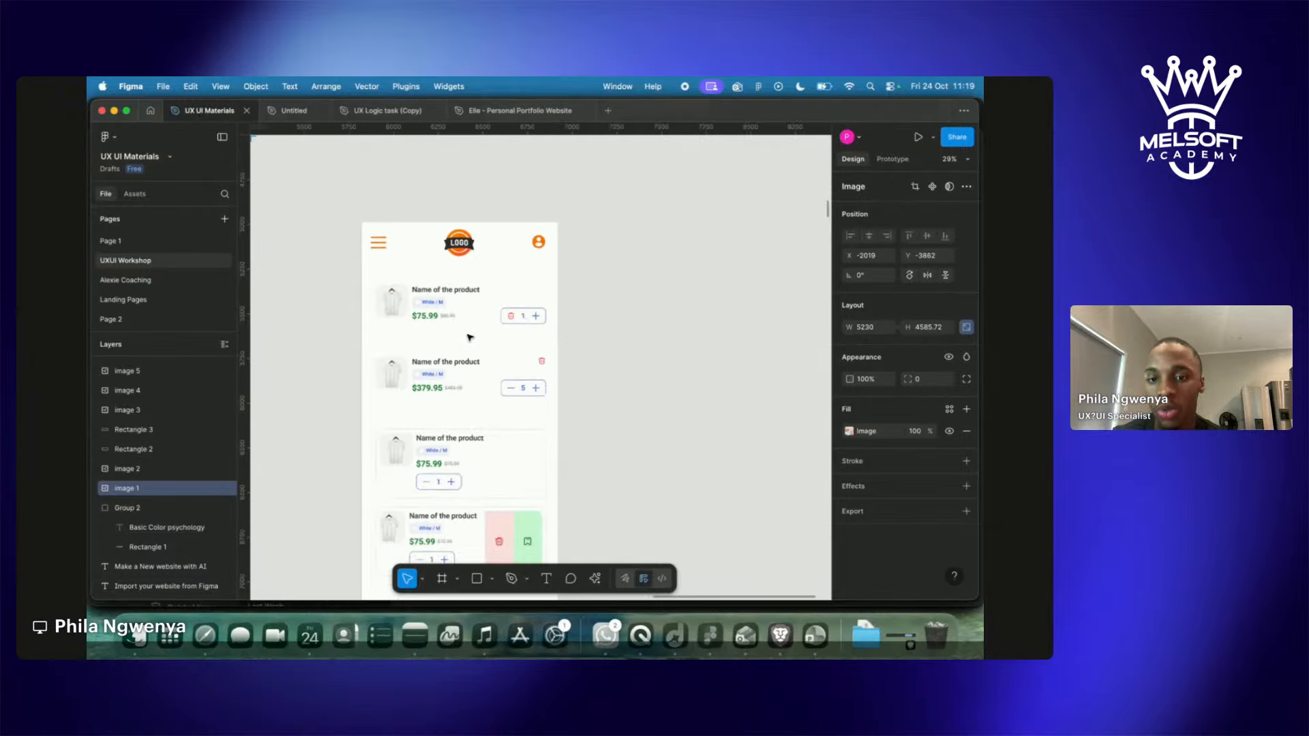
scroll(469, 337, "down", 5)
scroll(469, 337, "left", 5)
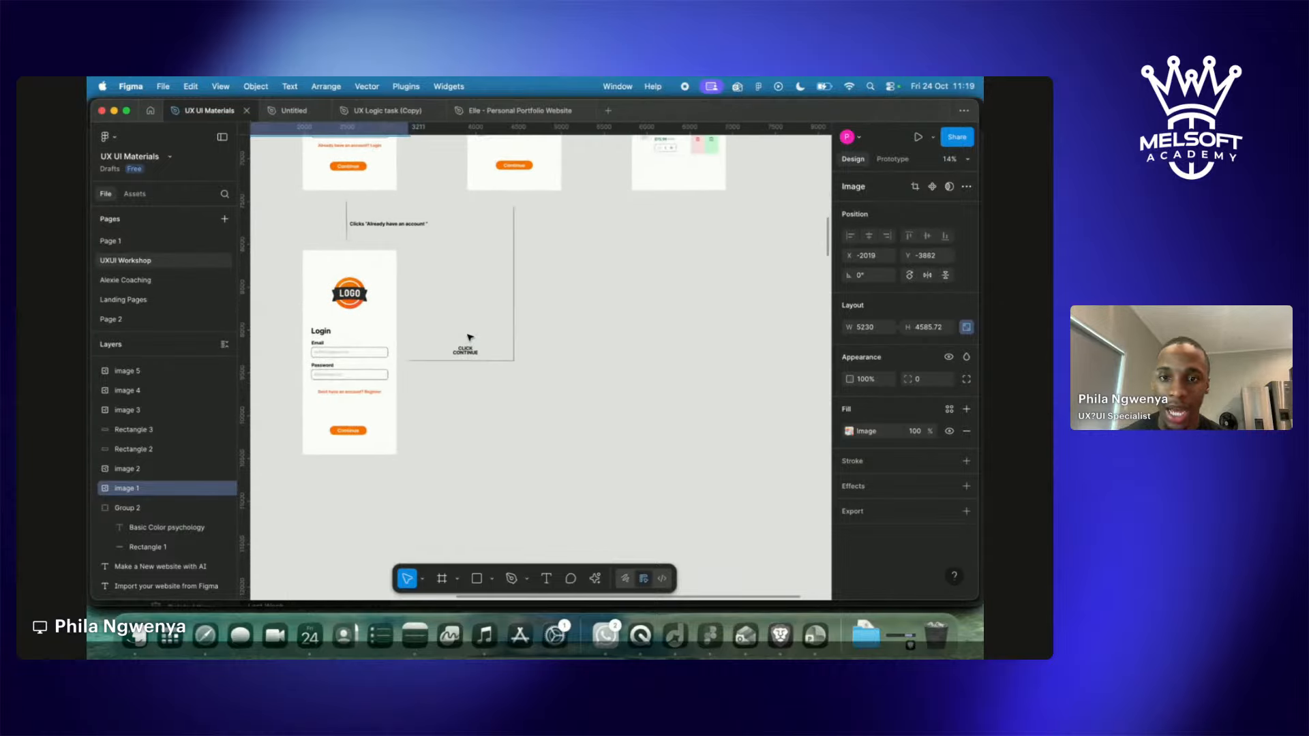
scroll(469, 338, "down", 3)
Scroll down to the Import your website from Figma section and try selecting it.
scroll(469, 339, "down", 3)
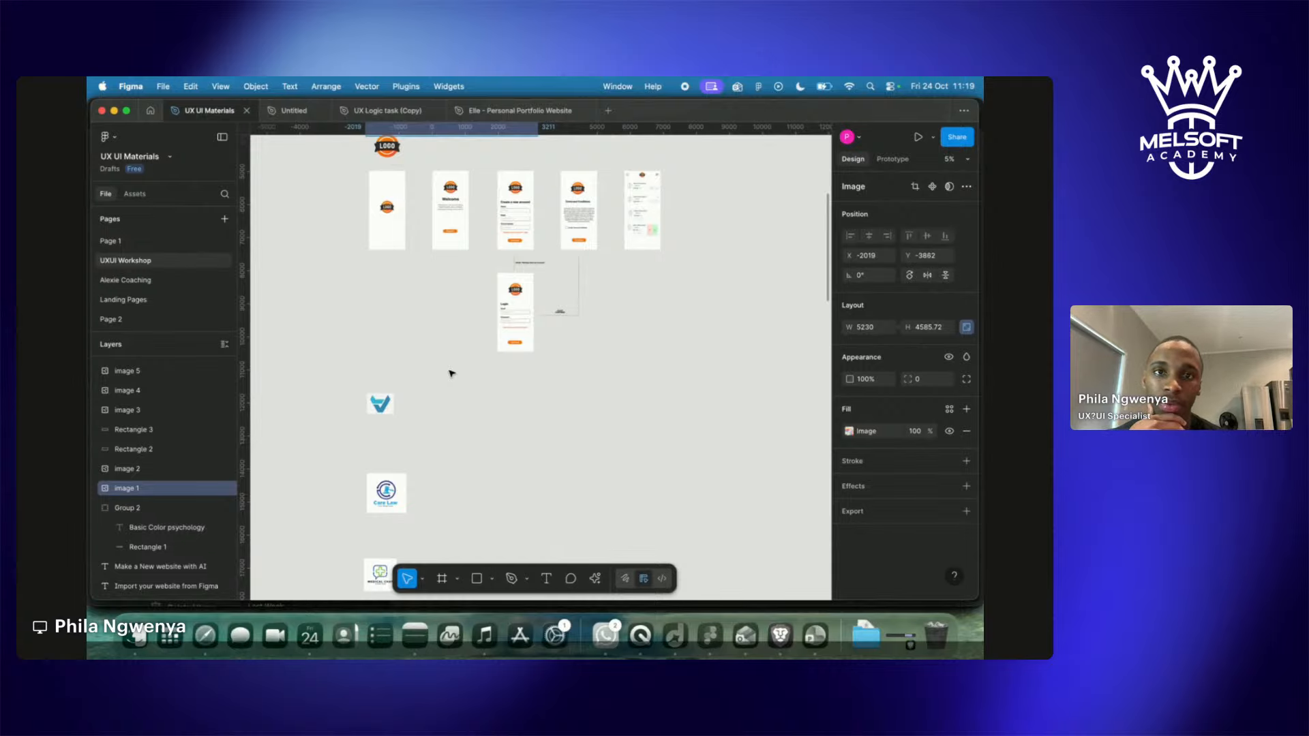
scroll(397, 450, "down", 3)
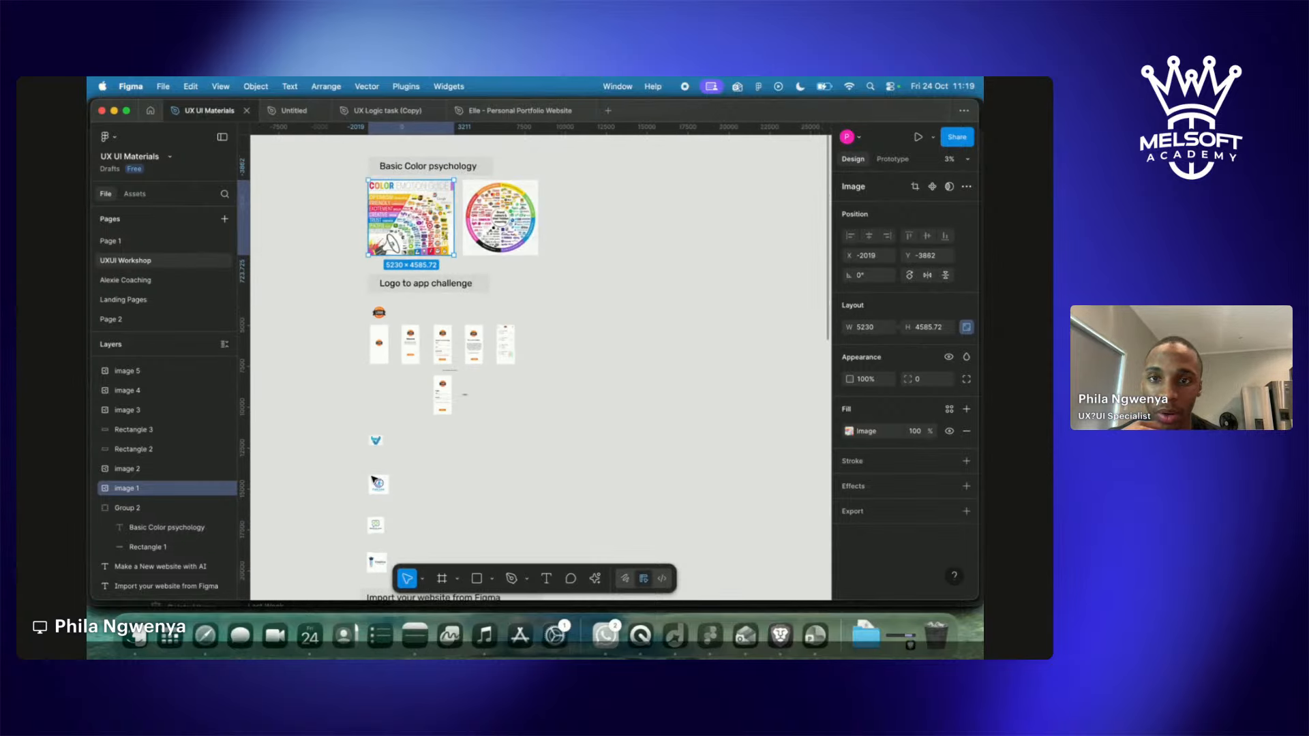
scroll(373, 479, "down", 3)
left_click_drag(350, 467, 454, 584)
left_click(535, 419)
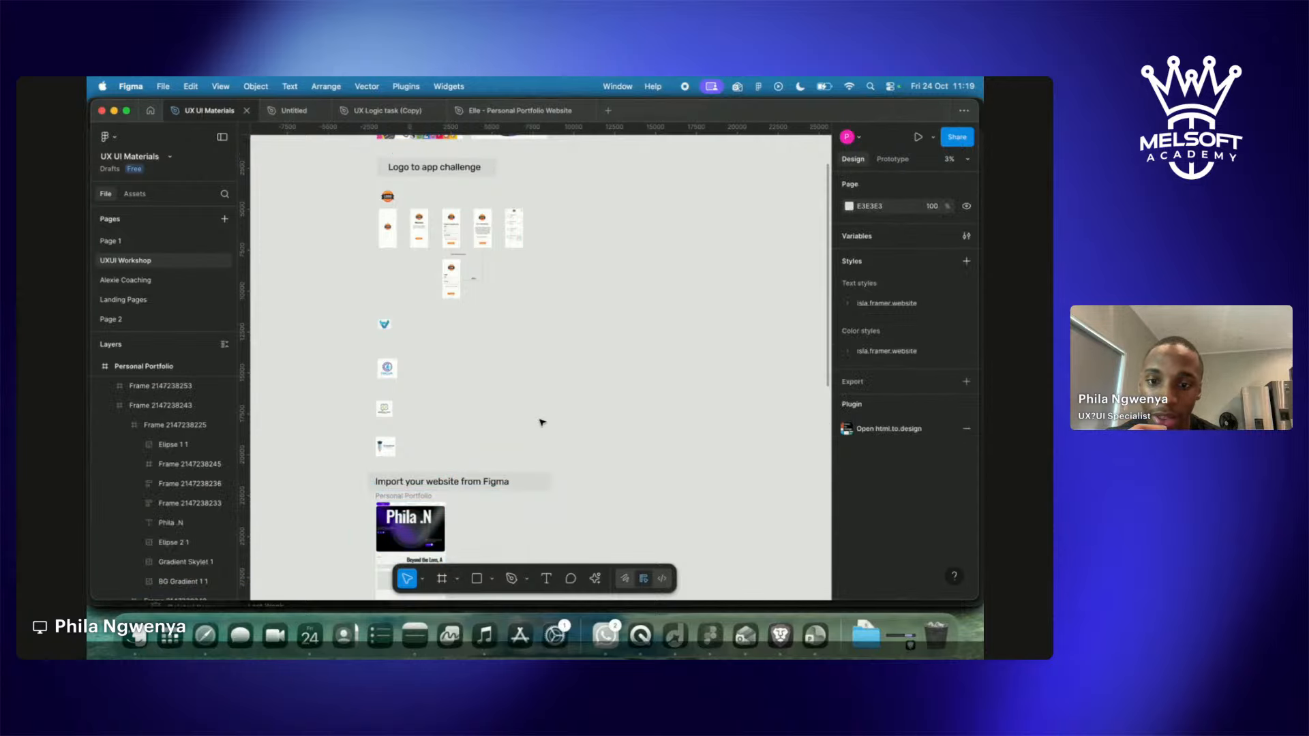
scroll(536, 423, "up", 3)
scroll(542, 422, "up", 1)
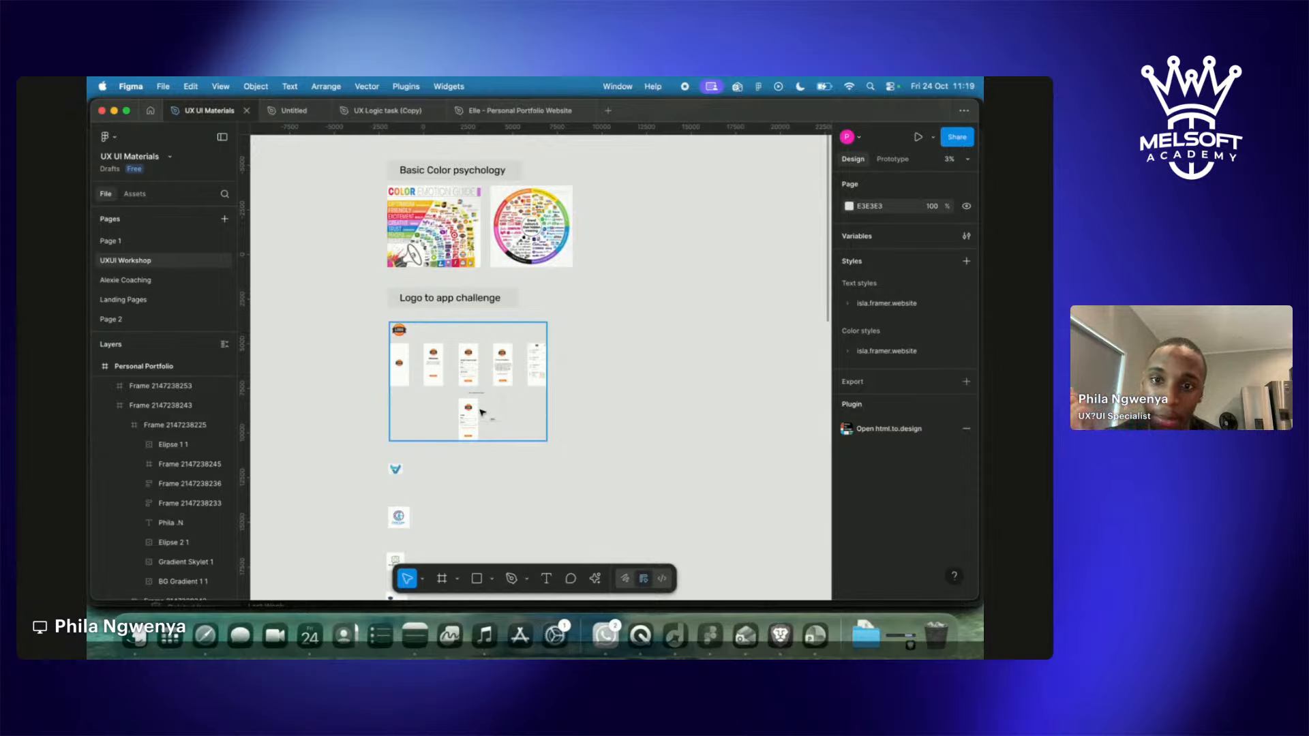
scroll(482, 412, "down", 5)
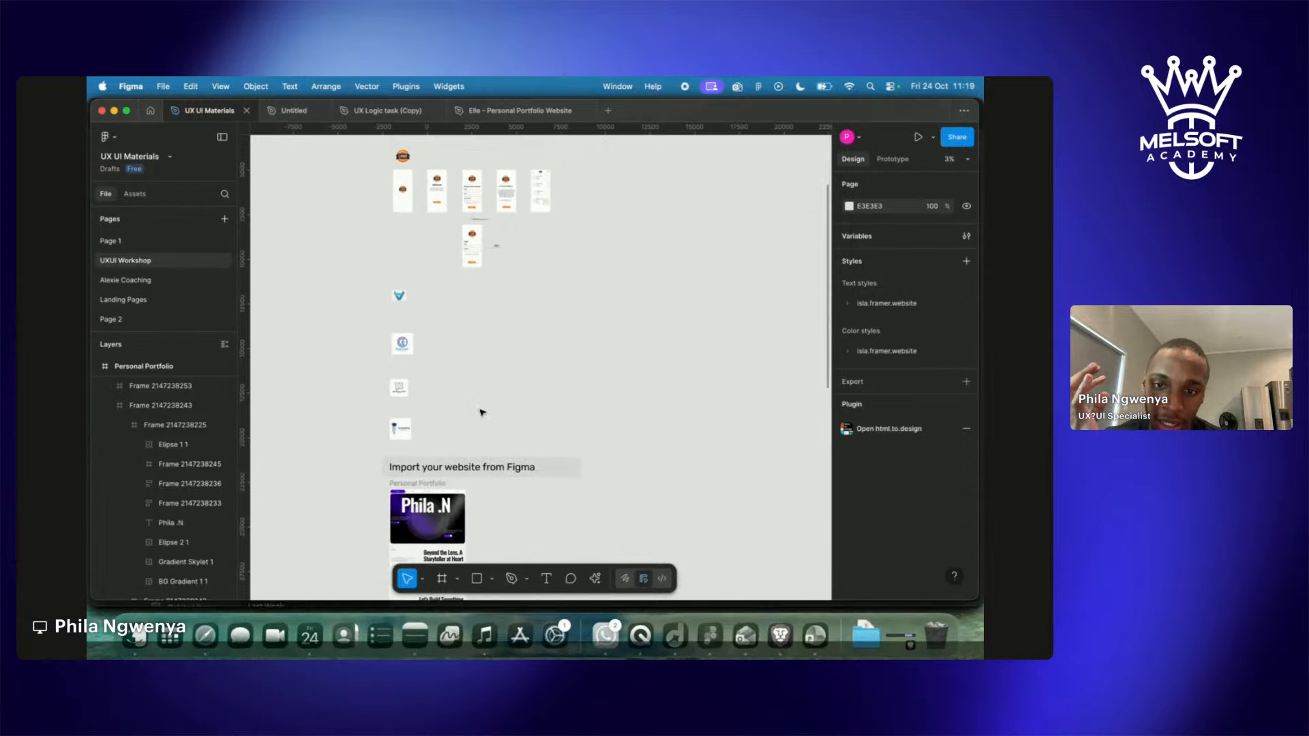
scroll(482, 412, "down", 3)
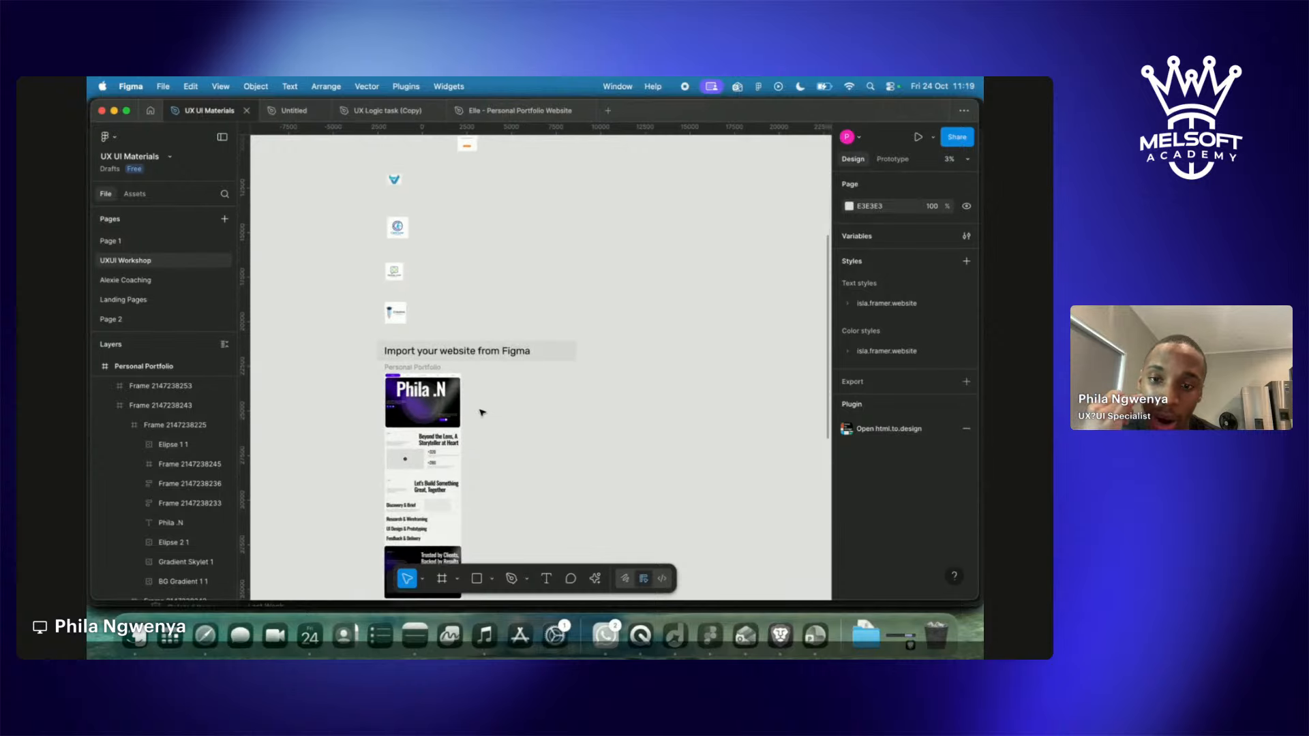
scroll(482, 411, "up", 2)
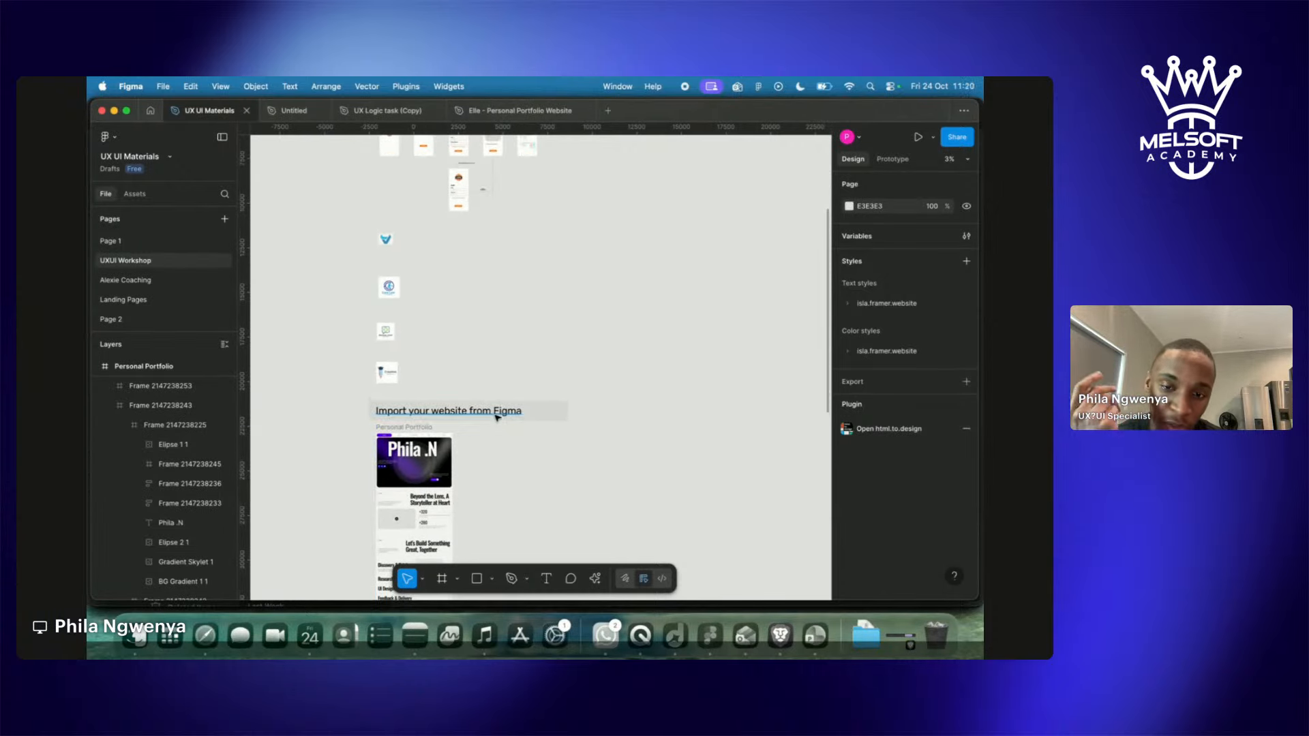
scroll(497, 418, "down", 10)
scroll(497, 418, "down", 3)
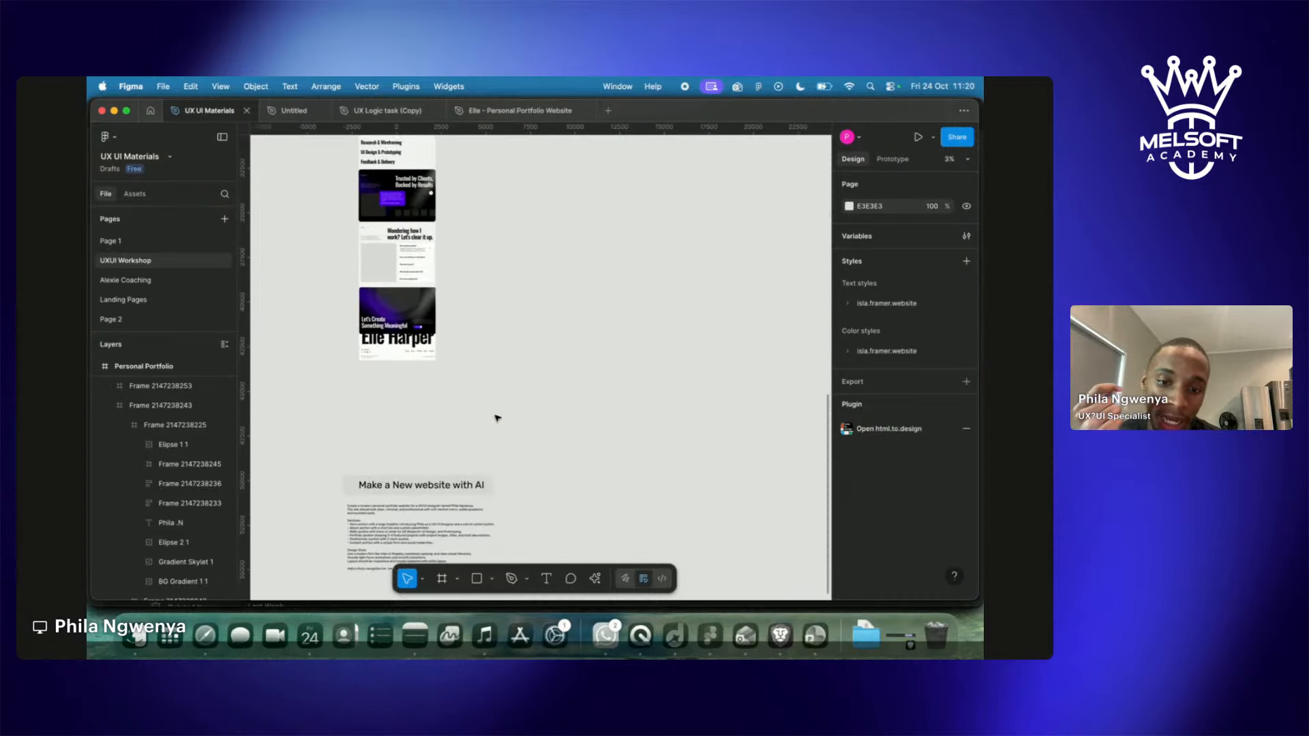
scroll(497, 418, "up", 5)
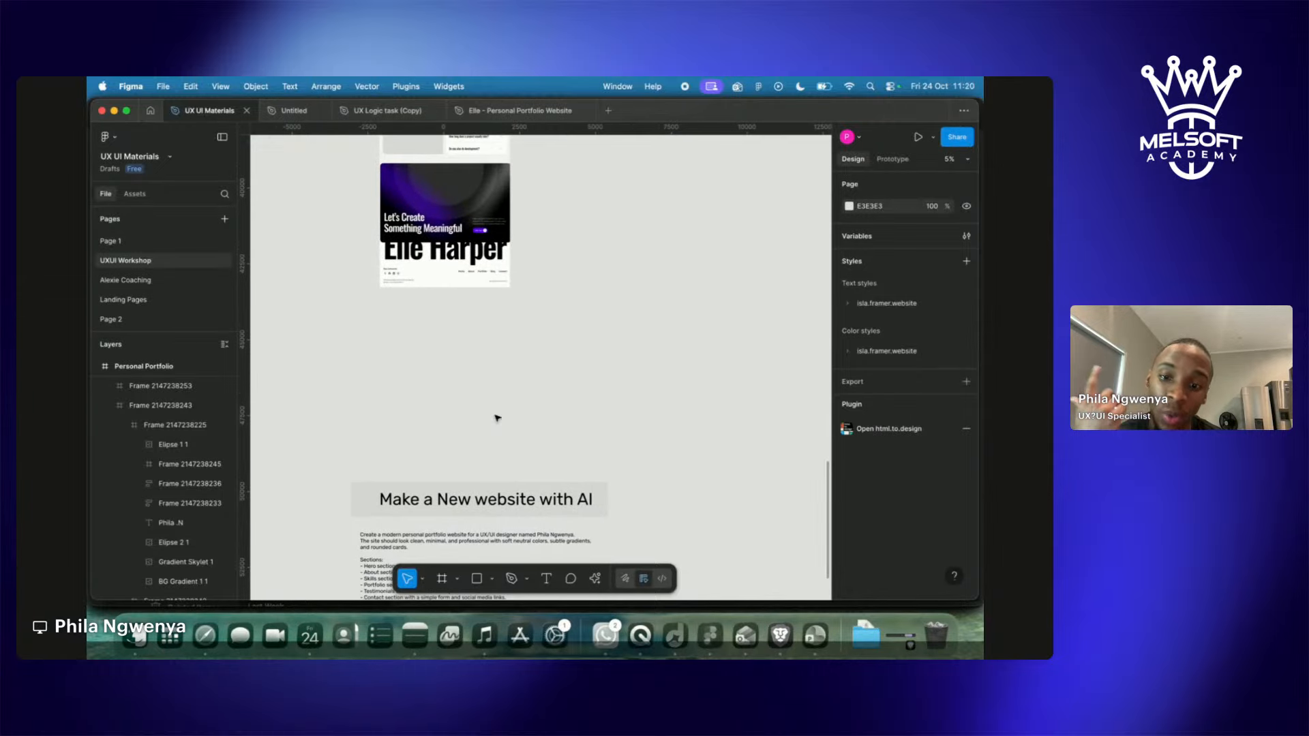
scroll(497, 418, "down", 4)
scroll(436, 436, "up", 2)
scroll(471, 469, "up", 15)
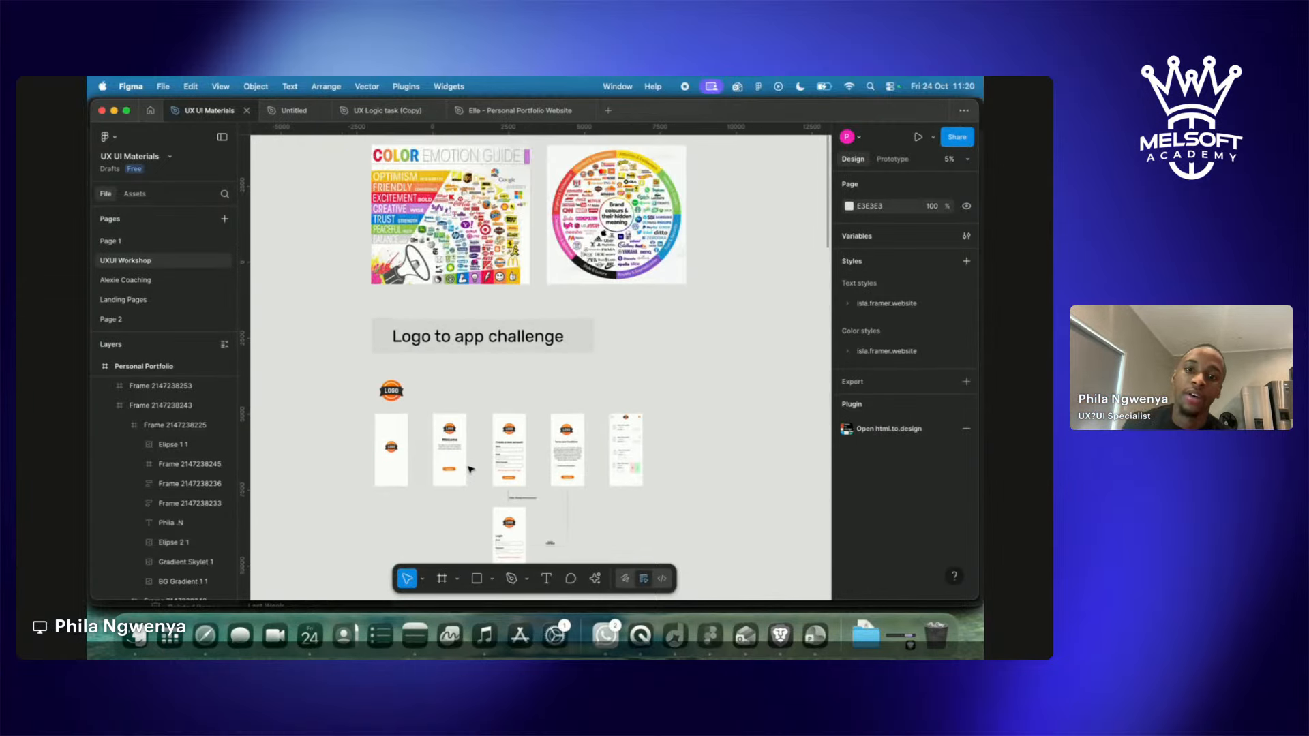
scroll(470, 469, "down", 5)
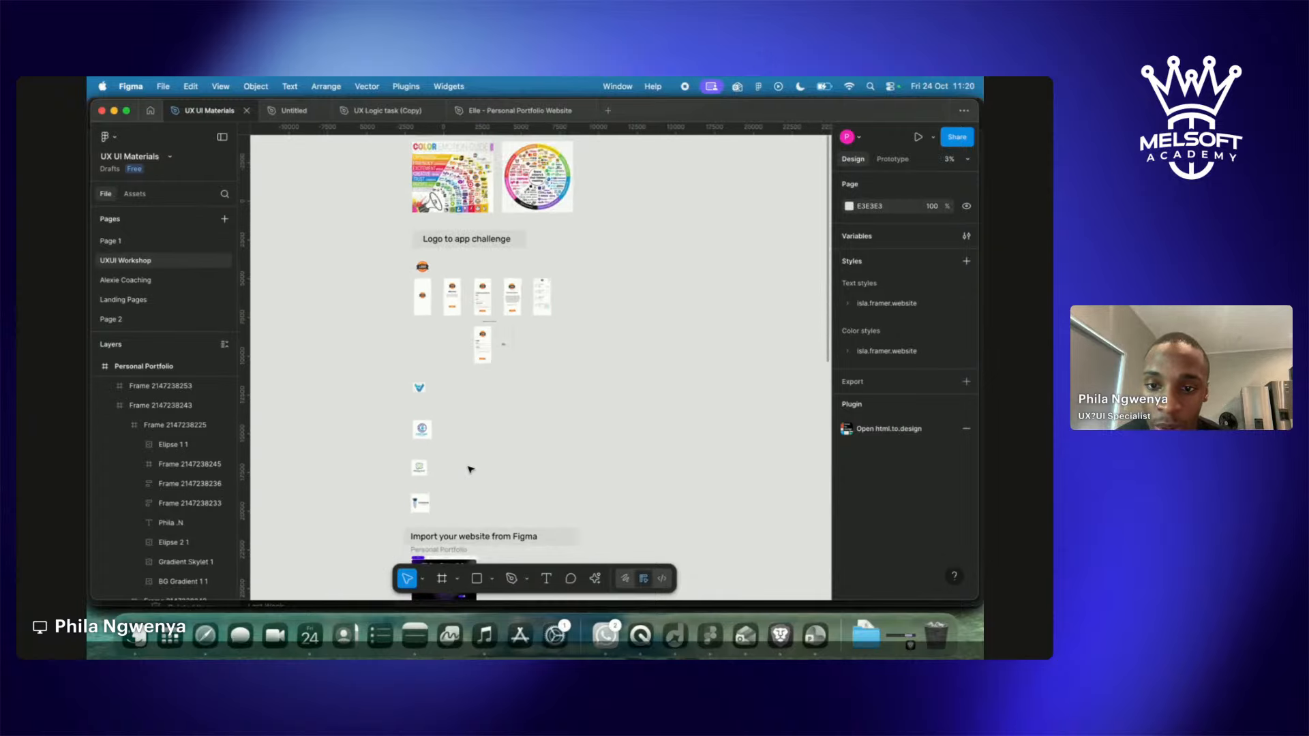
scroll(470, 469, "down", 3)
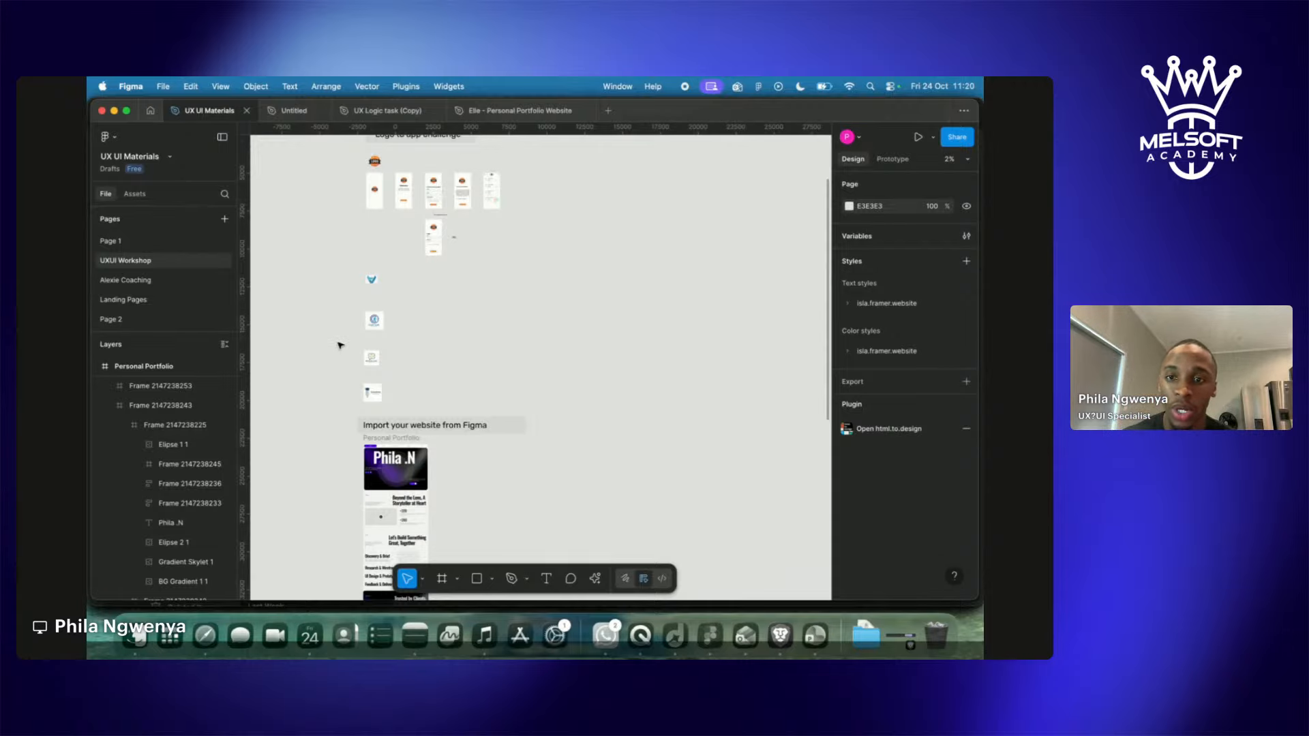
Marquee-select the logo column and Import section (8 objects) and drag them further down.
left_click_drag(353, 303, 538, 604)
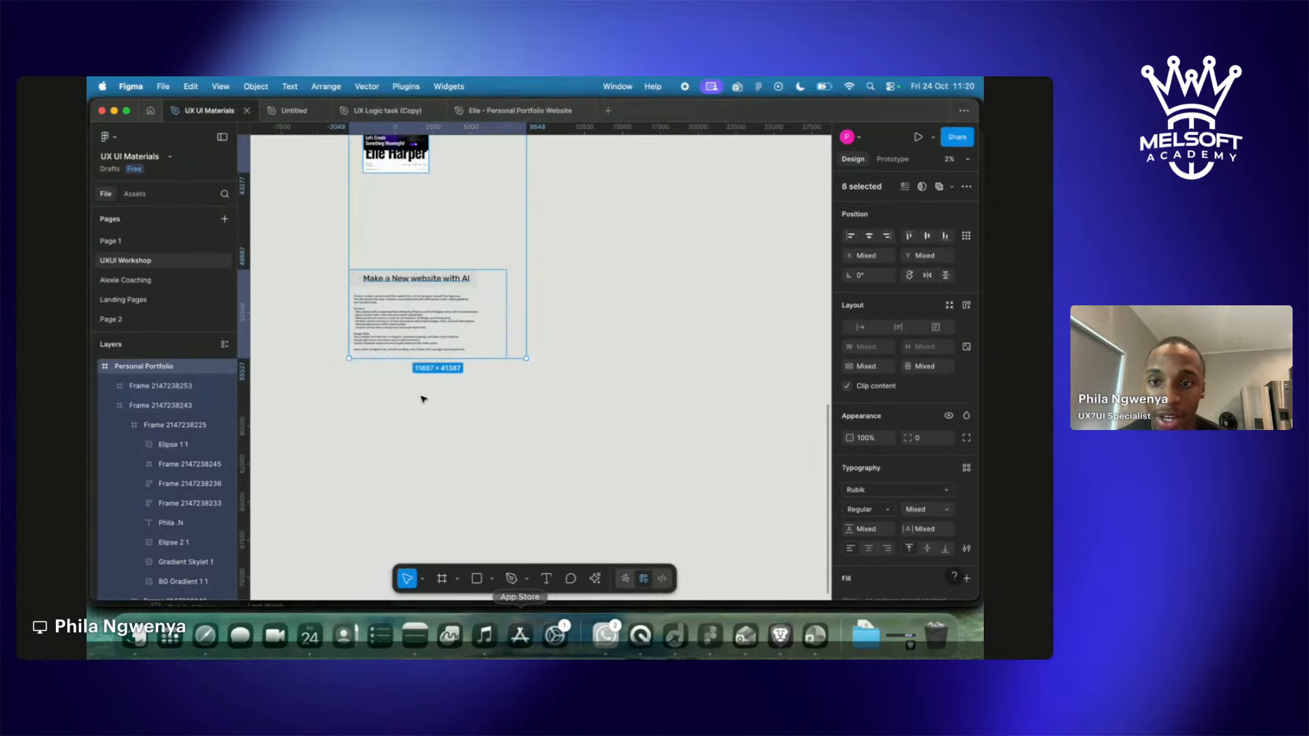
scroll(427, 426, "up", 8)
scroll(419, 227, "up", 5)
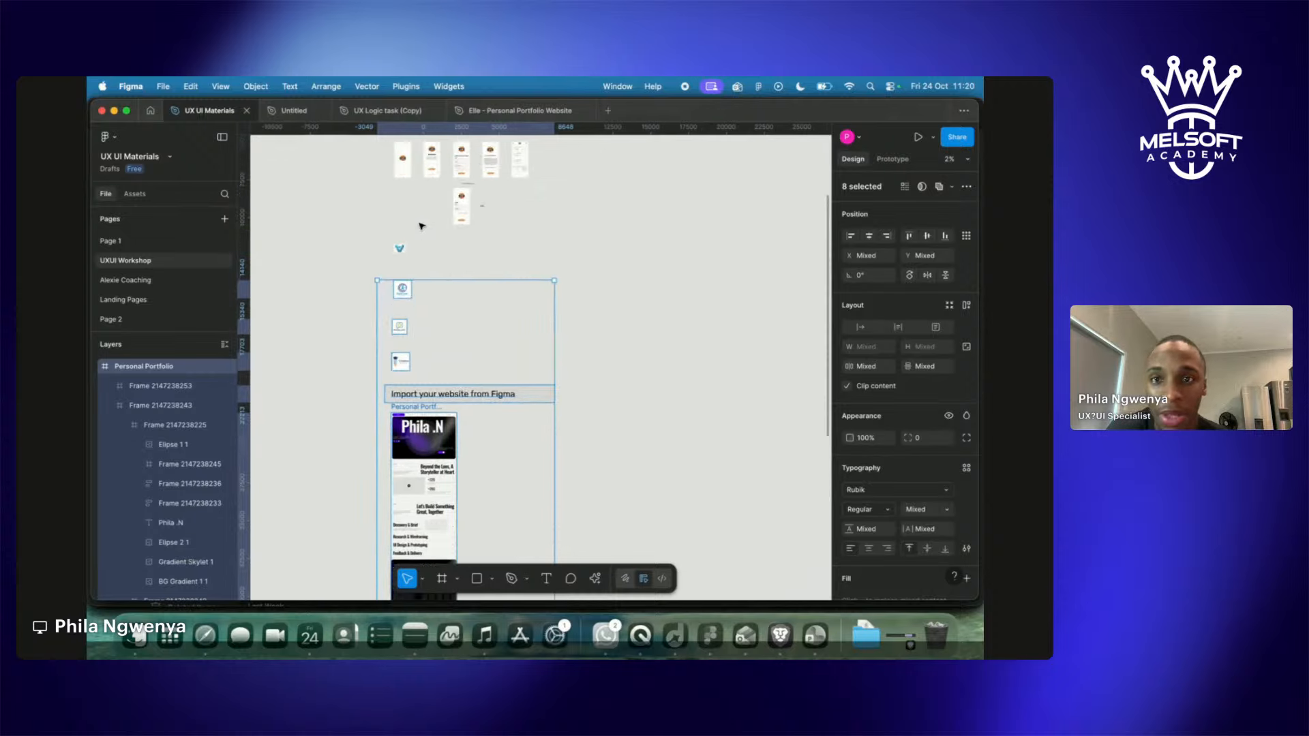
left_click_drag(390, 424, 388, 502)
Pick the Care Law logo out of the logo images and drag it up the canvas.
left_click(418, 418)
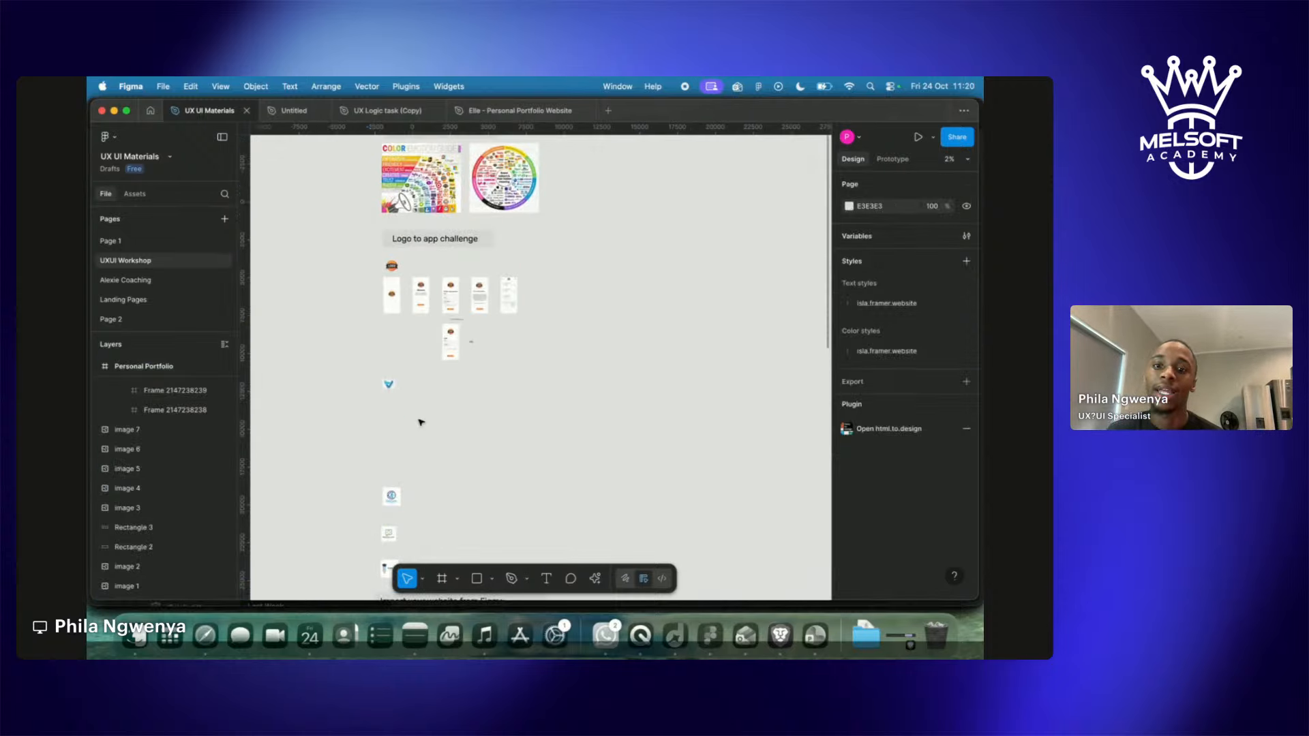
scroll(420, 420, "up", 5)
scroll(419, 422, "down", 5)
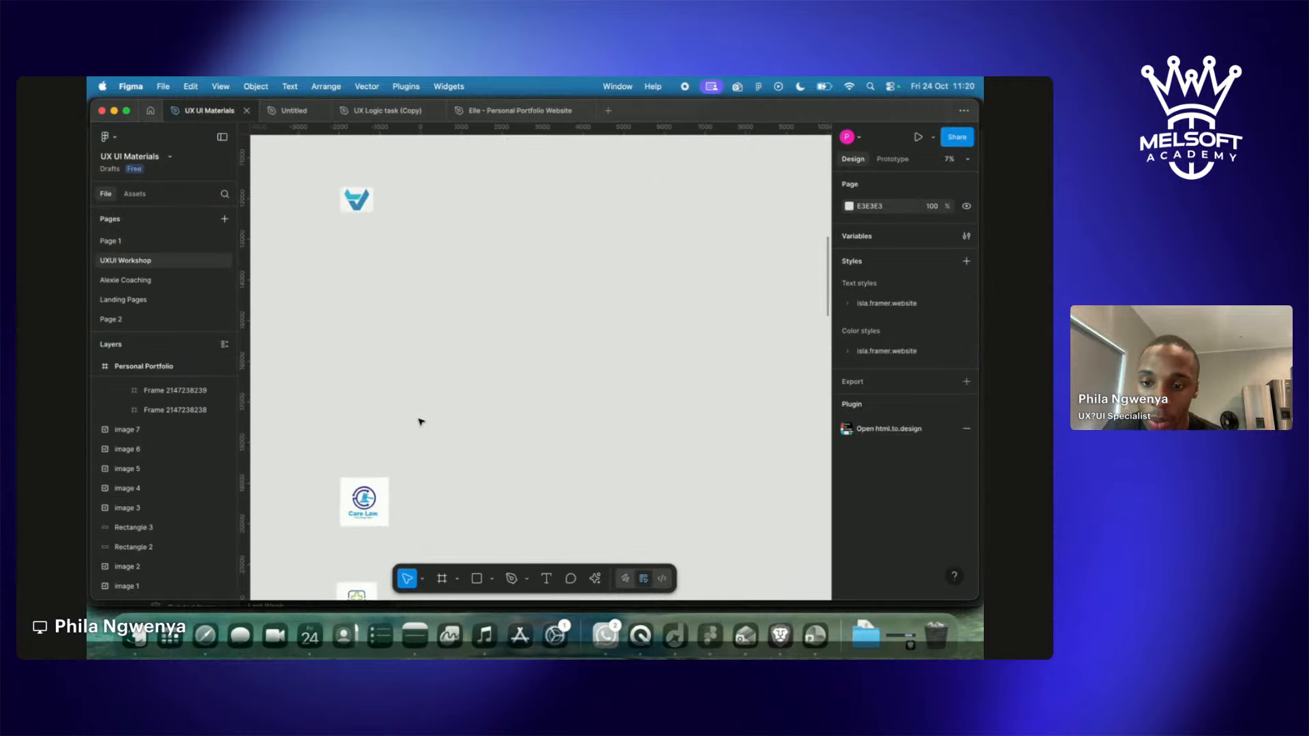
scroll(419, 419, "down", 5)
left_click_drag(322, 273, 387, 513)
left_click_drag(298, 252, 395, 508)
left_click(447, 313)
left_click_drag(368, 297, 370, 187)
scroll(370, 187, "up", 5)
Delete the blue V logo and move the Care Law logo into its space, nudged right.
left_click(389, 229)
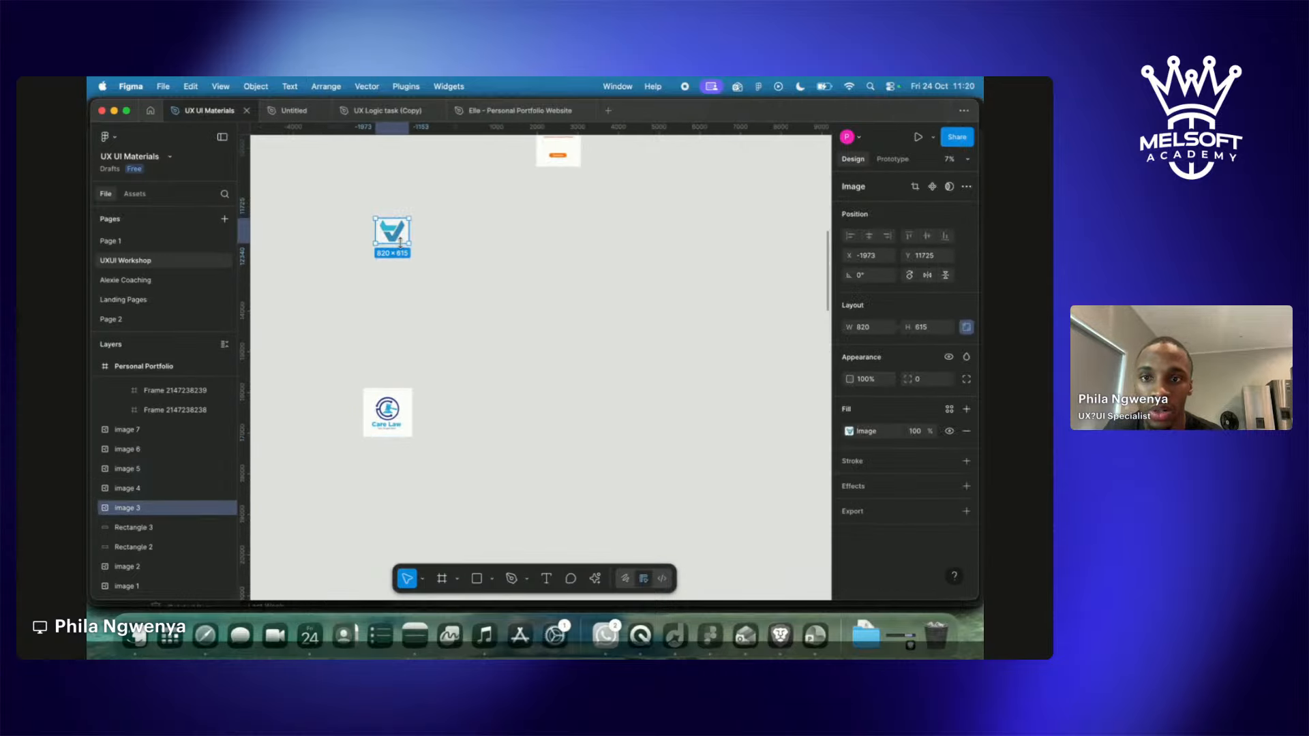
key("Delete")
left_click_drag(390, 424, 388, 278)
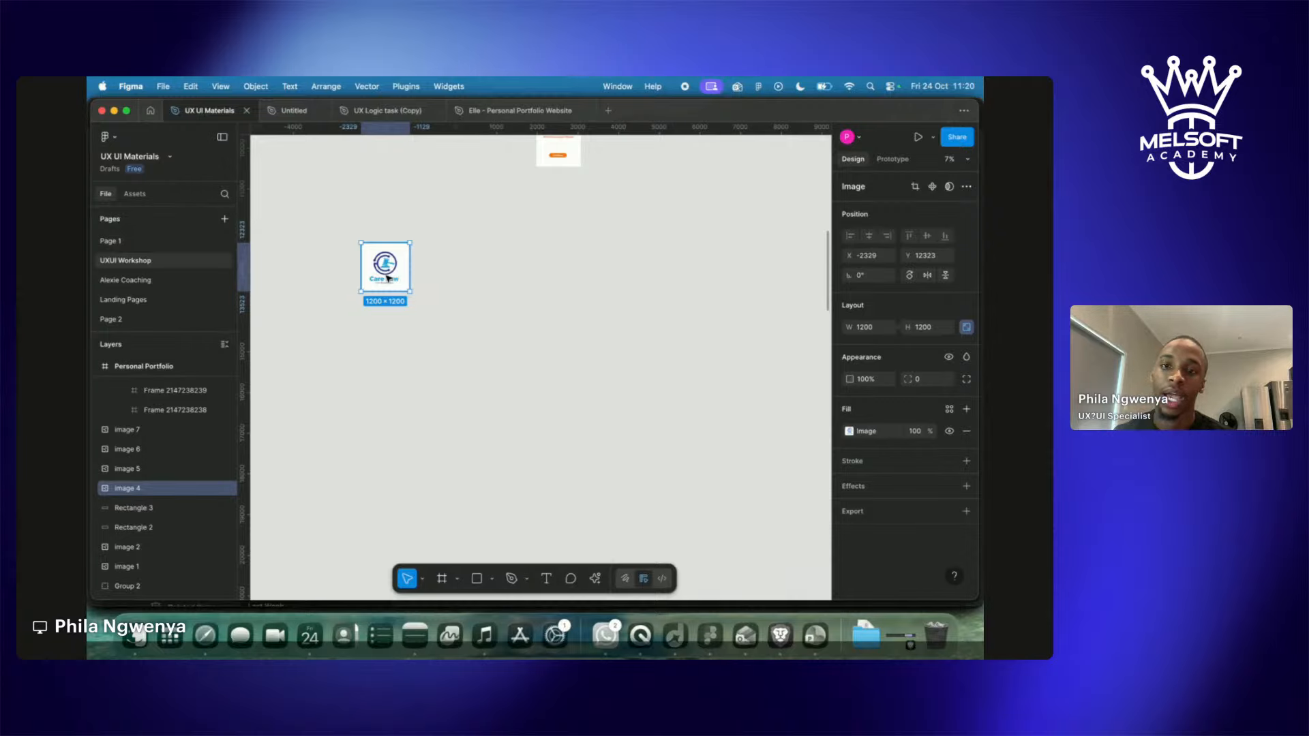
left_click(470, 272)
left_click_drag(386, 273, 398, 274)
left_click(447, 288)
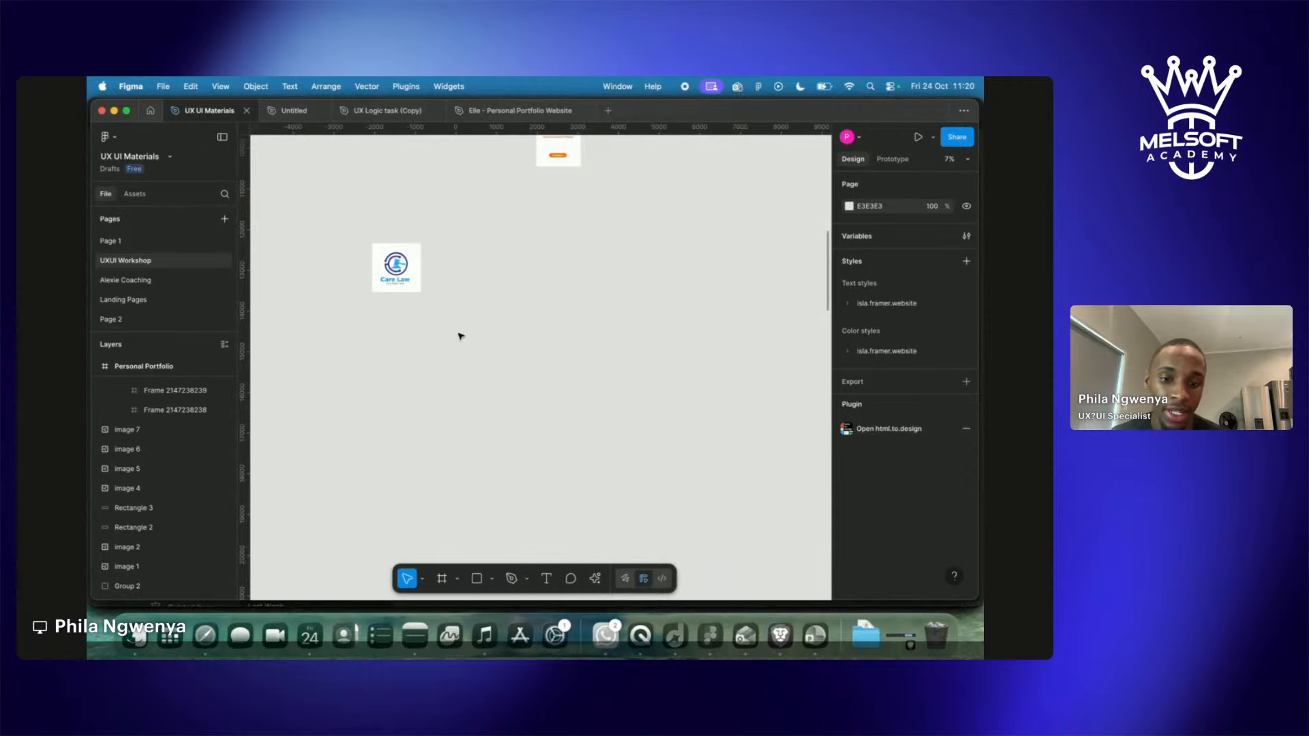
scroll(461, 336, "left", 2)
scroll(460, 336, "down", 1)
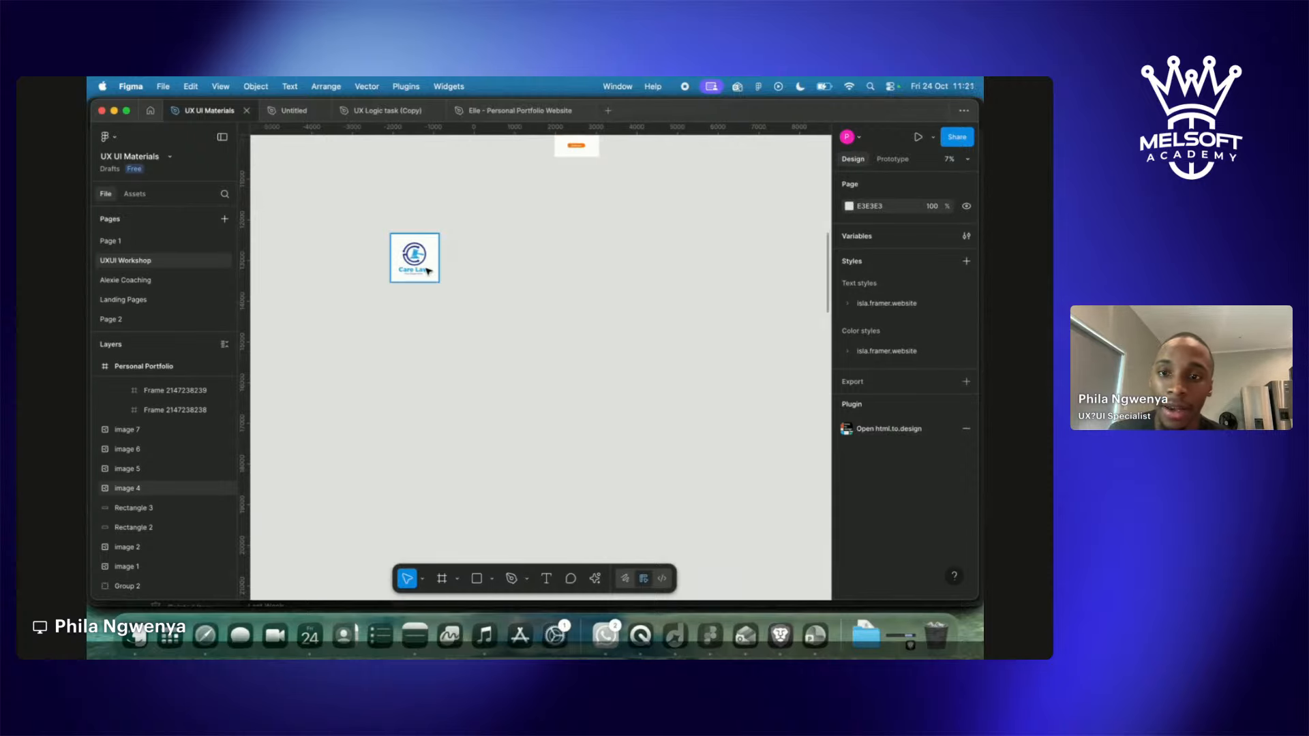
scroll(430, 268, "up", 5)
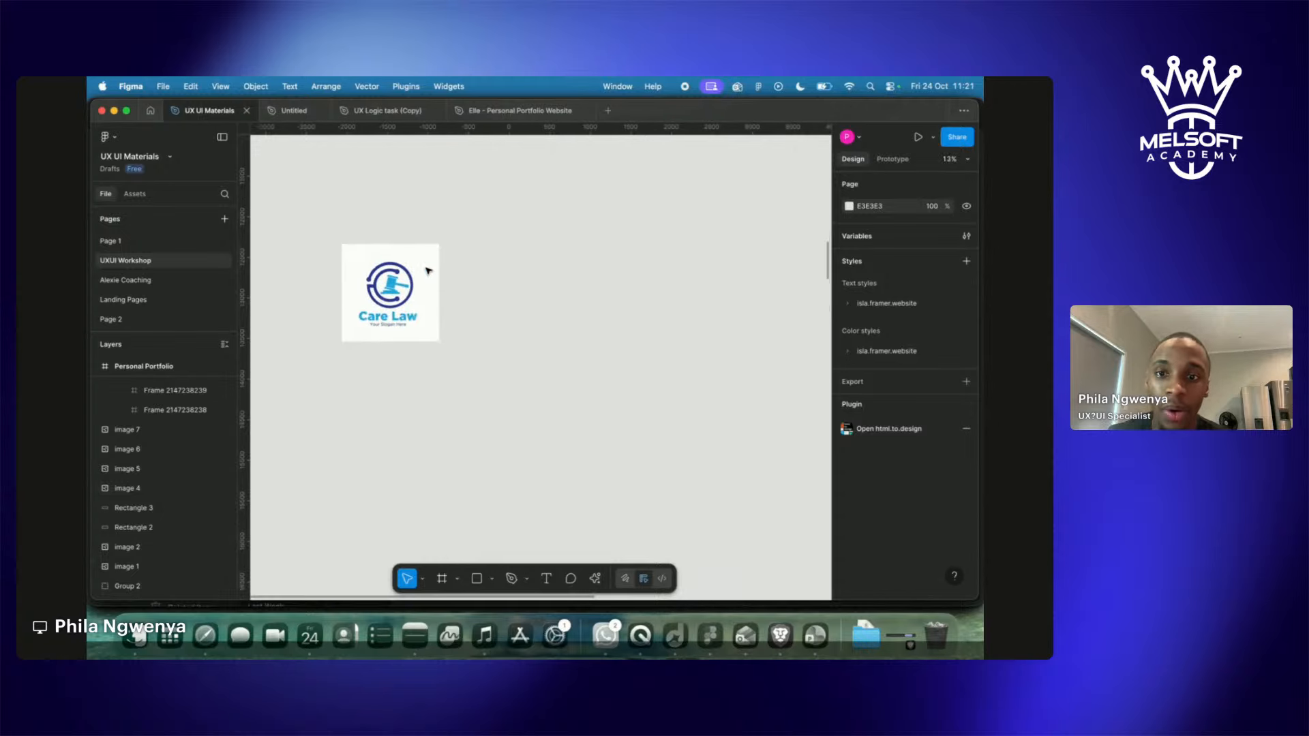
scroll(424, 313, "up", 10)
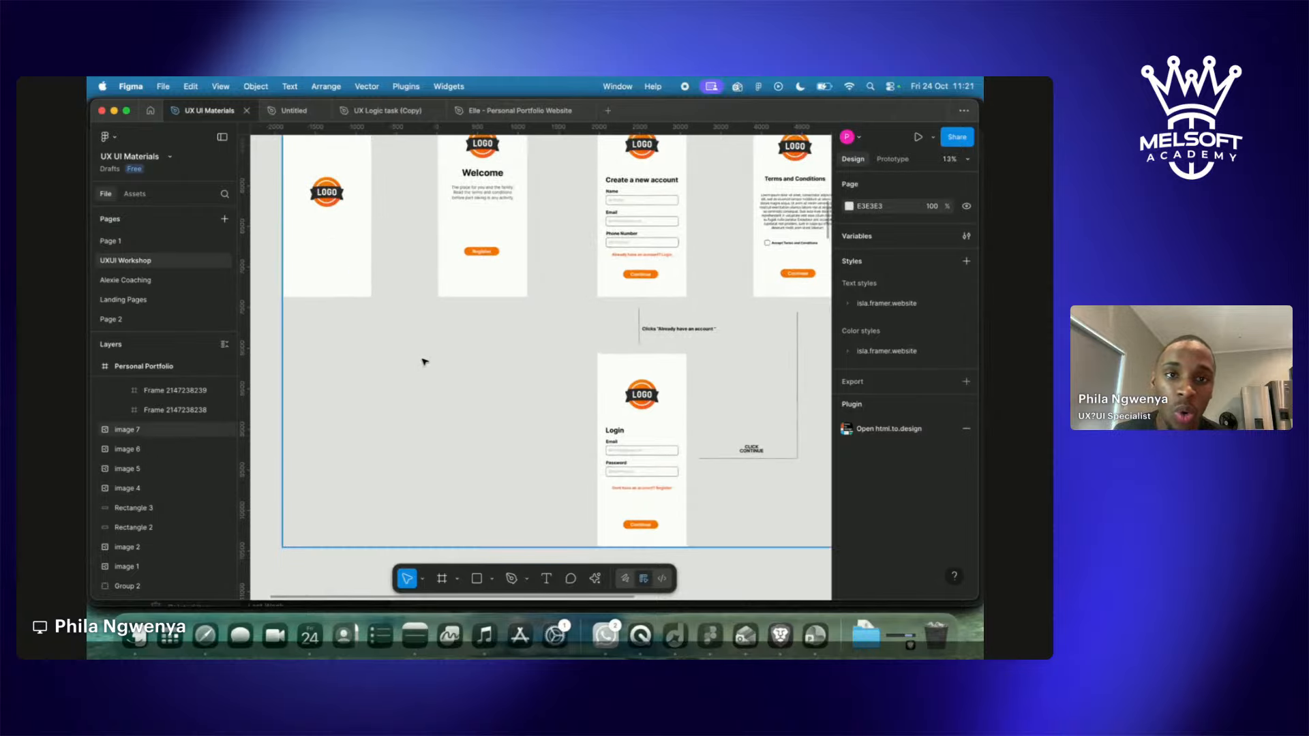
scroll(424, 361, "right", 10)
scroll(424, 362, "up", 3)
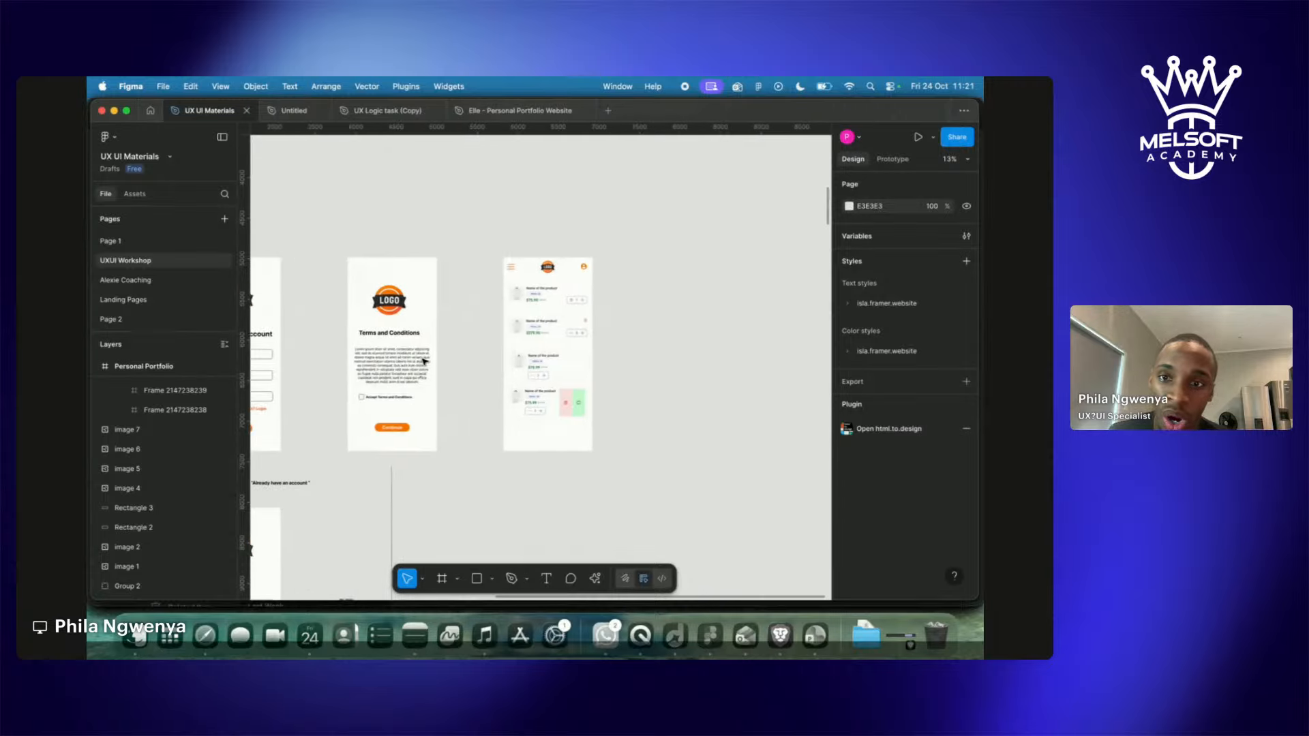
scroll(424, 361, "left", 10)
scroll(380, 345, "down", 5)
scroll(382, 350, "down", 5)
scroll(382, 350, "left", 4)
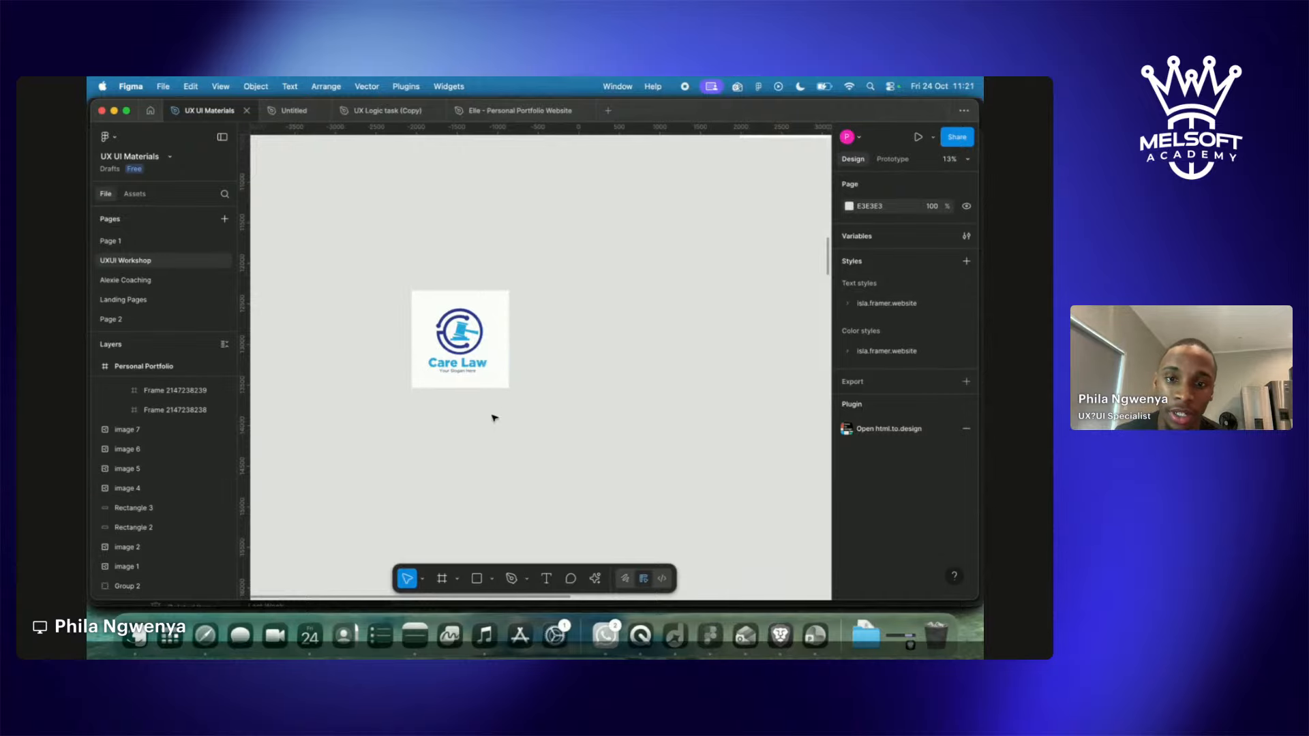
scroll(494, 415, "right", 3)
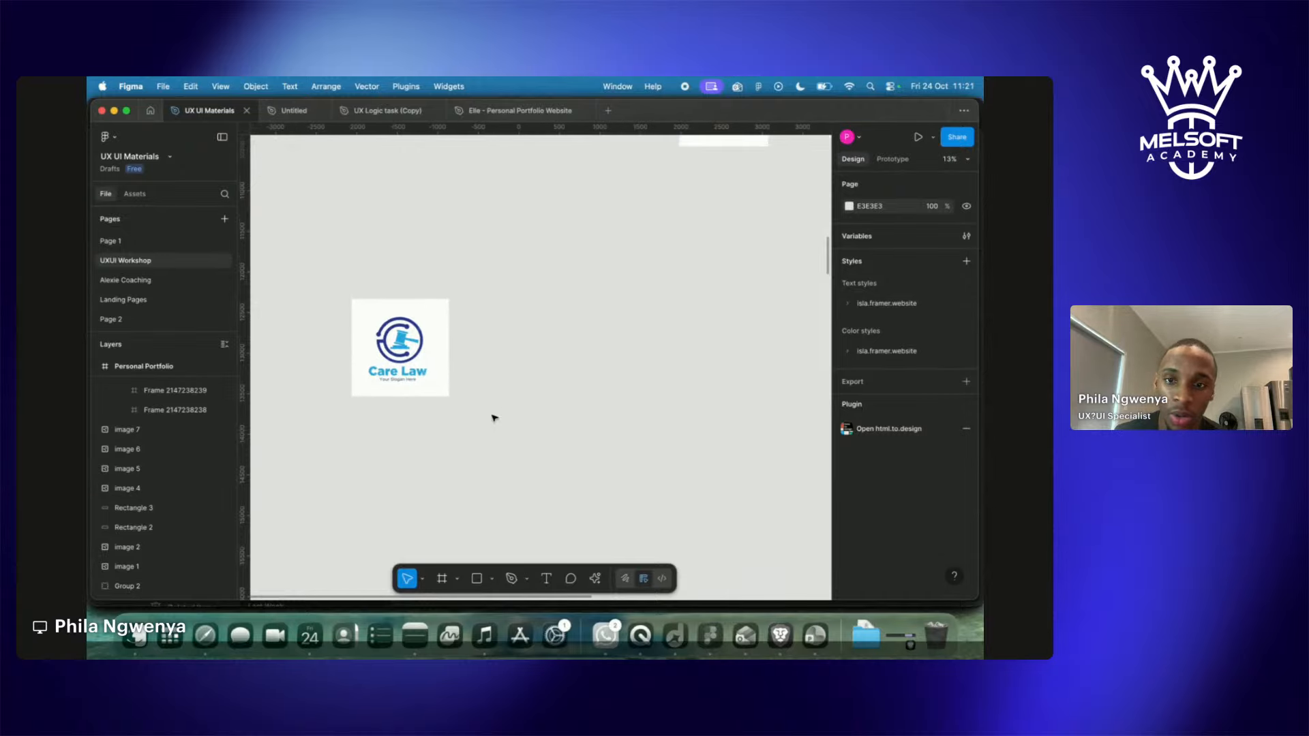
left_click(414, 396)
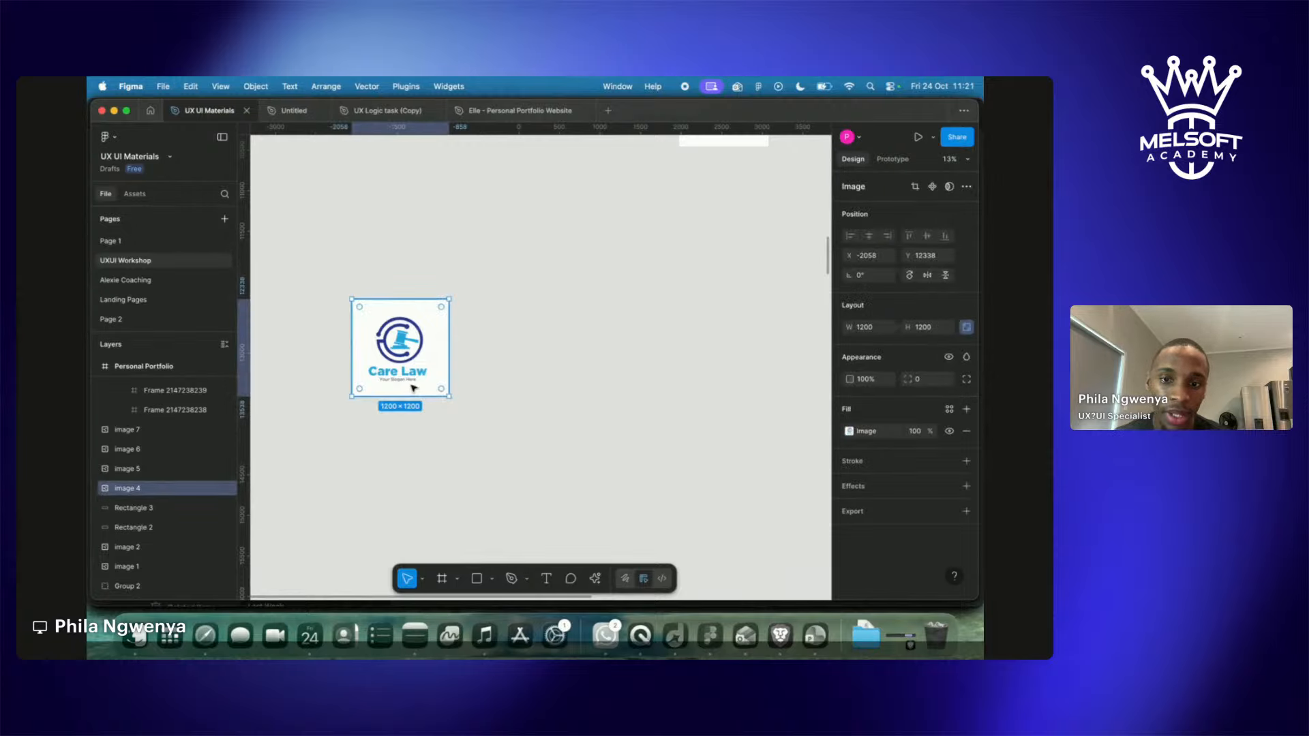
left_click(497, 360)
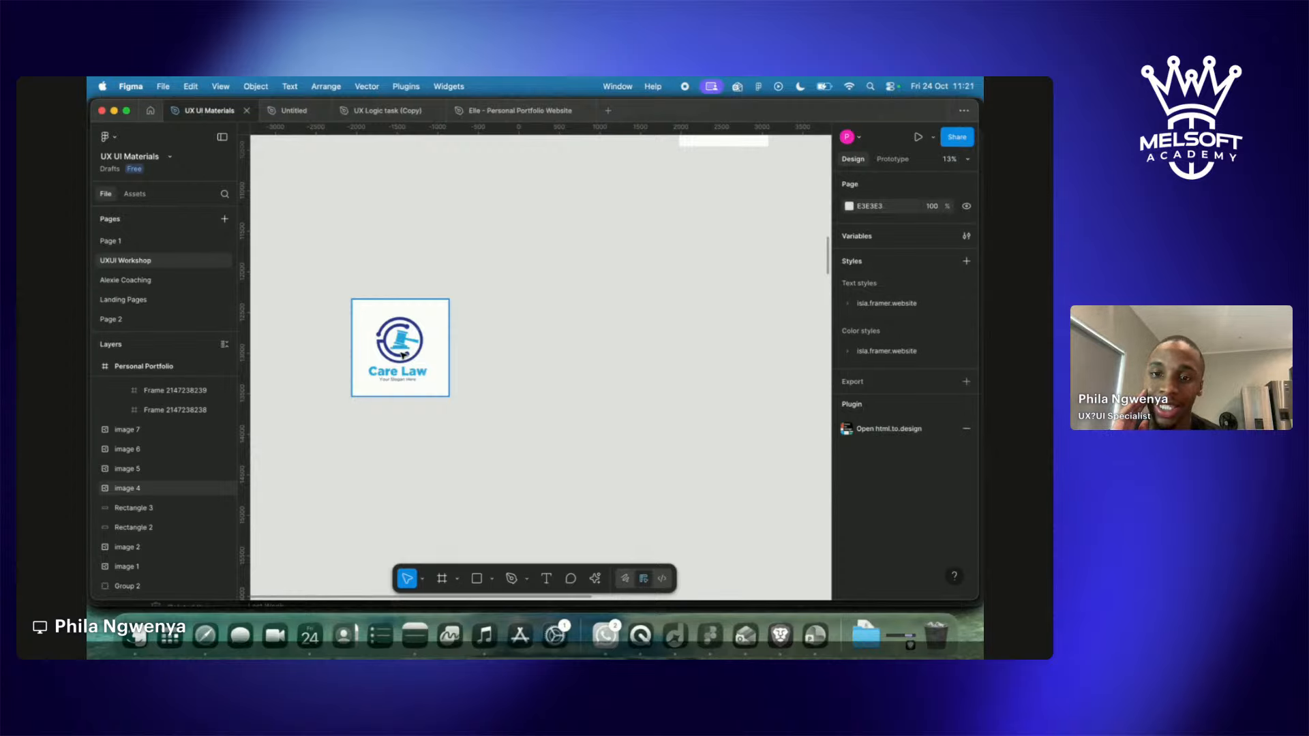
scroll(404, 355, "down", 2)
left_click(428, 285)
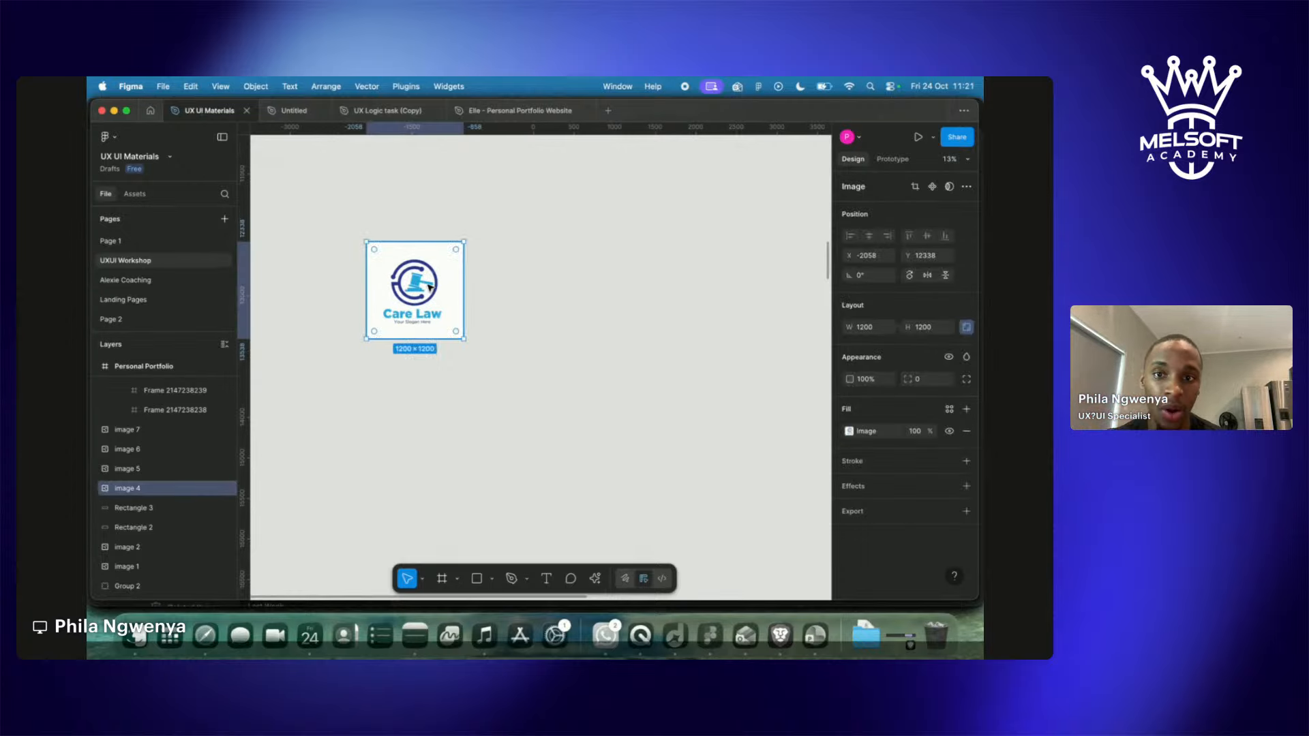
scroll(430, 287, "down", 3)
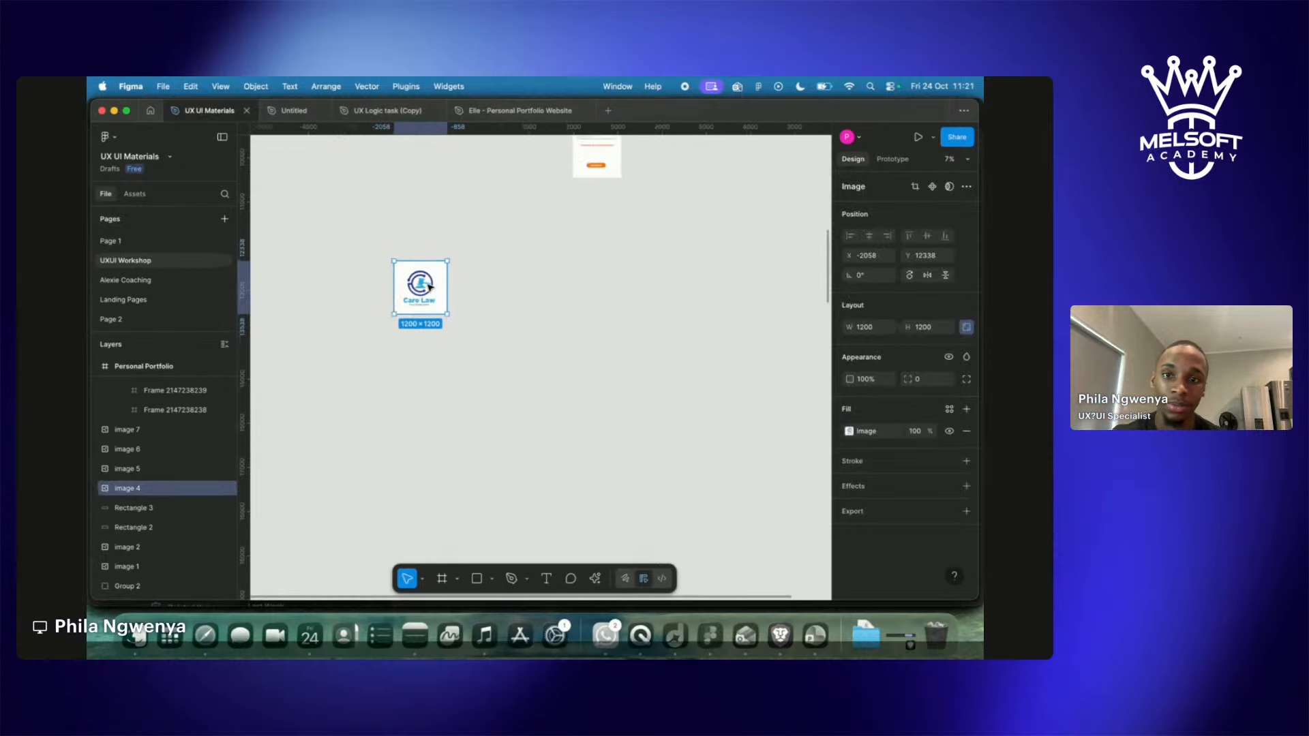
left_click(434, 359)
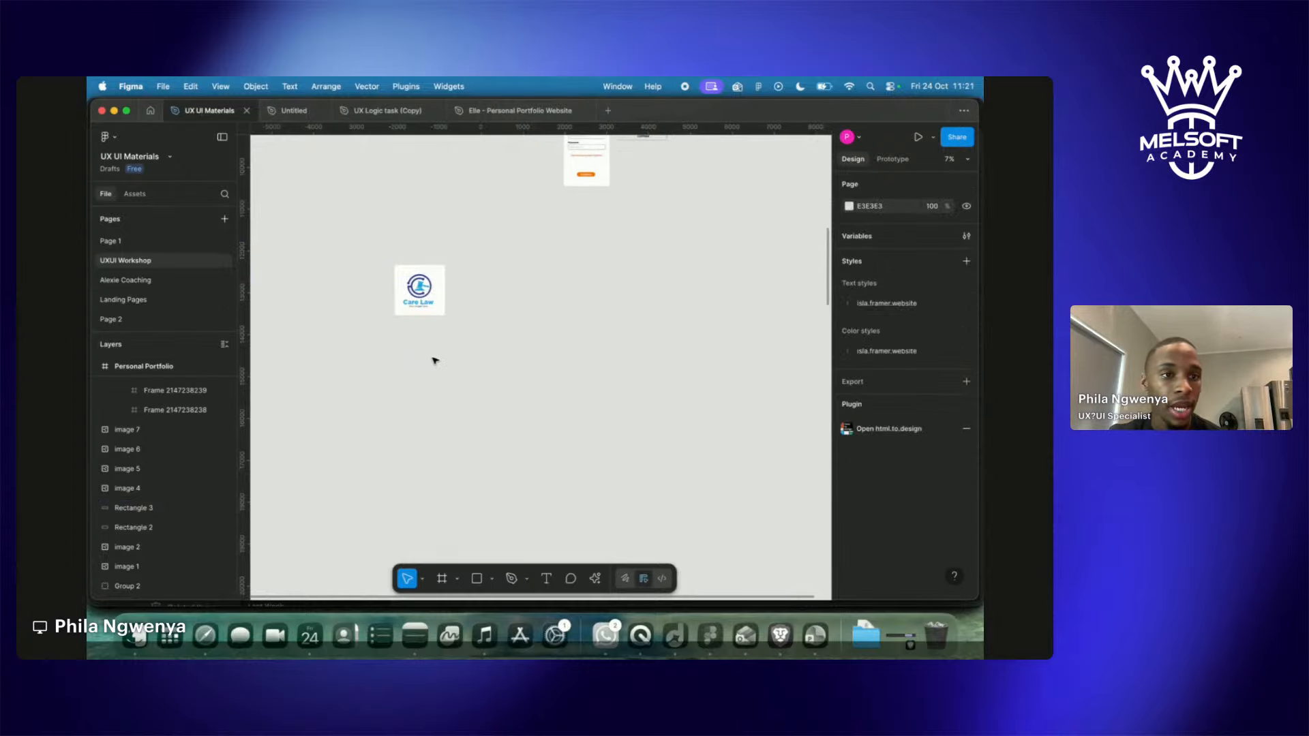
scroll(433, 360, "up", 2)
scroll(508, 318, "up", 5)
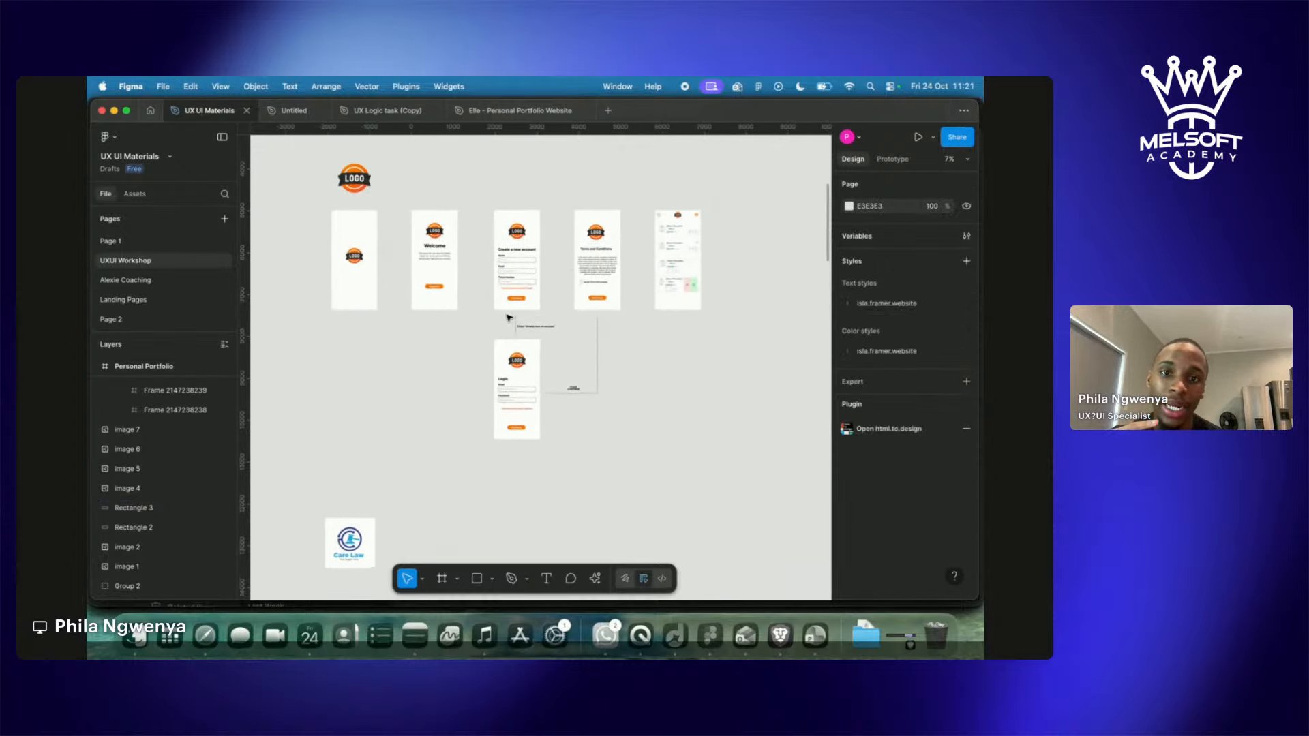
scroll(508, 318, "up", 2)
scroll(470, 293, "down", 4)
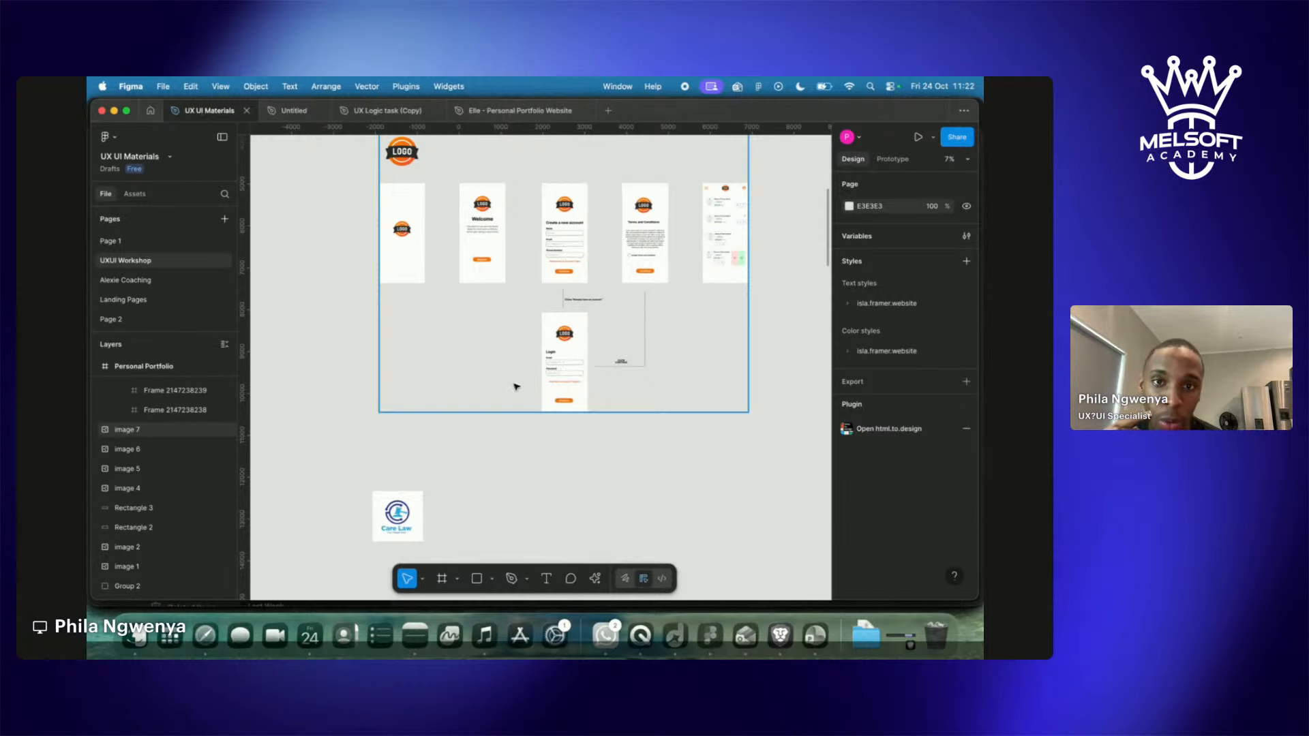
scroll(571, 421, "down", 10)
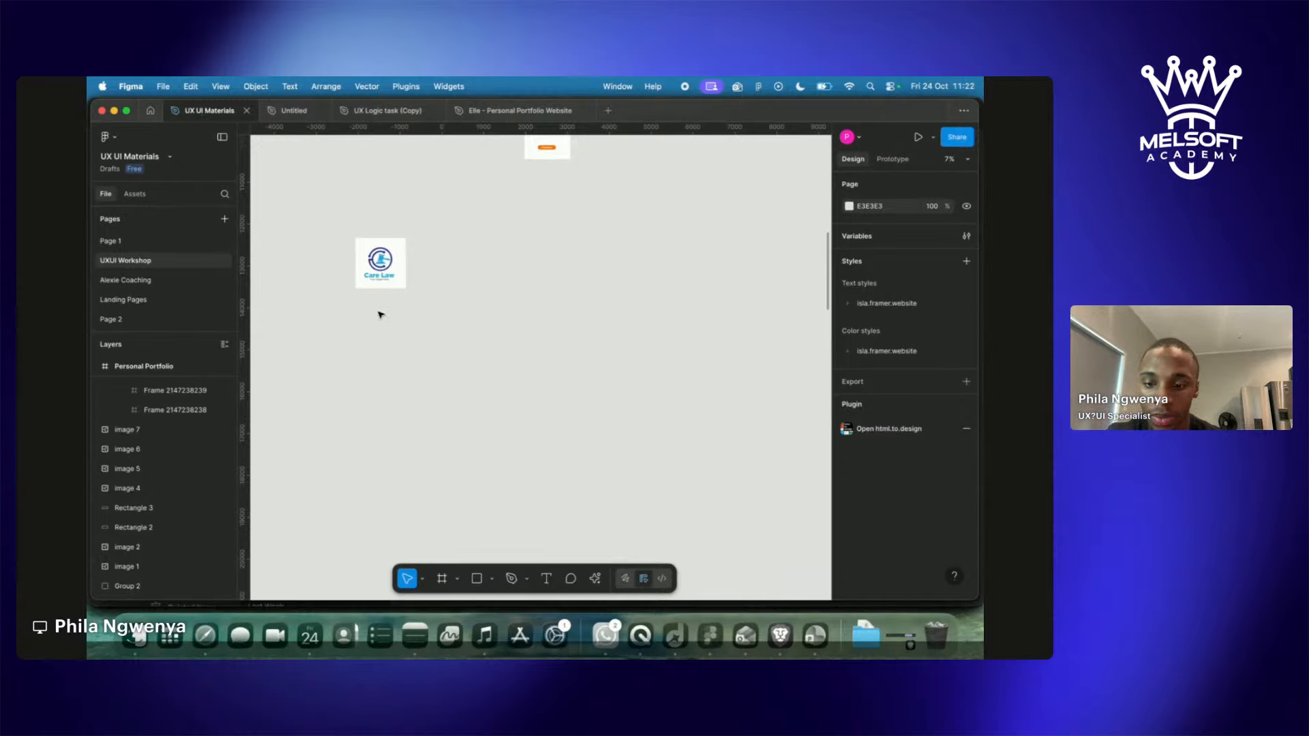
Add a 'click F' text label below the Care Law logo.
key("t")
left_click_drag(361, 296, 401, 305)
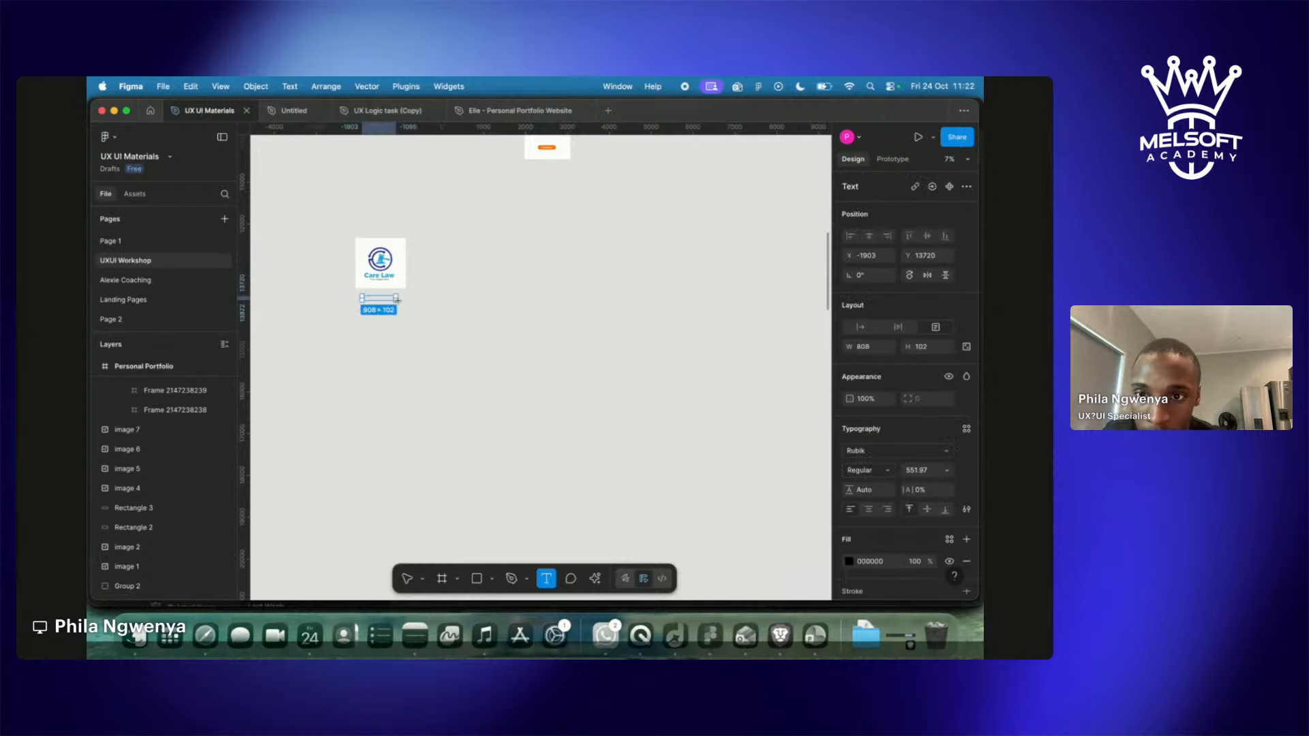
type("click")
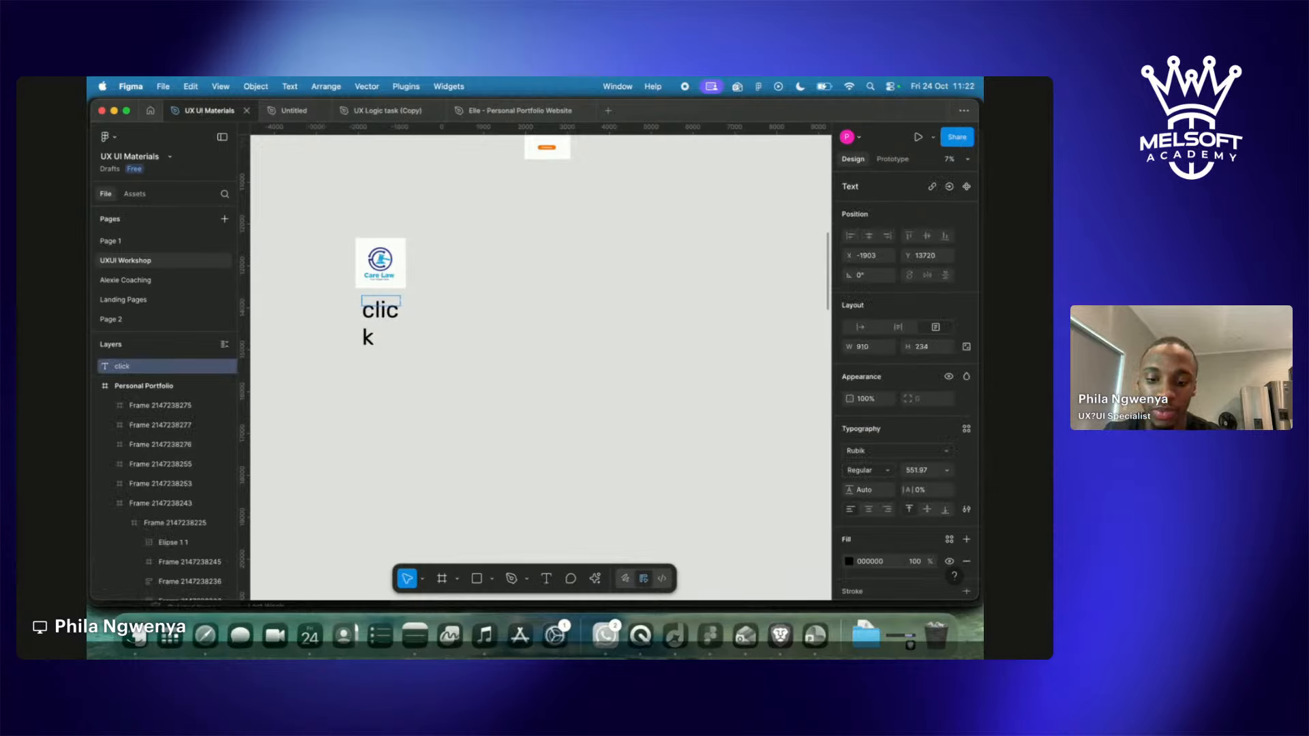
type(" F")
key("Escape")
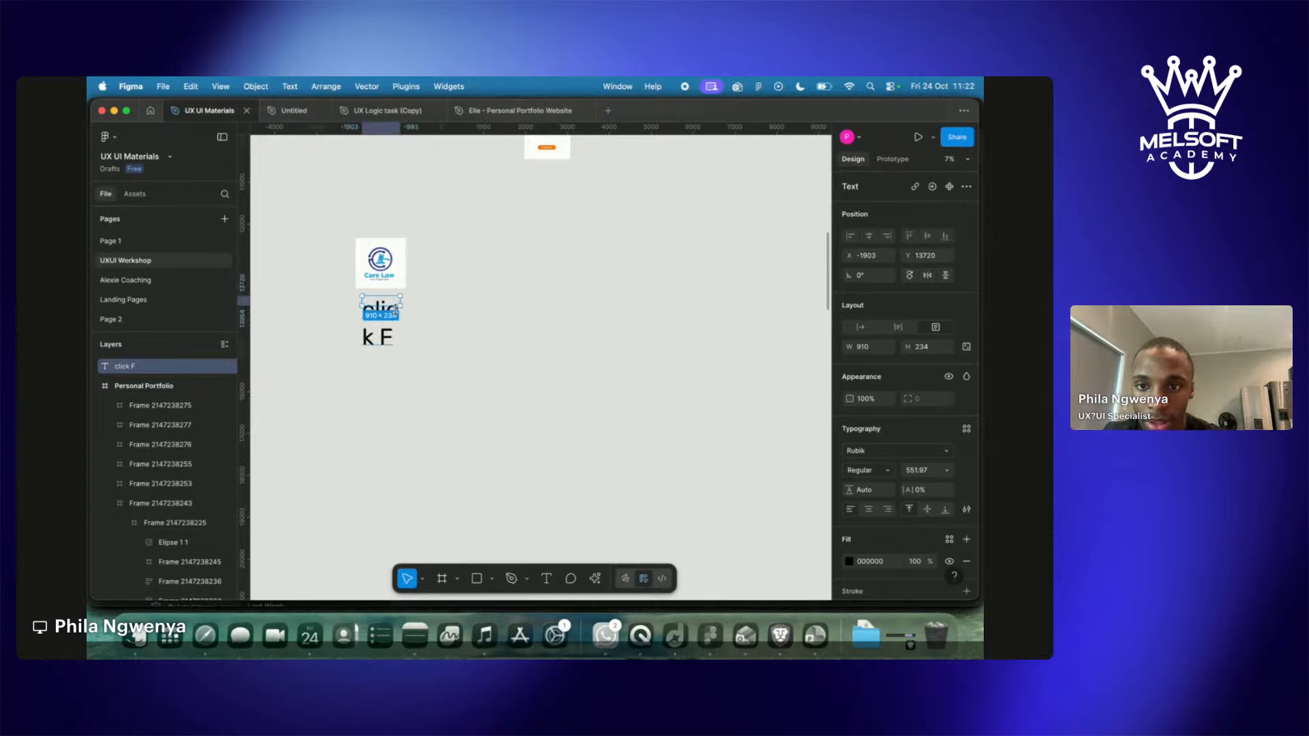
Scale the 'click F' label down proportionally to about a third, then activate the Frame tool.
mouse_move(395, 308)
left_mouse_down()
mouse_move(396, 350)
mouse_move(453, 350)
mouse_move(409, 323)
left_mouse_up()
key("k")
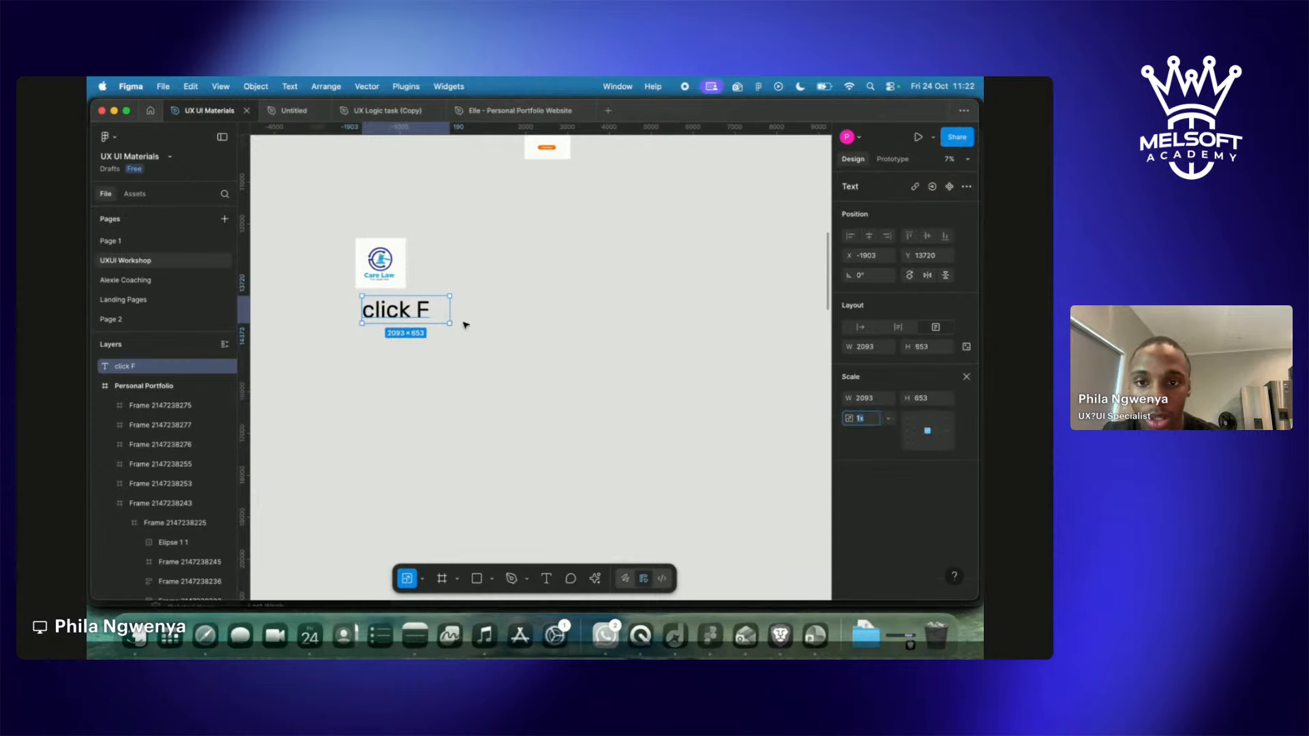
left_click_drag(449, 322, 391, 300)
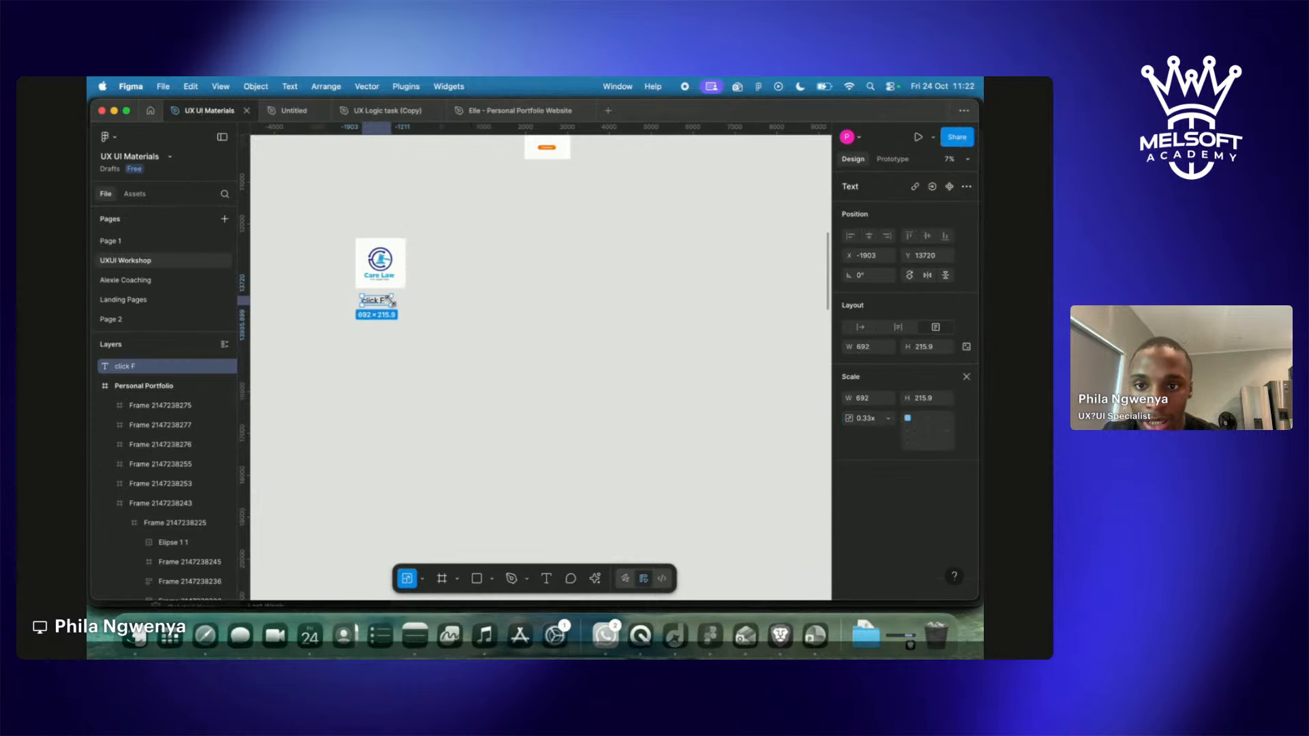
left_click(386, 357)
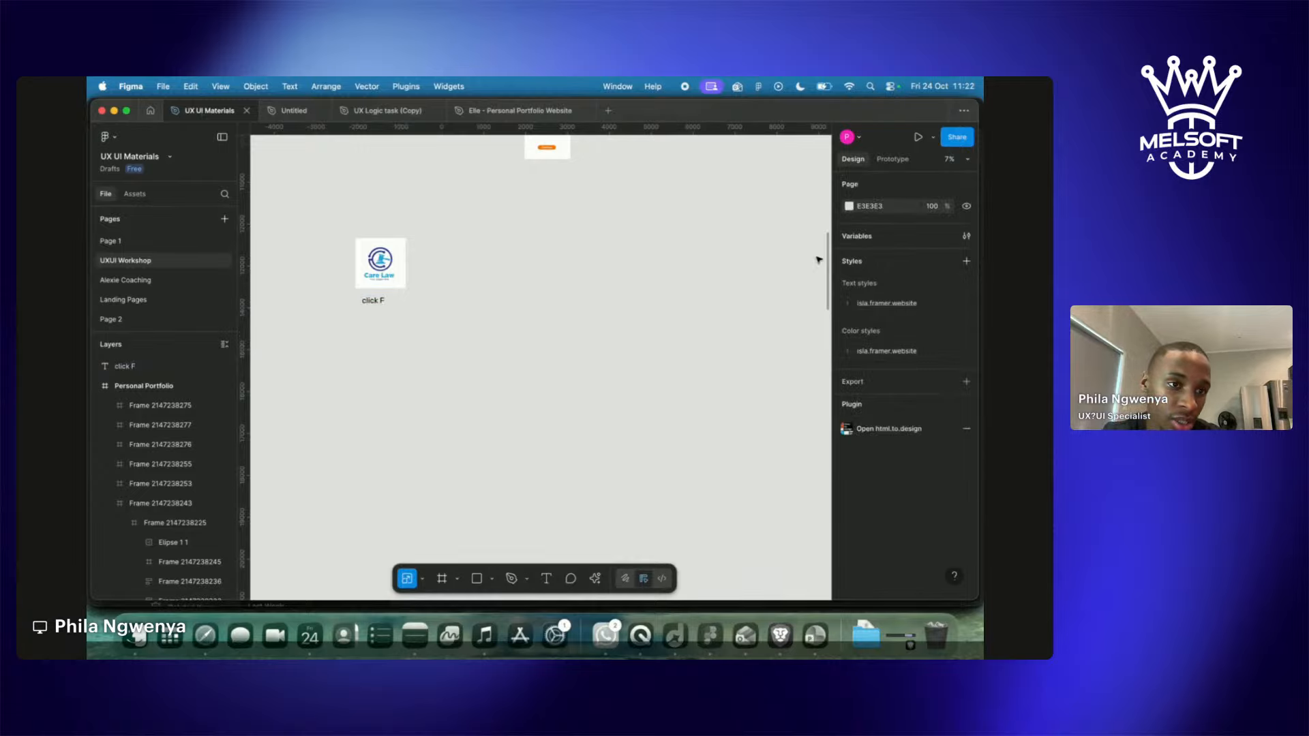
key("f")
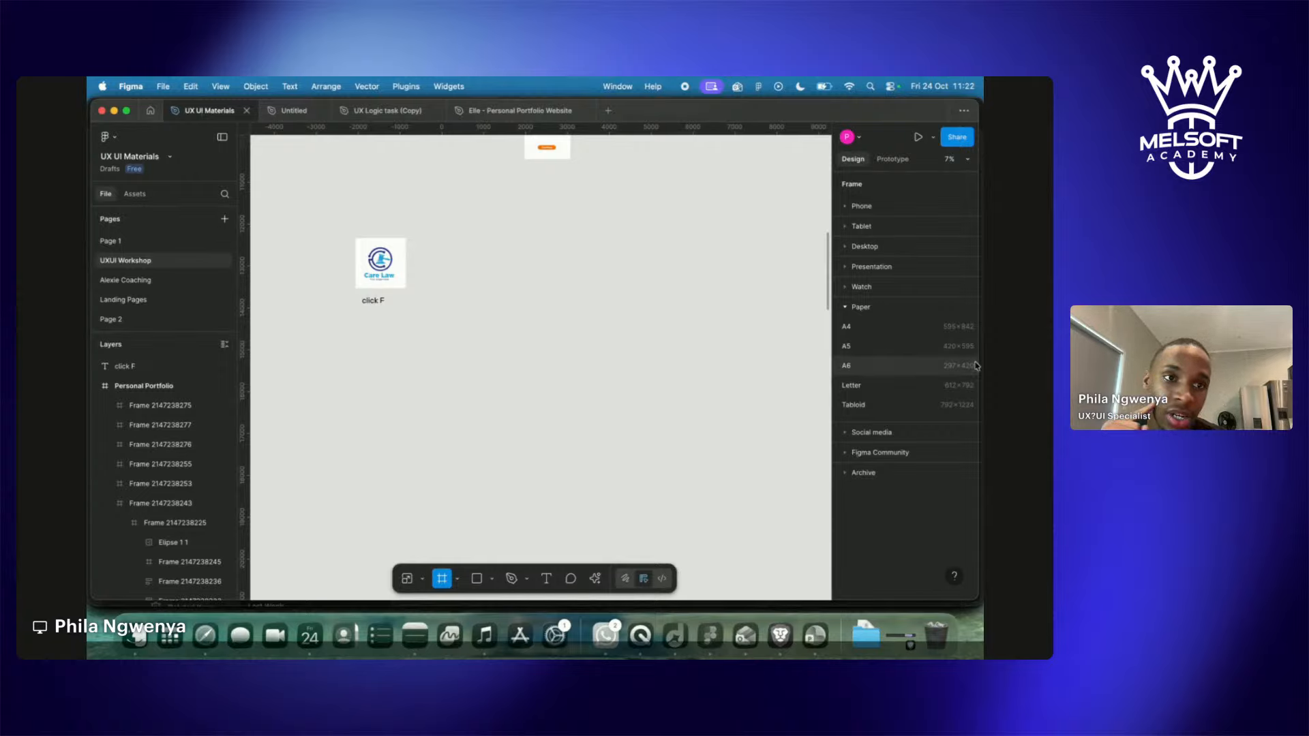
Add a 440×956 iPhone 16 Pro Max frame from the Phone presets beneath the 'click F' label.
left_click(846, 207)
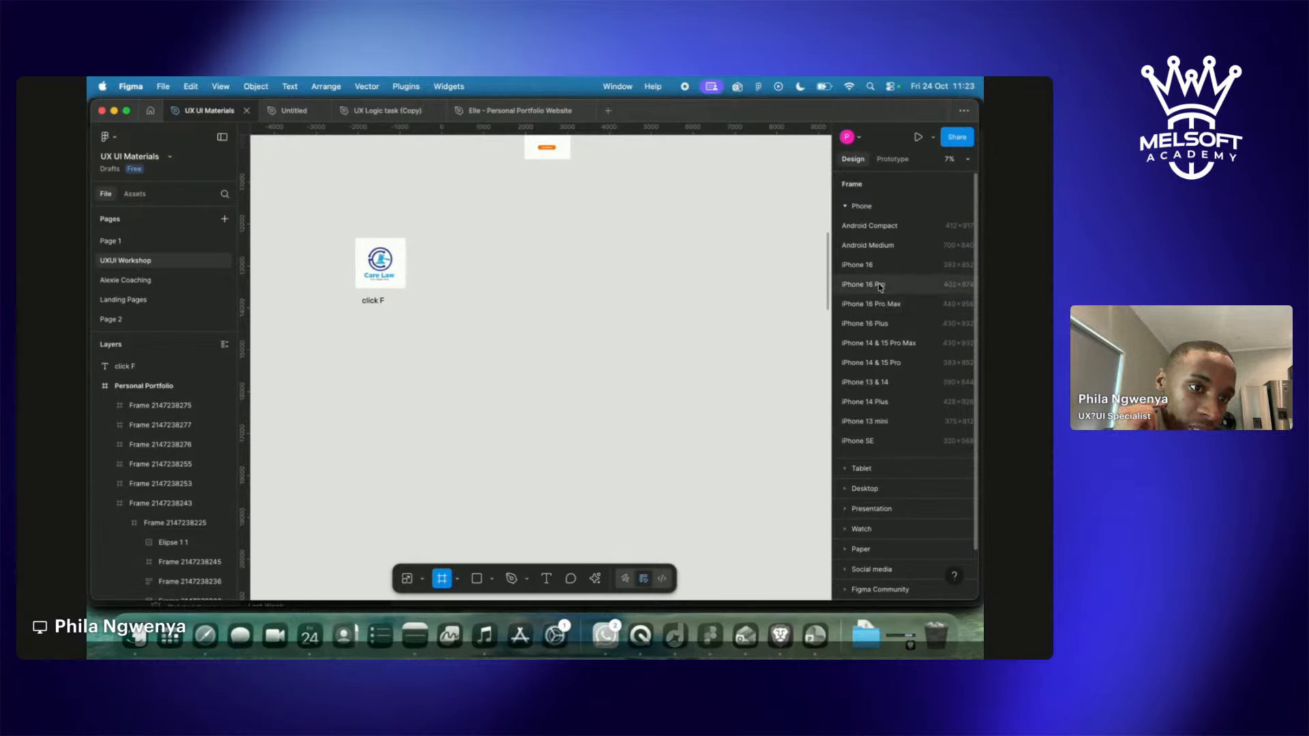
left_click(879, 304)
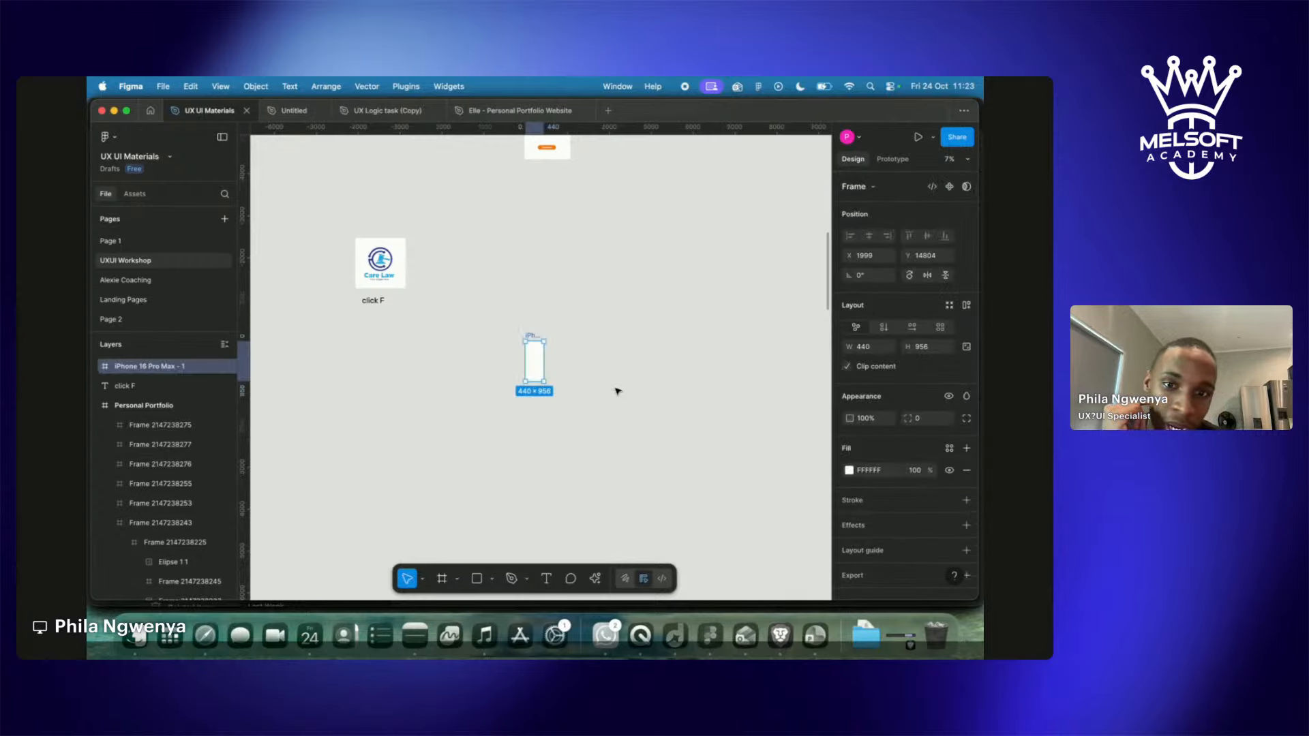
left_click_drag(535, 337, 368, 321)
left_click(402, 333)
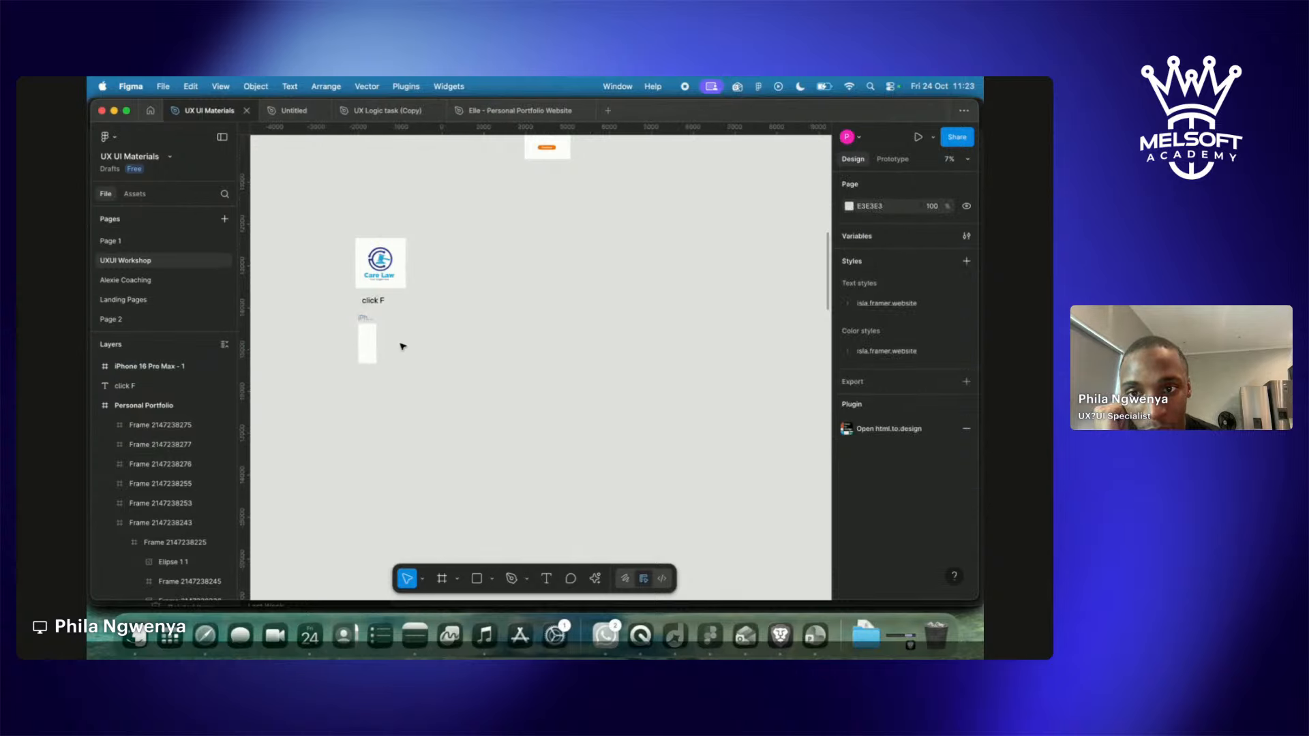
Zoom in and nudge the iPhone 16 Pro Max frame slightly up and right.
scroll(379, 332, "up", 5)
scroll(377, 330, "left", 3)
left_click(469, 306)
mouse_move(464, 388)
left_mouse_down()
mouse_move(453, 382)
mouse_move(466, 386)
left_mouse_up()
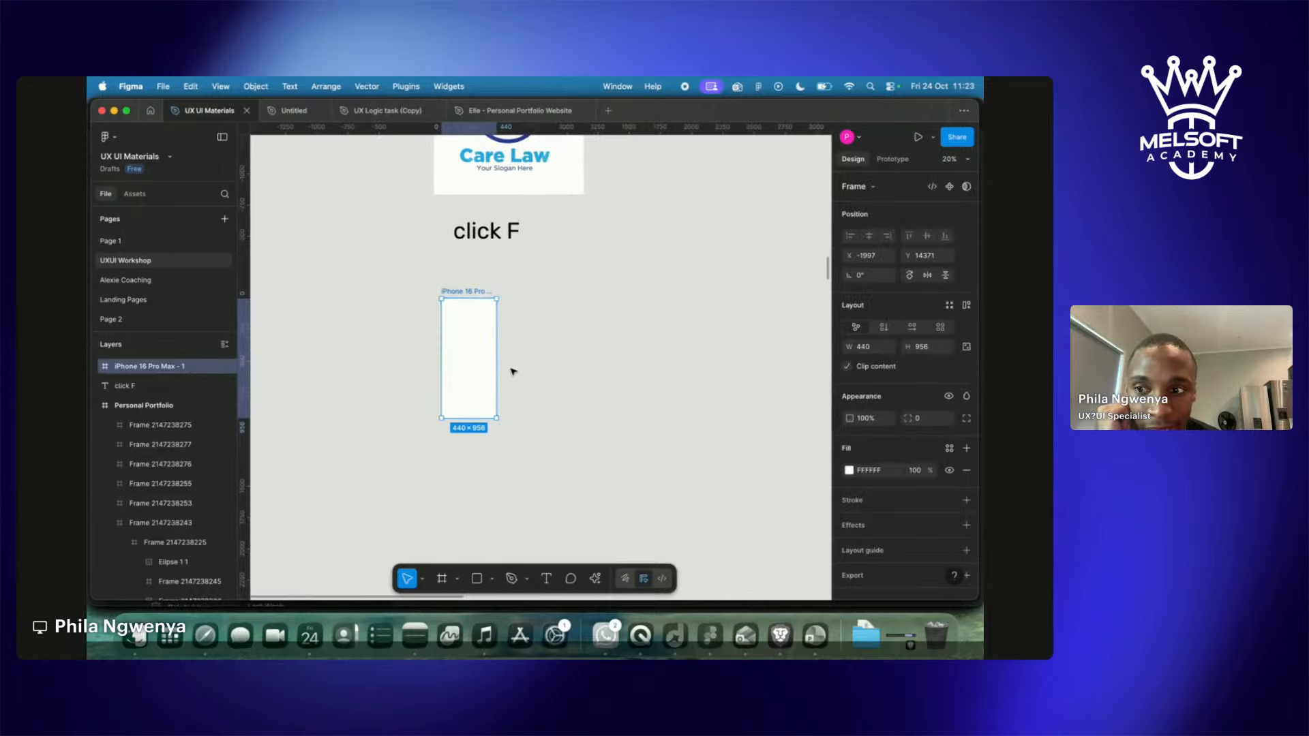
left_click(535, 343)
mouse_move(457, 296)
left_mouse_down()
mouse_move(505, 285)
mouse_move(405, 305)
mouse_move(484, 301)
mouse_move(445, 293)
mouse_move(446, 275)
mouse_move(451, 287)
left_mouse_up()
Alt-drag a copy of the Care Law logo down toward the iPhone frame.
scroll(436, 354, "up", 5)
scroll(436, 355, "right", 3)
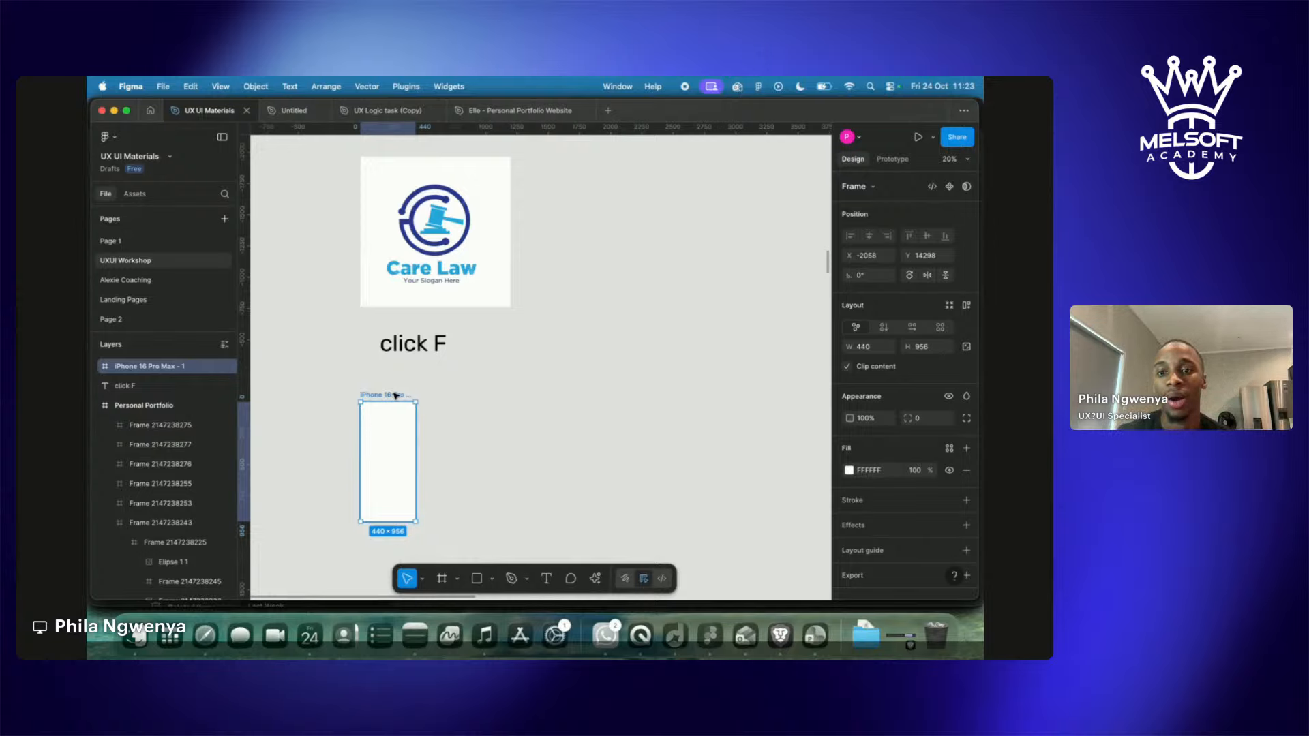
left_click(488, 247)
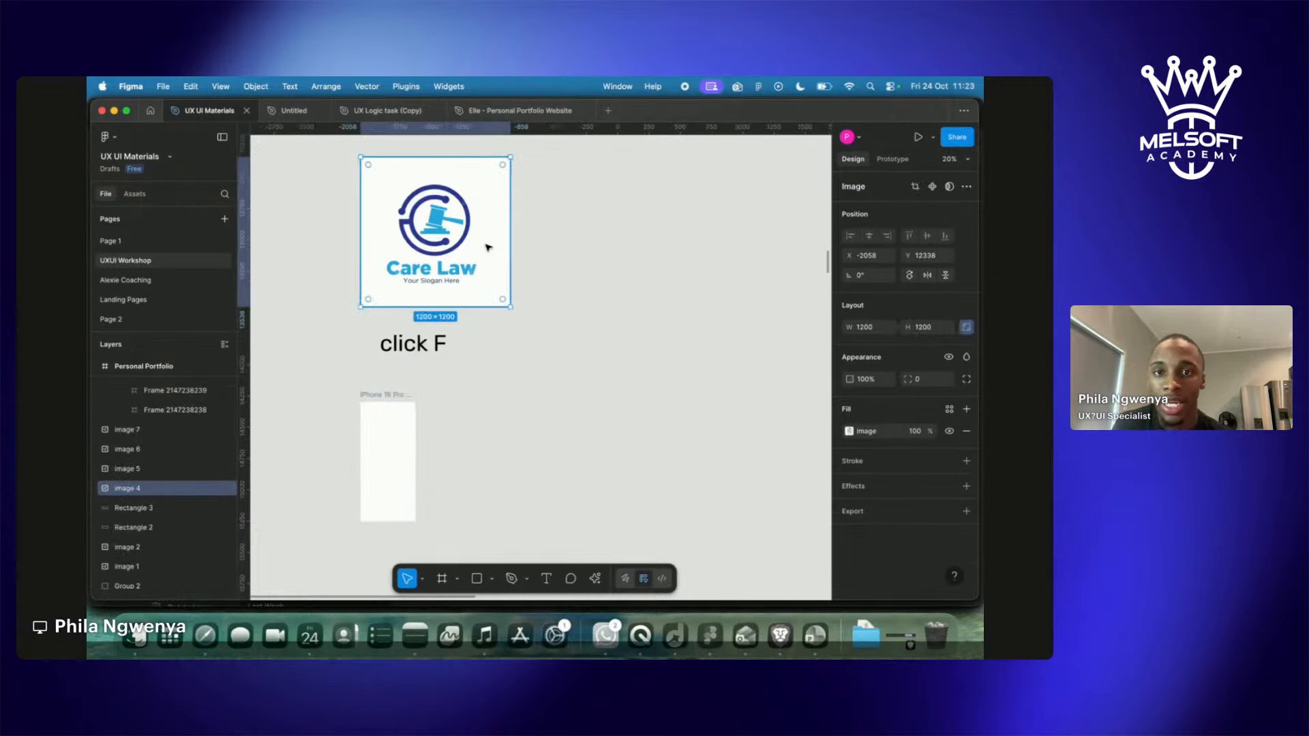
left_click_drag(477, 238, 534, 457)
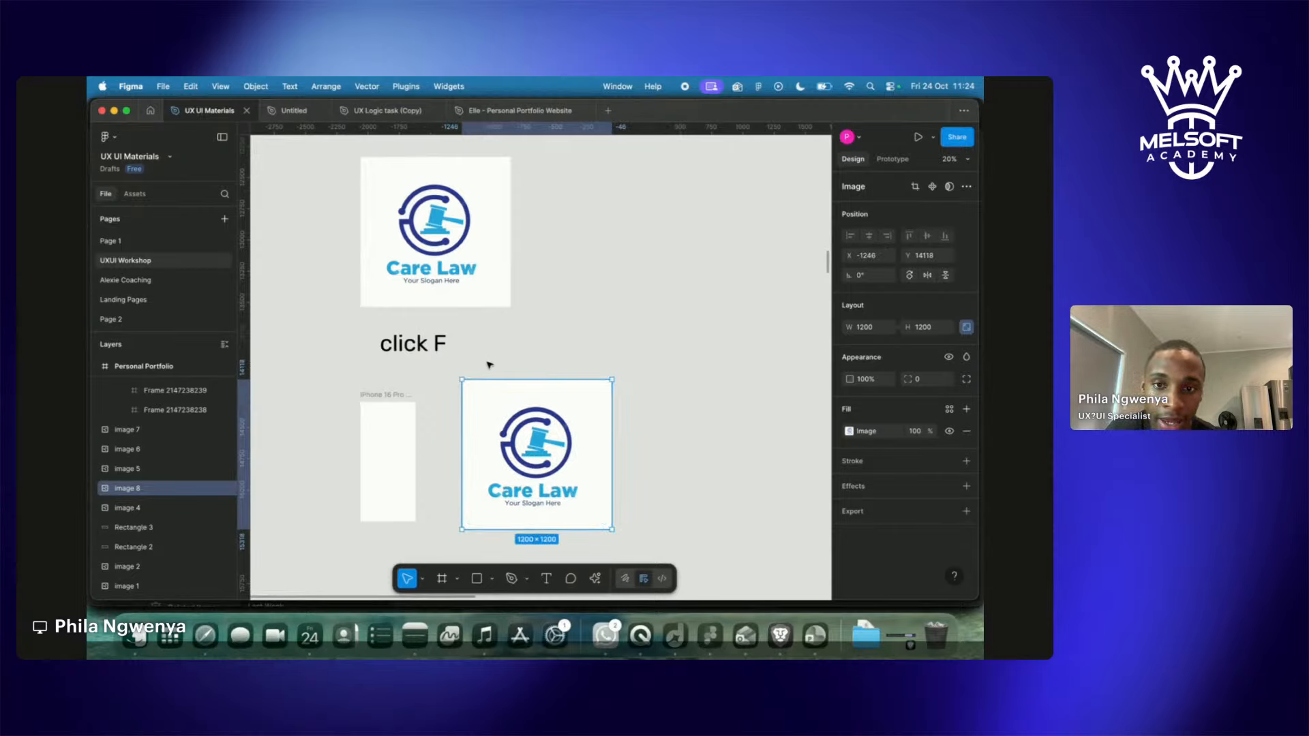
Duplicate the 'click F' label beneath the copied logo and change it to read 'click K'.
left_click(430, 346)
left_click_drag(426, 348, 456, 348)
left_click_drag(518, 588, 514, 543)
double_click(540, 547)
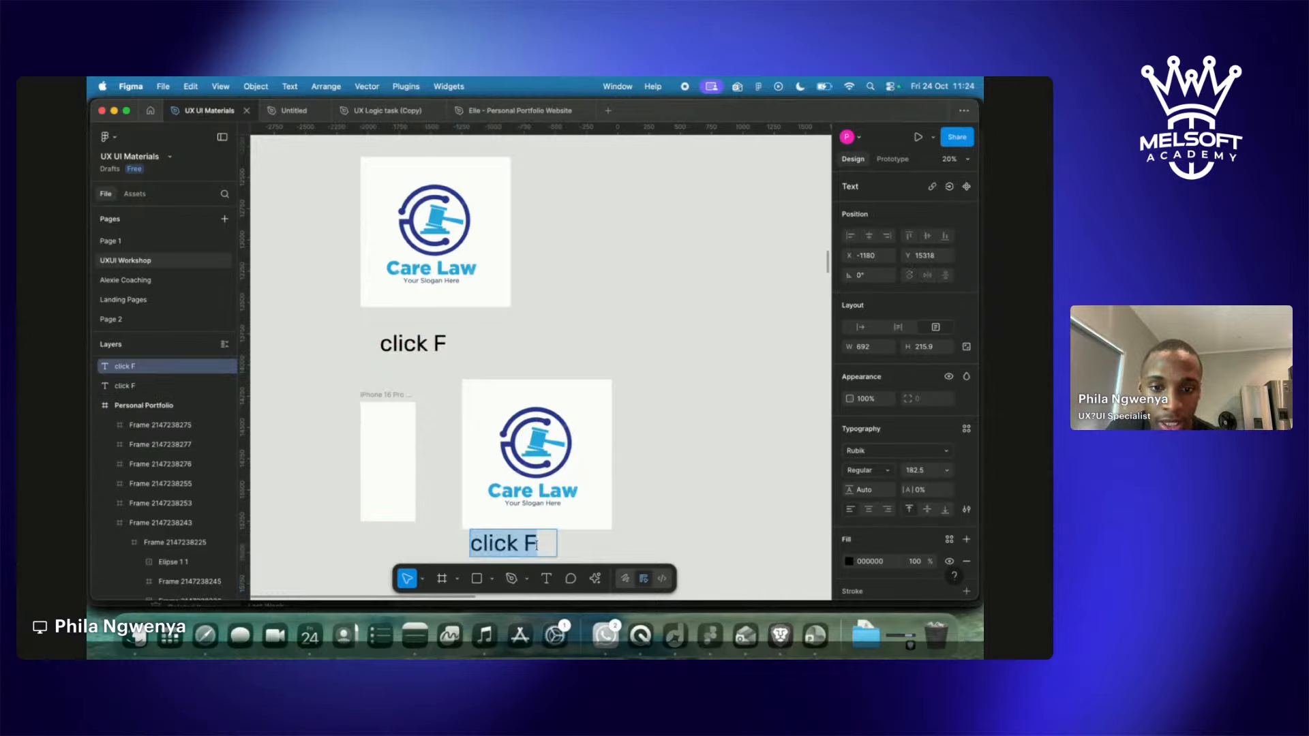
left_click(536, 545)
key("BackSpace")
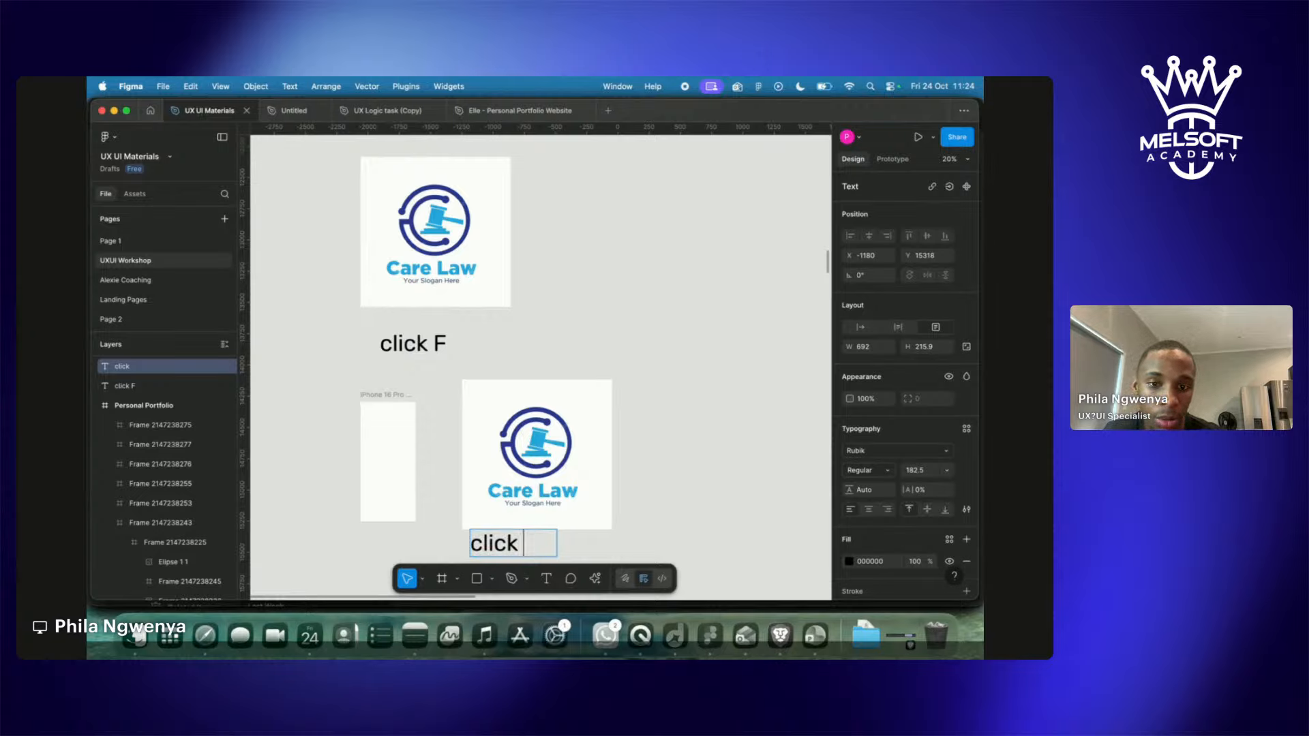
type("K")
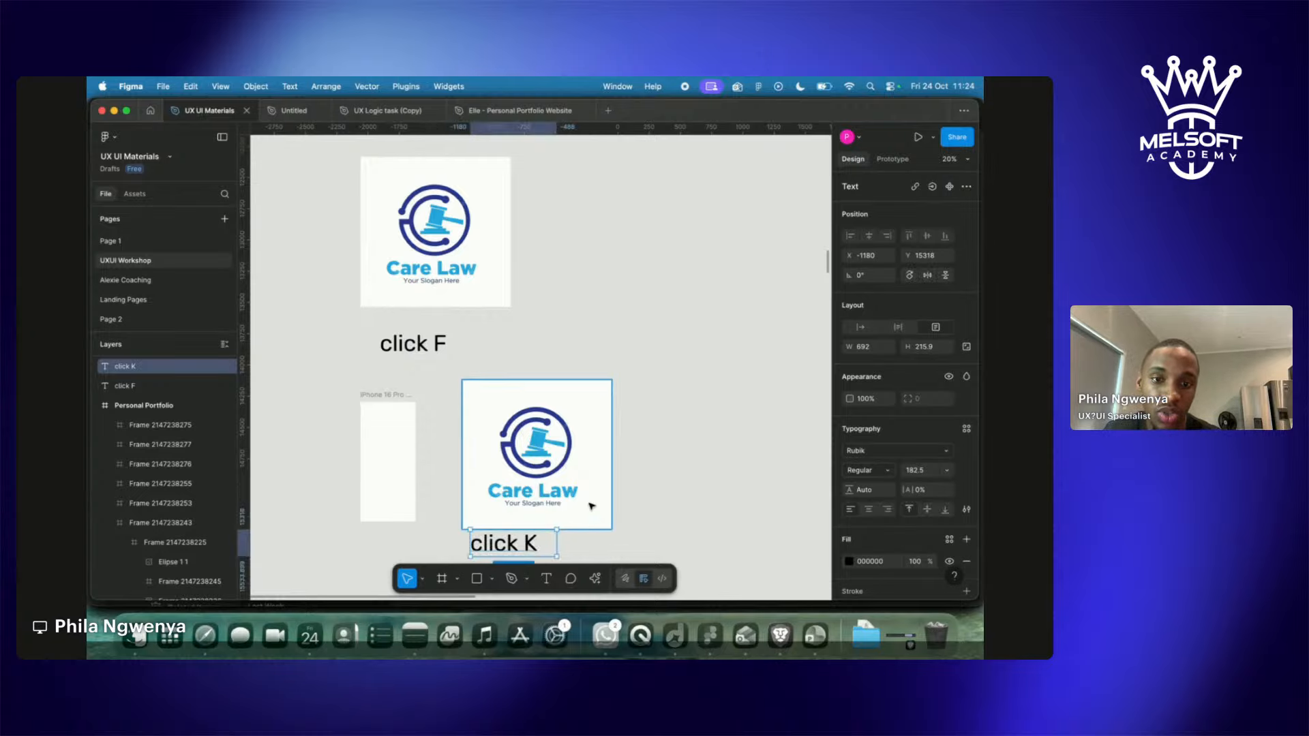
left_click(590, 505)
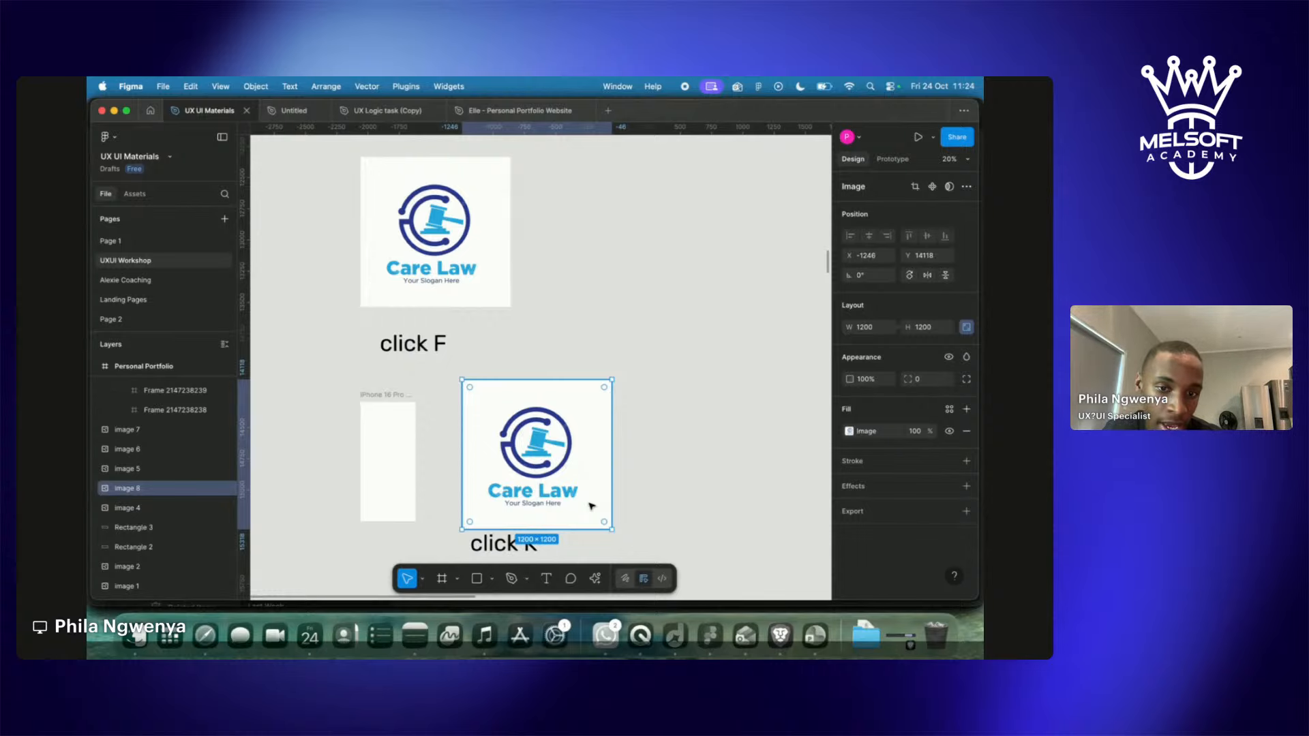
Try scaling the copied Care Law logo down to 180×180, then undo back to full size.
key("k")
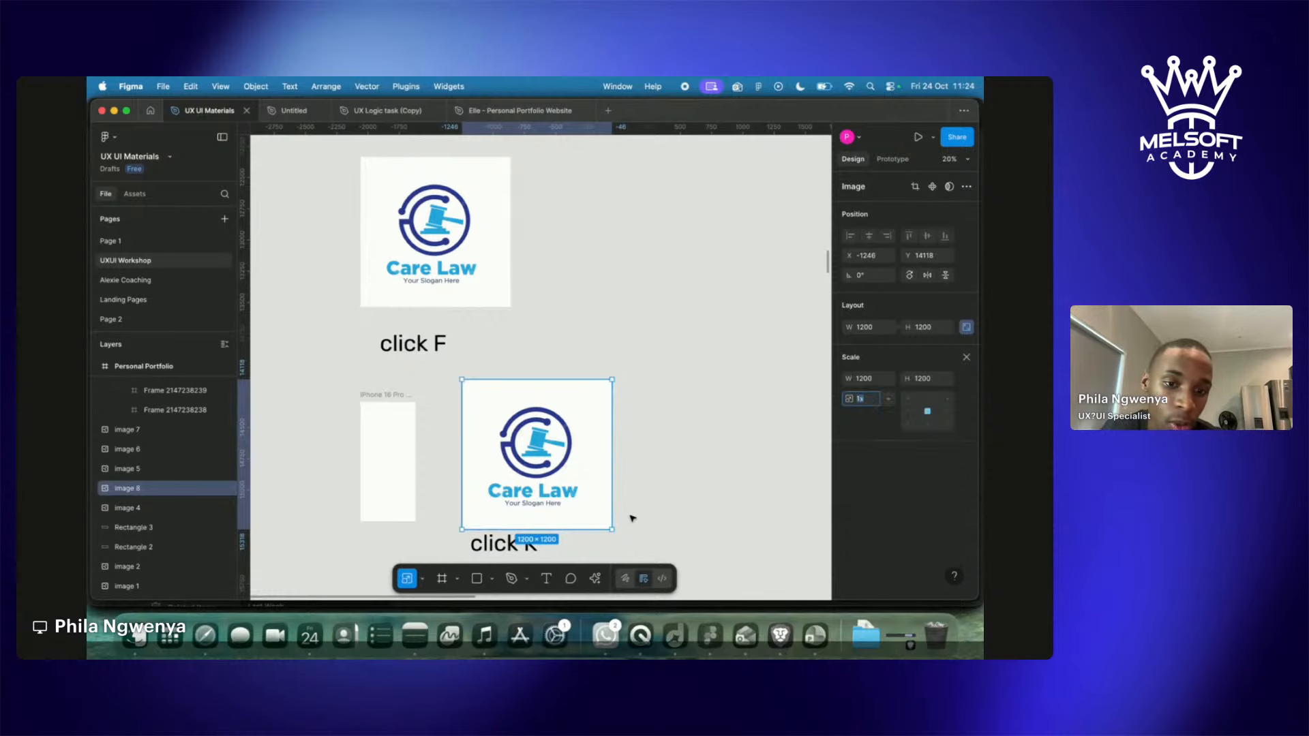
left_click_drag(610, 529, 466, 399)
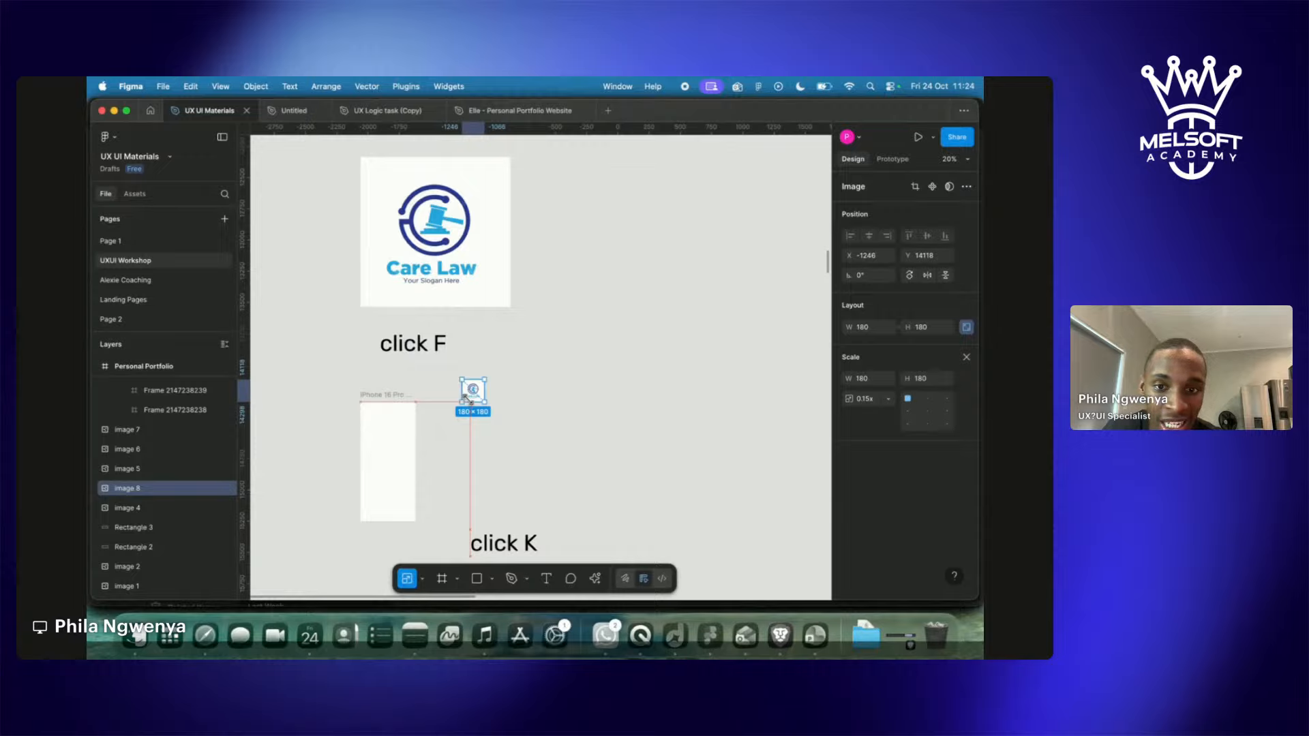
left_click_drag(467, 399, 469, 401)
key("super+z")
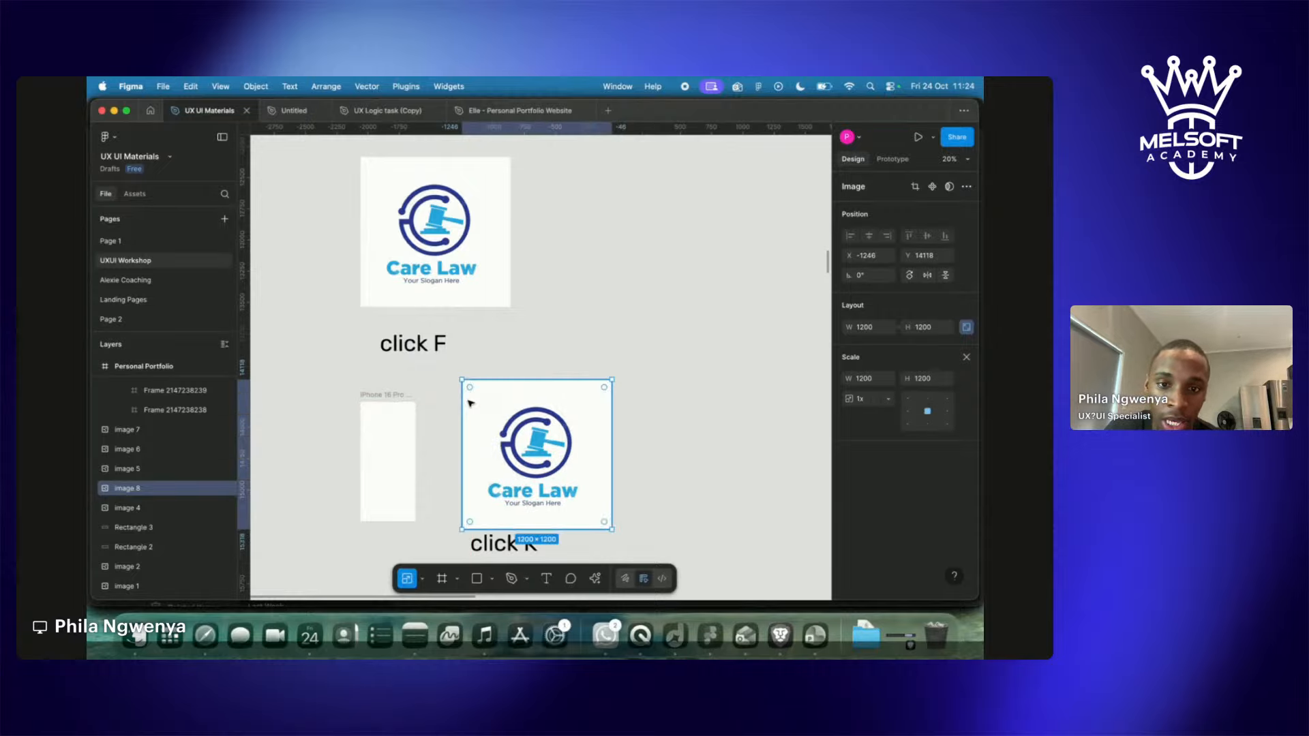
left_click(631, 433)
left_click(593, 497)
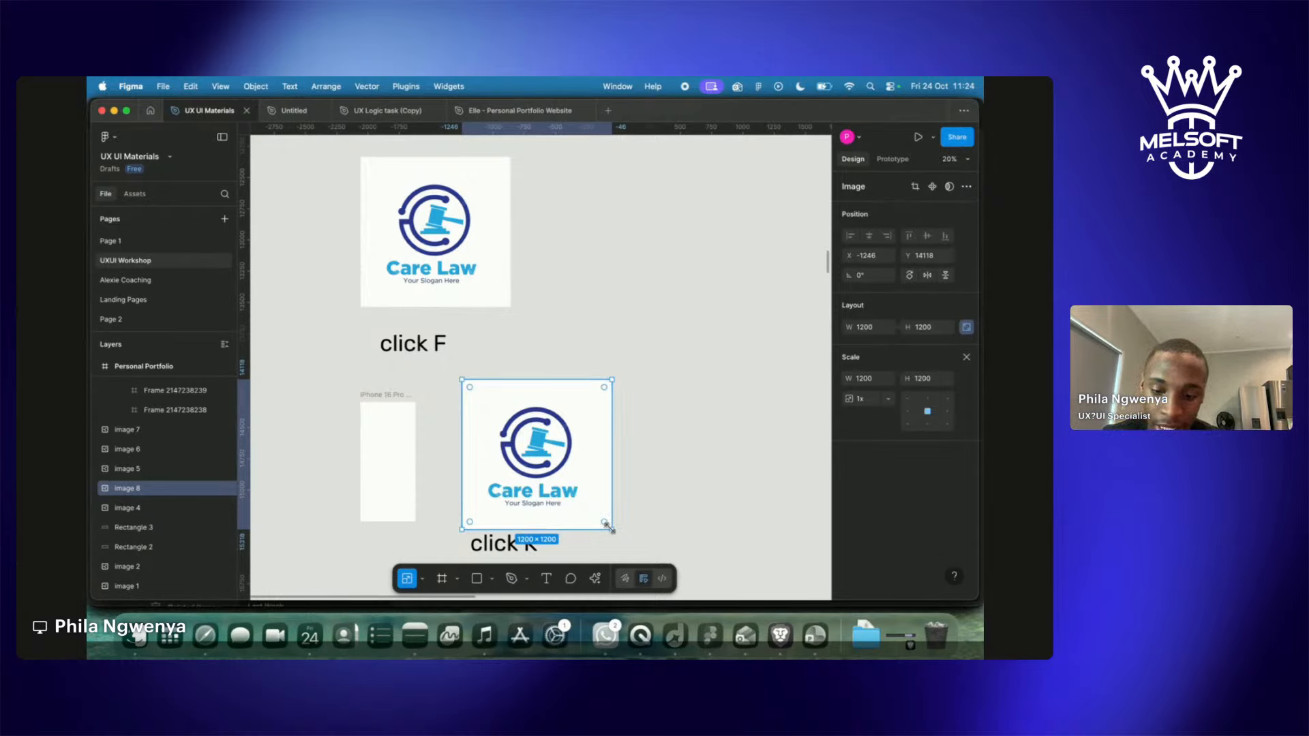
key("v")
Retry resizing and scale the copied logo proportionally down to about 150 × 149.
mouse_move(600, 520)
left_mouse_down()
mouse_move(551, 485)
mouse_move(609, 527)
mouse_move(573, 510)
mouse_move(641, 525)
mouse_move(615, 517)
left_mouse_up()
left_click(702, 508)
left_click(625, 500)
key("Escape")
left_click(612, 471)
left_click_drag(615, 470, 574, 494)
key("super+z")
key("k")
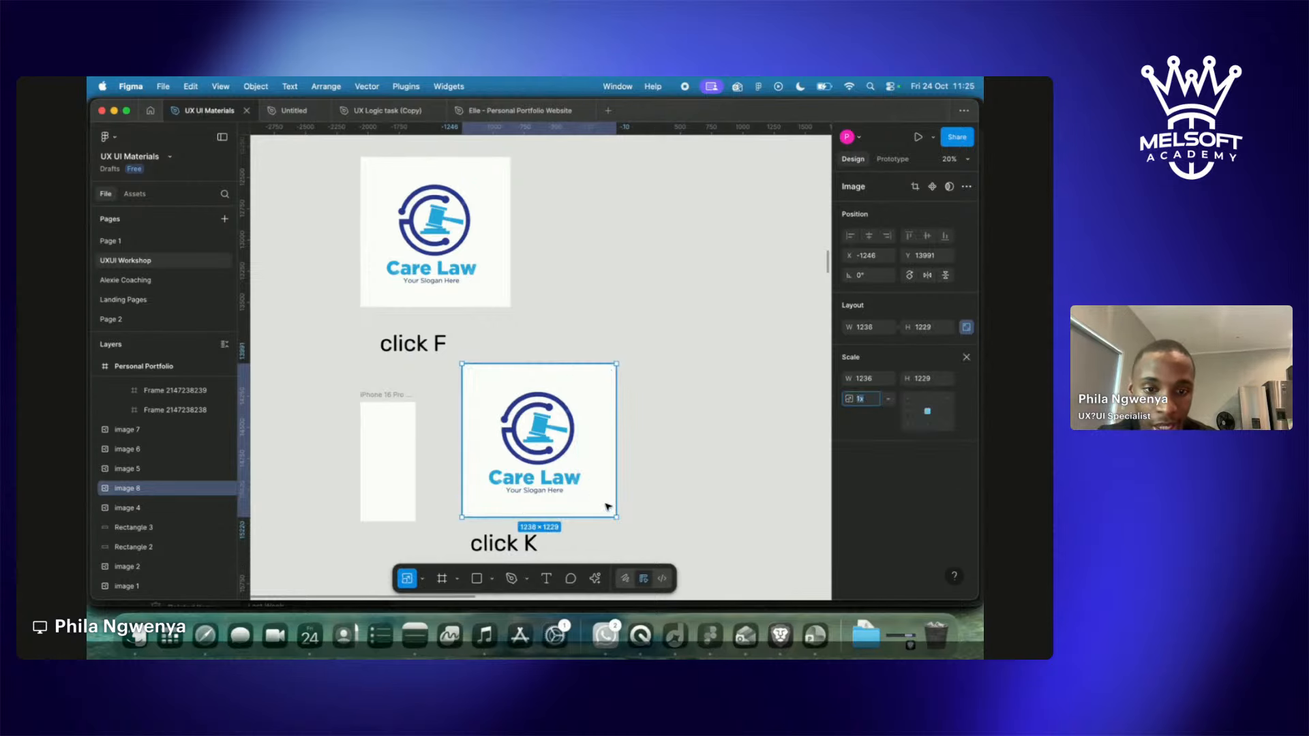
left_click_drag(610, 513, 384, 430)
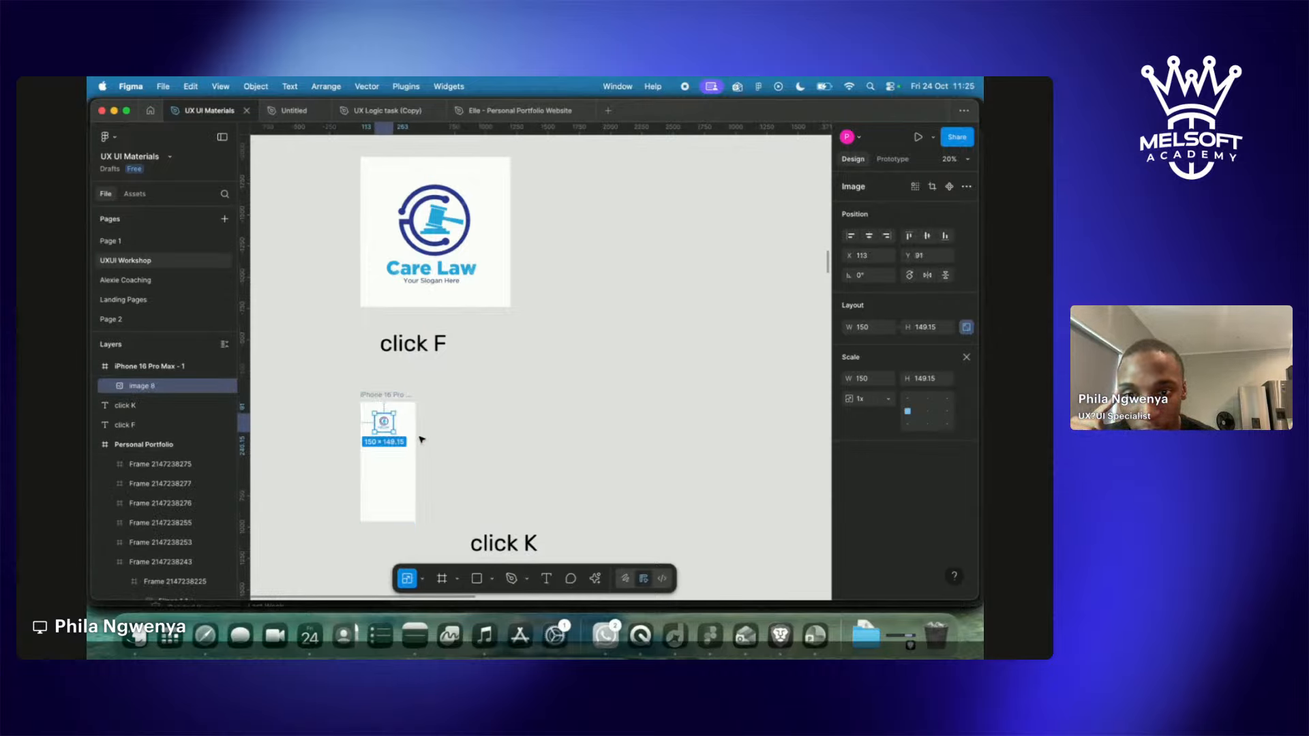
Move the small Care Law logo into the iPhone frame, centred horizontally and lowered slightly.
left_click_drag(383, 424, 387, 433)
scroll(386, 433, "up", 5)
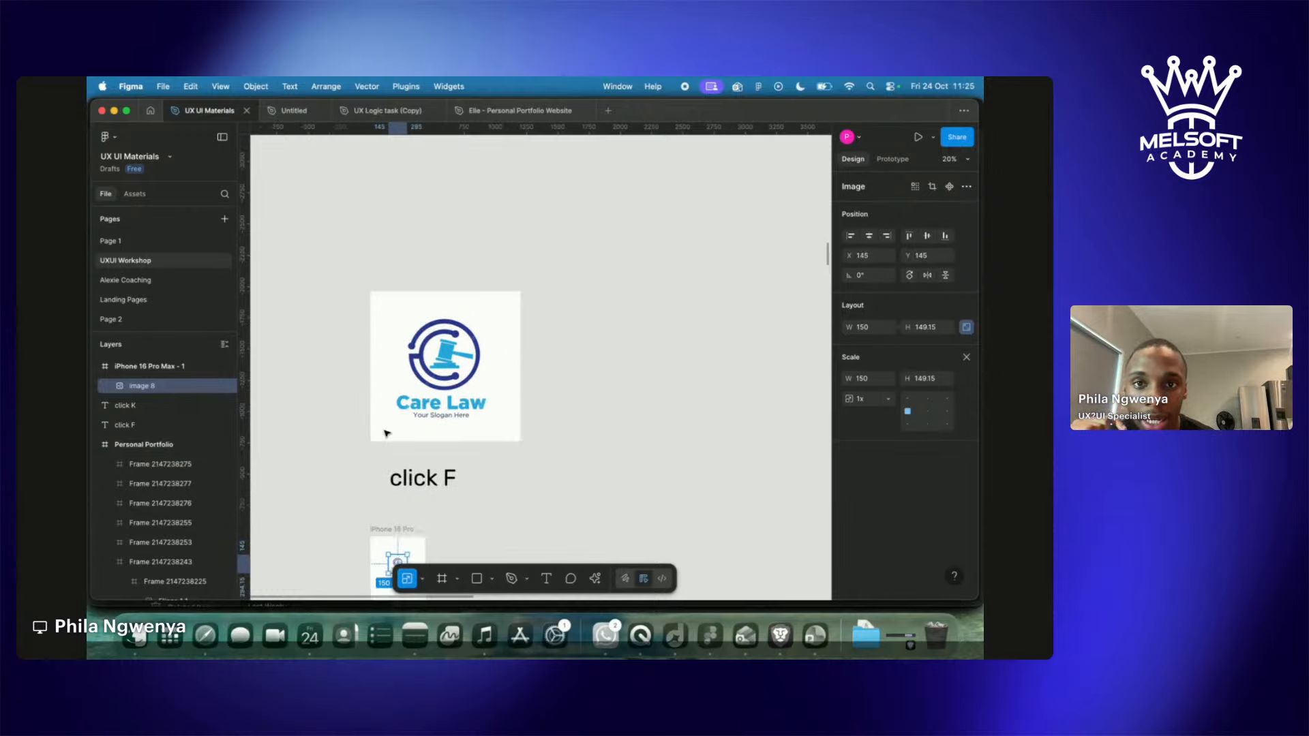
scroll(386, 433, "up", 10)
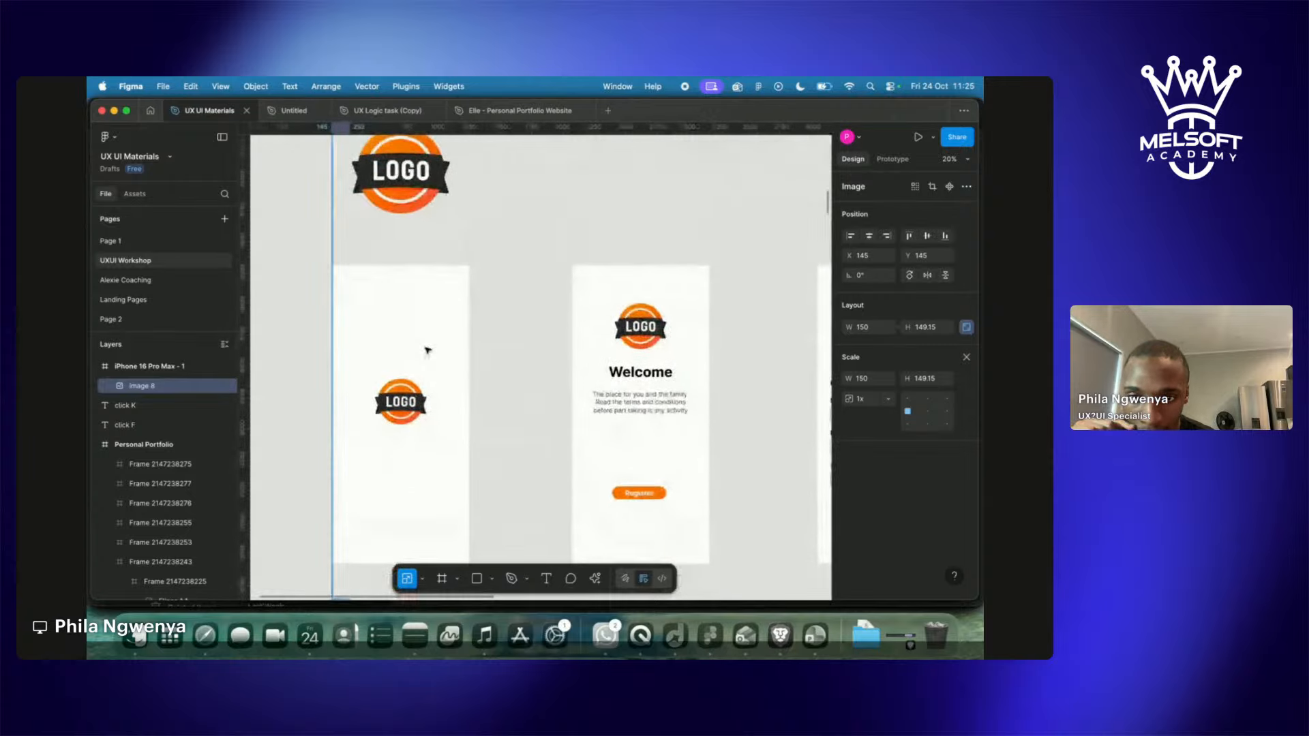
scroll(395, 418, "down", 15)
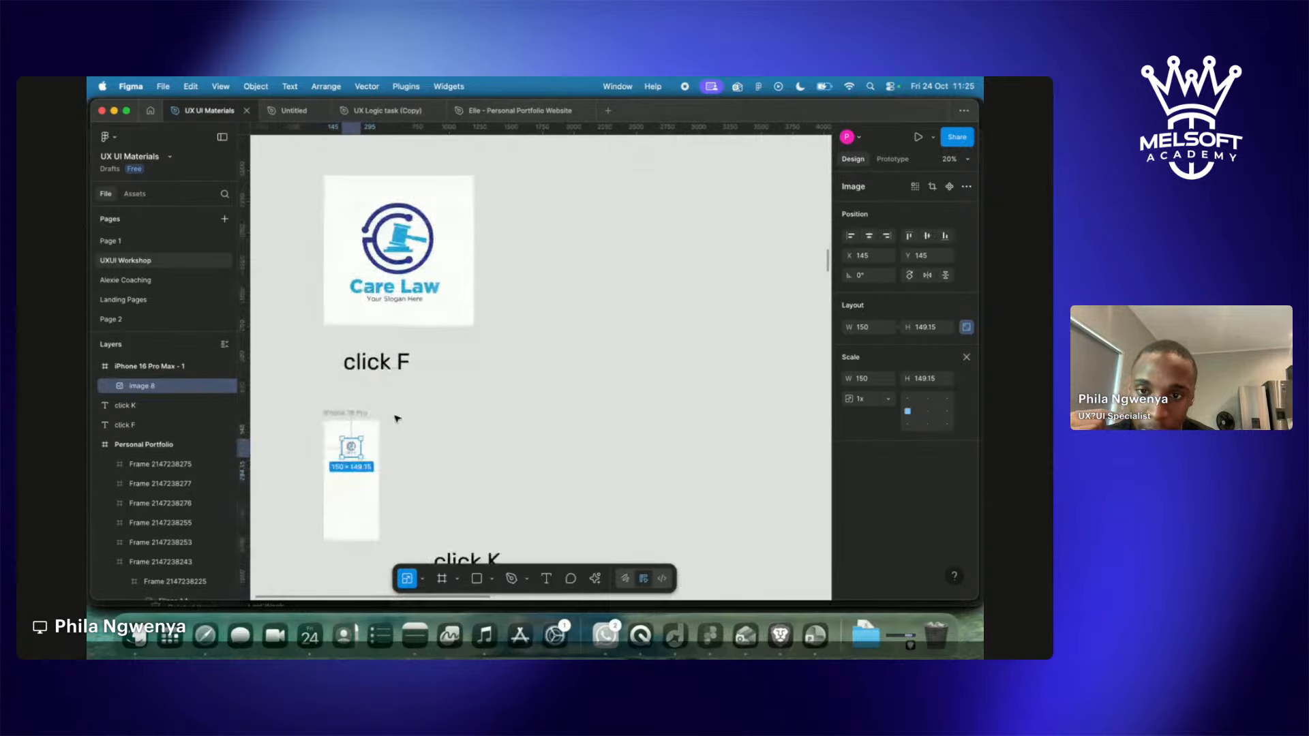
scroll(345, 447, "down", 5)
scroll(345, 447, "left", 3)
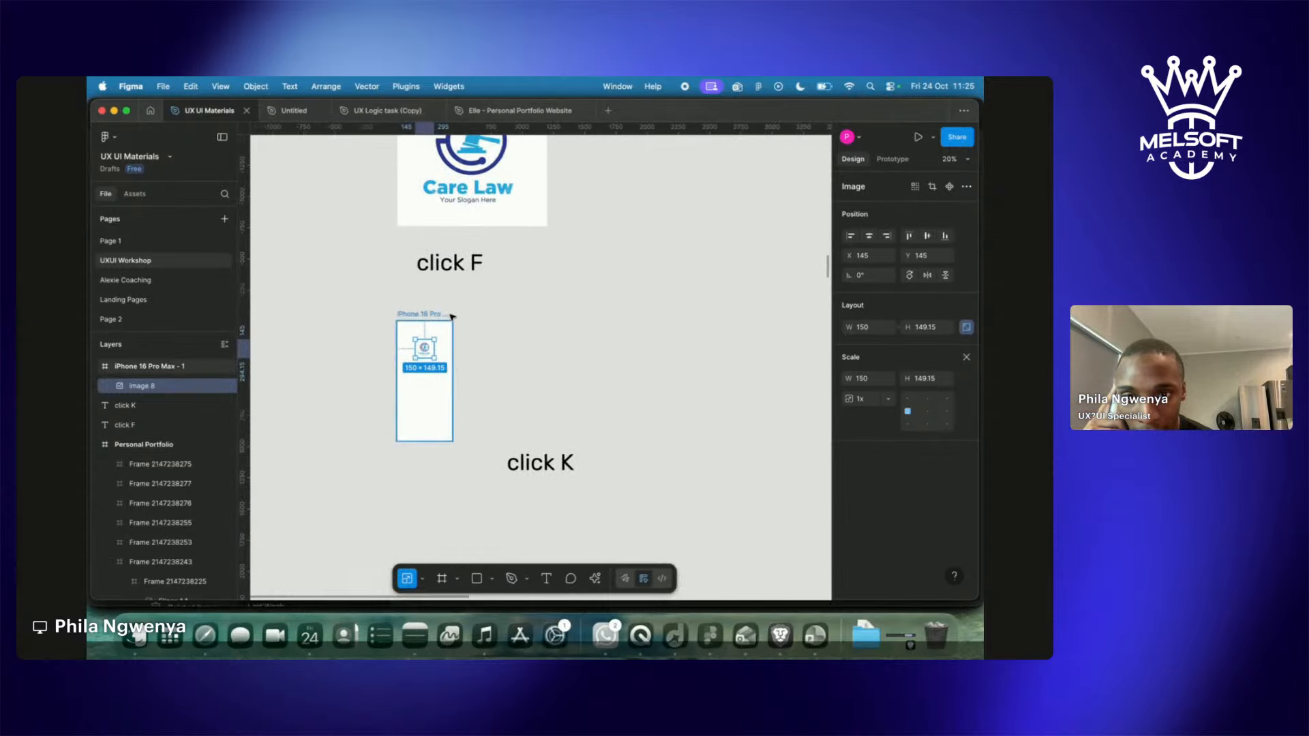
left_click_drag(424, 349, 425, 371)
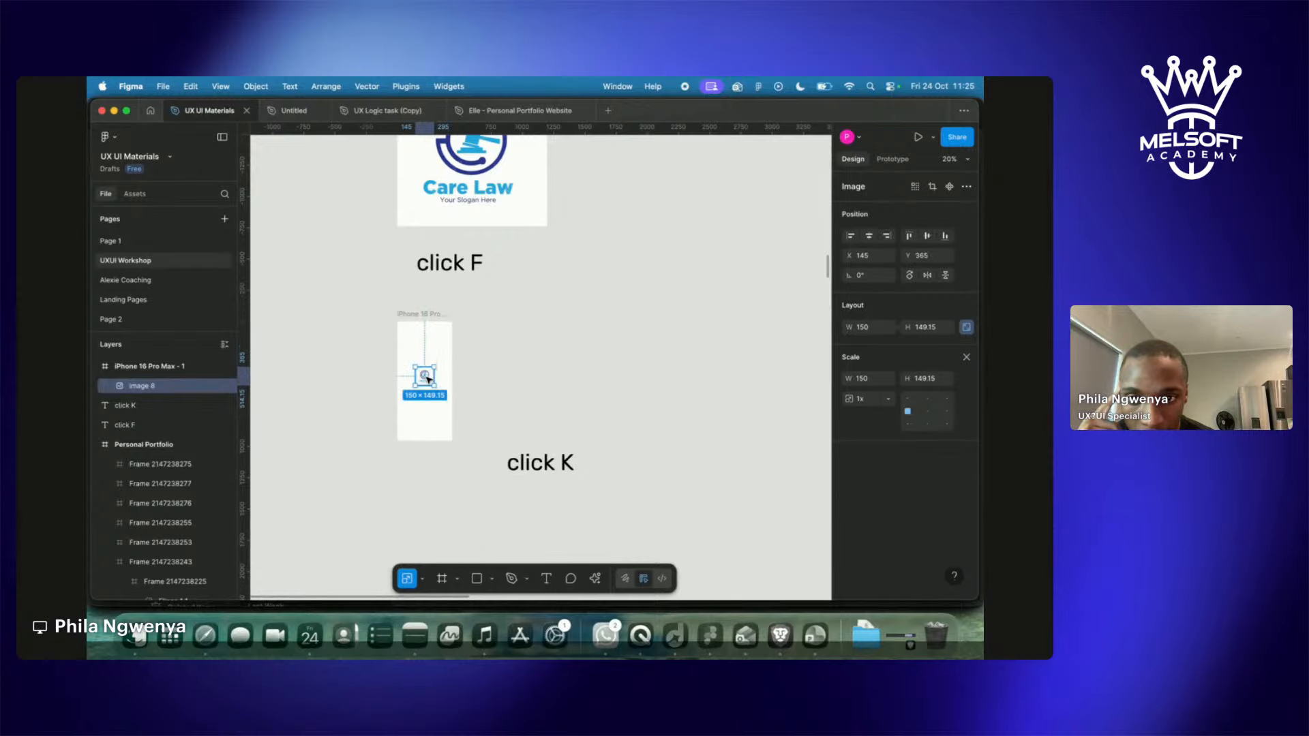
Enlarge the logo inside the iPhone frame to 233 × 231.68.
scroll(426, 374, "up", 5)
scroll(428, 379, "up", 3)
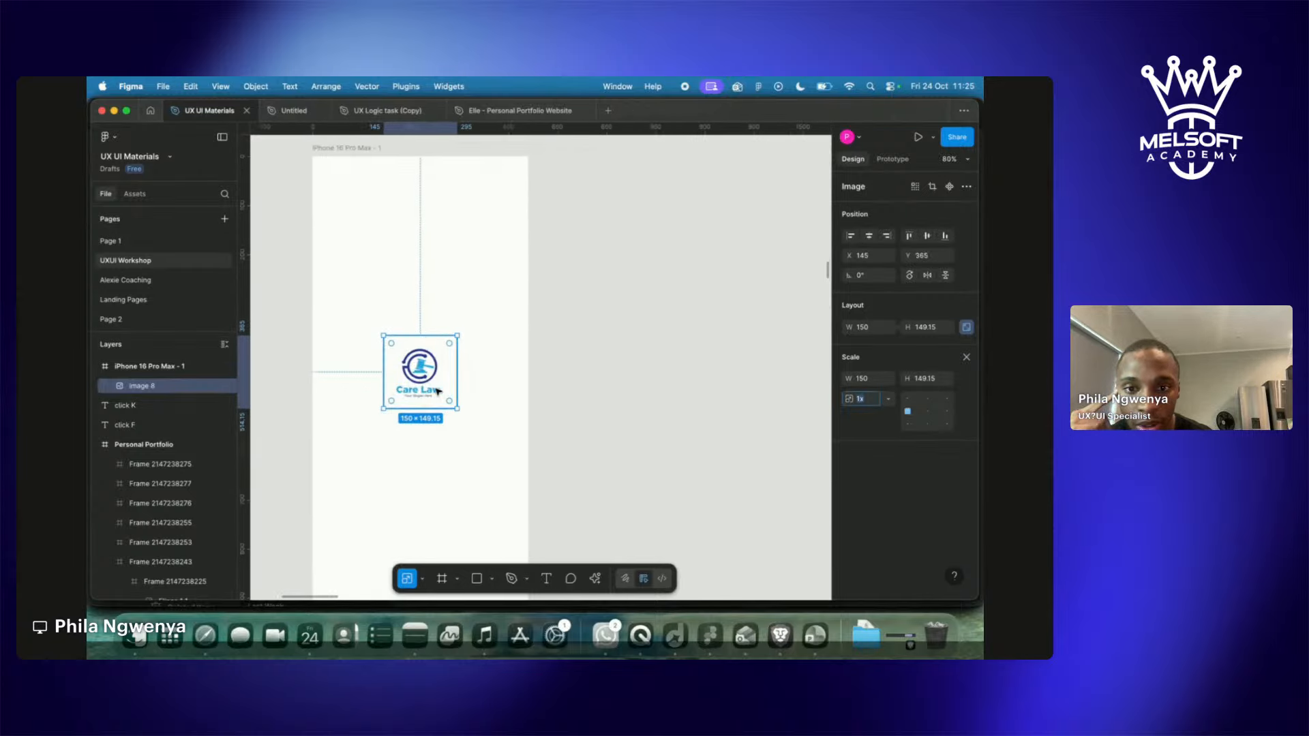
left_click_drag(456, 411, 424, 401)
left_click(594, 401)
scroll(596, 401, "down", 5)
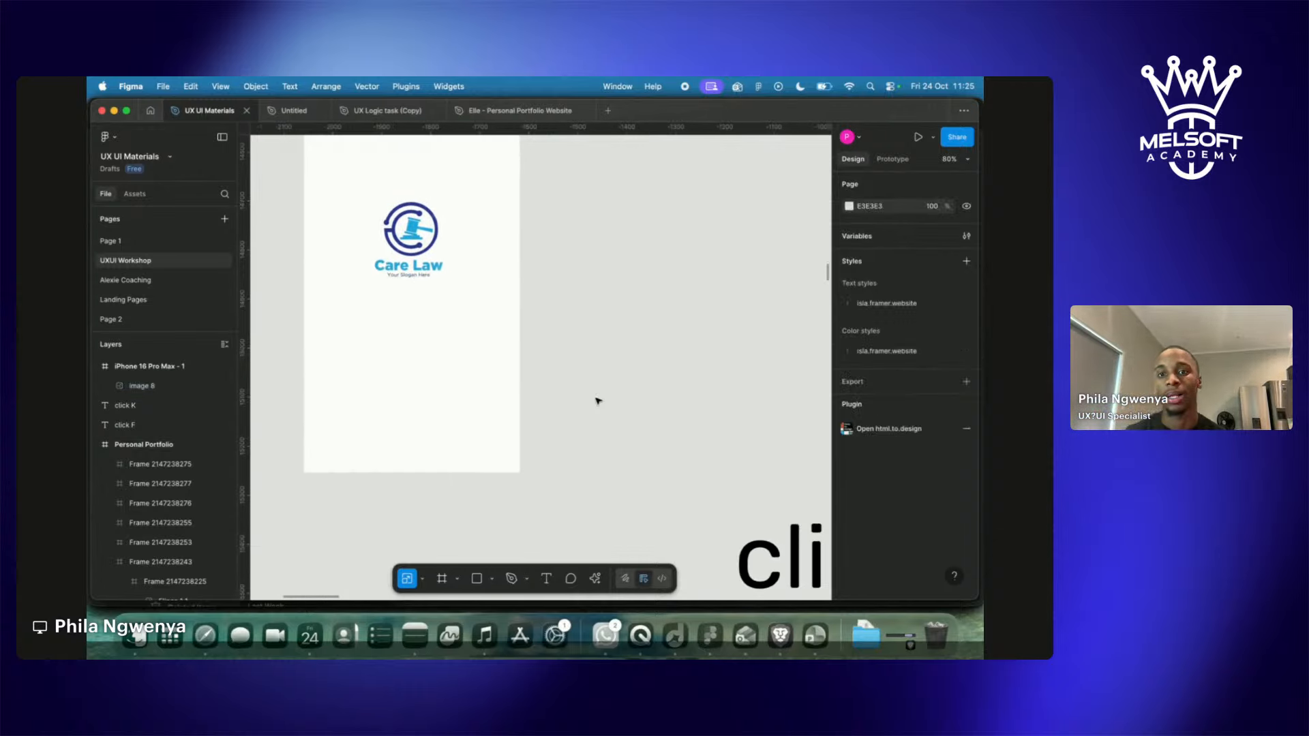
scroll(598, 401, "down", 3)
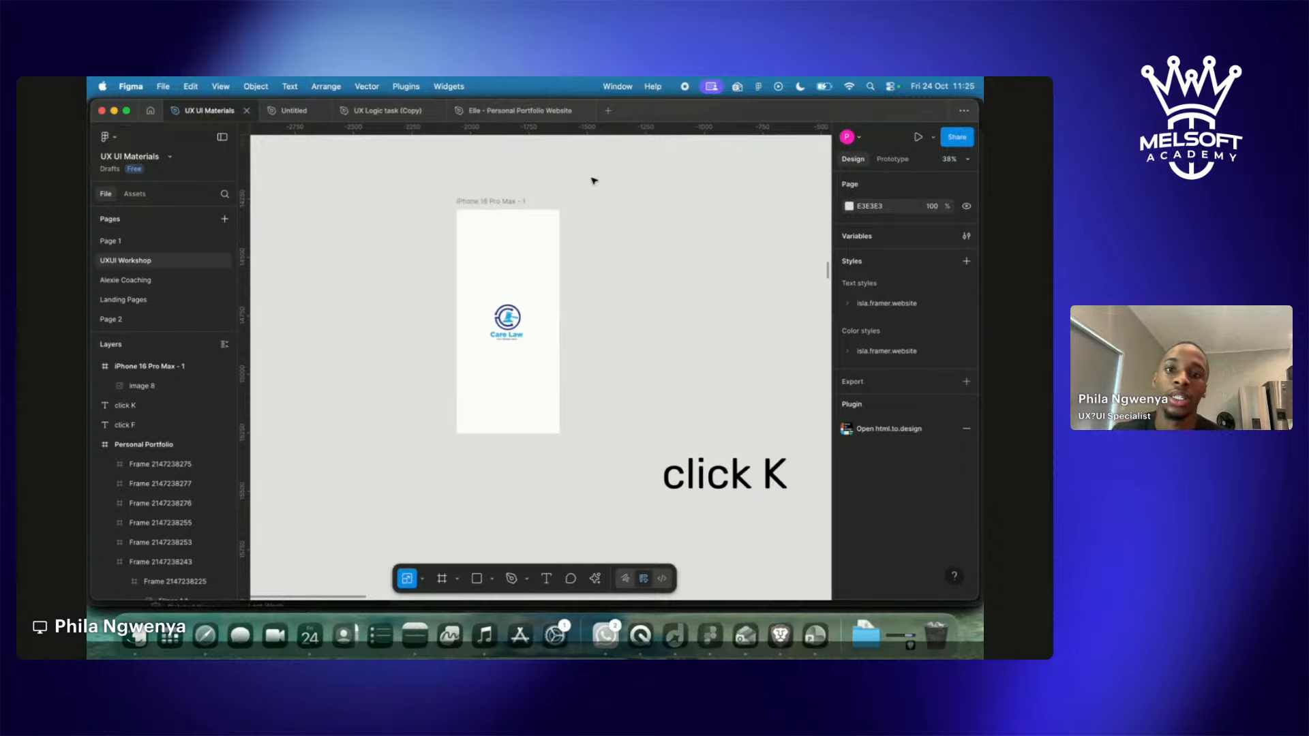
Duplicate the iPhone 16 Pro Max - 1 frame beside the original.
left_click(508, 204)
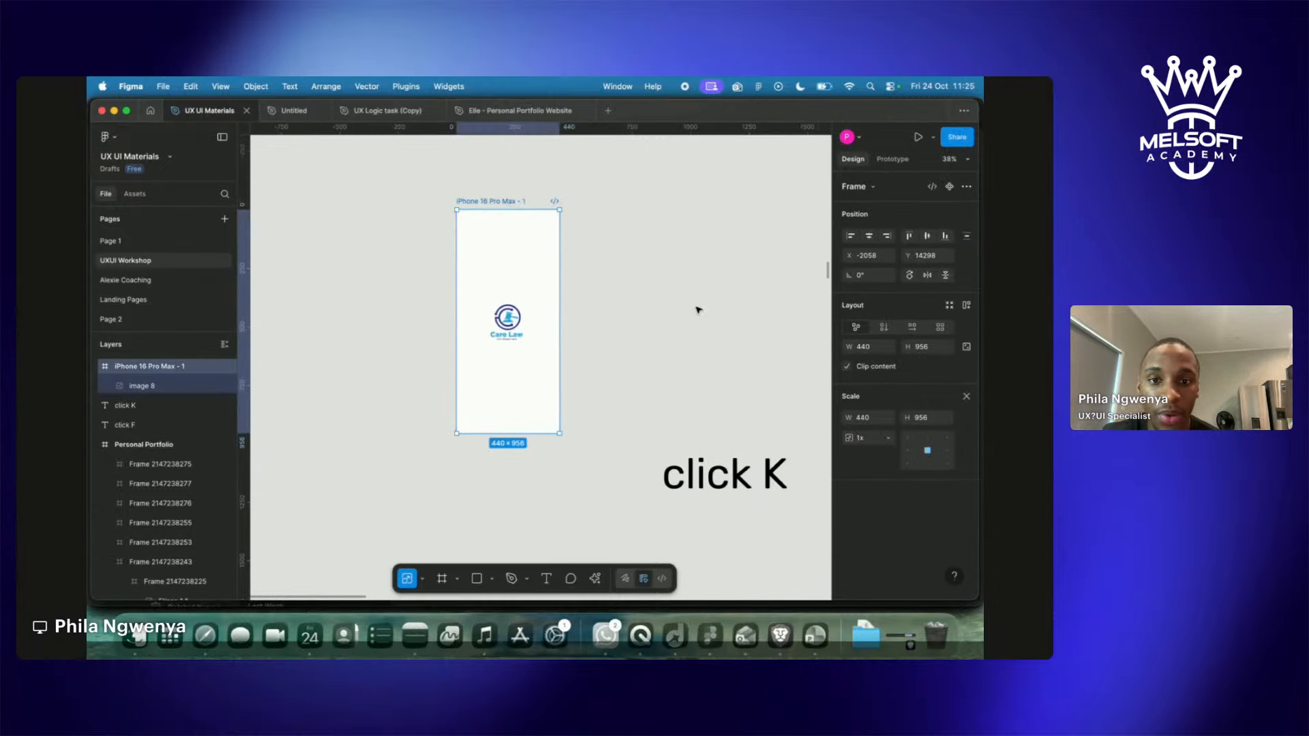
left_click(659, 288)
left_click(502, 203)
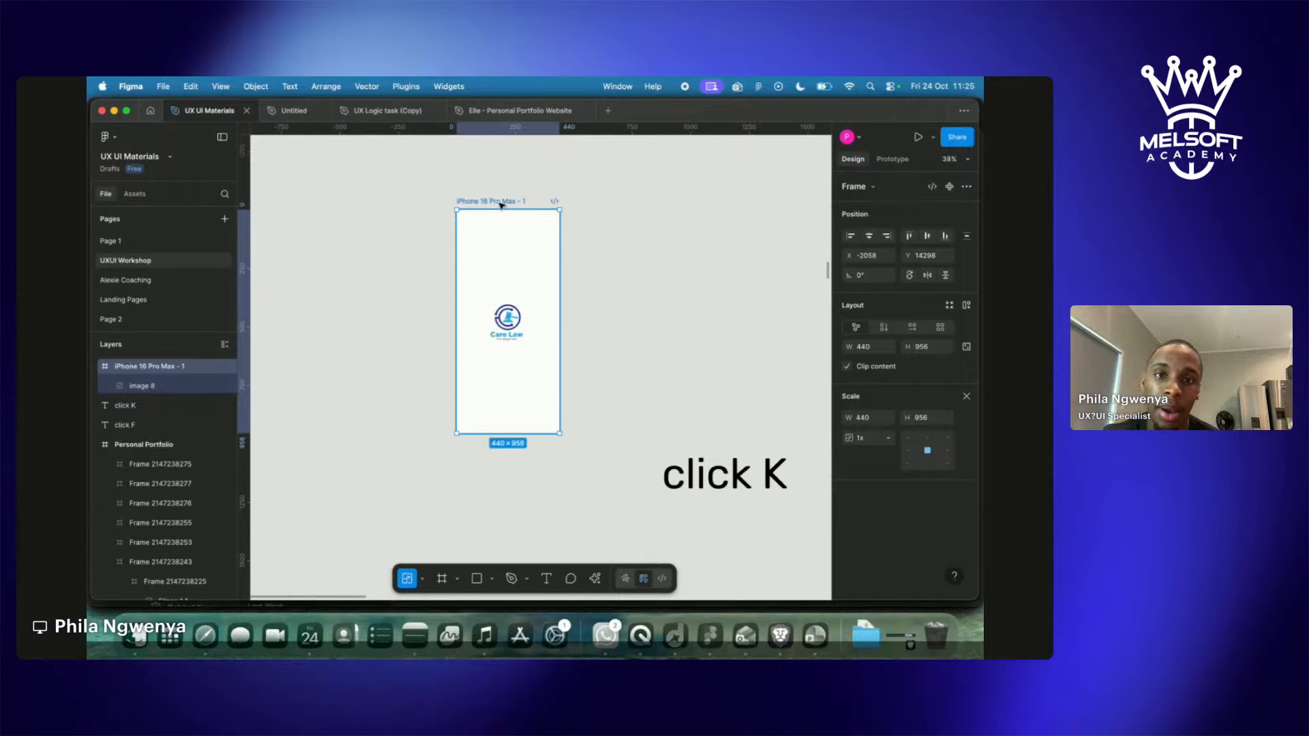
key("super+d")
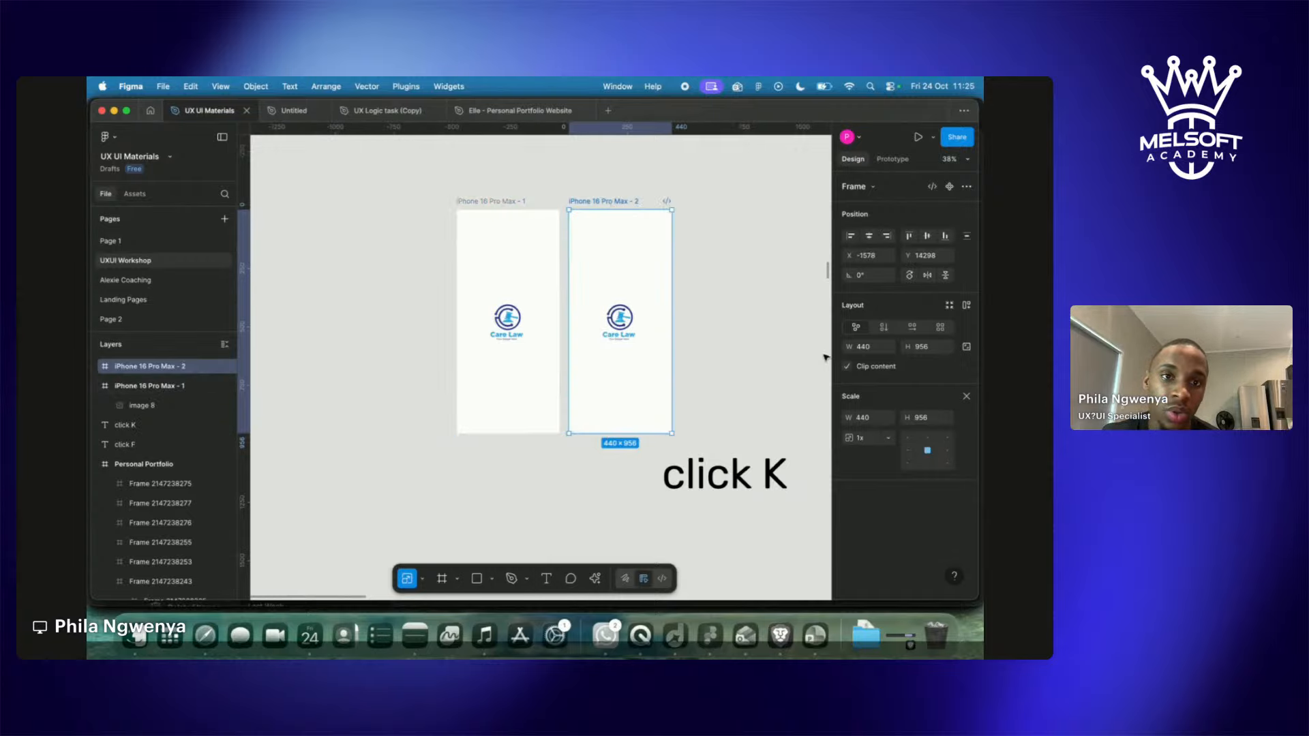
left_click(659, 370)
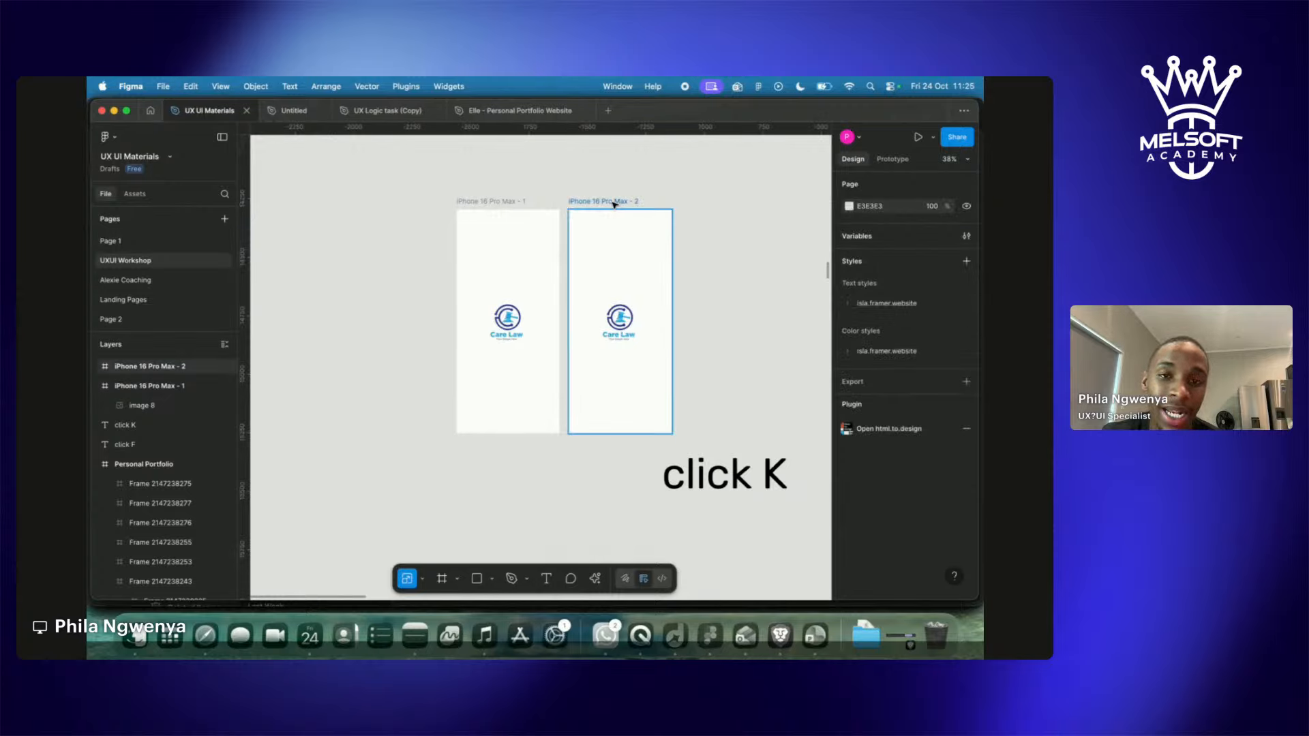
Set the iPhone 16 Pro Max - 2 frame's fill colour to black 000000.
left_click(589, 209)
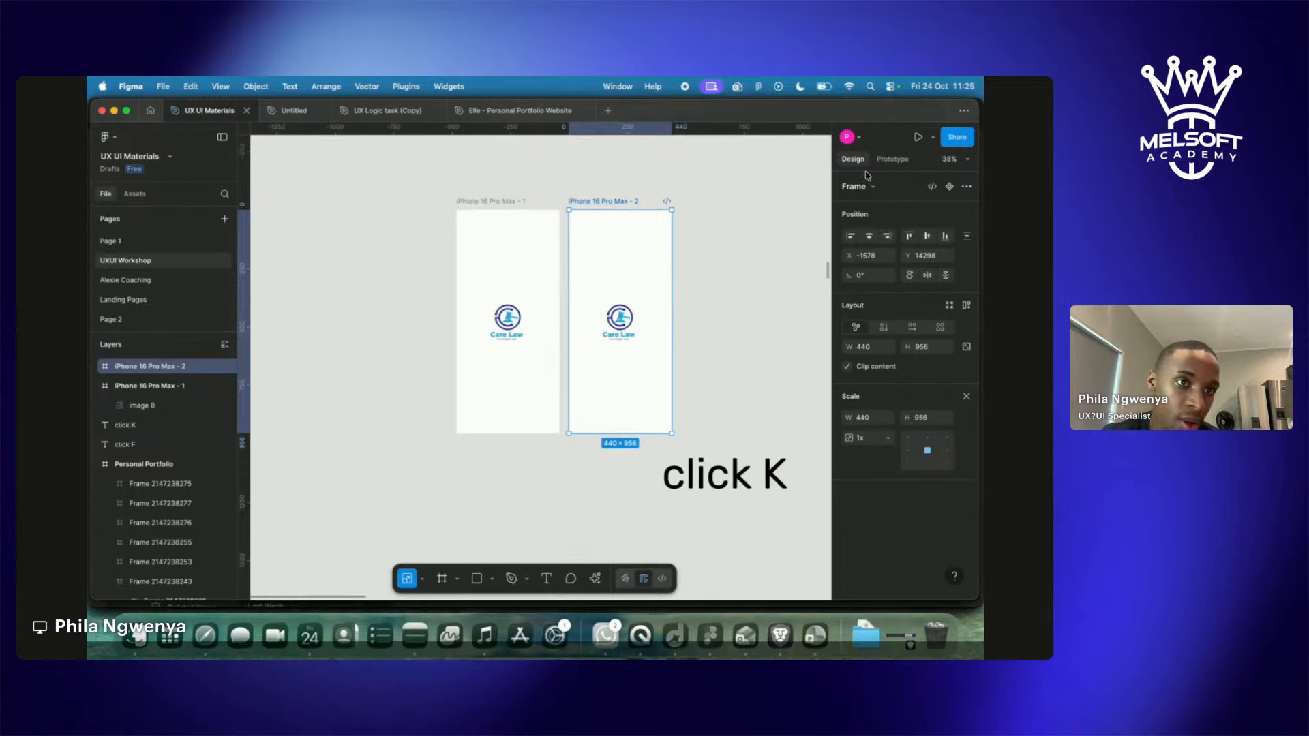
left_click(892, 159)
left_click(853, 158)
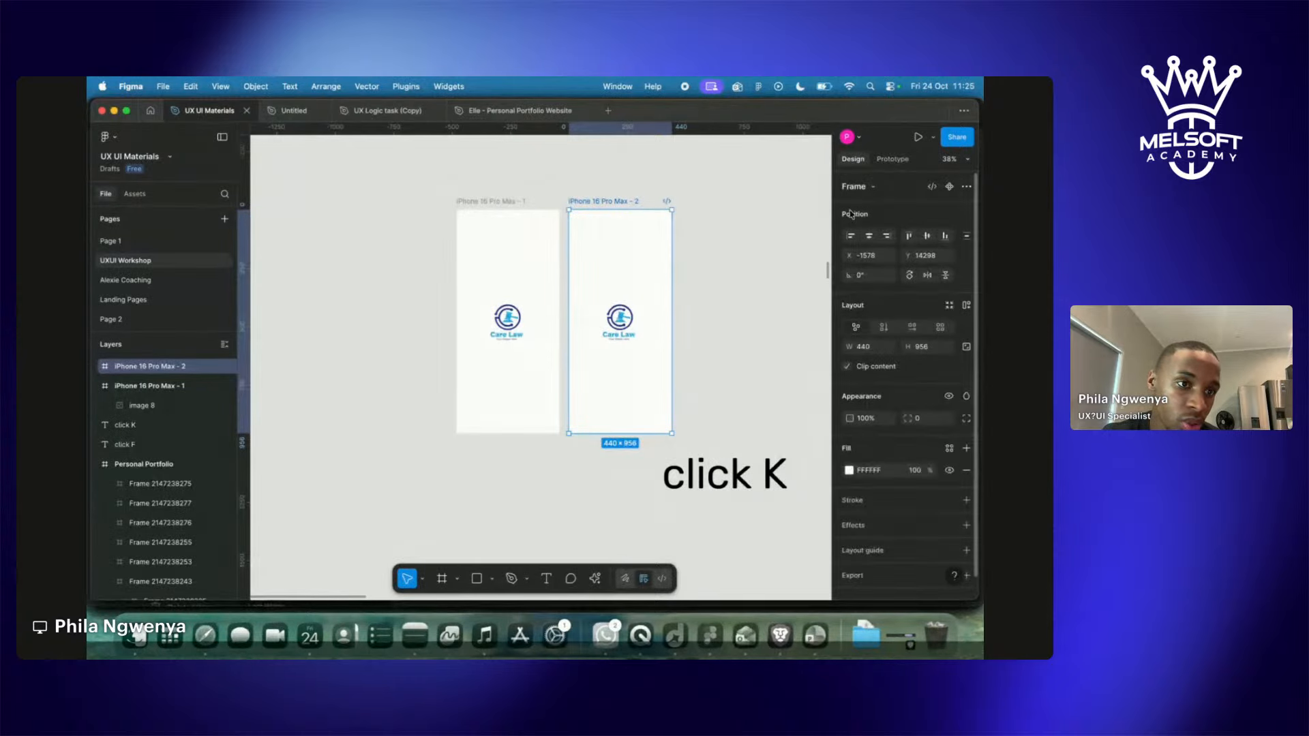
left_click(849, 471)
left_click_drag(696, 339, 702, 474)
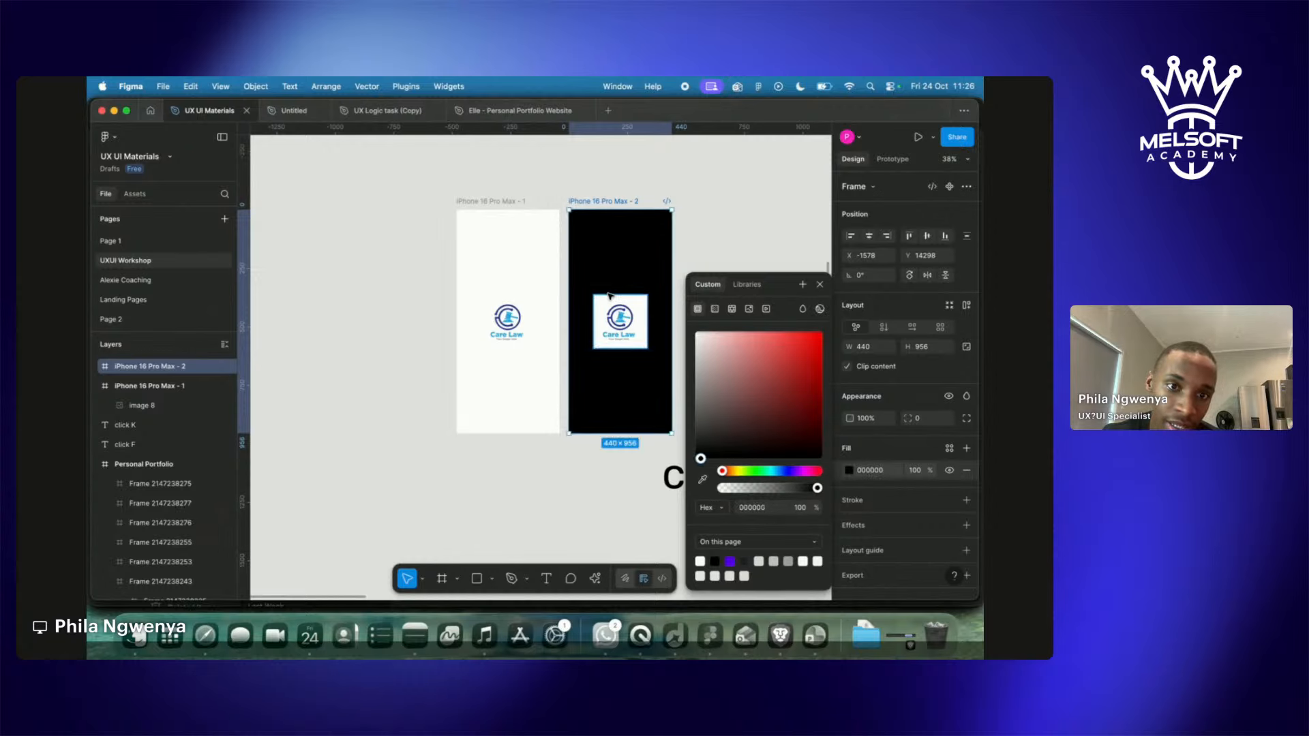
left_click(613, 498)
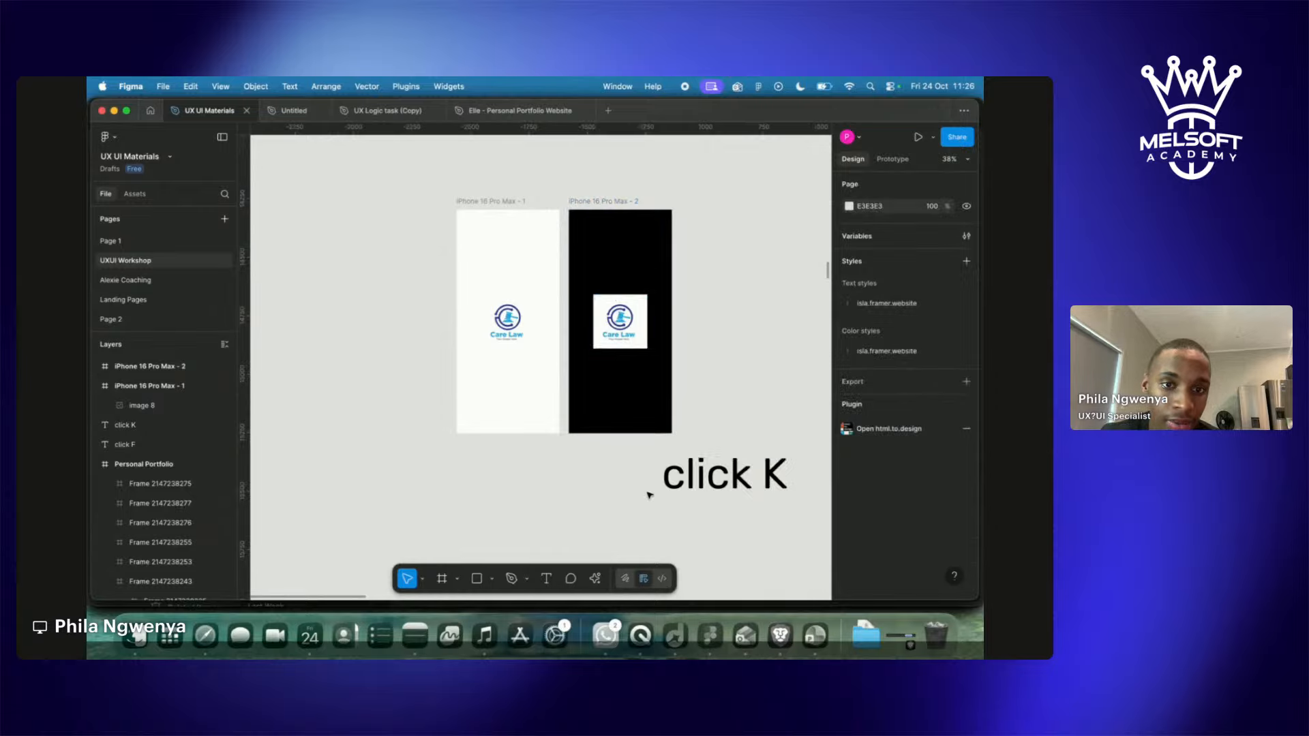
Run Remove background on the Care Law logo image in the black frame.
left_click(631, 317)
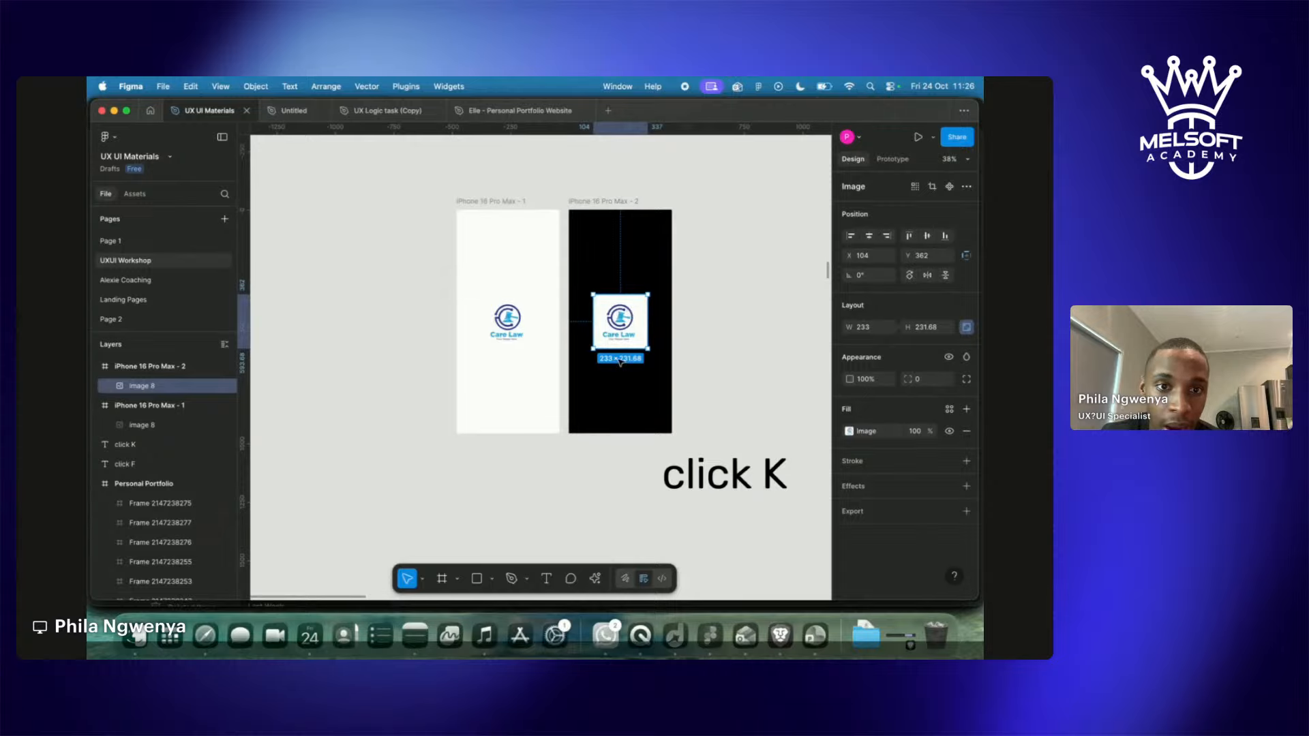
left_click(595, 581)
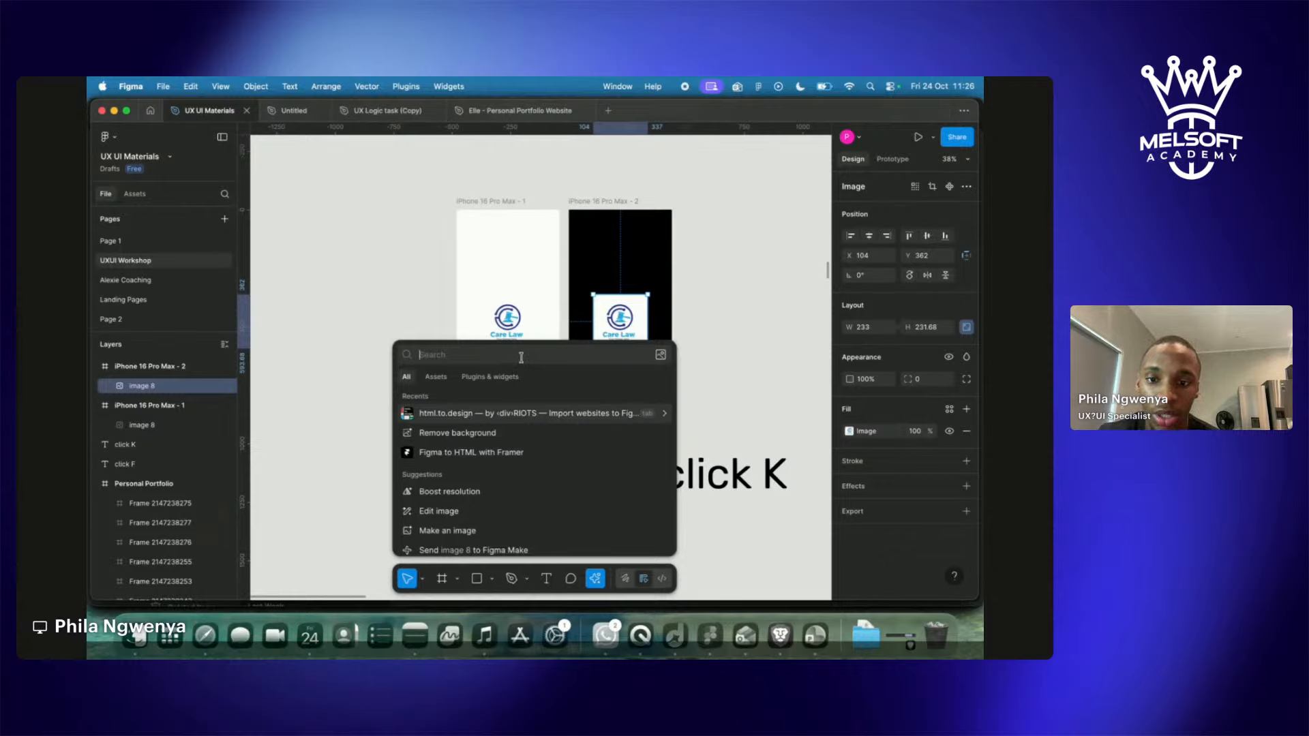
type("re")
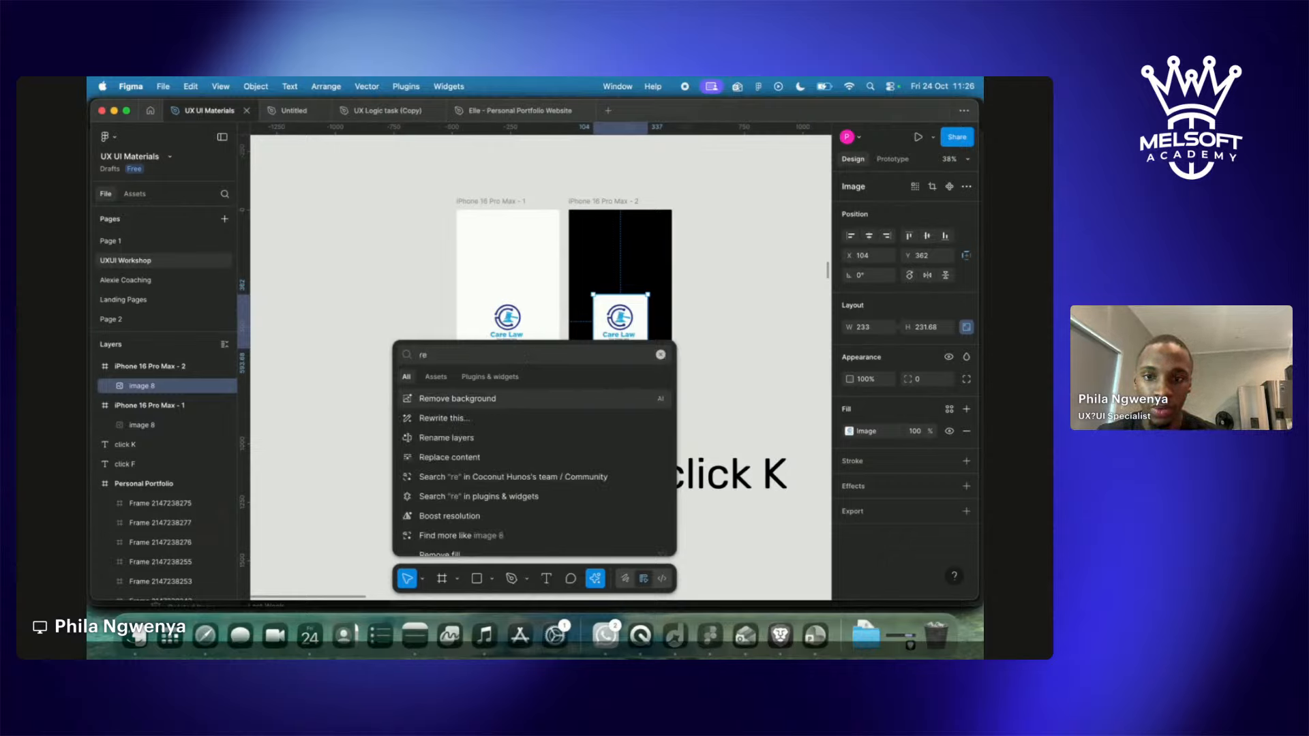
type("m")
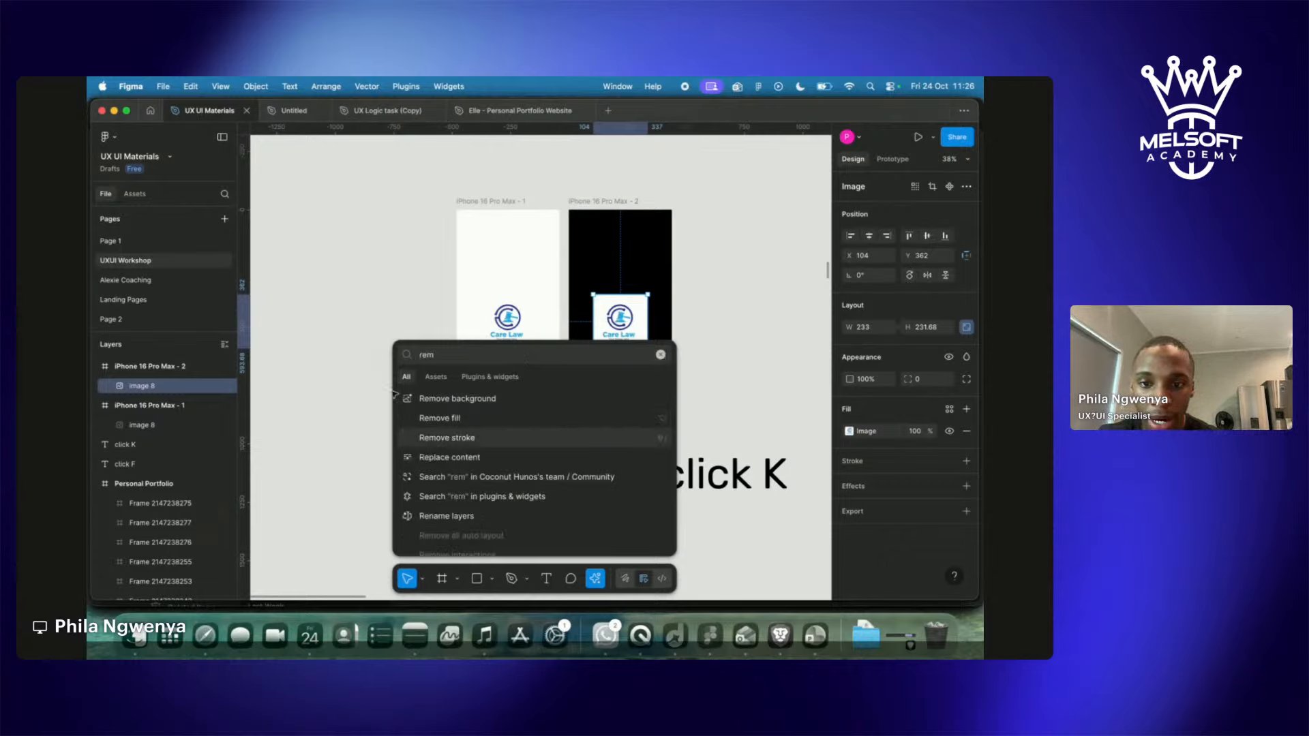
left_click(468, 399)
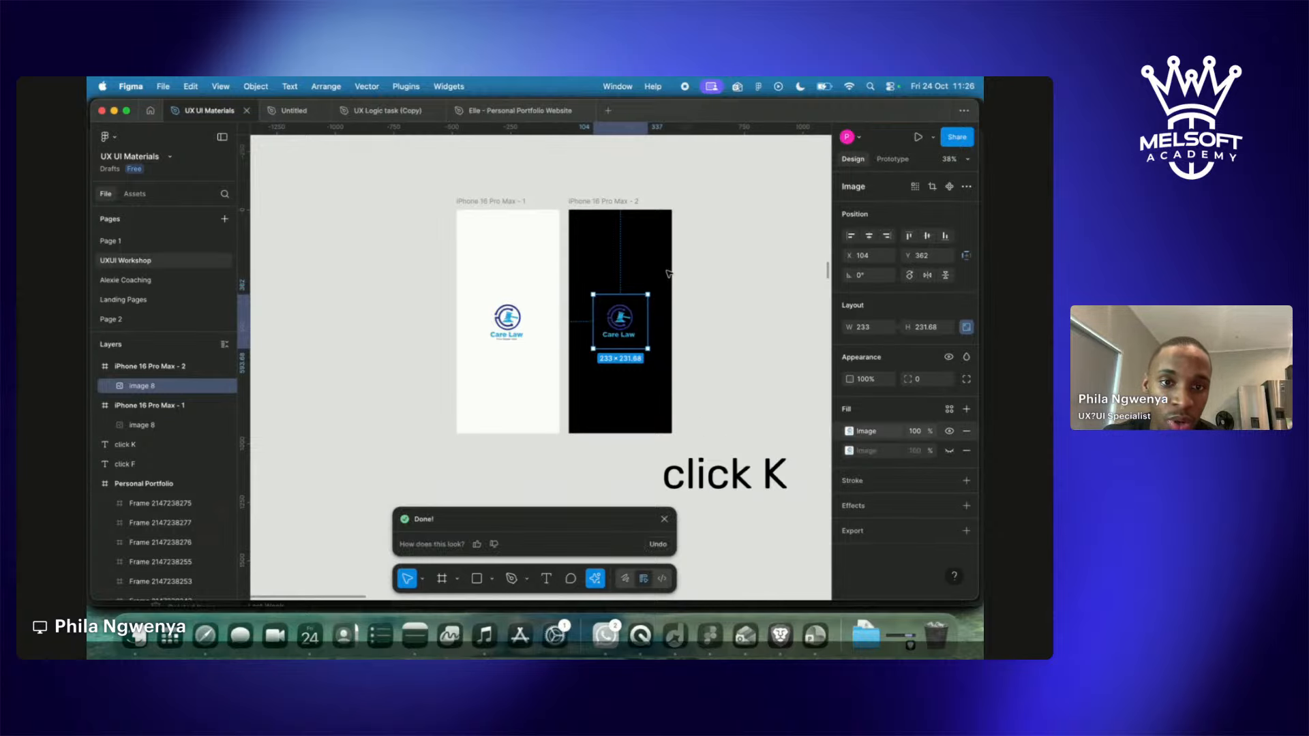
left_click(690, 310)
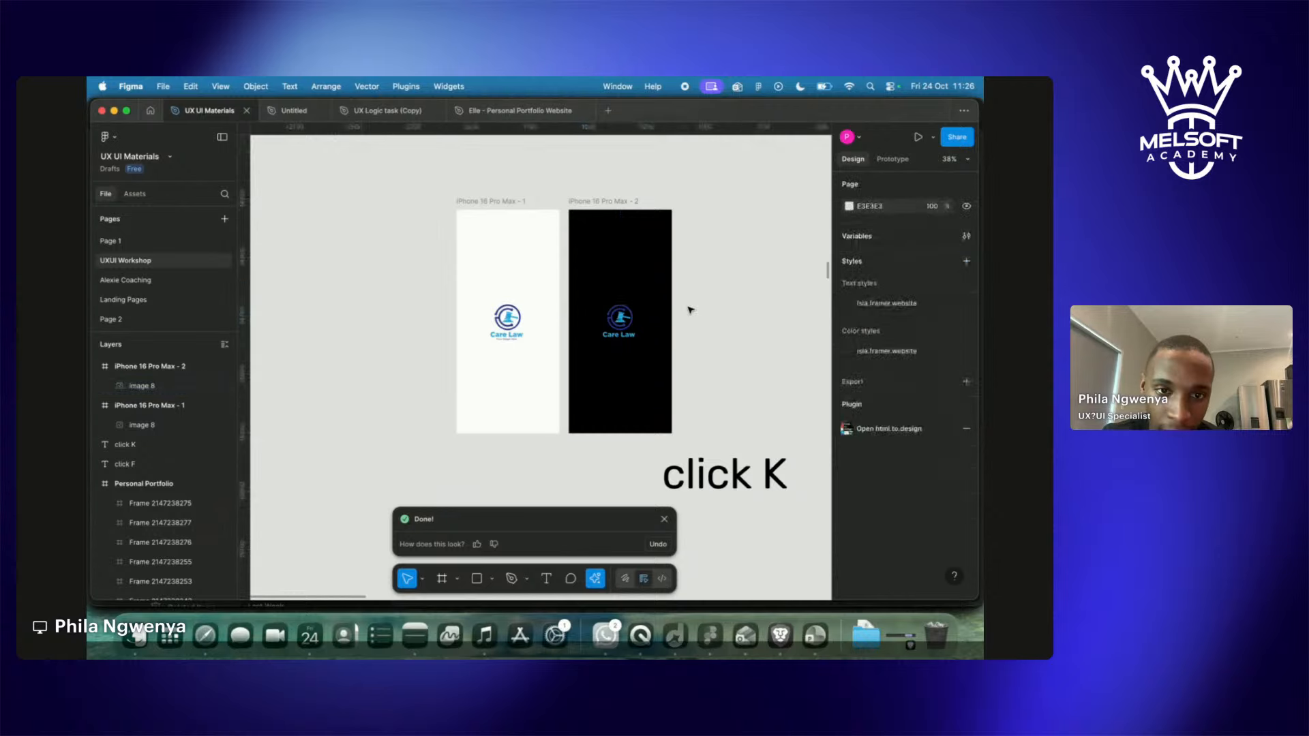
Rename the two phone frames 'White Version' and 'Black version'.
left_click(496, 202)
left_click(488, 178)
left_click(489, 204)
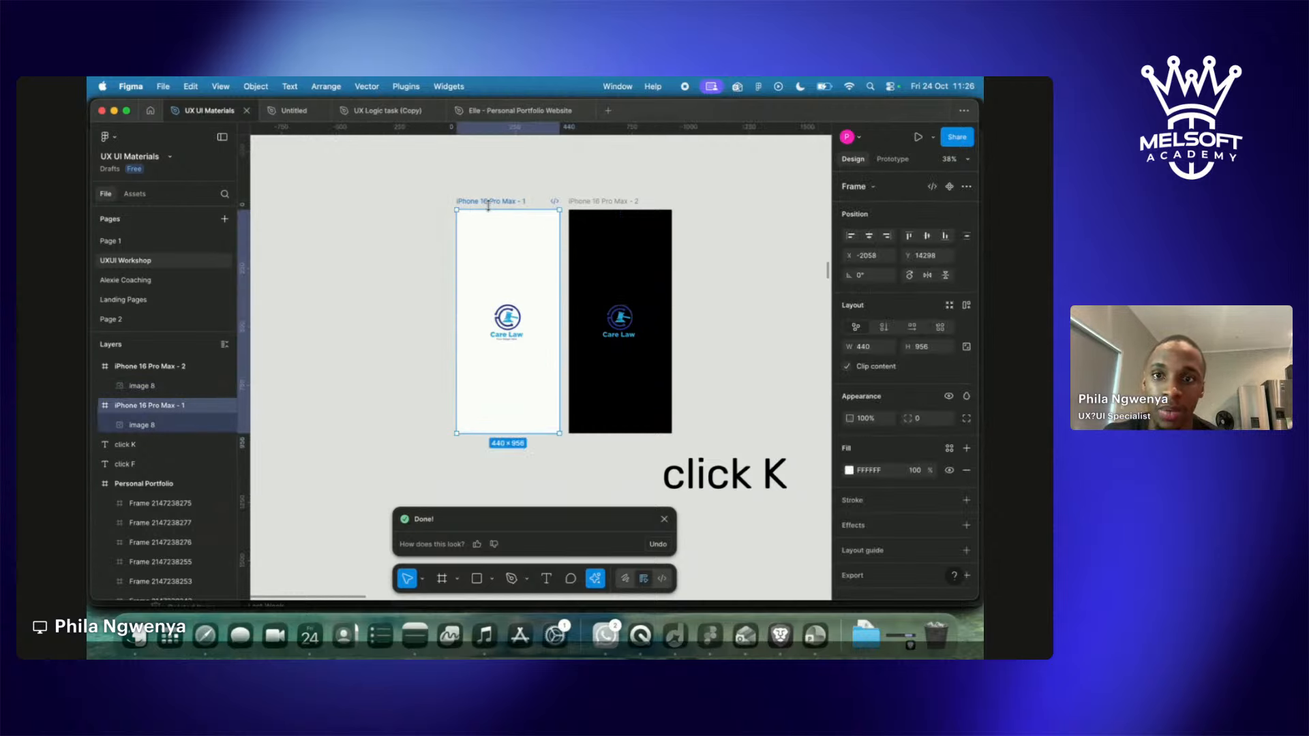
double_click(489, 200)
type("White version")
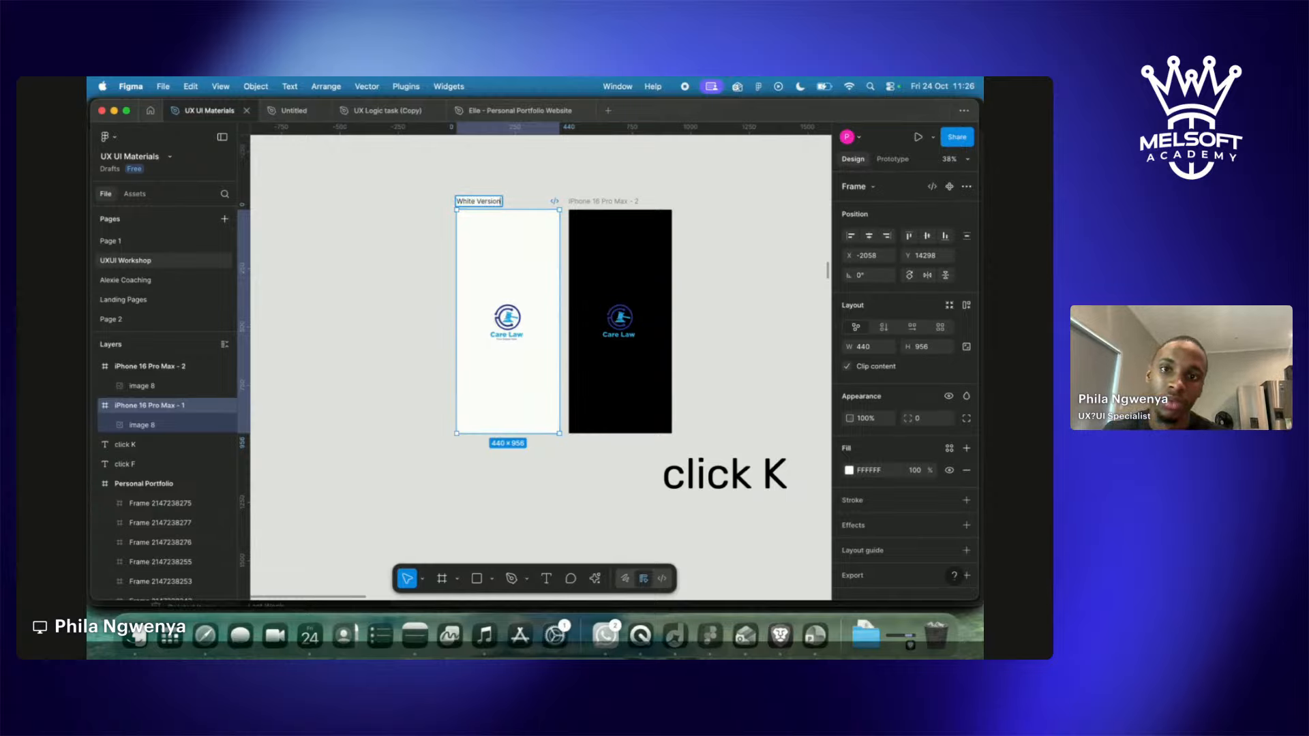
left_click(617, 201)
double_click(617, 201)
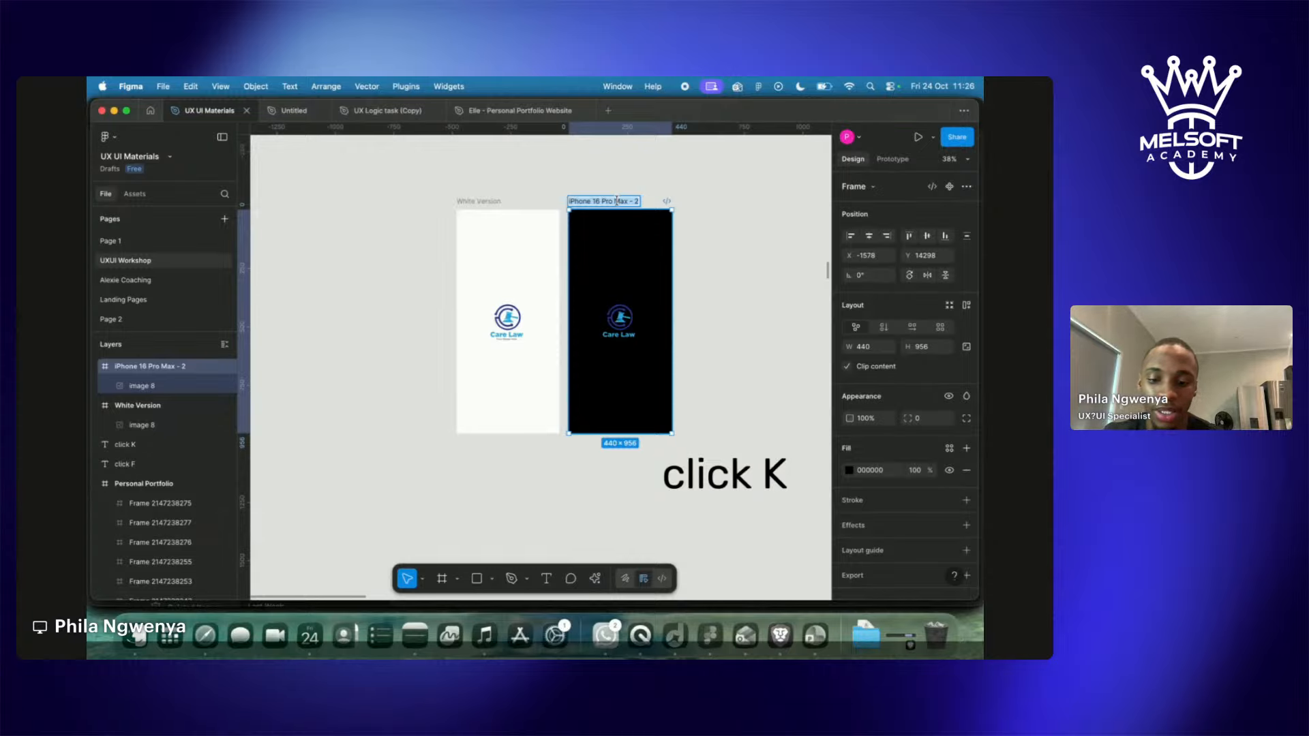
type("Black versio")
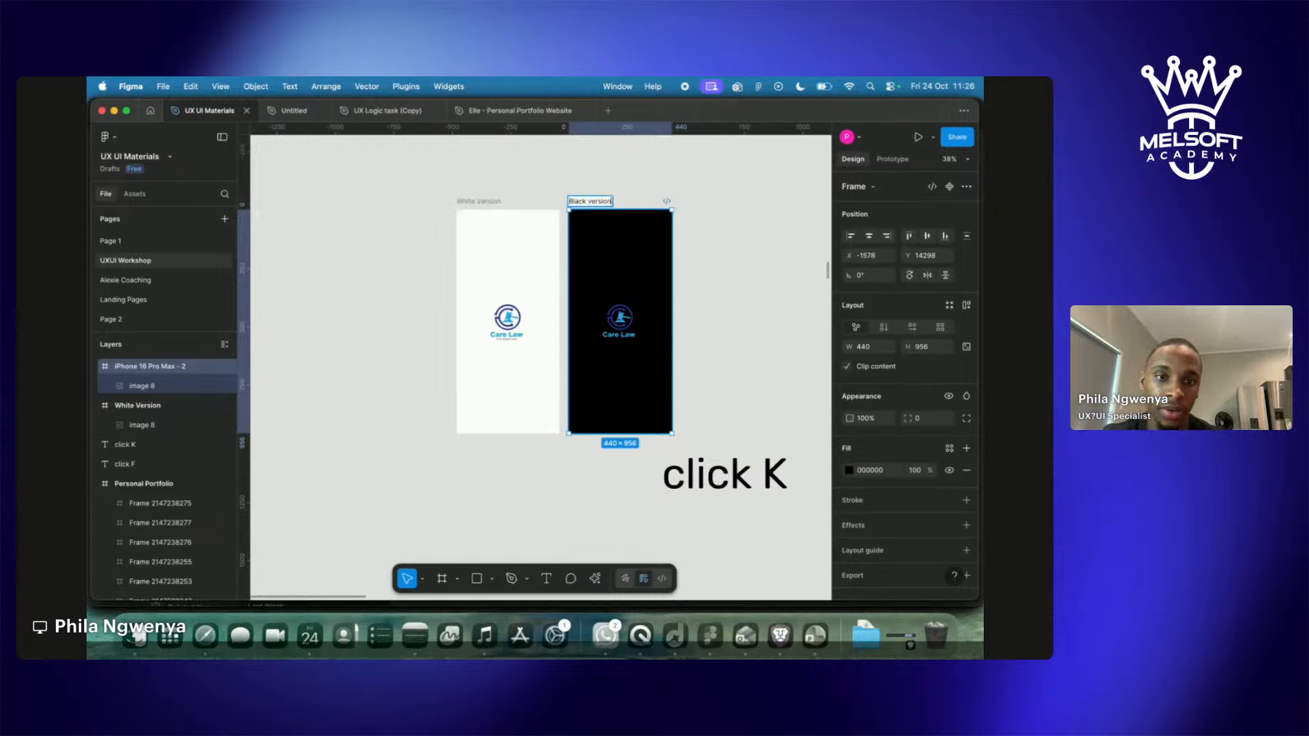
type("n")
left_click(809, 243)
Move the click K text label next to the click F label.
scroll(784, 272, "right", 1)
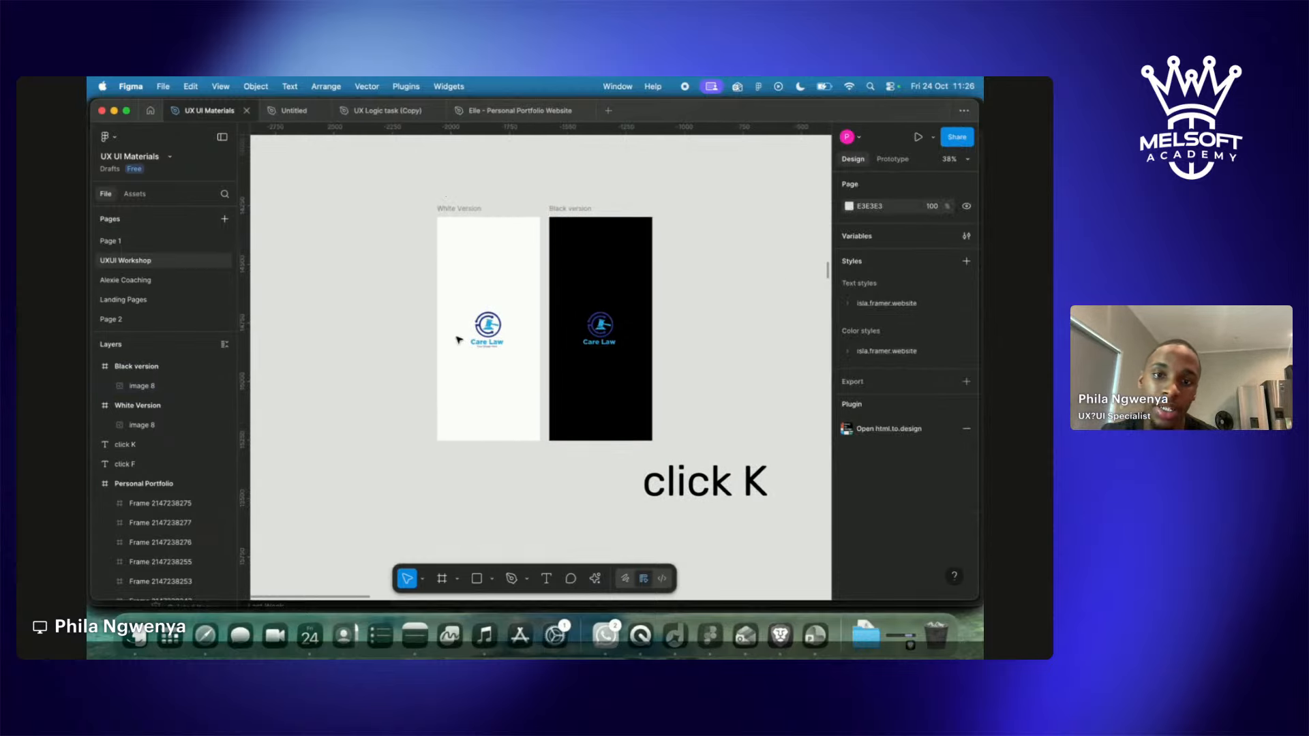
scroll(456, 339, "down", 5)
scroll(456, 339, "down", 5)
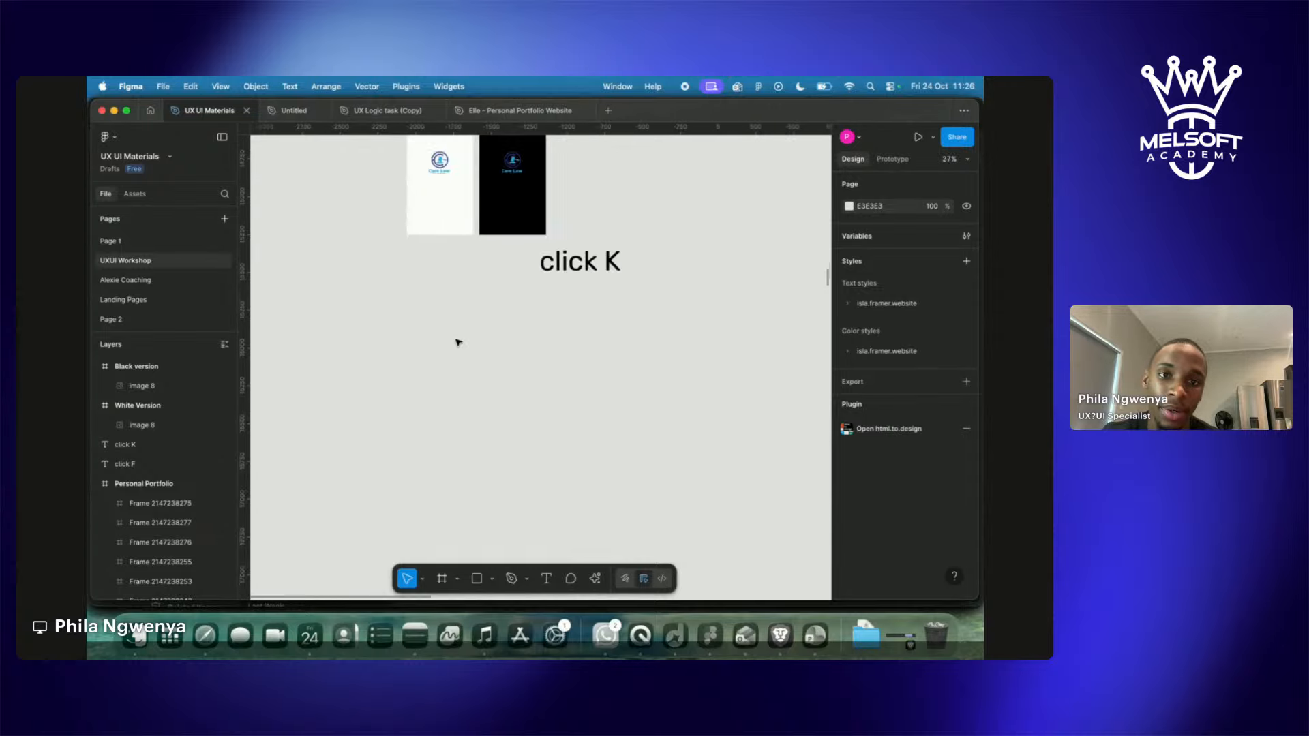
left_click(535, 296)
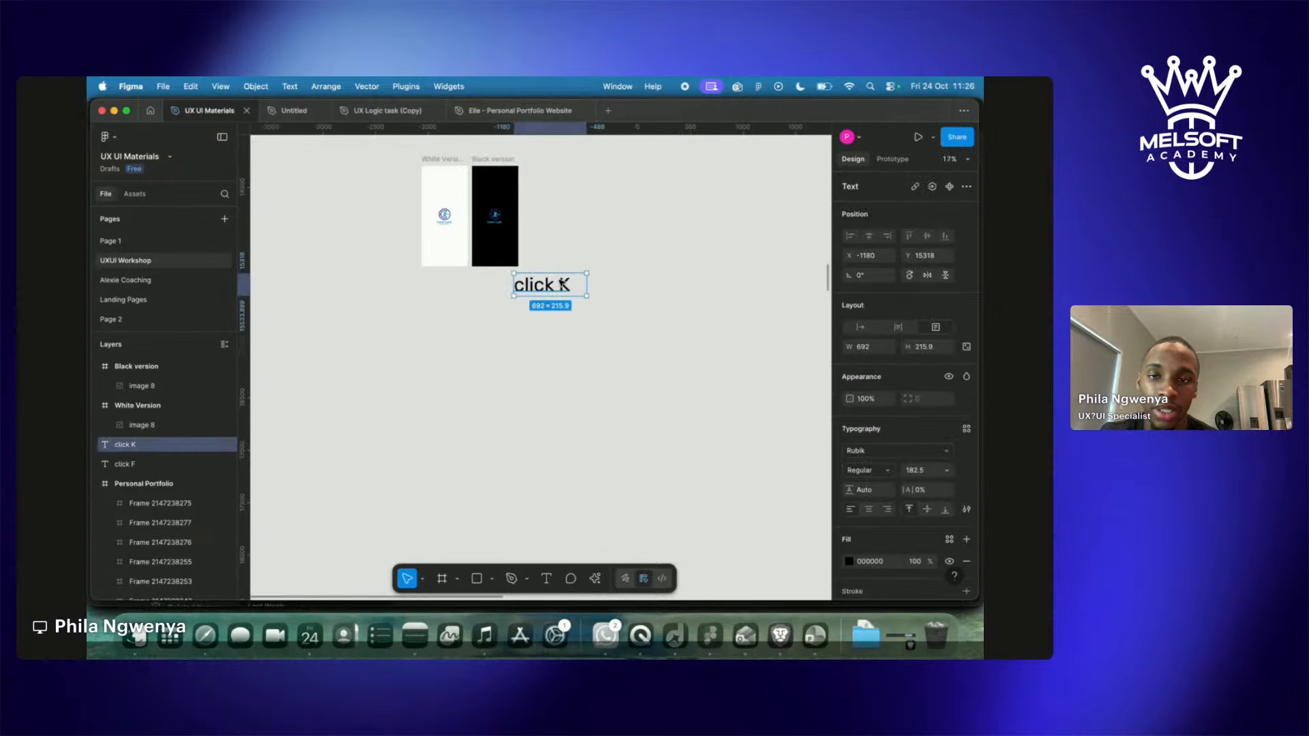
left_click_drag(536, 295, 598, 165)
scroll(622, 158, "up", 2)
scroll(622, 157, "up", 2)
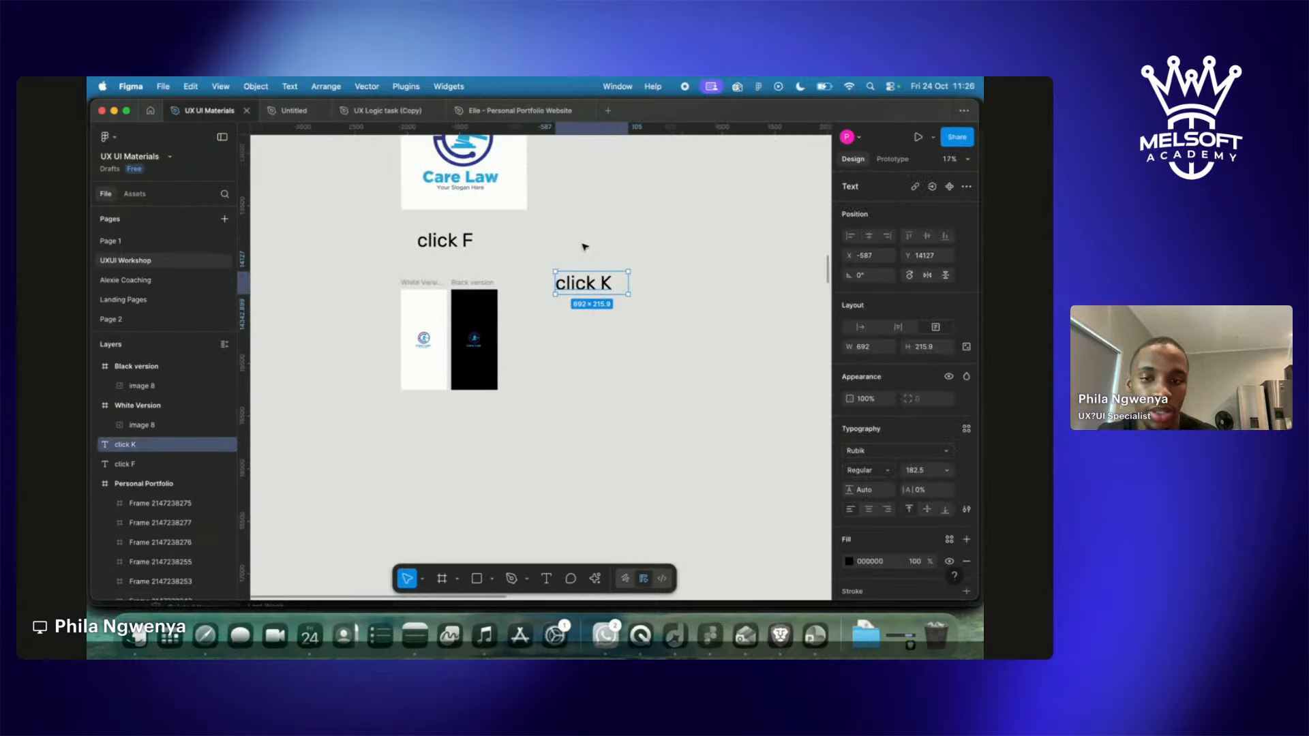
left_click_drag(580, 288, 522, 247)
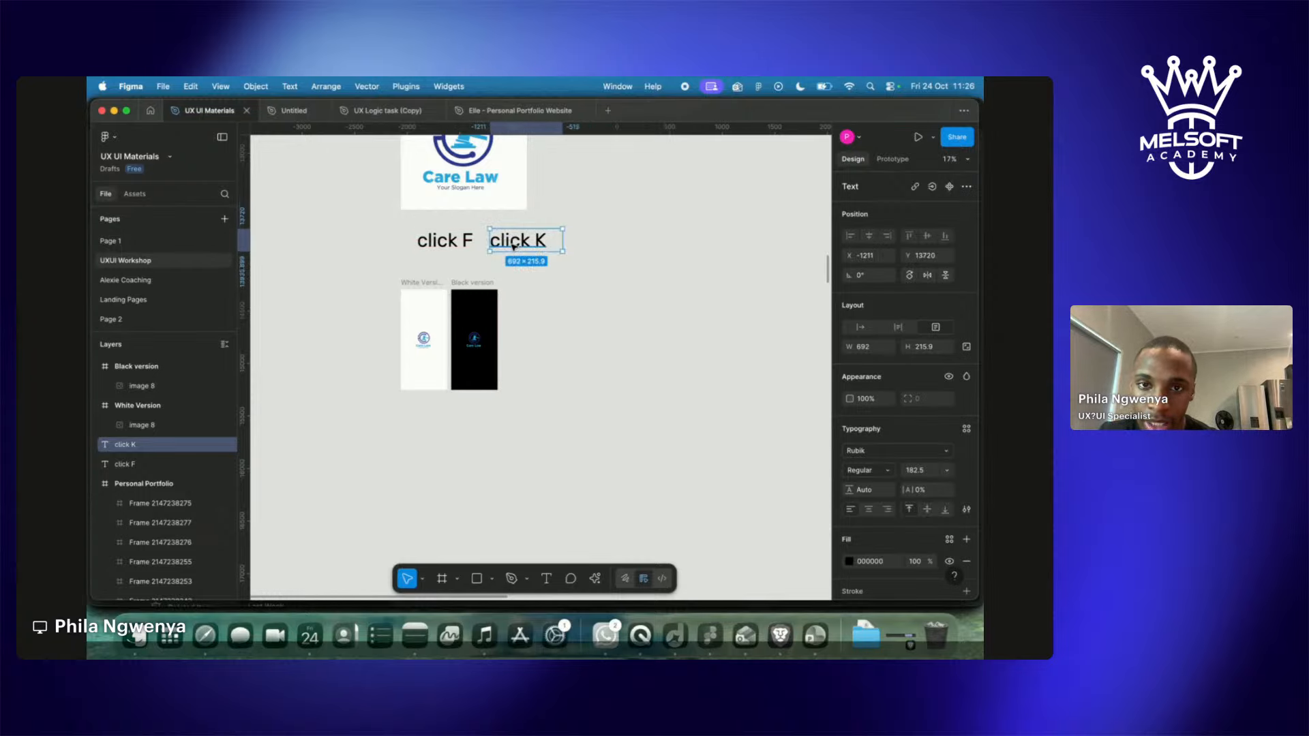
left_click(469, 276)
scroll(469, 276, "up", 5)
Duplicate the White Version phone frame with Cmd+D.
scroll(469, 276, "down", 3)
scroll(469, 276, "up", 2)
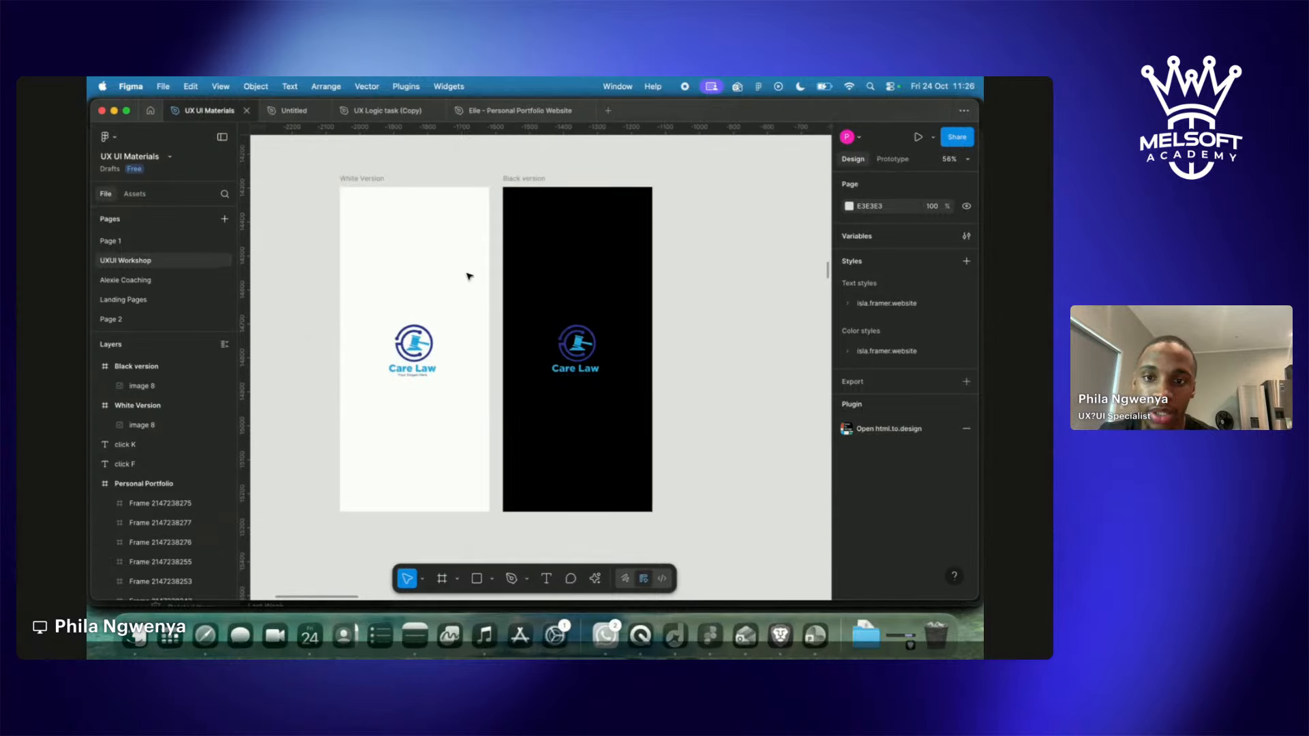
left_click(549, 176)
scroll(546, 190, "down", 2)
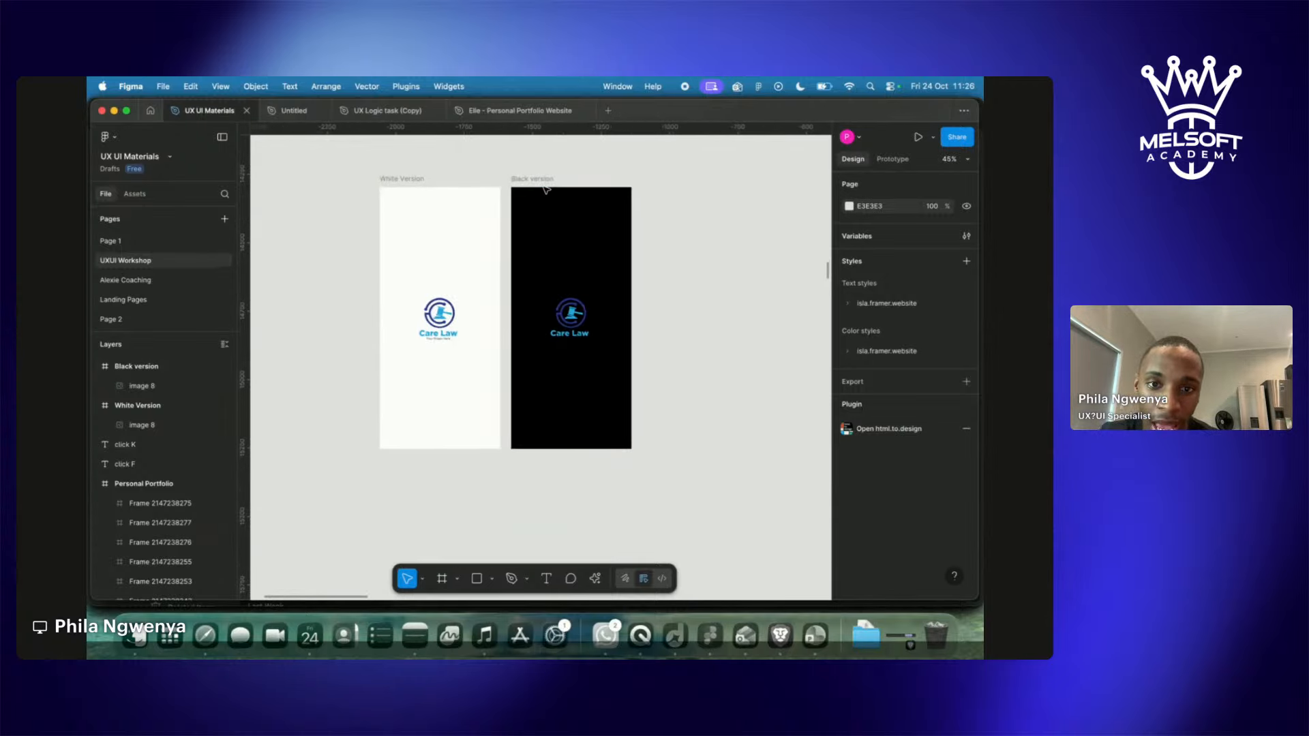
left_click(407, 179)
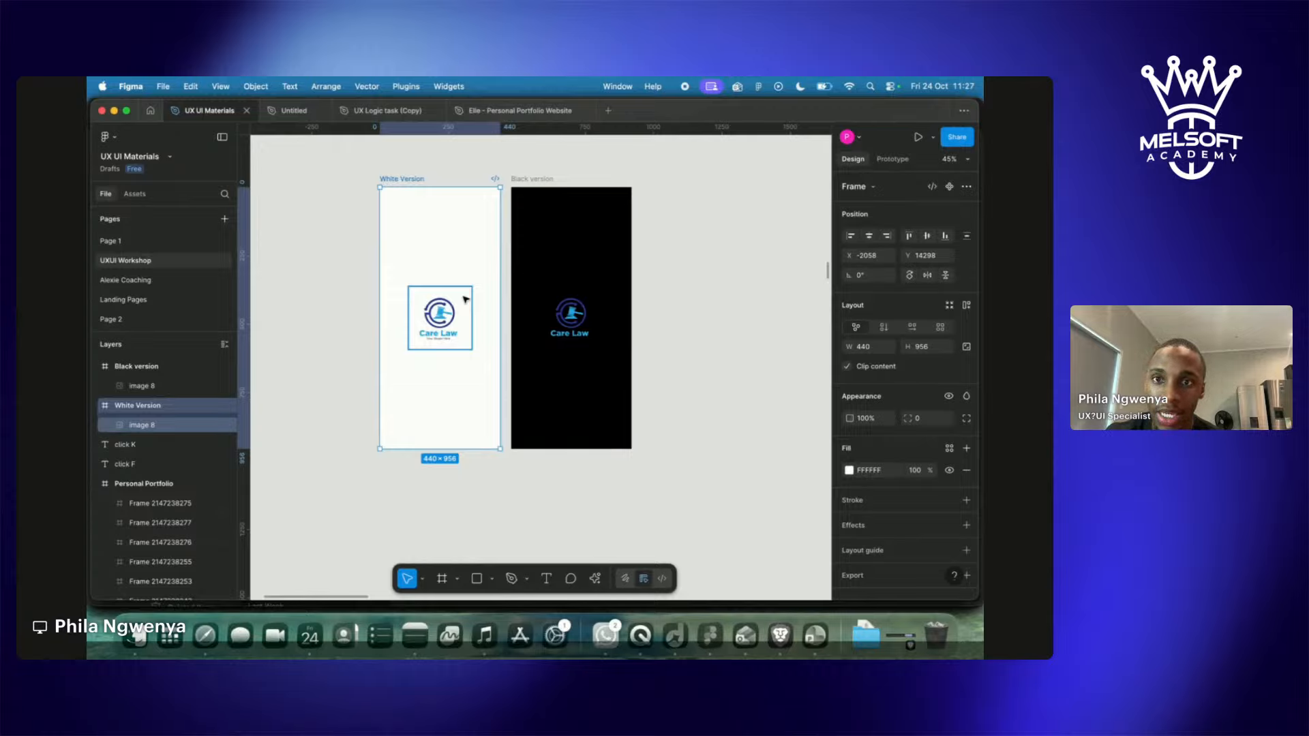
left_click(307, 166)
left_click(415, 180)
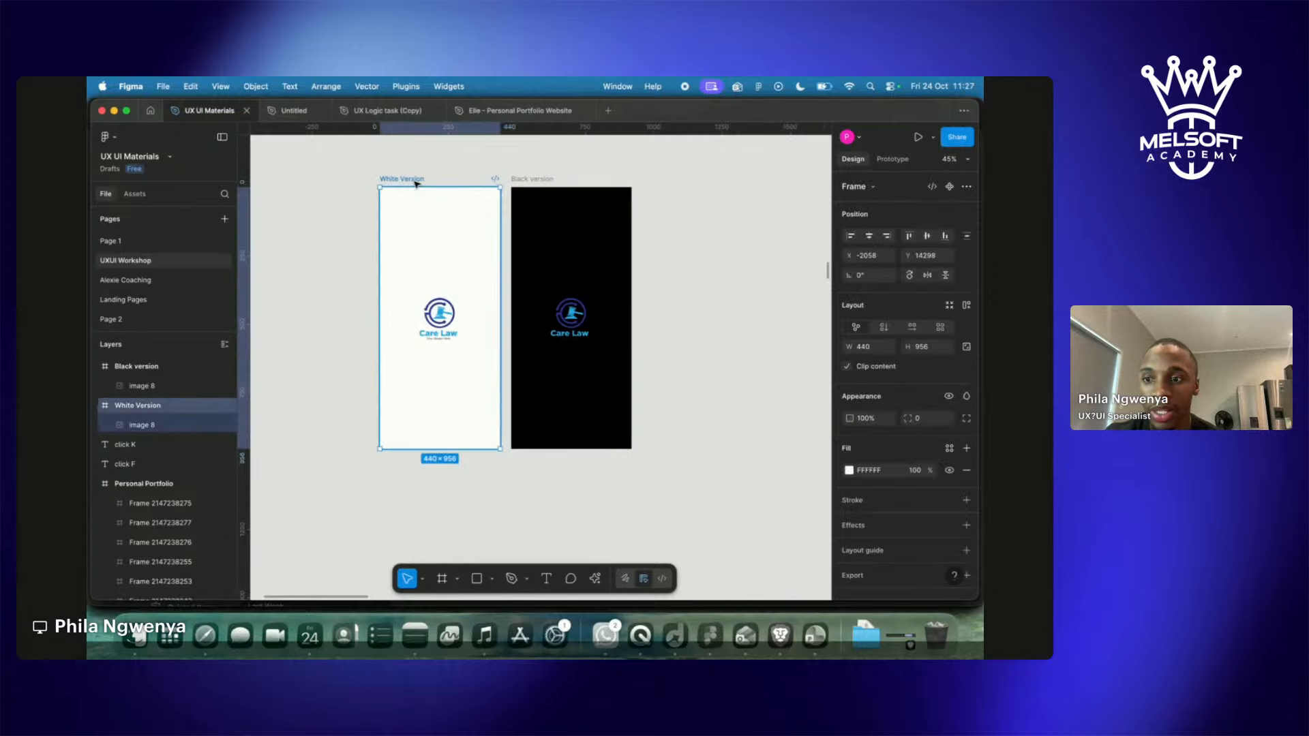
key("super+d")
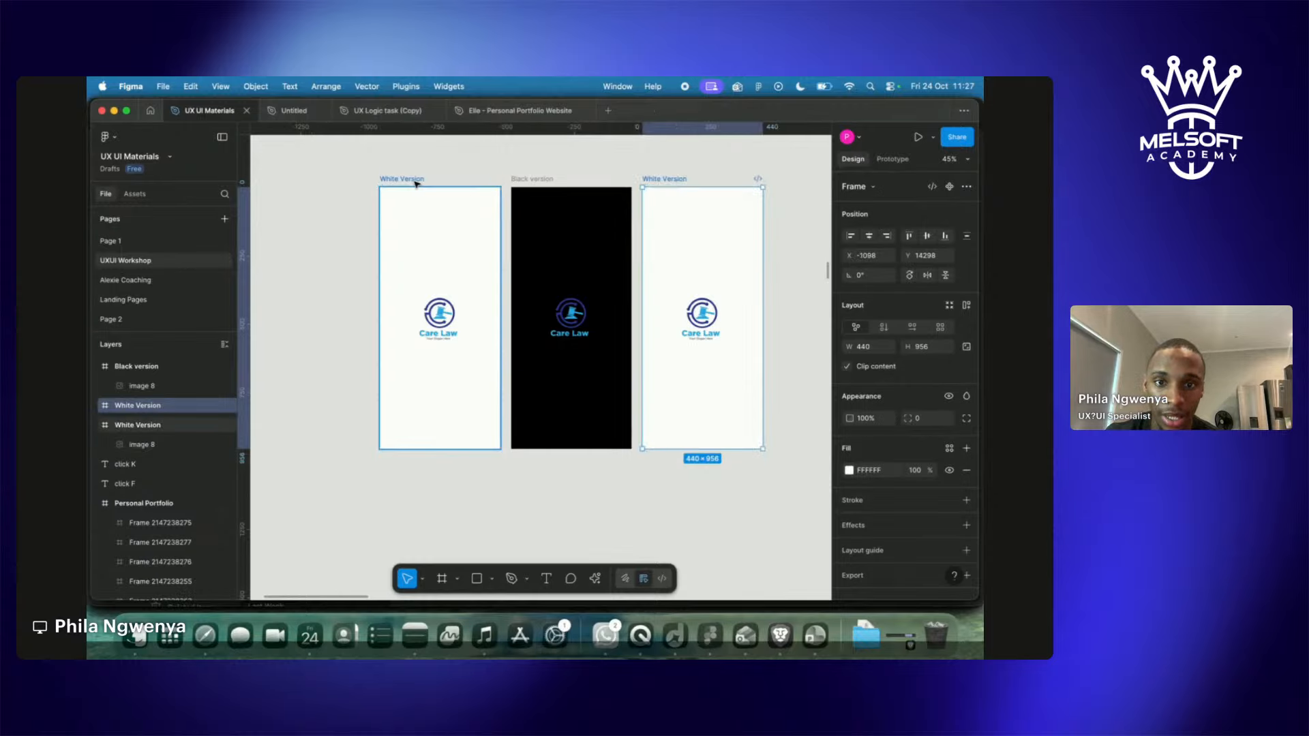
Drag the White Version copy into place below the original white frame.
left_click(321, 259)
left_click_drag(671, 233, 648, 415)
scroll(650, 370, "down", 3)
left_click_drag(726, 219, 489, 330)
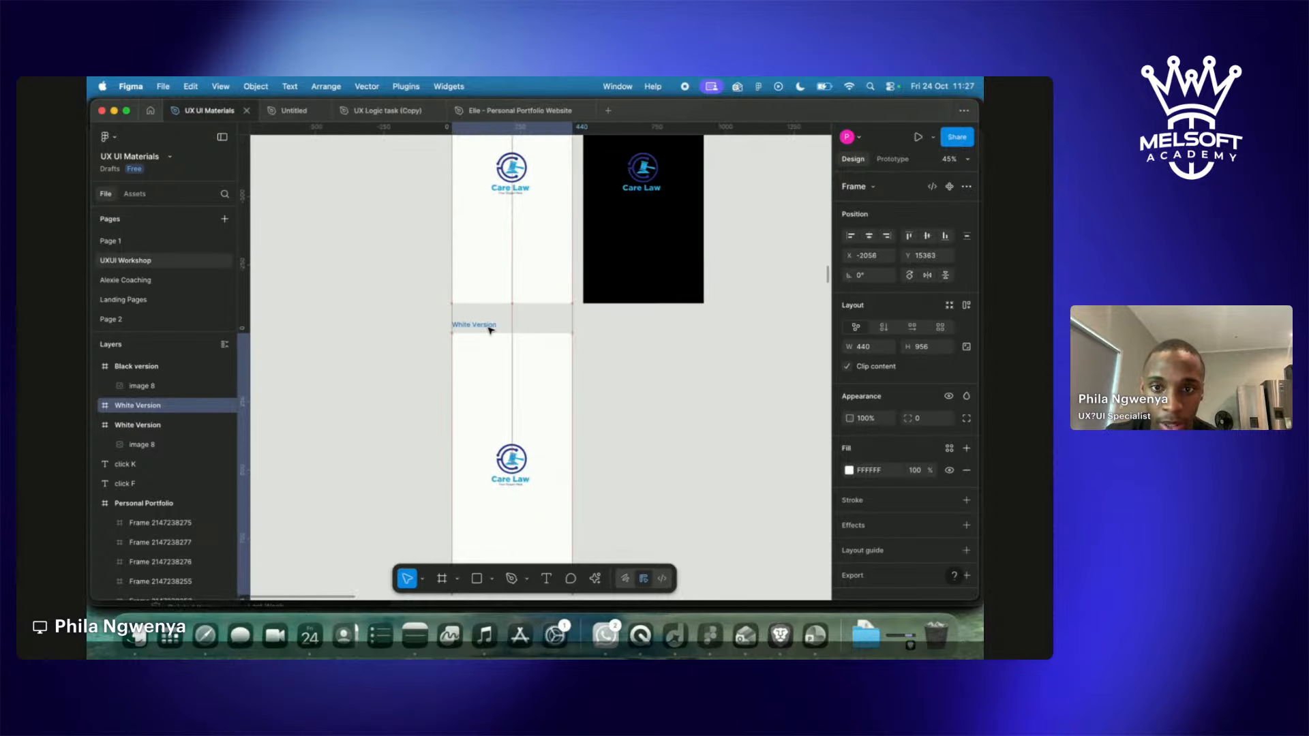
scroll(489, 330, "down", 5)
scroll(490, 330, "right", 1)
scroll(484, 348, "up", 10)
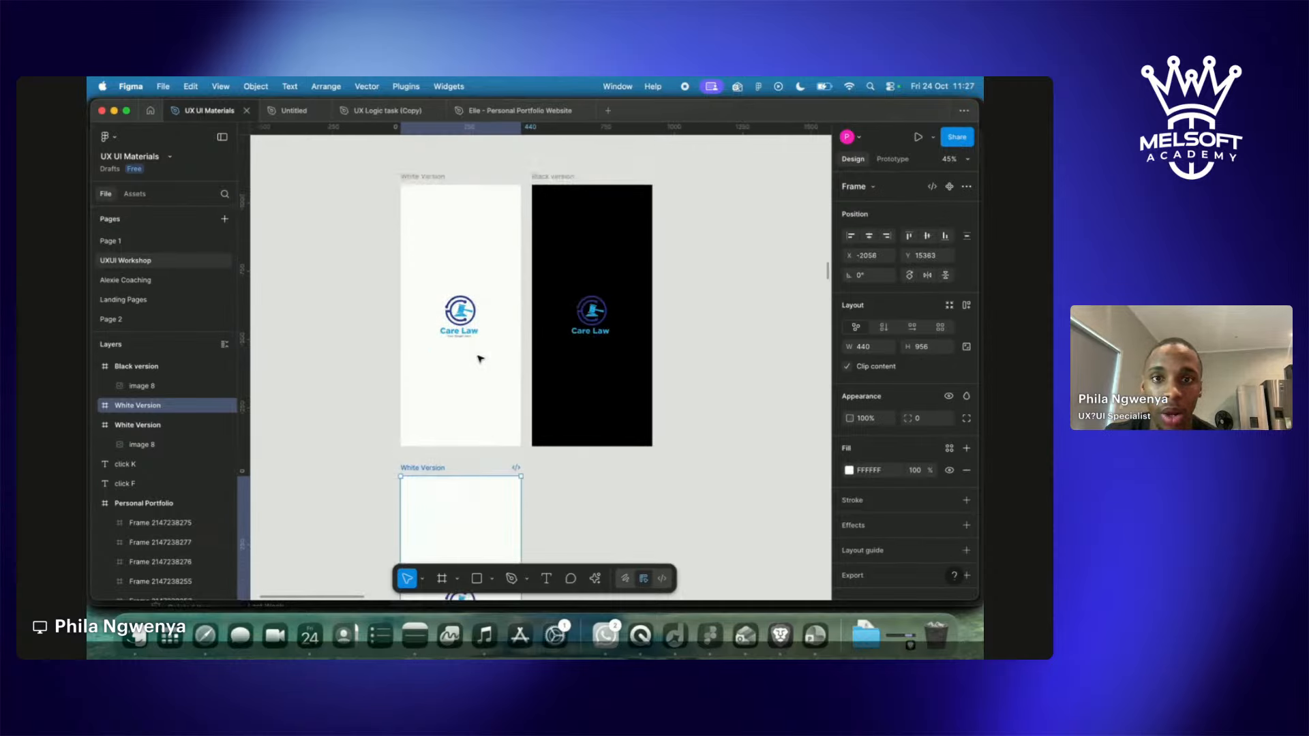
scroll(480, 359, "up", 10)
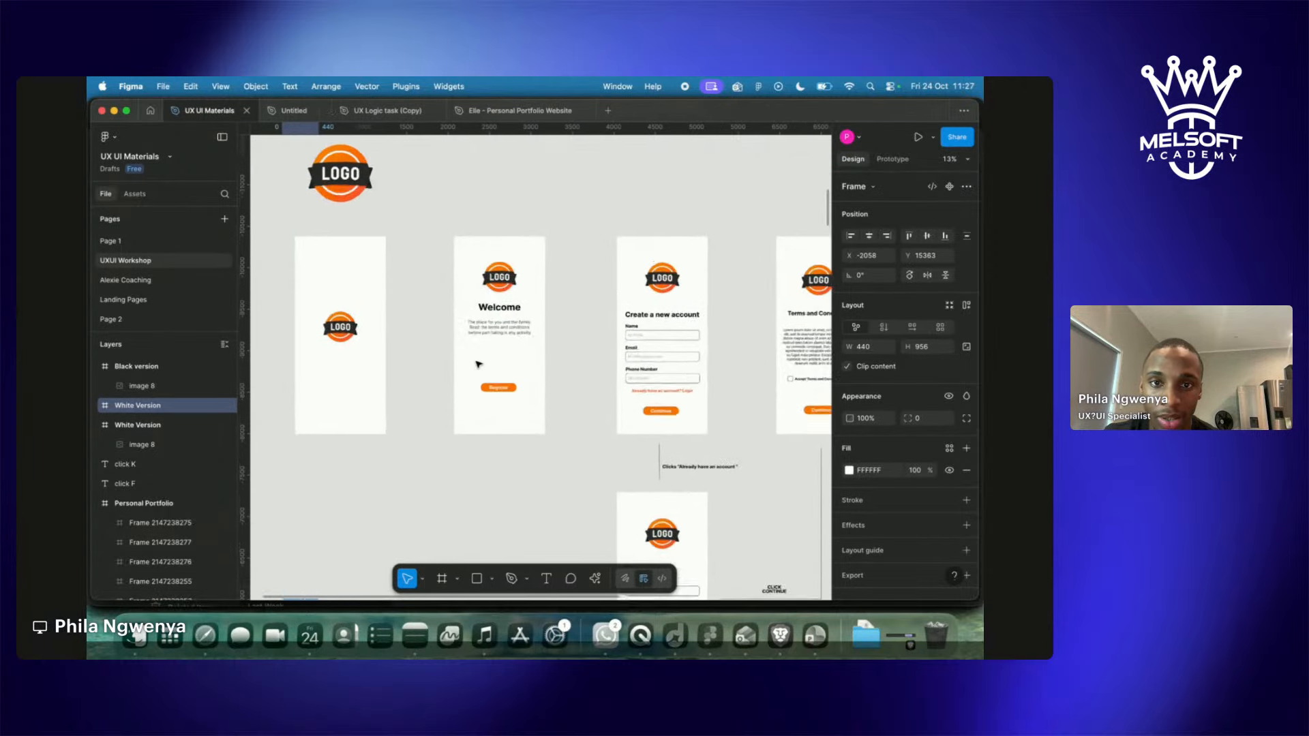
Inspect the reference app screens image's fill settings, then close them.
scroll(477, 361, "up", 5)
double_click(544, 230)
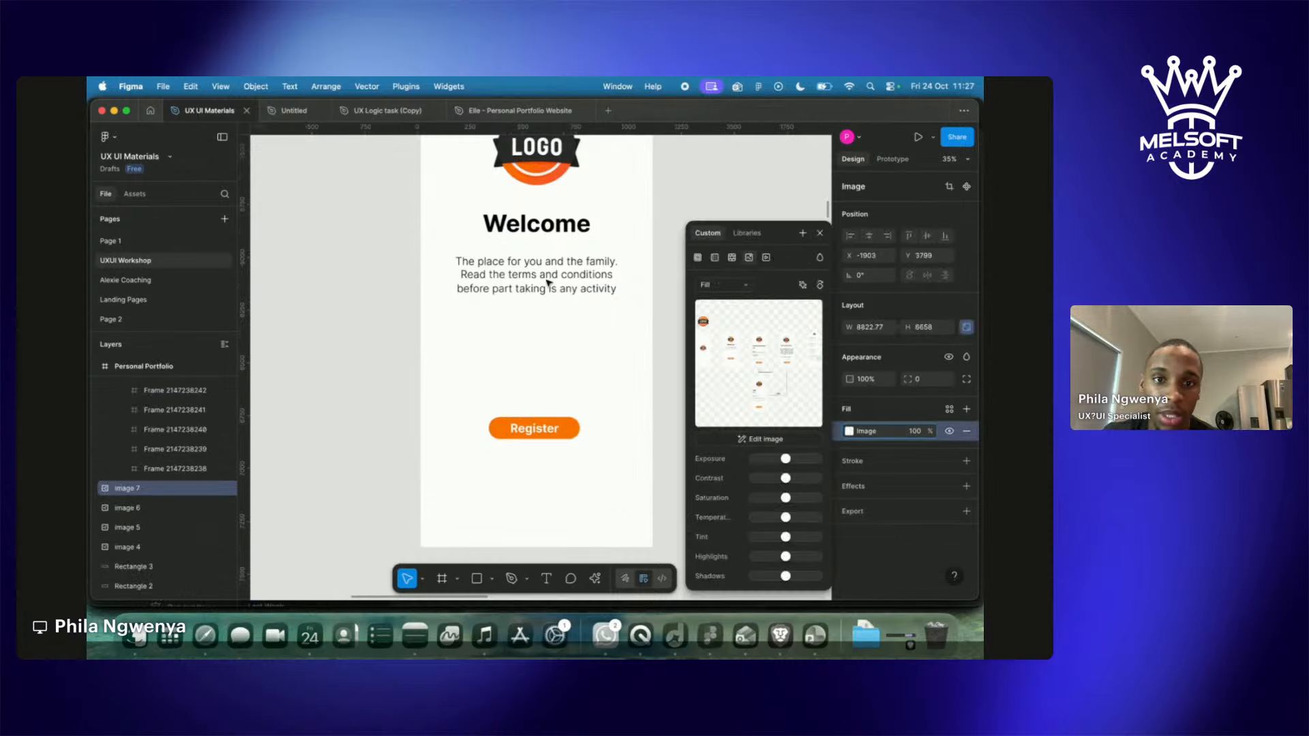
scroll(546, 368, "down", 4)
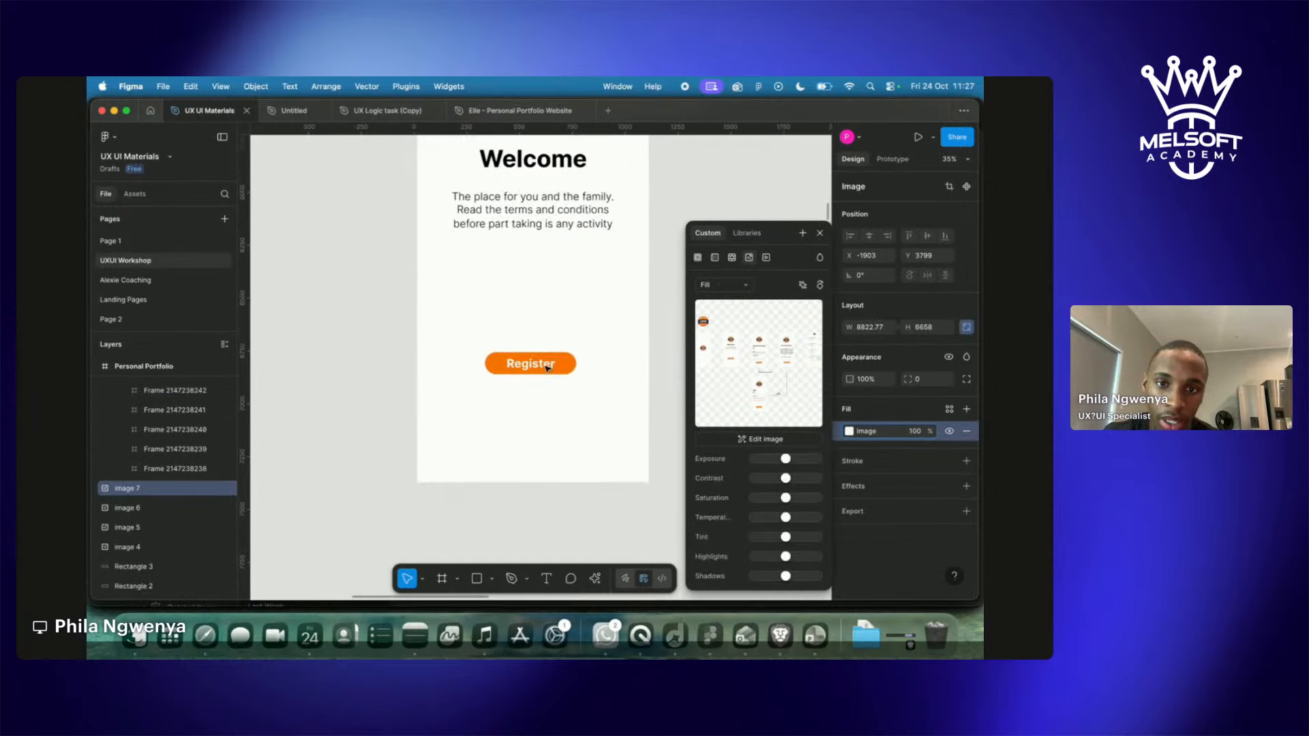
scroll(538, 382, "down", 8)
scroll(527, 403, "down", 6)
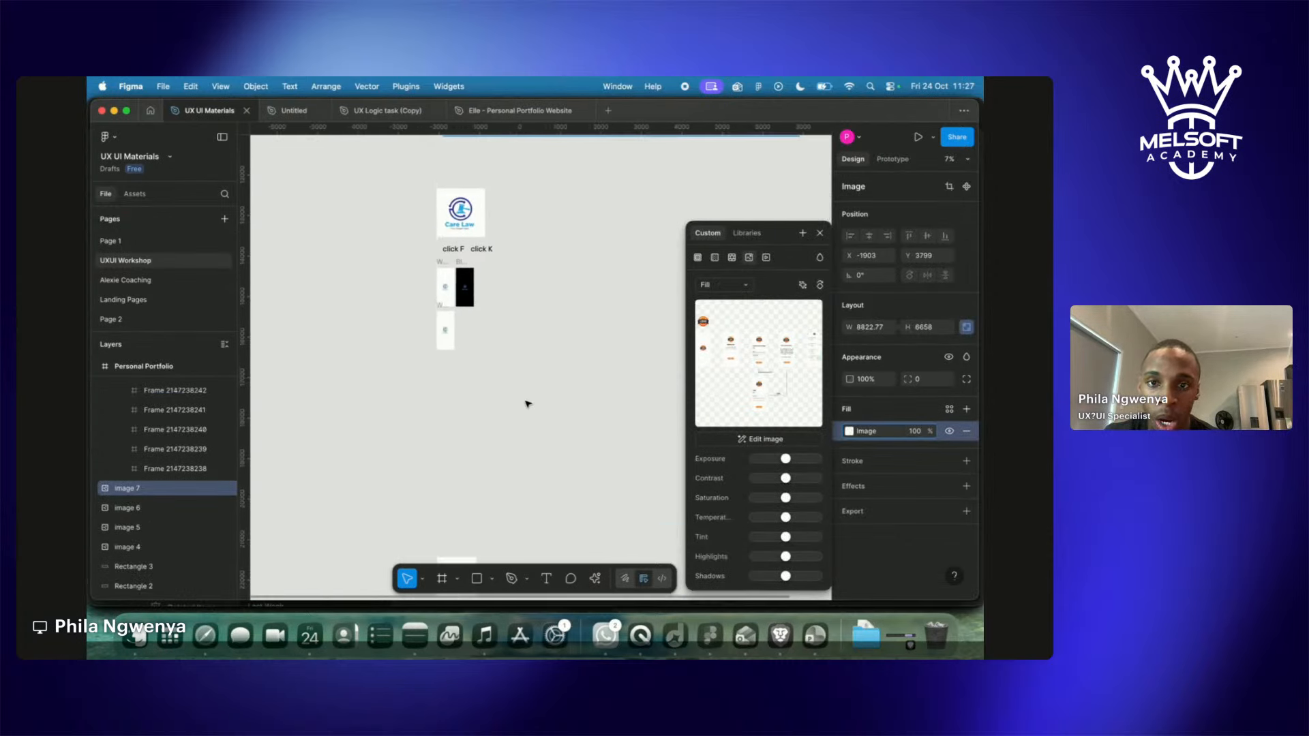
scroll(440, 309, "up", 6)
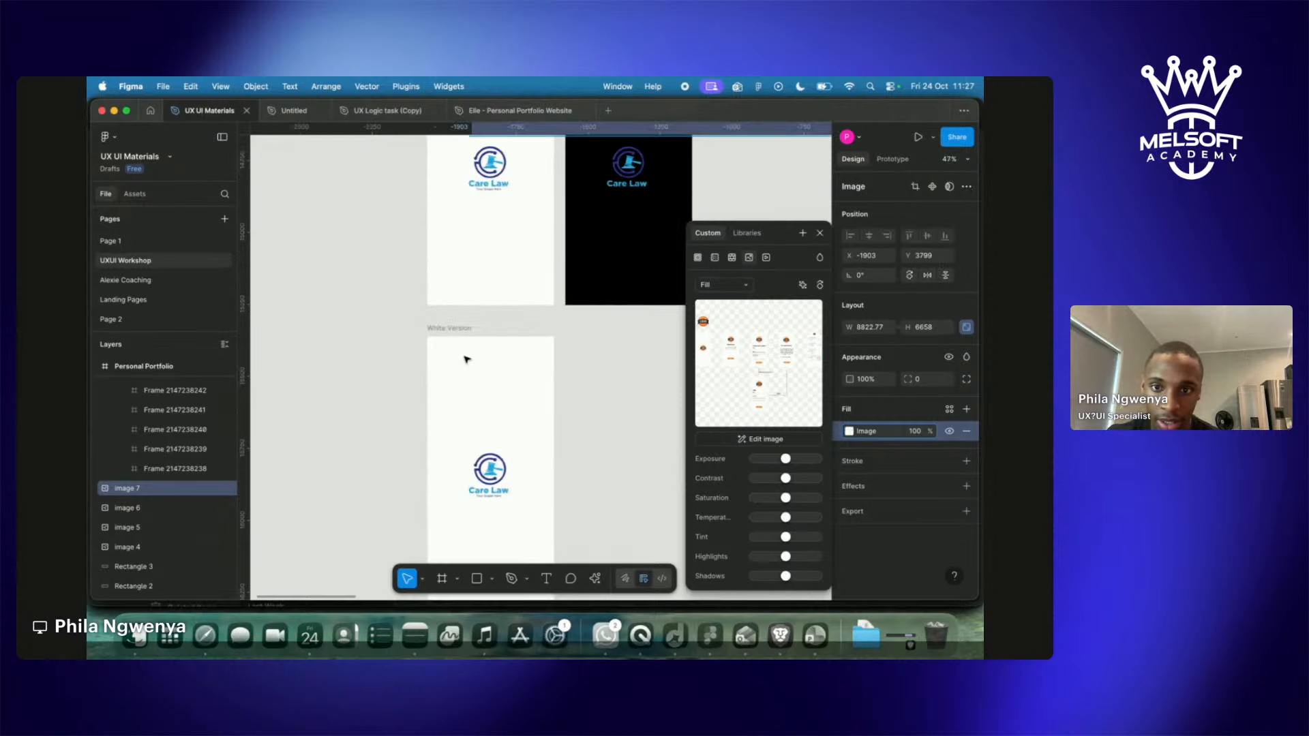
left_click(593, 392)
Move the Care Law logo up near the top of the duplicate White Version frame, Y 118.
left_click(450, 328)
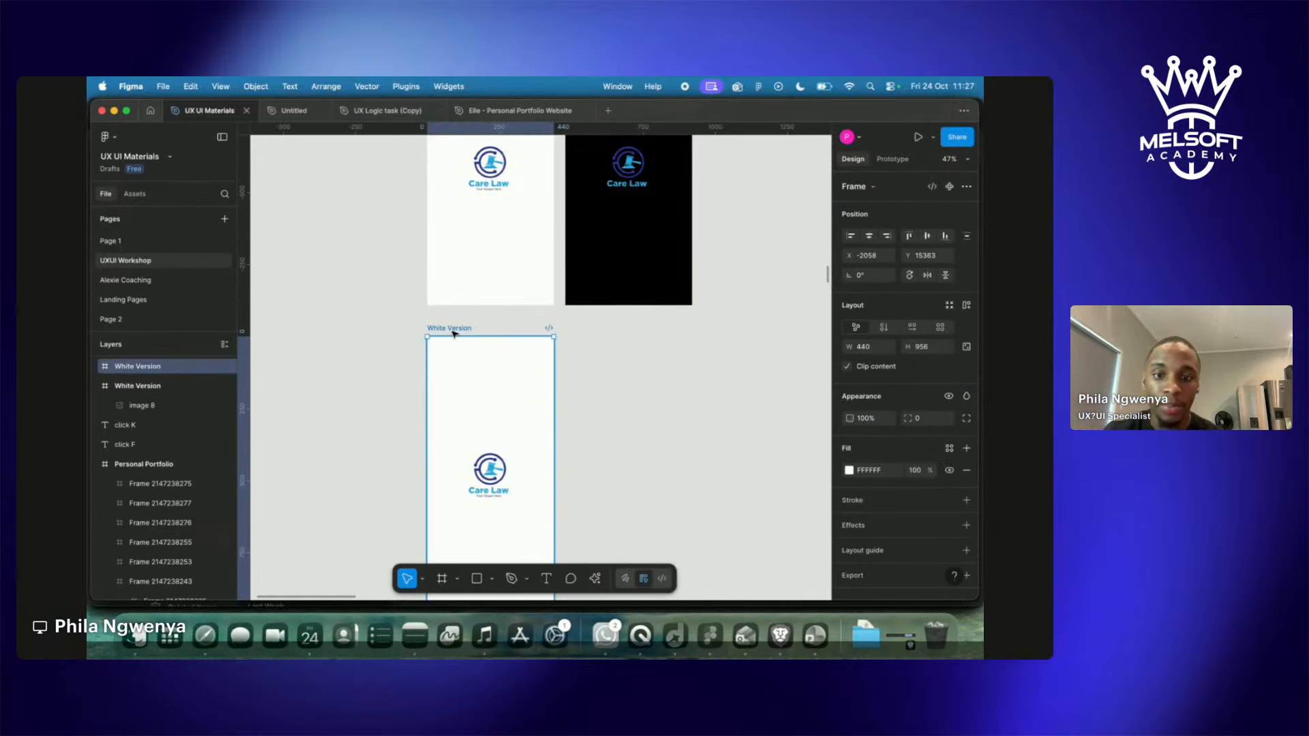
scroll(453, 330, "down", 3)
left_click(454, 329)
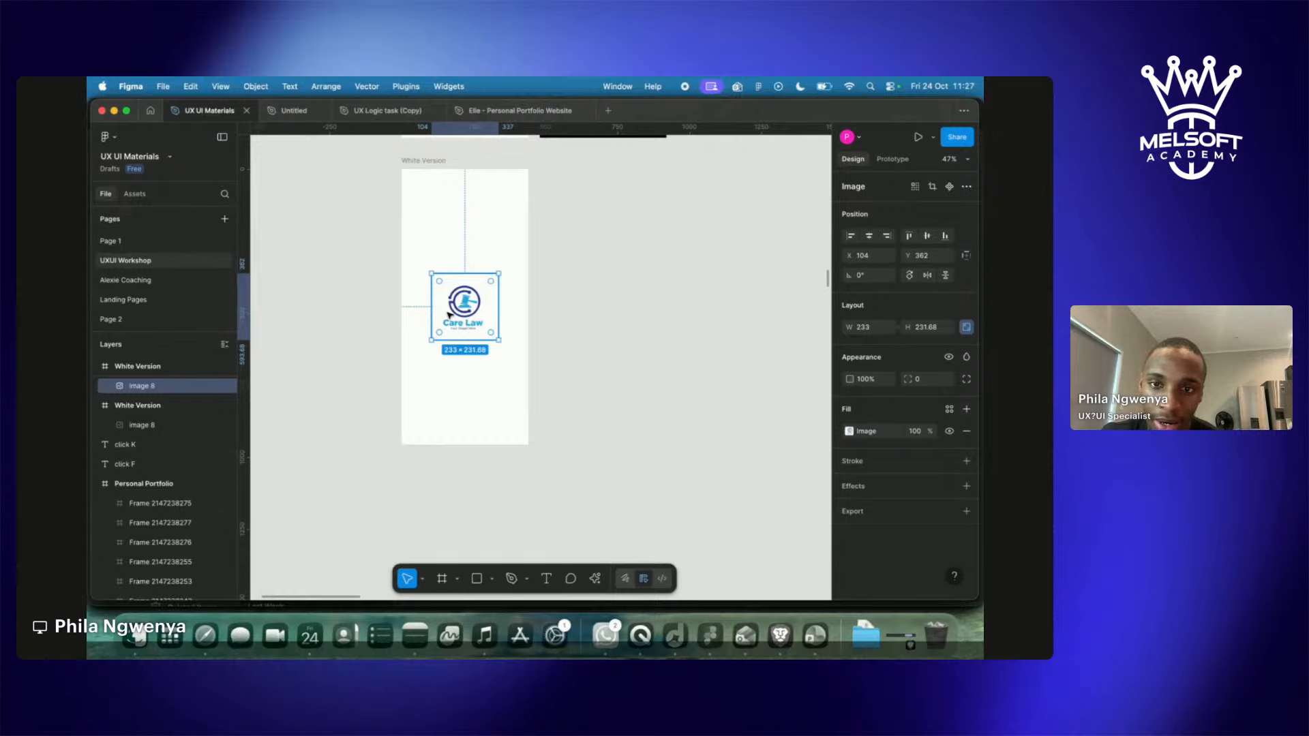
left_click_drag(448, 315, 448, 242)
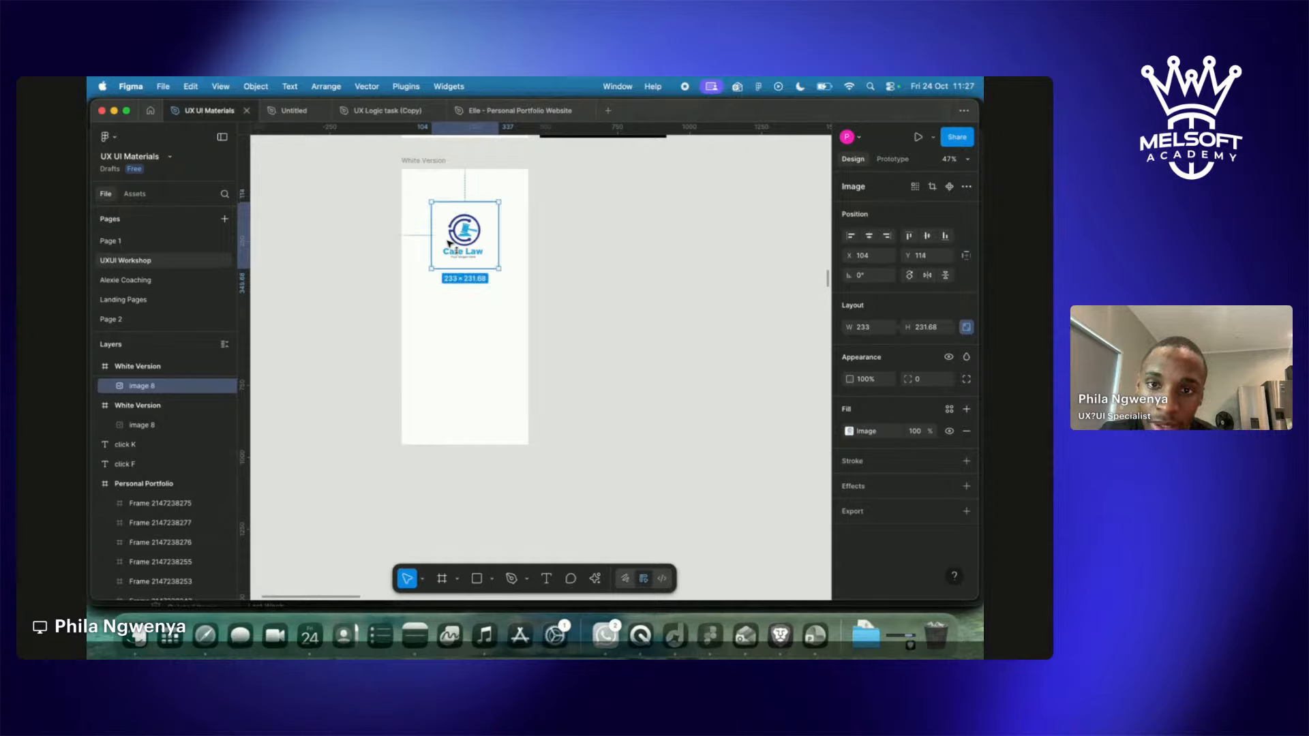
left_click(456, 340)
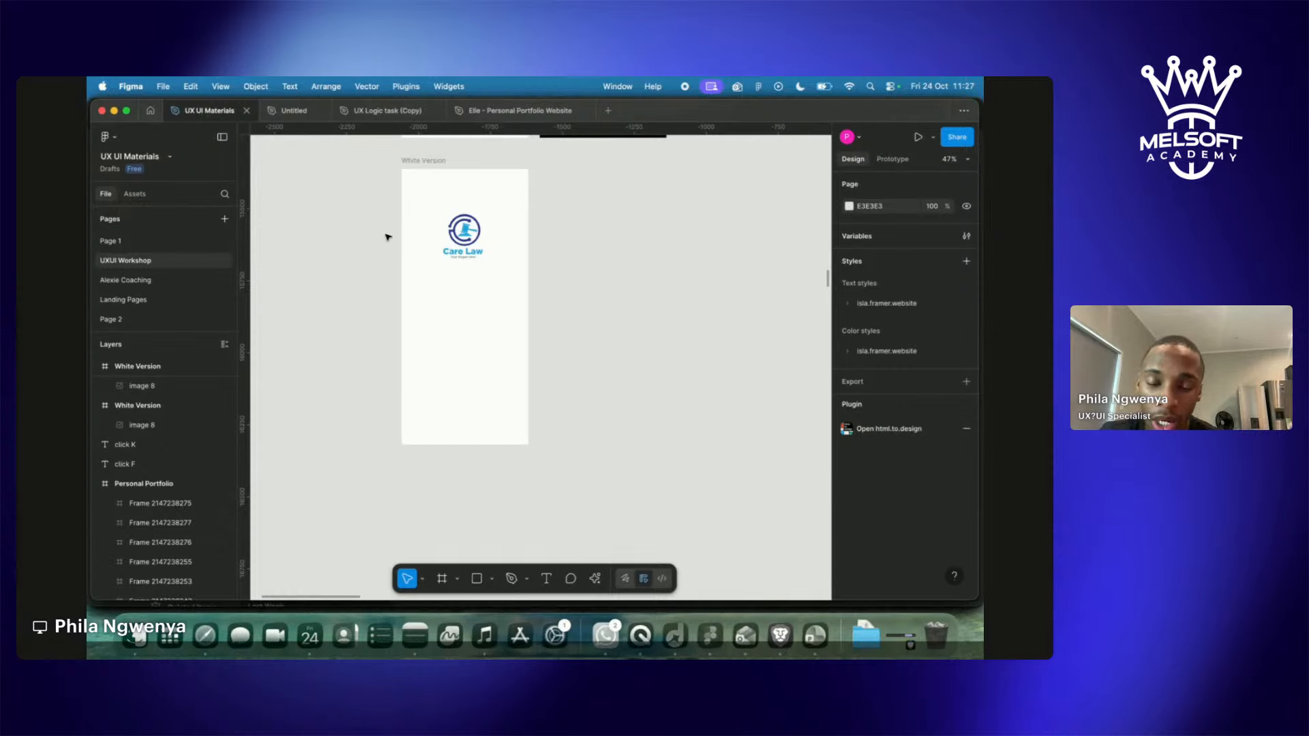
Duplicate the click F label and place the copy beside the lower White Version frame.
scroll(388, 237, "up", 5)
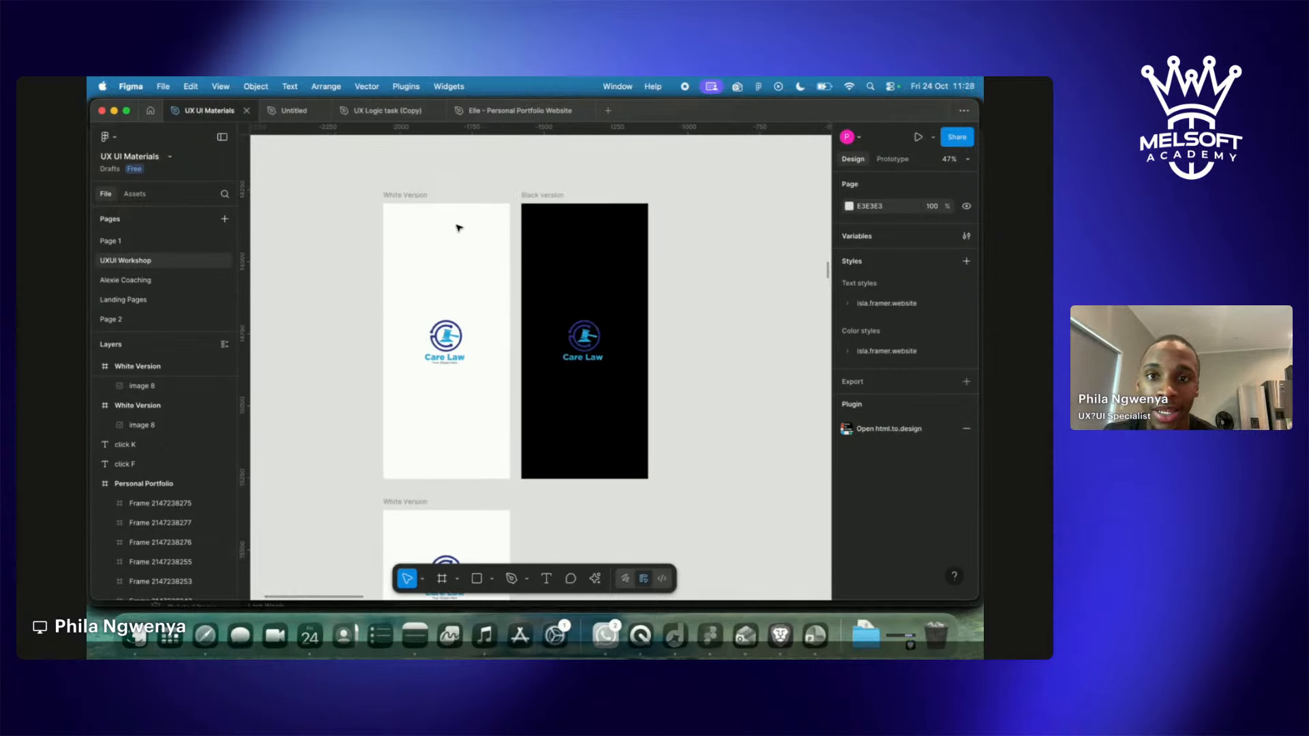
scroll(457, 235, "up", 3)
left_click(474, 217)
key("super+d")
left_click_drag(474, 217, 628, 510)
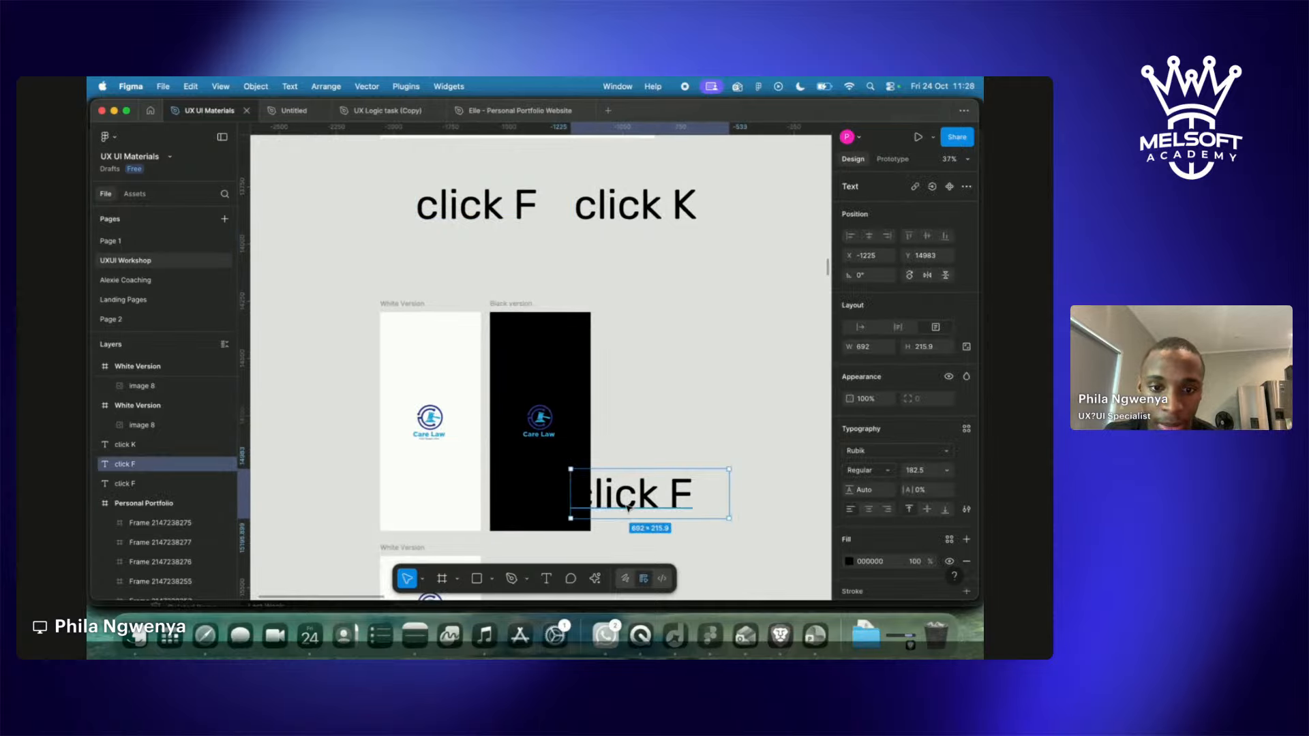
scroll(628, 510, "down", 4)
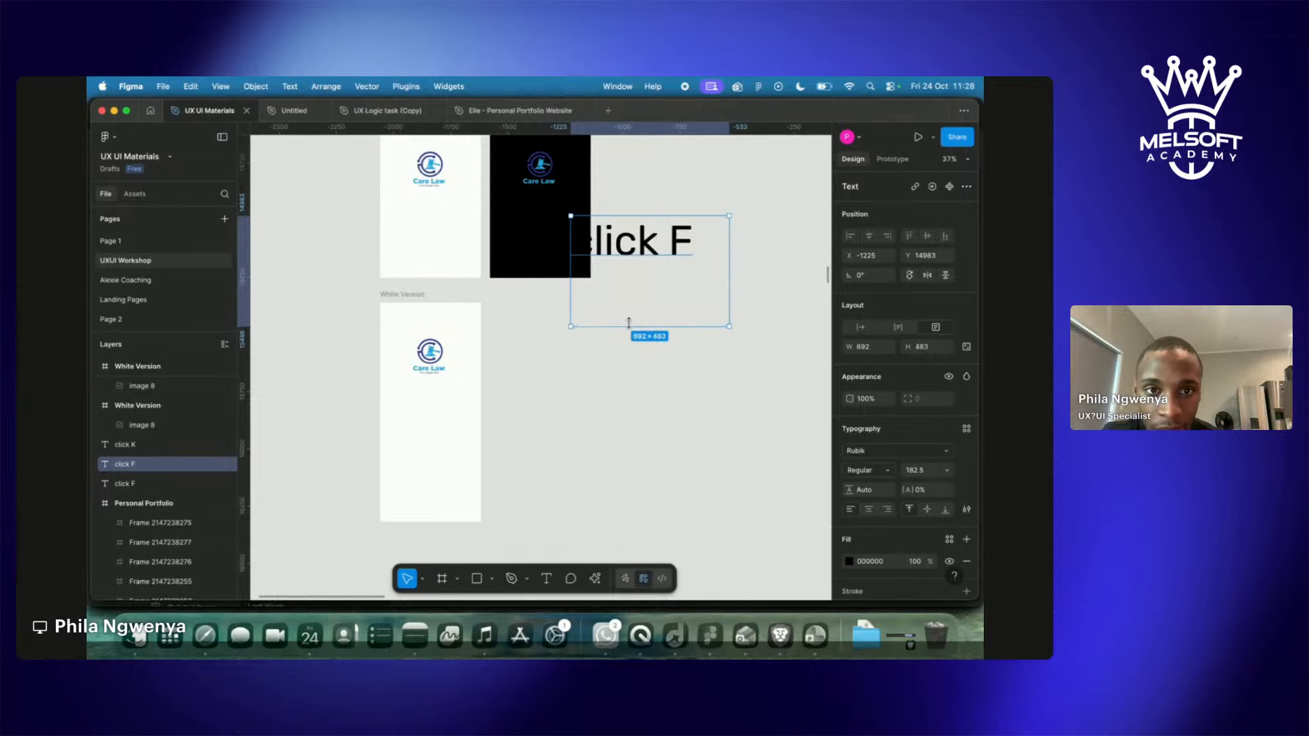
left_click_drag(638, 262, 553, 316)
Change the copied label's text to read 'click R'.
double_click(554, 315)
left_click(636, 301)
key("BackSpace")
type("R")
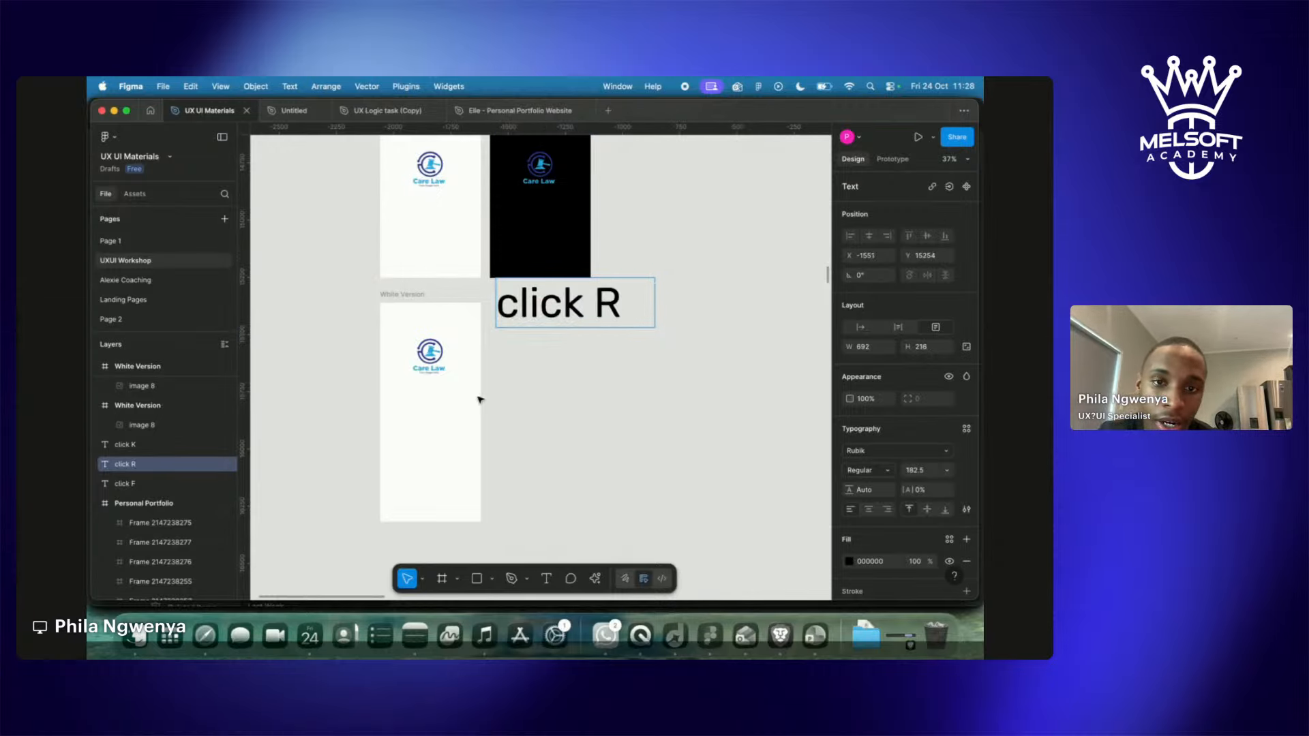
key("Escape")
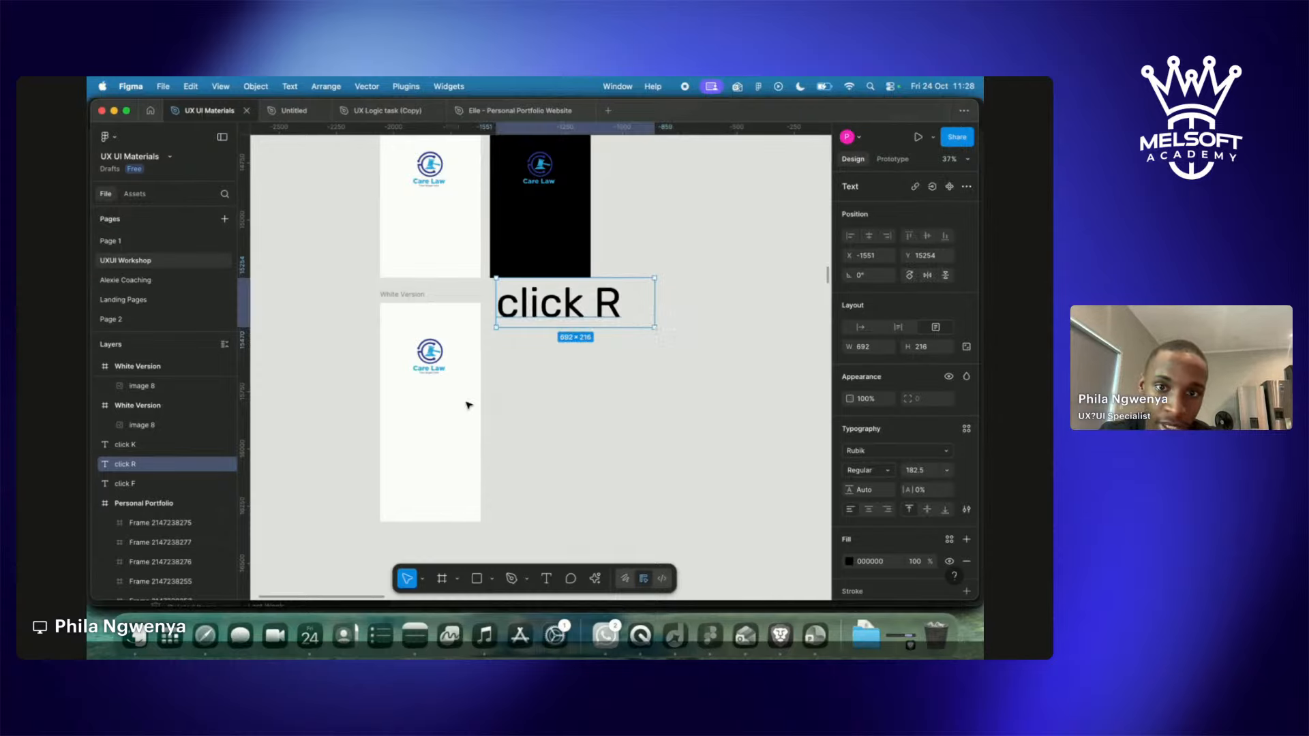
key("Escape")
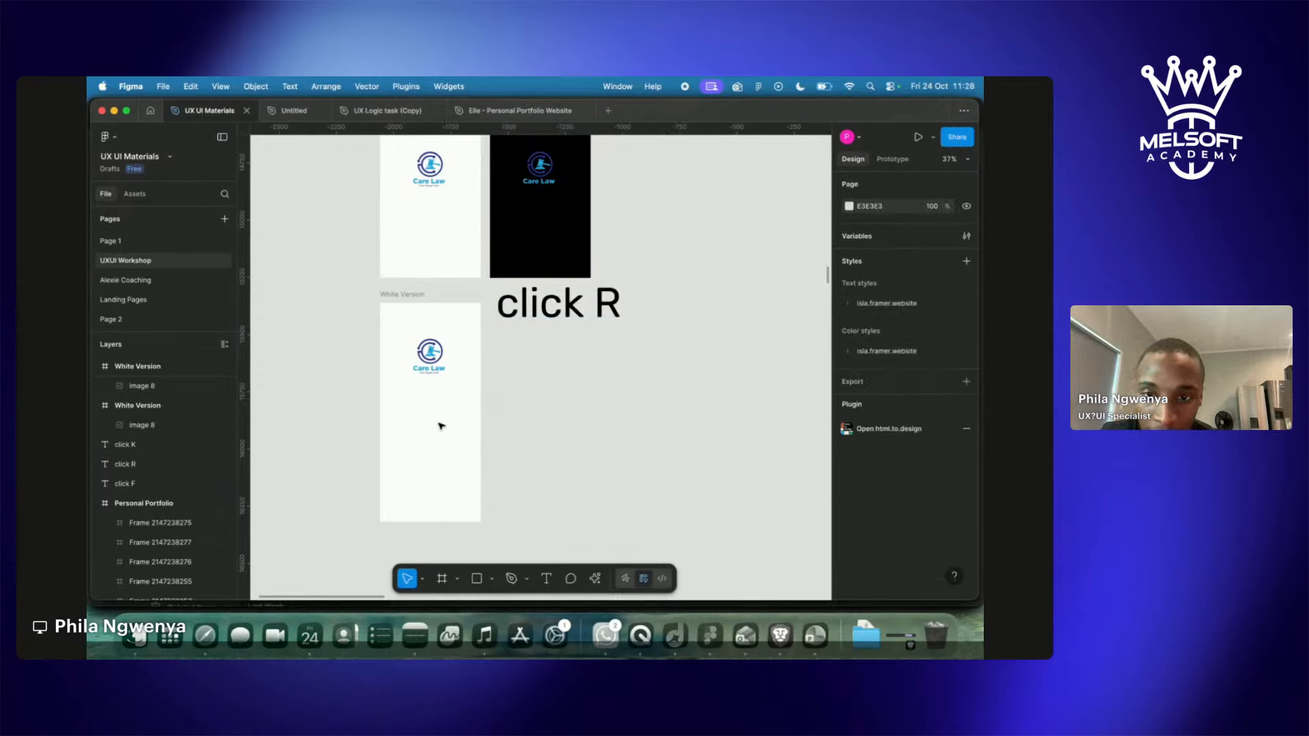
key("r")
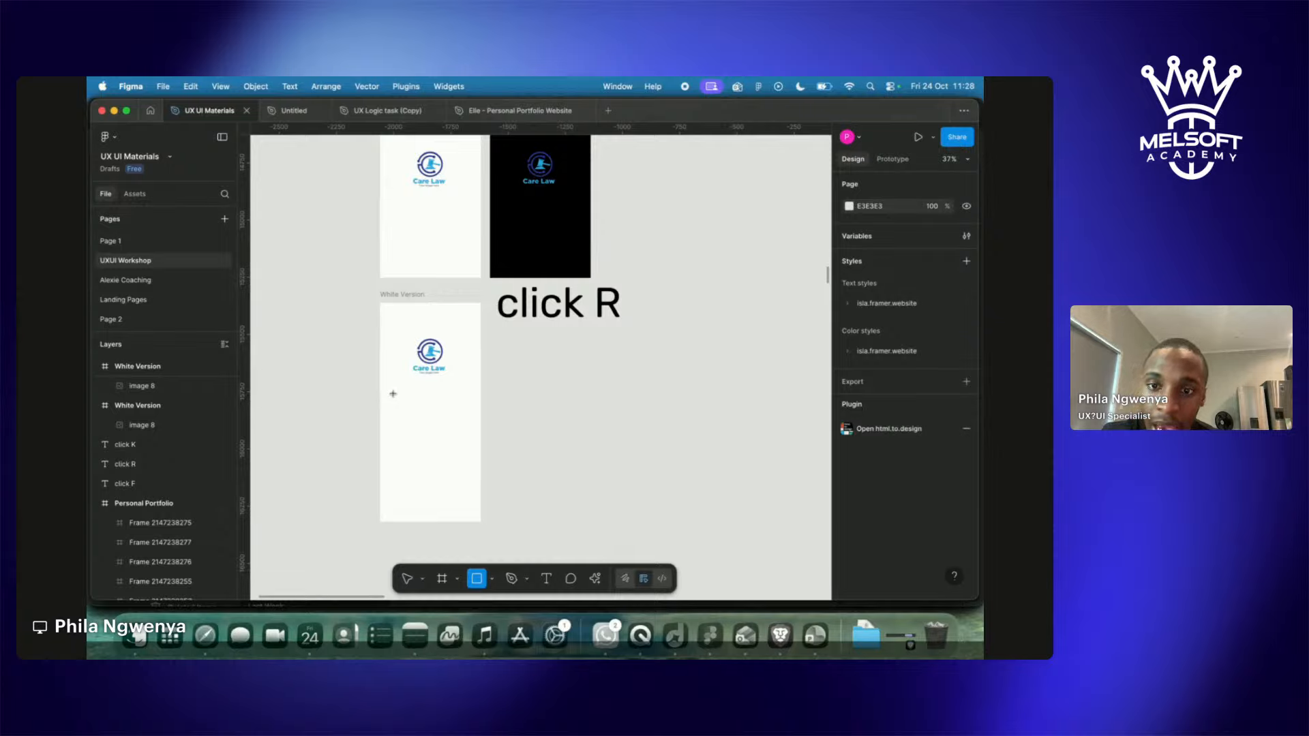
Draw a thin grey rectangle inside the lower White Version frame.
key("v")
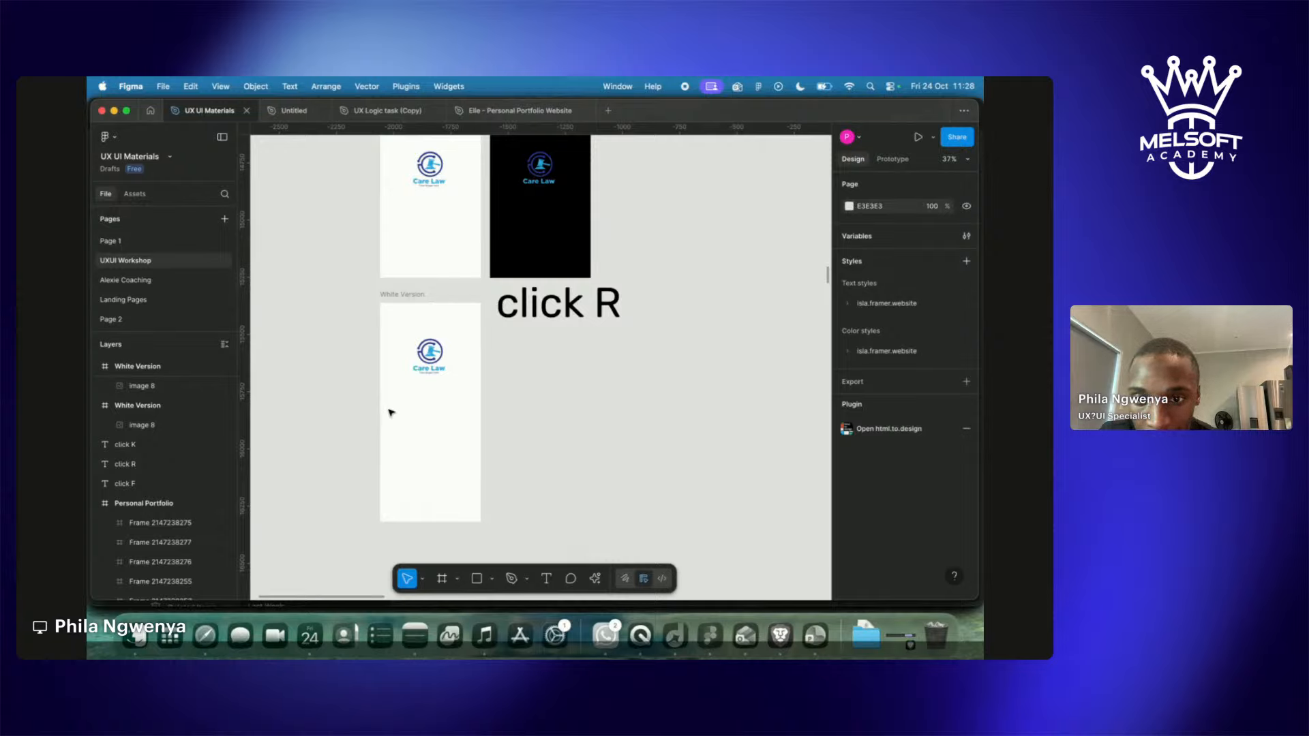
key("r")
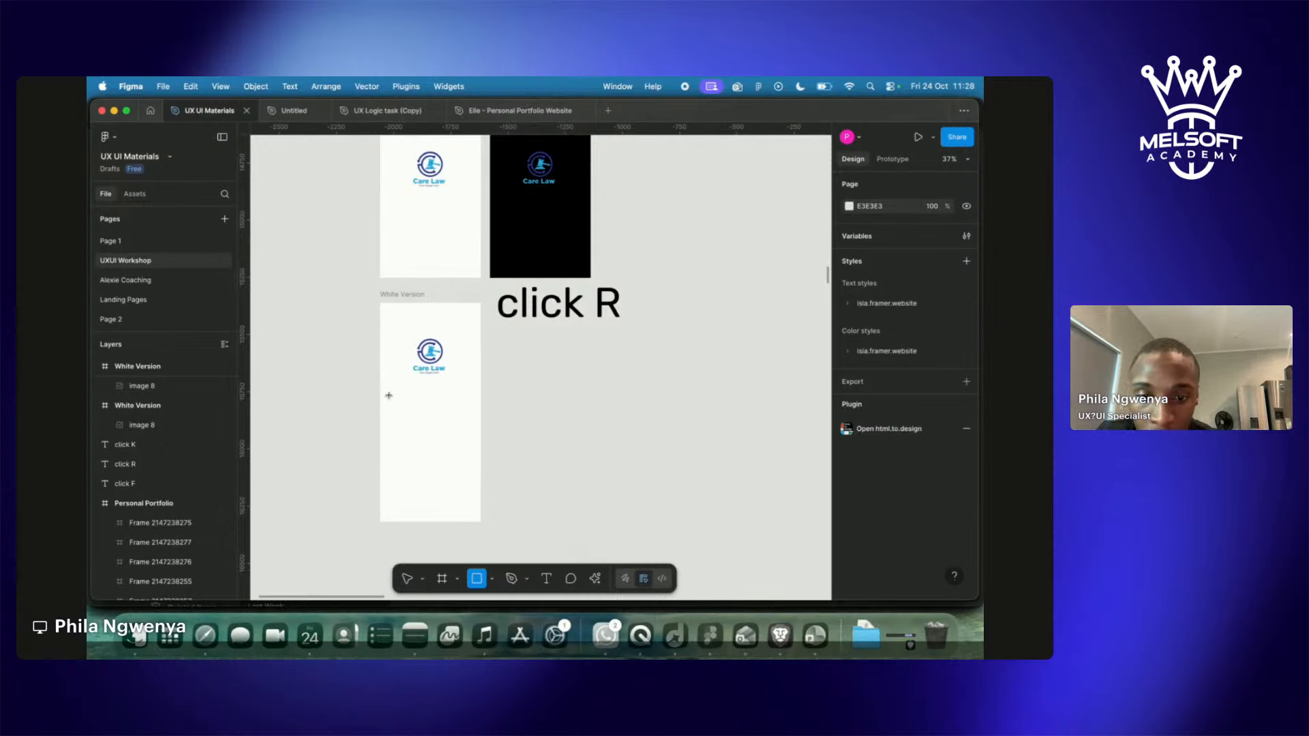
left_click_drag(389, 396, 471, 407)
left_click(340, 409)
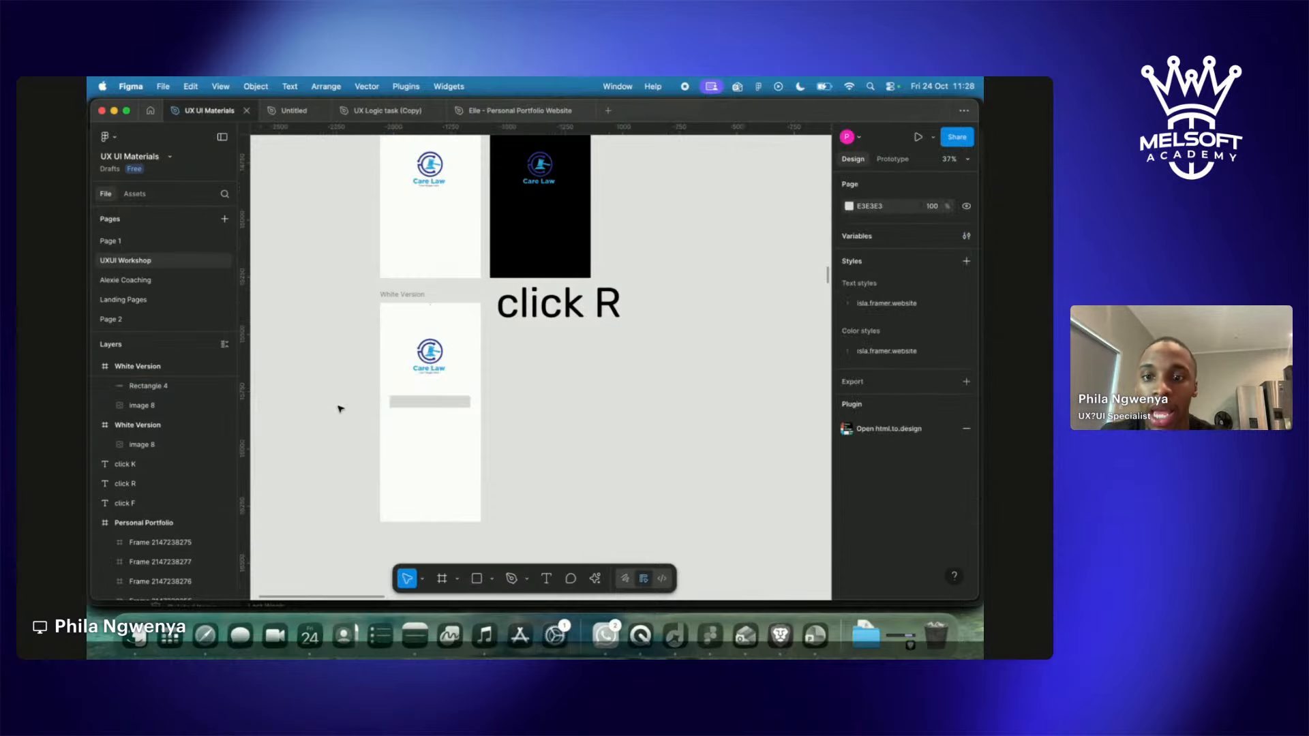
Move Rectangle 4 near the frame's bottom and make it slightly narrower.
scroll(475, 404, "up", 4)
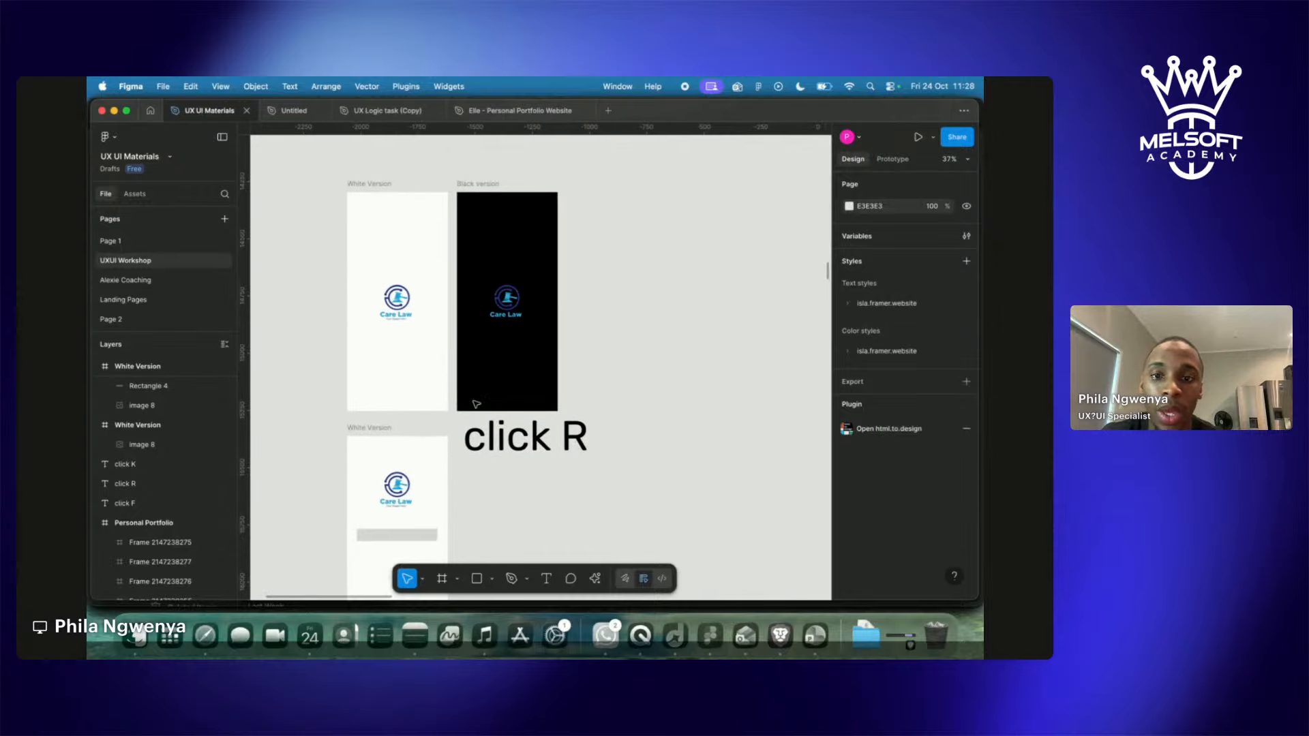
scroll(475, 403, "up", 10)
scroll(476, 404, "down", 15)
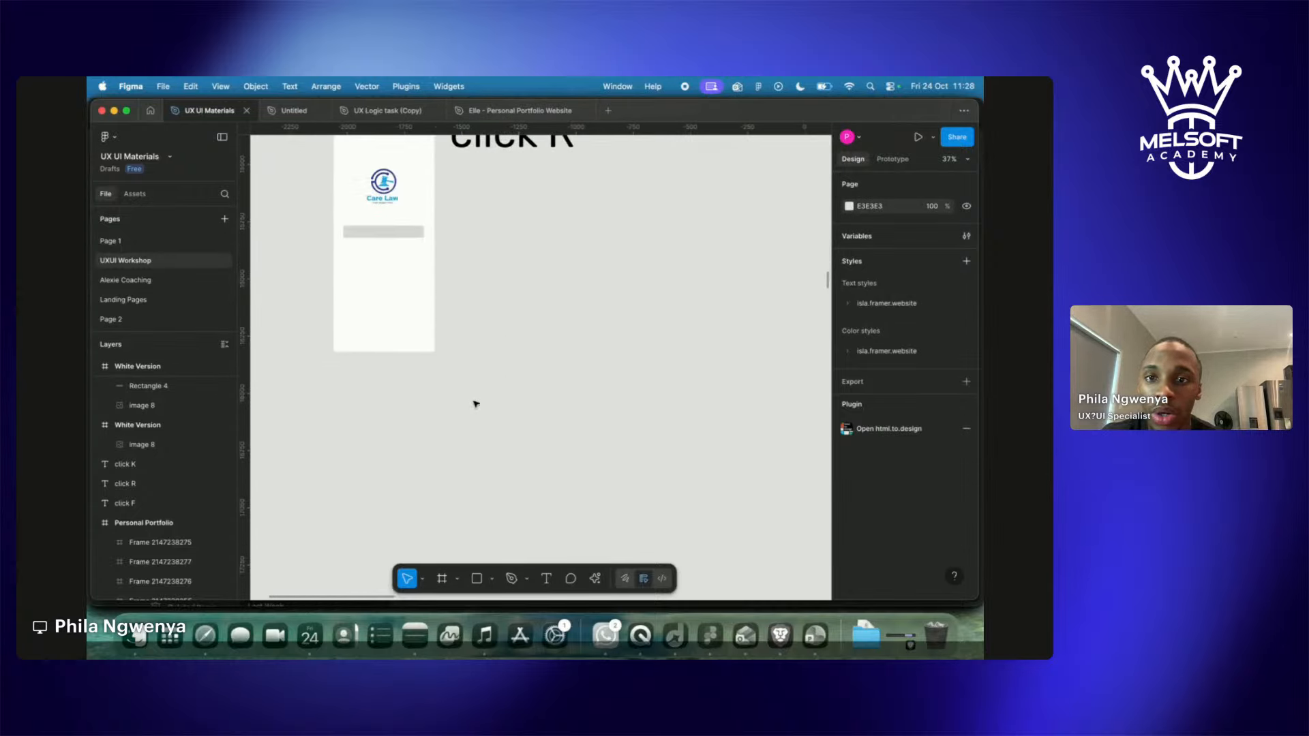
scroll(476, 404, "up", 4)
left_click(415, 362)
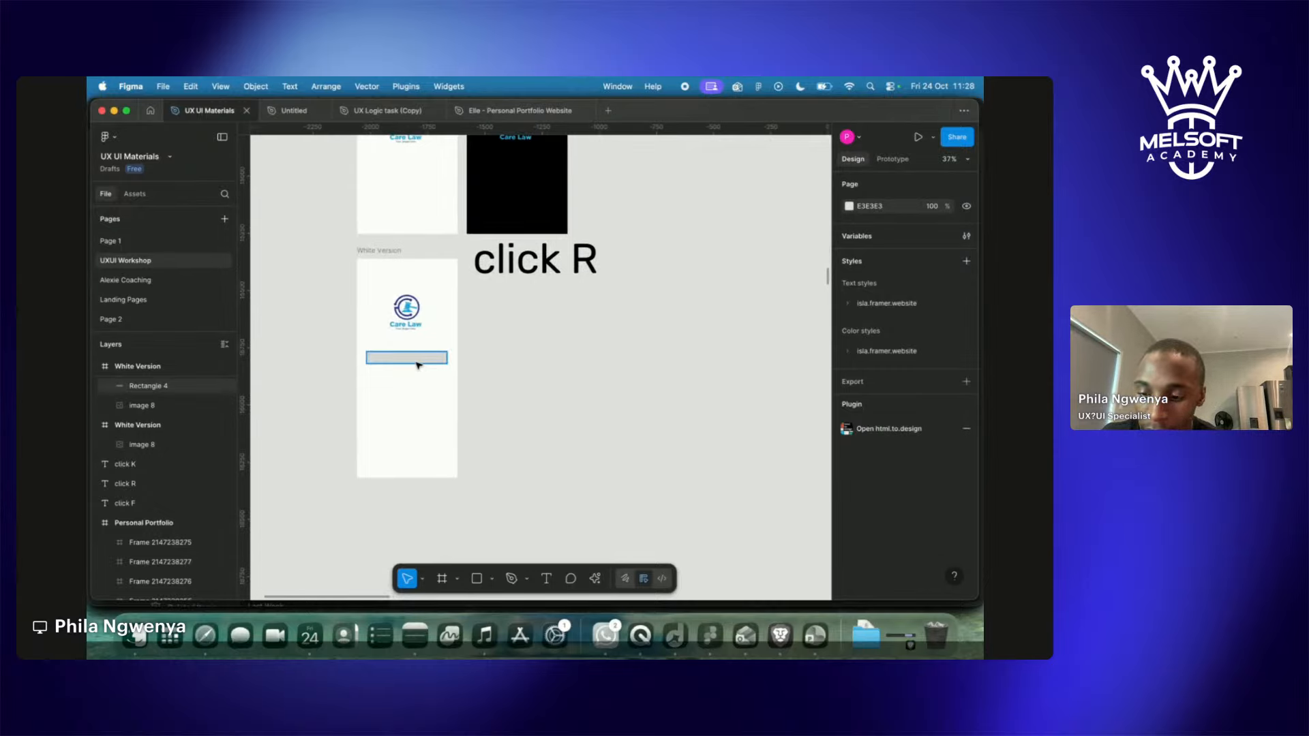
left_click_drag(418, 364, 413, 442)
left_click(267, 408)
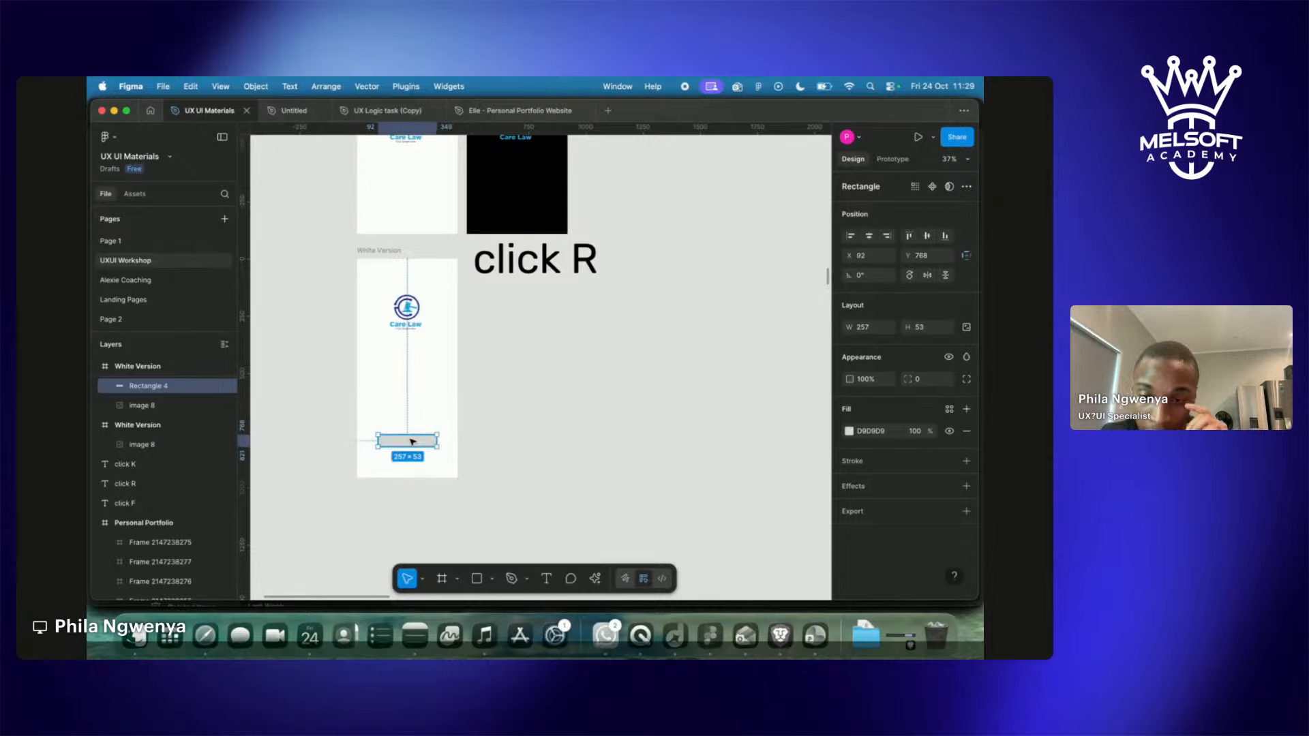
left_click_drag(437, 441, 431, 440)
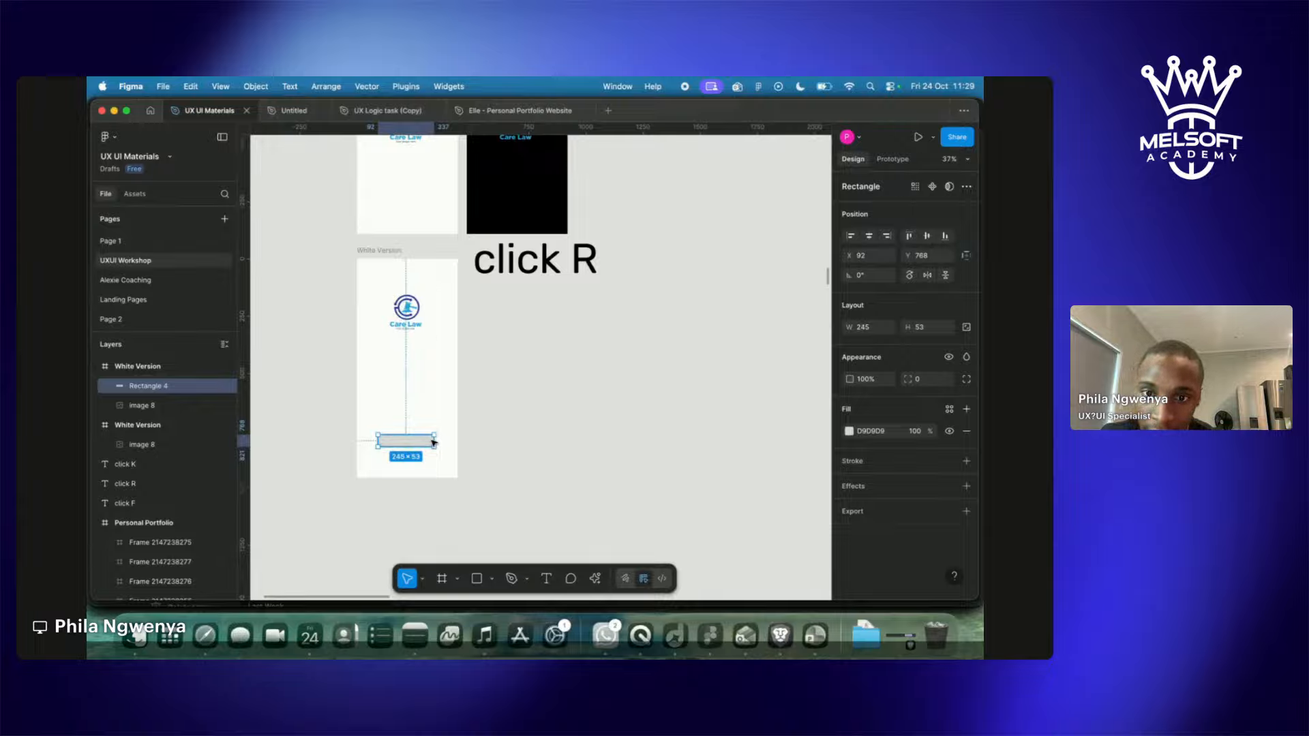
left_click(525, 447)
scroll(526, 448, "left", 4)
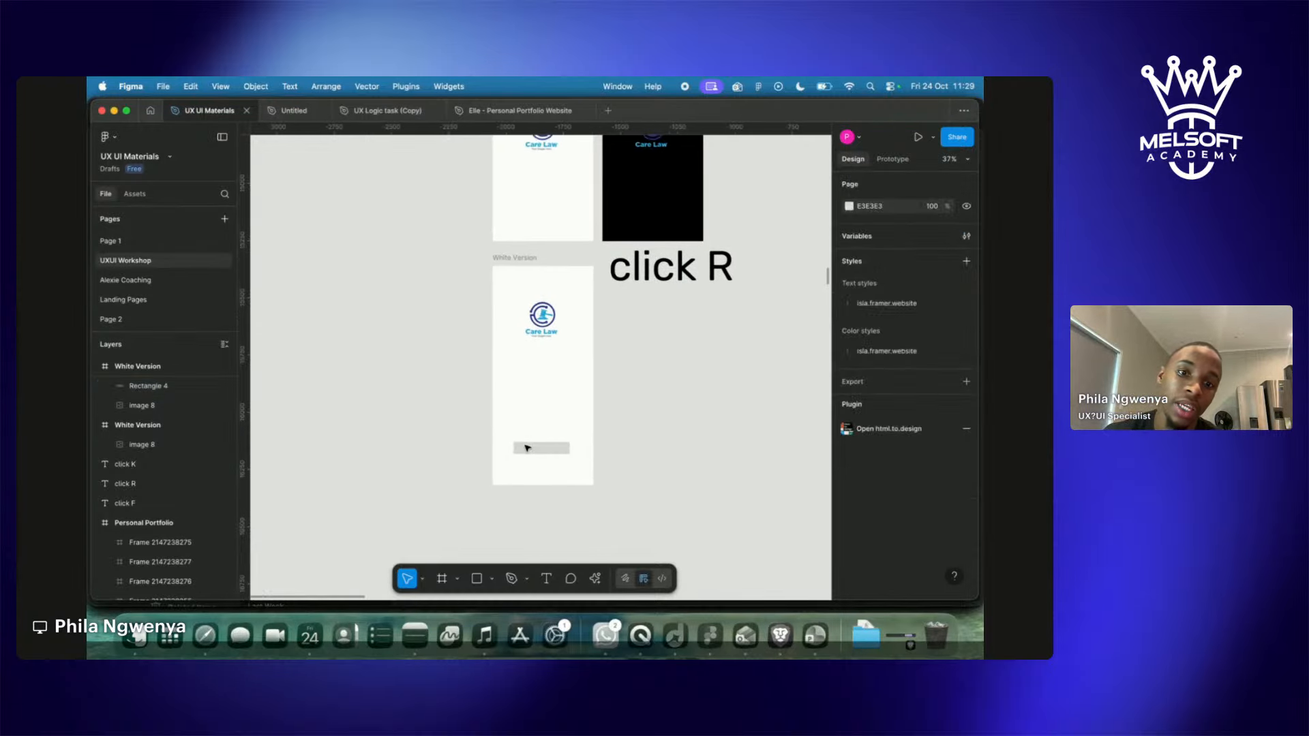
scroll(526, 447, "up", 5)
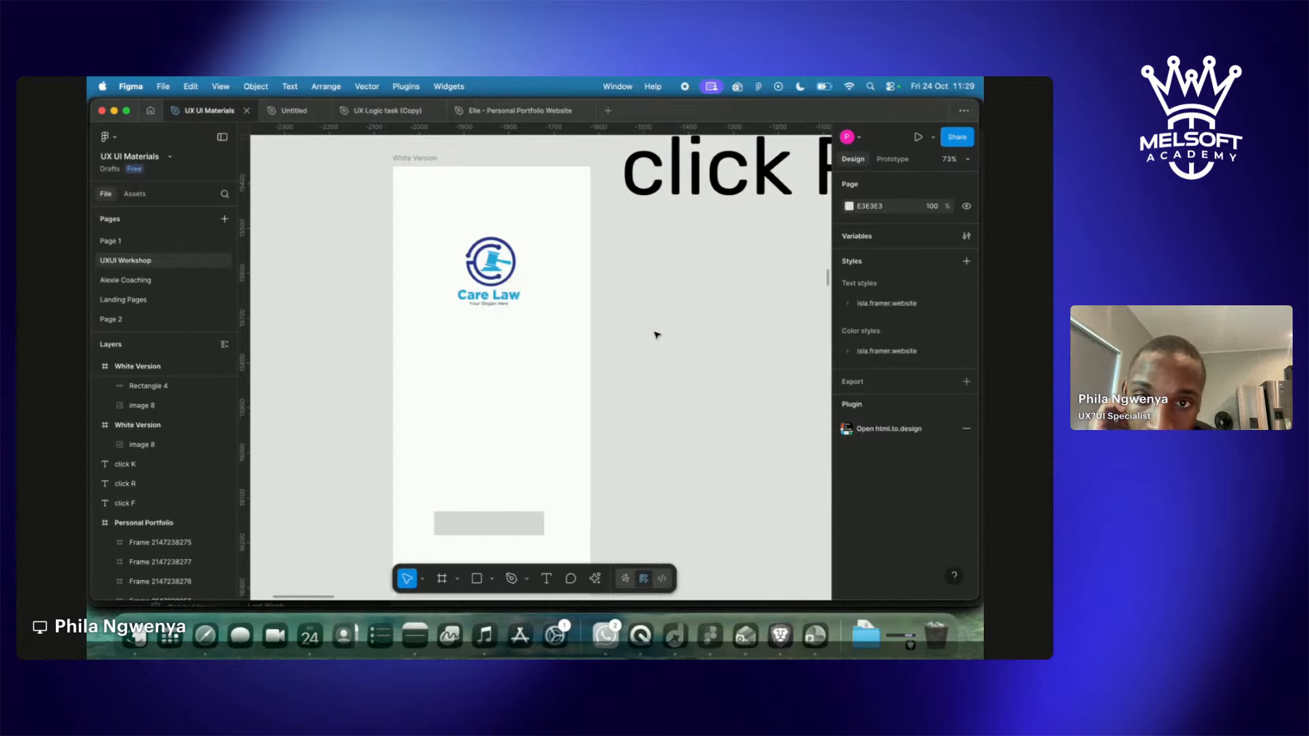
scroll(657, 335, "down", 3)
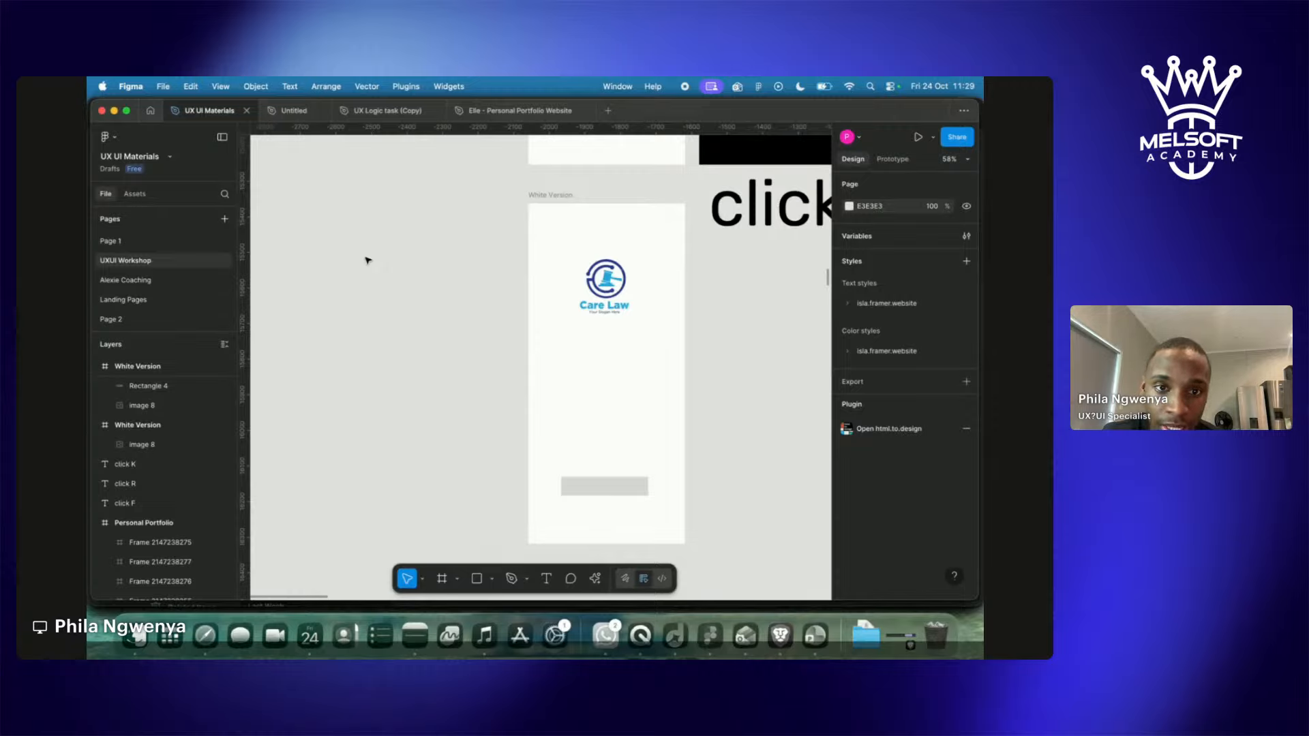
Draw three stacked grey squares, Rectangles 5–7 (about 258 × 233), left of the White Version frame.
key("r")
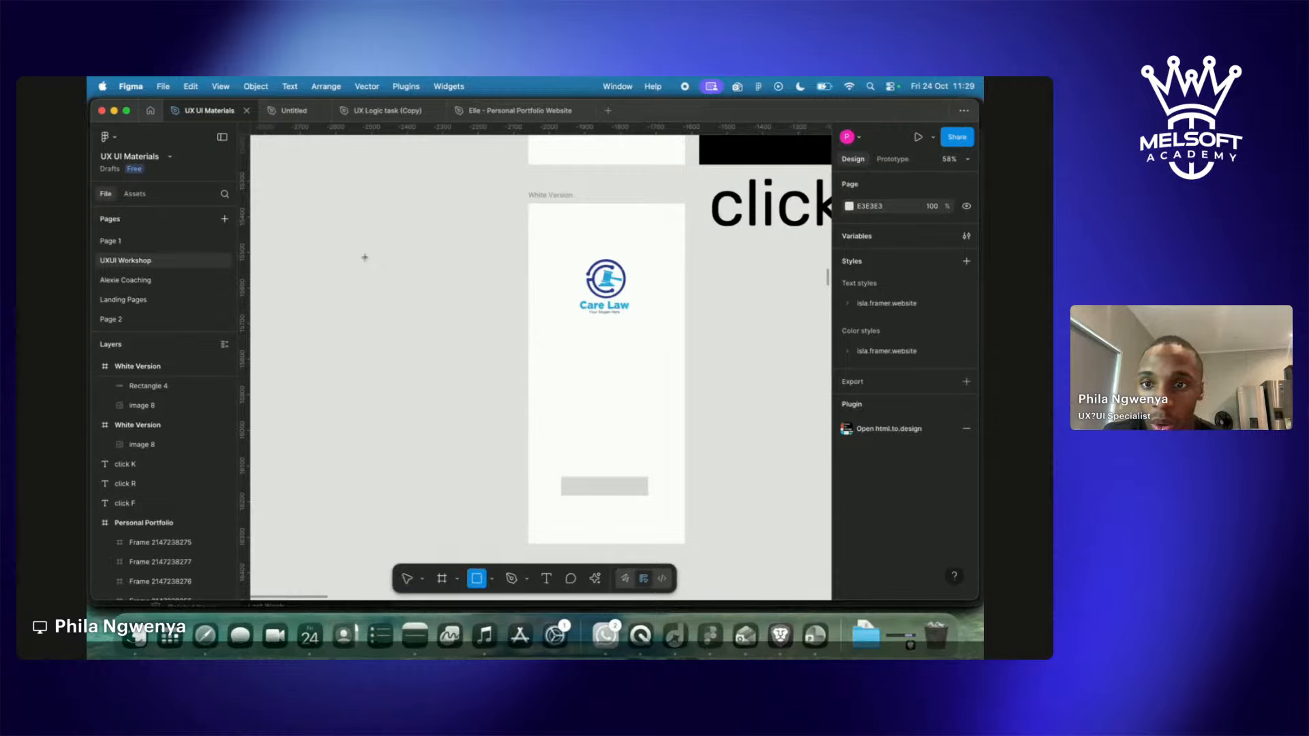
left_click_drag(366, 242, 459, 325)
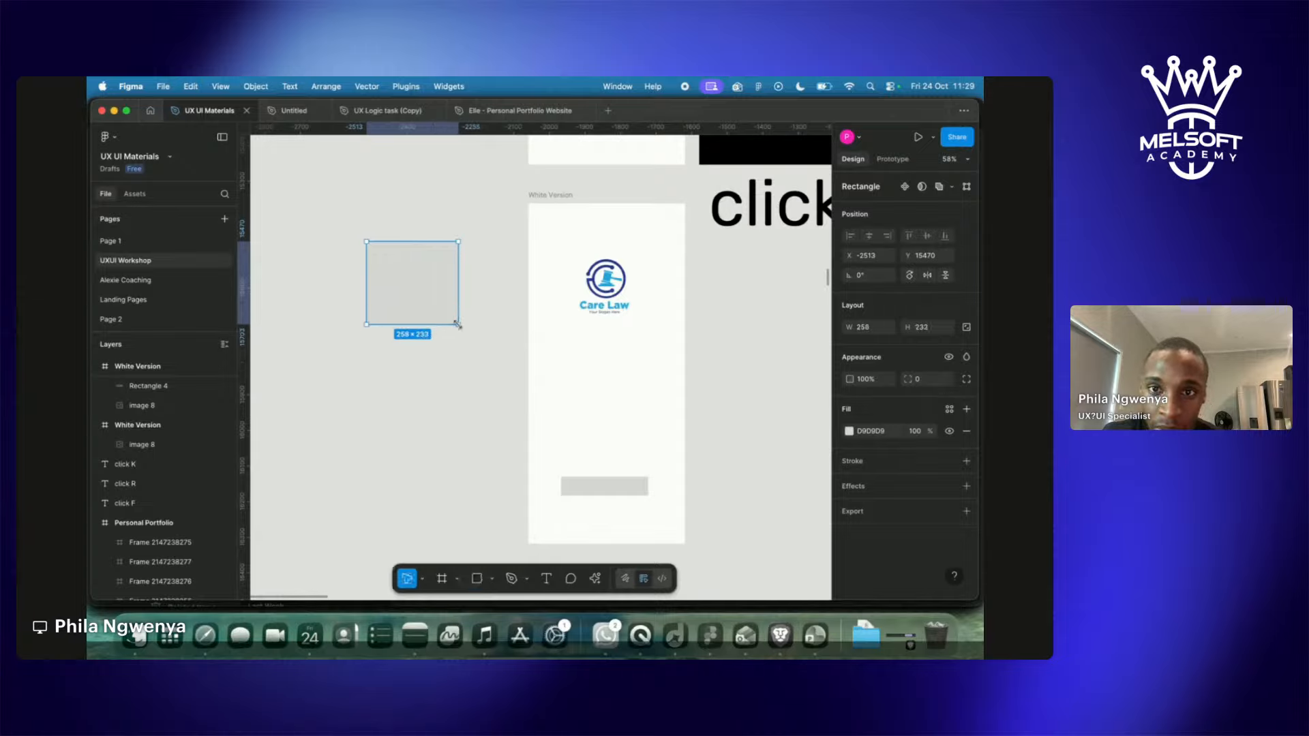
left_click(404, 407)
key("r")
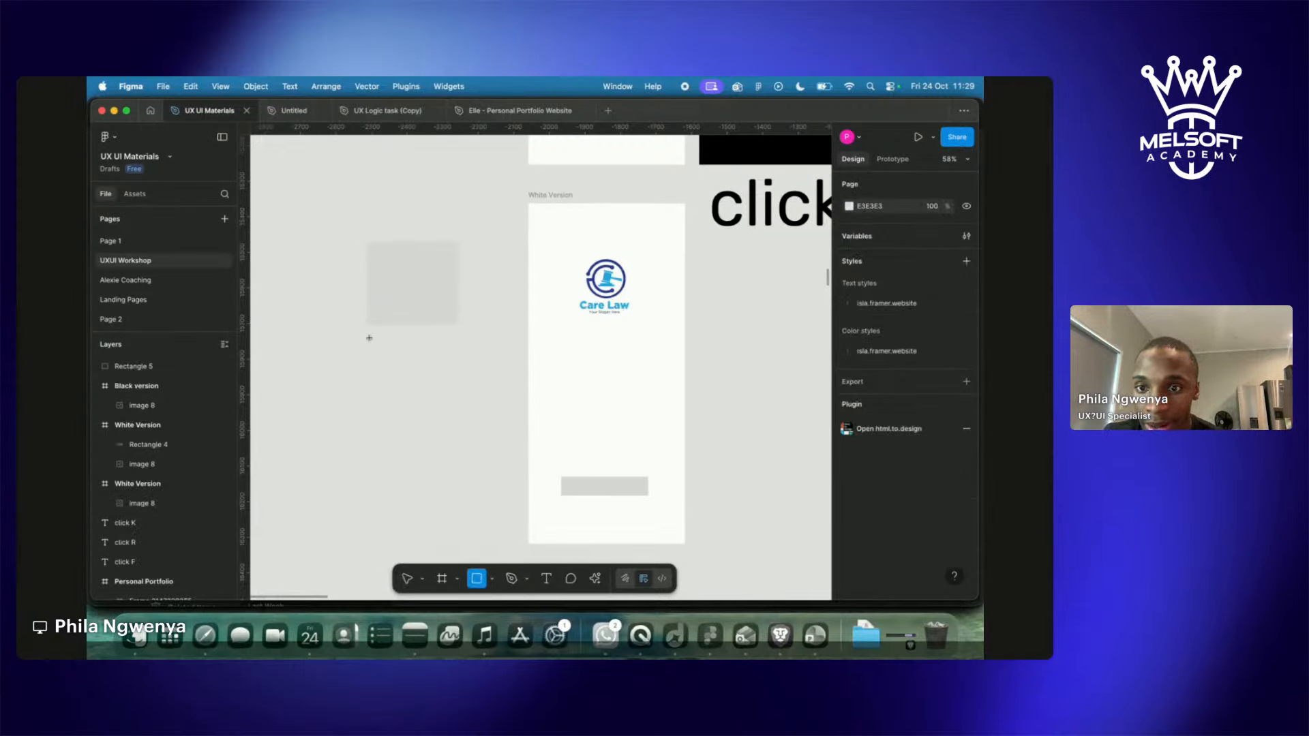
left_click_drag(367, 336, 459, 428)
key("r")
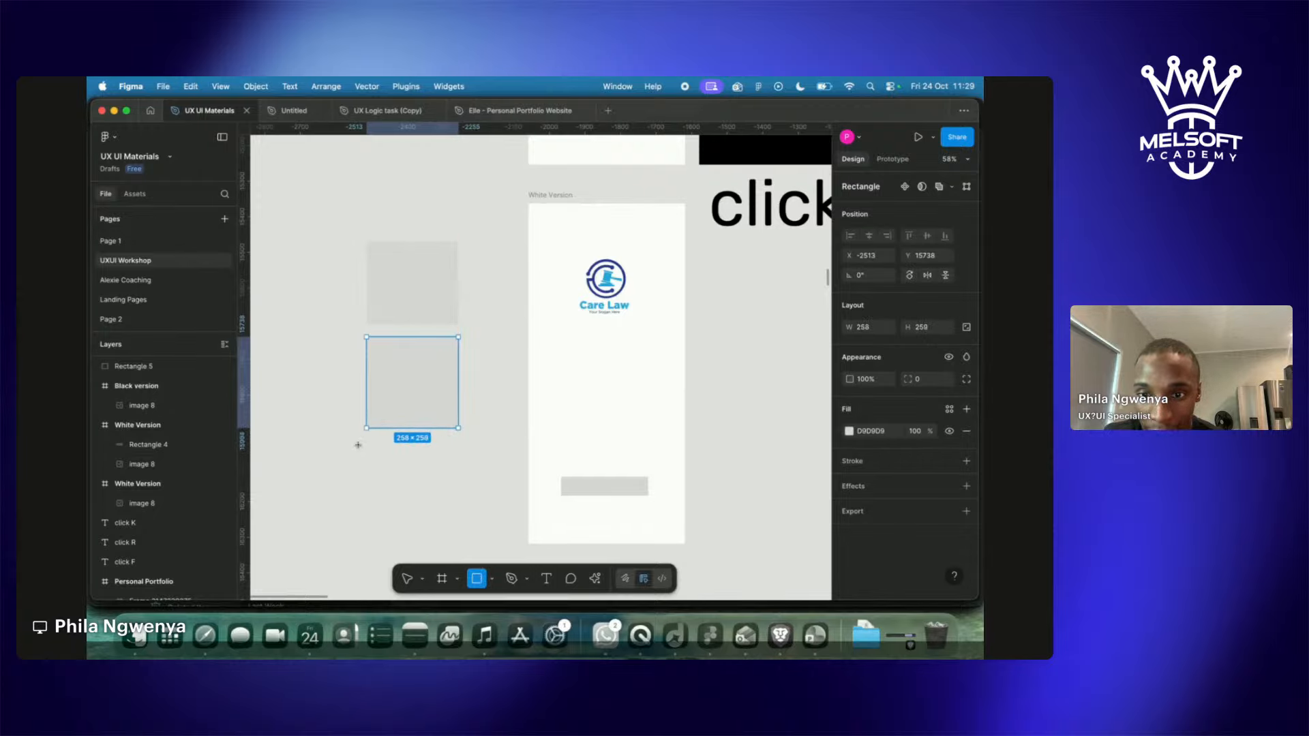
left_click_drag(363, 442, 459, 535)
left_click(498, 488)
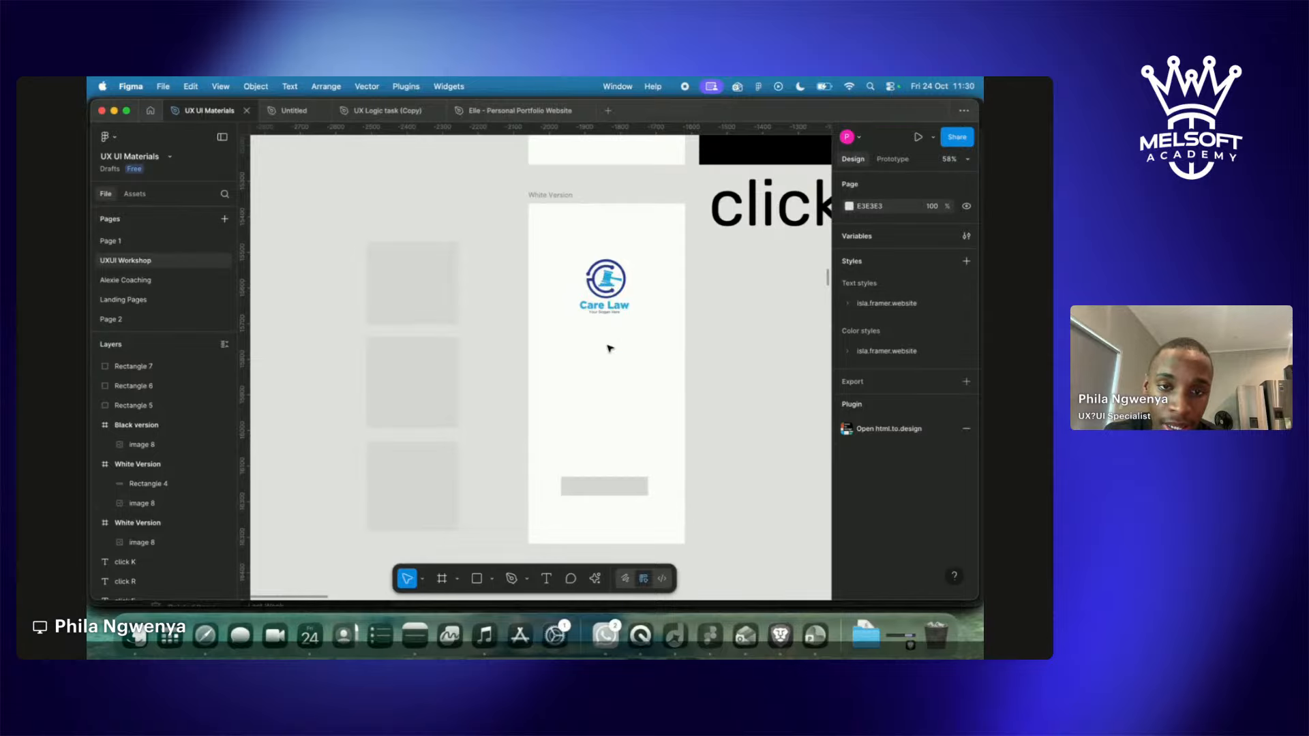
left_click(422, 291)
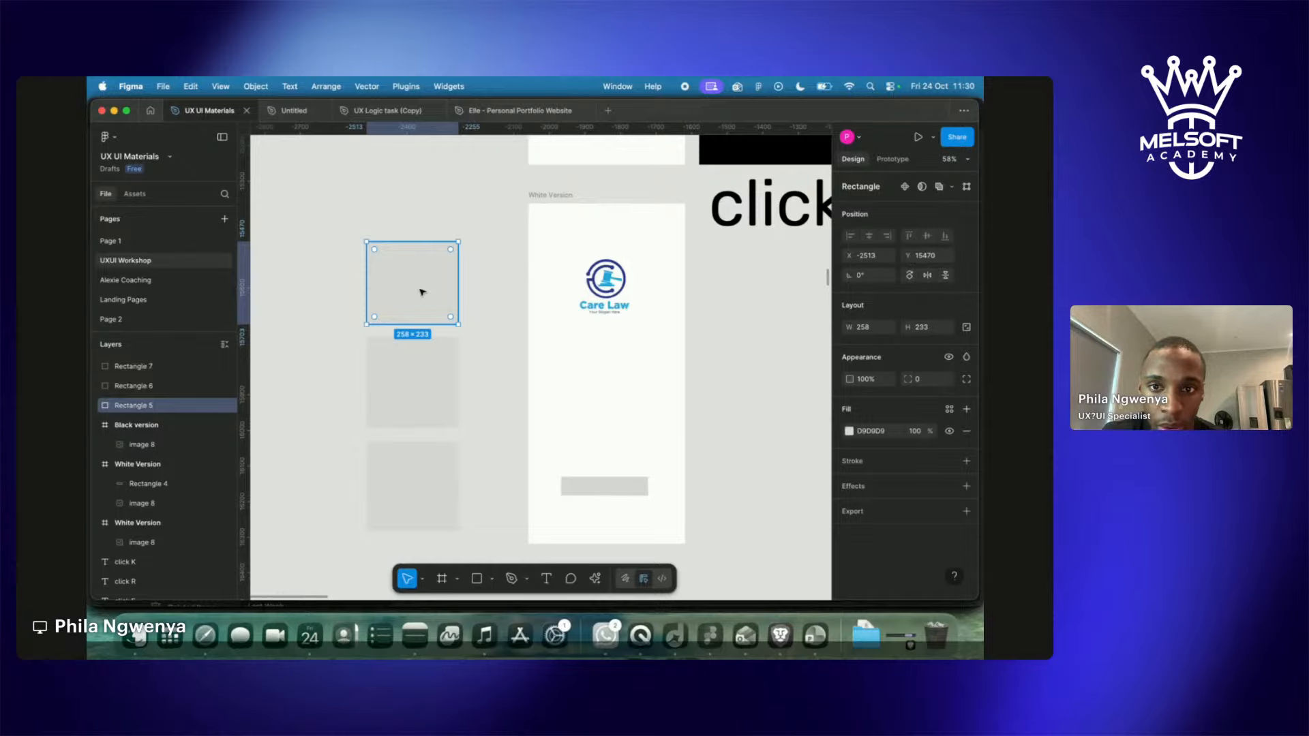
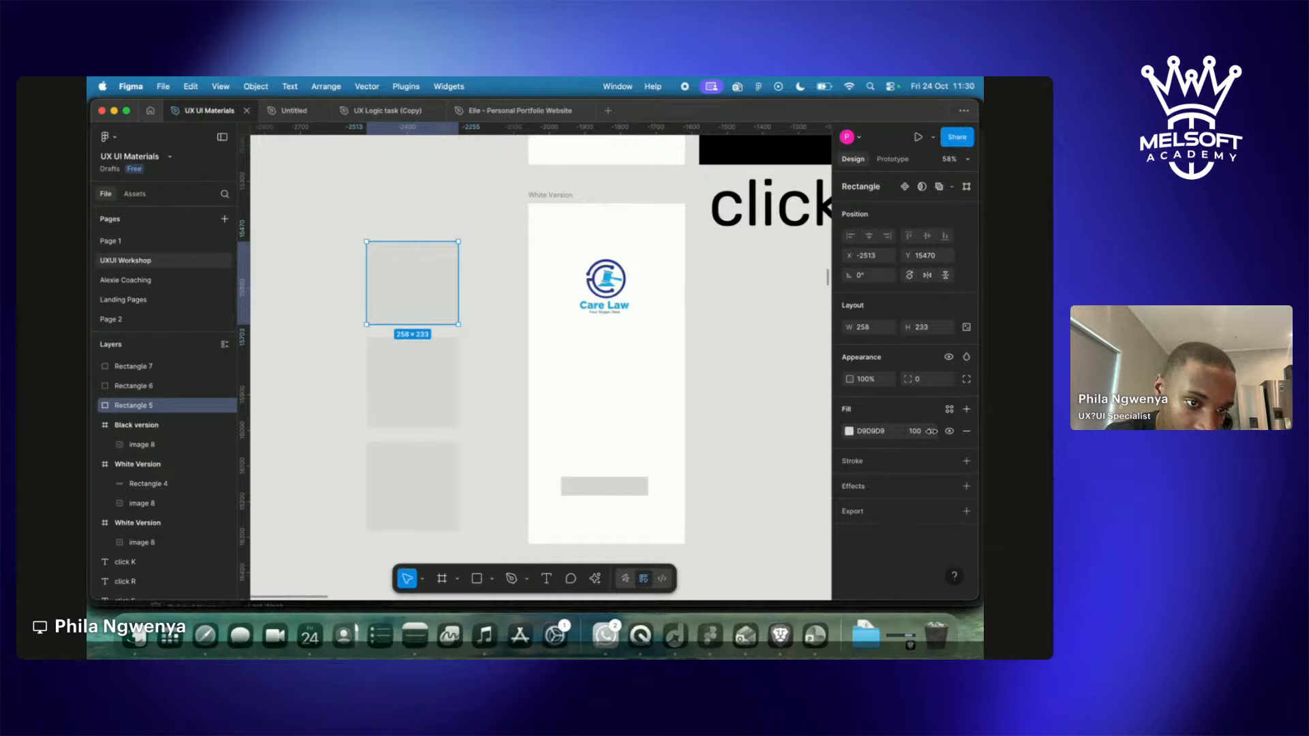
Try several fill colours on Rectangle 5, then eyedrop the Care Law logo's light blue 28A9E1.
left_click(850, 432)
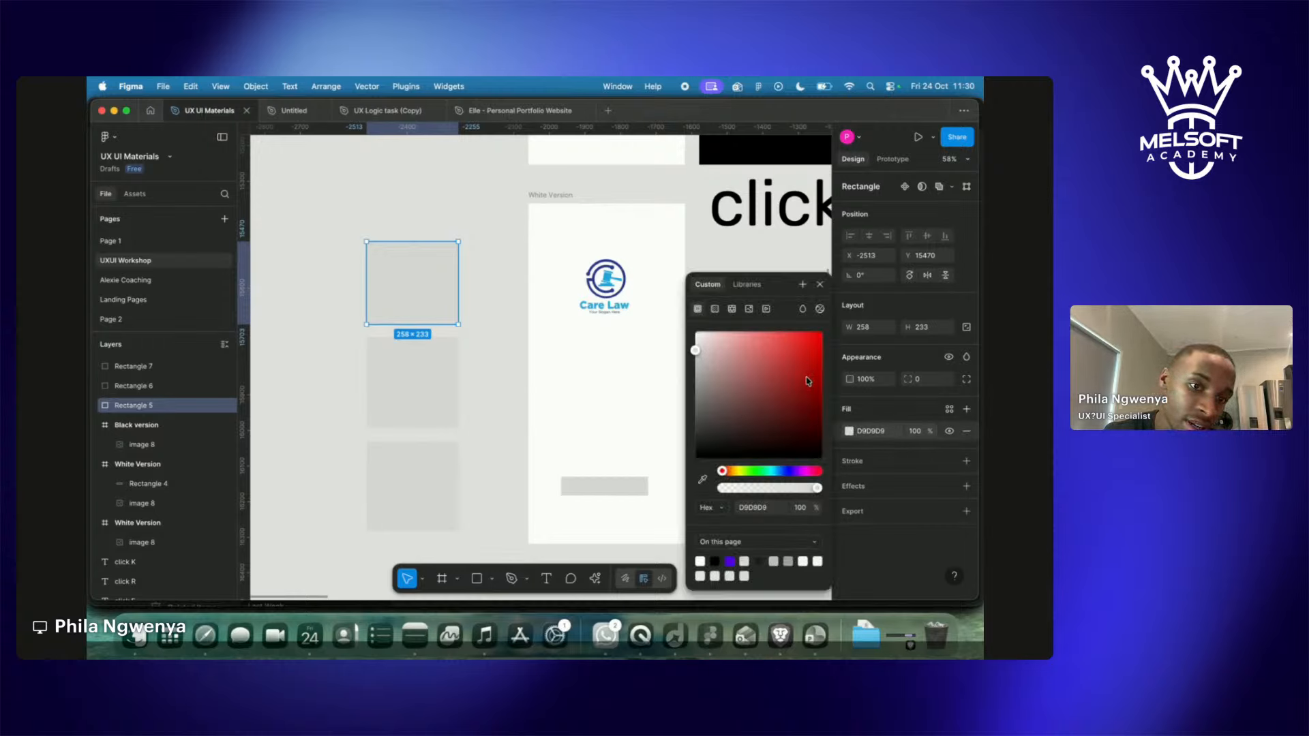
left_click_drag(710, 350, 785, 430)
left_click_drag(722, 470, 817, 471)
left_click_drag(785, 426, 812, 354)
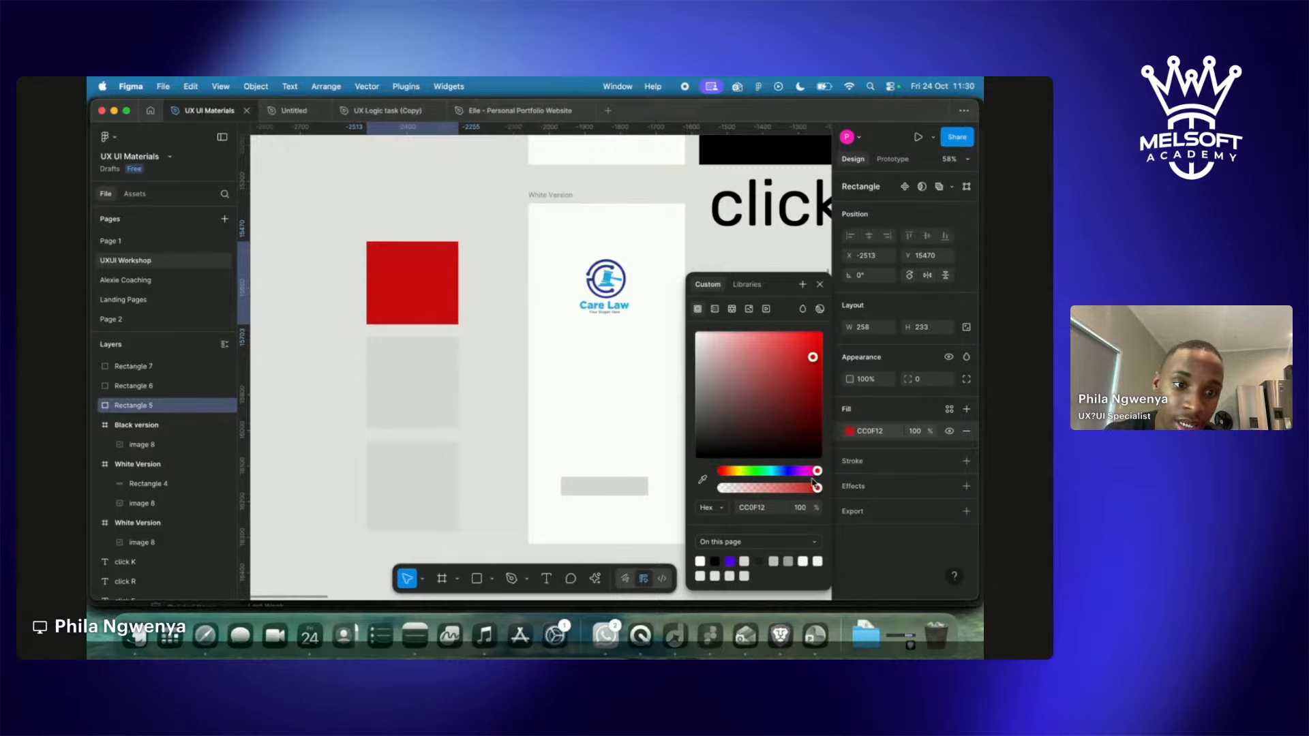
left_click_drag(821, 463, 775, 477)
left_click_drag(781, 417, 779, 409)
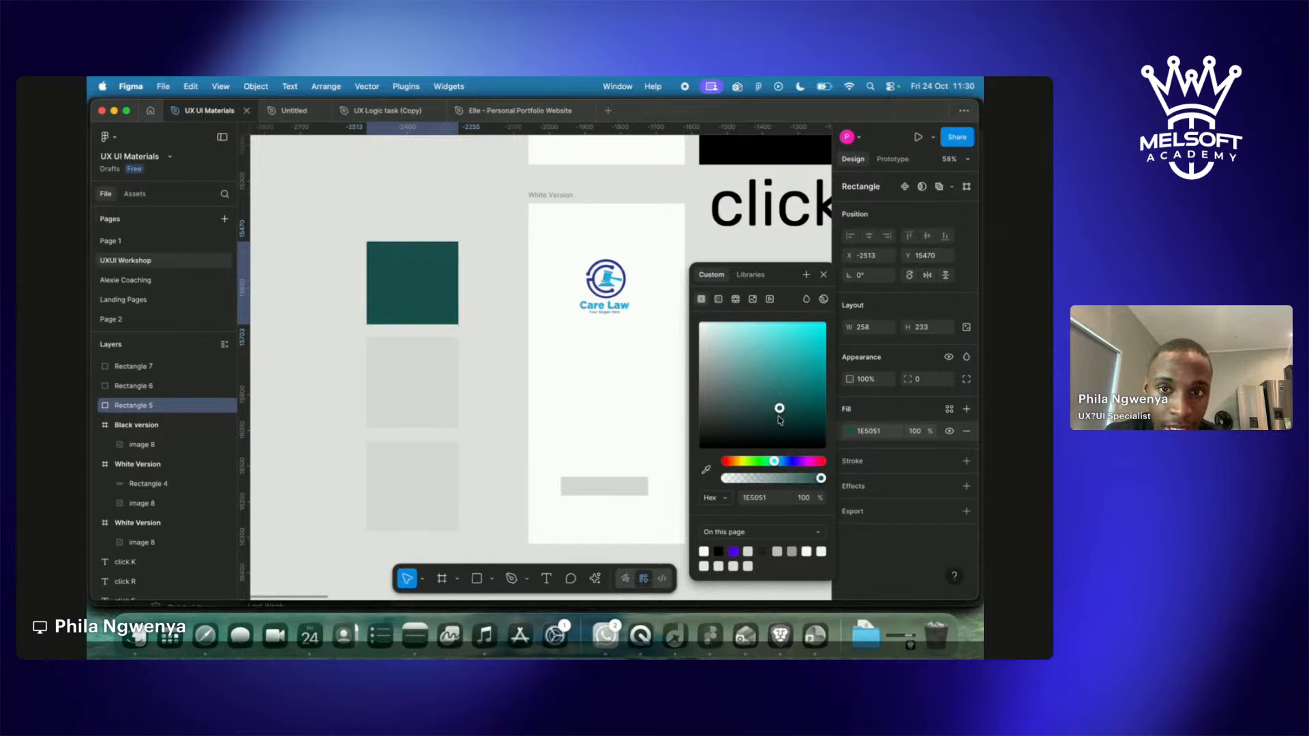
left_click_drag(774, 461, 785, 466)
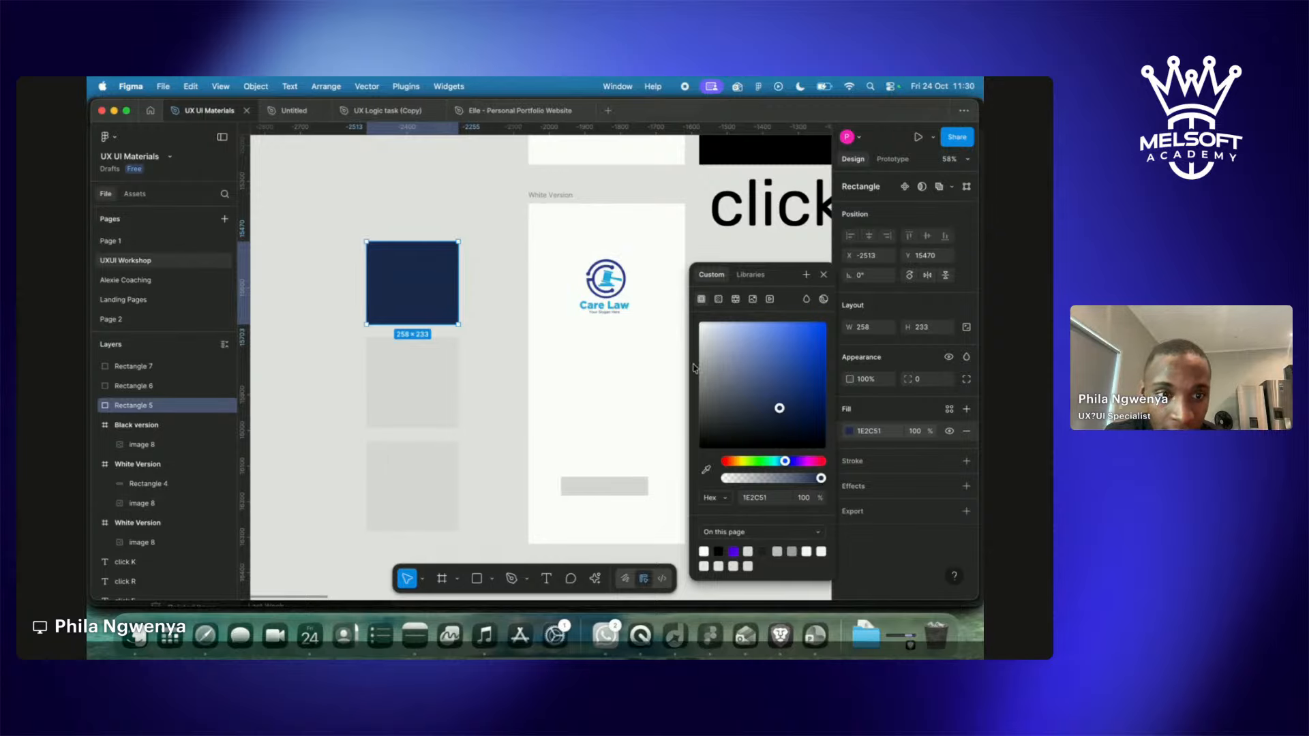
left_click_drag(786, 462, 794, 462)
mouse_move(779, 407)
left_mouse_down()
mouse_move(799, 364)
mouse_move(759, 424)
mouse_move(778, 414)
left_mouse_up()
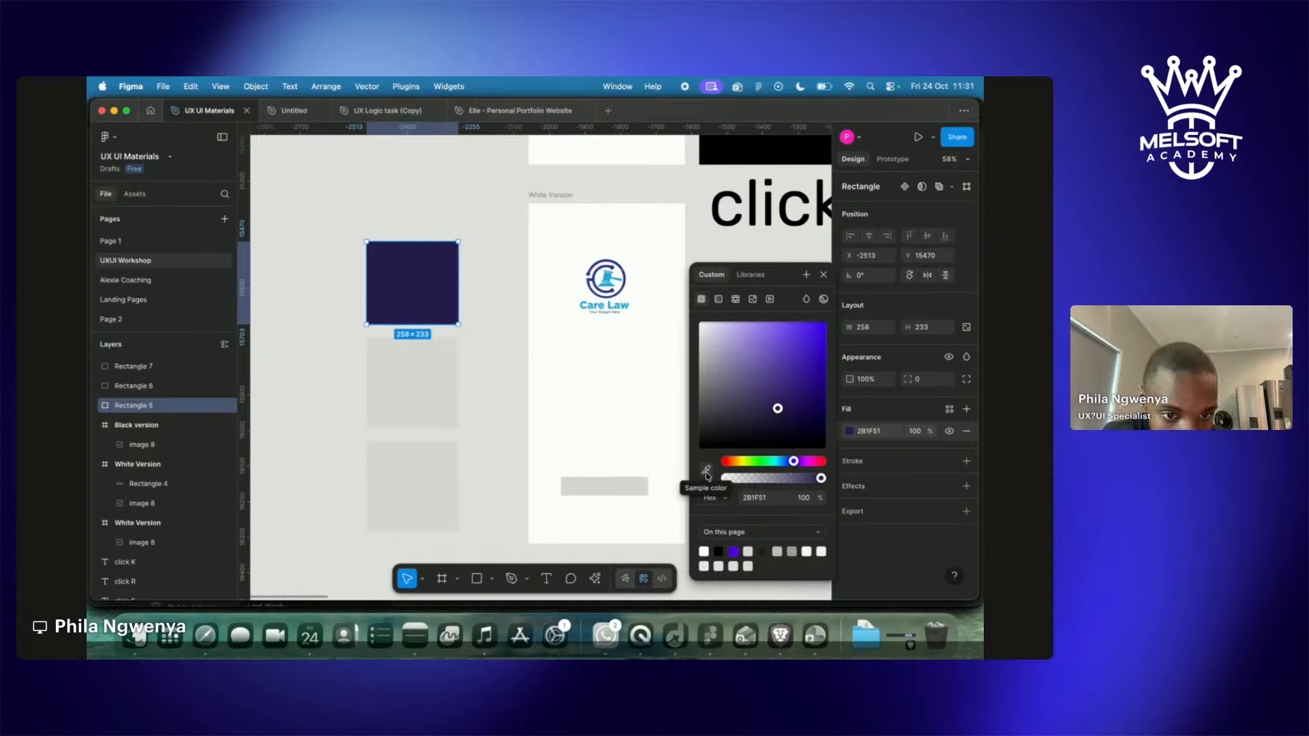
left_click(707, 472)
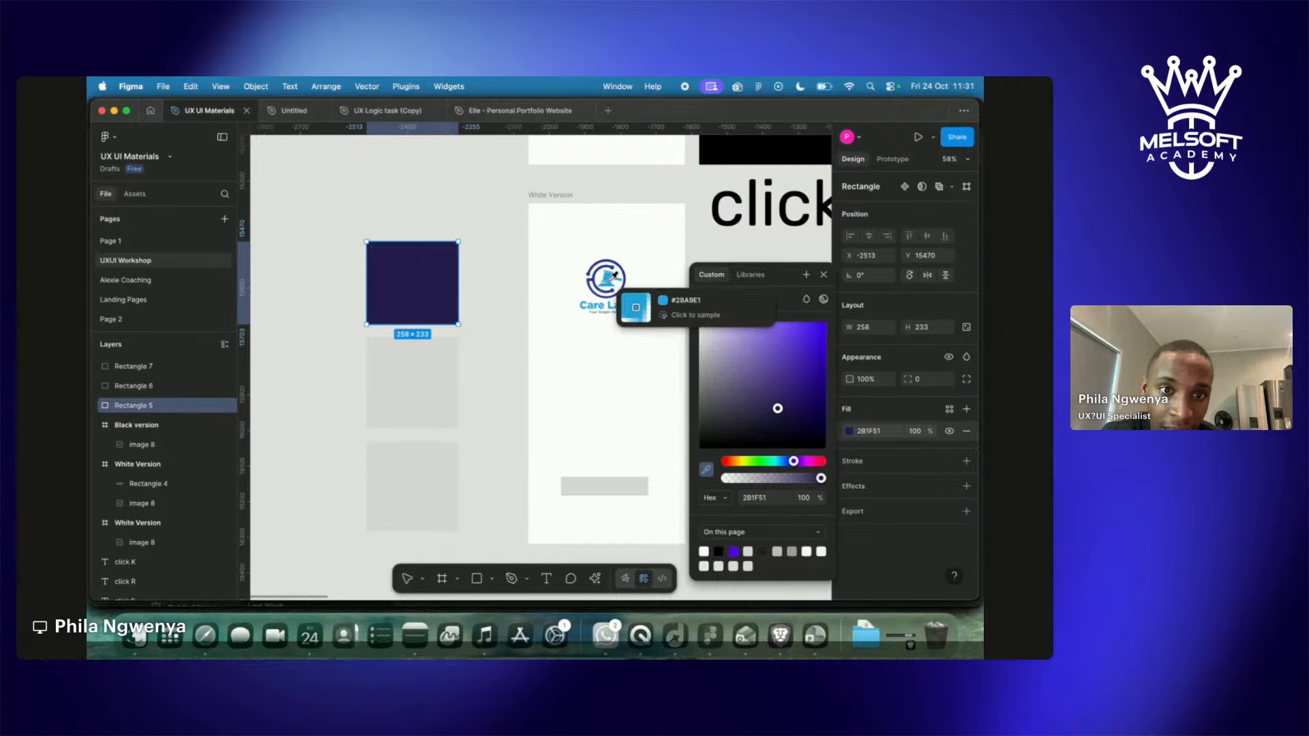
left_click(613, 278)
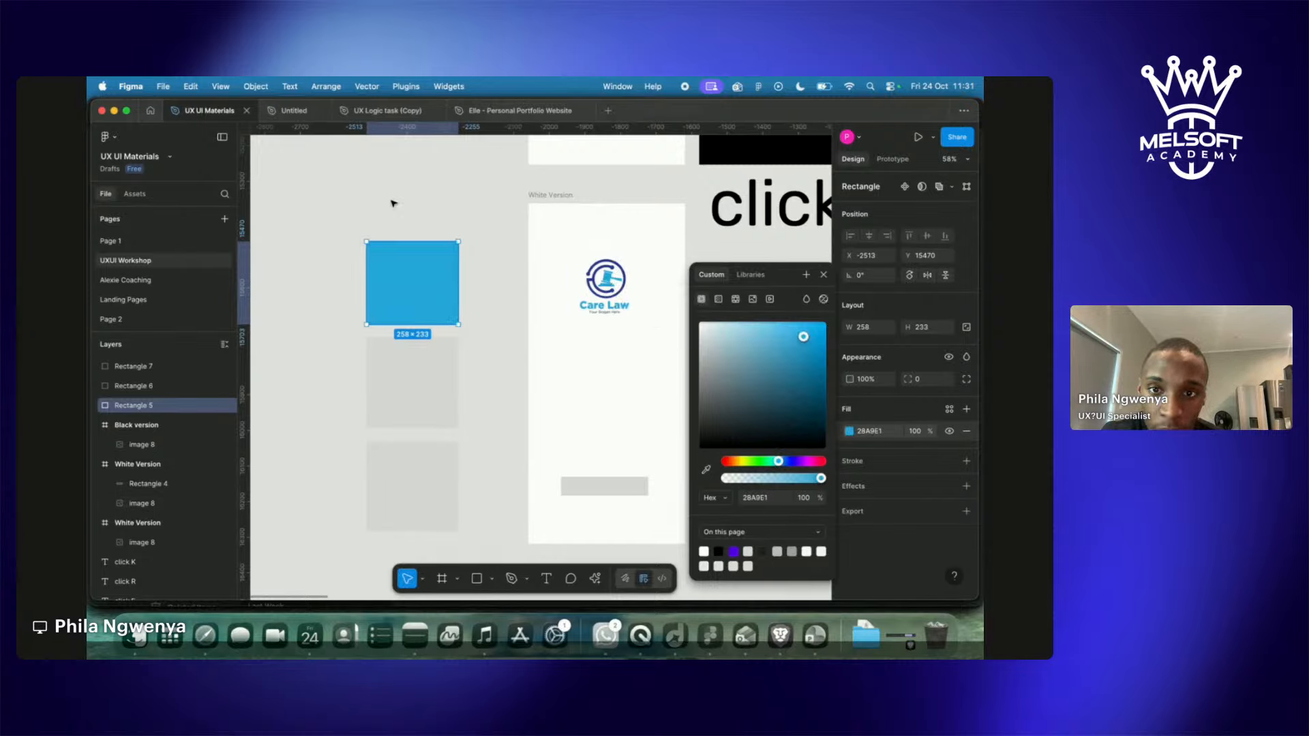
Fill Rectangle 6 with the logo's dark blue 2B3991 using the eyedropper.
left_click(414, 389)
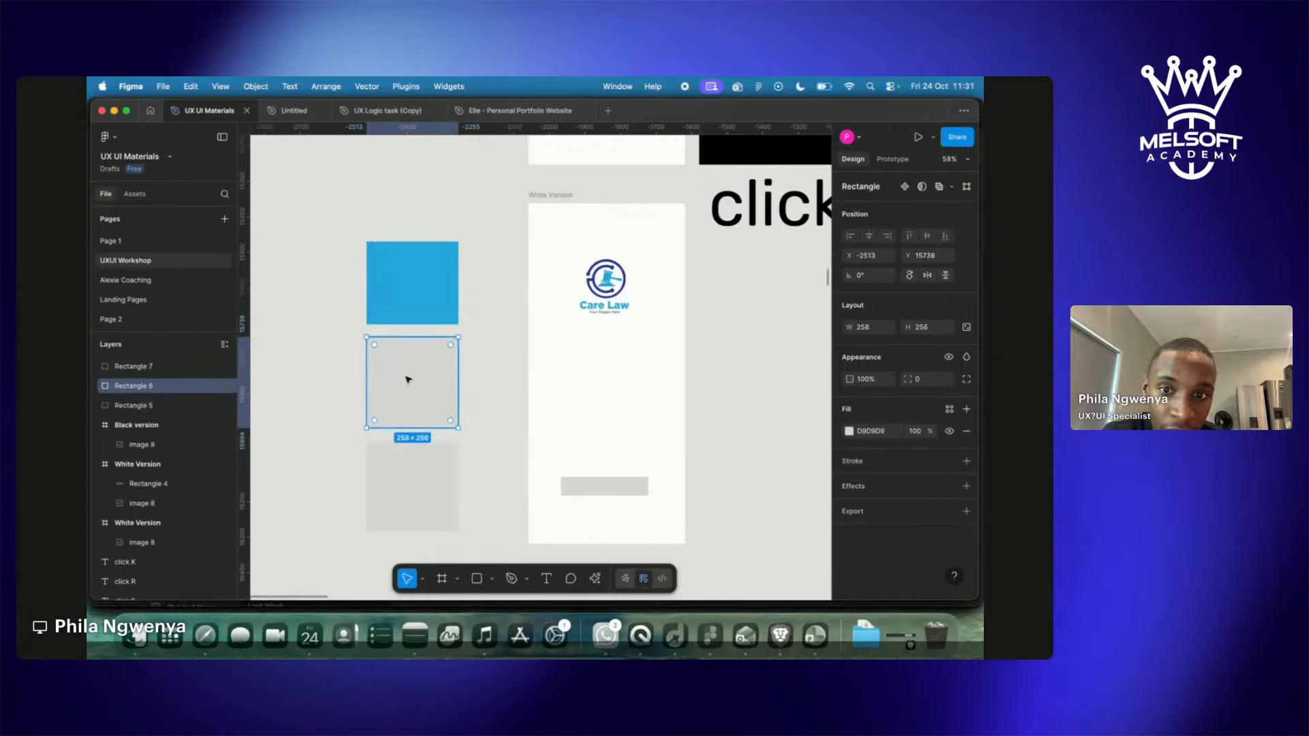
left_click(850, 431)
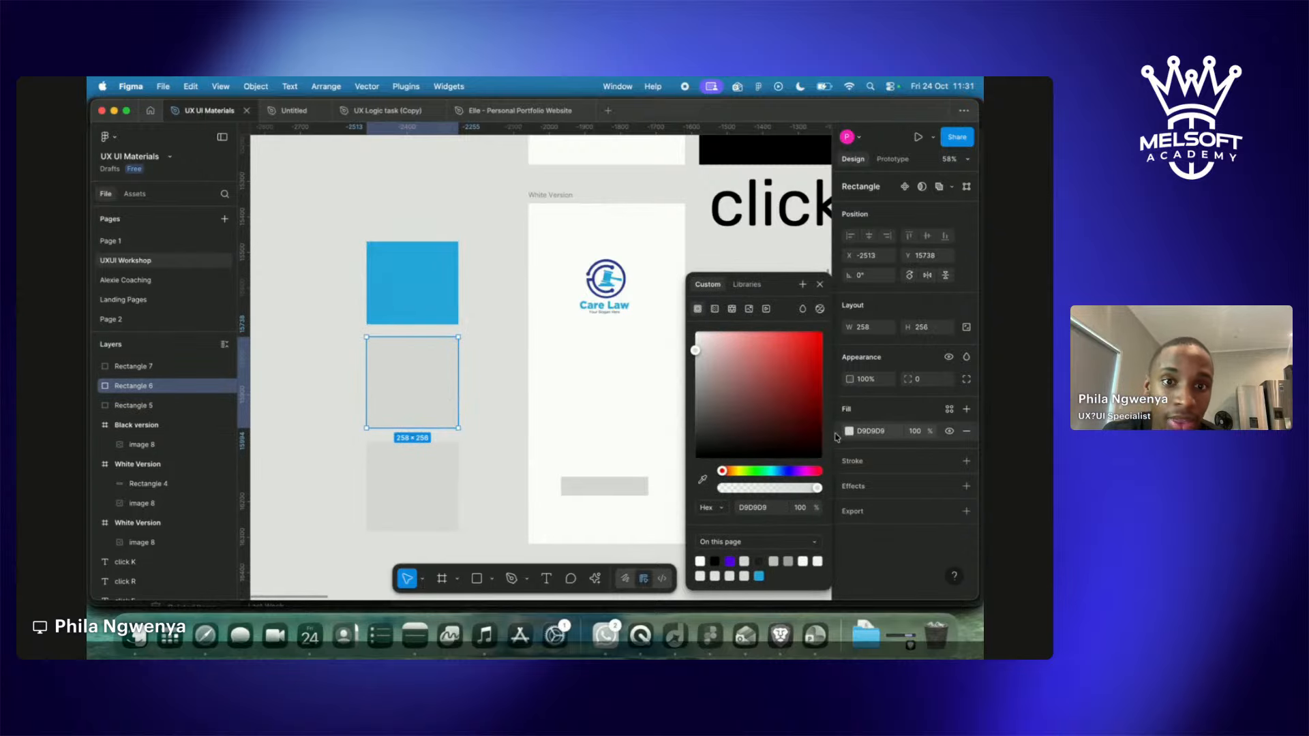
left_click(704, 480)
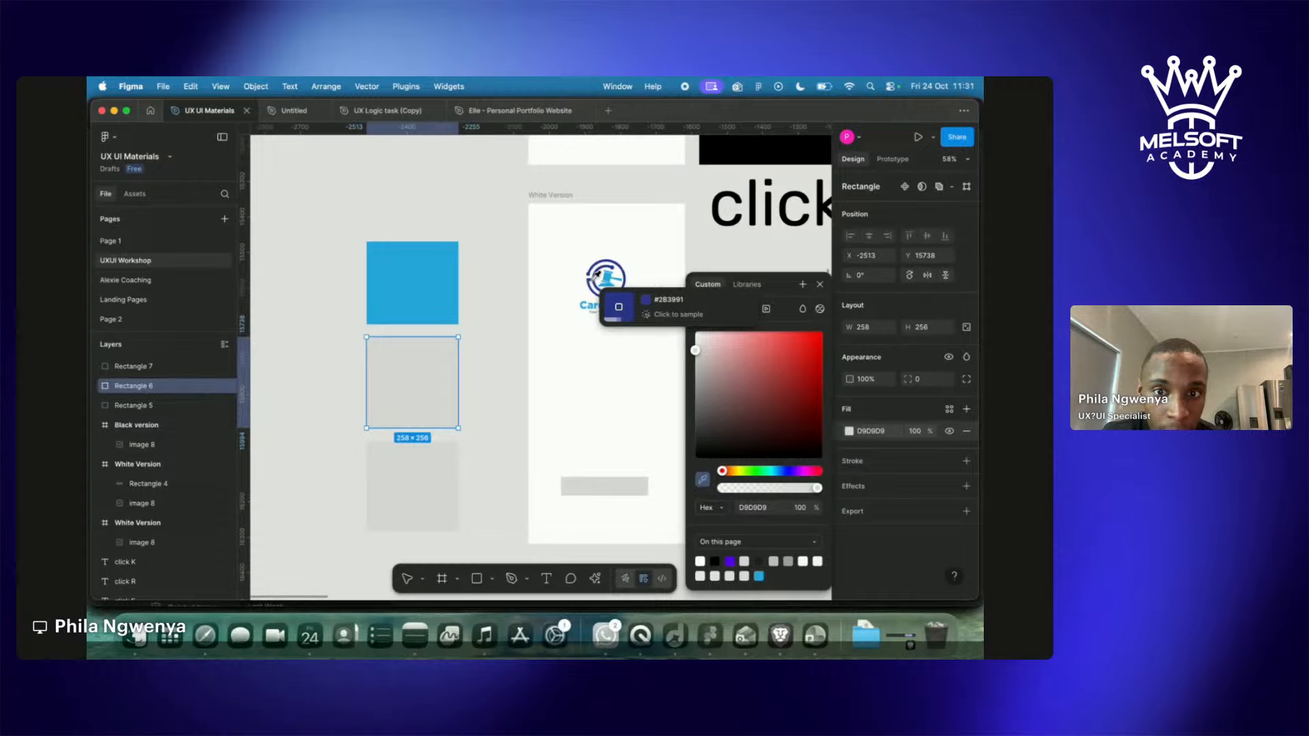
left_click(595, 274)
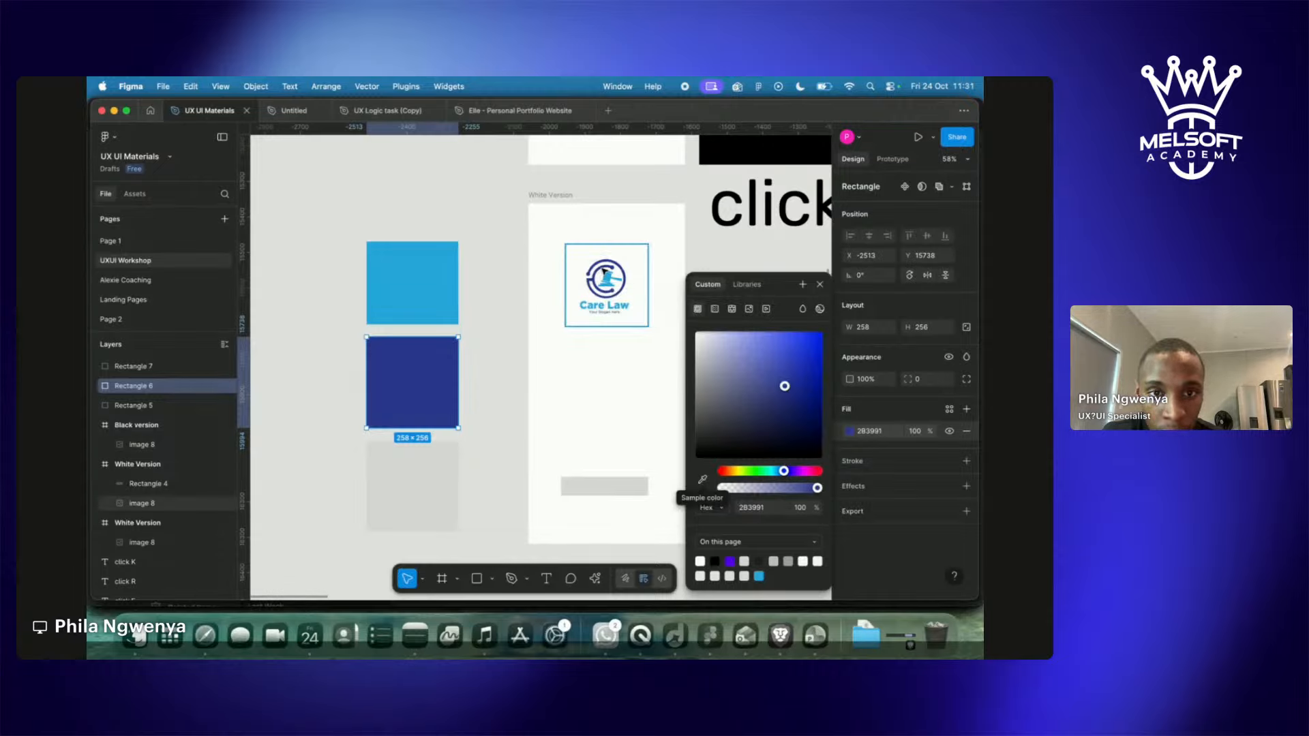
Fill Rectangle 7 solid black 000000 in the colour picker.
left_click(416, 508)
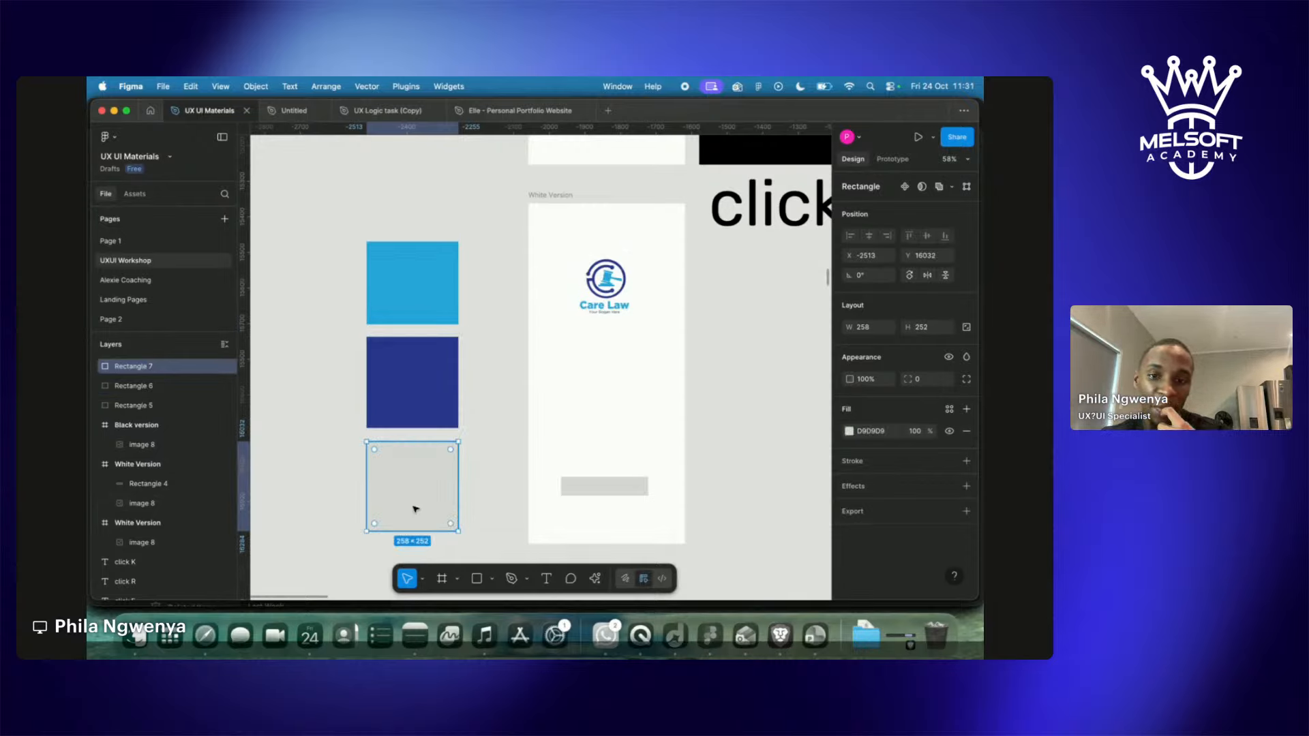
left_click(850, 432)
left_click_drag(702, 358, 695, 466)
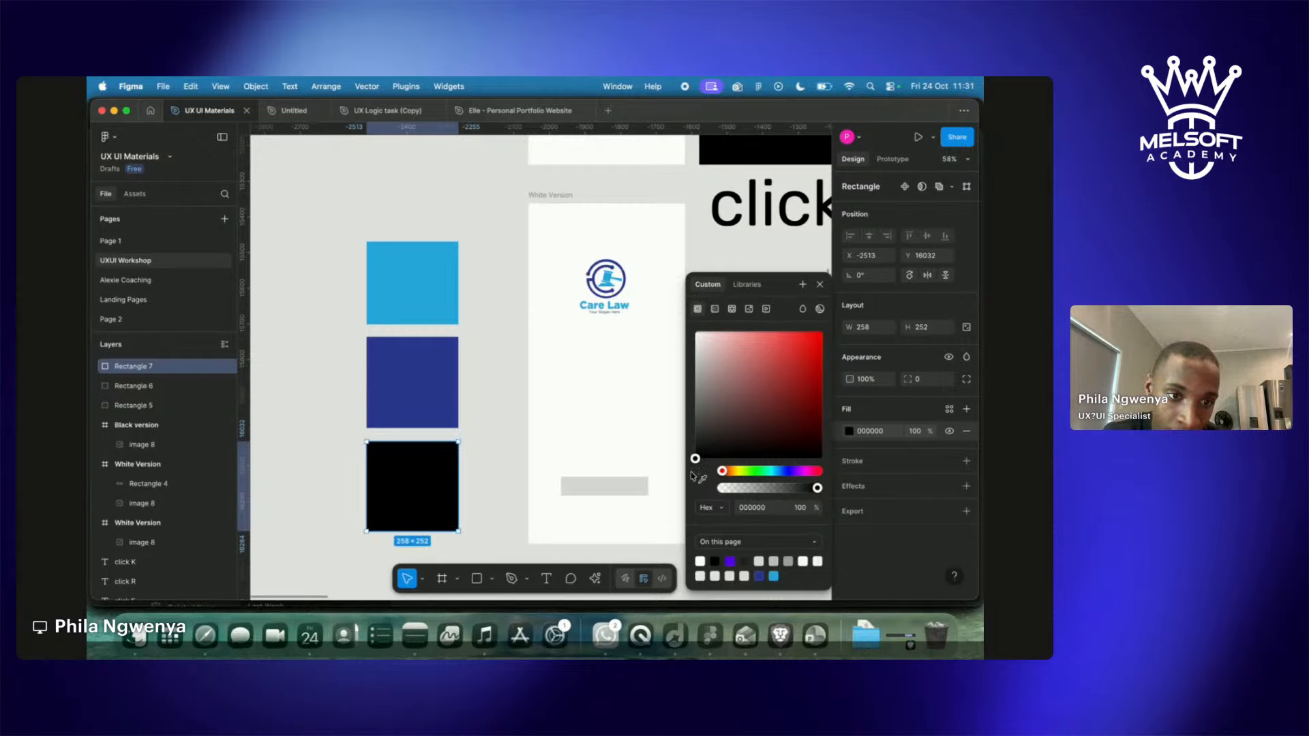
left_click_drag(726, 471, 491, 432)
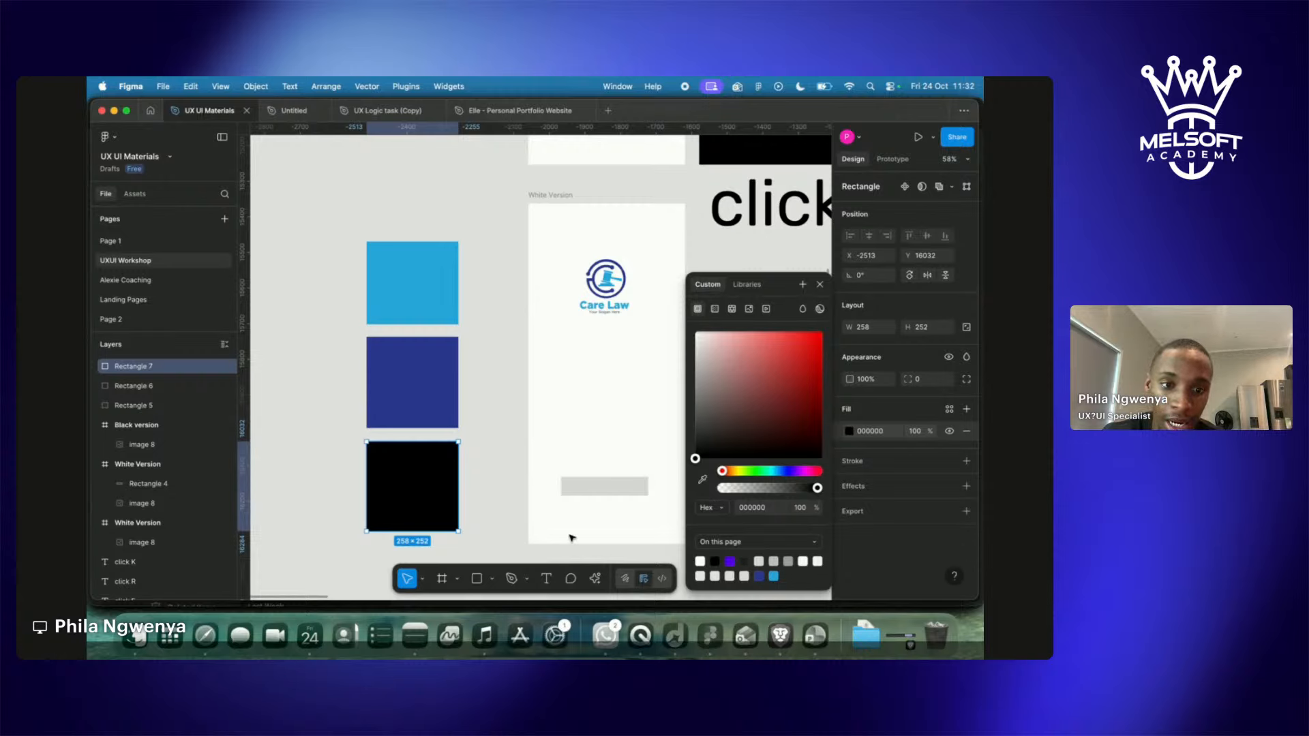
Select Rectangles 5–7 together and scale them to about 163 × 515 with the K tool.
left_click(490, 511)
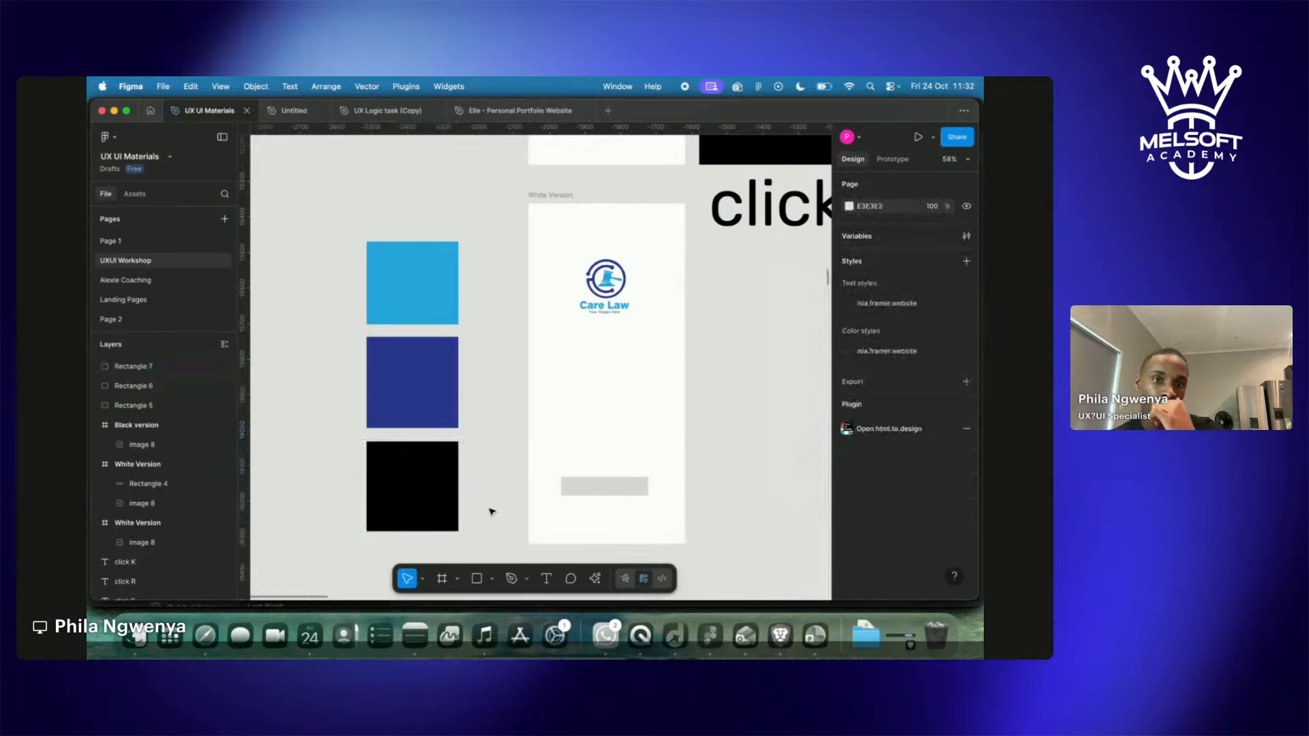
scroll(302, 234, "up", 3)
scroll(303, 233, "right", 1)
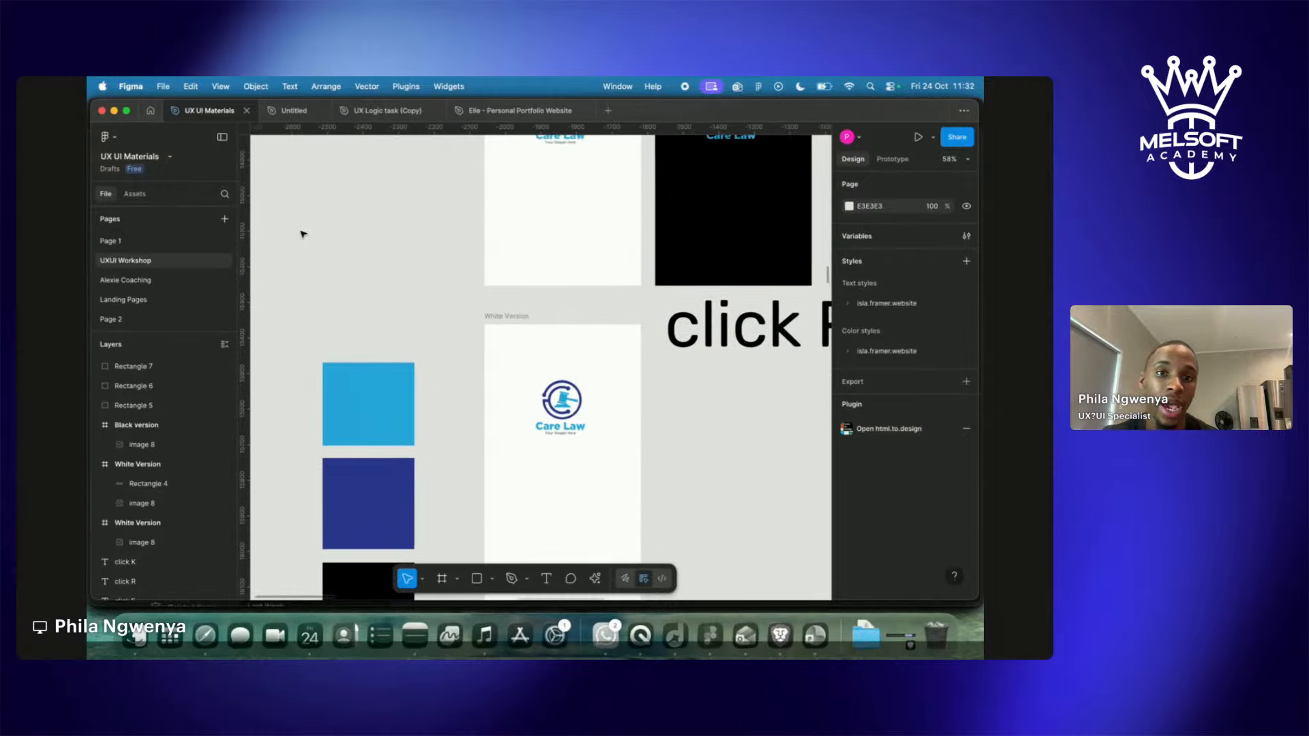
scroll(303, 234, "down", 5)
scroll(303, 233, "up", 15)
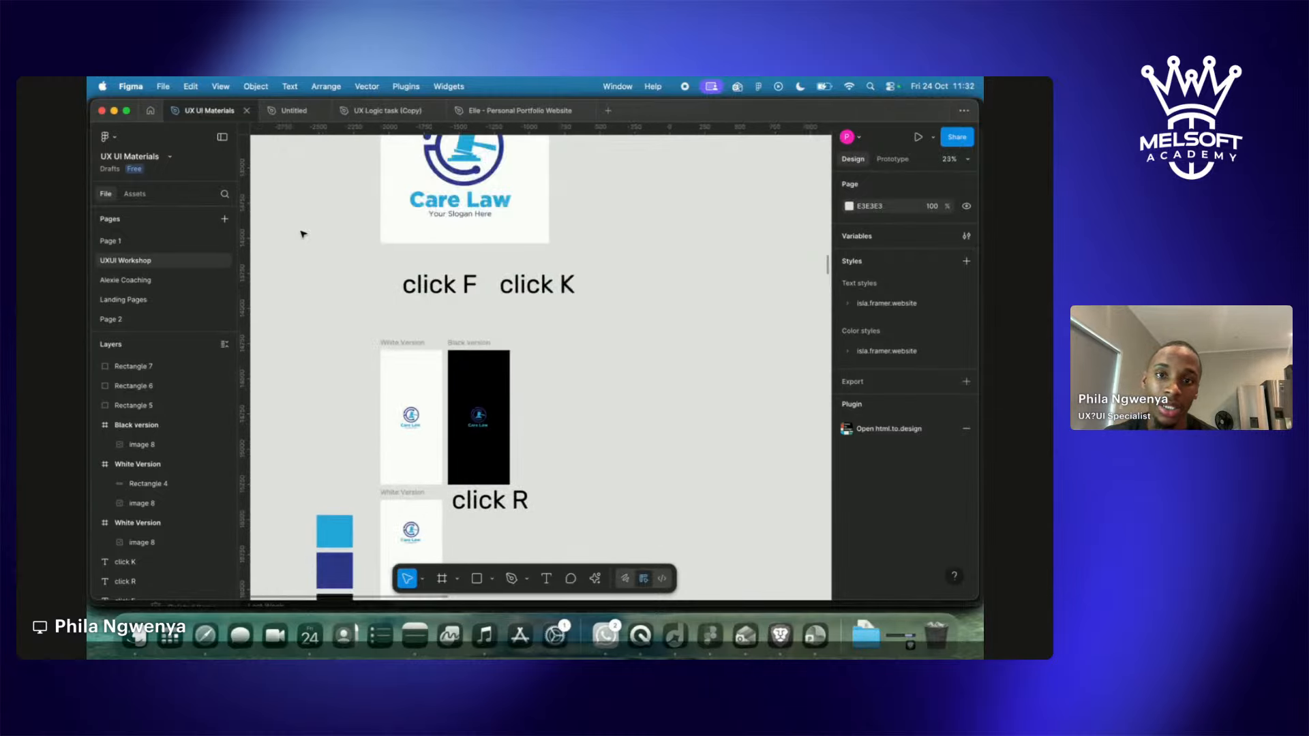
scroll(302, 234, "down", 3)
scroll(303, 234, "up", 5)
scroll(303, 236, "down", 8)
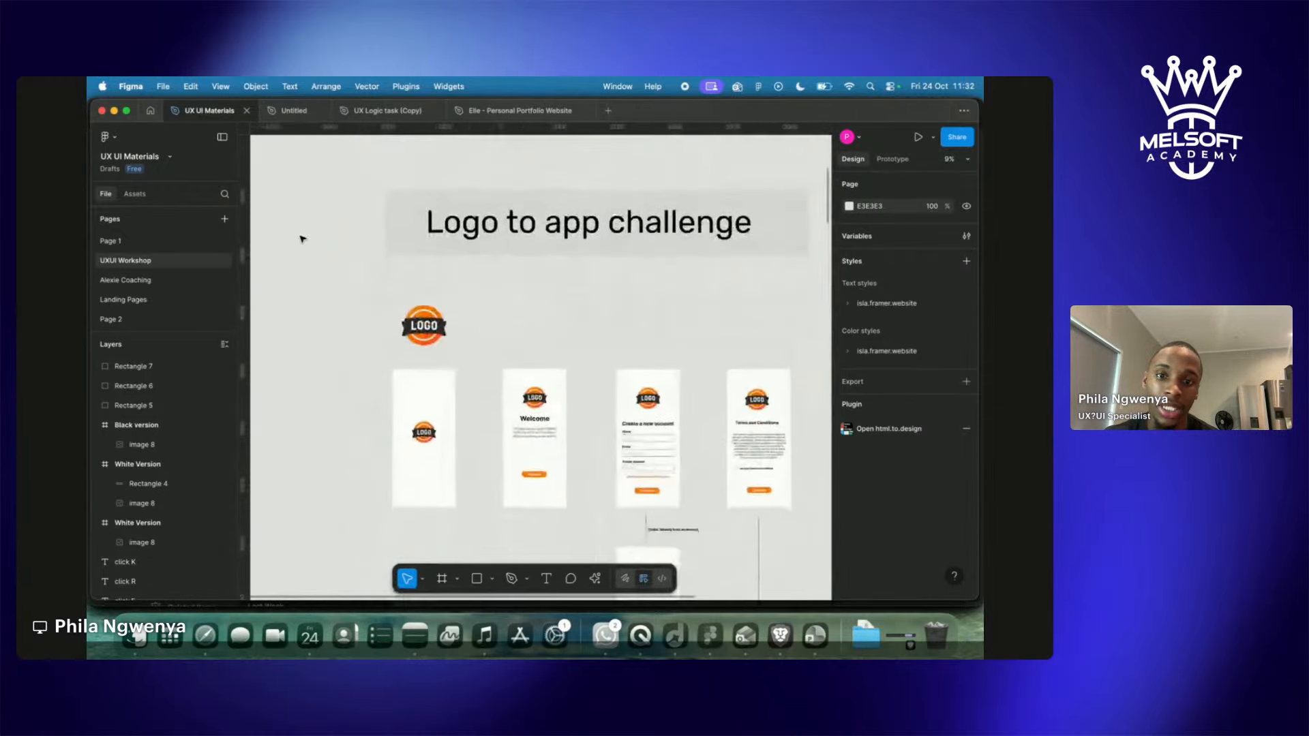
scroll(303, 239, "down", 2)
scroll(303, 239, "left", 1)
scroll(303, 238, "up", 2)
scroll(303, 239, "down", 6)
scroll(303, 239, "down", 3)
scroll(303, 239, "up", 6)
scroll(303, 238, "up", 1)
scroll(303, 238, "right", 1)
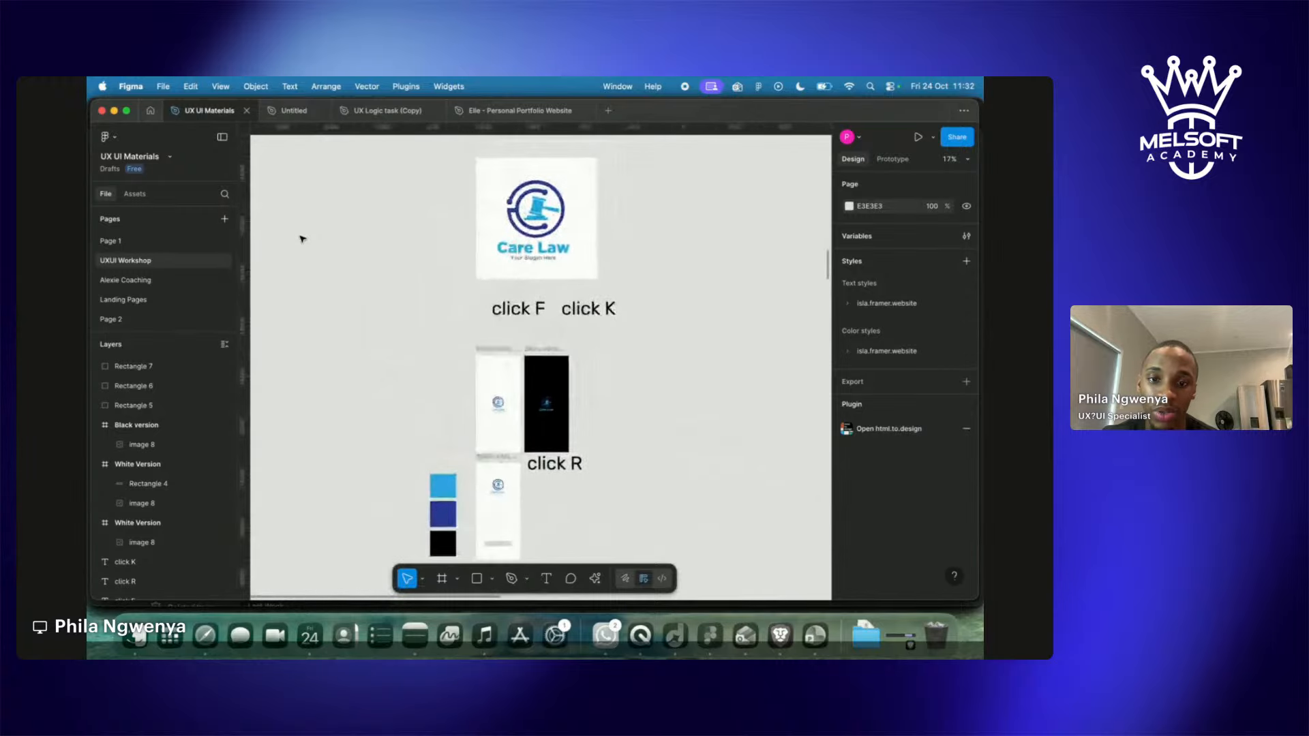
scroll(303, 238, "up", 4)
scroll(303, 238, "right", 5)
scroll(302, 239, "down", 4)
scroll(303, 239, "down", 3)
scroll(303, 238, "left", 3)
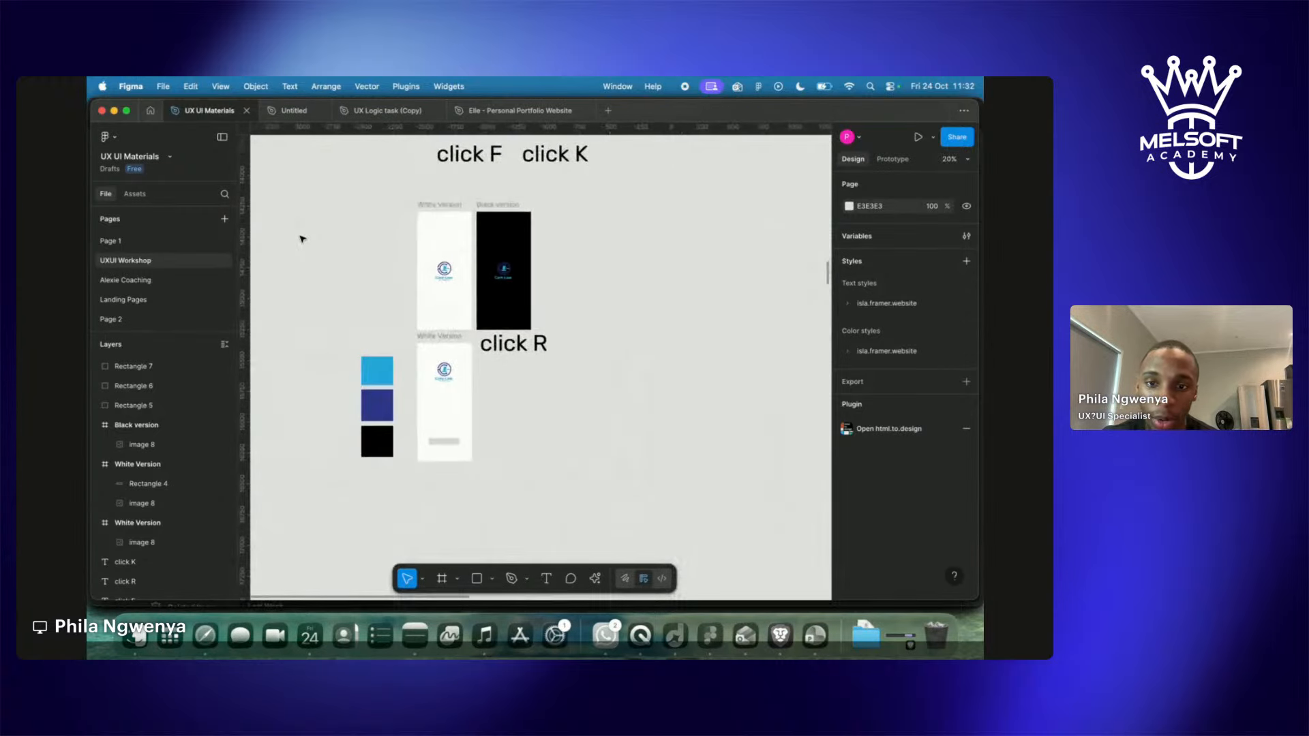
left_click_drag(340, 345, 376, 422)
key("k")
left_click(407, 428)
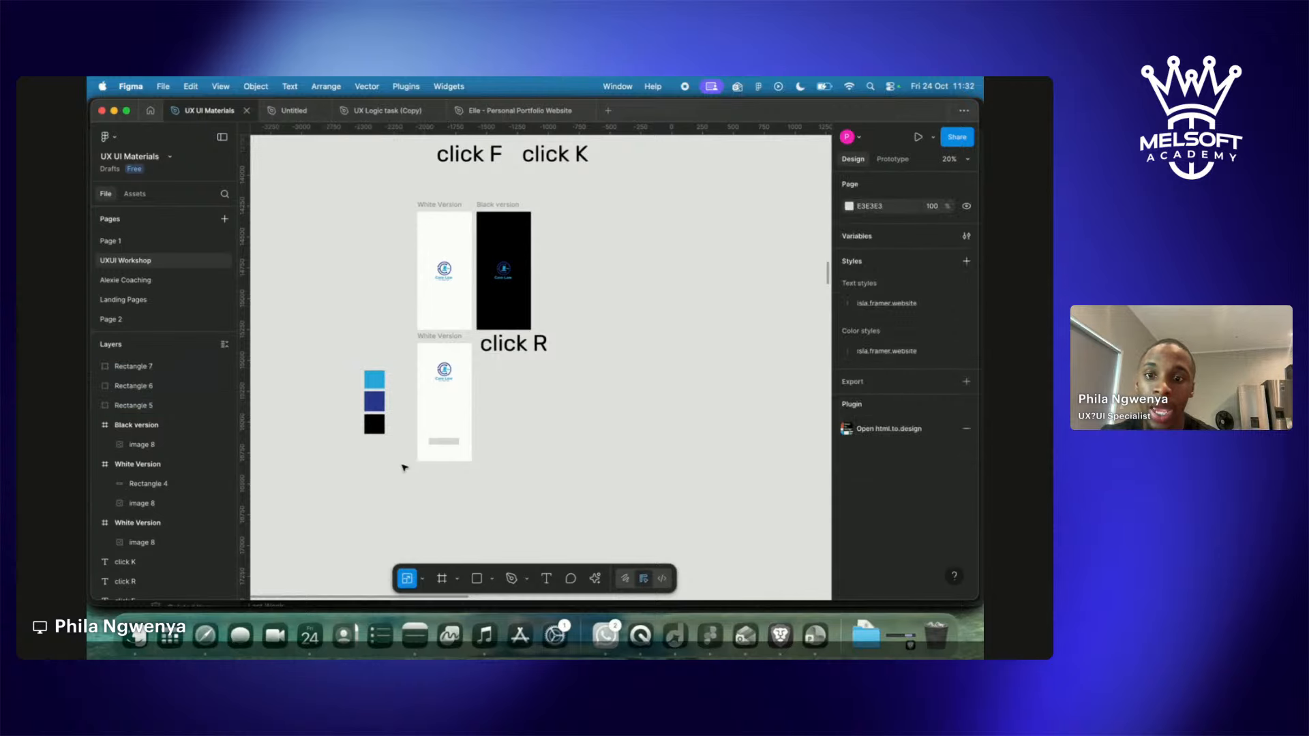
scroll(394, 424, "up", 5)
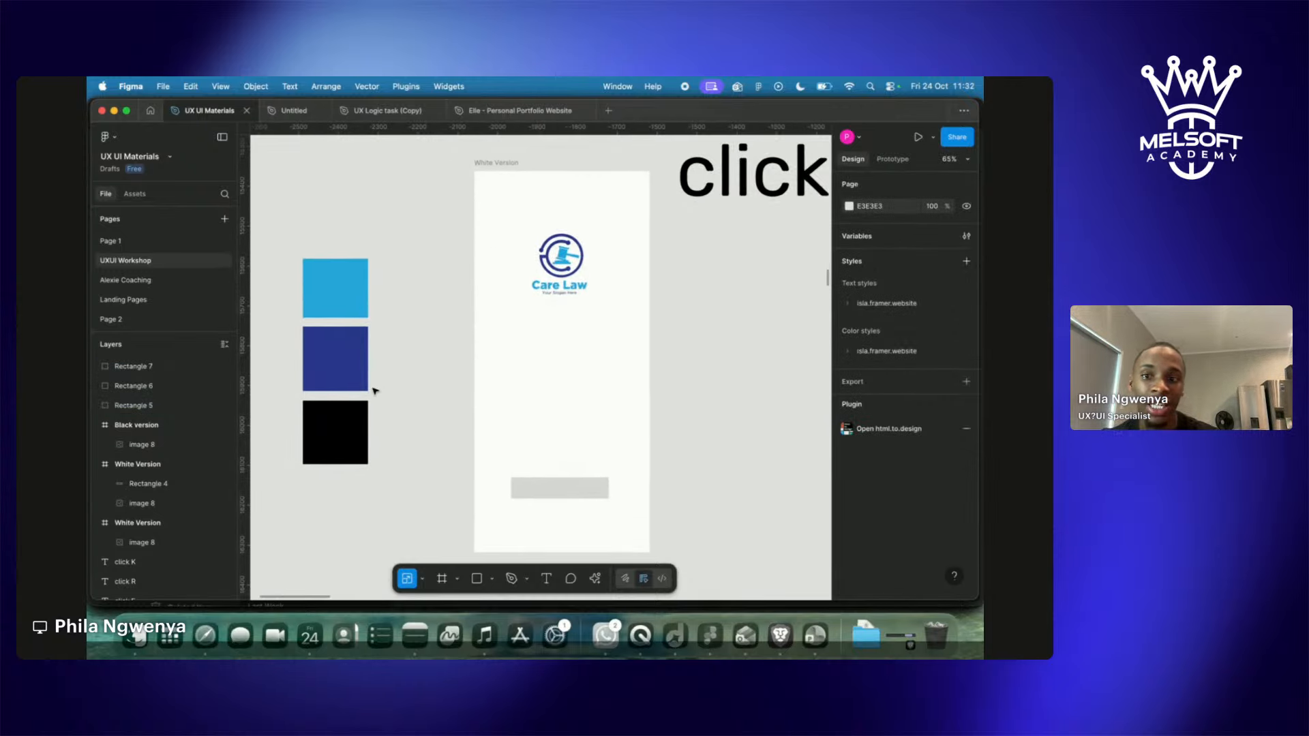
Select the grey bar placeholder, then inspect the black, dark blue and light blue squares.
left_click(592, 492)
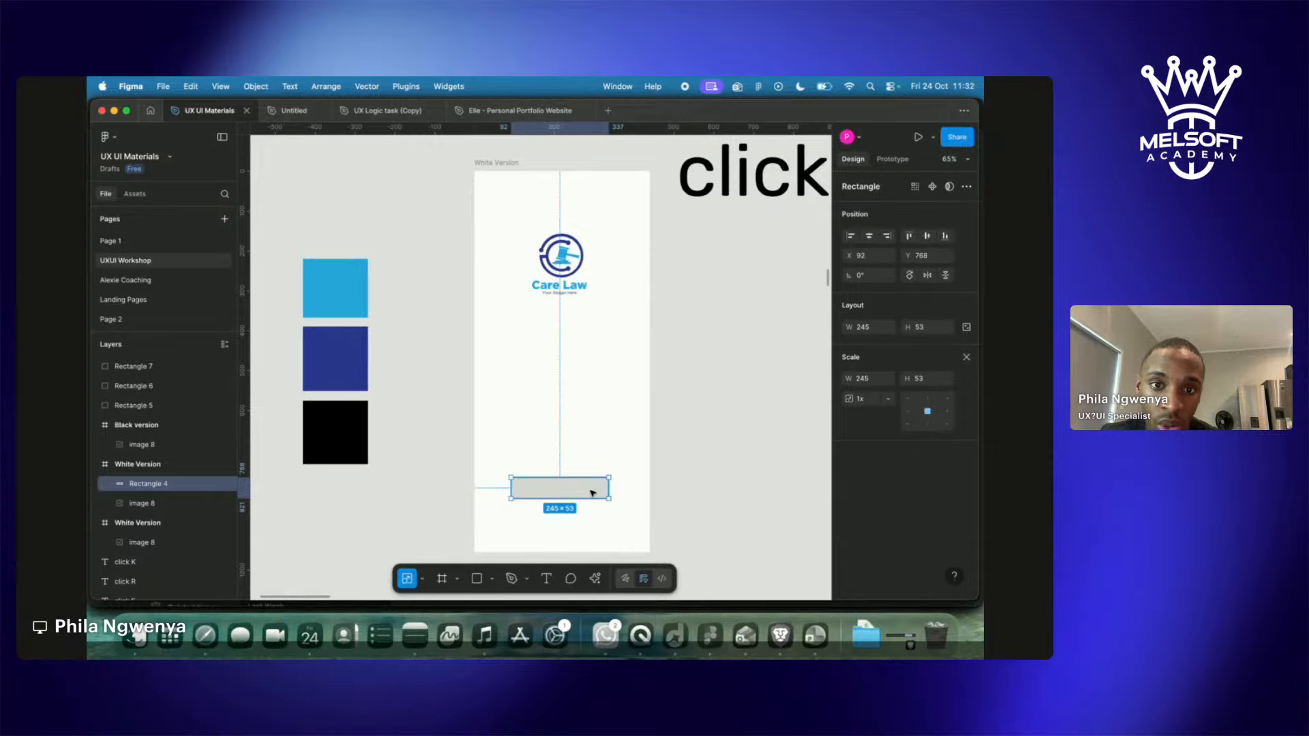
left_click(409, 505)
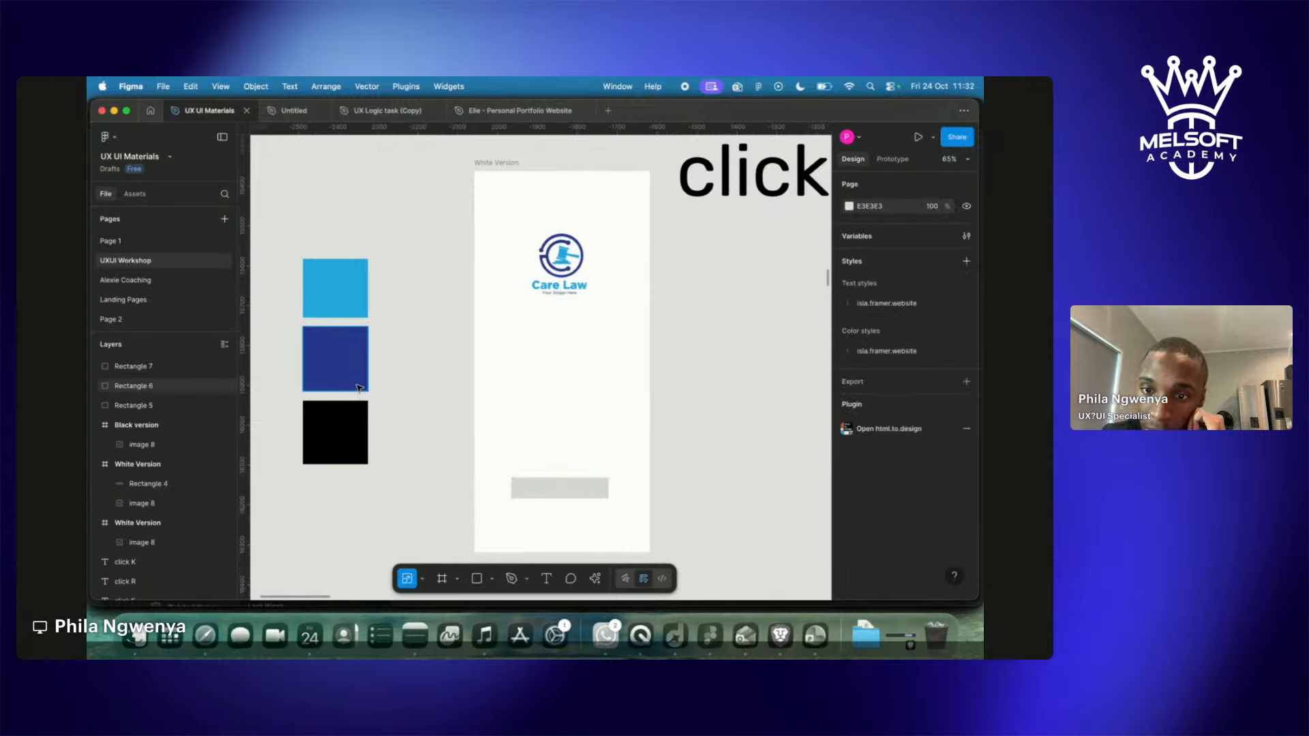
left_click(363, 437)
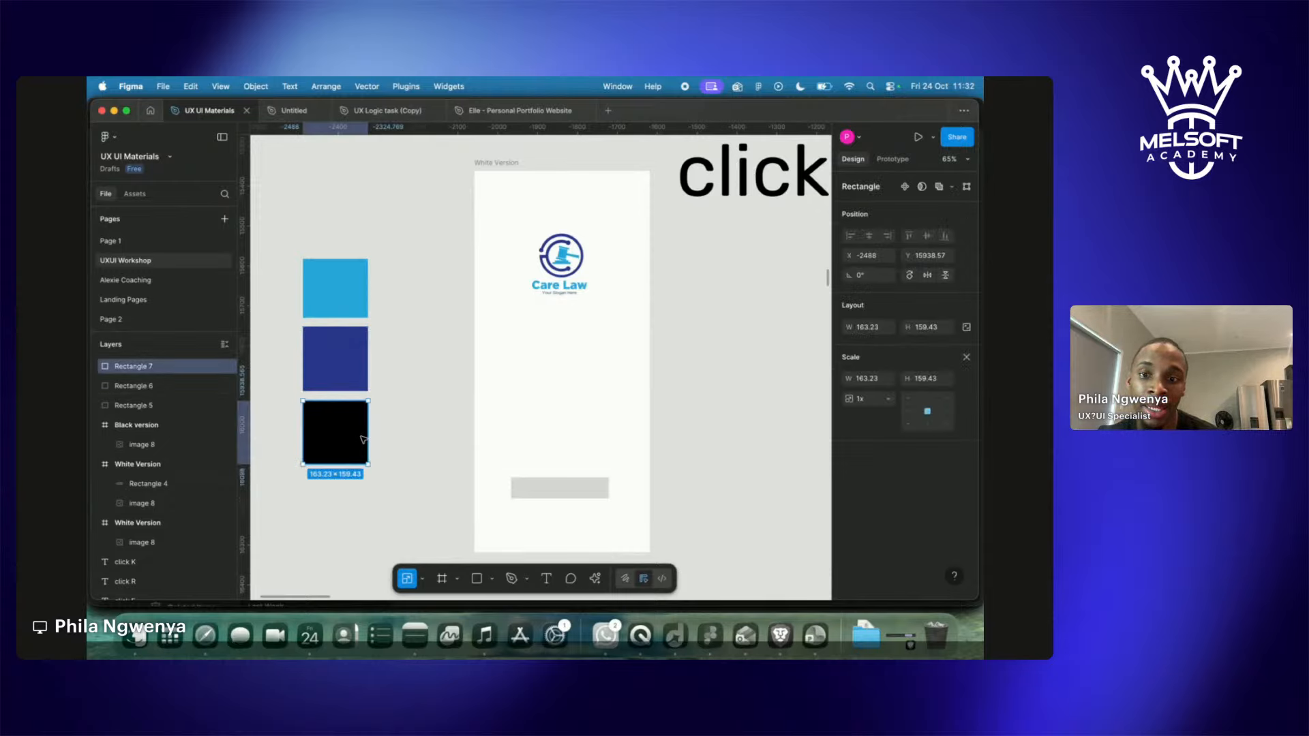
left_click(354, 382)
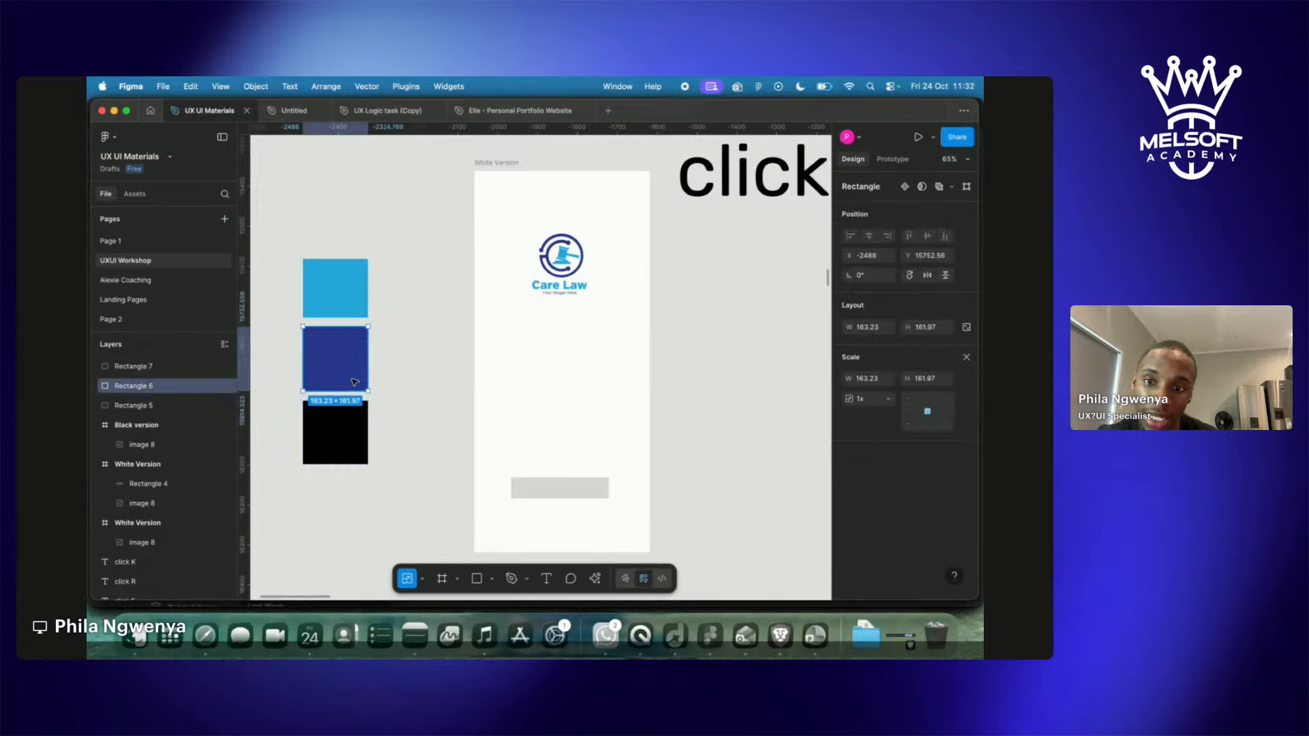
left_click(356, 305)
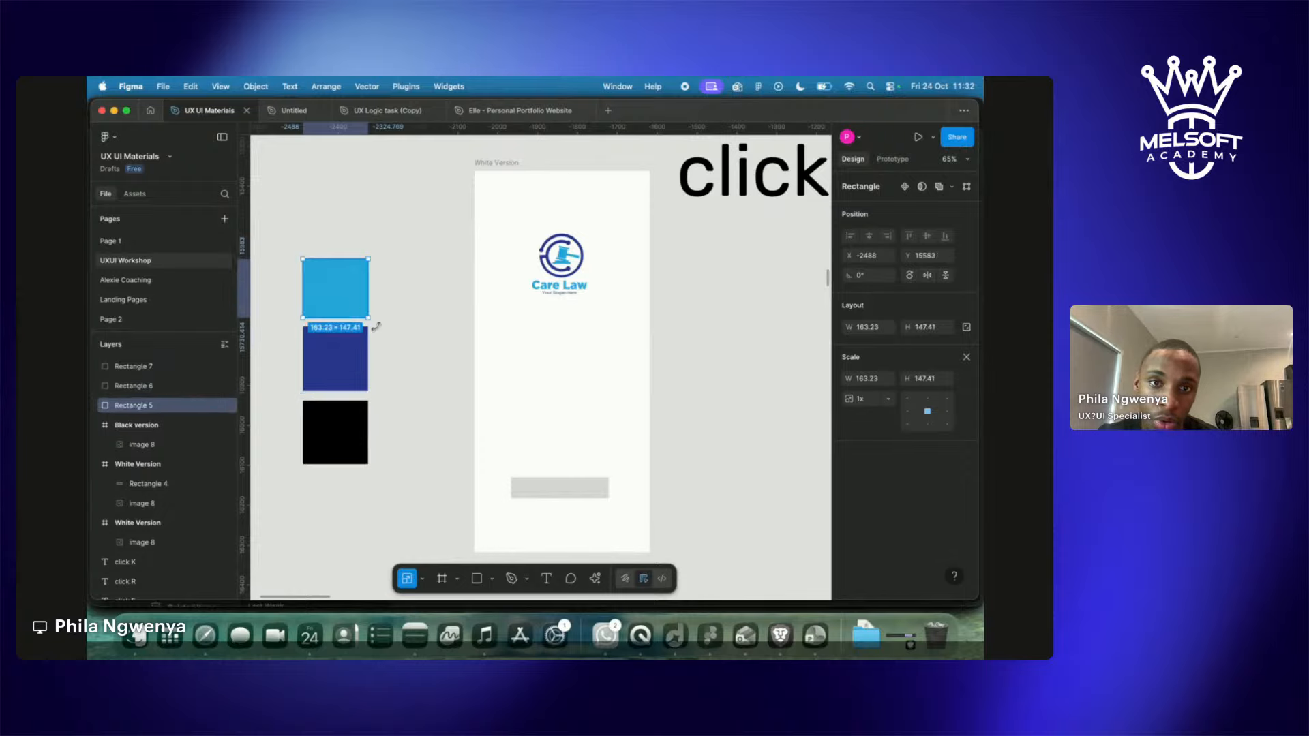
left_click(390, 343)
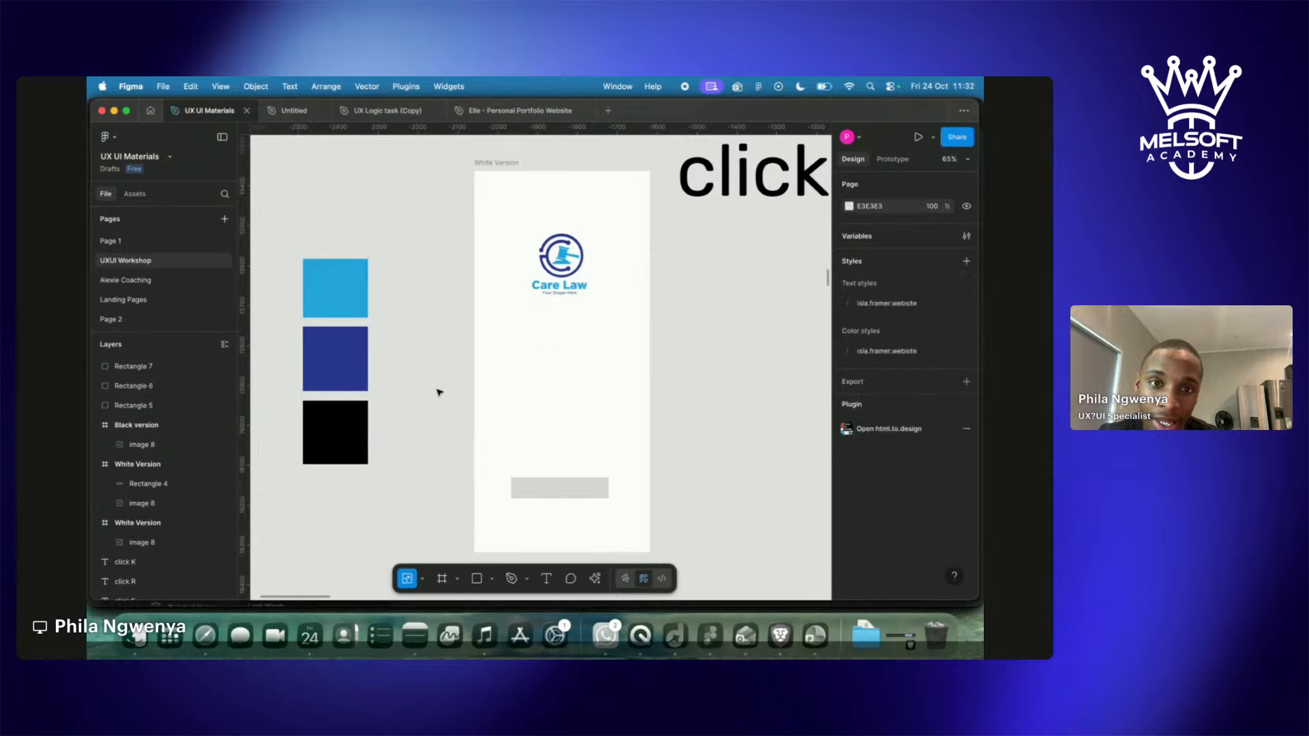
left_click(358, 379)
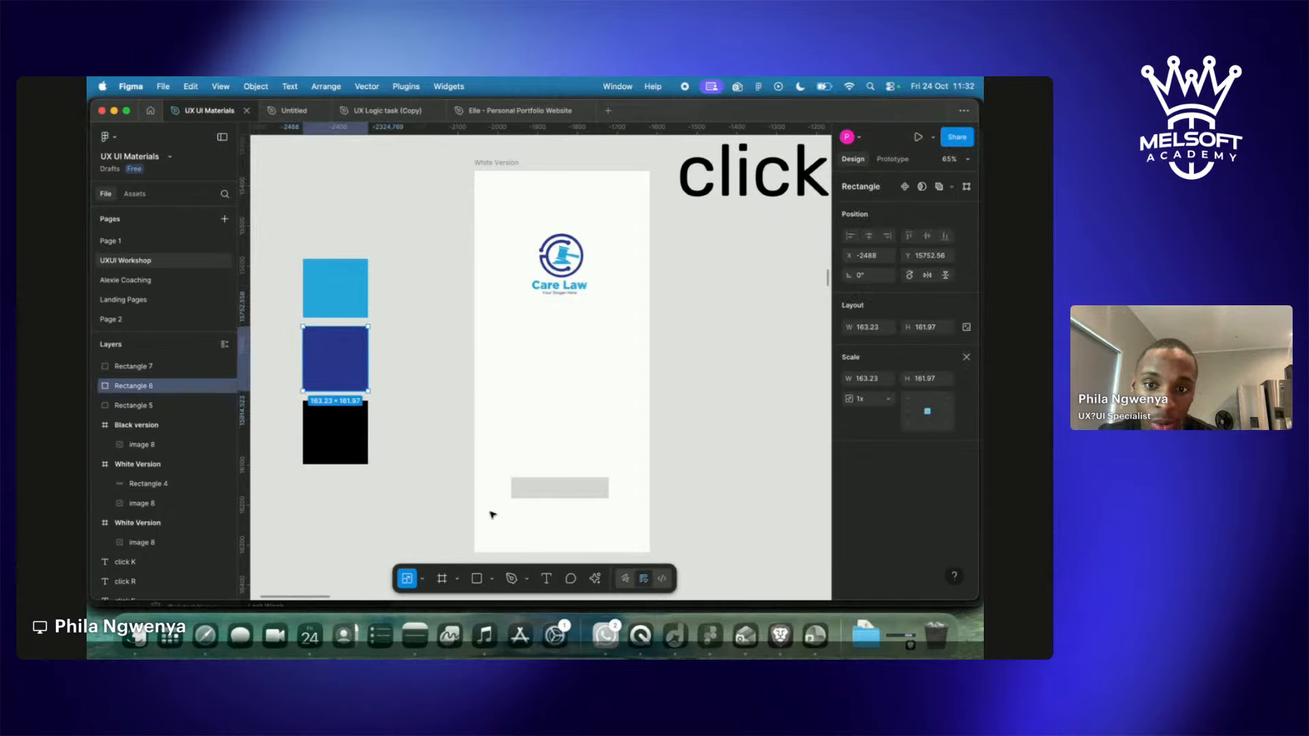
Set Rectangle 4 to 245 × 53 near the screen's bottom, keeping its D9D9D9 fill.
left_click(538, 497)
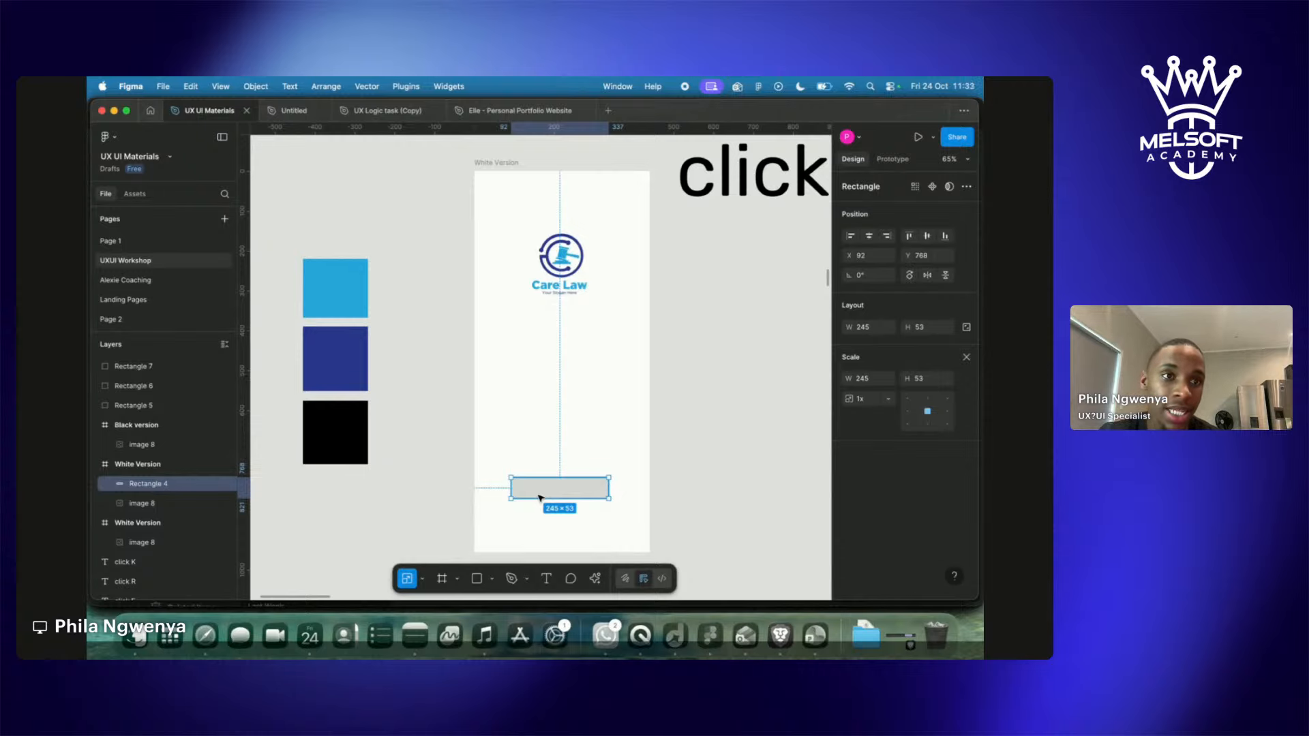
key("v")
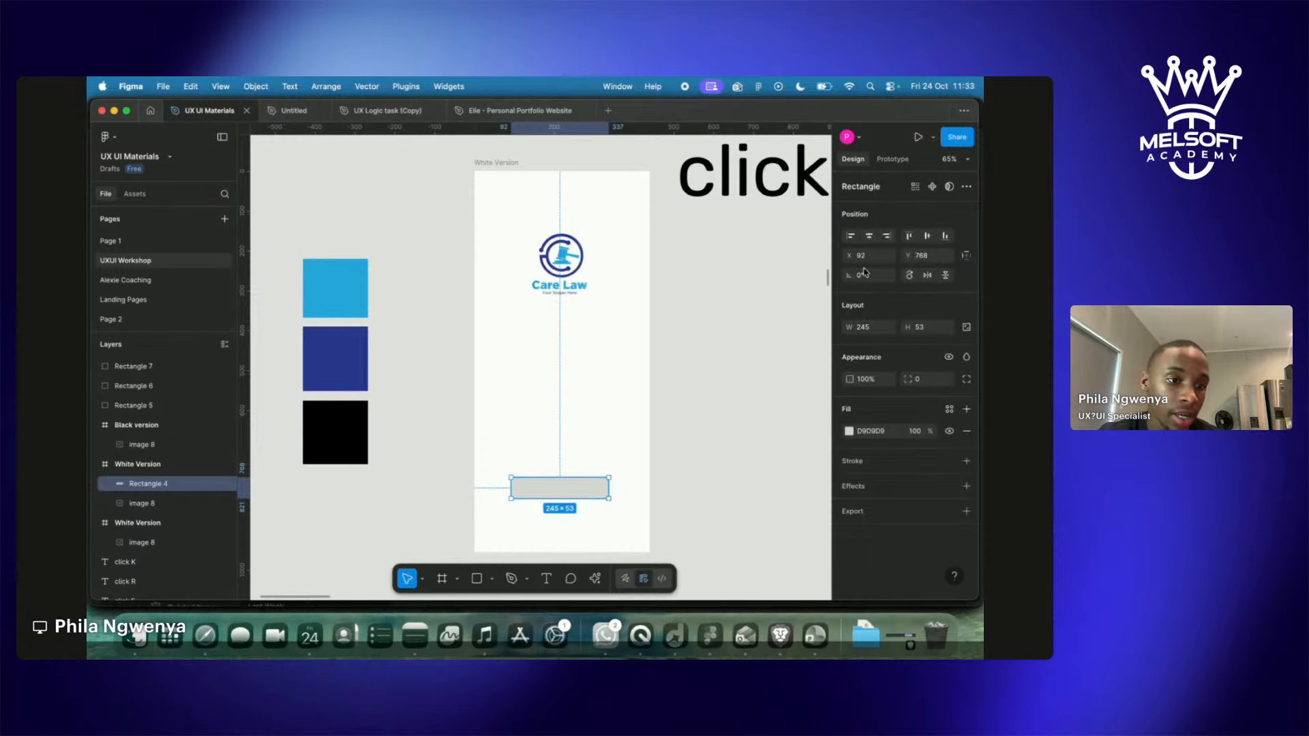
left_click(849, 431)
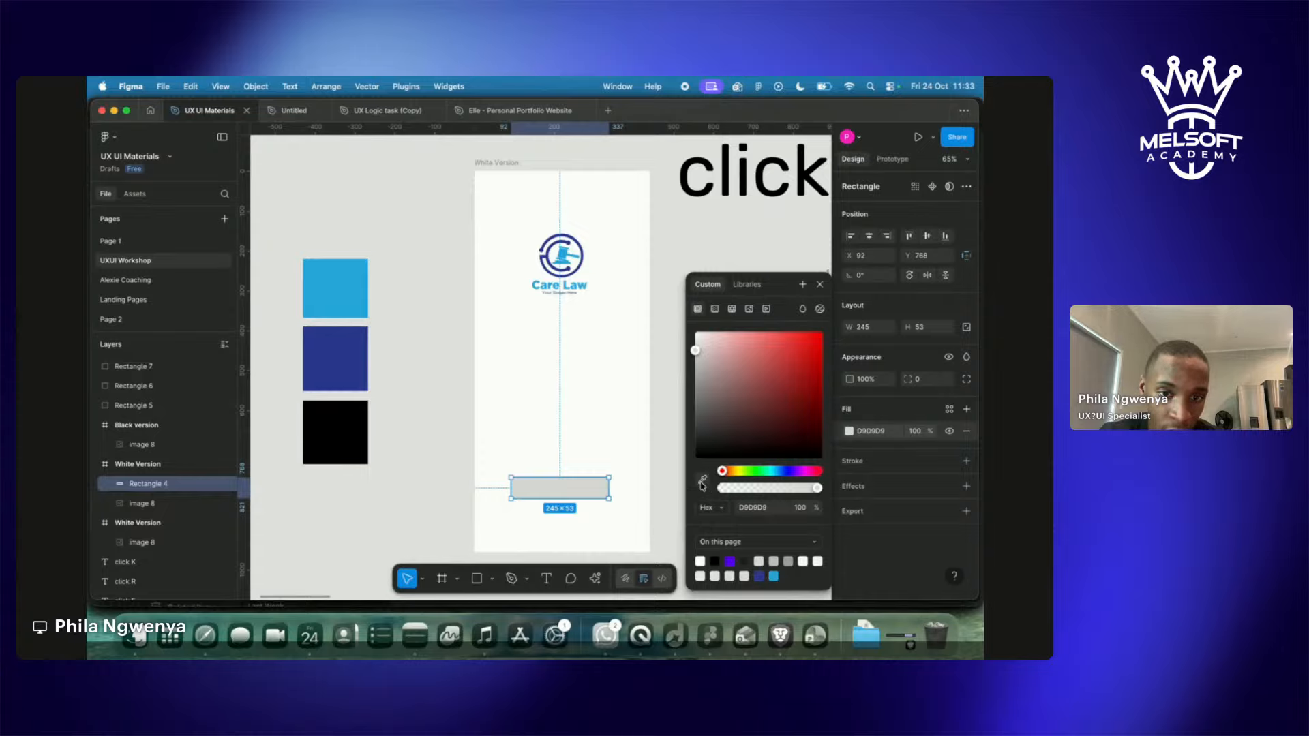
left_click(651, 479)
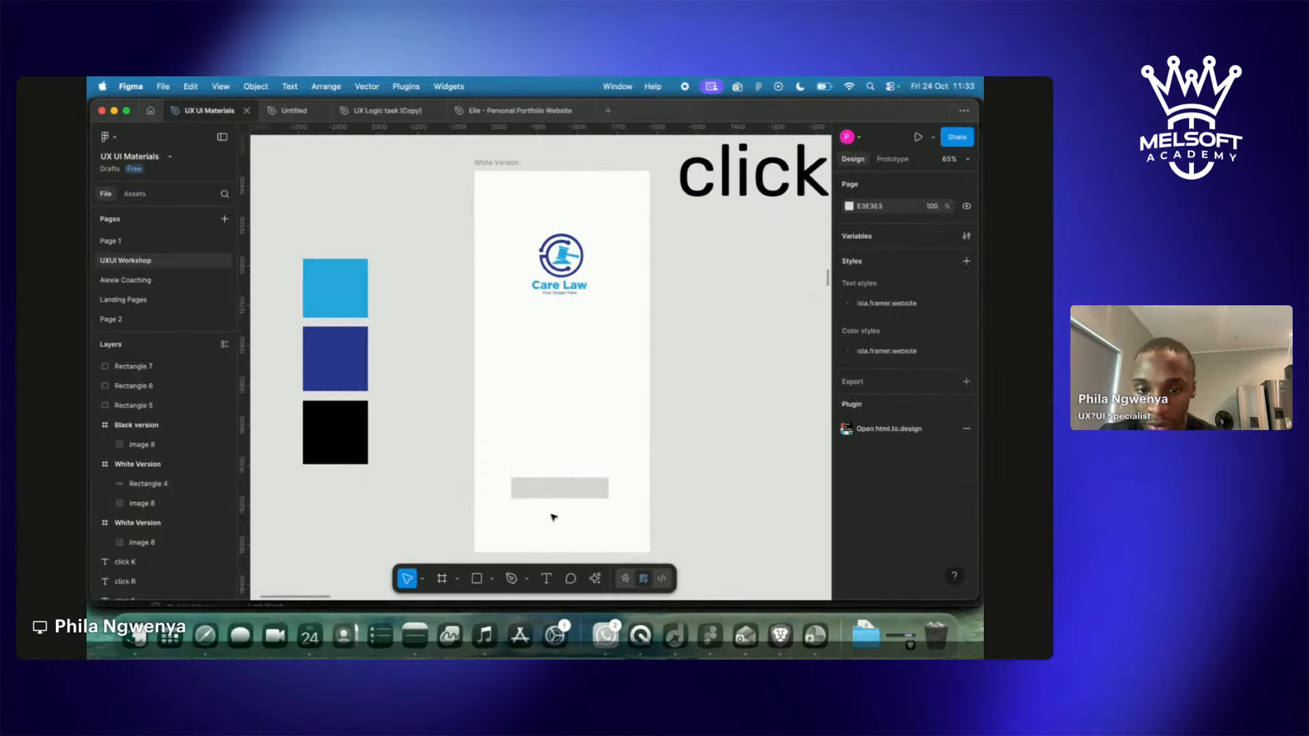
left_click(563, 494)
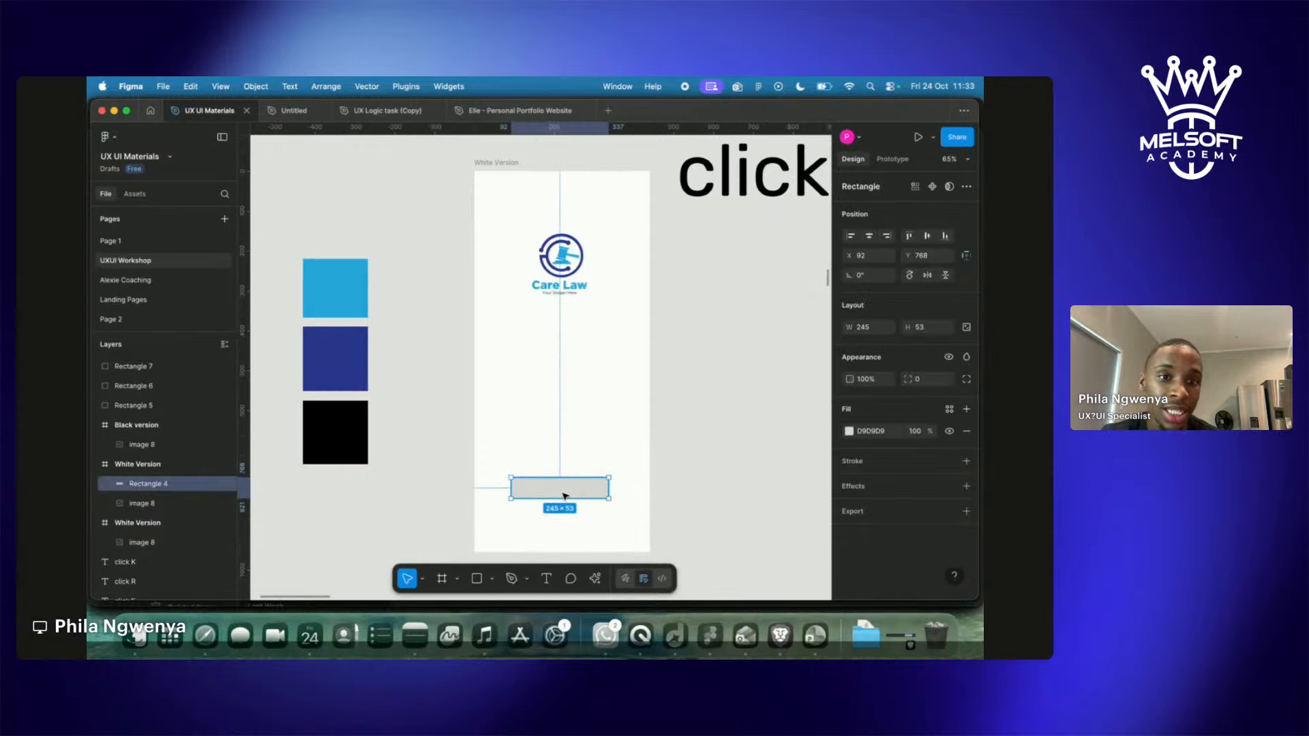
scroll(623, 474, "right", 3)
scroll(623, 474, "down", 2)
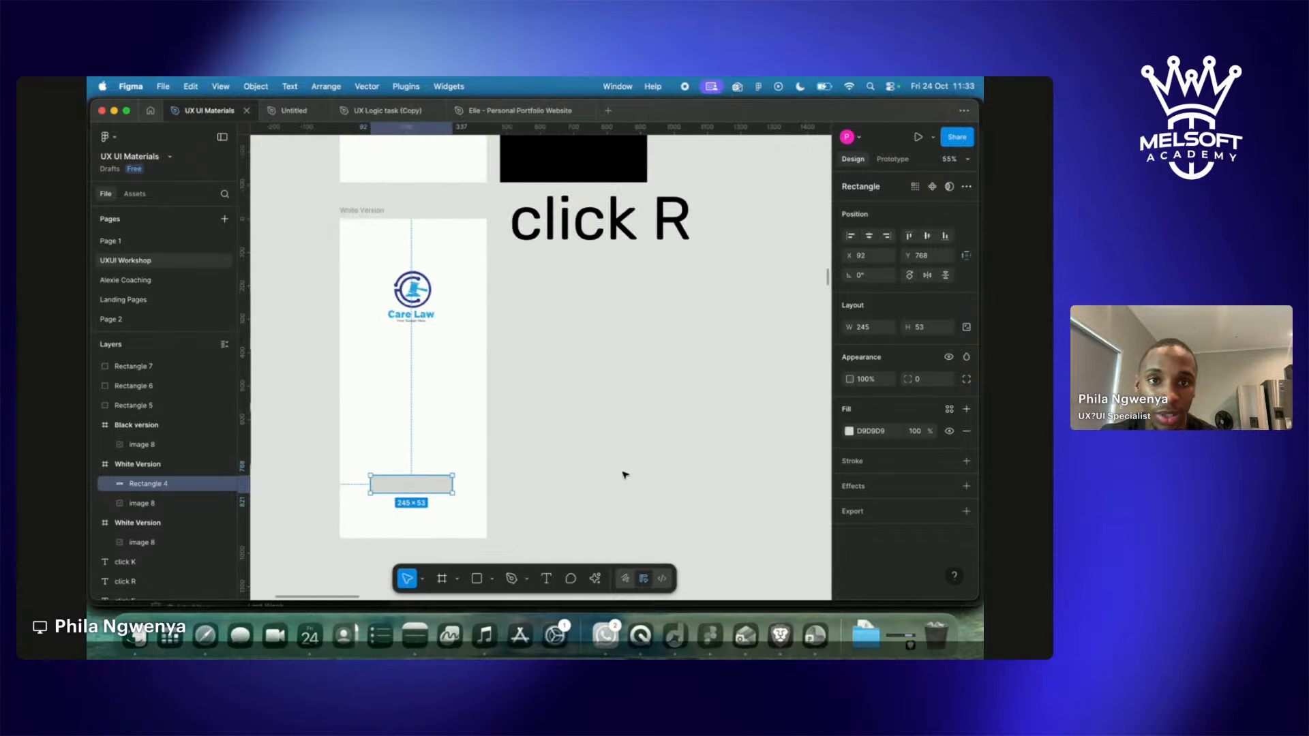
Change the 'click R' label to 'click I'.
double_click(675, 232)
key("Right")
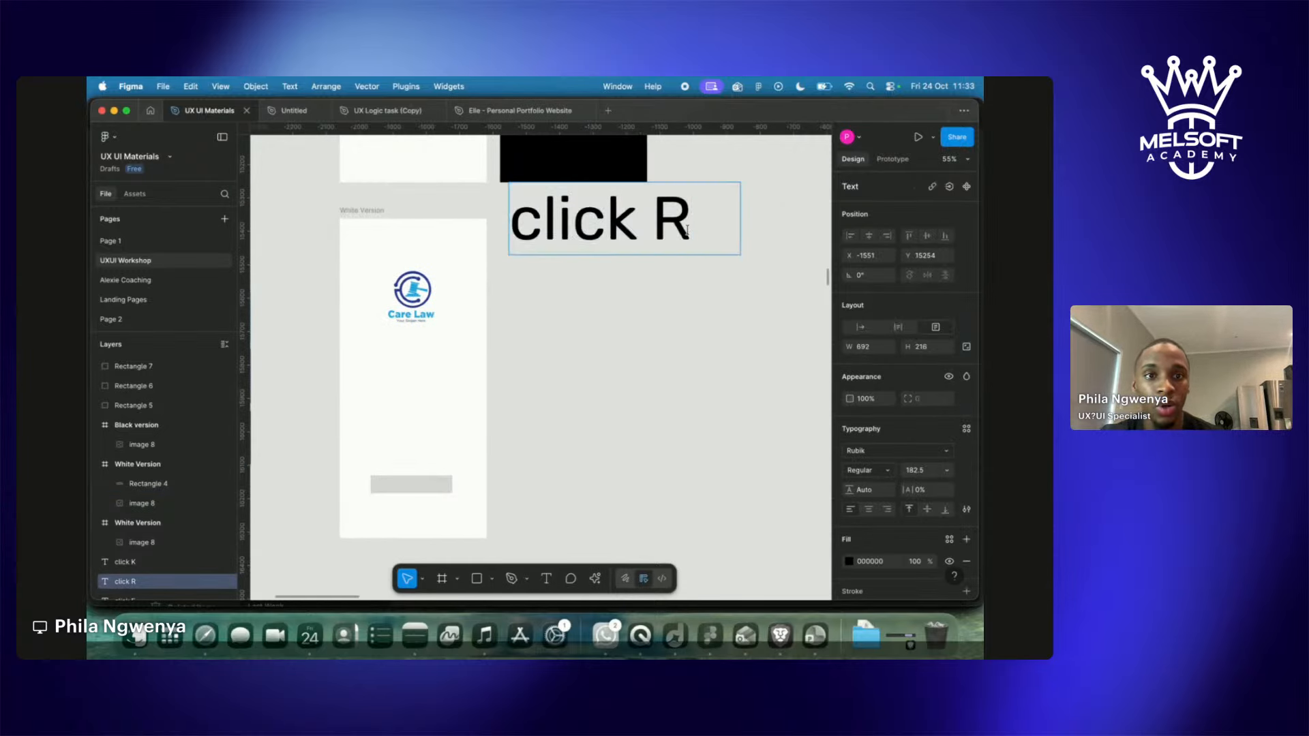
key("BackSpace")
type("I")
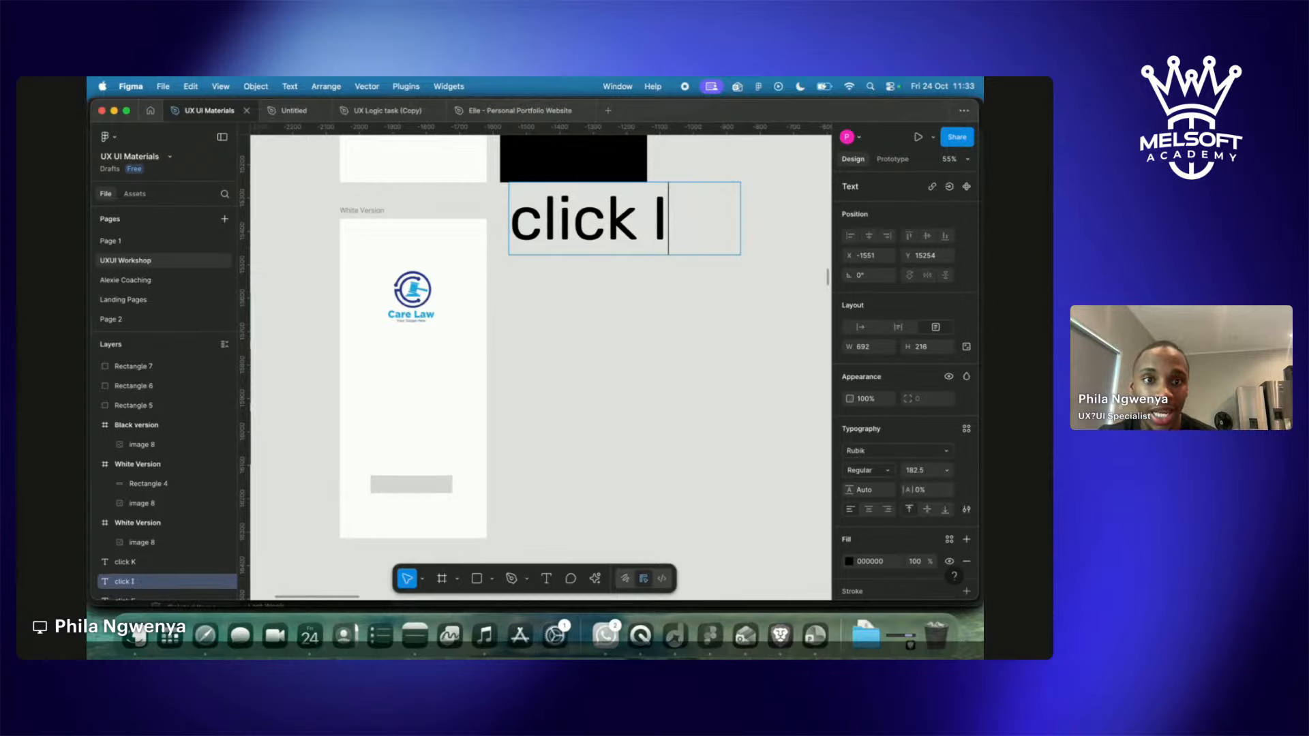
key("Escape")
Eyedrop dark blue 2B3991 from the swatch into the bottom bar, Rectangle 4.
scroll(653, 409, "left", 4)
left_click(555, 468)
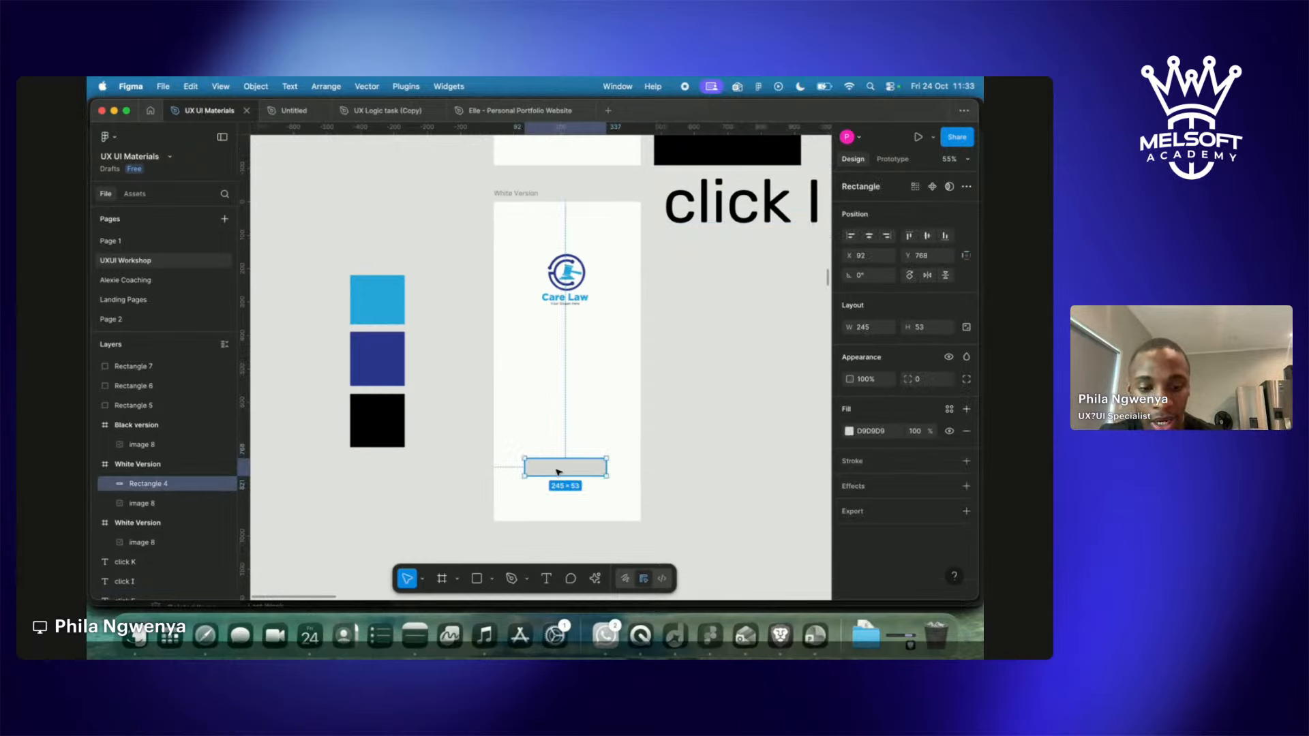
key("i")
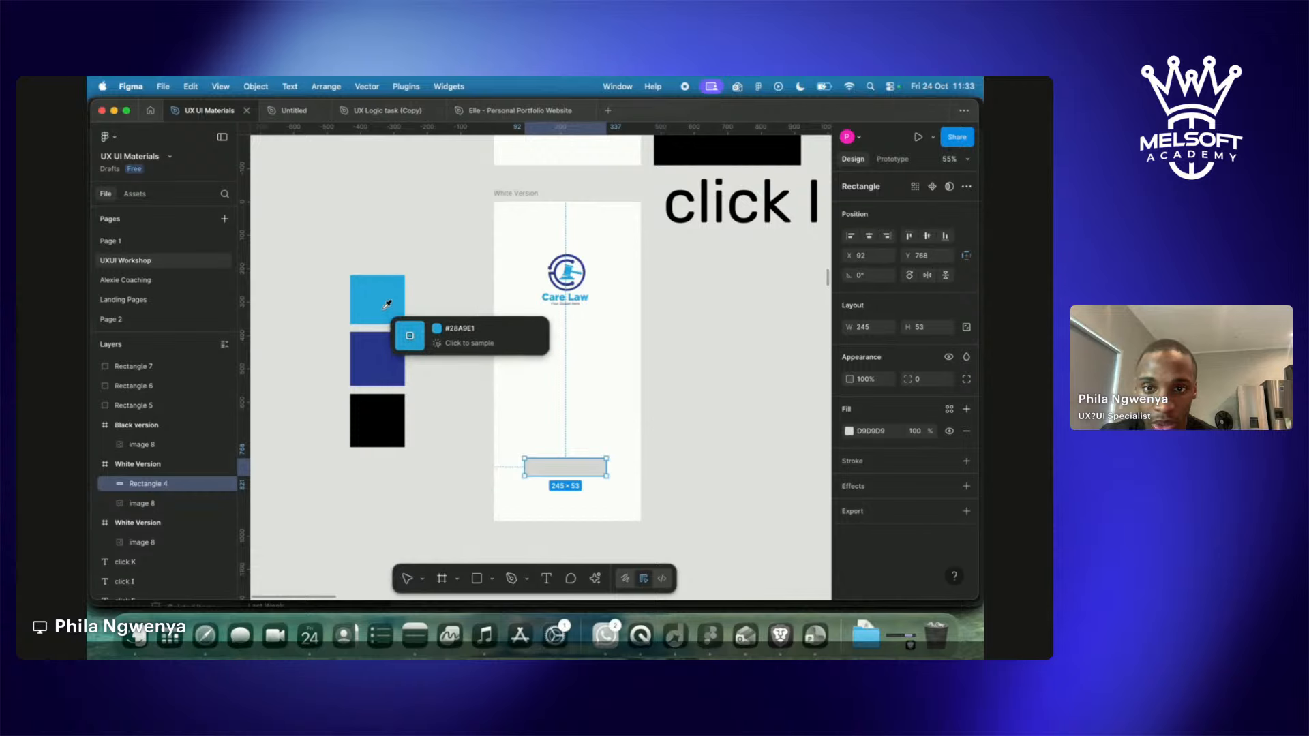
left_click(379, 352)
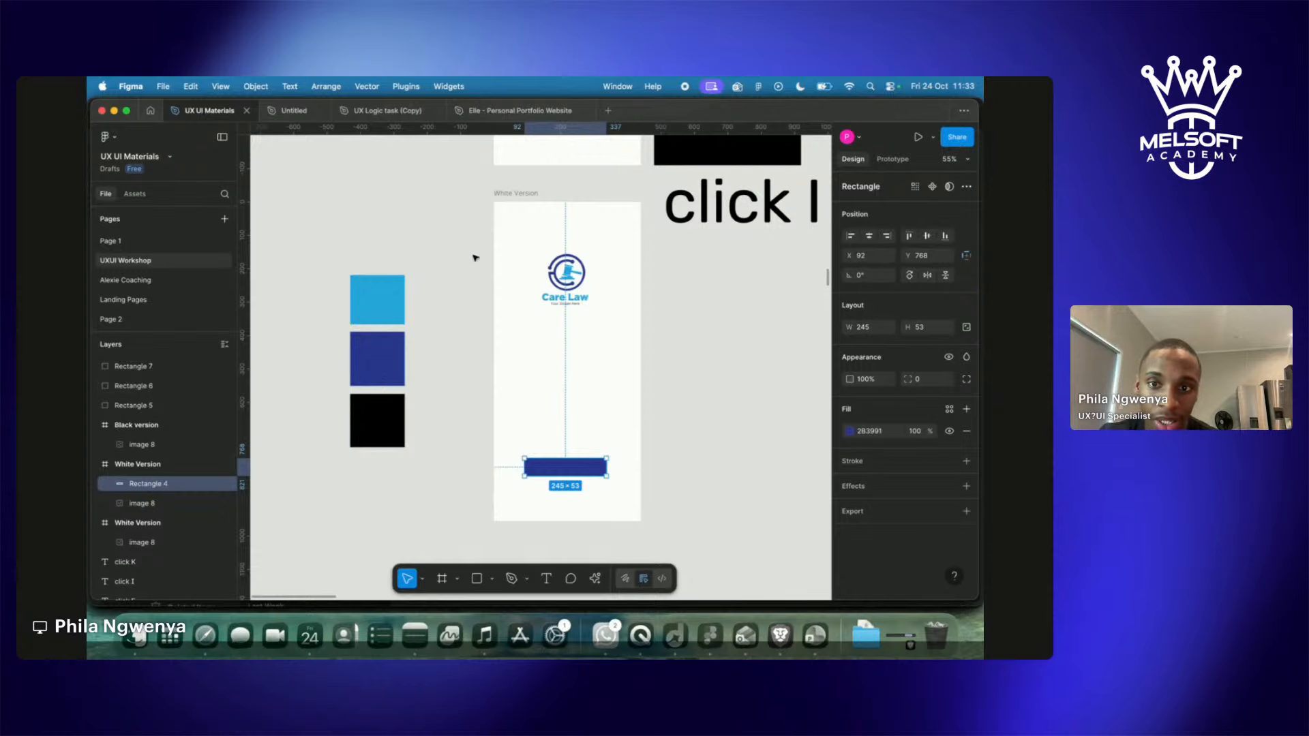
left_click(340, 242)
left_click_drag(340, 242, 480, 520)
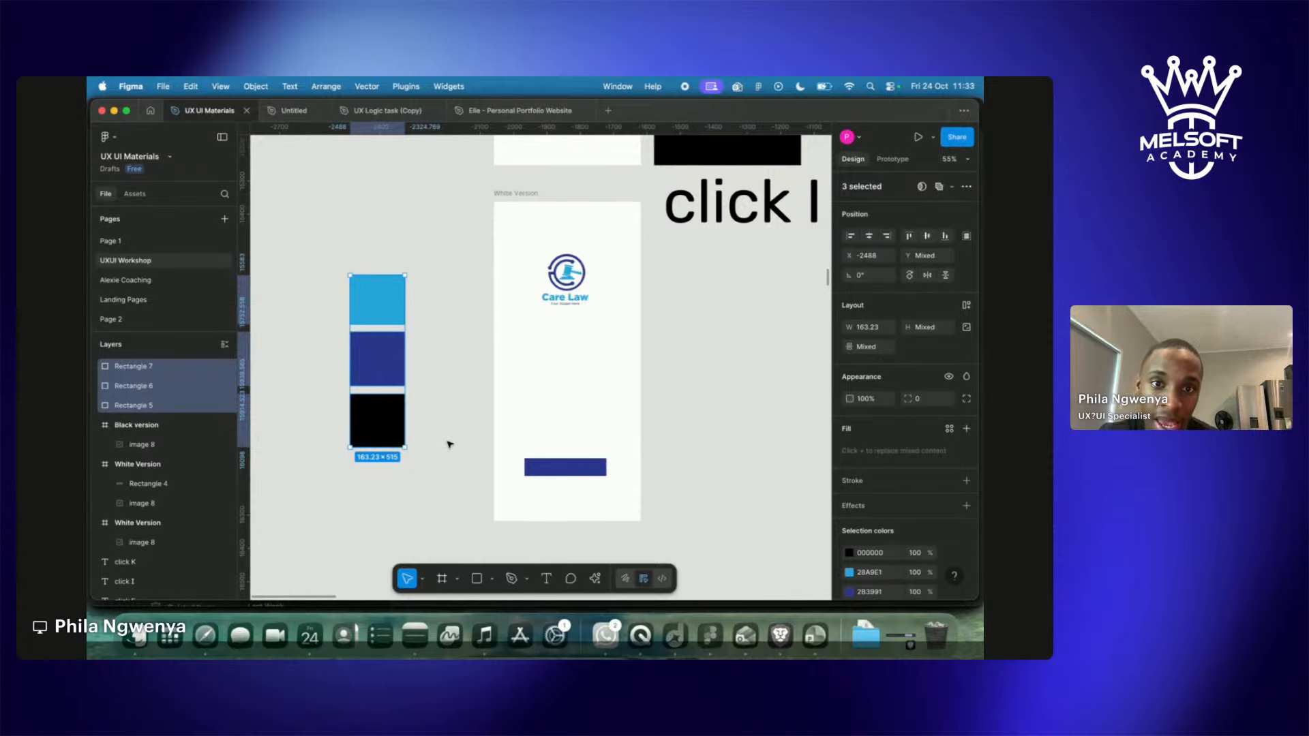
left_click(412, 391)
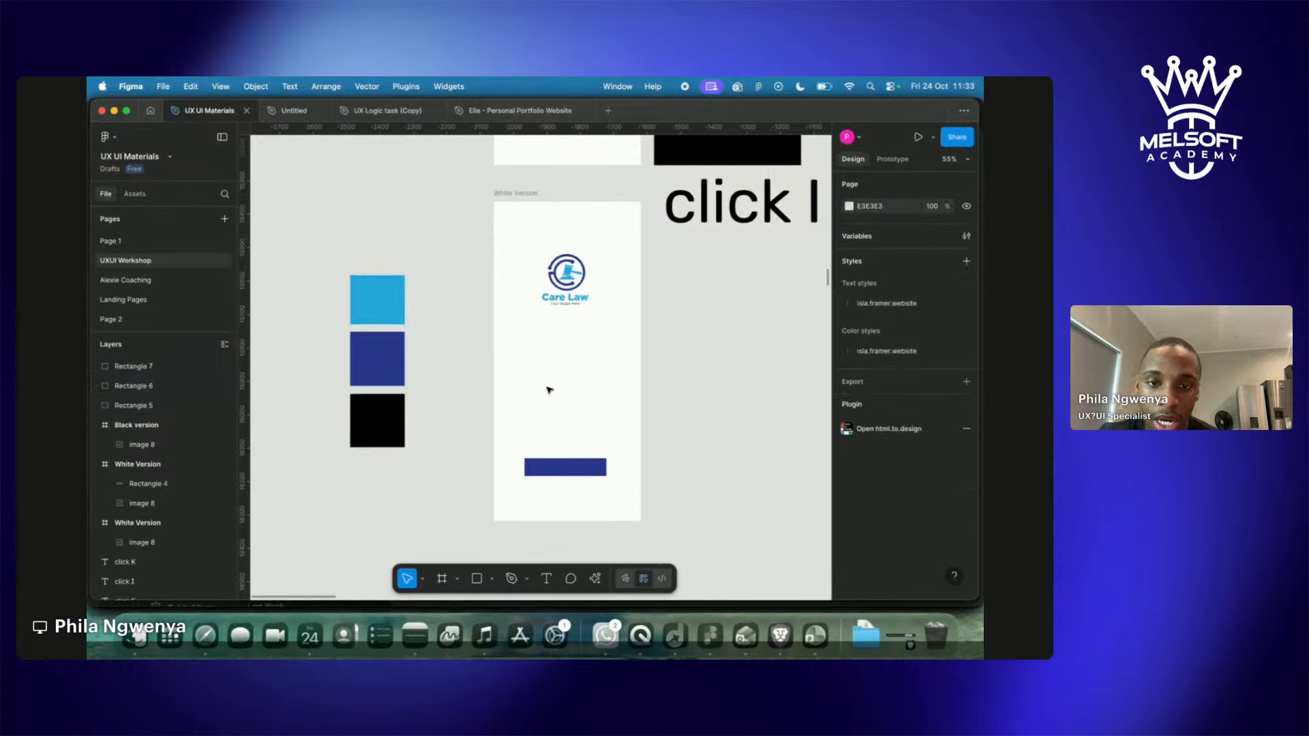
Draw a small 49 × 95 rectangle below the logo and eyedrop a dark-blue fill into it.
key("r")
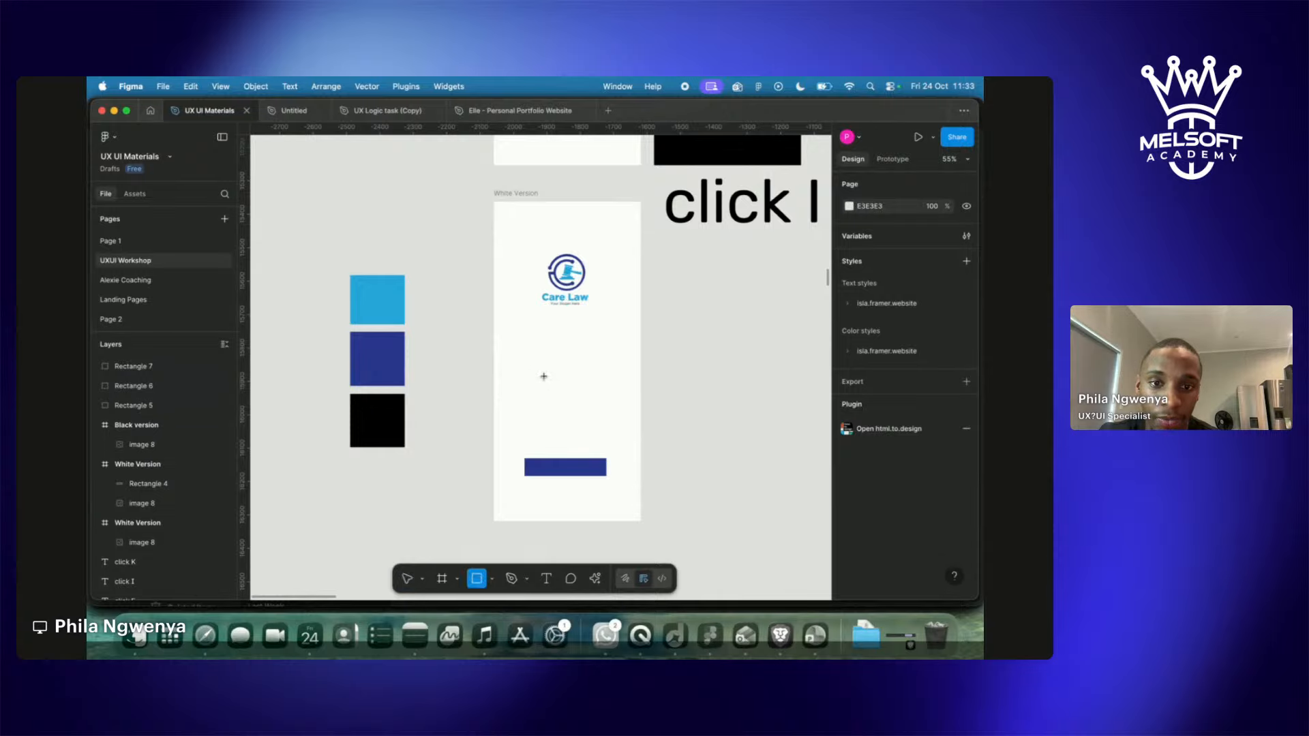
left_click_drag(531, 358, 548, 390)
key("i")
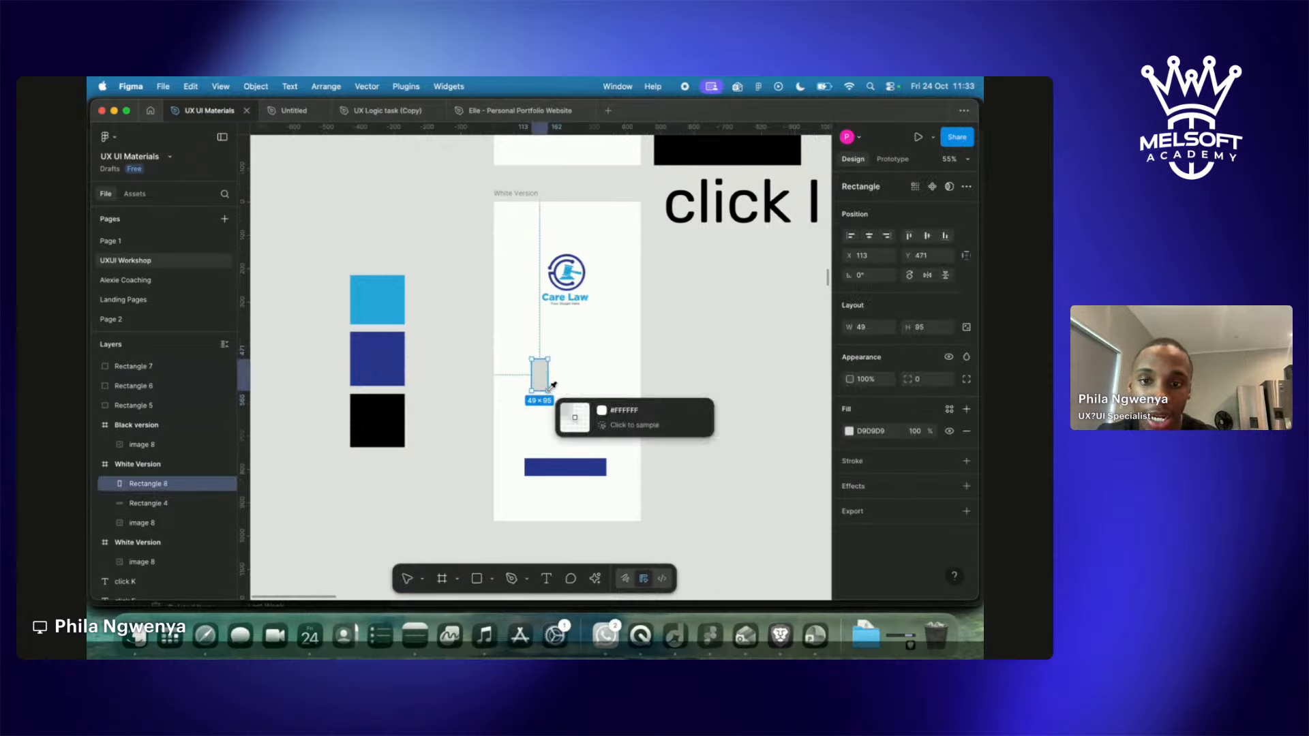
left_click(360, 348)
left_click(308, 484)
left_click(540, 386)
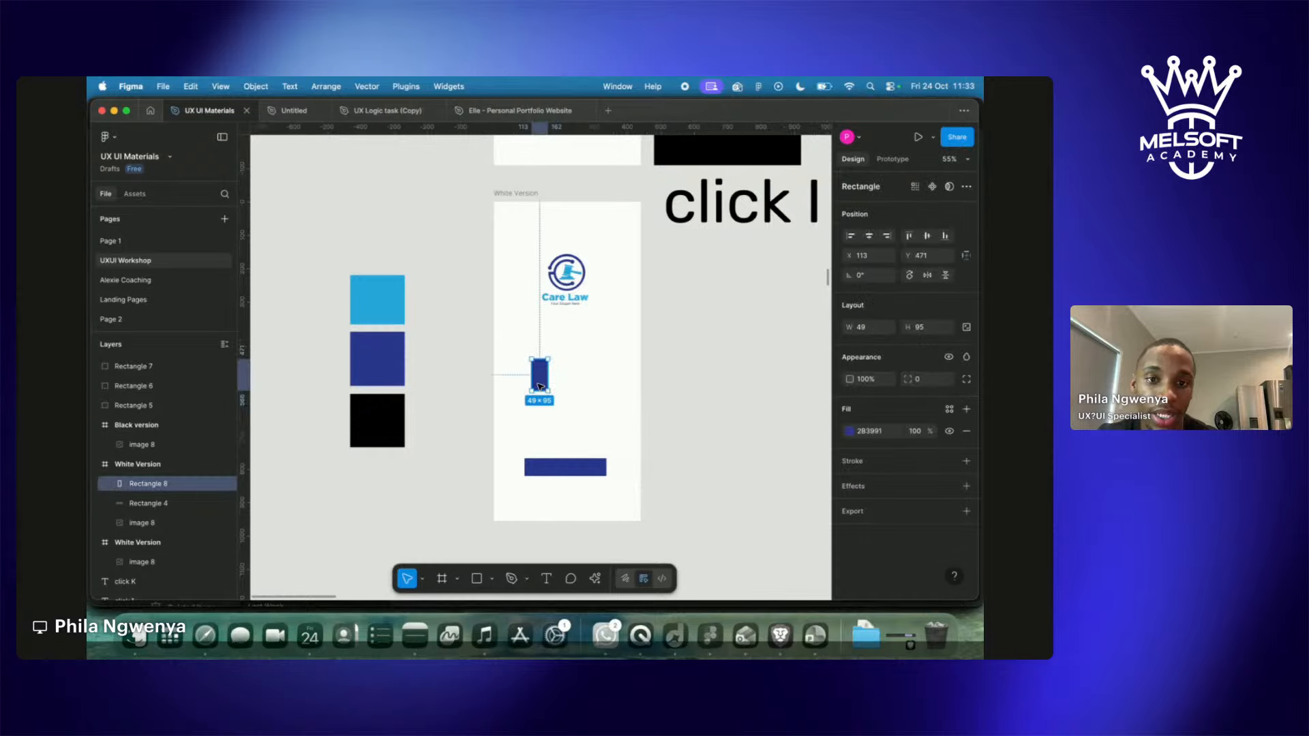
Fill Rectangle 8 light blue, duplicate it to the right, and fill the copy dark blue.
key("i")
left_click(377, 307)
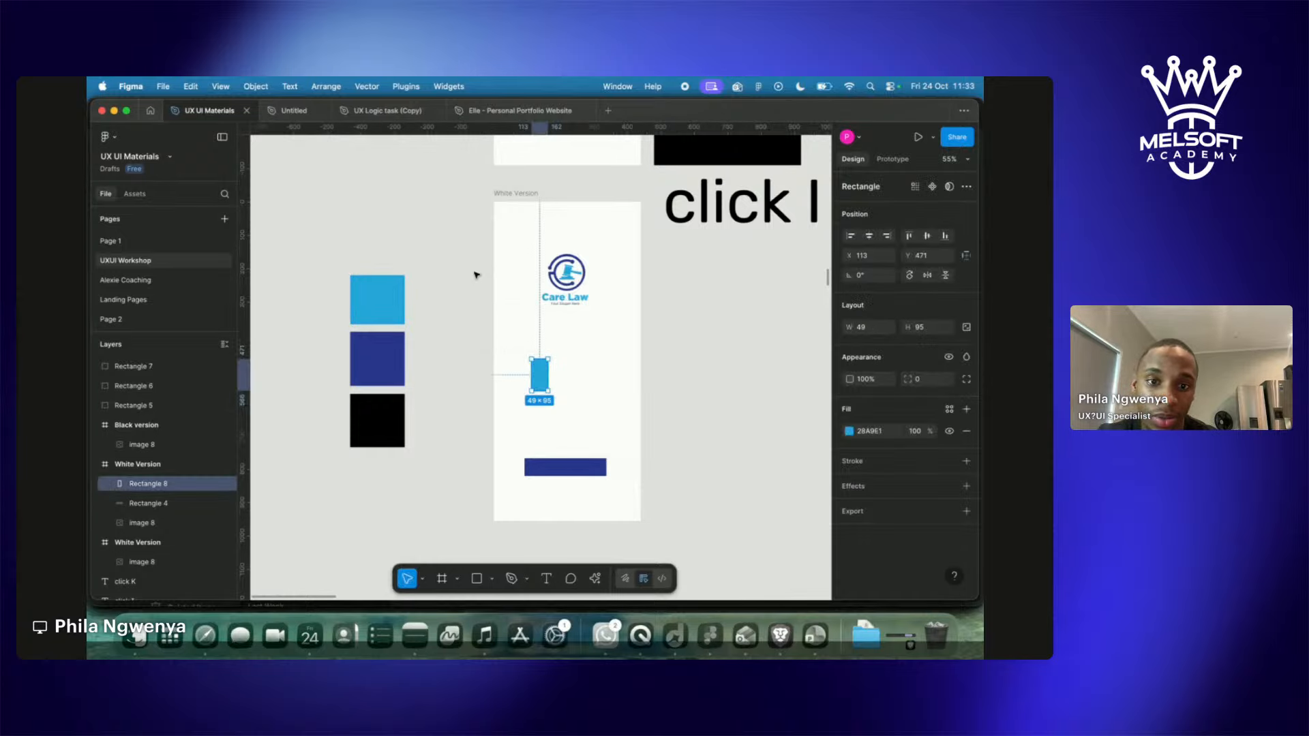
left_click(518, 324)
left_click(543, 388)
key("super+d")
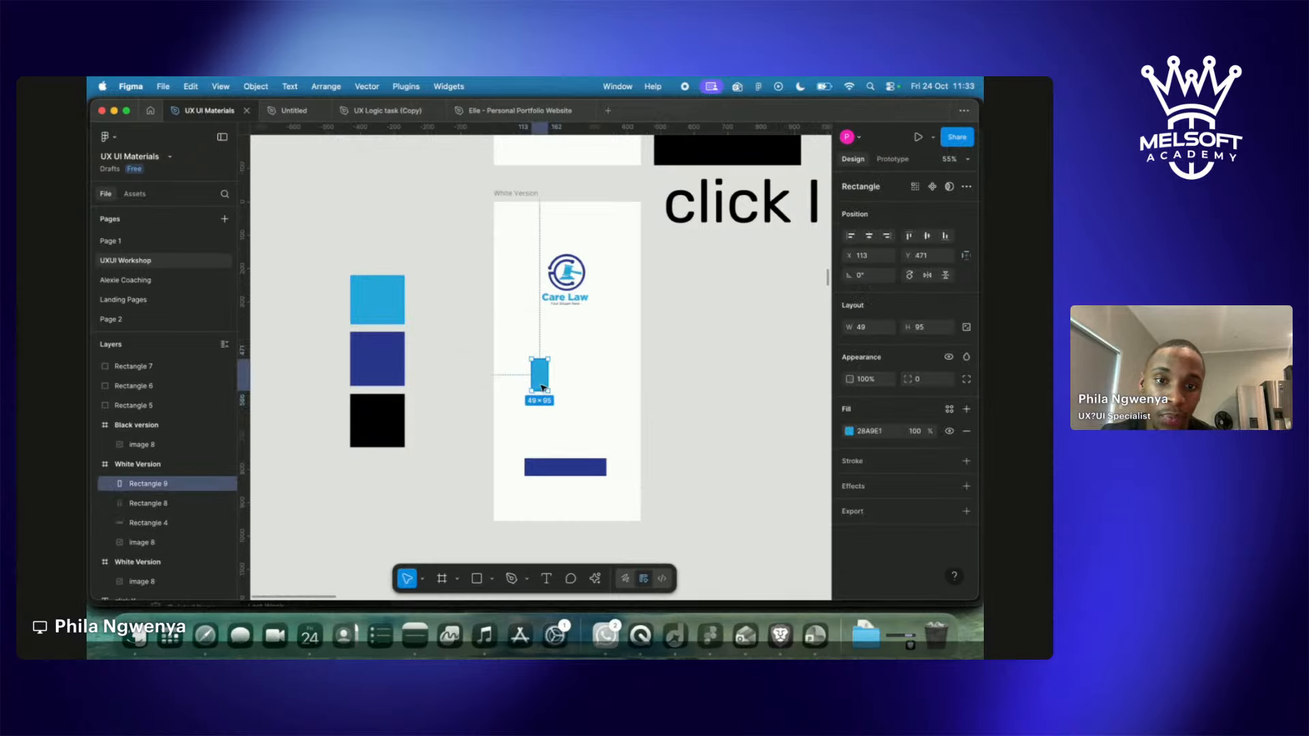
left_click_drag(543, 388, 589, 388)
key("i")
left_click(377, 359)
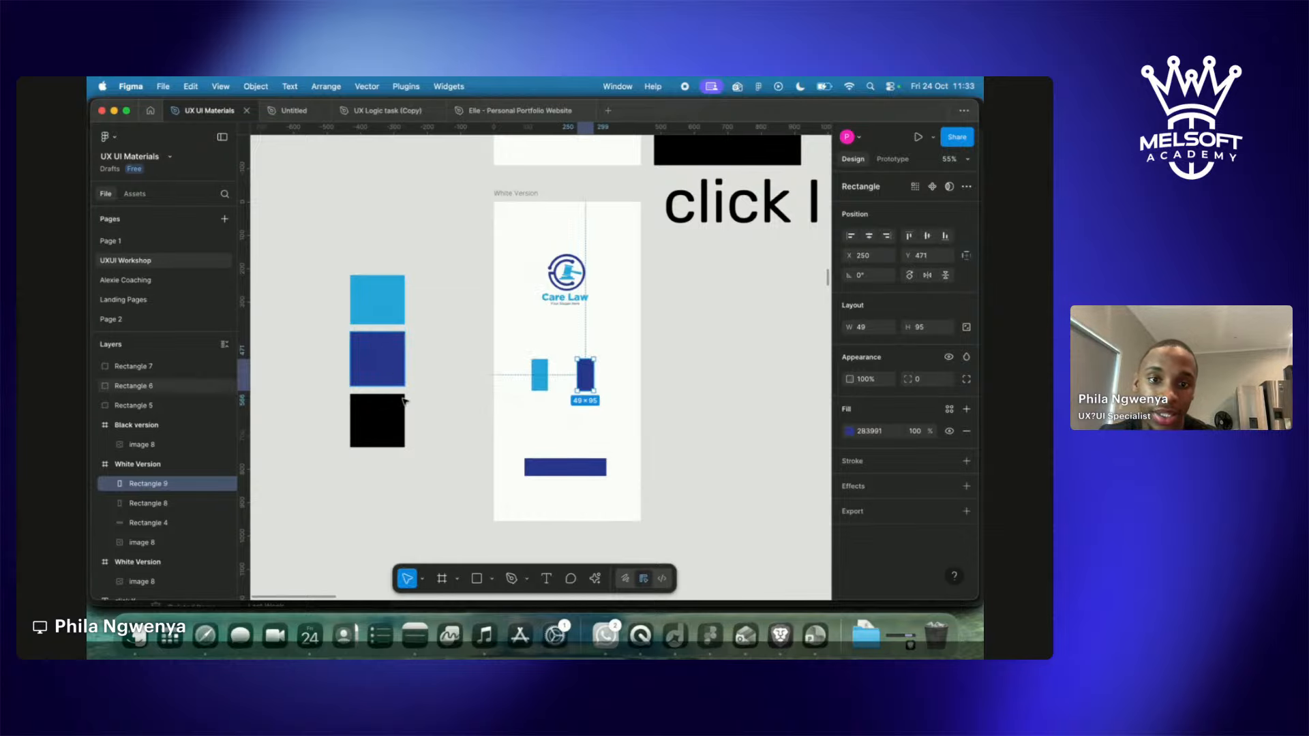
left_click(466, 495)
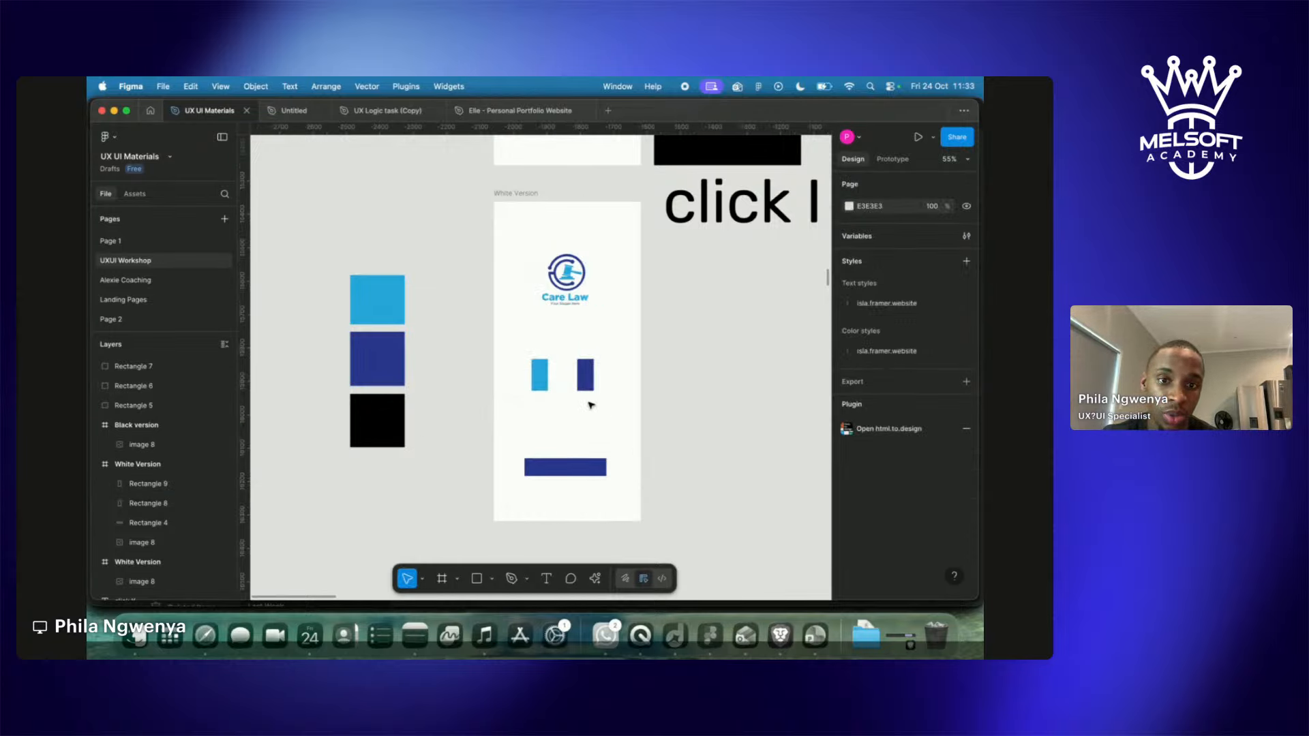
Delete both small rectangles and select the navy bar.
left_click(585, 373)
left_click(539, 384, "shift")
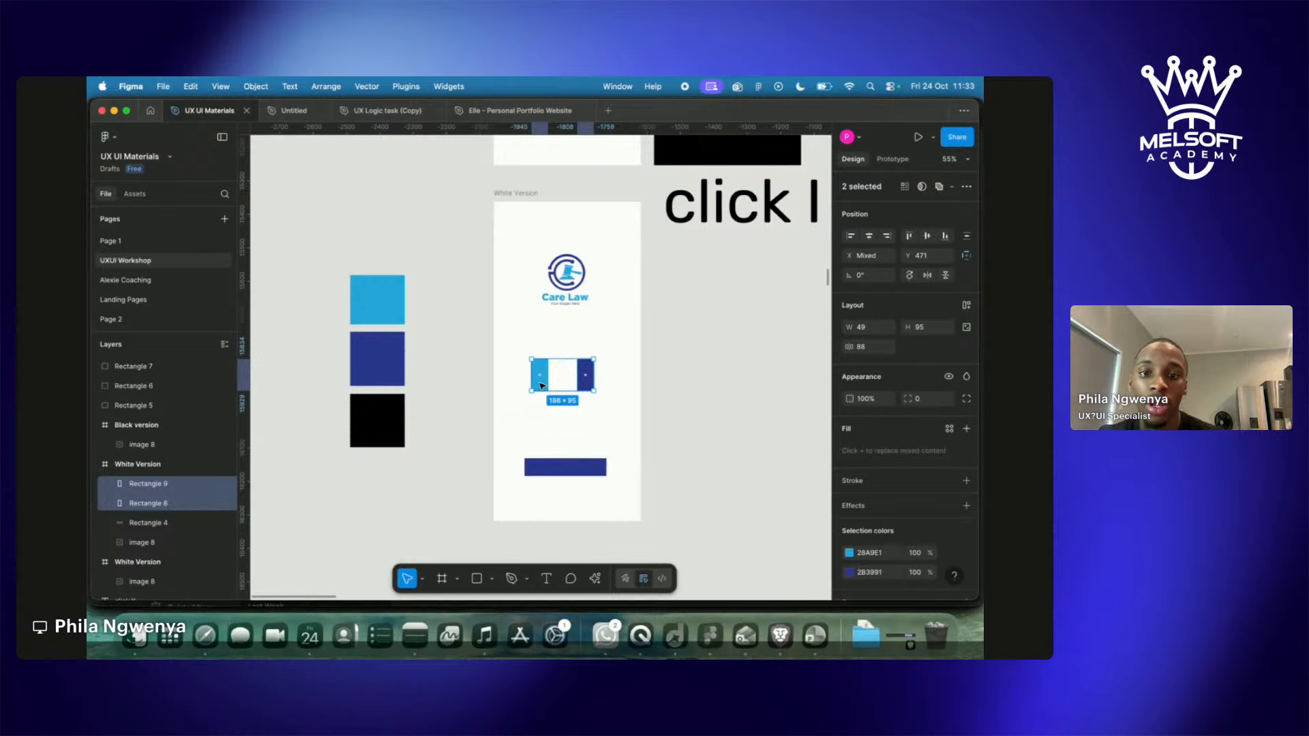
key("Delete")
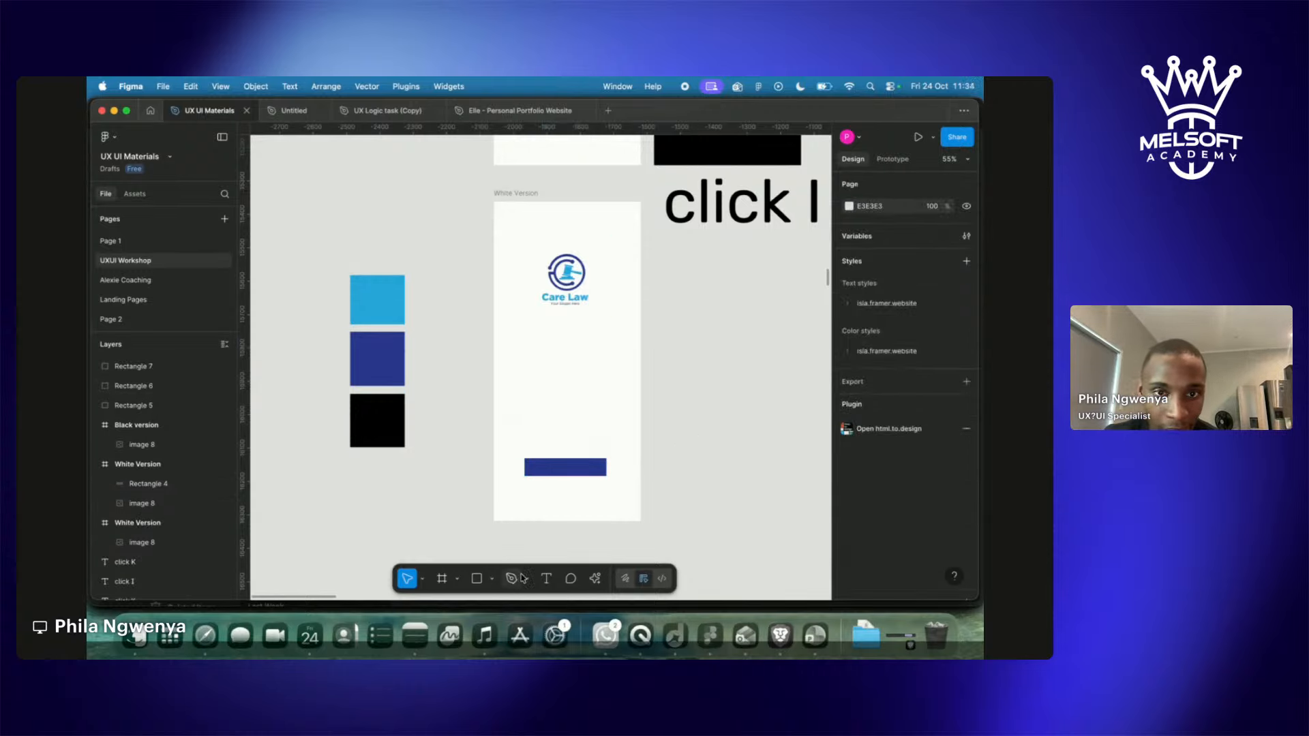
left_click(566, 466)
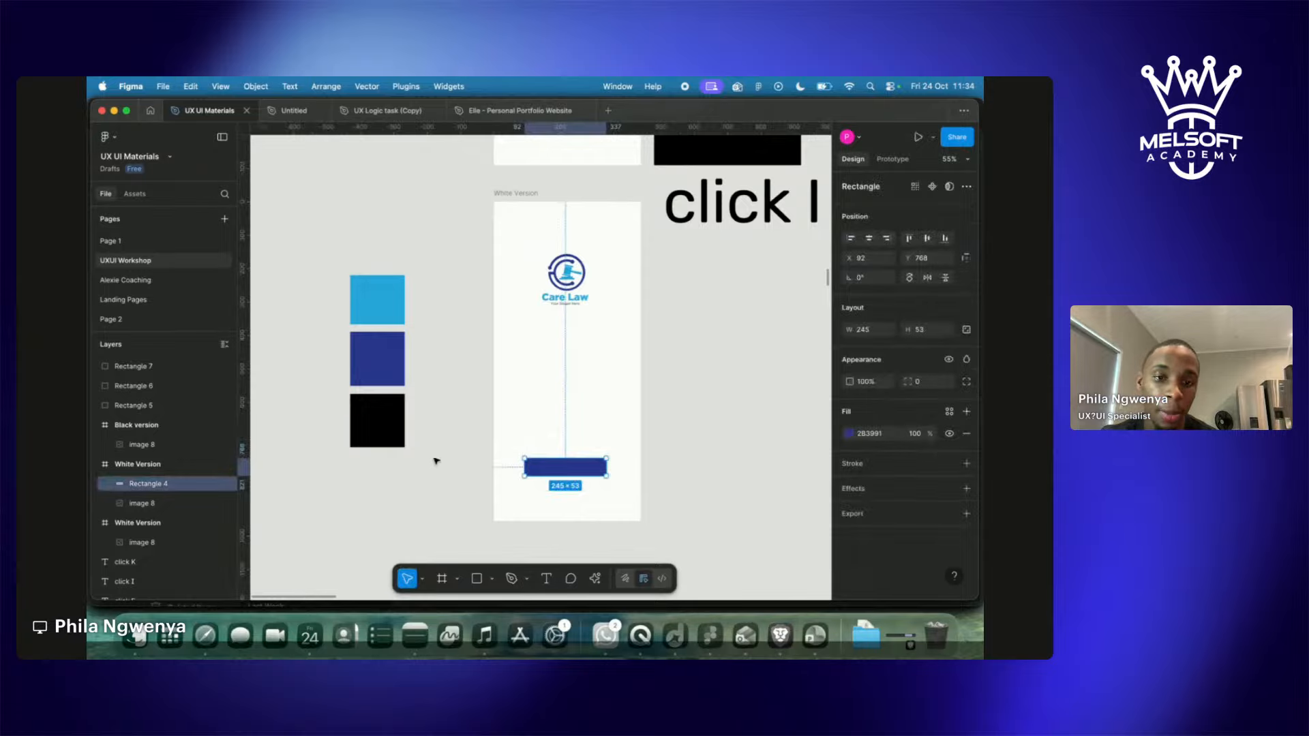
scroll(656, 334, "up", 5)
scroll(656, 334, "right", 5)
scroll(650, 351, "down", 5)
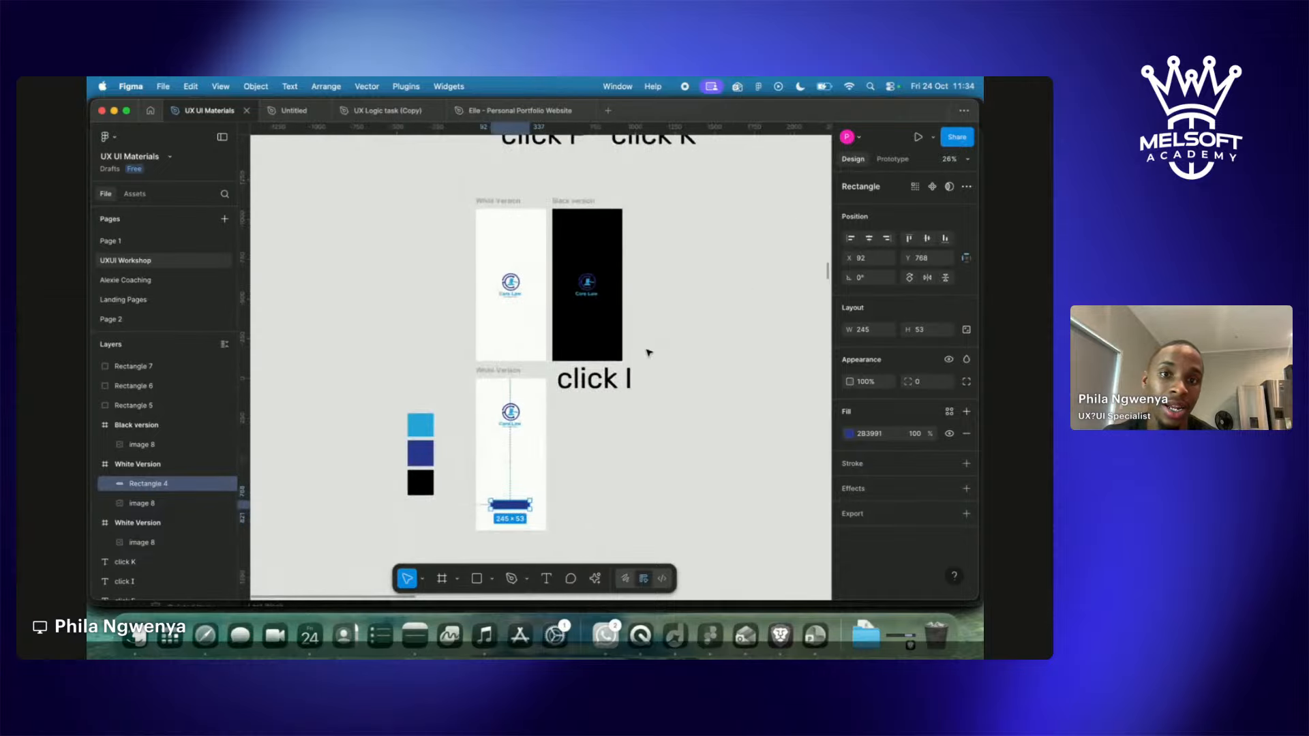
scroll(649, 354, "up", 8)
scroll(647, 358, "down", 3)
scroll(646, 362, "down", 5)
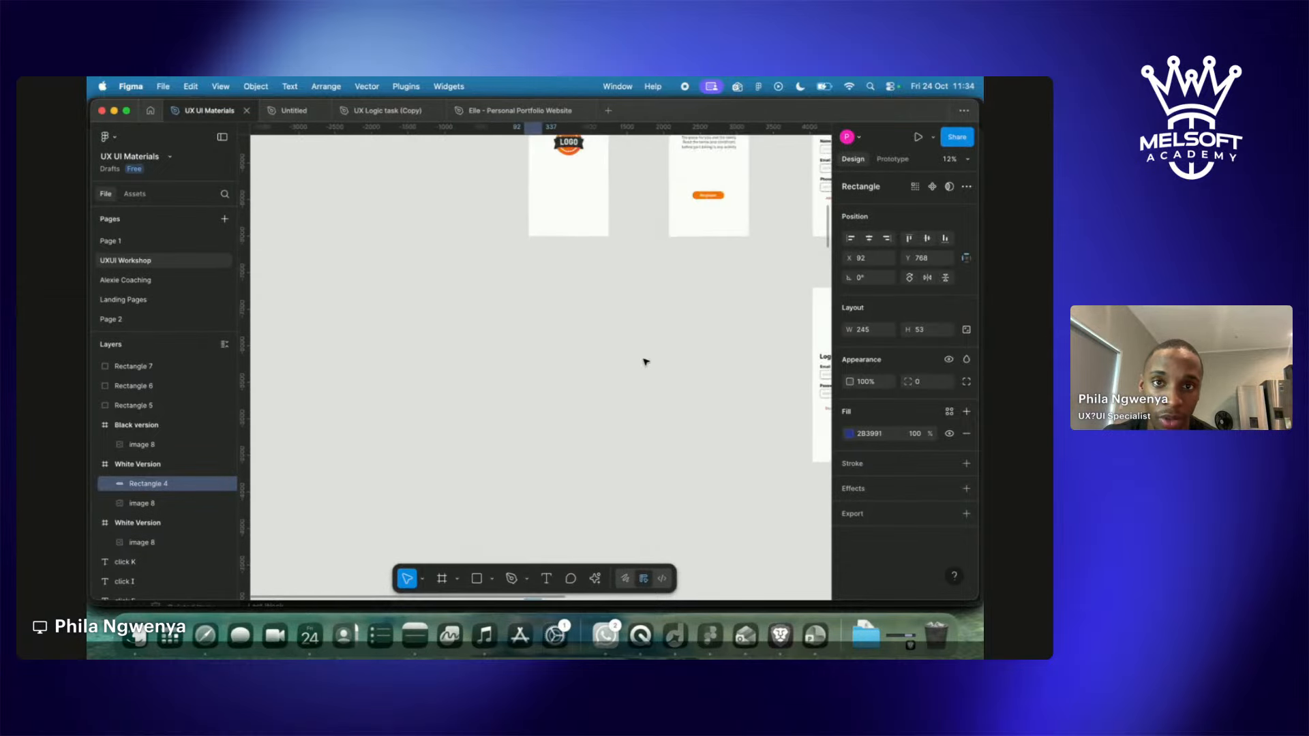
scroll(644, 361, "up", 8)
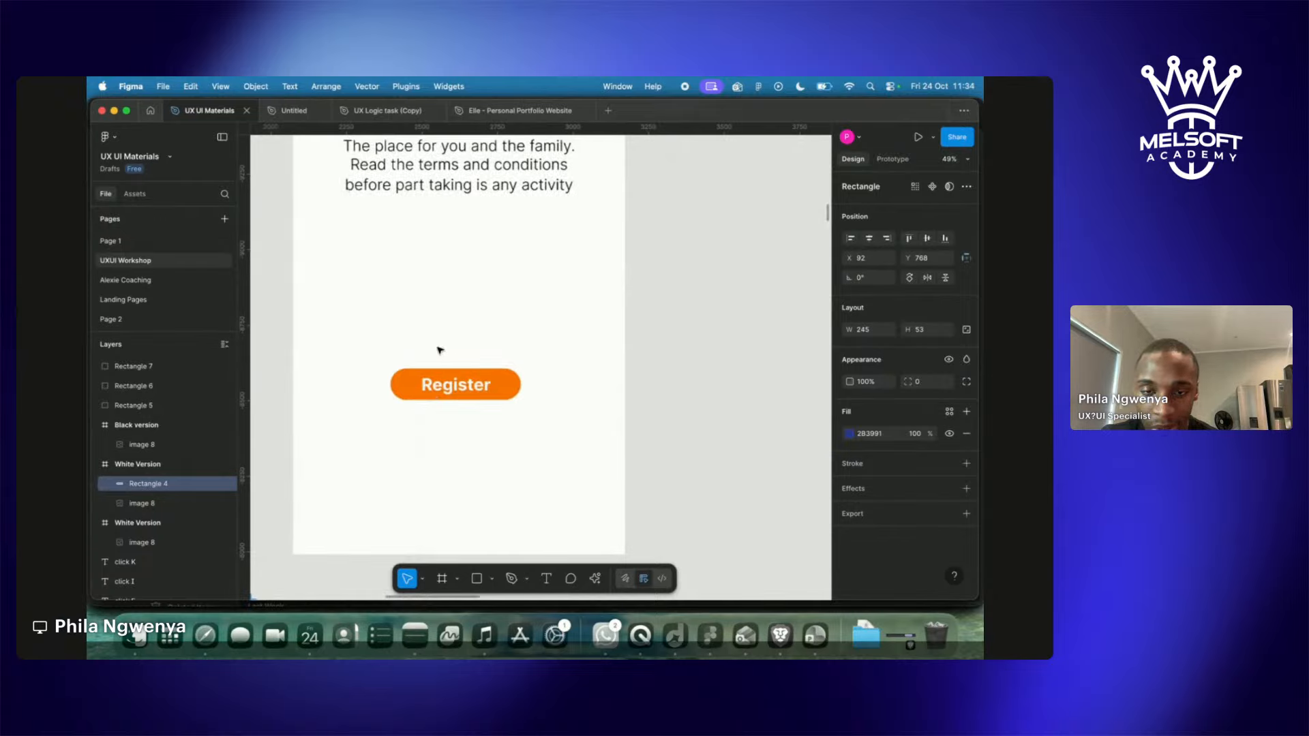
scroll(366, 362, "down", 3)
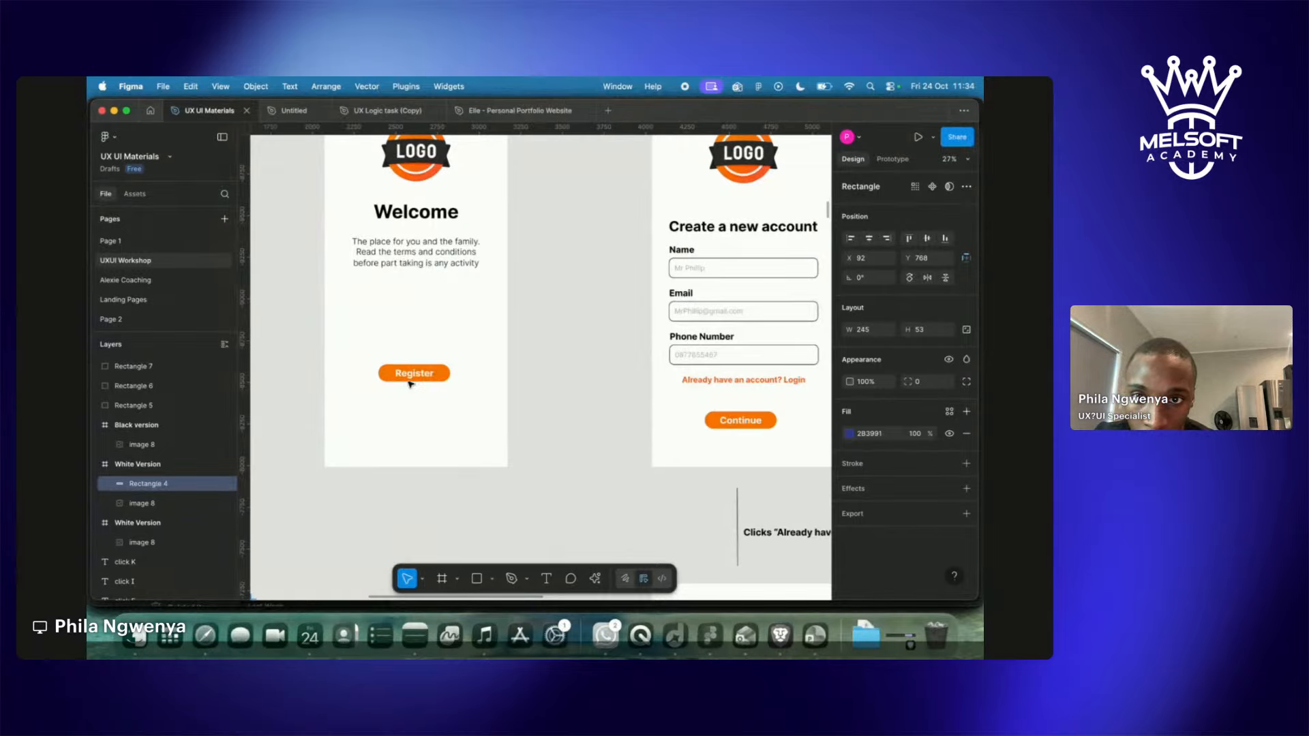
scroll(419, 370, "down", 5)
scroll(419, 370, "down", 3)
scroll(420, 371, "left", 2)
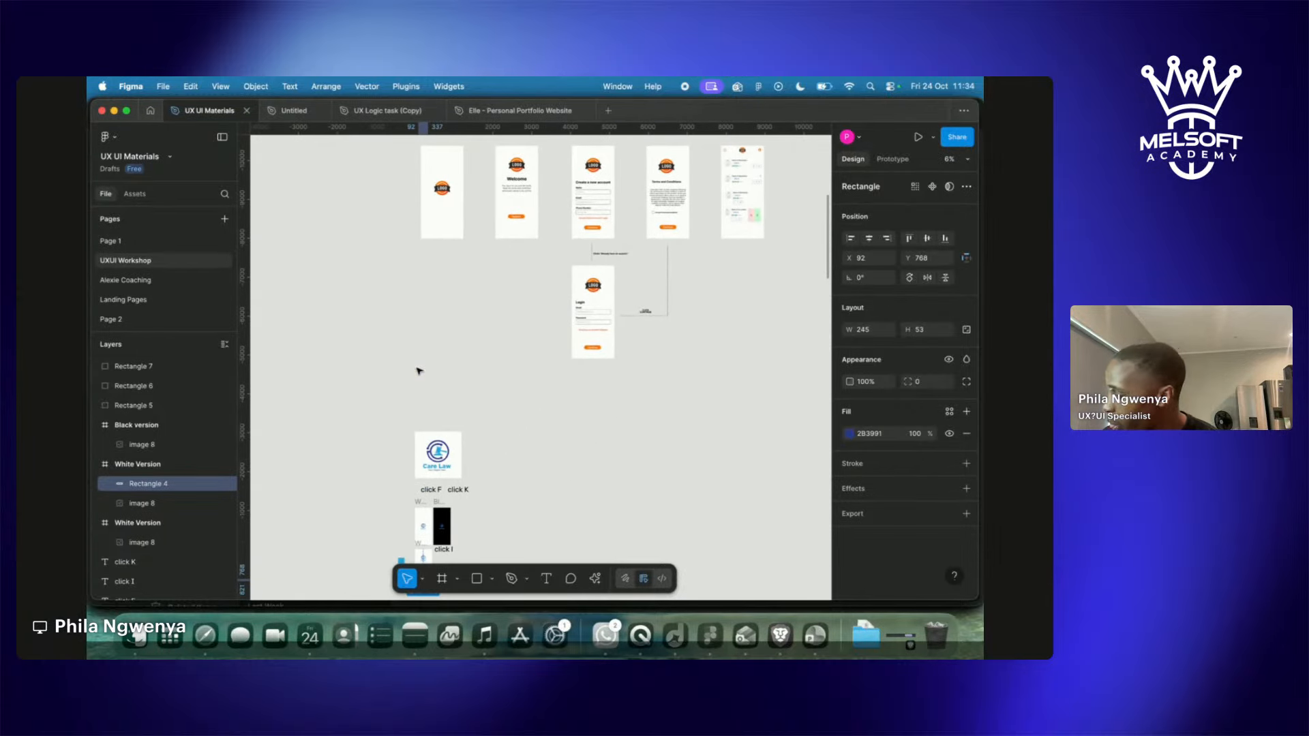
key("shift+2")
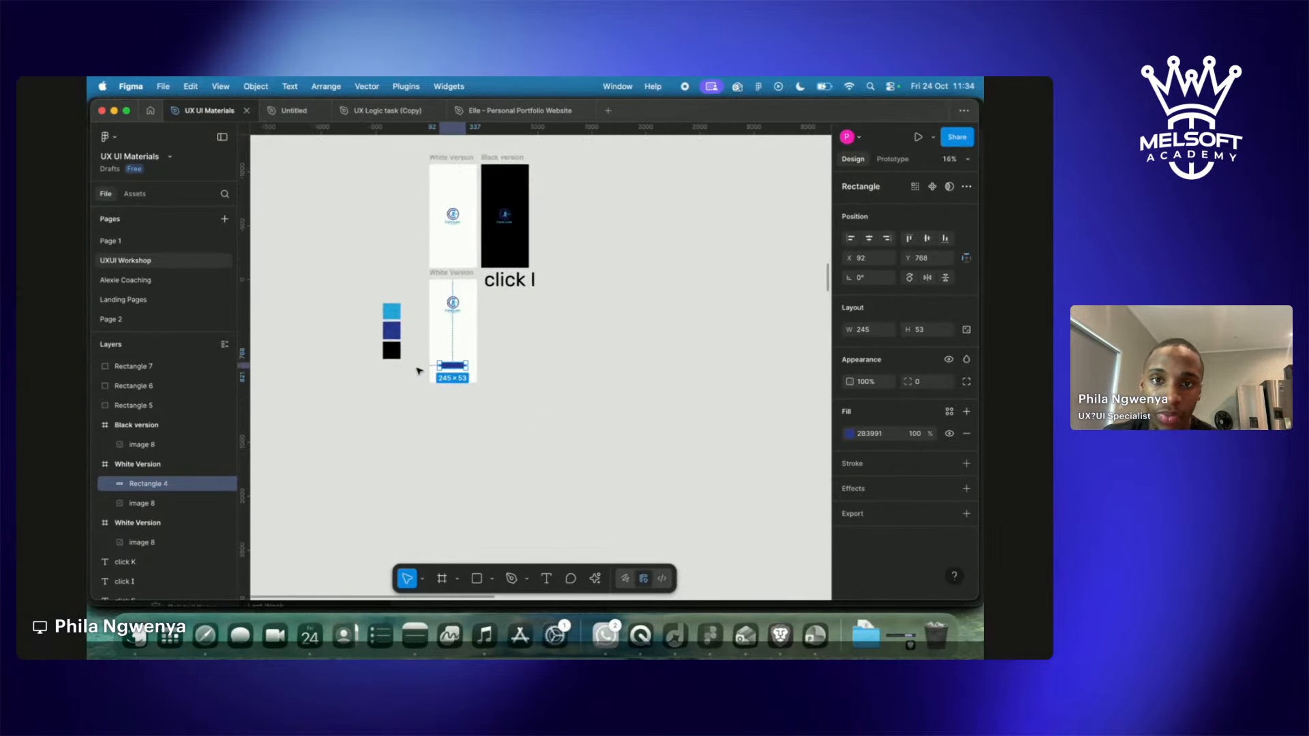
scroll(420, 370, "up", 4)
scroll(420, 371, "right", 2)
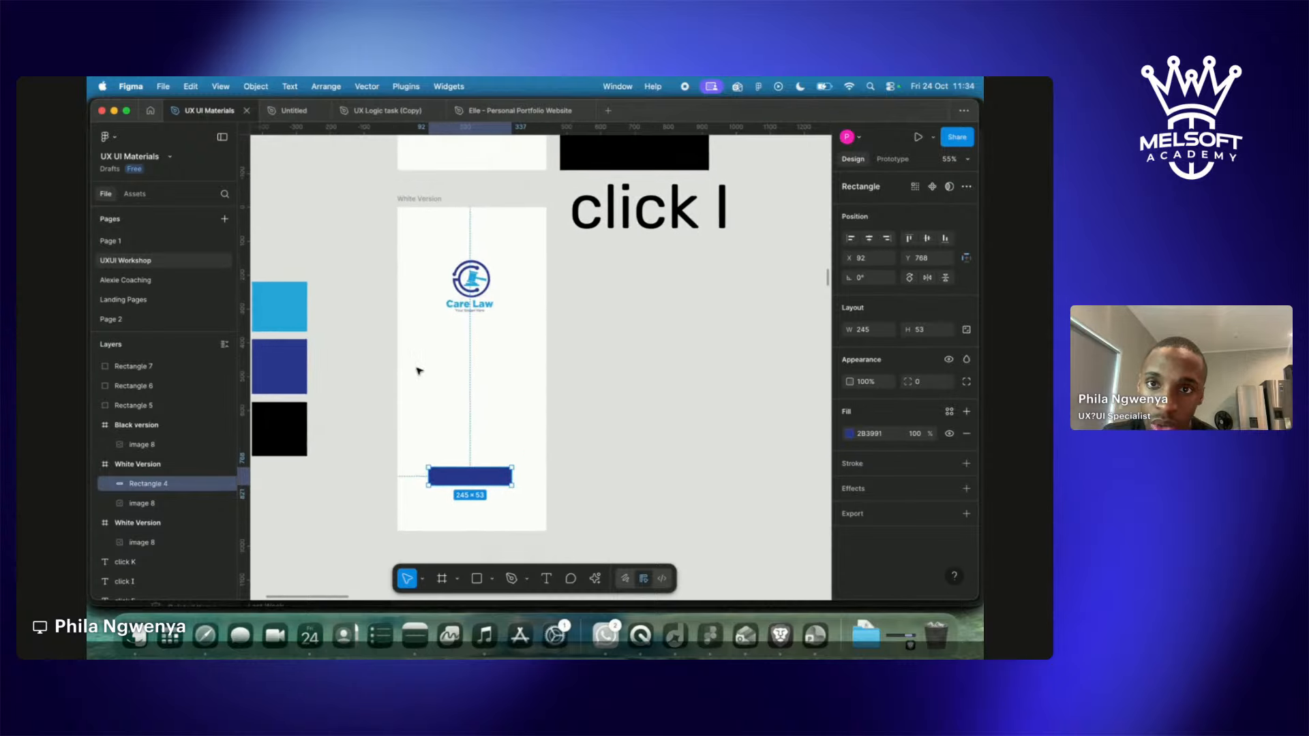
scroll(419, 370, "down", 2)
scroll(419, 370, "left", 2)
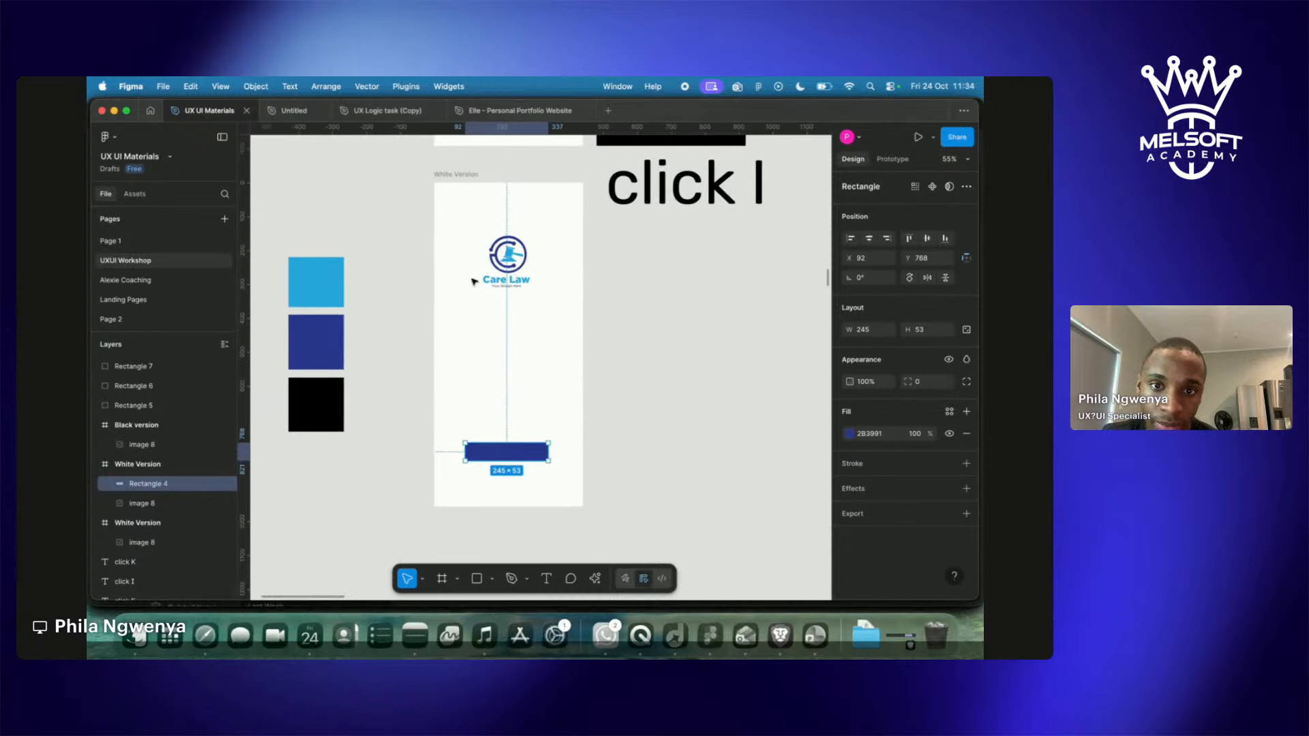
Nudge the 'click I' label down-right and exit point editing on Rectangle 4, leaving it a rectangle.
left_click_drag(699, 187, 716, 200)
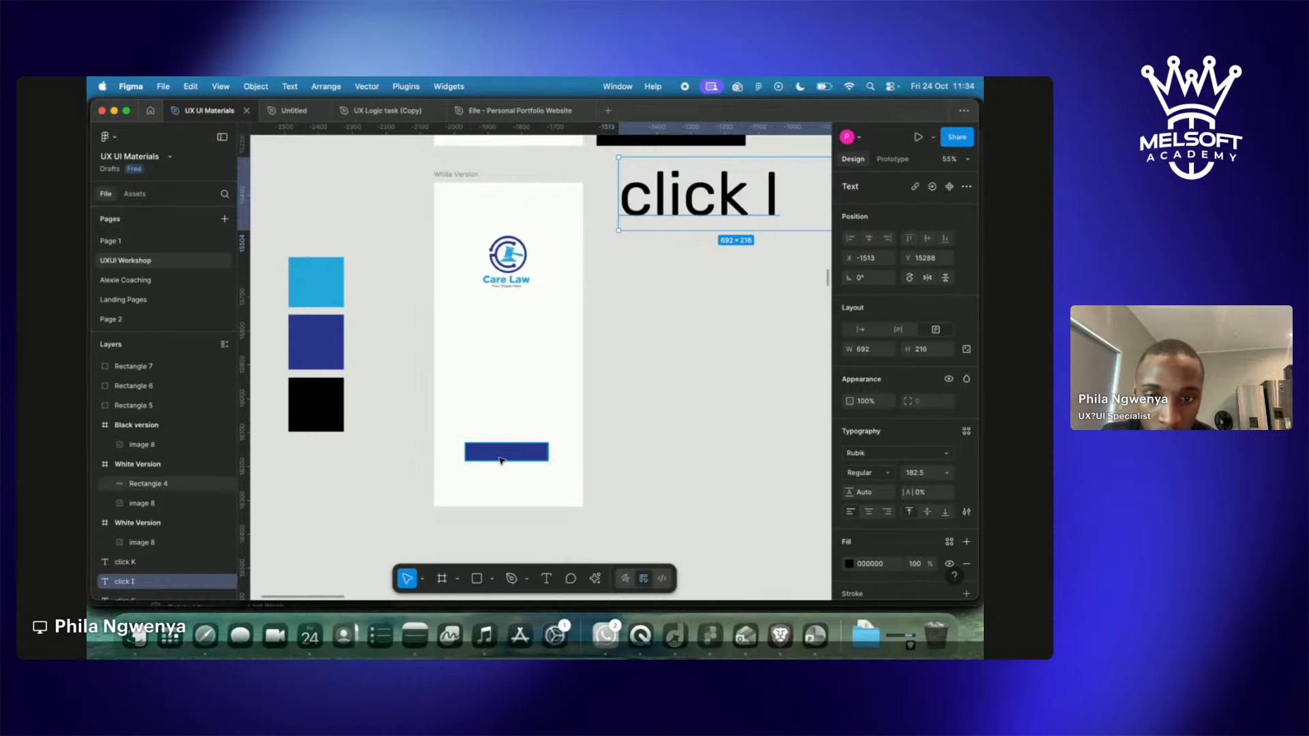
double_click(501, 459)
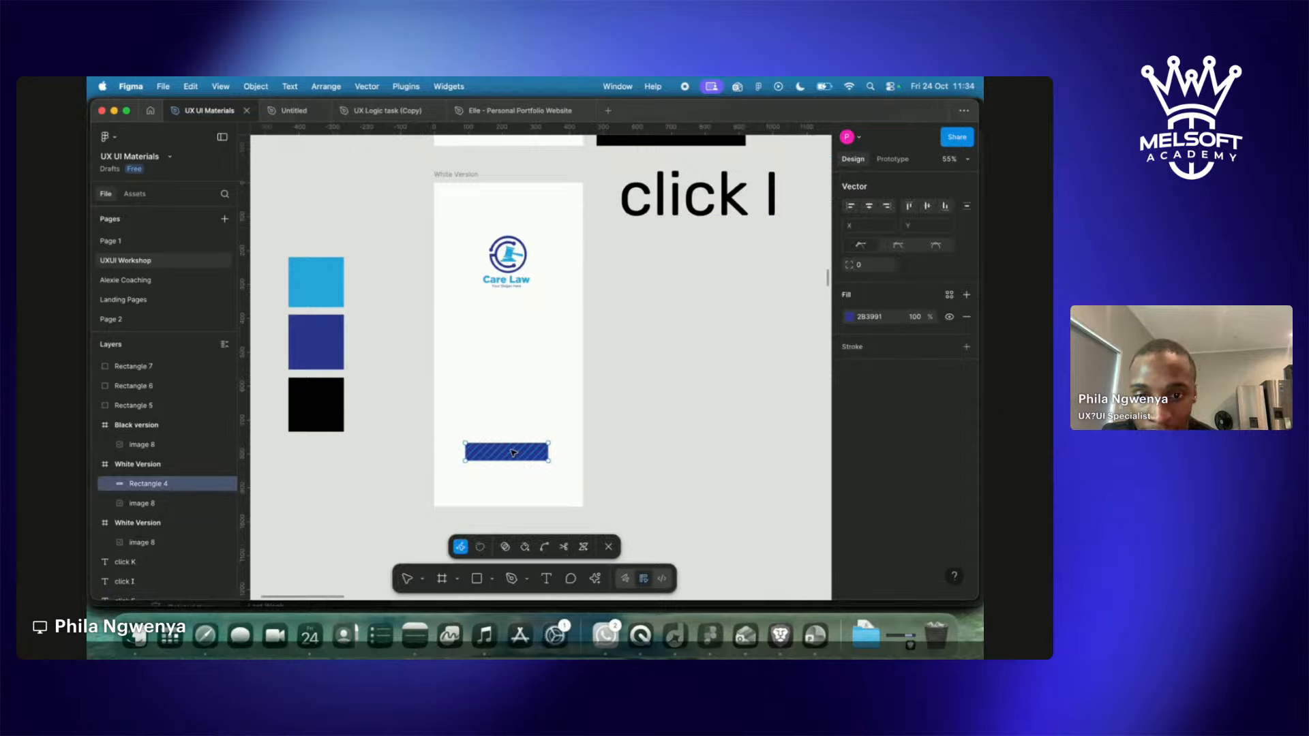
key("Escape")
double_click(510, 454)
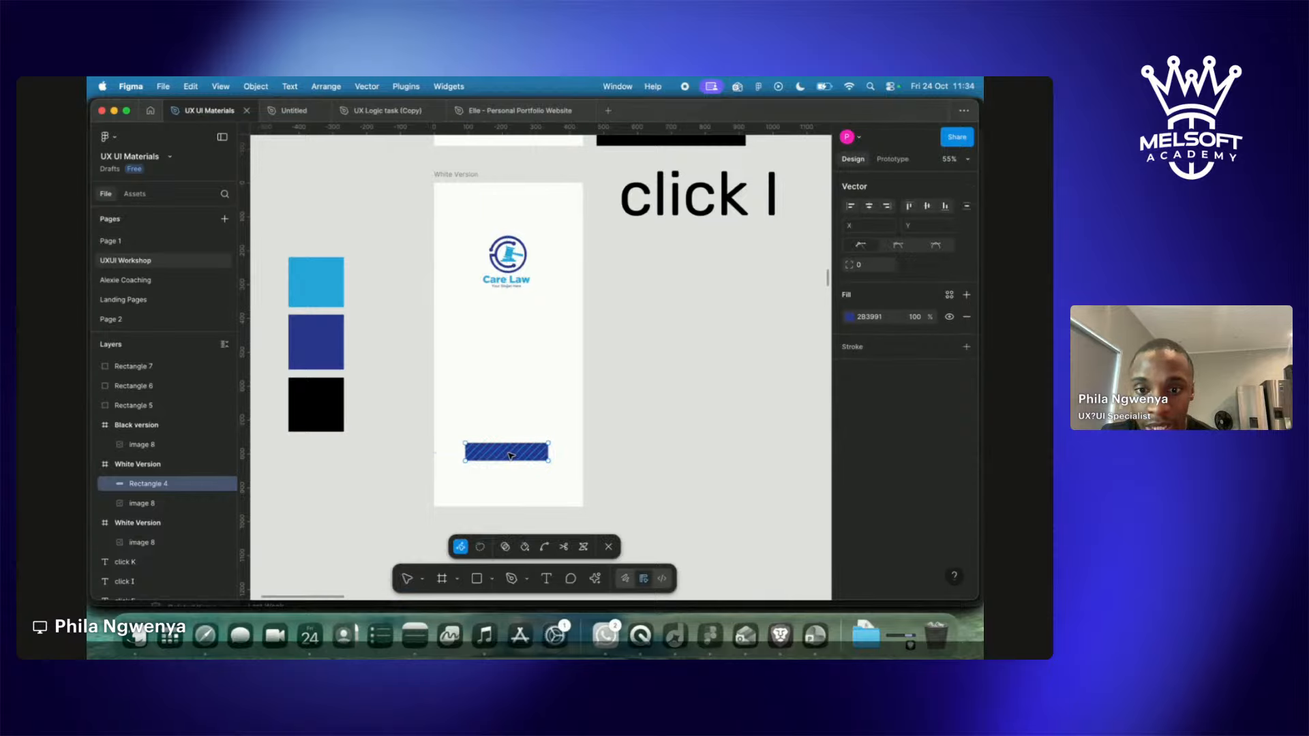
key("Escape")
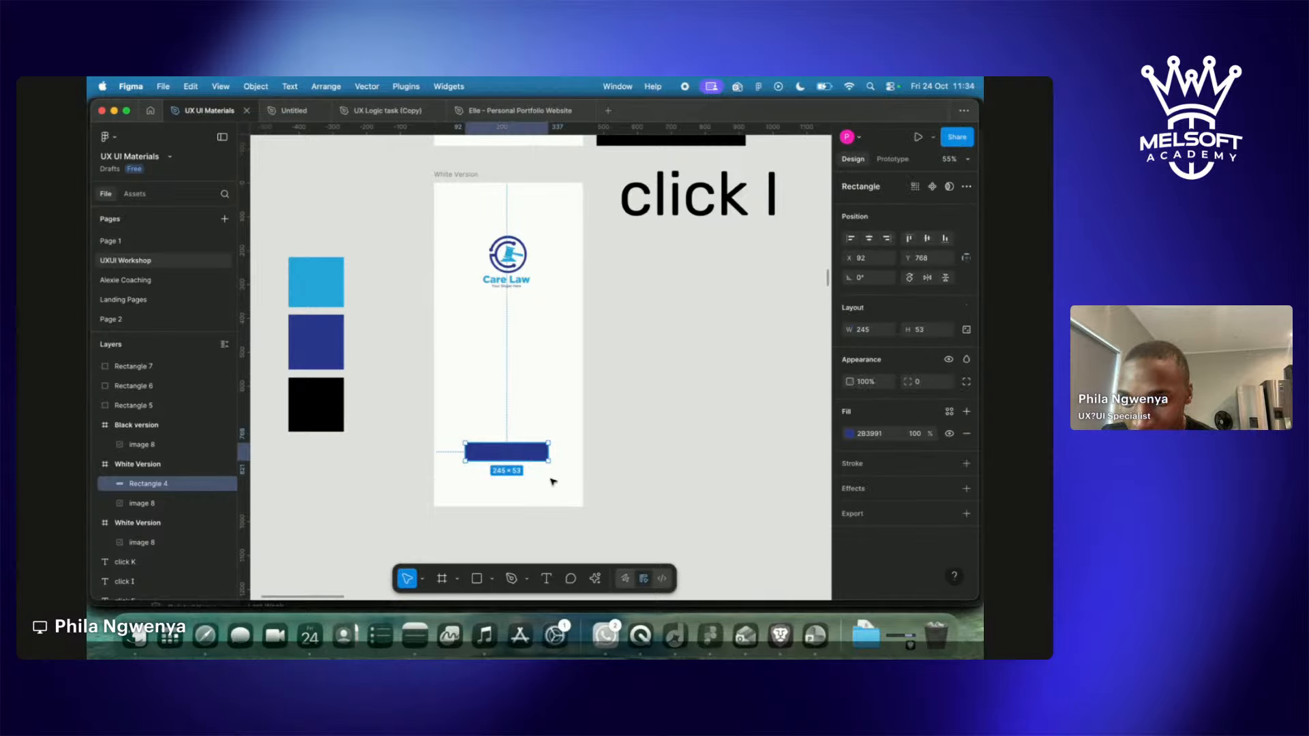
left_click(512, 522)
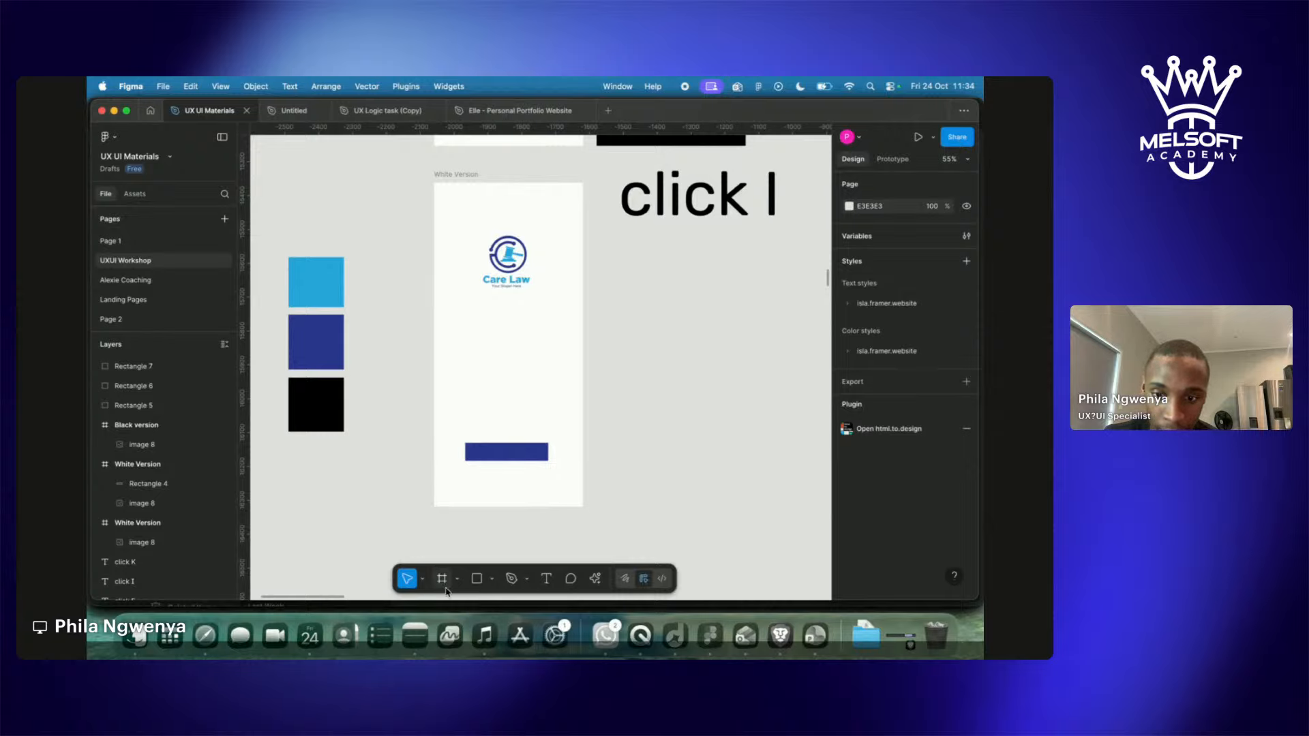
Browse the Move, Frame, Shape and Pen toolbar menus, then pick the Text tool.
left_click(423, 581)
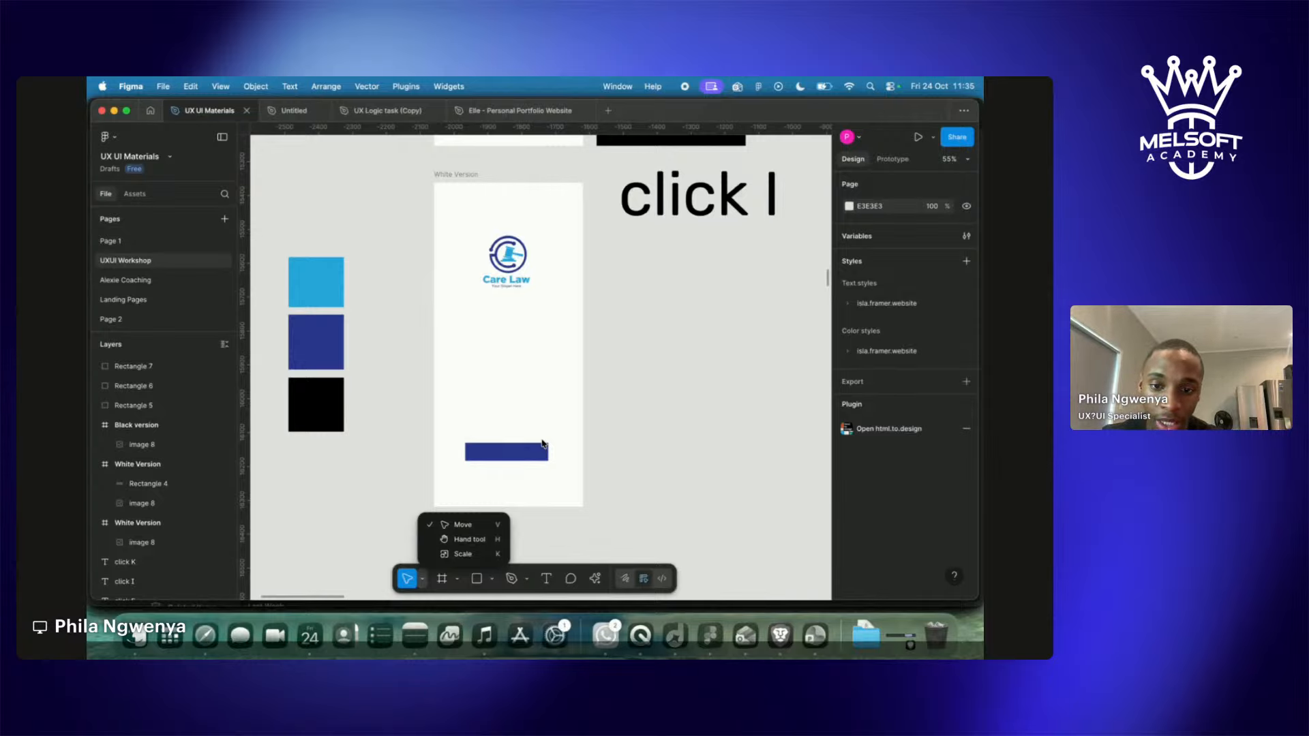
left_click(445, 584)
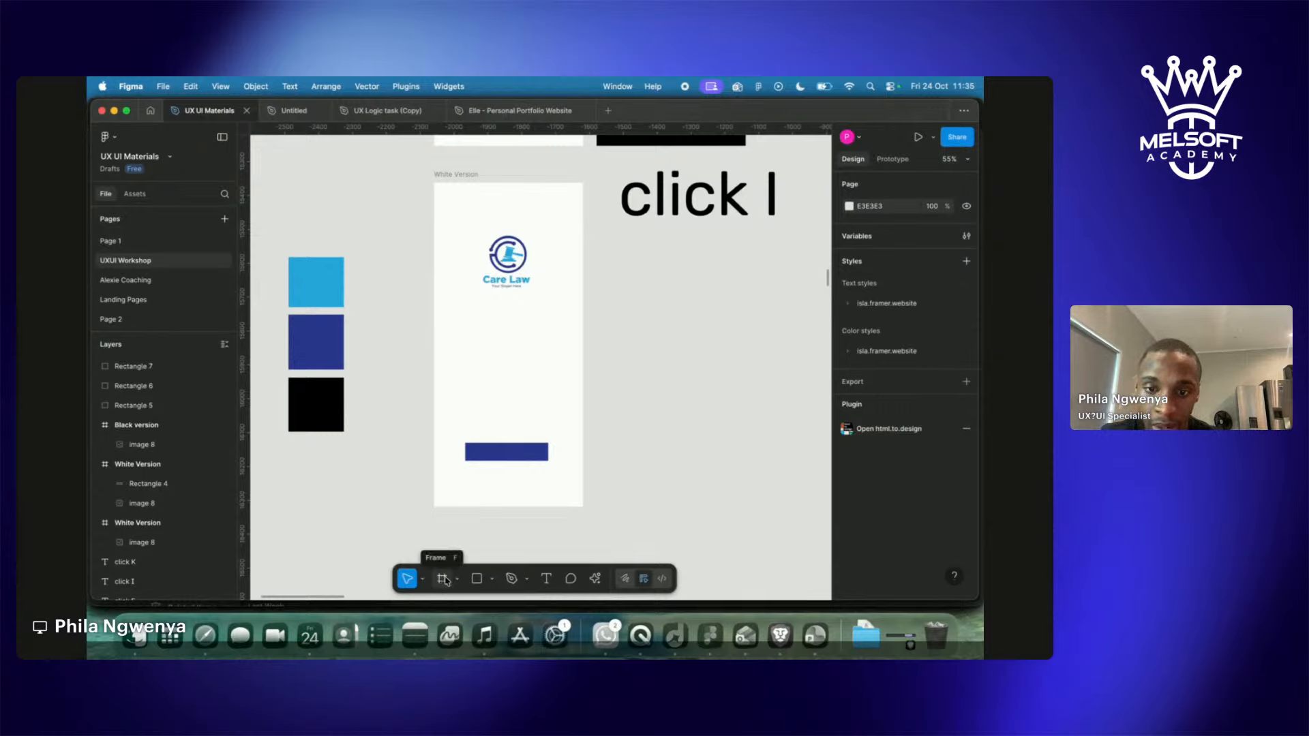
left_click(458, 581)
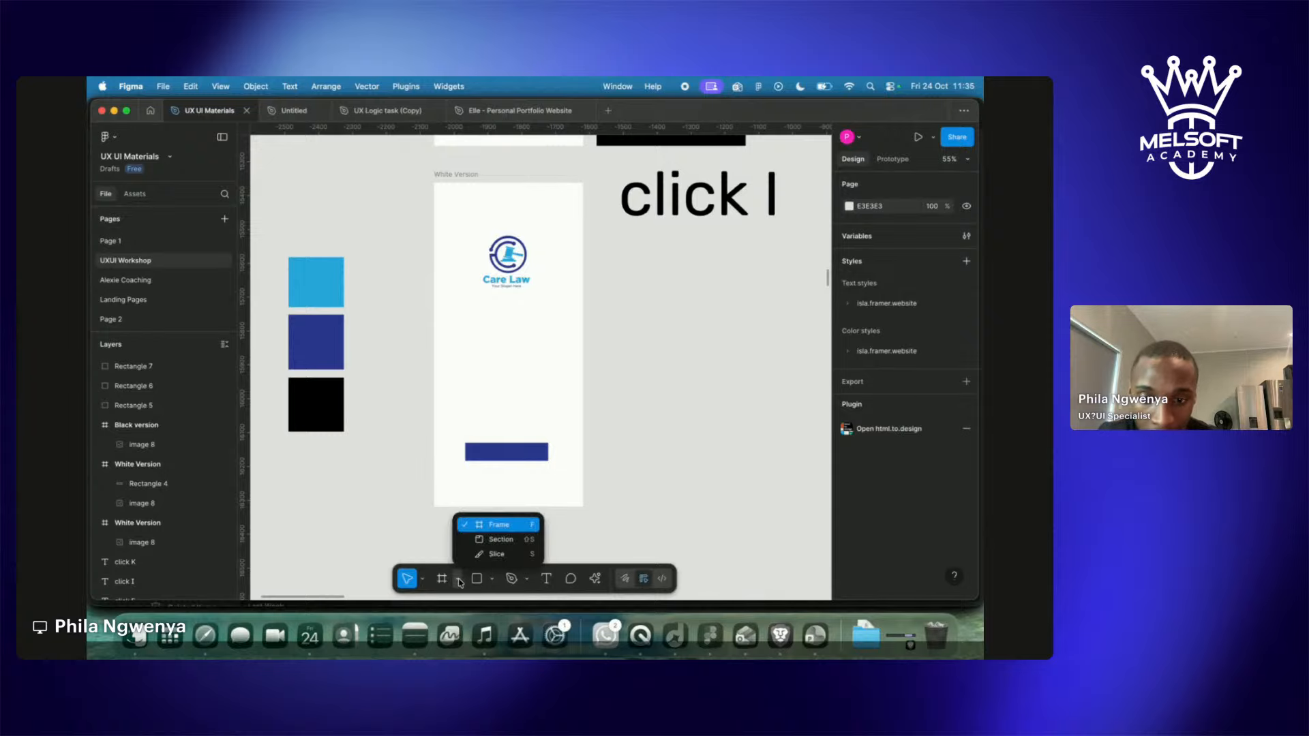
left_click(492, 581)
left_click(493, 580)
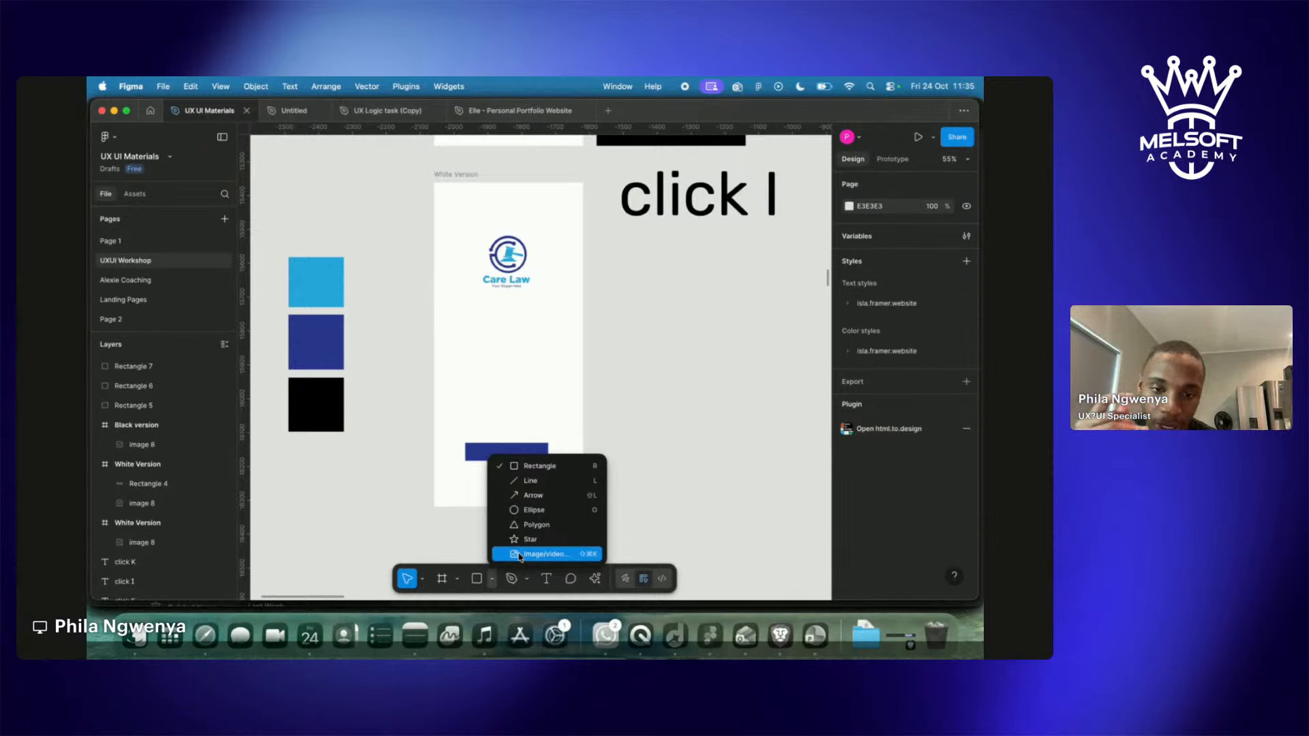
left_click(492, 584)
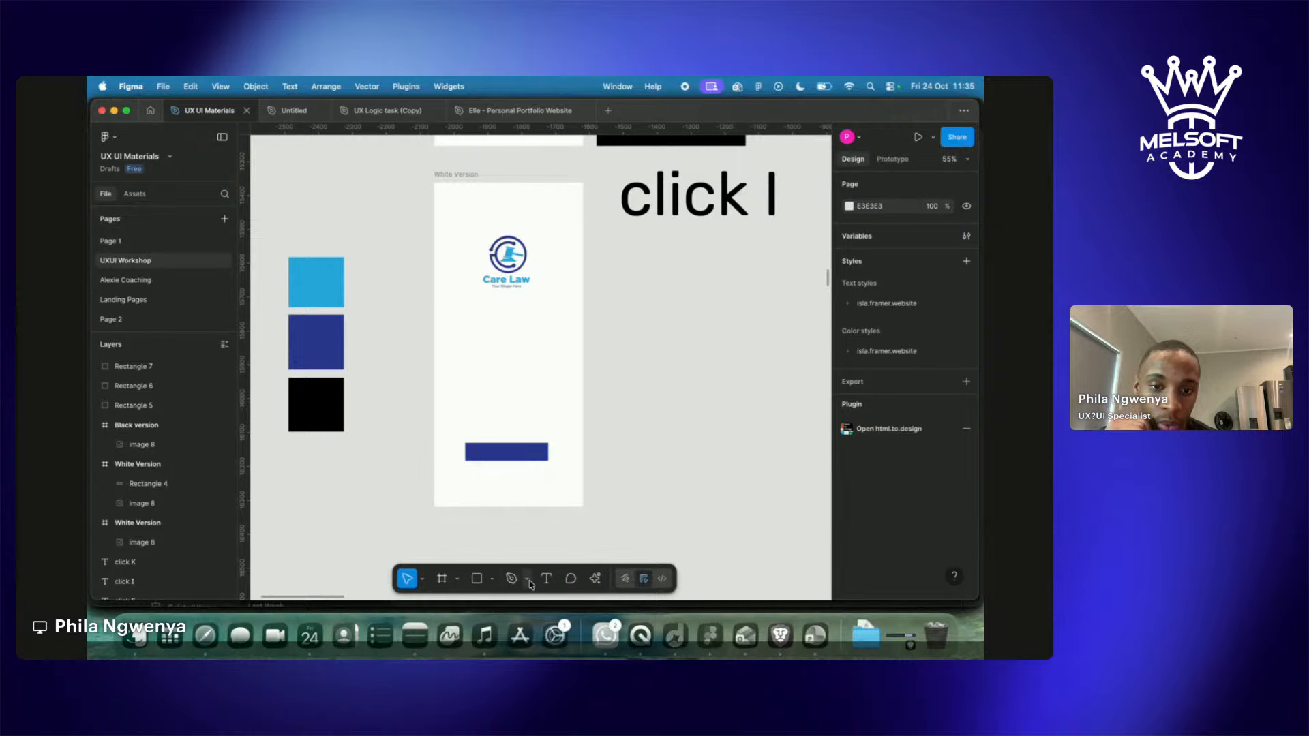
left_click(529, 581)
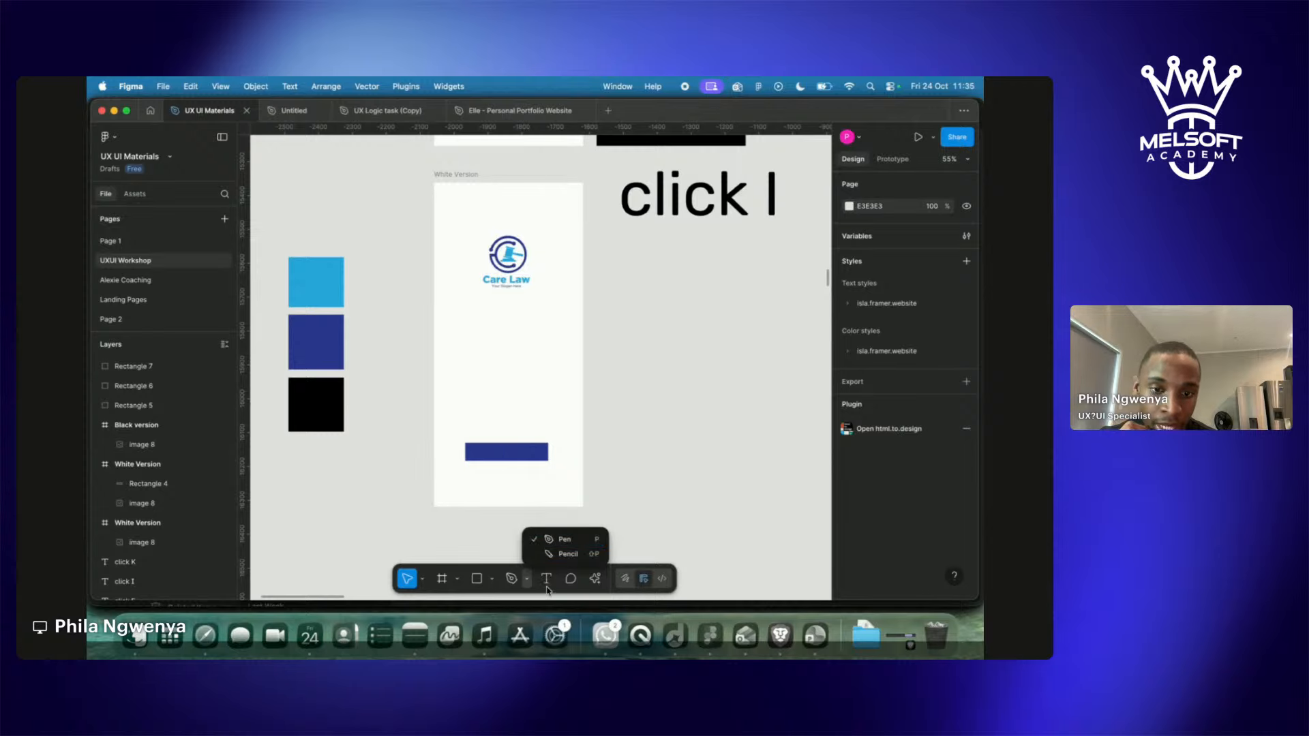
left_click(562, 592)
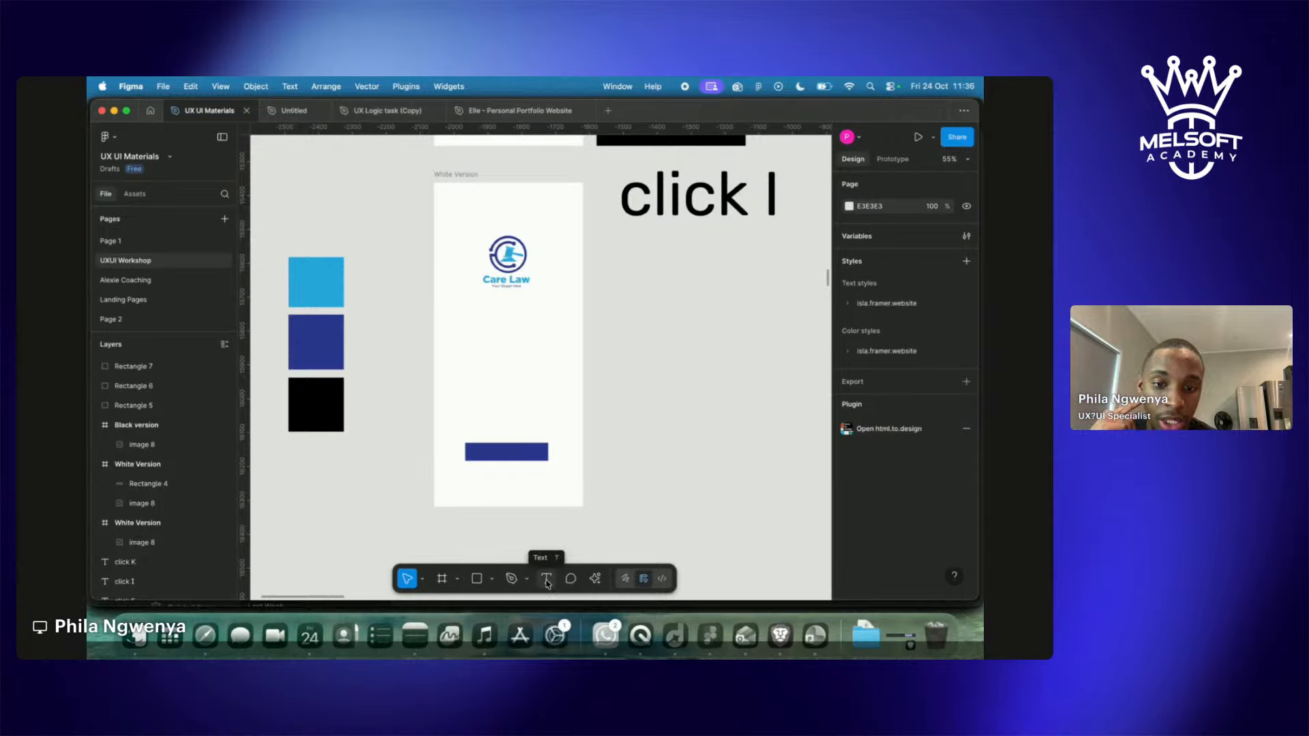
left_click(546, 579)
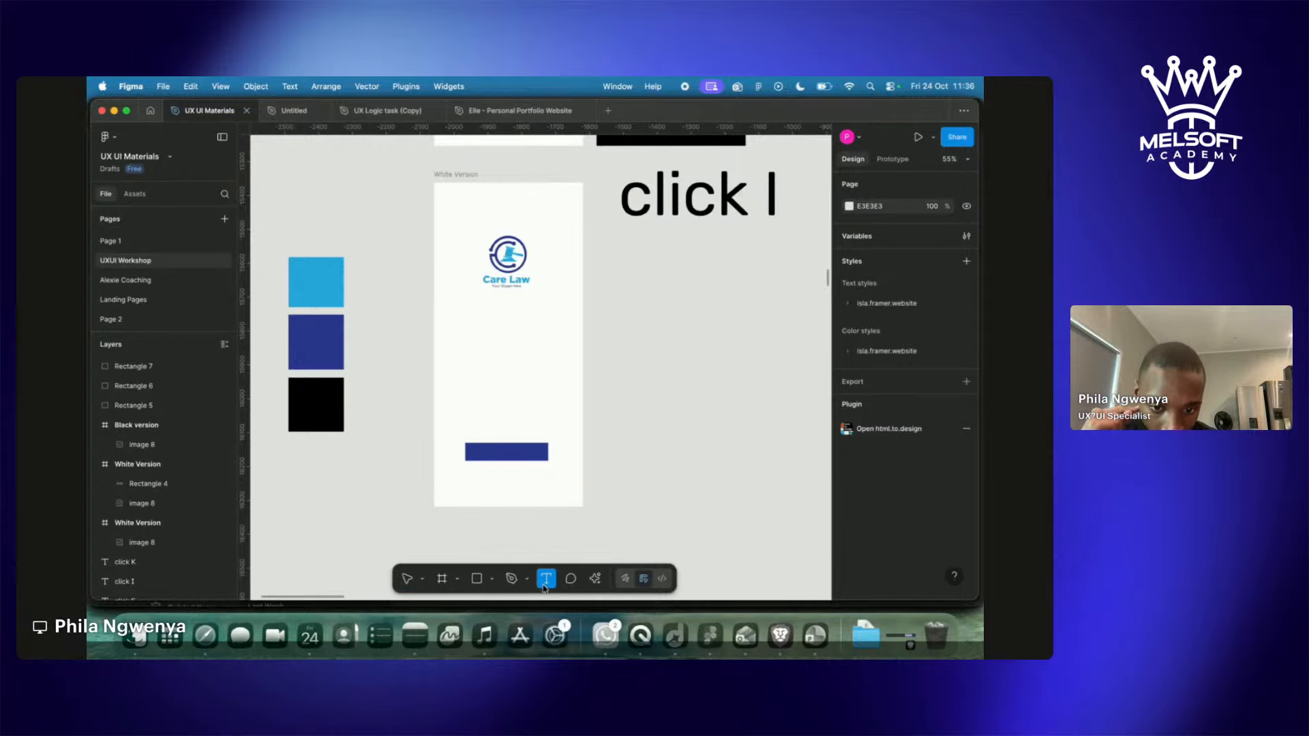
Create a text box below the navy bar and type 'Register'.
left_click(473, 451)
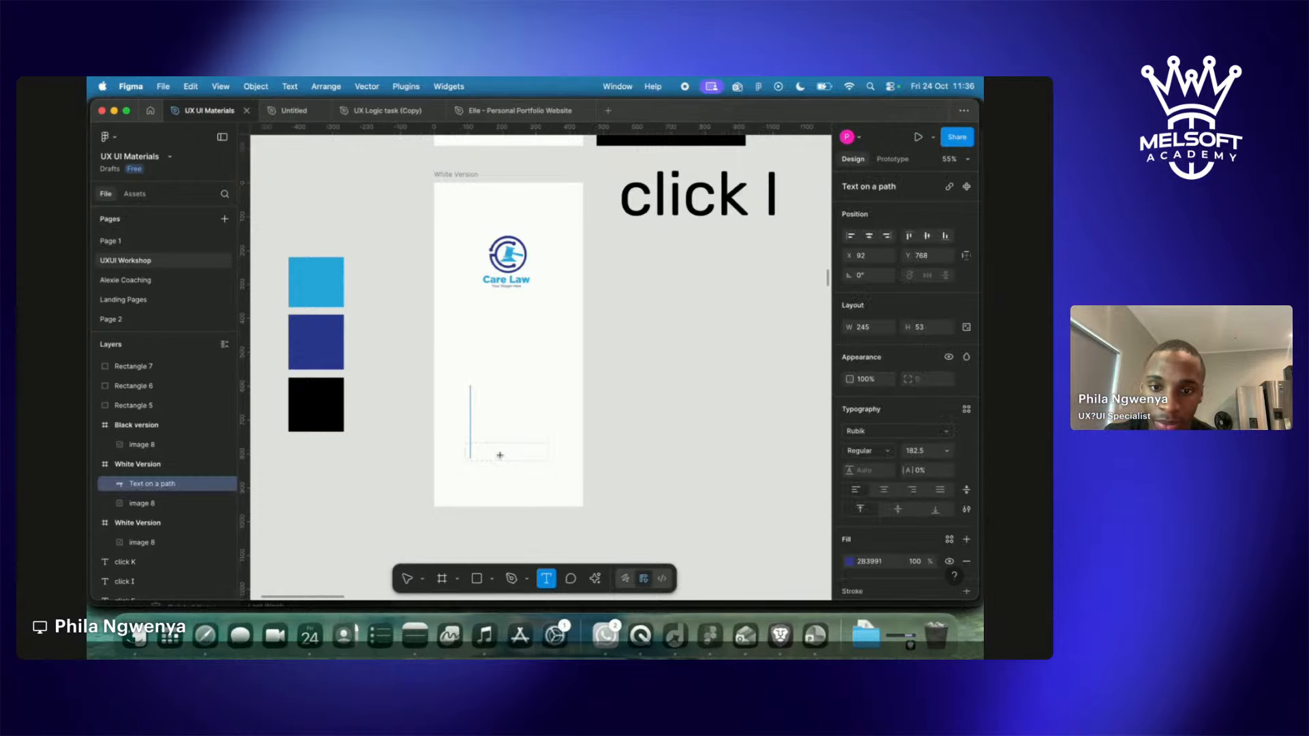
key("Escape")
left_click_drag(475, 474, 539, 486)
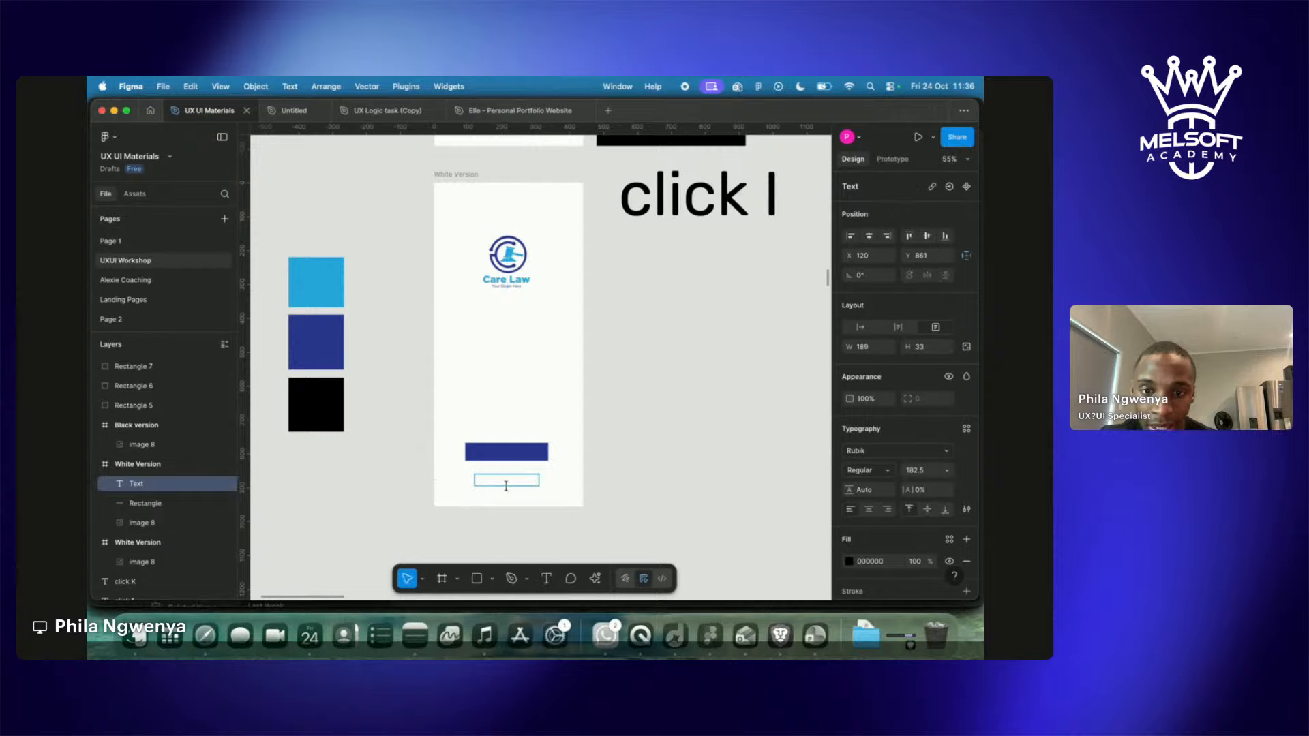
type("re")
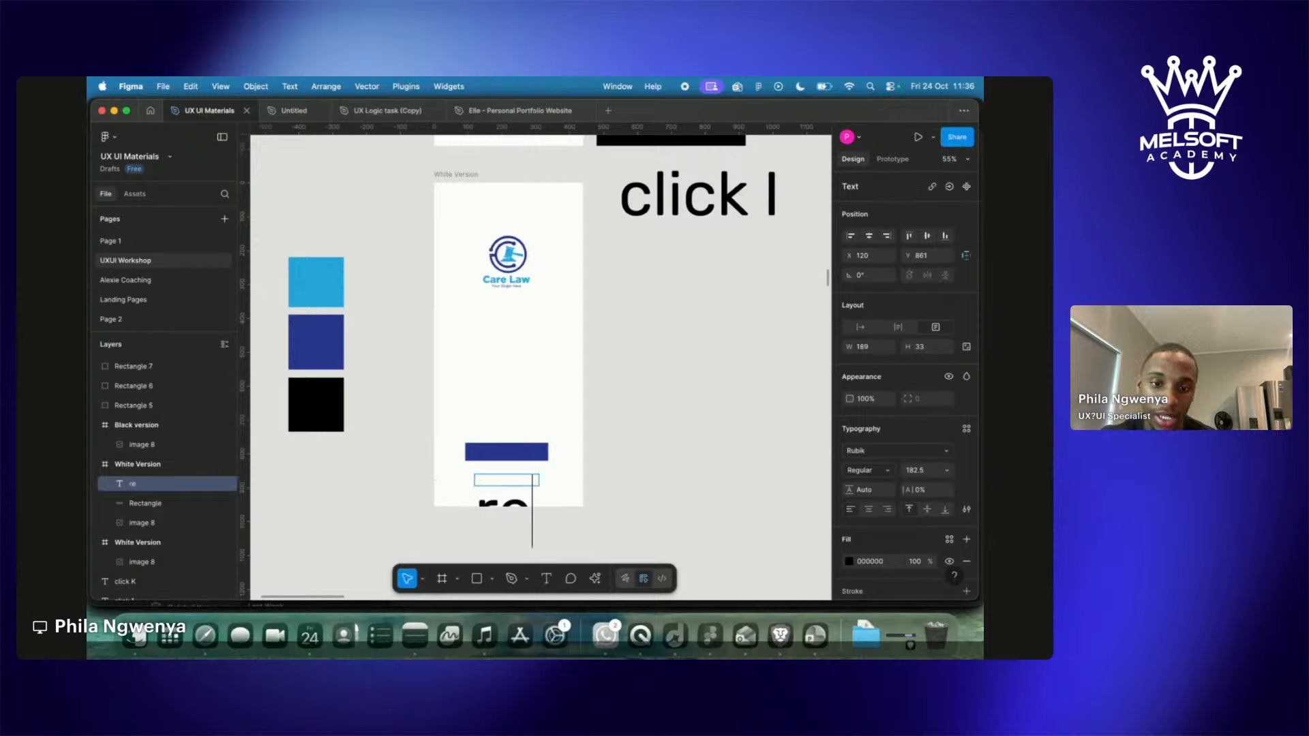
key("BackSpace")
key("BackSpace")
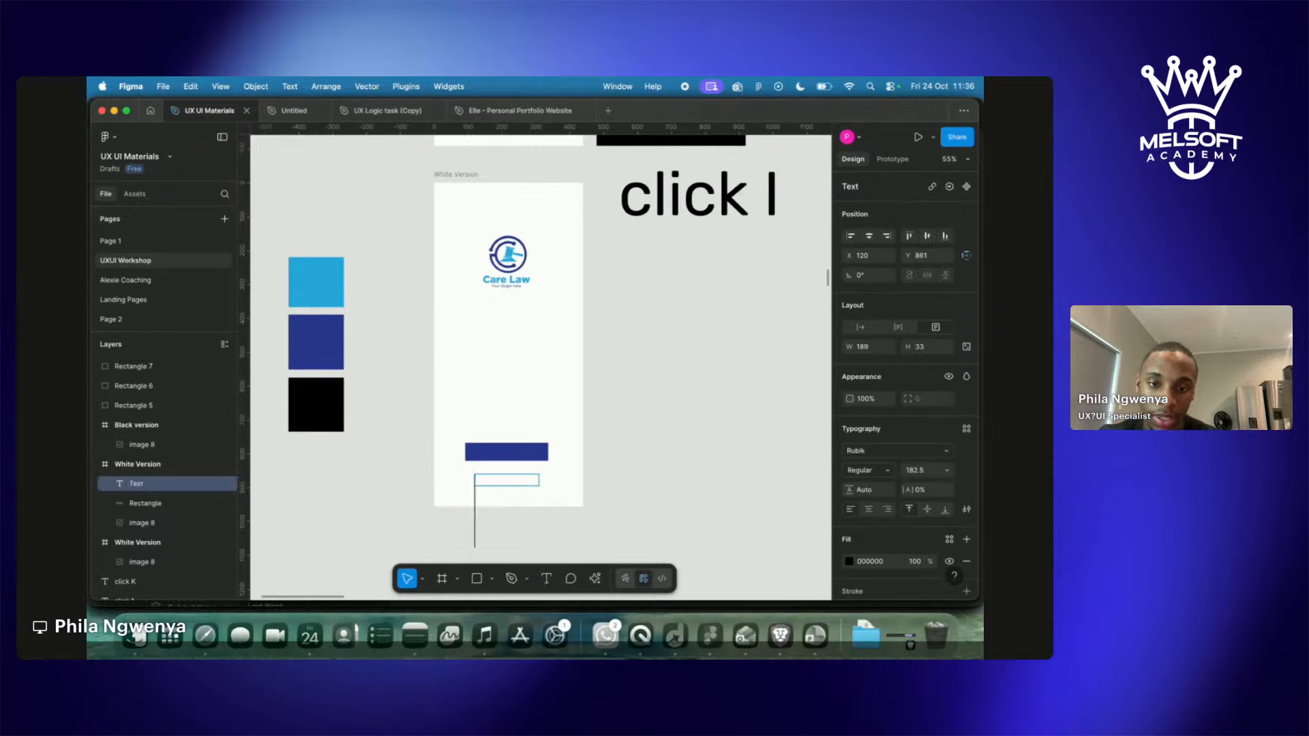
type("Regis")
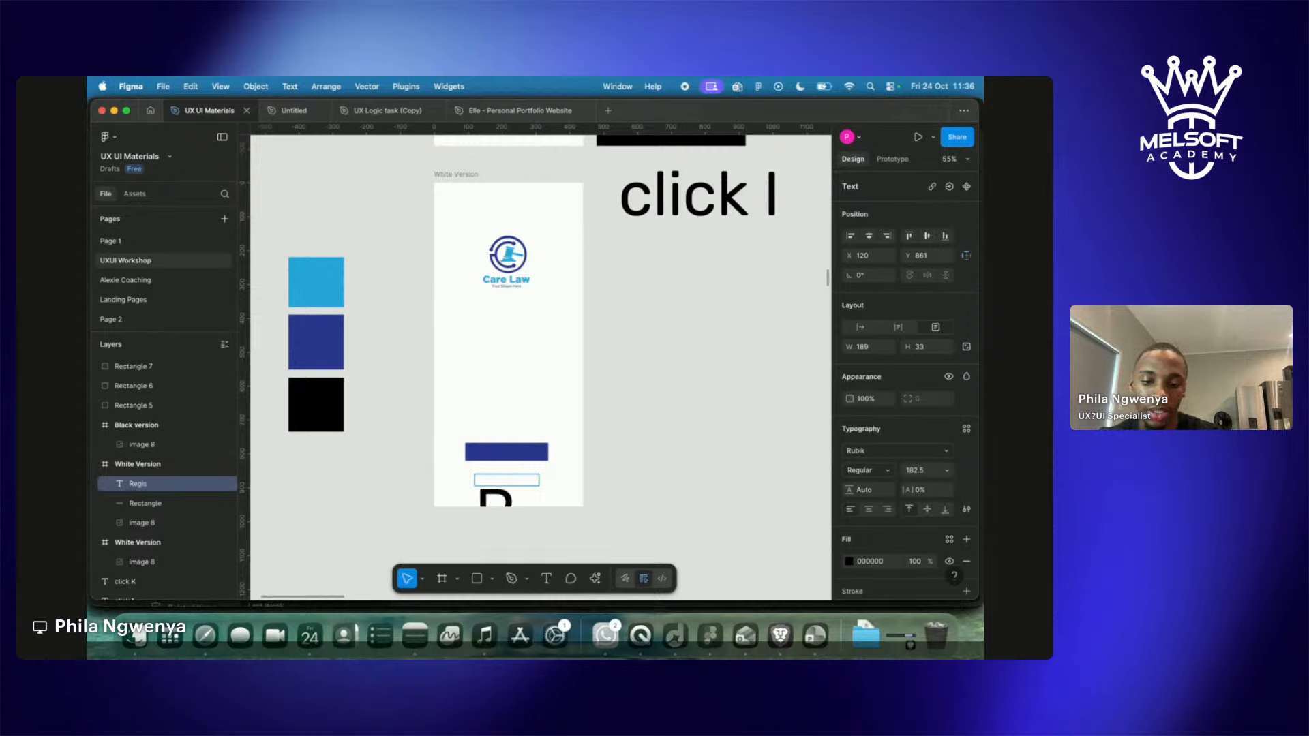
key("Escape")
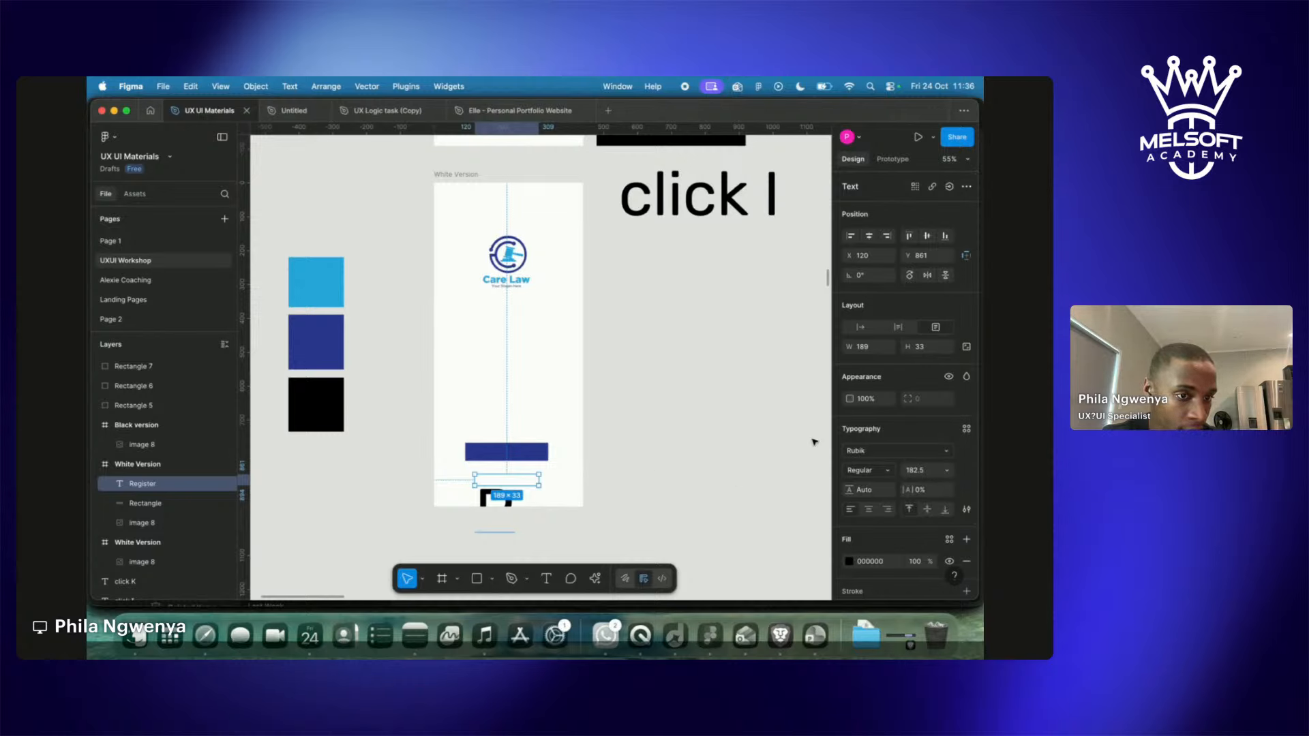
Set the Register text to font size 48 and move it onto the navy bar.
left_click(949, 472)
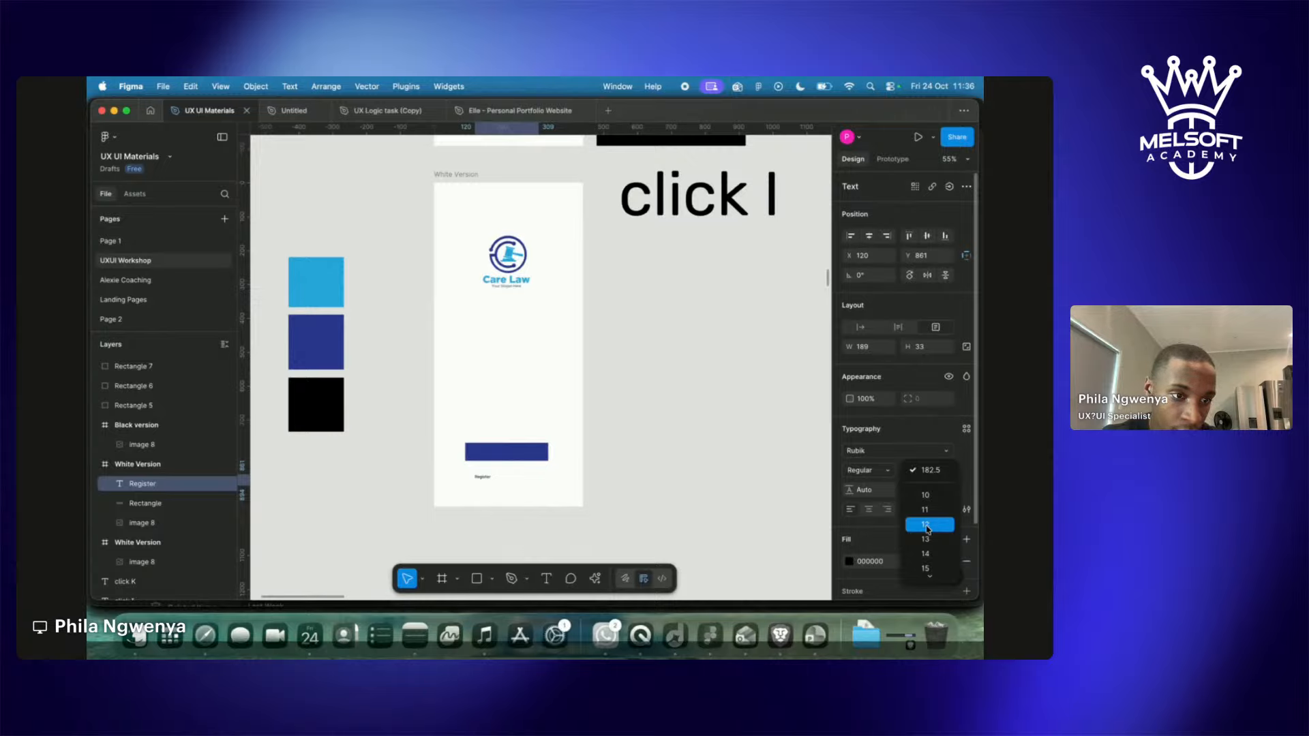
mouse_move(931, 578)
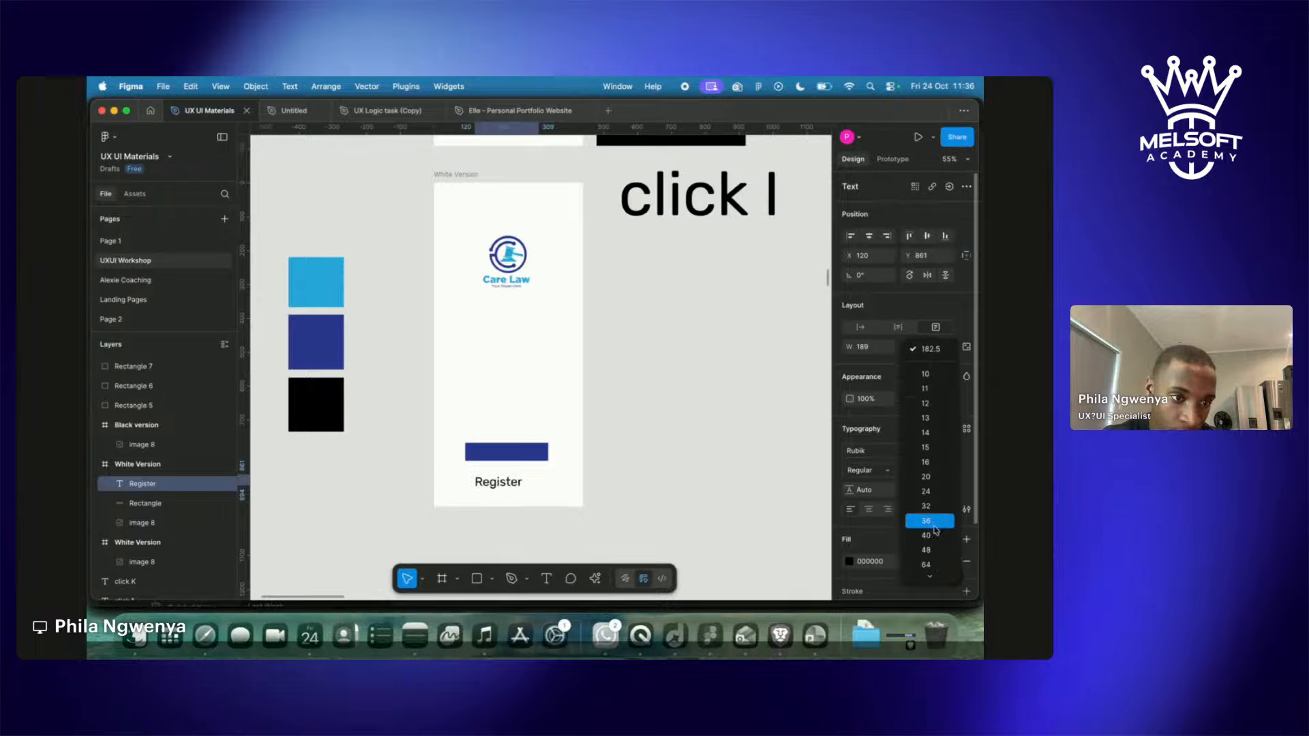
left_click(936, 550)
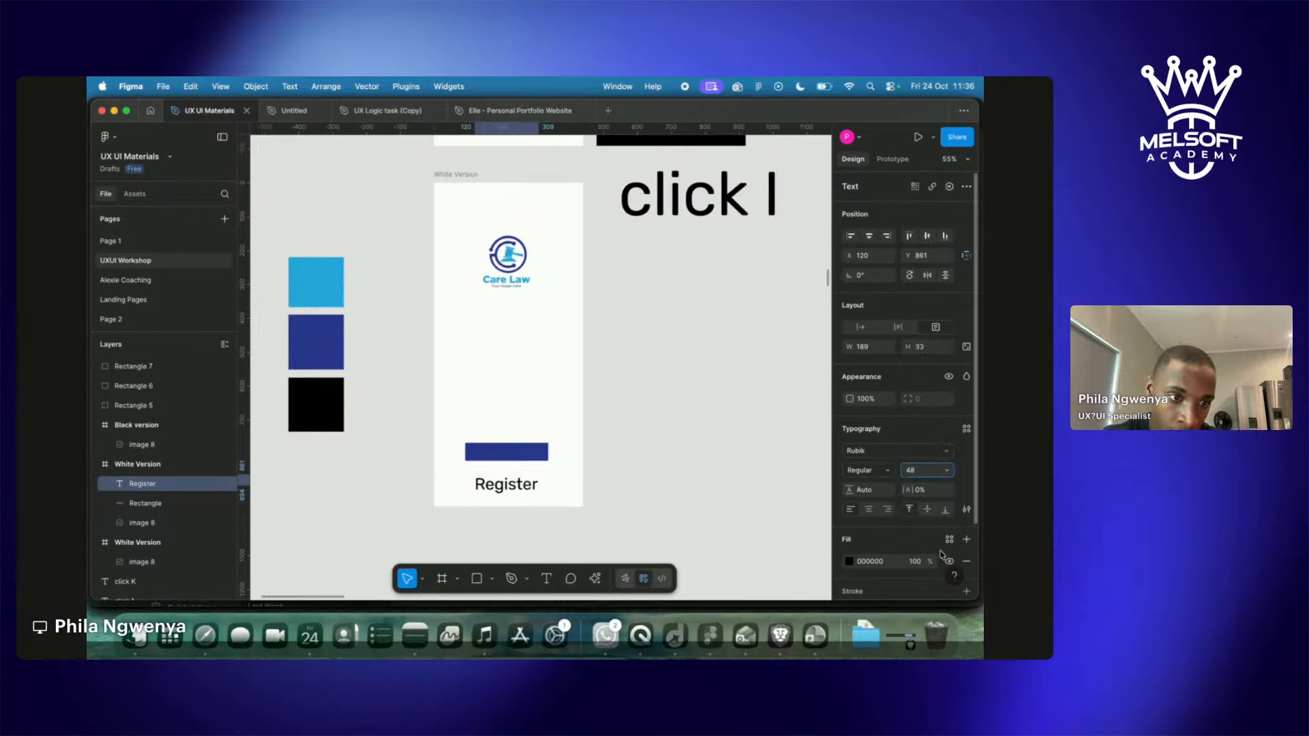
left_click_drag(516, 486, 516, 453)
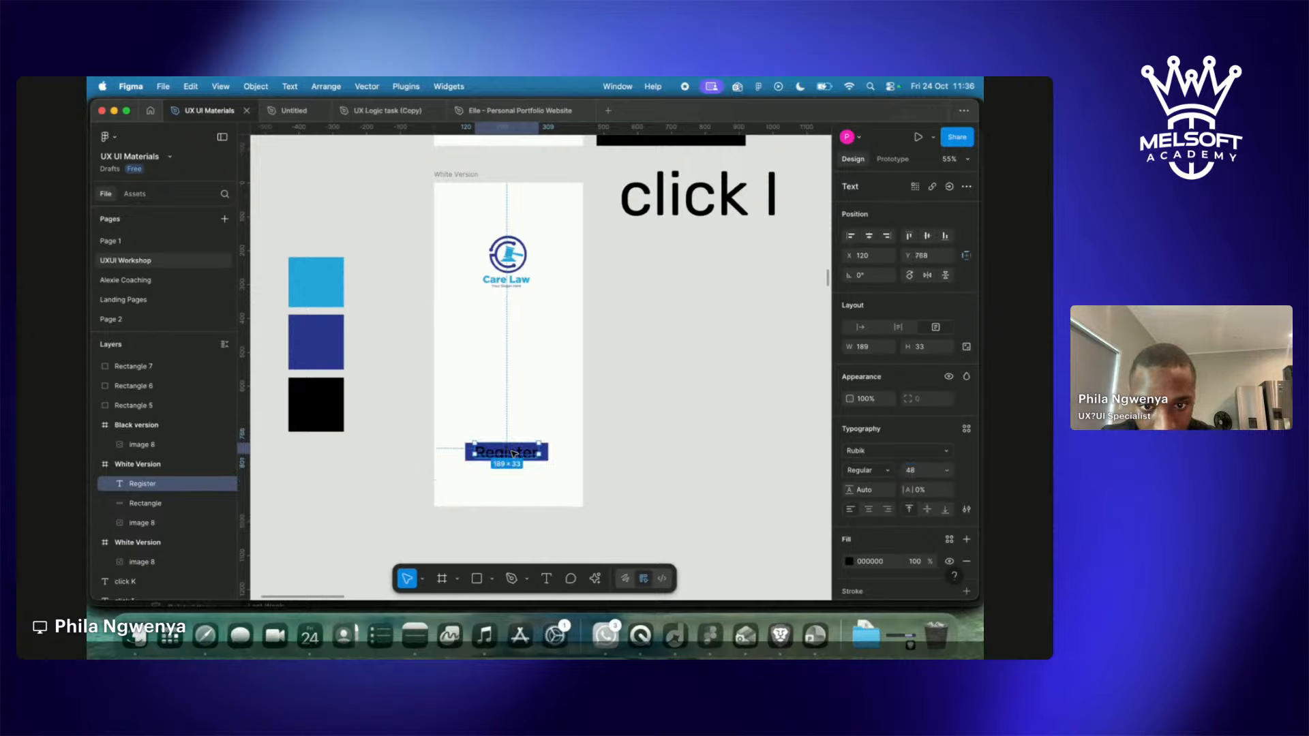
Make the blue button 70 tall and turn the Register text white FFFFFF.
left_click(544, 458)
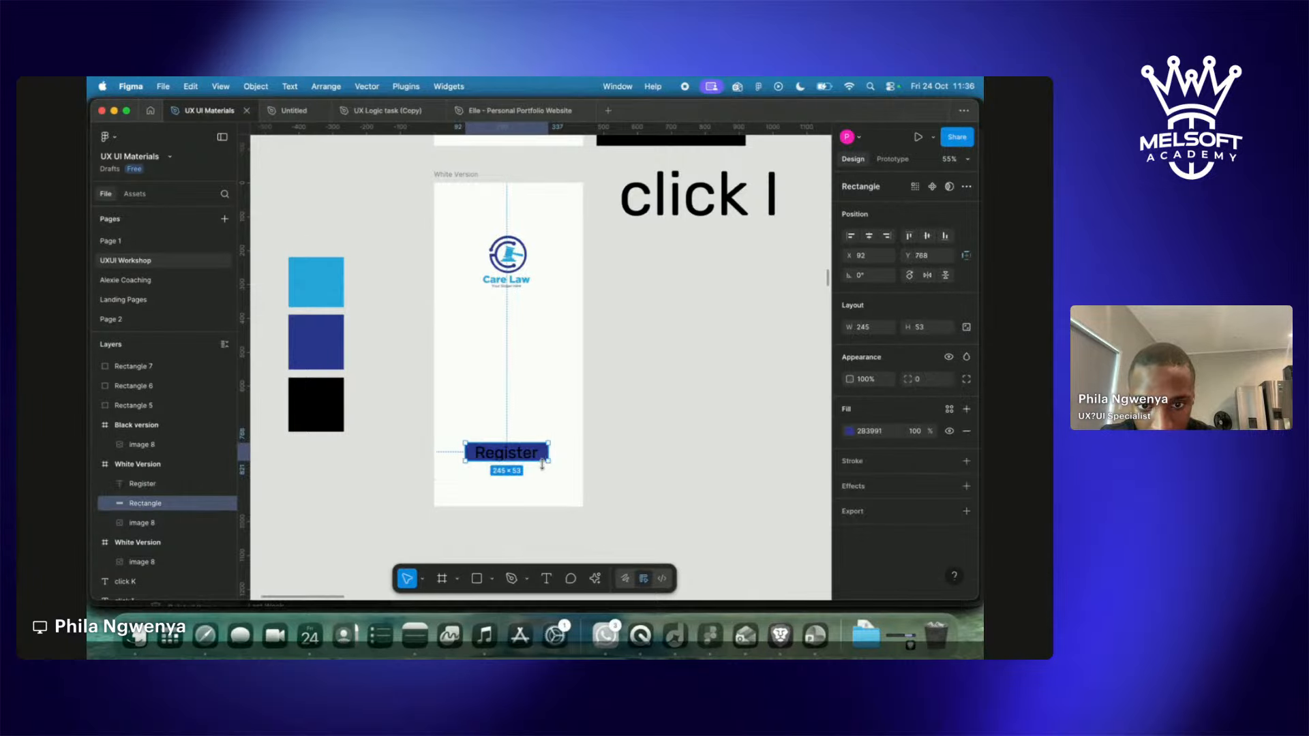
left_click_drag(540, 463, 536, 464)
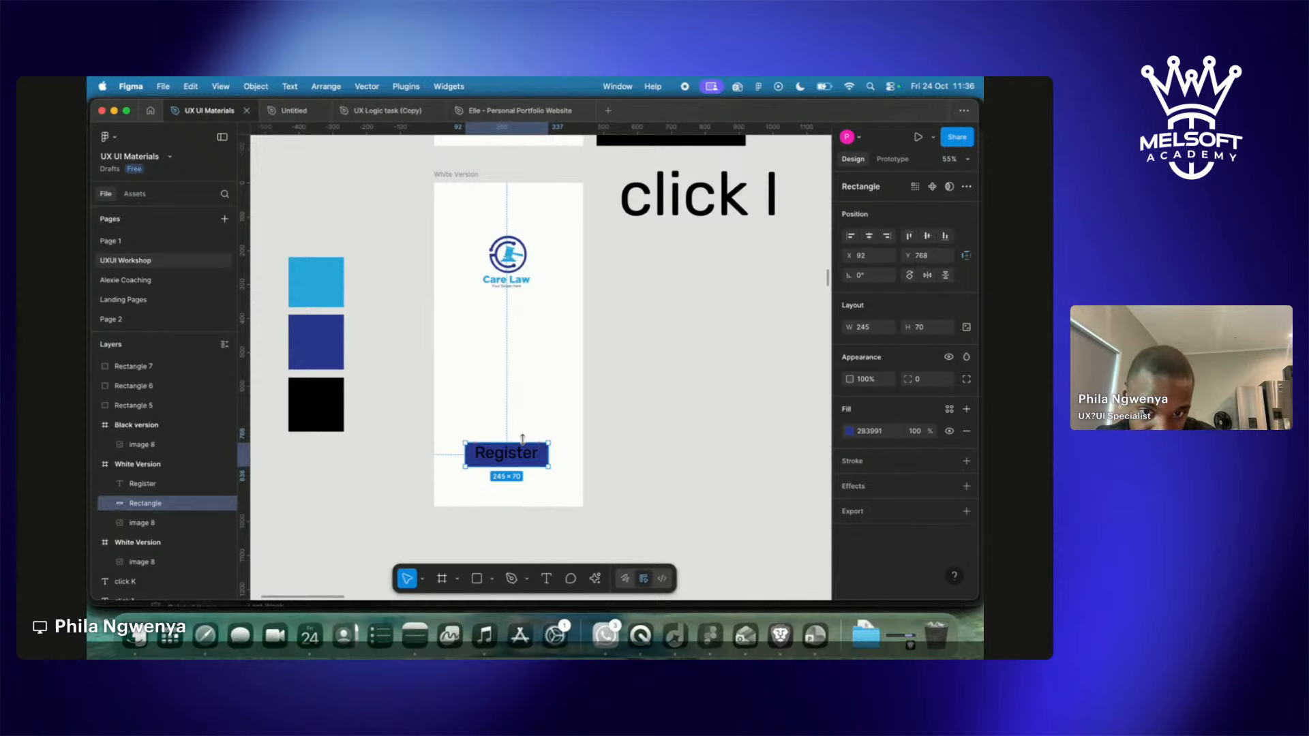
left_click(510, 455)
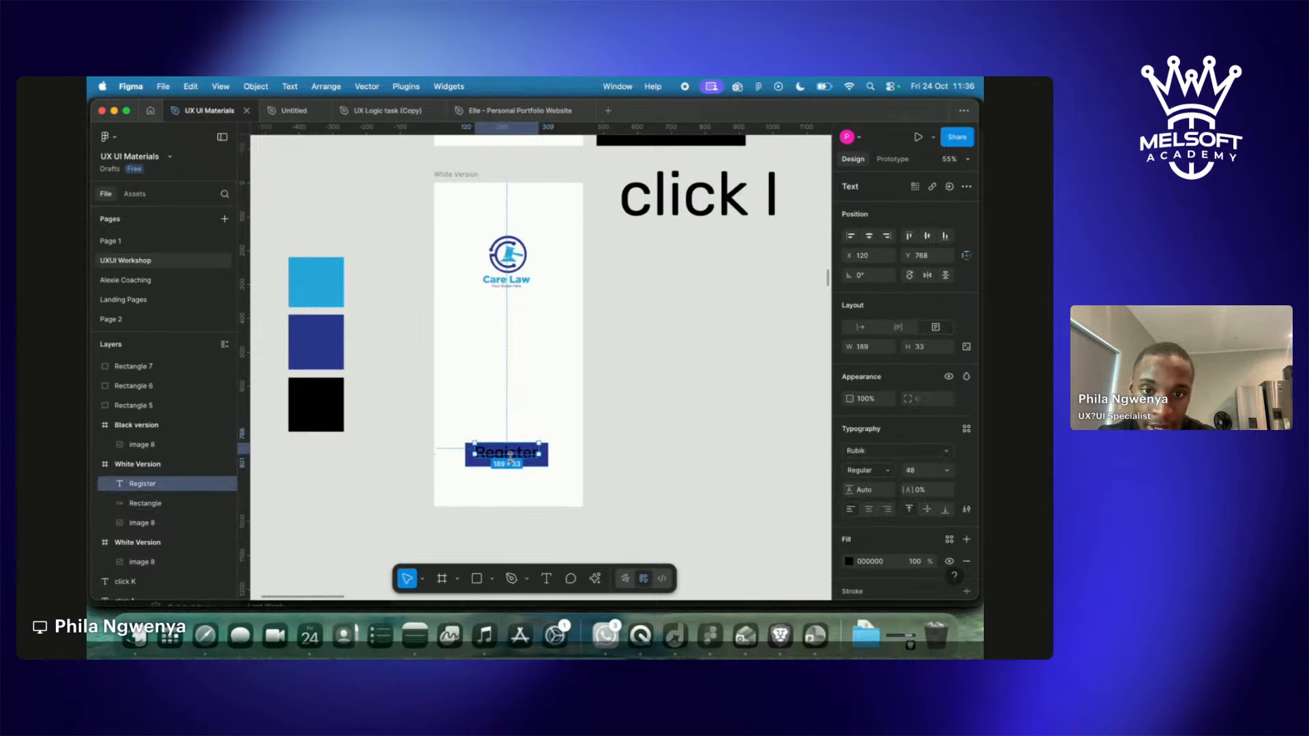
key("i")
left_click(514, 491)
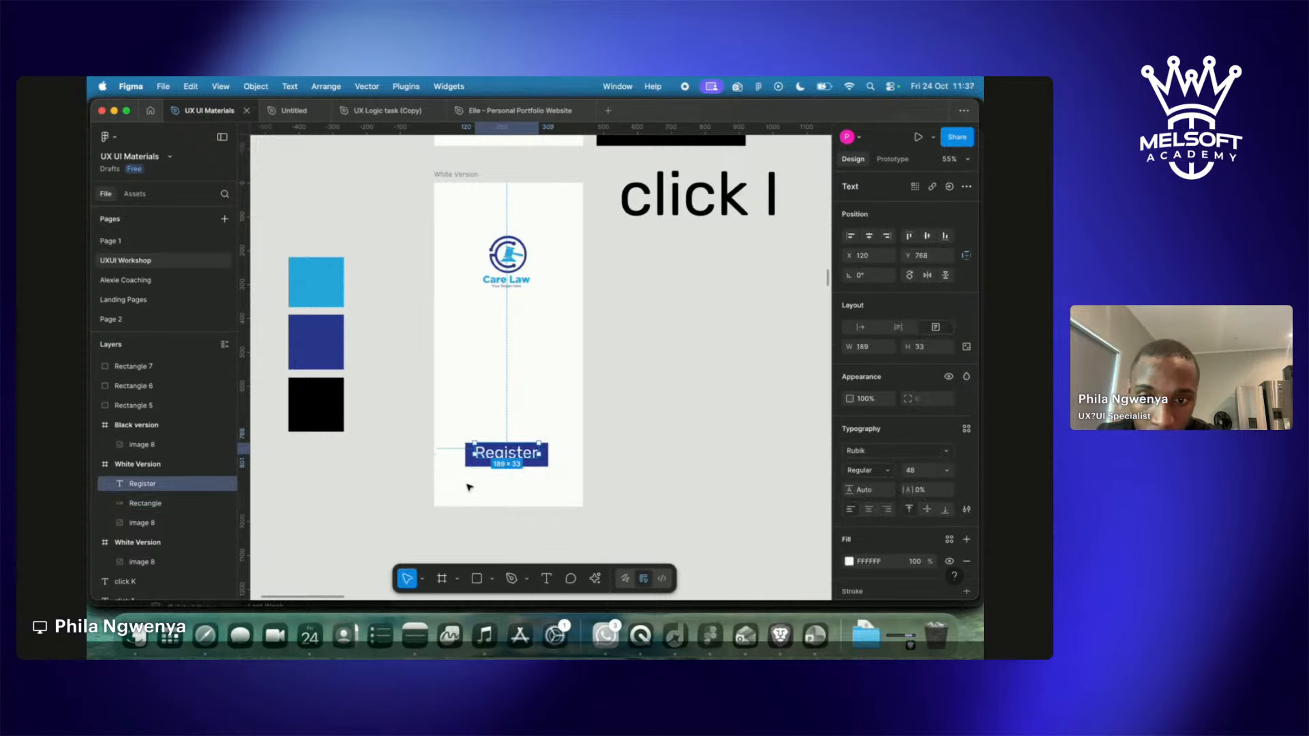
left_click_drag(485, 455, 486, 458)
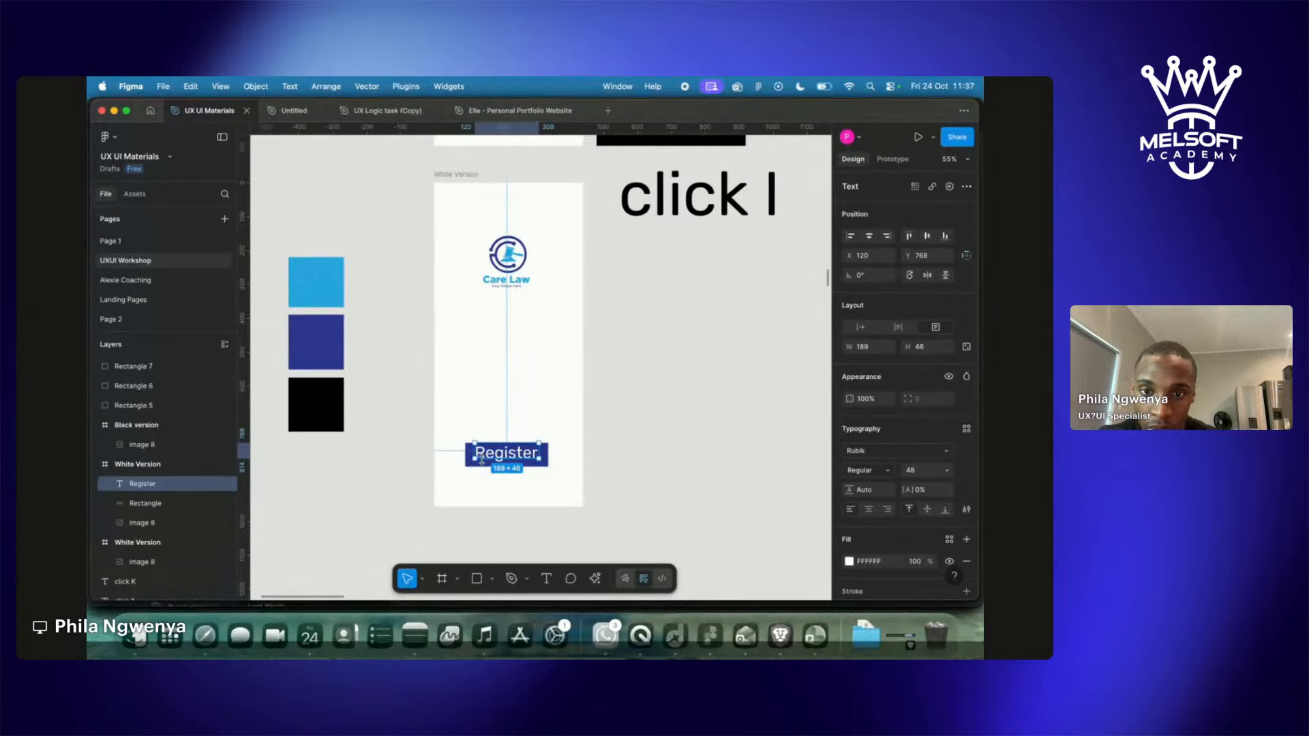
left_click(339, 474)
Duplicate the black swatch below itself, fill the copy white, and nudge Register lower.
left_click(332, 391)
left_click_drag(332, 391, 337, 453)
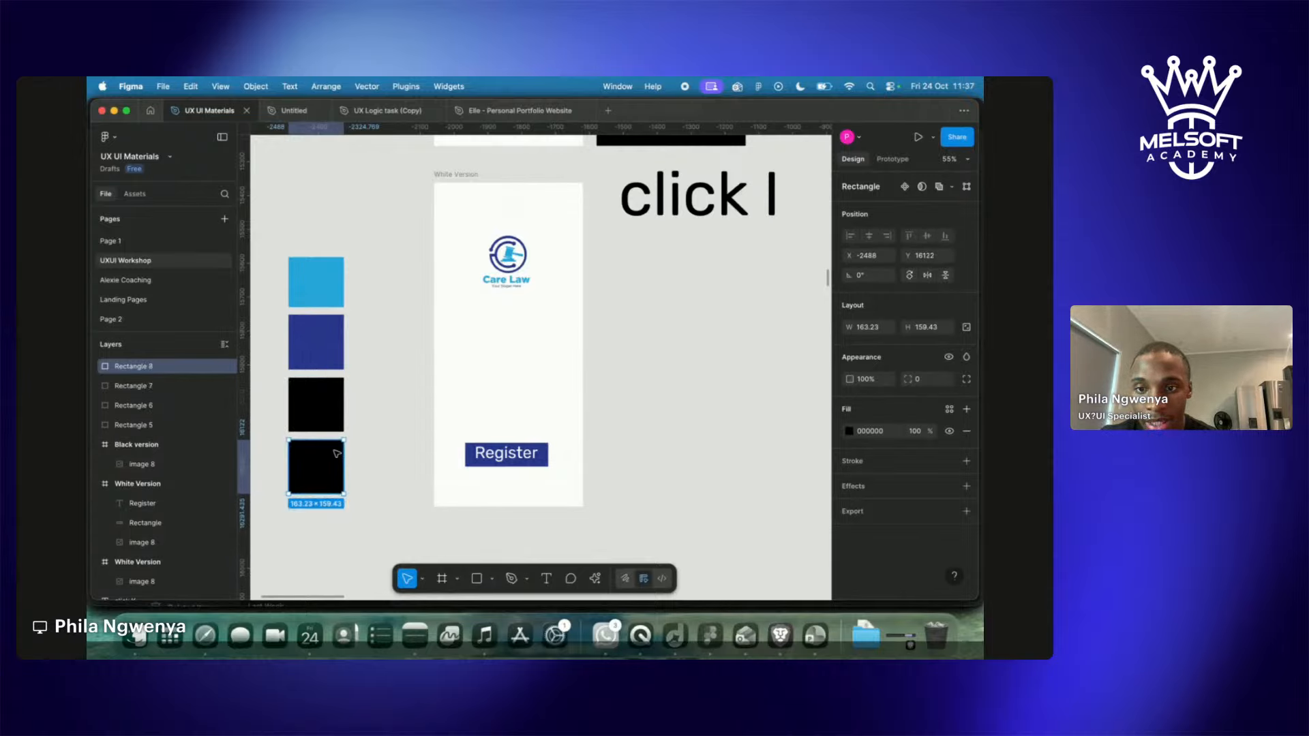
key("i")
left_click(504, 493)
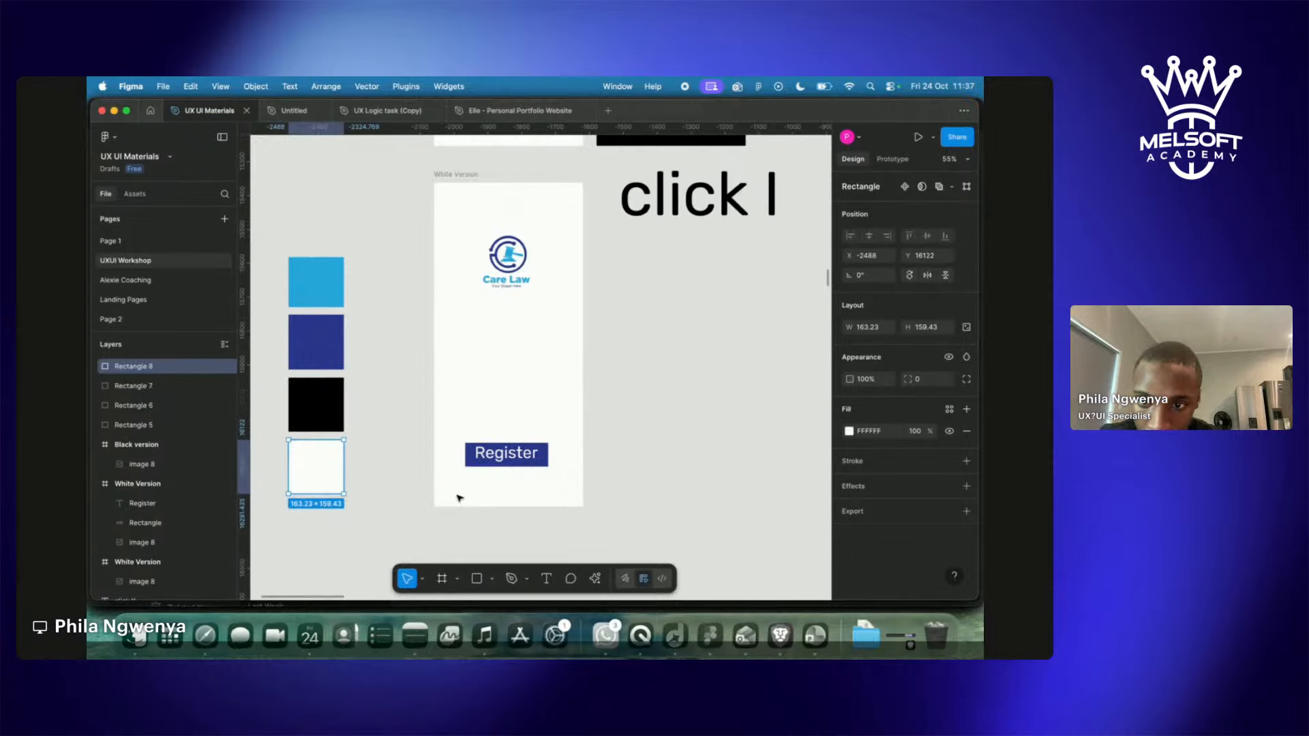
left_click(373, 489)
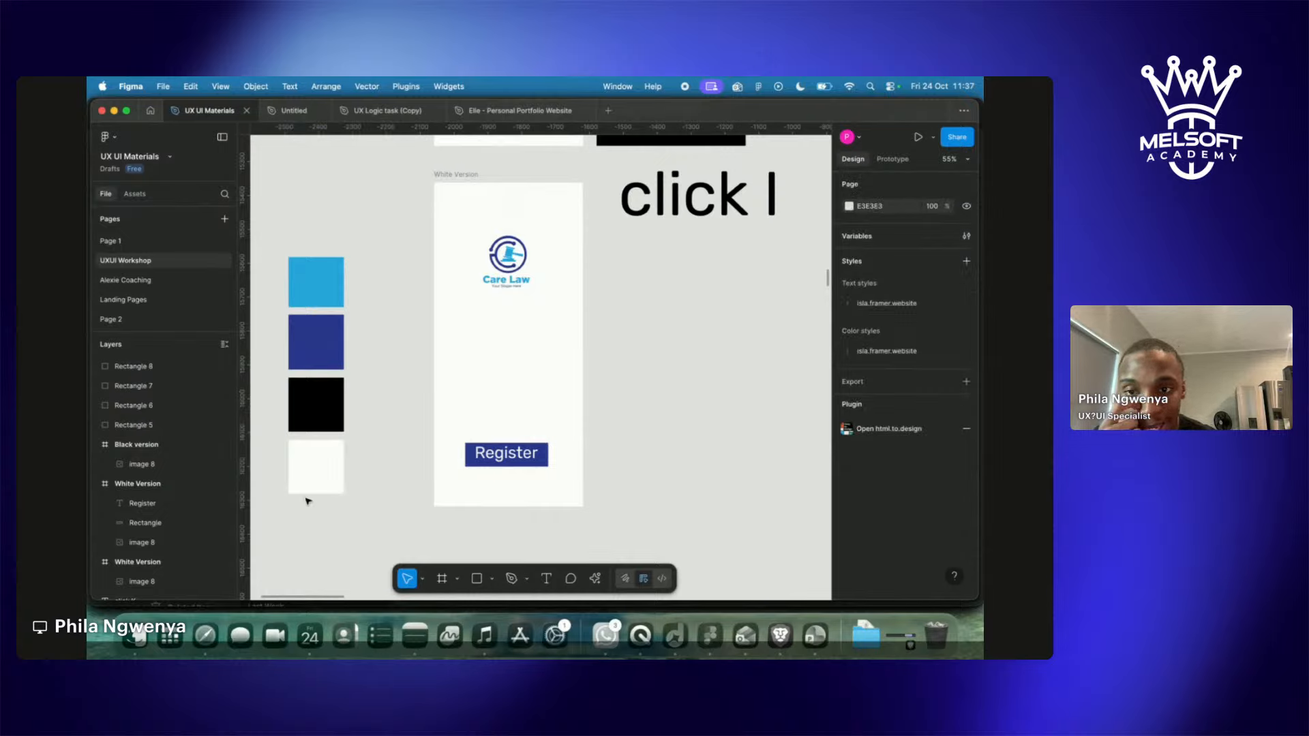
left_click(512, 457)
scroll(512, 456, "up", 5)
left_click_drag(513, 457, 513, 467)
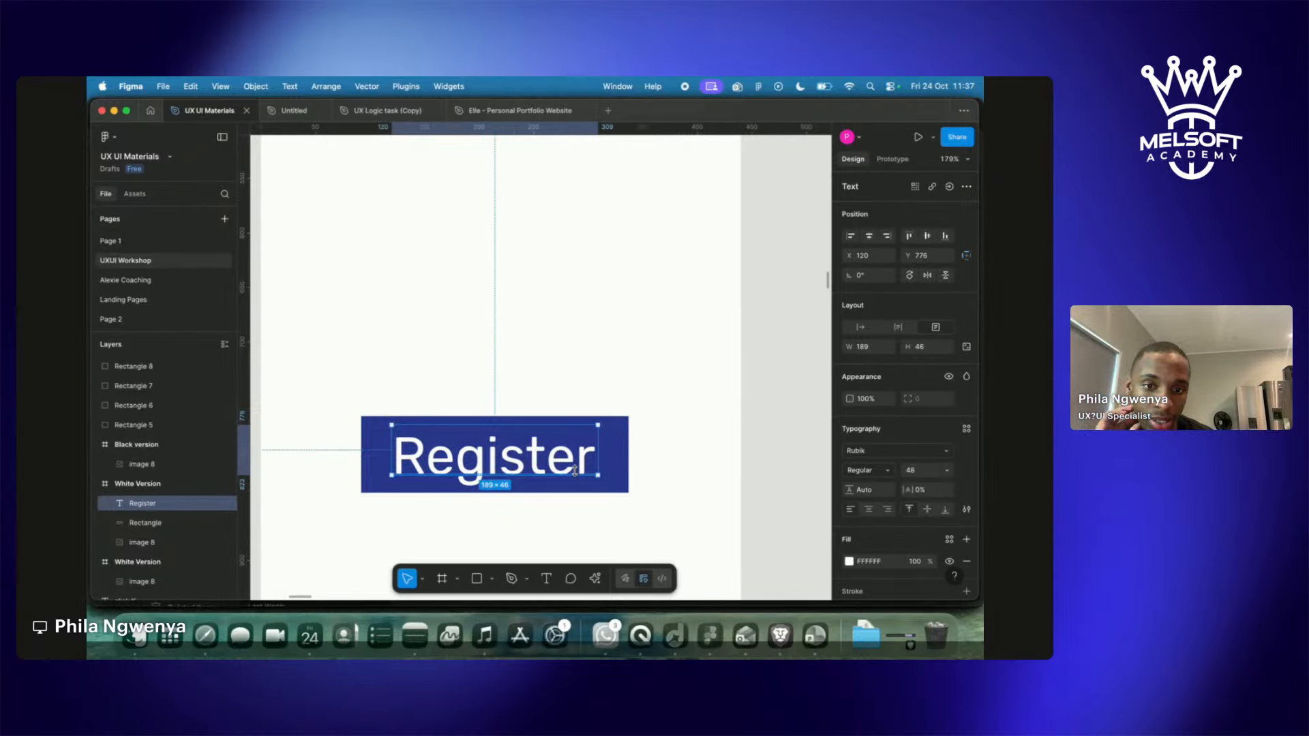
scroll(574, 471, "down", 10)
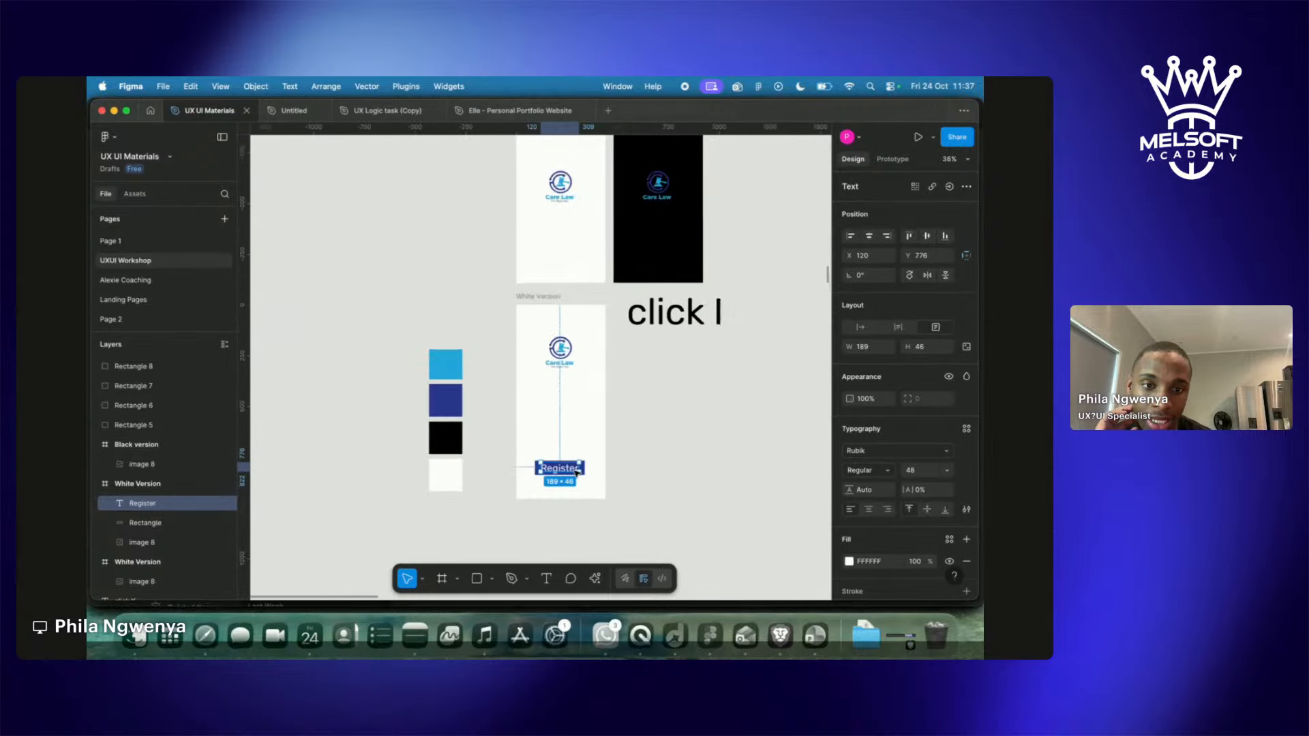
scroll(577, 474, "up", 10)
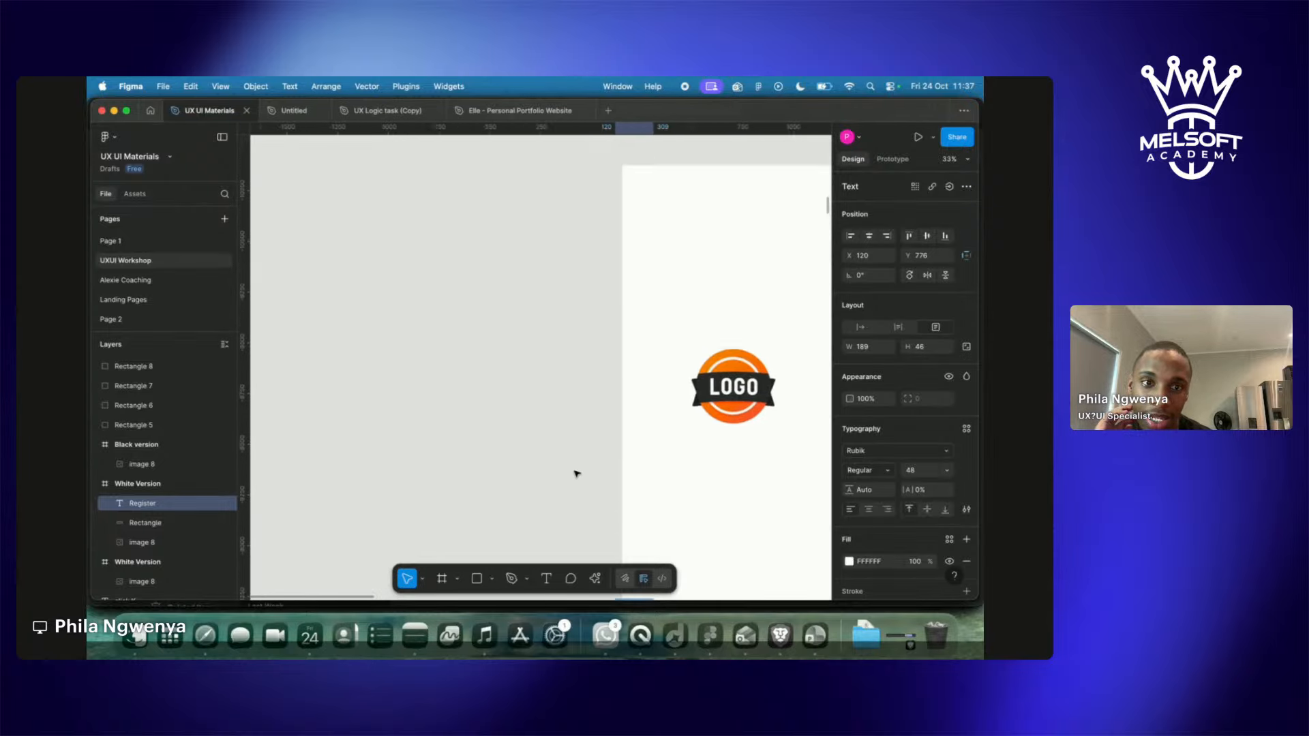
scroll(576, 473, "down", 5)
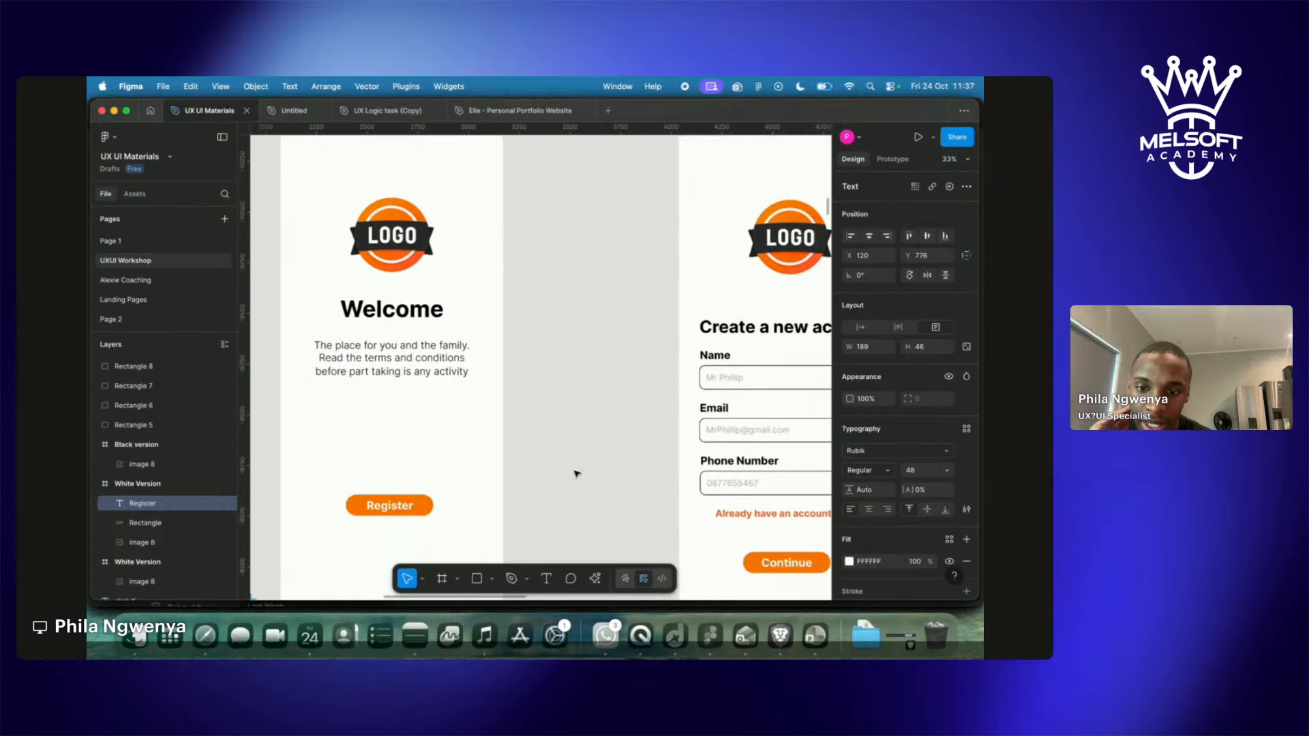
scroll(576, 473, "up", 5)
scroll(576, 473, "down", 5)
scroll(576, 473, "up", 5)
scroll(577, 473, "down", 5)
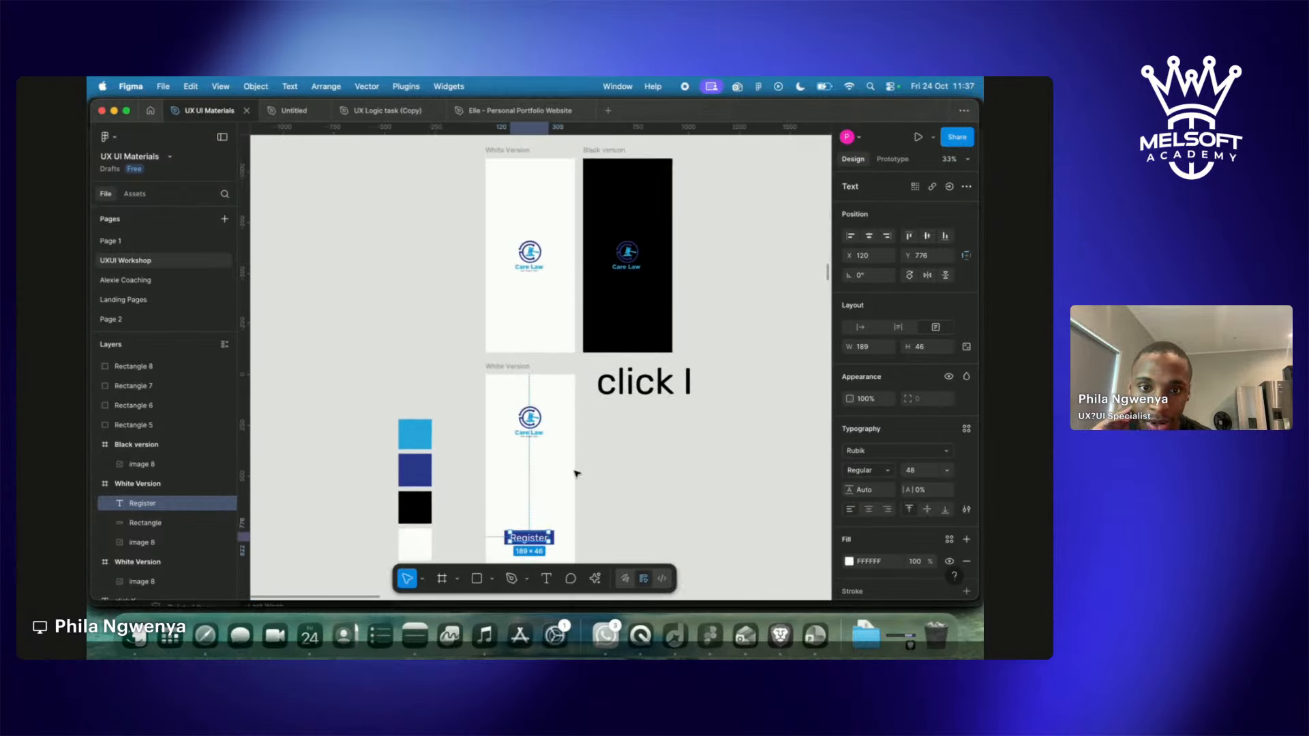
scroll(576, 473, "up", 10)
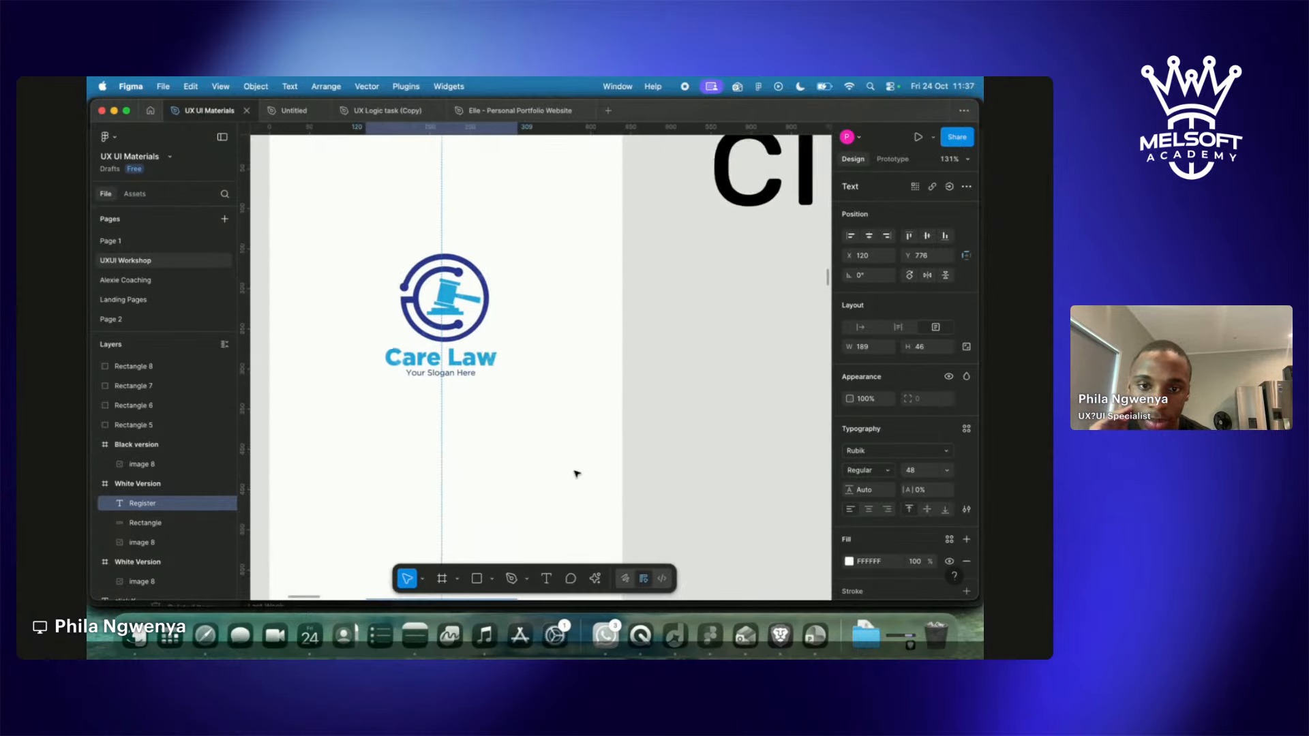
scroll(576, 473, "down", 5)
scroll(576, 473, "down", 5)
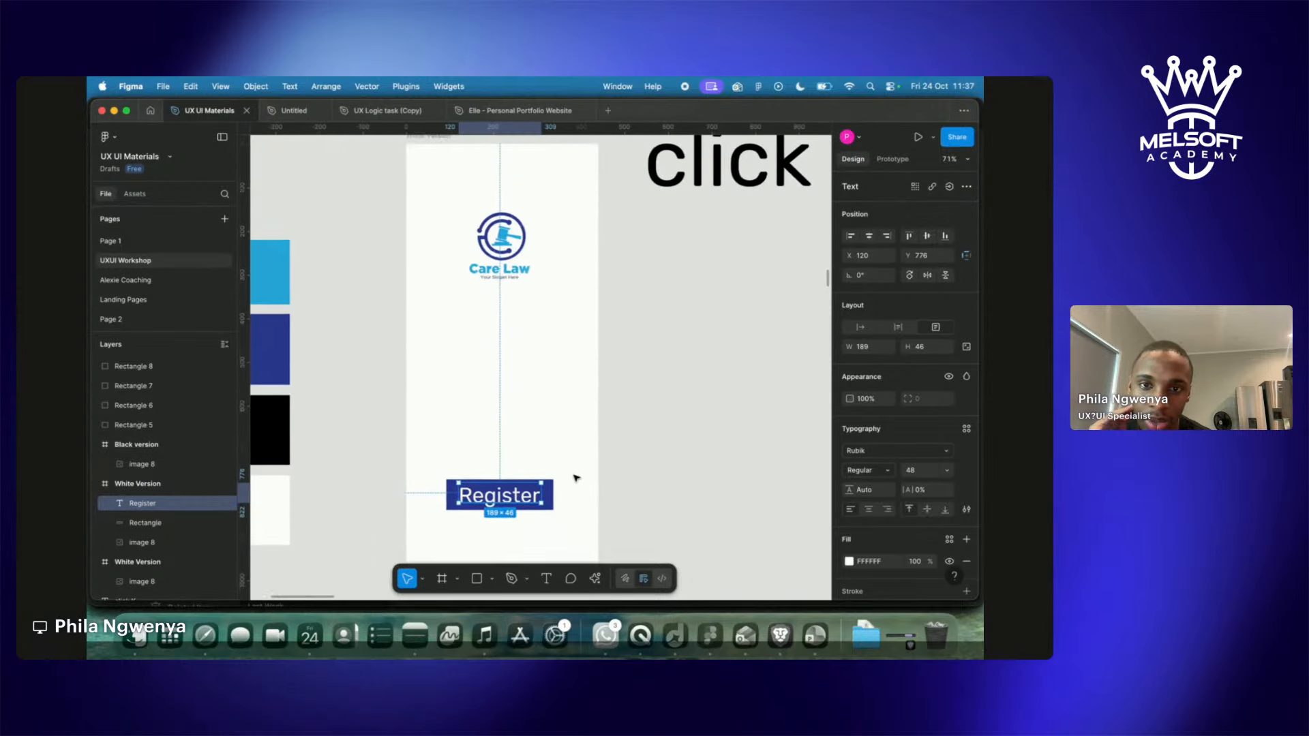
left_click(547, 503)
key("i")
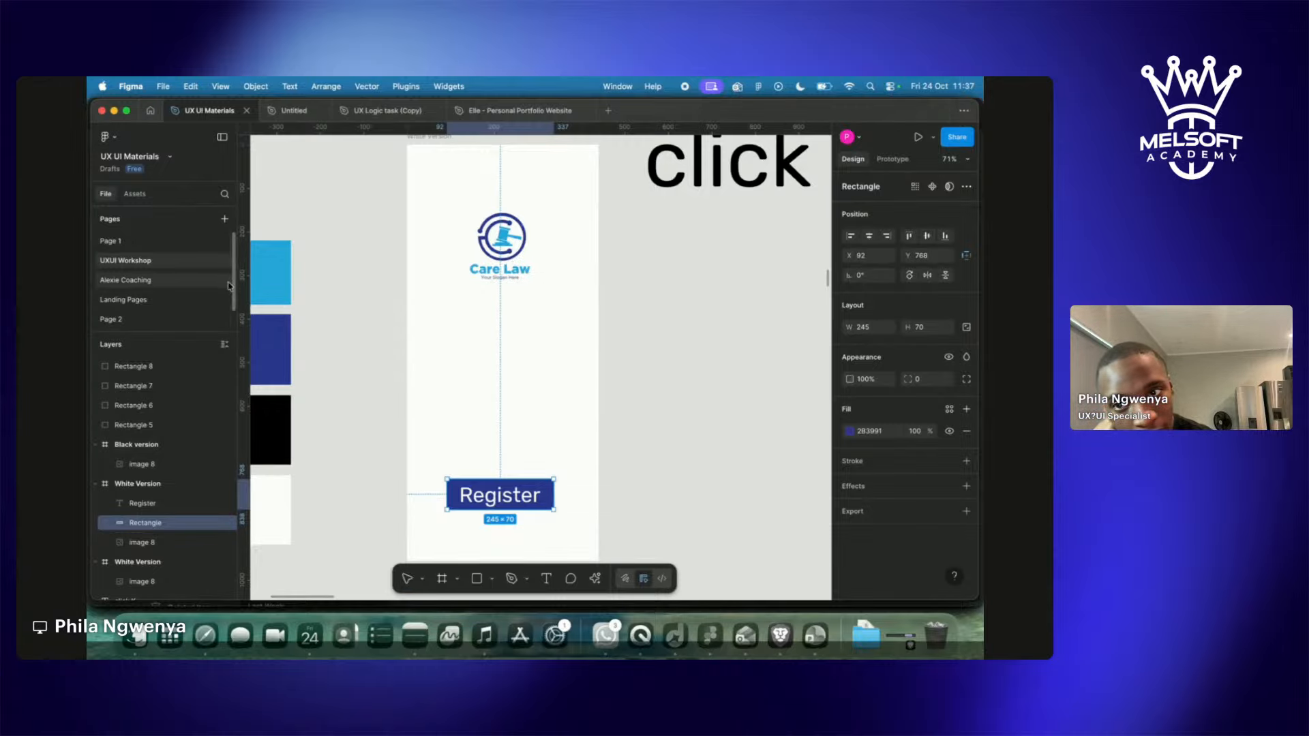
Fill the button rectangle with the light-blue swatch colour and select the Register label.
left_click(268, 279)
left_click(748, 448)
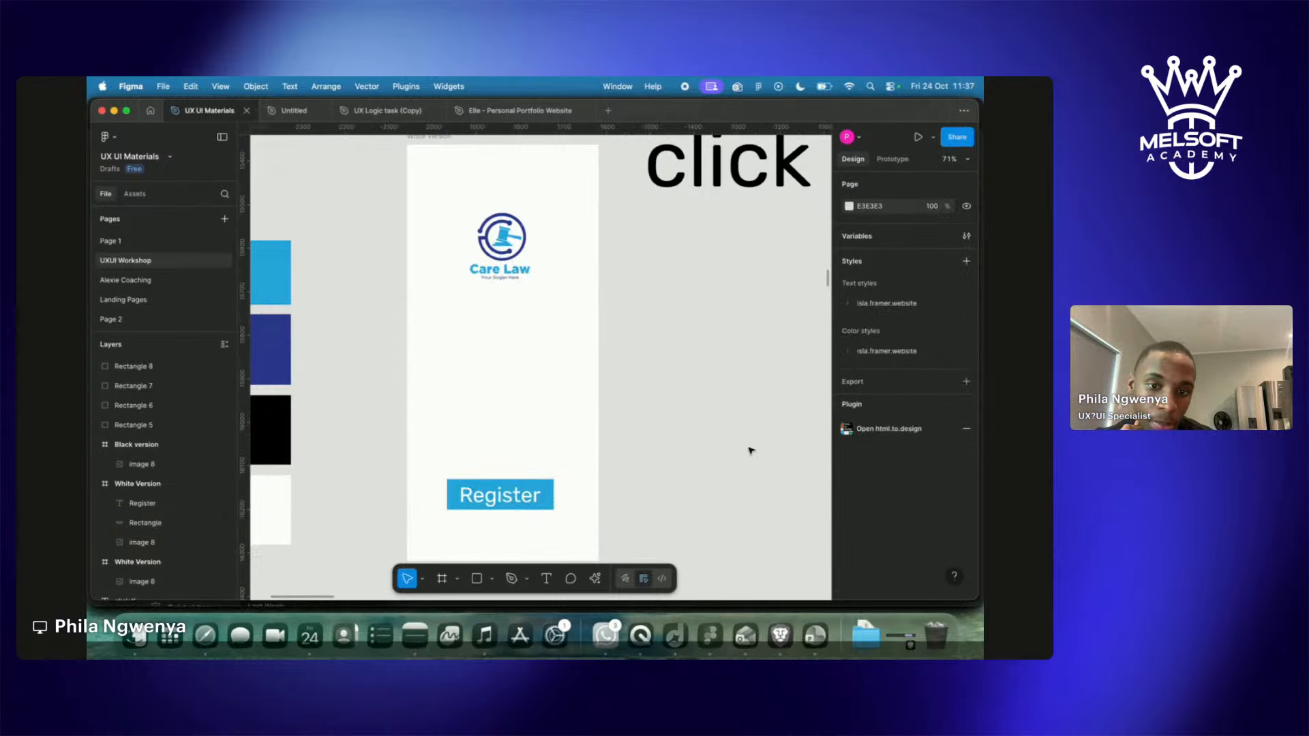
left_click(501, 498)
Change the Register label's font family to Inter.
left_click(880, 468)
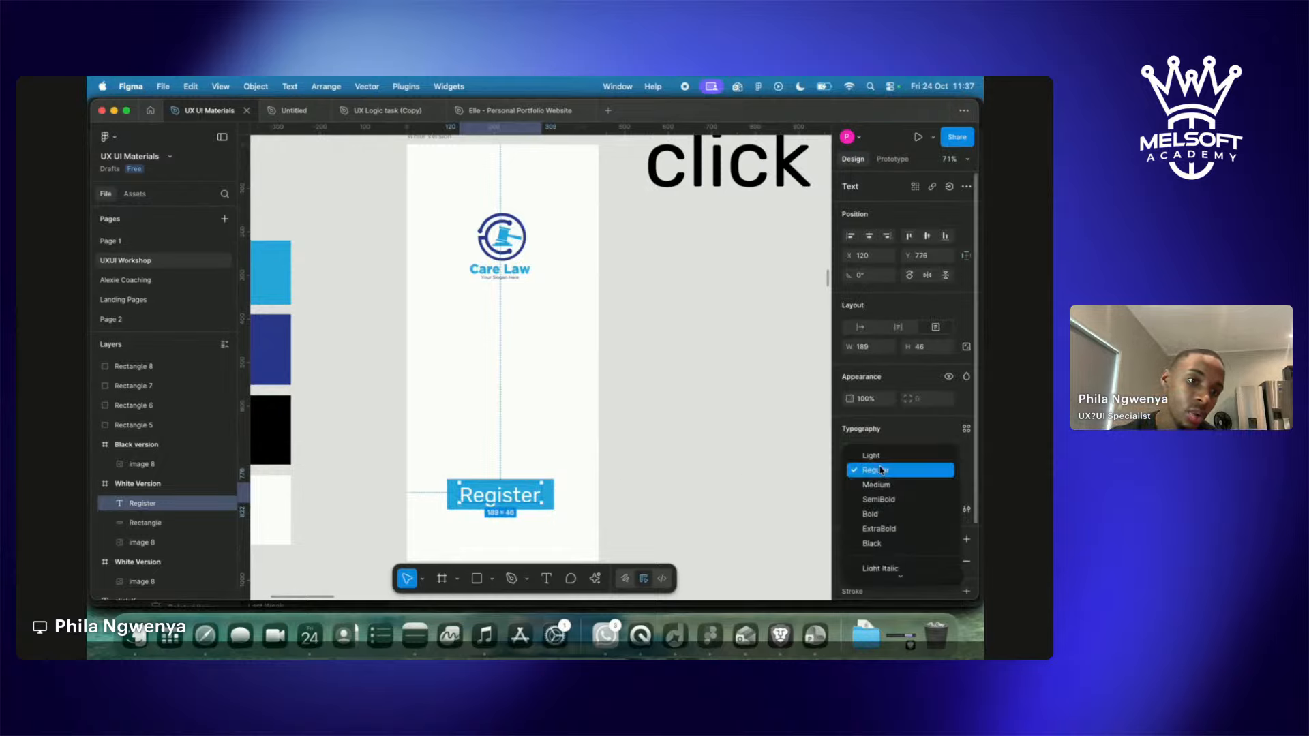
left_click(878, 440)
left_click(877, 450)
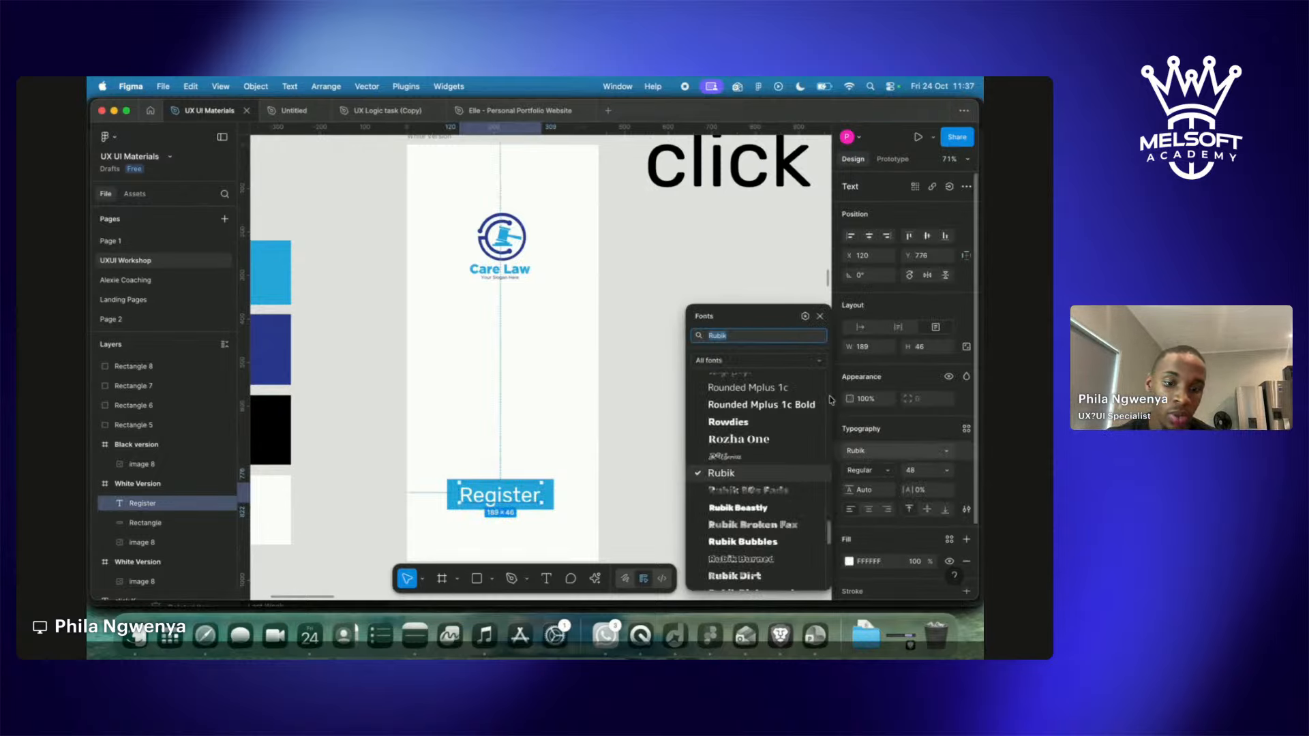
type("in")
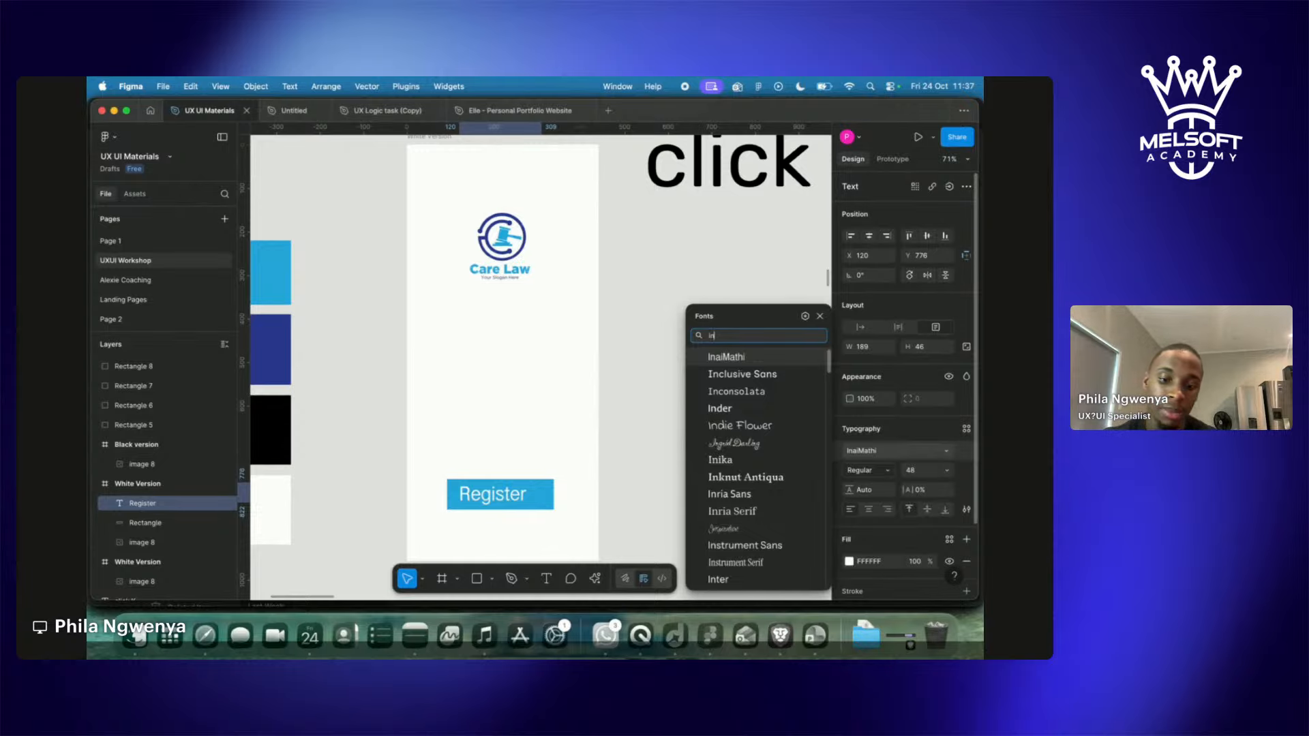
type("ter")
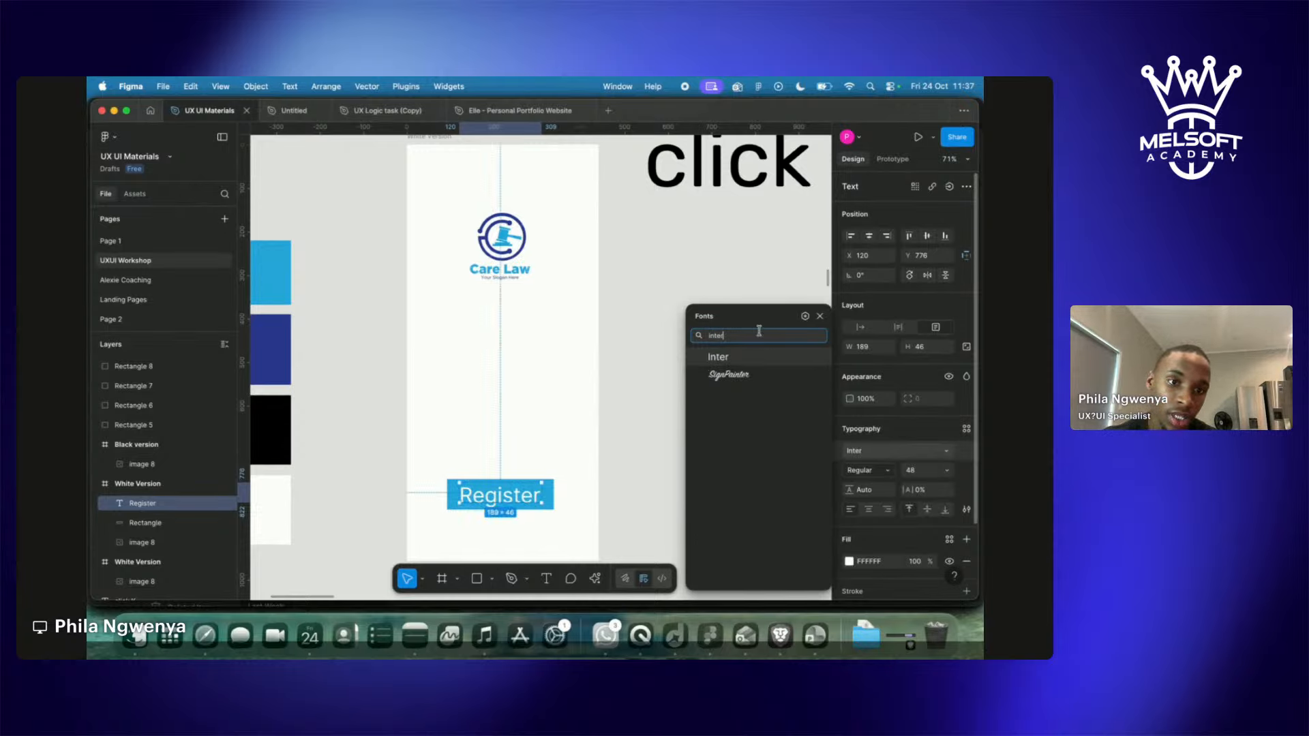
left_click(754, 357)
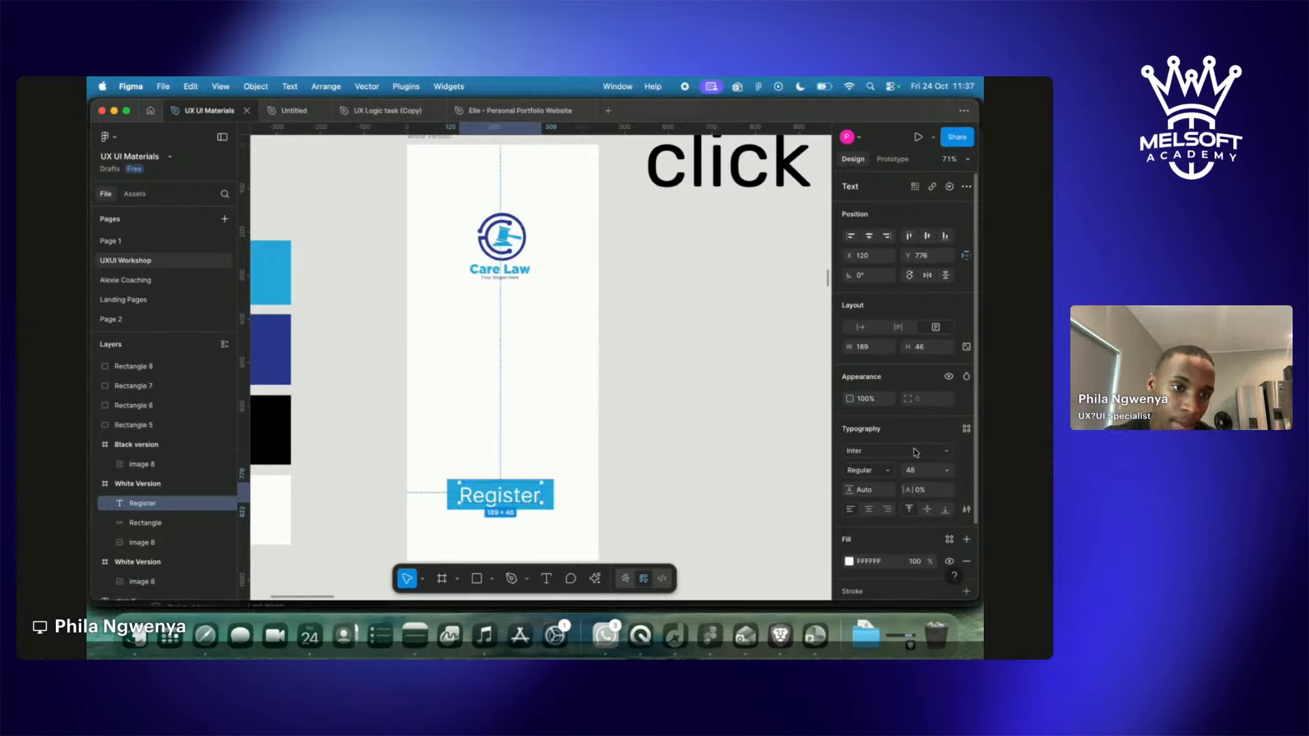
Try Kodchasan and Koh Santepheap on the label, then settle back on Inter.
left_click(876, 456)
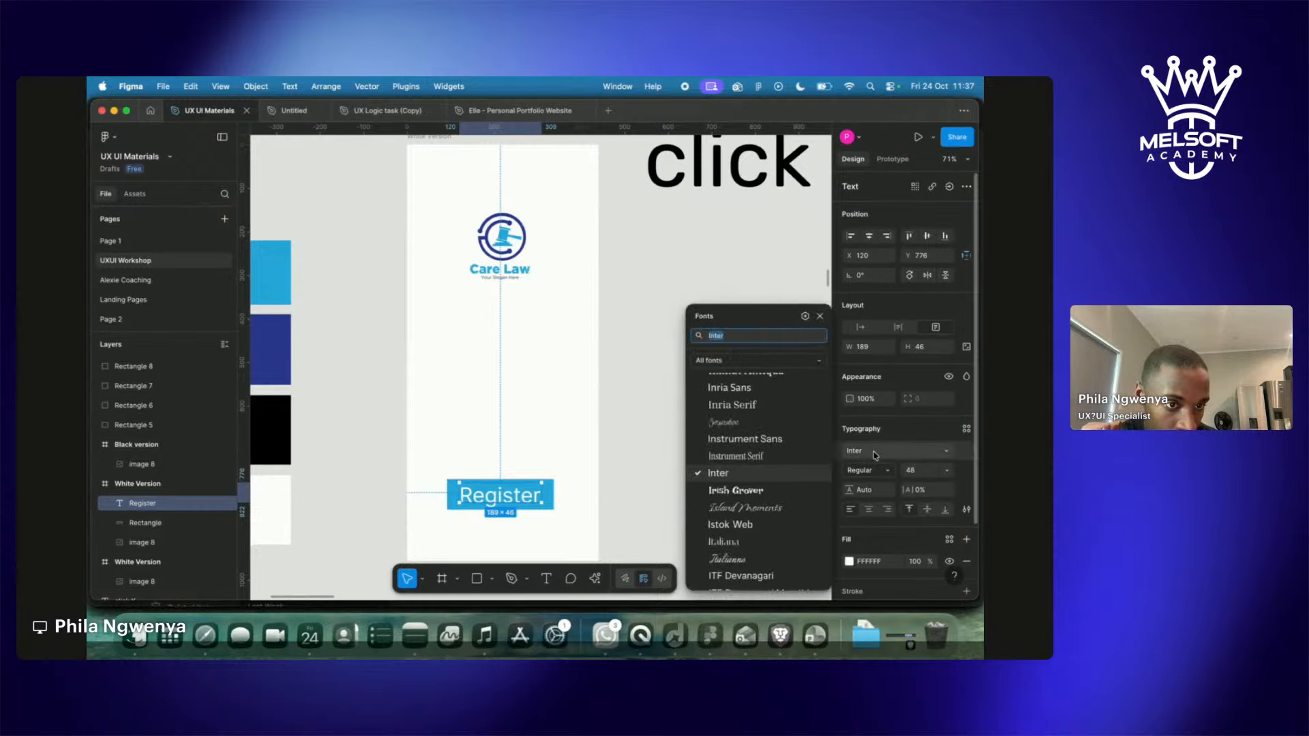
scroll(750, 477, "down", 10)
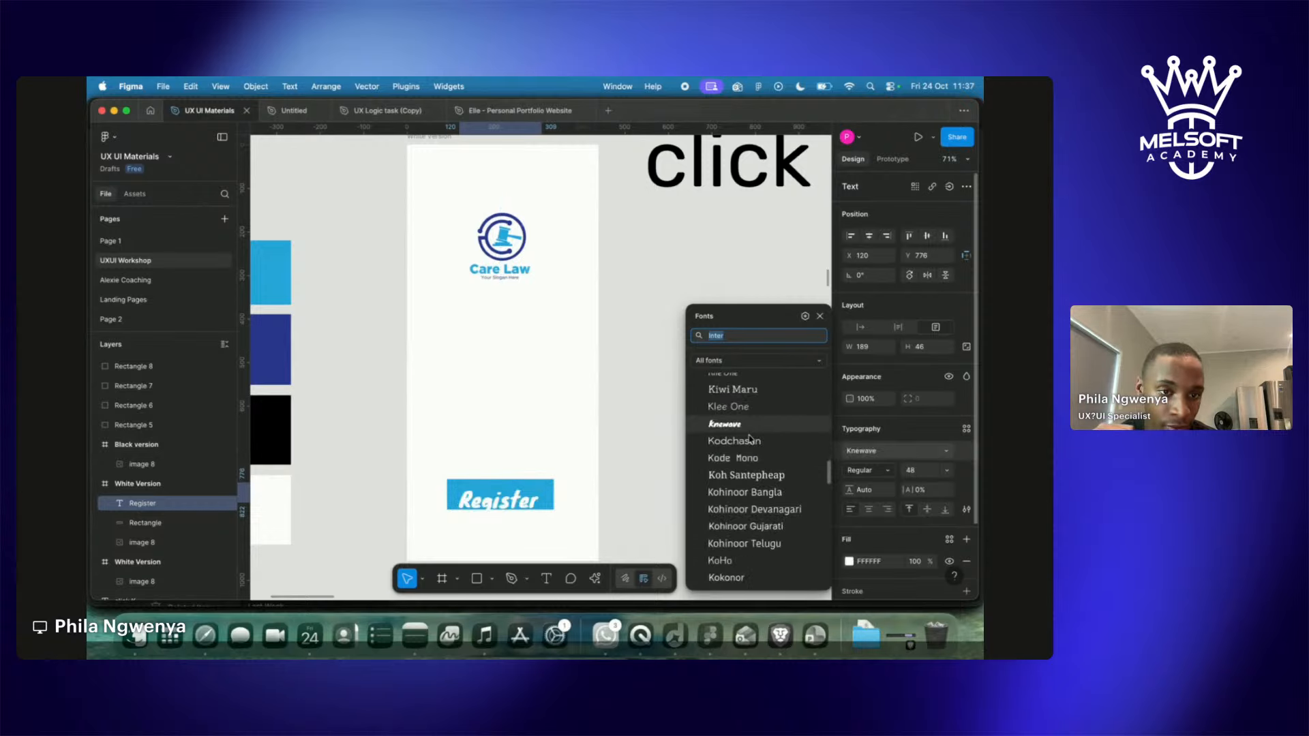
left_click(752, 482)
left_click(880, 451)
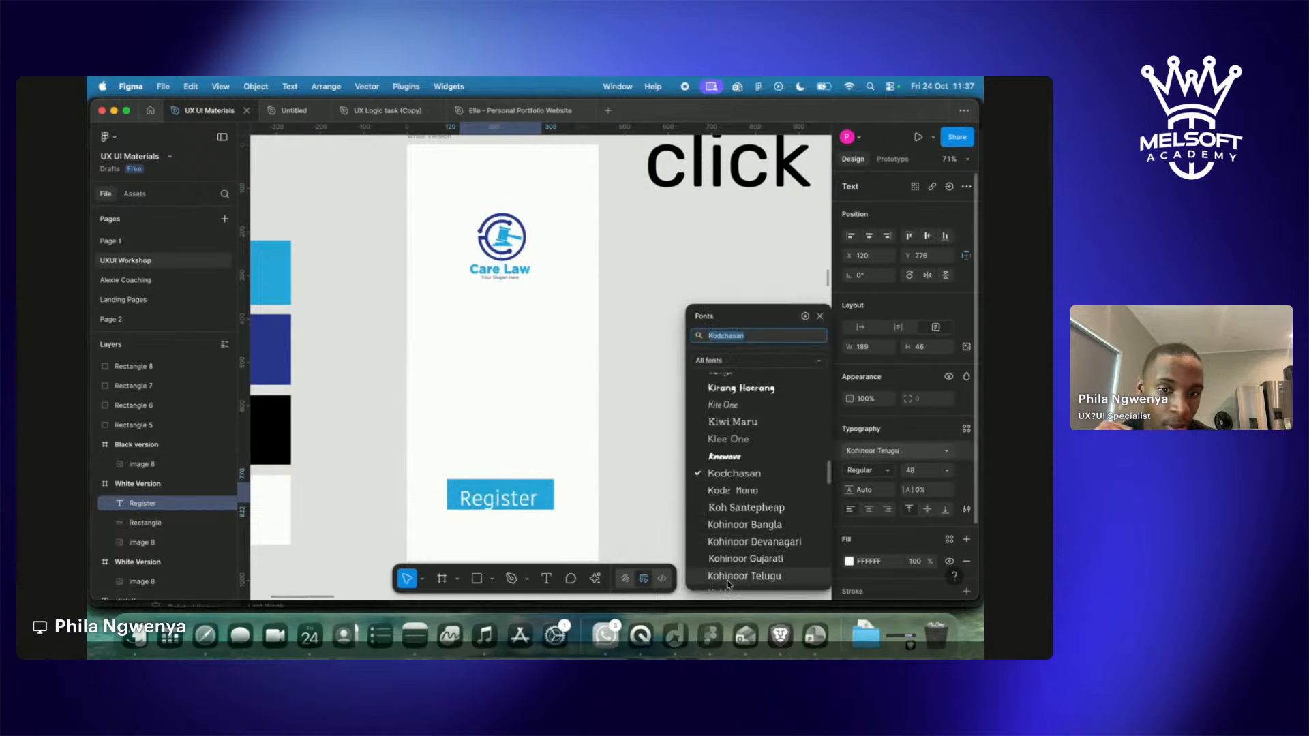
left_click(738, 509)
scroll(747, 525, "up", 5)
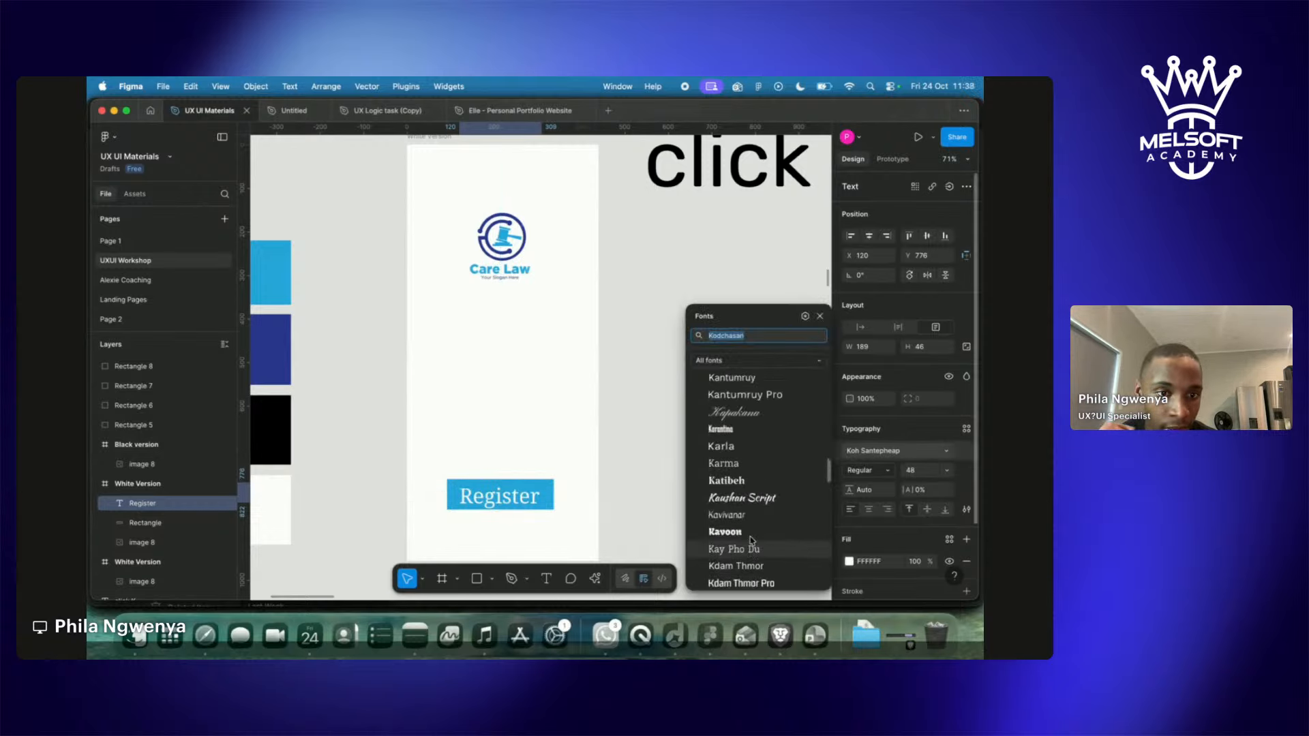
scroll(750, 532, "up", 5)
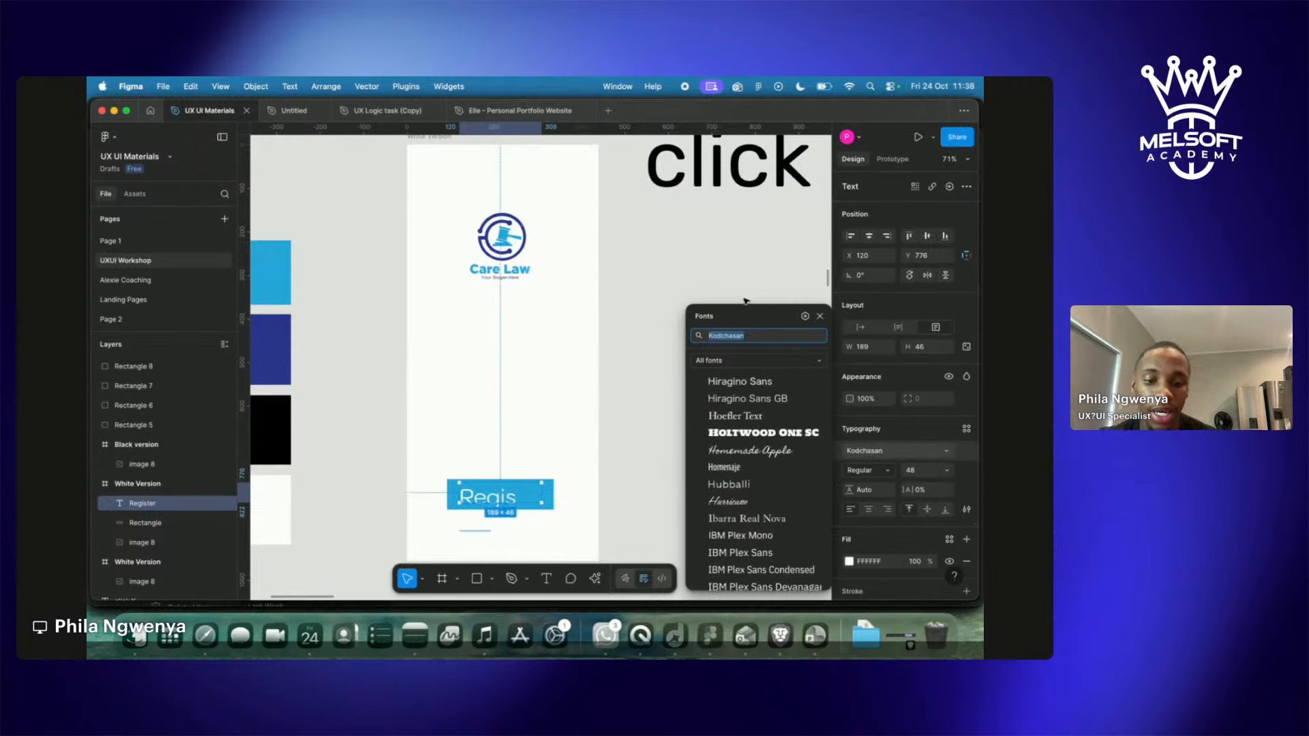
type("inter")
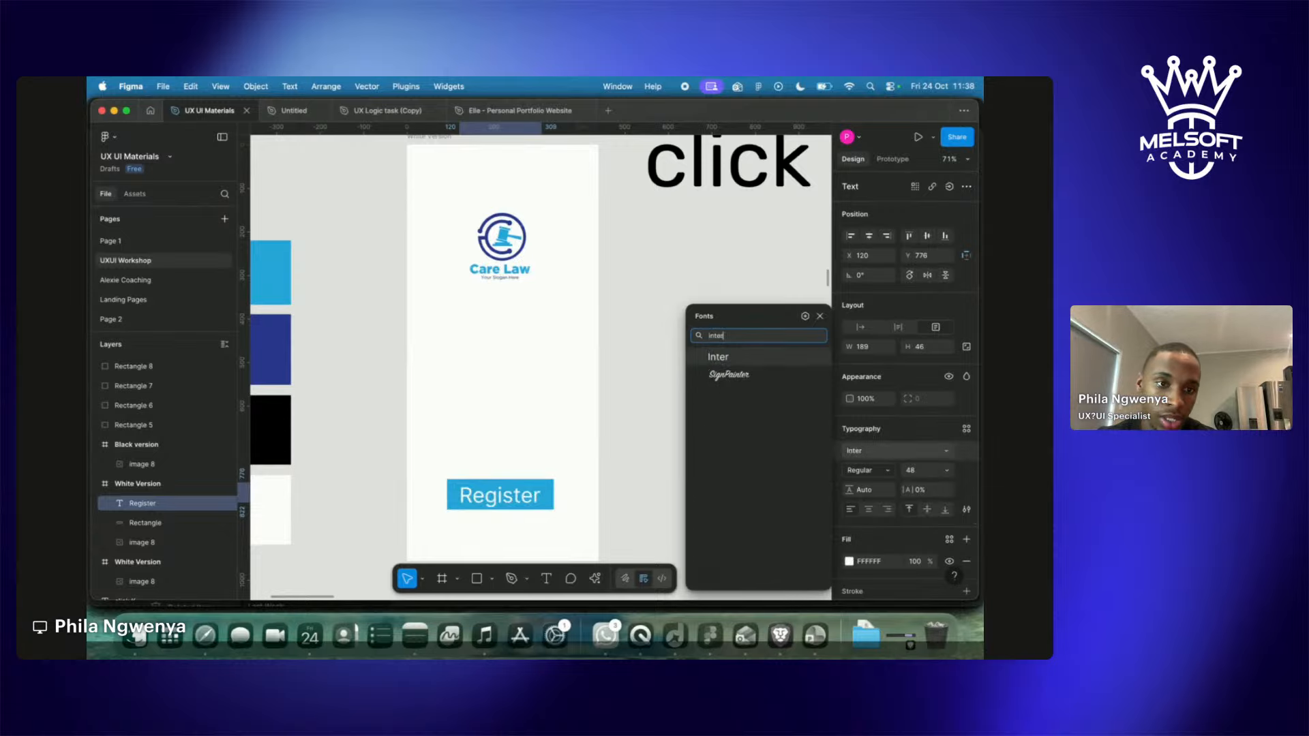
left_click(719, 357)
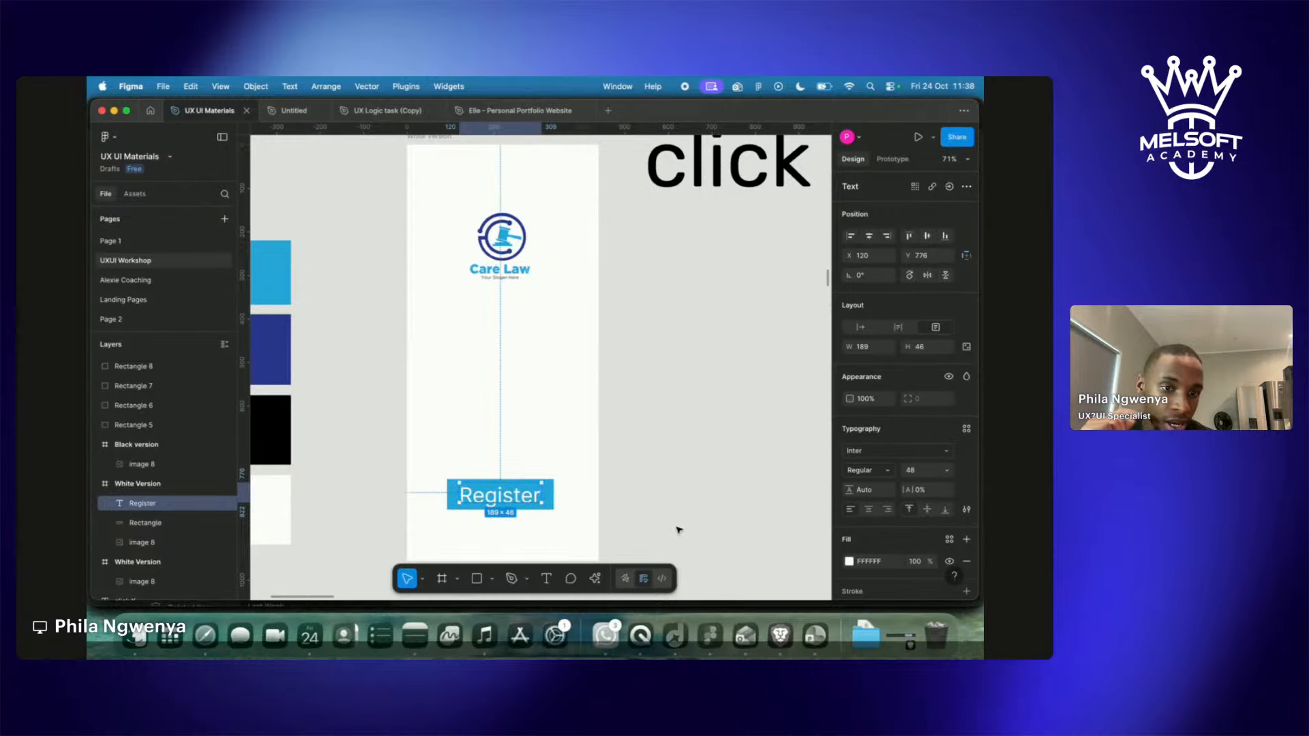
Retype the label as REGISTER, widen its box, and scale the text down with K.
double_click(504, 501)
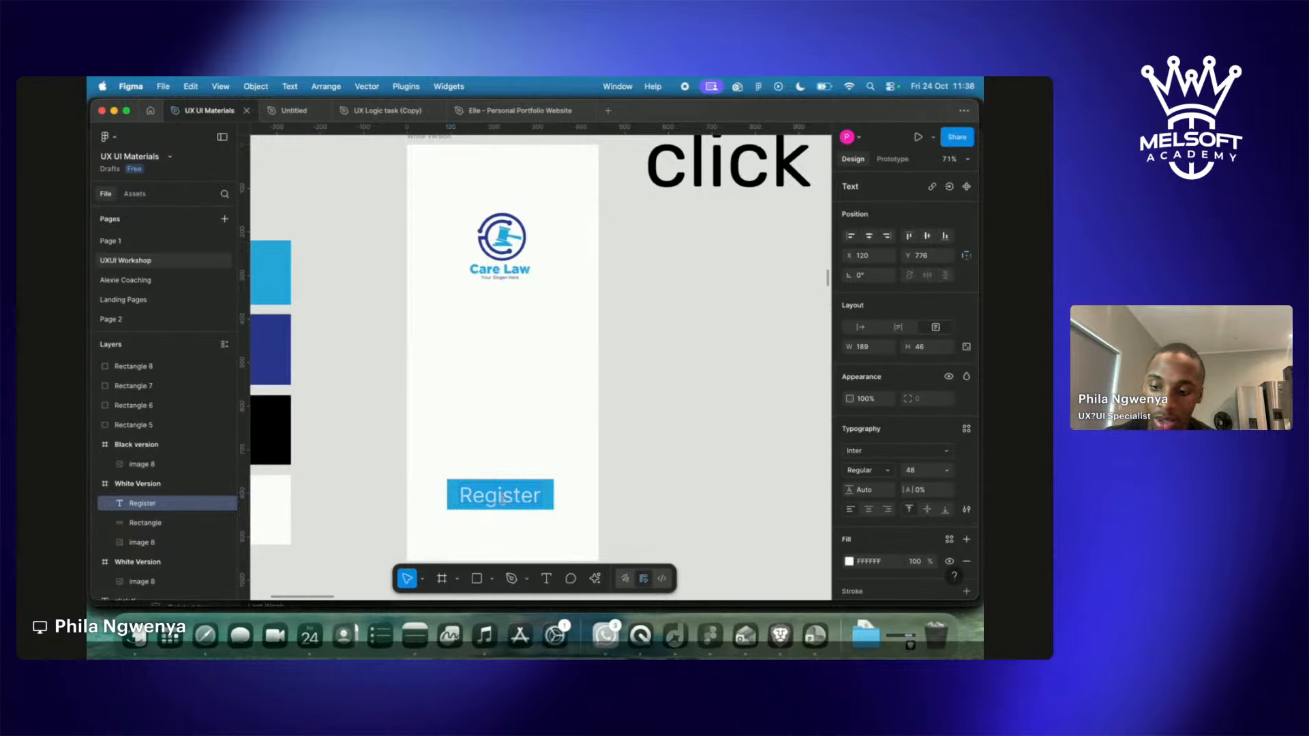
type("REGISTER")
key("Escape")
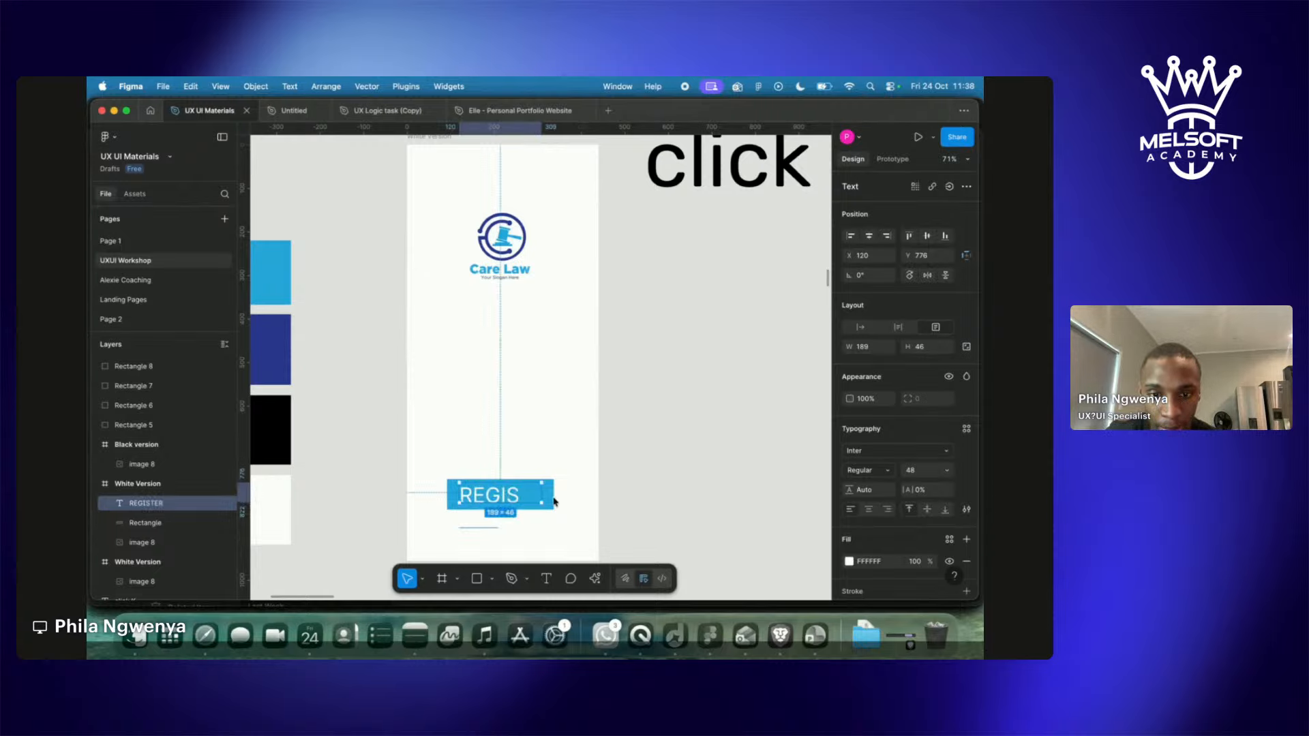
left_click_drag(543, 493, 508, 497)
key("k")
left_click(555, 488)
Scale the blue button rectangle up proportionally and nudge it back into line.
left_click(545, 495)
key("v")
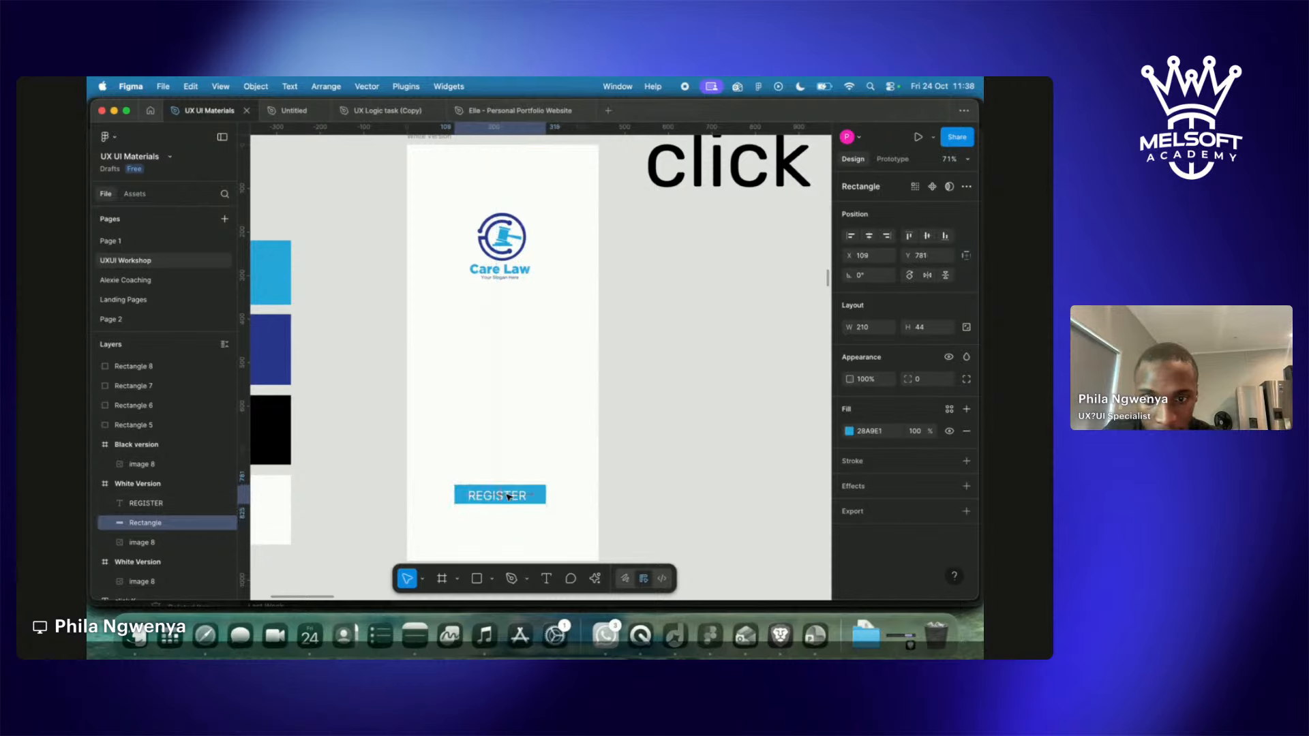
scroll(507, 497, "up", 5)
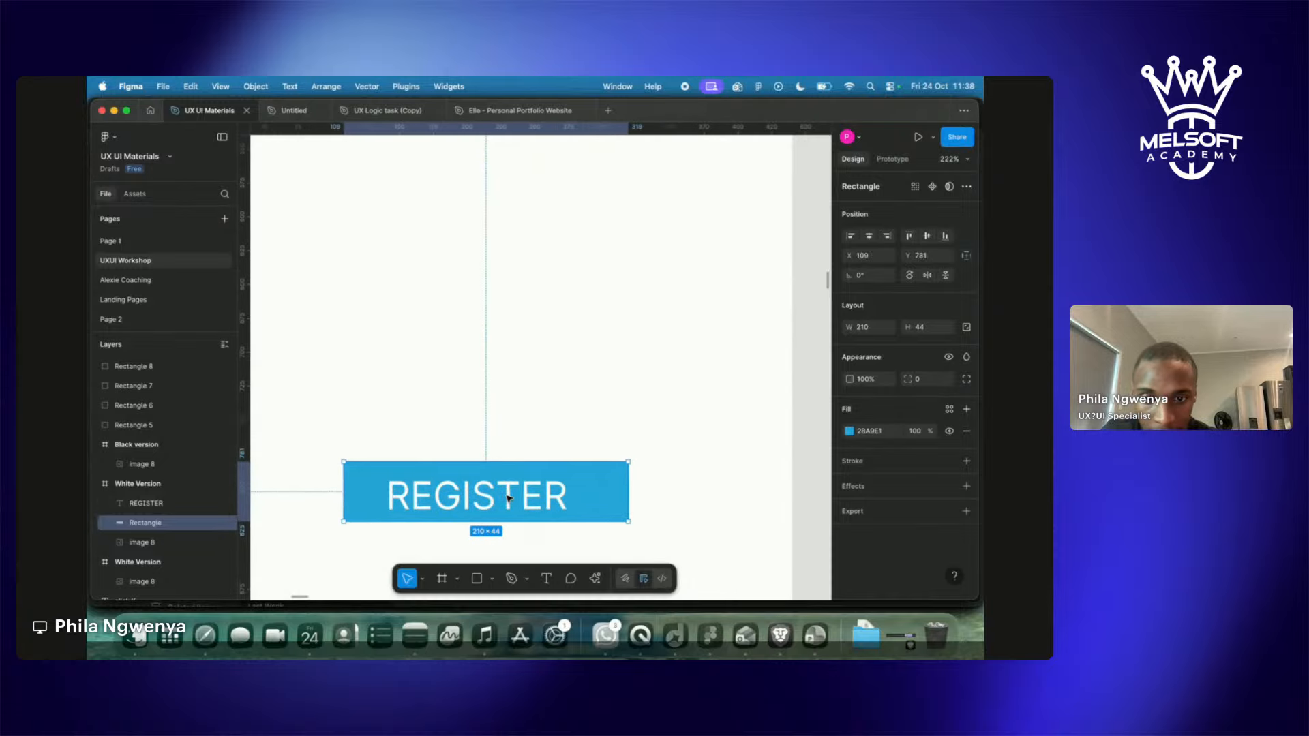
key("shift+Right")
key("shift+Right")
key("shift+Left")
key("shift+Left")
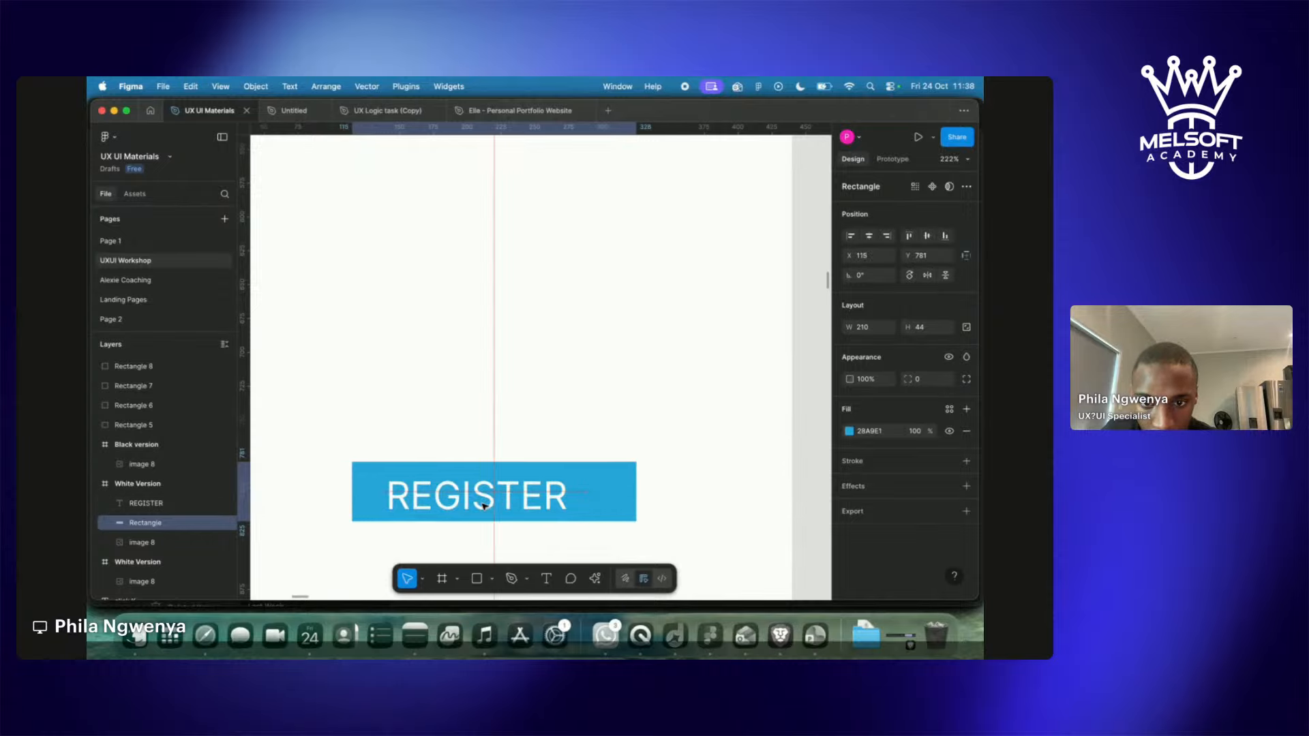
Centre REGISTER within the button and make the rectangle 51 tall.
left_click(499, 504)
left_click_drag(498, 504, 505, 502)
key("Escape")
scroll(707, 501, "down", 5)
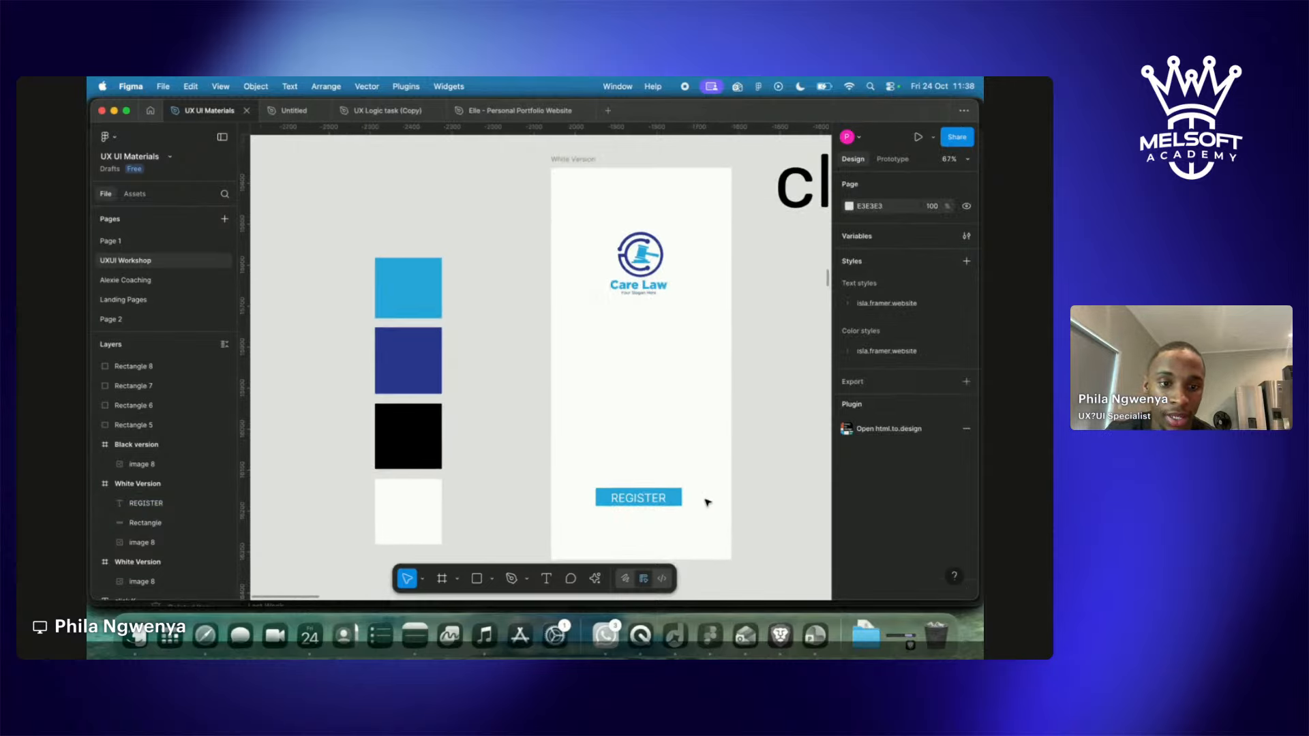
left_click(674, 503)
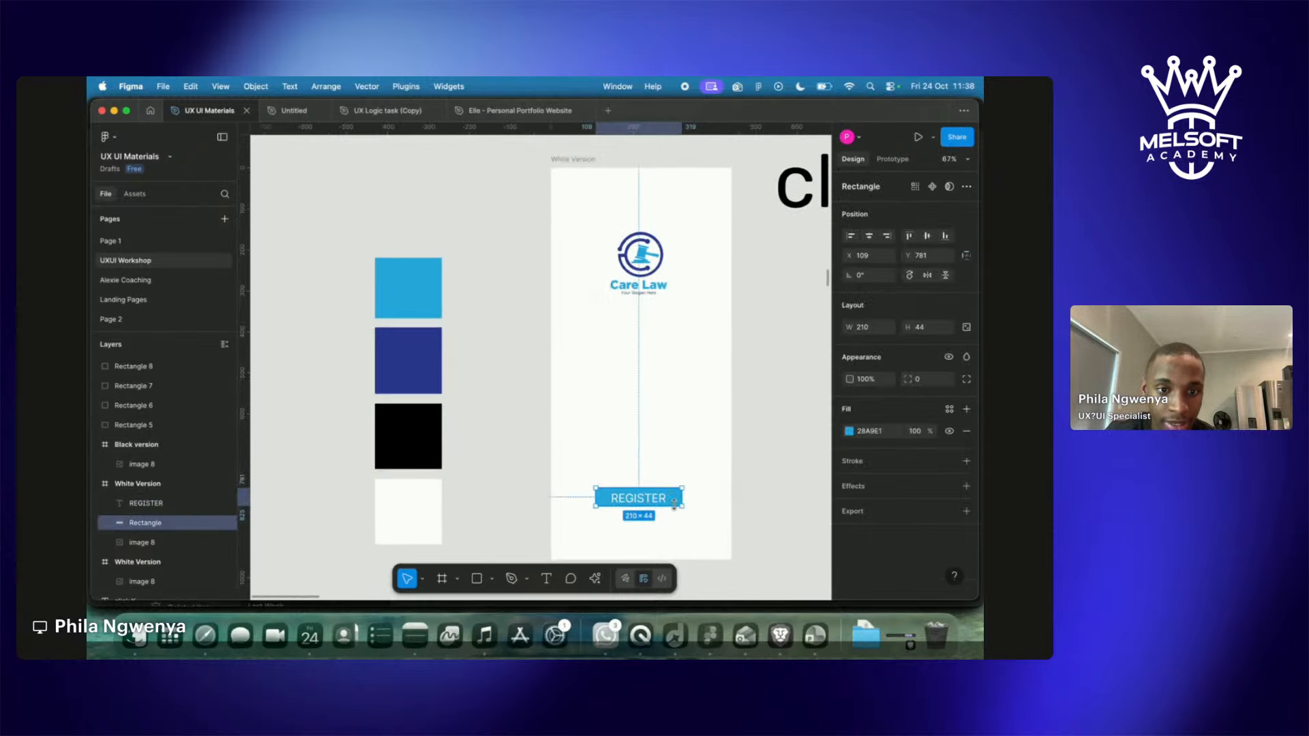
left_click_drag(675, 506, 673, 509)
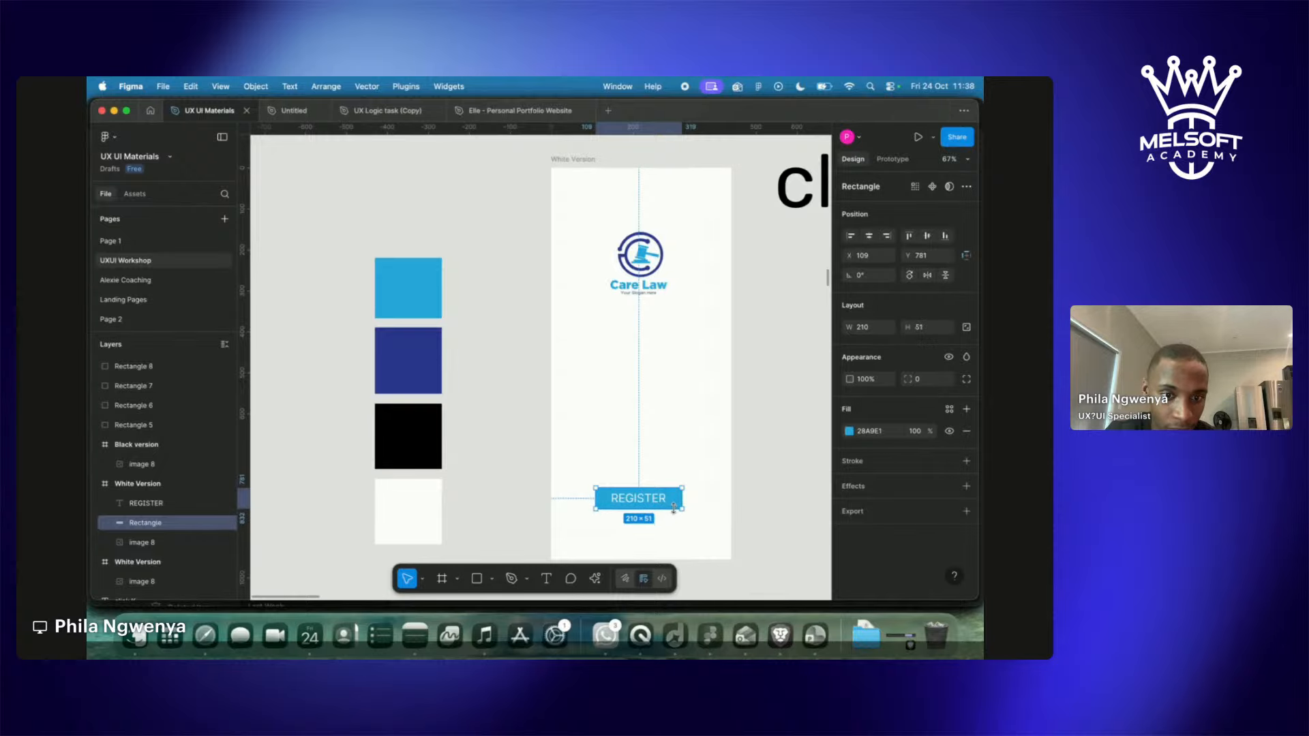
left_click(745, 492)
scroll(745, 492, "right", 5)
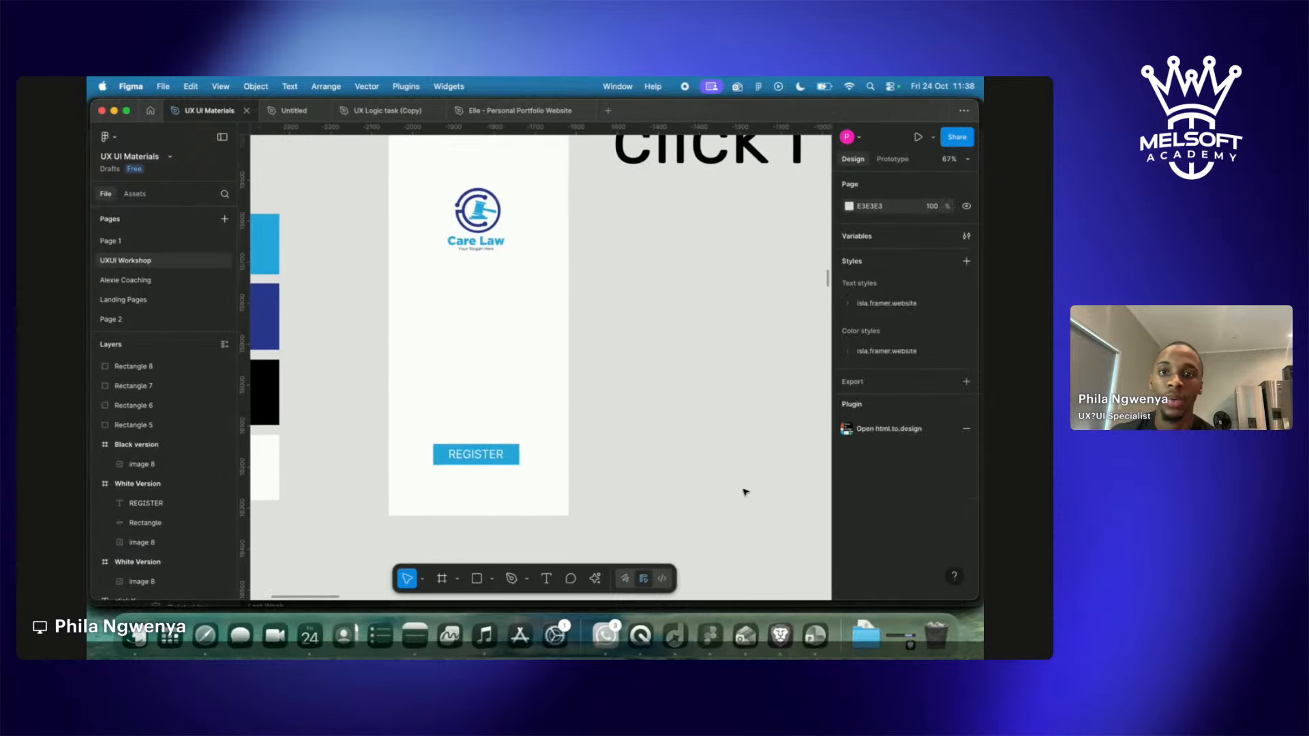
Edit the large heading text from 'click I' to 'click T'.
scroll(745, 491, "down", 5)
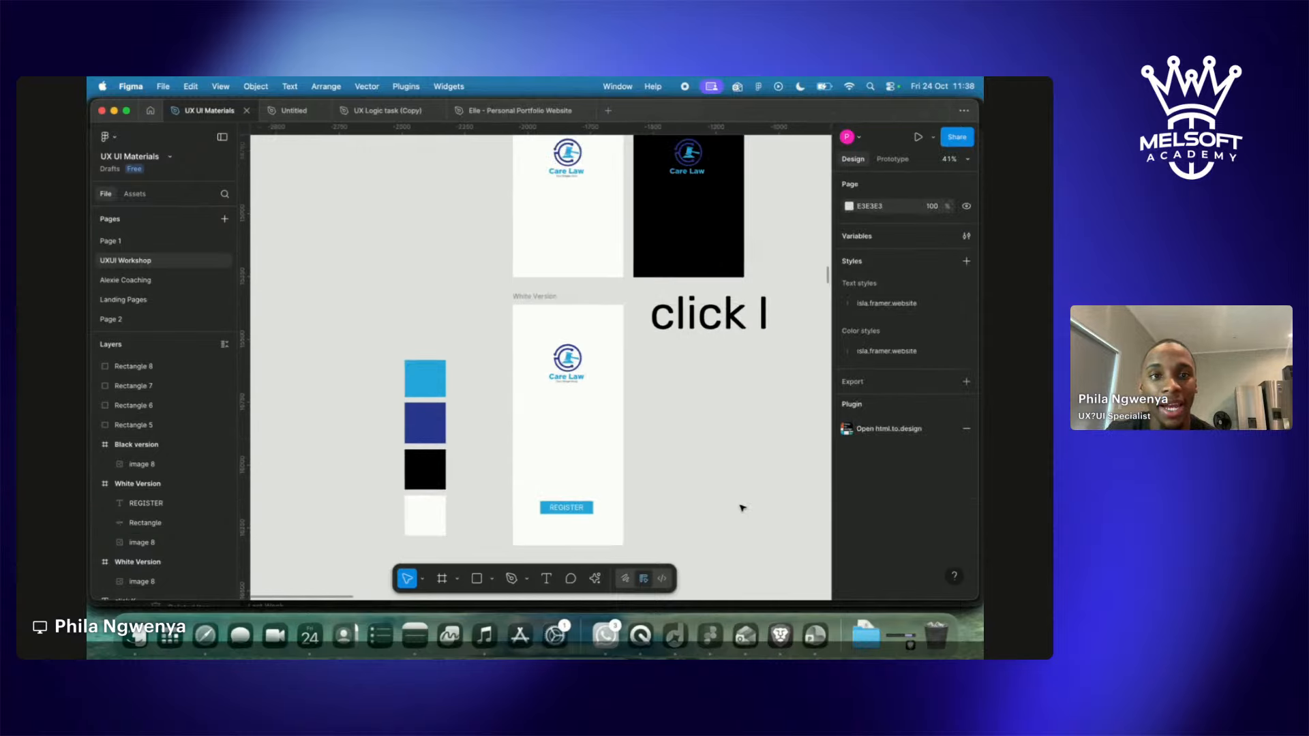
scroll(742, 505, "up", 5)
scroll(742, 506, "down", 4)
left_click(583, 358)
double_click(583, 358)
left_click(645, 354)
key("BackSpace")
type("T")
key("Escape")
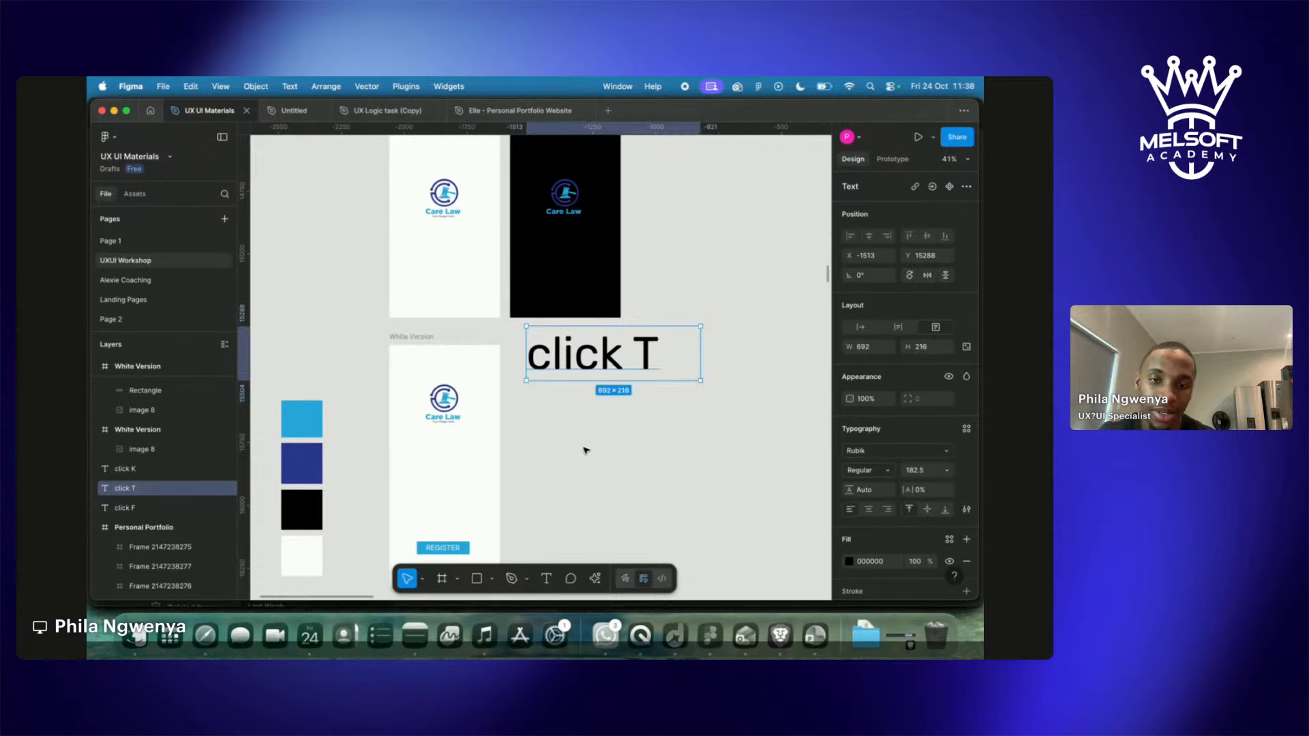
left_click(585, 451)
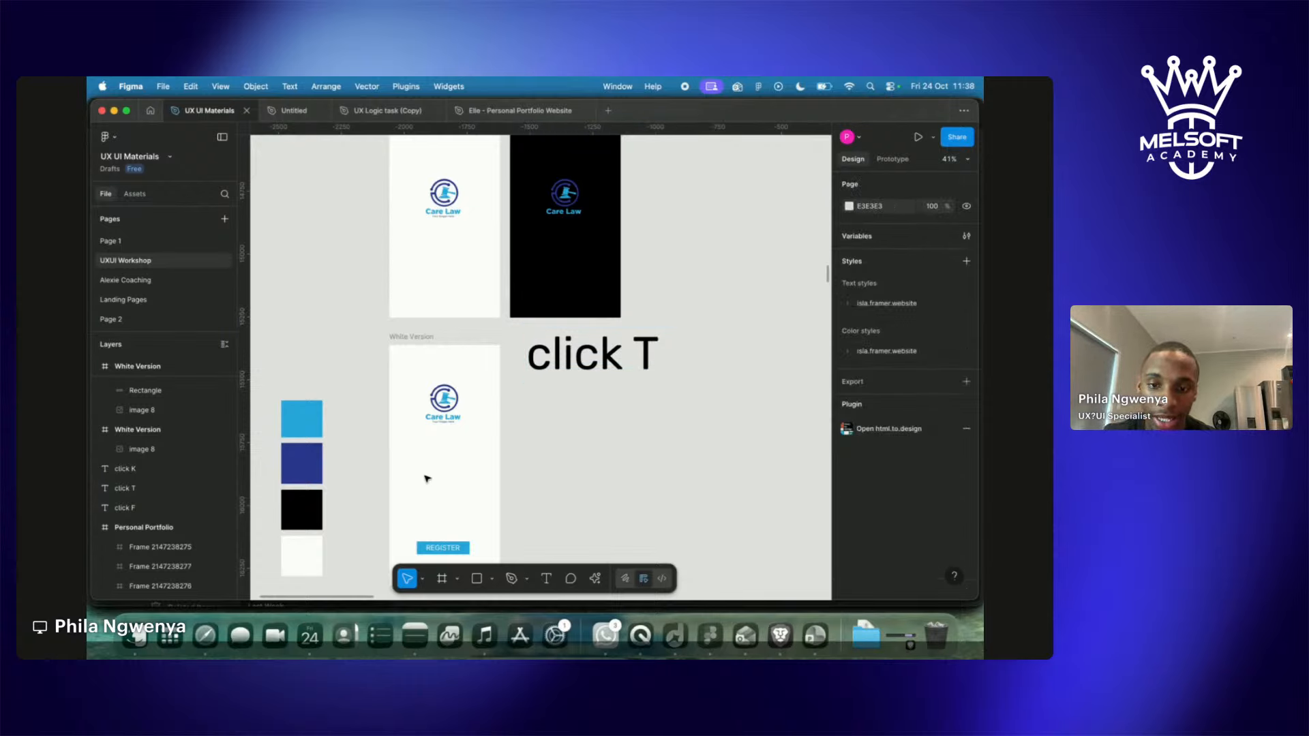
scroll(423, 483, "up", 5)
Draw a text box below the Care Law logo and type WELCOME.
key("t")
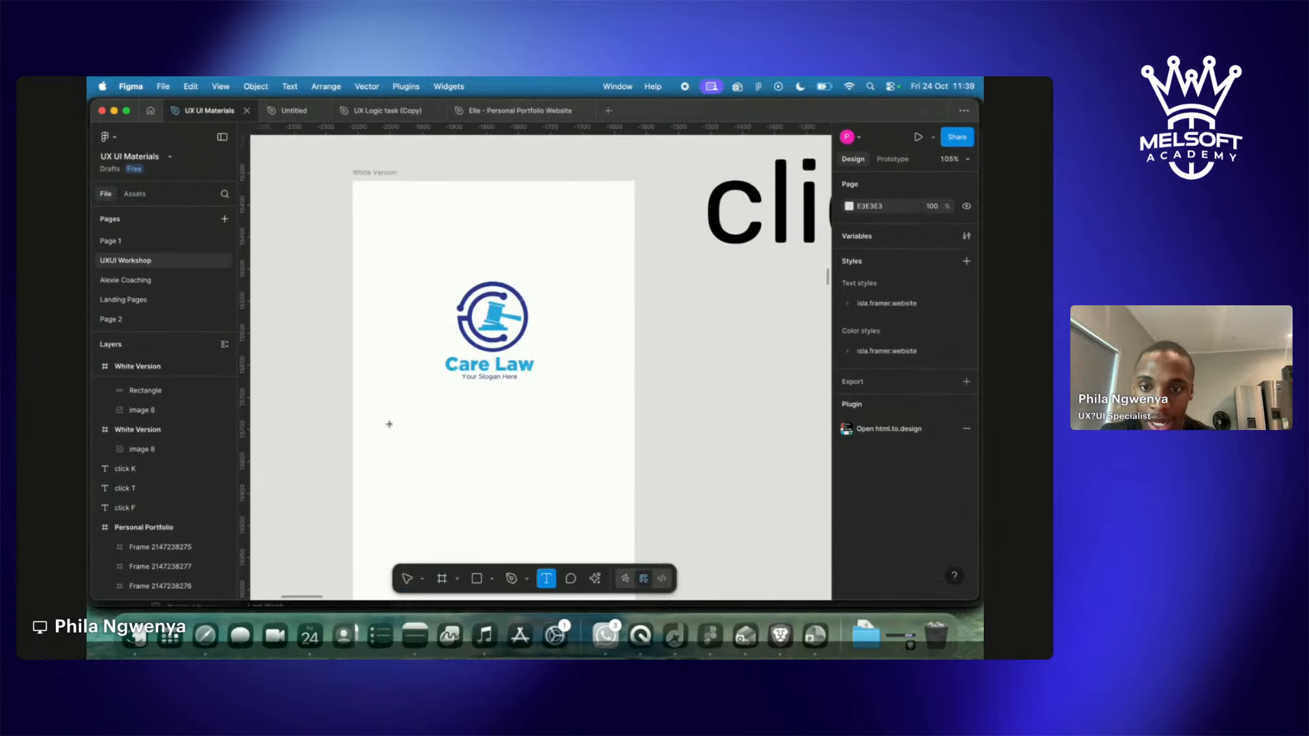
left_click_drag(370, 409, 623, 437)
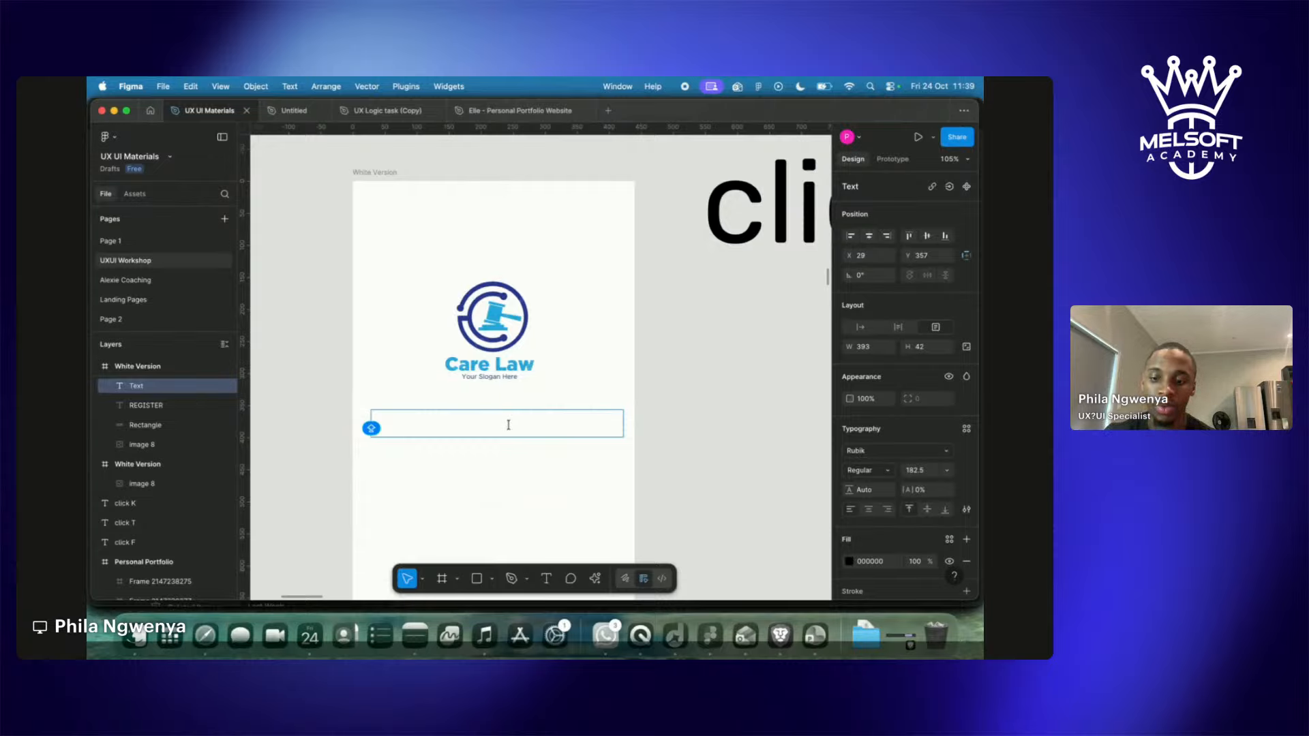
type("WELO")
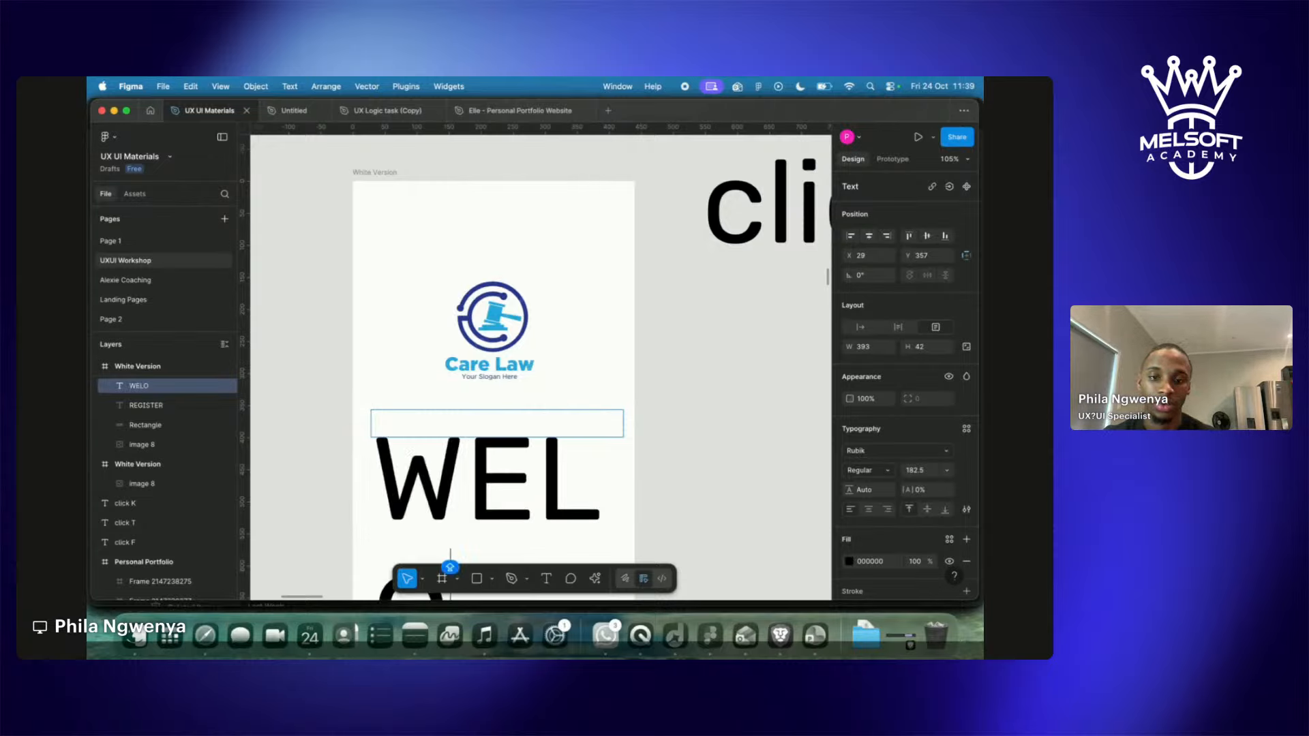
key("BackSpace")
type("COME")
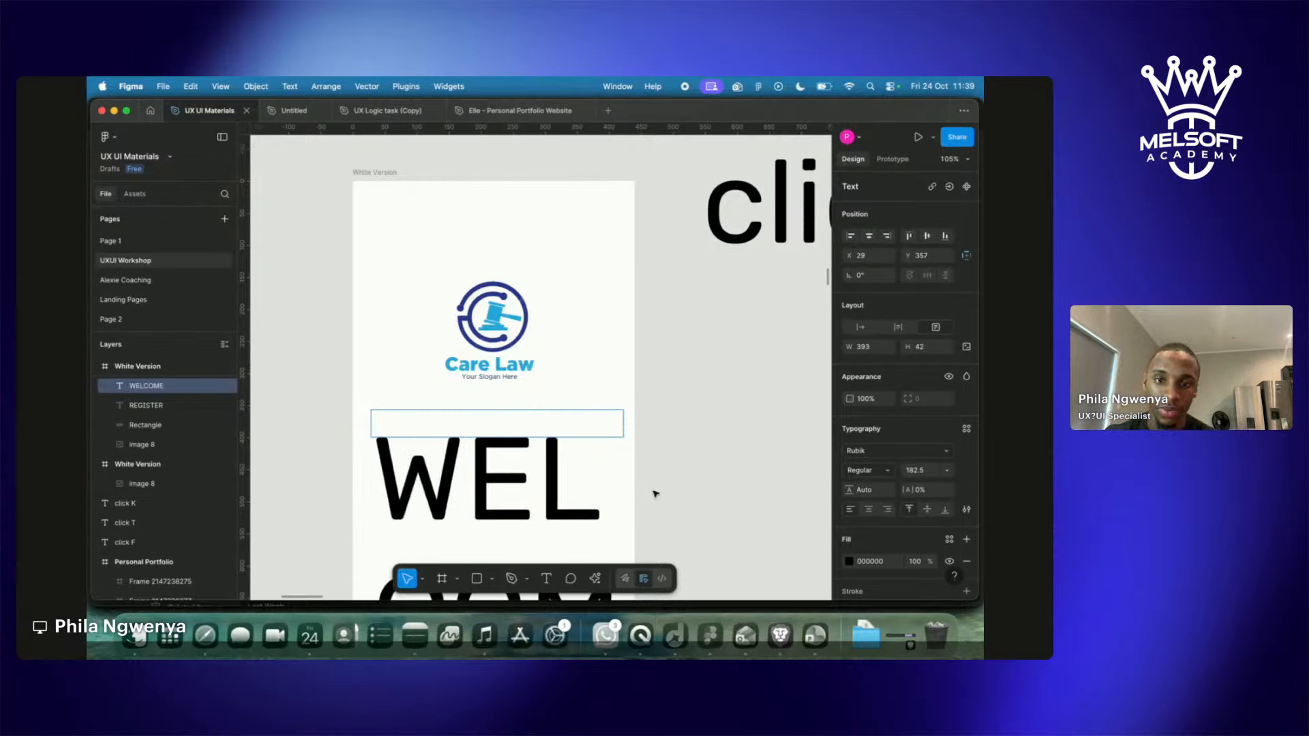
key("Escape")
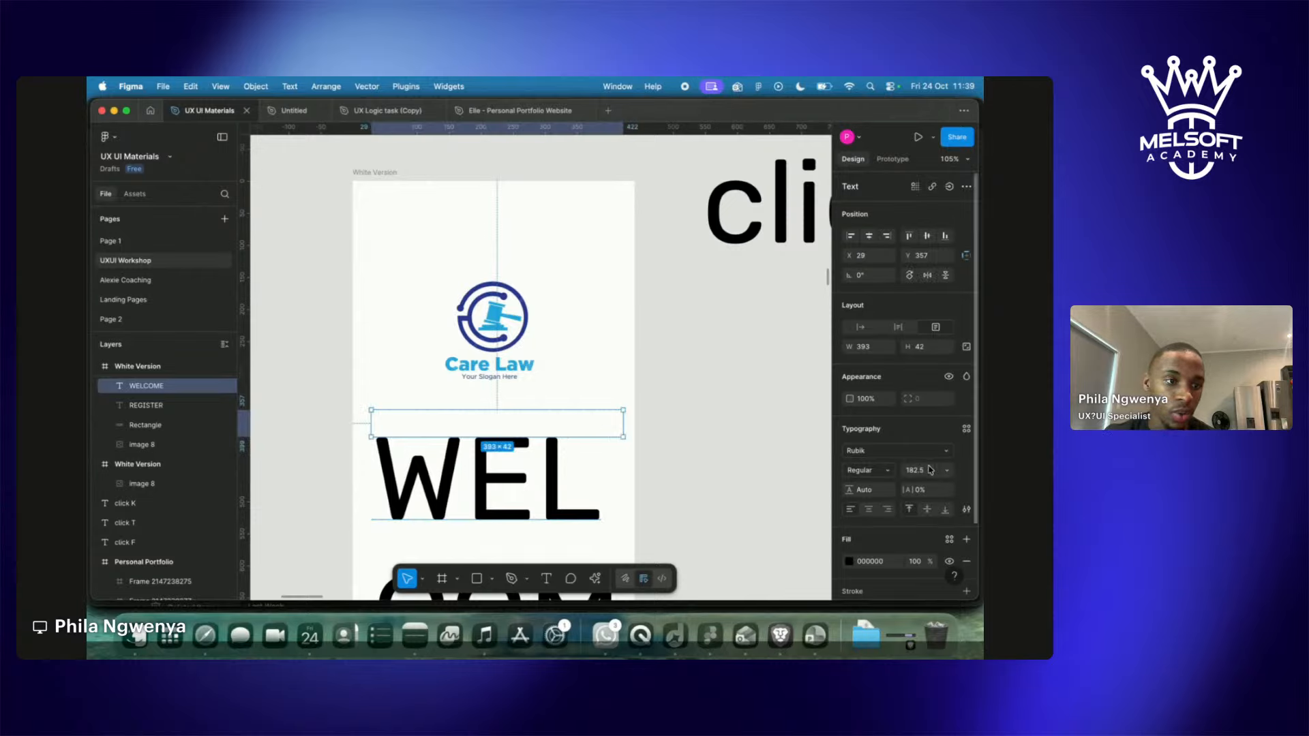
Set WELCOME to size 60, centre-align it, centre it horizontally, and heighten its box.
left_click(947, 471)
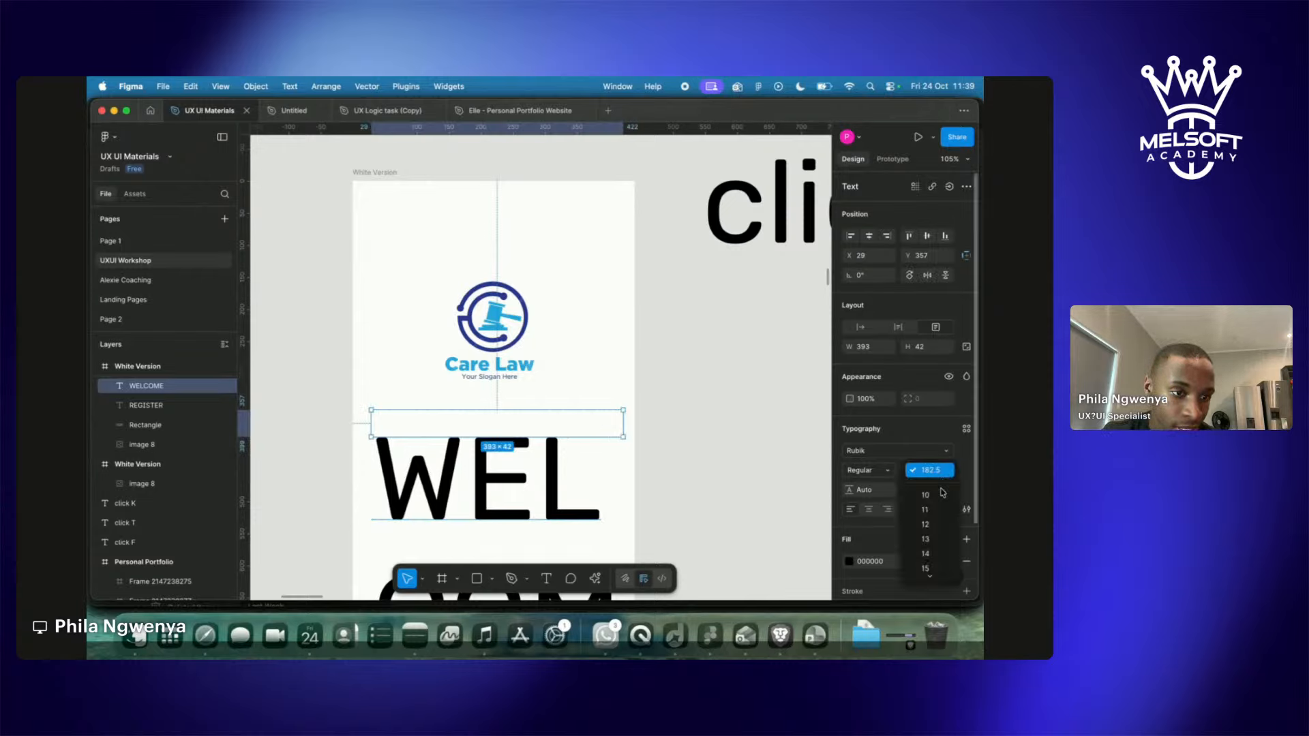
left_click(928, 550)
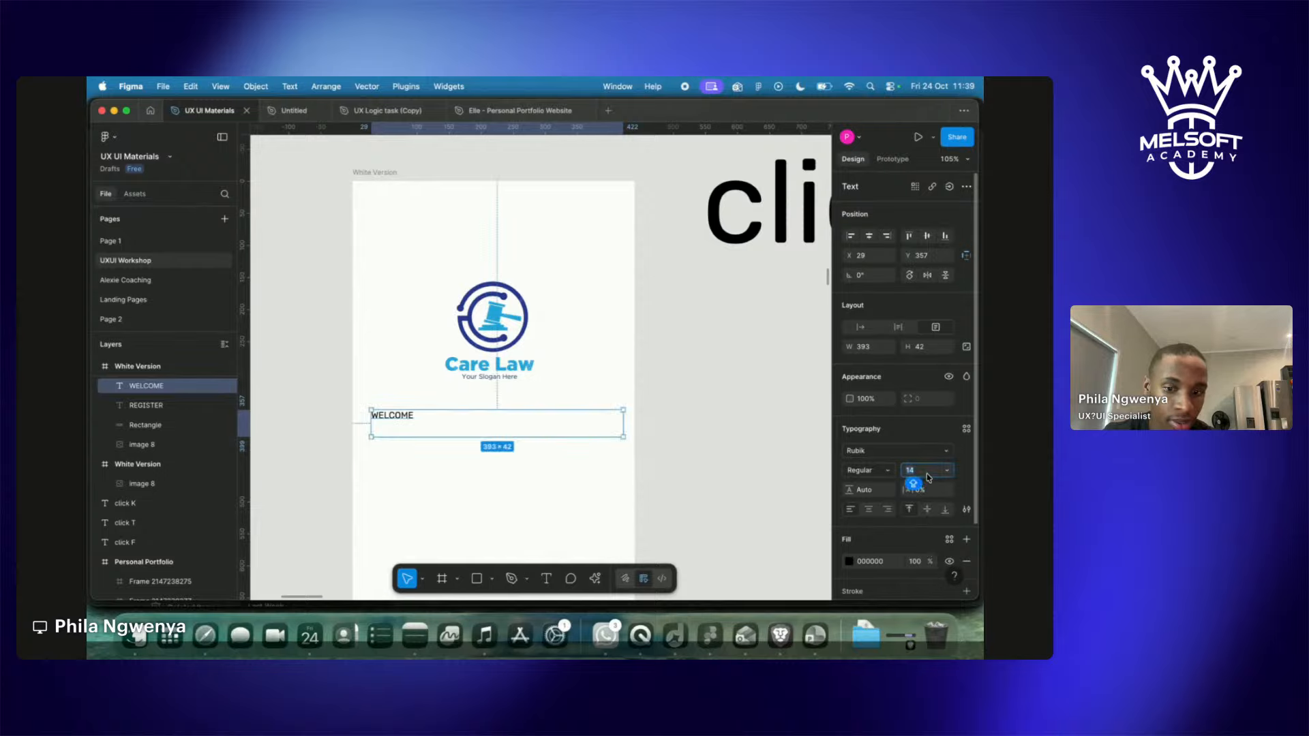
type("60")
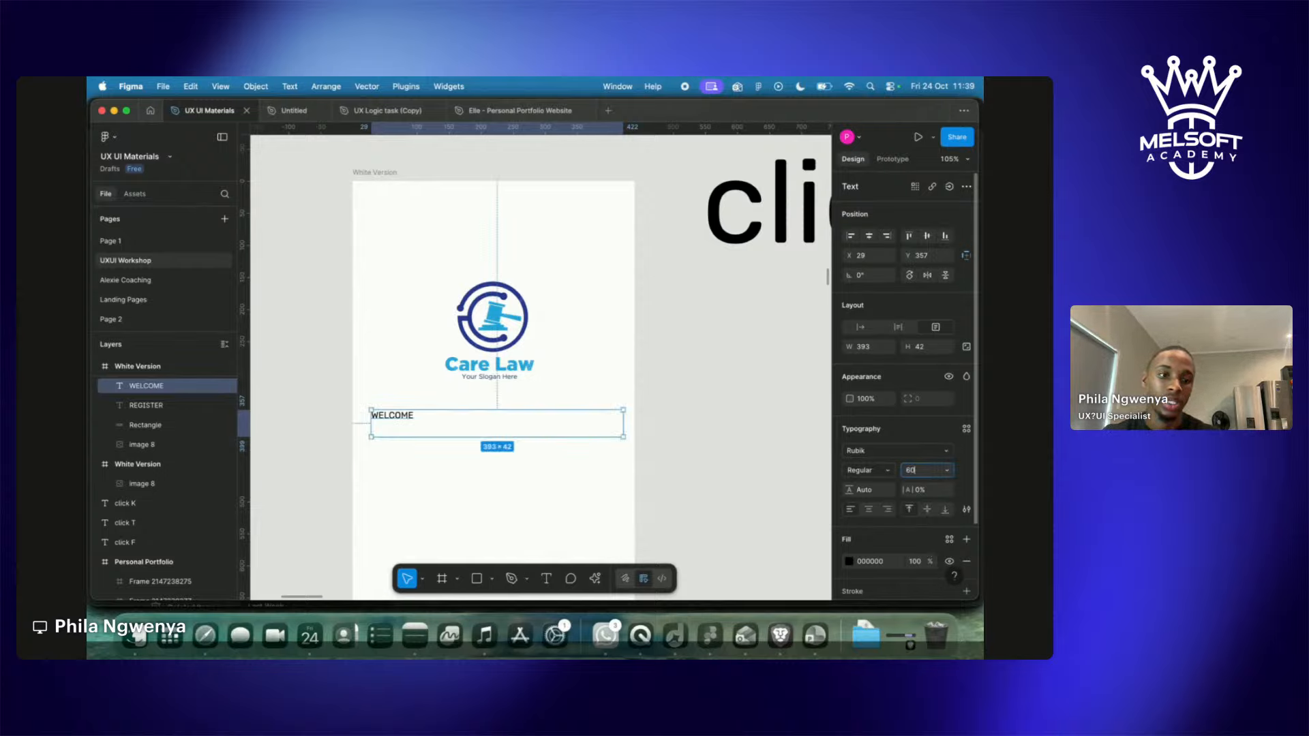
key("Return")
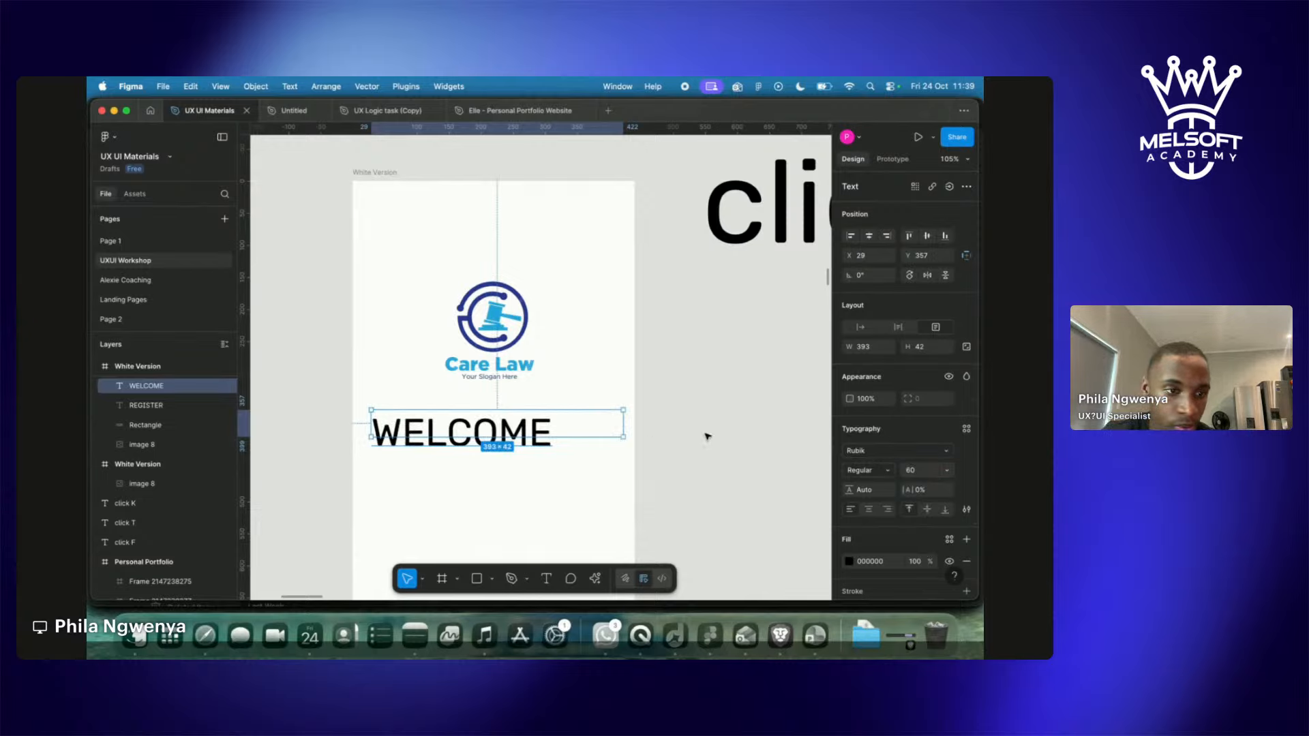
left_click(870, 510)
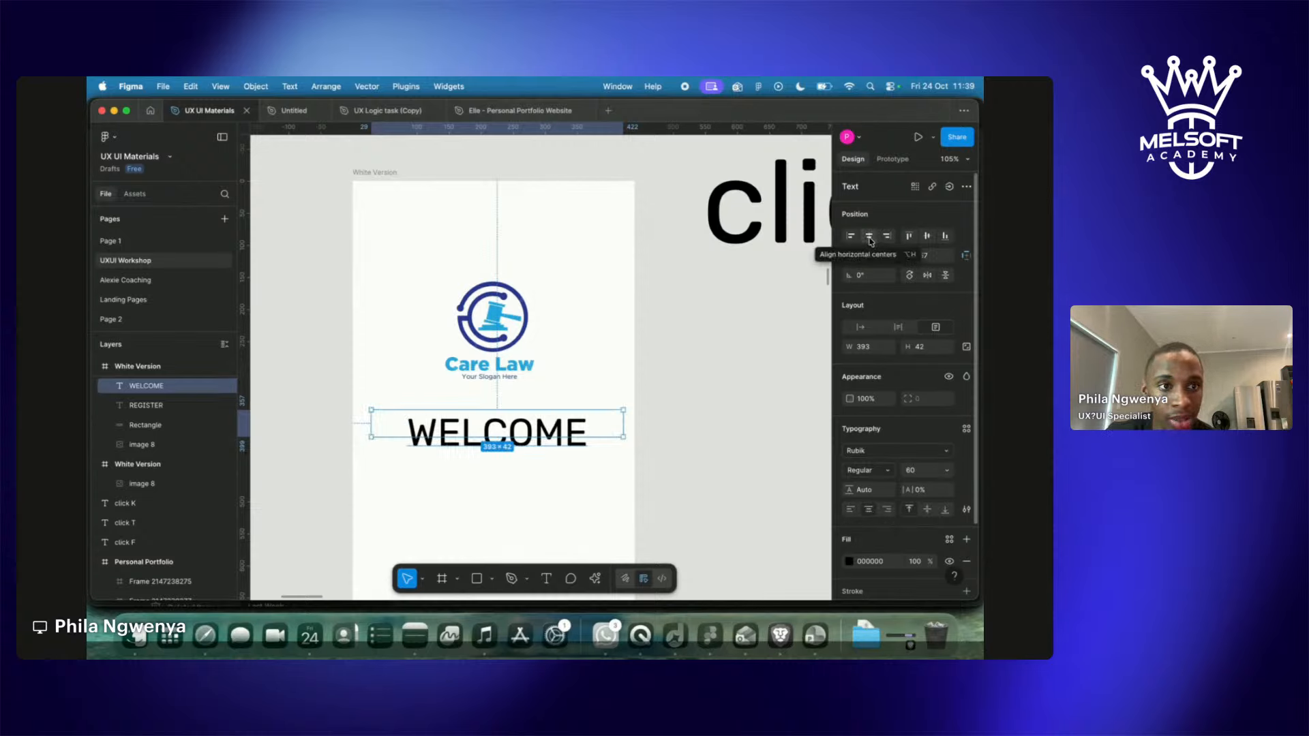
left_click(869, 236)
left_click(869, 236)
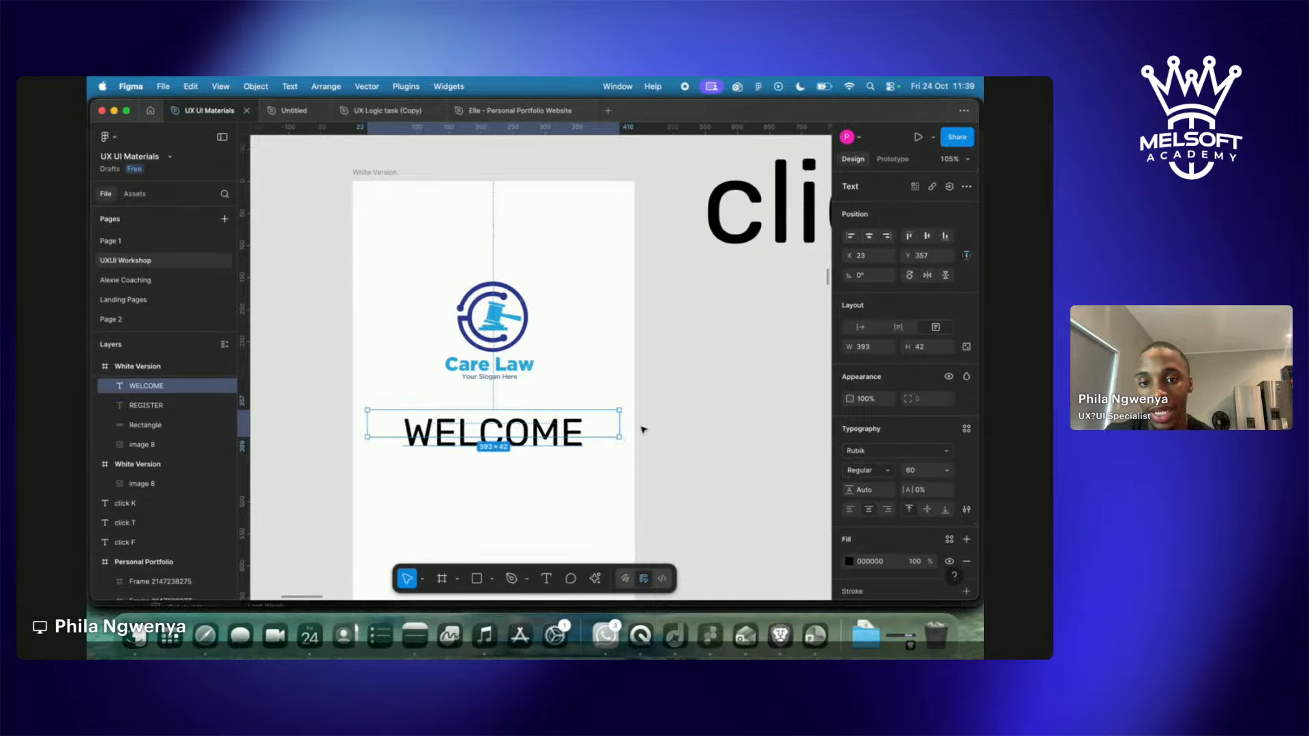
mouse_move(553, 441)
left_mouse_down()
mouse_move(553, 464)
mouse_move(553, 451)
left_mouse_up()
Draw a new text box beneath the WELCOME heading.
left_click(748, 430)
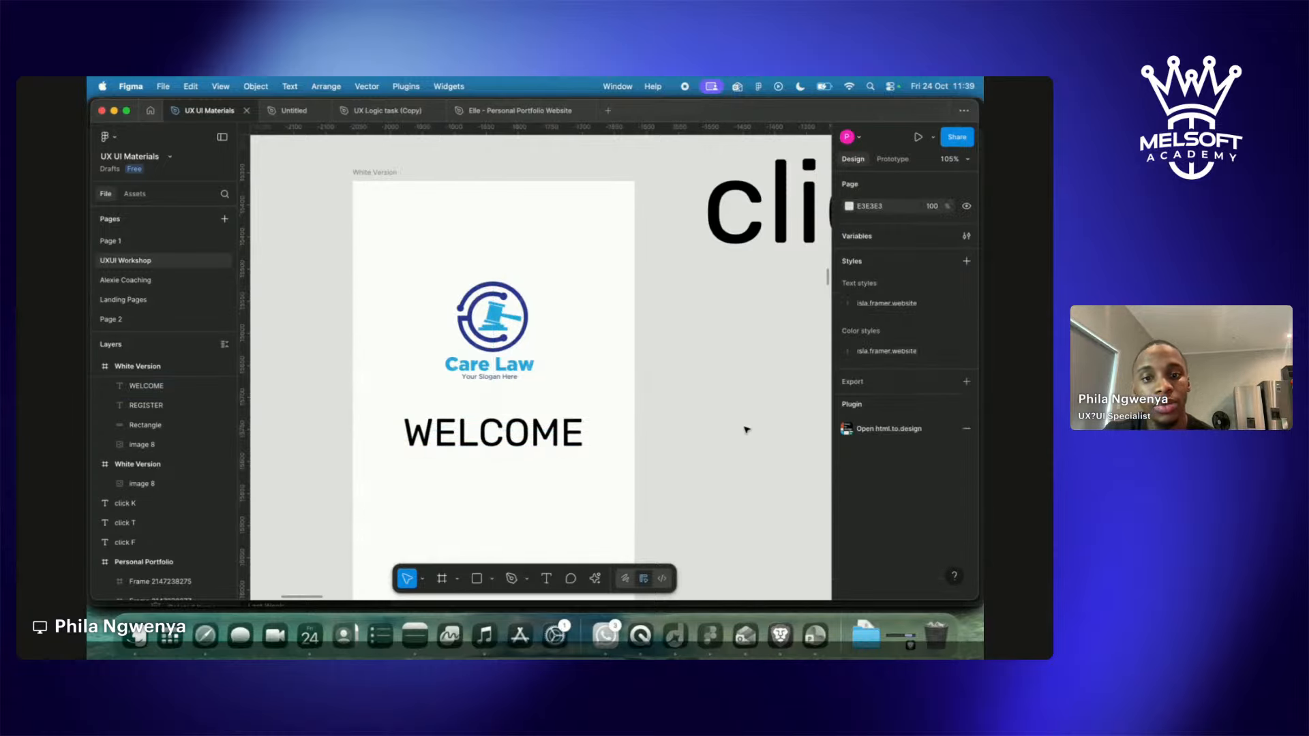
scroll(746, 429, "down", 5)
key("t")
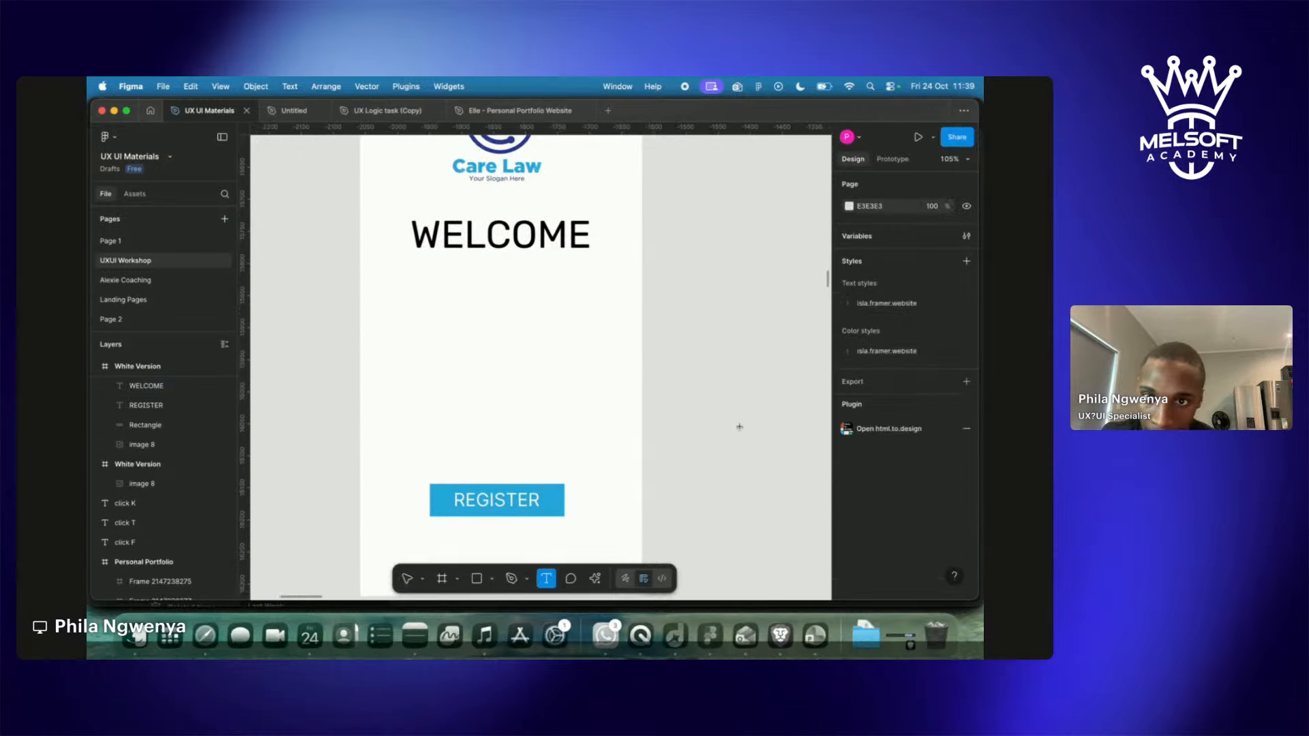
left_click_drag(375, 264, 624, 383)
Search for 'SMALL PARAGRAGH', open the Paragraphs handout, and select its opening sentence.
key("ctrl+Right")
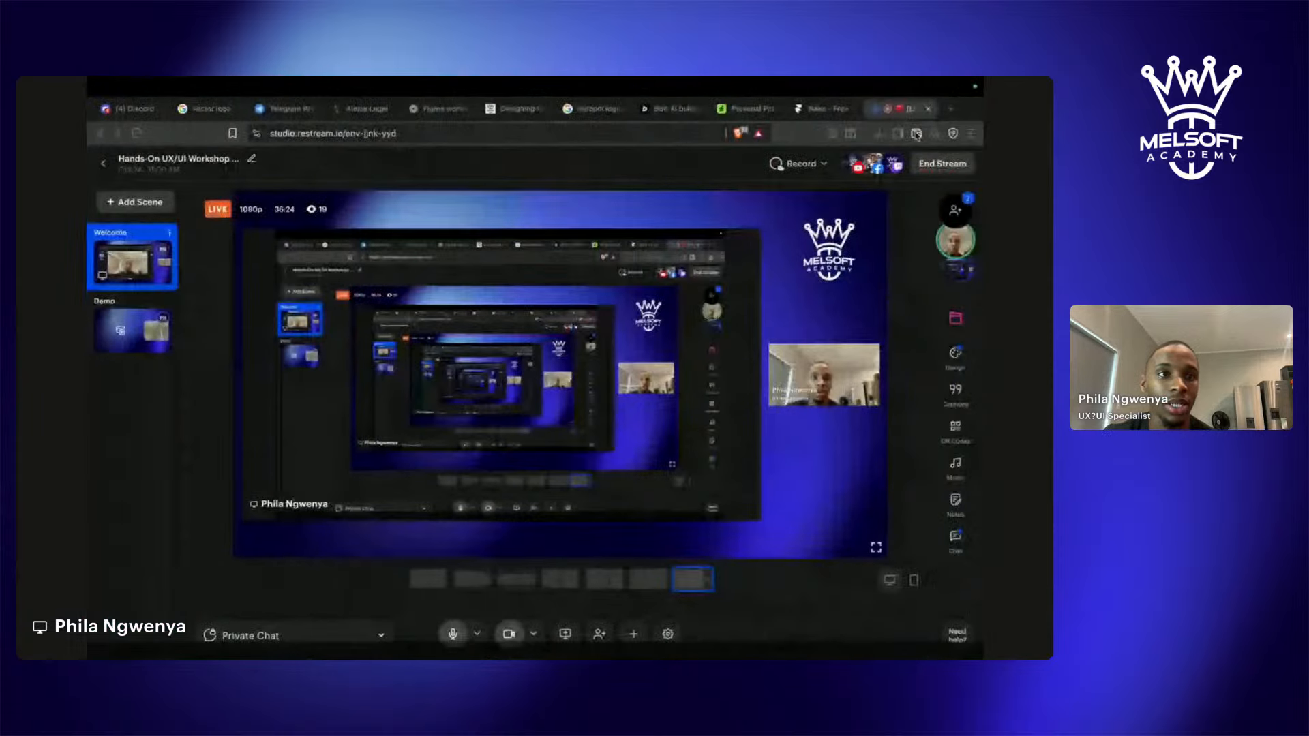
left_click(951, 109)
type("SM")
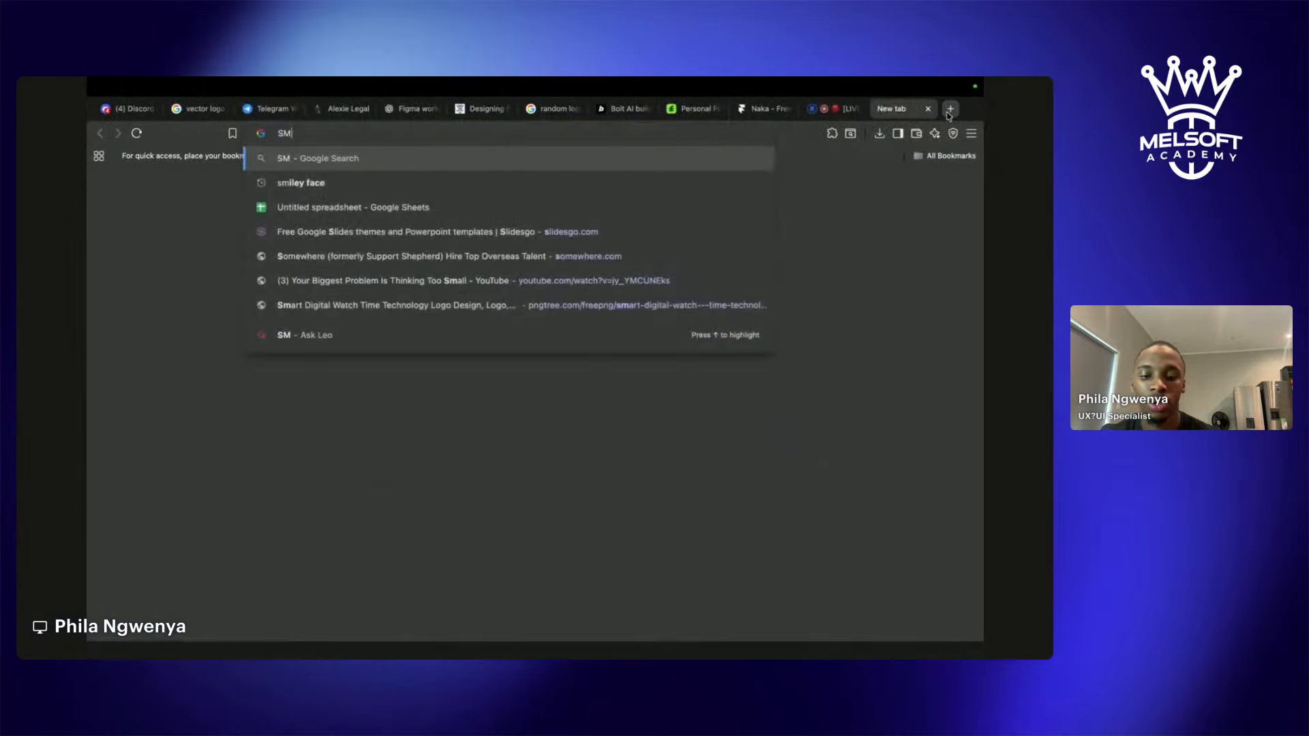
type("ALL PARAGRAGH")
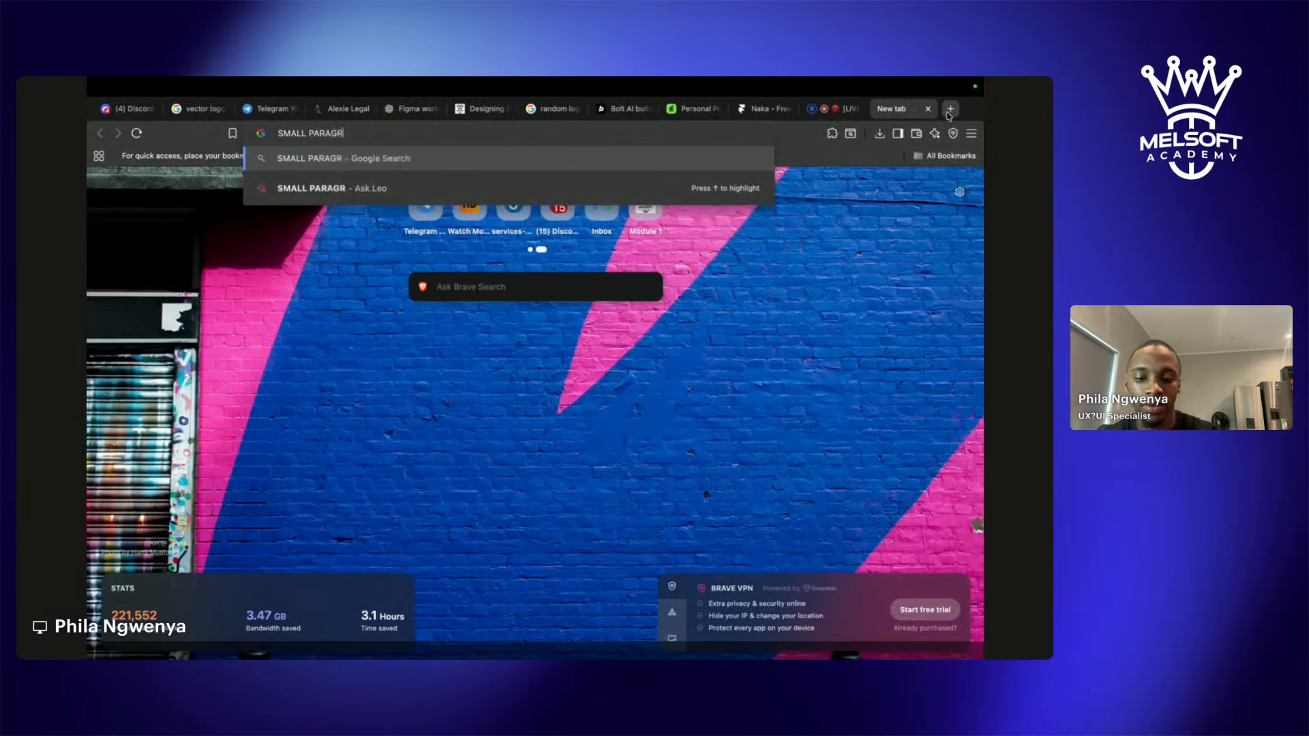
key("Return")
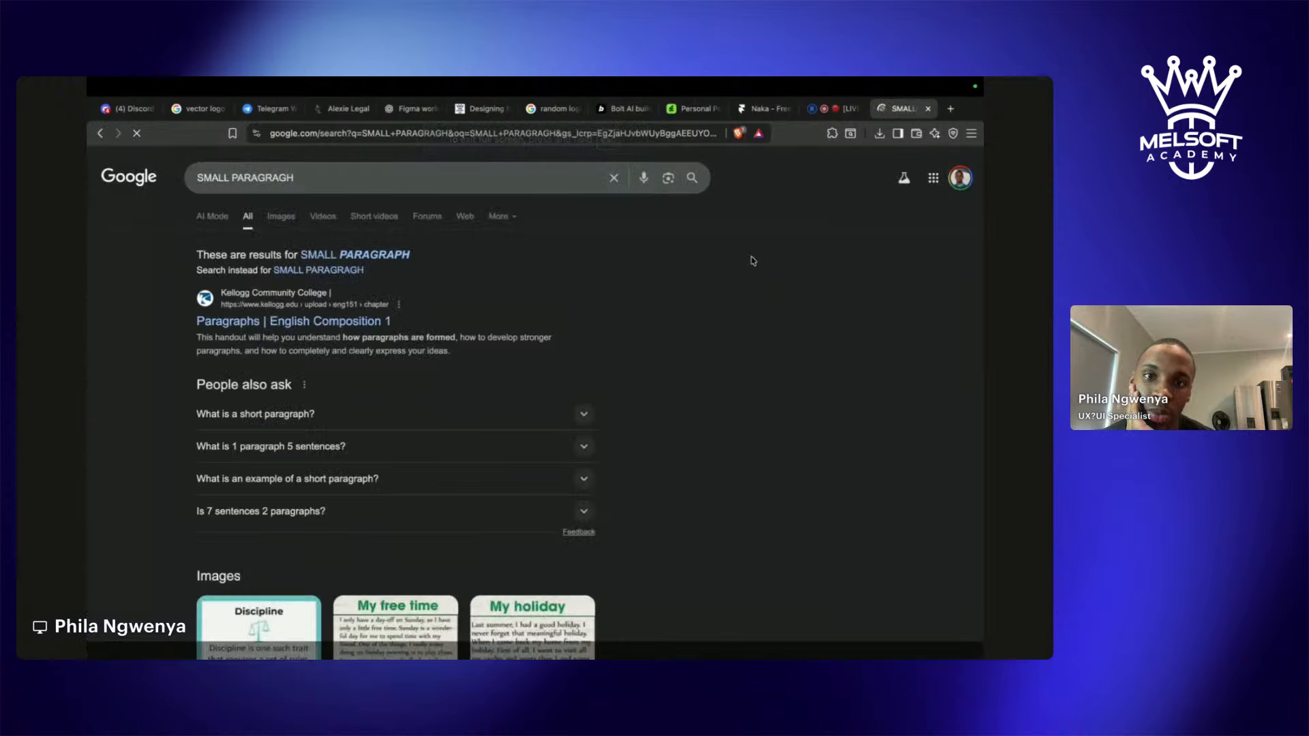
left_click(333, 324)
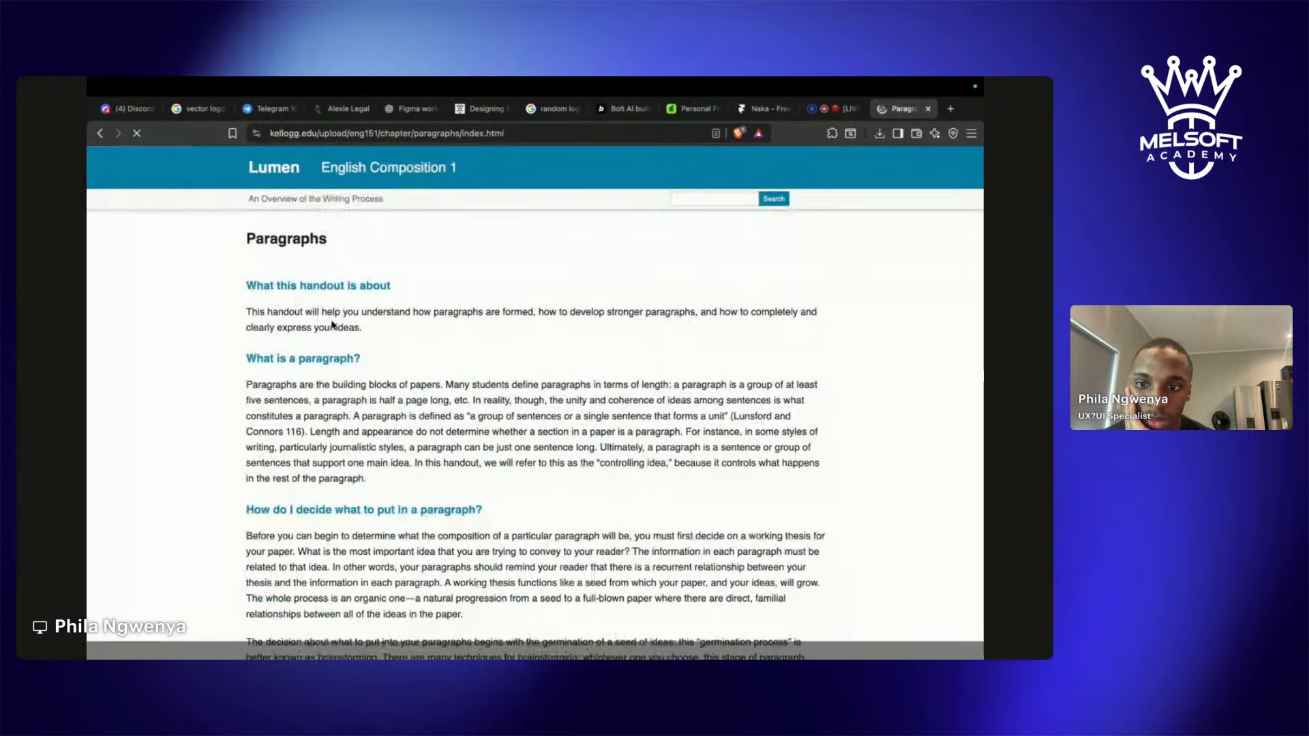
left_click_drag(247, 311, 357, 335)
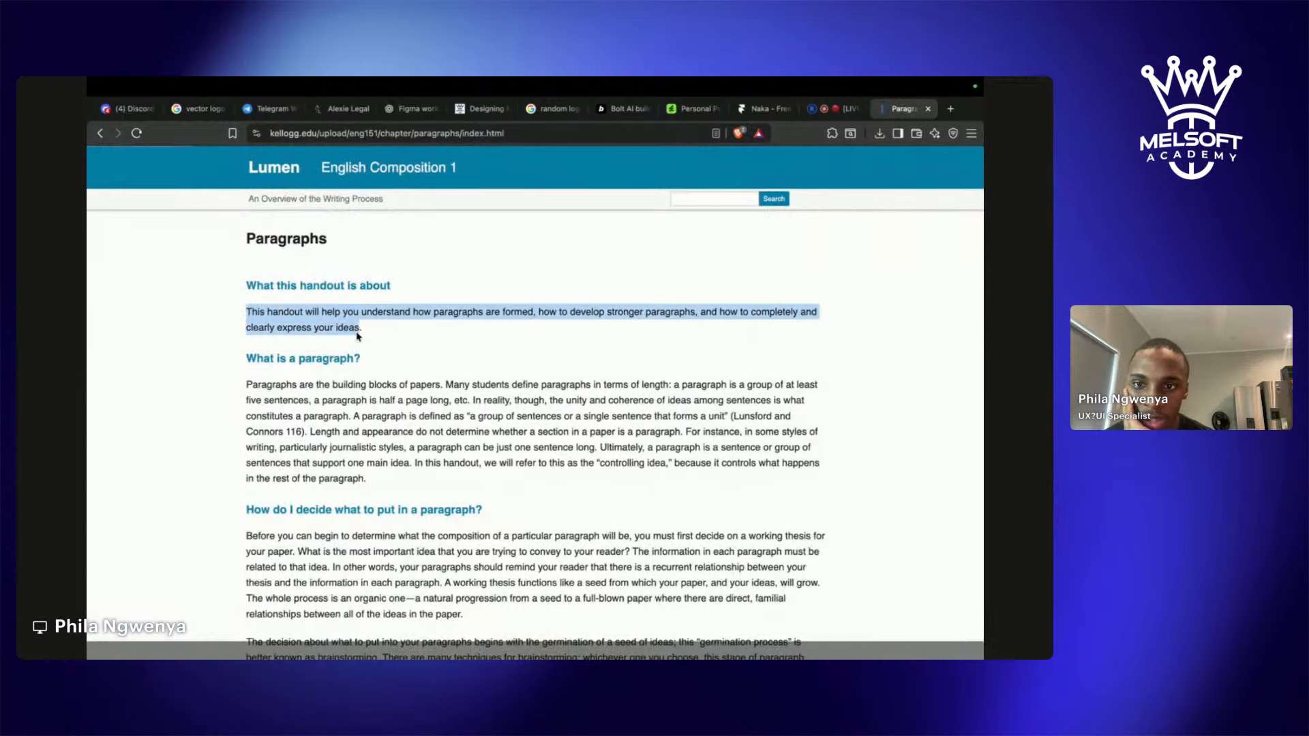
key("super+Tab")
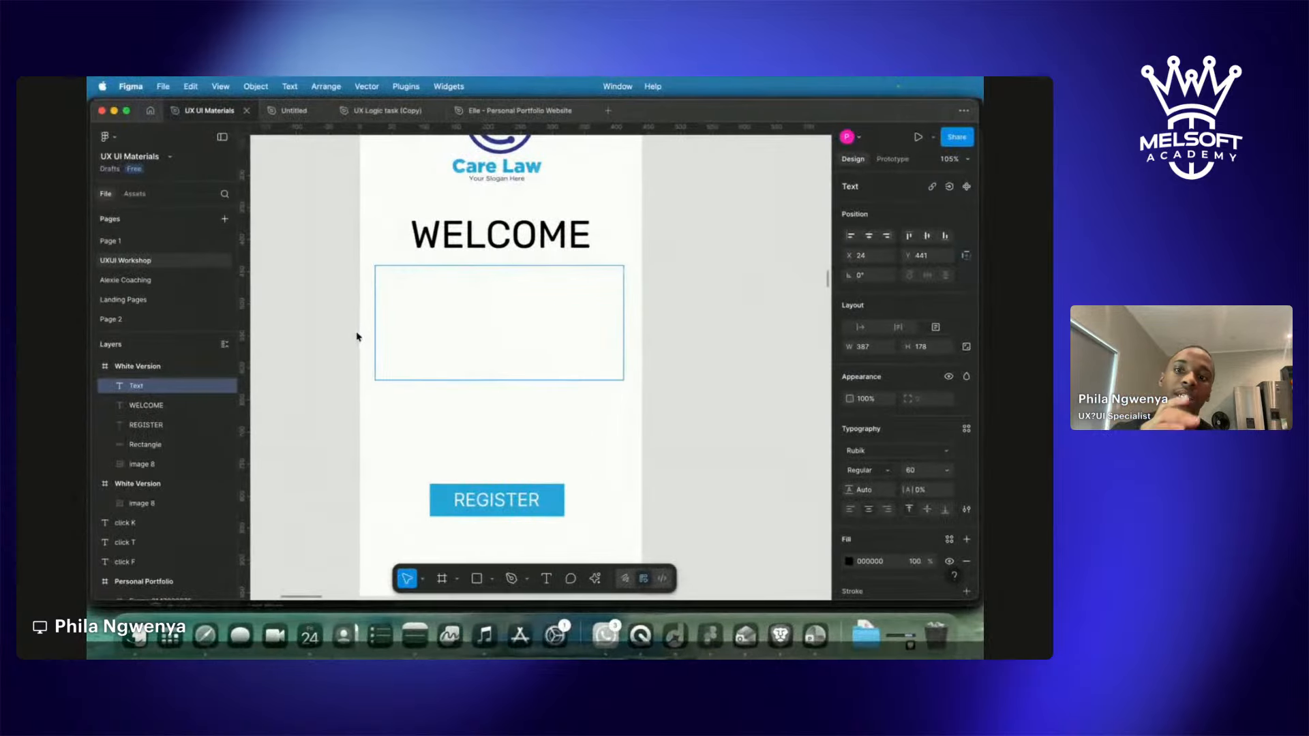
Paste the copied paragraph into the text box and set it to size 15.
key("super+v")
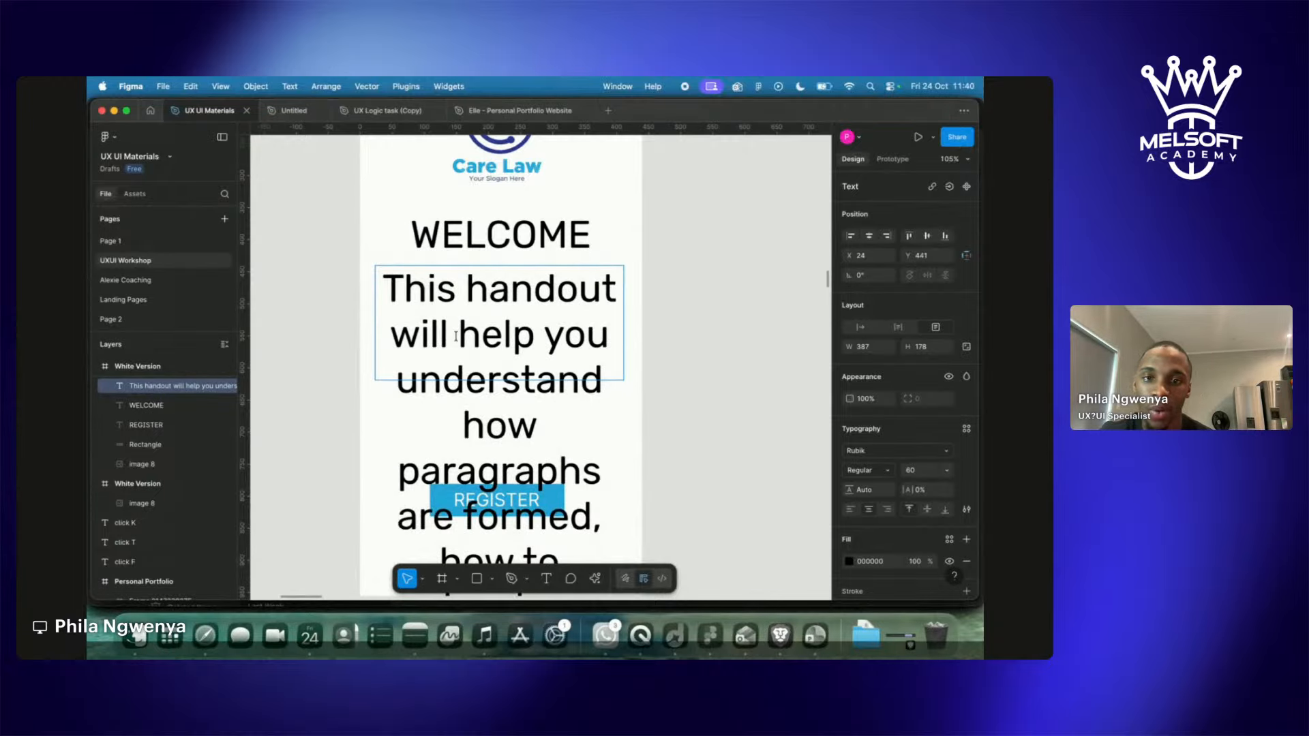
key("Escape")
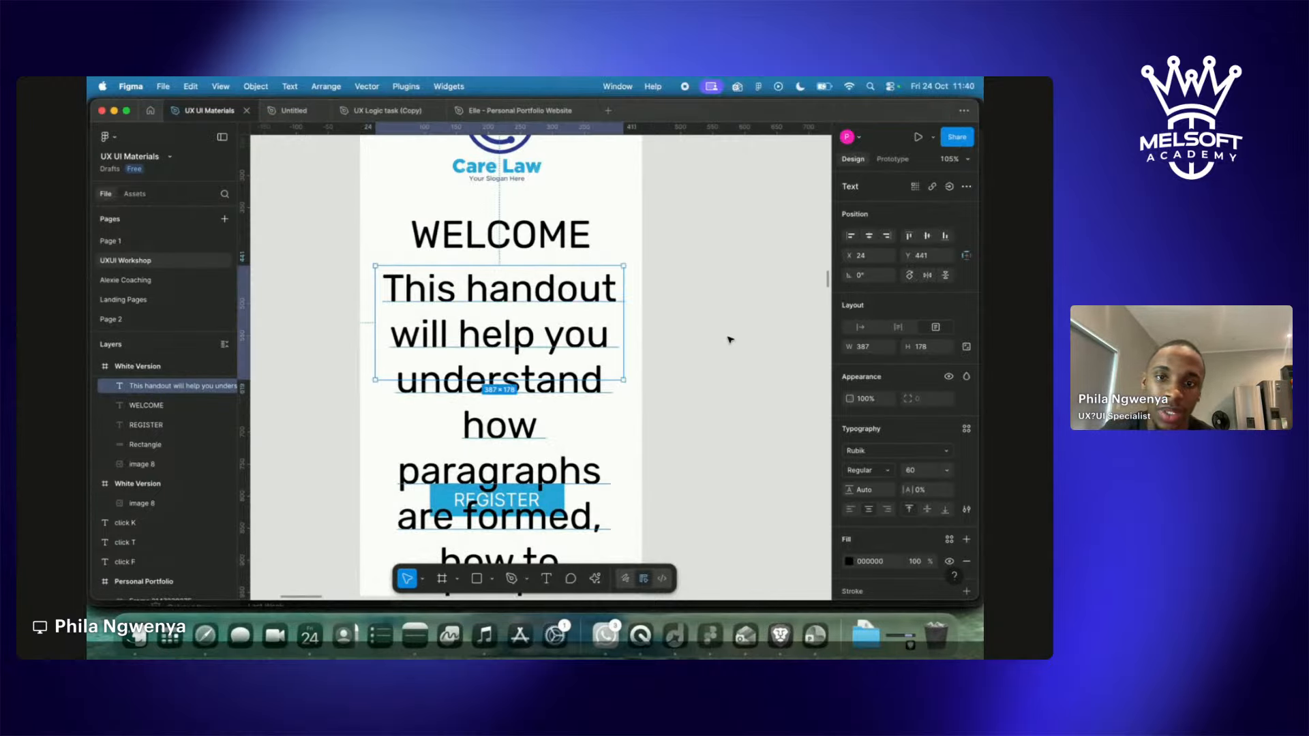
left_click(949, 470)
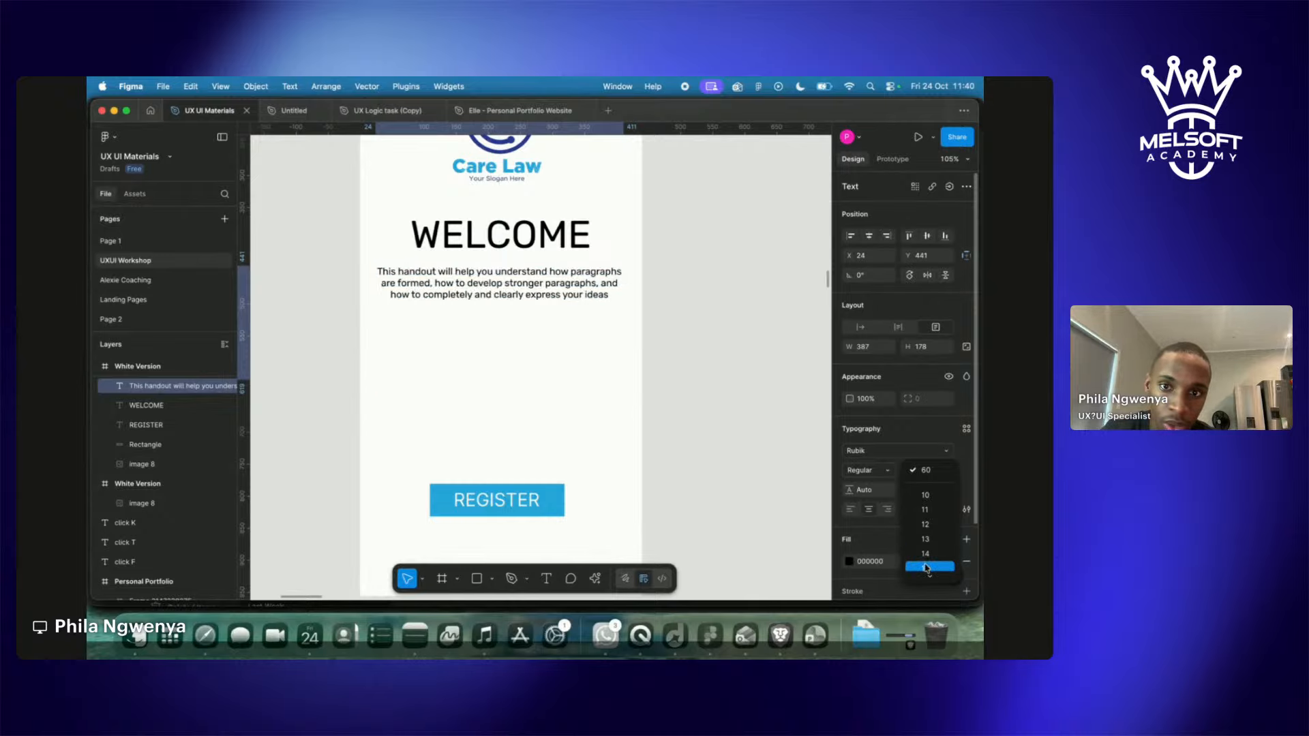
left_click(928, 568)
left_click(730, 402)
Shorten the paragraph box and move WELCOME and the paragraph lower together.
left_click(524, 301)
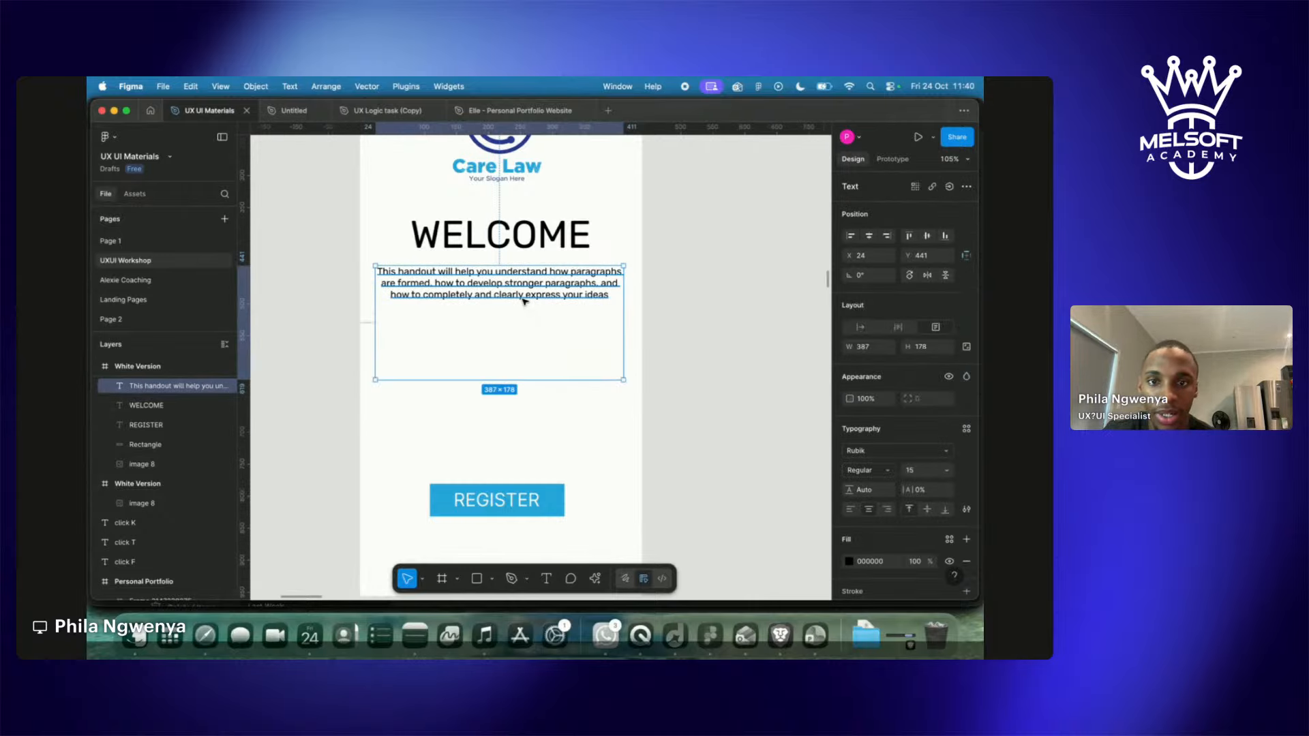
left_click_drag(505, 380, 504, 308)
scroll(508, 412, "up", 5)
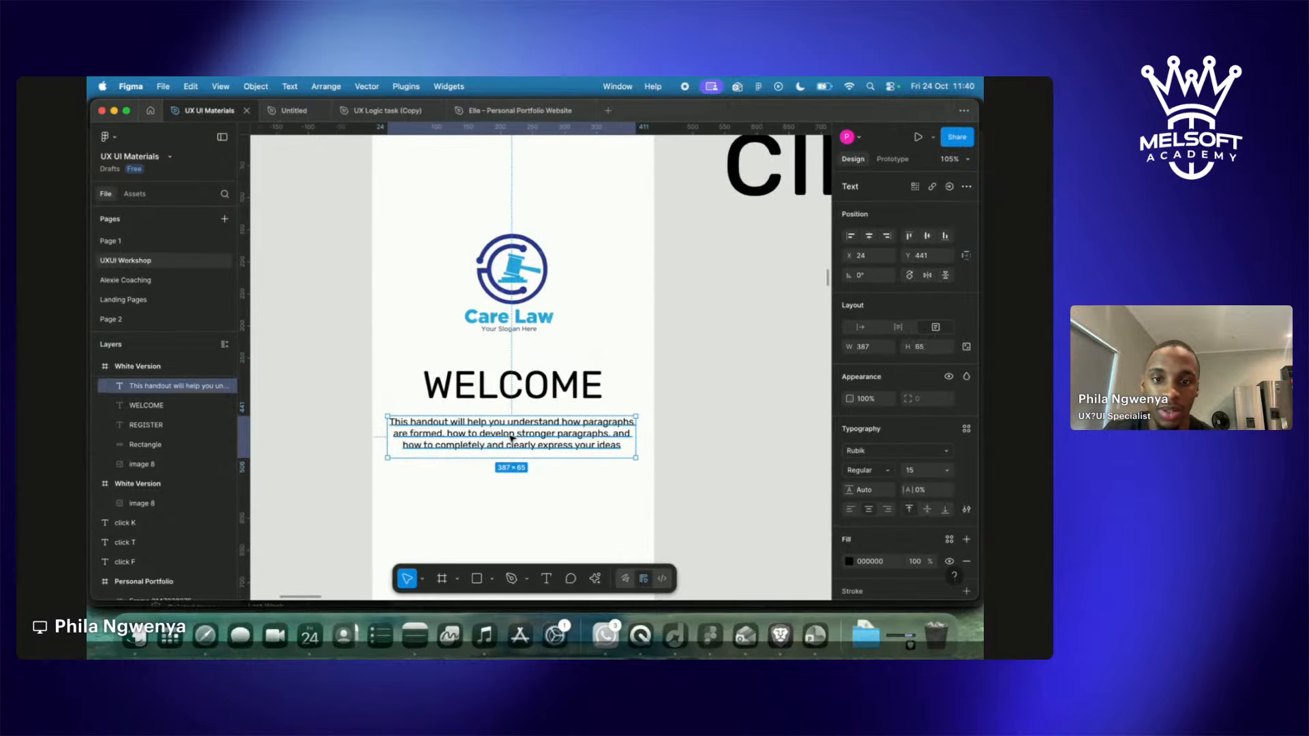
left_click(513, 399, "shift")
mouse_move(513, 438)
left_mouse_down()
mouse_move(520, 472)
mouse_move(536, 447)
left_mouse_up()
left_click_drag(582, 404, 581, 448)
scroll(581, 448, "down", 5)
scroll(581, 449, "down", 2)
left_click(606, 463)
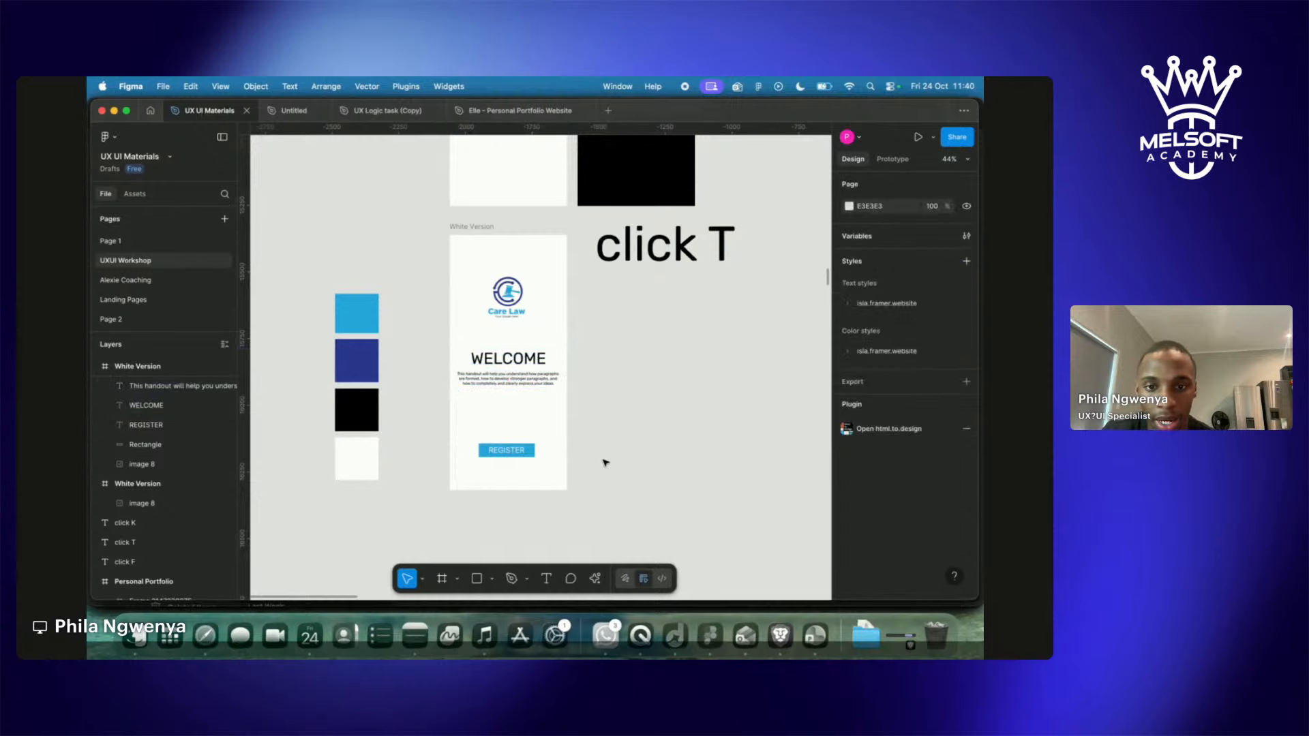
Lower the REGISTER label and blue rectangle, then select both together.
left_click(506, 452)
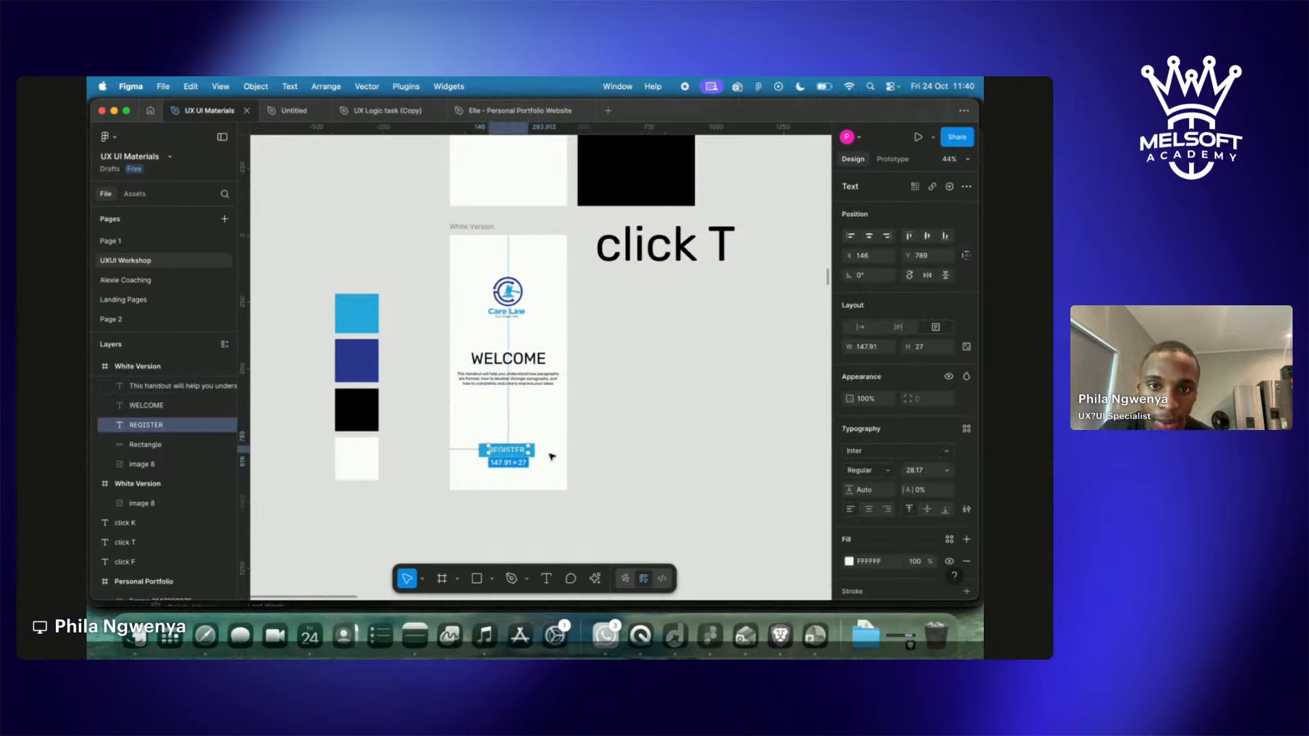
scroll(535, 452, "up", 4)
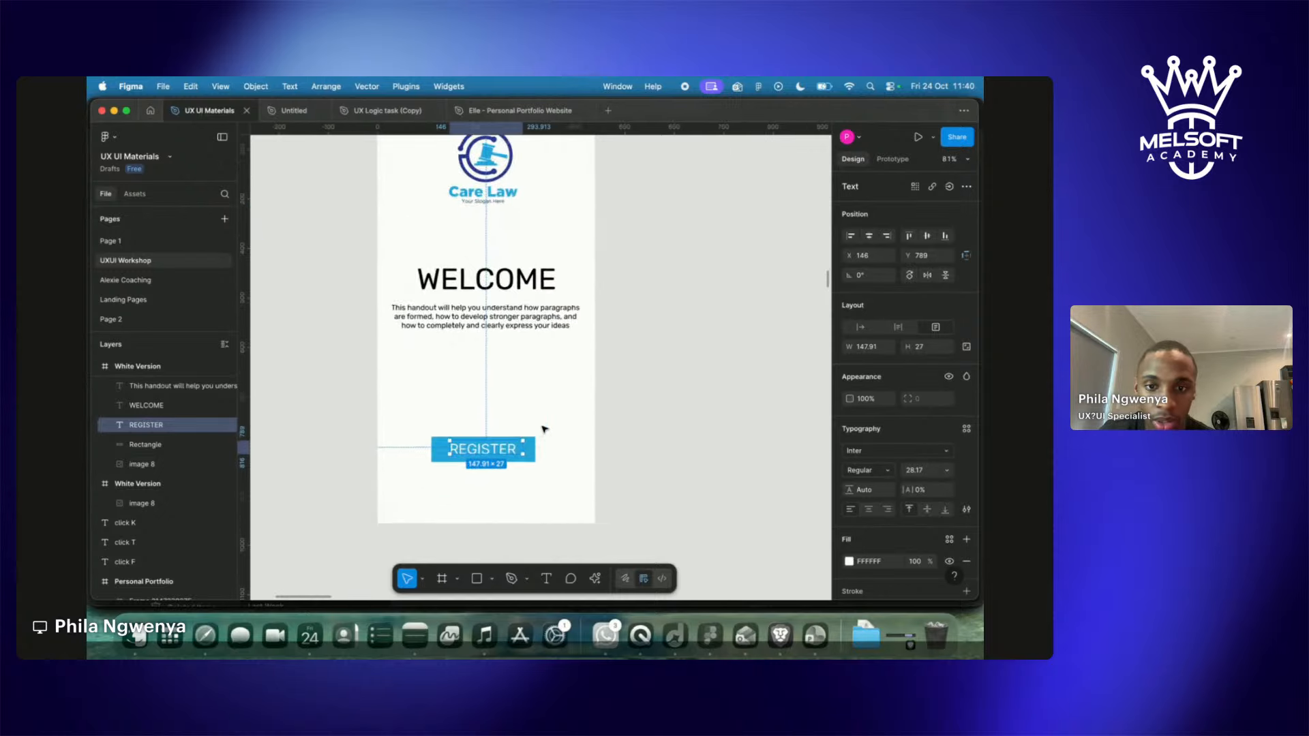
scroll(543, 429, "up", 2)
left_click(538, 477)
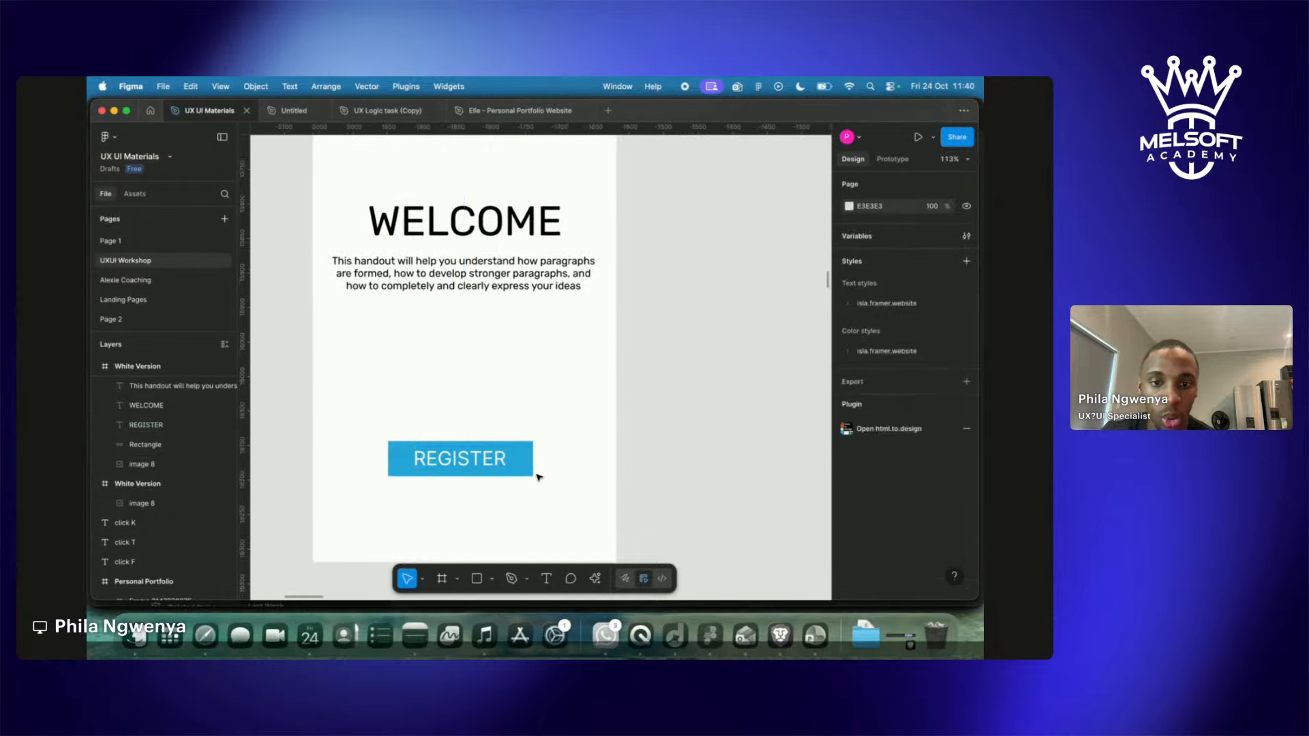
left_click(495, 466)
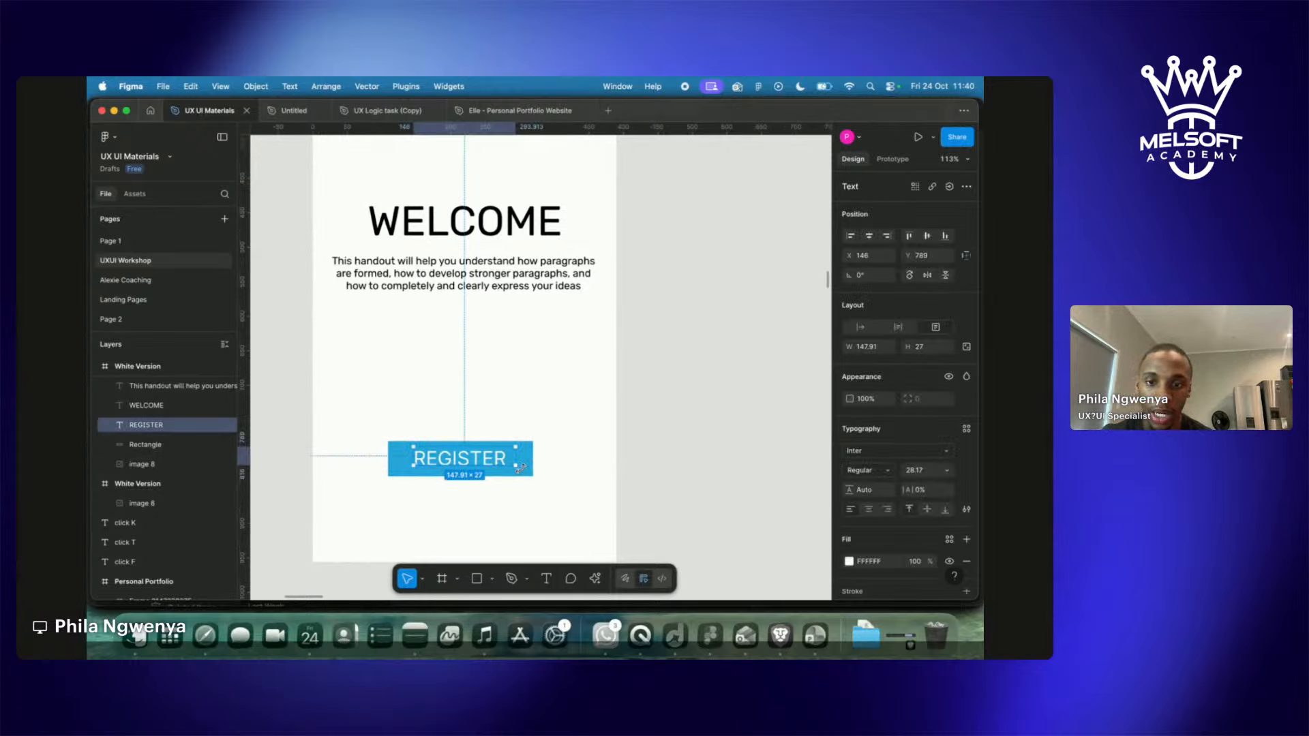
mouse_move(489, 457)
left_mouse_down()
mouse_move(485, 422)
mouse_move(508, 424)
mouse_move(508, 469)
left_mouse_up()
left_click(508, 462)
left_click_drag(489, 414, 488, 466)
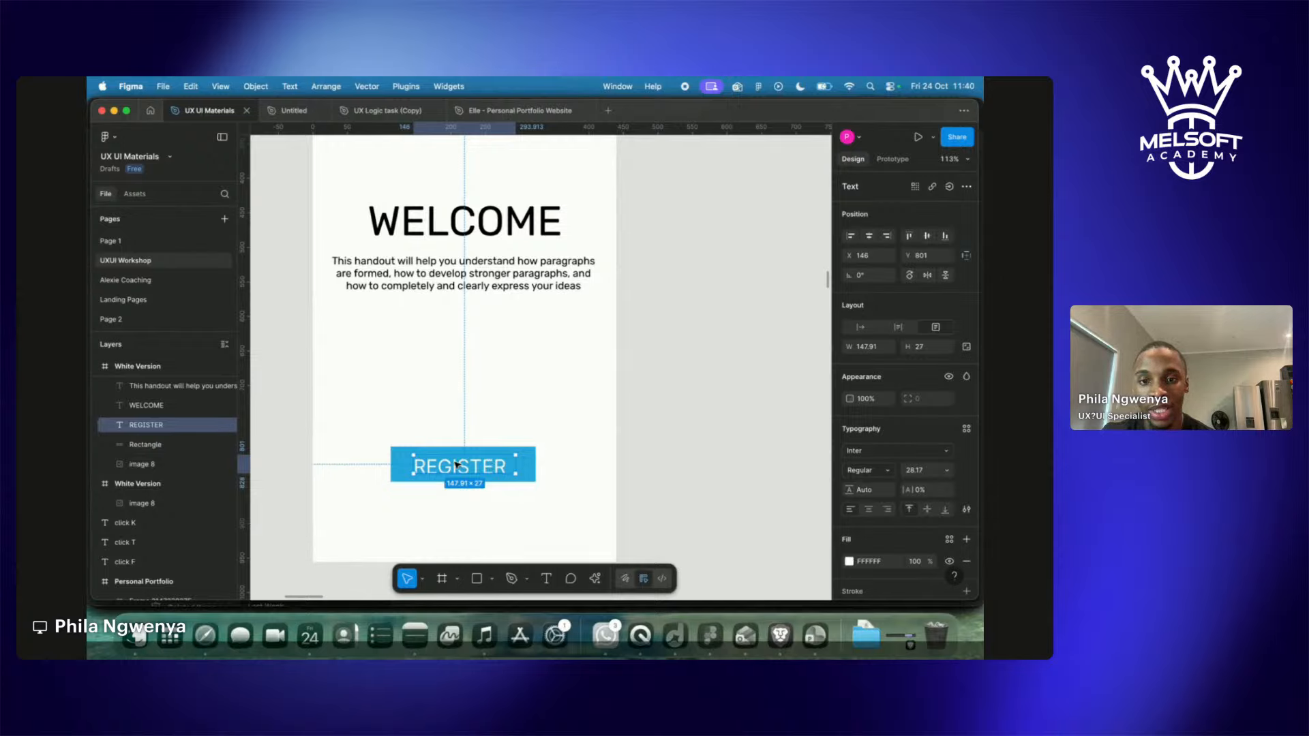
left_click(532, 459, "shift")
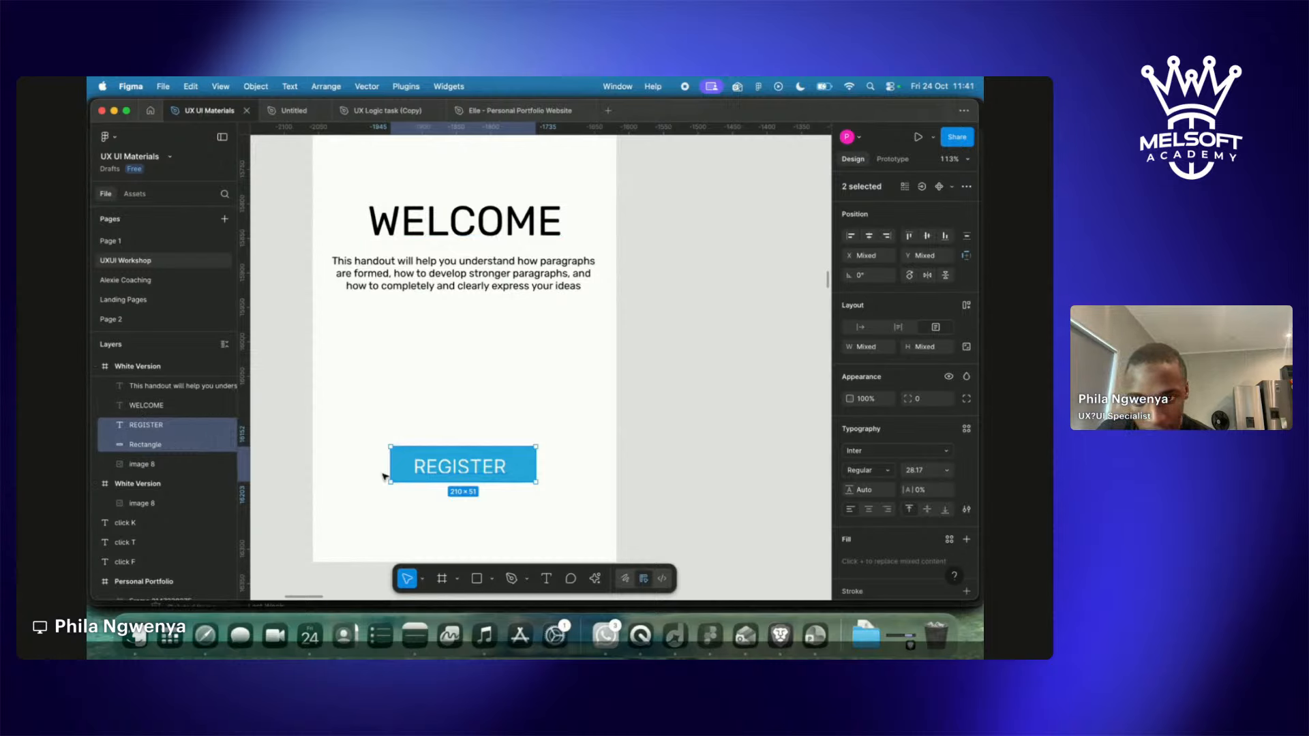
Group the REGISTER label and rectangle into Group 5 using Cmd+G.
right_click(527, 462)
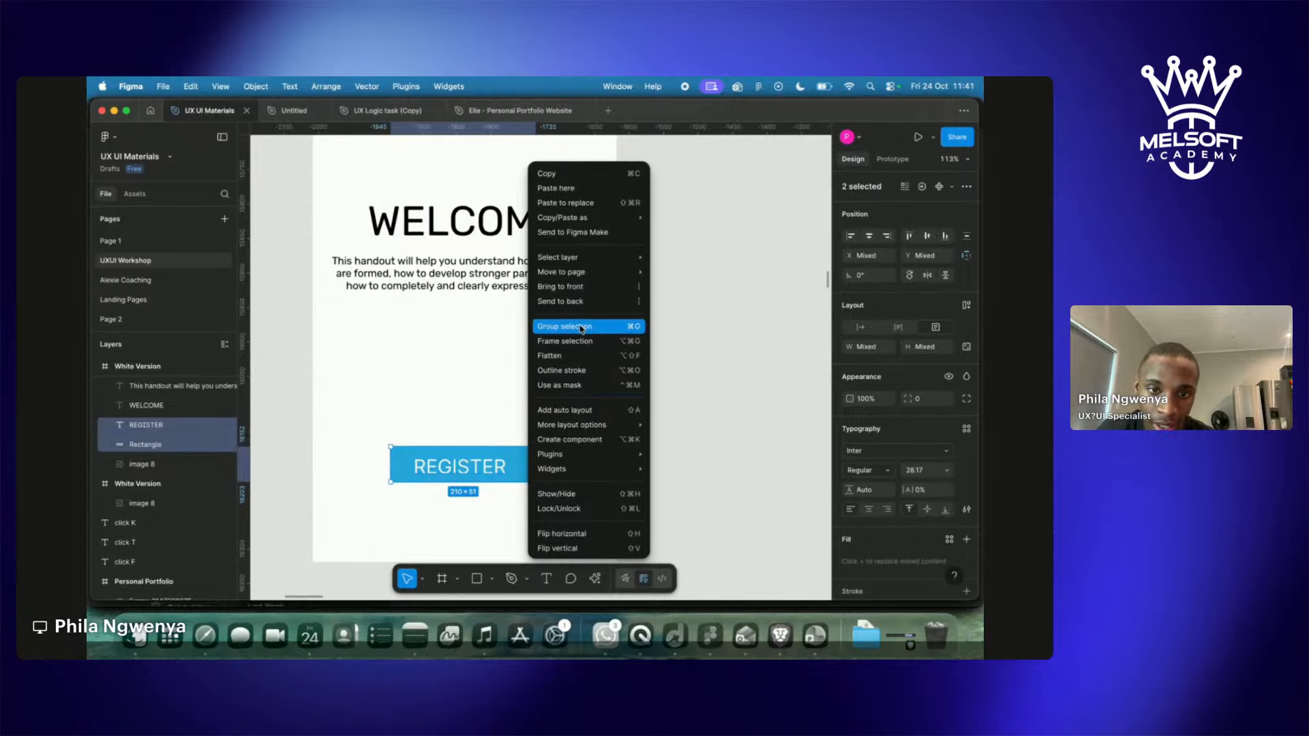
key("Escape")
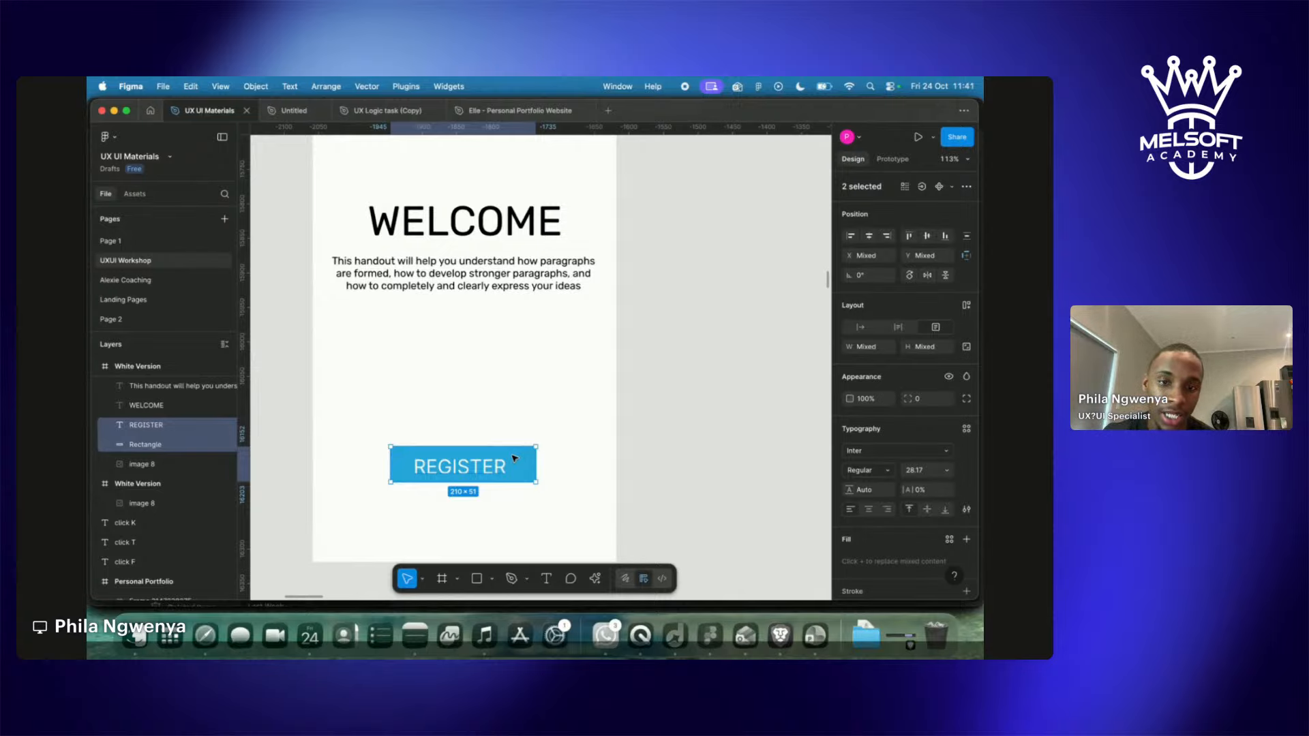
key("super+g")
scroll(515, 459, "down", 5)
left_click(665, 232)
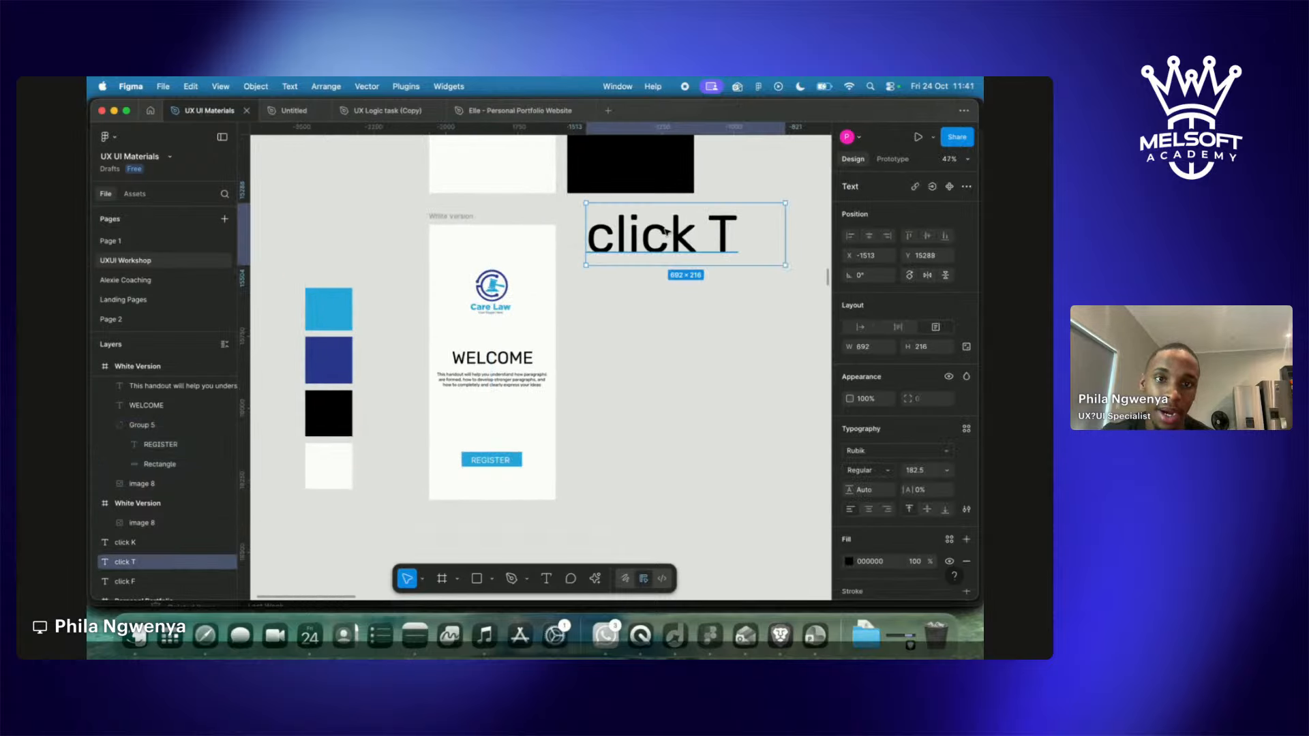
Copy 'click T' below itself as smaller 'command G' and 'control G' labels.
left_click_drag(665, 232, 668, 380)
double_click(668, 380)
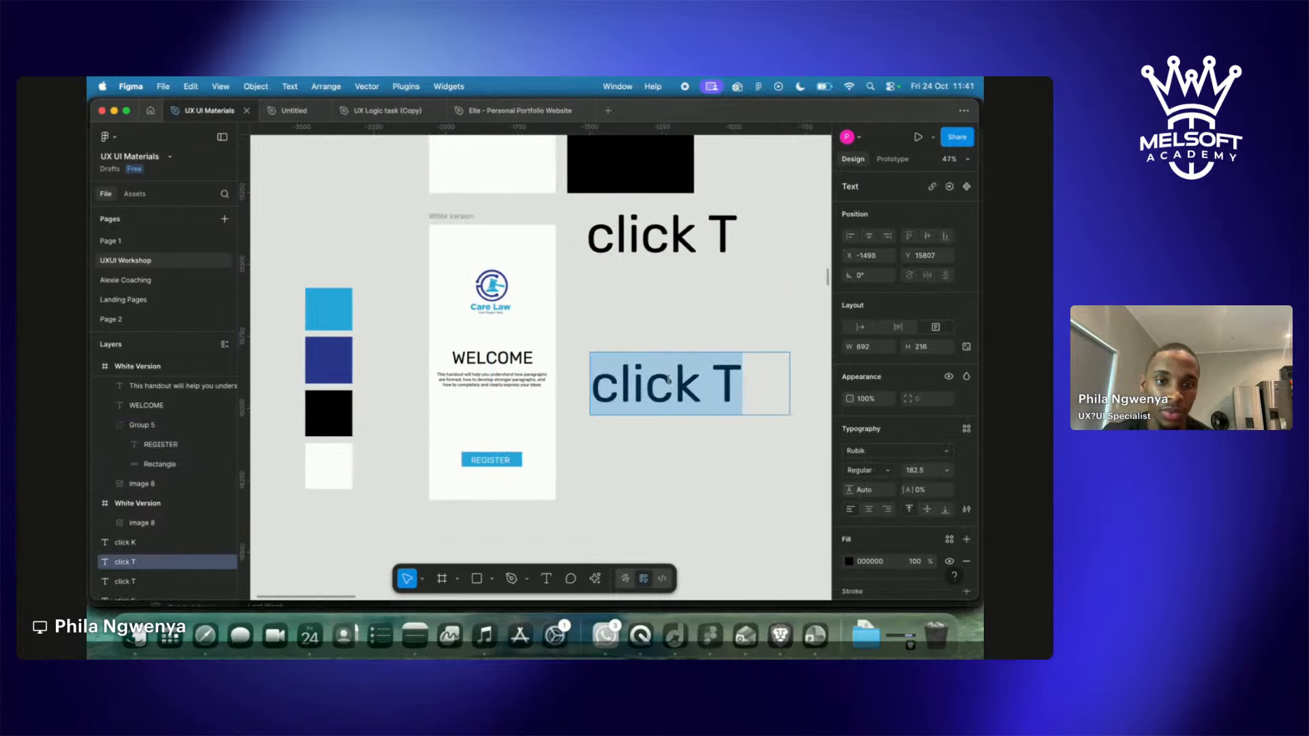
type("comma")
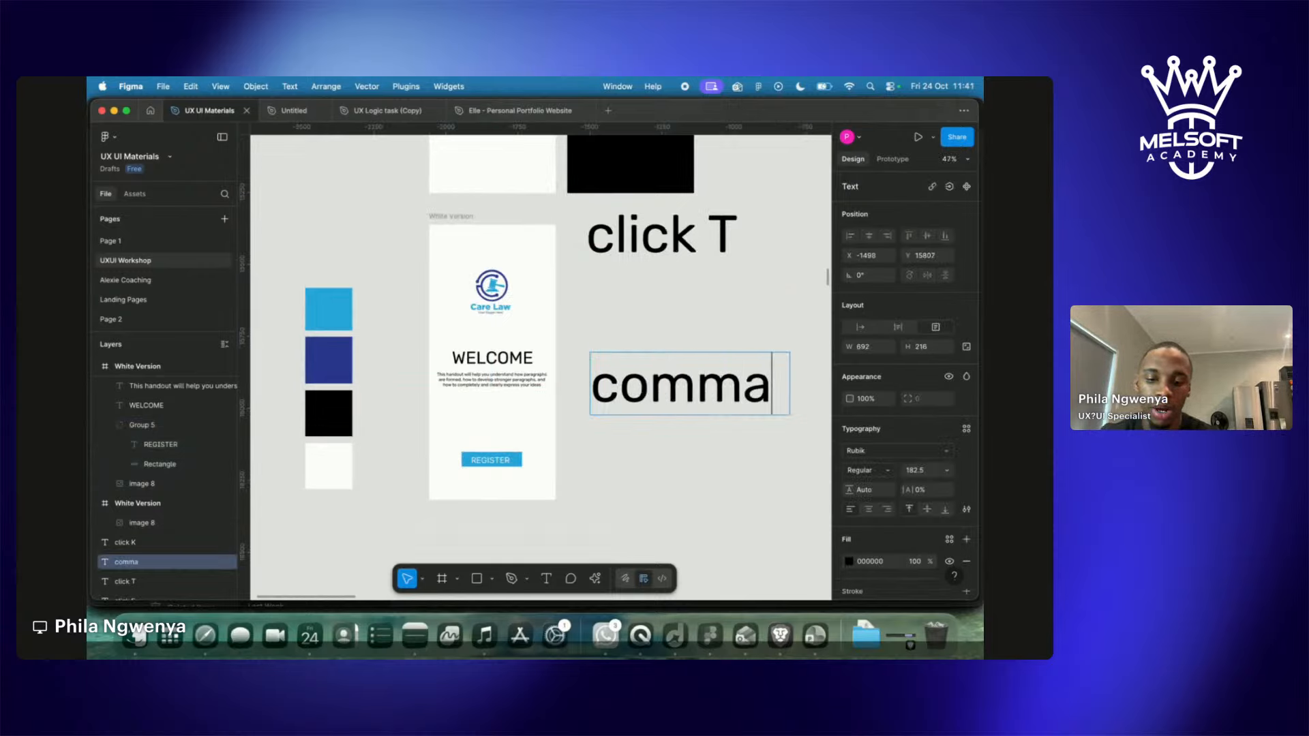
type("nd G")
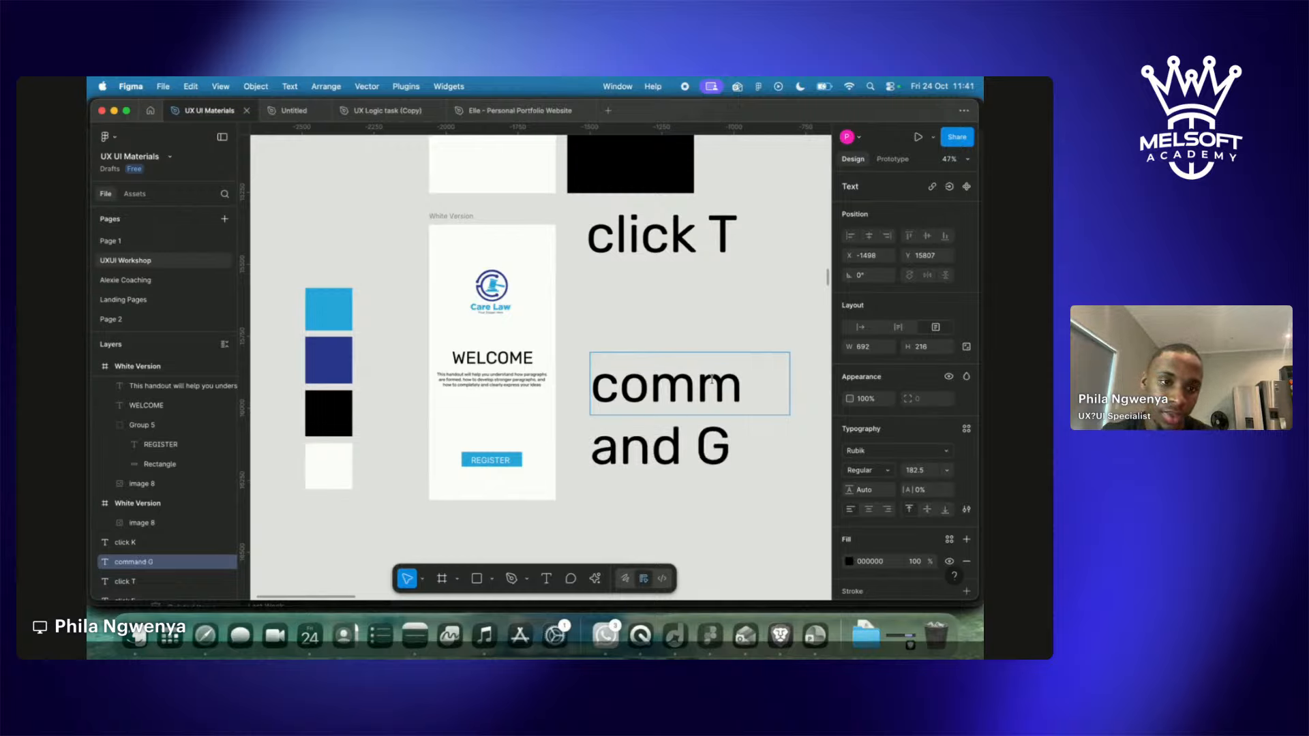
key("Escape")
left_click_drag(791, 390, 451, 402)
key("k")
type("v")
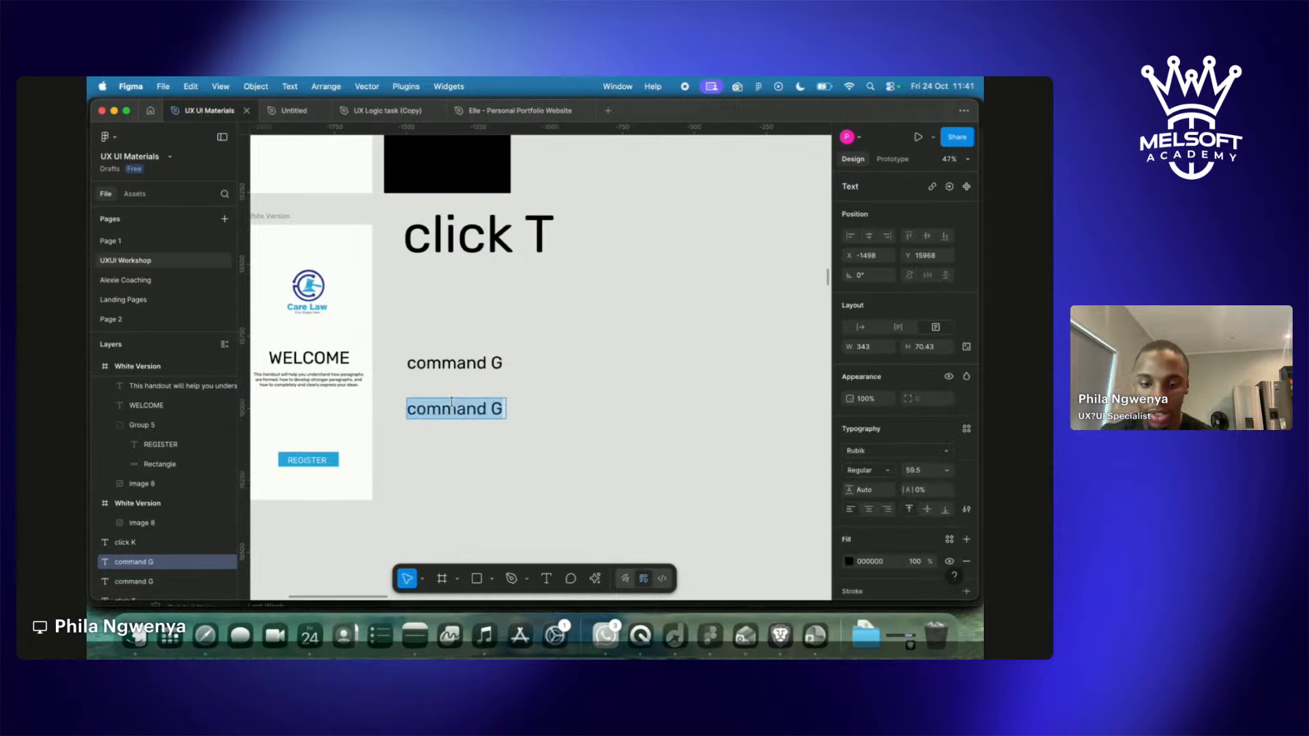
type("control G")
key("Escape")
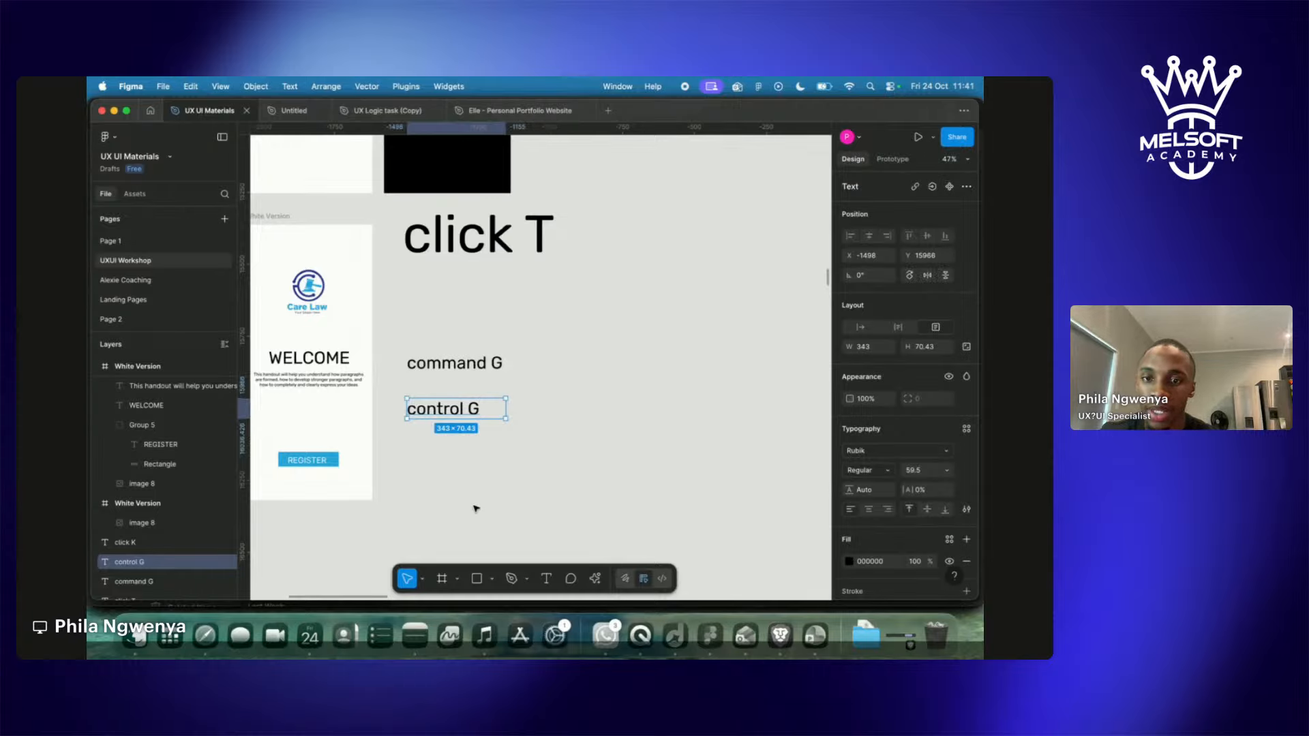
left_click(410, 444)
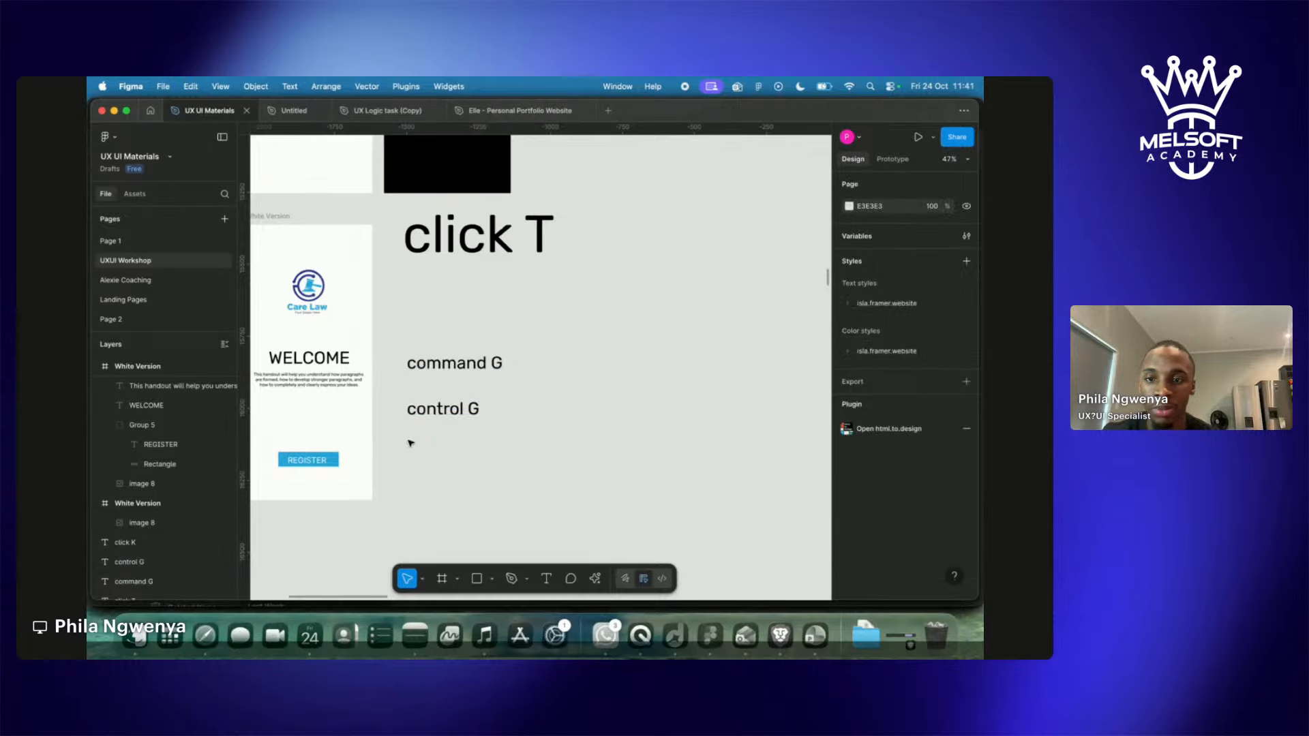
Rename the REGISTER group from Group 5 to Button.
scroll(411, 444, "up", 5)
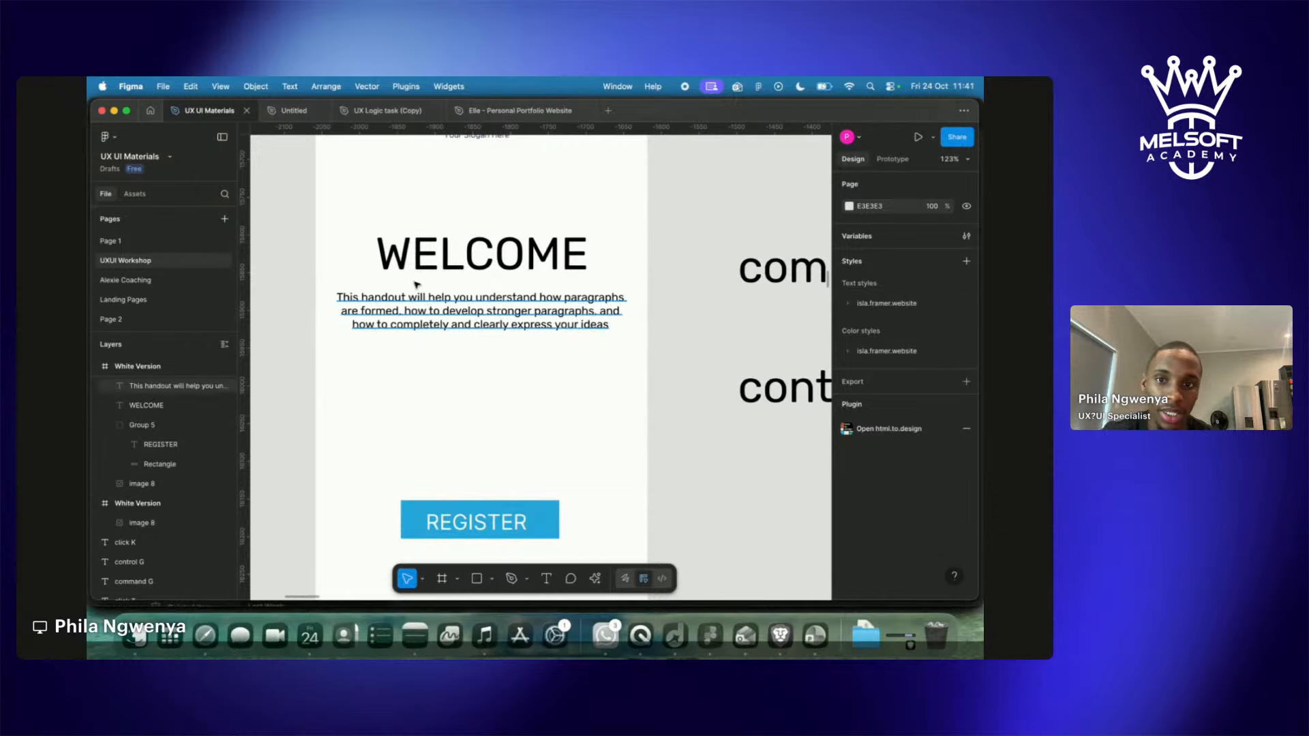
scroll(476, 427, "down", 5)
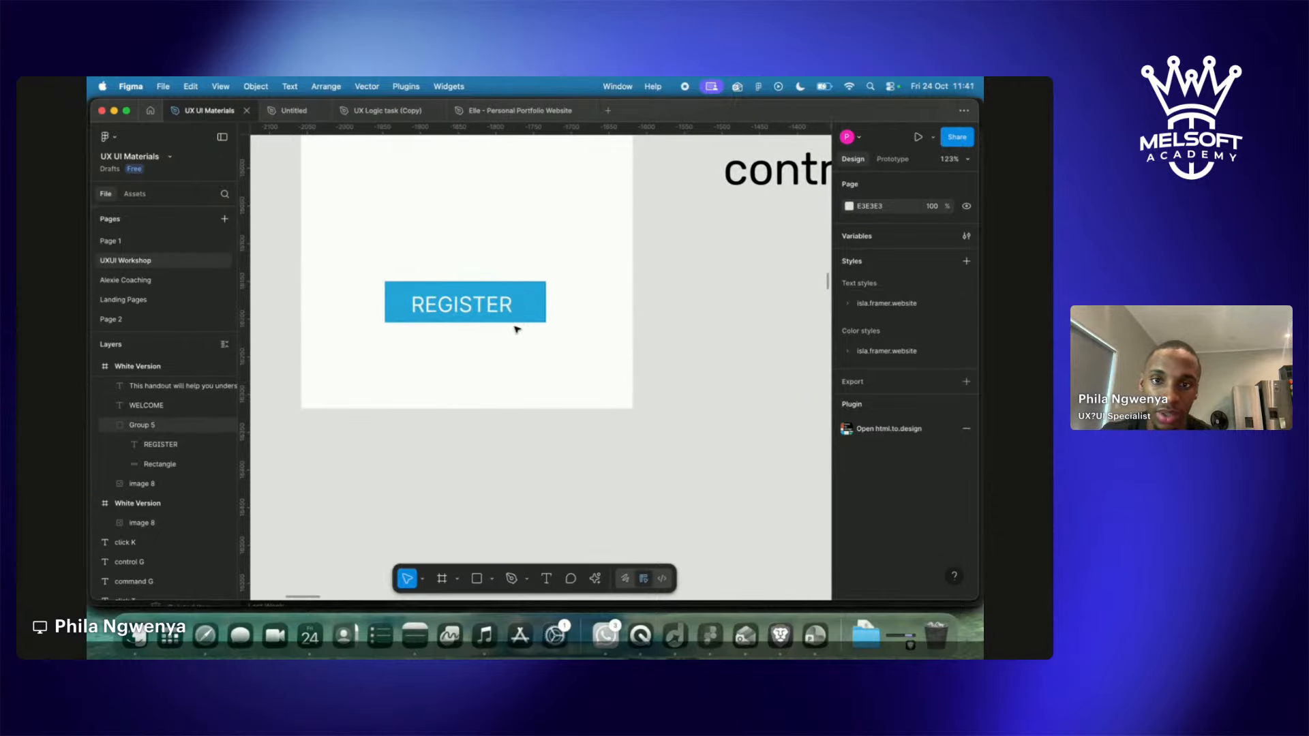
scroll(517, 329, "up", 3)
left_click(521, 411)
scroll(521, 412, "right", 9)
scroll(521, 412, "up", 3)
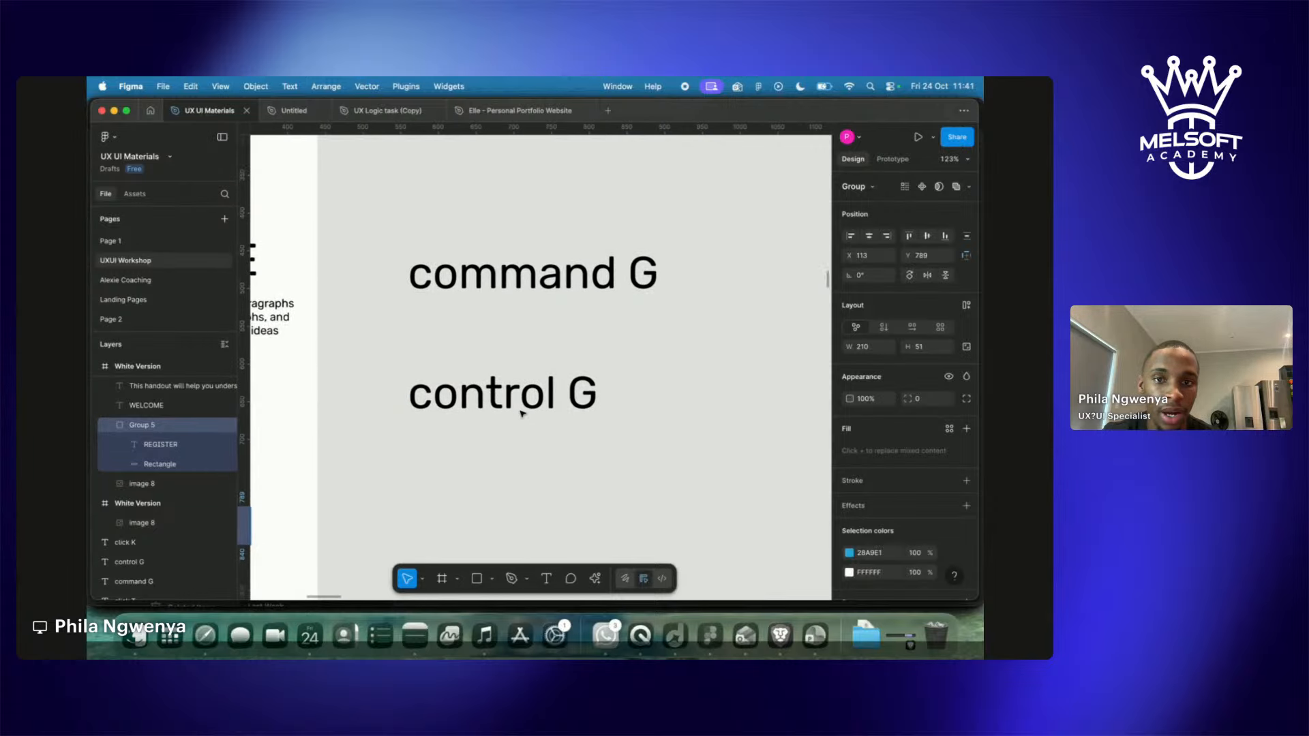
scroll(593, 368, "left", 8)
scroll(550, 403, "down", 2)
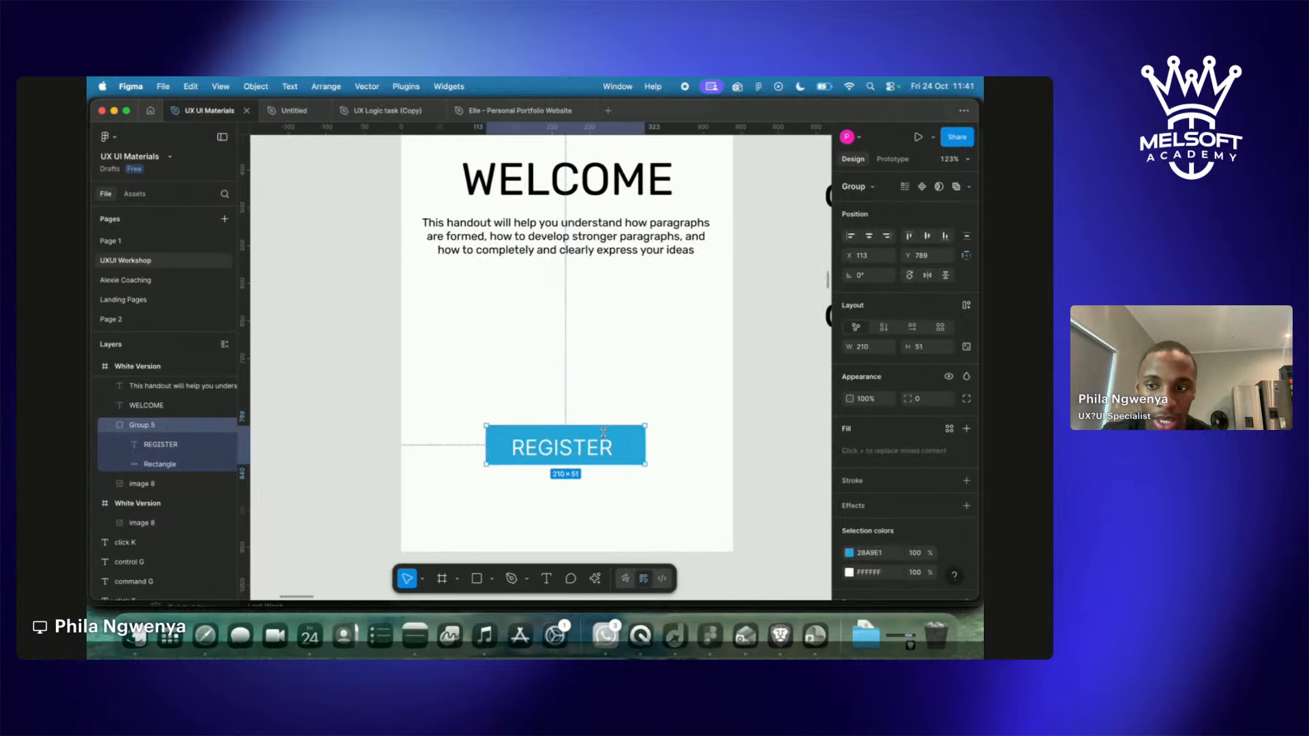
double_click(141, 427)
type("Button")
key("Return")
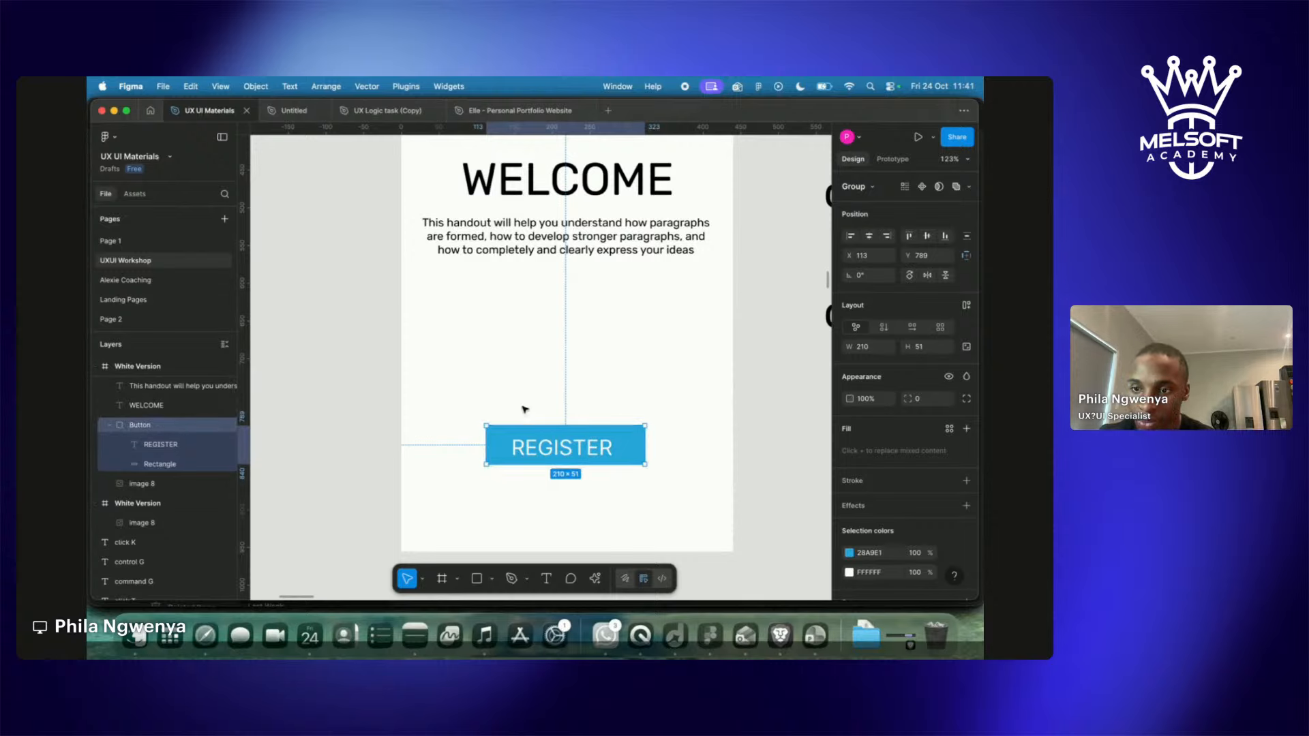
Drag the Button group up and left, then undo that move.
left_click(645, 494)
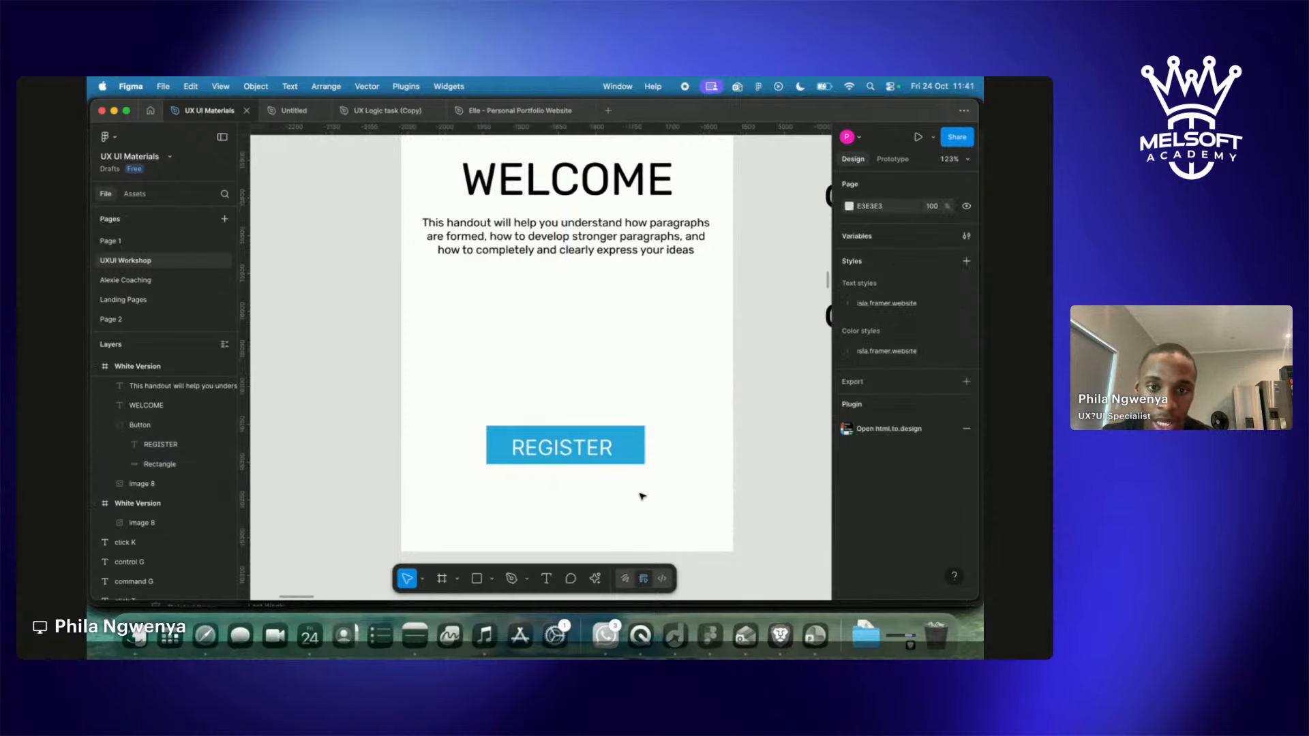
left_click_drag(595, 461, 591, 424)
key("super+z")
scroll(591, 424, "down", 5)
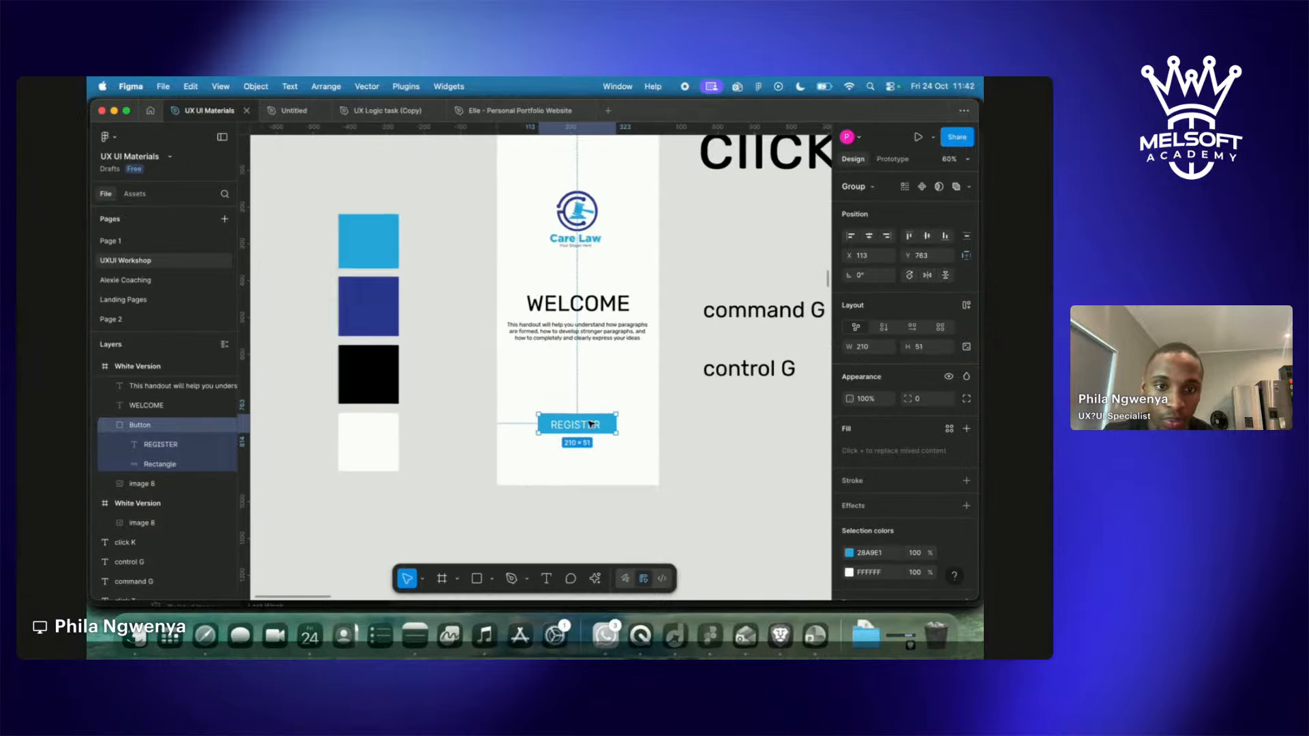
Nudge the WELCOME heading up and bring the REGISTER button up closer to the paragraph.
scroll(591, 424, "up", 2)
left_click(673, 495)
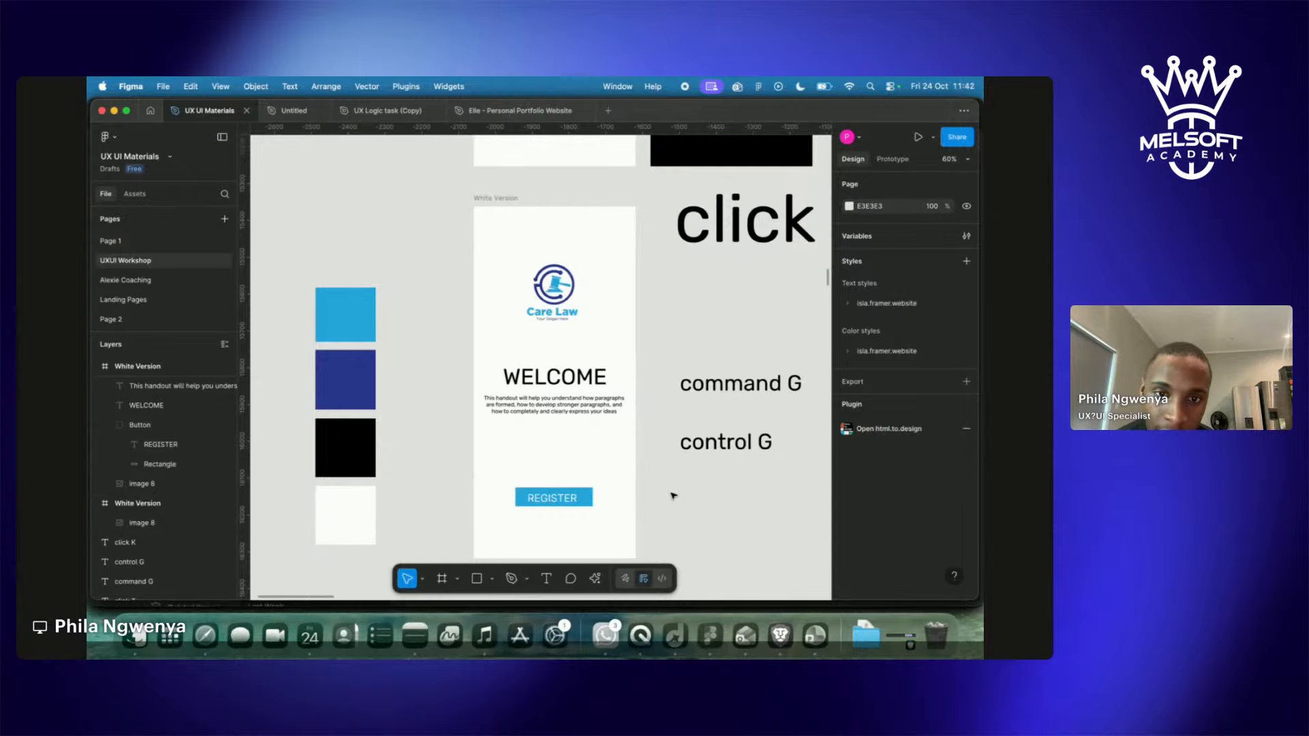
left_click(567, 383)
left_click_drag(568, 382, 567, 365)
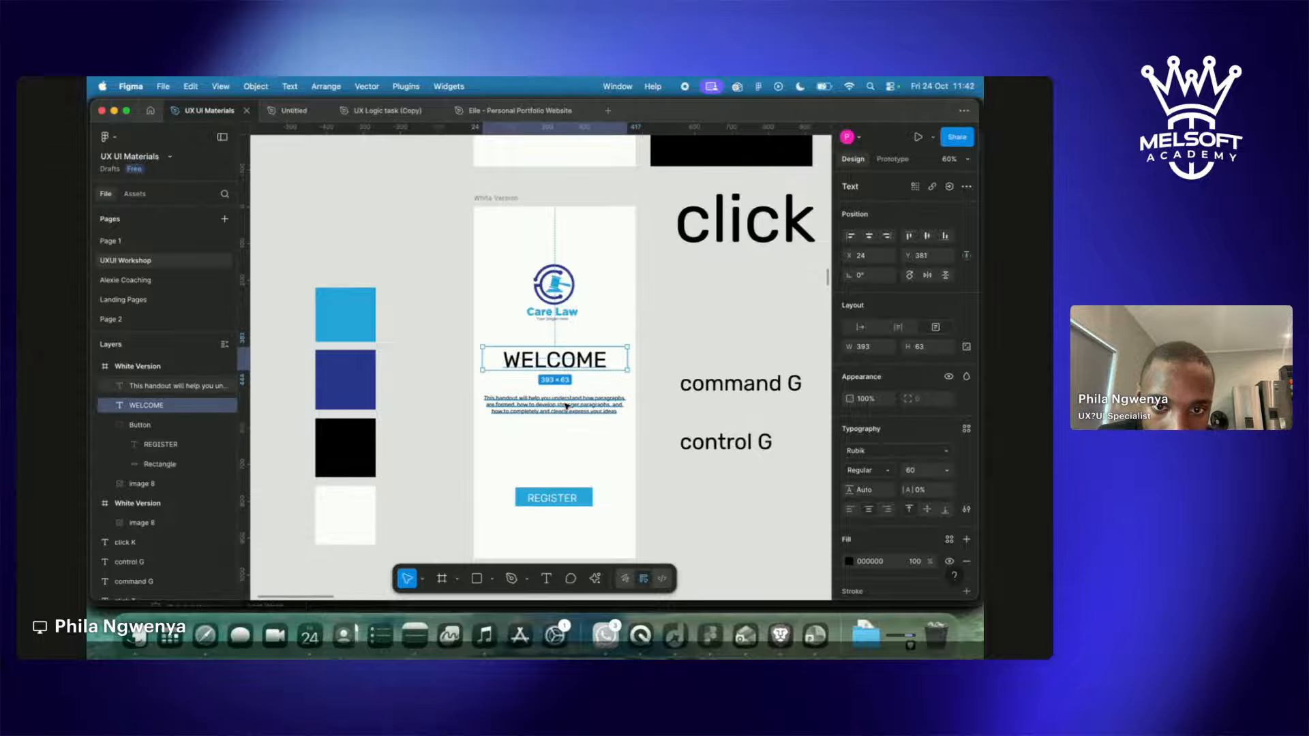
left_click(566, 405)
left_click(572, 499)
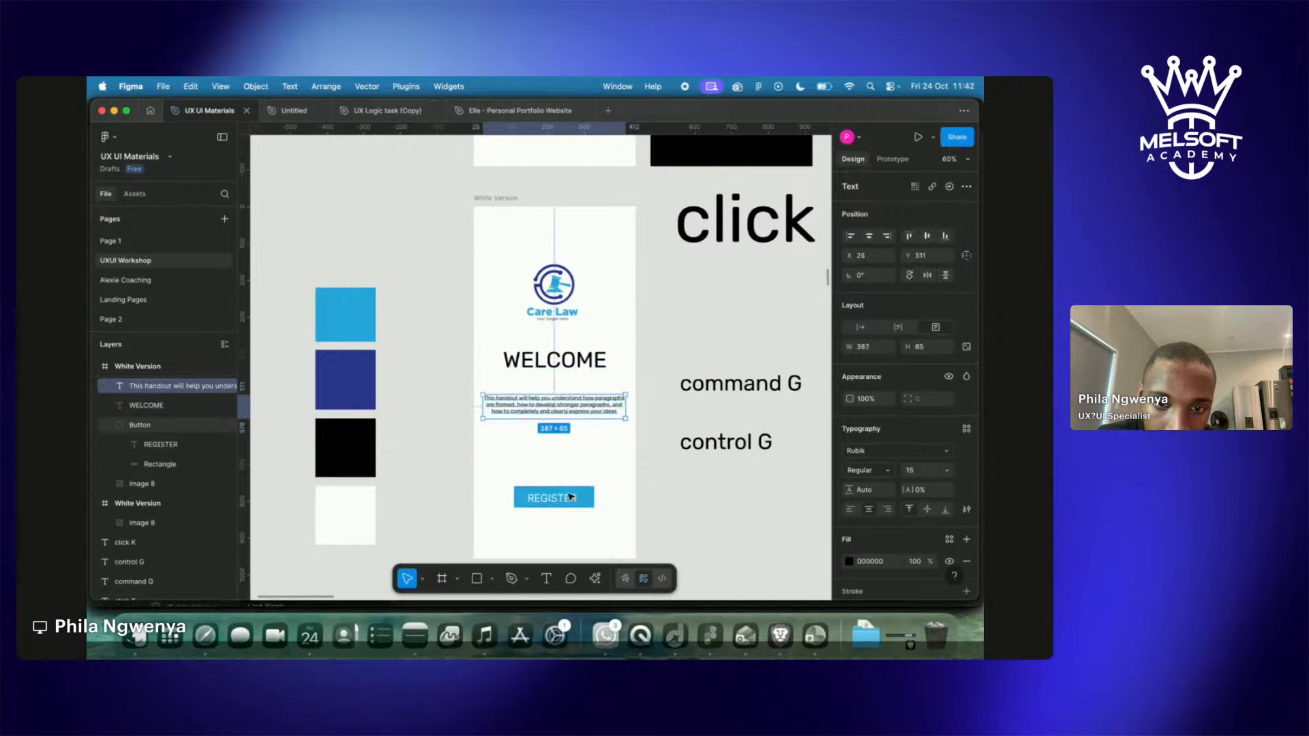
left_click_drag(573, 501, 574, 456)
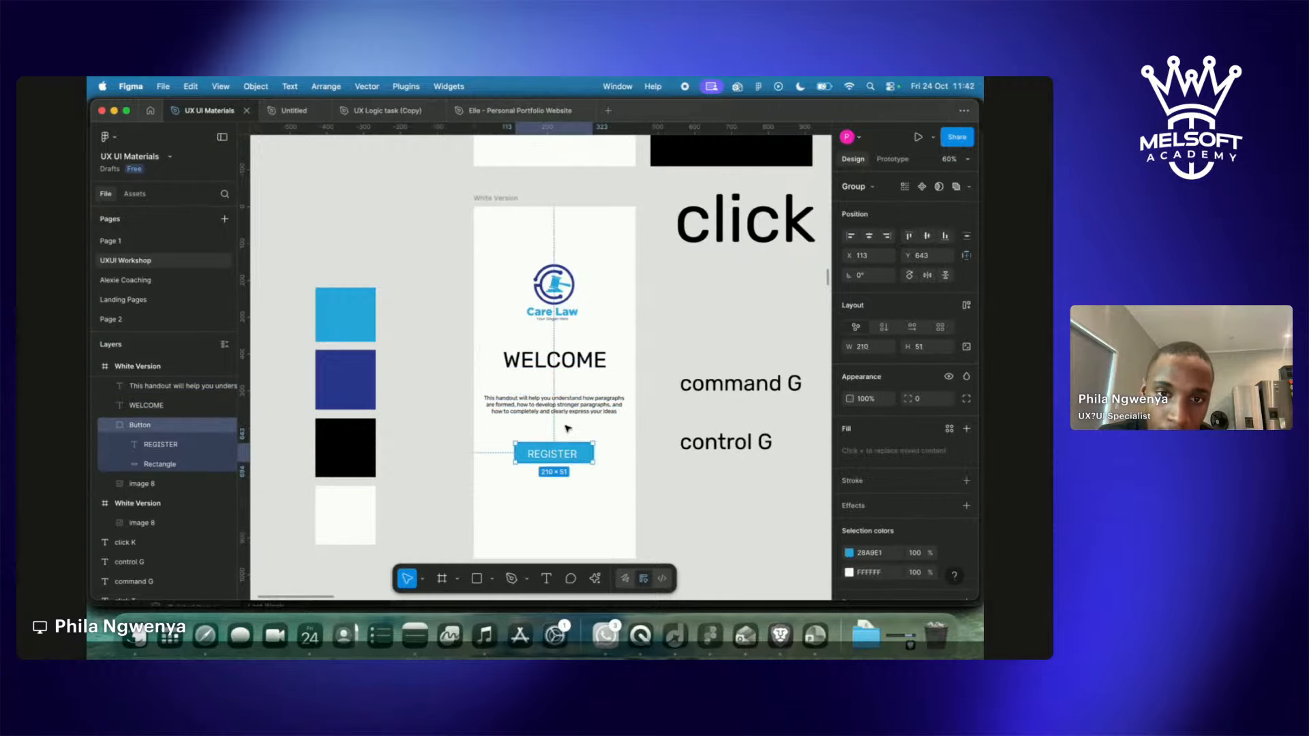
Move the heading, paragraph and button together to the screen's centre, then lower the button slightly.
left_click(494, 334)
left_click(532, 358)
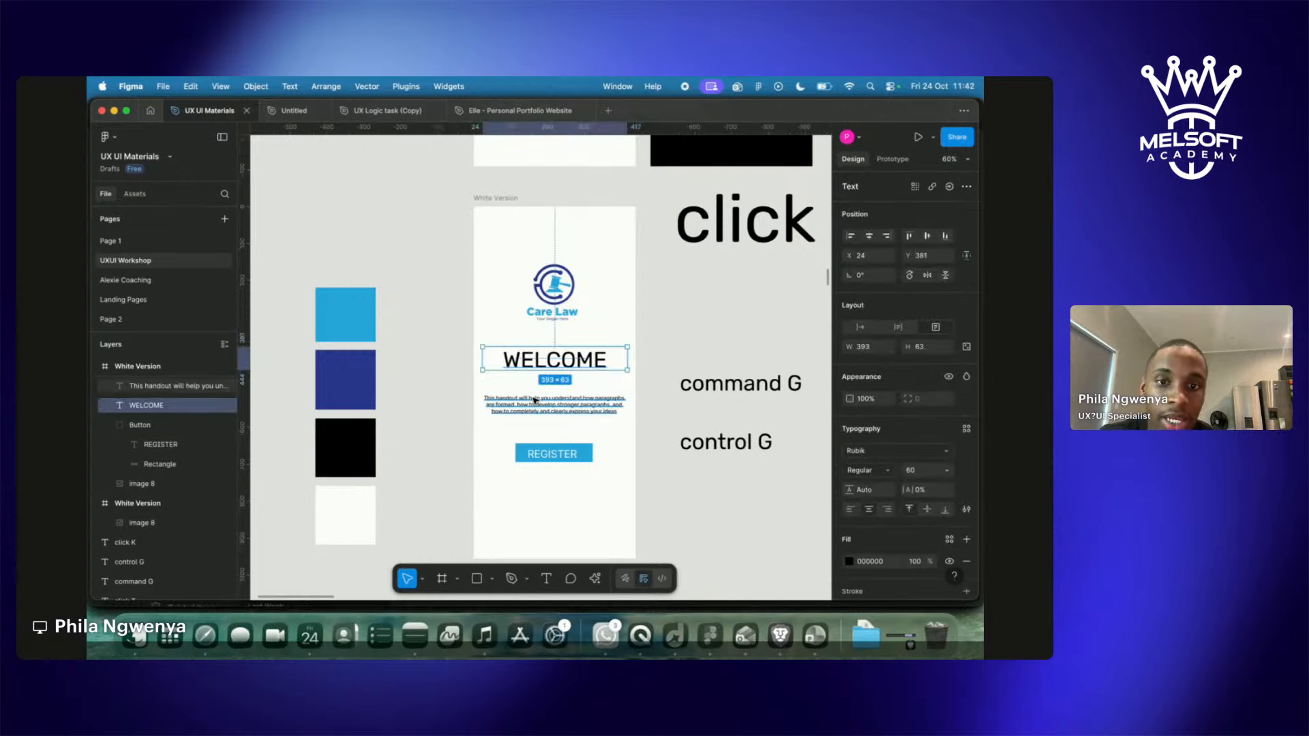
left_click(555, 405, "shift")
left_click(553, 453, "shift")
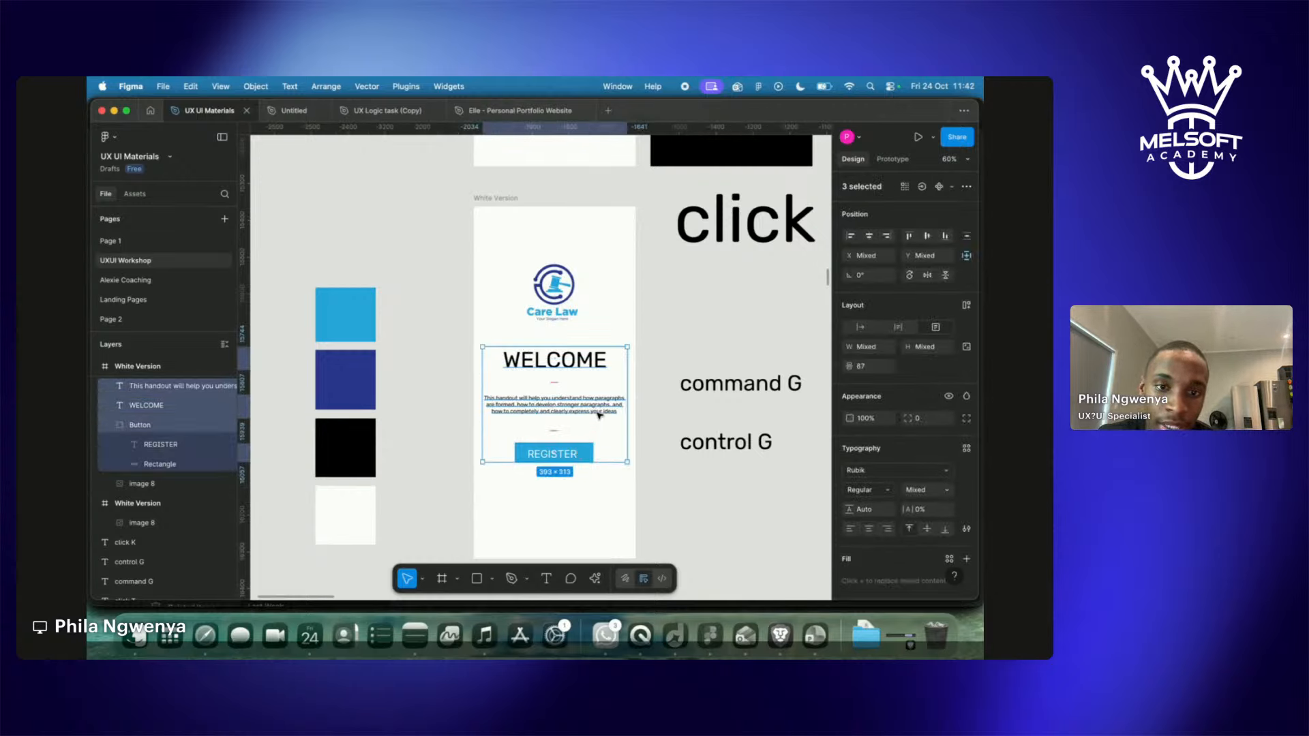
left_click_drag(599, 413, 596, 478)
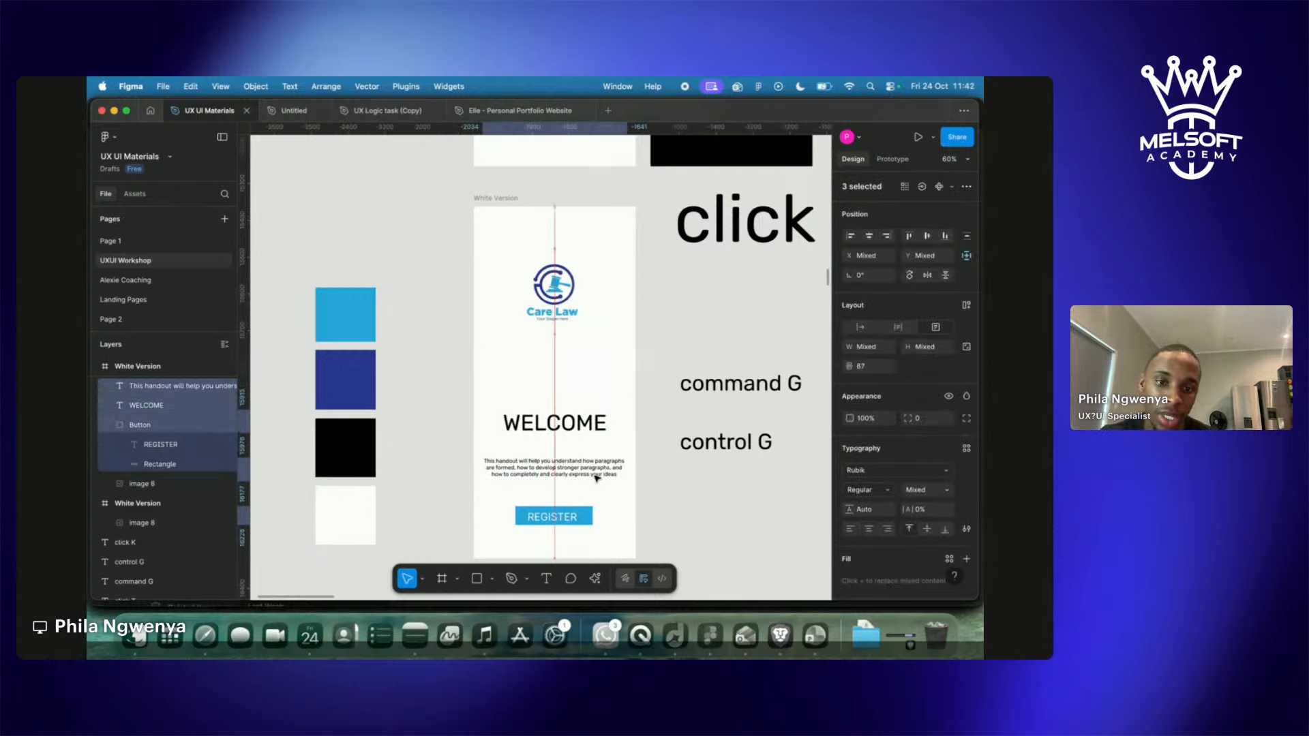
scroll(596, 478, "down", 5)
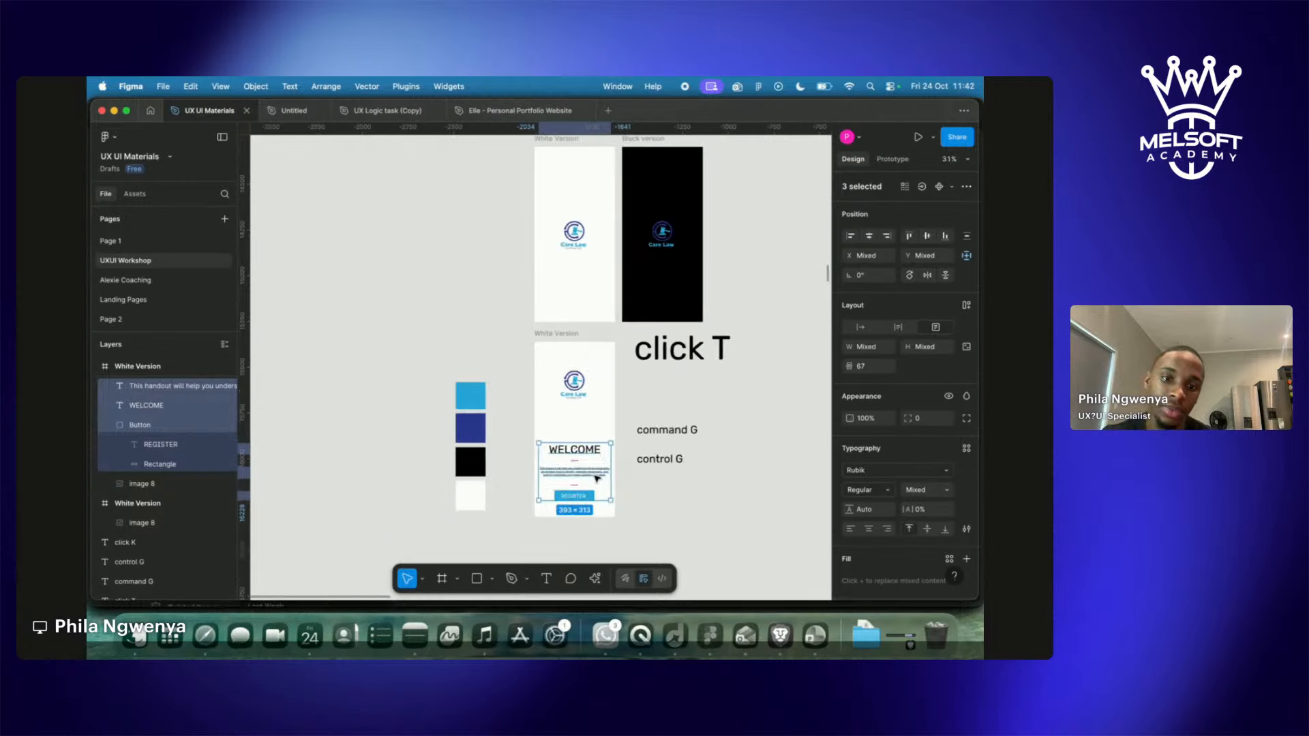
left_click_drag(596, 478, 596, 447)
left_click(710, 427)
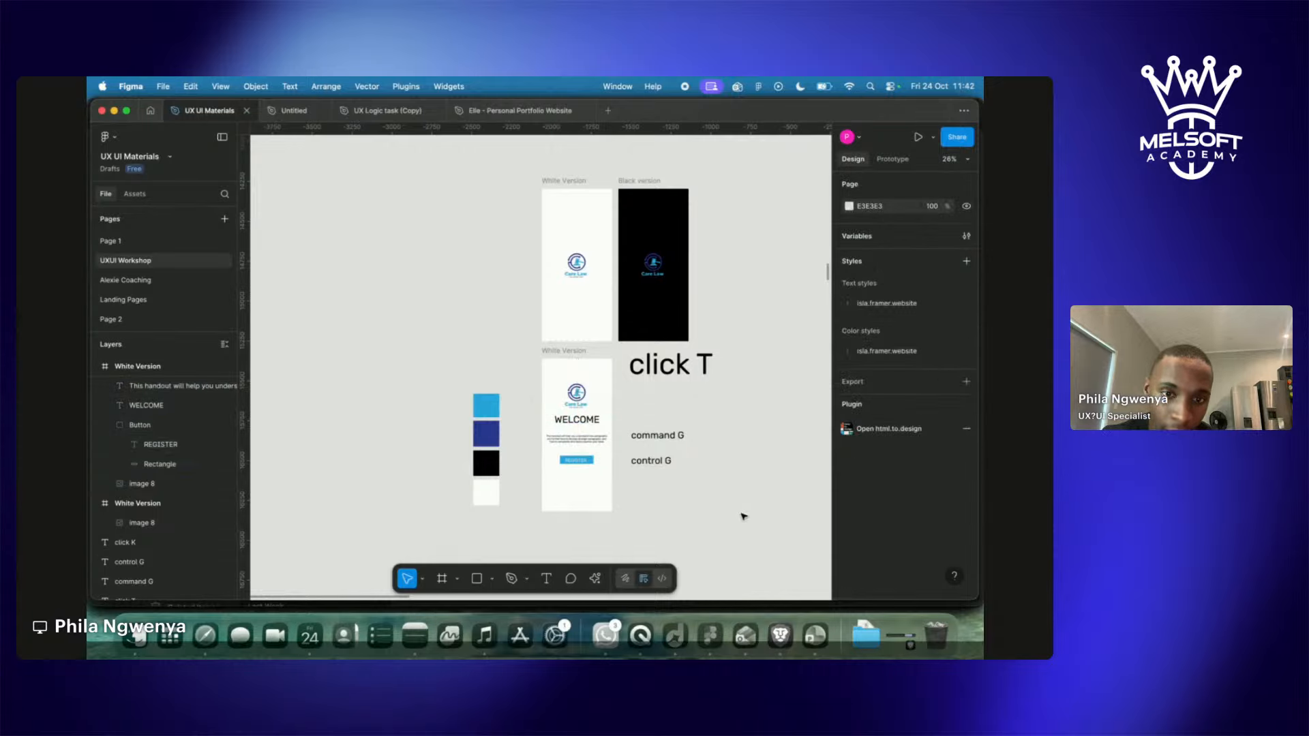
left_click(588, 463)
left_click_drag(592, 465, 592, 487)
Move the Care Law logo up toward the top of the frame.
double_click(578, 394)
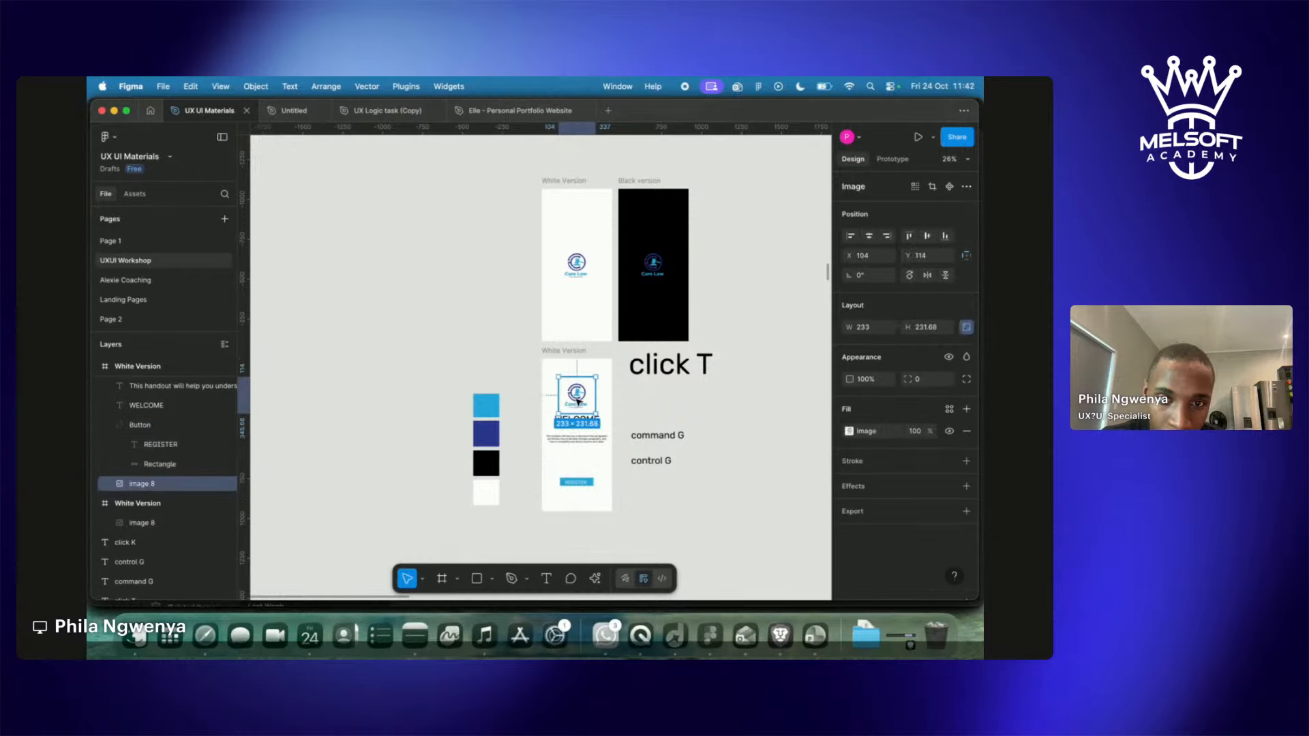
left_click(624, 400)
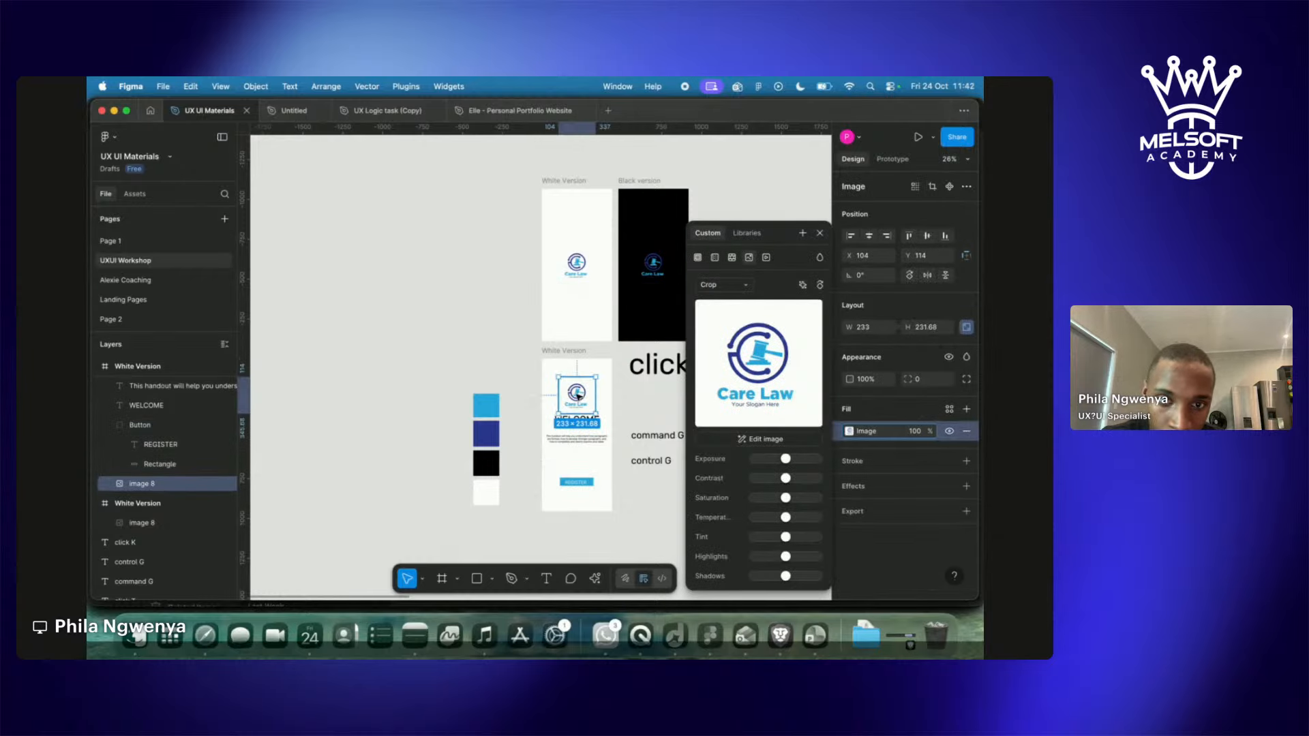
left_click_drag(579, 393, 578, 382)
Move the command G and control G shortcut labels higher on the canvas.
left_click(654, 396)
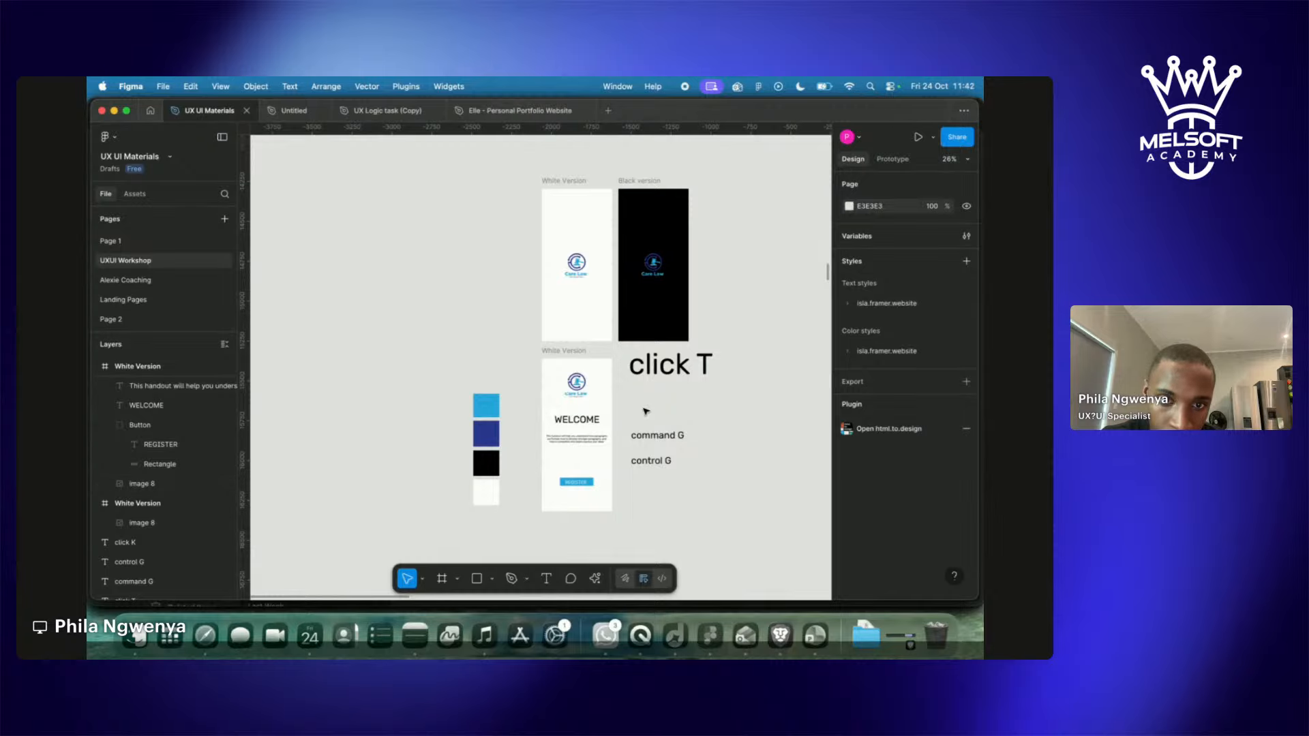
scroll(646, 411, "up", 5)
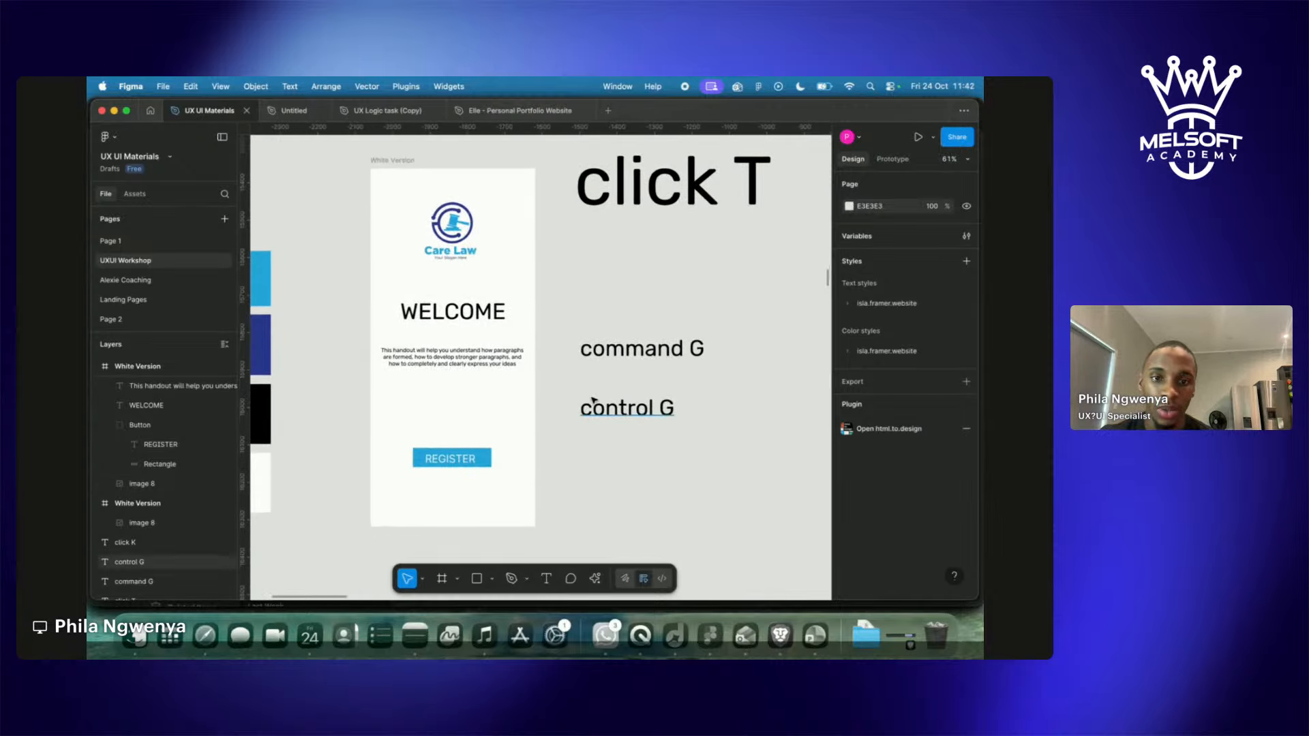
left_click(595, 343)
left_click(619, 414, "shift")
left_click_drag(646, 398, 648, 281)
Copy both labels below the originals and change them to 'command D' and 'control D'.
left_click(662, 314)
left_click(658, 296)
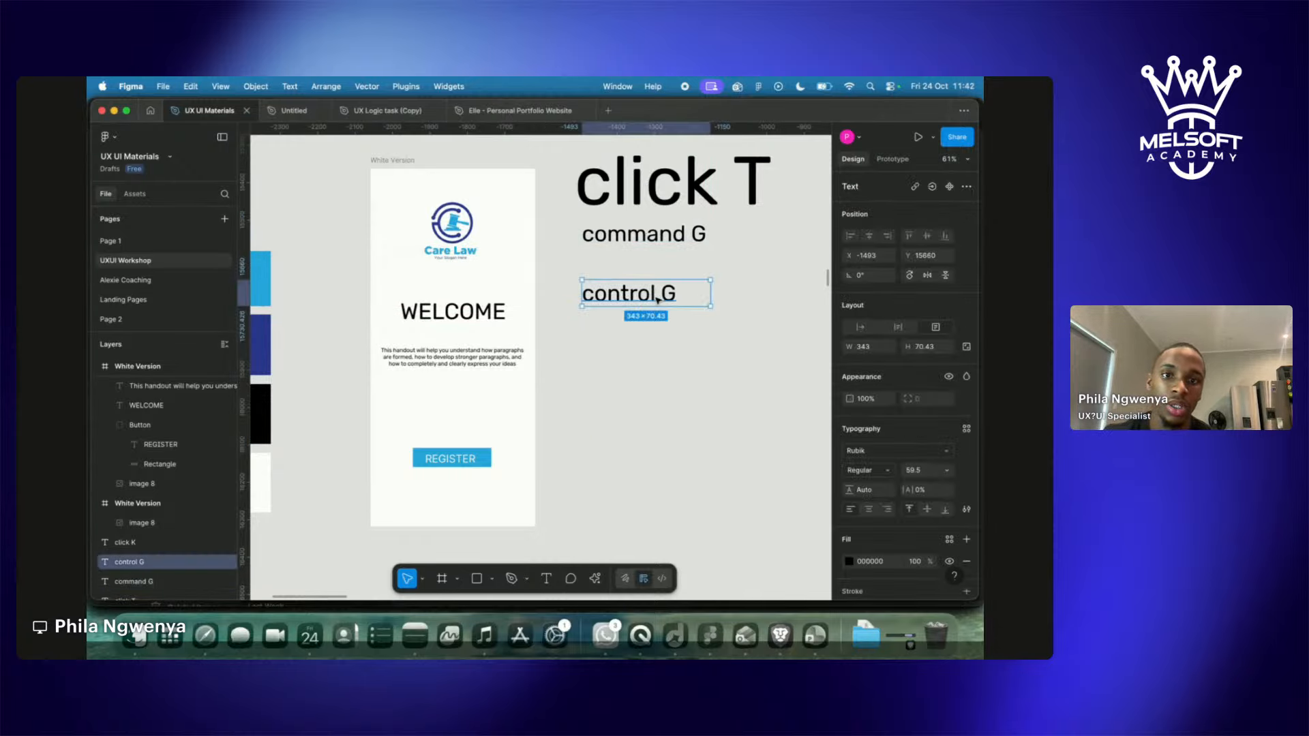
left_click(649, 251, "shift")
left_click_drag(649, 249, 649, 370, "alt")
double_click(668, 360)
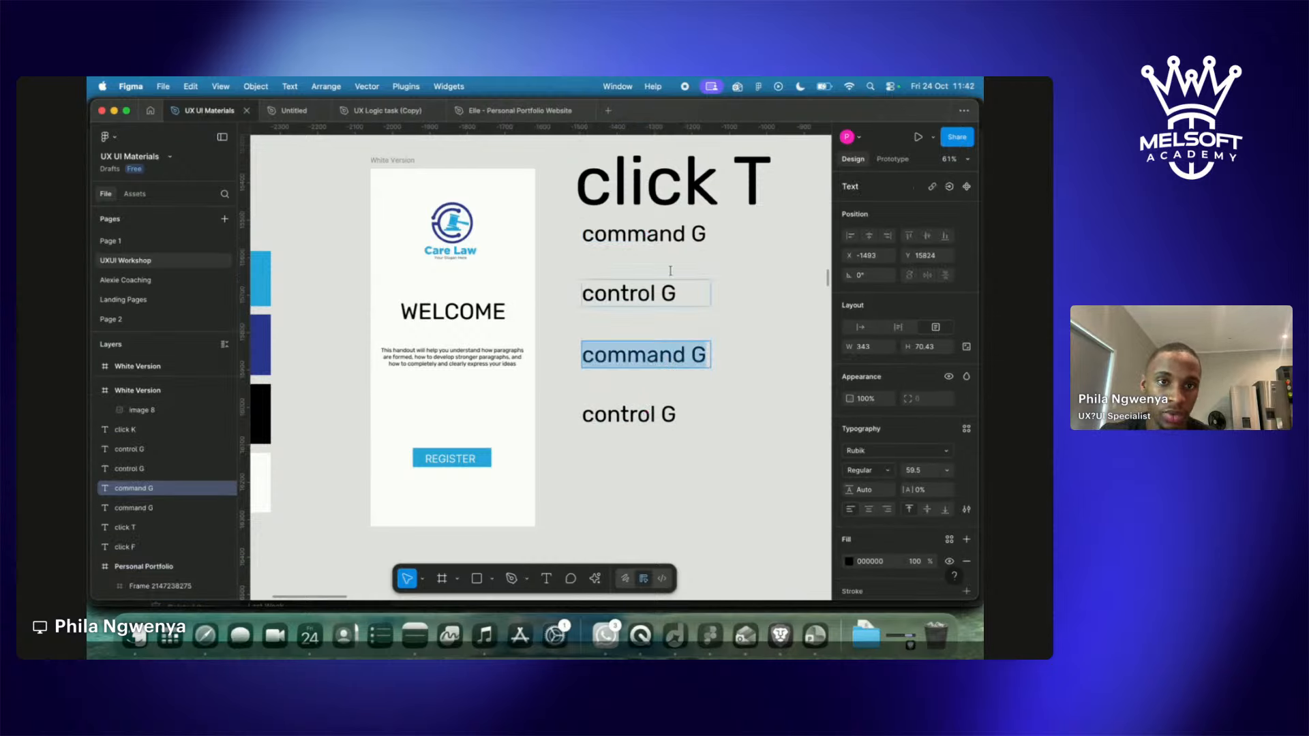
left_click(702, 355)
key("BackSpace")
type("D")
double_click(668, 413)
key("BackSpace")
type("D")
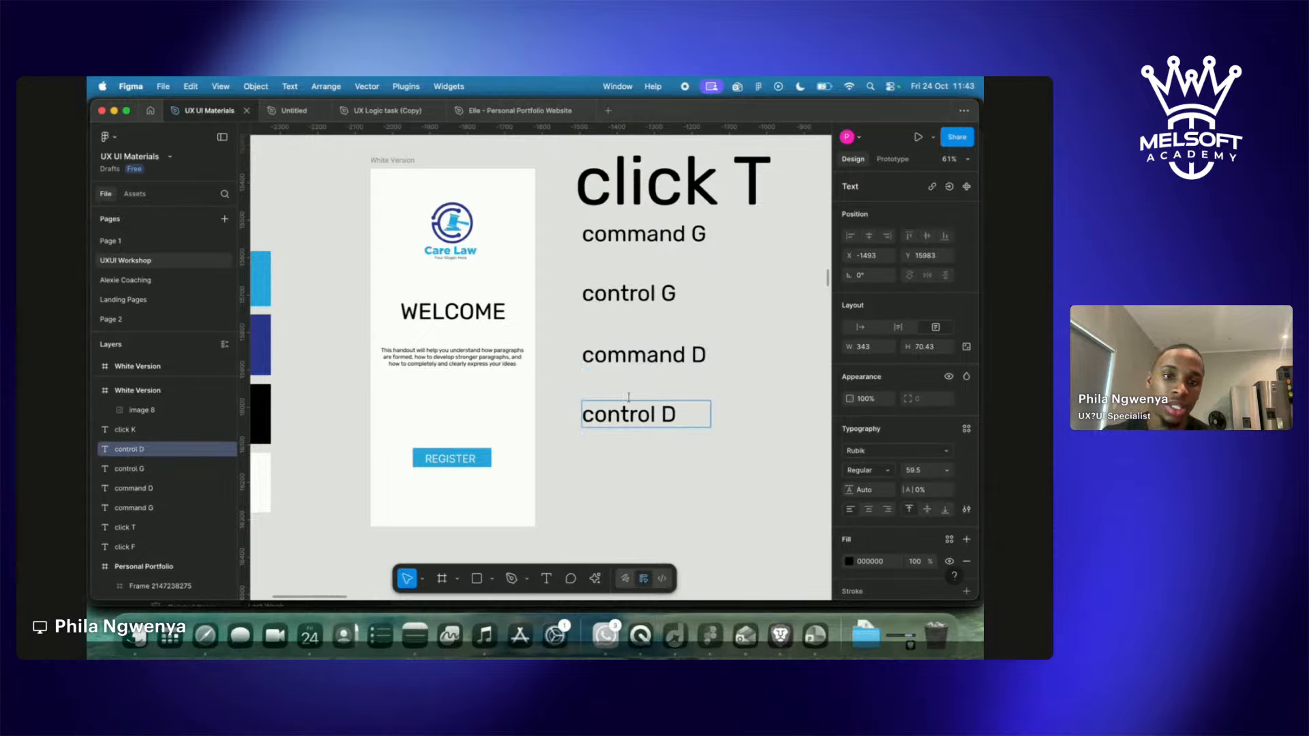
key("Escape")
Duplicate the command D label above it and retype it as 'Duplicate'.
left_click(632, 374)
left_click(631, 361)
key("super+d")
left_click_drag(632, 362, 630, 328)
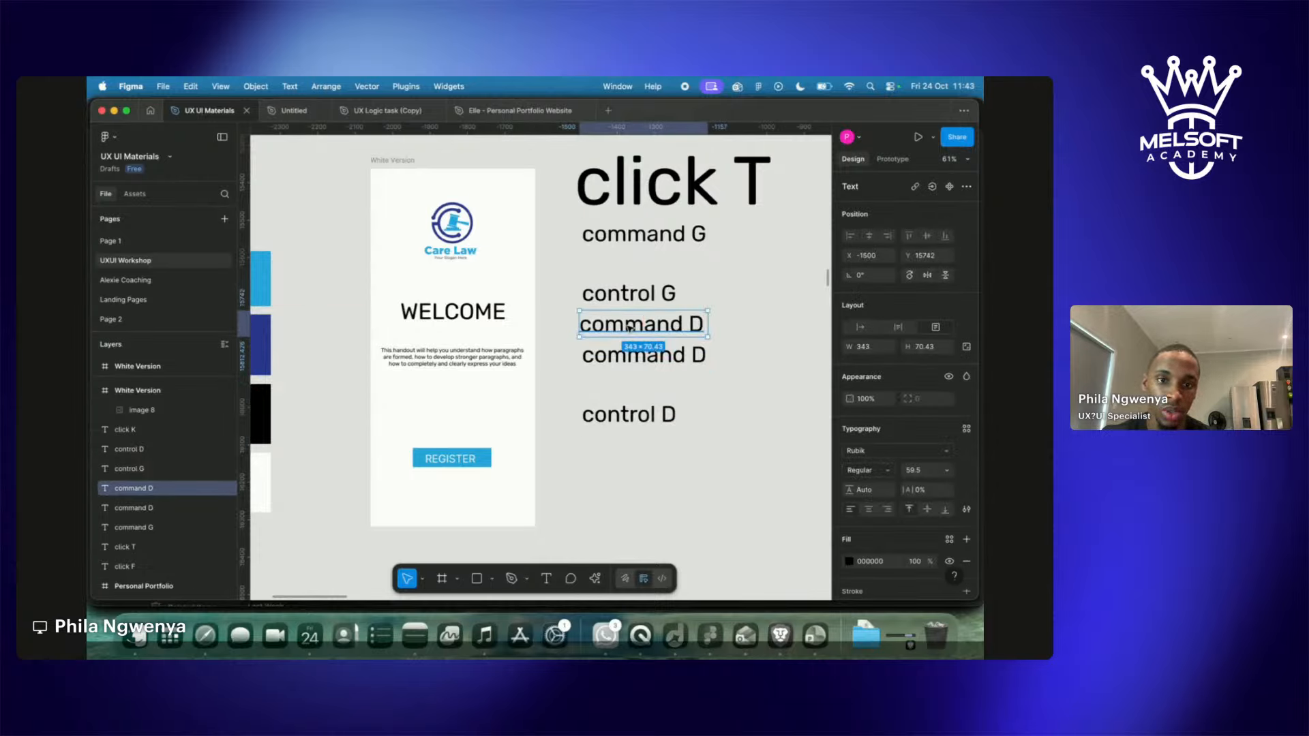
double_click(630, 327)
type("Duplicate")
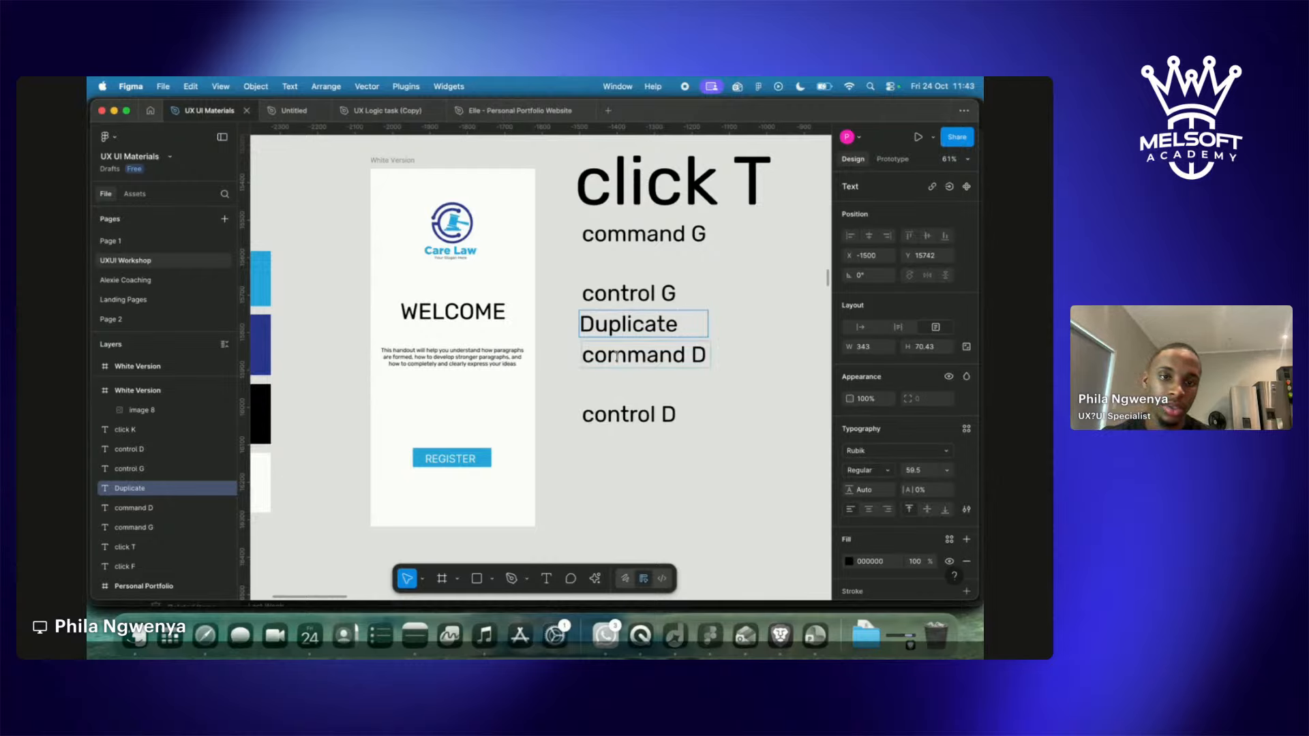
left_click(550, 309)
Shift the D labels down and add a 'Group' heading copied from command G.
left_click_drag(549, 310, 675, 450)
left_click_drag(658, 397, 658, 493)
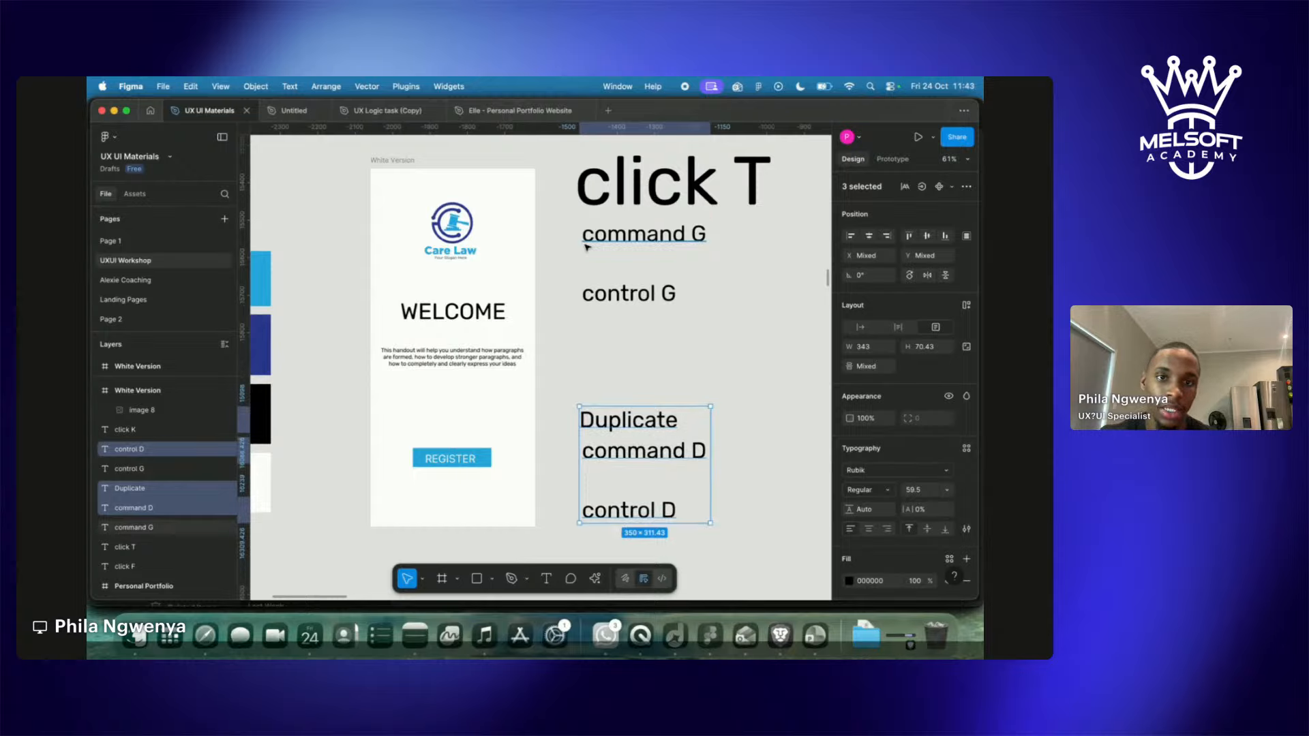
mouse_move(587, 240)
left_mouse_down()
mouse_move(591, 270)
mouse_move(601, 239)
left_mouse_up()
key("super+d")
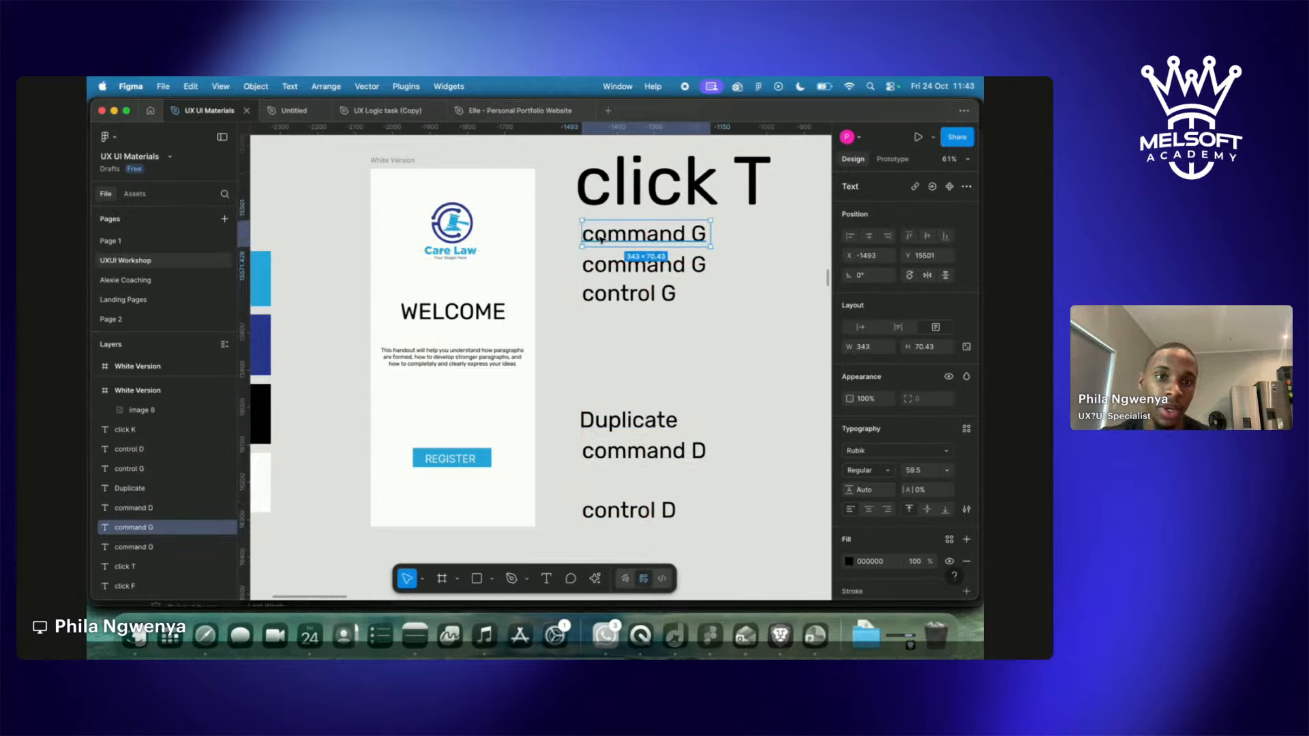
double_click(600, 237)
type("Group")
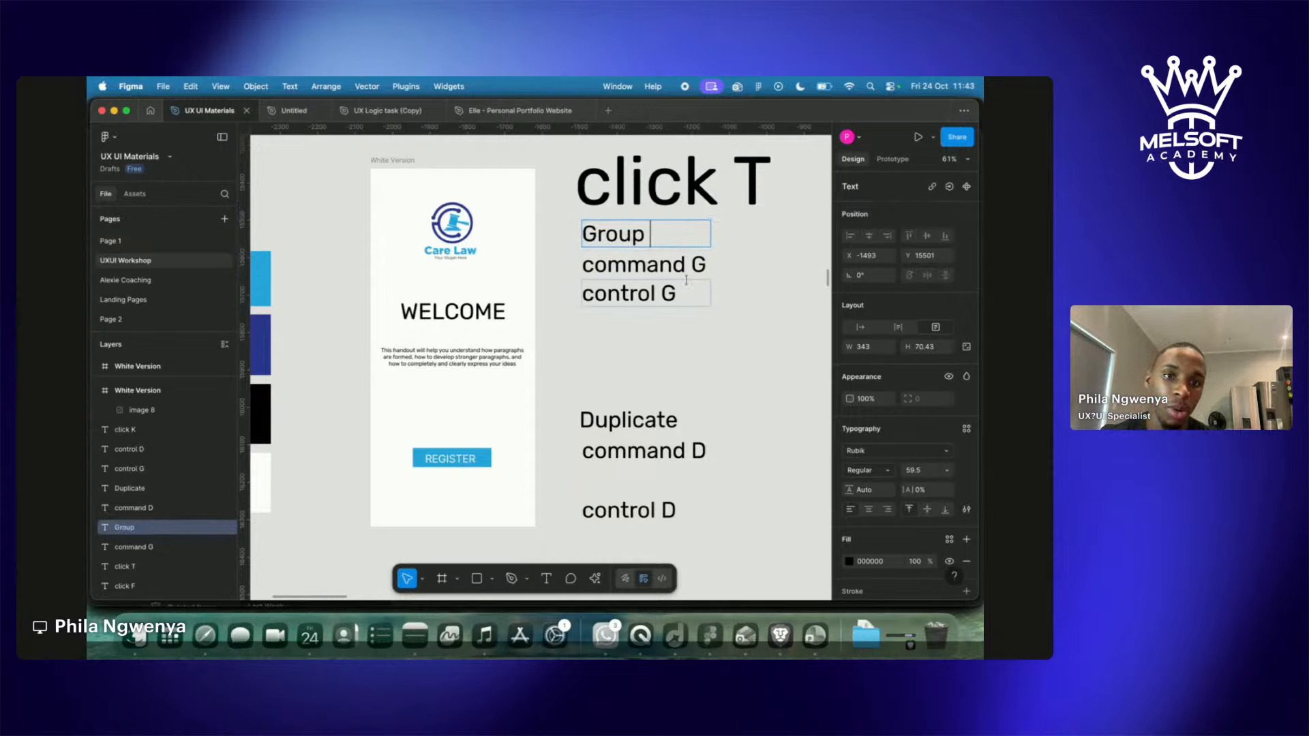
Scale the command/control G and D labels down to about 0.39 size.
left_click_drag(566, 261, 615, 272)
key("k")
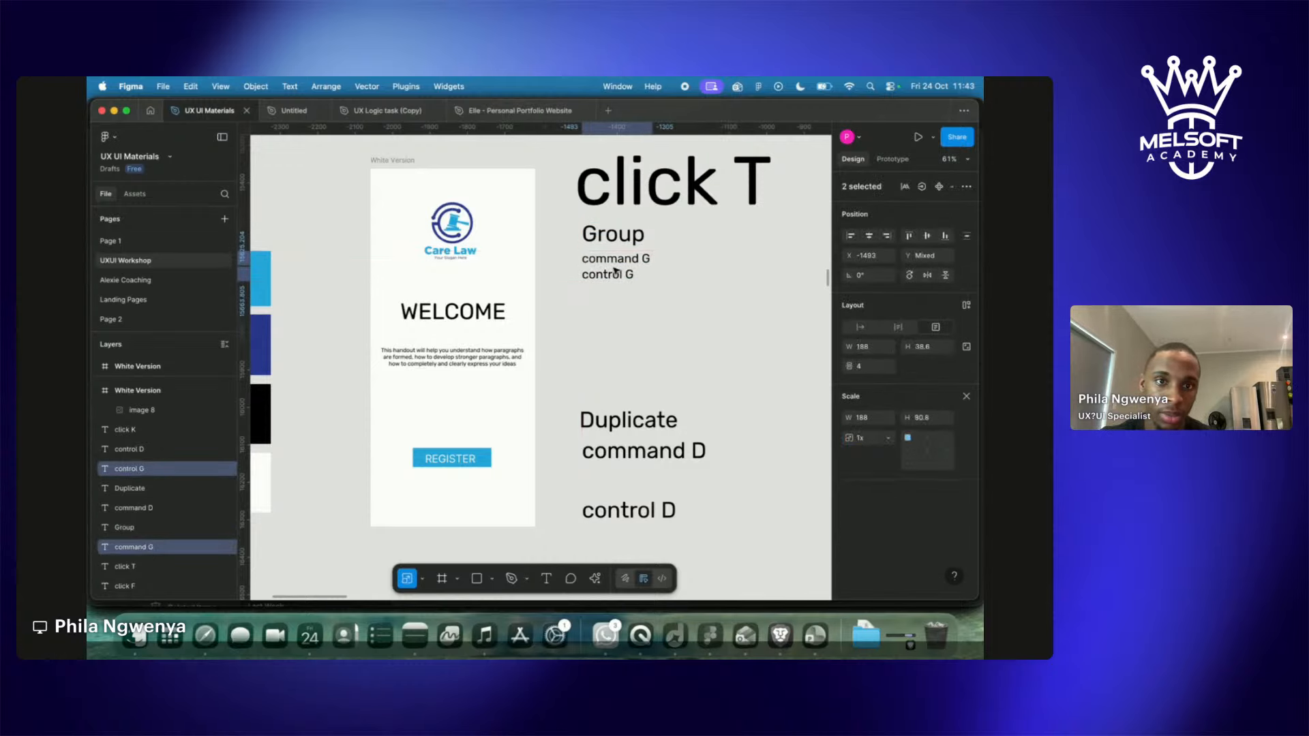
left_click(614, 451)
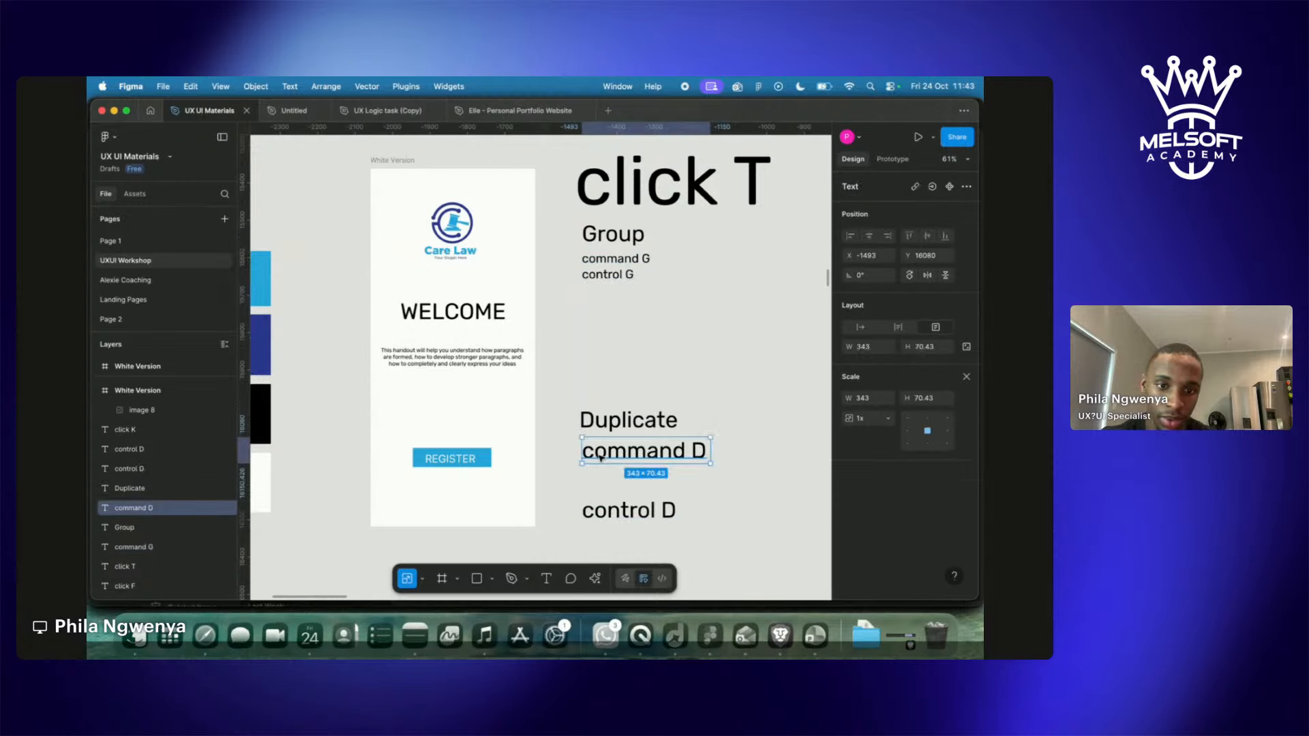
left_click(603, 519, "shift")
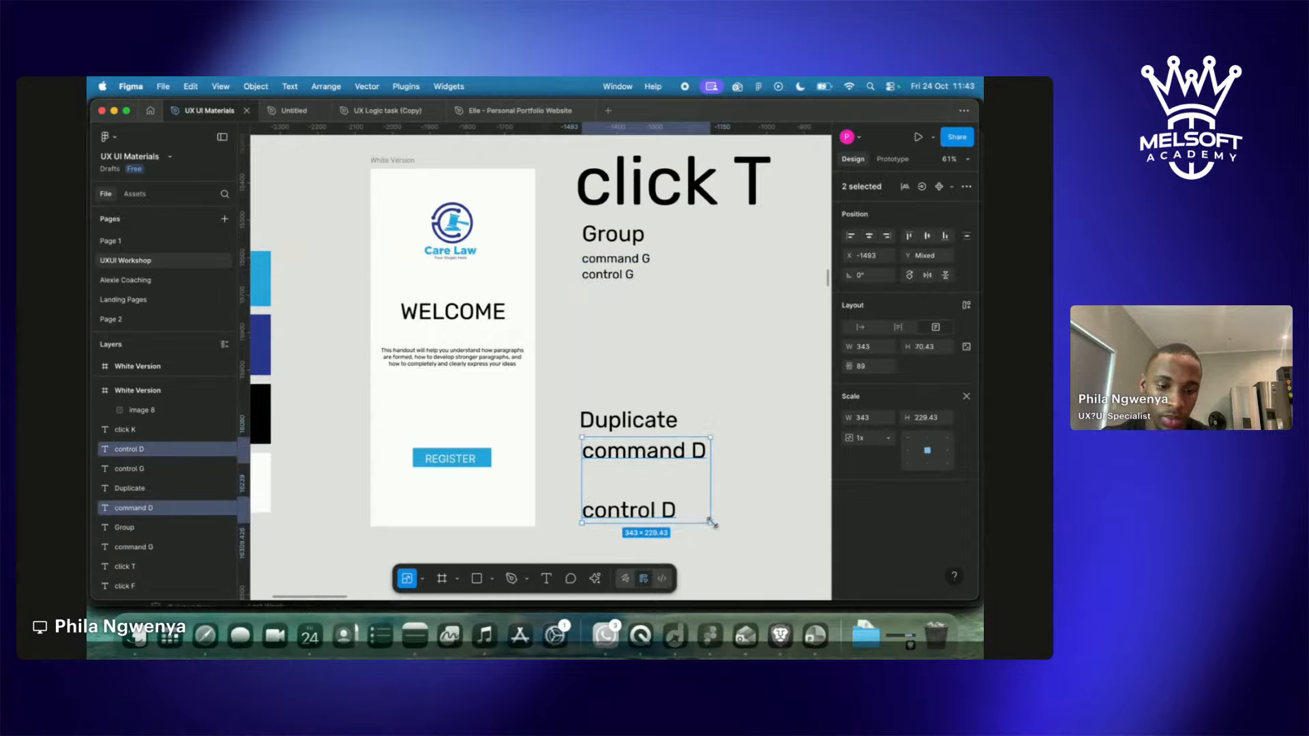
left_click_drag(710, 523, 632, 470)
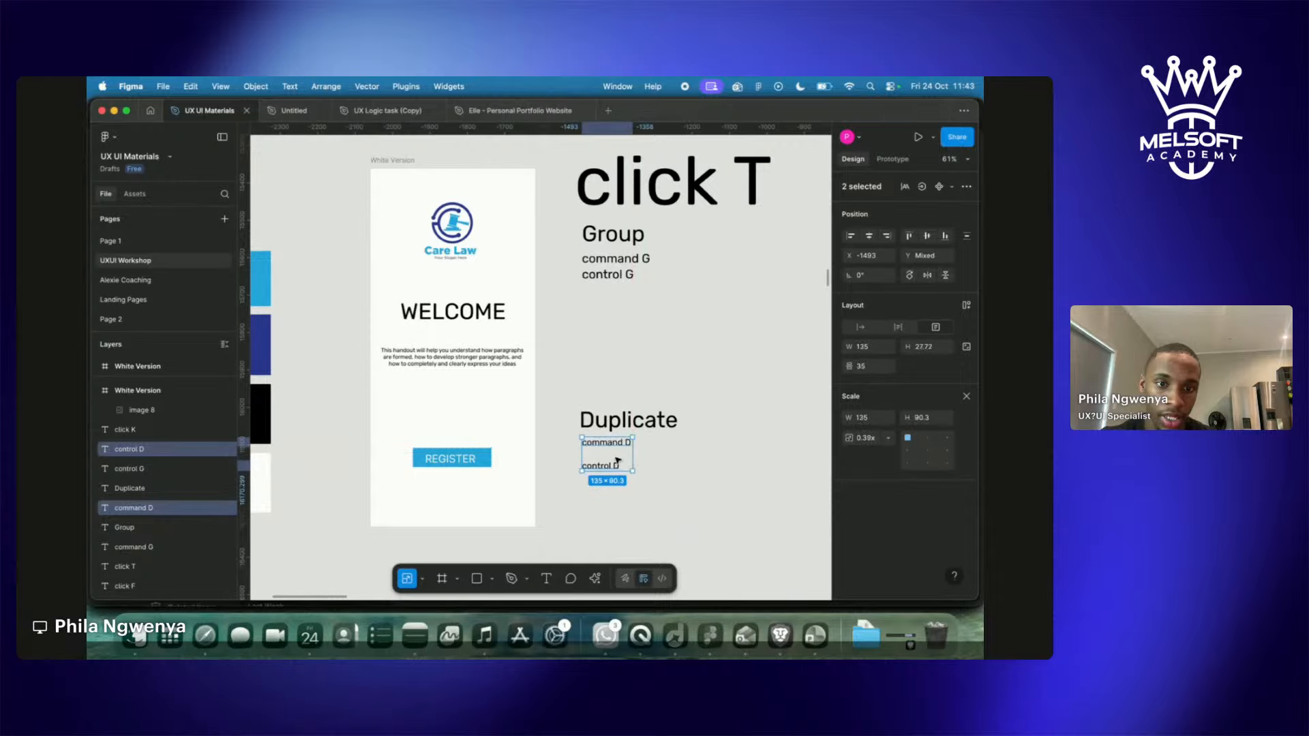
Move the Duplicate, command D and control D set up beneath the Group set.
left_click_drag(584, 361, 673, 516)
left_click_drag(628, 442, 635, 343)
left_click(637, 396)
scroll(639, 418, "down", 3)
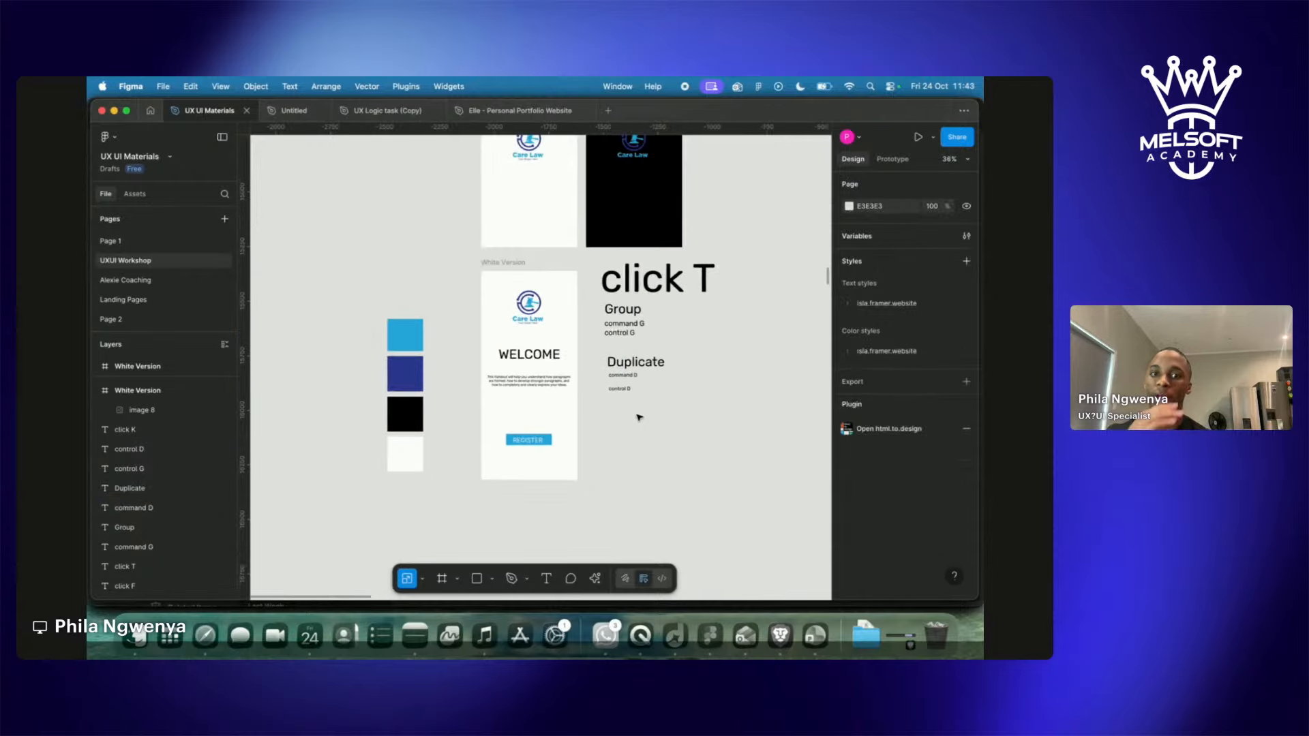
Set the REGISTER button rectangle's corner radius, trying 30 and 20 before settling on 10.
scroll(481, 329, "up", 5)
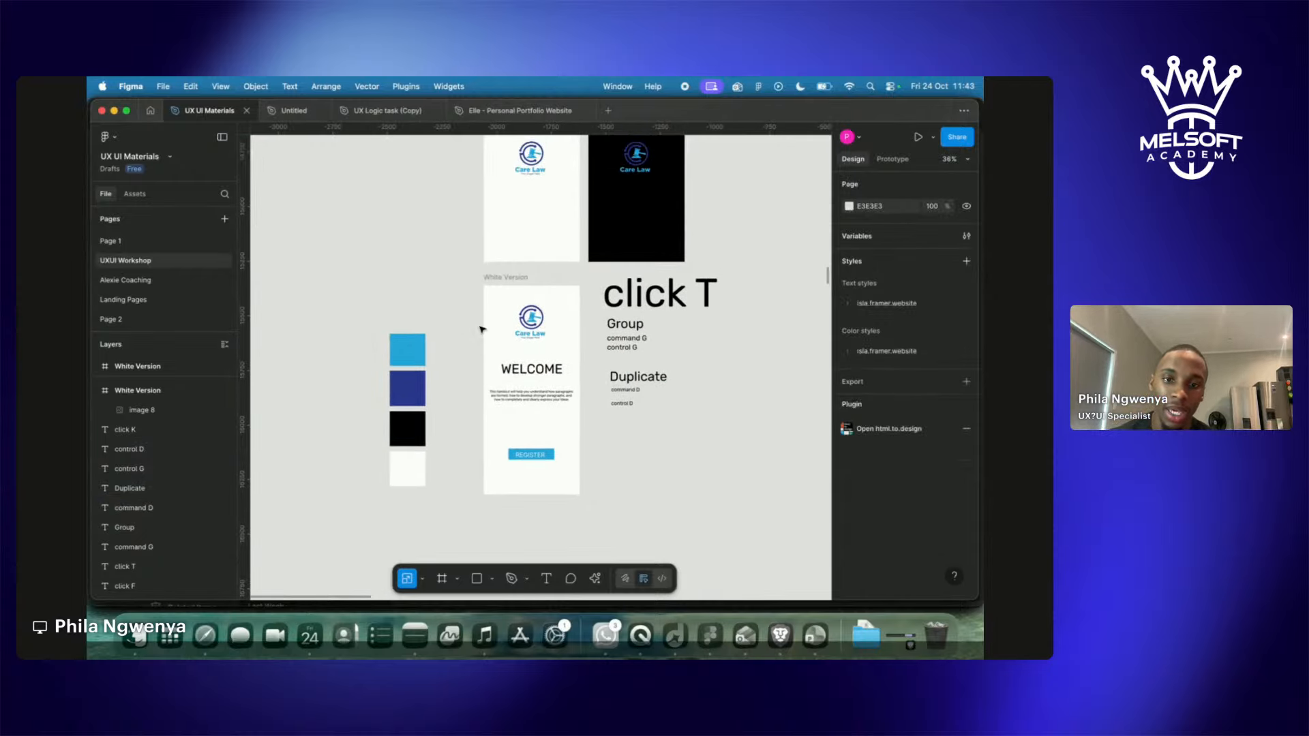
scroll(481, 329, "down", 2)
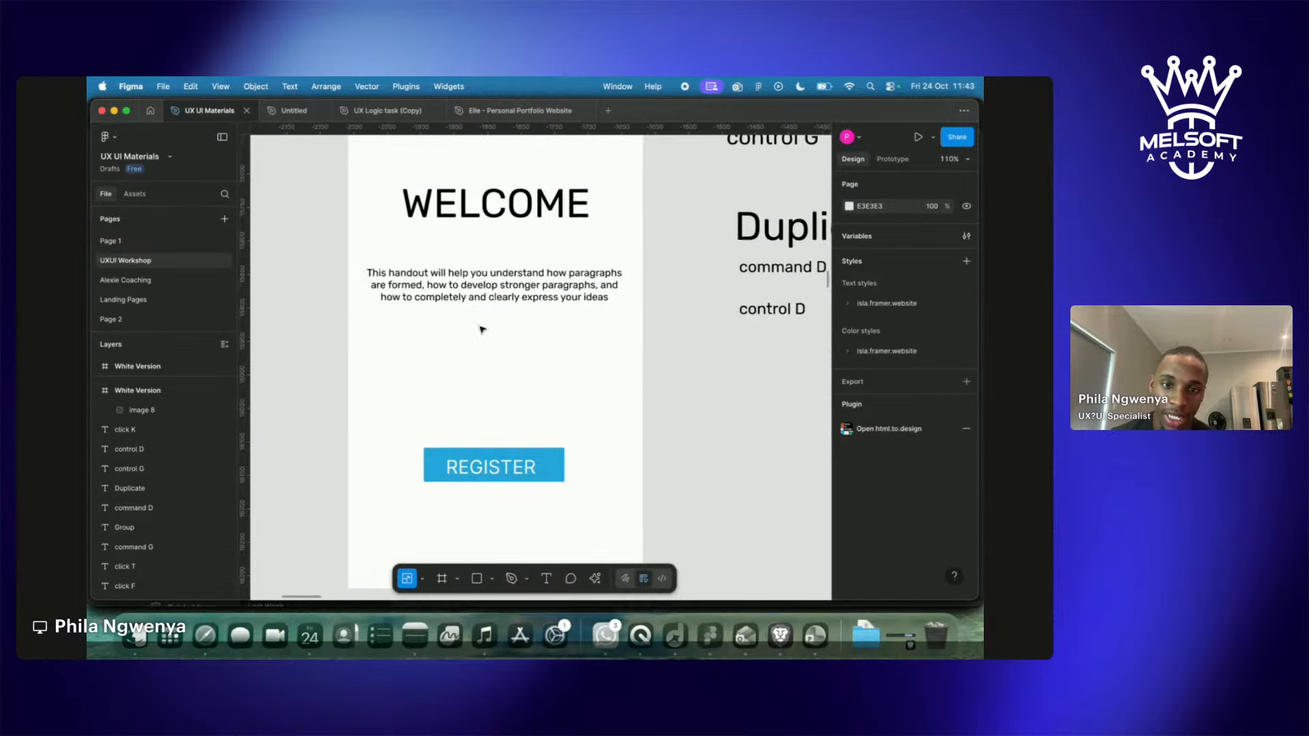
left_click(494, 463)
left_click(189, 426)
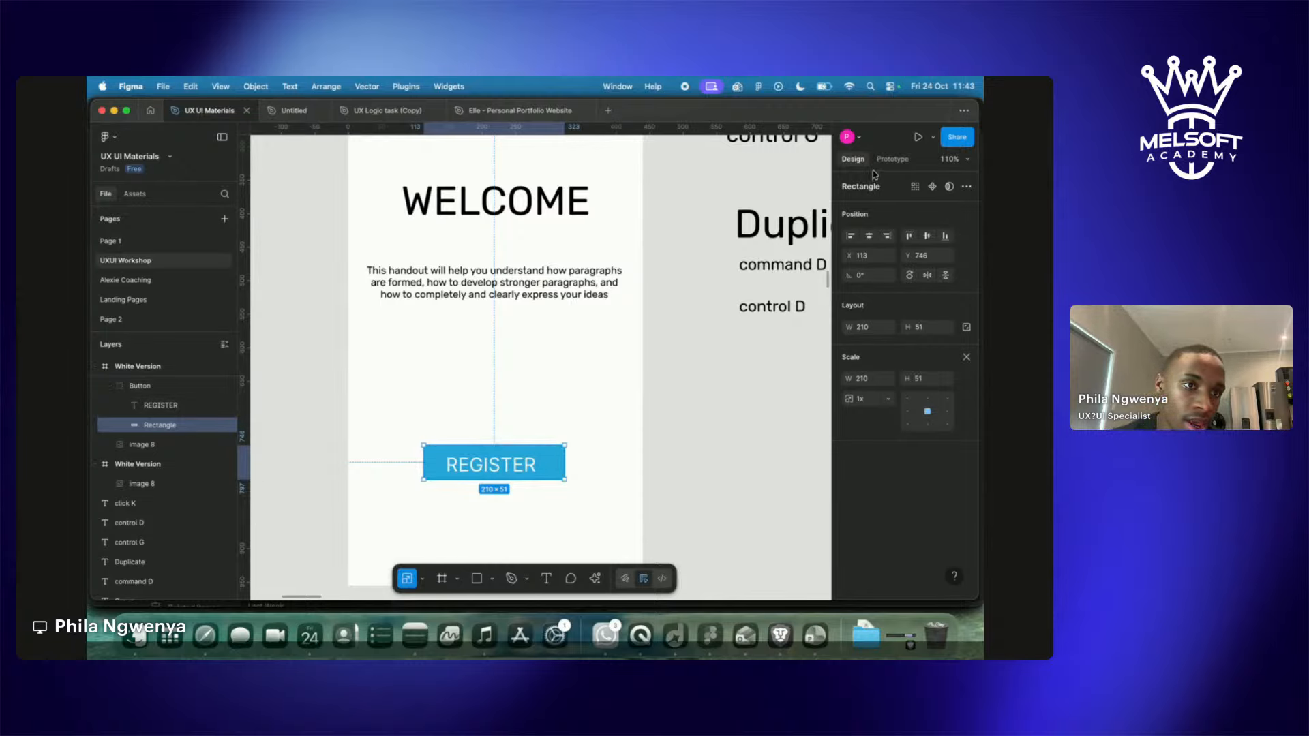
left_click(892, 159)
left_click(851, 159)
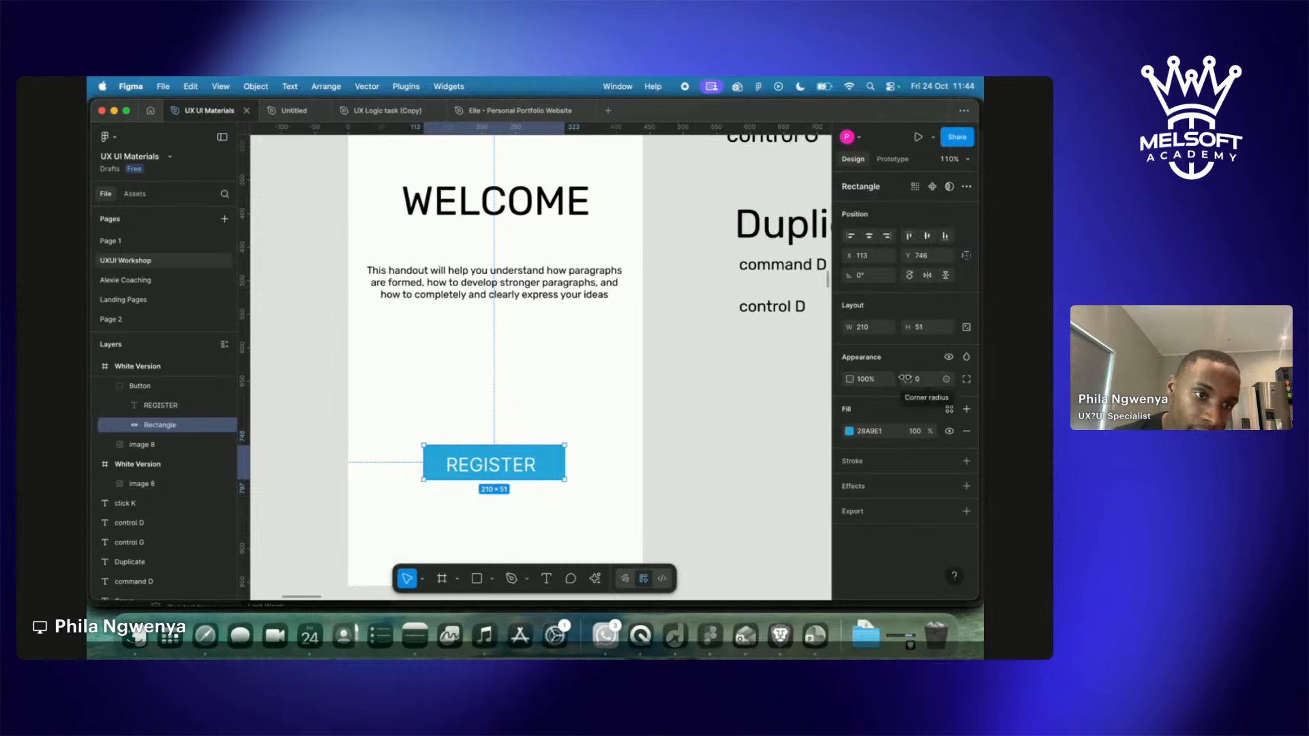
left_click(929, 380)
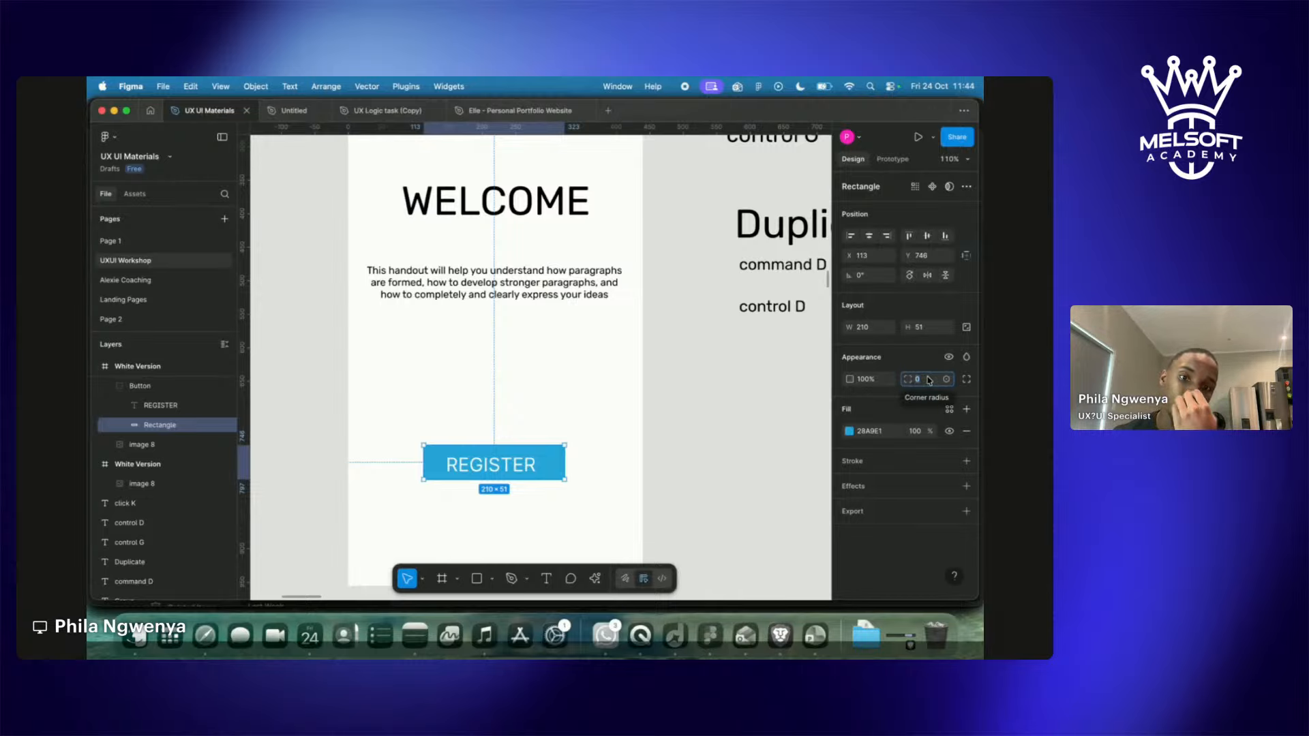
type("30")
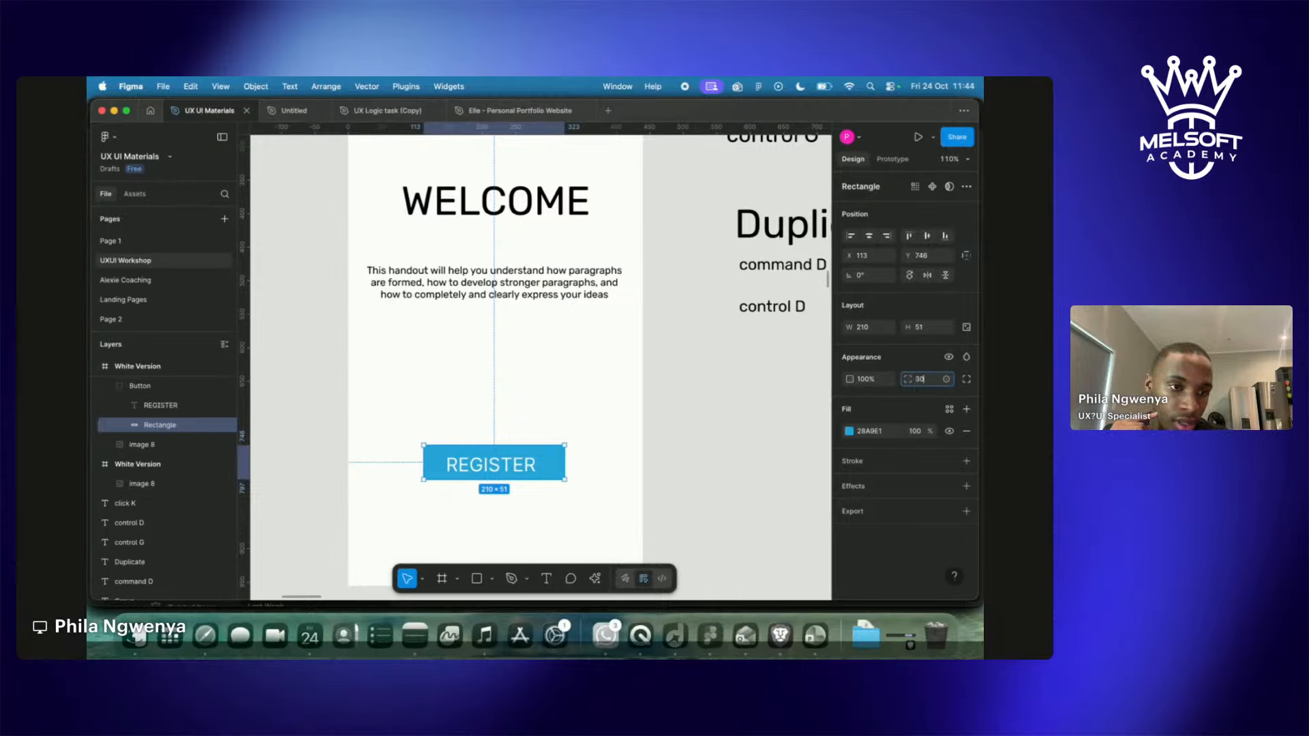
key("Return")
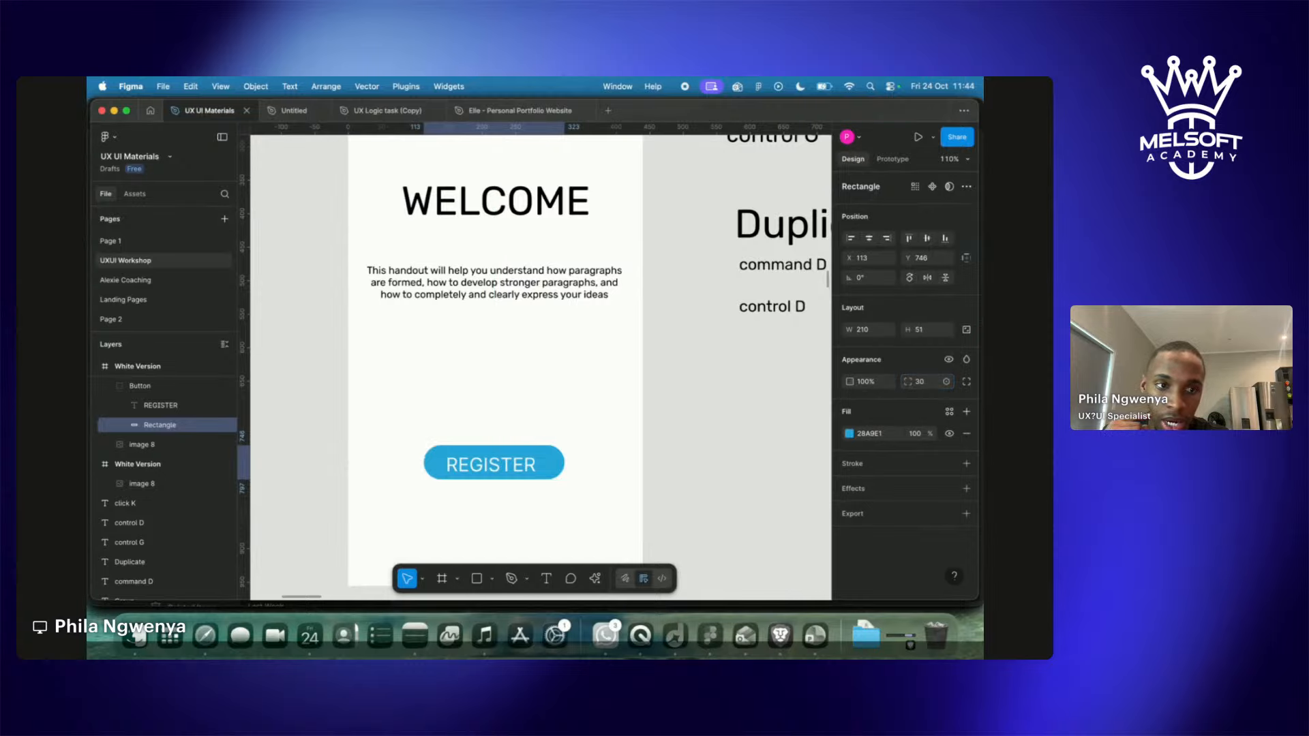
left_click(932, 381)
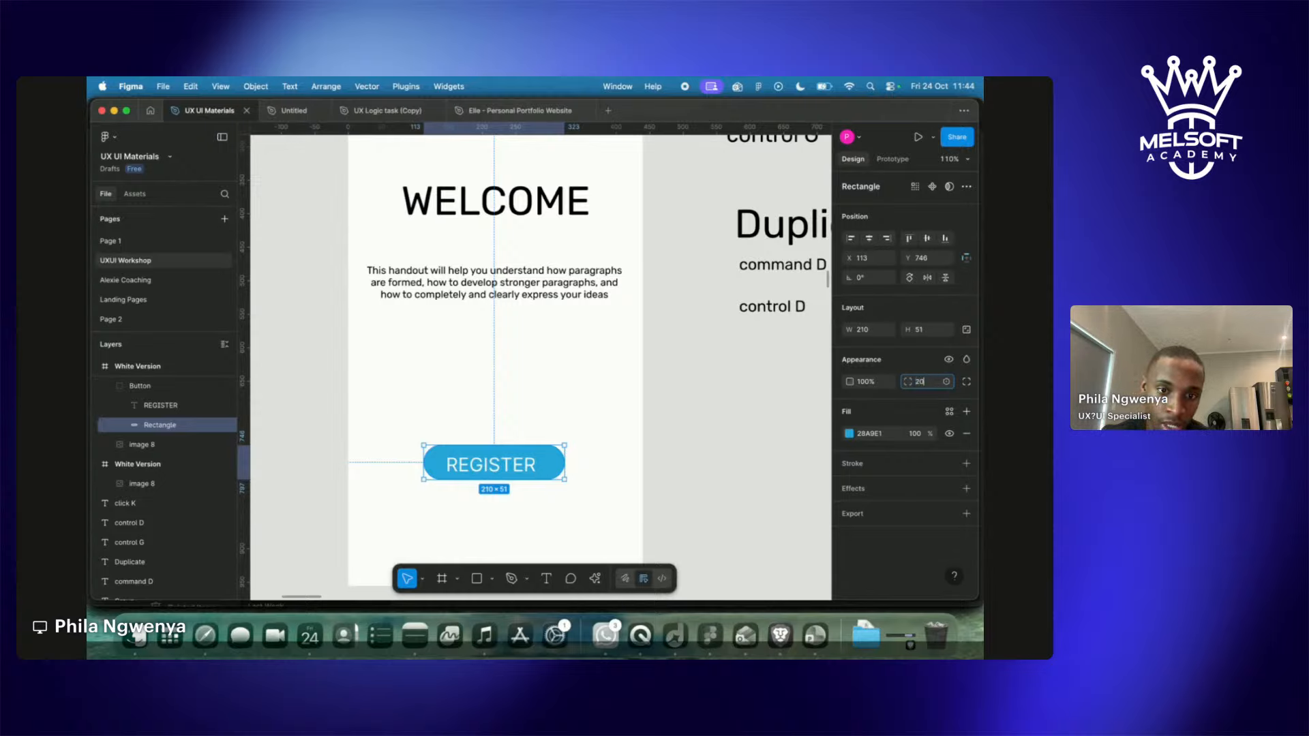
key("Return")
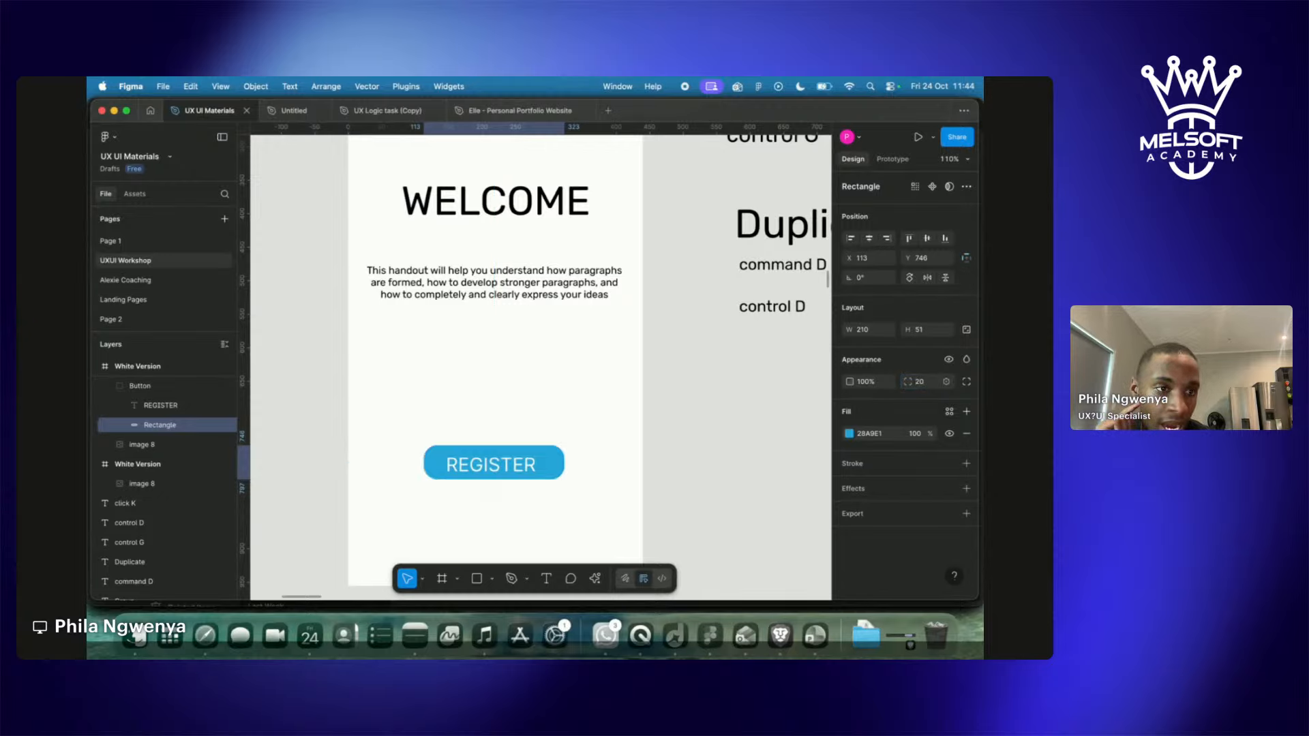
left_click(929, 382)
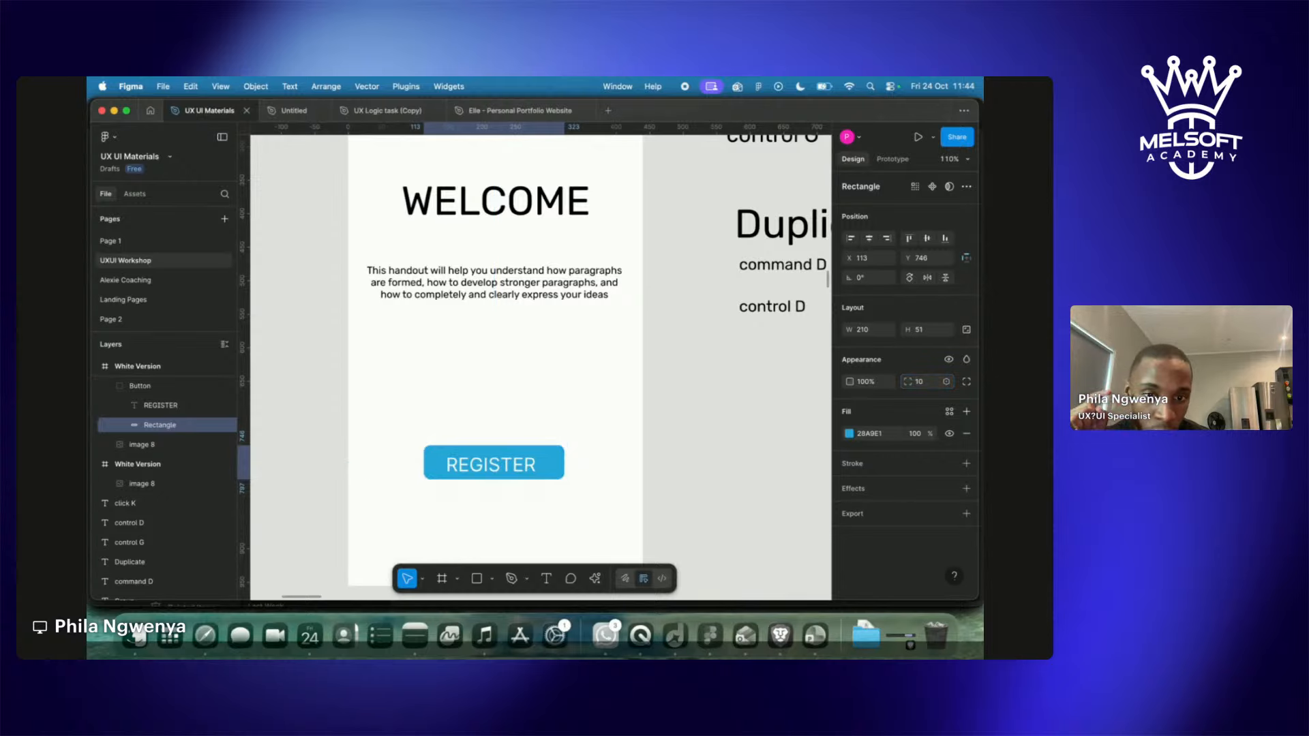
Centre-align the REGISTER text and position it in the middle of the button.
left_click(704, 455)
left_click(504, 477)
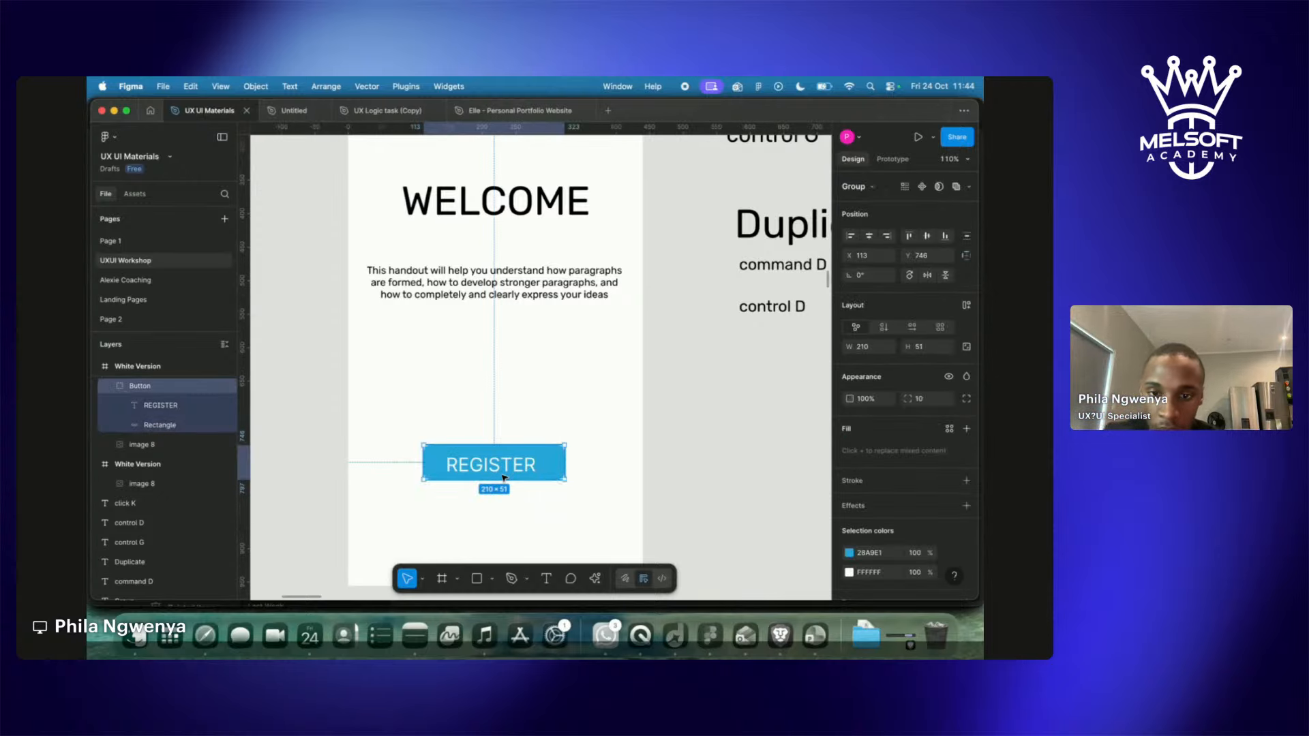
double_click(502, 466)
left_click_drag(505, 466, 495, 464)
key("Right")
left_click(867, 510)
left_click_drag(506, 459, 512, 459)
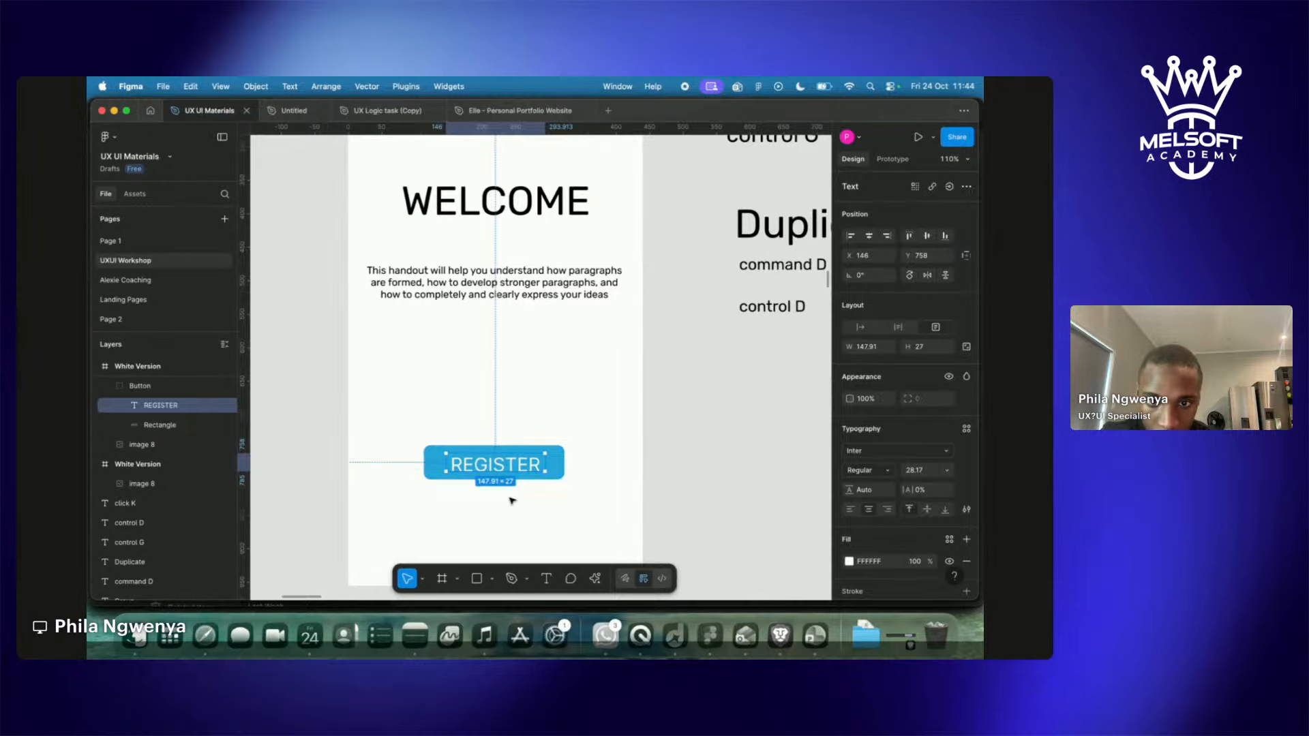
left_click(512, 501)
scroll(523, 519, "down", 3)
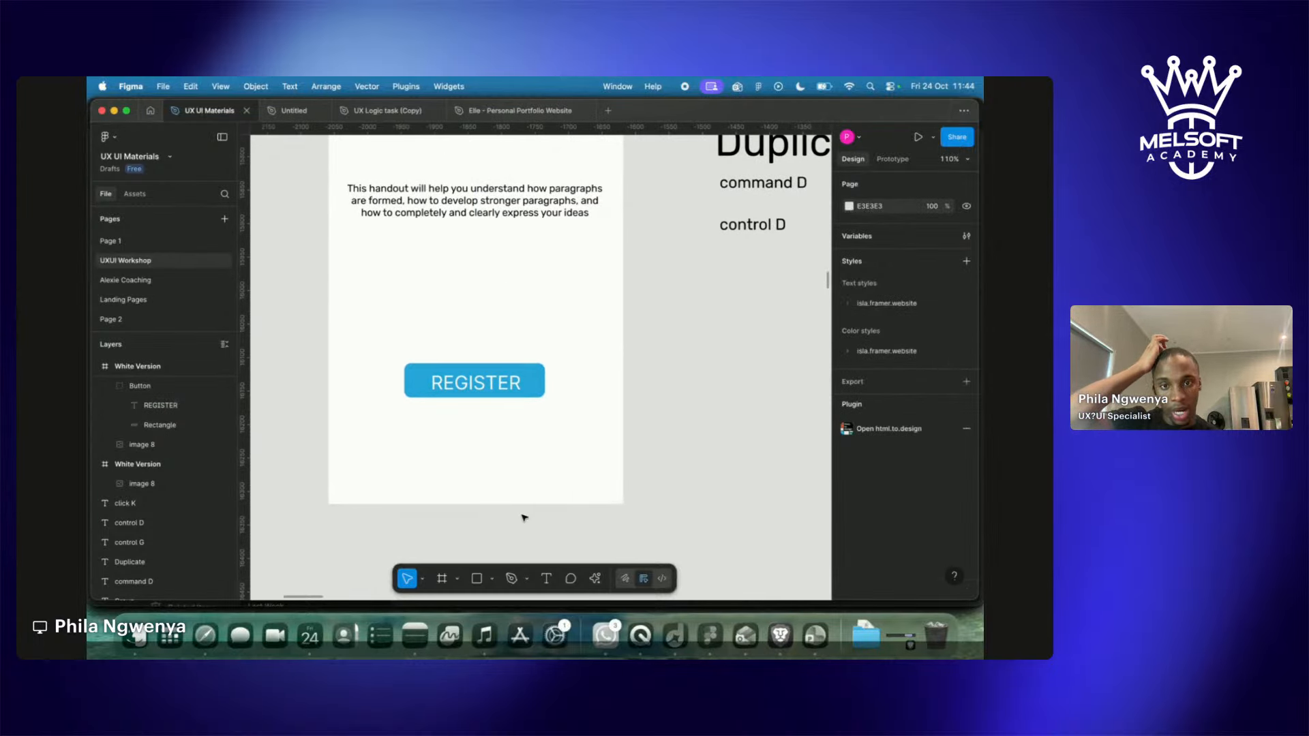
Select the four swatches with the White Version screen, duplicate them and place the copy below.
scroll(523, 517, "down", 10)
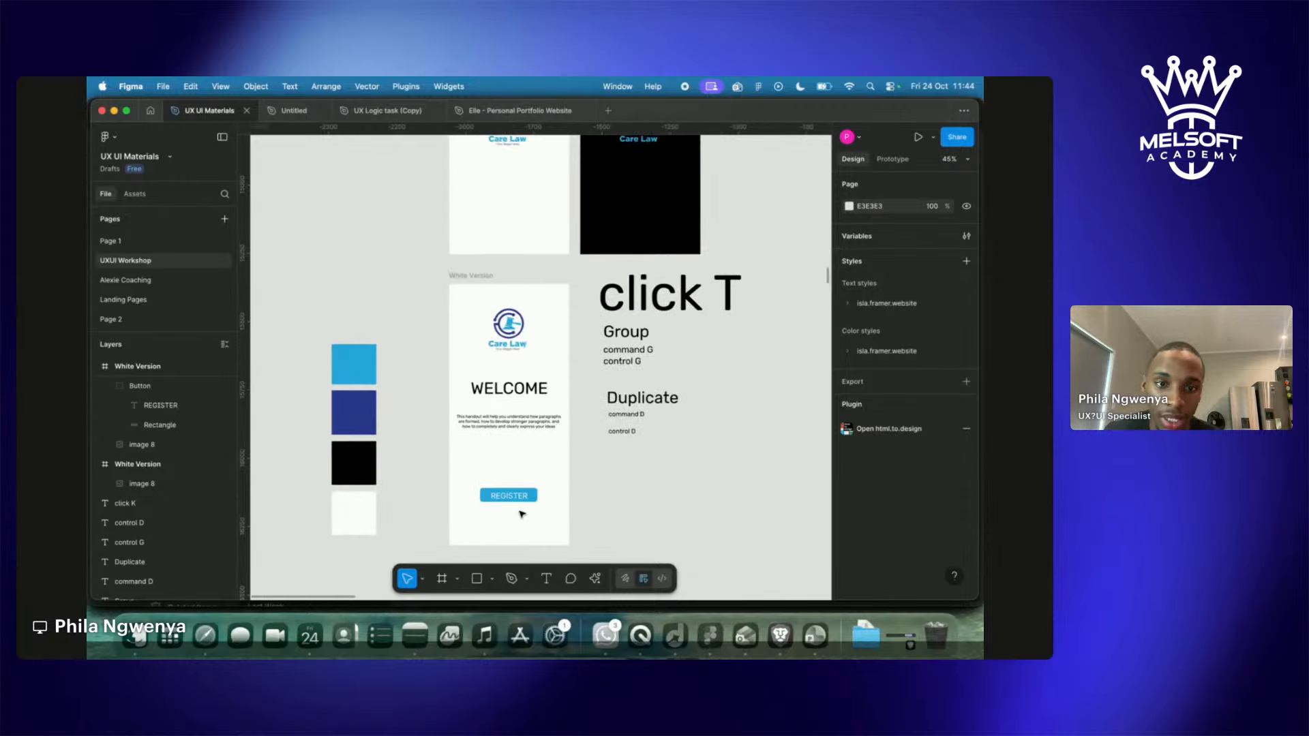
scroll(522, 514, "down", 6)
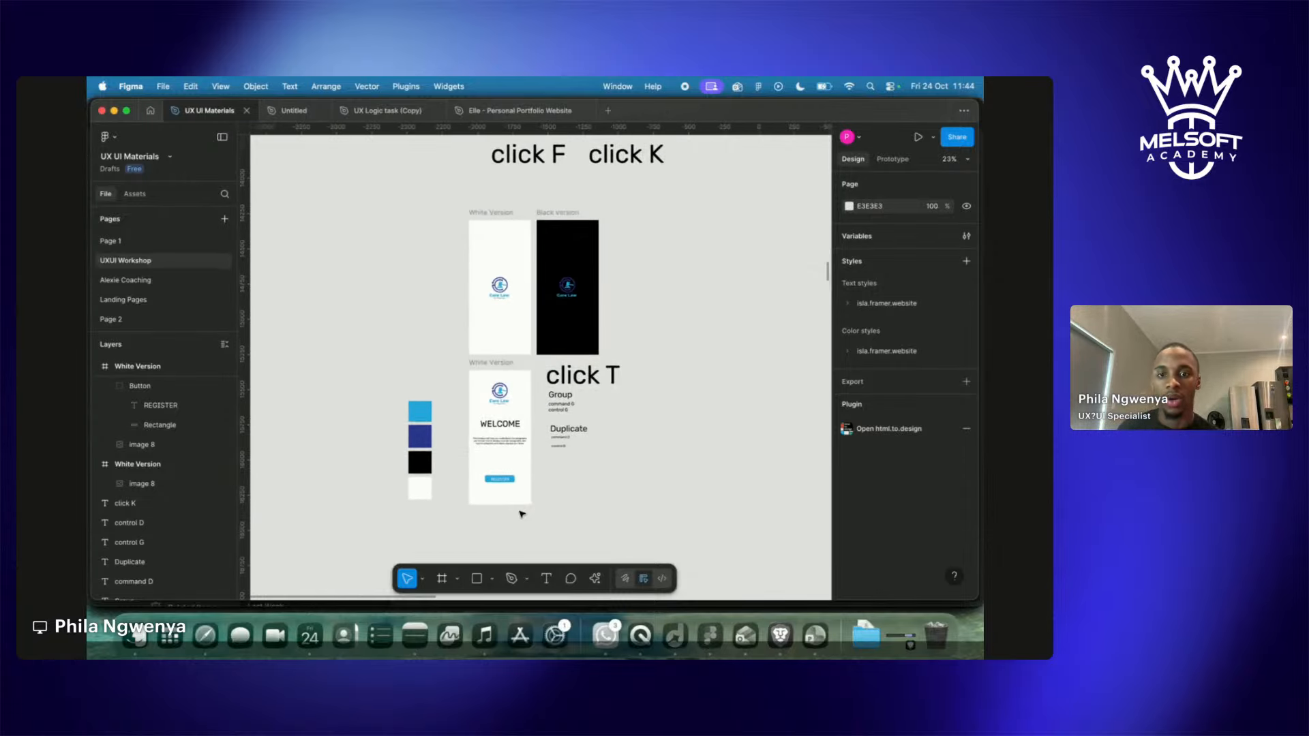
left_click_drag(393, 391, 517, 418)
left_click_drag(398, 198, 538, 363)
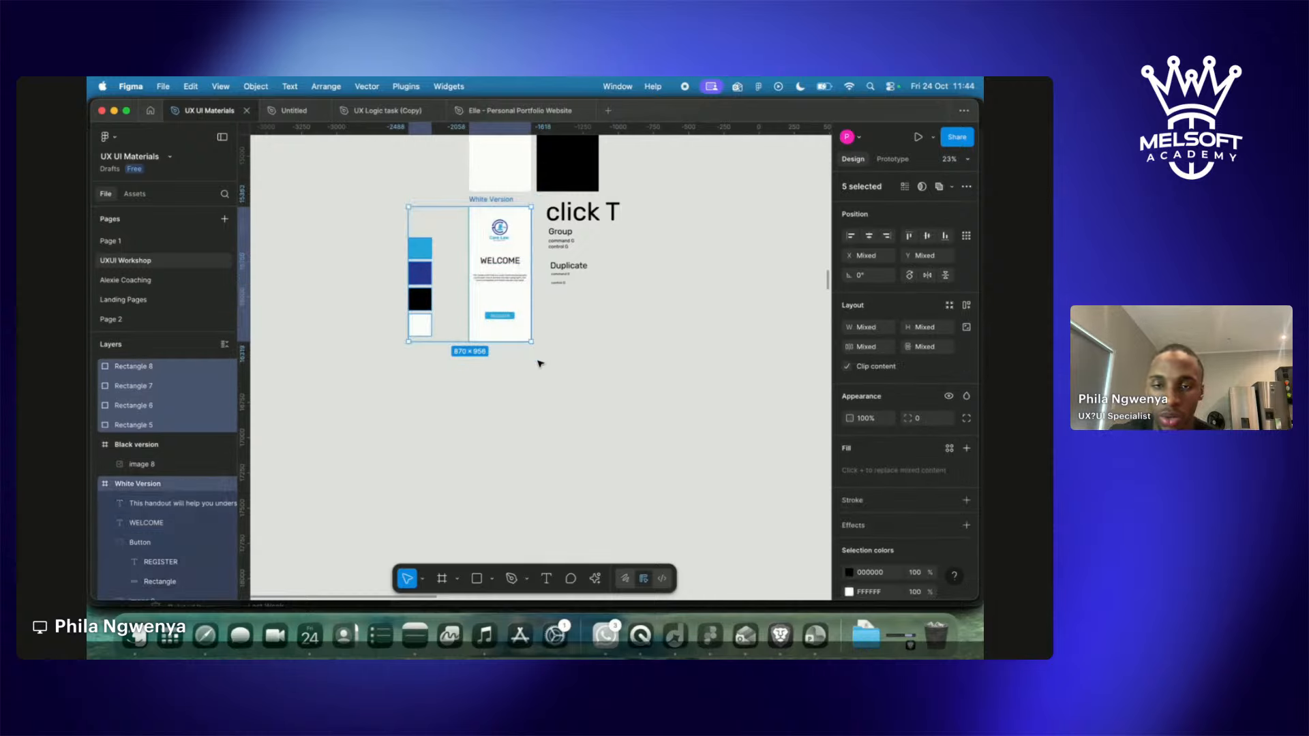
key("super+d")
left_click_drag(493, 297, 497, 459)
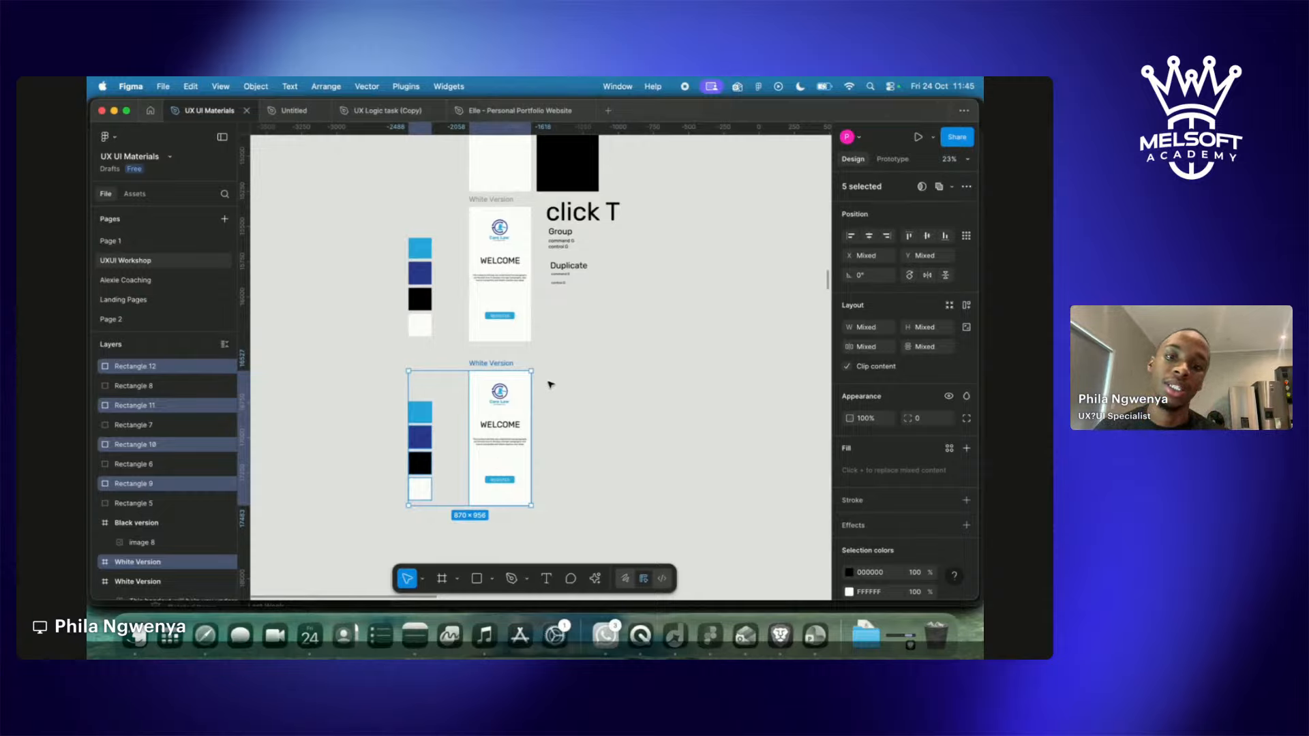
left_click(367, 373)
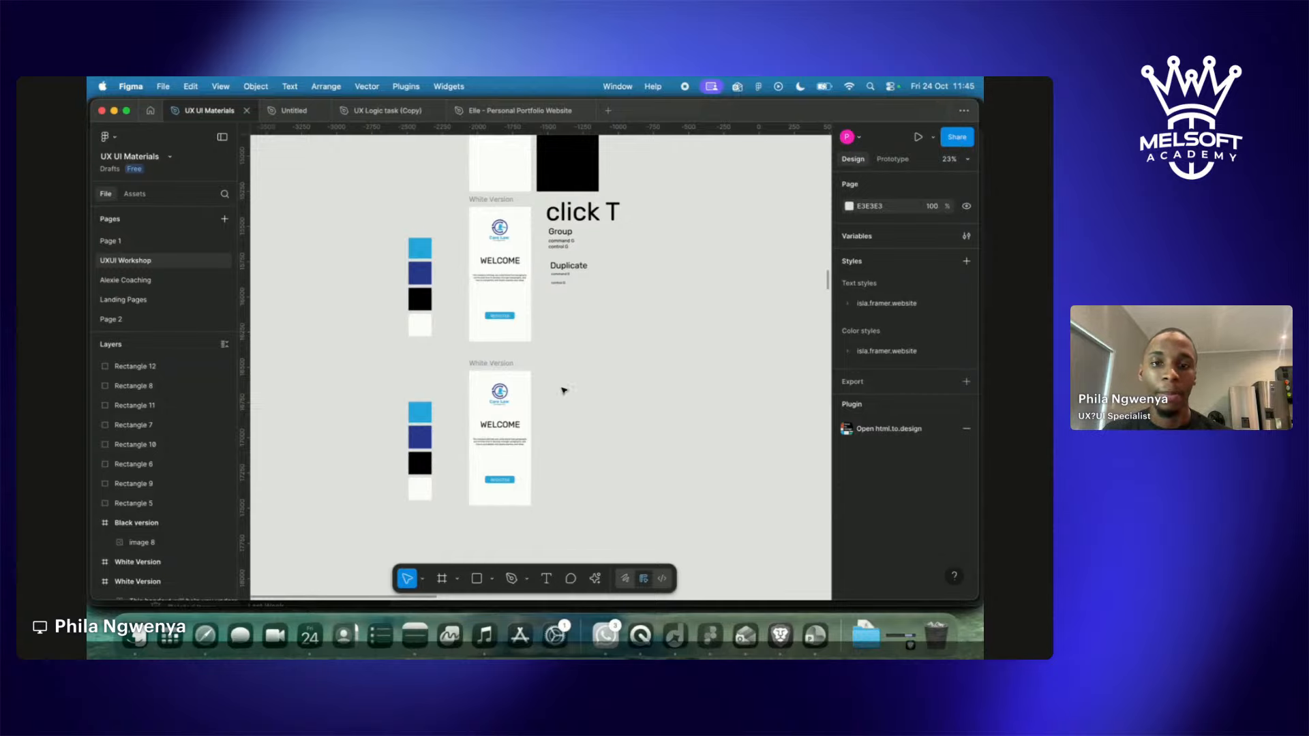
Scroll and zoom the canvas to the White Version Care Law WELCOME frame at about 56%.
scroll(533, 432, "down", 10)
scroll(564, 428, "up", 10)
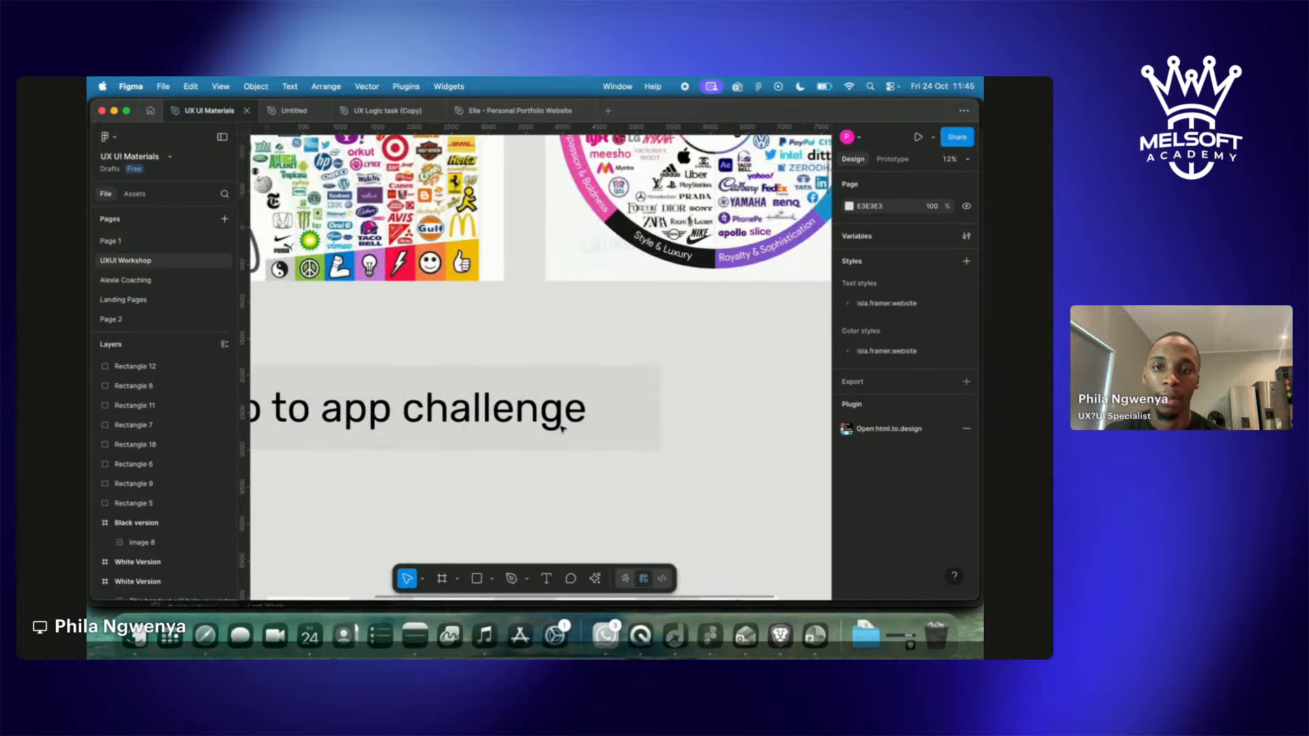
scroll(563, 429, "up", 8)
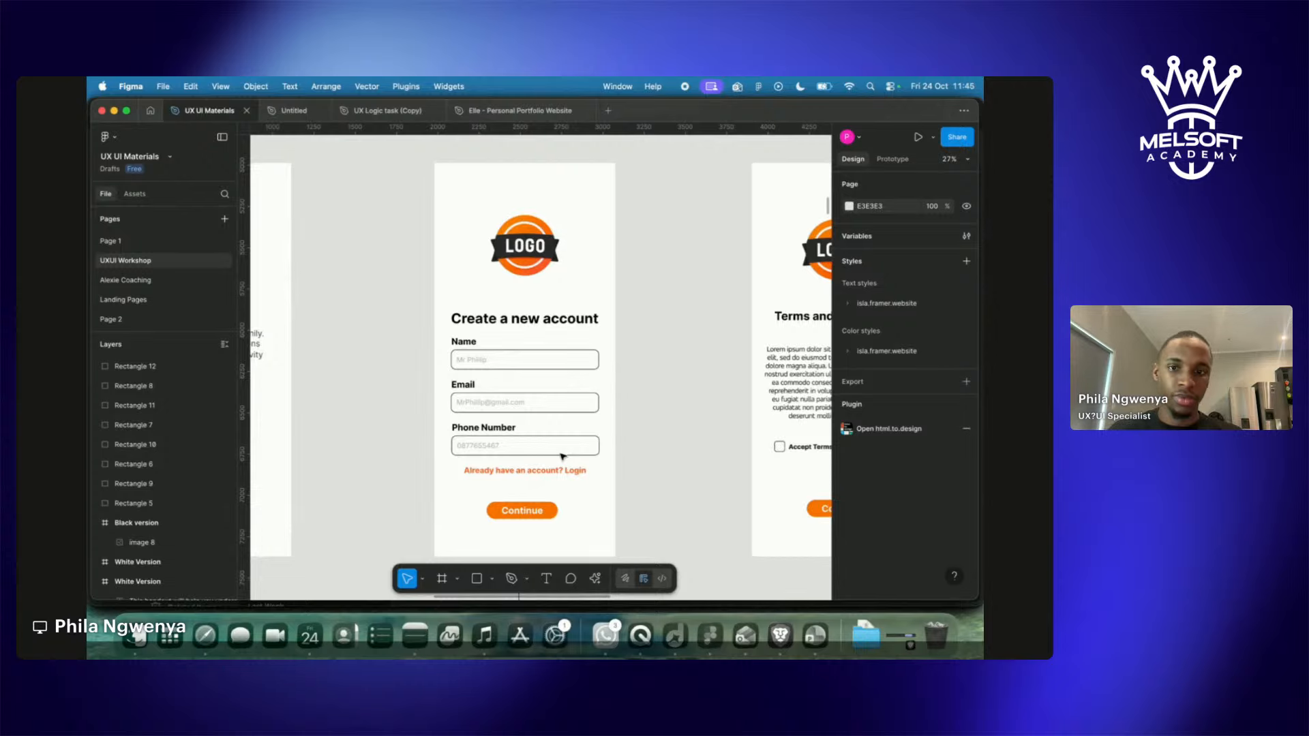
scroll(663, 423, "right", 15)
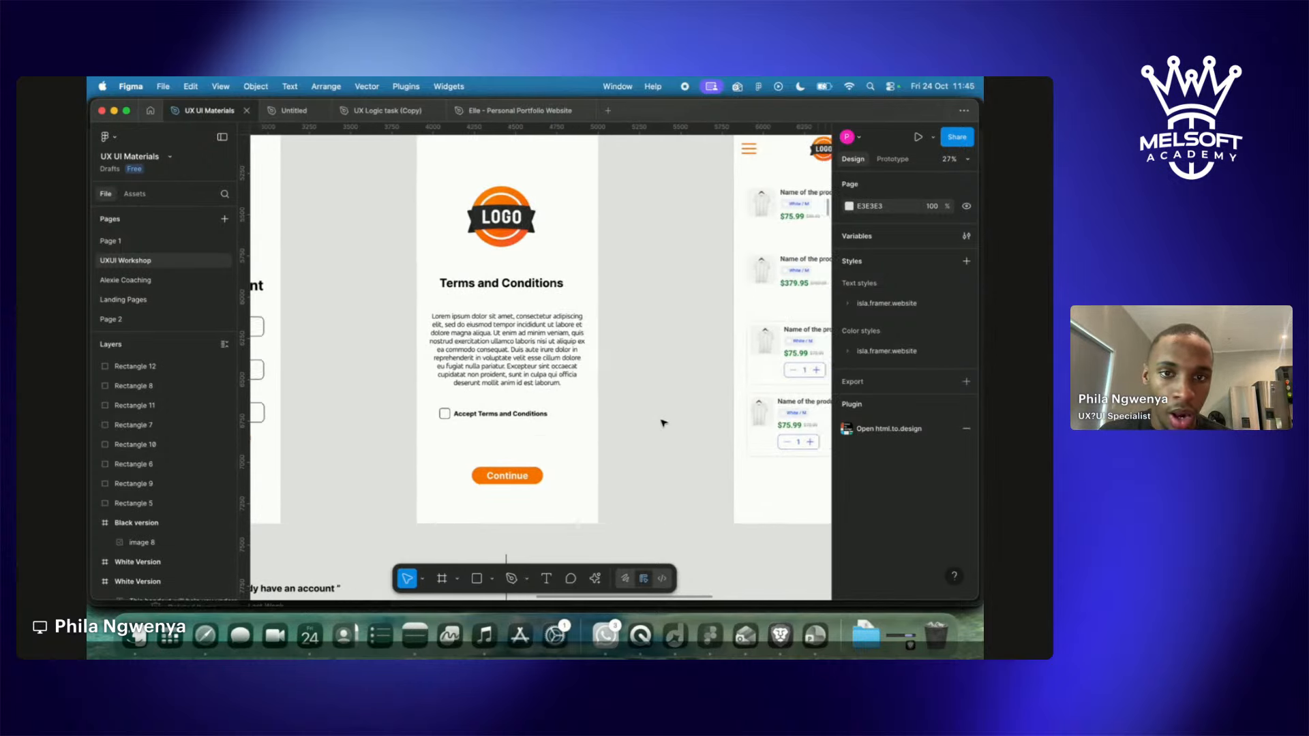
scroll(663, 423, "down", 6)
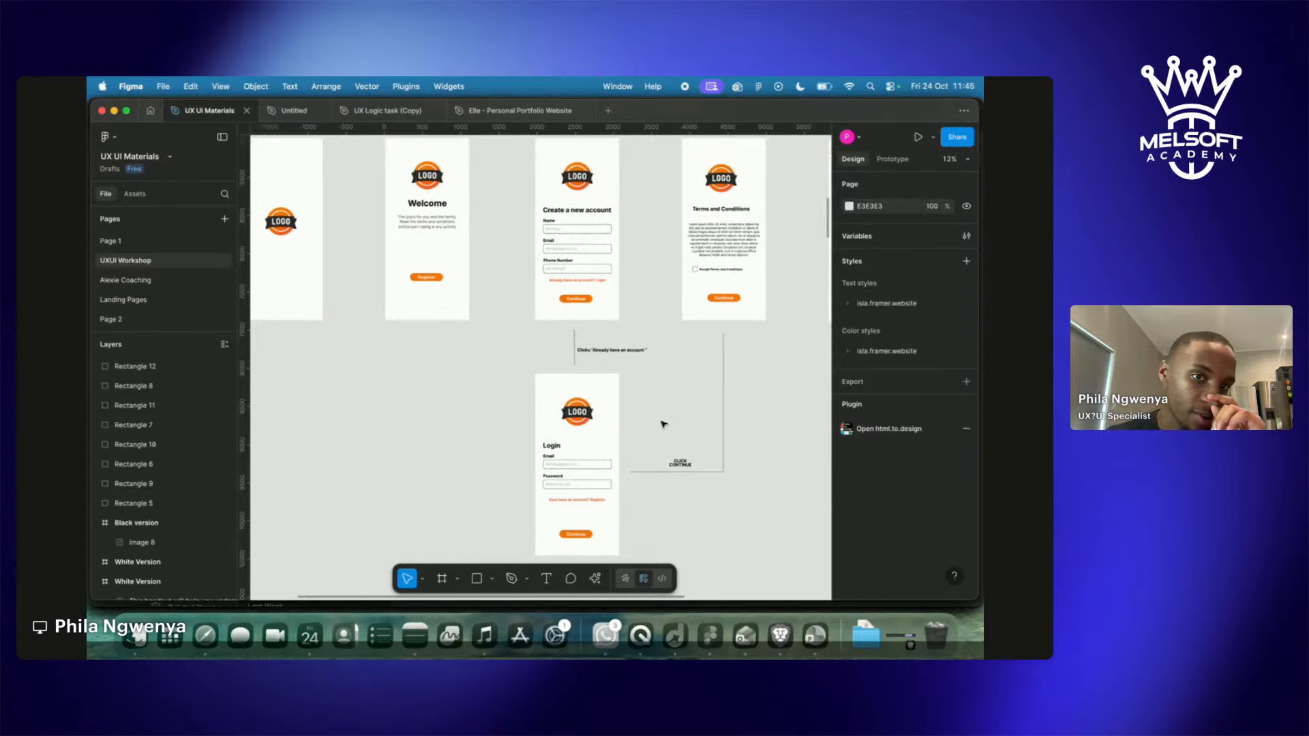
scroll(663, 424, "down", 15)
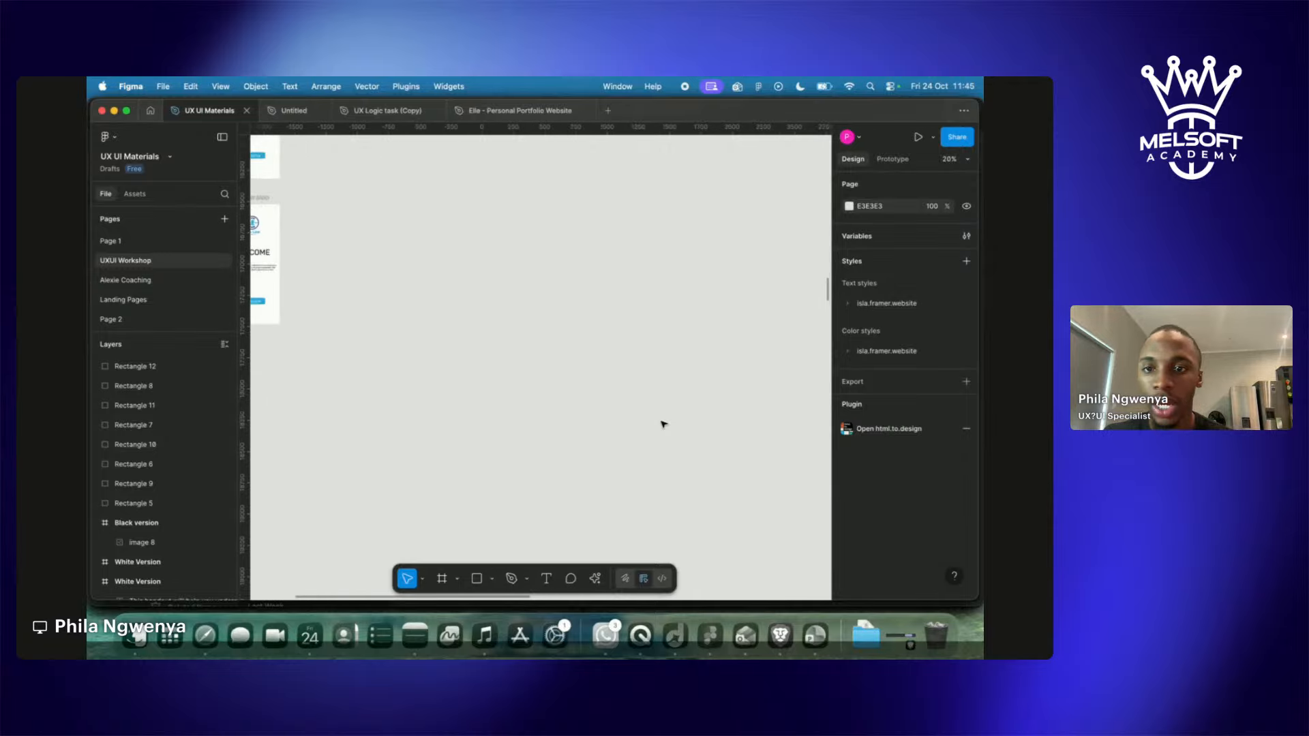
scroll(663, 424, "up", 5)
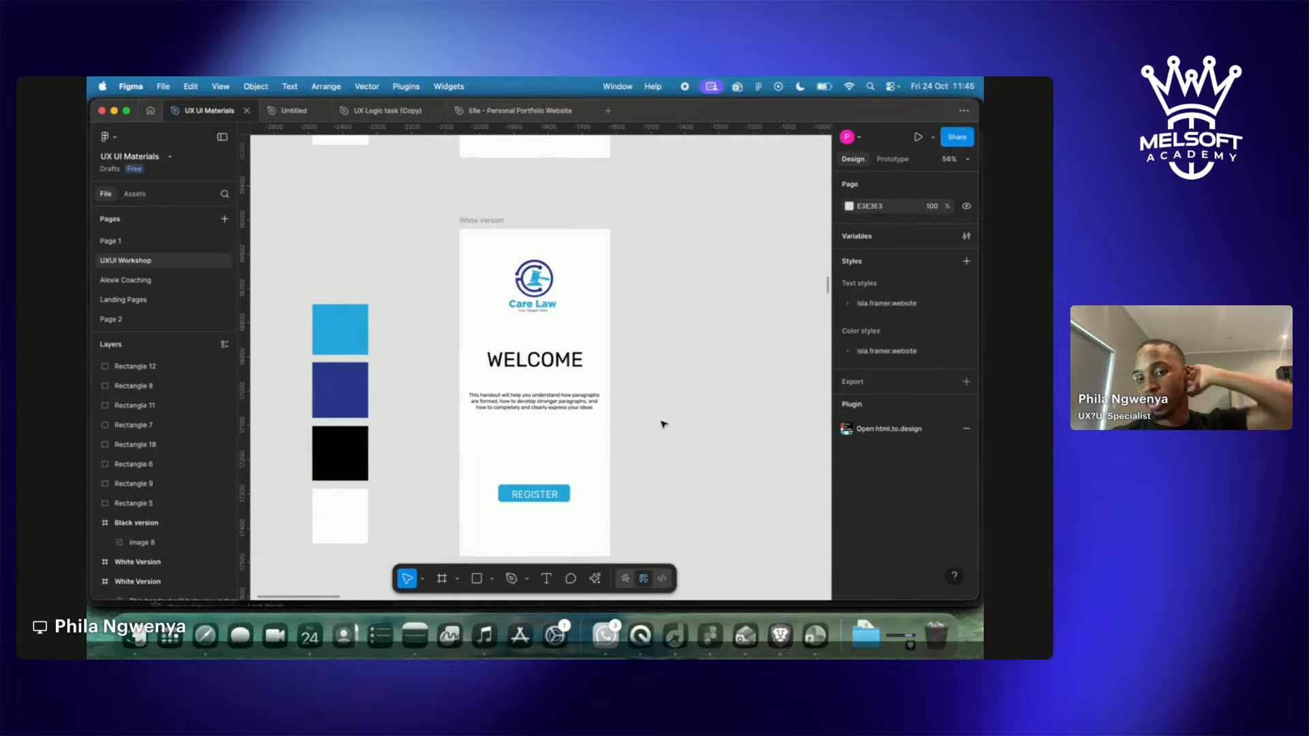
Replace the WELCOME heading text with 'Create Account'.
left_click(563, 491)
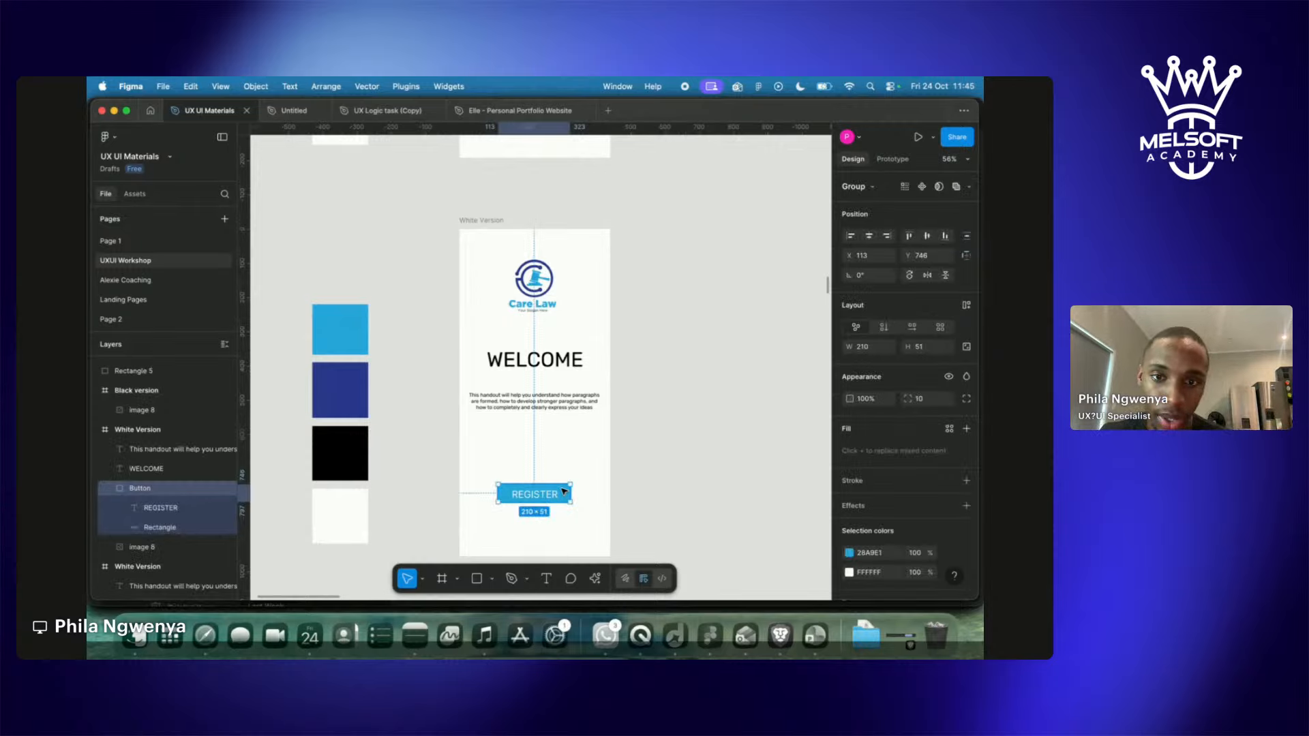
left_click(544, 341)
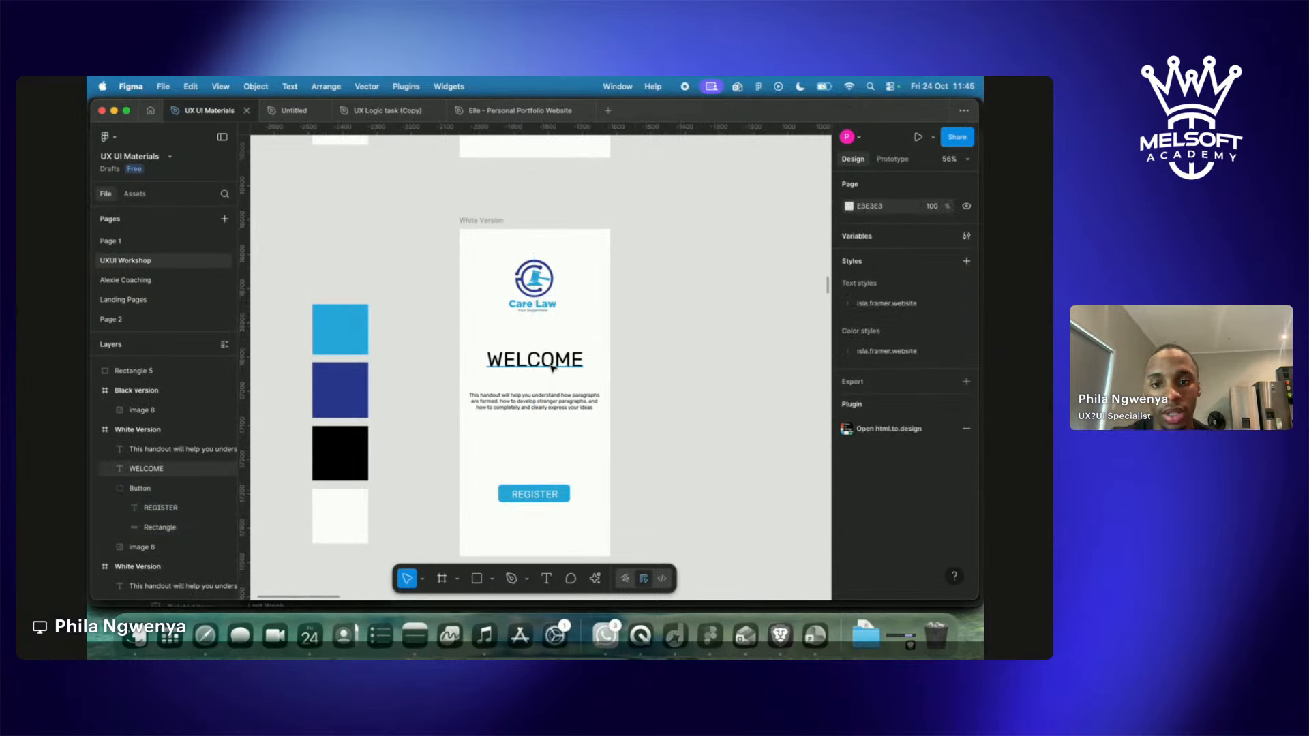
left_click(550, 361)
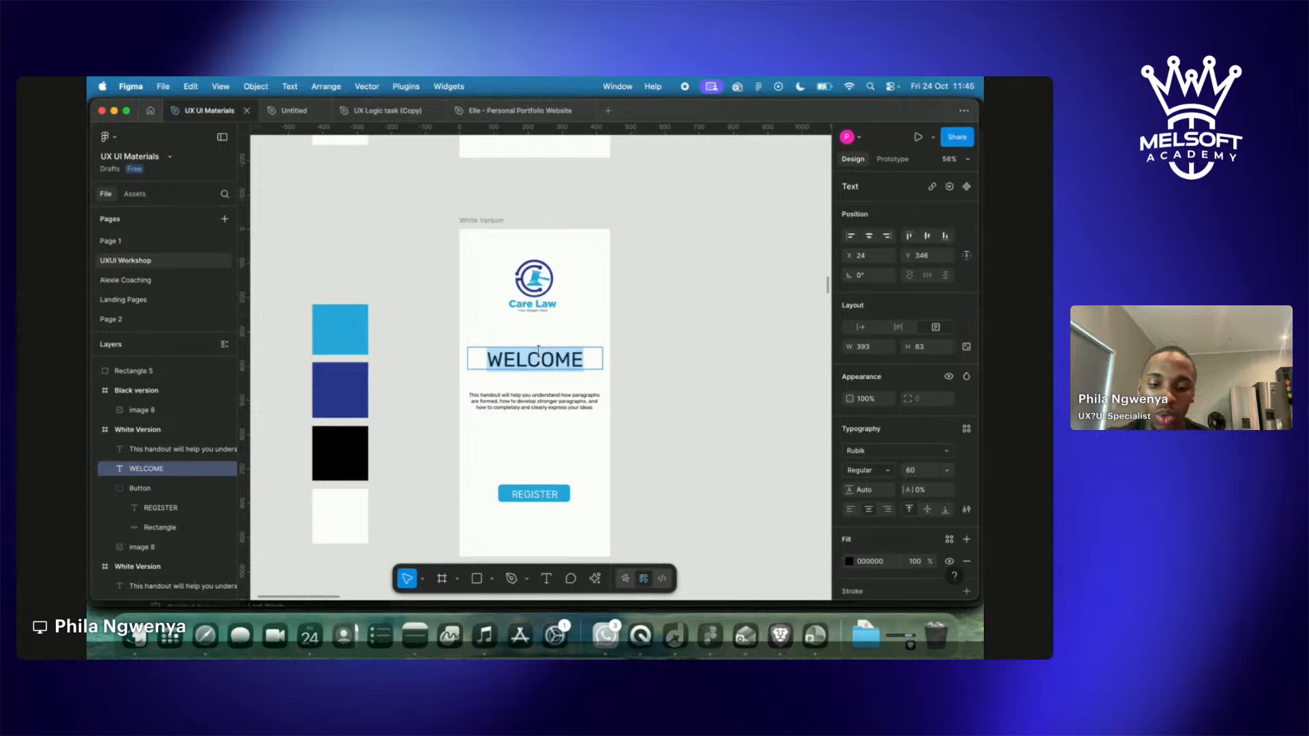
type("L")
key("BackSpace")
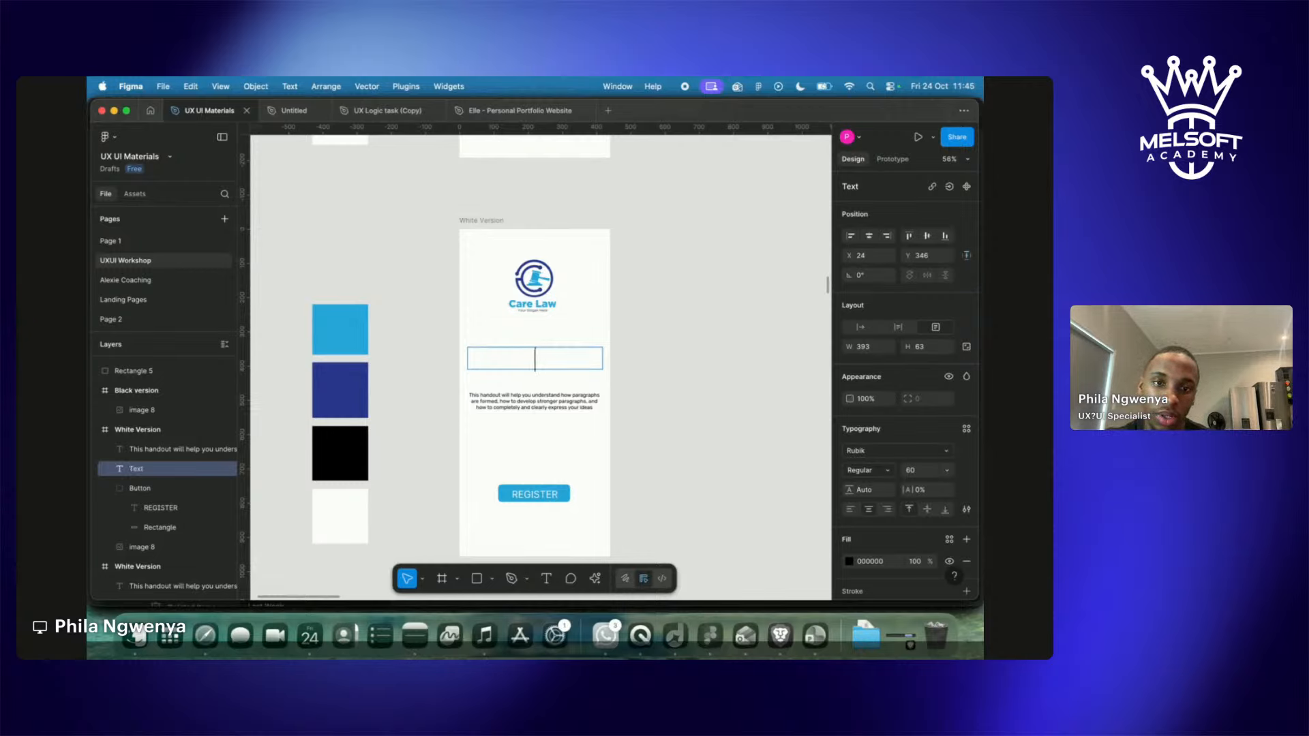
type("Creaste")
key("BackSpace")
key("BackSpace")
key("BackSpace")
type("te ")
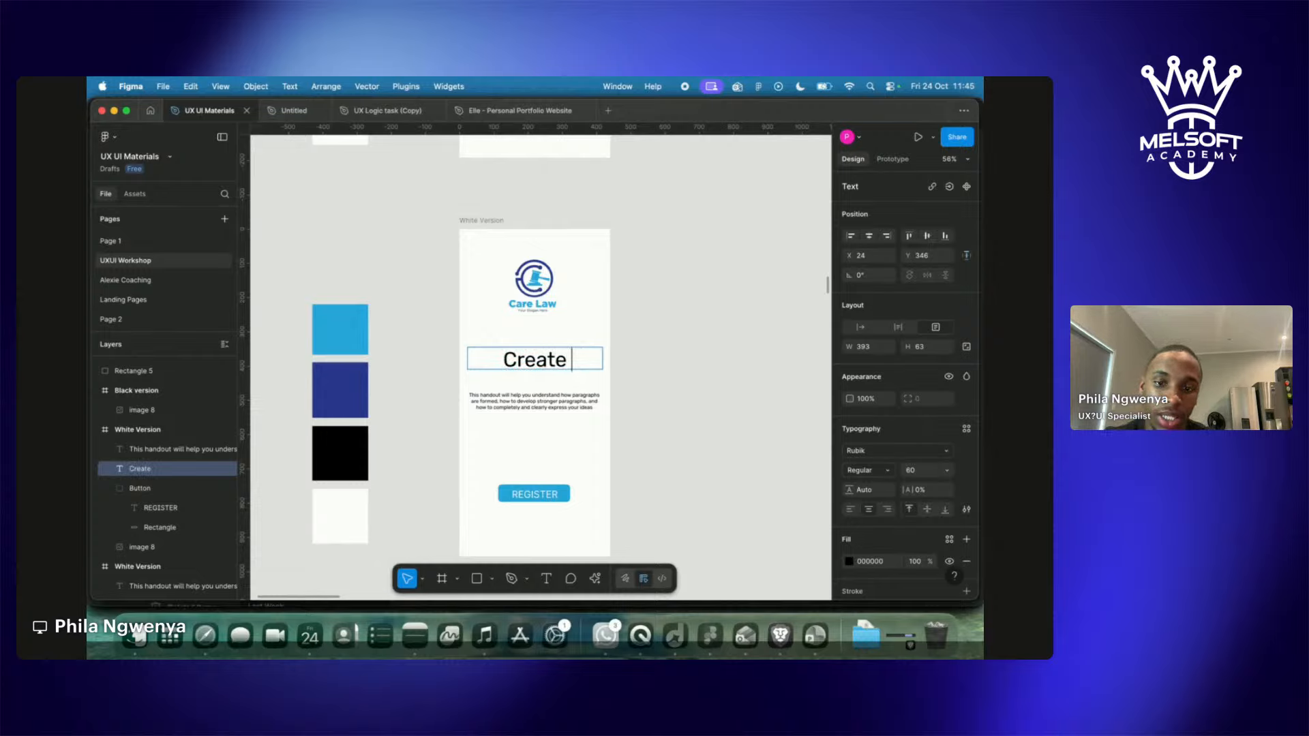
type("Account")
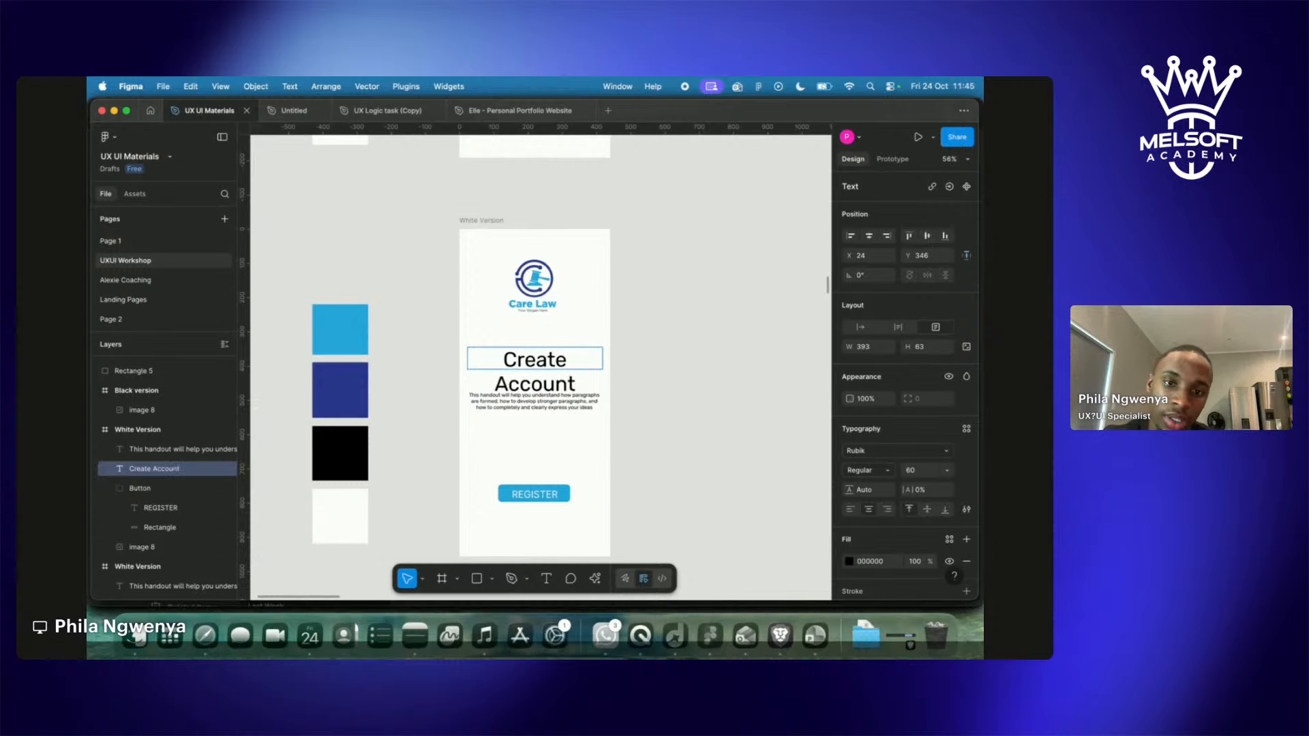
key("Escape")
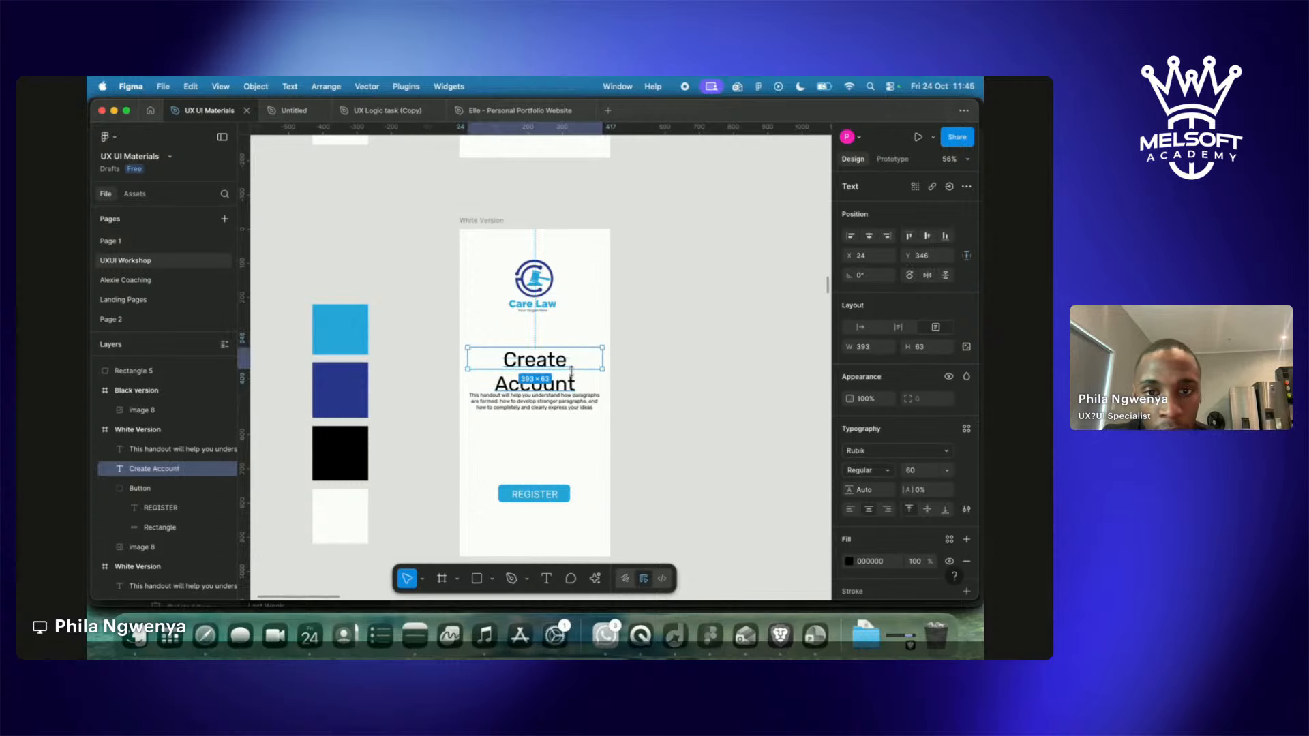
Scale the Create Account heading down and widen its box so it fits on one line.
key("k")
left_click_drag(602, 393, 540, 368)
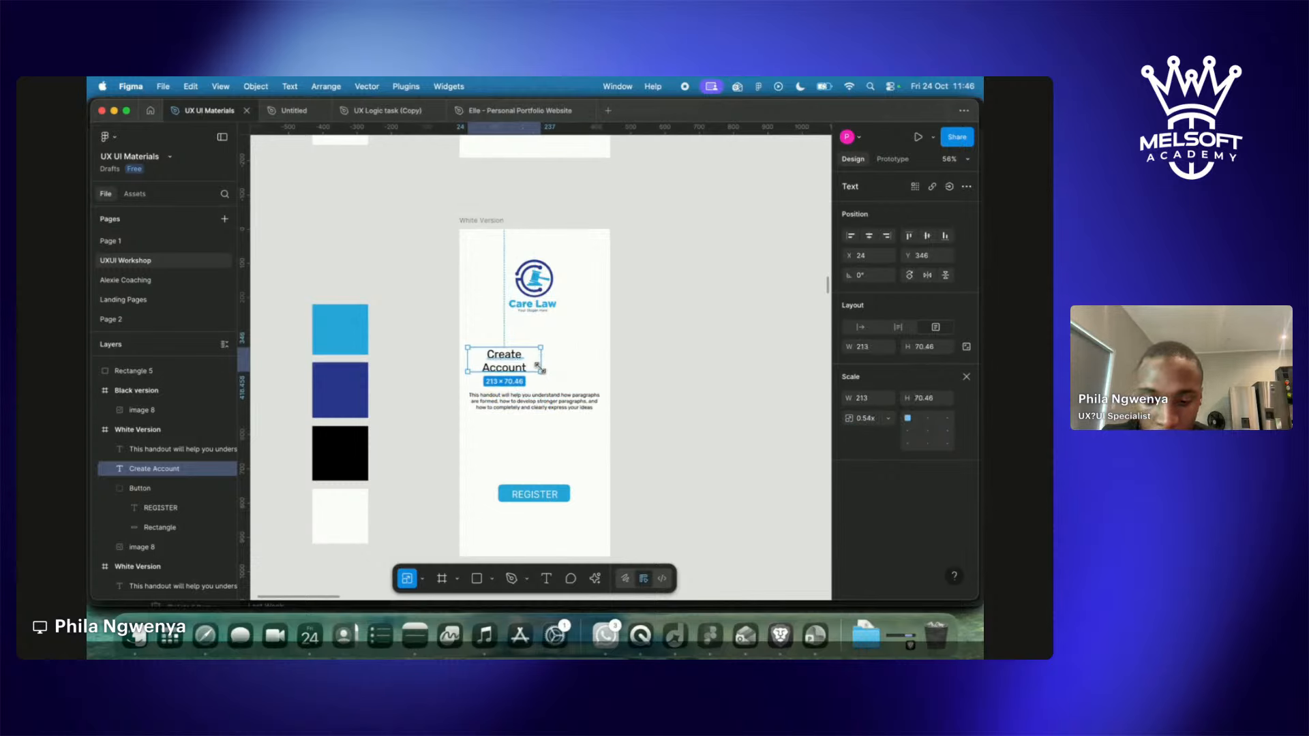
key("v")
mouse_move(540, 368)
left_mouse_down()
mouse_move(599, 371)
mouse_move(546, 362)
left_mouse_up()
Move the paragraph off the screen to the left and raise the heading under the logo.
left_click(555, 410)
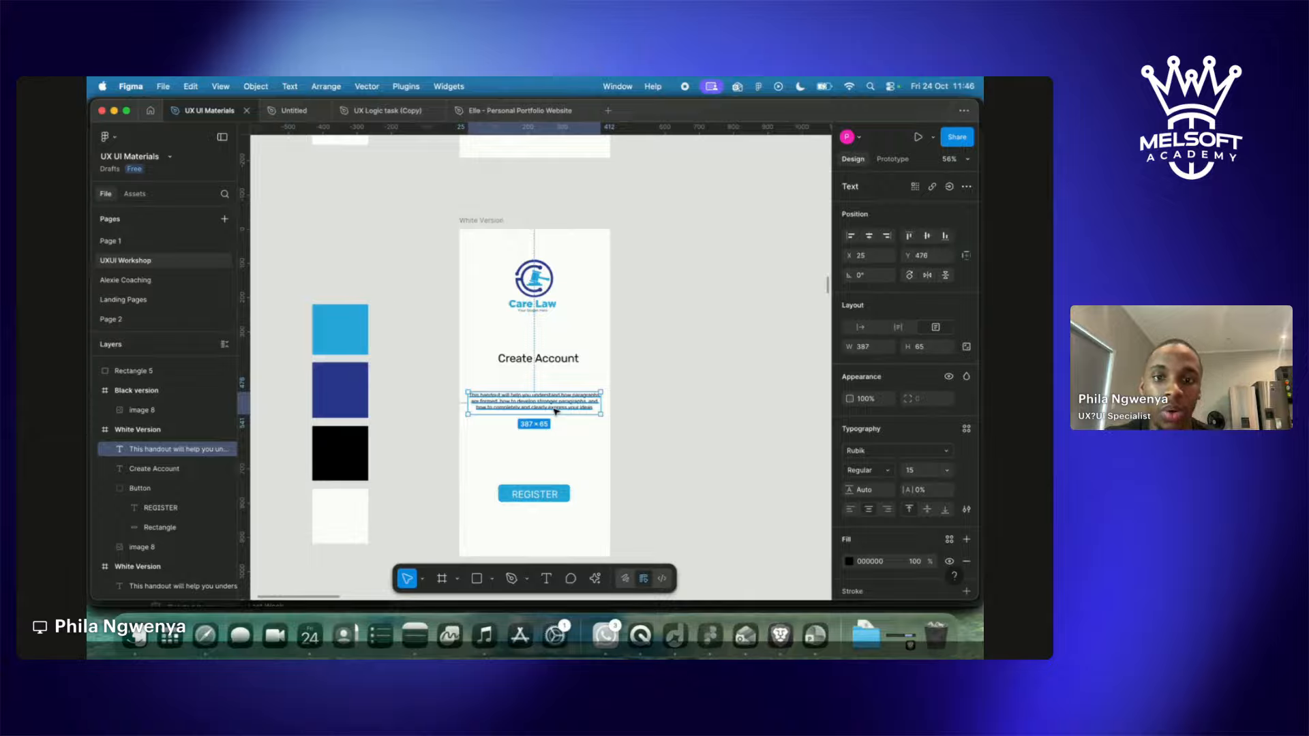
left_click(563, 360)
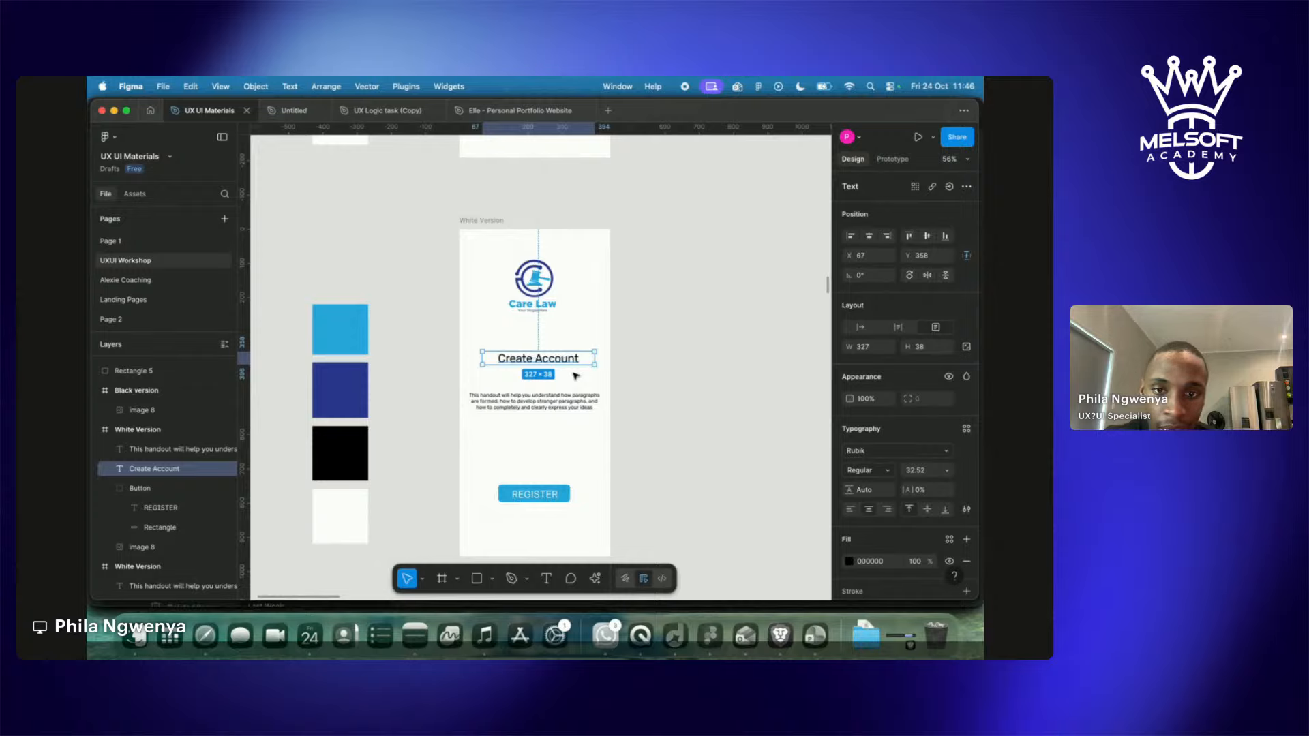
left_click(538, 402)
left_click_drag(516, 393, 355, 254)
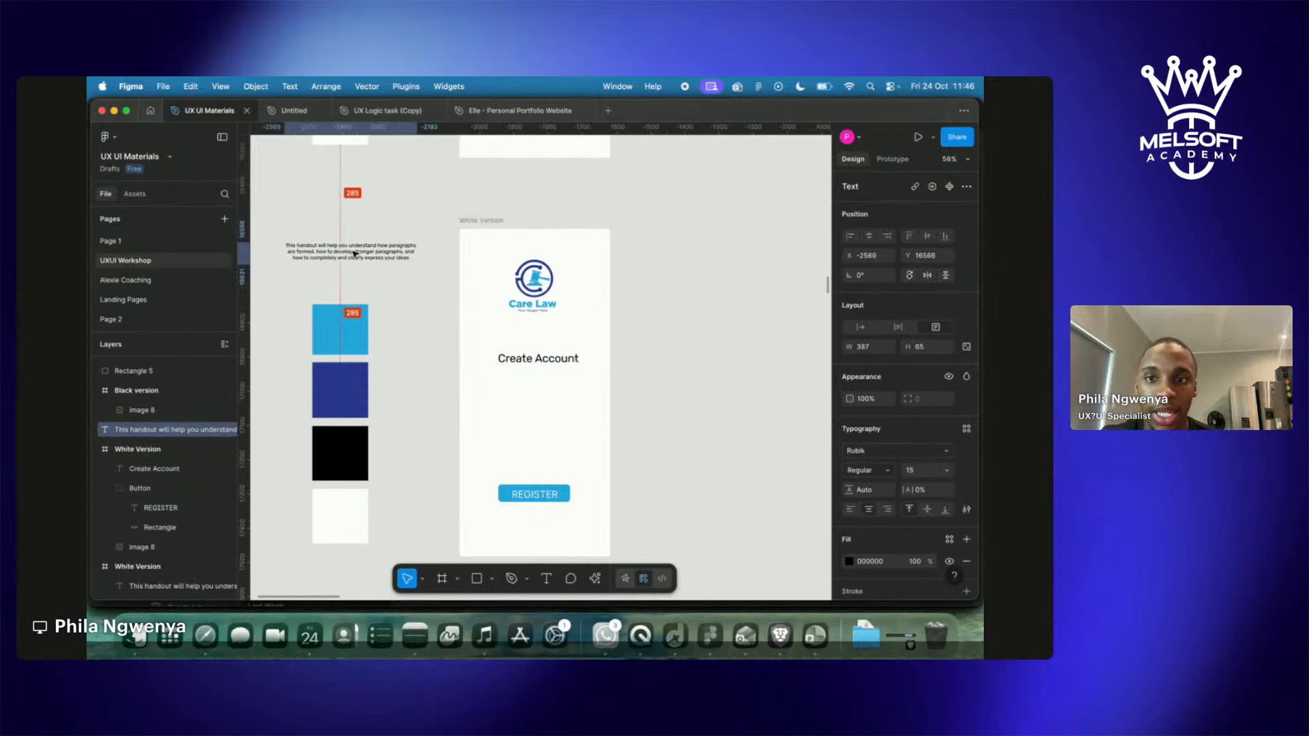
left_click(404, 346)
left_click_drag(559, 364, 553, 334)
left_click(666, 377)
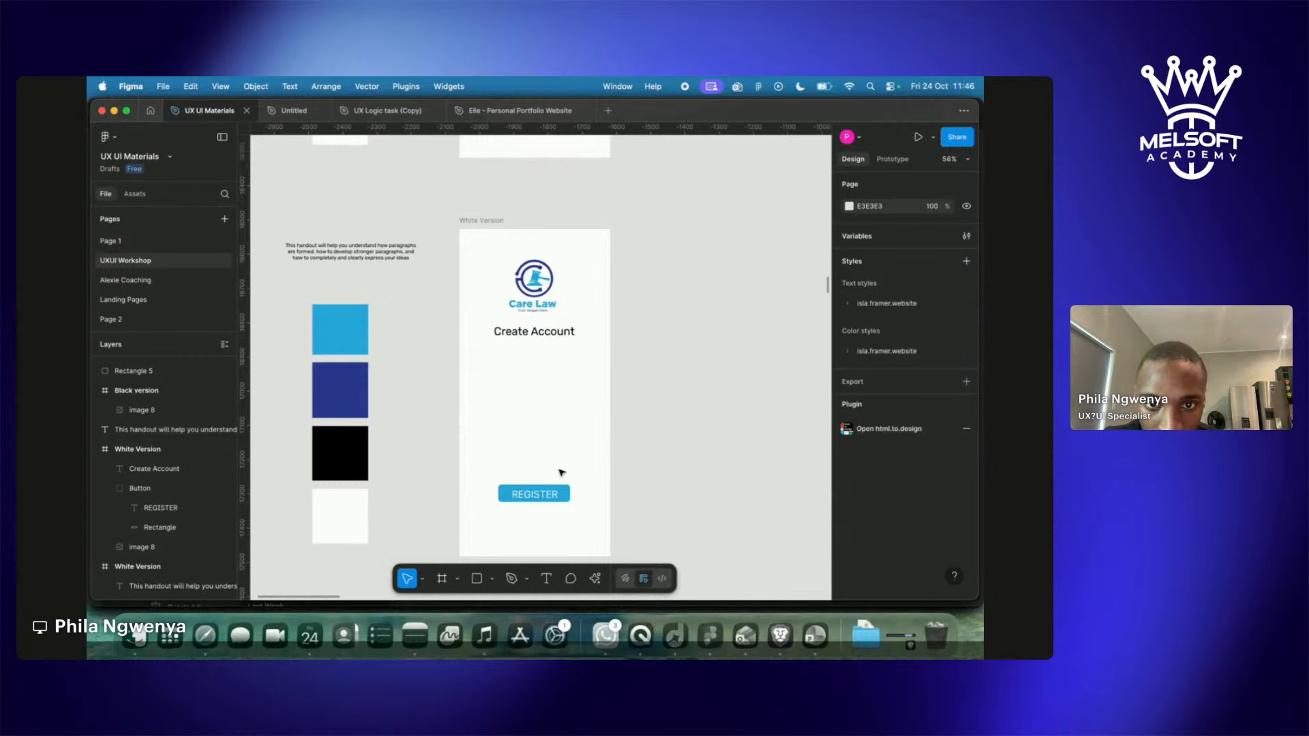
Pan to the Create Account frame and briefly check the wireframes reference image's fill settings.
scroll(561, 473, "down", 5)
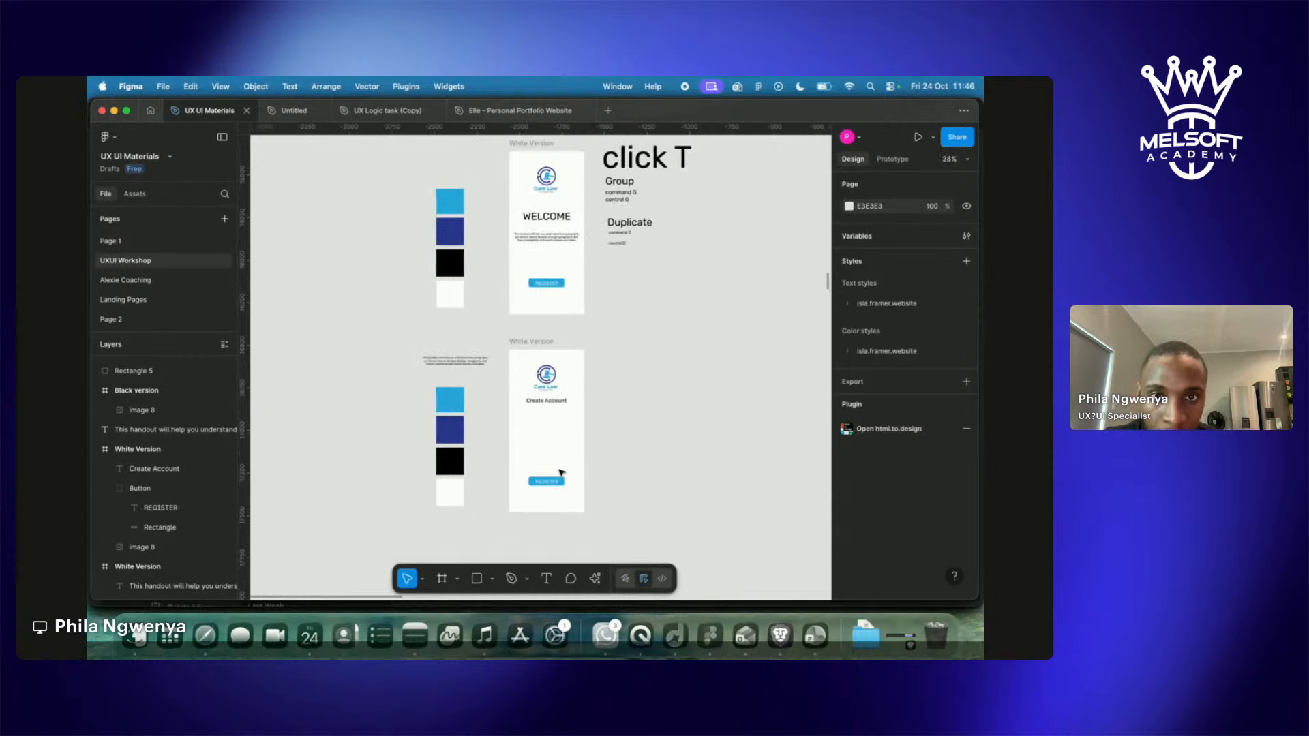
scroll(561, 472, "up", 10)
scroll(561, 472, "up", 5)
scroll(559, 495, "down", 5)
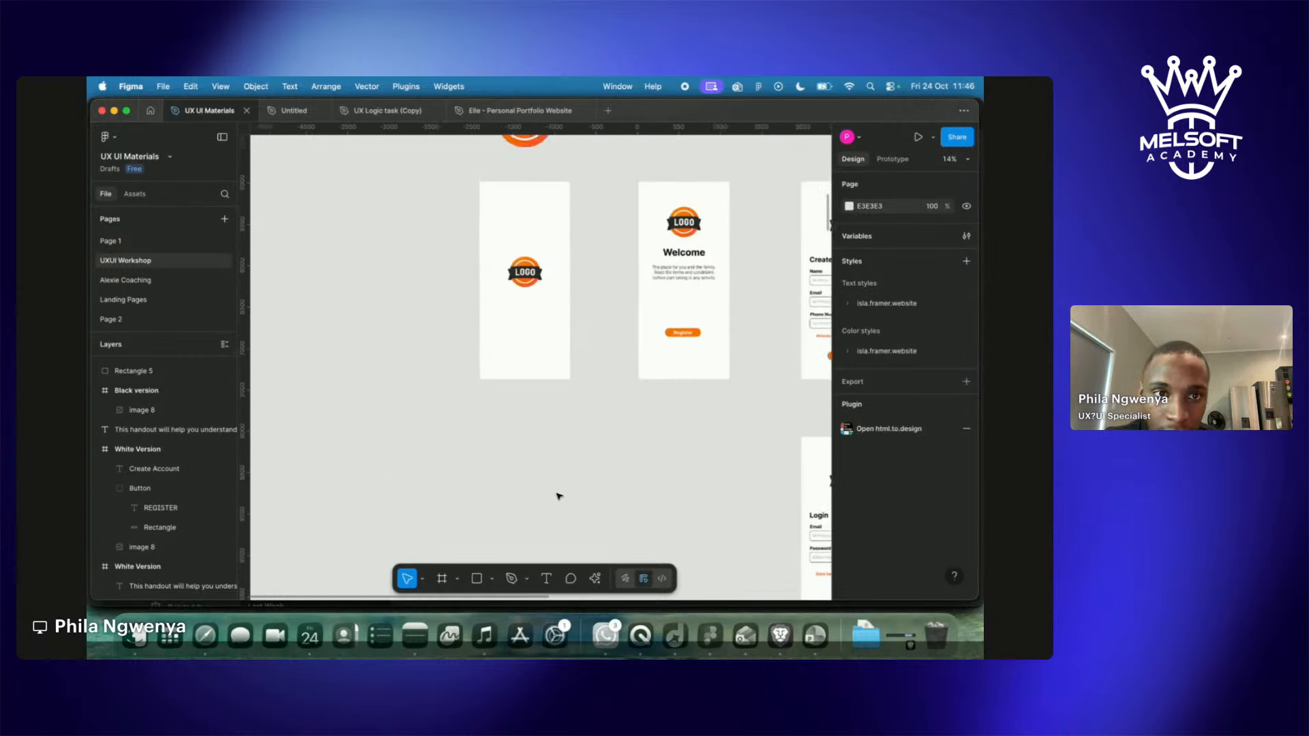
scroll(559, 496, "right", 5)
left_click(590, 398)
double_click(590, 398)
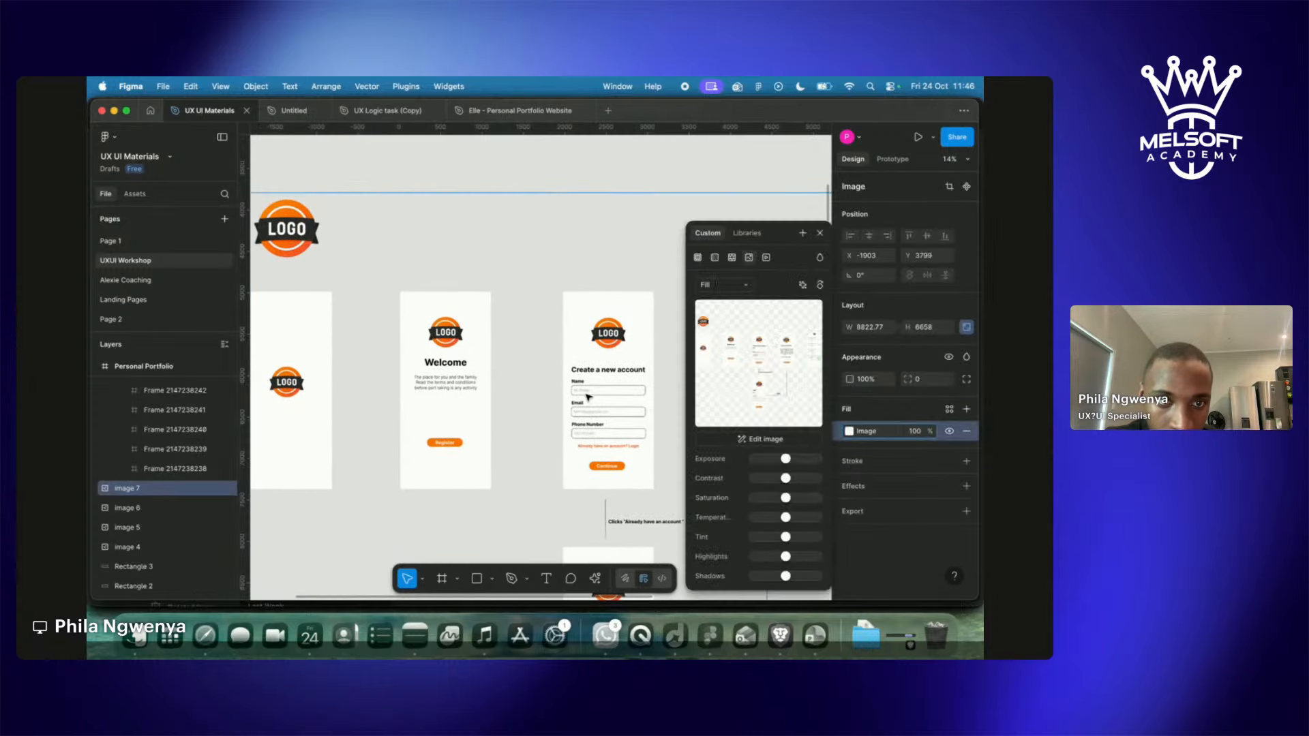
left_click(819, 232)
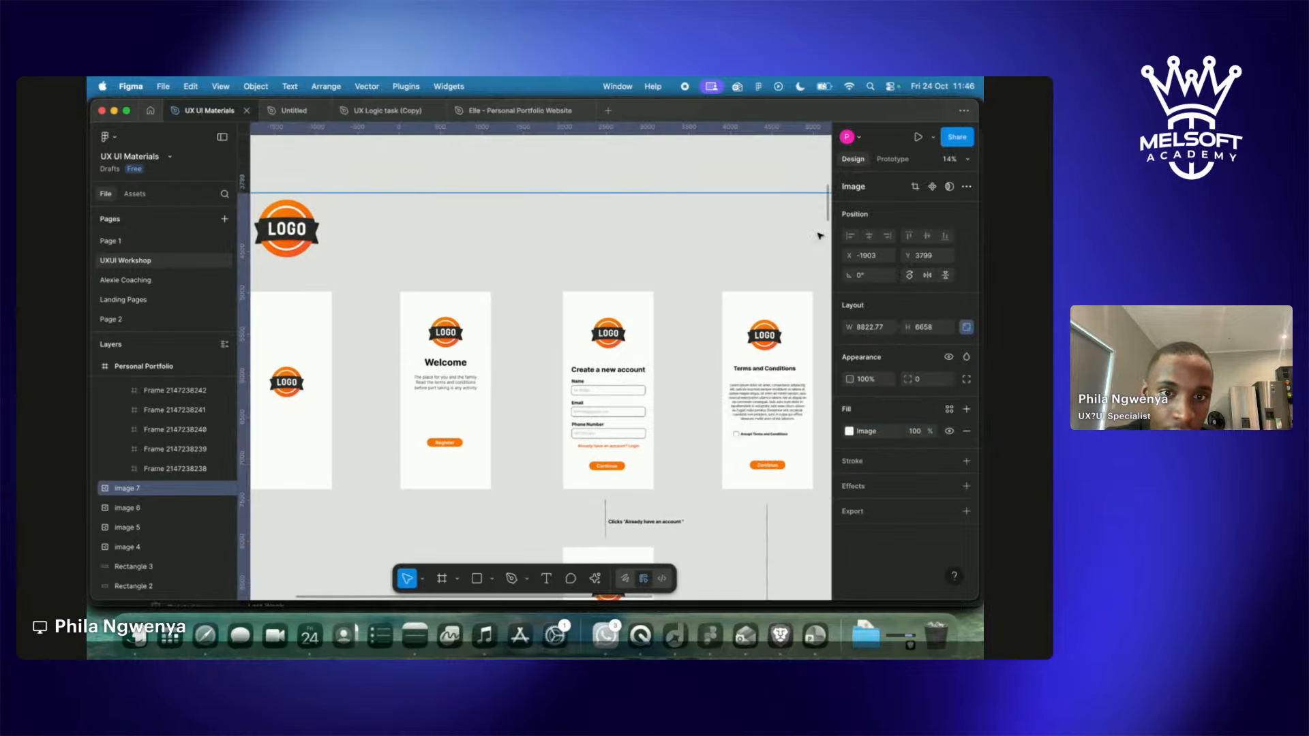
scroll(634, 450, "down", 5)
scroll(633, 459, "up", 10)
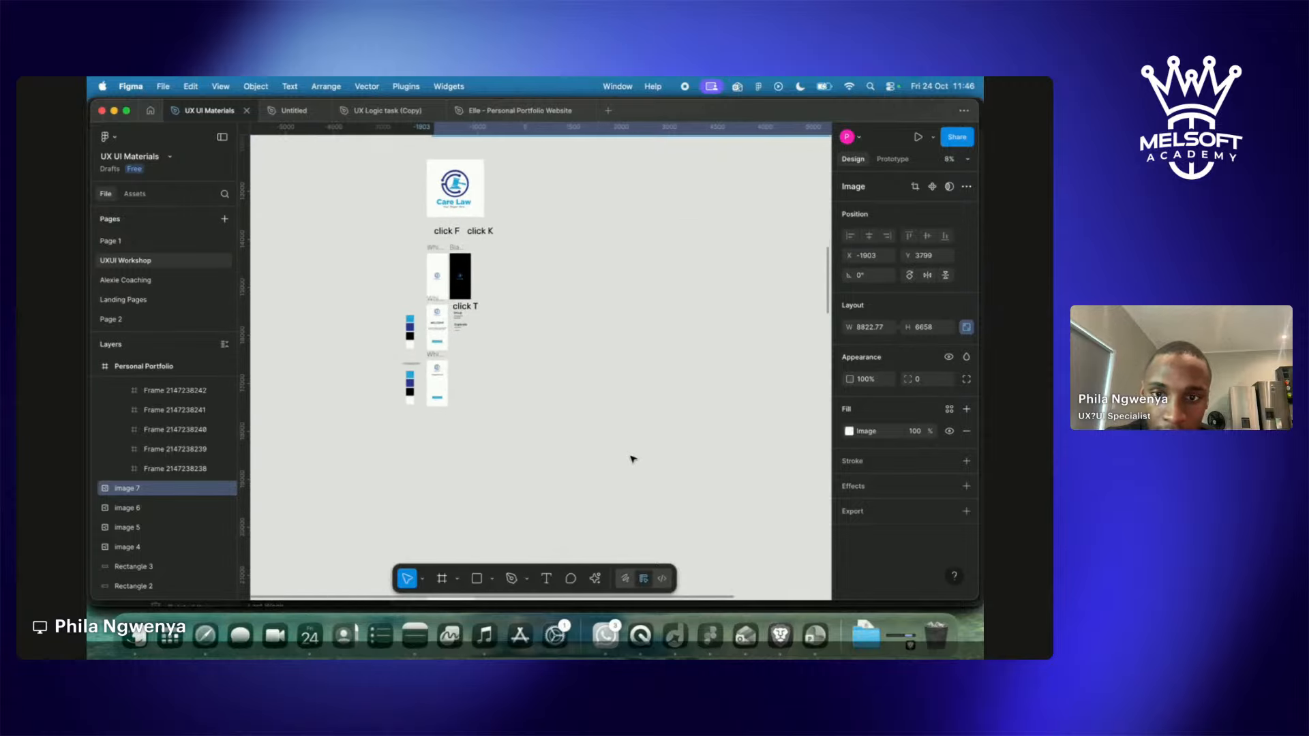
scroll(633, 458, "down", 8)
scroll(633, 458, "left", 6)
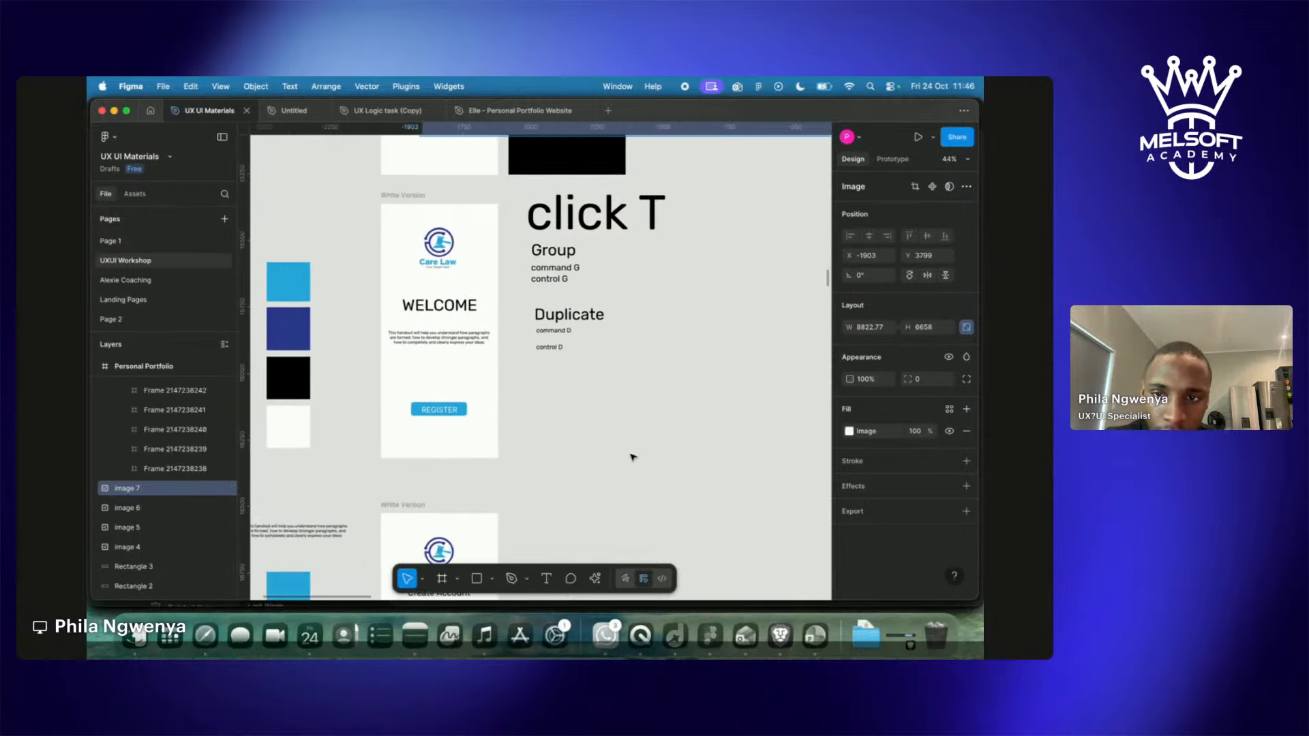
scroll(633, 457, "up", 3)
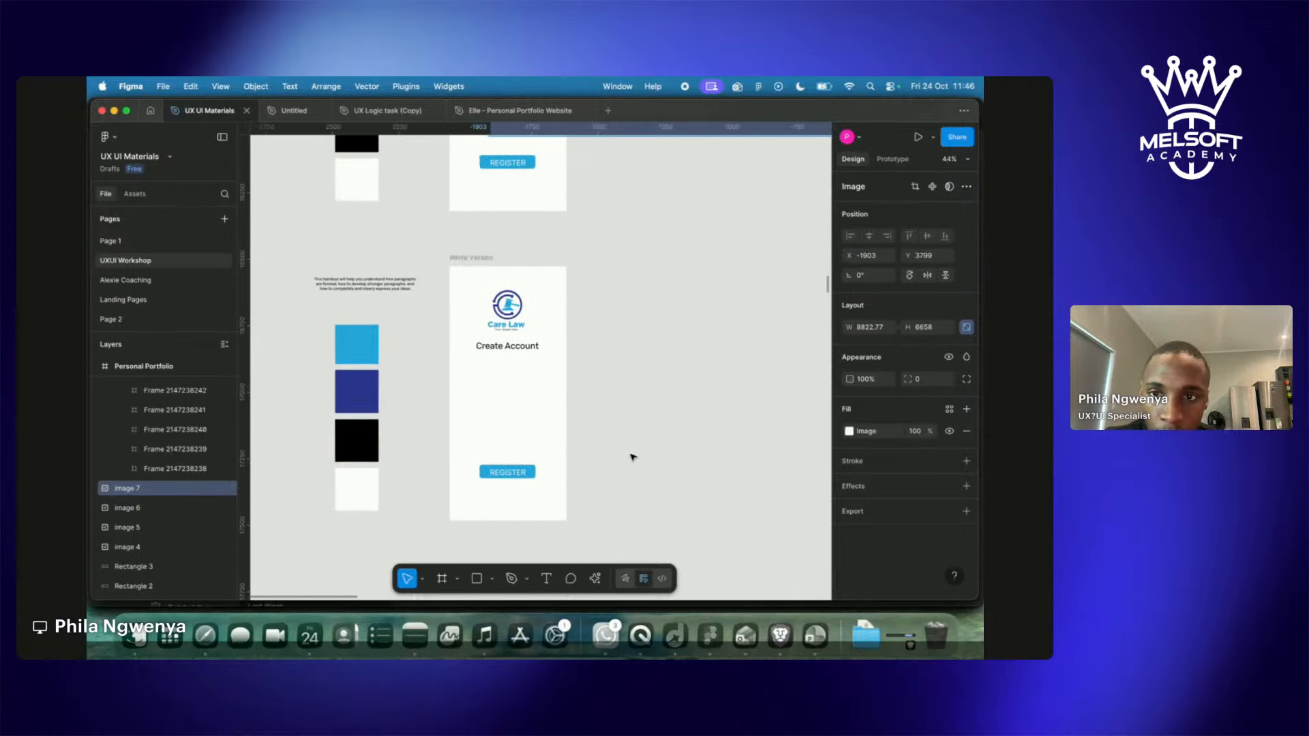
scroll(632, 457, "up", 5)
scroll(633, 457, "left", 3)
key("Escape")
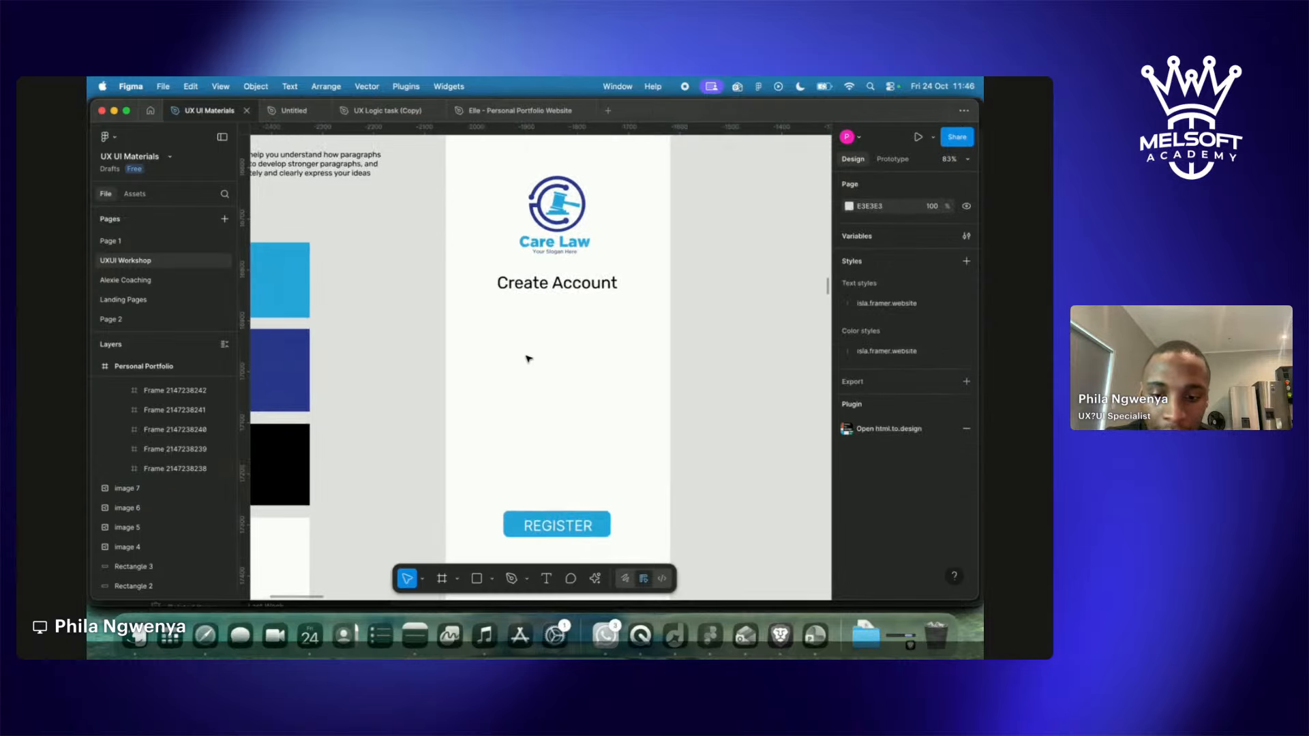
scroll(527, 359, "down", 5)
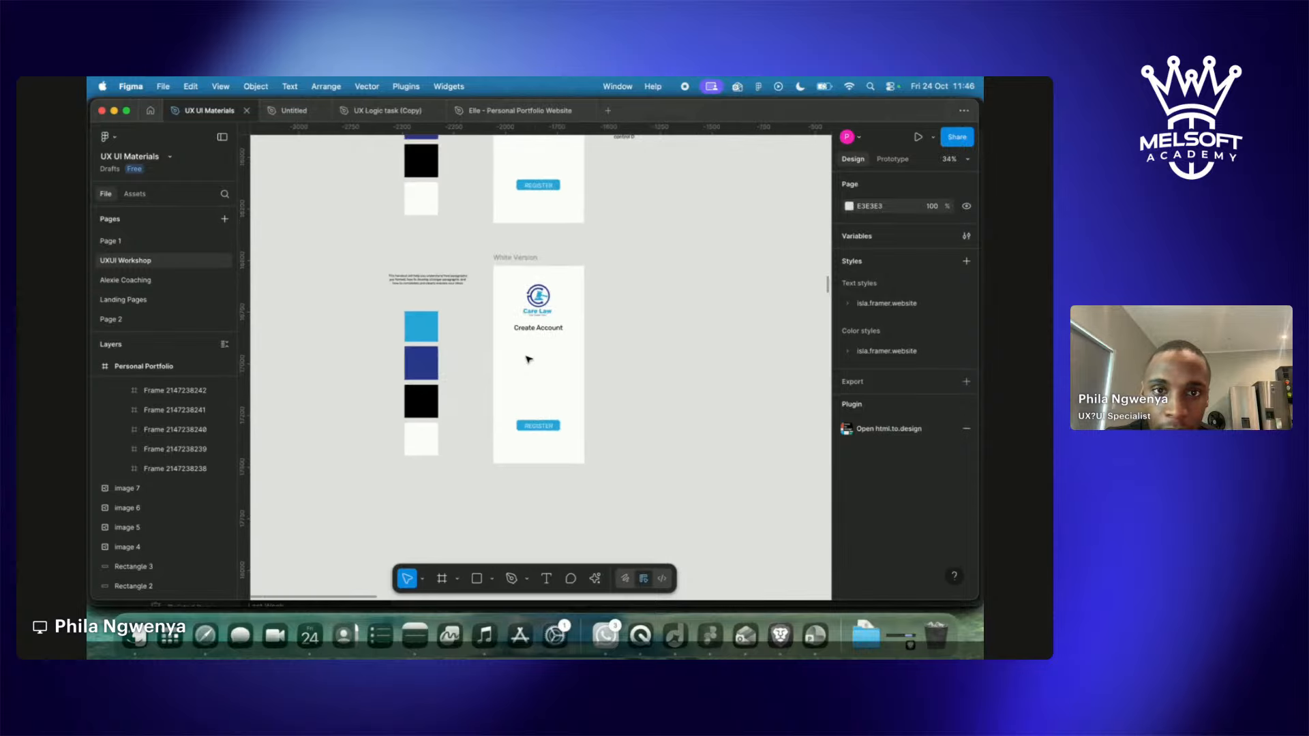
scroll(528, 359, "up", 5)
scroll(528, 358, "up", 6)
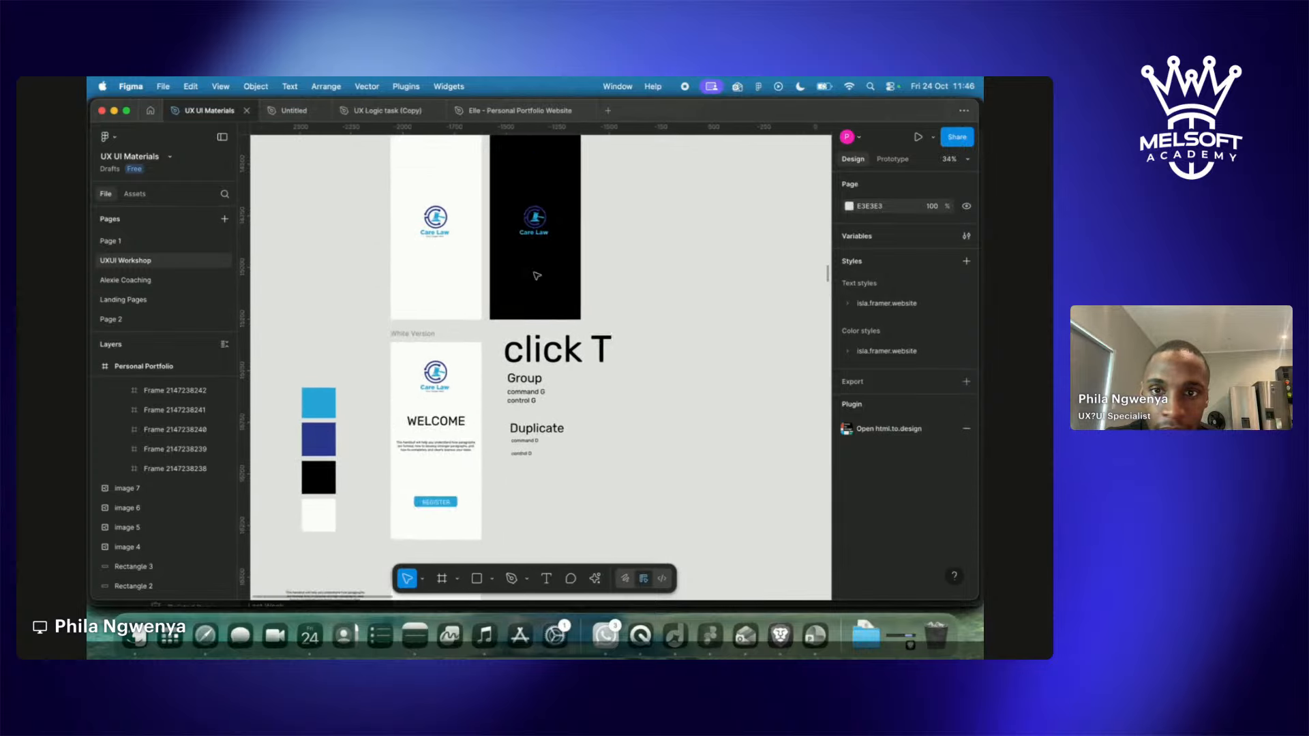
Duplicate the 'click K' note to its right and change the copy to 'click R'.
left_click(644, 182)
left_click_drag(644, 183, 780, 189)
double_click(780, 190)
key("Right")
key("BackSpace")
type("R")
key("Escape")
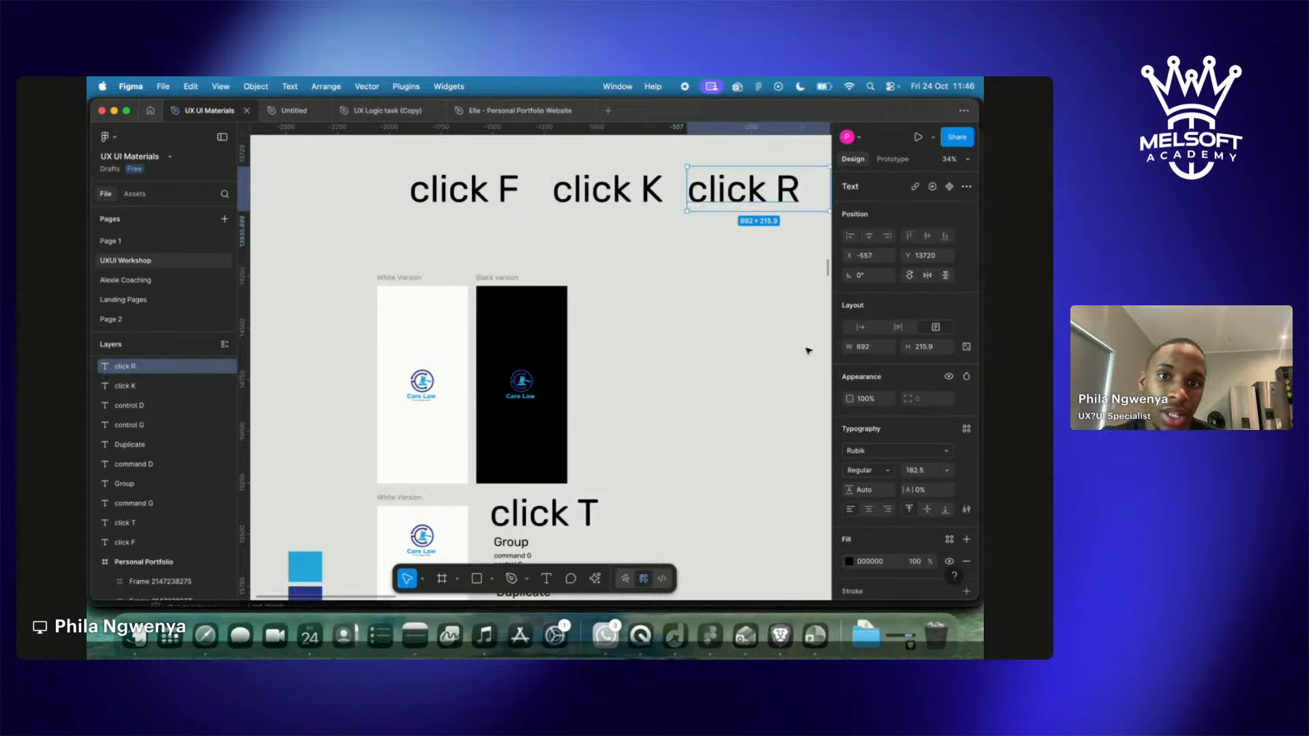
left_click(764, 276)
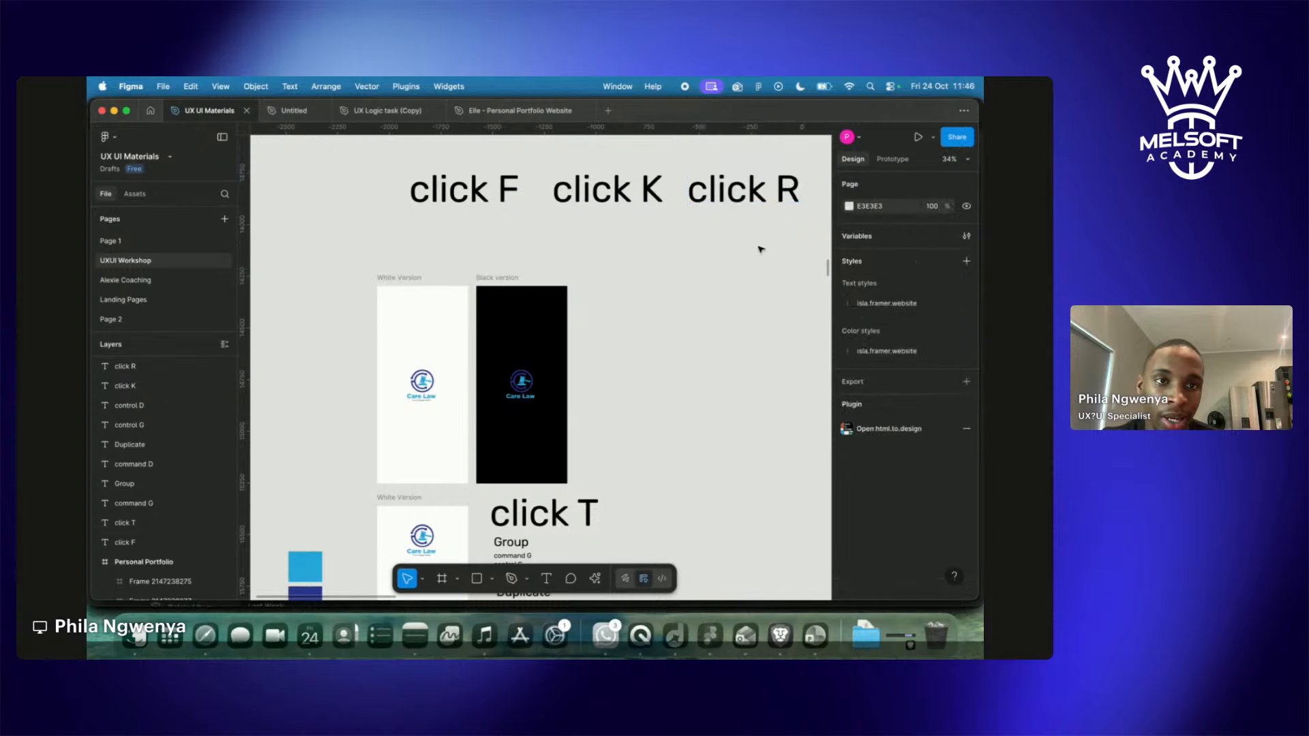
left_click_drag(682, 150, 812, 261)
left_click(666, 365)
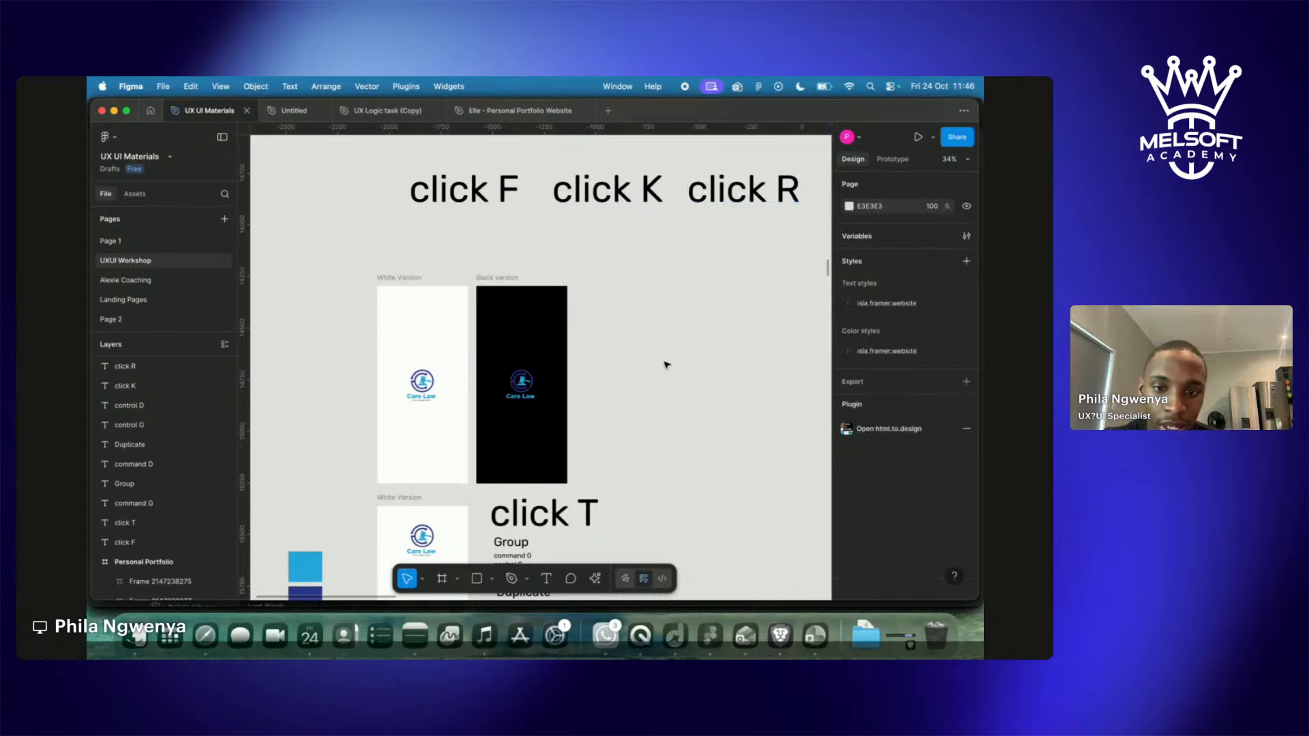
scroll(666, 365, "down", 8)
scroll(667, 365, "up", 6)
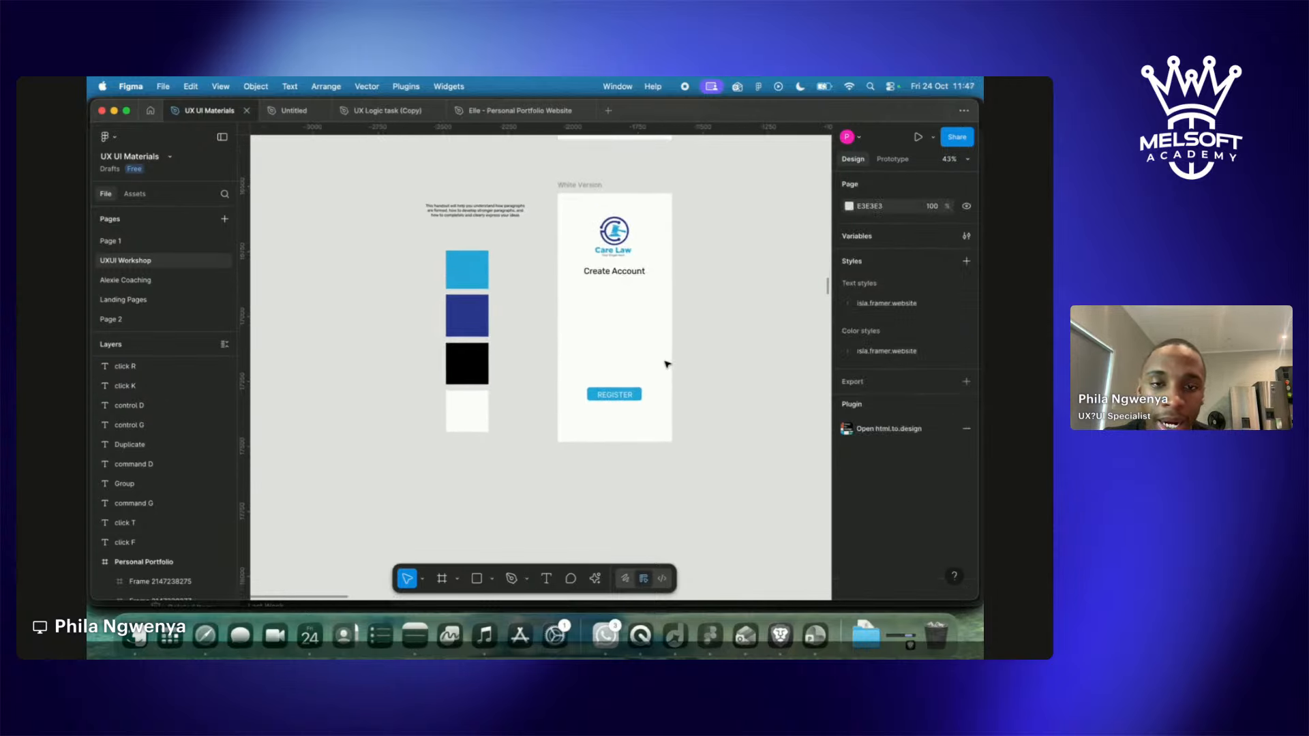
Draw a wide gray rectangle below the Create Account heading and nudge it slightly lower.
scroll(667, 365, "up", 1)
key("r")
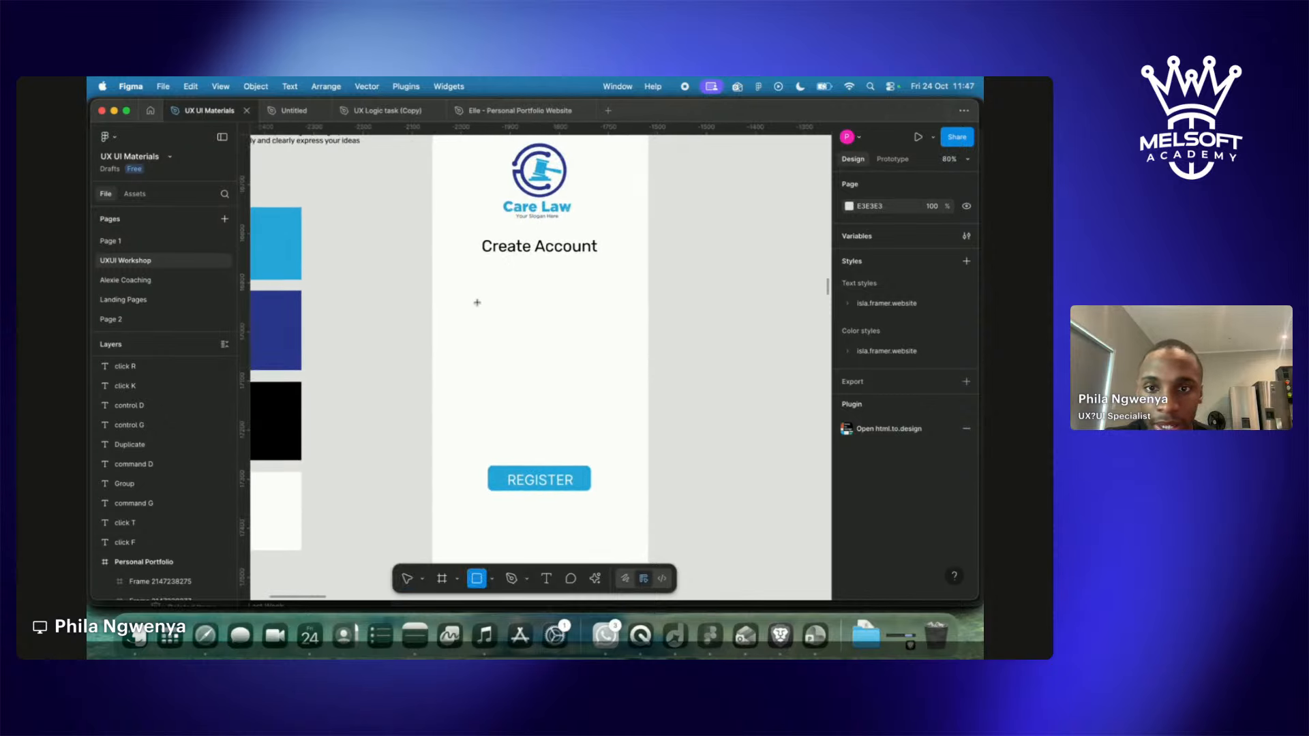
left_click_drag(447, 291, 633, 319)
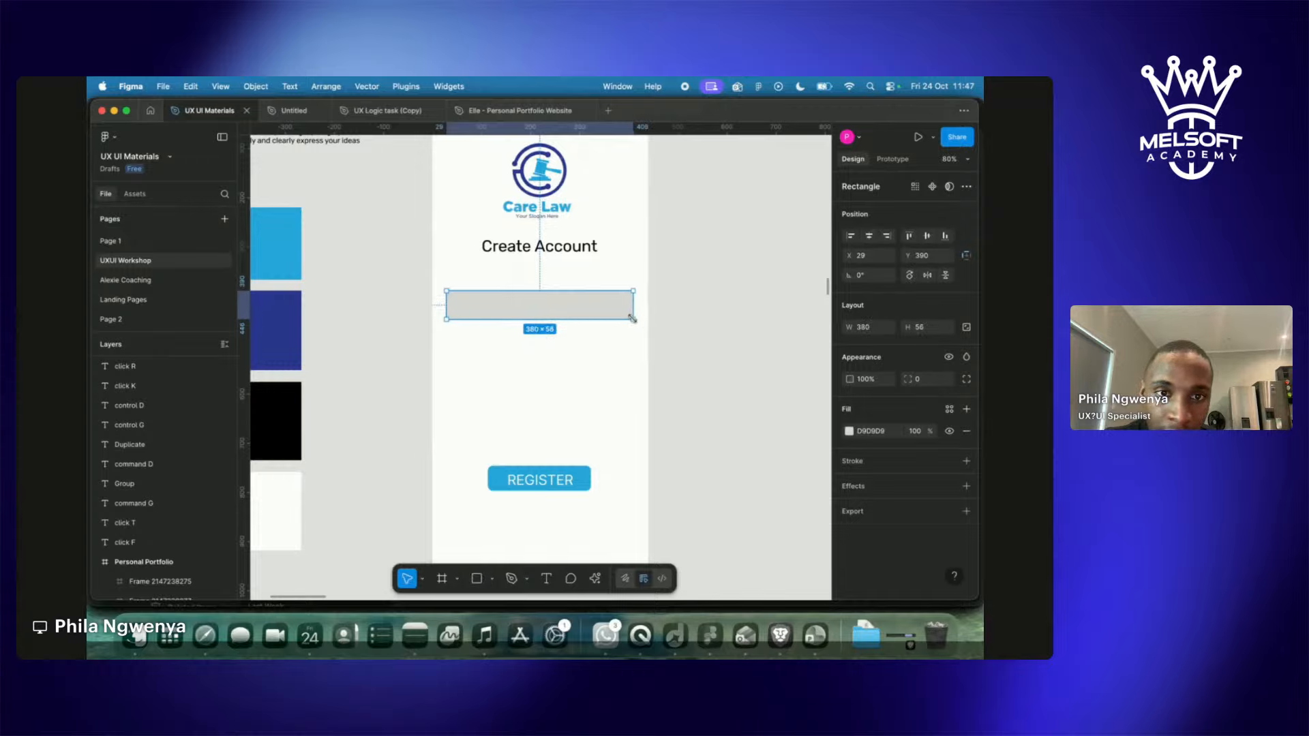
left_click(778, 407)
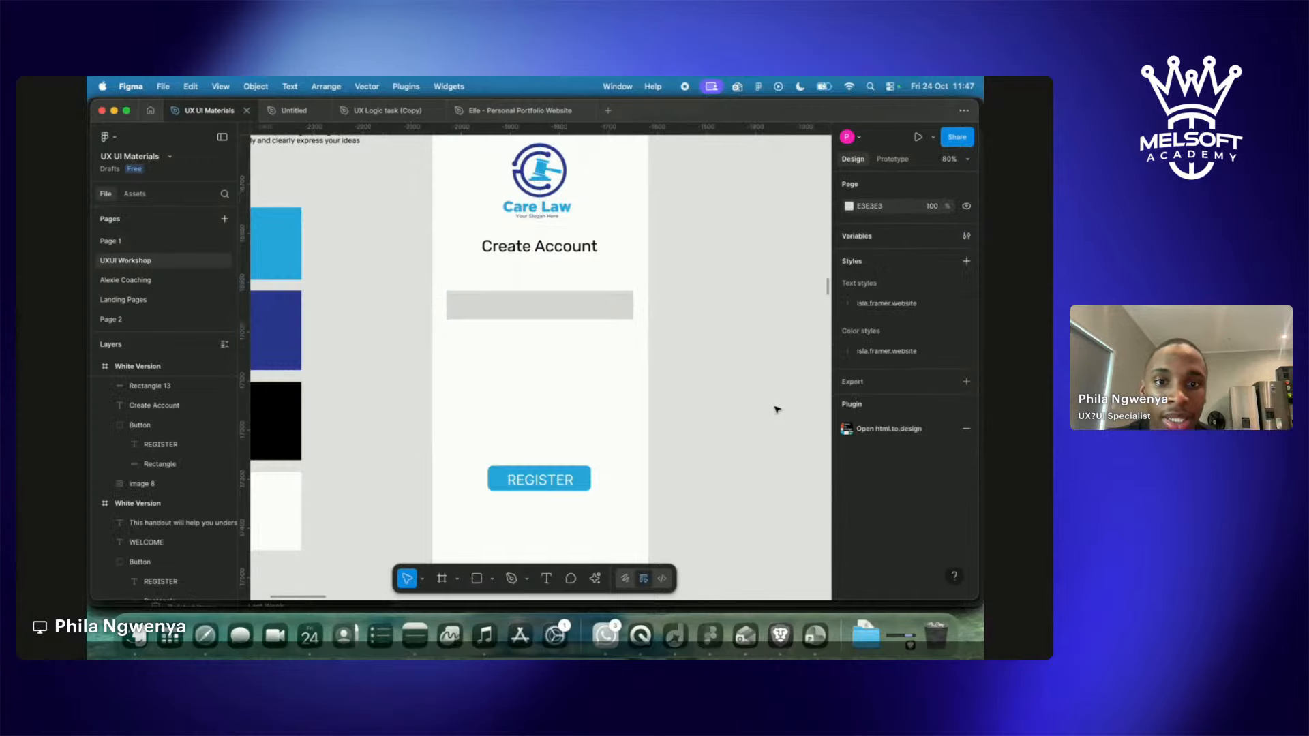
left_click_drag(512, 307, 511, 326)
Copy the Create Account heading downward, delete that copy, and reselect the original heading.
left_click(535, 255)
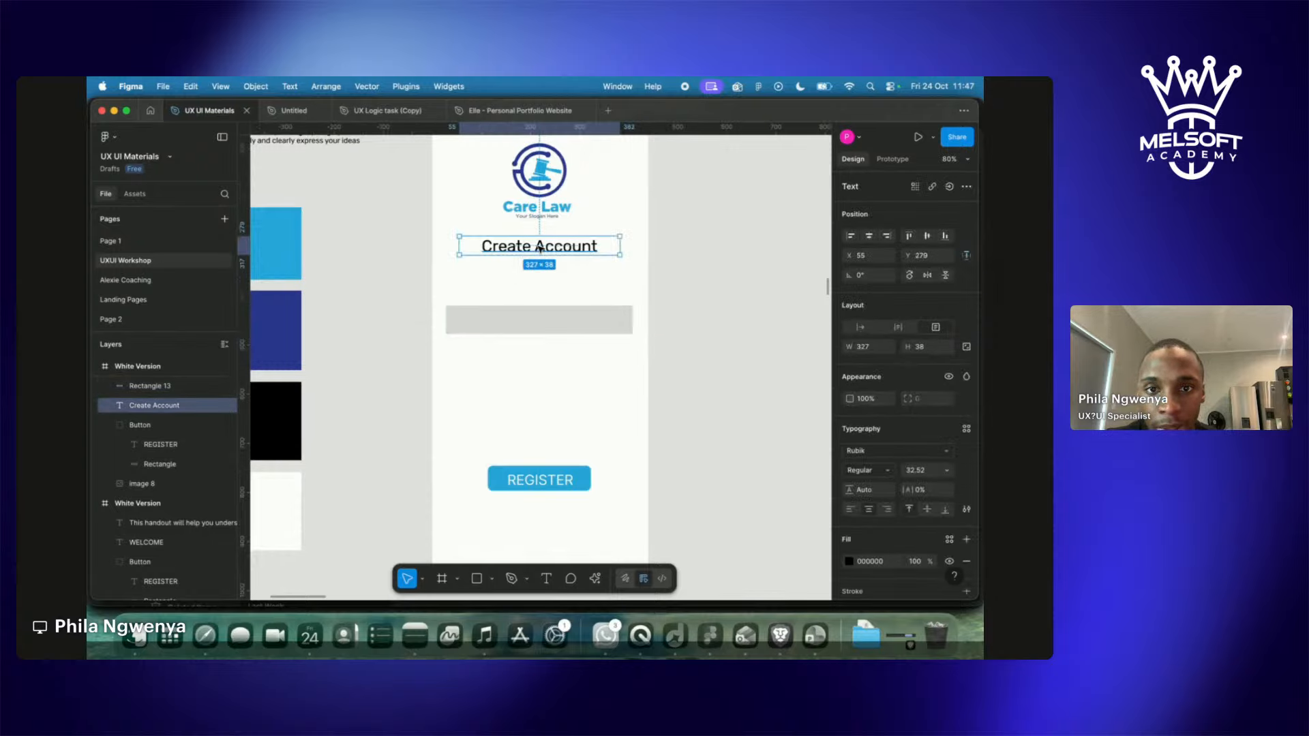
left_click_drag(539, 249, 503, 297)
key("Delete")
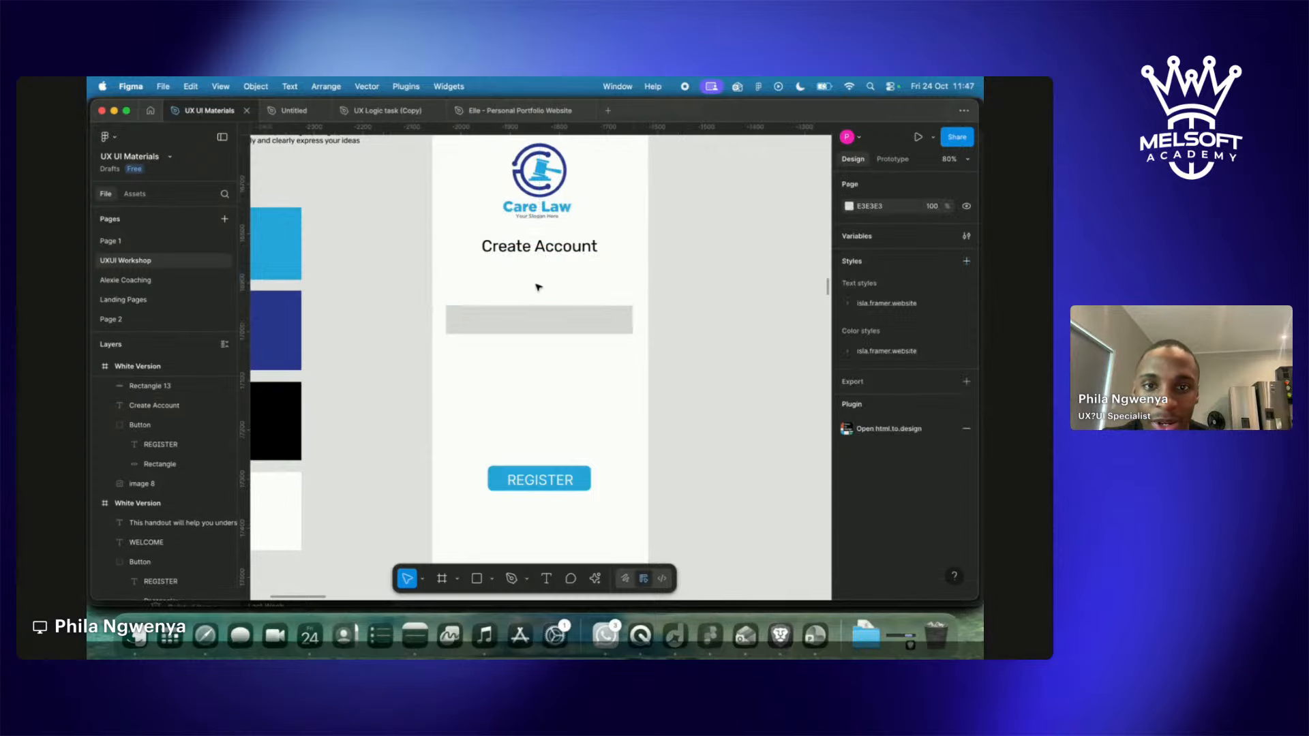
left_click(560, 255)
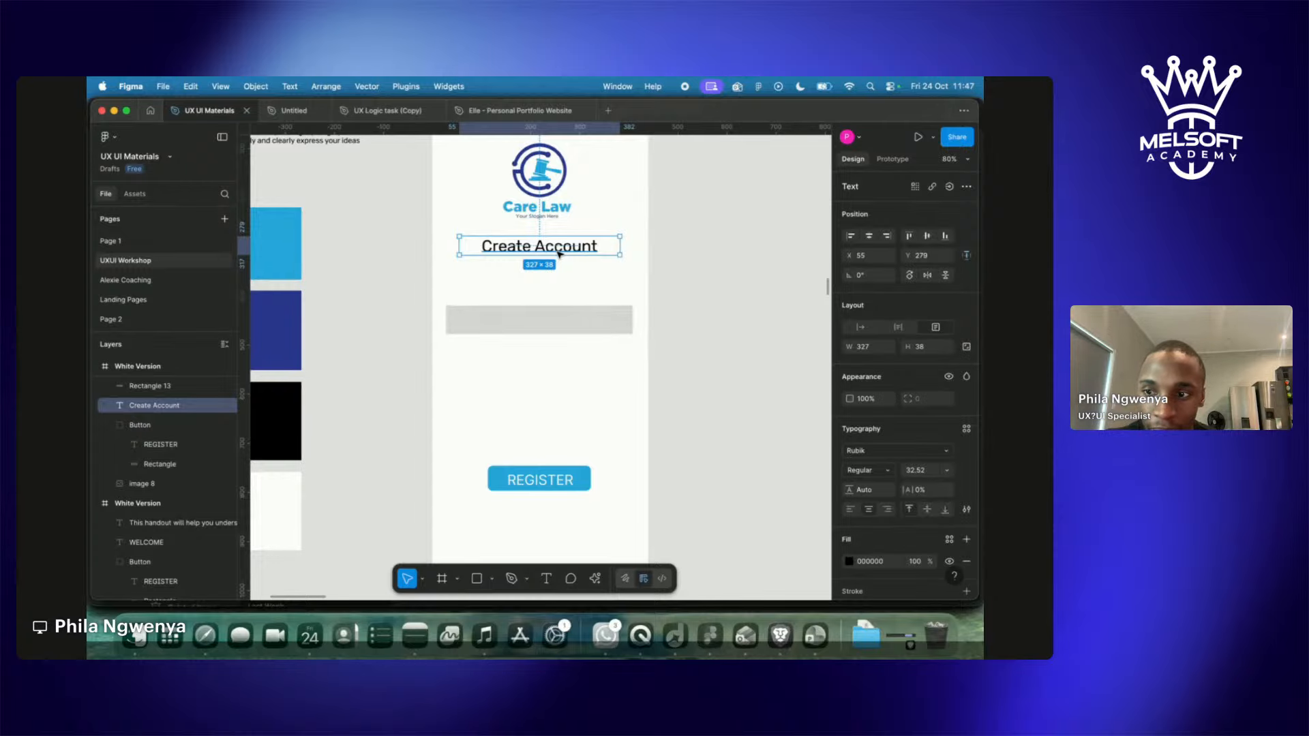
scroll(453, 257, "up", 3)
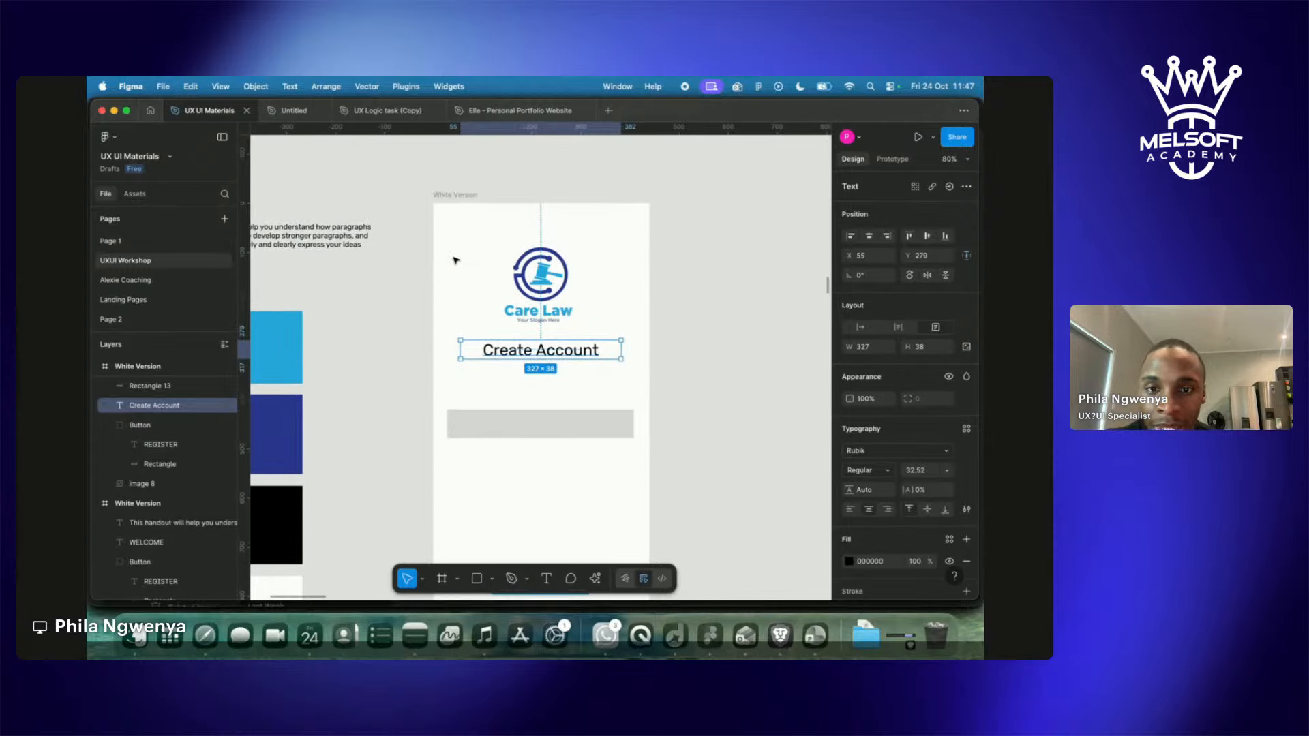
scroll(455, 260, "down", 5)
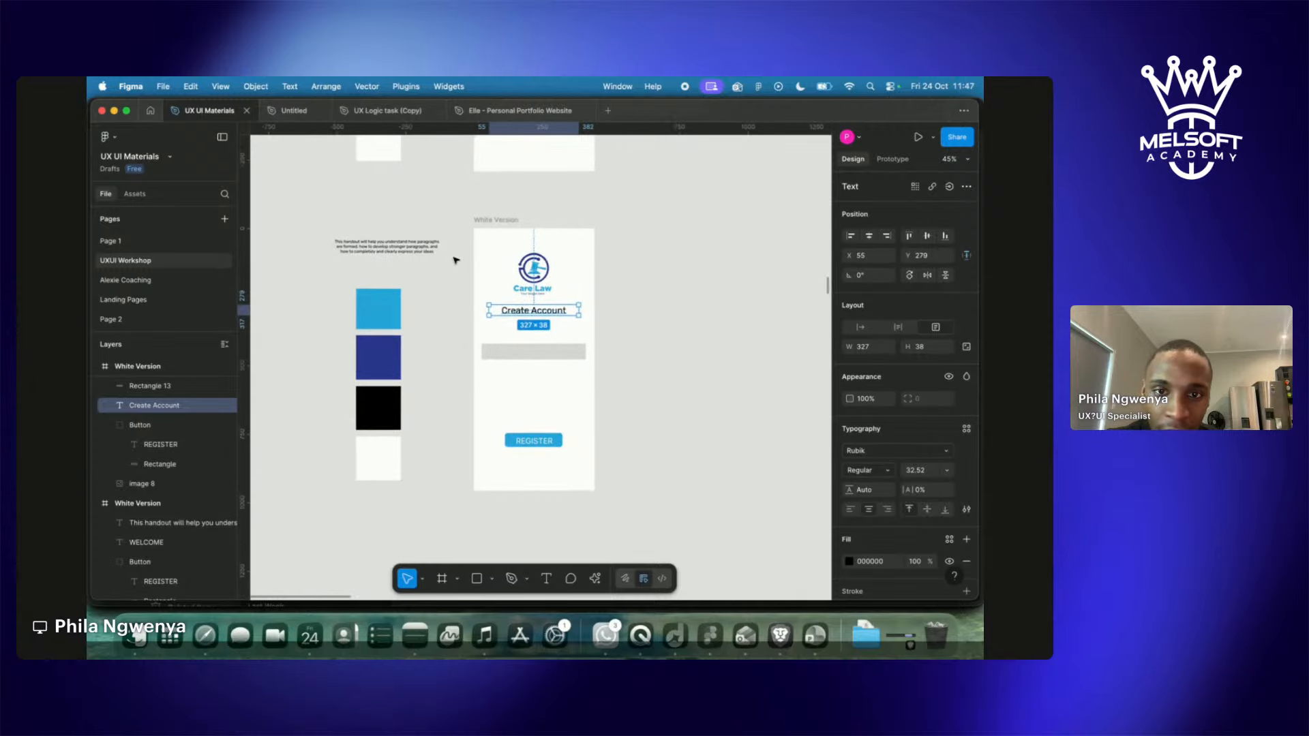
scroll(456, 260, "up", 4)
scroll(668, 372, "down", 2)
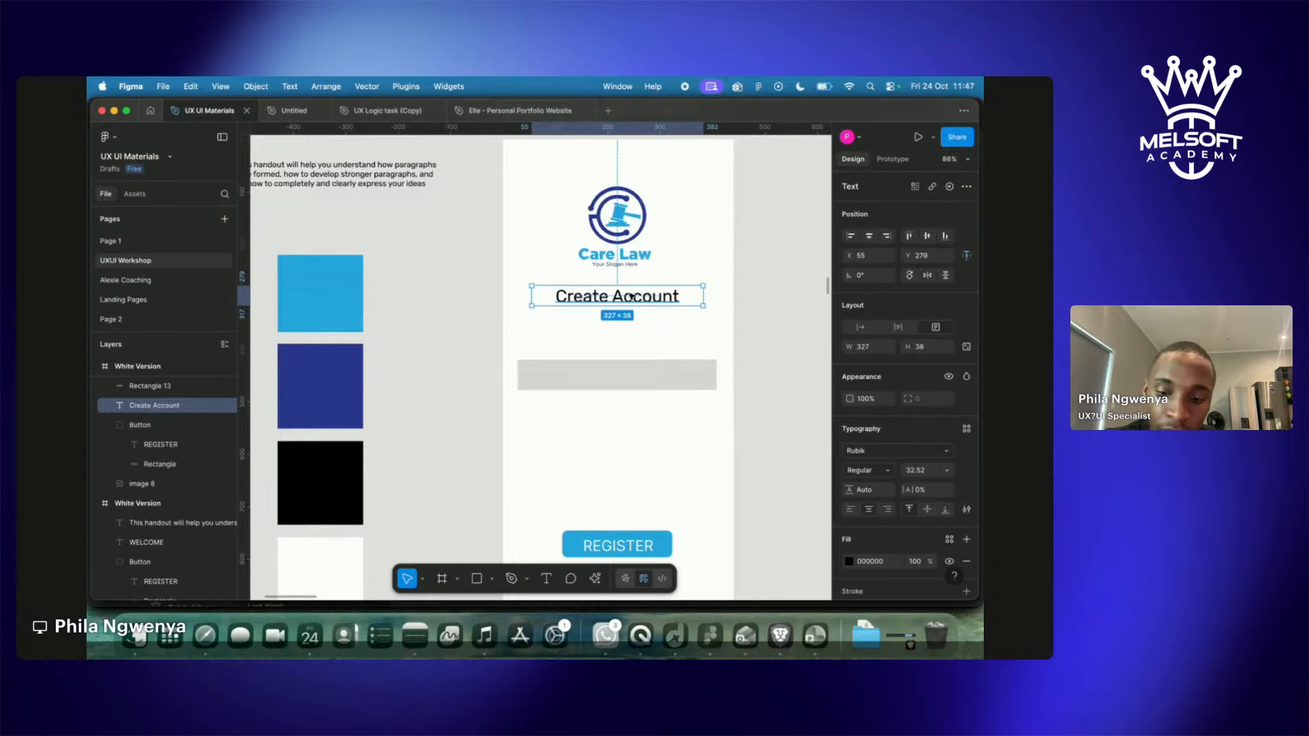
scroll(632, 296, "down", 5)
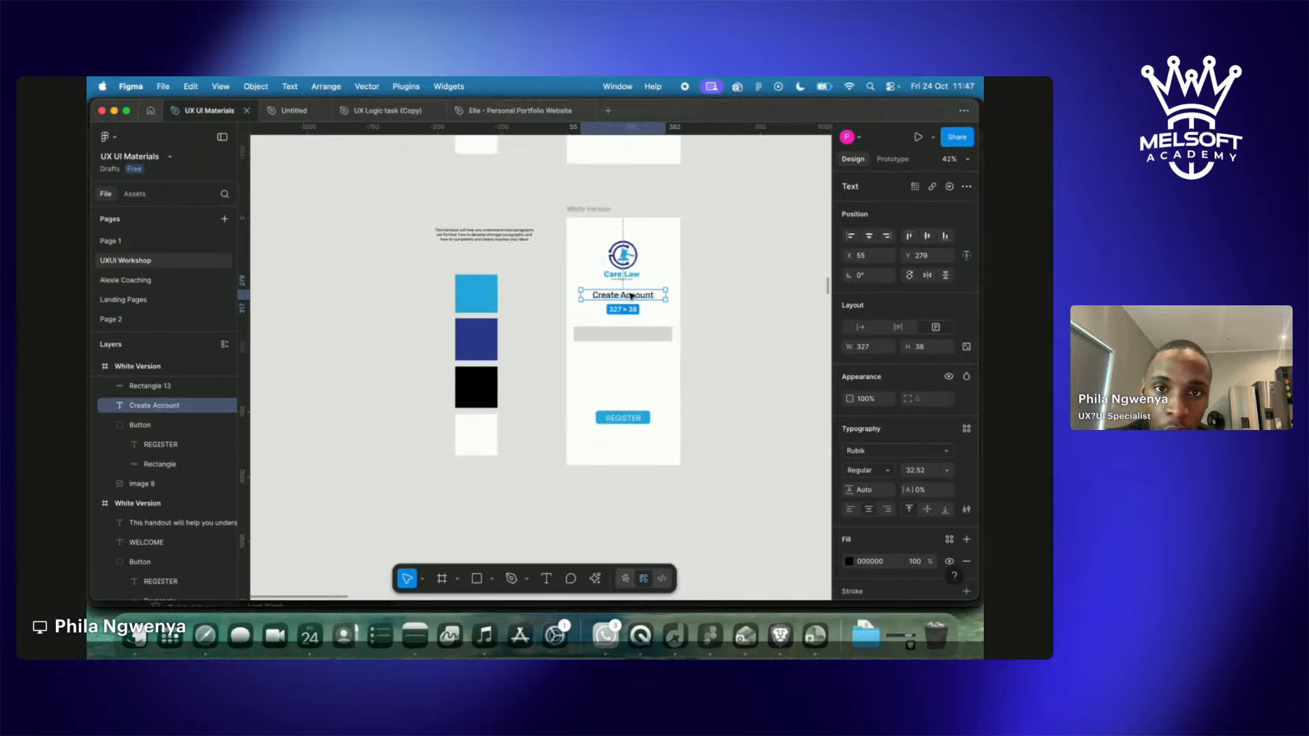
scroll(632, 295, "up", 5)
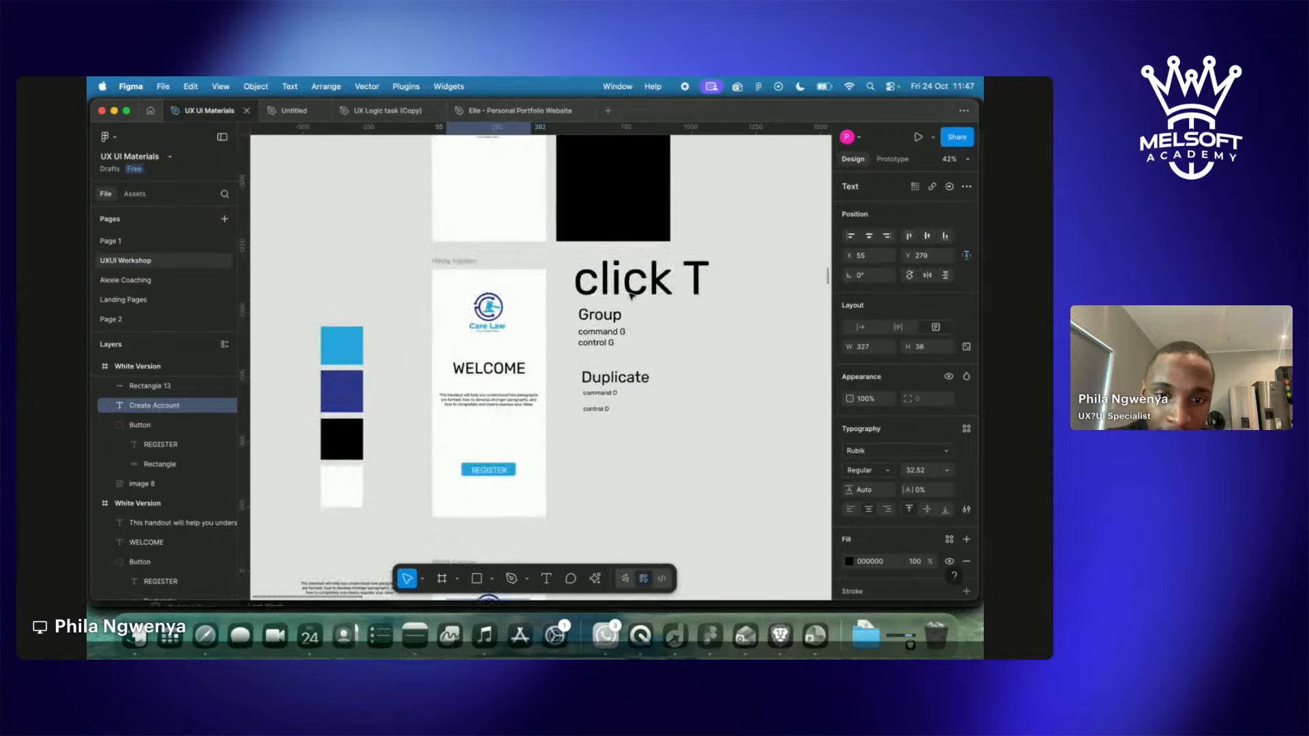
scroll(632, 296, "up", 5)
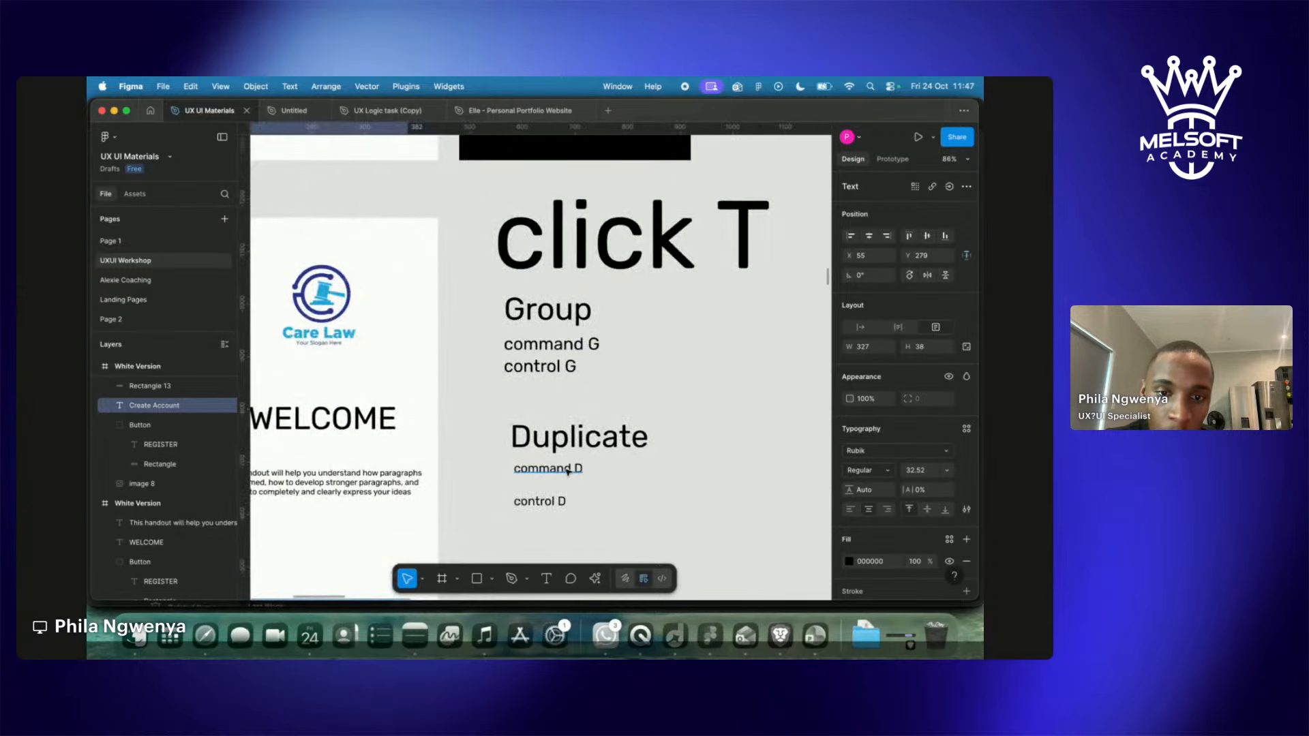
scroll(555, 512, "down", 2)
scroll(555, 513, "down", 5)
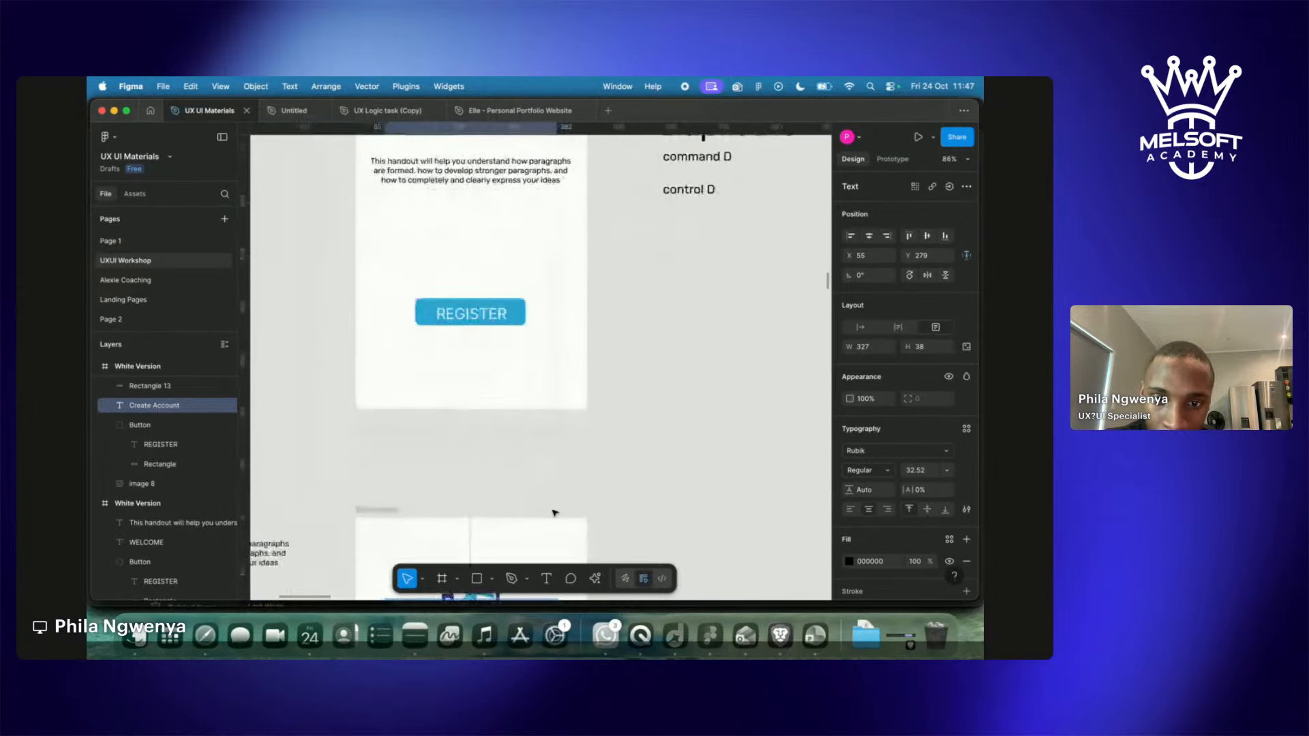
Duplicate the Create Account heading, move it above the gray field and scale it down.
key("super+d")
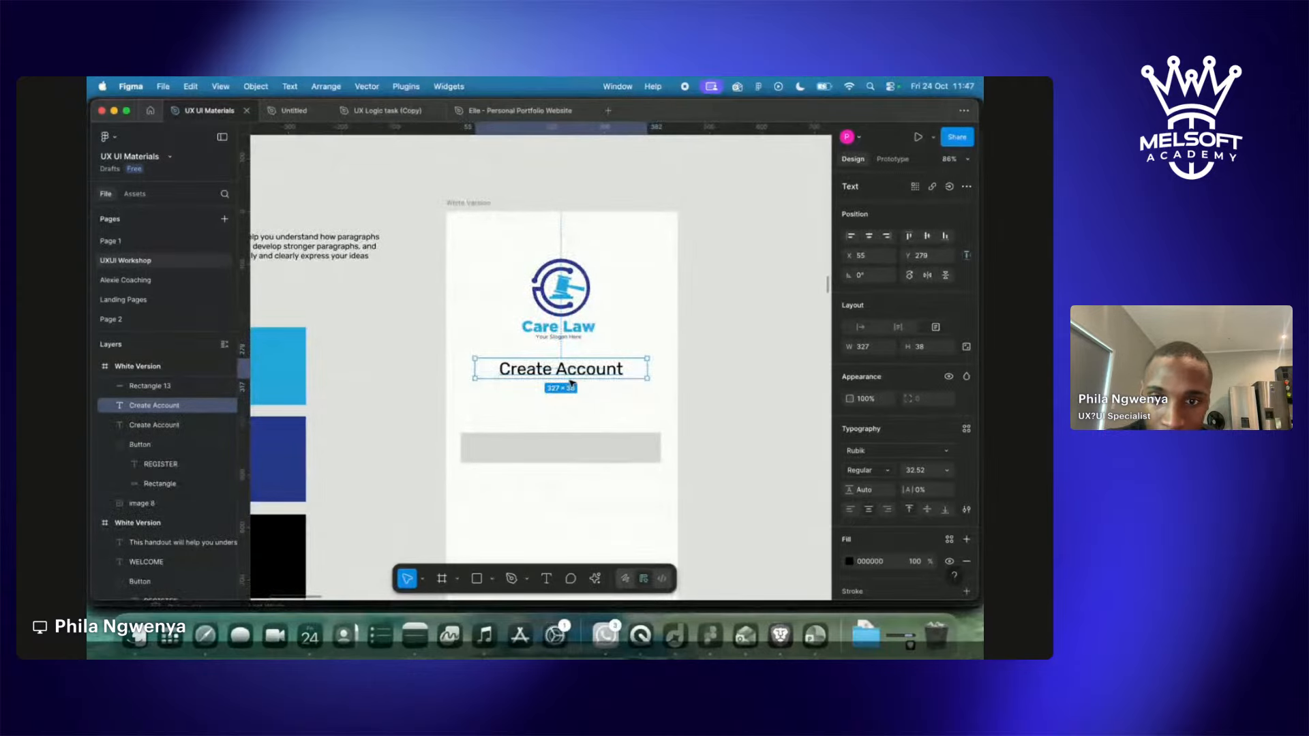
left_click_drag(578, 370, 525, 428)
left_click_drag(440, 421, 513, 429)
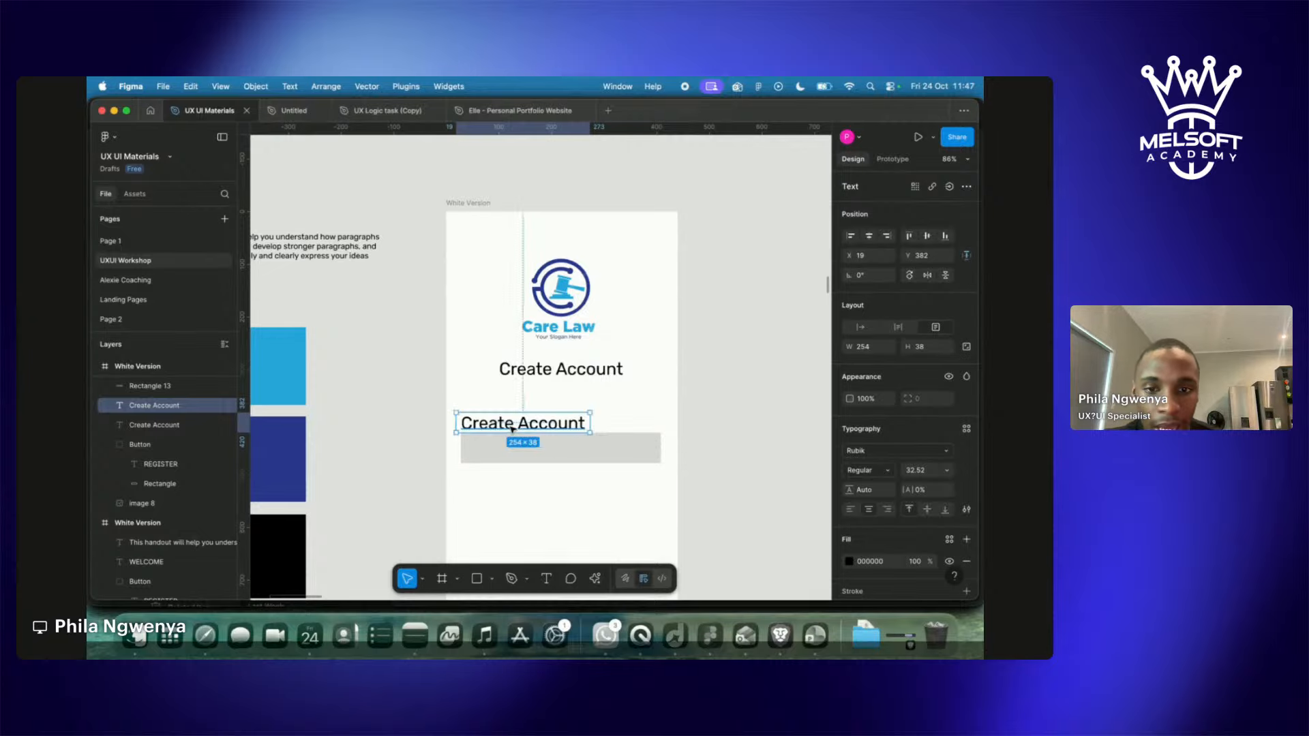
key("k")
left_click_drag(590, 413, 535, 431)
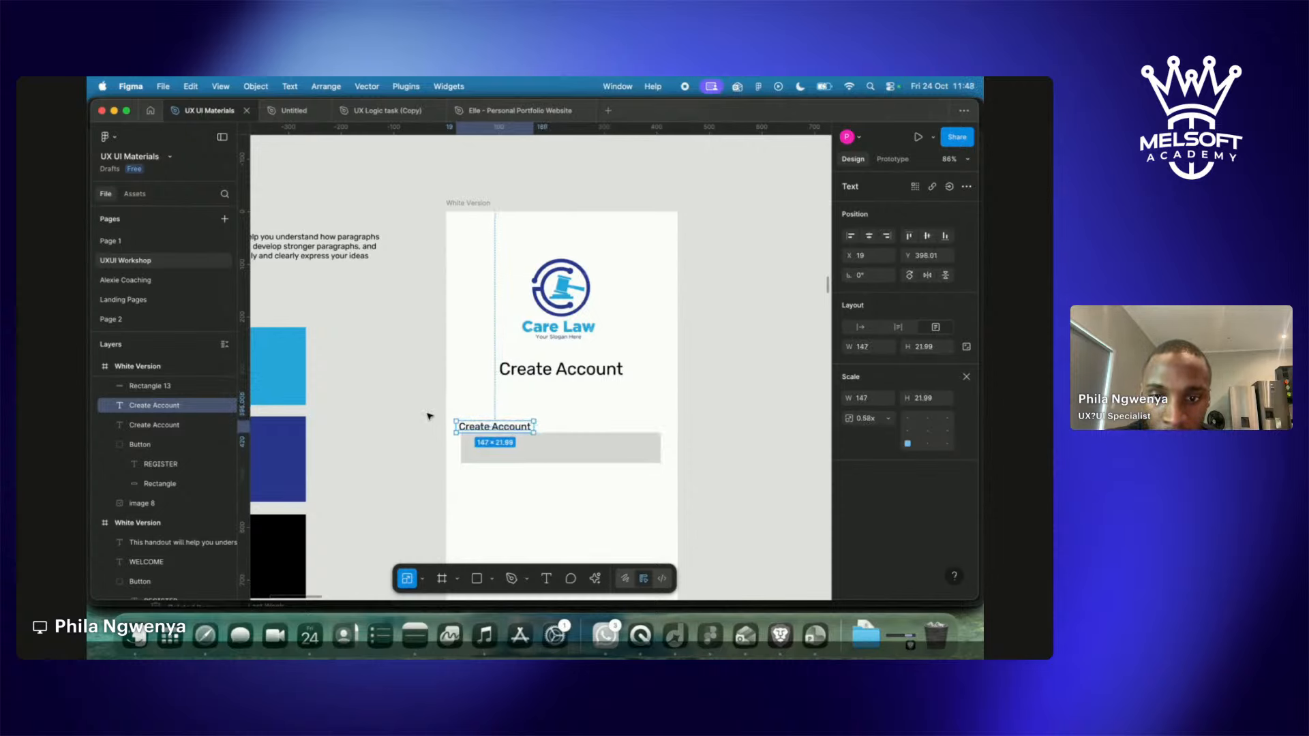
left_click_drag(499, 429, 497, 427)
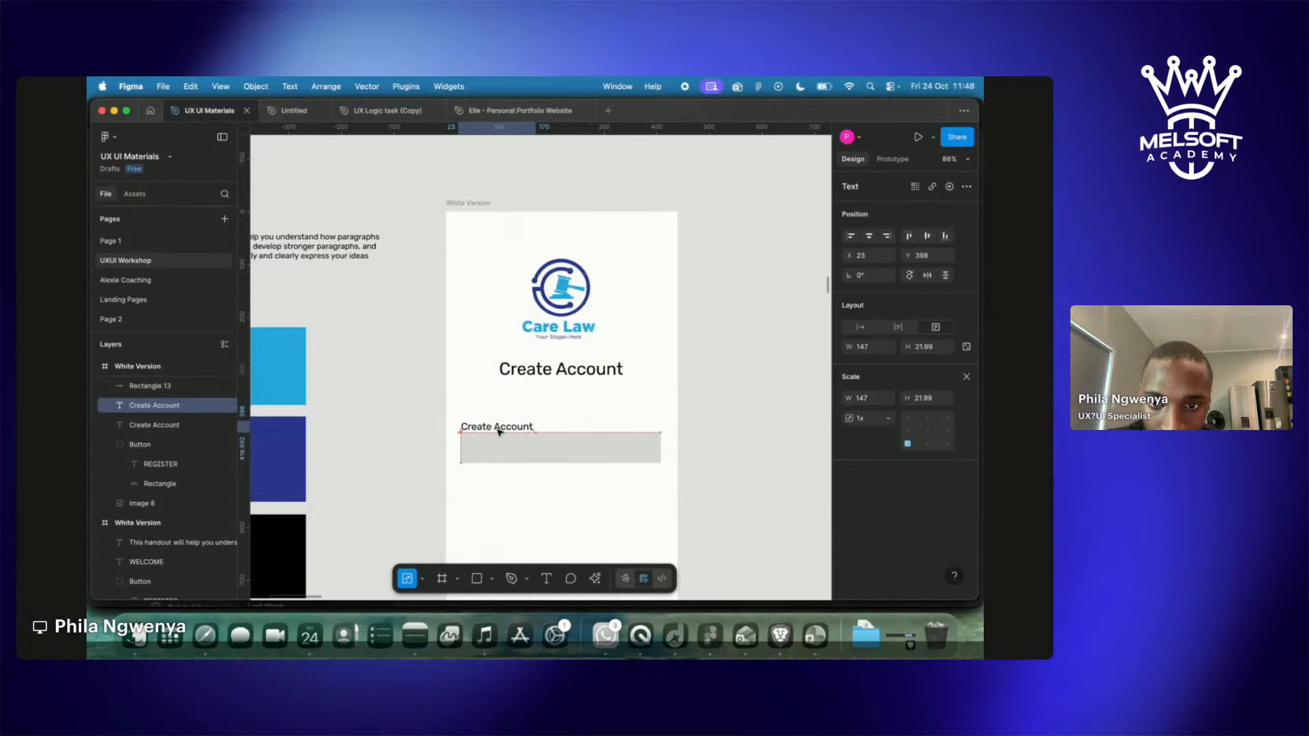
Retype the copy as 'Full Name' and left-align it with the field's left edge.
type("v")
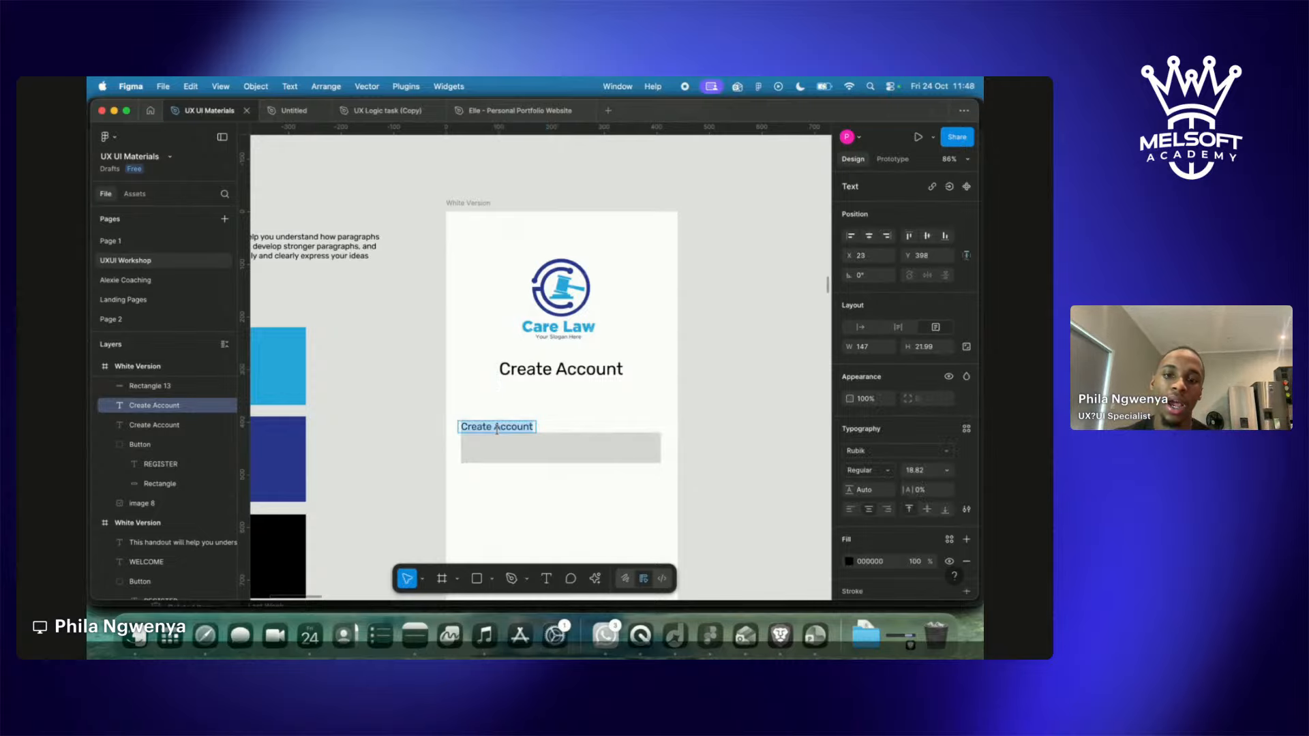
type("Full")
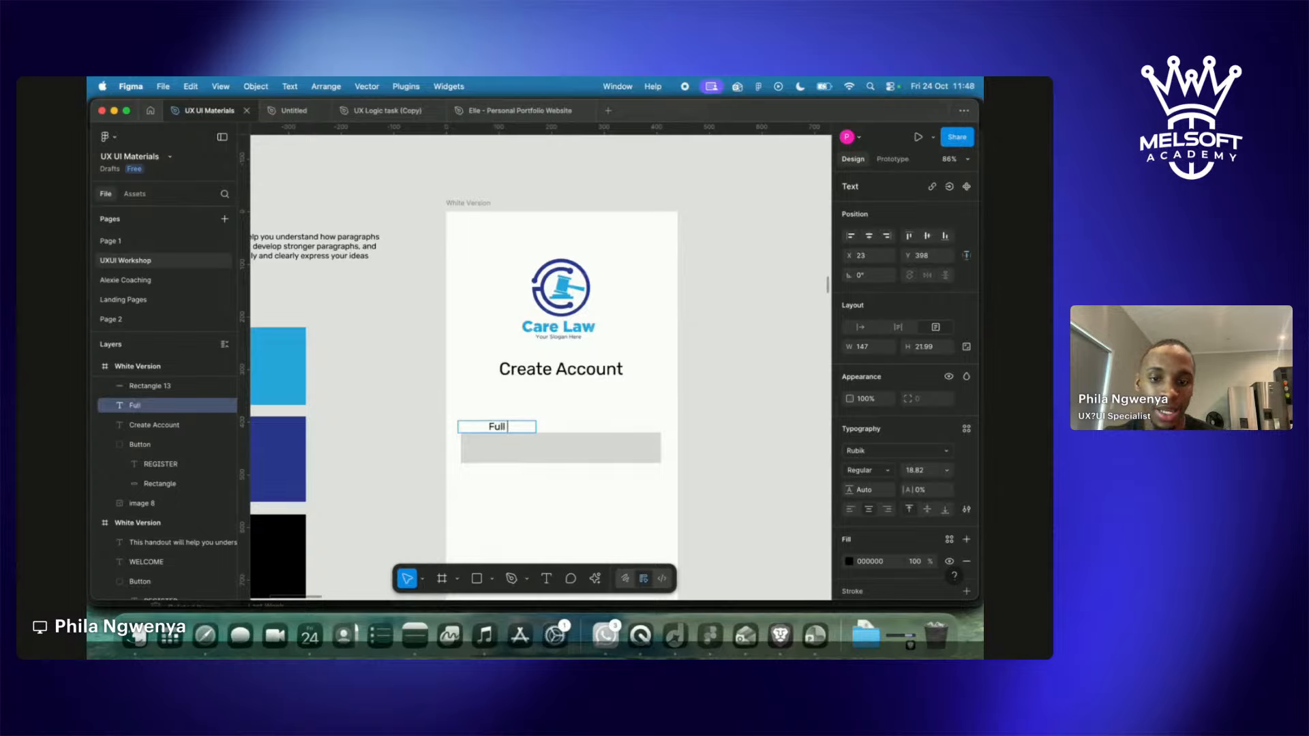
type(" Name")
key("Escape")
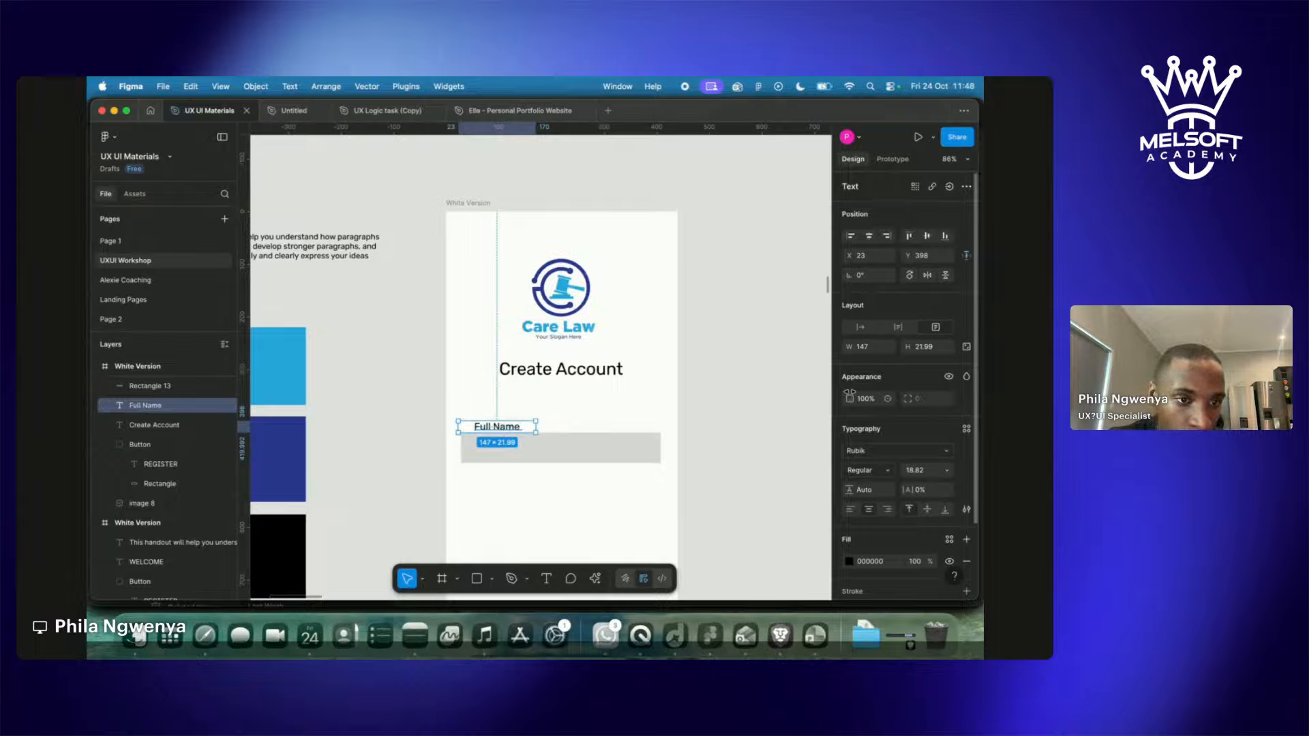
left_click(852, 510)
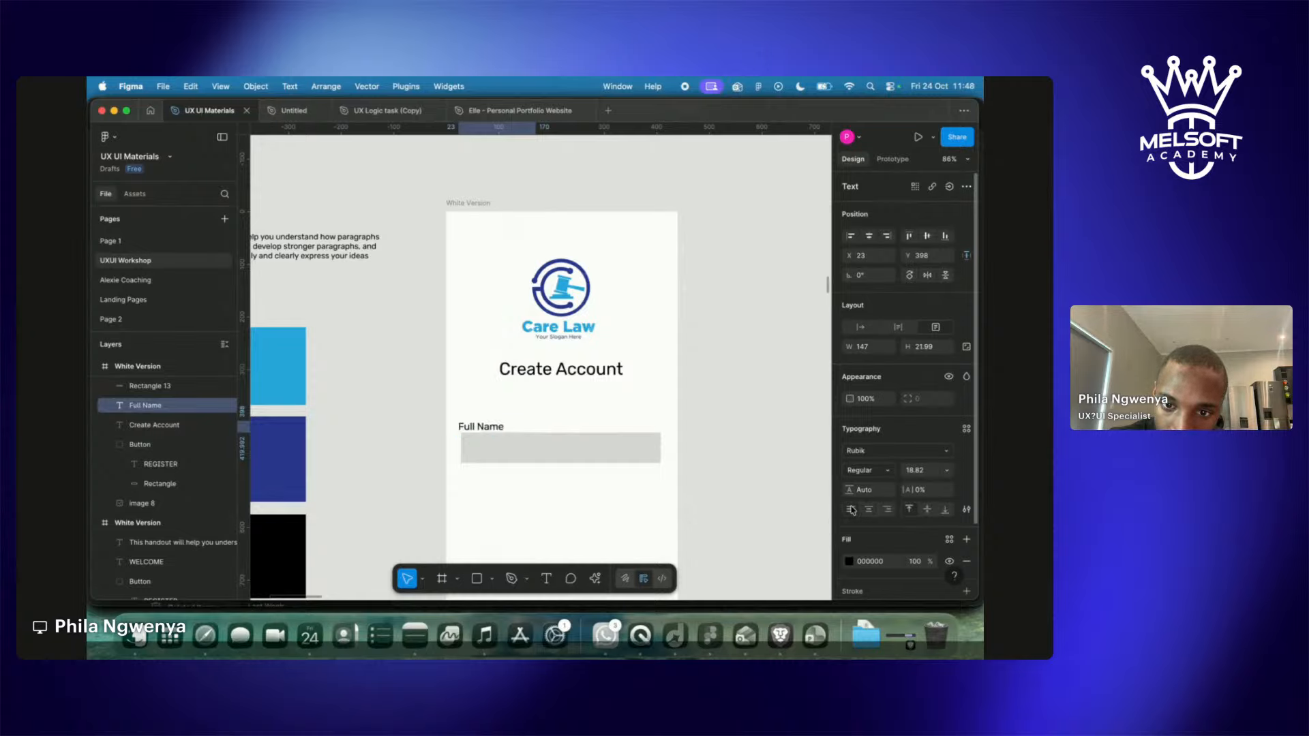
left_click_drag(498, 430, 501, 428)
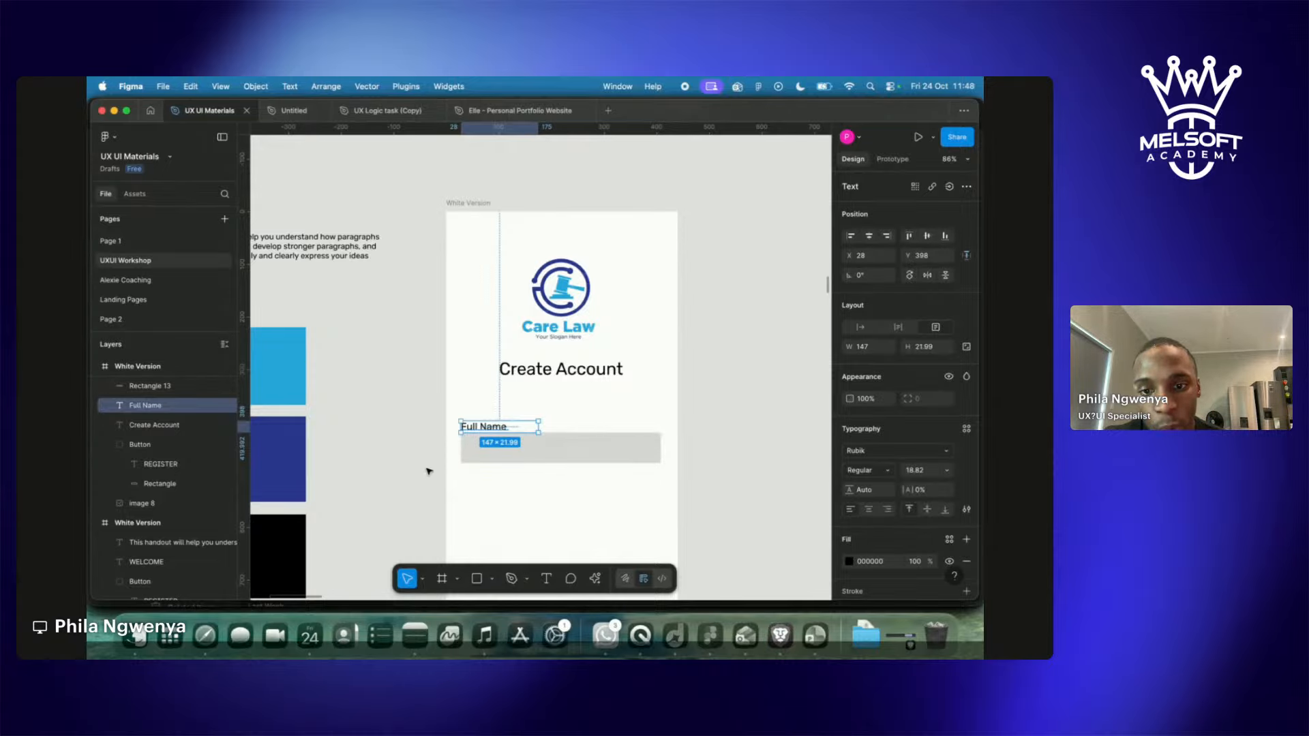
left_click(516, 521)
scroll(516, 521, "down", 3)
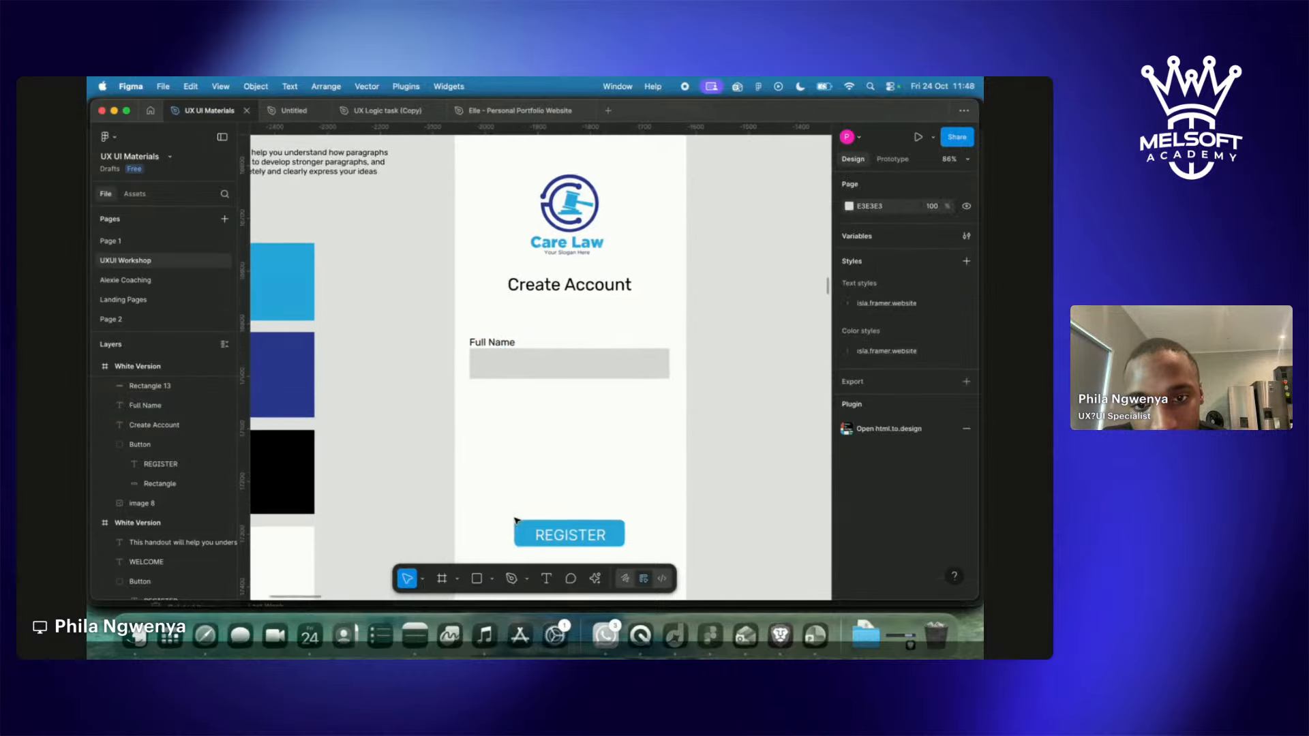
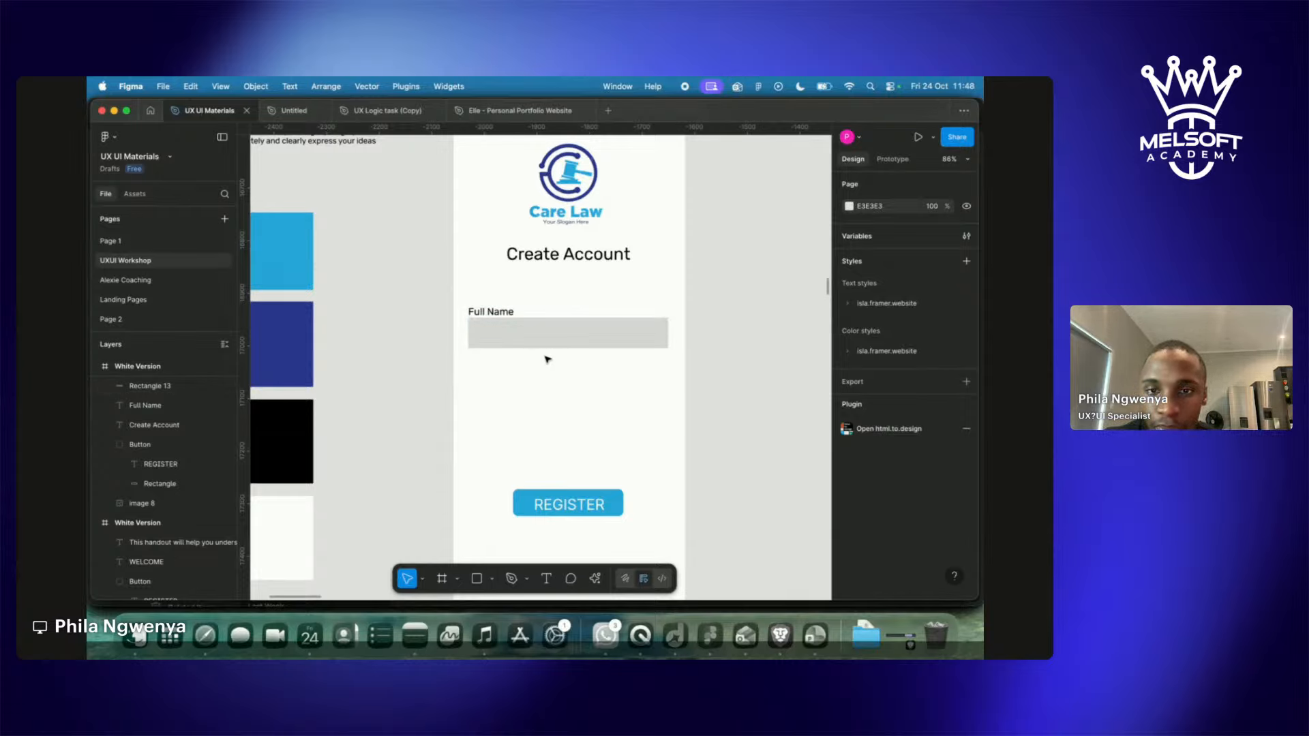
Select the Full Name label along with Rectangle 13, its grey input box.
left_click(497, 315)
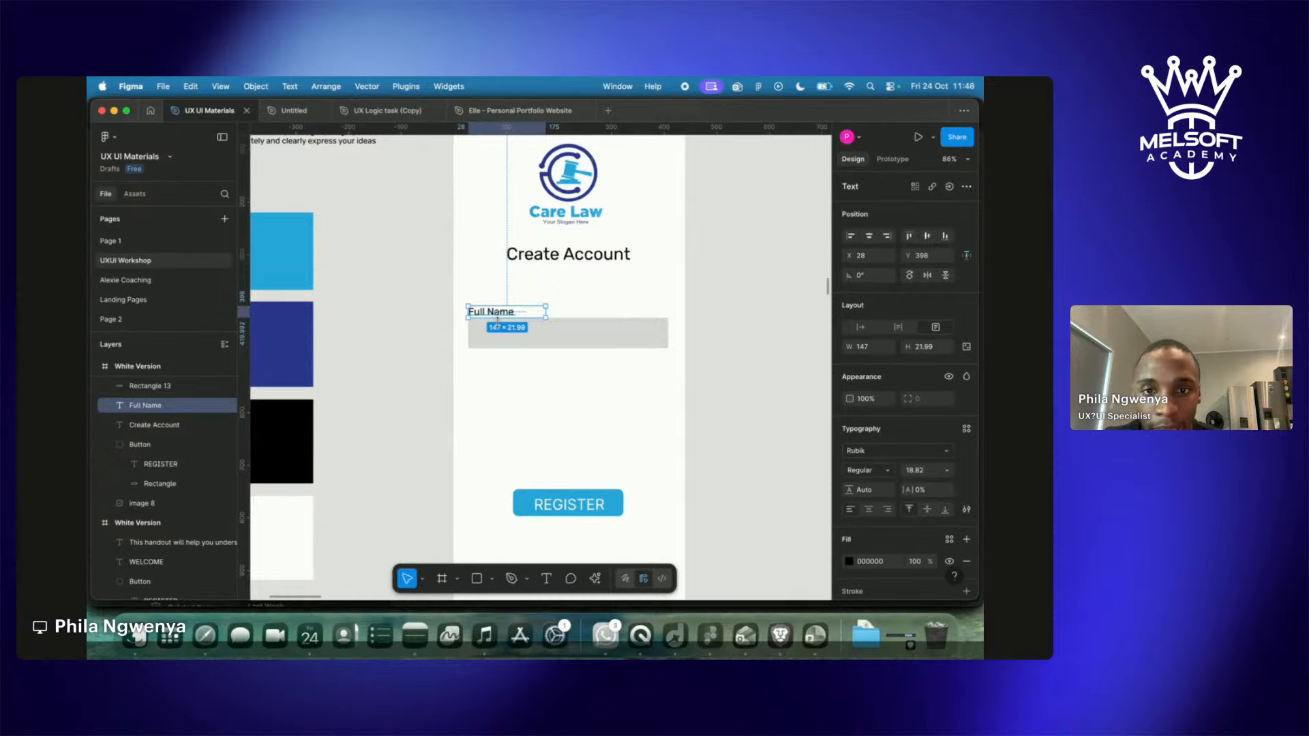
left_click(500, 328, "shift")
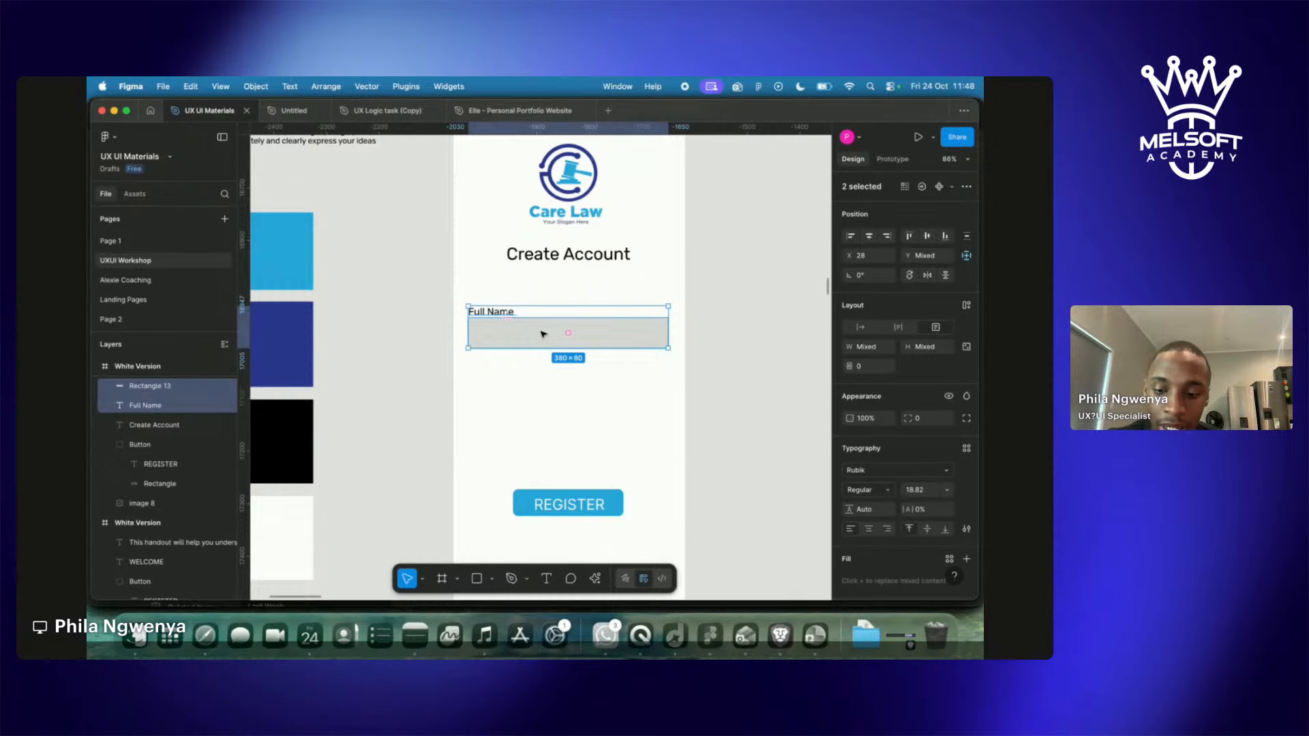
Duplicate the Full Name label and box twice, stacking the copies below the original.
key("super+d")
left_click_drag(544, 334, 546, 390)
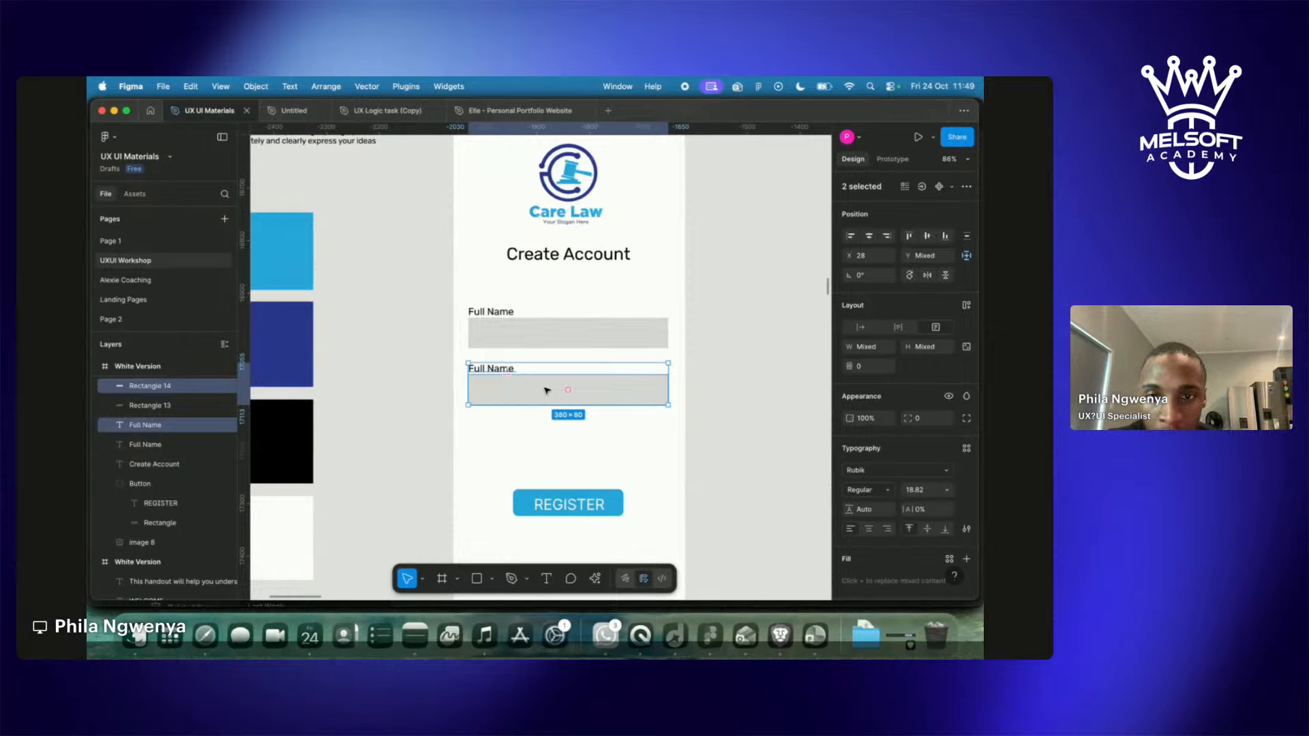
key("super+d")
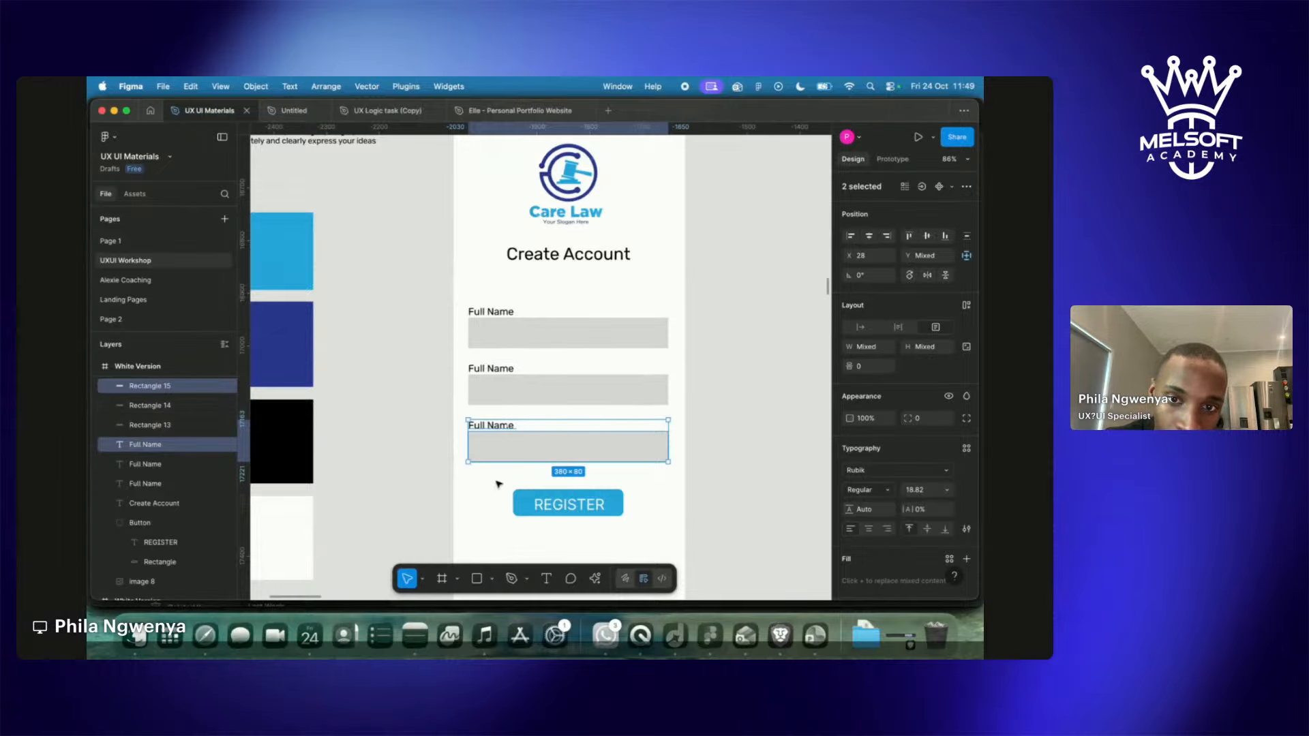
left_click(415, 417)
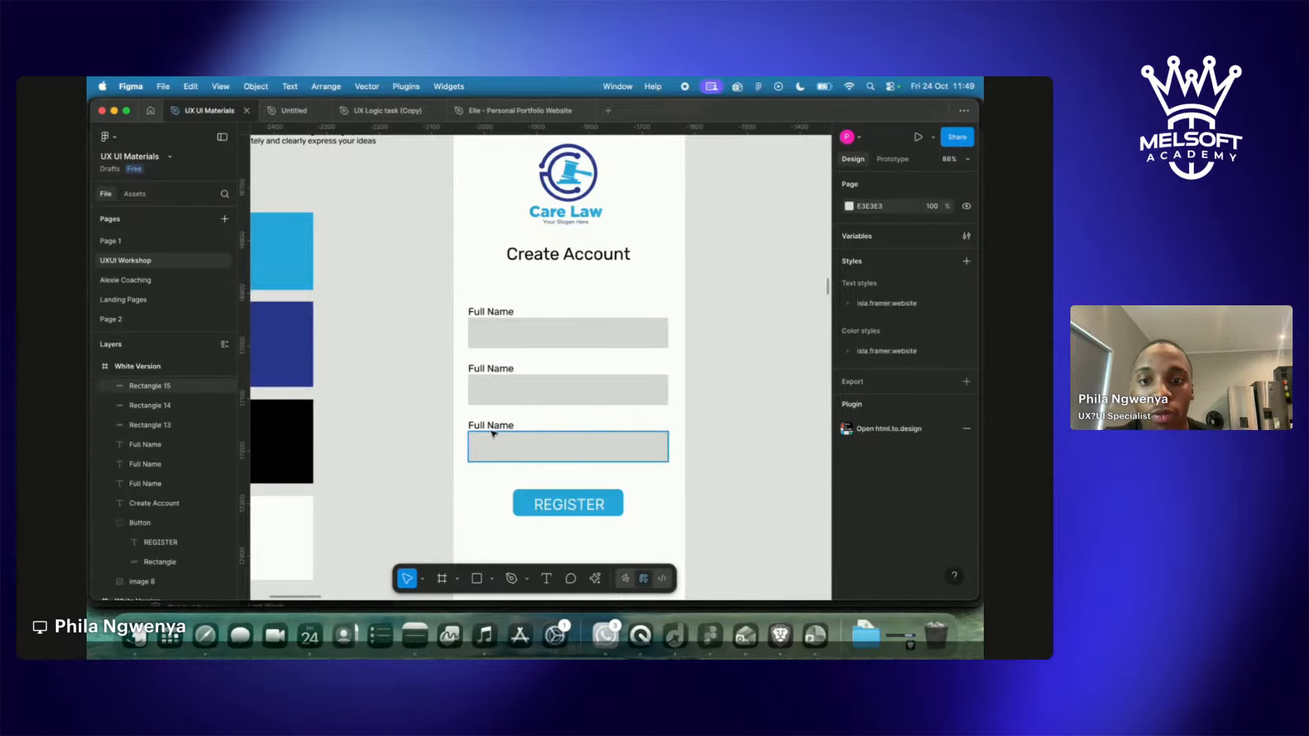
double_click(488, 366)
Open the Restream Studio chat and turn on Show on stream for viewer comments.
key("ctrl+Right")
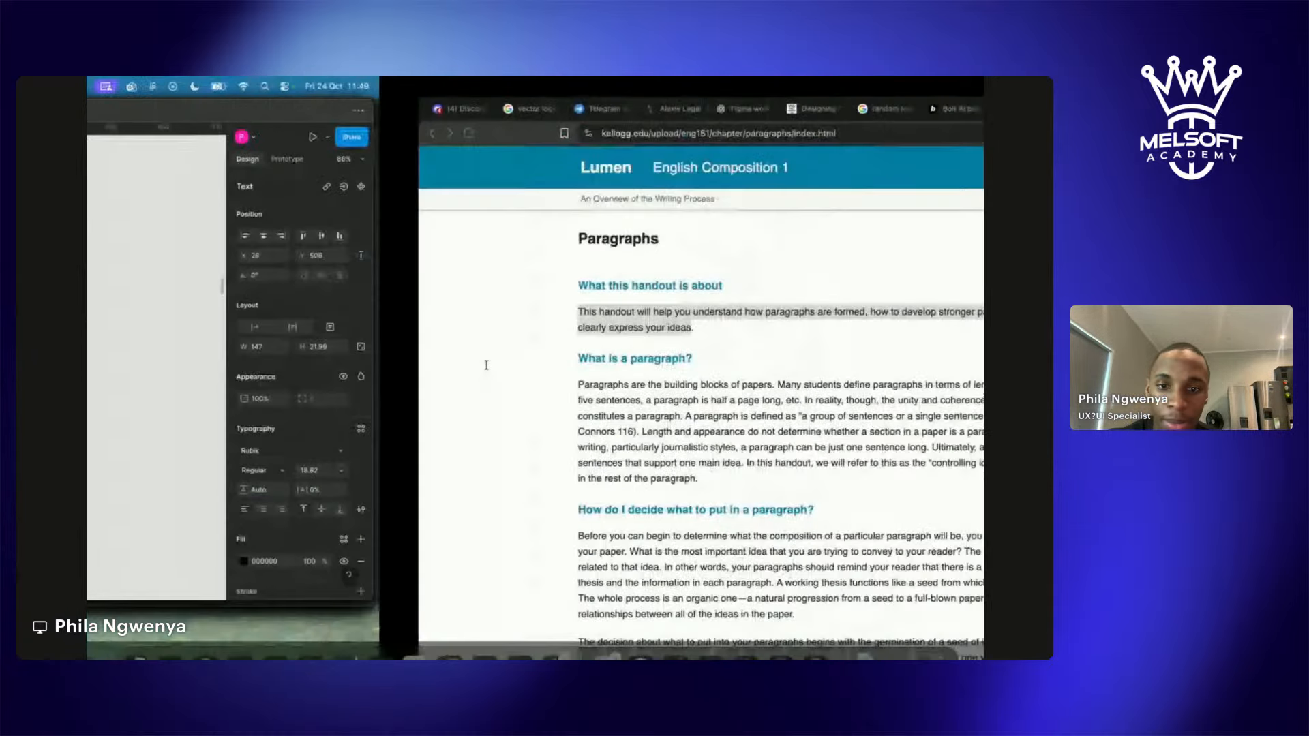
left_click(835, 109)
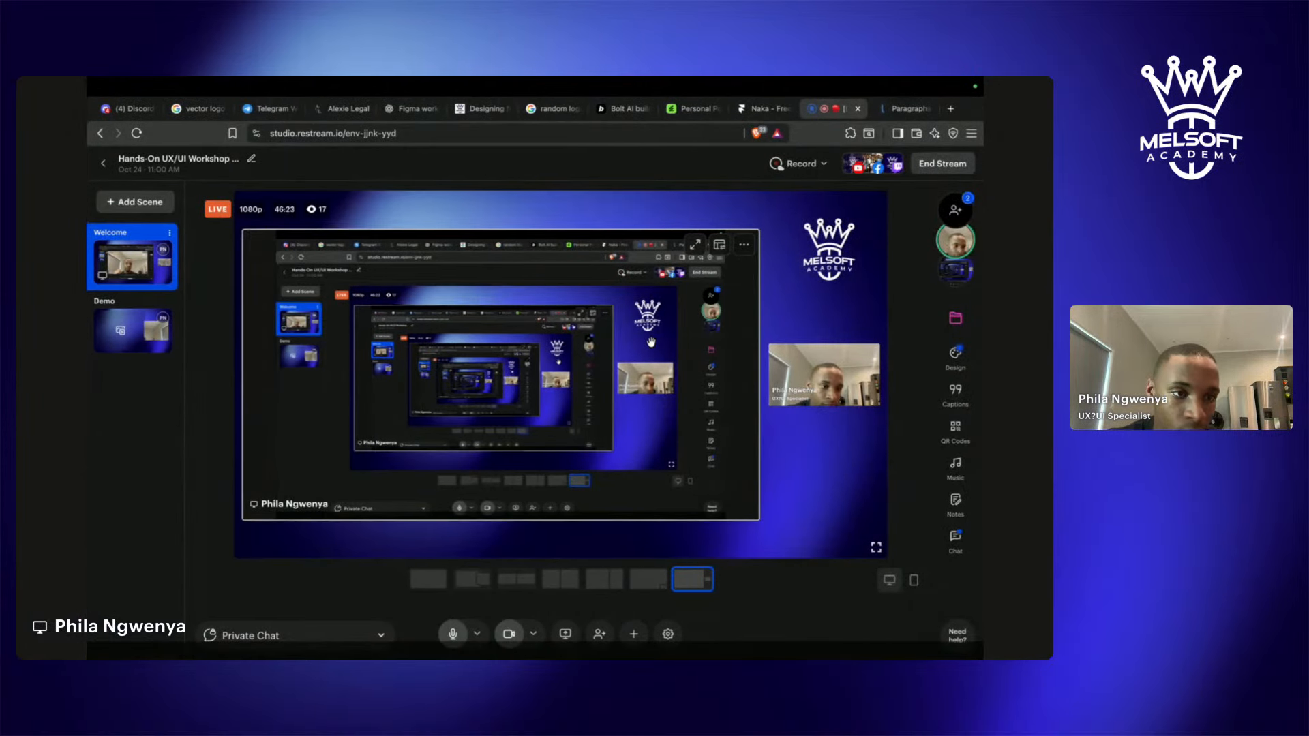
left_click(957, 546)
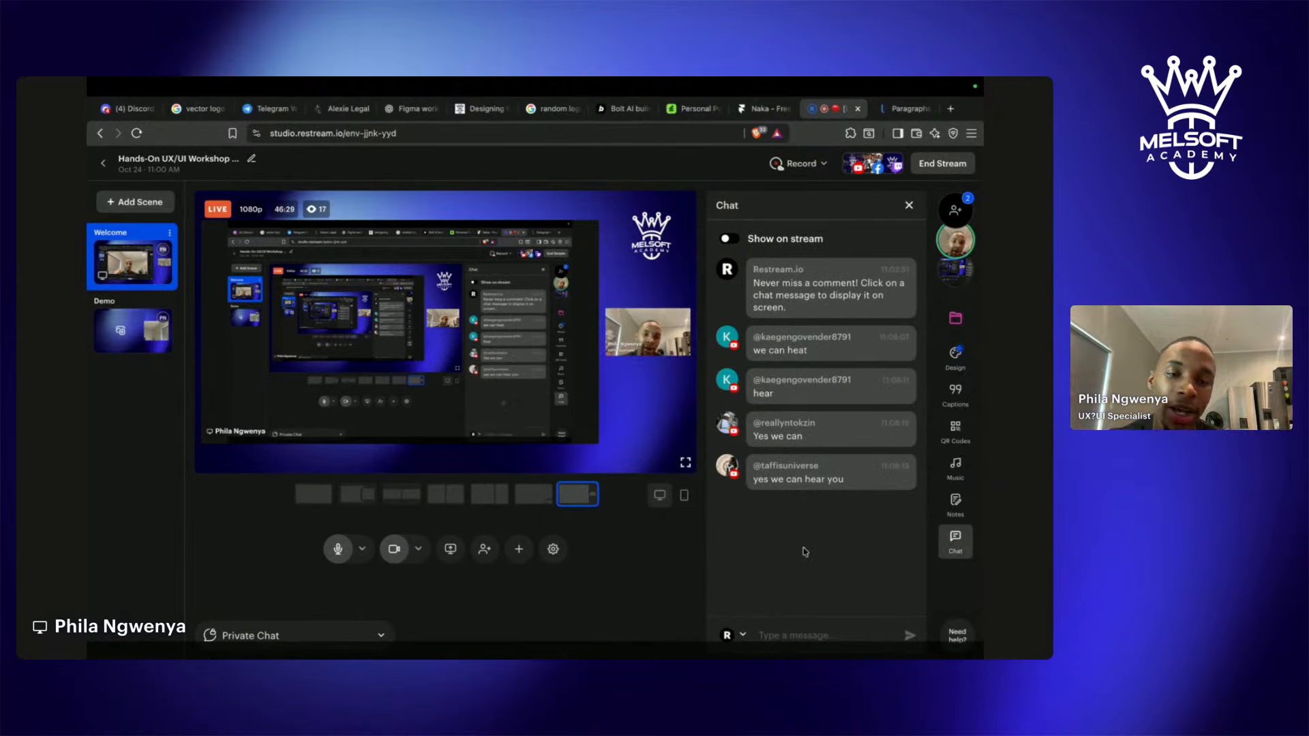
left_click(728, 239)
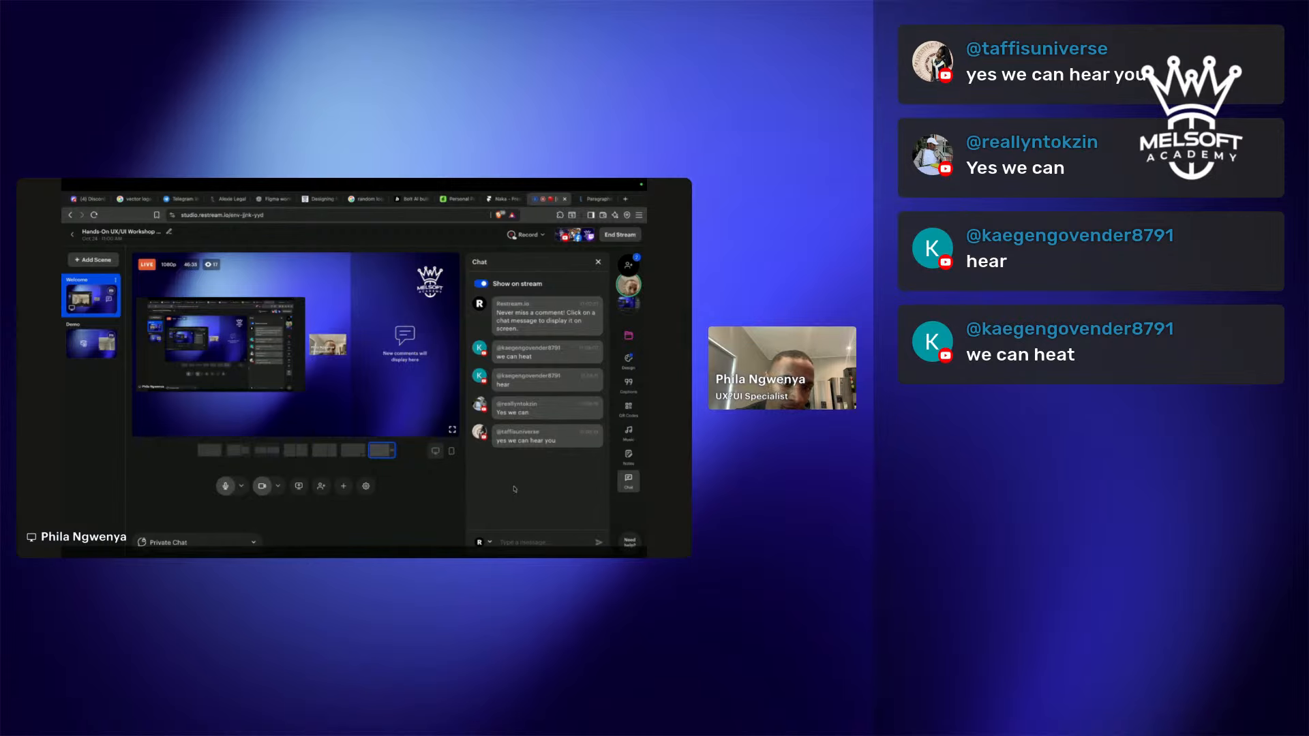
key("ctrl+Left")
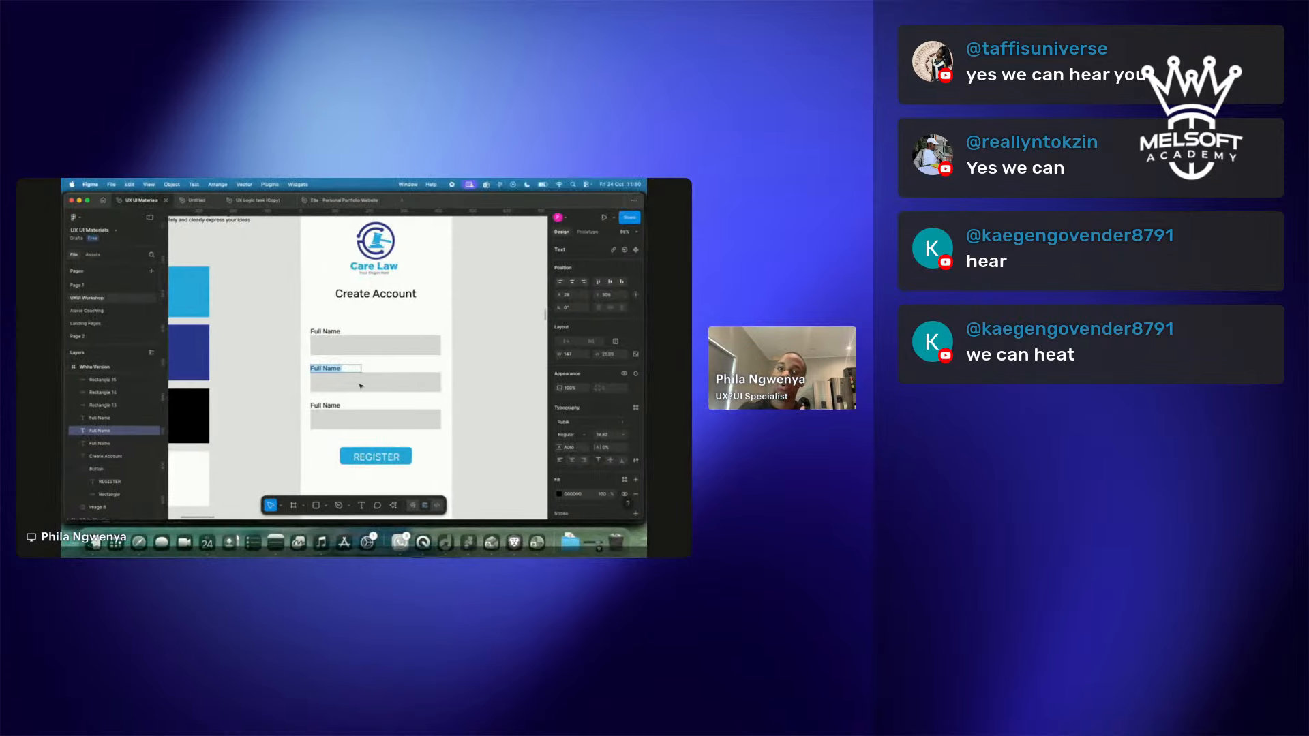
Retype the copied labels as 'Email' and 'Password', correcting the typo in Password.
type("E")
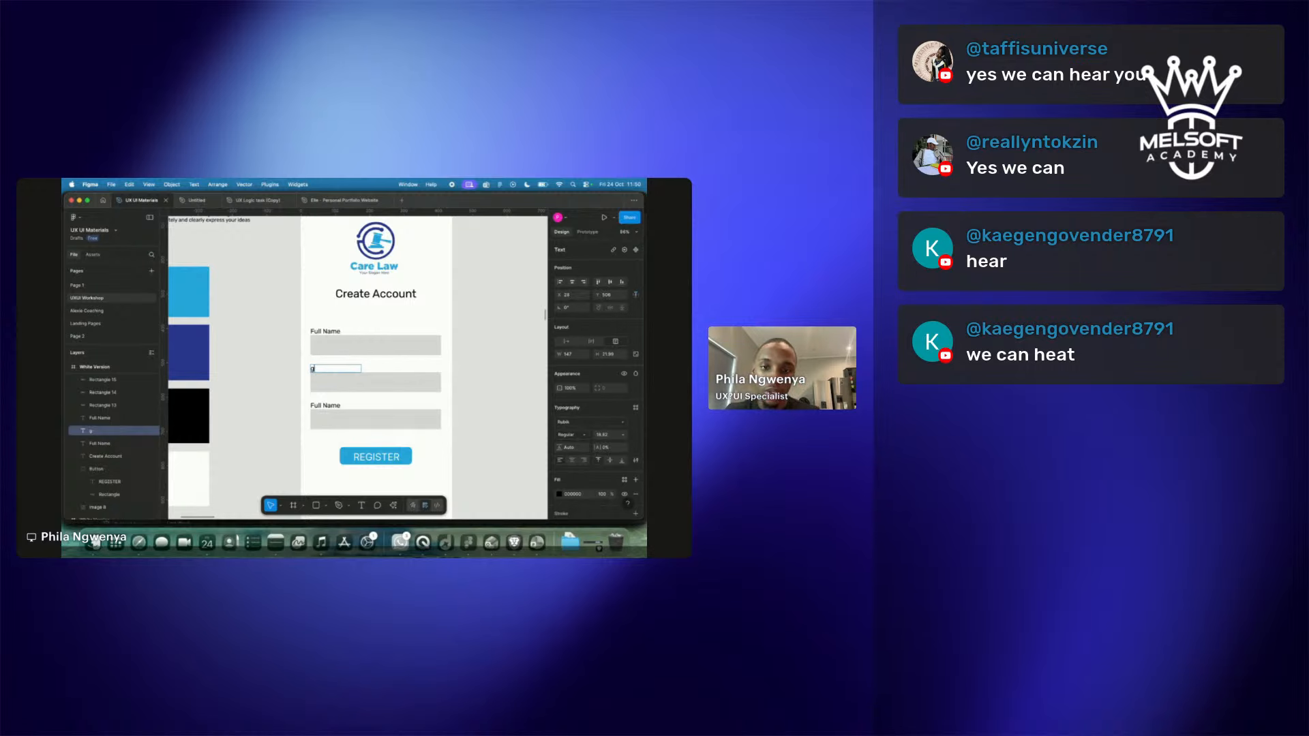
type("Email")
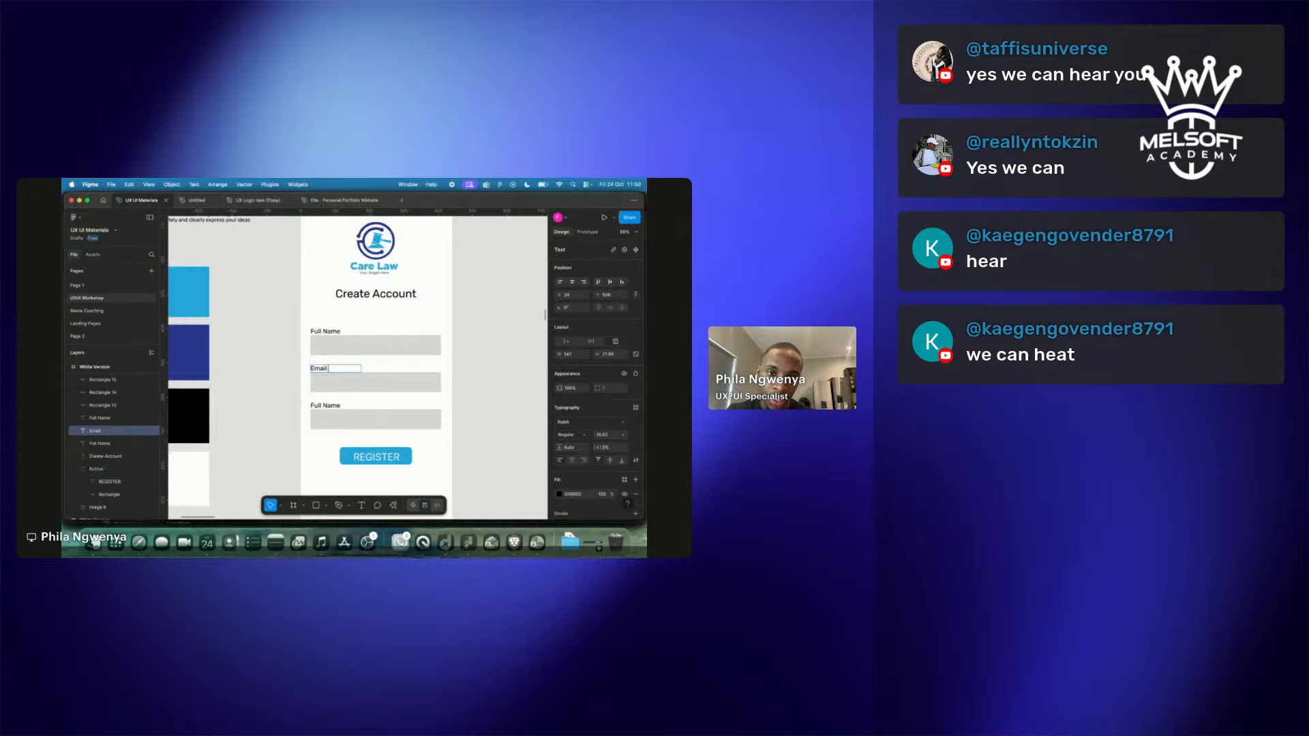
left_click(332, 405)
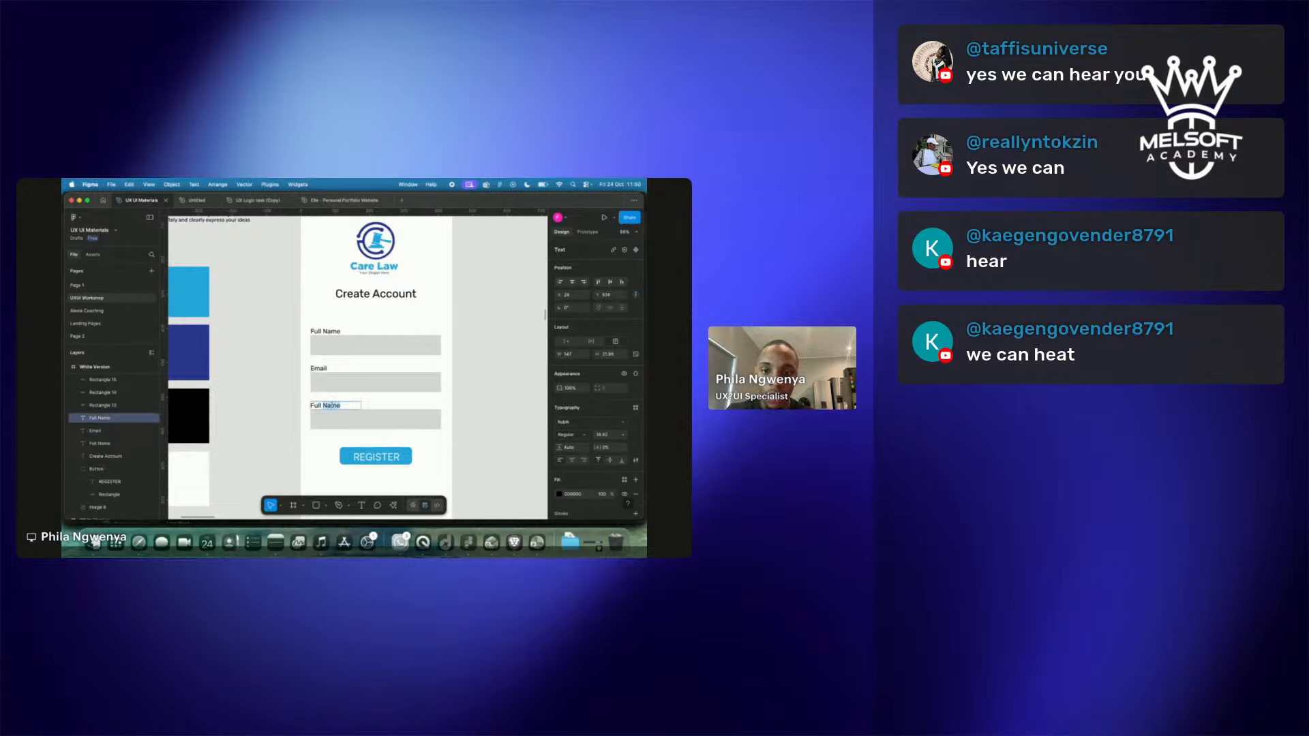
double_click(331, 405)
type("passworfd")
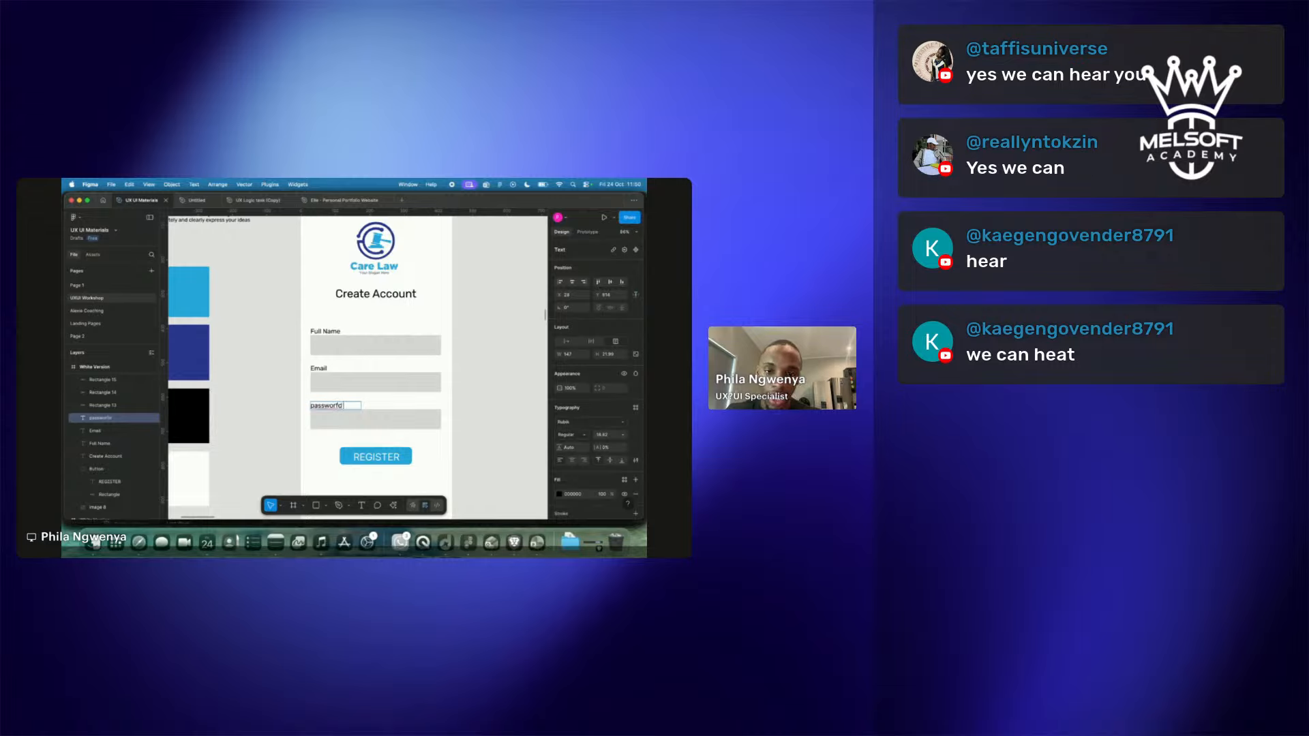
key("BackSpace")
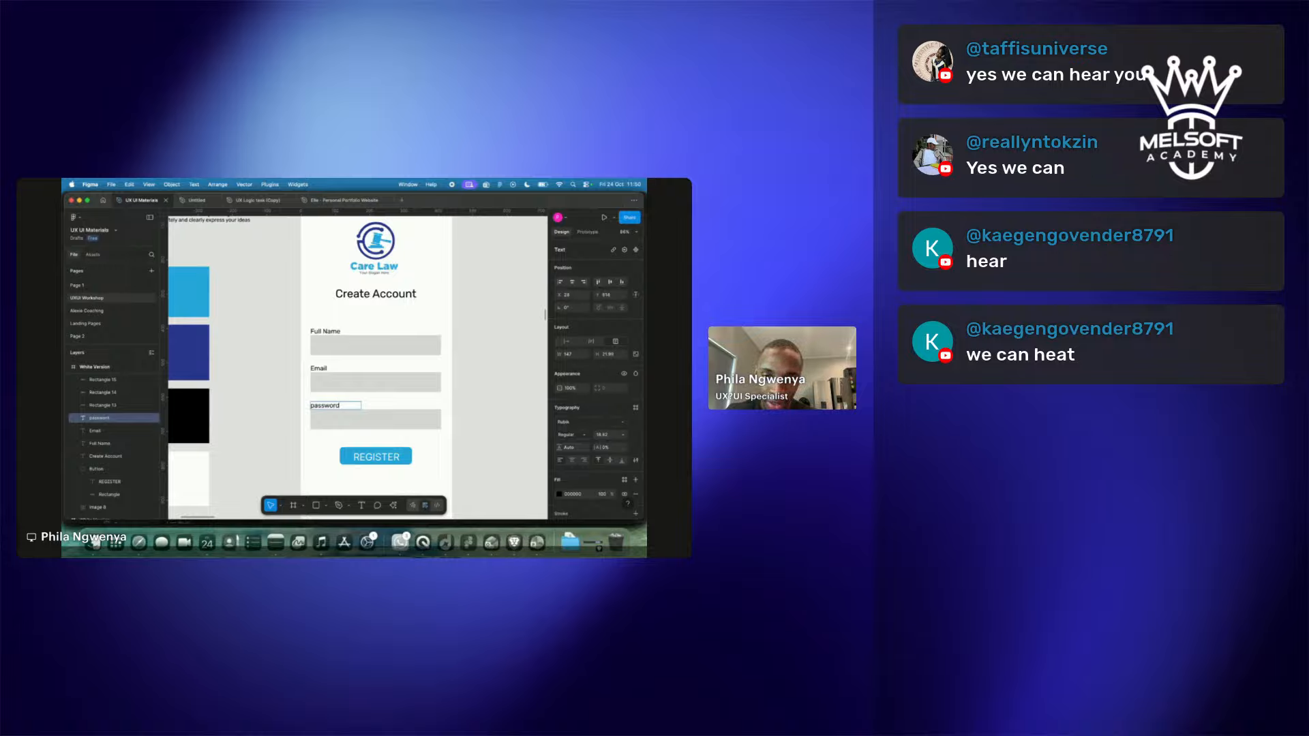
key("BackSpace")
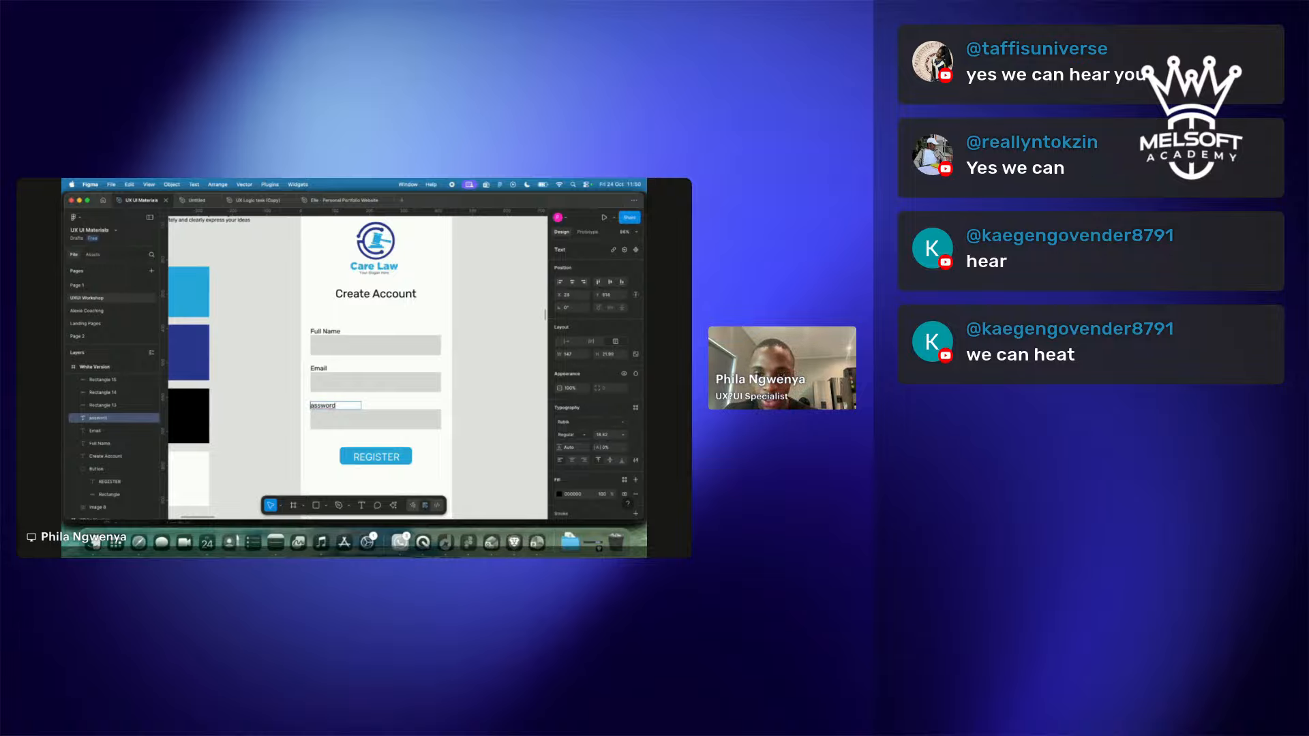
type("P")
key("Escape")
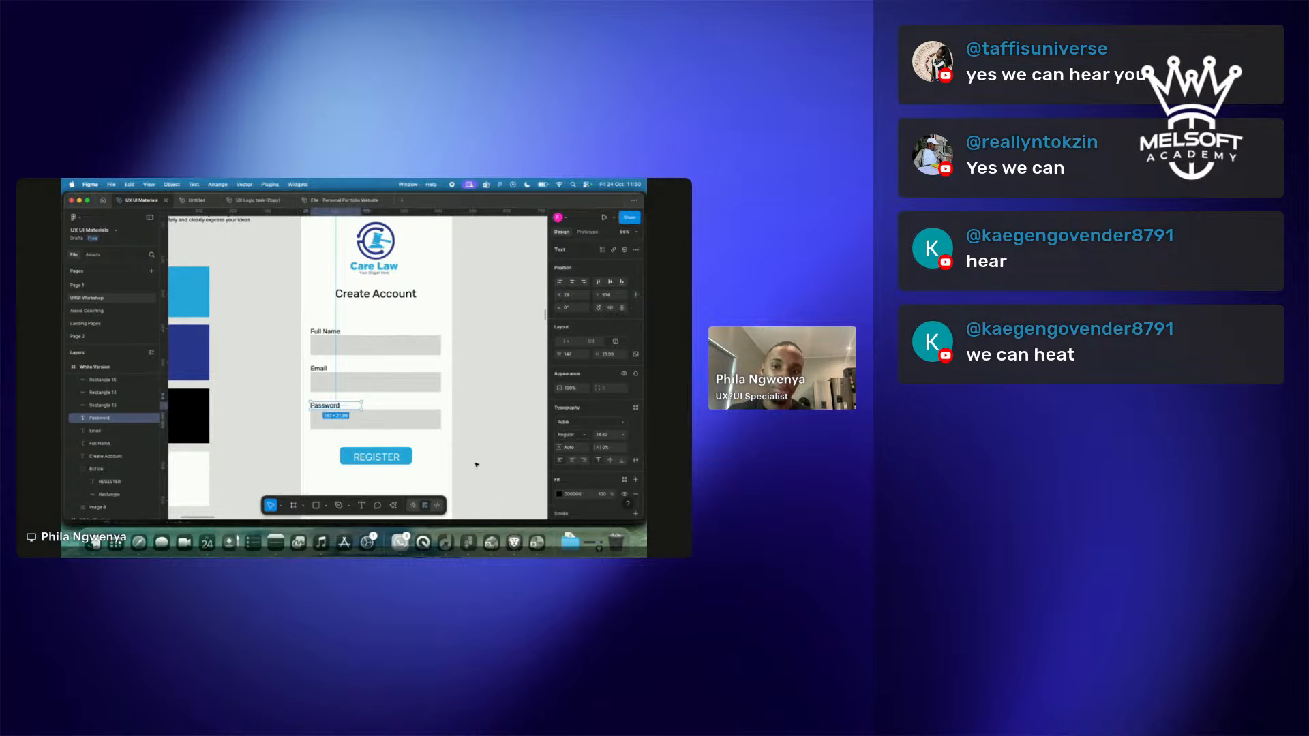
left_click(431, 421)
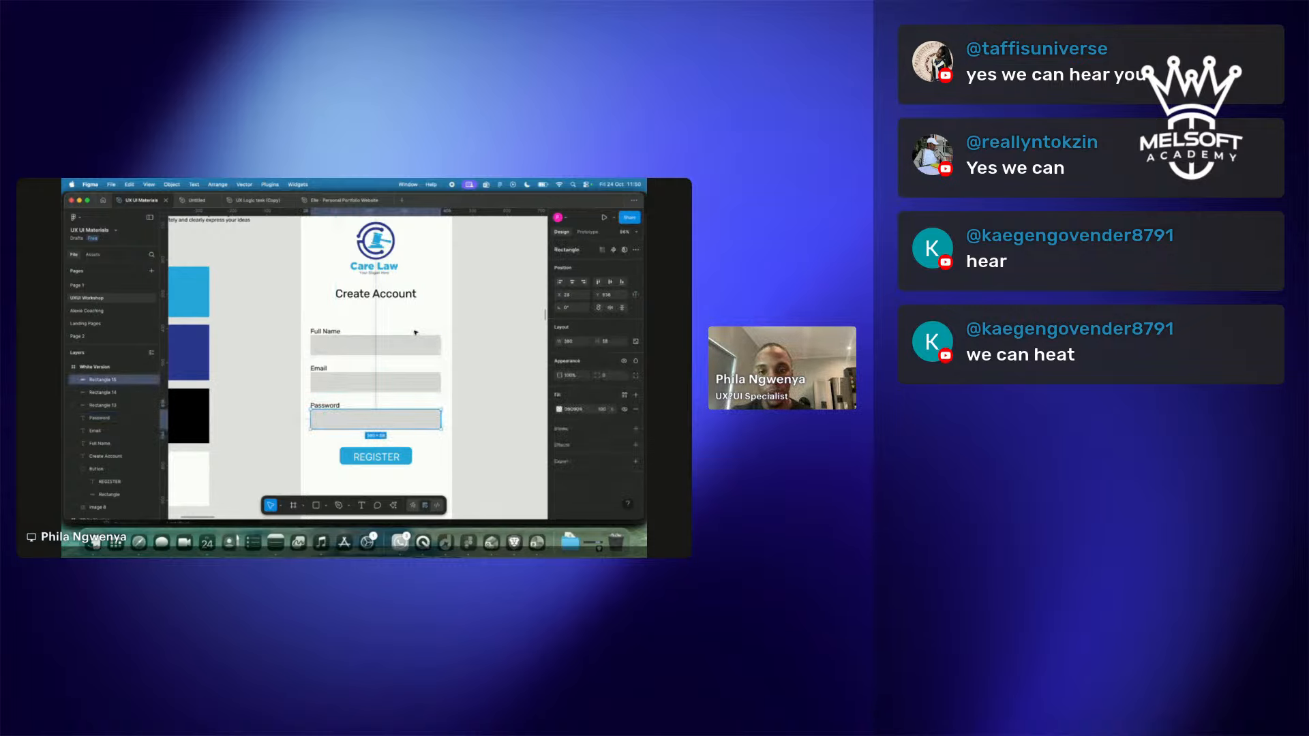
left_click(408, 443)
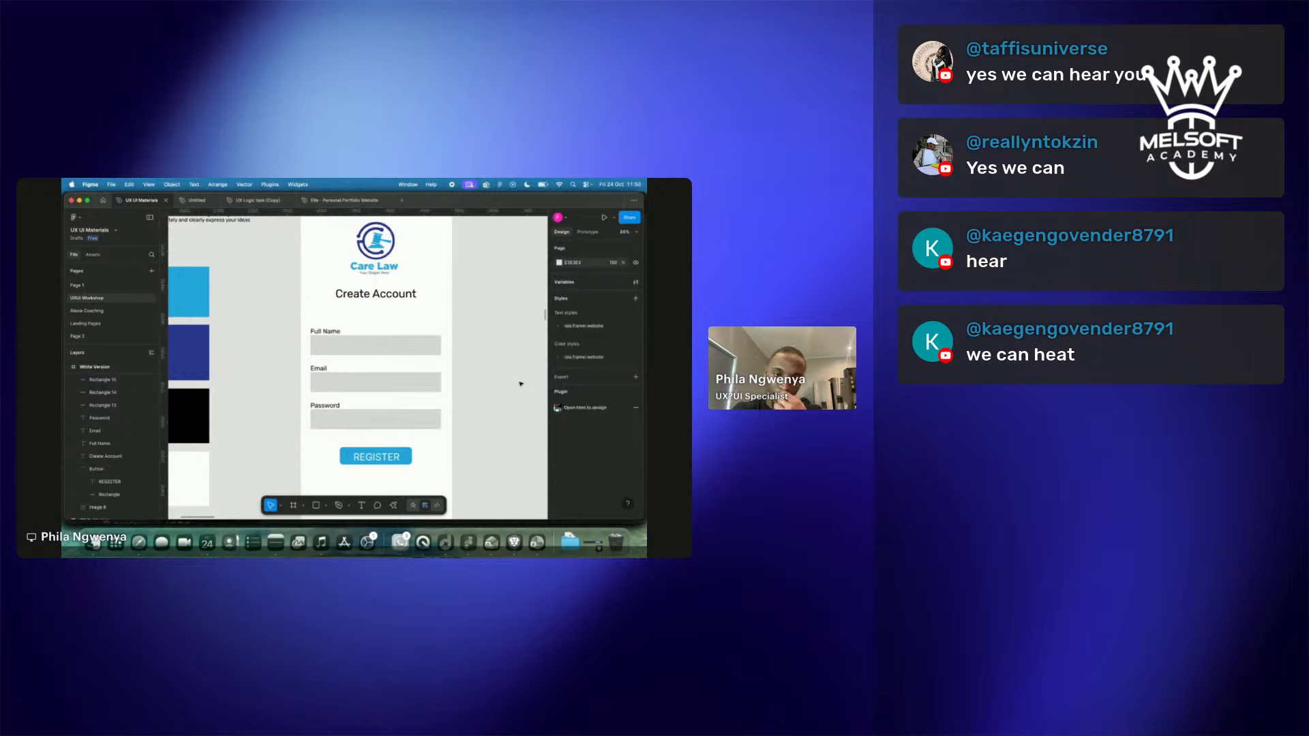
Select the Full Name input rectangle and bring the Create Account frame back into view.
left_click(374, 349)
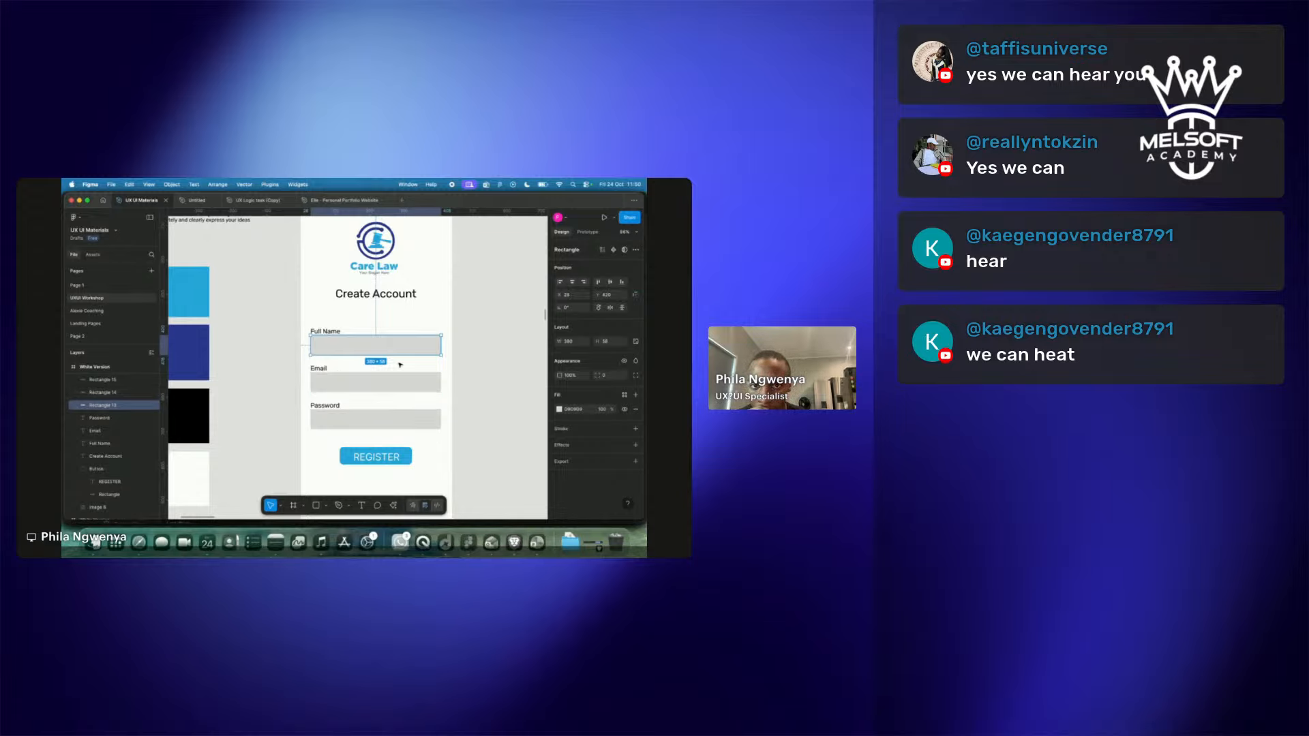
scroll(401, 365, "down", 5)
scroll(400, 365, "up", 8)
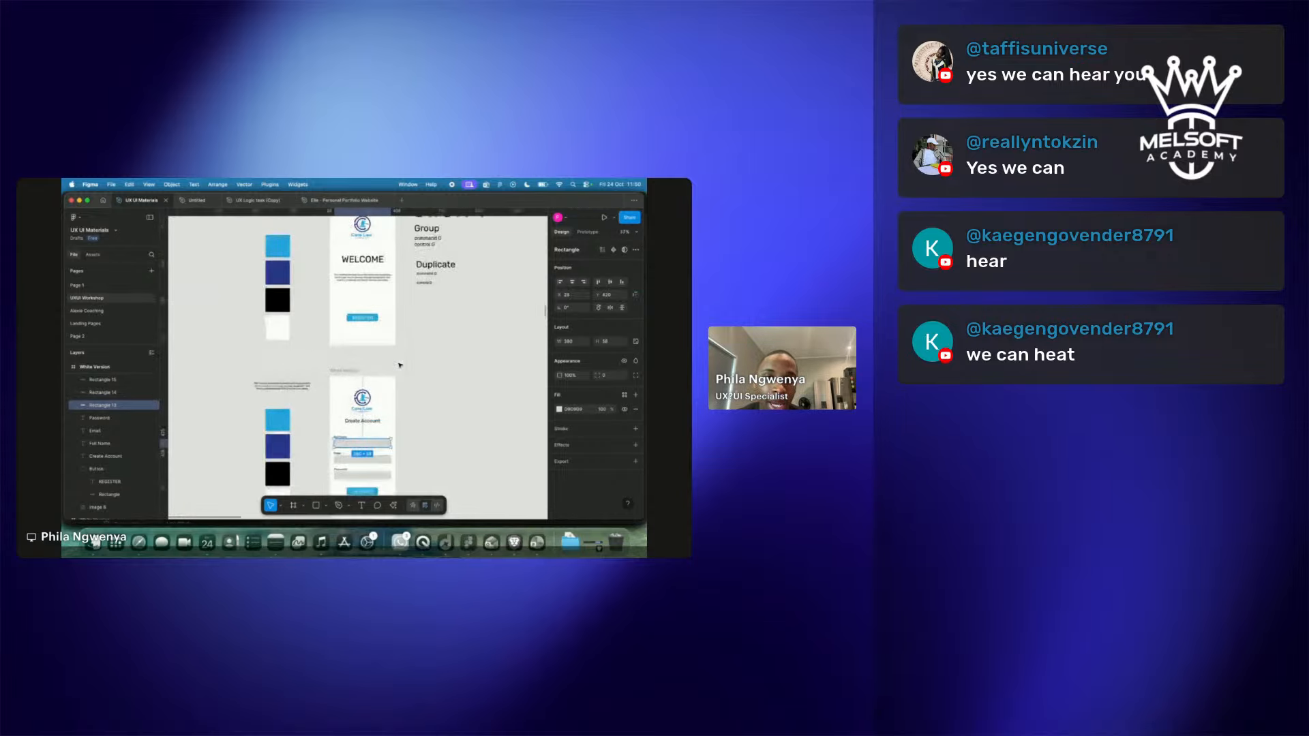
scroll(400, 365, "down", 5)
scroll(400, 365, "right", 10)
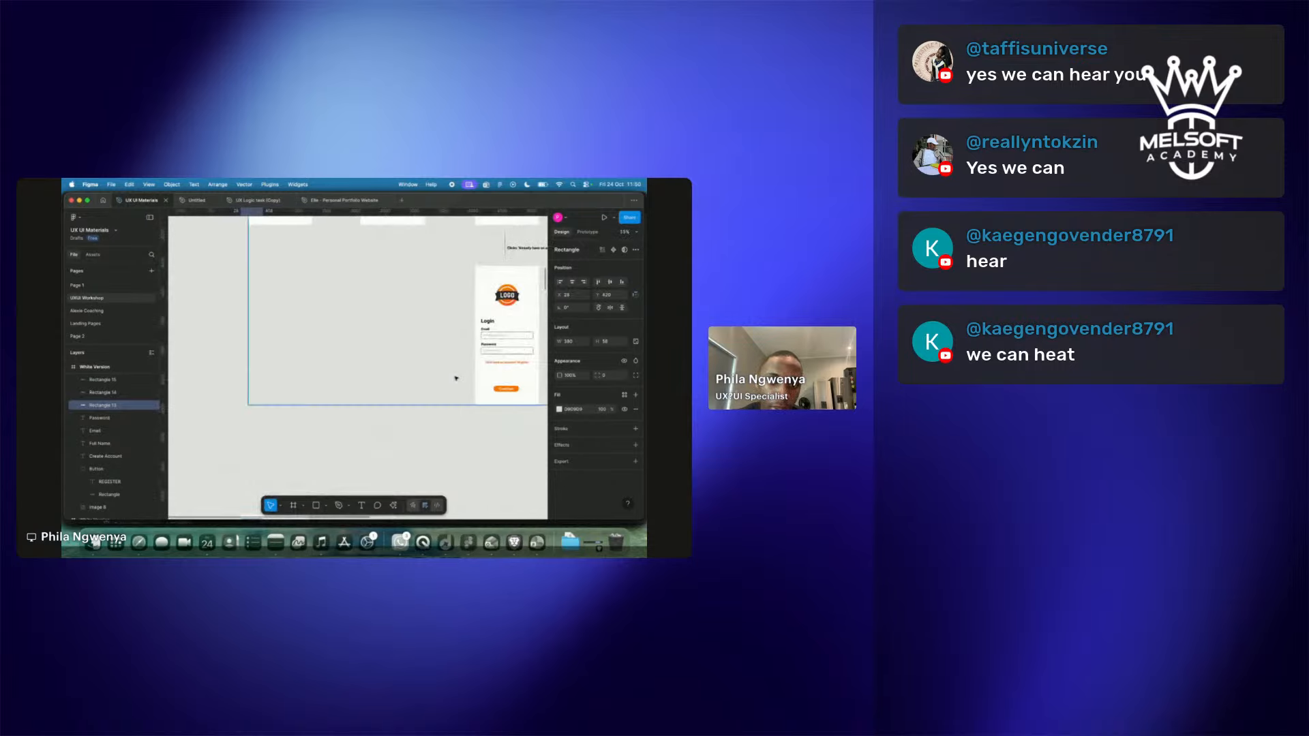
scroll(410, 387, "down", 10)
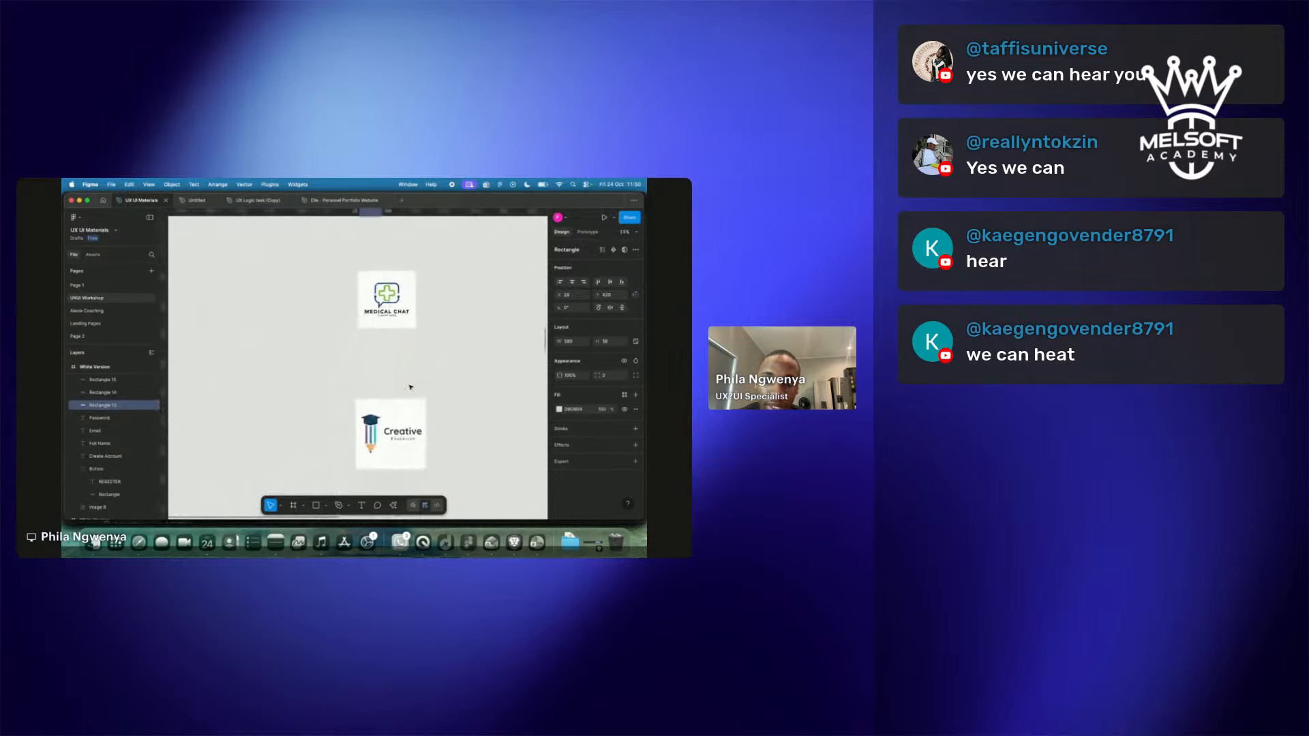
scroll(410, 388, "down", 15)
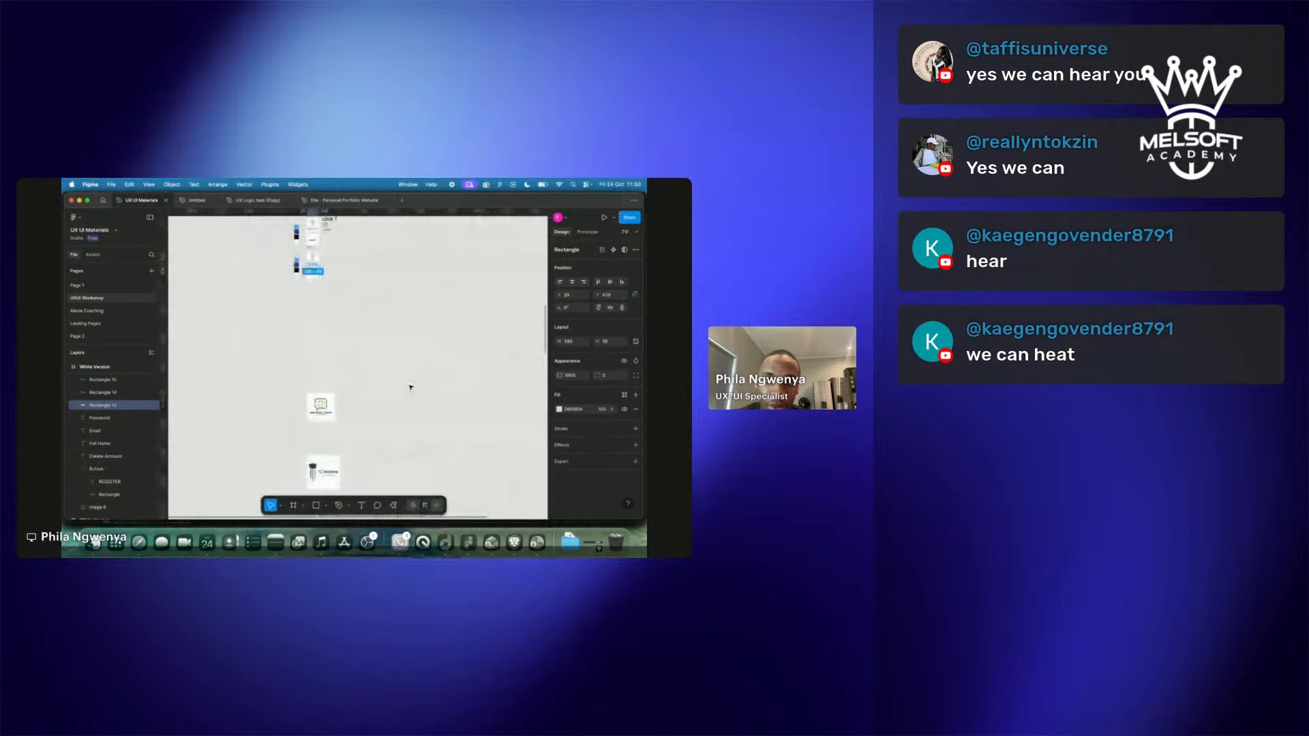
scroll(411, 387, "left", 3)
scroll(411, 387, "up", 5)
scroll(409, 387, "down", 3)
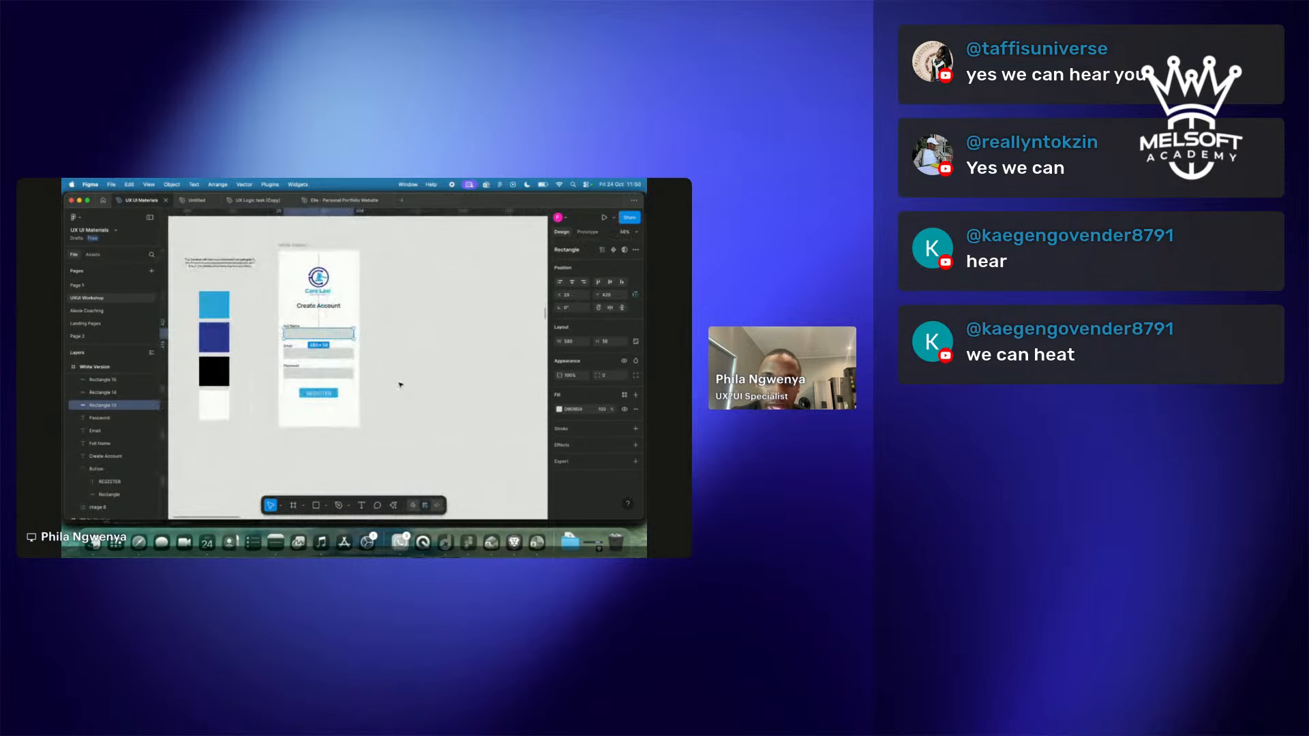
Fill the Full Name box with white FFFFFF and give it a black 000000 outline.
left_click(560, 409)
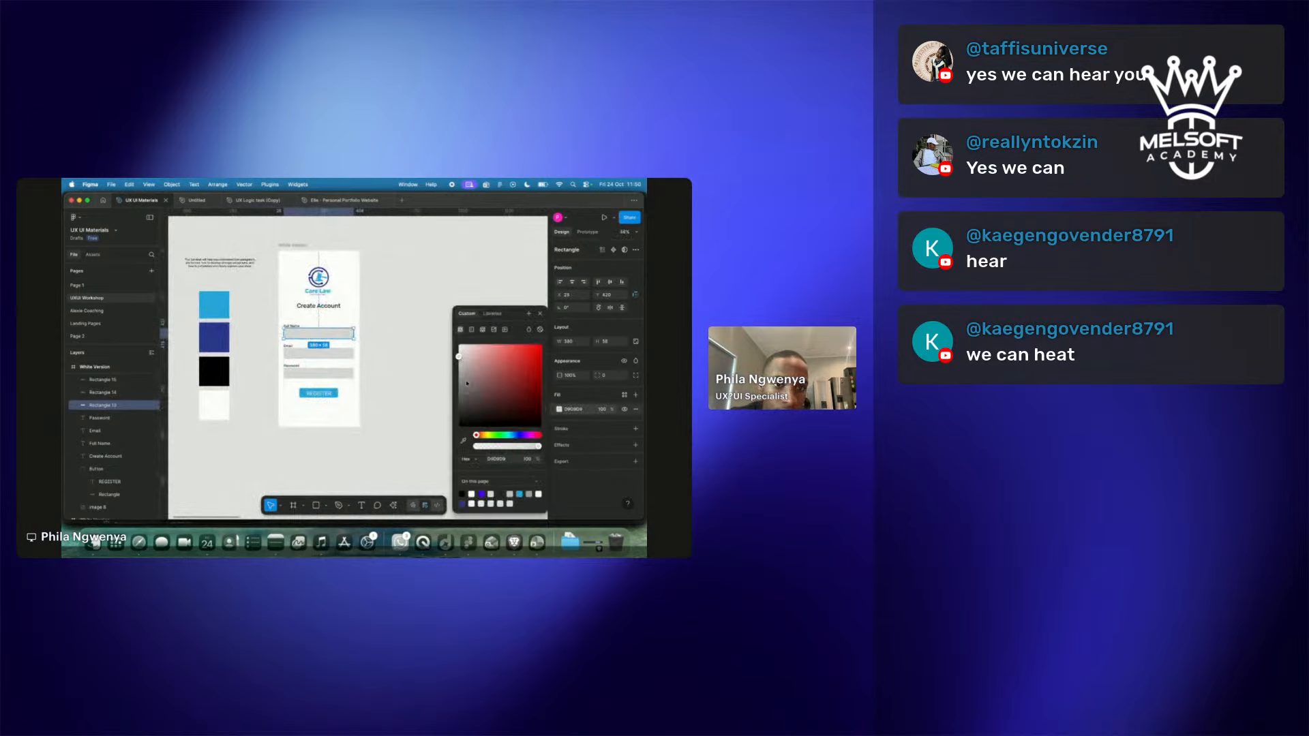
left_click_drag(466, 386, 459, 345)
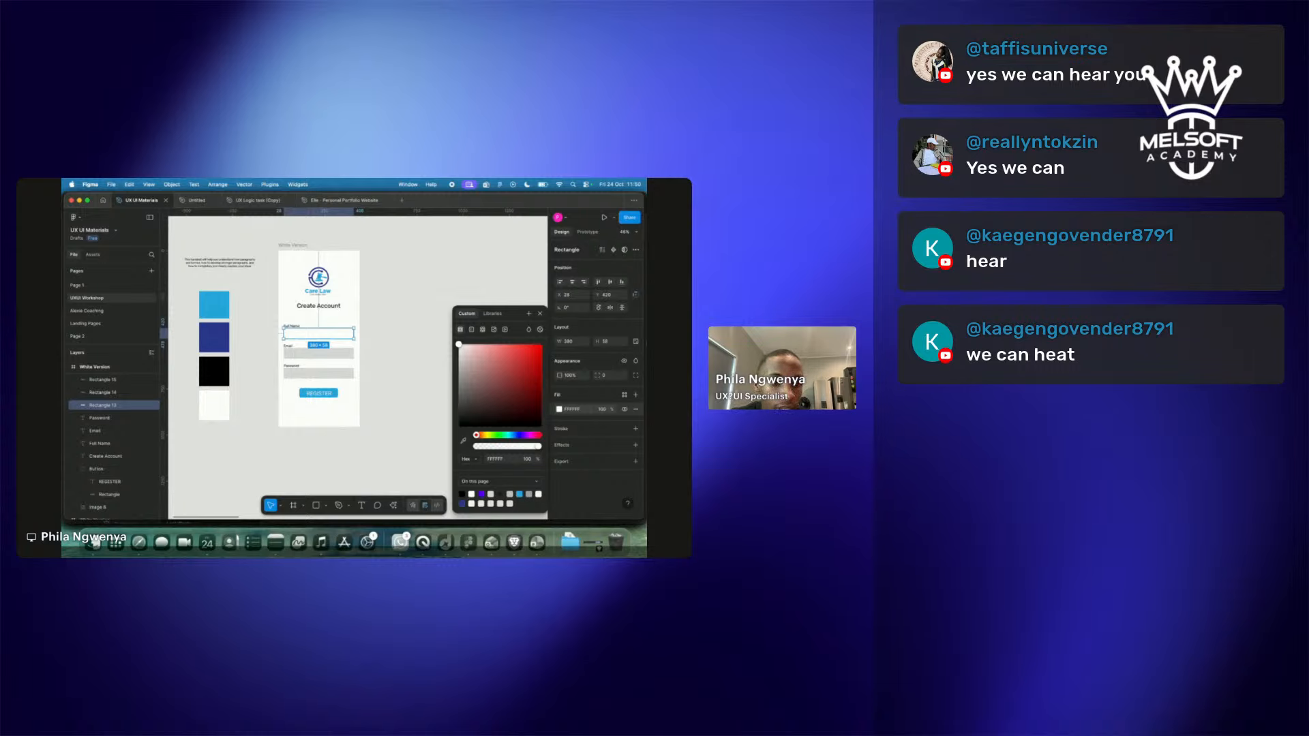
left_click(591, 361)
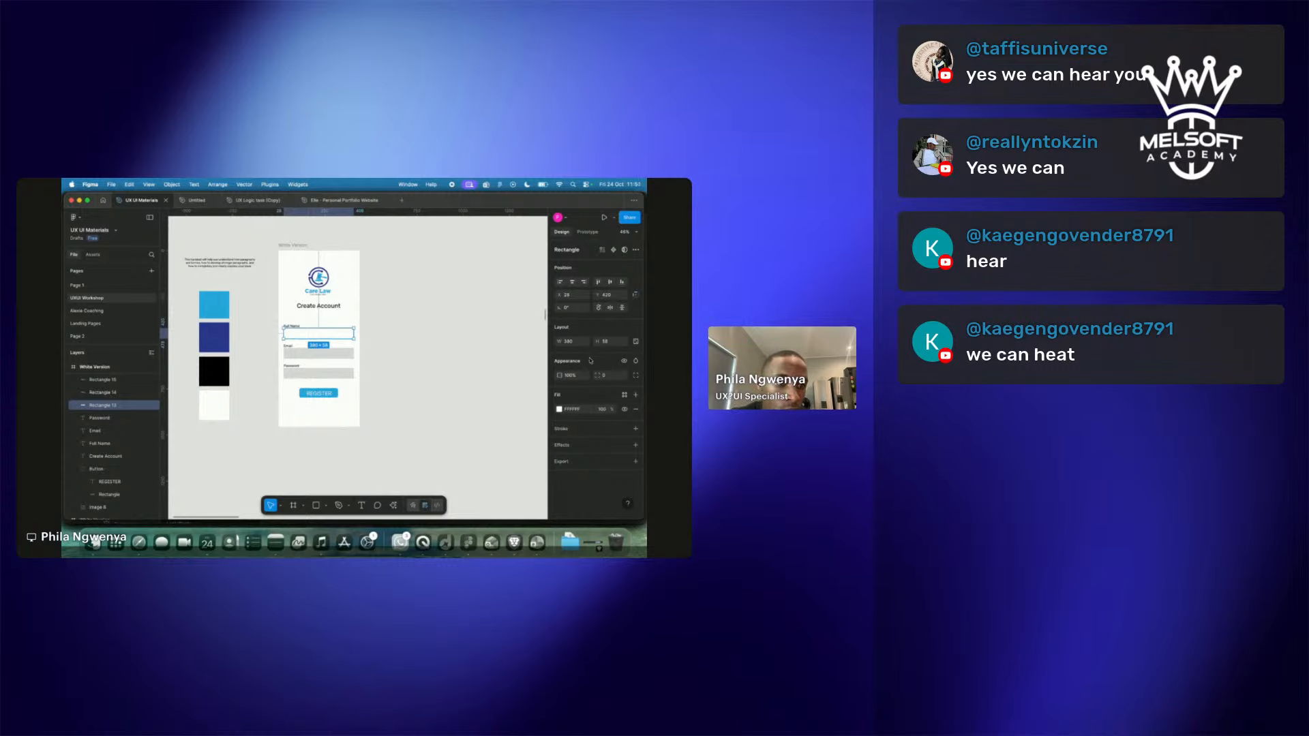
left_click(573, 430)
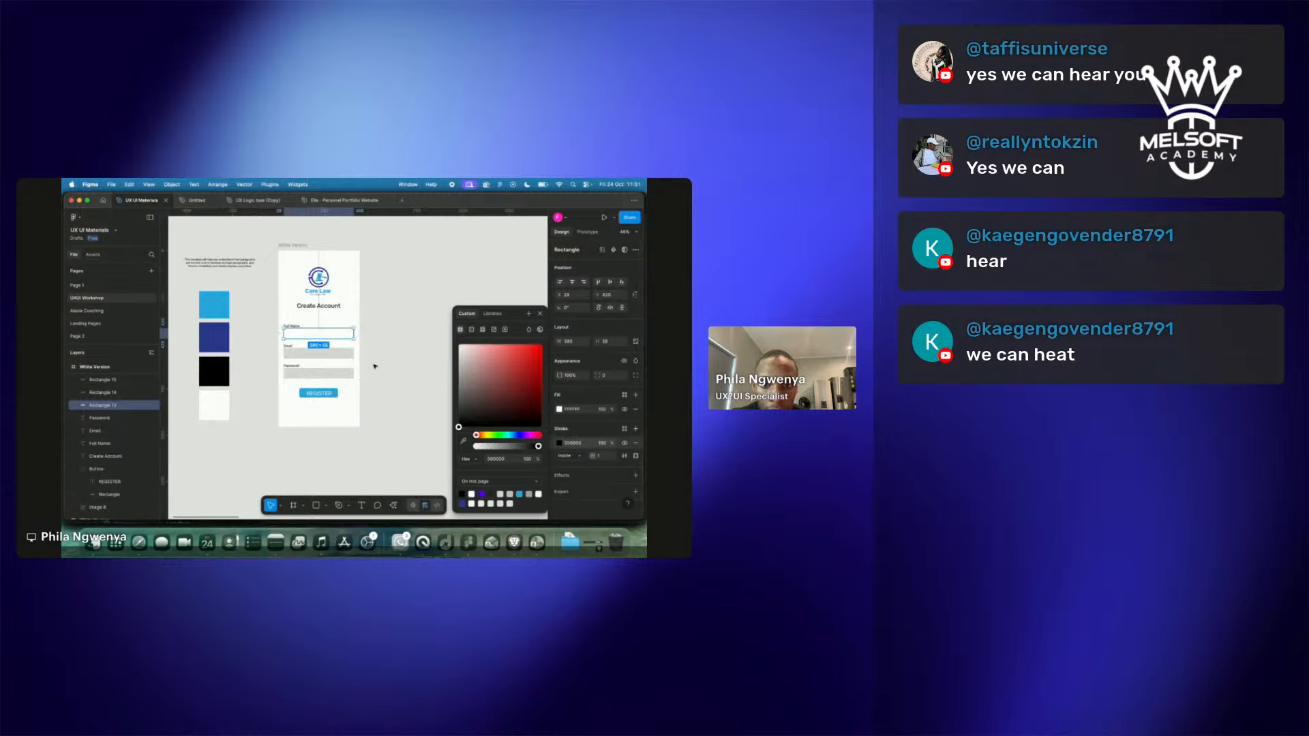
left_click(399, 367)
scroll(310, 327, "up", 5)
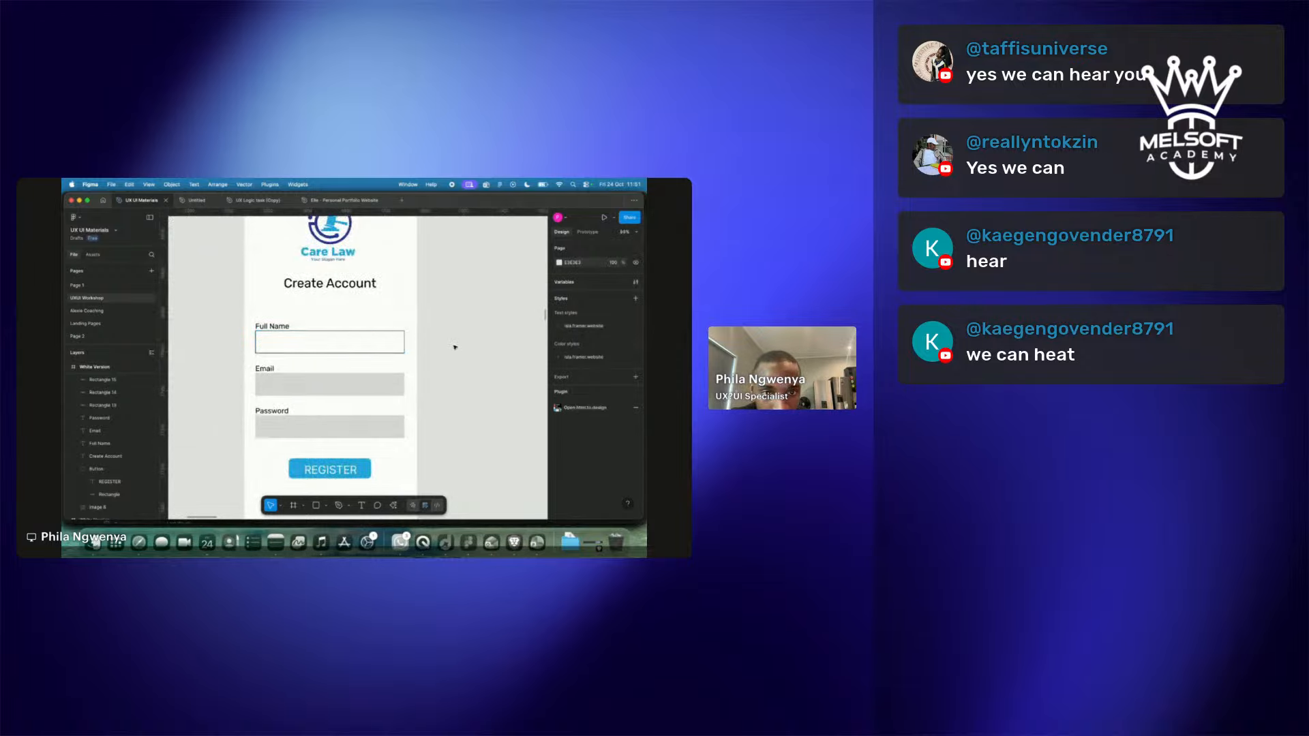
scroll(455, 347, "down", 5)
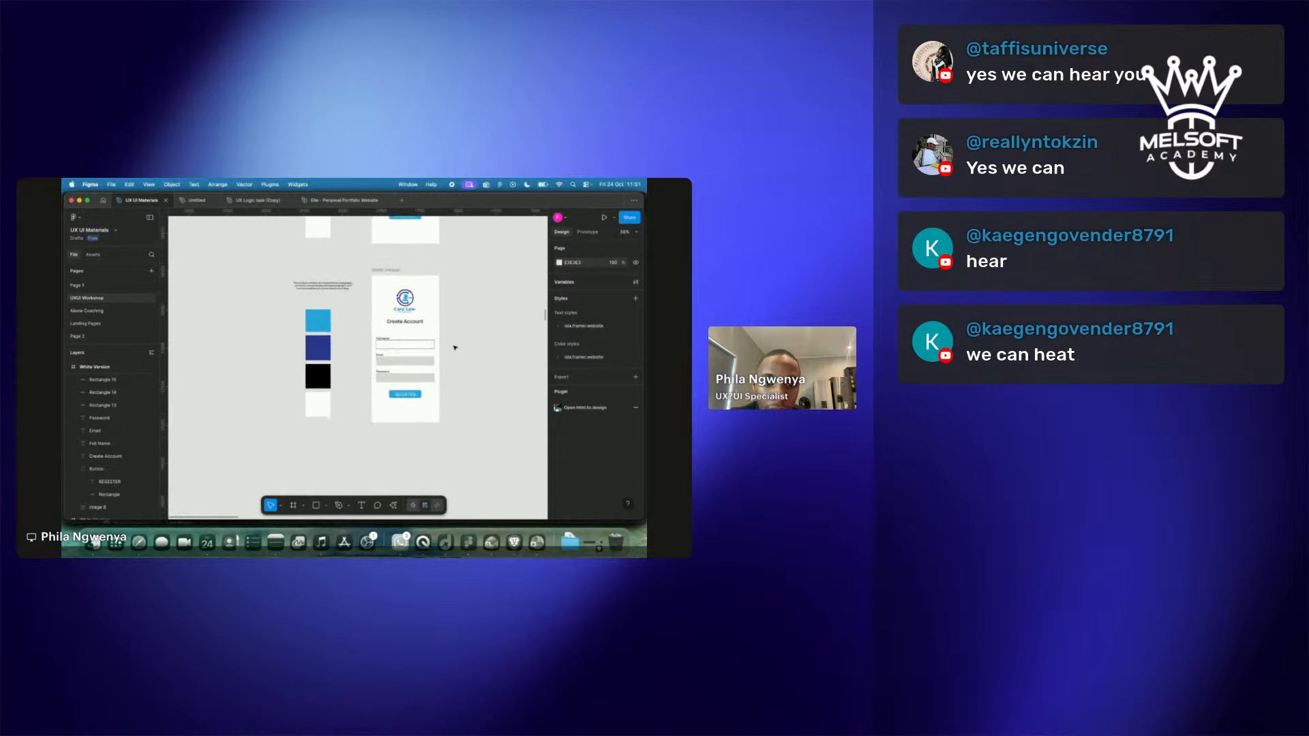
scroll(453, 345, "up", 5)
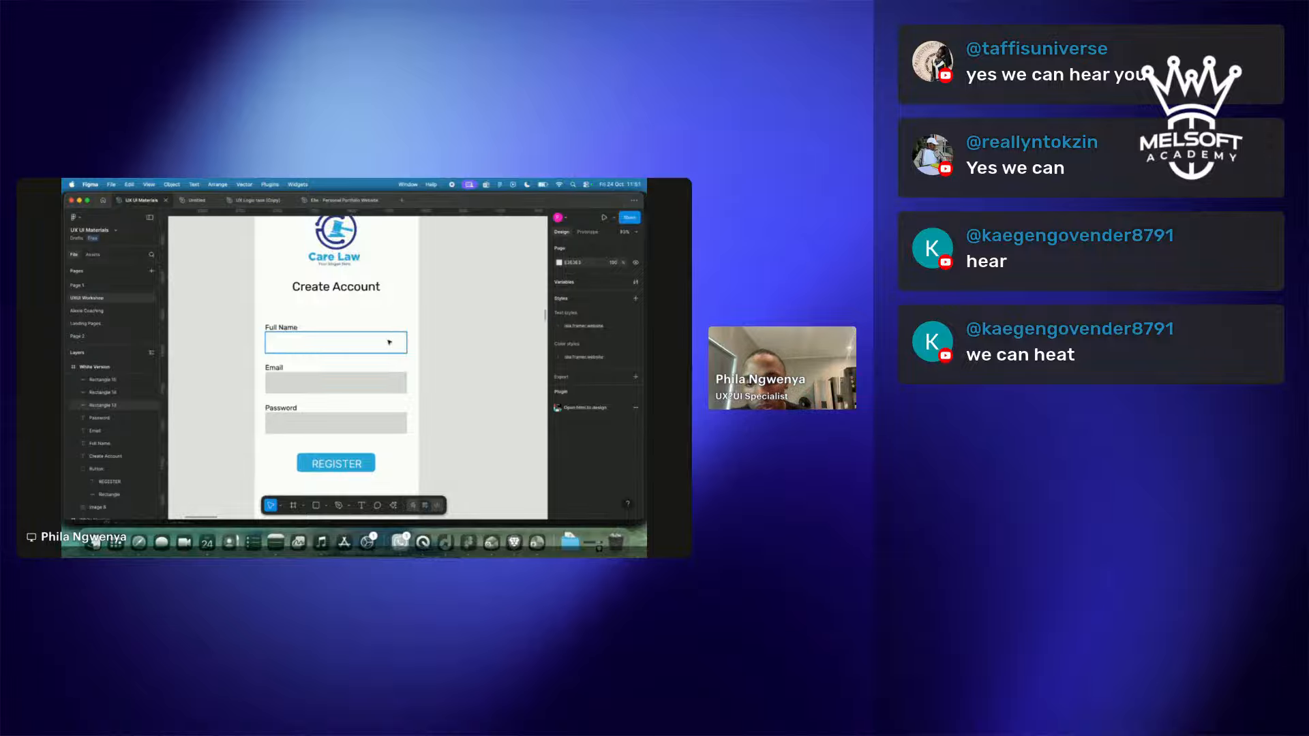
Give the Email field a black outline and a white fill.
left_click(309, 390)
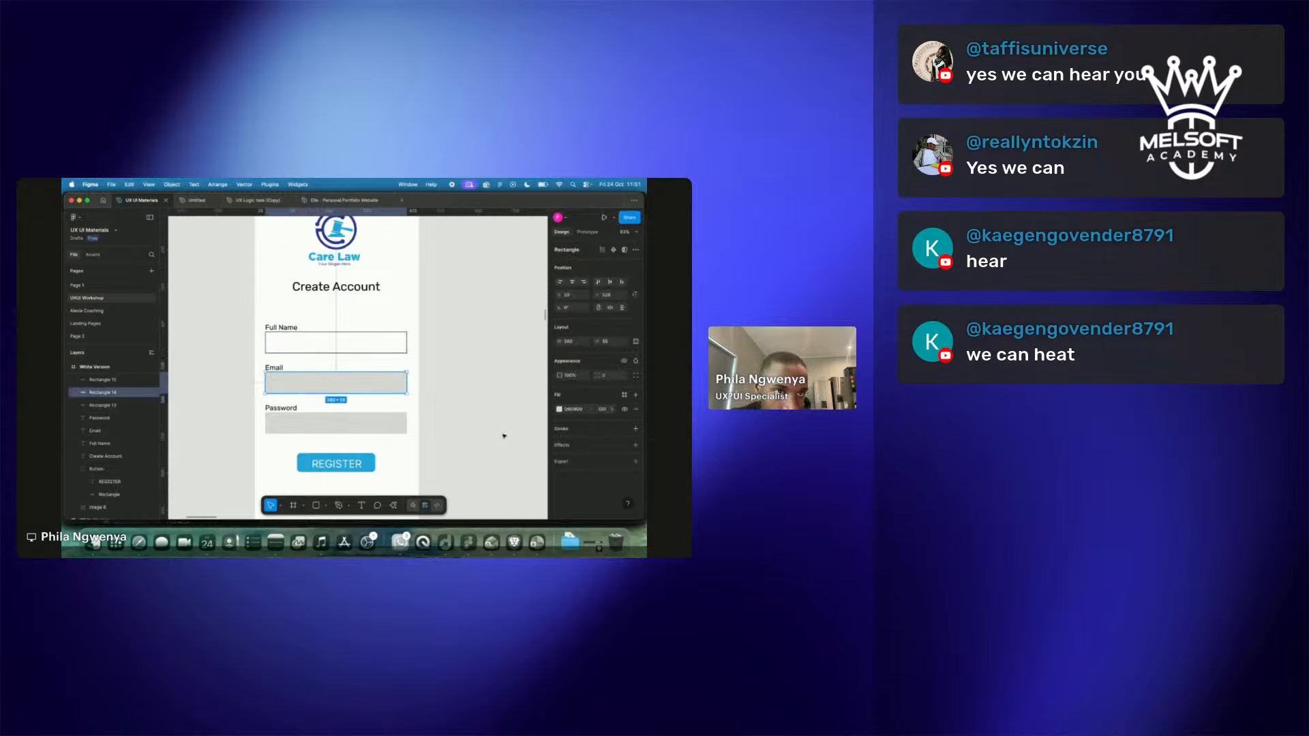
left_click(589, 431)
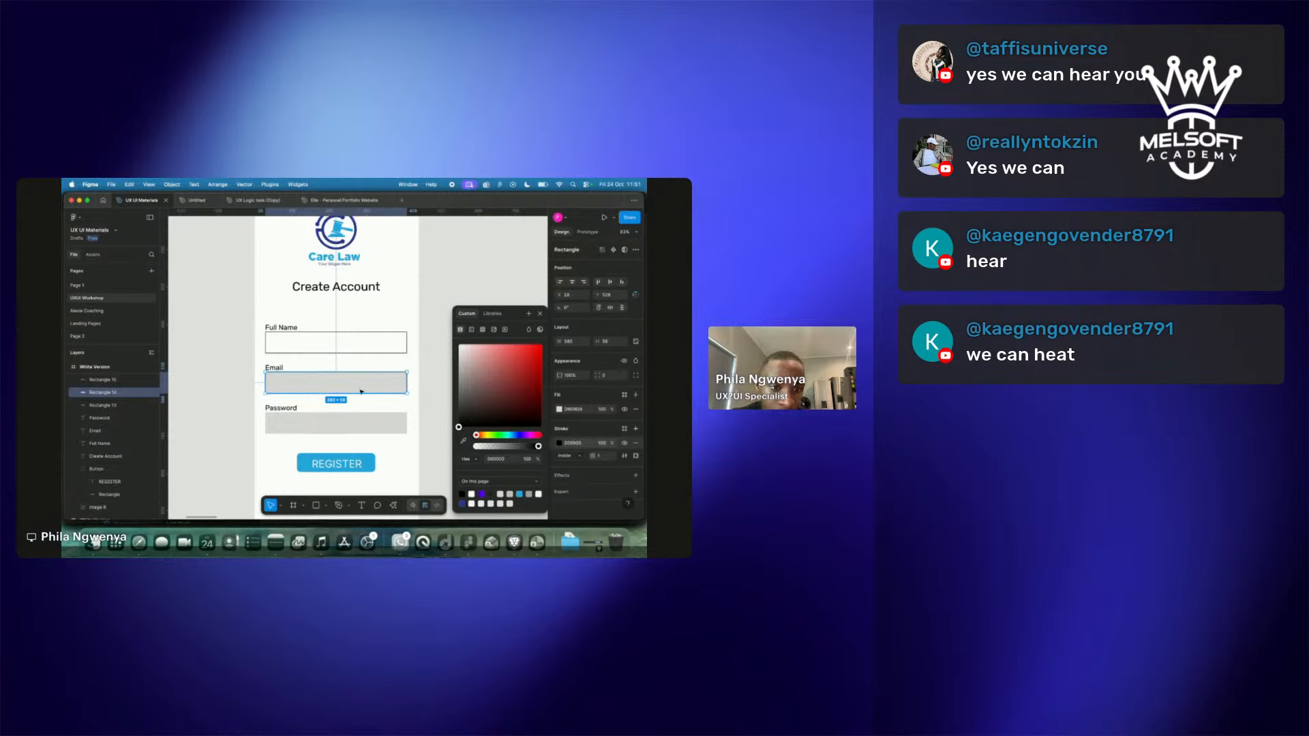
left_click_drag(459, 427, 438, 333)
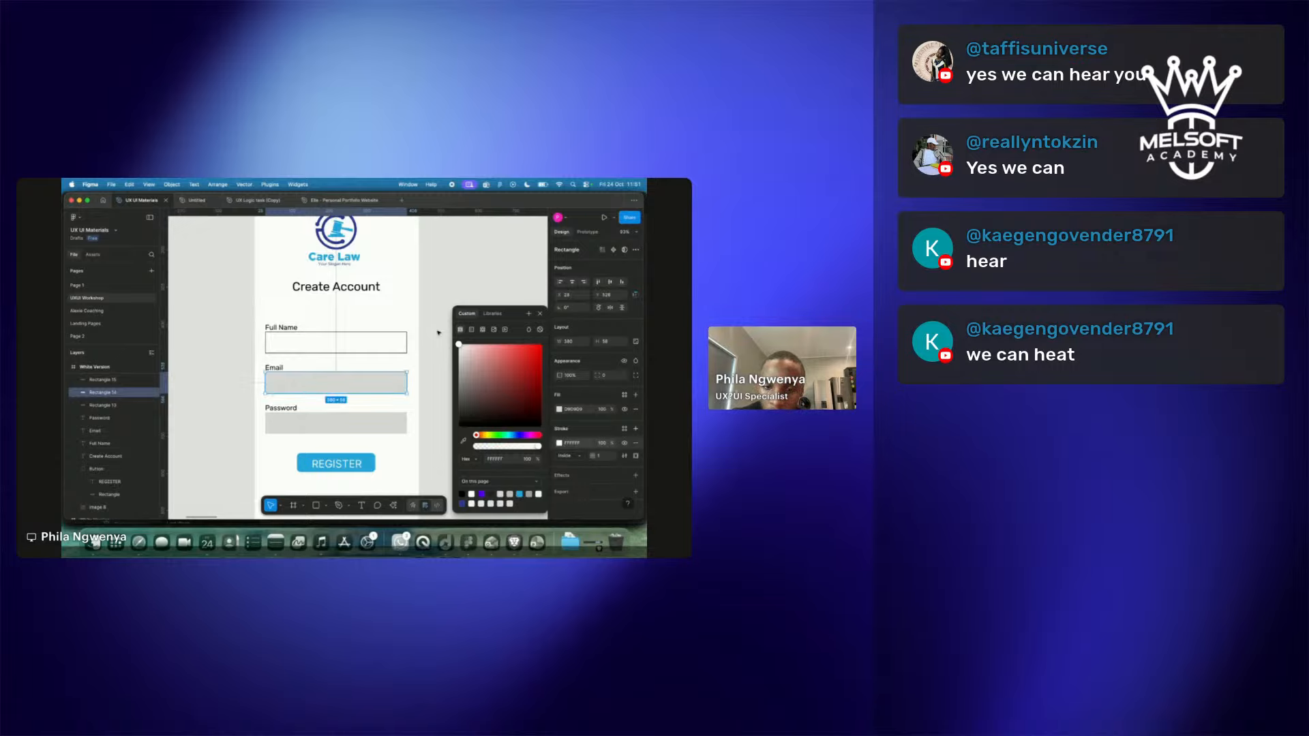
key("super+z")
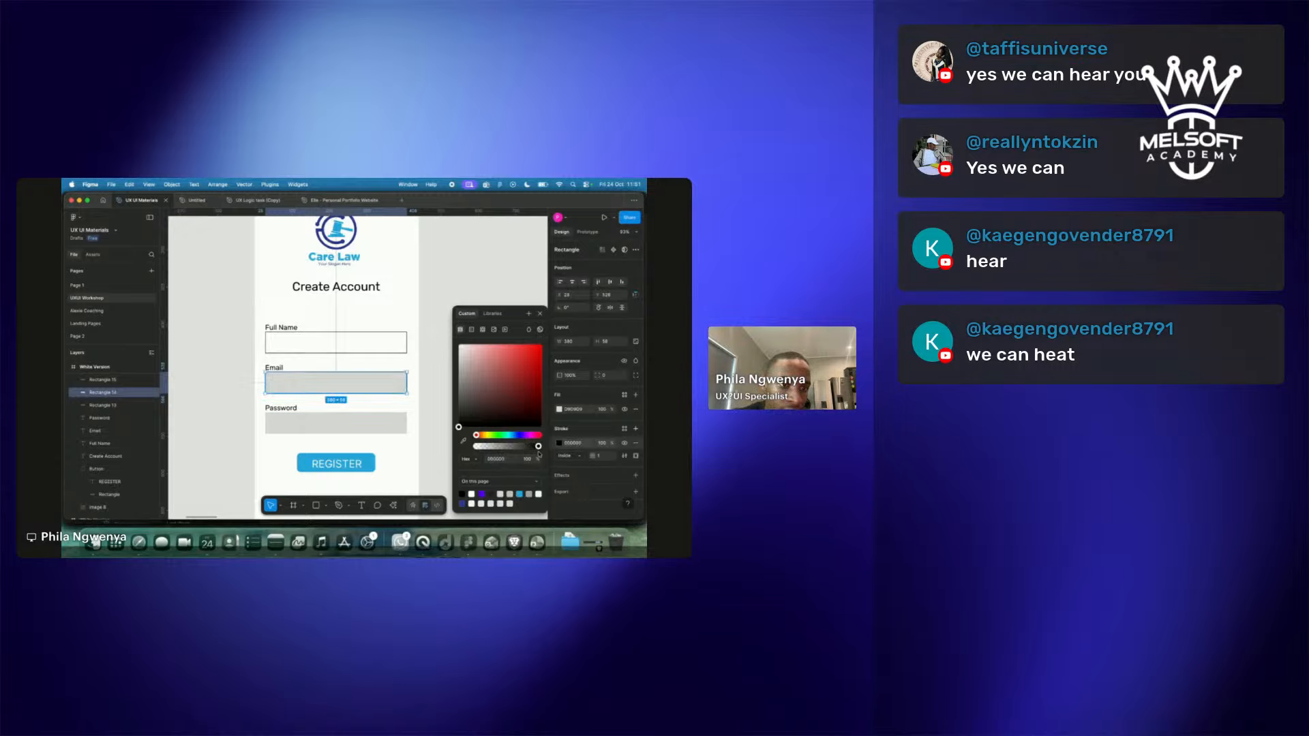
left_click(582, 396)
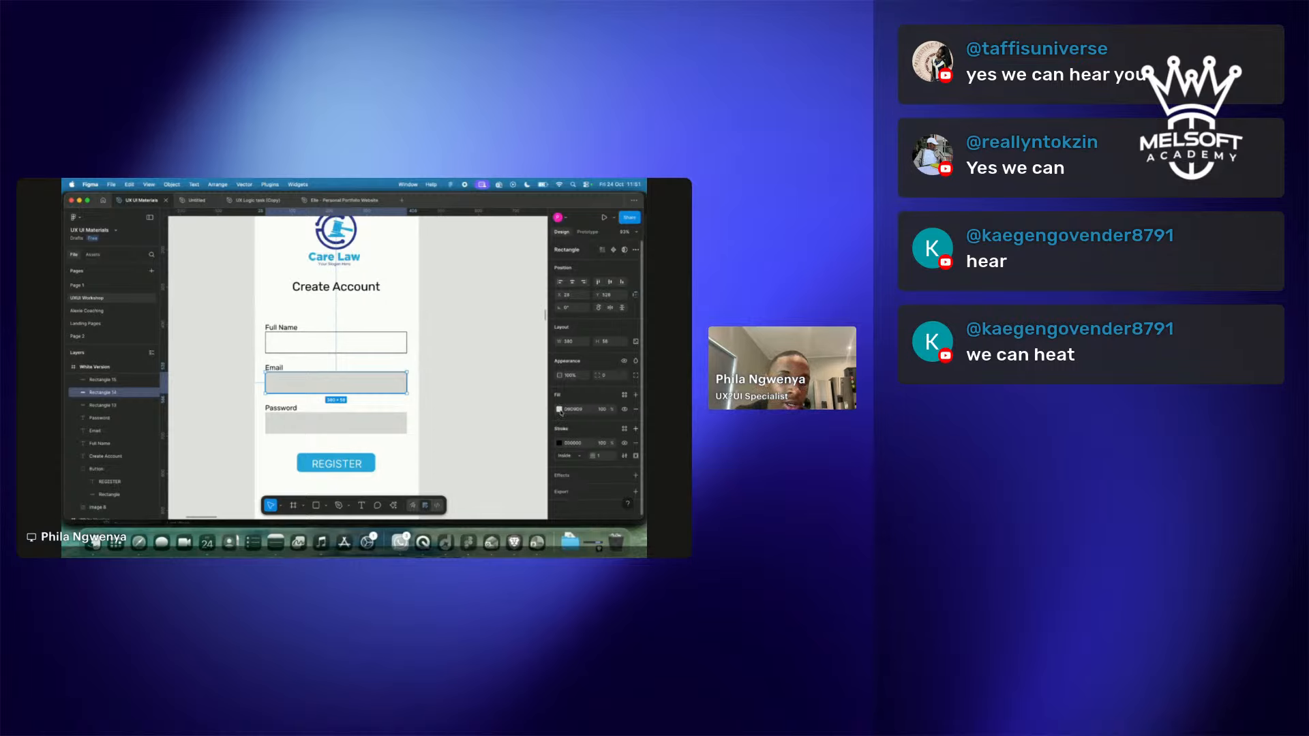
left_click(560, 409)
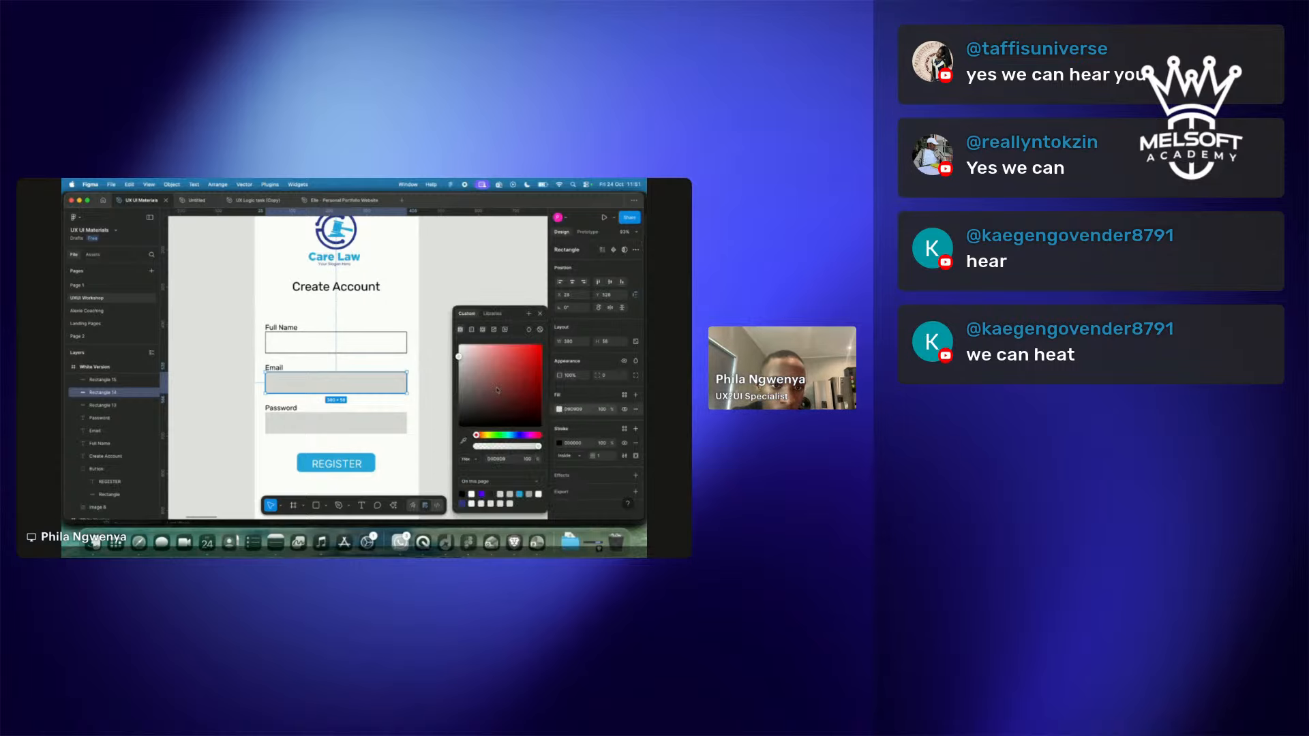
left_click_drag(458, 356, 459, 346)
left_click(444, 415)
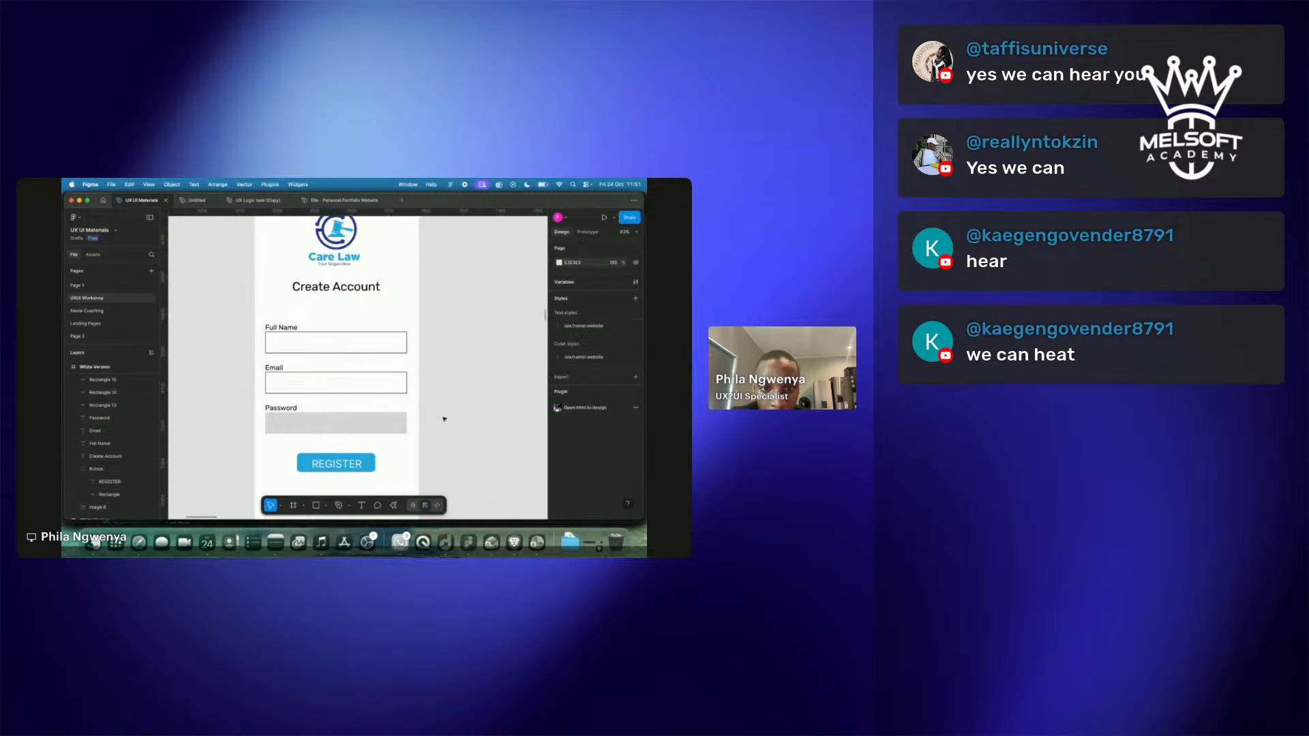
Make the Password field white with a black outline.
left_click(373, 426)
left_click(559, 409)
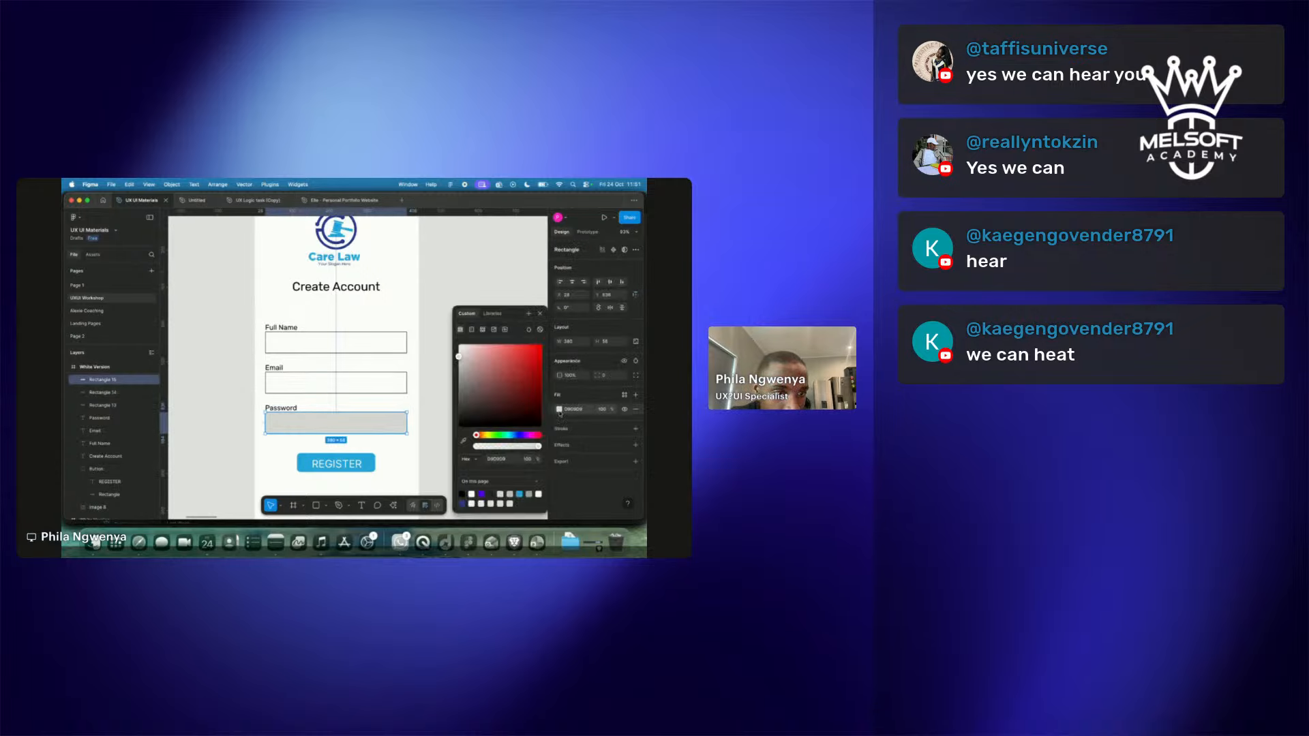
left_click_drag(458, 357, 459, 346)
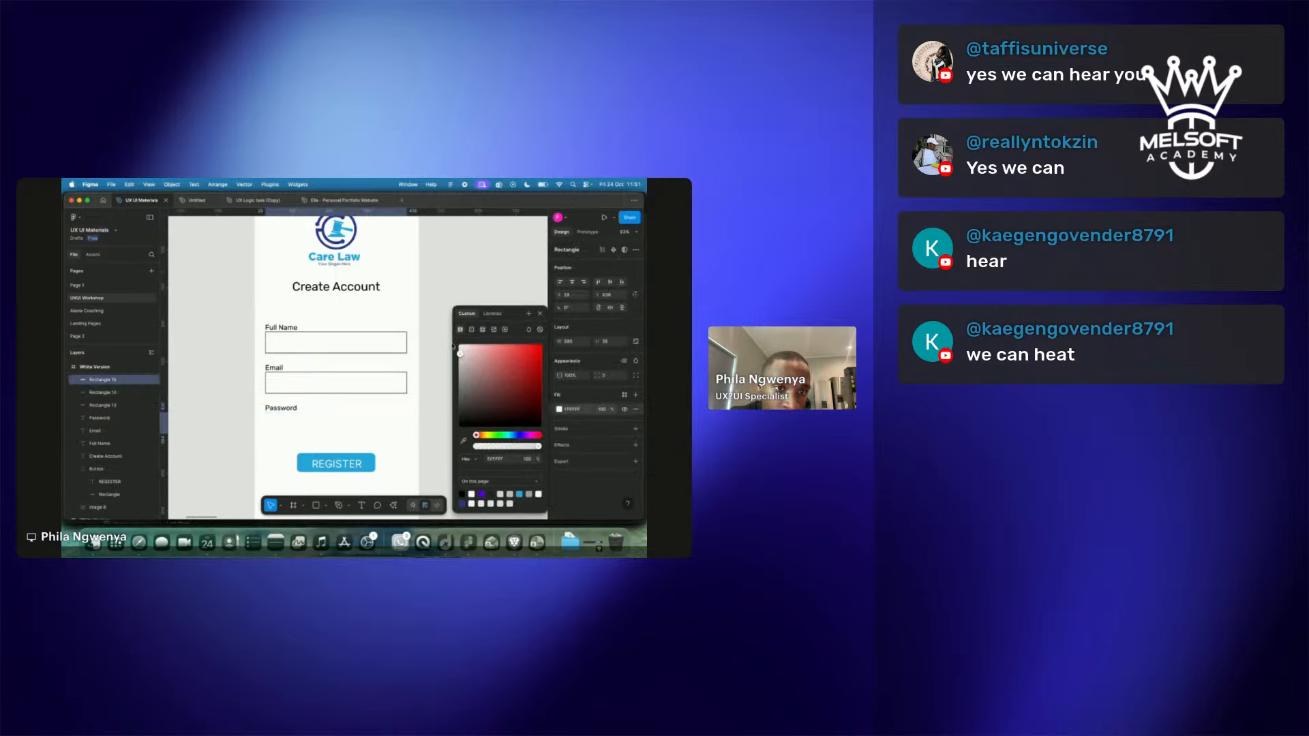
left_click(572, 437)
left_click(572, 437)
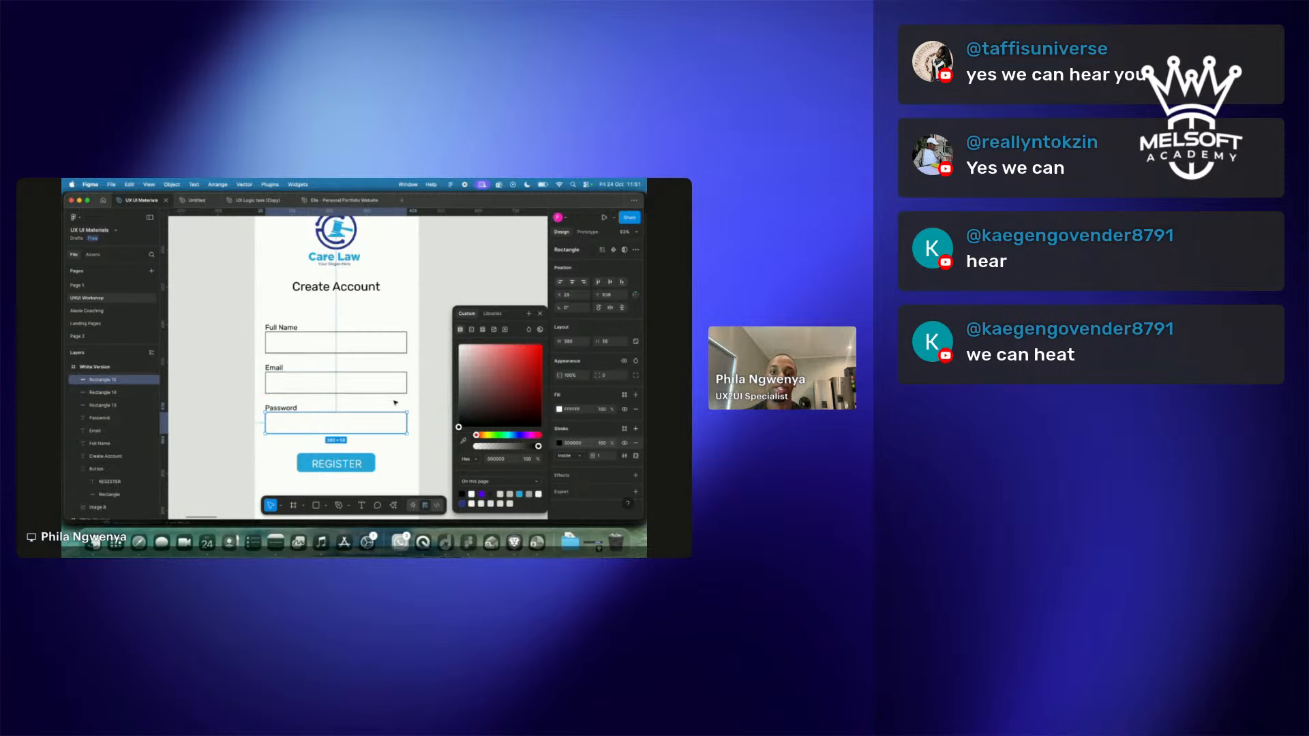
left_click(427, 412)
scroll(424, 415, "down", 3)
scroll(424, 415, "left", 2)
scroll(424, 415, "down", 6)
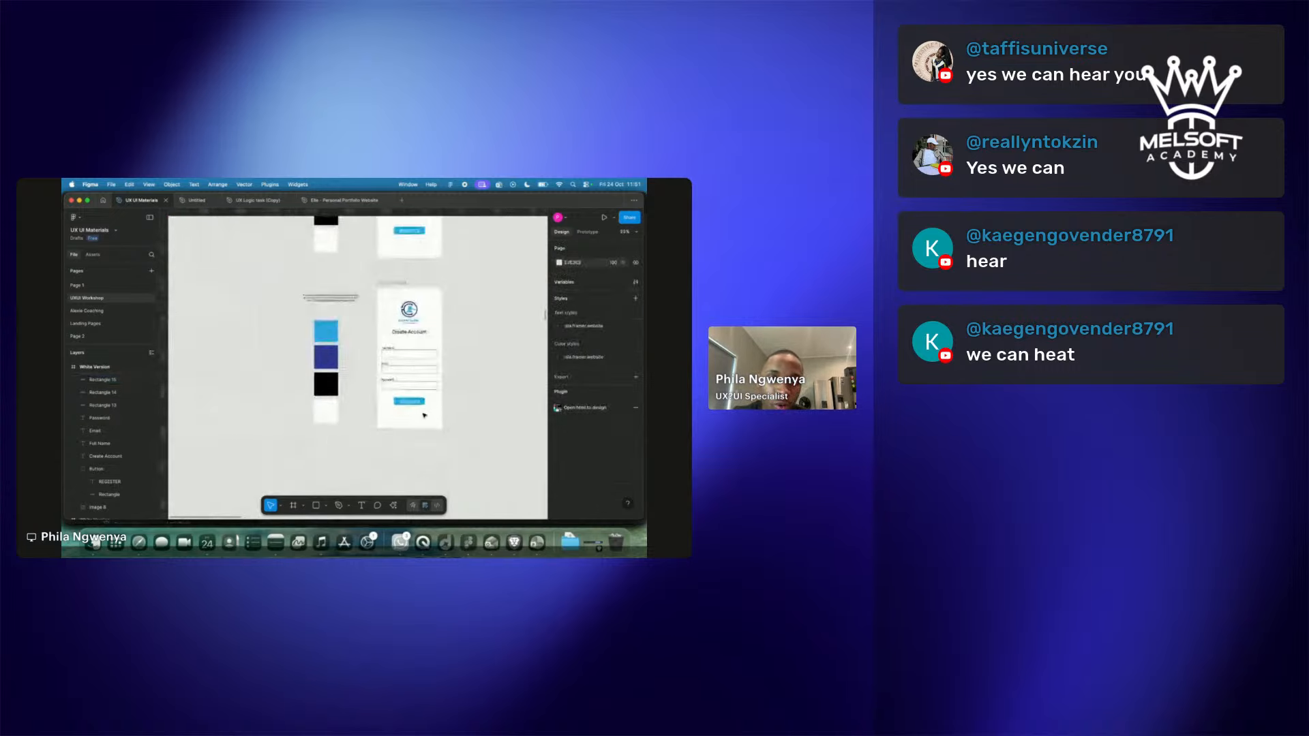
scroll(387, 444, "up", 5)
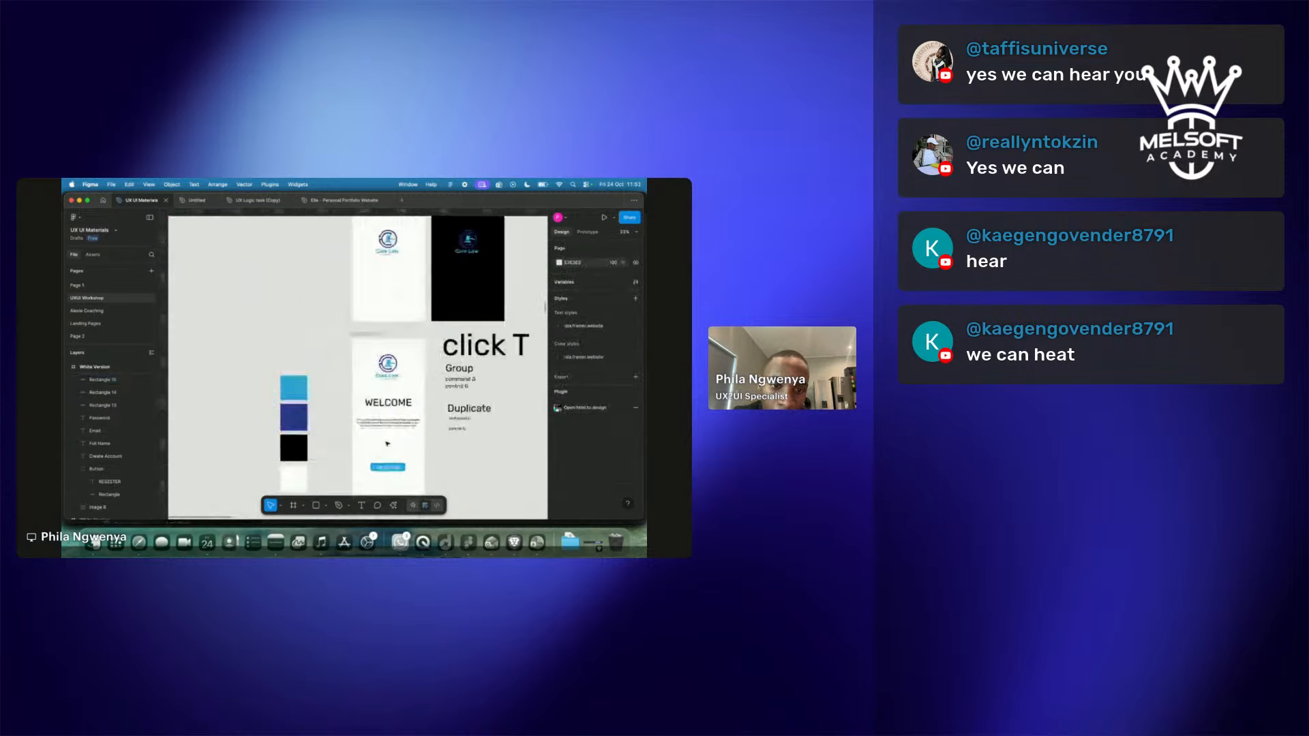
scroll(388, 444, "down", 4)
scroll(388, 444, "down", 3)
scroll(387, 444, "right", 2)
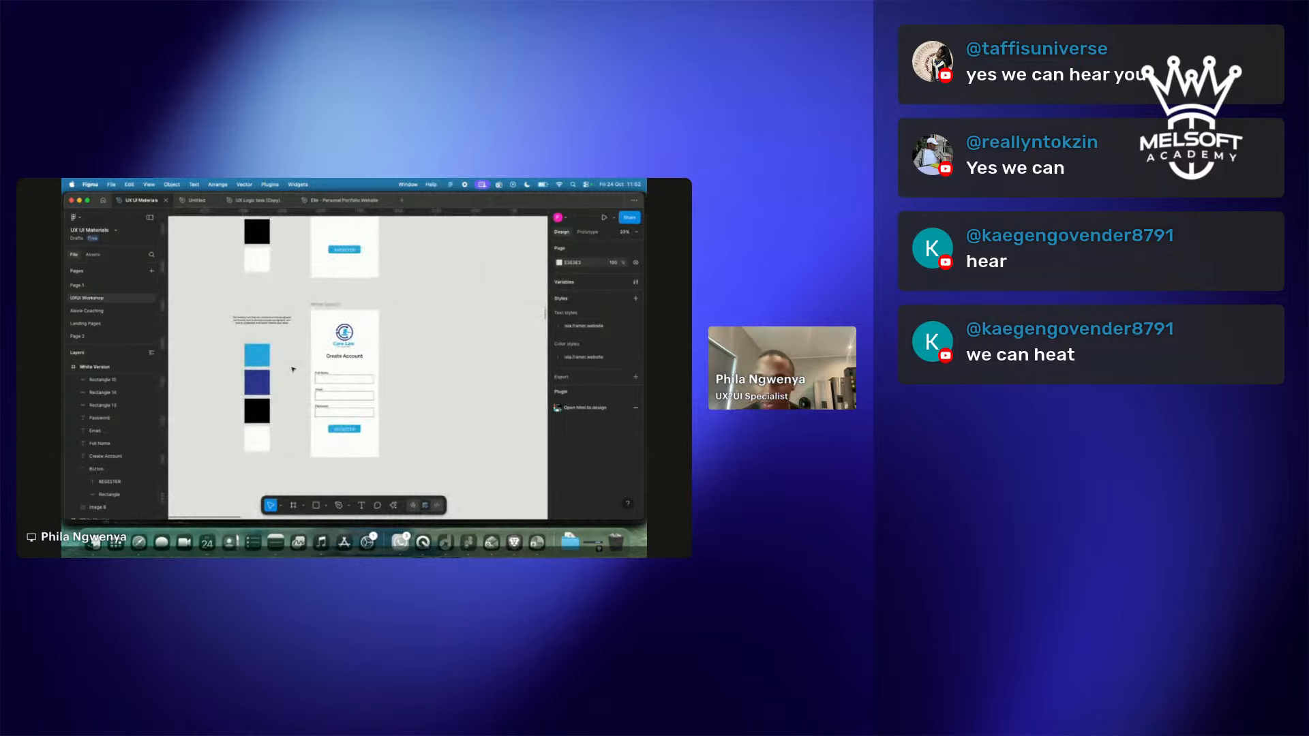
left_click(340, 405)
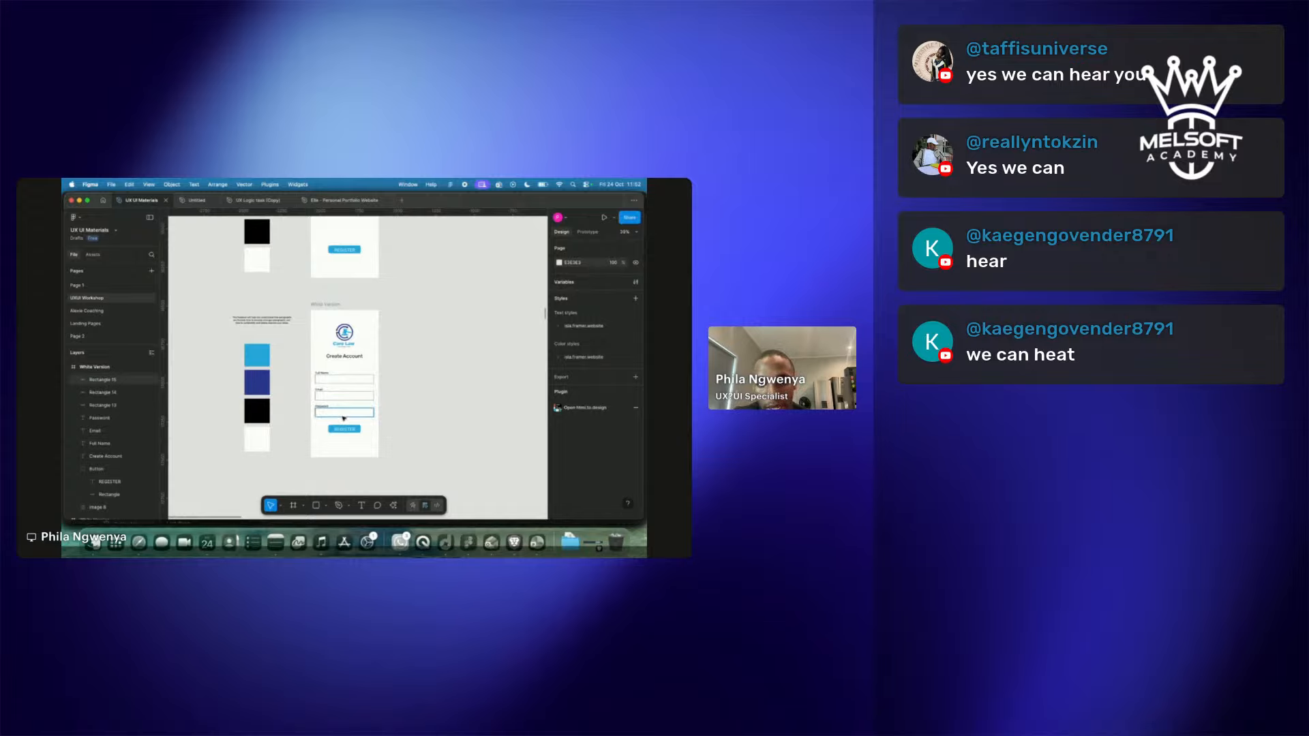
Duplicate the side paragraph, place it under Create Account and scale it down with K.
left_click(428, 395)
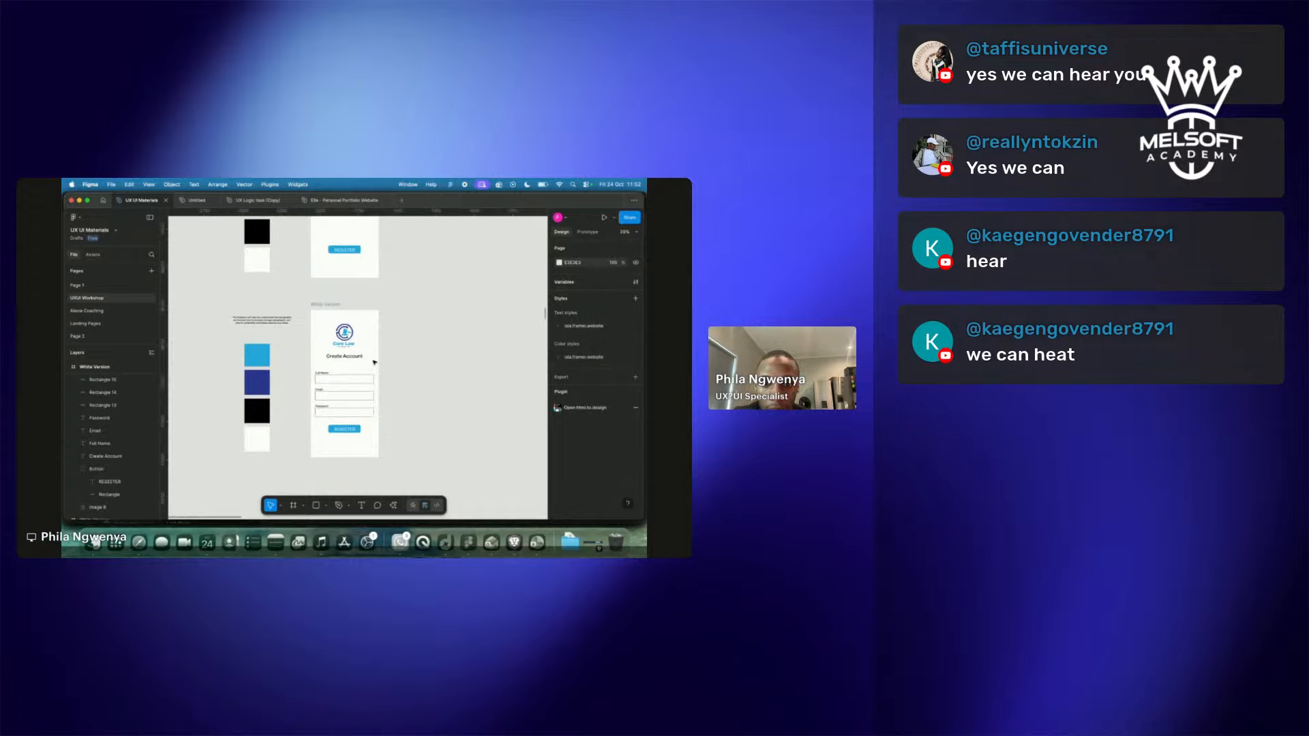
scroll(349, 345, "down", 2)
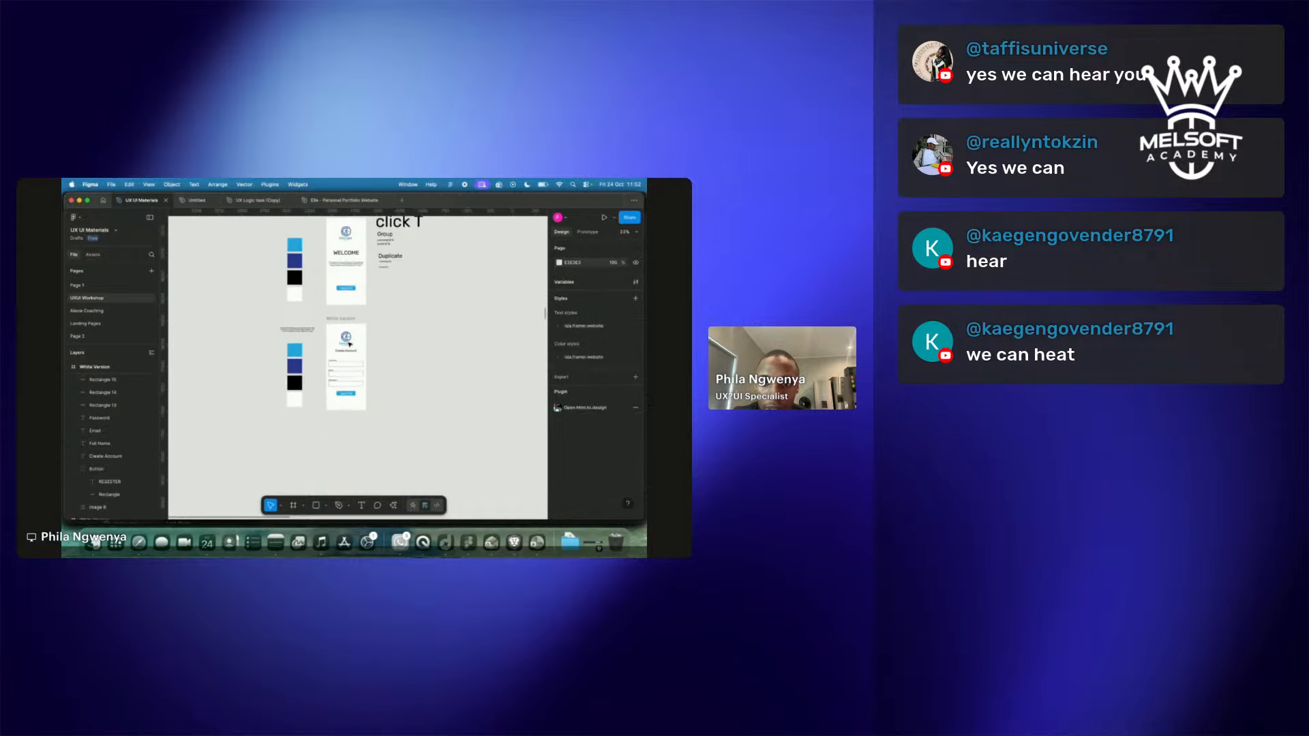
scroll(349, 345, "up", 3)
left_click(229, 313)
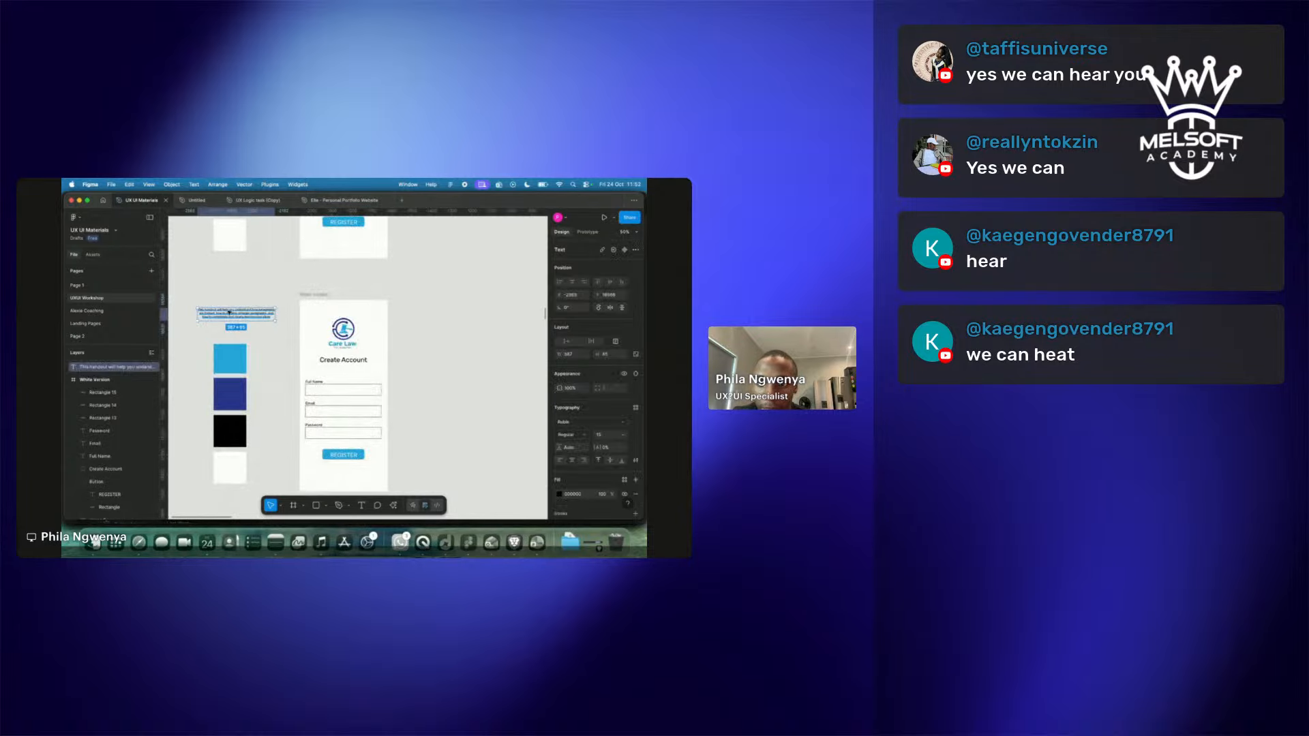
key("super+d")
left_click_drag(229, 313, 345, 373)
key("k")
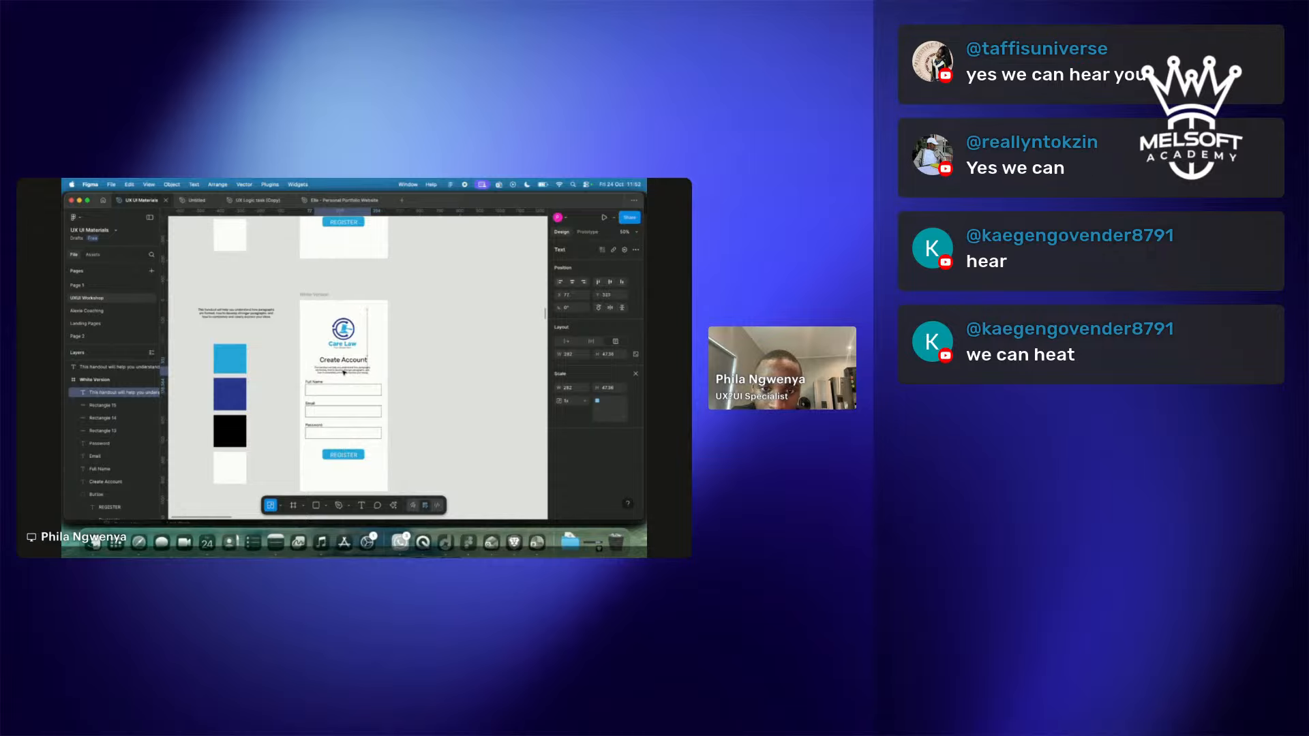
left_click(455, 385)
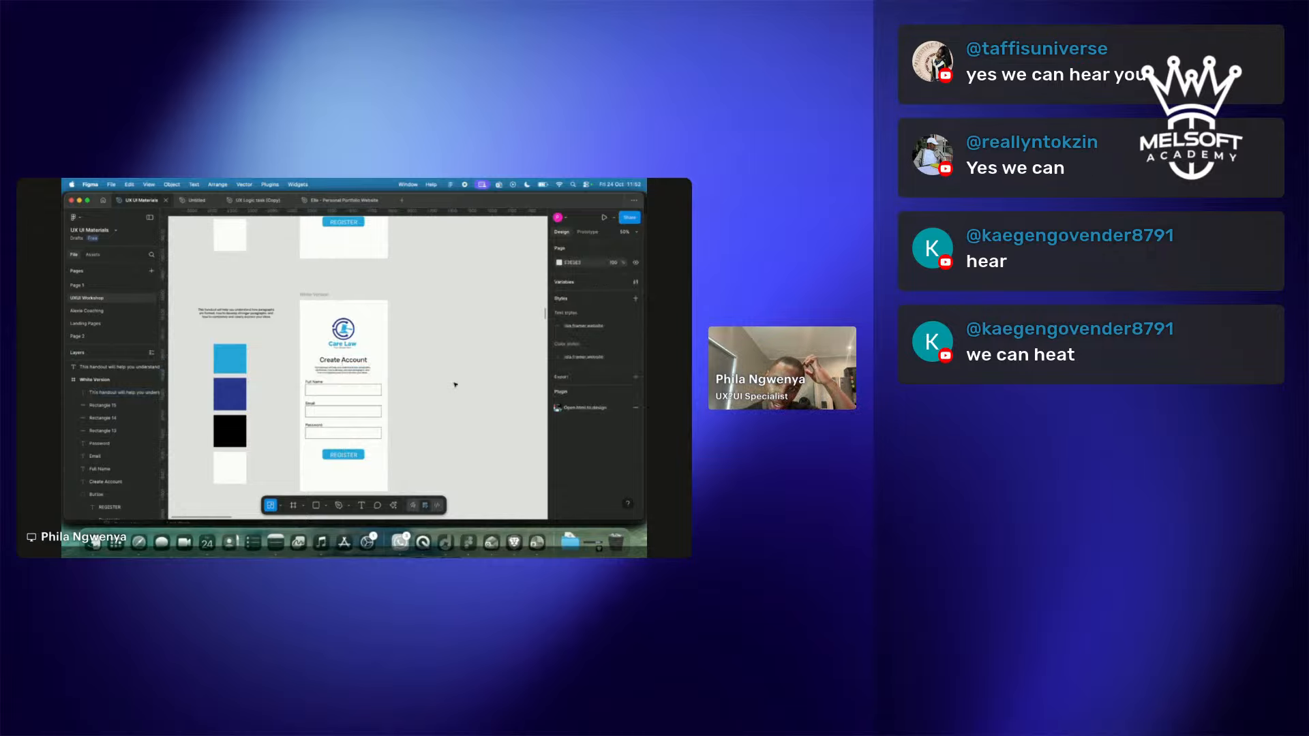
Reword the copied paragraph to begin 'create an account so that you can…'.
left_click(360, 375)
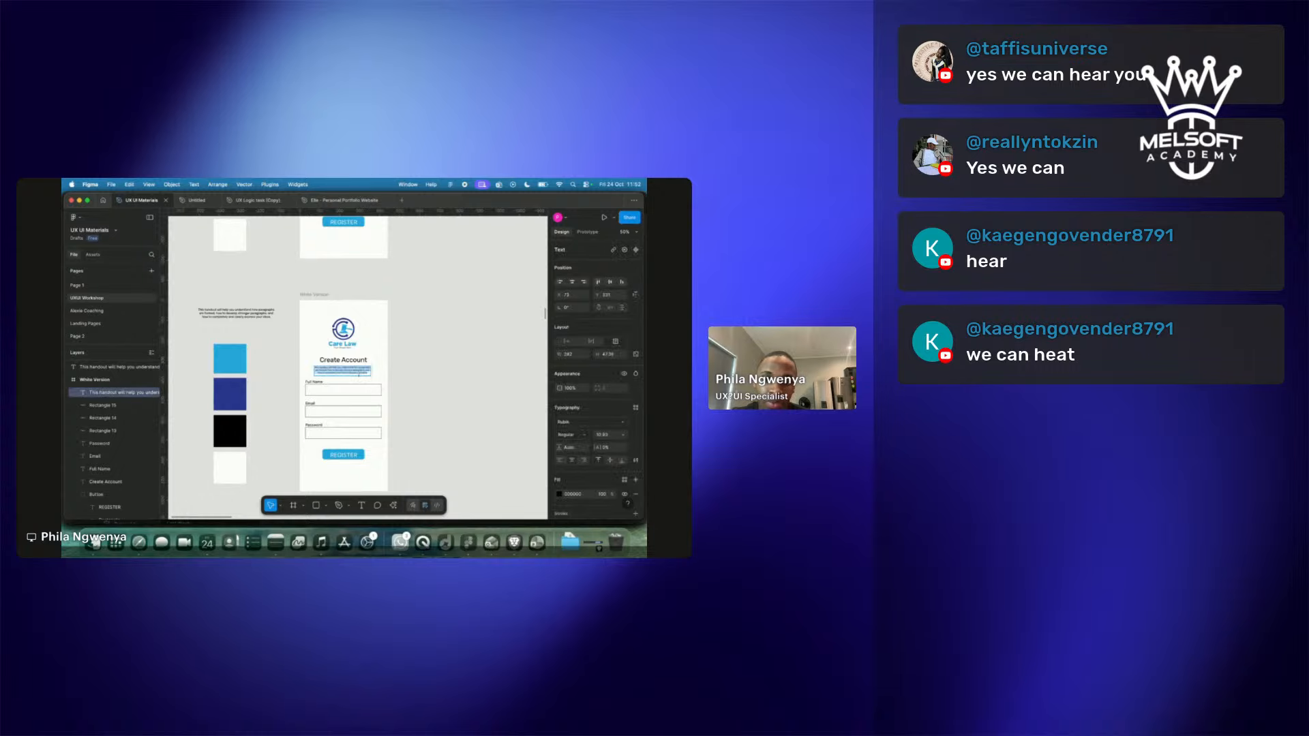
type("cha")
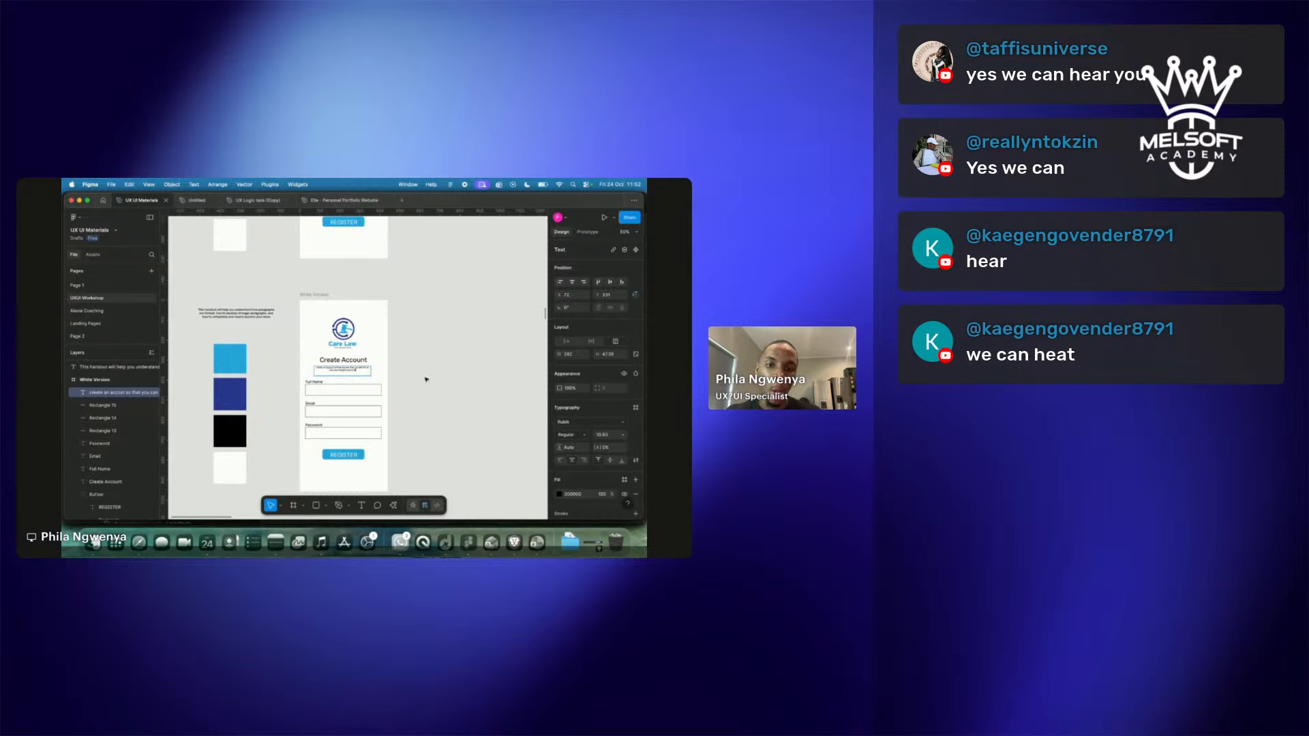
left_click(446, 393)
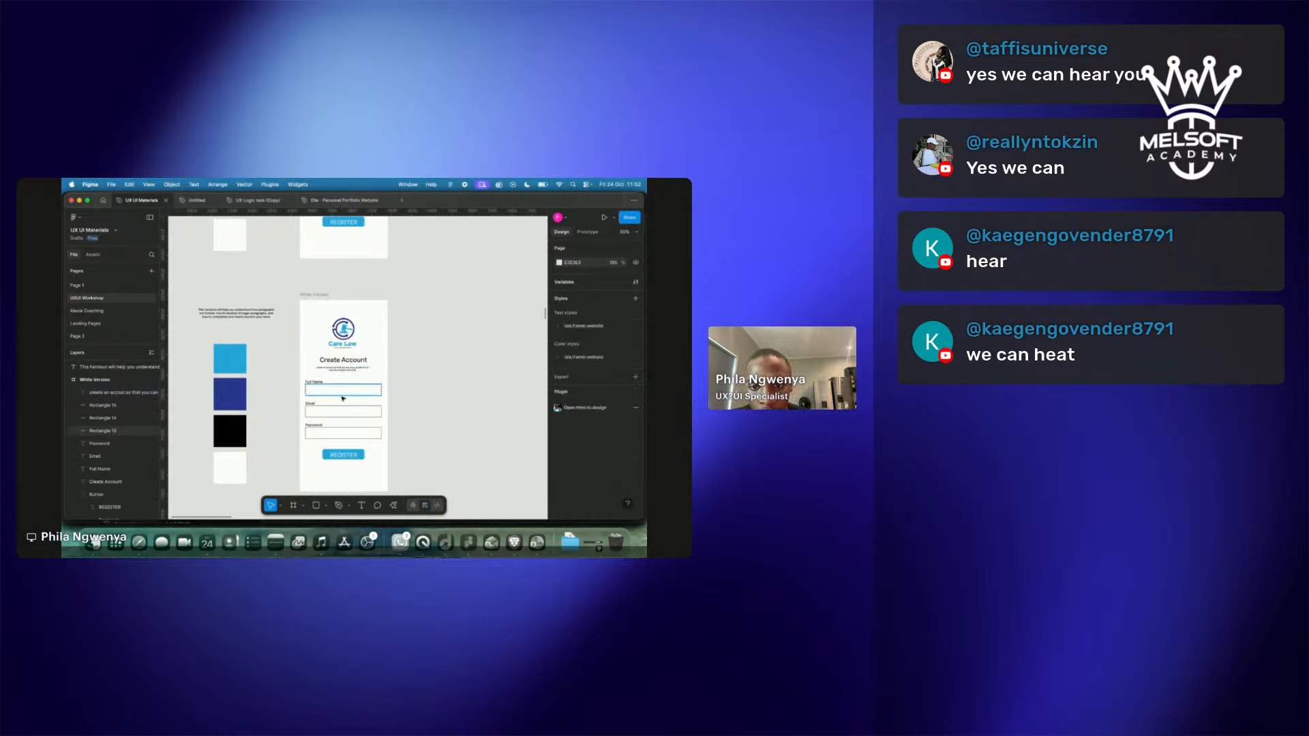
Zoom out over all frames, then zoom back in on the Care Law Create Account form.
scroll(343, 398, "up", 5)
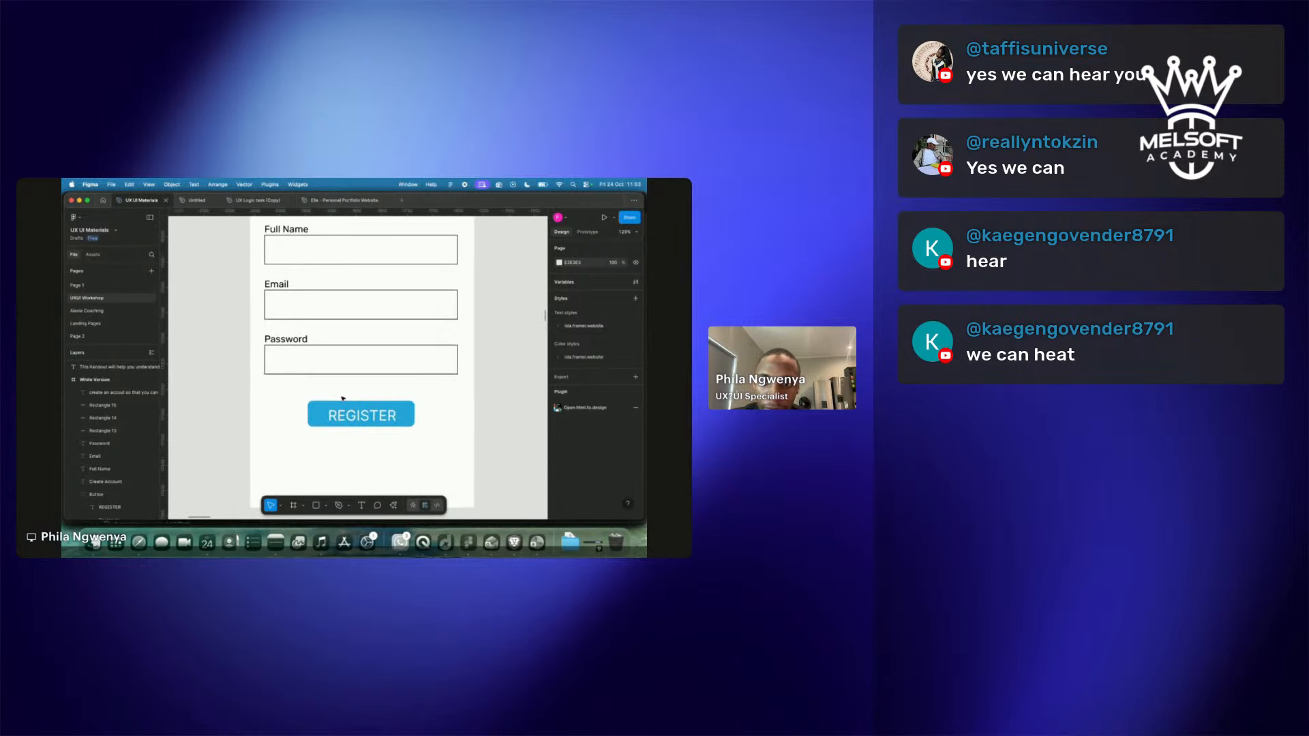
scroll(343, 398, "down", 3)
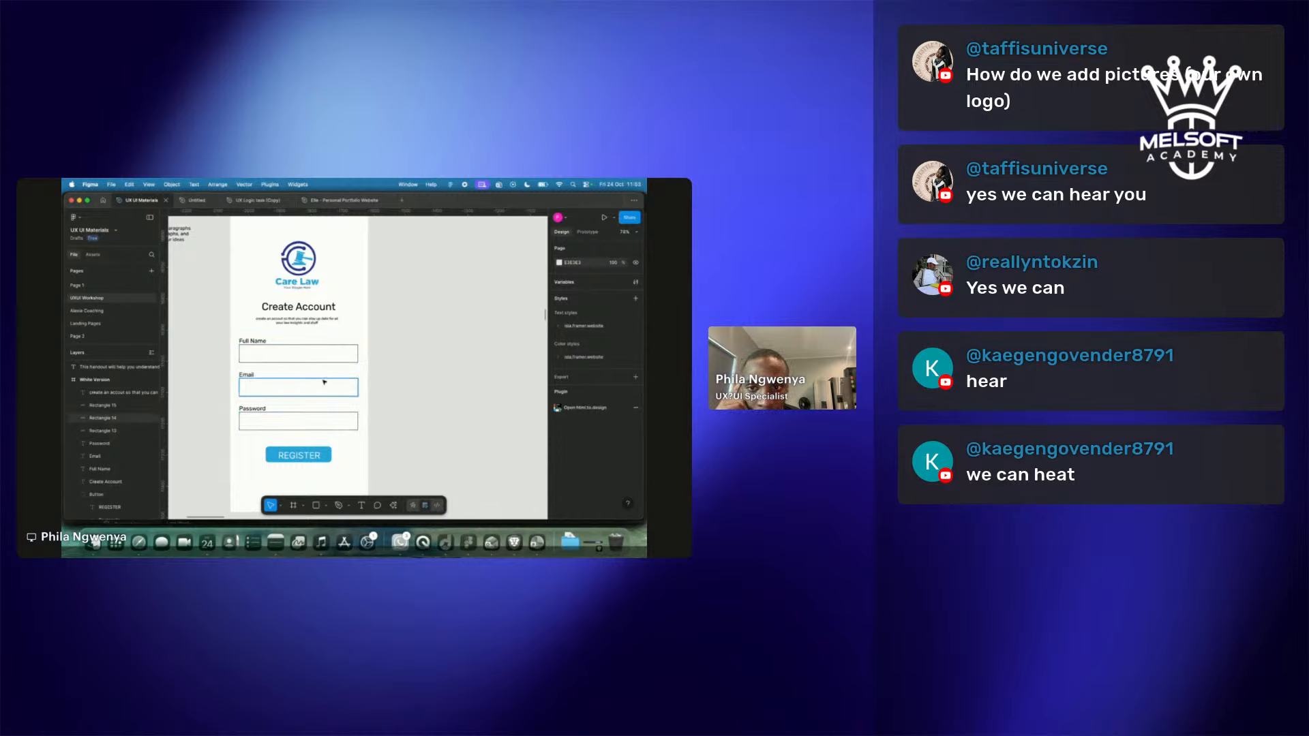
left_click(258, 341)
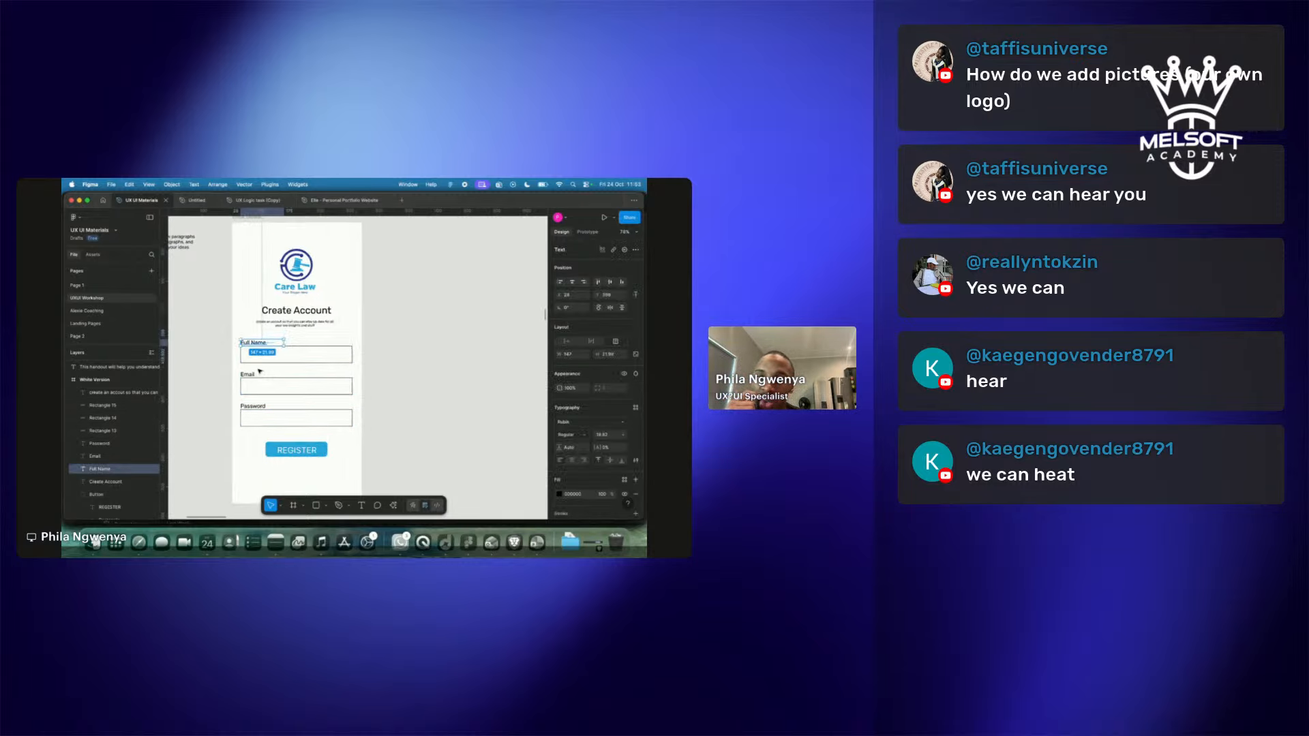
left_click(404, 345)
scroll(405, 345, "down", 5)
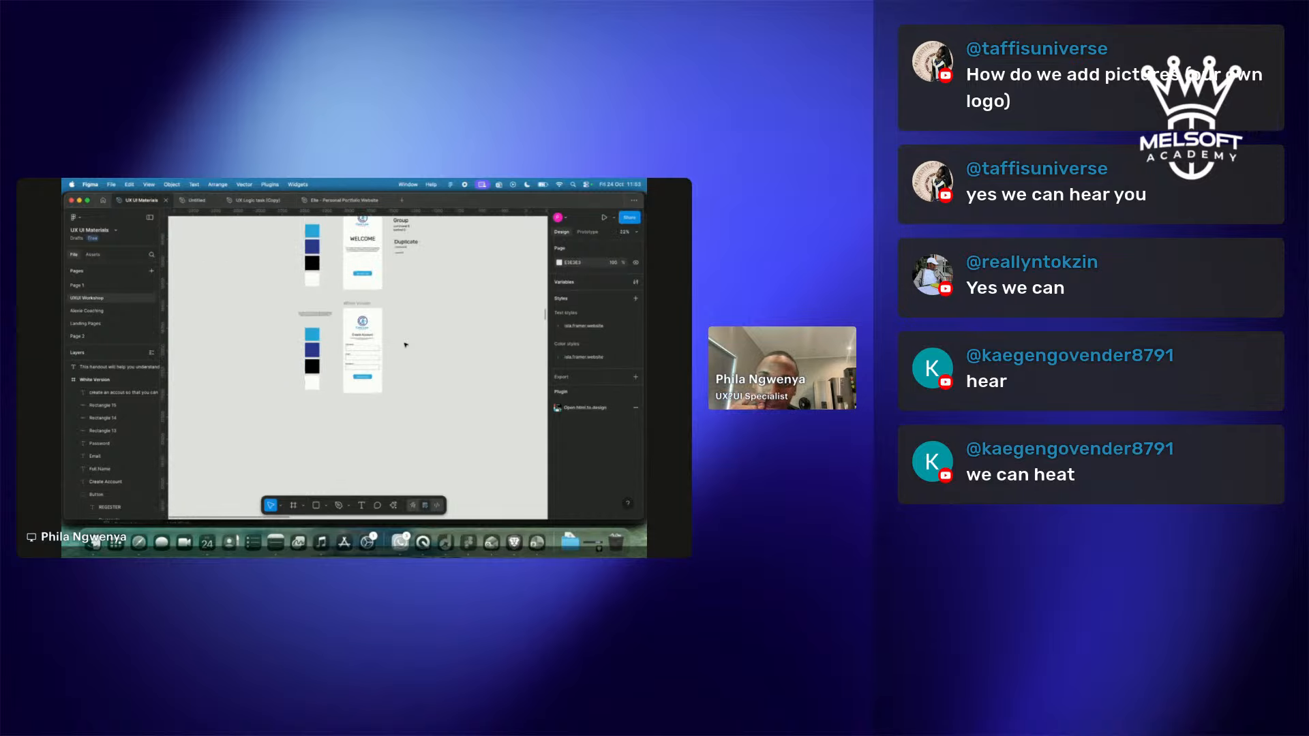
scroll(406, 345, "up", 5)
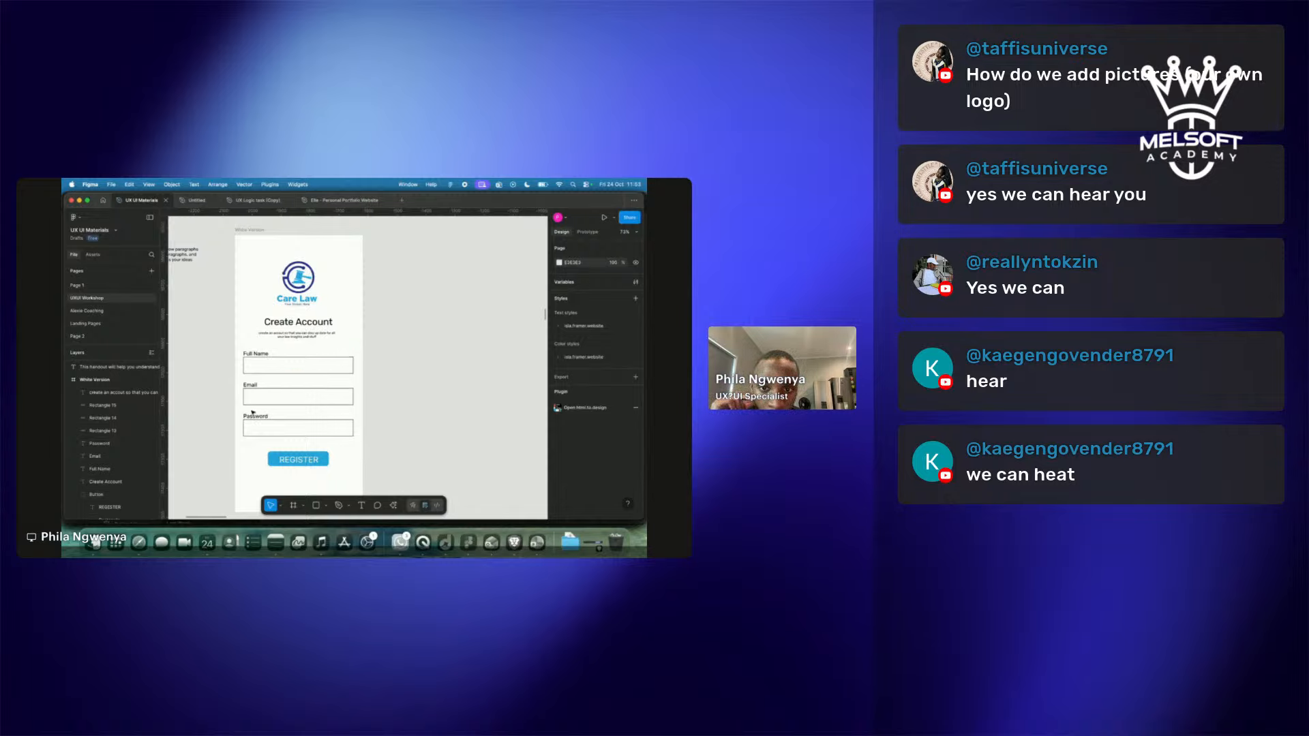
scroll(374, 405, "down", 8)
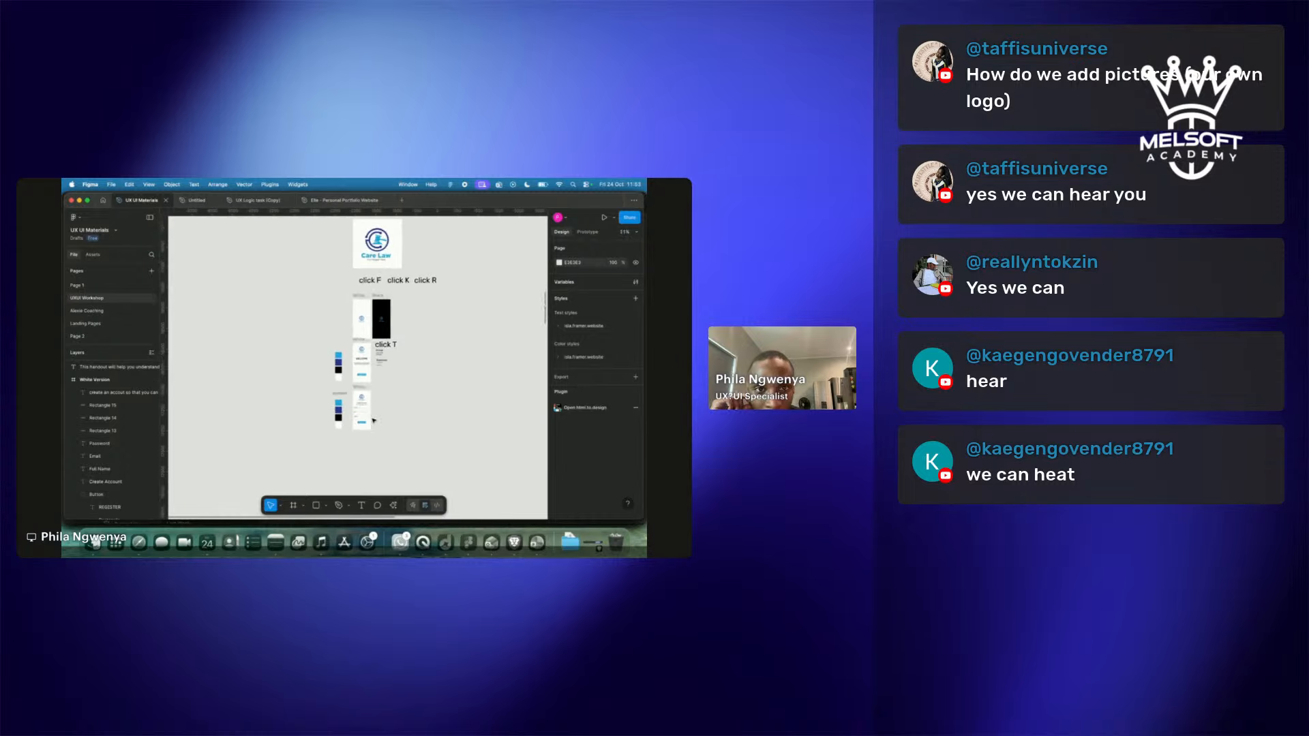
scroll(374, 421, "down", 5)
scroll(381, 423, "up", 3)
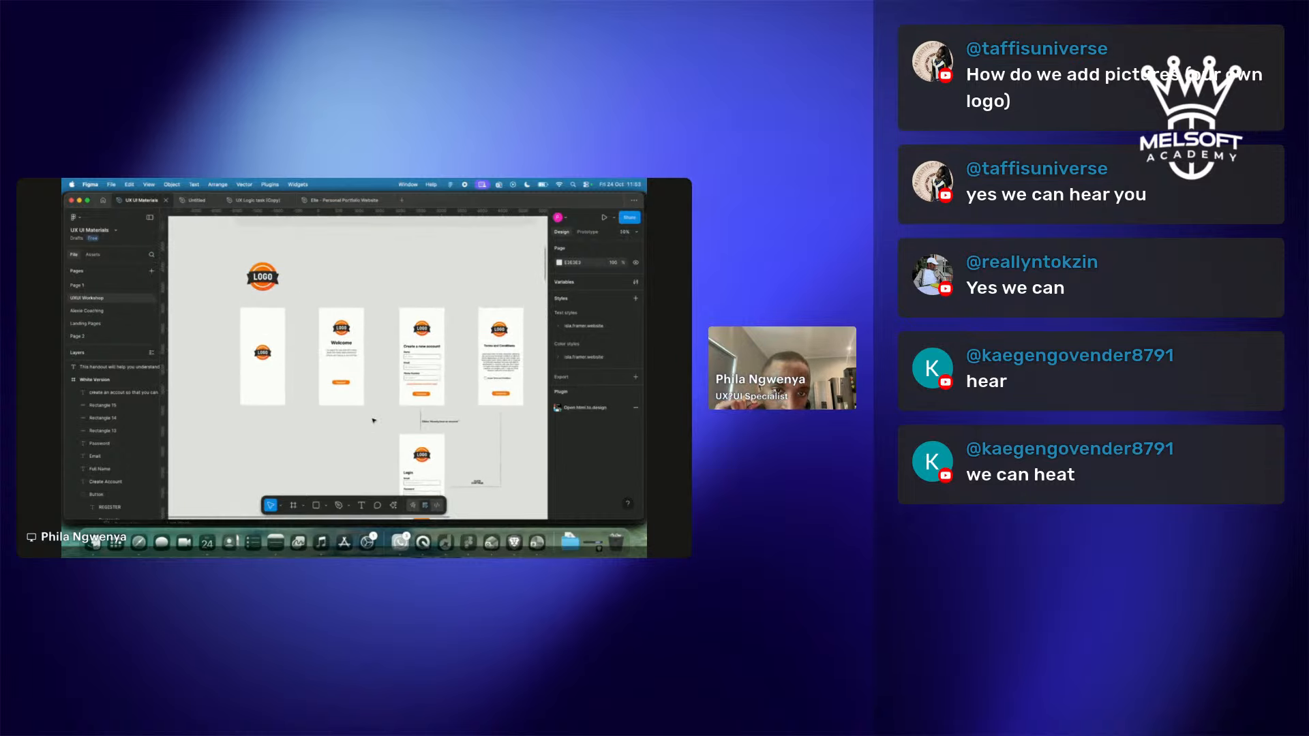
scroll(431, 332, "up", 8)
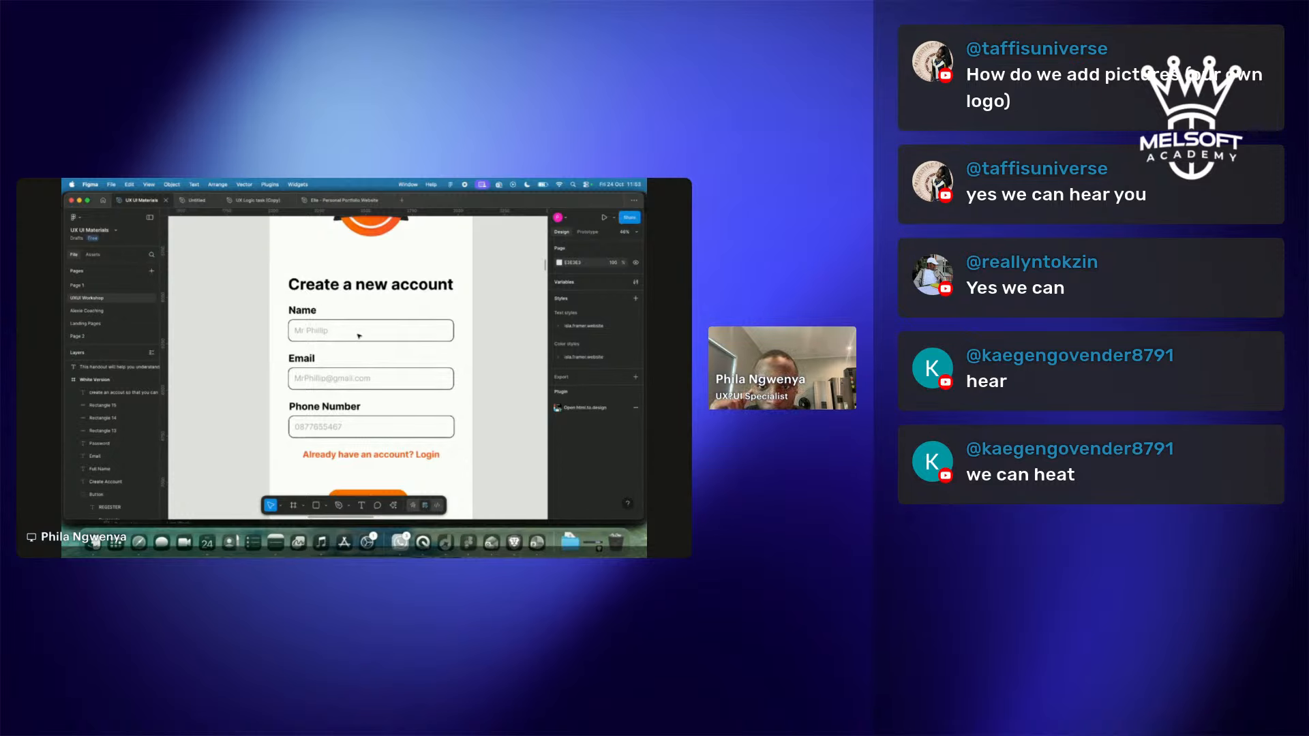
scroll(304, 328, "down", 3)
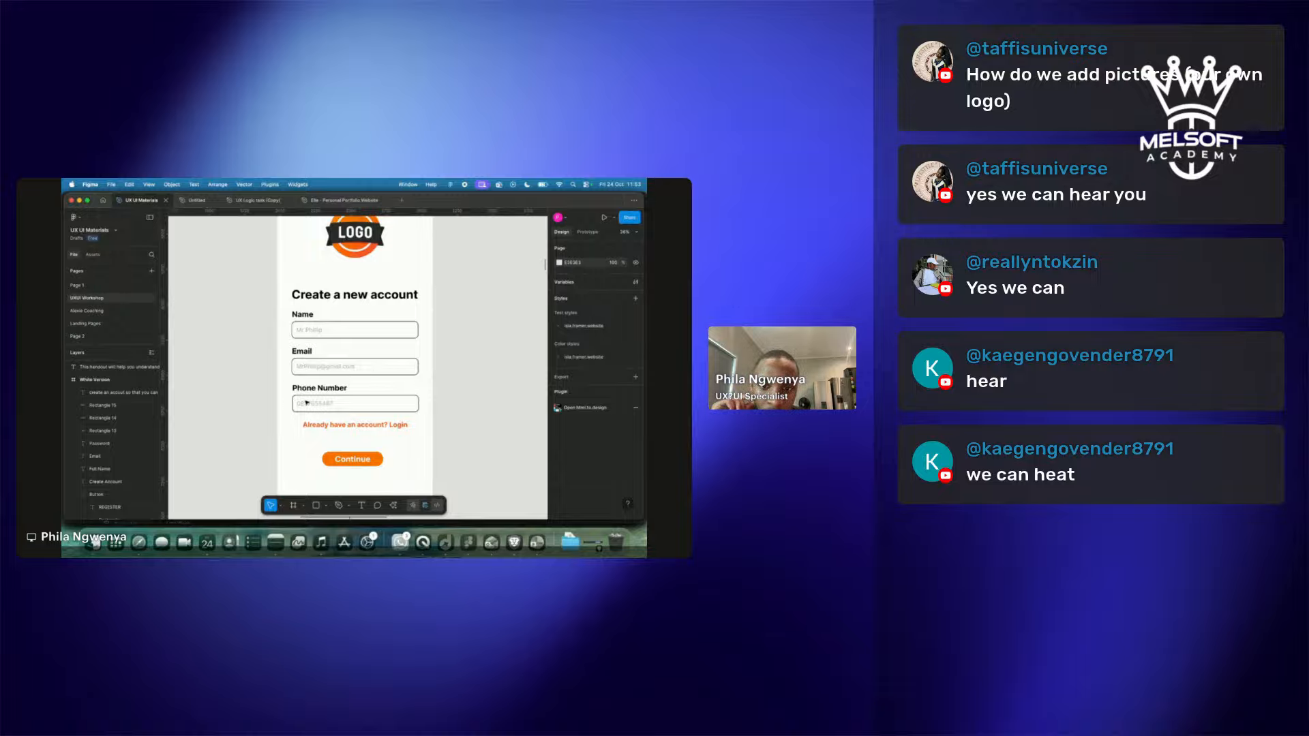
scroll(317, 414, "down", 2)
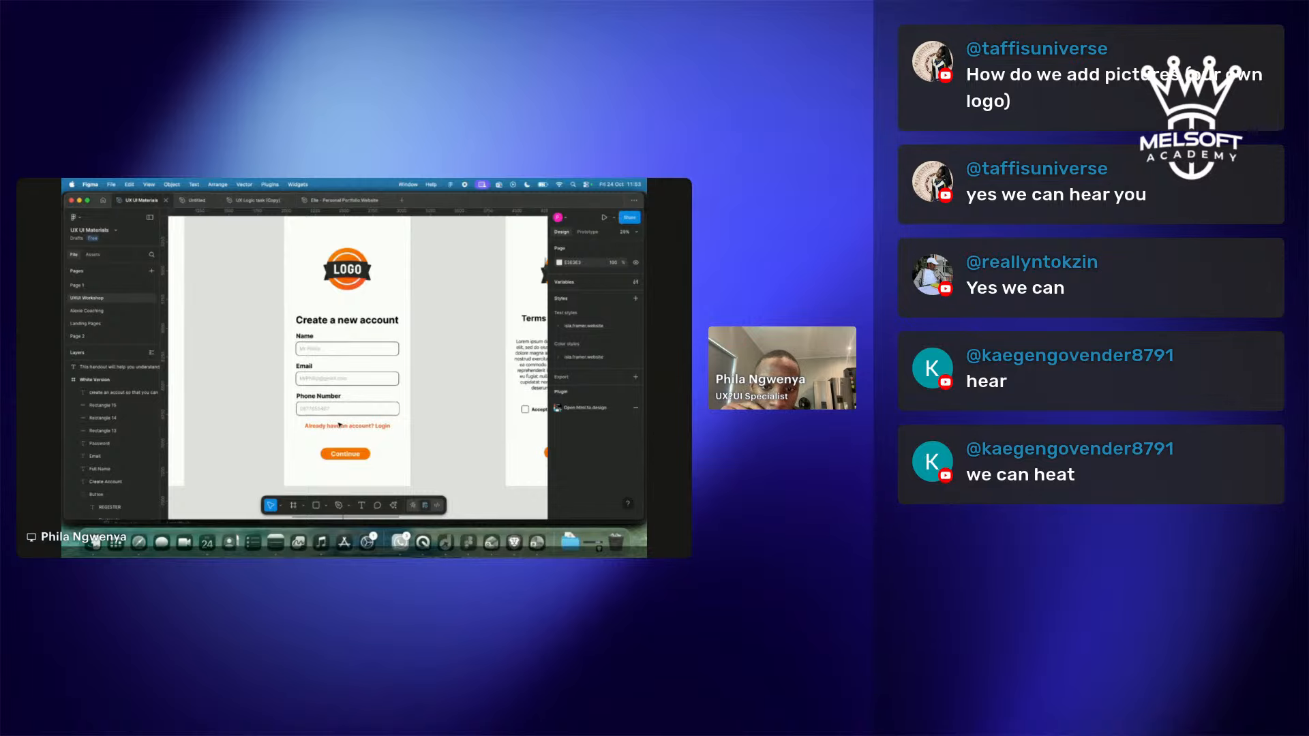
scroll(323, 414, "down", 5)
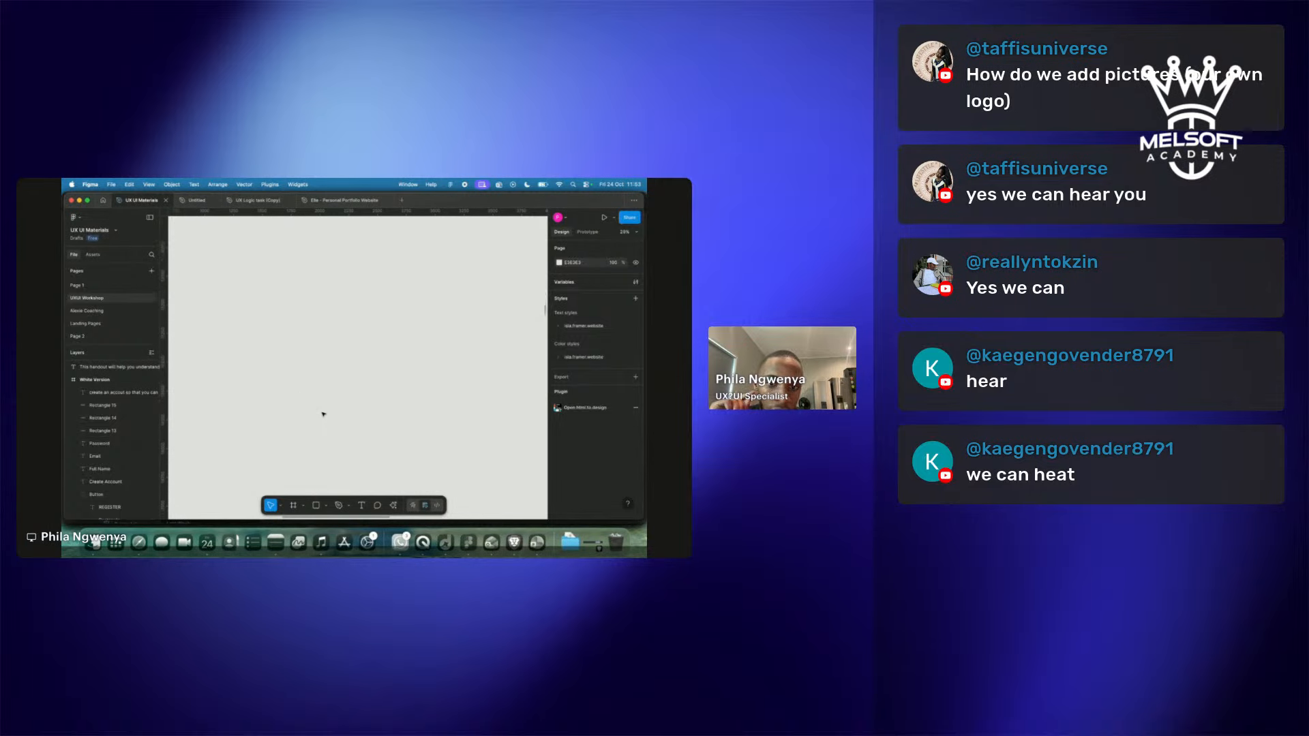
scroll(323, 414, "up", 5)
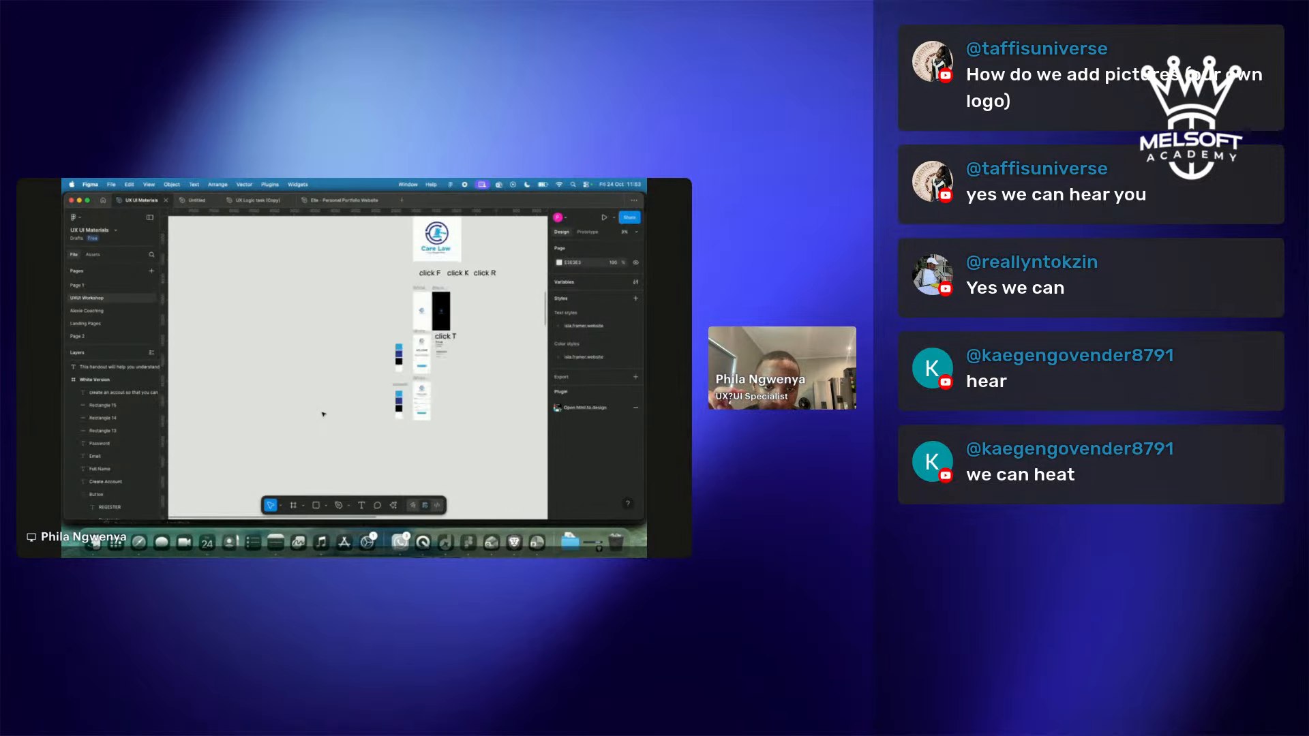
scroll(323, 414, "up", 8)
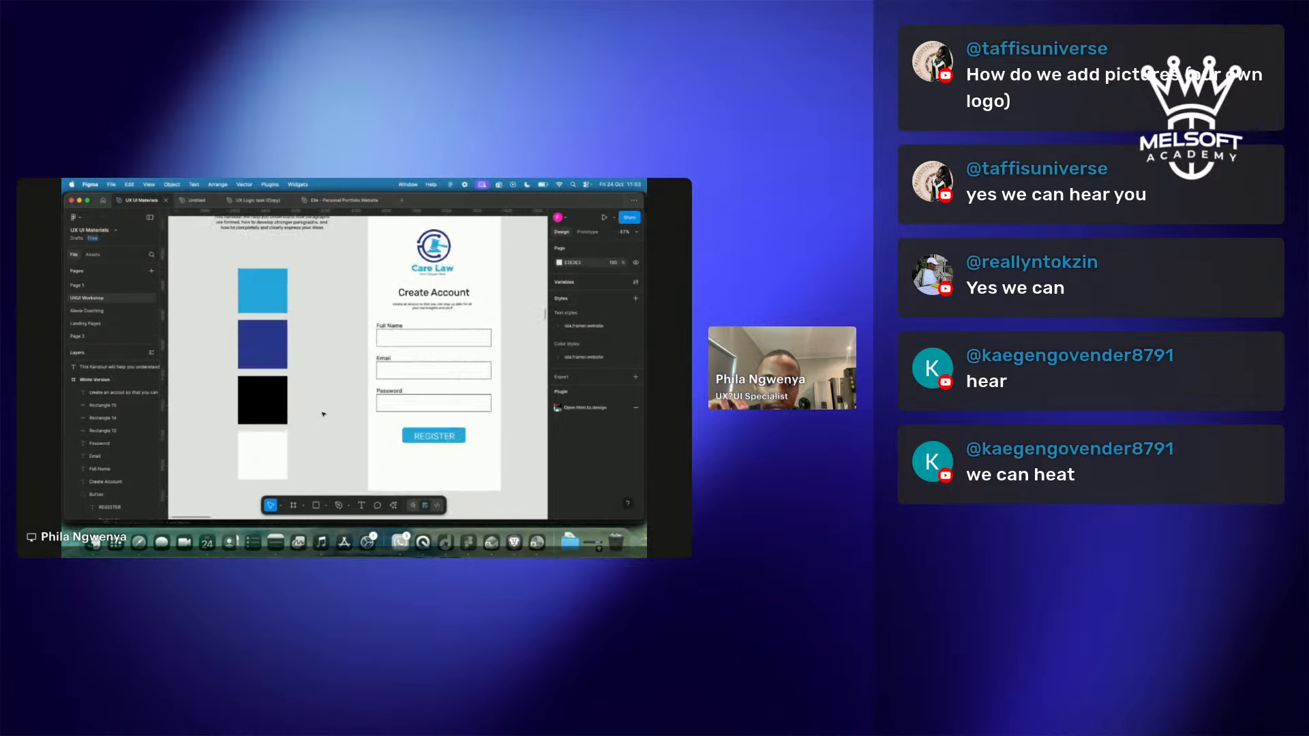
scroll(325, 414, "down", 2)
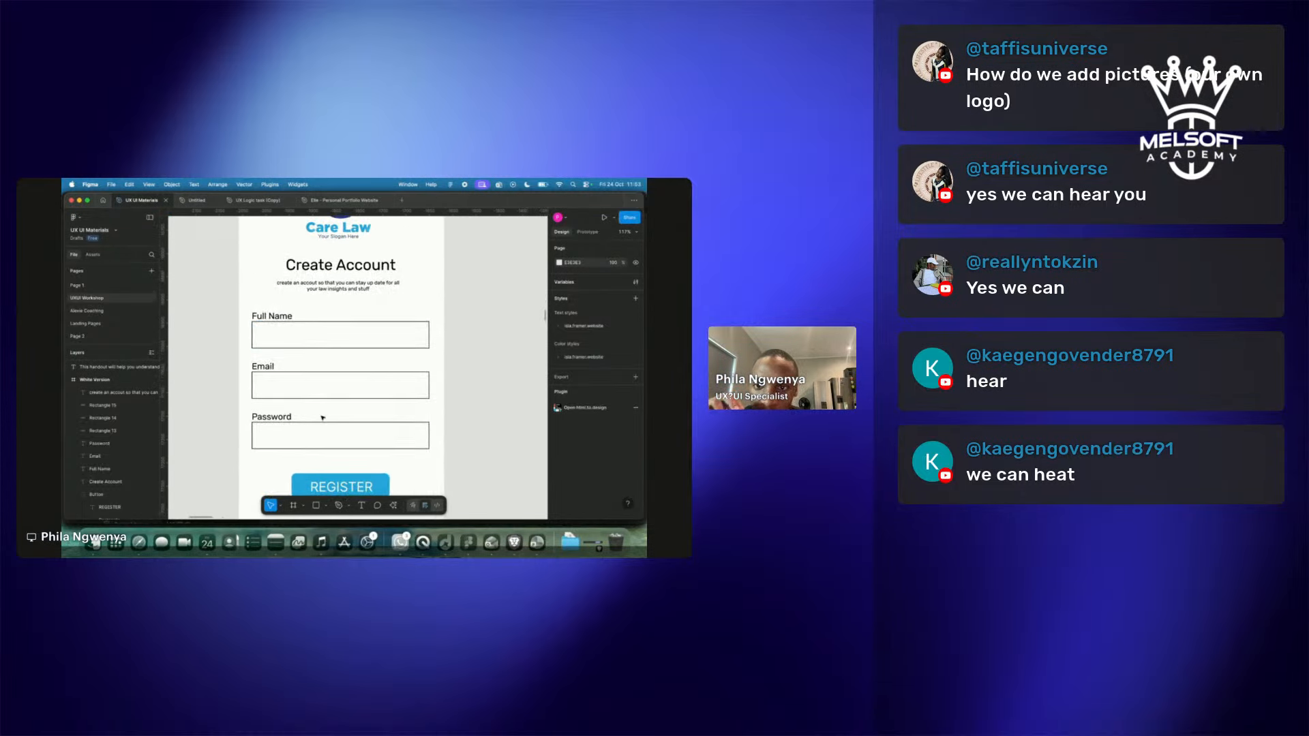
Duplicate the Full Name, Email and Password labels and drag the copies into the input boxes.
left_click(272, 316)
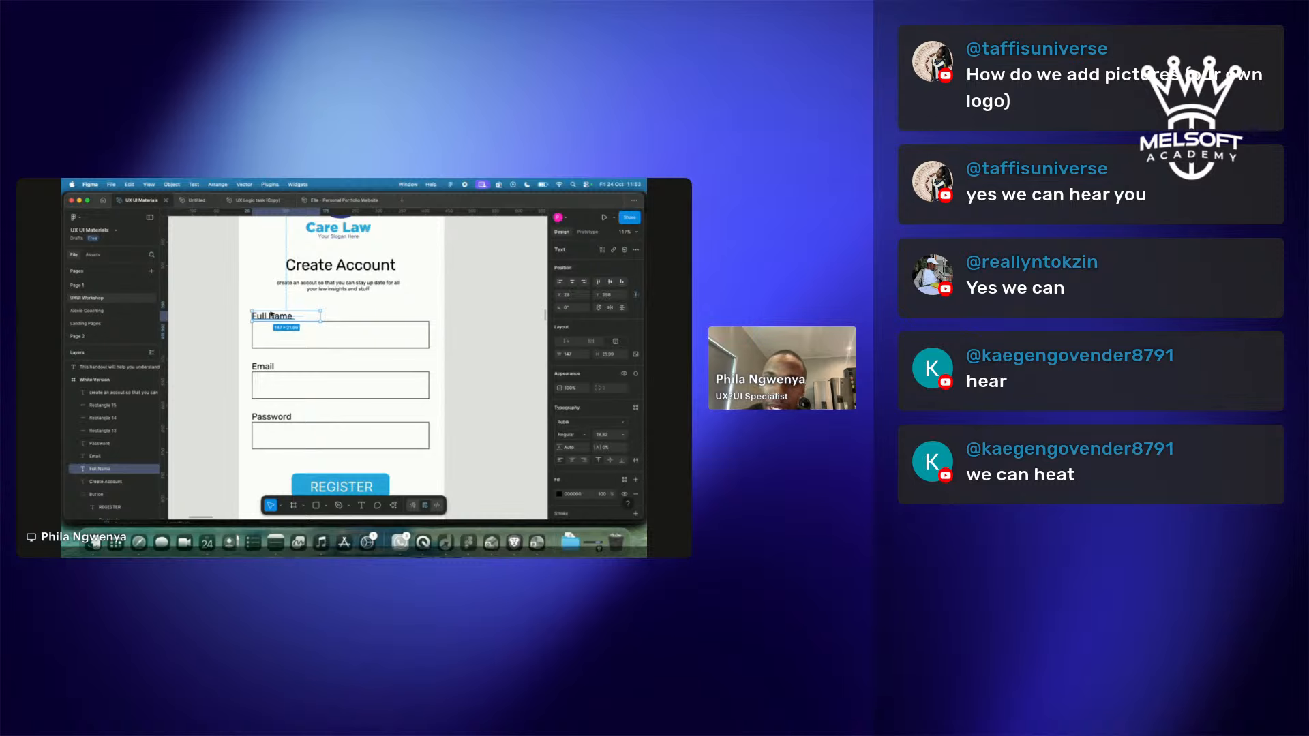
left_click(264, 367, "shift")
left_click(272, 417, "shift")
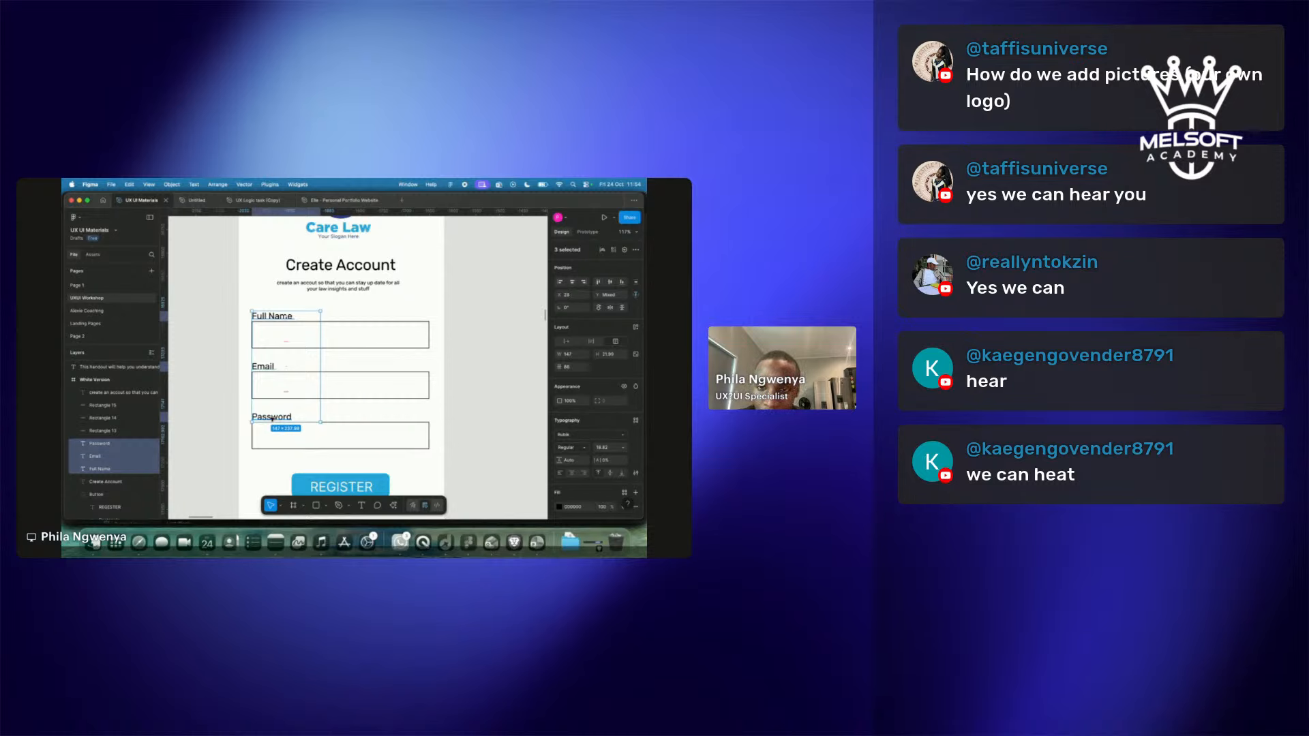
key("super+d")
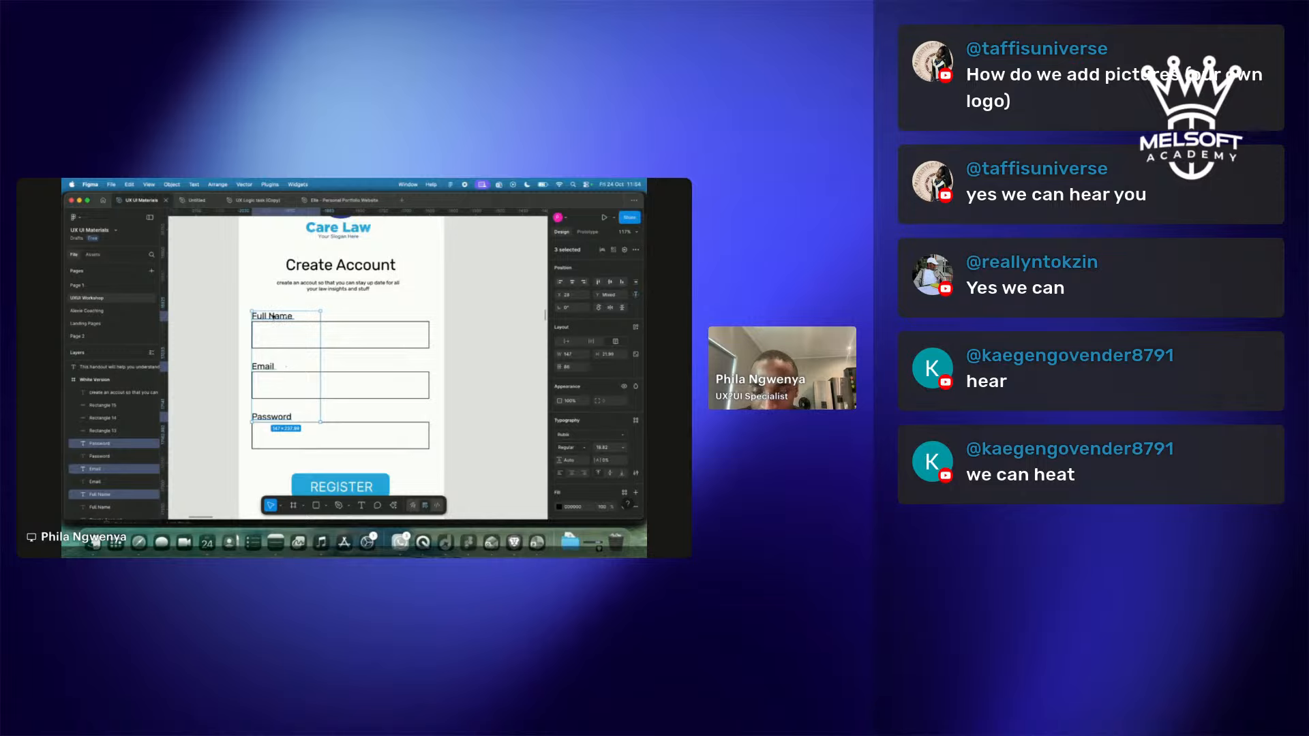
left_click_drag(275, 317, 287, 336)
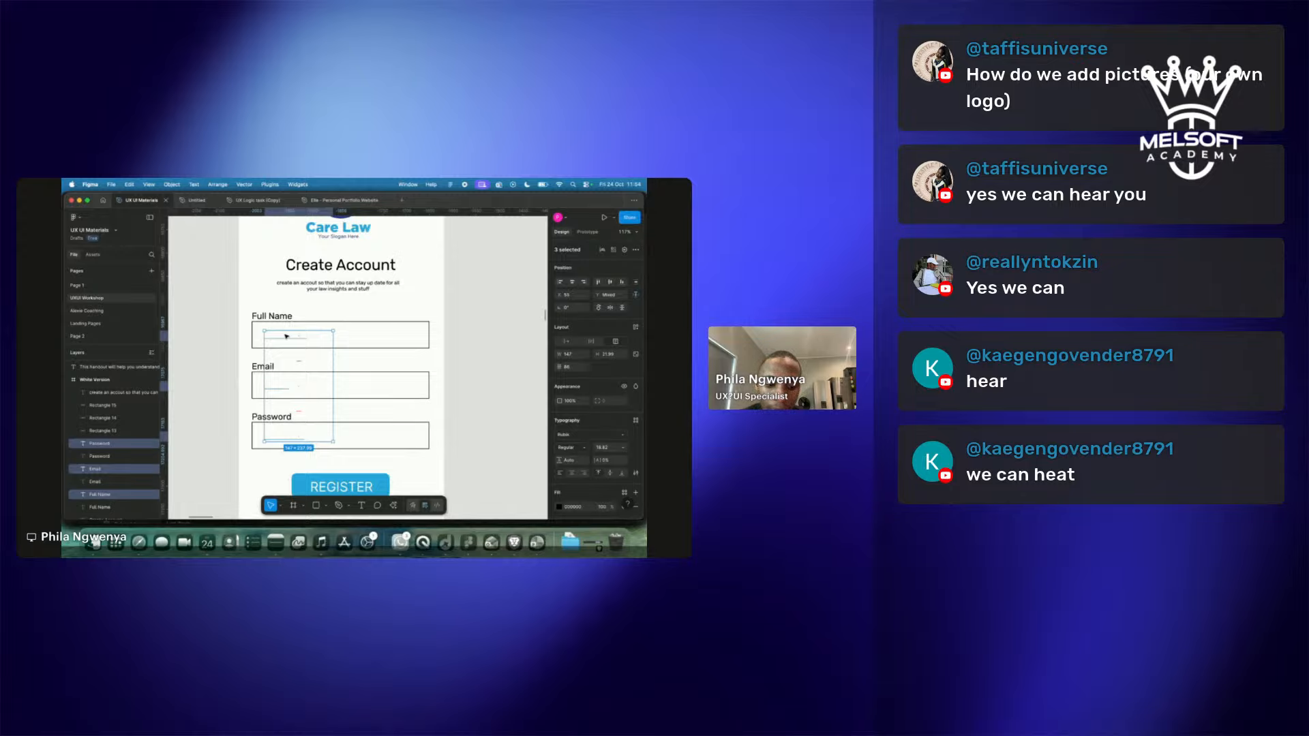
Bring the label copies to front and nudge them slightly left inside the boxes.
right_click(286, 337)
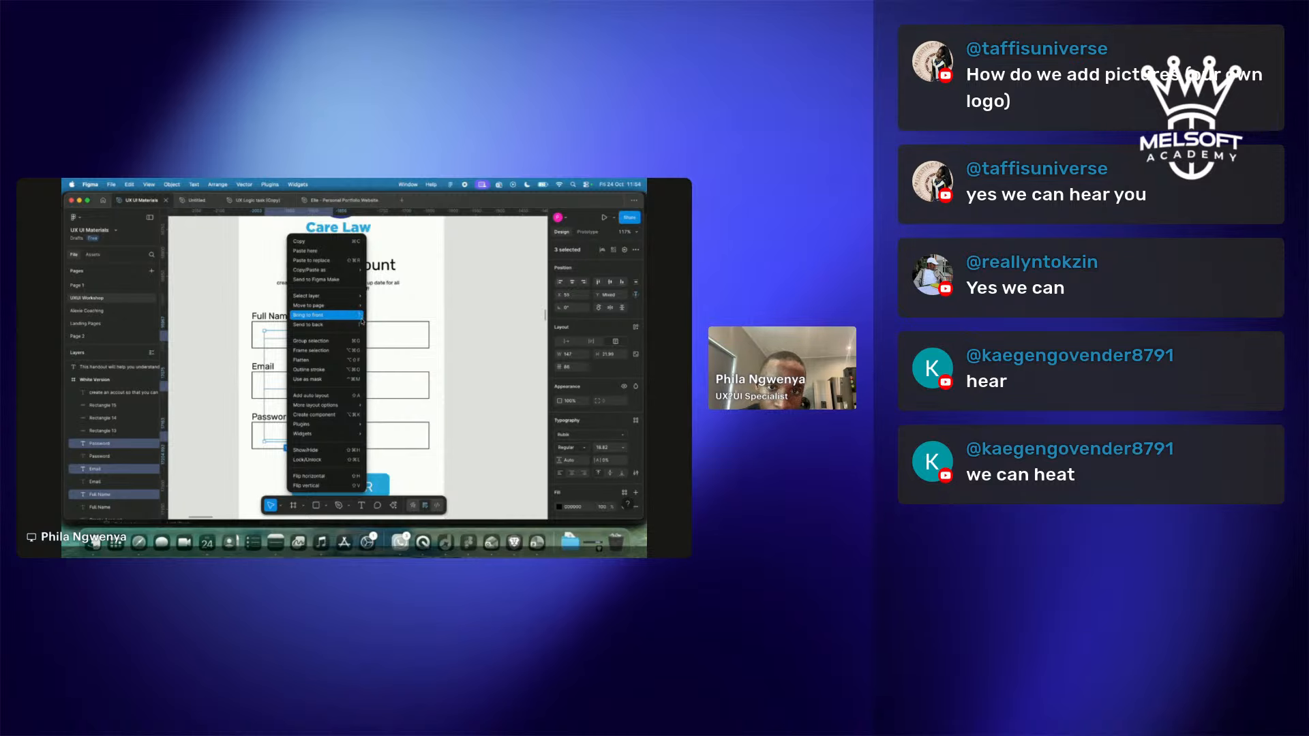
left_click(318, 315)
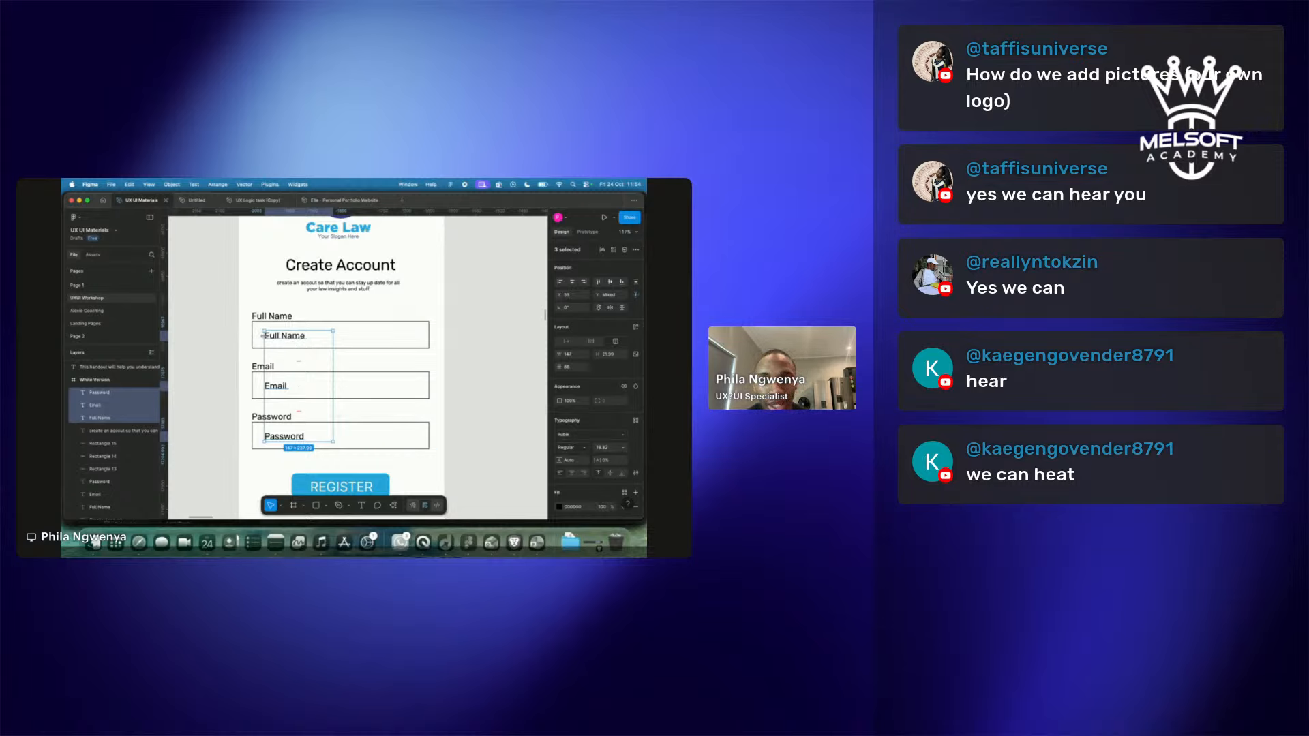
left_click_drag(279, 337, 274, 336)
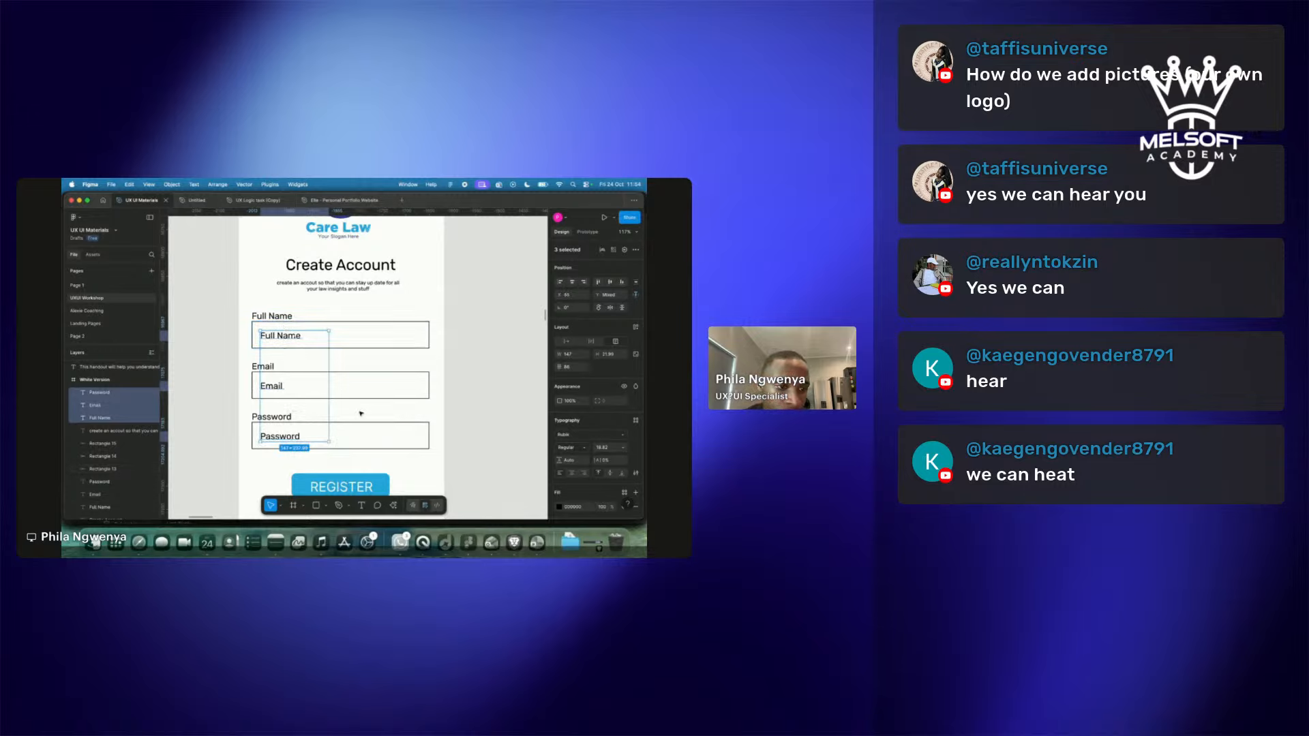
Try 50%, 30% and 0% fill opacity on the three placeholders, settling on 20%.
scroll(600, 471, "down", 3)
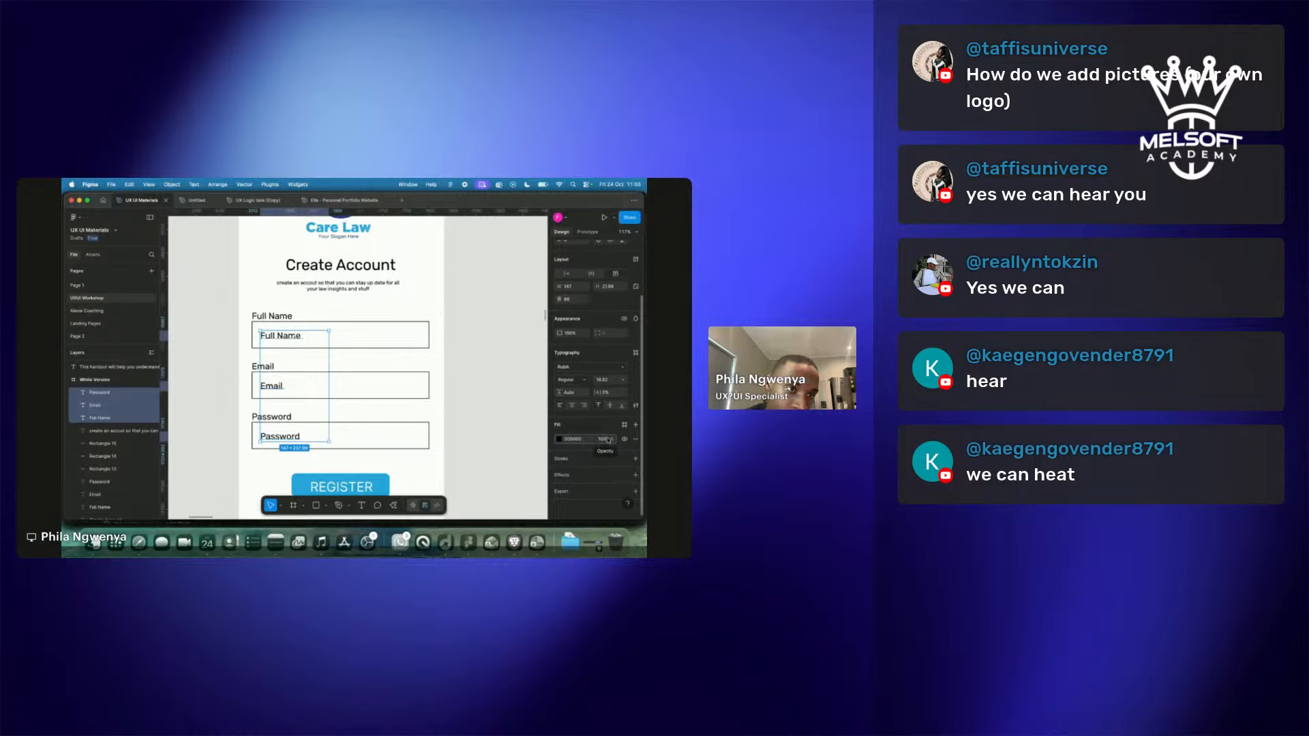
left_click(609, 440)
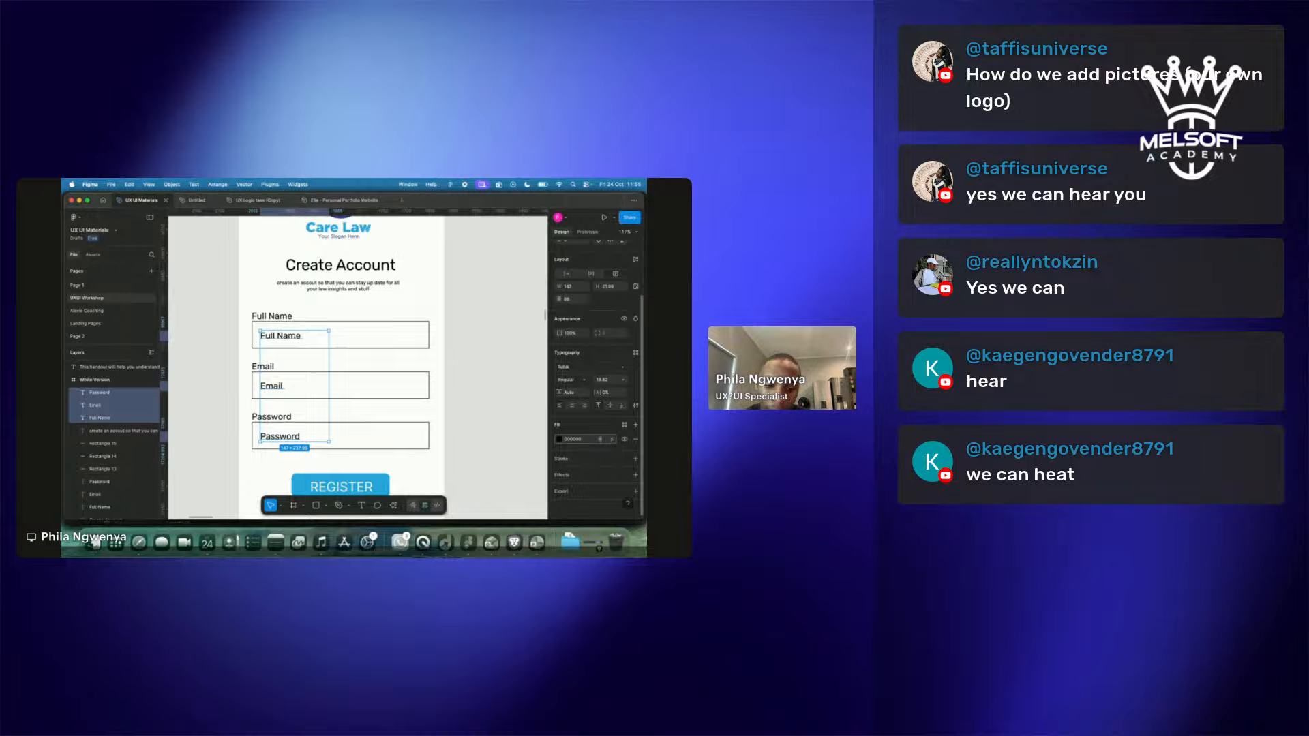
type("50")
key("Return")
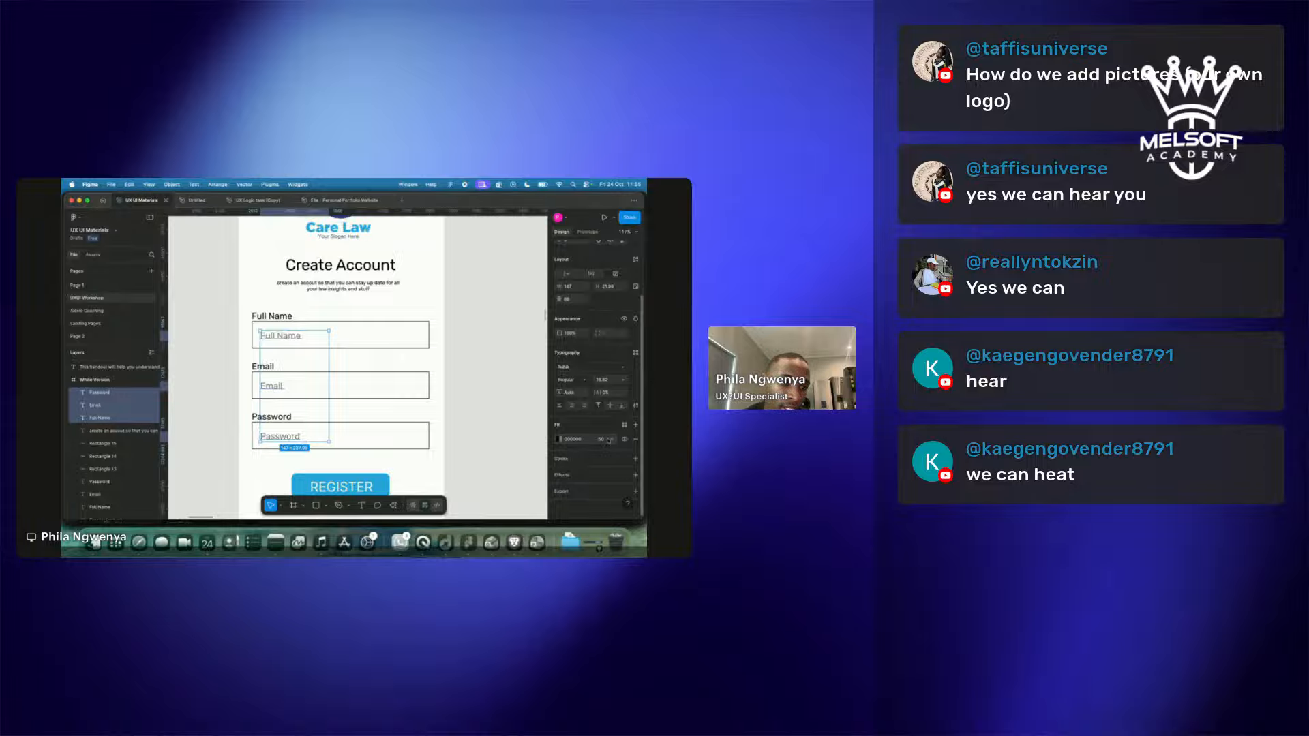
type("30")
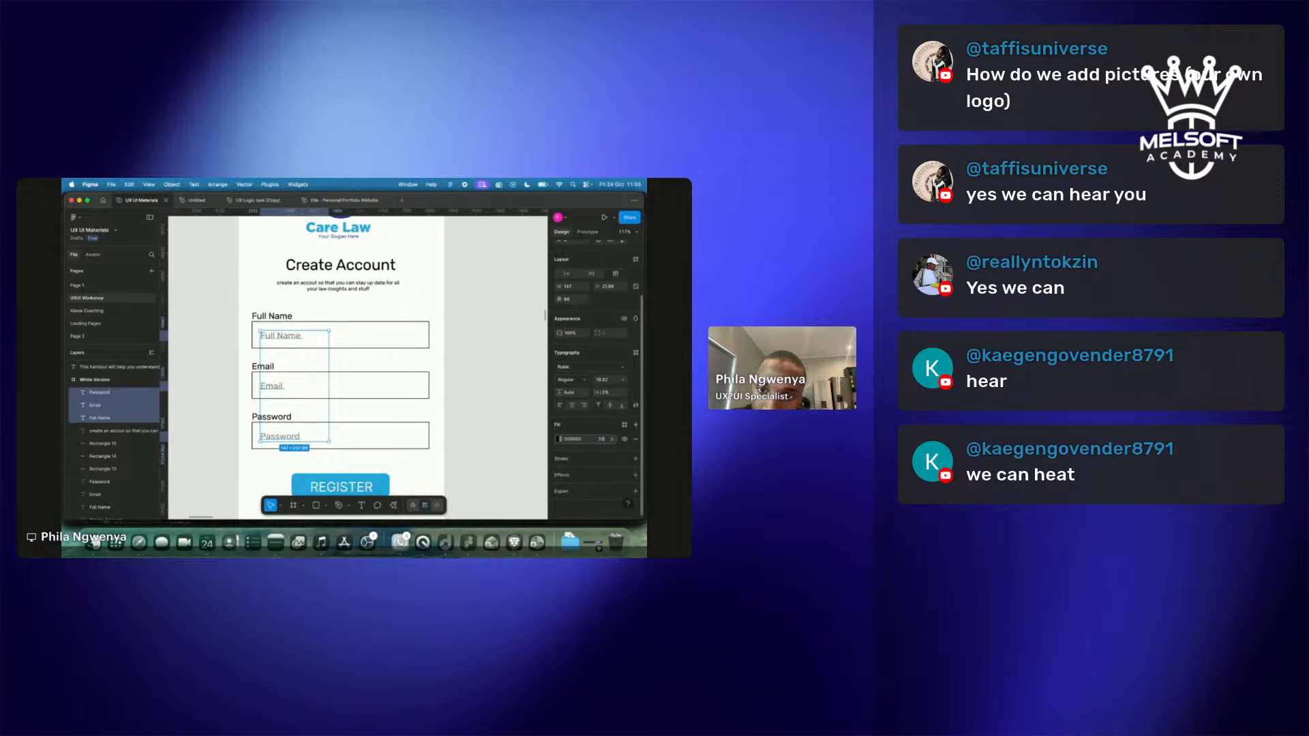
key("Return")
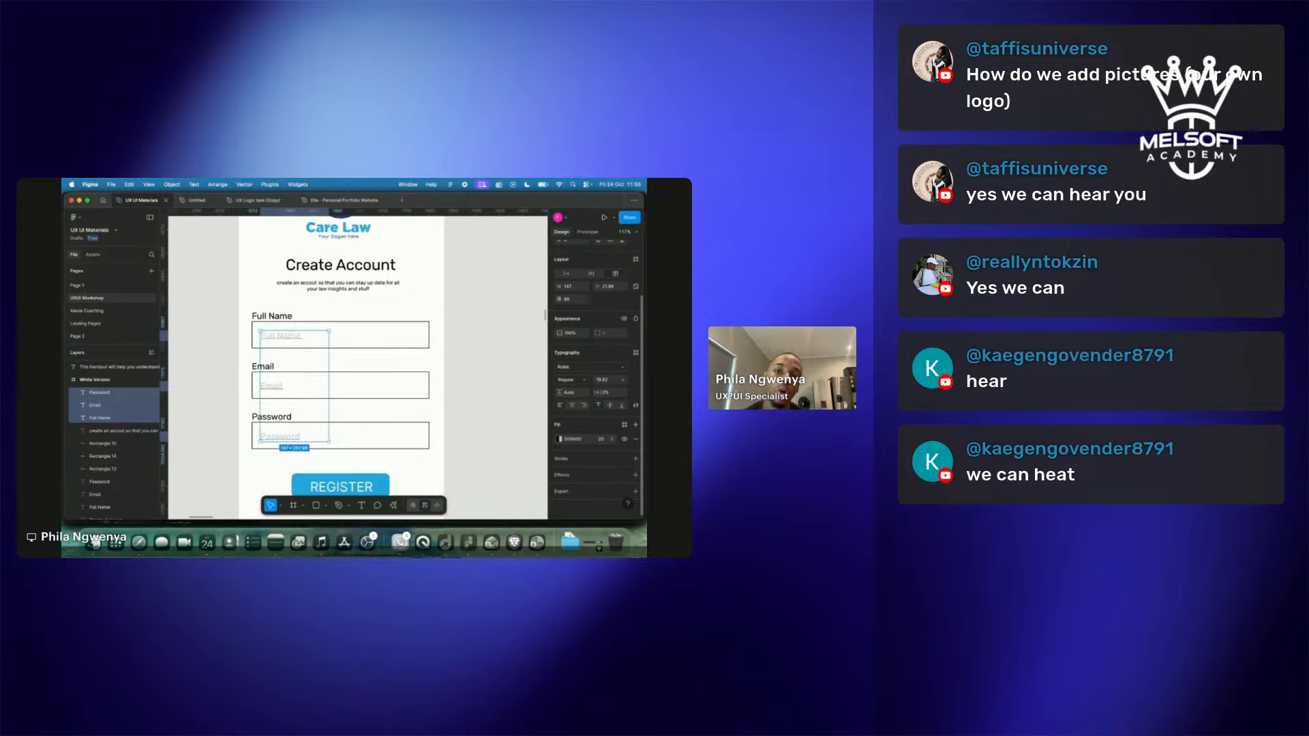
left_click(602, 442)
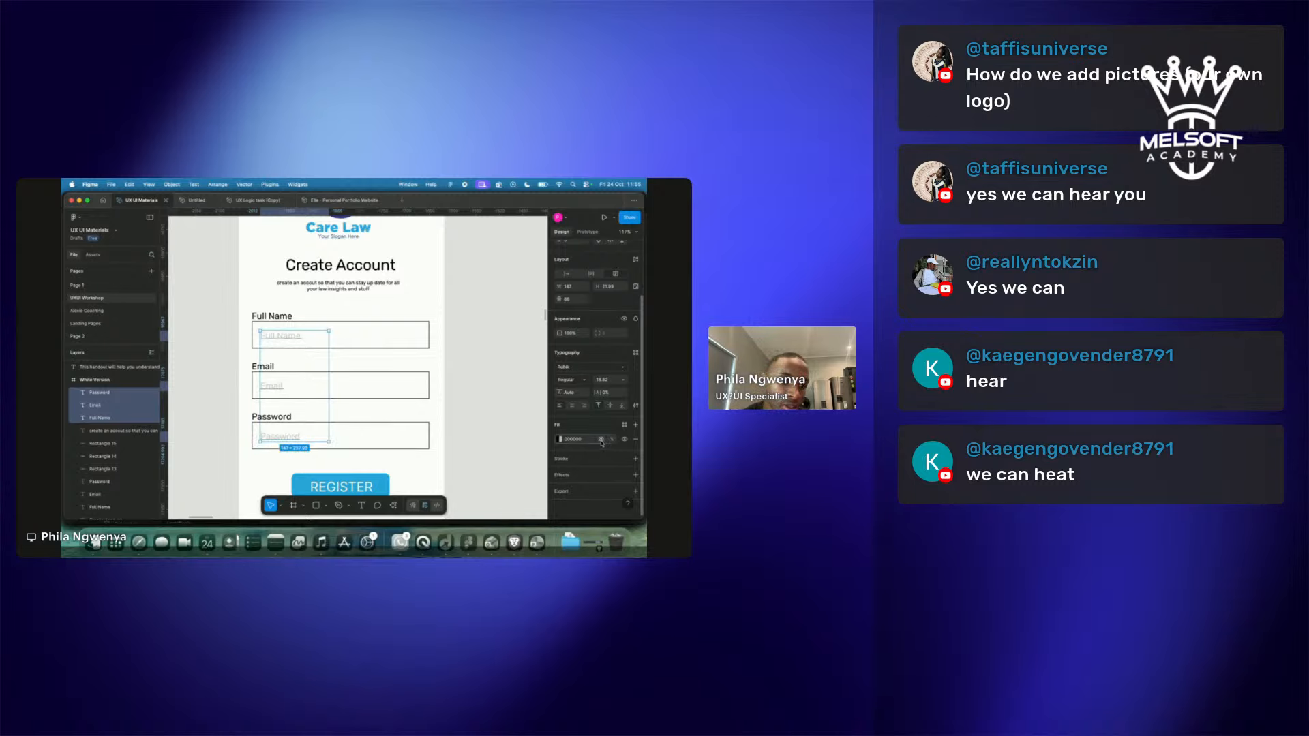
type("0")
key("Return")
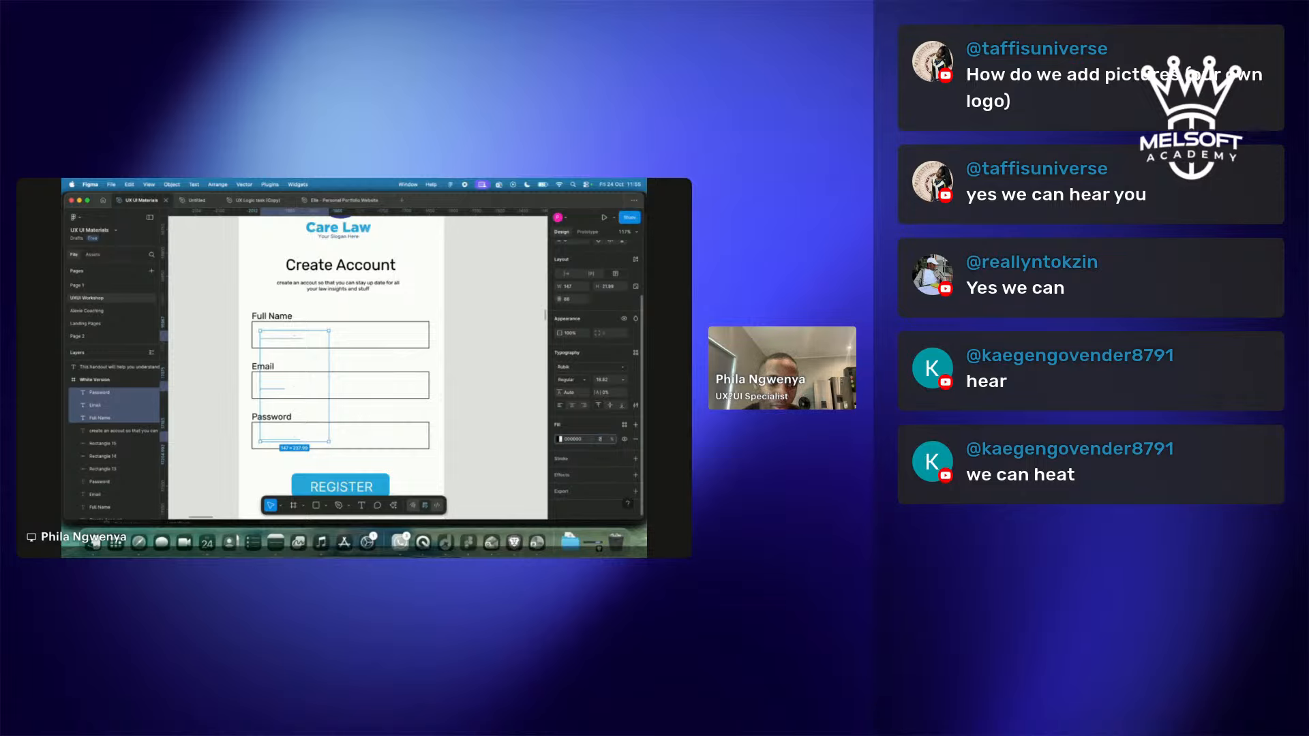
key("Return")
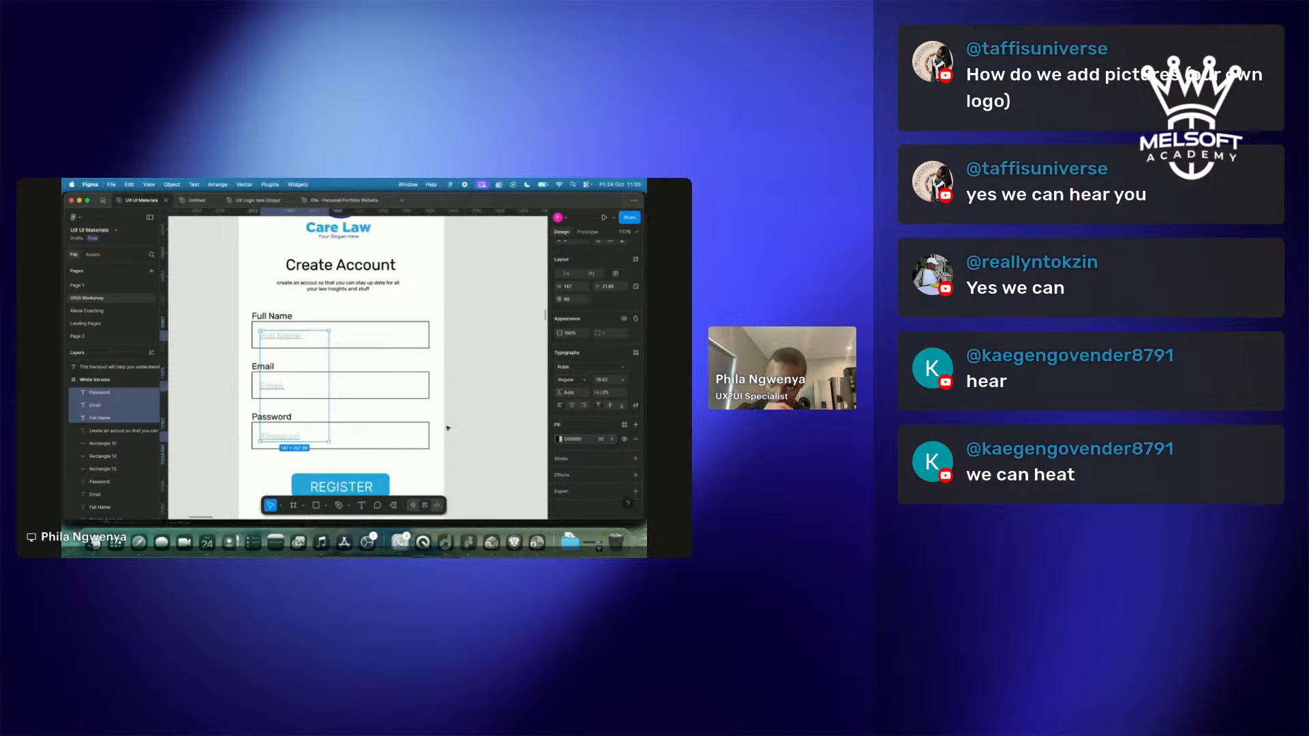
Replace the Full Name and Email placeholders with a sample name and e-mail, widening the e-mail text.
double_click(292, 336)
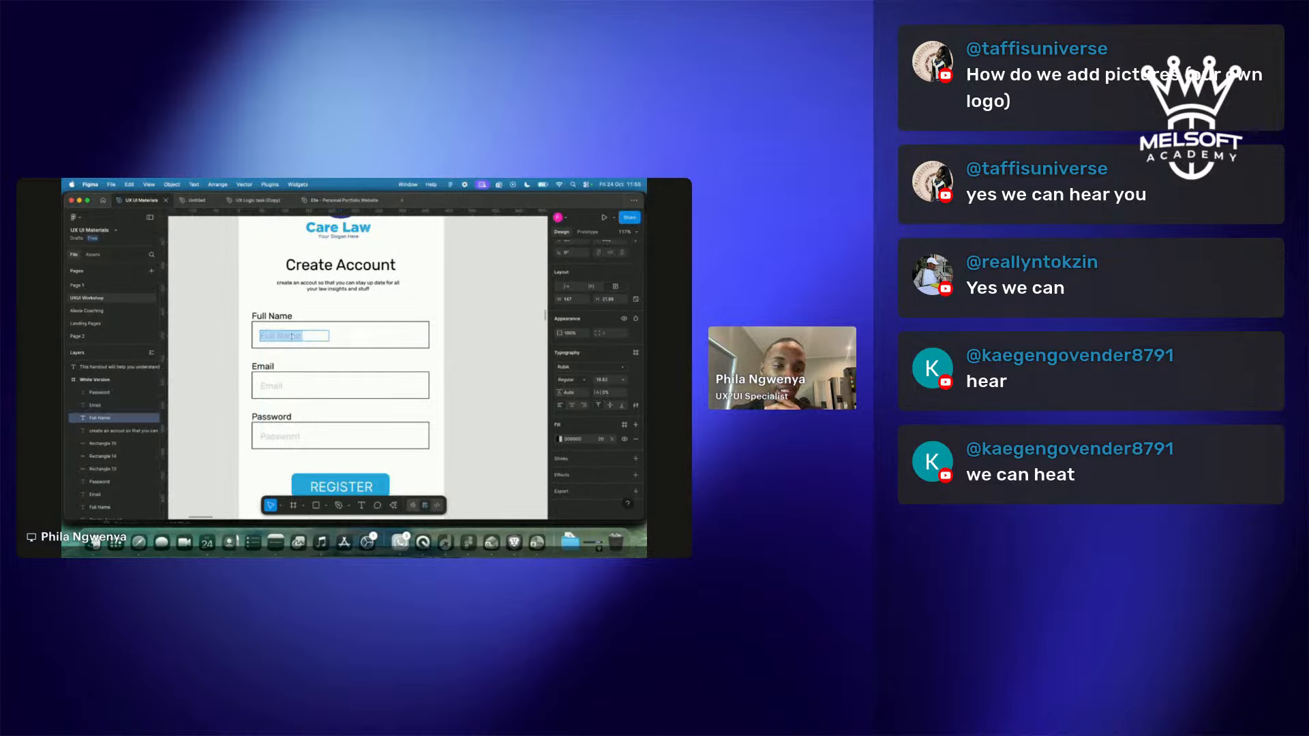
type("g")
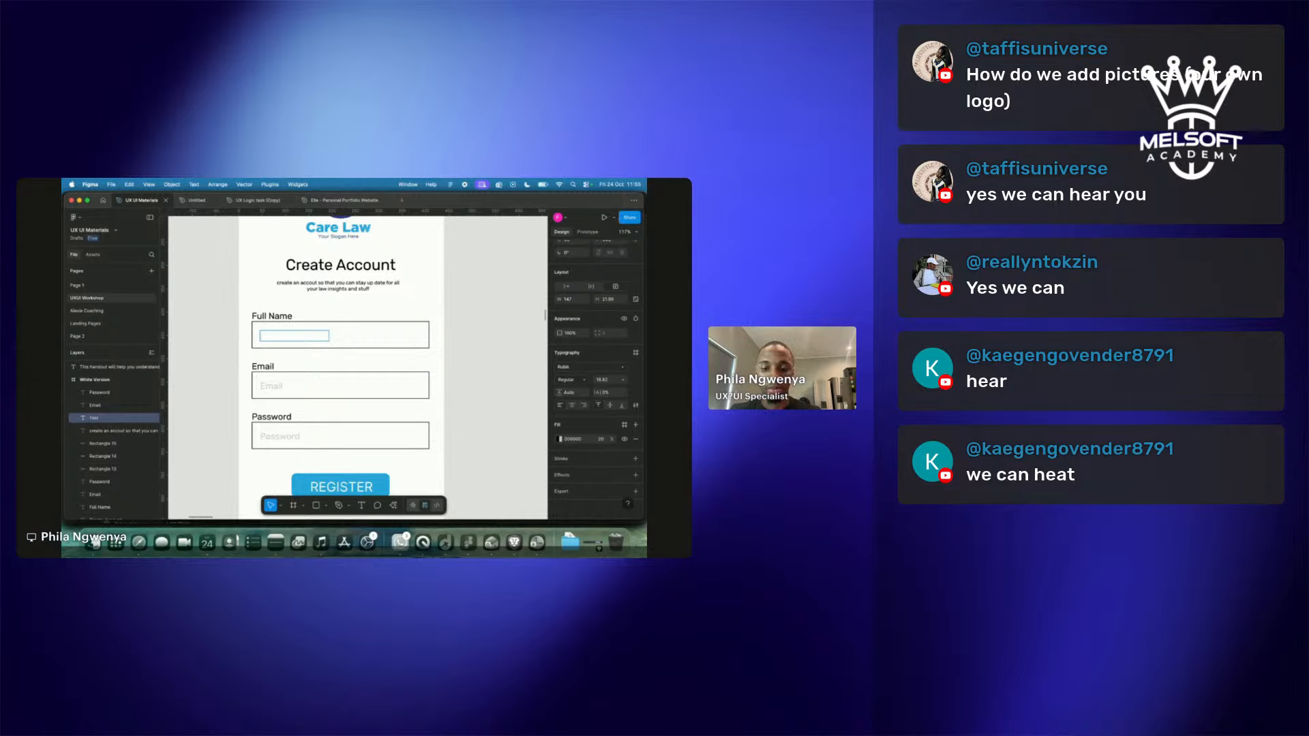
type("Mr jordan")
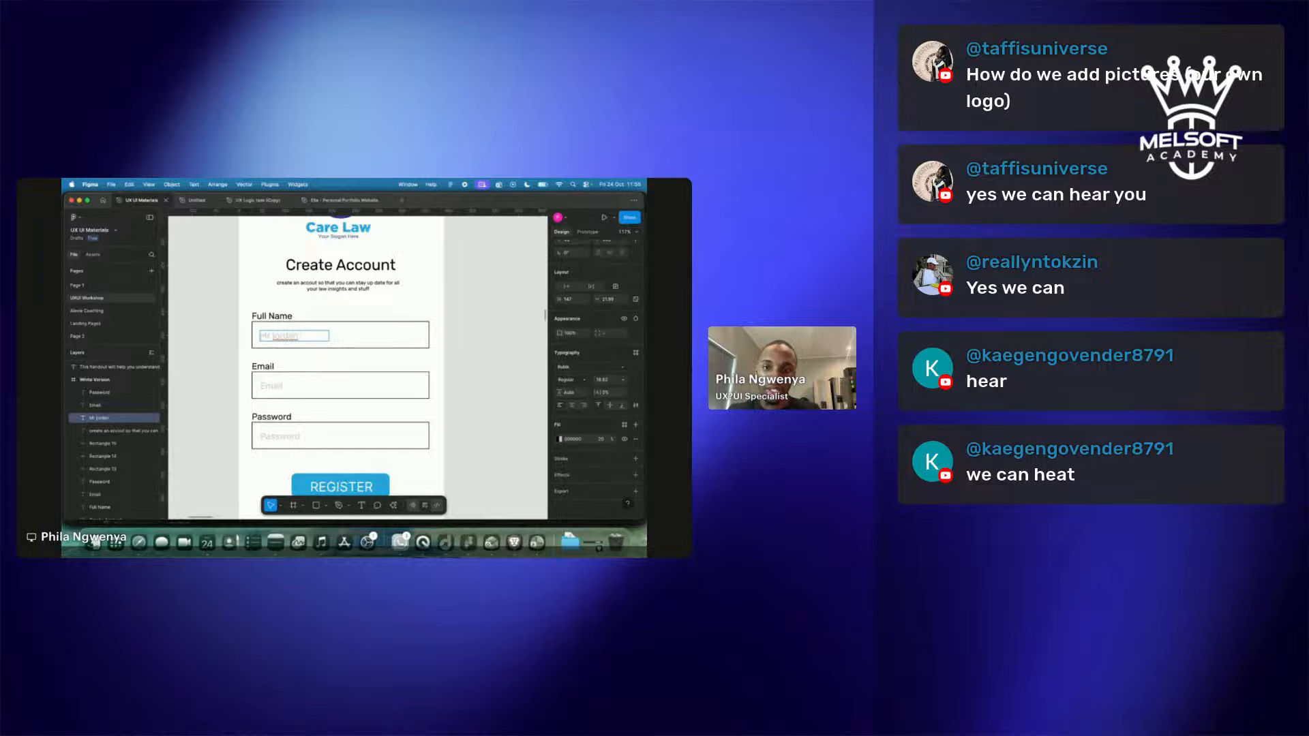
left_click(278, 385)
double_click(277, 385)
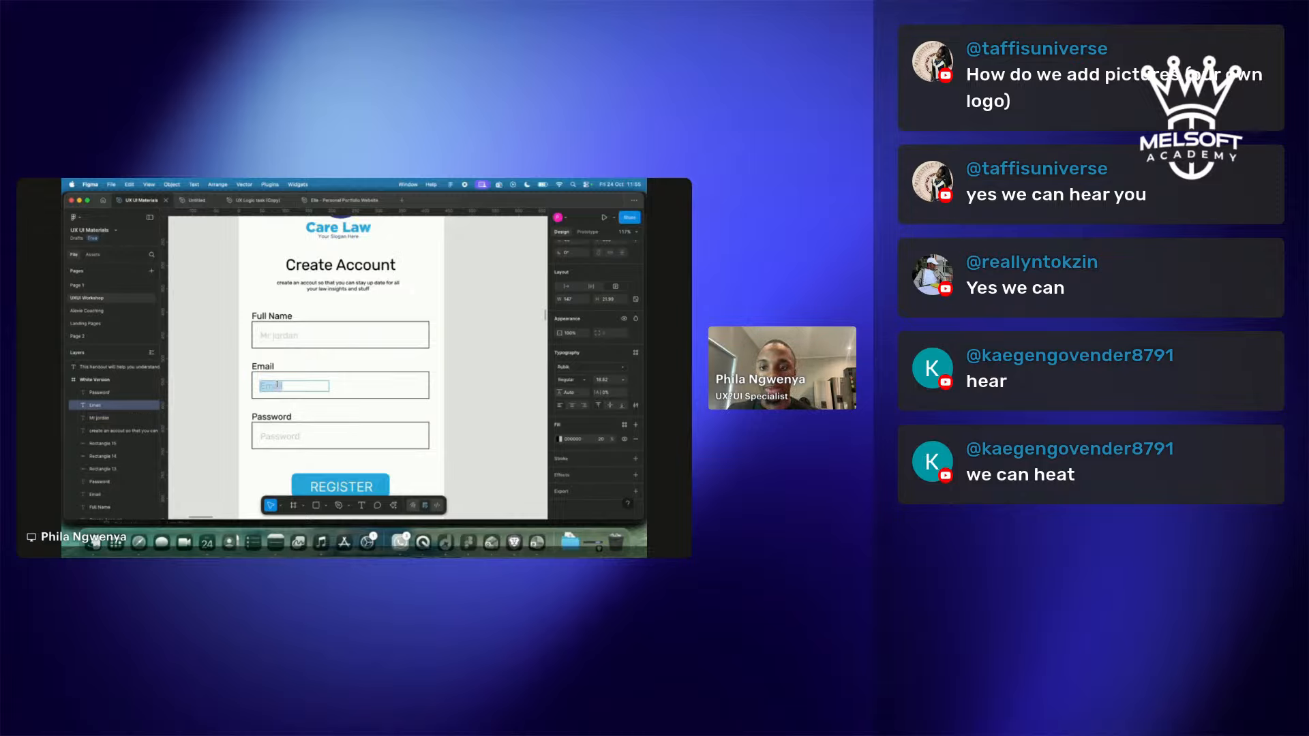
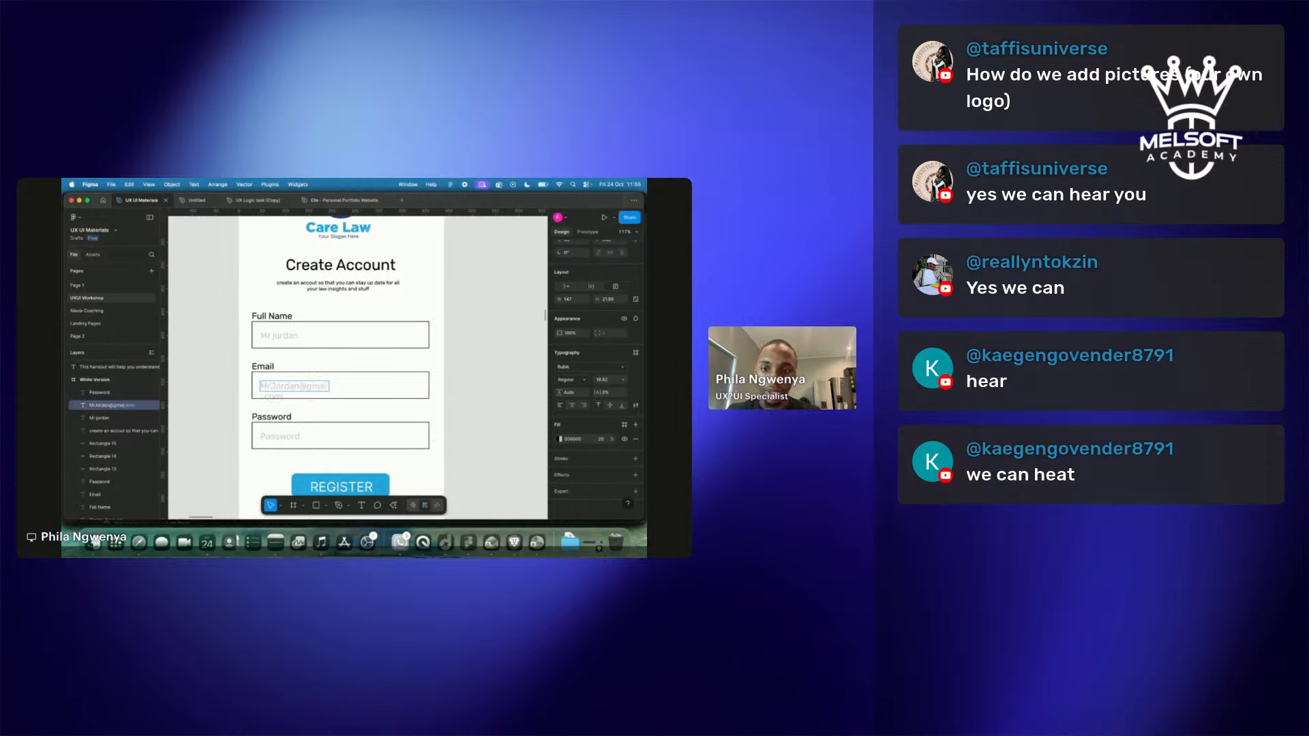
left_click(355, 403)
left_click_drag(329, 387, 357, 386)
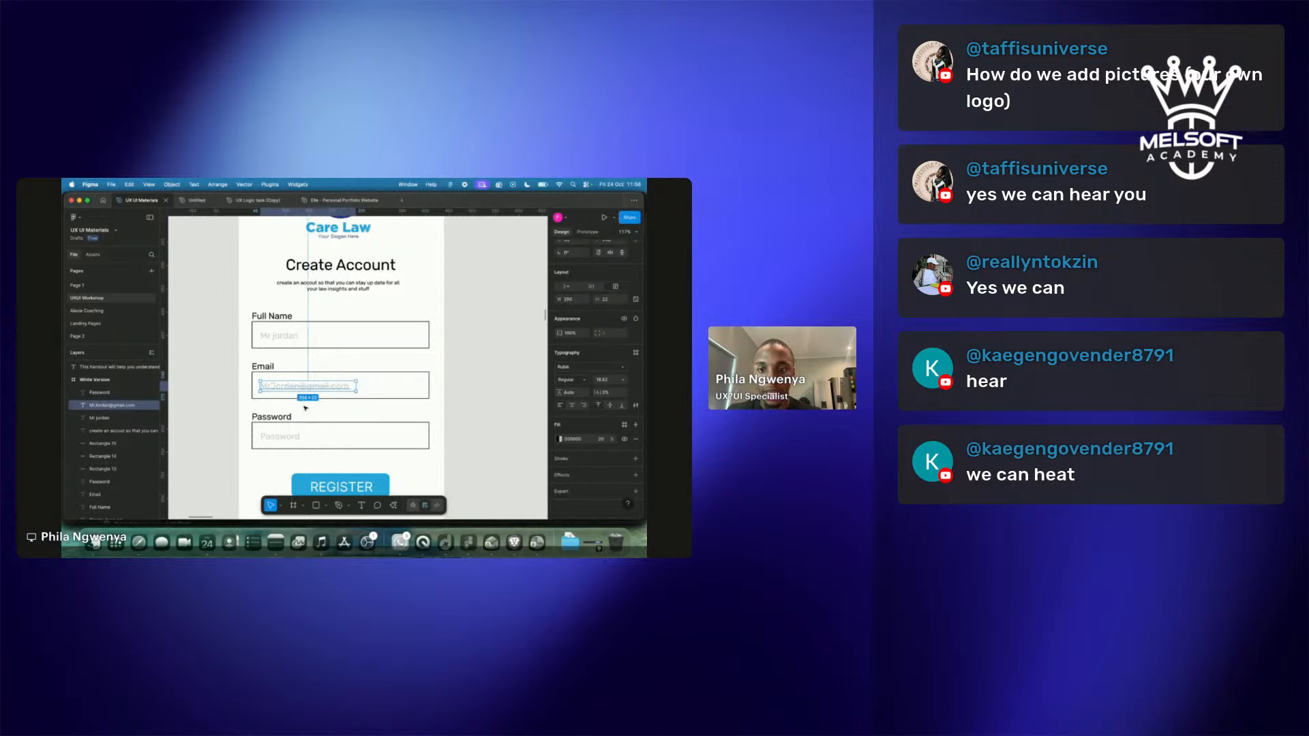
Replace the Password placeholder with twelve masking asterisks and nudge it slightly.
left_click(275, 440)
double_click(275, 440)
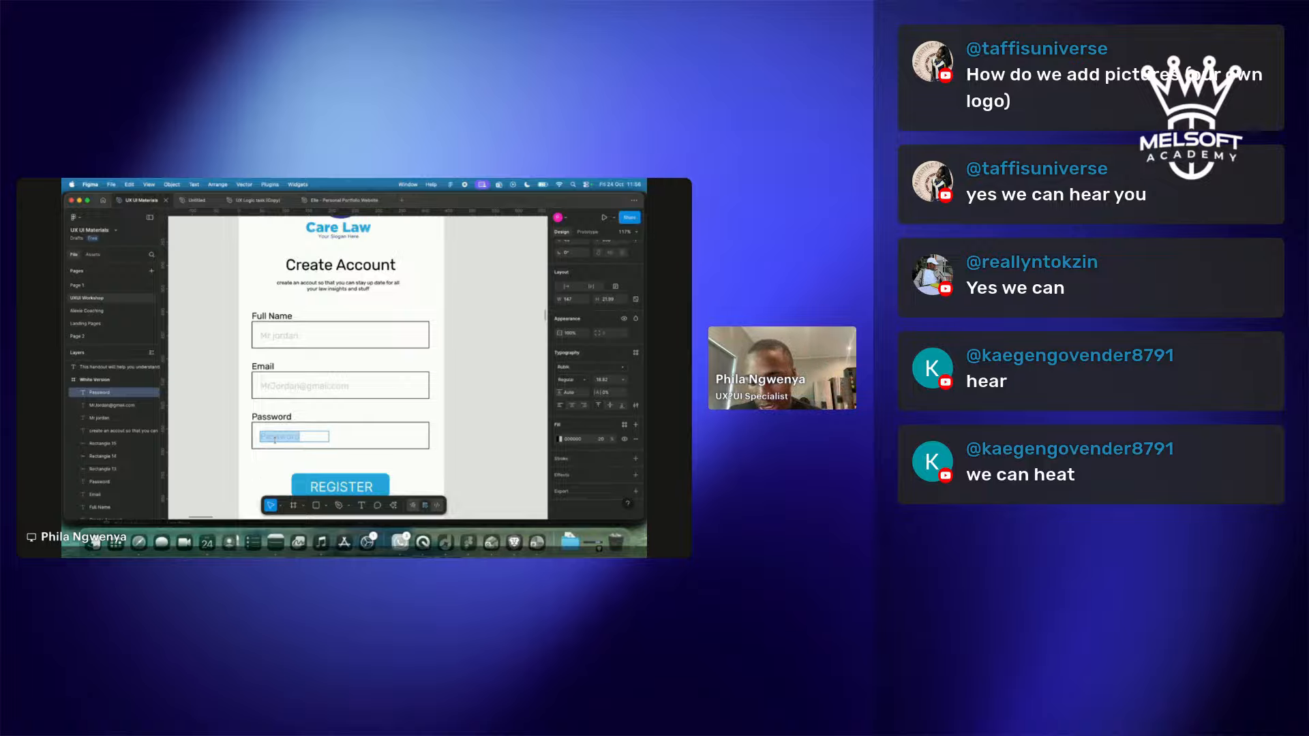
type("************")
key("Escape")
key("Escape")
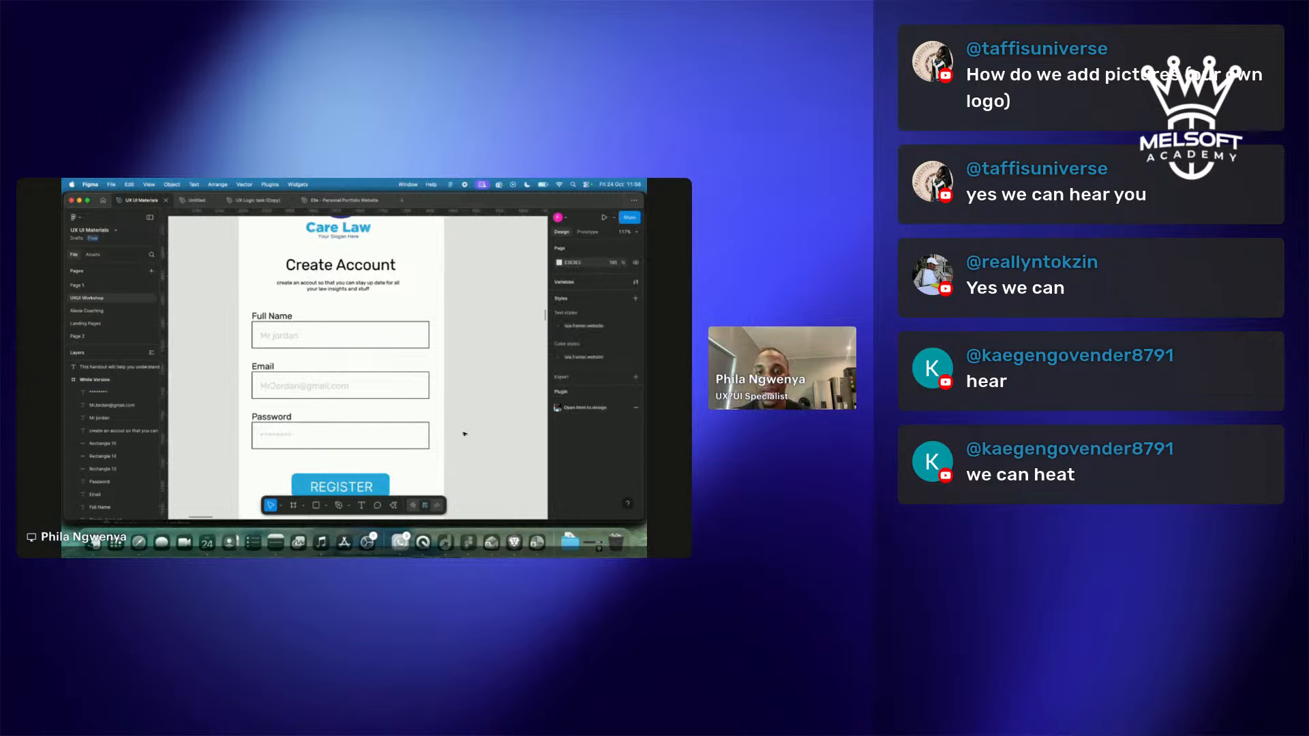
left_click_drag(276, 440, 279, 440)
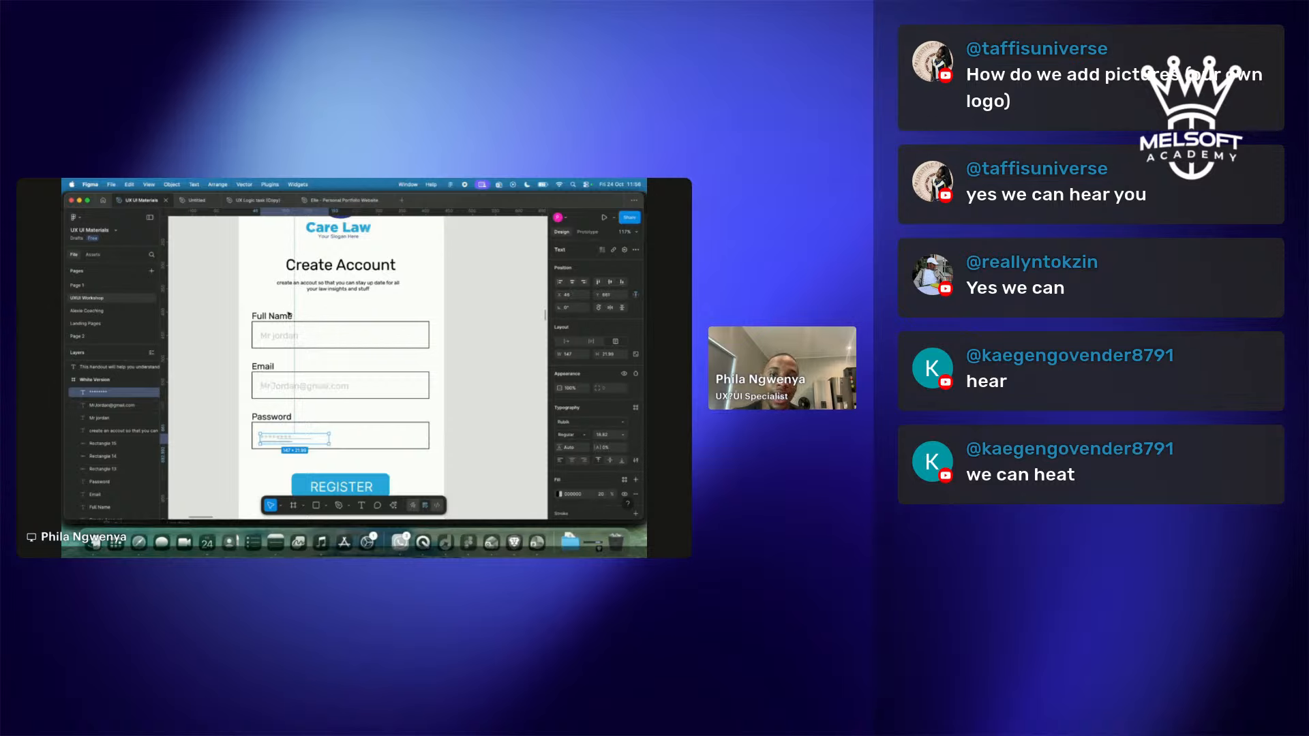
left_click(468, 331)
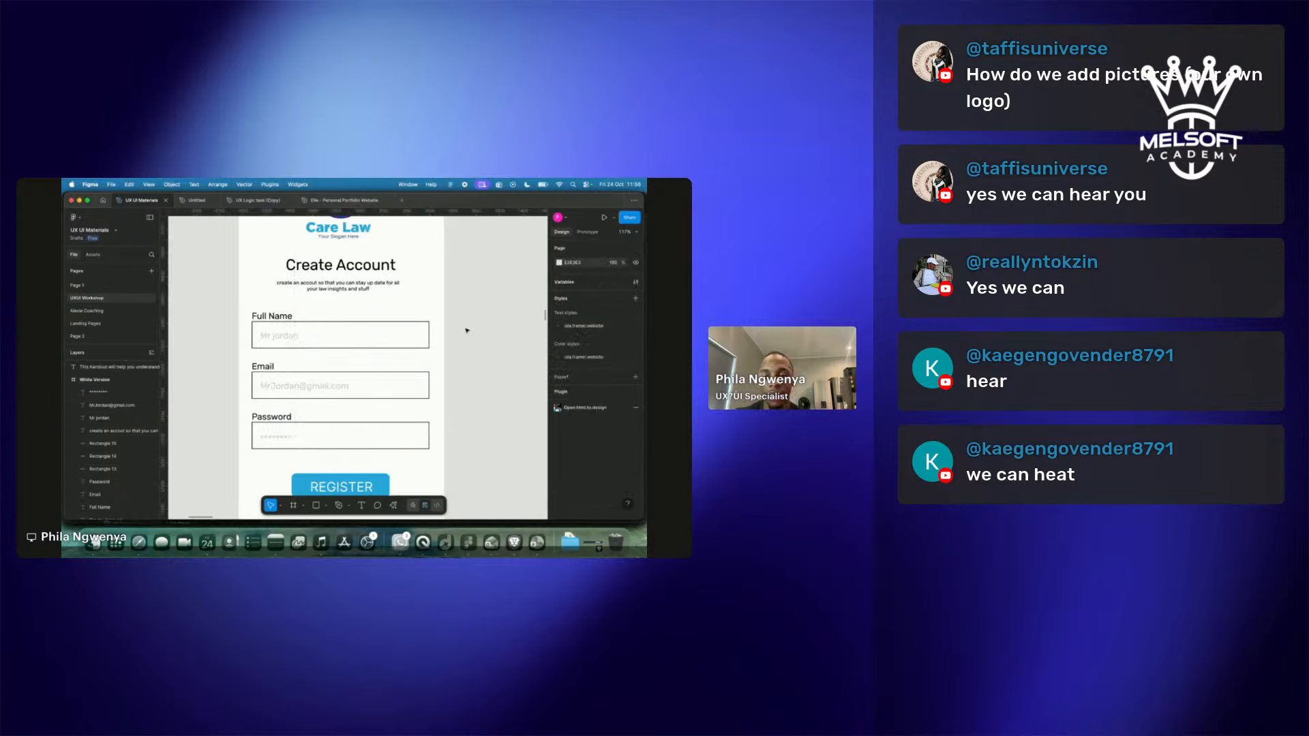
Try moving the Full Name input box and its placeholder, undoing both moves.
left_click_drag(382, 335, 402, 336)
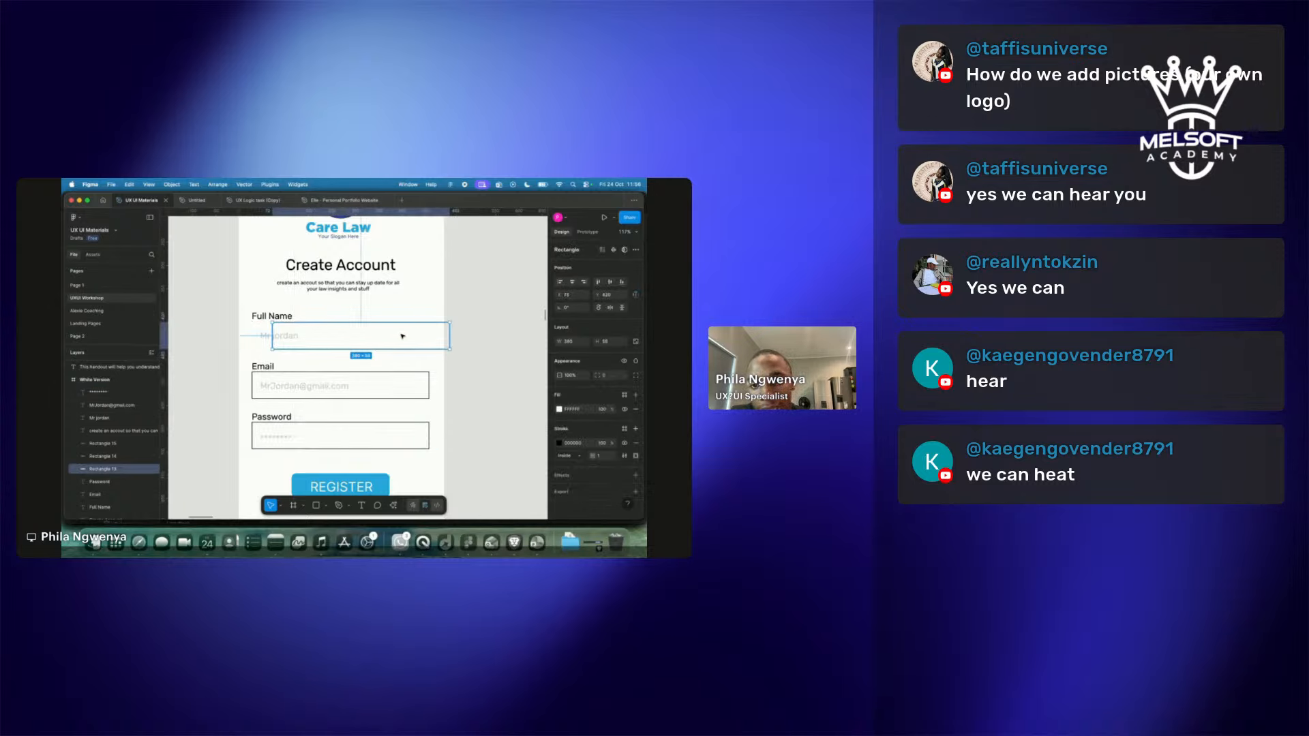
key("super+z")
left_click_drag(291, 336, 299, 338)
key("super+z")
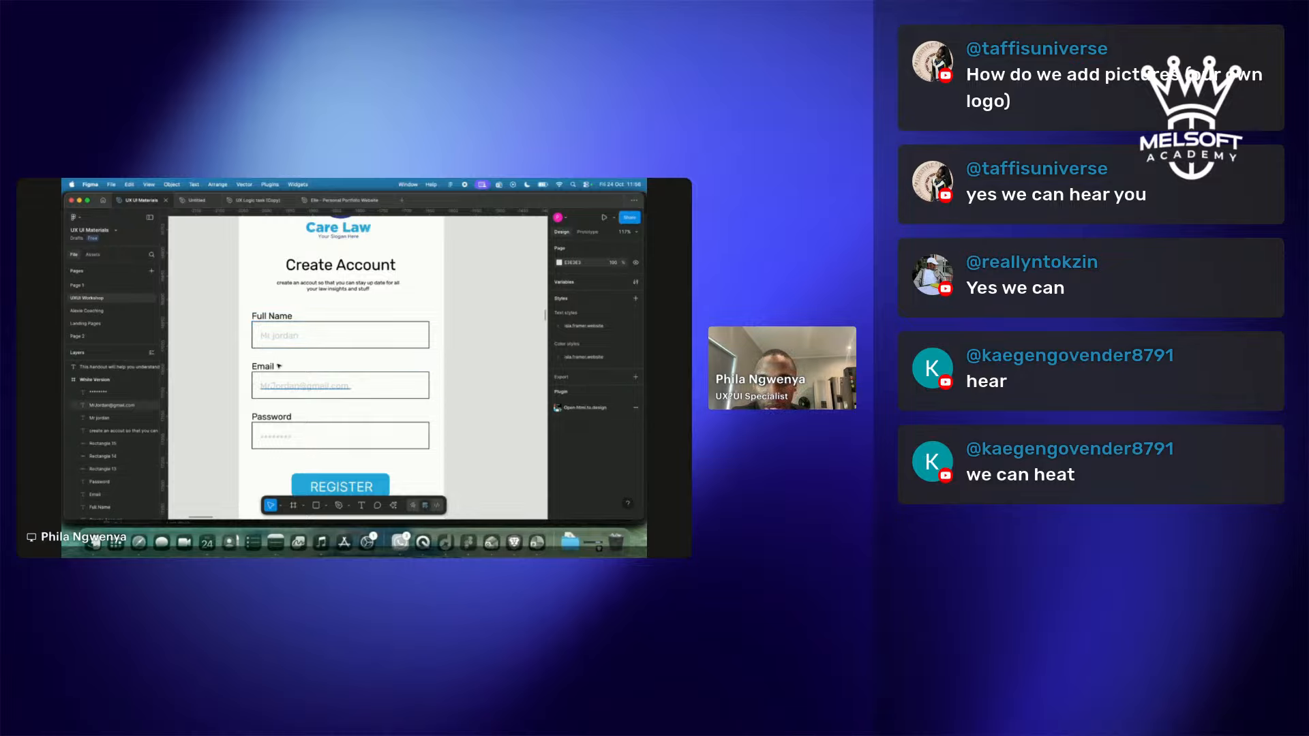
Zoom out on the canvas and switch the shared screen to the Restream studio.
scroll(276, 391, "down", 5)
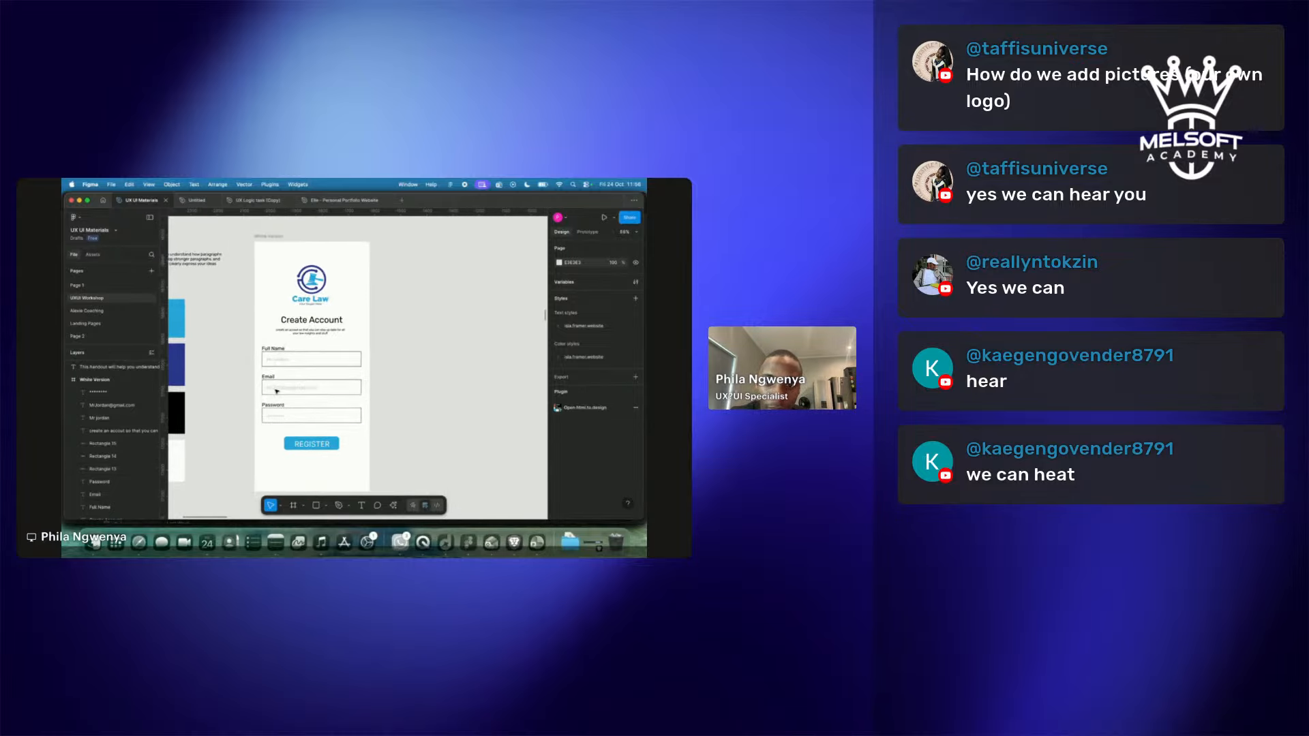
scroll(277, 391, "left", 2)
scroll(277, 391, "up", 1)
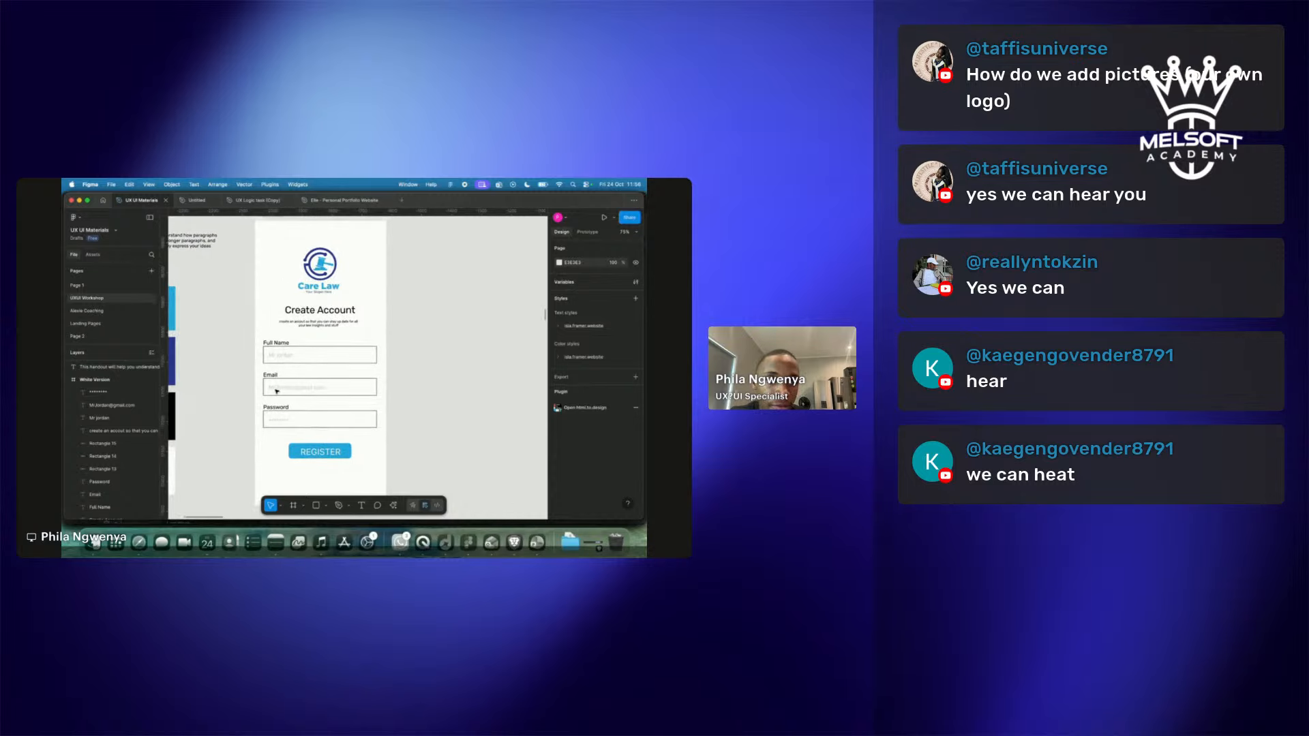
key("super+Tab")
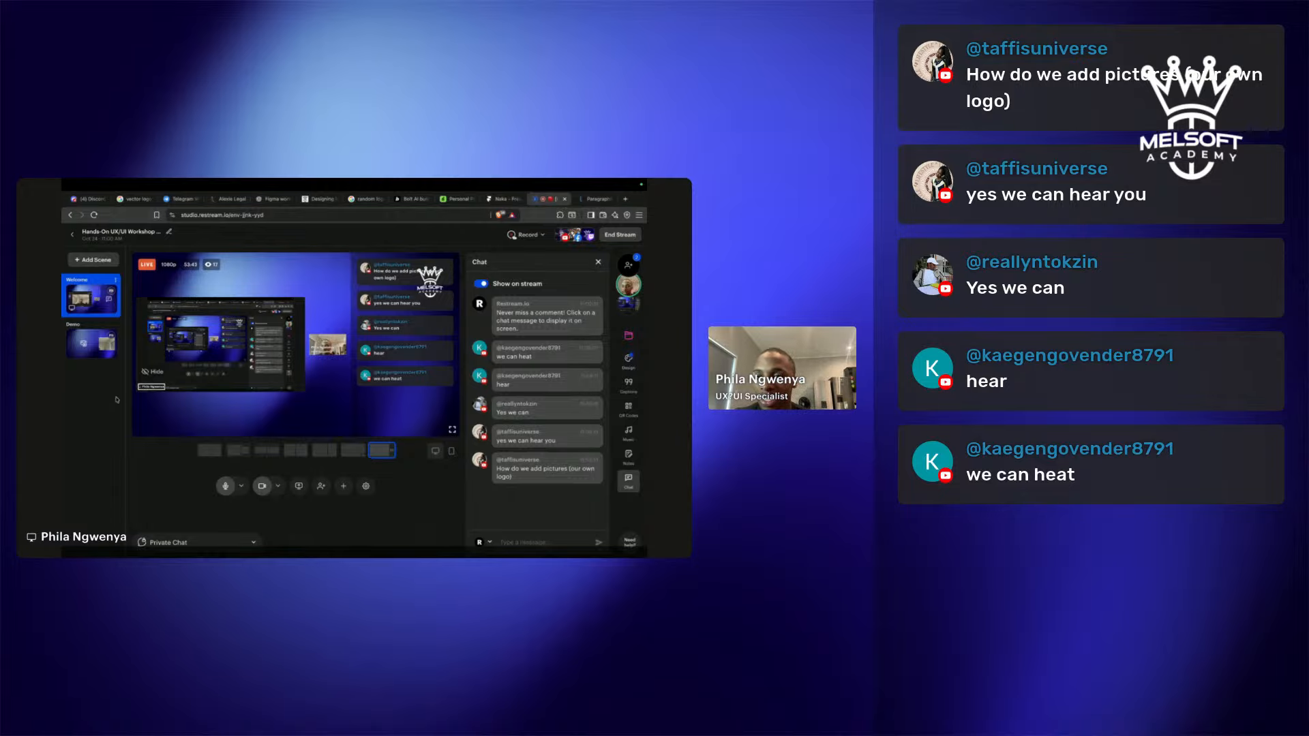
Glance at the Restream chat, then return to Figma and pan around the canvas.
key("ctrl+Left")
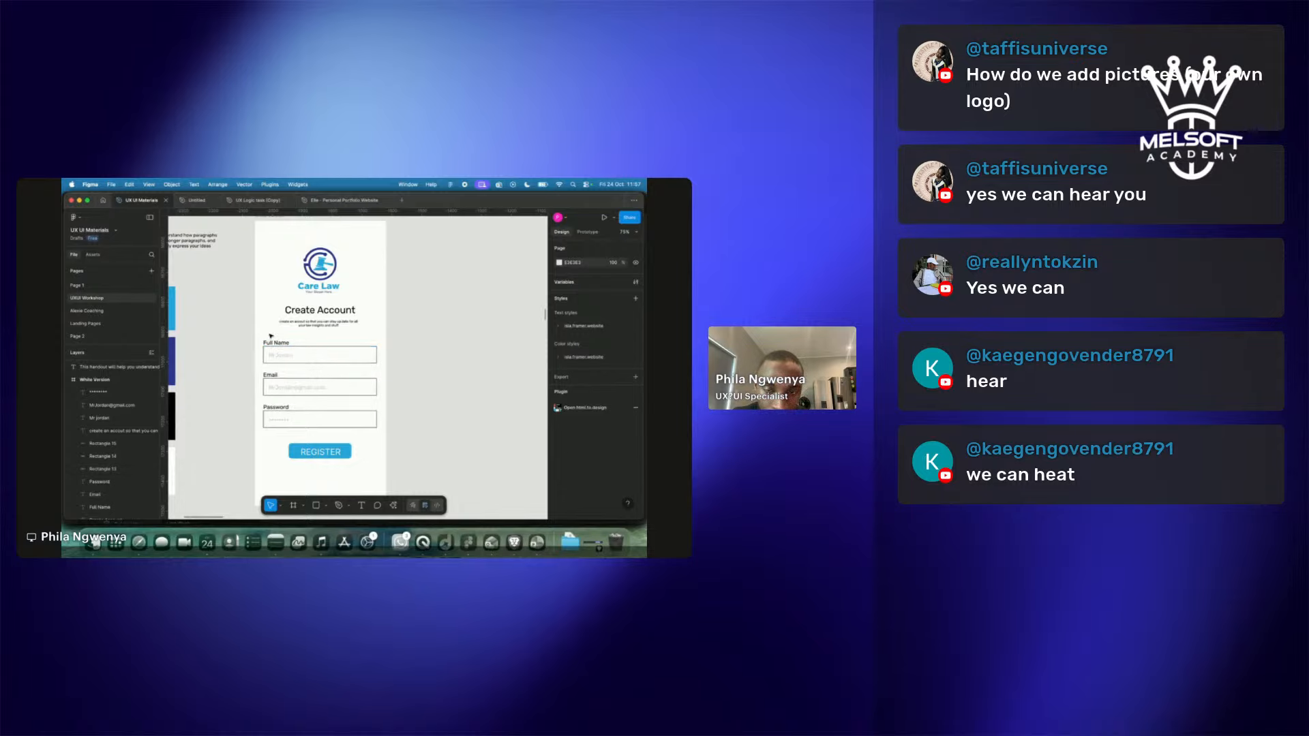
key("ctrl+Right")
mouse_move(483, 417)
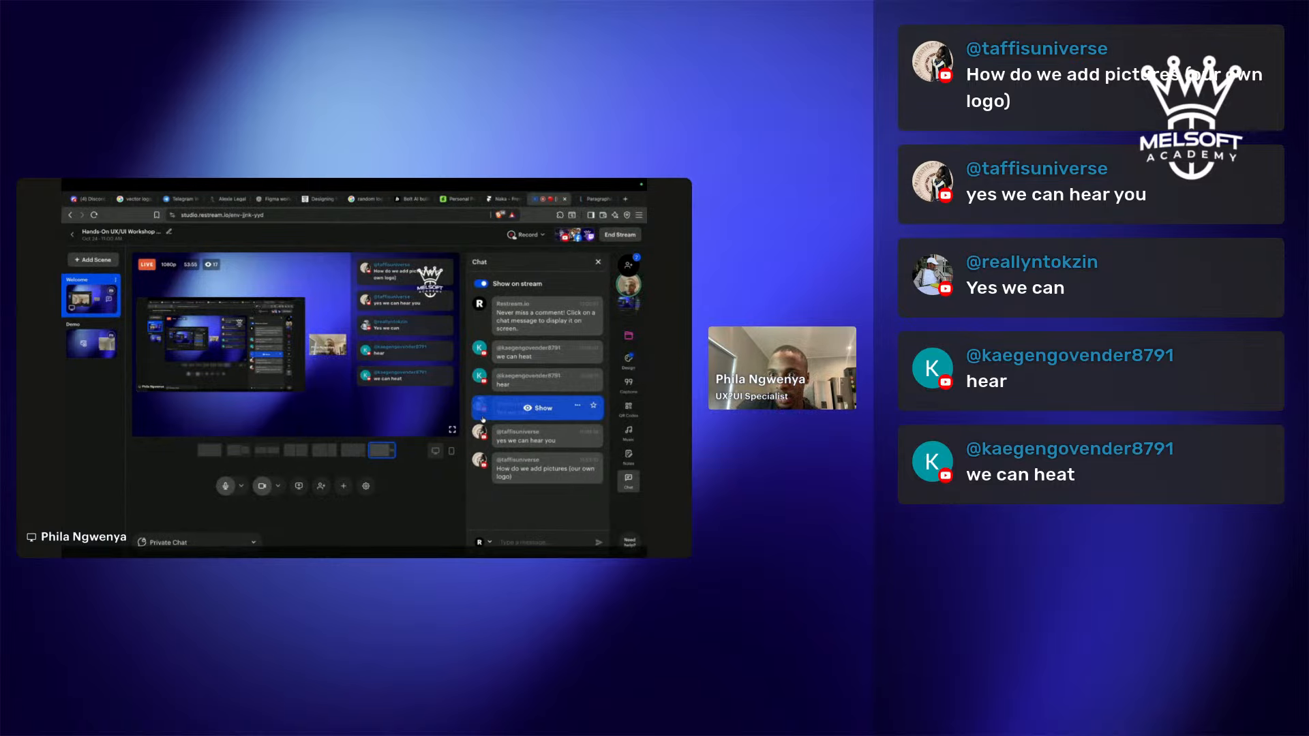
key("ctrl+Left")
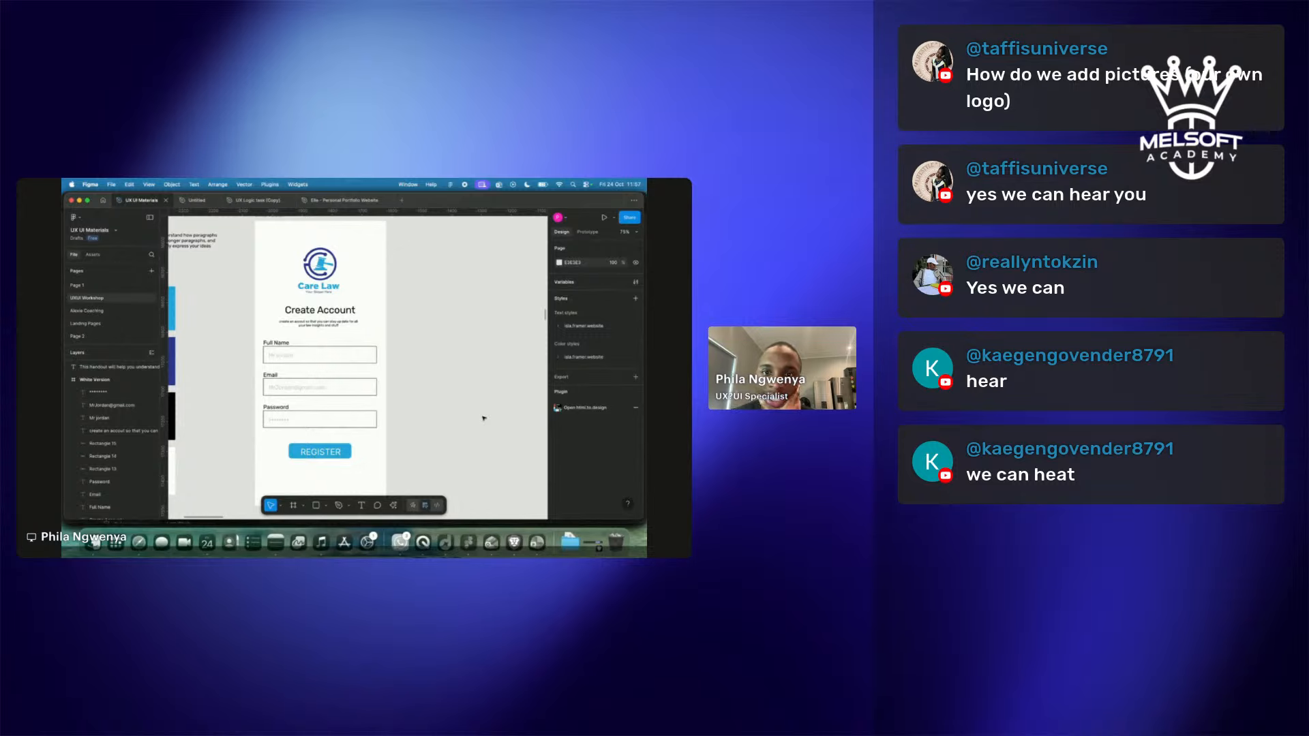
scroll(484, 419, "left", 2)
scroll(483, 418, "right", 2)
scroll(483, 418, "up", 1)
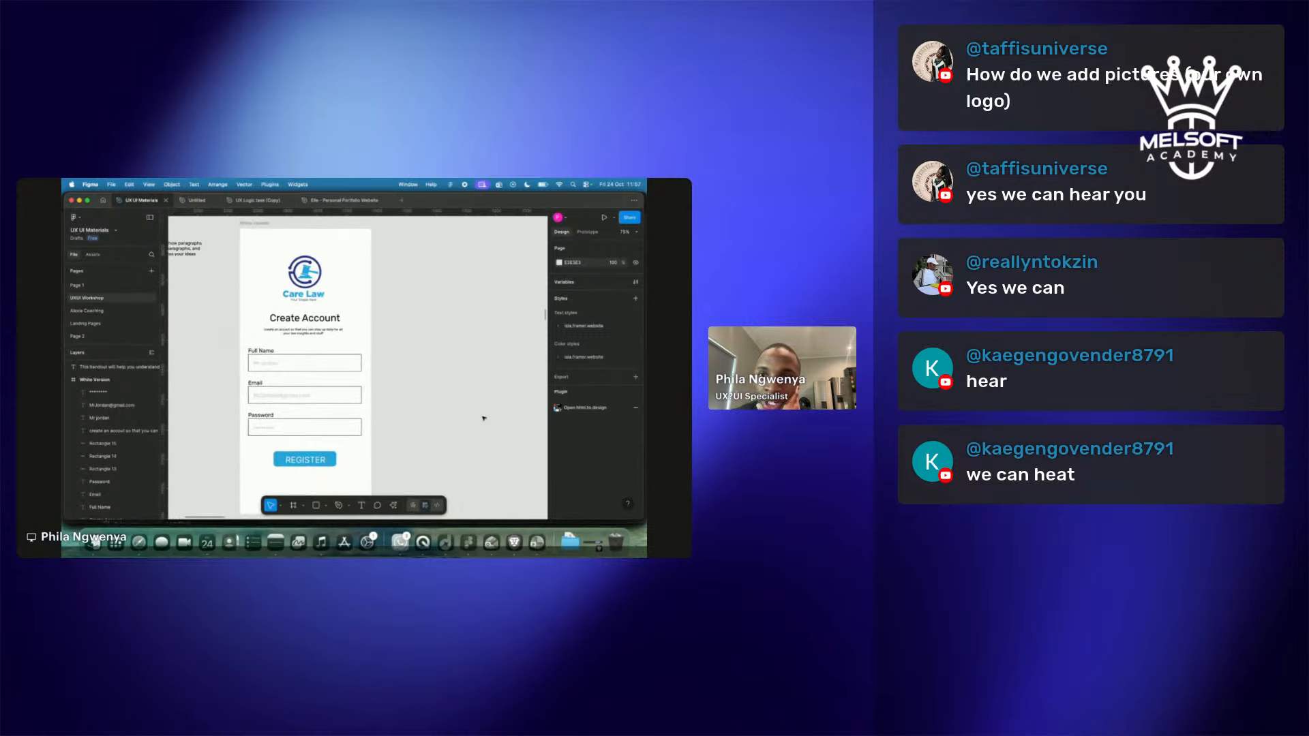
scroll(483, 418, "down", 2)
scroll(483, 419, "down", 1)
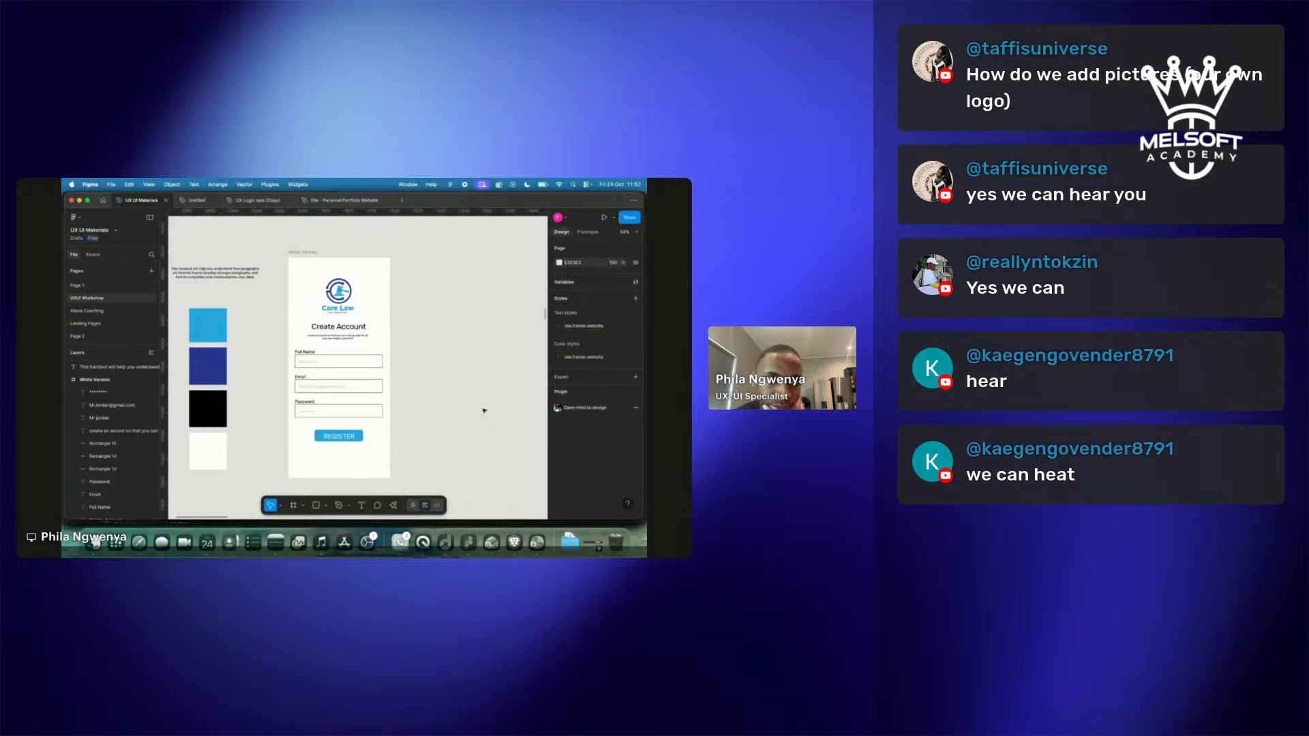
left_click(485, 186)
left_click(484, 188)
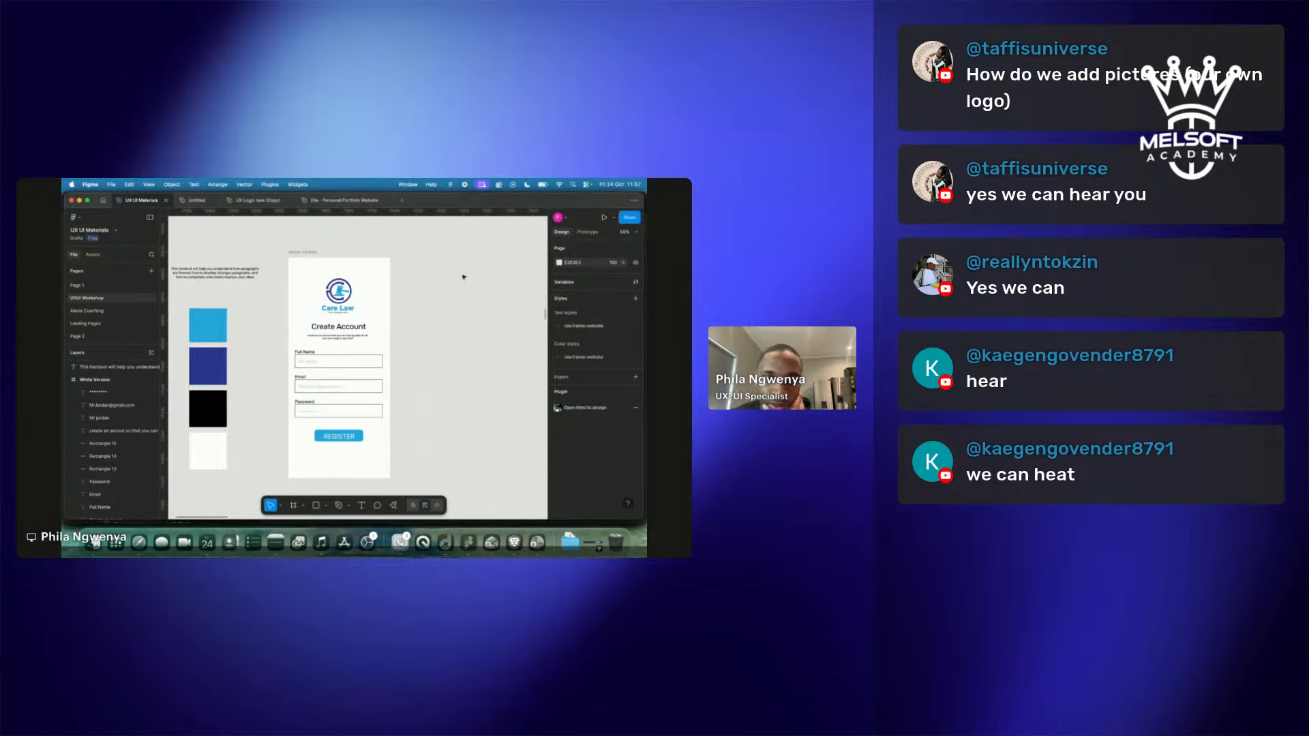
Feature the viewer's logo question on the Restream broadcast, then go back to Figma.
key("ctrl+Right")
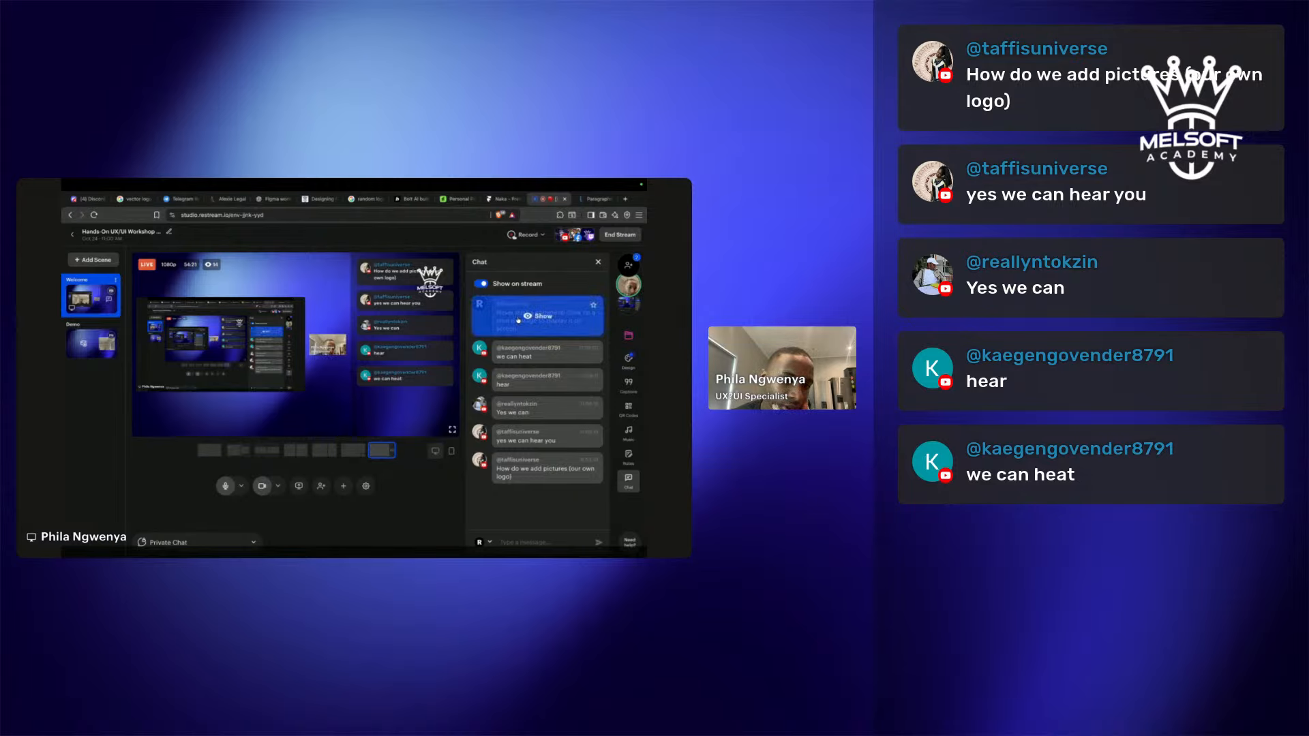
left_click(542, 470)
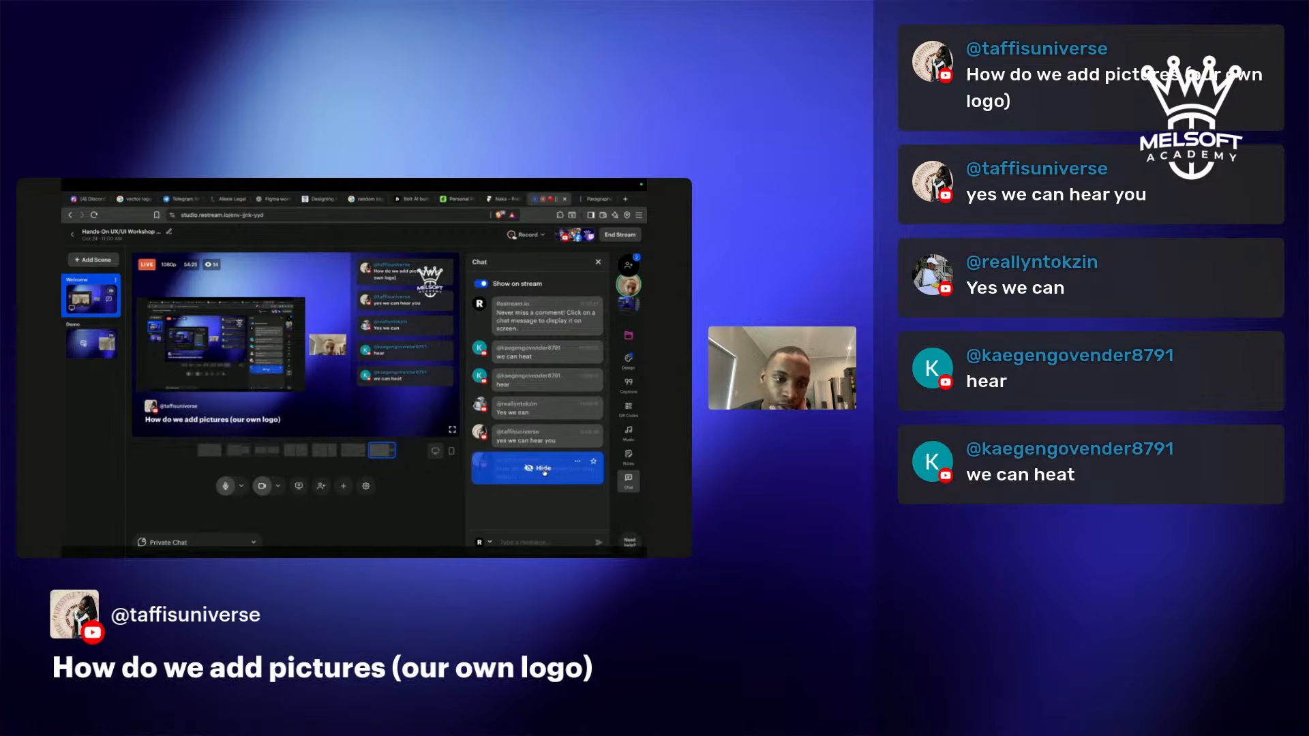
left_click(544, 469)
left_click(544, 471)
left_click(544, 471)
left_click(544, 471)
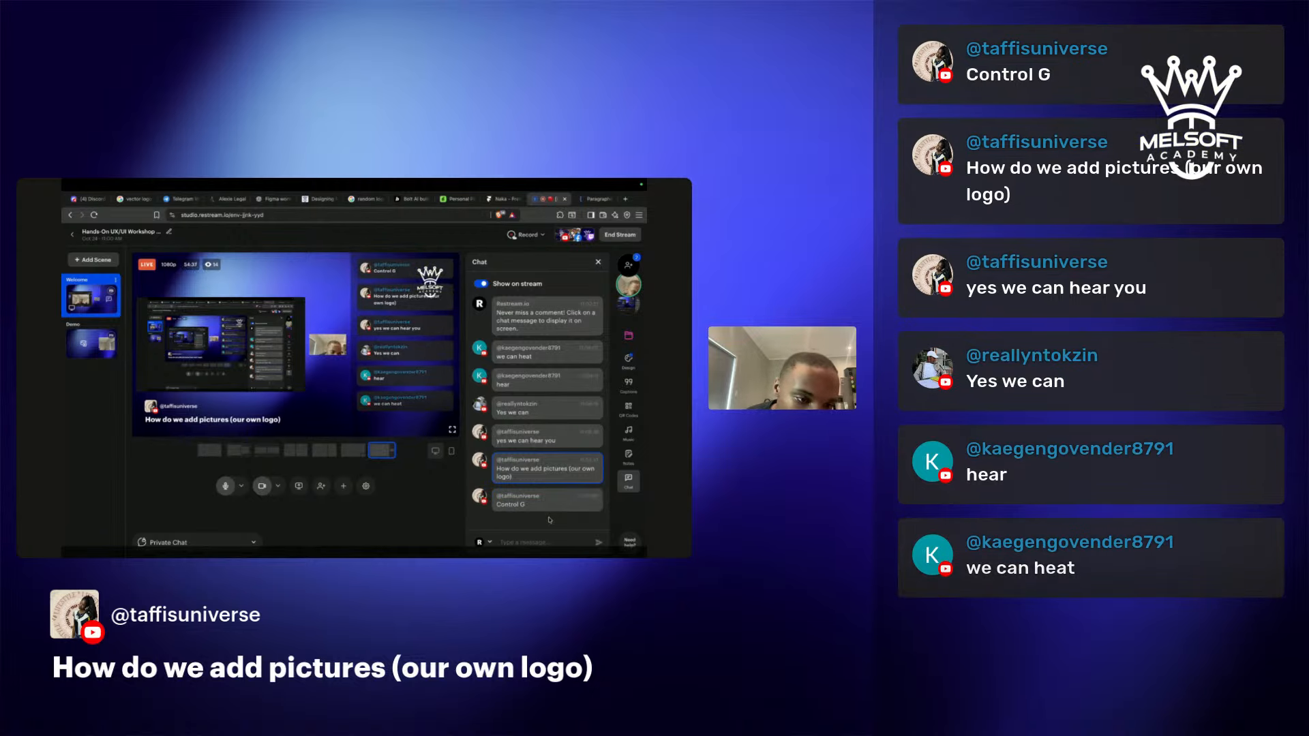
mouse_move(505, 506)
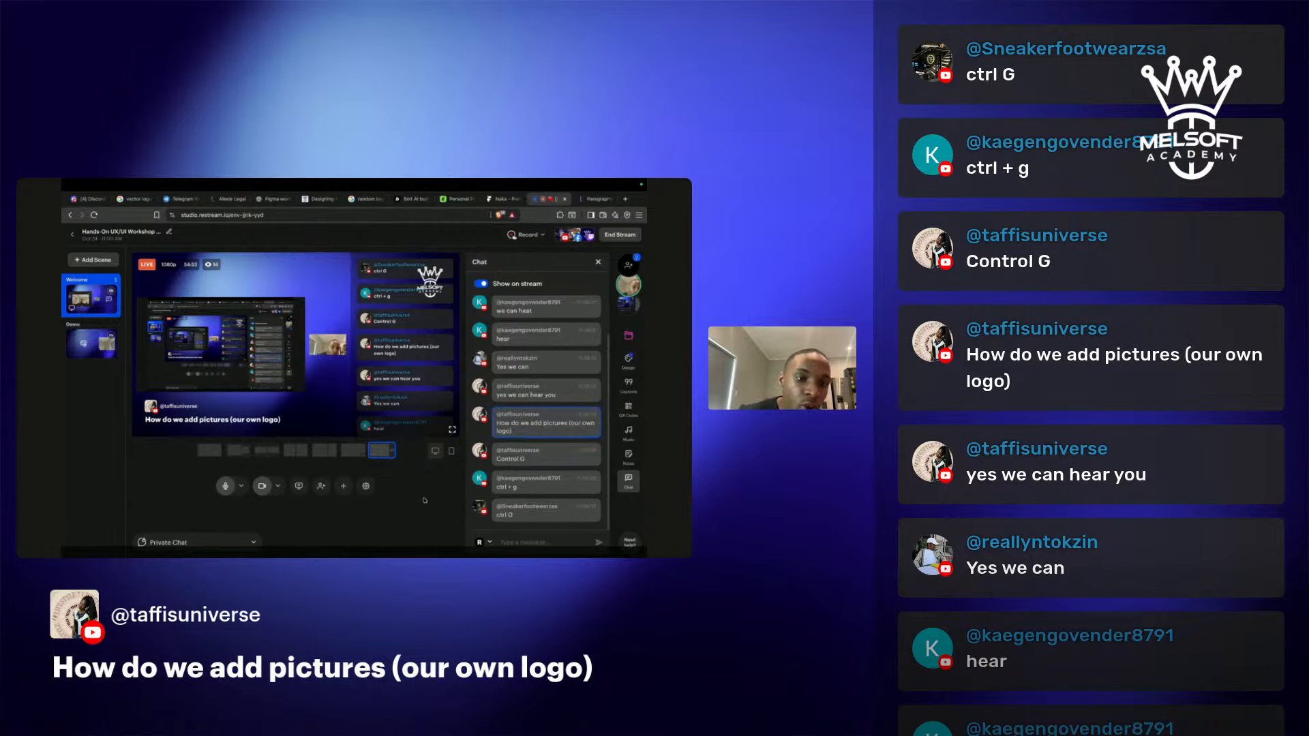
key("ctrl+Left")
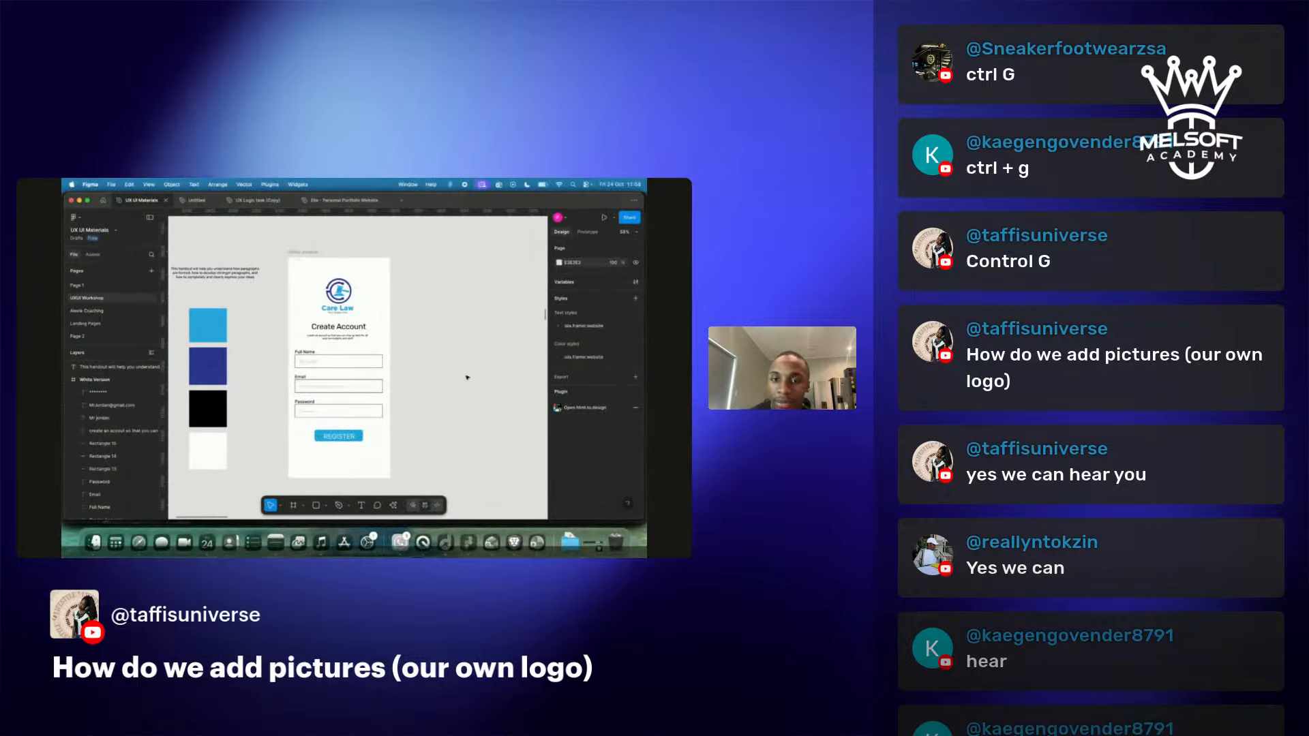
Duplicate the 'click T' note to its right with an Alt-drag.
scroll(467, 377, "down", 3)
scroll(467, 377, "up", 2)
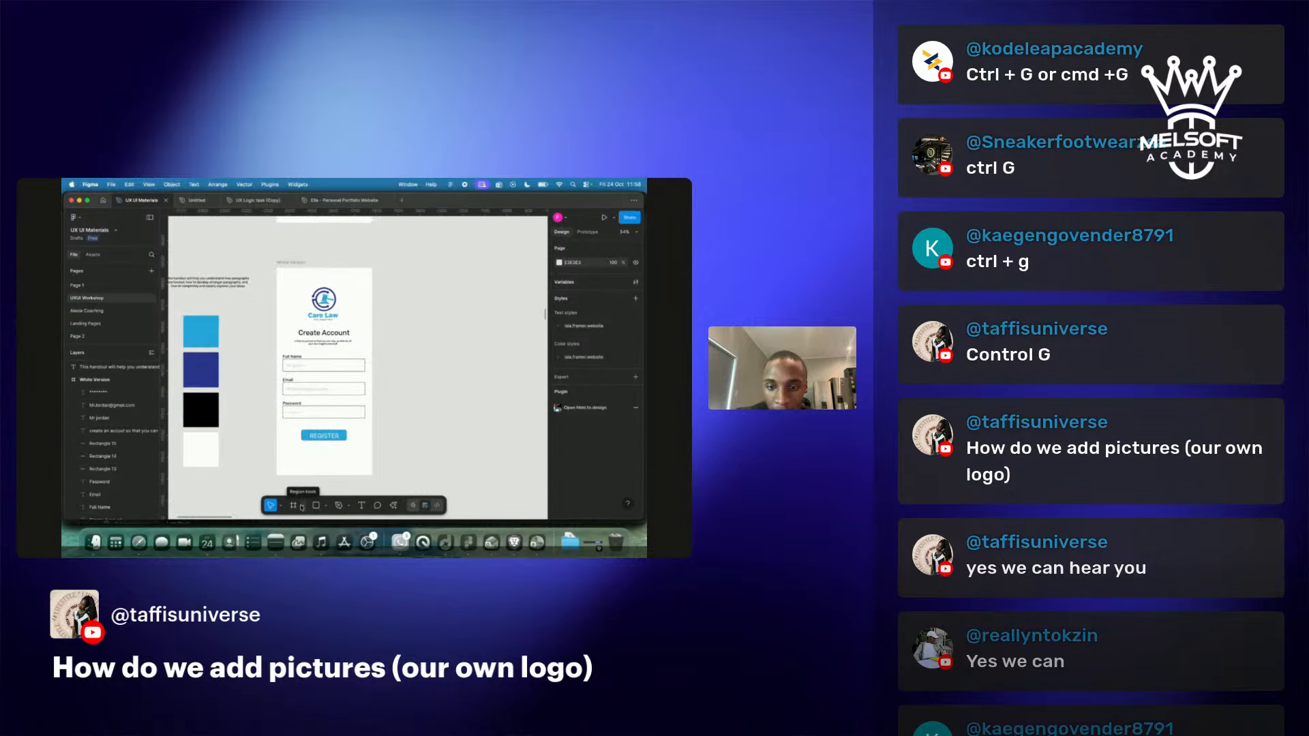
left_click(302, 507)
left_click(489, 427)
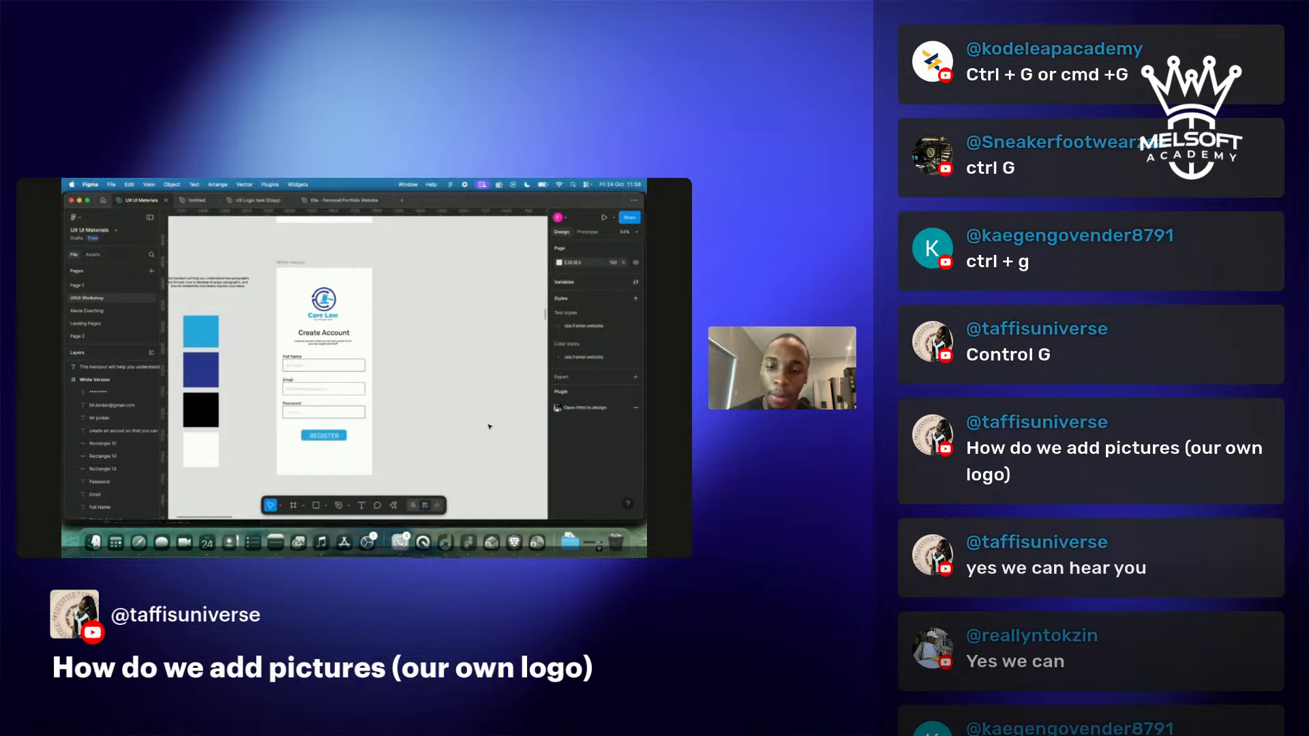
scroll(392, 290, "up", 5)
scroll(391, 289, "down", 3)
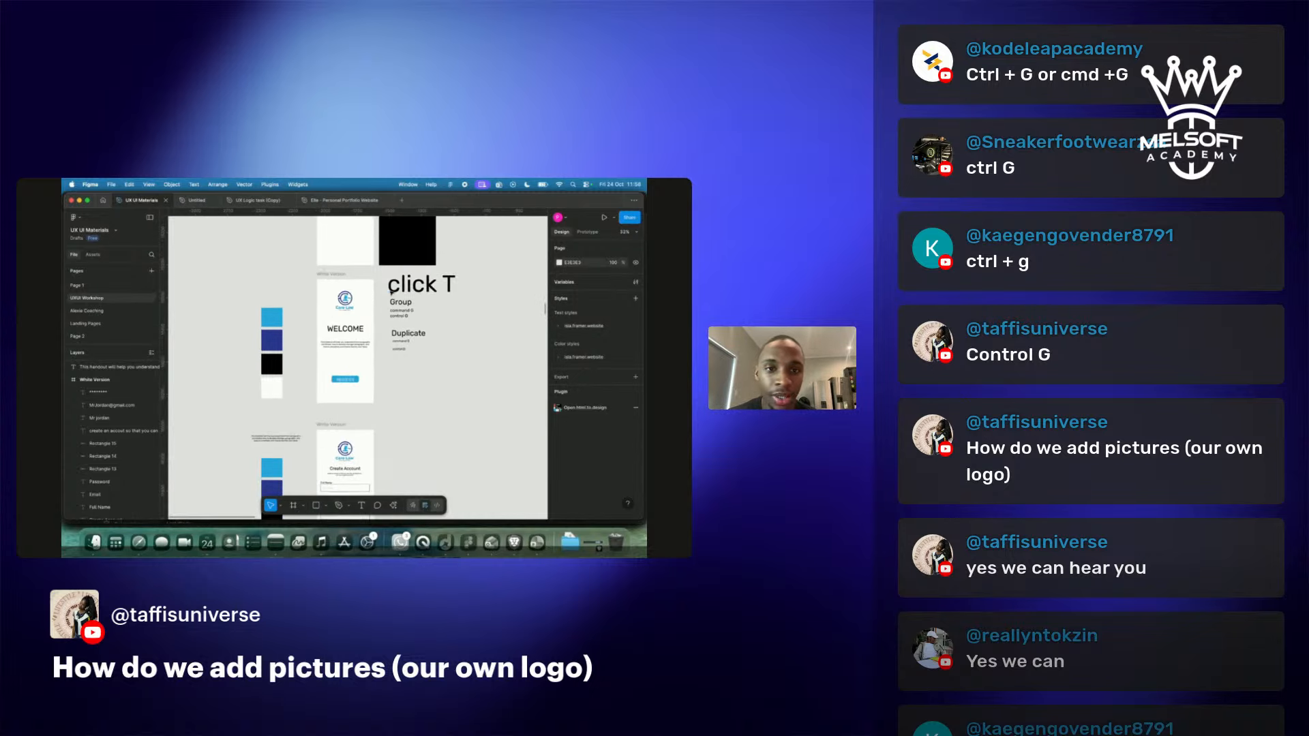
left_click(416, 286)
left_click_drag(416, 287, 461, 270)
Retype the copied note as 'command' and widen it to fit one line.
scroll(511, 295, "right", 2)
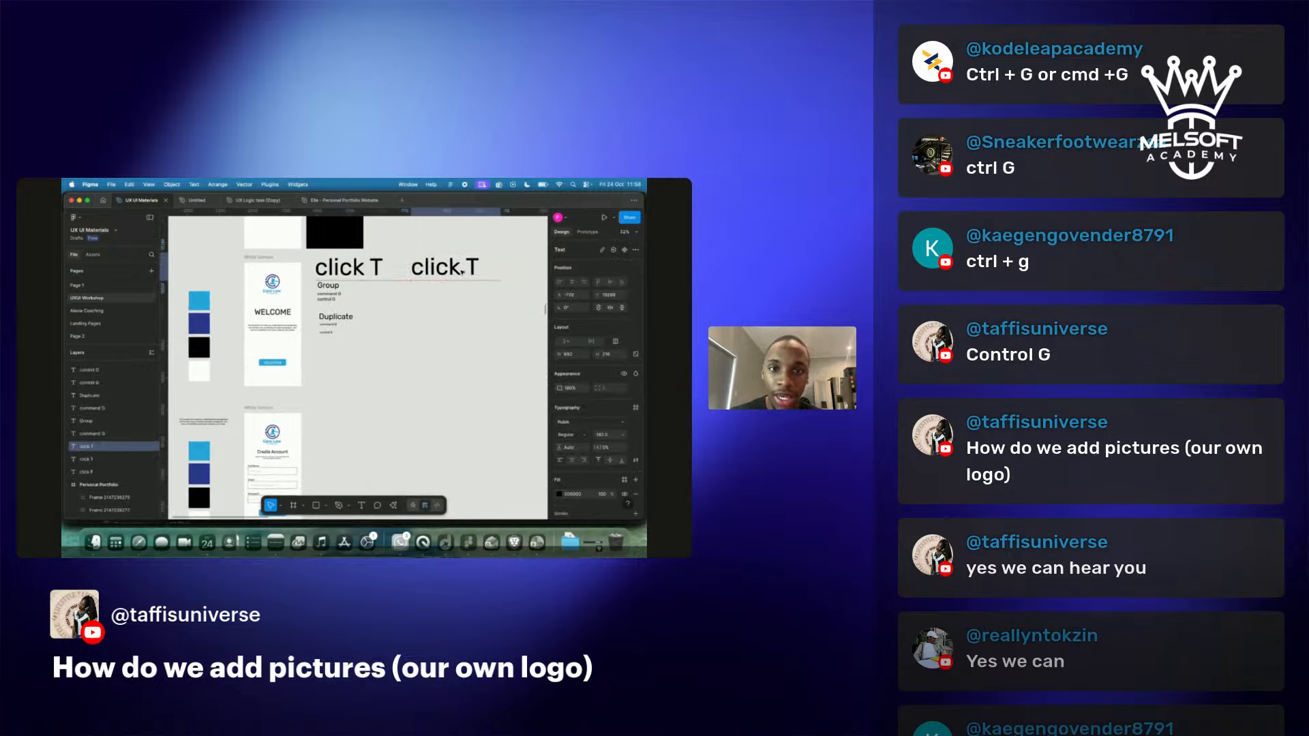
double_click(459, 269)
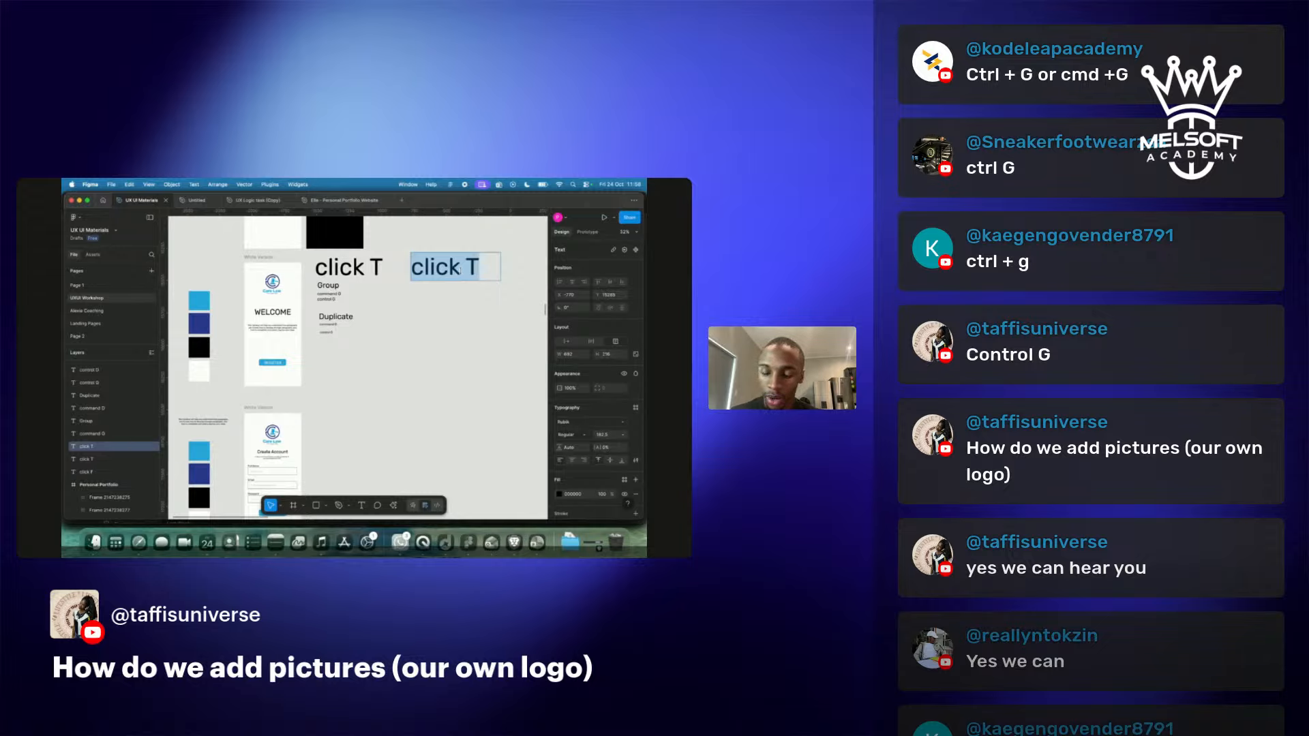
type("coma")
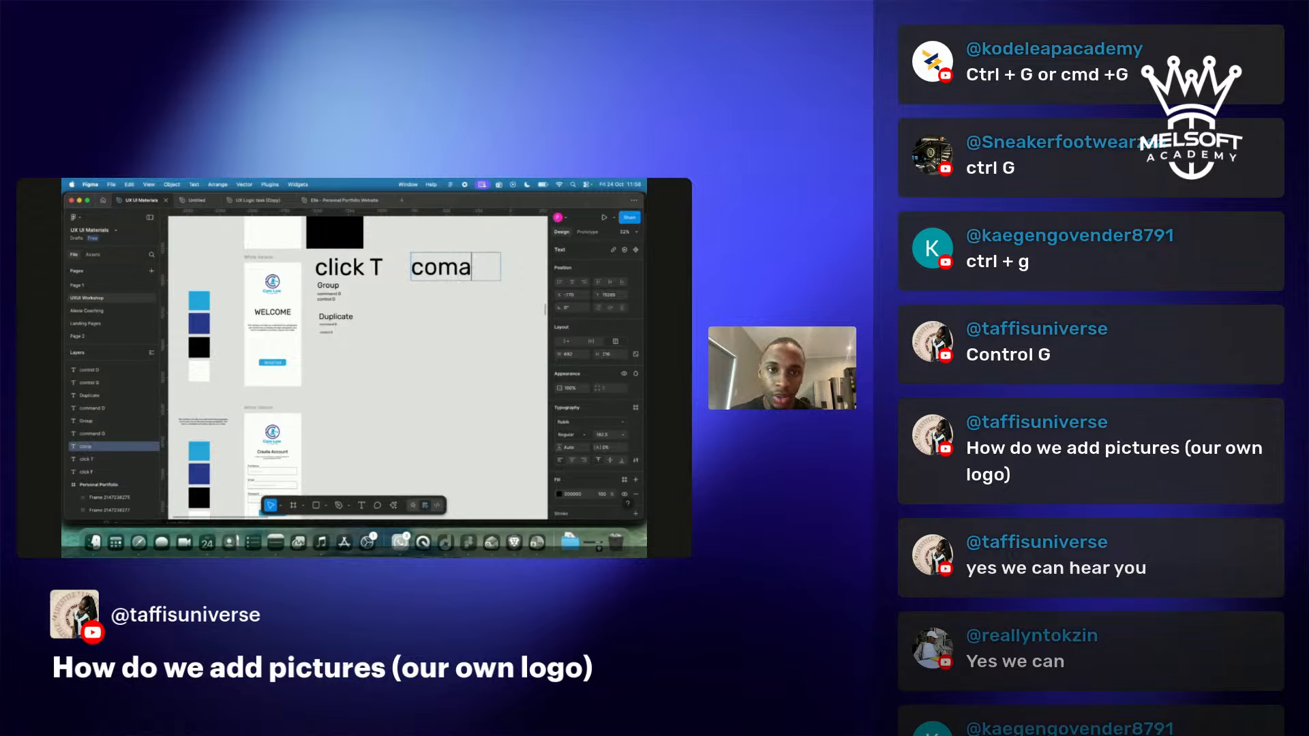
key("BackSpace")
type("mand")
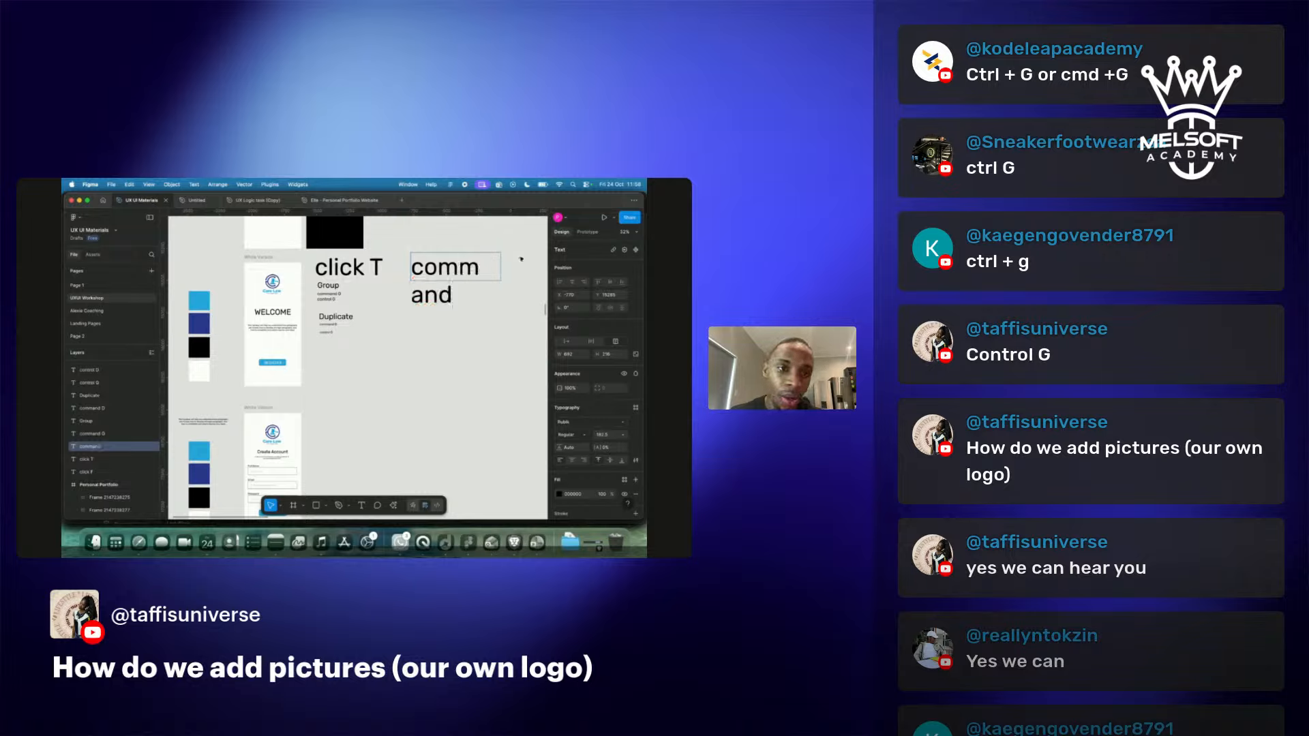
key("Escape")
left_click_drag(501, 266, 535, 274)
Extend the note to read 'command + `Shift + K' and bring up the Place image picker.
double_click(361, 262)
left_click(373, 269)
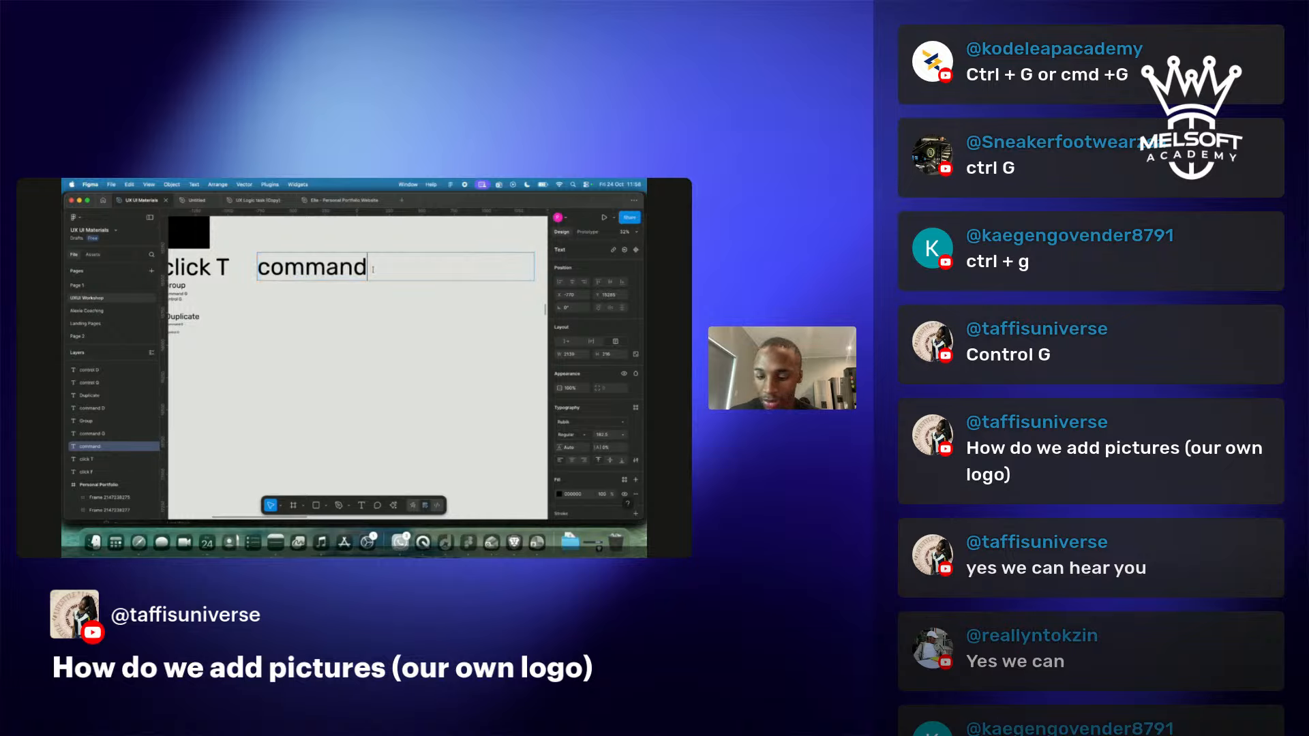
type("+ `")
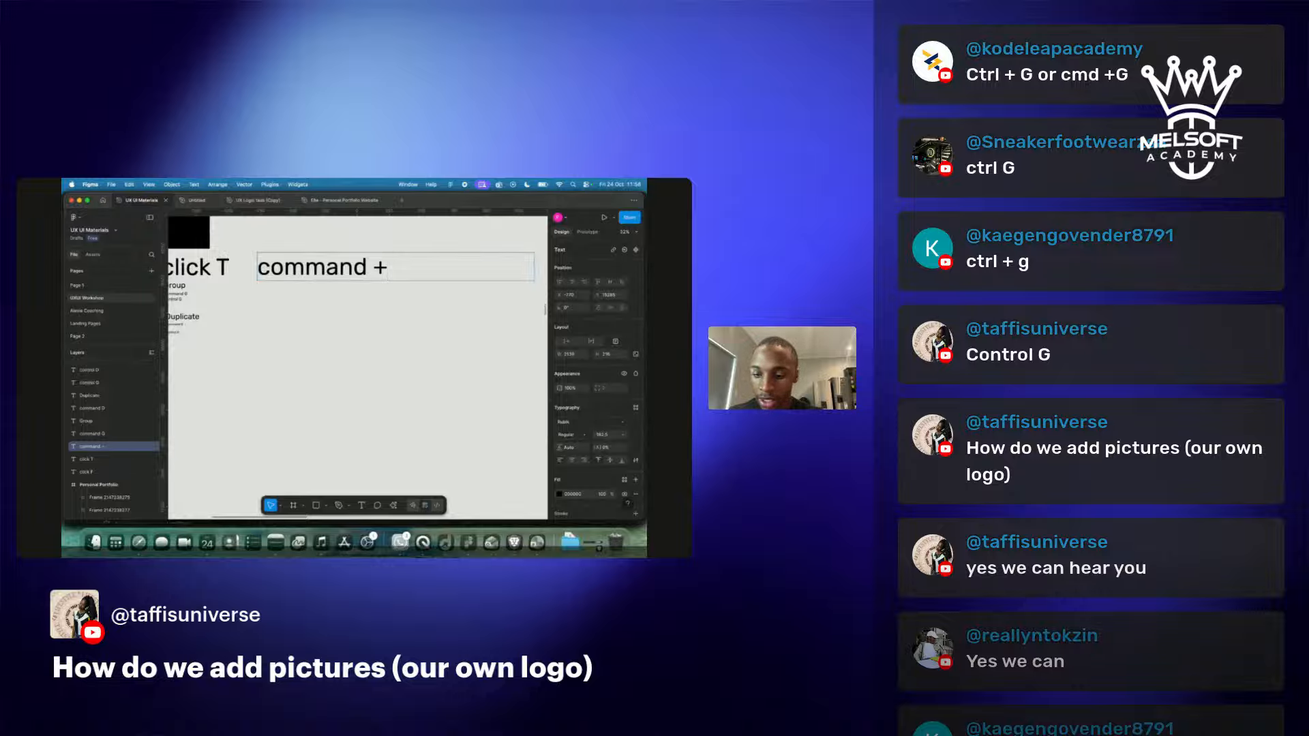
type("Shift")
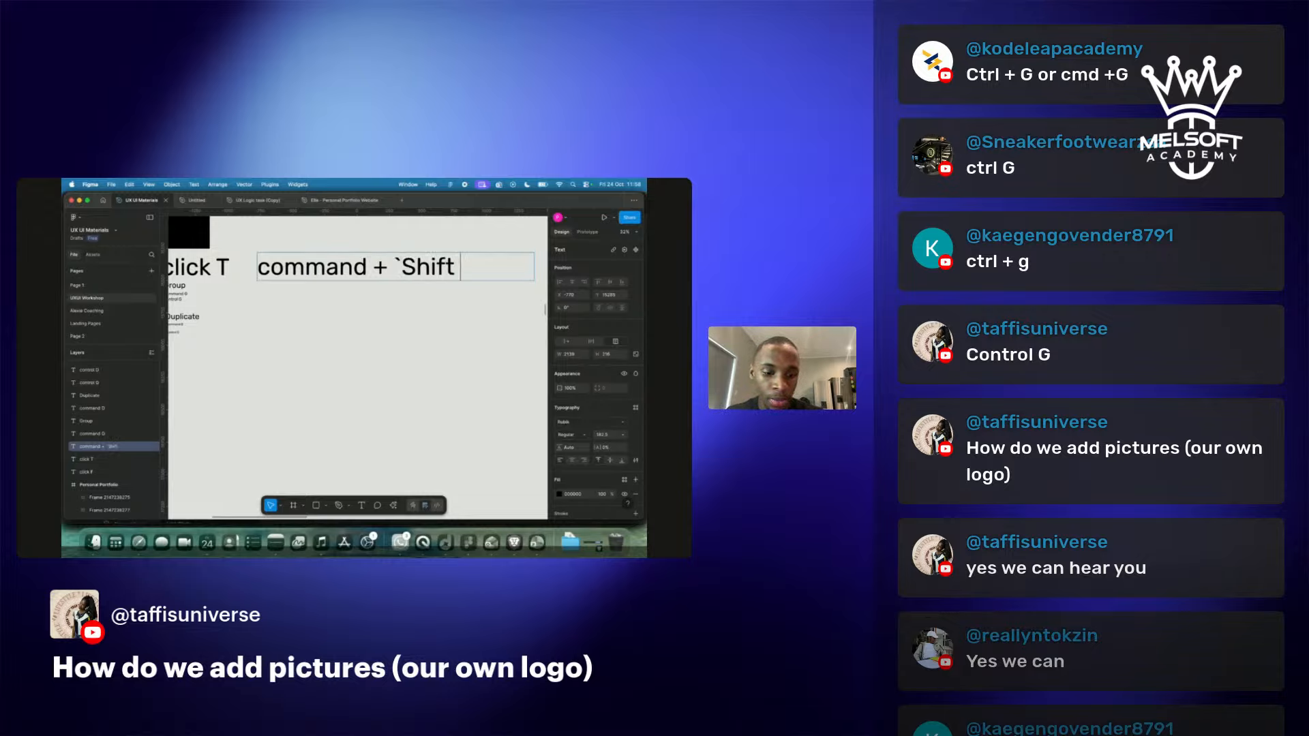
type(" + ")
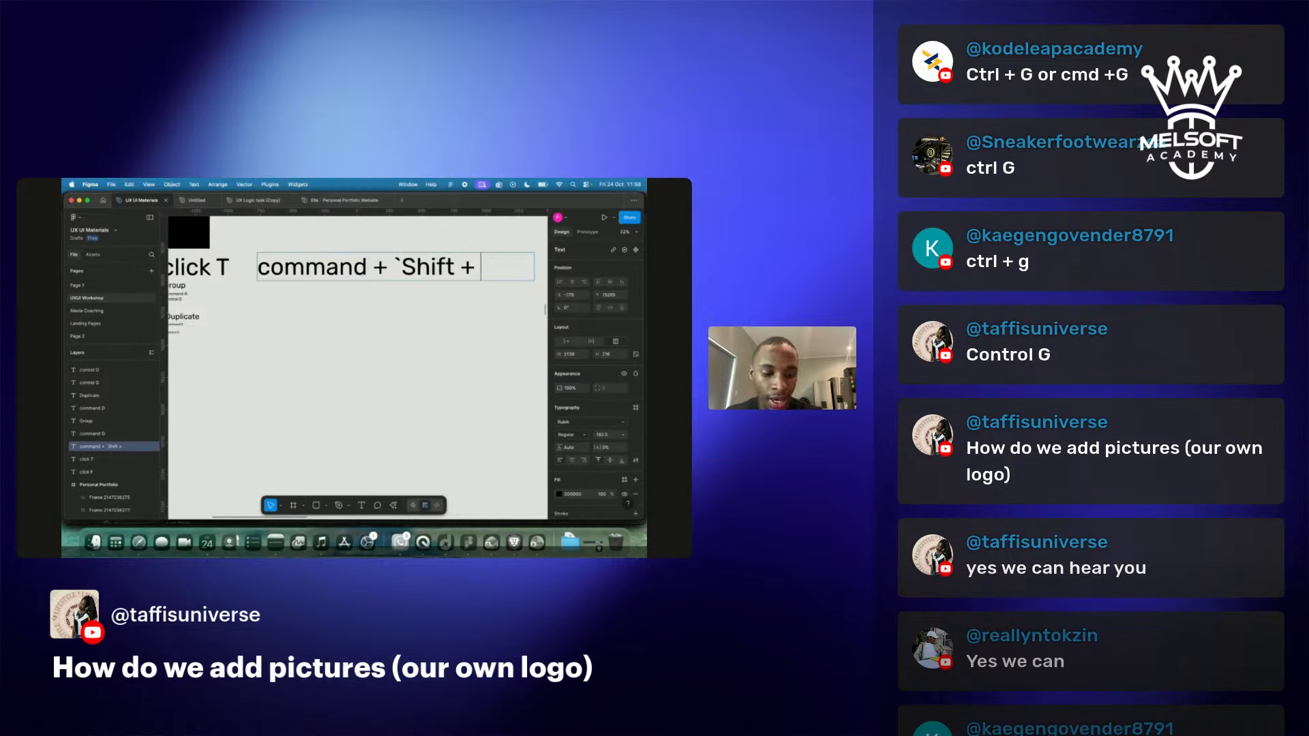
type("K")
key("Escape")
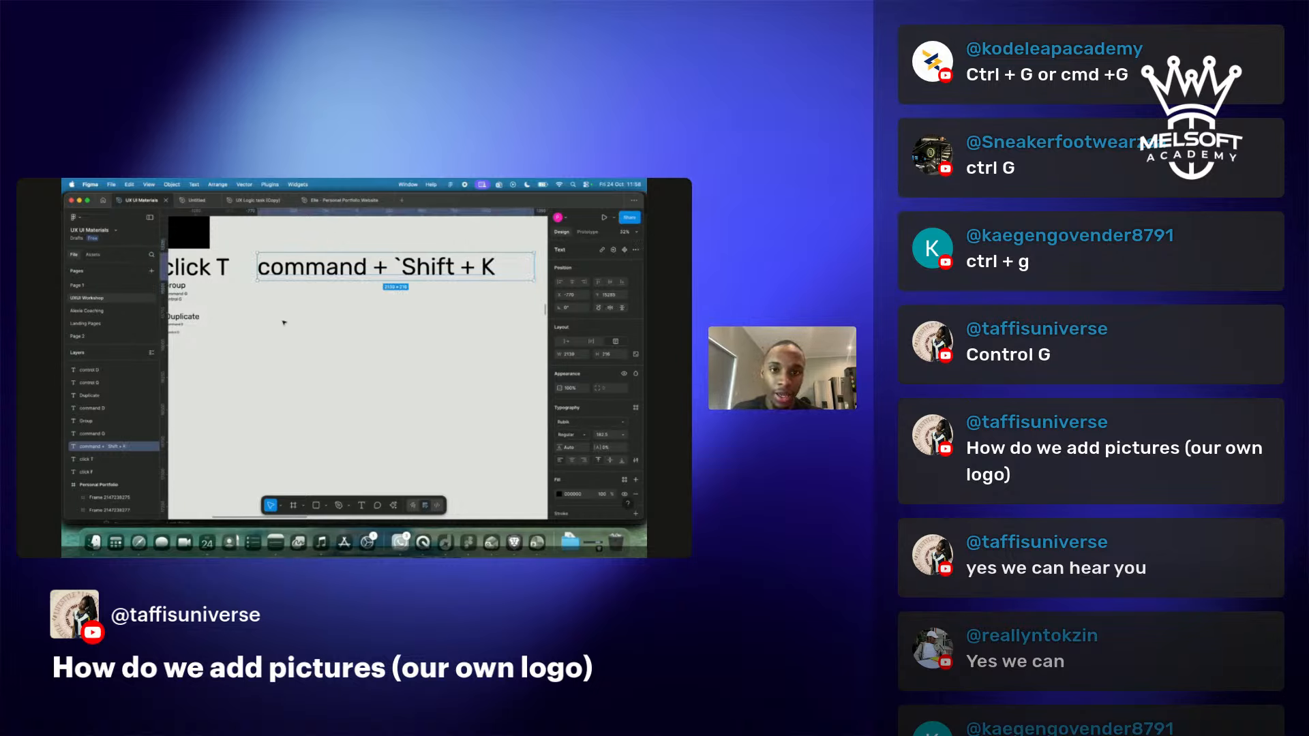
key("super+shift+k")
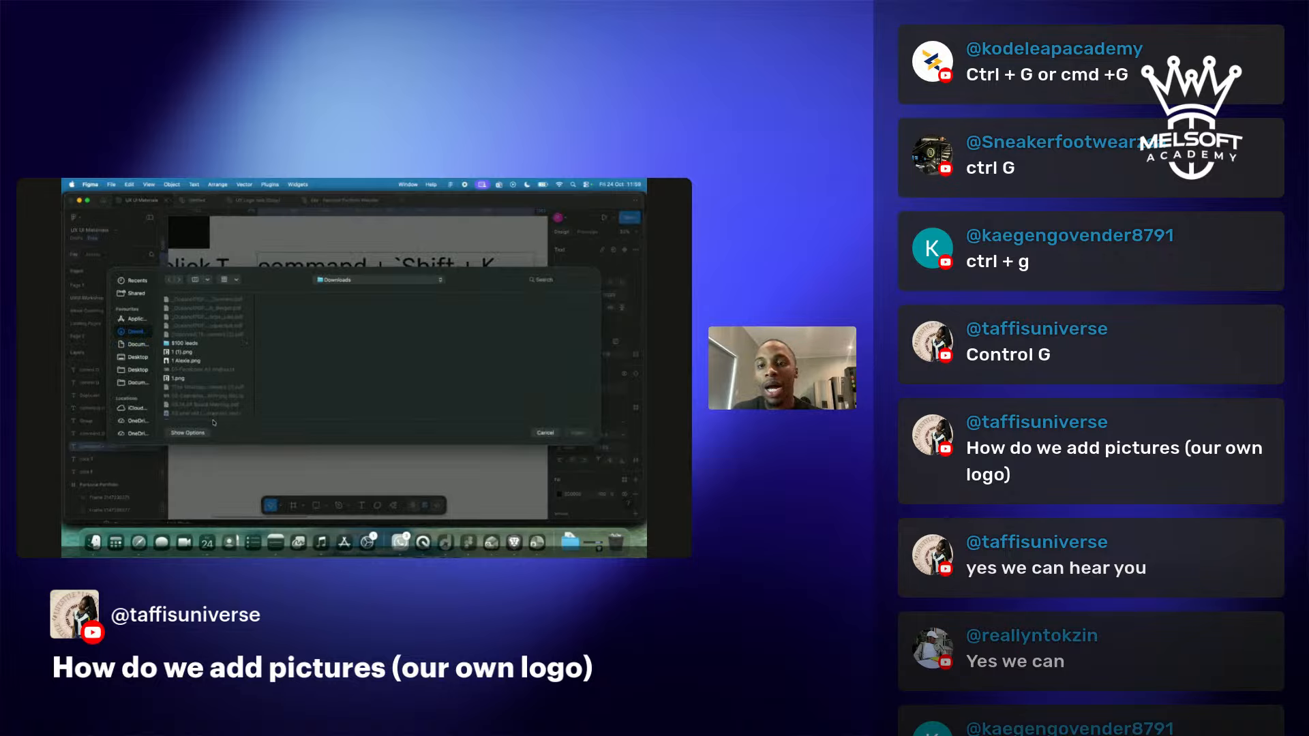
Place the A/L logo screenshot from Downloads on the canvas beside the notes.
scroll(225, 354, "down", 10)
scroll(237, 327, "up", 2)
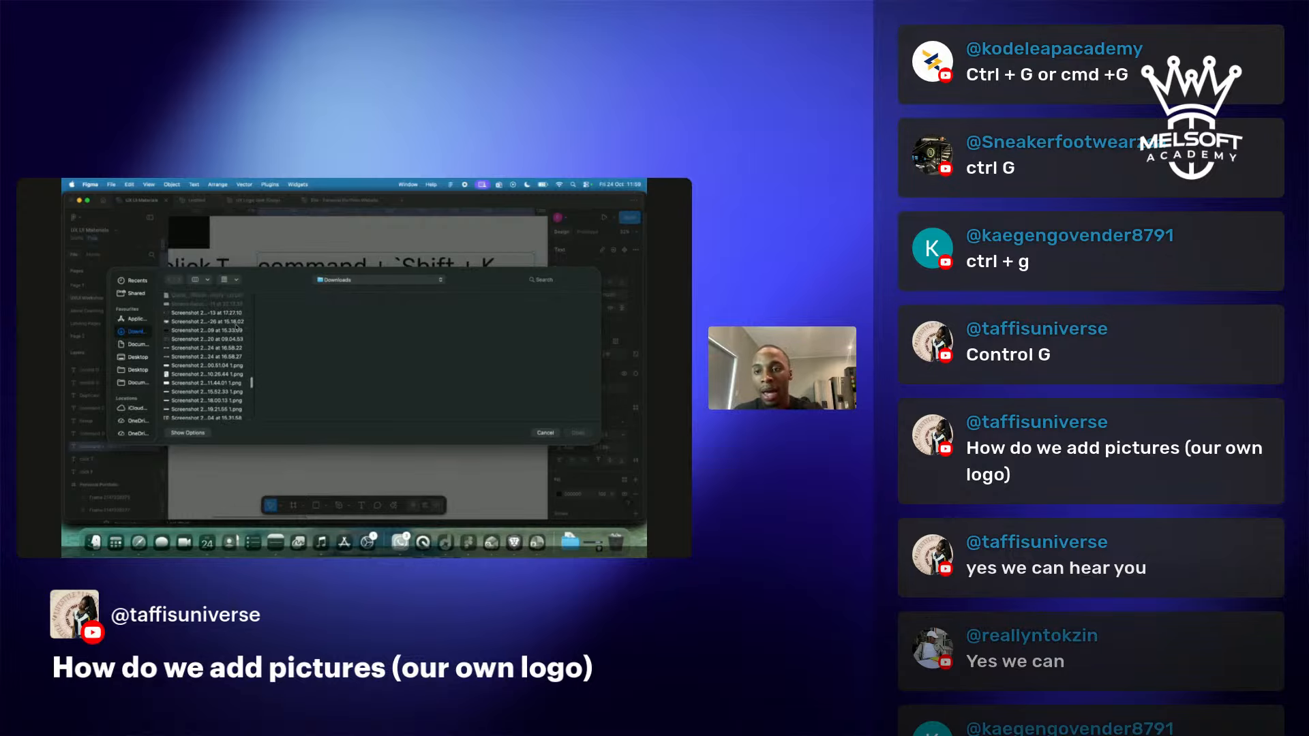
left_click(185, 375)
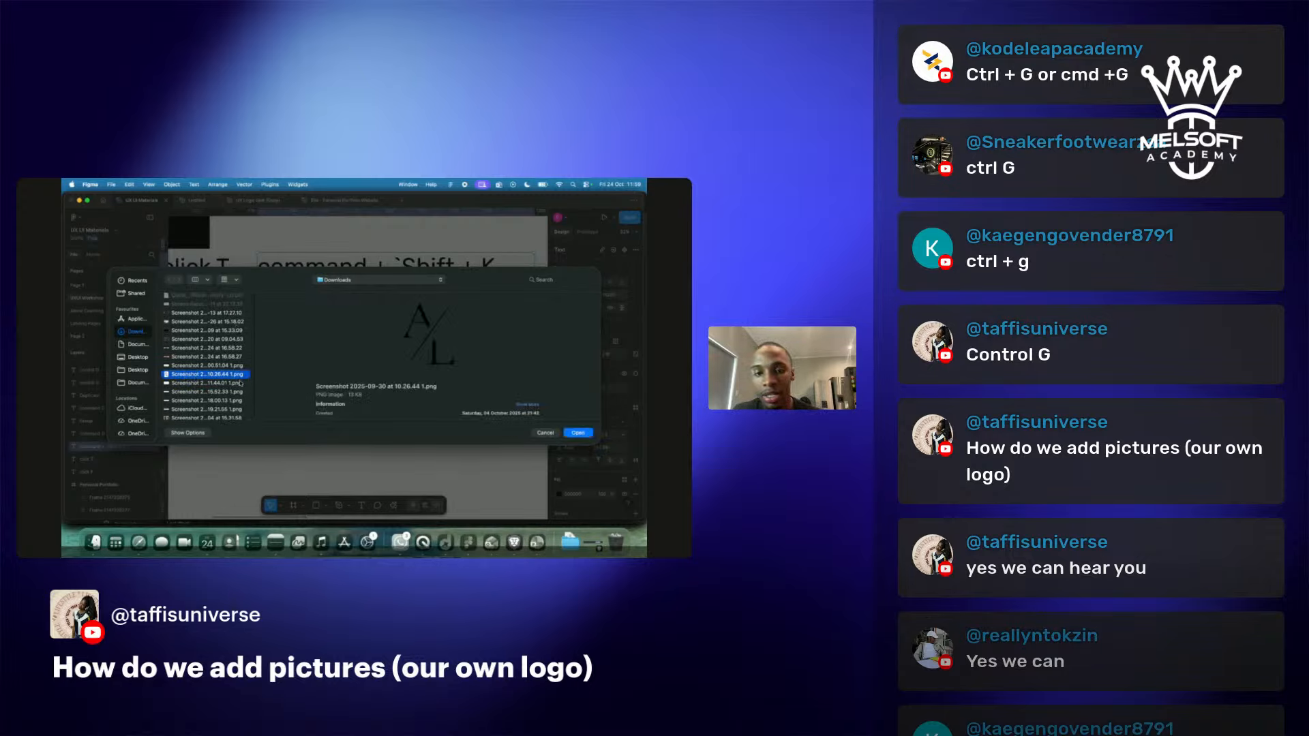
left_click(590, 434)
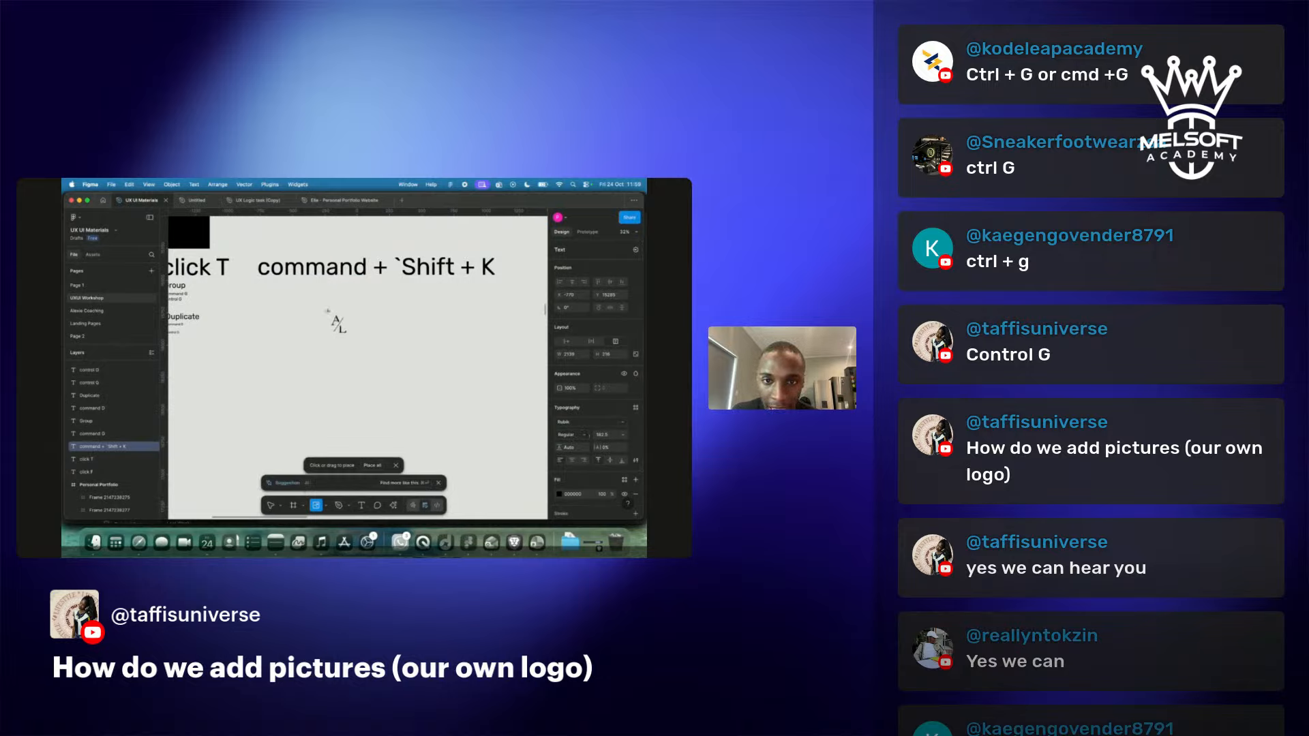
left_click(305, 340)
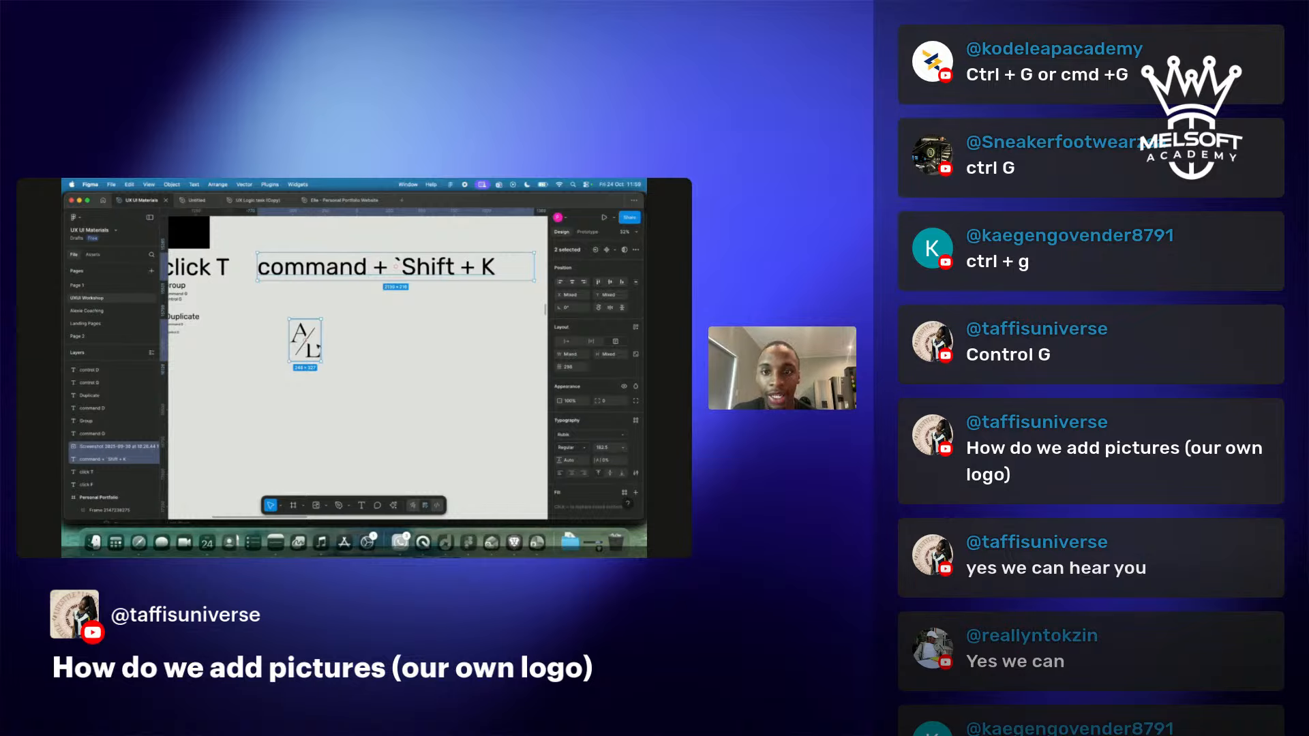
left_click(371, 370)
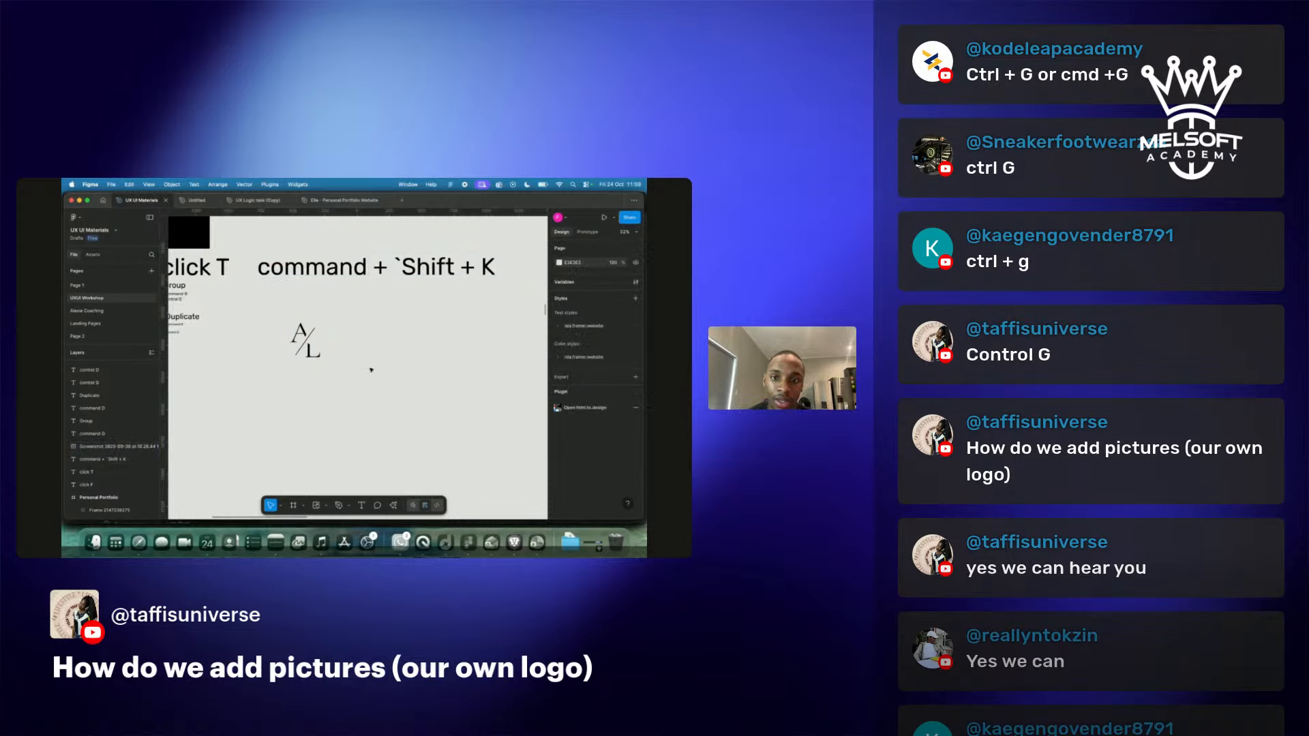
Check the streaming studio briefly, then return to the Figma design.
scroll(371, 370, "down", 3)
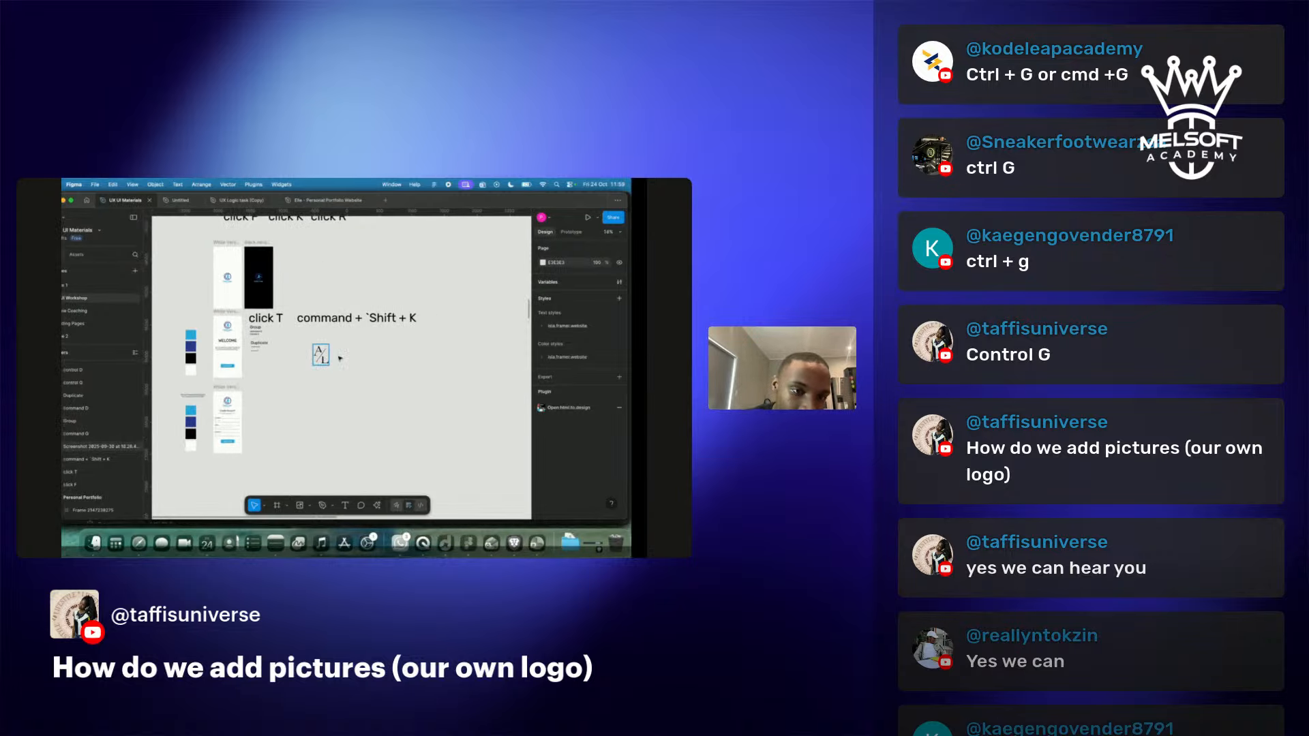
key("ctrl+Right")
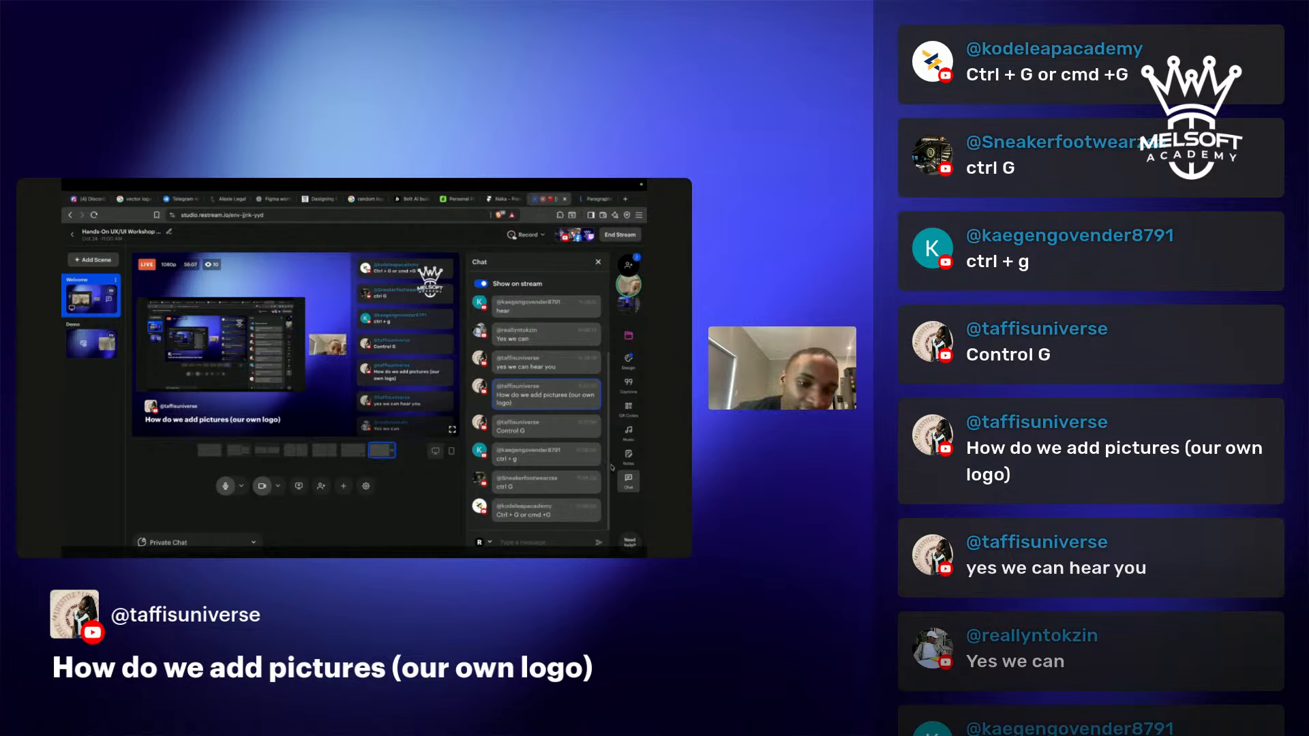
mouse_move(525, 481)
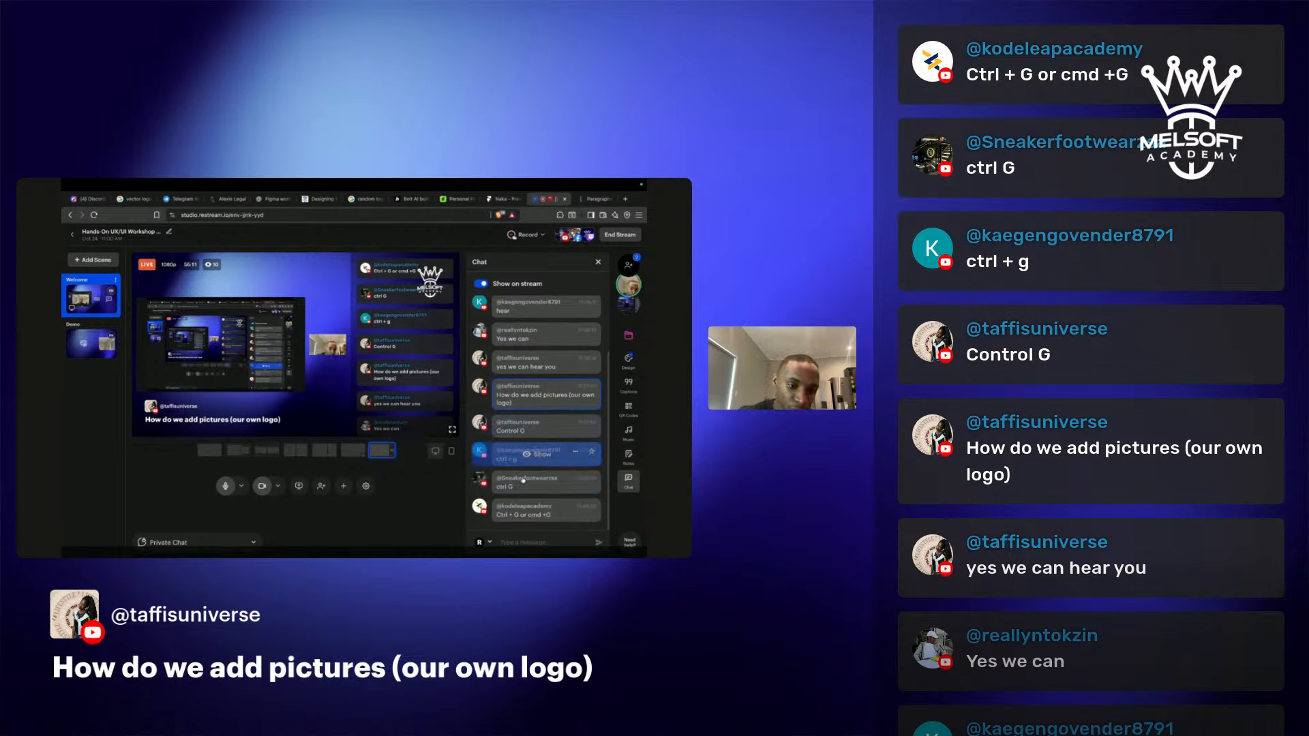
key("super+Tab")
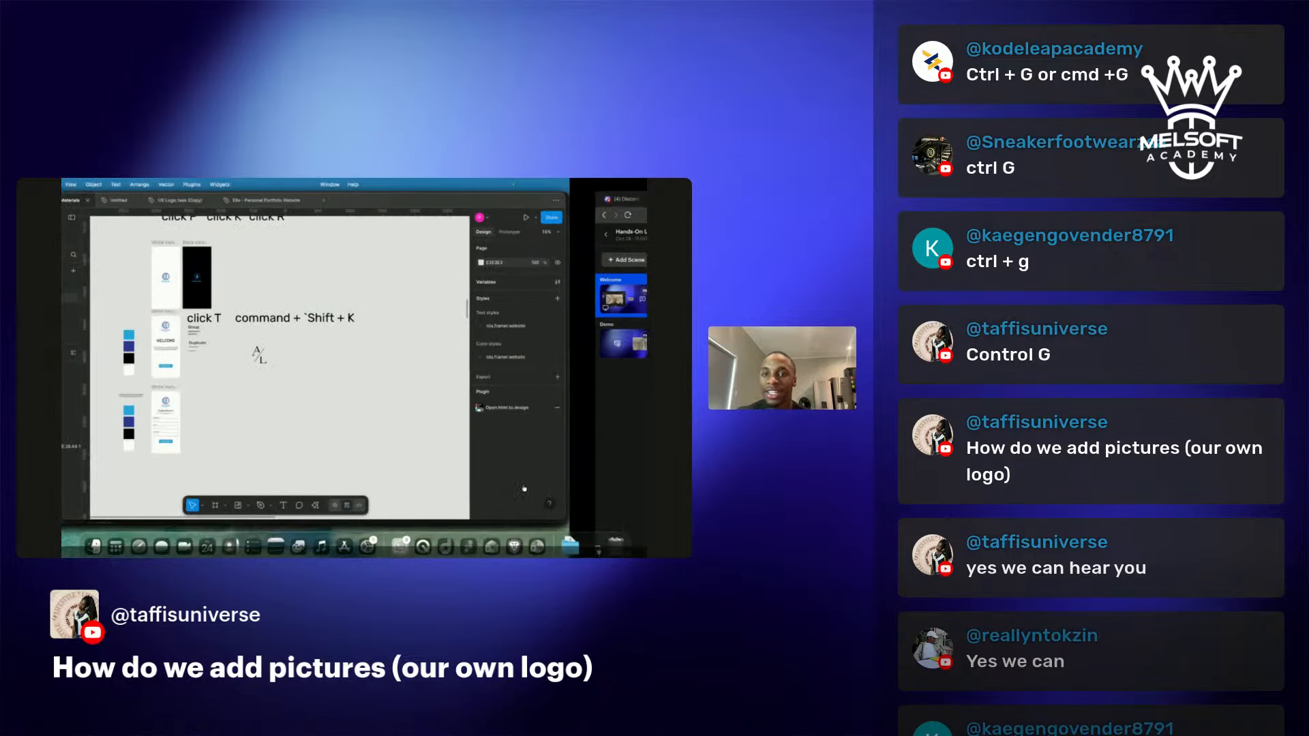
Group the Full Name label, input box and placeholder with Cmd+G.
scroll(314, 410, "up", 10)
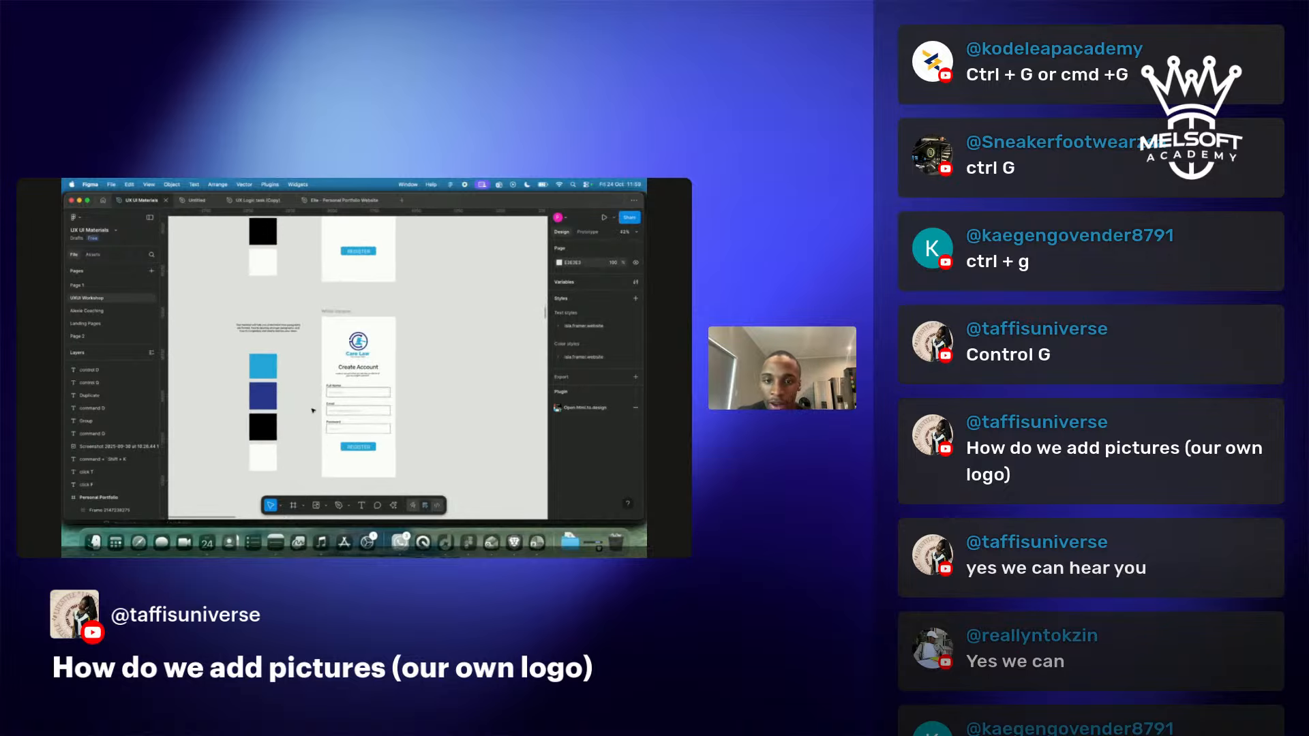
scroll(312, 410, "right", 4)
scroll(313, 411, "down", 5)
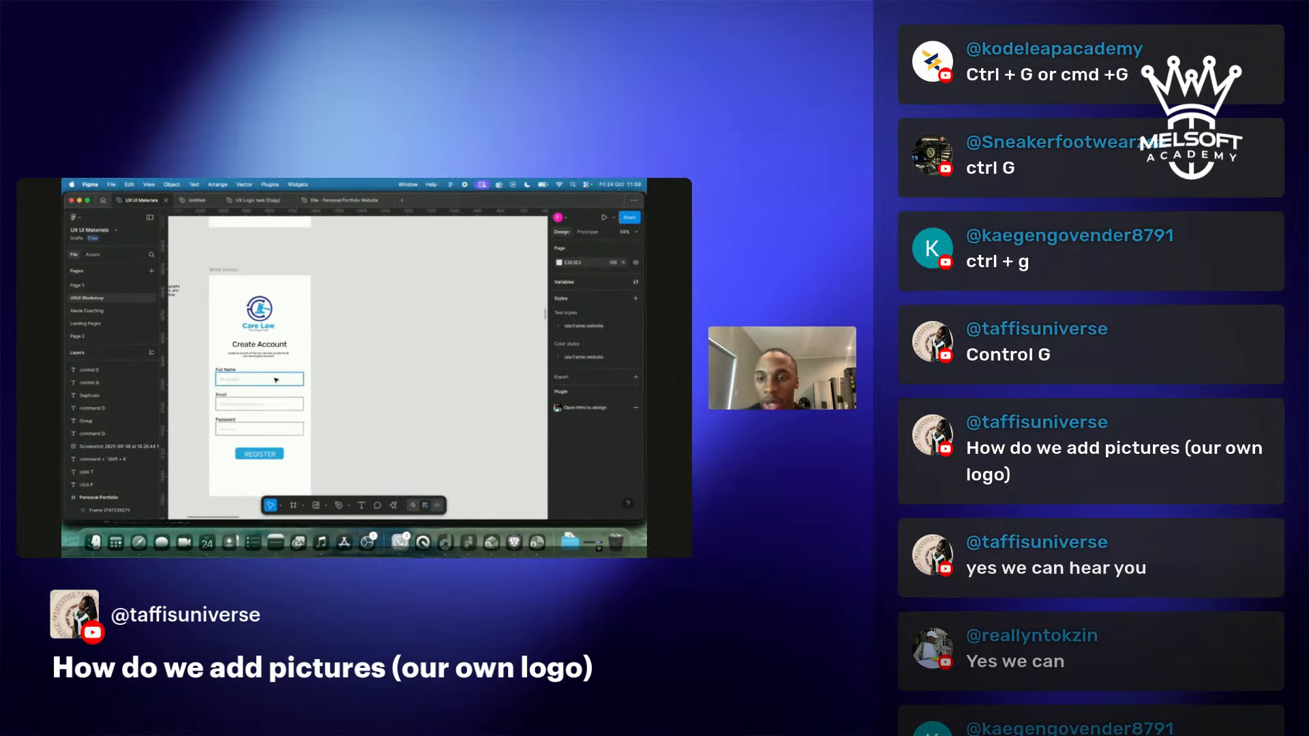
scroll(275, 380, "up", 5)
scroll(275, 380, "left", 2)
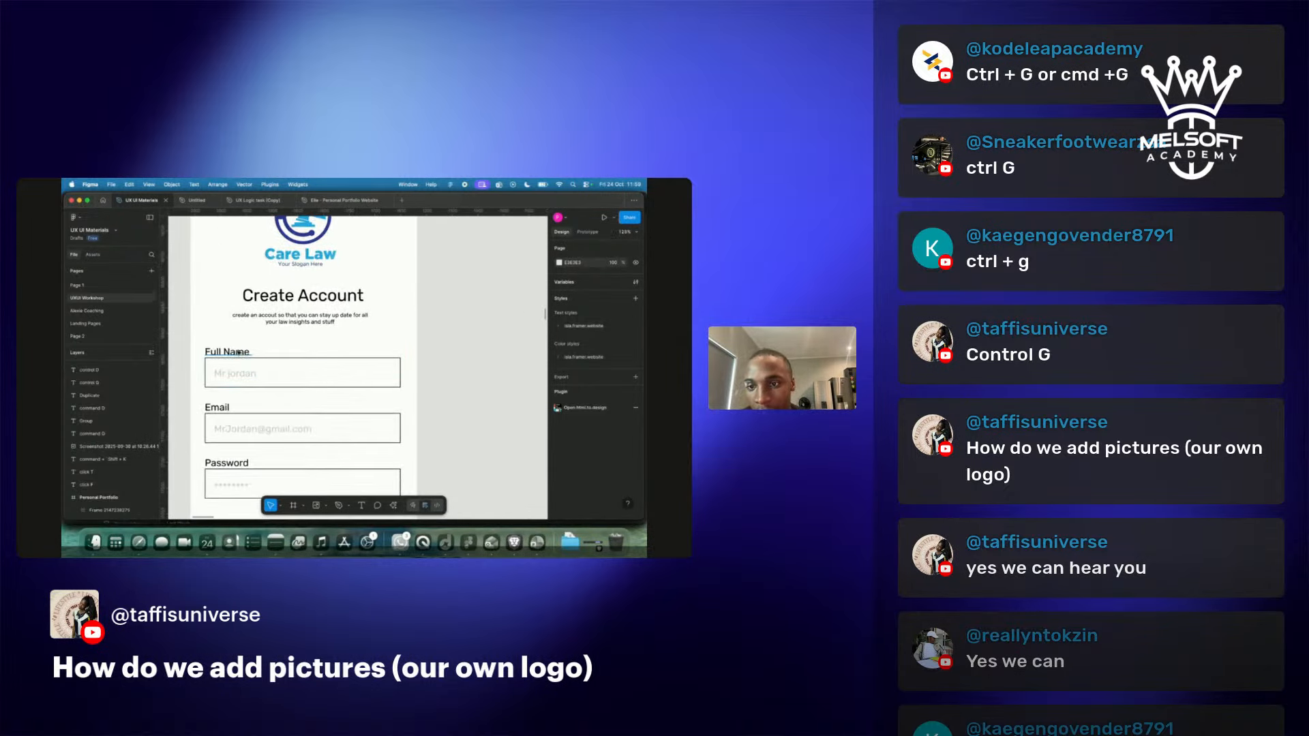
left_click(239, 352)
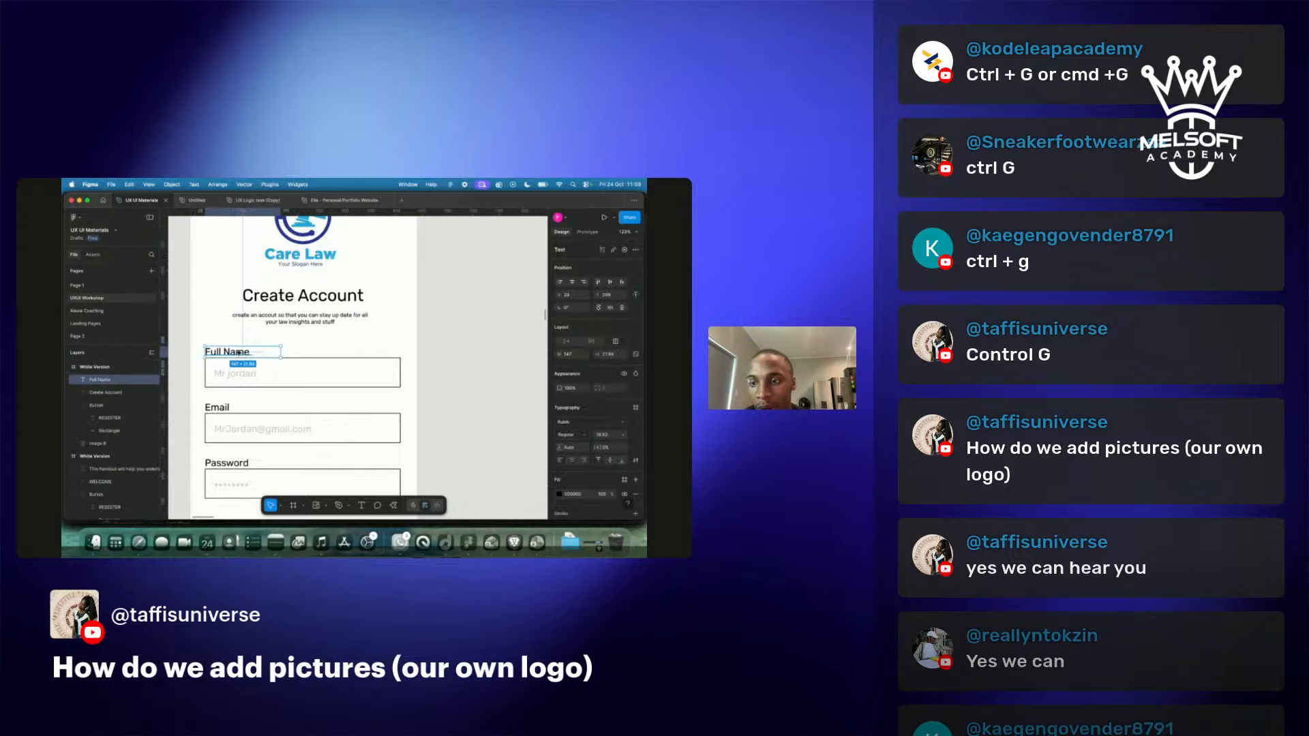
left_click(309, 368, "shift")
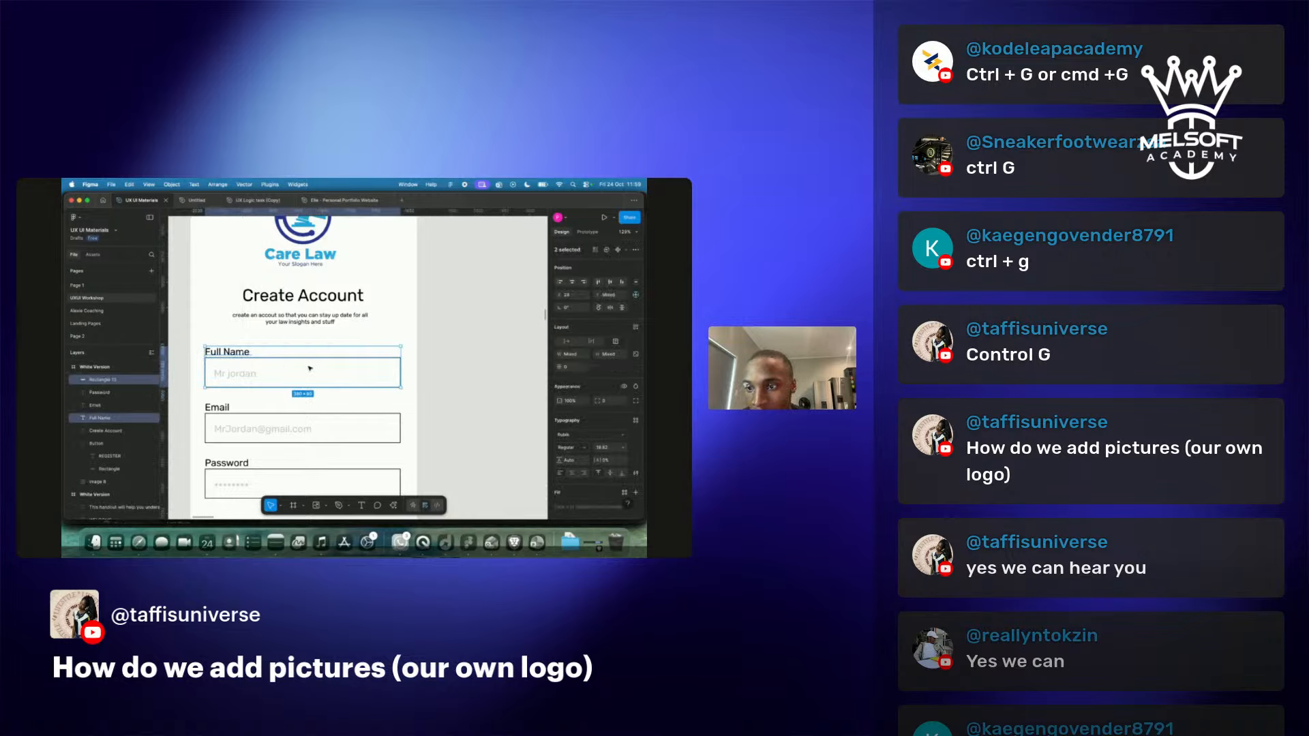
left_click(236, 374, "shift")
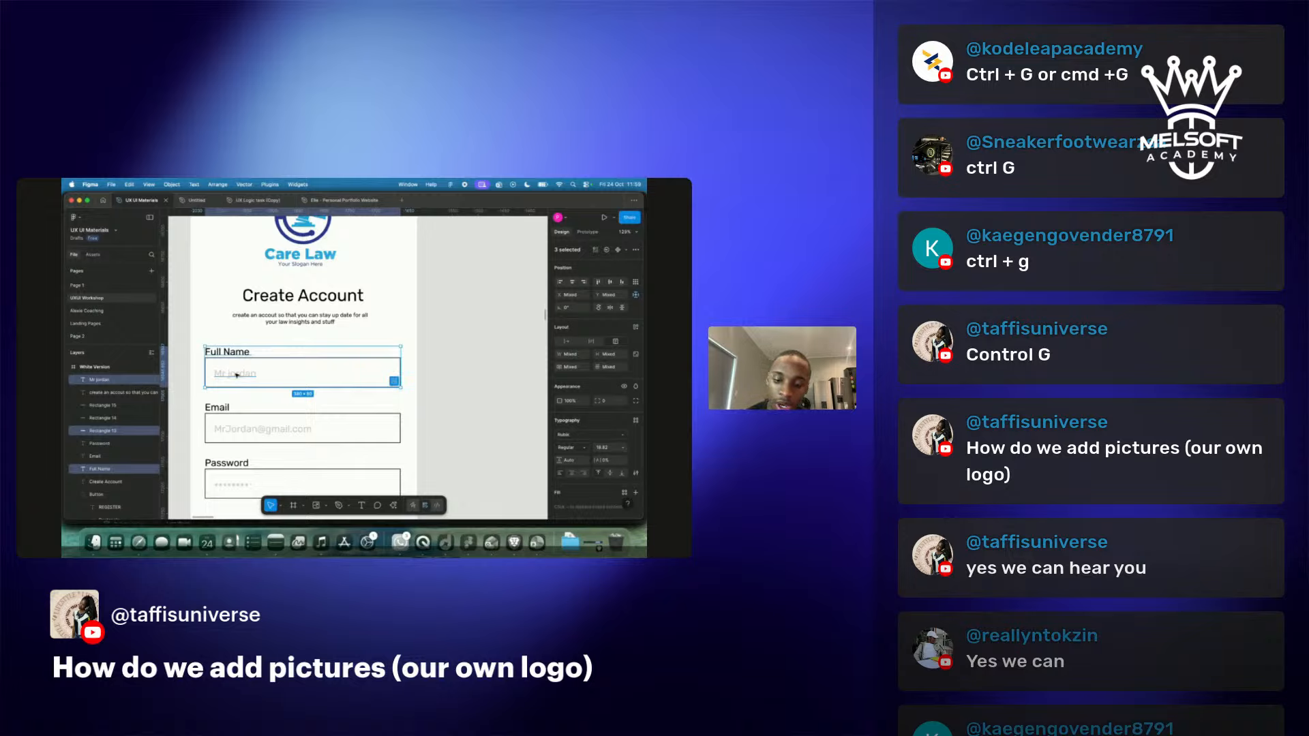
key("super+g")
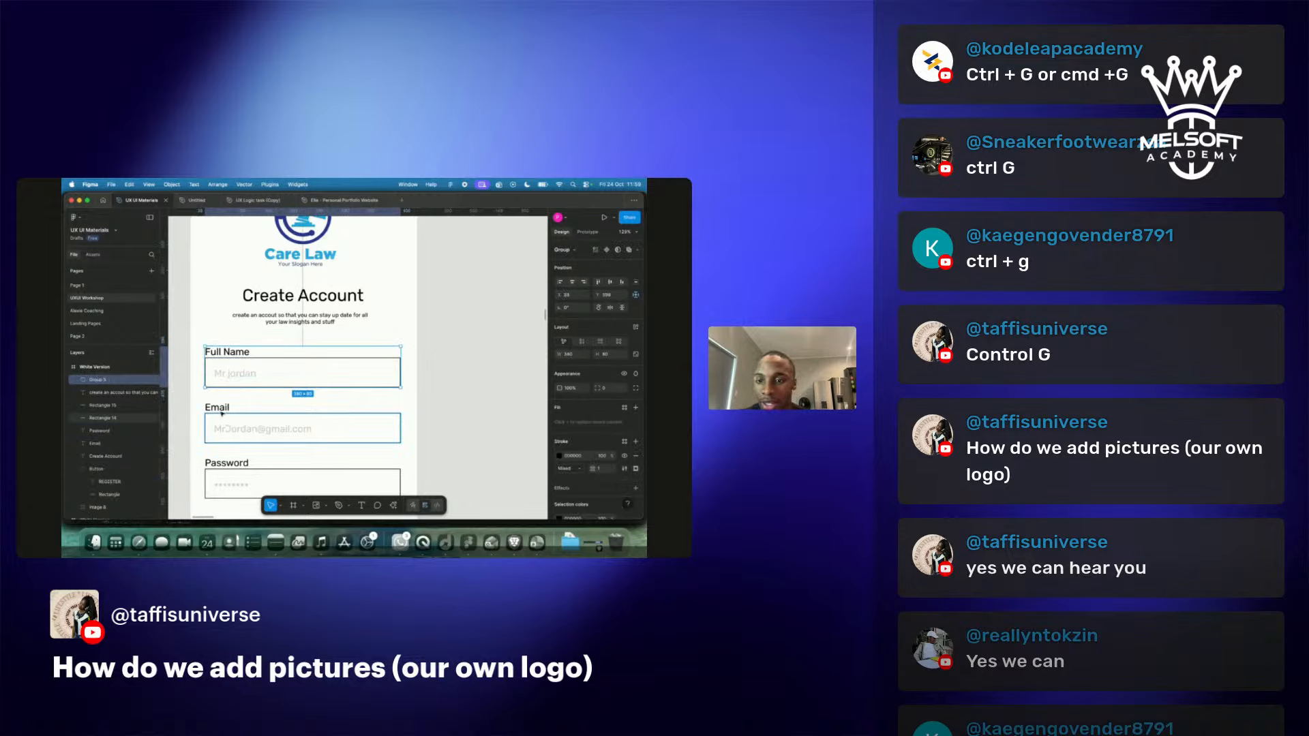
Group the Email label, placeholder and input box into one unit.
left_click(217, 407)
left_click(231, 431, "shift")
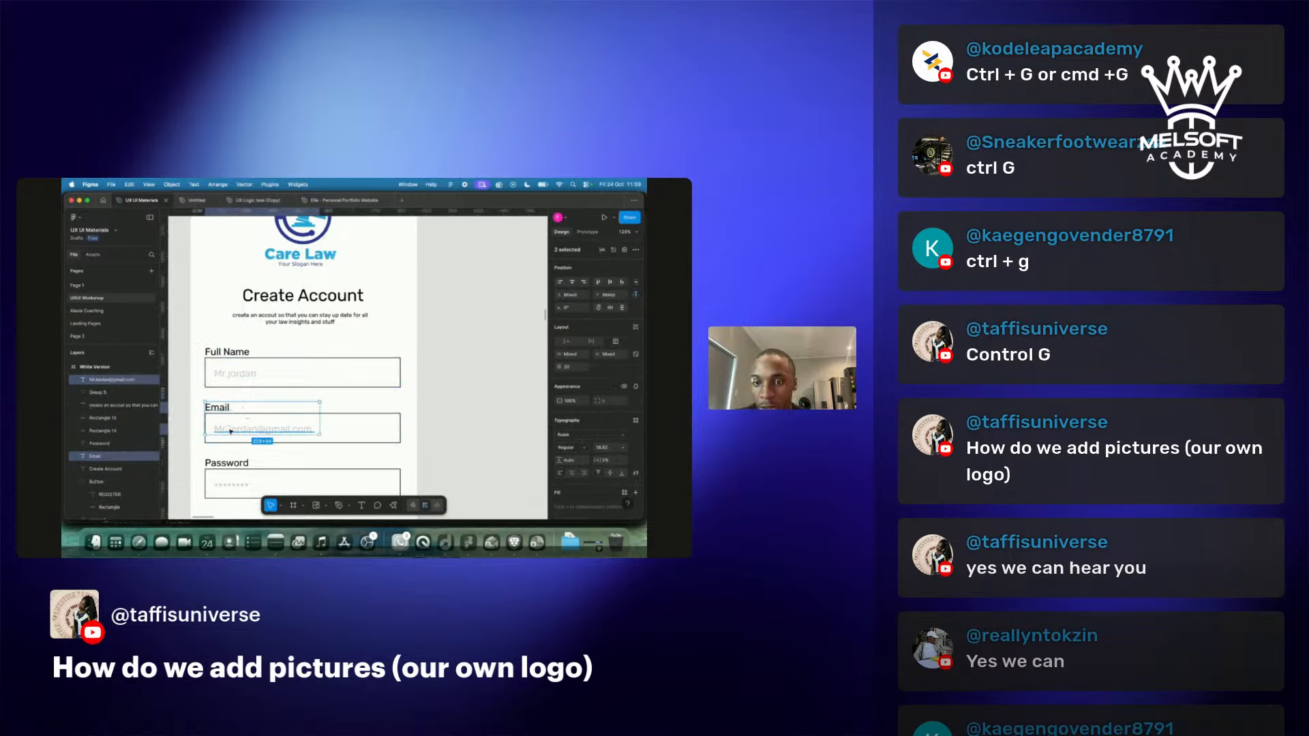
left_click(369, 428, "shift")
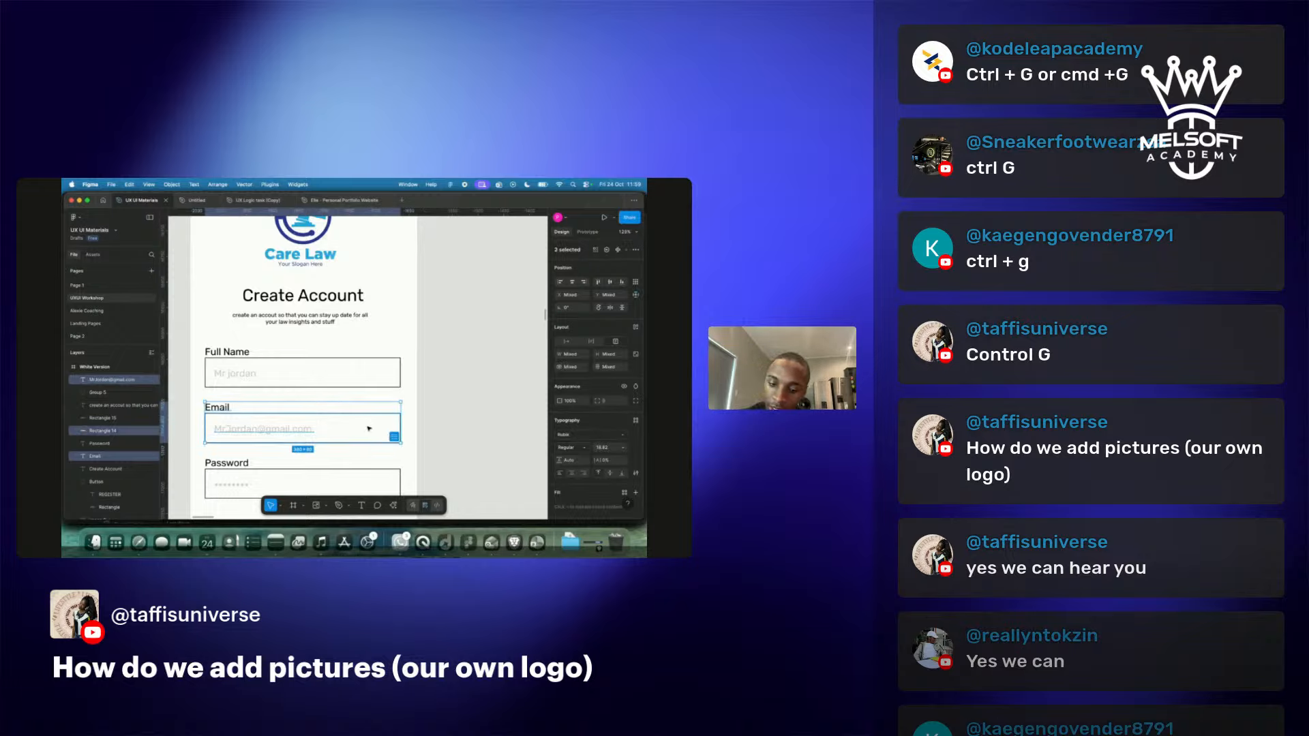
key("super+g")
Group the Password label, placeholder dots and input box, then select the Full Name group.
scroll(369, 429, "down", 3)
scroll(369, 429, "left", 2)
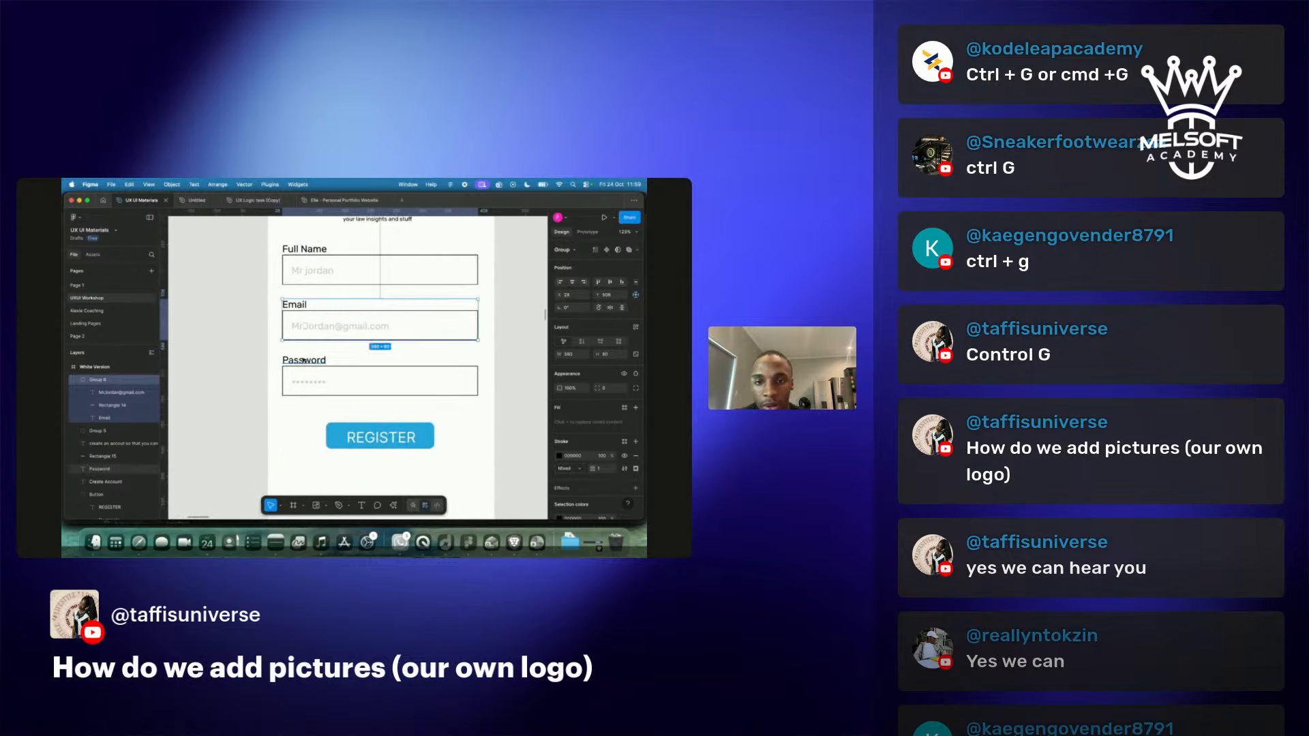
left_click(304, 361)
left_click(310, 382, "shift")
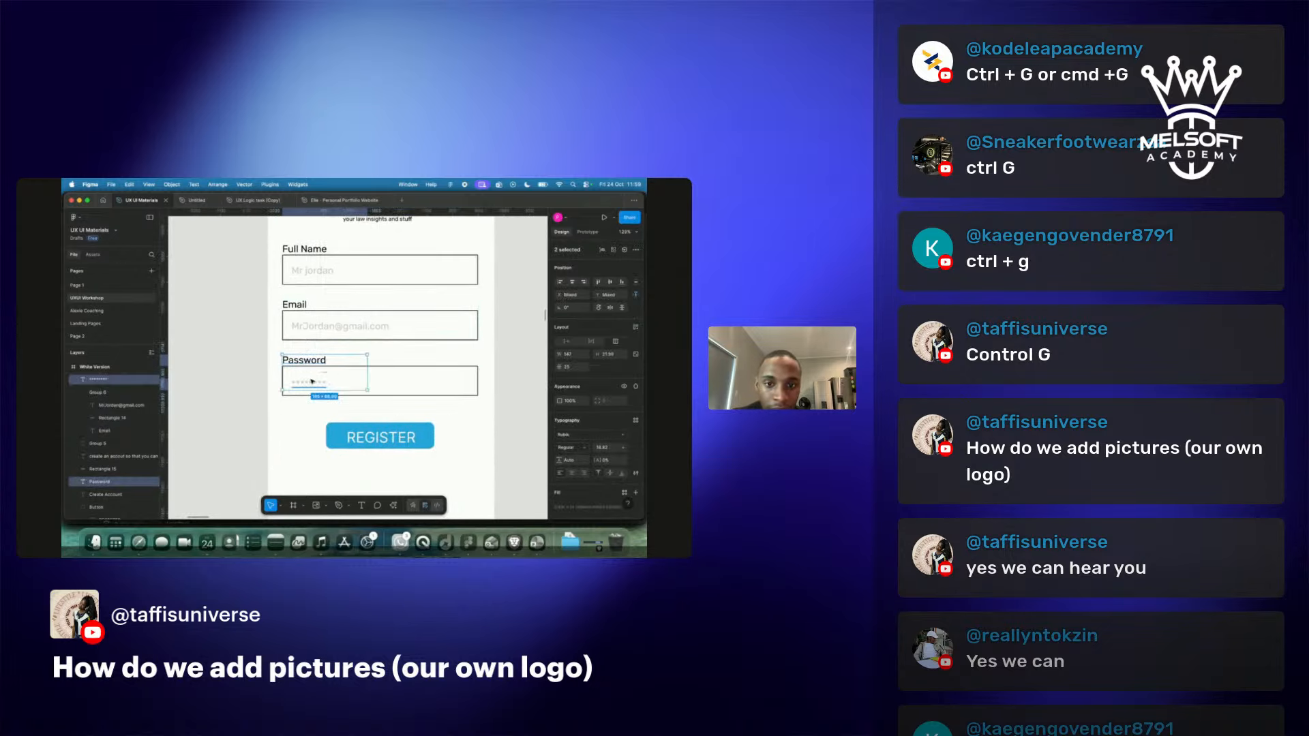
left_click(420, 371, "shift")
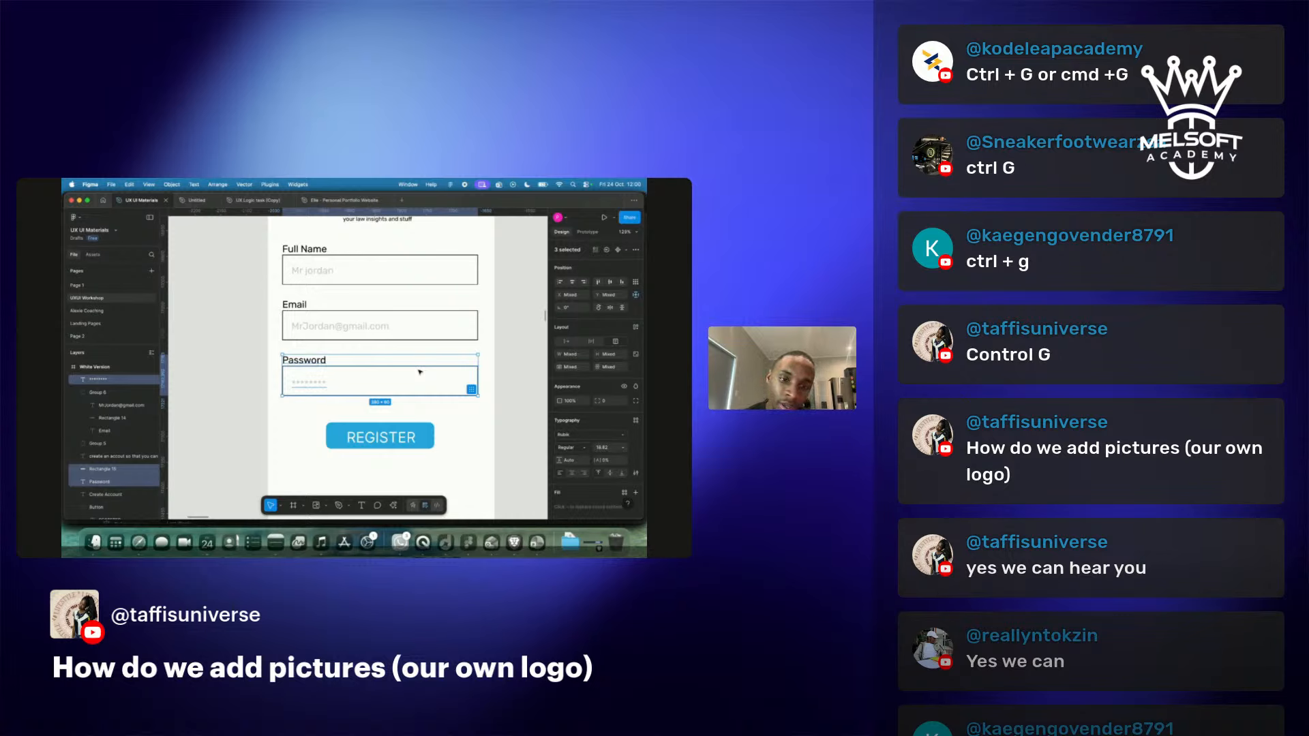
key("super+g")
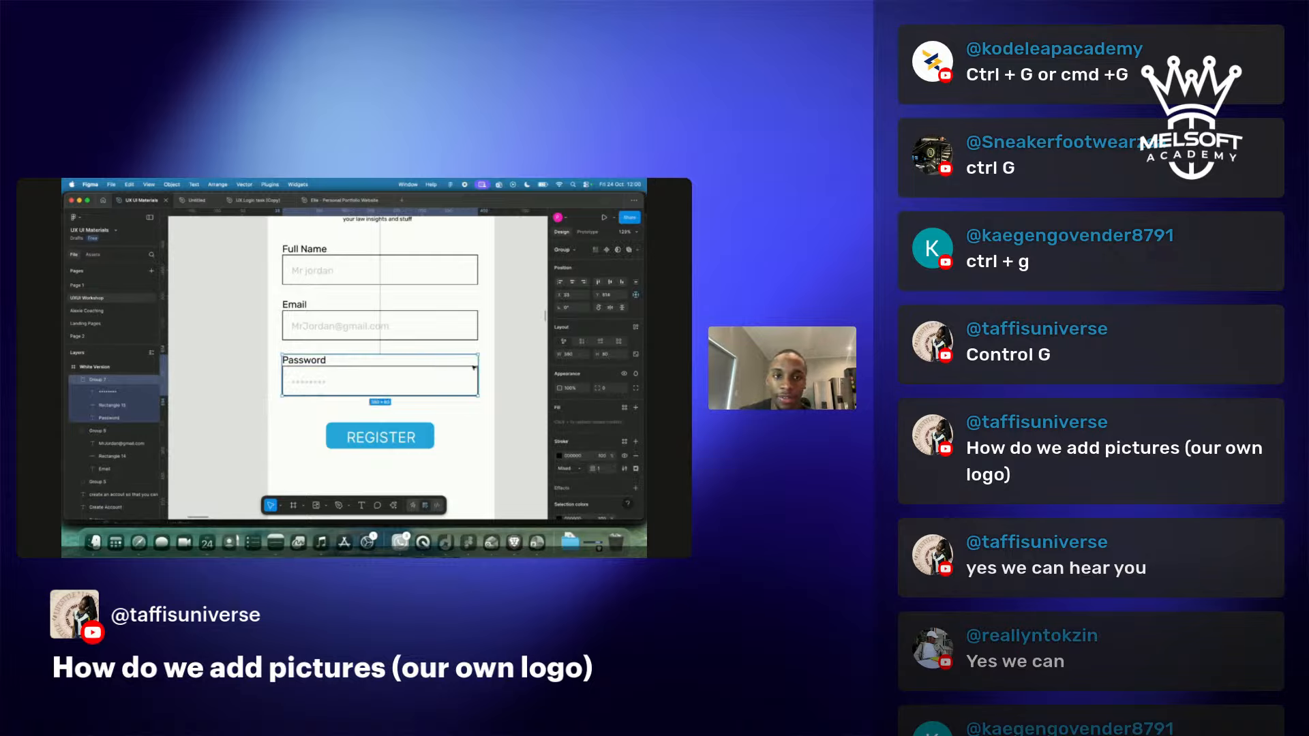
left_click(521, 367)
scroll(520, 371, "up", 2)
scroll(520, 371, "down", 2)
scroll(520, 371, "down", 1)
left_click(378, 311)
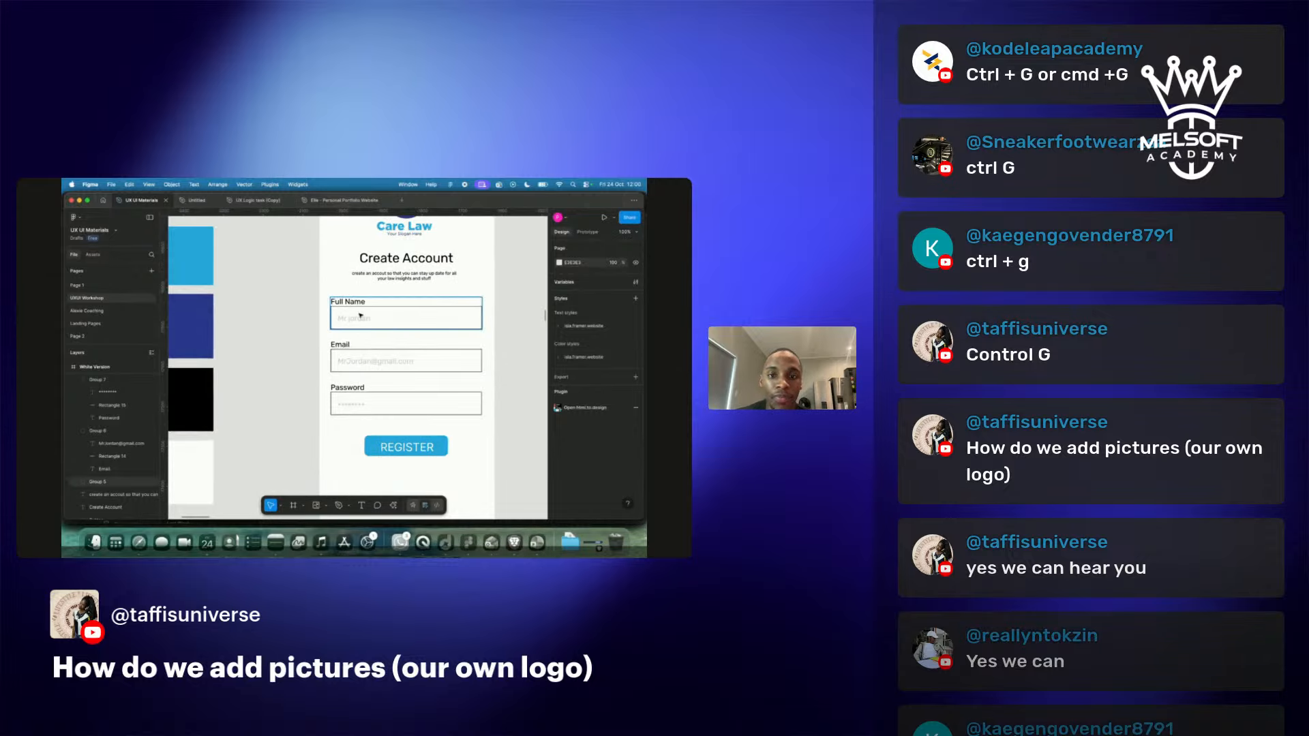
Cancel an accidental move of the Full Name group and clear the selection.
mouse_move(377, 311)
left_mouse_down()
mouse_move(385, 299)
mouse_move(376, 320)
left_mouse_up()
key("Escape")
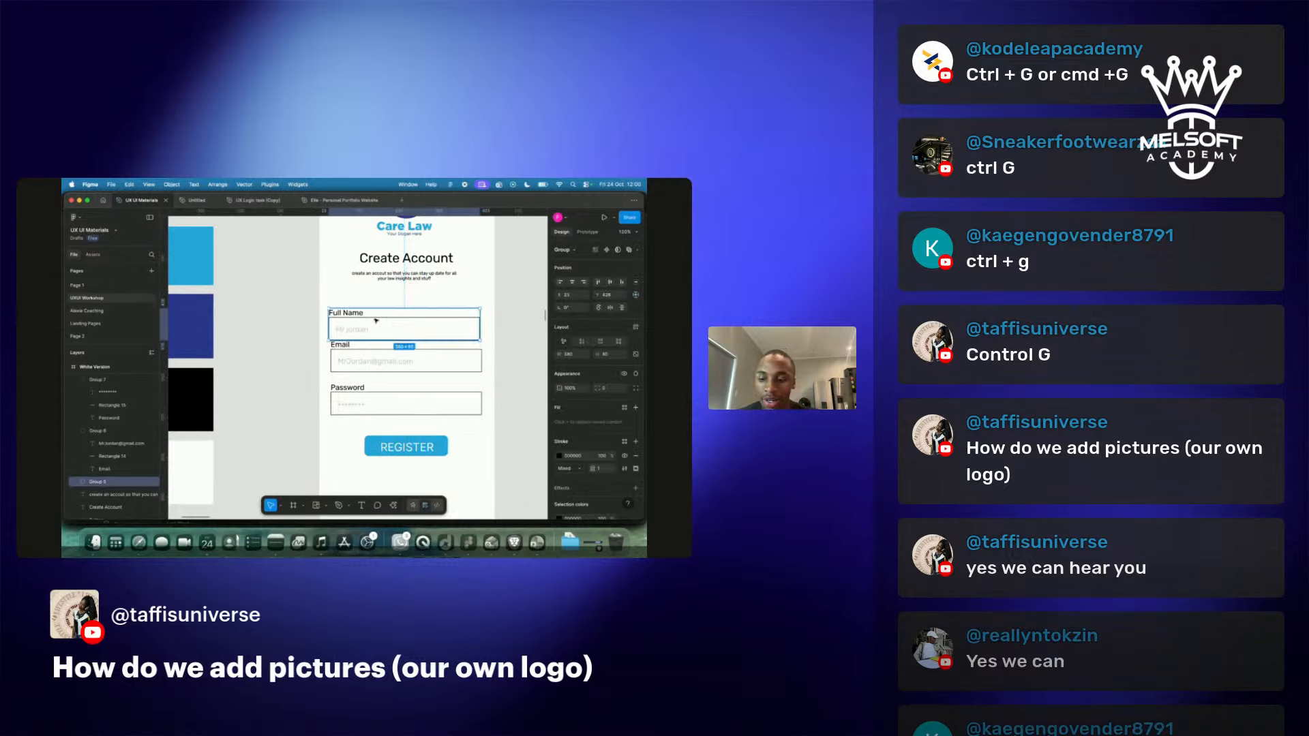
key("Escape")
scroll(376, 319, "down", 5)
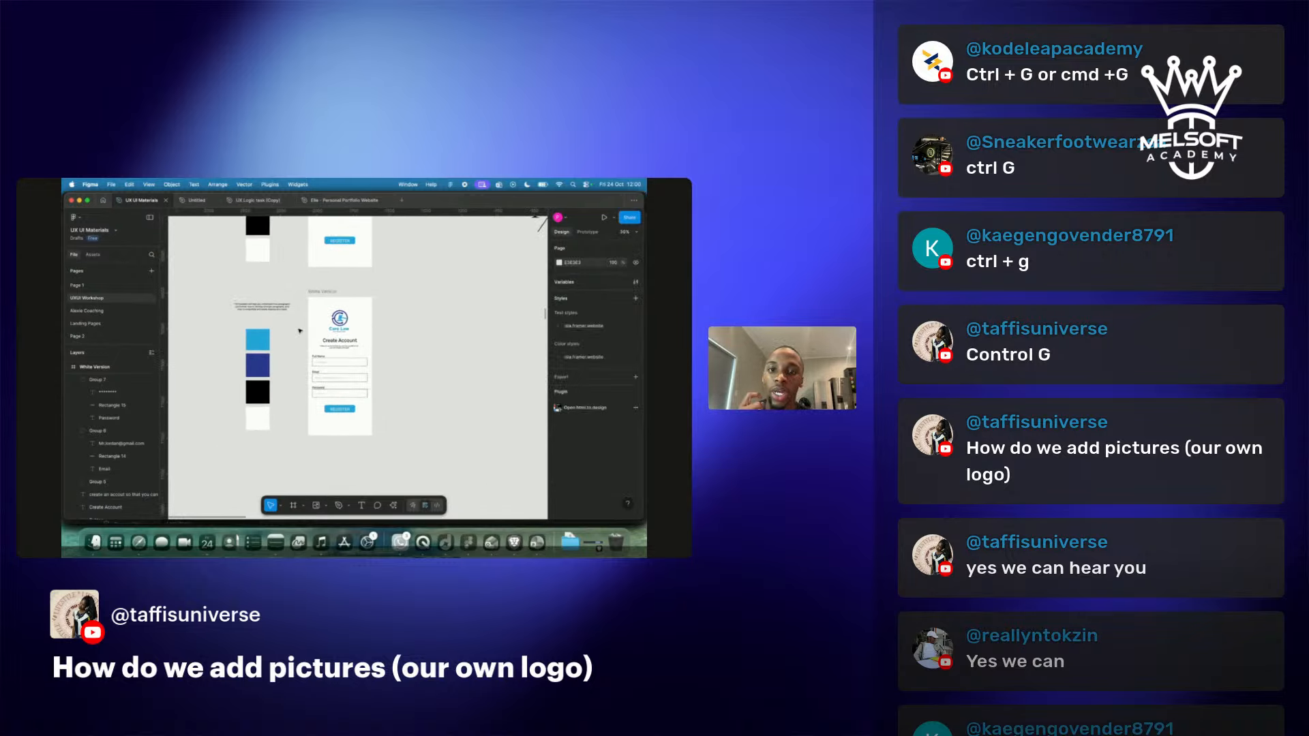
scroll(344, 341, "up", 5)
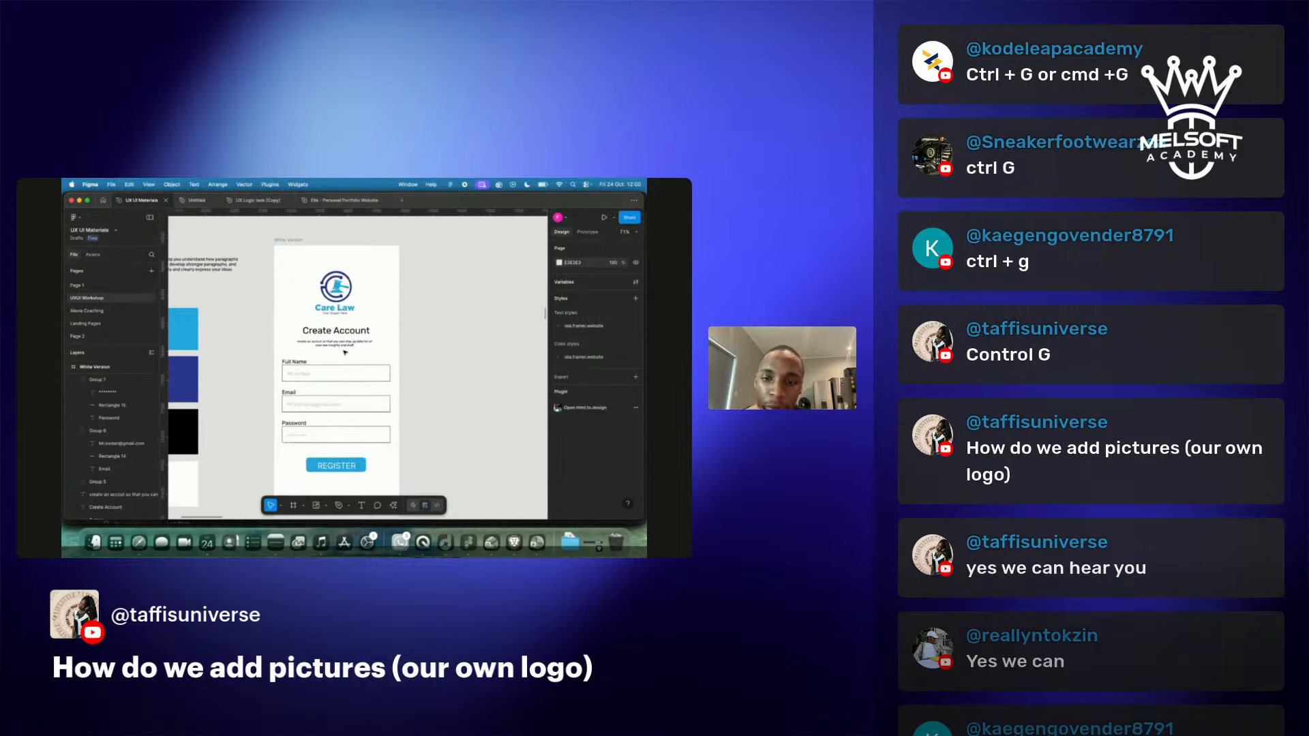
Round the Full Name input box's corners, starting with a 20 radius.
left_click(402, 294)
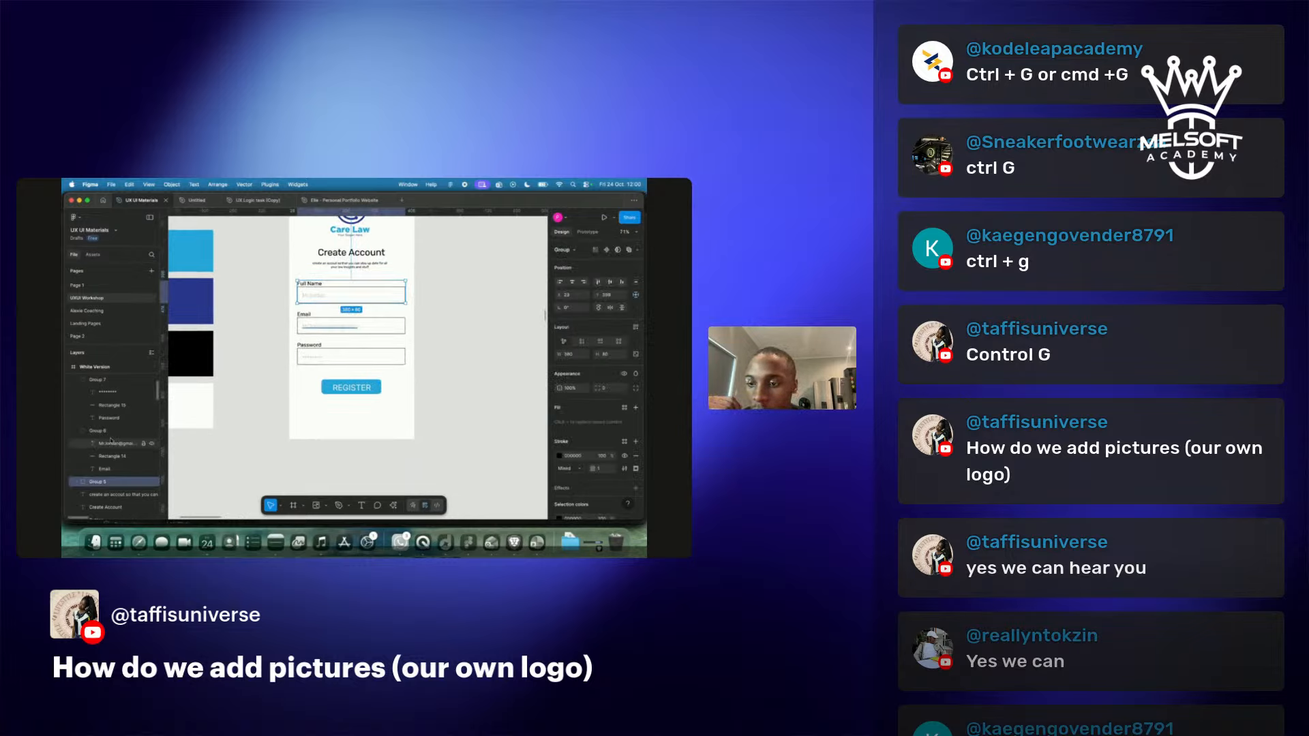
double_click(348, 292)
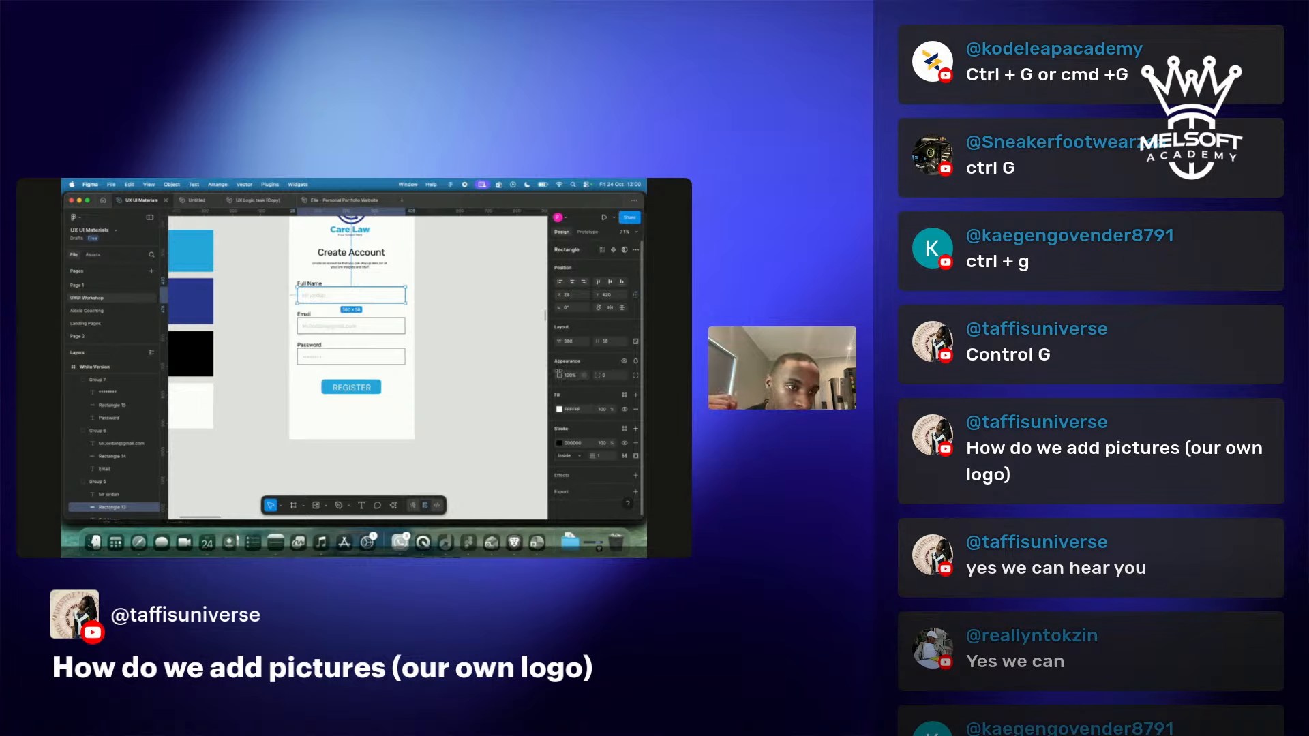
left_click(602, 376)
type("20")
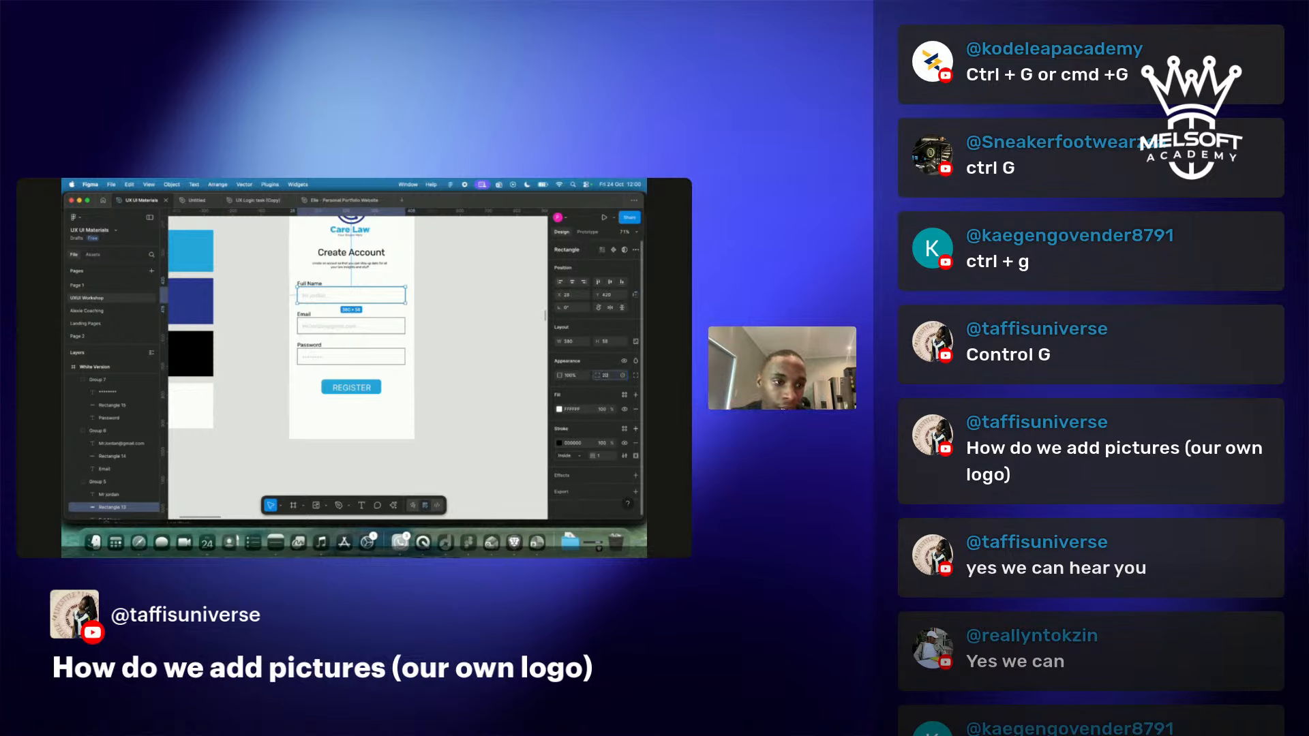
key("Return")
left_click(605, 376)
type("1")
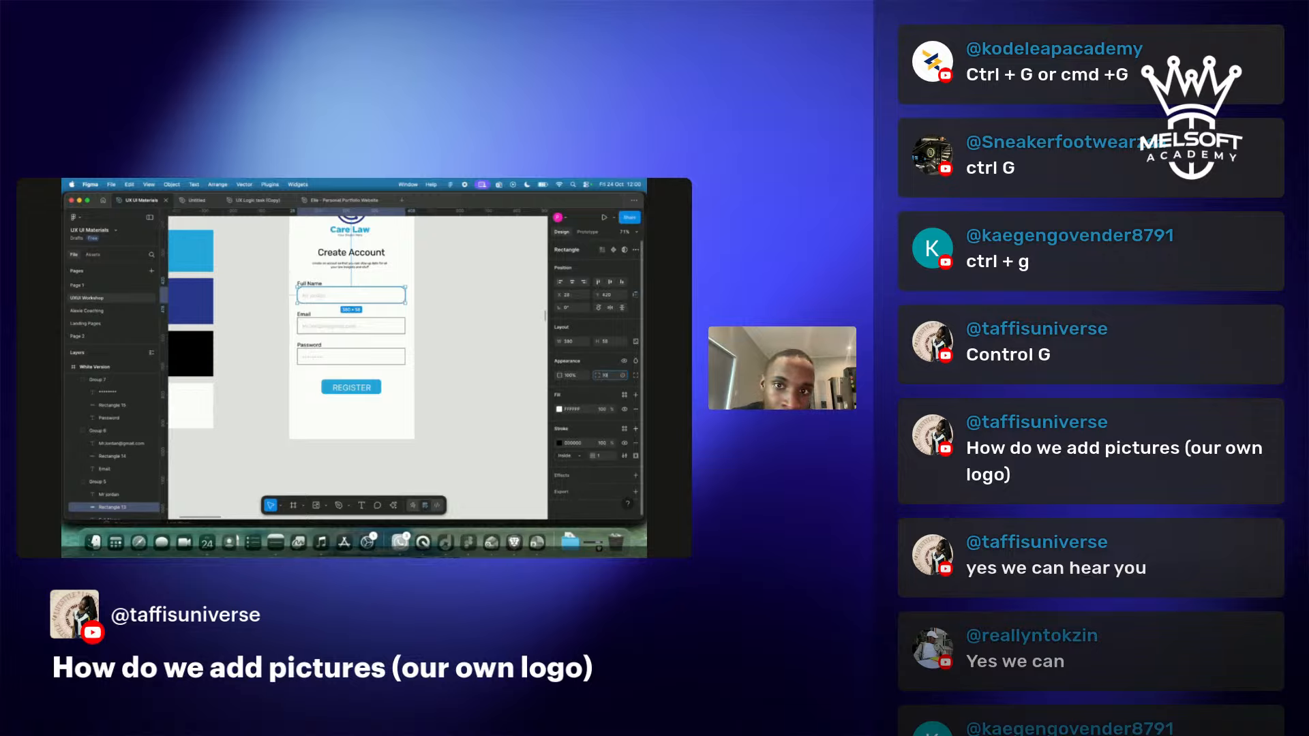
Give the Email input box a corner radius of 10, then select and release the Password box.
left_click(402, 326)
left_click(401, 327)
left_click(608, 375)
type("10")
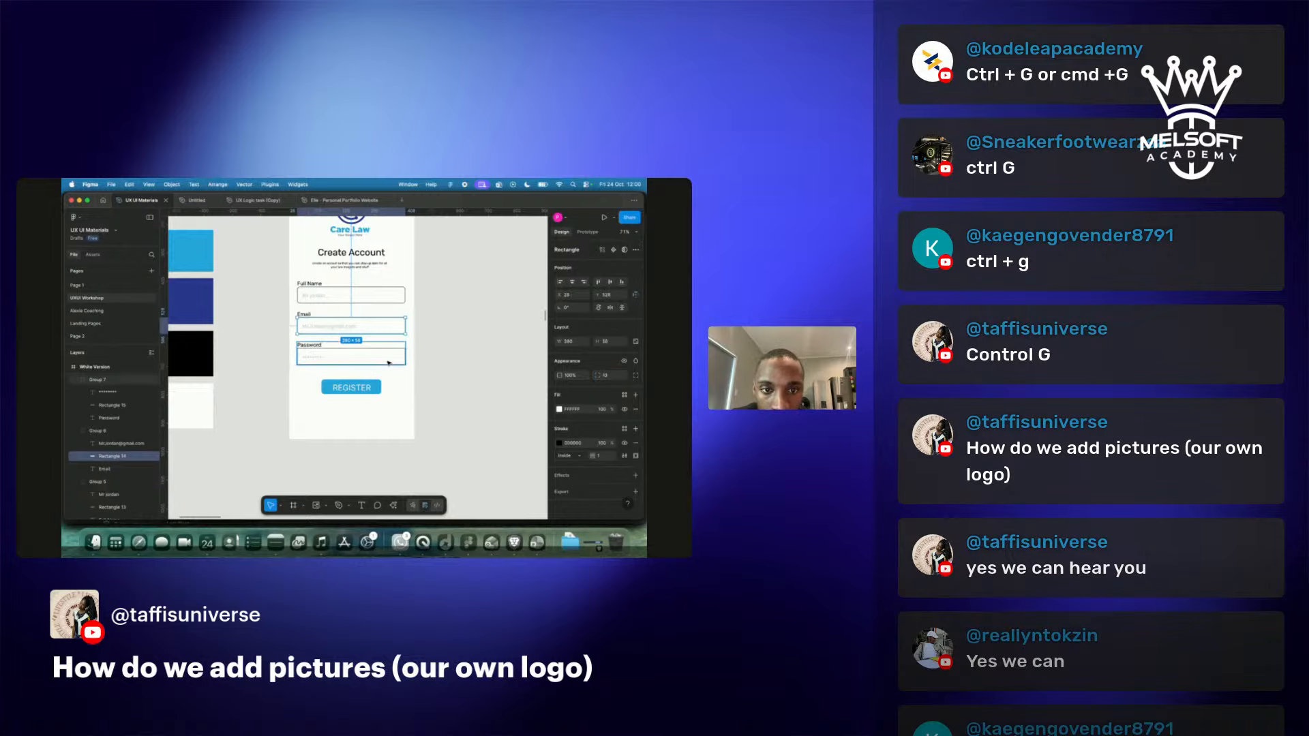
double_click(351, 356)
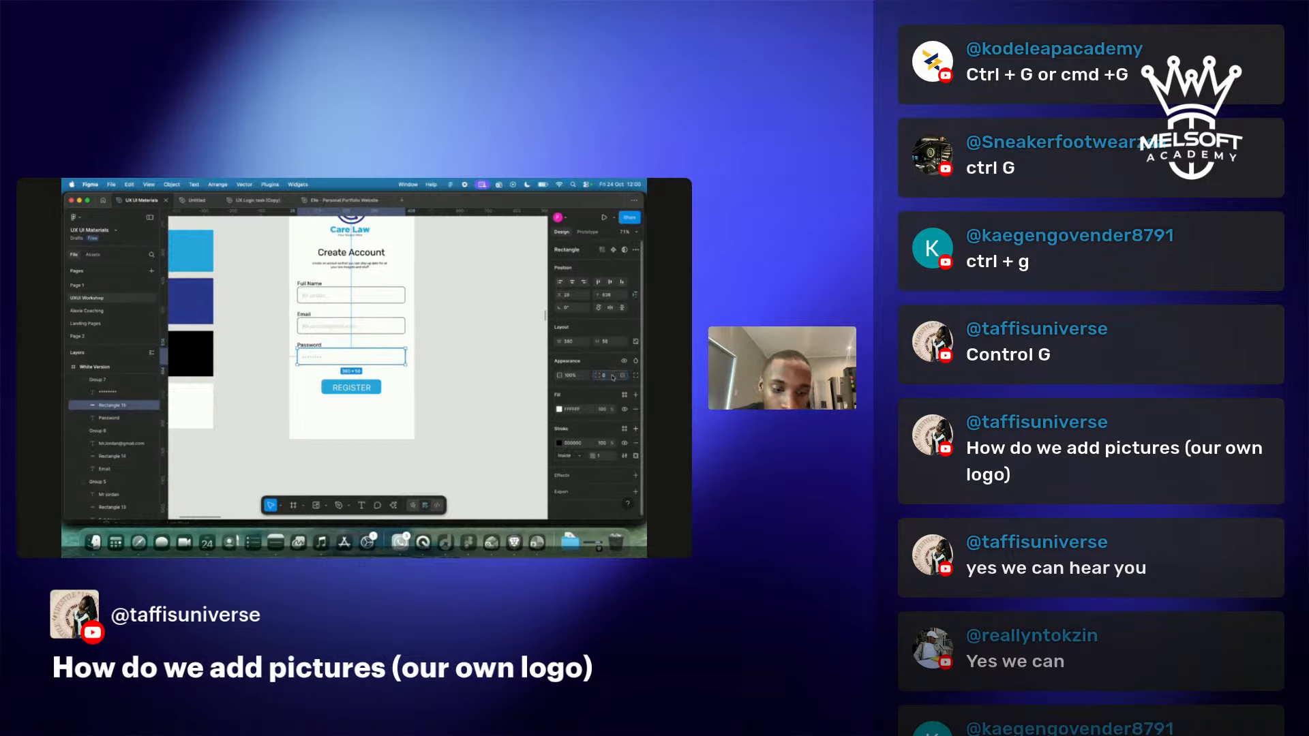
left_click(524, 360)
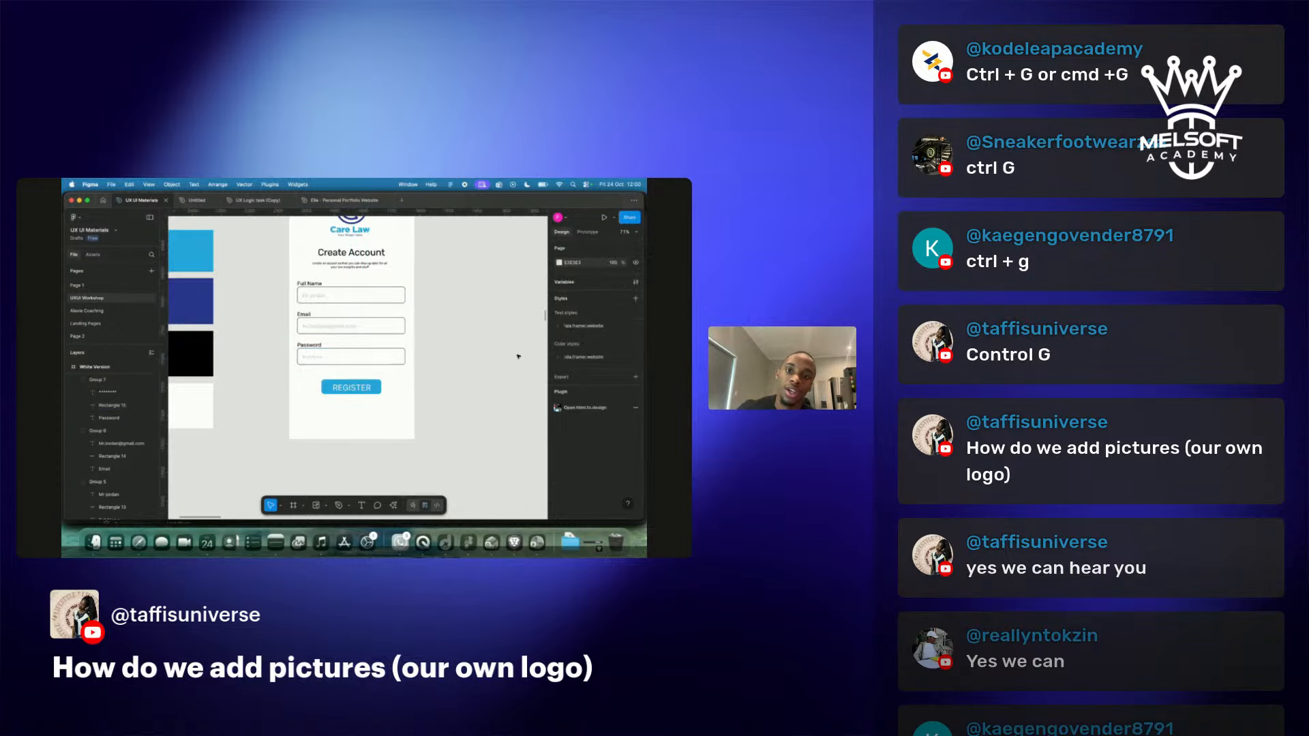
Move the 'click T' shortcut notes up and to the right of the frames.
scroll(507, 368, "down", 5)
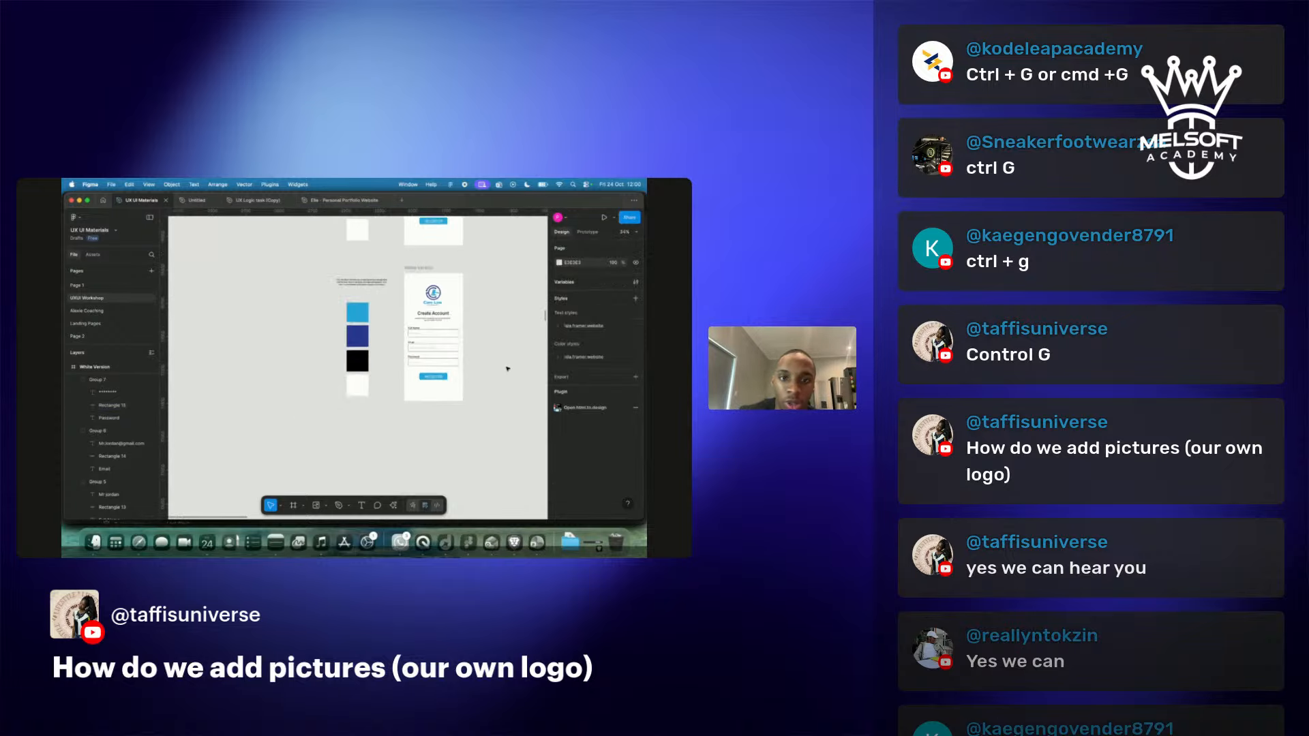
scroll(507, 368, "up", 8)
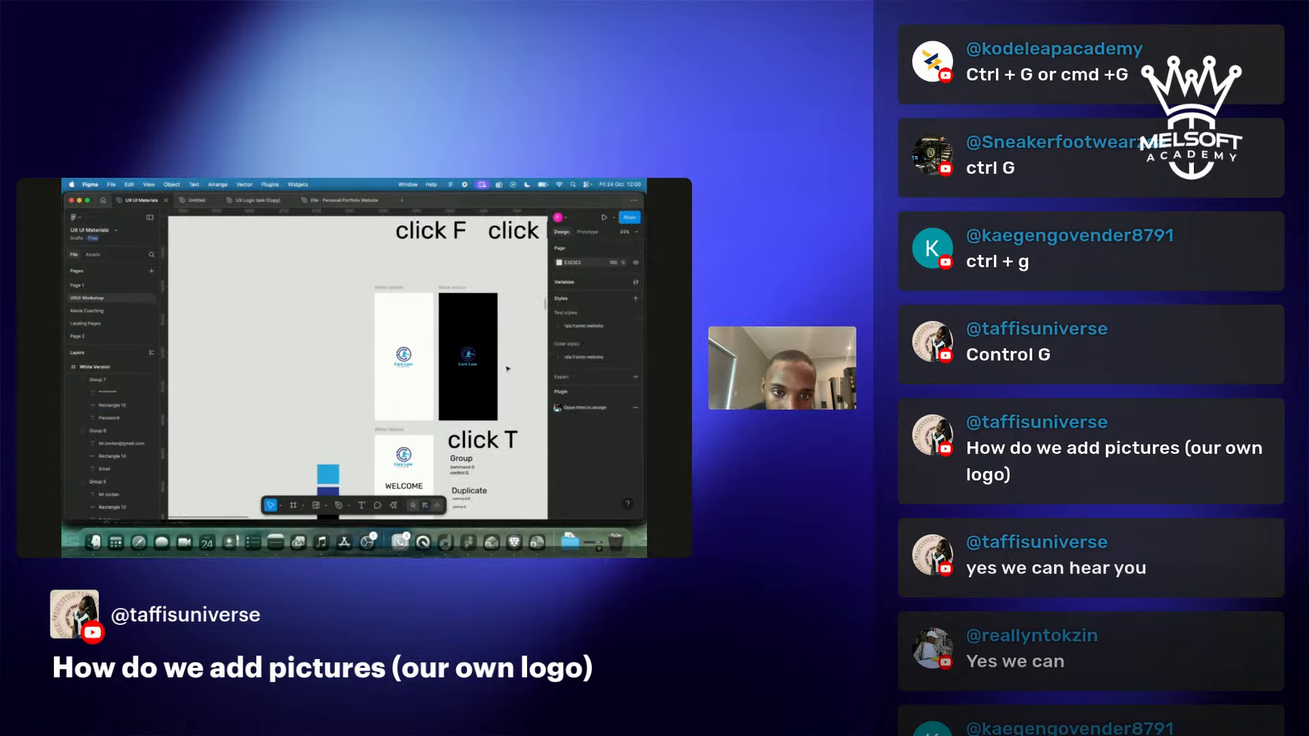
scroll(507, 368, "down", 5)
scroll(507, 369, "down", 5)
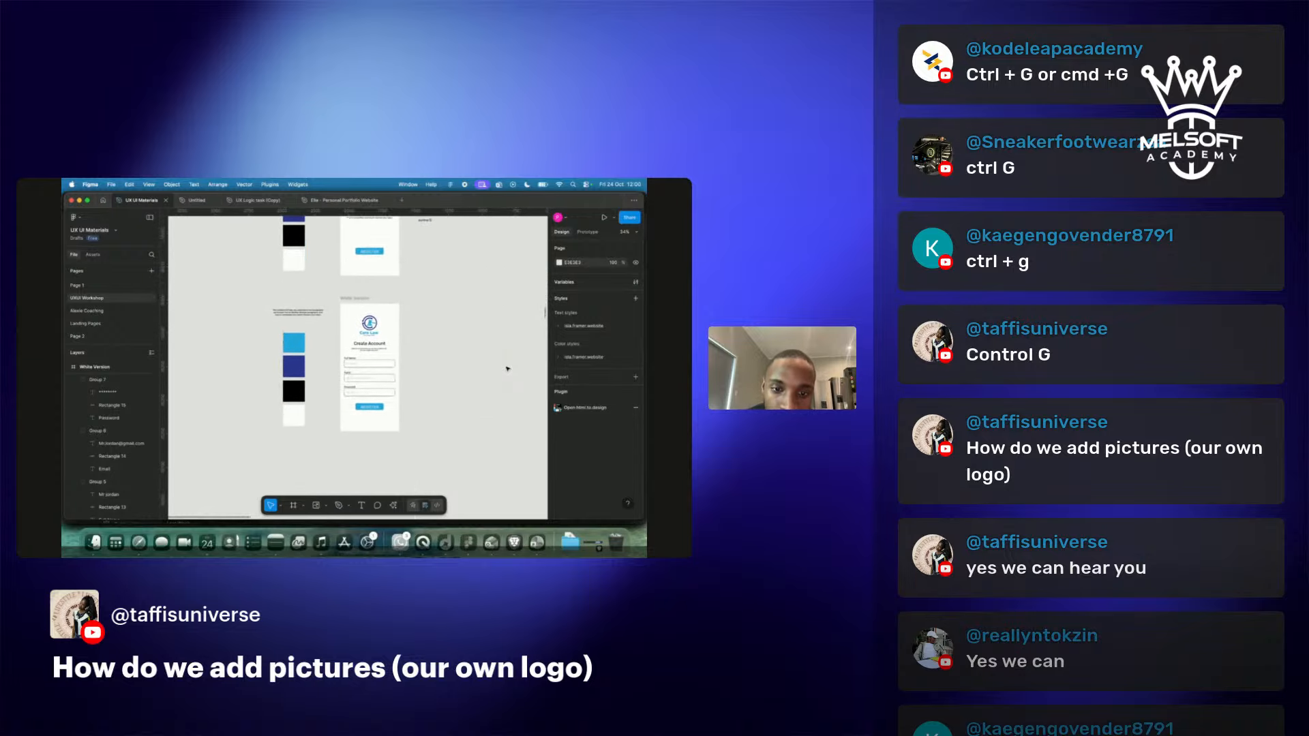
scroll(507, 368, "down", 5)
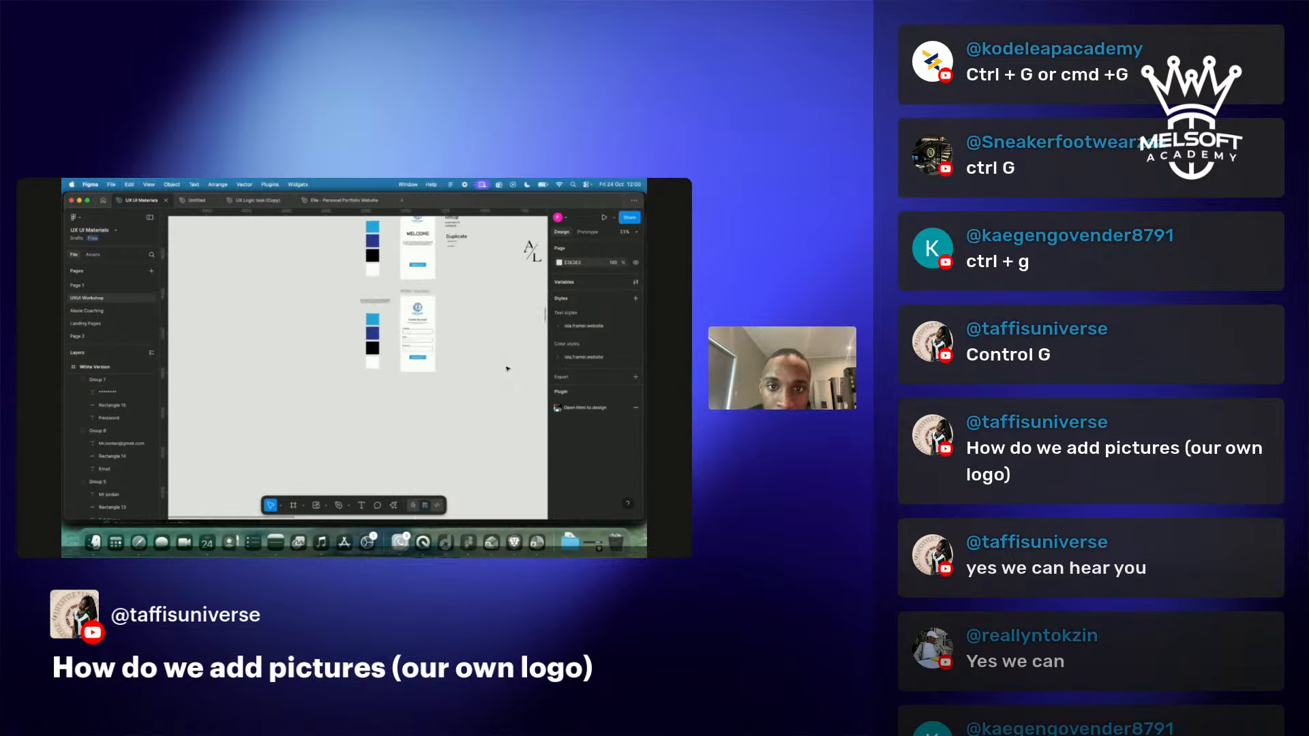
scroll(508, 368, "up", 2)
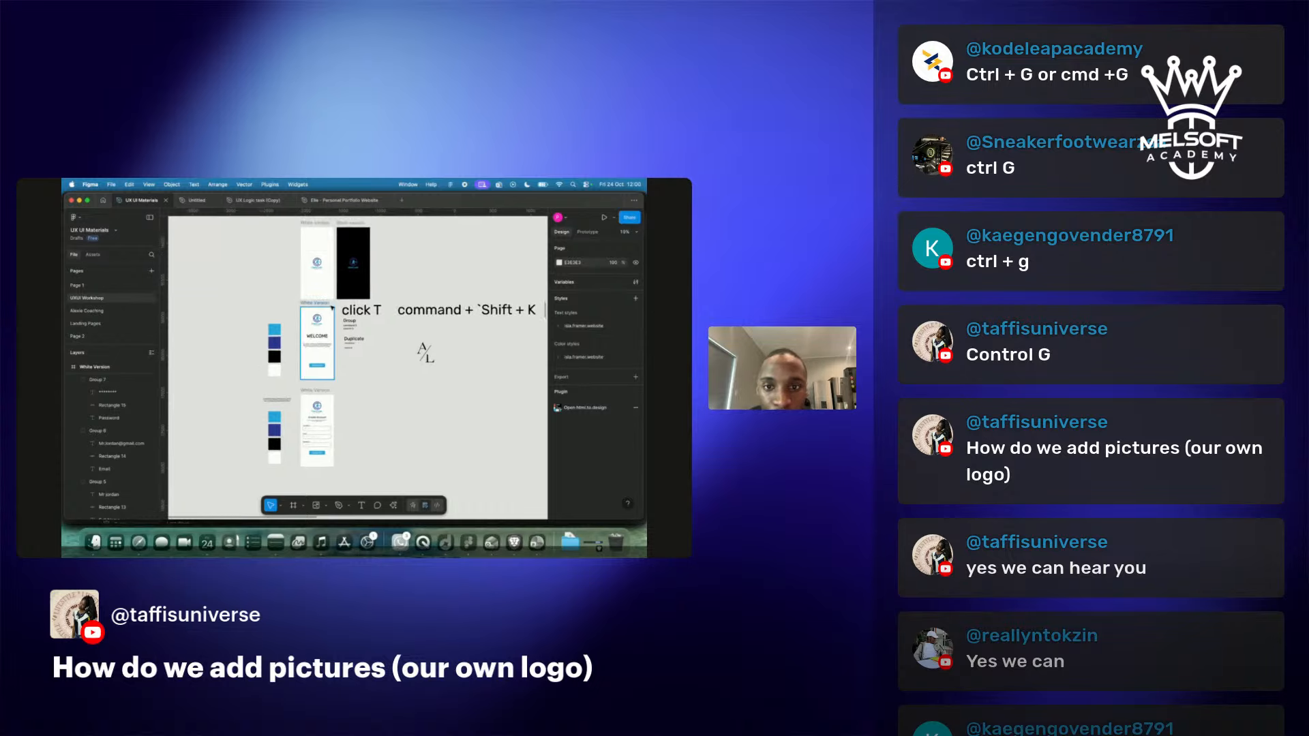
left_click_drag(343, 311, 385, 327)
left_click_drag(352, 312, 446, 266)
left_click(387, 314)
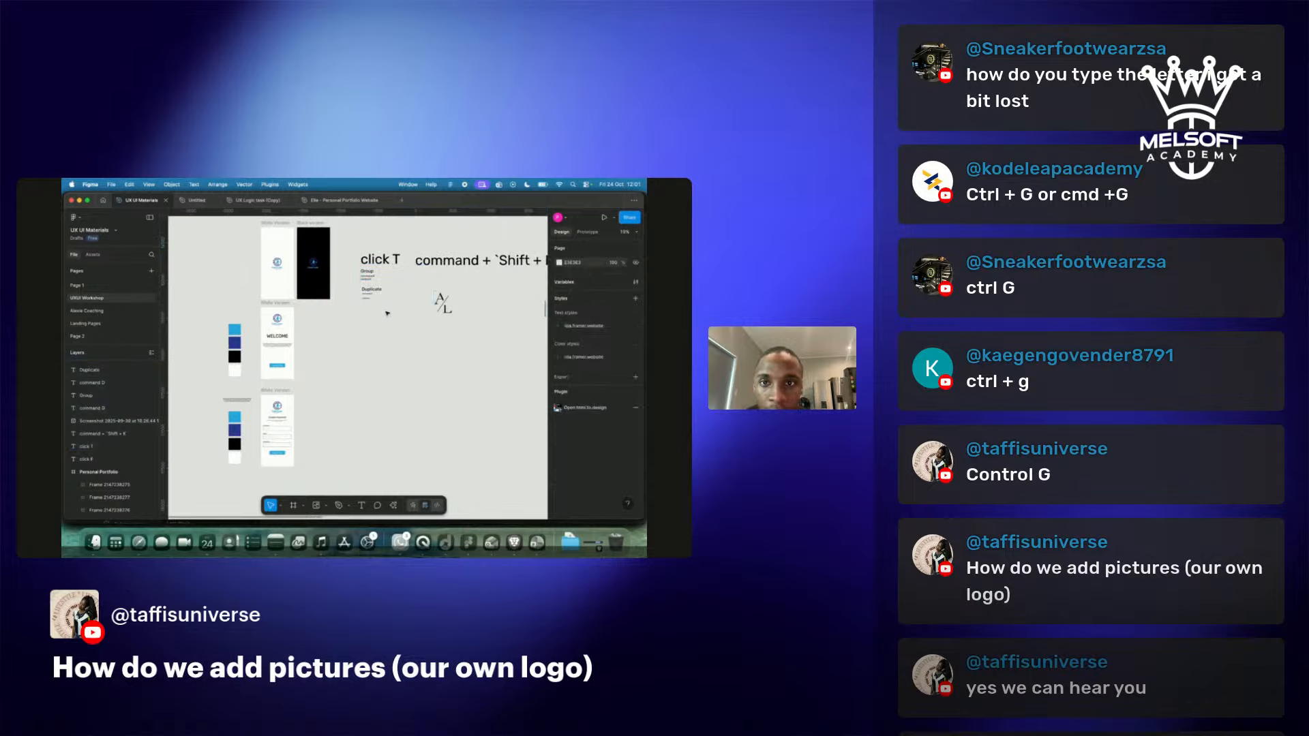
Duplicate the Black version frame, then delete the unwanted copy.
left_click(306, 223)
key("super+d")
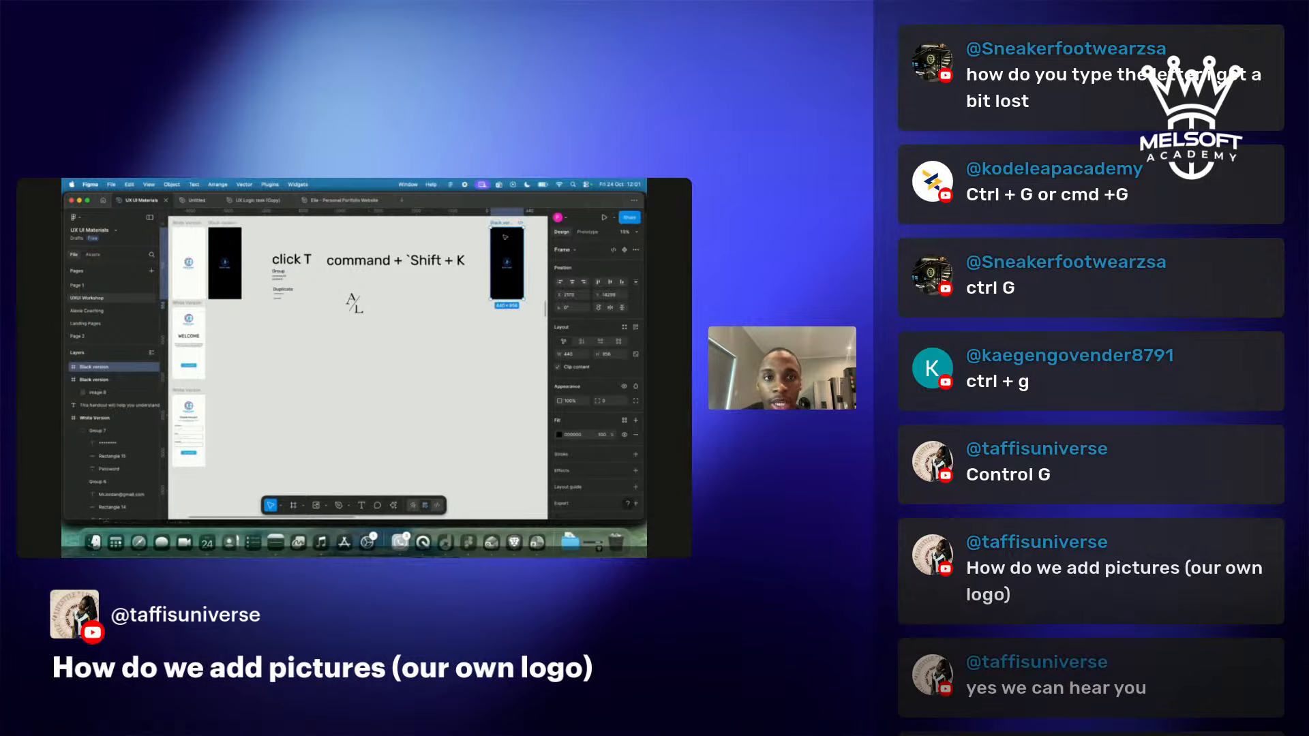
left_click_drag(501, 222, 218, 308)
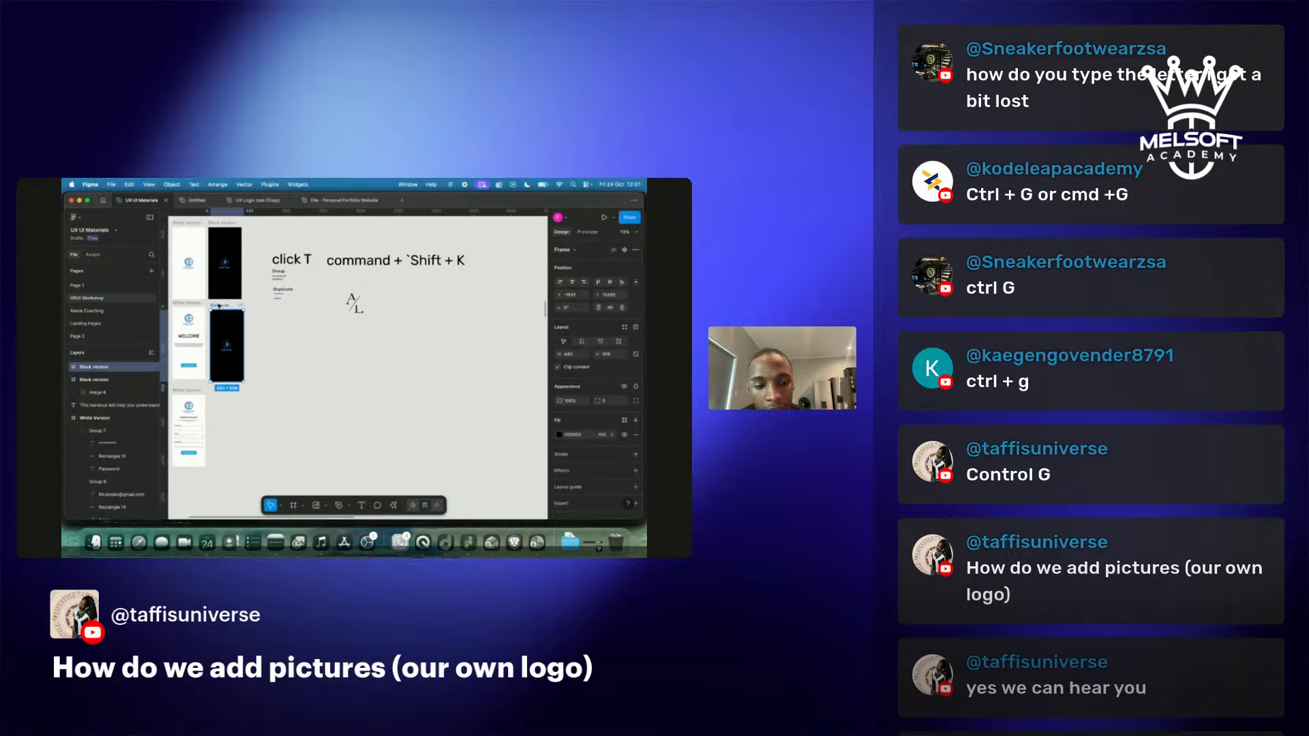
key("Delete")
Duplicate the white Welcome screen beside it and select the copy's WELCOME heading and paragraph.
left_click(185, 303)
scroll(184, 303, "left", 5)
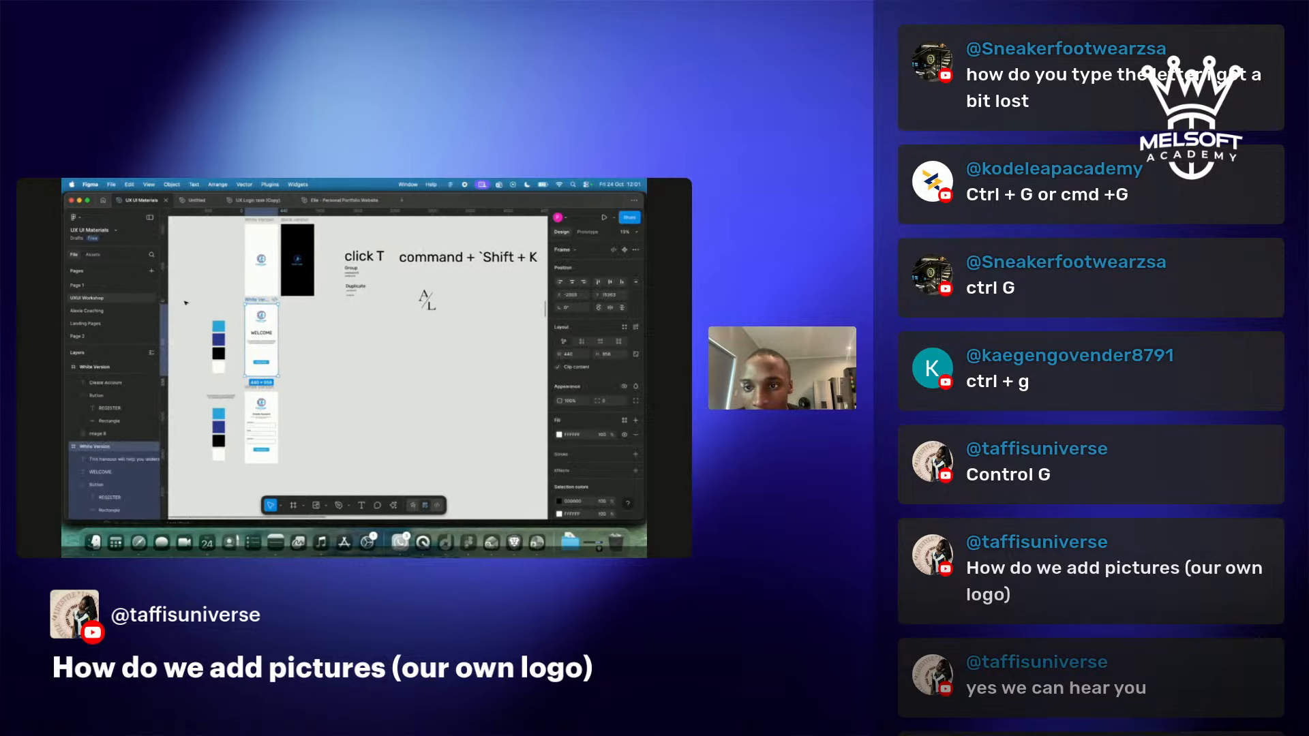
key("super+d")
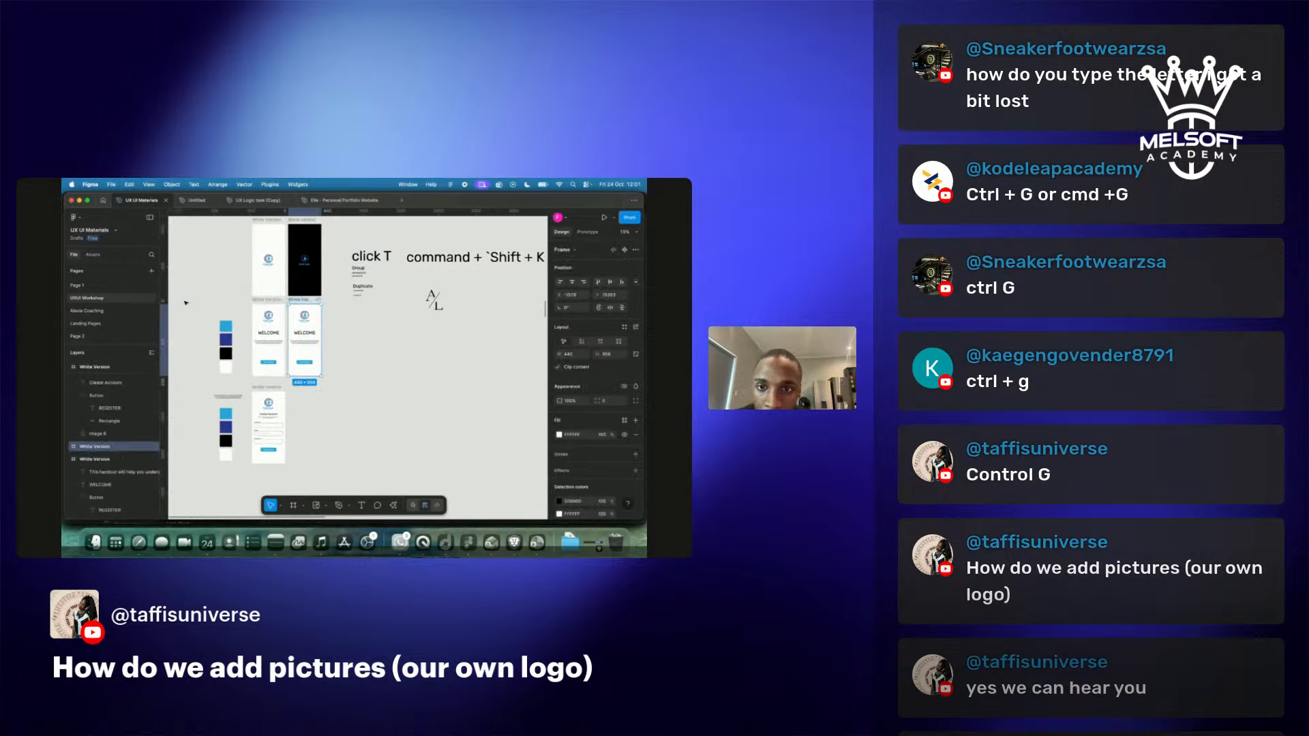
left_click(309, 336)
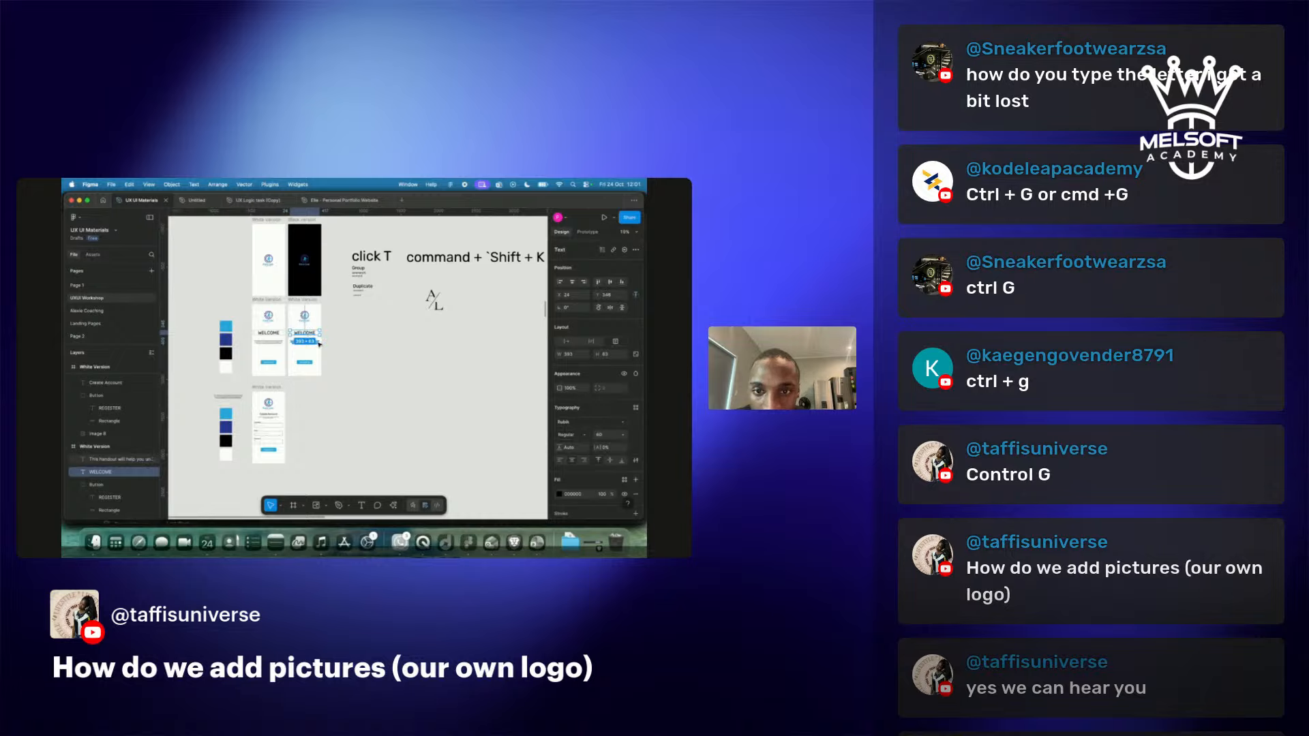
left_click(319, 344, "shift")
scroll(314, 343, "up", 10)
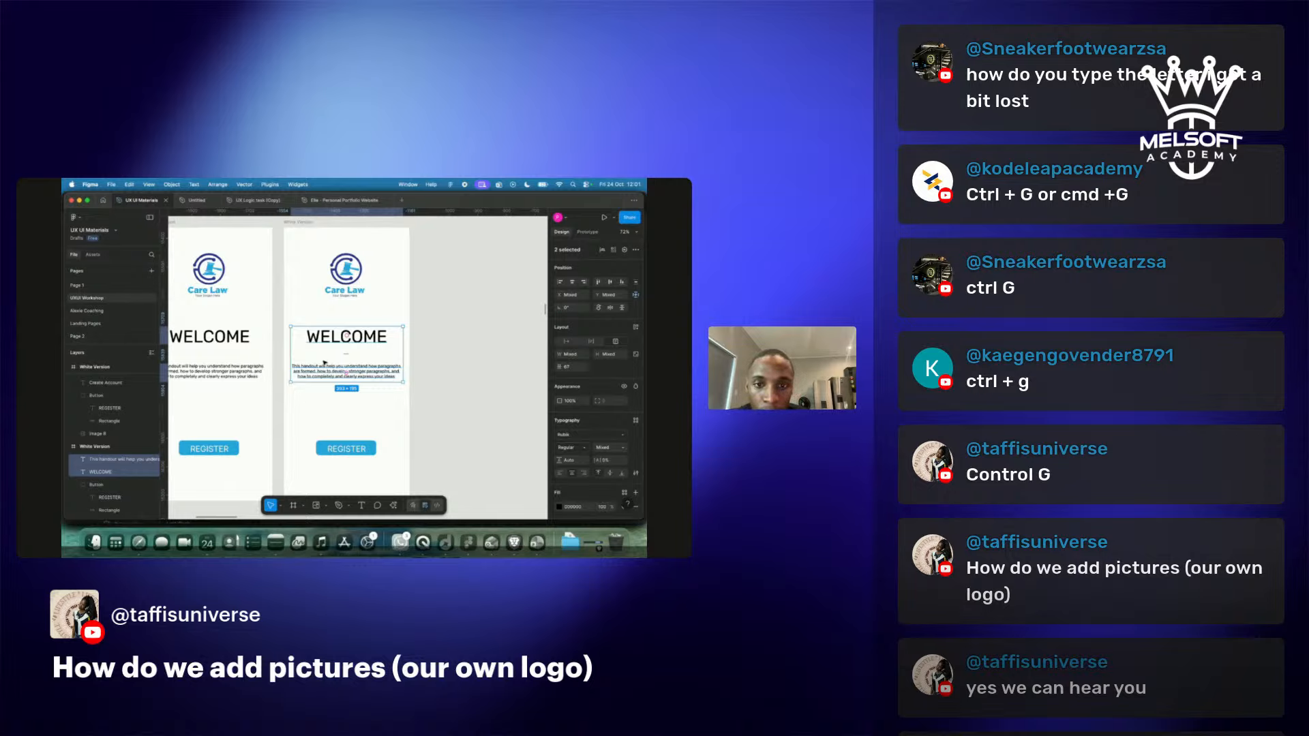
Color the copy's WELCOME heading and paragraph white and fill its frame black #000000.
key("i")
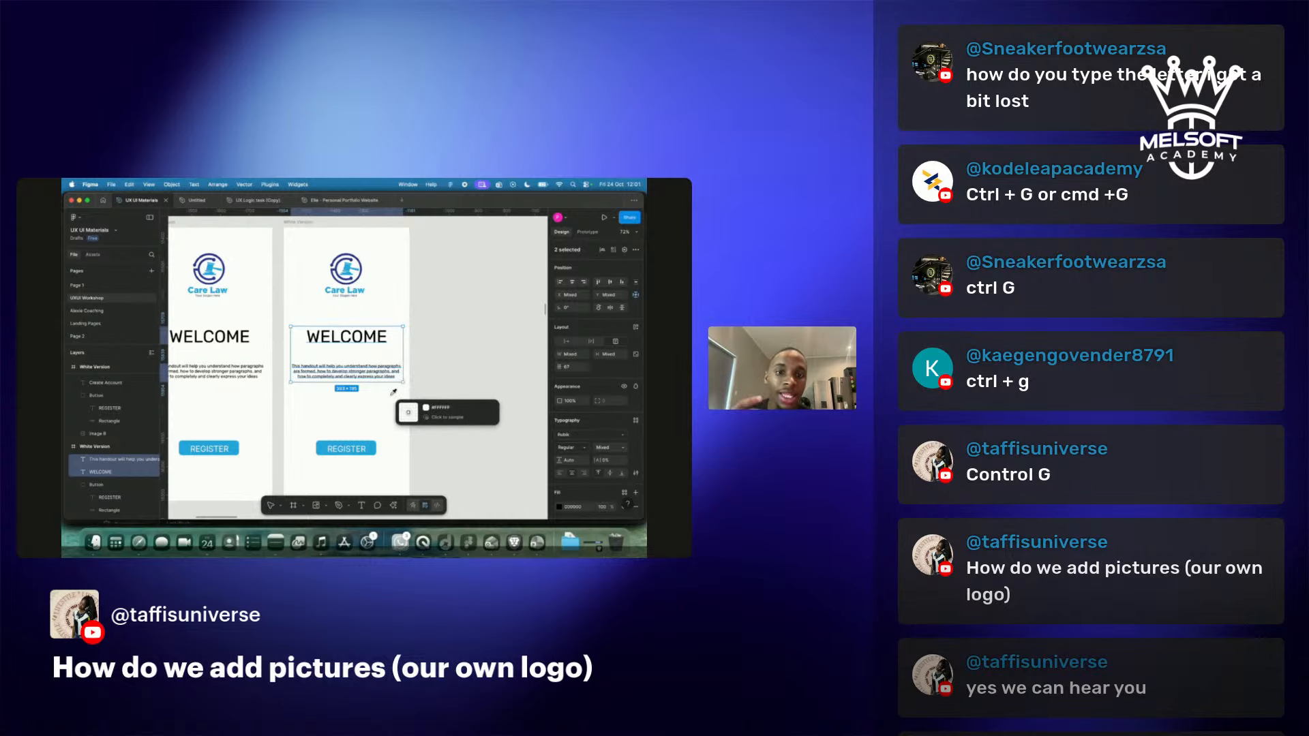
left_click(398, 285)
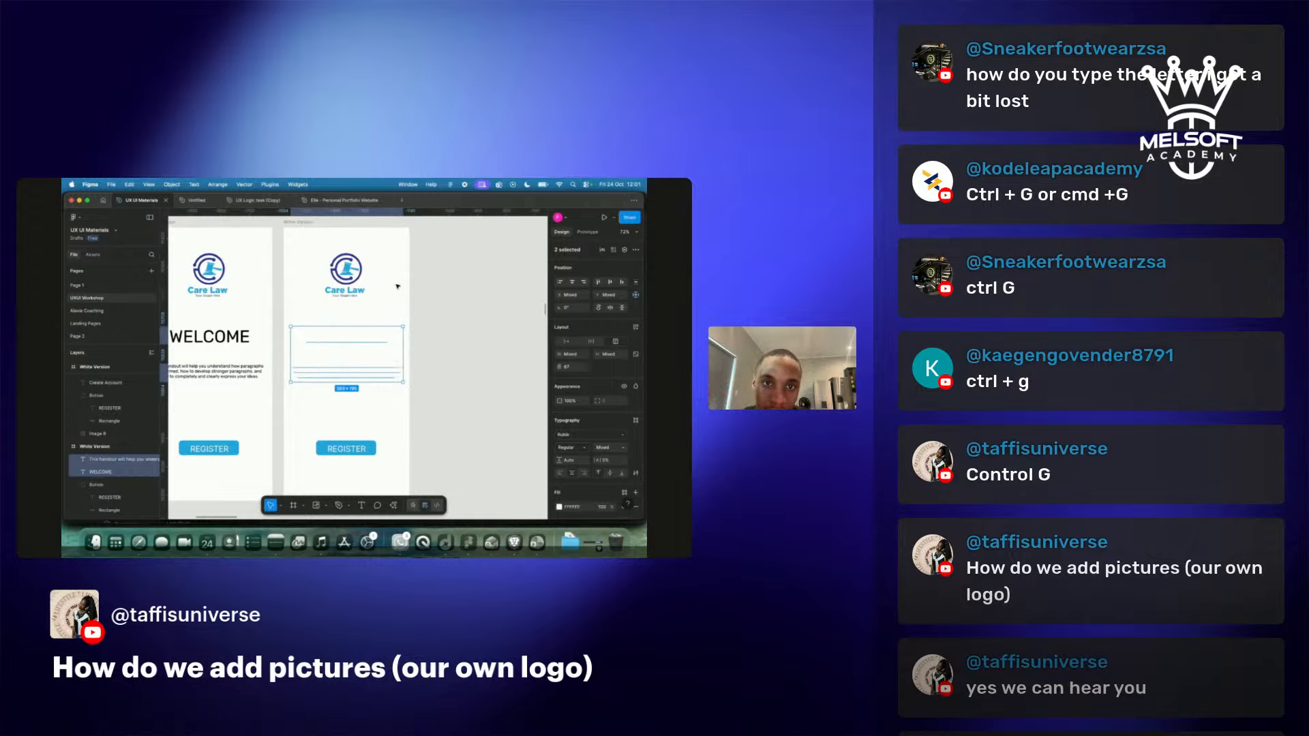
left_click(307, 222)
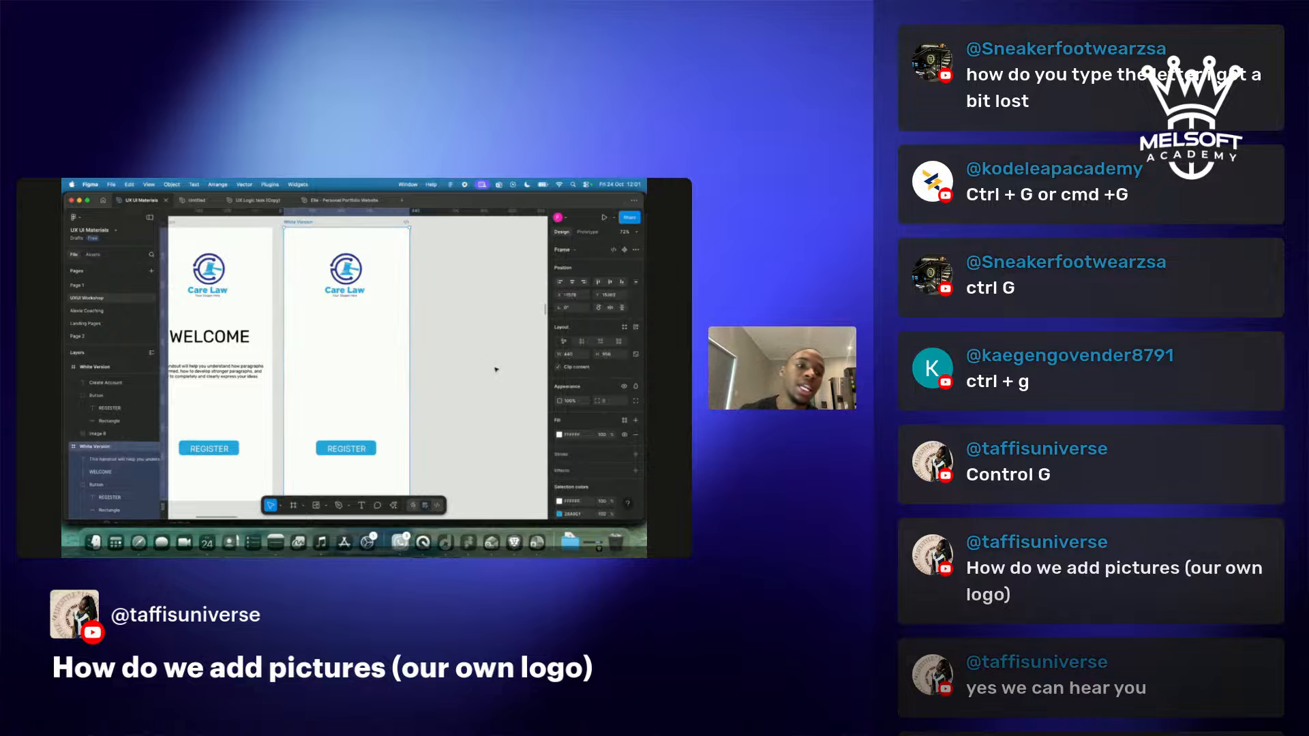
left_click(560, 436)
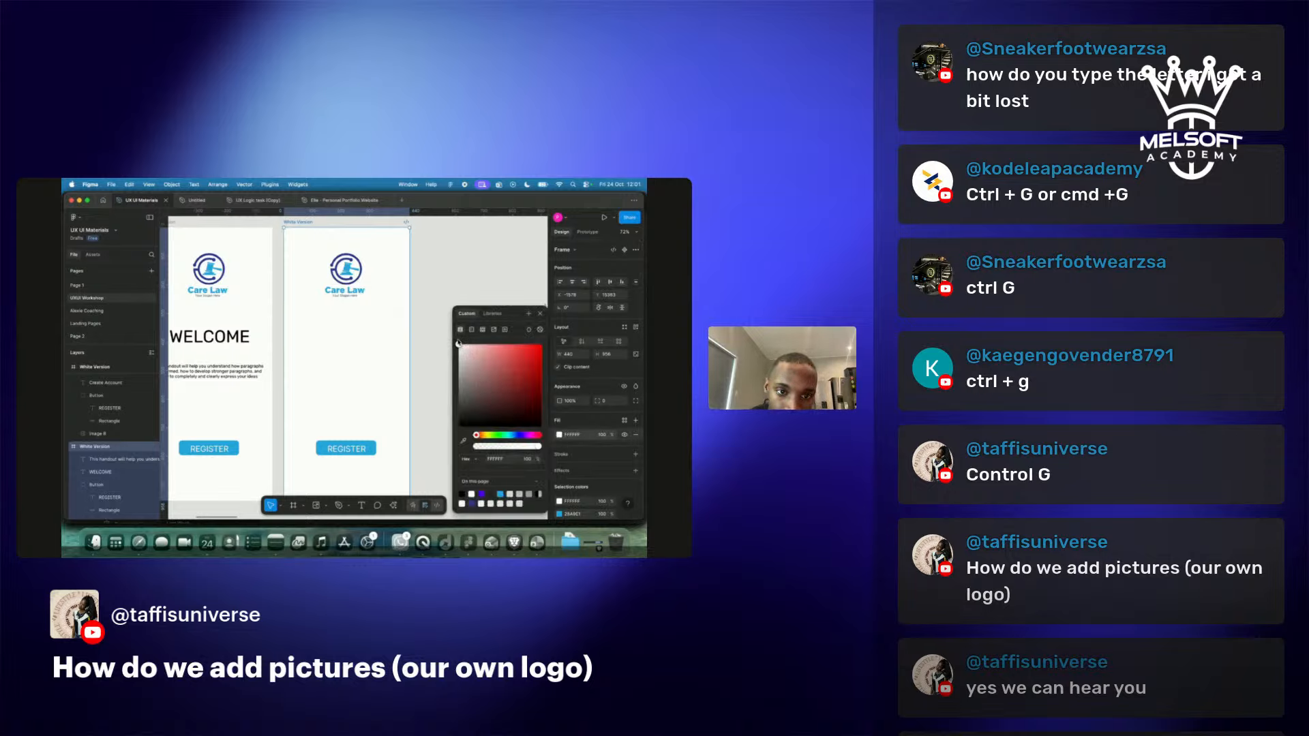
left_click_drag(458, 344, 459, 426)
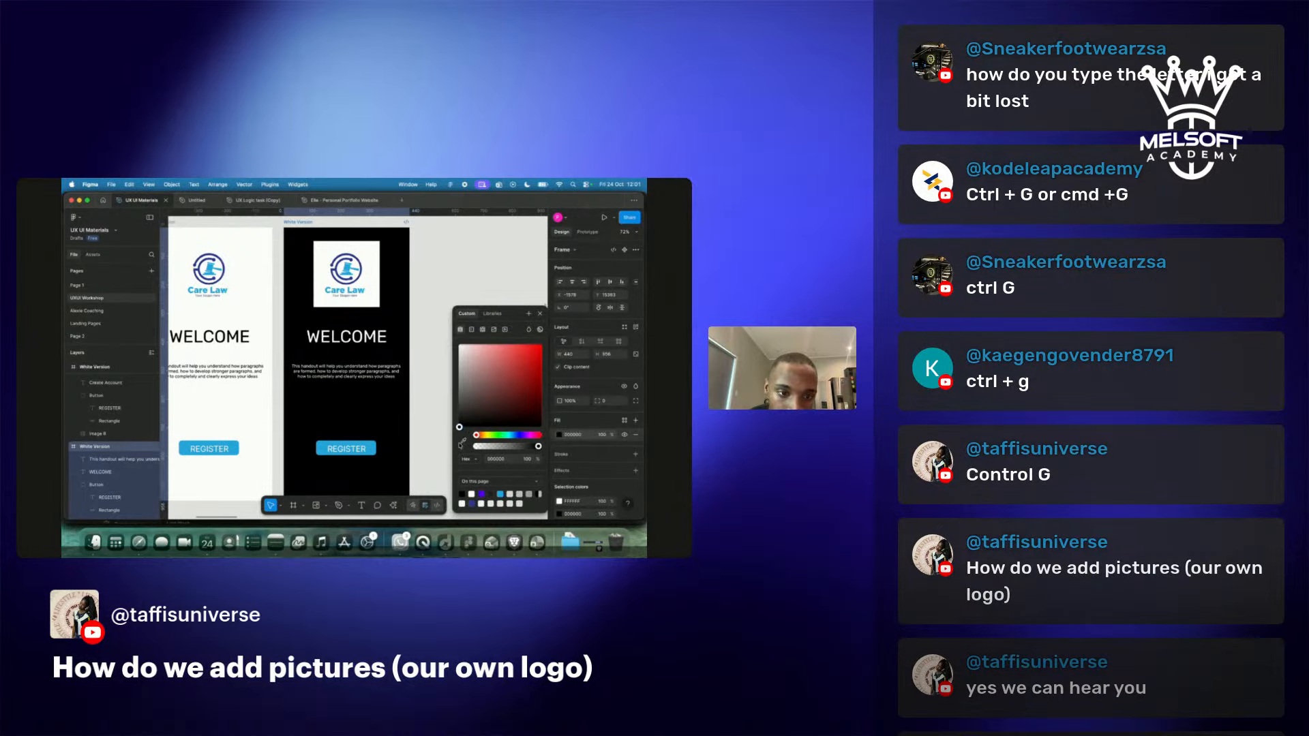
left_click(443, 437)
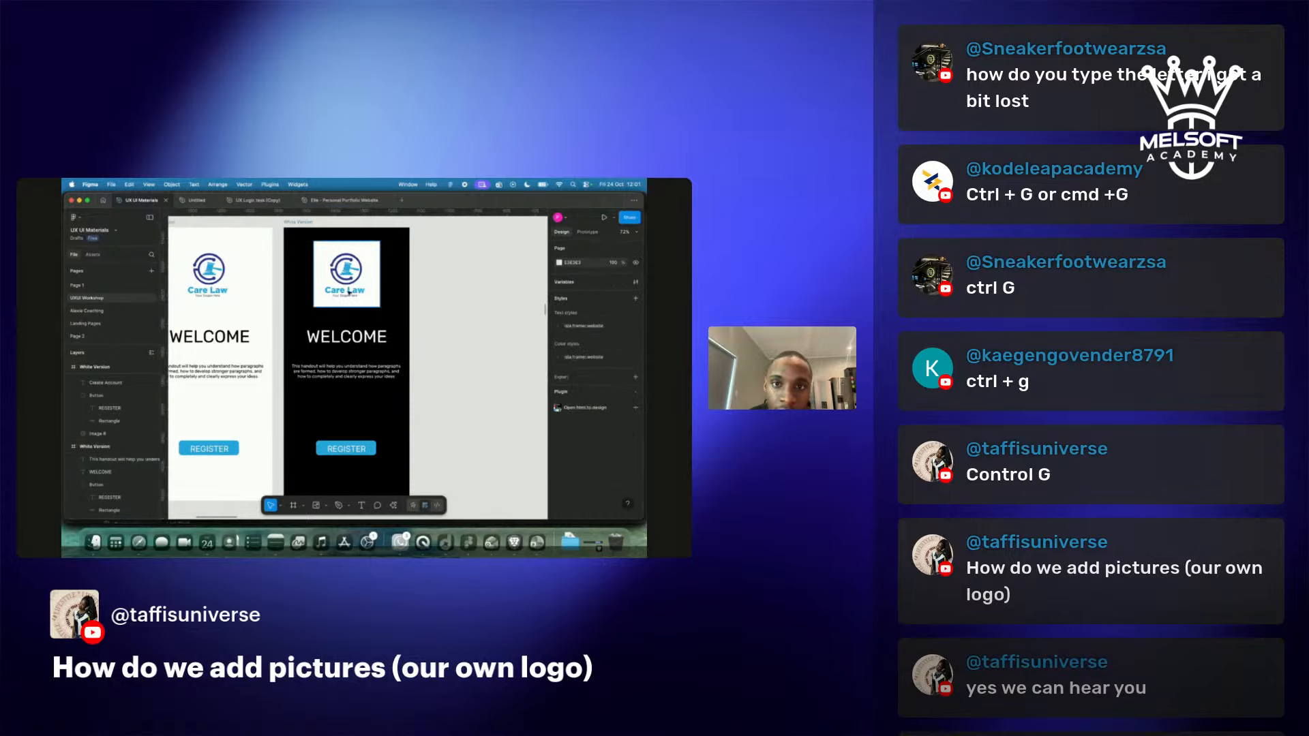
left_click(349, 293)
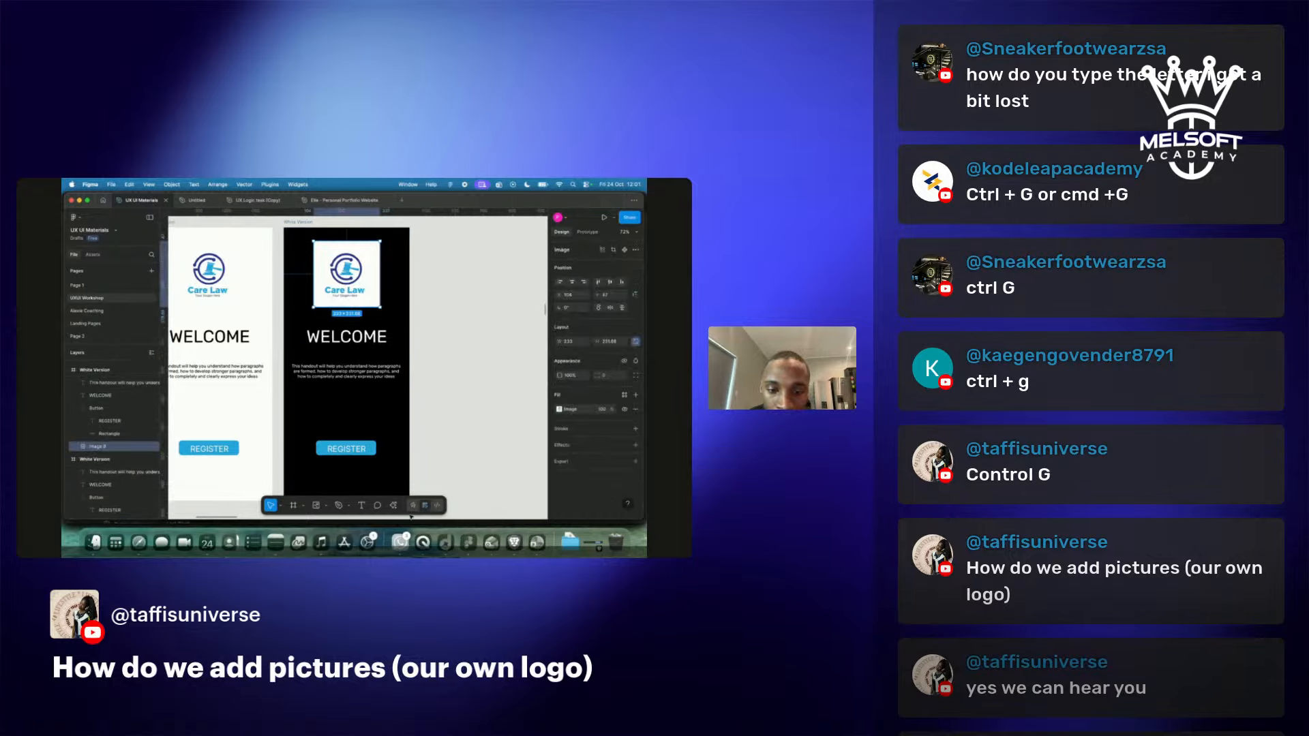
Remove the image background from the Care Law logo on the black Welcome screen.
left_click(394, 505)
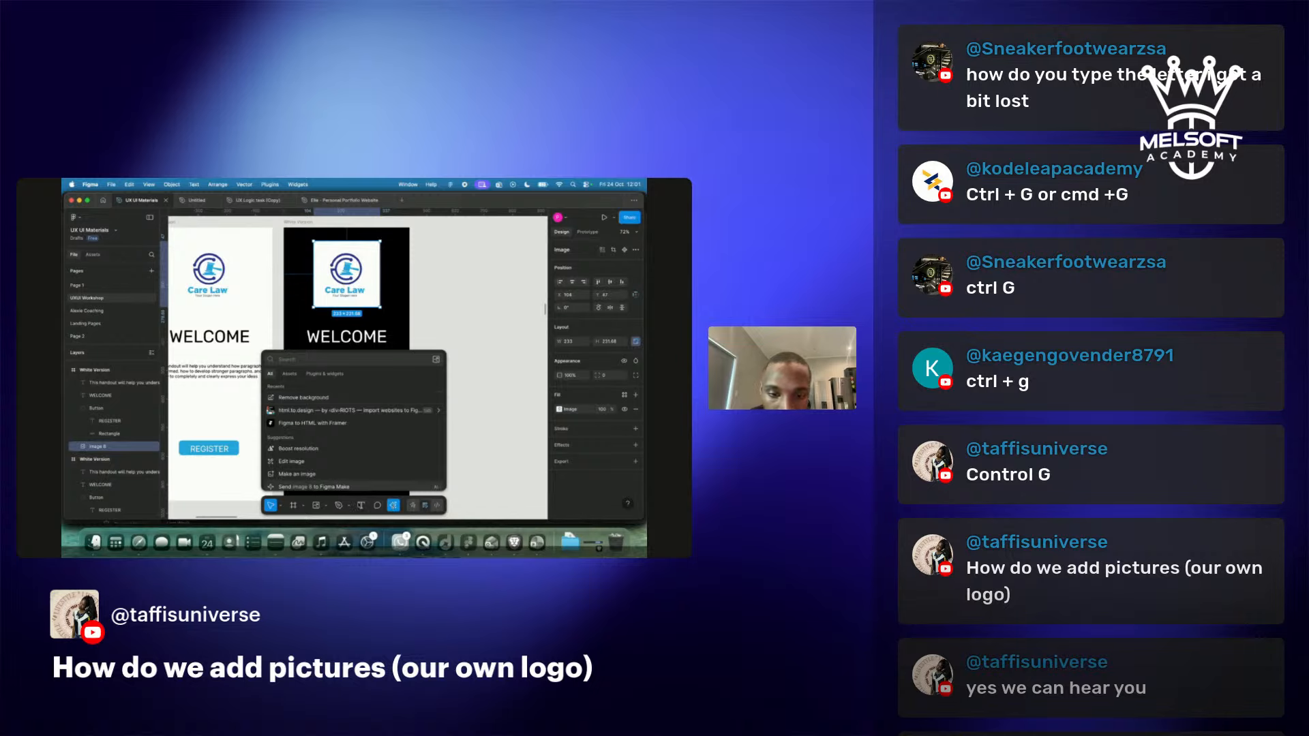
left_click(296, 398)
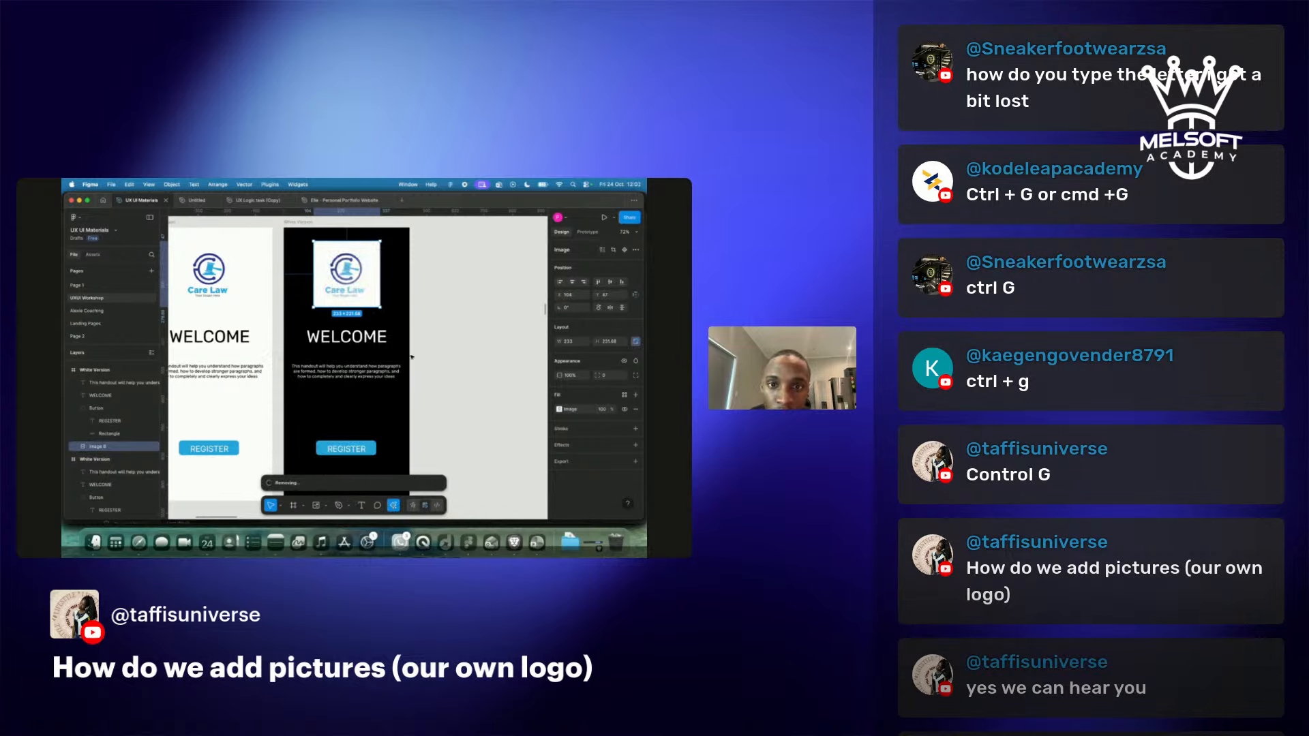
scroll(411, 356, "down", 5)
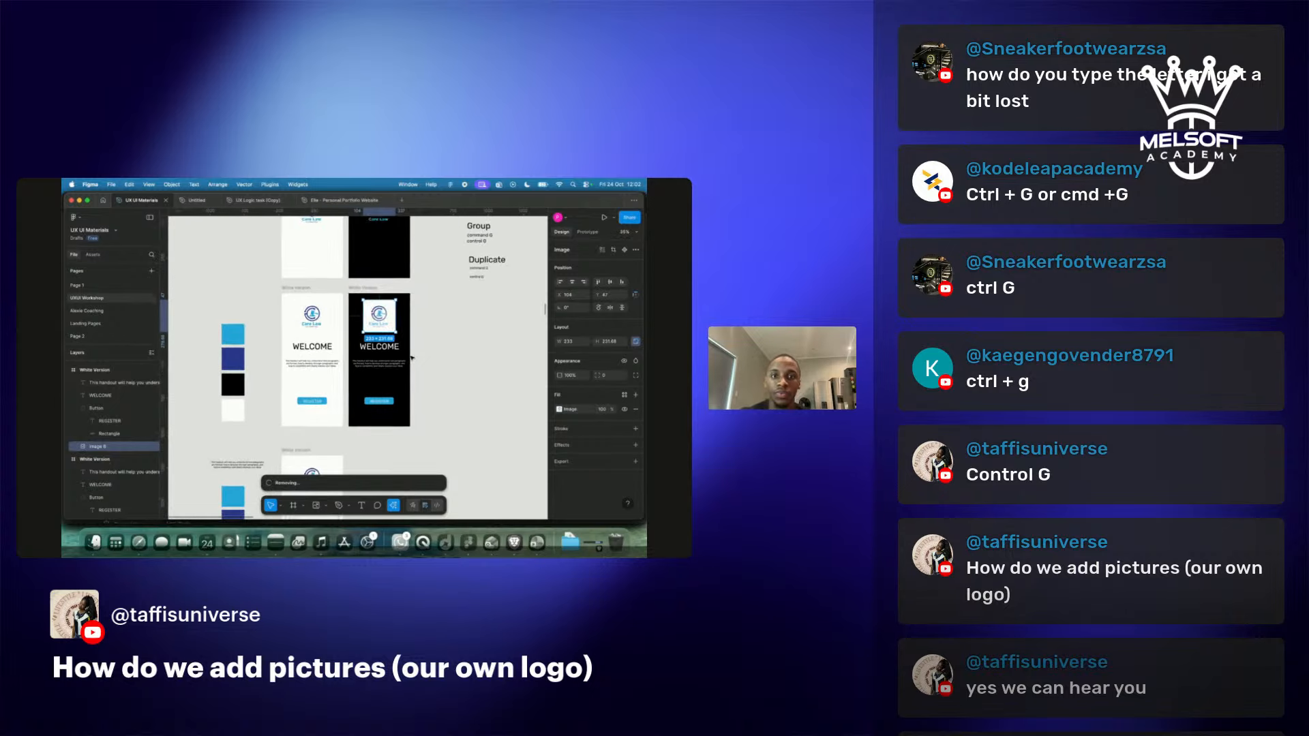
scroll(411, 356, "down", 5)
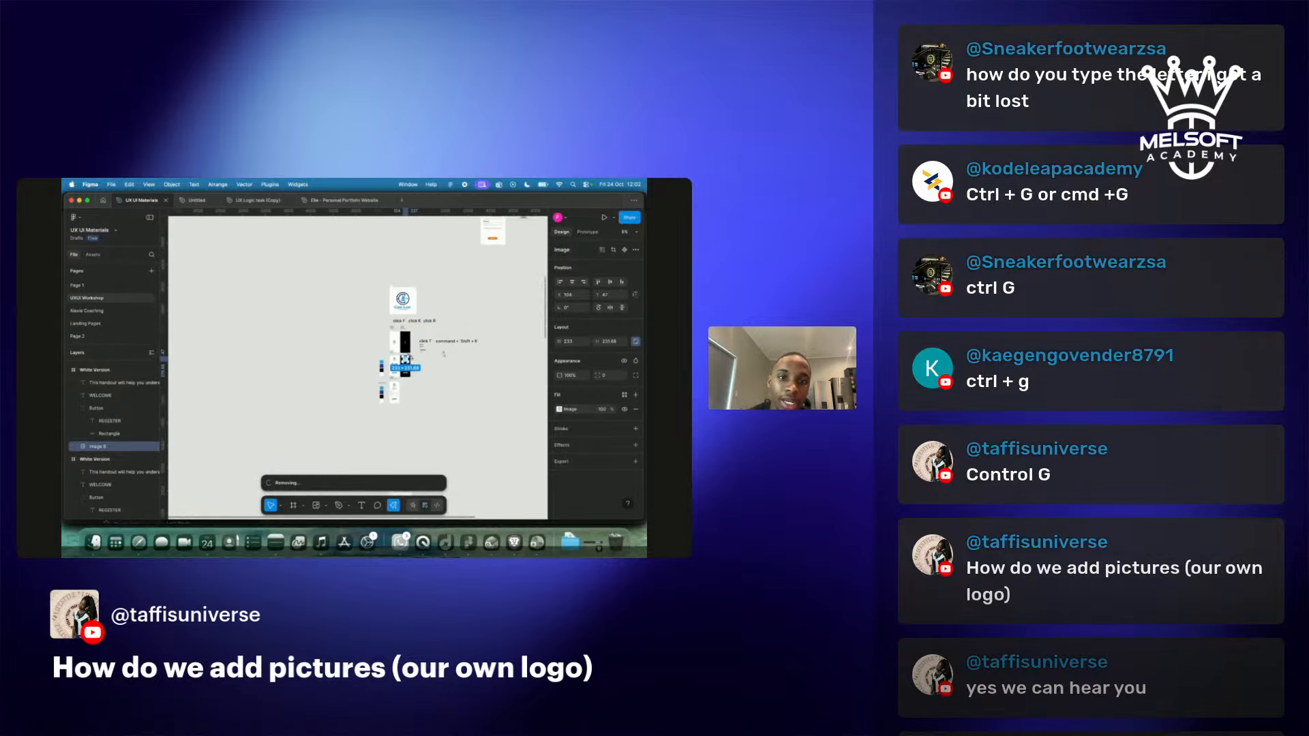
scroll(411, 357, "up", 3)
scroll(412, 387, "down", 10)
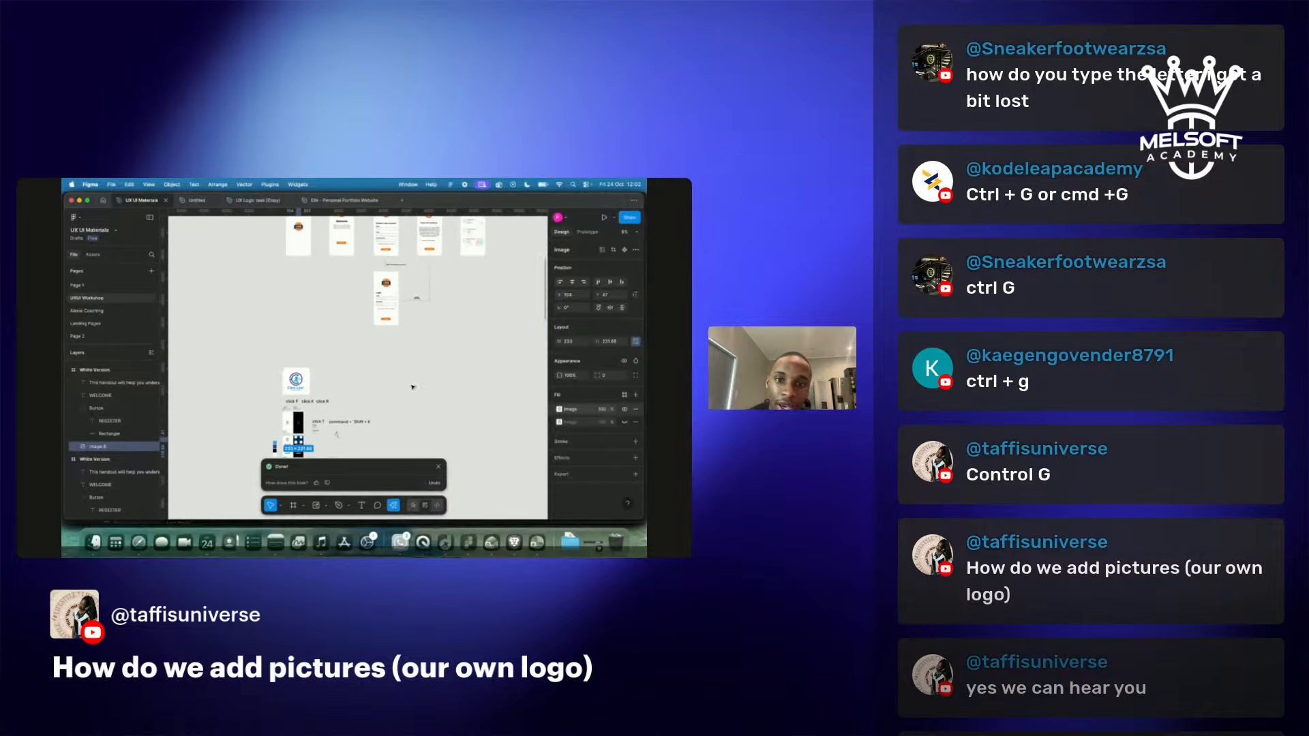
Navigate the canvas back to the Care Law frames and select the white Create Account screen.
scroll(413, 387, "down", 1)
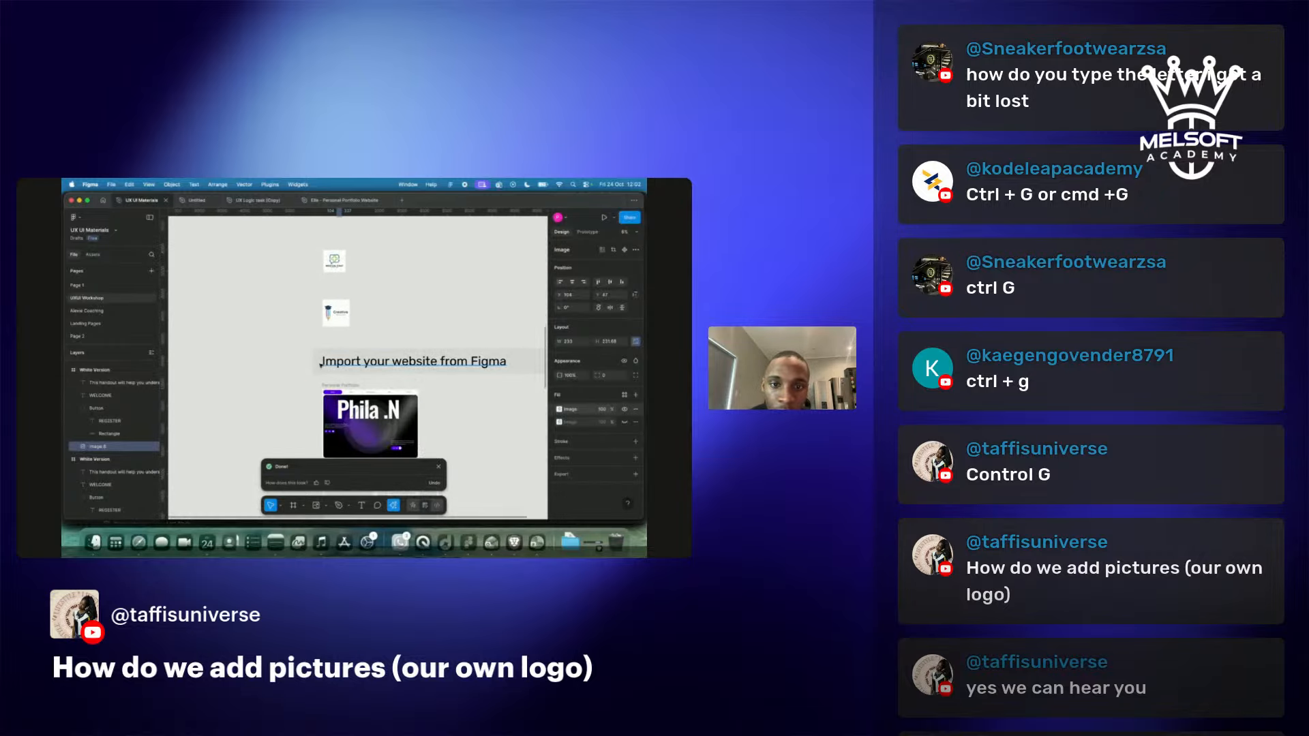
scroll(455, 363, "down", 2)
scroll(456, 364, "up", 3)
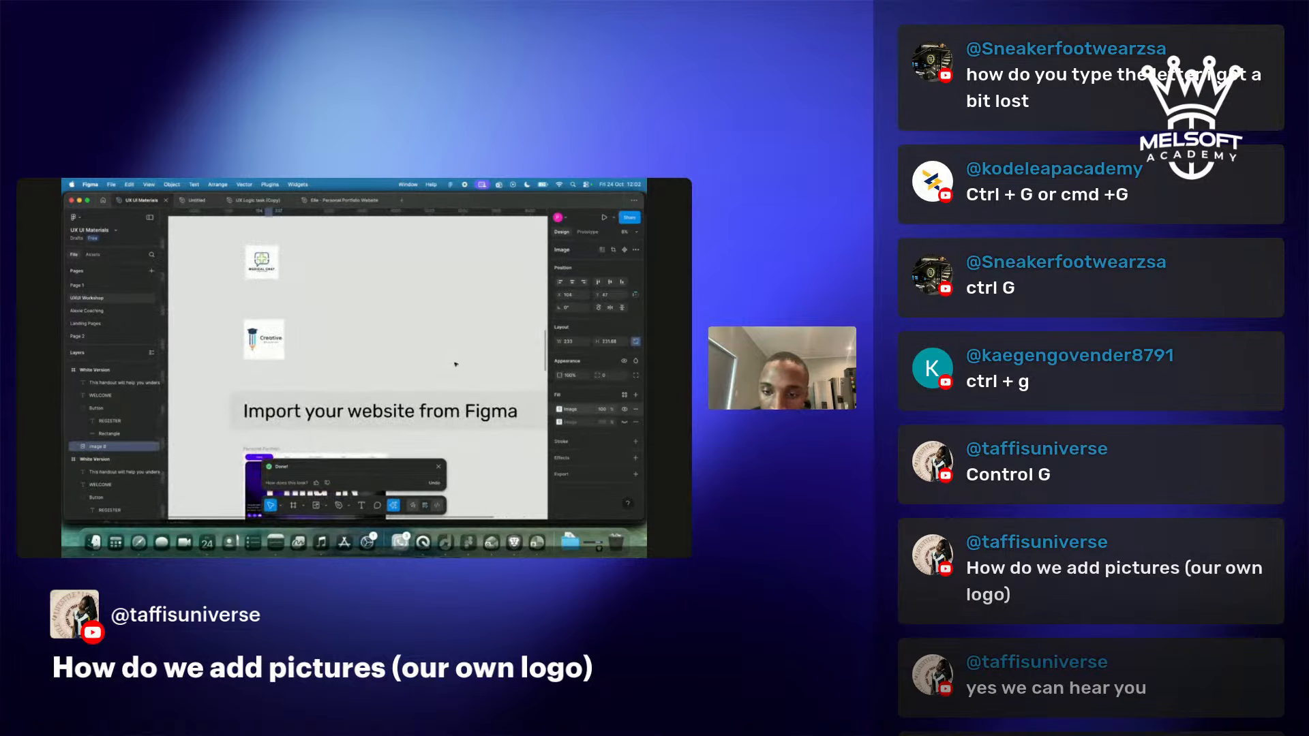
scroll(455, 365, "down", 10)
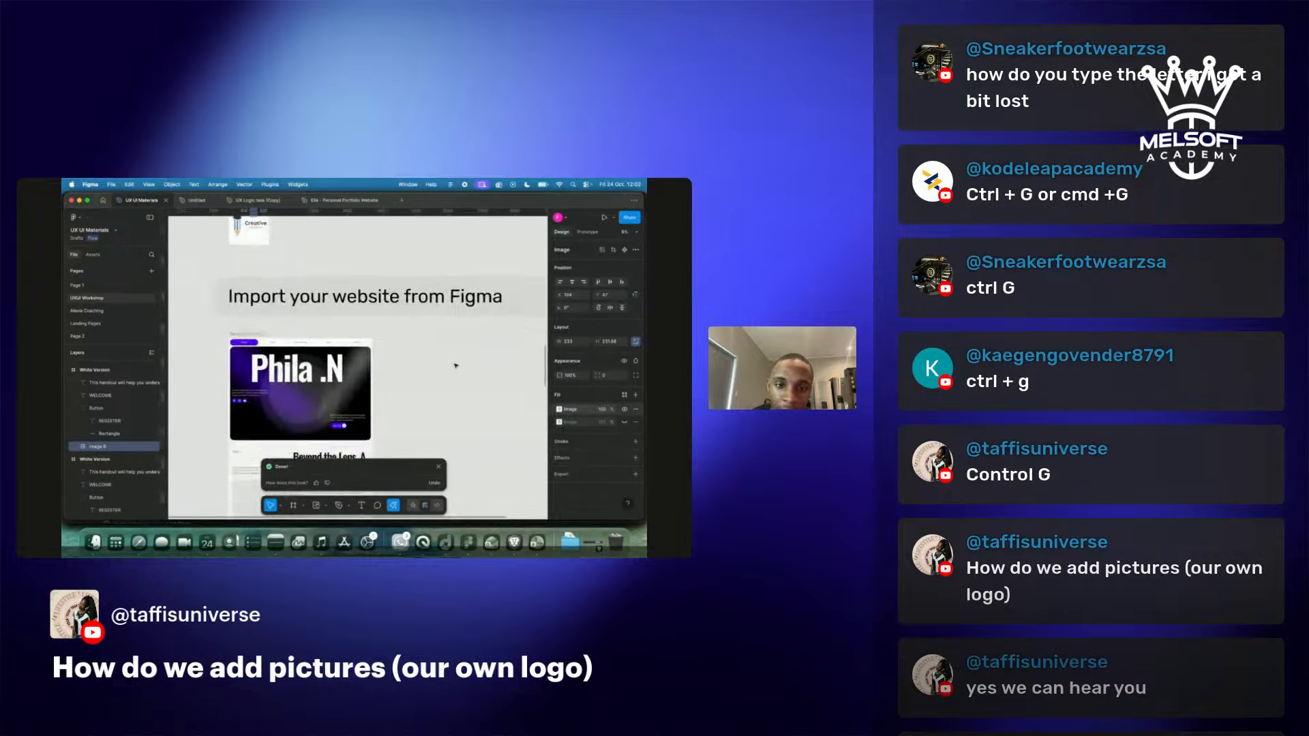
scroll(455, 367, "down", 10)
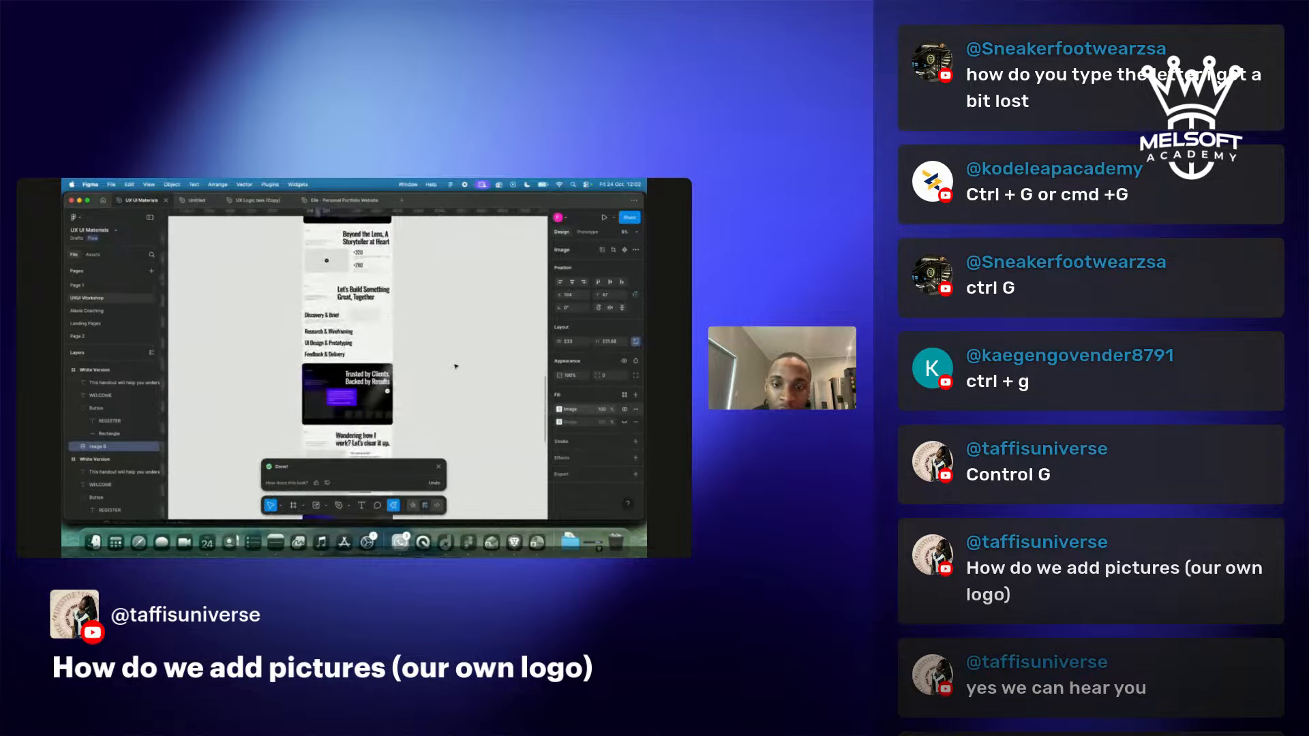
scroll(455, 366, "down", 2)
scroll(456, 367, "left", 2)
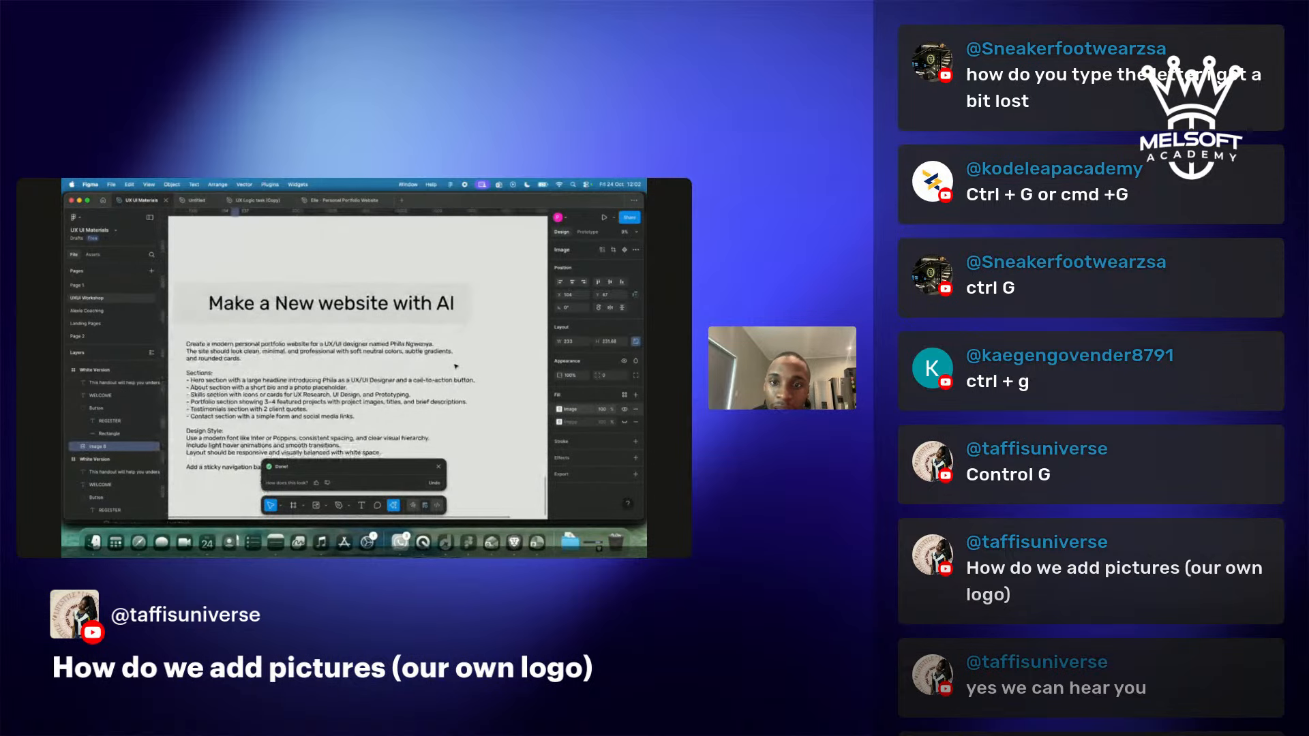
scroll(401, 326, "down", 10)
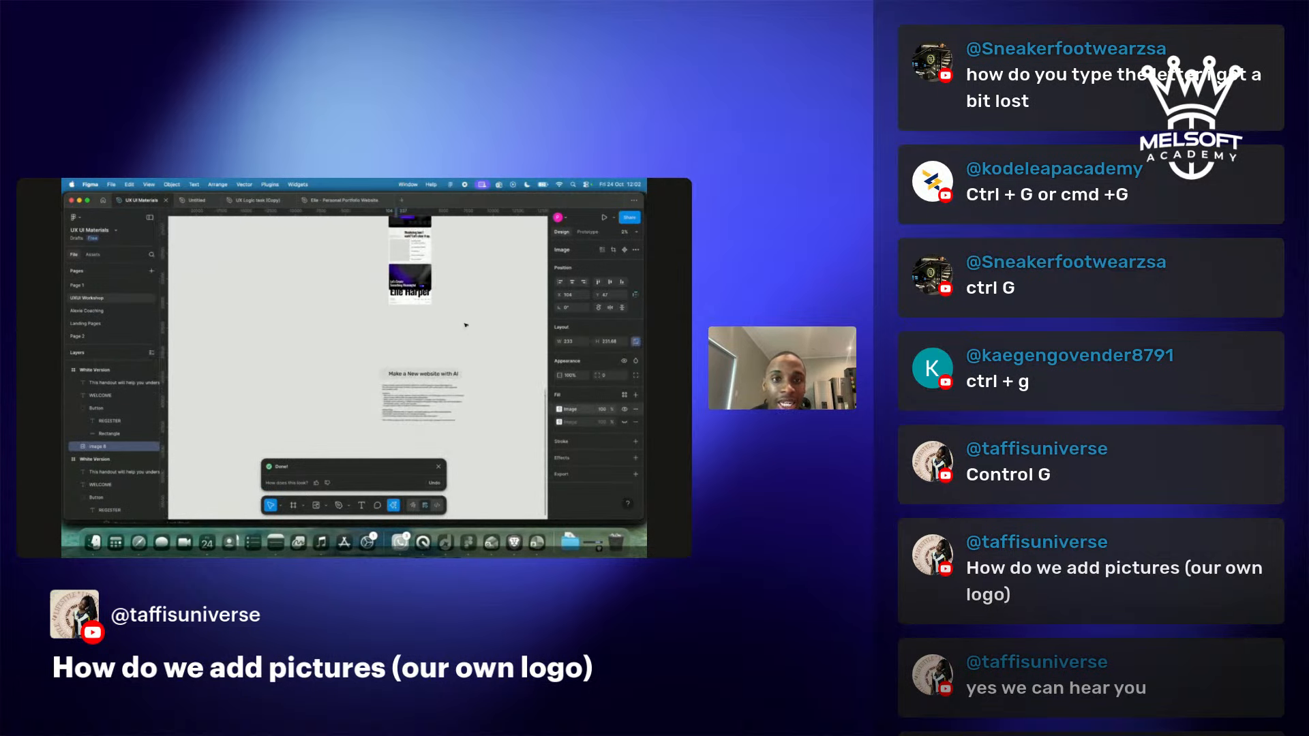
scroll(466, 325, "up", 10)
scroll(466, 325, "down", 11)
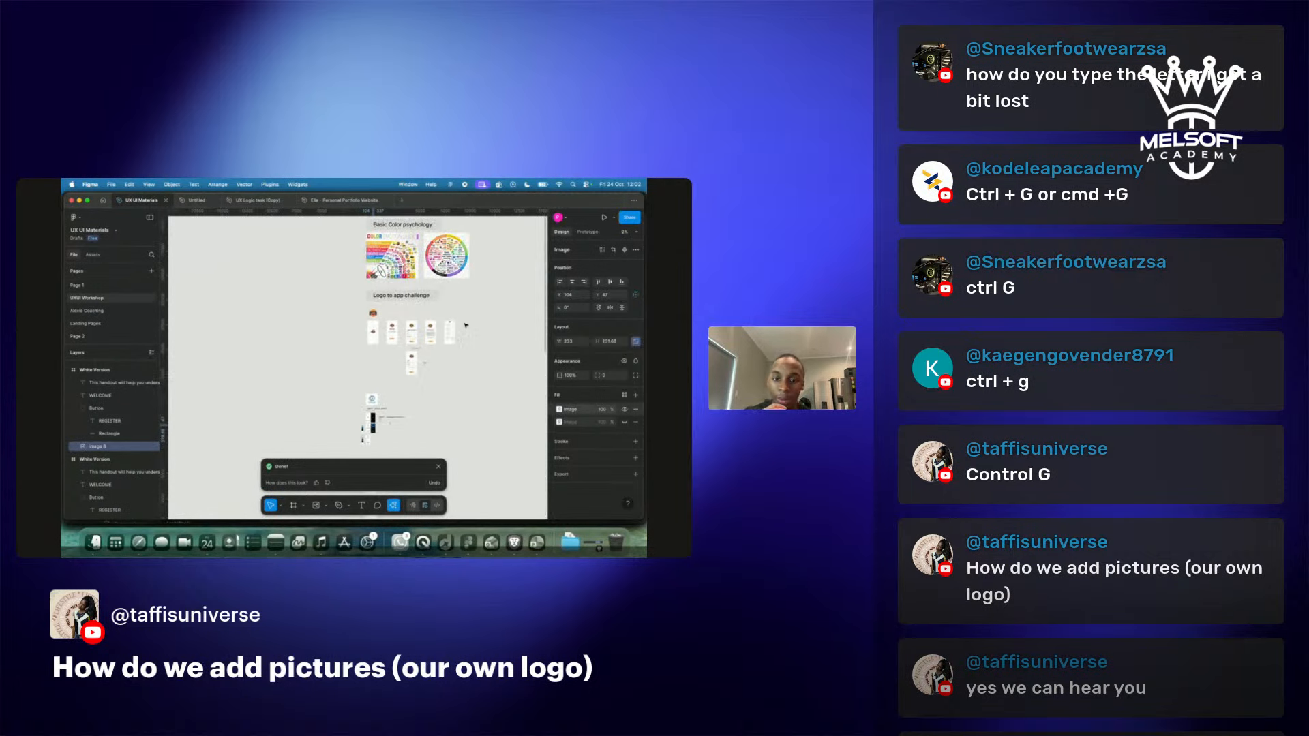
scroll(466, 325, "down", 6)
scroll(466, 325, "up", 3)
scroll(465, 325, "up", 6)
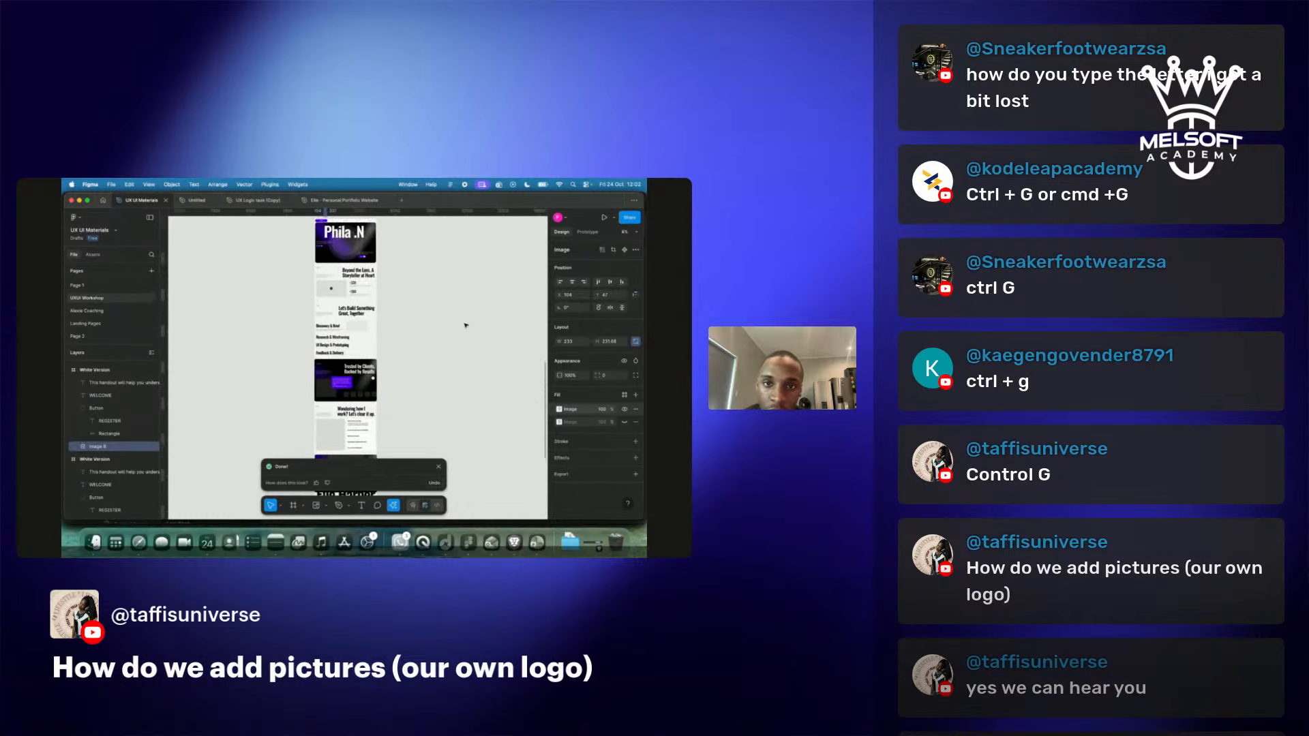
scroll(465, 326, "up", 3)
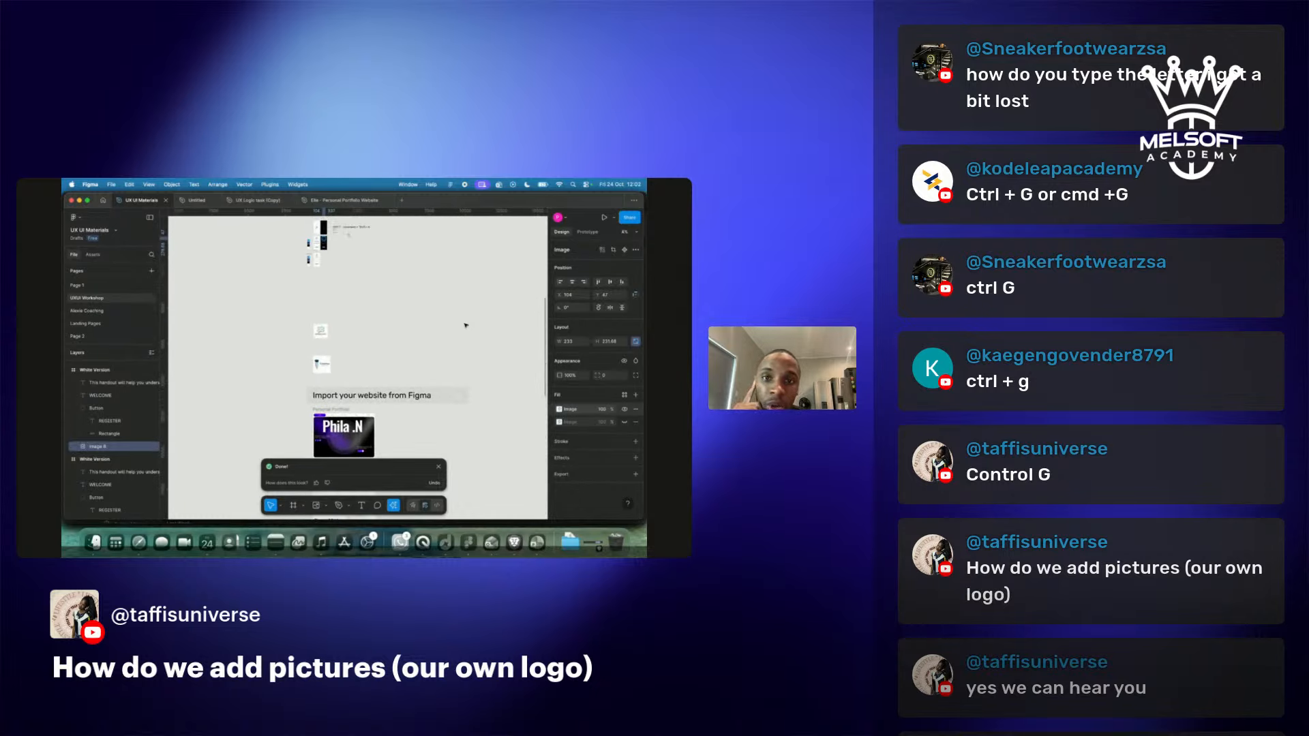
scroll(349, 245, "up", 3)
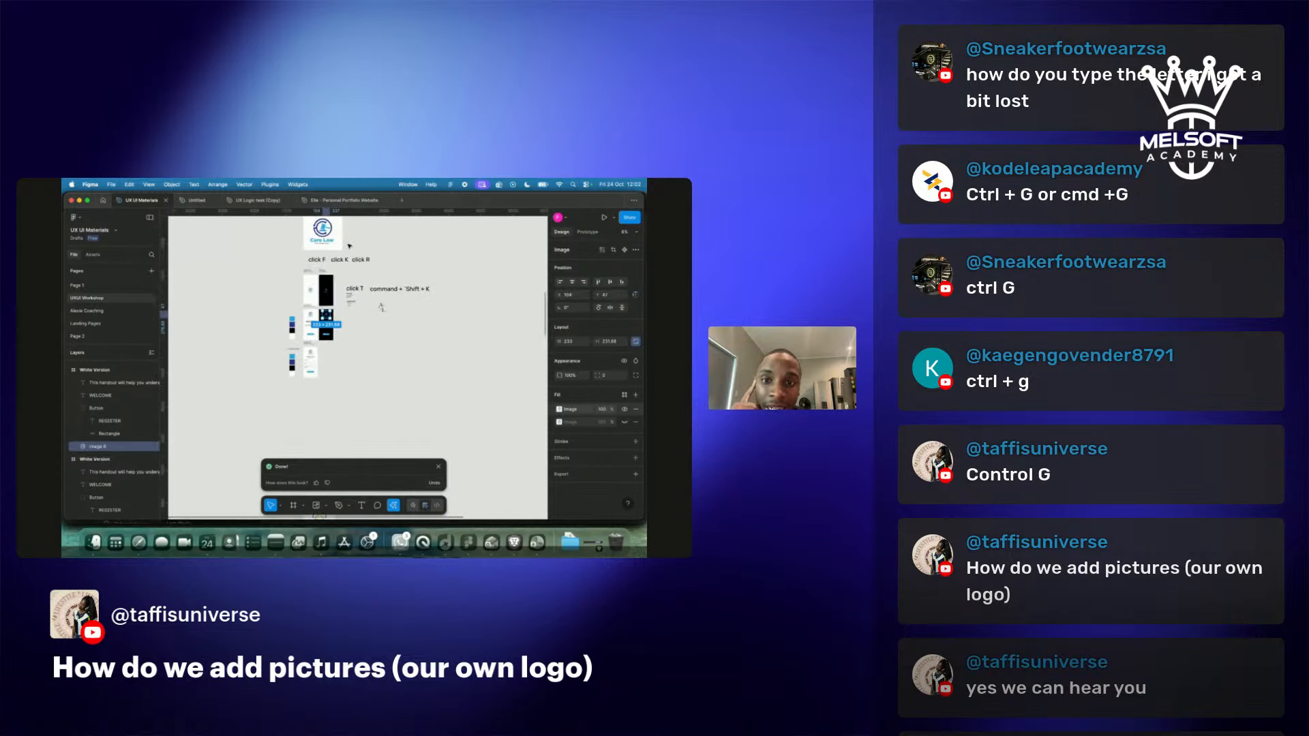
scroll(349, 245, "left", 3)
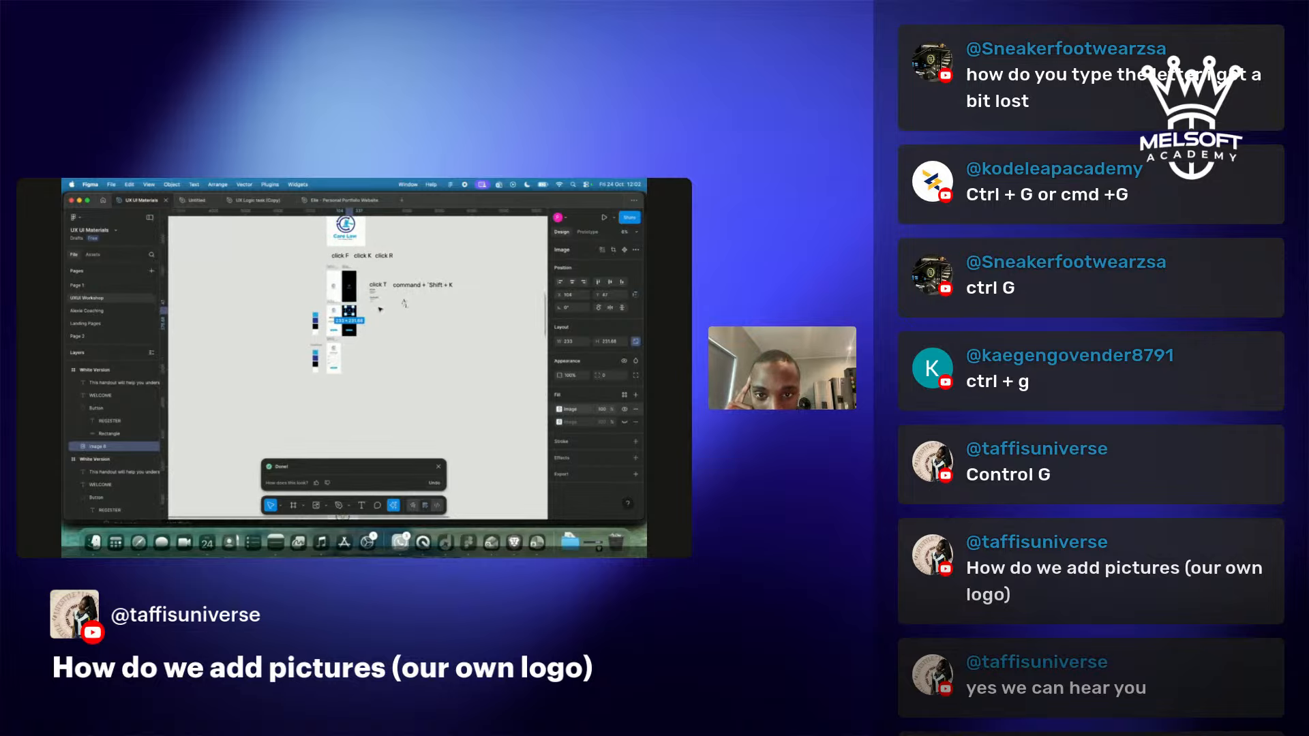
scroll(380, 309, "up", 3)
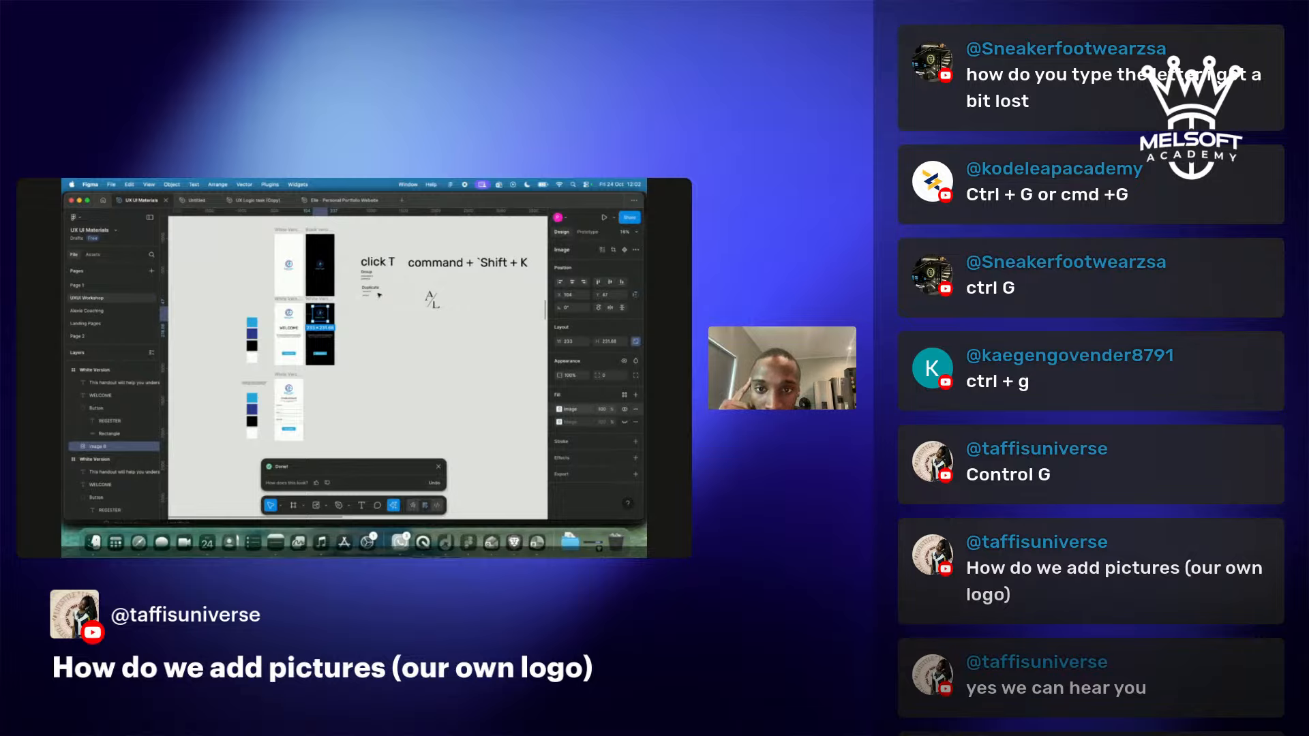
left_click(366, 331)
scroll(366, 330, "up", 5)
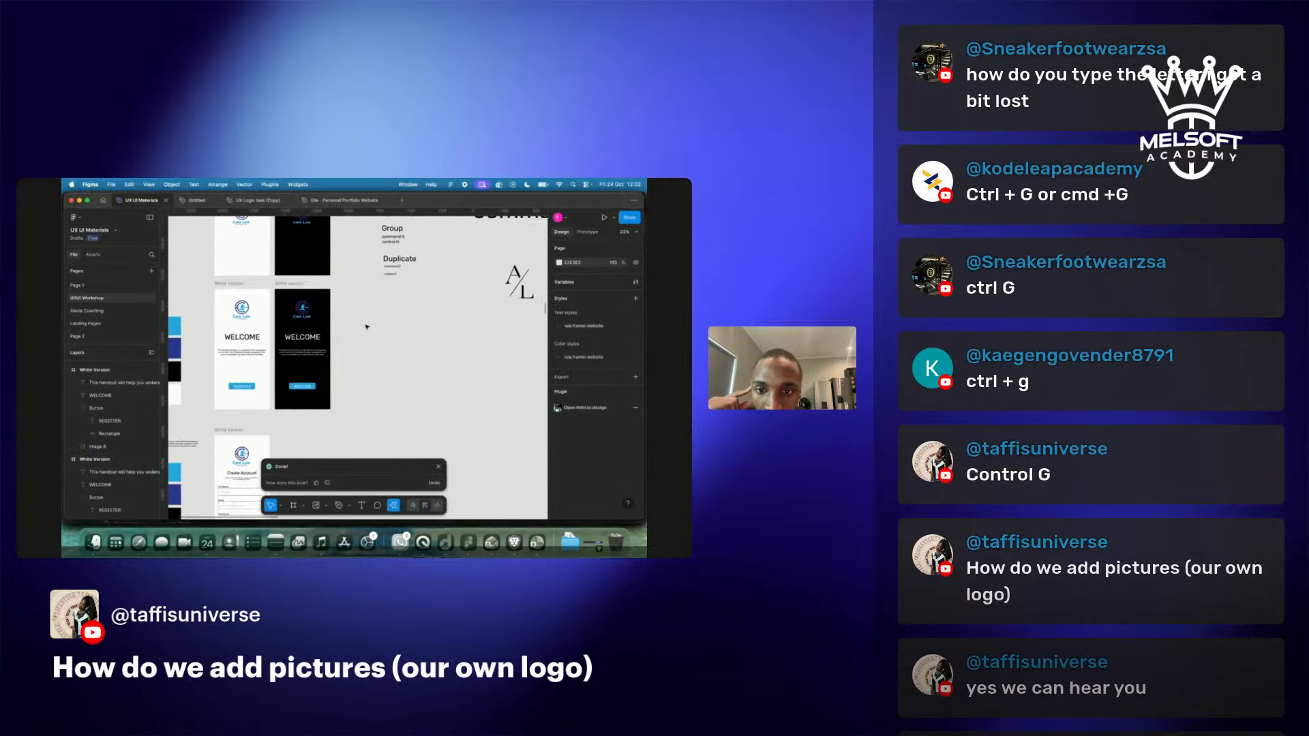
scroll(367, 327, "down", 2)
scroll(367, 327, "left", 2)
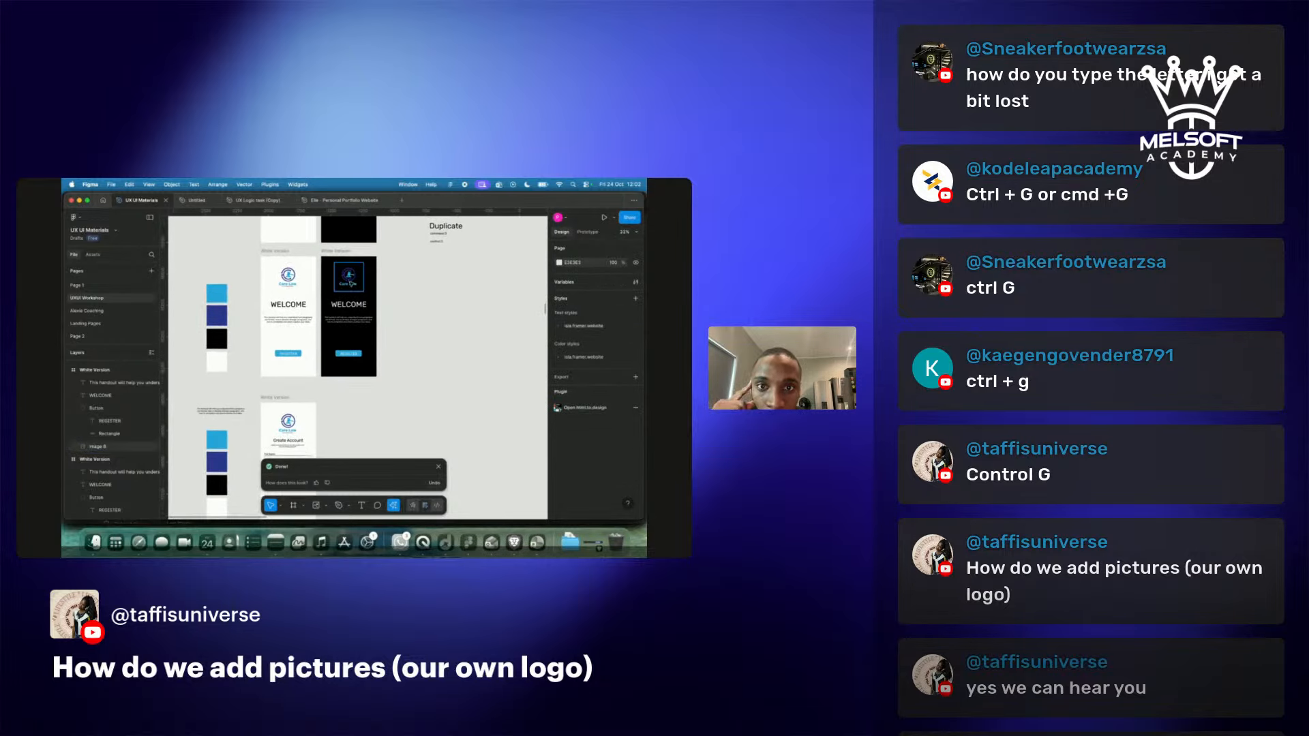
scroll(377, 419, "down", 3)
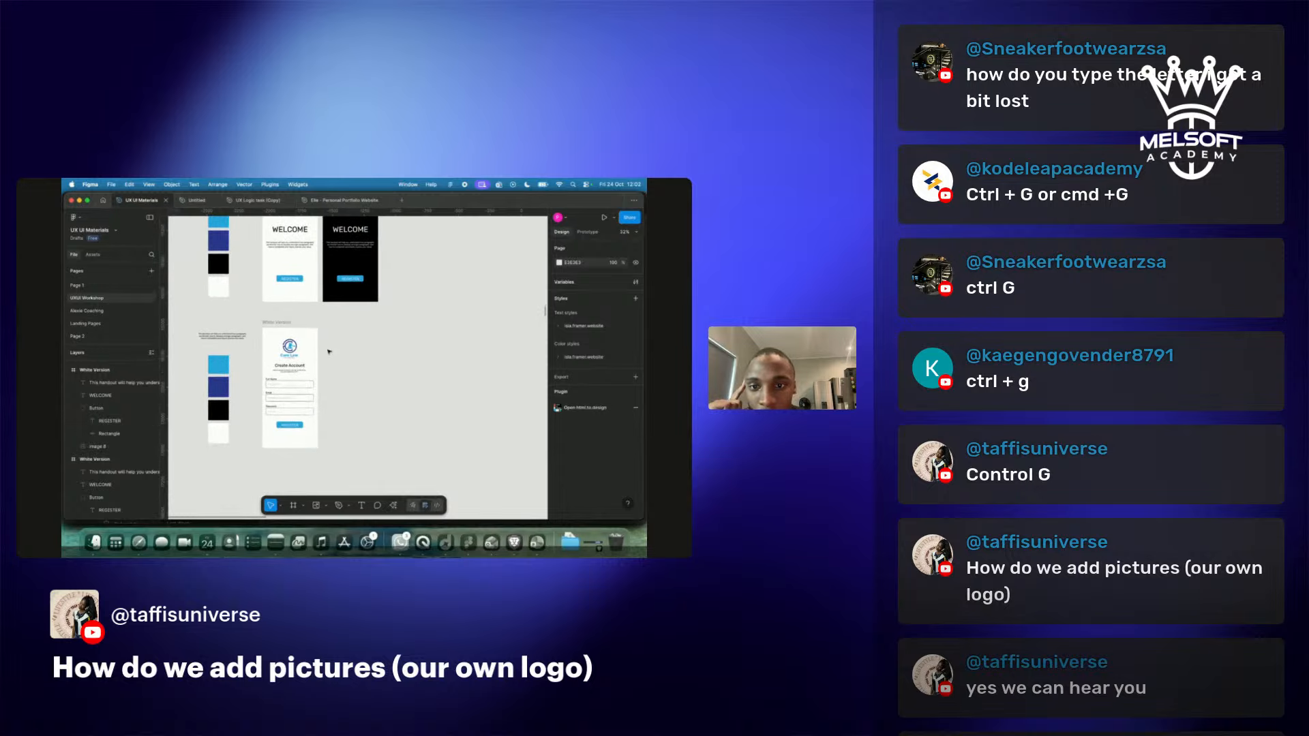
left_click(283, 321)
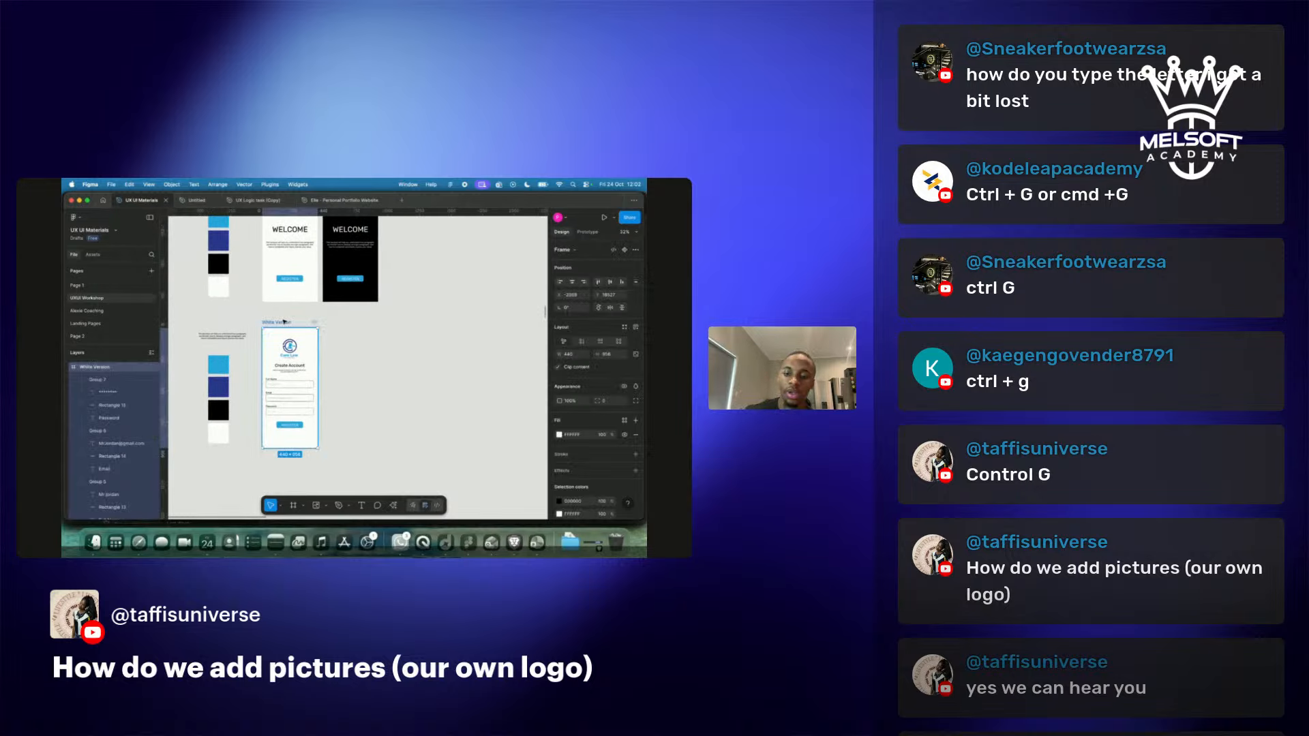
Duplicate the white Create Account screen.
key("super+d")
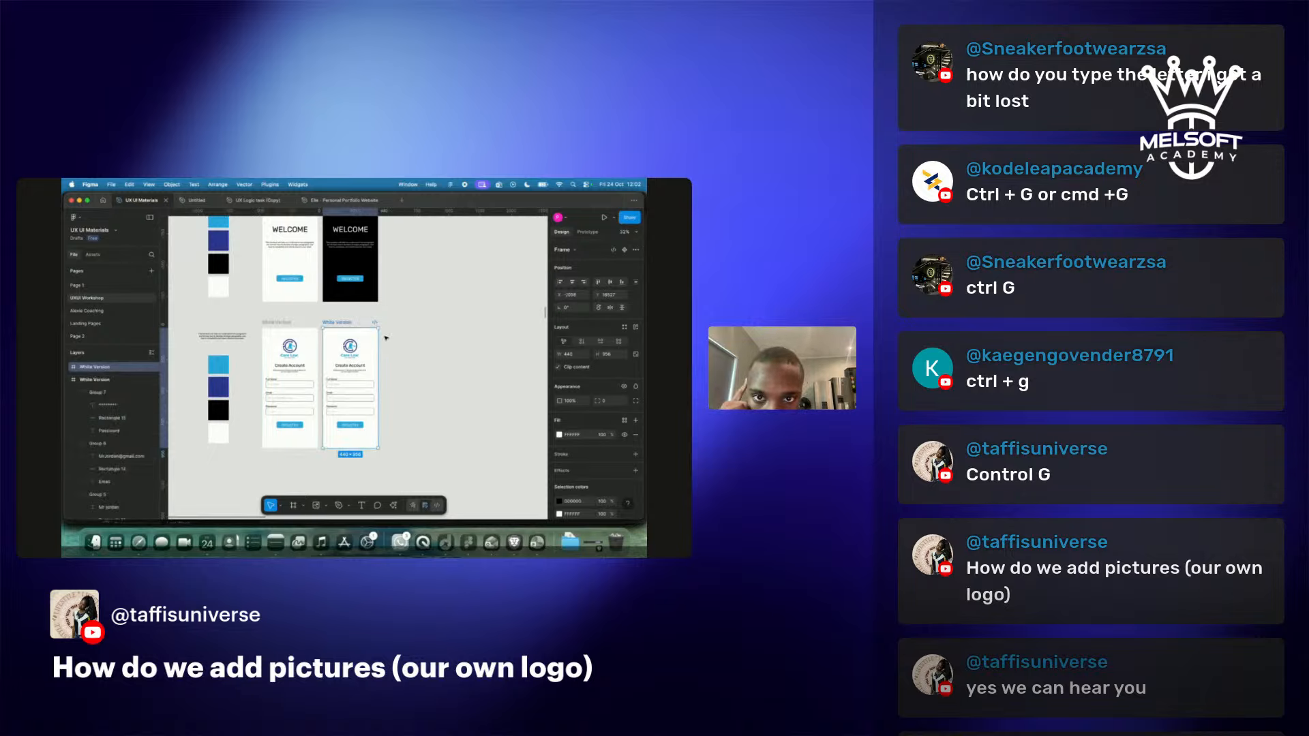
scroll(386, 333, "up", 5)
scroll(386, 332, "down", 3)
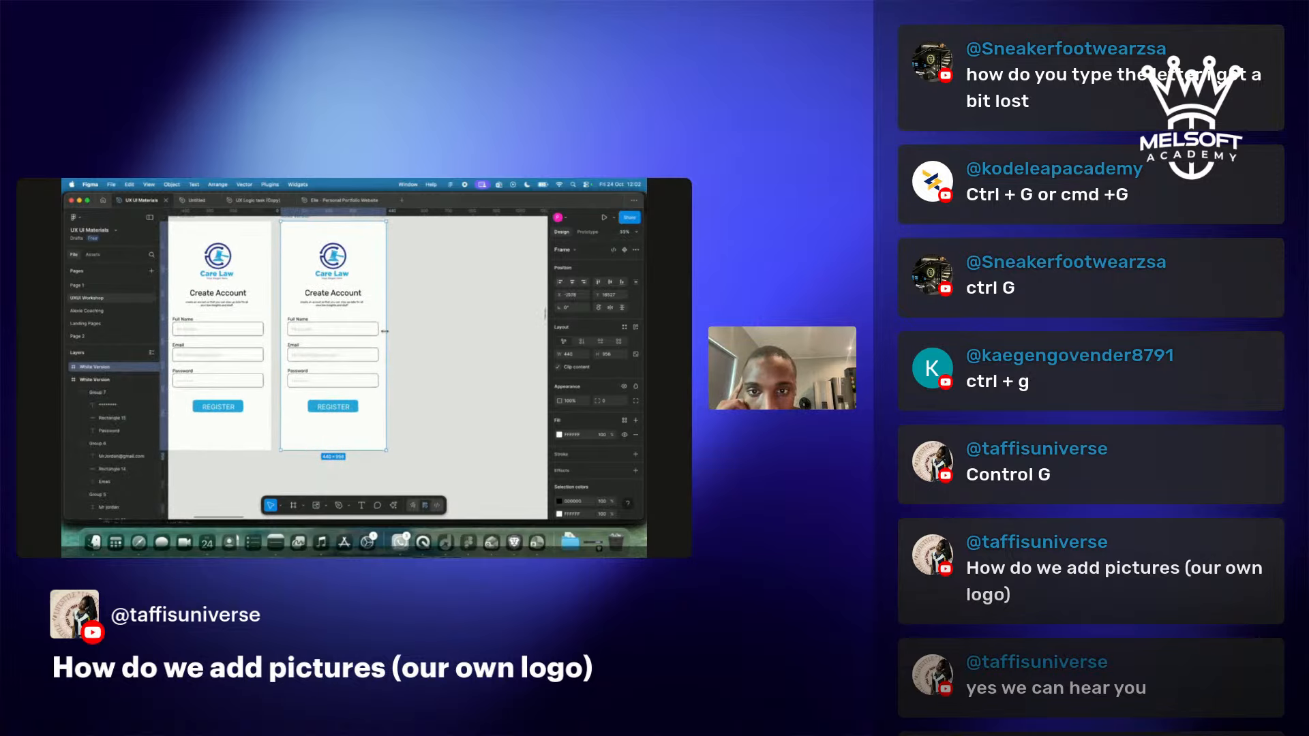
left_click(311, 314)
Recolour the copy's heading, subtitle, Full Name/Email/Password labels and input boxes white.
left_click(301, 320)
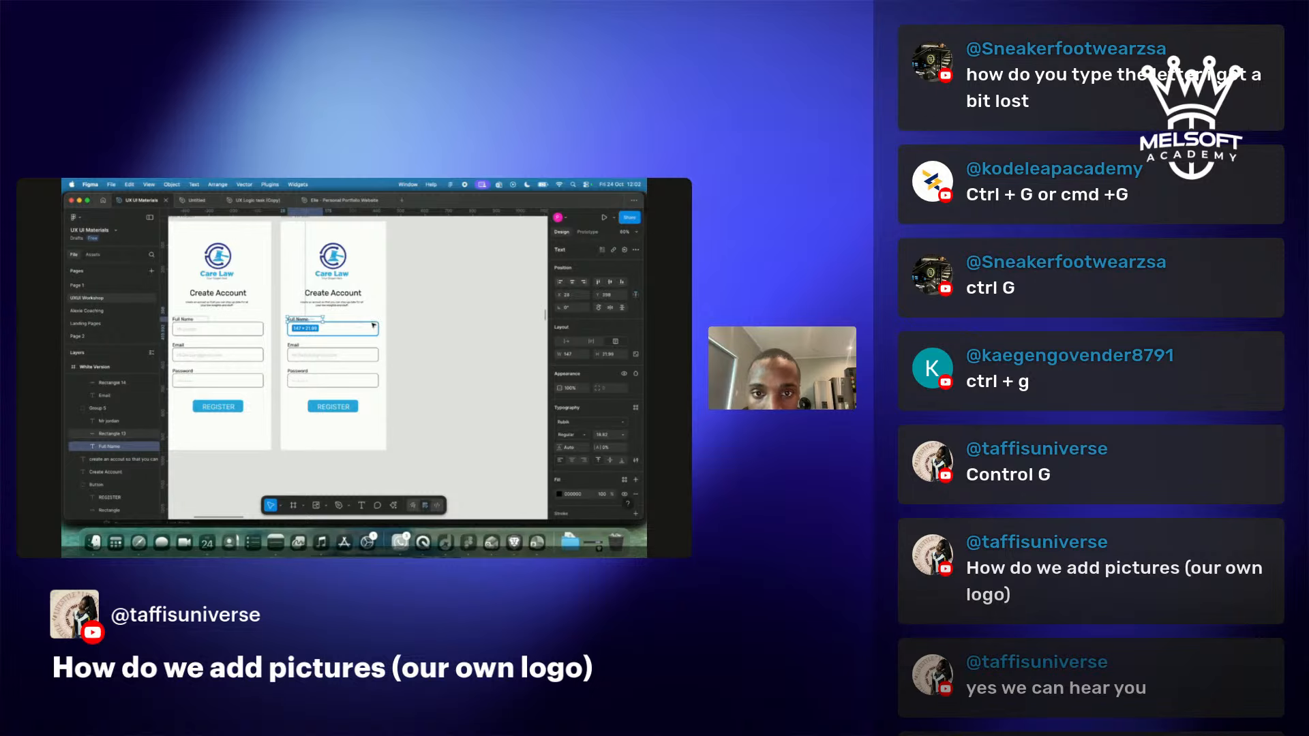
left_click(332, 304, "shift")
left_click(338, 298, "shift")
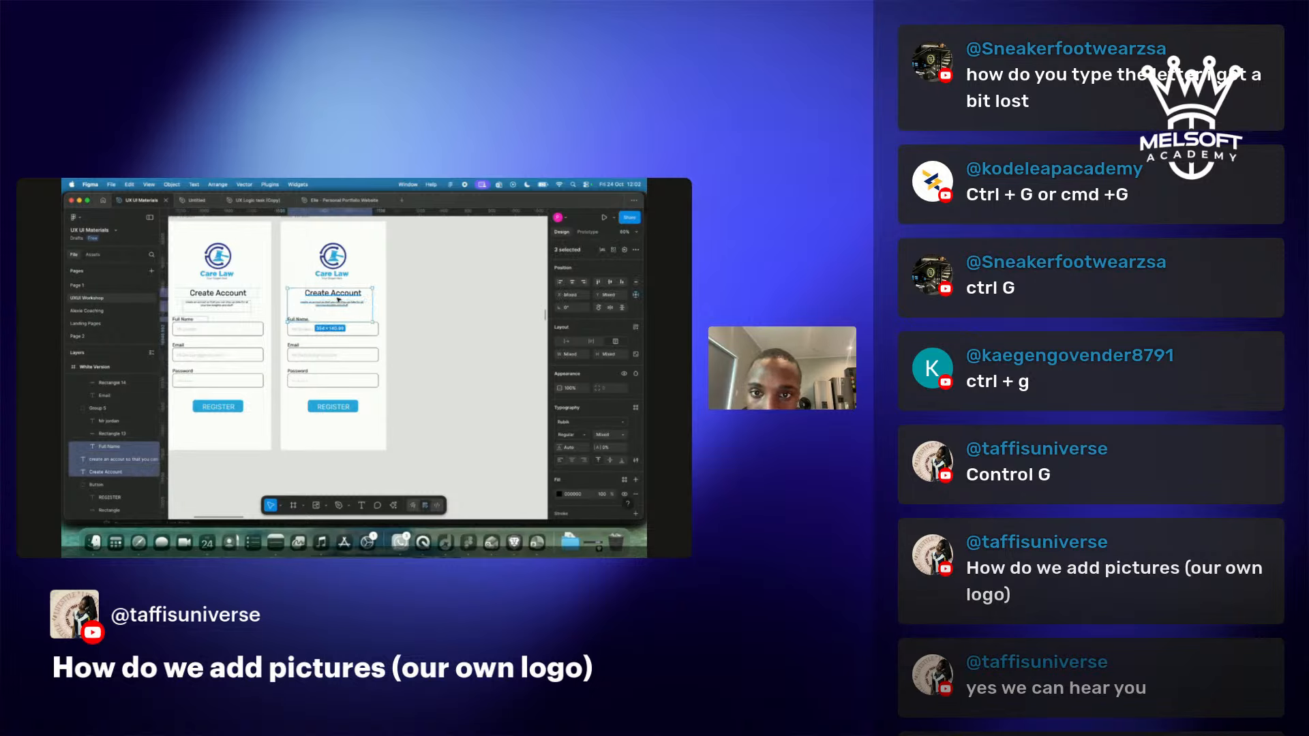
left_click(377, 334, "shift")
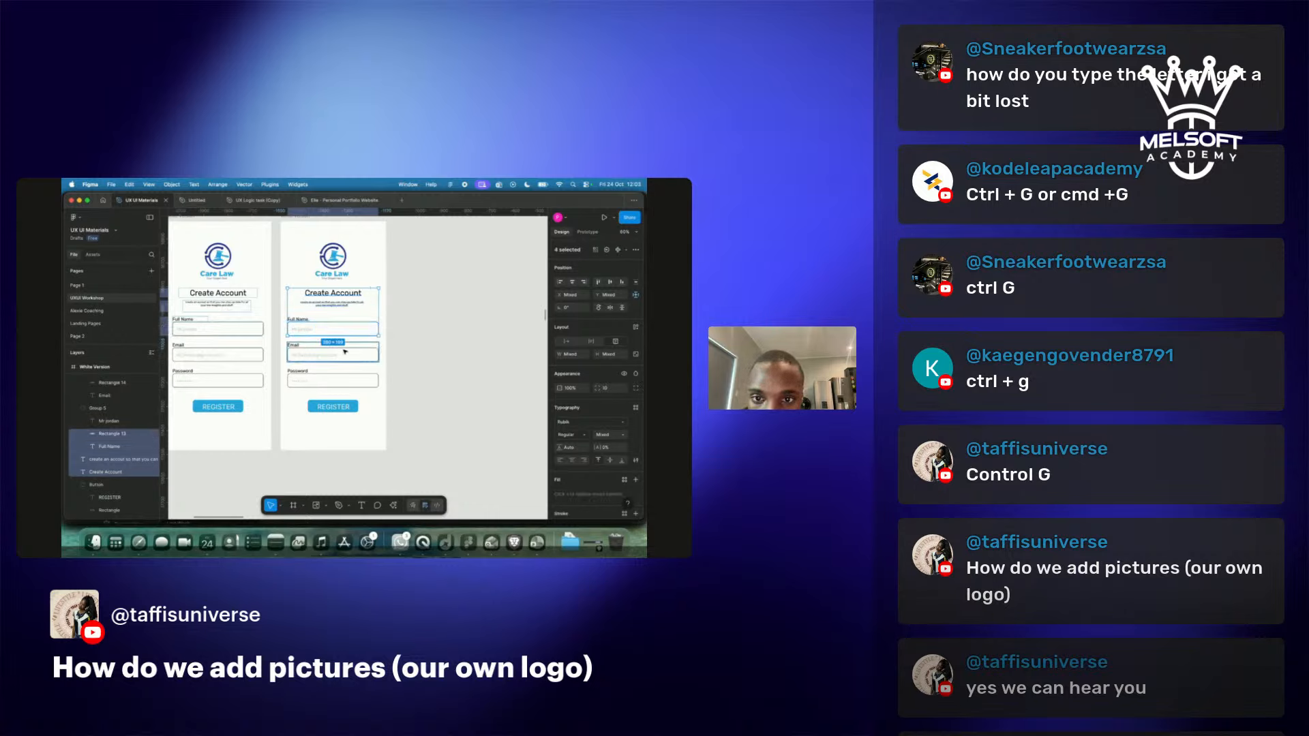
left_click(294, 346, "shift")
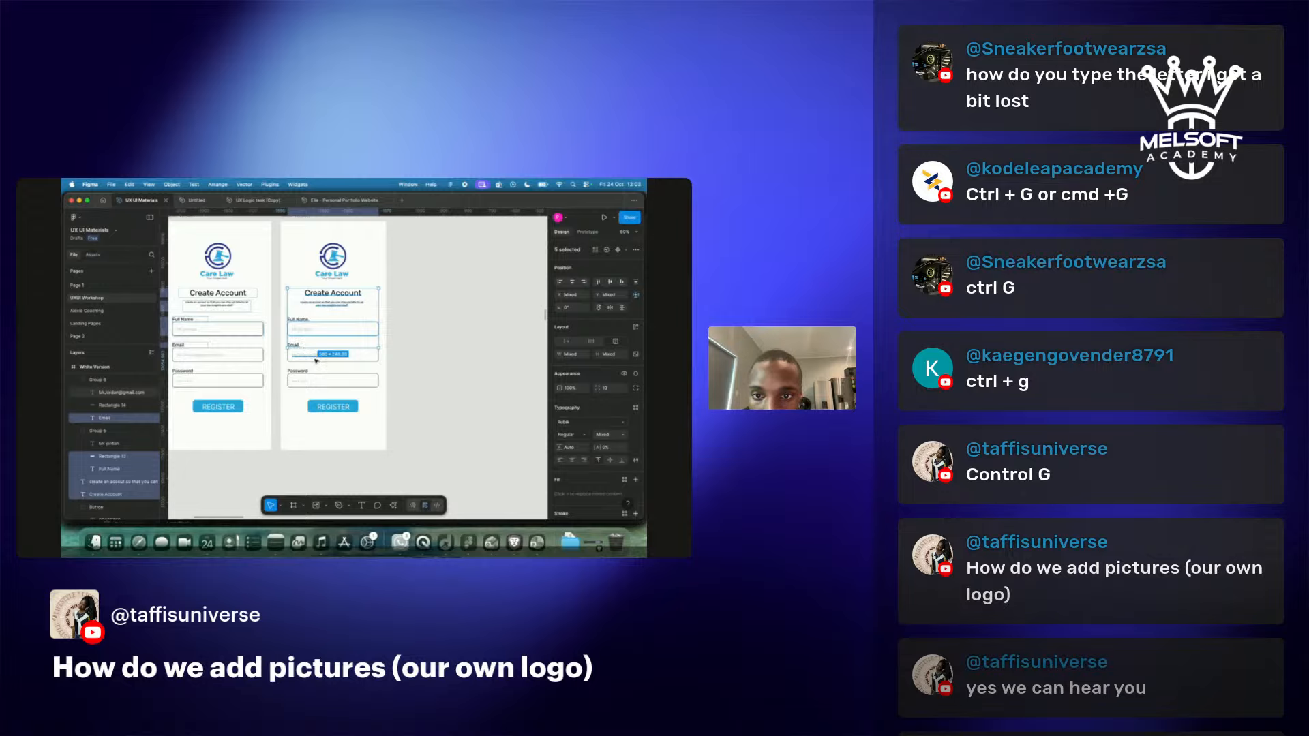
left_click(316, 360, "shift")
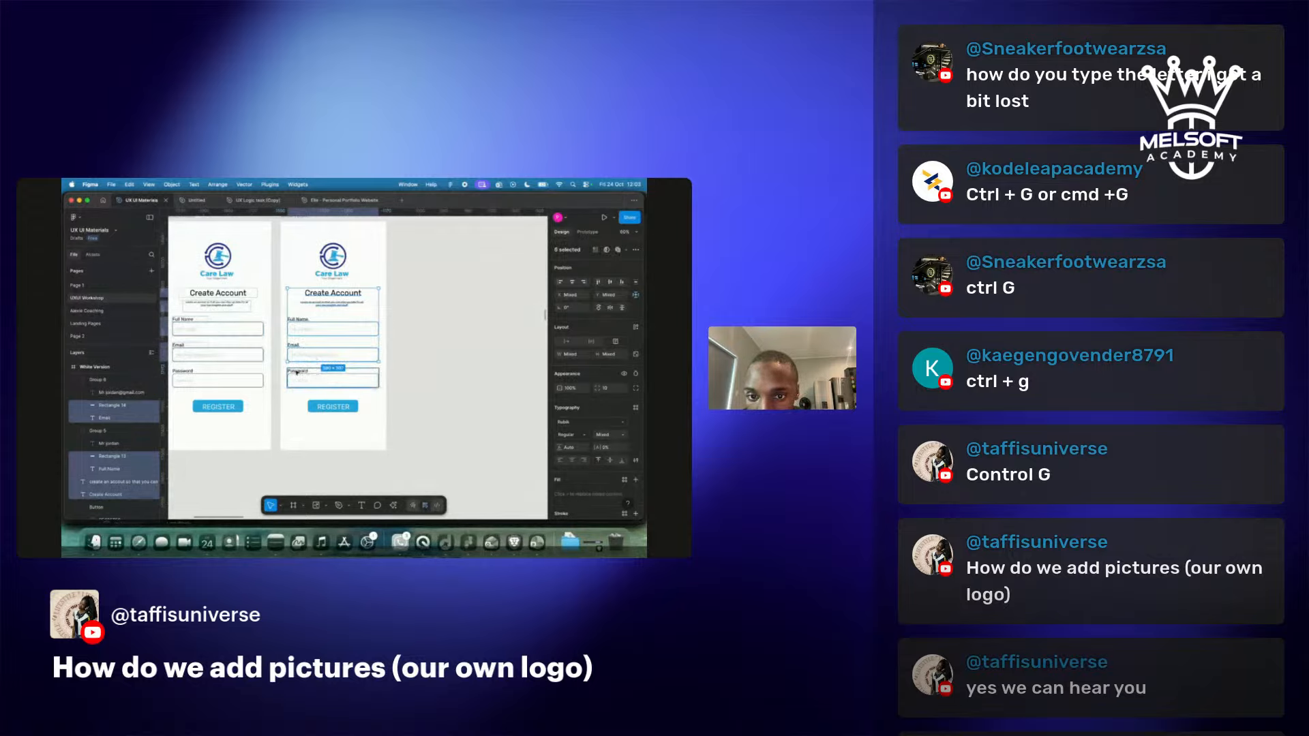
left_click(296, 372, "shift")
left_click(307, 383, "shift")
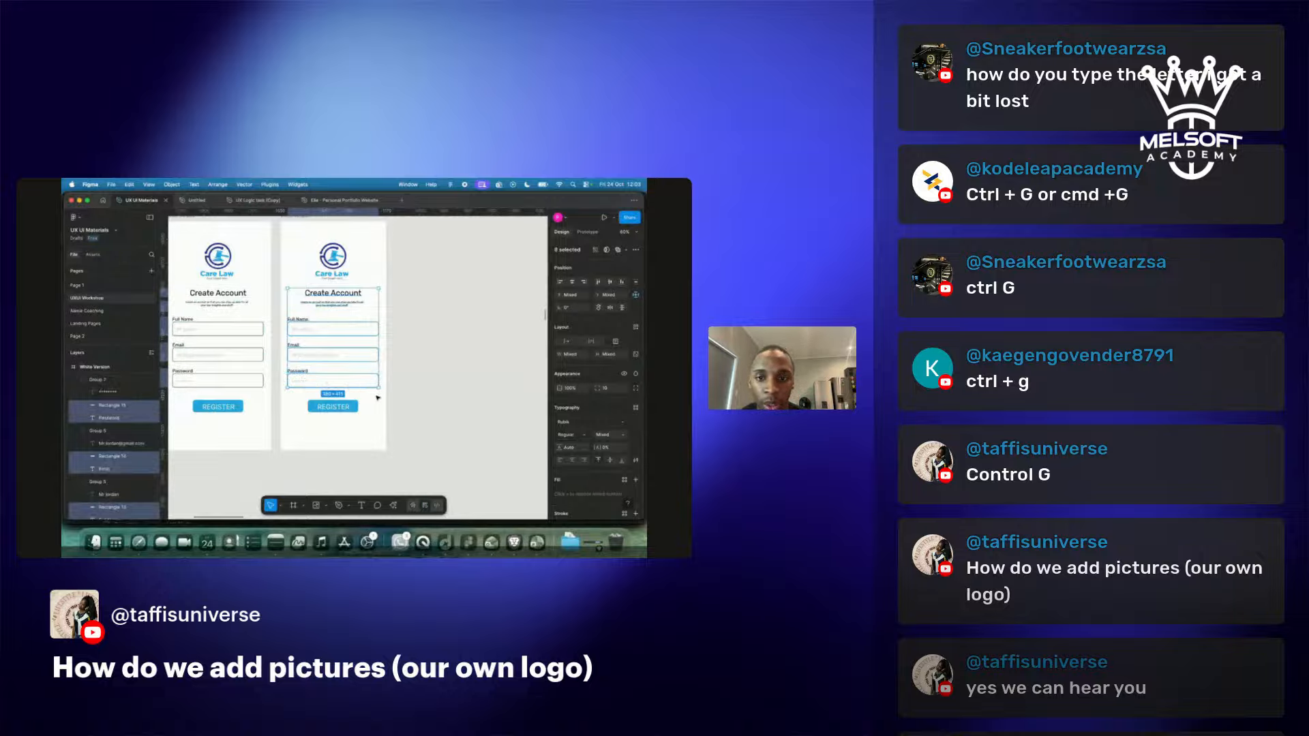
key("i")
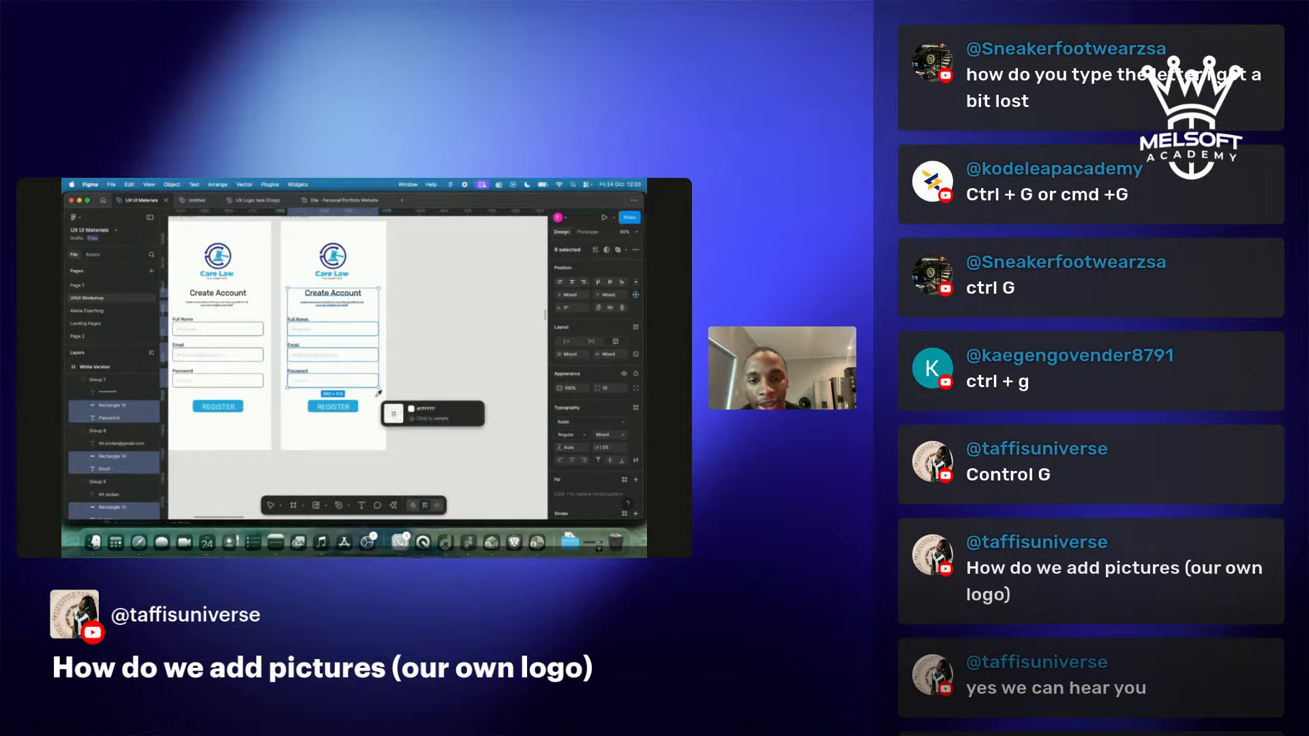
left_click(372, 242)
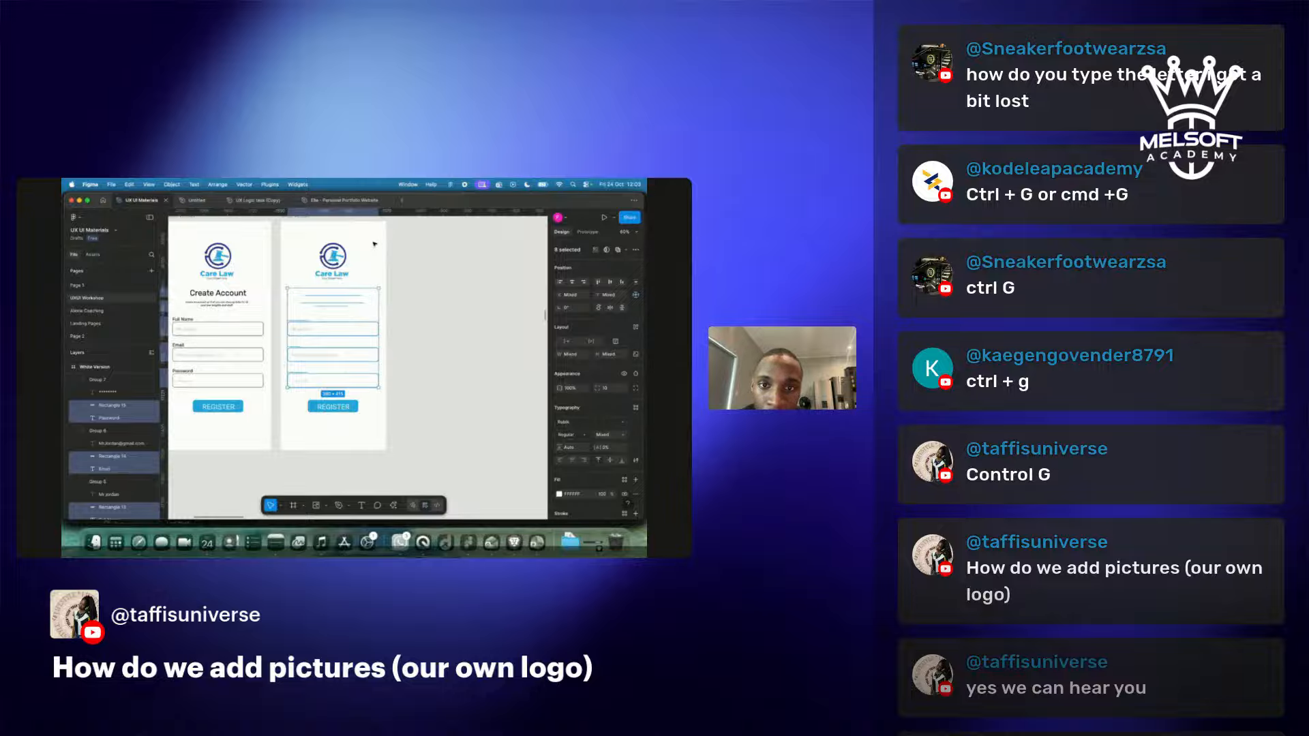
left_click(376, 244)
scroll(310, 254, "up", 3)
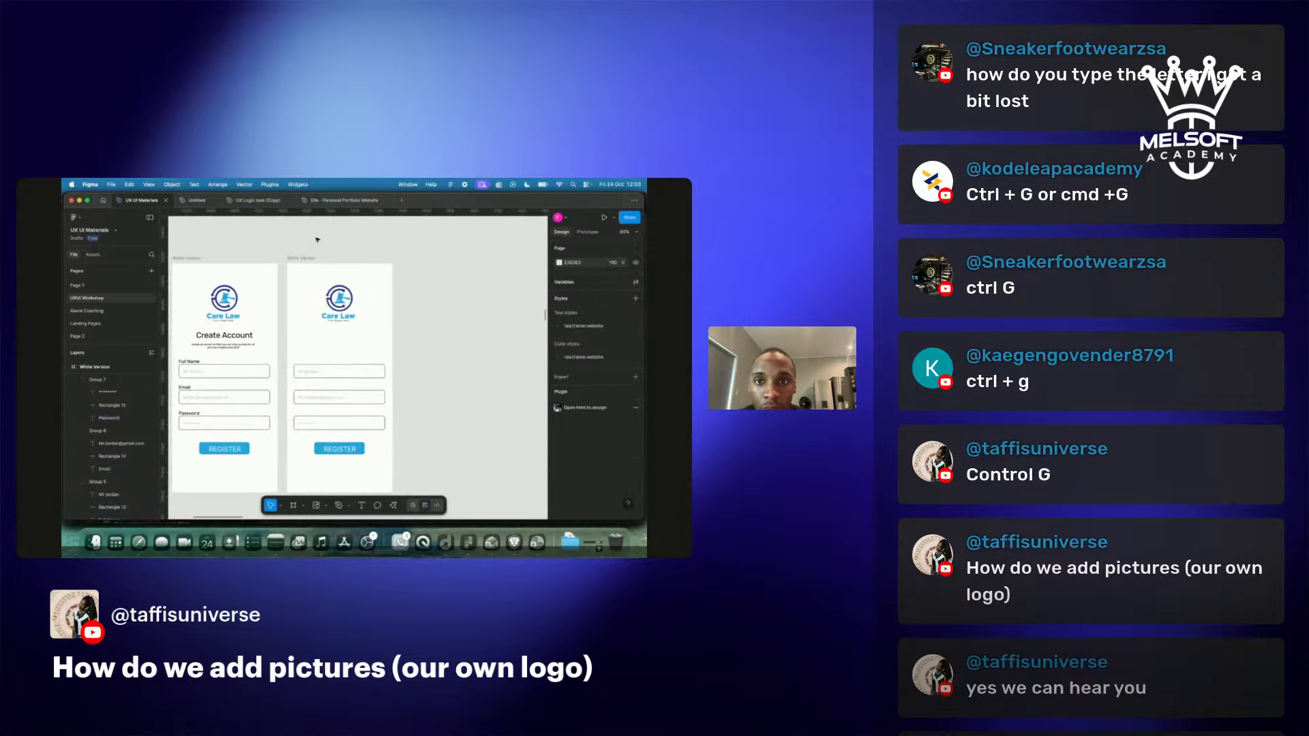
Fill the copied Create Account screen's background black.
left_click(308, 257)
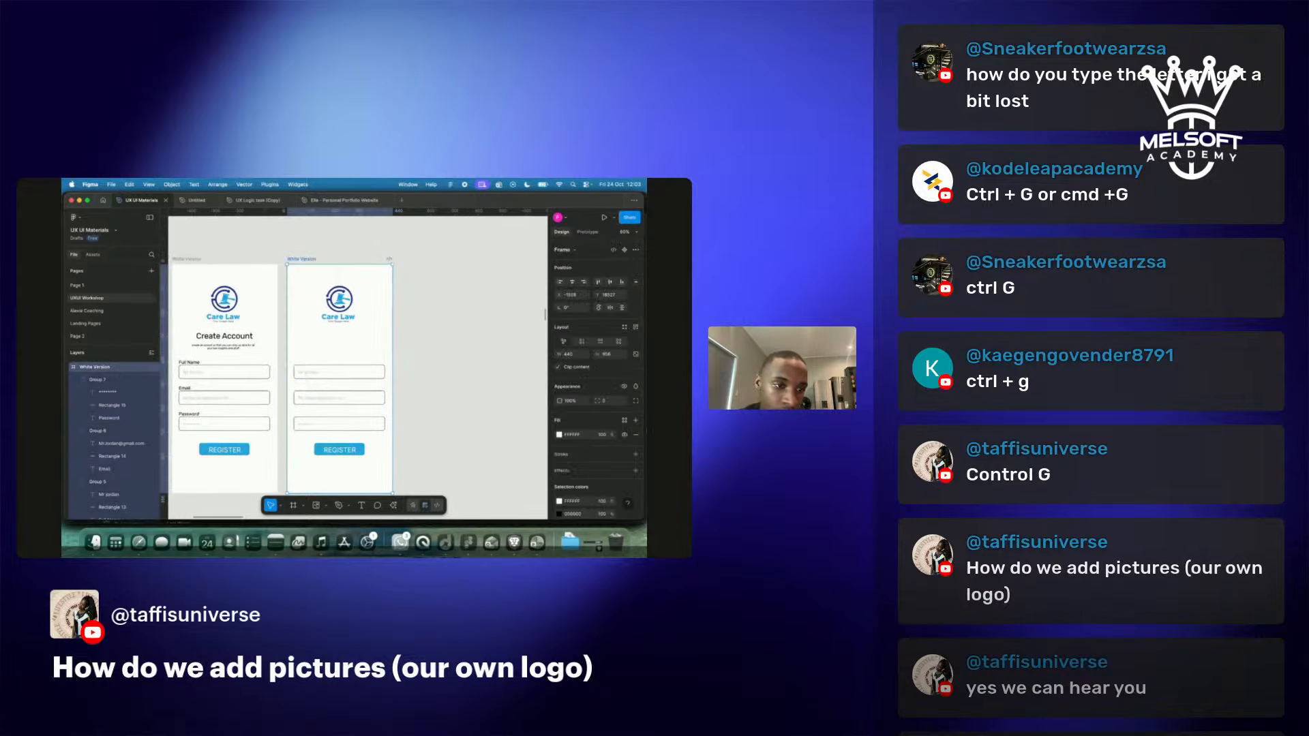
left_click(560, 435)
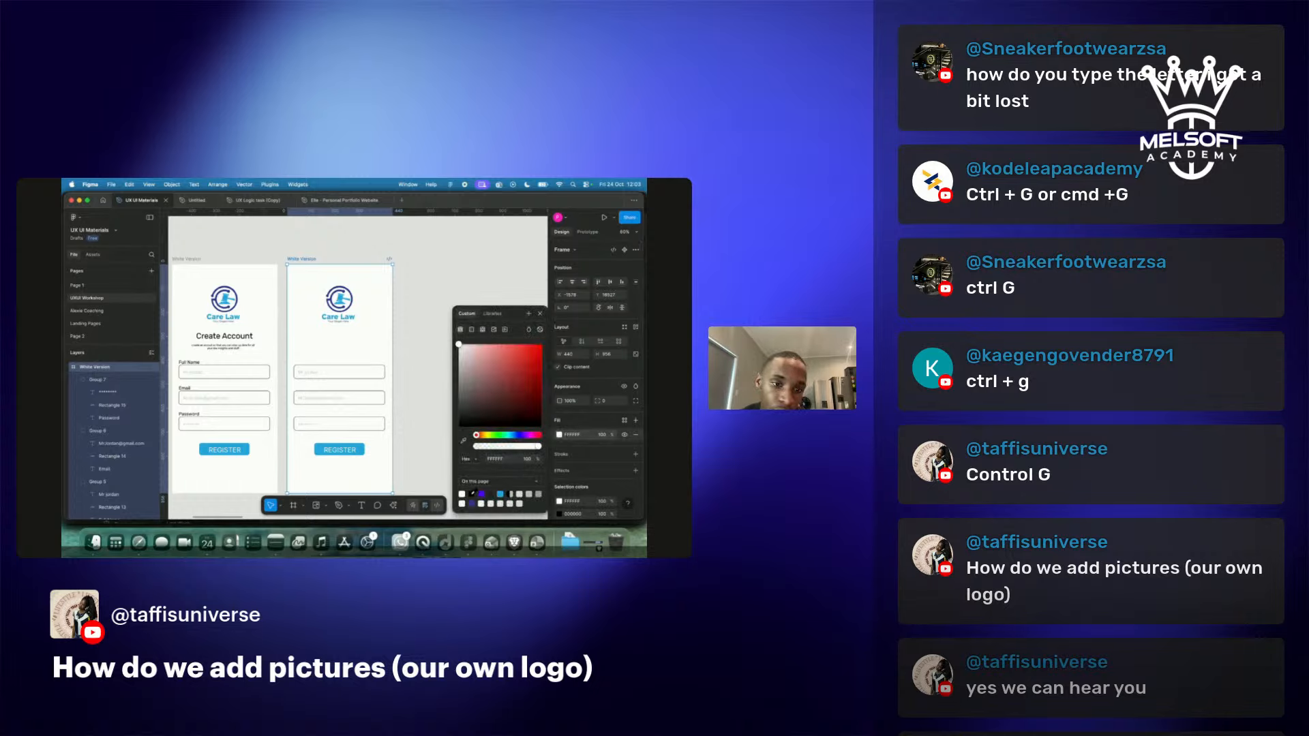
left_click(471, 493)
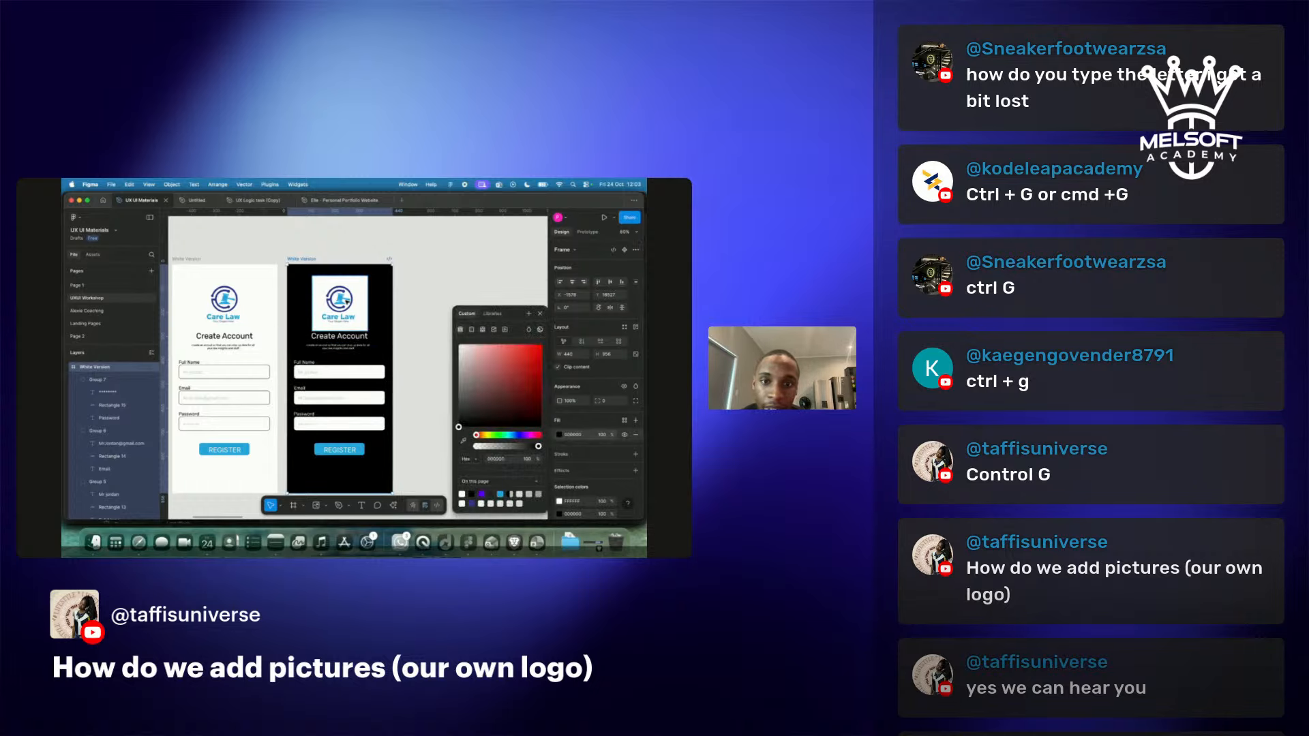
Remove the Care Law logo's background on the black Create Account screen.
left_click(348, 300)
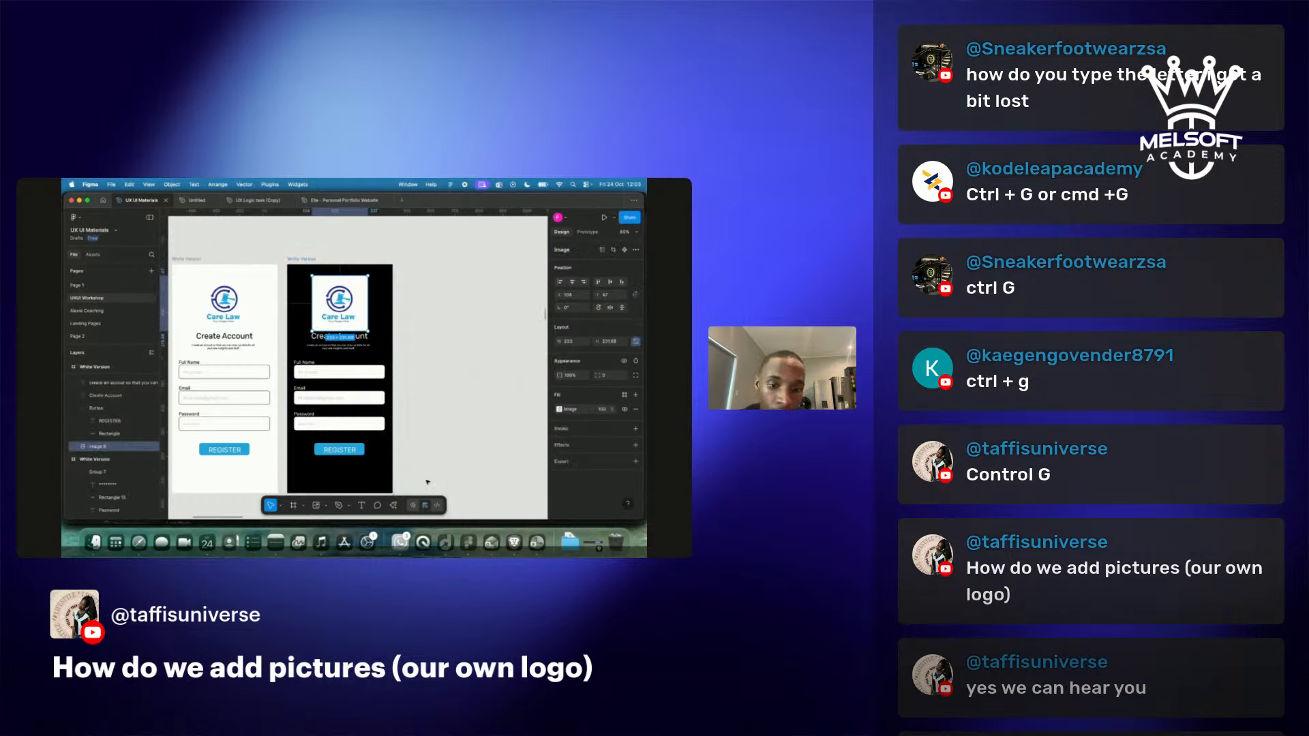
left_click(393, 505)
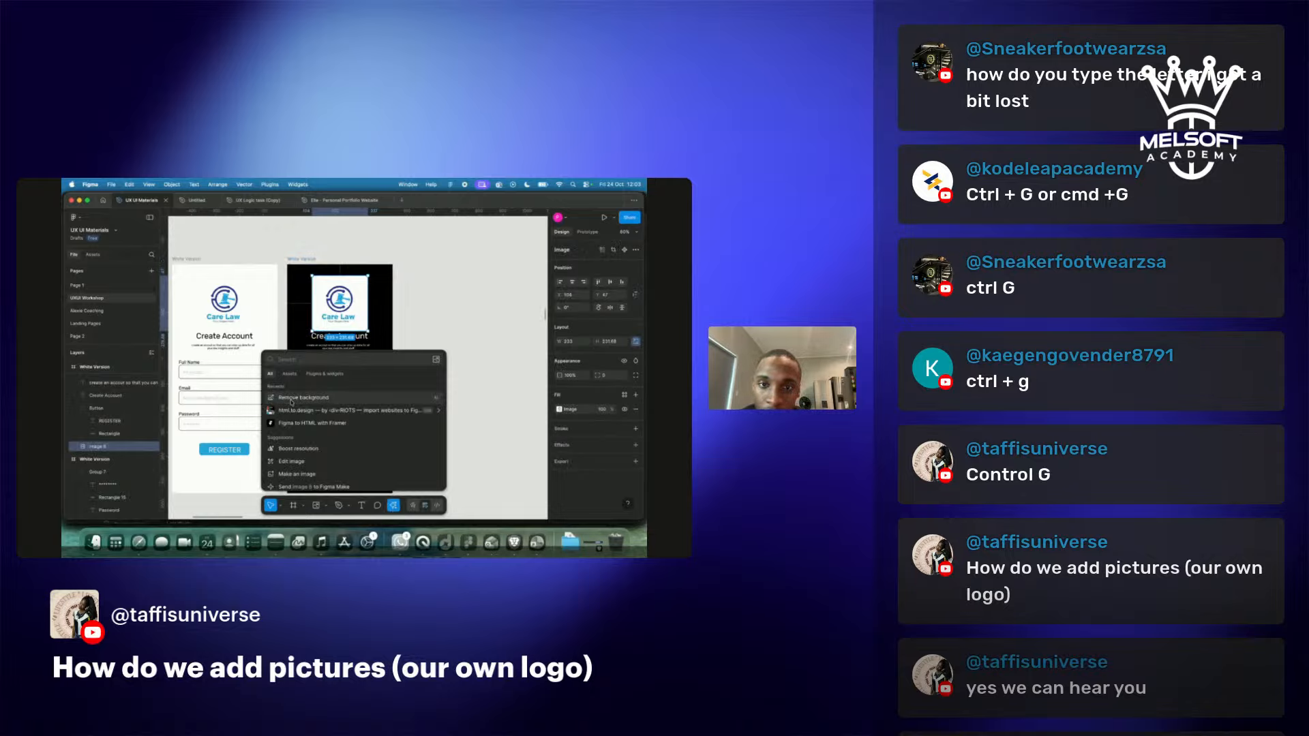
left_click(334, 401)
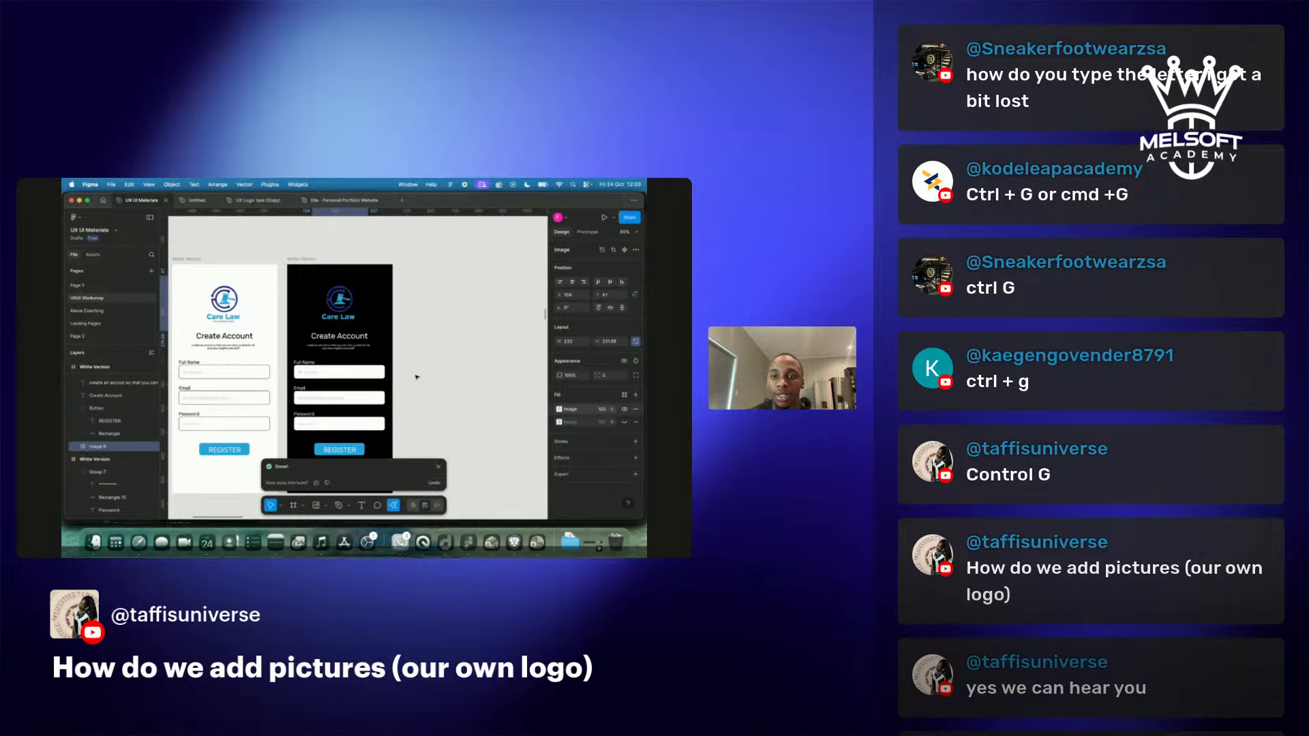
Switch from Figma to the Restream studio desktop.
scroll(417, 376, "down", 5)
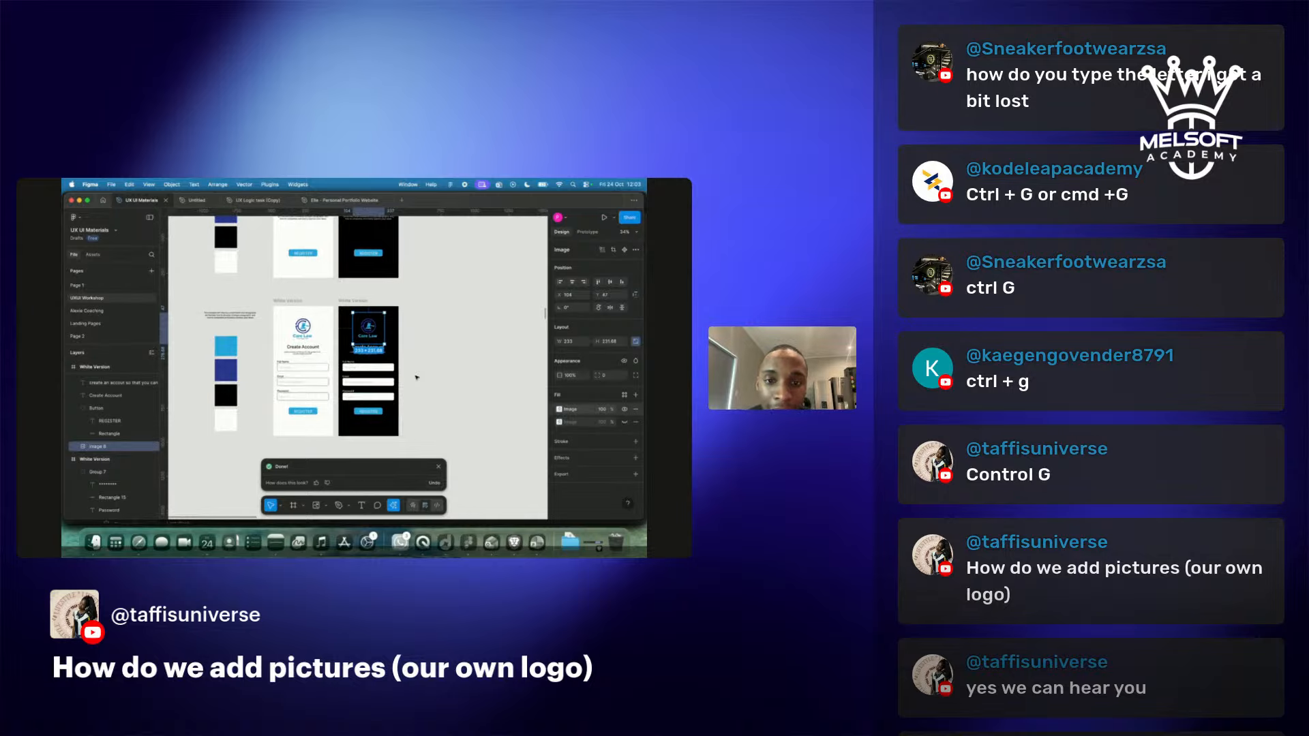
scroll(417, 377, "up", 5)
scroll(417, 377, "down", 2)
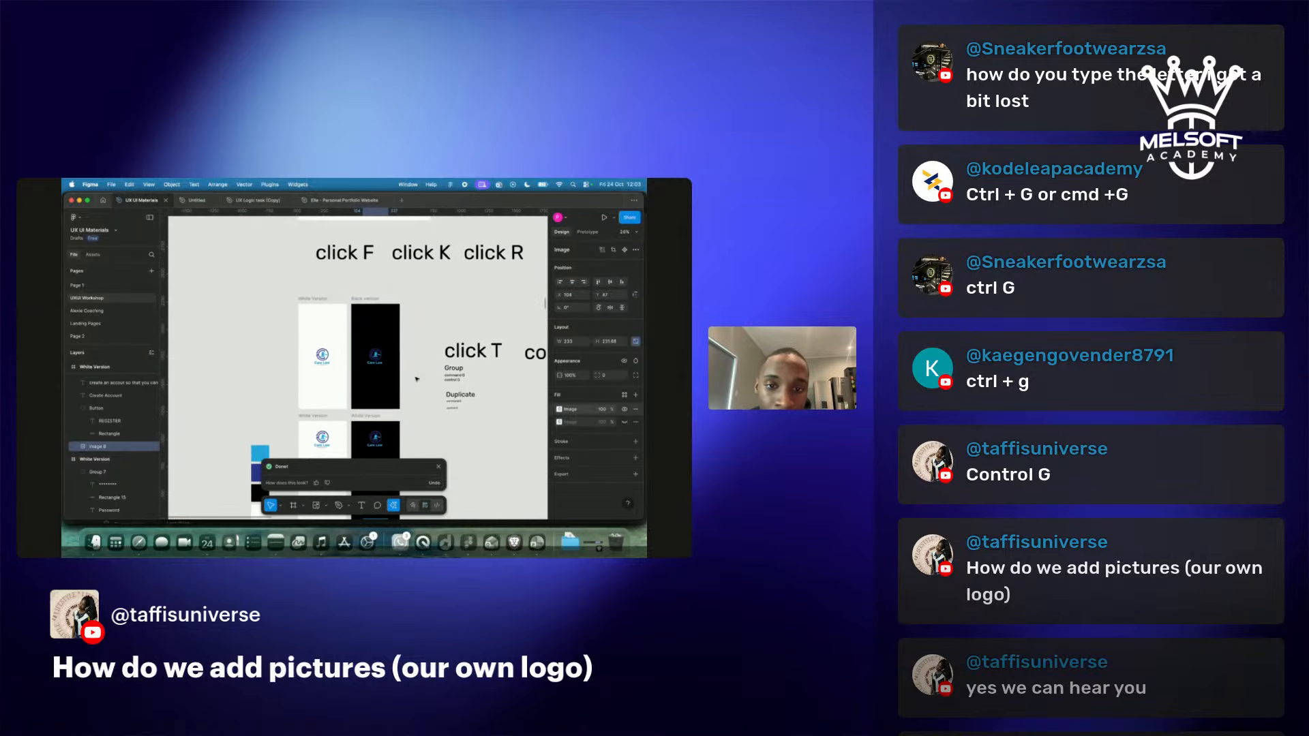
scroll(417, 378, "up", 5)
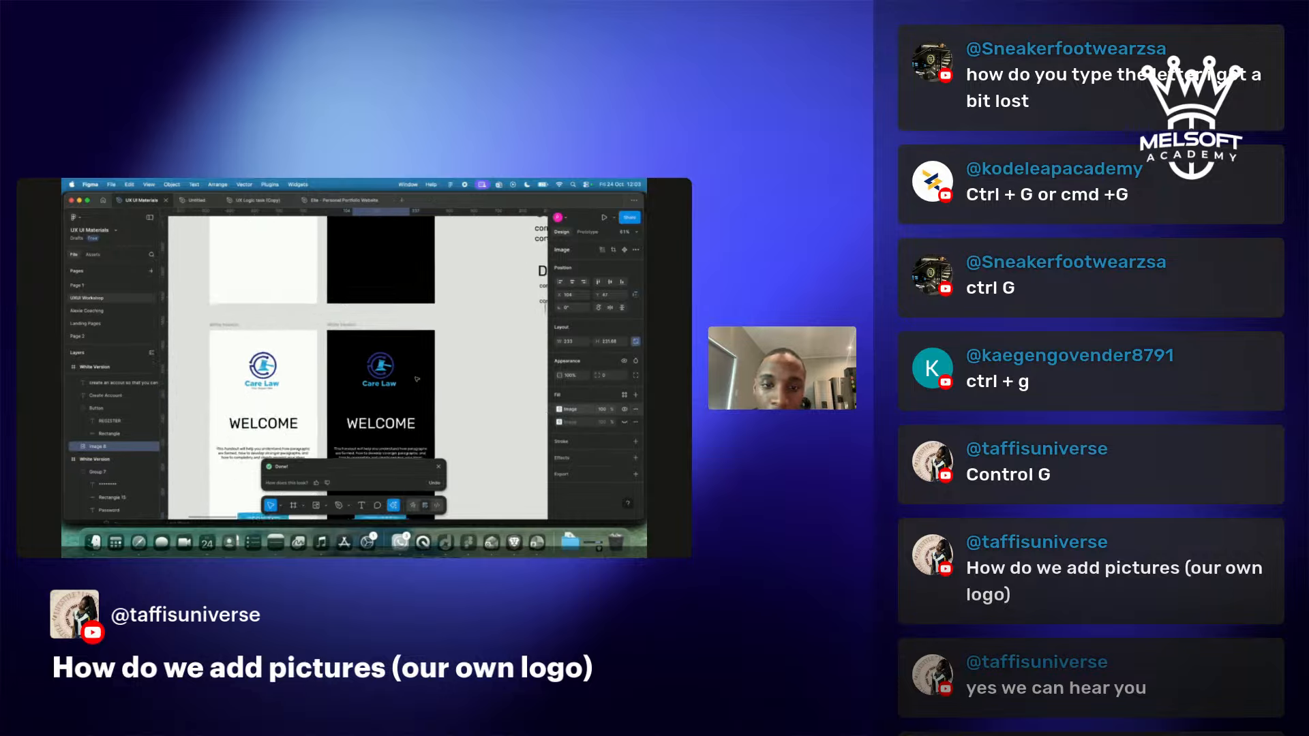
scroll(417, 378, "down", 5)
scroll(416, 379, "down", 2)
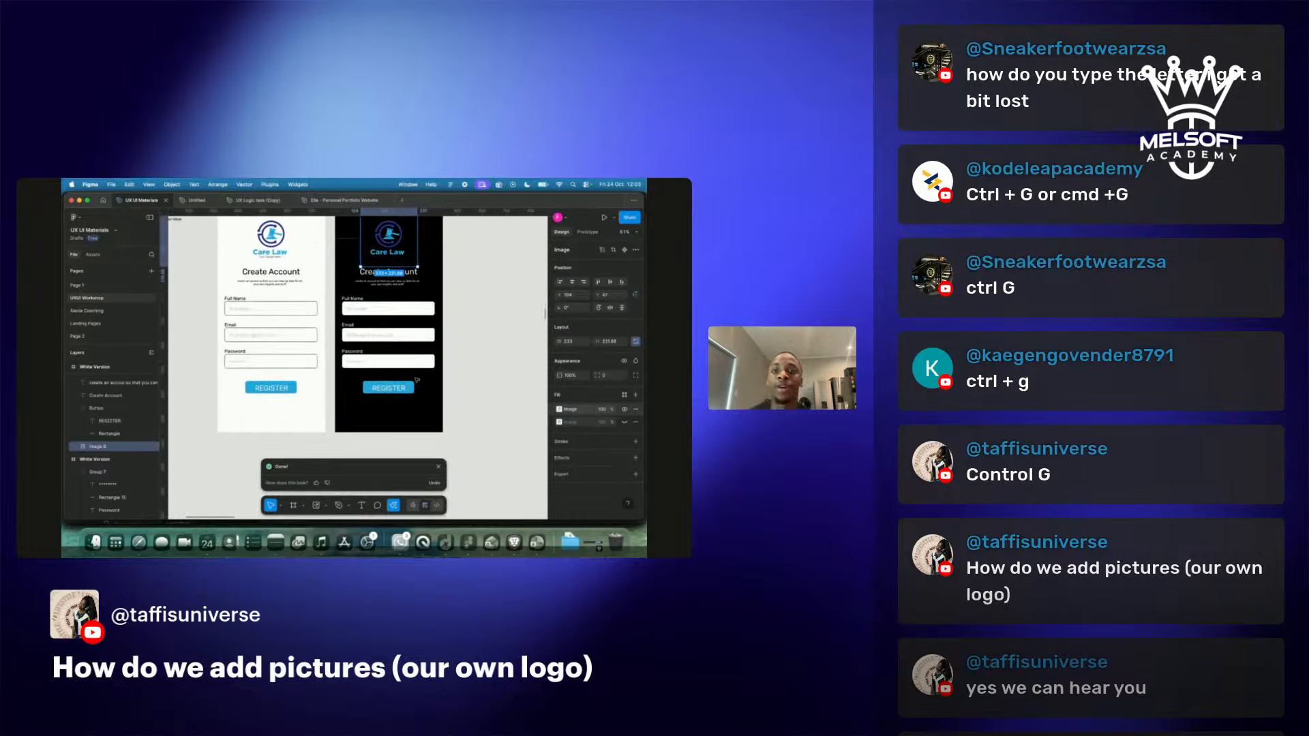
key("ctrl+Right")
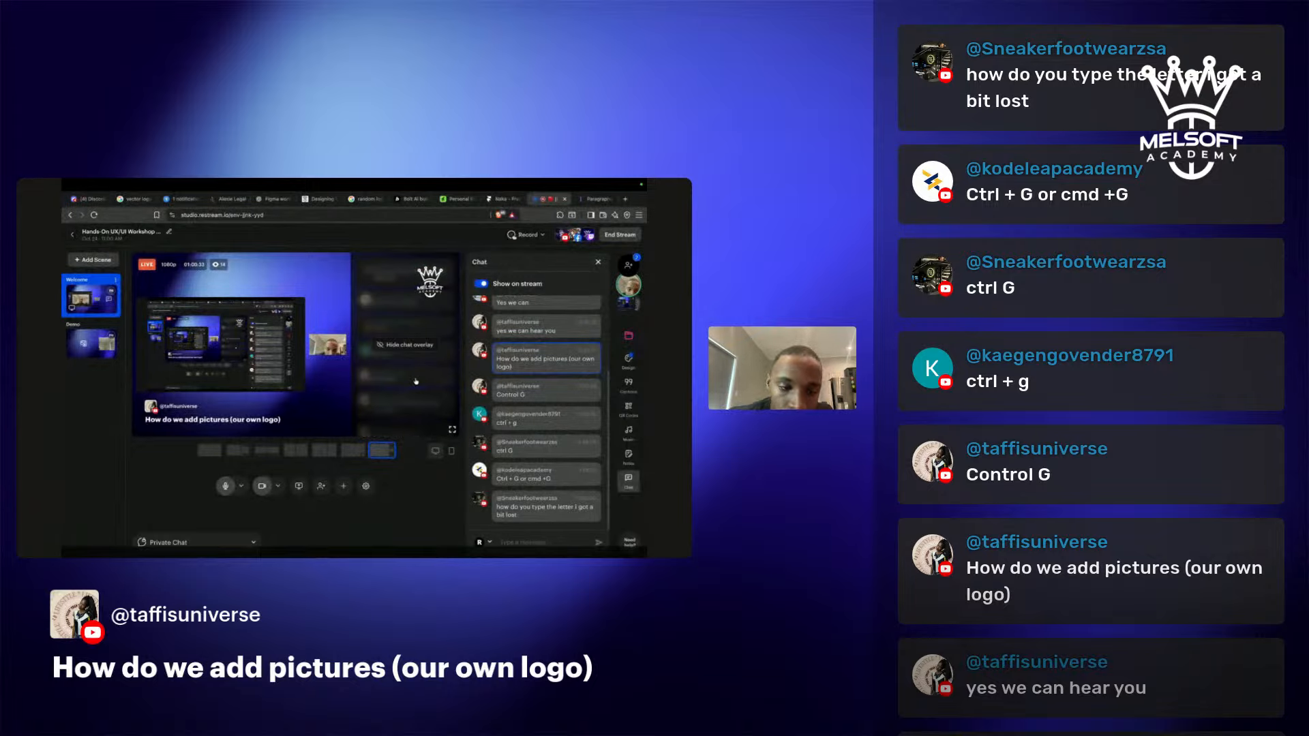
Hide the logo question and feature 'how do you type the letter i got a bit lost' on stream.
left_click(530, 508)
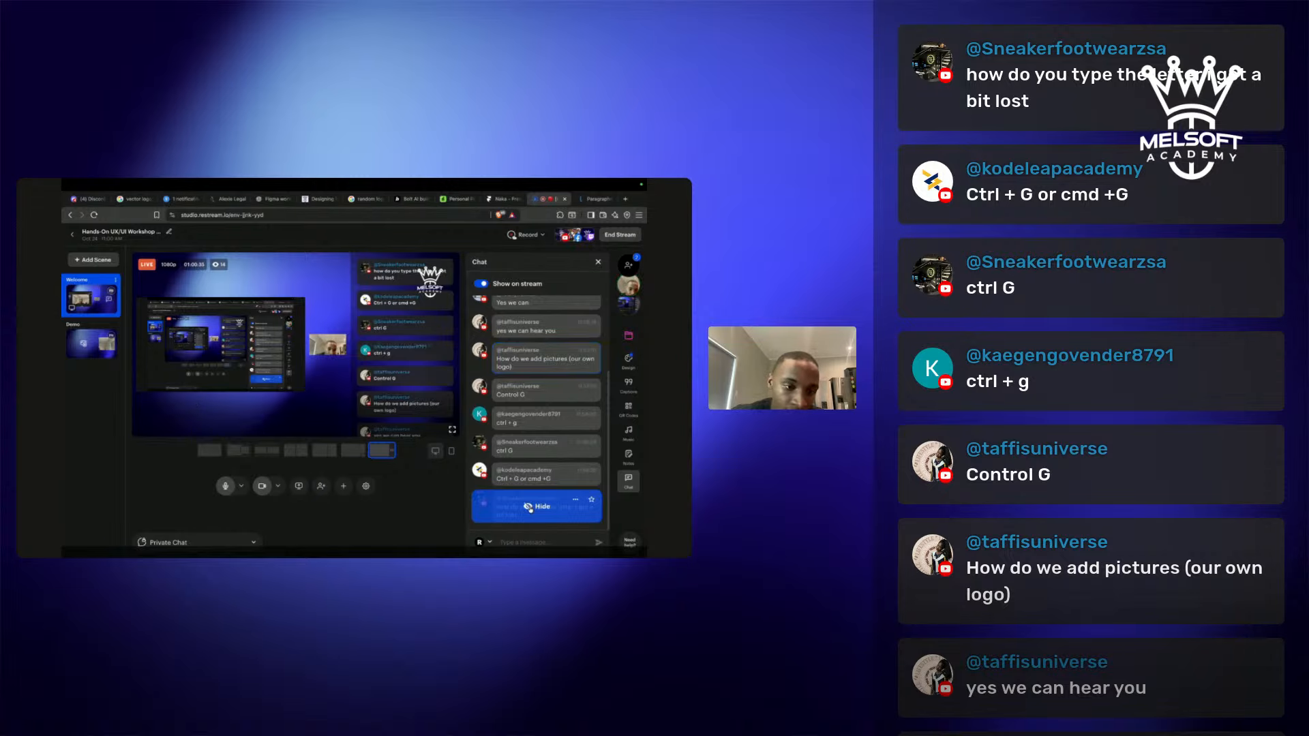
left_click(530, 509)
left_click(530, 509)
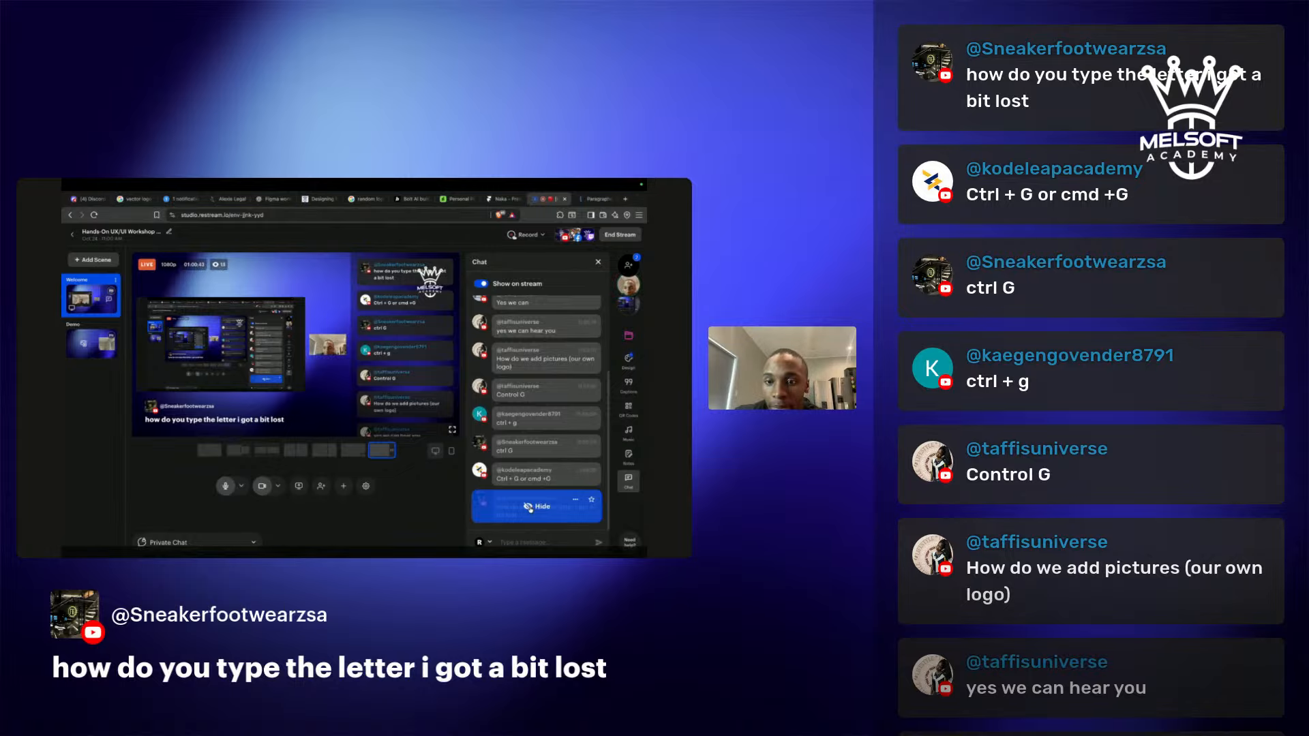
key("ctrl+Left")
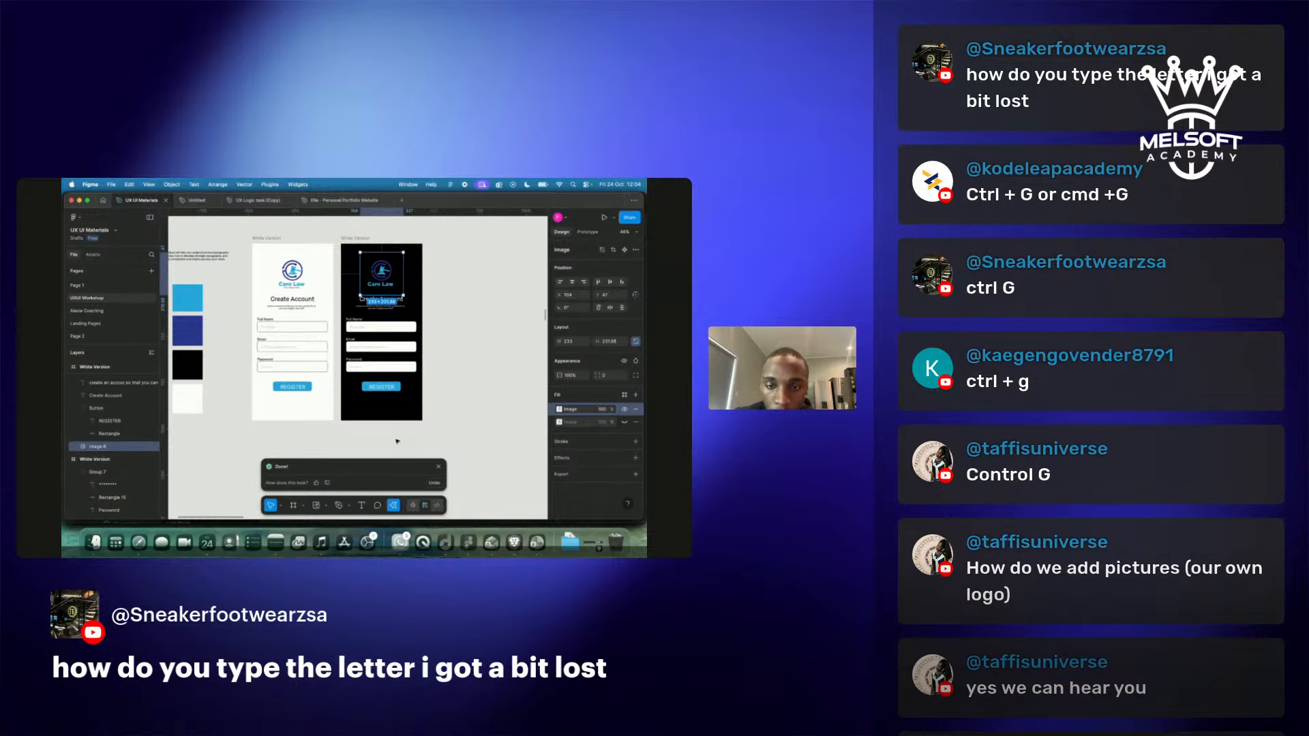
Place a copy of the 'click T' label beside the 'click R' label.
scroll(398, 442, "down", 5)
scroll(398, 442, "left", 4)
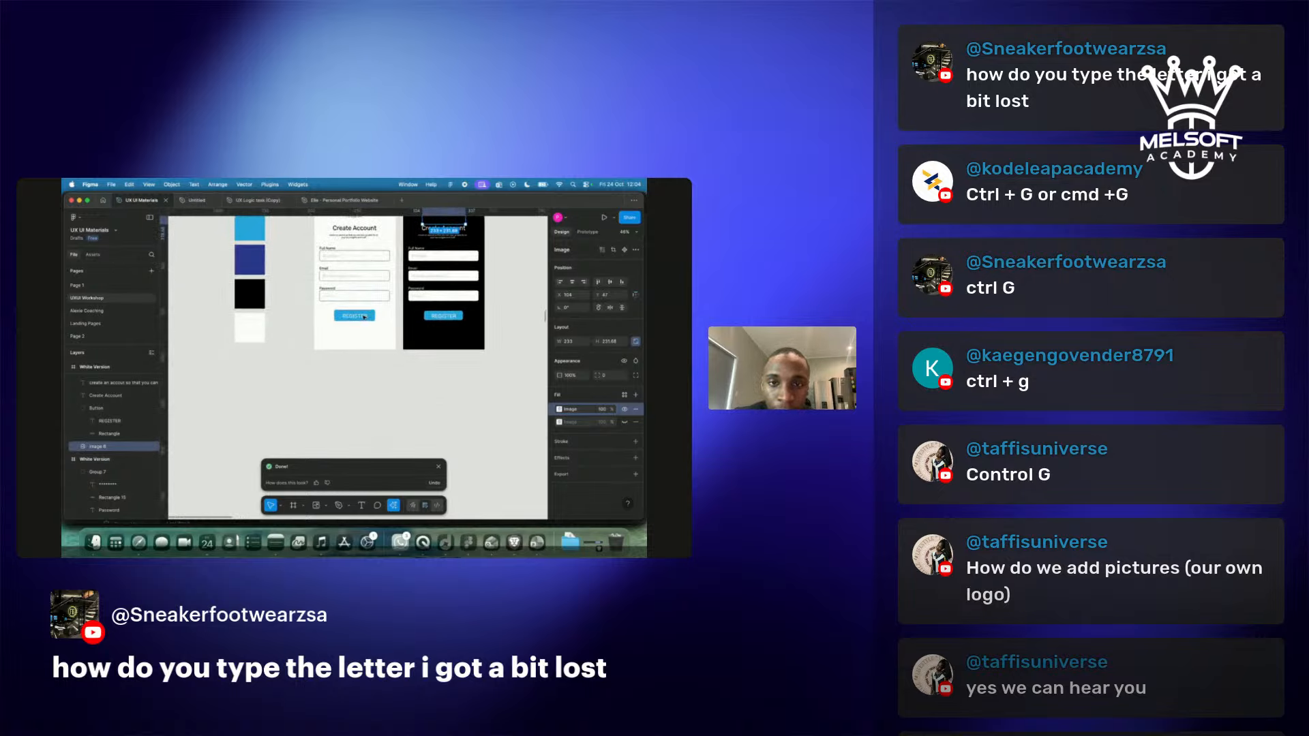
scroll(346, 327, "up", 5)
scroll(345, 322, "down", 3)
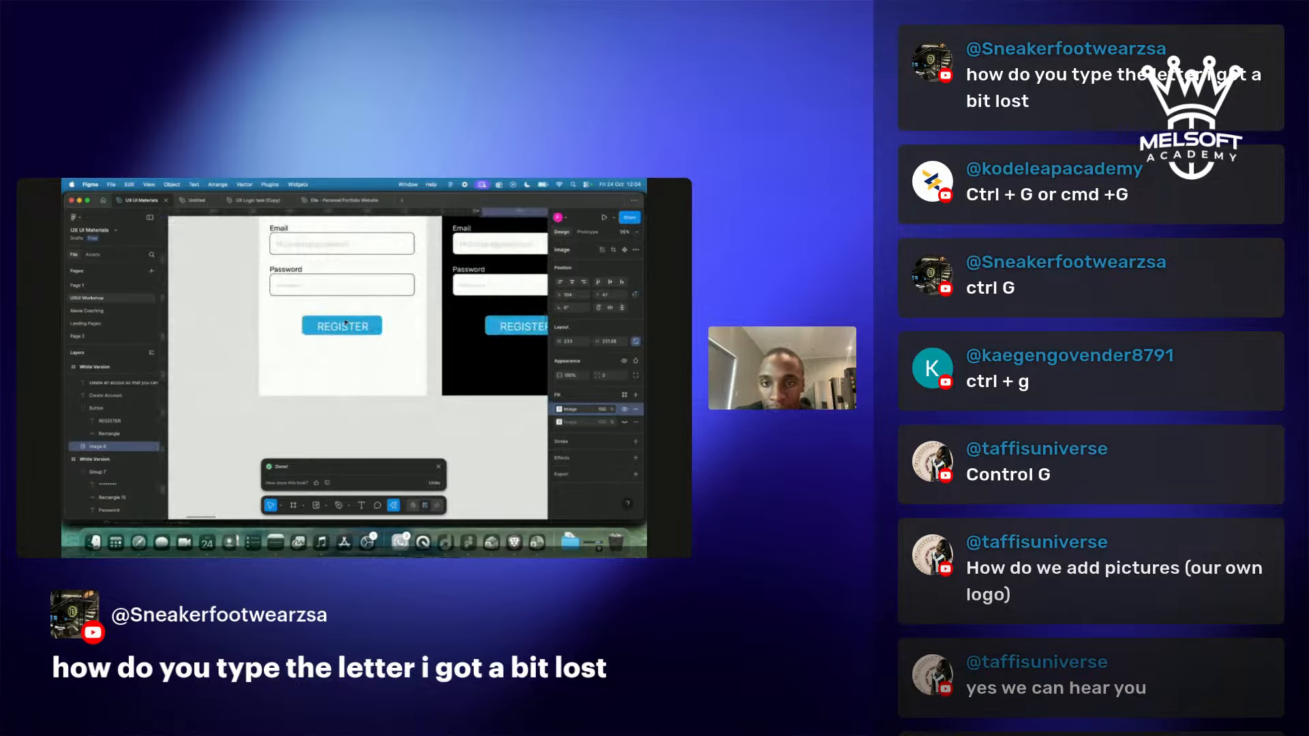
scroll(326, 351, "down", 5)
scroll(508, 354, "up", 5)
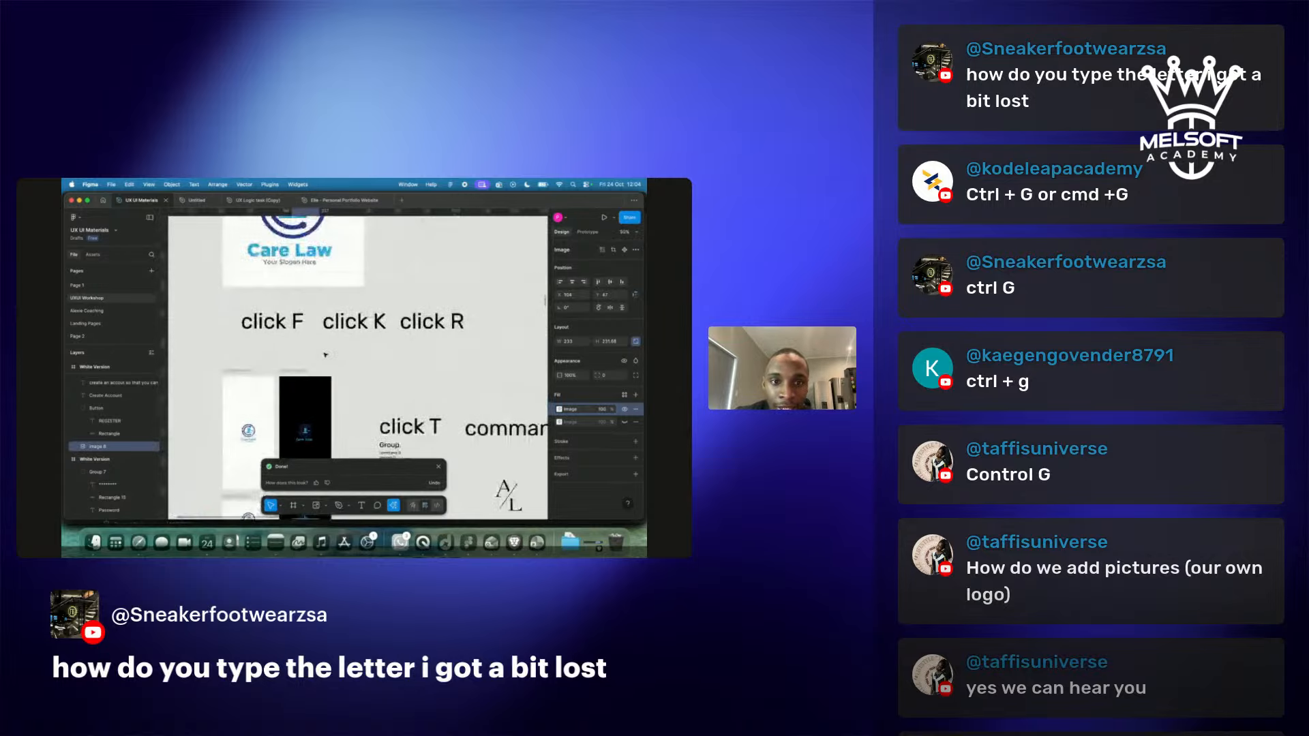
left_click(409, 431)
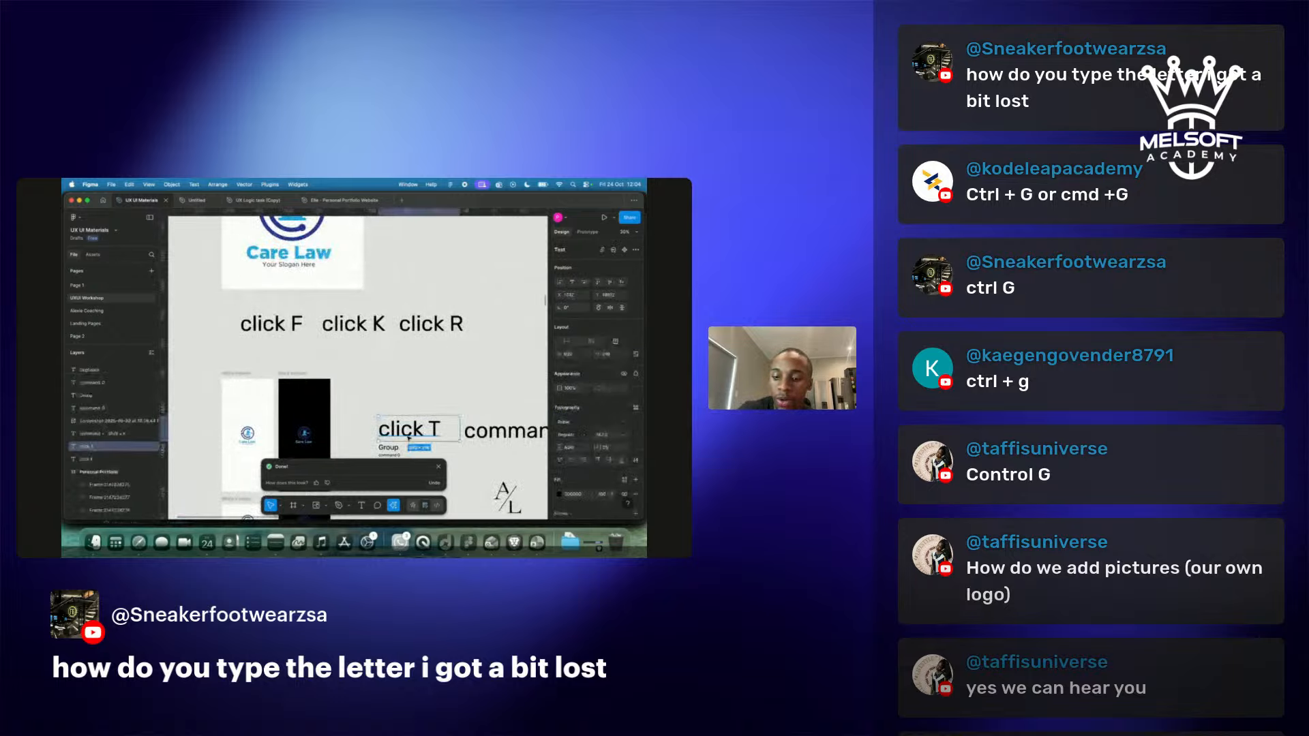
left_click_drag(409, 437, 519, 326)
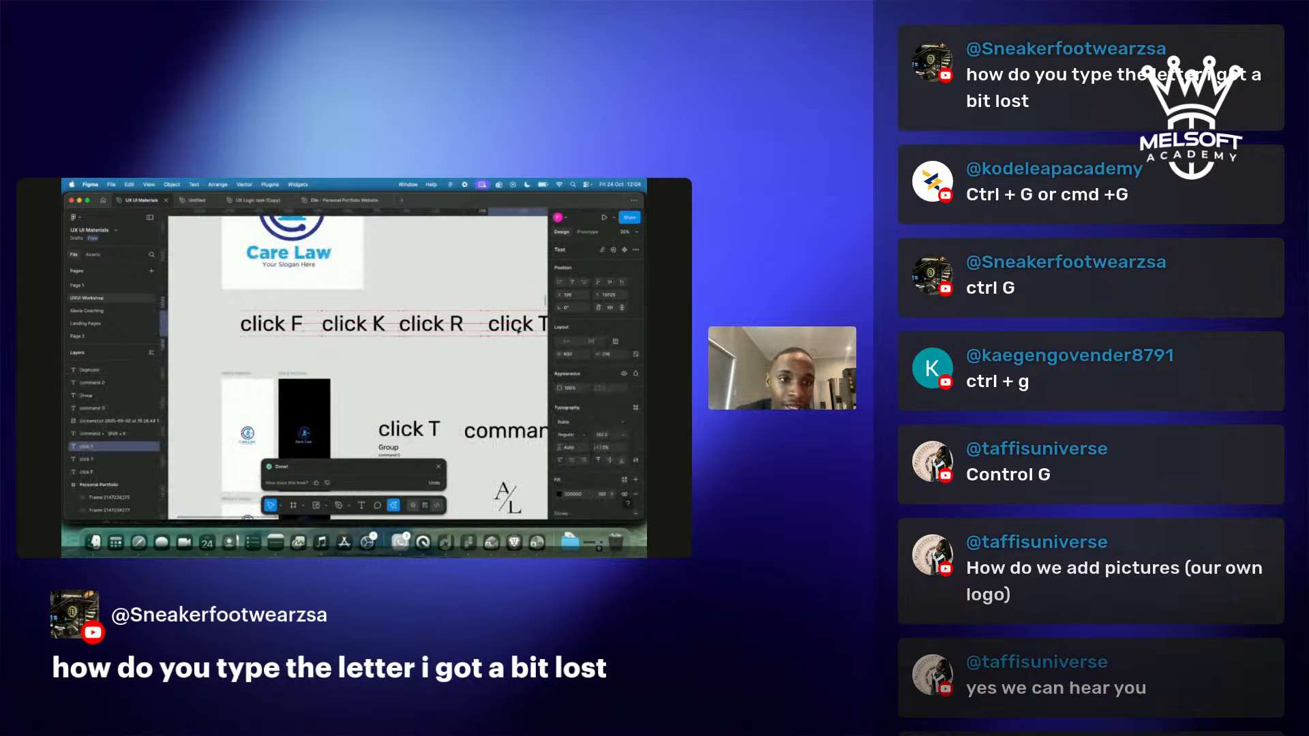
Draw an empty text box below the REGISTER button, then switch to Restream Studio.
scroll(518, 331, "right", 3)
scroll(430, 351, "down", 10)
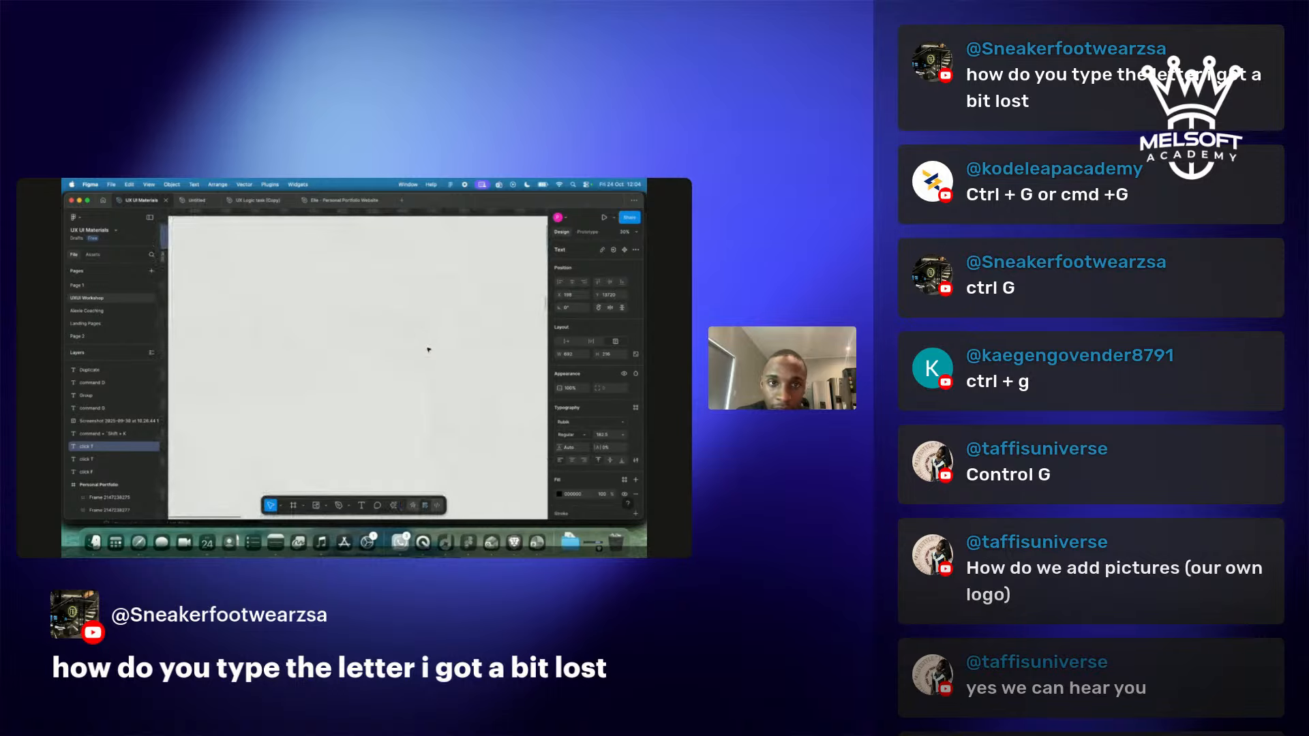
scroll(425, 351, "up", 10)
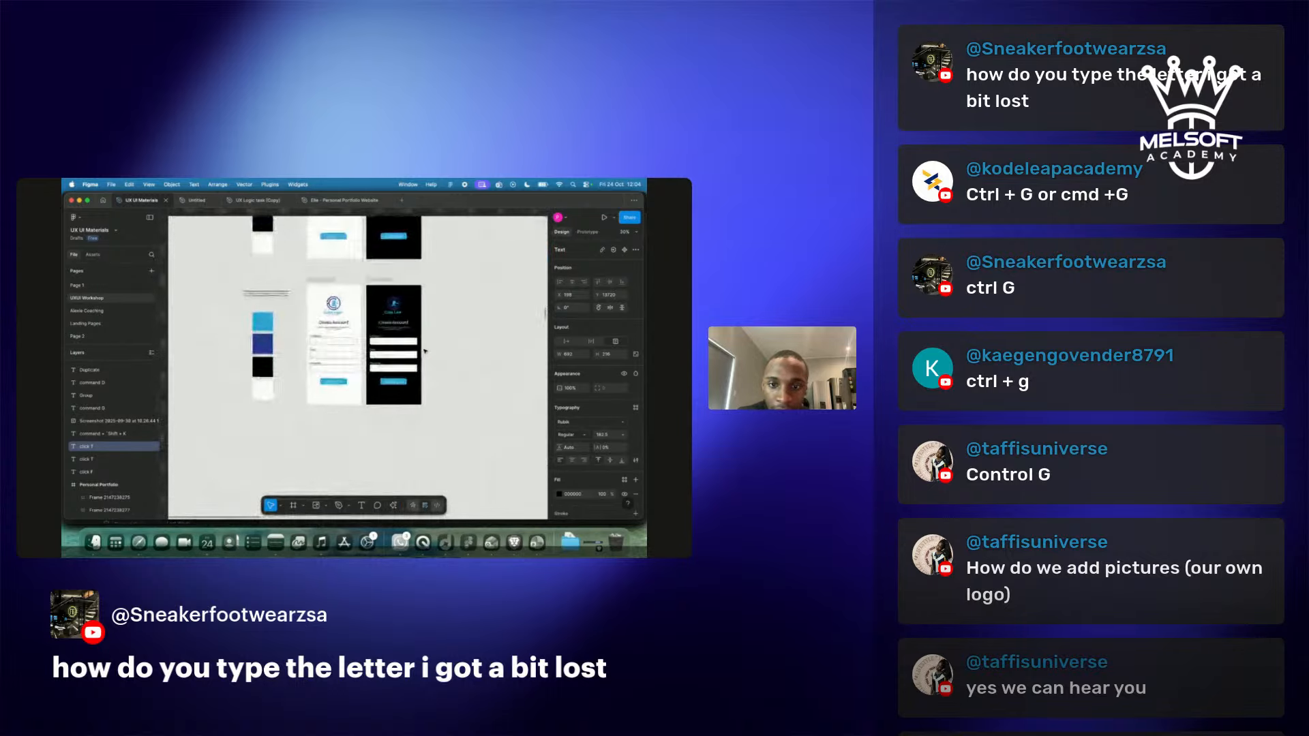
key("t")
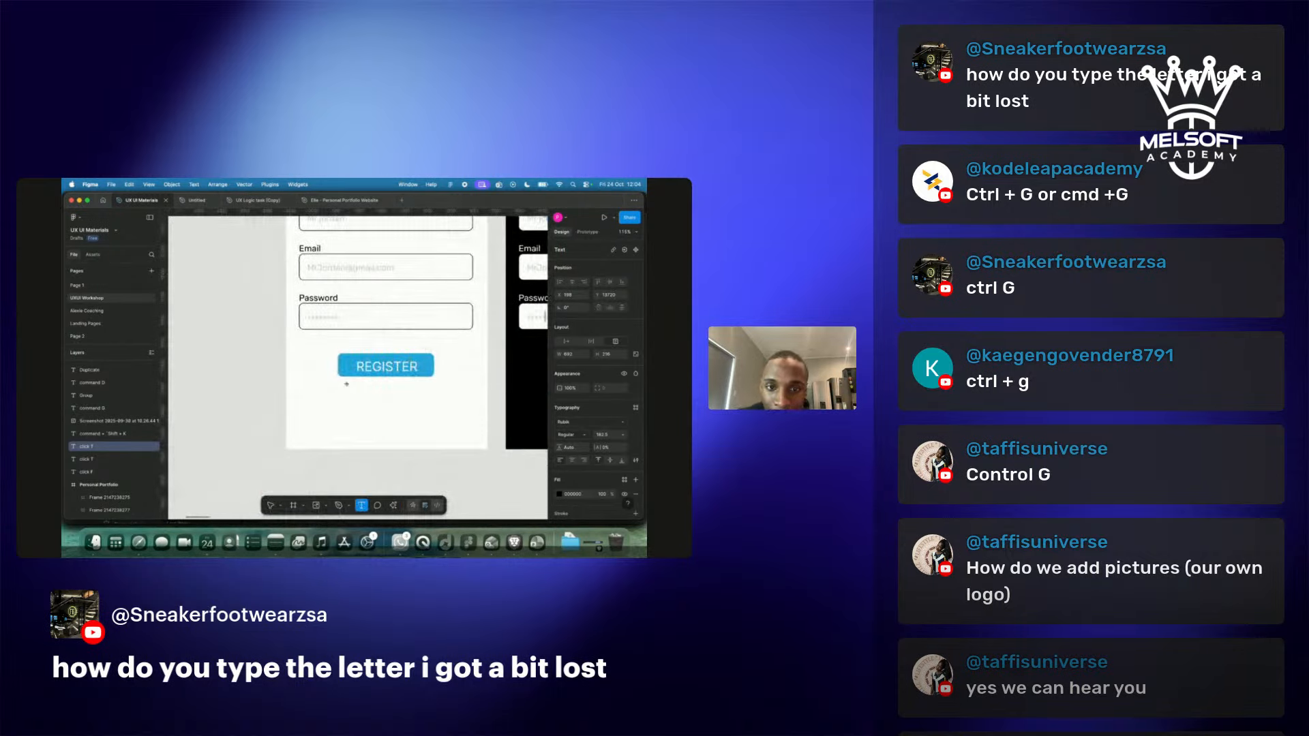
key("v")
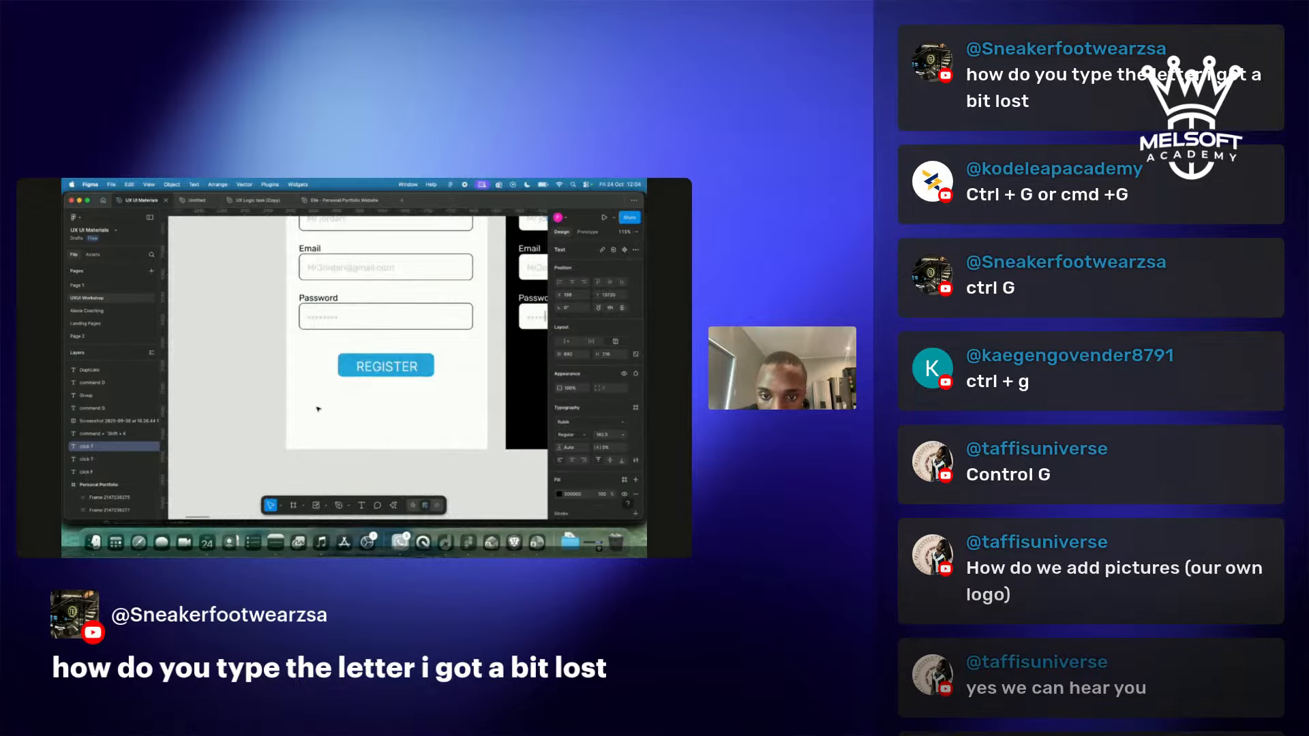
key("t")
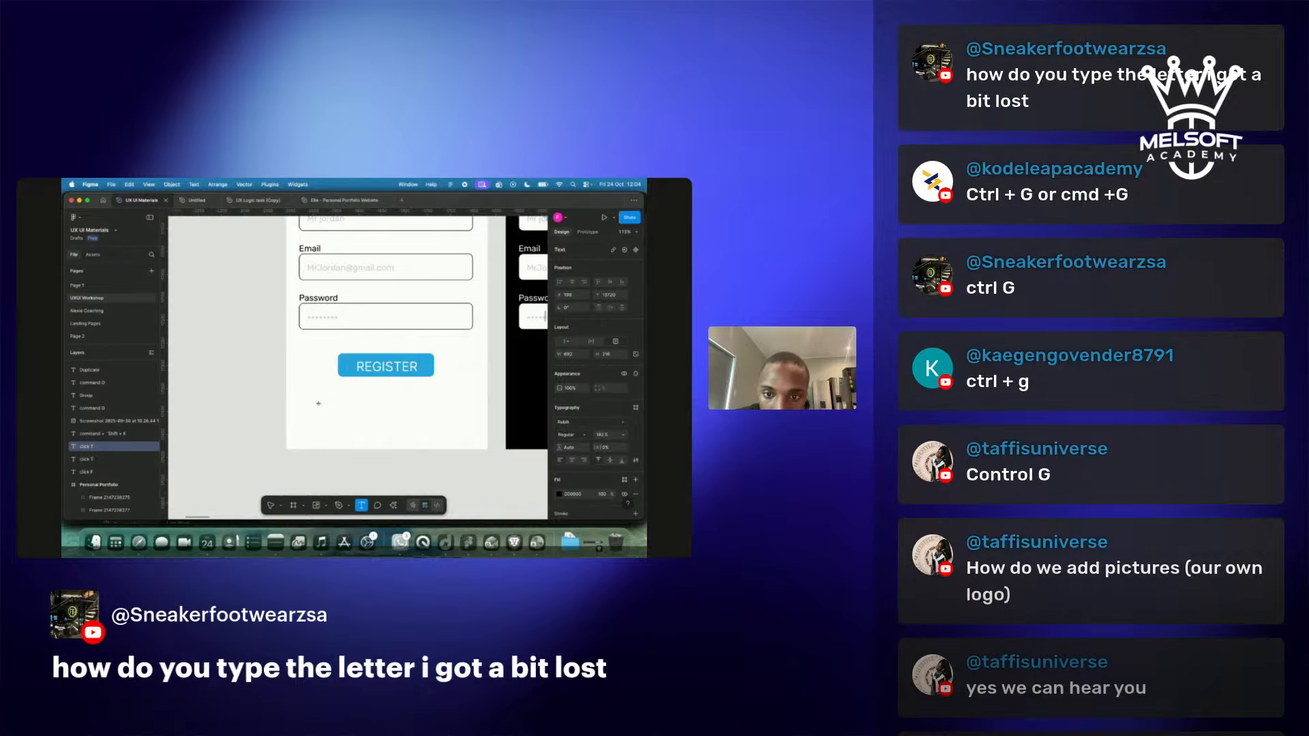
left_click_drag(307, 401, 460, 425)
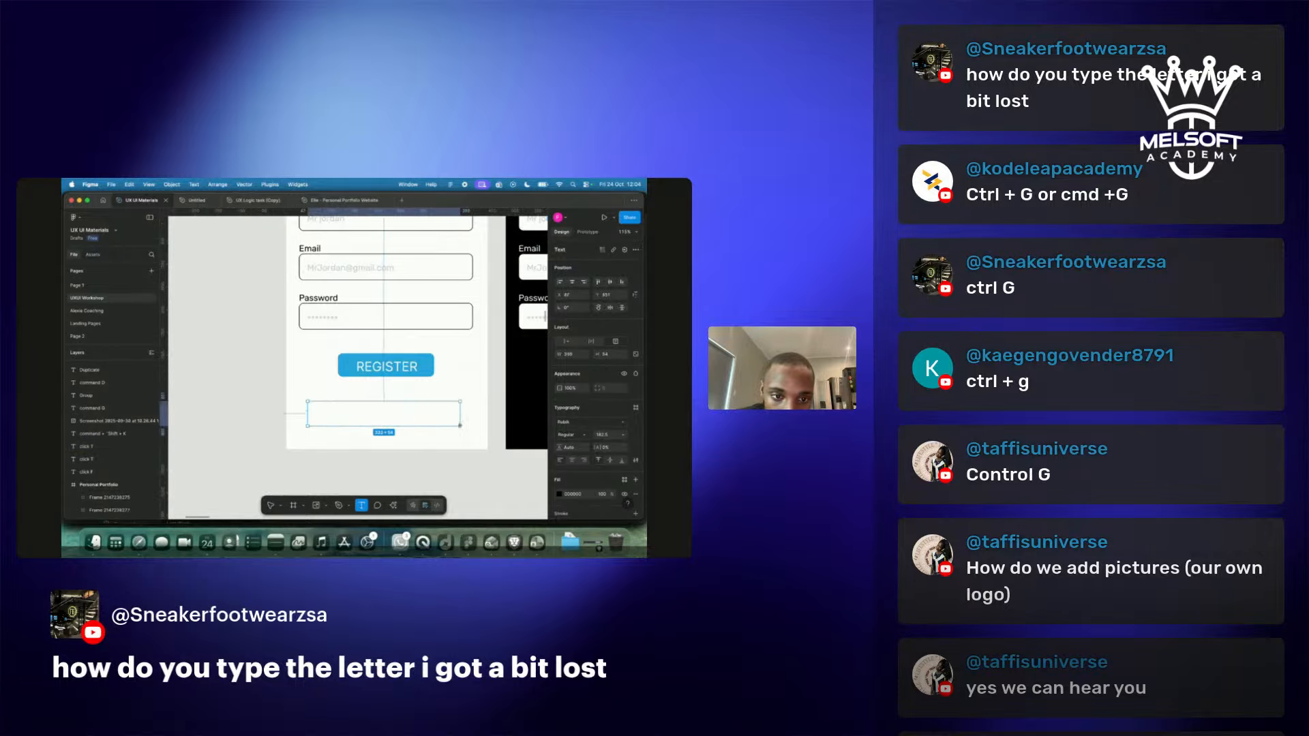
key("ctrl+Right")
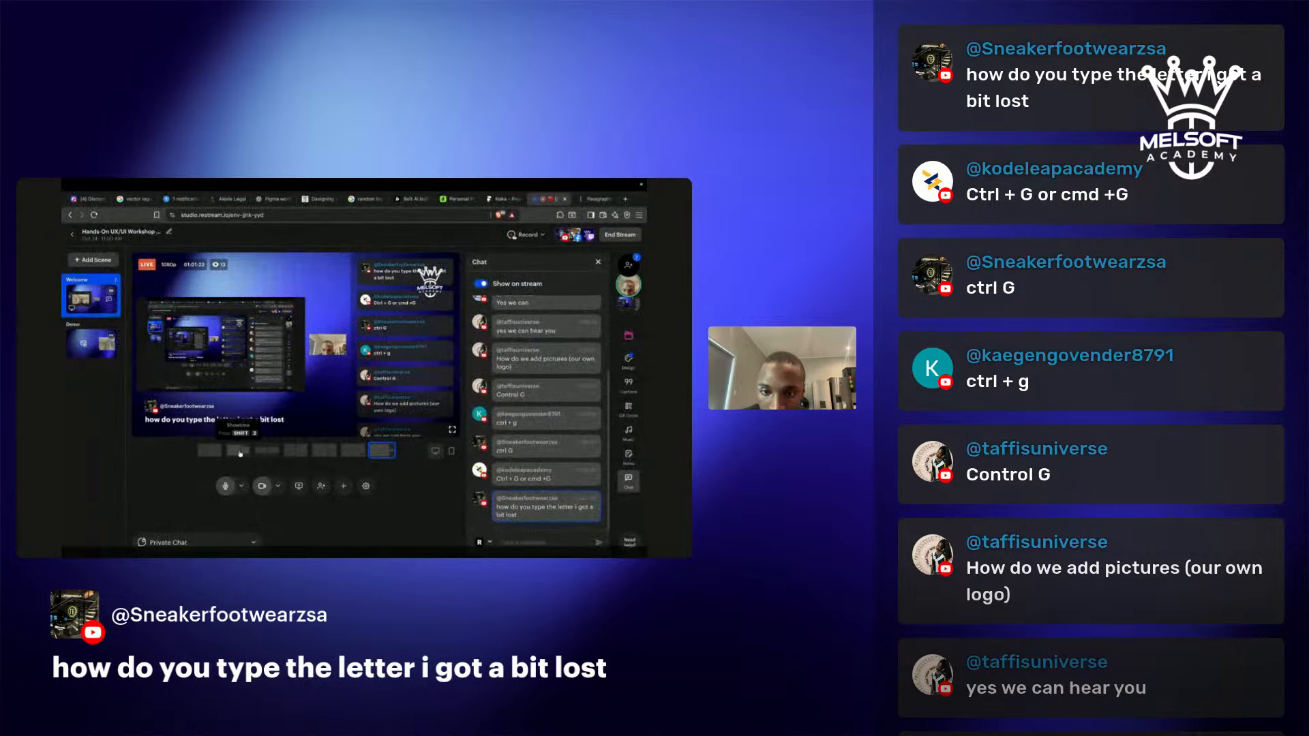
Cycle the stream layouts, ending on Picture-in-Picture with an enlarged screen share, then return to Figma.
left_click(359, 454)
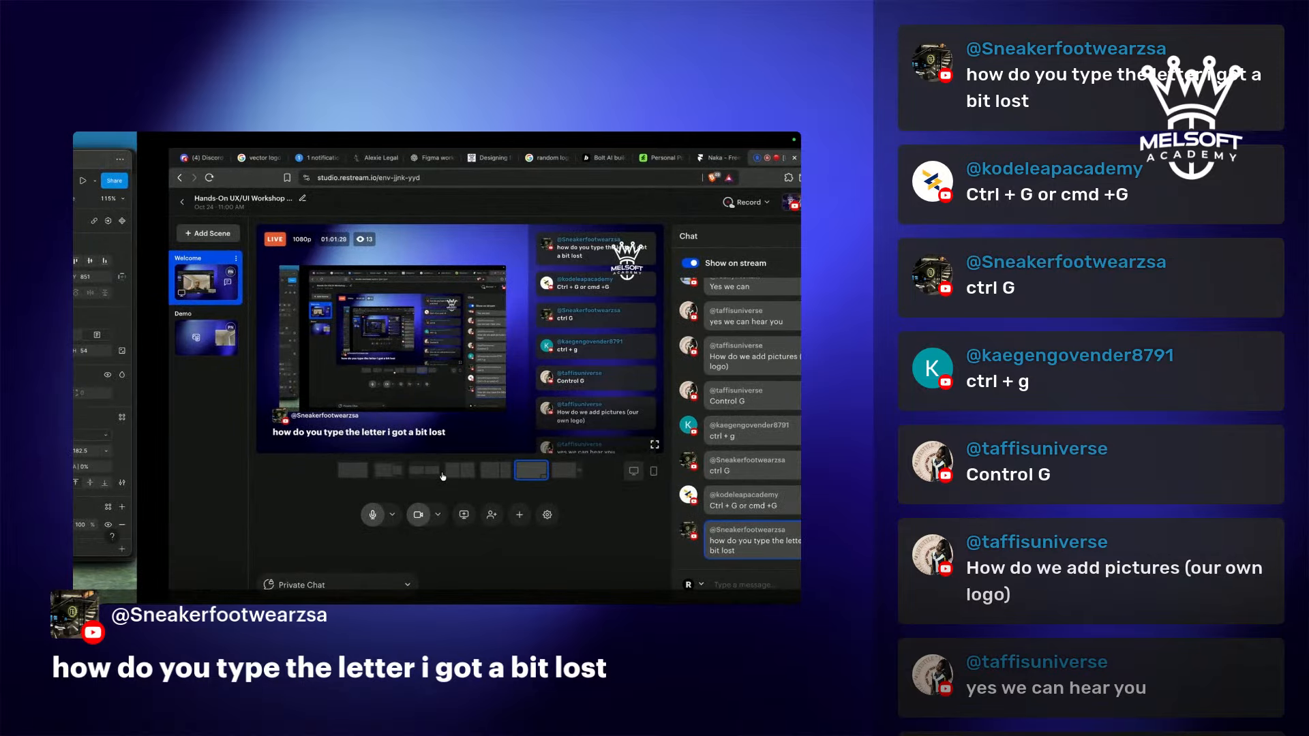
left_click(442, 475)
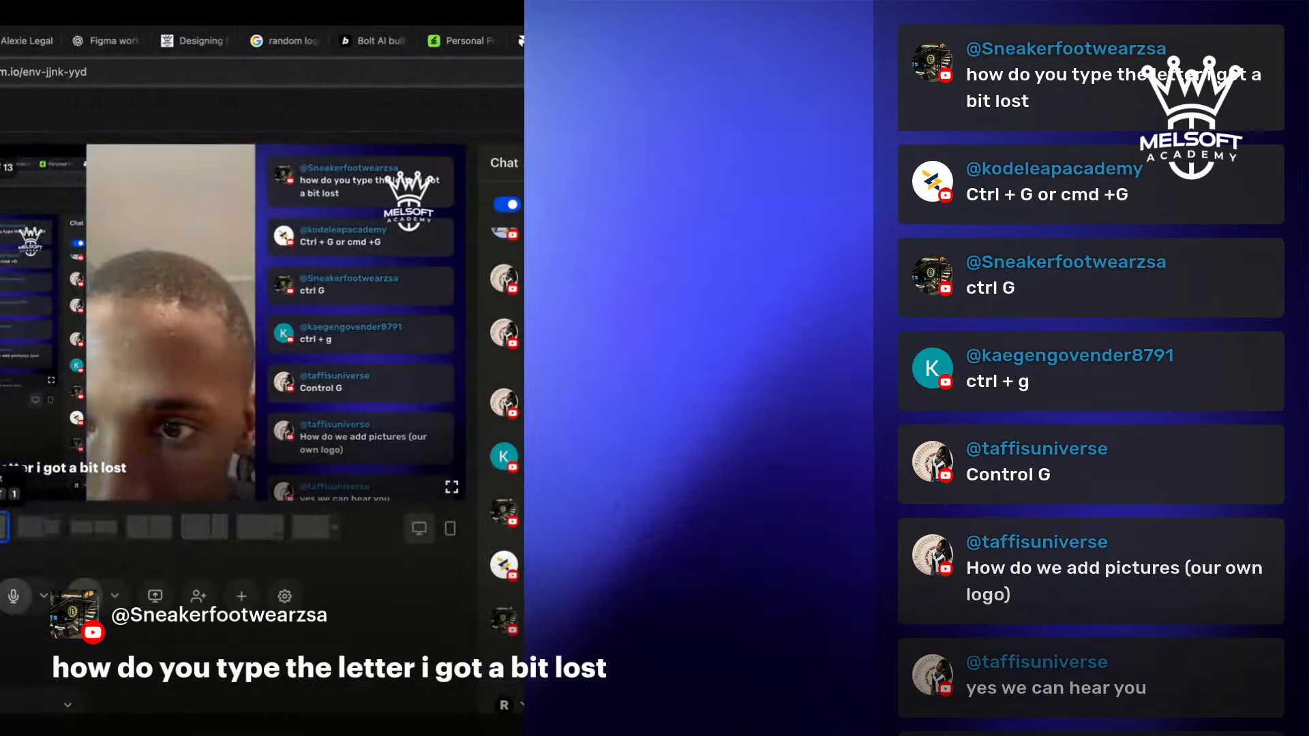
left_click(433, 478)
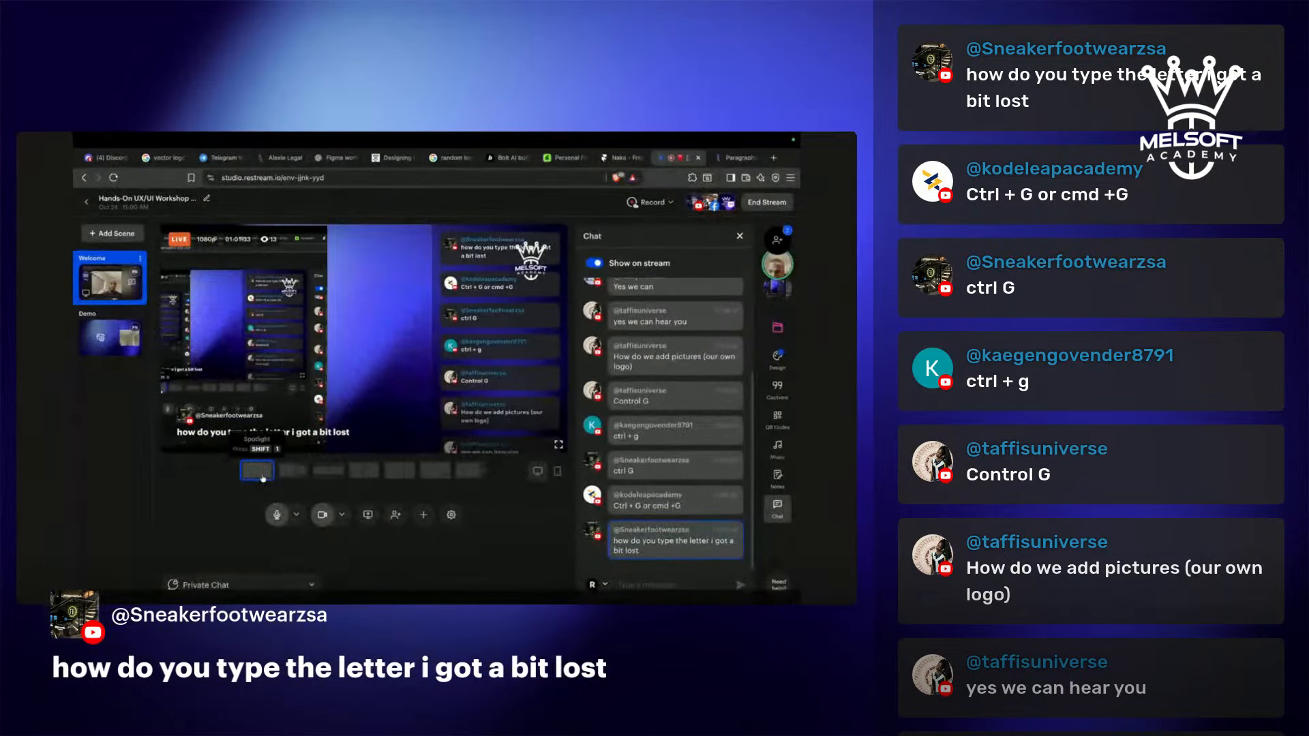
left_click(440, 477)
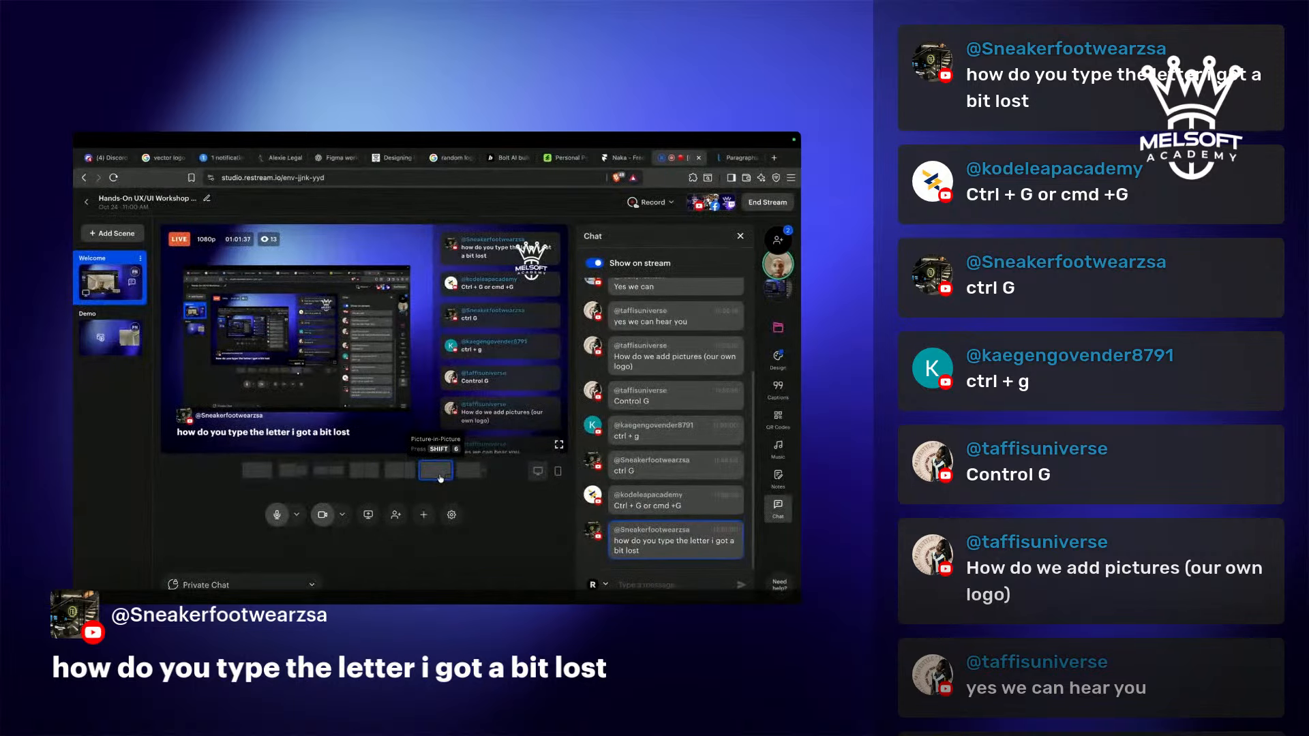
key("super+Tab")
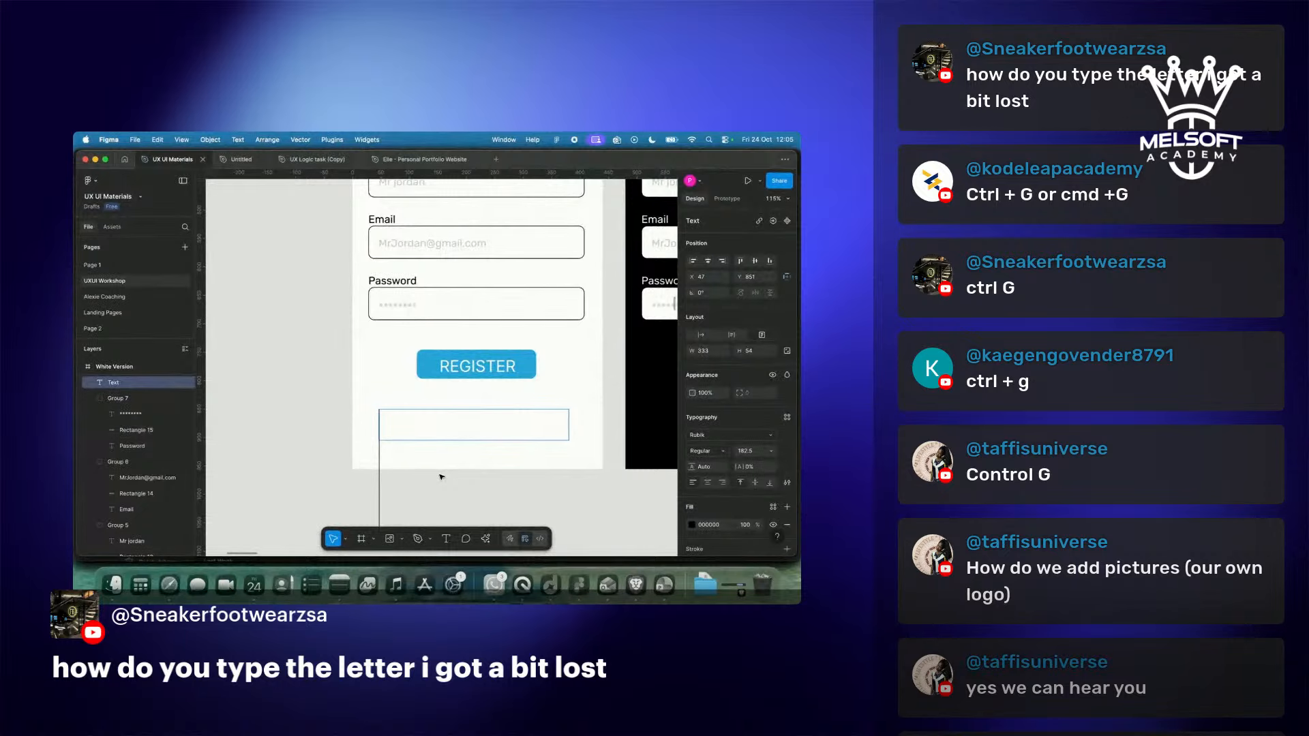
Replace the empty box with a new text box under REGISTER reading 'text' at size 20.
left_click(327, 431)
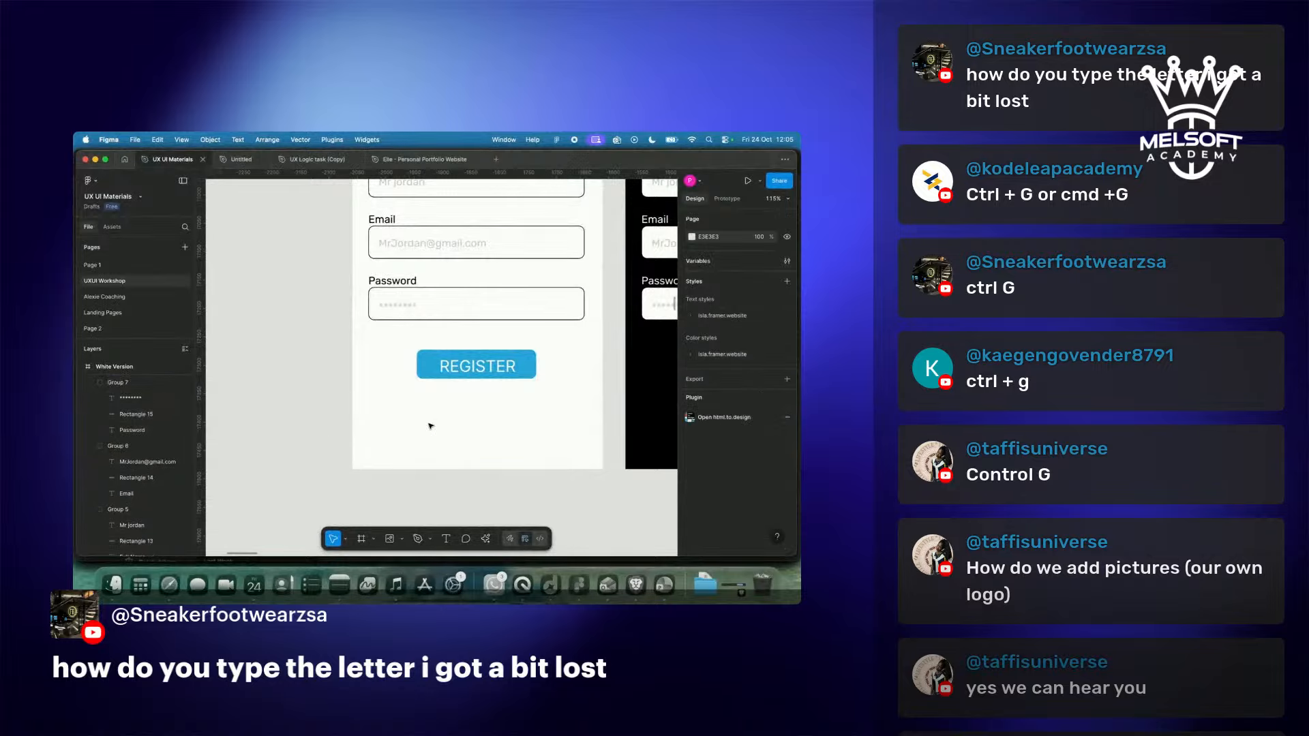
key("t")
left_click_drag(373, 406, 584, 436)
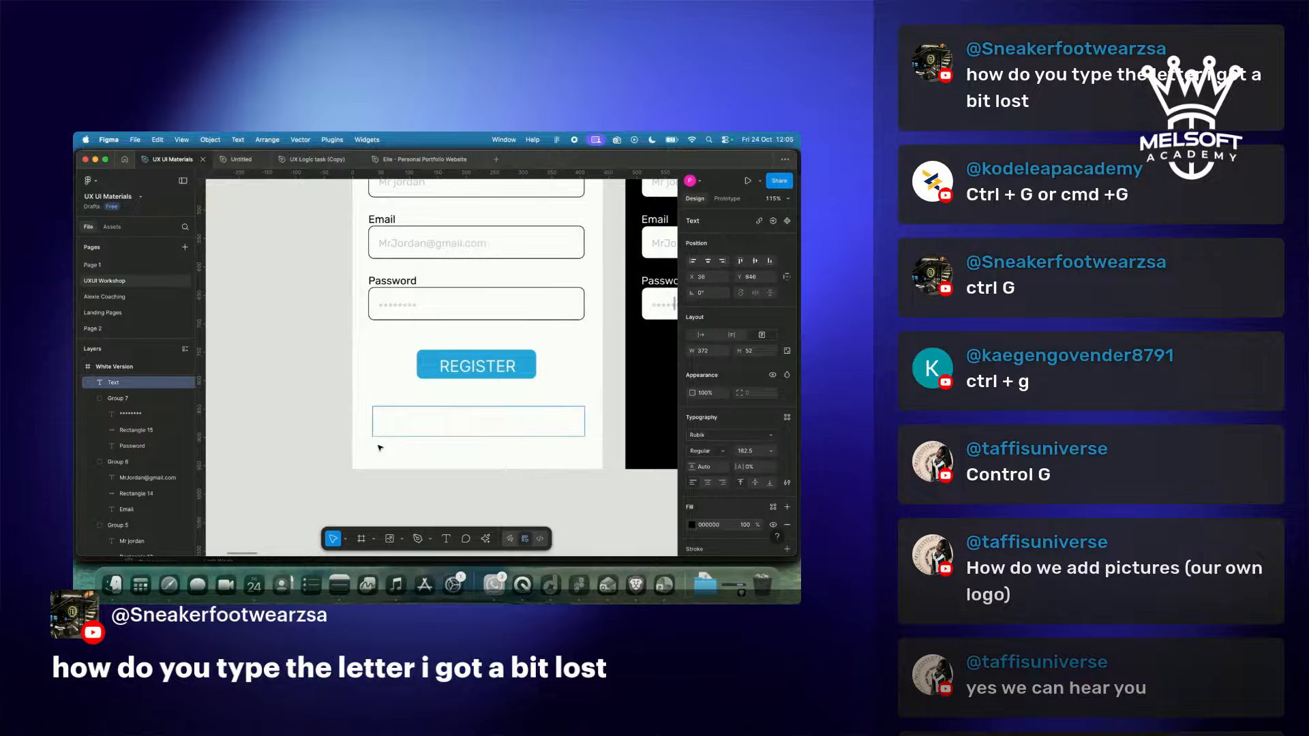
type("text")
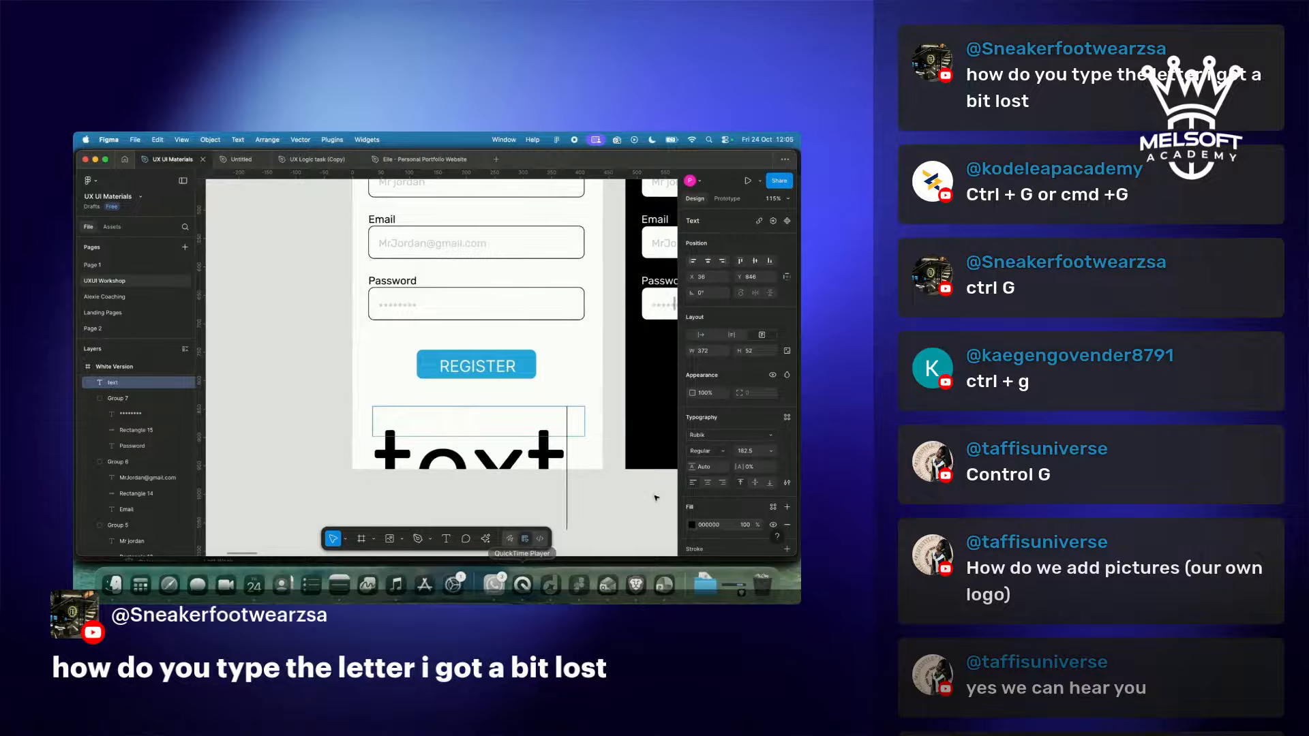
left_click(766, 454)
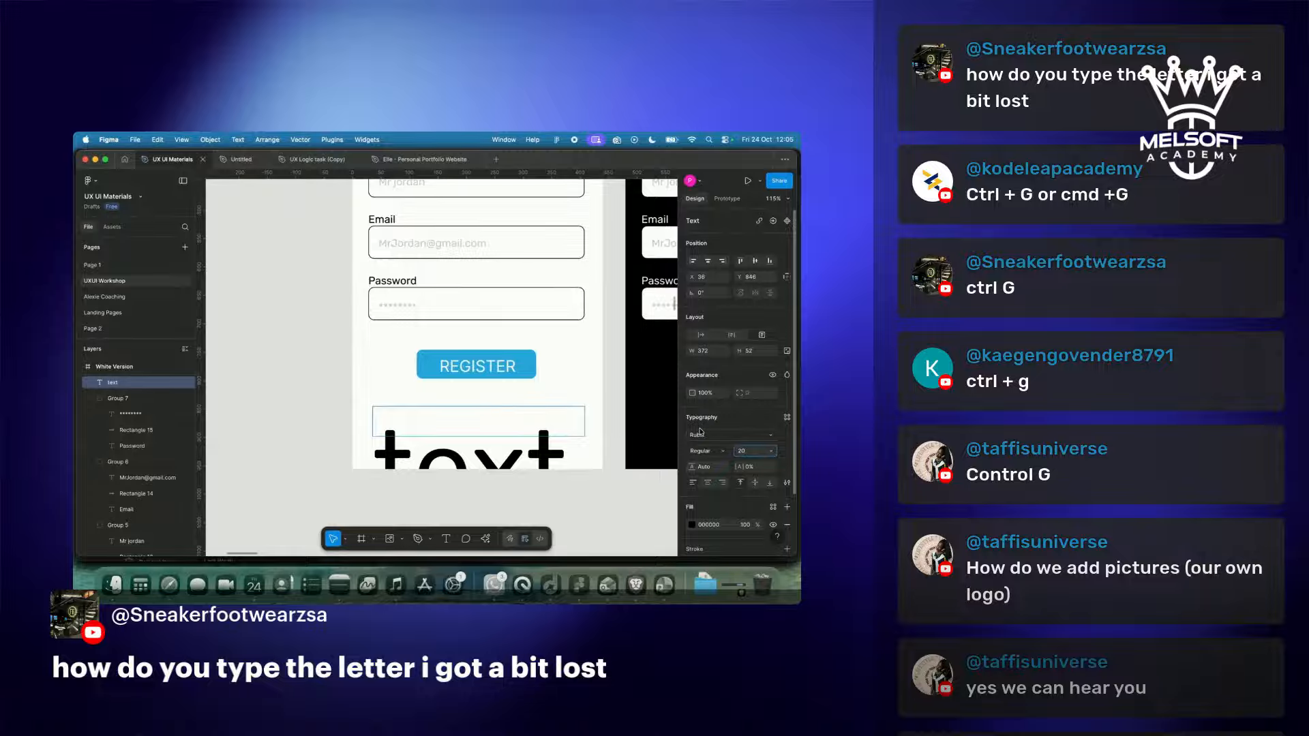
key("Return")
Set the 'text' label to font size 36 and centre its narrowed box under REGISTER.
left_click(773, 452)
left_click(447, 506)
left_click(452, 429)
key("Escape")
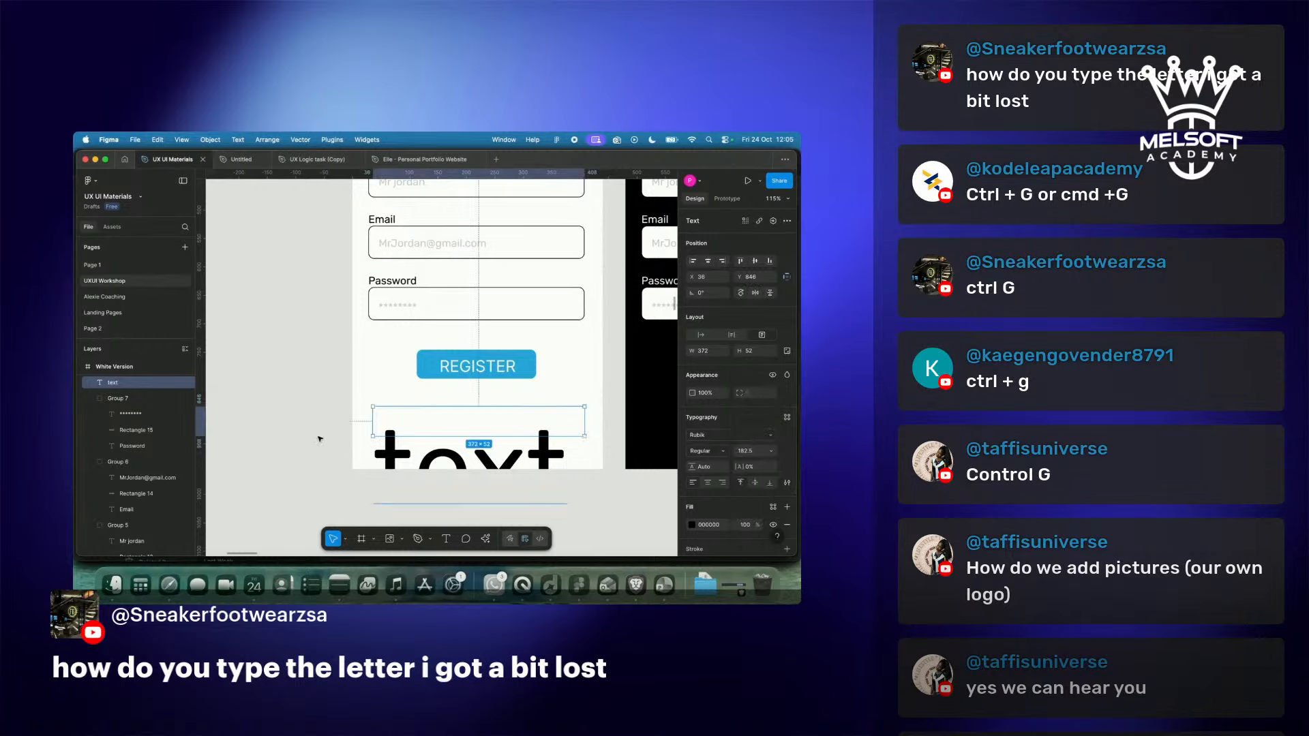
left_click(773, 452)
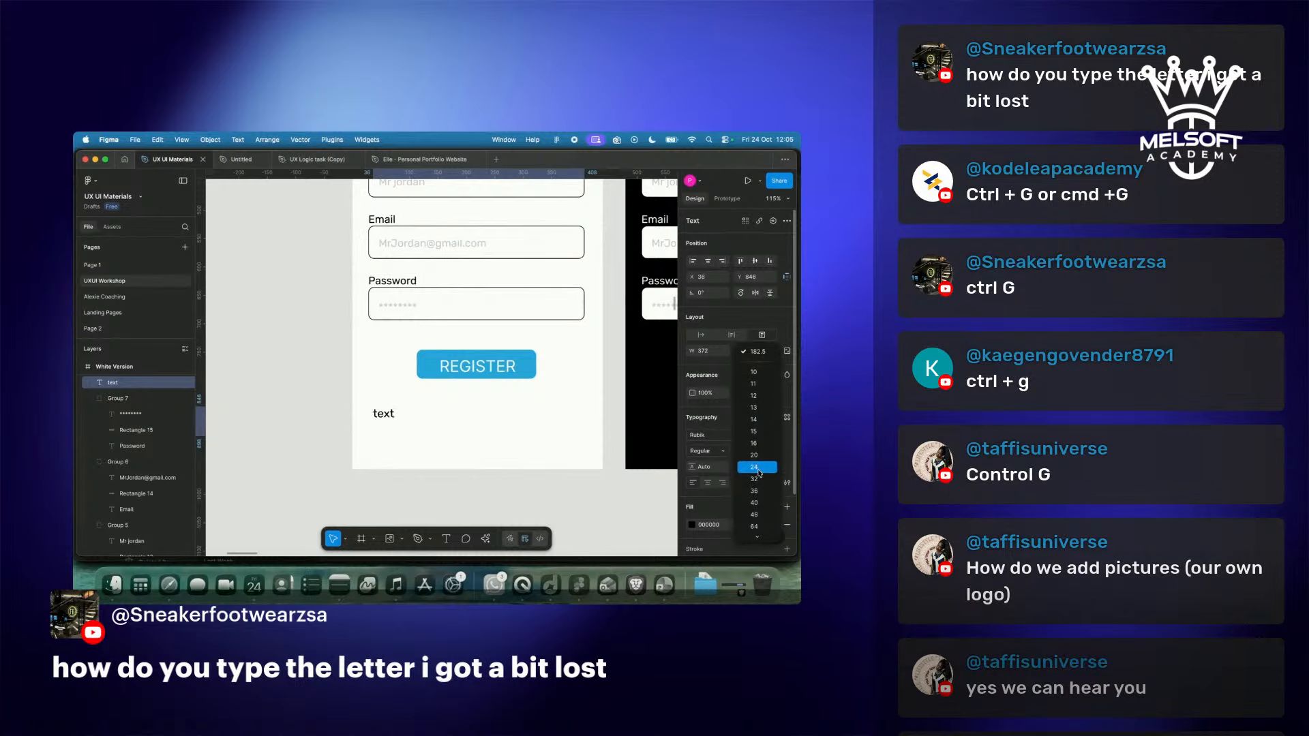
left_click(760, 492)
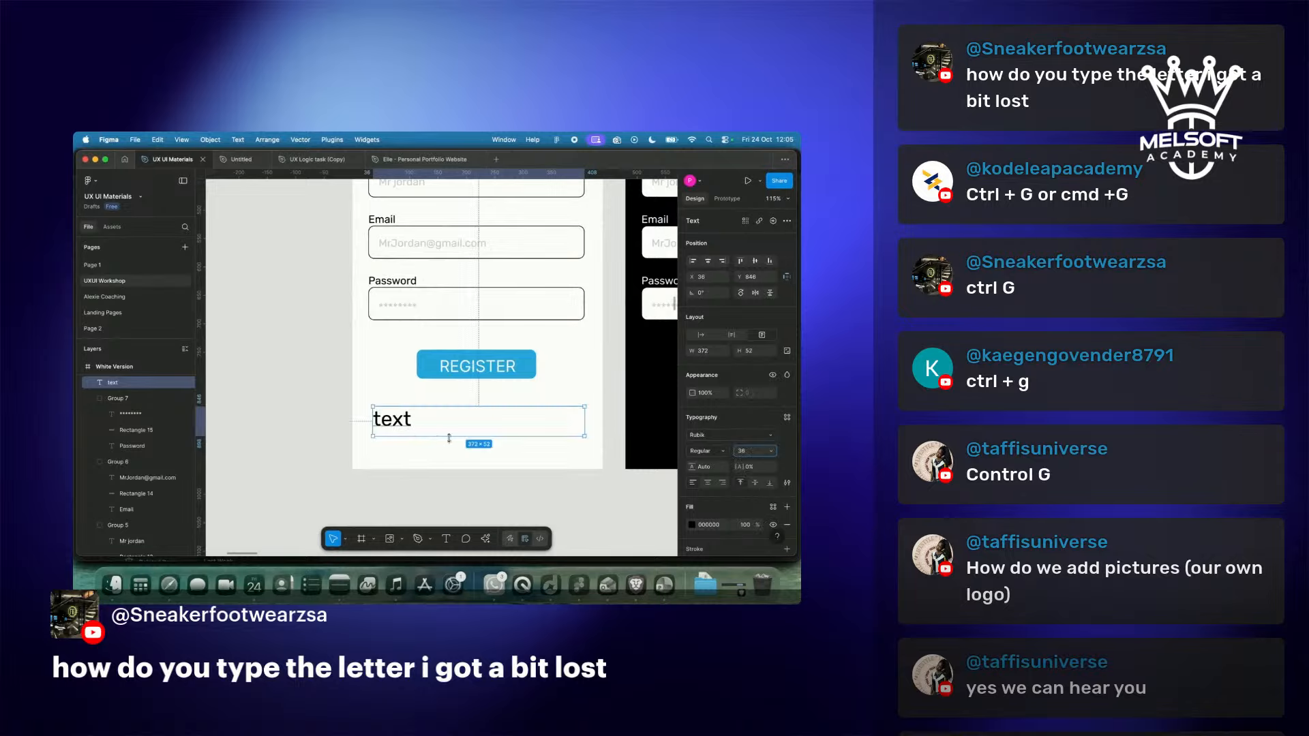
left_click_drag(583, 421, 444, 422)
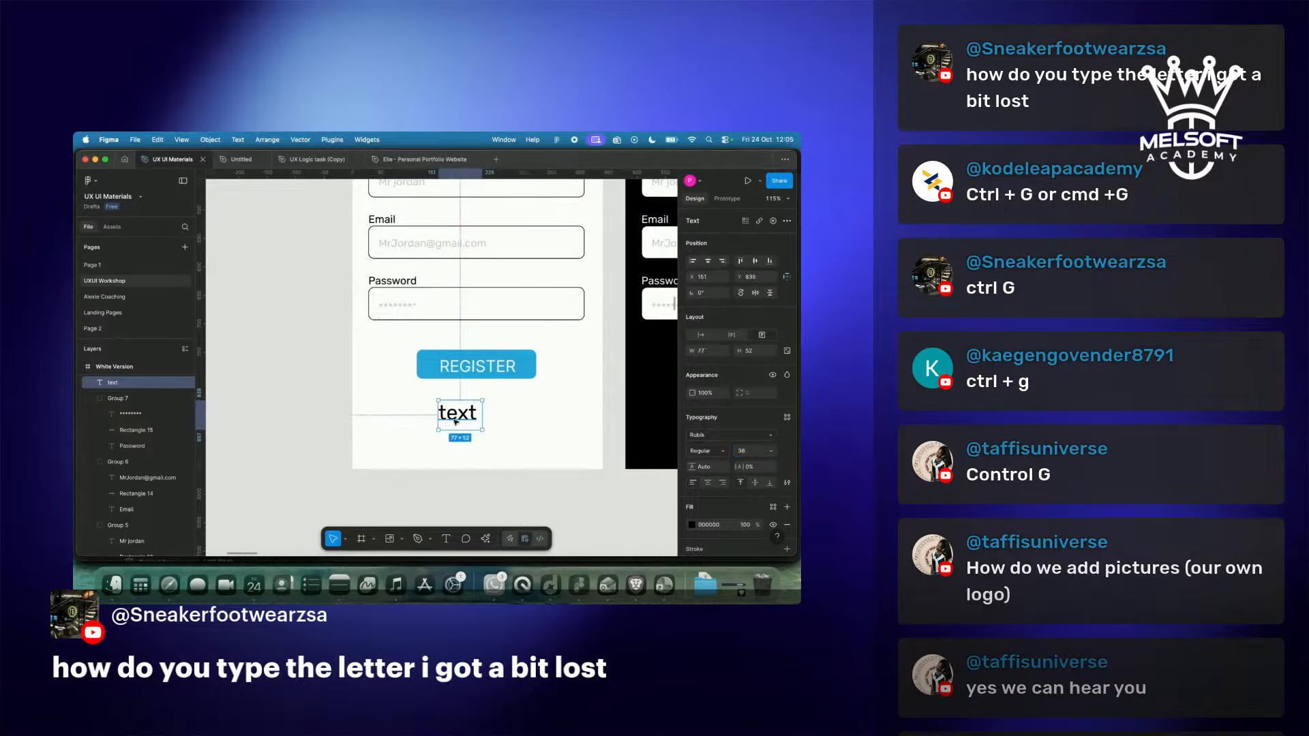
Delete the test text layers, including 'text', and switch to the Restream studio.
double_click(456, 422)
left_click_drag(376, 431, 459, 452)
type("gegdtveydb")
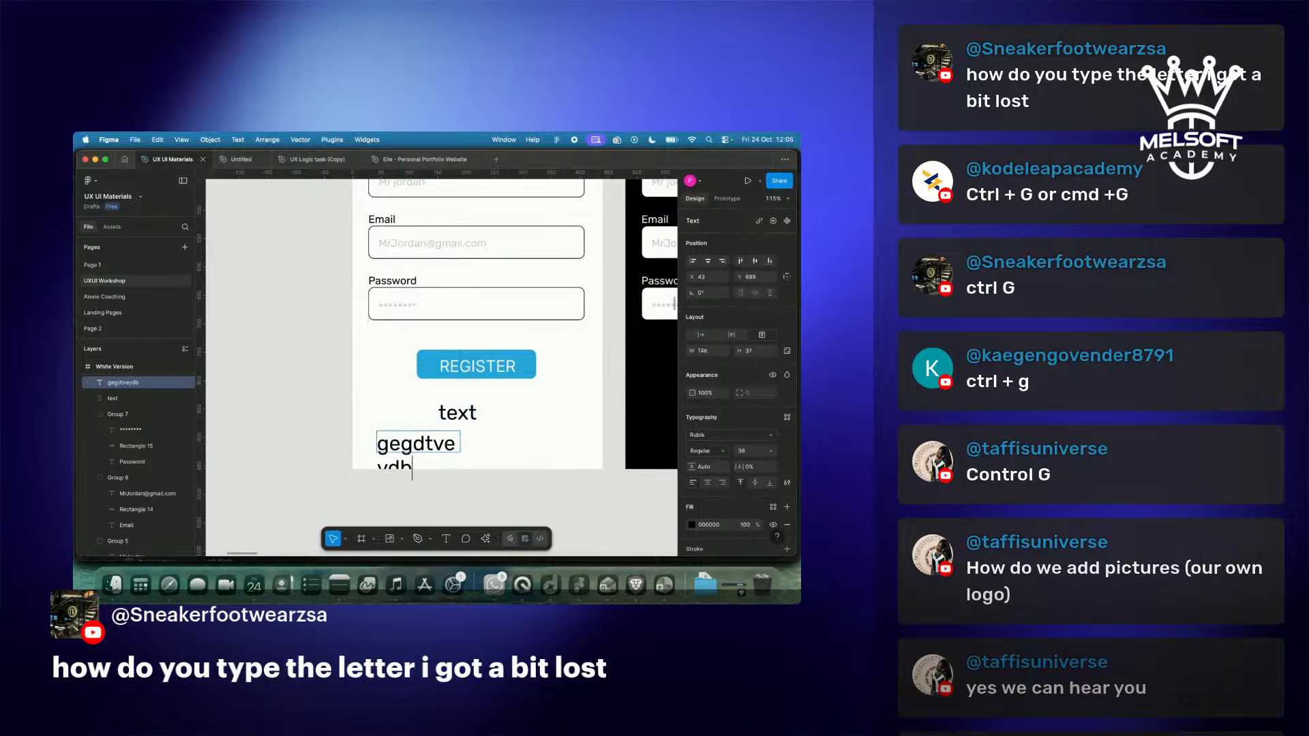
key("super+a")
key("BackSpace")
key("Escape")
left_click(455, 410)
key("BackSpace")
key("ctrl+Right")
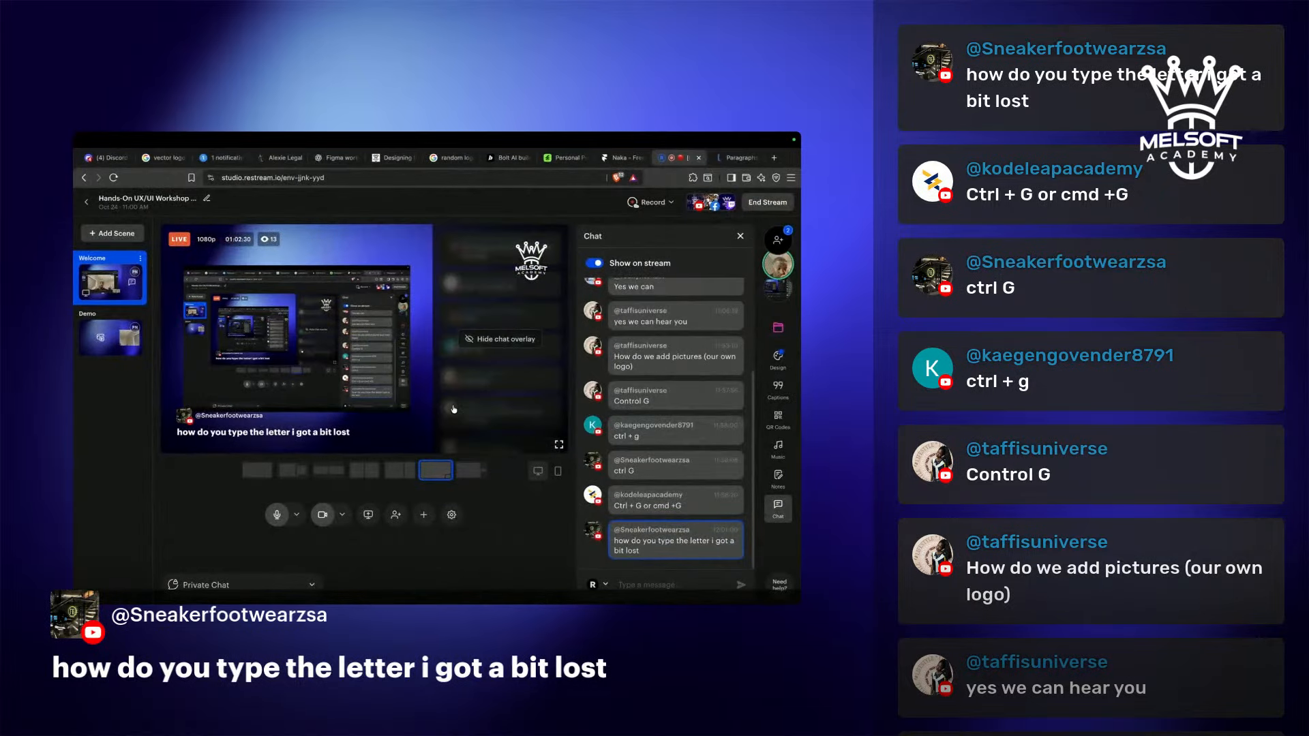
Hide the chat overlay in Restream Studio so the webcam shows on stream, then return to Figma.
key("ctrl+Left")
scroll(442, 383, "down", 10)
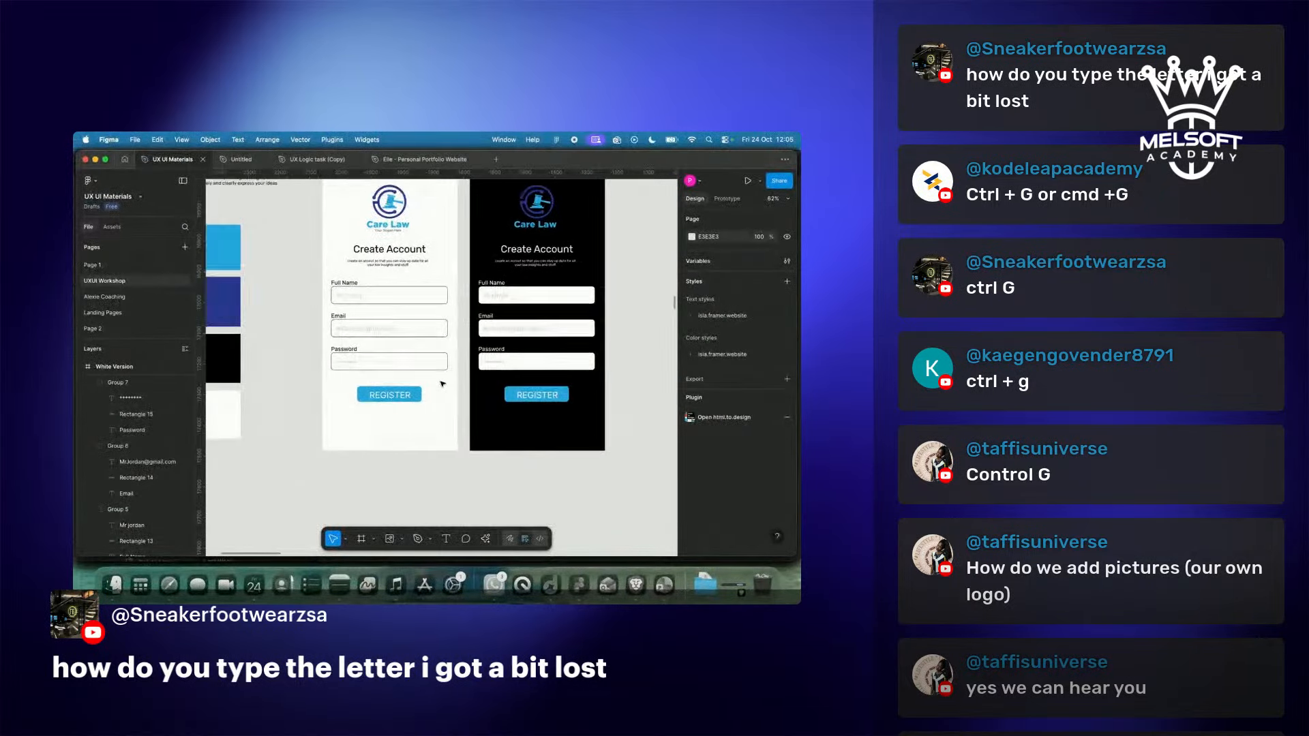
scroll(441, 407, "up", 8)
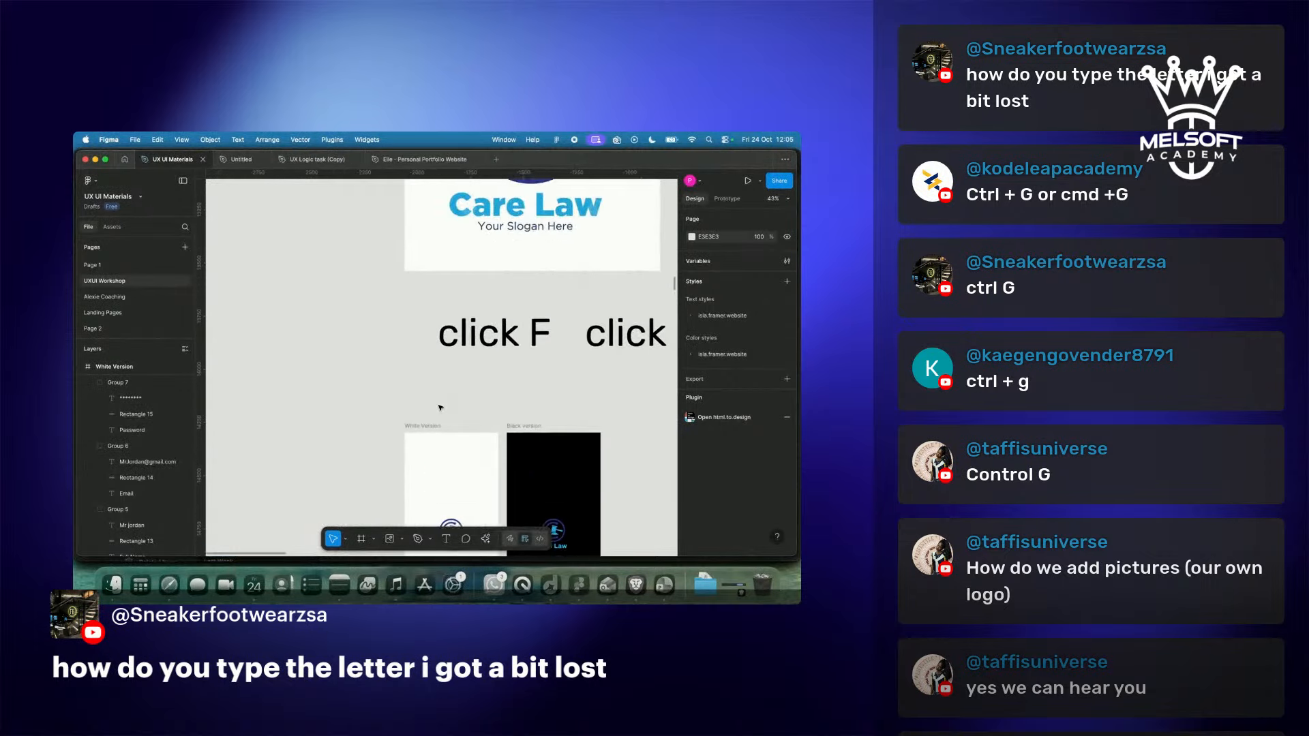
scroll(440, 407, "down", 10)
scroll(441, 407, "down", 4)
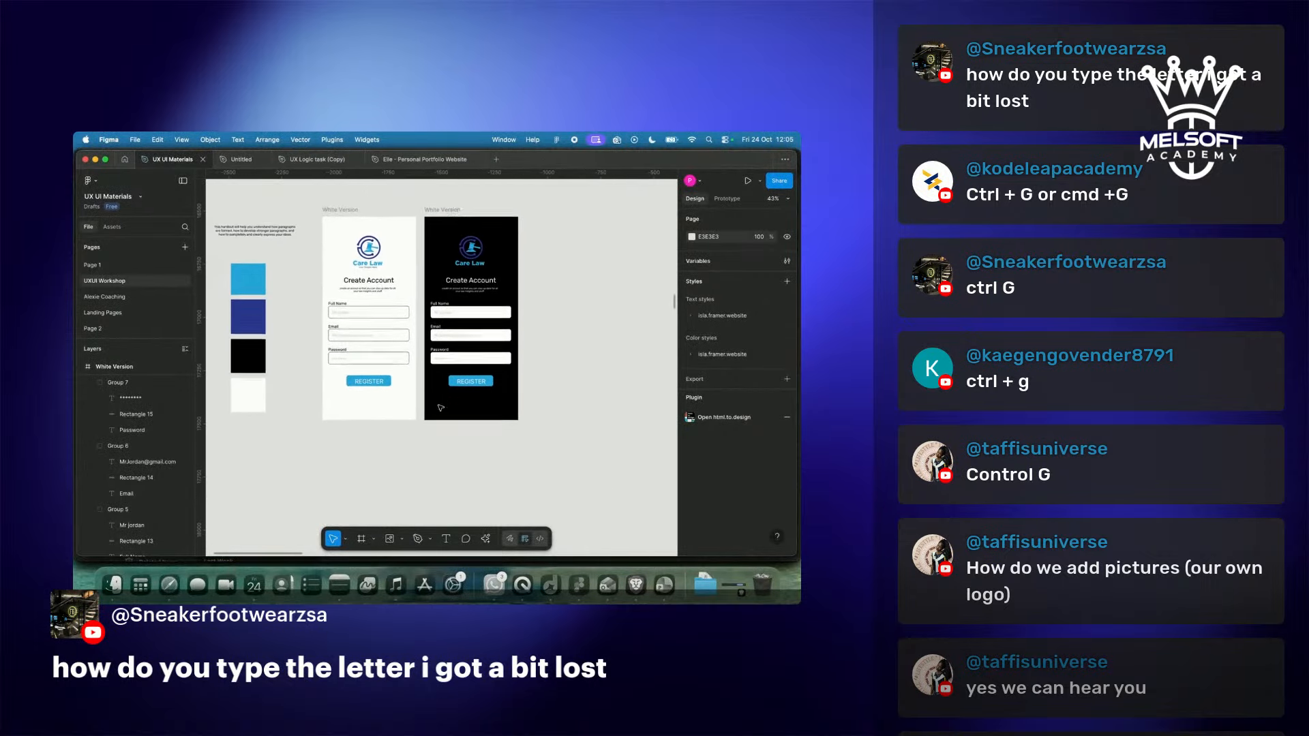
key("ctrl+Right")
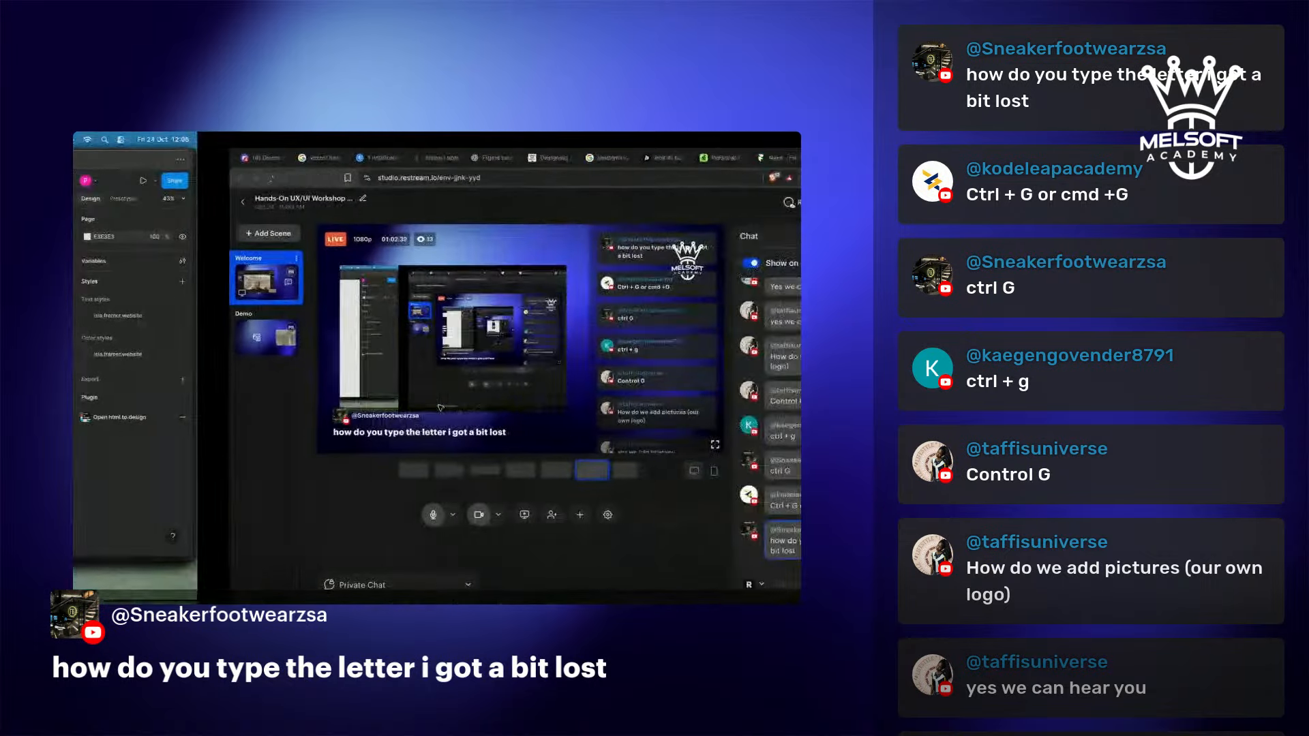
key("ctrl+Left")
key("ctrl+Right")
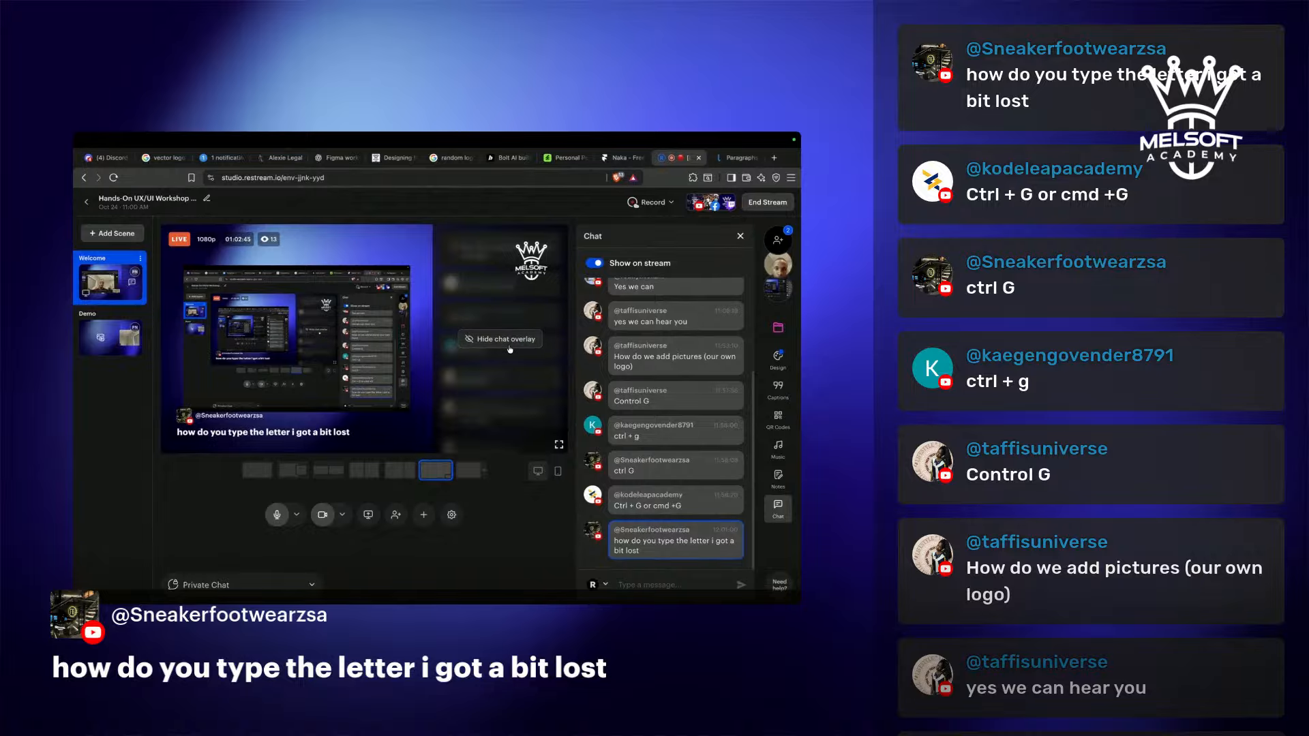
left_click(508, 343)
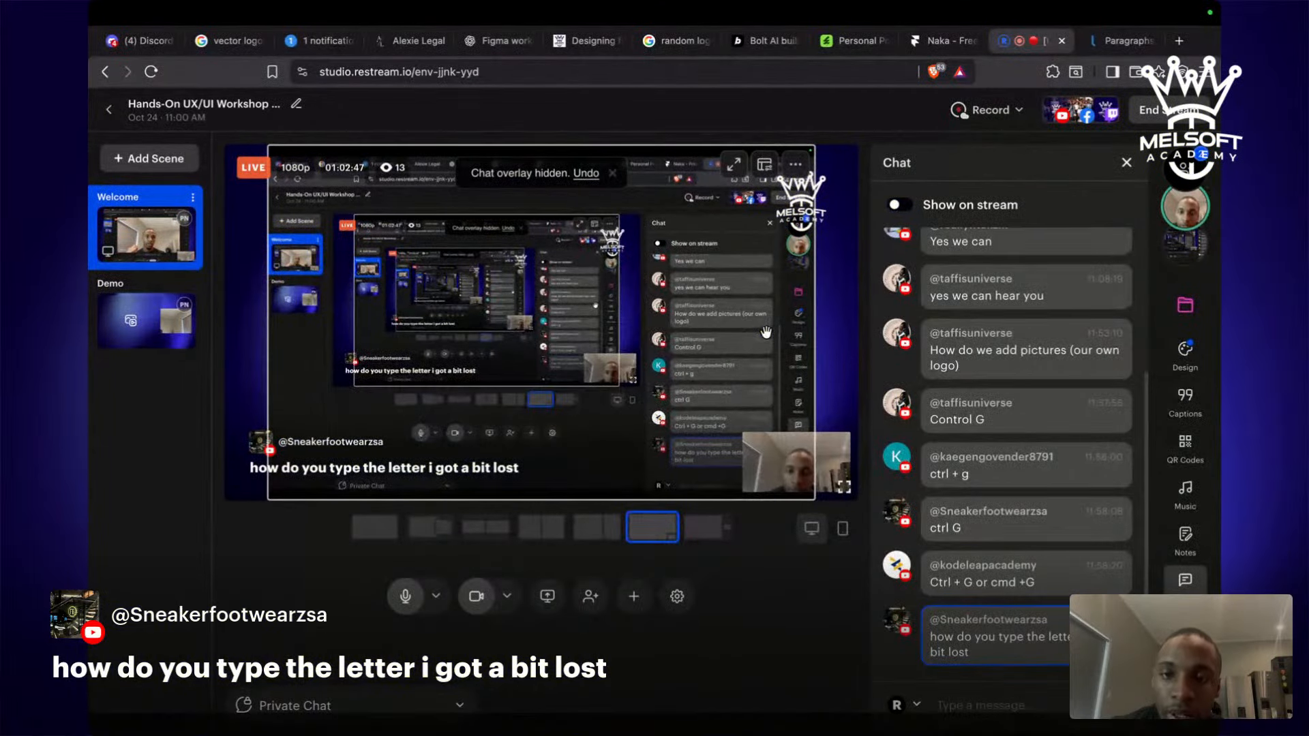
mouse_move(941, 494)
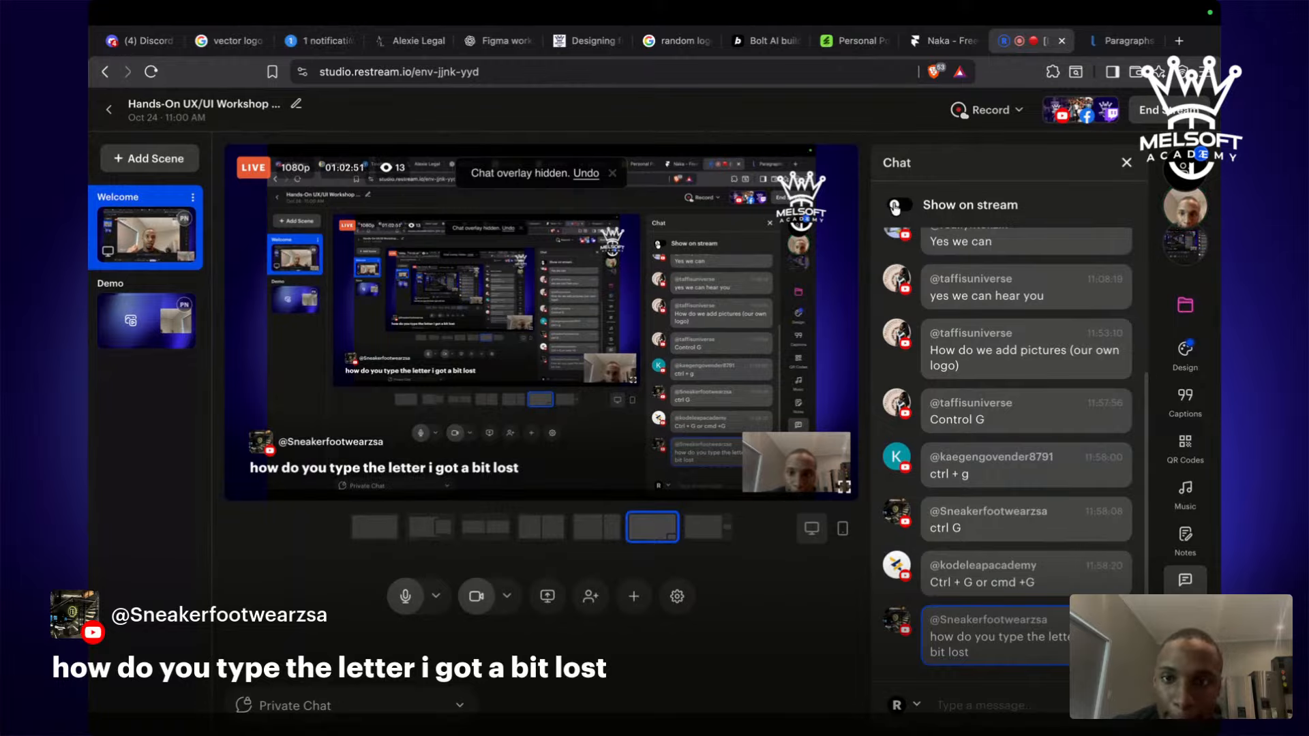
key("ctrl+Left")
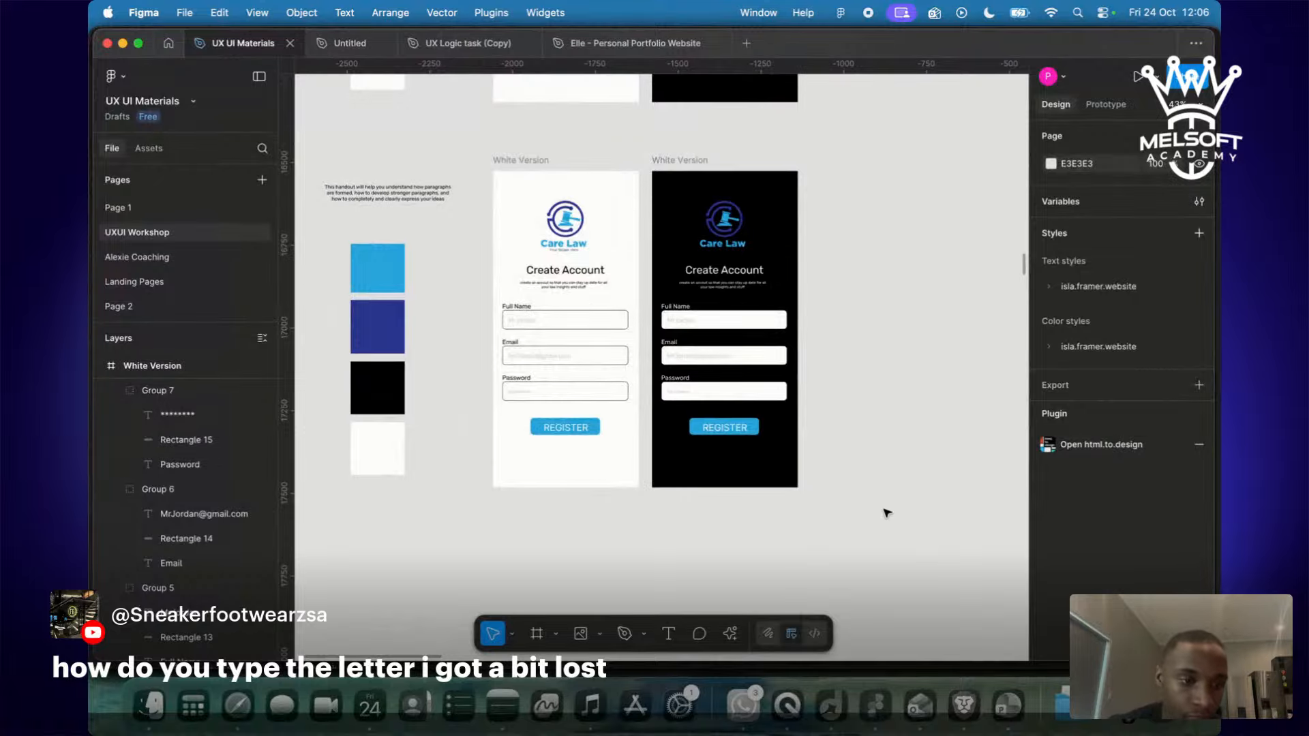
Bring the Care Law screens into view and select the white-version Welcome frame.
scroll(886, 512, "down", 5)
scroll(887, 512, "up", 5)
scroll(886, 512, "down", 6)
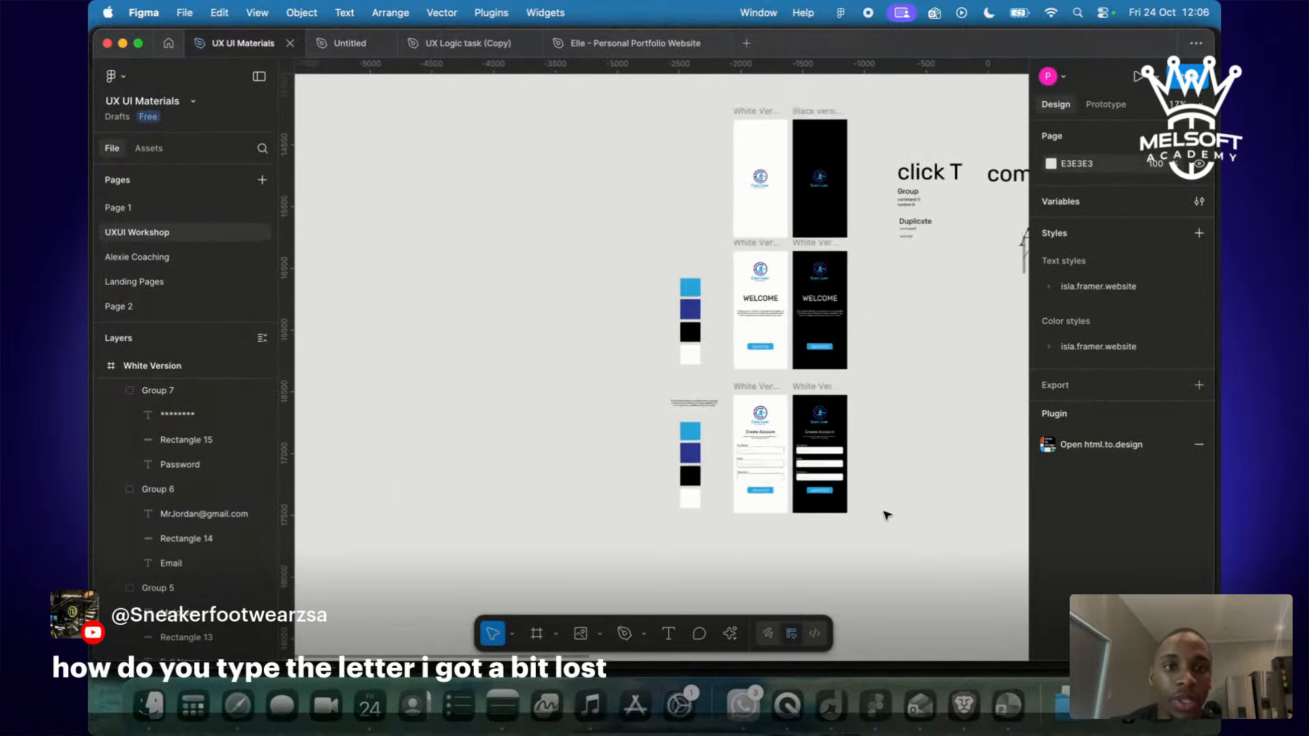
scroll(887, 514, "down", 3)
scroll(887, 514, "up", 8)
scroll(886, 515, "up", 1)
scroll(886, 515, "right", 1)
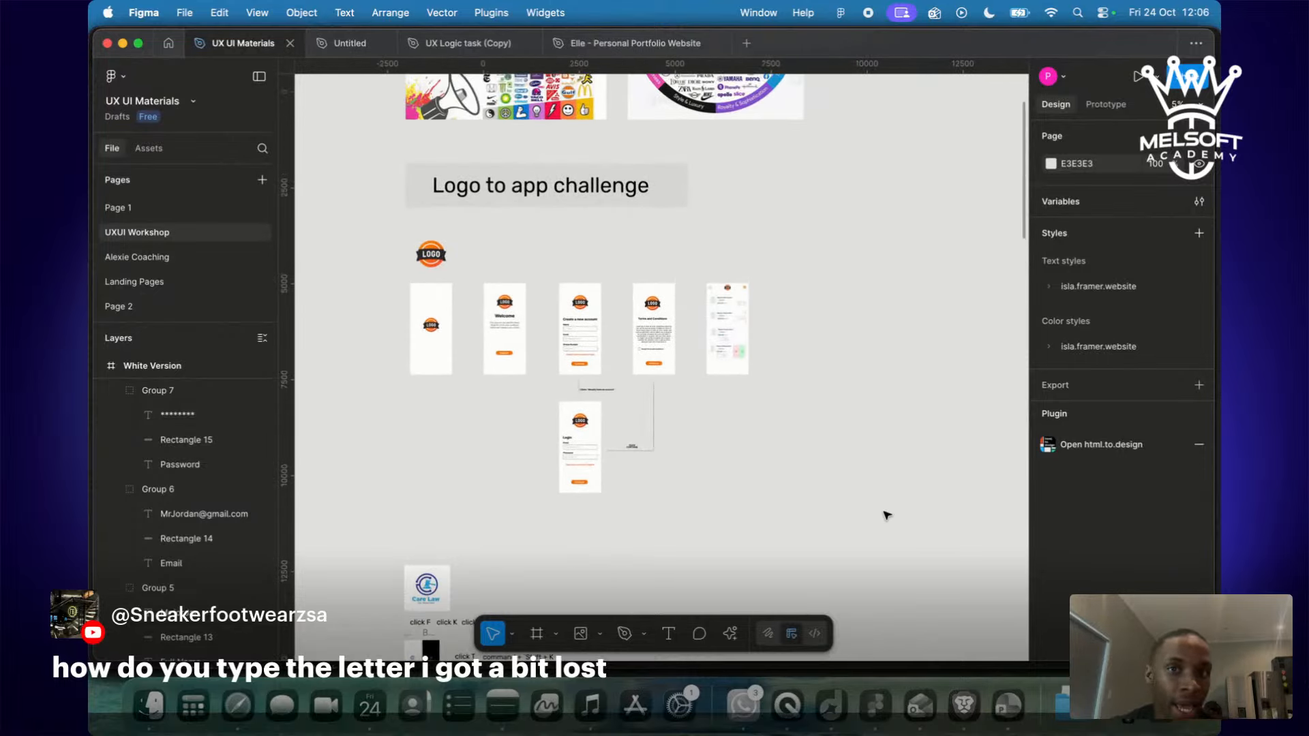
scroll(749, 389, "up", 5)
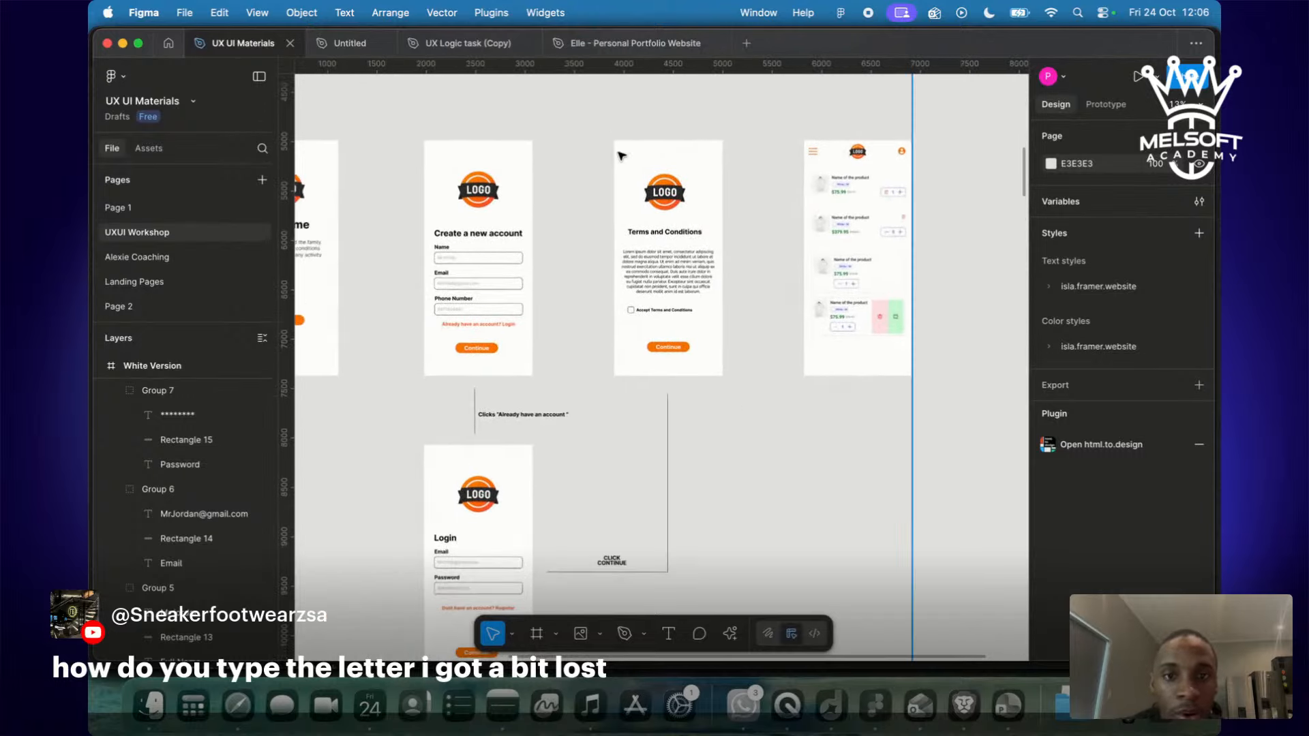
scroll(720, 474, "down", 15)
scroll(720, 474, "left", 5)
scroll(721, 474, "up", 15)
scroll(720, 474, "right", 5)
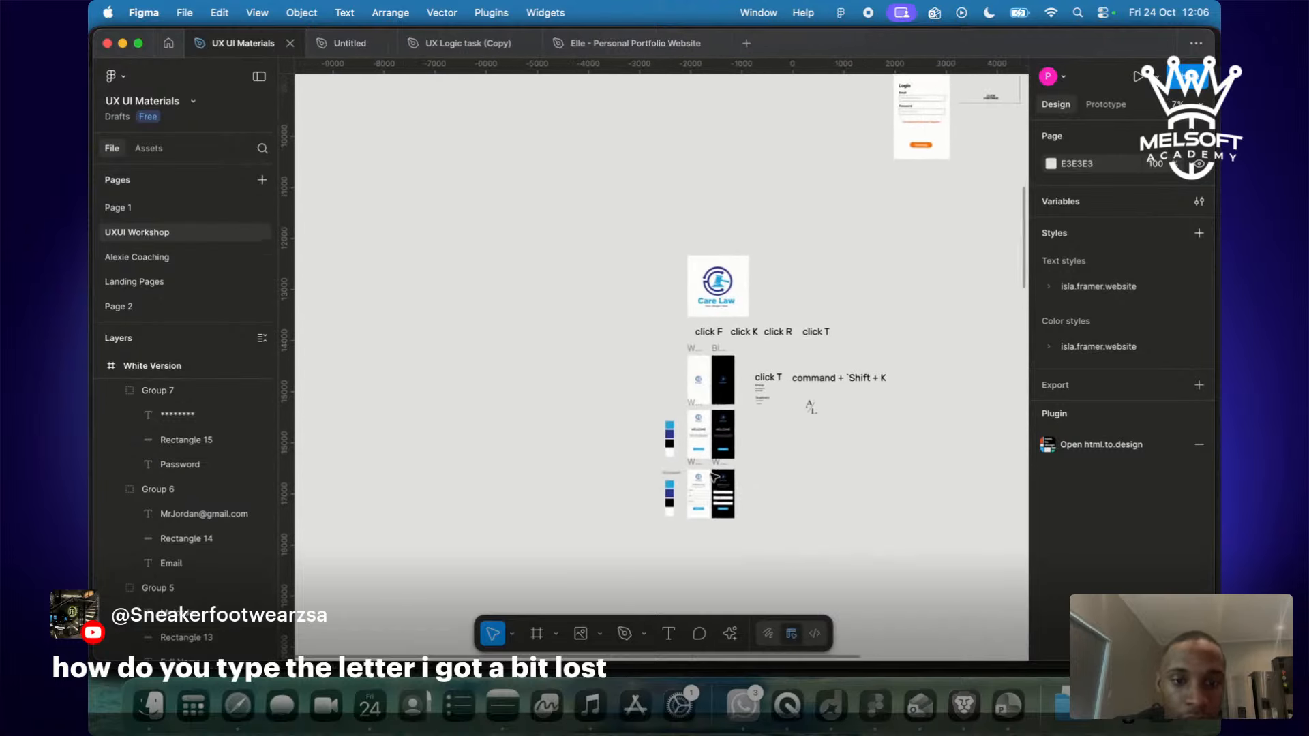
scroll(713, 478, "up", 3)
left_click(622, 204)
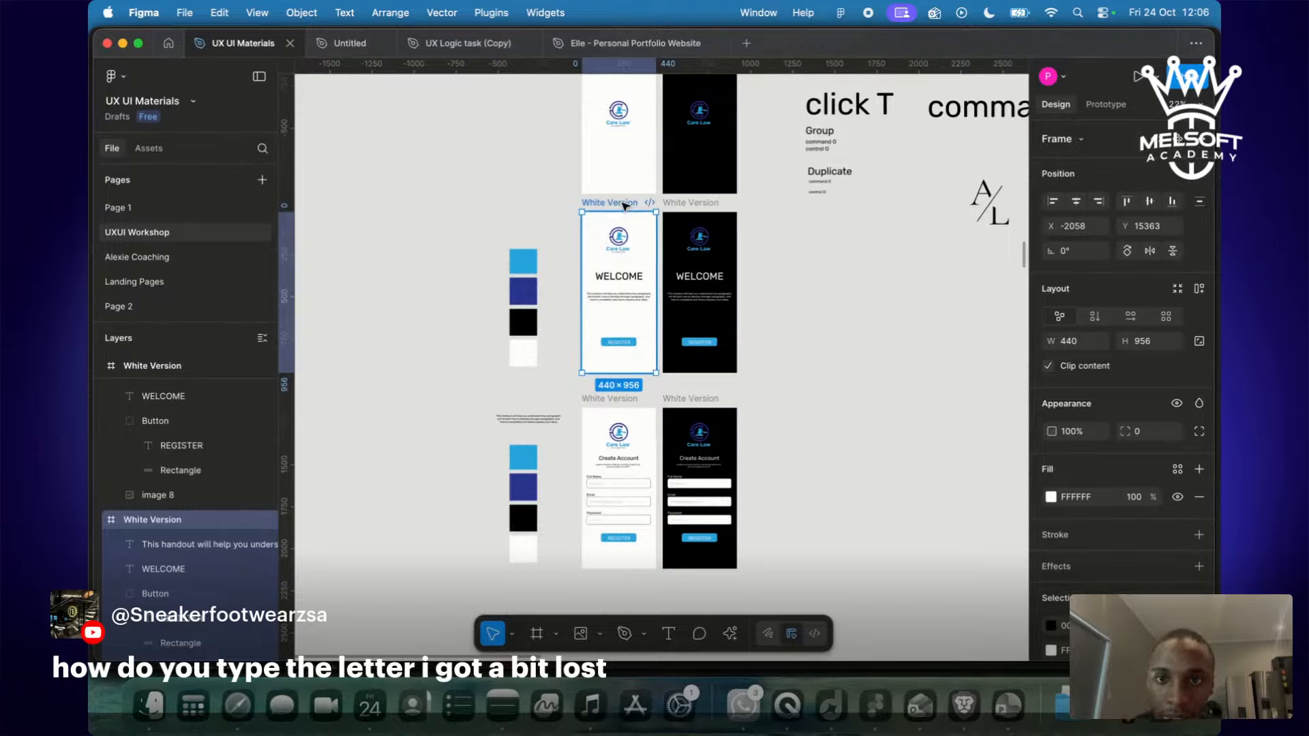
Duplicate the white Welcome frame and align the copy under the white Create Account screen.
left_click_drag(624, 206, 630, 617)
scroll(637, 579, "down", 5)
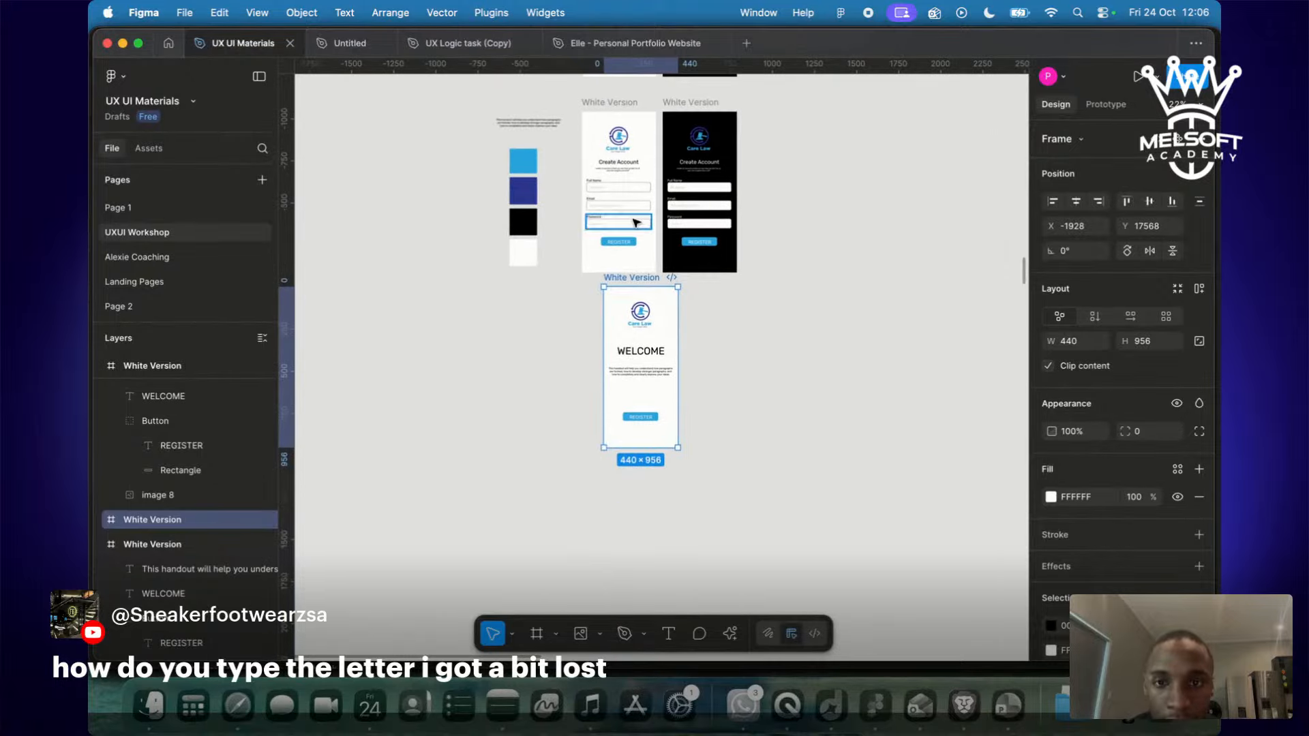
left_click_drag(622, 279, 601, 285)
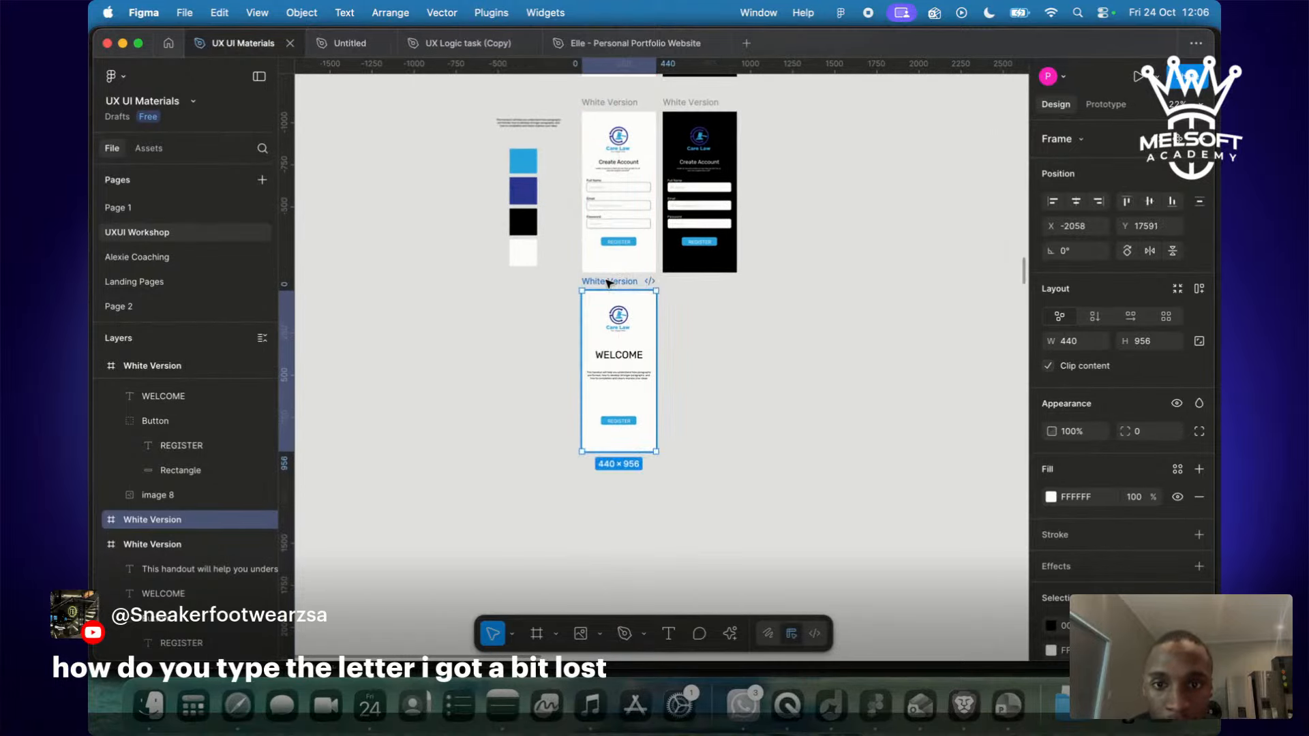
key("Escape")
scroll(628, 367, "up", 5)
Change the copy's WELCOME heading to 'Terms and conditions' with a capital T.
double_click(628, 350)
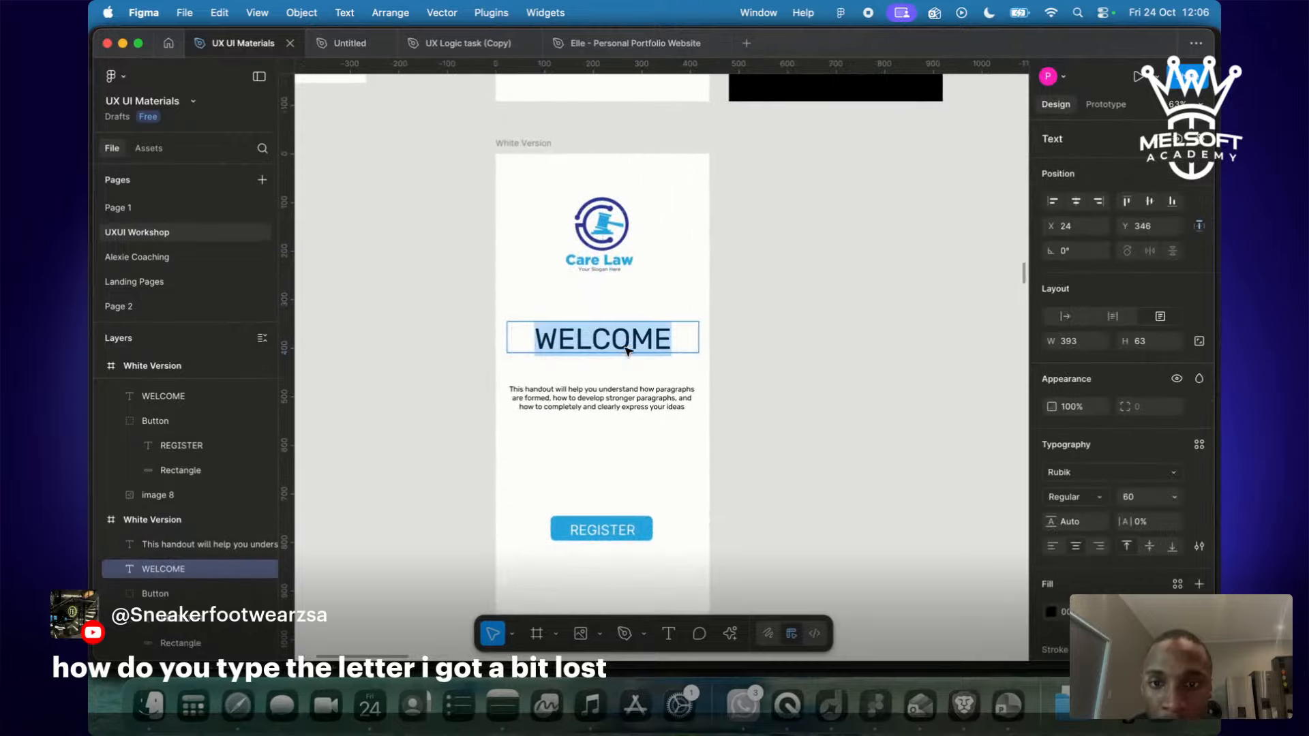
type("terms and")
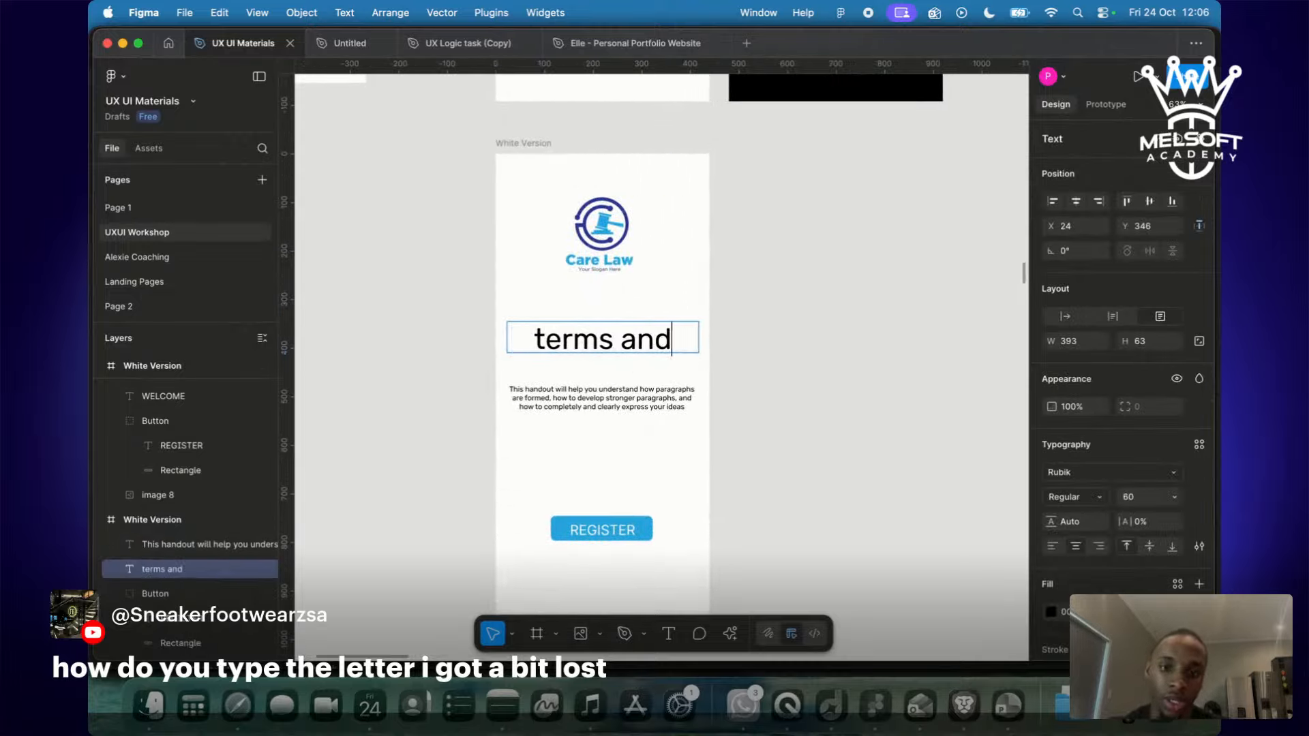
type(" conditions")
key("Escape")
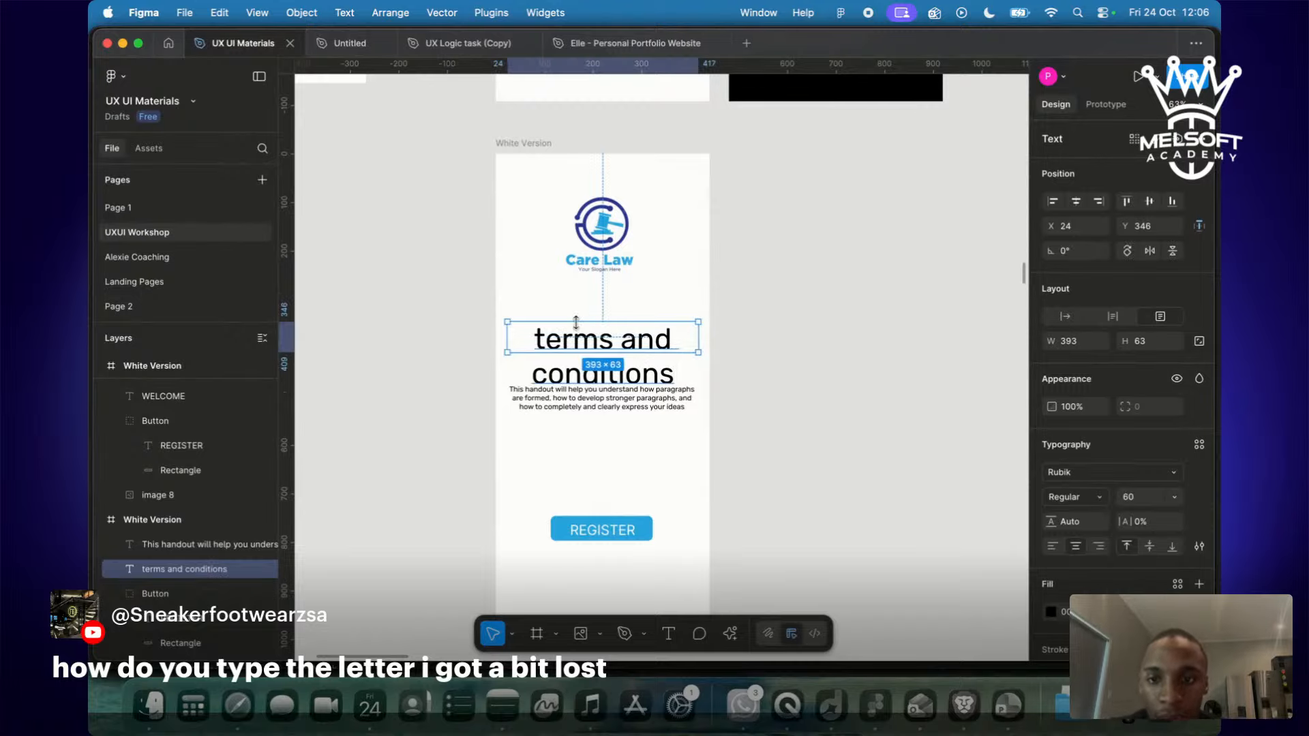
double_click(552, 339)
left_click(546, 339)
key("BackSpace")
type("T")
key("Escape")
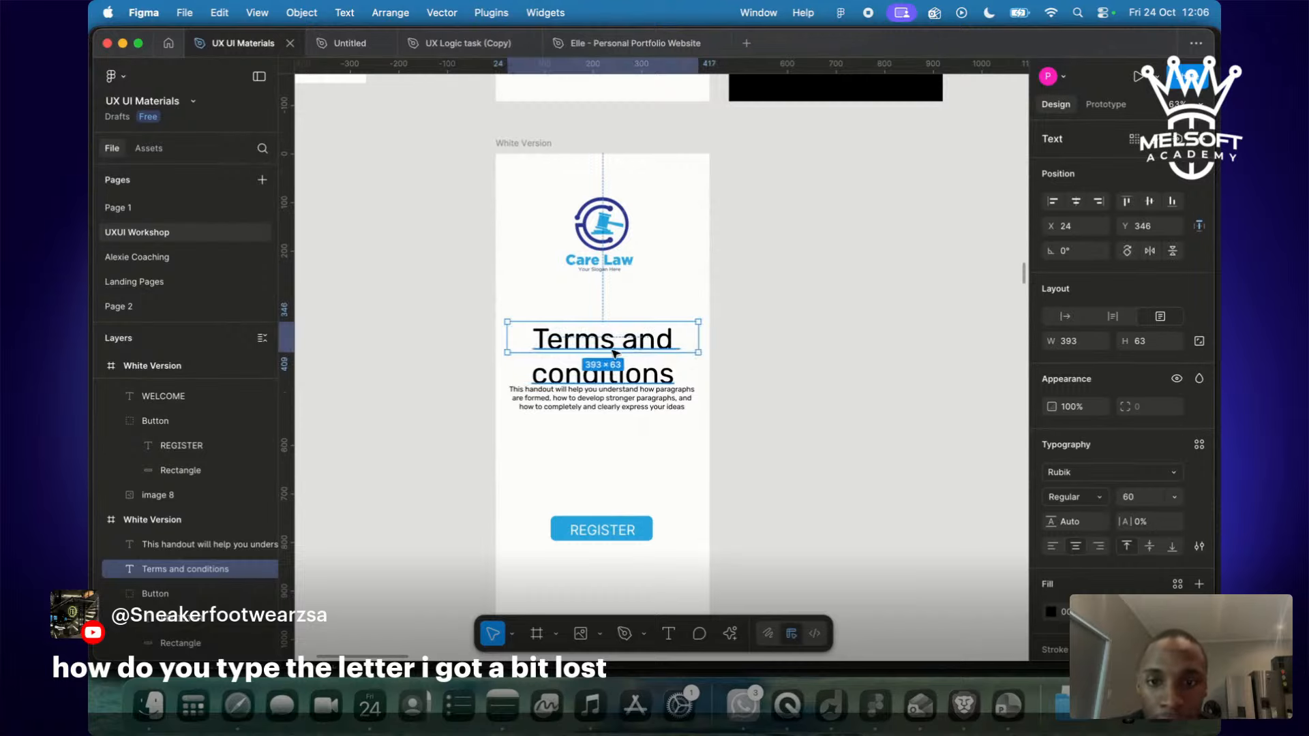
Move the Terms and conditions heading up and widen it to fit on one line.
left_click_drag(601, 356, 606, 328)
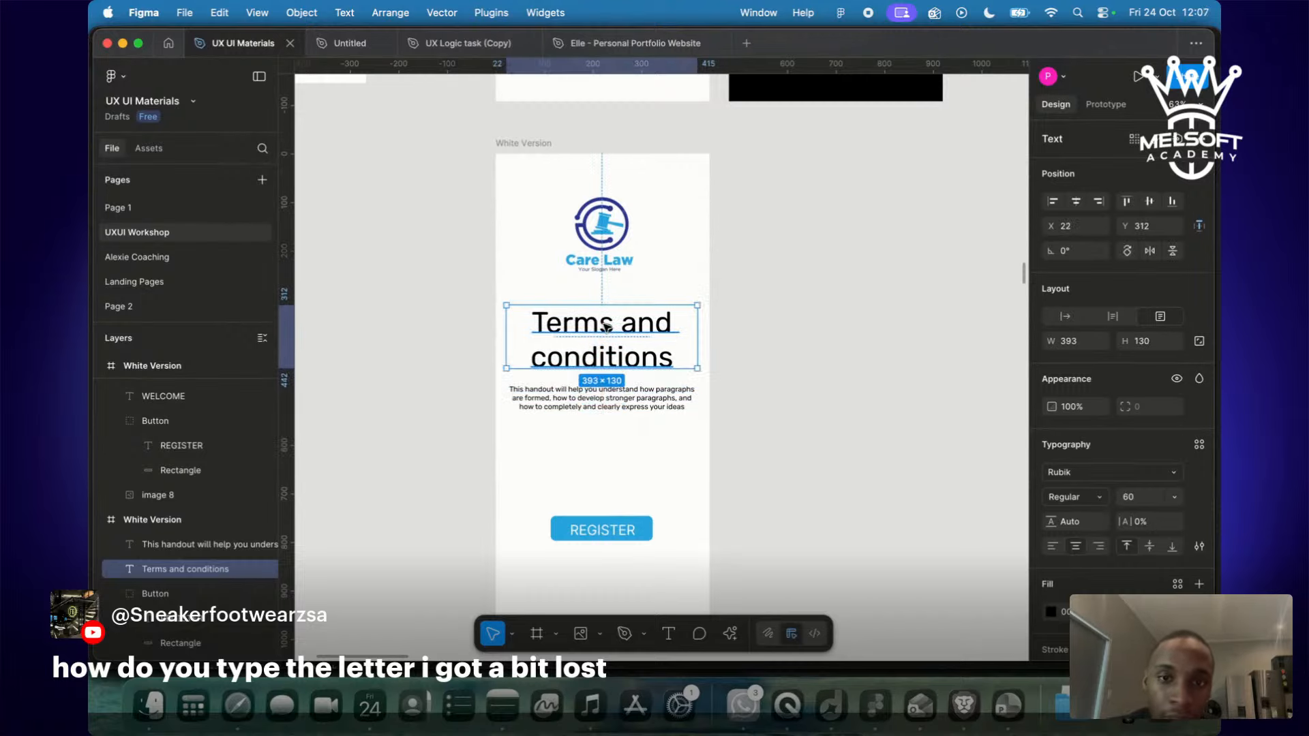
left_click(739, 348)
scroll(739, 348, "up", 1)
left_click(598, 355)
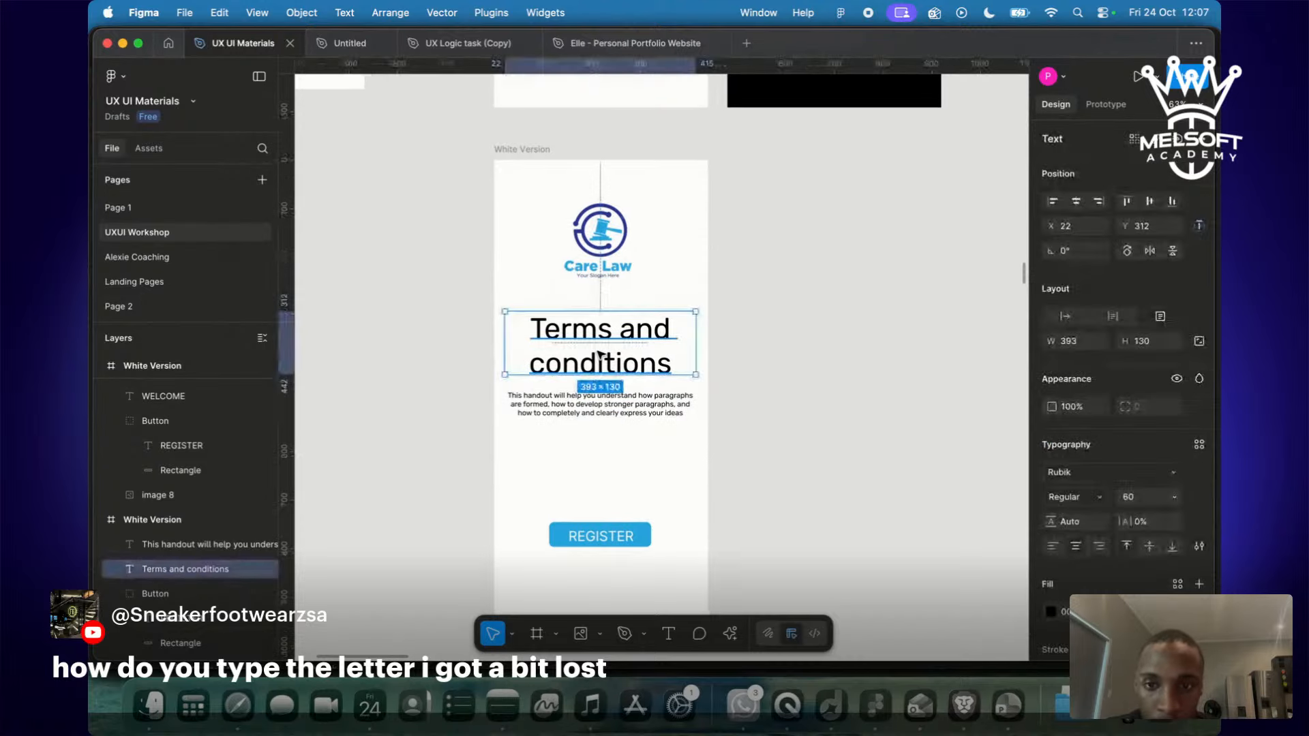
left_click_drag(504, 342, 583, 339)
key("k")
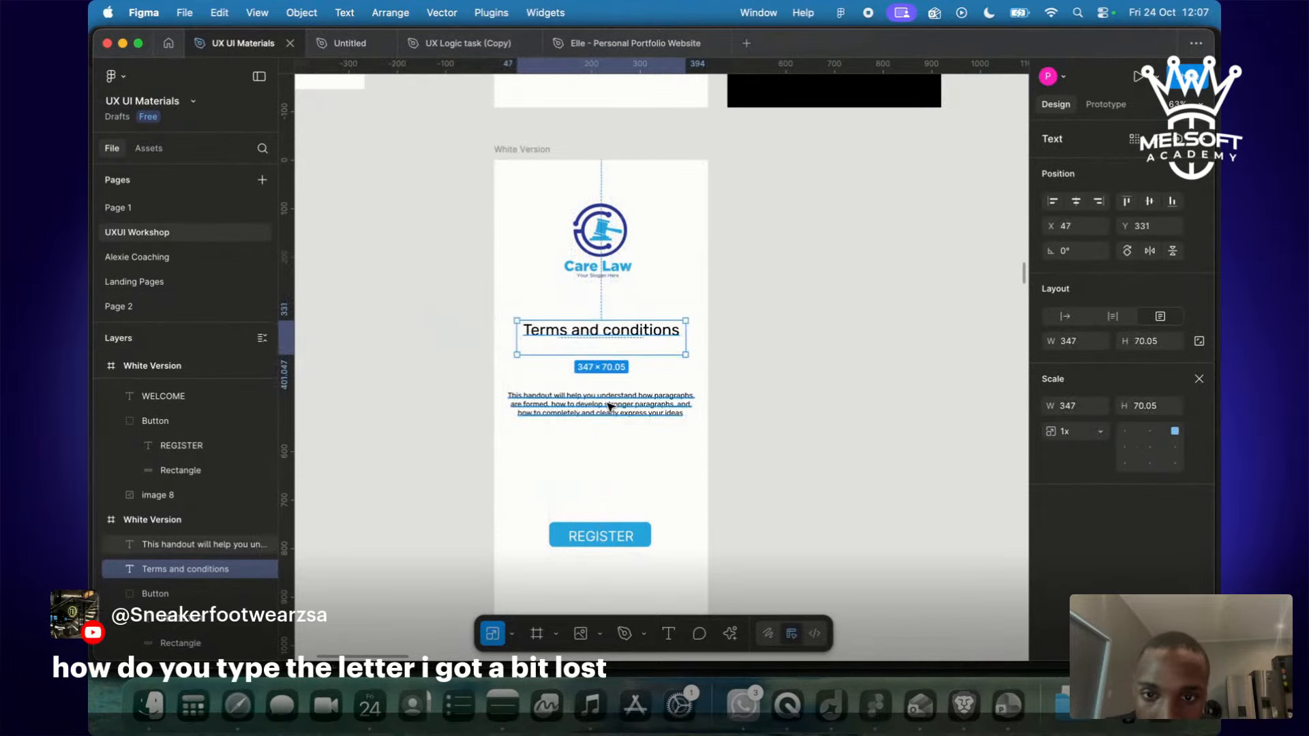
Paste a second copy of the body paragraph below itself and move the paragraph under the heading.
double_click(611, 407)
key("super+c")
left_click(682, 414)
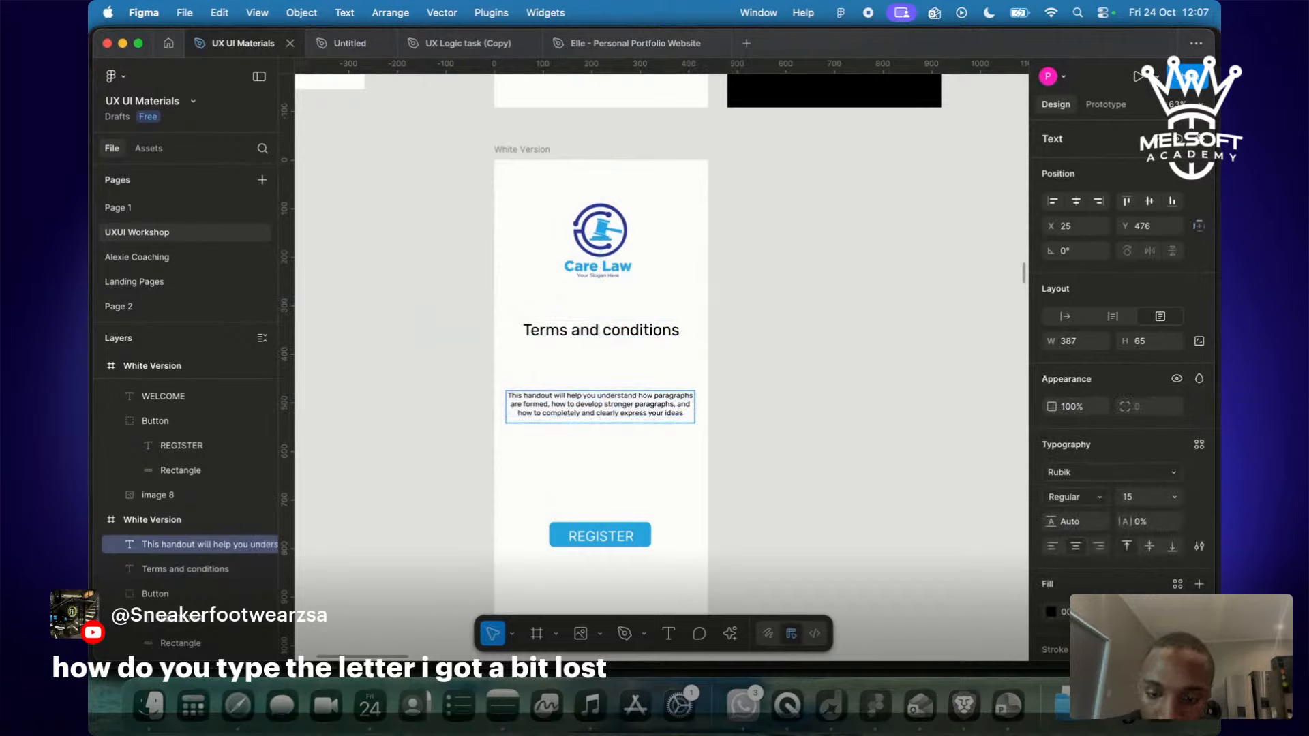
key("Return")
key("super+v")
left_click(880, 446)
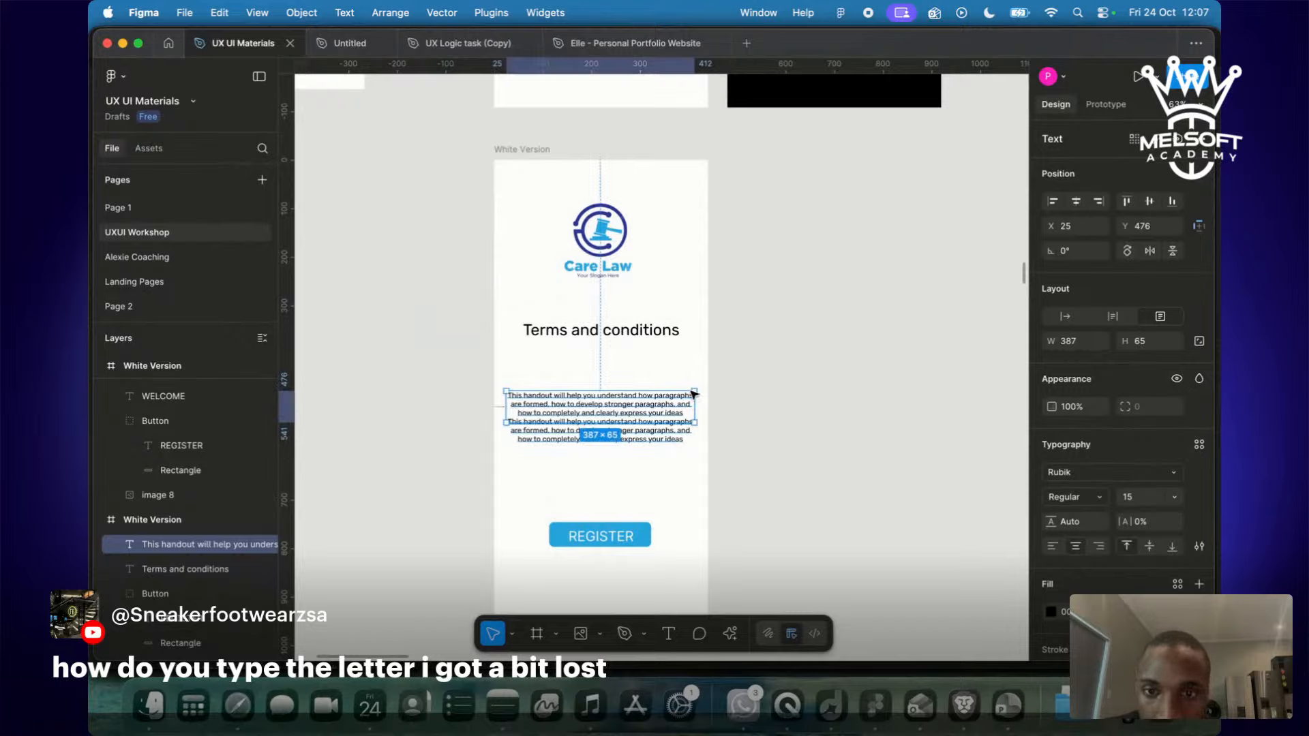
left_click_drag(645, 412, 598, 380)
scroll(599, 441, "down", 5)
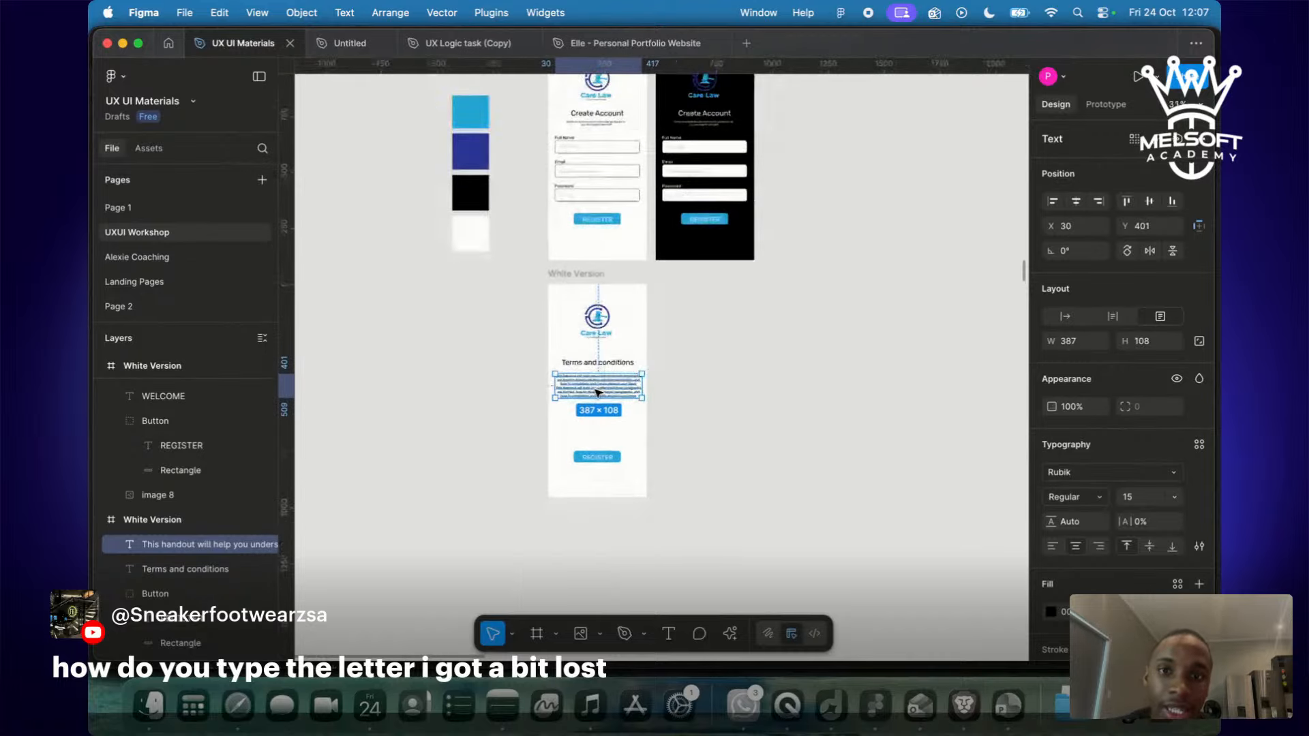
scroll(598, 441, "up", 10)
scroll(598, 442, "right", 5)
scroll(602, 509, "down", 2)
scroll(602, 509, "up", 2)
scroll(601, 508, "left", 2)
scroll(601, 508, "up", 10)
scroll(602, 509, "right", 6)
scroll(601, 511, "down", 2)
scroll(601, 514, "up", 6)
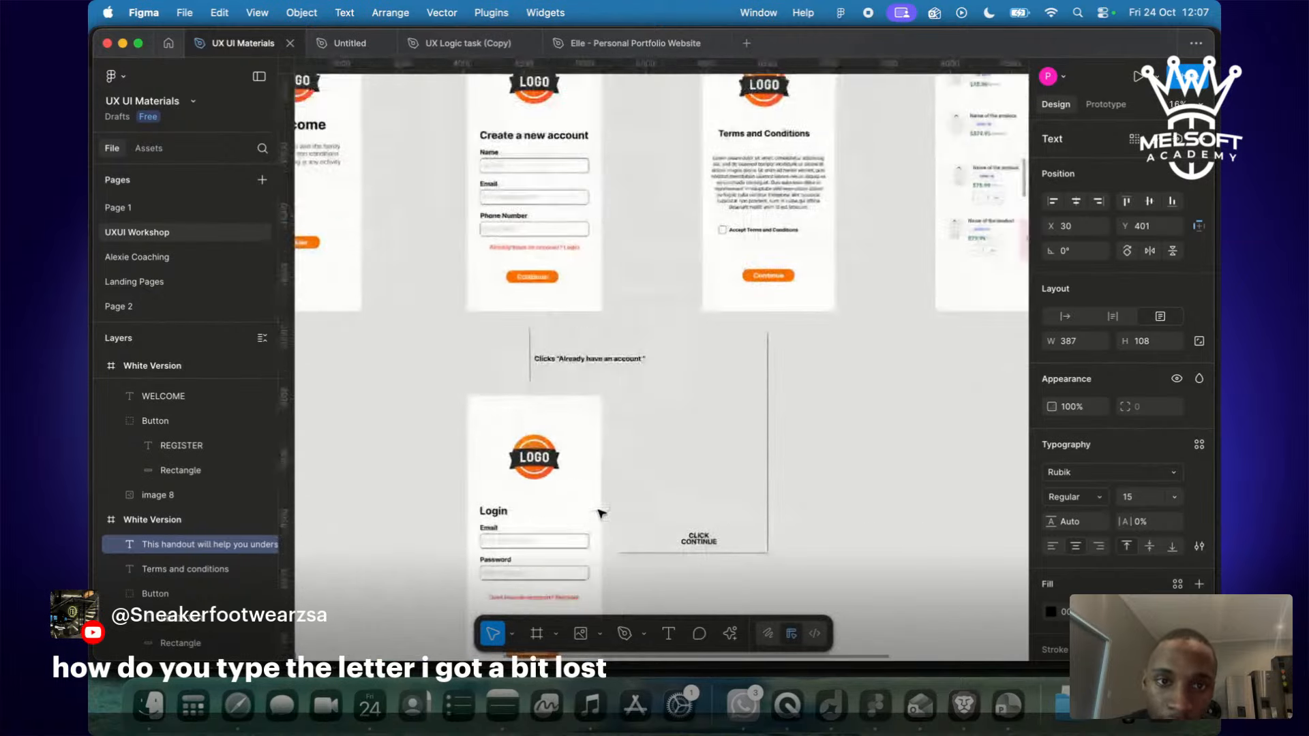
scroll(600, 512, "up", 10)
scroll(598, 506, "right", 3)
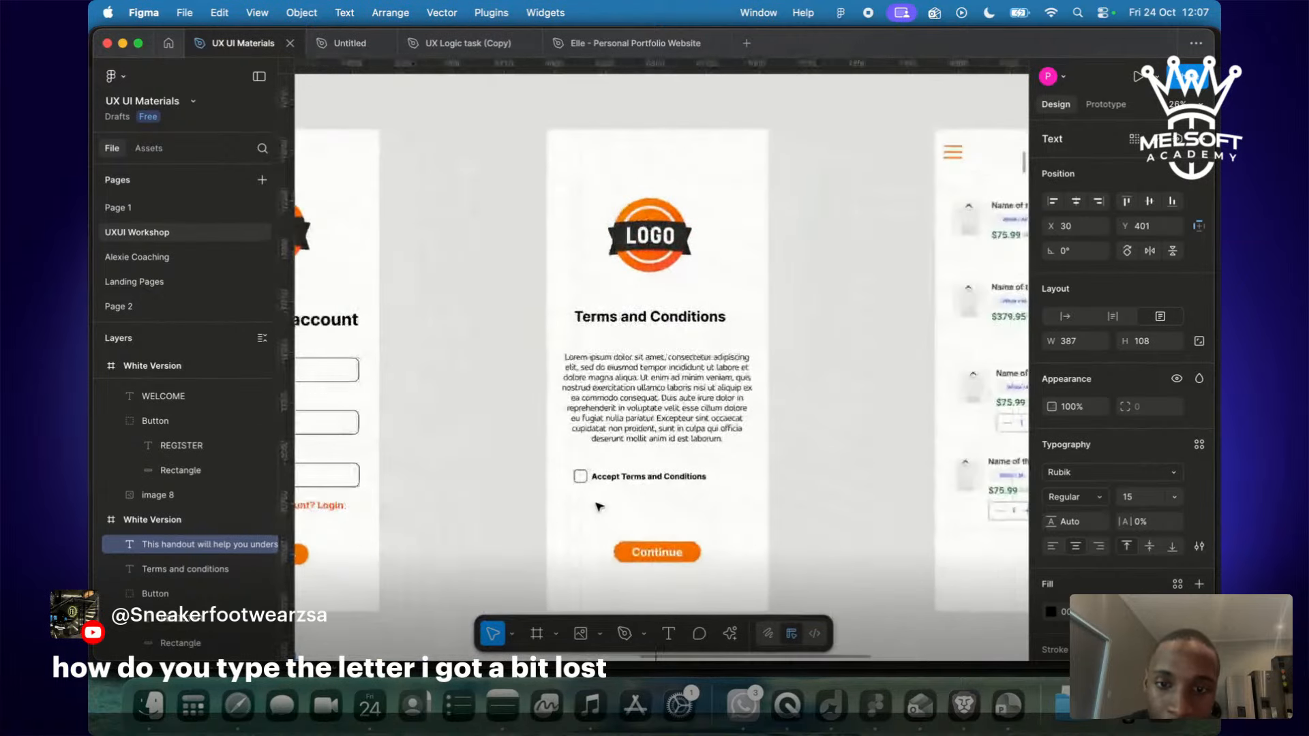
scroll(598, 505, "up", 5)
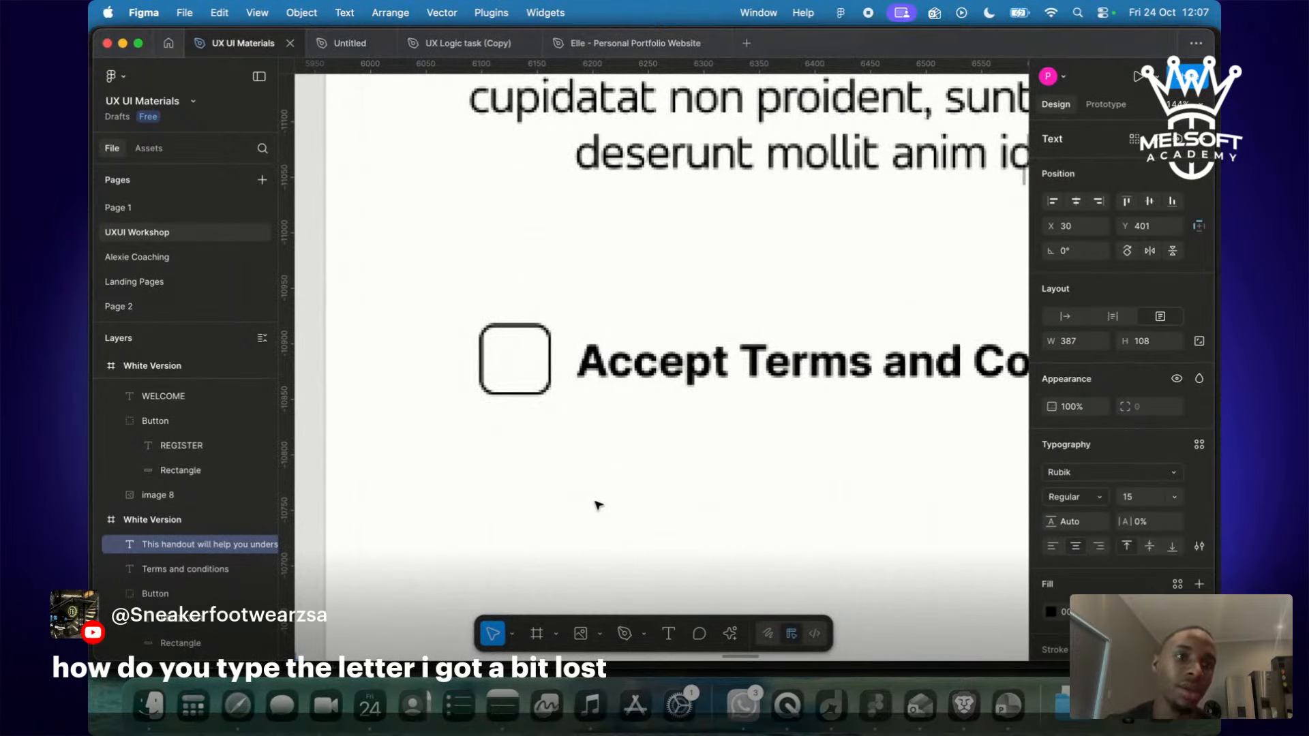
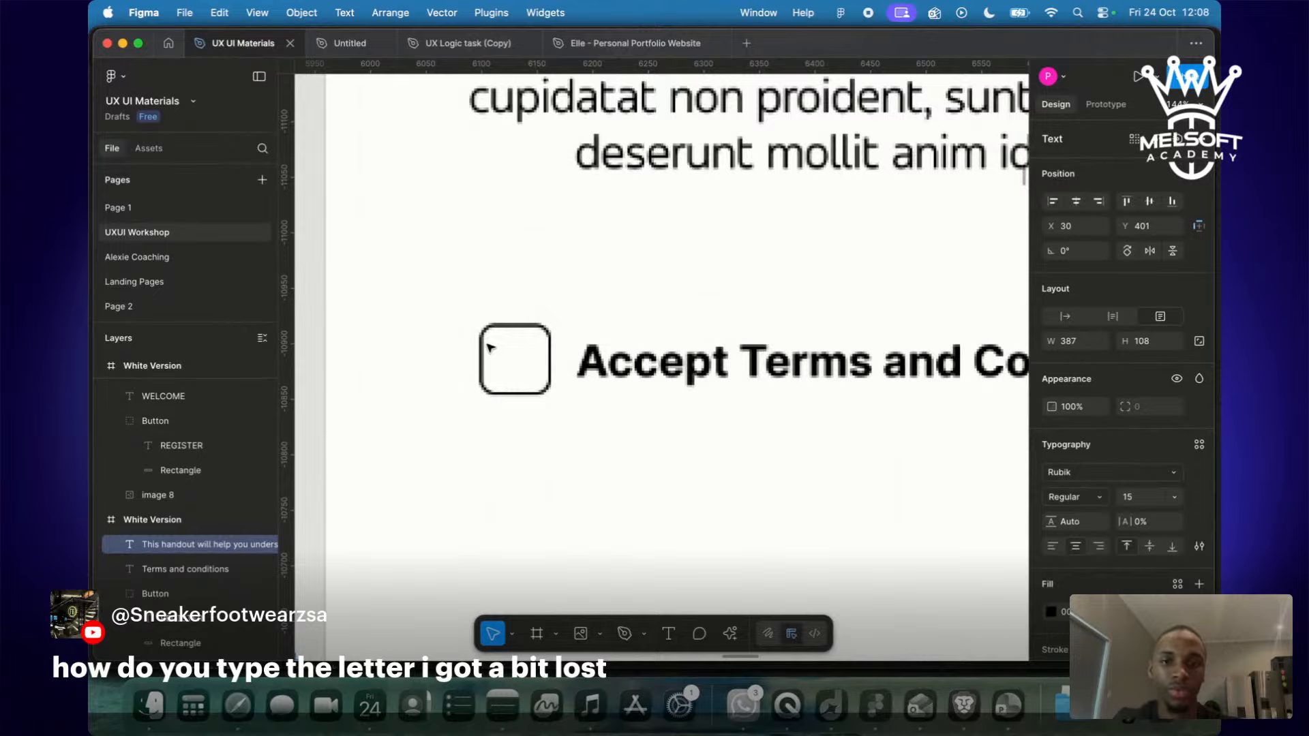
Take the latest viewer question off the live stream, then return to the Figma design.
key("ctrl+Right")
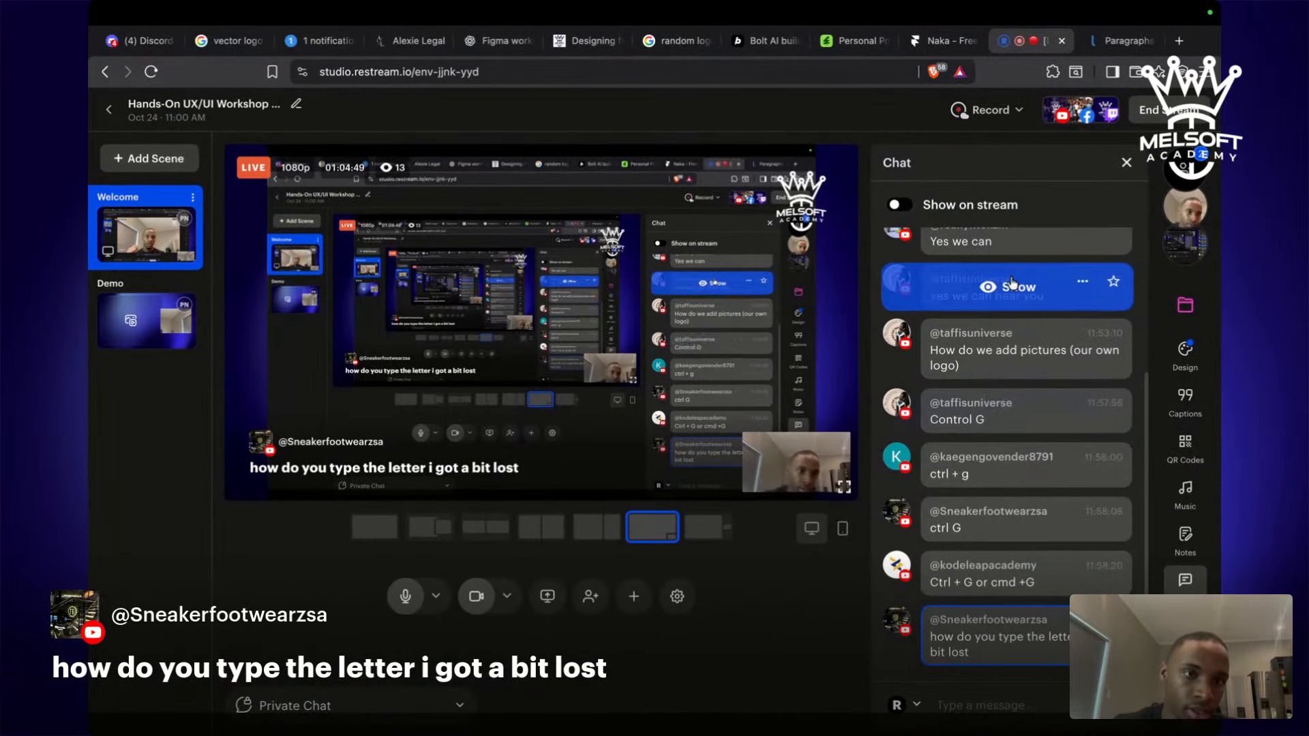
scroll(1013, 284, "up", 5)
scroll(1013, 285, "down", 5)
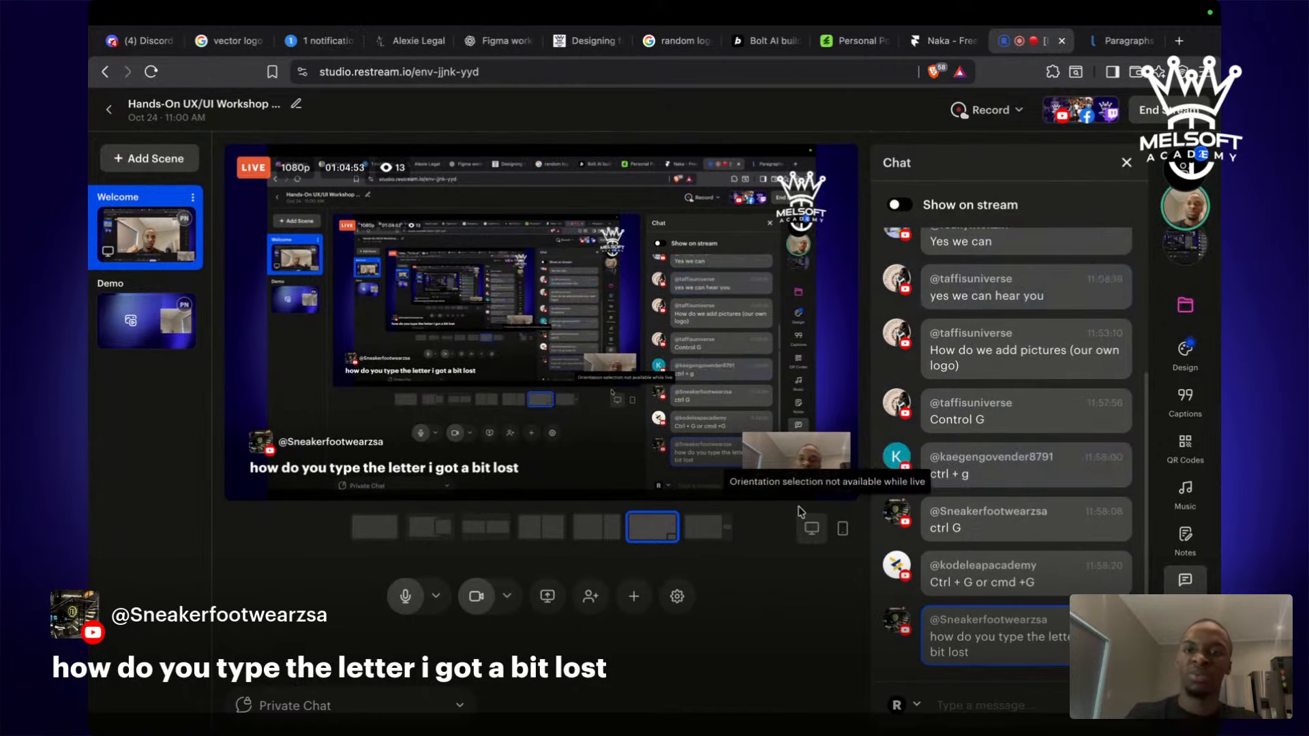
key("ctrl+Left")
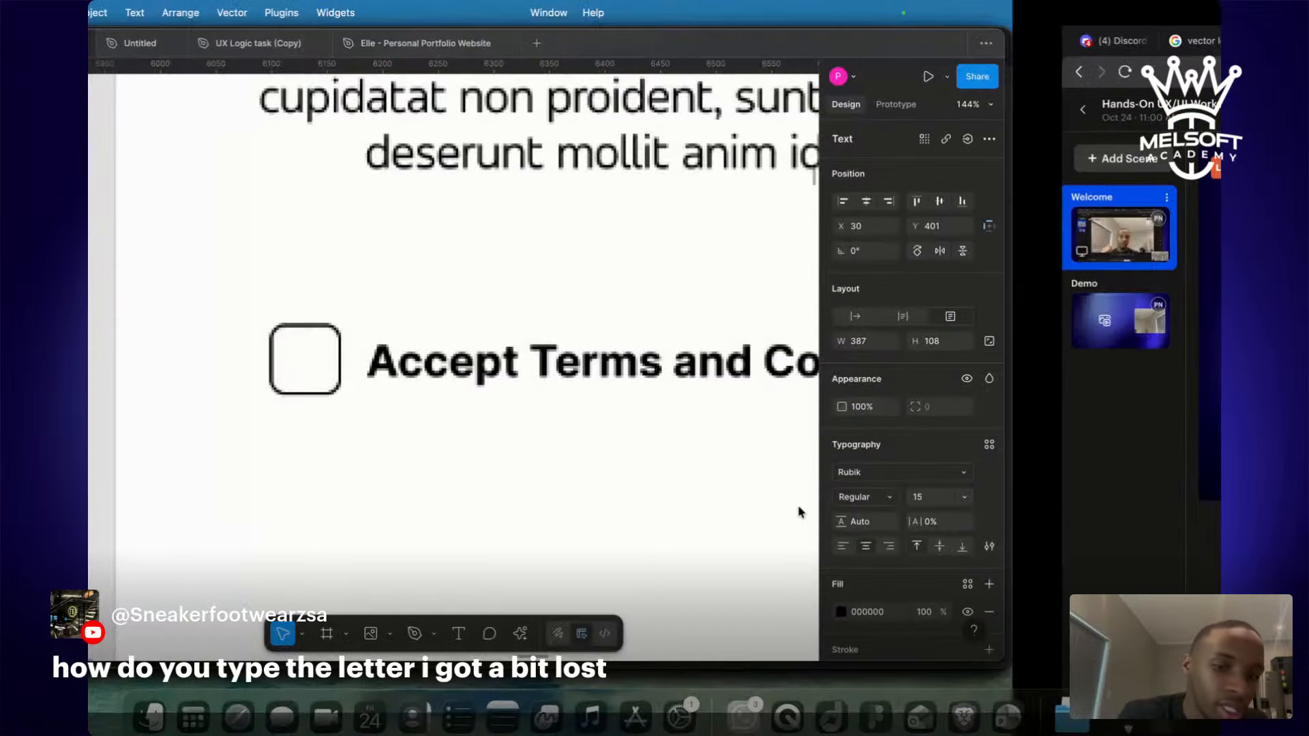
scroll(800, 511, "up", 3)
scroll(800, 512, "down", 4)
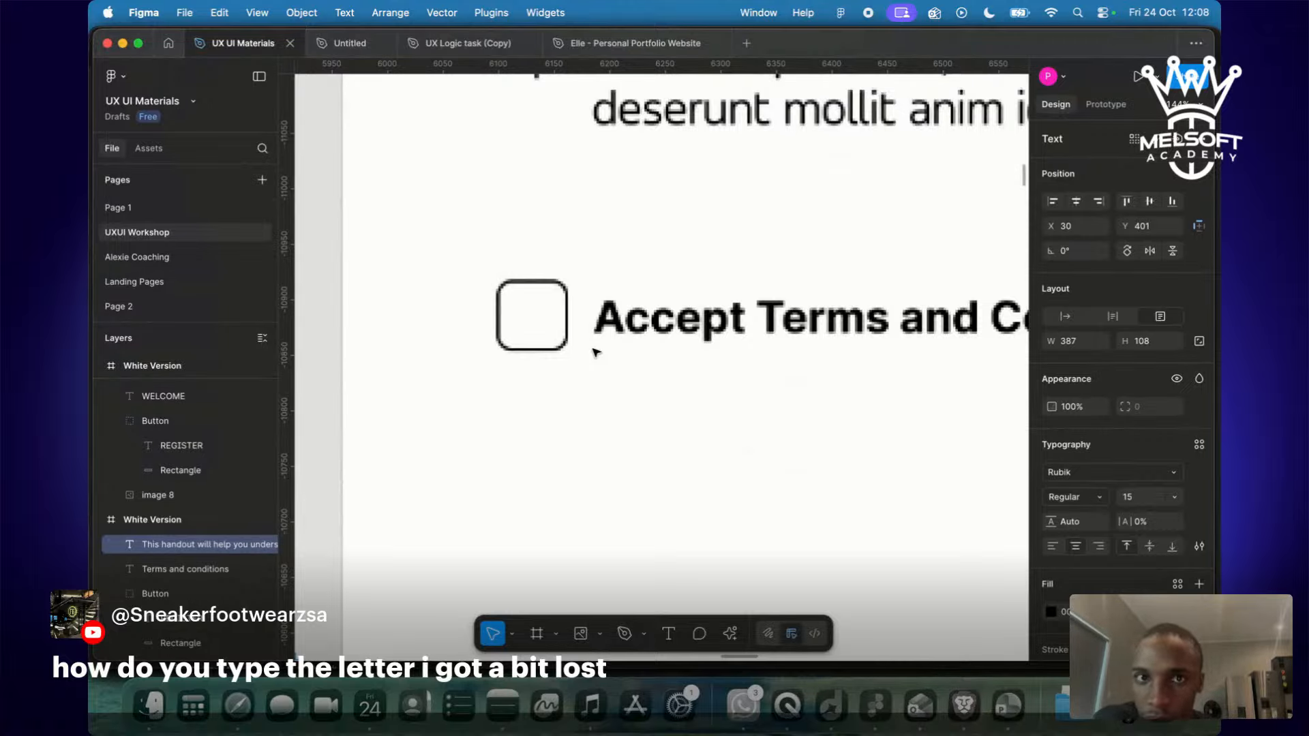
key("ctrl+Right")
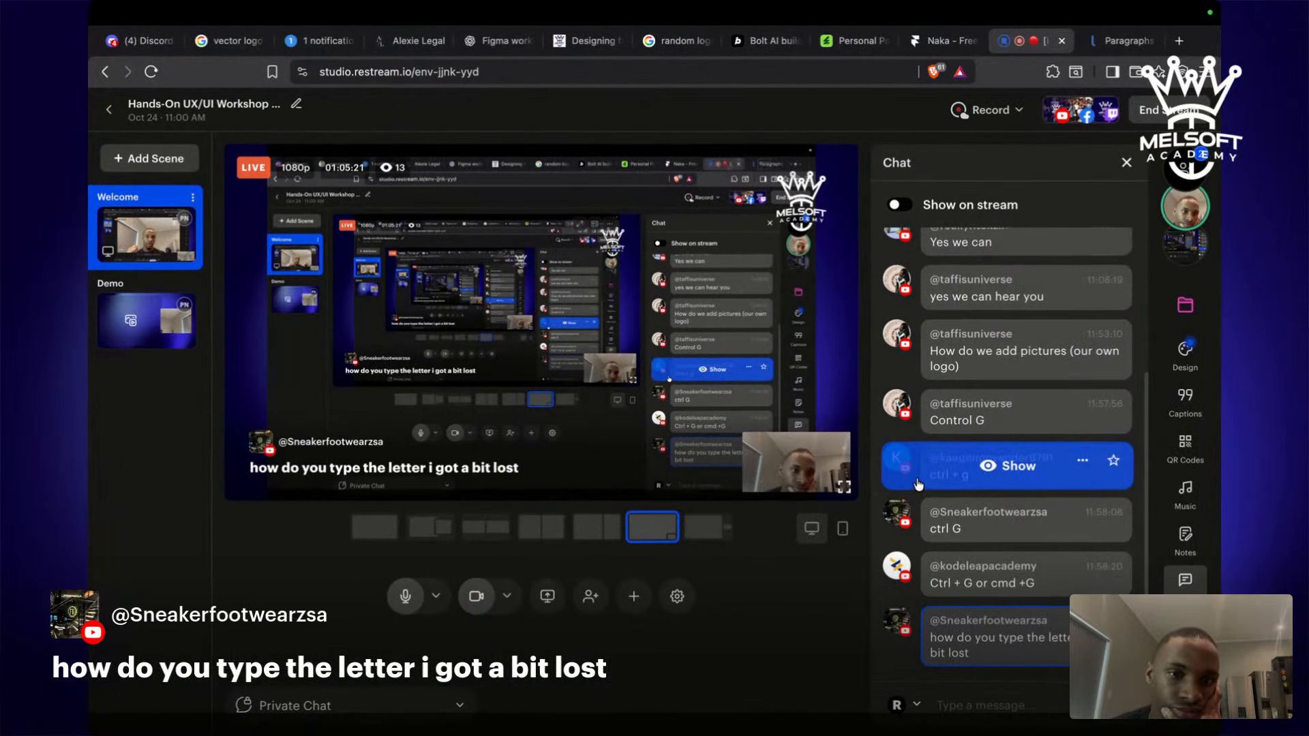
scroll(918, 484, "up", 3)
scroll(918, 484, "down", 3)
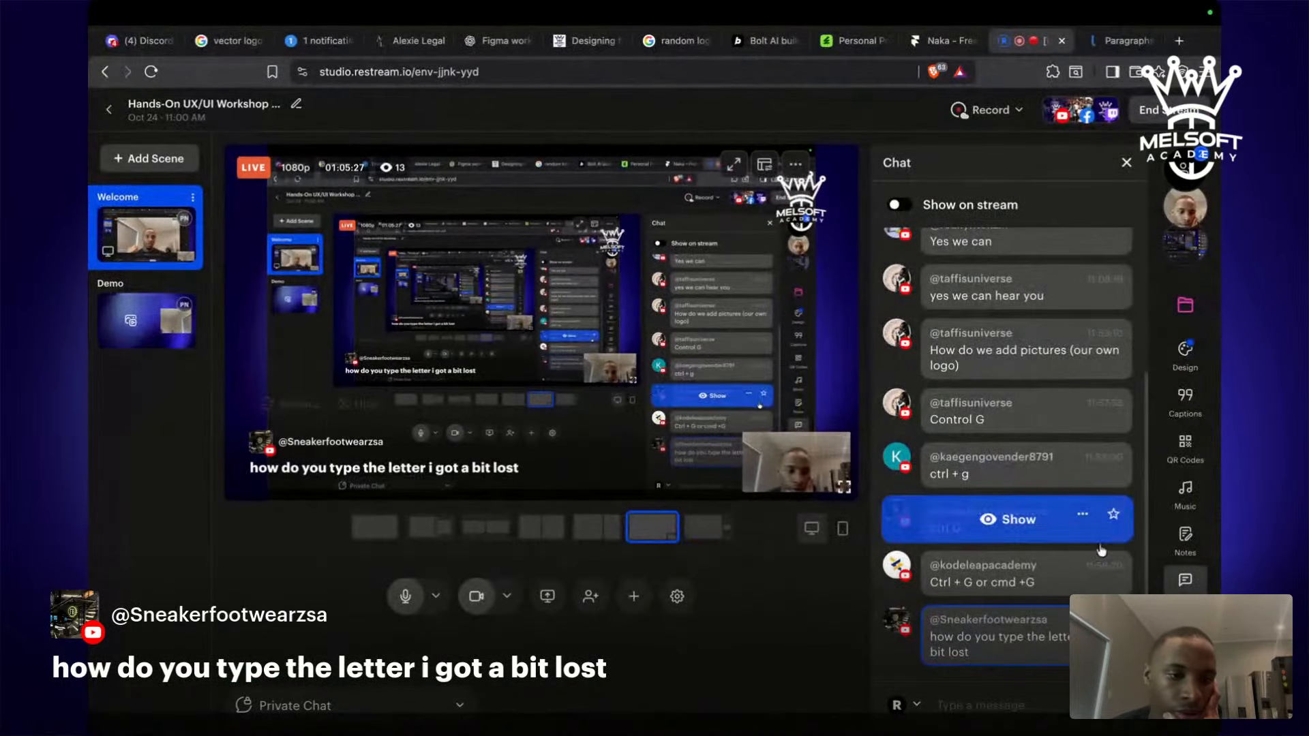
left_click(1083, 622)
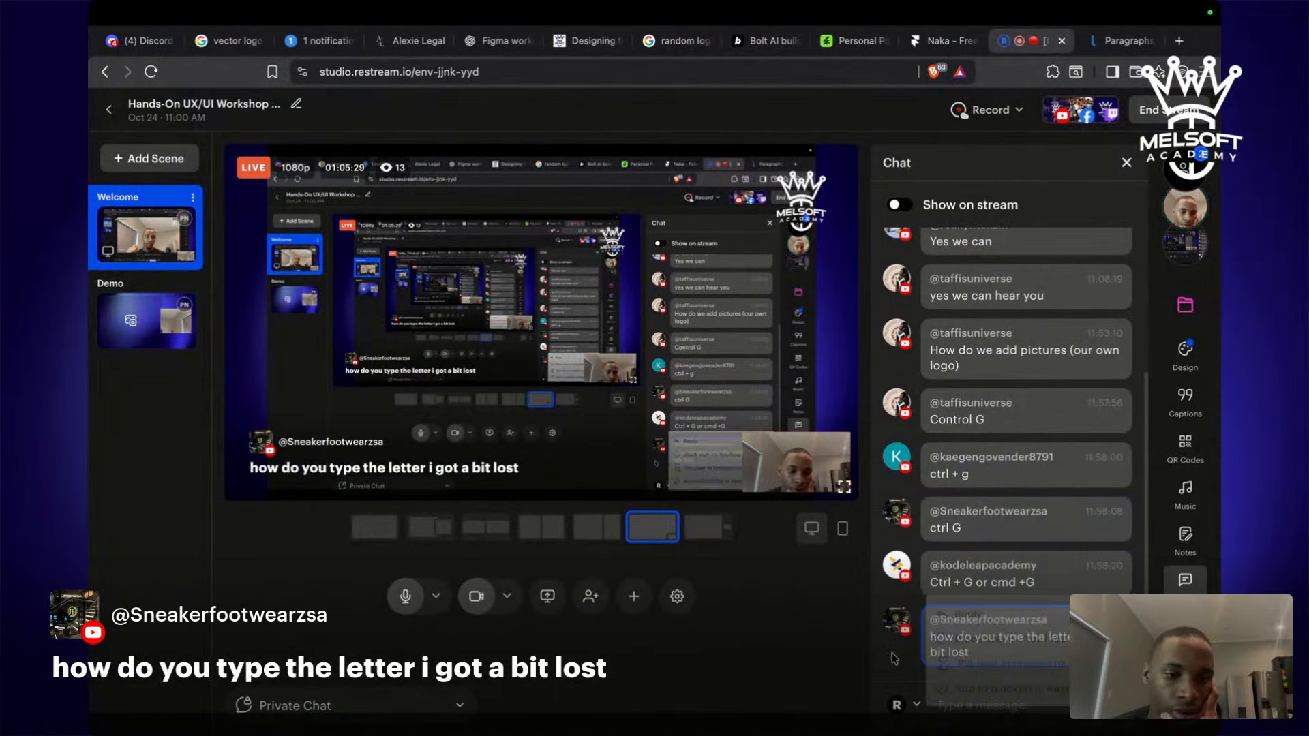
left_click(978, 643)
key("ctrl+Left")
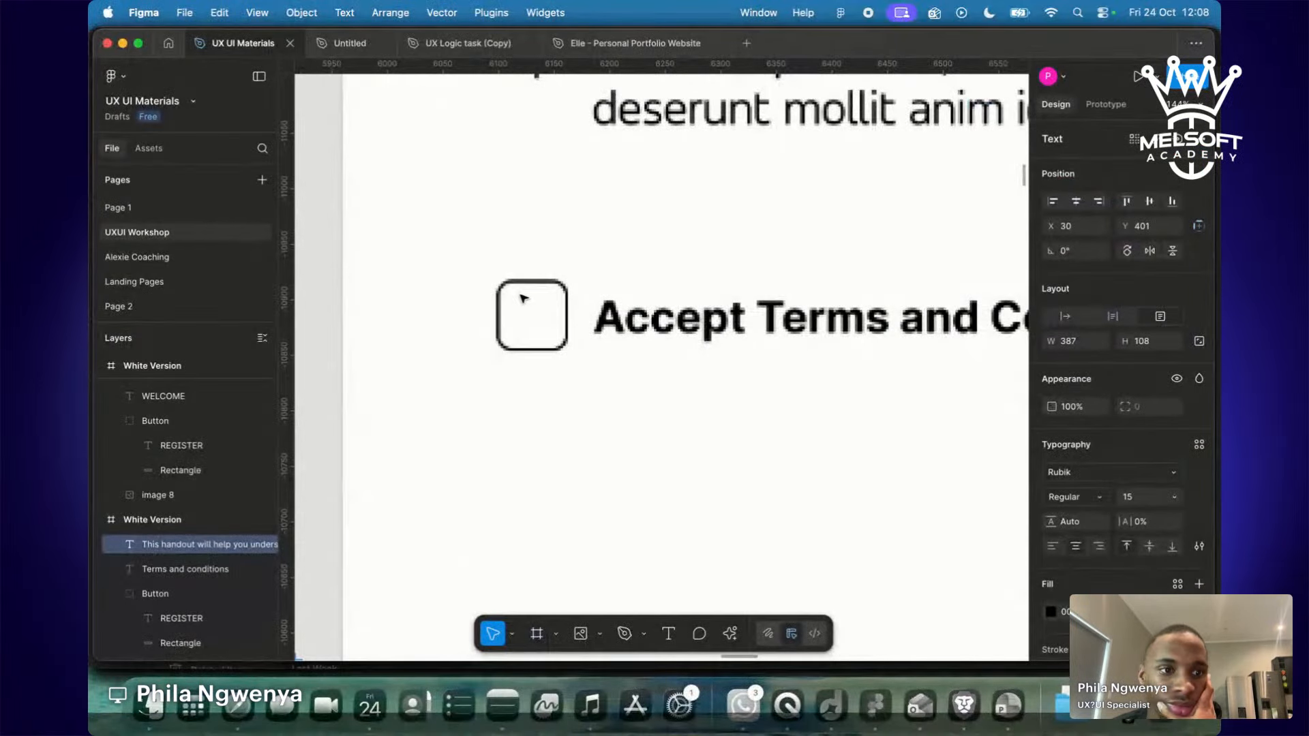
scroll(523, 298, "down", 5)
scroll(524, 302, "down", 2)
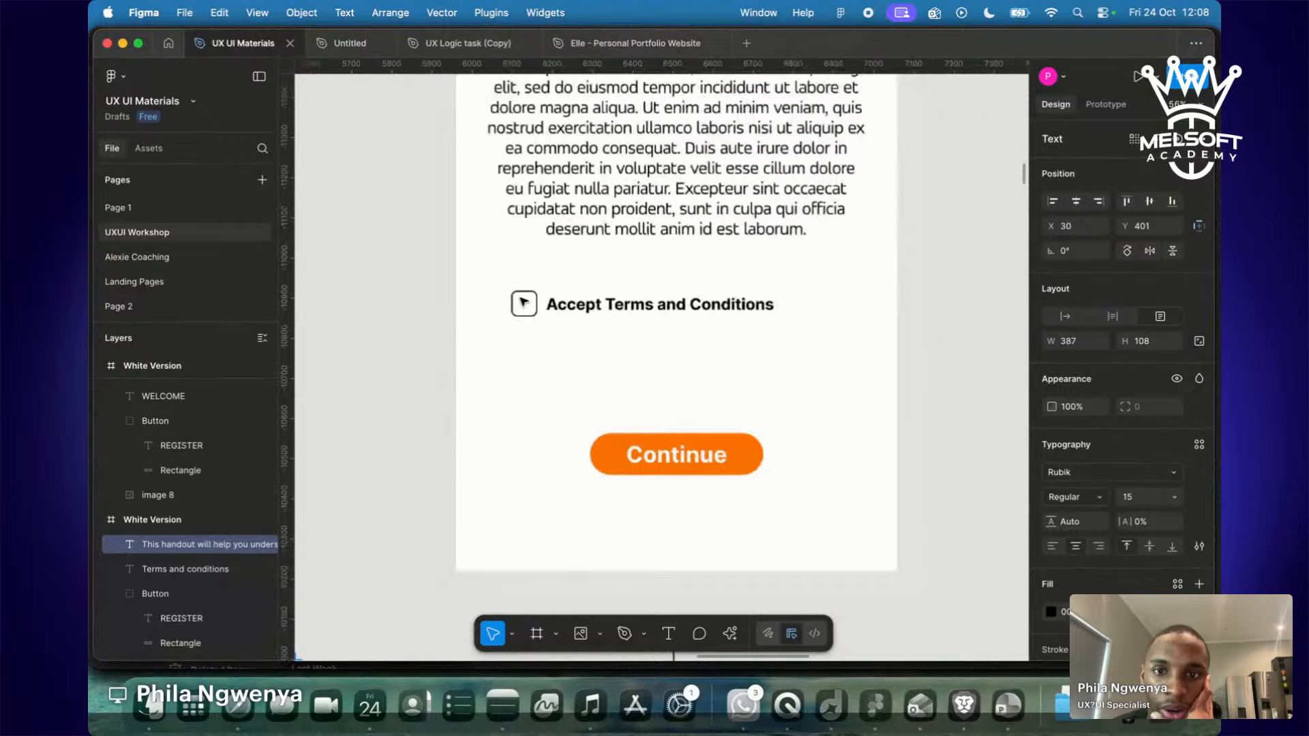
scroll(524, 302, "up", 5)
scroll(524, 303, "up", 3)
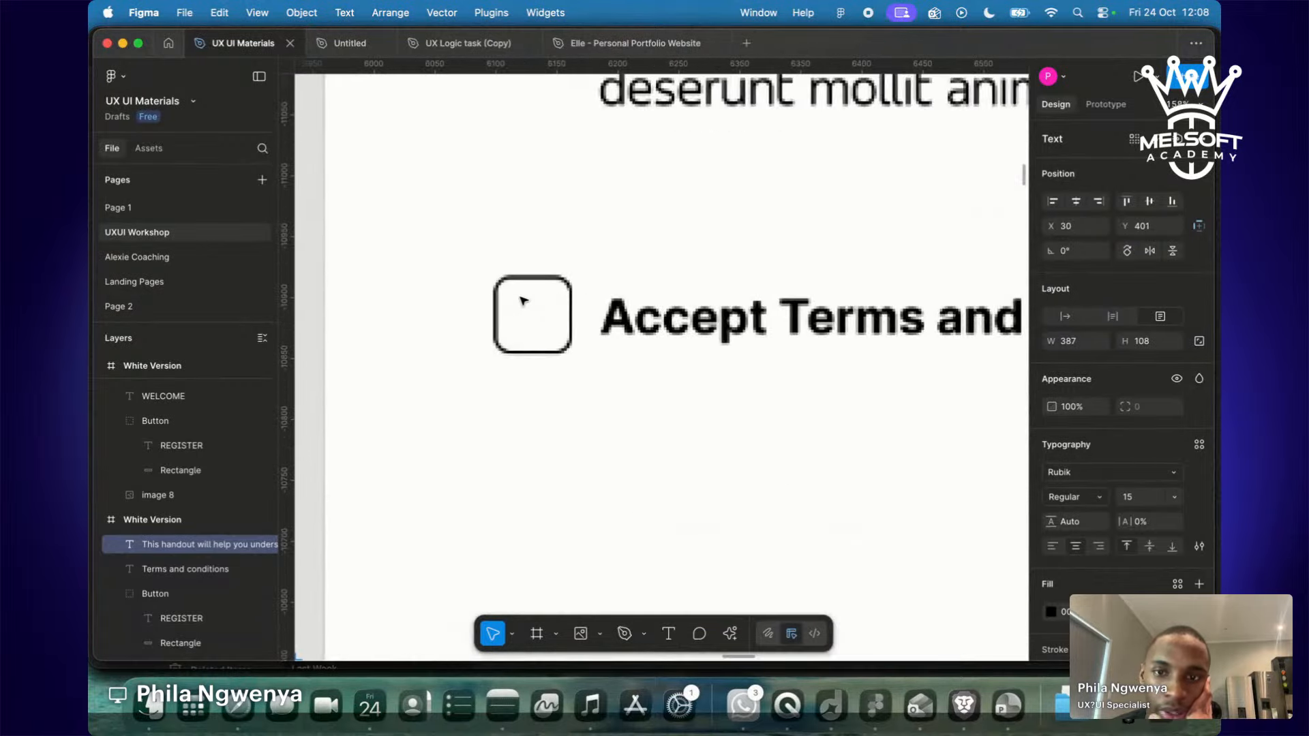
key("ctrl+Right")
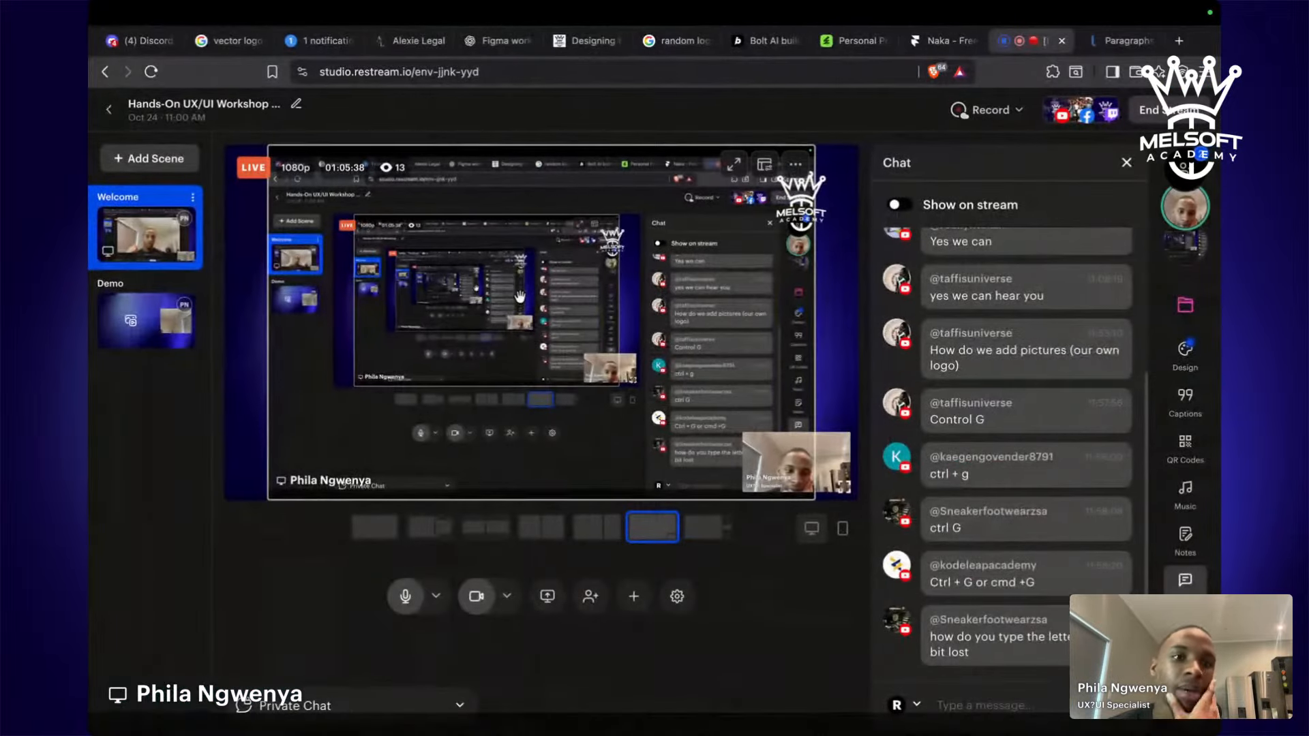
mouse_move(1069, 418)
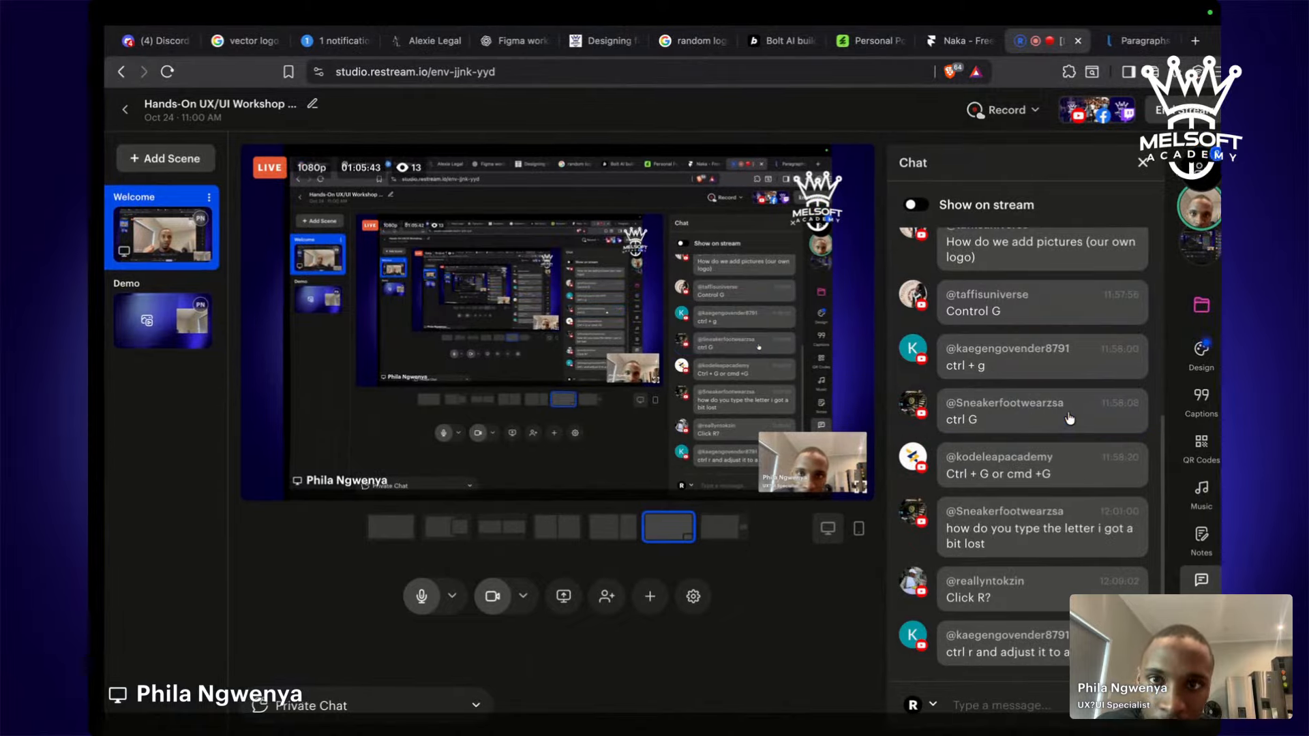
key("ctrl+Left")
scroll(710, 418, "down", 10)
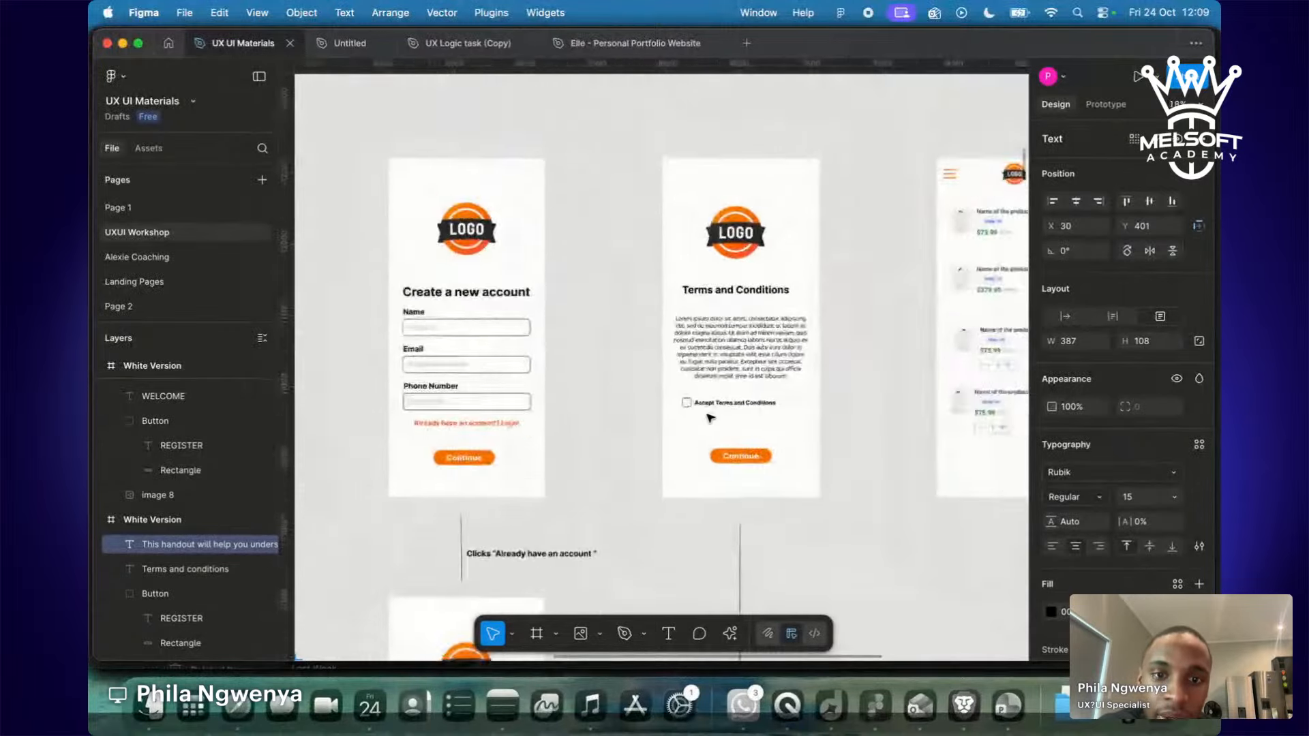
scroll(711, 418, "down", 6)
scroll(710, 418, "right", 8)
scroll(711, 418, "down", 4)
scroll(710, 417, "left", 5)
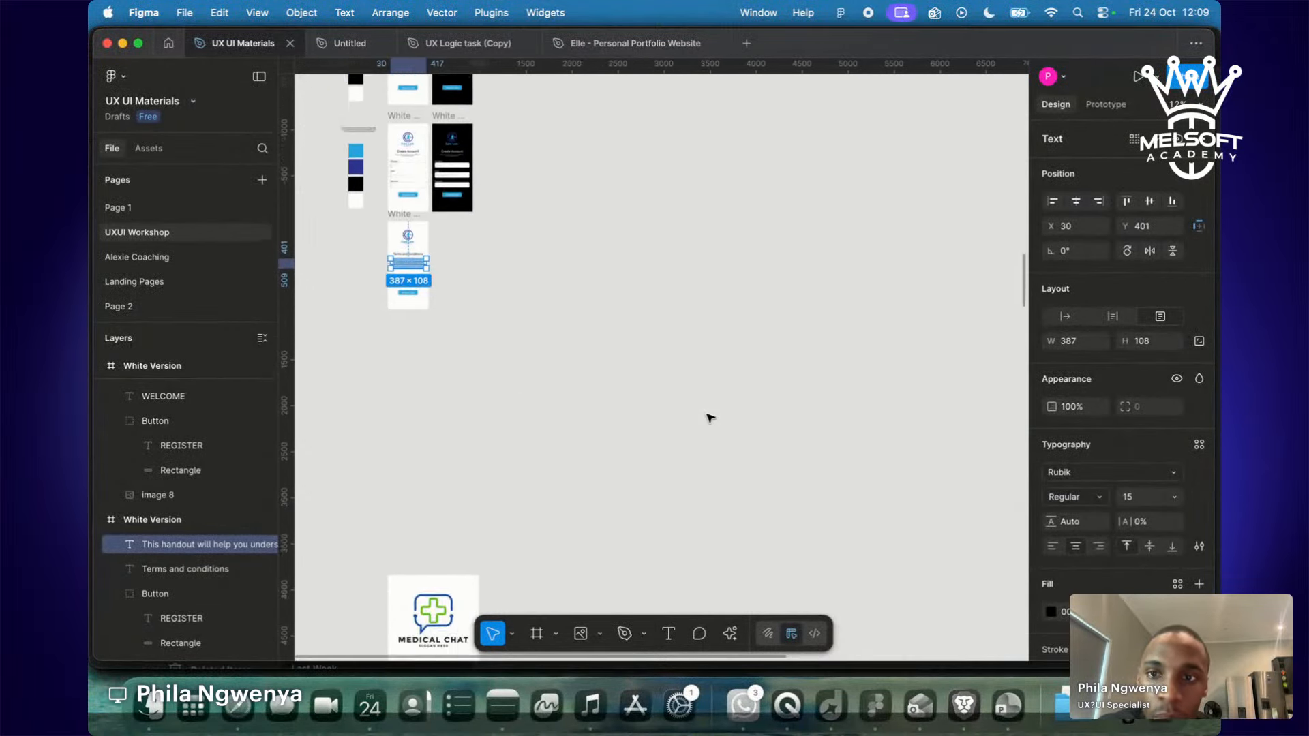
scroll(710, 418, "up", 5)
scroll(711, 418, "left", 3)
scroll(710, 418, "up", 1)
scroll(711, 418, "left", 2)
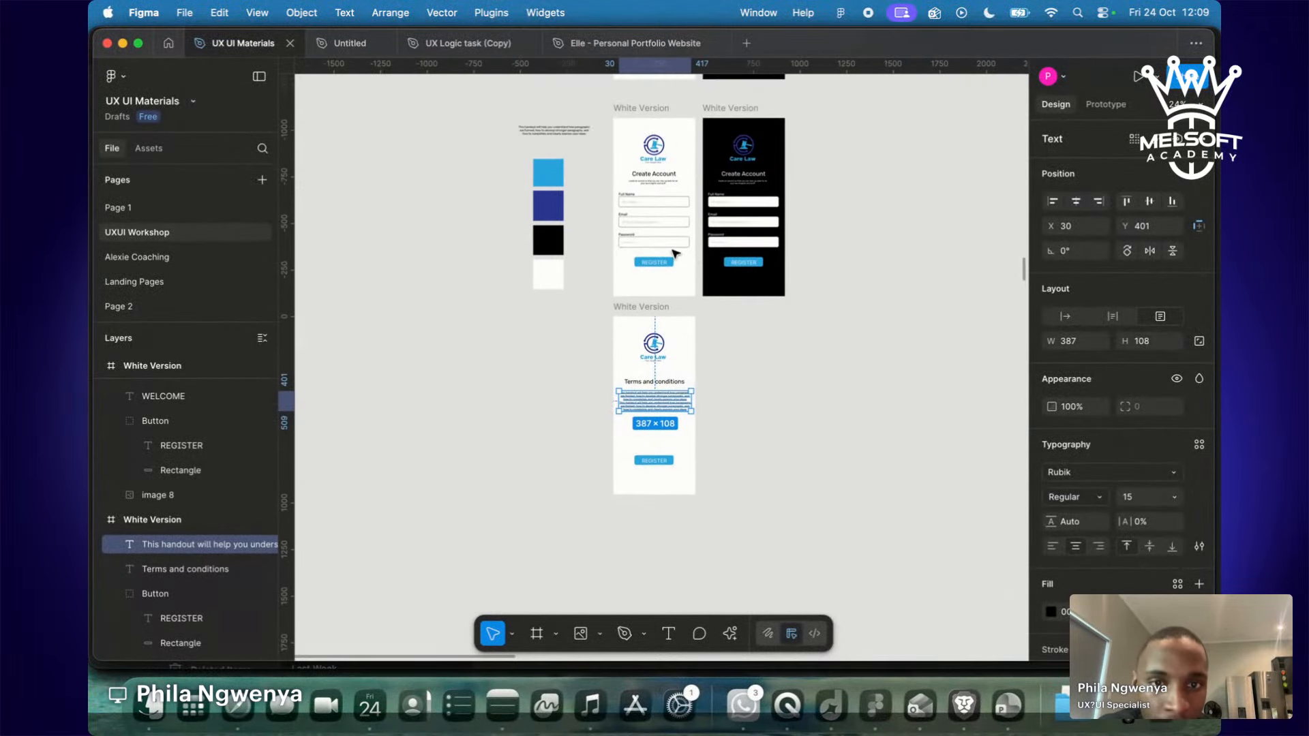
scroll(674, 250, "up", 2)
scroll(671, 247, "up", 2)
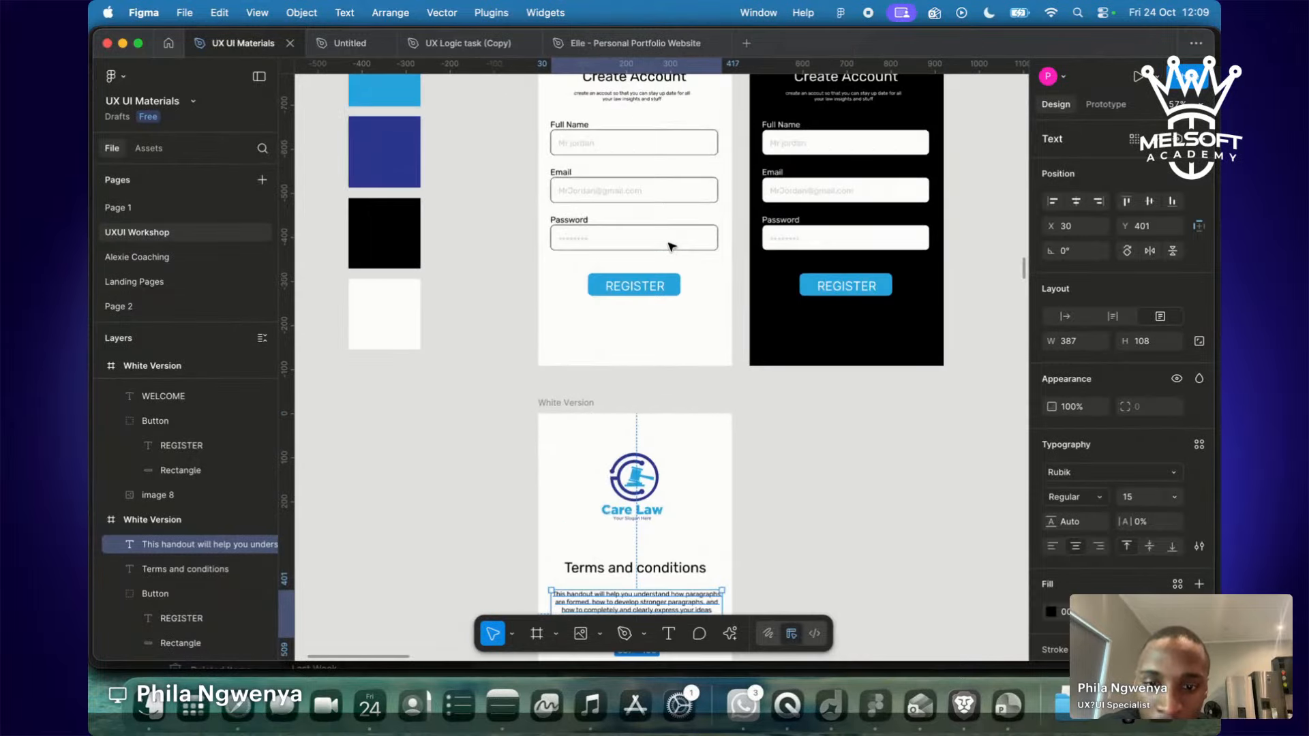
scroll(679, 225, "down", 4)
scroll(679, 225, "up", 1)
scroll(679, 225, "up", 5)
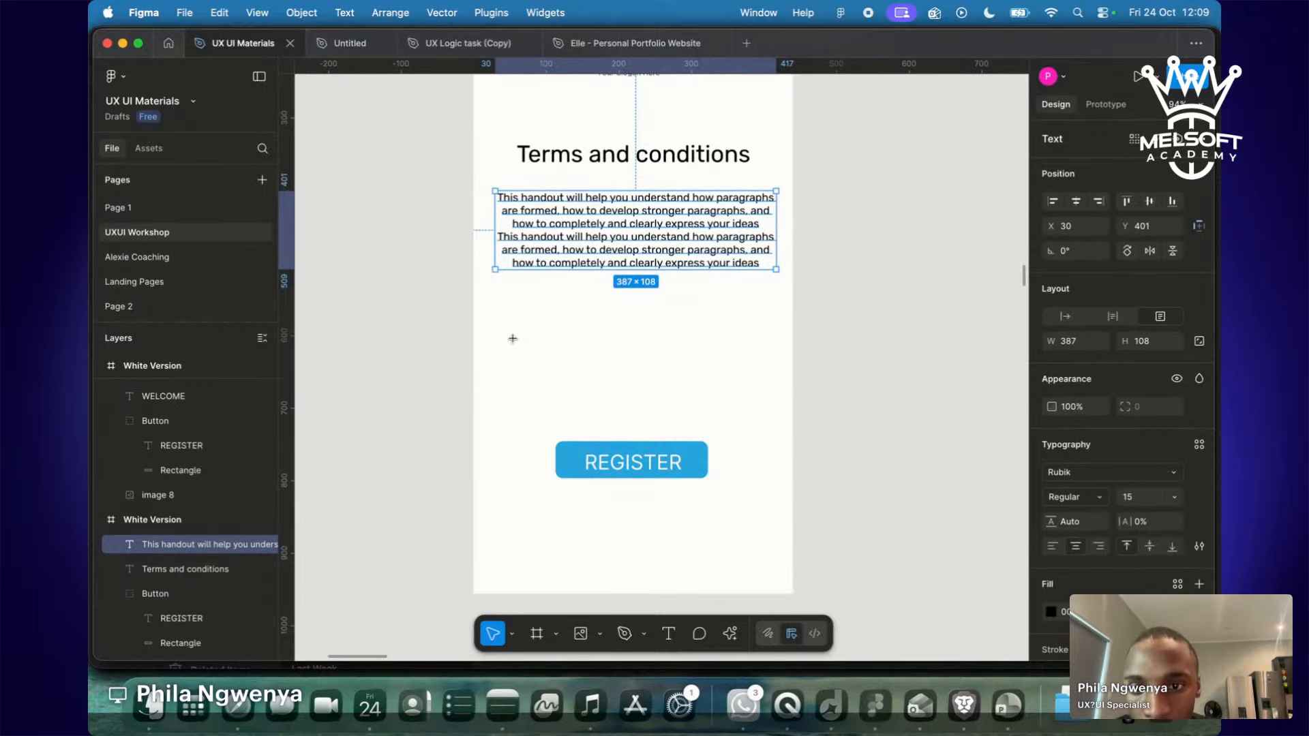
Draw a small square below the terms paragraph with a white fill and black outline.
key("r")
left_click_drag(507, 341, 525, 362)
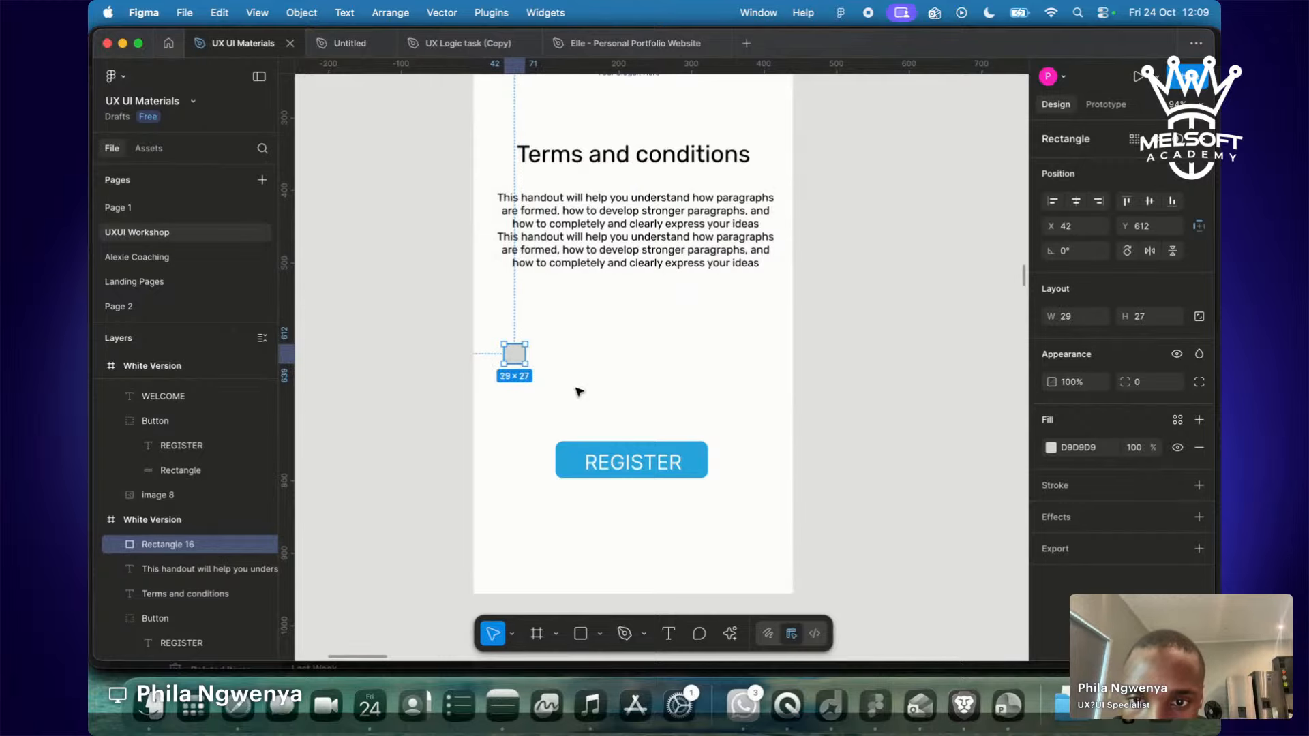
left_click(579, 392)
left_click(513, 354)
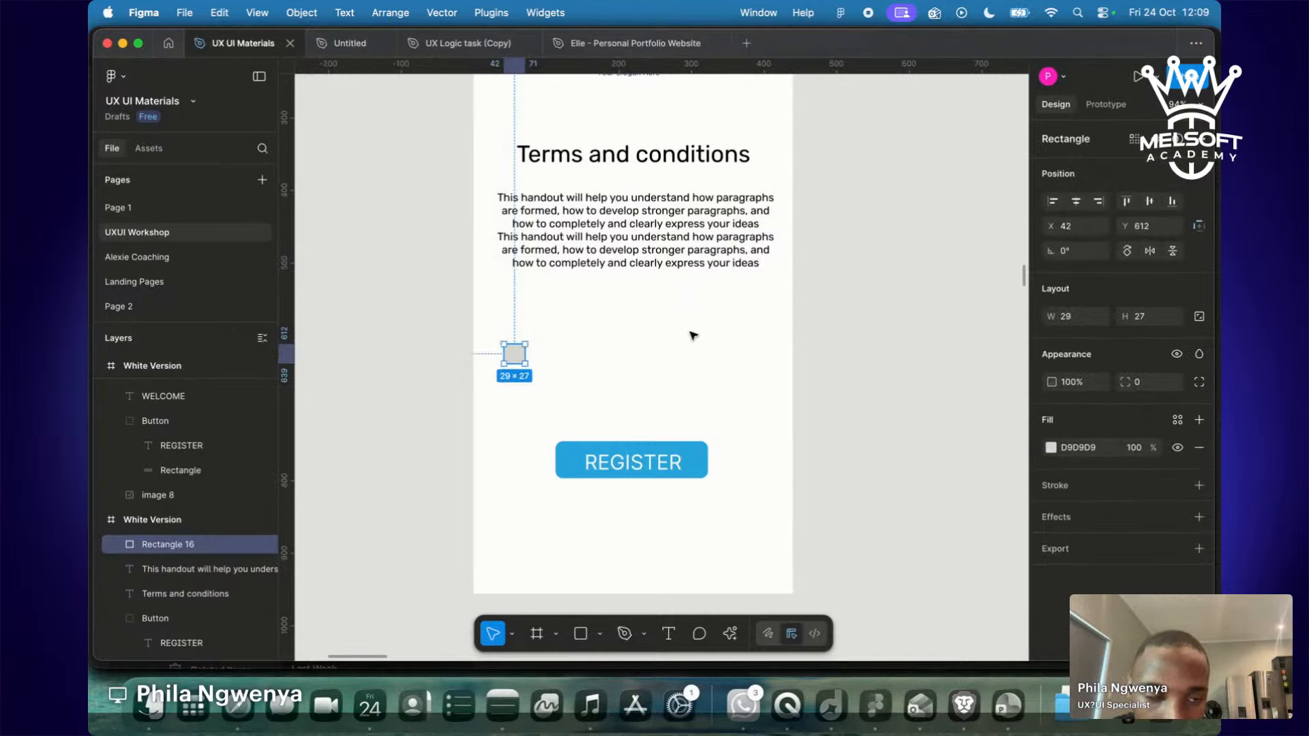
left_click(1051, 448)
left_click(857, 323)
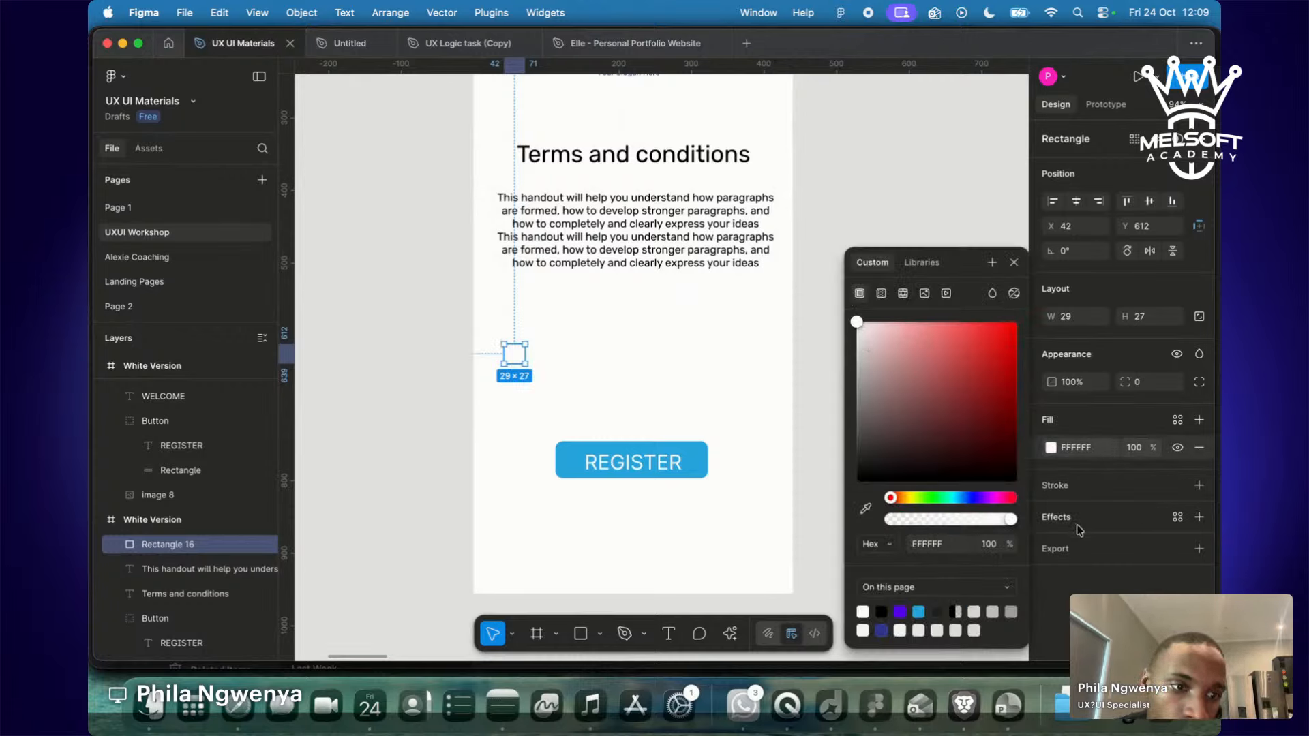
left_click(1099, 492)
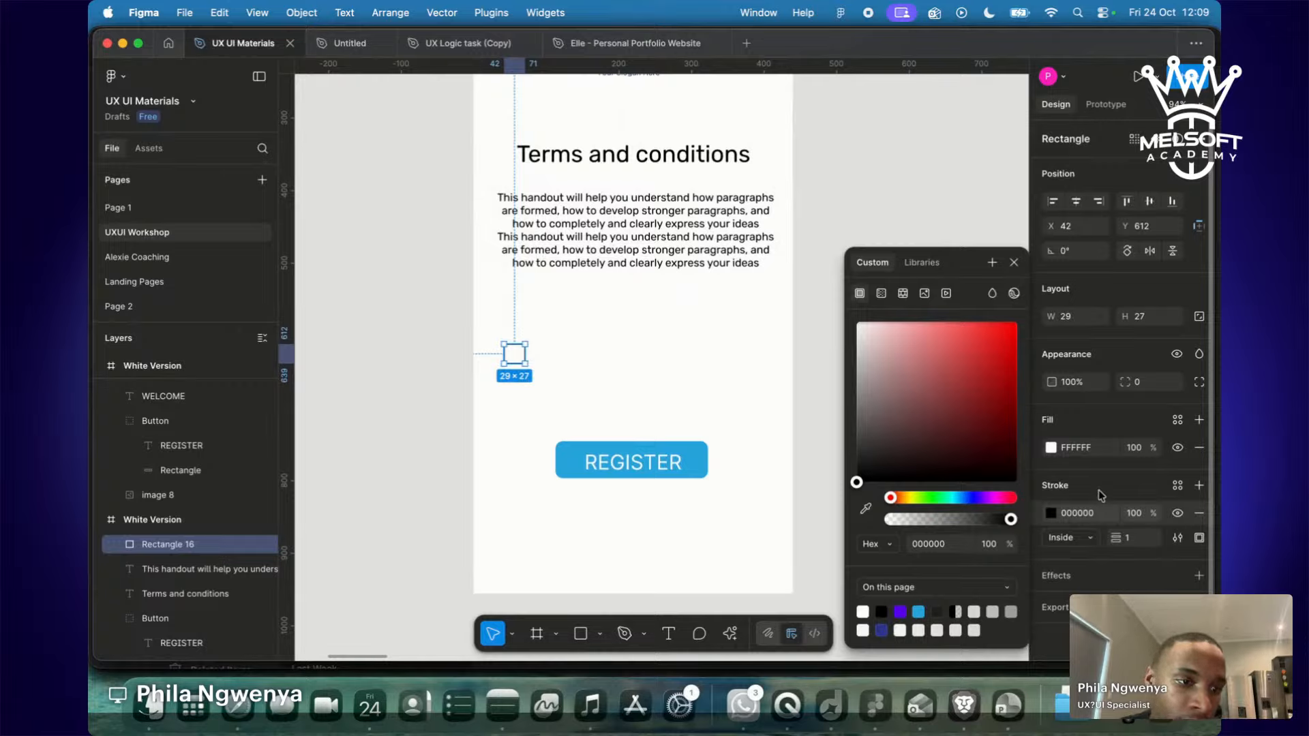
Round the checkbox corners to 5 and shrink it to 24 by 23.
left_click(1160, 390)
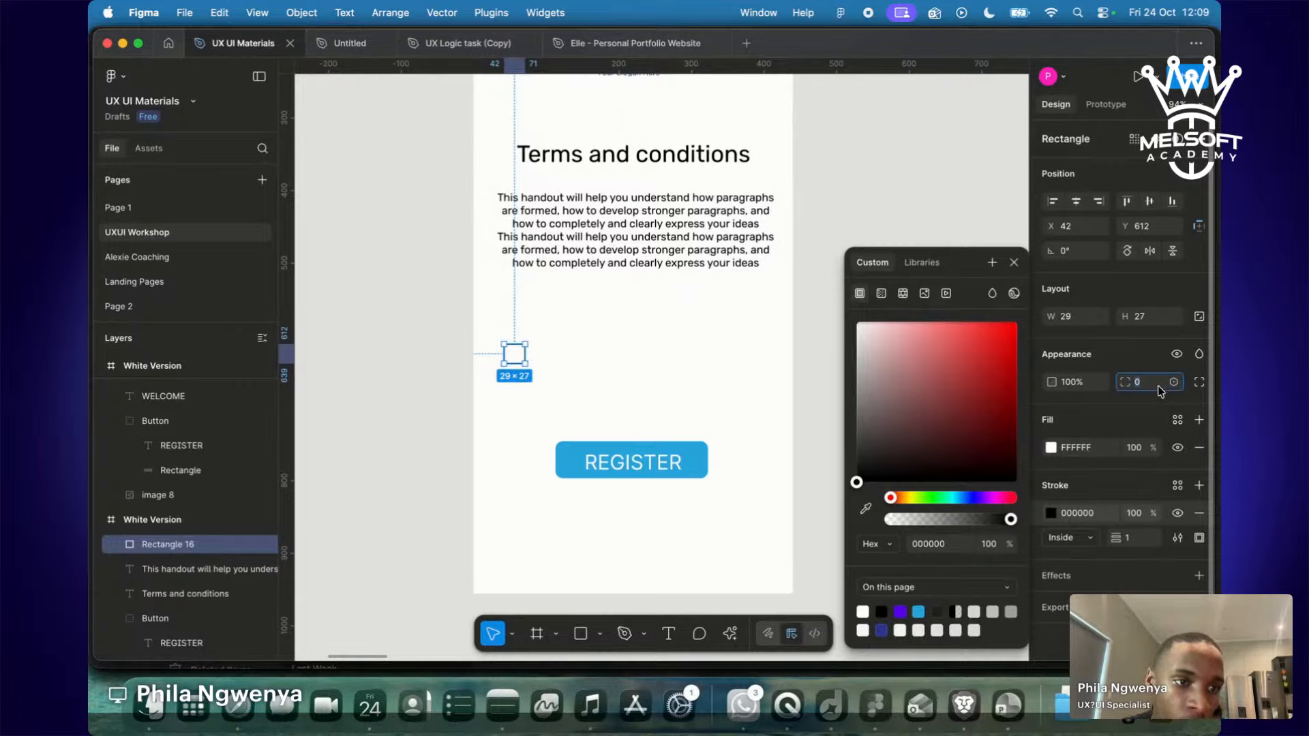
type("10")
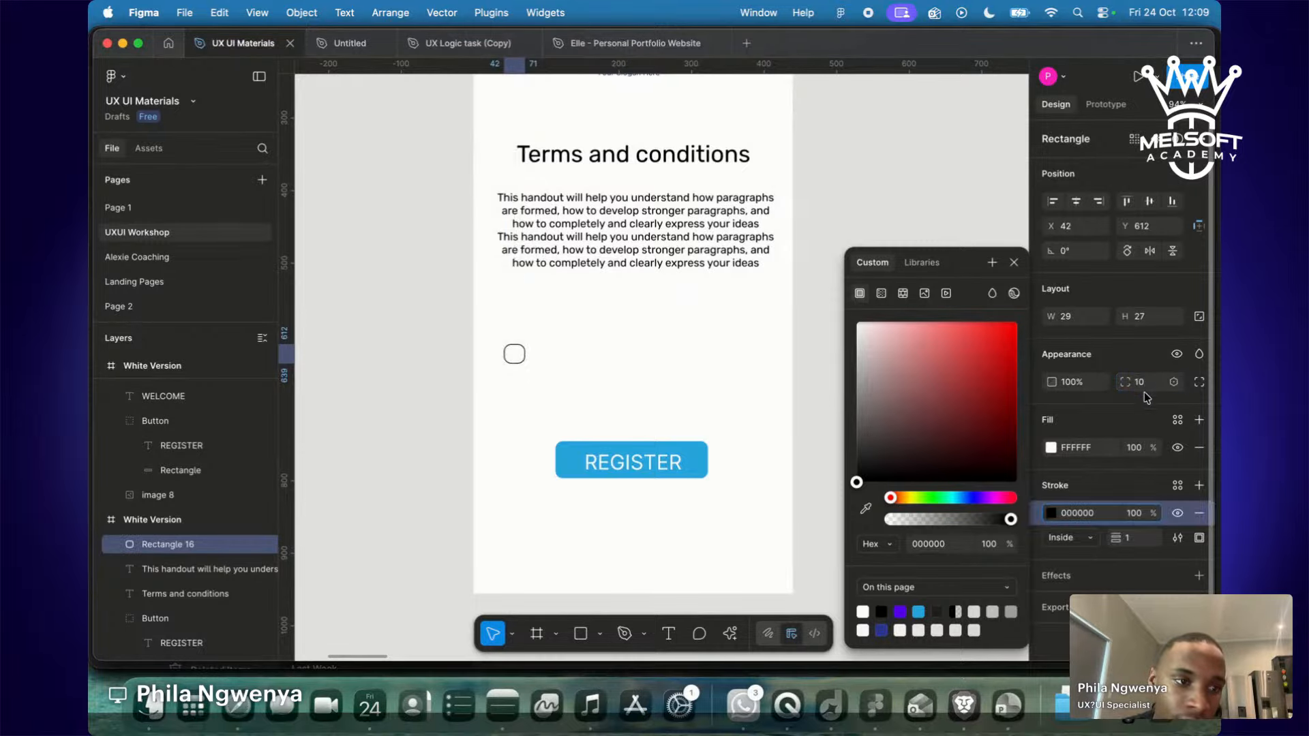
key("Return")
type("5")
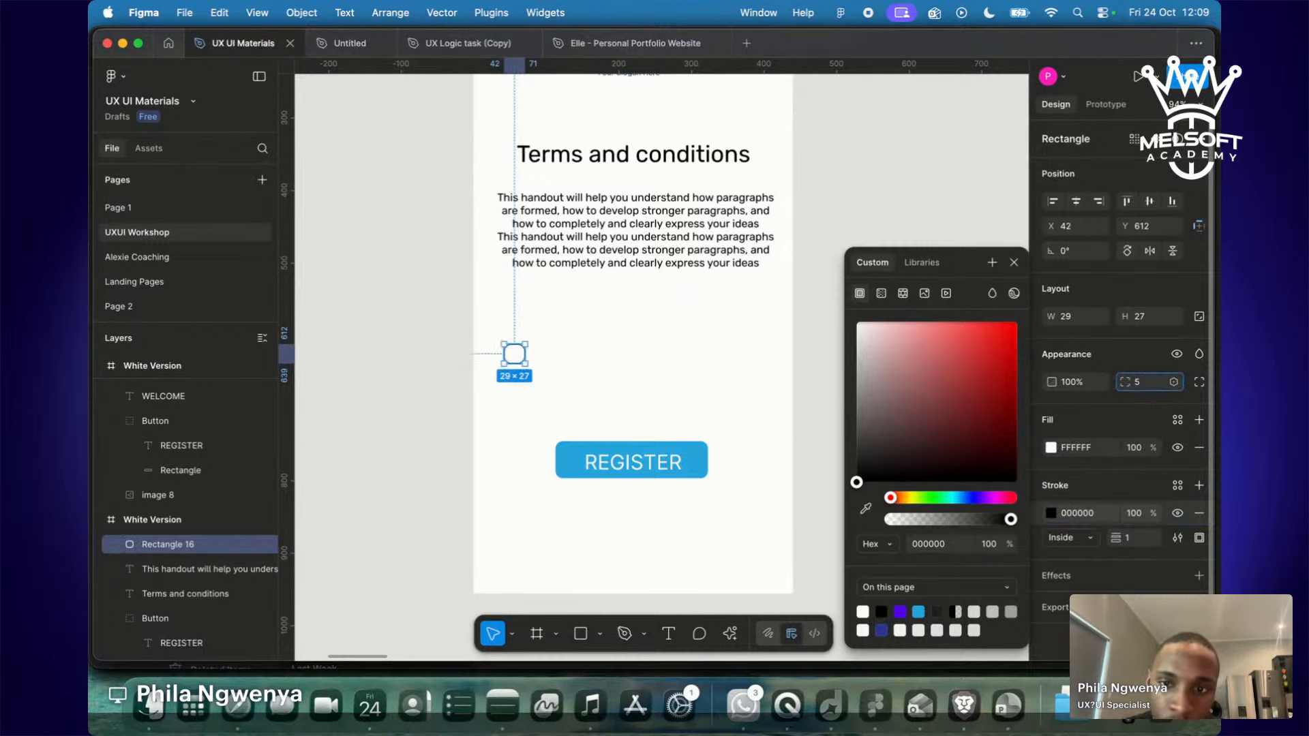
key("Return")
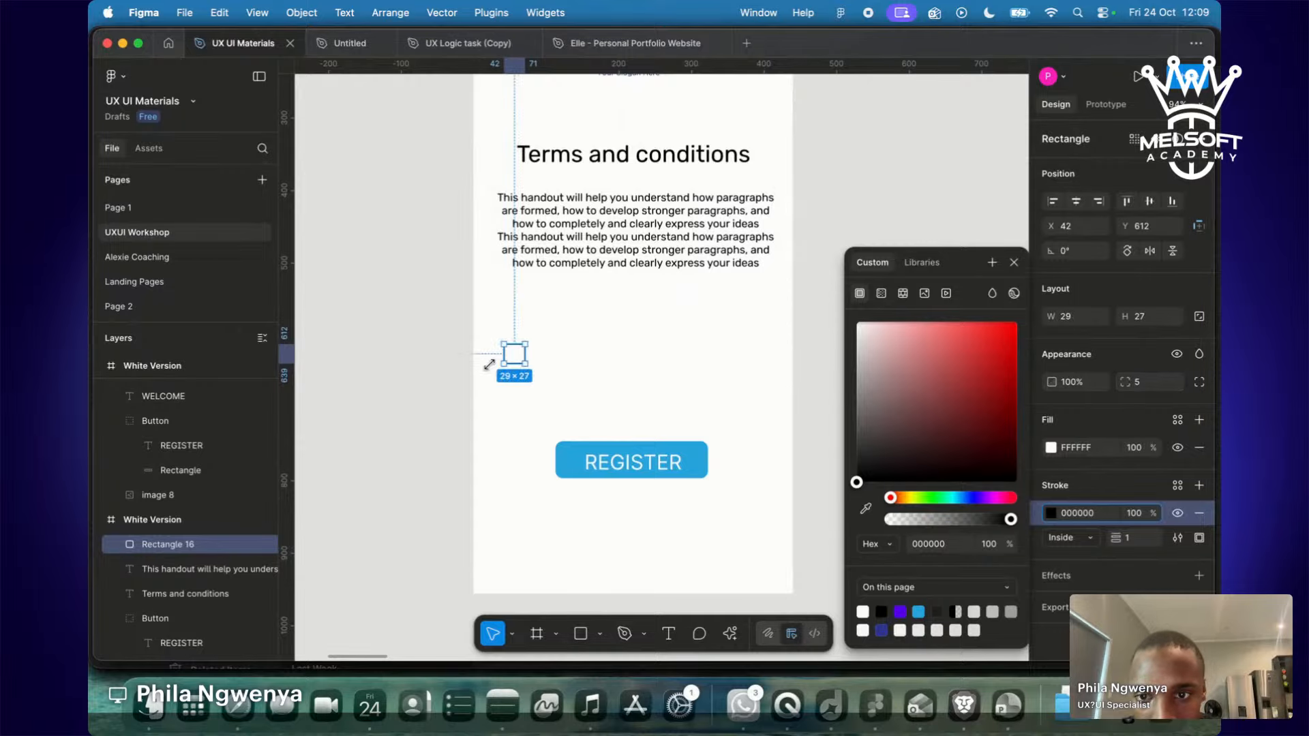
left_click(452, 370)
left_click(515, 352)
left_click_drag(507, 347, 519, 347)
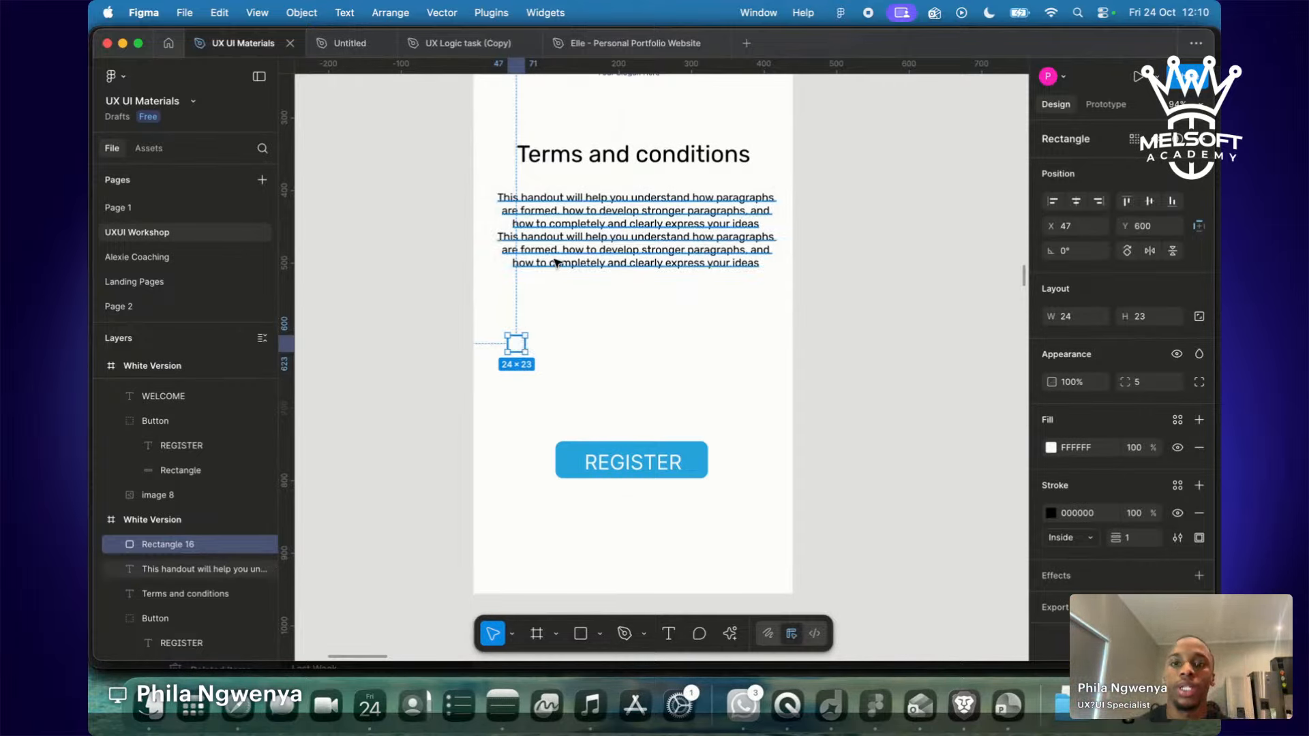
Duplicate the paragraph as a left-aligned one-line label reading 'terms and condiitons may apply'.
left_click(603, 254)
left_click_drag(603, 254, 640, 364)
key("Return")
type("terms and condi")
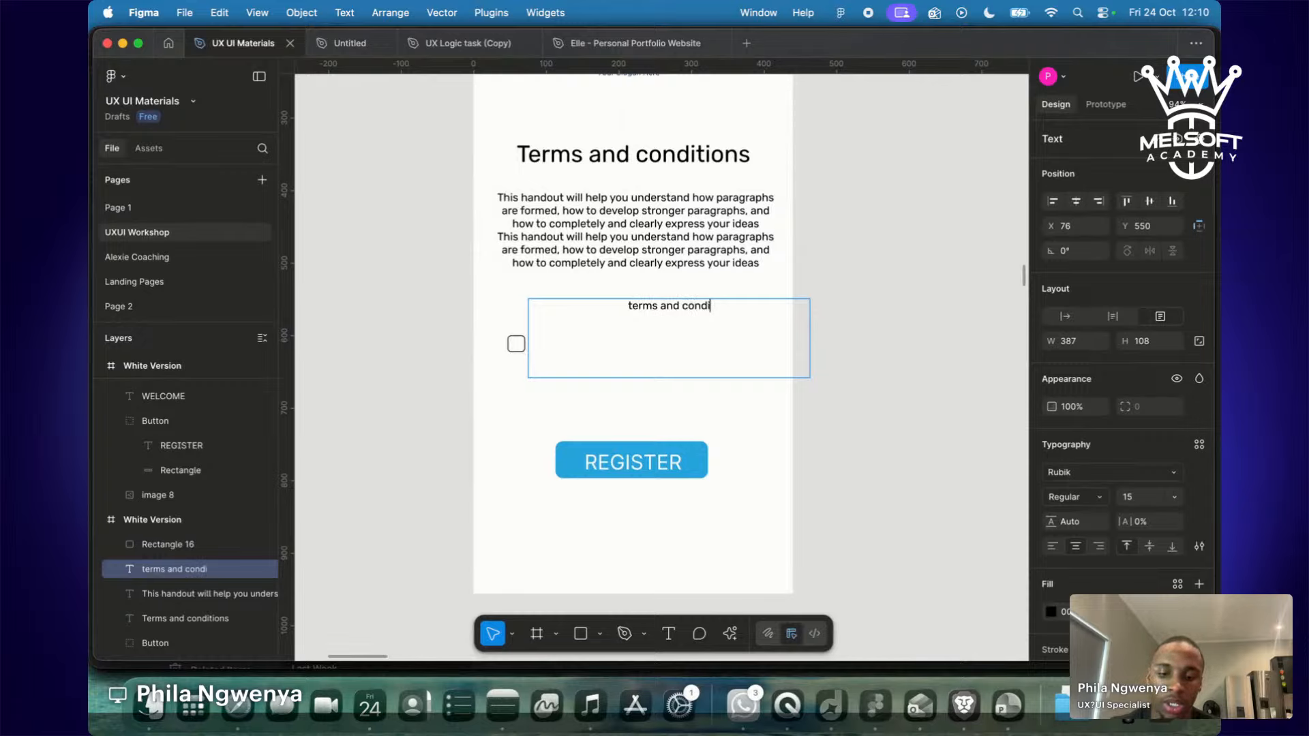
type("itons may")
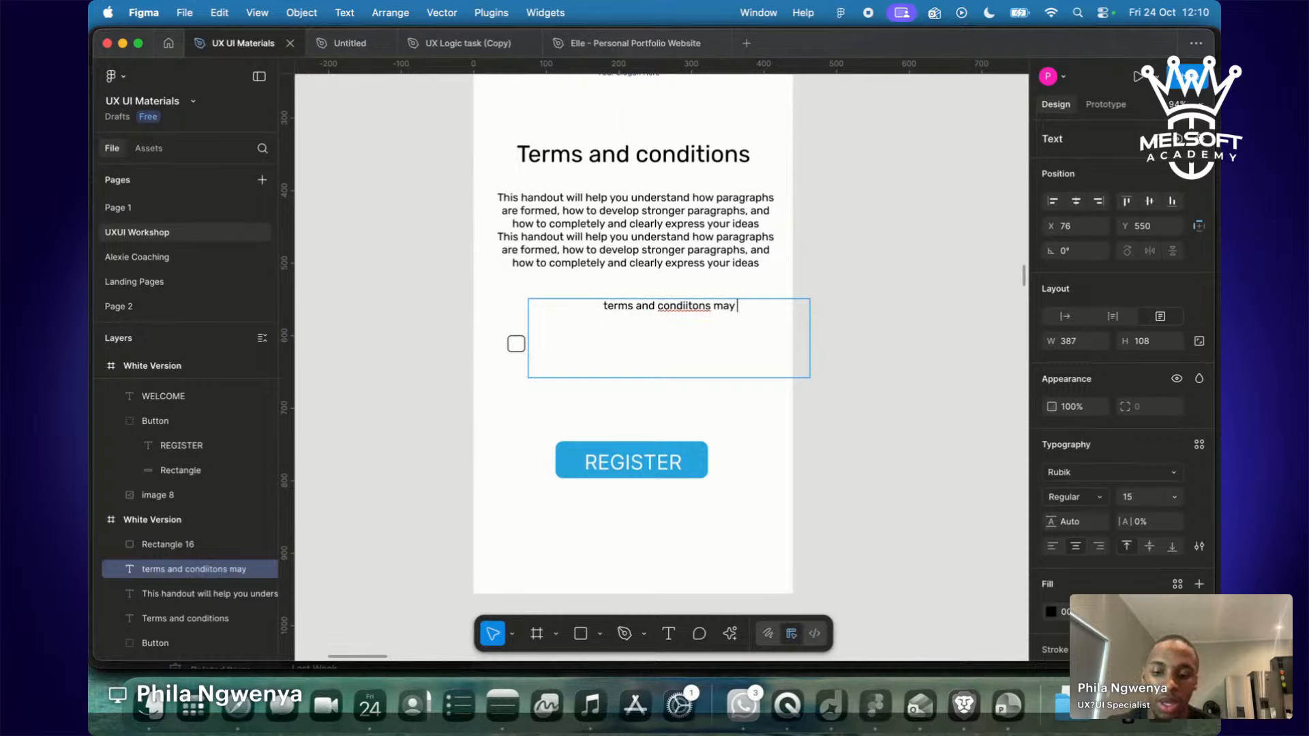
type(" apply")
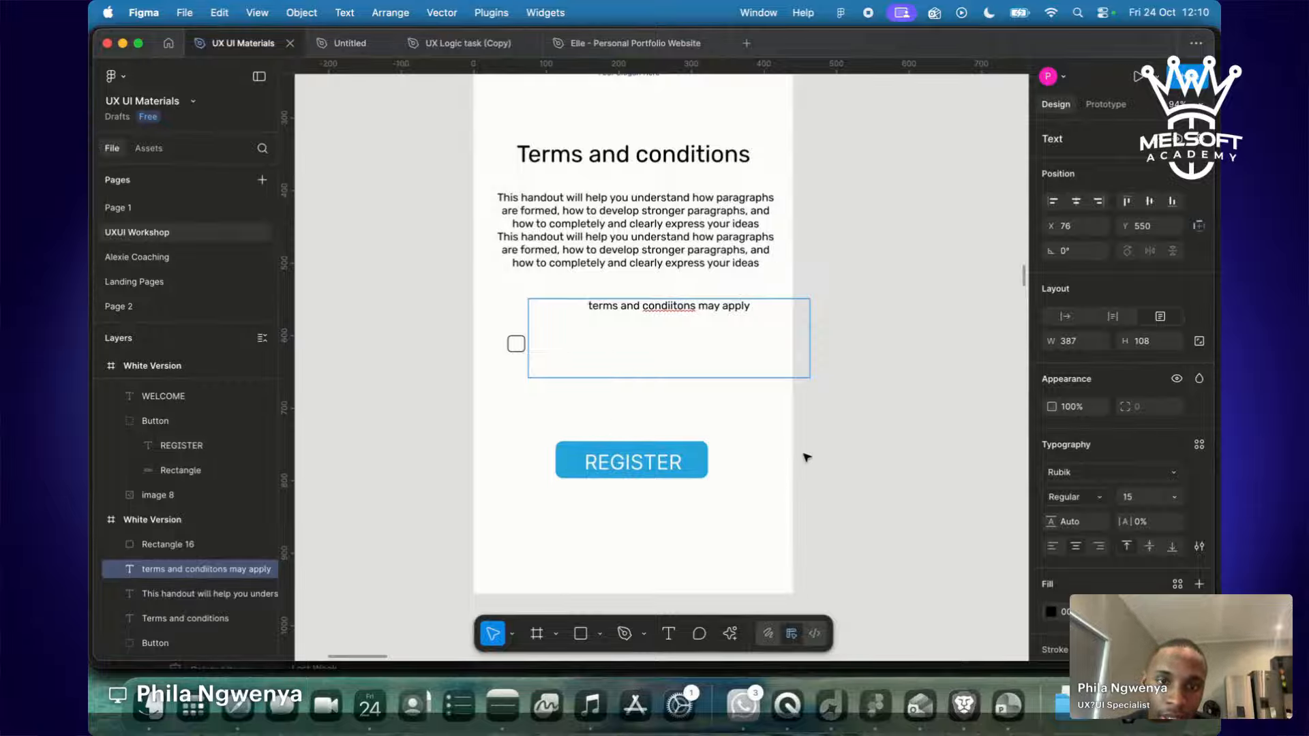
key("Escape")
left_click_drag(724, 379, 725, 312)
left_click(1052, 546)
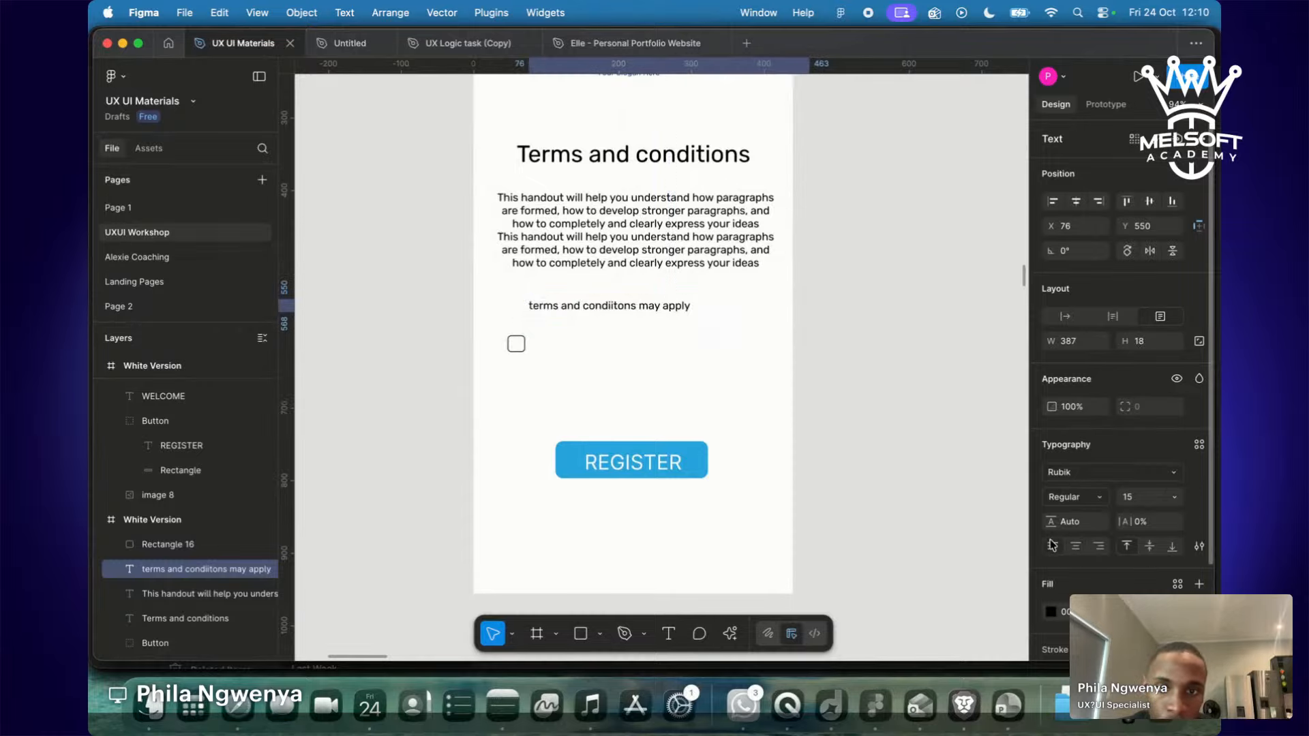
Change the label to 'Terms and conditons may apply', narrow it to 242, and align it with the checkbox.
left_click_drag(669, 314, 673, 353)
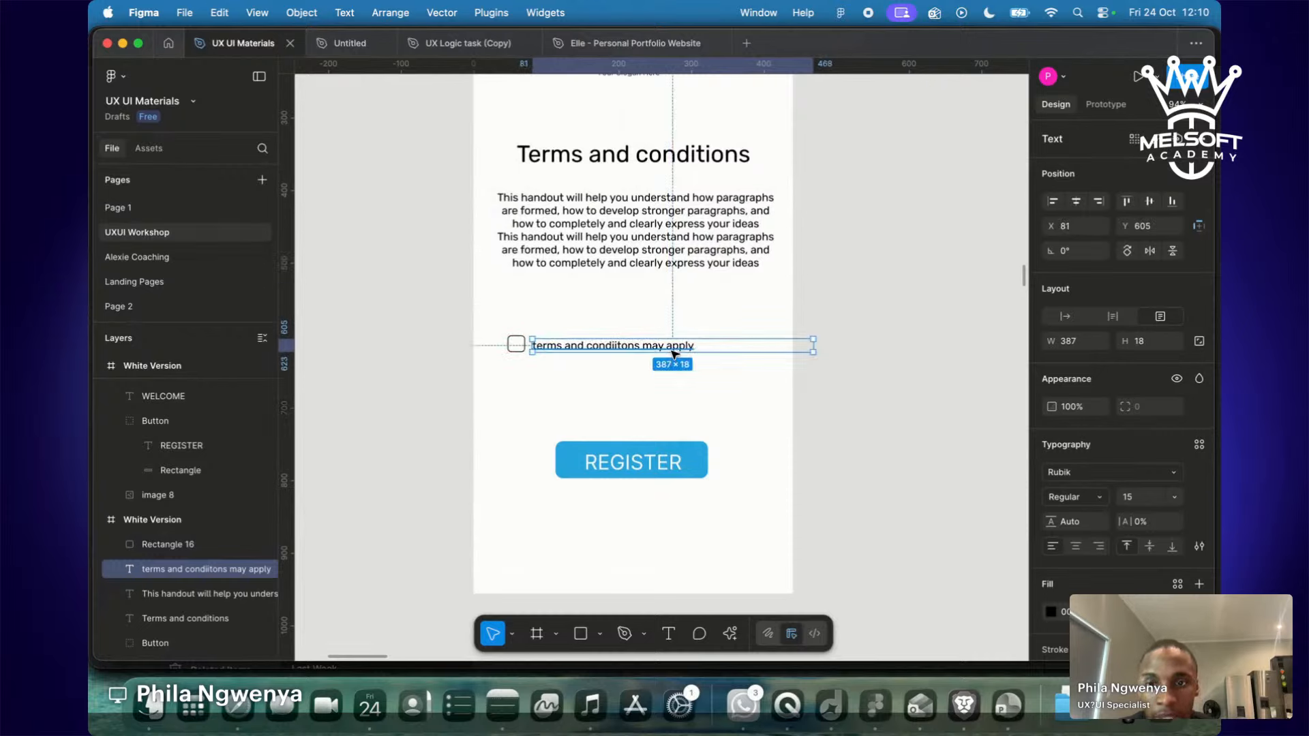
double_click(535, 347)
left_click(535, 348)
key("BackSpace")
type("T")
key("BackSpace")
key("Escape")
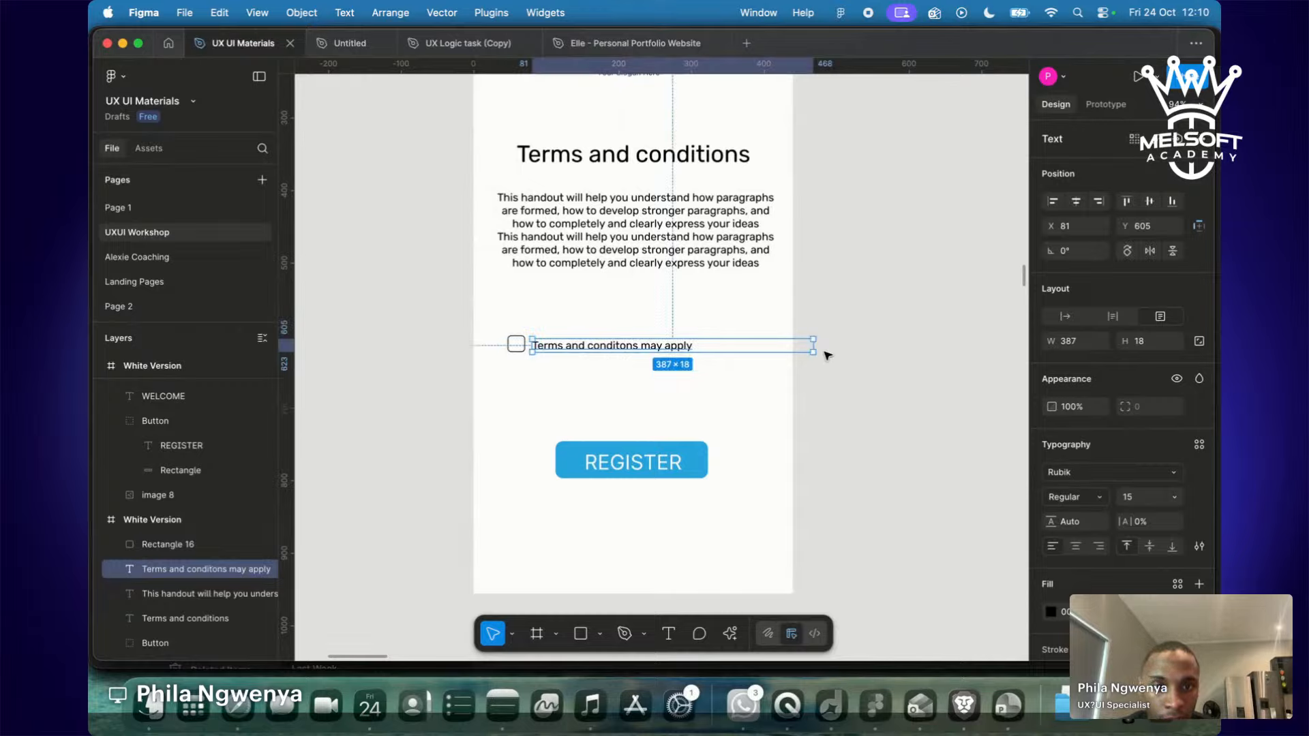
left_click_drag(805, 346, 709, 351)
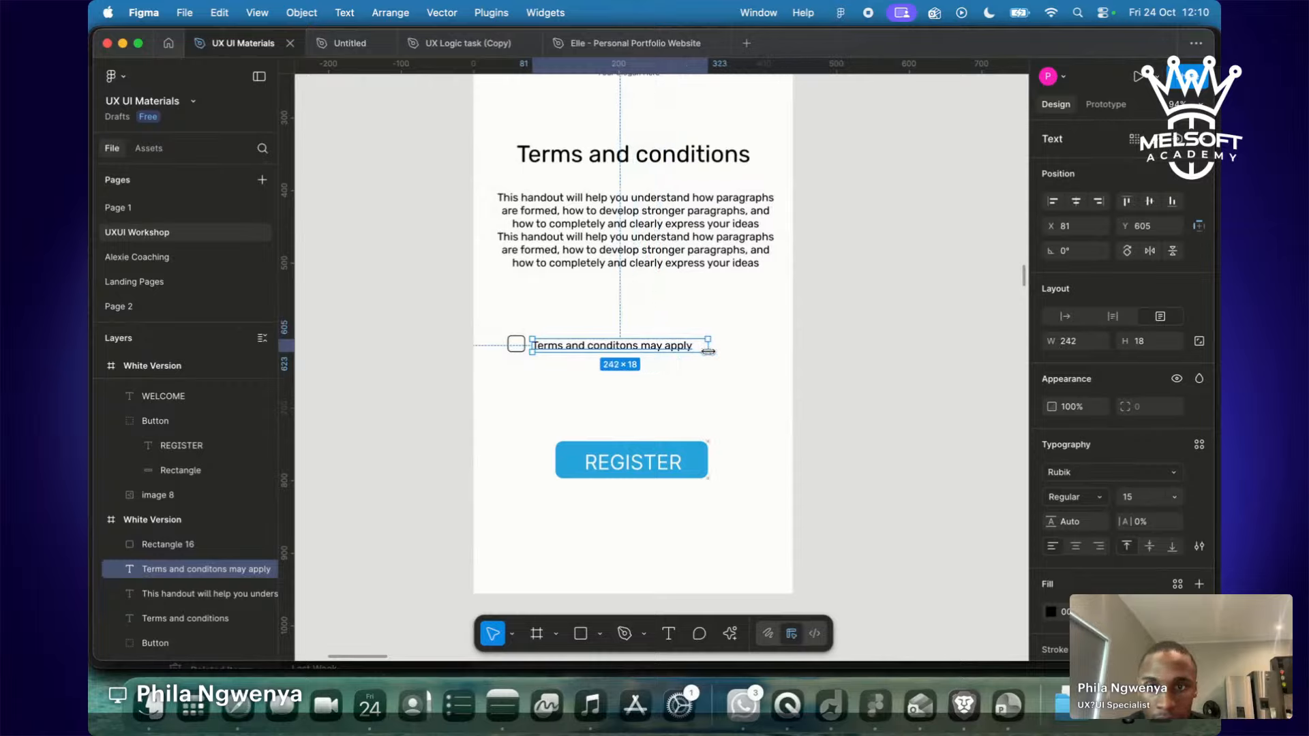
left_click(516, 344, "shift")
mouse_move(558, 349)
left_mouse_down()
mouse_move(565, 408)
mouse_move(597, 398)
mouse_move(569, 409)
mouse_move(561, 358)
left_mouse_up()
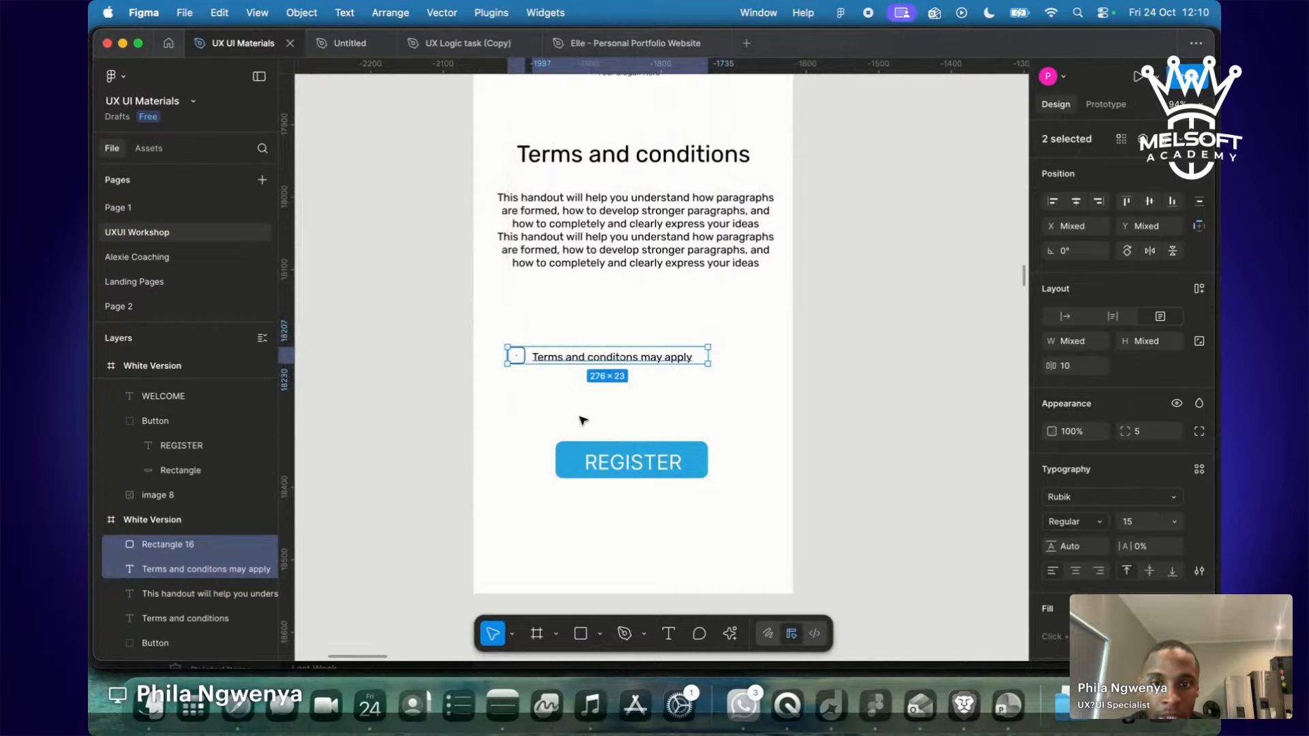
Relabel the REGISTER button as 'Continue'.
double_click(632, 462)
double_click(632, 462)
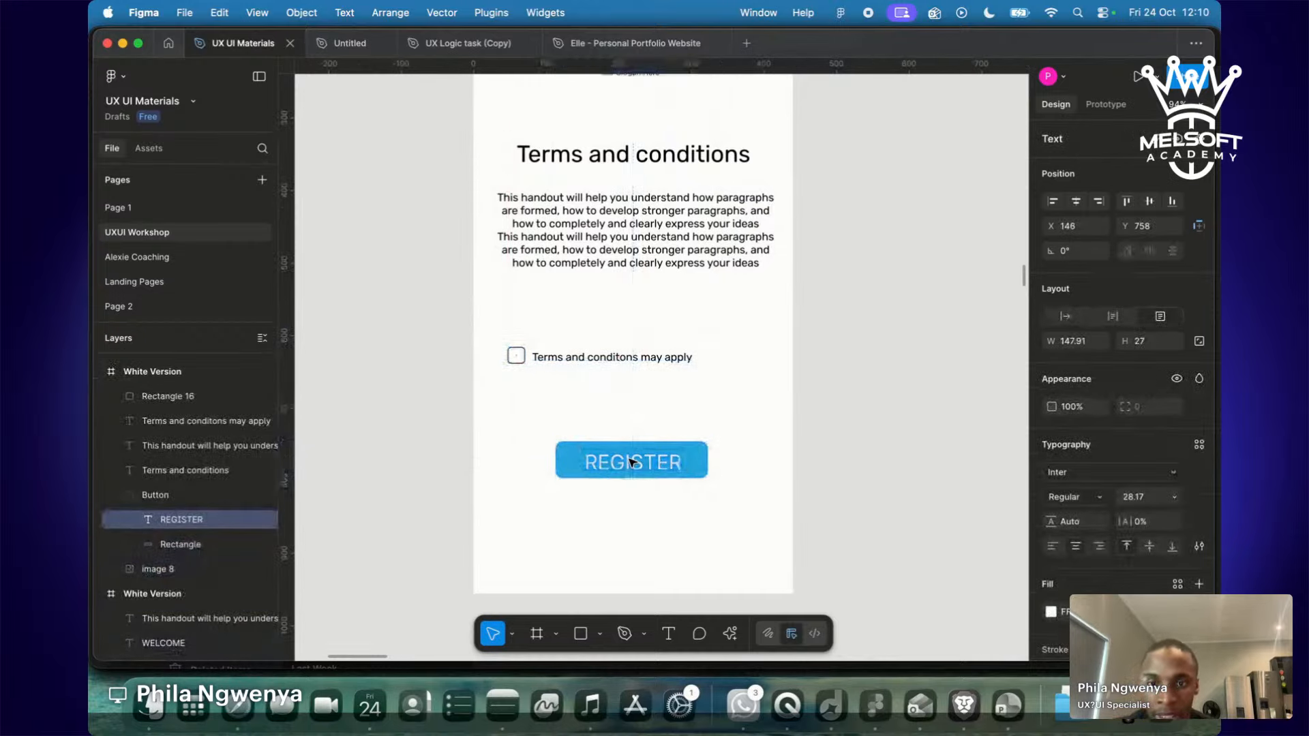
type("Continue")
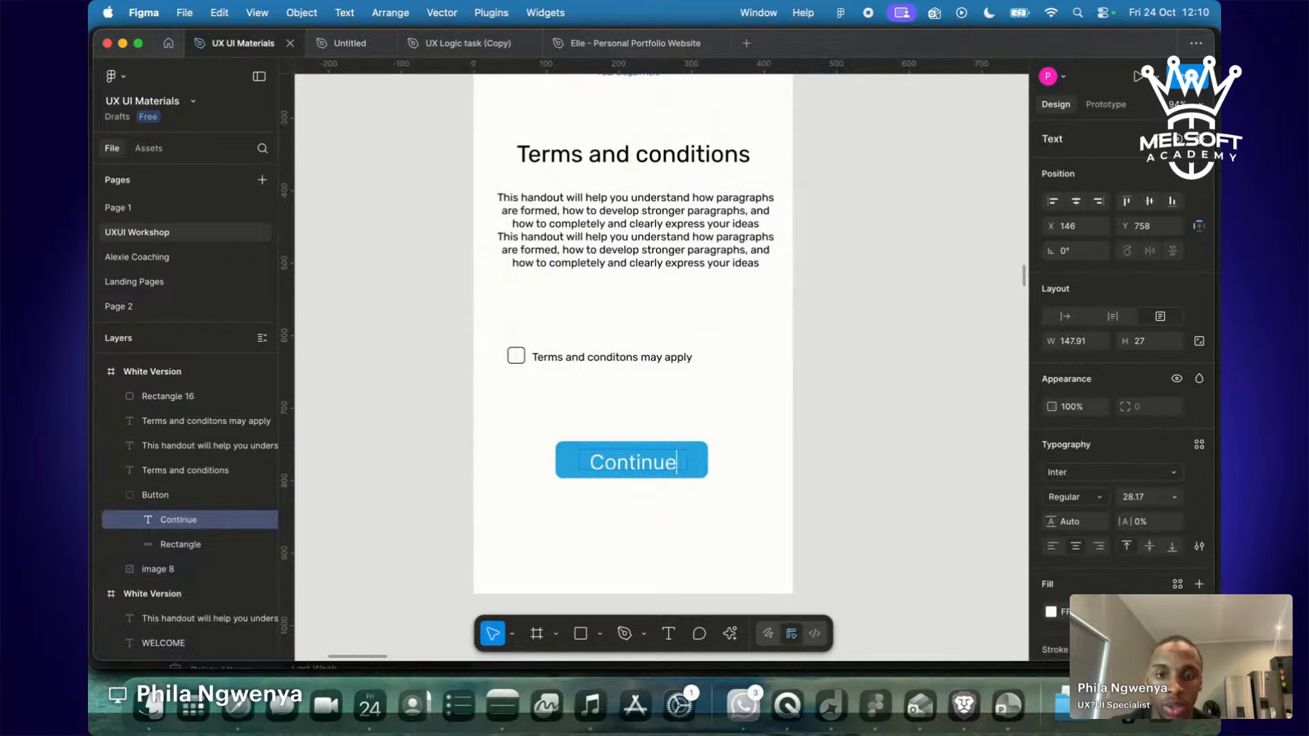
key("Escape")
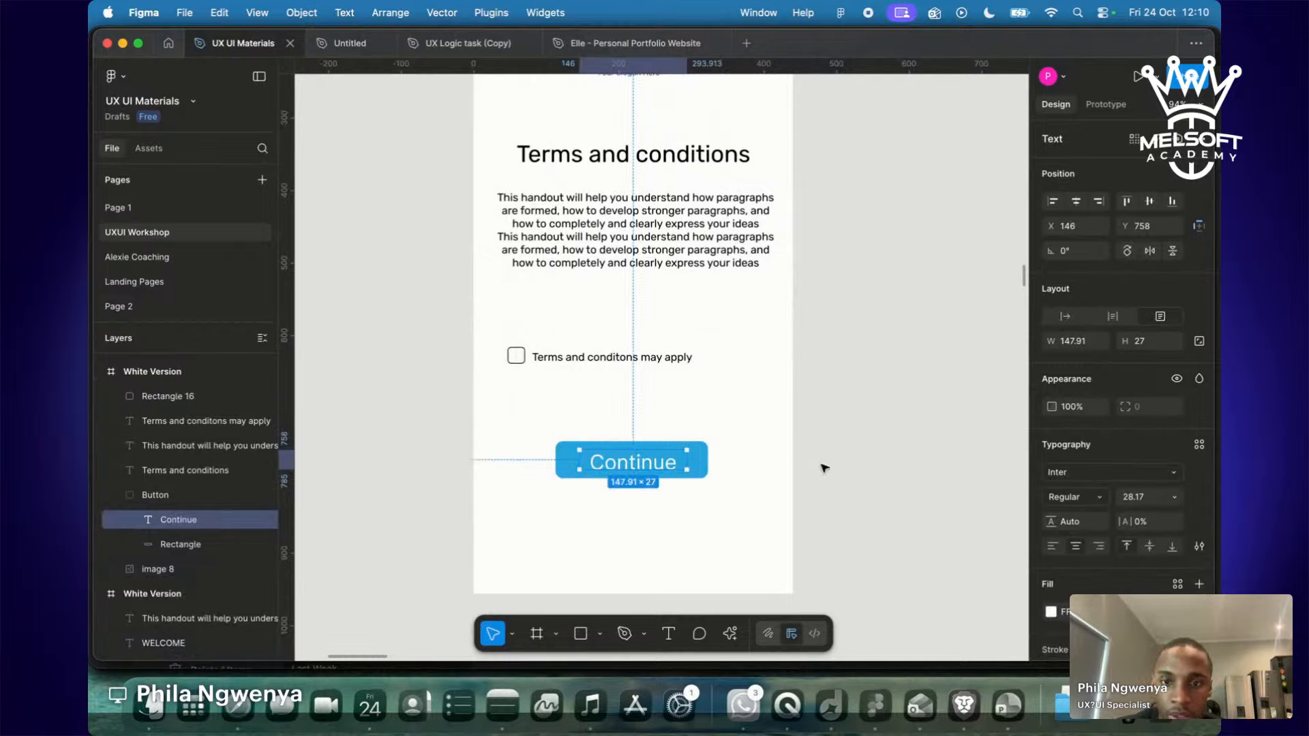
Move the checkbox and its label up directly under the paragraph.
left_click(571, 456)
left_click(556, 359)
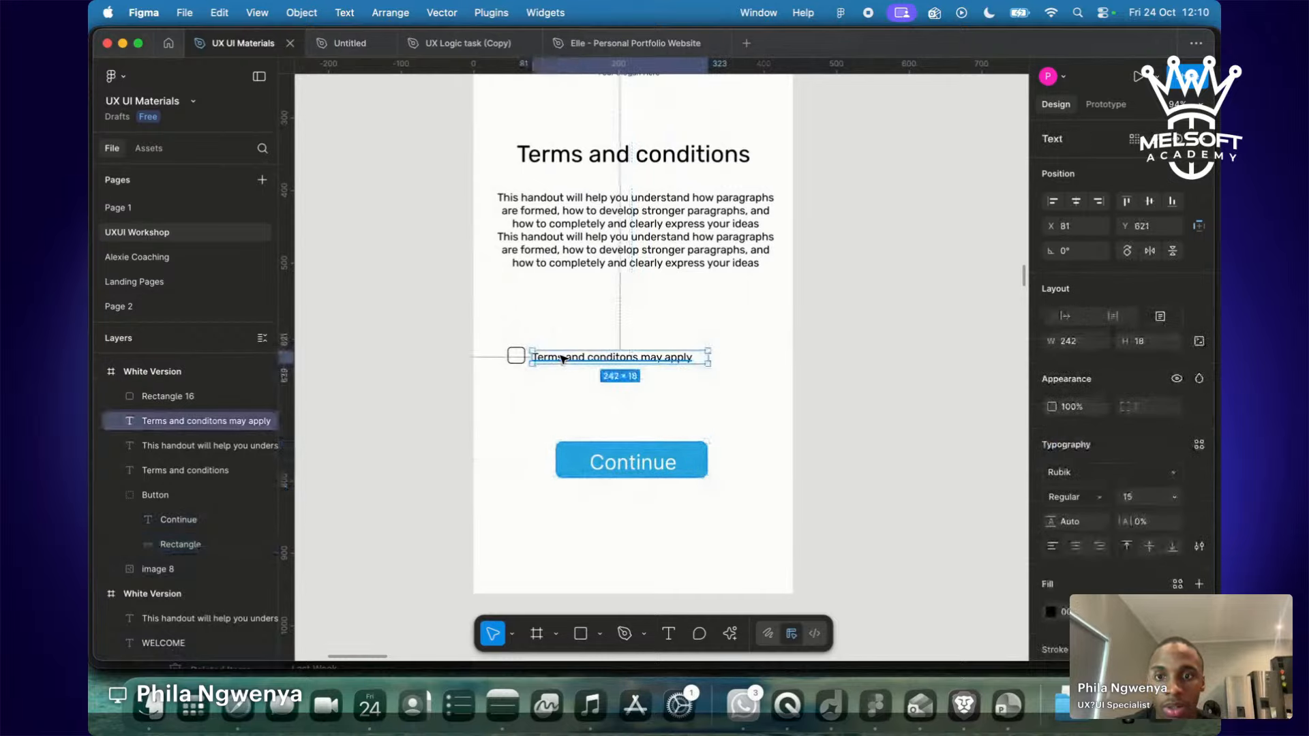
left_click(518, 360, "shift")
left_click_drag(571, 356, 568, 298)
Duplicate the White Version terms screen and select the copy's heading, paragraph and checkbox.
scroll(568, 298, "down", 5)
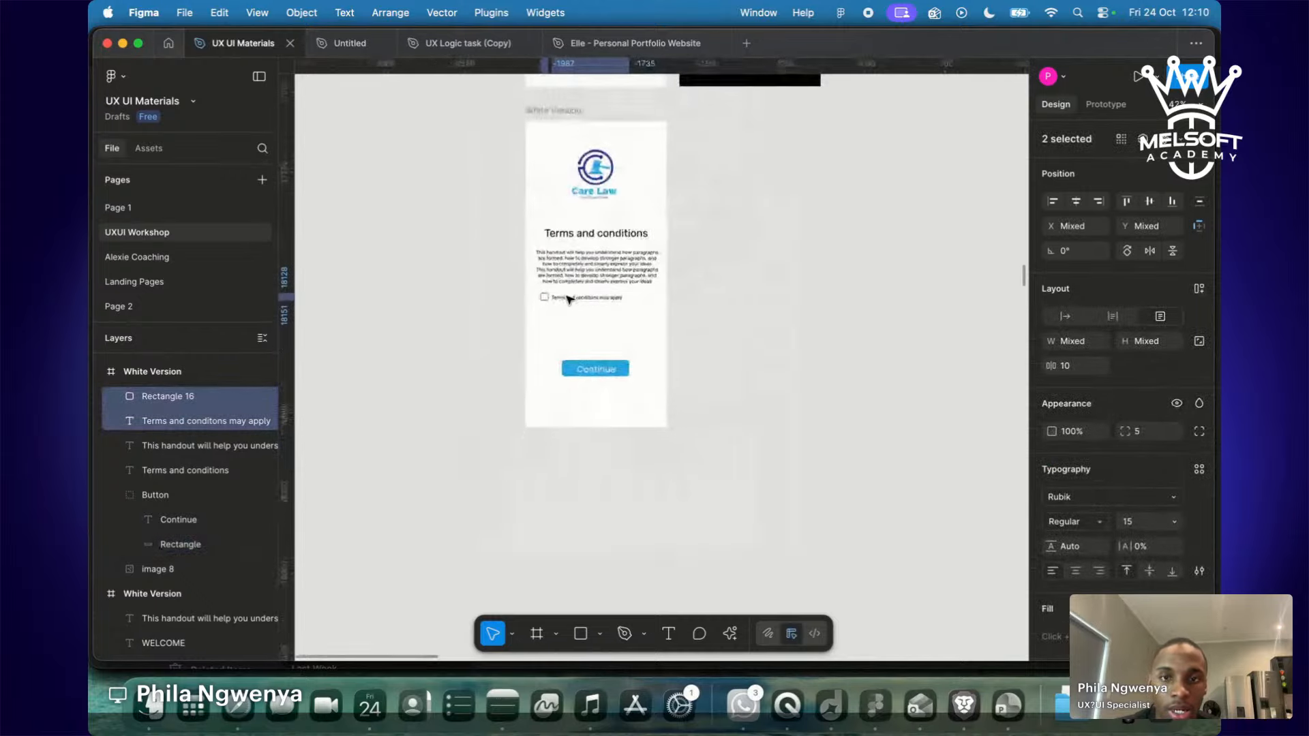
left_click(556, 235)
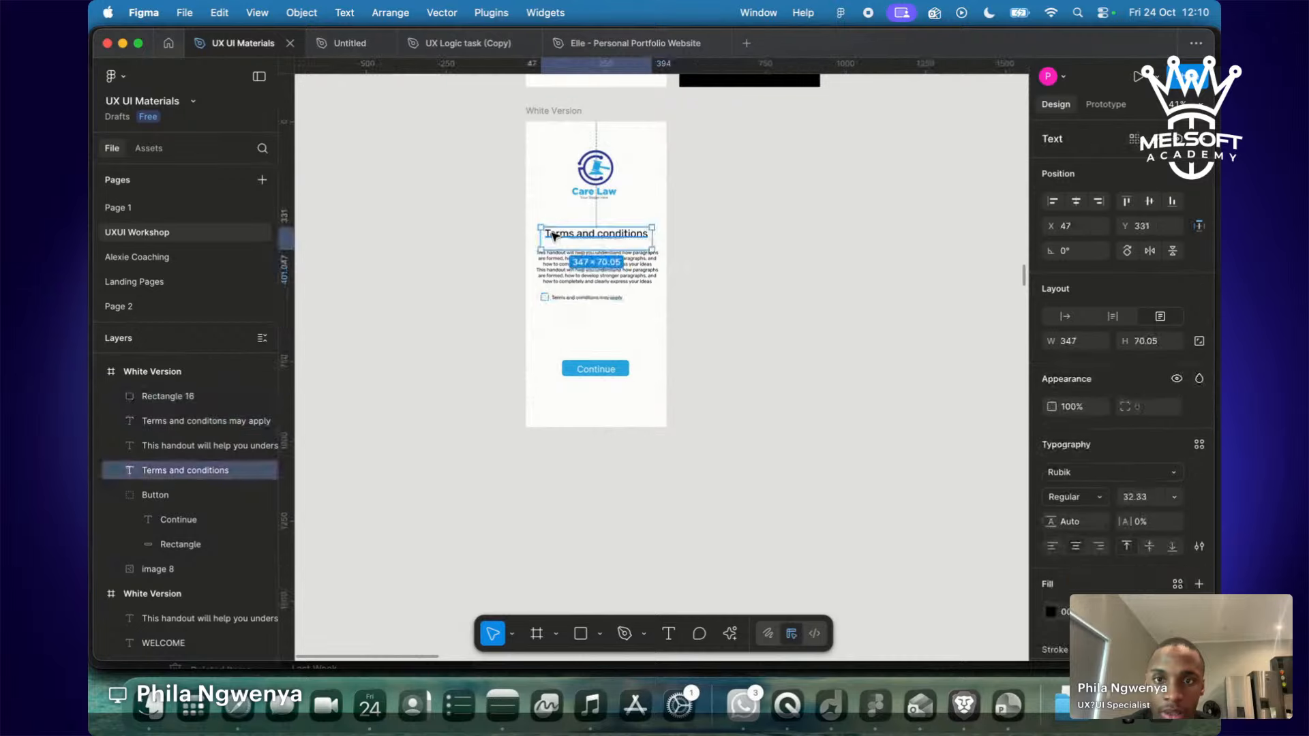
left_click(561, 270, "shift")
scroll(848, 287, "up", 4)
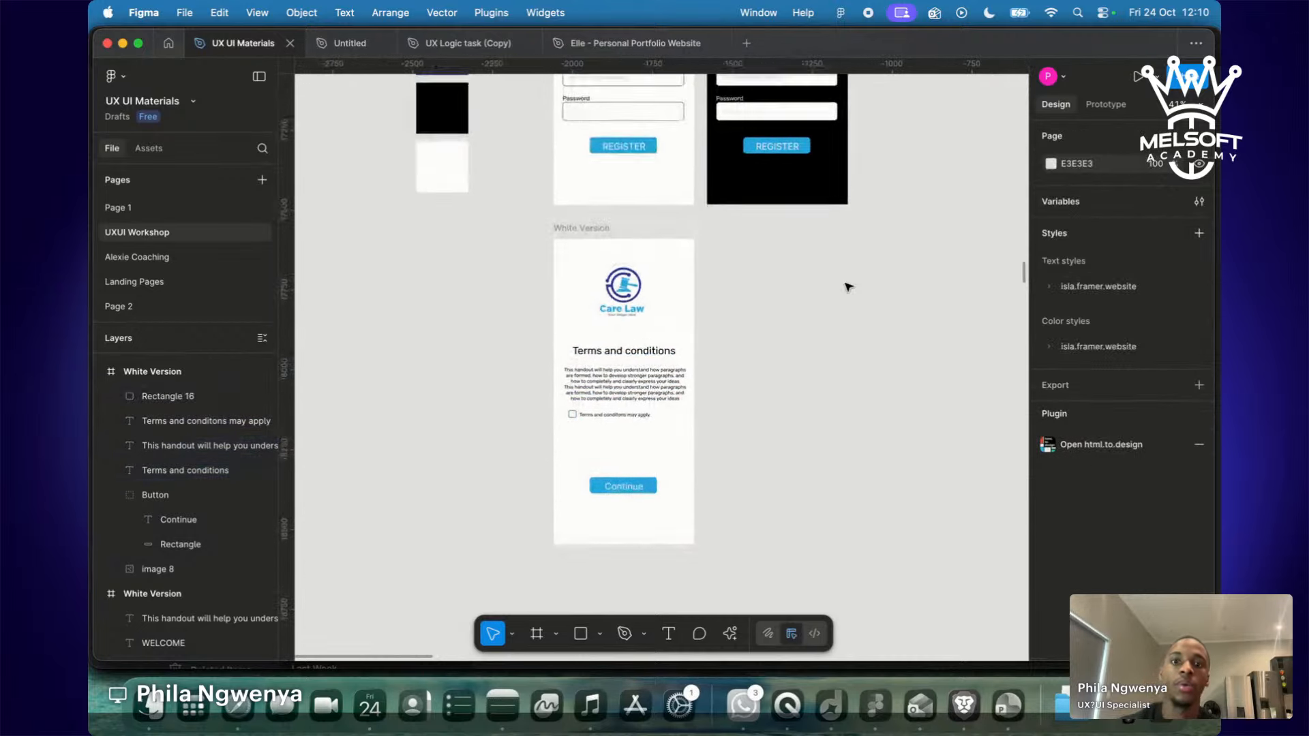
left_click(585, 245)
key("super+d")
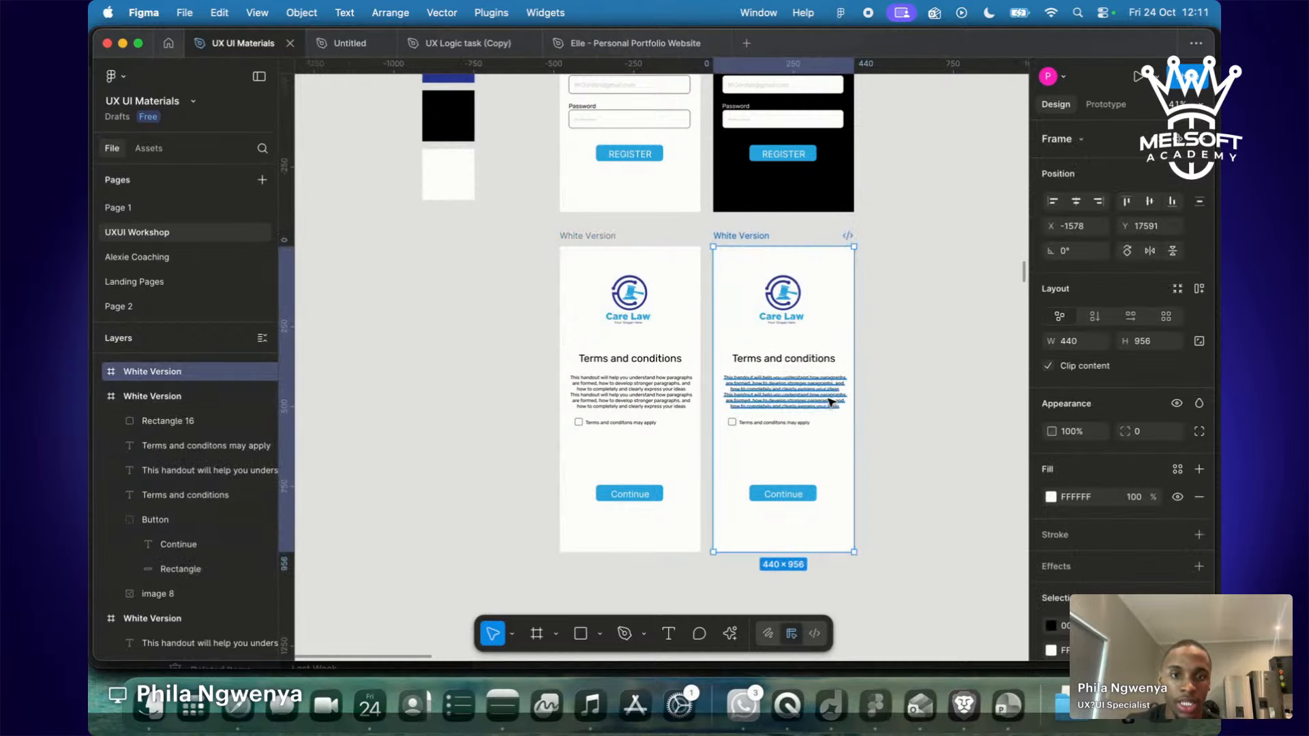
left_click(799, 359)
left_click(787, 399, "shift")
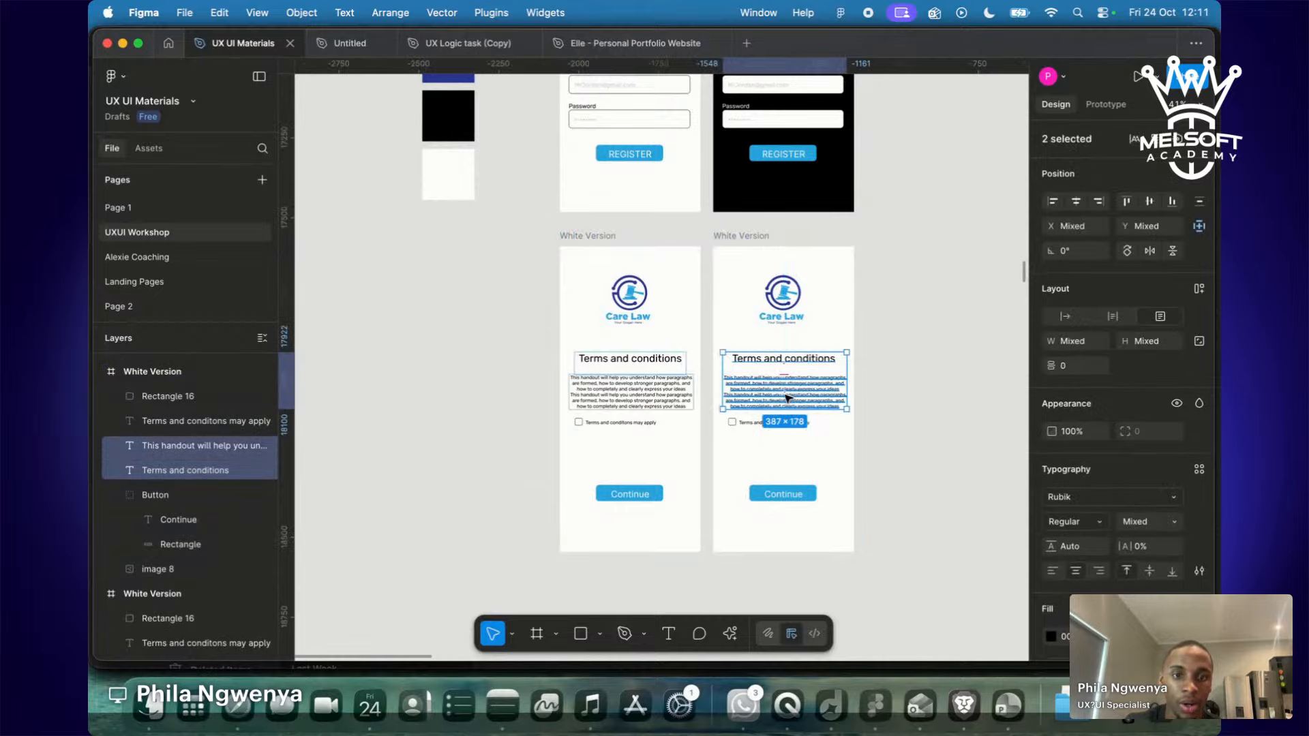
left_click(733, 421, "shift")
Use the eyedropper to make the copy's heading, paragraph and checkbox label white.
left_click(765, 423, "shift")
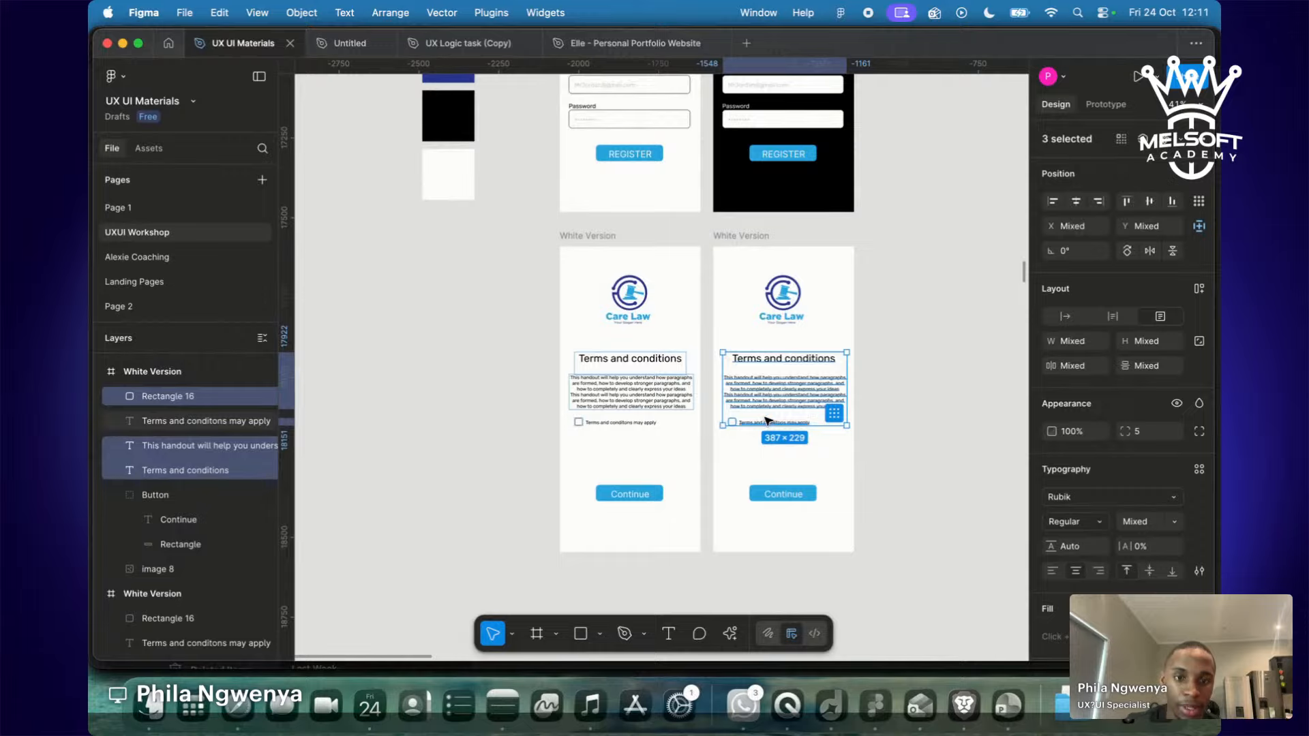
key("i")
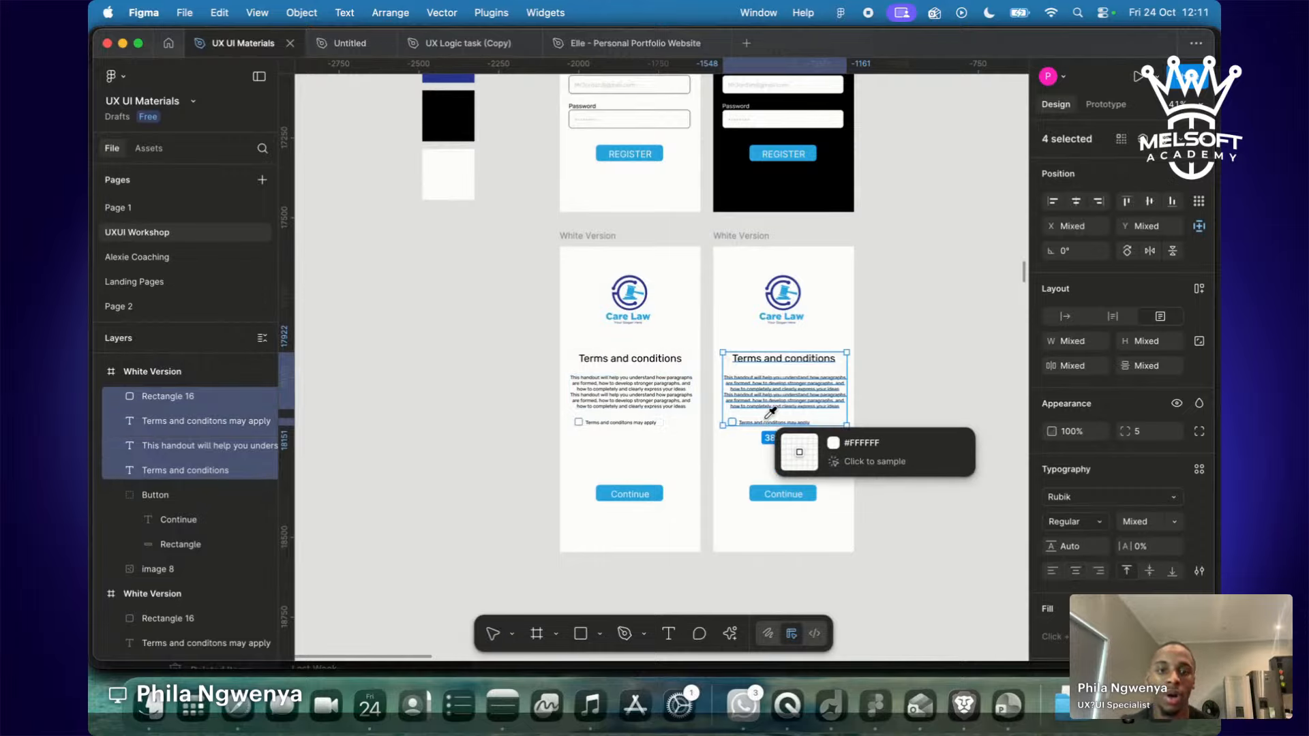
left_click(742, 452)
left_click(939, 435)
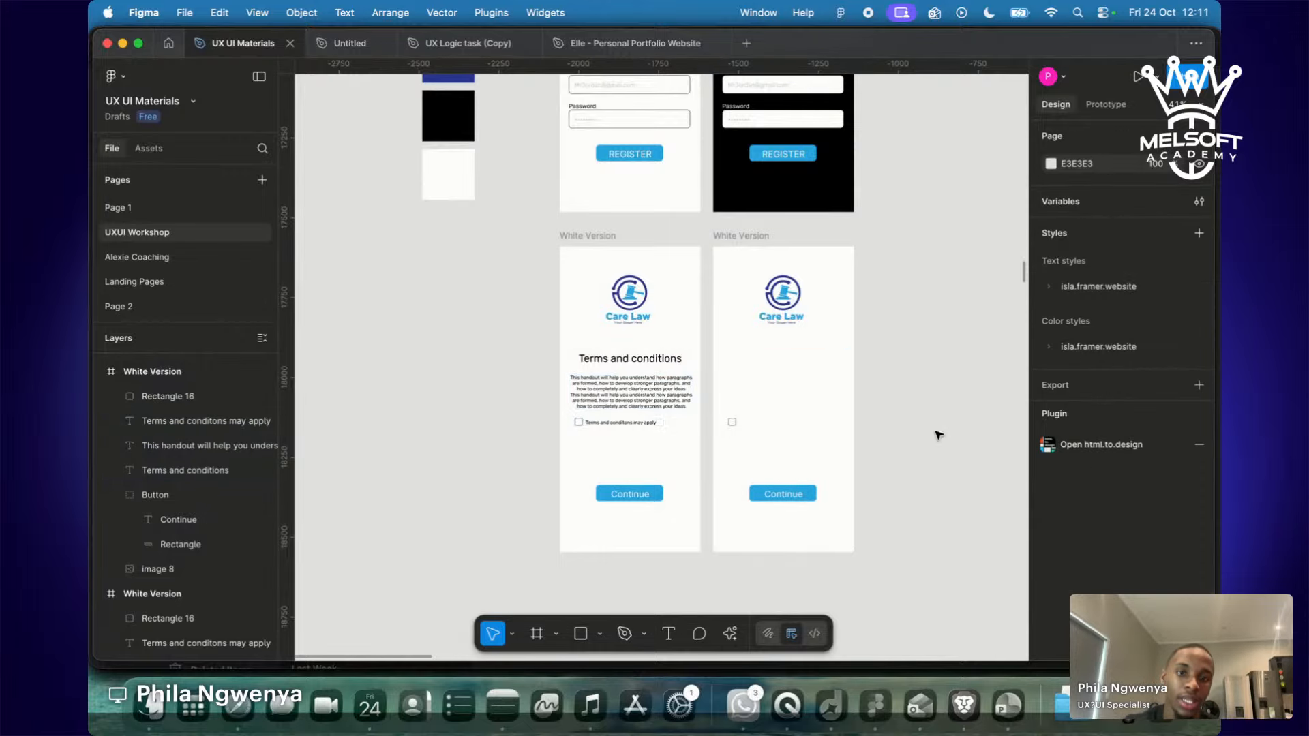
Select the copied White Version screen and open its fill colour.
left_click(747, 235)
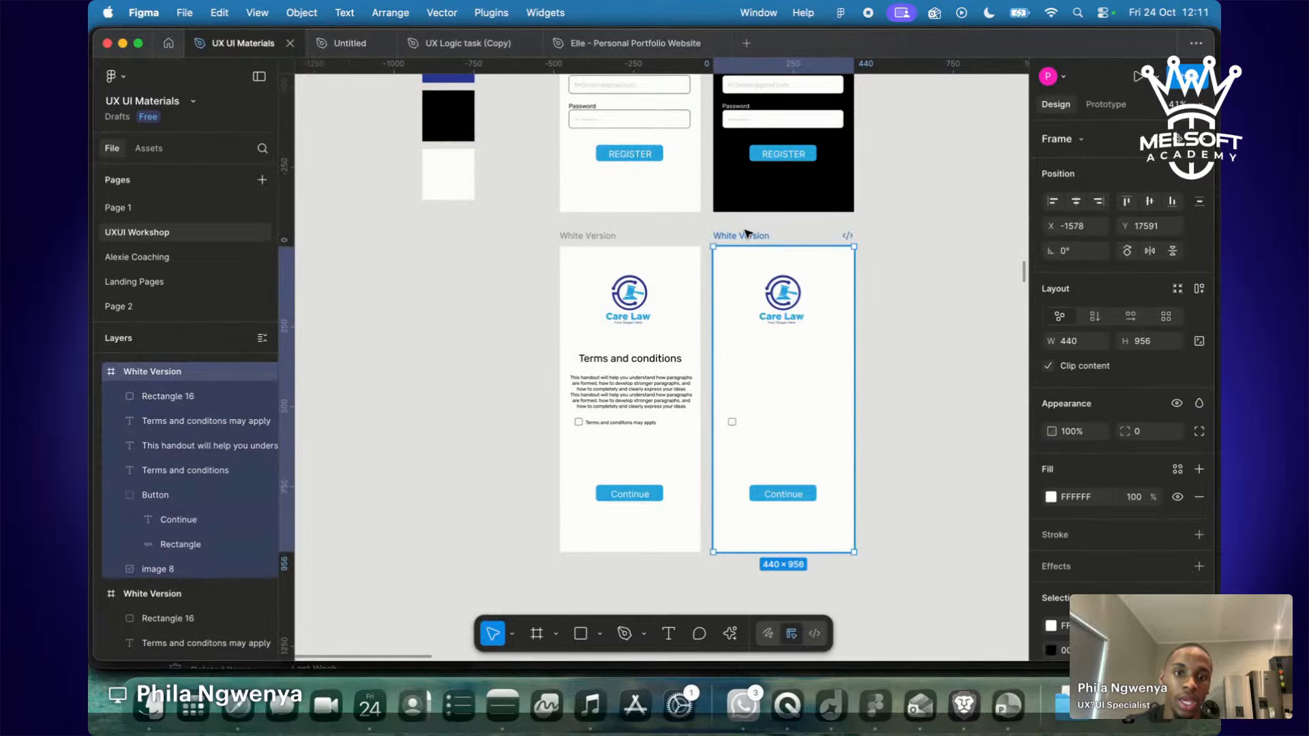
scroll(748, 235, "down", 5)
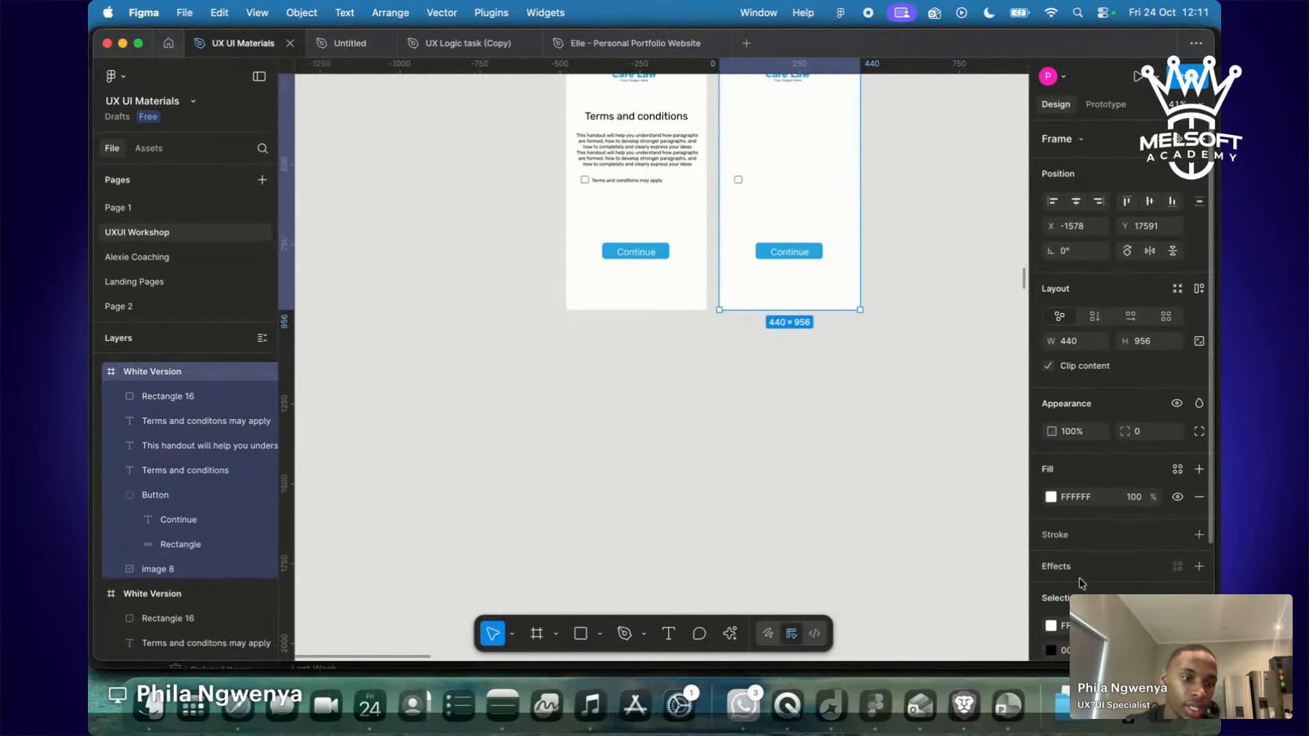
scroll(1079, 583, "down", 2)
left_click(1051, 410)
left_click_drag(839, 331, 848, 481)
left_click(797, 182)
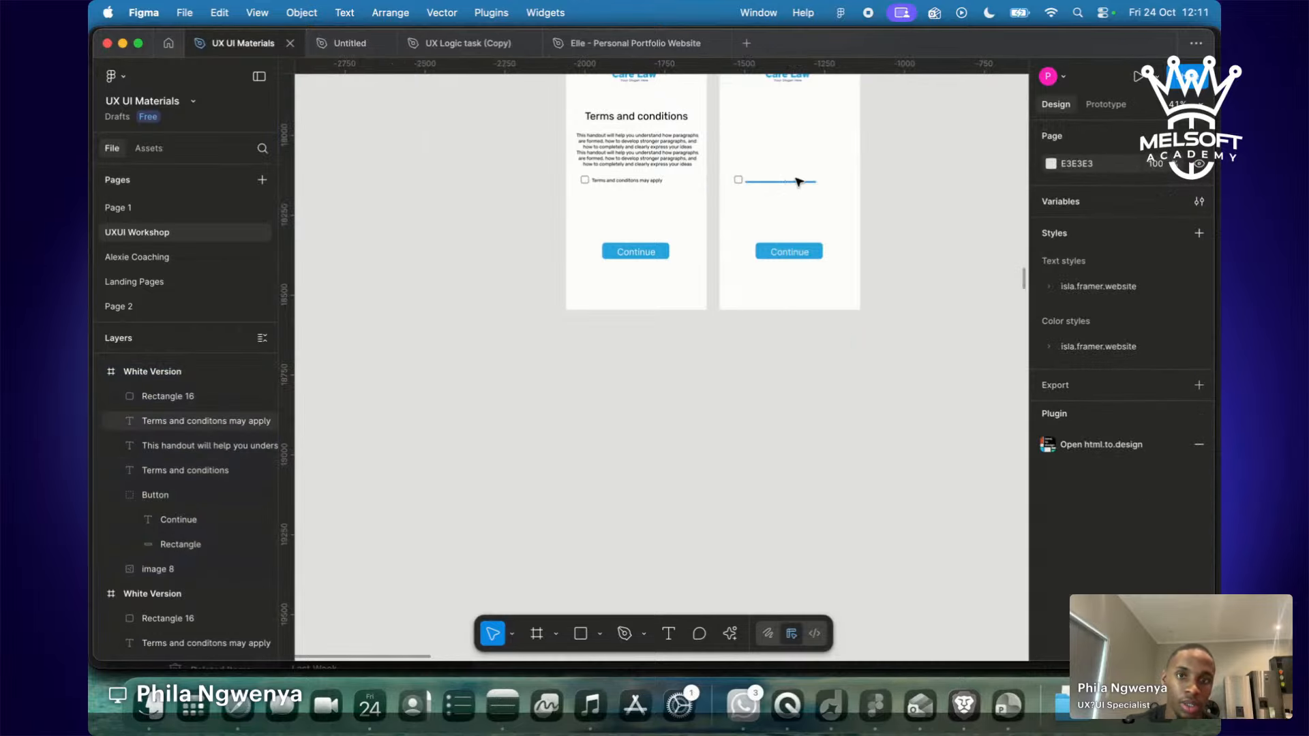
right_click(798, 182)
scroll(741, 374, "up", 2)
scroll(741, 374, "up", 5)
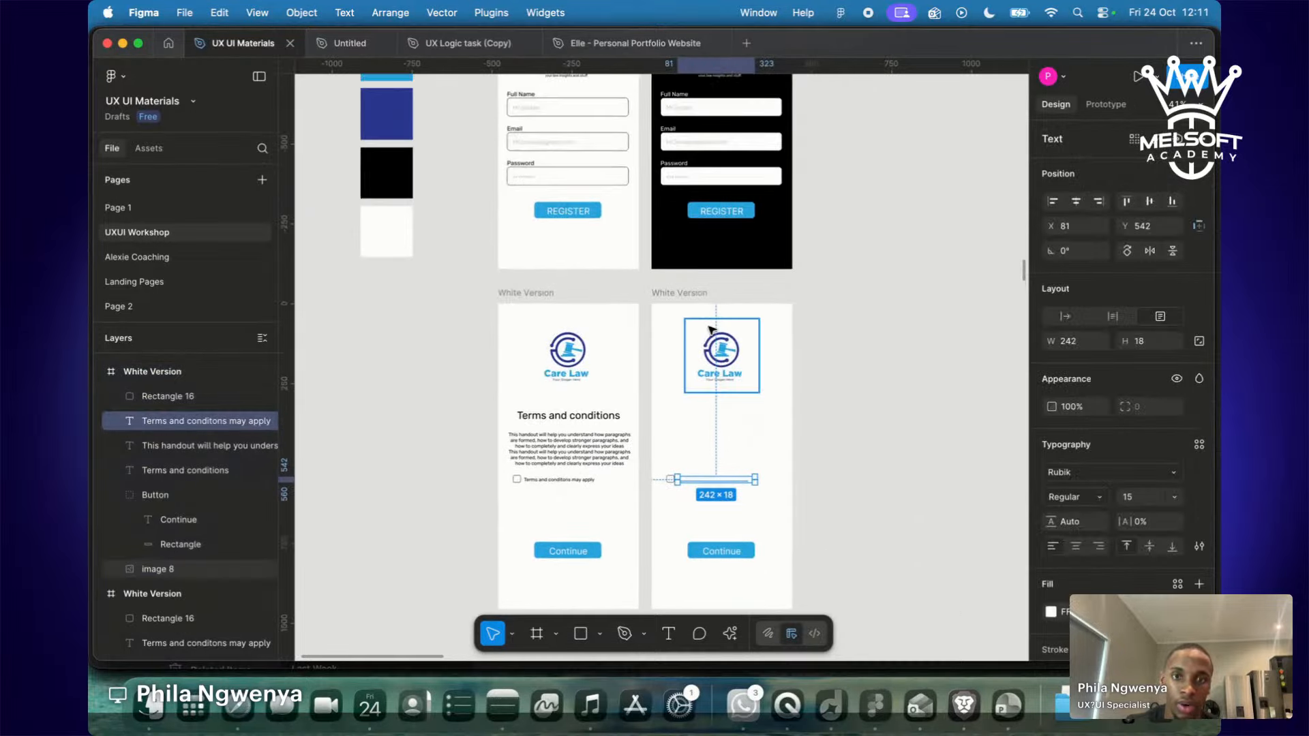
left_click(679, 292)
Fill the copied screen black and run Remove background on its Care Law logo.
left_click(1051, 497)
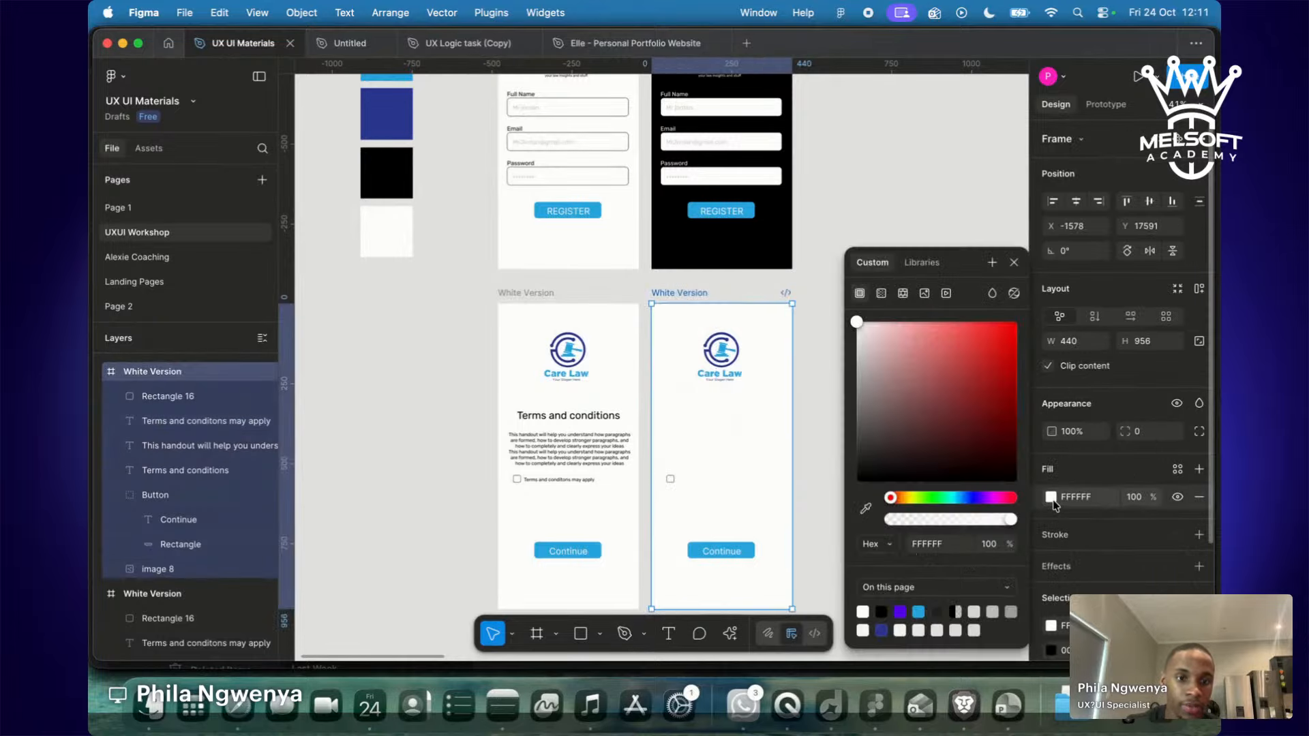
left_click_drag(871, 372, 856, 482)
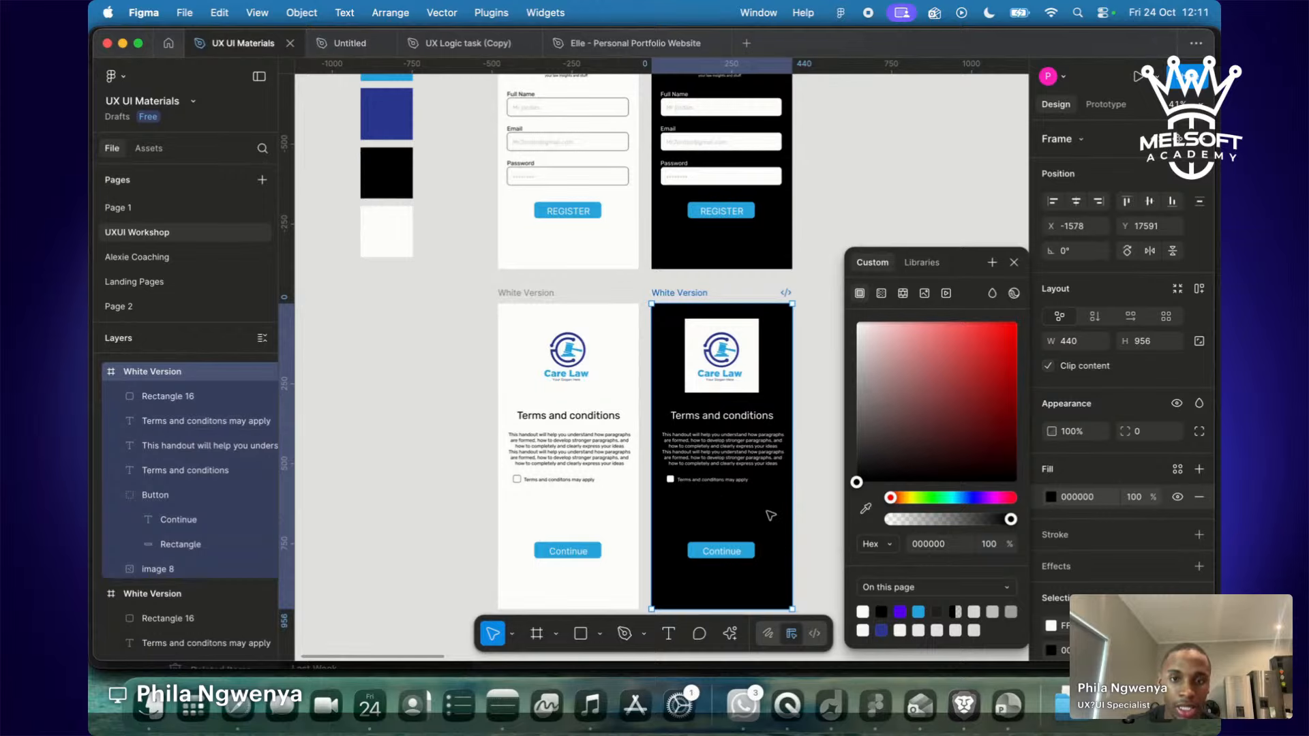
left_click(732, 365)
left_click(729, 634)
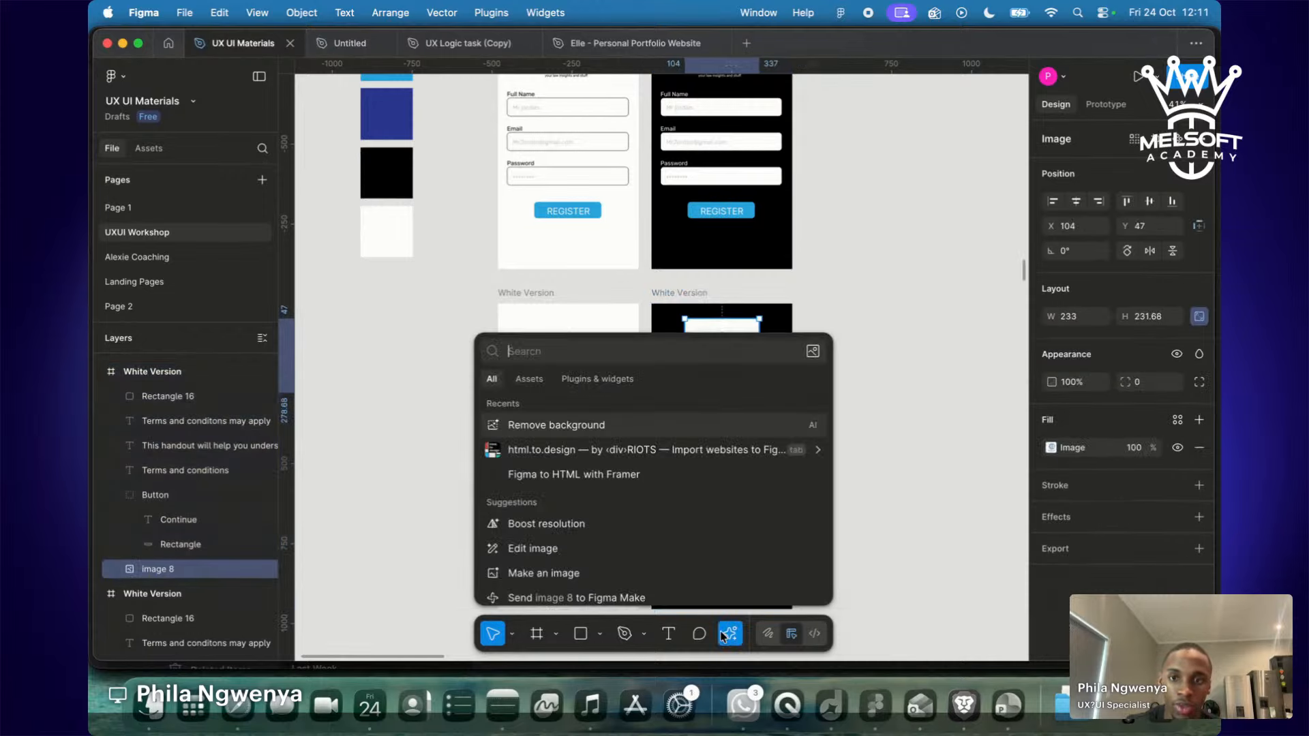
left_click(595, 426)
left_click(818, 343)
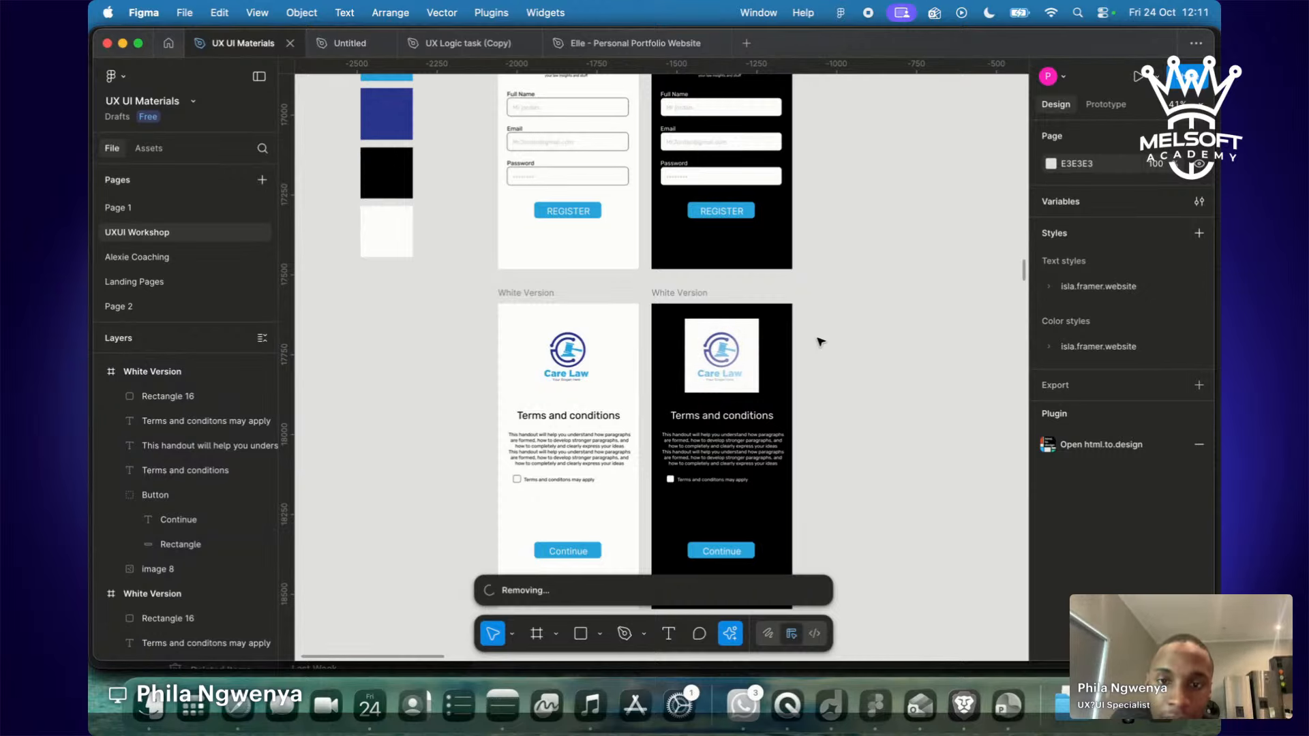
scroll(820, 345, "down", 1)
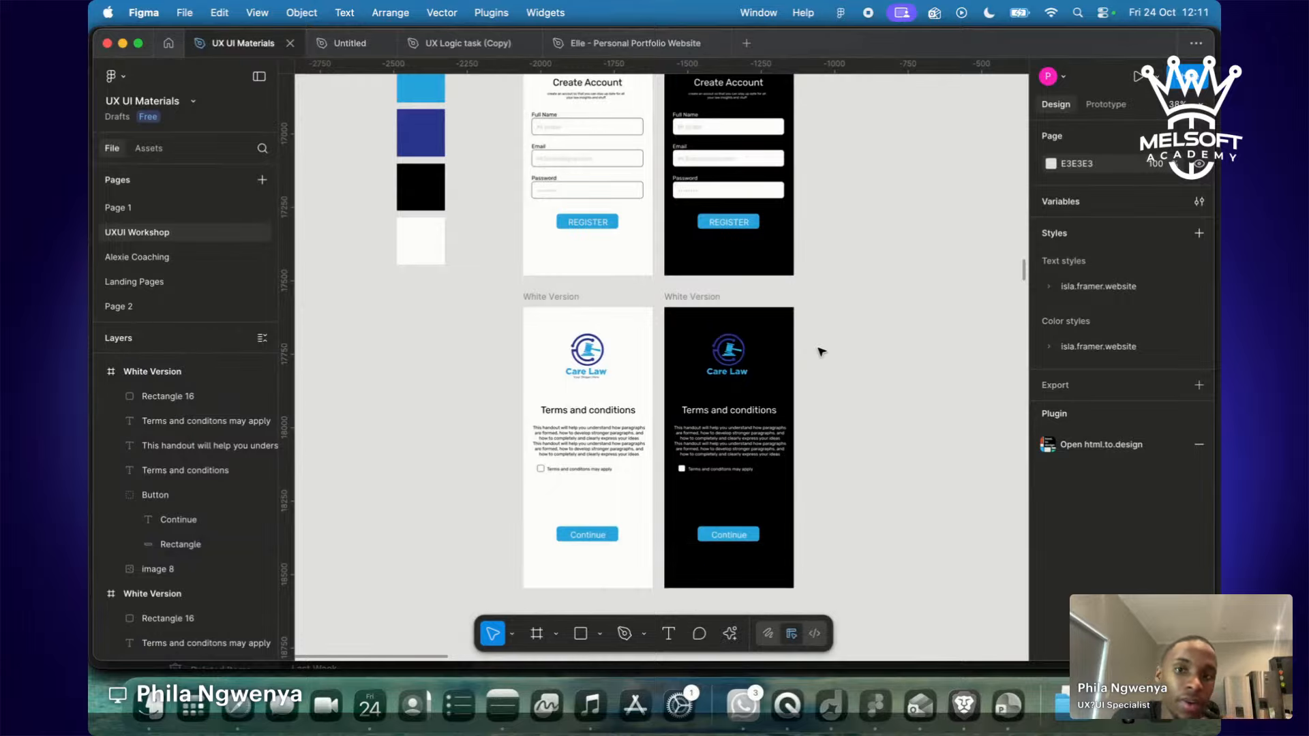
Pan and zoom until the white and black Terms and conditions screens fill the view.
scroll(812, 431, "up", 10)
scroll(811, 431, "right", 3)
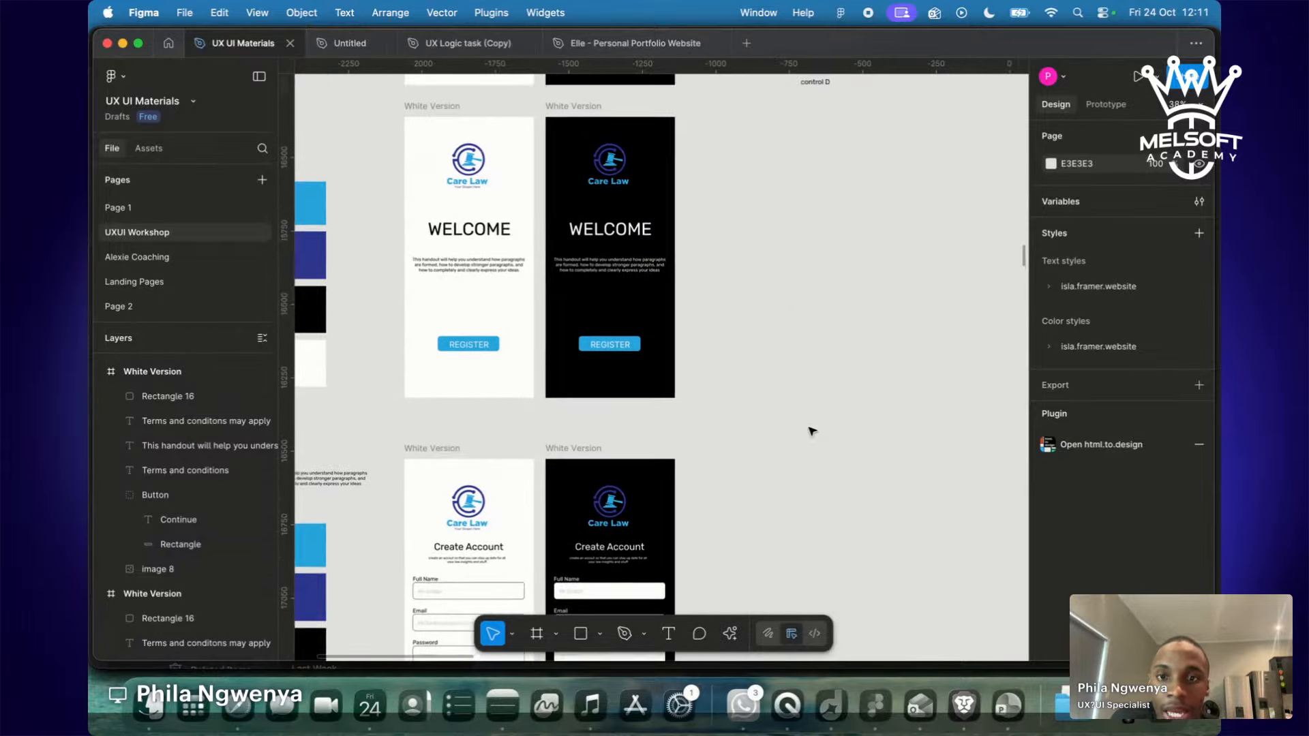
scroll(812, 431, "up", 5)
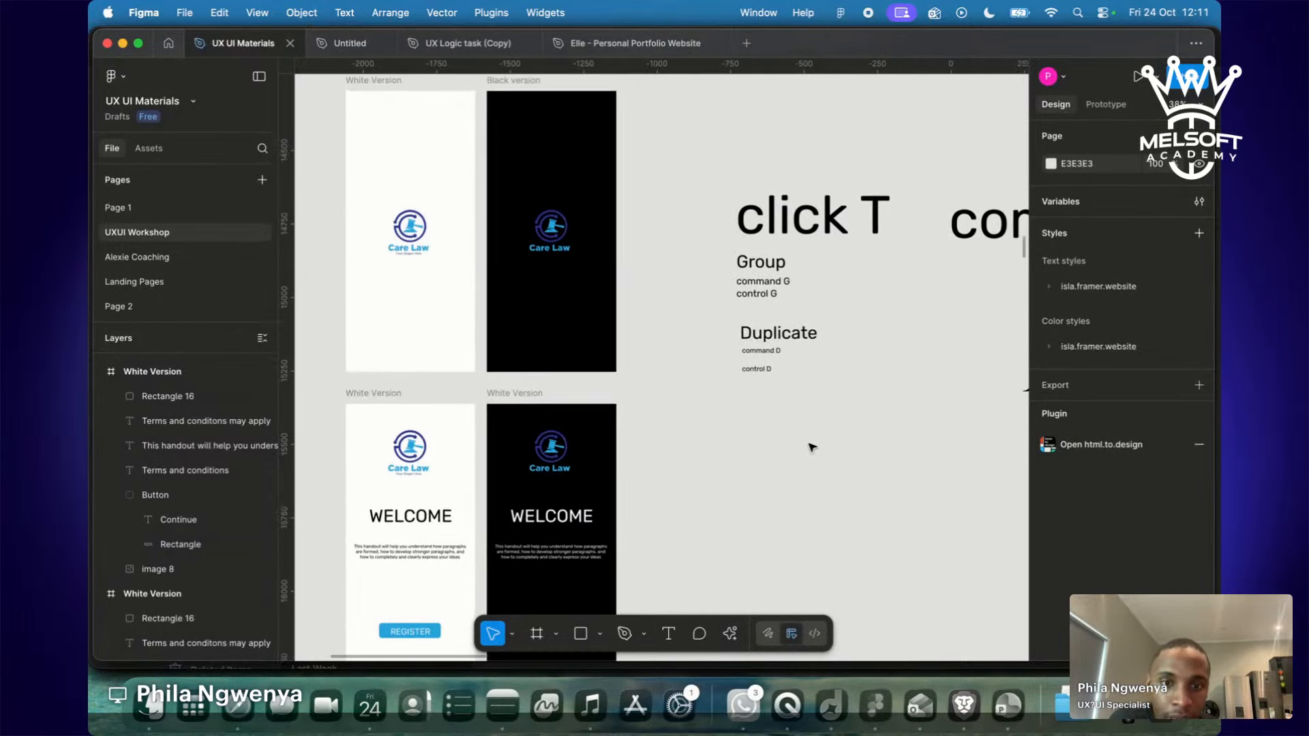
scroll(811, 431, "left", 4)
scroll(812, 447, "down", 4)
scroll(810, 450, "down", 3, "ctrl")
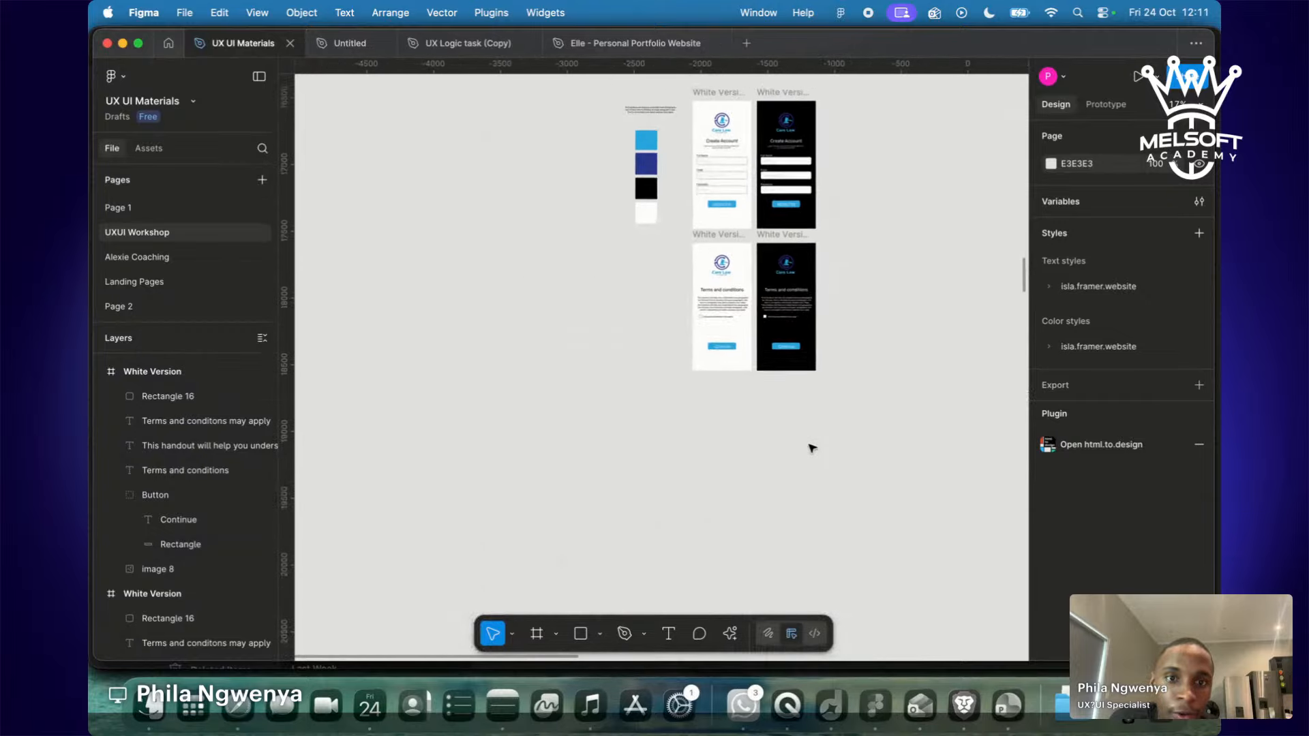
scroll(809, 450, "right", 4)
scroll(810, 450, "up", 2)
scroll(810, 464, "down", 2, "ctrl")
scroll(810, 463, "up", 5)
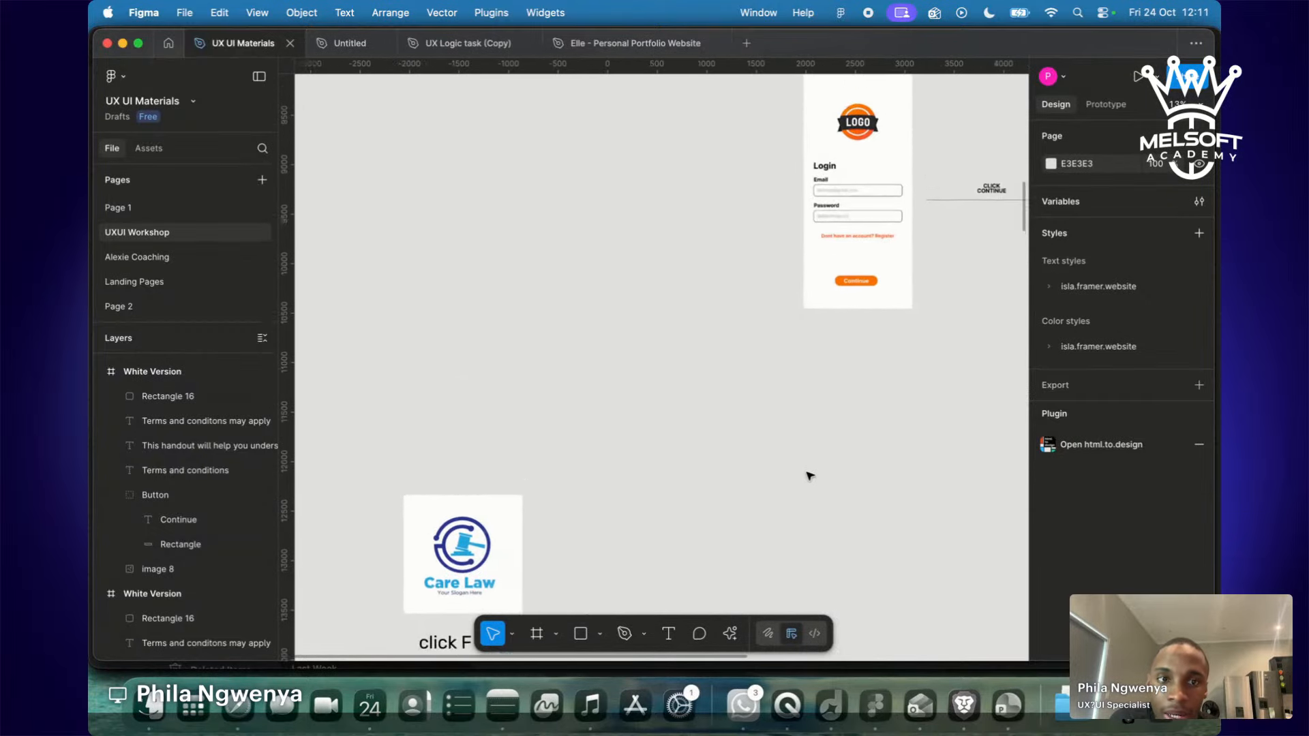
scroll(810, 501, "right", 4)
scroll(810, 501, "right", 4)
scroll(810, 501, "up", 4)
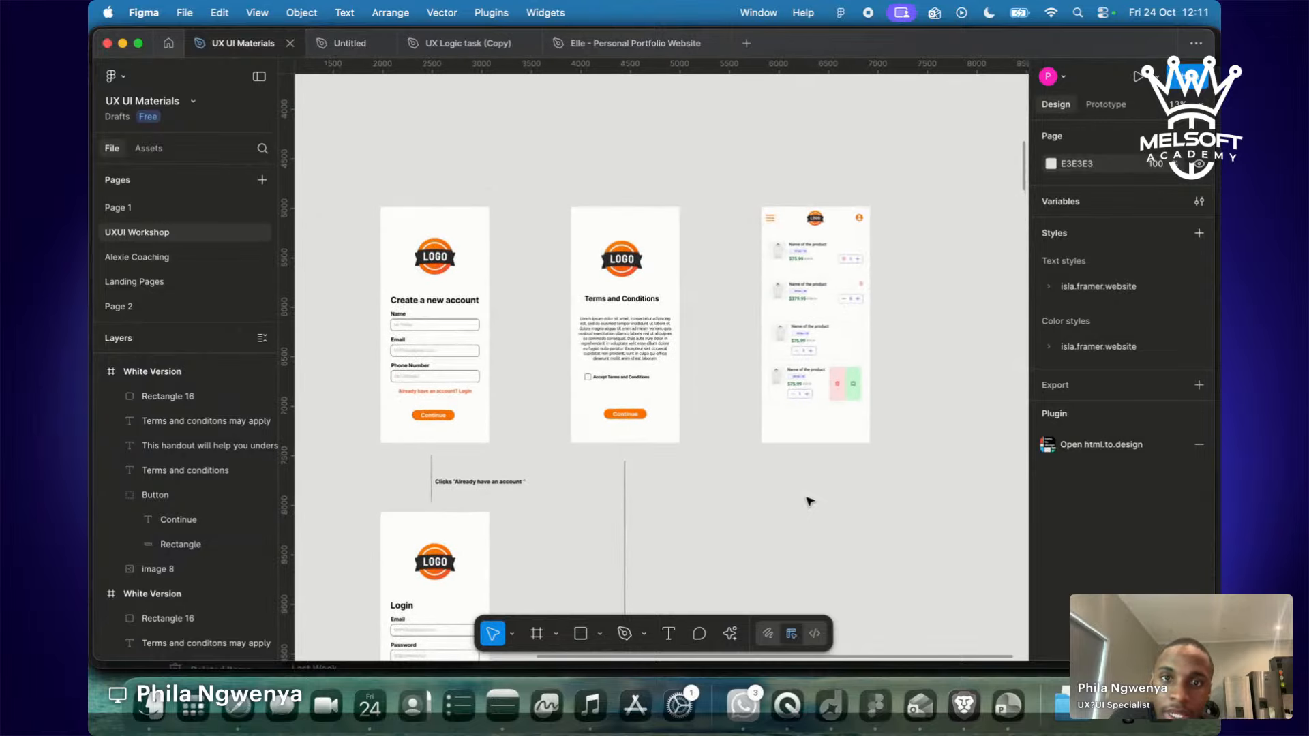
scroll(810, 501, "down", 8)
scroll(810, 501, "left", 3)
scroll(810, 501, "left", 5)
scroll(810, 501, "down", 3)
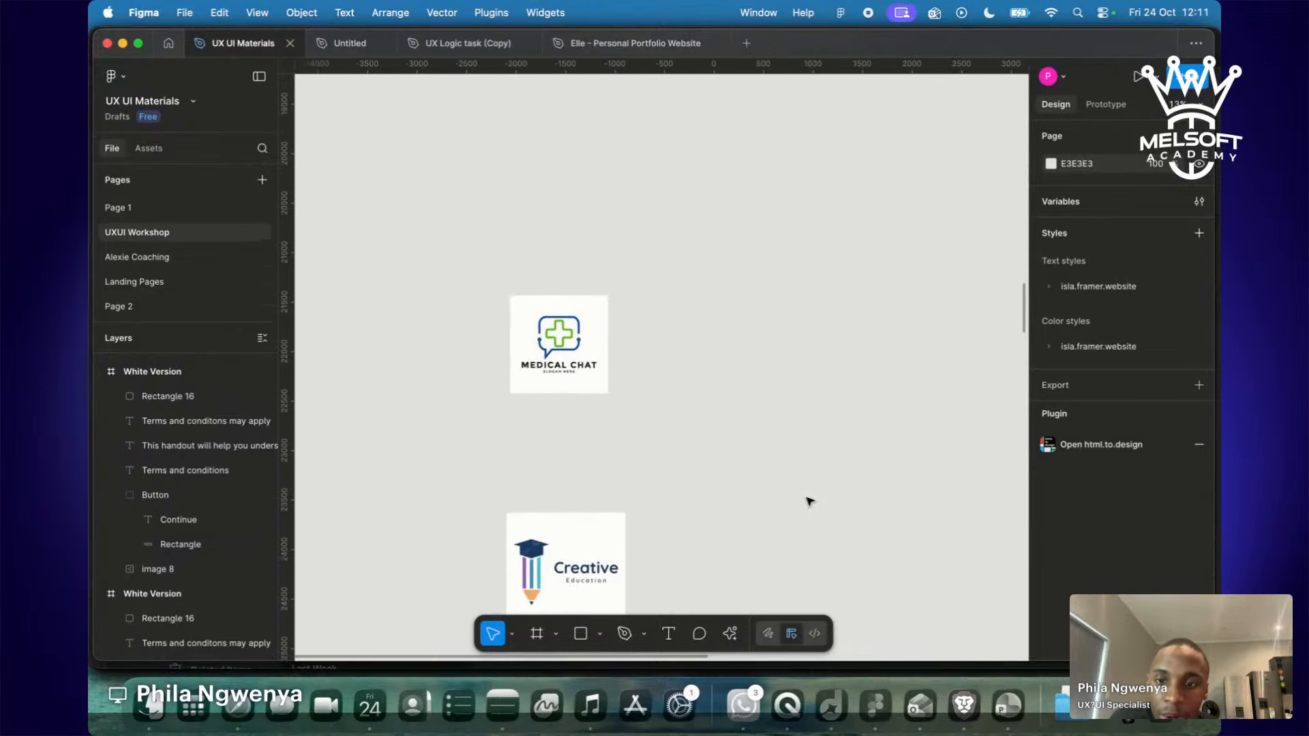
scroll(810, 501, "up", 3)
scroll(810, 501, "down", 4)
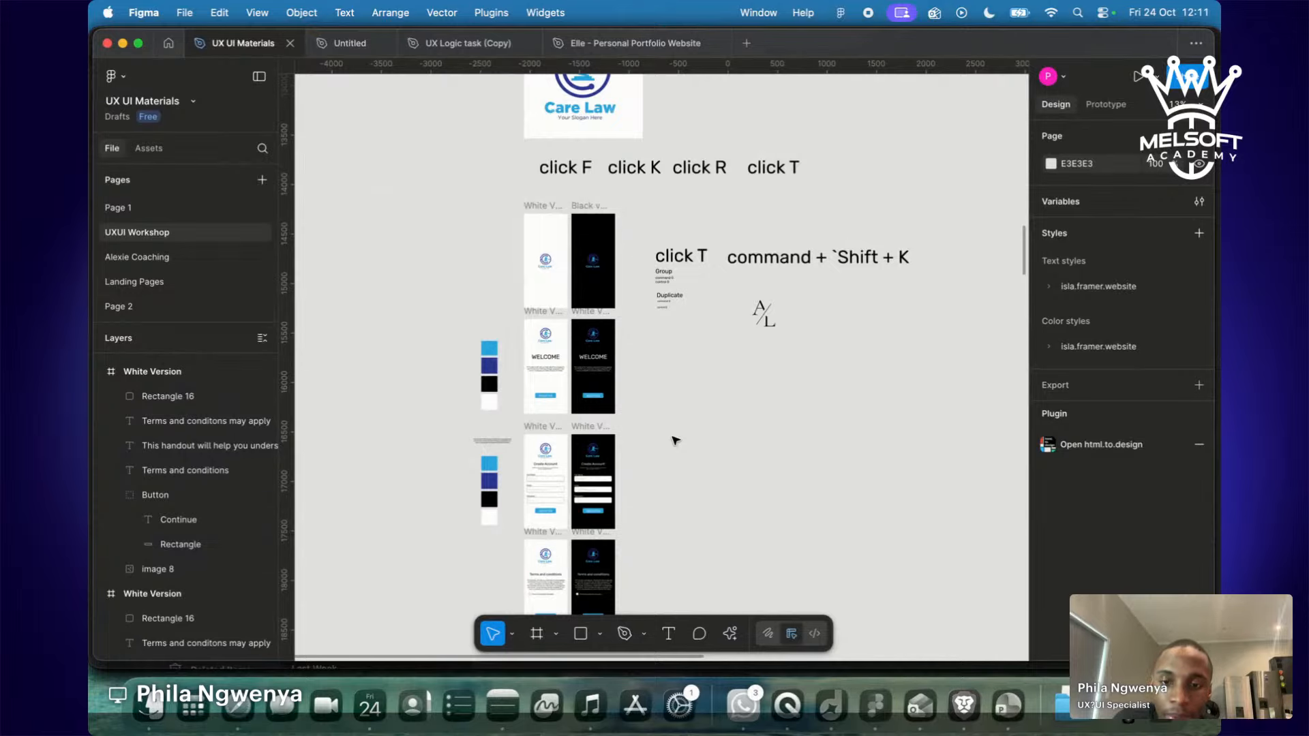
scroll(675, 440, "down", 10)
scroll(675, 441, "up", 2)
scroll(675, 440, "up", 3)
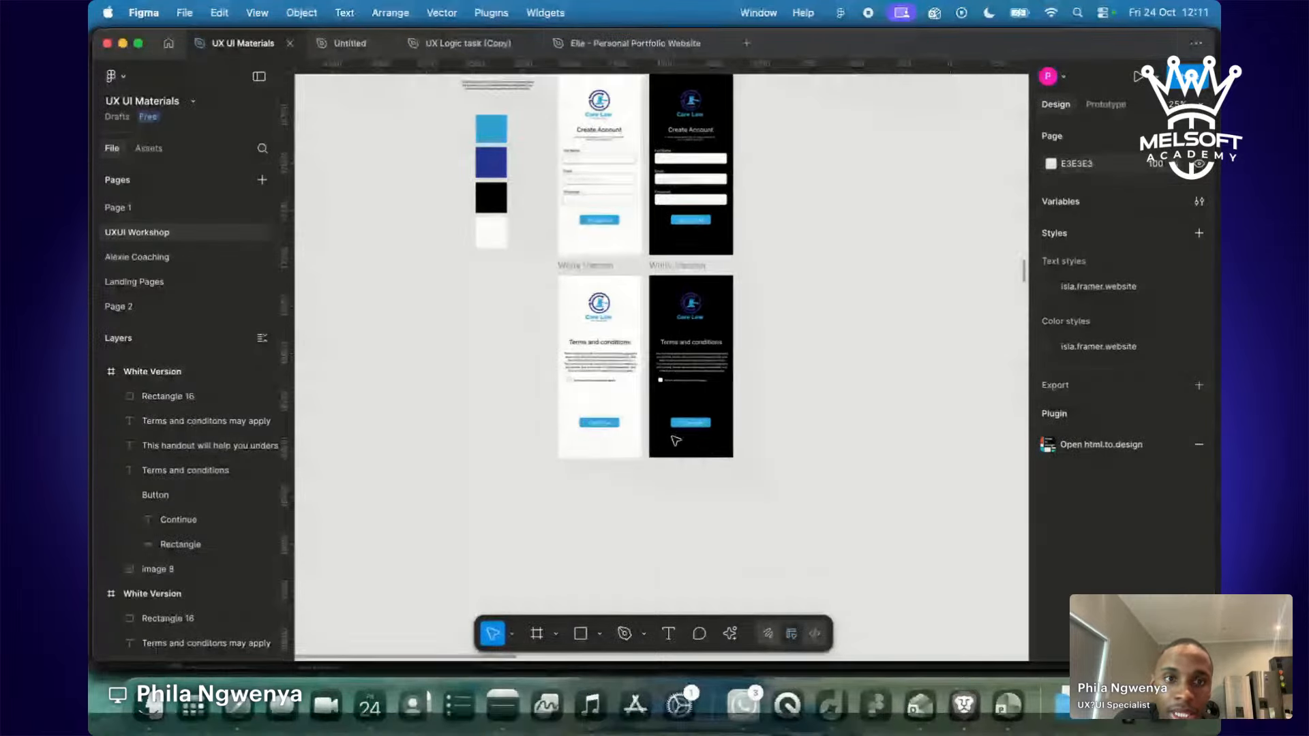
scroll(676, 440, "up", 4)
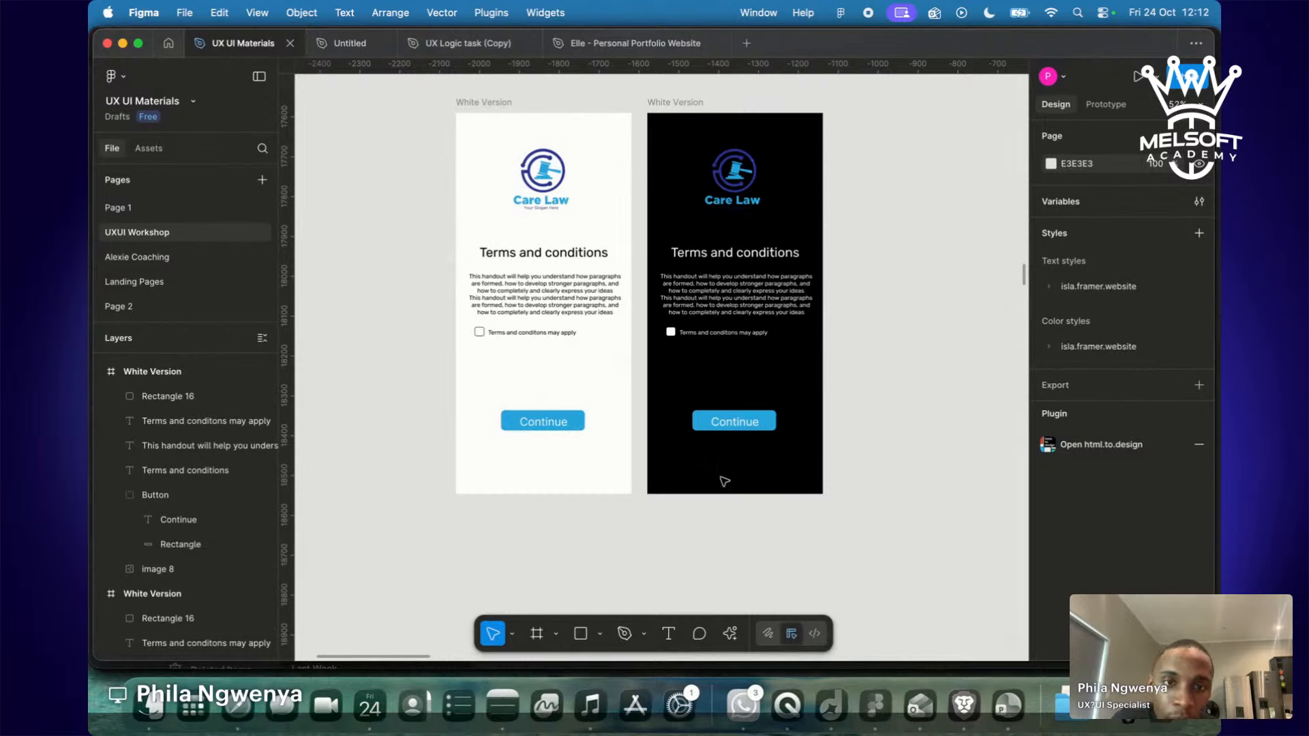
Option-drag a copy of the four colour swatches down beside the Terms and conditions screens.
scroll(636, 393, "down", 5)
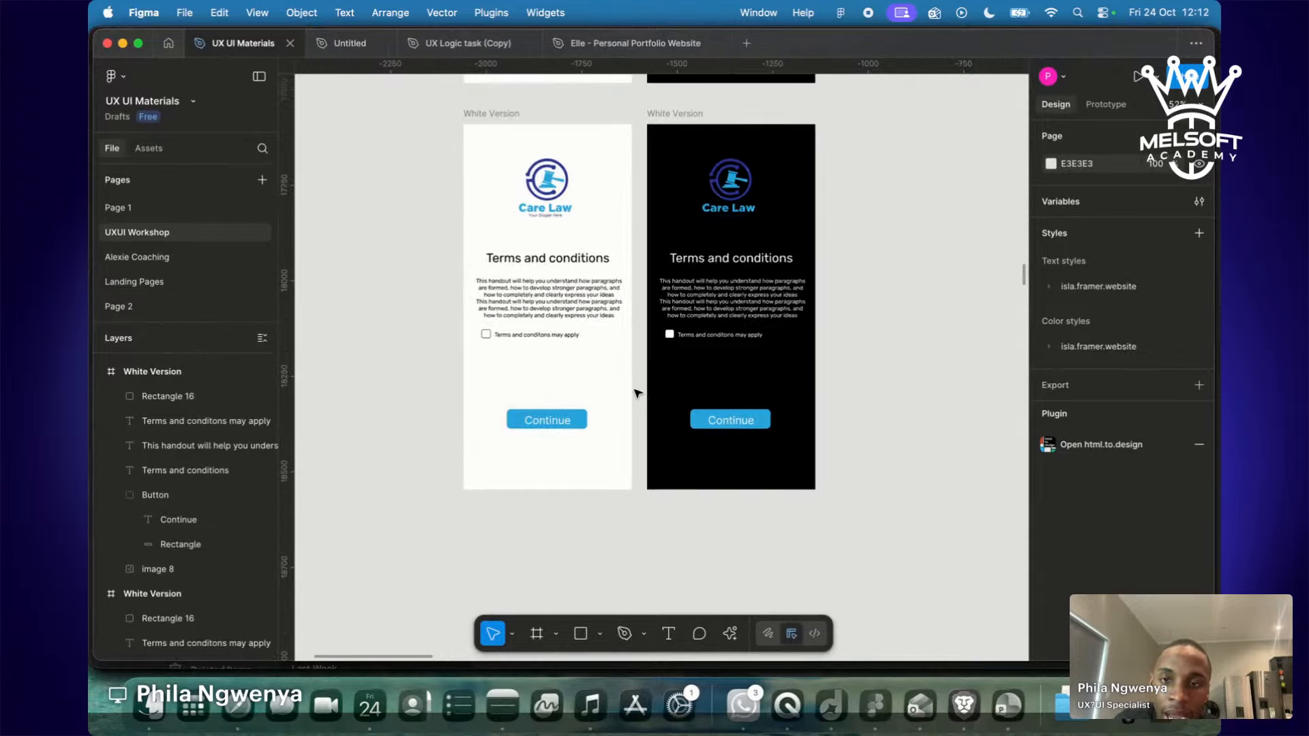
left_click_drag(470, 149, 538, 283)
left_click_drag(519, 222, 522, 361)
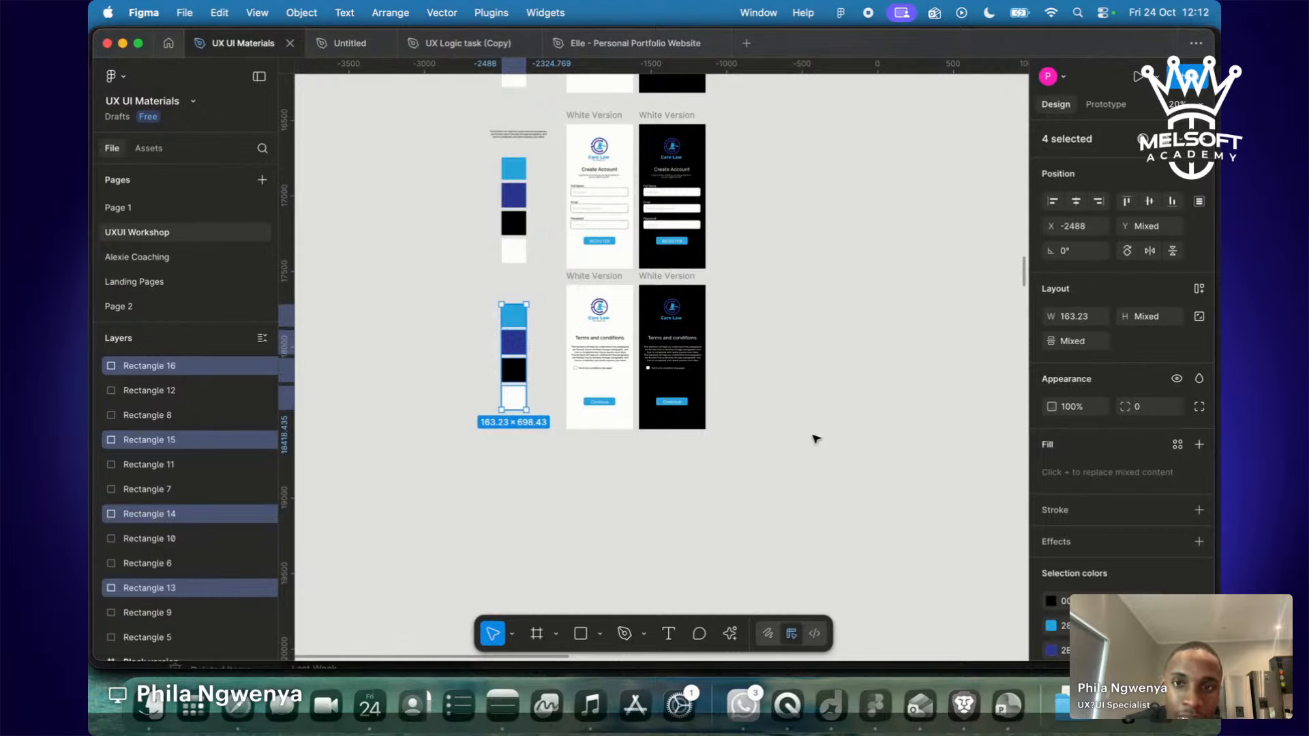
Deselect the copied swatches and check they line up with the rows above.
scroll(816, 439, "up", 5)
scroll(816, 439, "up", 10, "ctrl")
scroll(816, 439, "left", 5)
scroll(816, 439, "down", 3)
scroll(816, 439, "left", 5)
scroll(816, 439, "down", 8)
scroll(816, 440, "down", 8, "ctrl")
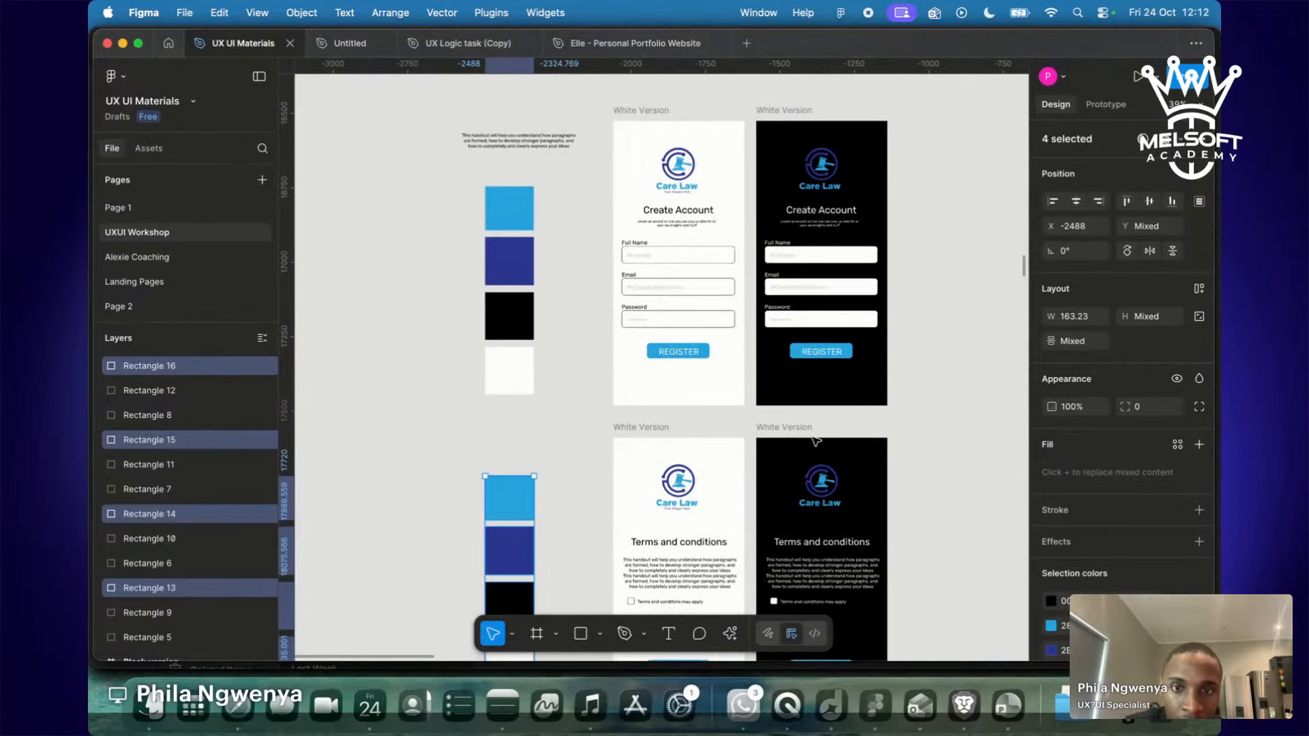
scroll(816, 441, "down", 5)
left_click(792, 475)
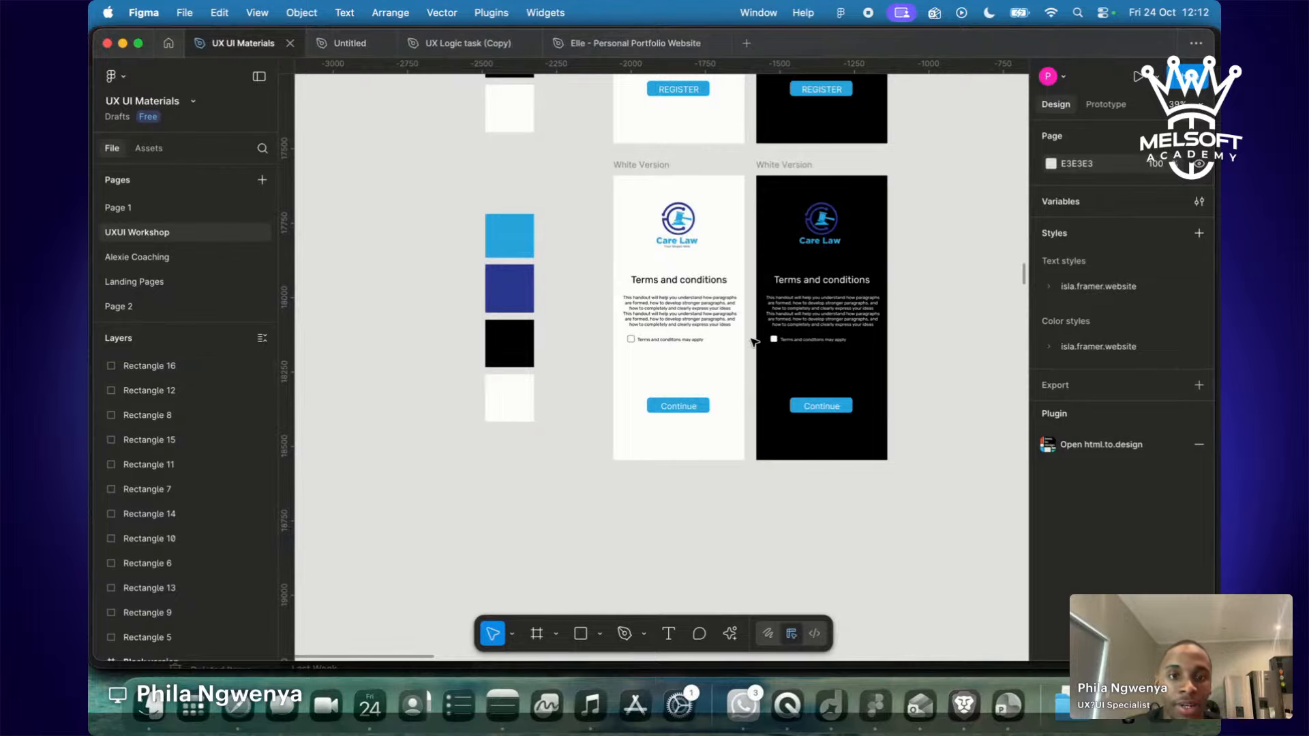
scroll(823, 510, "down", 2)
scroll(823, 509, "up", 10)
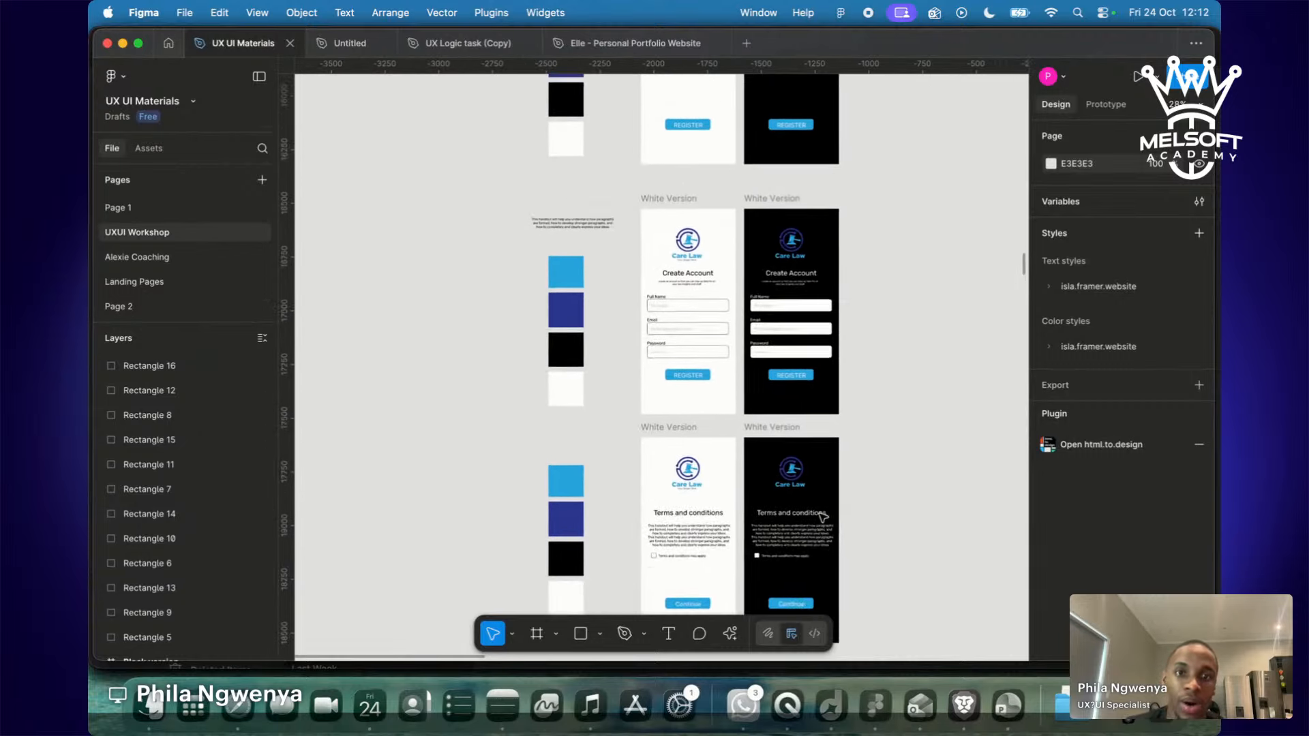
scroll(823, 521, "down", 15)
scroll(822, 523, "down", 3)
scroll(822, 522, "up", 4)
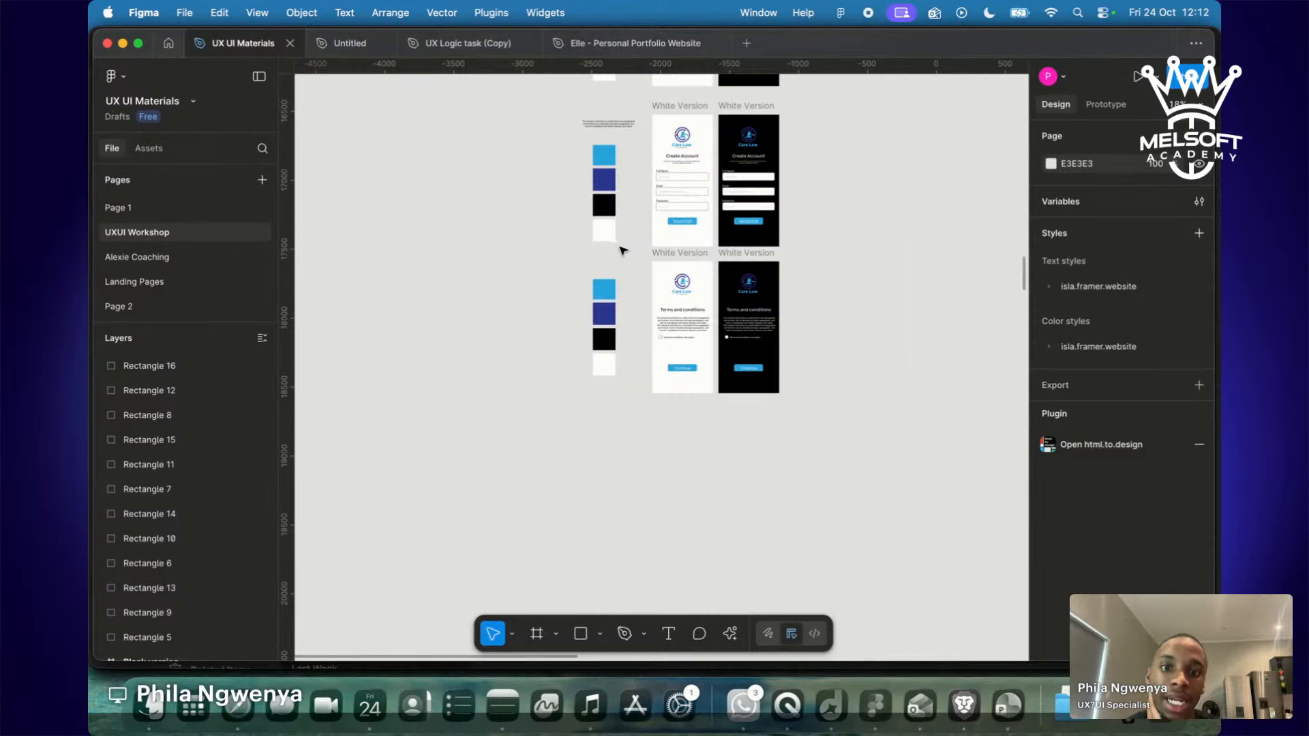
scroll(671, 327, "up", 5)
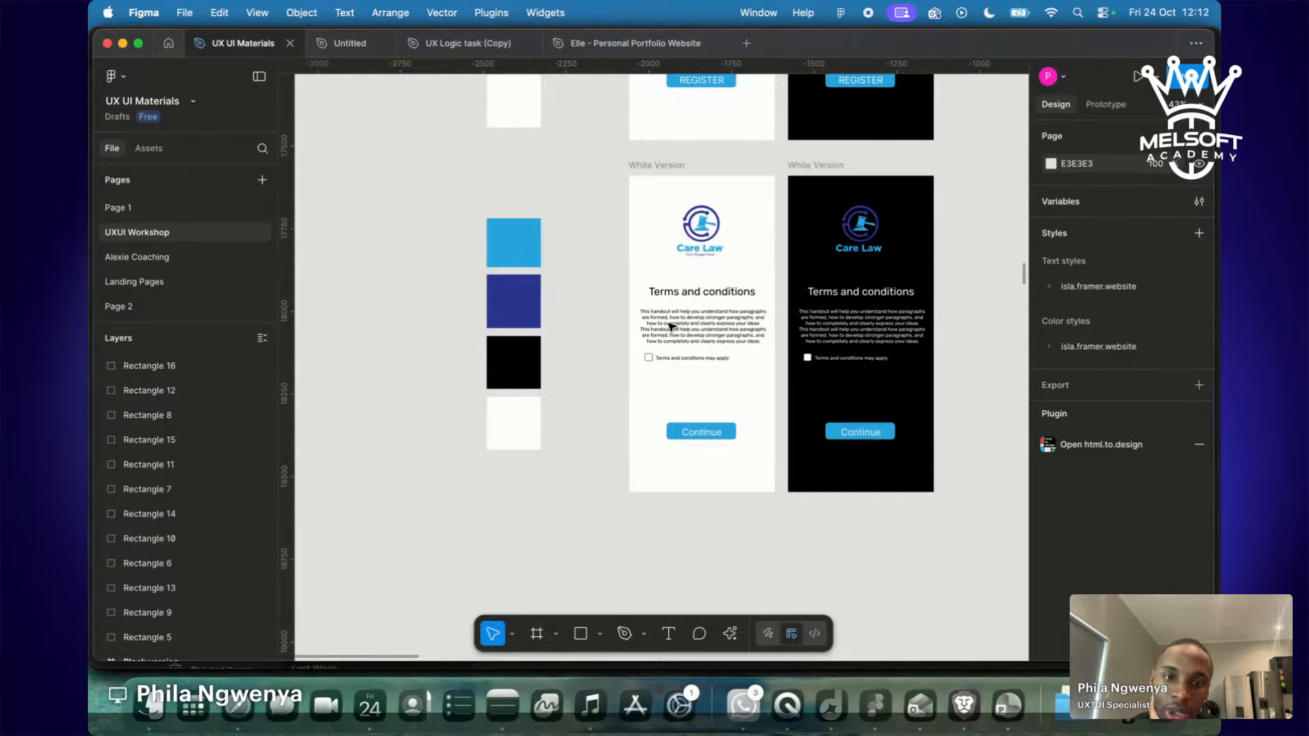
scroll(672, 328, "down", 5)
scroll(666, 336, "down", 4)
scroll(852, 291, "down", 10)
scroll(887, 292, "right", 10)
scroll(924, 293, "down", 3)
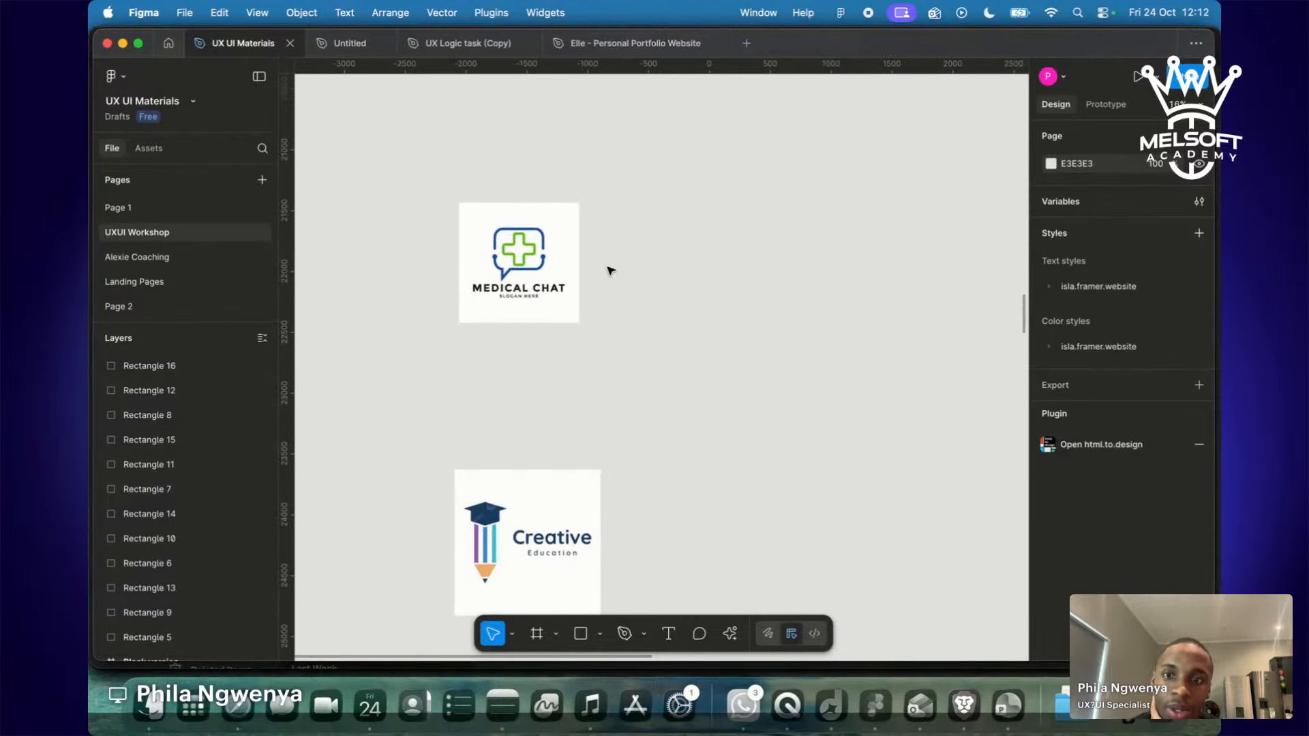
Shift the Medical Chat logo upward and nudge the Creative Education logo up and left.
left_click_drag(530, 264, 516, 138)
scroll(516, 136, "down", 6)
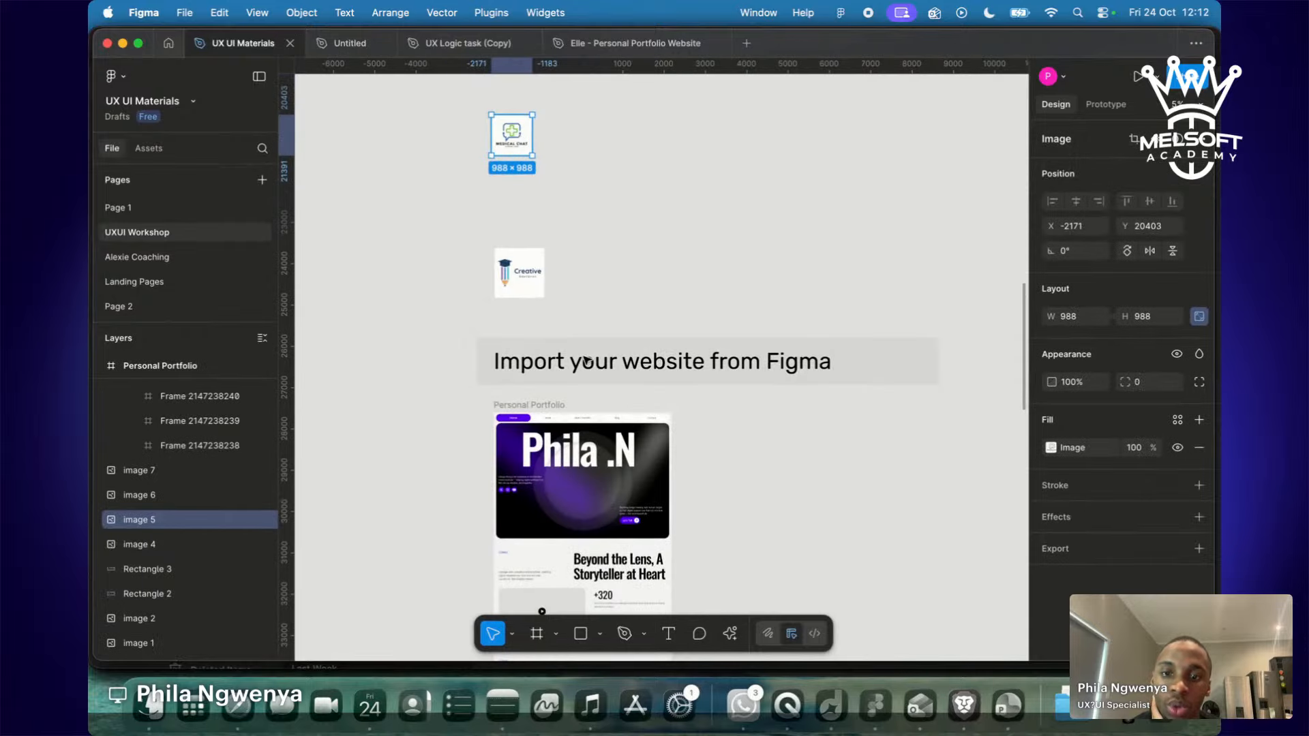
scroll(588, 367, "up", 3)
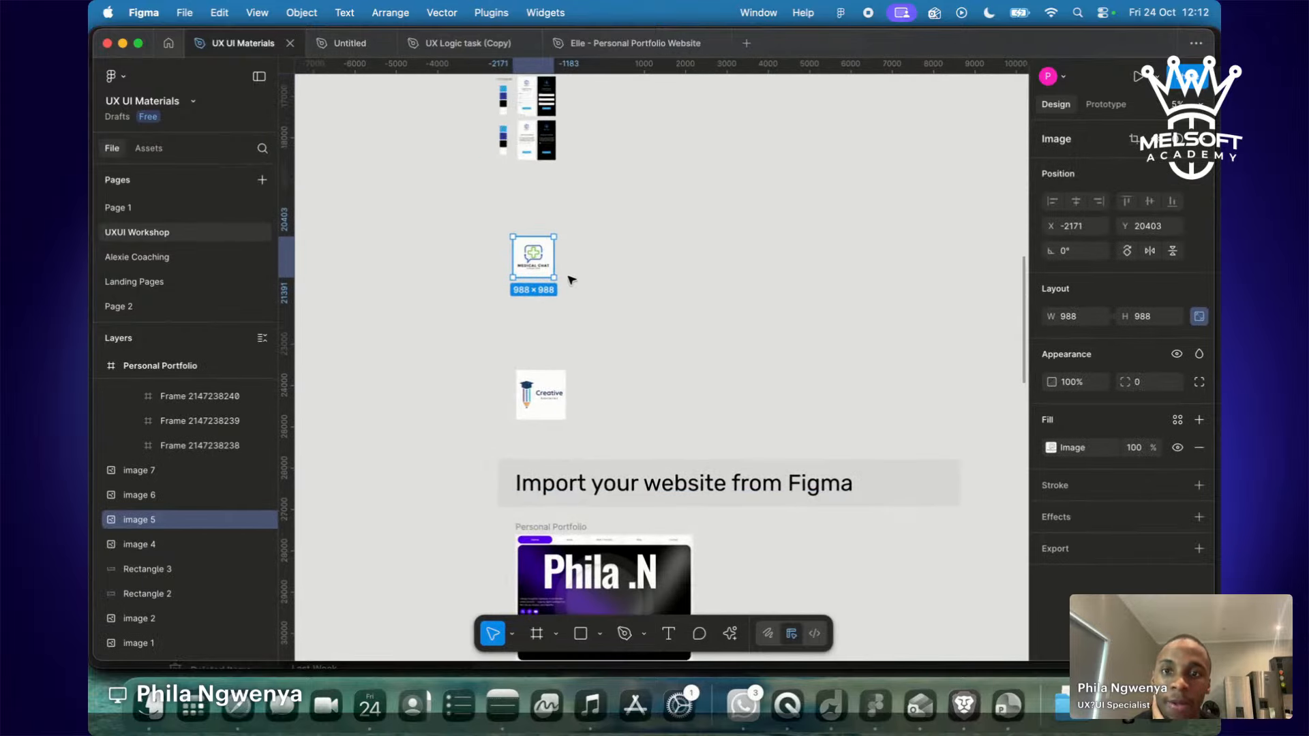
mouse_move(539, 256)
left_mouse_down()
mouse_move(560, 95)
mouse_move(538, 231)
left_mouse_up()
mouse_move(531, 396)
left_mouse_down()
mouse_move(513, 352)
mouse_move(518, 383)
left_mouse_up()
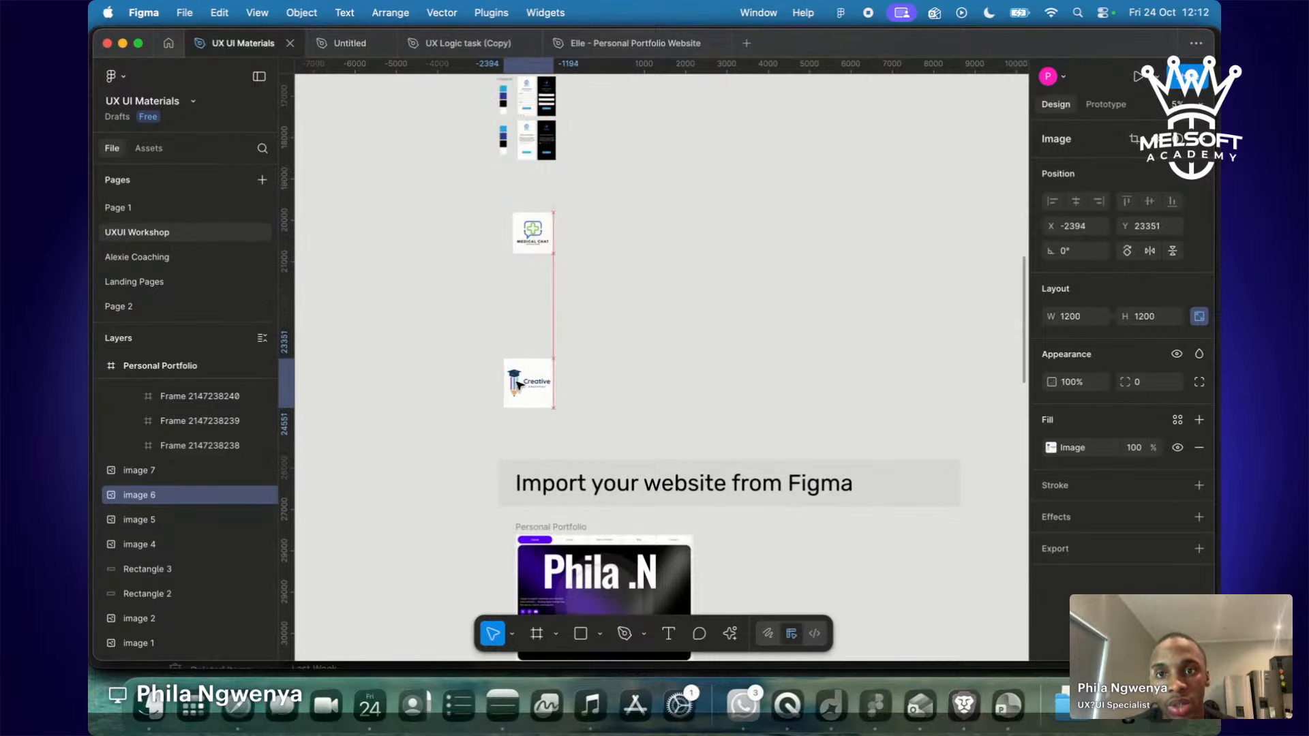
Settle the Medical Chat logo just under the Care Law screens, then go to the Restream studio.
left_click(535, 252)
left_click_drag(535, 251, 524, 202)
scroll(523, 203, "up", 5)
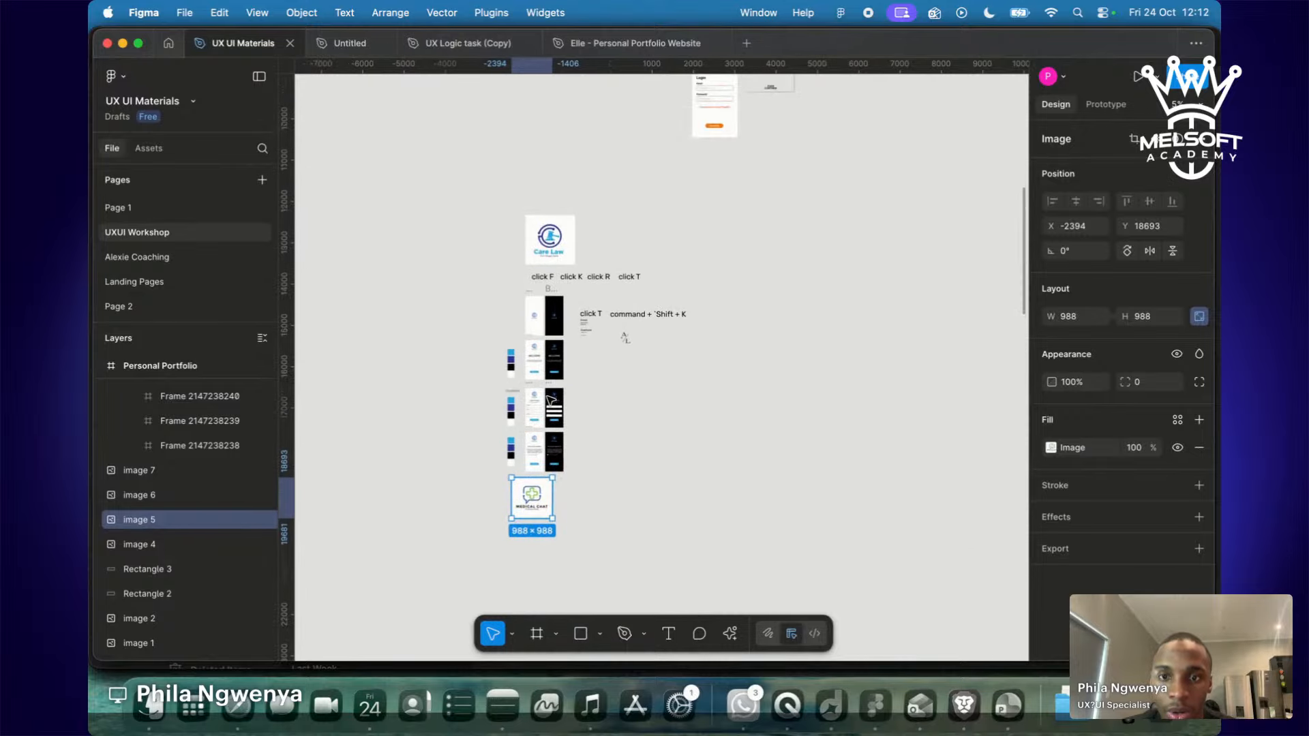
scroll(552, 401, "down", 5)
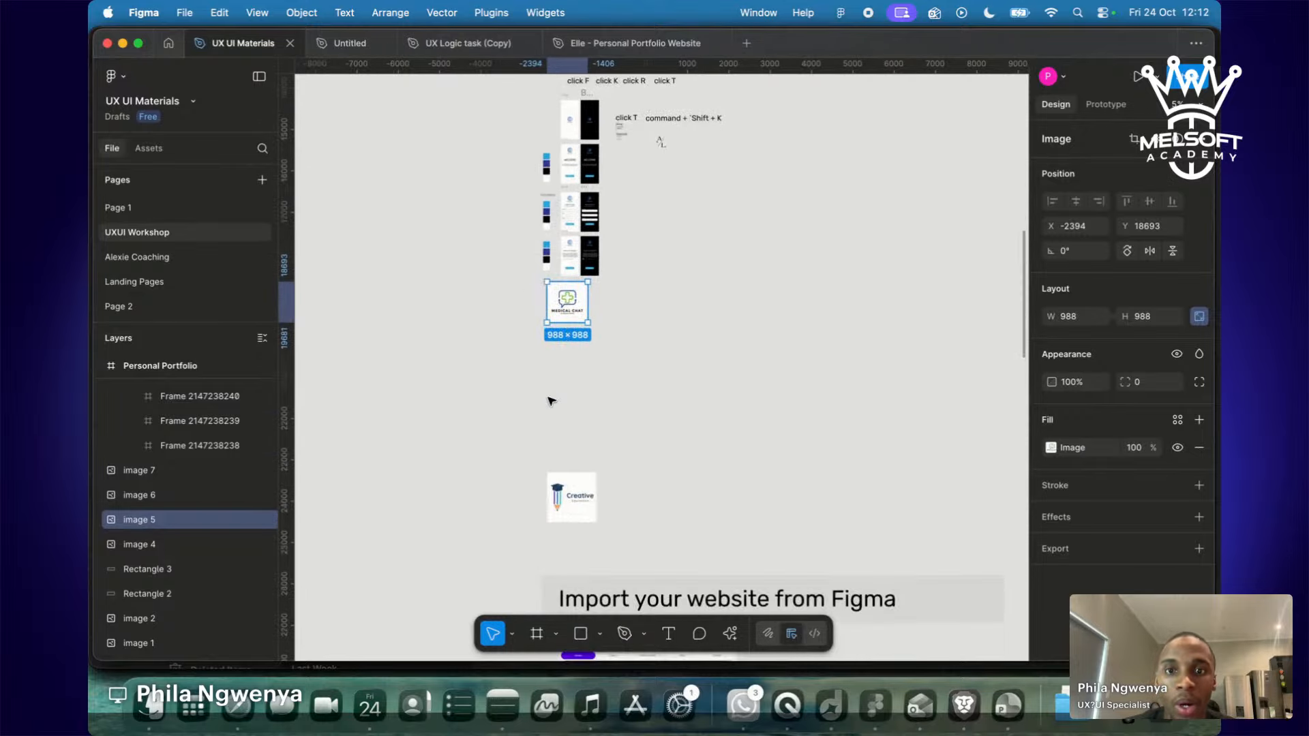
left_click_drag(582, 241, 585, 265)
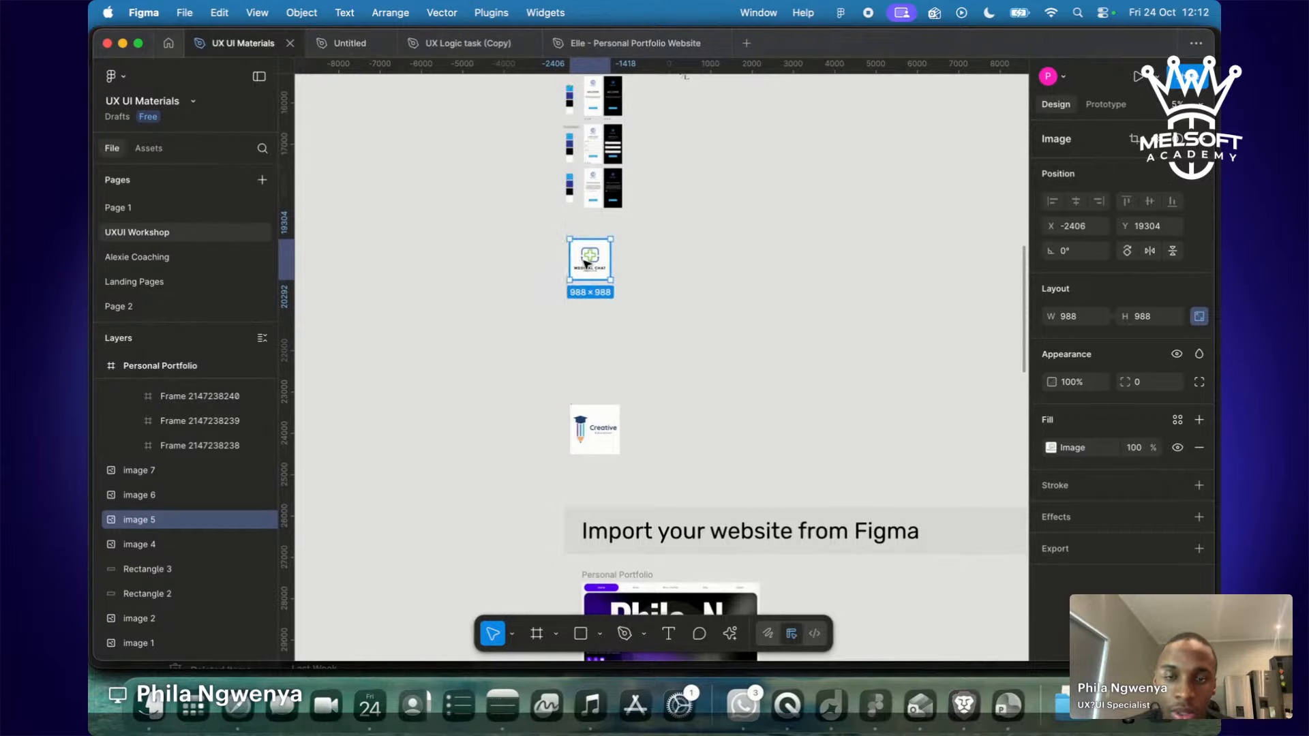
key("ctrl+Right")
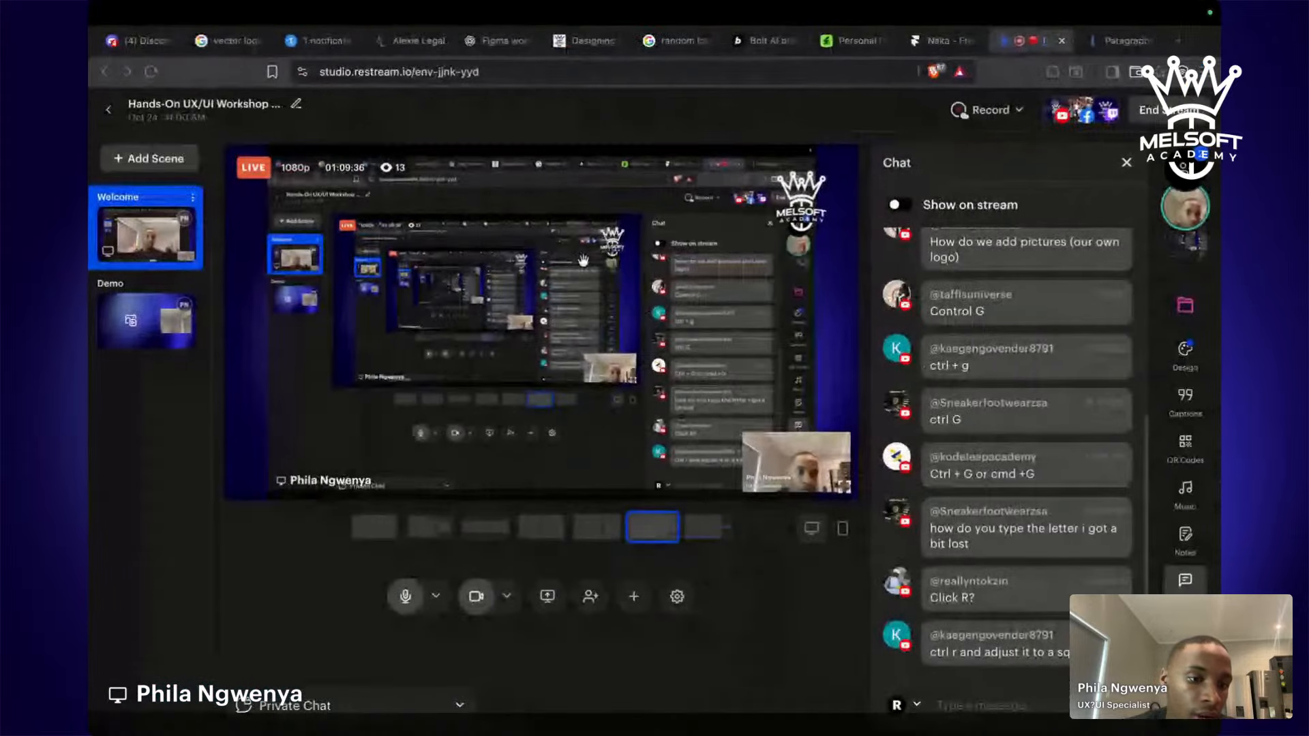
Swap the featured chat comment for the viewer question 'how do we create the button'.
mouse_move(958, 466)
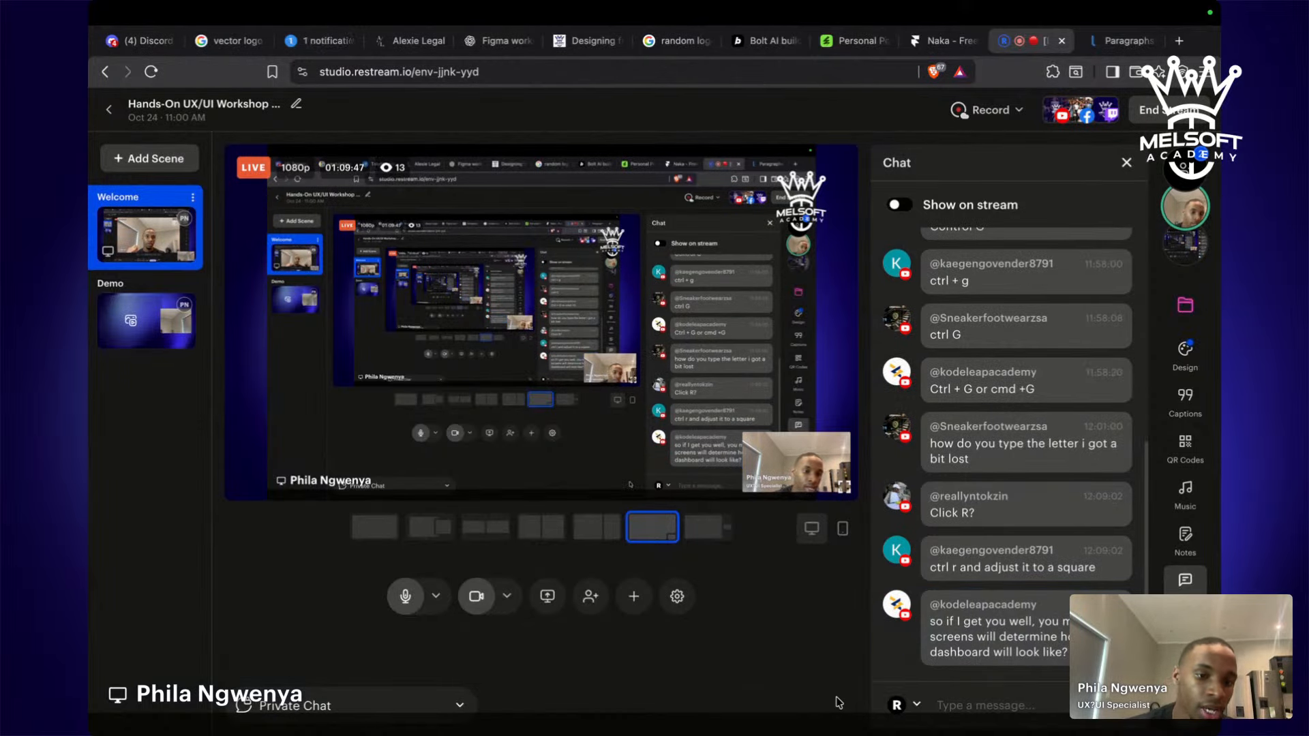
left_click(1016, 637)
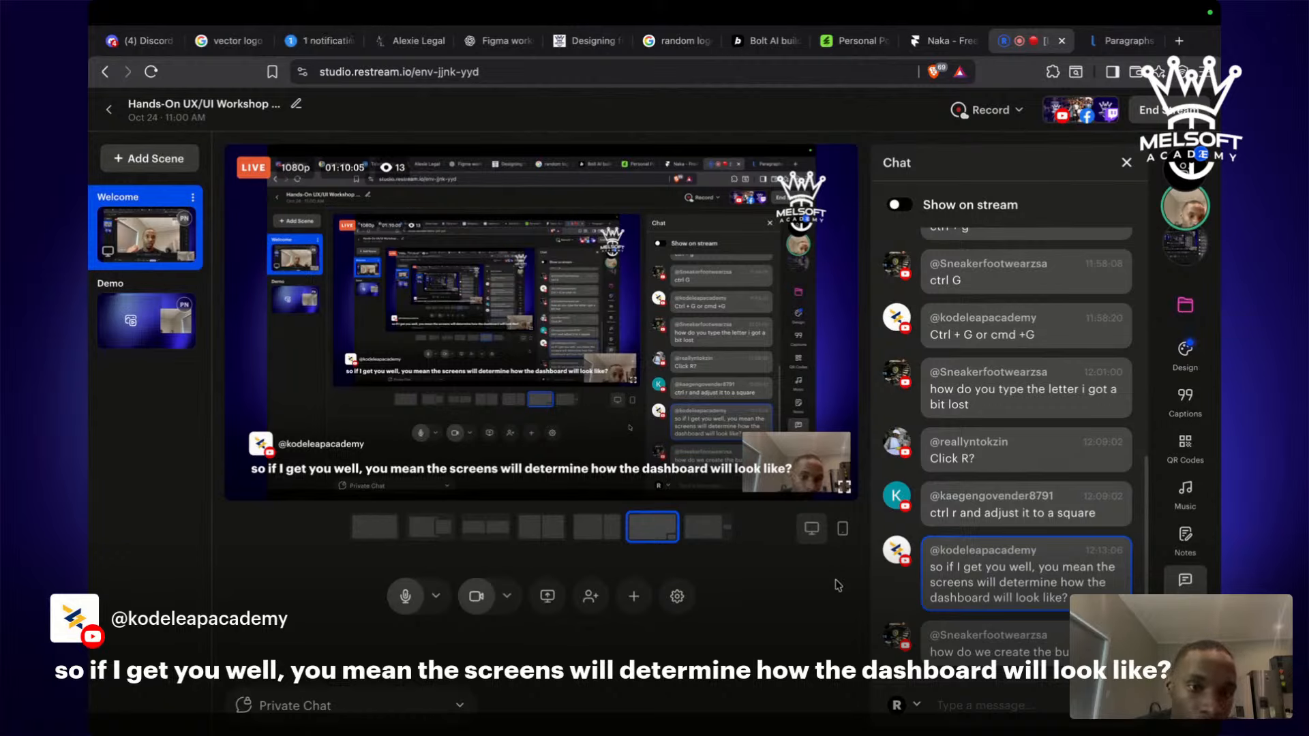
mouse_move(1041, 640)
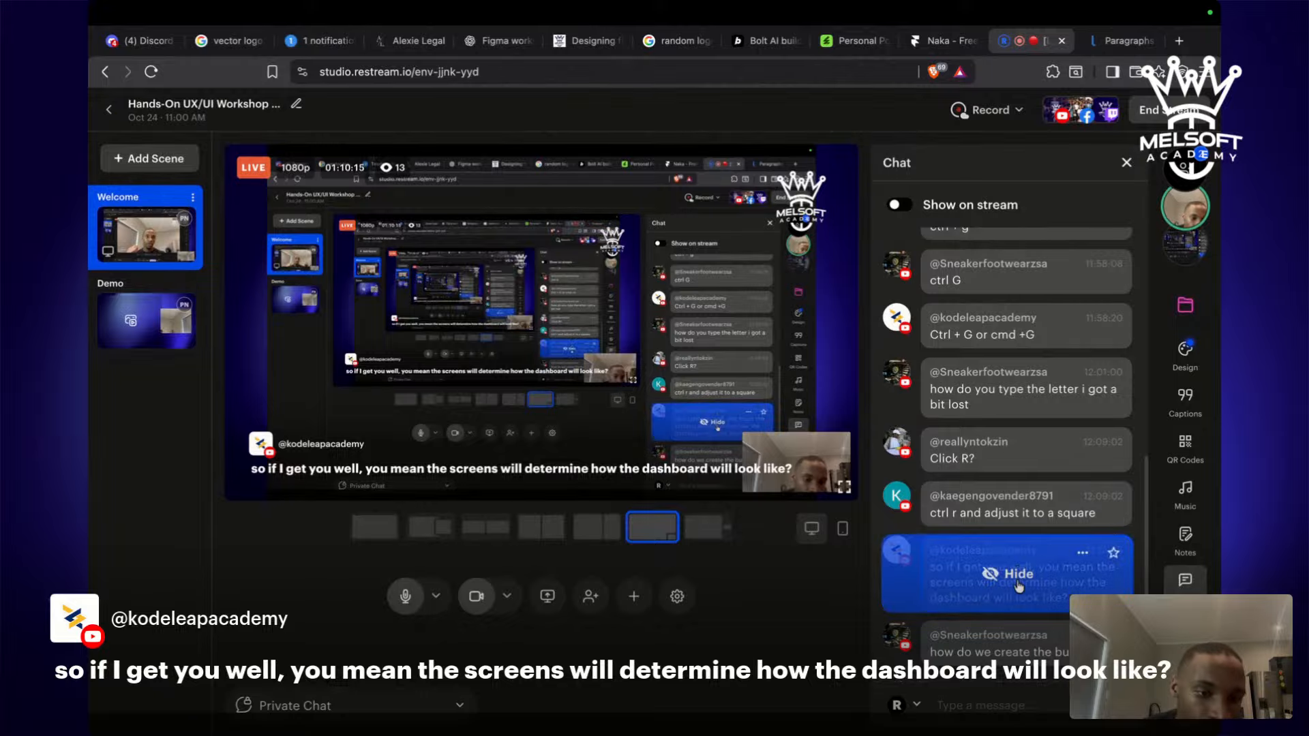
left_click(1019, 581)
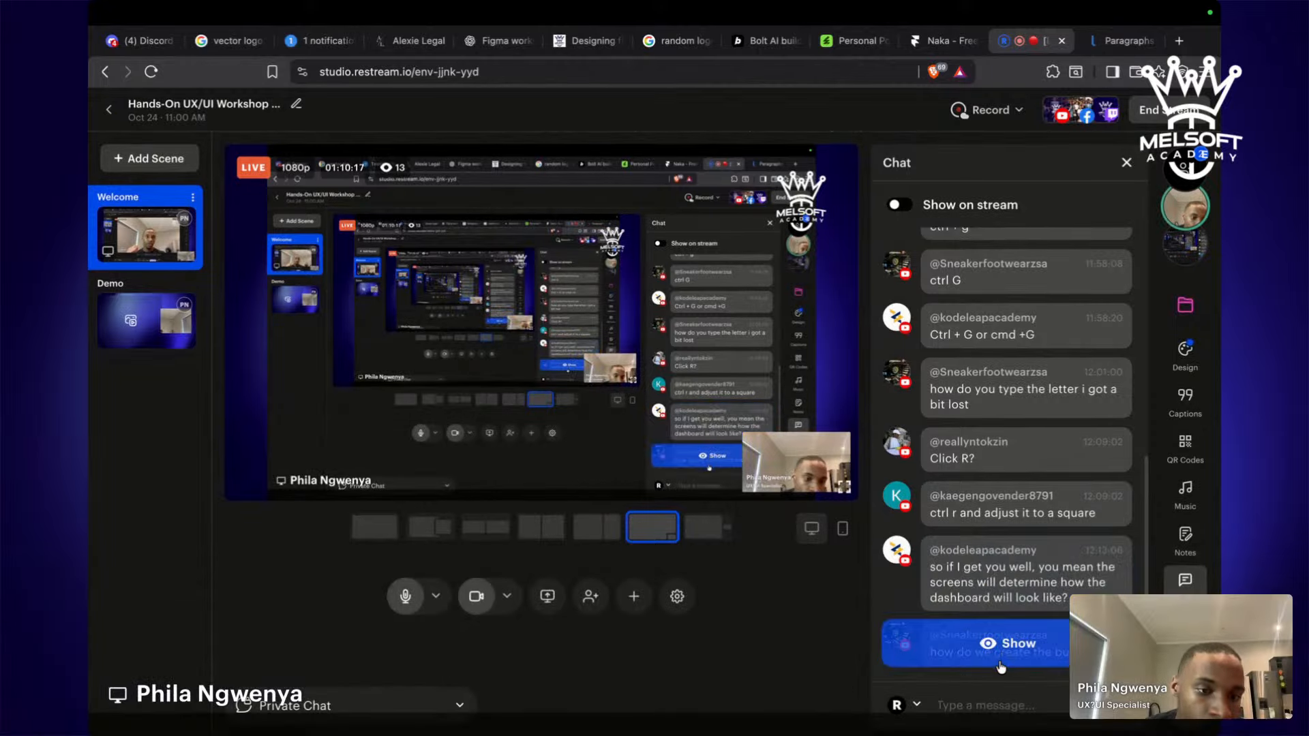
left_click(1000, 656)
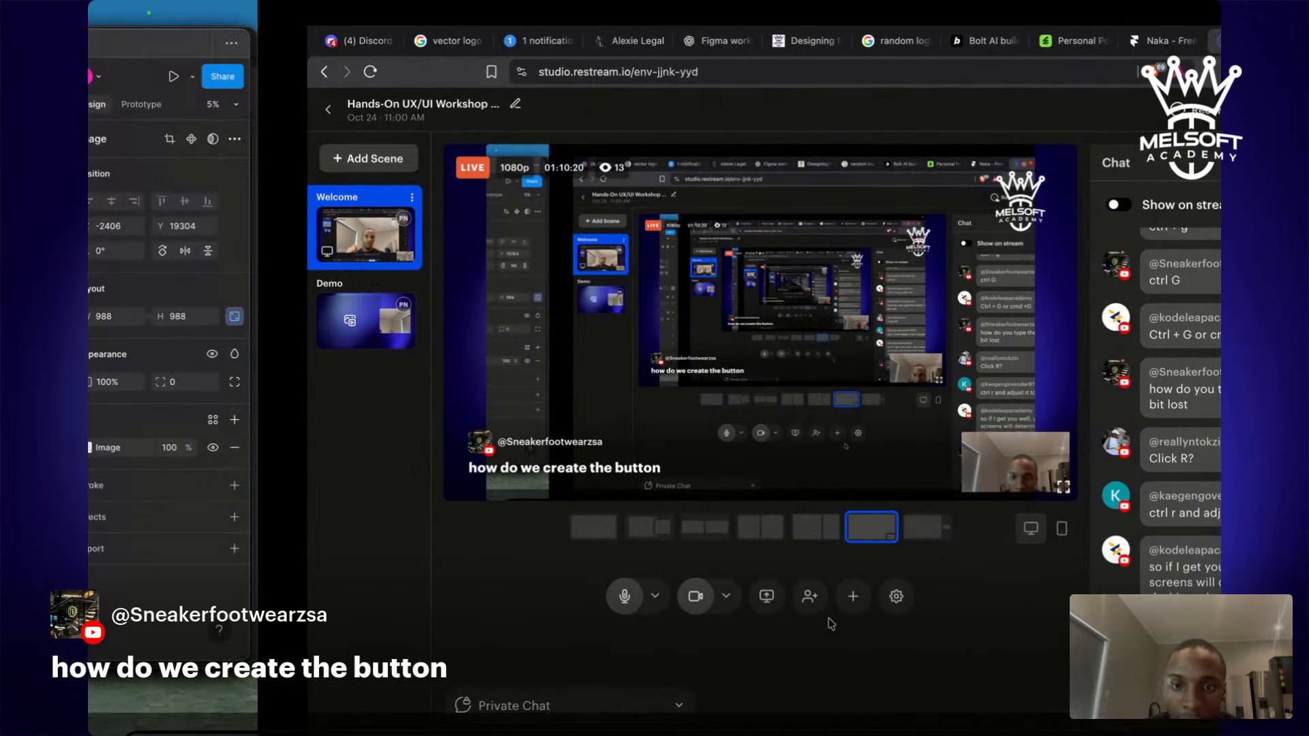
Pan the canvas to find empty space beside the Care Law welcome screen.
scroll(646, 173, "up", 10)
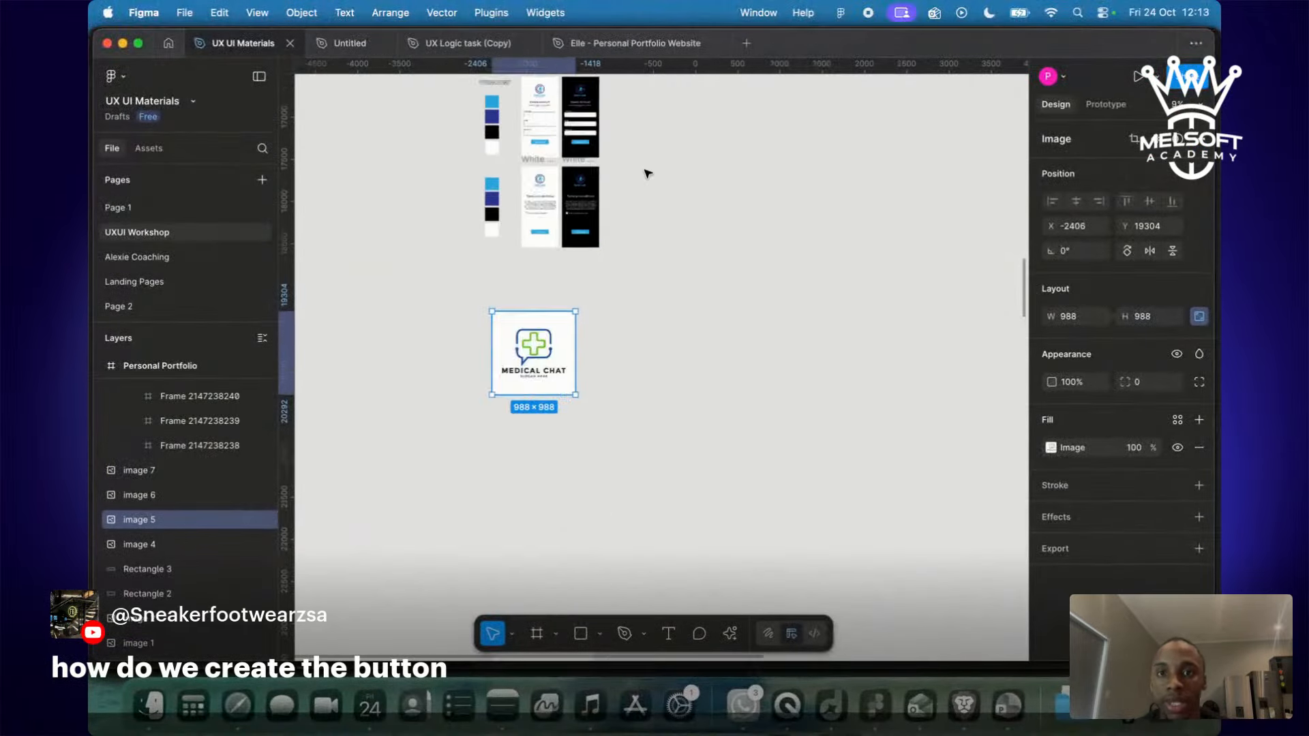
scroll(647, 173, "up", 5)
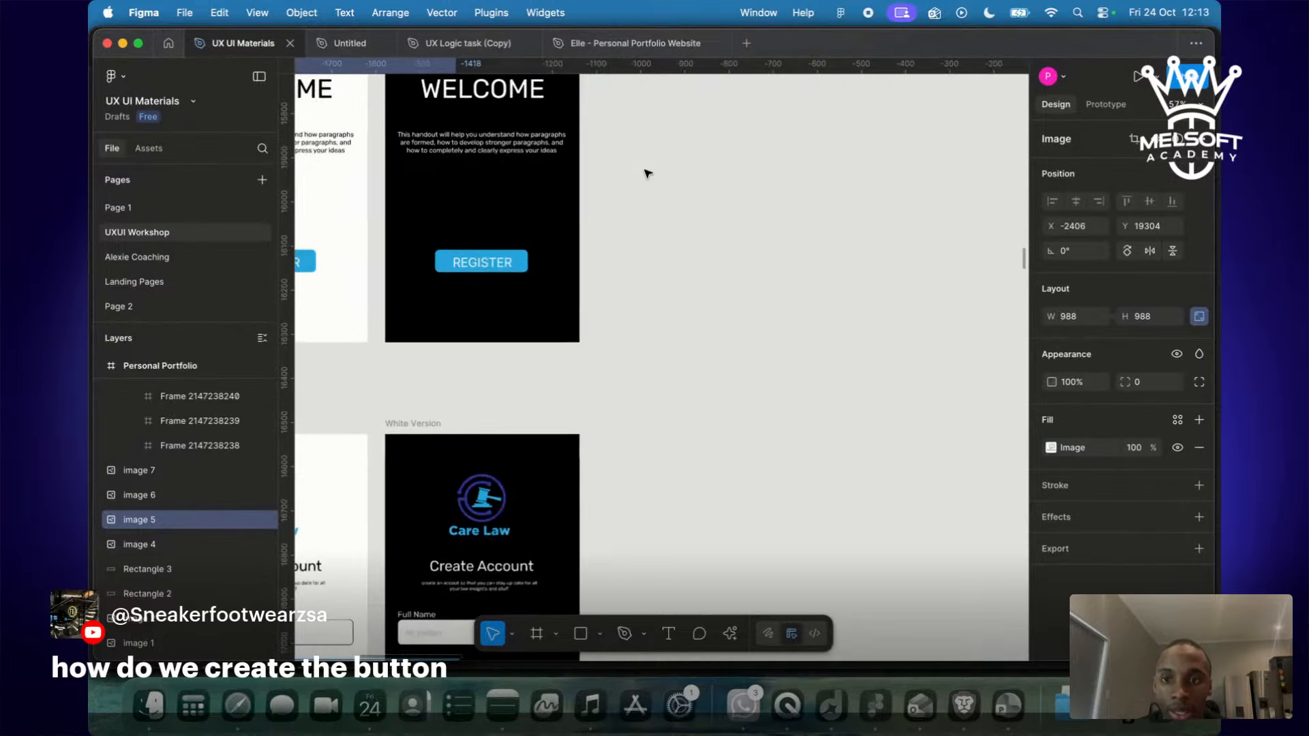
scroll(555, 283, "left", 10)
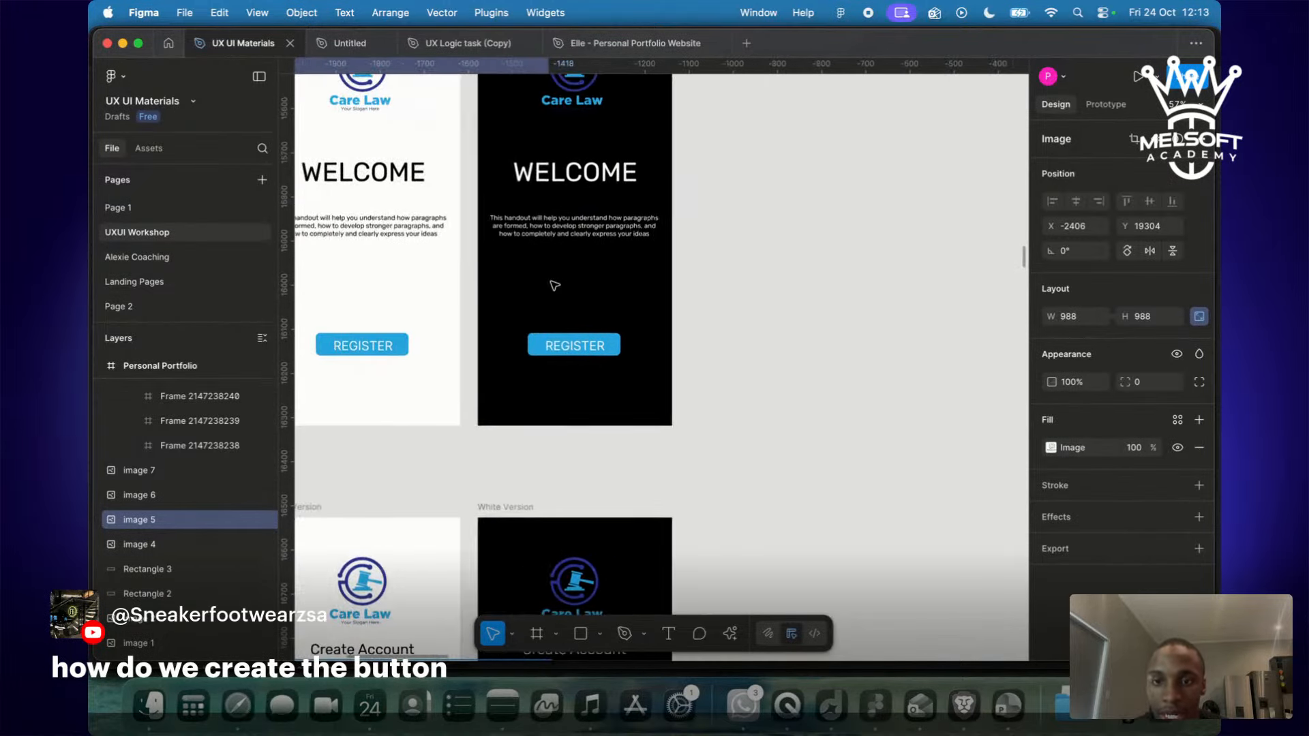
scroll(555, 285, "right", 6)
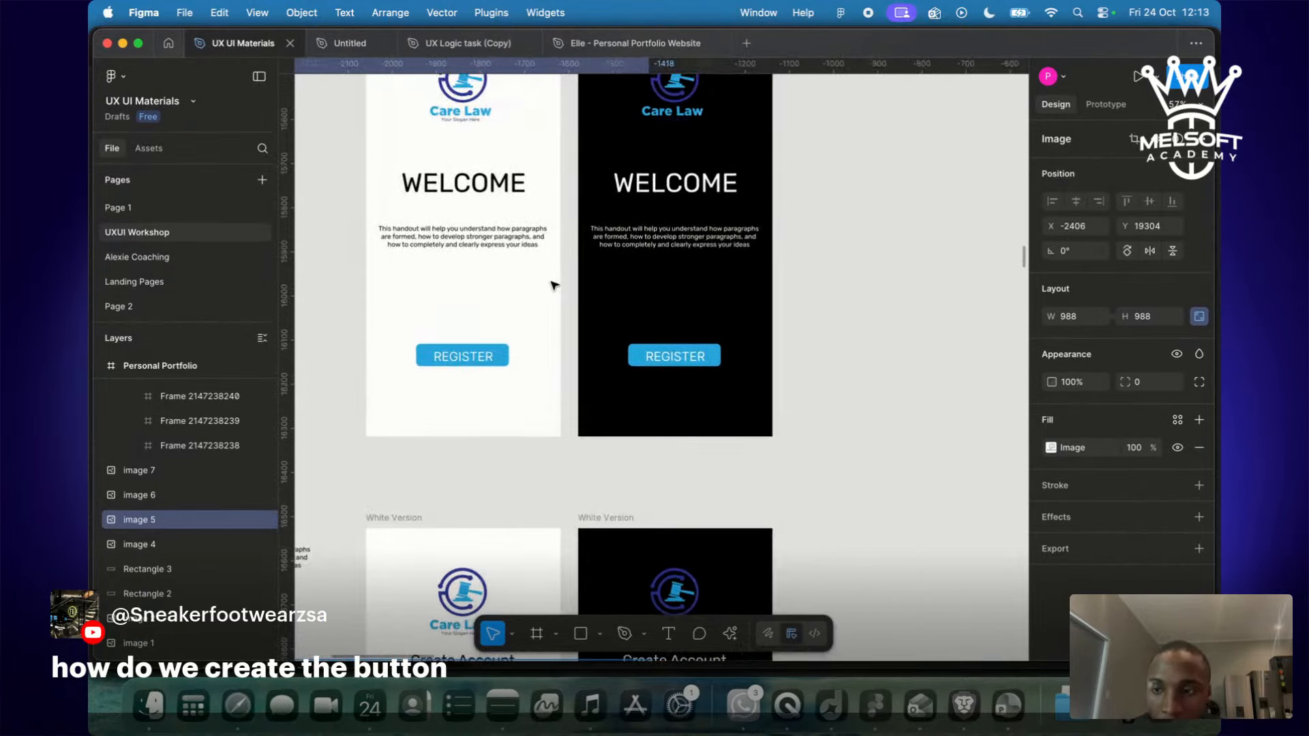
scroll(555, 286, "up", 3)
scroll(551, 300, "down", 5)
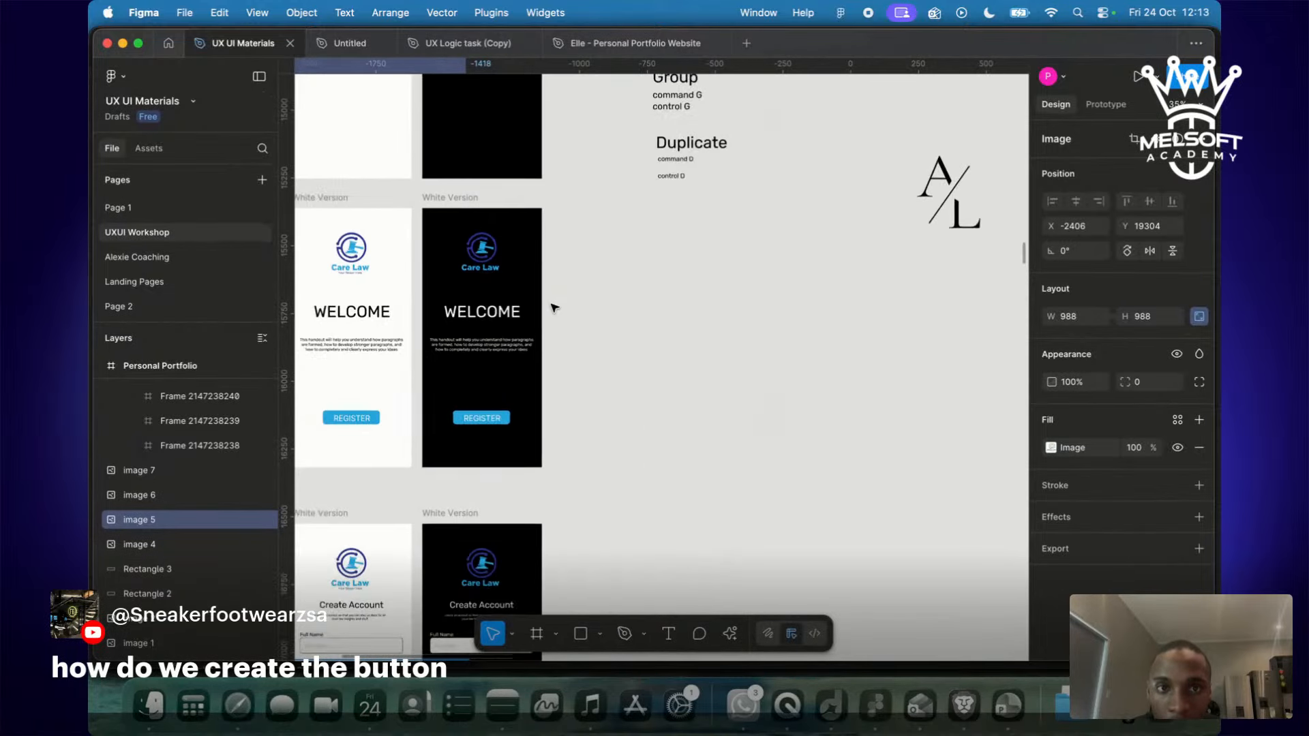
scroll(552, 304, "up", 5)
scroll(549, 324, "down", 4)
scroll(549, 325, "up", 4)
scroll(549, 325, "down", 3)
scroll(549, 325, "right", 1)
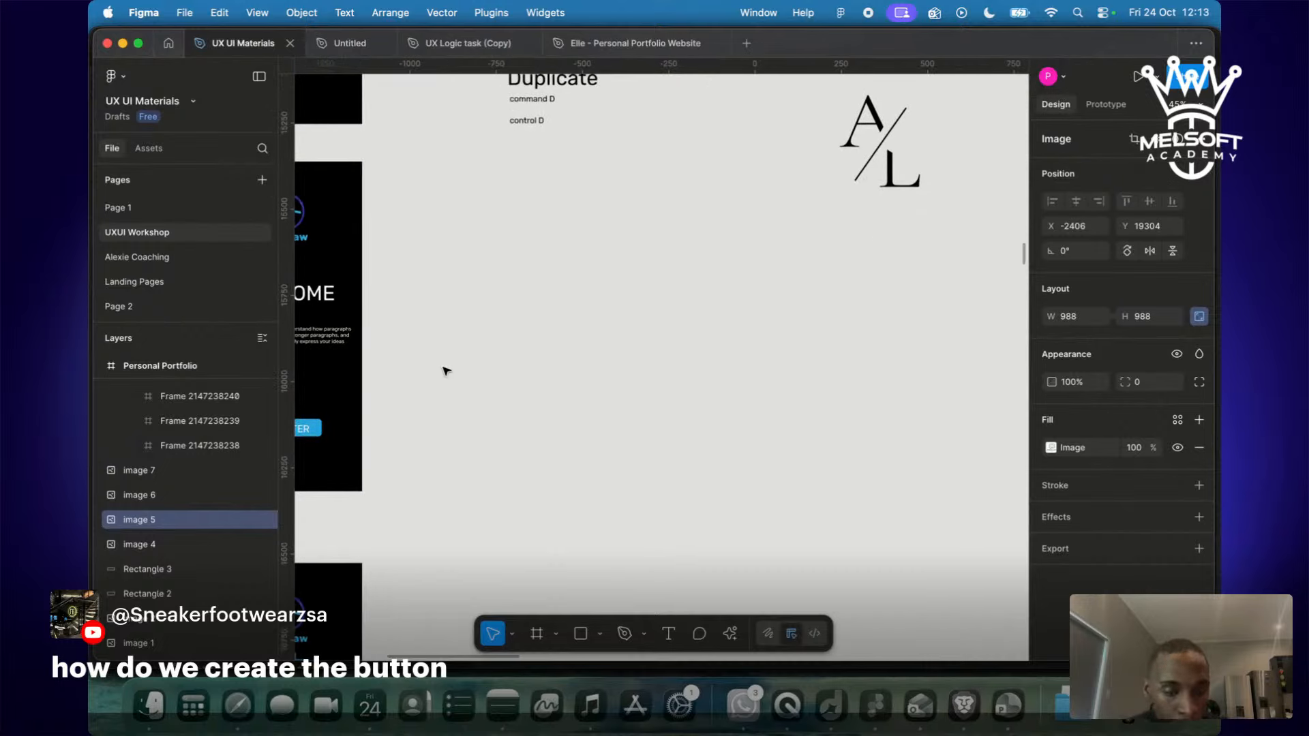
Draw a 370×92 rectangle beside the Care Law welcome screen.
key("r")
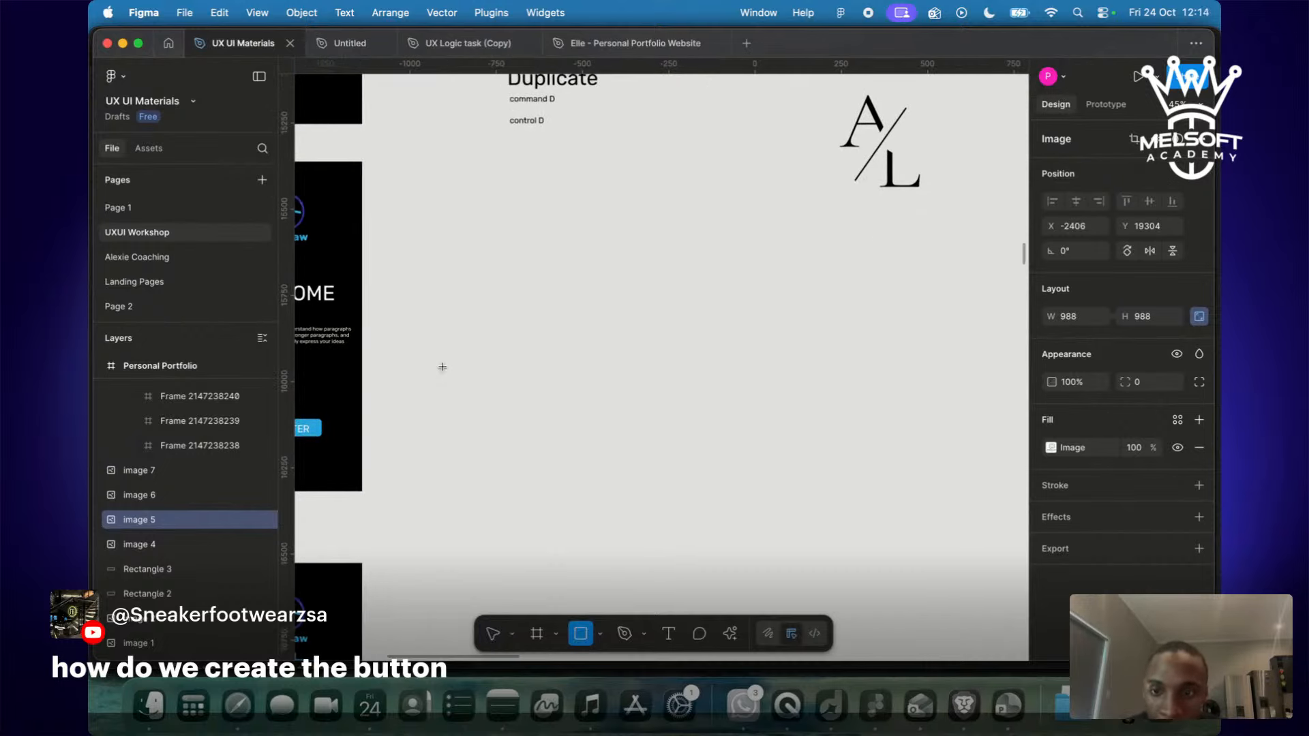
left_click_drag(407, 376, 536, 407)
left_click(568, 541)
Fill the rectangle with the REGISTER button's blue, #28A9E1, using the eyedropper.
scroll(469, 369, "up", 5)
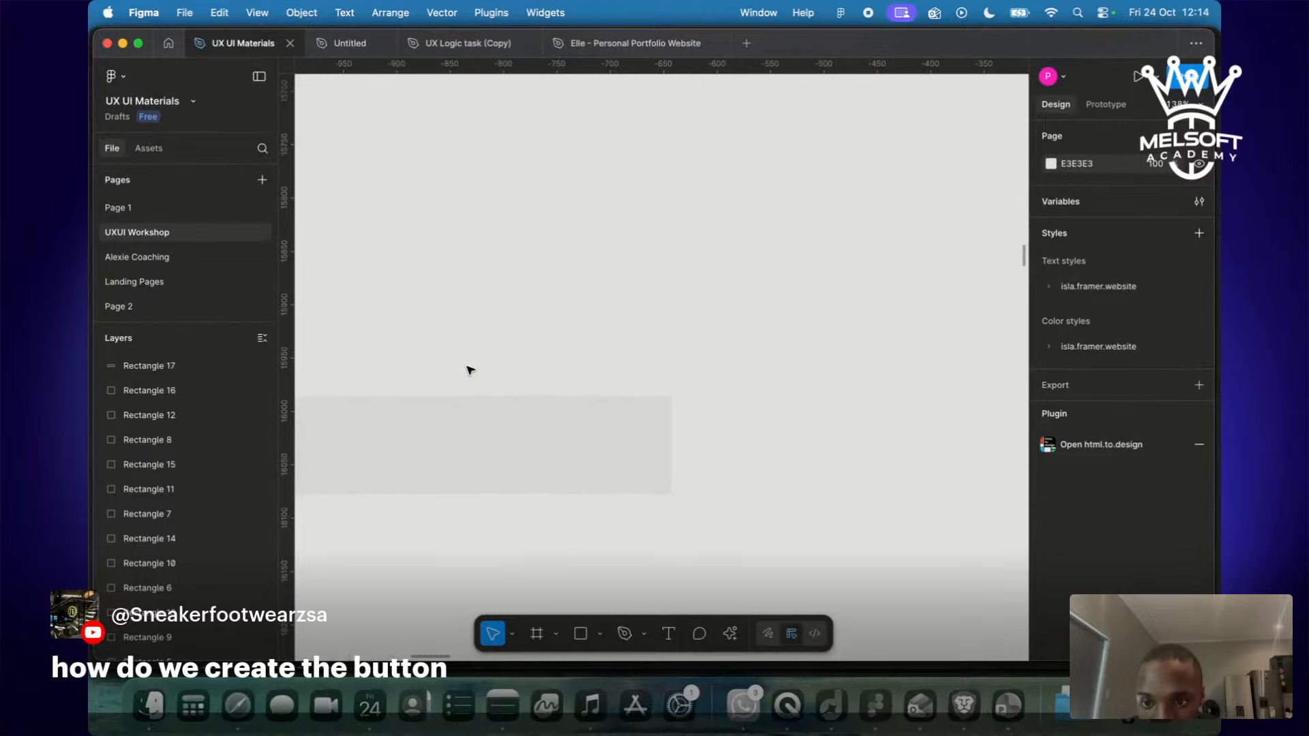
left_click(551, 444)
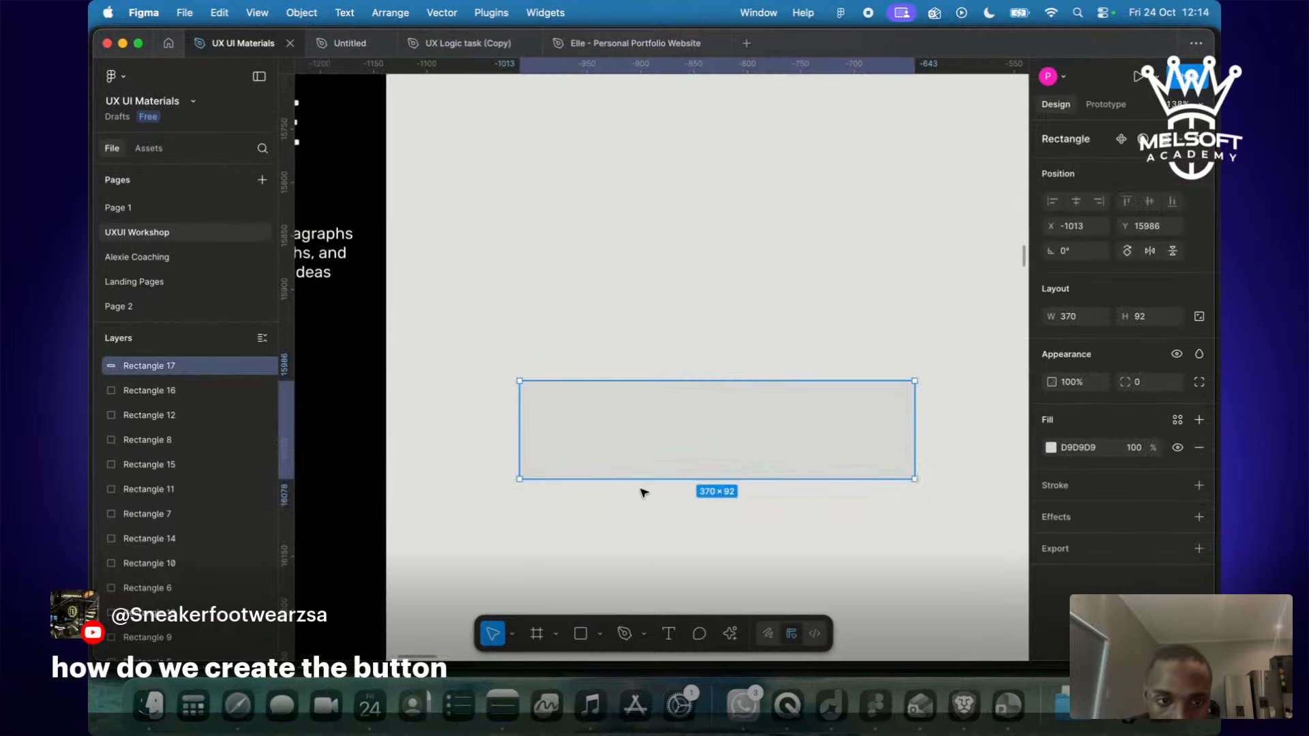
scroll(643, 489, "down", 3)
key("i")
scroll(647, 501, "down", 2)
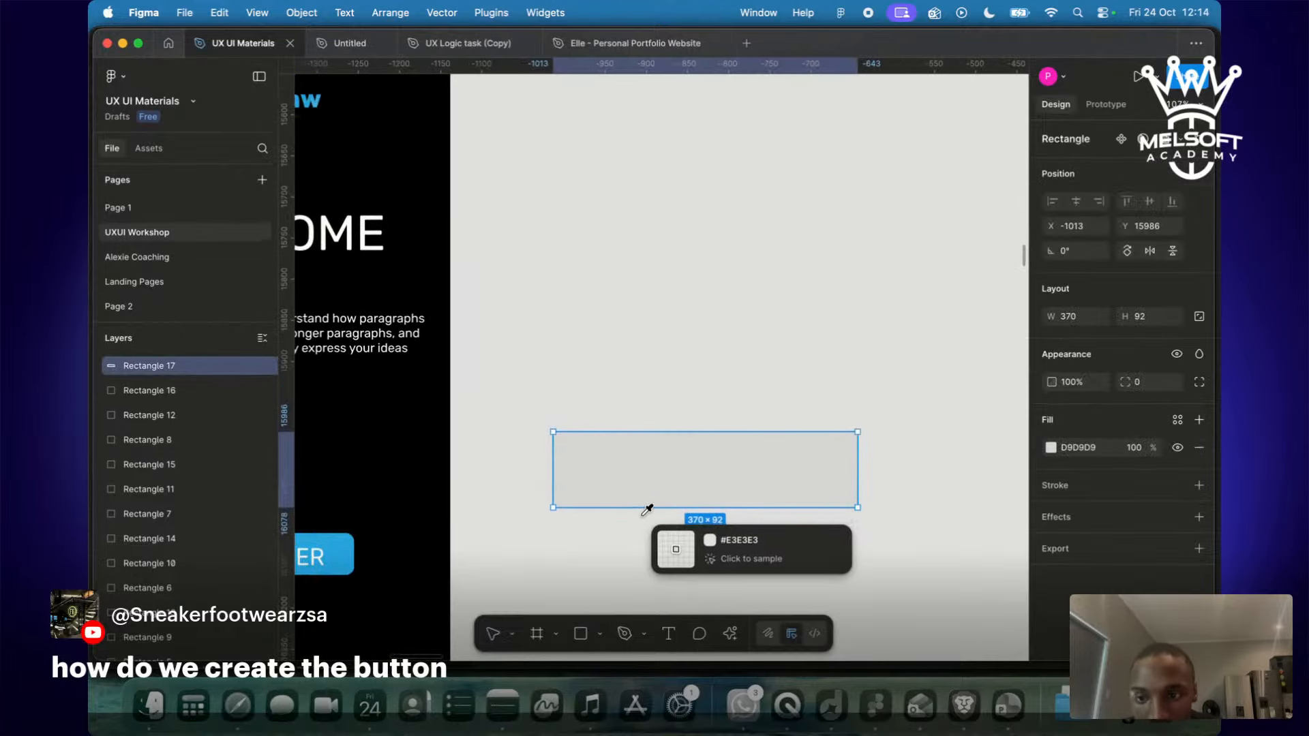
left_click(386, 549)
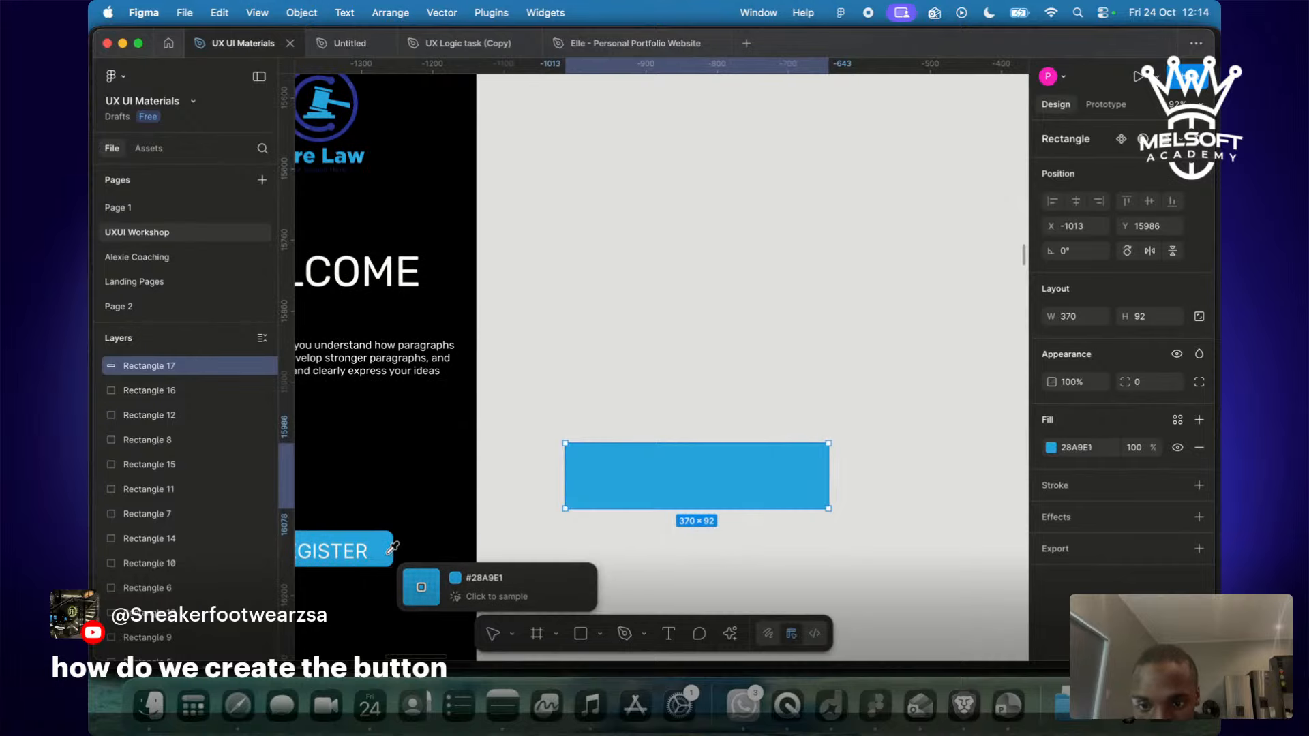
left_click(895, 576)
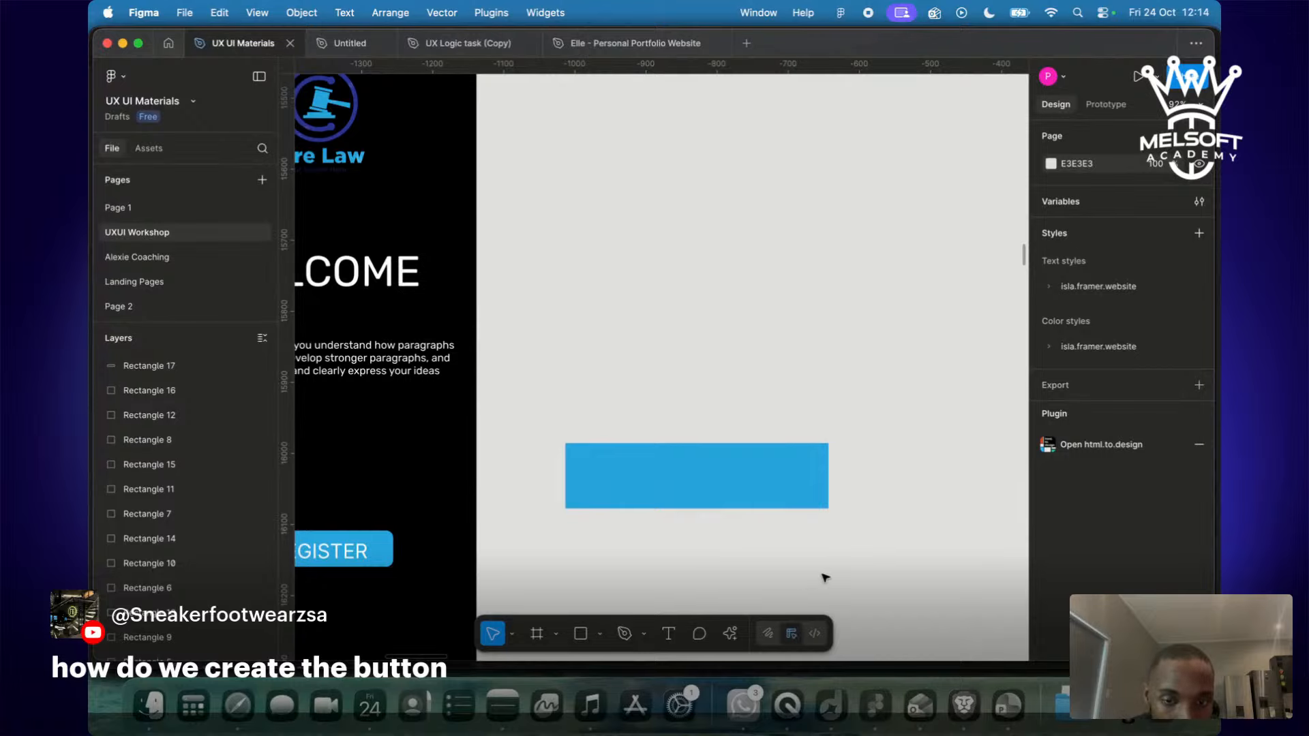
scroll(491, 464, "left", 3)
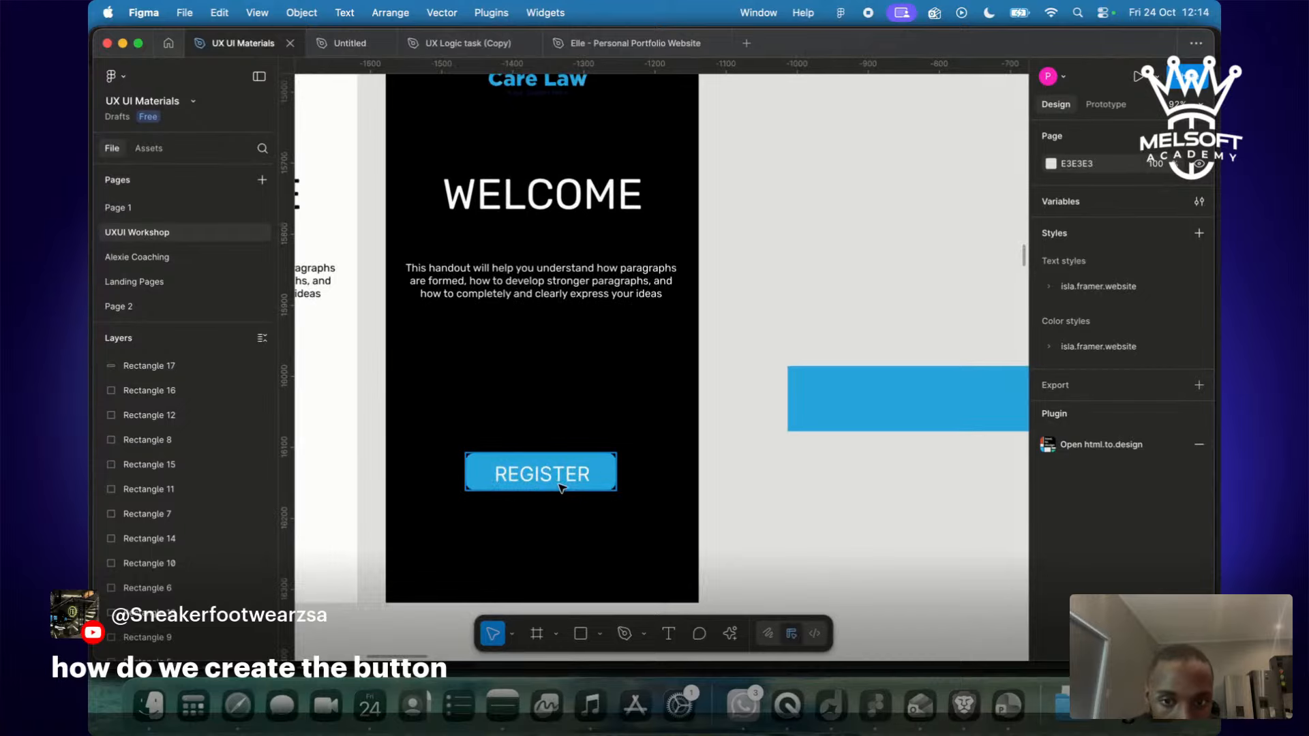
scroll(382, 525, "right", 10)
scroll(380, 525, "left", 3)
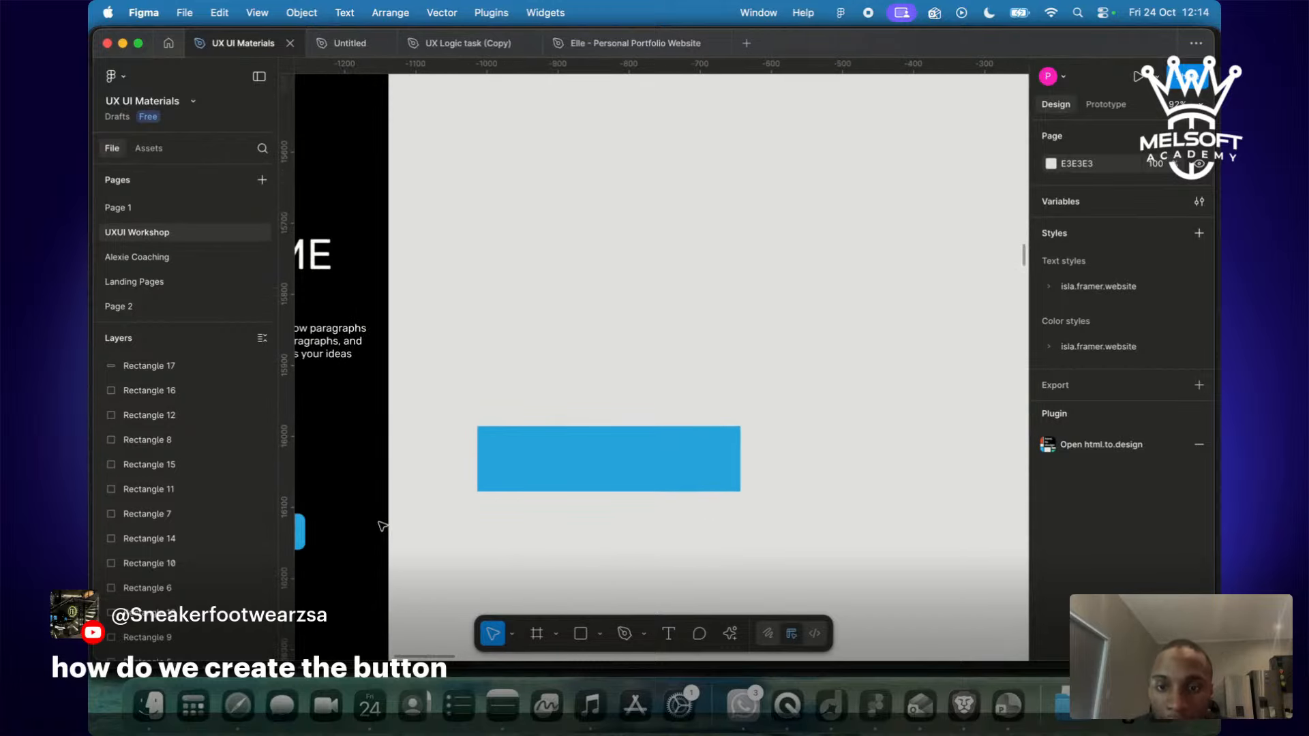
scroll(381, 525, "up", 5)
scroll(381, 525, "right", 2)
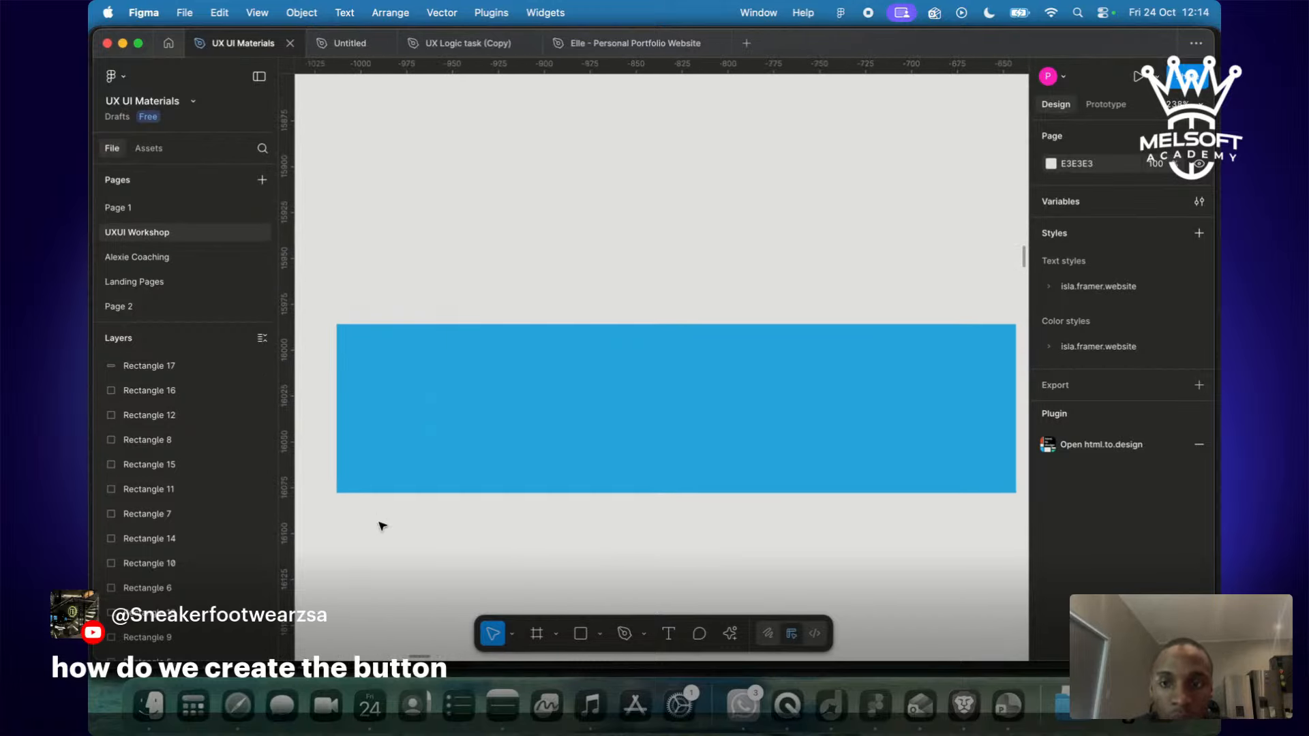
scroll(380, 525, "down", 3)
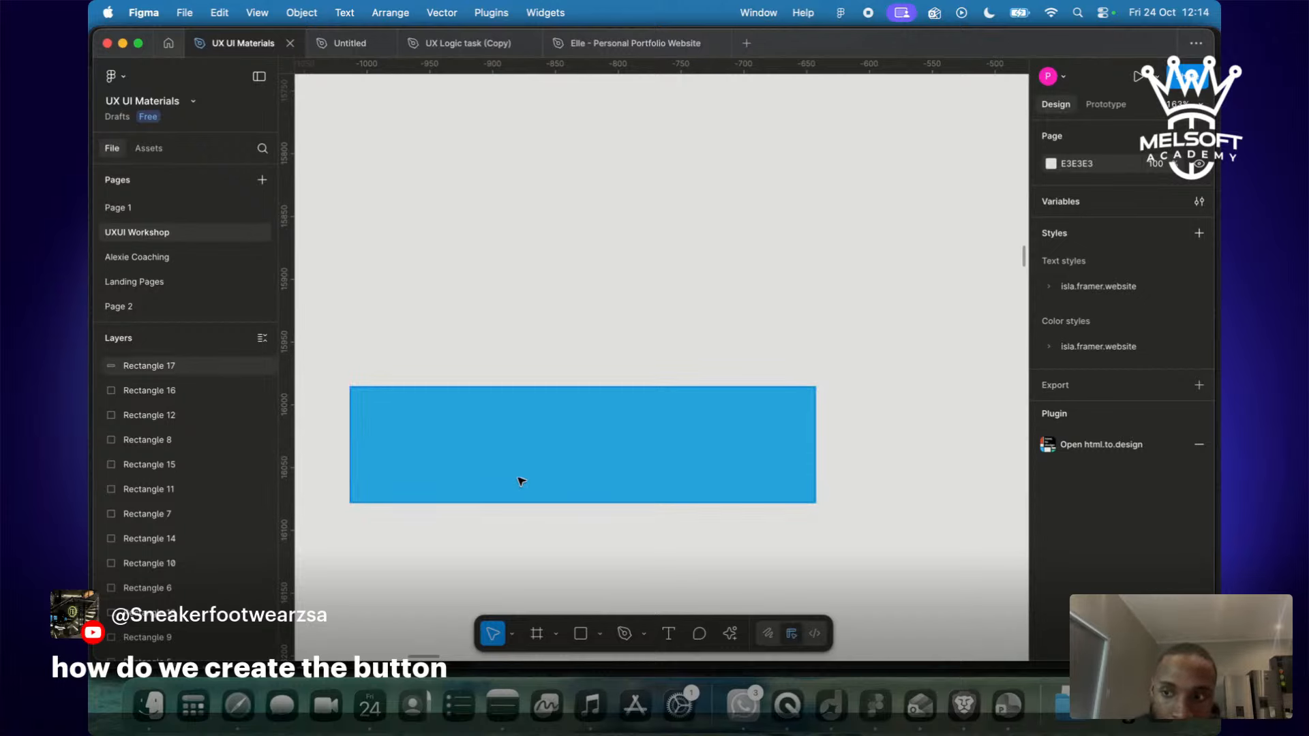
Add a large 'Login' label, scaled about 3.5×, centred on the blue rectangle.
key("t")
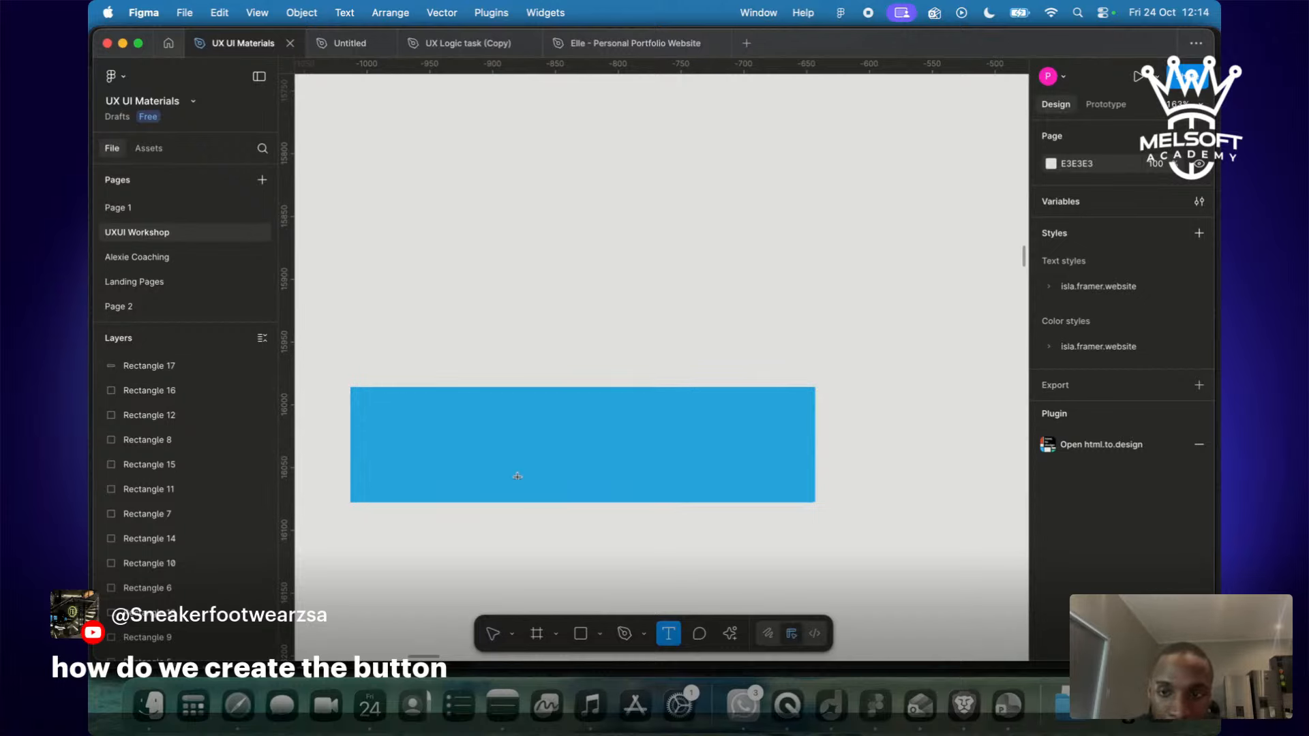
left_click_drag(377, 412, 738, 469)
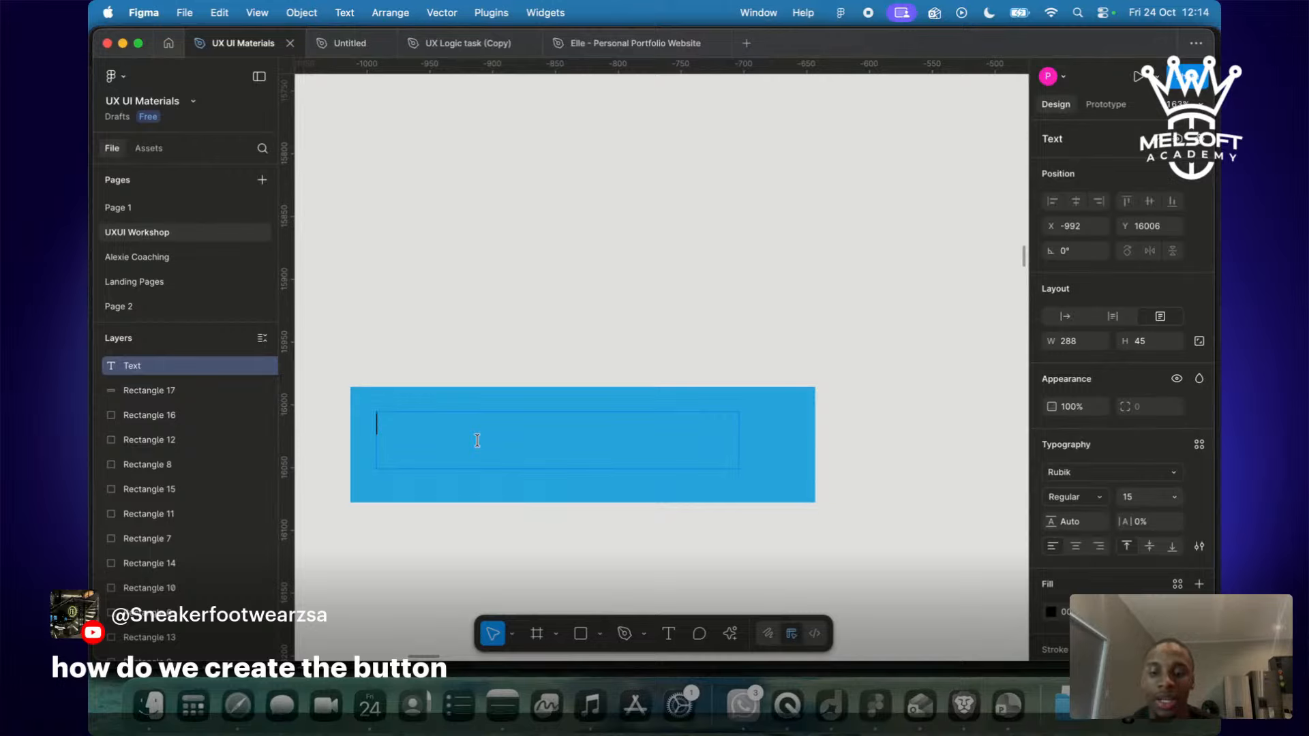
type("Login")
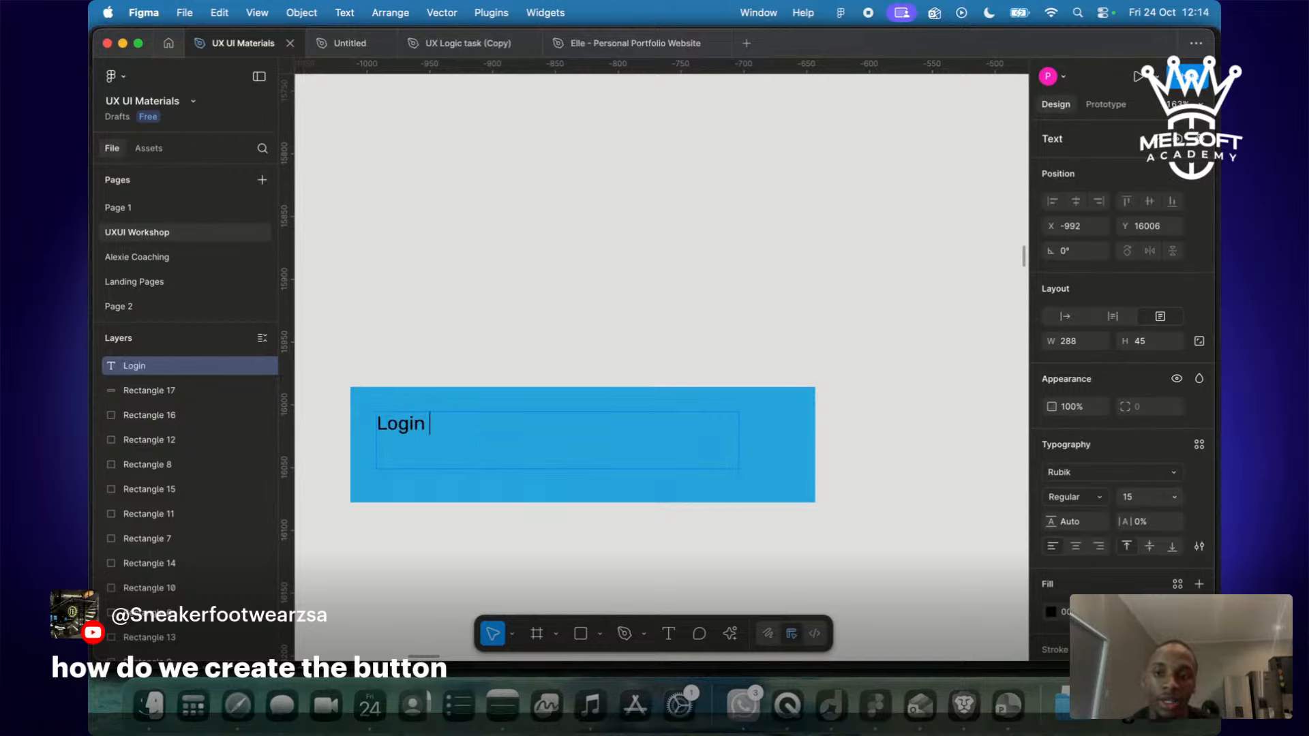
key("Escape")
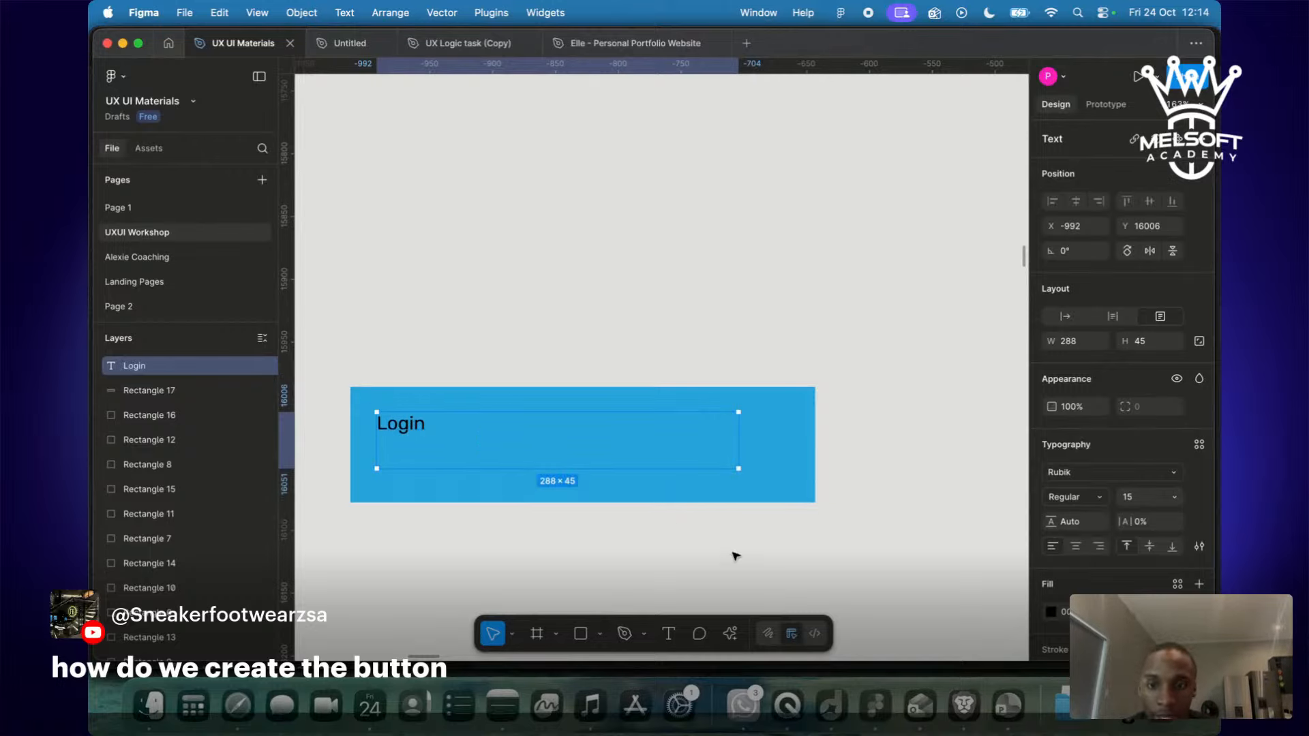
double_click(544, 455)
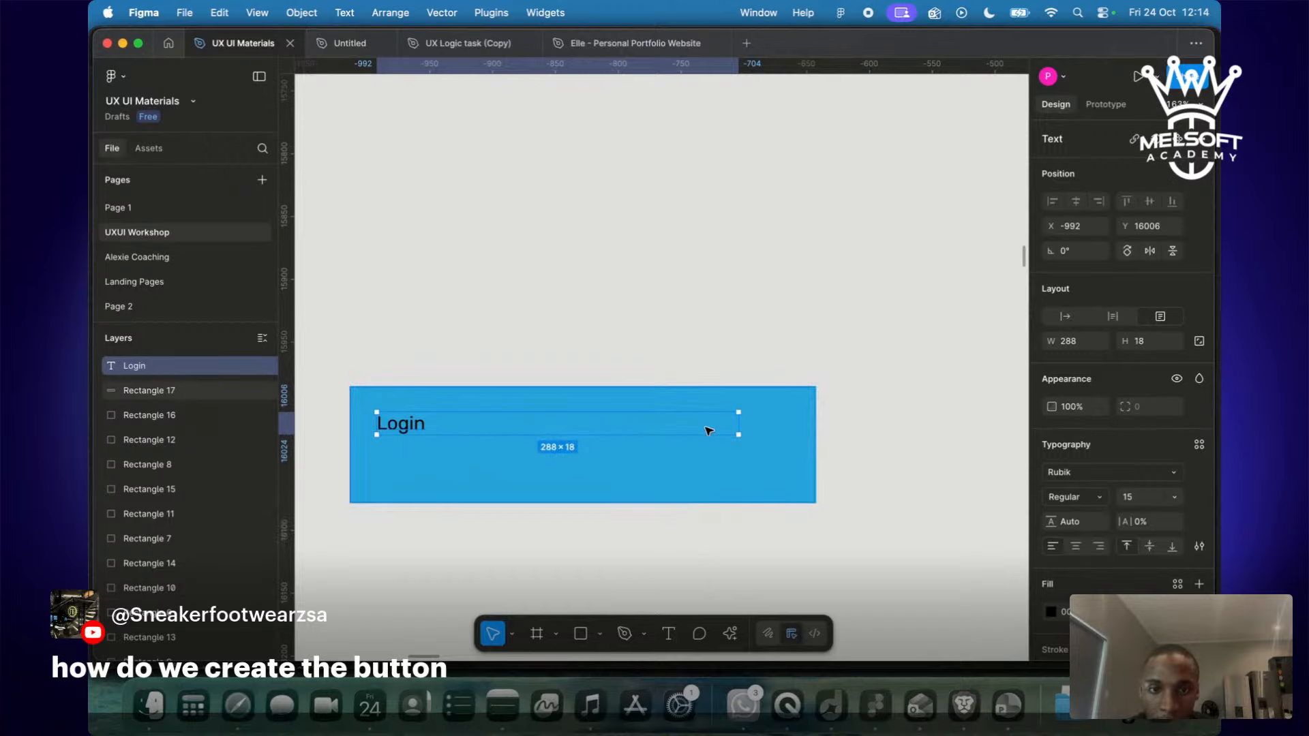
left_click_drag(741, 423, 434, 418)
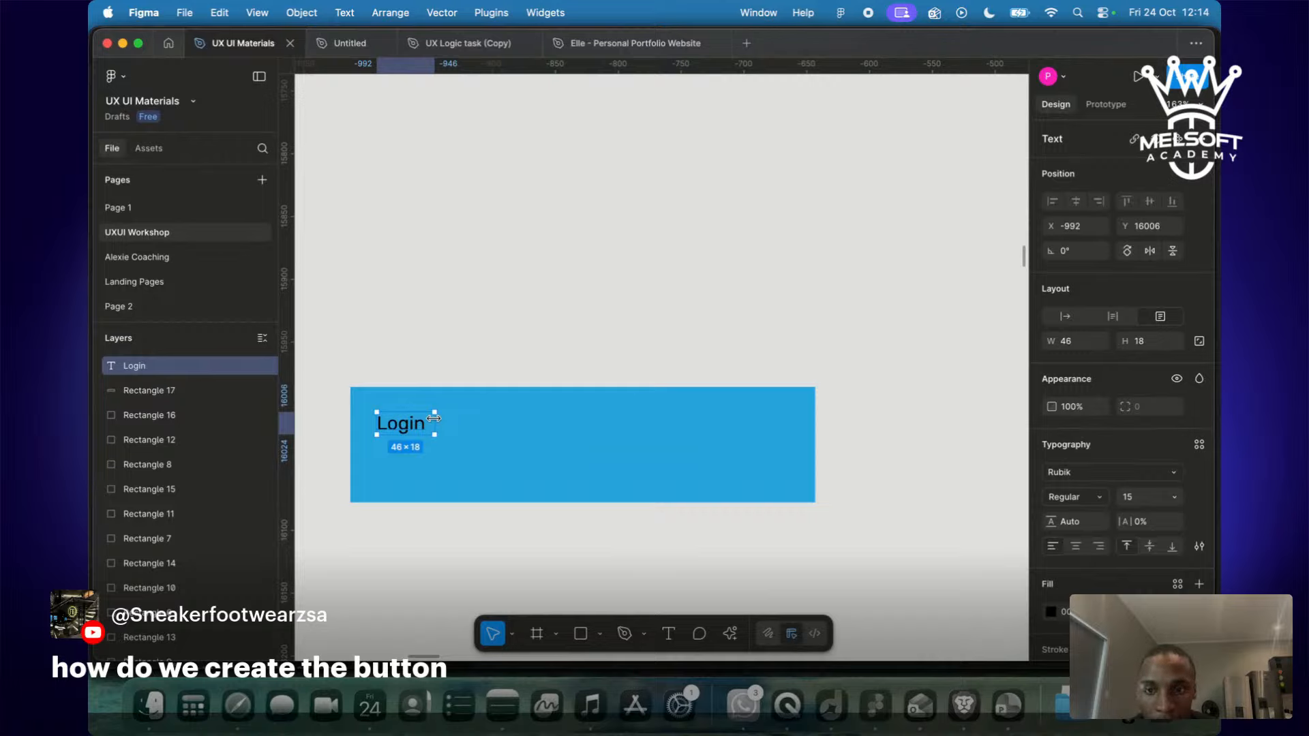
key("k")
left_click_drag(437, 432, 566, 491)
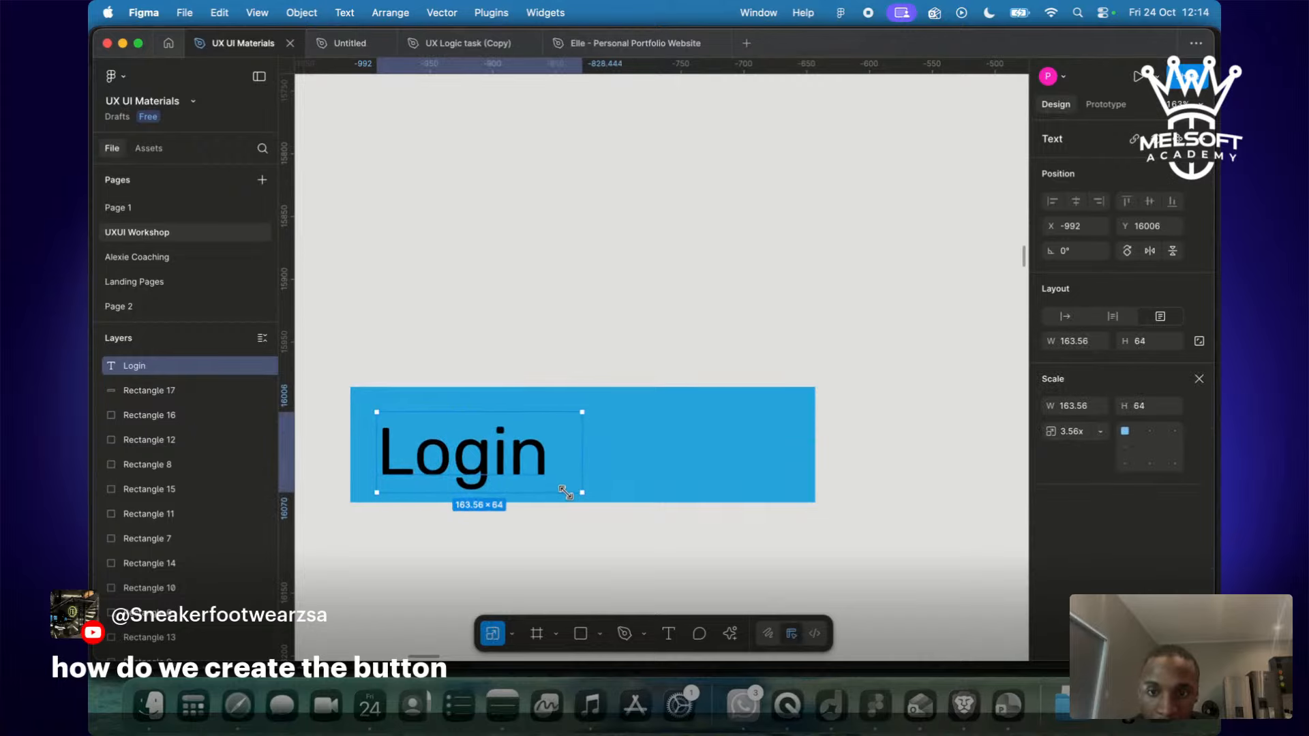
left_click_drag(480, 451, 583, 444)
left_click(630, 582)
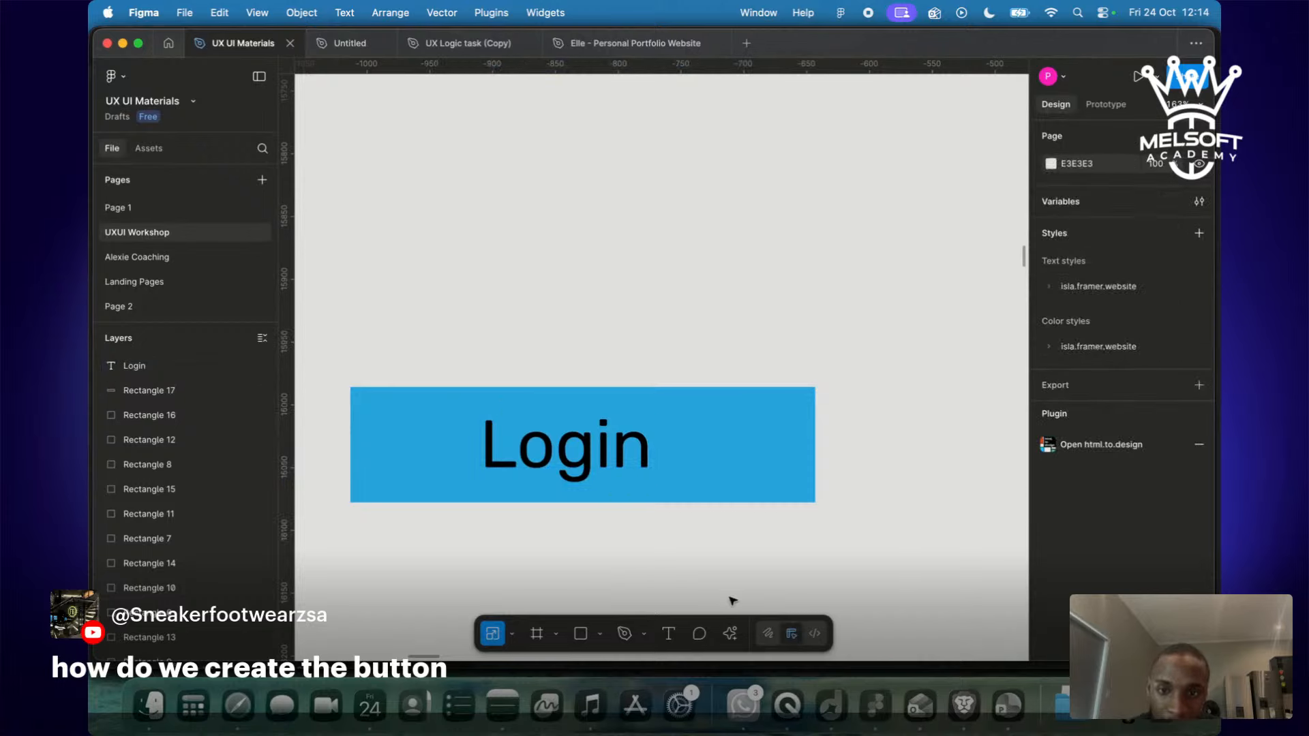
Round the blue rectangle's corners to a radius of 10.
left_click(619, 459)
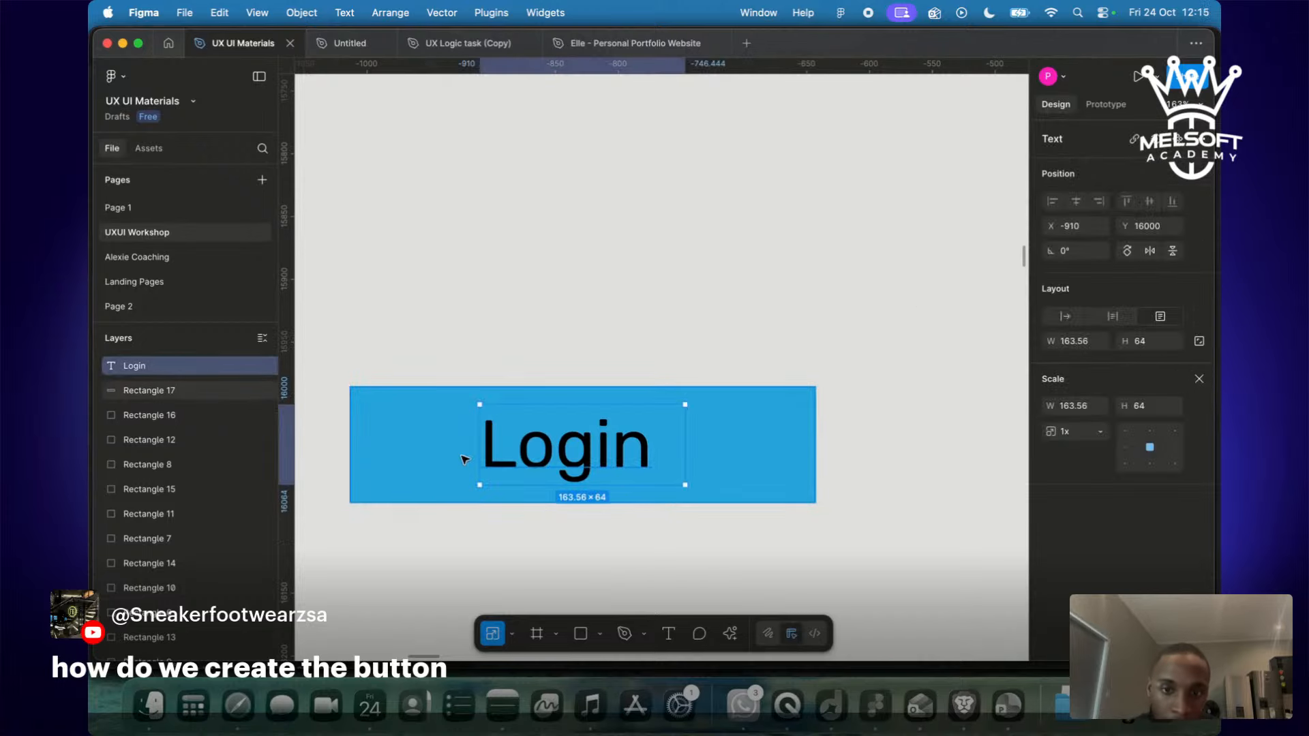
left_click(415, 453)
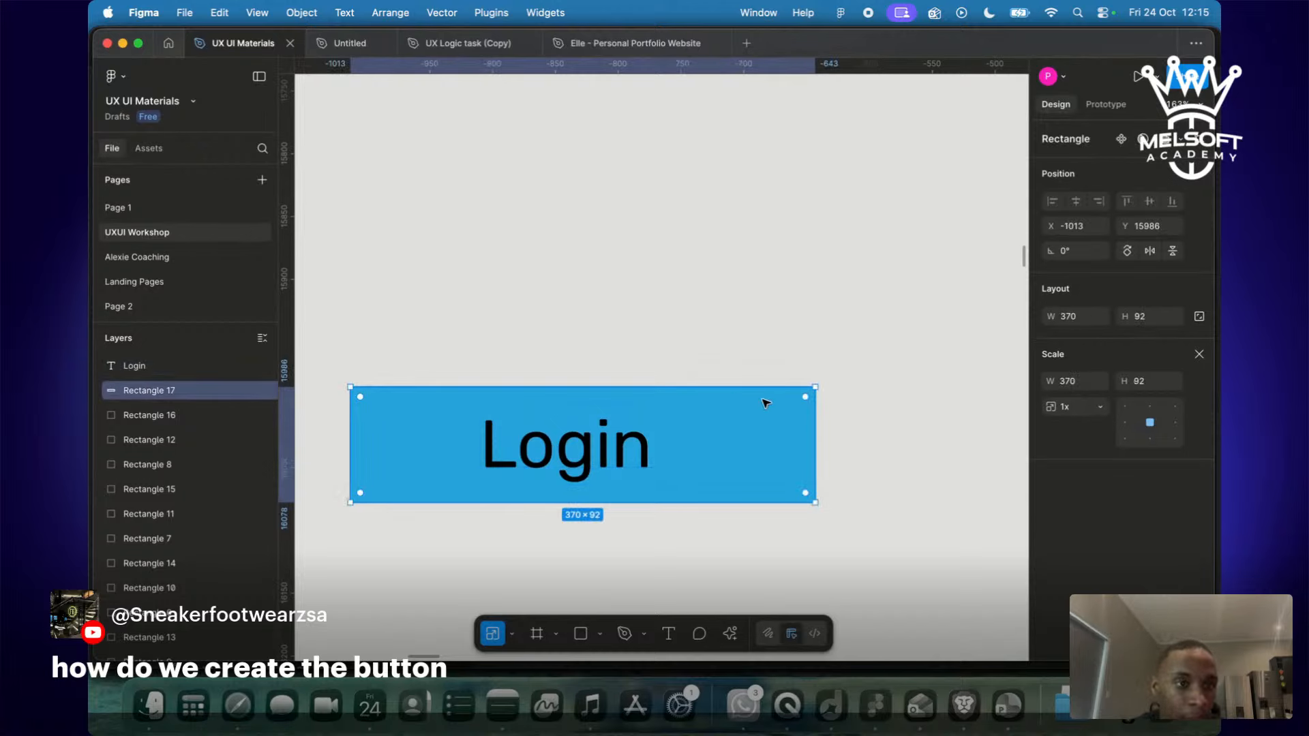
left_click(1105, 104)
left_click(1050, 106)
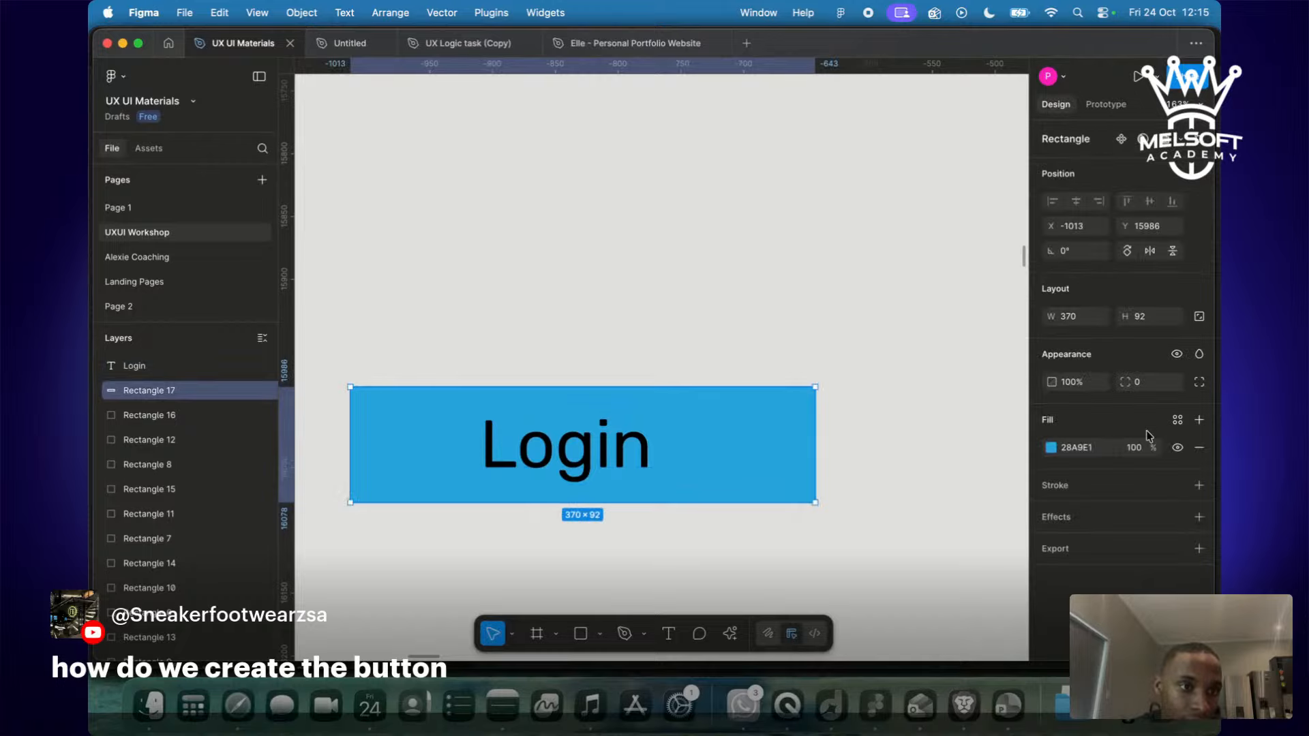
left_click(1160, 382)
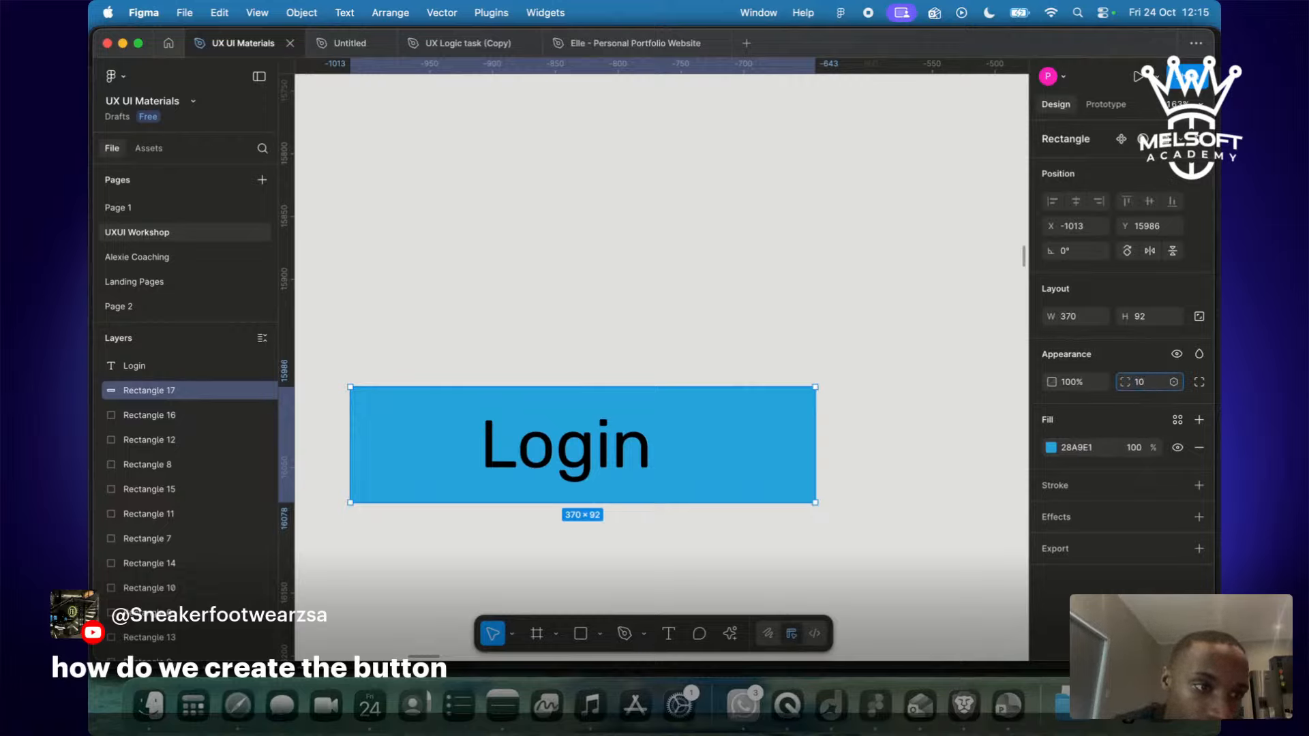
left_click(822, 332)
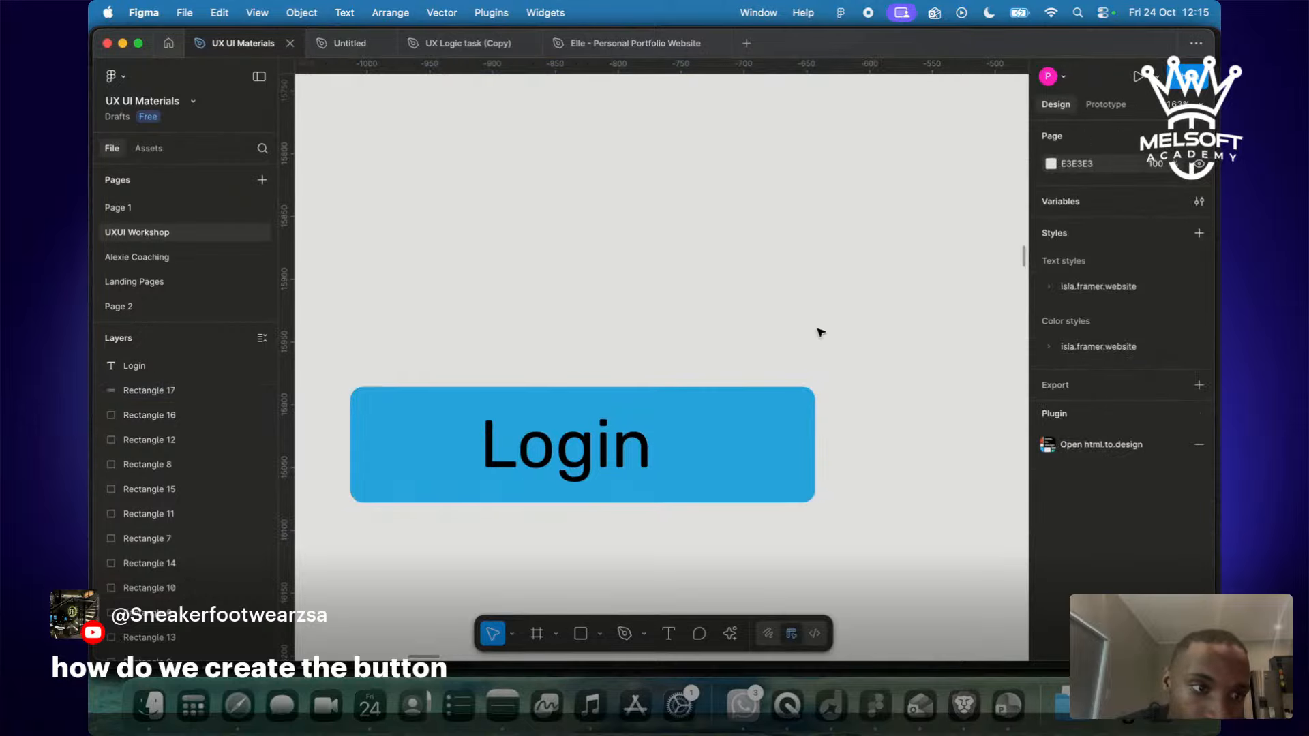
left_click(639, 389)
left_click(504, 285)
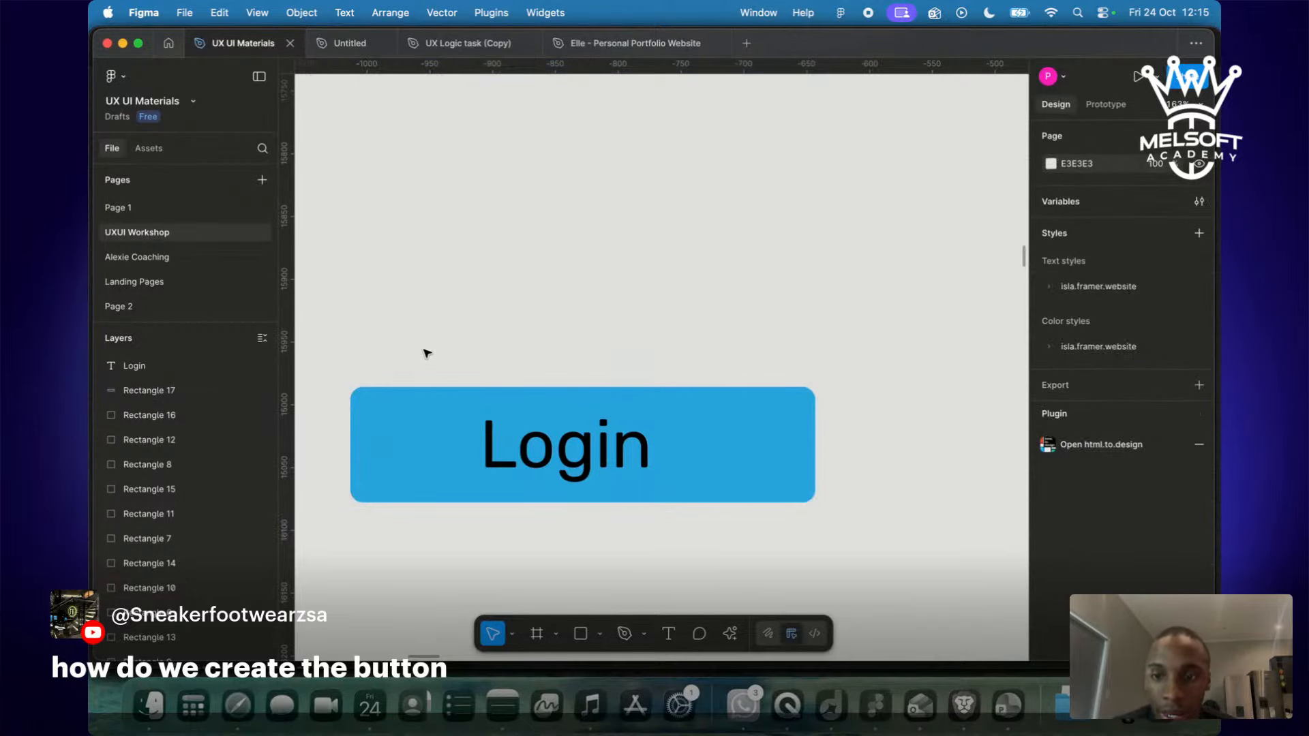
Move the REGISTER button aside and group the Login text with its blue rectangle.
scroll(728, 369, "down", 5)
left_click(692, 403)
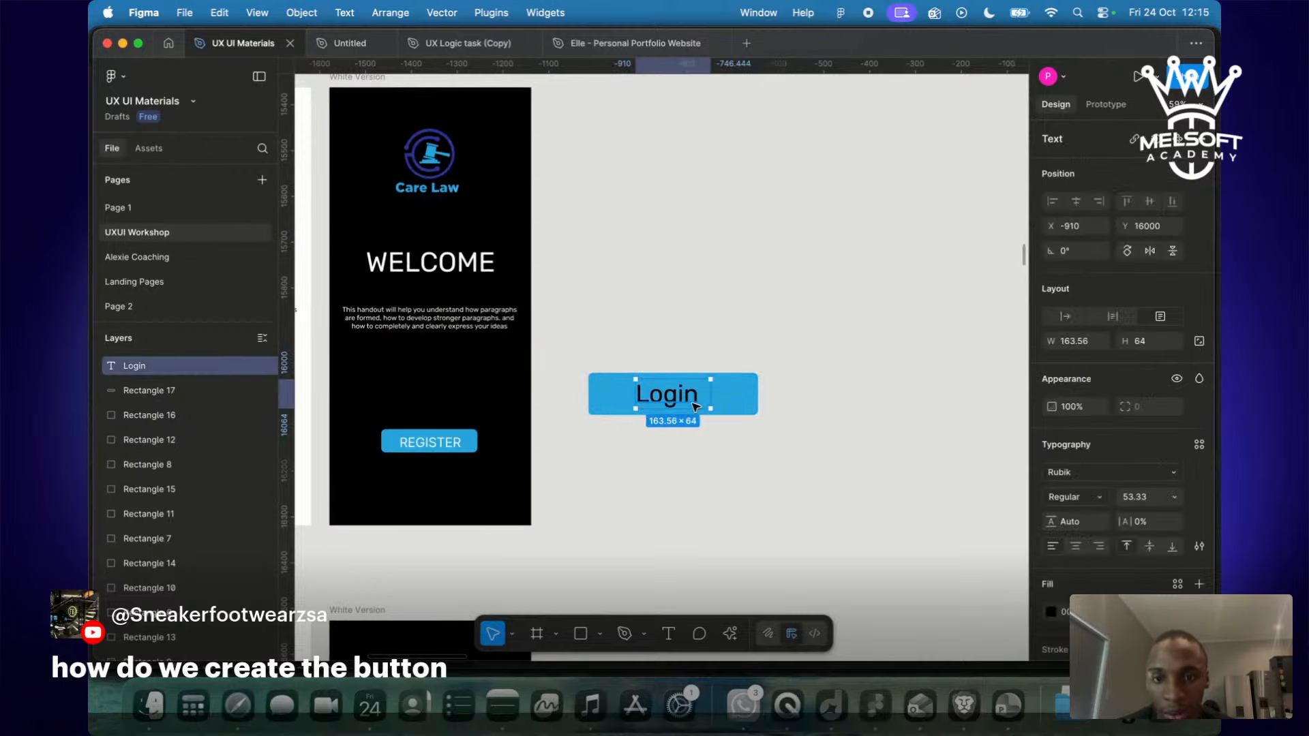
left_click(742, 404)
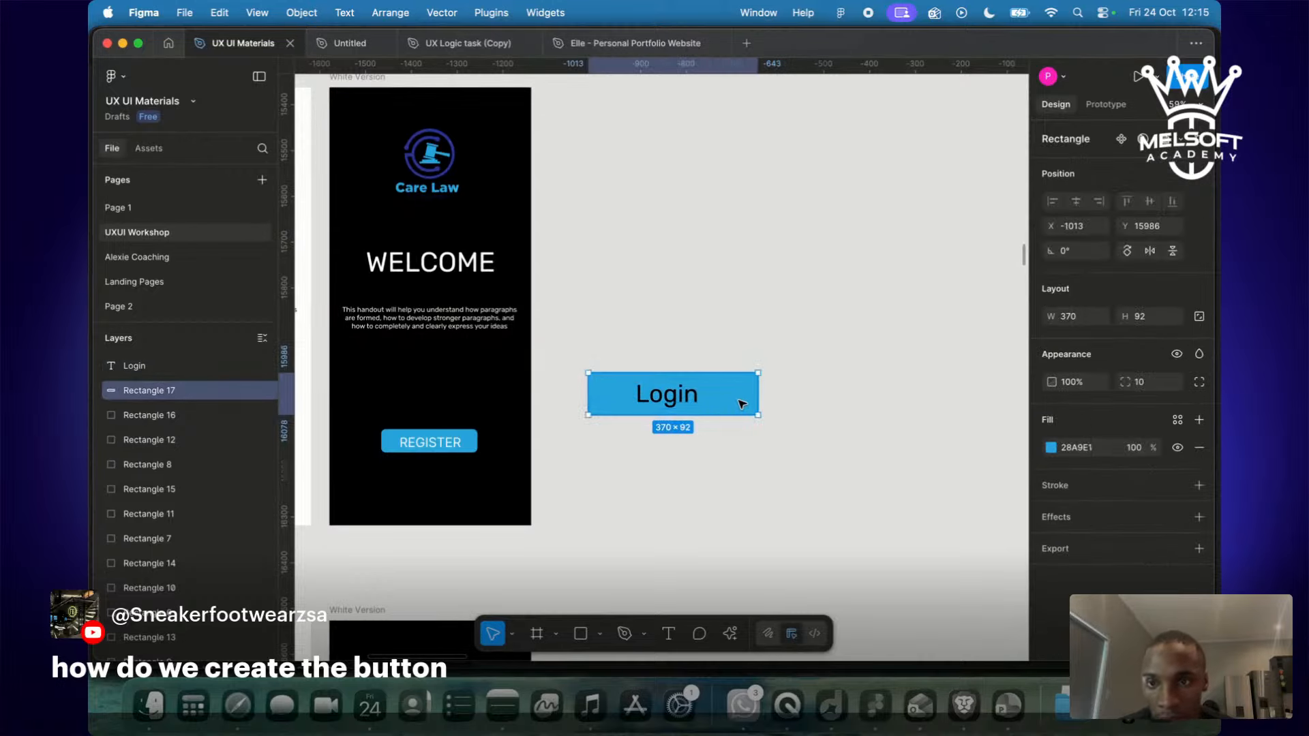
left_click(470, 448)
left_click_drag(470, 448, 765, 476)
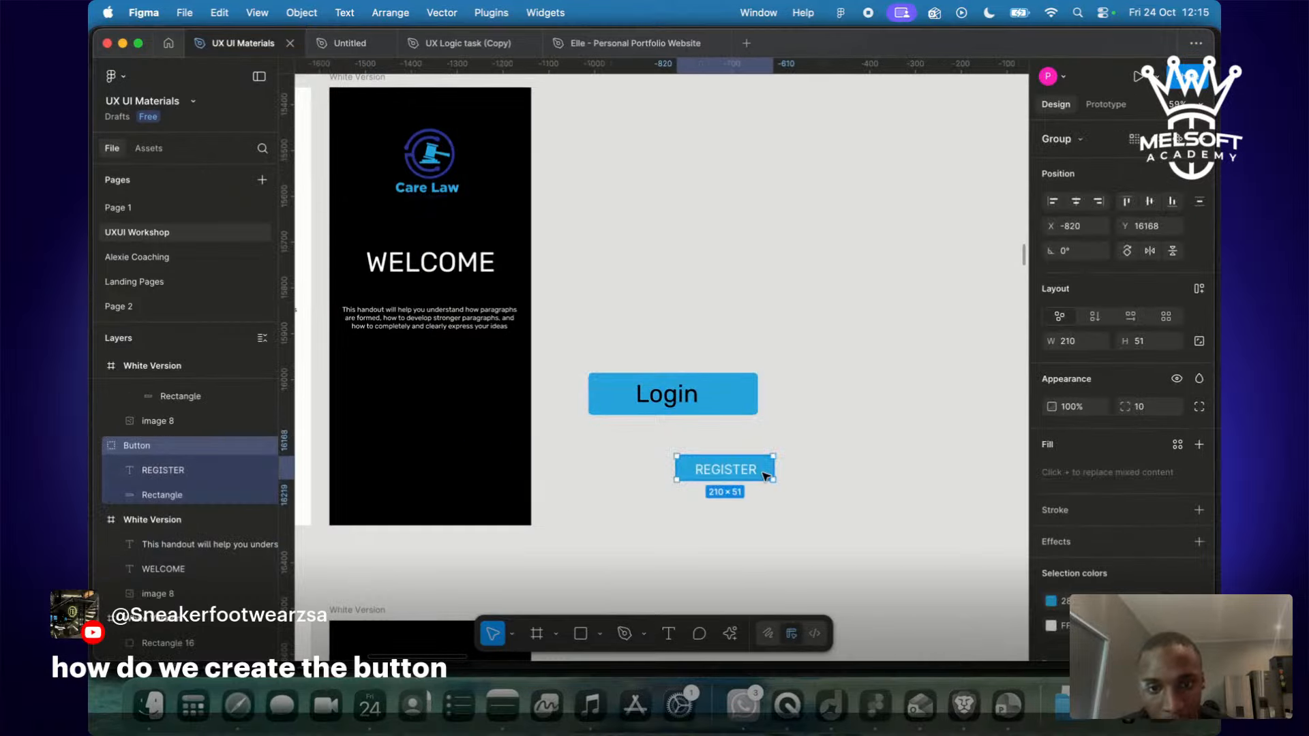
left_click_drag(739, 380, 480, 445)
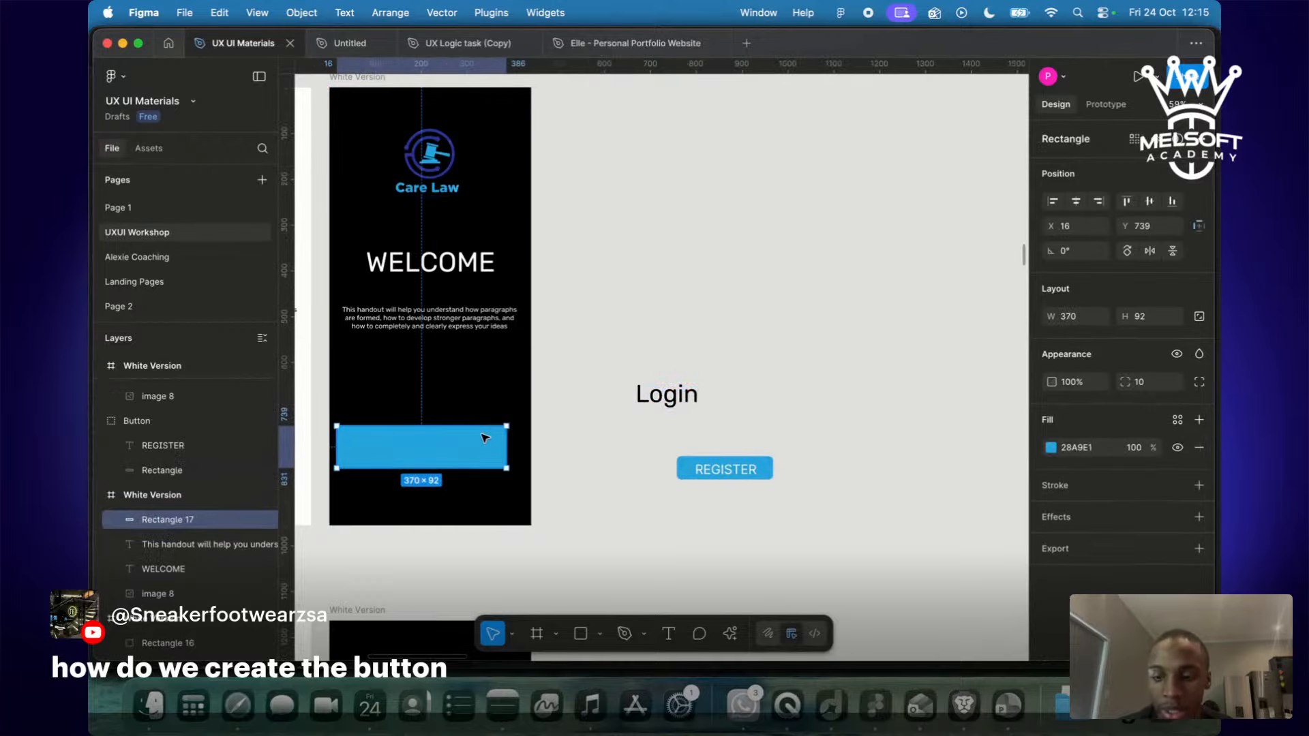
key("ctrl+z")
left_click_drag(593, 259, 734, 417)
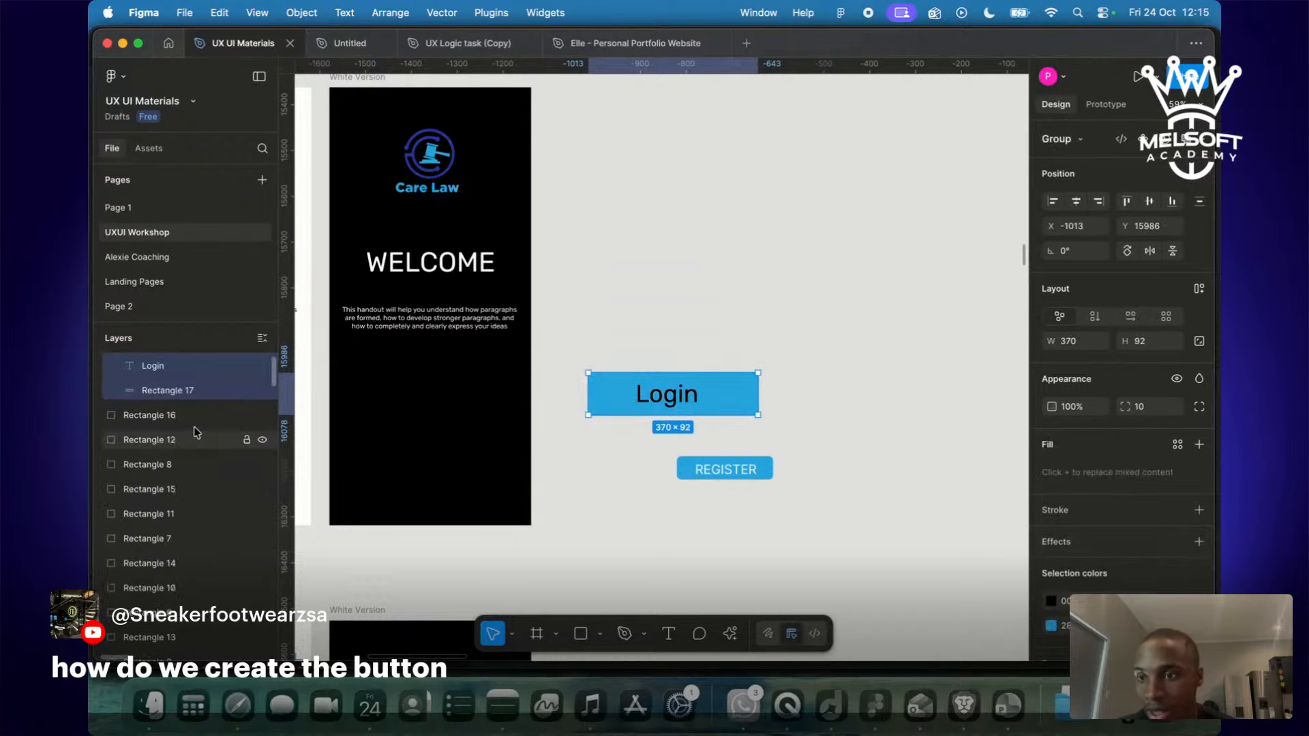
key("super+g")
Rename the Group 8 layer to 'Button'.
double_click(142, 369)
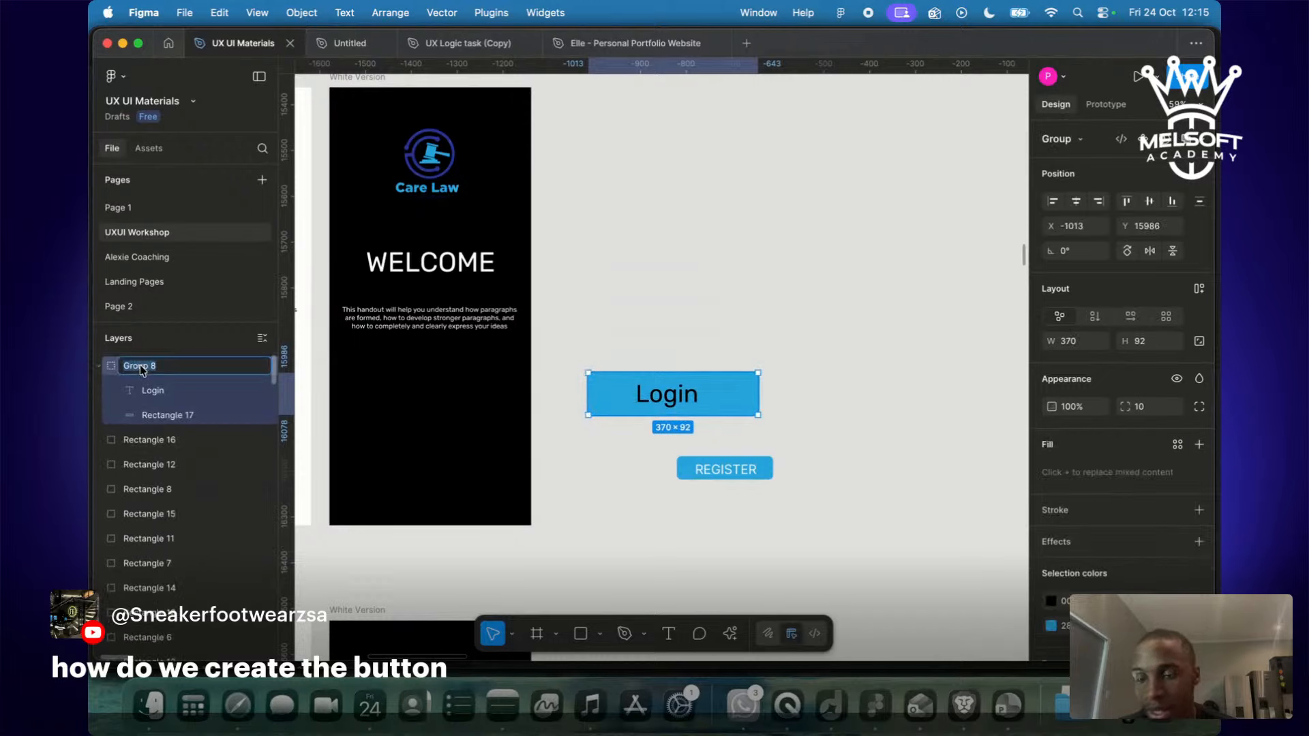
type("Button")
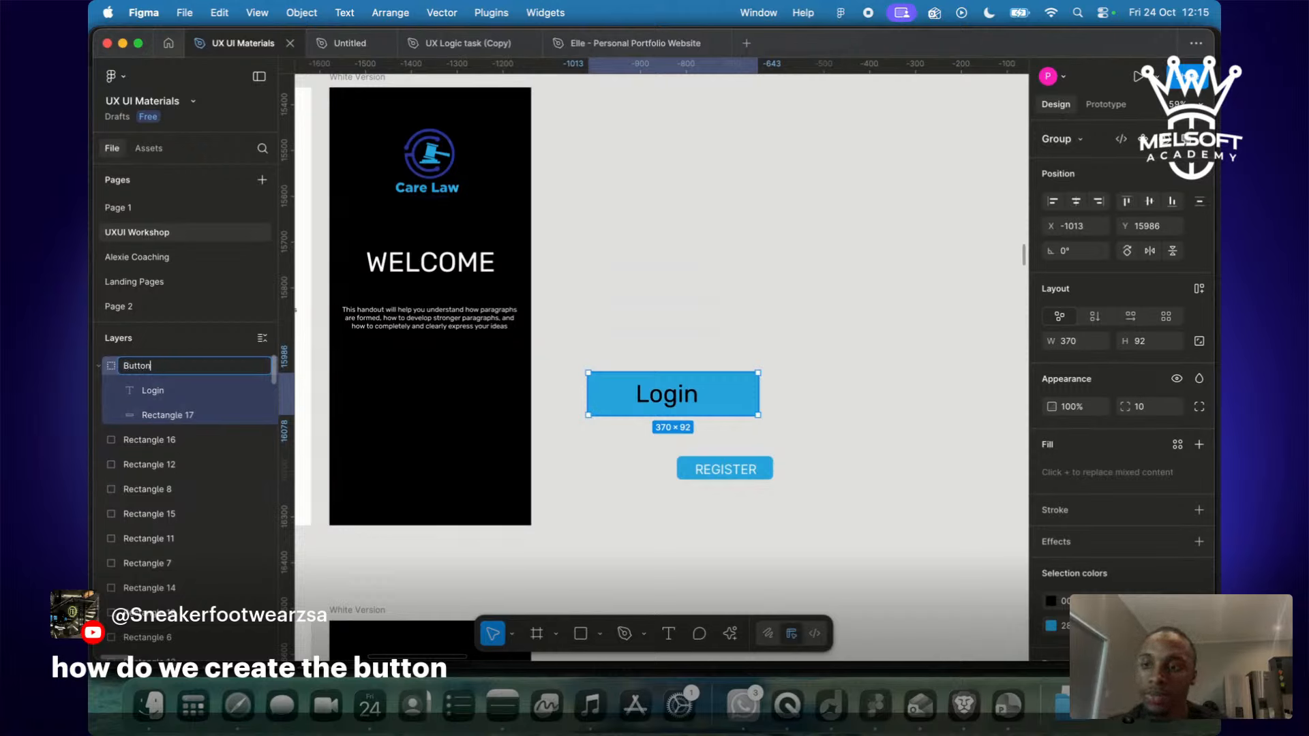
key("Return")
left_click(736, 275)
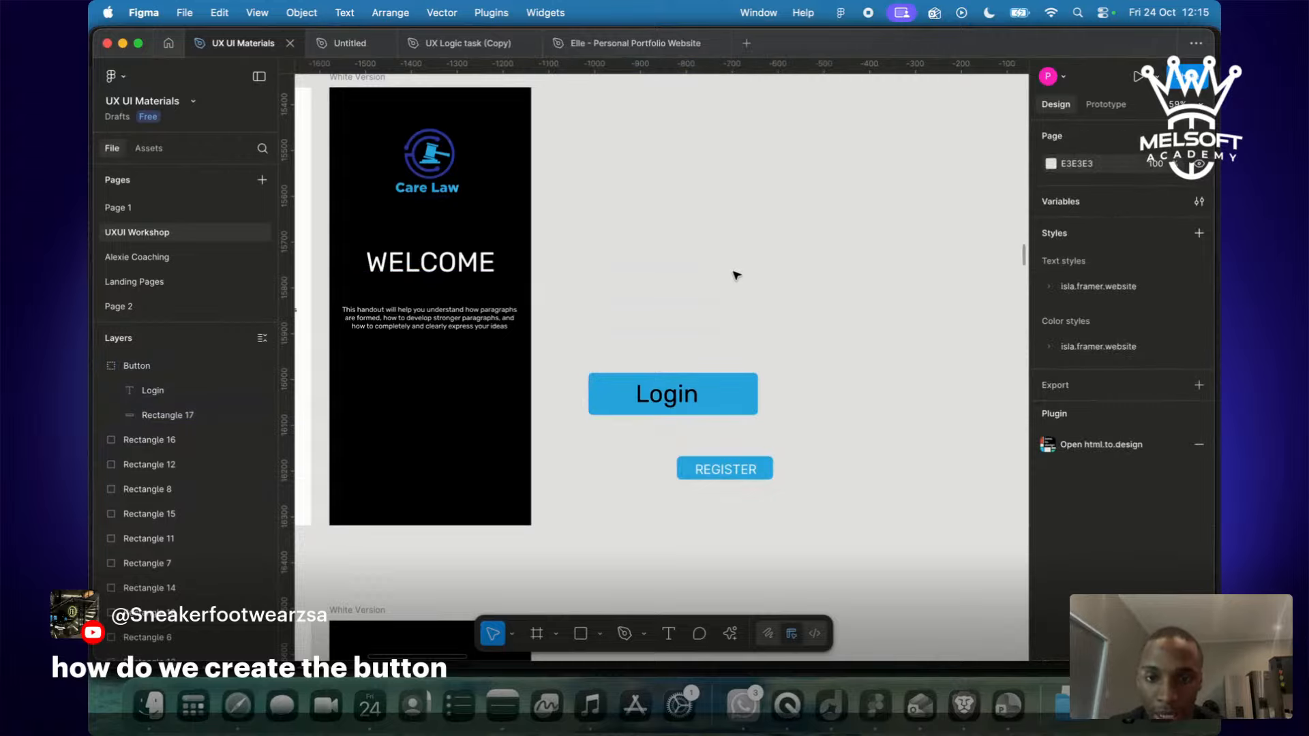
Scale the Button to 206×51 and align it near the bottom of the black welcome screen.
left_click_drag(711, 407, 431, 453)
key("k")
left_click(658, 448)
scroll(657, 447, "left", 5)
scroll(658, 448, "down", 1)
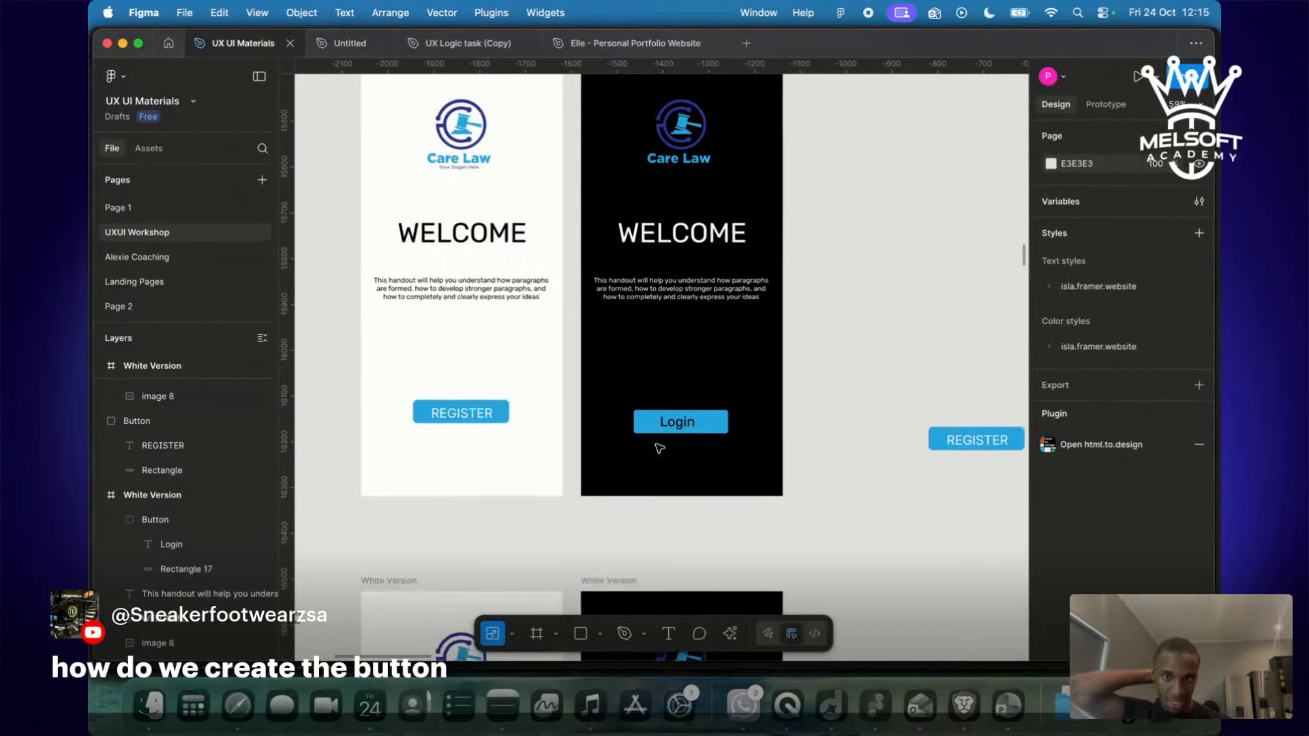
left_click_drag(709, 423, 740, 417)
left_click(836, 373)
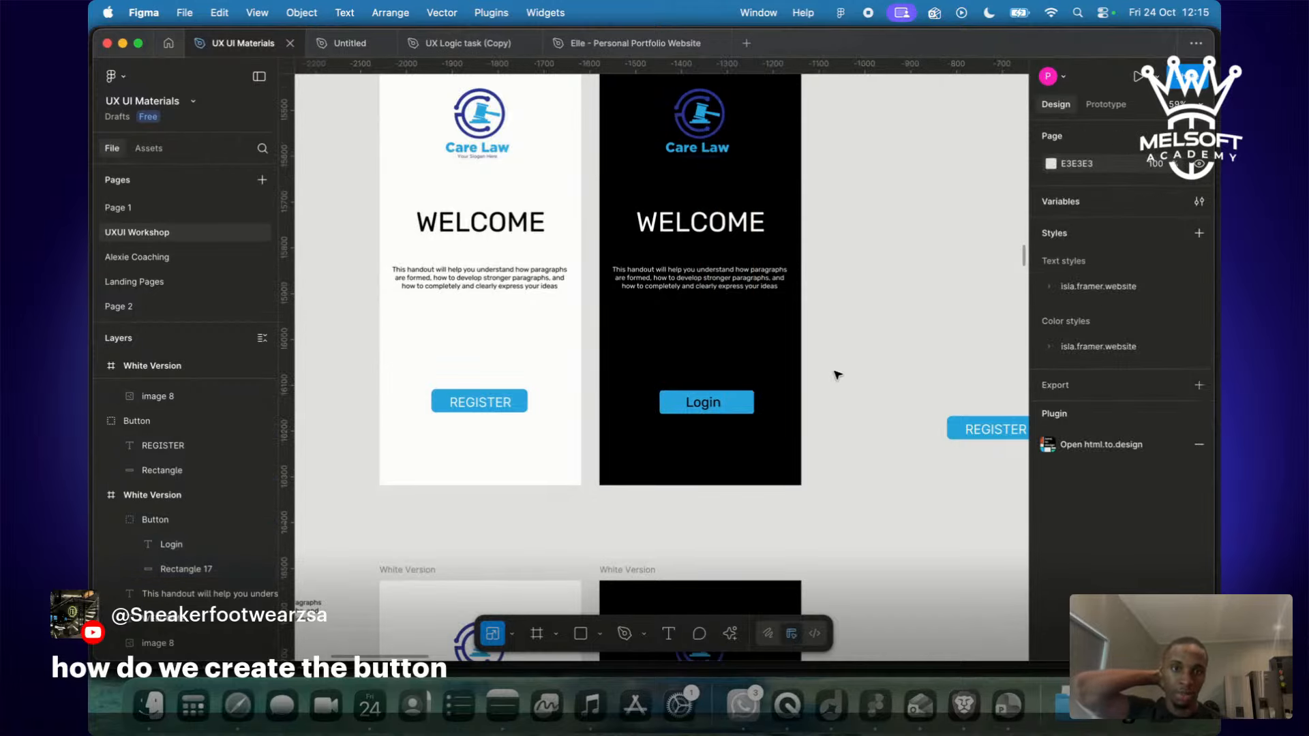
scroll(836, 375, "down", 2)
scroll(837, 377, "down", 3)
scroll(837, 377, "down", 2)
scroll(837, 377, "right", 1)
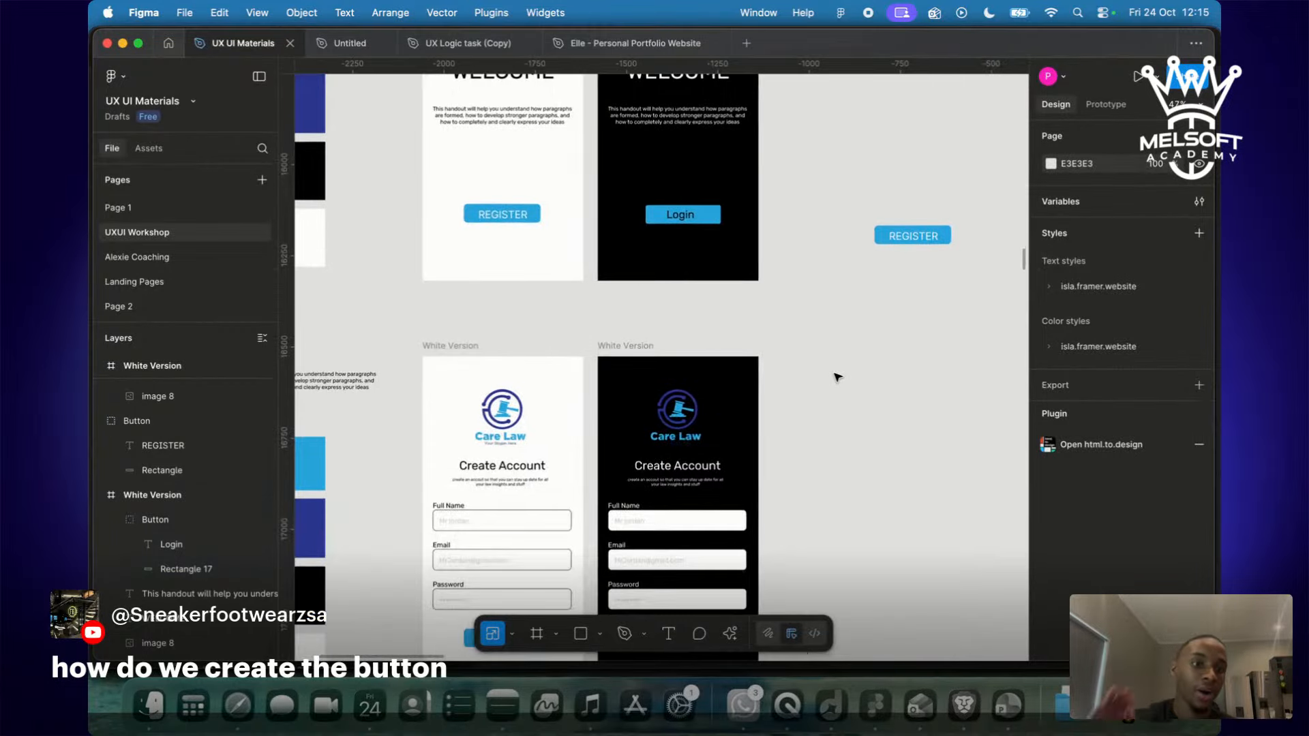
key("ctrl+Right")
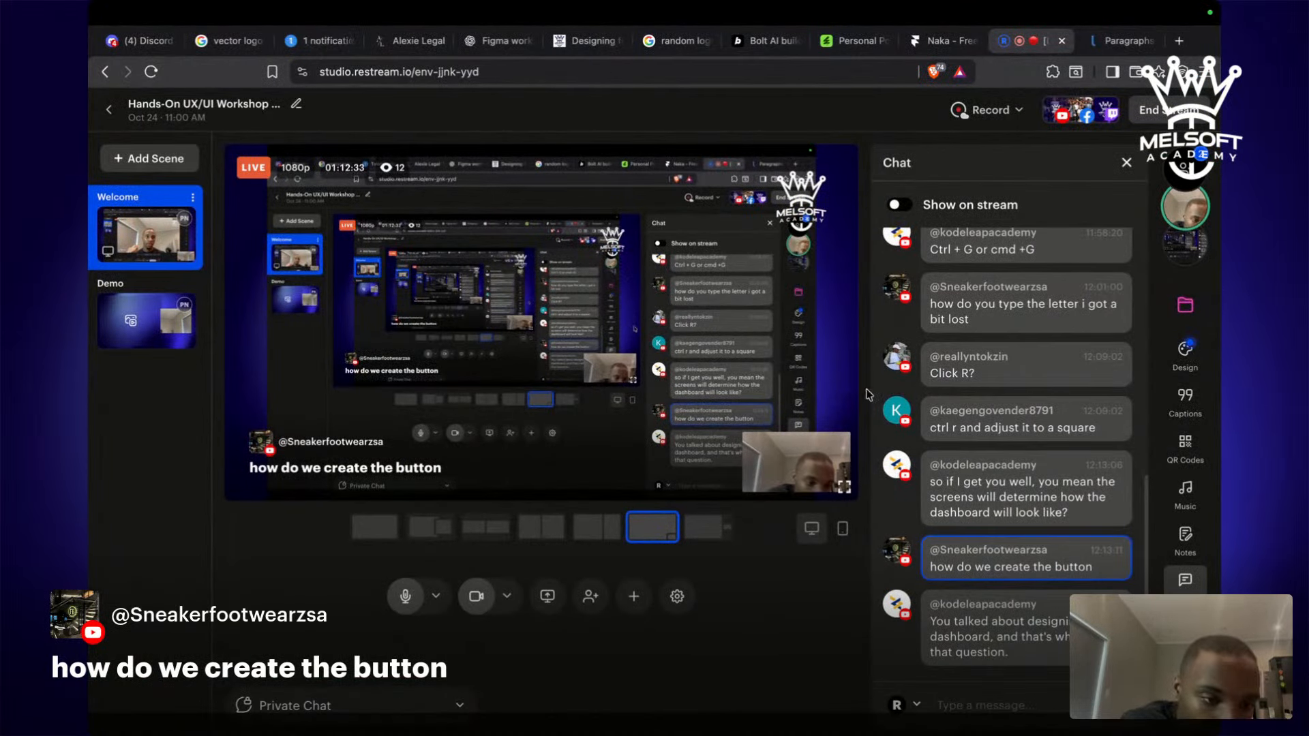
Read the 'how do we create the button' question in the Restream chat, then return to Figma.
mouse_move(1028, 600)
mouse_move(1019, 554)
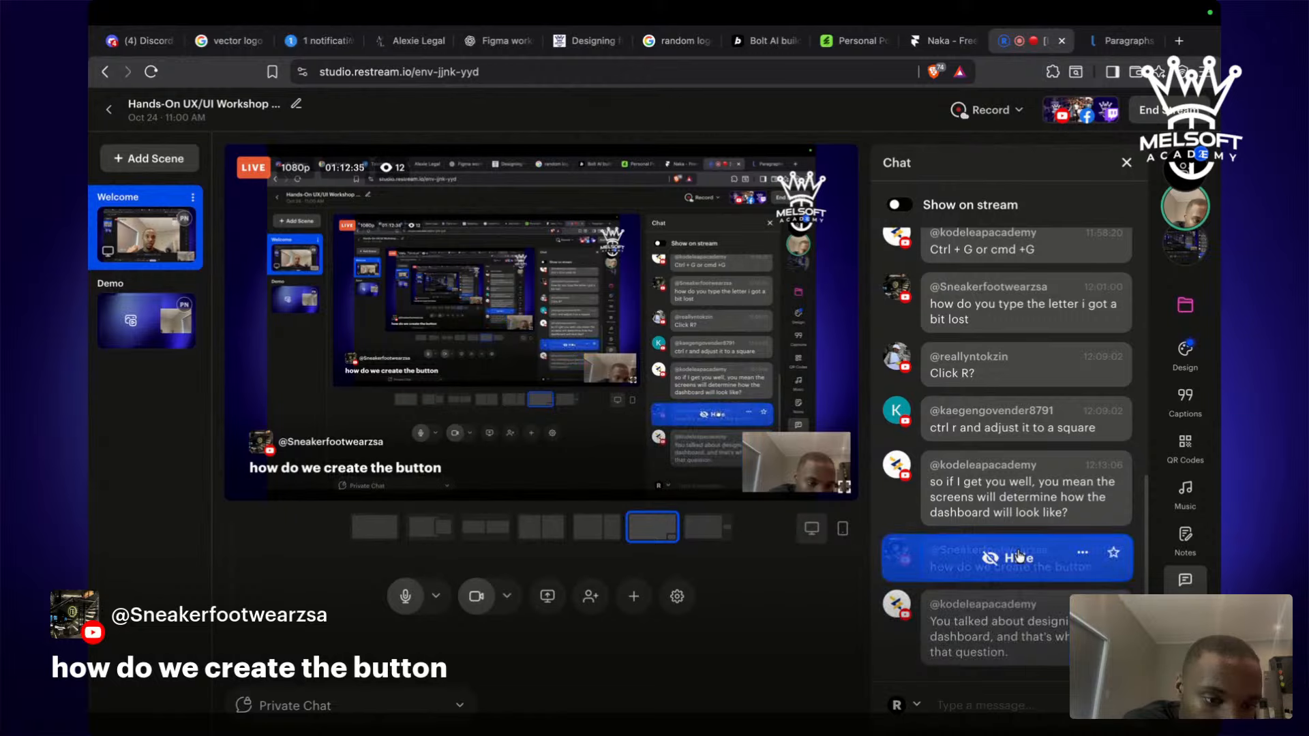
mouse_move(999, 621)
mouse_move(948, 501)
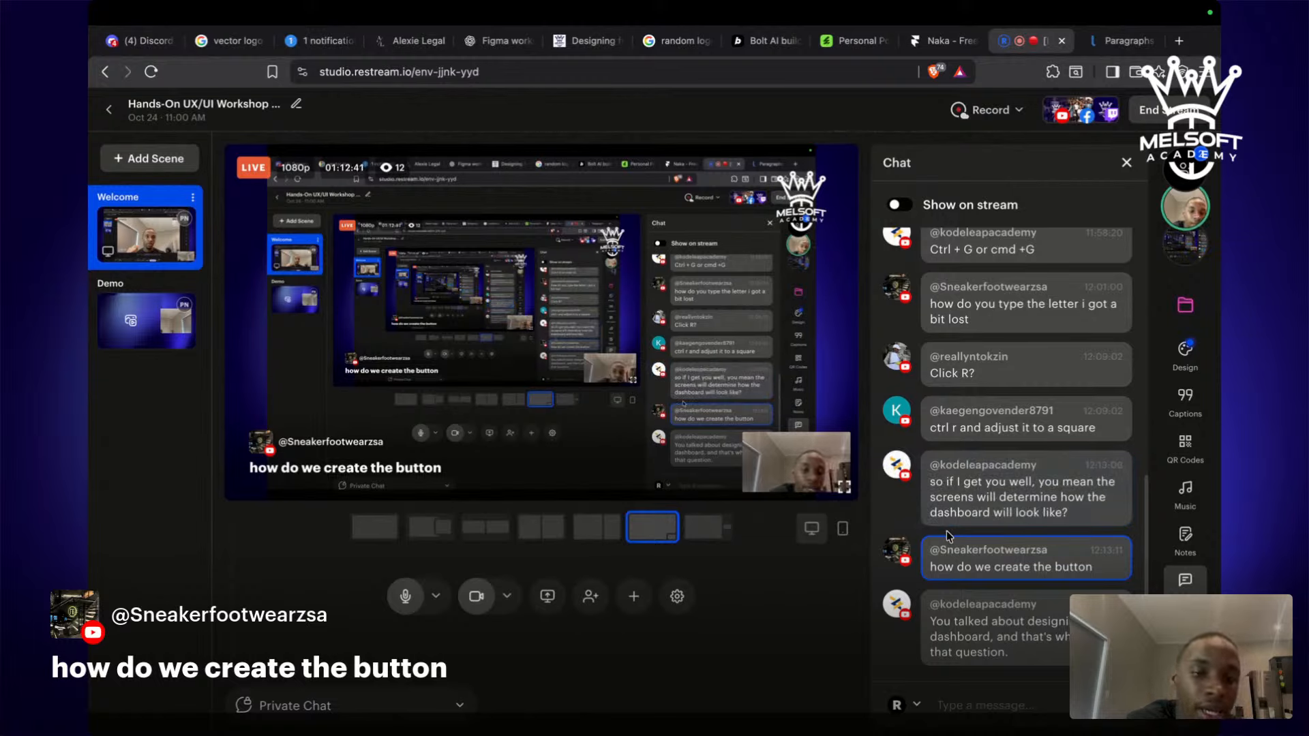
key("ctrl+Left")
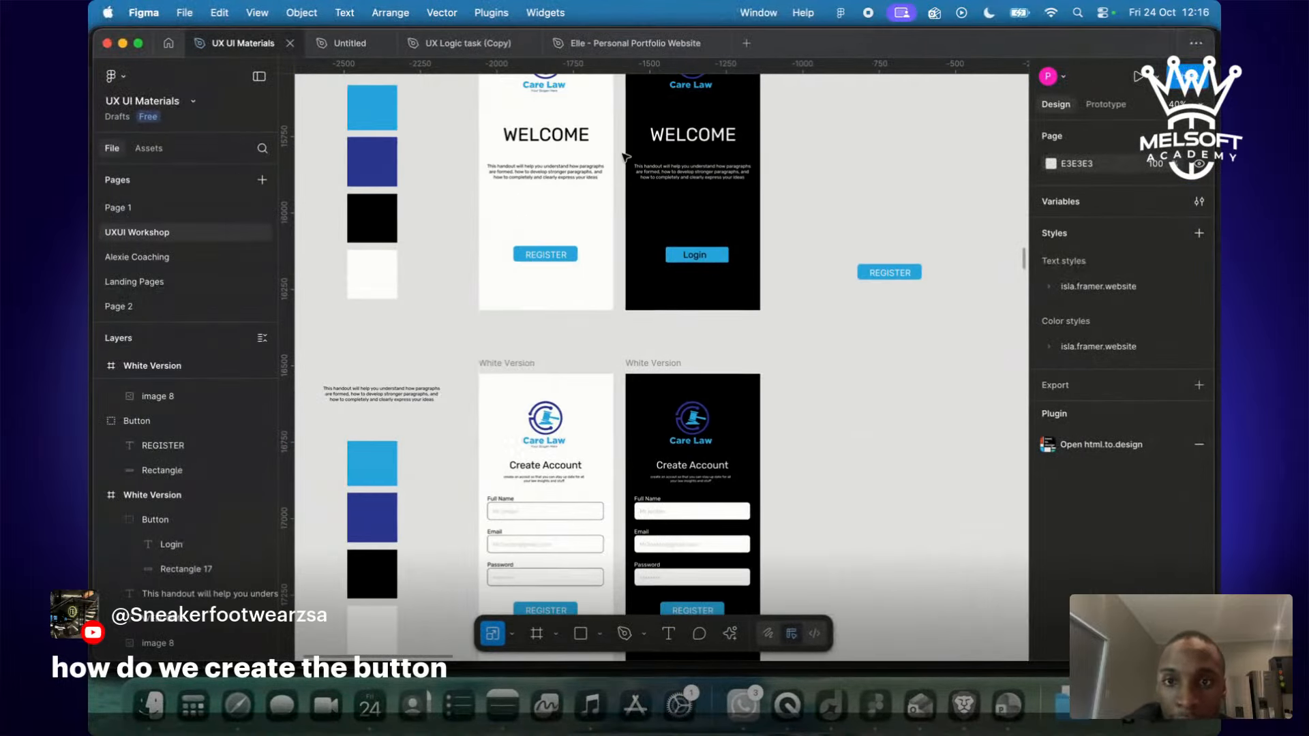
Scroll over the Welcome, Create Account and Terms frames, then switch to the Restream studio.
scroll(709, 442, "down", 10)
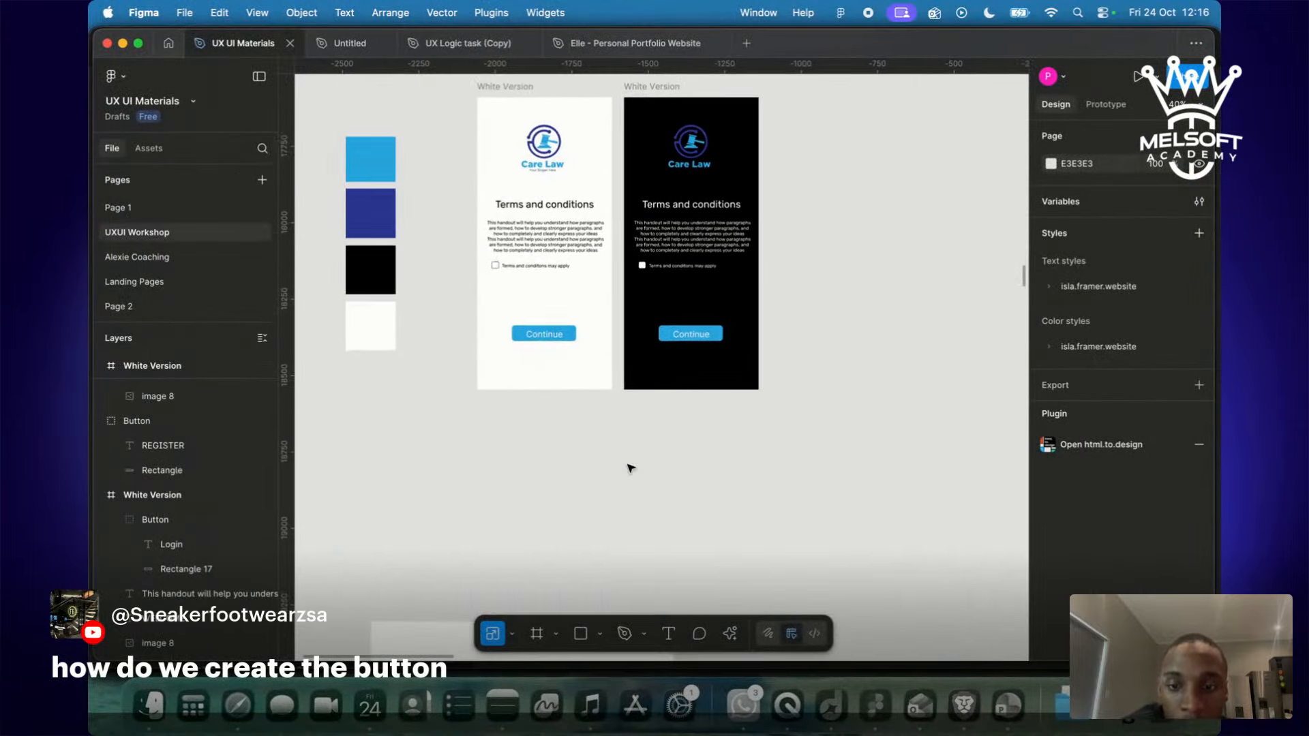
scroll(627, 467, "down", 10)
scroll(627, 467, "down", 5)
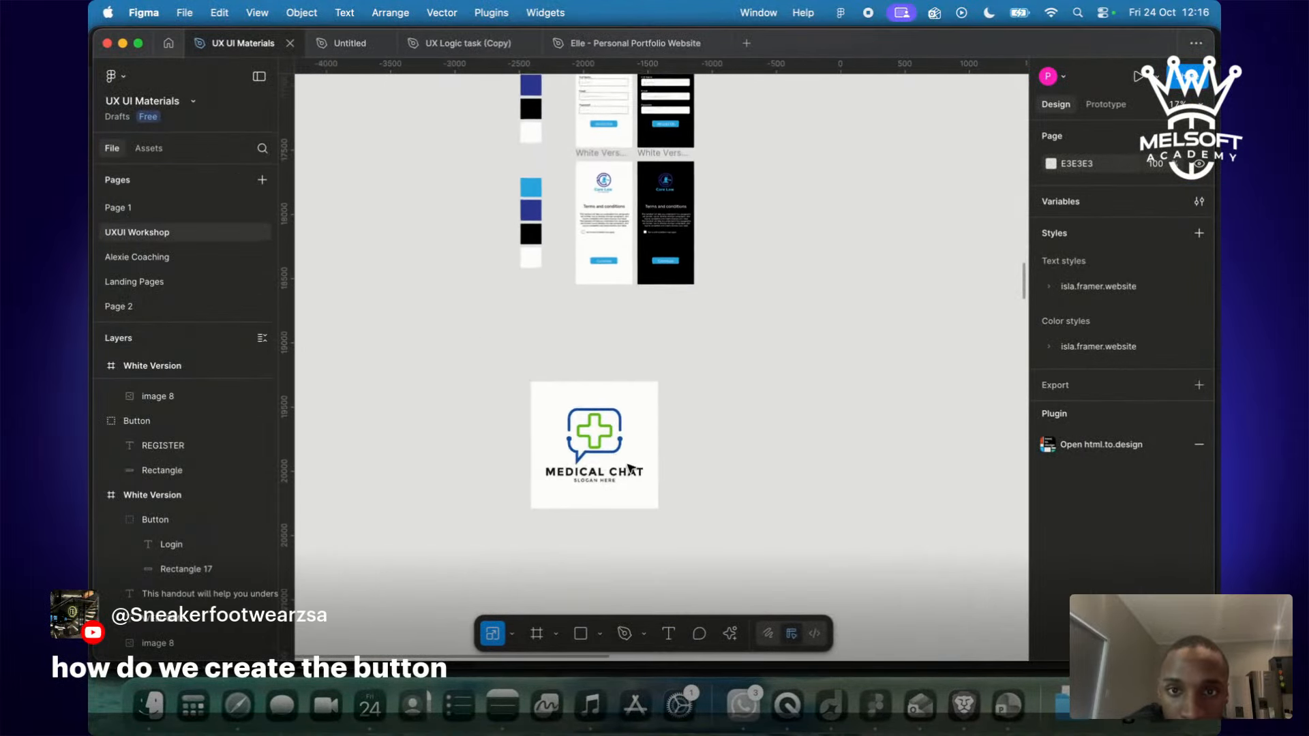
scroll(629, 468, "up", 10)
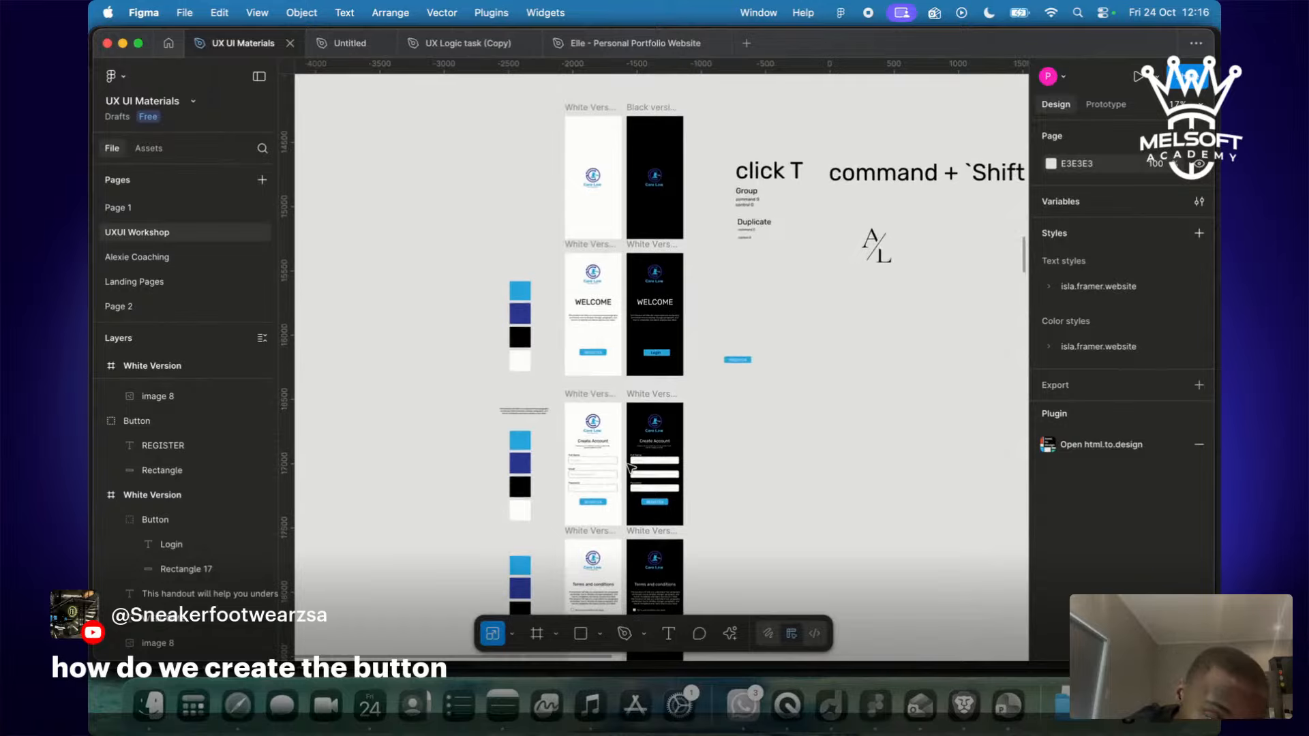
scroll(628, 467, "down", 5)
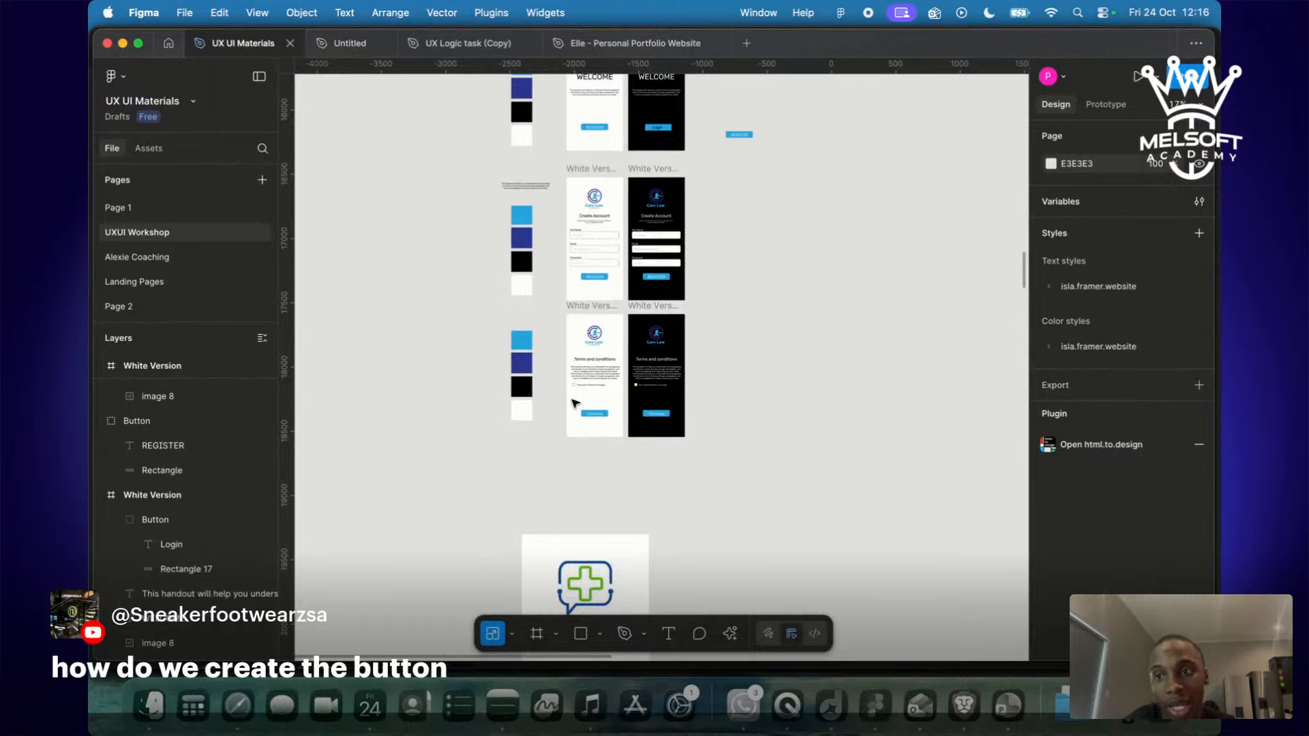
key("ctrl+Right")
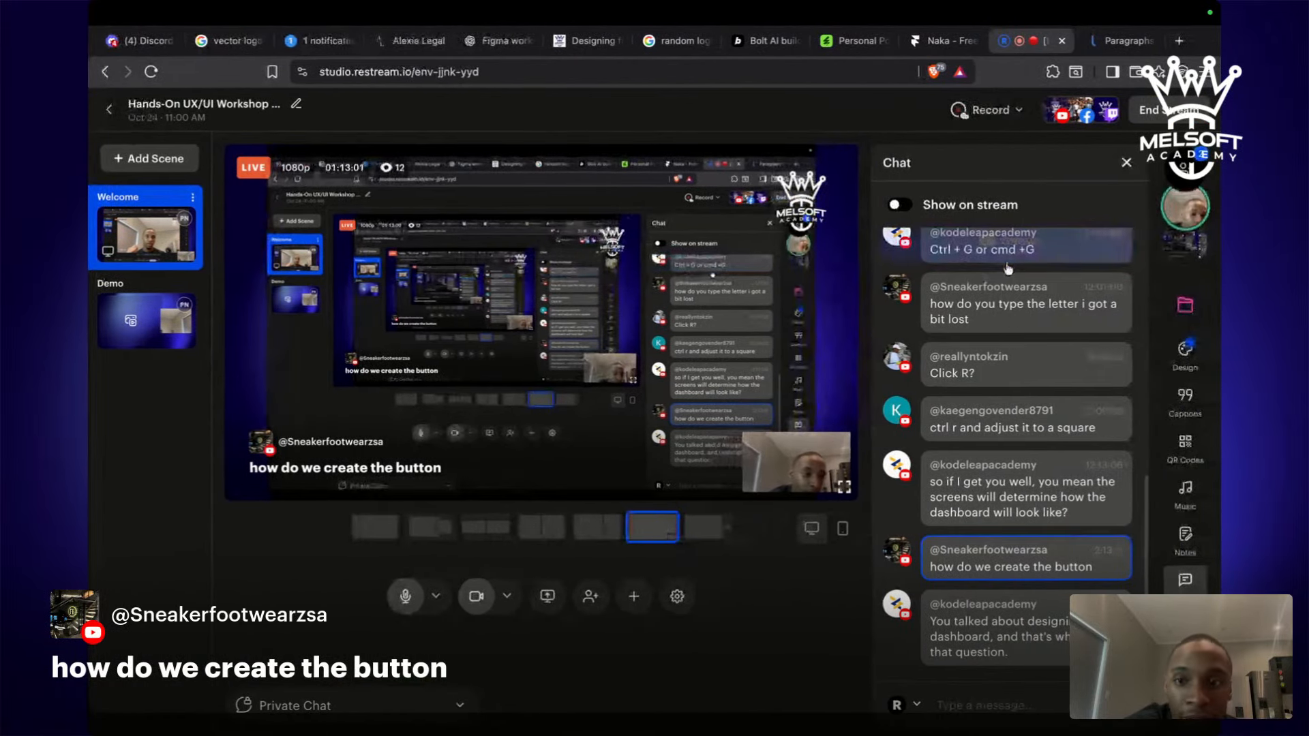
Search Google Images for 'law app dashboard' in a new tab.
mouse_move(1008, 266)
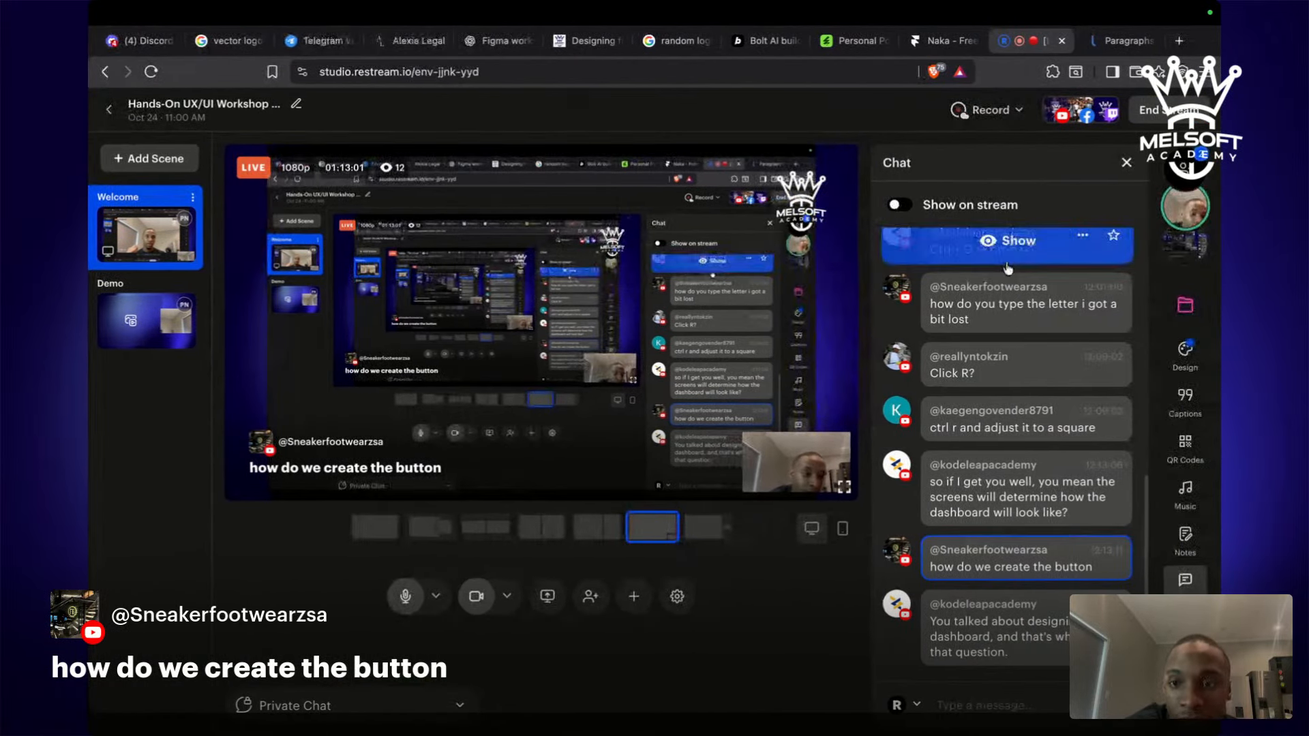
left_click(1178, 46)
type("law ")
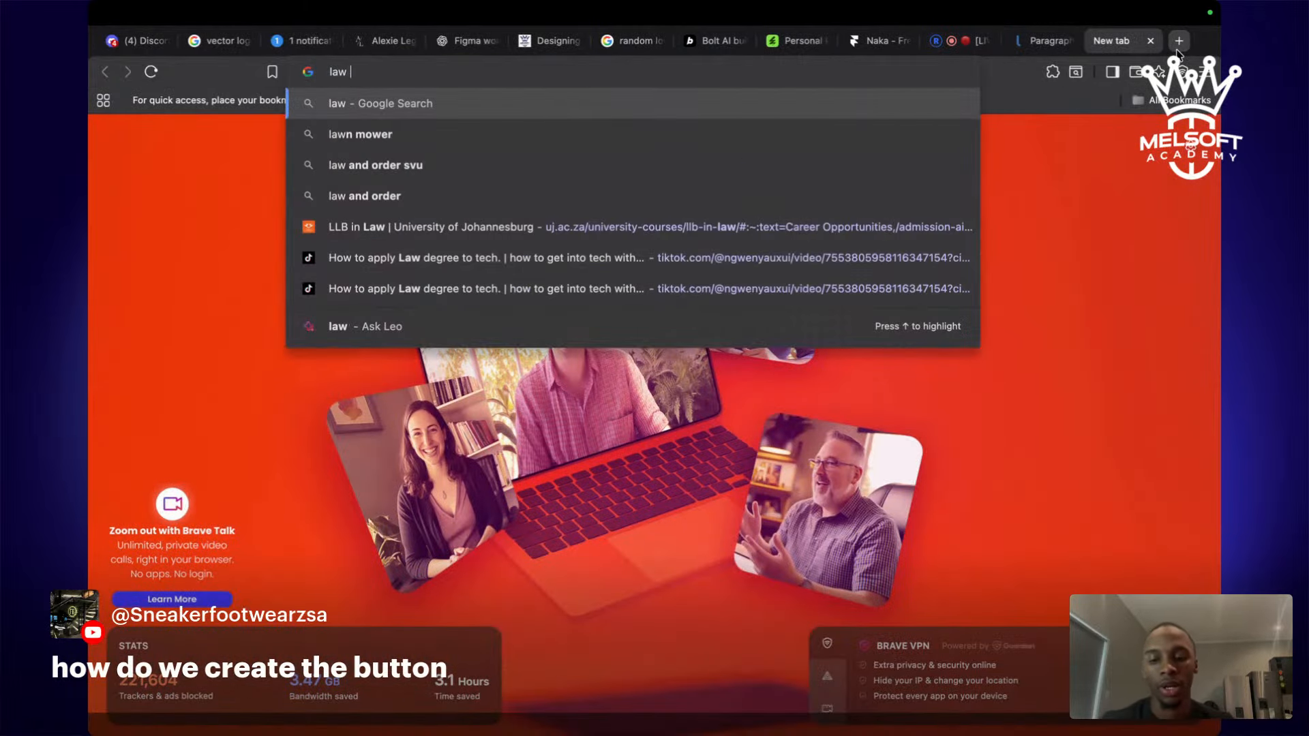
type("app dashboard")
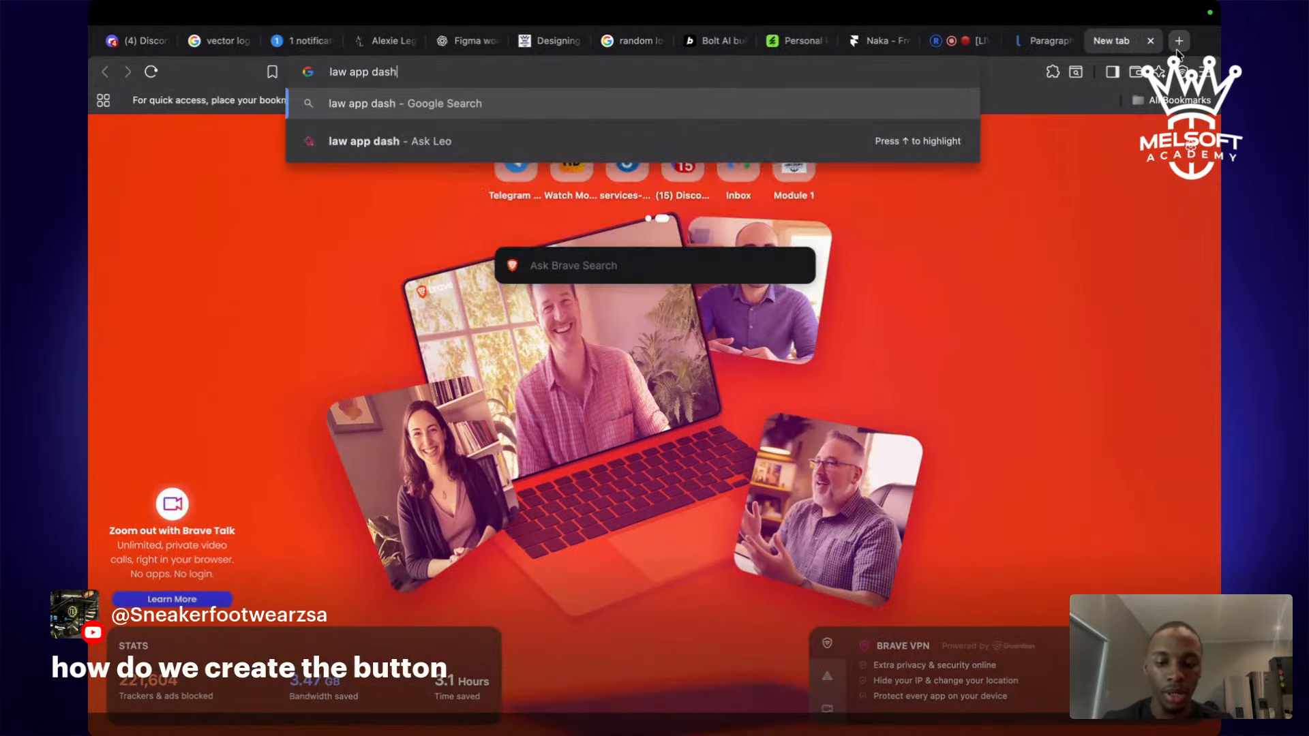
key("Return")
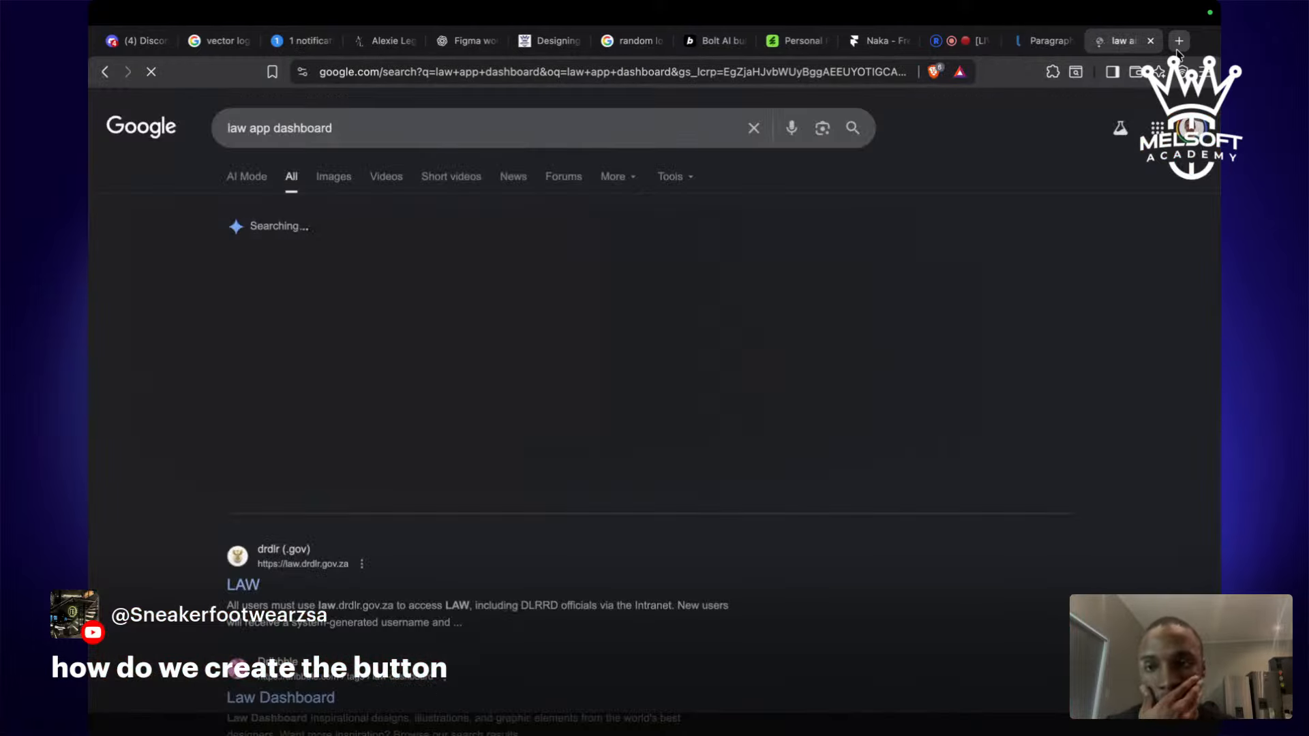
left_click(334, 177)
Preview the 'Top 10 Mobile Apps For Lawyers' and 'Above the Law' app images.
scroll(640, 425, "down", 4)
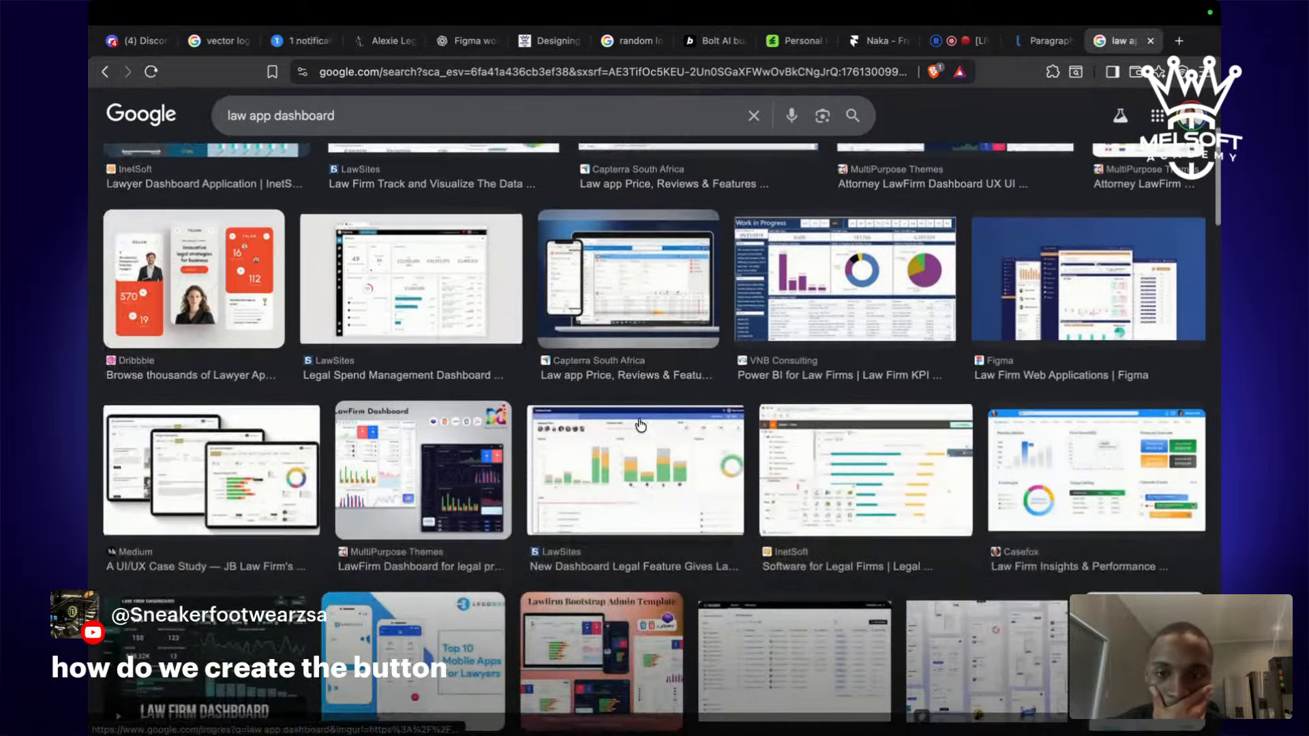
scroll(641, 426, "down", 3)
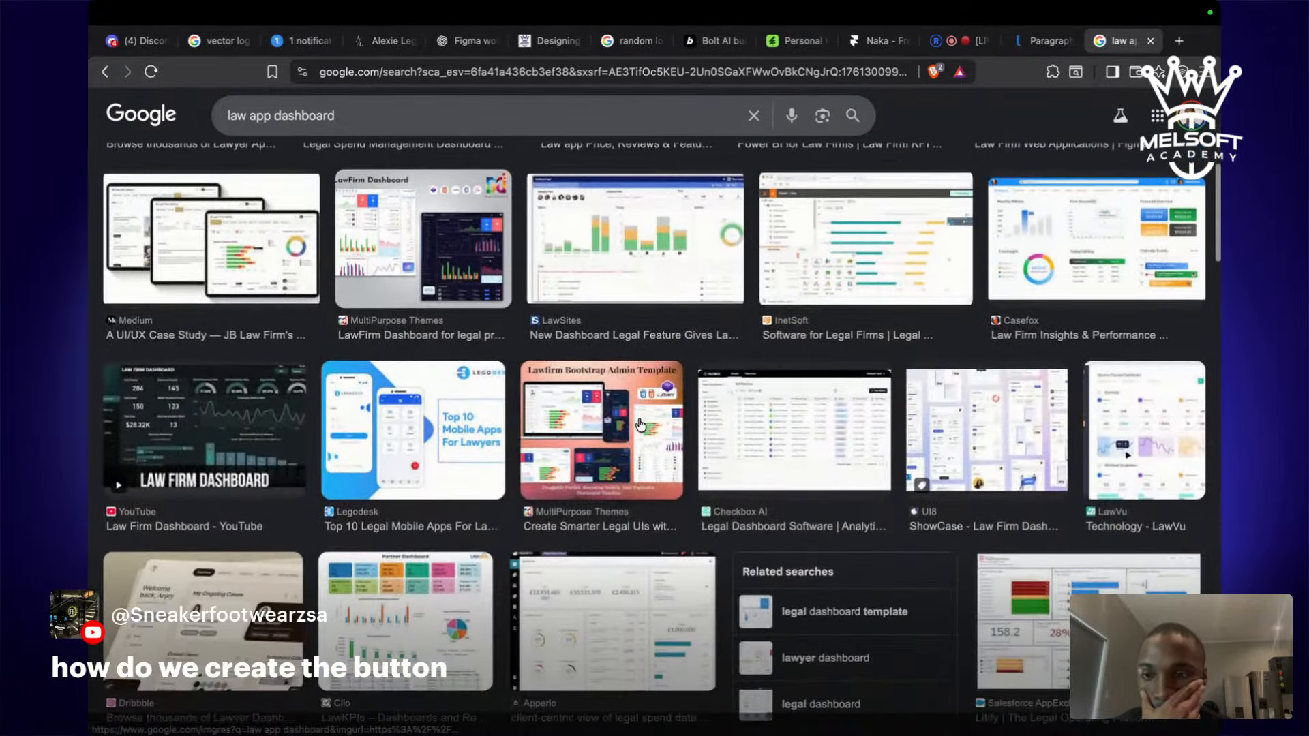
left_click(371, 450)
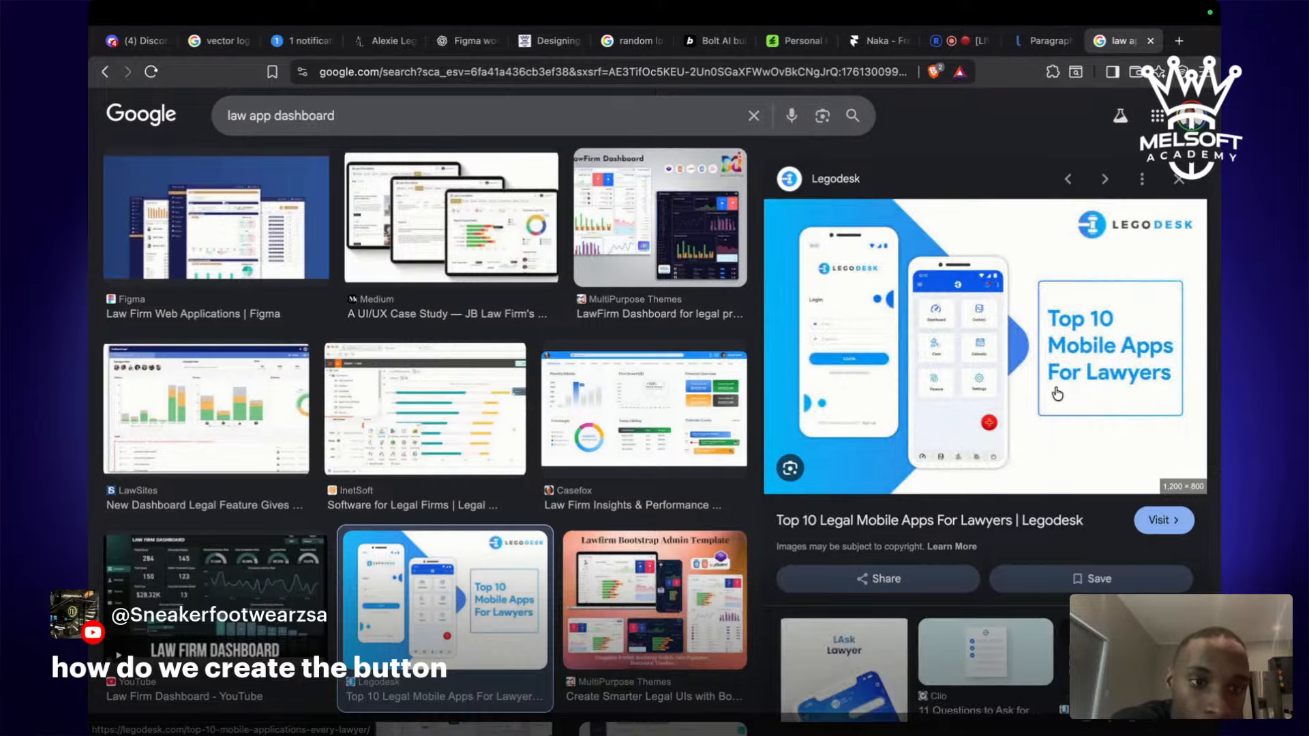
scroll(1074, 428, "down", 4)
scroll(1074, 428, "down", 3)
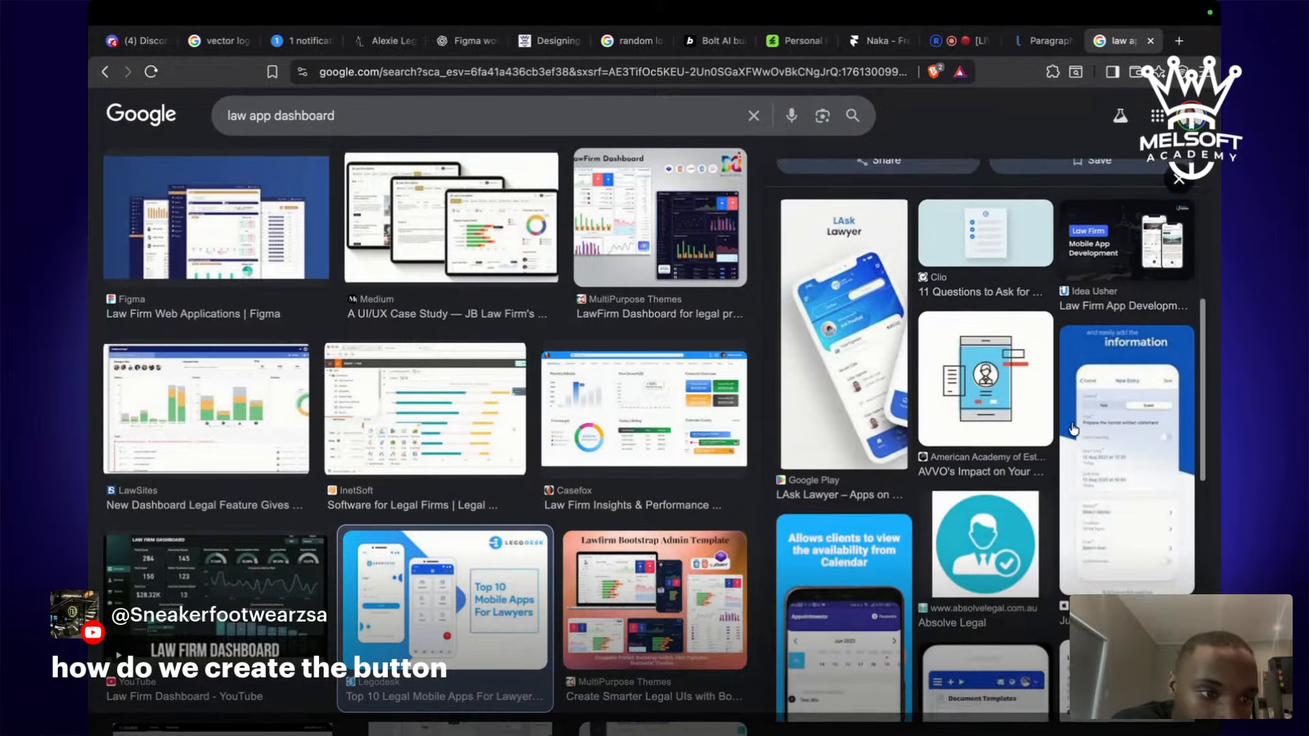
scroll(1131, 469, "down", 5)
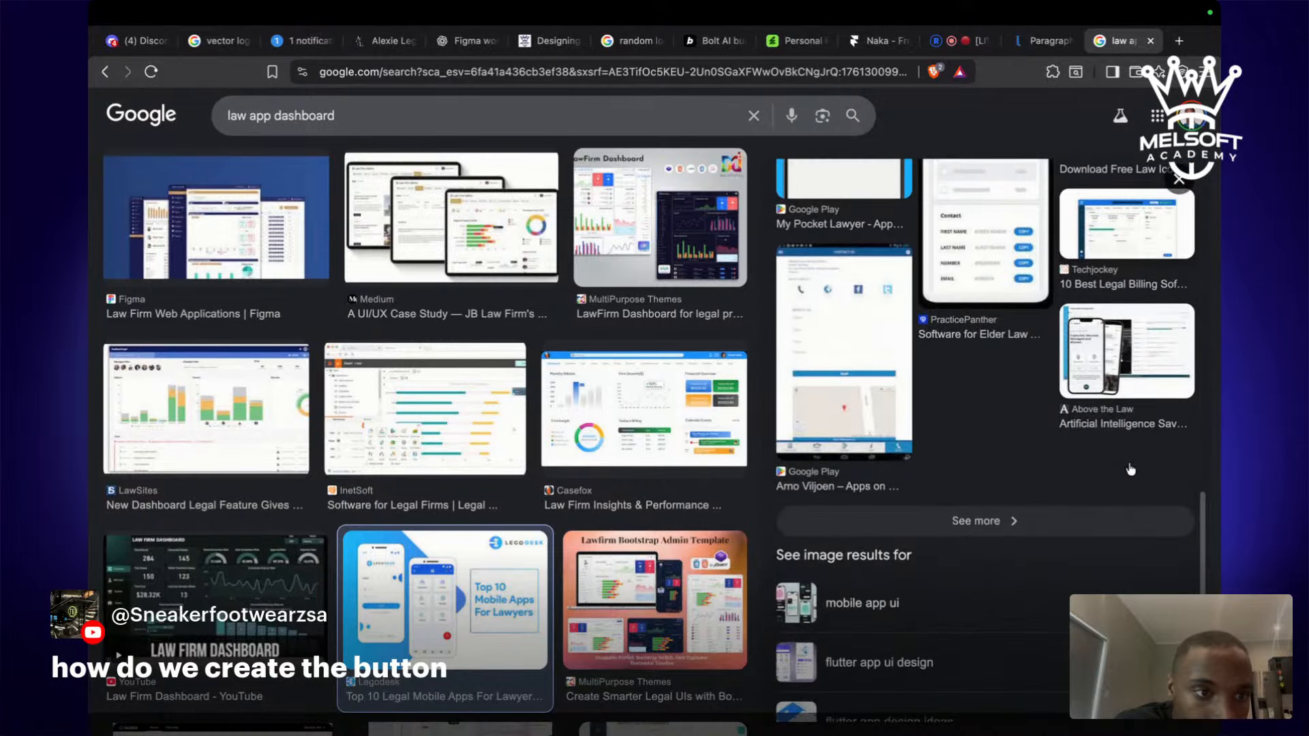
left_click(1122, 346)
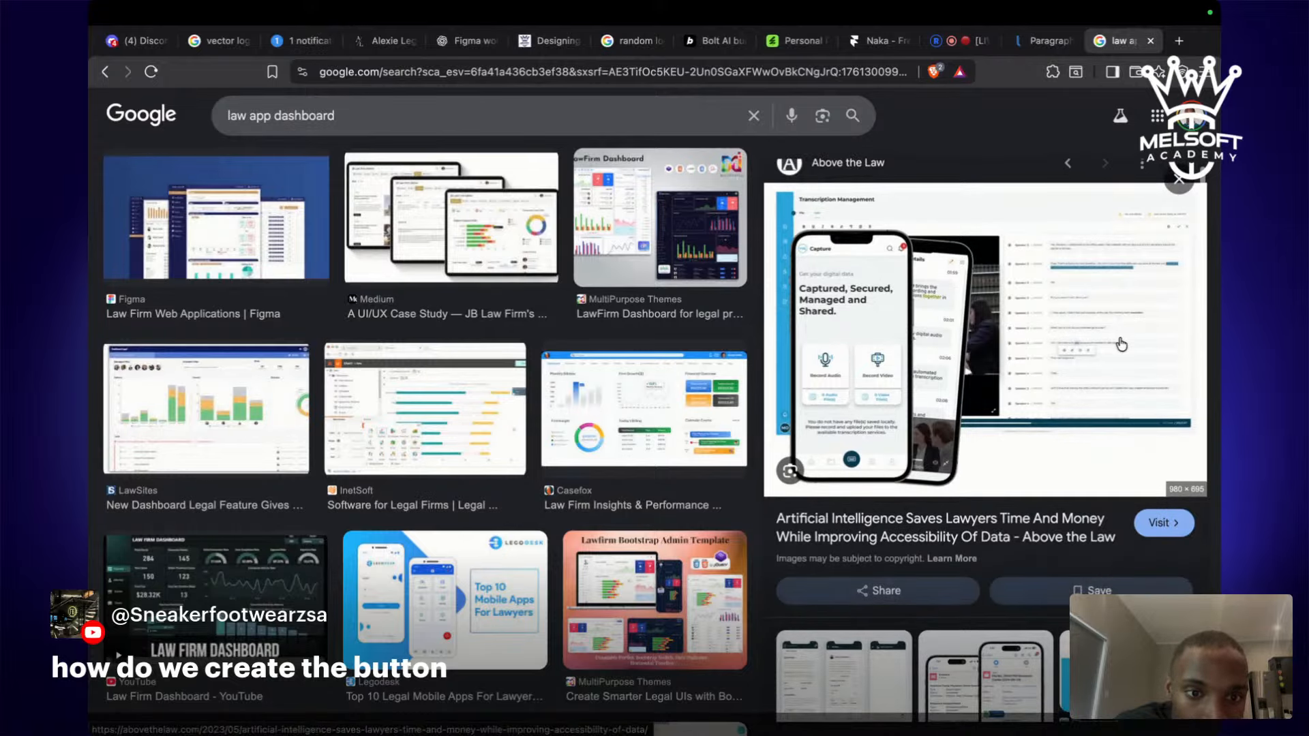
Preview the ShowCase Law Firm and UI8 Courses Dashboard UI KIT images, then return to the top.
scroll(1122, 345, "down", 3)
scroll(1121, 346, "down", 2)
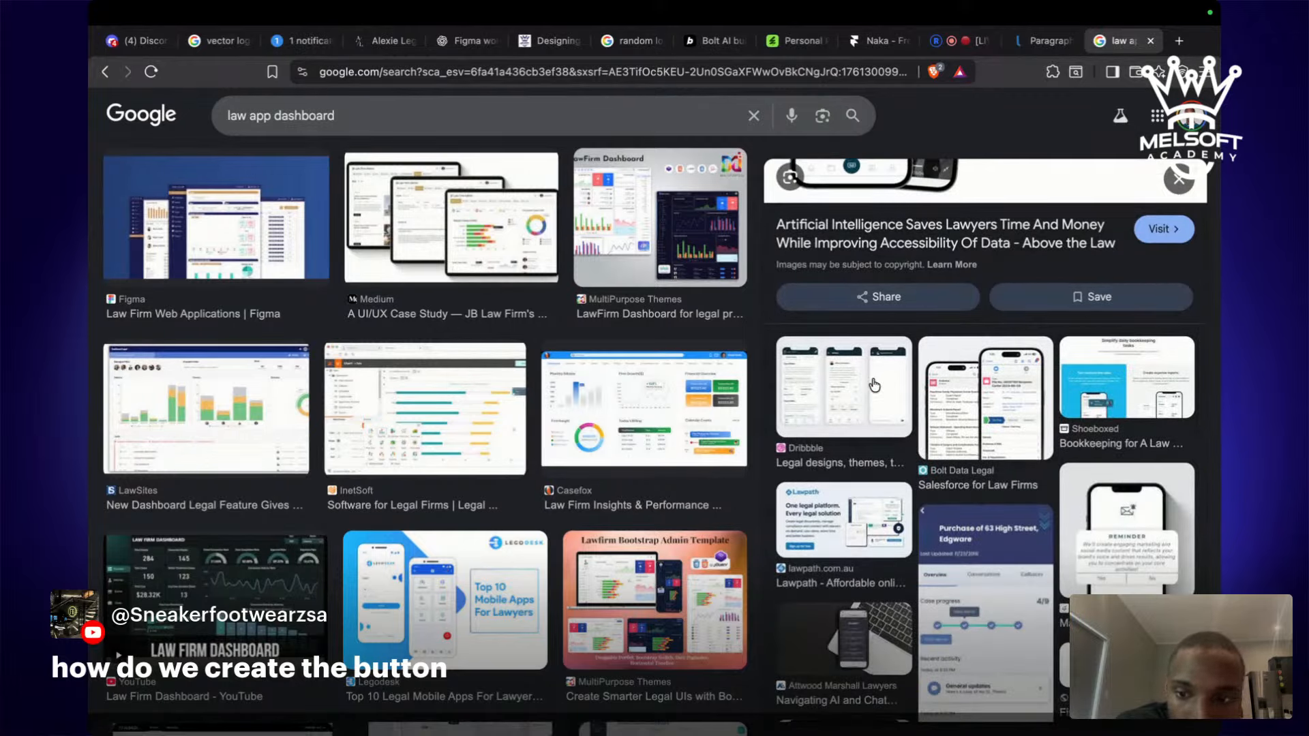
scroll(406, 618, "down", 3)
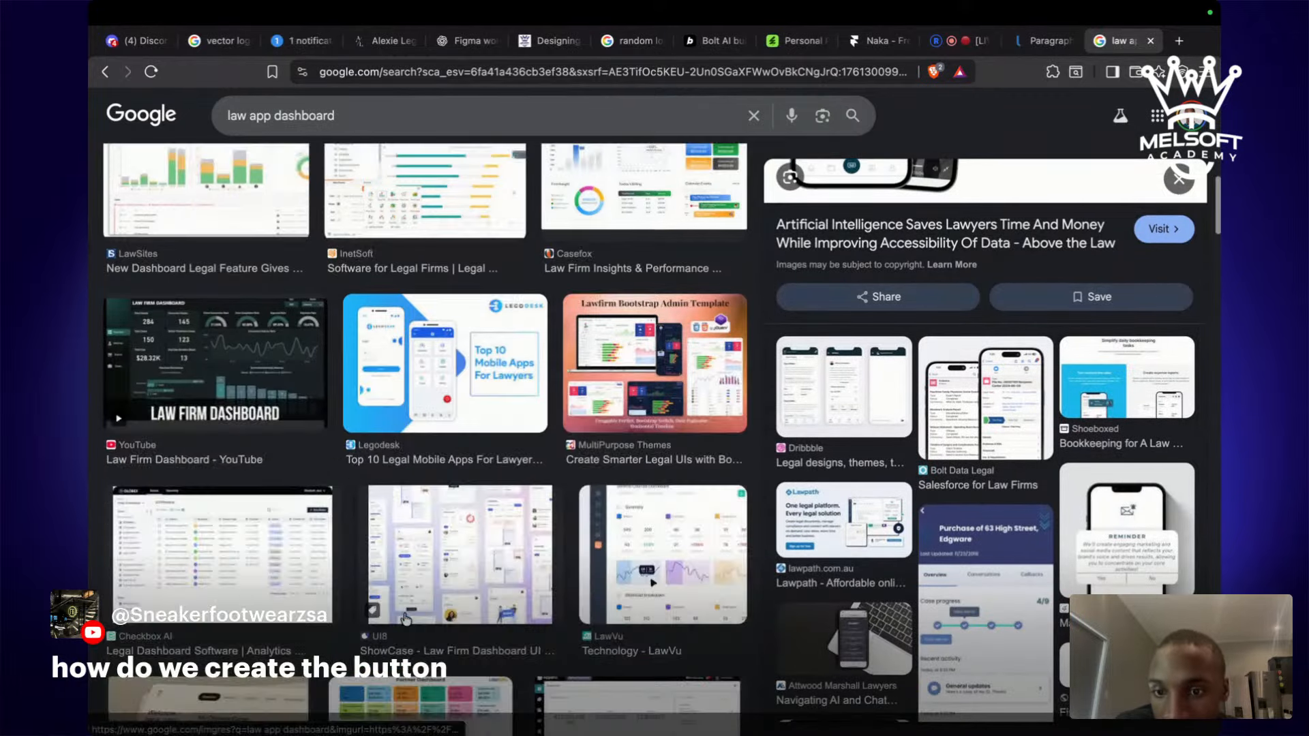
scroll(406, 619, "down", 1)
left_click(409, 600)
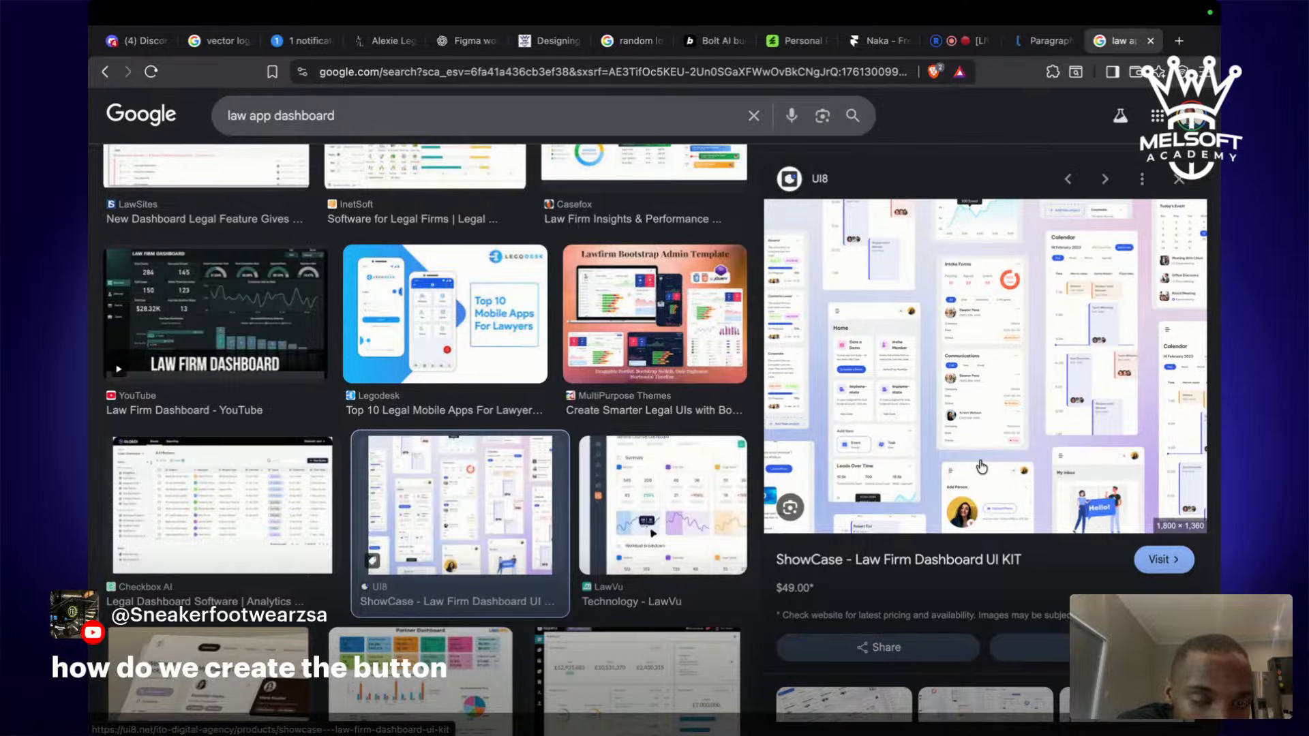
scroll(858, 398, "down", 5)
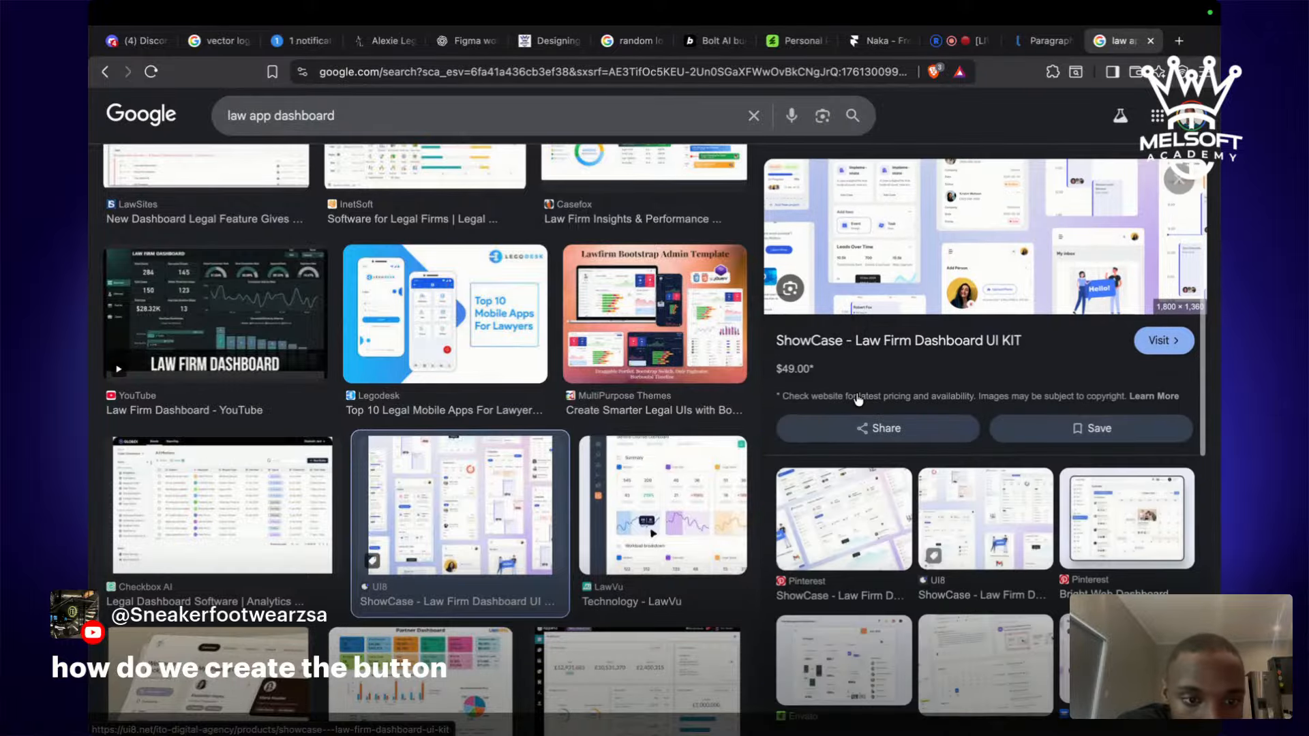
scroll(857, 398, "down", 4)
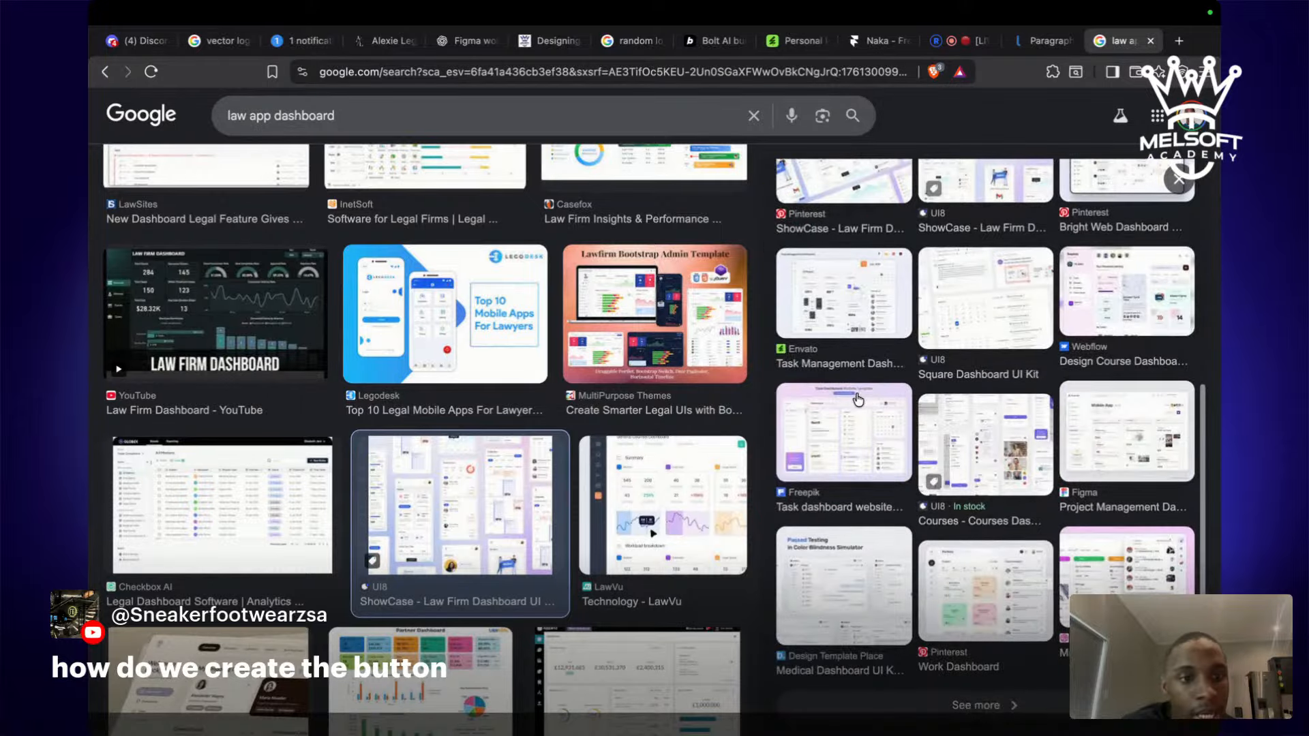
left_click(1006, 489)
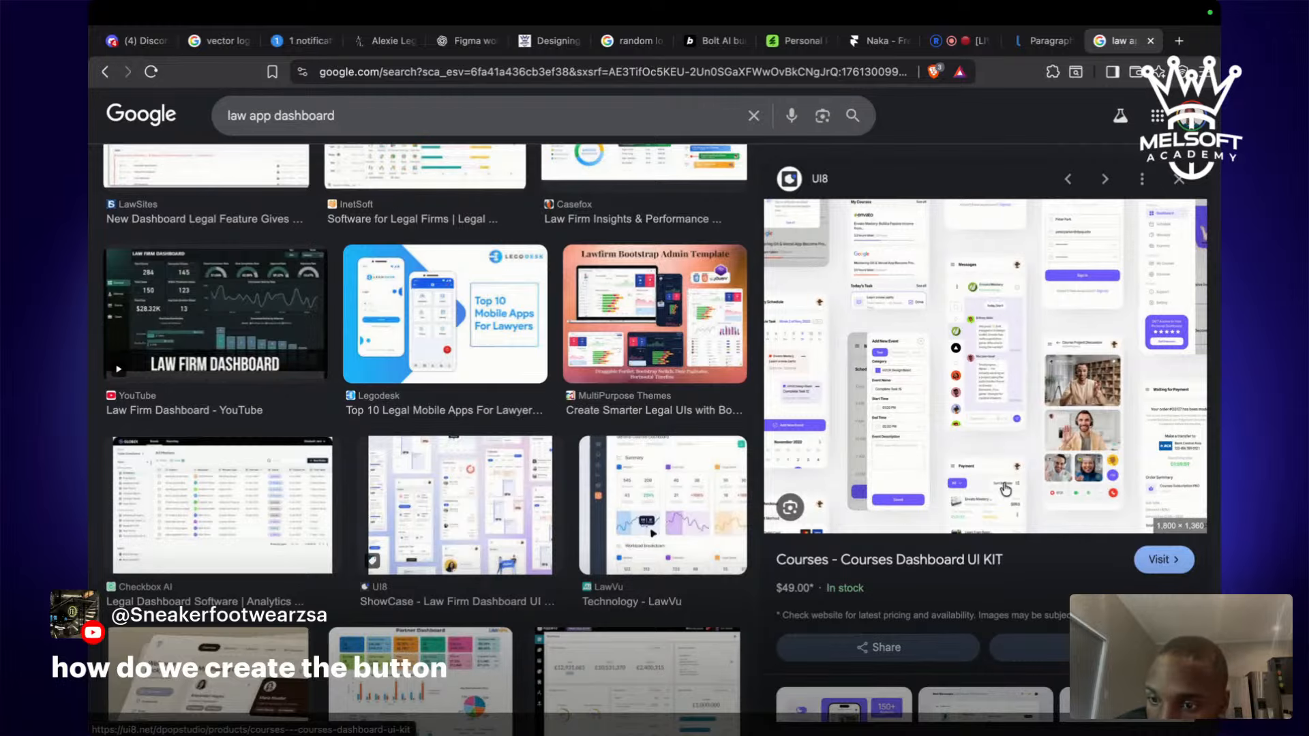
scroll(174, 457, "up", 10)
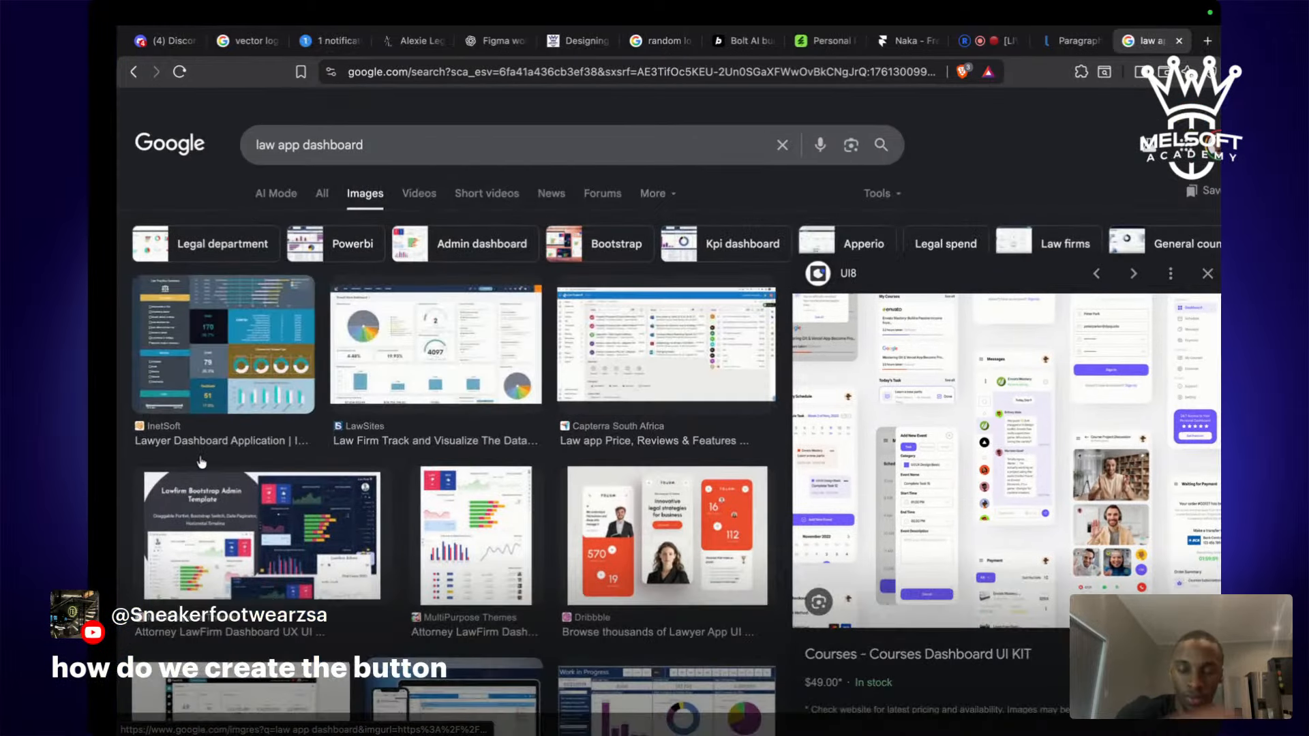
key("ctrl+Left")
Pan the Figma canvas past the cart and Terms screens down to the Medical Chat logo.
scroll(671, 442, "up", 10)
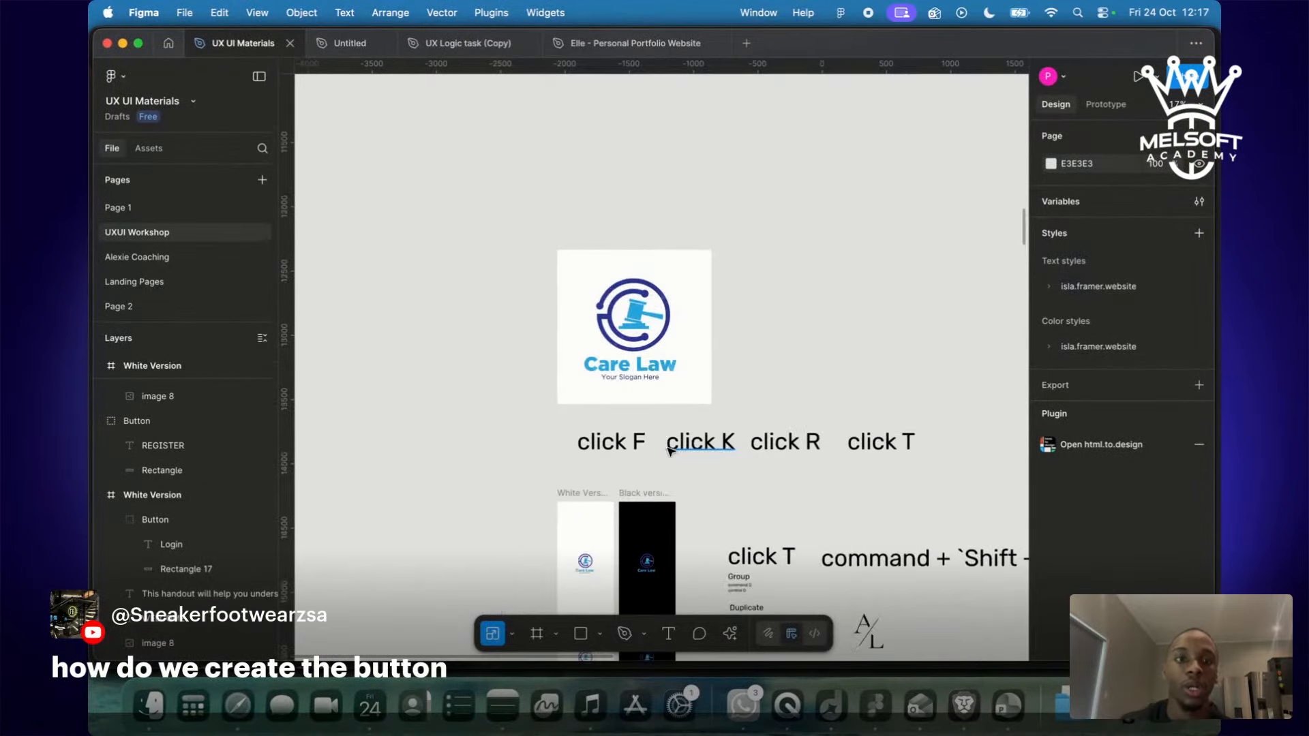
scroll(671, 442, "up", 3)
scroll(672, 442, "down", 5)
scroll(675, 382, "up", 10)
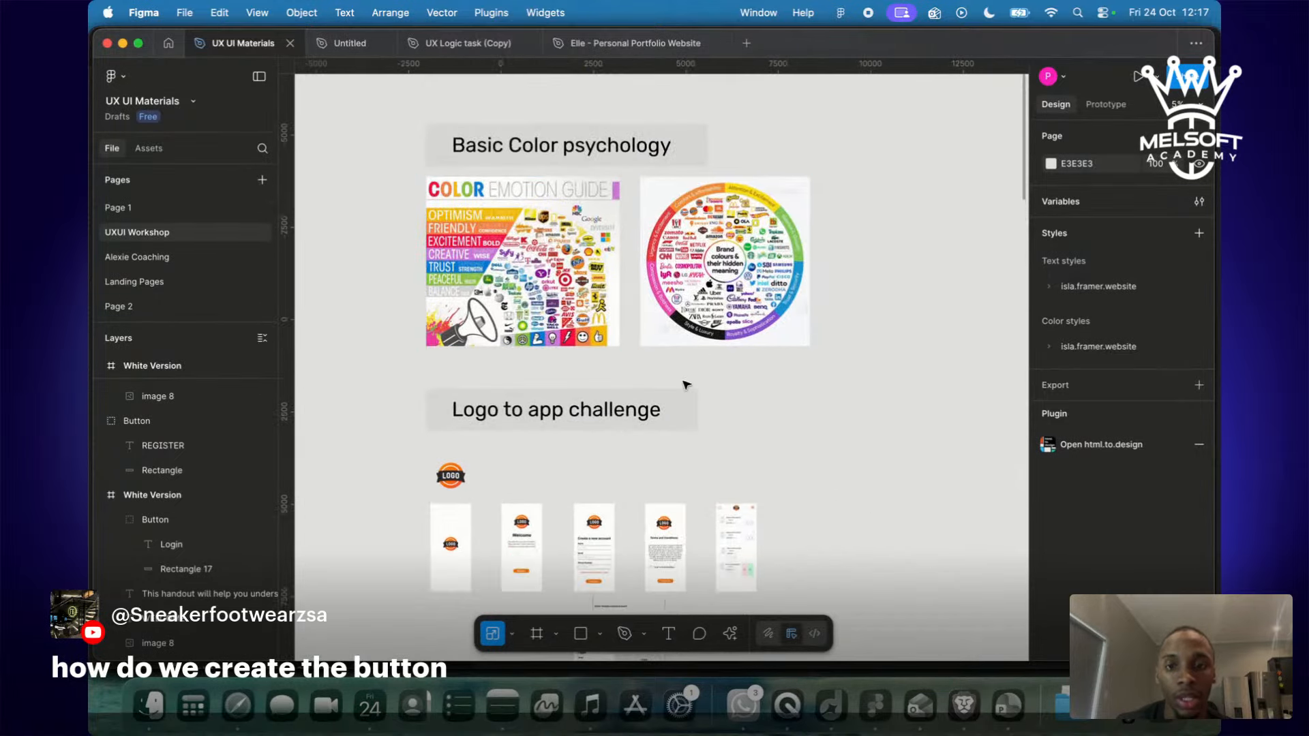
scroll(719, 487, "up", 5)
scroll(720, 487, "down", 3)
scroll(720, 487, "up", 10)
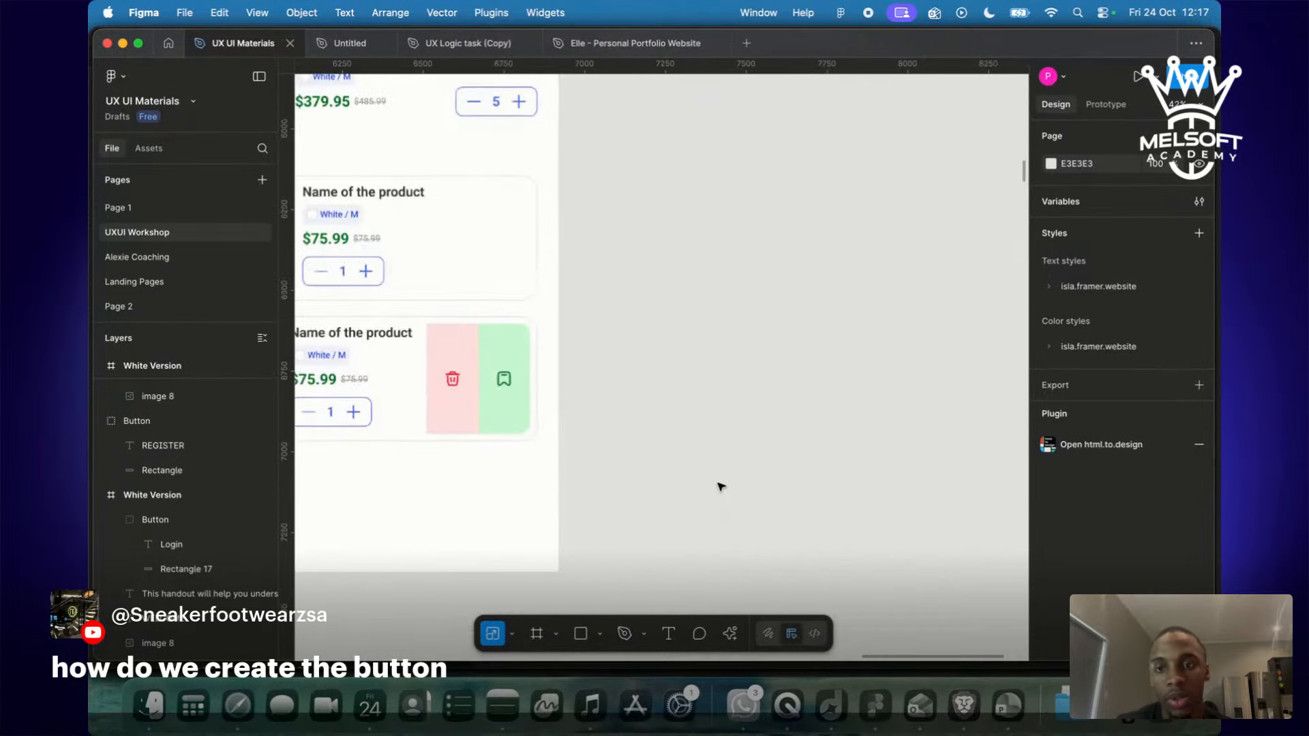
scroll(721, 487, "left", 5)
scroll(721, 486, "up", 5)
scroll(721, 487, "down", 3)
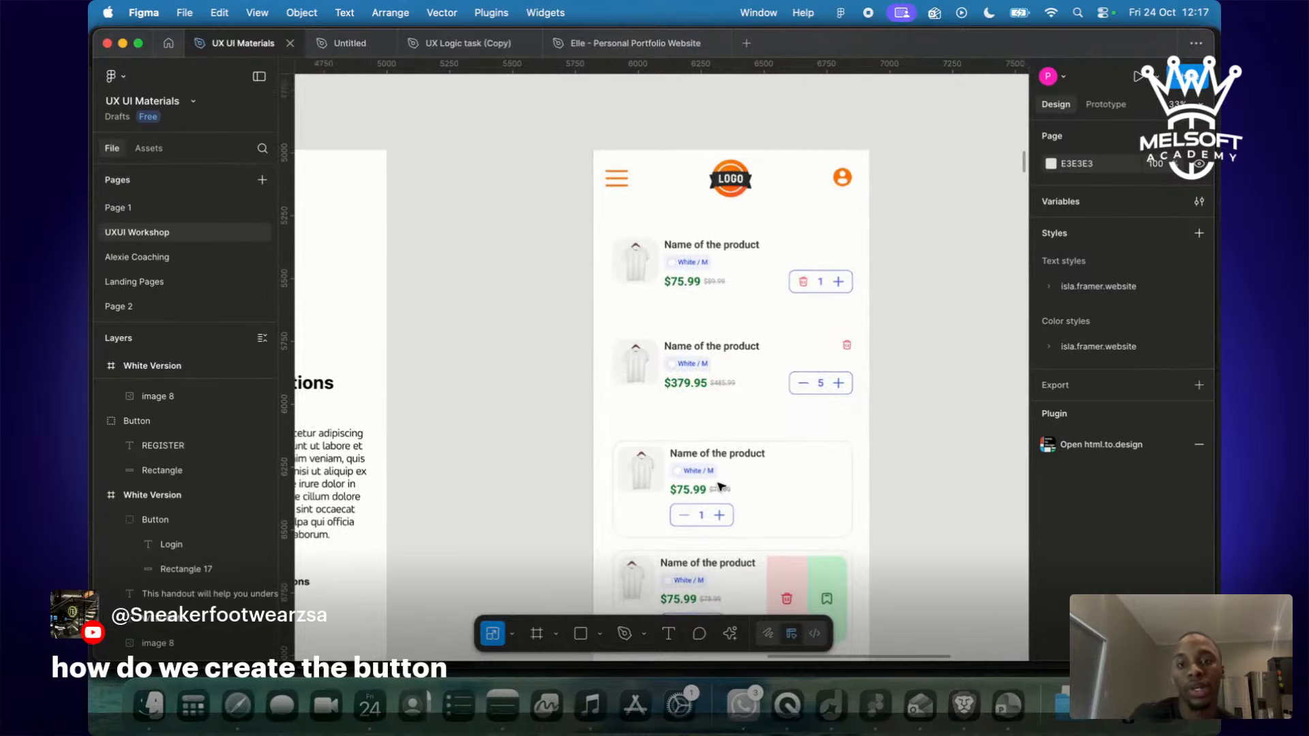
scroll(721, 487, "left", 5)
scroll(721, 487, "right", 6)
scroll(721, 487, "down", 2)
scroll(720, 487, "right", 2)
scroll(720, 487, "up", 5)
scroll(630, 384, "right", 2)
scroll(630, 384, "down", 2)
scroll(631, 384, "right", 1)
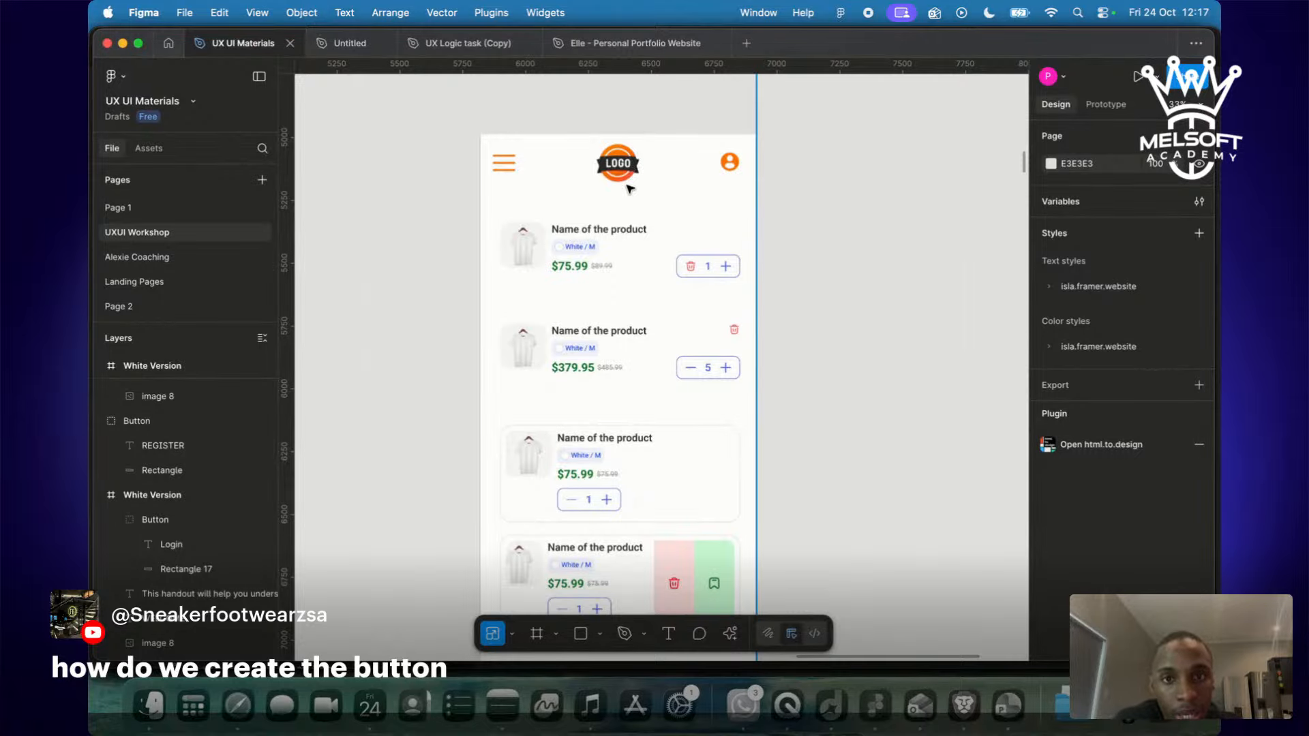
scroll(731, 176, "down", 10)
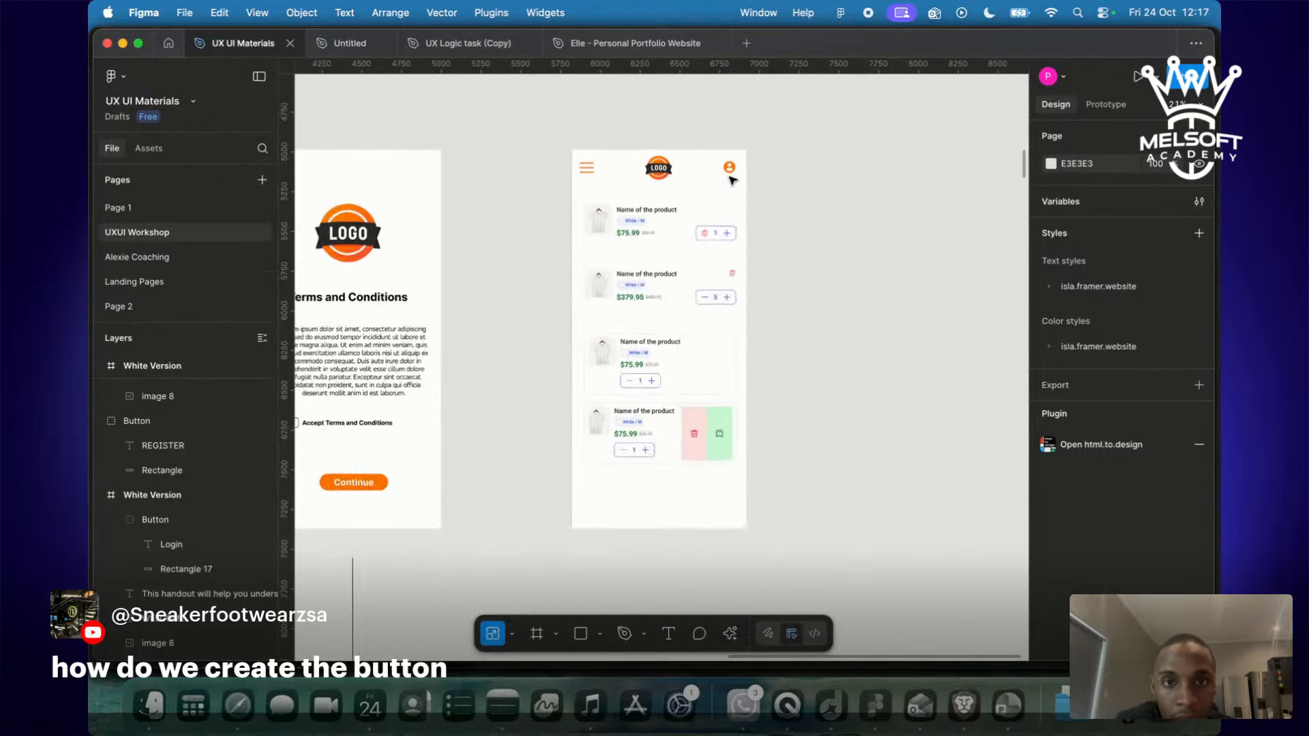
scroll(733, 181, "down", 5)
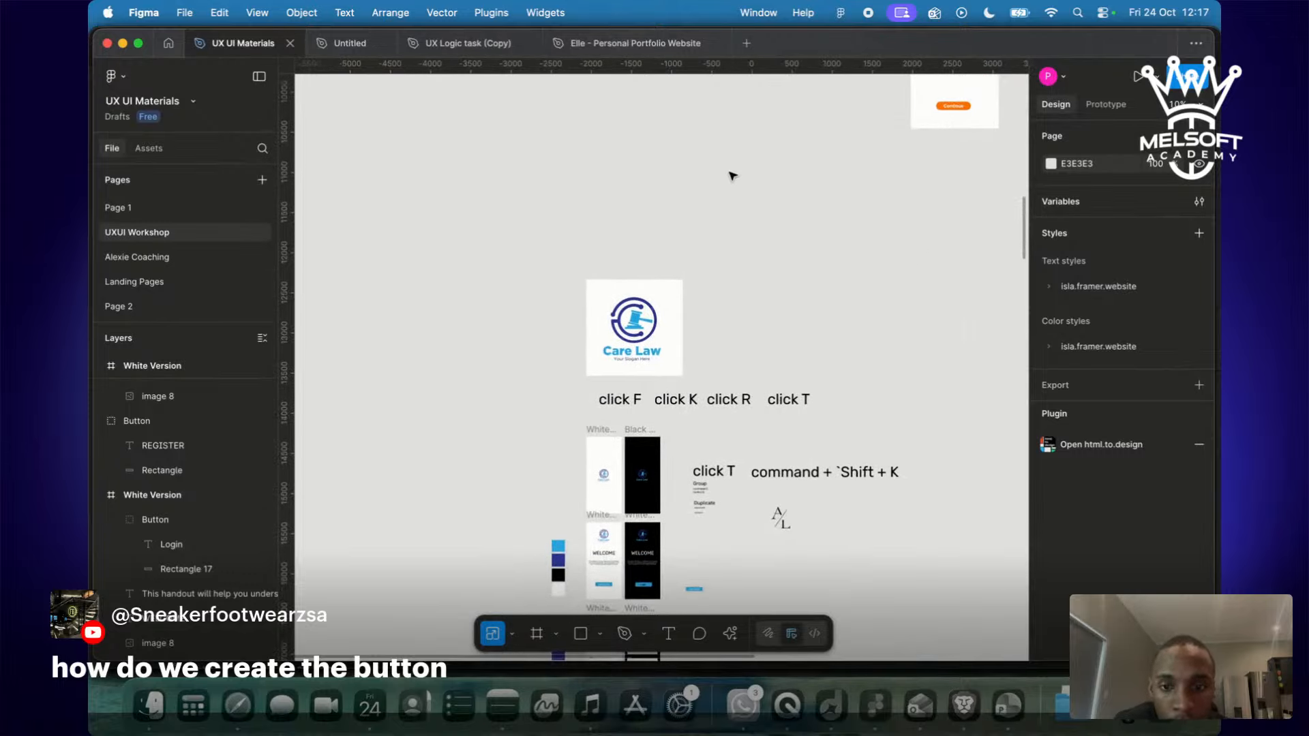
scroll(732, 177, "down", 6)
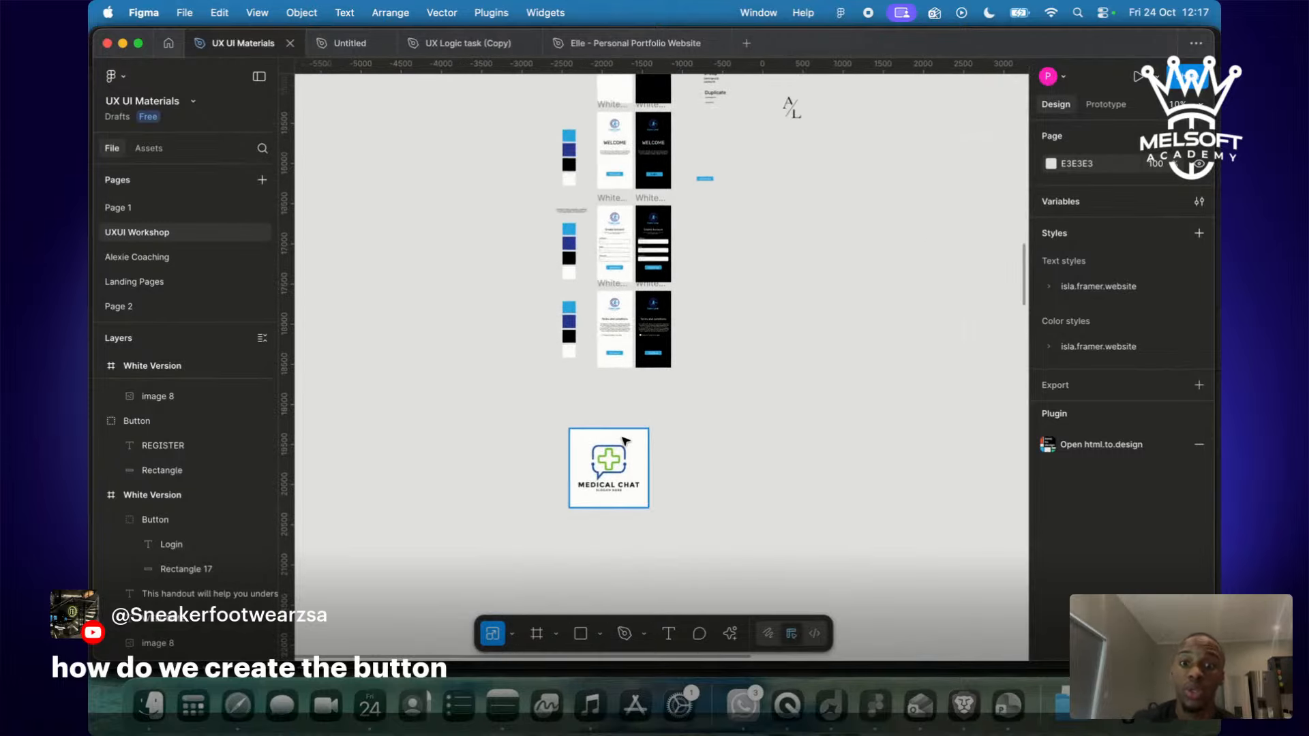
Move the Medical Chat logo down and duplicate the White Version frame below the original.
left_click_drag(622, 483, 615, 610)
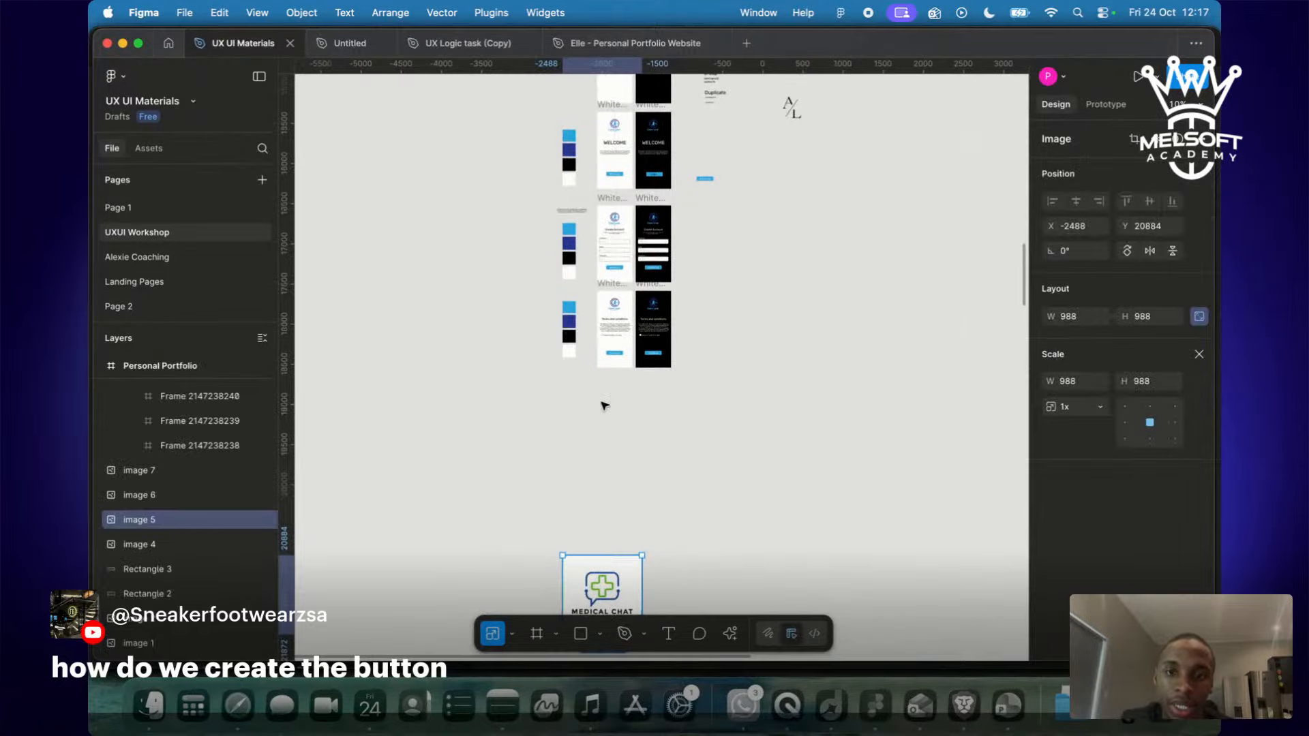
left_click(616, 285)
key("super+d")
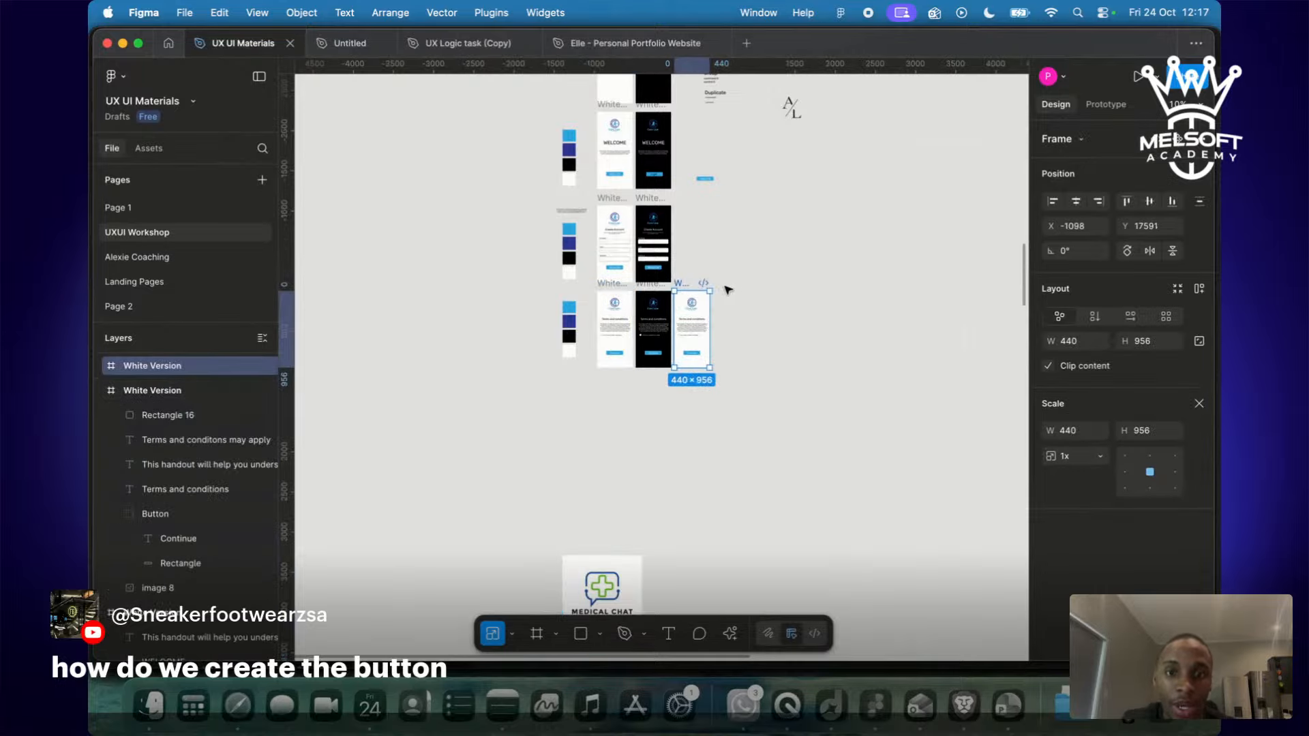
left_click_drag(684, 283, 610, 377)
scroll(610, 377, "up", 2)
scroll(611, 377, "up", 5)
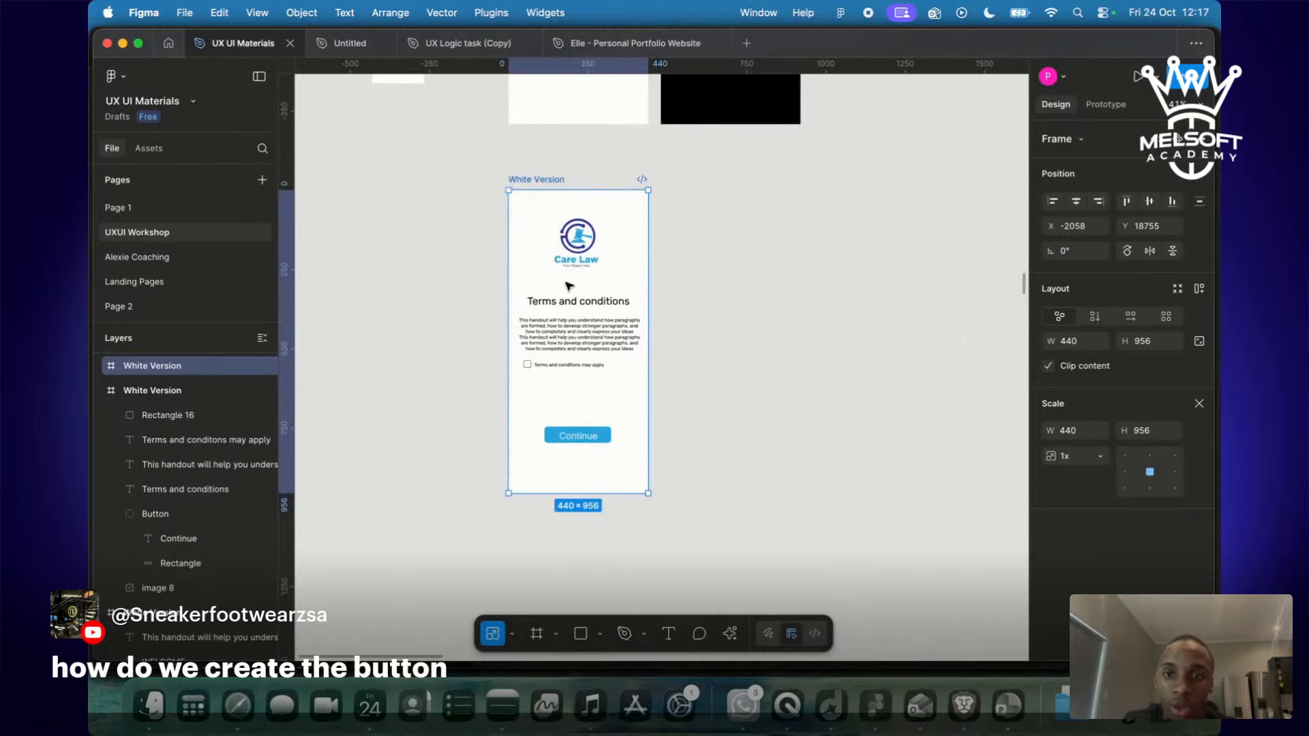
Pull the copy's Care Law logo and terms texts out beside it and delete its Continue button.
left_click(581, 233)
left_click(578, 300, "shift")
left_click(573, 341, "shift")
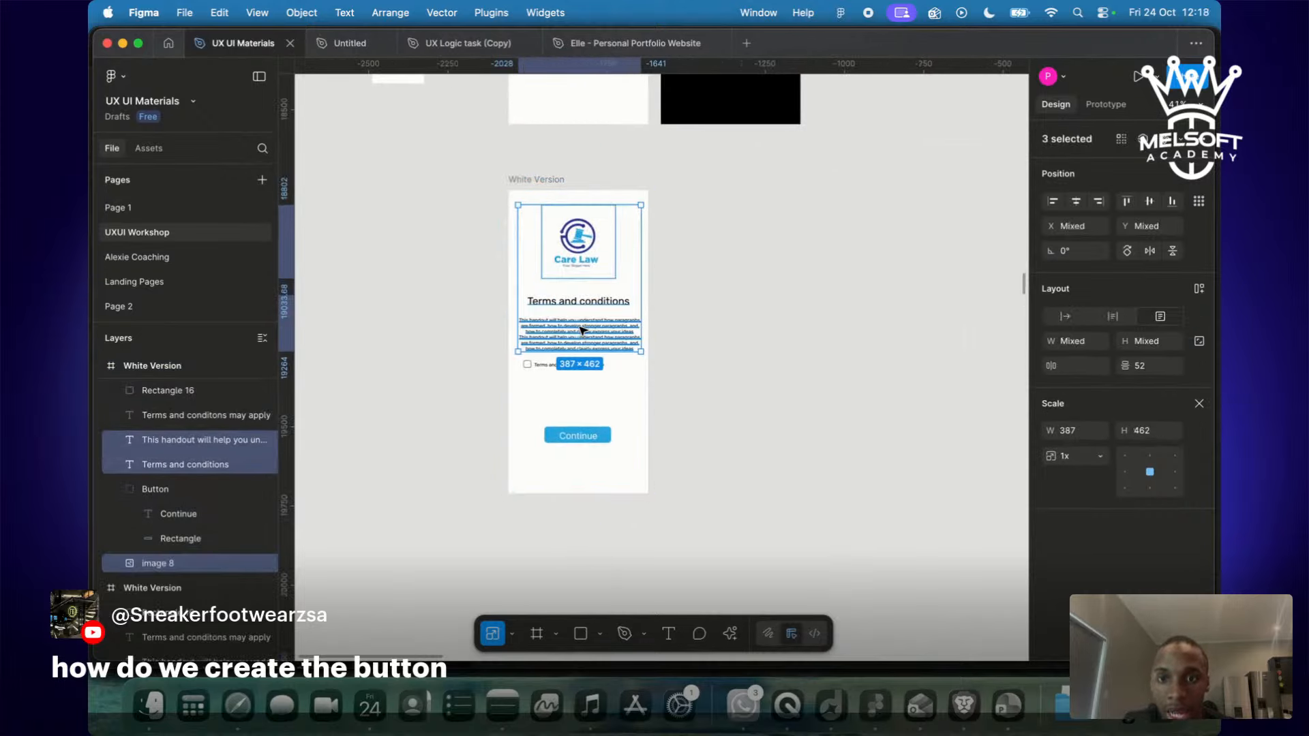
left_click(545, 365, "shift")
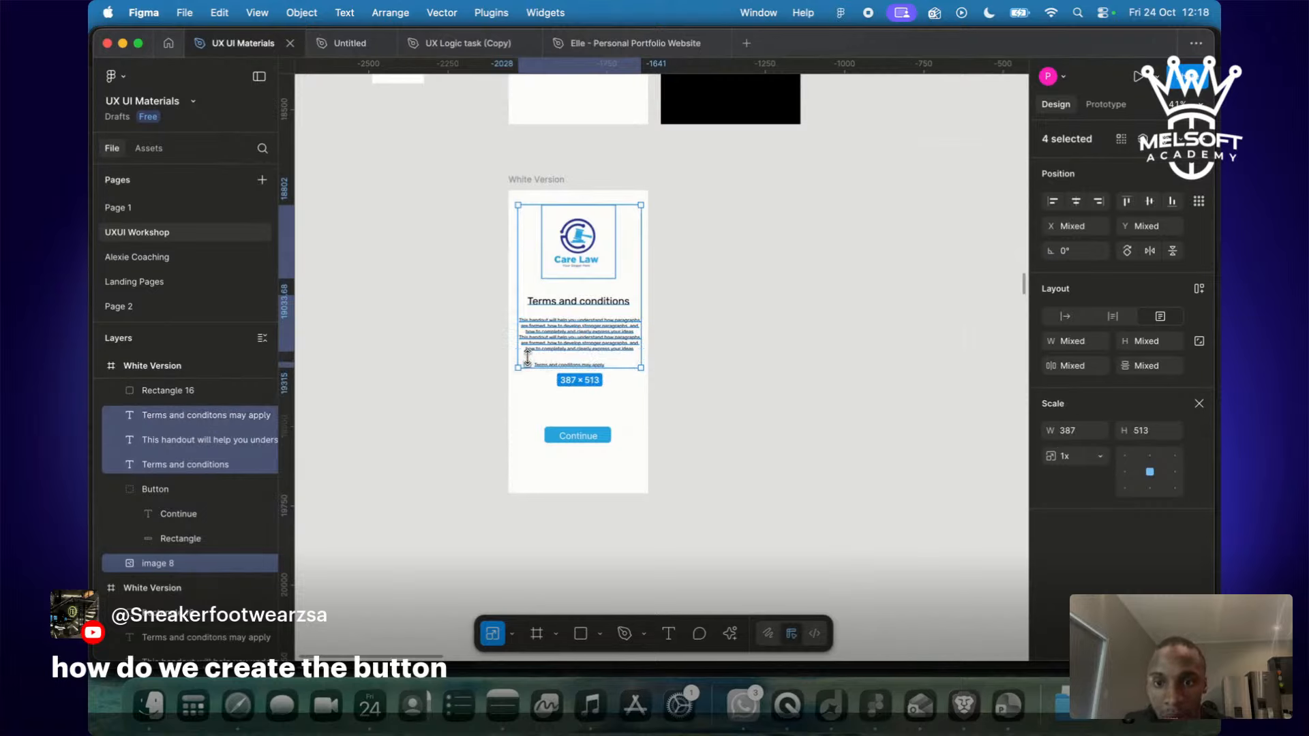
left_click_drag(529, 361, 306, 359)
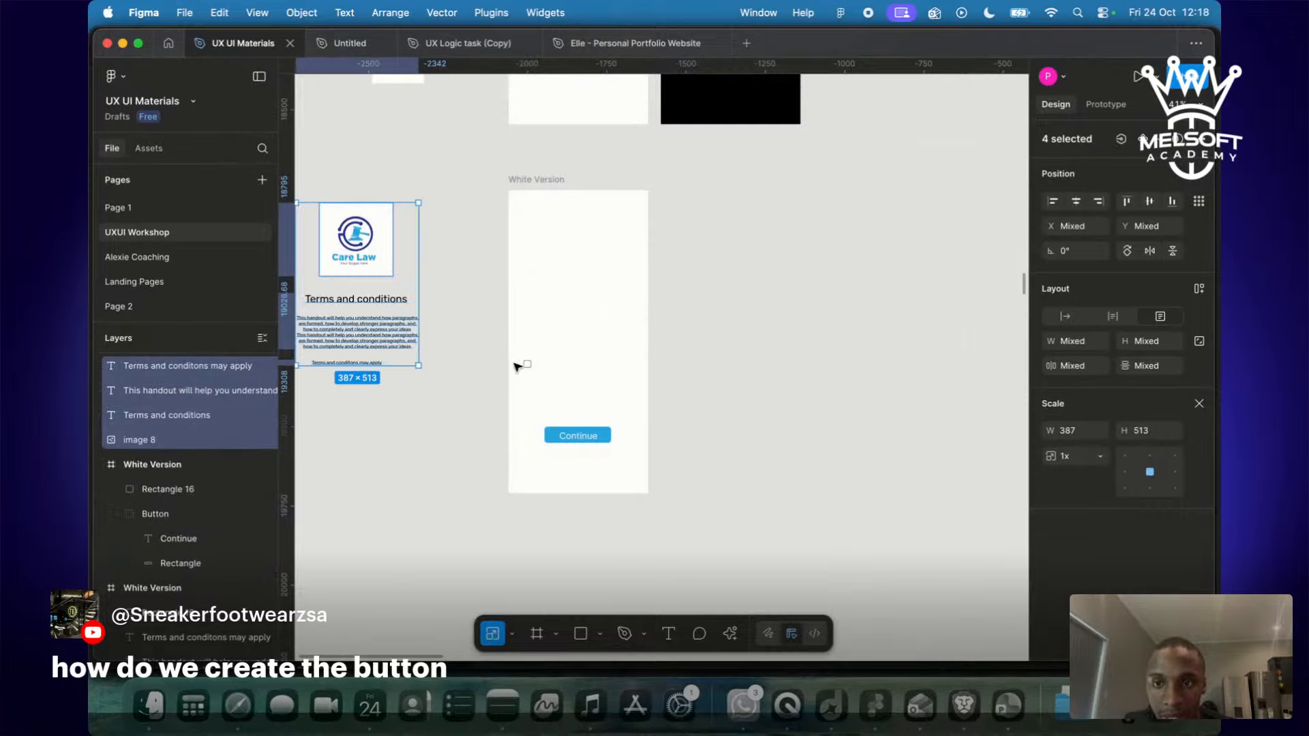
left_click(527, 365)
left_click(529, 366)
left_click(599, 434)
key("Delete")
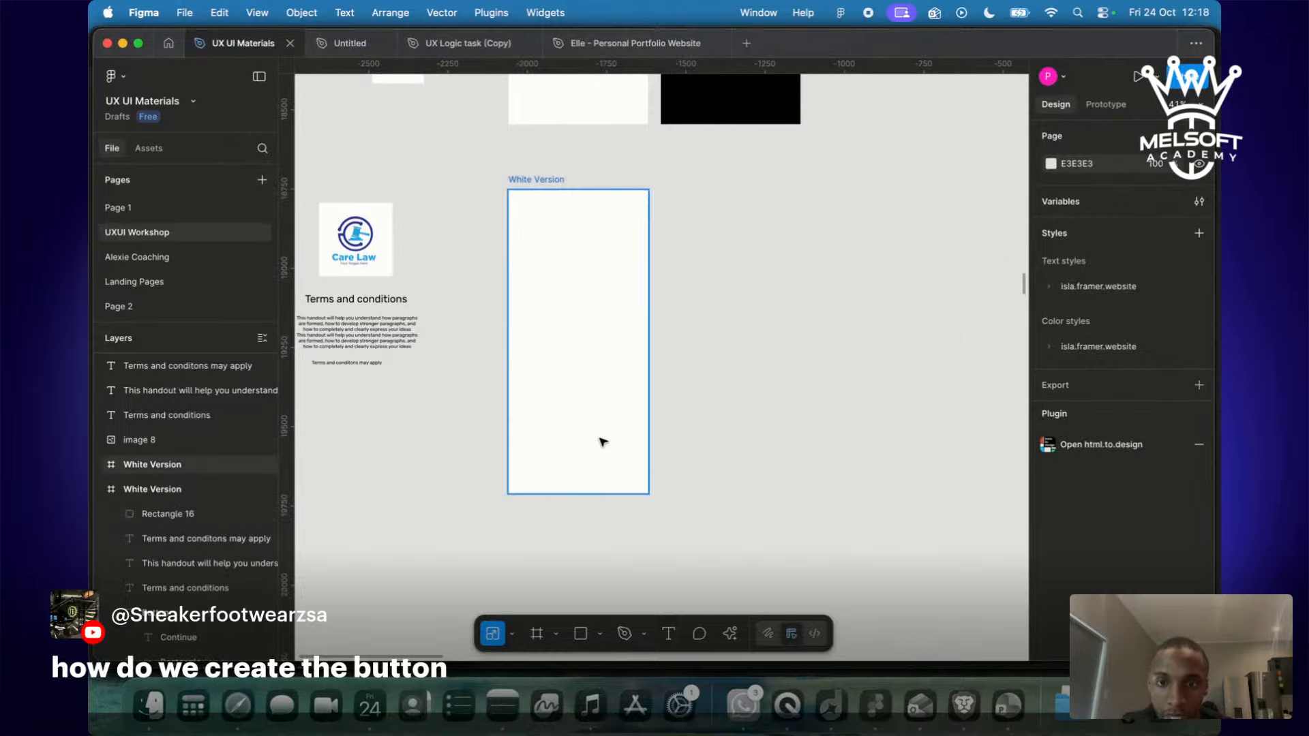
scroll(312, 414, "left", 5)
key("ctrl+Right")
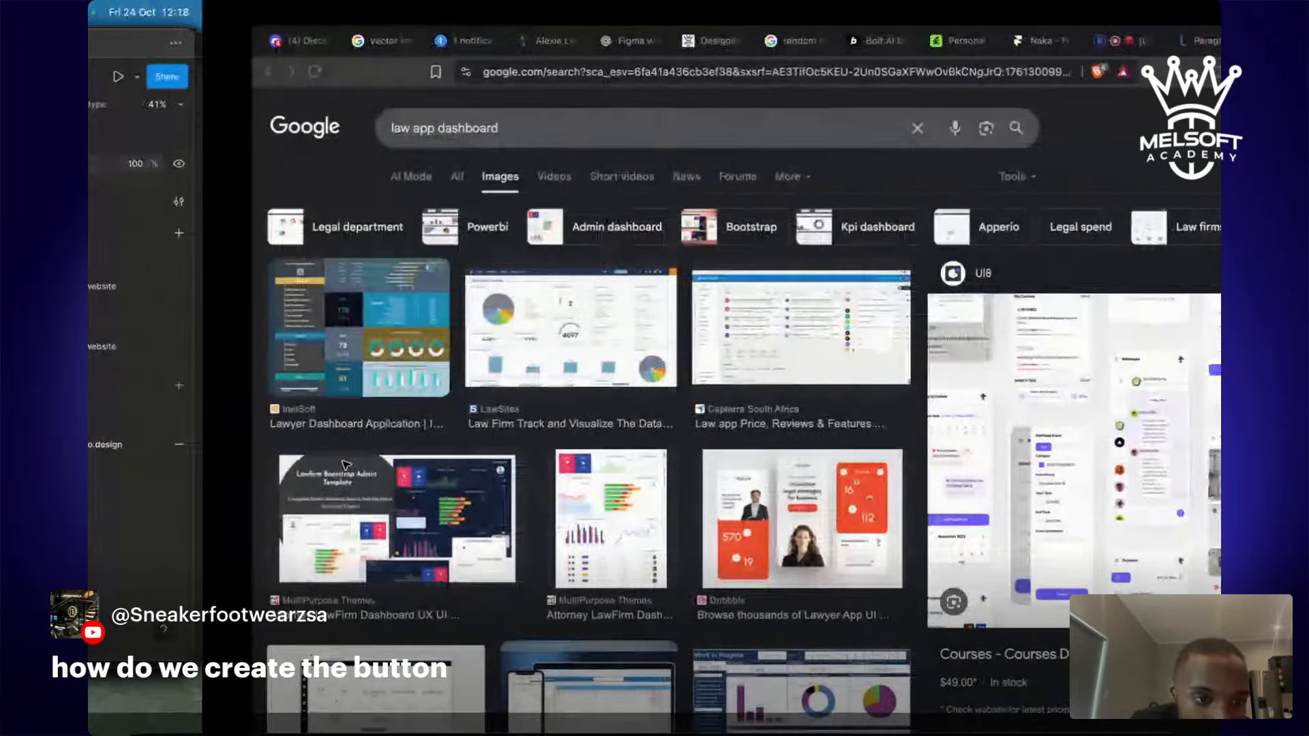
Preview the UI8 Courses, Freepik Task Dashboard, Dribbble Lawyer App and Law Firm Landing Page images.
scroll(926, 437, "down", 8)
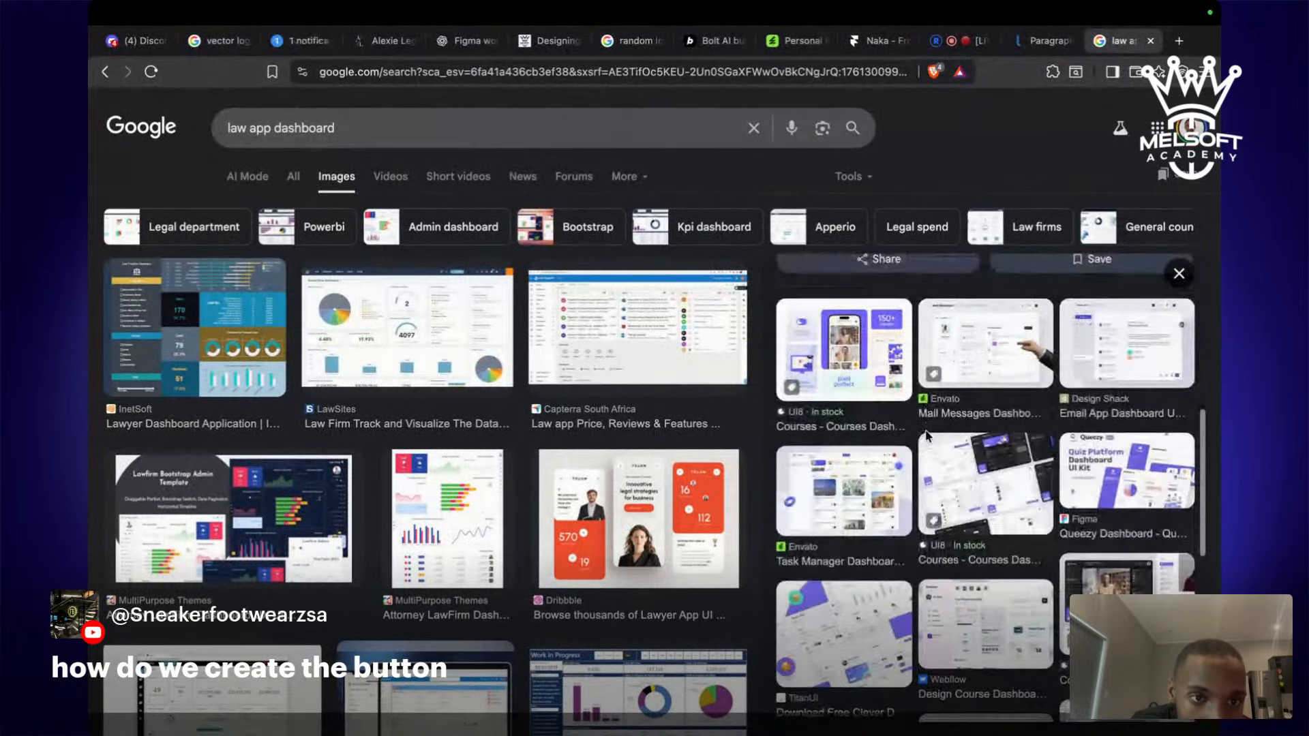
left_click(926, 436)
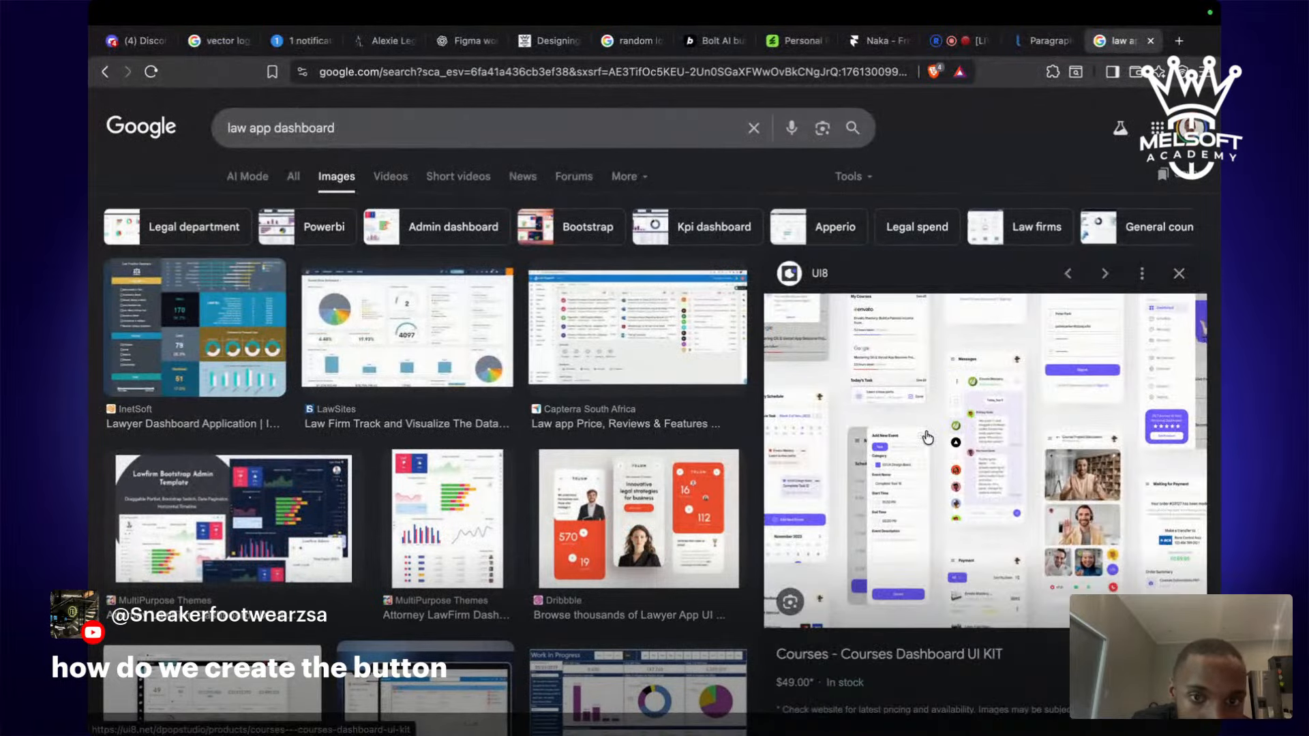
left_click(1068, 274)
scroll(662, 376, "down", 3)
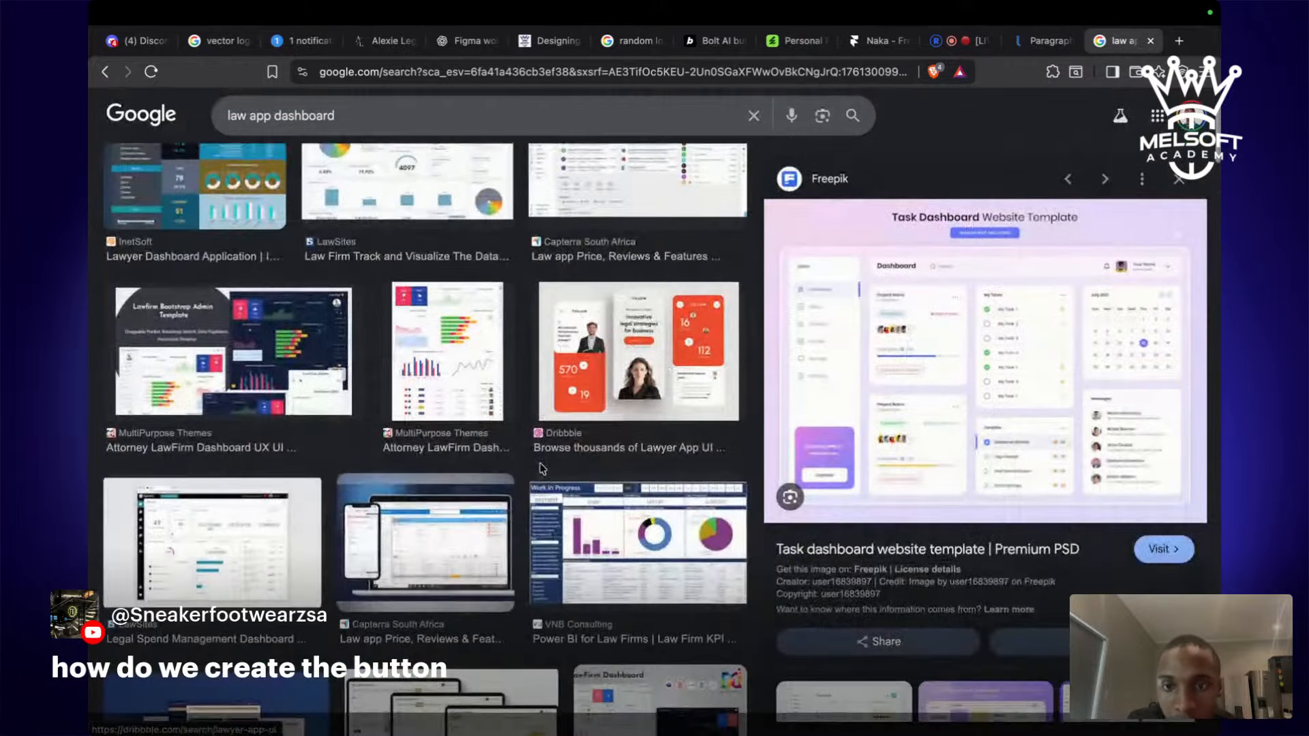
left_click(662, 376)
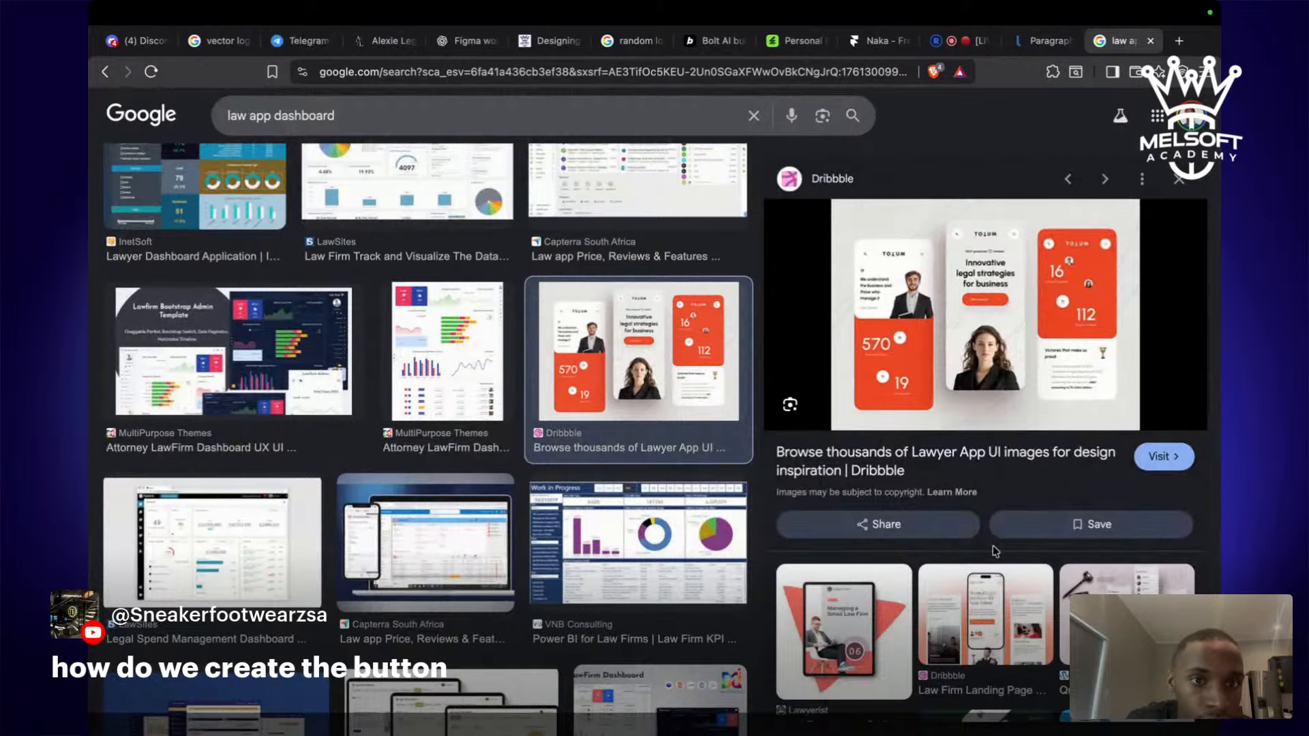
scroll(995, 551, "down", 3)
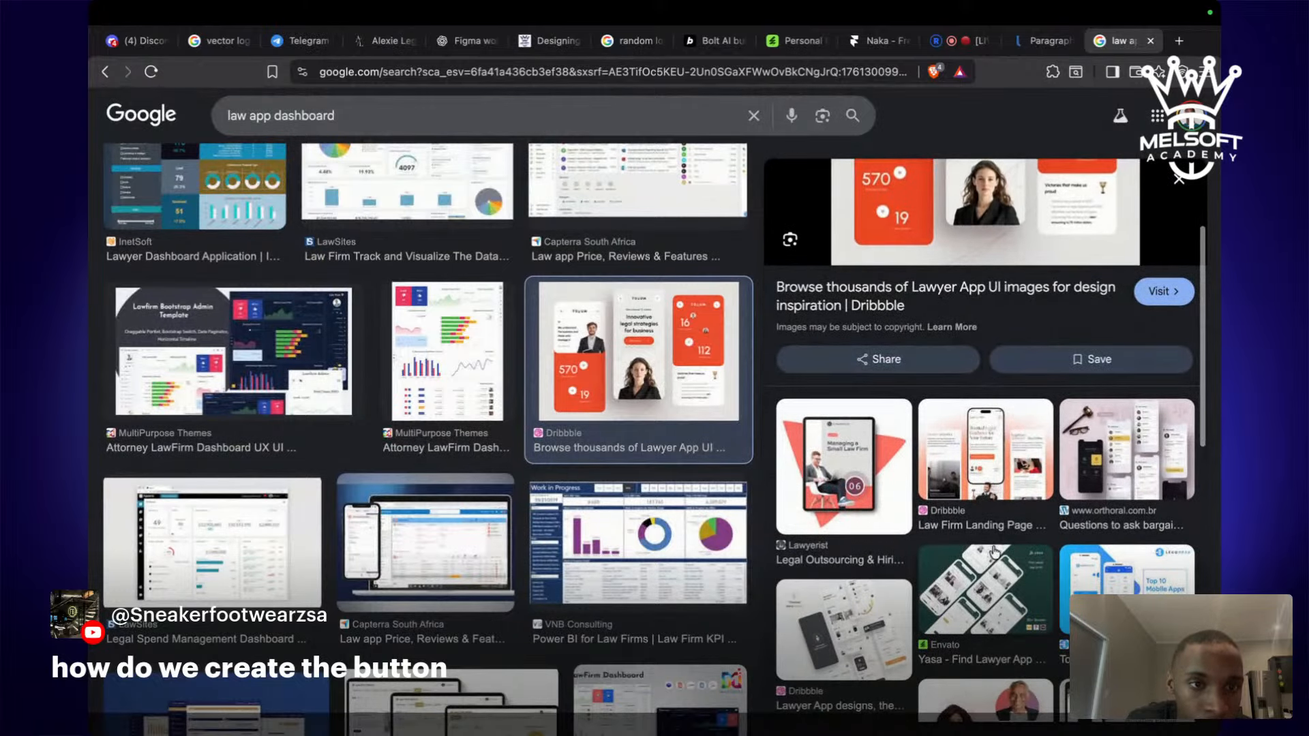
left_click(975, 443)
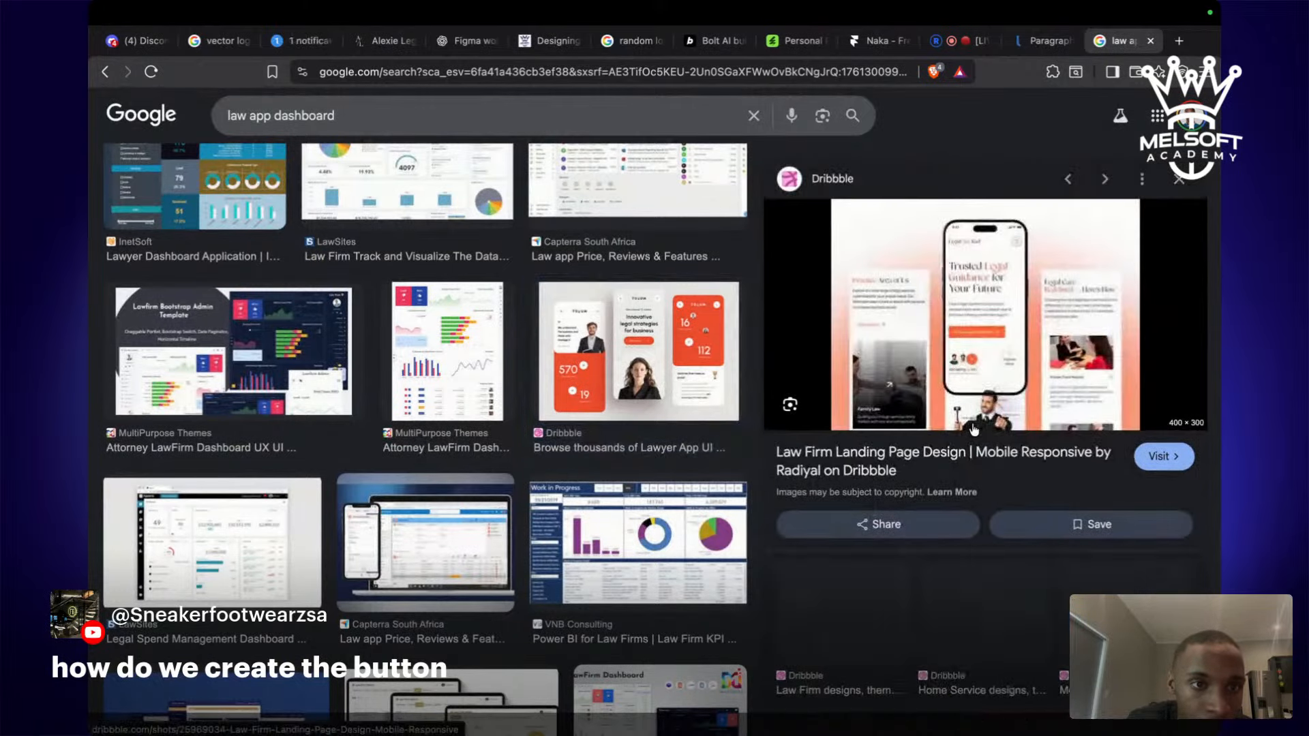
Open the Dribbble Law Firm Landing Page Design shot in a new tab and scroll through it.
right_click(984, 333)
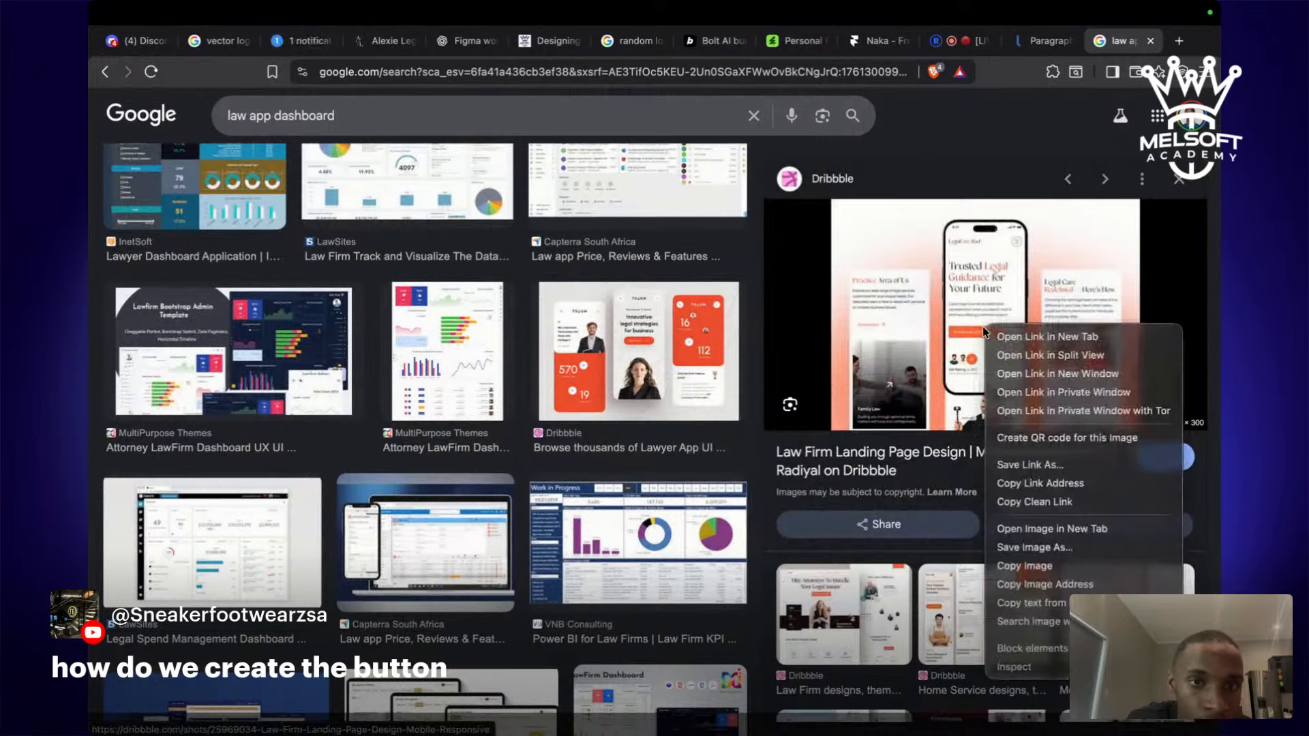
left_click(849, 451)
left_click(857, 470)
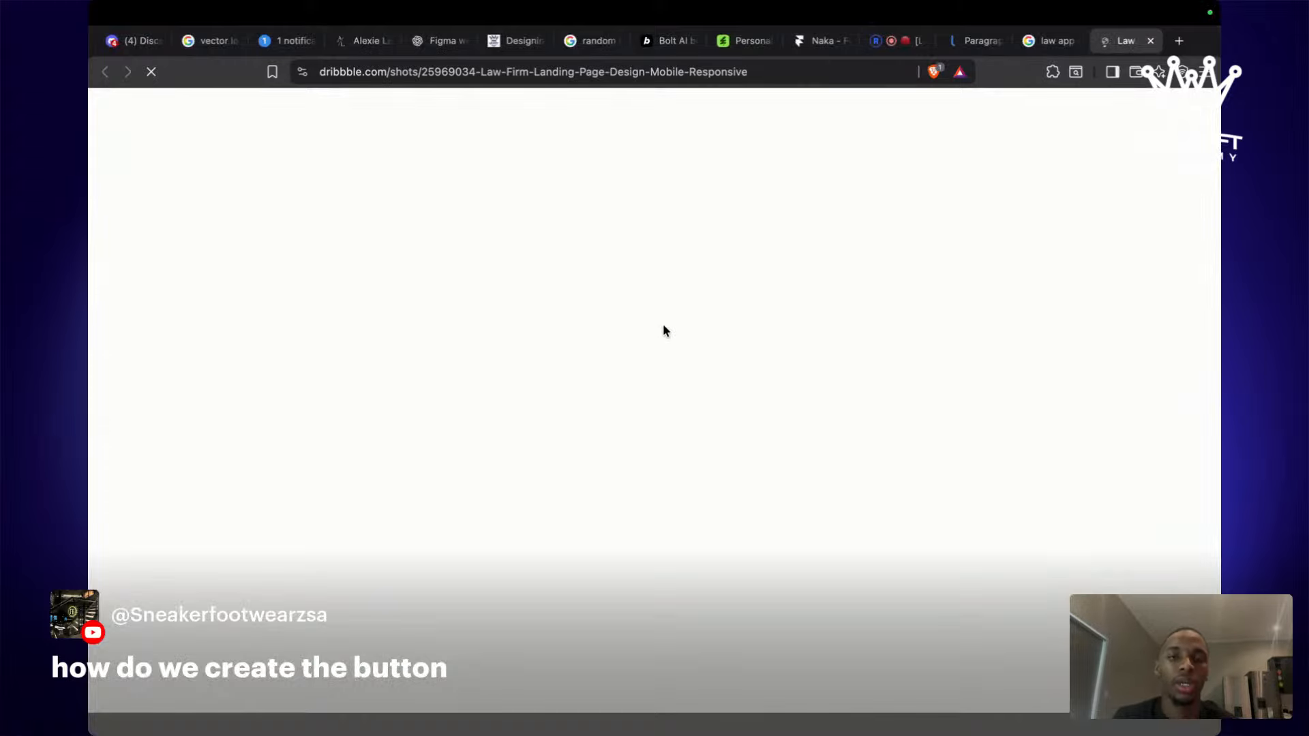
scroll(665, 332, "down", 10)
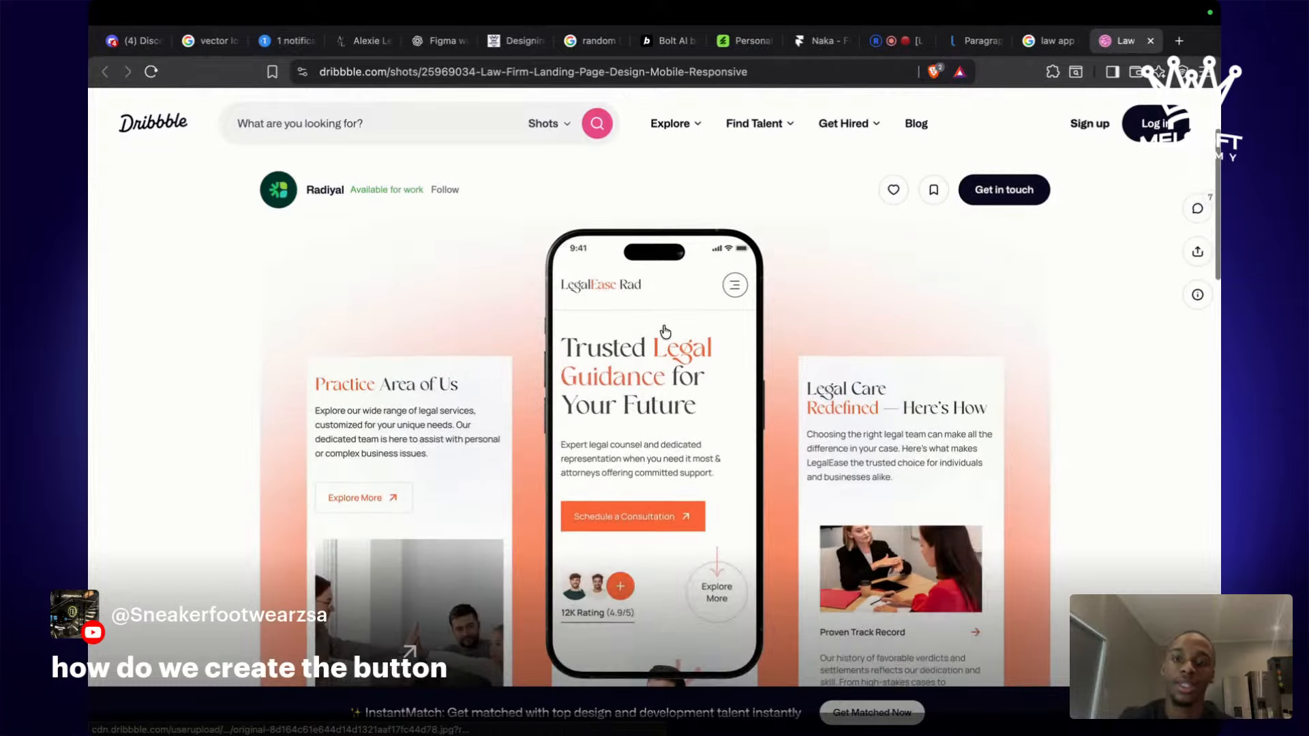
scroll(665, 331, "down", 8)
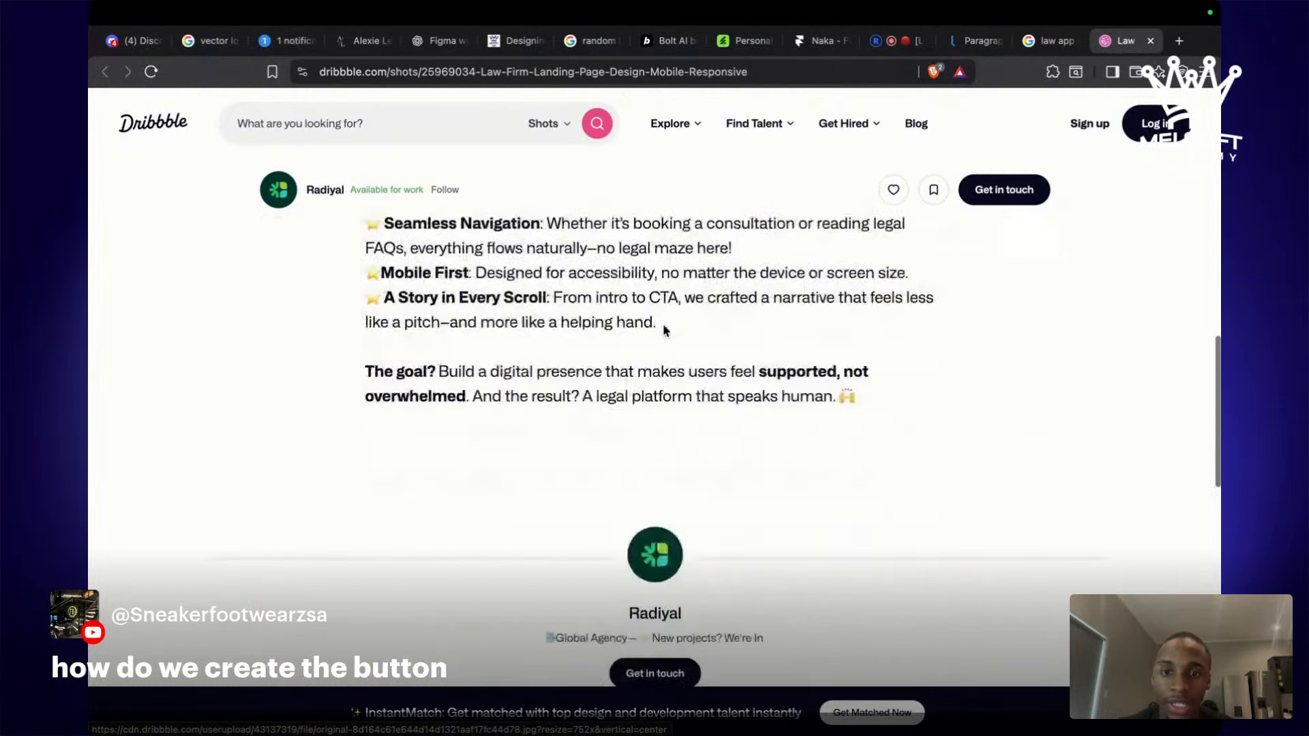
scroll(664, 331, "up", 10)
scroll(663, 331, "up", 6)
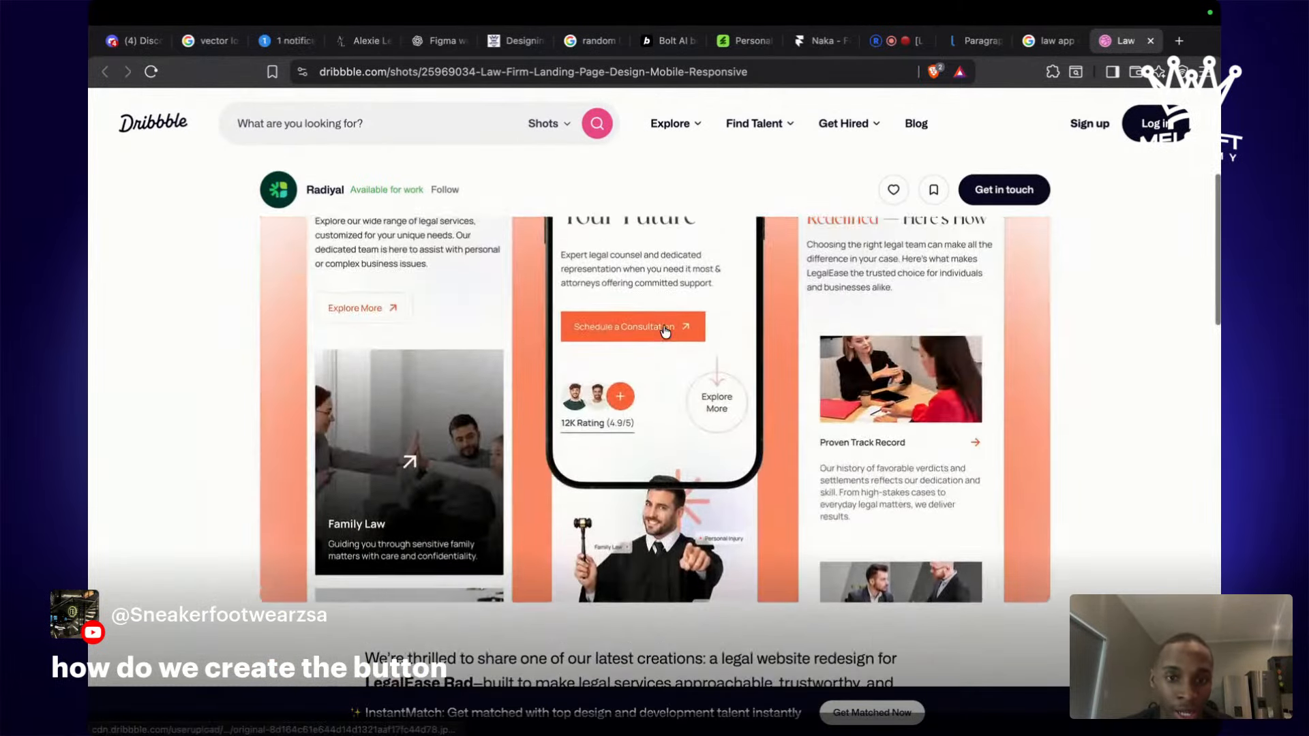
left_click(439, 140)
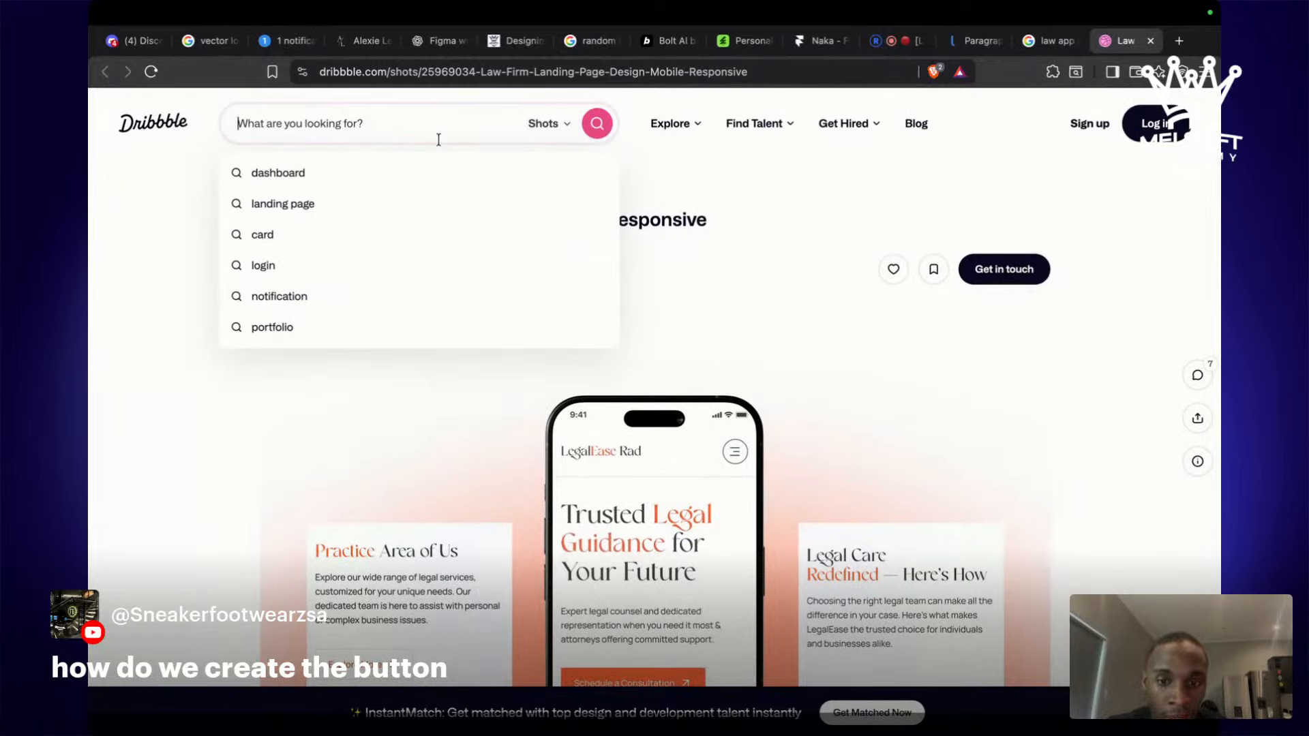
Search Dribbble for 'legal app' and open the RightLine legal dashboard shot.
type("legal ap")
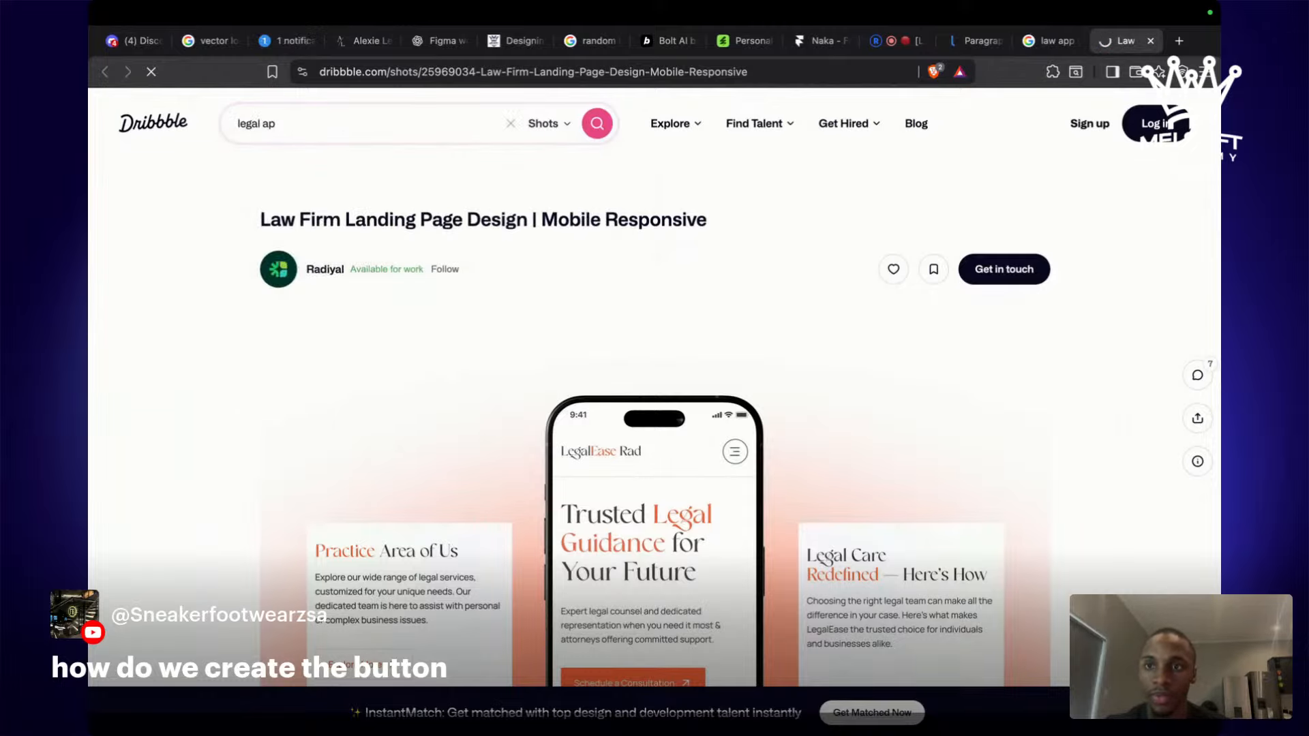
left_click(292, 132)
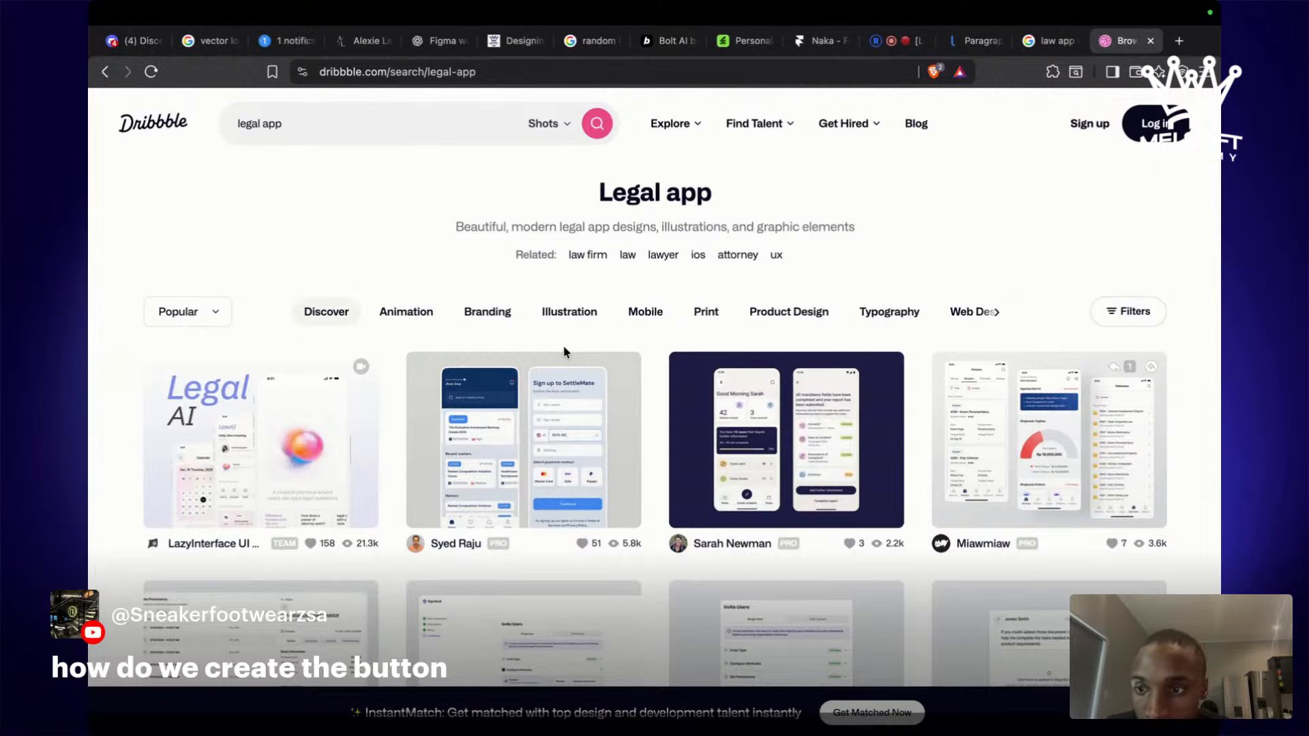
scroll(563, 352, "down", 3)
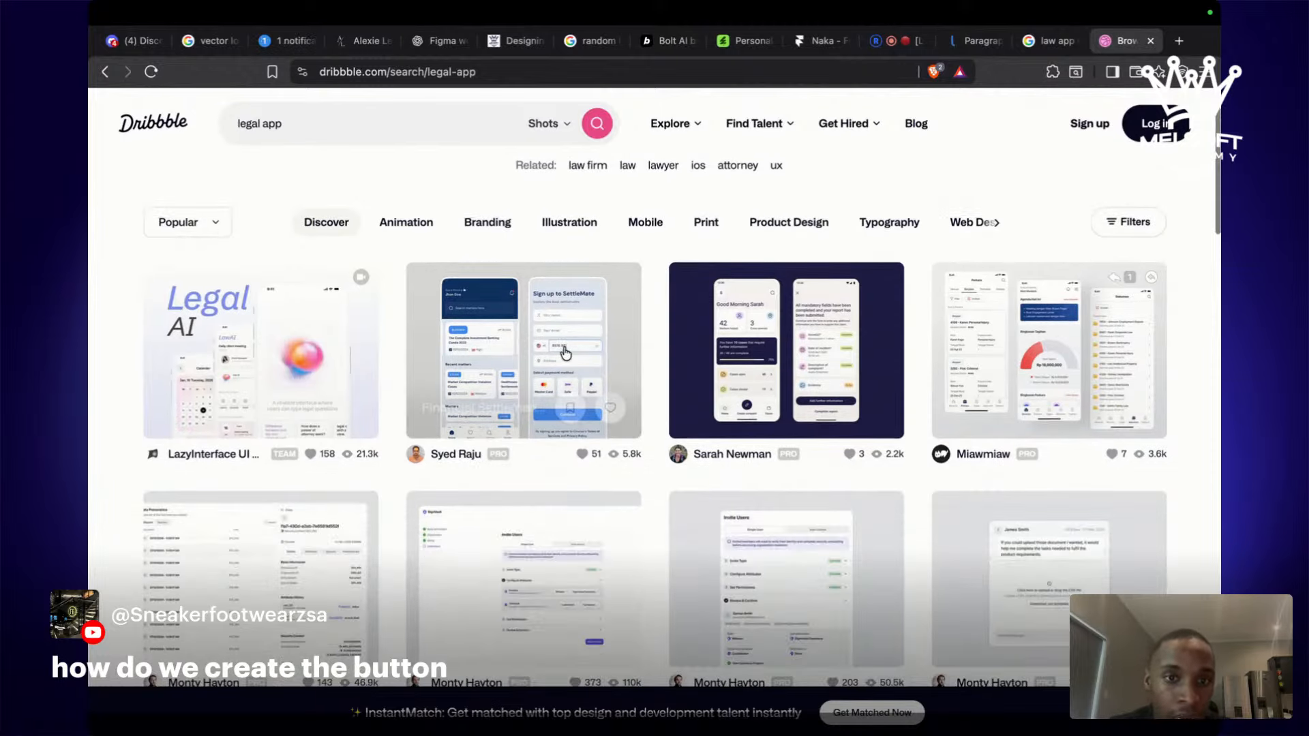
scroll(565, 353, "down", 1)
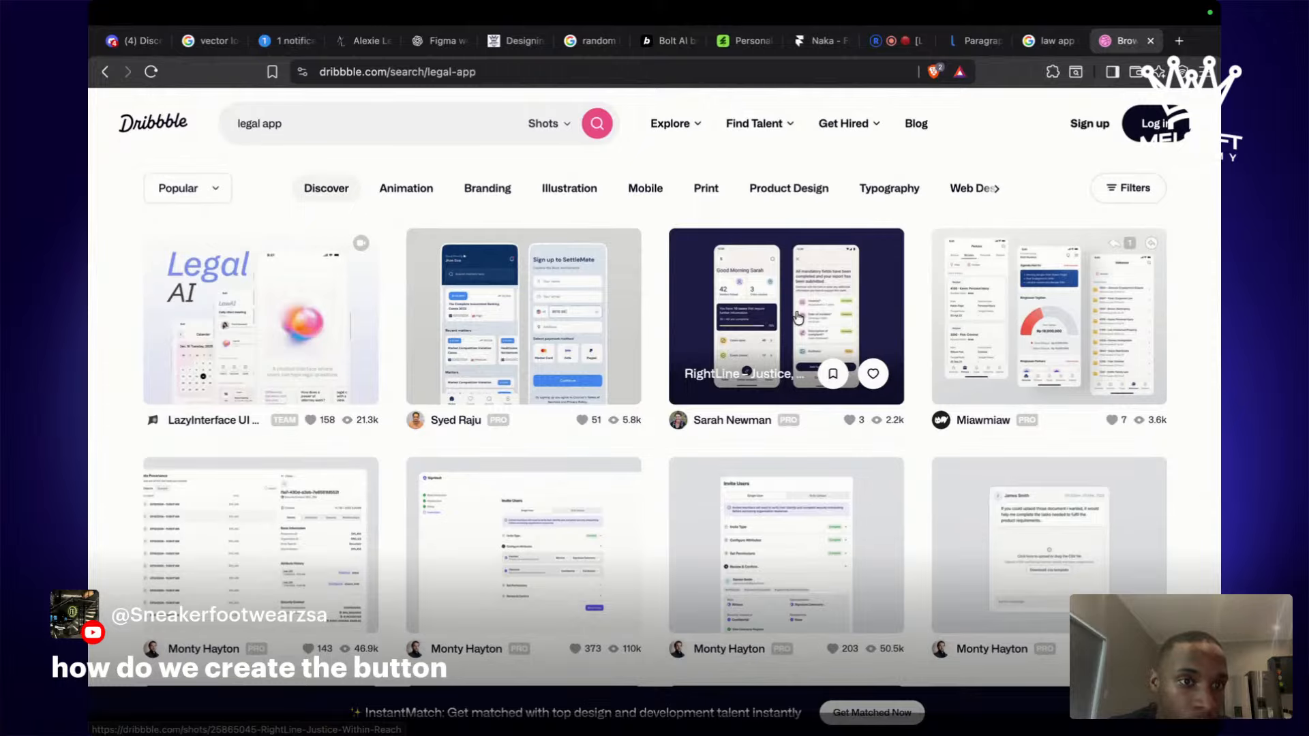
left_click(757, 309)
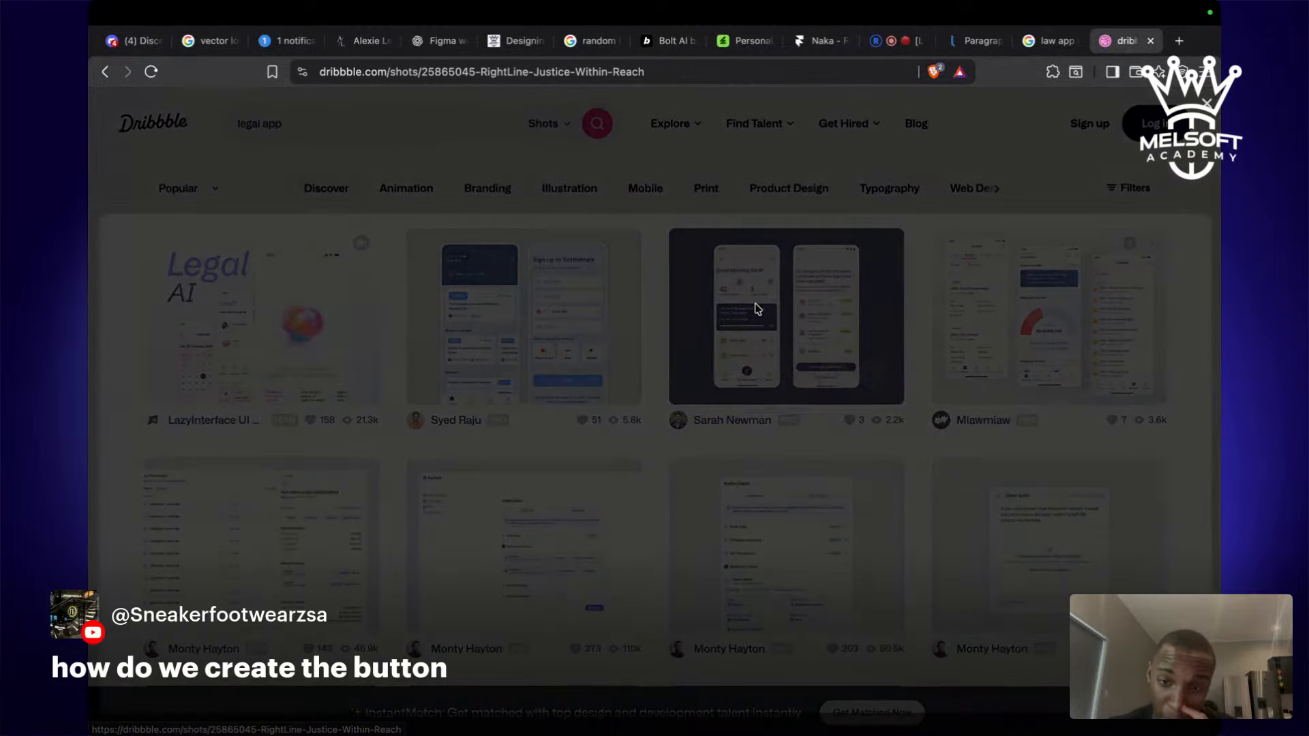
Copy the RightLine dashboard shot image to the clipboard.
scroll(756, 310, "down", 2)
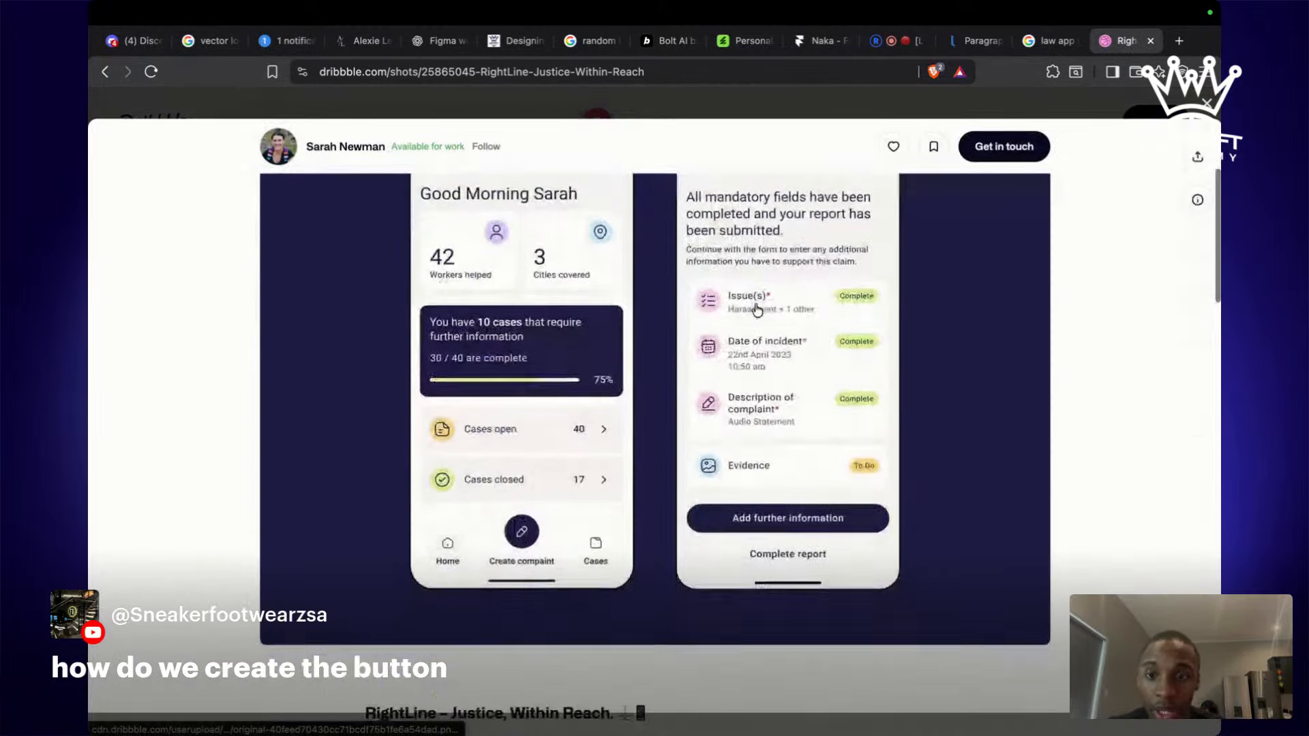
right_click(756, 308)
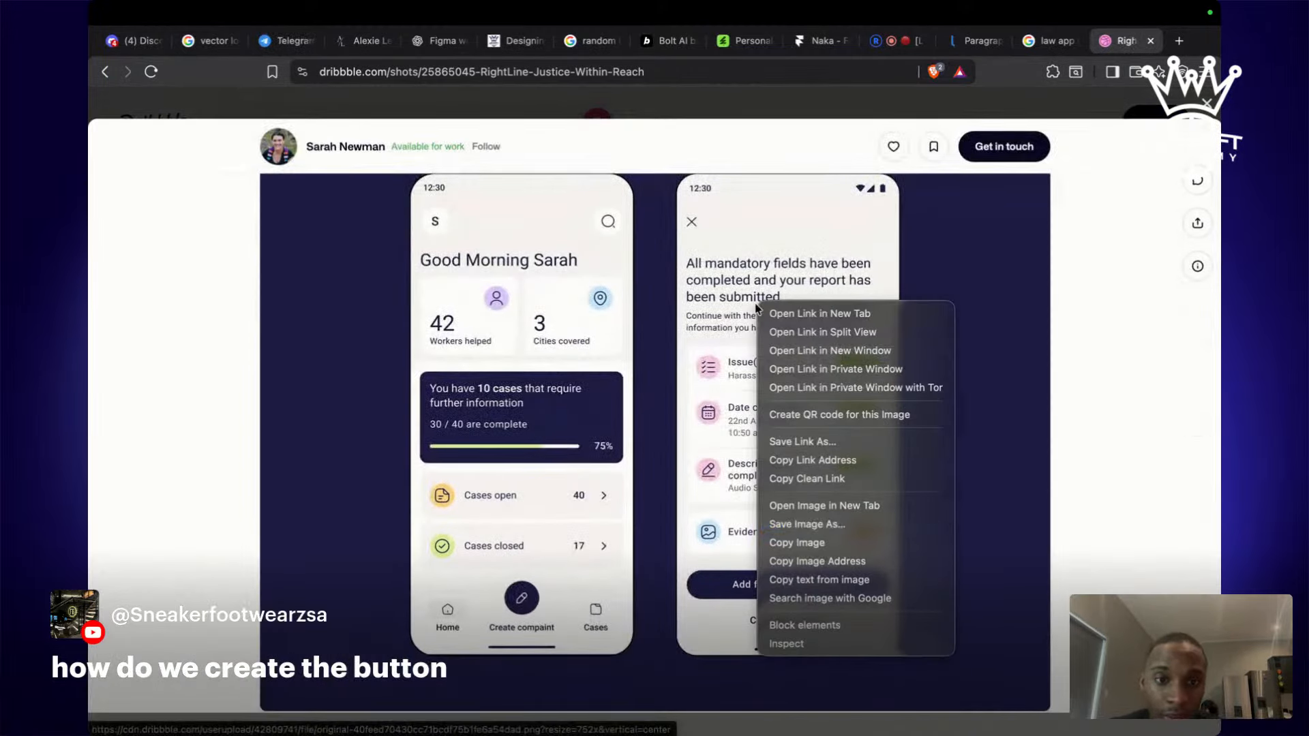
left_click(848, 543)
key("ctrl+Left")
scroll(839, 526, "right", 10)
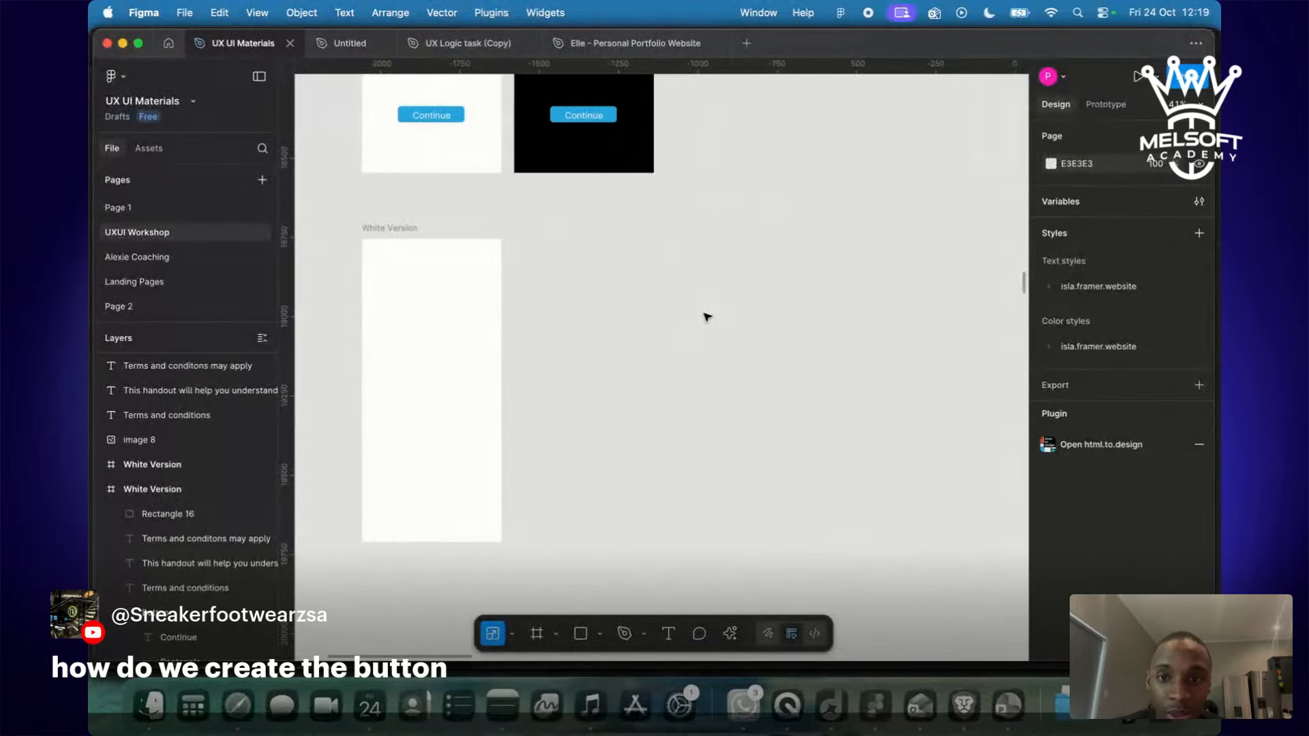
Paste the RightLine screenshot, crop it to the left phone and place it beside the White Version frame.
key("super+v")
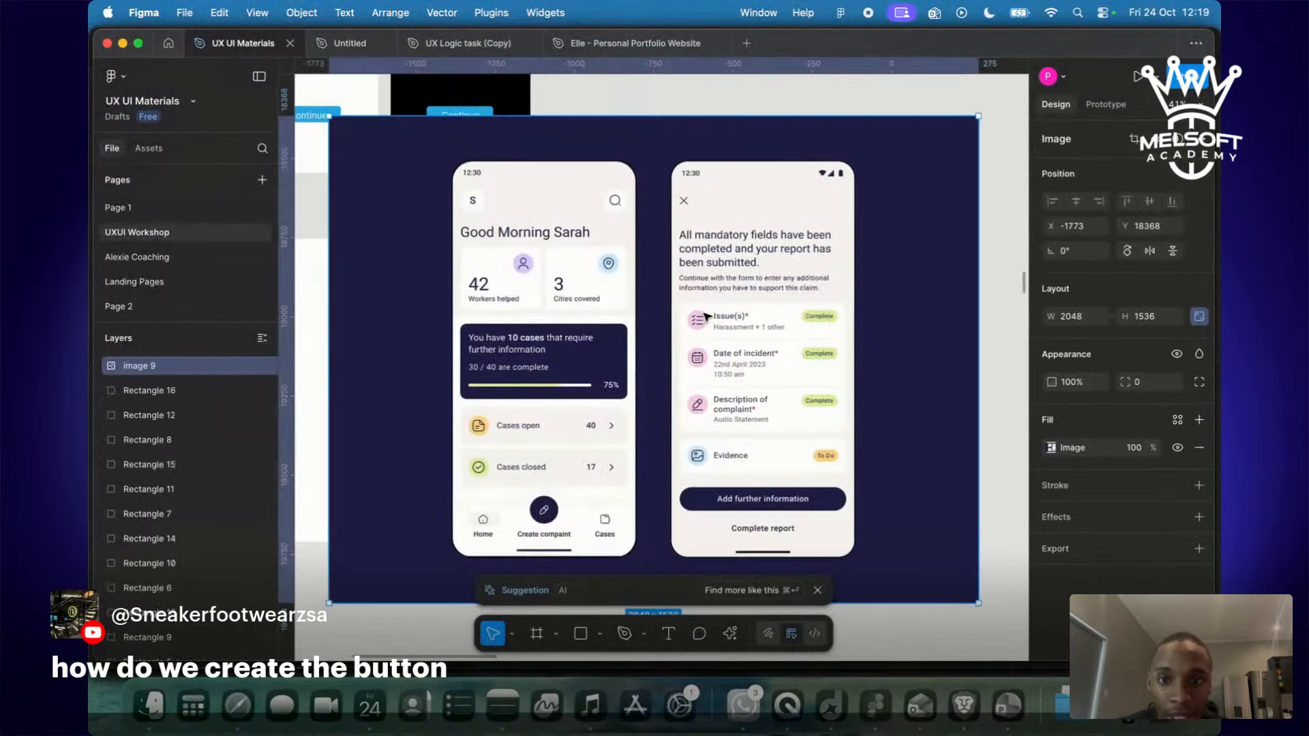
scroll(707, 316, "down", 5)
left_click_drag(707, 316, 801, 363)
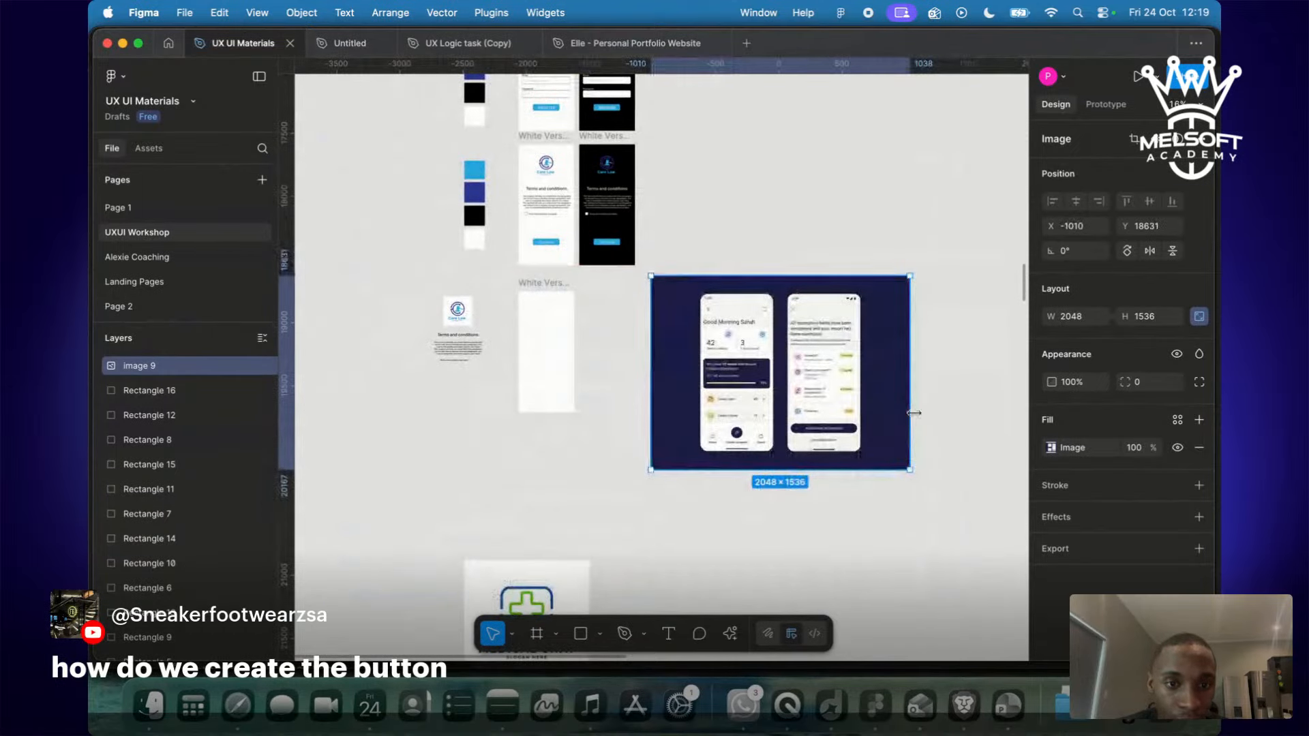
left_click_drag(914, 413, 777, 409)
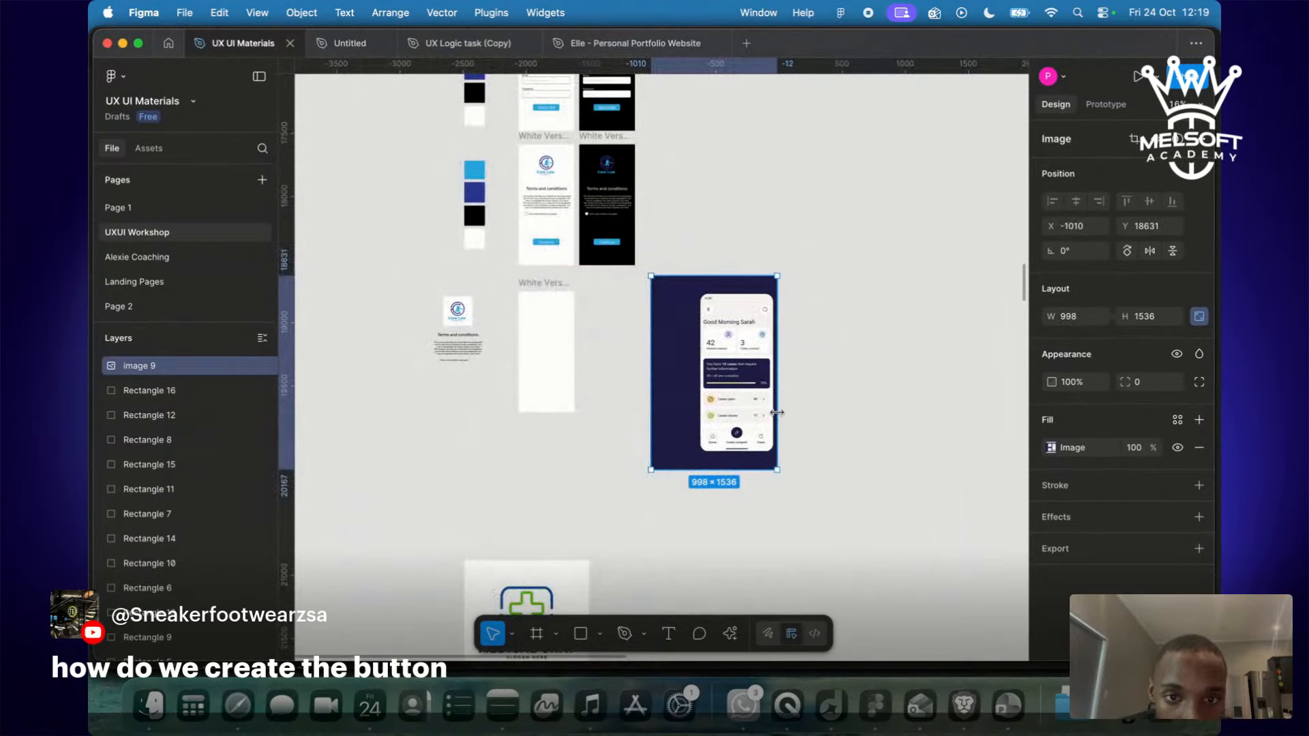
left_click_drag(649, 399, 694, 399)
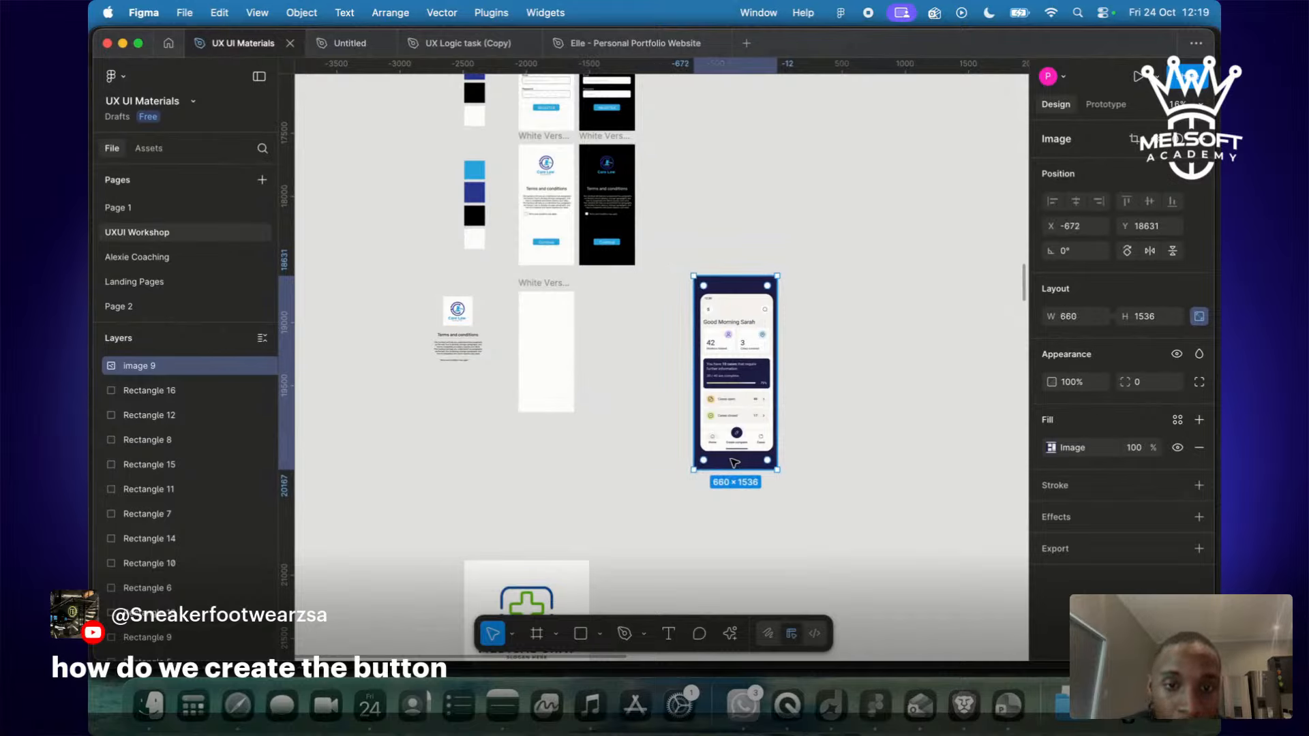
left_click_drag(737, 470, 737, 455)
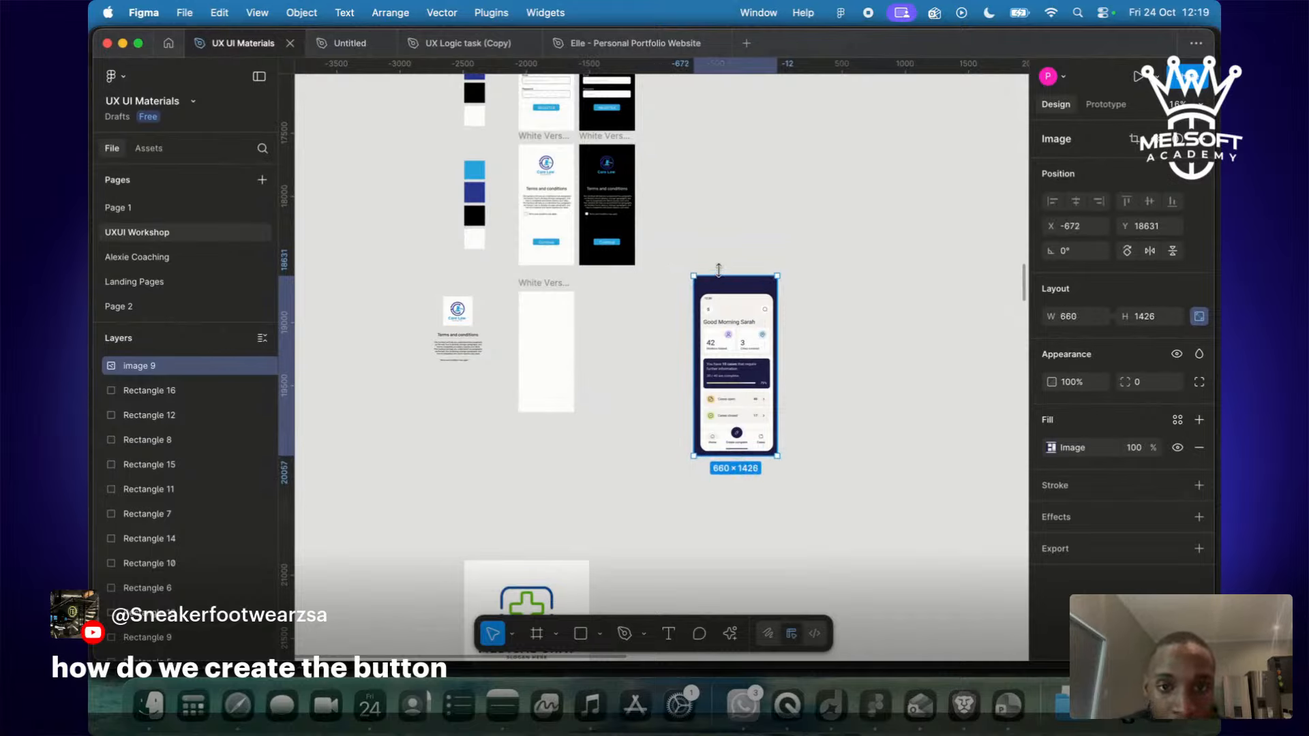
left_click_drag(723, 276, 722, 286)
left_click_drag(751, 381, 658, 379)
Scale the phone reference proportionally down to 0.72x (471.92×956).
key("k")
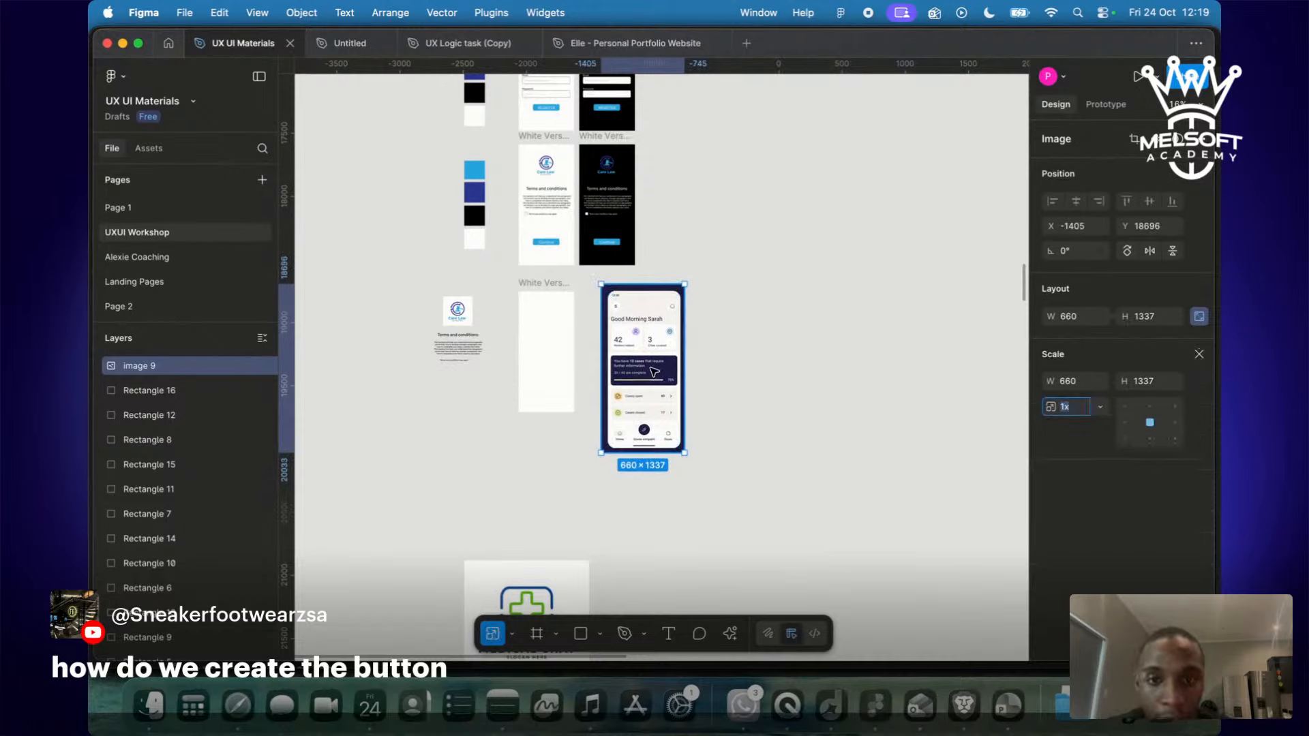
left_click_drag(601, 284, 606, 292)
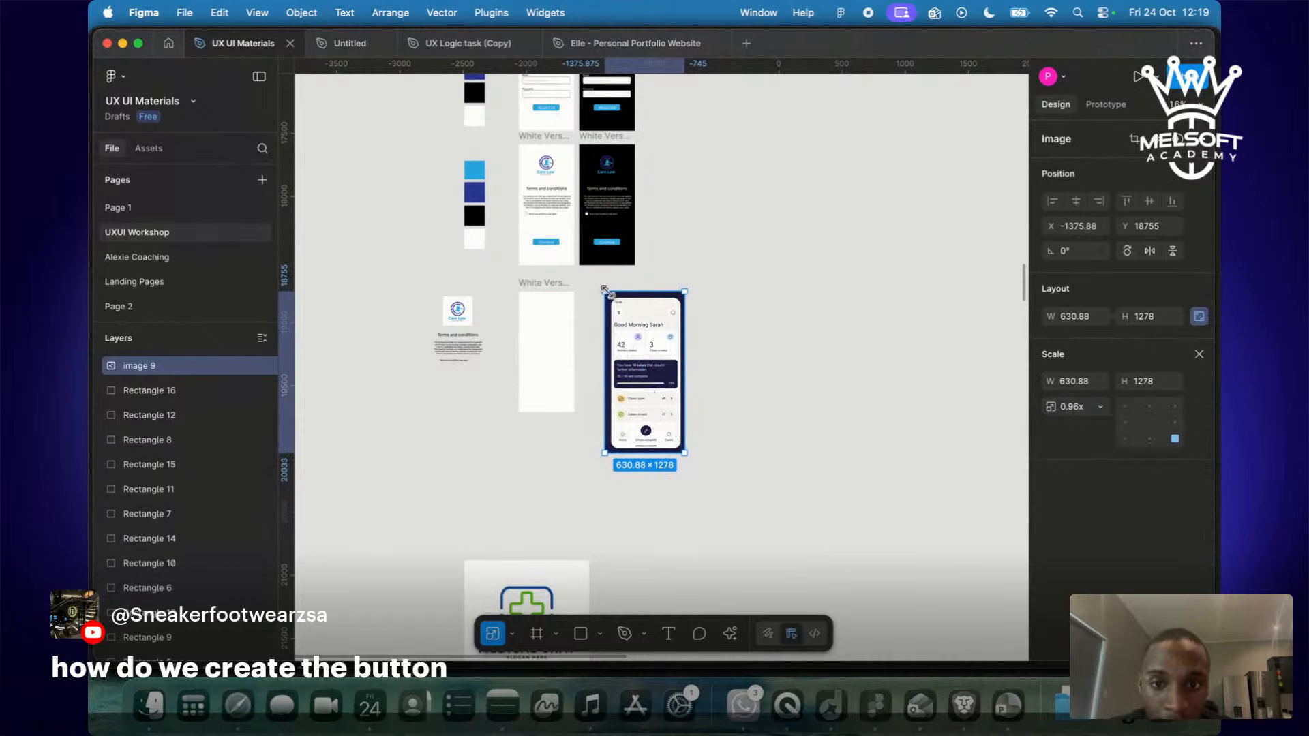
left_click_drag(685, 453, 639, 411)
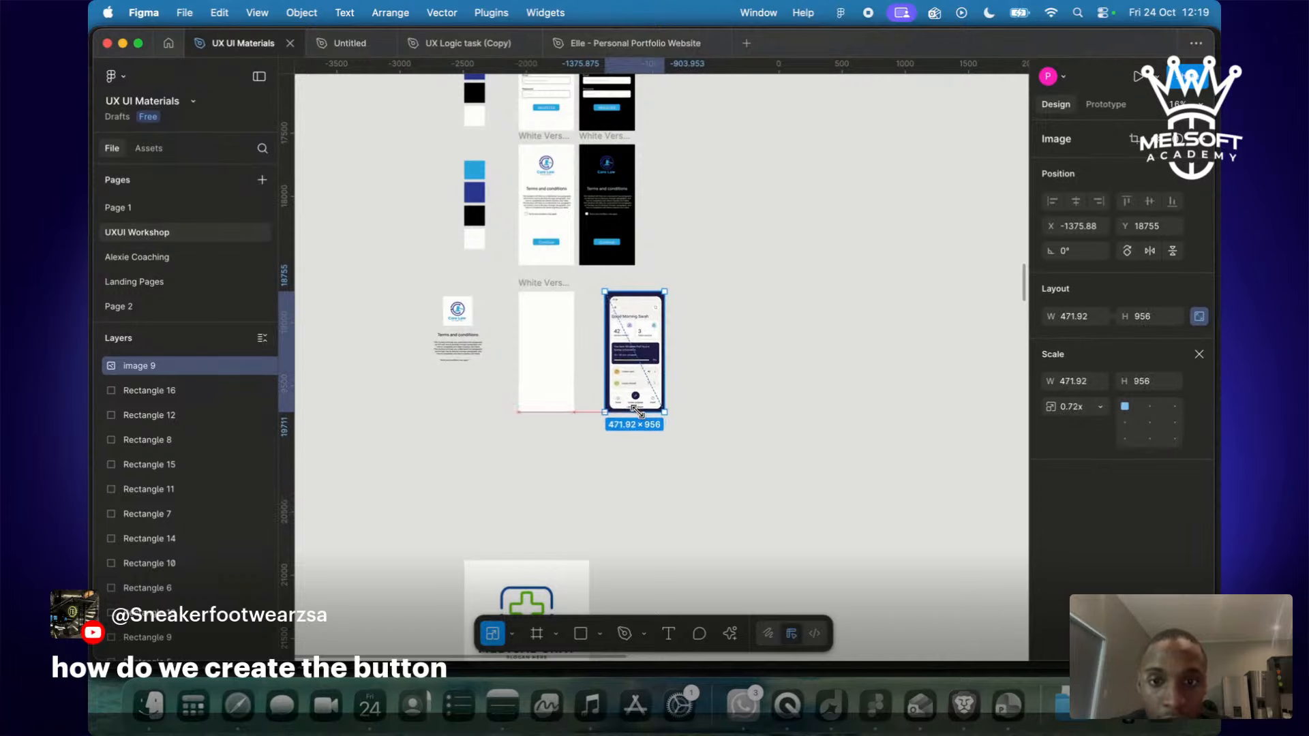
left_click(791, 440)
scroll(792, 441, "up", 5)
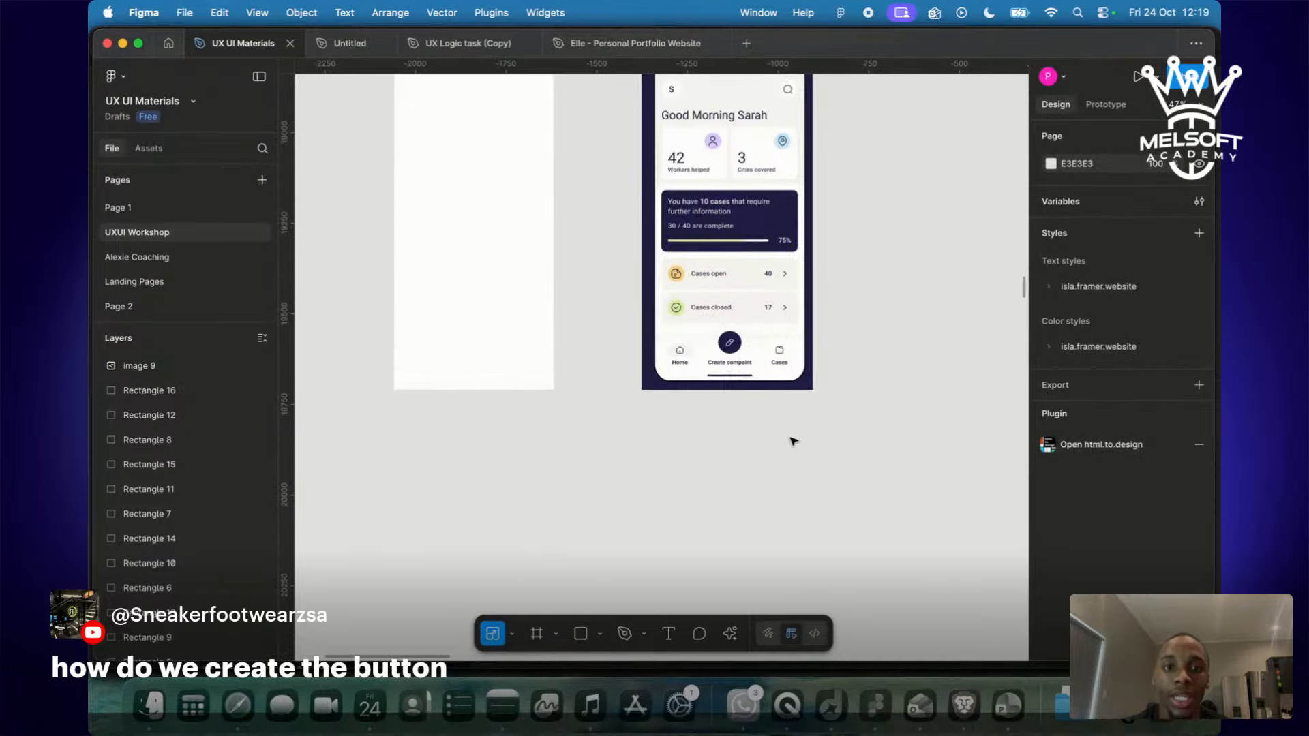
scroll(793, 441, "down", 5)
scroll(793, 442, "up", 8)
scroll(793, 441, "up", 3)
scroll(793, 441, "down", 4)
scroll(793, 442, "left", 4)
scroll(793, 441, "right", 4)
scroll(793, 441, "down", 2)
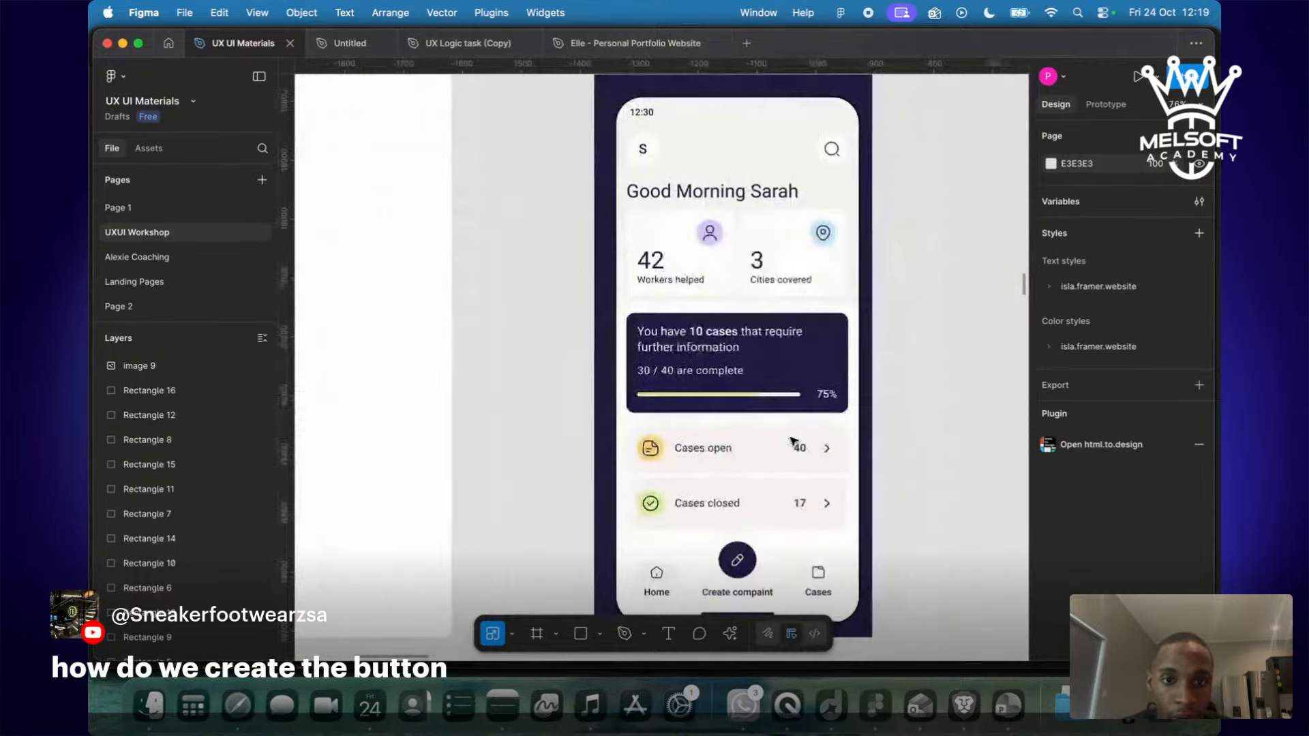
scroll(792, 442, "left", 3)
scroll(792, 442, "down", 8)
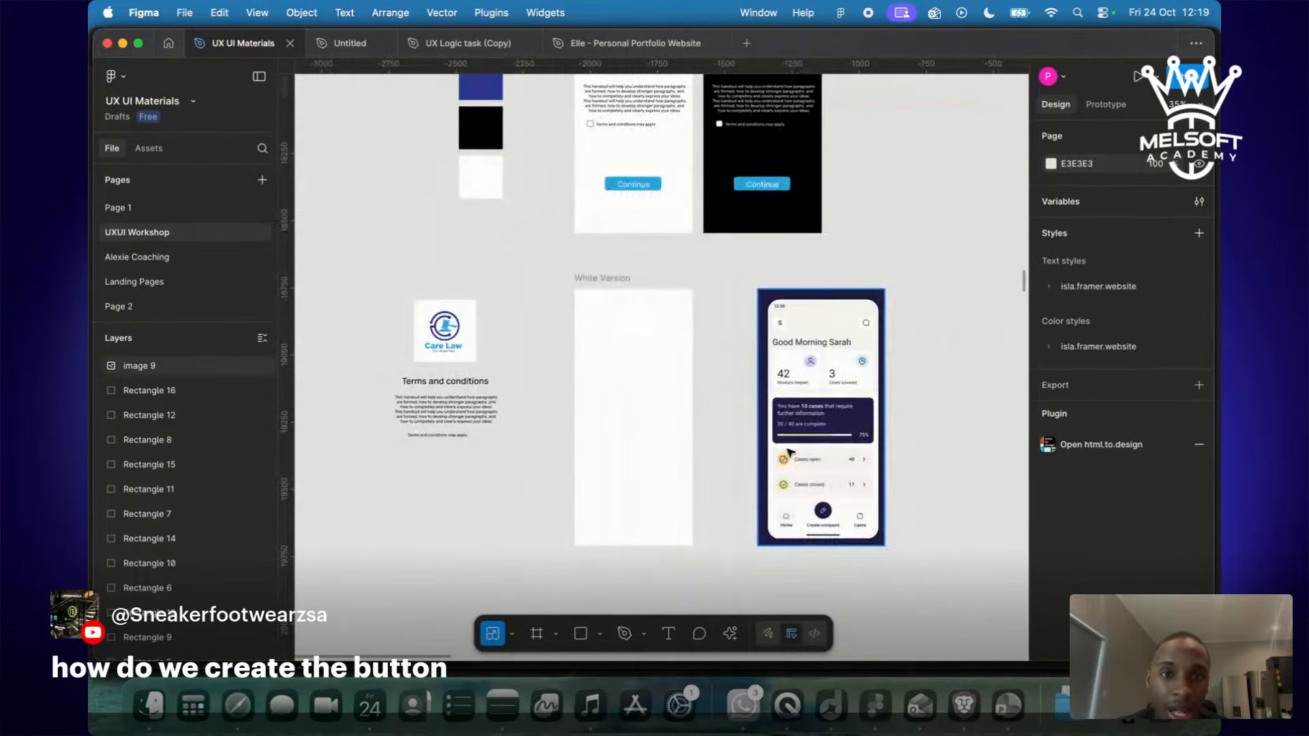
scroll(790, 453, "down", 5)
scroll(790, 453, "up", 4)
scroll(790, 453, "right", 2)
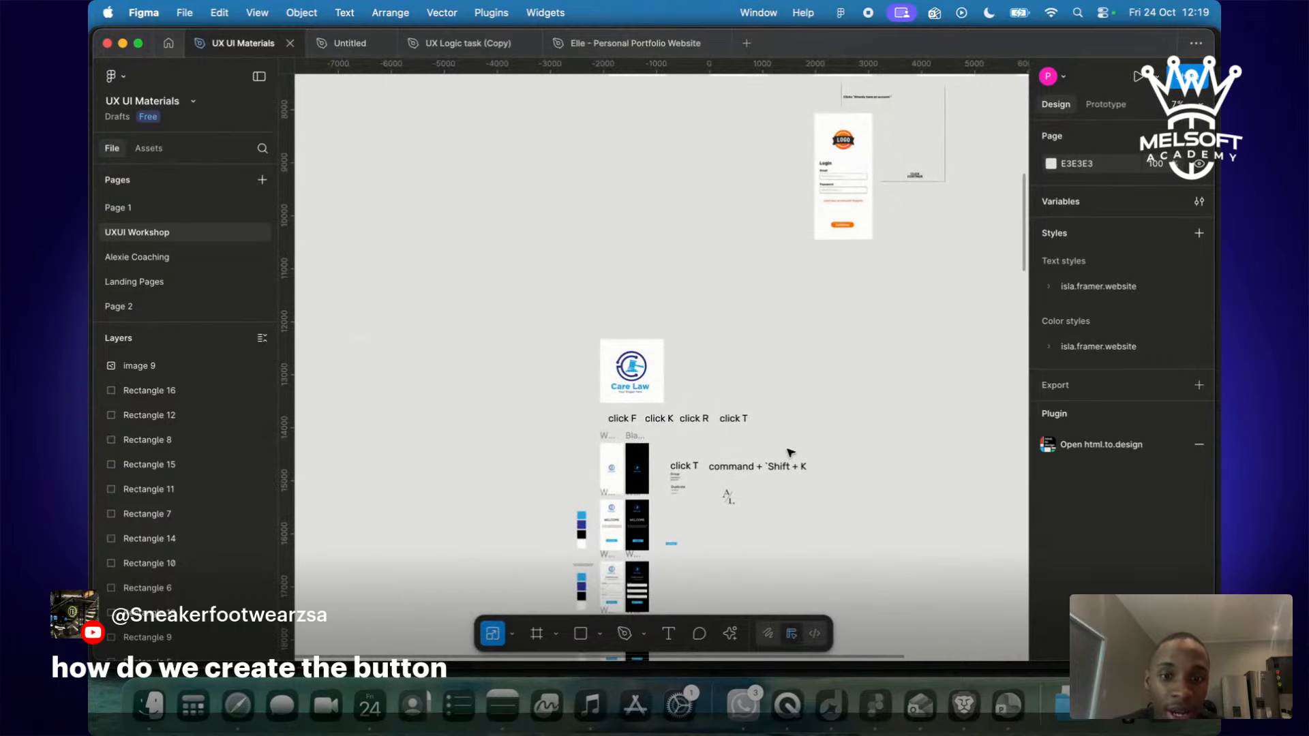
scroll(790, 453, "down", 3)
scroll(790, 453, "down", 1)
scroll(790, 453, "up", 5)
scroll(790, 453, "down", 3)
scroll(790, 453, "up", 4)
scroll(790, 452, "right", 5)
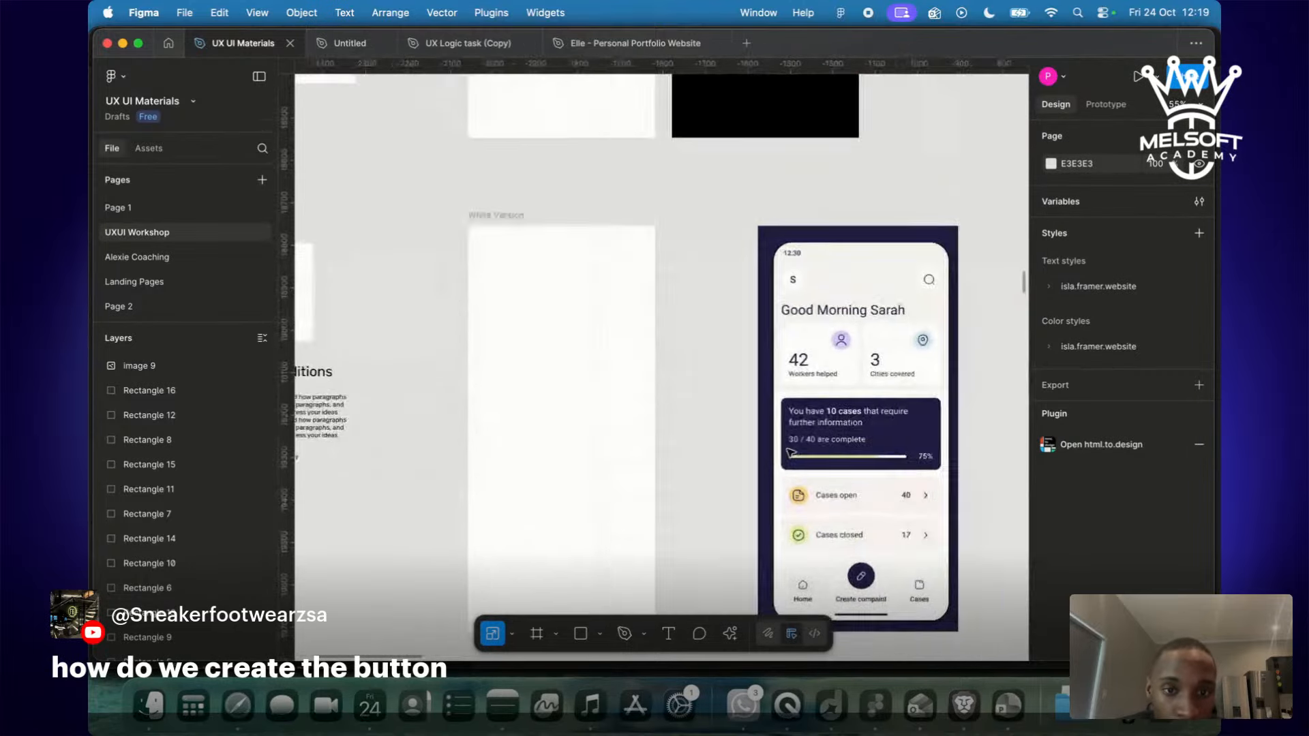
scroll(790, 452, "down", 1)
scroll(790, 452, "right", 1)
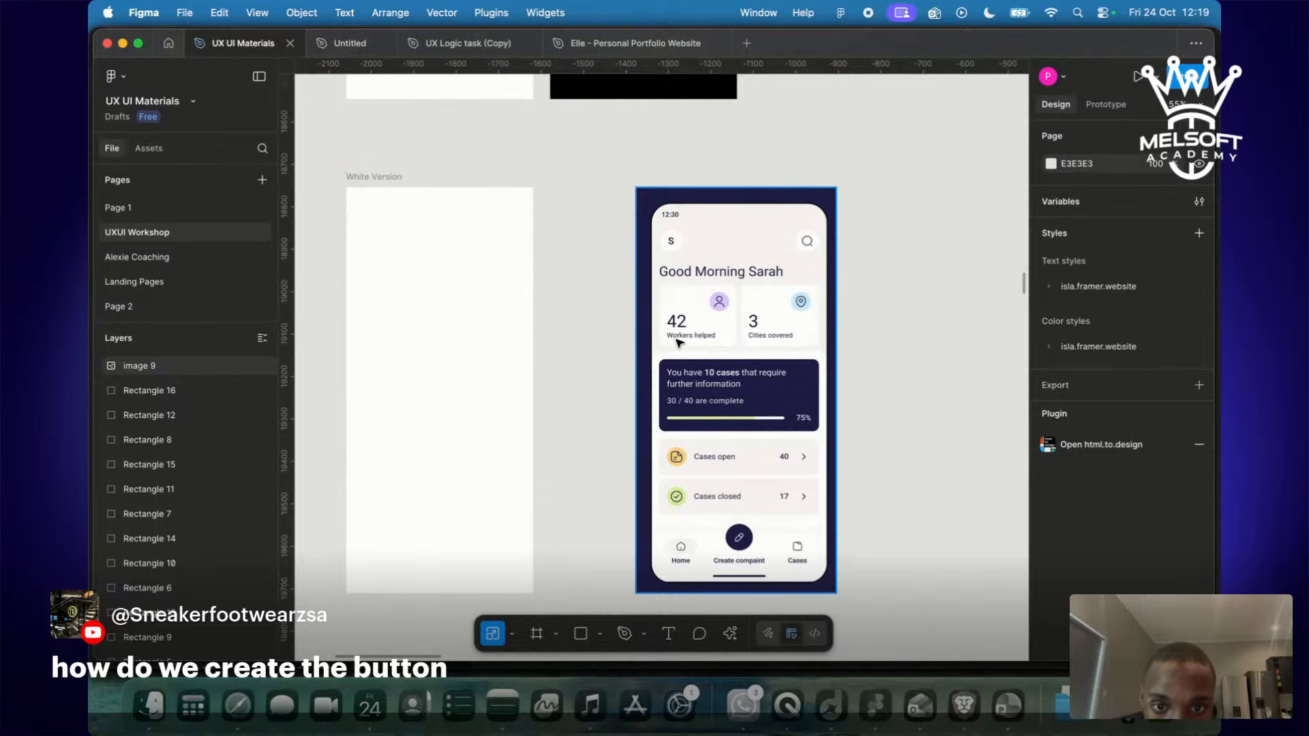
scroll(660, 310, "up", 4)
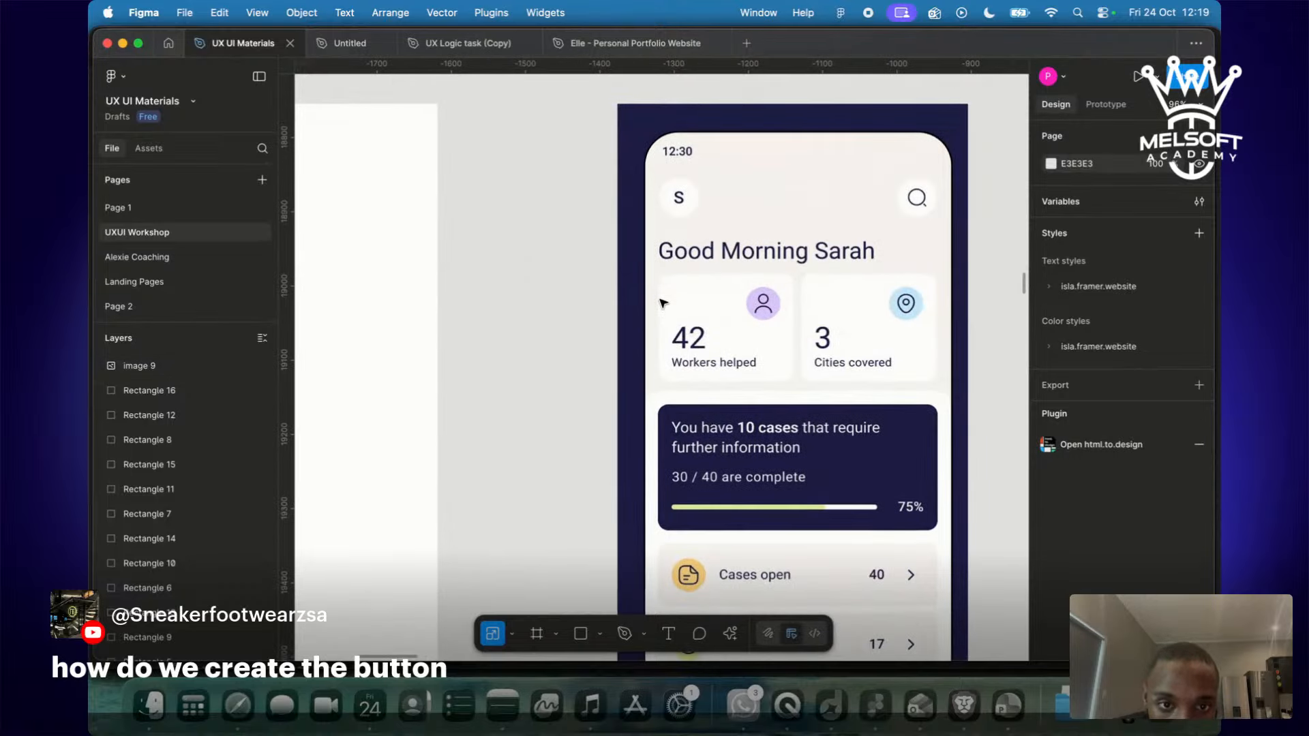
scroll(660, 302, "up", 5)
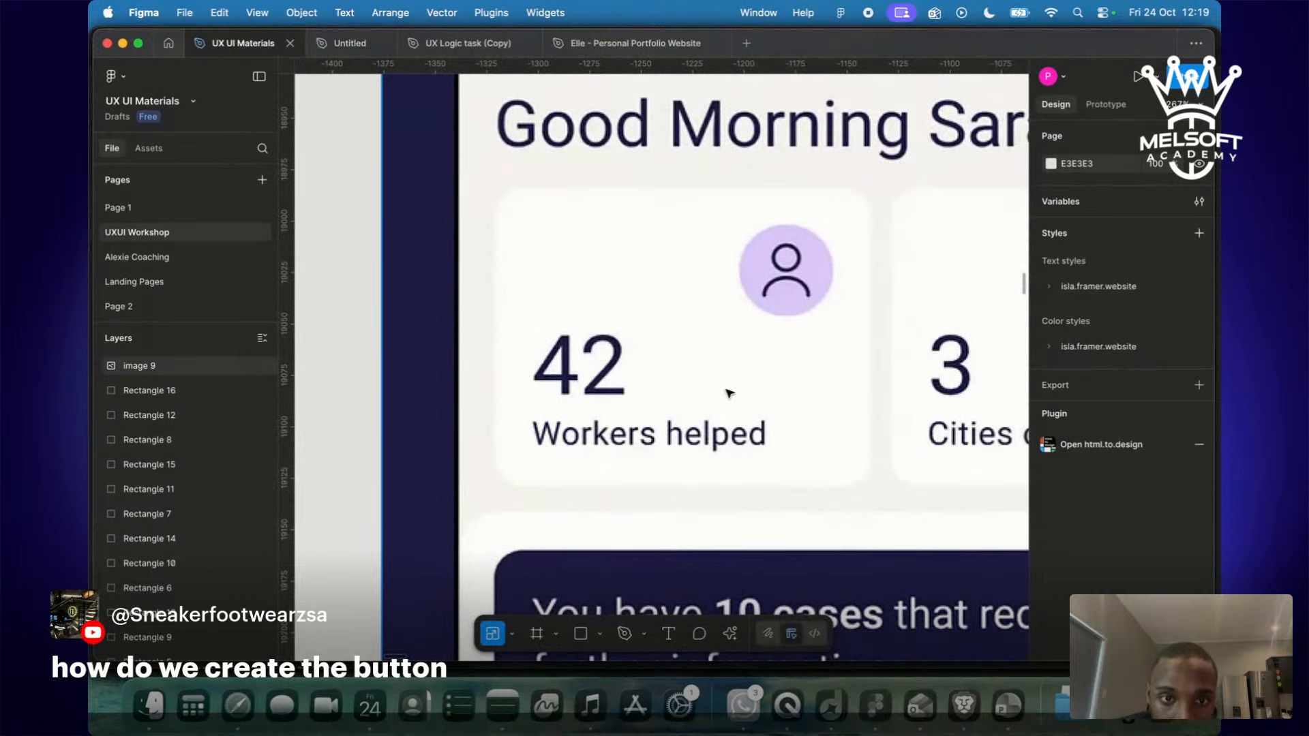
scroll(789, 283, "right", 5)
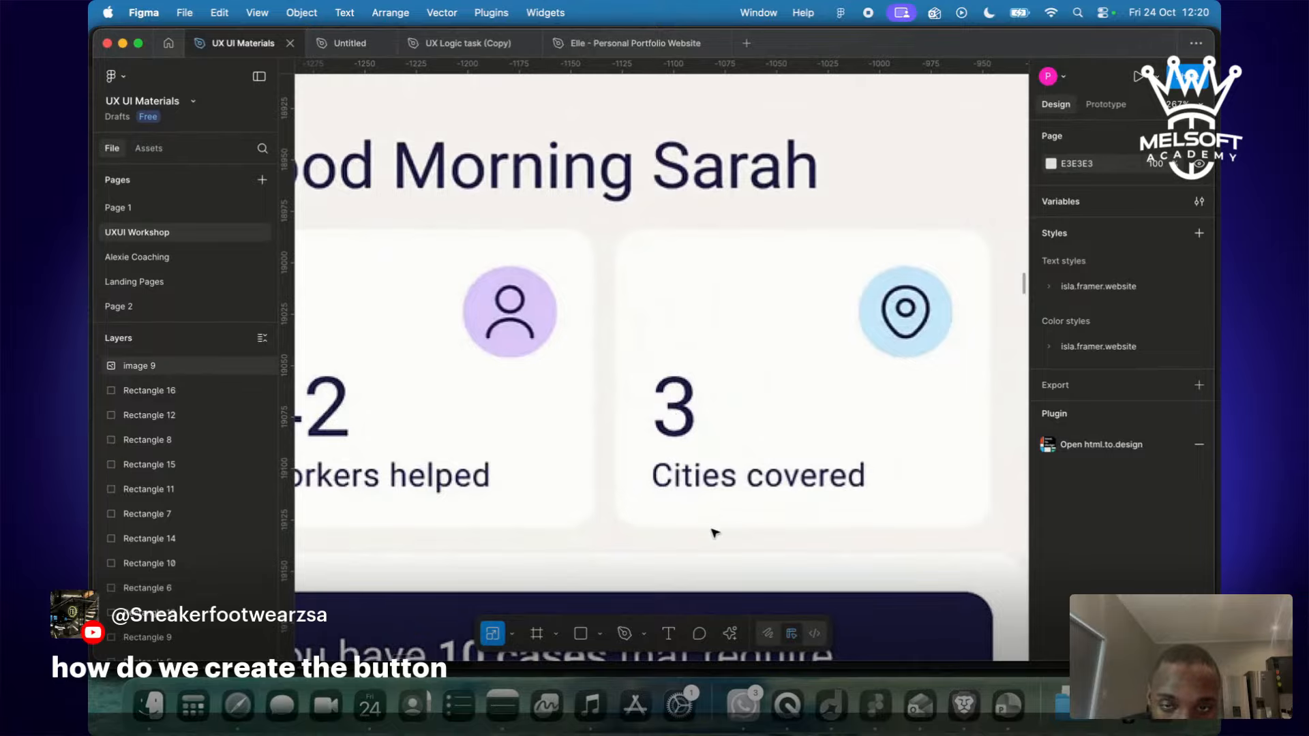
scroll(662, 475, "down", 5)
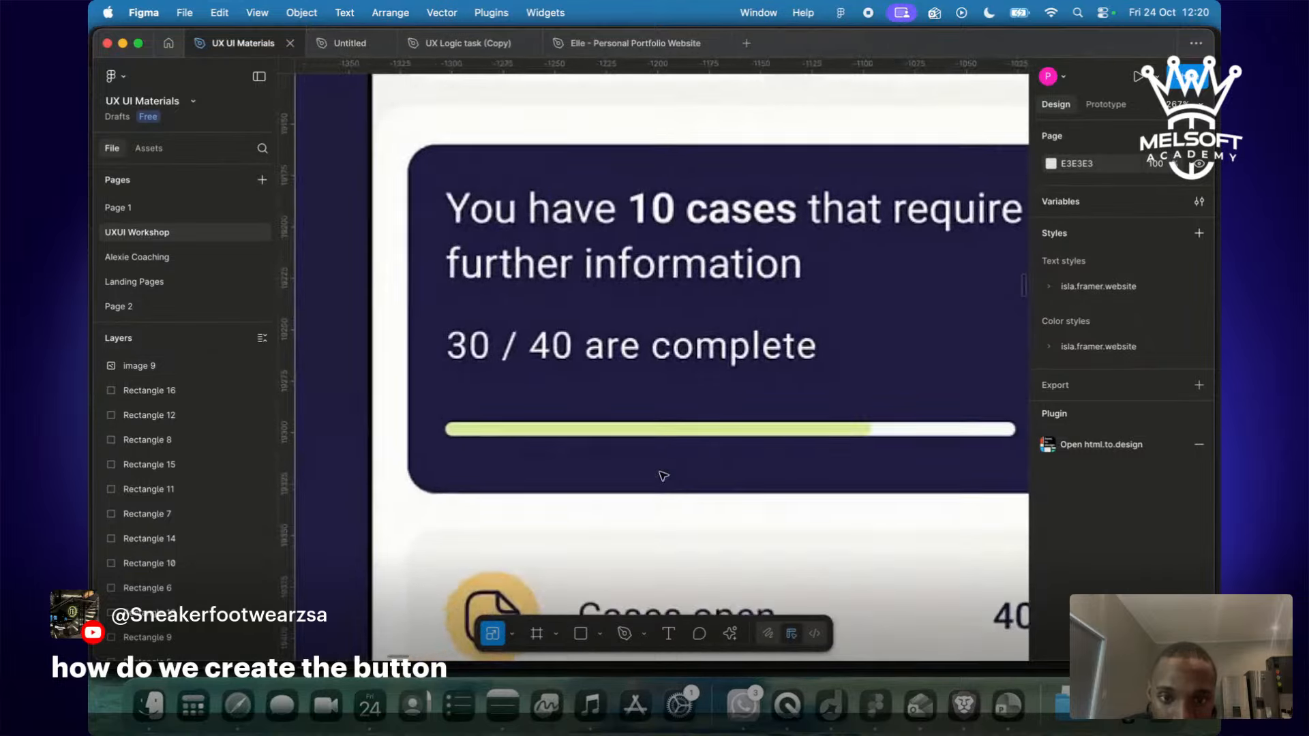
scroll(660, 471, "down", 5)
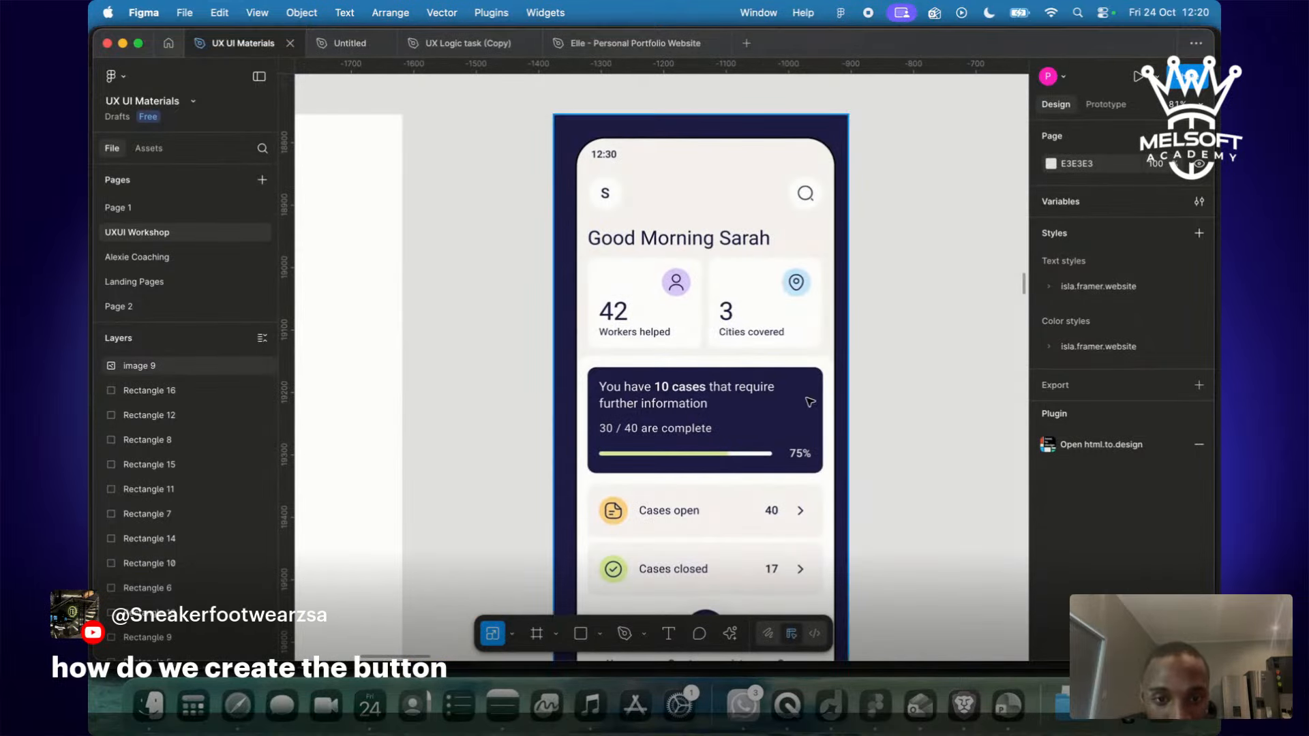
scroll(659, 598, "down", 5)
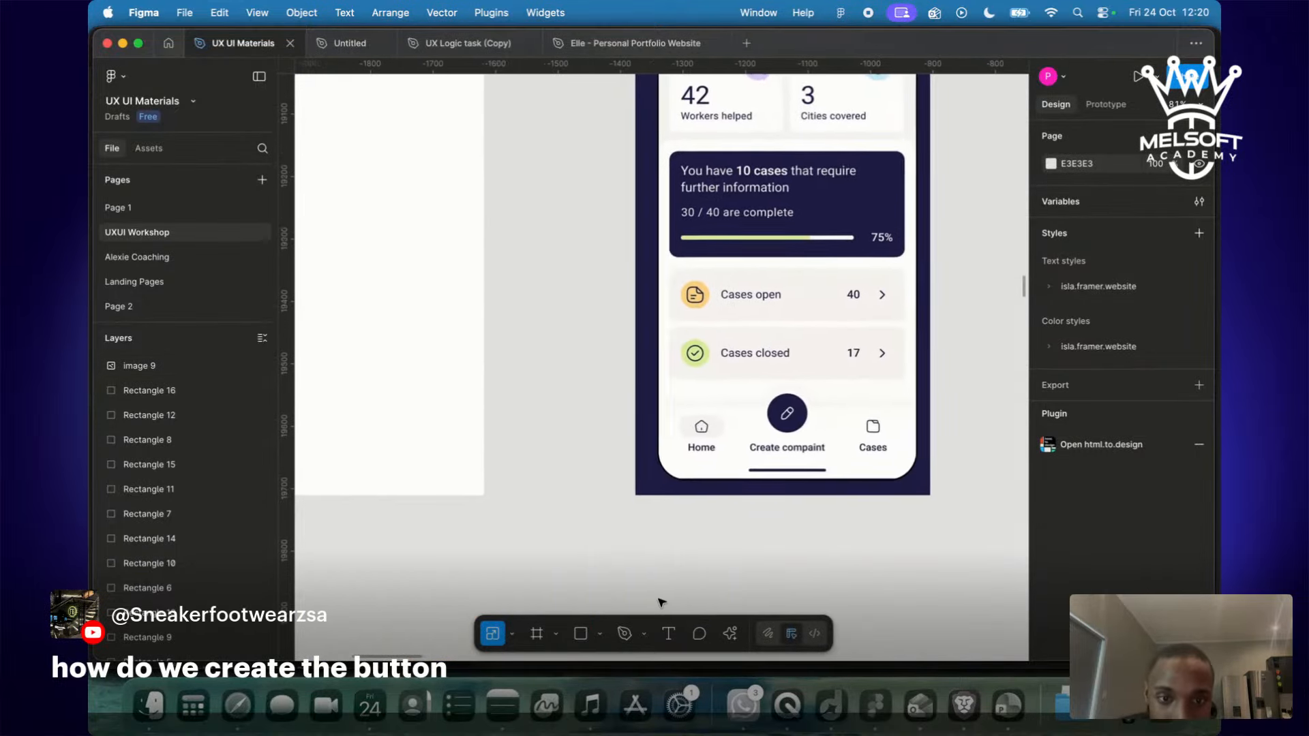
scroll(658, 598, "left", 3)
scroll(658, 598, "right", 5)
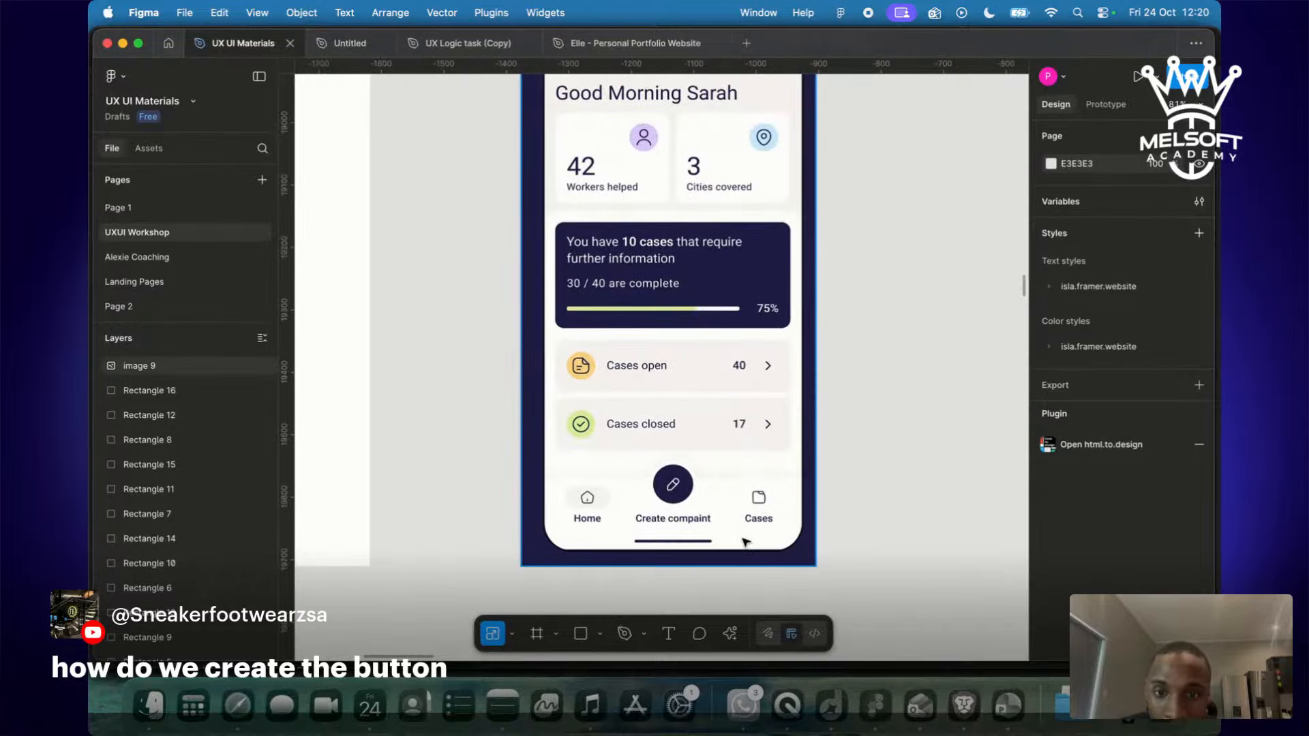
scroll(745, 542, "down", 5)
scroll(746, 542, "left", 3)
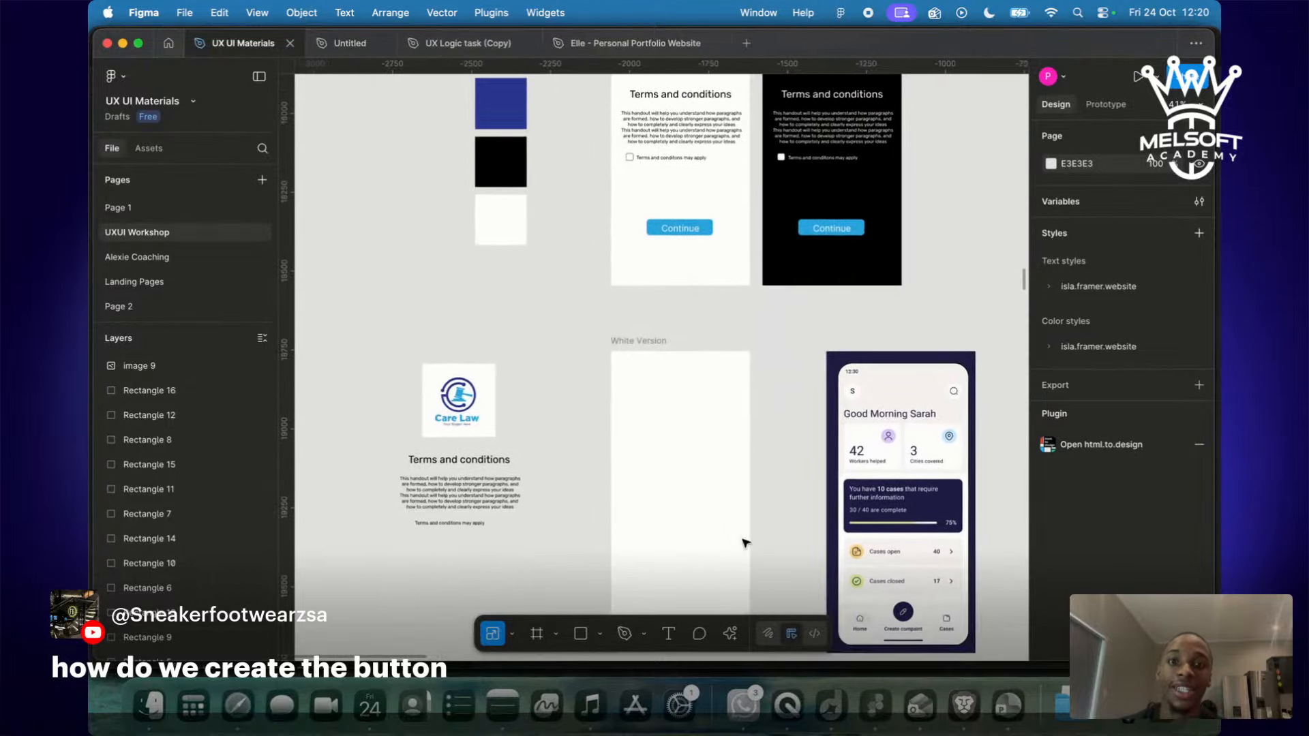
Draw a grey circle at the empty White Version frame's top-left corner.
left_click(642, 371)
scroll(641, 368, "up", 5)
scroll(641, 368, "right", 5)
scroll(641, 368, "down", 3)
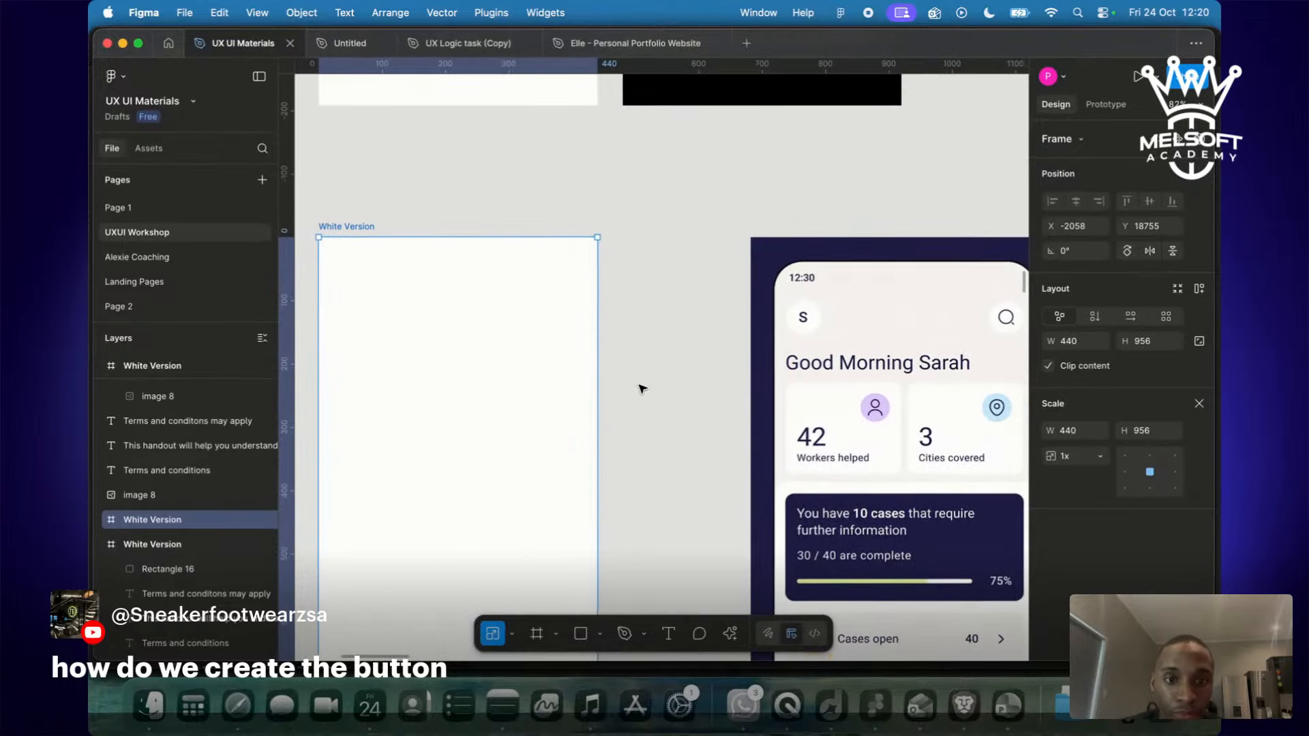
scroll(641, 389, "left", 2)
scroll(641, 388, "up", 5)
scroll(641, 396, "down", 2)
scroll(641, 396, "down", 3)
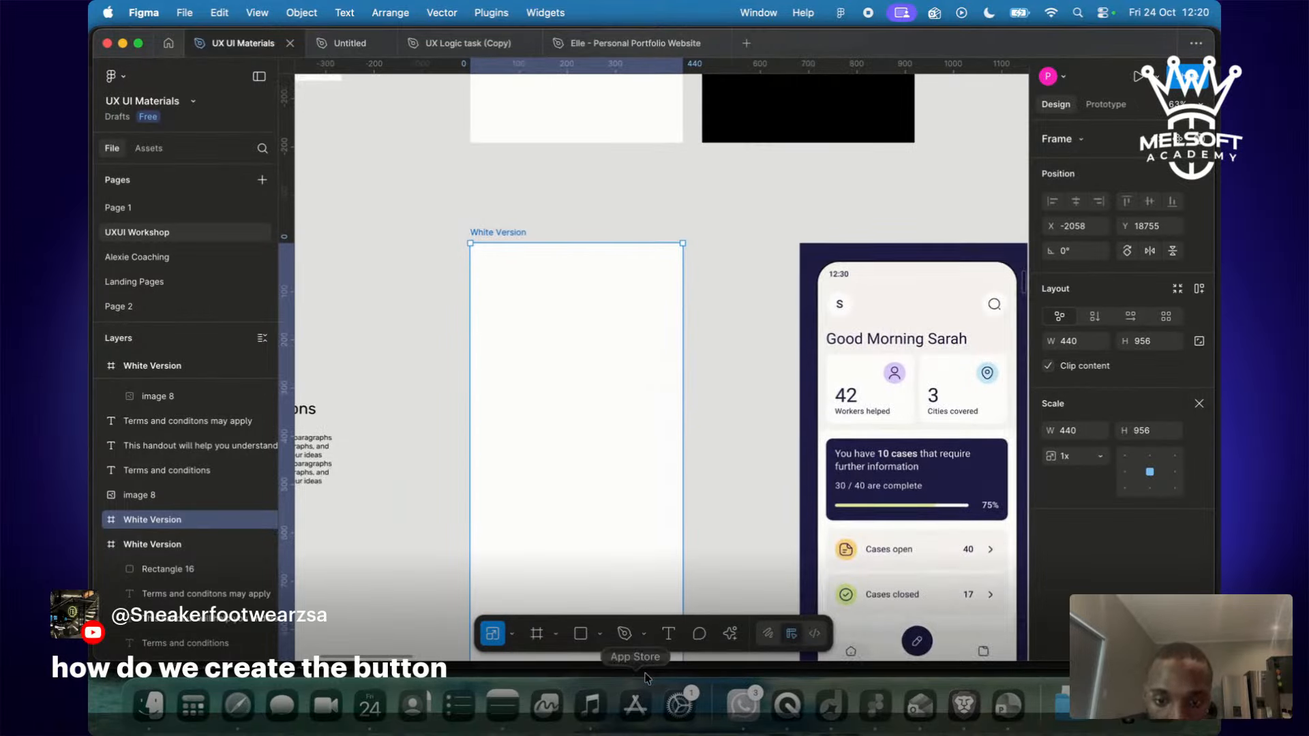
left_click(595, 639)
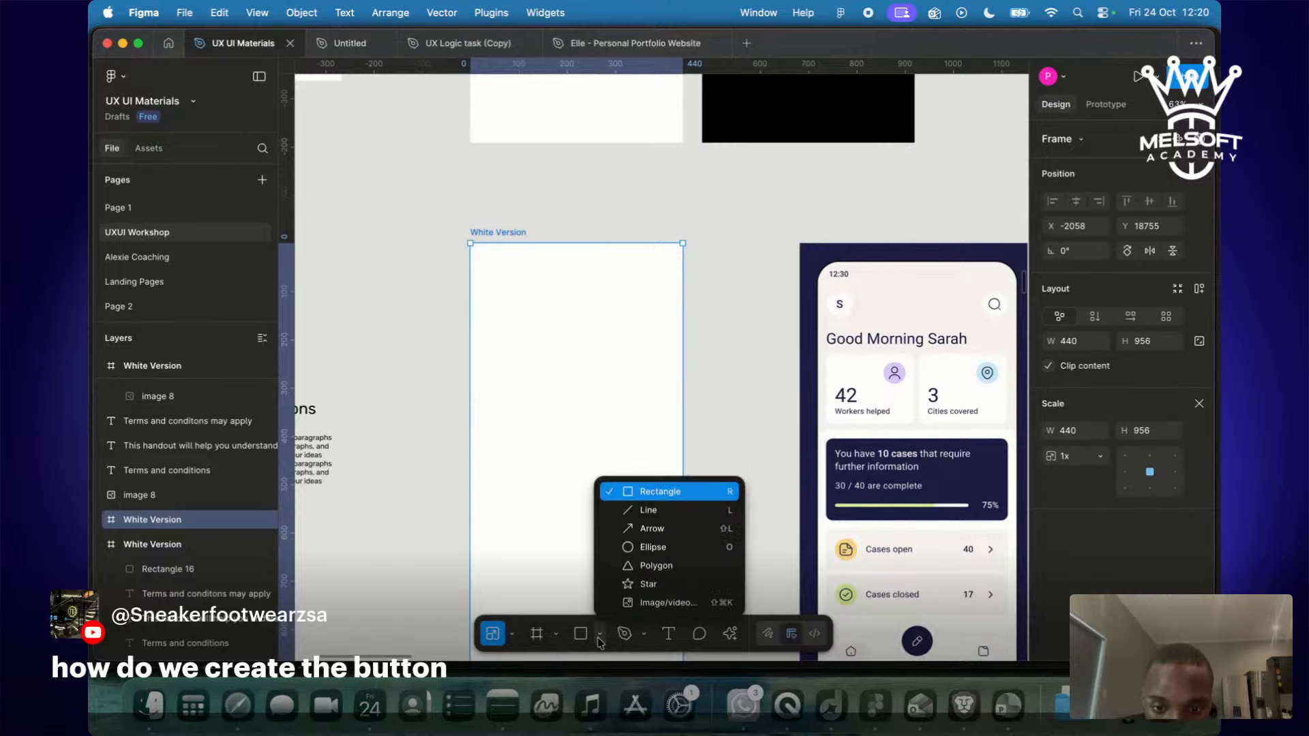
left_click(639, 541)
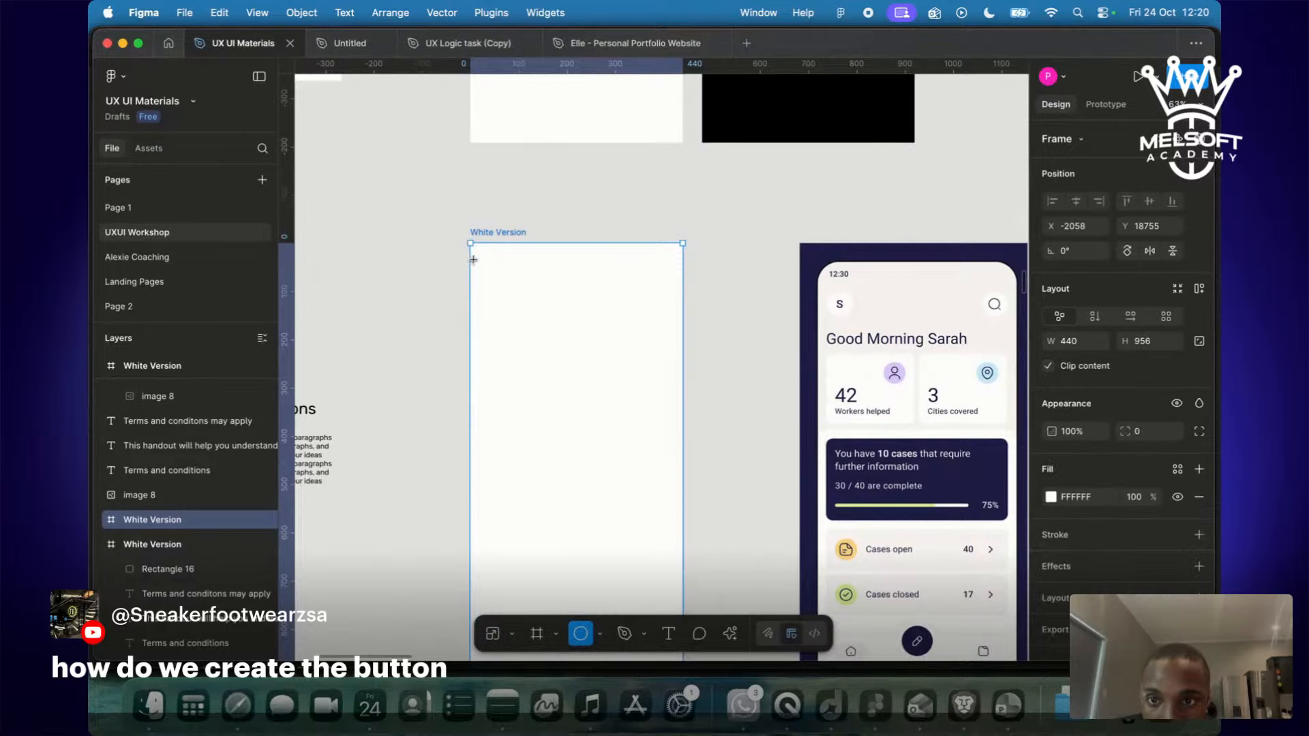
left_click_drag(482, 253, 515, 270)
left_click(526, 326)
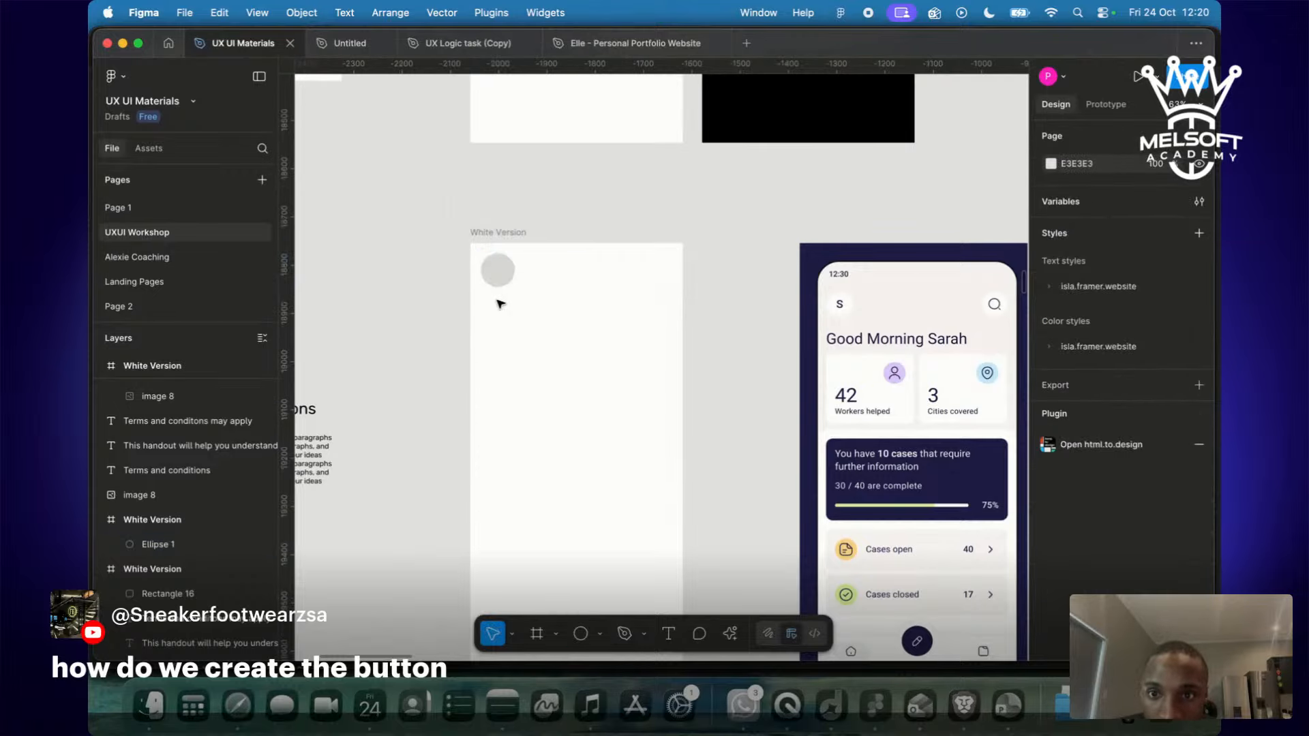
Duplicate the circle and move the copy to the frame's top-right corner.
left_click(498, 271)
key("super+d")
left_click_drag(500, 278, 655, 291)
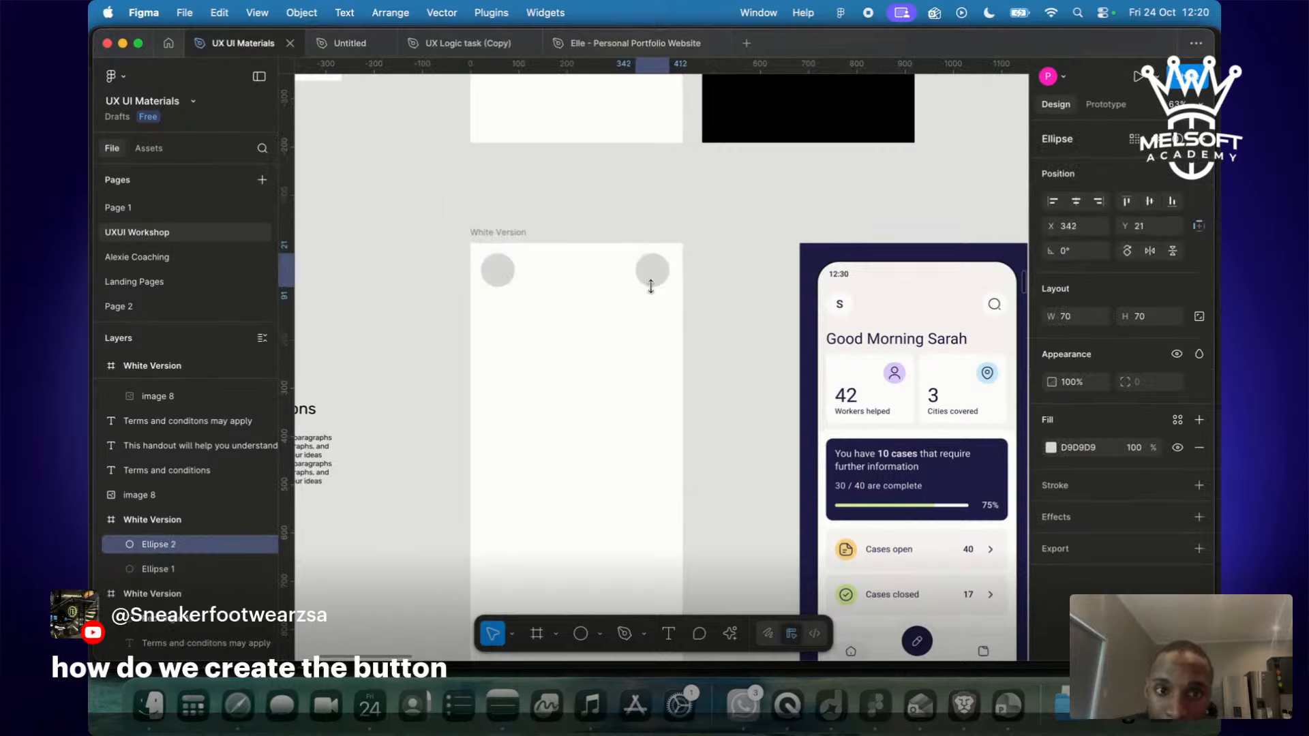
left_click(497, 270)
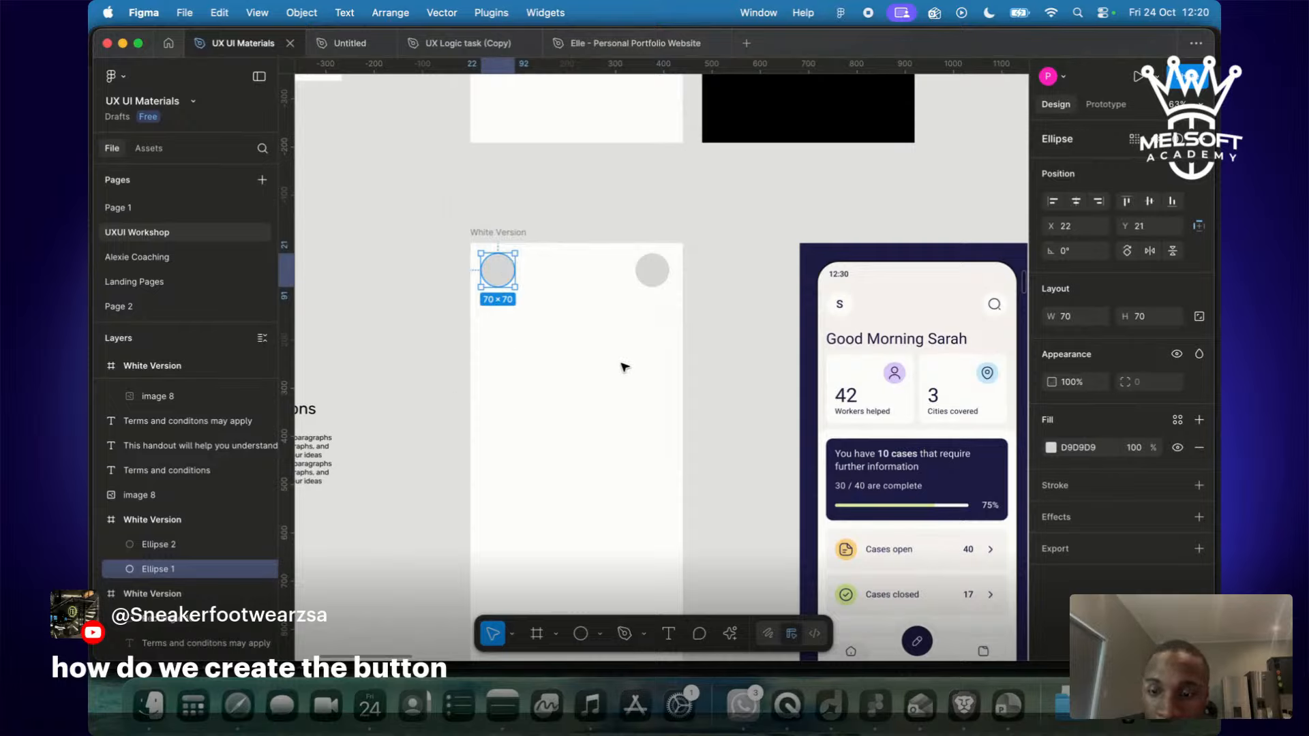
Add a one-line, left-aligned 'Good Mornign' greeting with a first name below the circles.
key("t")
left_click_drag(482, 317, 618, 347)
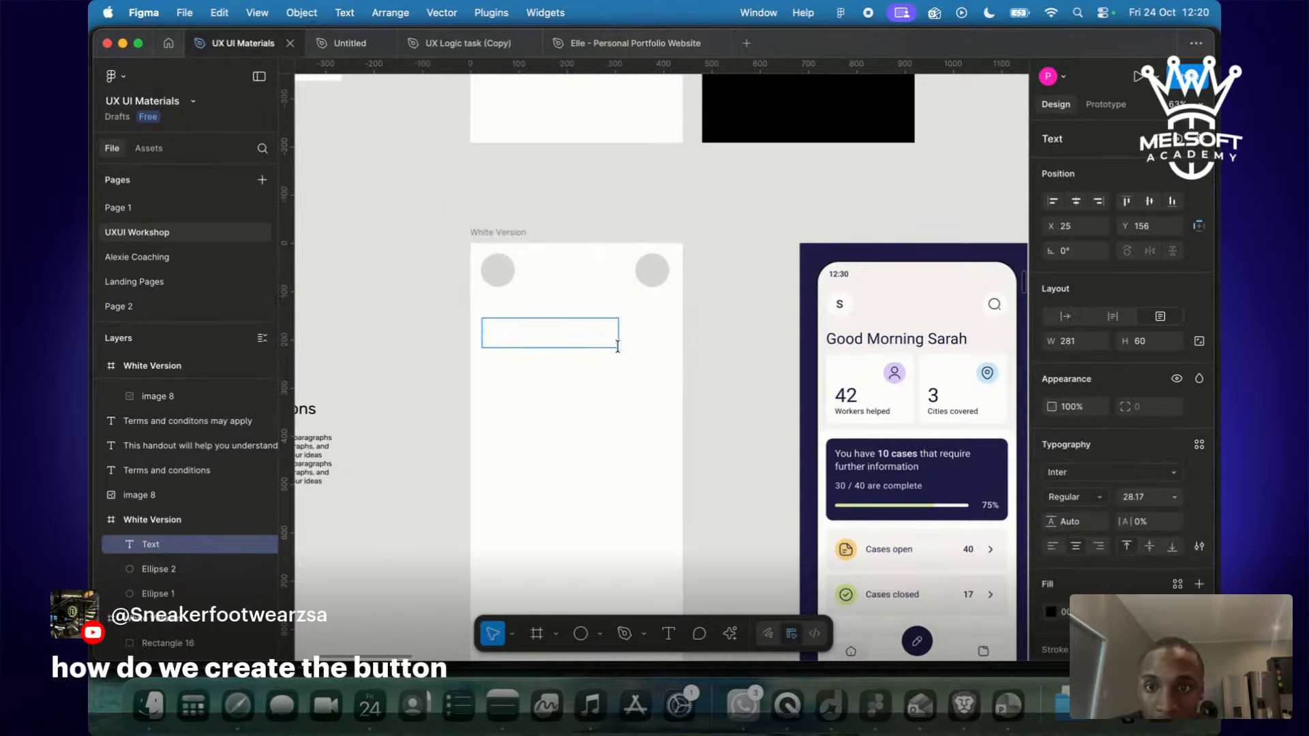
type("Good Mornign")
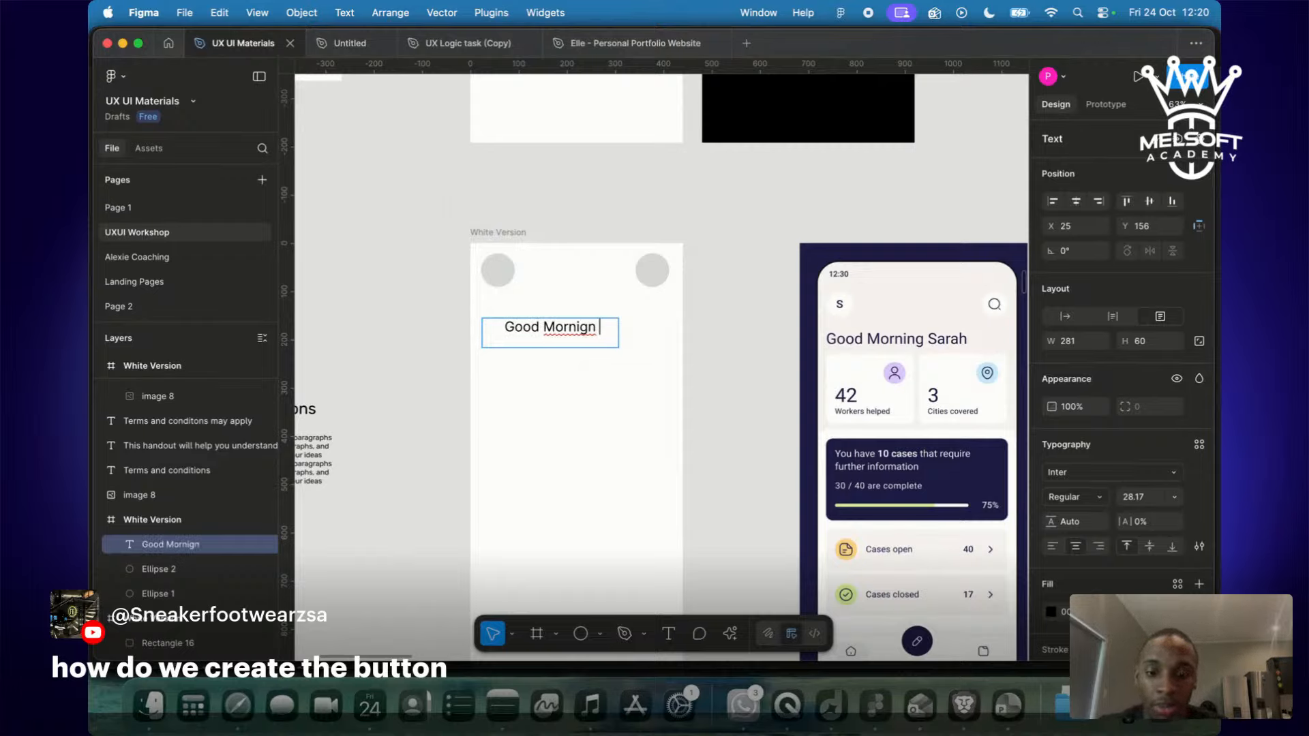
type(" Jord")
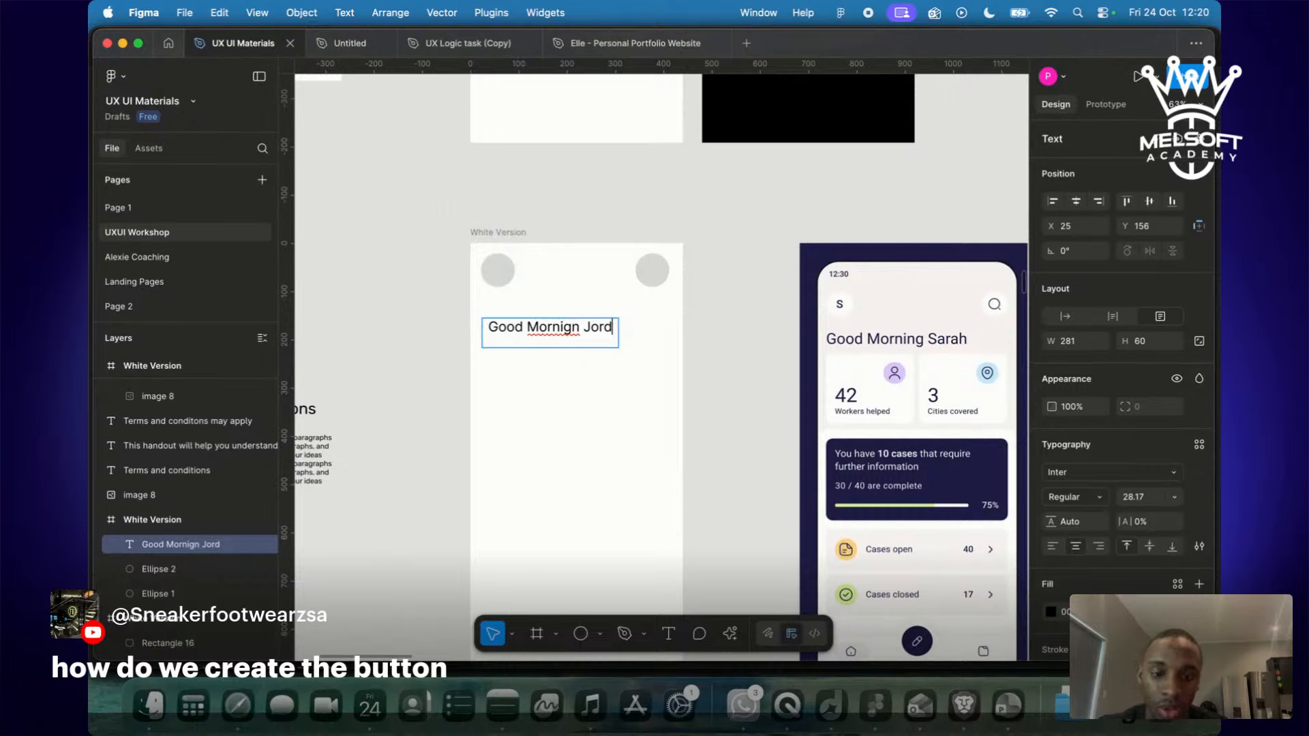
type("an")
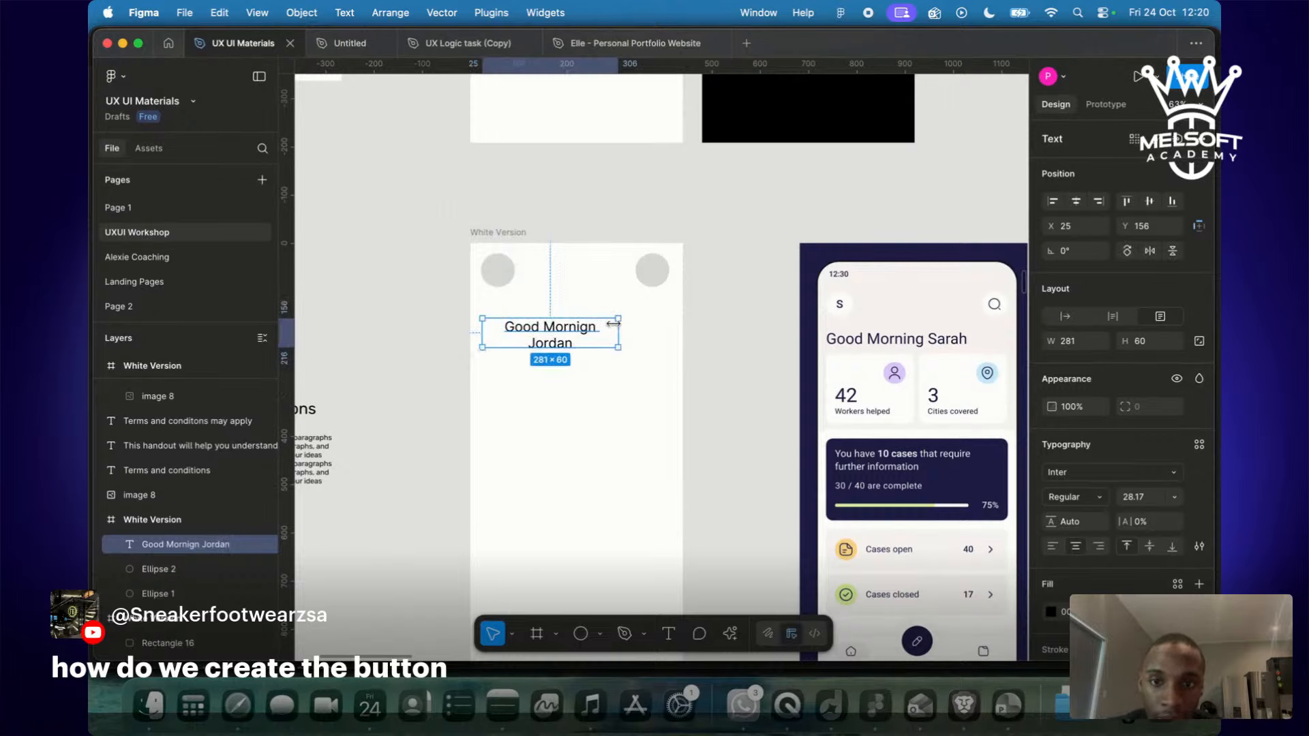
left_click_drag(619, 332, 583, 333)
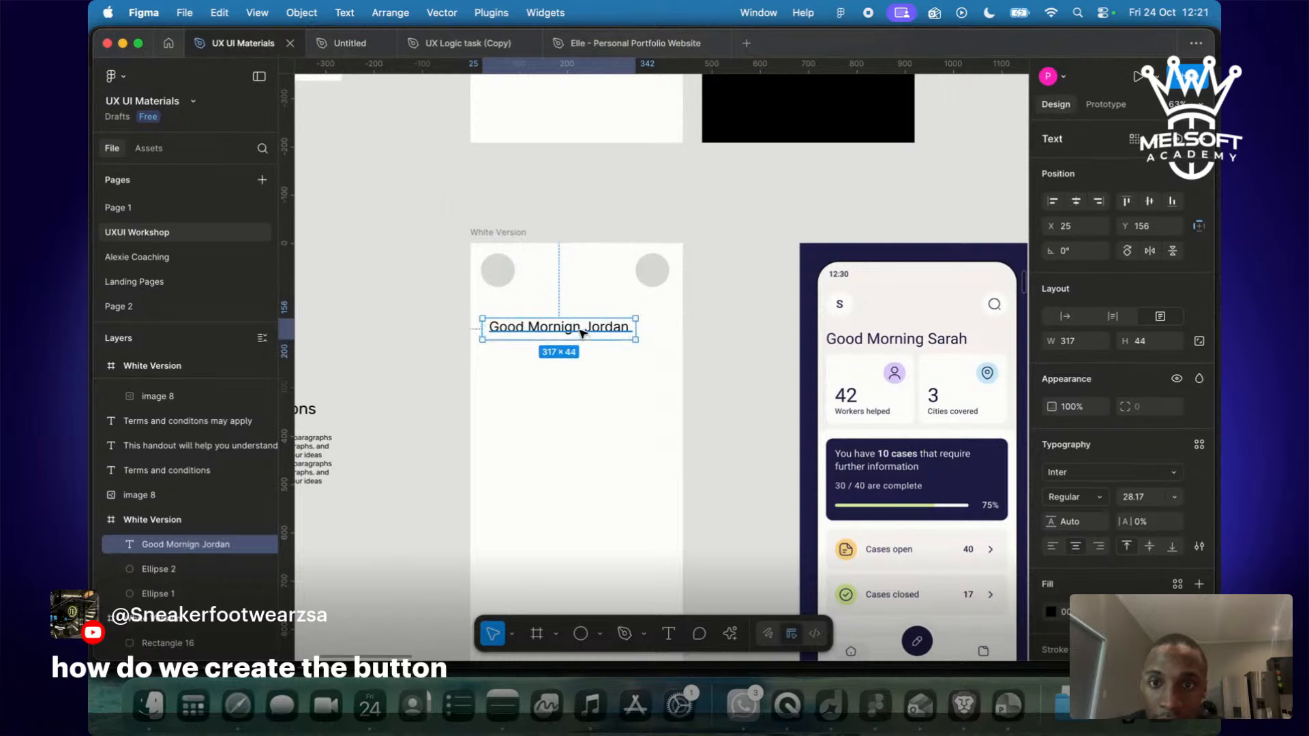
left_click(1053, 546)
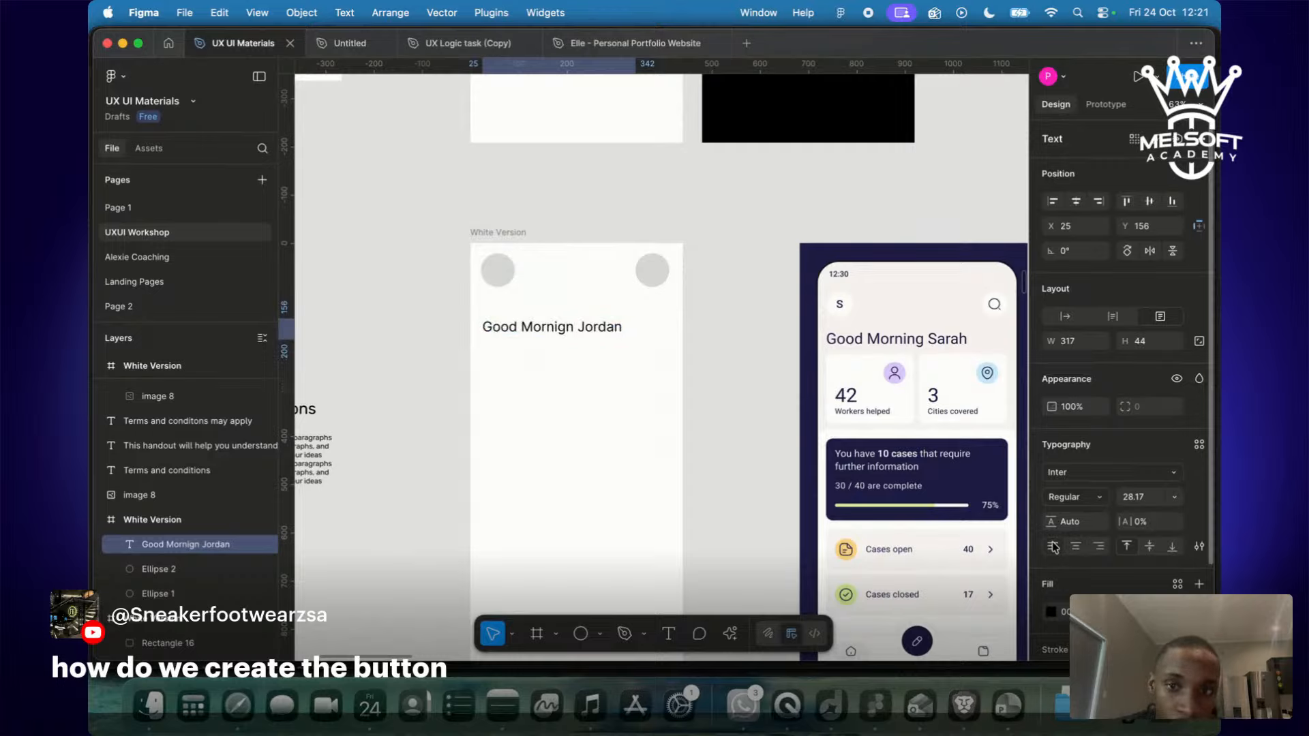
left_click(732, 402)
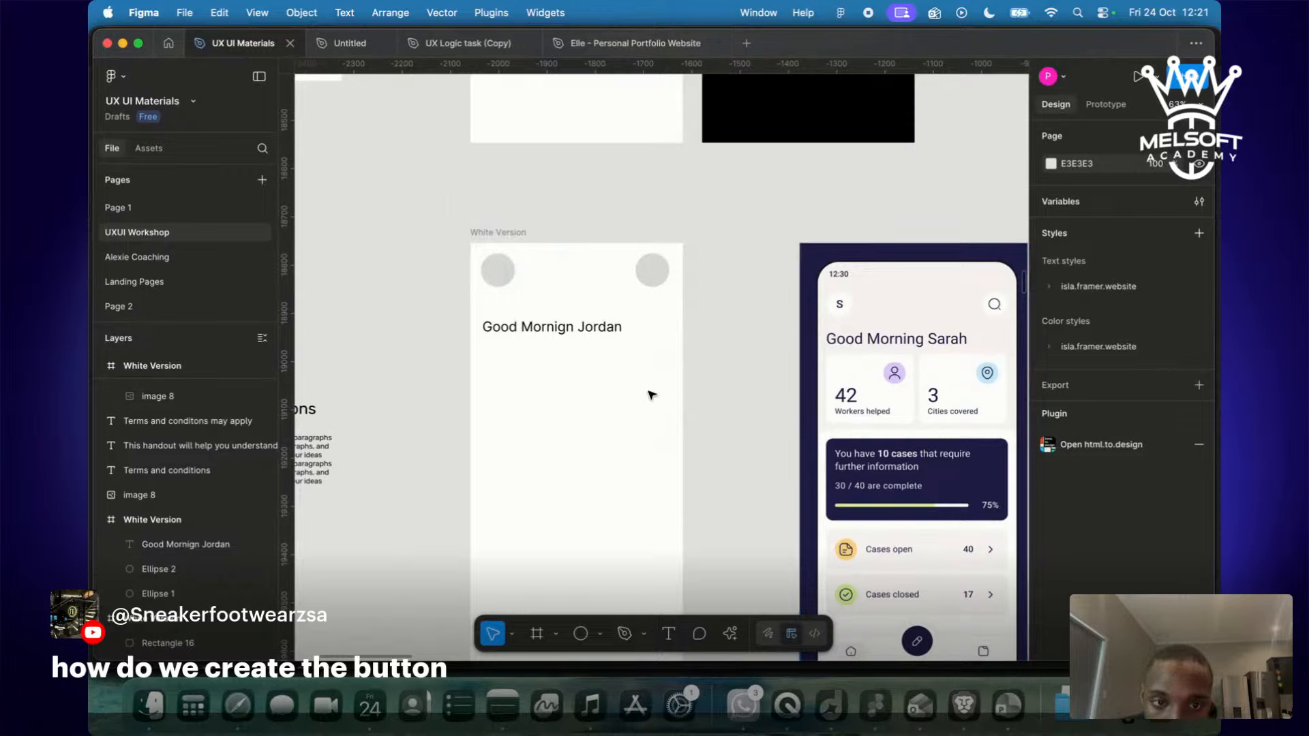
Draw a grey rectangle under the greeting, aligned to the left circle, with corner radius 10.
key("r")
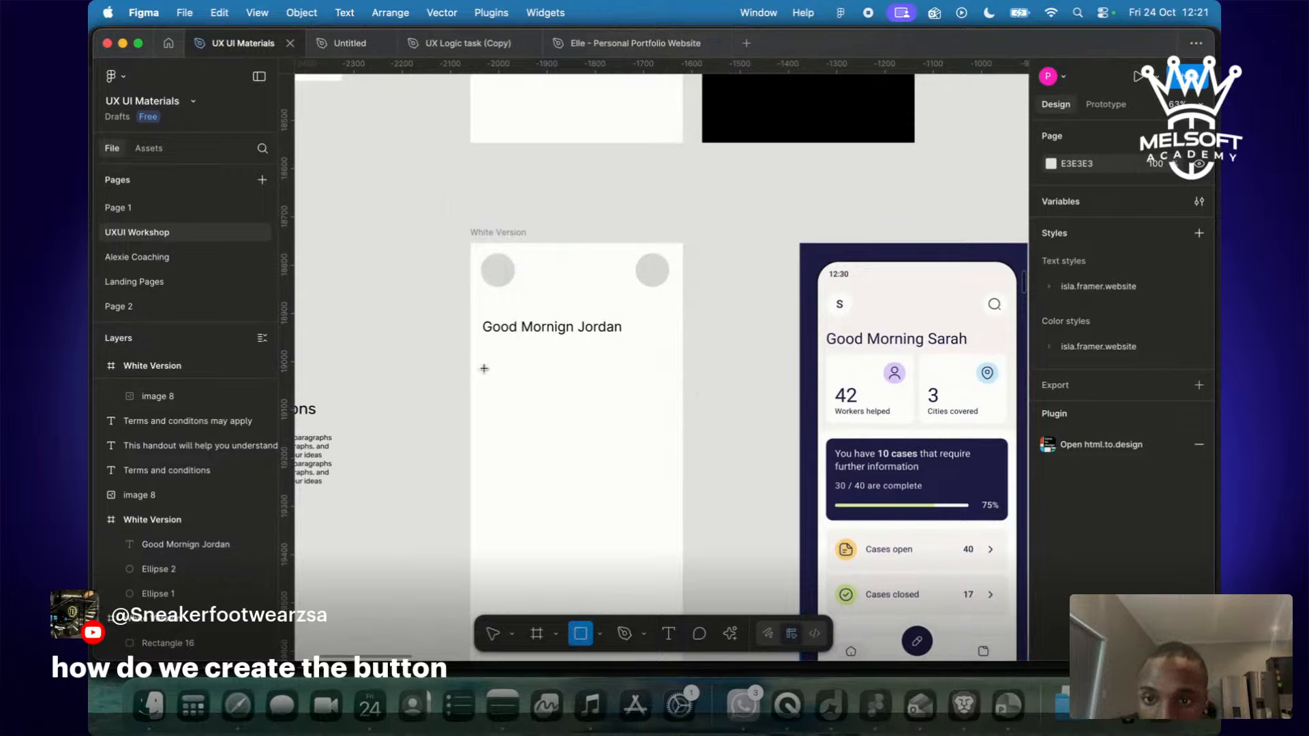
mouse_move(487, 348)
left_mouse_down()
mouse_move(579, 432)
mouse_move(575, 421)
left_mouse_up()
left_click_drag(540, 380, 539, 379)
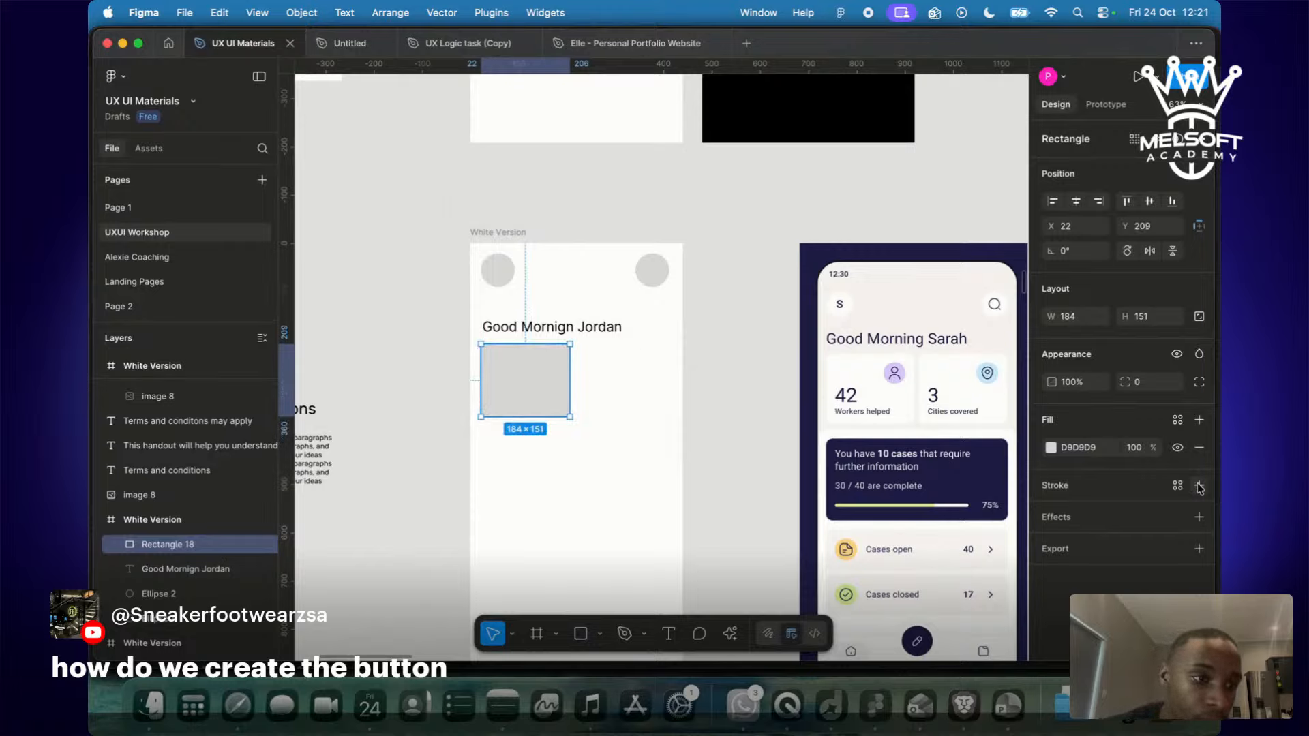
left_click(1151, 383)
type("10")
key("Return")
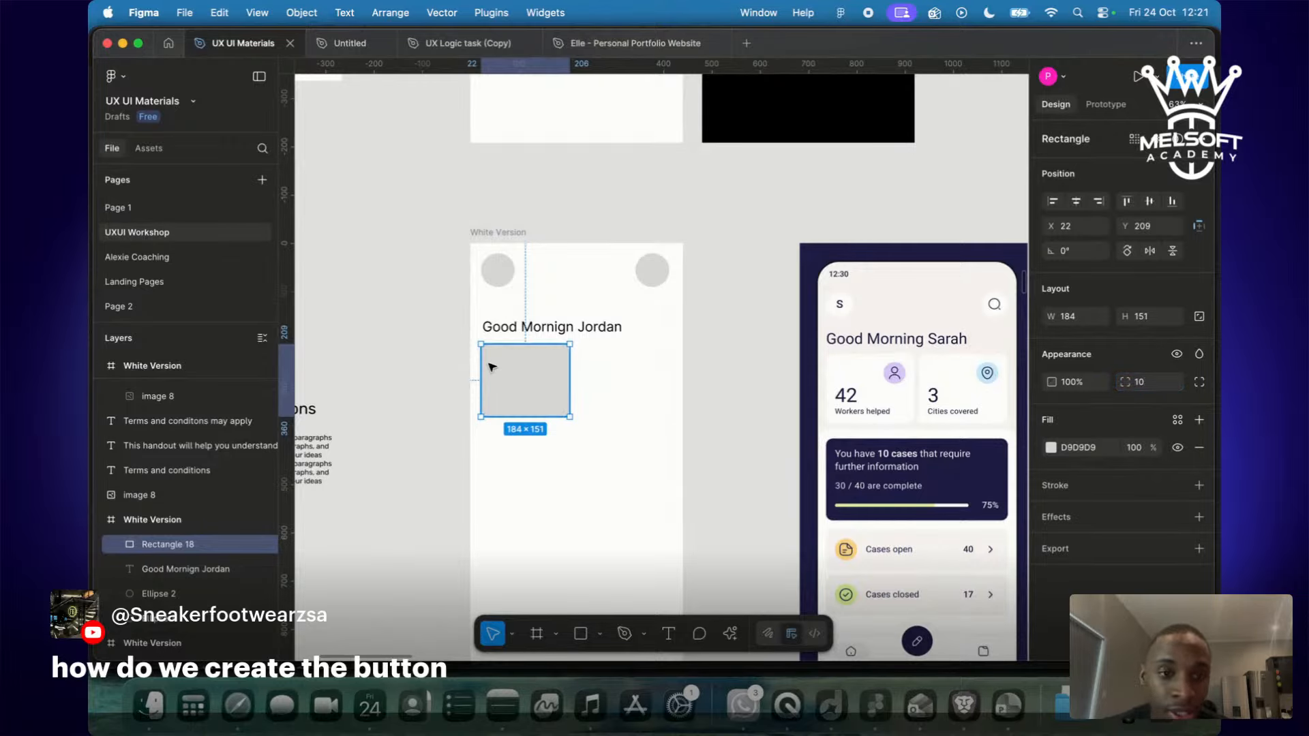
left_click(588, 372)
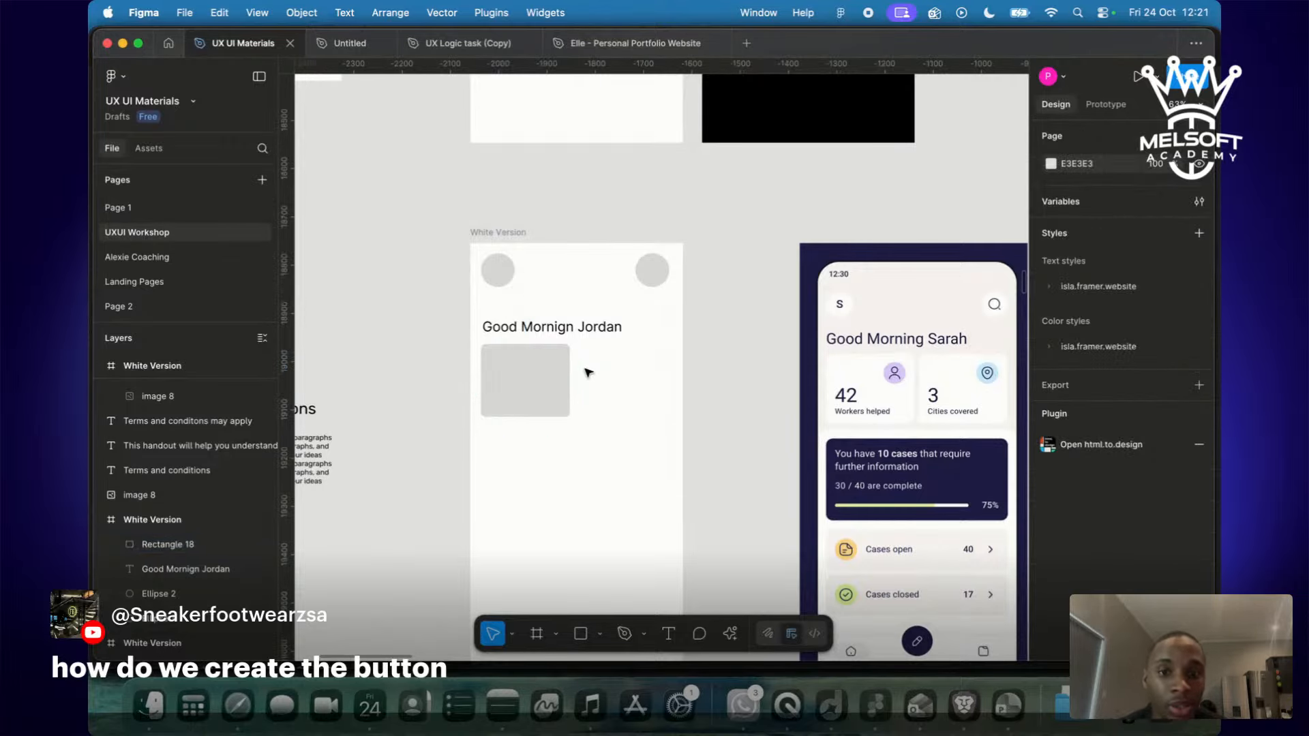
scroll(588, 372, "left", 3)
scroll(588, 372, "up", 5)
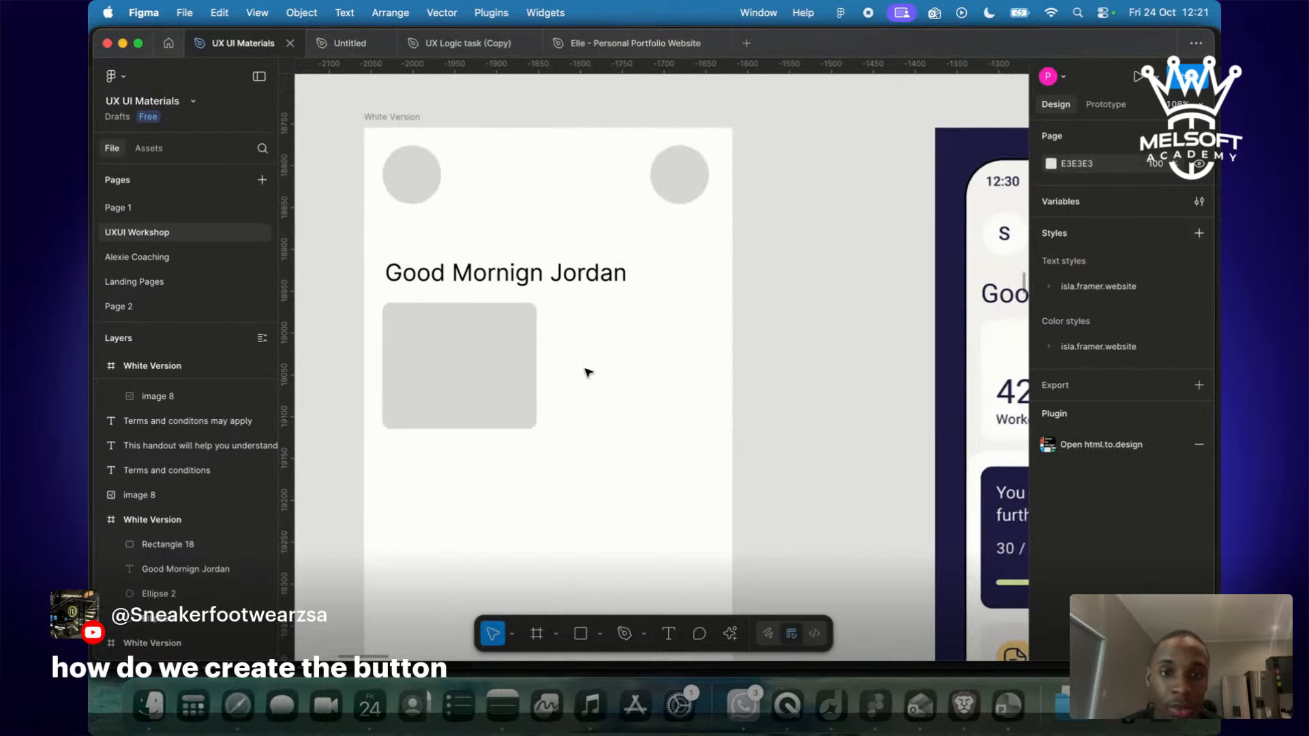
scroll(588, 372, "right", 3)
scroll(588, 372, "down", 3)
scroll(588, 372, "left", 2)
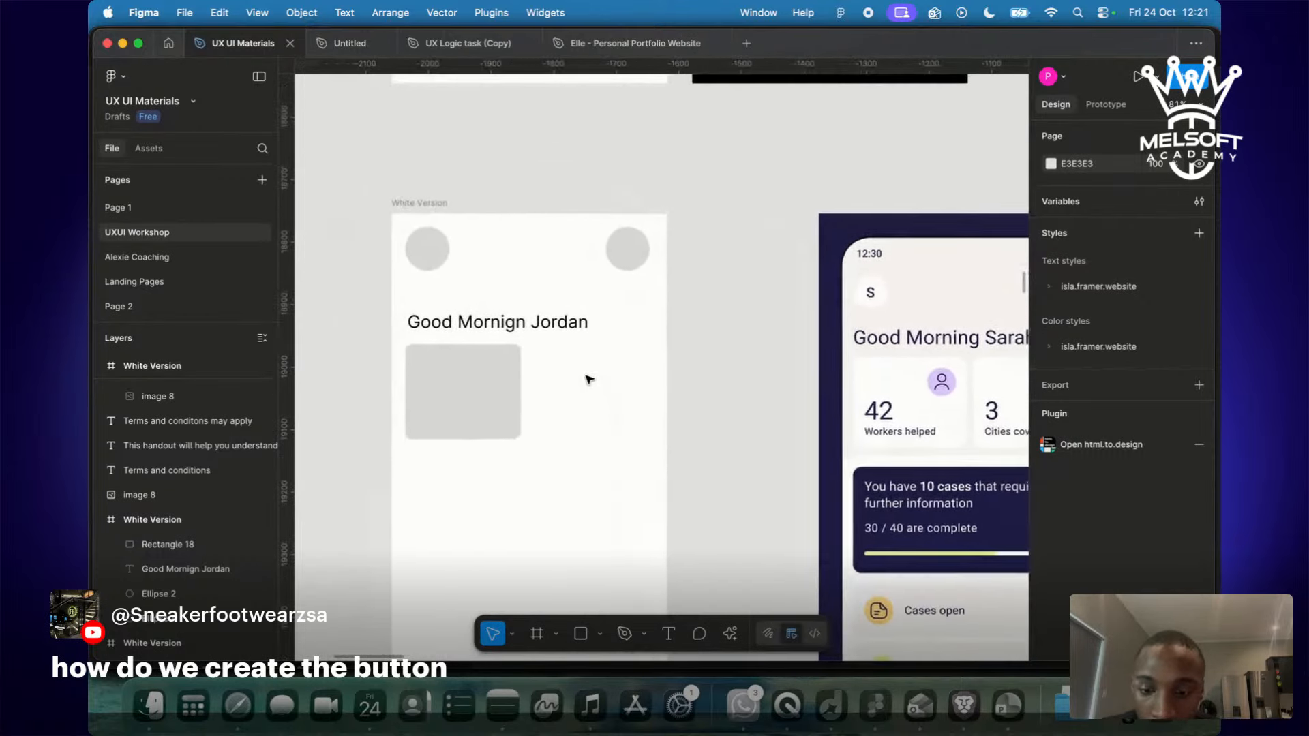
Add the number 42 as text inside the grey card.
key("t")
left_click_drag(423, 381, 473, 402)
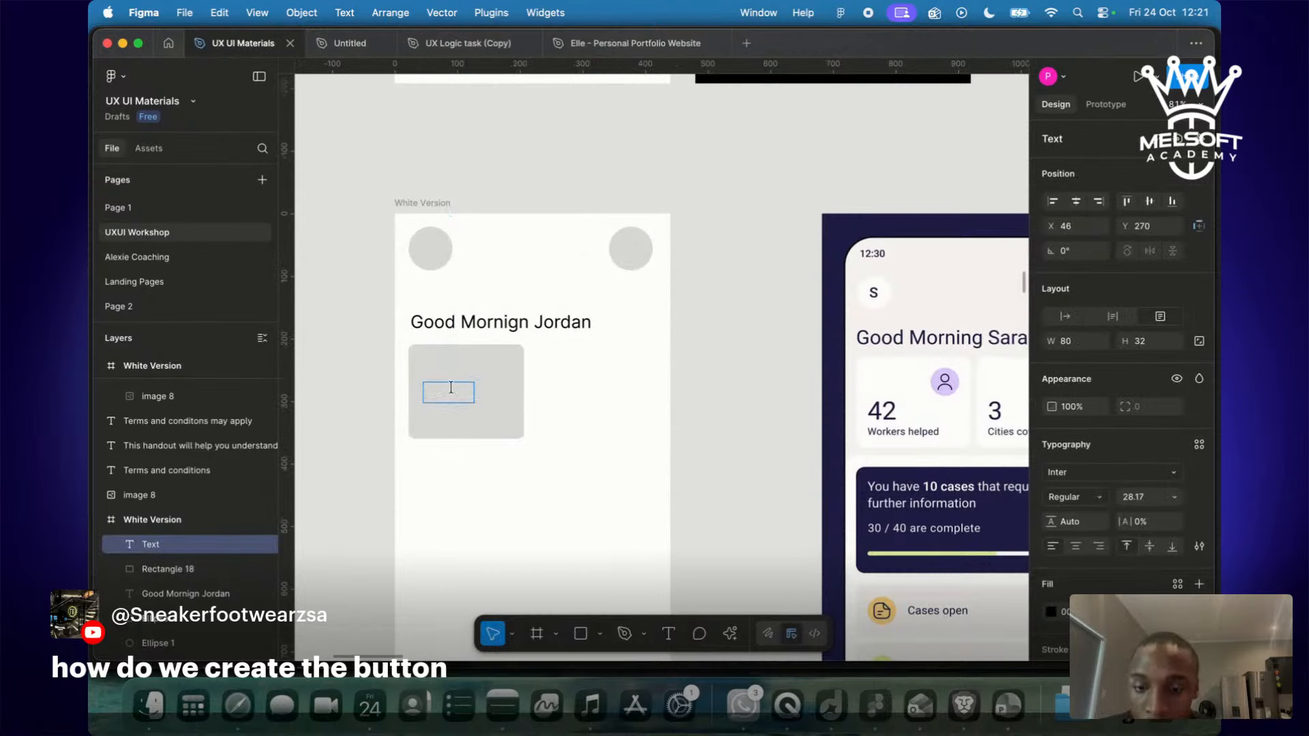
type("42")
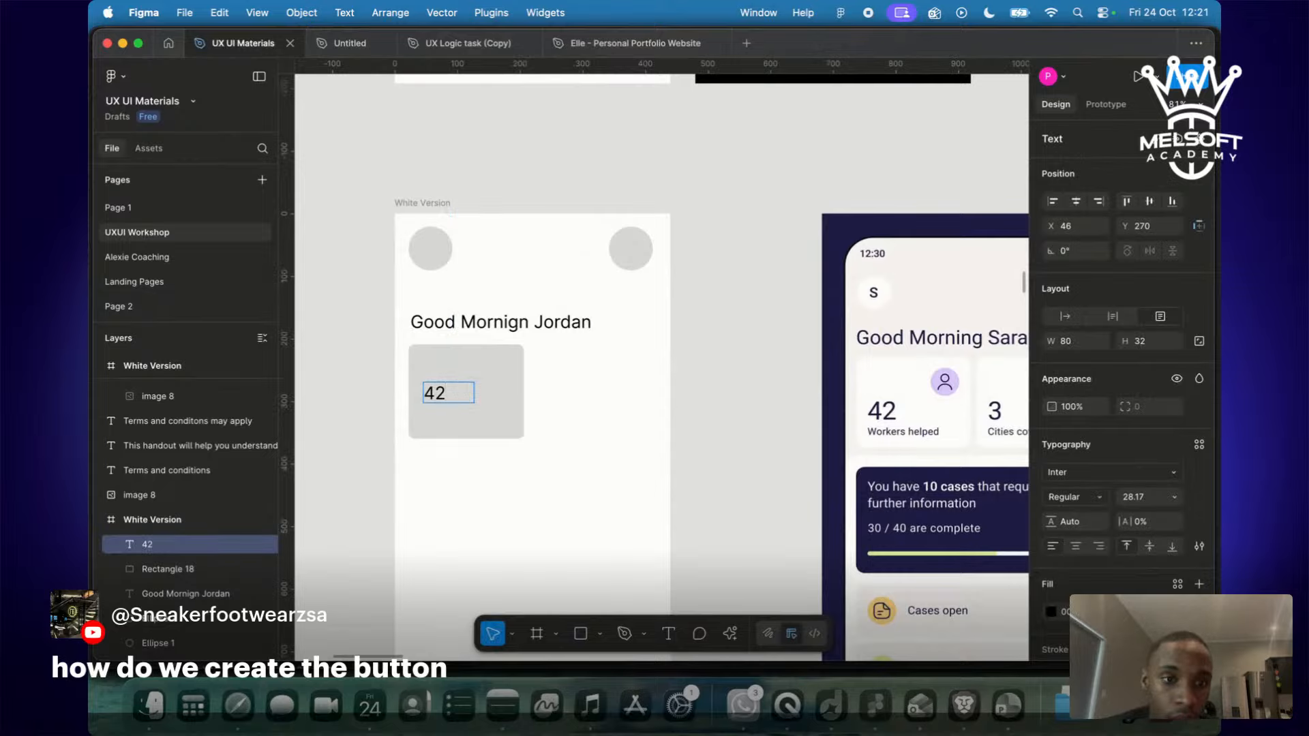
key("Escape")
Add a half-size 'worksed helped' label under 42 and shift both left in the card.
left_click_drag(435, 394, 431, 422)
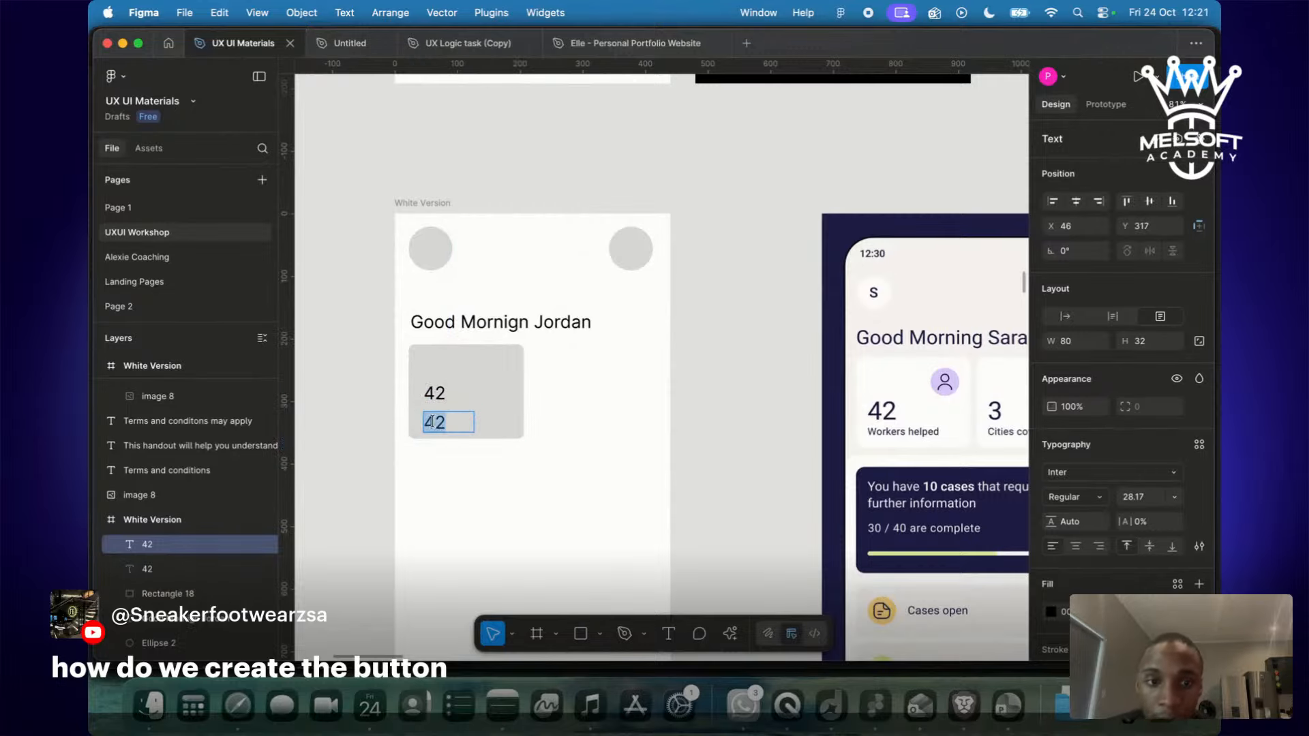
type("worksed helped")
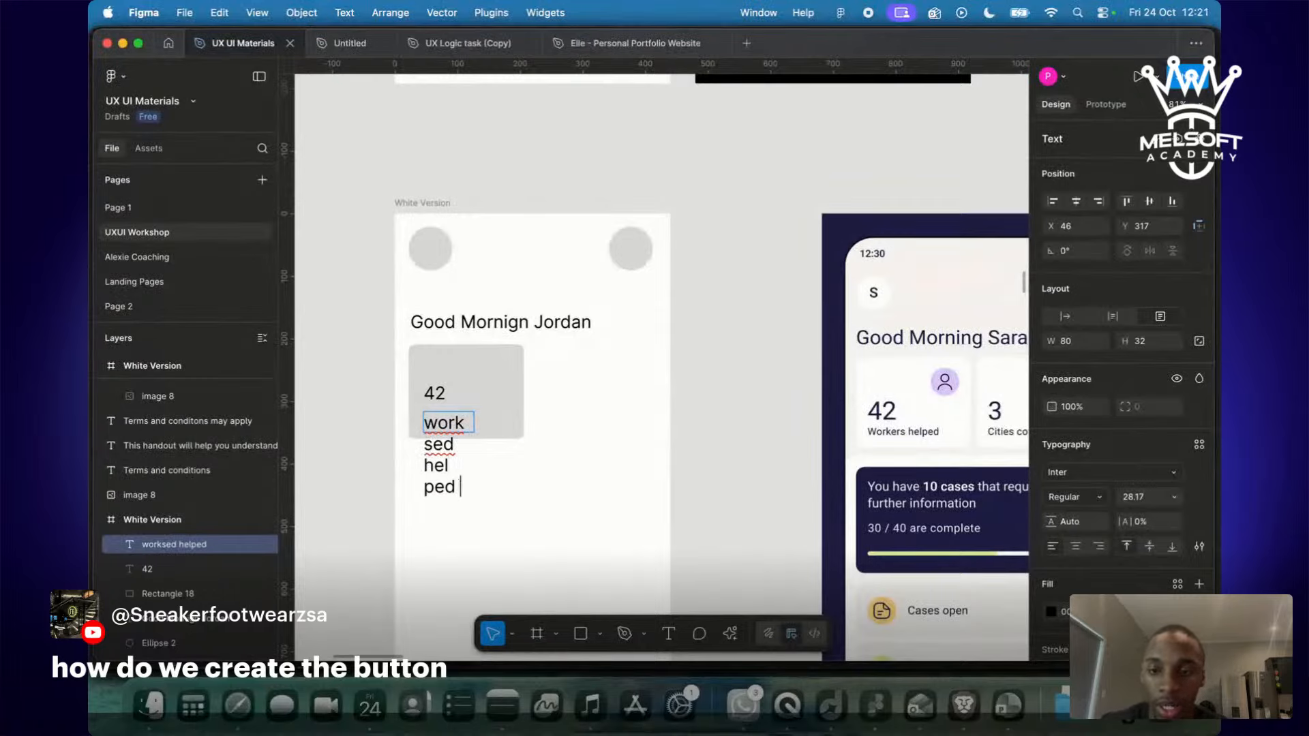
key("Escape")
left_click_drag(476, 422, 564, 422)
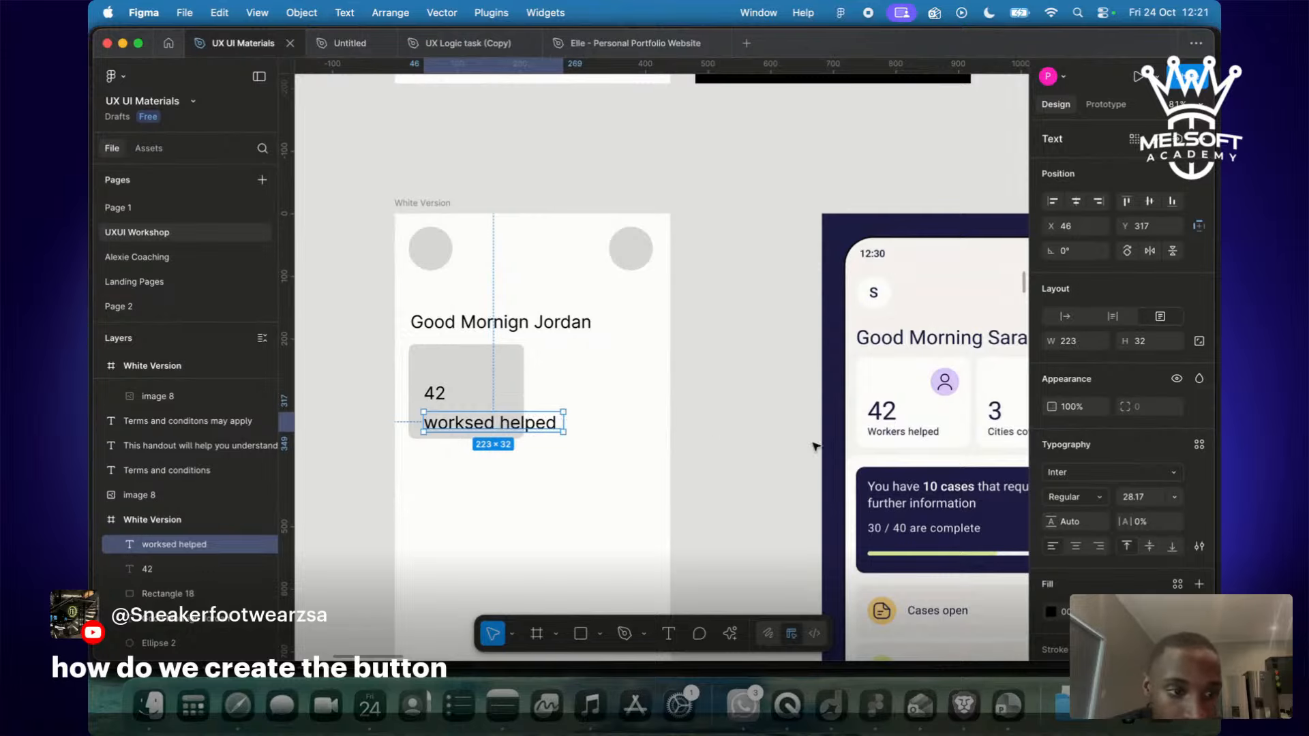
key("k")
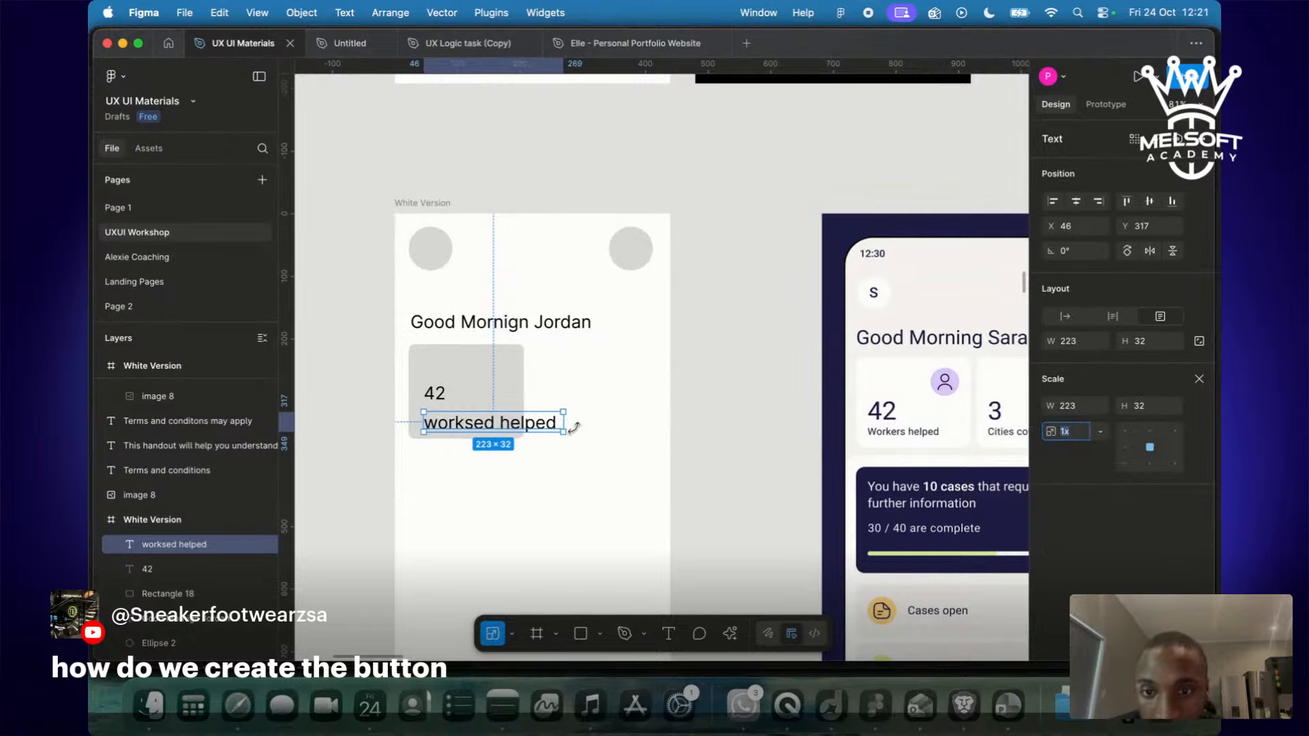
left_click_drag(563, 431, 498, 413)
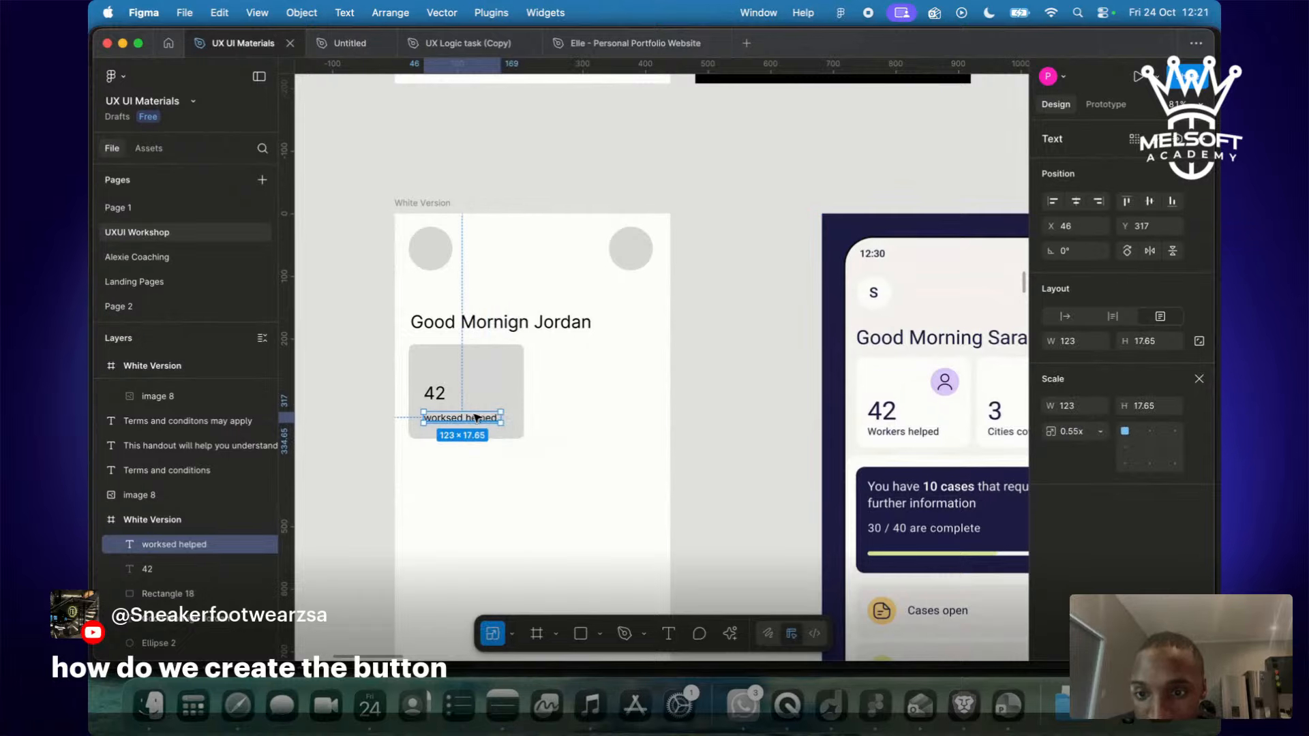
left_click(434, 394, "shift")
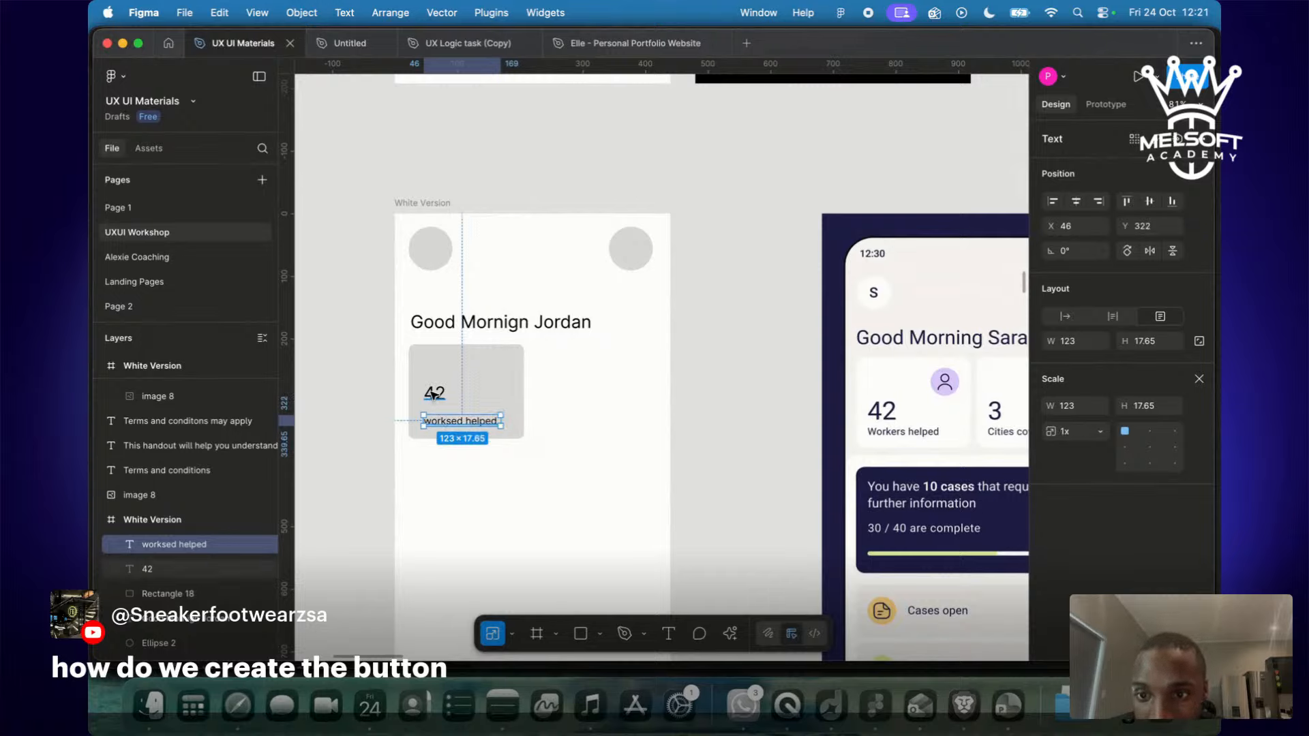
left_click_drag(444, 411, 429, 415)
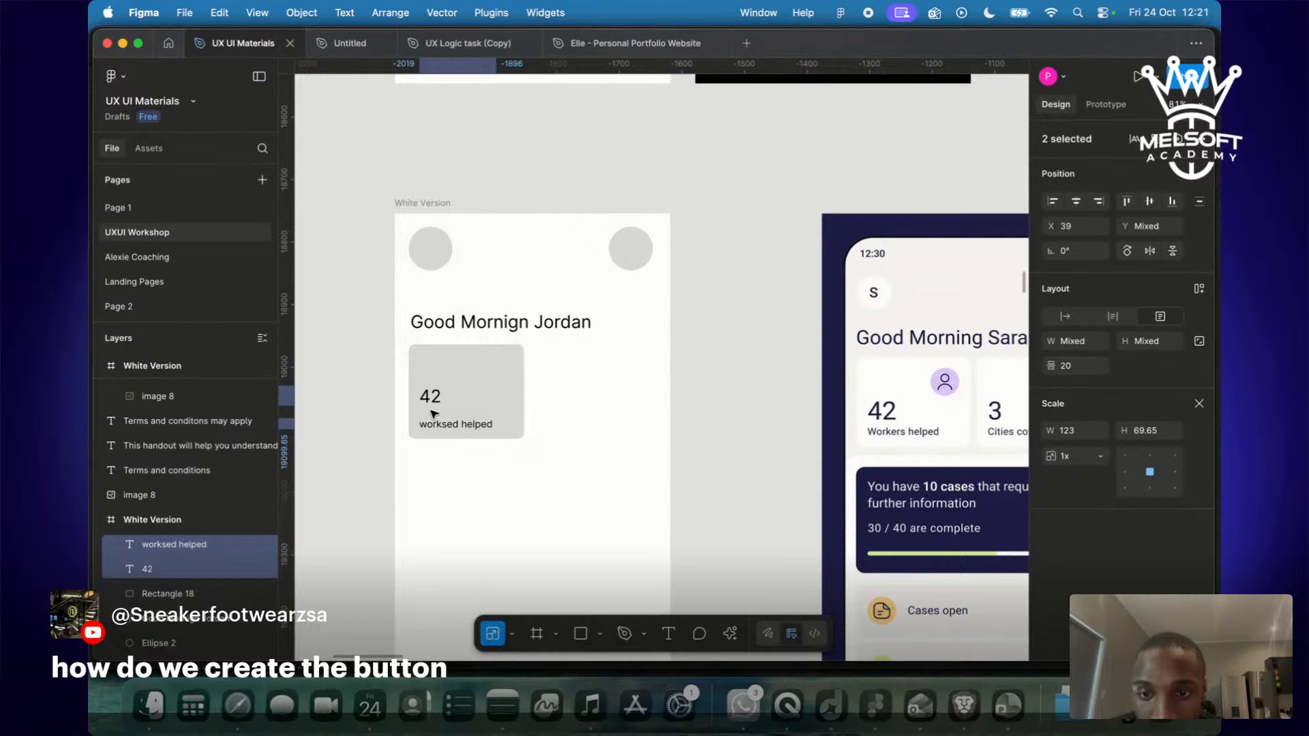
left_click(651, 381)
scroll(652, 385, "down", 5)
scroll(508, 375, "down", 5)
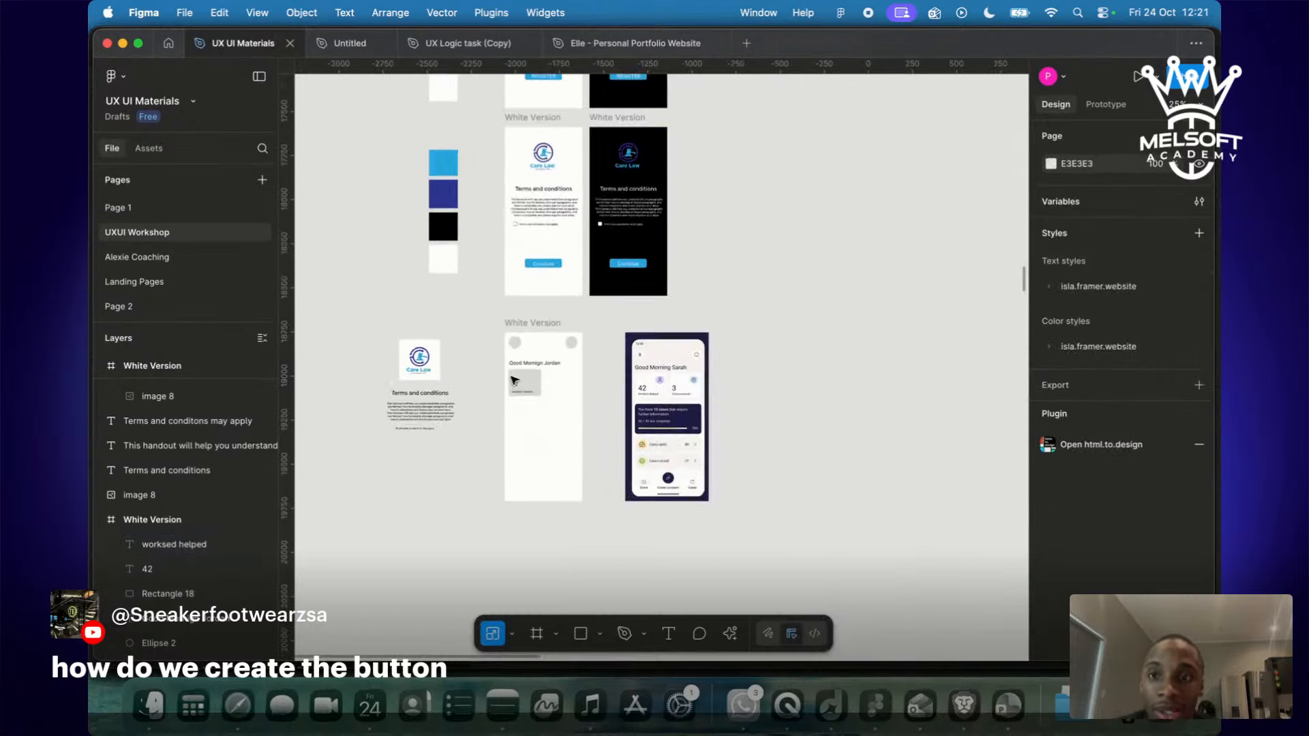
Move the Terms and conditions frame aside and copy the colour swatches next to the frame.
left_click_drag(431, 379, 367, 369)
left_click_drag(394, 165, 485, 335)
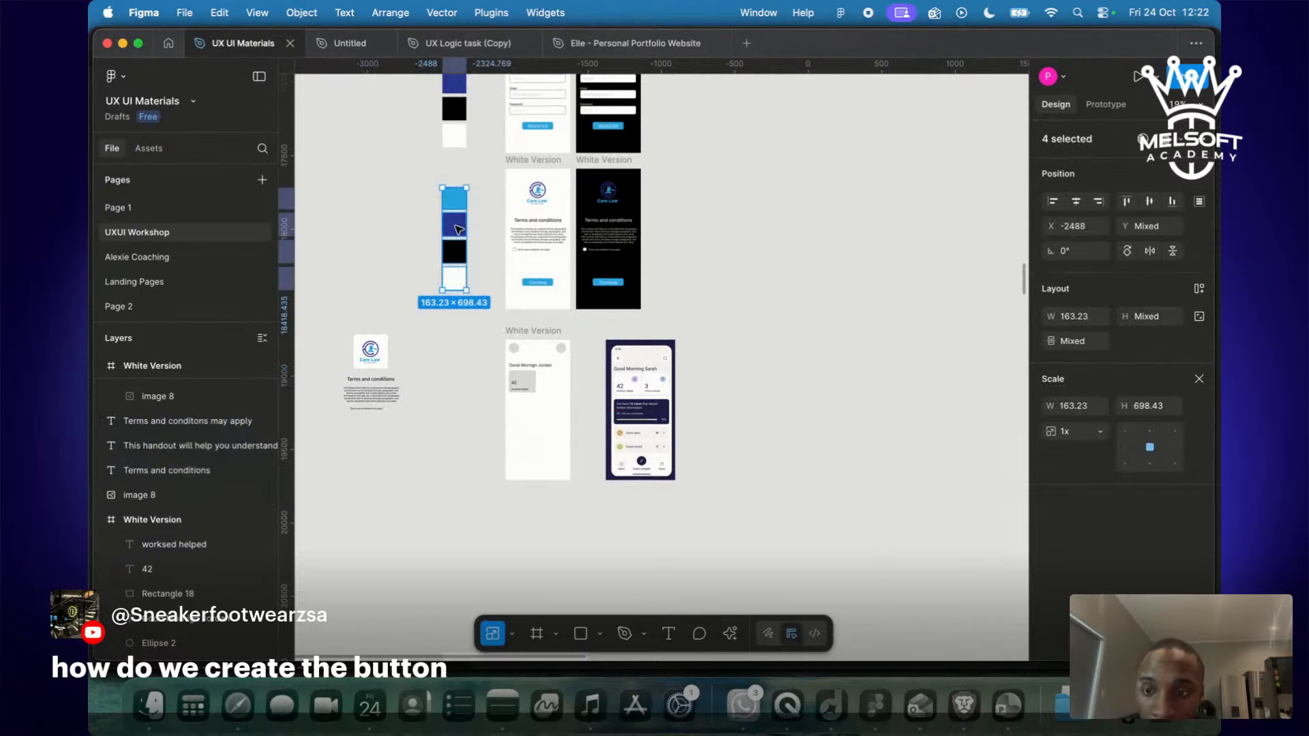
left_click_drag(458, 229, 459, 411)
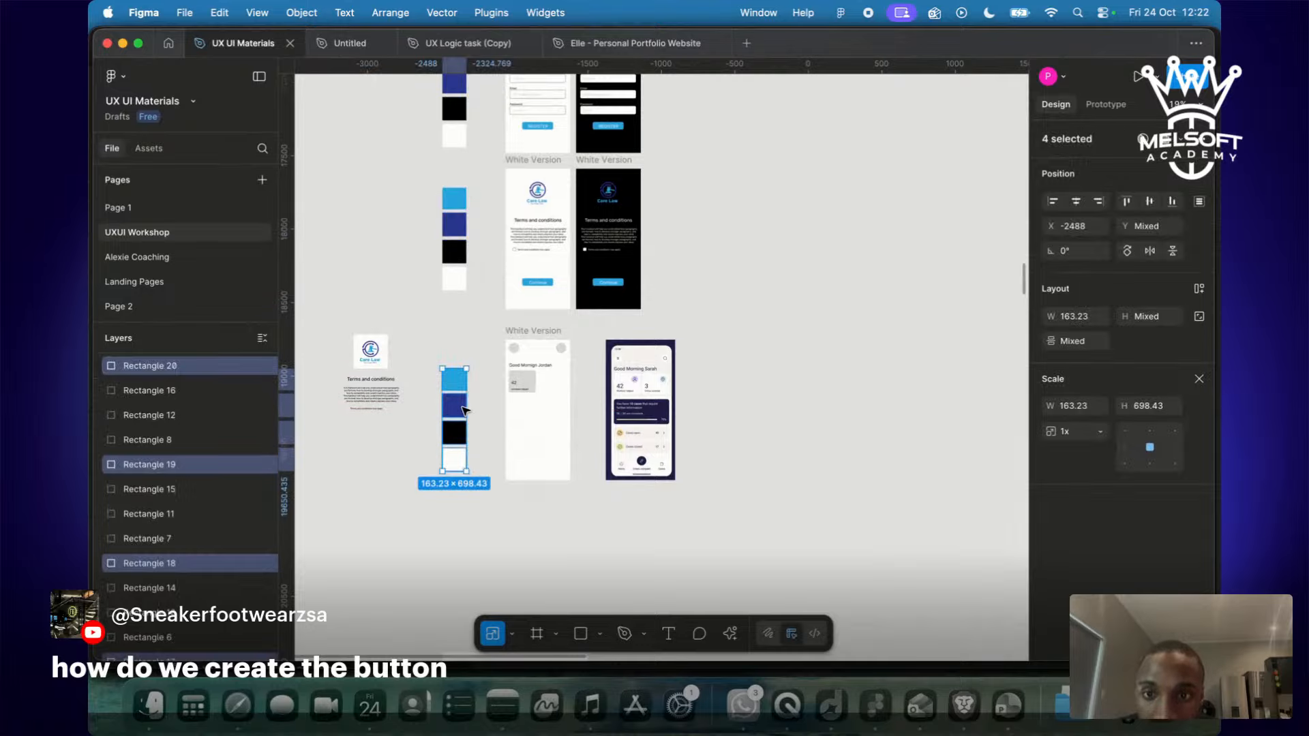
key("Escape")
scroll(495, 425, "up", 10)
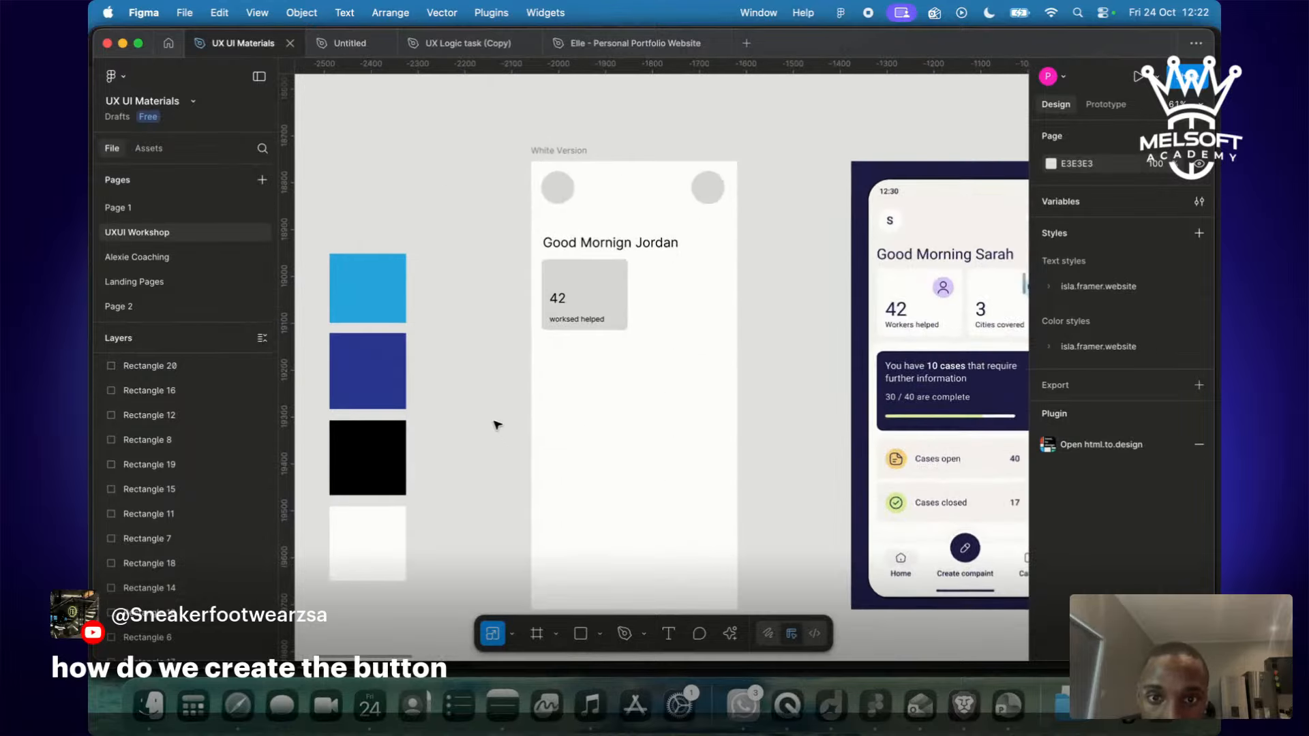
Fill the card with the navy swatch colour and make the 42 and label white.
left_click(656, 326)
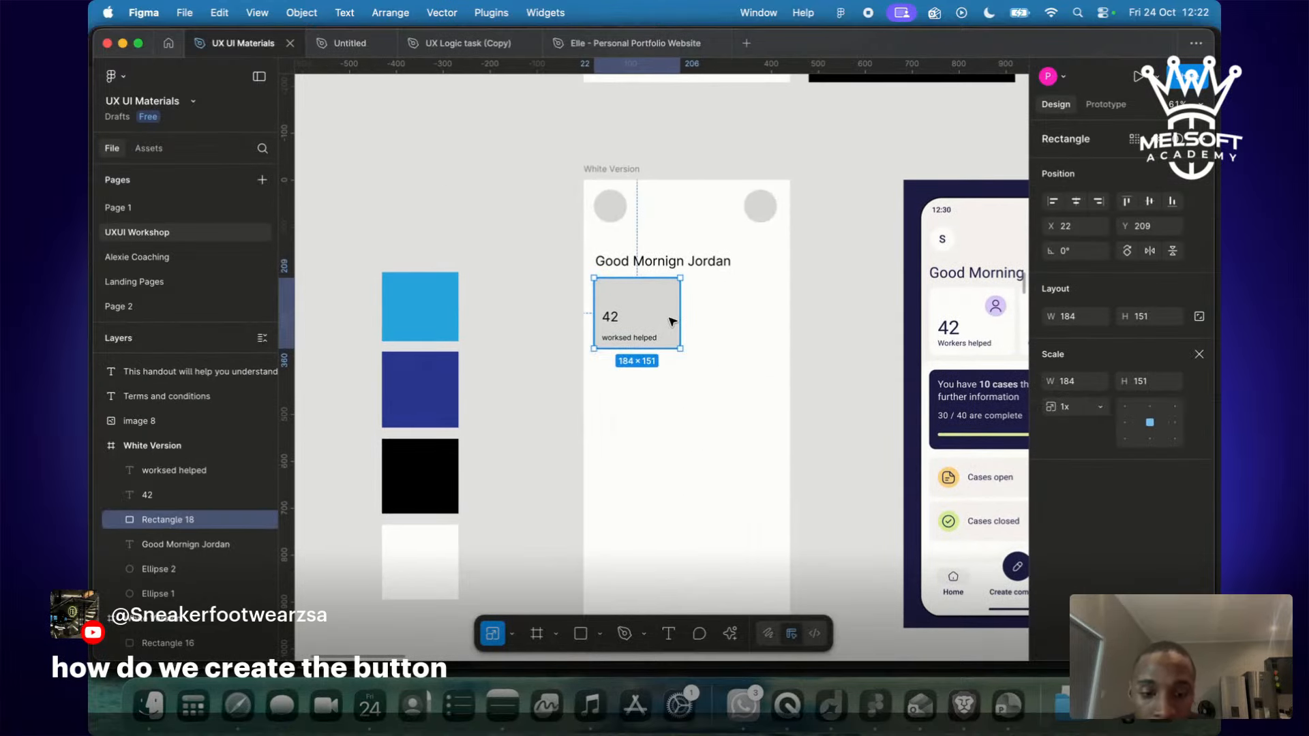
key("i")
left_click(429, 392)
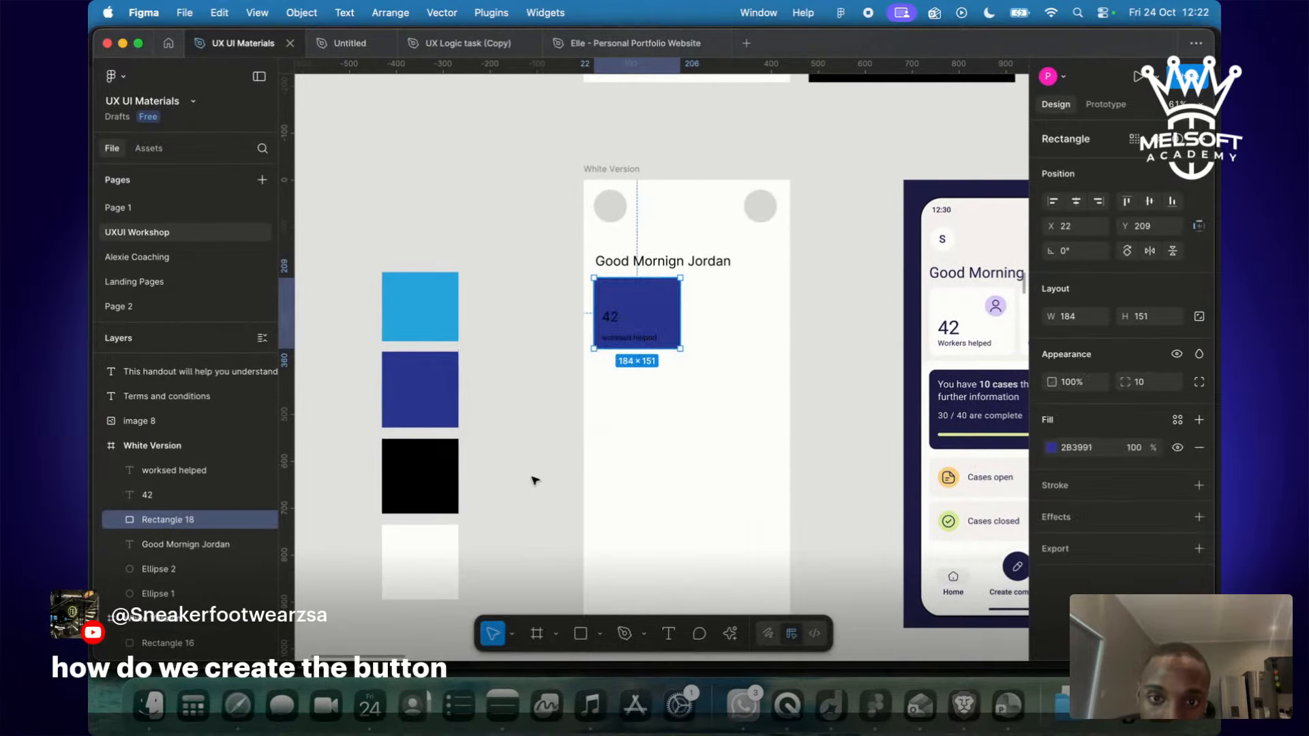
left_click(585, 487)
left_click(617, 319)
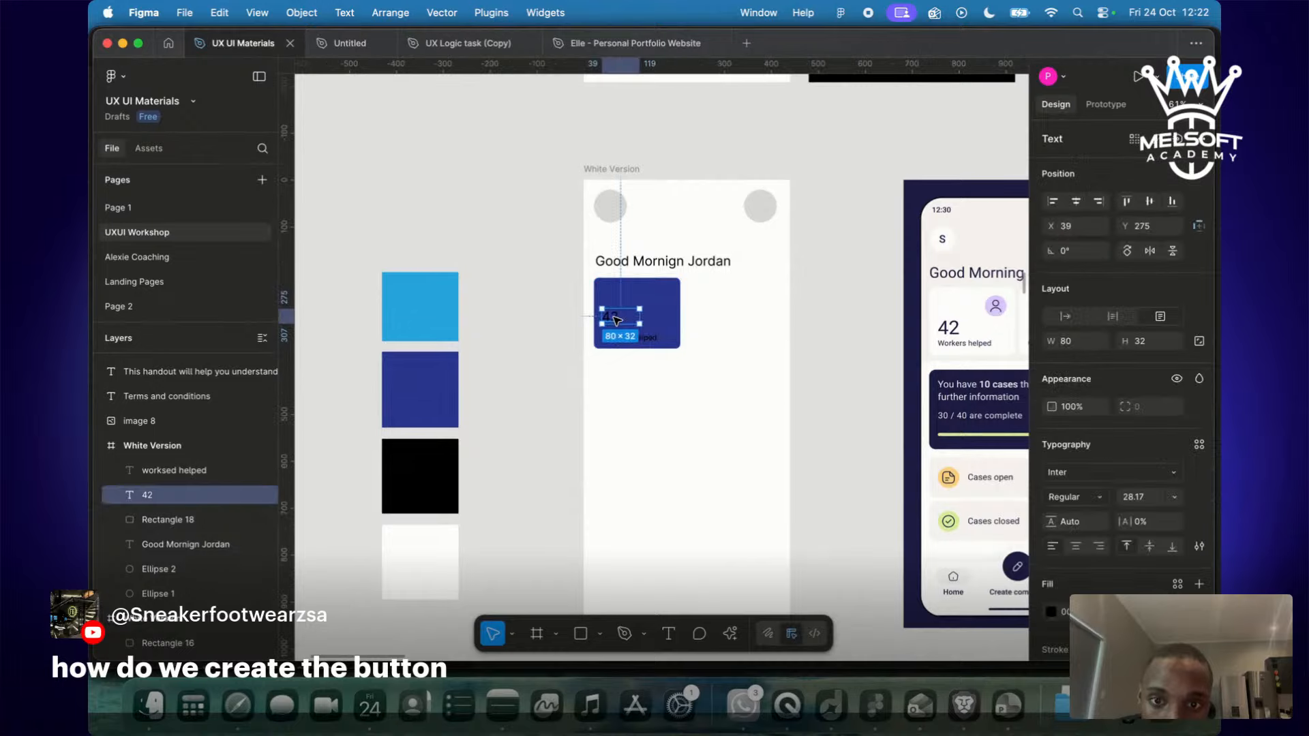
left_click(654, 339, "shift")
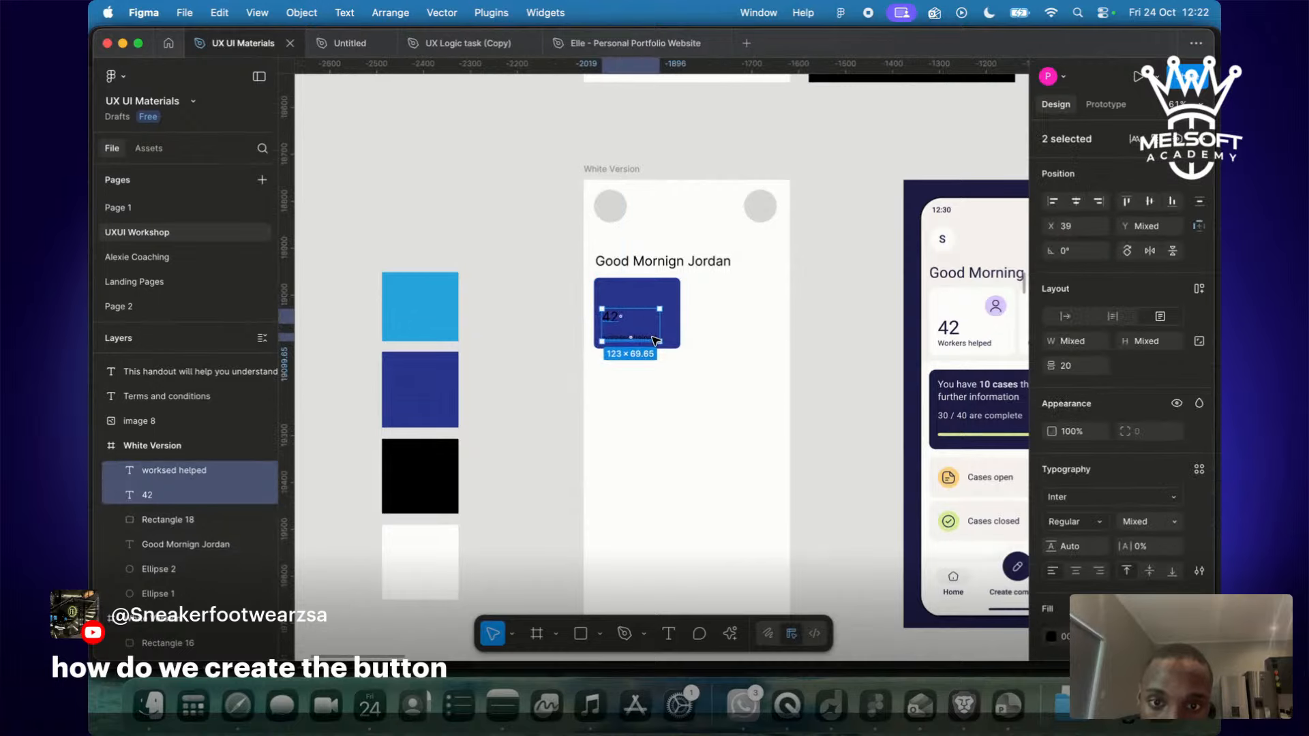
left_click(764, 328)
scroll(763, 328, "up", 5)
scroll(764, 328, "down", 4)
left_click(589, 301)
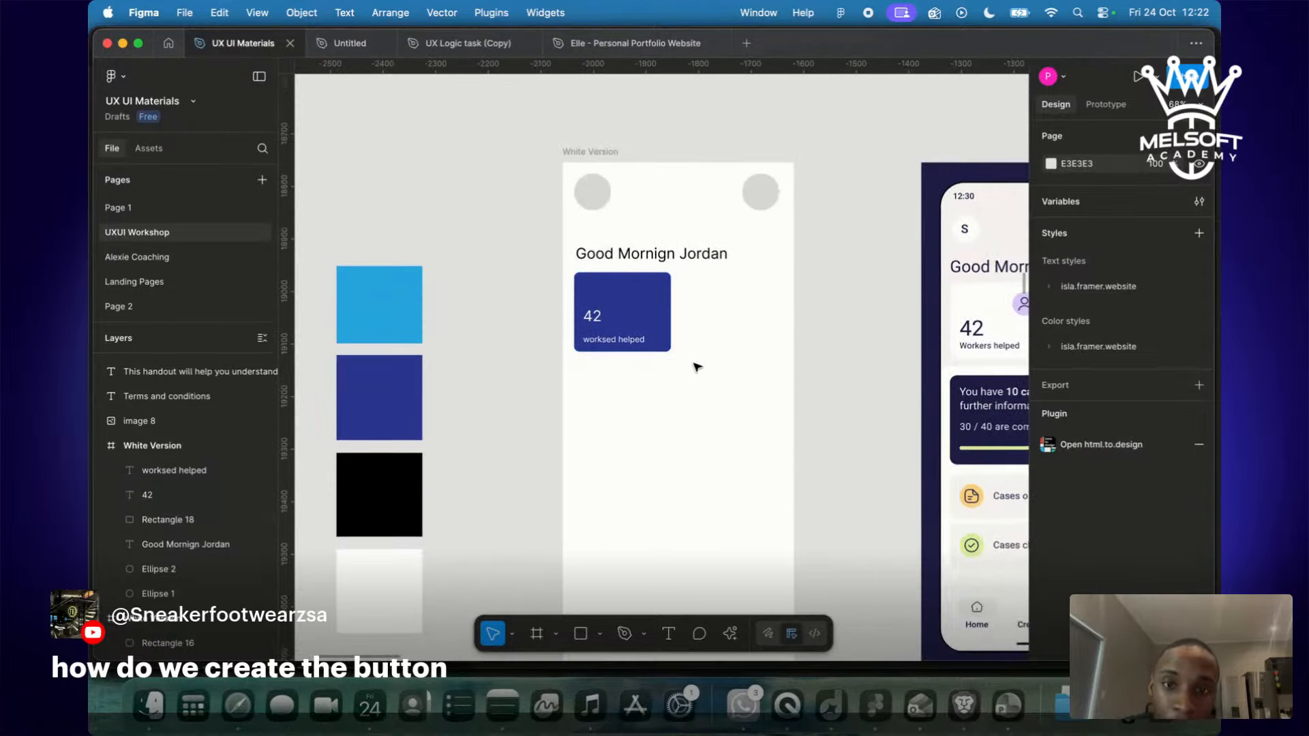
Group the 42 number, worksed helped label and navy rectangle into one card.
left_click(592, 315)
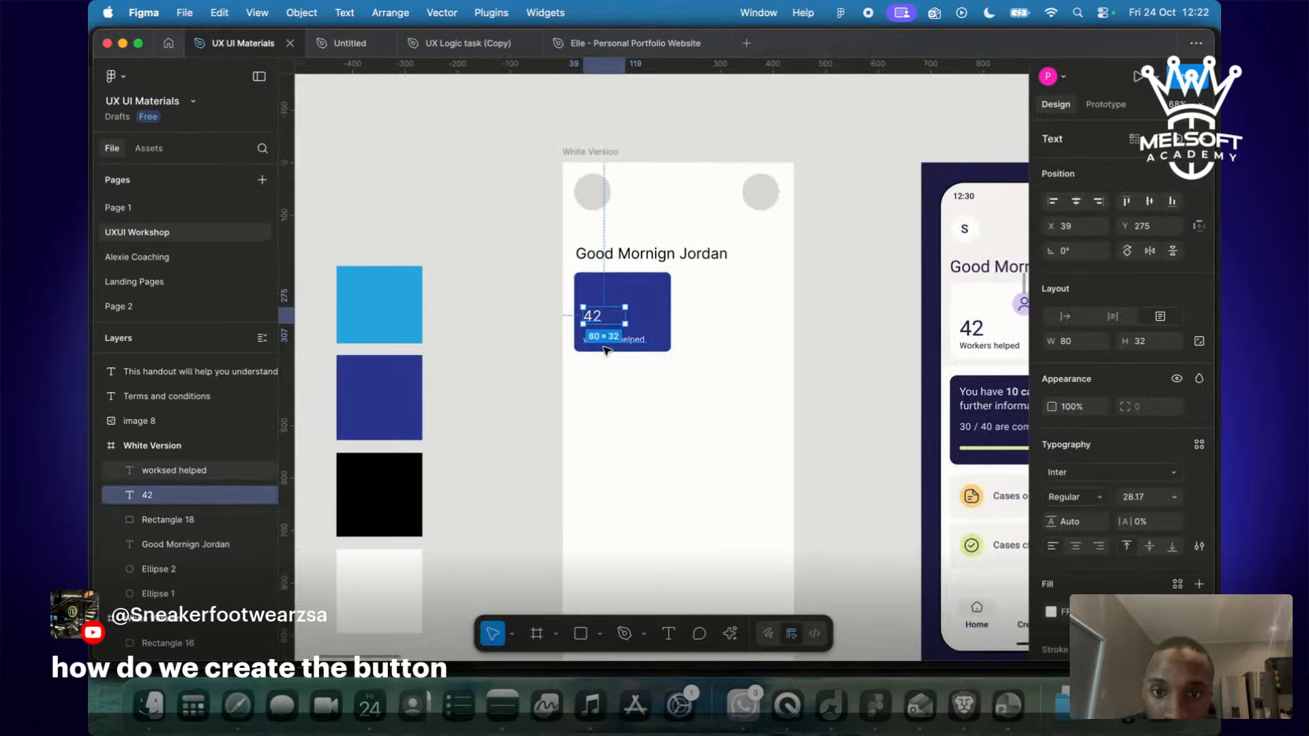
left_click(638, 345, "shift")
left_click(664, 319, "shift")
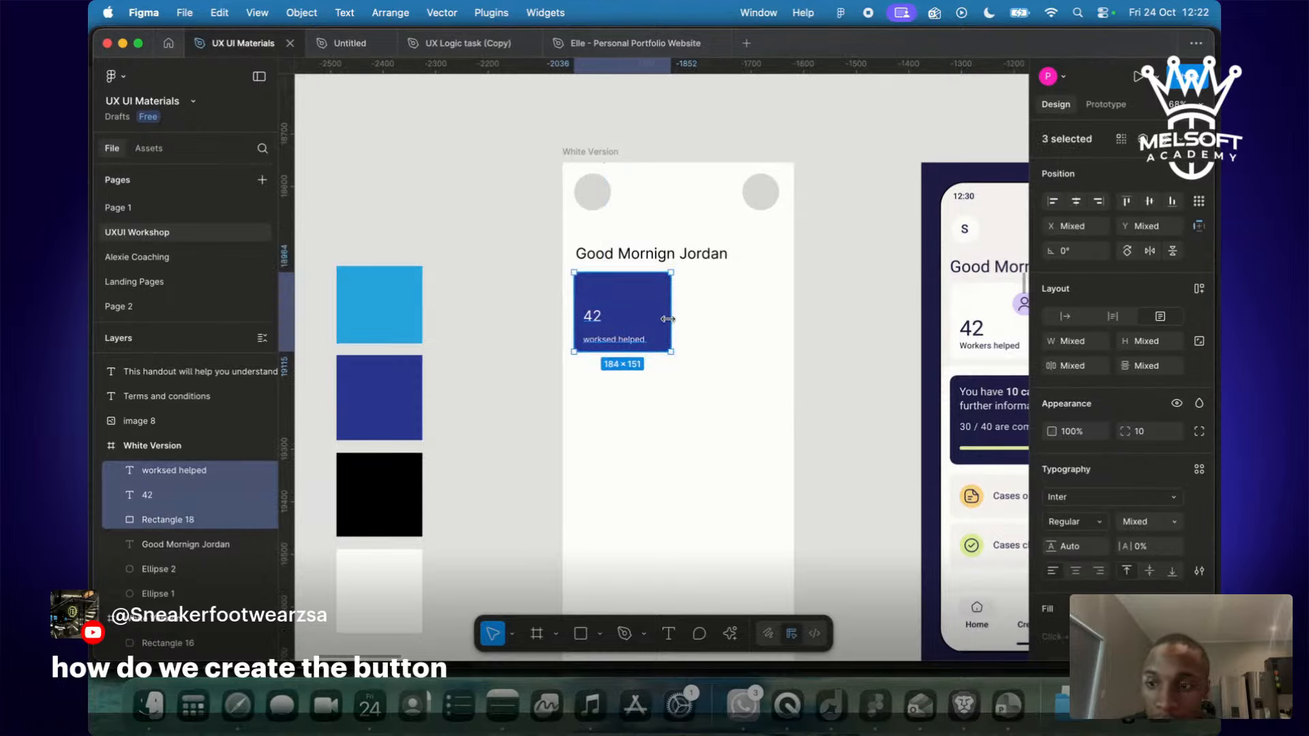
key("ctrl+g")
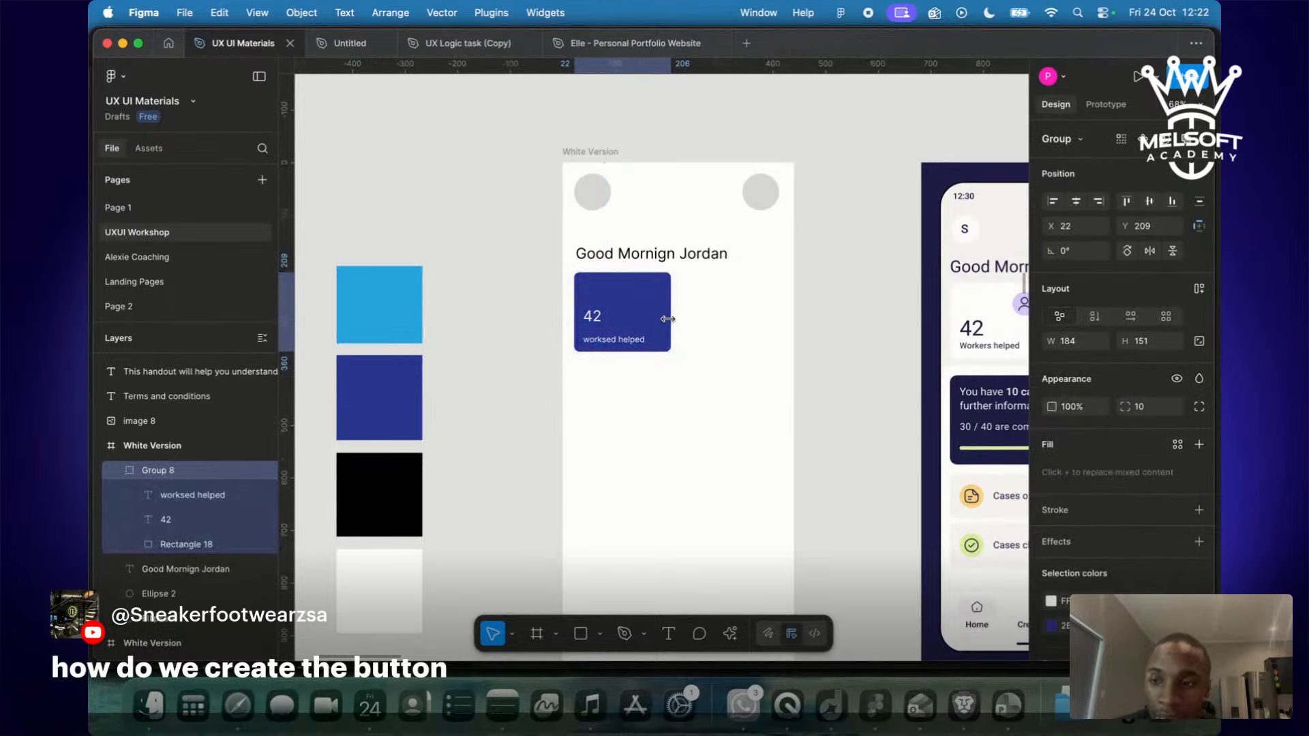
scroll(667, 319, "right", 10)
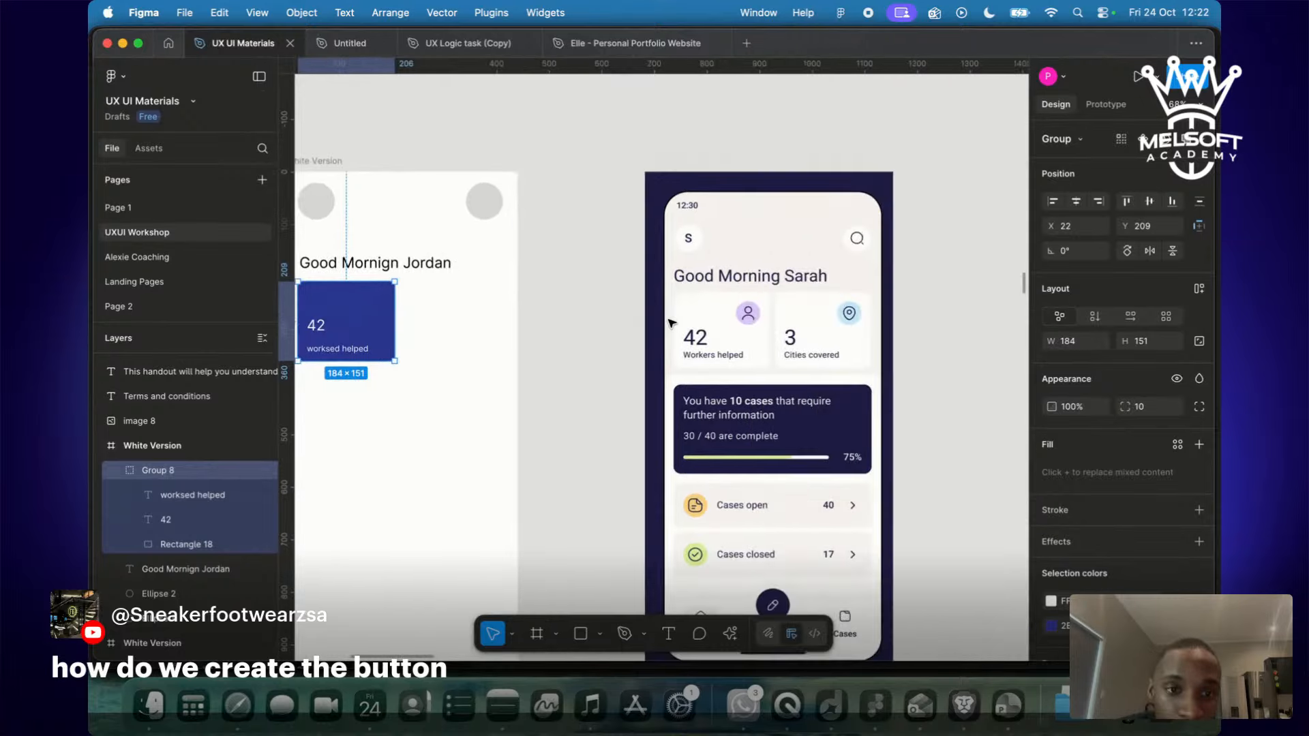
scroll(733, 371, "left", 10)
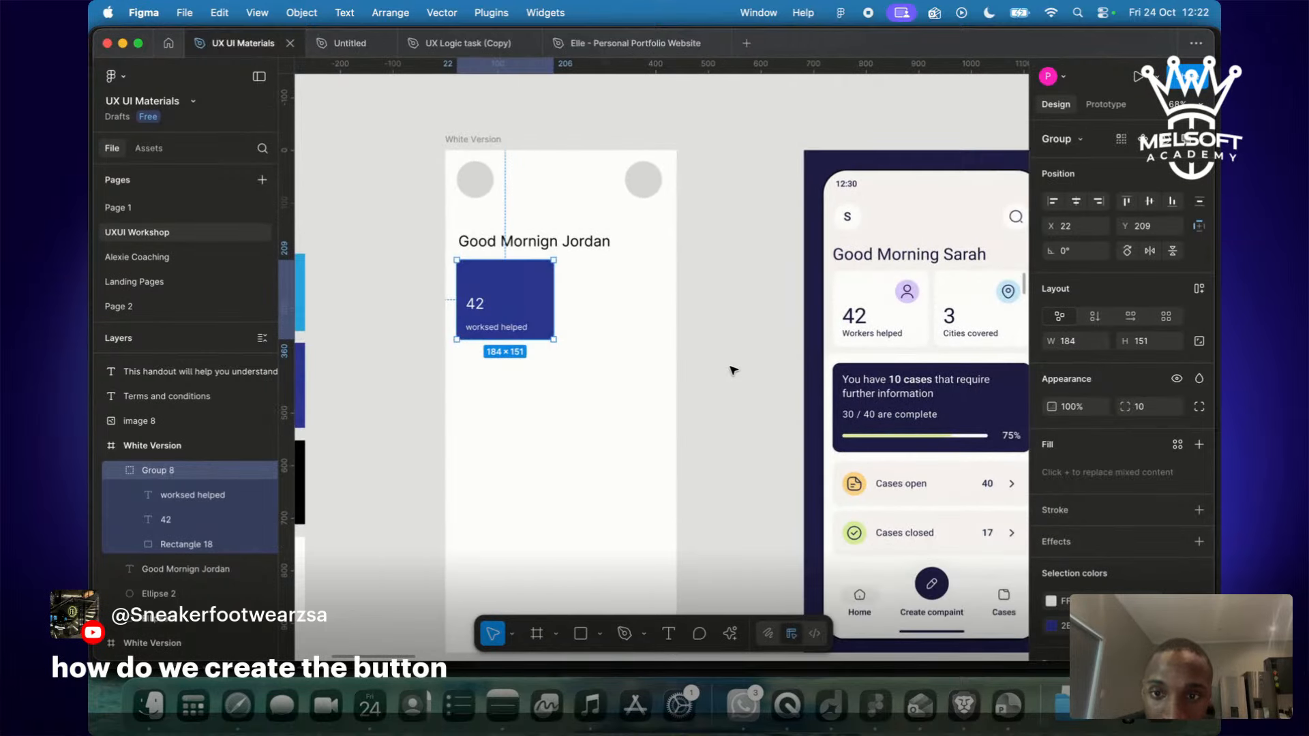
Duplicate the grouped stat card and place the copy to the right of the original.
key("super+d")
left_click_drag(642, 323, 740, 325)
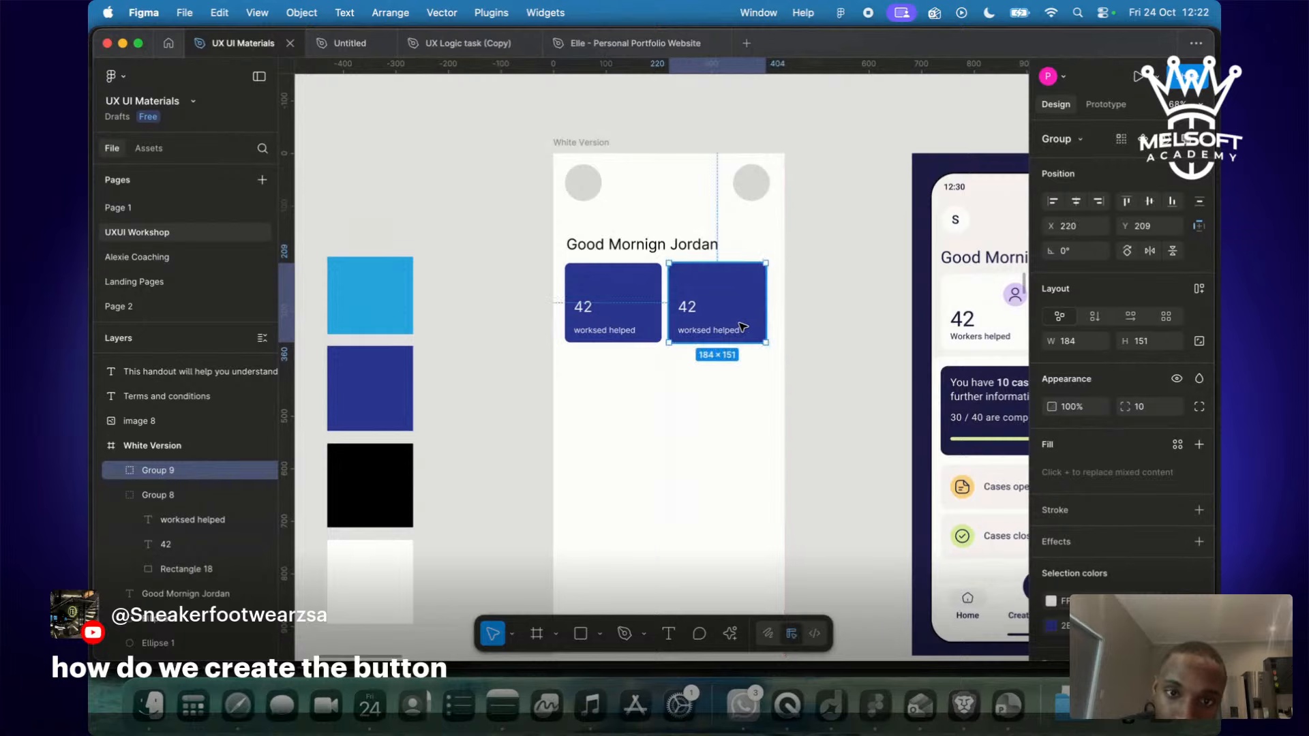
left_click(806, 325)
scroll(830, 330, "right", 1)
scroll(833, 332, "right", 5)
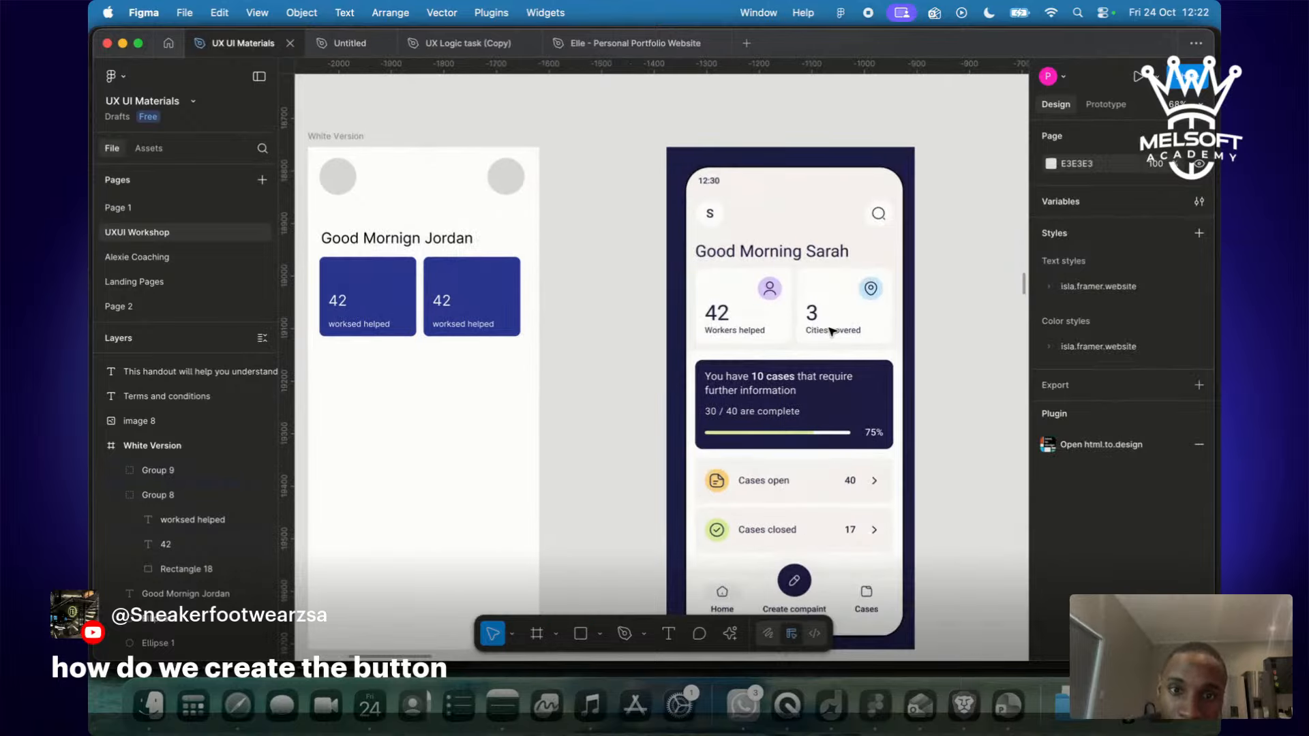
scroll(822, 331, "left", 6)
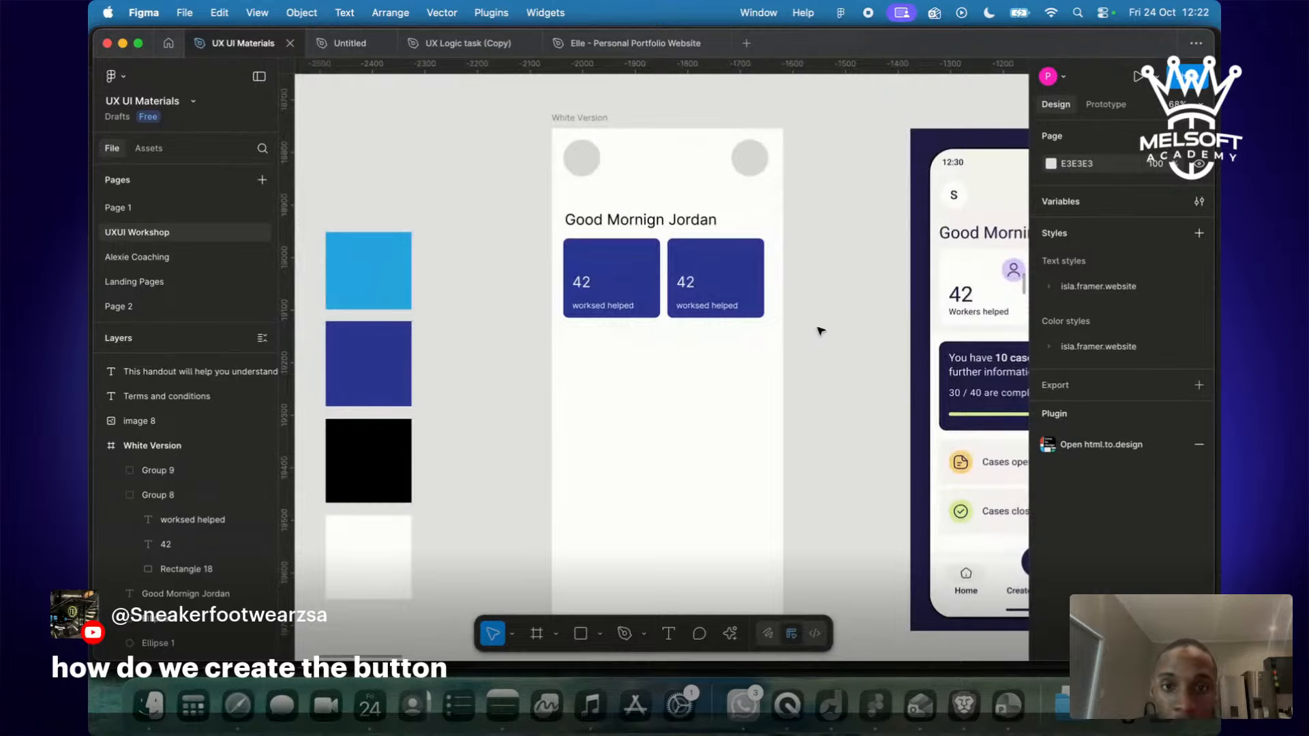
Try 50% and then 80% fill opacity on the navy card rectangle.
left_click(754, 286)
left_click(647, 266, "shift")
double_click(651, 269)
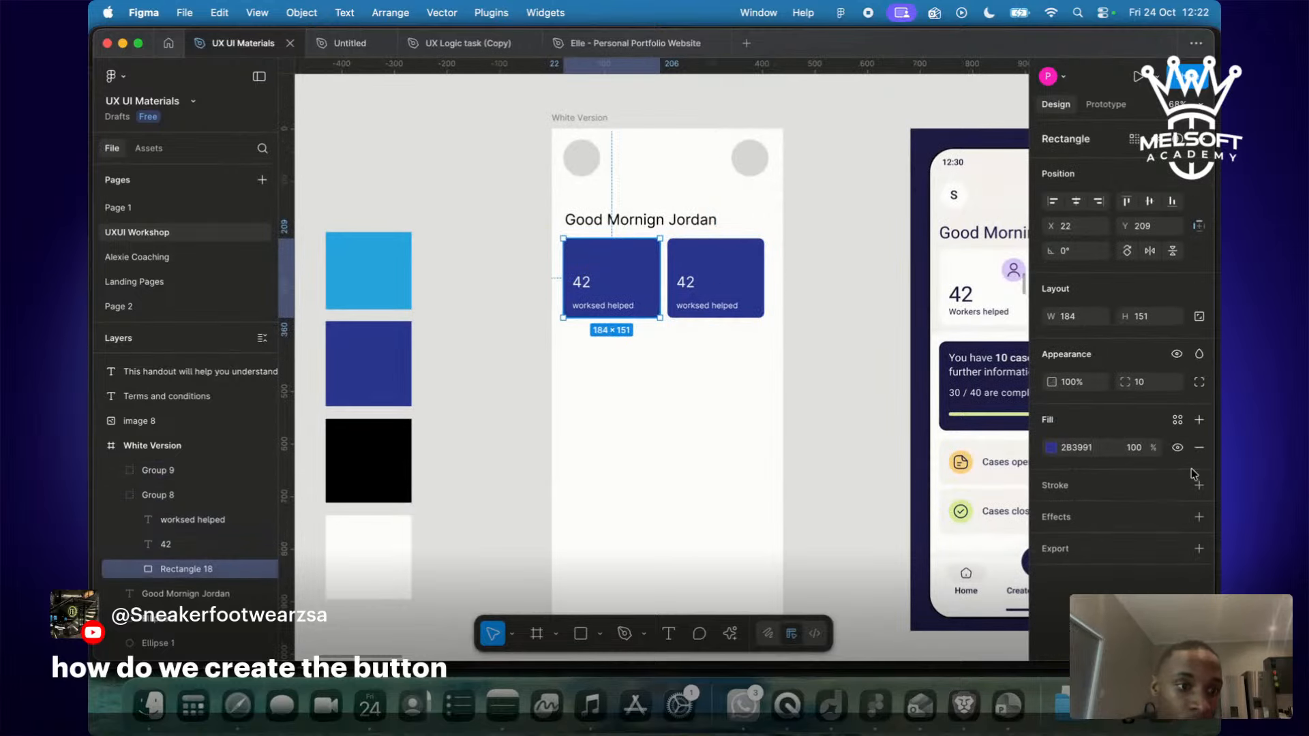
left_click(1139, 450)
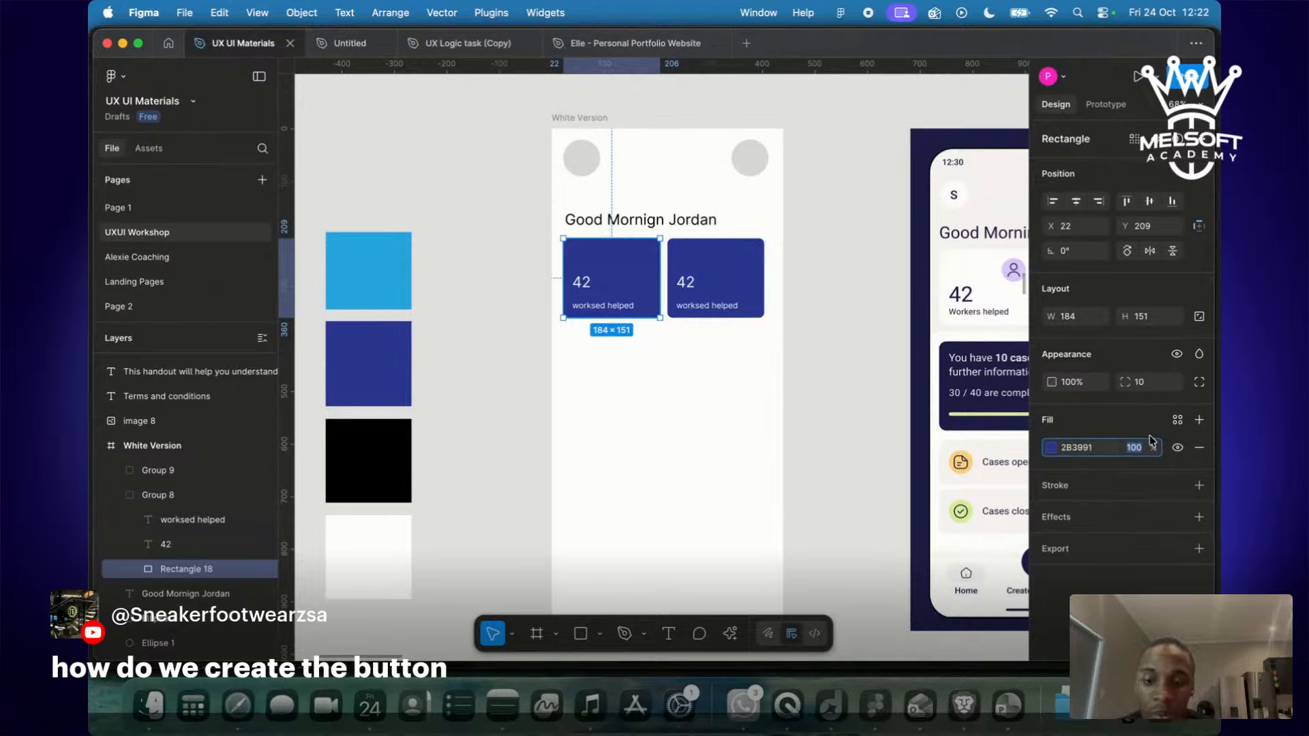
type("50")
key("Return")
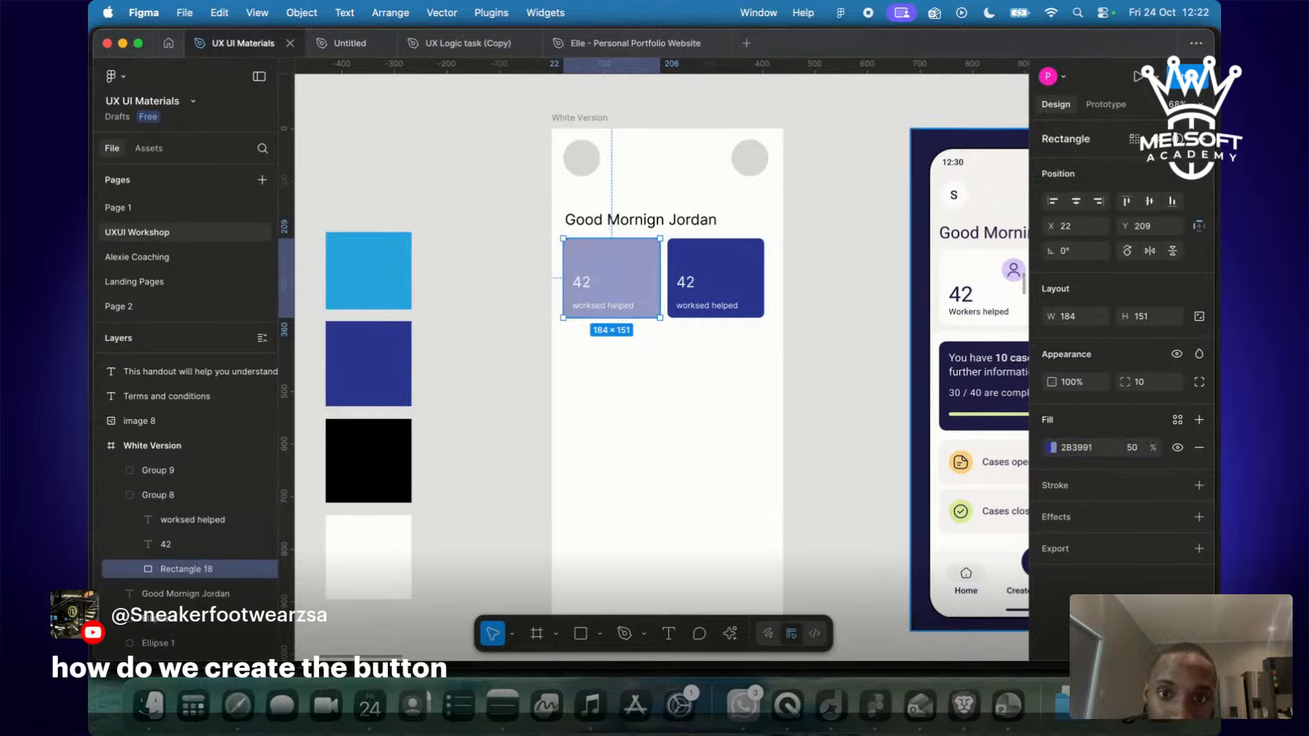
left_click(1133, 448)
key("Return")
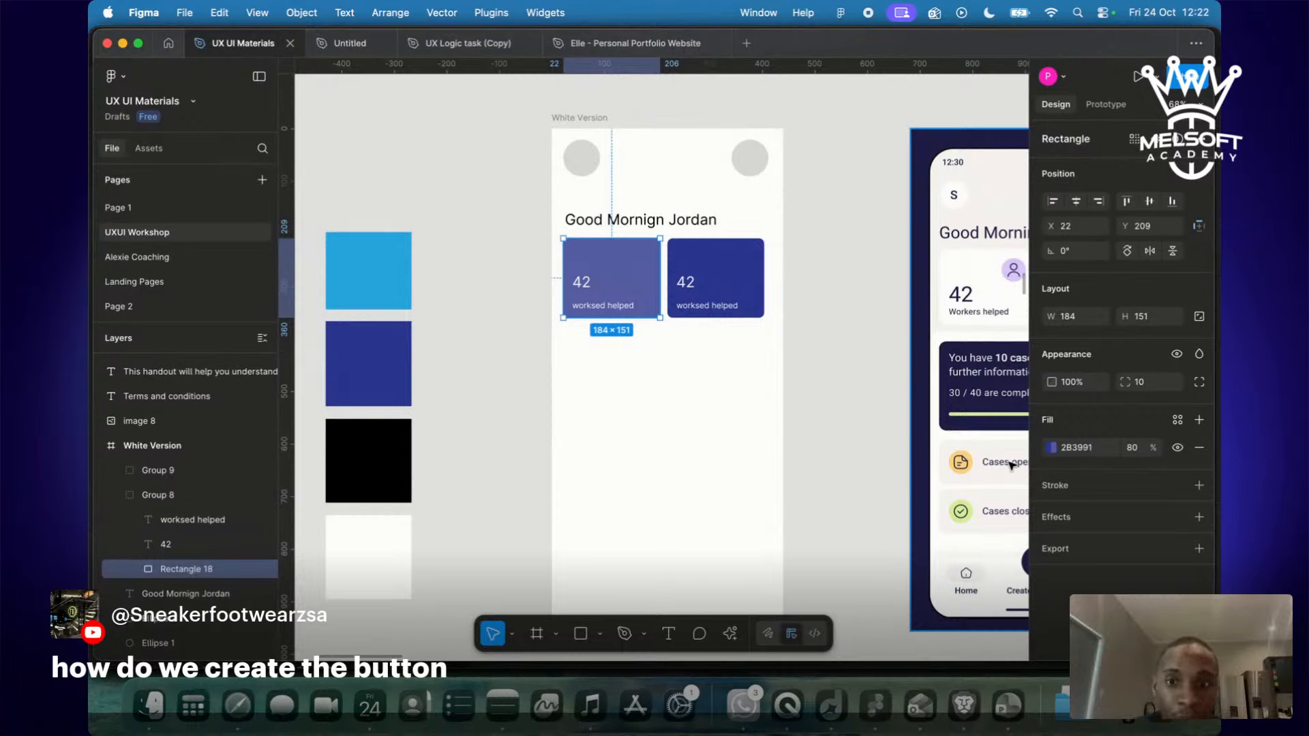
Undo the opacity change to keep the card solid and switch to the Dribbble reference in the browser.
key("super+z")
scroll(1011, 466, "right", 2)
left_click(733, 299)
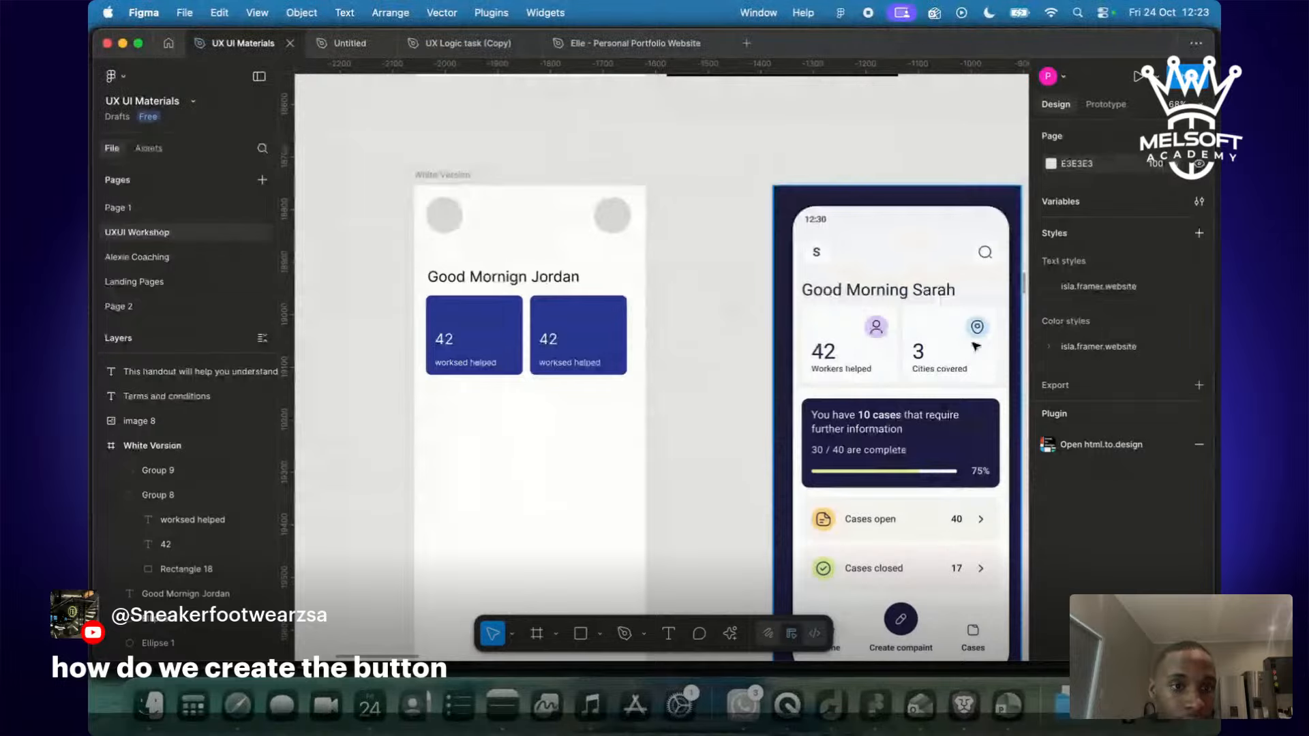
key("ctrl+Right")
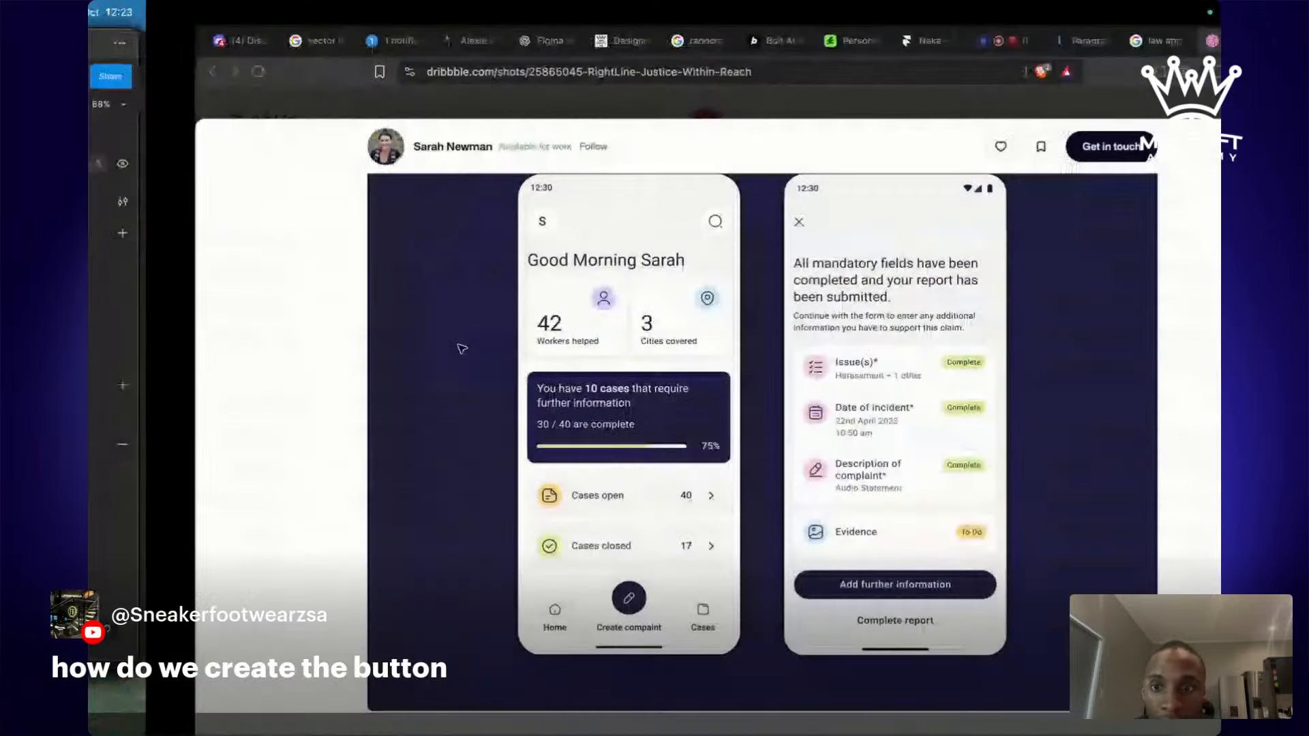
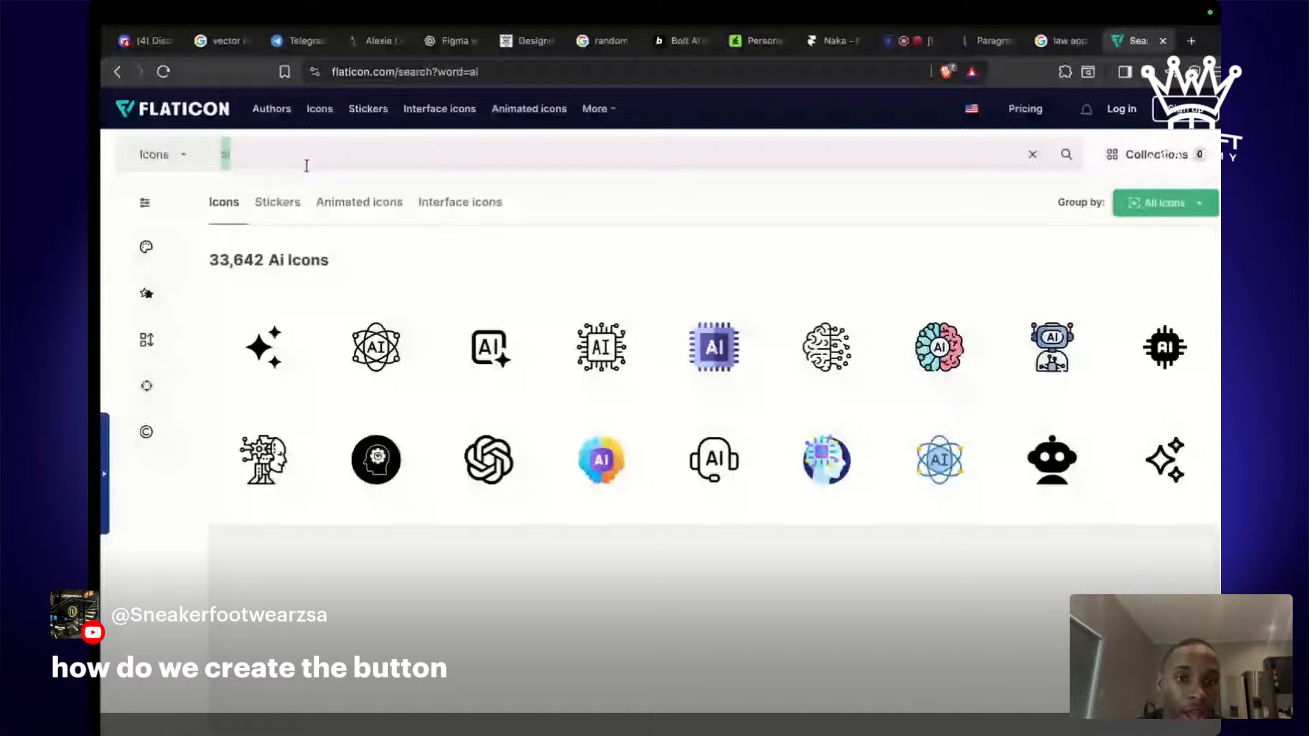
Search Flaticon for 'profile' icons.
key("super+Tab")
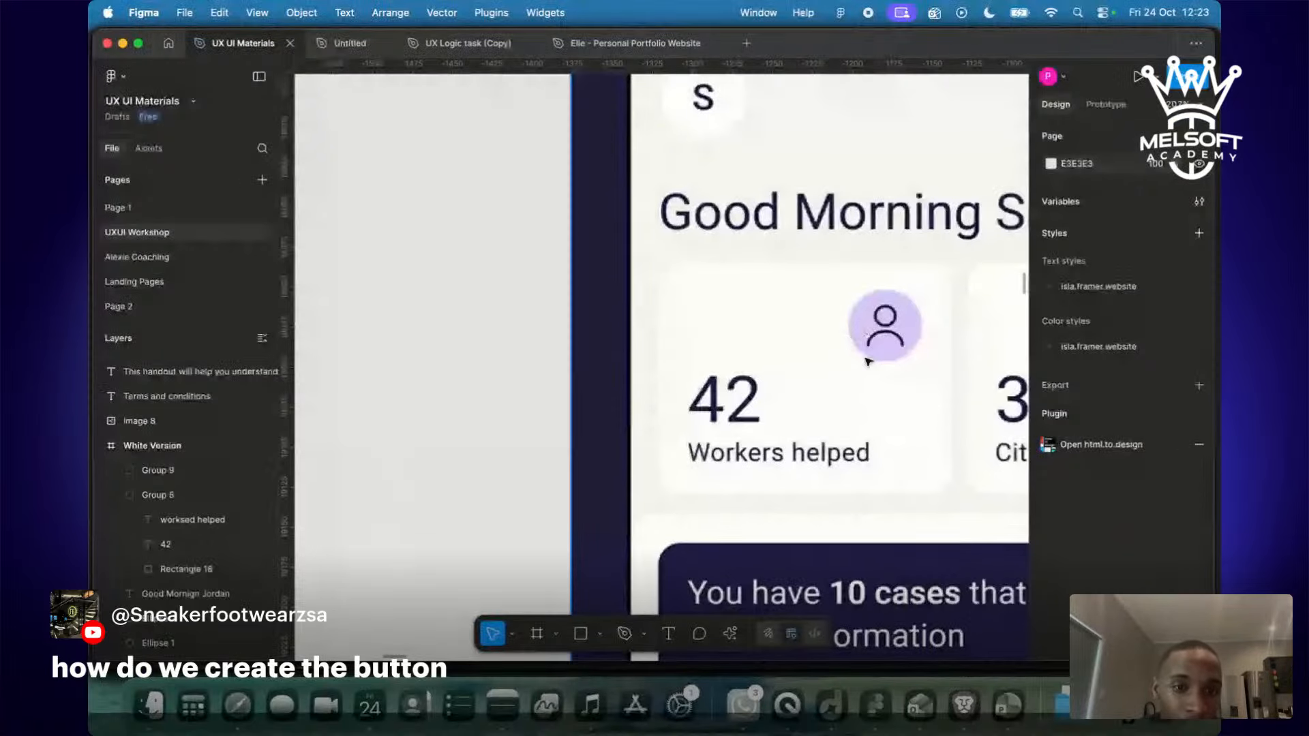
scroll(867, 362, "down", 6)
key("ctrl+Right")
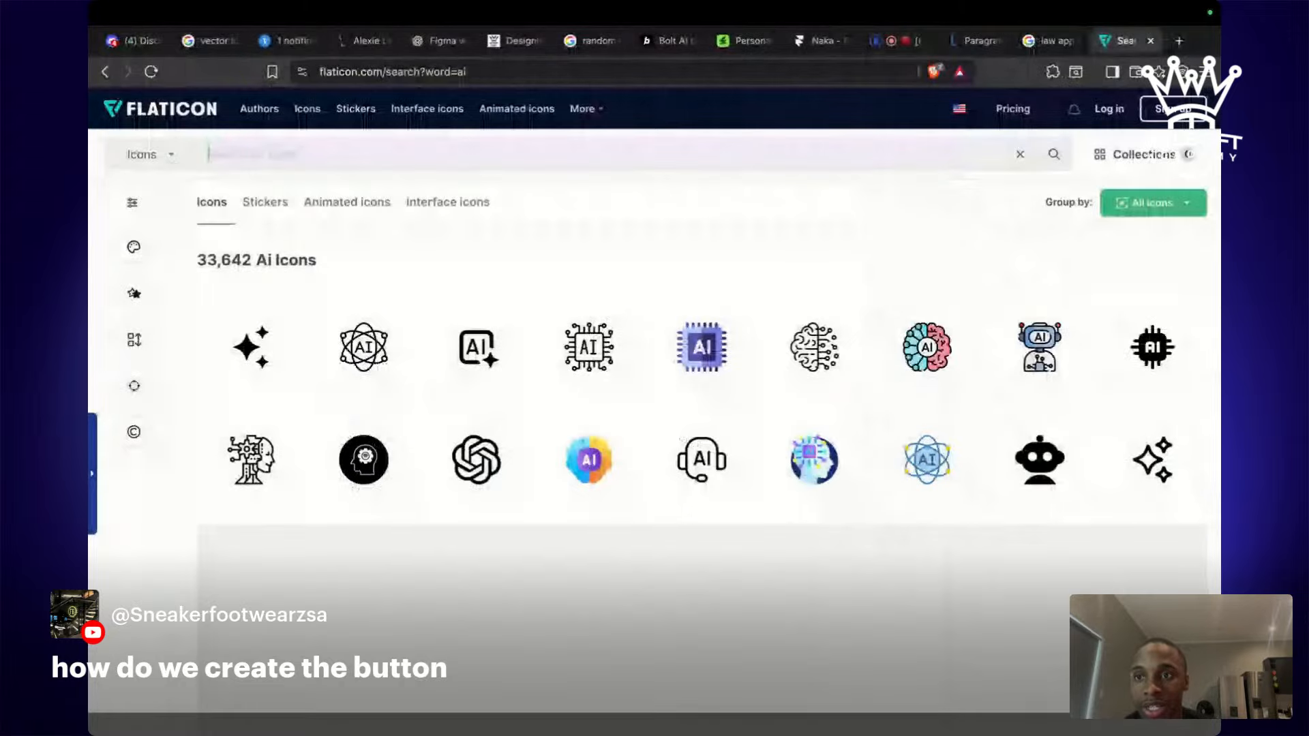
type("profil")
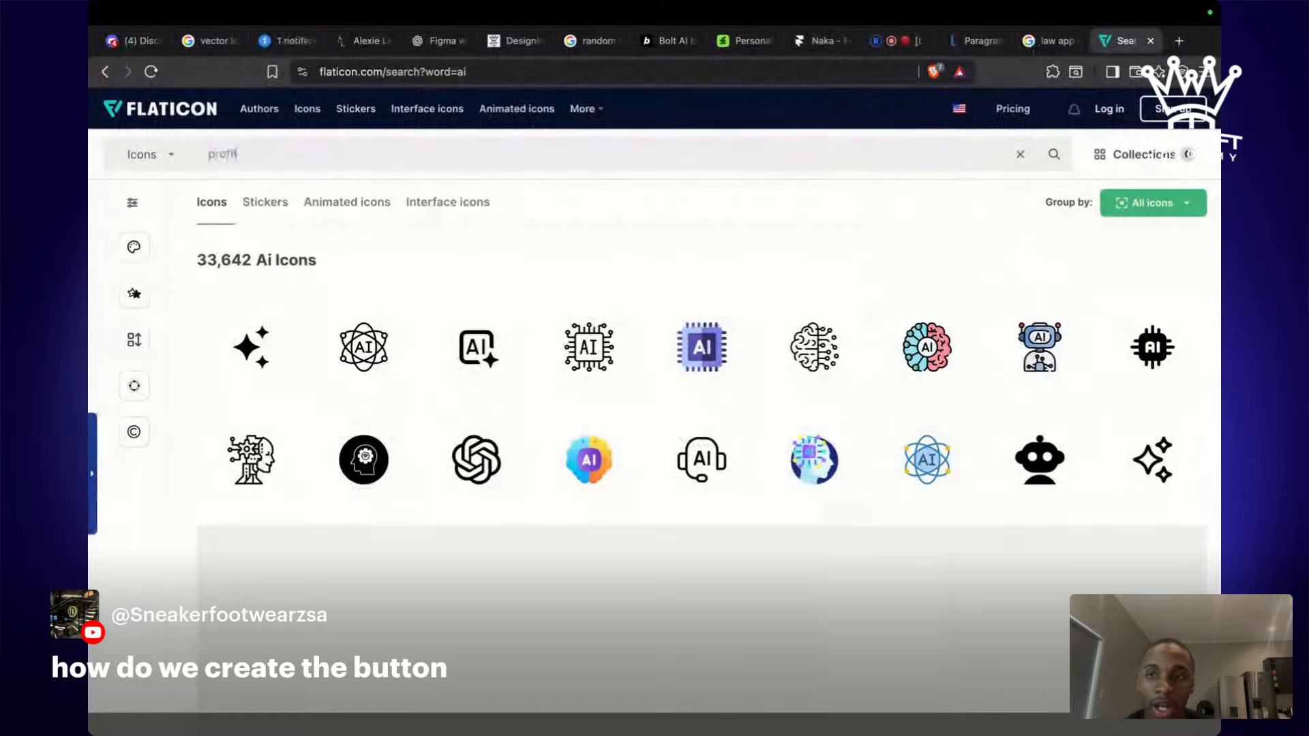
type("e")
key("Return")
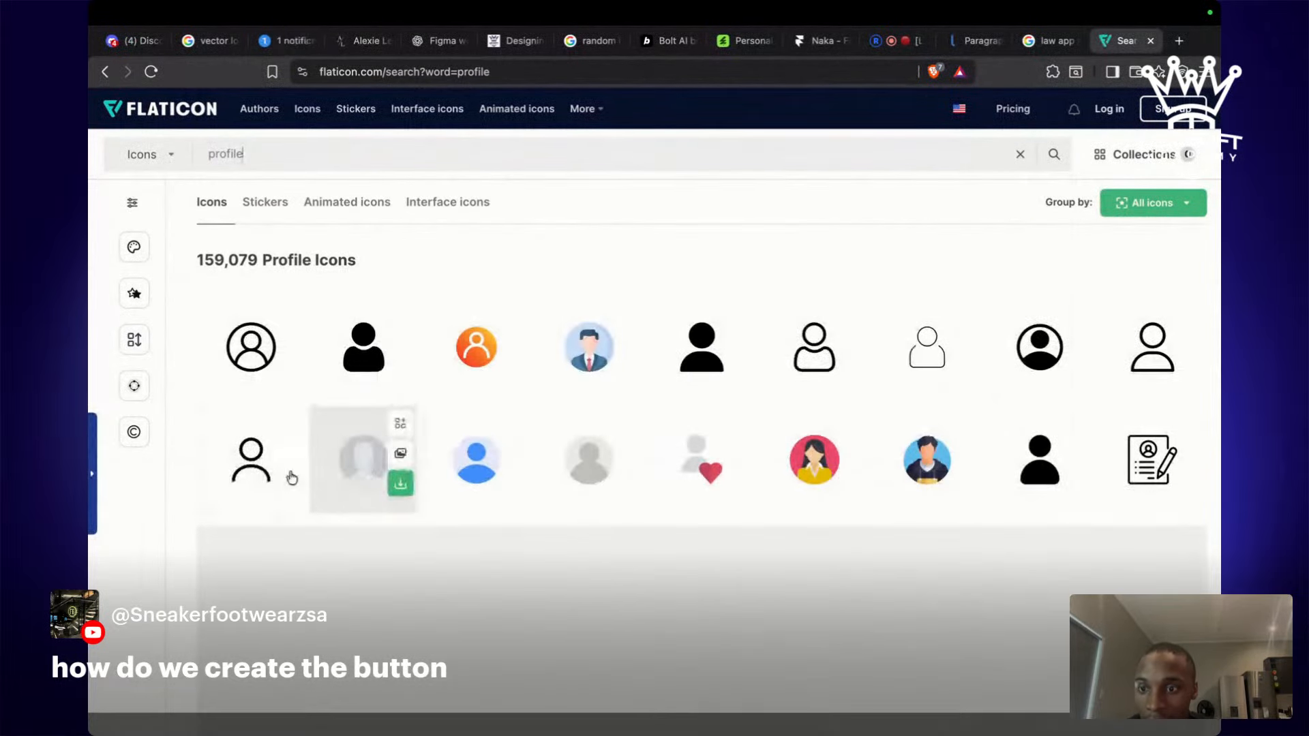
Copy the outline person icon image from the profile results.
left_click(260, 474)
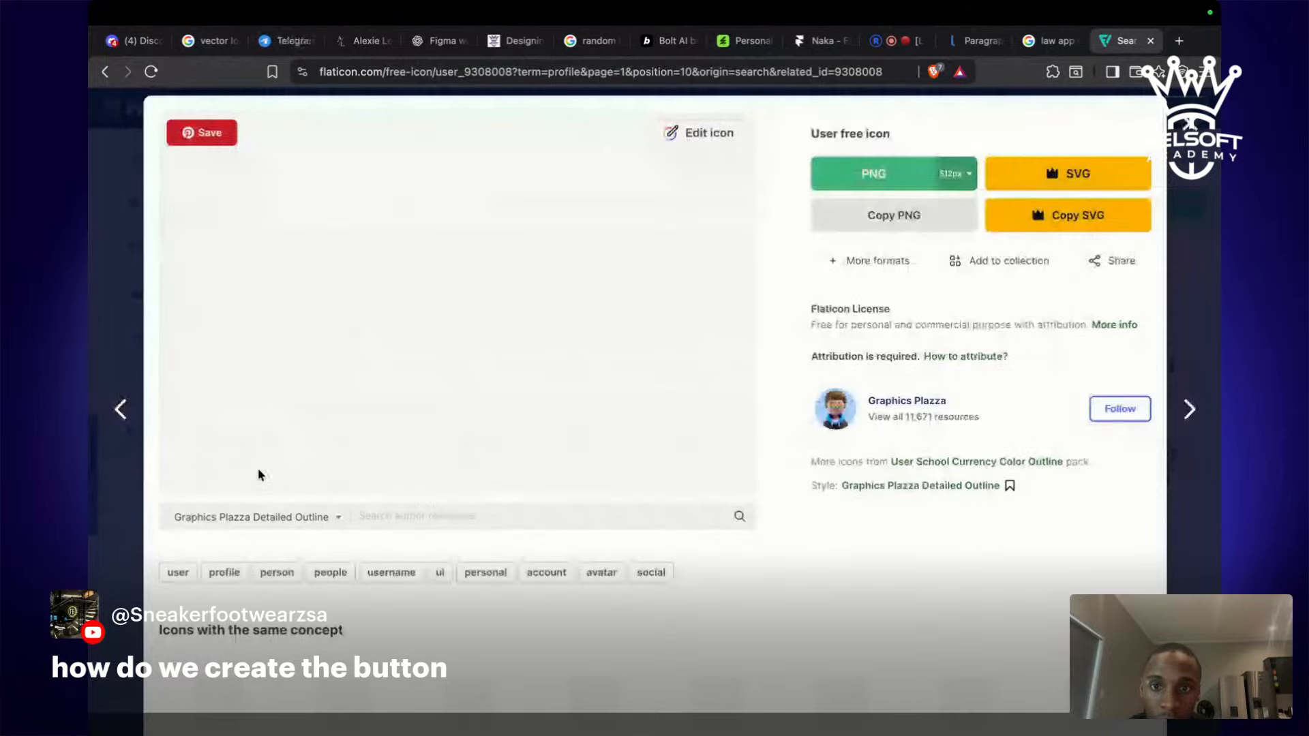
key("Escape")
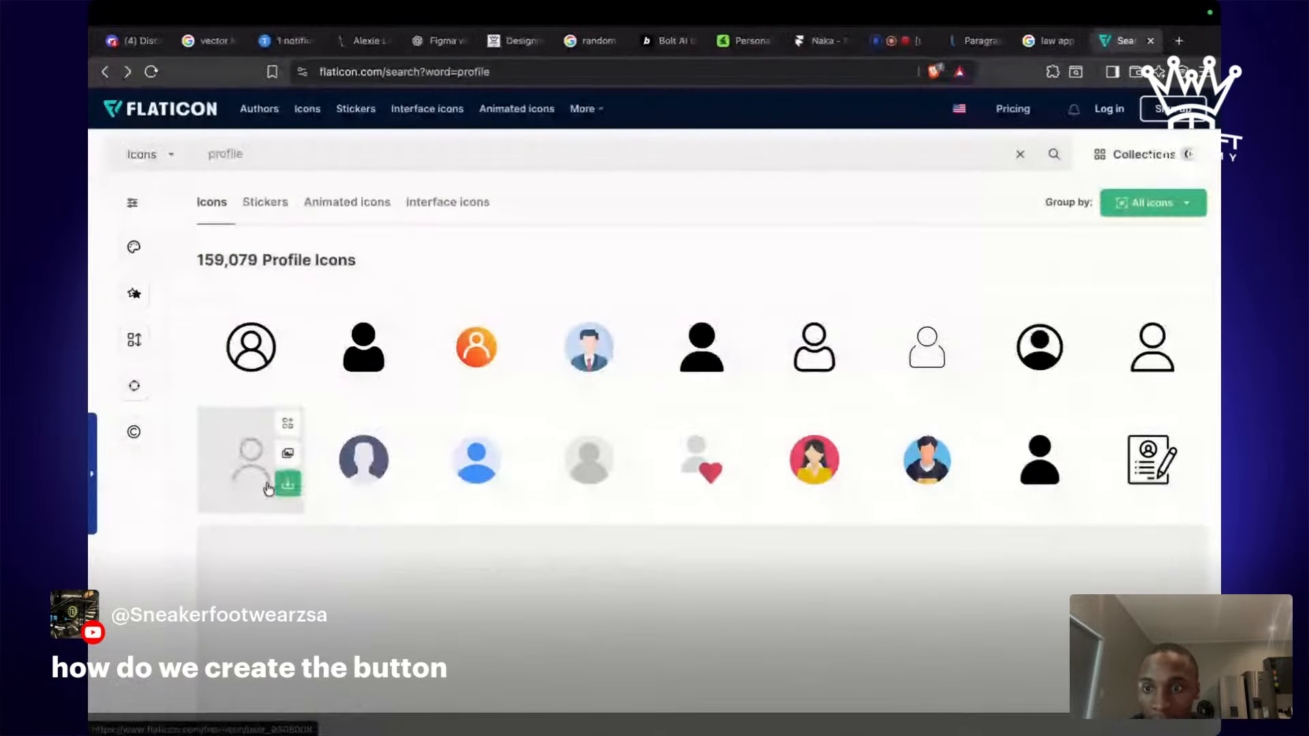
right_click(263, 486)
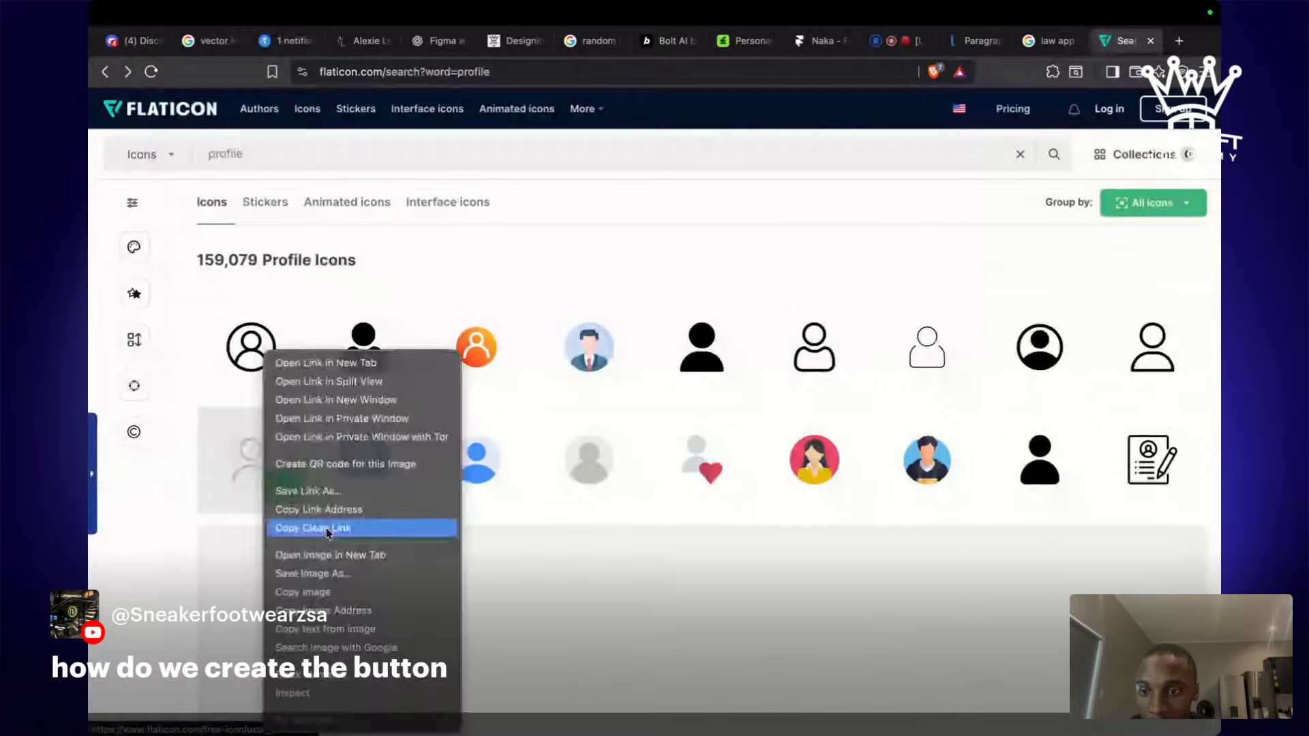
left_click(329, 590)
key("super+Tab")
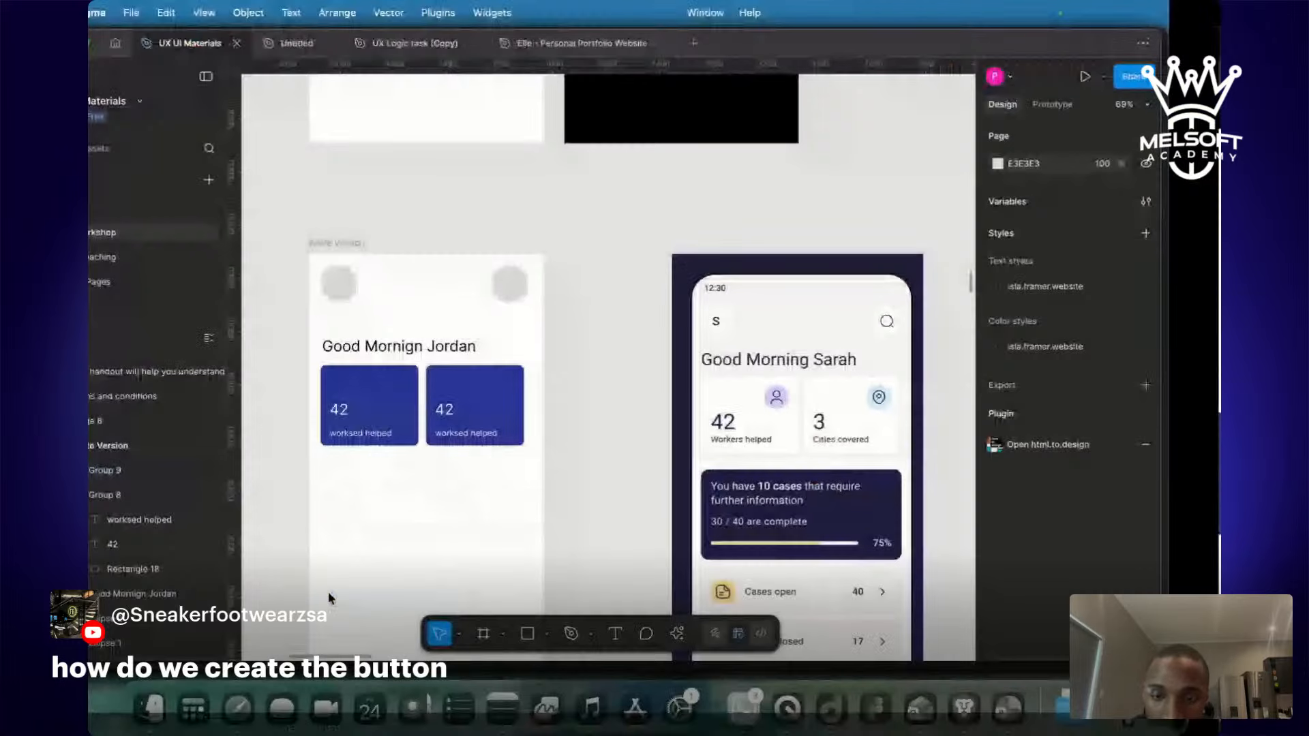
Paste the person icon into Figma and shrink it to 31×31.
key("super+v")
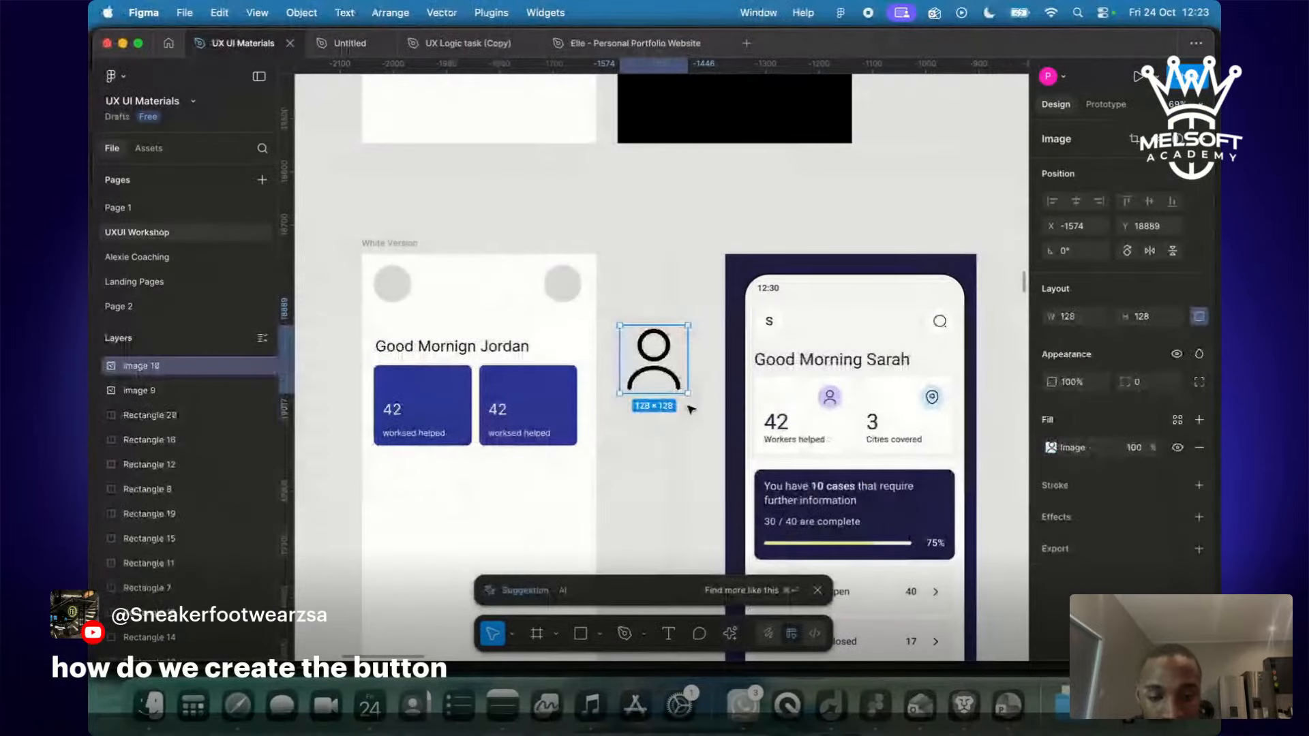
left_click_drag(681, 390, 454, 388)
scroll(454, 389, "up", 5)
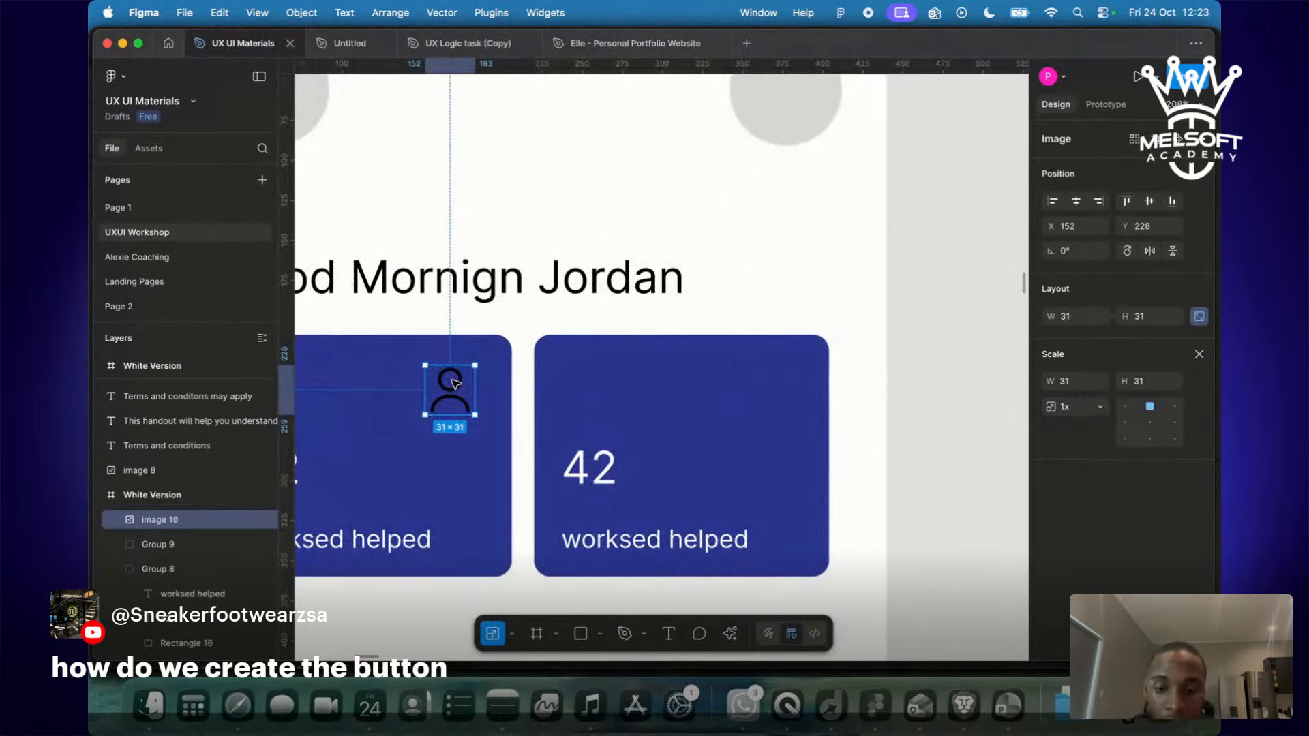
Draw a grey circle with the Ellipse tool beside the person icon.
left_click(604, 634)
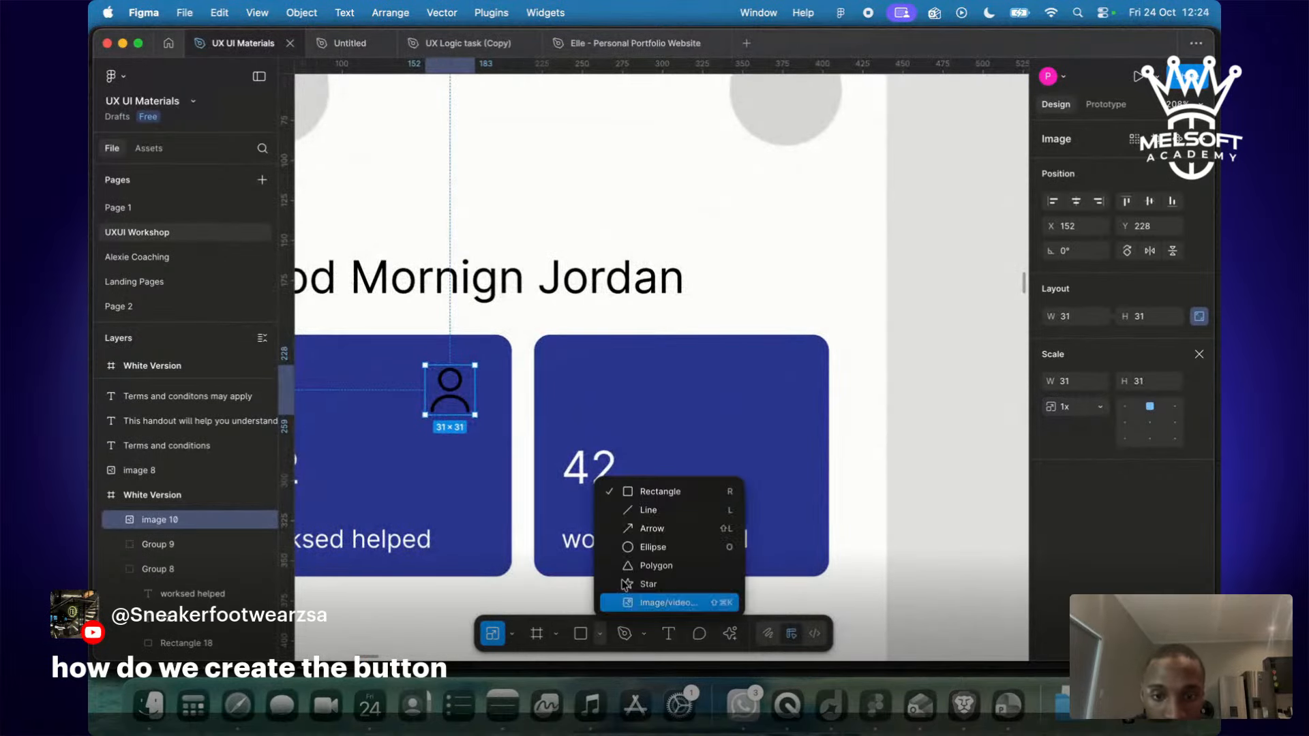
left_click(663, 545)
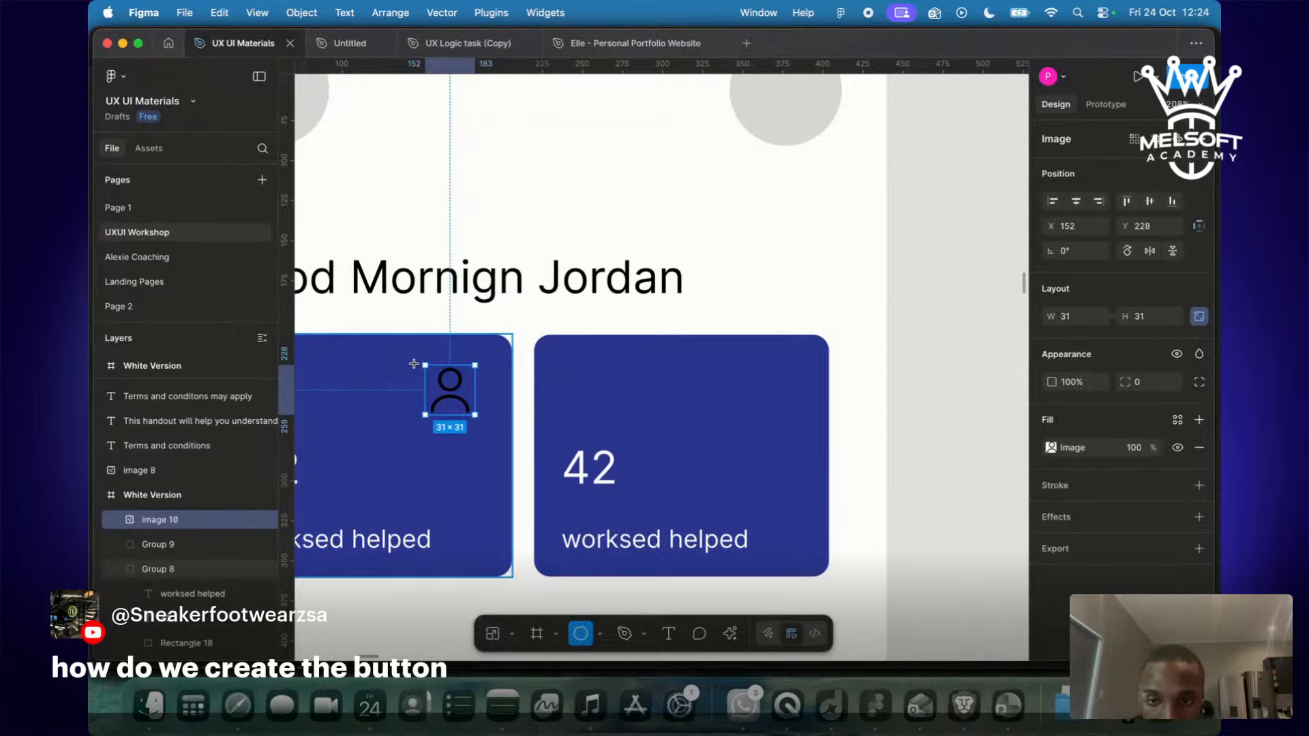
left_click_drag(414, 364, 473, 422)
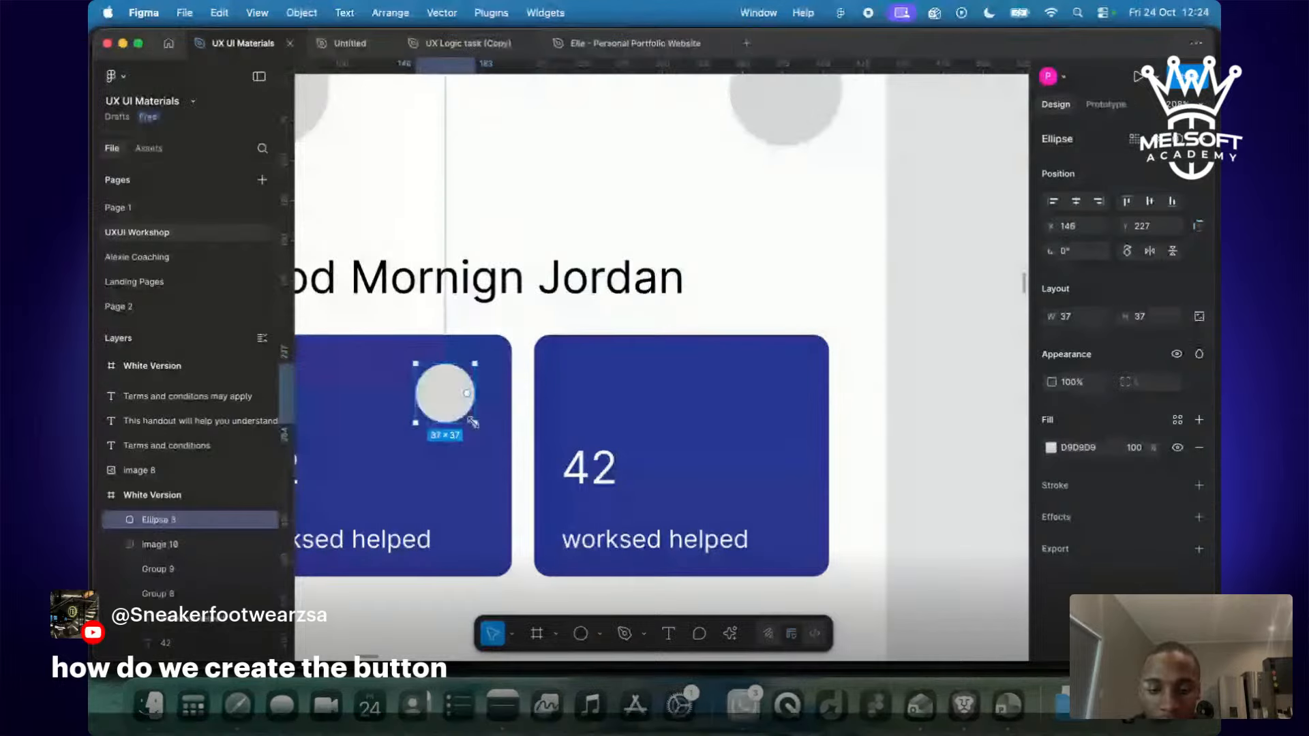
key("ctrl+z")
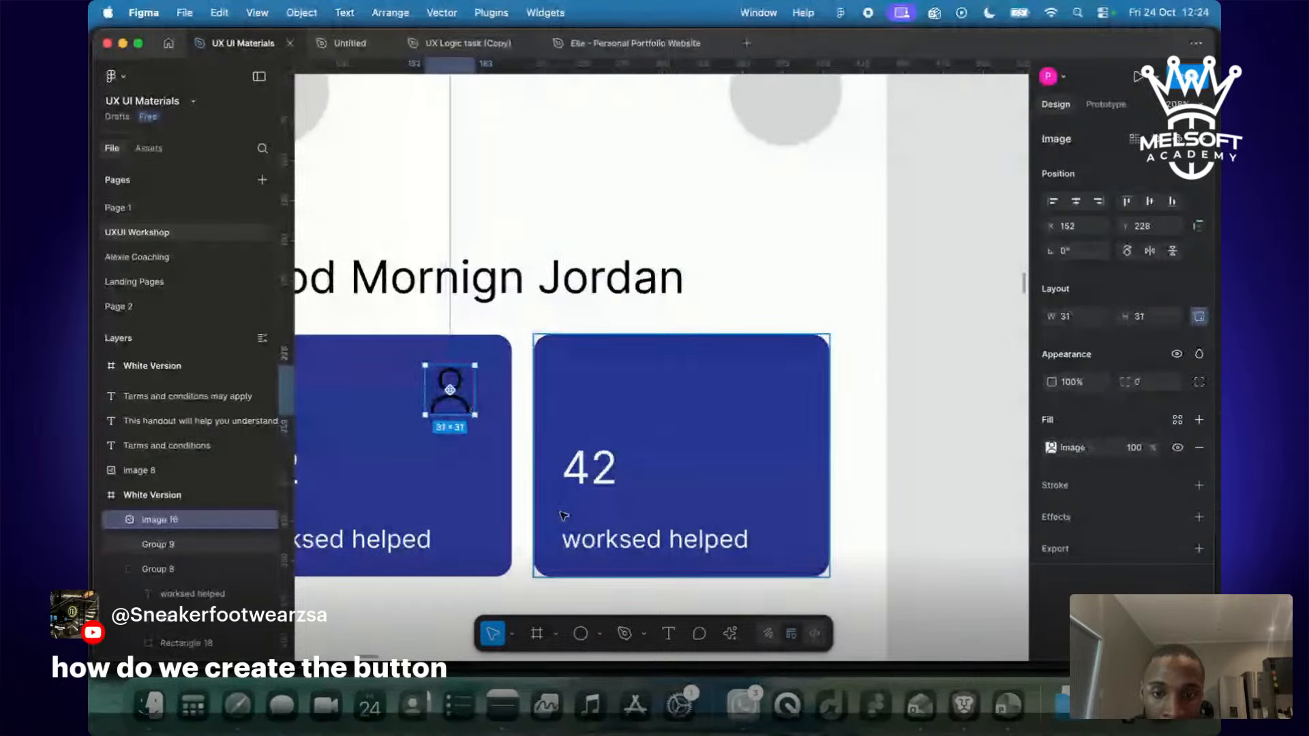
left_click(600, 634)
left_click(671, 544)
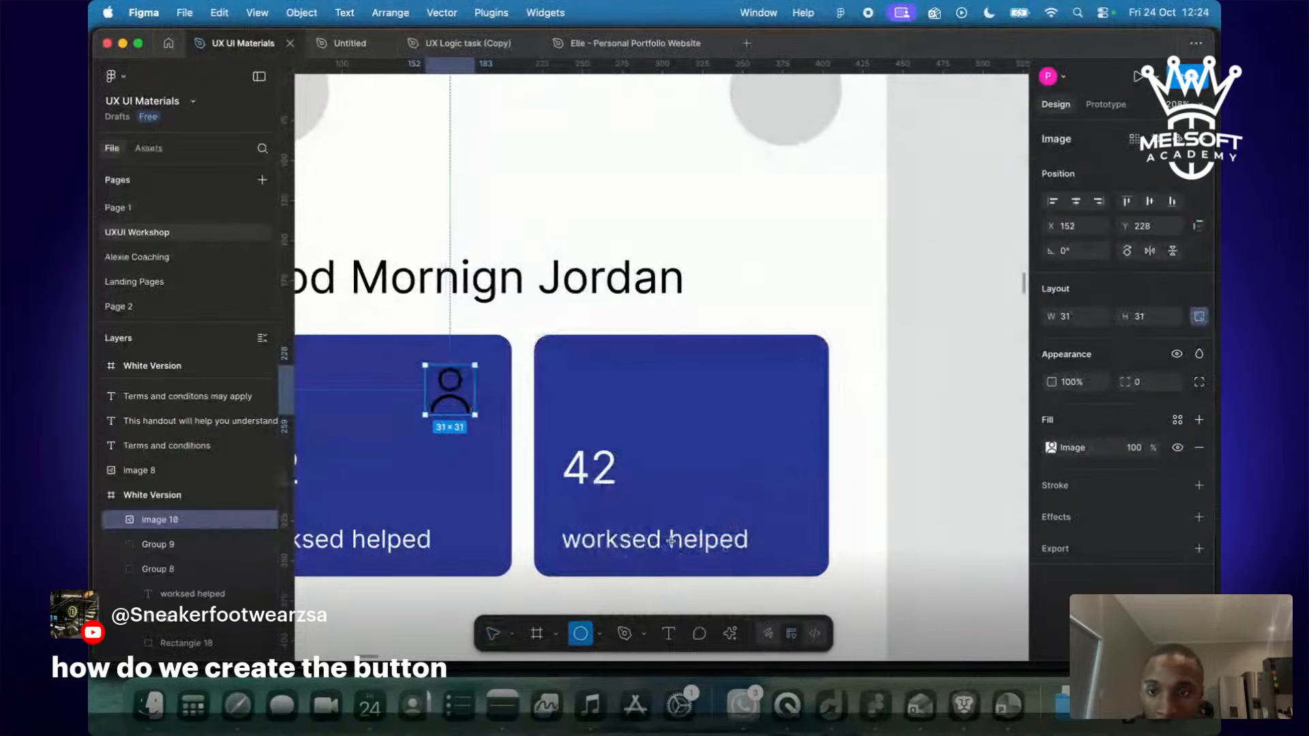
left_click_drag(357, 368, 413, 427)
Bring the person icon to front and place the grey circle behind it.
left_click(453, 387)
right_click(457, 384)
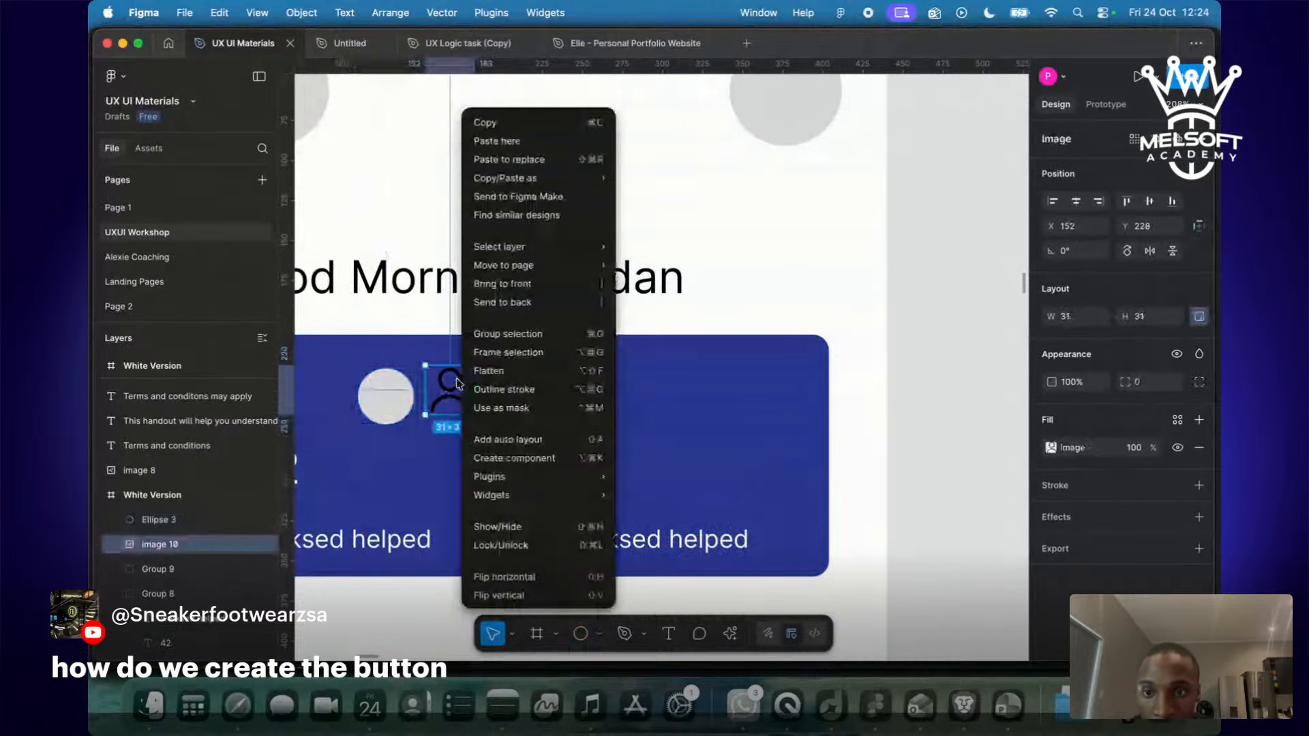
left_click(502, 284)
left_click_drag(386, 396, 447, 389)
mouse_move(446, 389)
left_mouse_down()
mouse_move(525, 390)
mouse_move(453, 392)
mouse_move(467, 407)
mouse_move(452, 394)
left_mouse_up()
left_click(450, 393)
Remove the right-hand blue card, keeping only the first card.
left_click(477, 468)
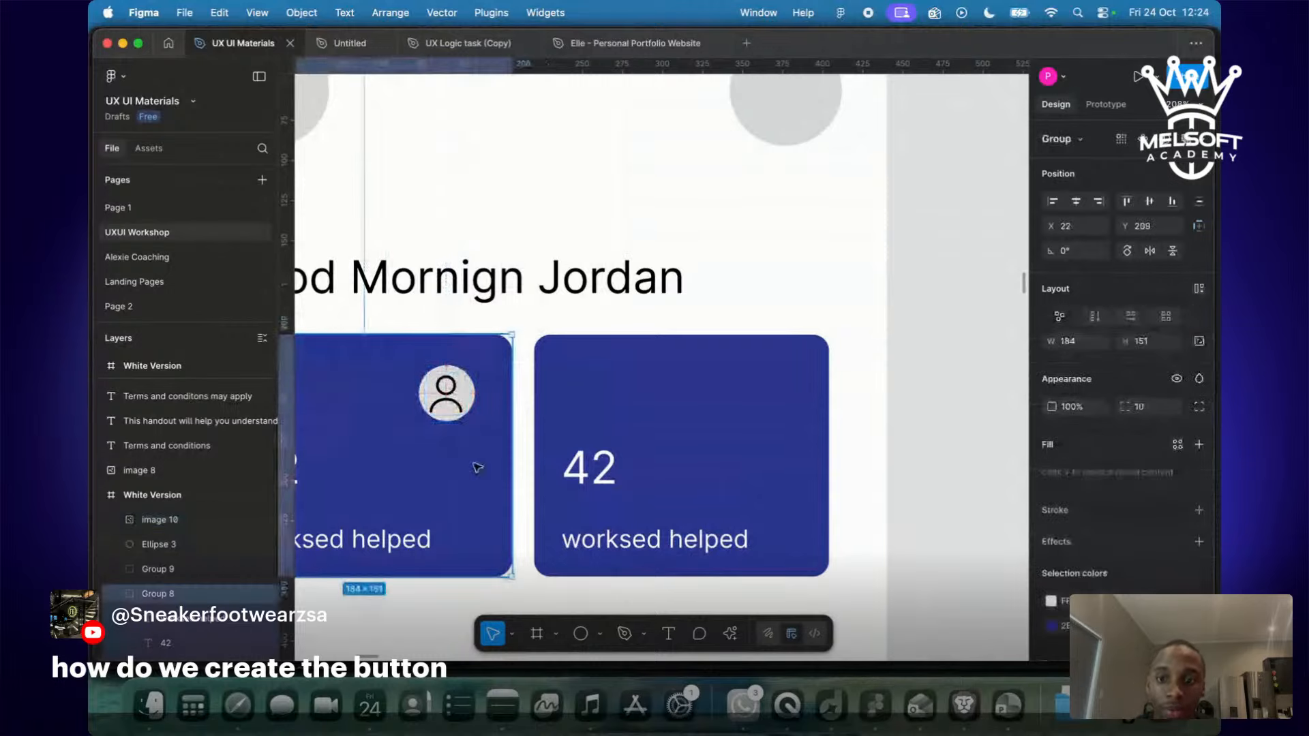
scroll(478, 467, "down", 5)
key("ctrl+z")
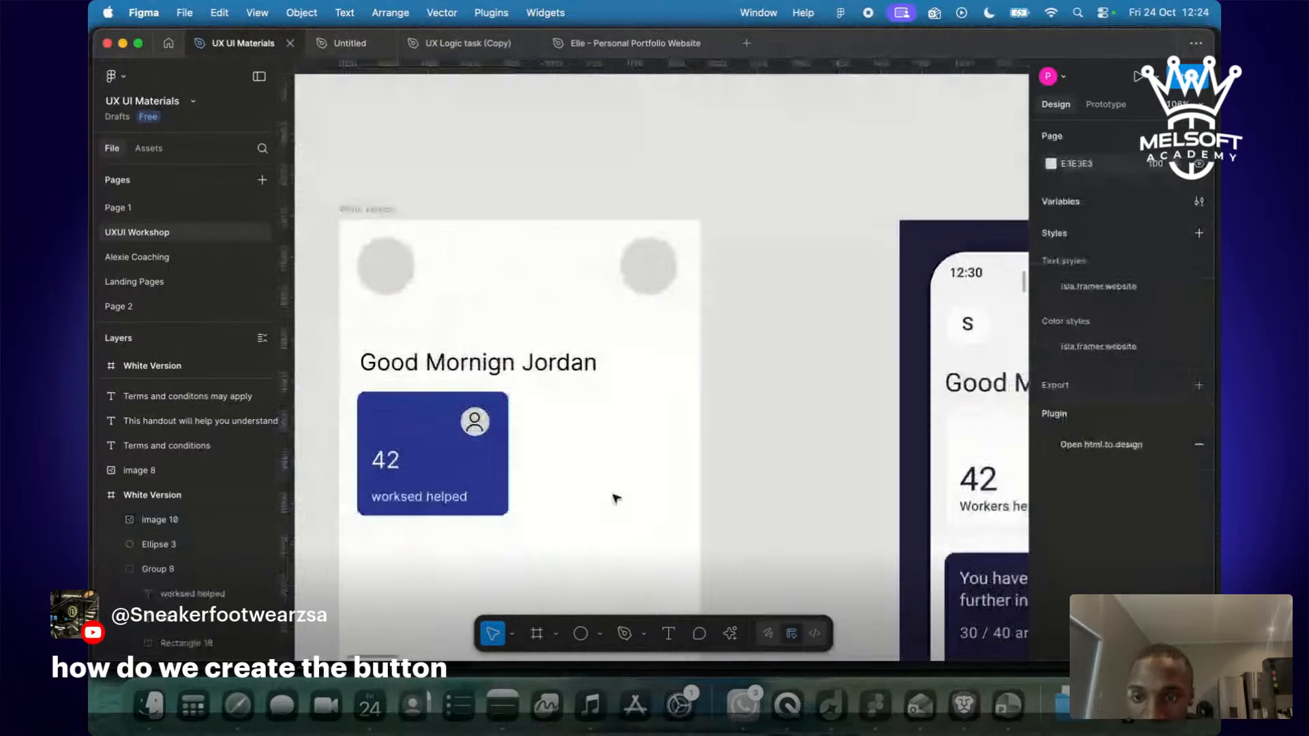
Duplicate the blue card to the right, then undo the copy.
left_click(465, 474)
left_click_drag(465, 474, 641, 474)
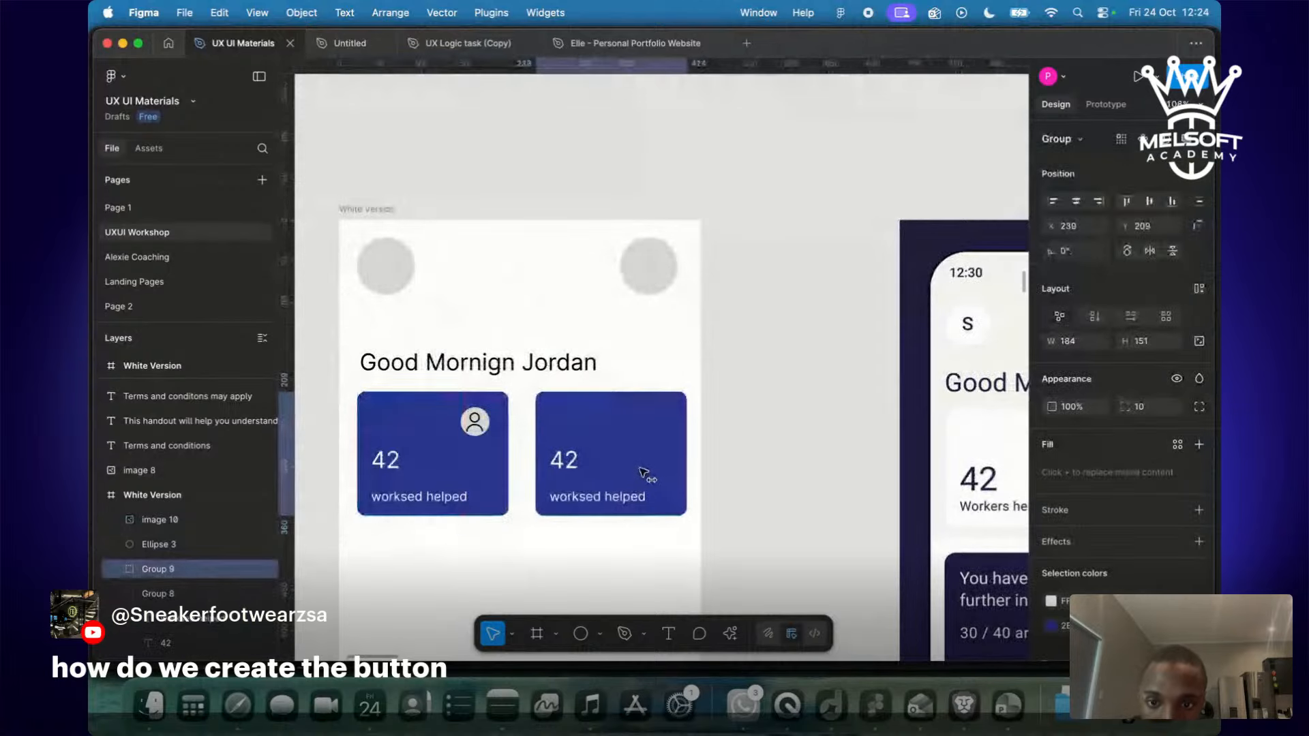
key("ctrl+z")
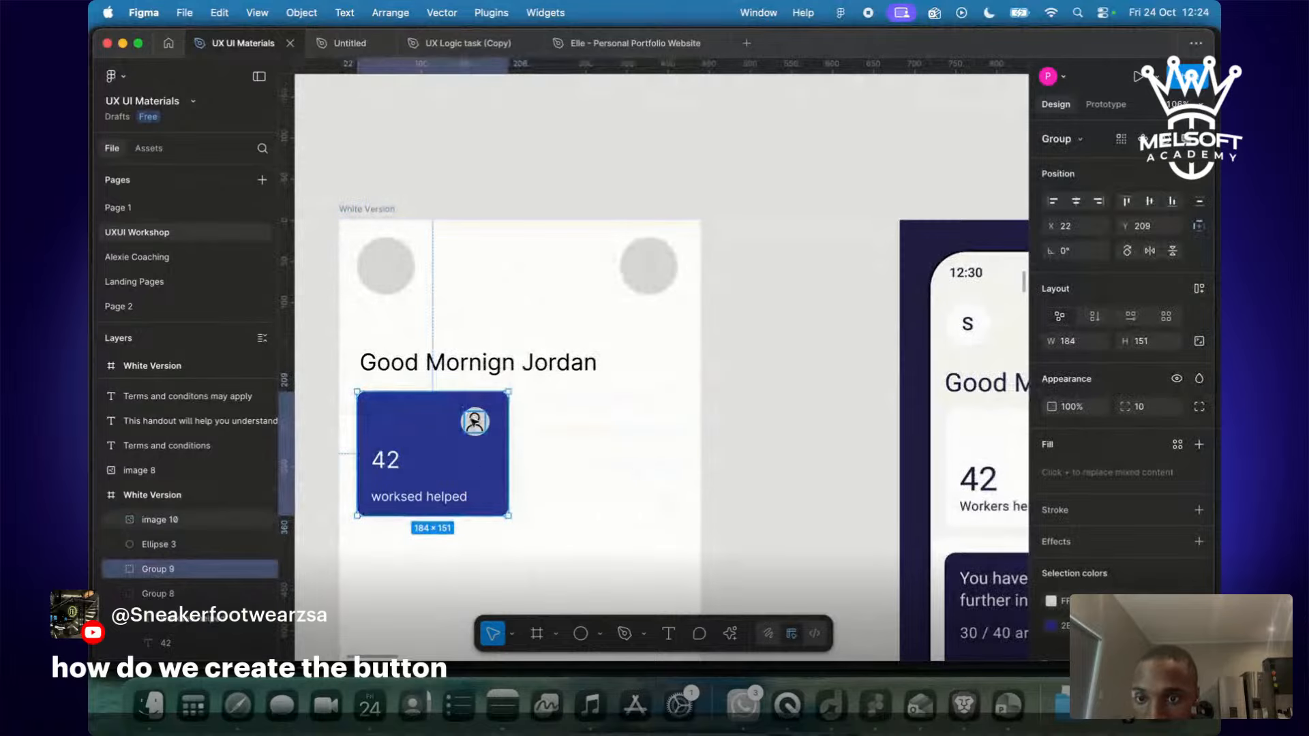
Delete and restore the avatar with its circle, then move it toward the top-right corner.
double_click(474, 421)
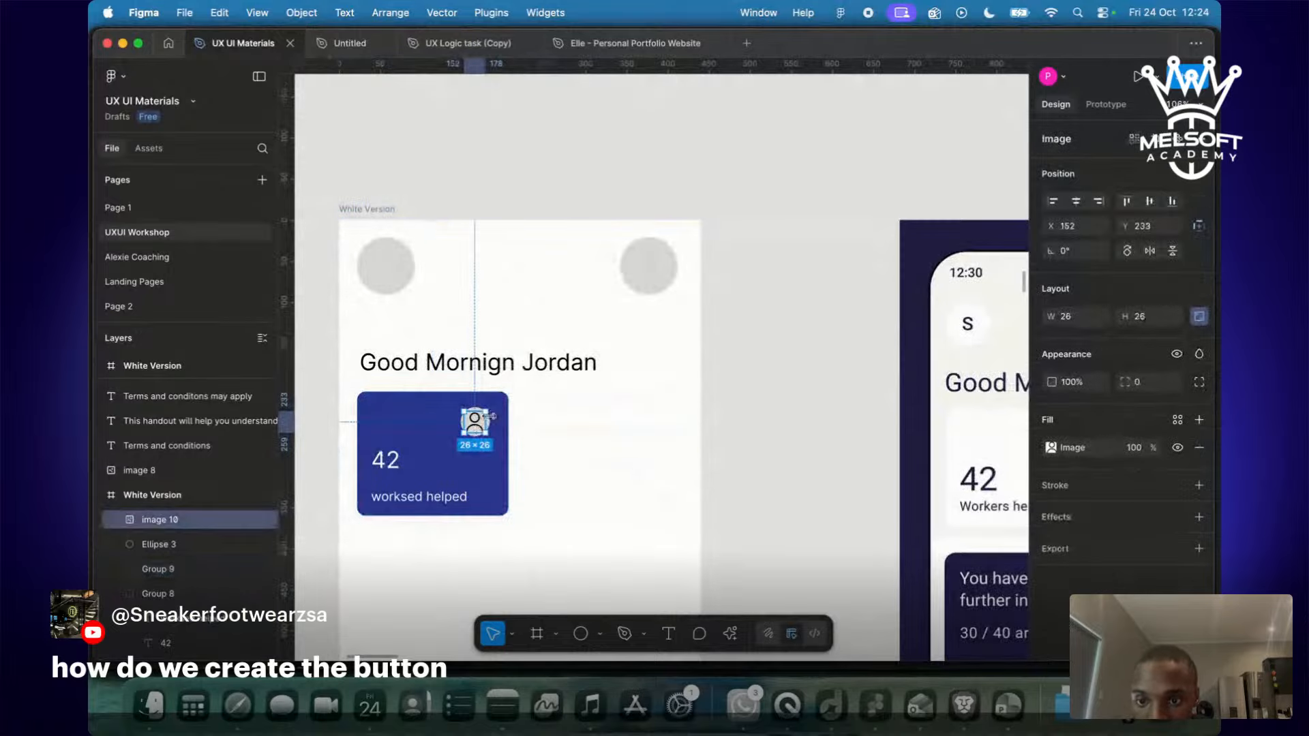
left_click(162, 544, "shift")
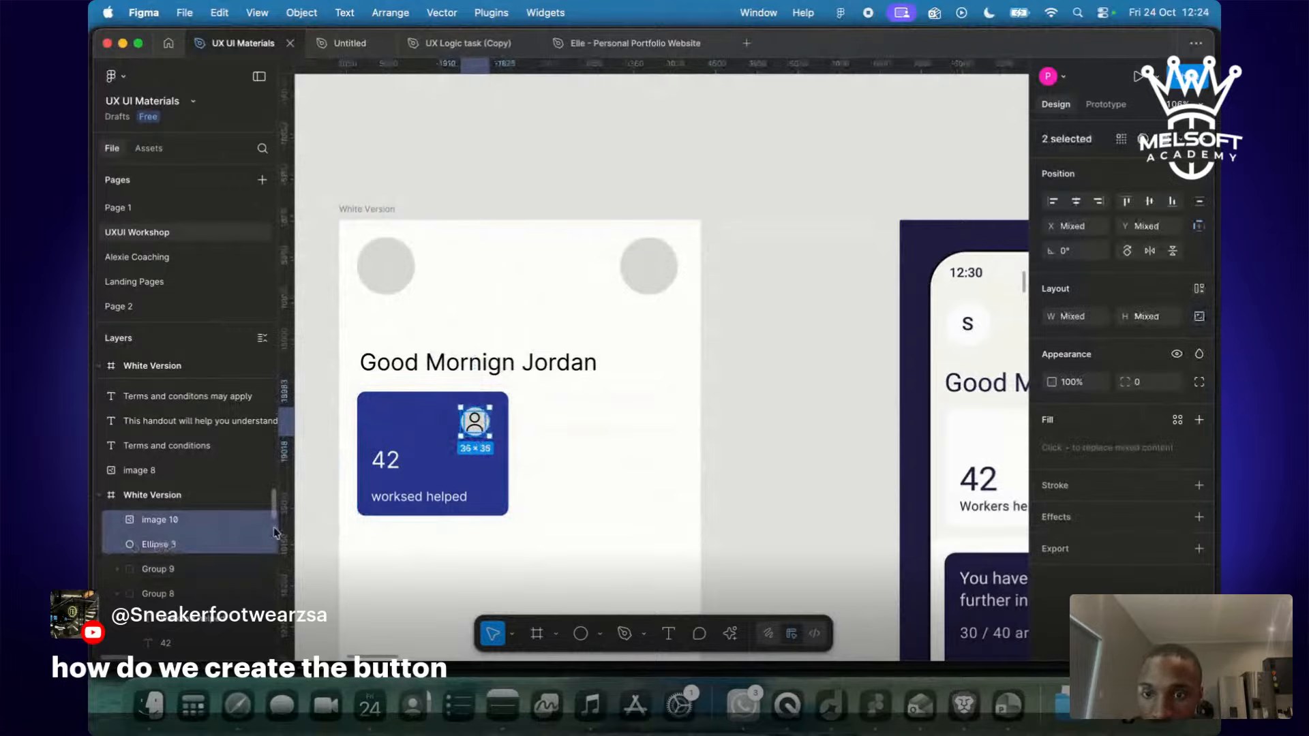
key("Delete")
left_click(494, 464)
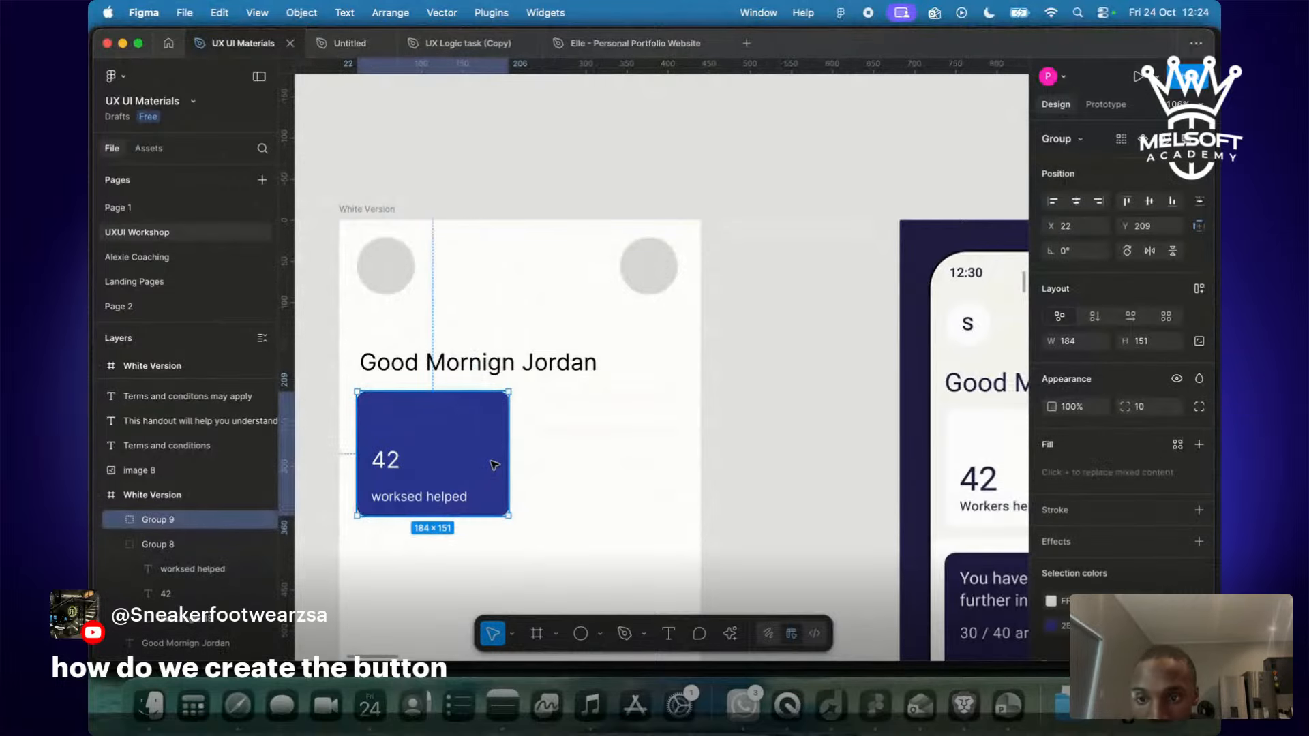
key("super+z")
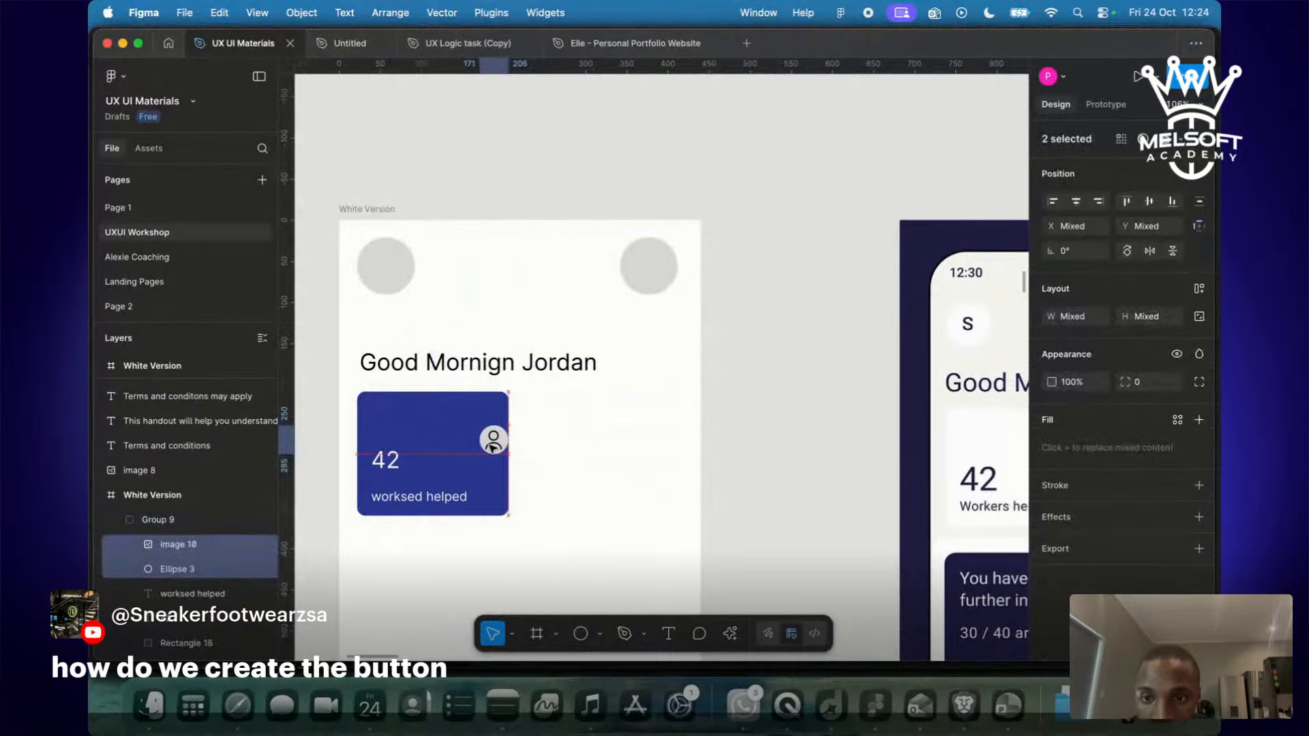
left_click_drag(493, 445, 478, 424)
Duplicate the blue card and place the copy beside the first.
left_click(478, 484)
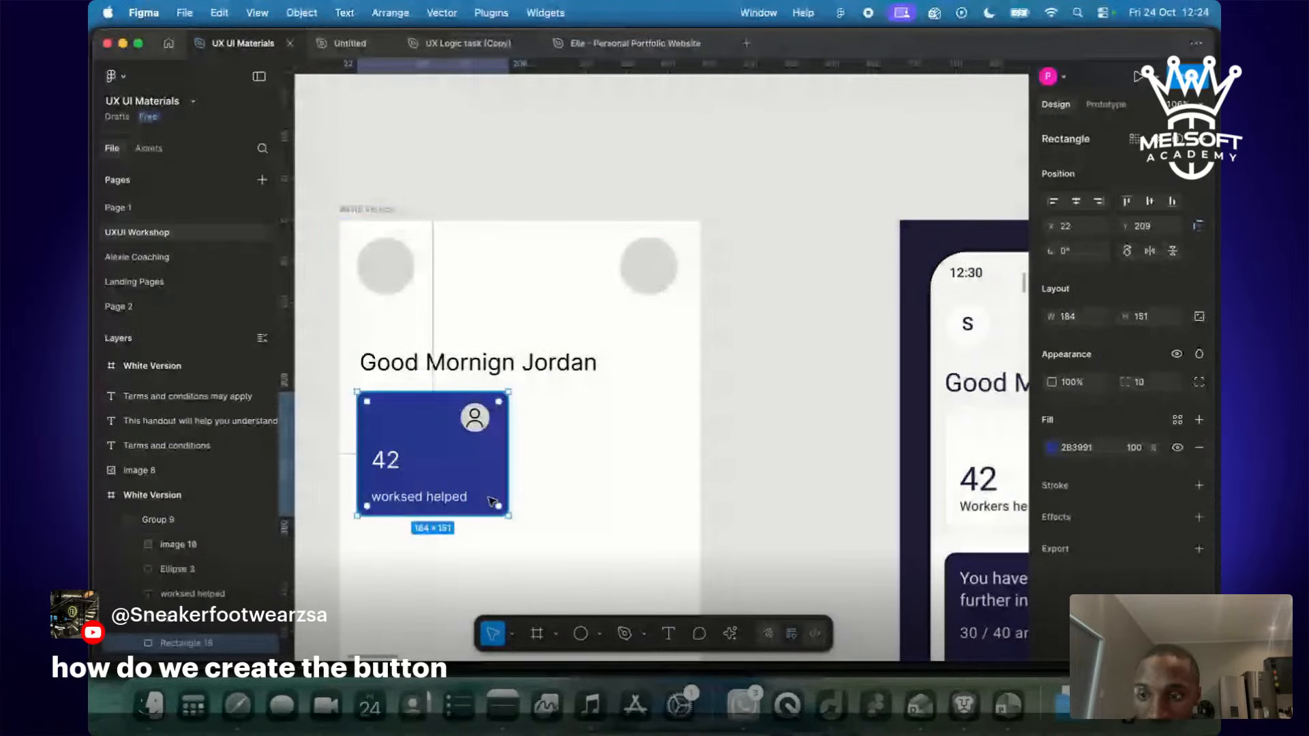
key("Escape")
left_click_drag(477, 484, 653, 485, "alt")
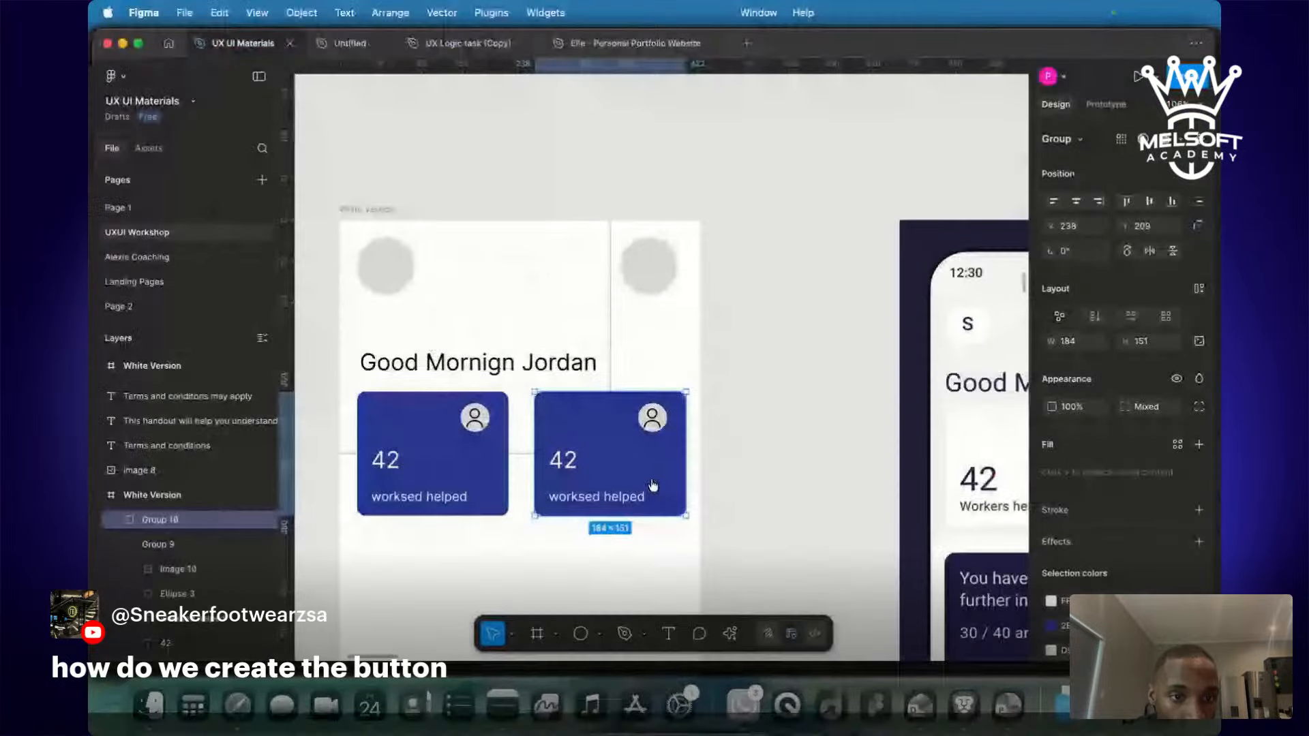
Look over the canvas, then switch to the Flaticon results in the browser.
scroll(750, 464, "right", 5)
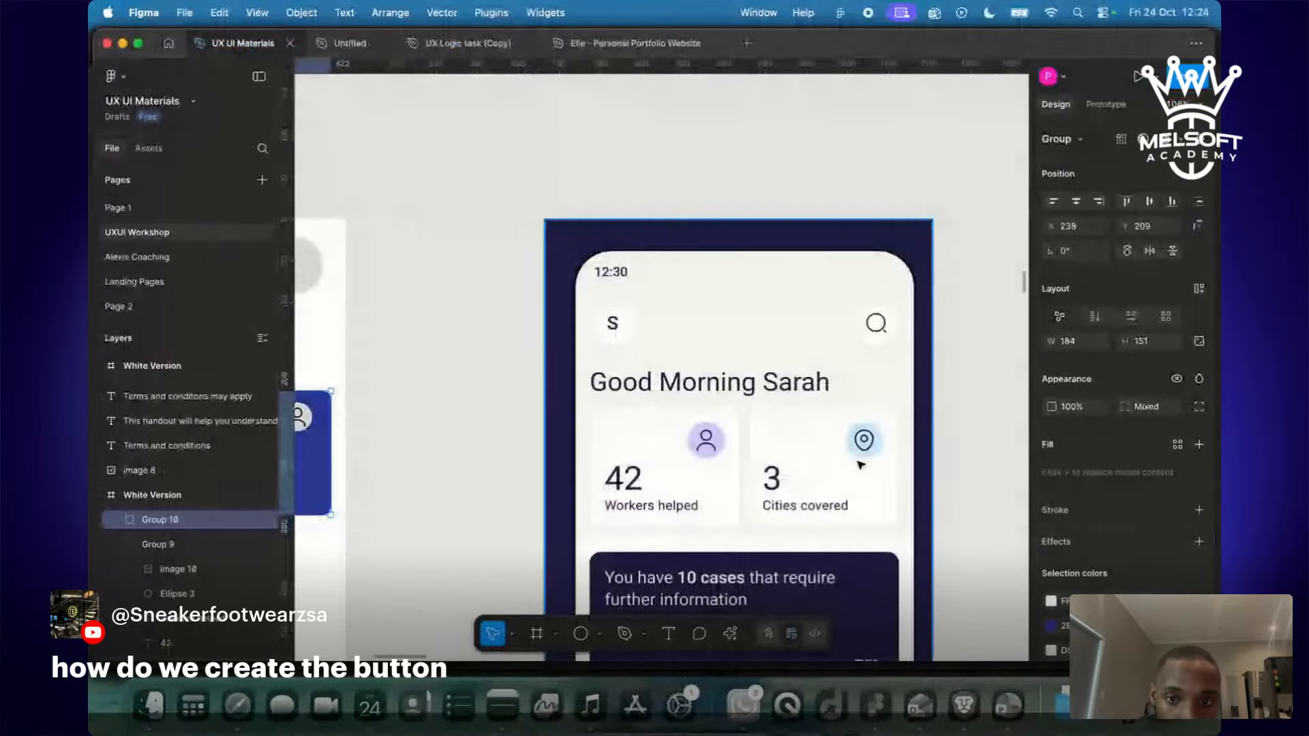
scroll(866, 443, "up", 1)
scroll(870, 442, "up", 1)
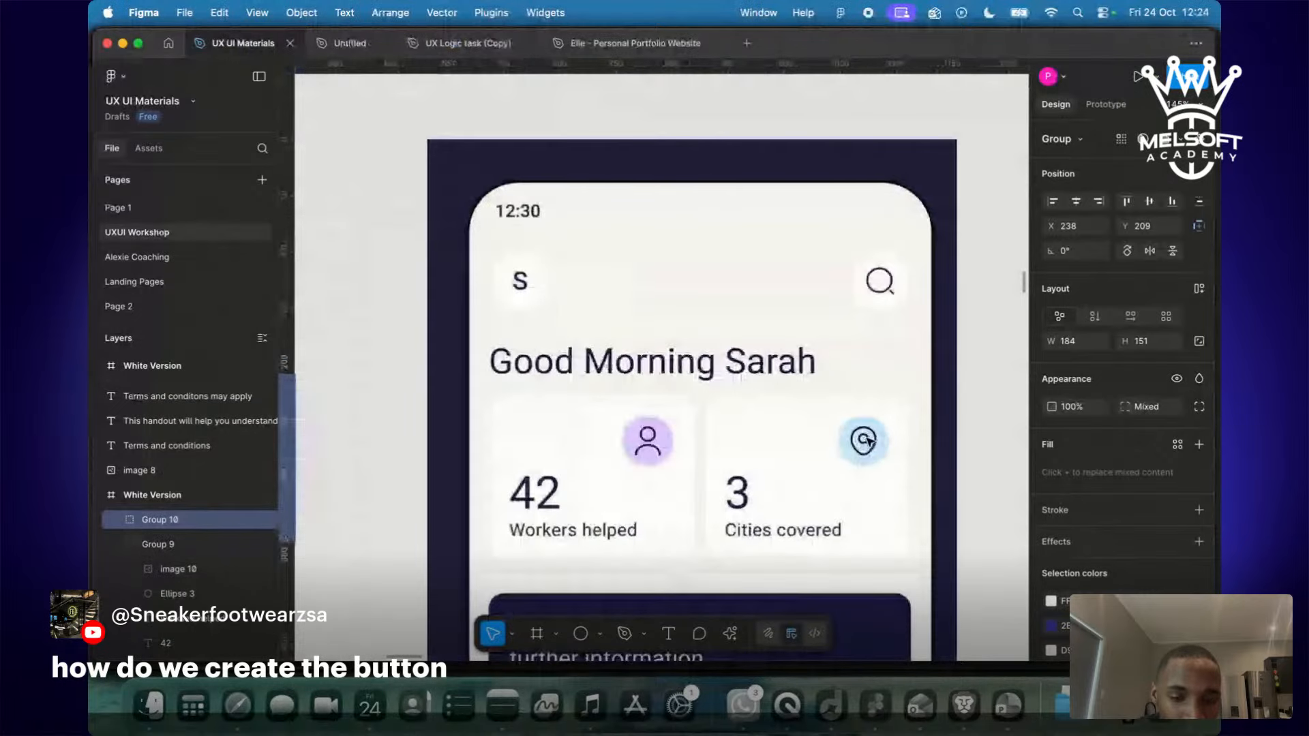
scroll(869, 441, "down", 5)
key("ctrl+Right")
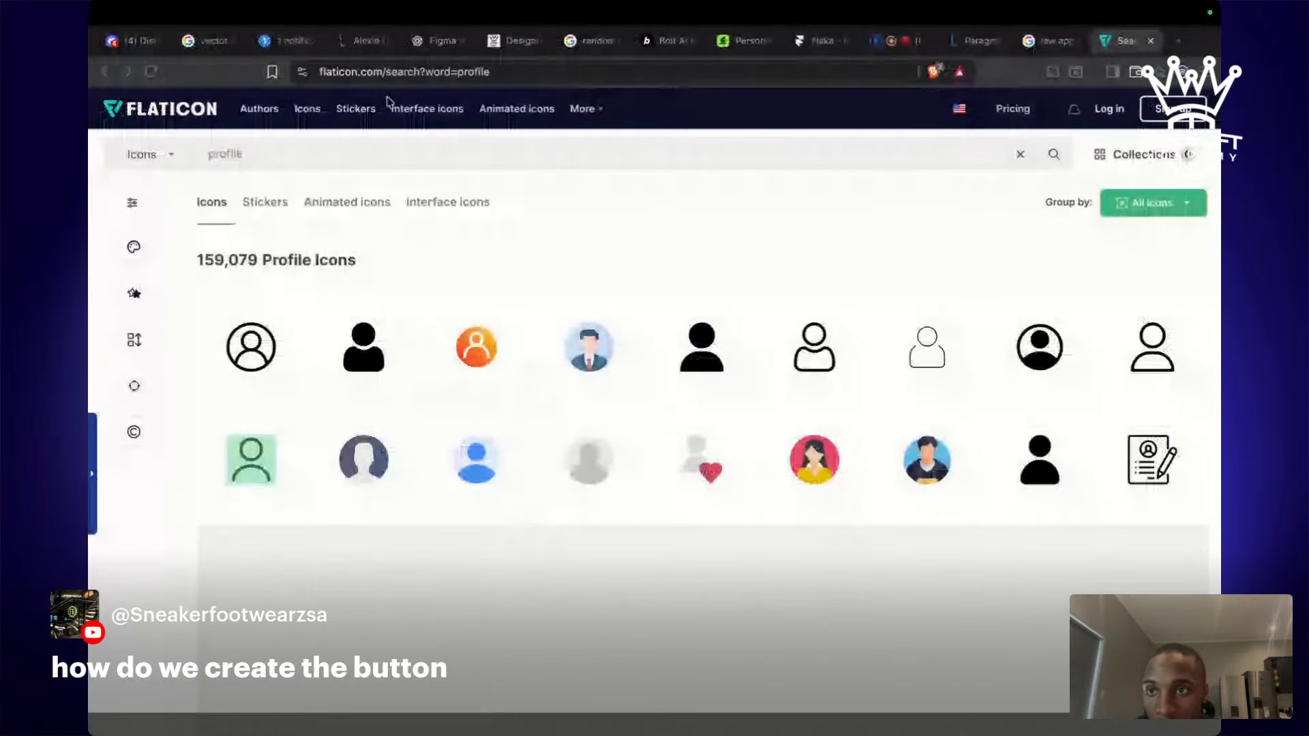
Search Flaticon for 'location' and copy a location pin icon image.
type("location")
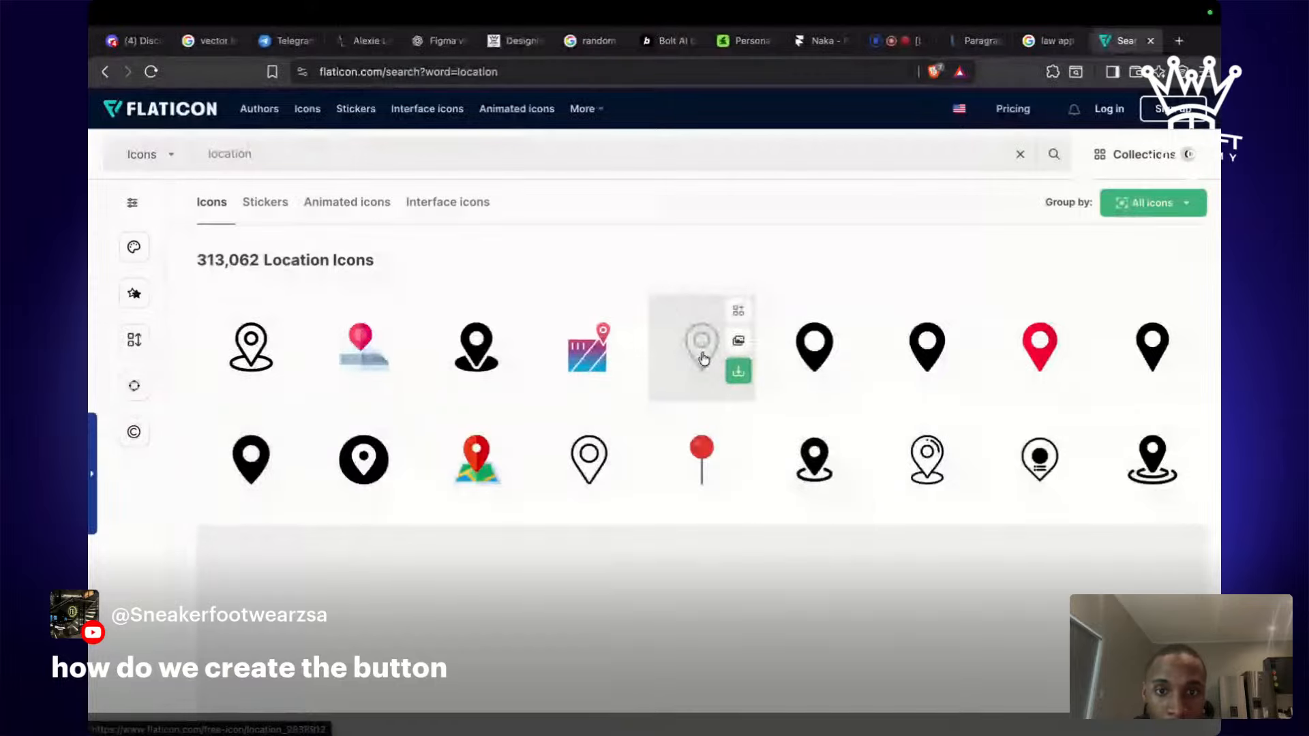
right_click(704, 359)
left_click(761, 593)
key("ctrl+Left")
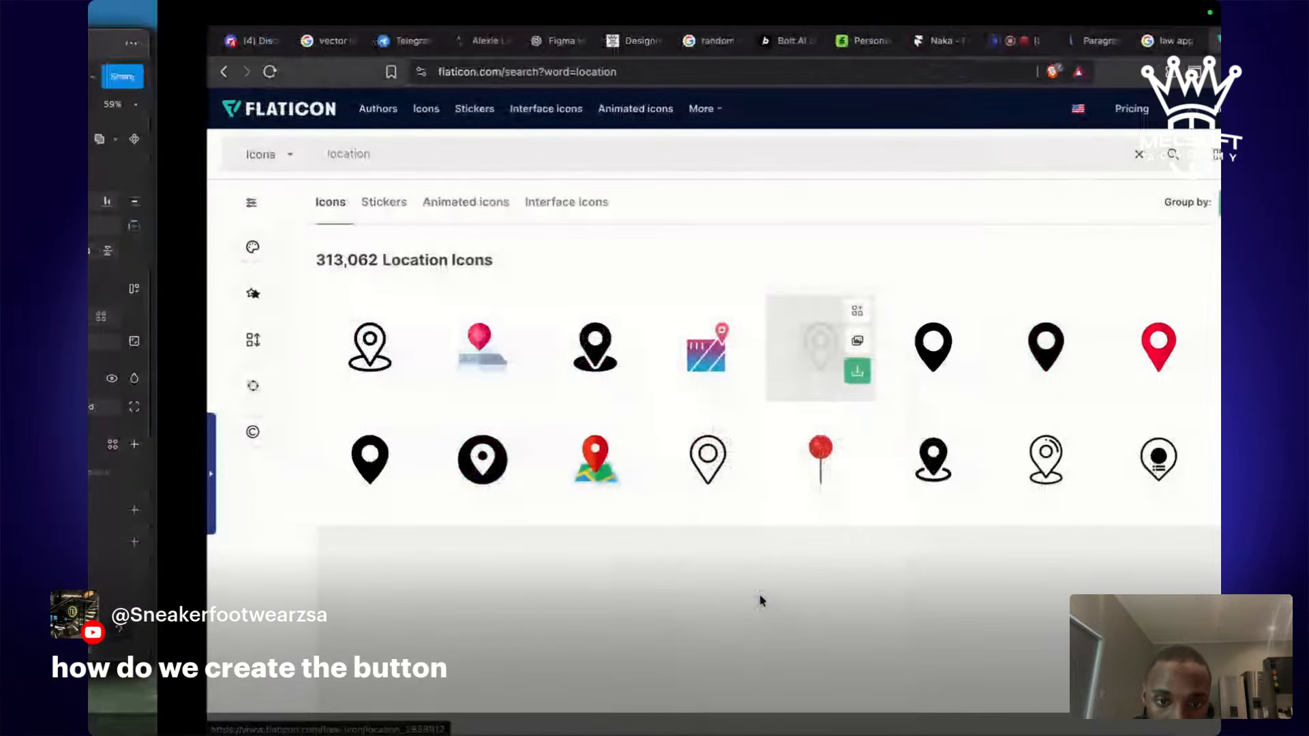
scroll(487, 431, "up", 3)
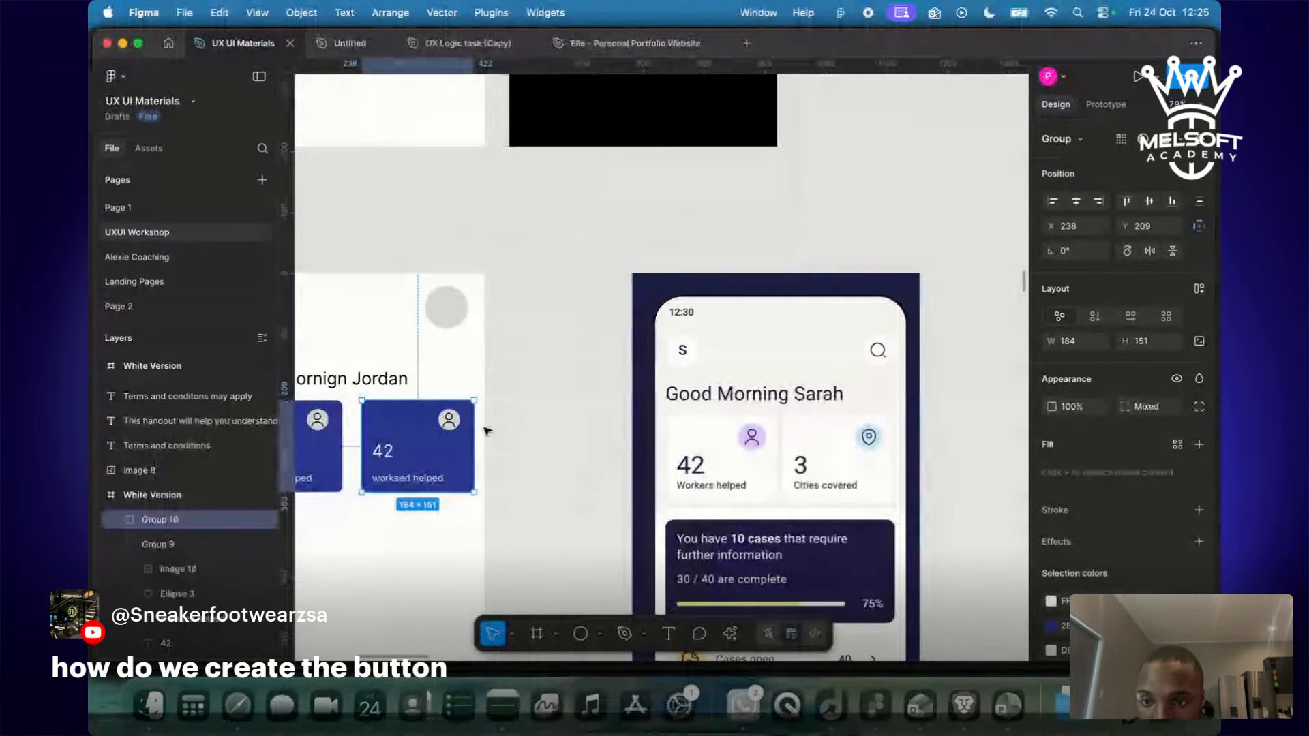
Replace the second card's person icon with the pasted location pin.
scroll(487, 430, "left", 5)
double_click(585, 407)
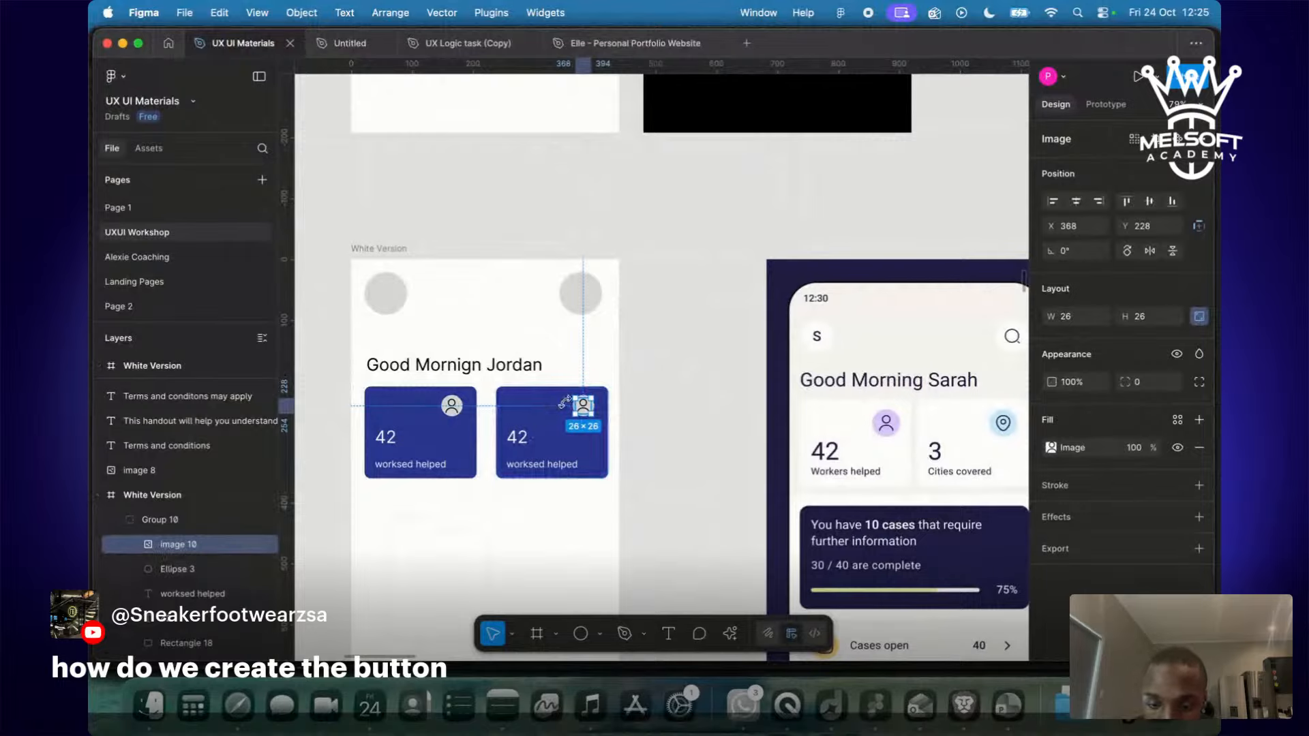
key("super+v")
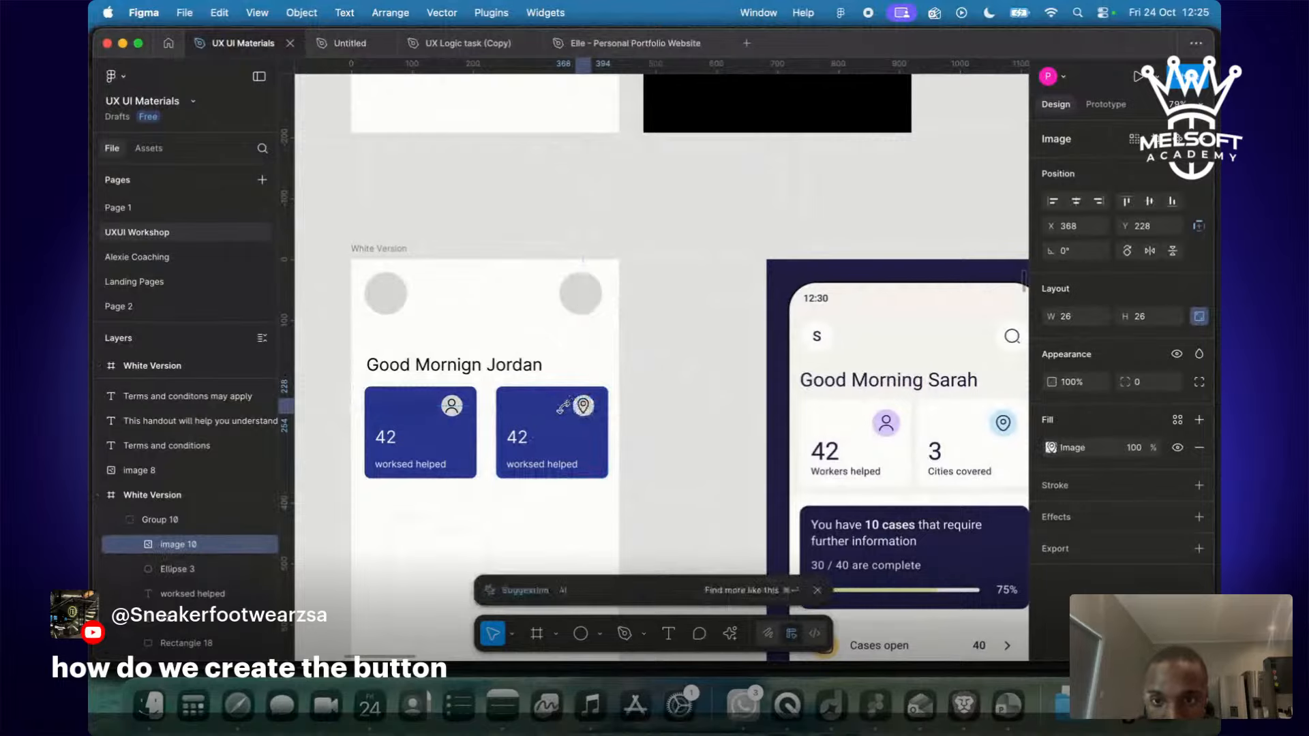
left_click(672, 447)
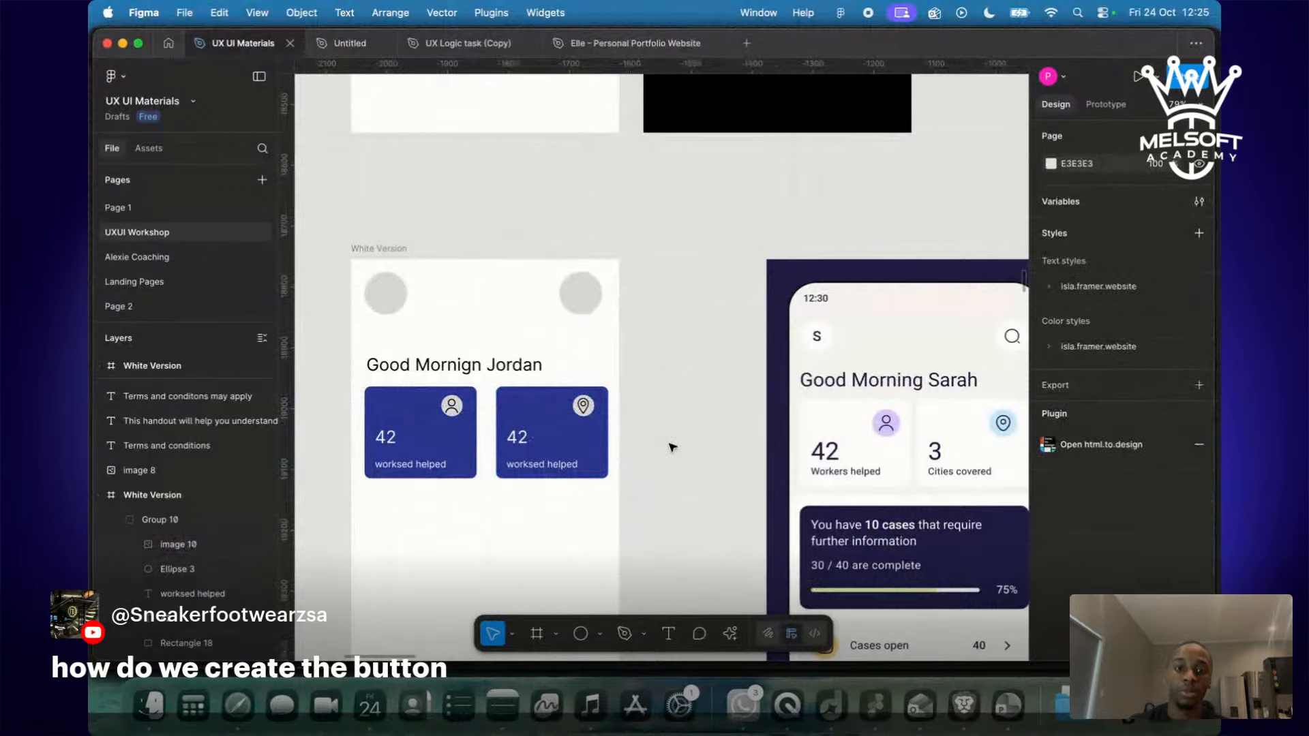
scroll(672, 447, "down", 1)
scroll(672, 447, "down", 1)
scroll(957, 476, "right", 7)
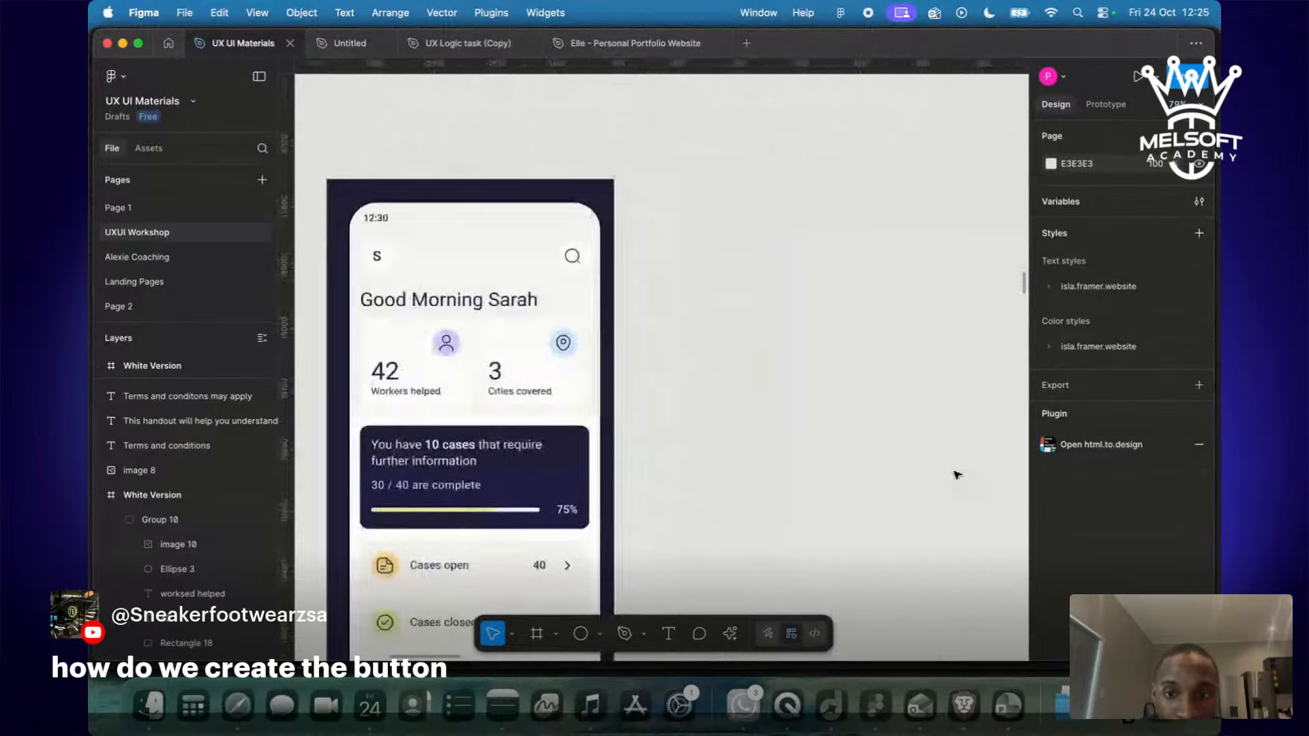
scroll(957, 475, "left", 5)
scroll(957, 476, "left", 5)
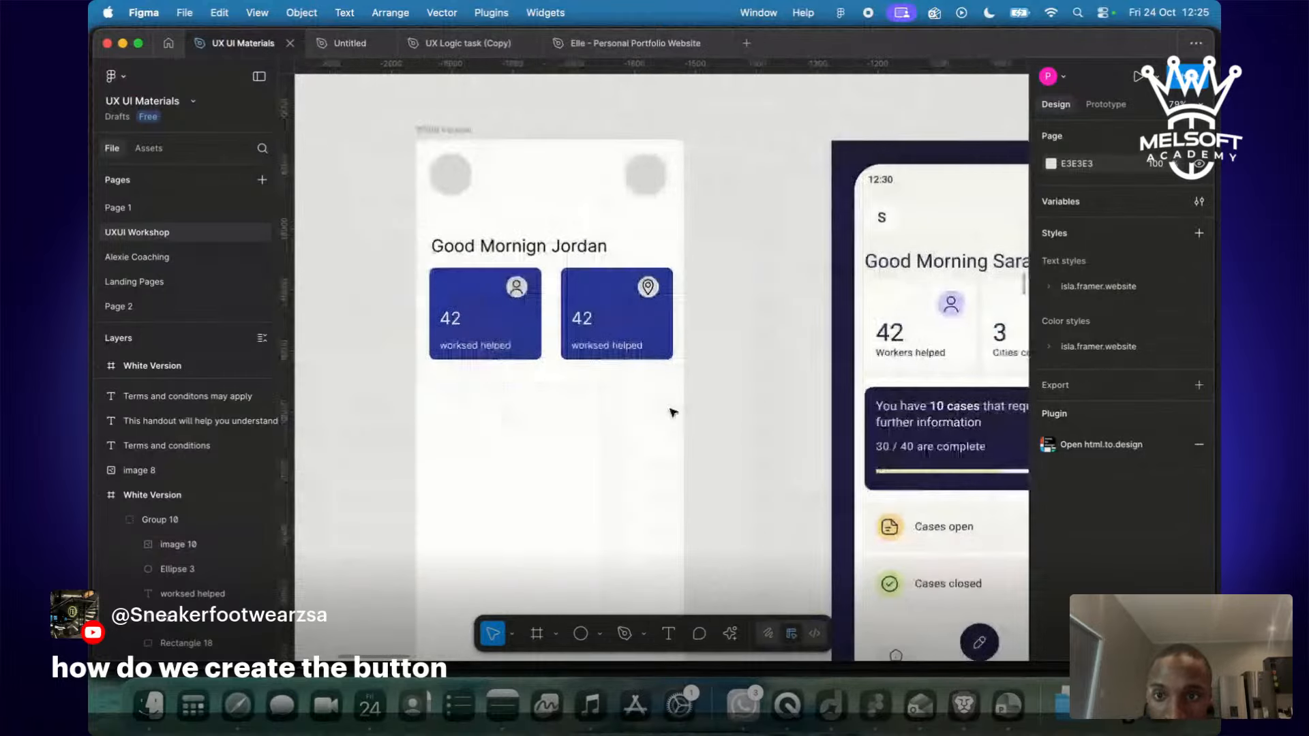
scroll(674, 412, "left", 1)
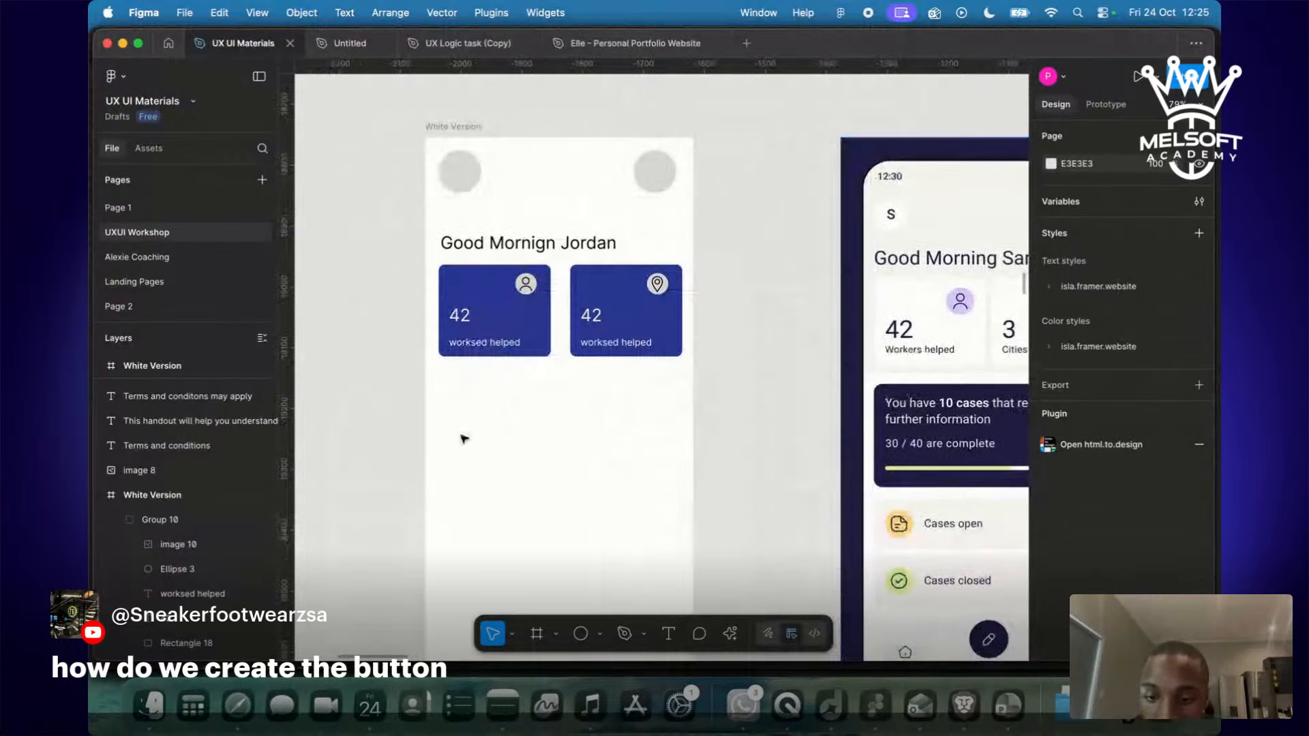
Draw a rectangle under the stat cards and narrow it to 400×193 at X 22.
key("r")
left_click_drag(425, 372, 682, 489)
left_click_drag(426, 432, 438, 436)
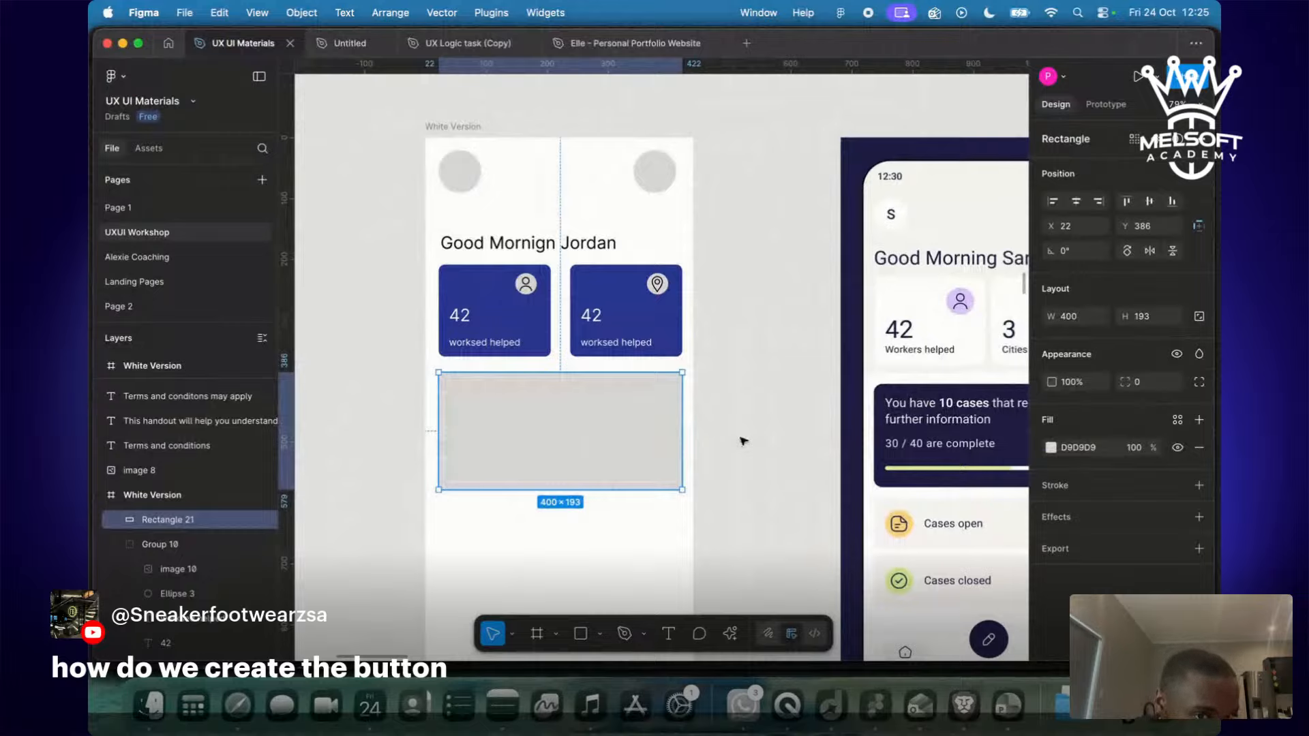
Try white and then navy 1F2046 as the rectangle's fill.
key("i")
left_click(688, 436)
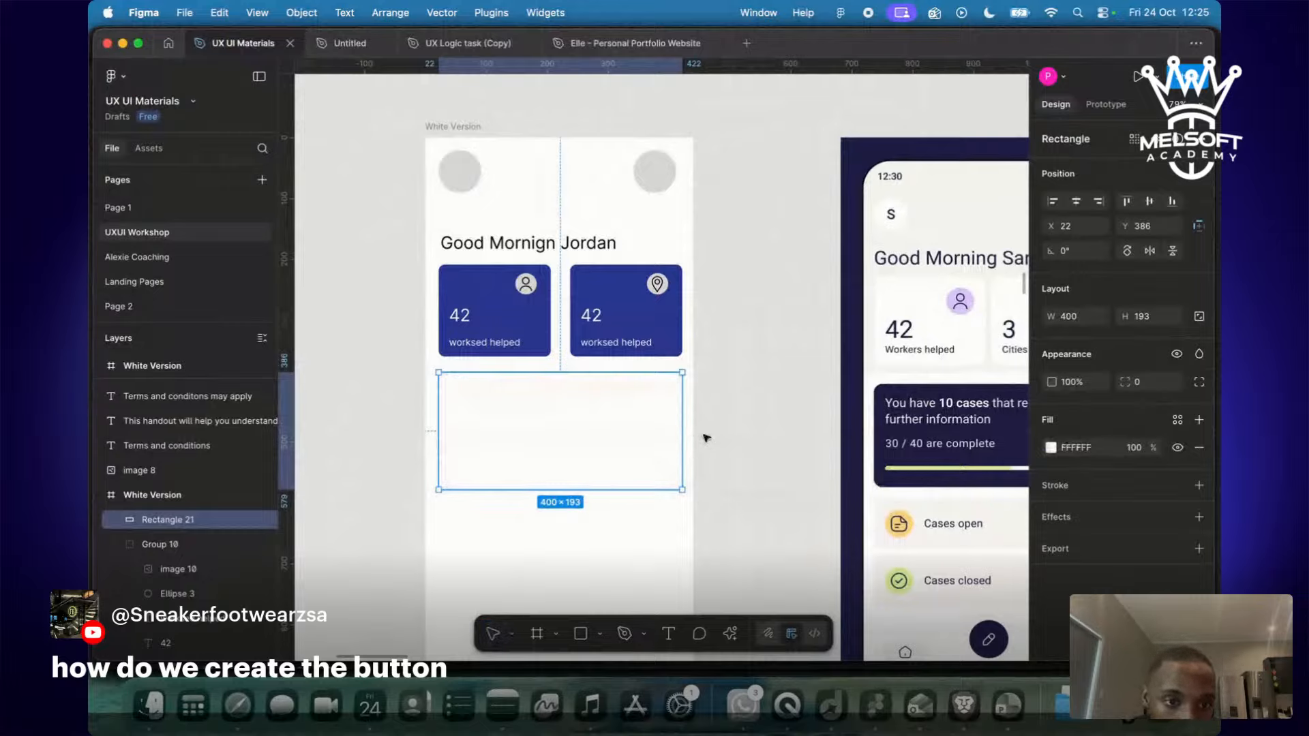
key("i")
left_click(887, 456)
left_click(750, 392)
scroll(750, 392, "down", 5)
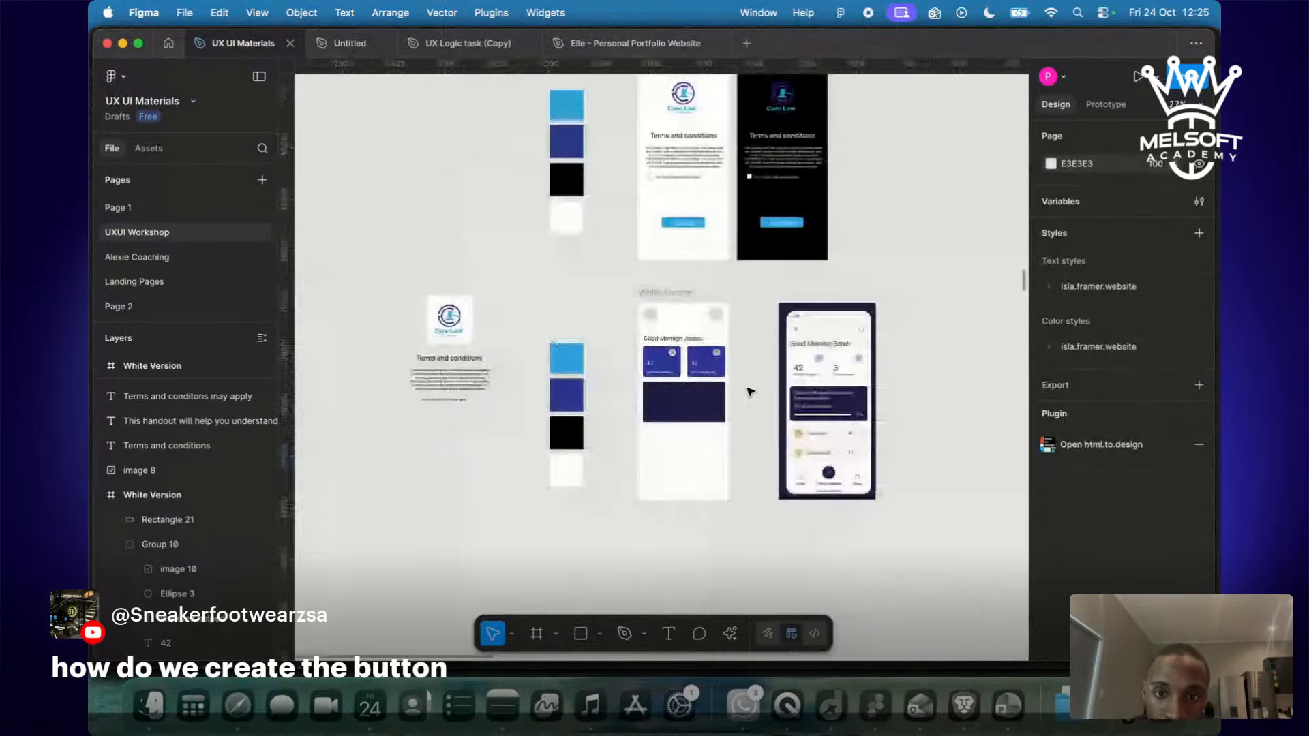
scroll(750, 392, "up", 6)
scroll(750, 392, "left", 5)
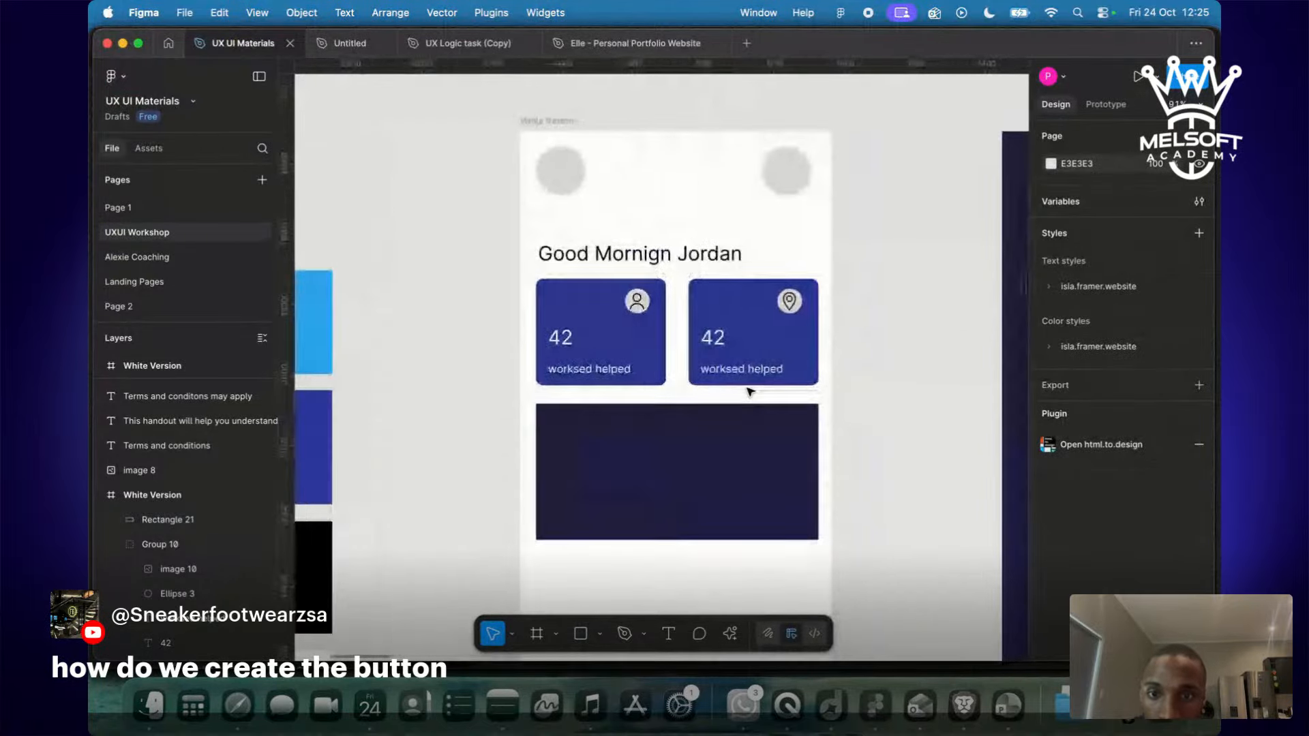
Fill the rectangle solid black (000000).
left_click(742, 454)
scroll(743, 456, "left", 5)
scroll(743, 456, "down", 3)
key("i")
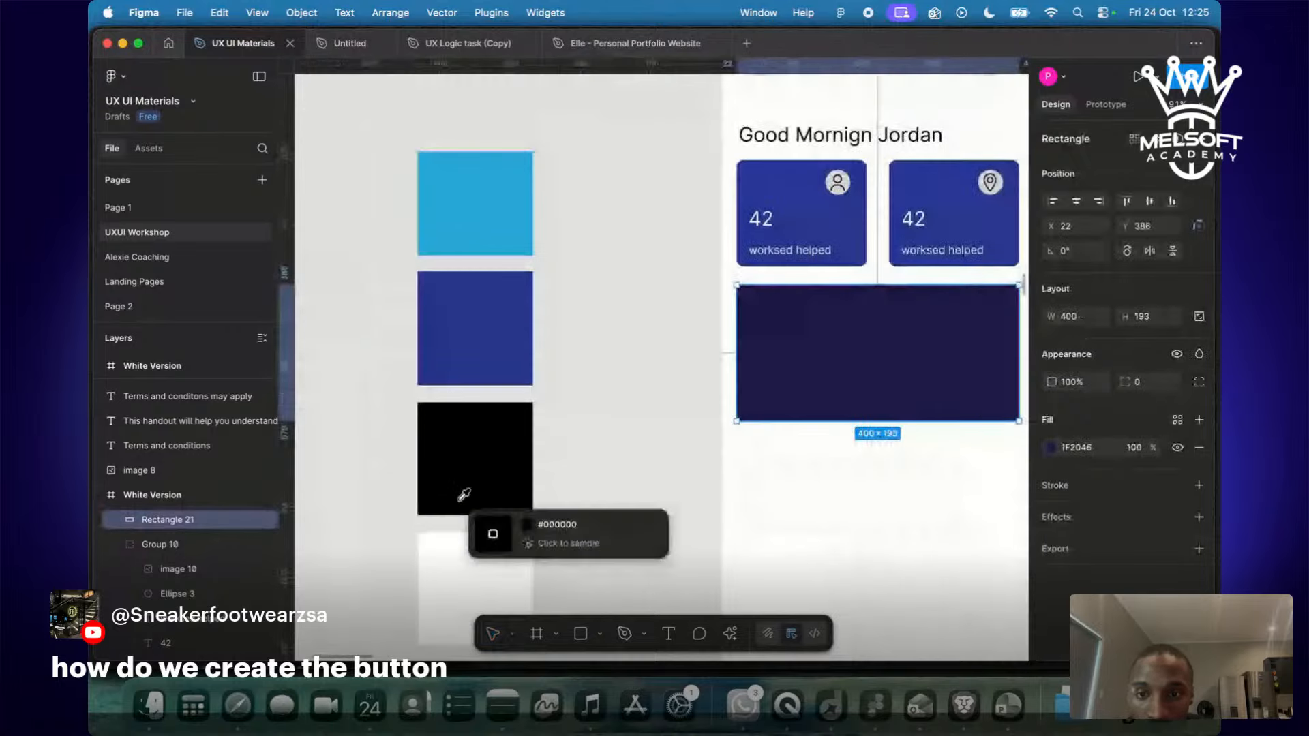
left_click(463, 494)
left_click(576, 481)
scroll(577, 481, "right", 5)
scroll(576, 477, "up", 3)
Round the black rectangle's corners to a radius of 10.
left_click(638, 400)
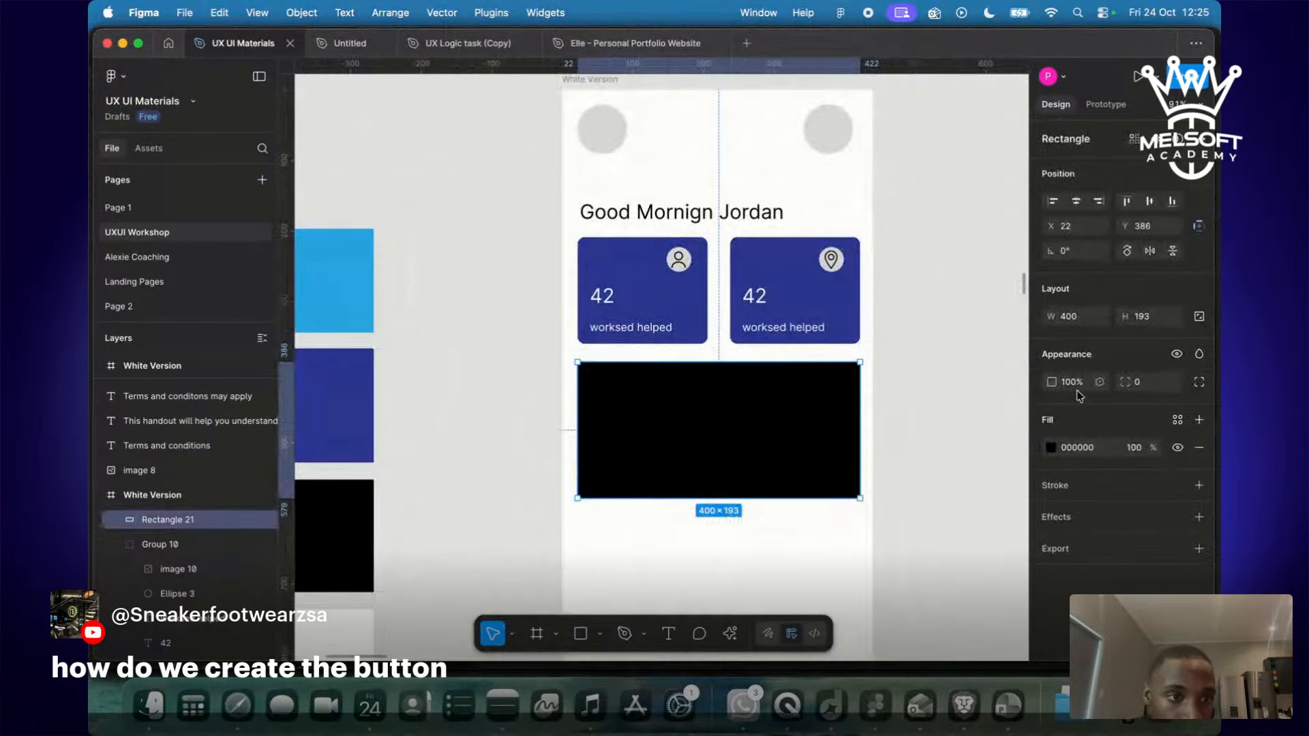
left_click(1155, 383)
type("10")
key("Return")
left_click(970, 417)
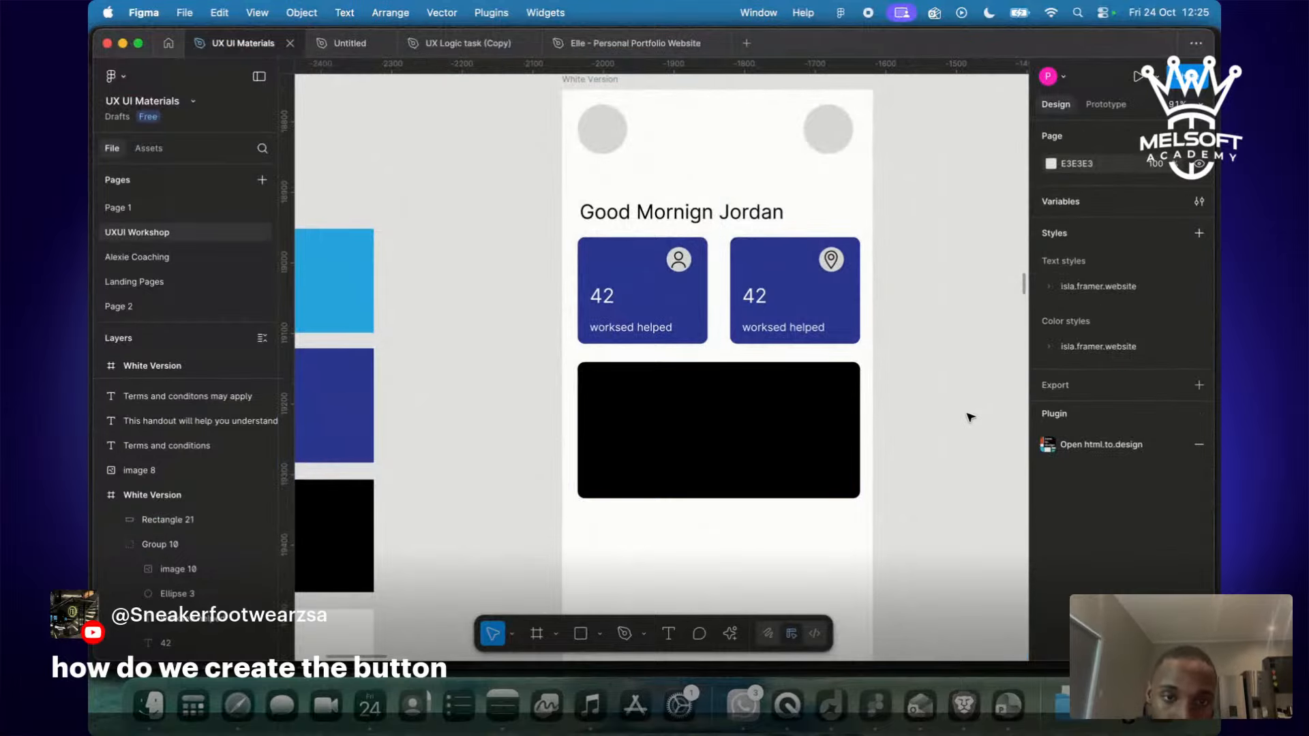
scroll(970, 417, "right", 10)
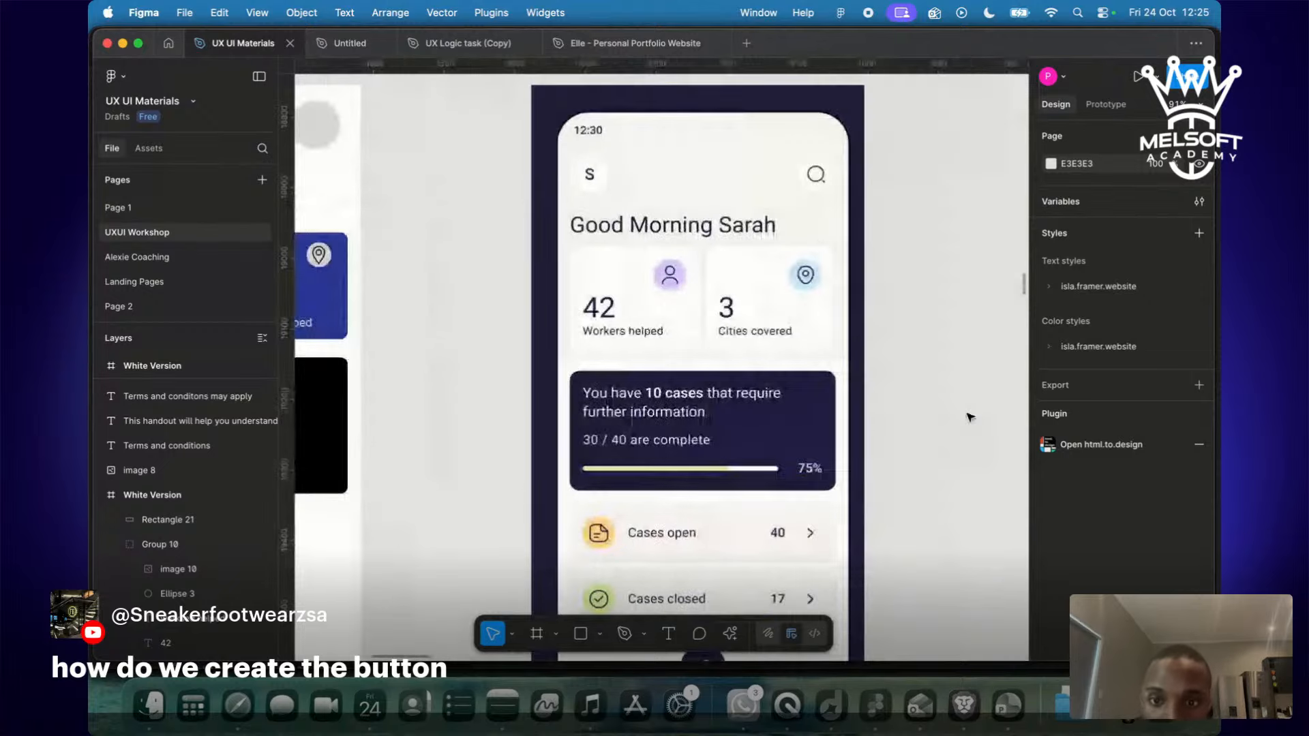
scroll(970, 417, "left", 5)
scroll(970, 417, "down", 3)
Add a text box reading 'you have 10 cases that require futher infor'.
key("t")
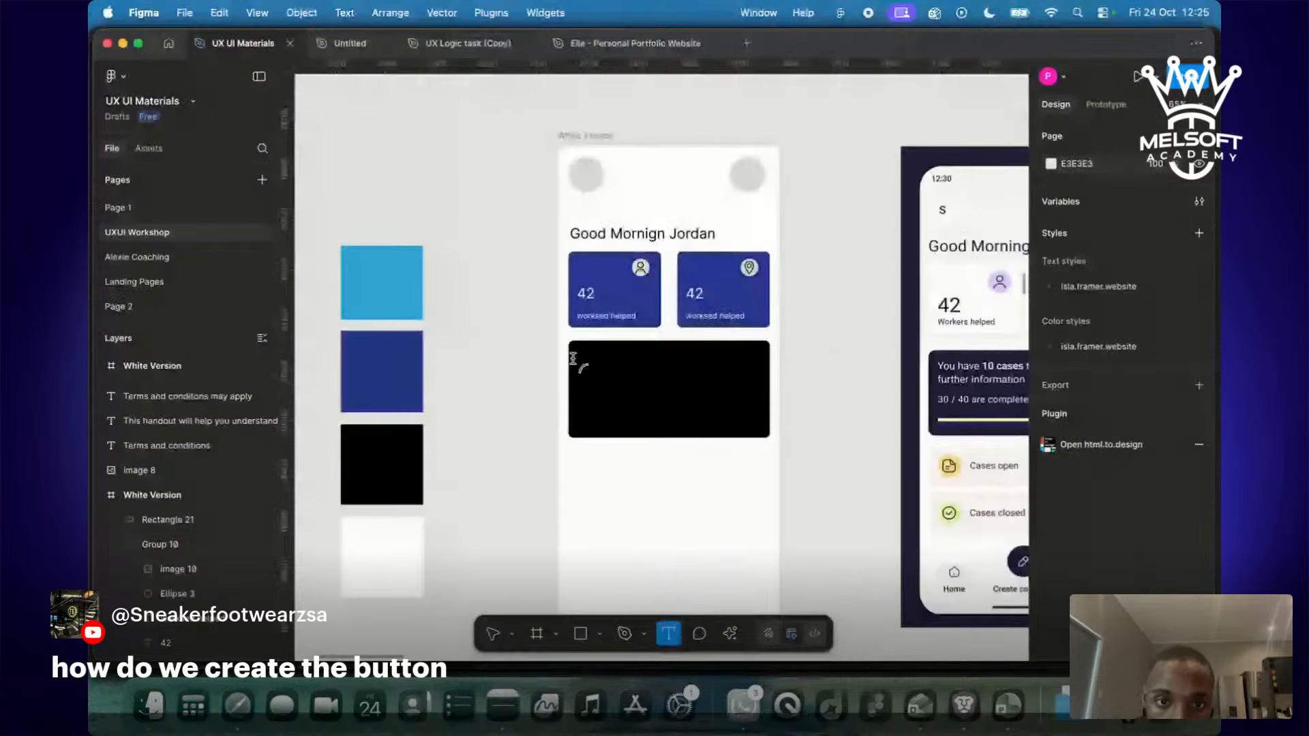
left_click(805, 350)
left_click(835, 405)
key("t")
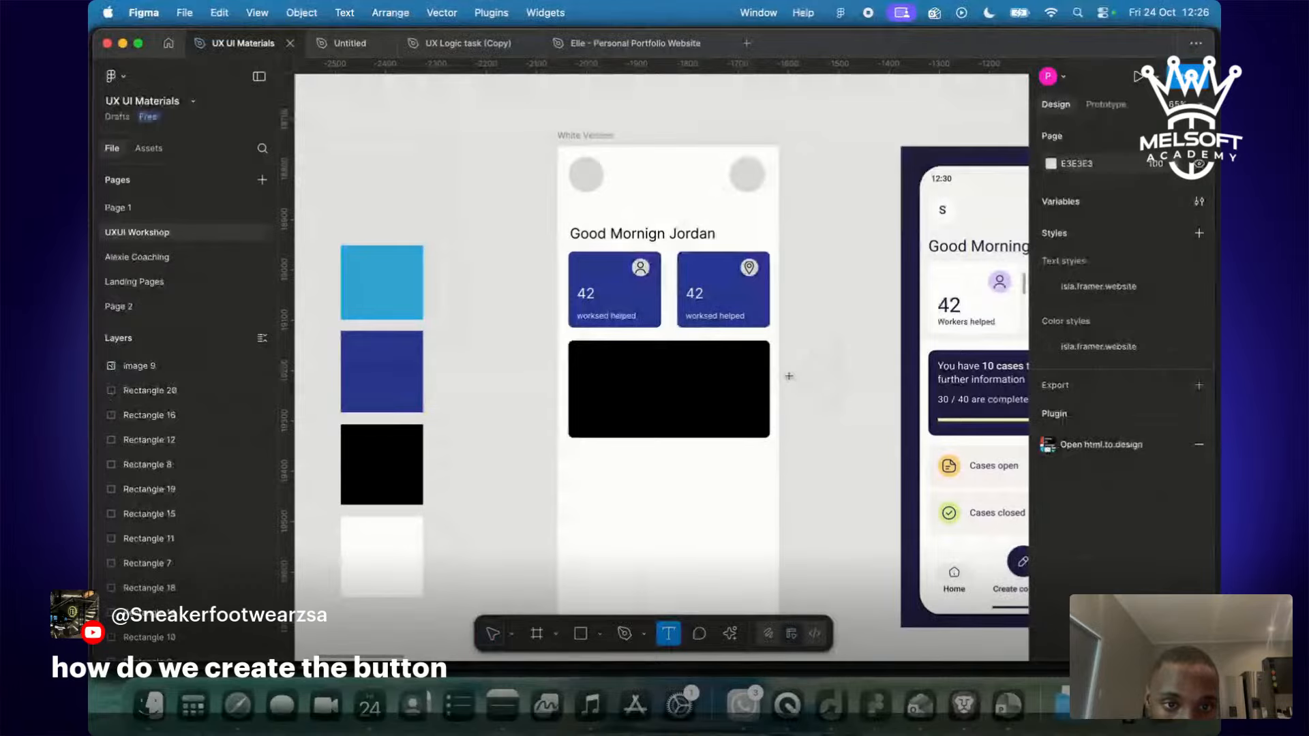
left_click_drag(779, 367, 882, 383)
scroll(847, 385, "right", 5)
type("you hav")
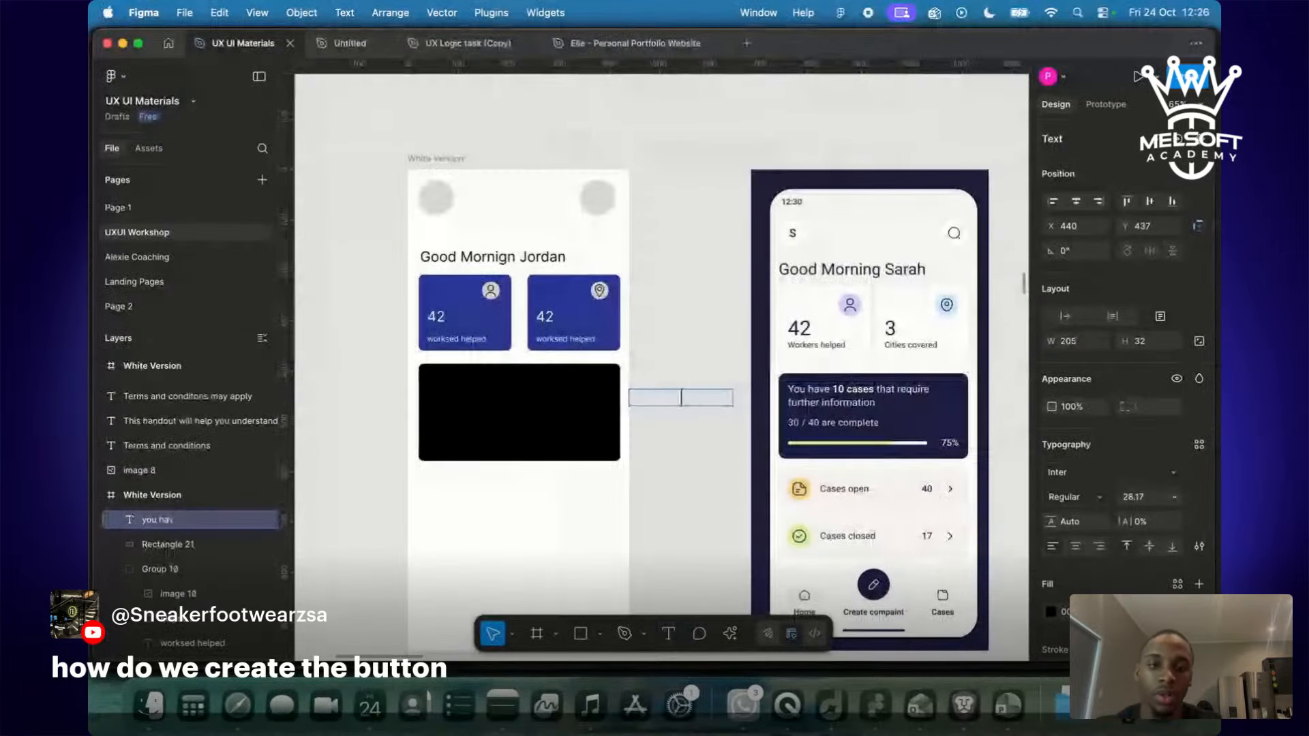
type("e 10 cases that")
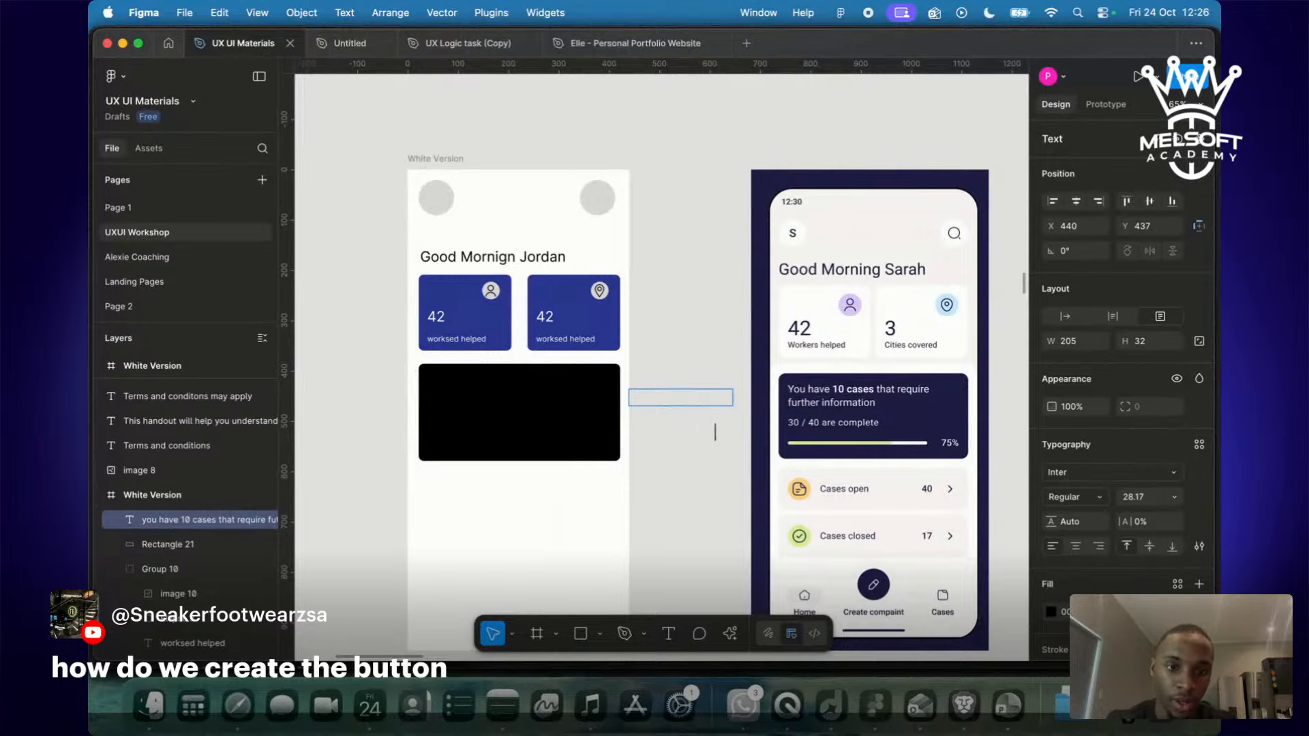
type("require futher infor")
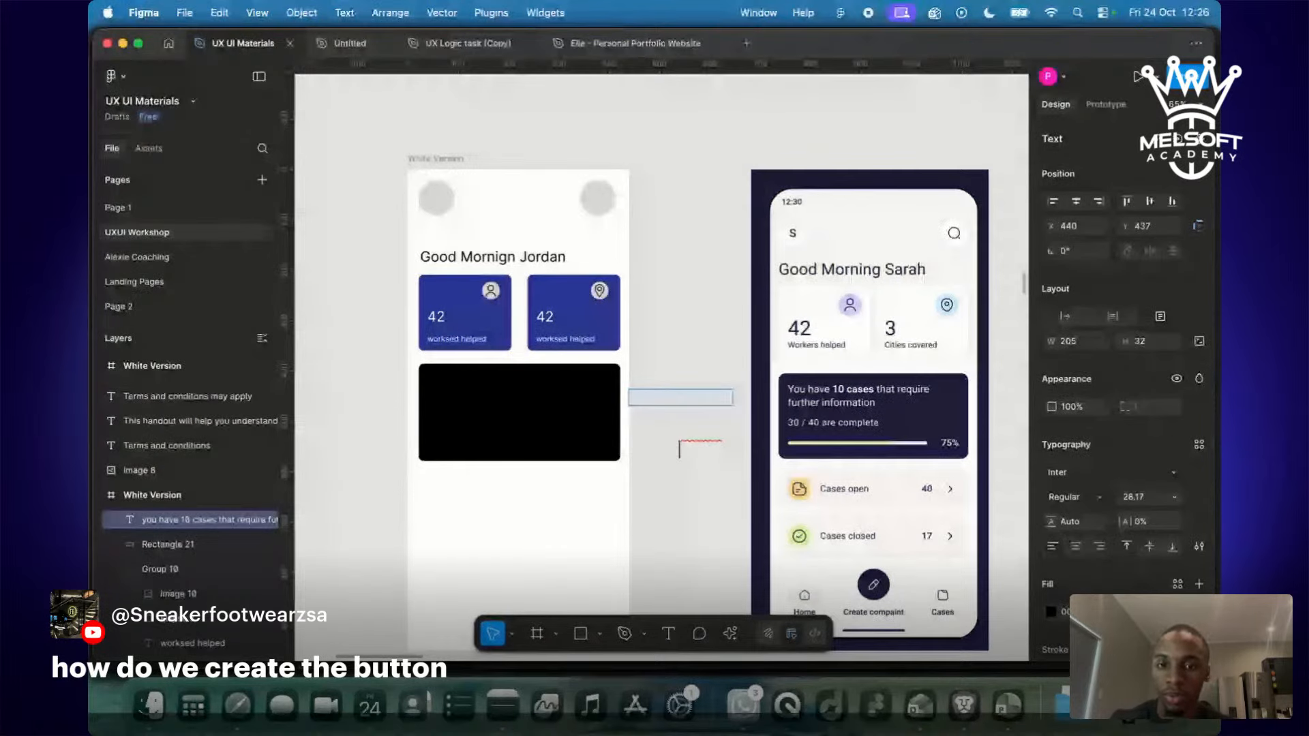
key("Escape")
Move the sentence onto the black card and capitalize it to 'You'.
left_click_drag(611, 398, 474, 398)
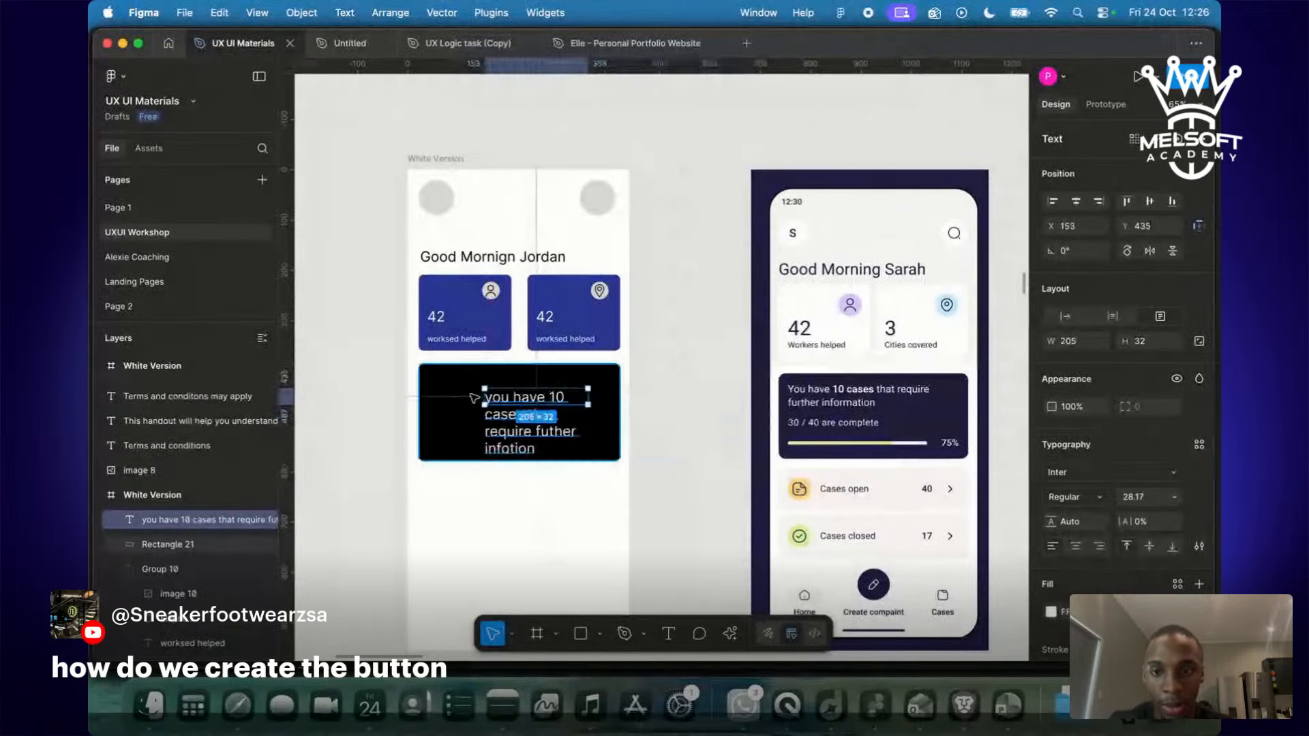
mouse_move(484, 398)
left_mouse_down()
mouse_move(420, 401)
mouse_move(482, 395)
left_mouse_up()
double_click(482, 394)
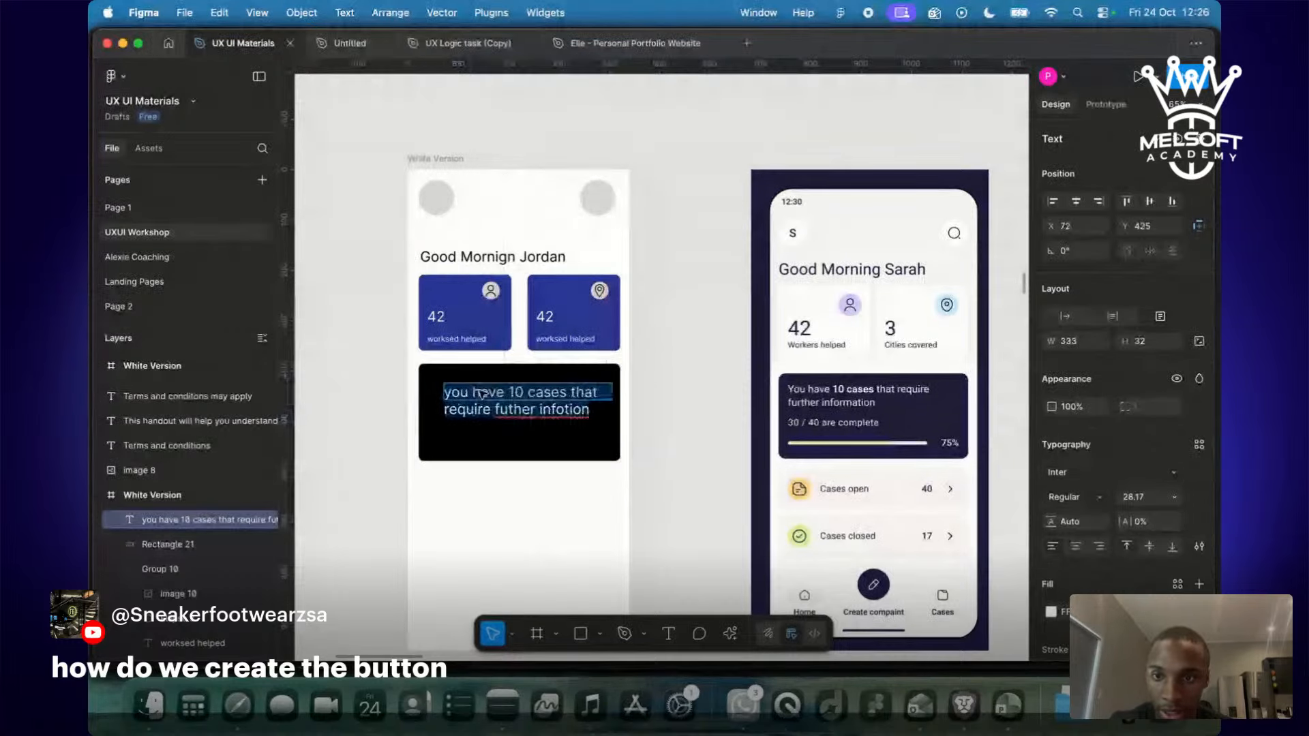
key("Escape")
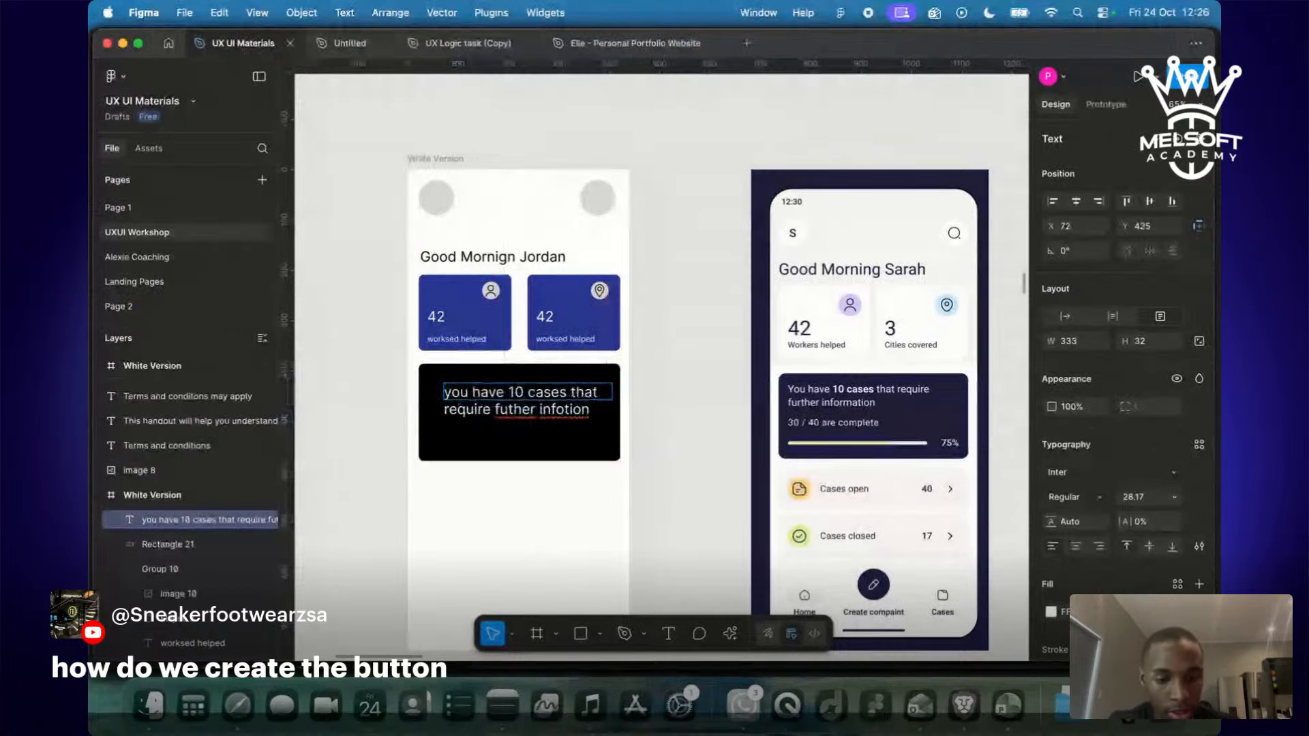
key("BackSpace")
type("Y")
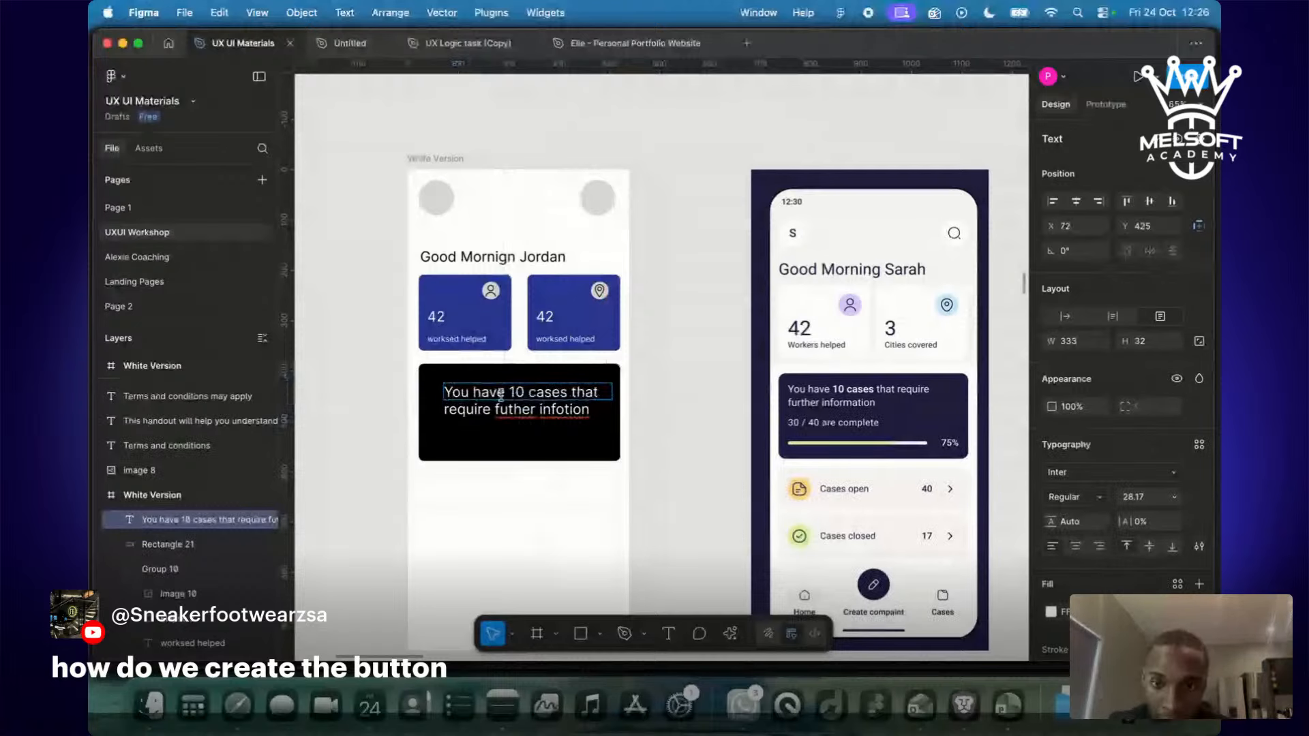
left_click(578, 412)
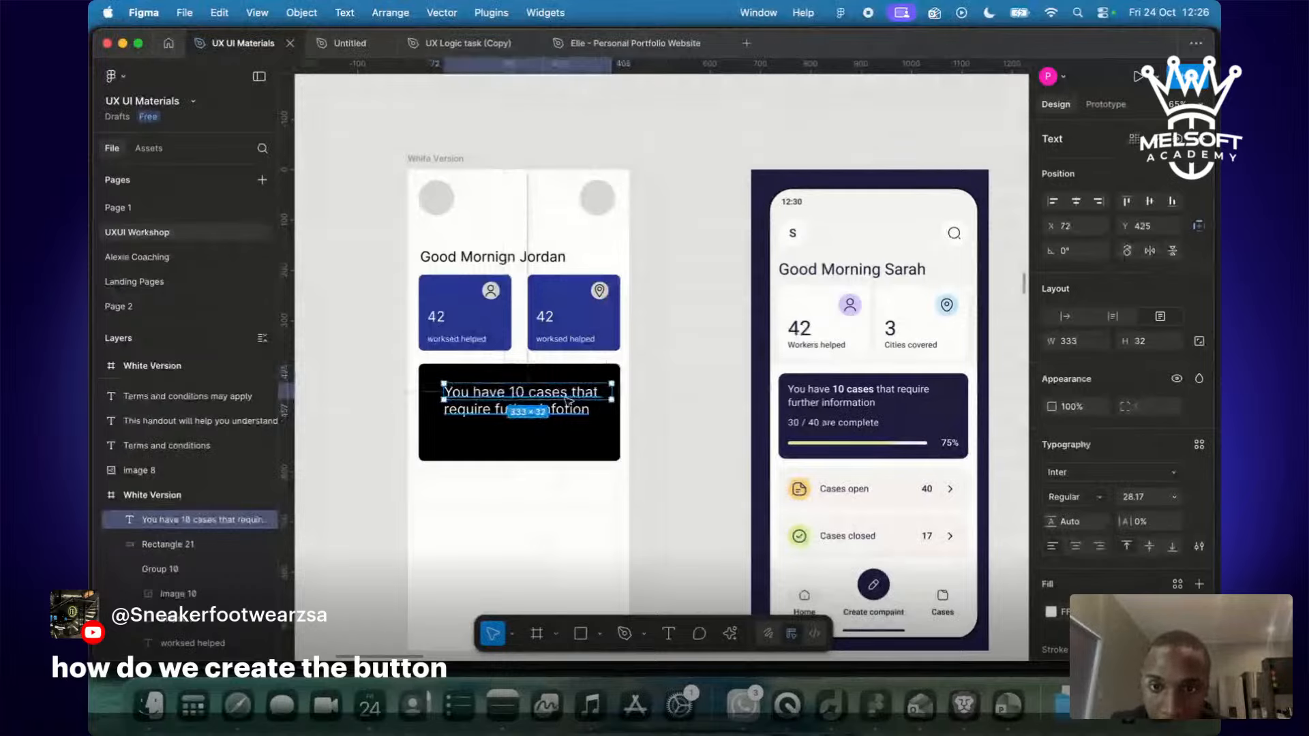
Make the text box taller and fix the misspelled word by inserting an 'm'.
left_click_drag(567, 400, 567, 426)
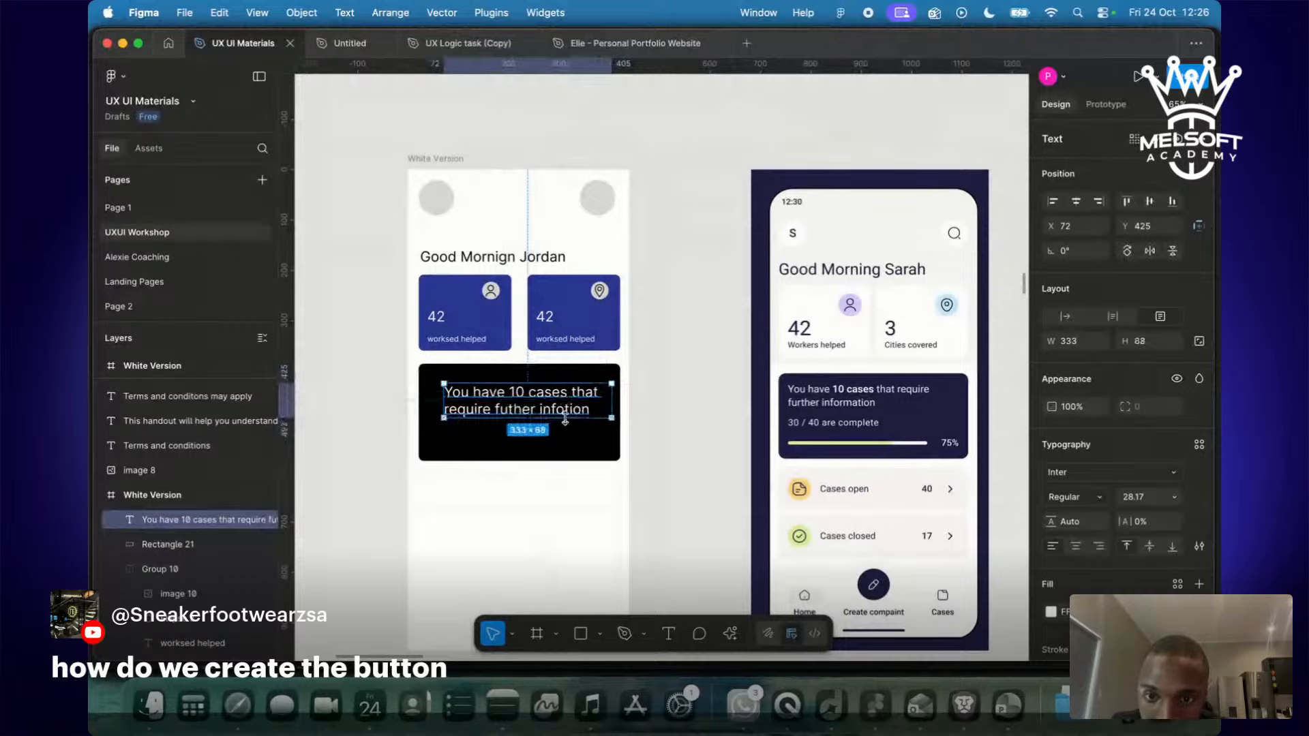
double_click(568, 409)
left_click(568, 409)
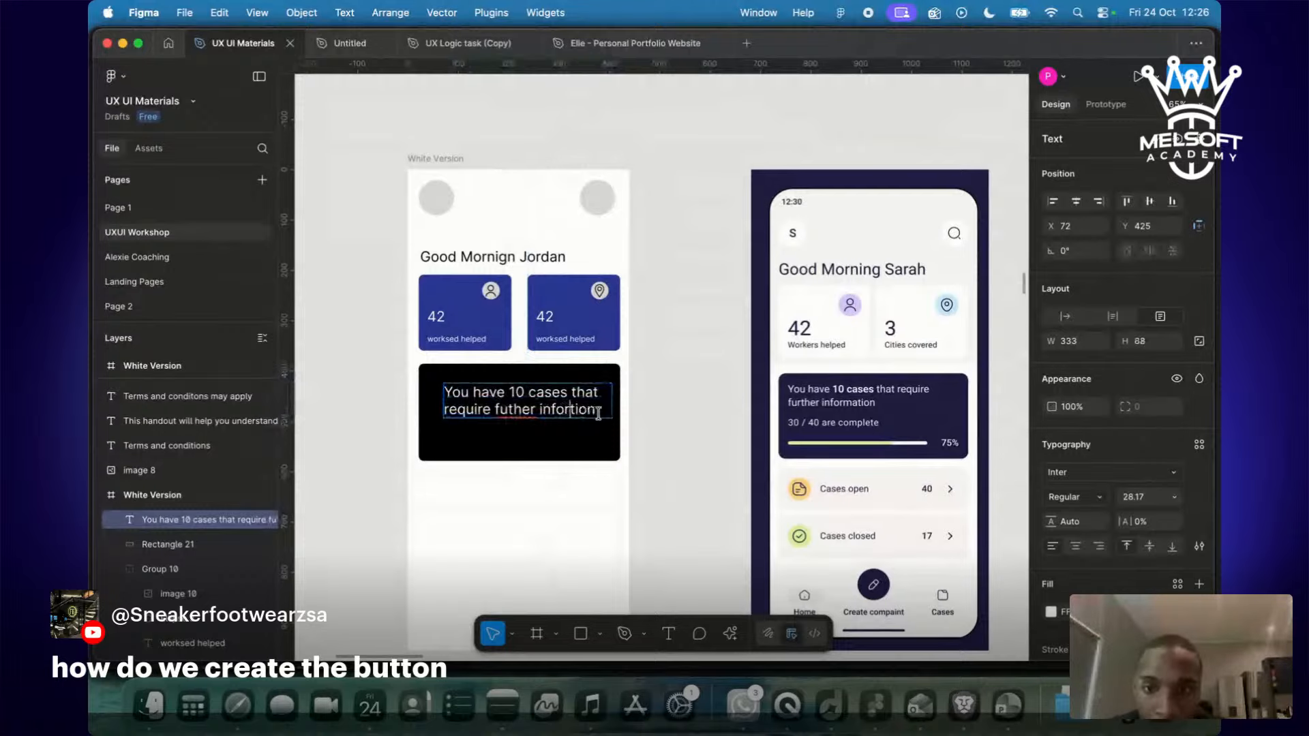
type("m")
left_click(703, 439)
Scale the sentence down with K and widen it so it wraps after 'require'.
left_click_drag(552, 404, 484, 397)
key("k")
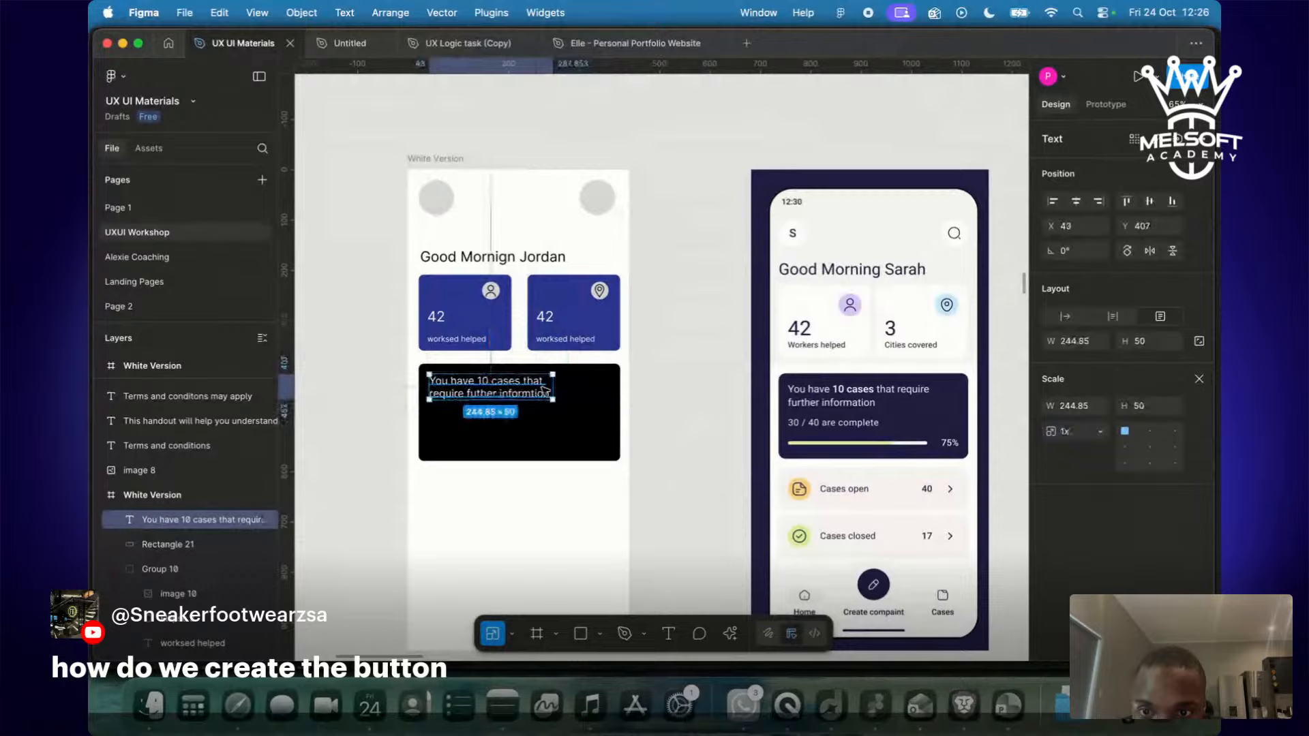
key("v")
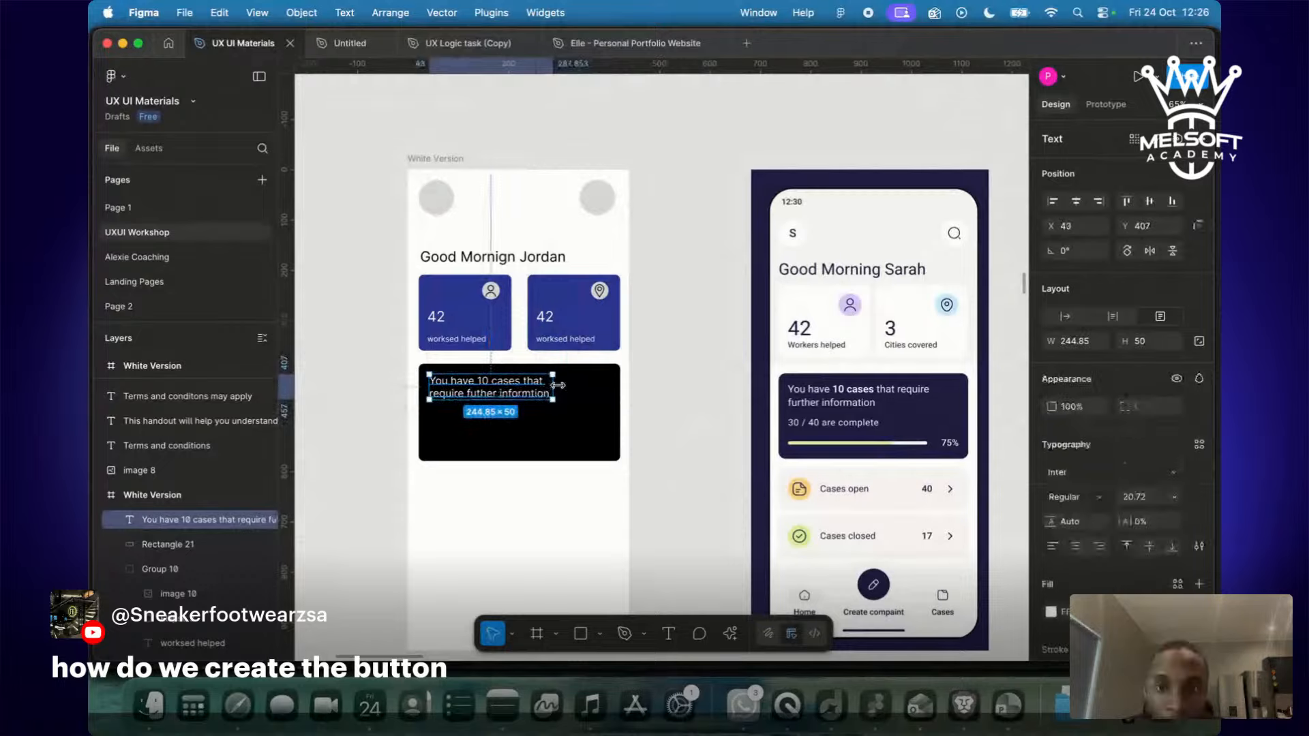
left_click_drag(552, 385, 598, 382)
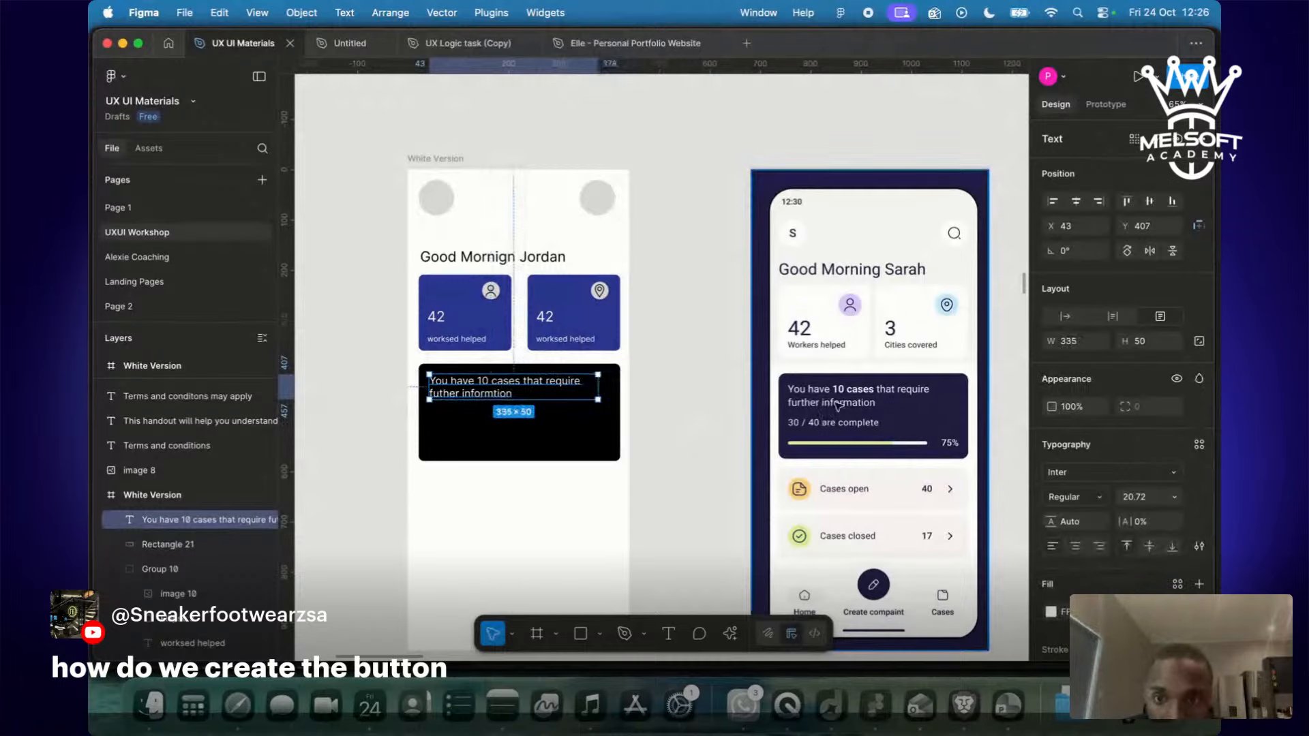
left_click(659, 413)
Duplicate the sentence below itself and retype it as '30/40 are complete'.
left_click(466, 395)
key("super+d")
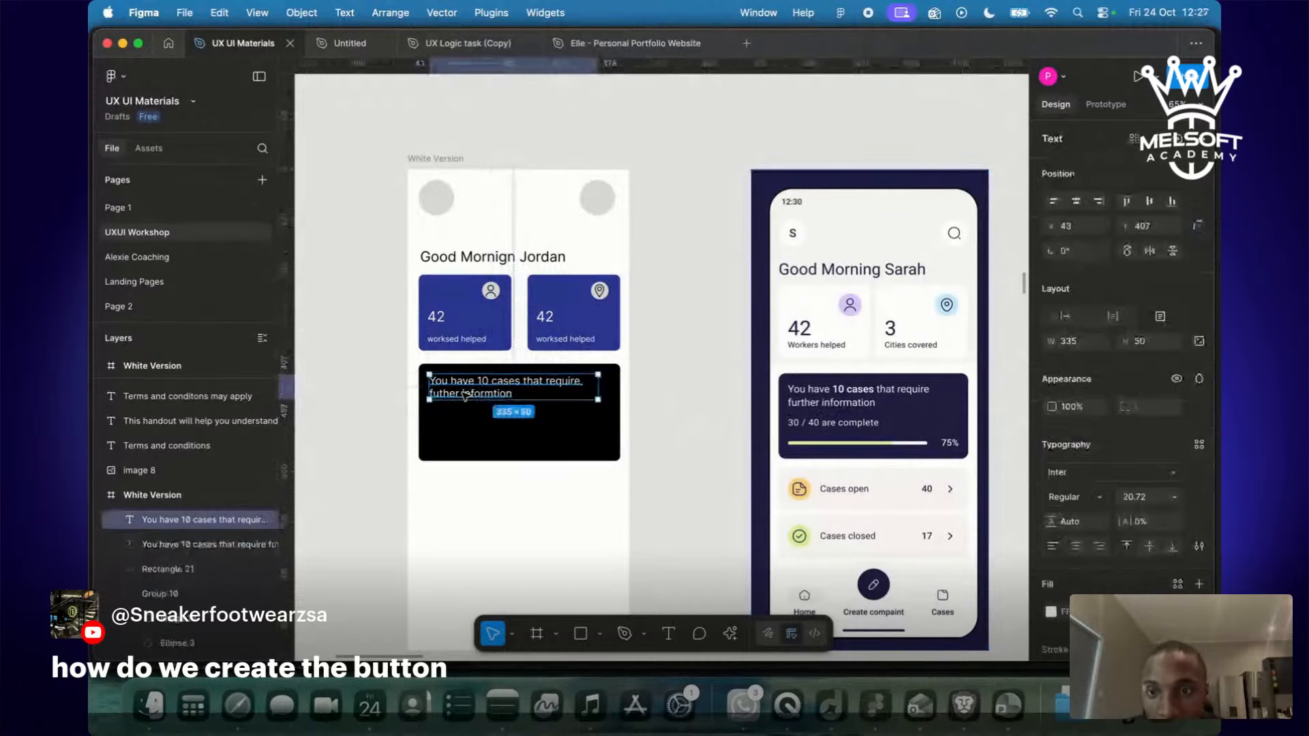
left_click_drag(466, 394, 466, 431)
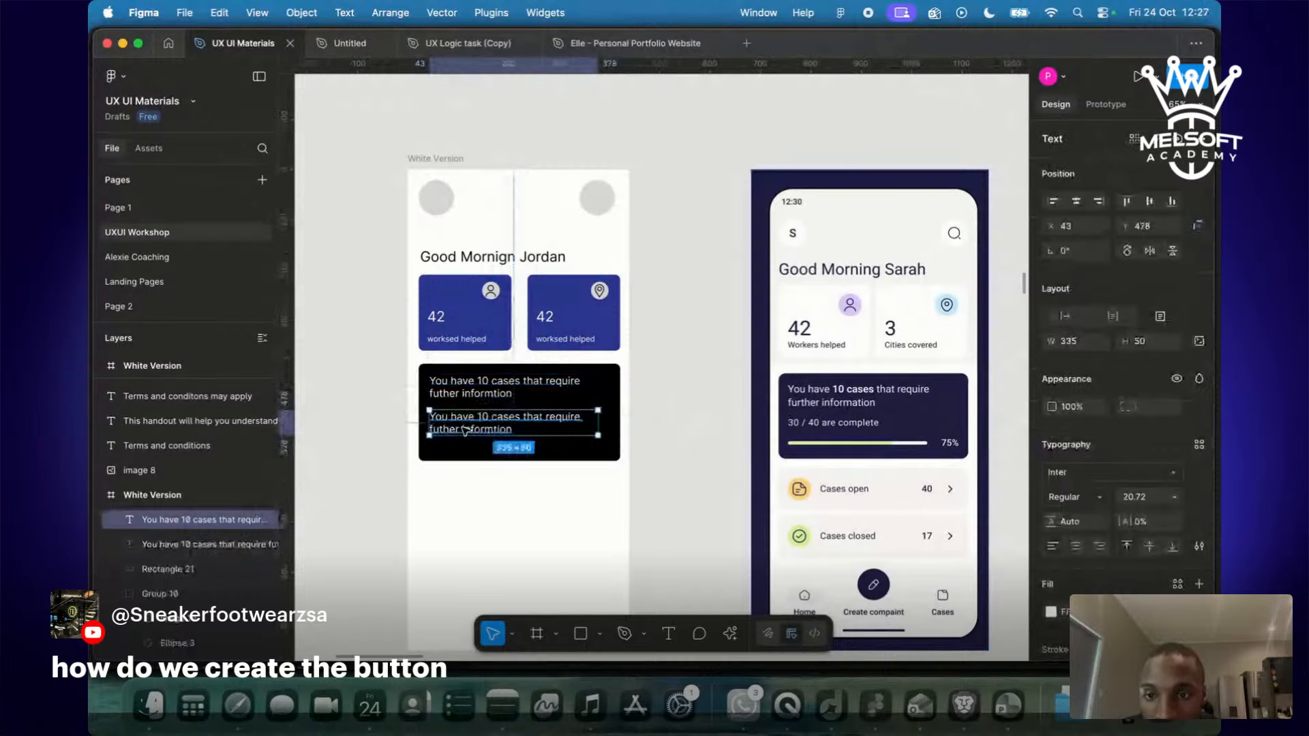
key("Return")
key("BackSpace")
type("3")
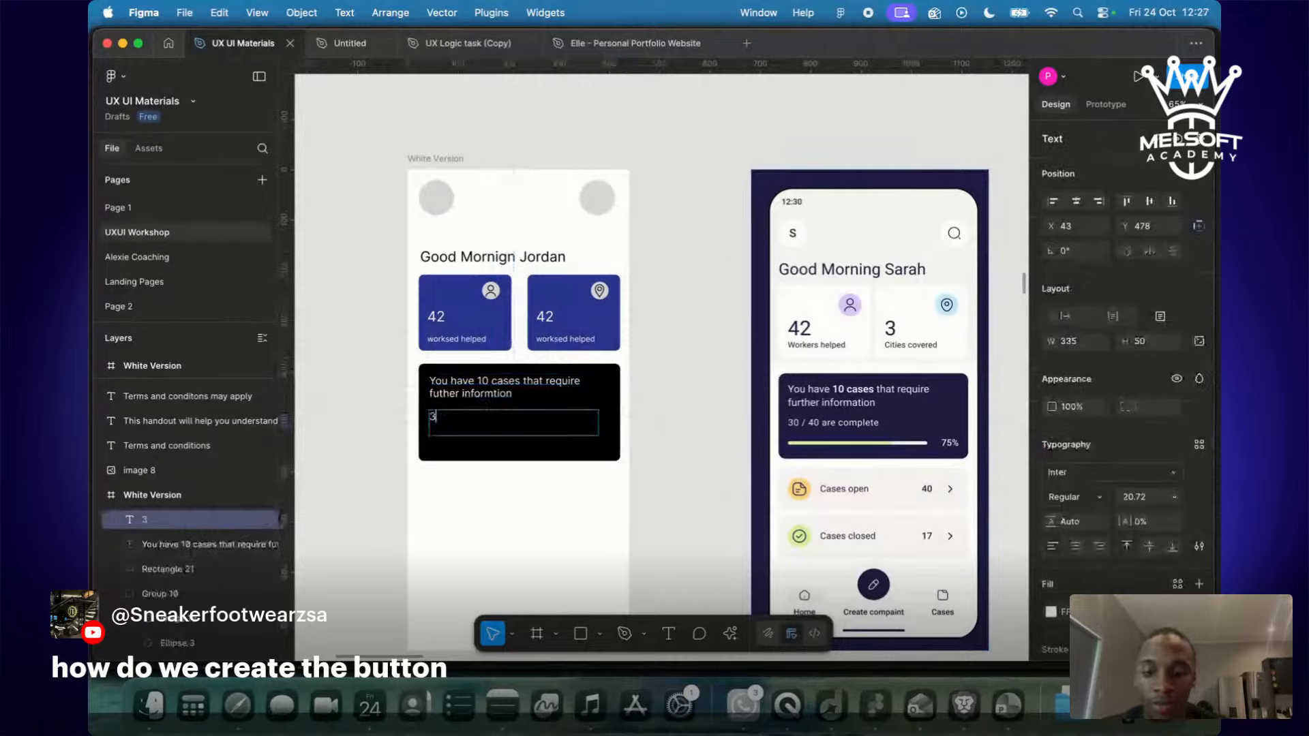
type("0/40 are complete")
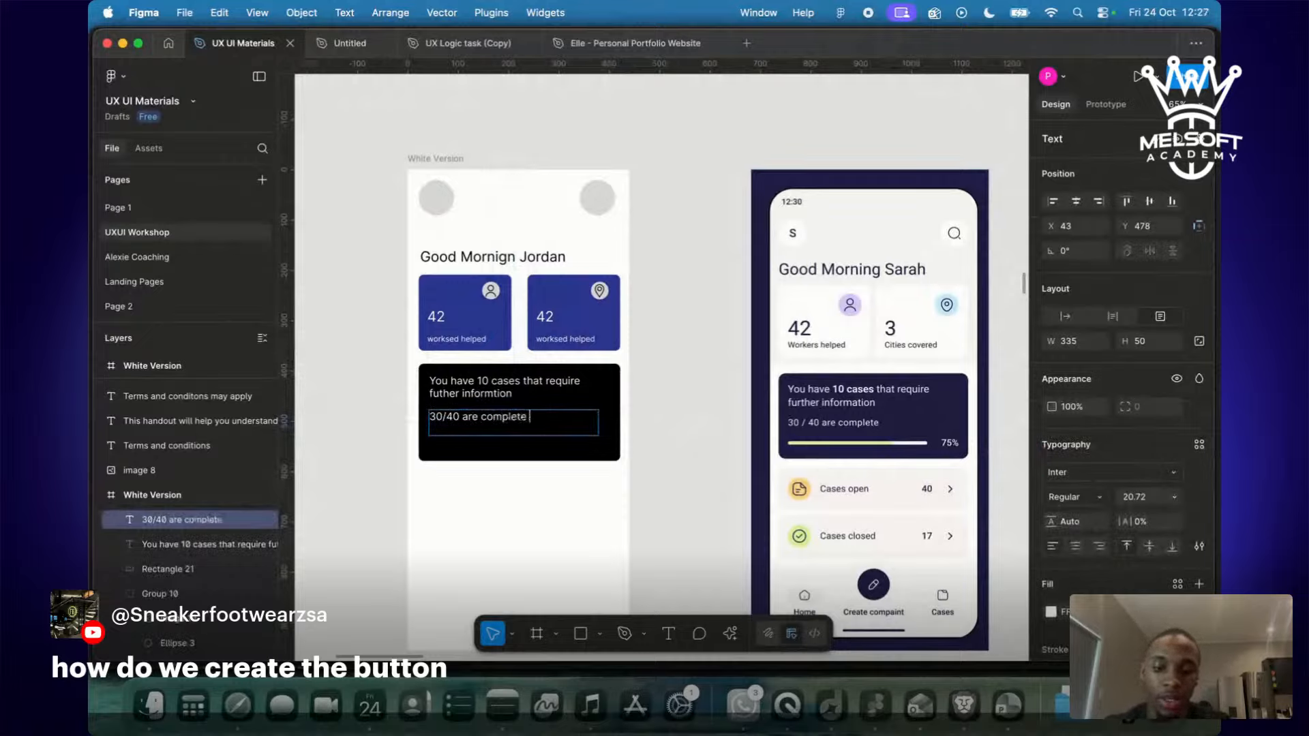
key("Escape")
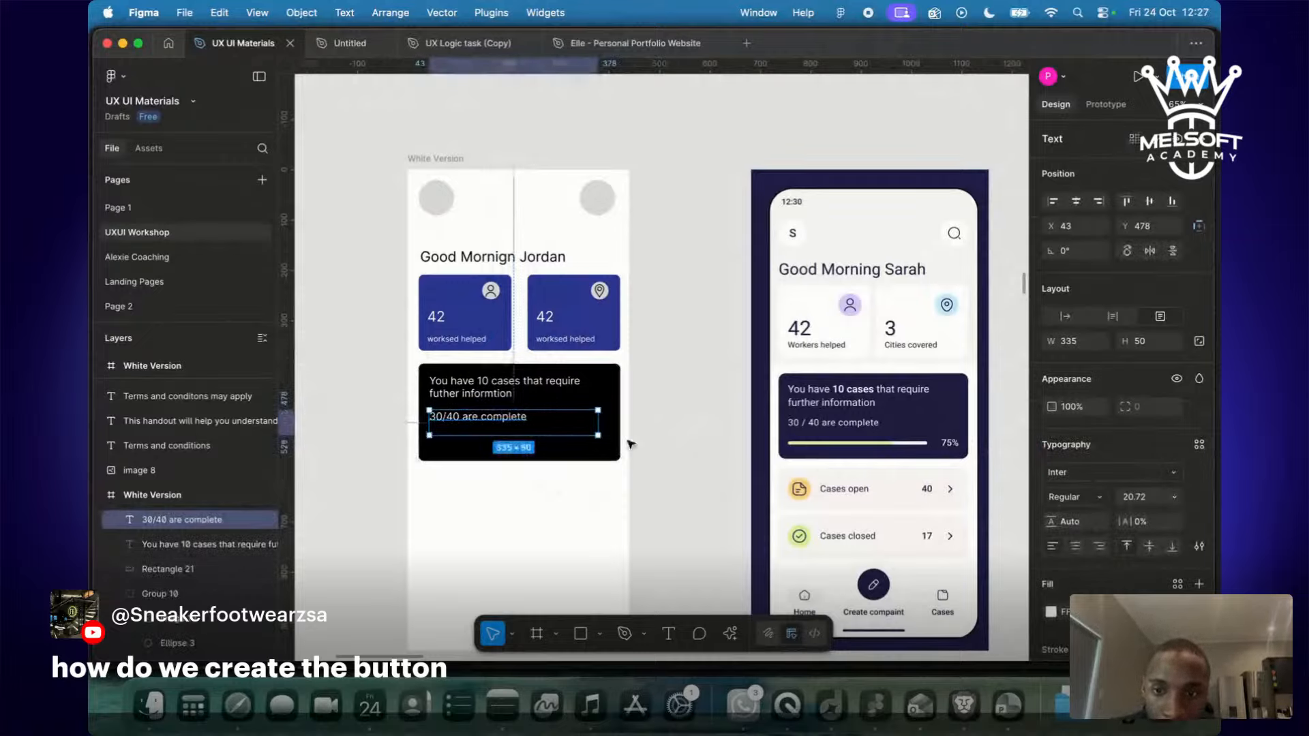
Shrink the new line to one row, set font size 15, and align it.
left_click_drag(547, 438, 543, 423)
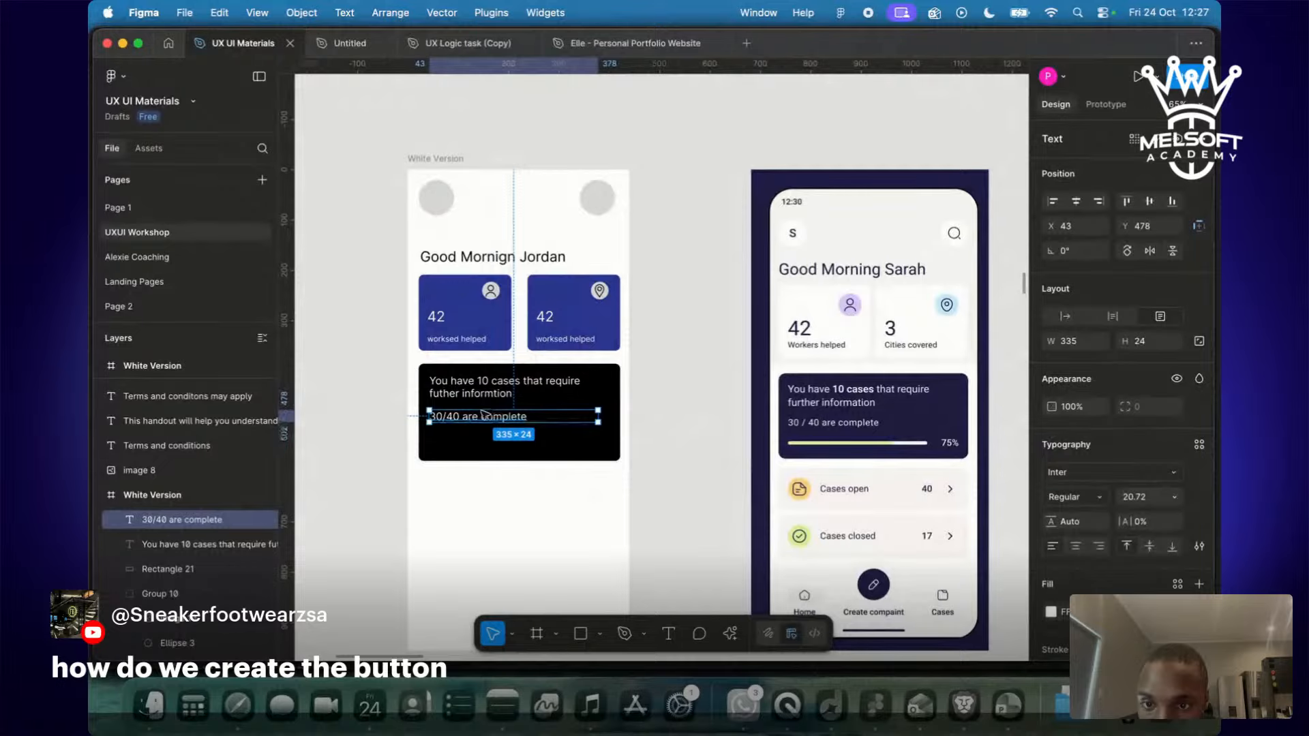
left_click_drag(482, 414, 481, 416)
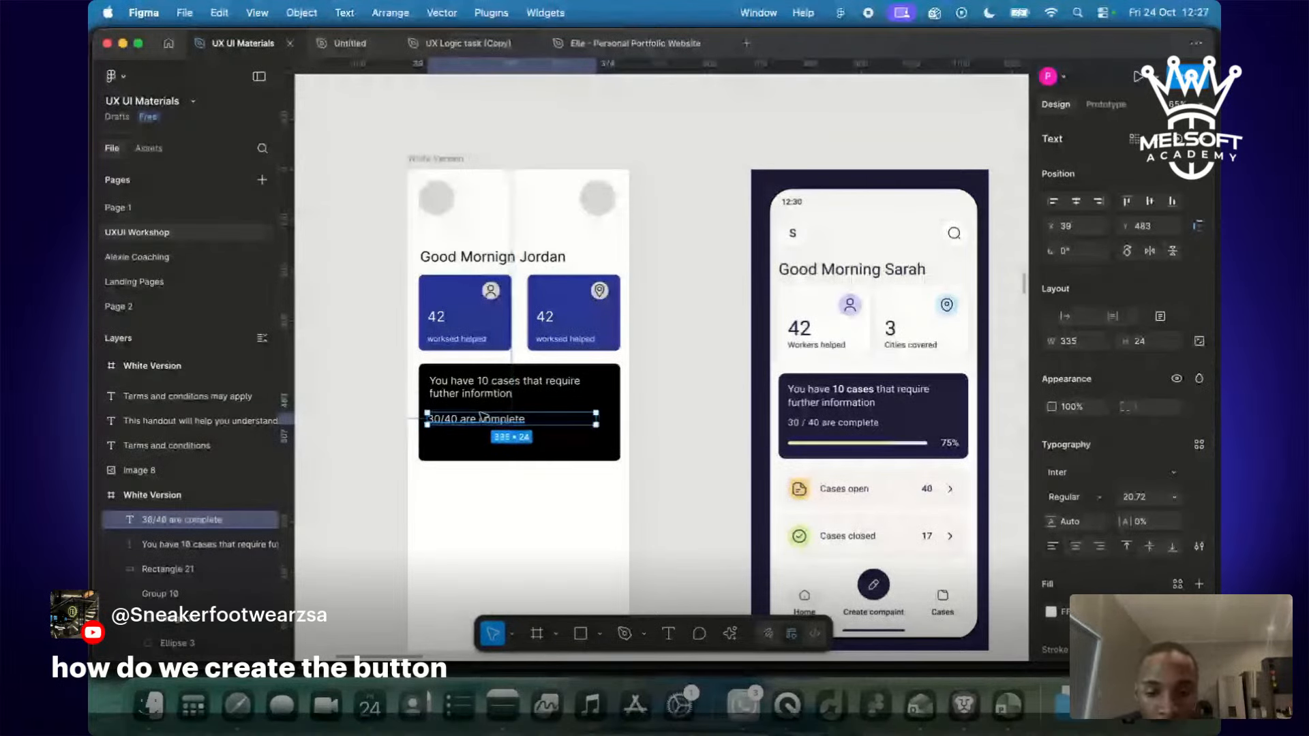
left_click(1160, 499)
type("1")
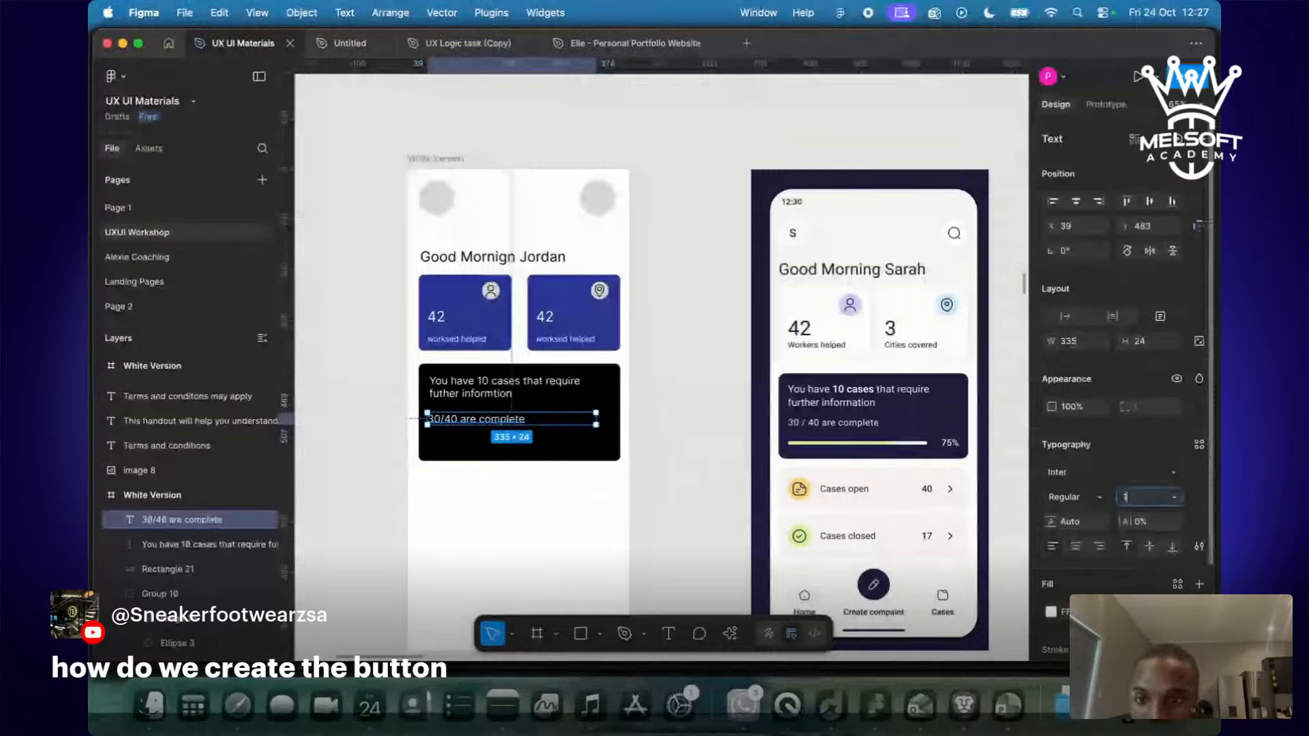
type("5")
key("Return")
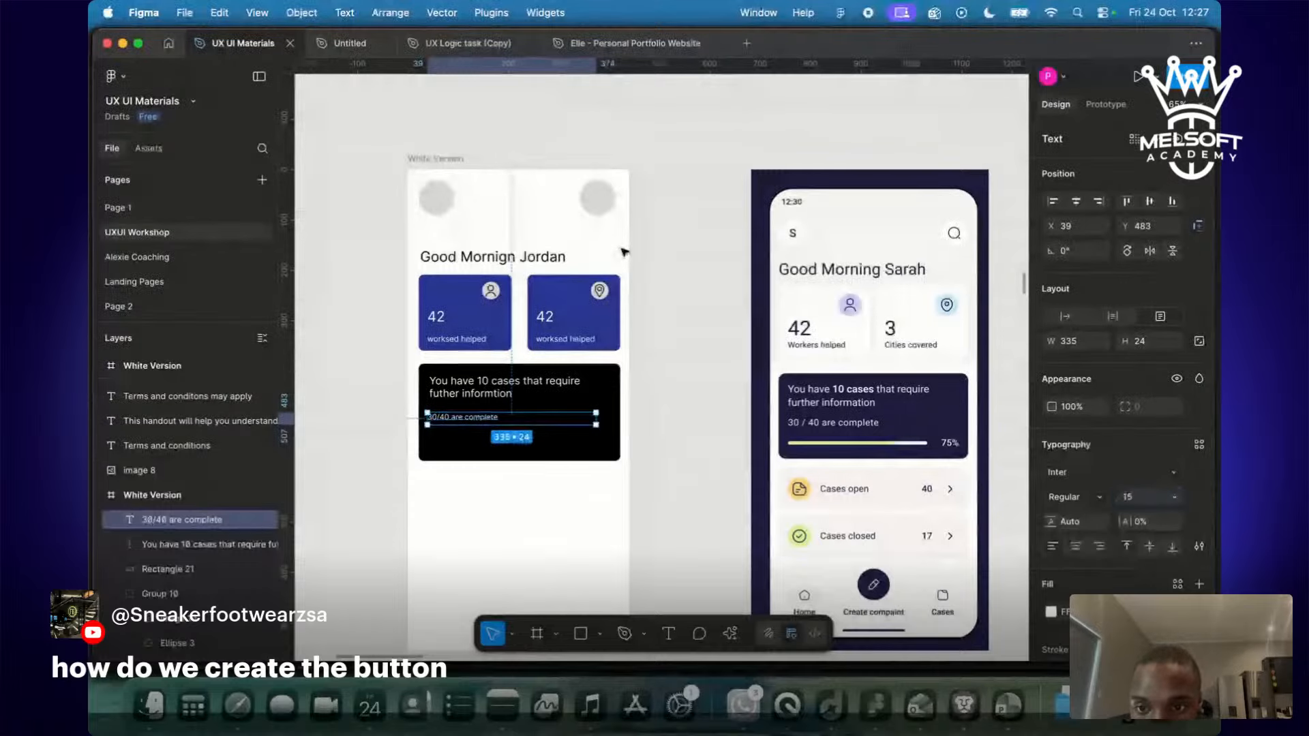
left_click_drag(453, 418, 465, 423)
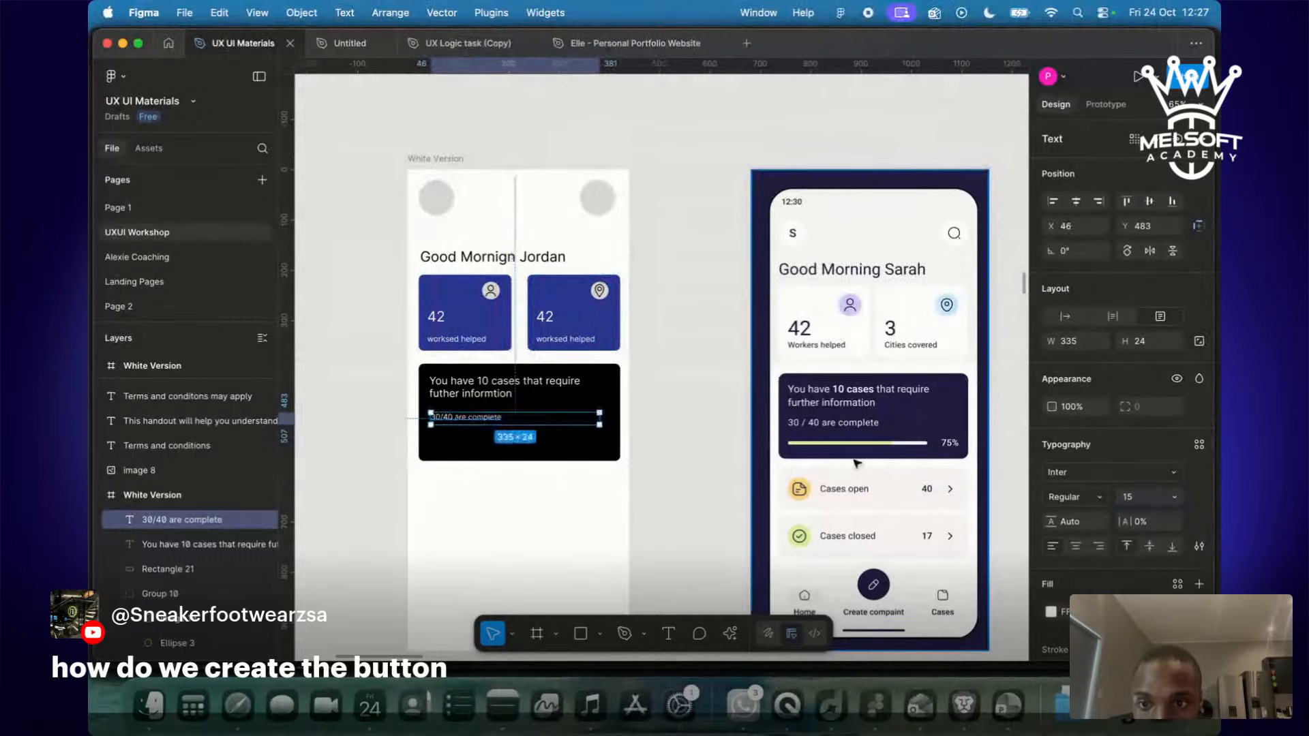
Draw a 359×13 light-grey (D9D9D9) bar across the black card under '30/40 are complete'.
scroll(842, 453, "up", 2)
scroll(842, 454, "up", 10)
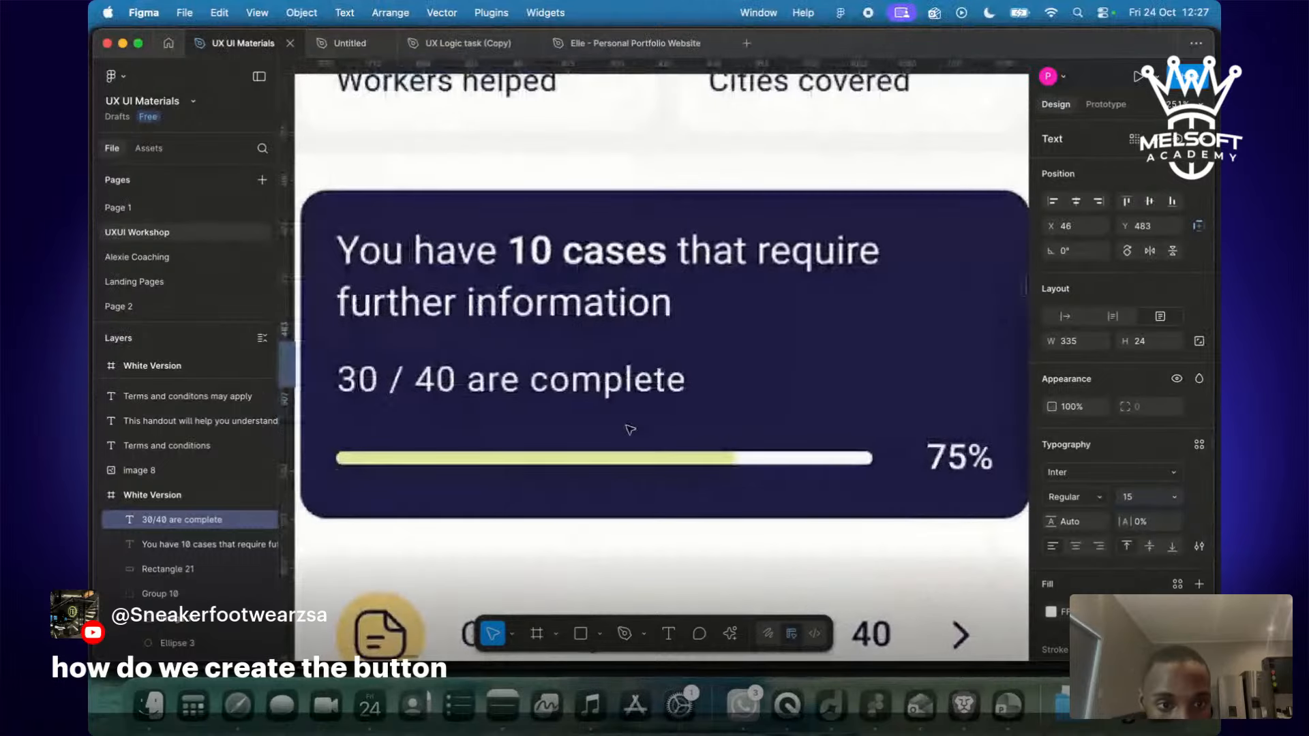
scroll(628, 430, "left", 15)
scroll(628, 430, "down", 5)
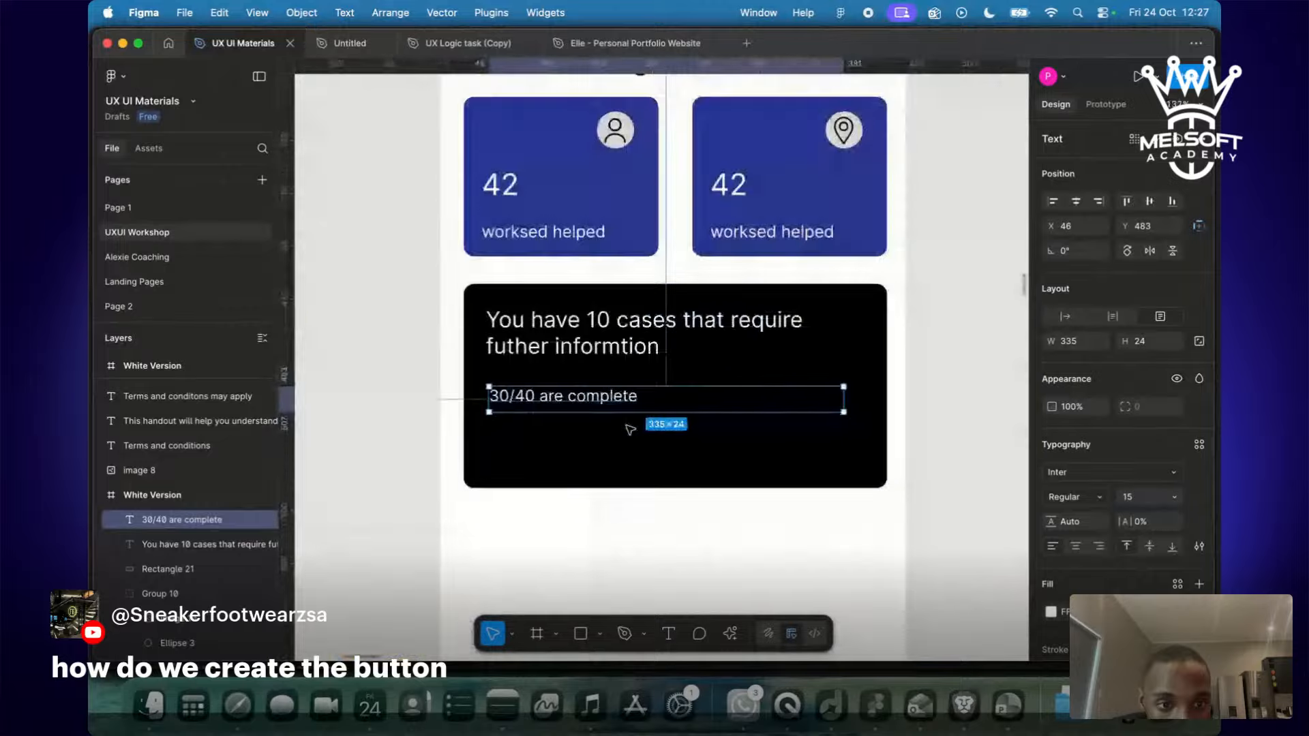
left_click(630, 428)
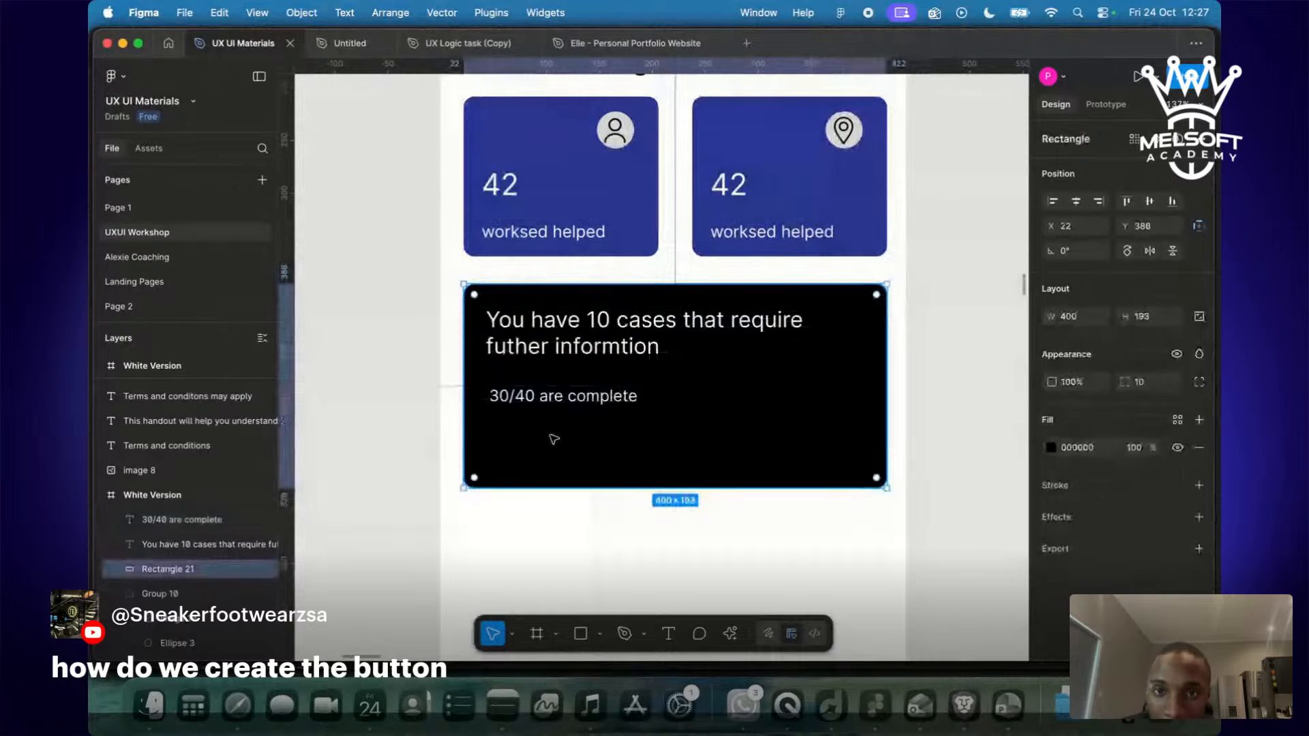
scroll(553, 439, "down", 5)
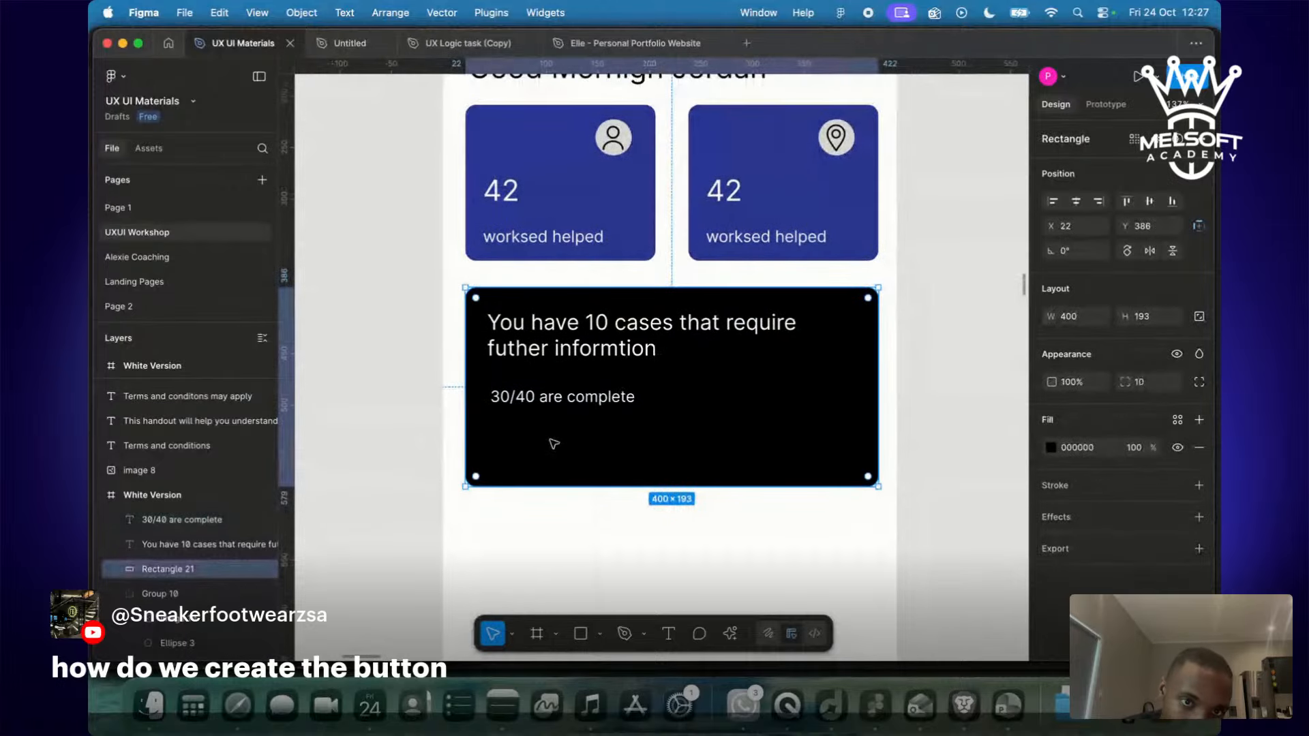
scroll(554, 443, "down", 2)
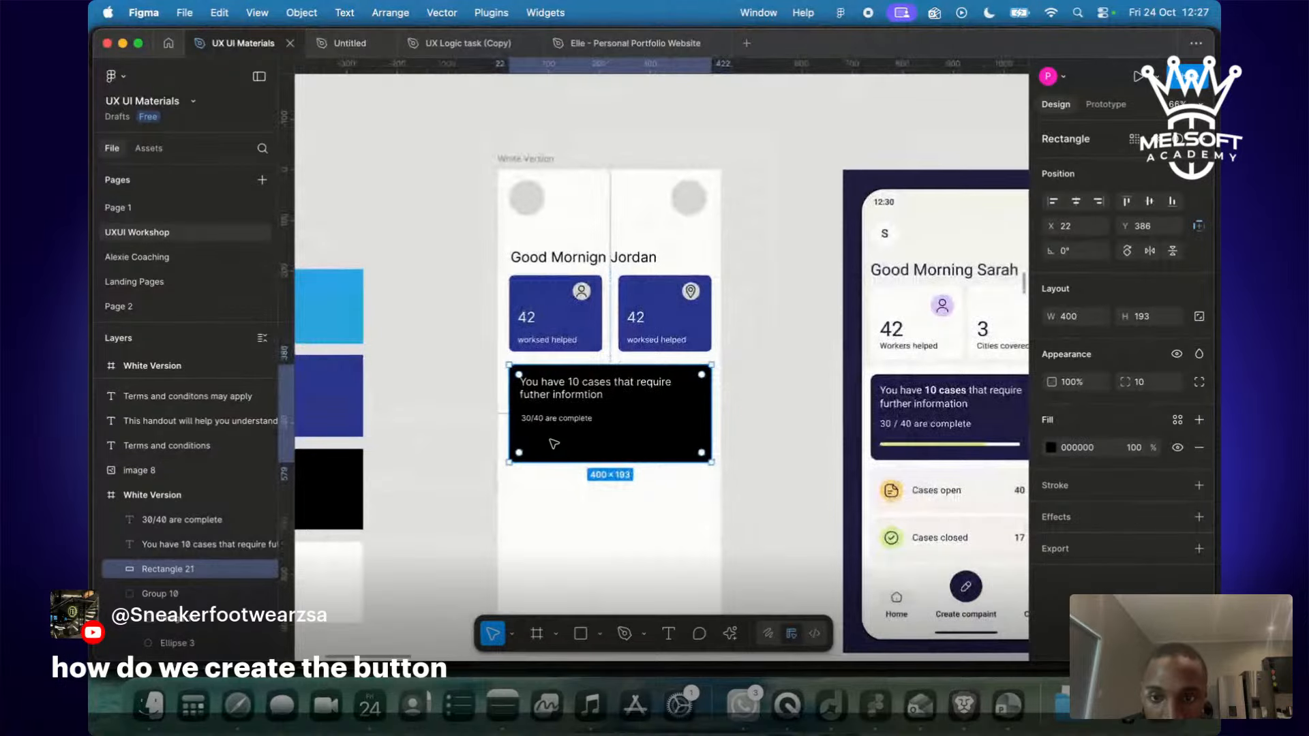
key("r")
mouse_move(479, 436)
left_mouse_down()
mouse_move(672, 455)
mouse_move(877, 450)
left_mouse_up()
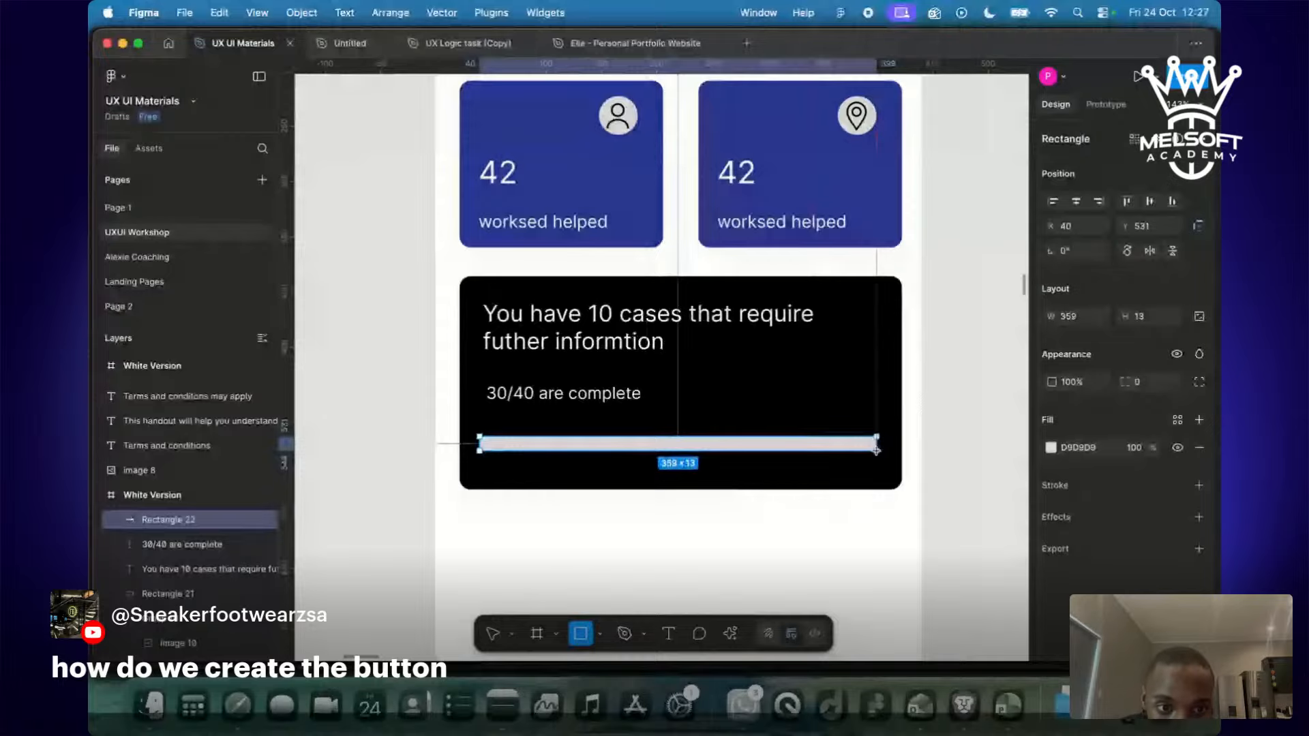
key("Escape")
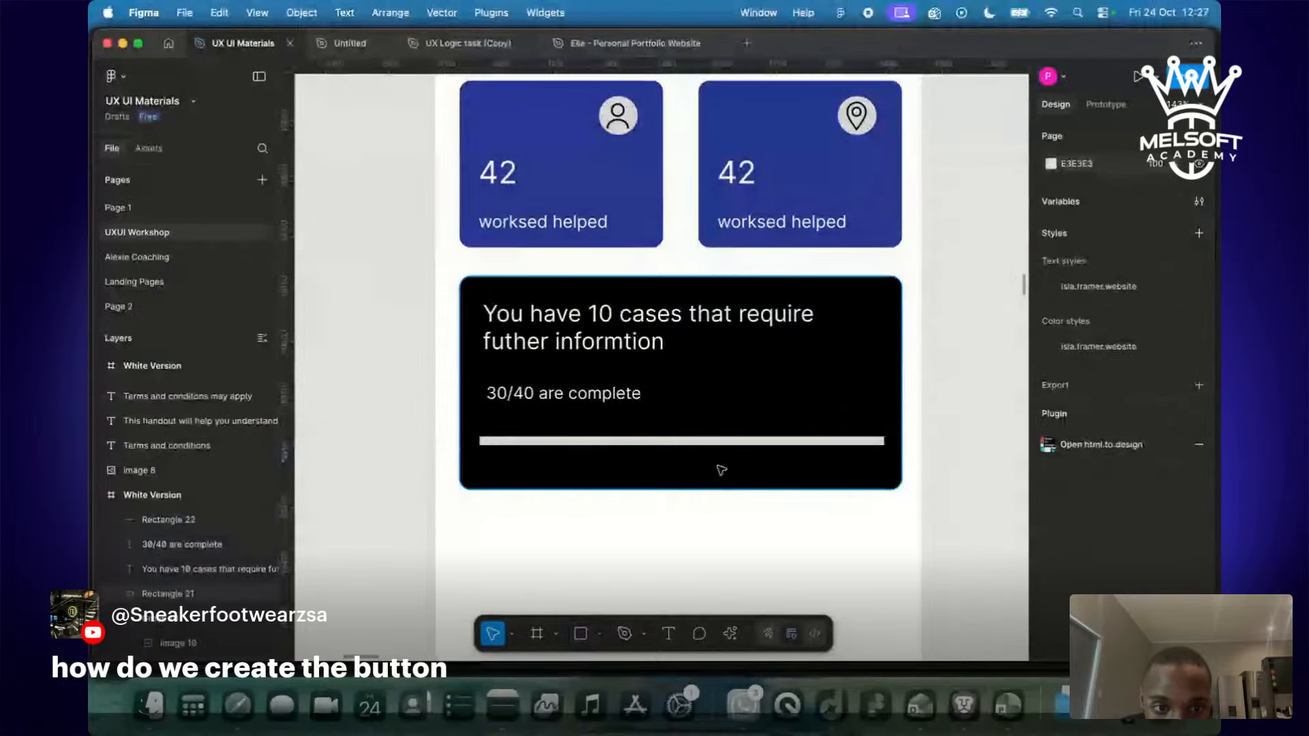
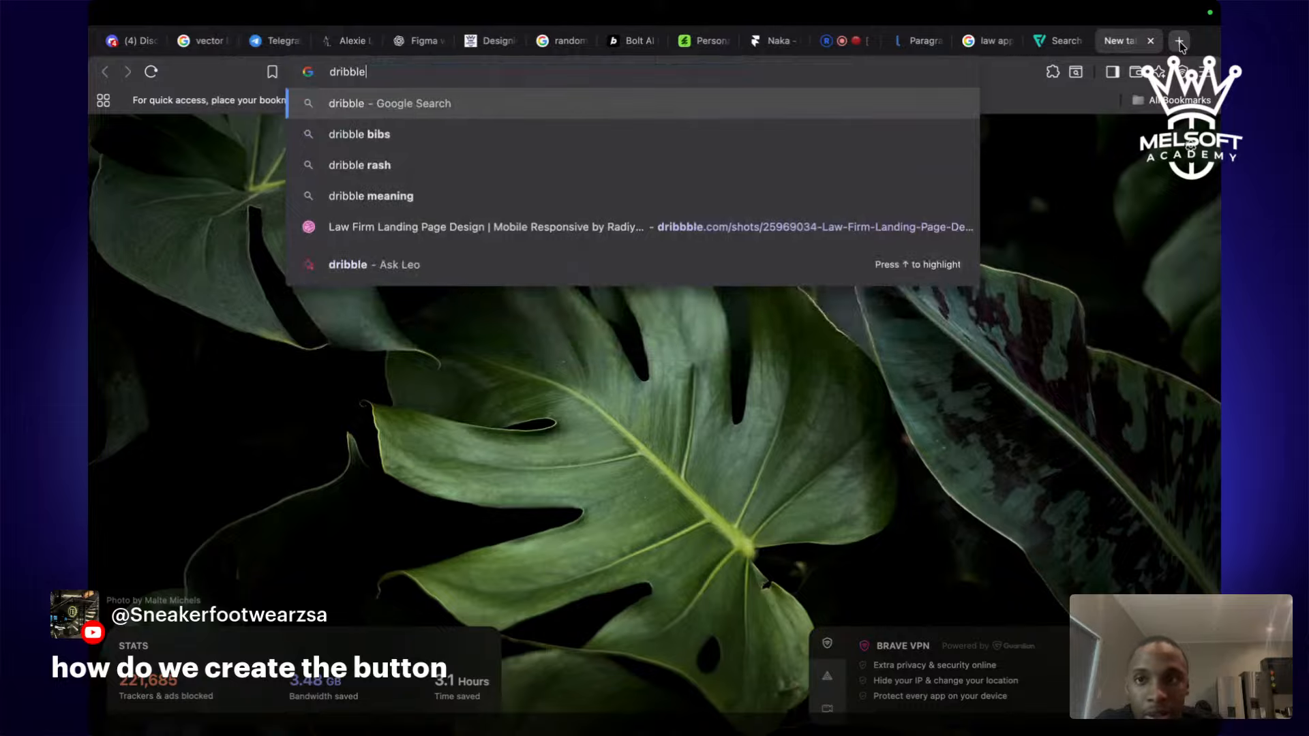
Search for 'dribble' and open the Dribbble home feed.
key("Return")
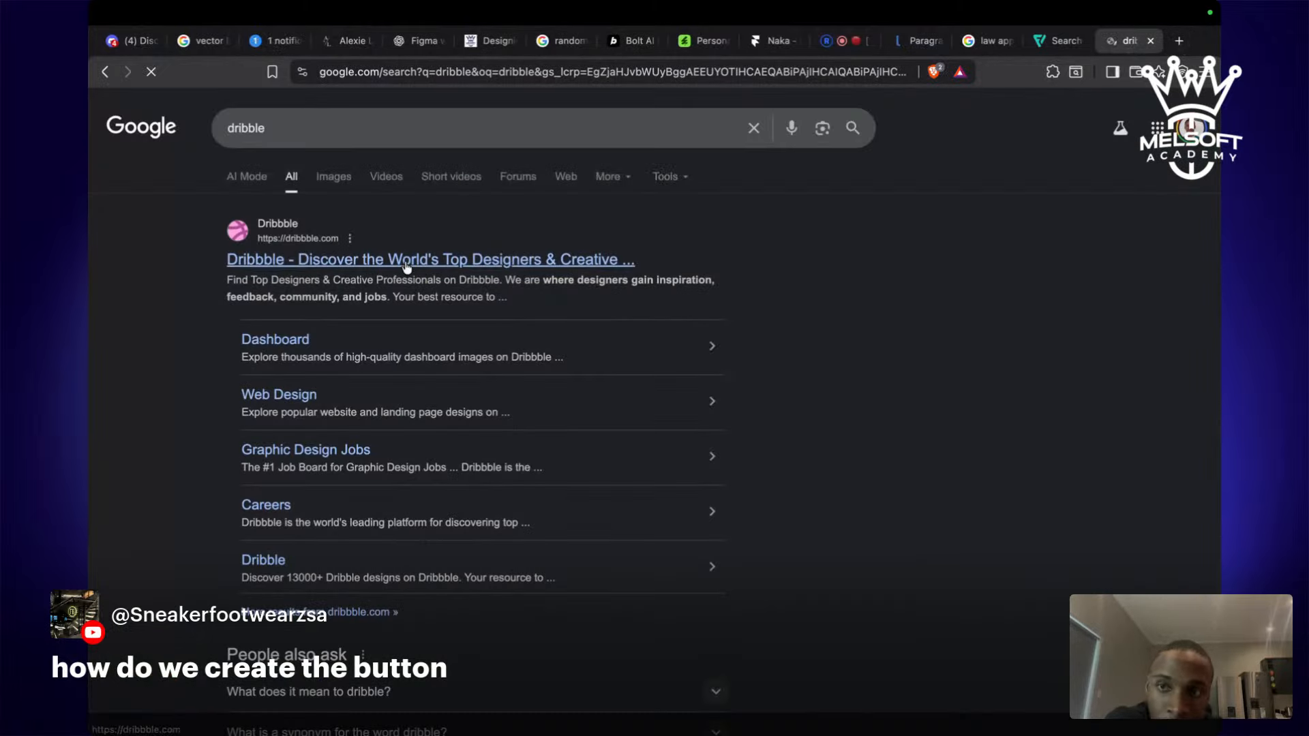
left_click(407, 268)
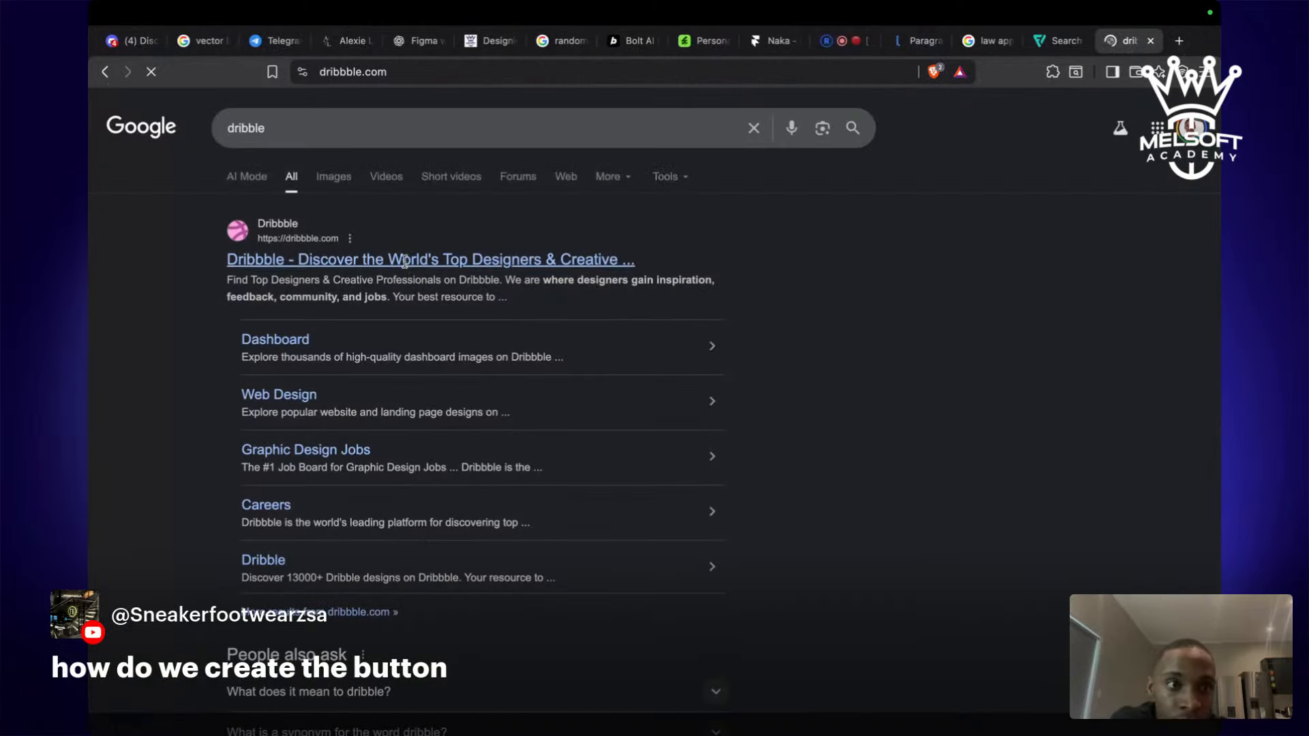
scroll(430, 415, "down", 2)
scroll(429, 416, "down", 6)
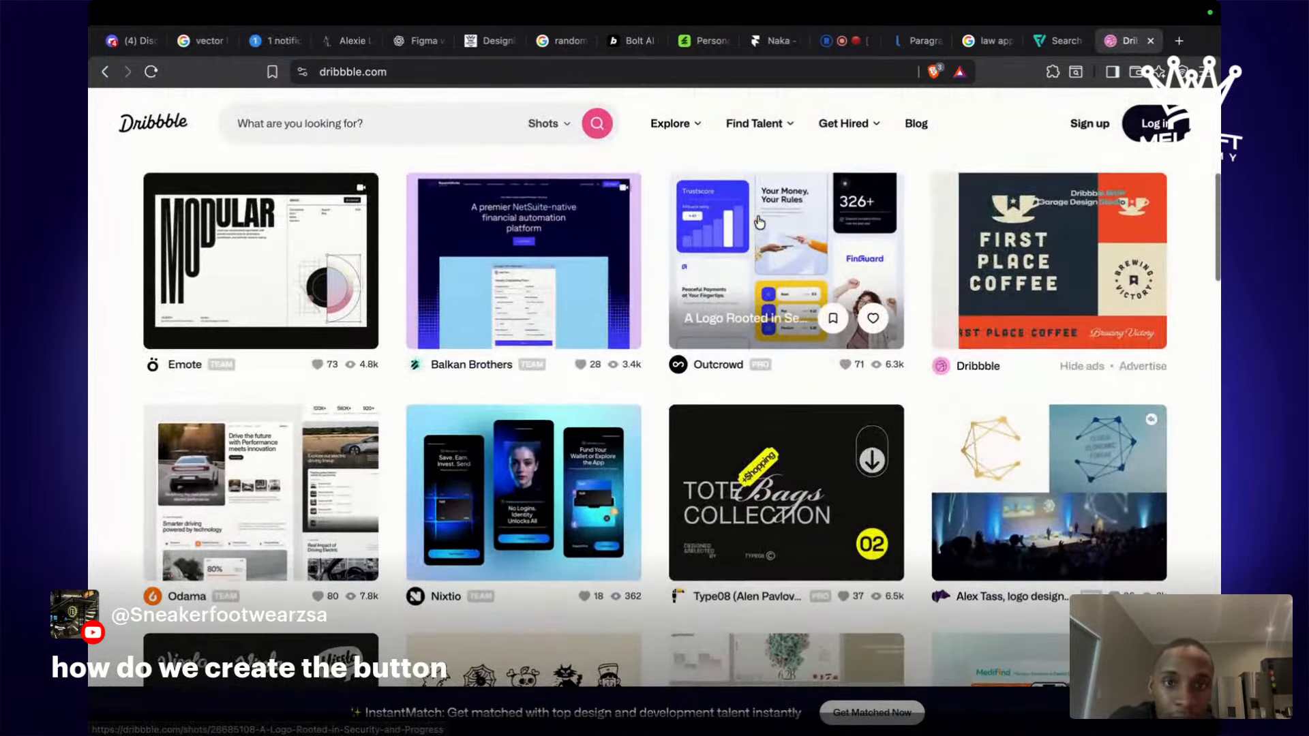
View the Outcrowd logo shot and the Nixtio biometric wallet shot, closing each back to the feed.
left_click(759, 222)
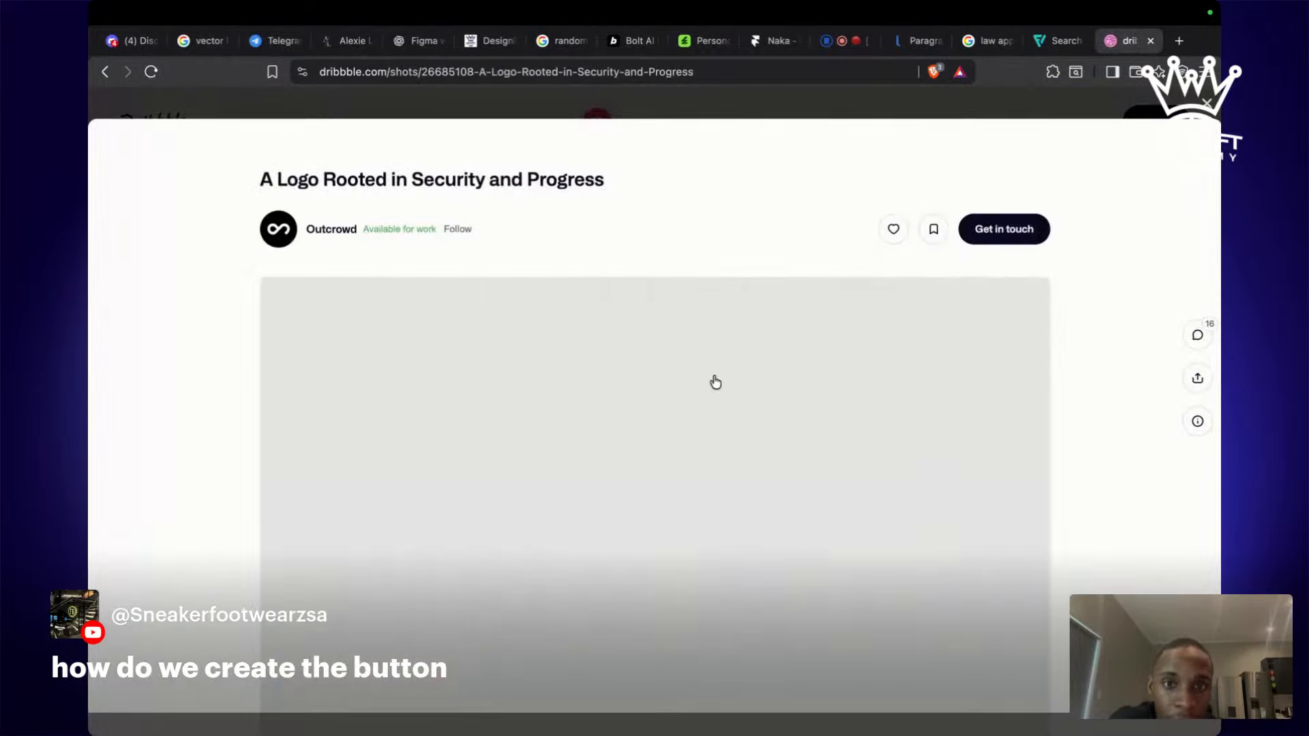
scroll(713, 380, "down", 5)
scroll(713, 380, "down", 15)
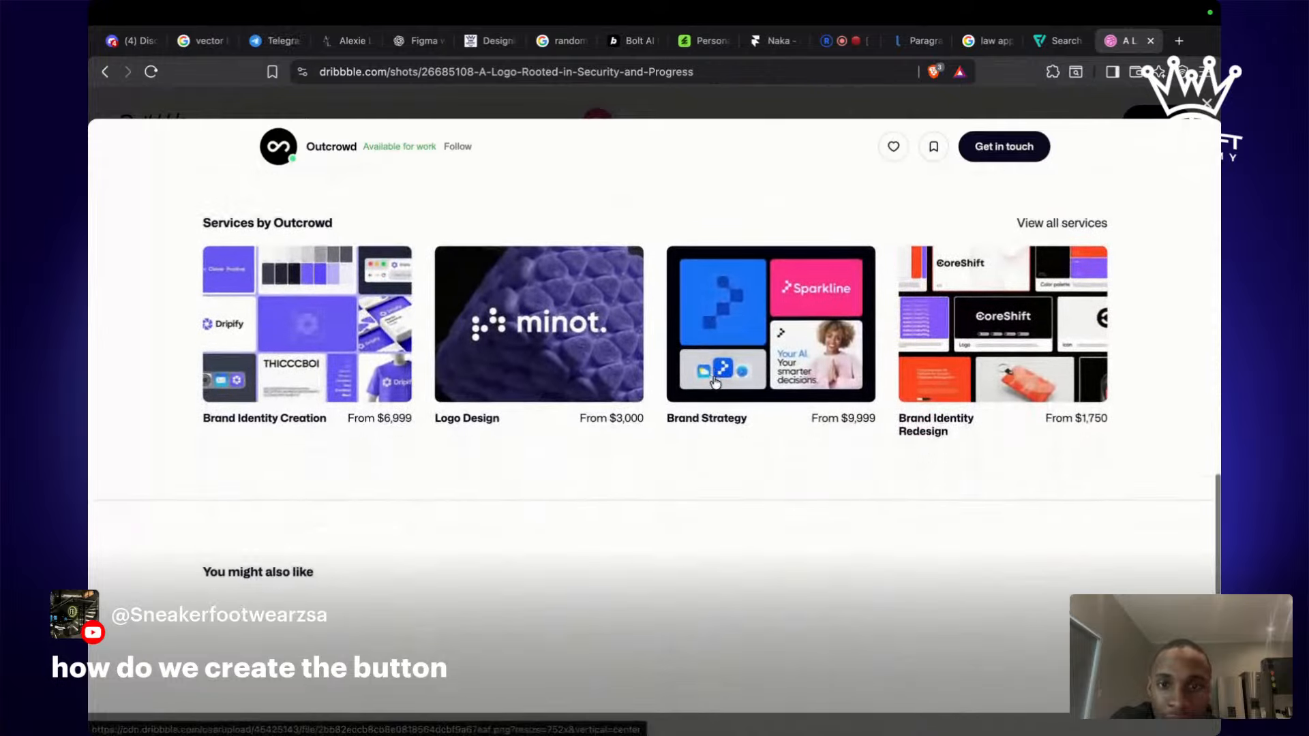
key("Escape")
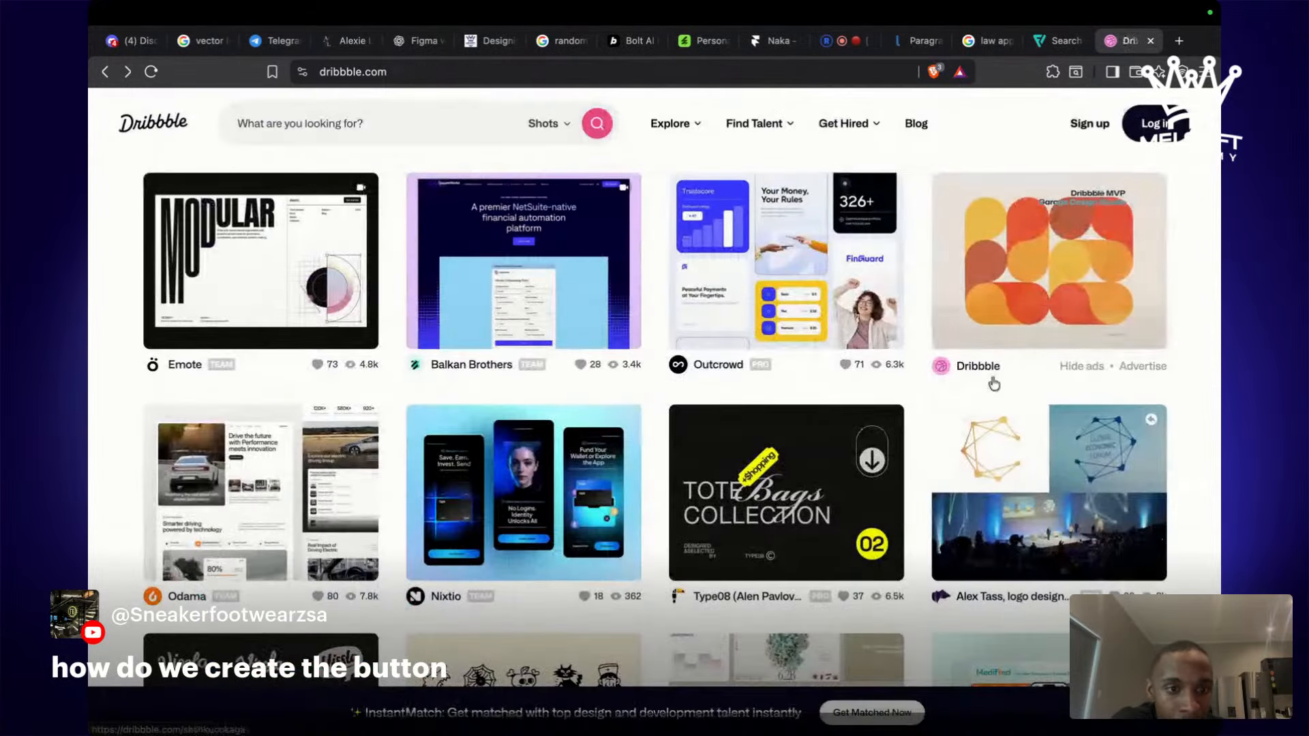
scroll(432, 276, "down", 5)
left_click(432, 276)
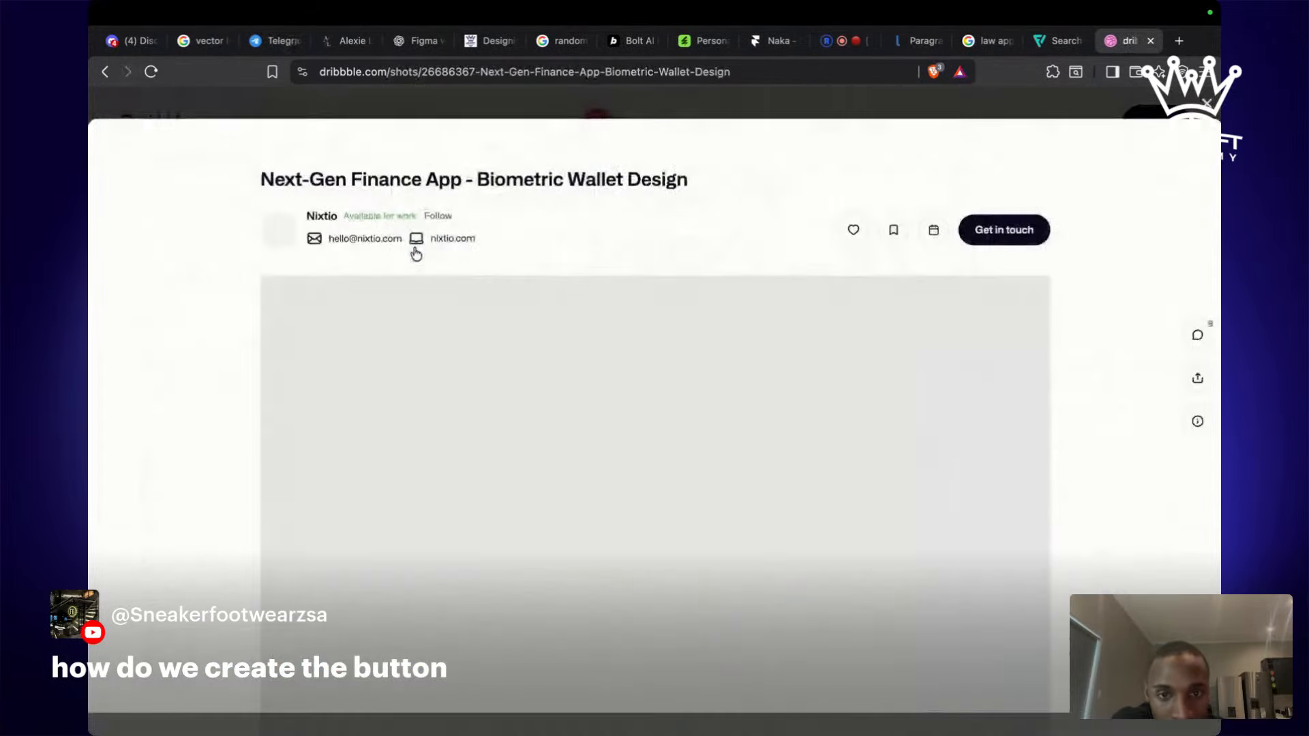
scroll(432, 326, "down", 3)
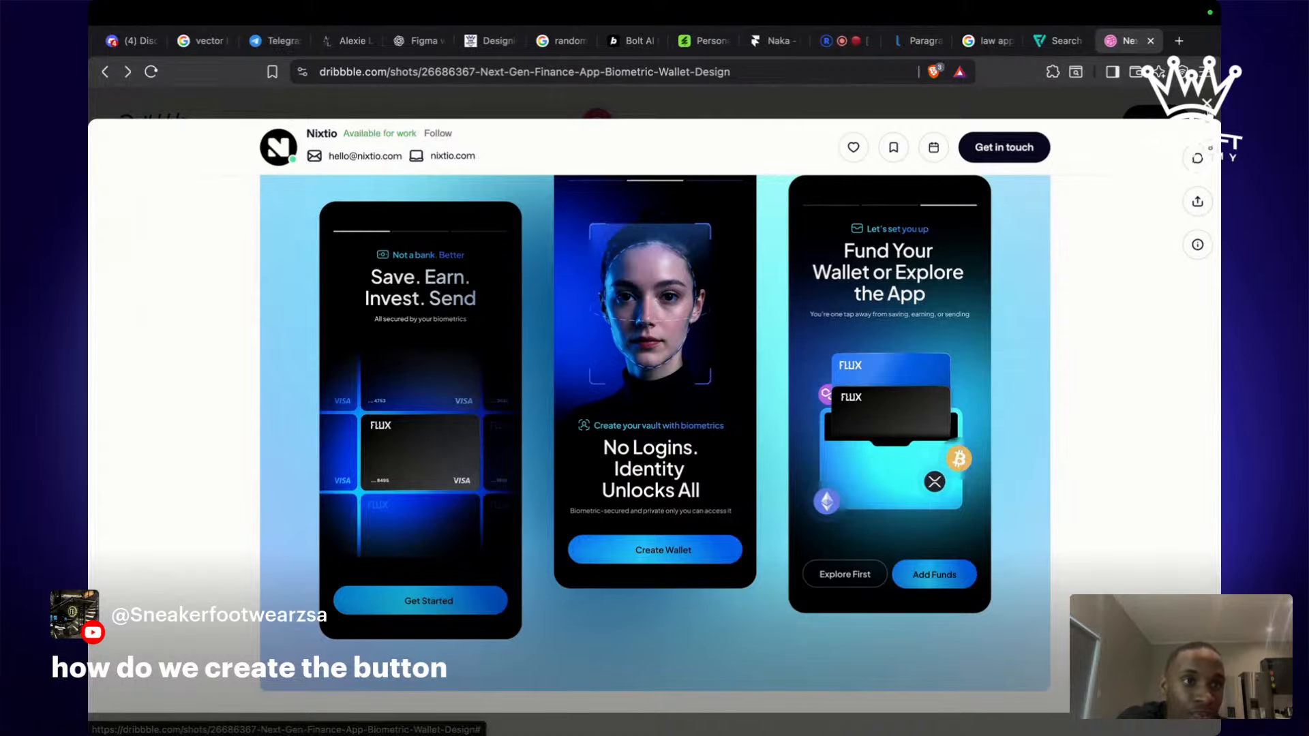
key("Escape")
Open and close the Geex Arts Profile shot, then glance at Figma and return to the browser.
scroll(1018, 400, "down", 1)
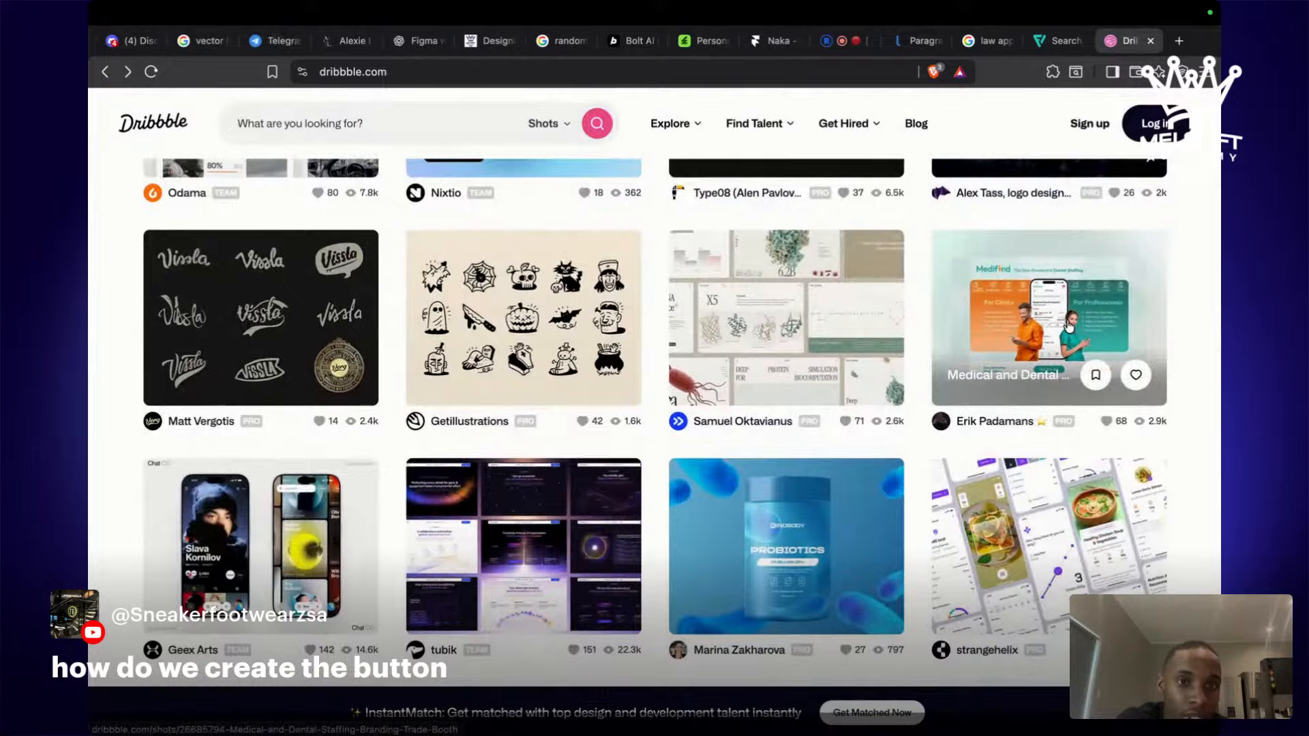
scroll(576, 361, "down", 5)
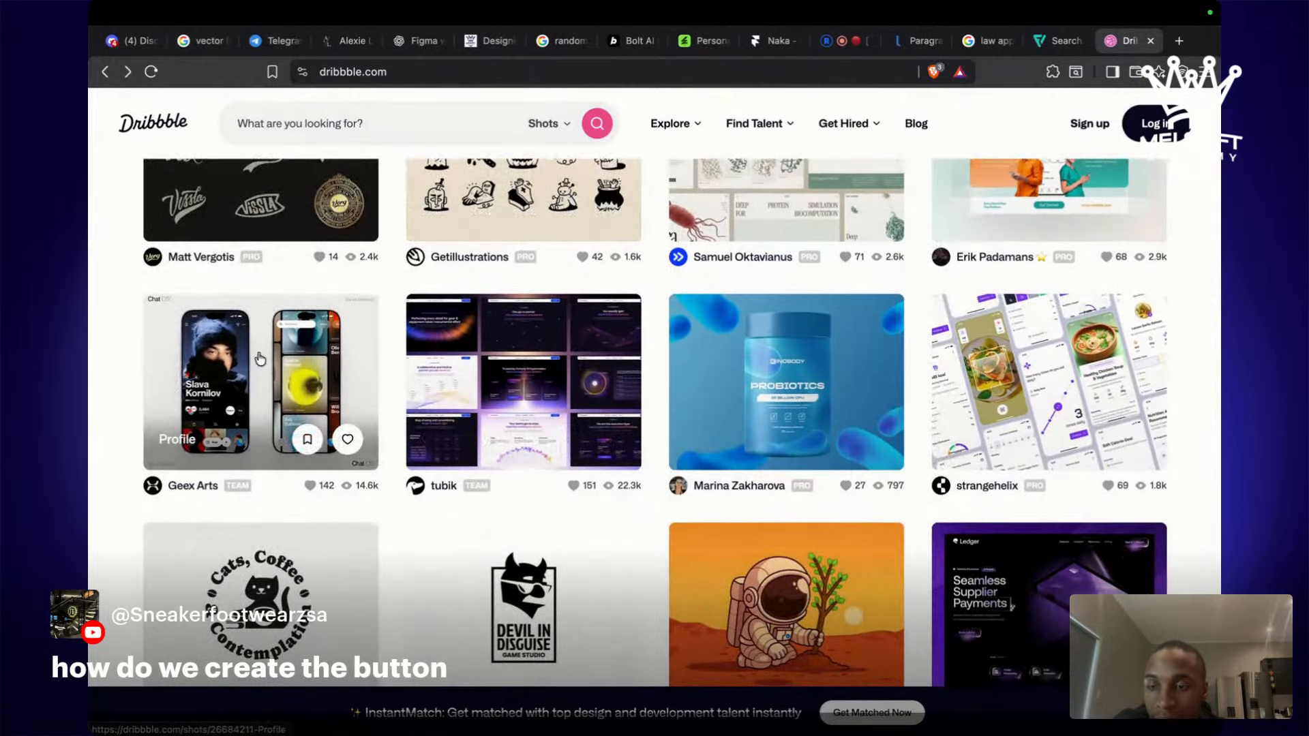
left_click(257, 358)
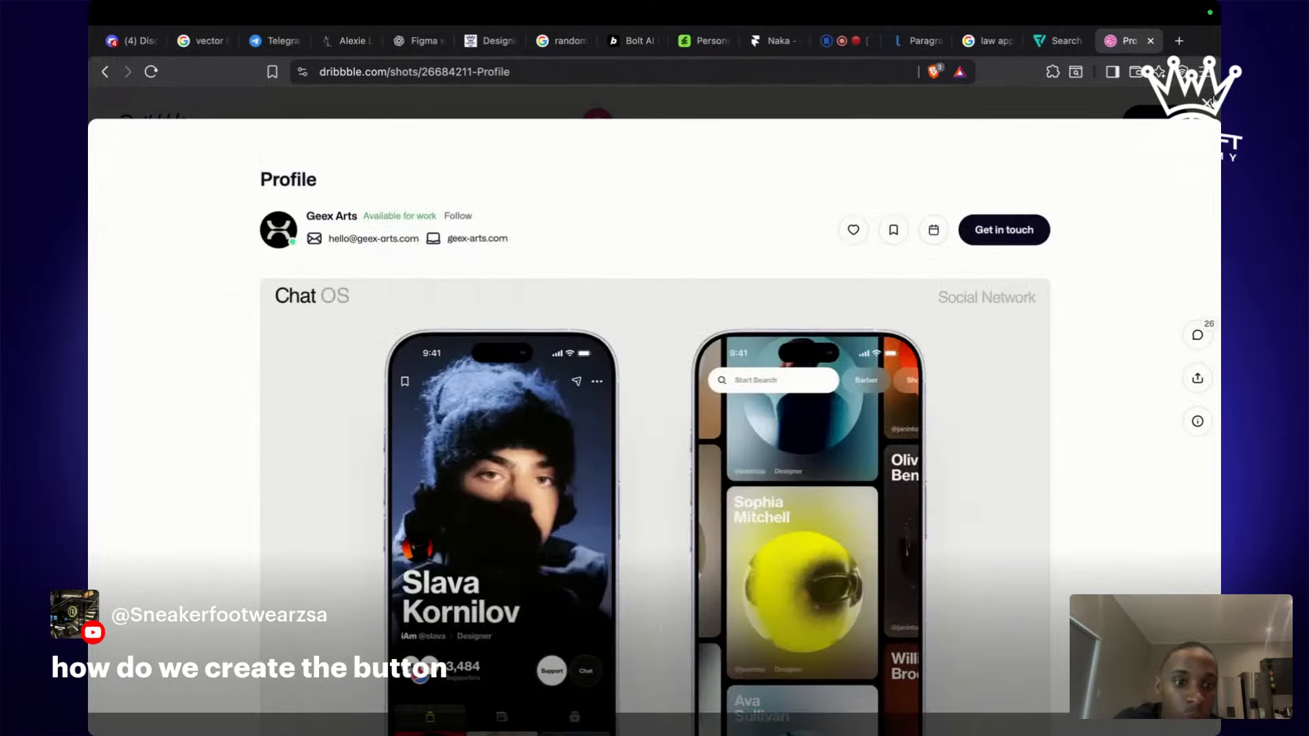
key("Escape")
key("ctrl+Left")
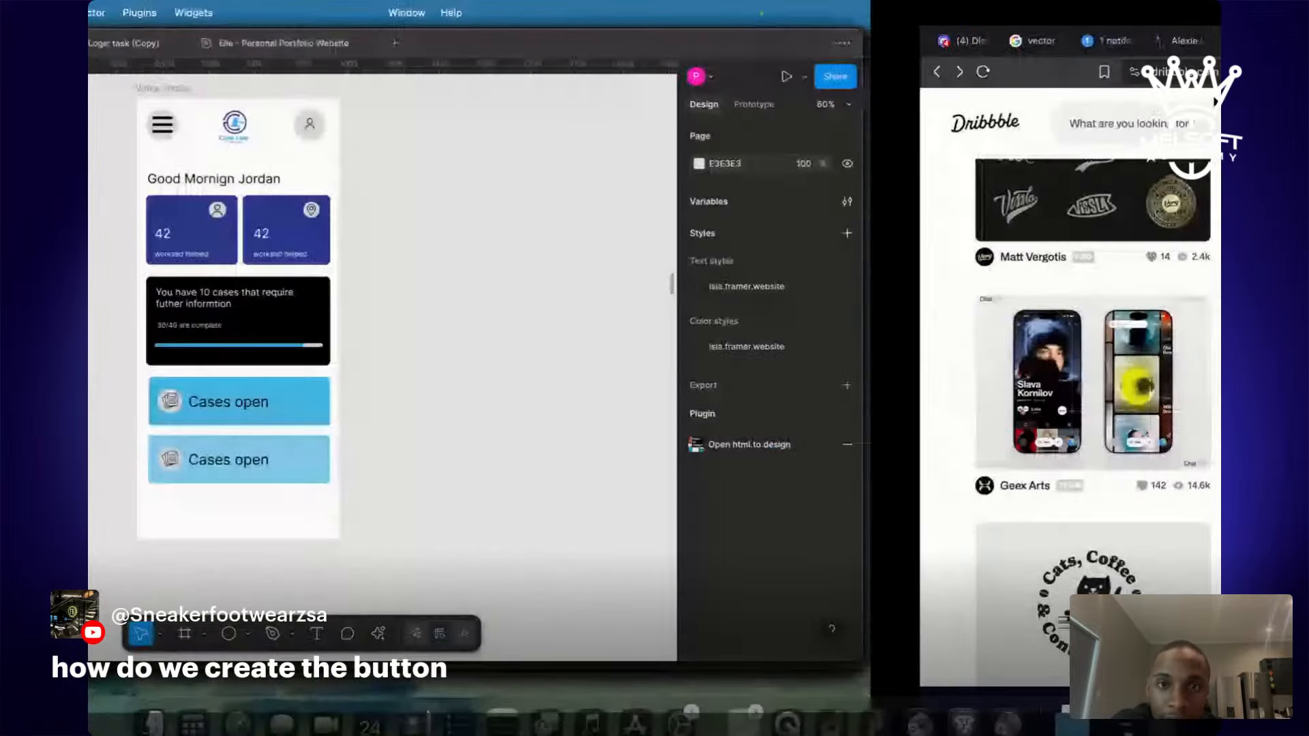
key("ctrl+Right")
In Restream, take the button question and the latest chat comment off the stream overlay.
left_click(843, 43)
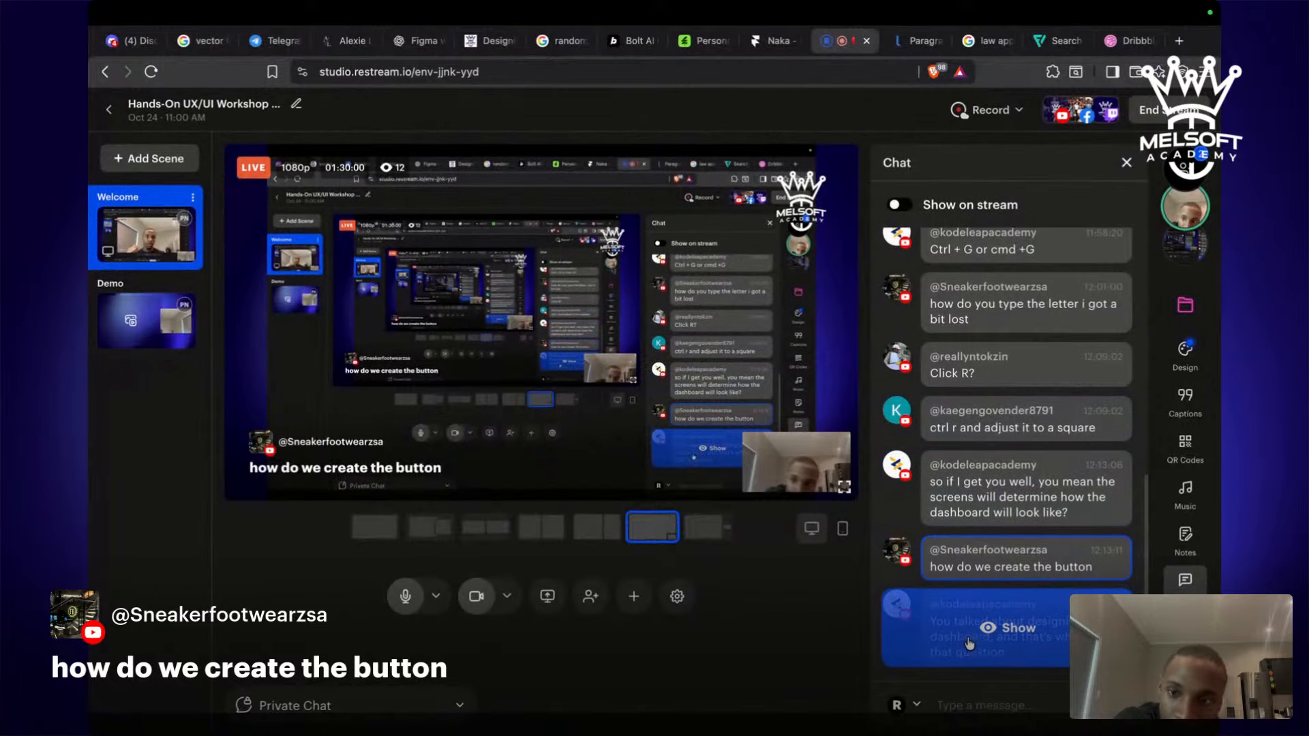
left_click(969, 643)
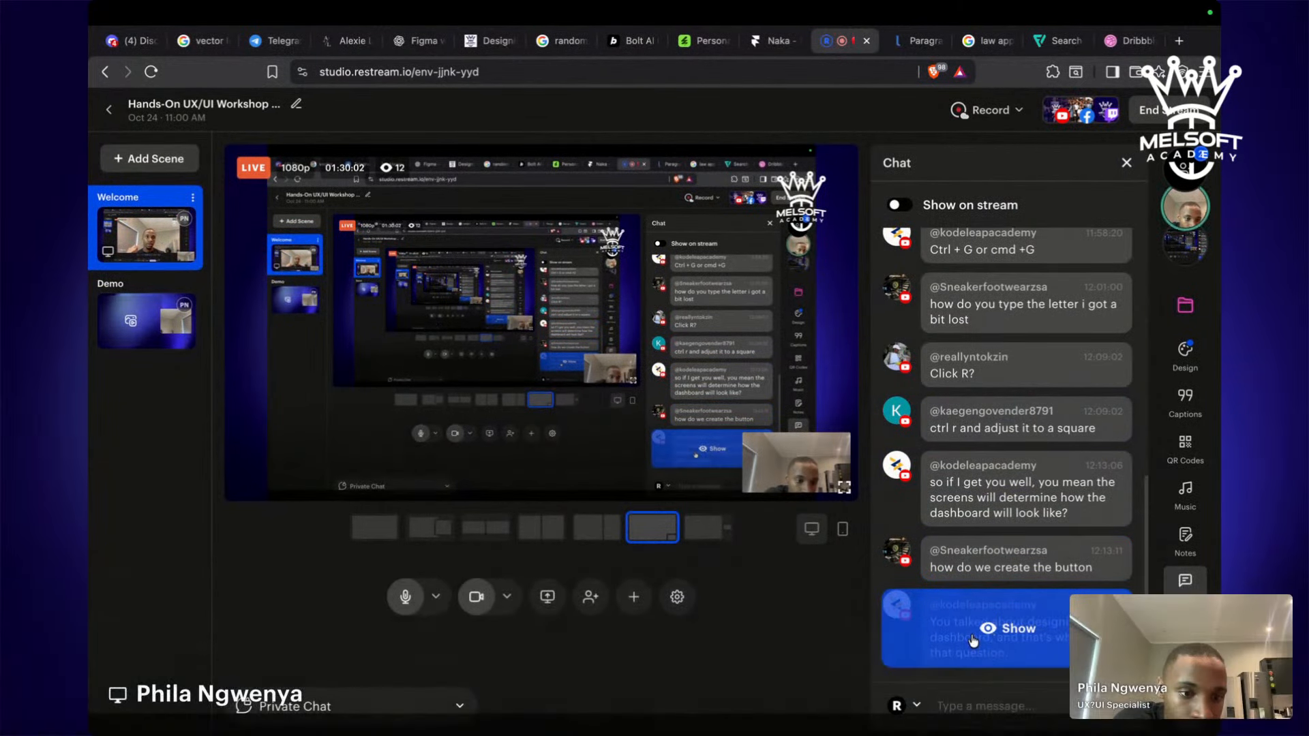
left_click(973, 639)
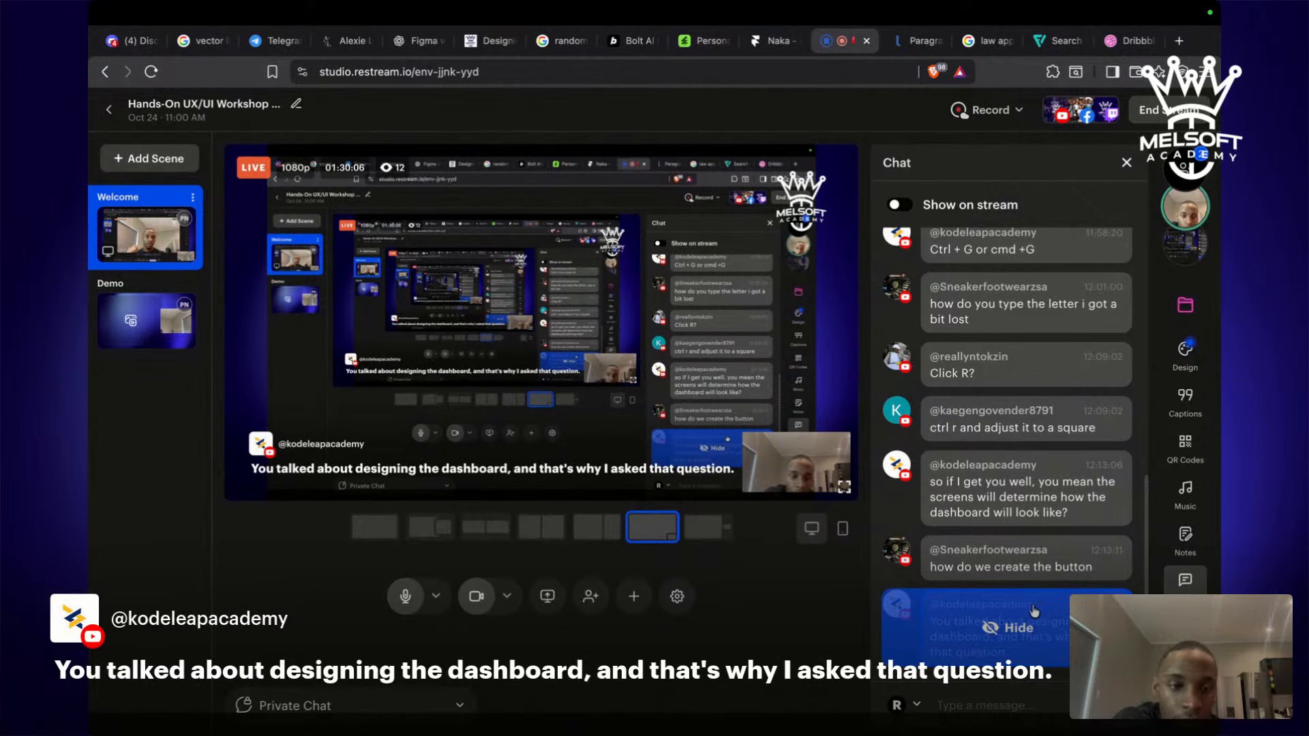
left_click(1017, 628)
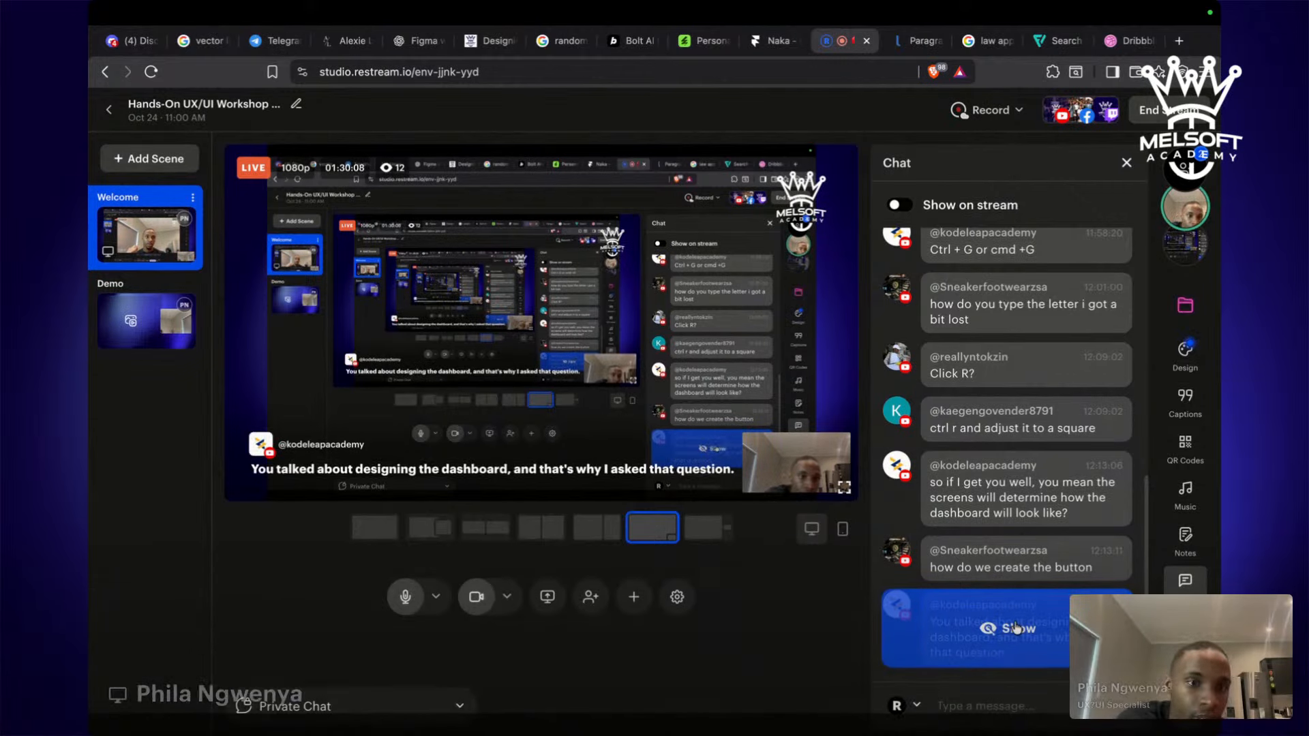
key("ctrl+Left")
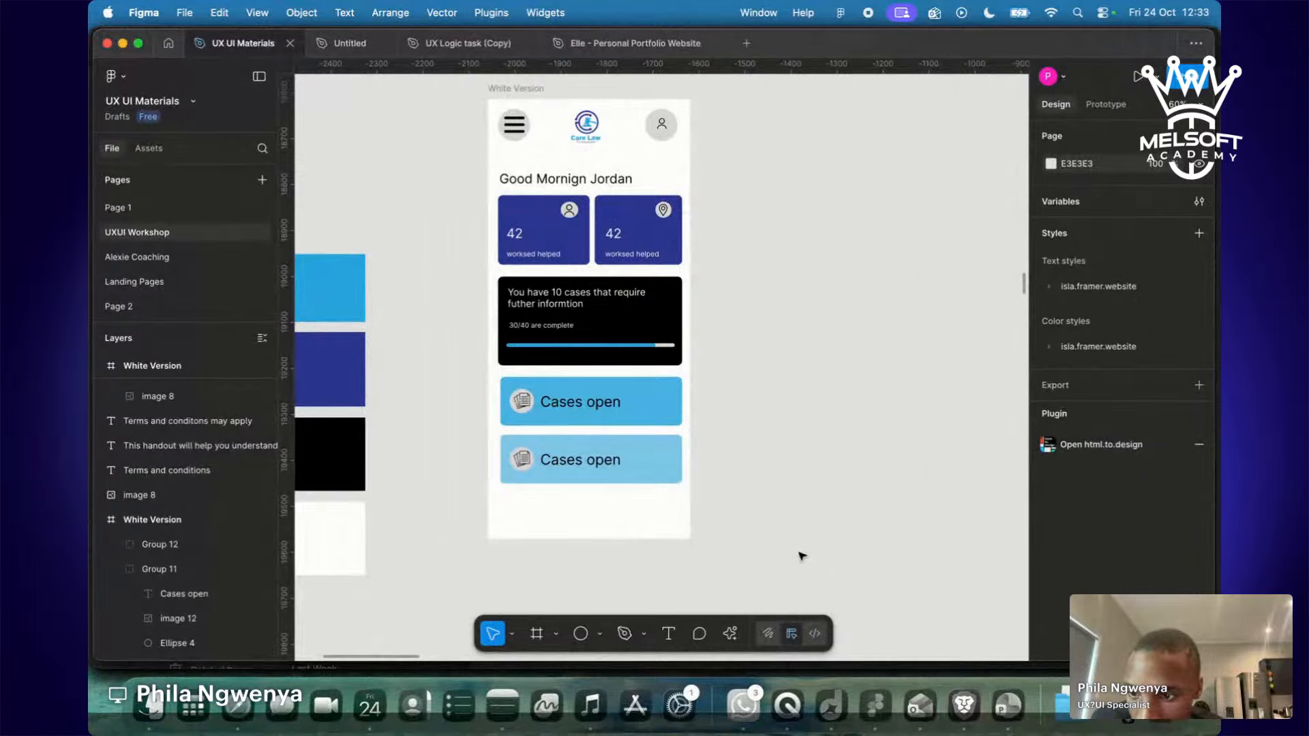
Put the Cases open button group back inside the phone and change the lower button to 'Cases Close'.
left_click_drag(650, 389, 770, 398)
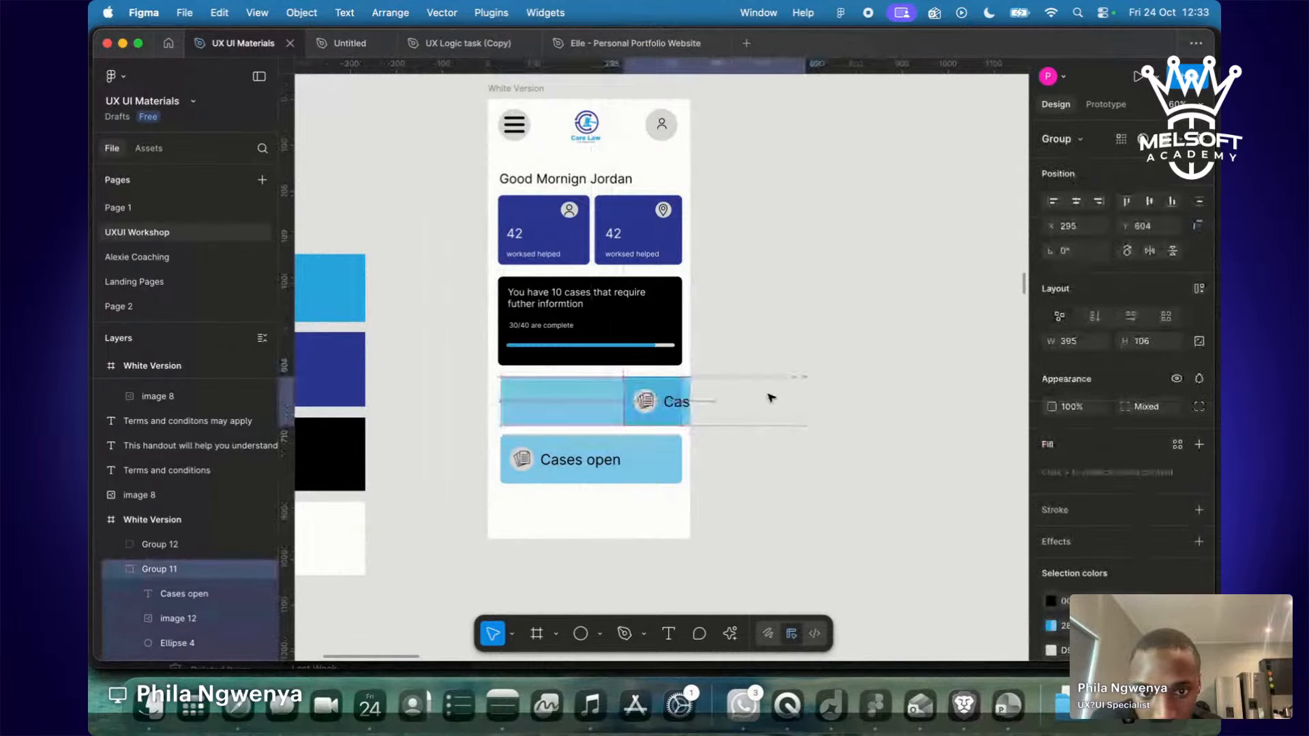
left_click_drag(770, 398, 648, 400)
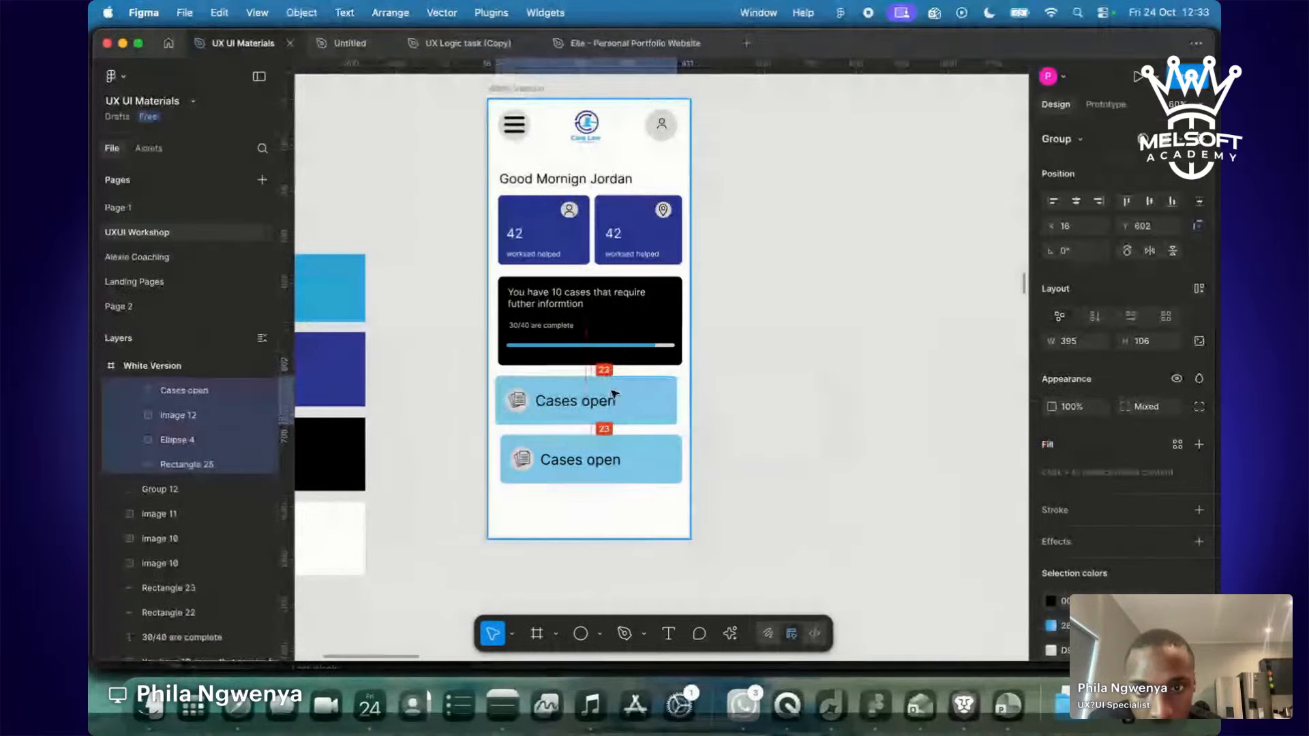
double_click(605, 459)
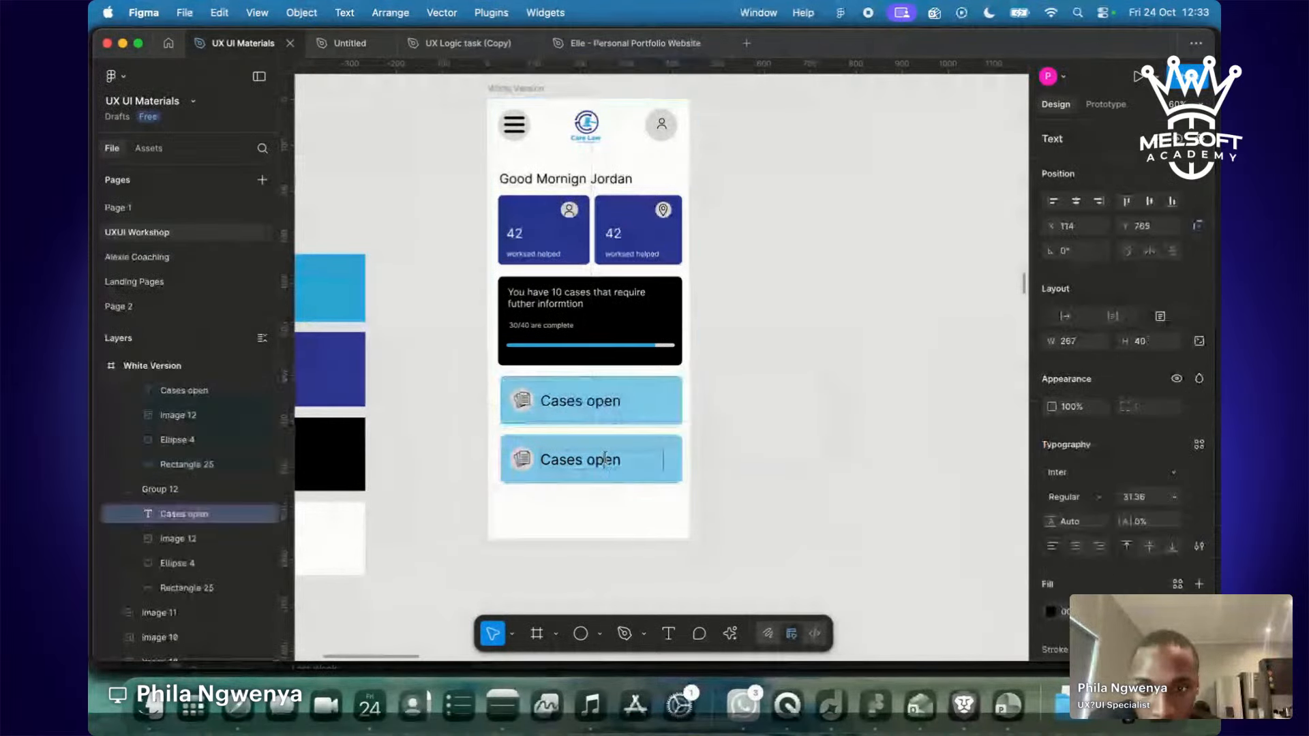
double_click(605, 459)
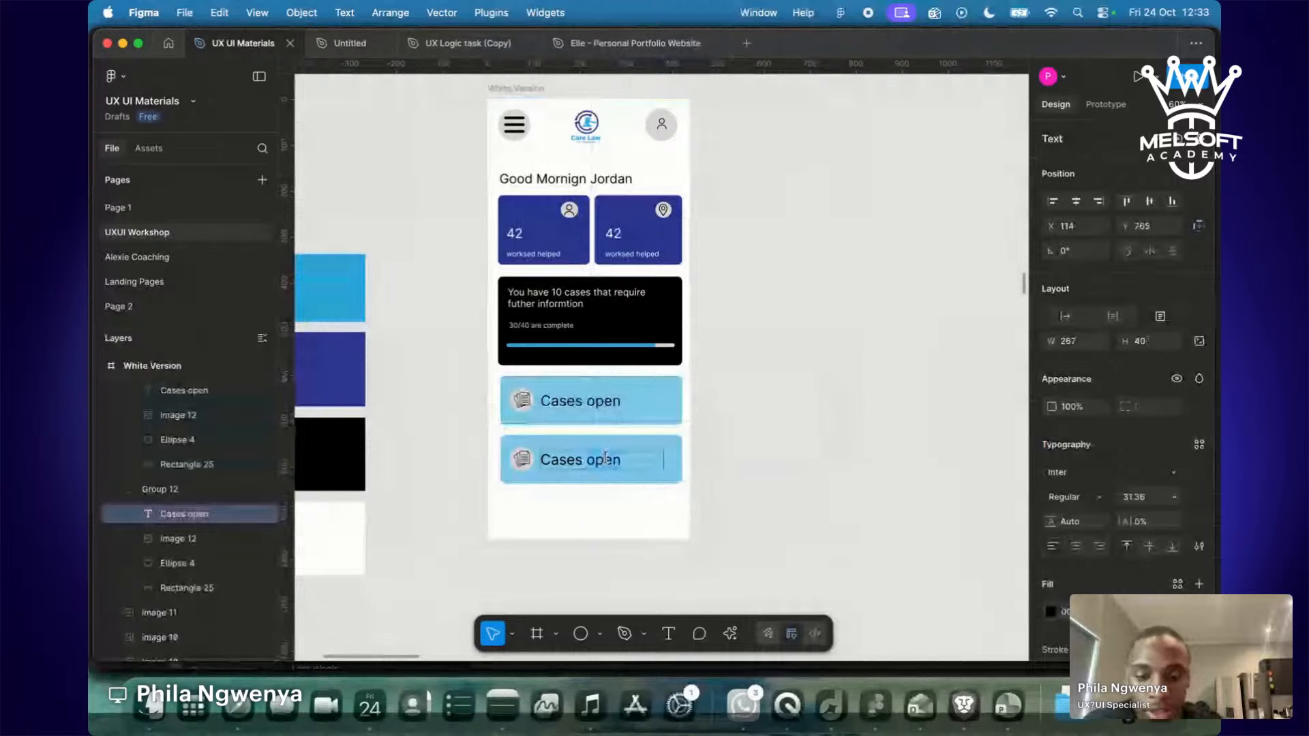
type("Close")
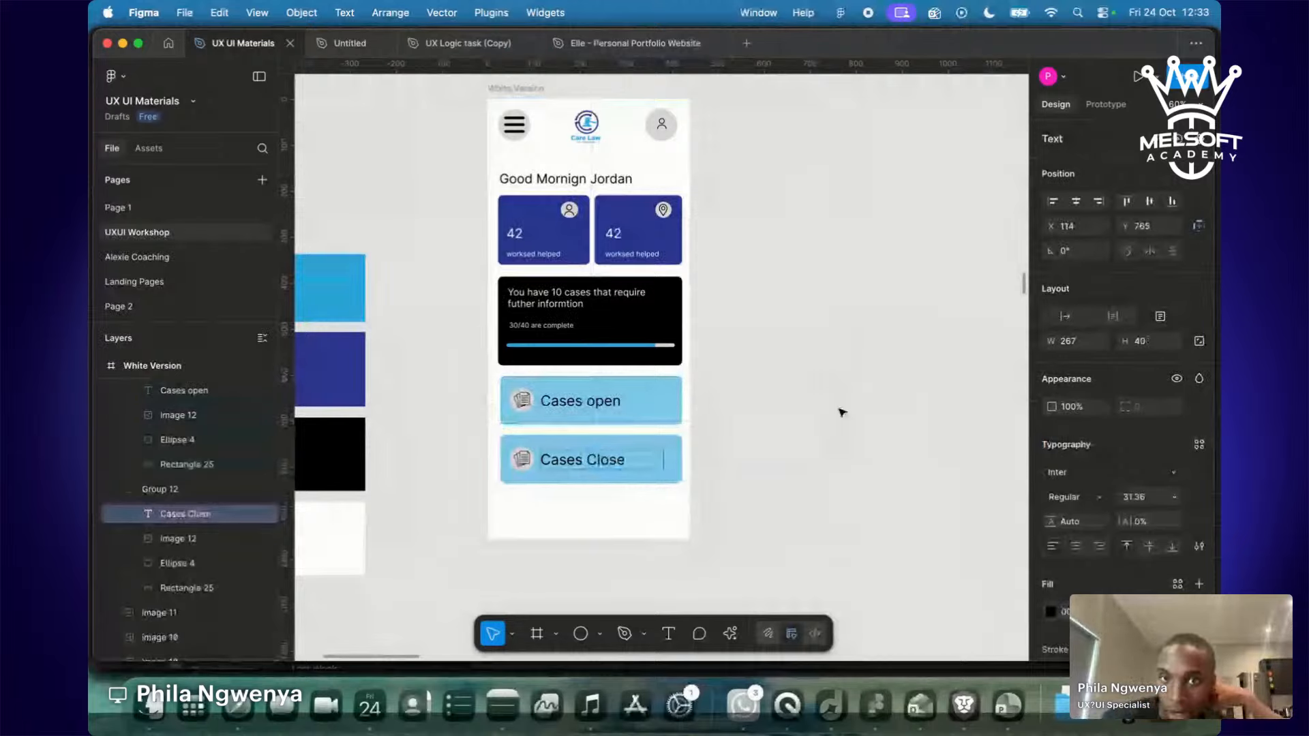
key("ctrl+Right")
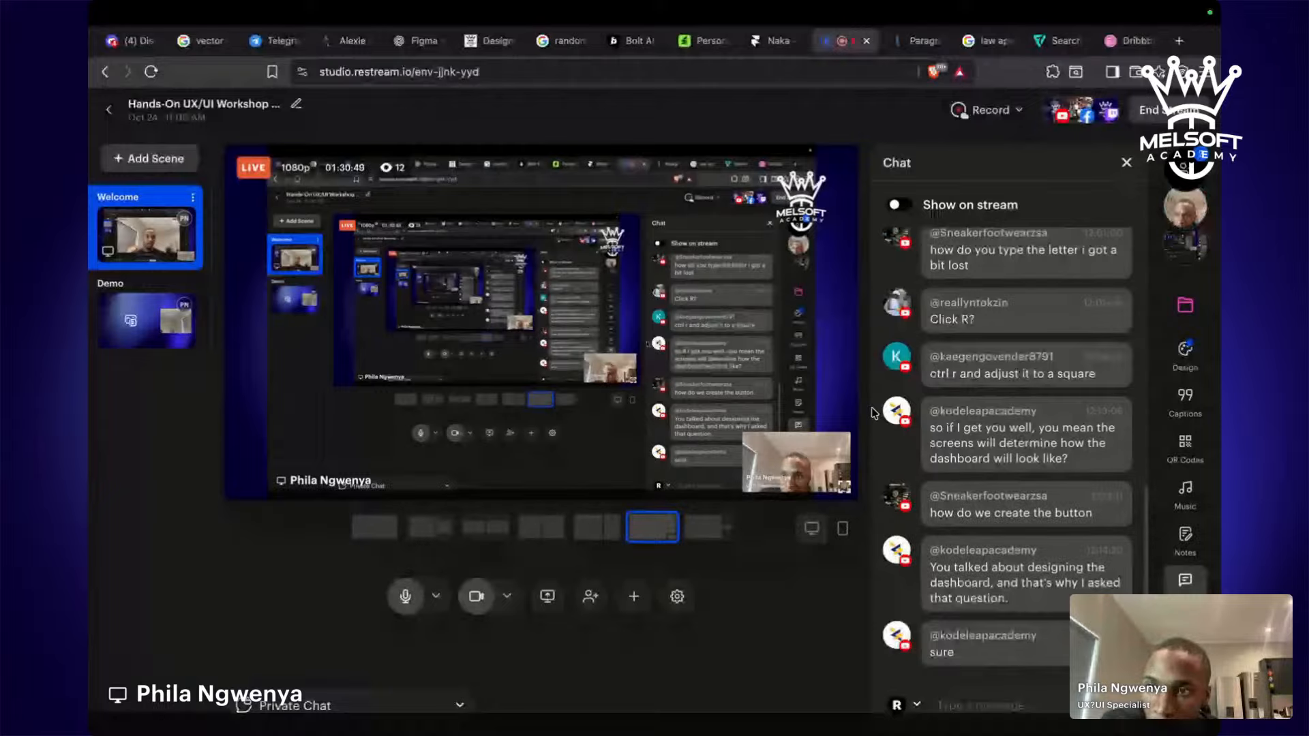
Scroll up through the Restream viewer chat to read new comments, then switch back to Figma.
scroll(1024, 505, "up", 10)
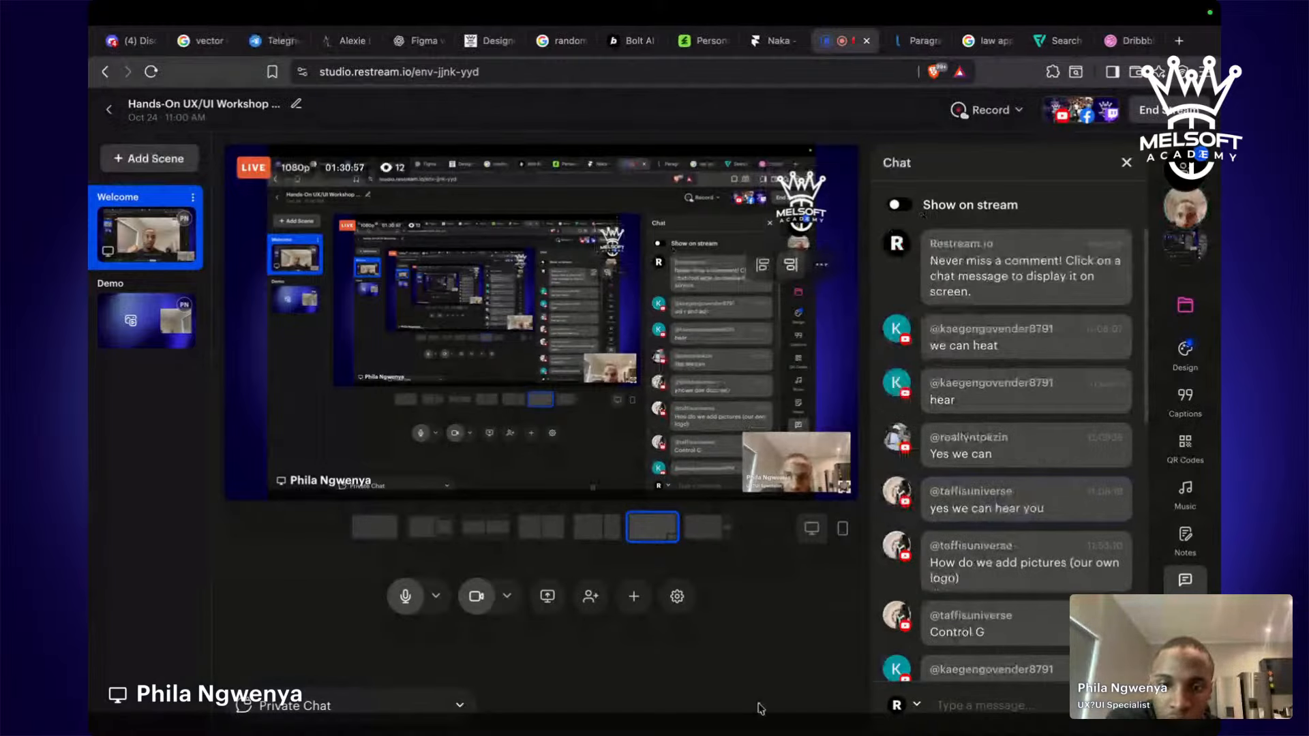
key("ctrl+Left")
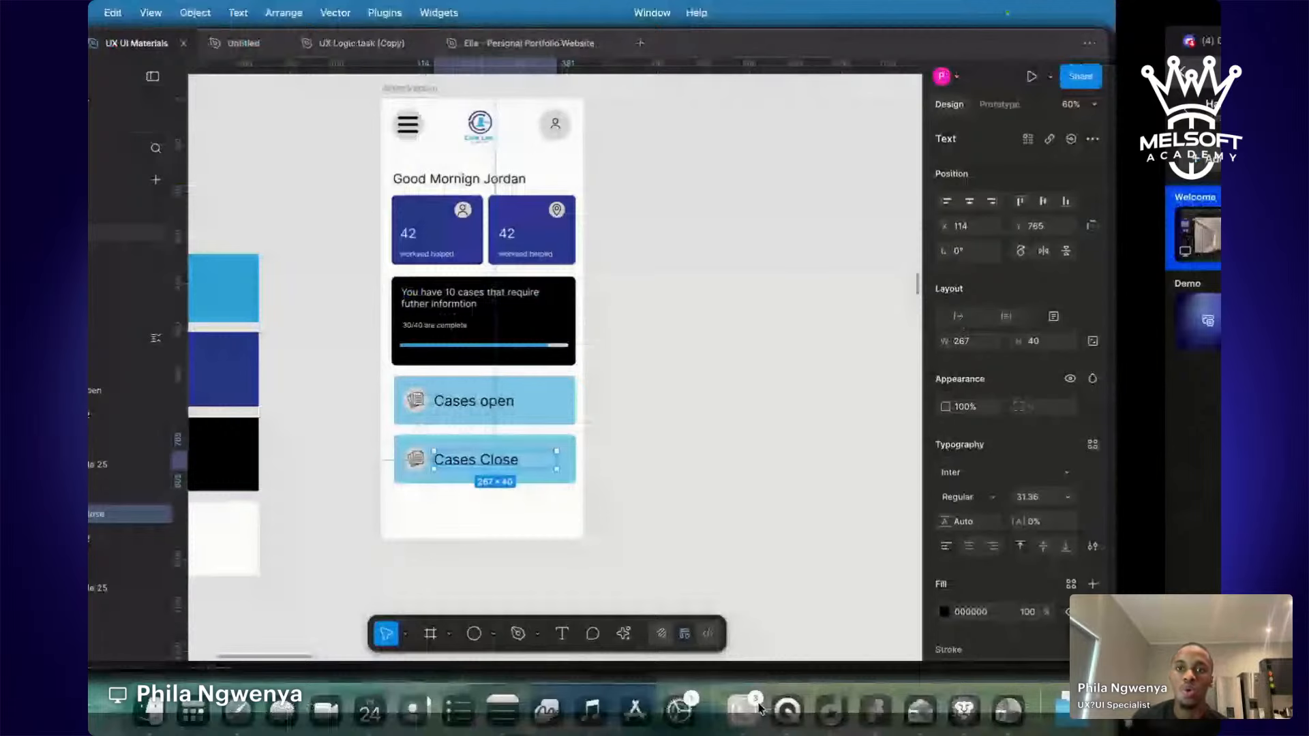
Deselect the text, scroll down and select the Medical Chat and Creative logo frames, then go to Restream.
left_click(813, 485)
scroll(812, 485, "down", 2)
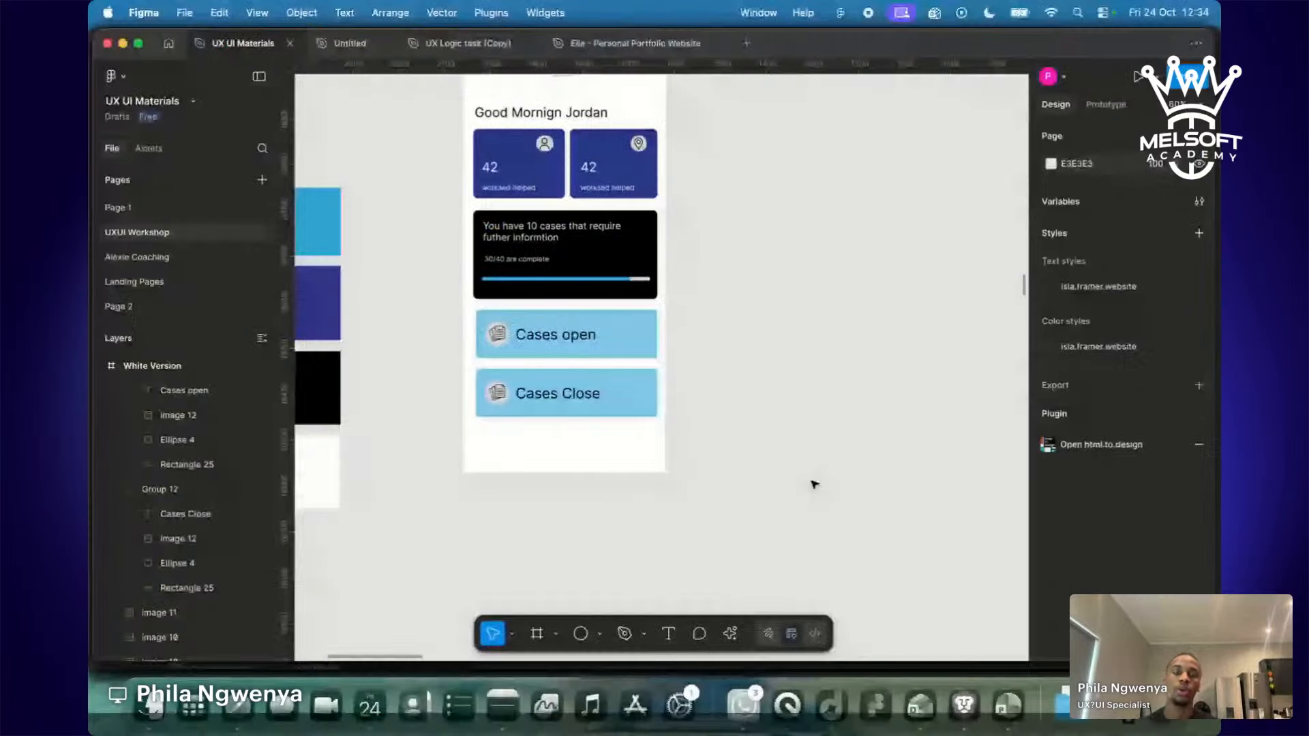
scroll(807, 512, "down", 5)
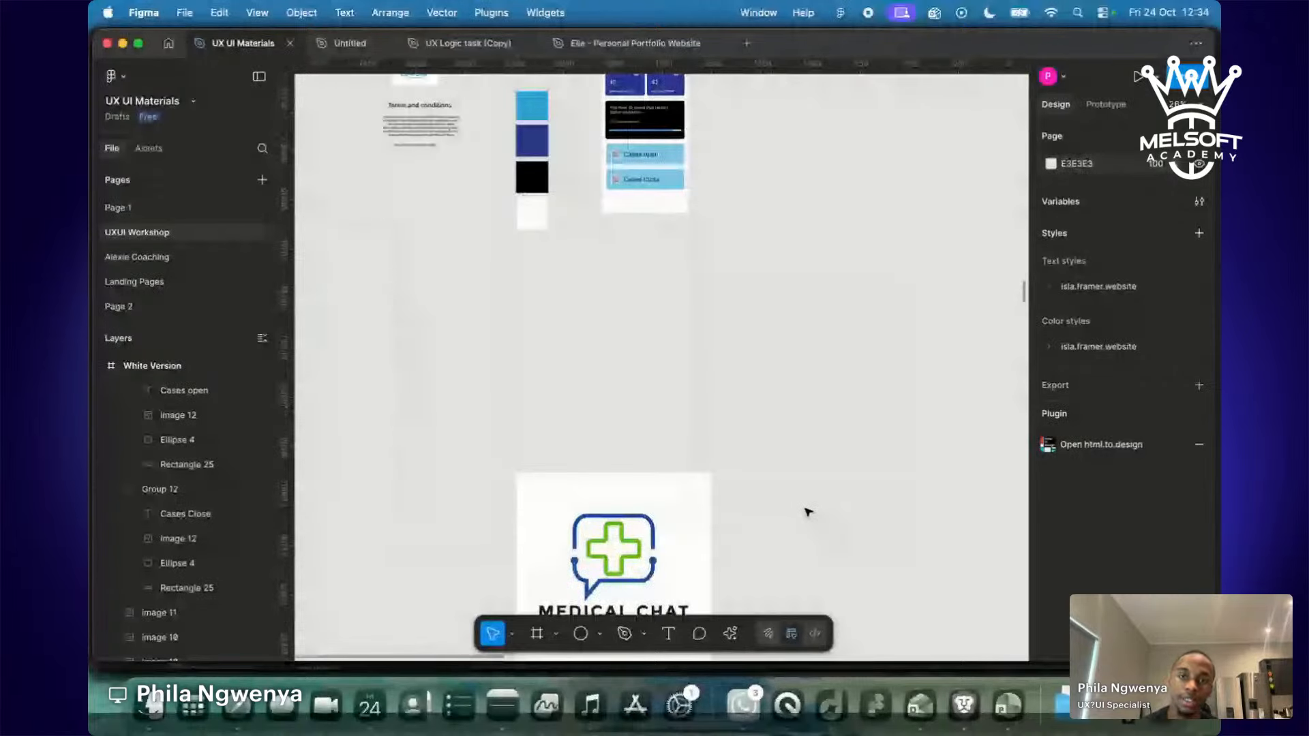
scroll(805, 515, "down", 3)
scroll(805, 516, "down", 3)
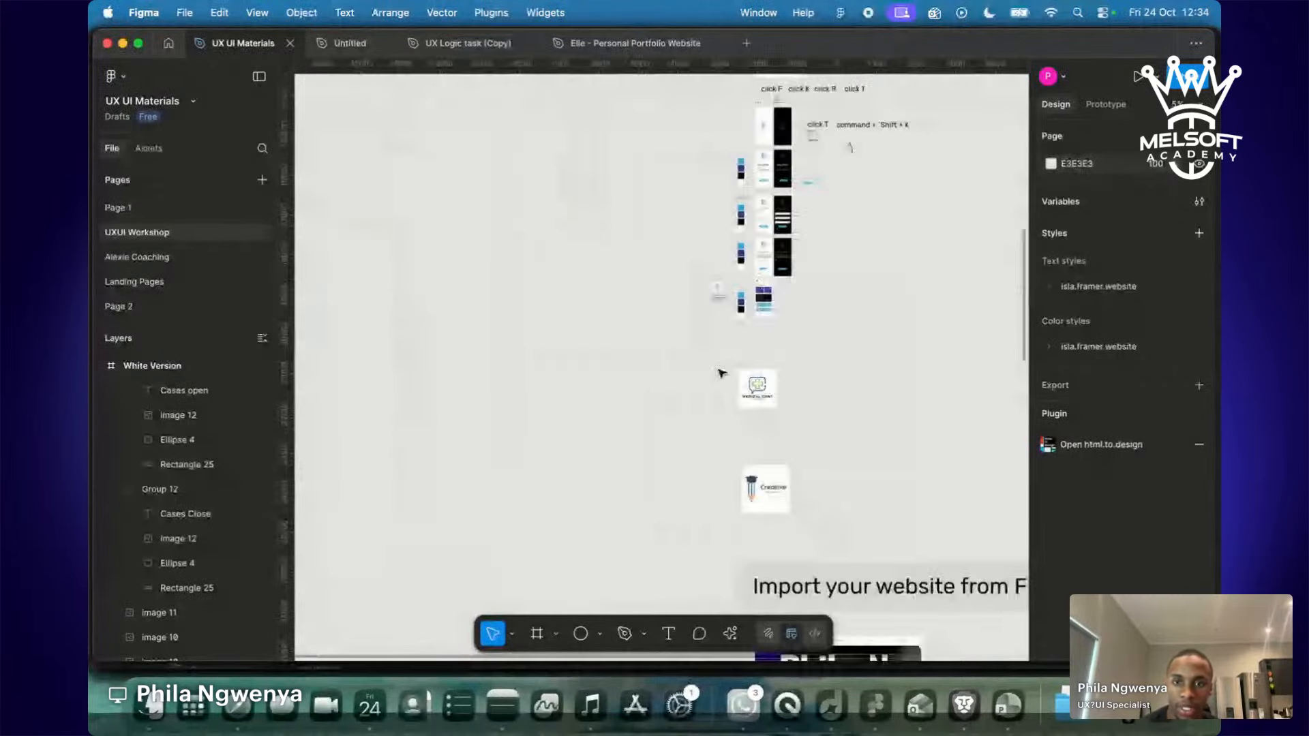
left_click_drag(721, 371, 752, 397)
scroll(783, 518, "down", 3)
scroll(784, 518, "right", 3)
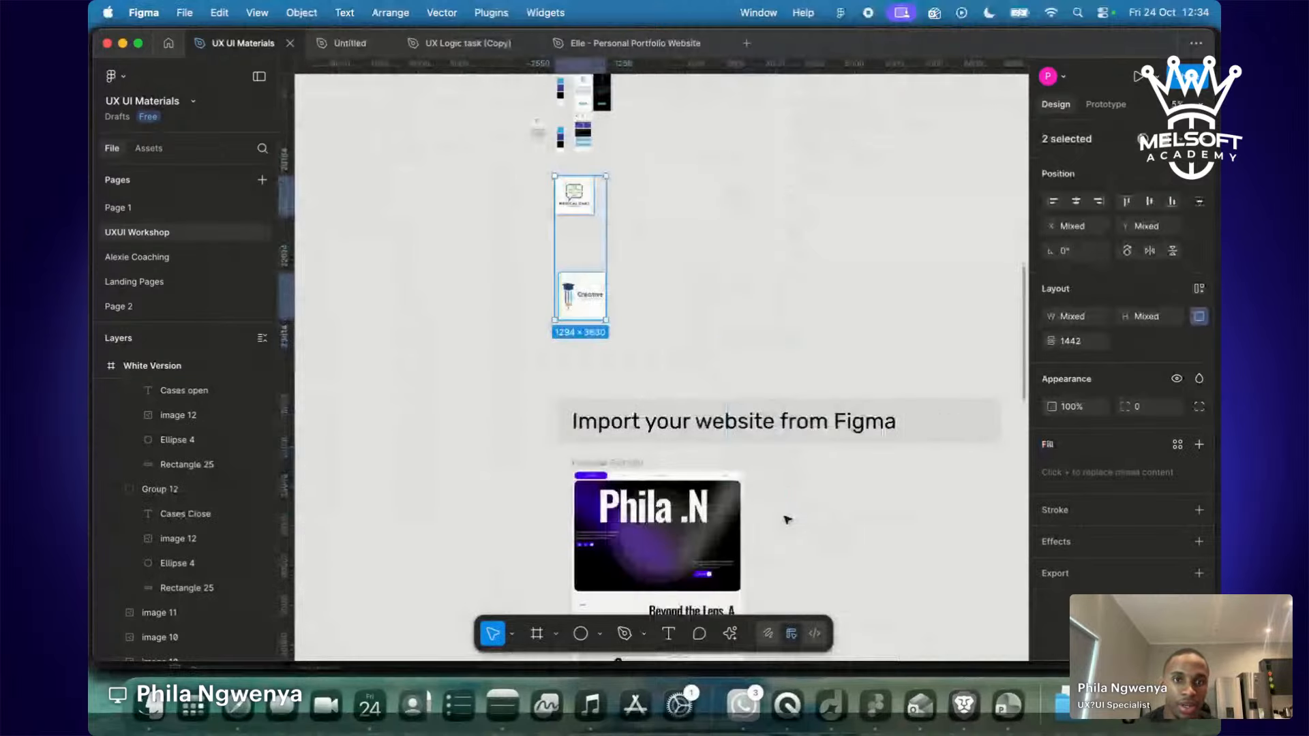
scroll(787, 520, "up", 5)
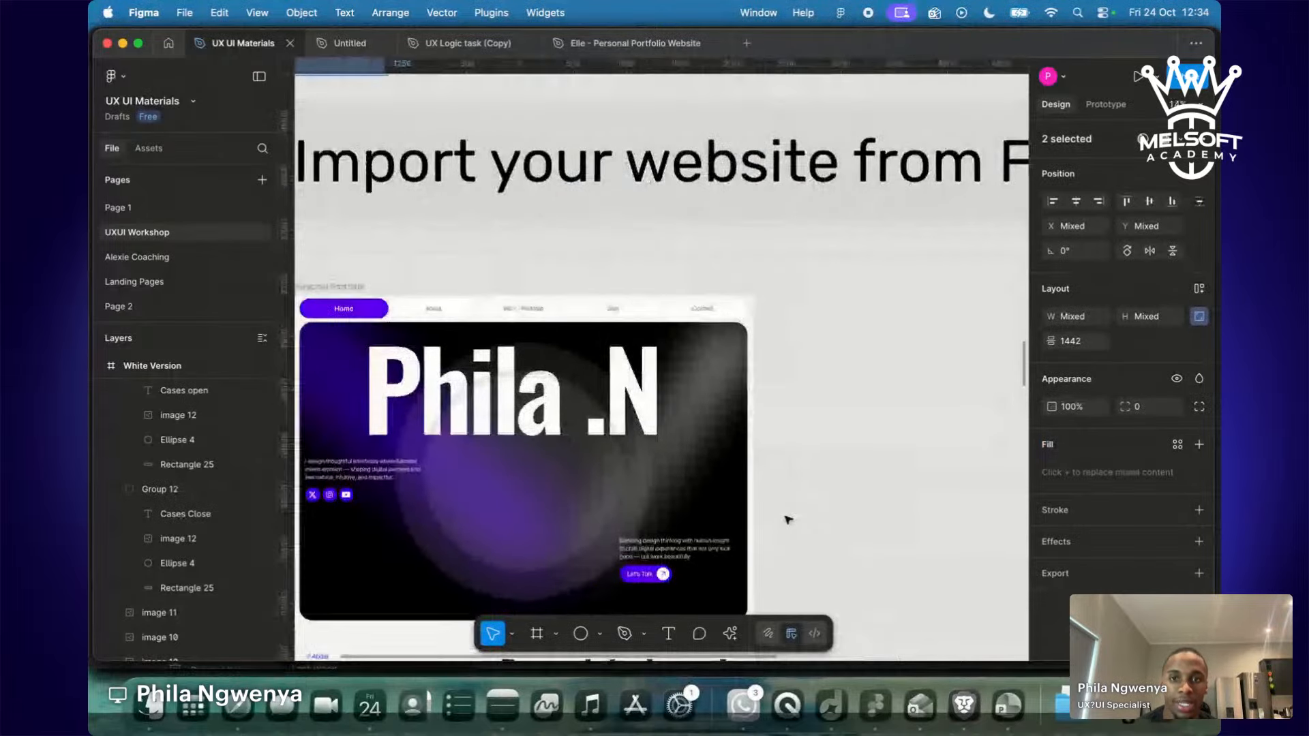
scroll(787, 520, "down", 3)
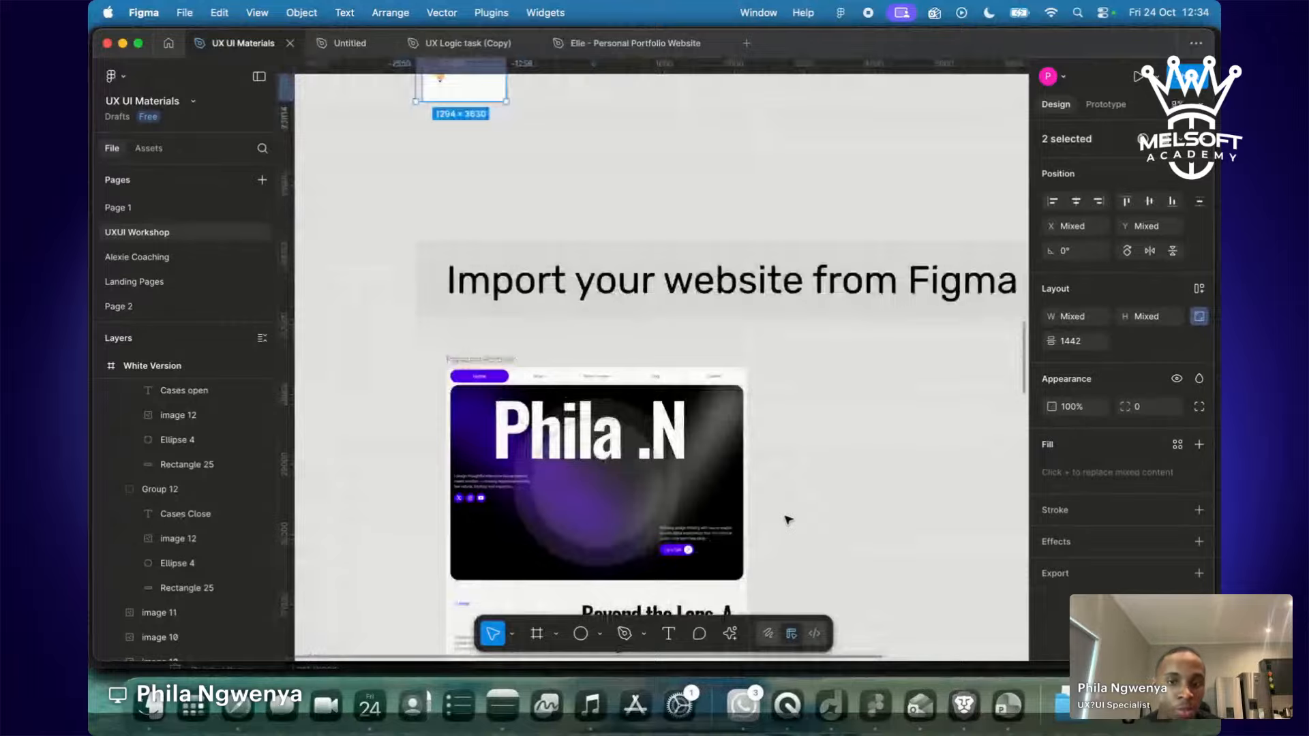
key("ctrl+Right")
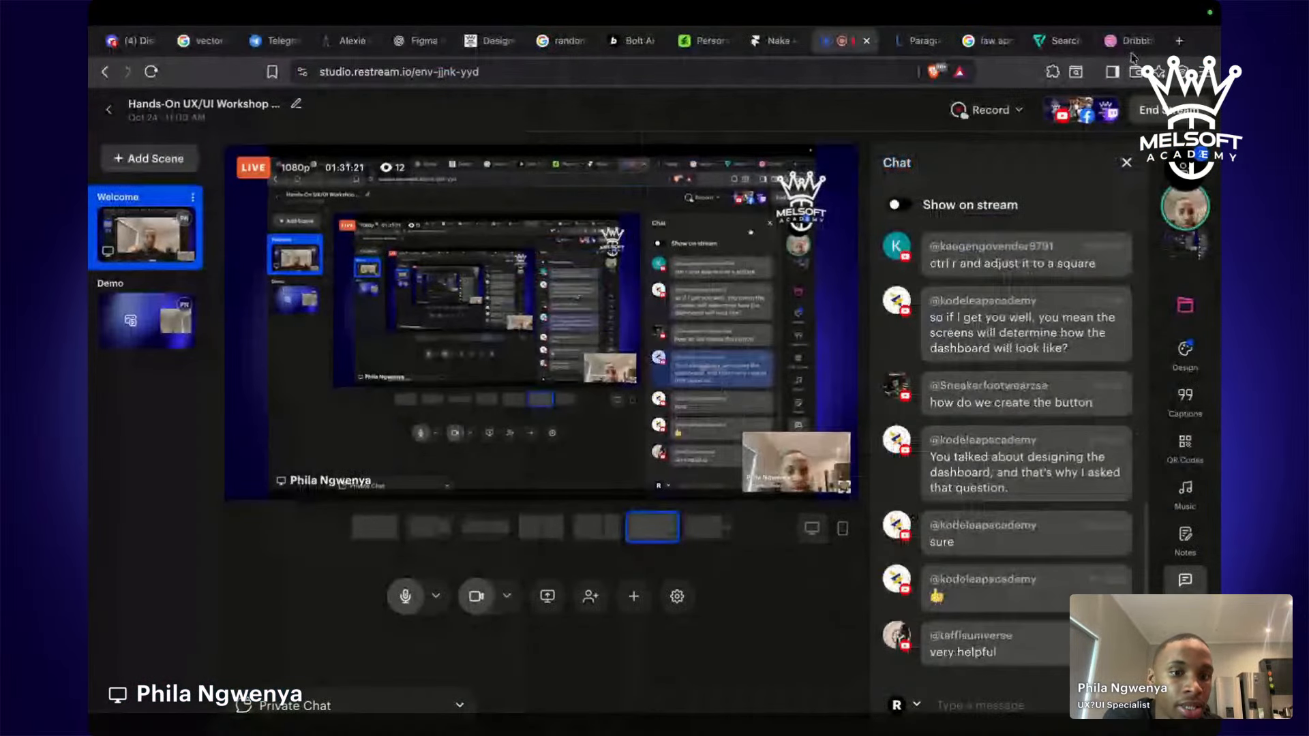
Start a new browser tab with 'wix' typed, then return to Figma.
left_click(1179, 41)
type("wix.com")
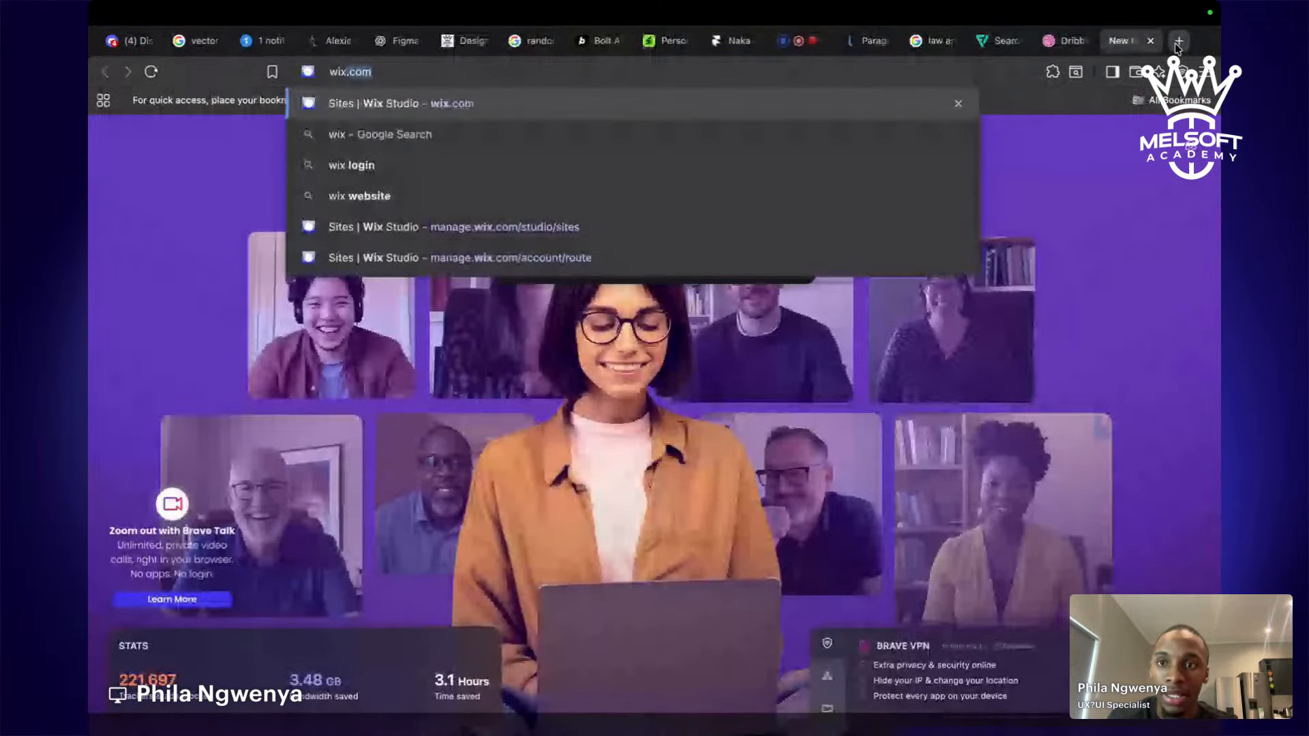
key("ctrl+Left")
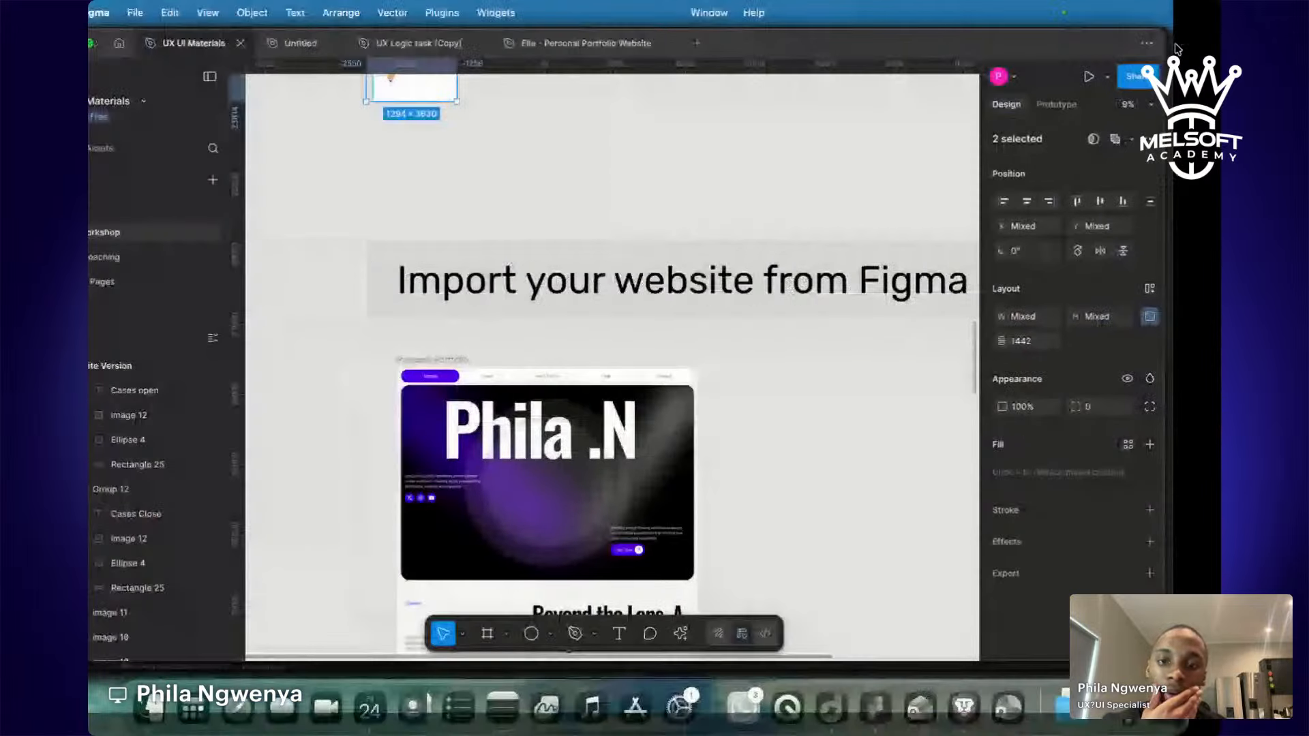
Delete the 'Let's Create Something Meaningful' section from the Personal Portfolio frame.
scroll(895, 259, "up", 6)
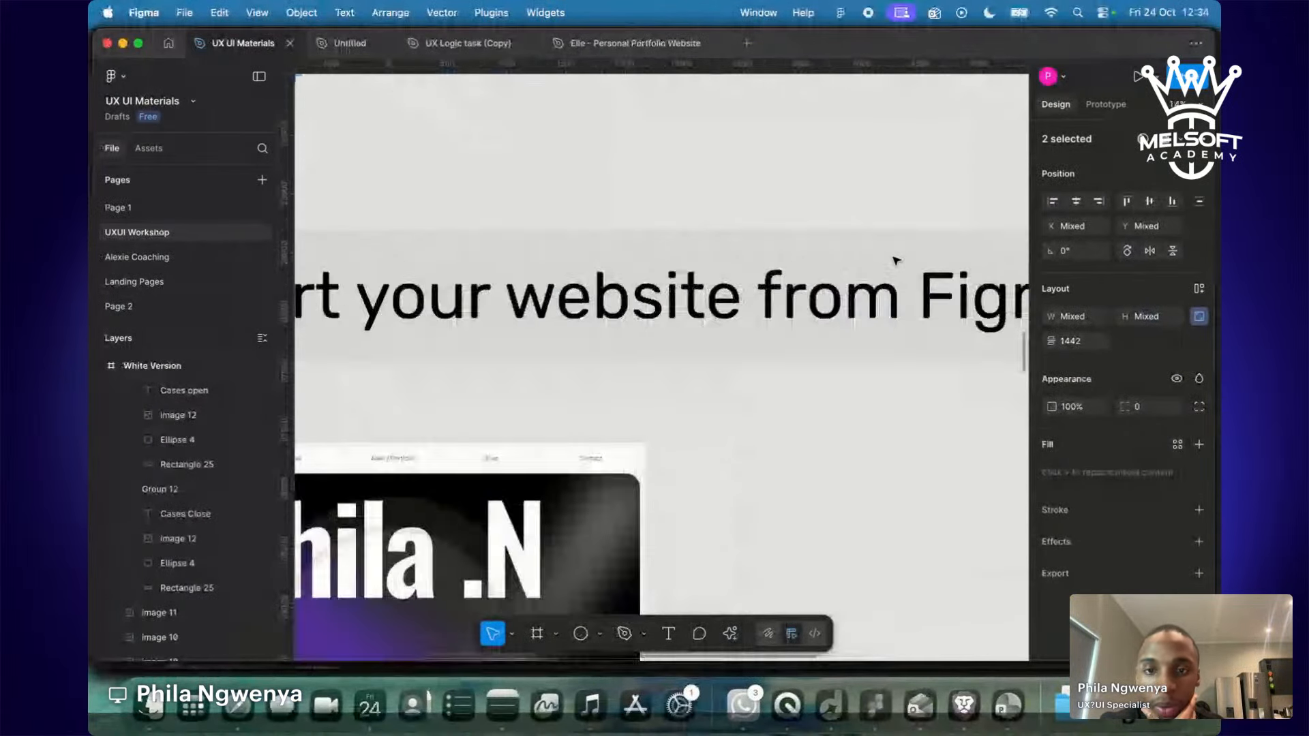
scroll(896, 260, "left", 3)
scroll(895, 260, "down", 2)
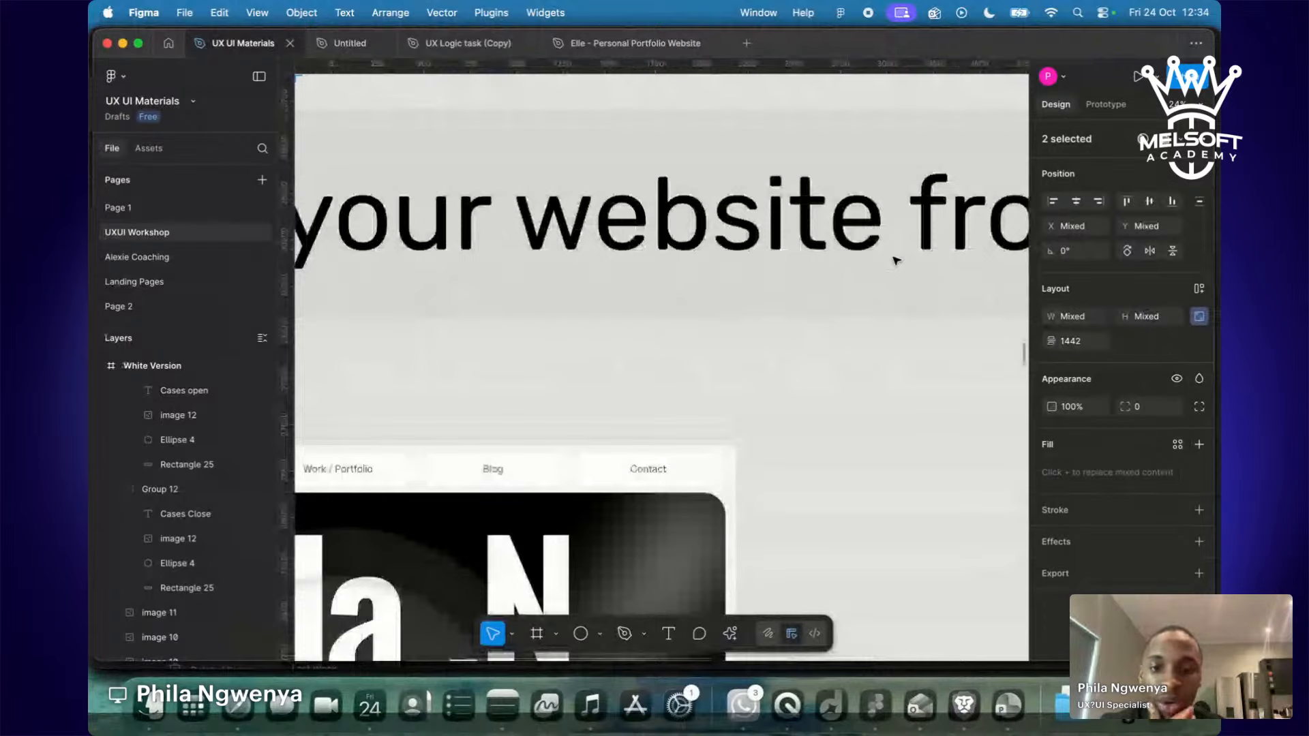
left_click(876, 337)
scroll(876, 336, "down", 5)
scroll(876, 337, "left", 2)
scroll(876, 337, "left", 1)
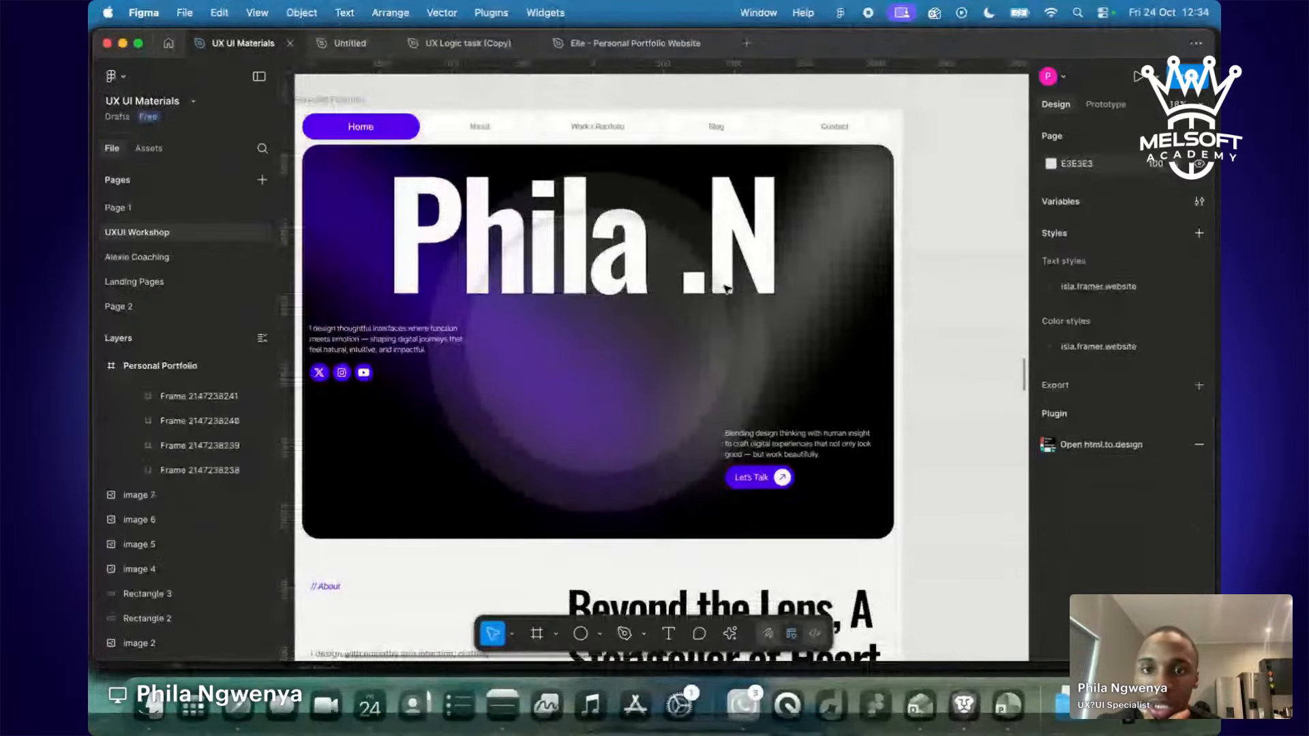
scroll(727, 289, "down", 8)
scroll(727, 289, "left", 1)
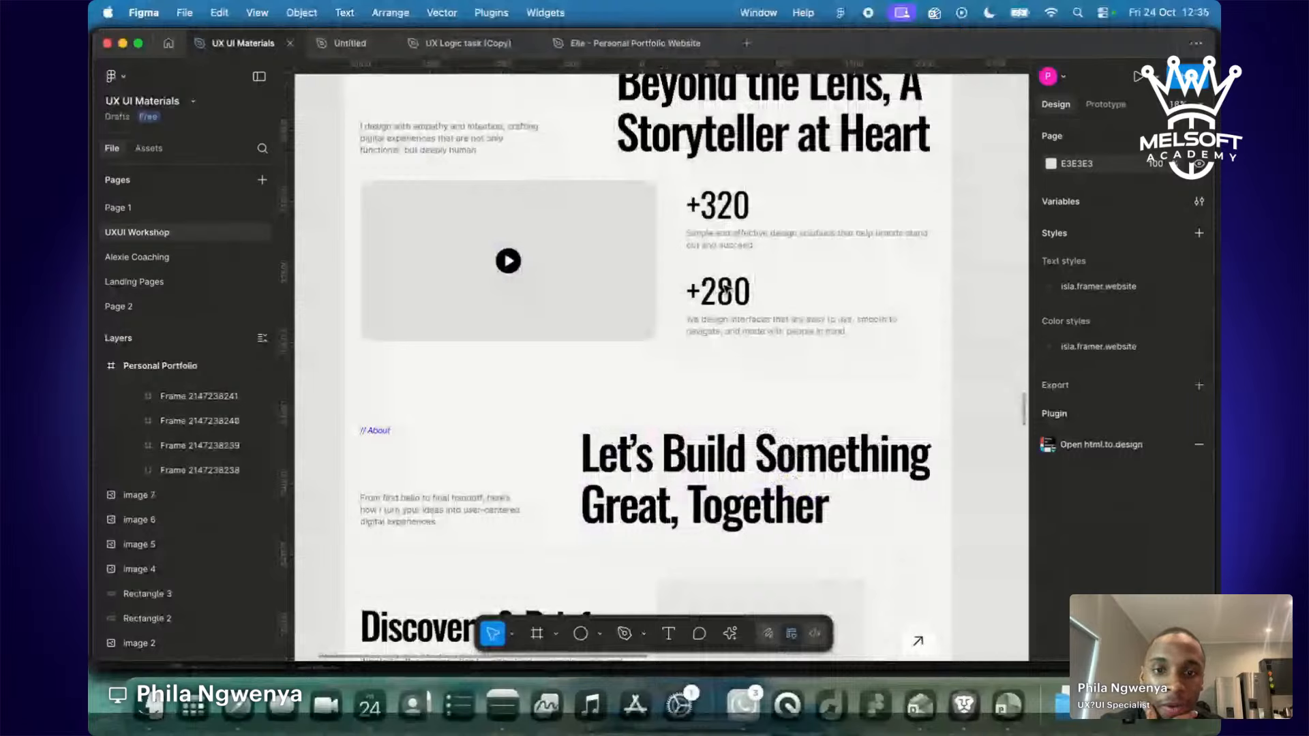
scroll(727, 289, "down", 12)
scroll(727, 289, "left", 1)
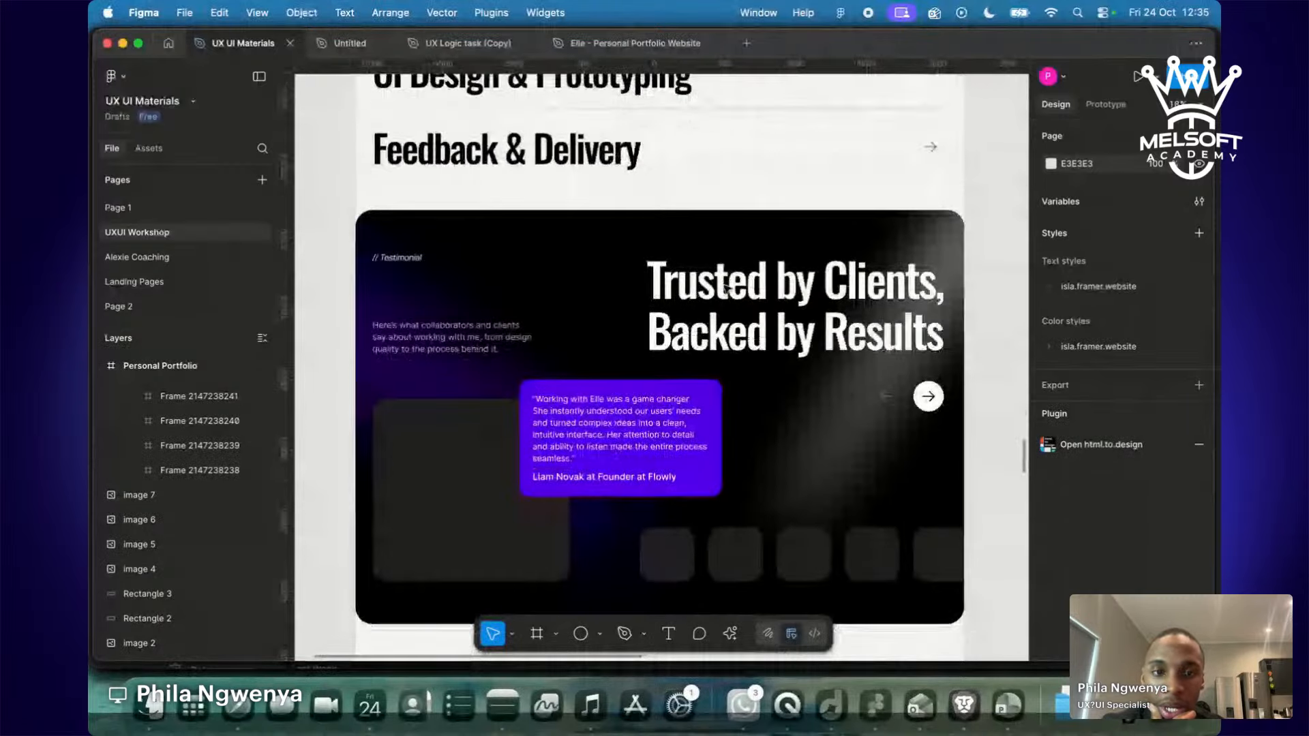
scroll(727, 289, "down", 10)
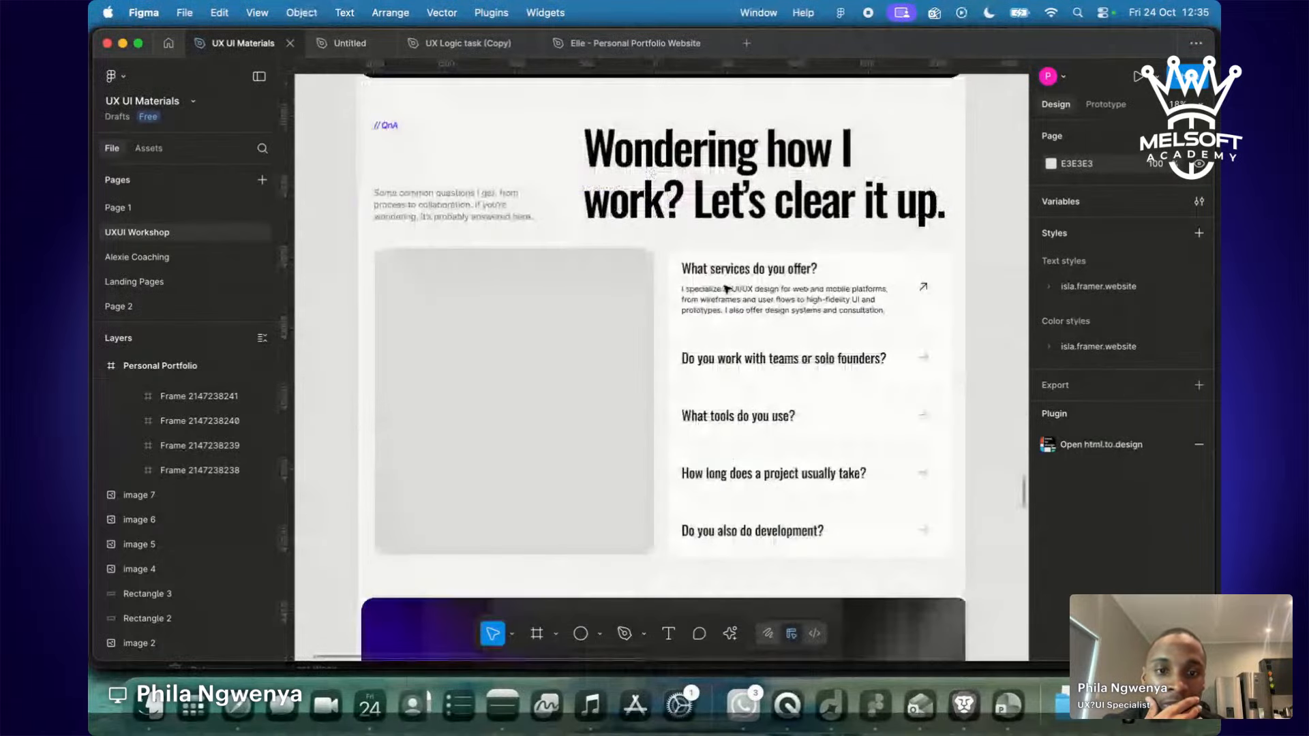
scroll(727, 289, "down", 7)
scroll(727, 289, "left", 1)
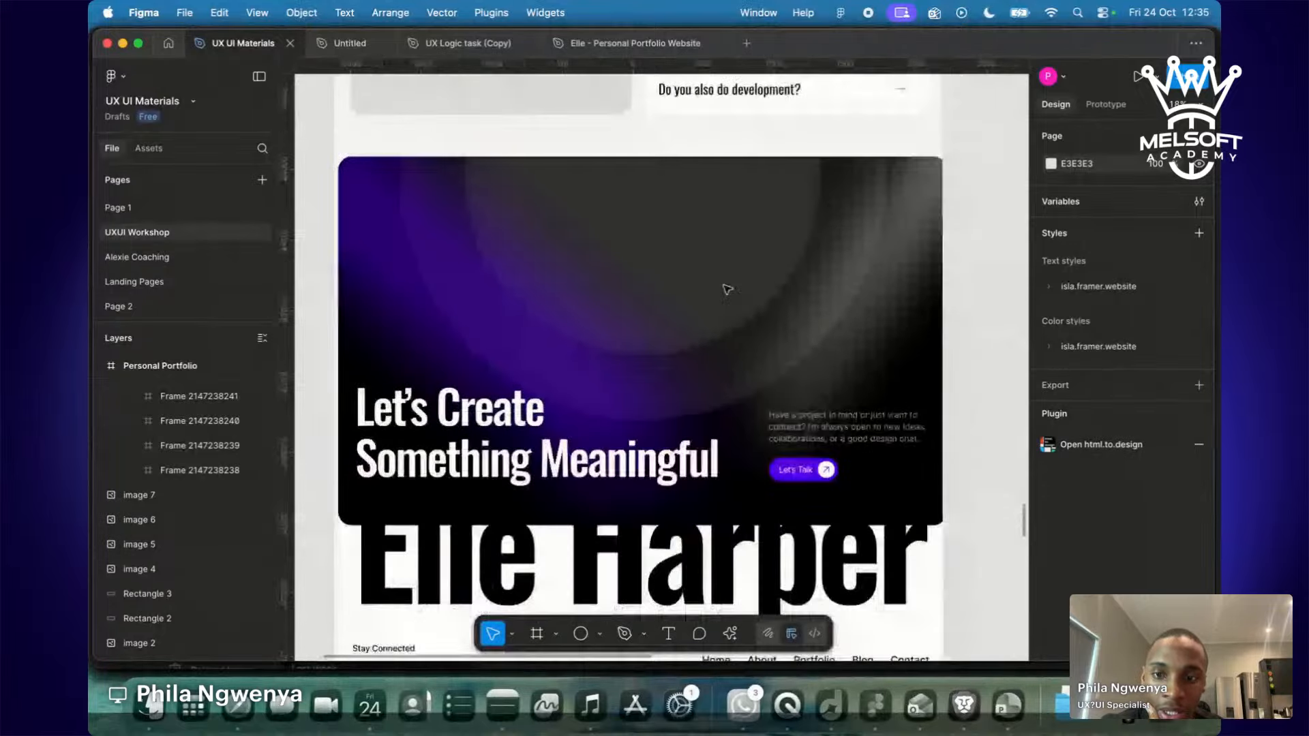
scroll(727, 289, "up", 4)
scroll(727, 289, "up", 10)
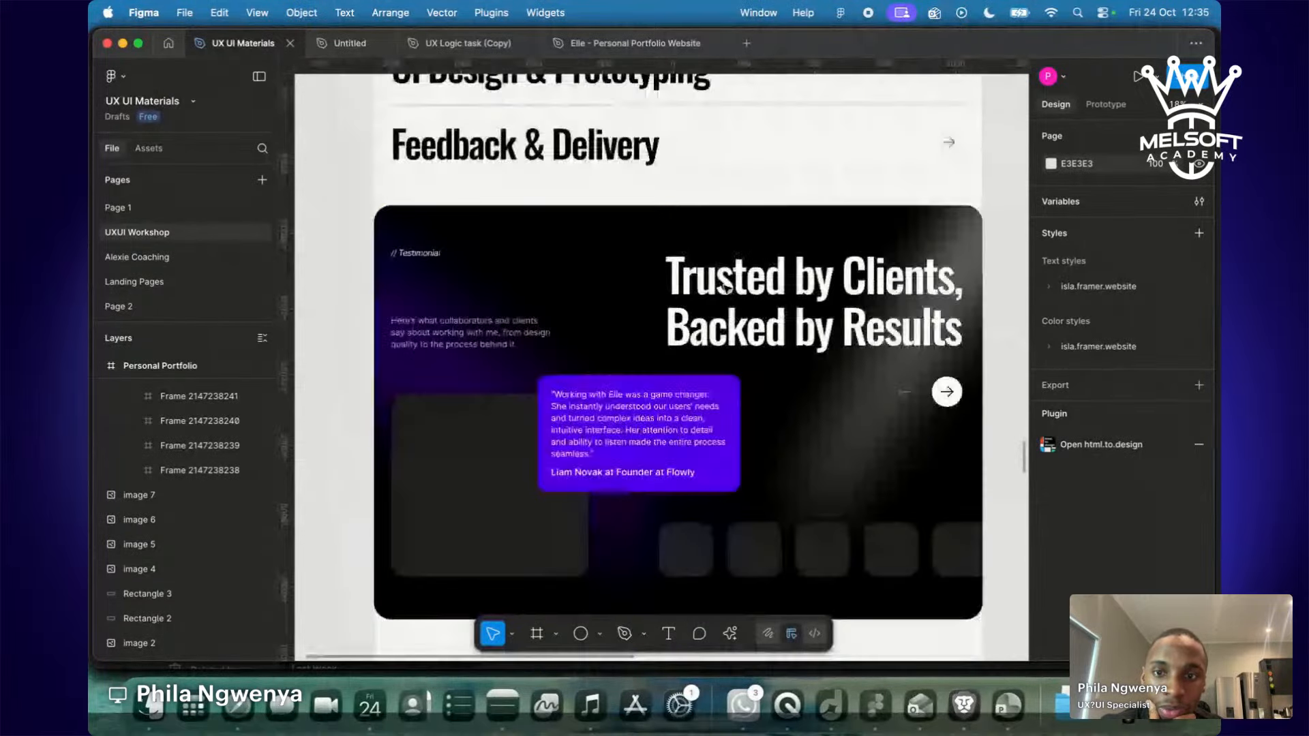
scroll(726, 288, "down", 5)
scroll(726, 287, "down", 8)
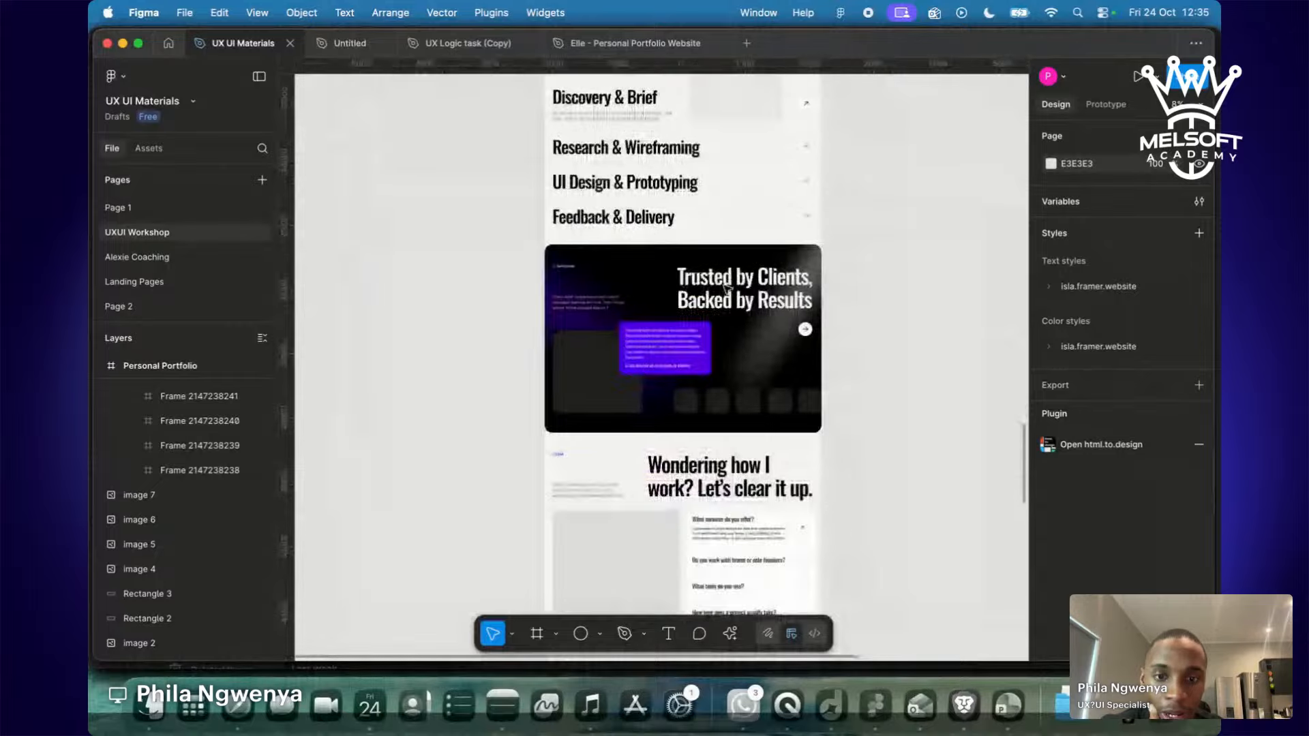
left_click(714, 516)
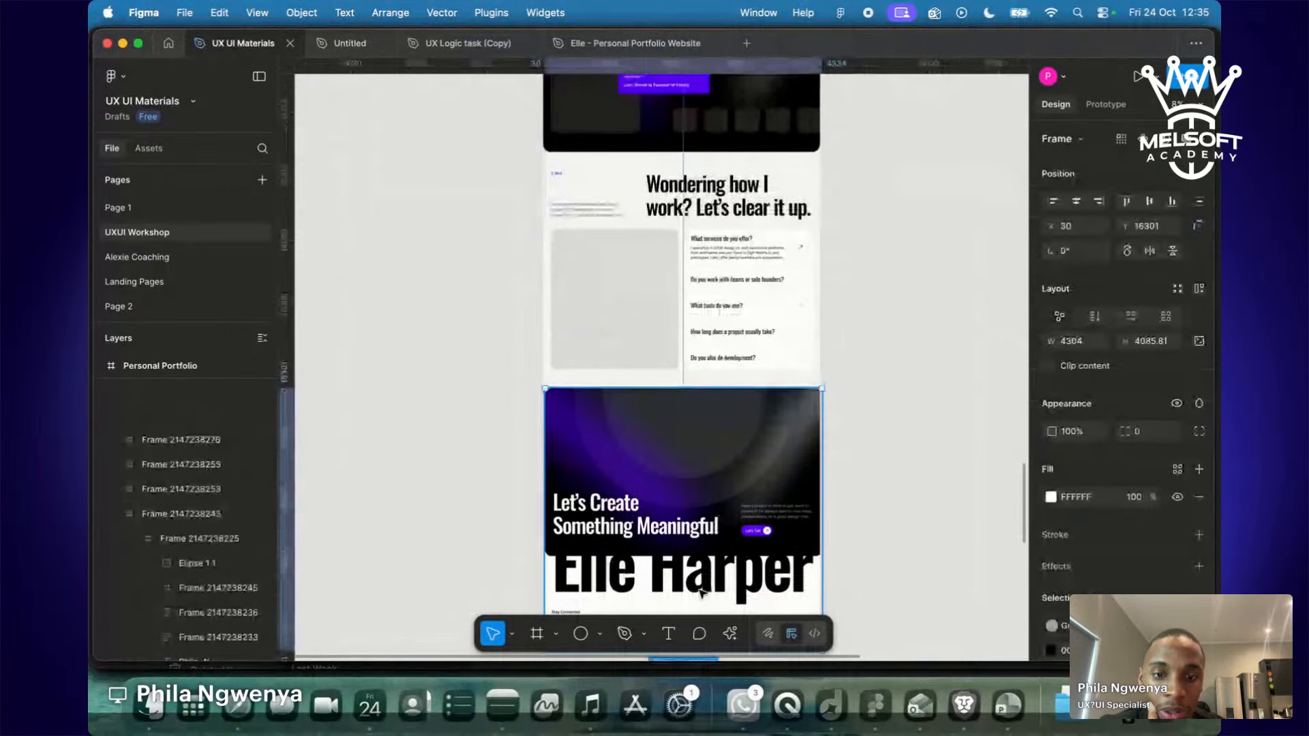
key("Delete")
Delete the 'Wondering how I work?' FAQ section.
scroll(722, 468, "down", 4)
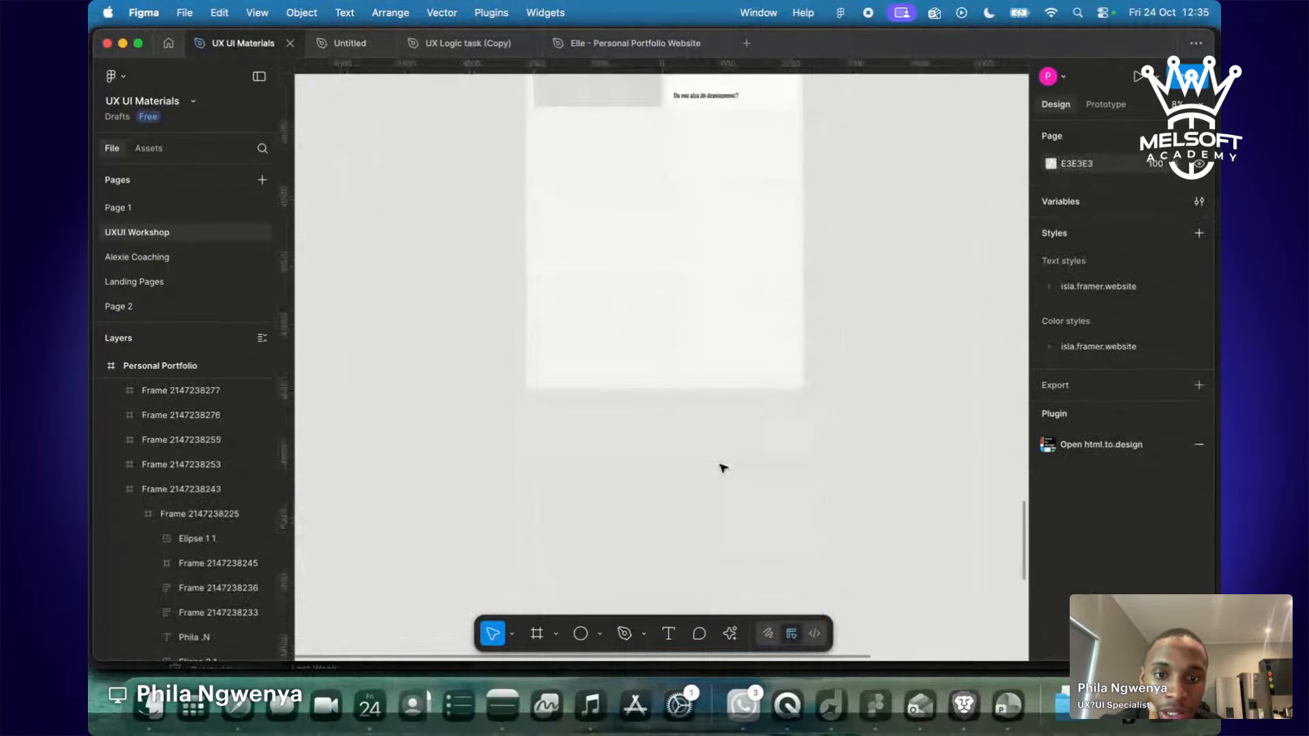
scroll(725, 467, "down", 2)
scroll(673, 374, "up", 10)
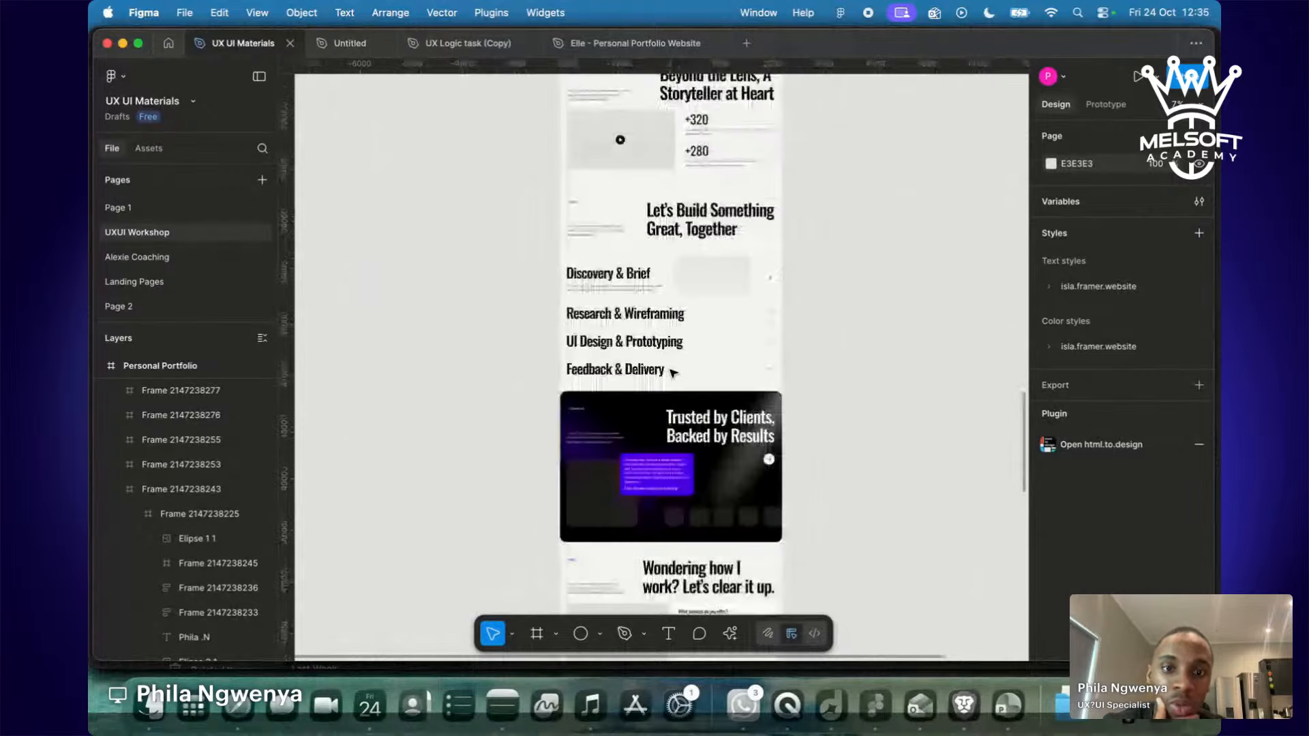
scroll(673, 373, "down", 2)
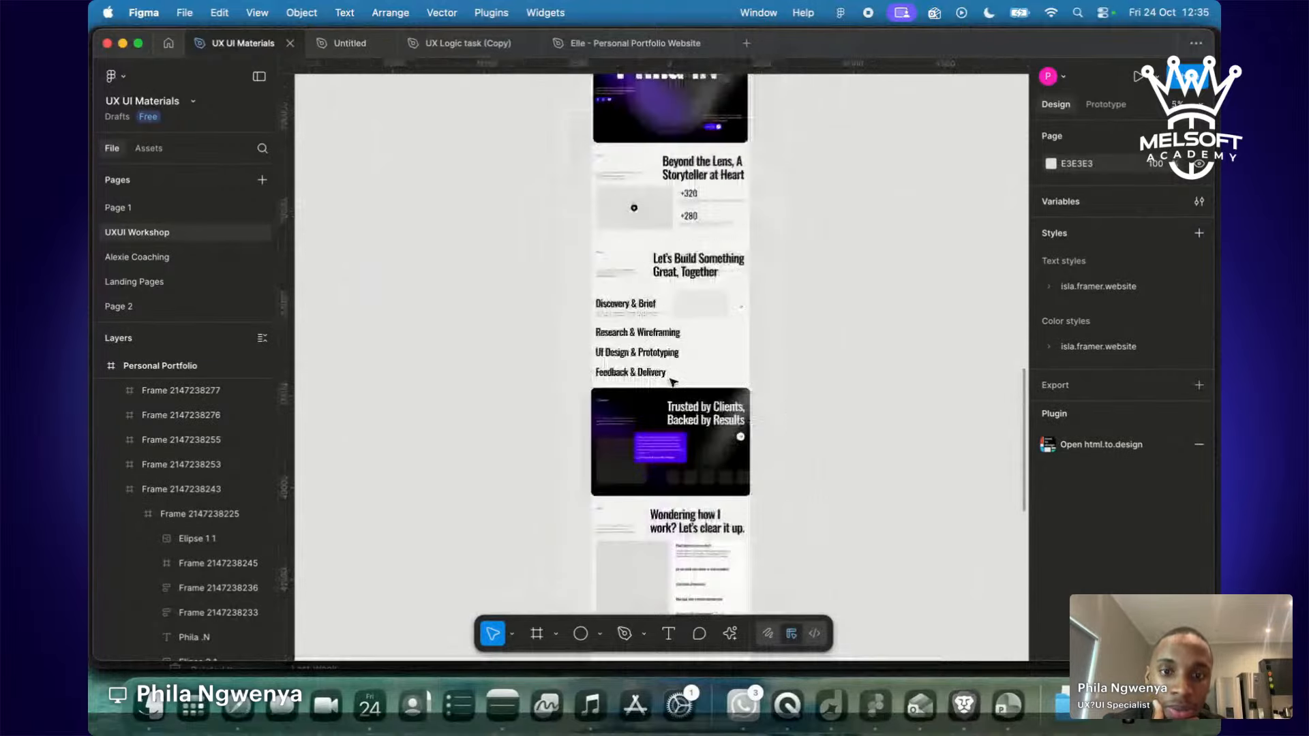
scroll(673, 382, "down", 3)
scroll(669, 402, "up", 4)
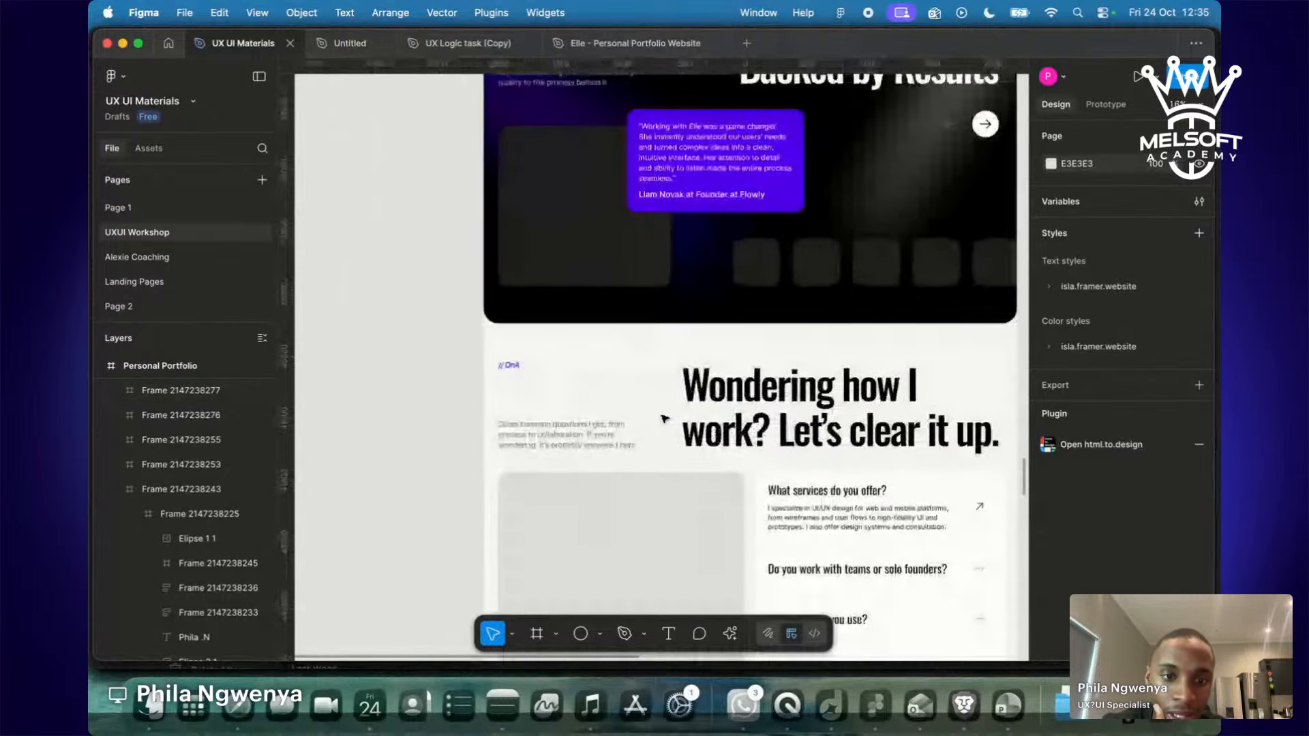
scroll(664, 416, "down", 2)
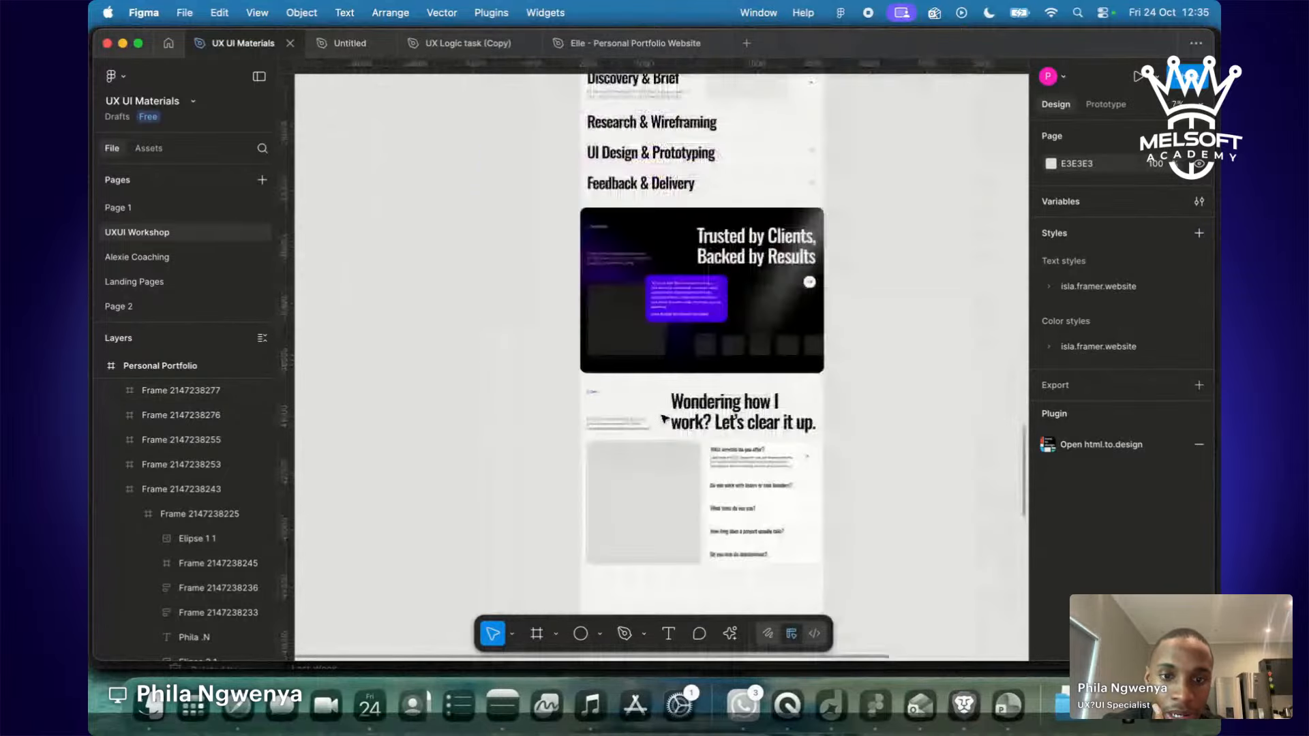
left_click(663, 417)
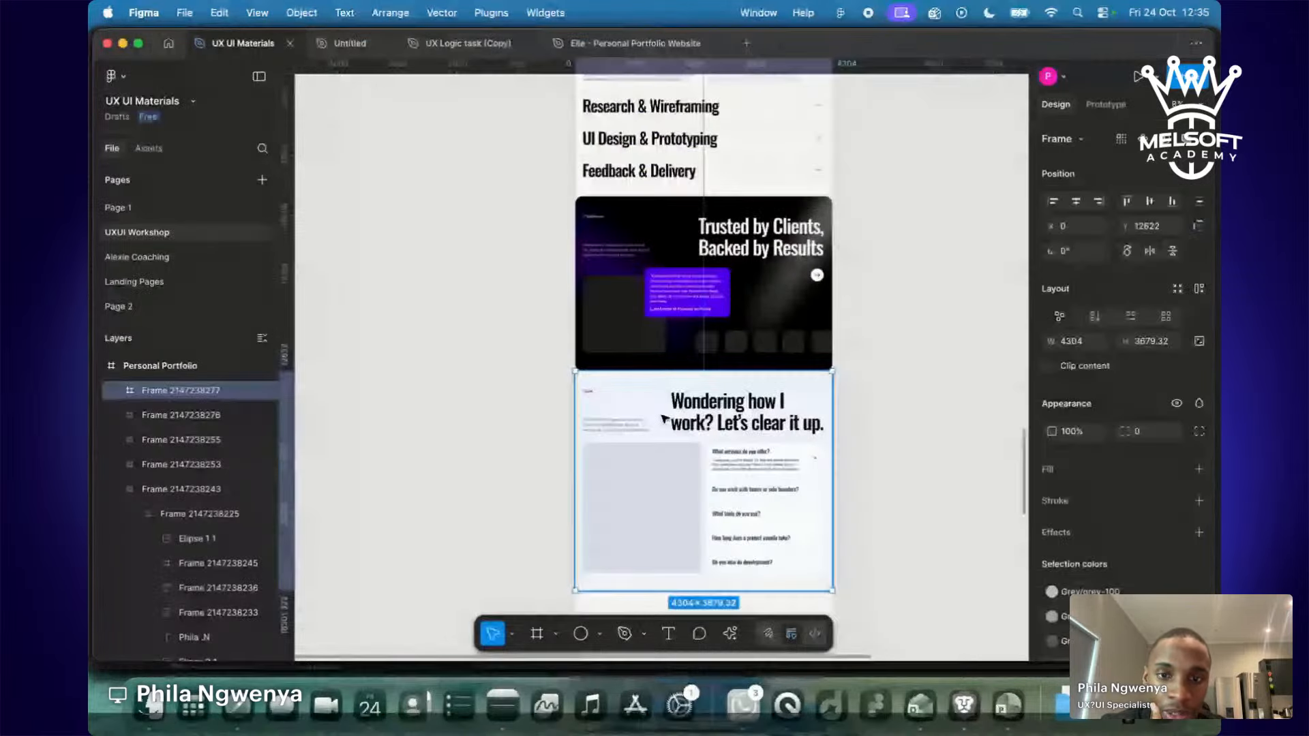
key("Delete")
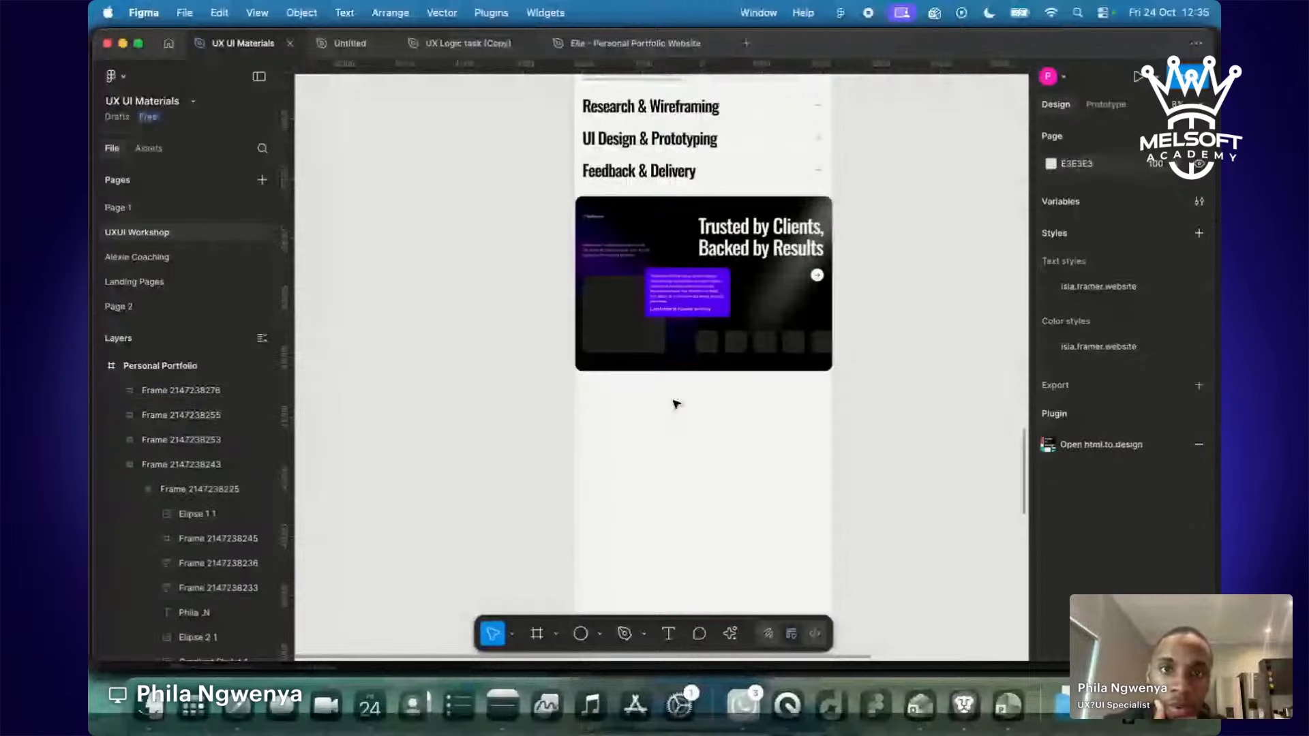
Drag the Personal Portfolio frame's bottom edge up to end after the testimonials (4304 × 12822).
scroll(675, 404, "down", 5)
left_click(685, 349)
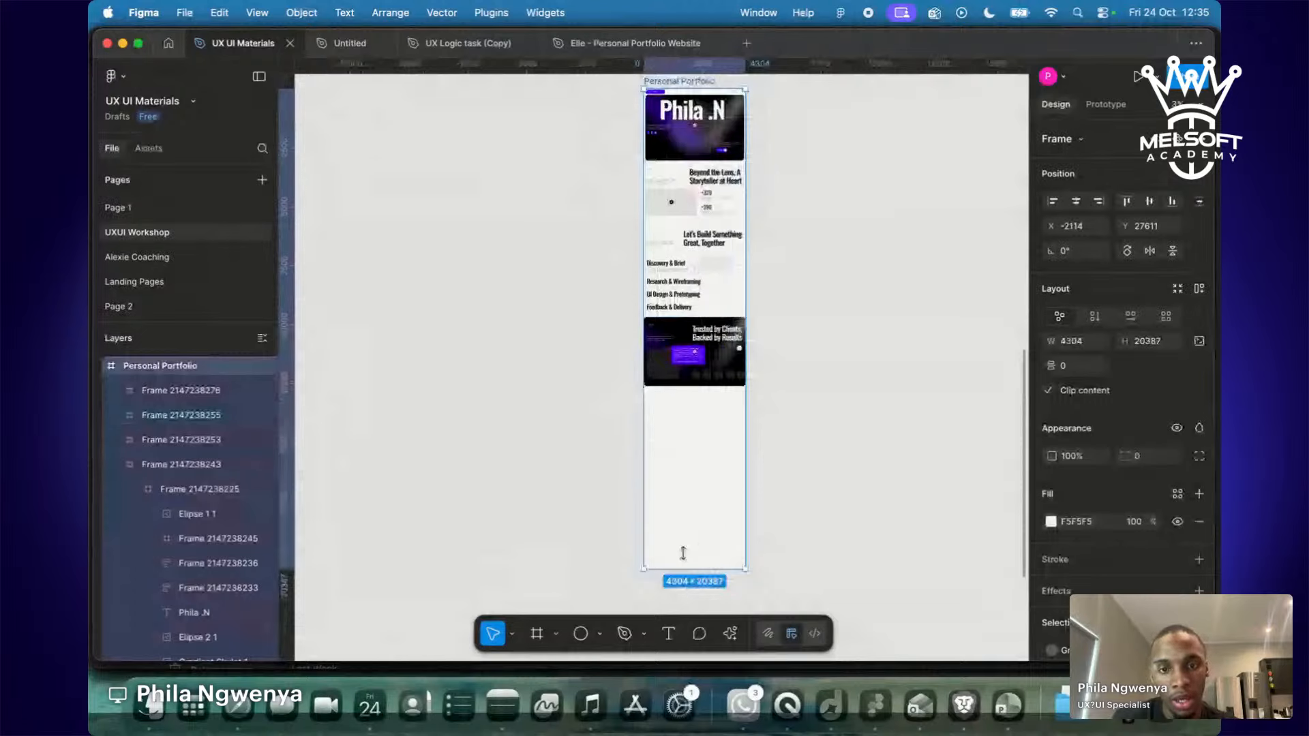
left_click_drag(688, 568, 688, 385)
scroll(638, 188, "up", 10)
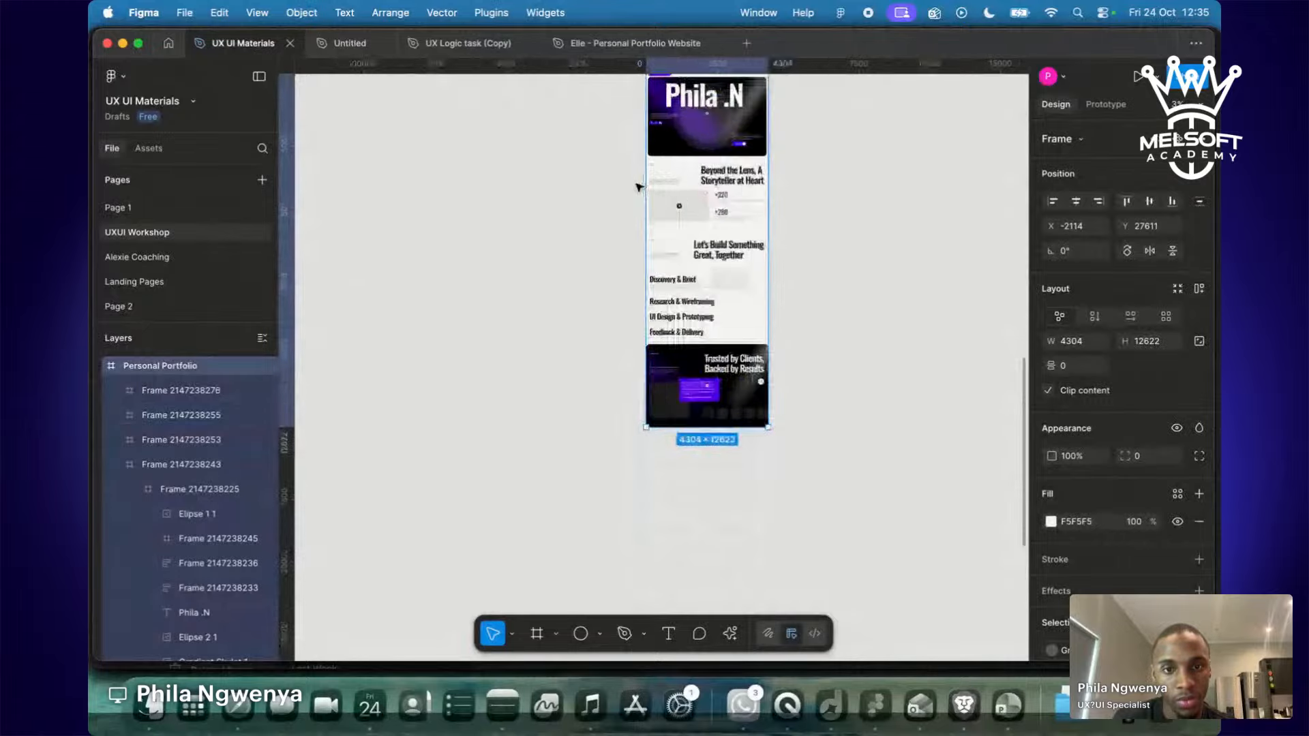
scroll(639, 188, "up", 3)
scroll(639, 188, "right", 2)
scroll(639, 187, "up", 5)
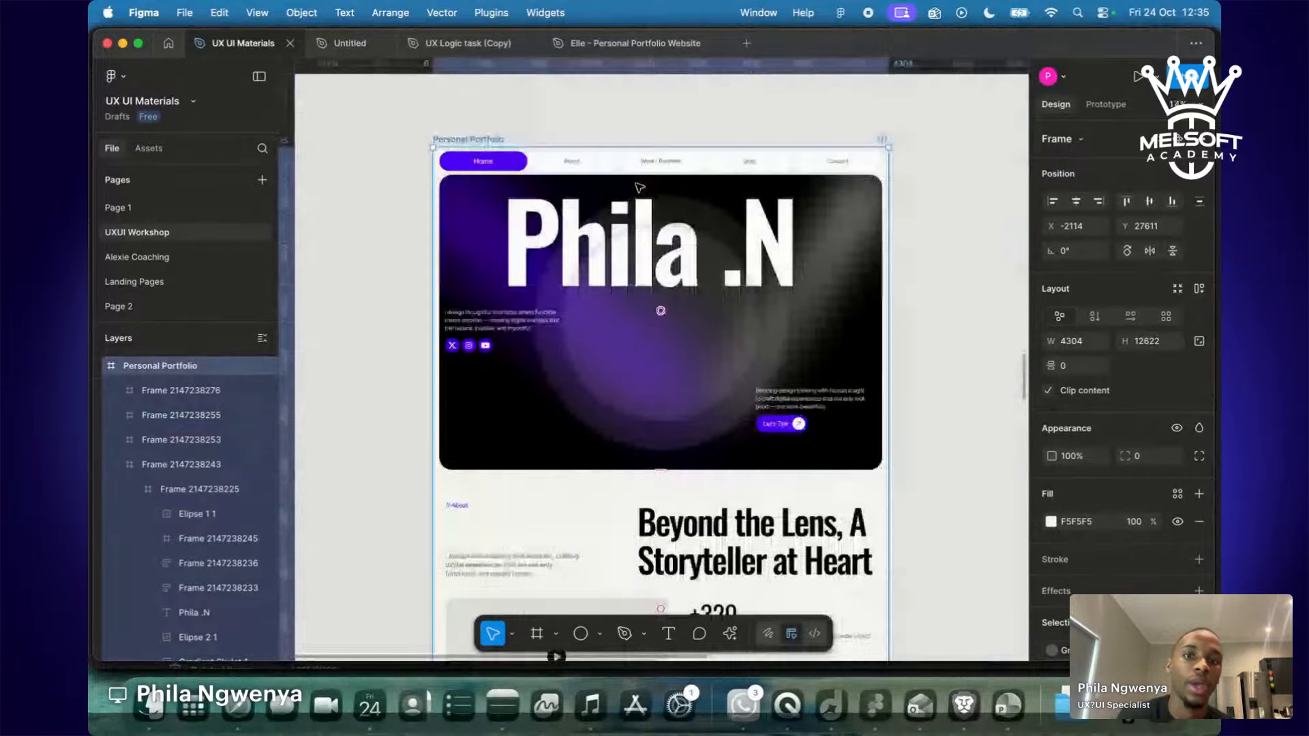
Review the Phila .N hero, Beyond the Lens and Let's Build Something sections in Figma.
left_click(642, 268)
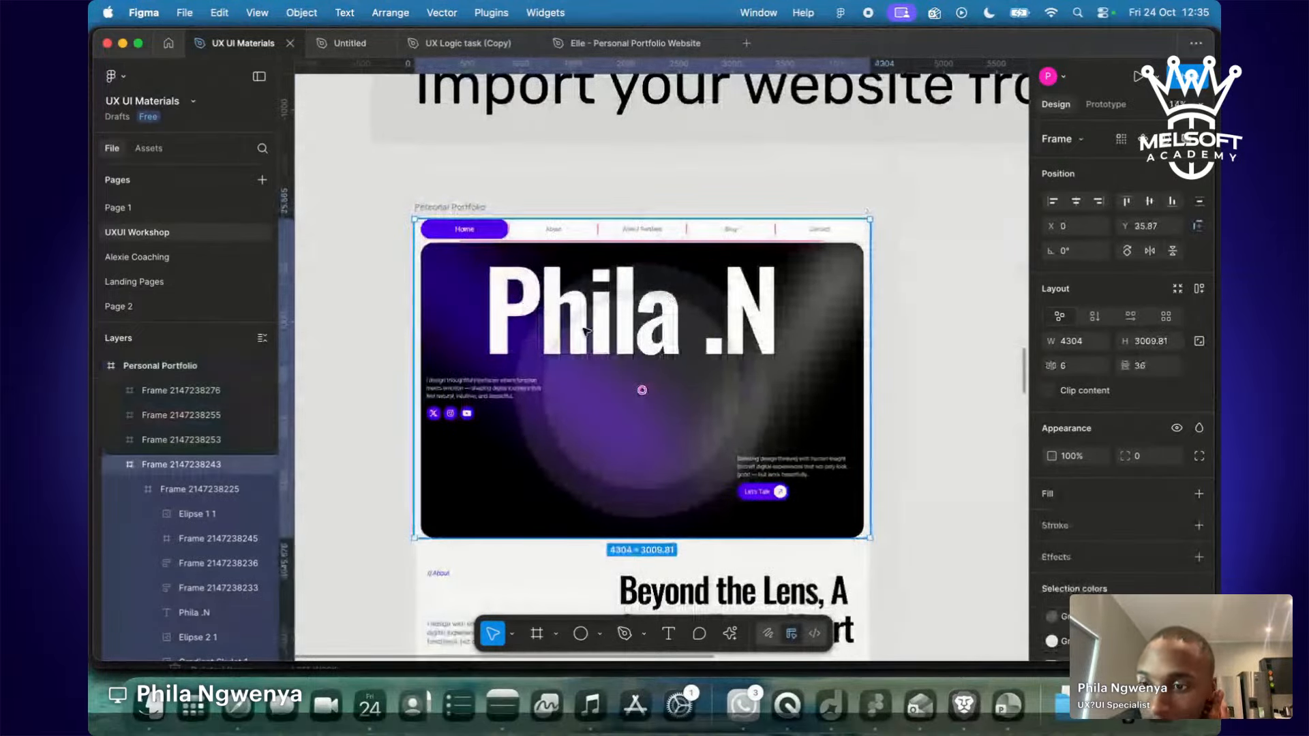
left_click(488, 586)
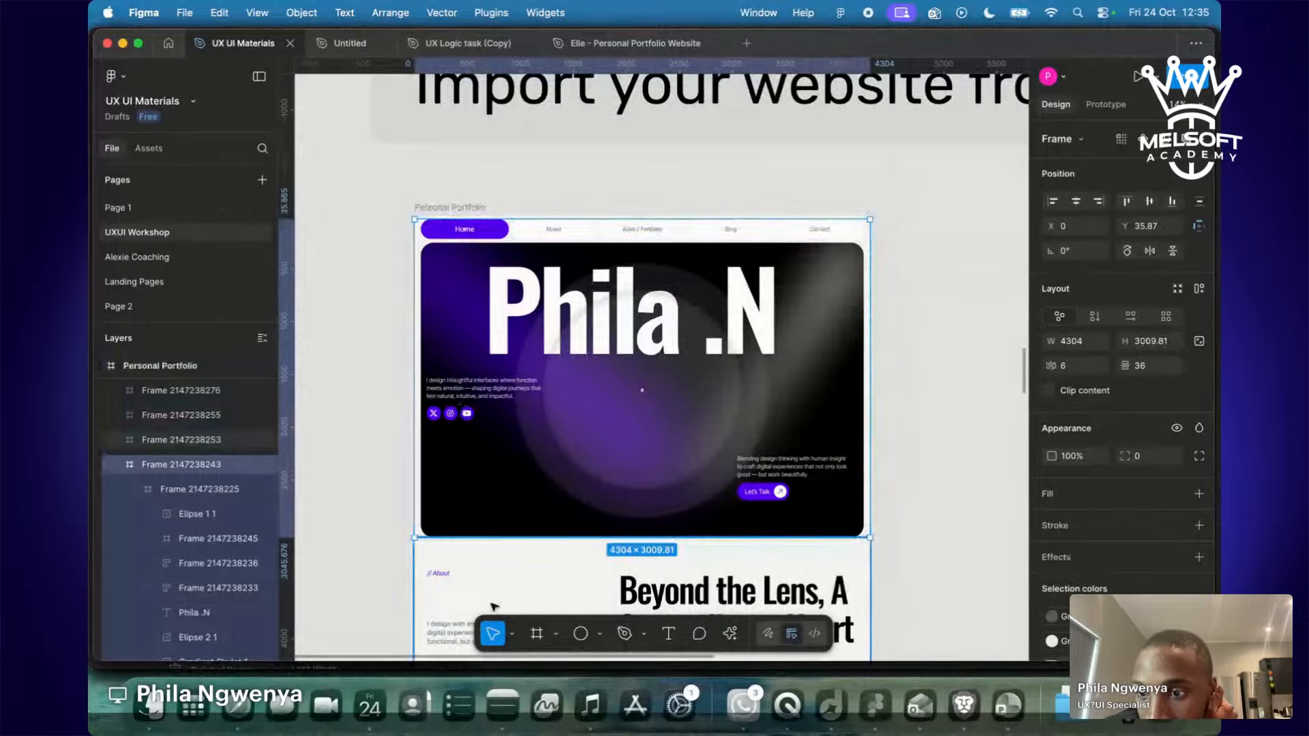
scroll(493, 604, "down", 5)
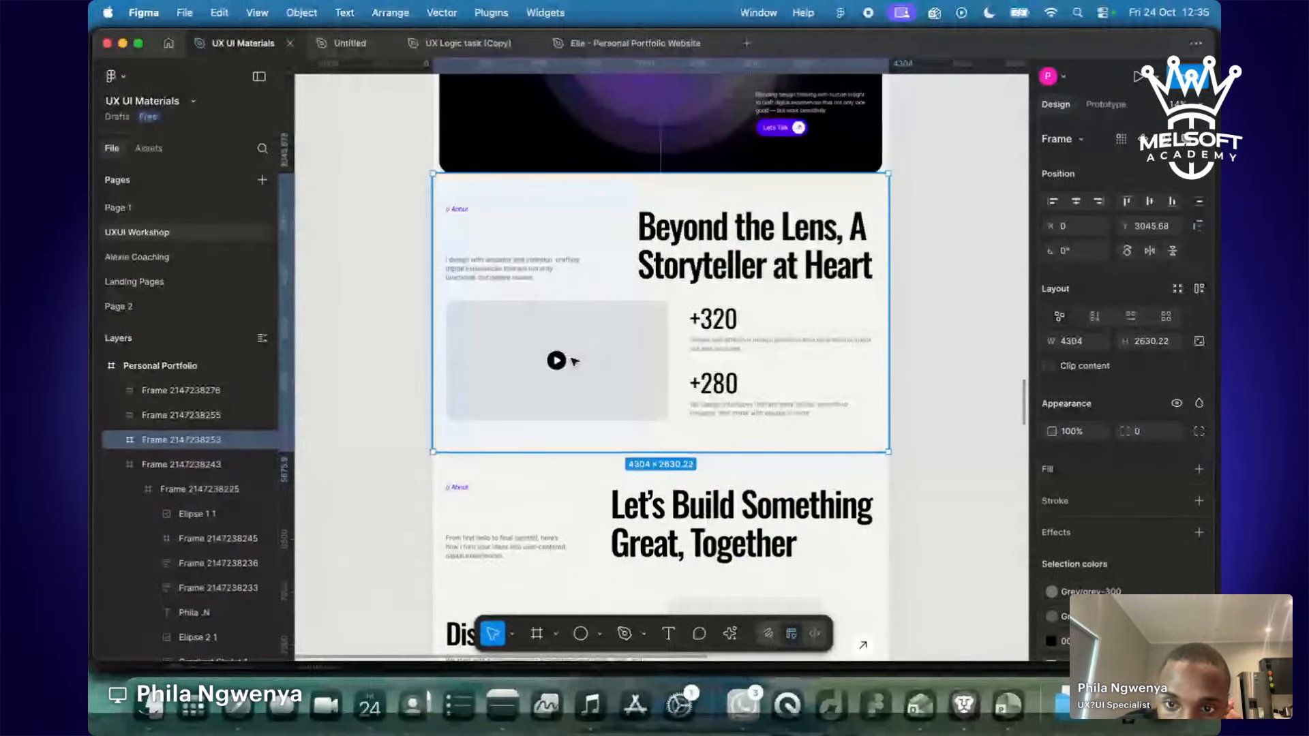
scroll(566, 358, "down", 5)
left_click(634, 362)
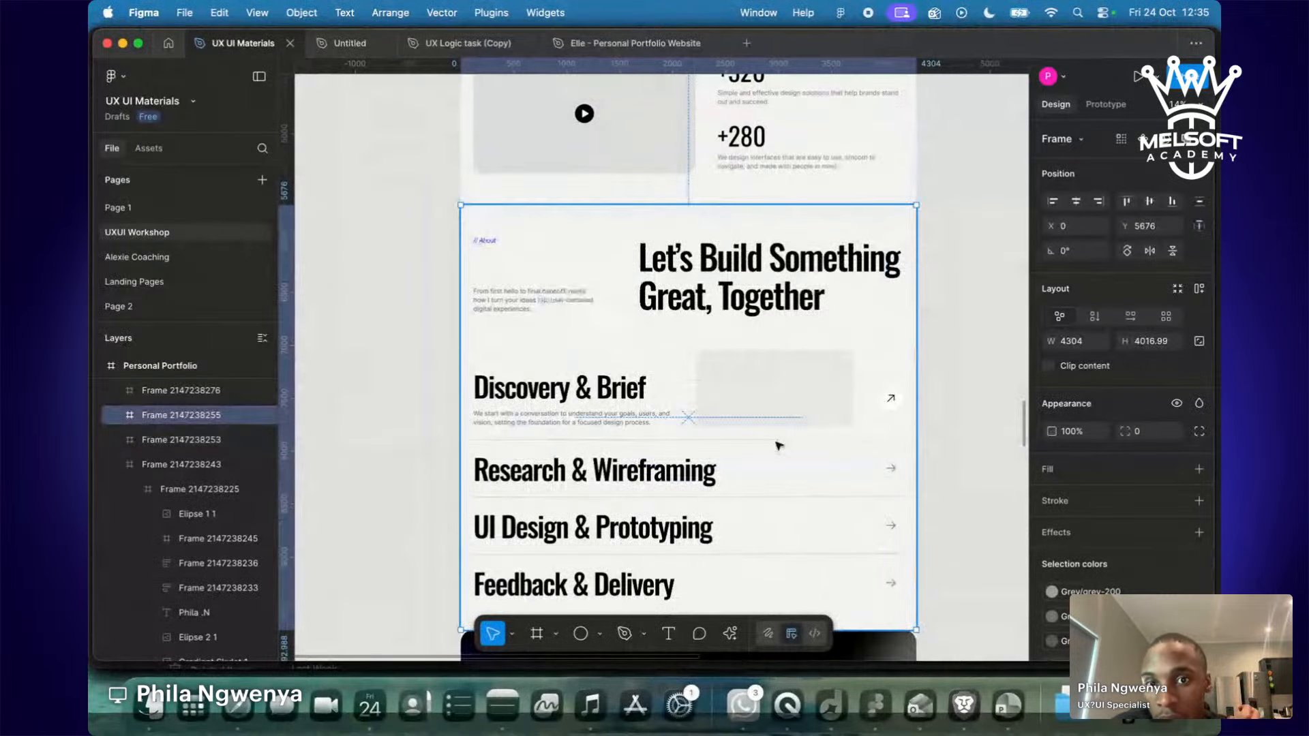
scroll(779, 446, "down", 3)
scroll(780, 446, "down", 3)
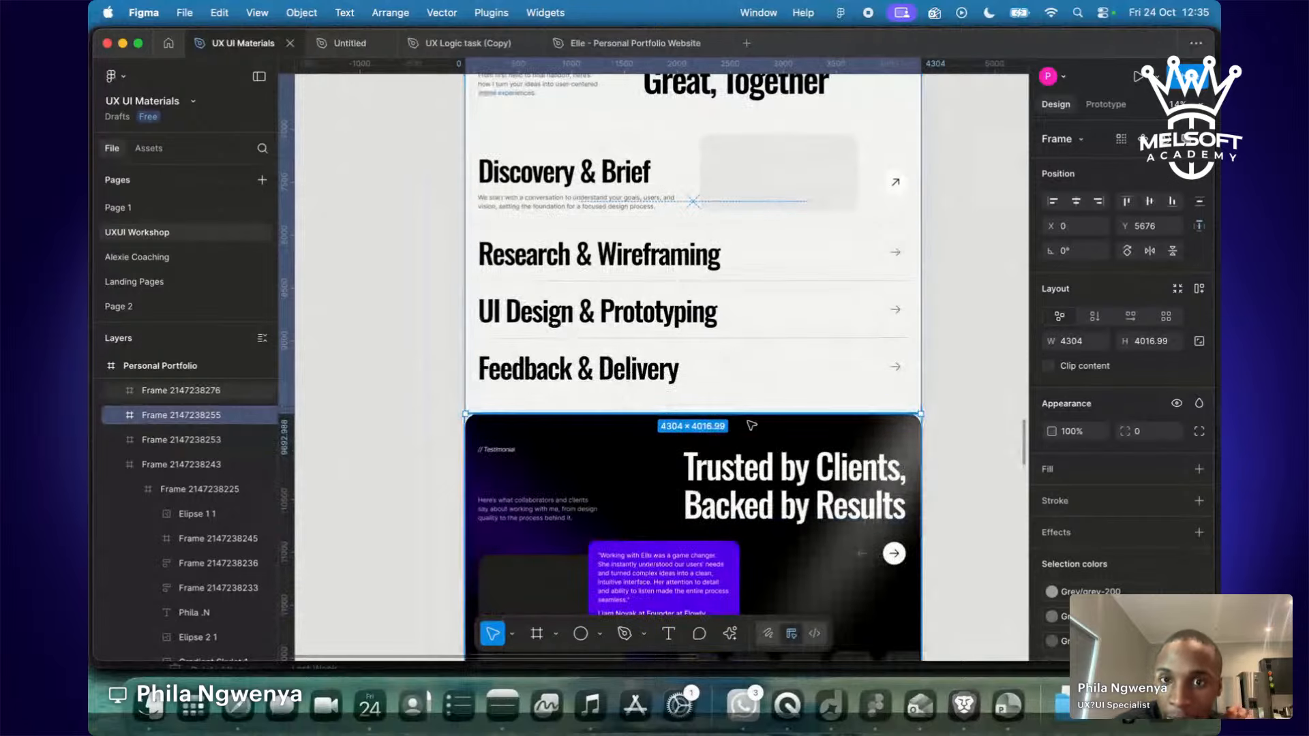
scroll(752, 426, "down", 1)
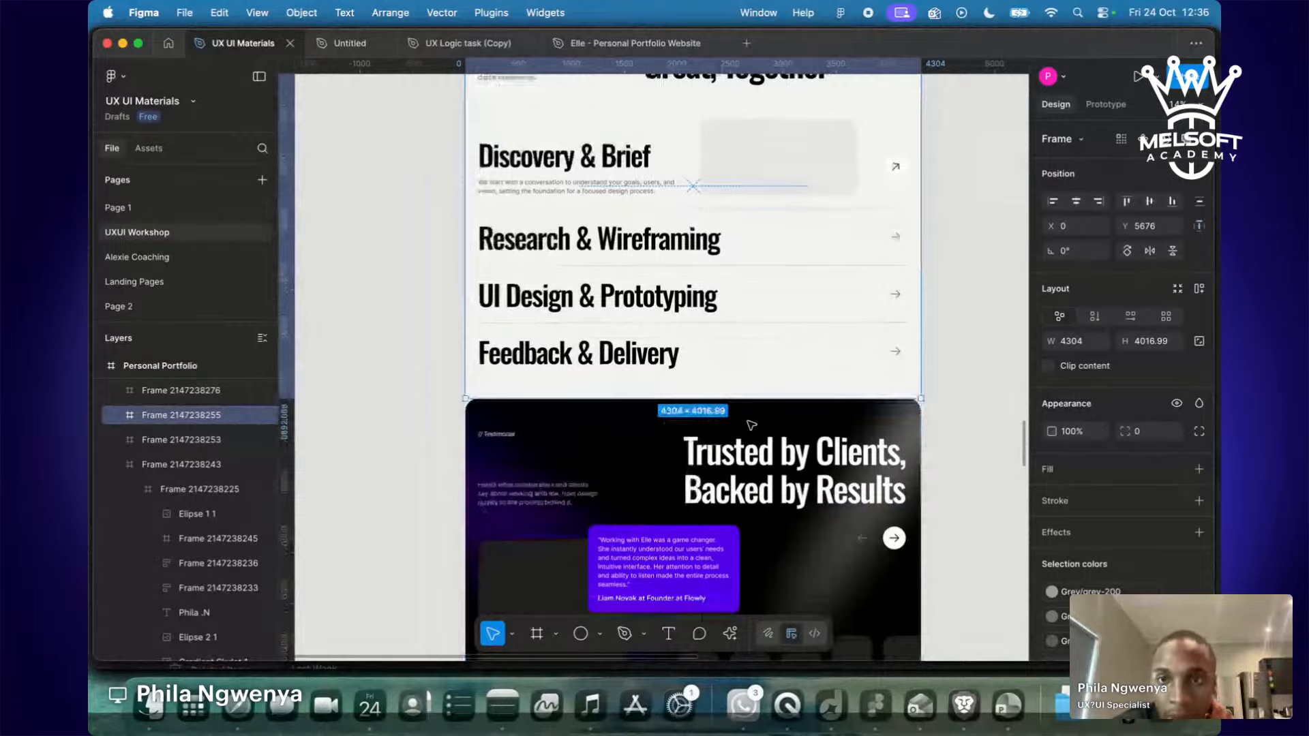
scroll(752, 425, "down", 5)
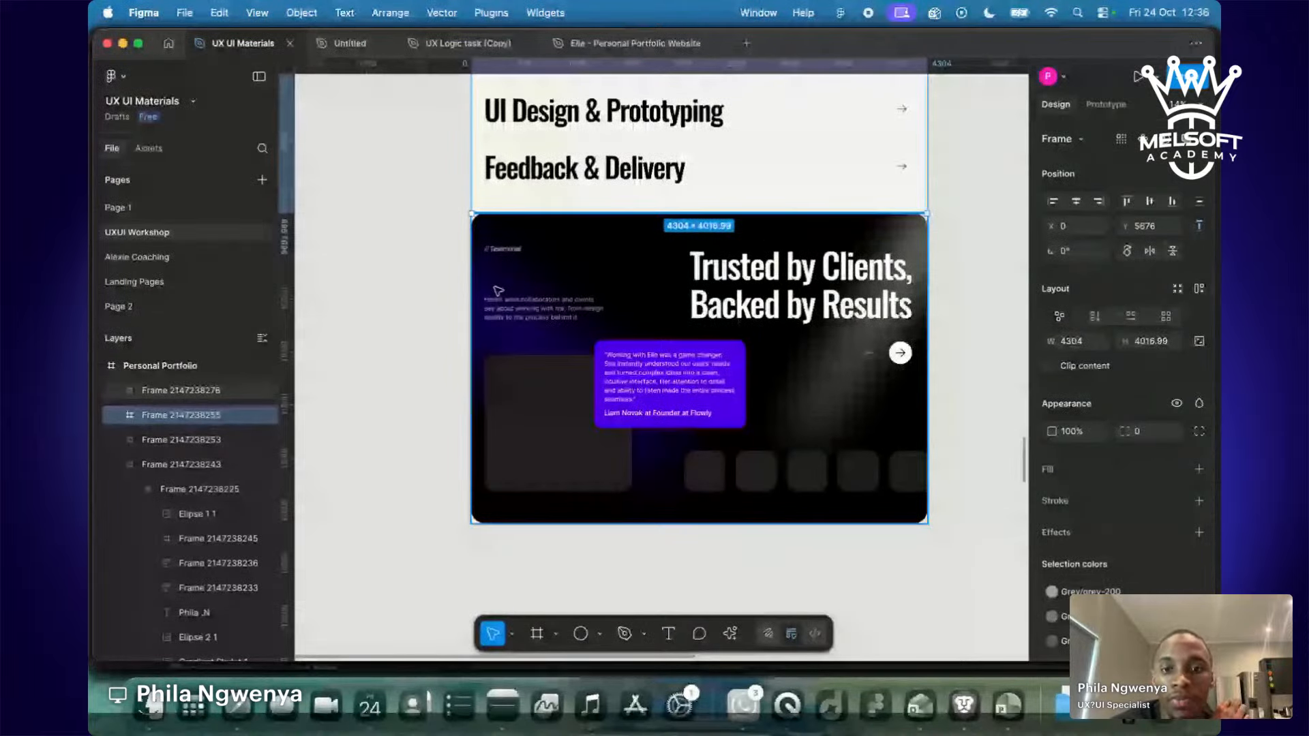
scroll(498, 291, "up", 2)
scroll(531, 243, "up", 10)
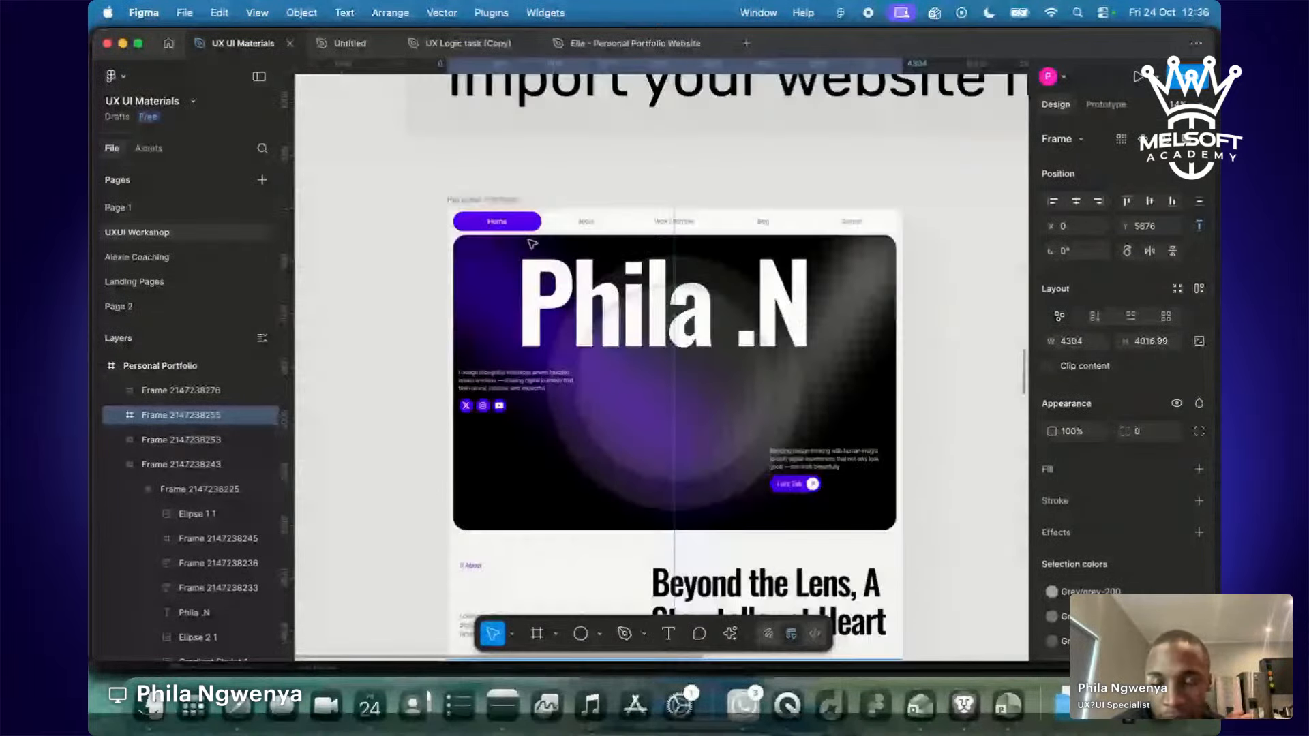
scroll(532, 243, "down", 5)
scroll(532, 243, "up", 4)
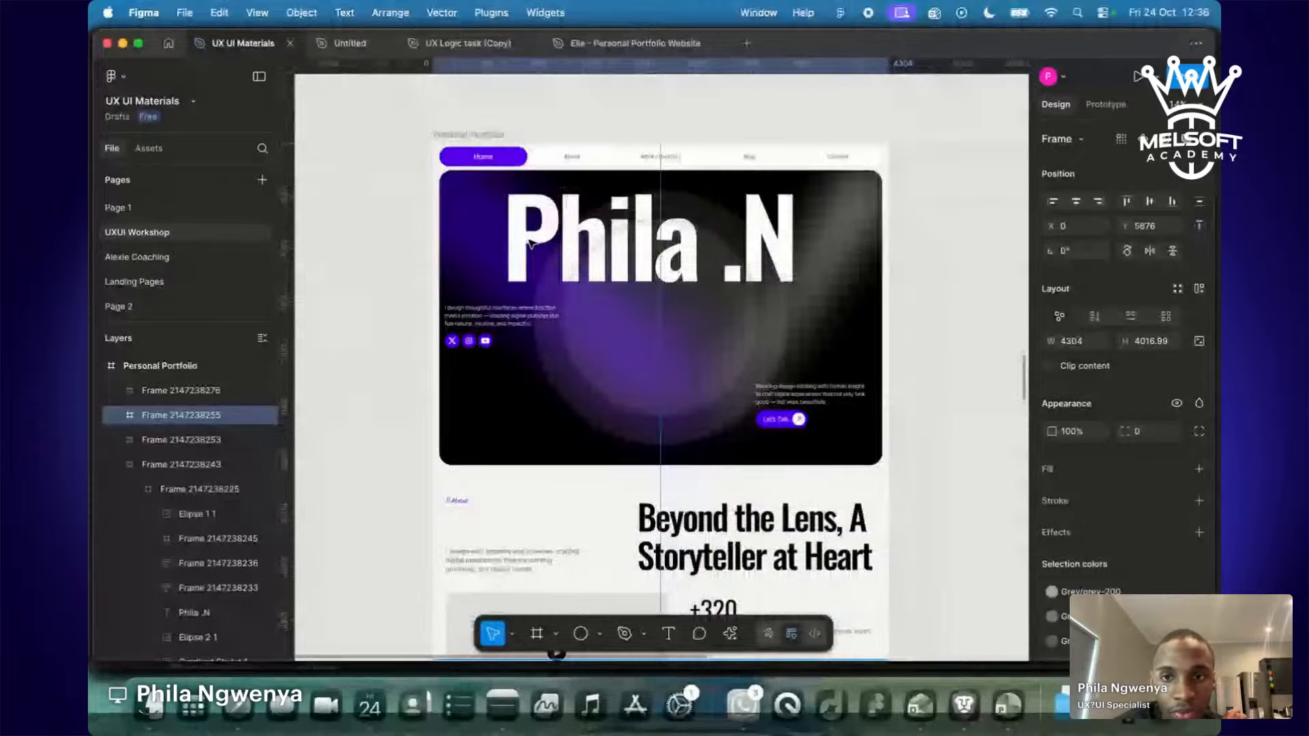
In the browser, go to the Framer project editor and open the published framer.app site.
key("ctrl+Right")
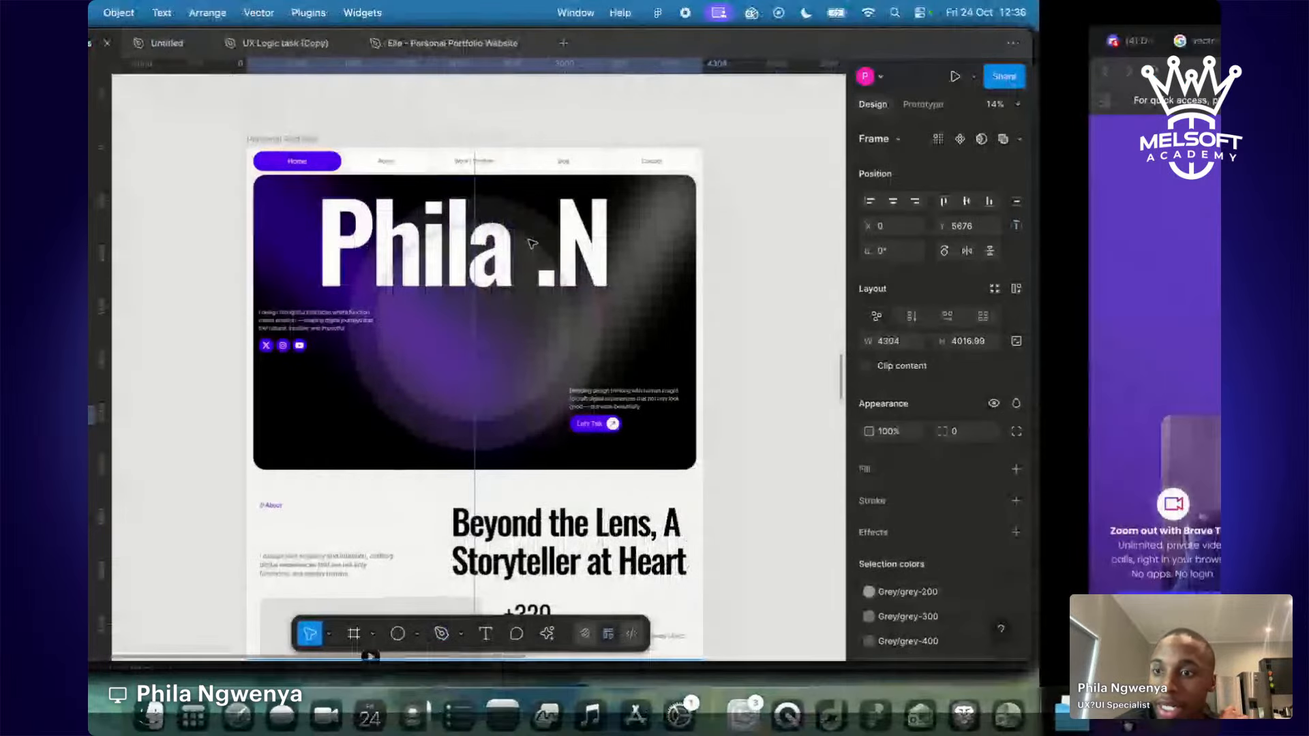
scroll(531, 242, "up", 3)
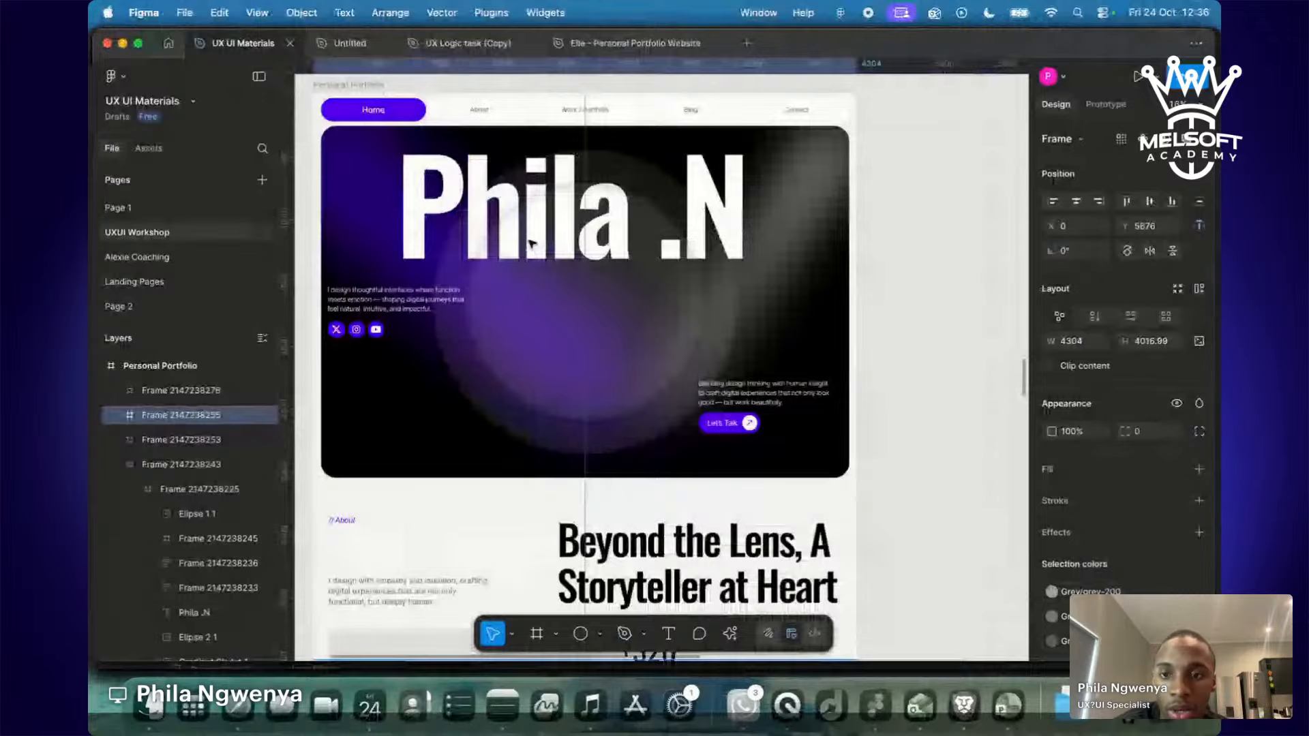
scroll(532, 242, "up", 1)
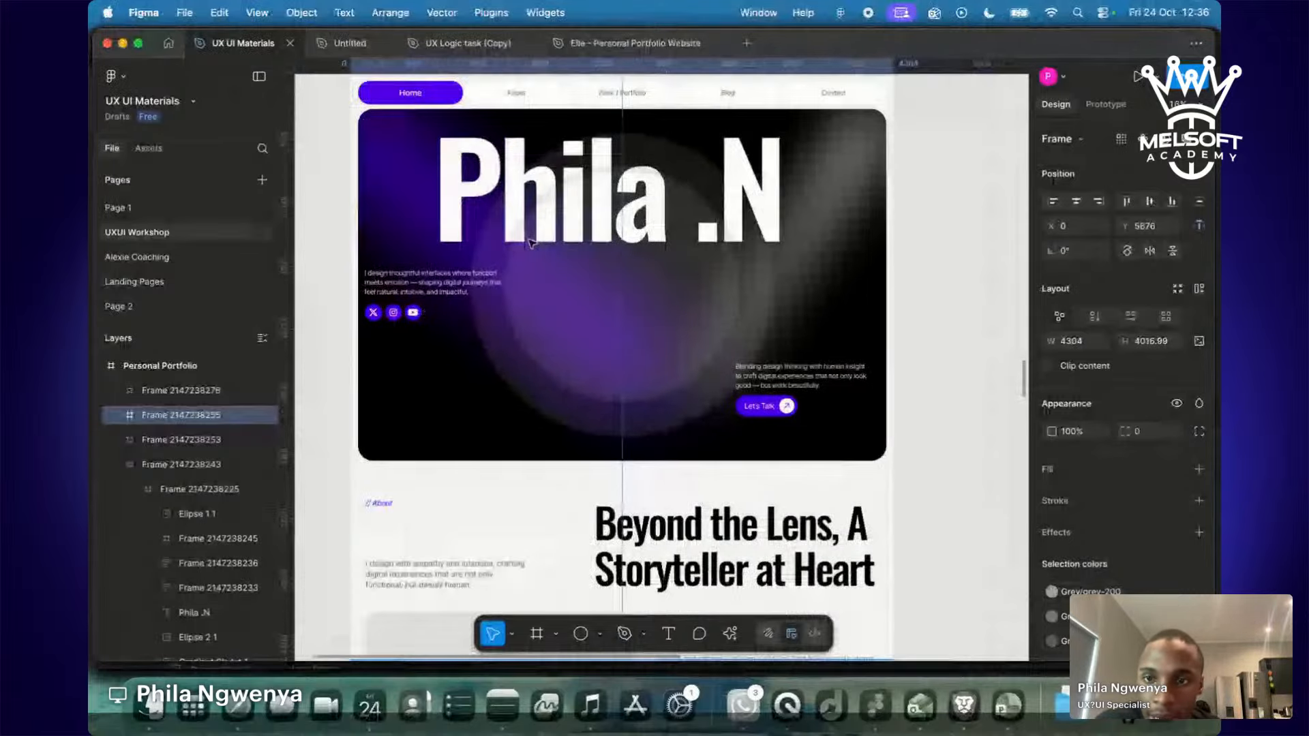
scroll(532, 242, "up", 3)
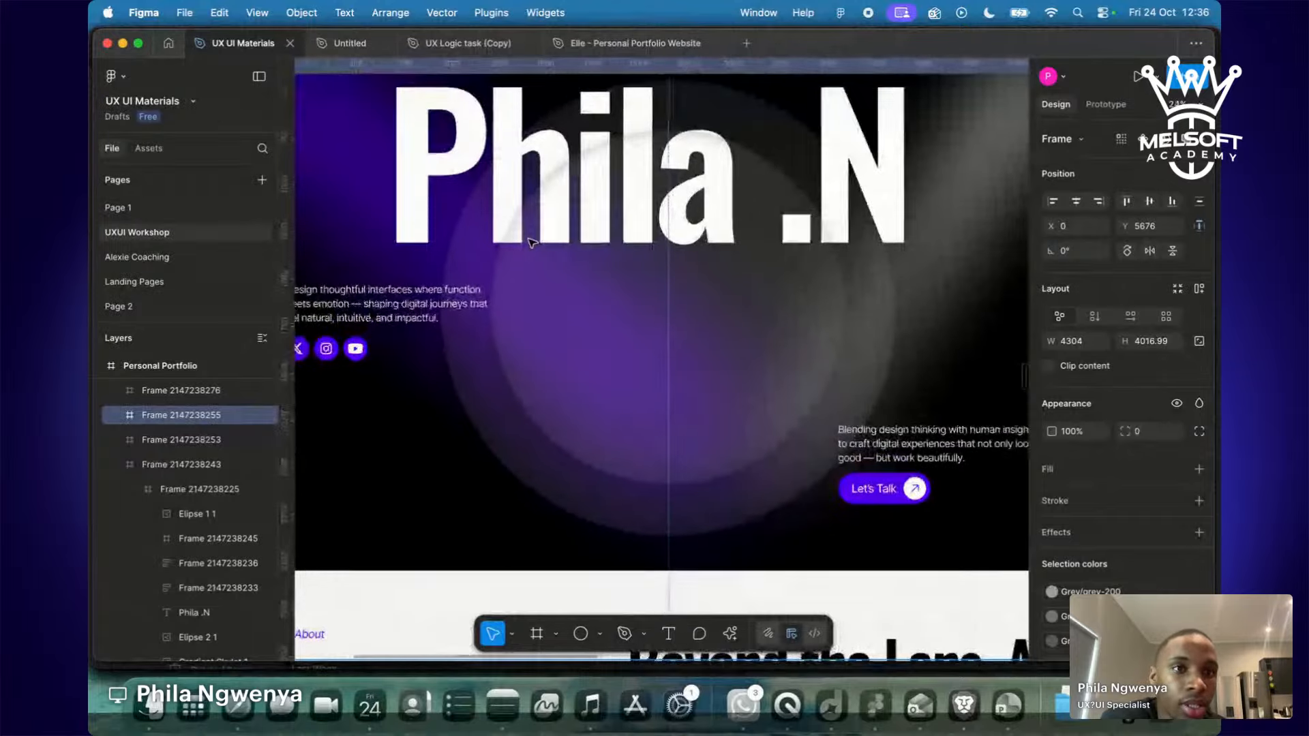
scroll(532, 243, "down", 3)
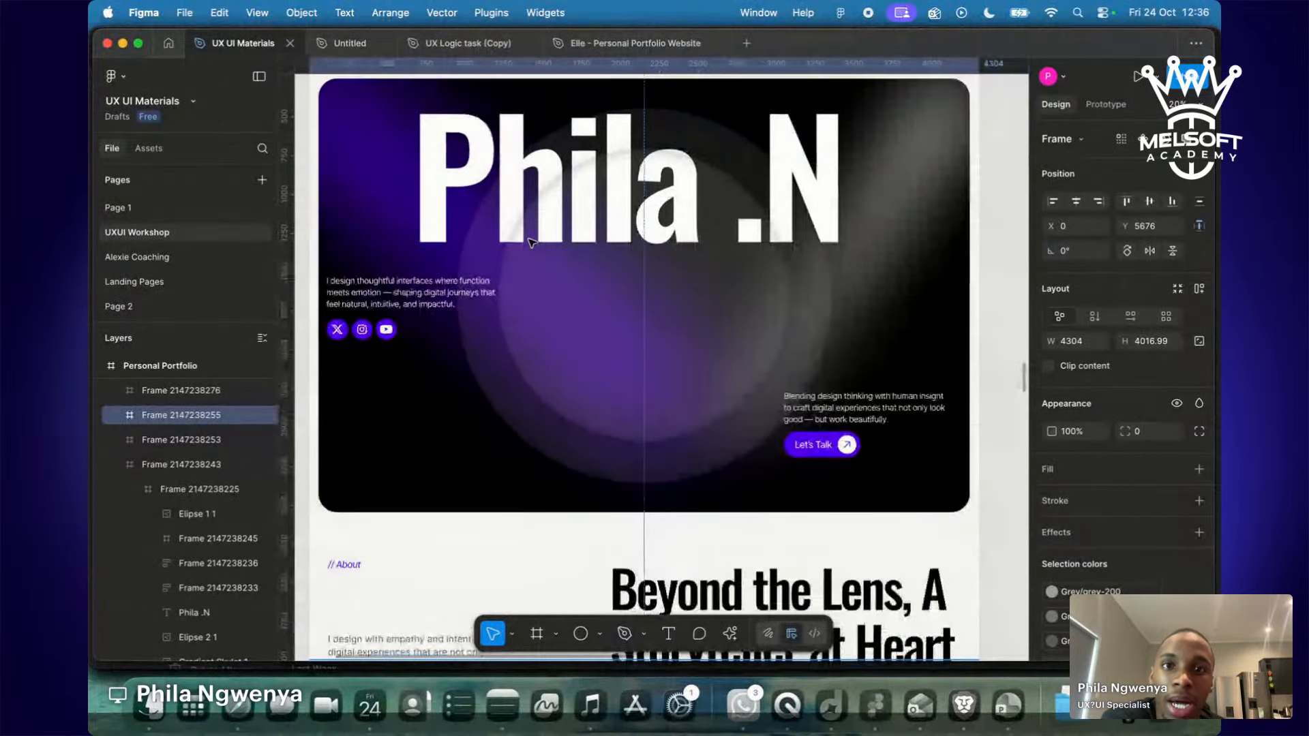
key("ctrl+Right")
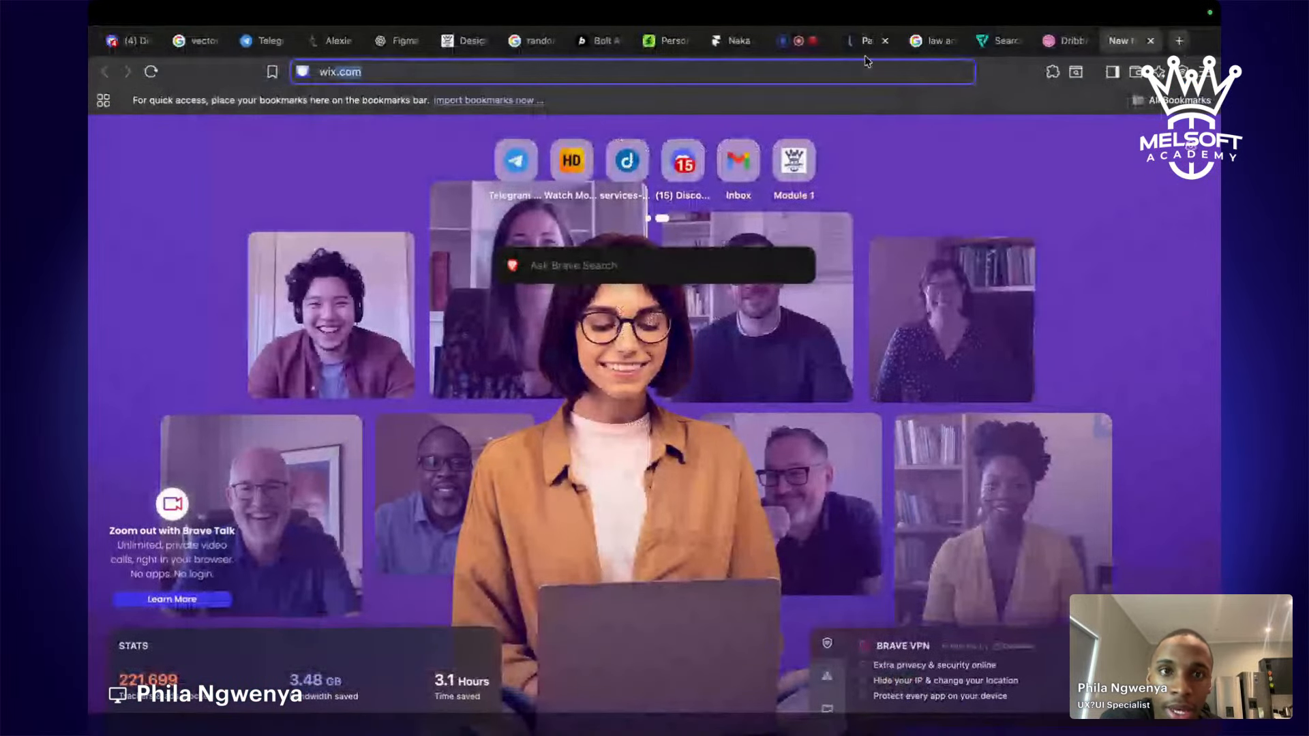
left_click(728, 40)
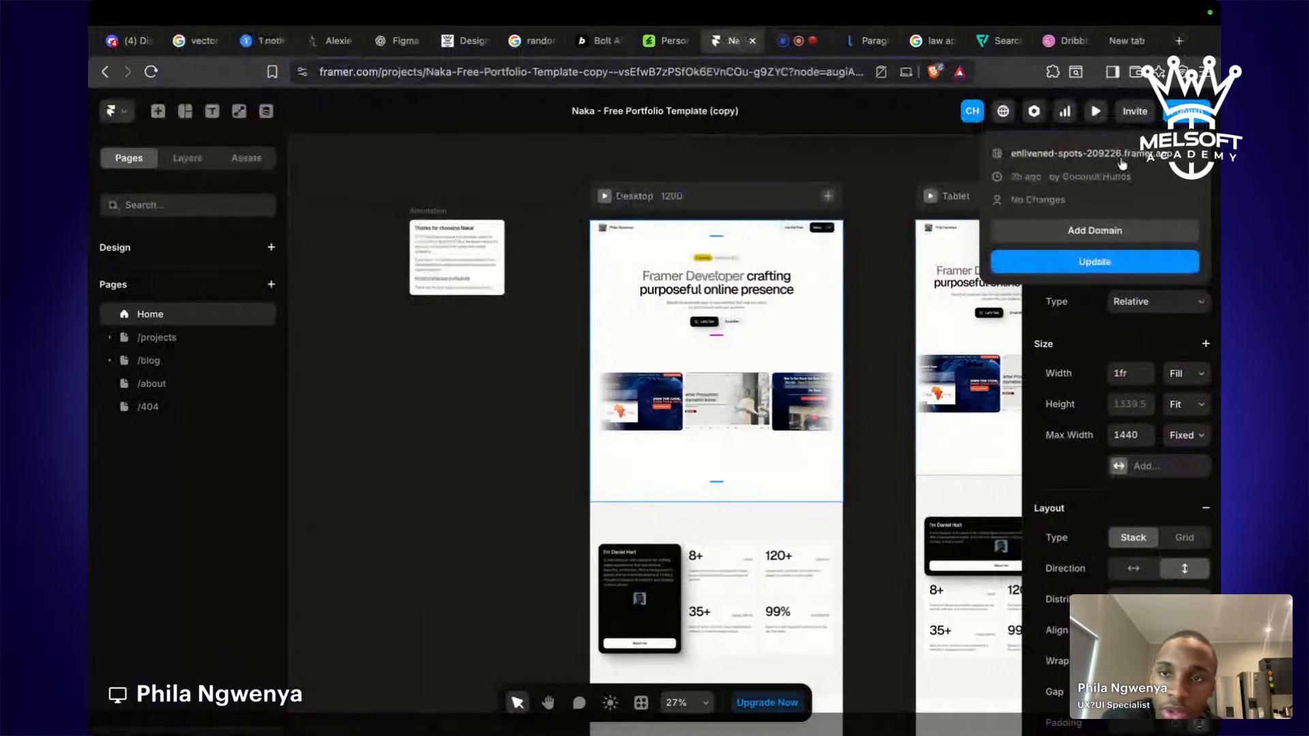
left_click(1120, 156)
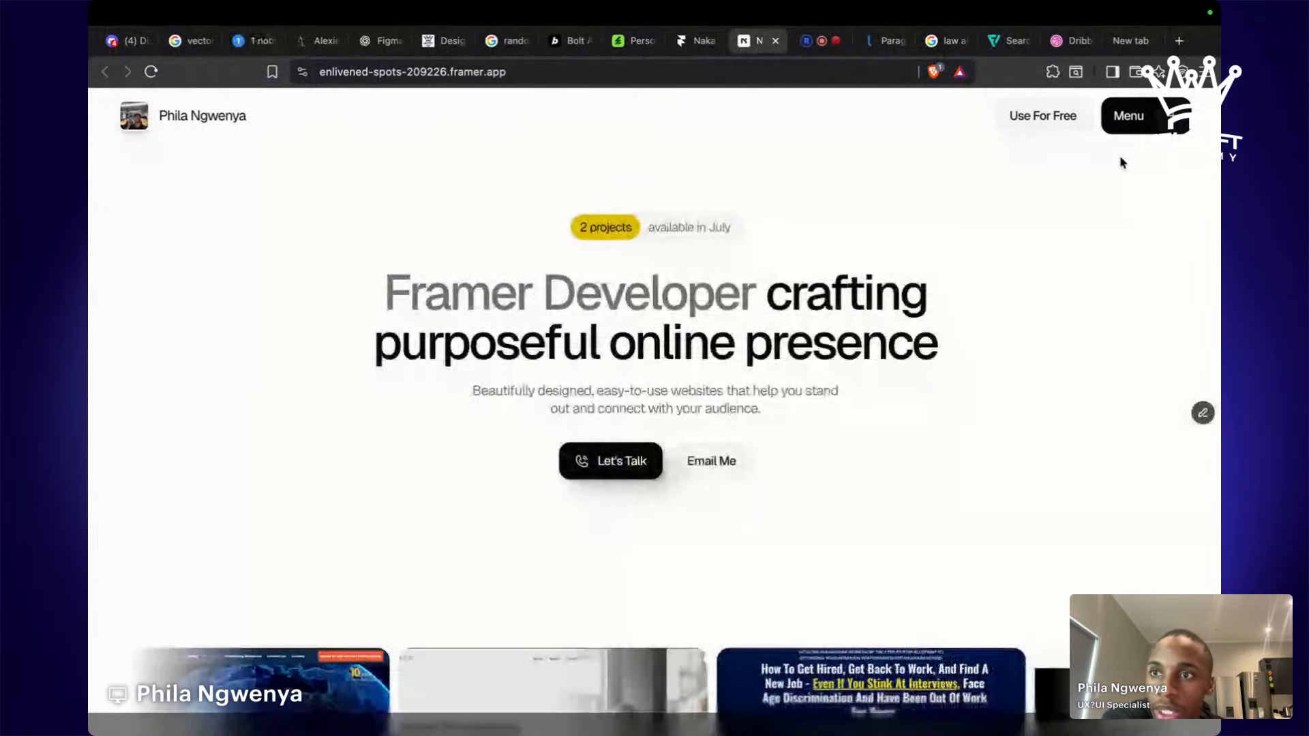
Scroll the live framer.app portfolio from the hero to the footer, then close its tab.
left_click(136, 121)
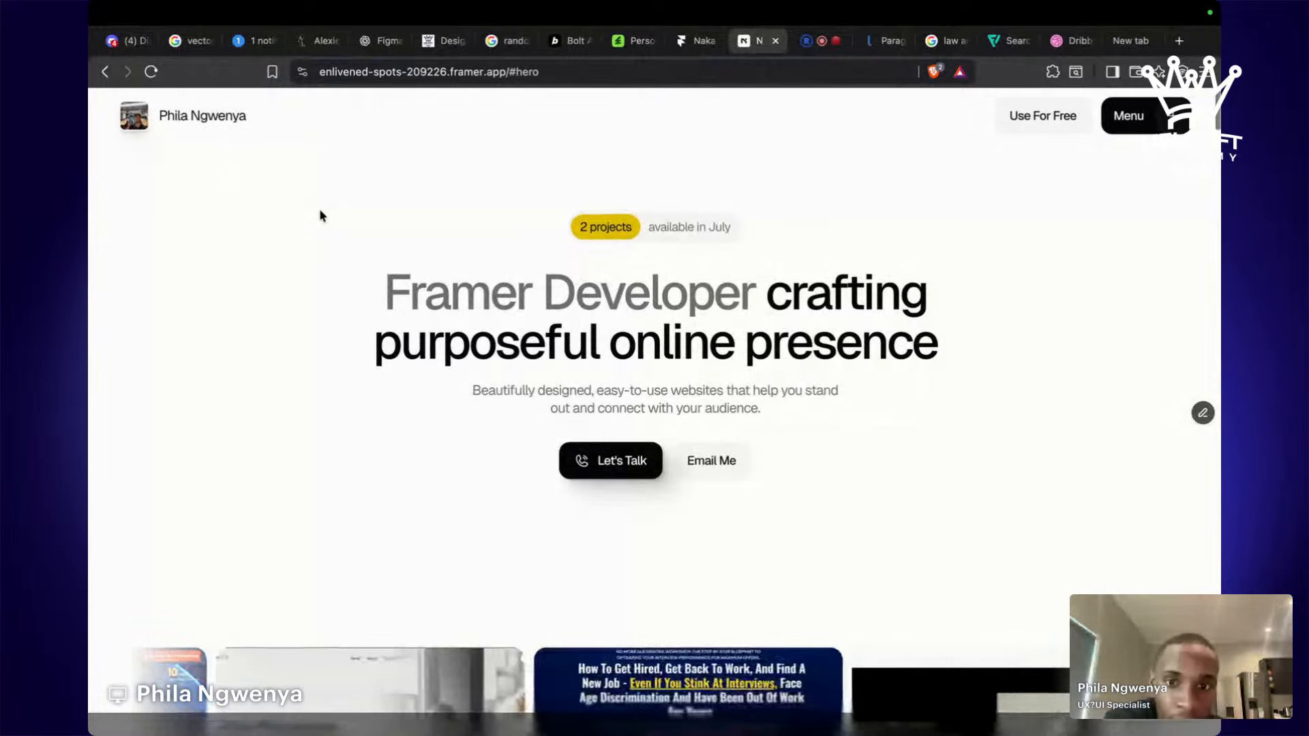
scroll(709, 332, "down", 5)
scroll(709, 332, "down", 5)
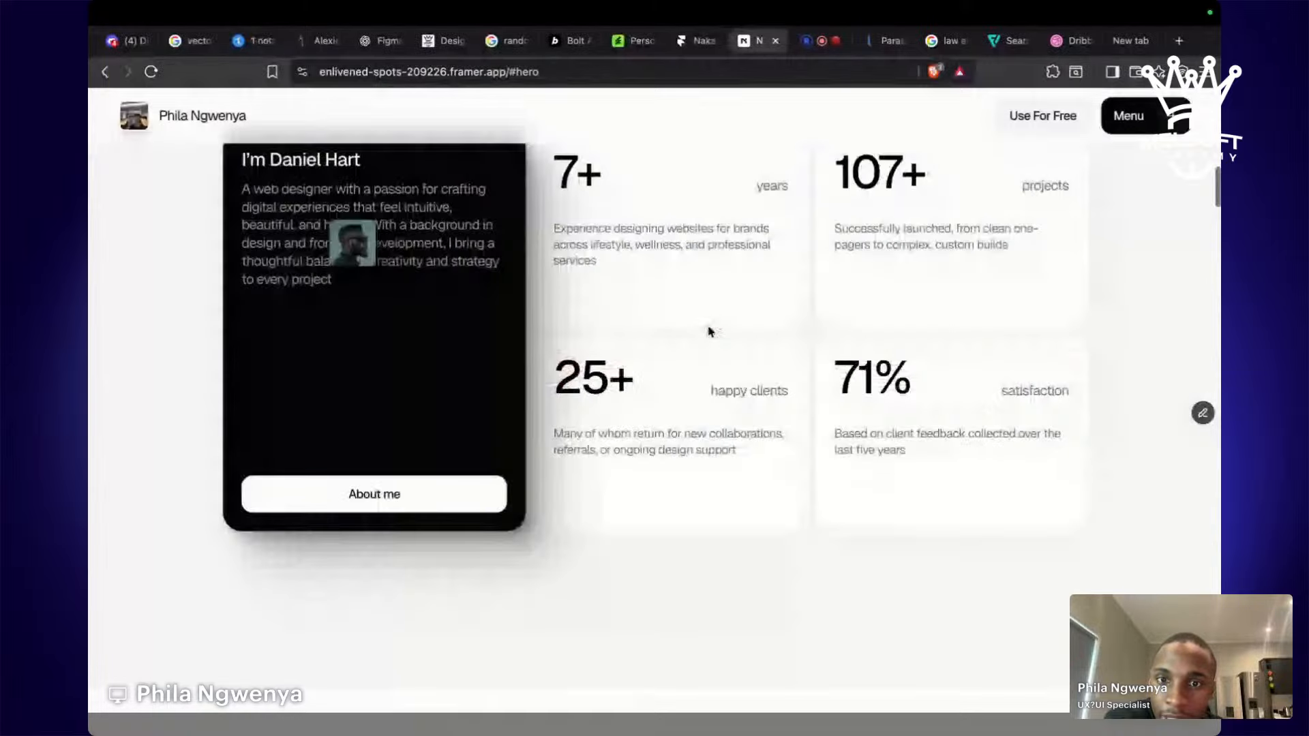
scroll(709, 332, "down", 1)
scroll(709, 333, "down", 5)
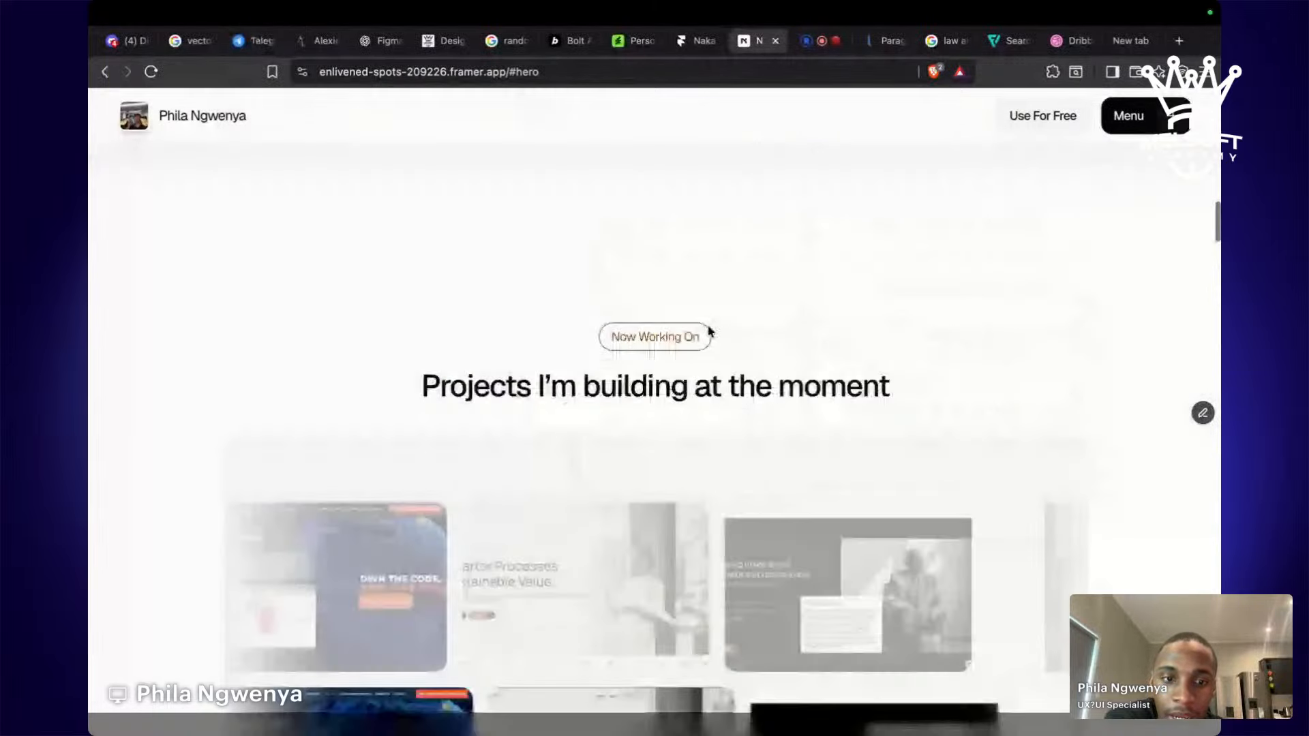
scroll(709, 332, "down", 6)
scroll(707, 327, "down", 4)
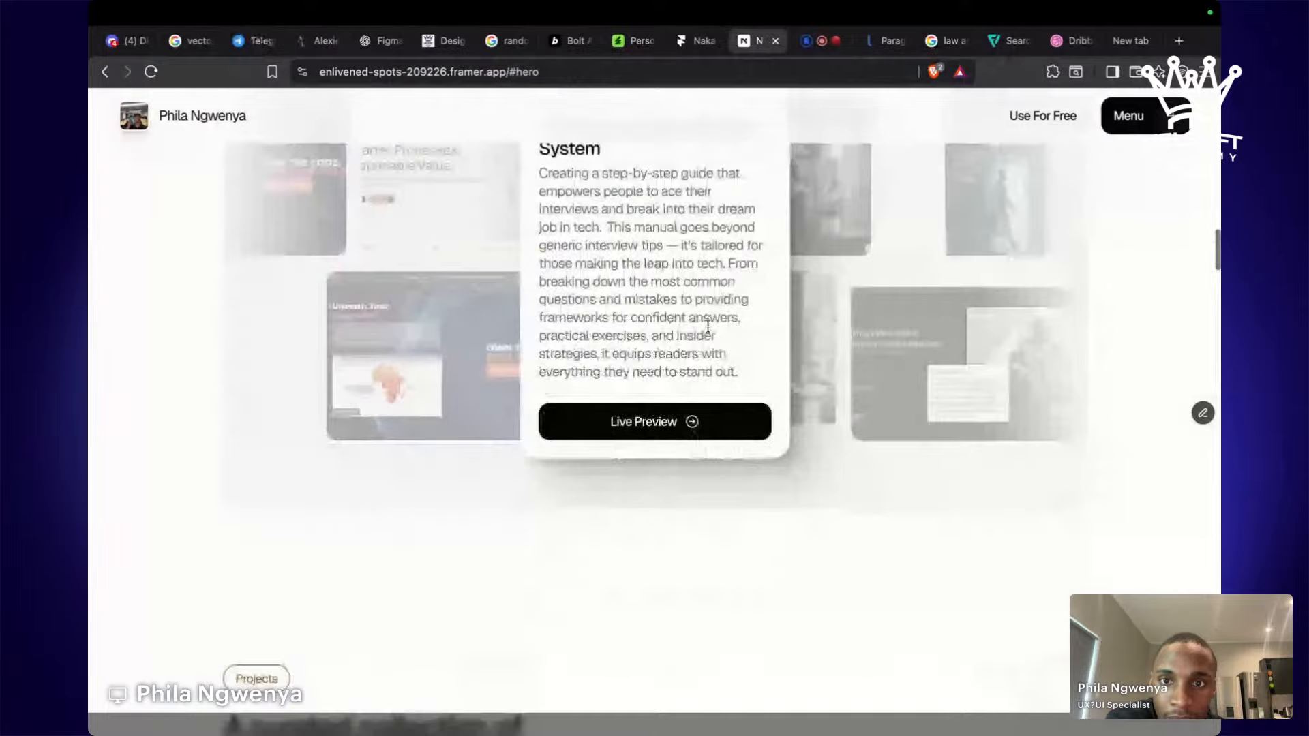
scroll(708, 328, "down", 6)
scroll(709, 332, "down", 10)
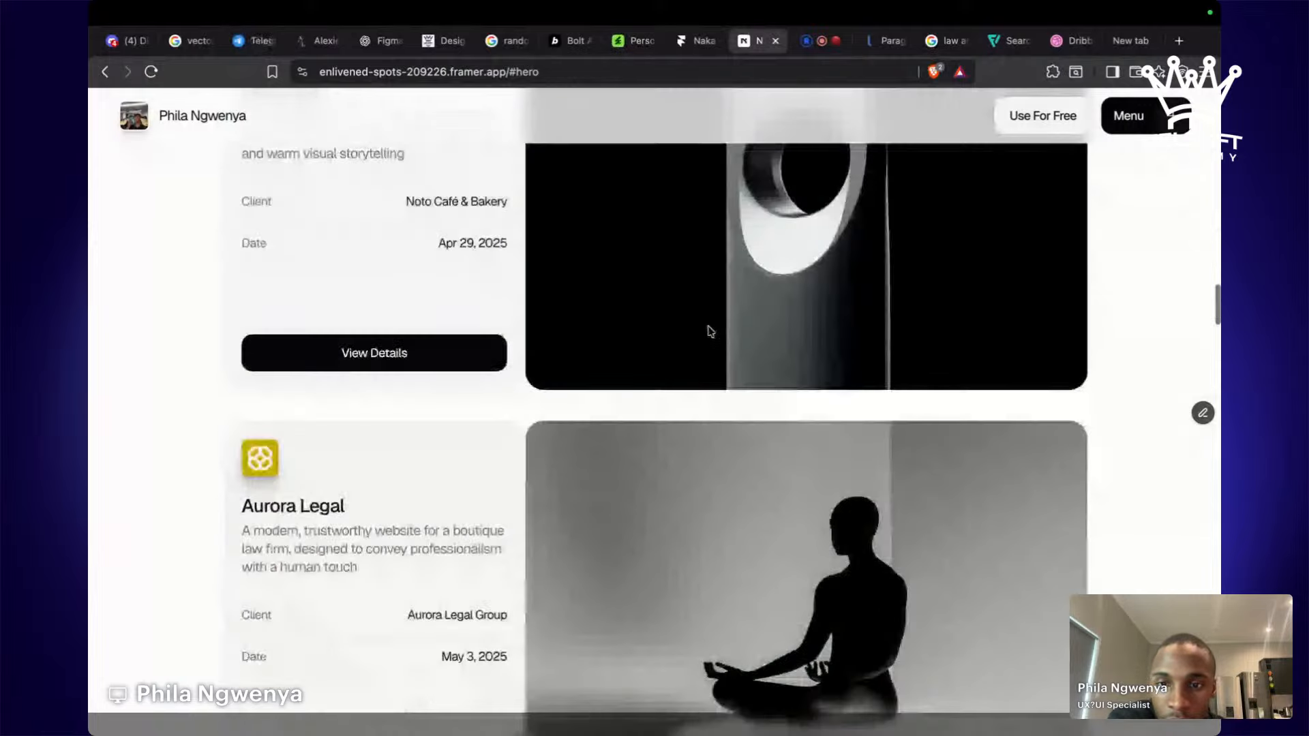
scroll(709, 332, "down", 5)
scroll(709, 332, "down", 9)
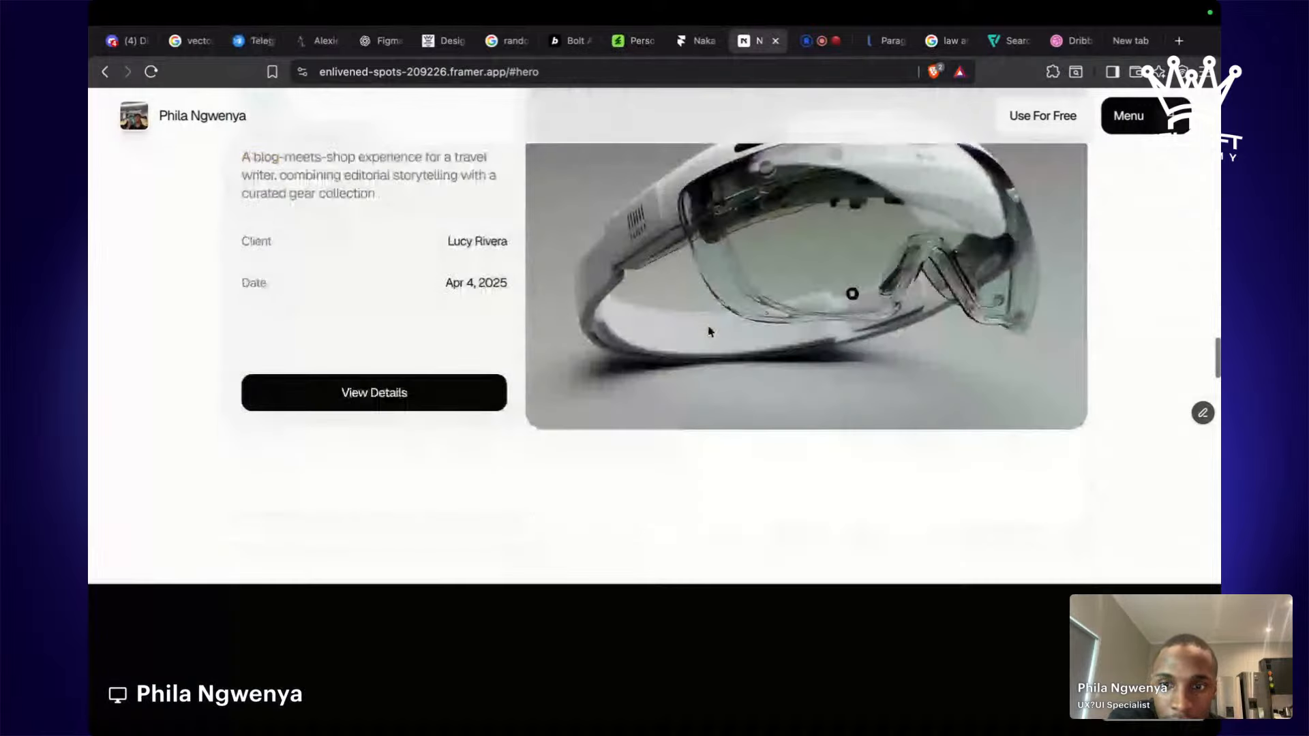
scroll(709, 332, "down", 9)
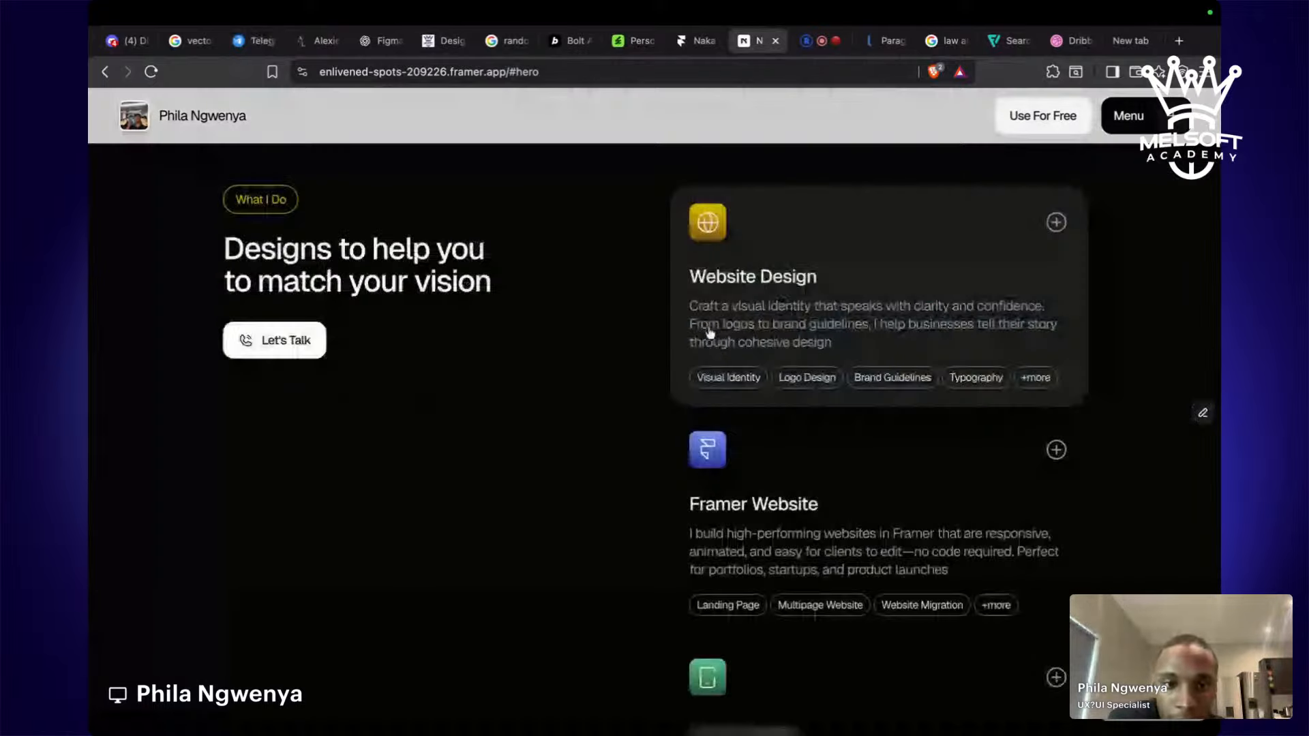
scroll(709, 332, "down", 2)
scroll(709, 332, "down", 10)
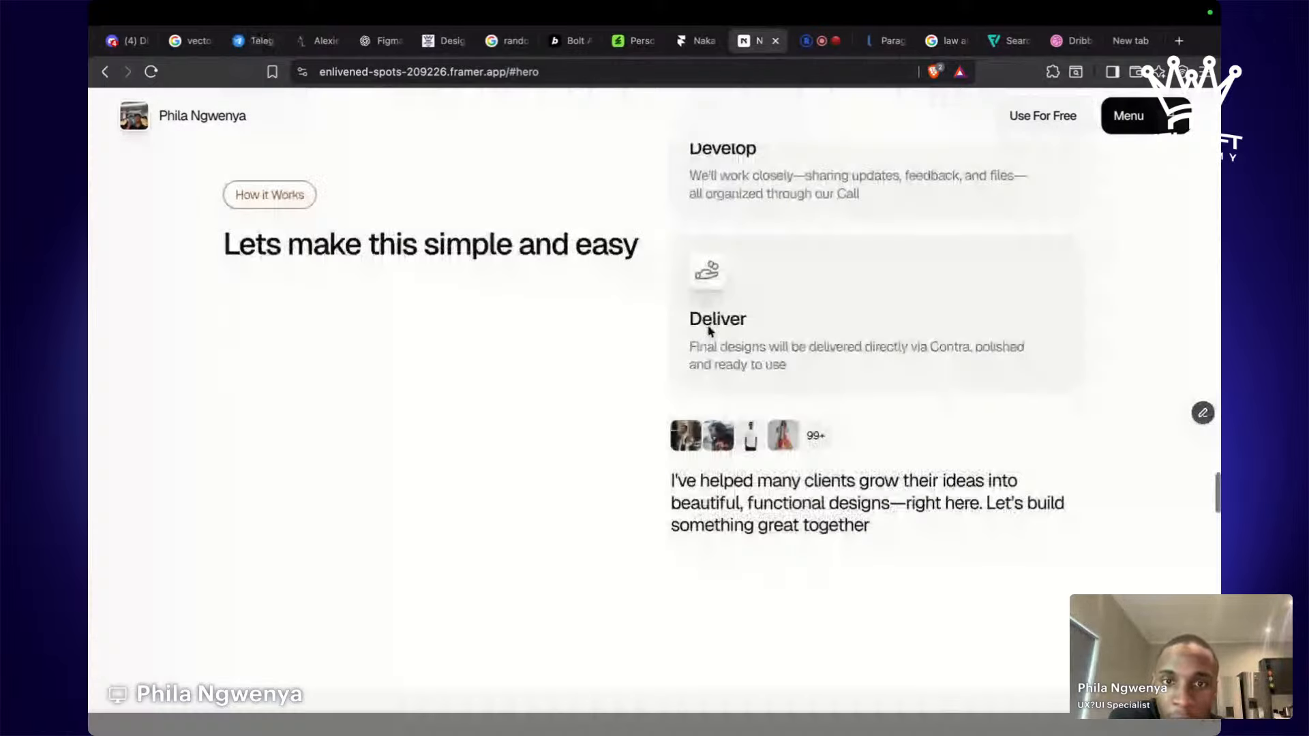
scroll(709, 332, "down", 10)
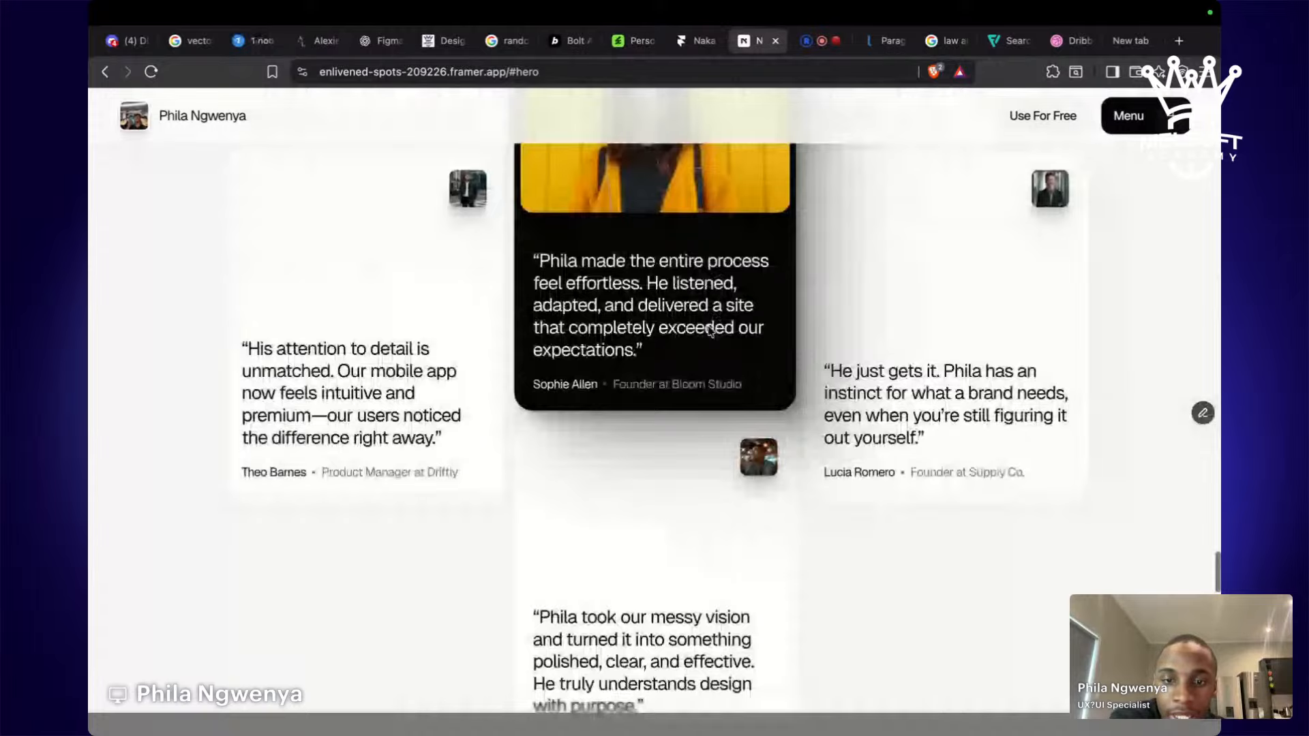
scroll(709, 332, "down", 10)
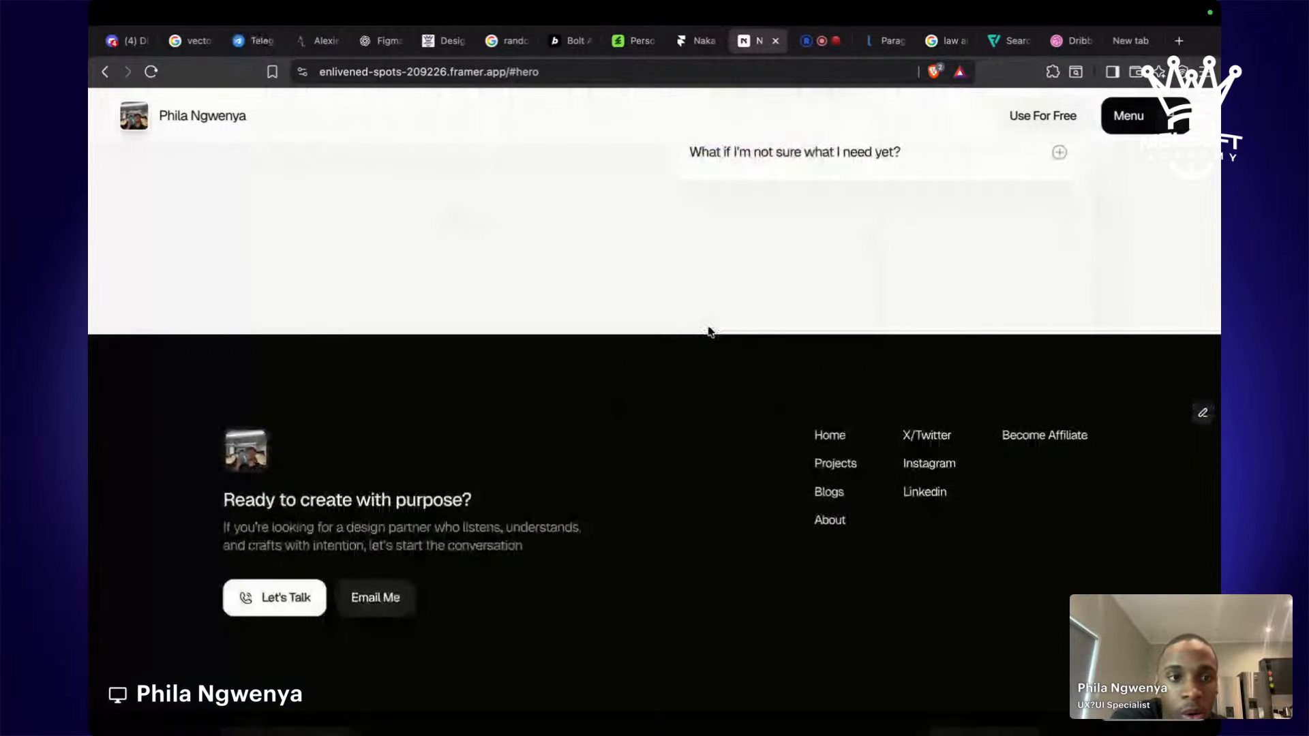
scroll(709, 332, "down", 3)
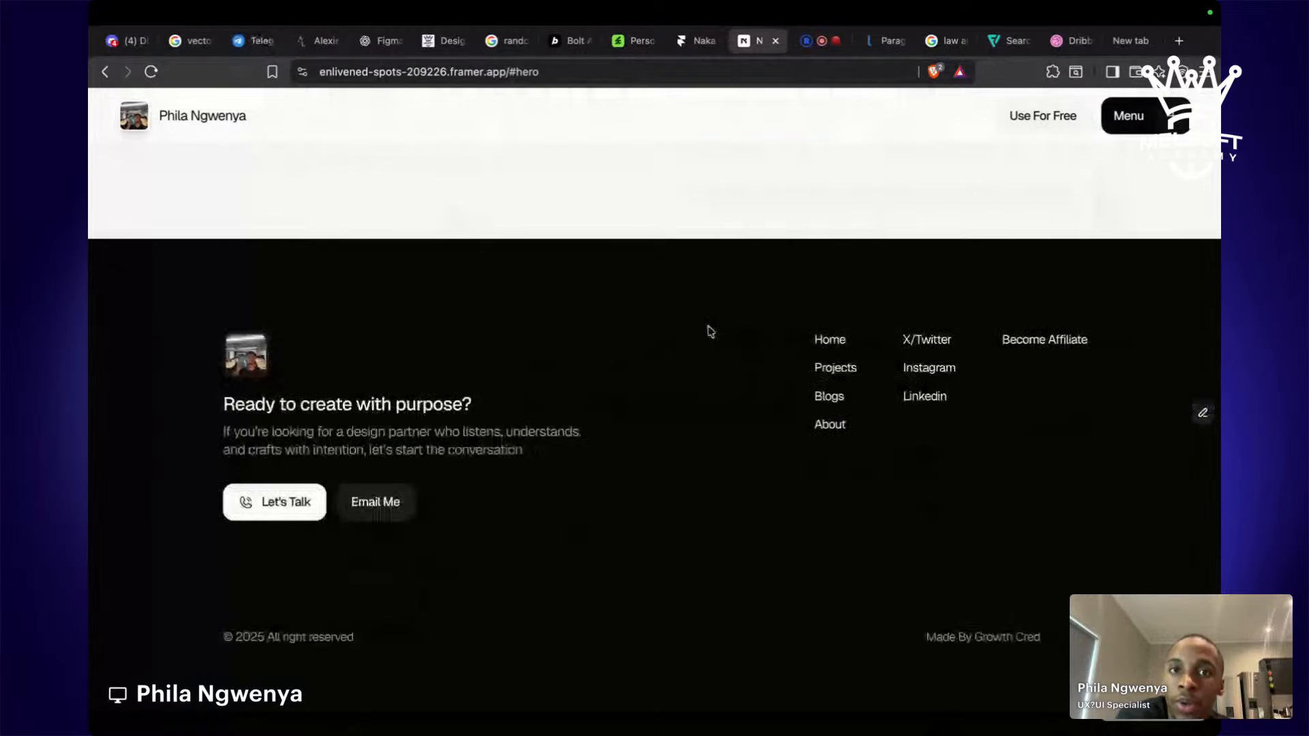
left_click(776, 41)
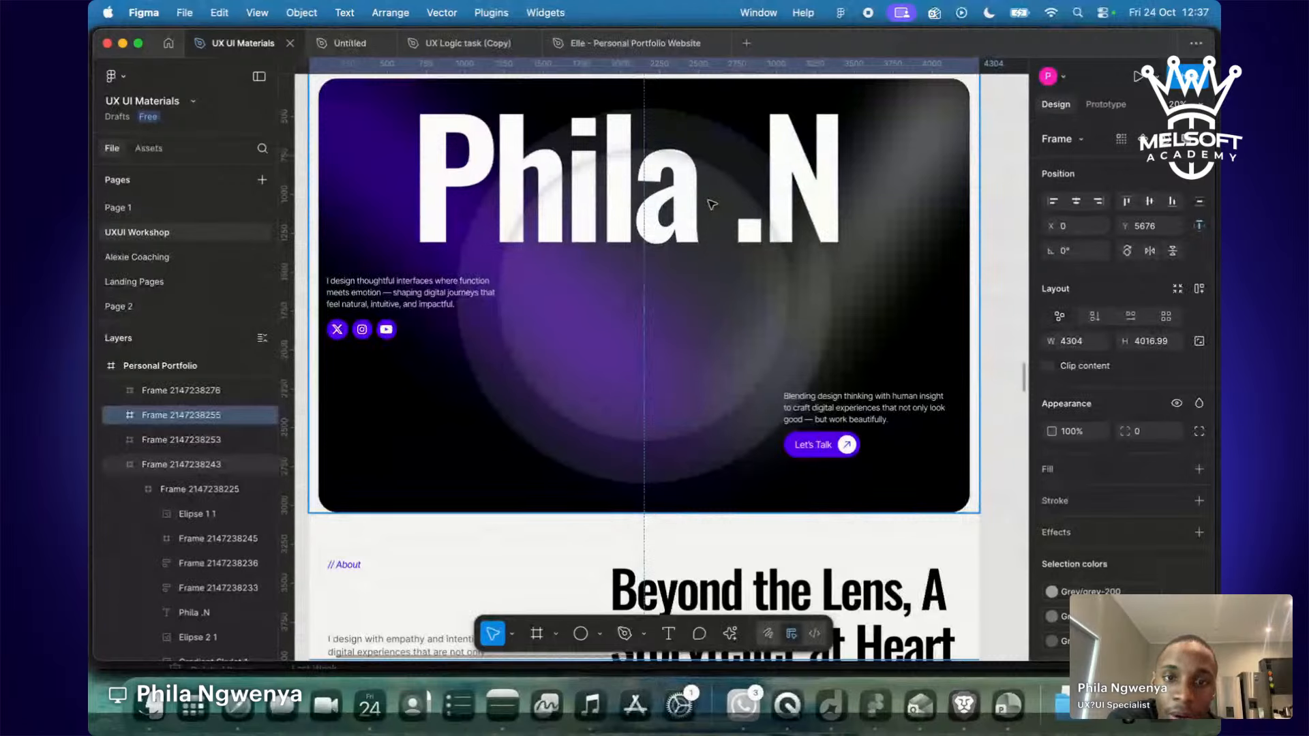
Deselect the frame and zoom in on the Phila .N hero and 'Beyond the Lens' sections.
scroll(711, 204, "down", 5)
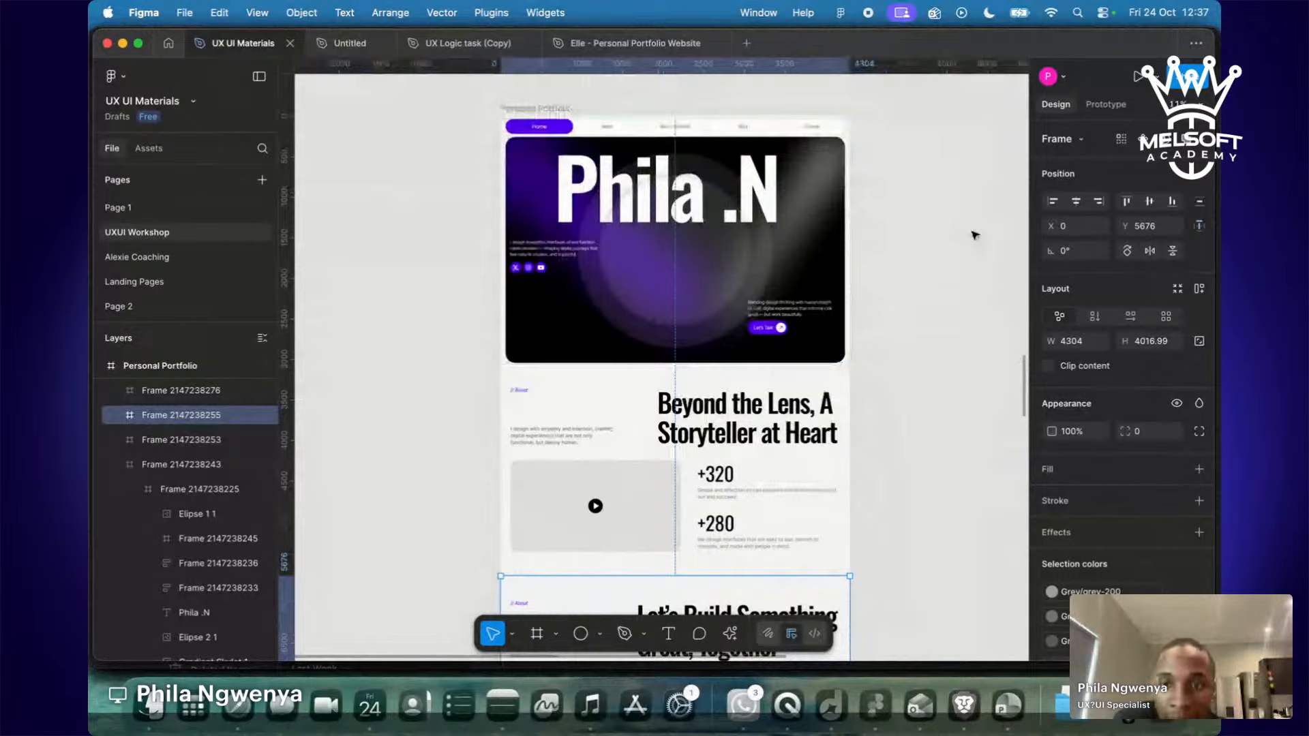
left_click(975, 235)
scroll(975, 235, "up", 2)
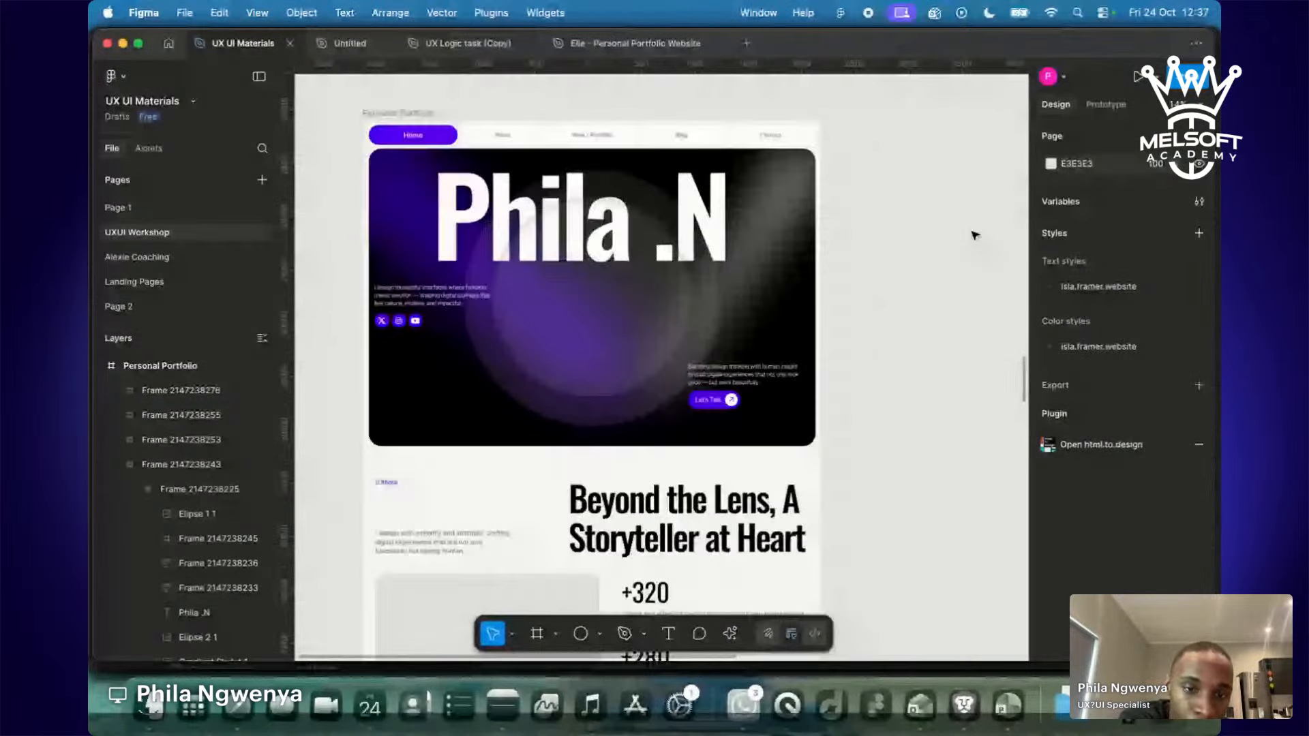
scroll(975, 235, "up", 1)
scroll(535, 273, "down", 1)
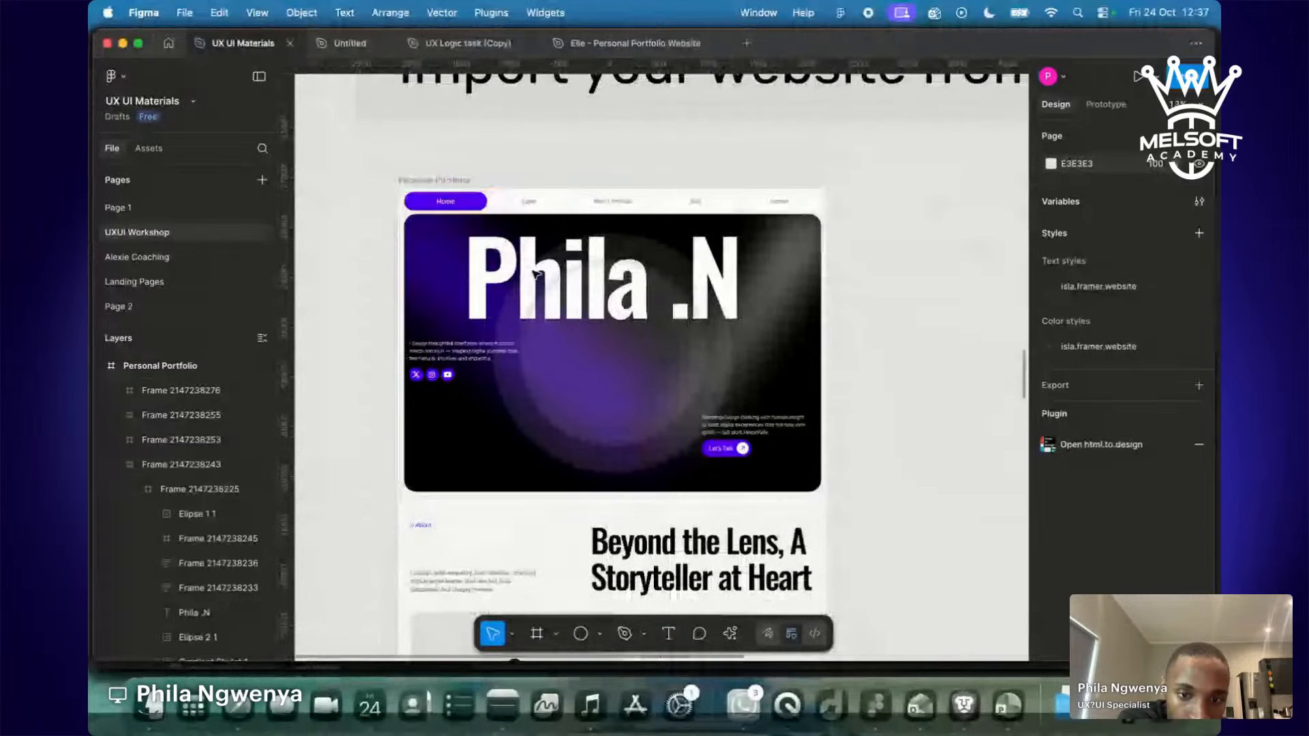
scroll(535, 274, "down", 5)
scroll(535, 274, "down", 5)
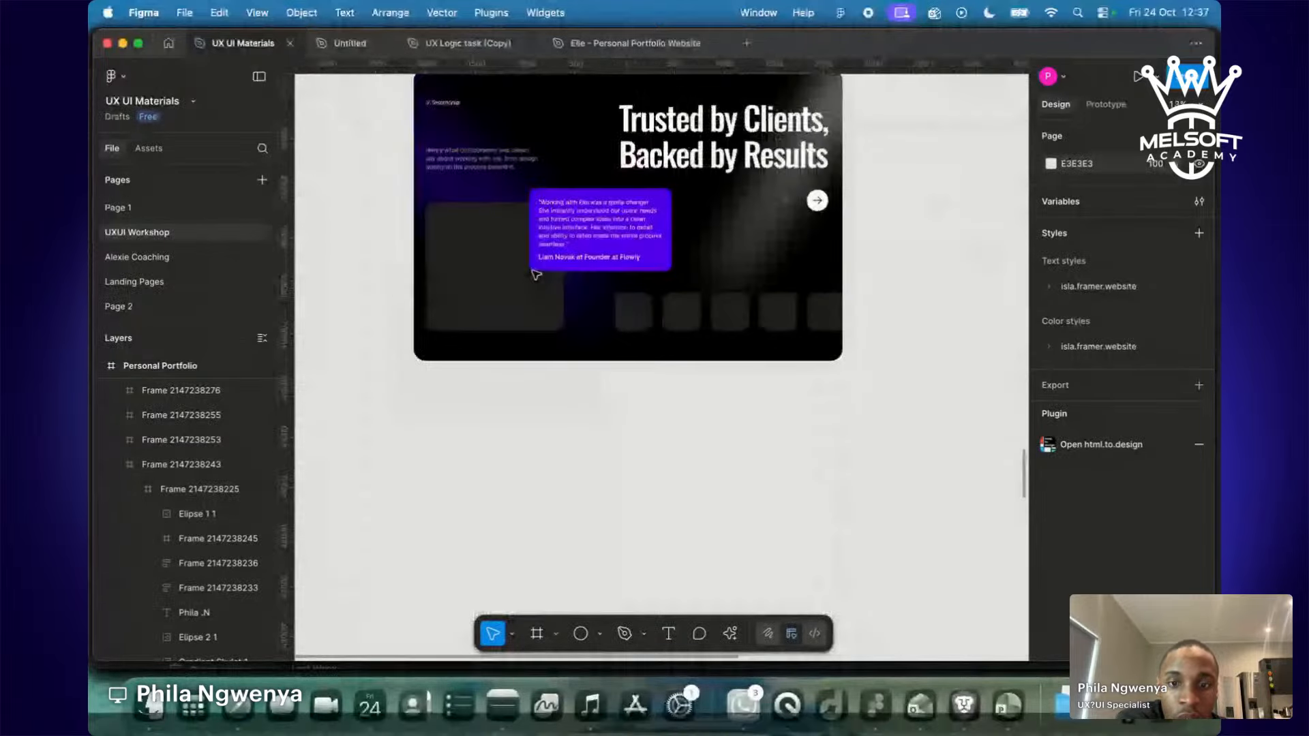
scroll(536, 274, "up", 10)
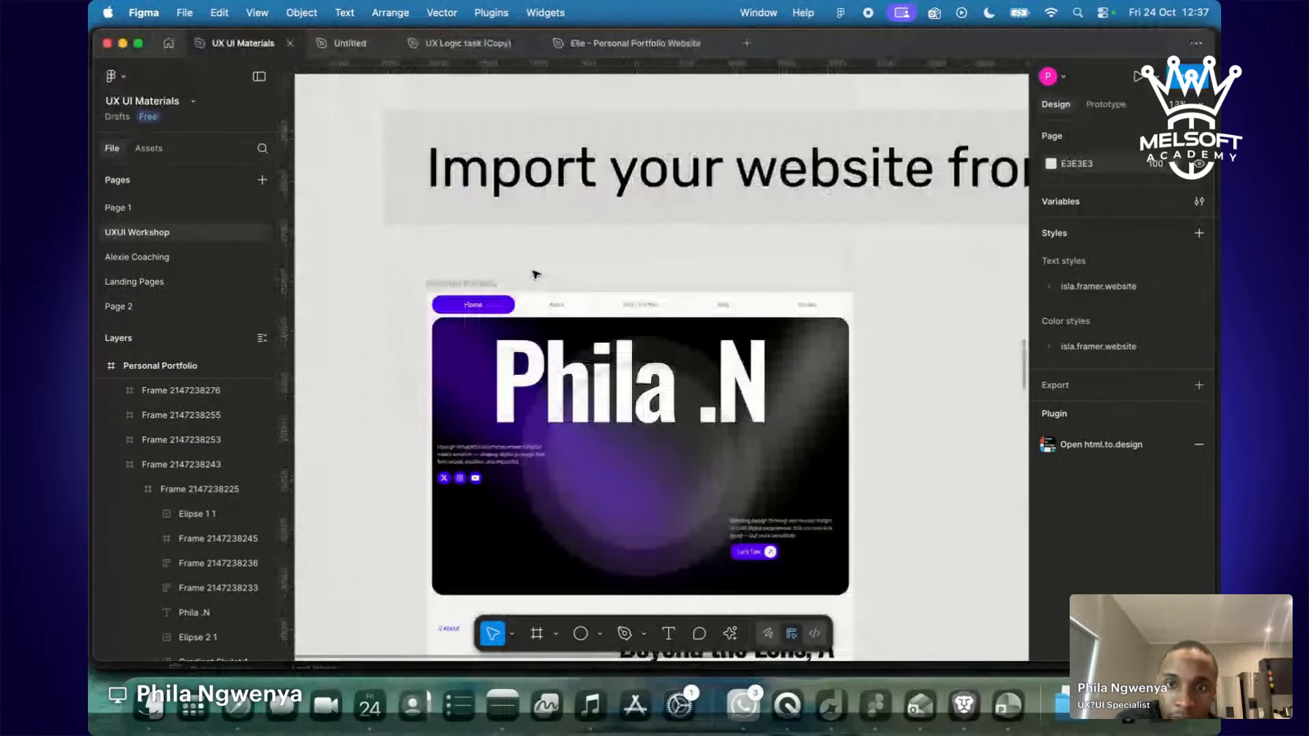
scroll(535, 274, "down", 10)
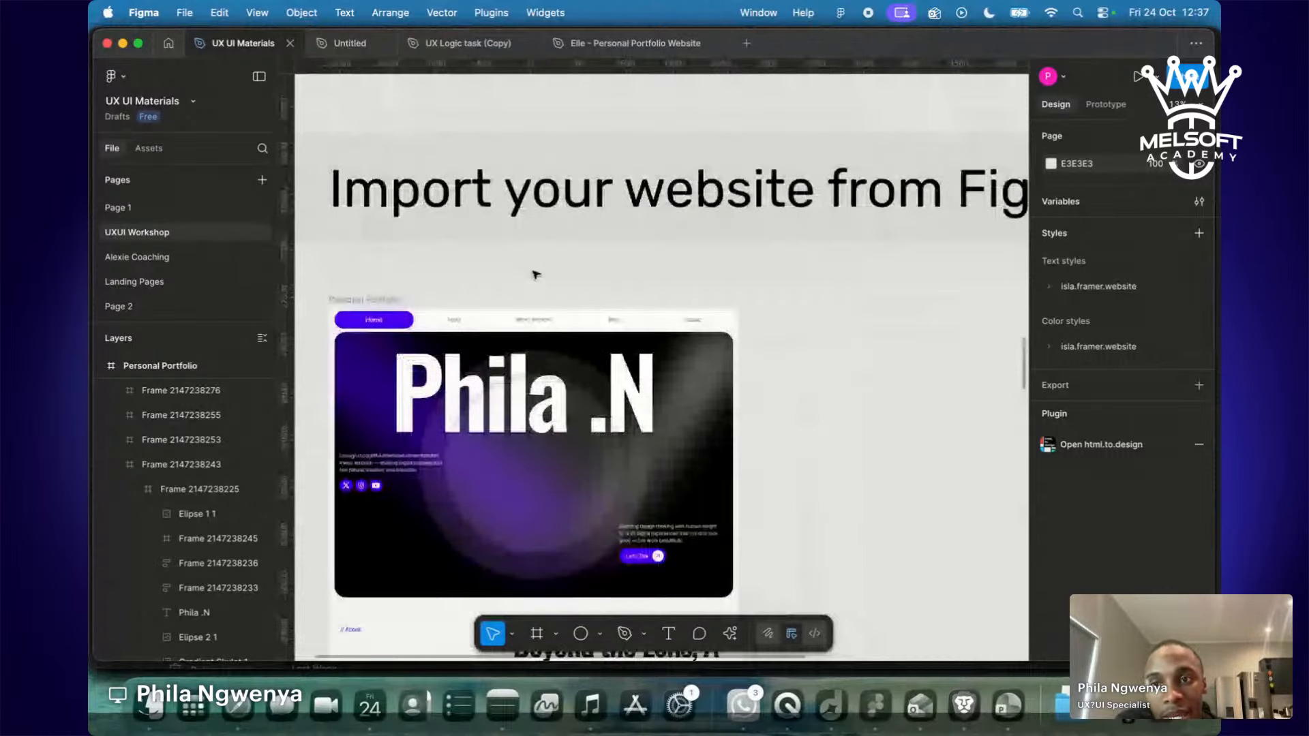
scroll(535, 274, "up", 5)
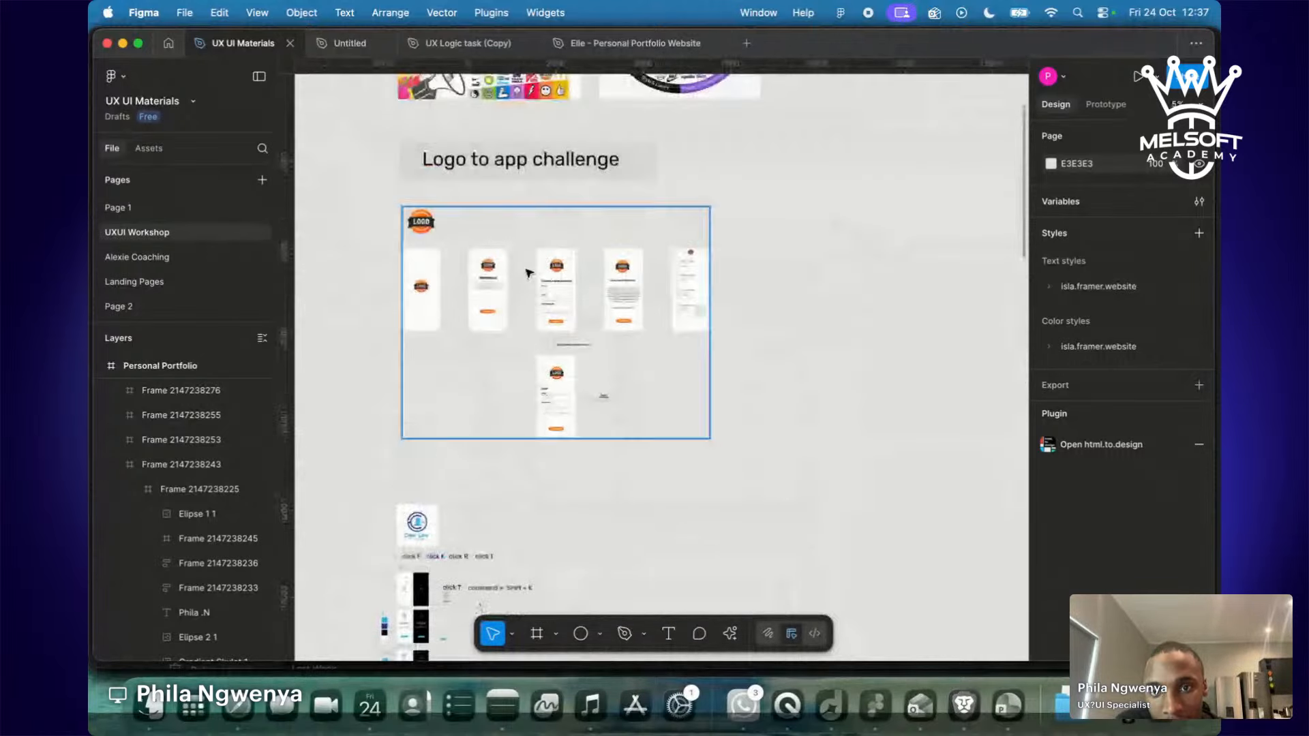
scroll(716, 316, "down", 5)
scroll(721, 319, "up", 5)
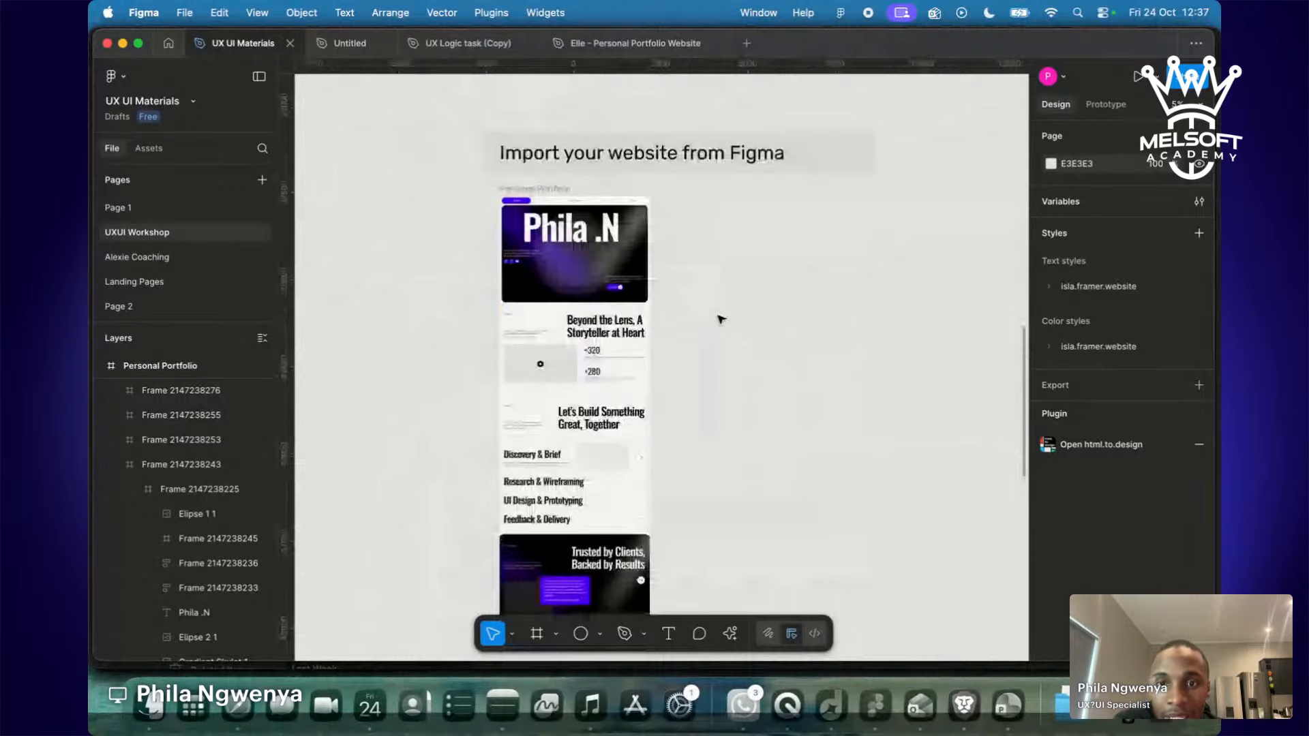
scroll(720, 319, "up", 3)
scroll(721, 319, "up", 4)
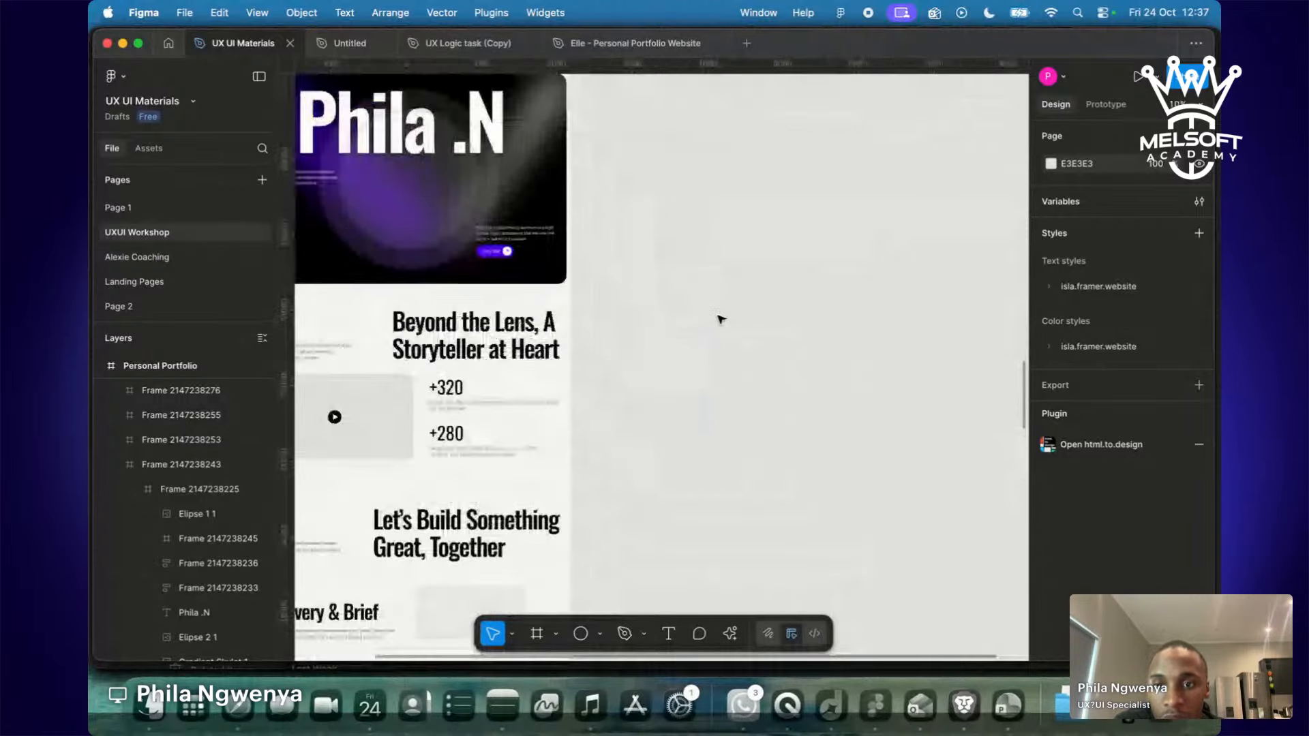
scroll(721, 319, "up", 3)
scroll(720, 319, "left", 3)
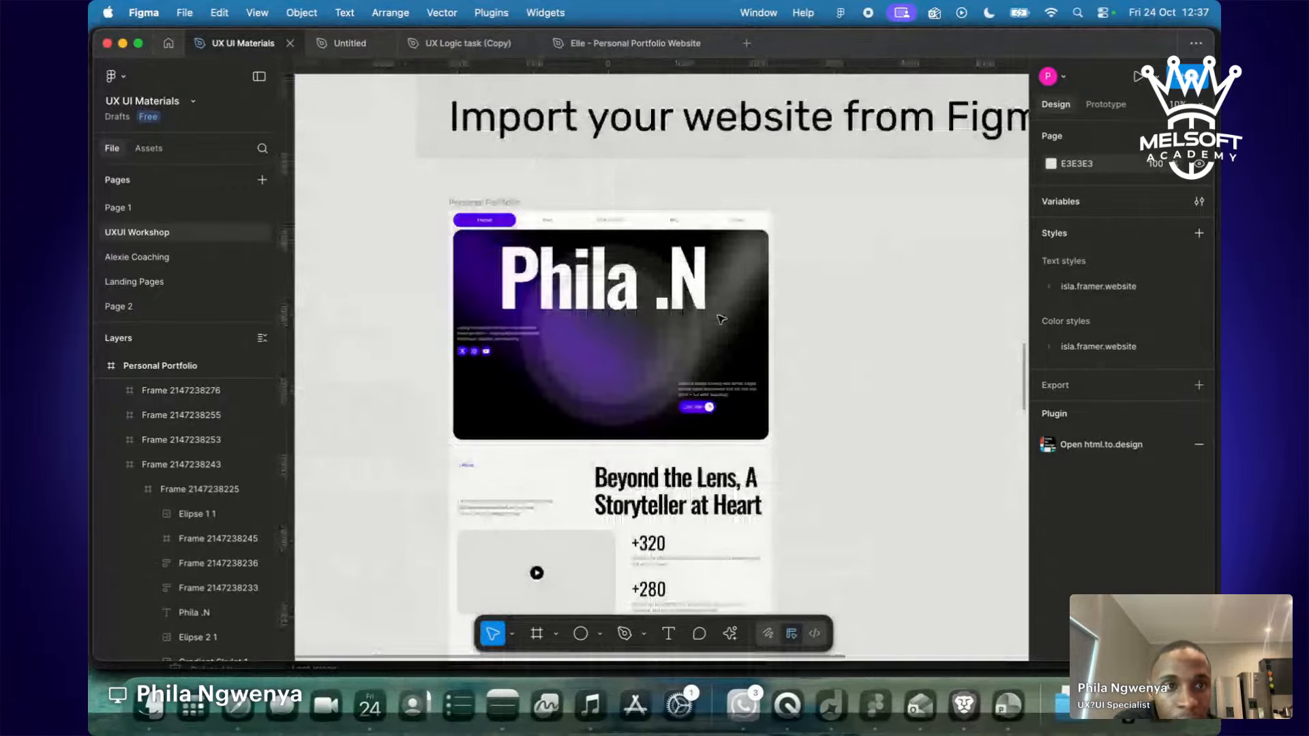
scroll(721, 320, "right", 4)
key("f")
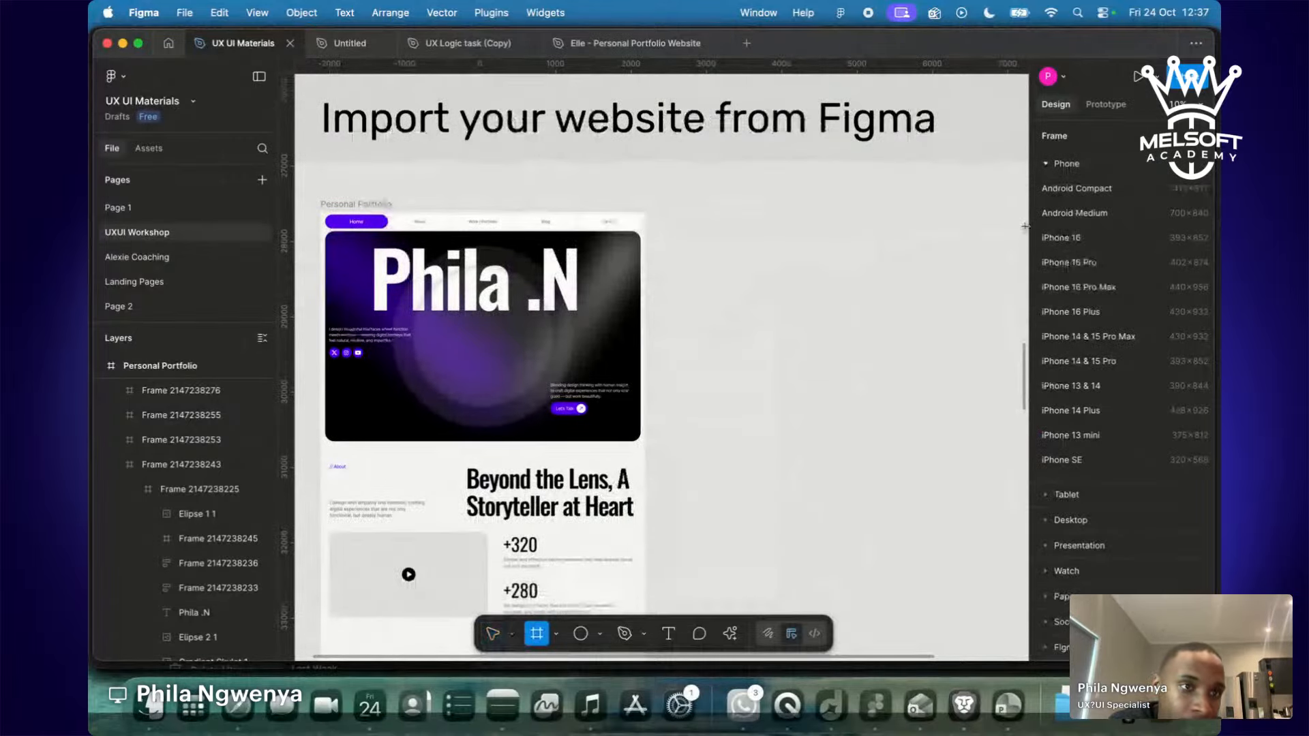
Add a 1728×1117 MacBook Pro 16" frame from the Desktop frame presets.
left_click(1050, 166)
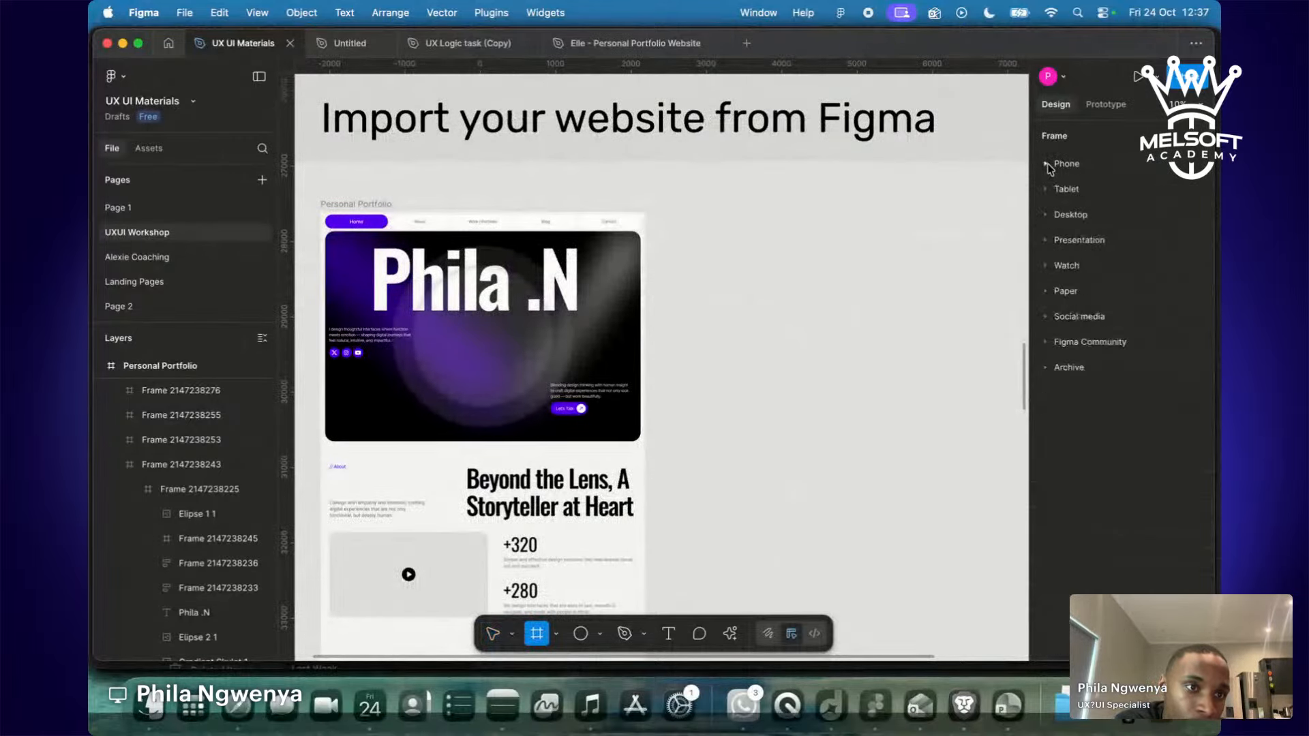
left_click(1046, 215)
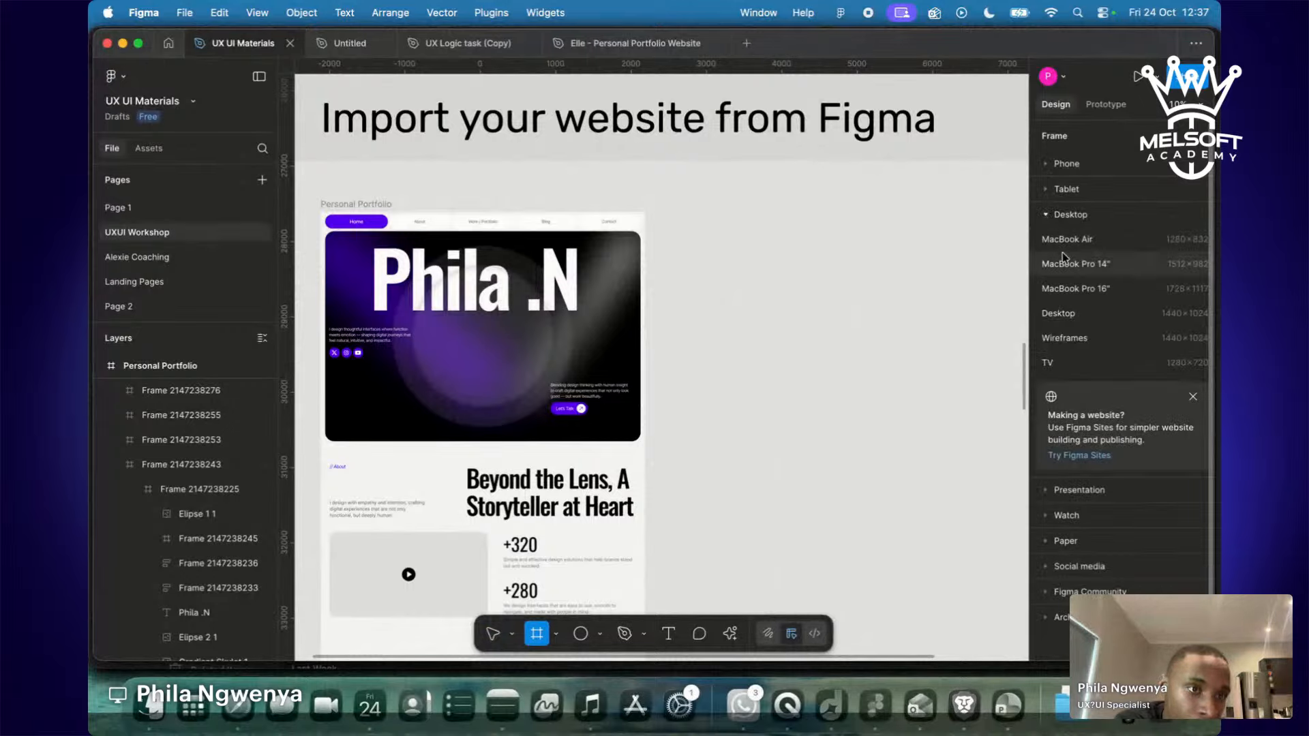
left_click(1066, 290)
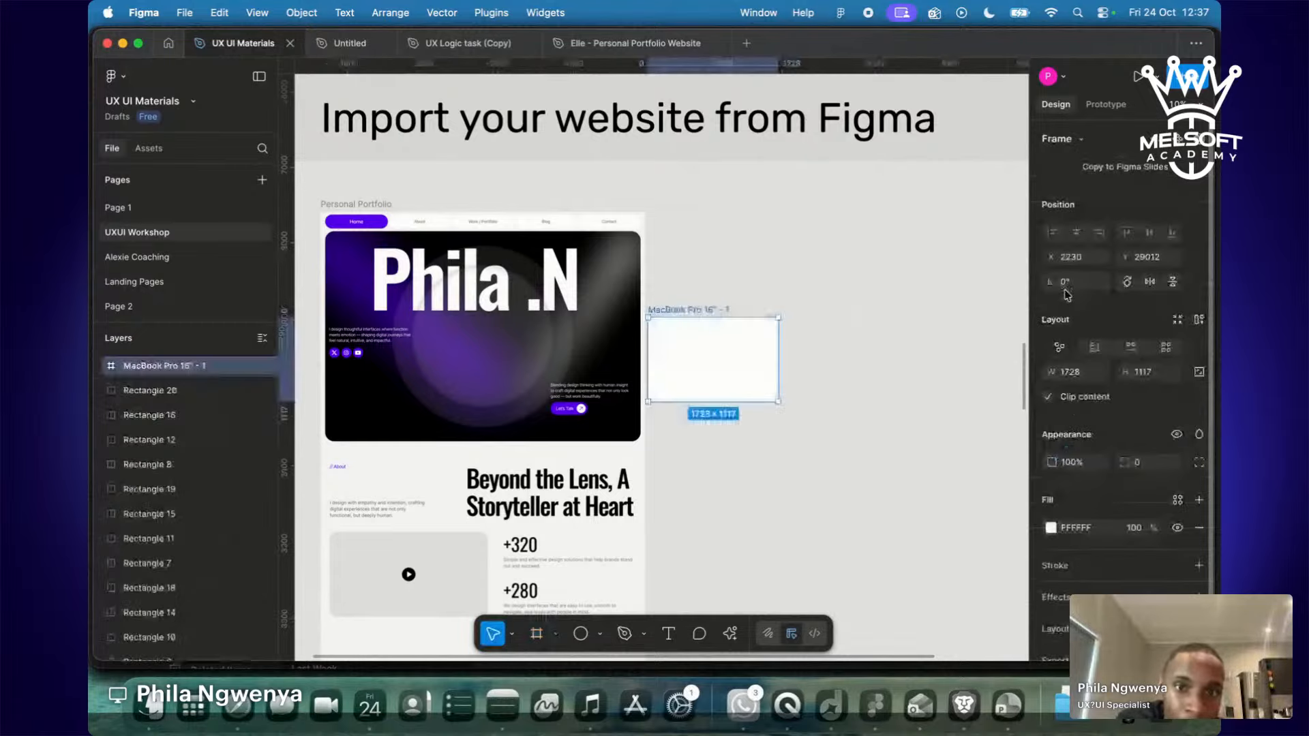
Position the new frame beside the phone mockups, undoing an accidental height stretch.
left_click_drag(709, 311, 770, 224)
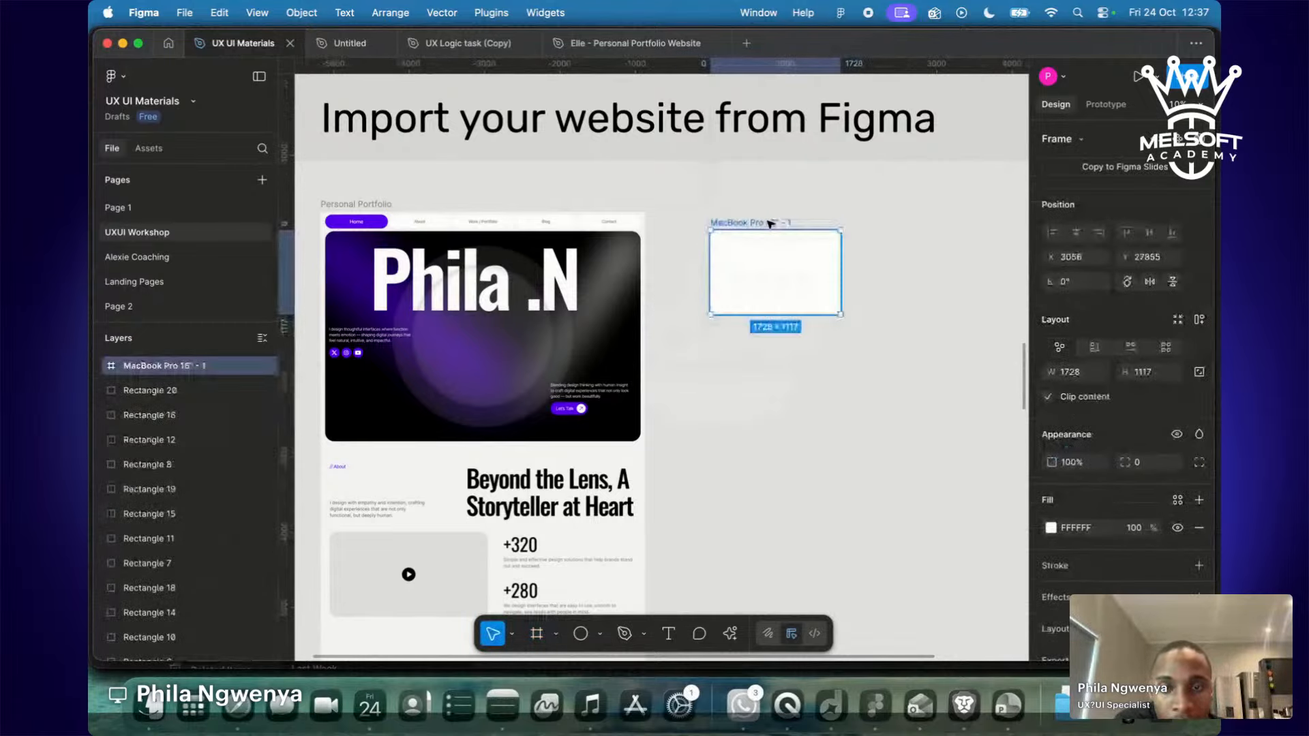
scroll(755, 468, "down", 5)
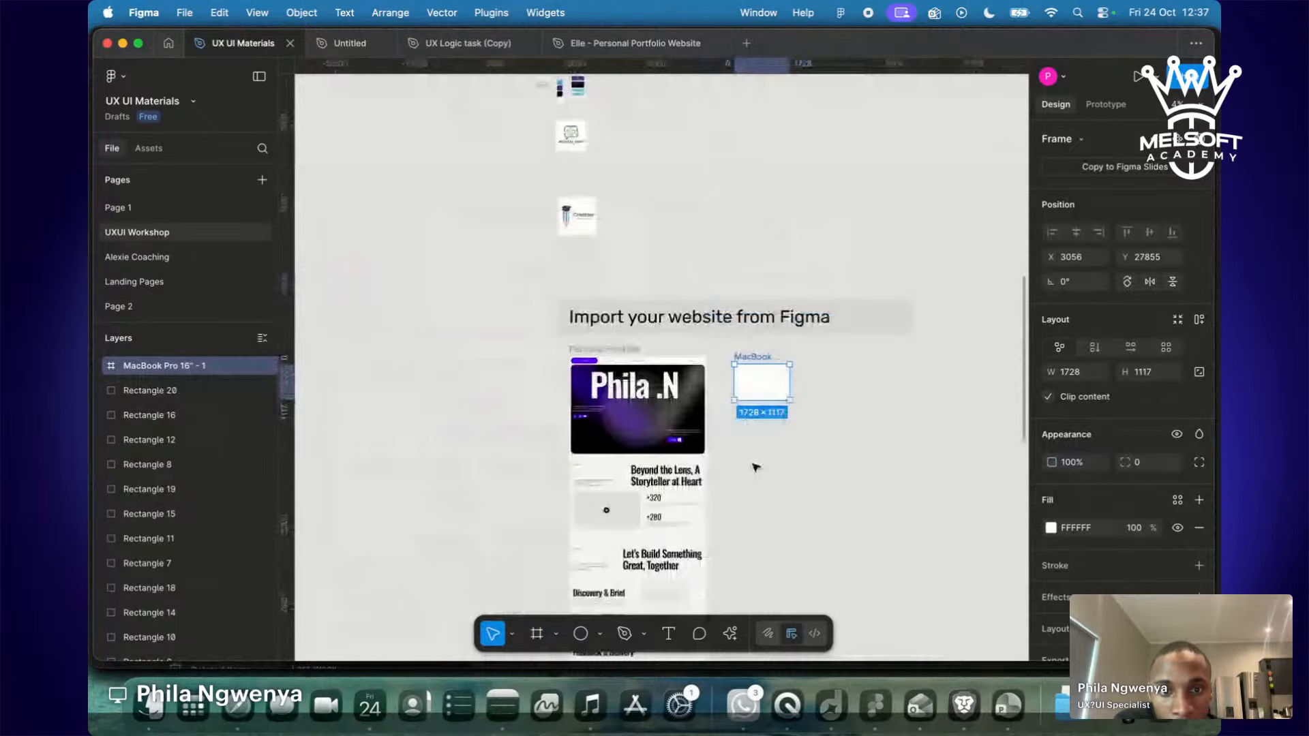
left_click_drag(747, 364, 686, 281)
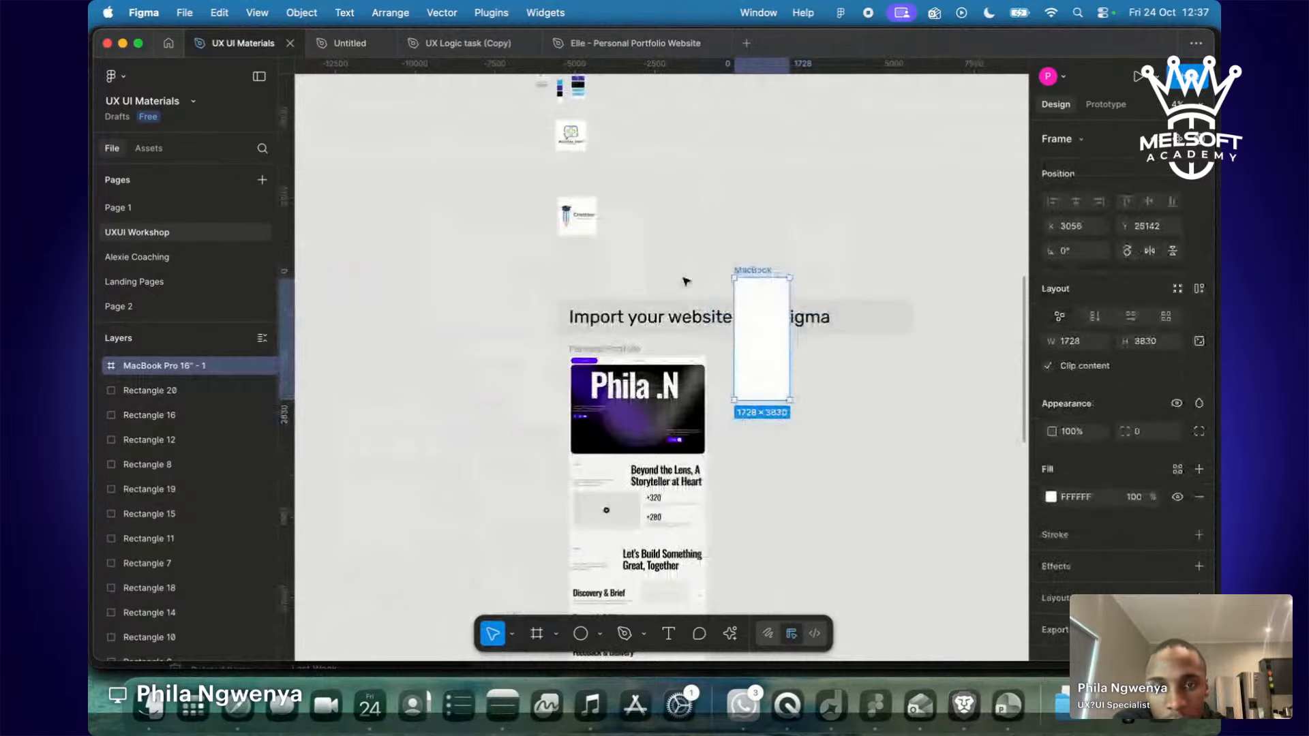
key("super+z")
left_click_drag(763, 381, 658, 117)
scroll(657, 119, "up", 3)
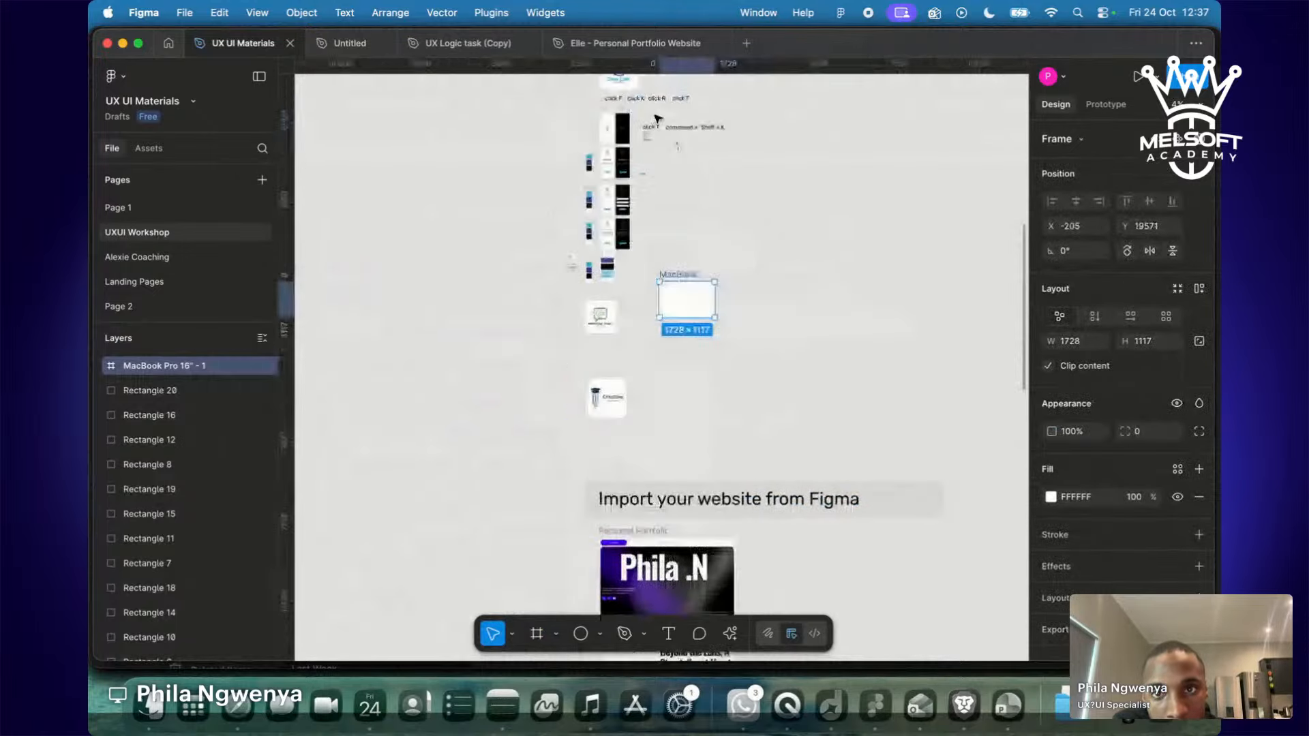
left_click_drag(693, 308, 675, 248)
Pan around the canvas, then switch to the Restream streaming studio.
scroll(675, 248, "up", 10)
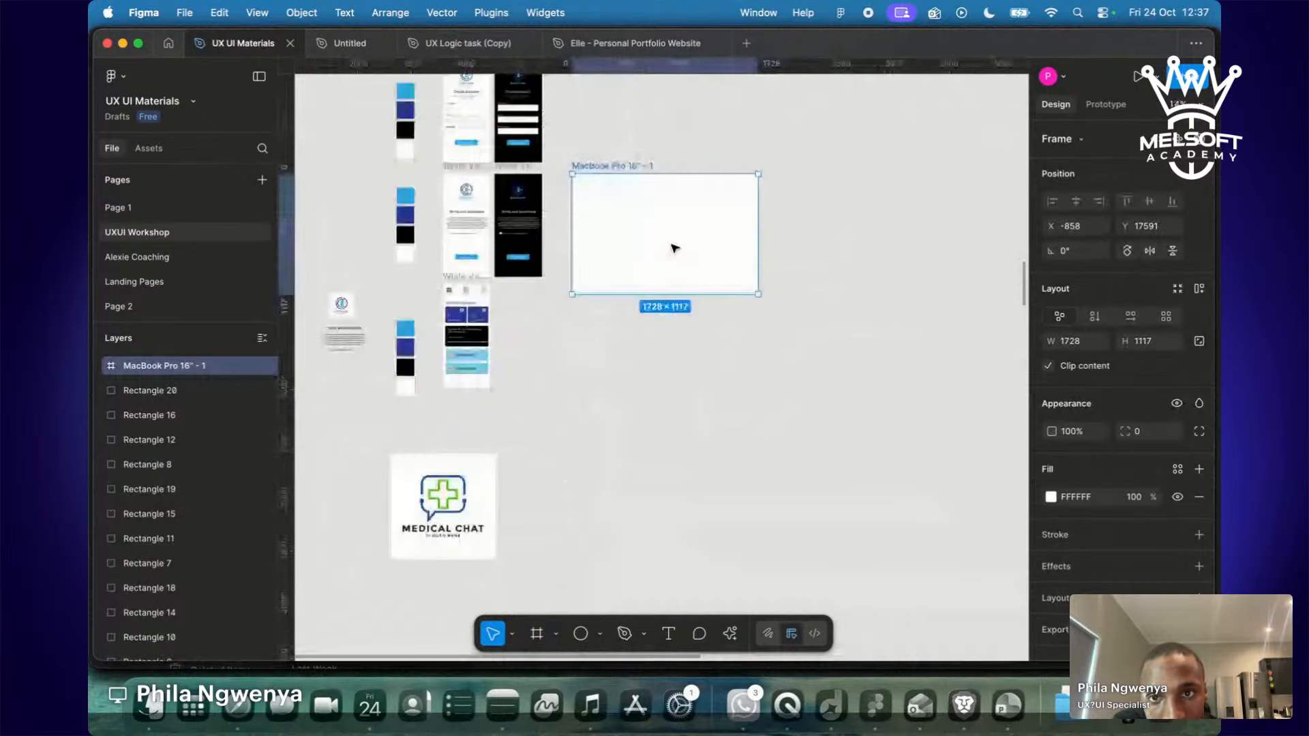
scroll(675, 248, "up", 5)
scroll(675, 248, "left", 5)
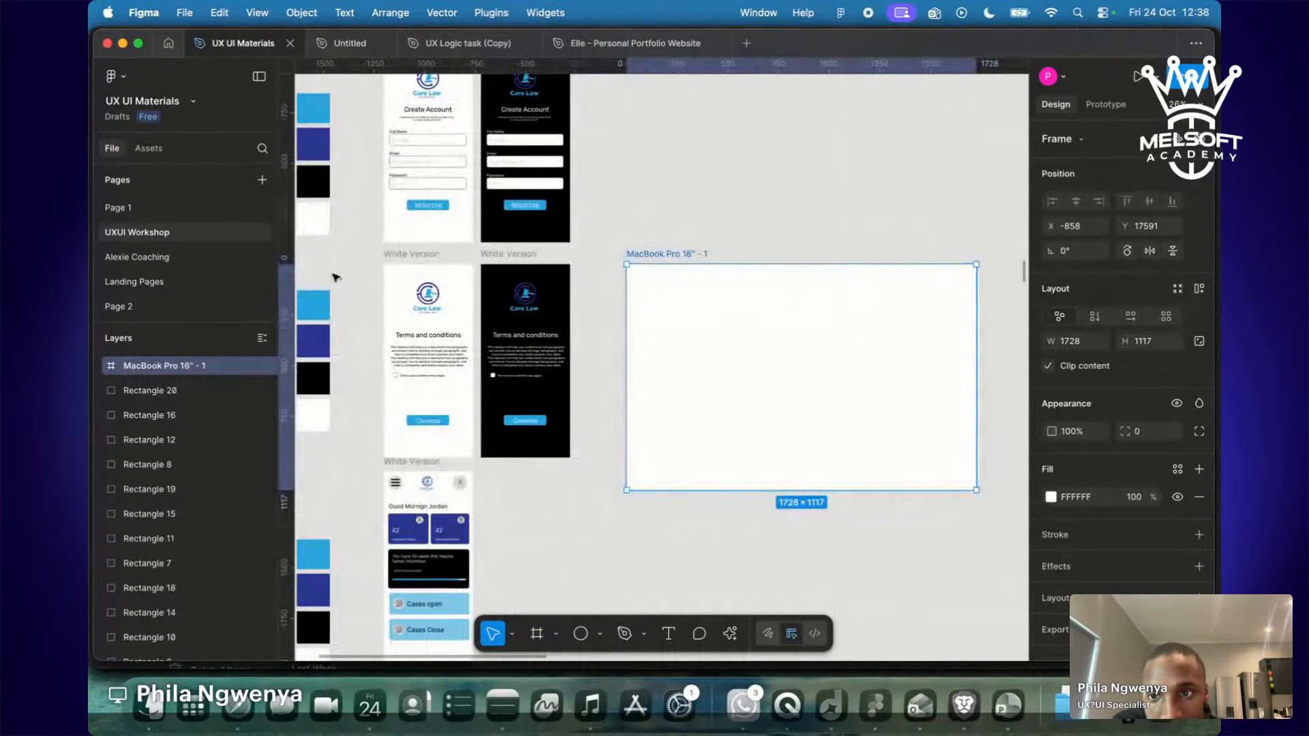
scroll(445, 354, "down", 10)
scroll(445, 355, "down", 10)
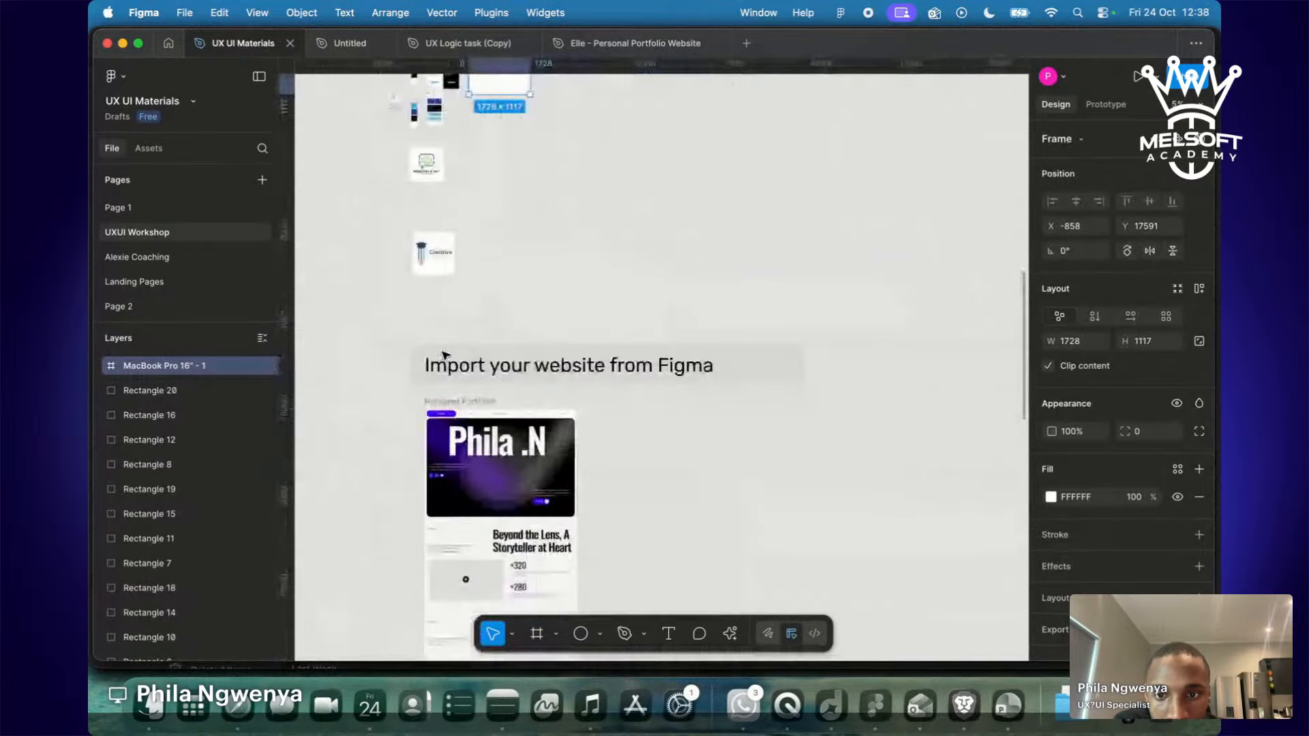
scroll(445, 355, "left", 3)
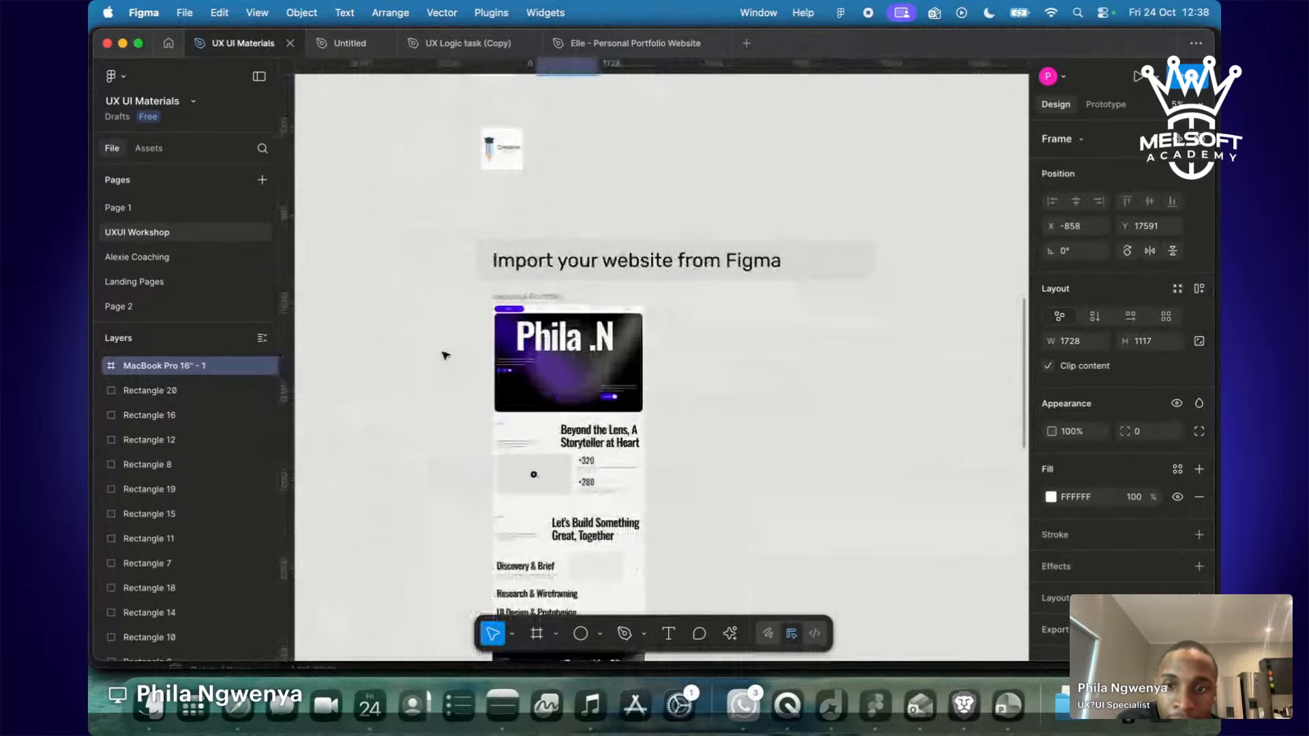
scroll(444, 355, "up", 5)
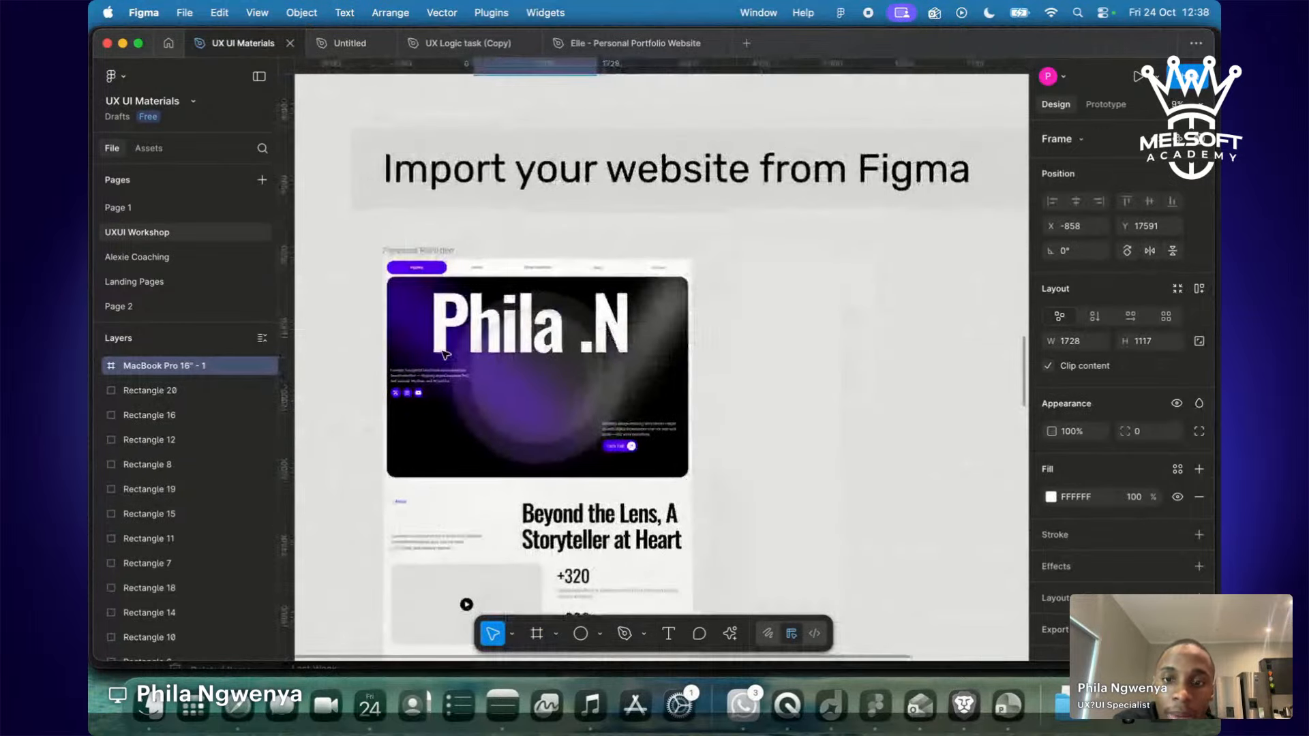
key("ctrl+Right")
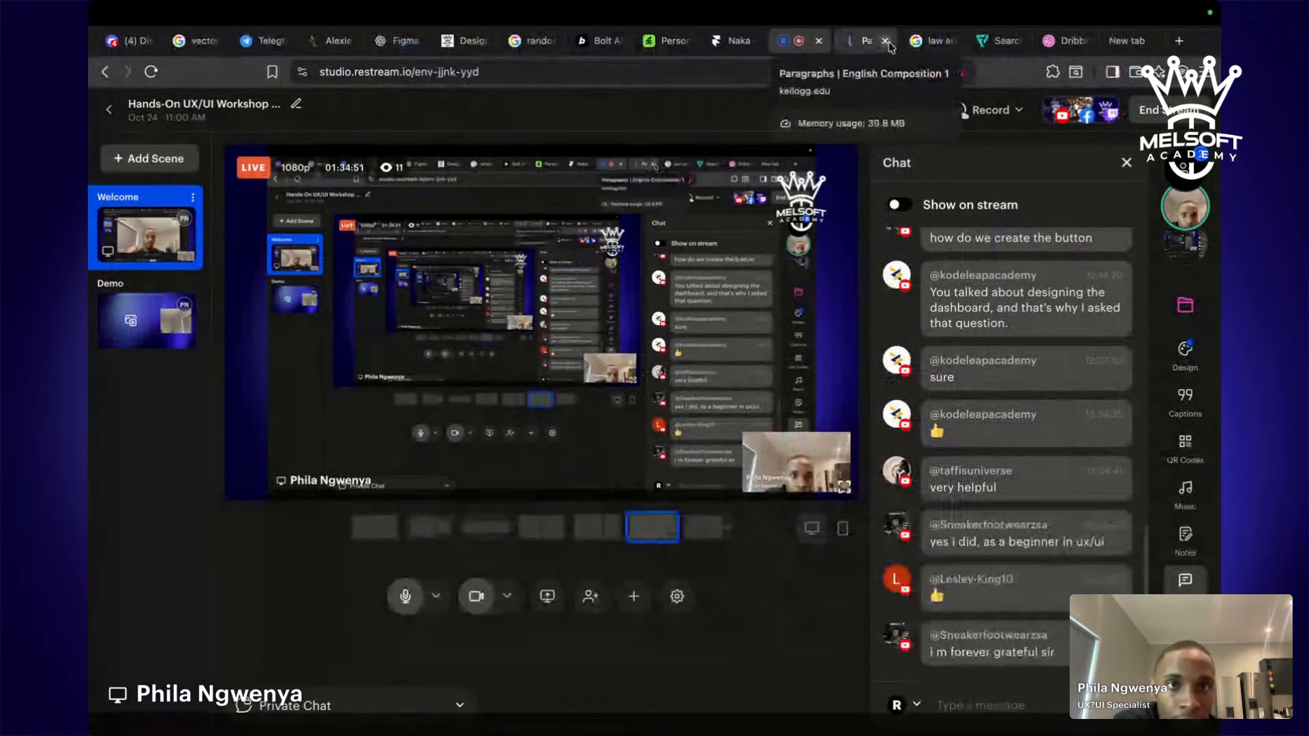
Close the unused tabs, Google 'wix studio' in a new tab, and open wix.com/studio.
left_click(887, 42)
left_click(887, 42)
left_click(887, 42)
left_click(887, 42)
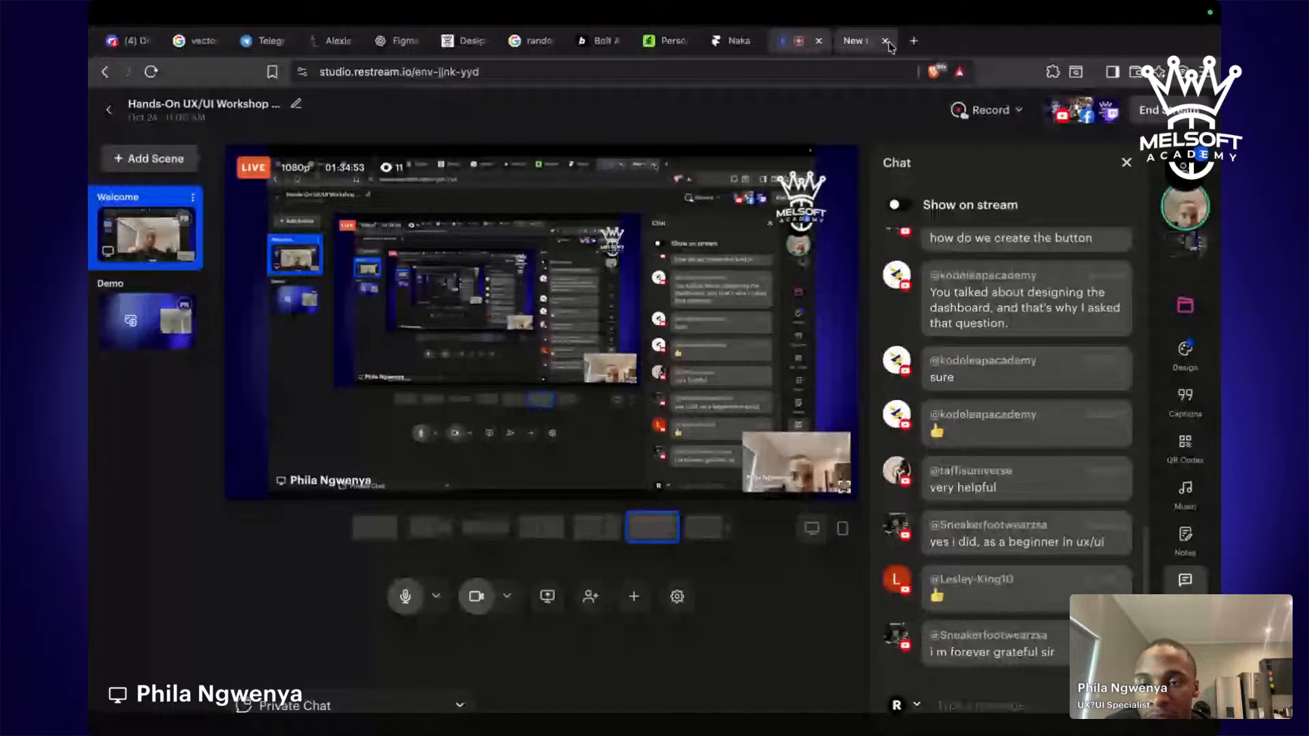
left_click(873, 42)
type("wix st")
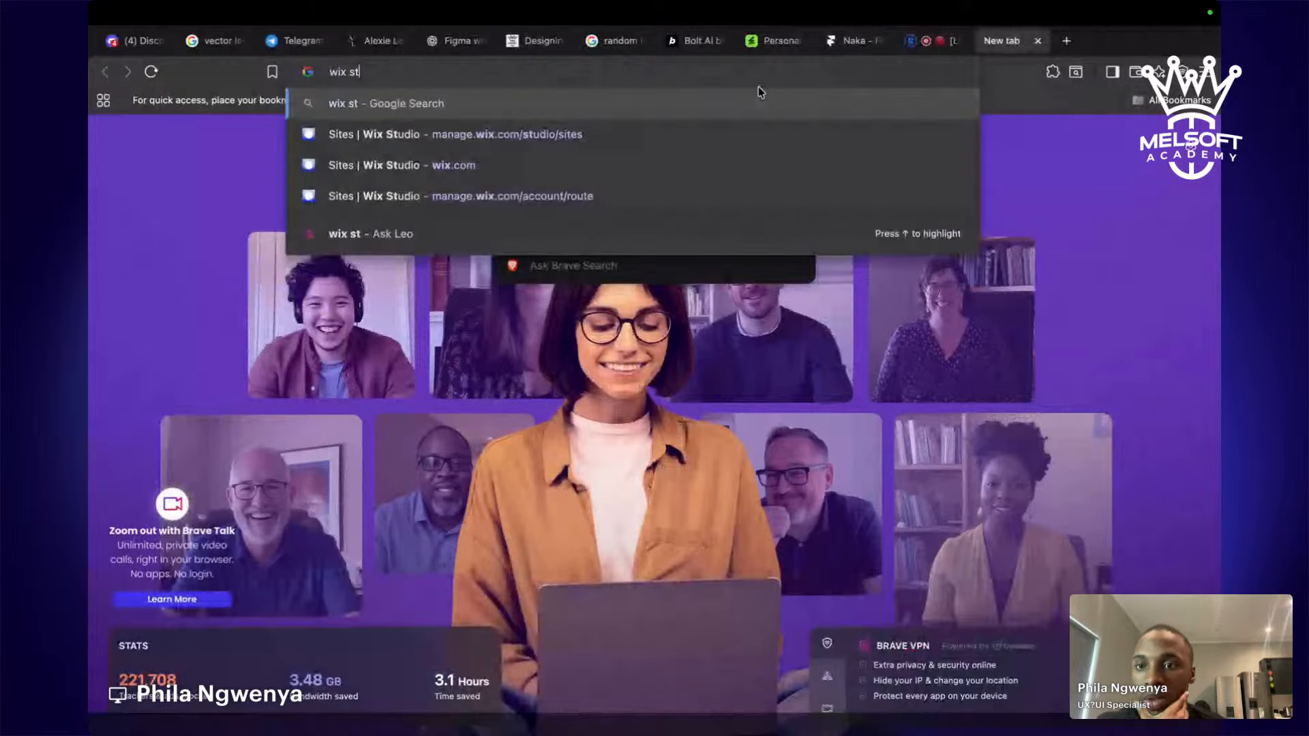
type("udio")
key("Return")
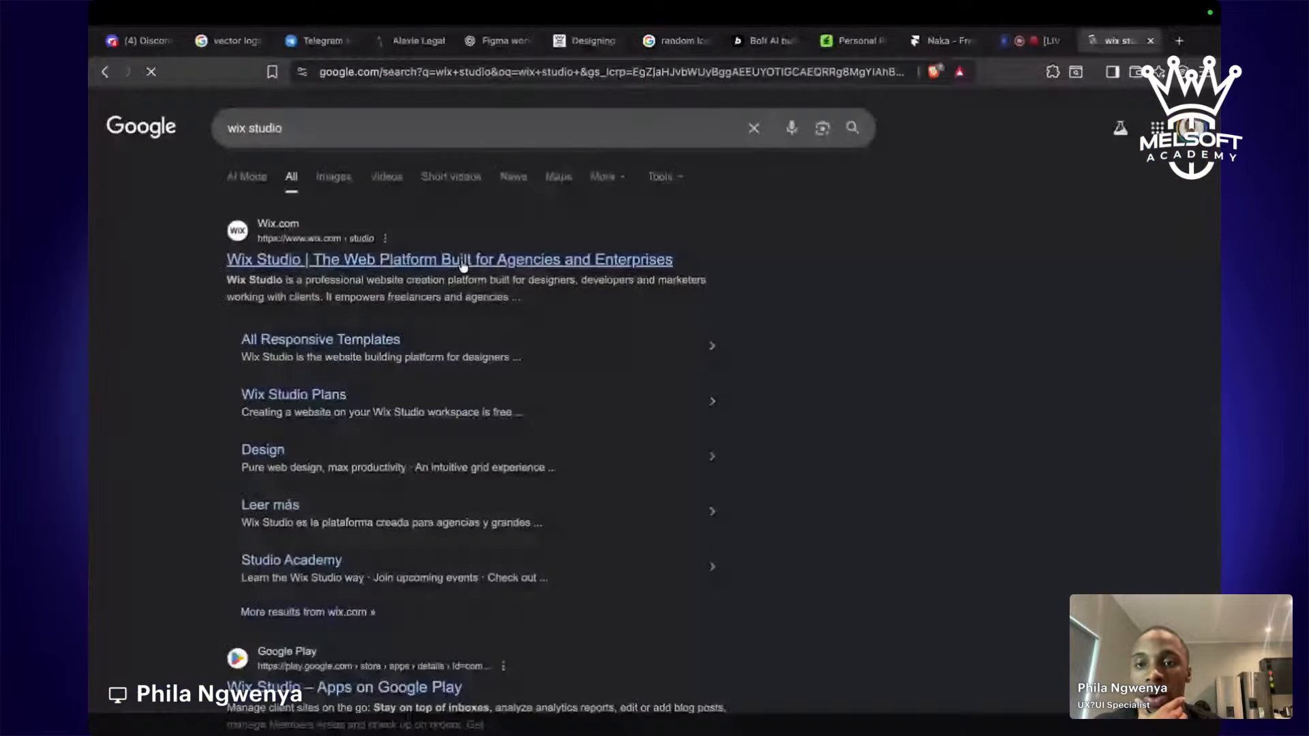
left_click(462, 260)
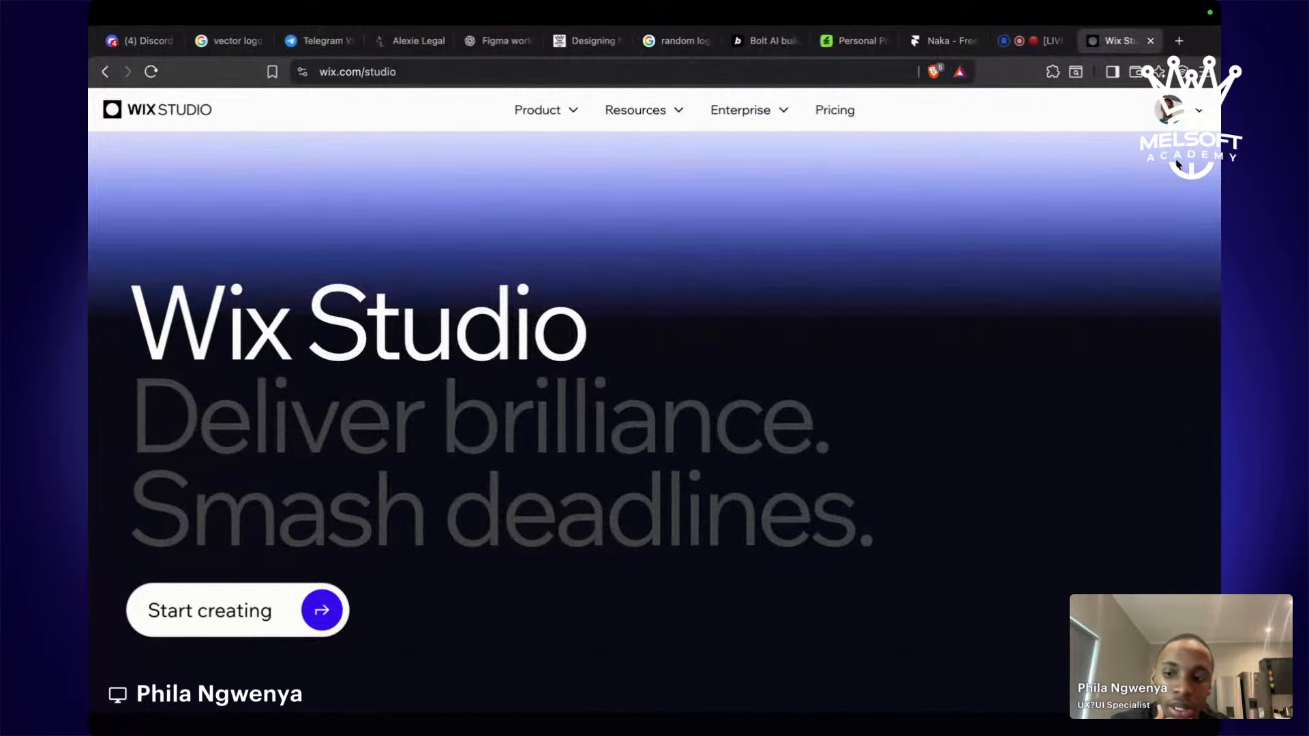
Log out through the avatar menu, then use Start Creating to reach the Sign Up form.
left_click(1186, 116)
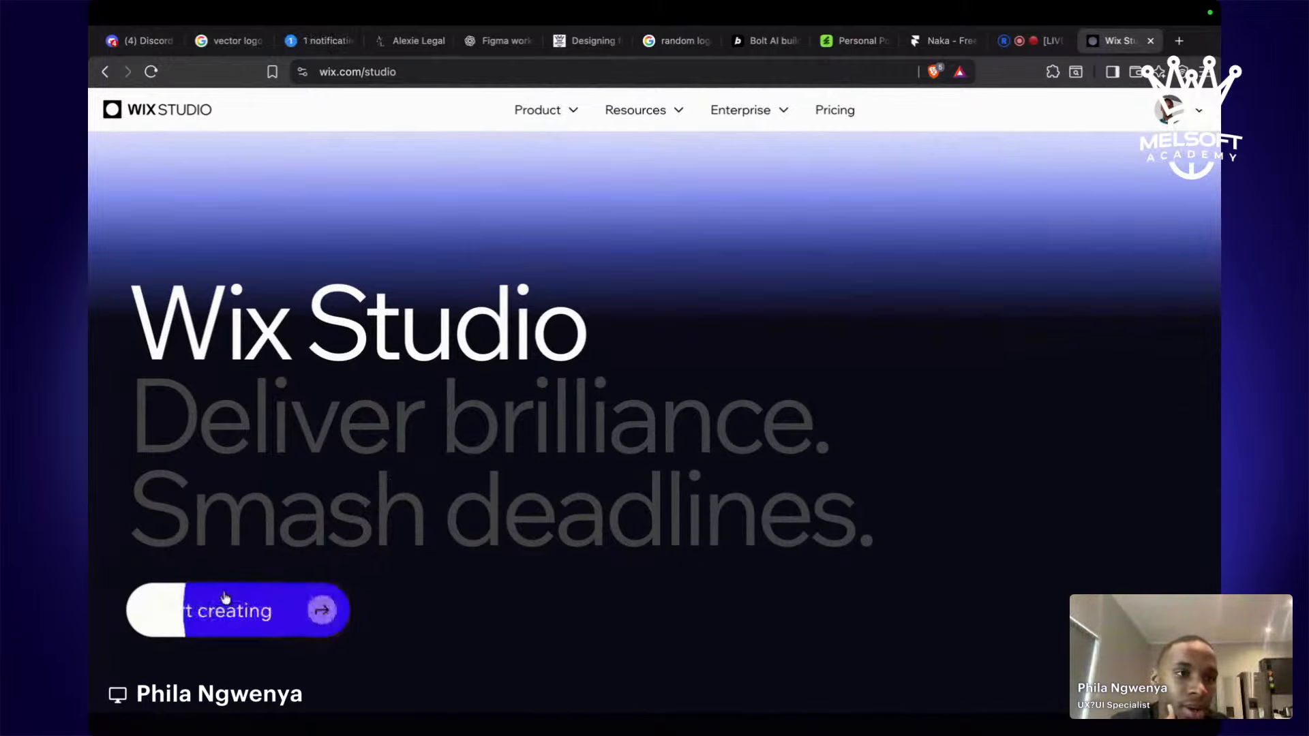
mouse_move(1172, 112)
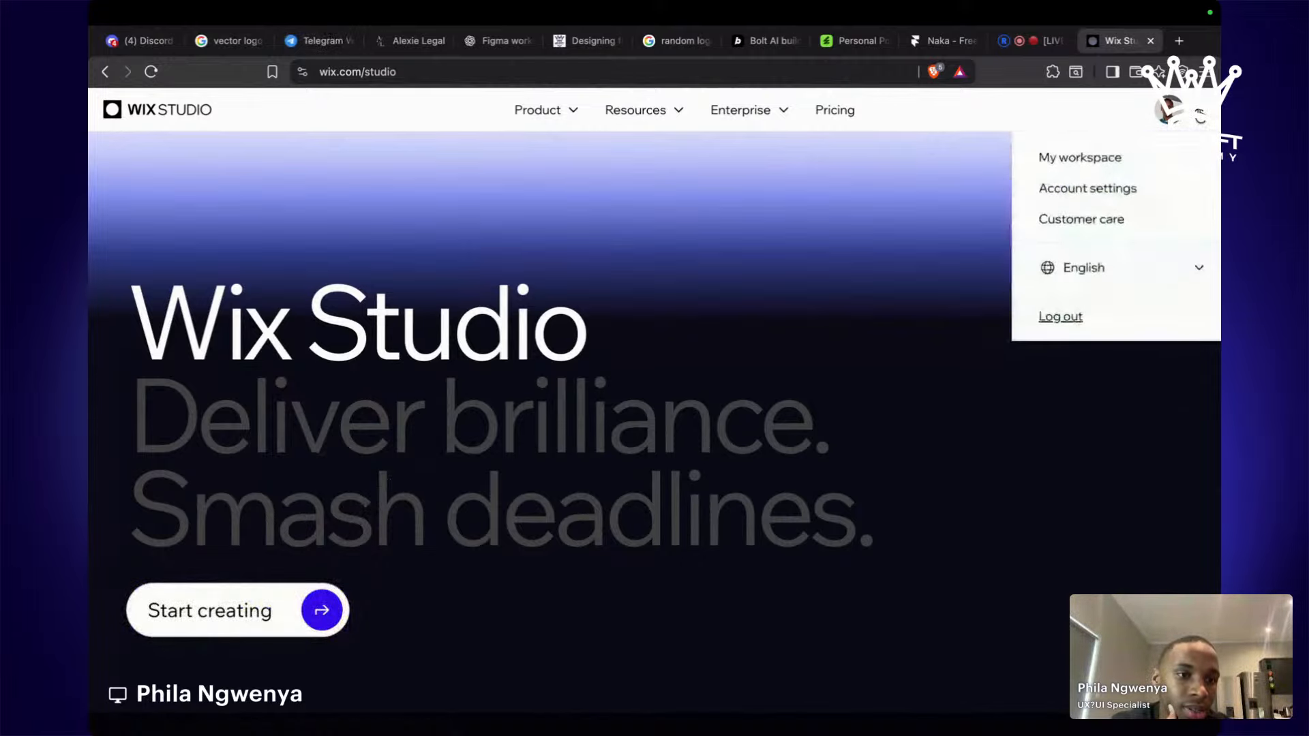
left_click(1062, 320)
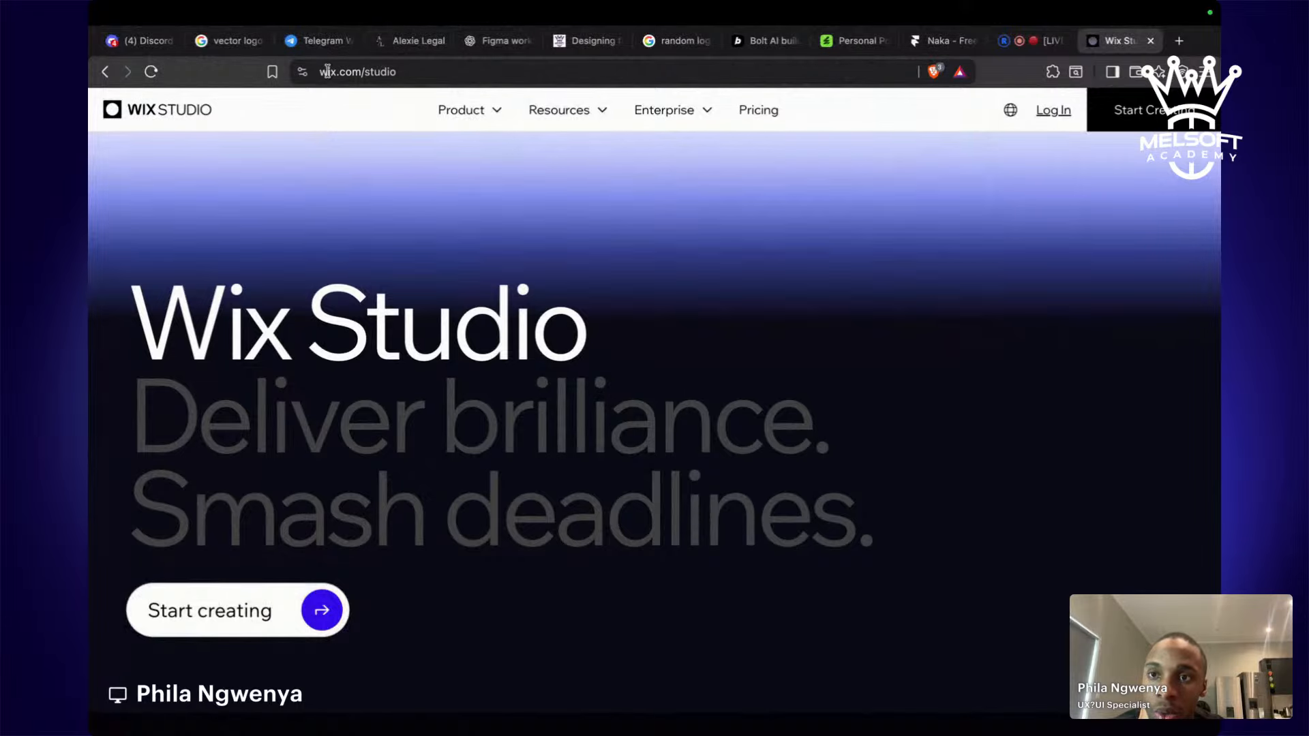
mouse_move(453, 116)
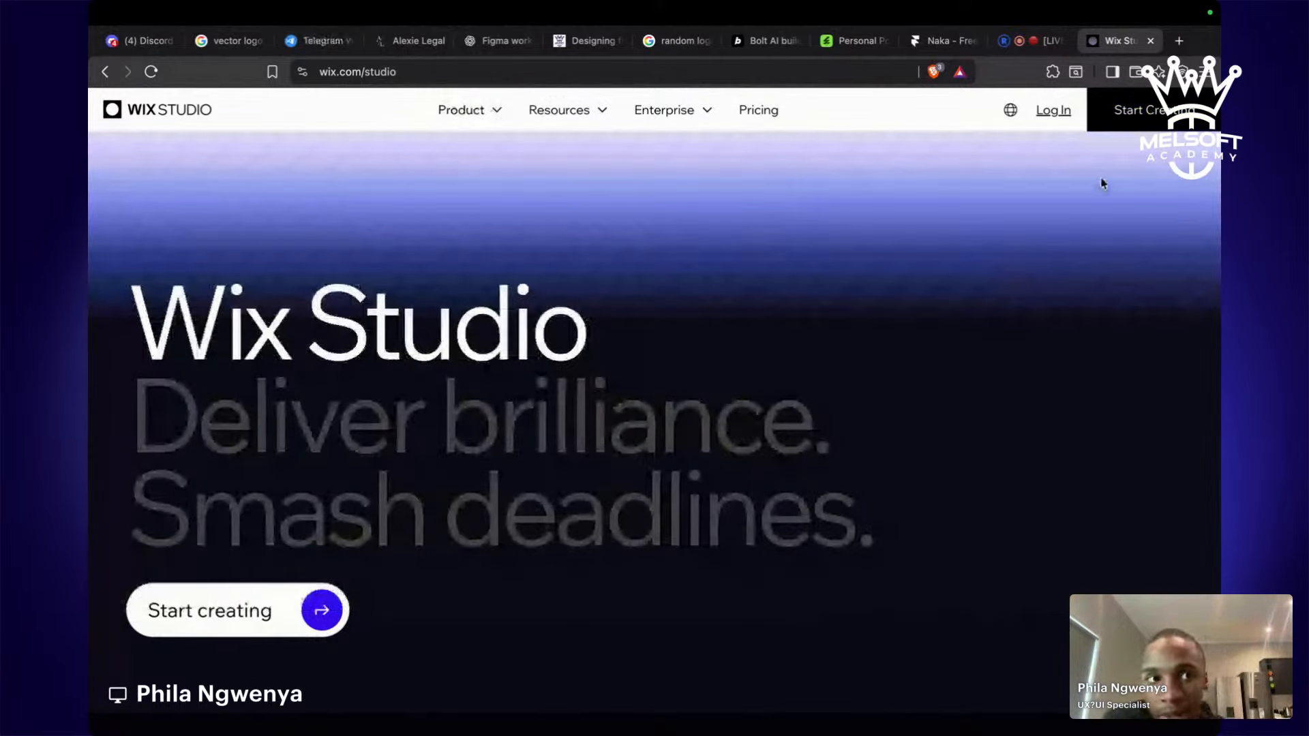
left_click(1157, 127)
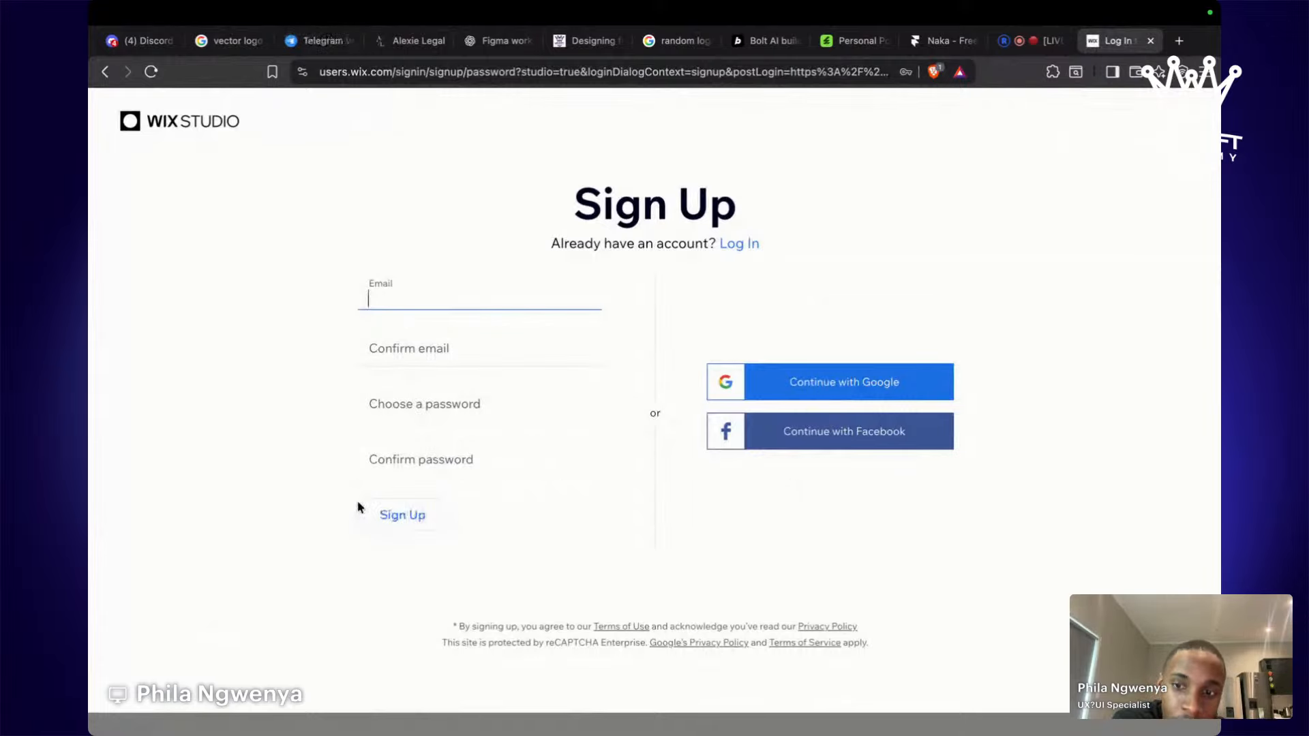
Log in with the Google account, allowing third-party cookies and using the Log In link.
left_click(867, 383)
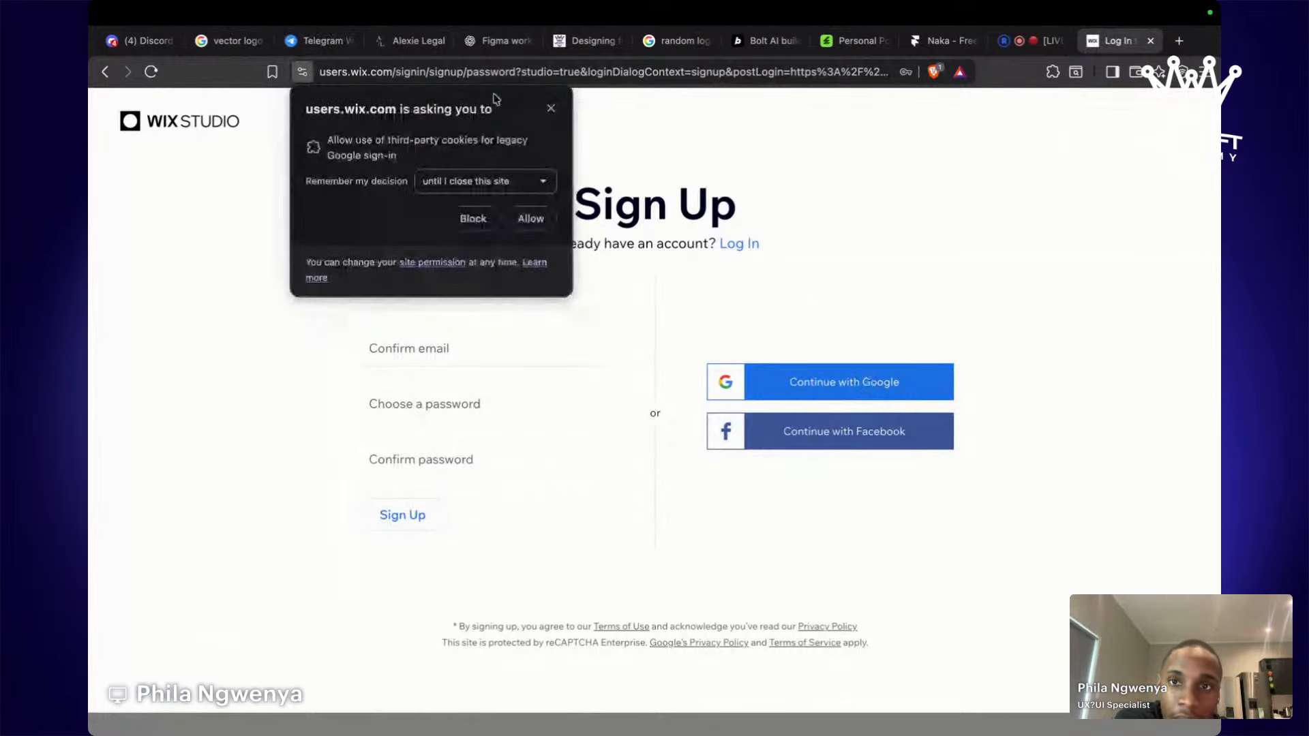
left_click(551, 110)
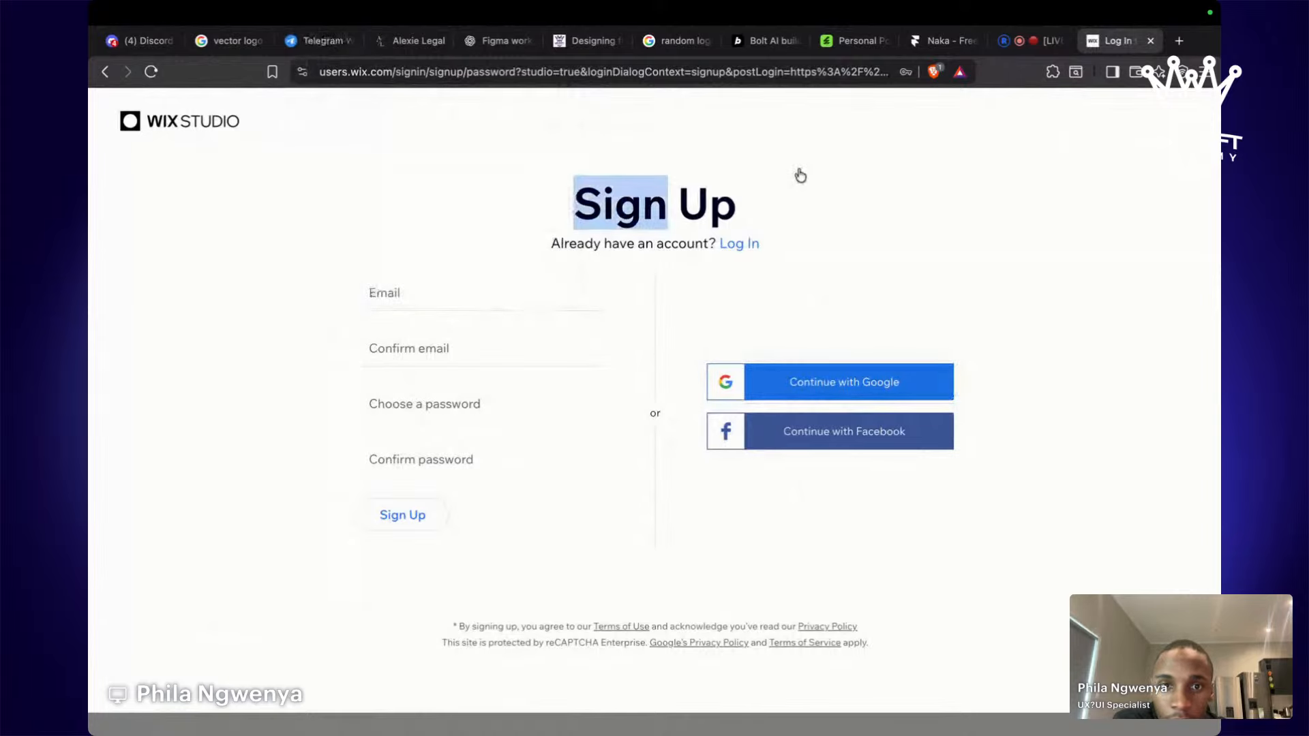
left_click(742, 244)
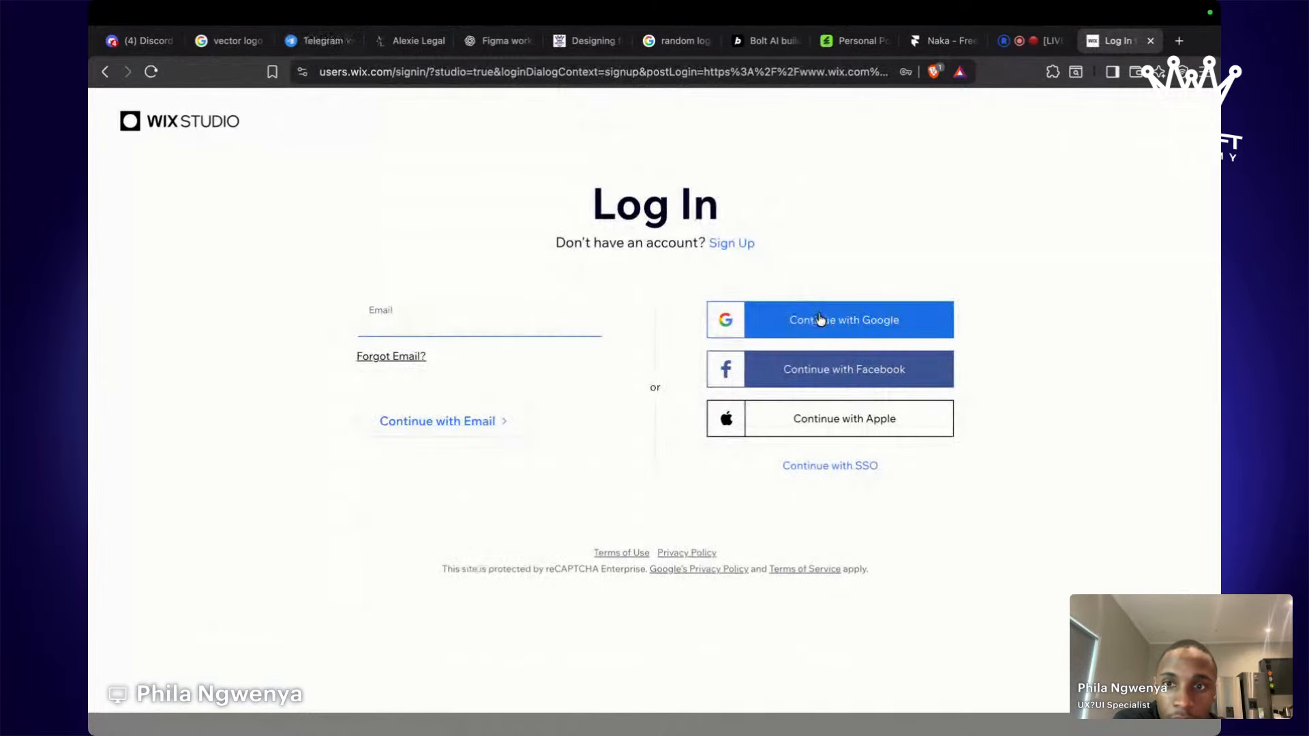
left_click(783, 315)
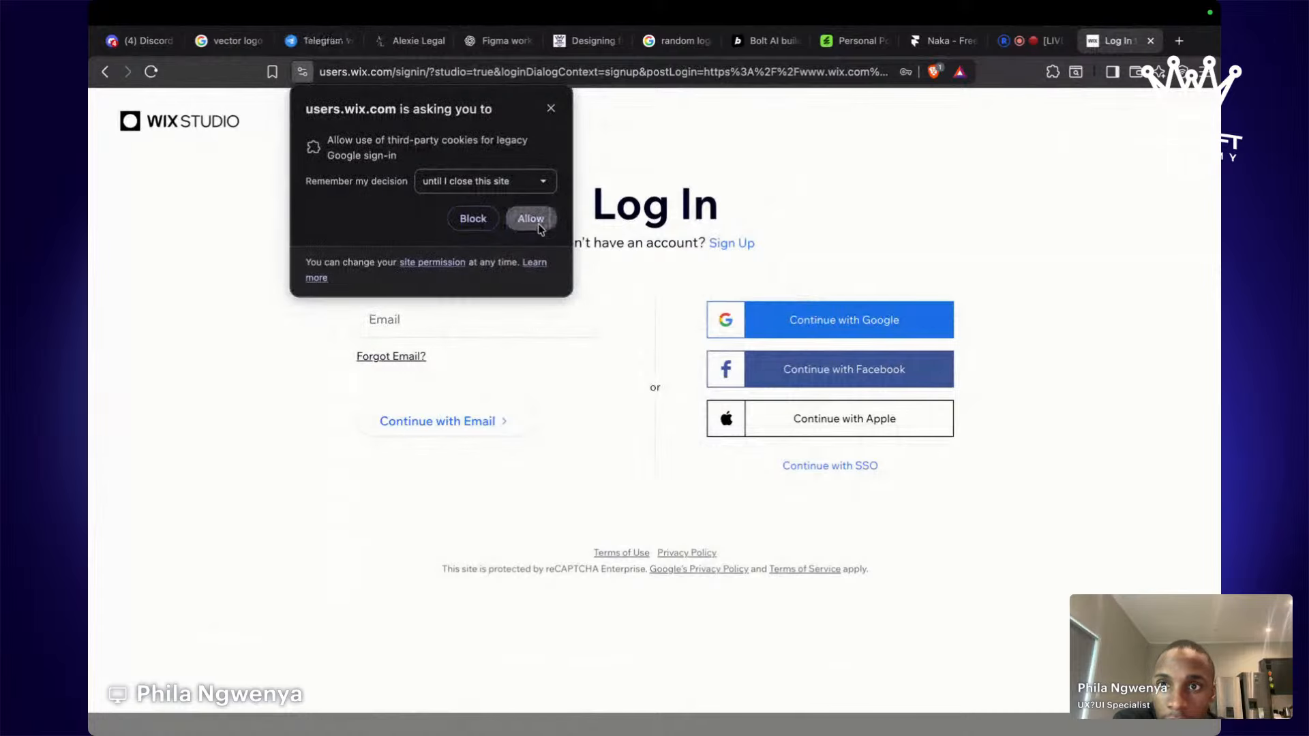
left_click(535, 222)
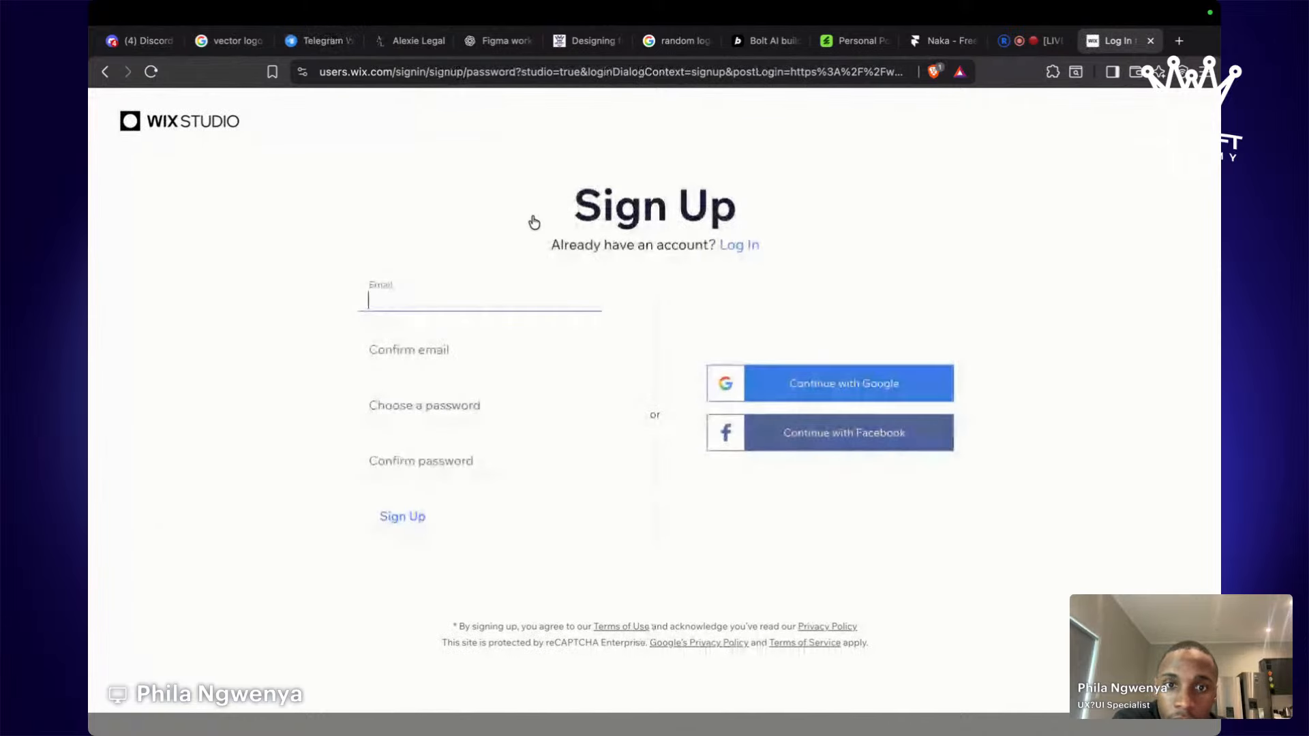
left_click(739, 244)
left_click(780, 327)
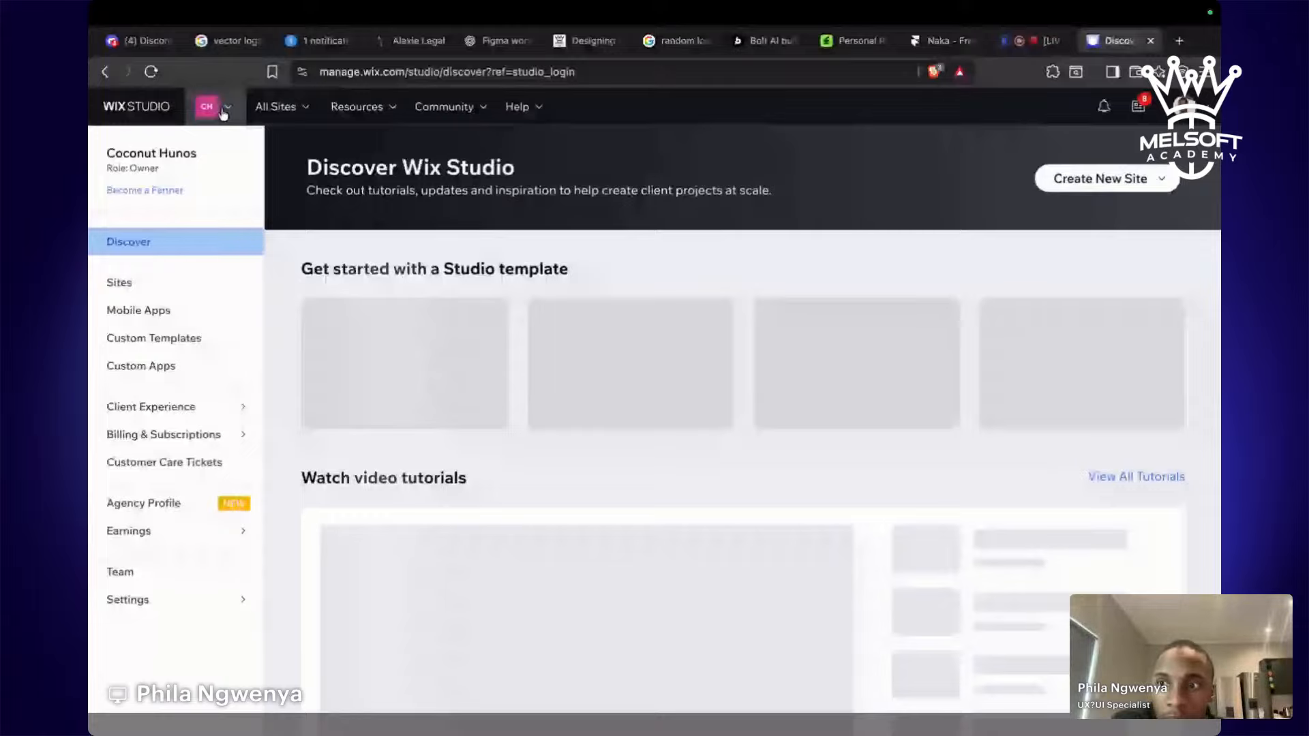
Create a new site from the Studio templates gallery using the Blank Canvas template.
left_click(1081, 179)
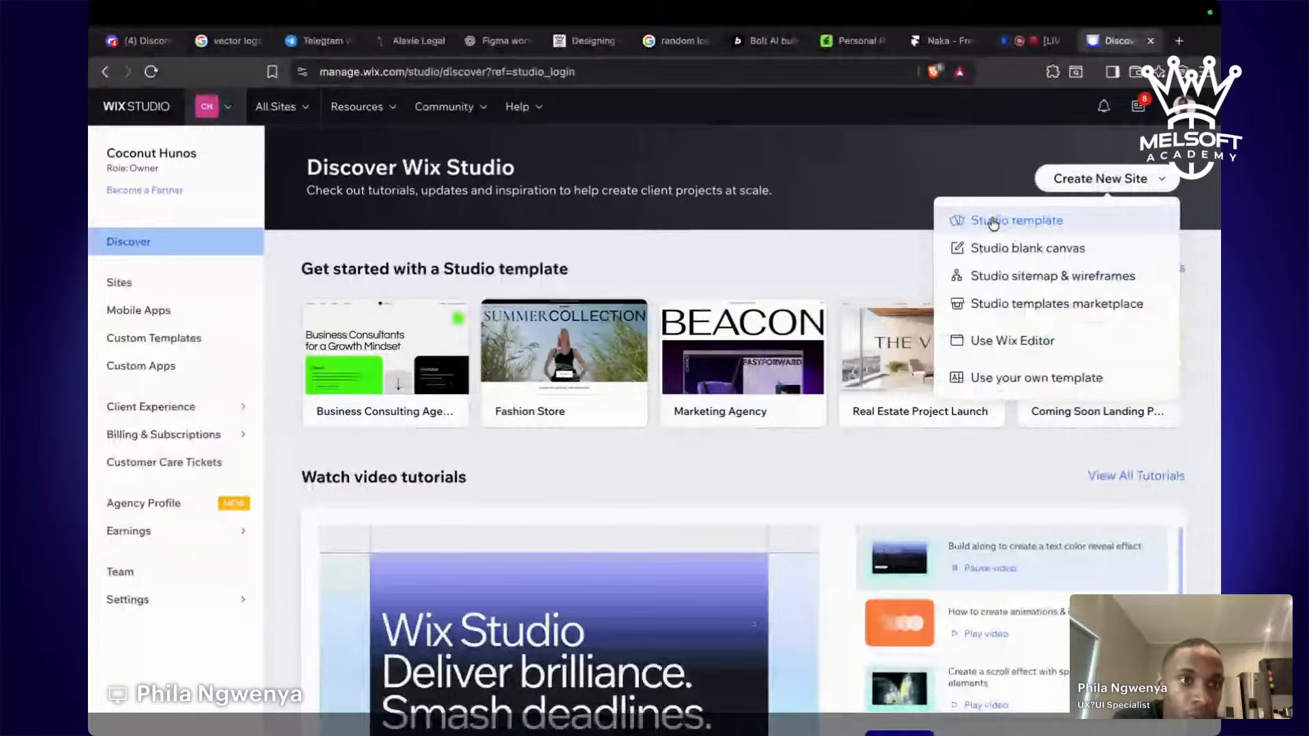
left_click(993, 221)
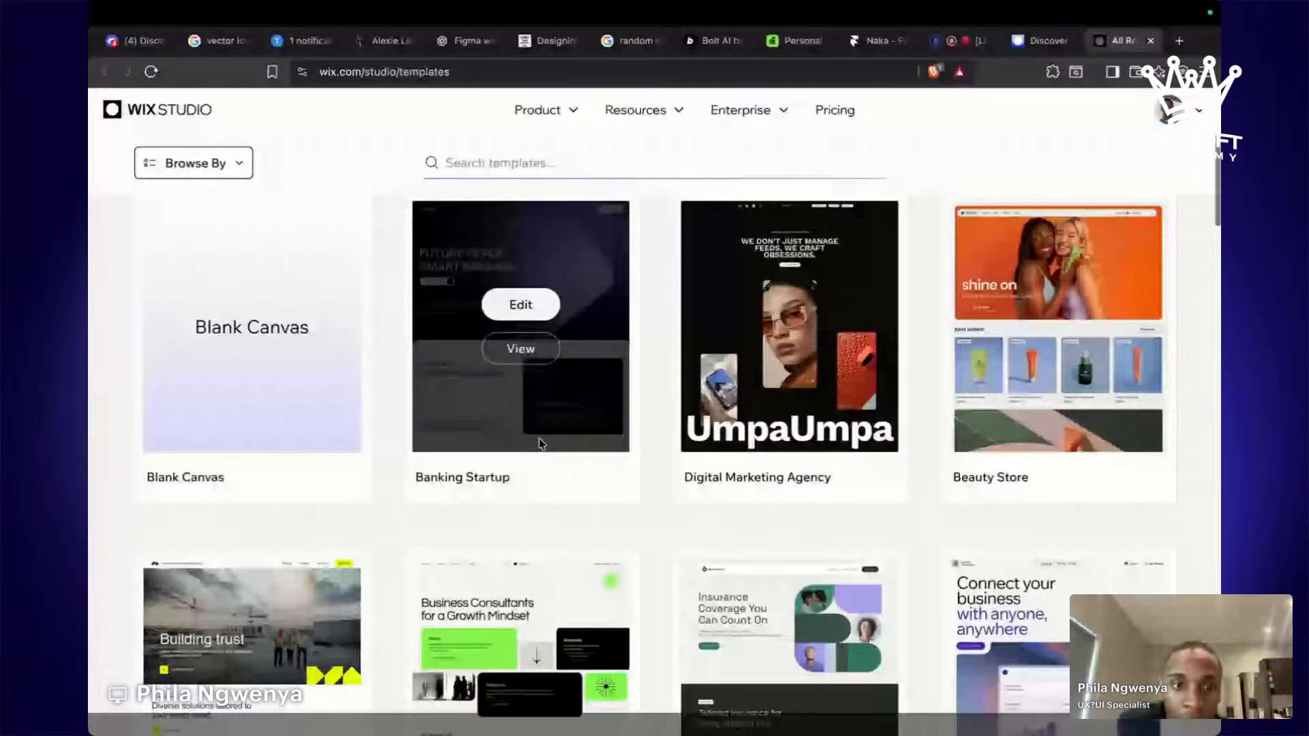
scroll(542, 444, "down", 10)
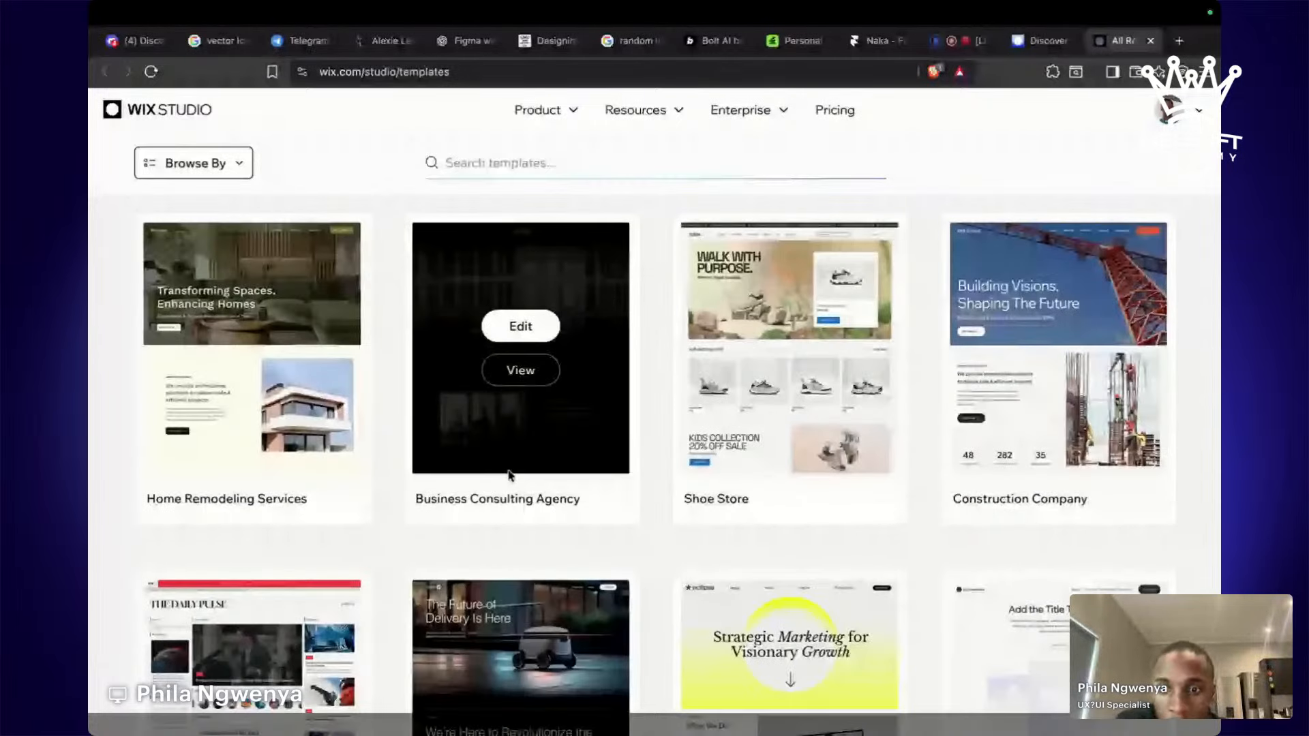
scroll(510, 475, "down", 2)
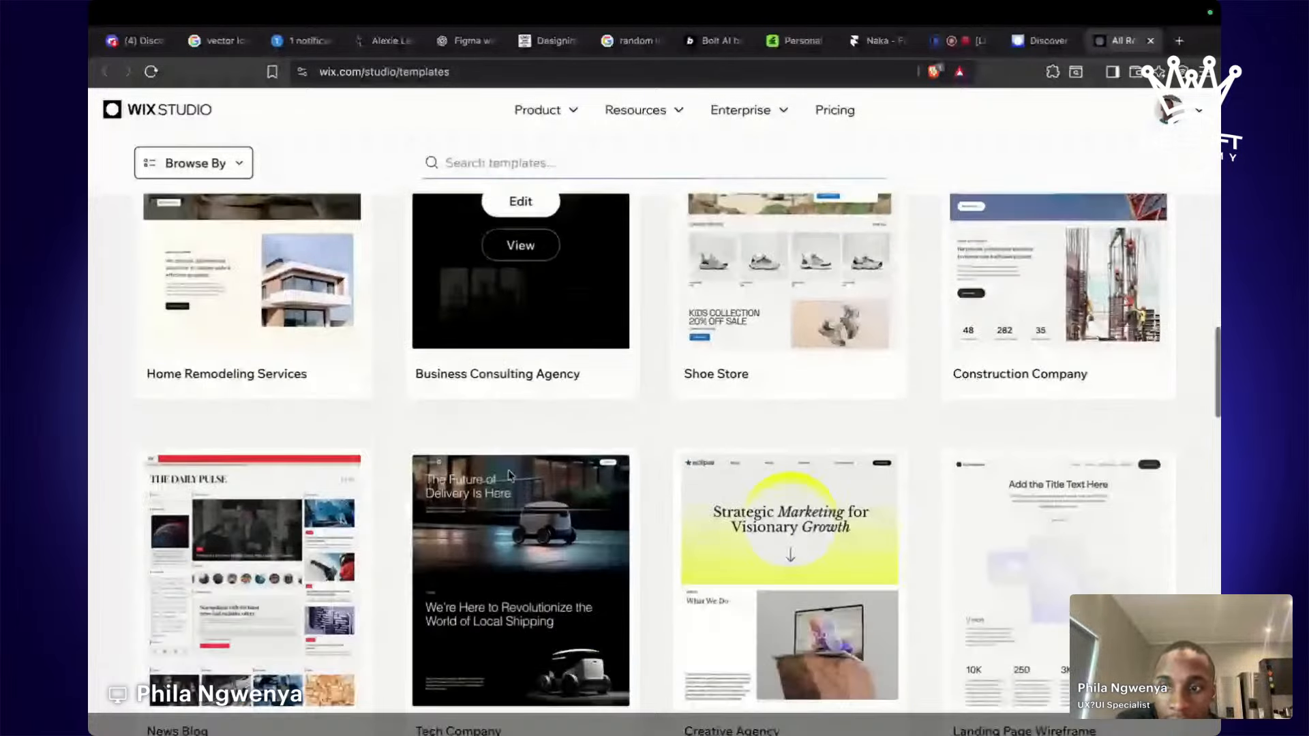
scroll(510, 475, "up", 15)
scroll(383, 438, "down", 1)
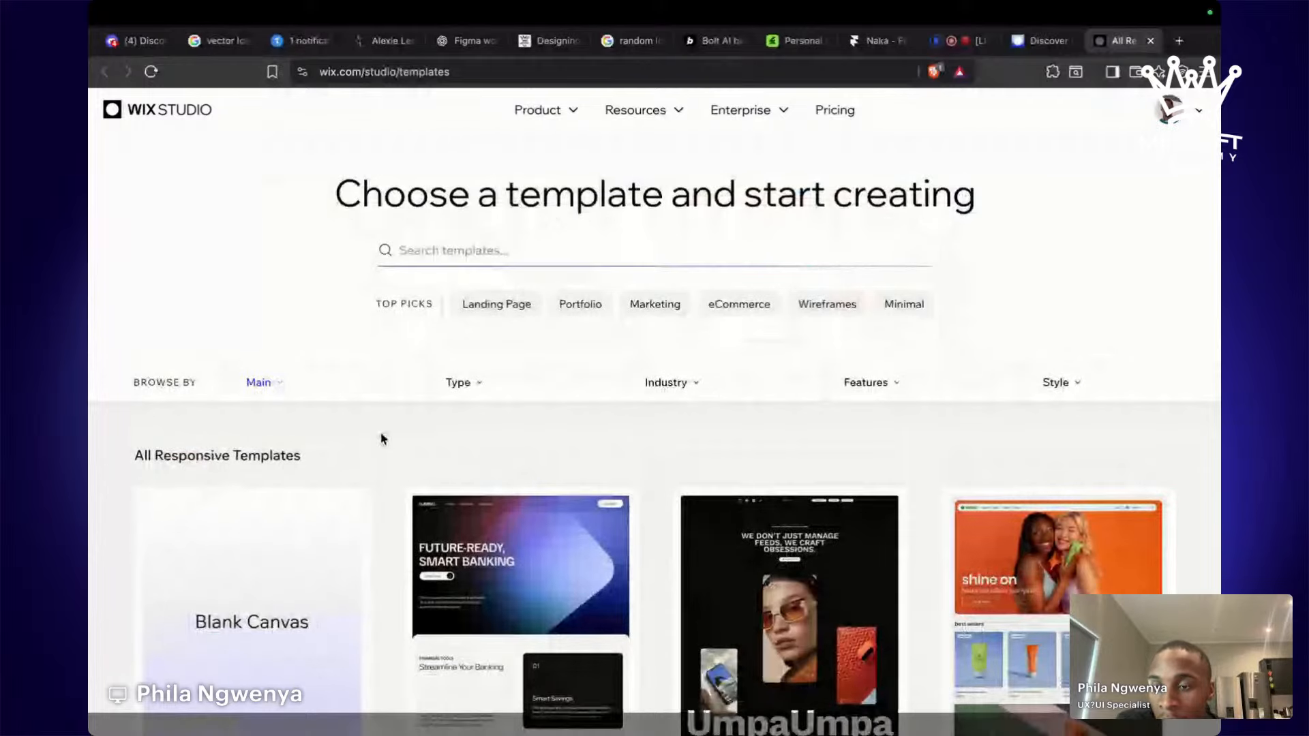
scroll(383, 438, "down", 3)
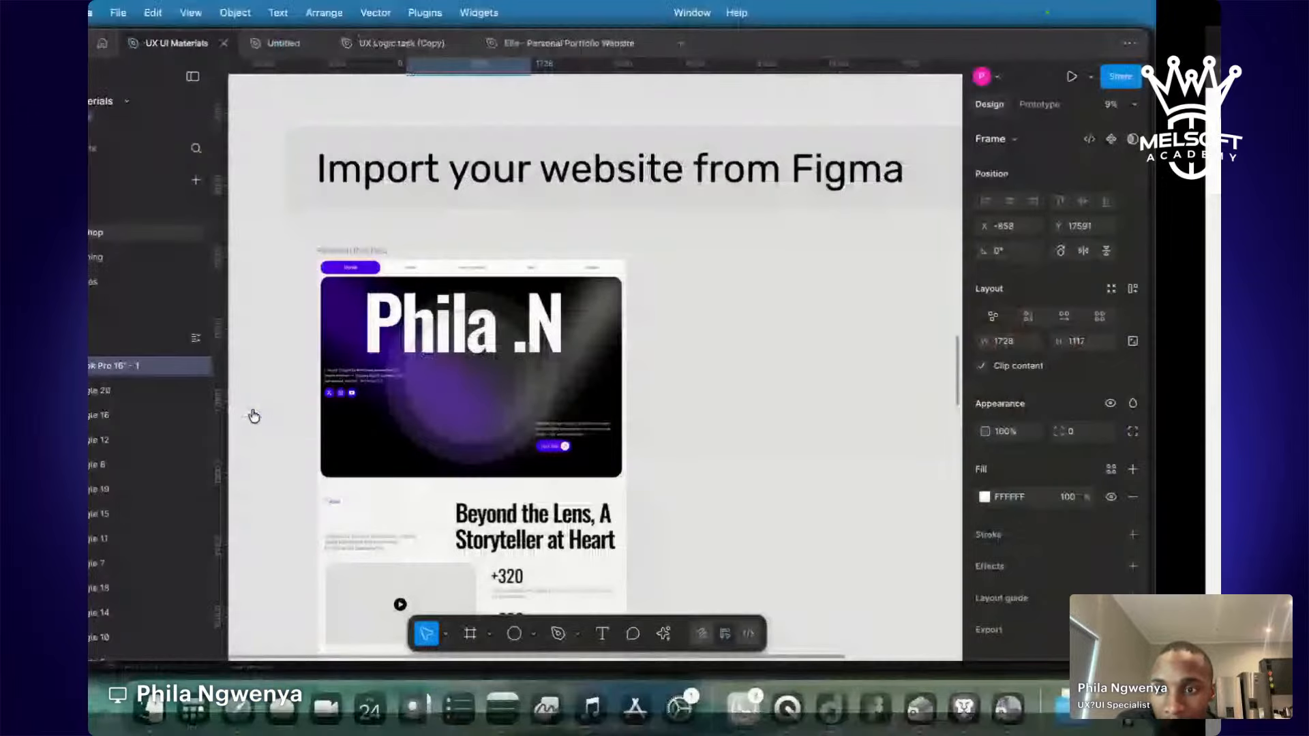
scroll(568, 304, "up", 5)
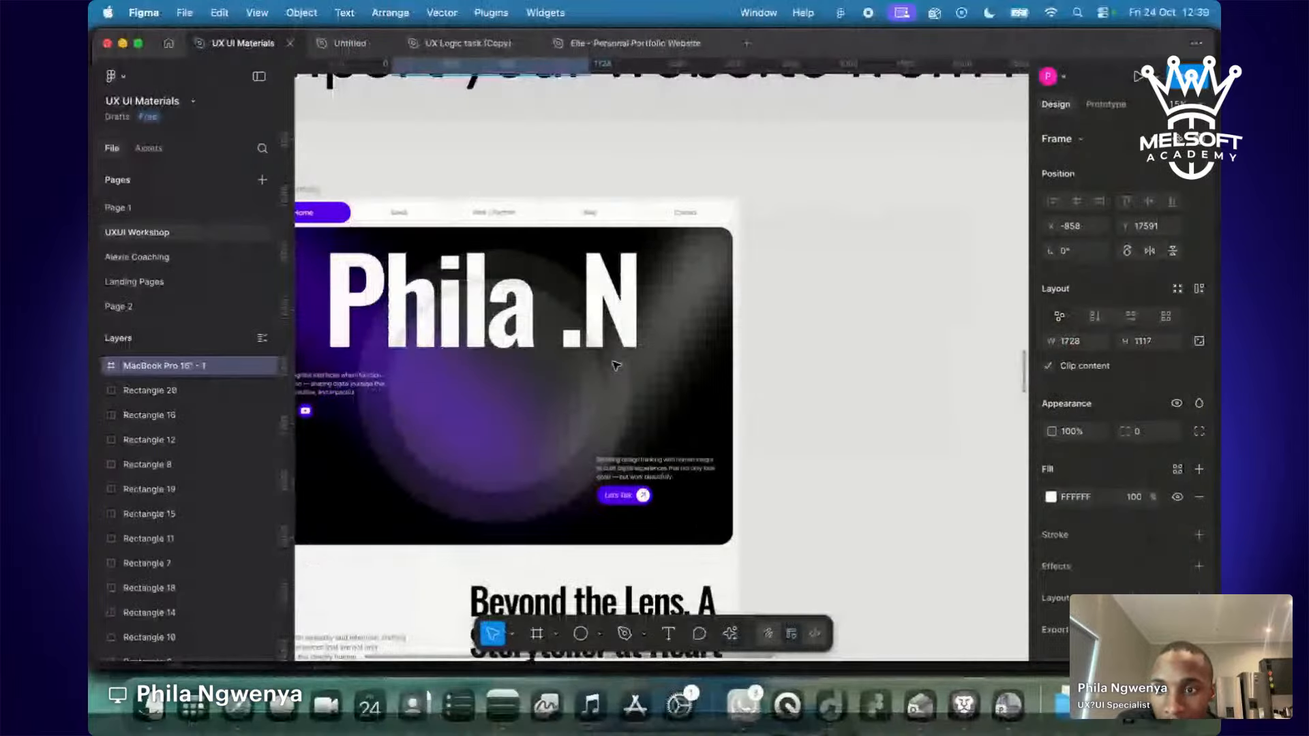
scroll(623, 336, "left", 3)
scroll(623, 336, "down", 1)
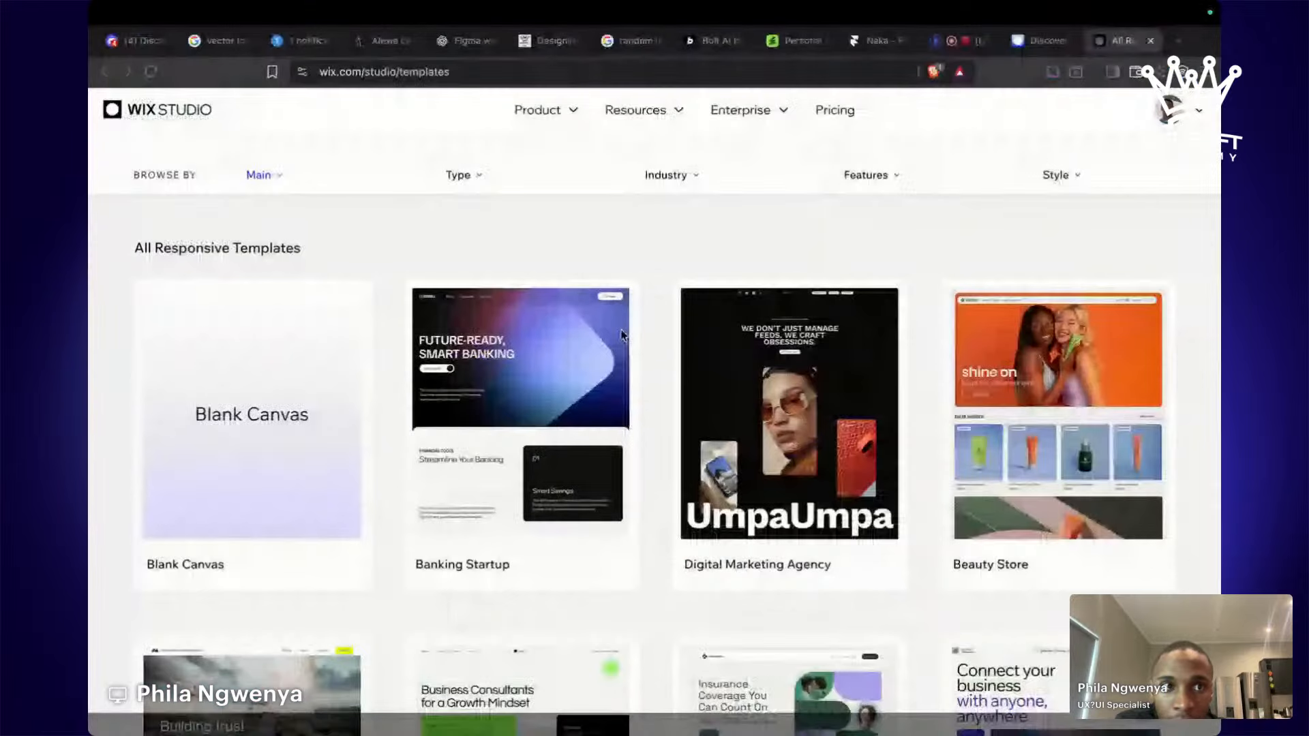
left_click(251, 414)
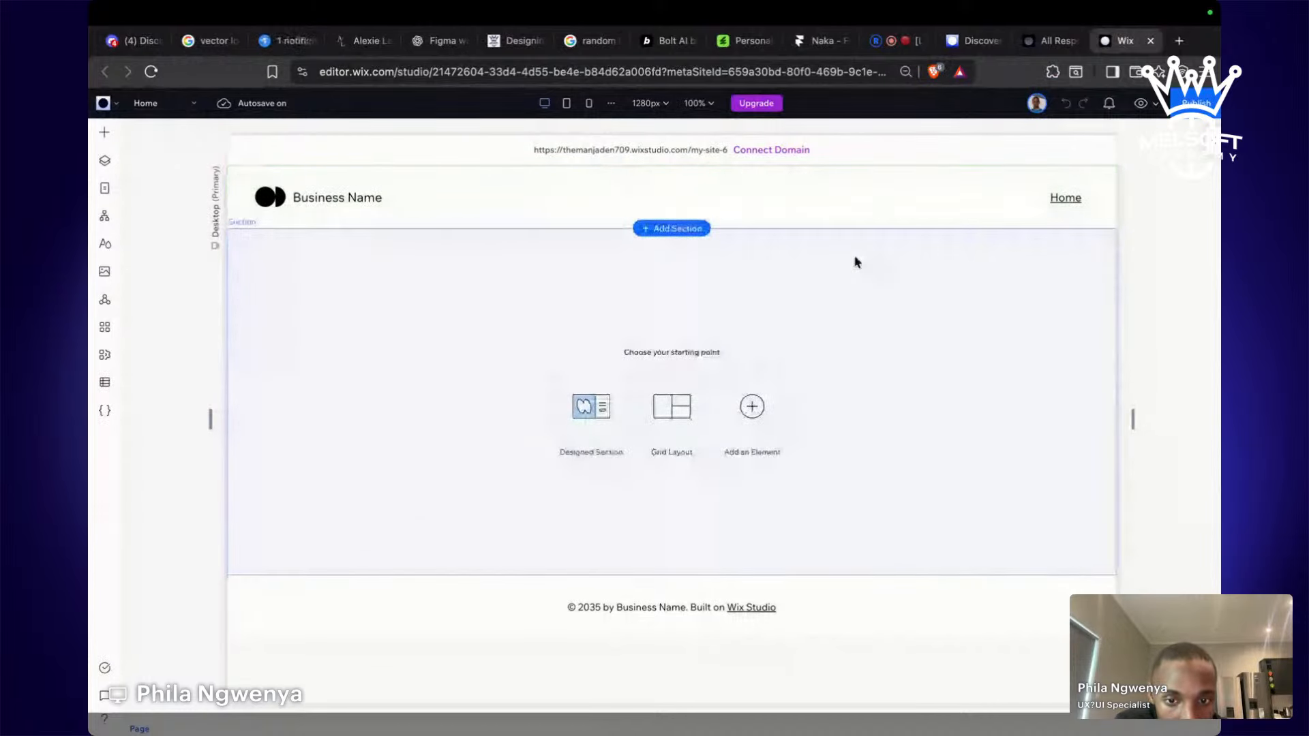
Select the page header and delete it.
left_click(831, 598)
left_click(777, 579)
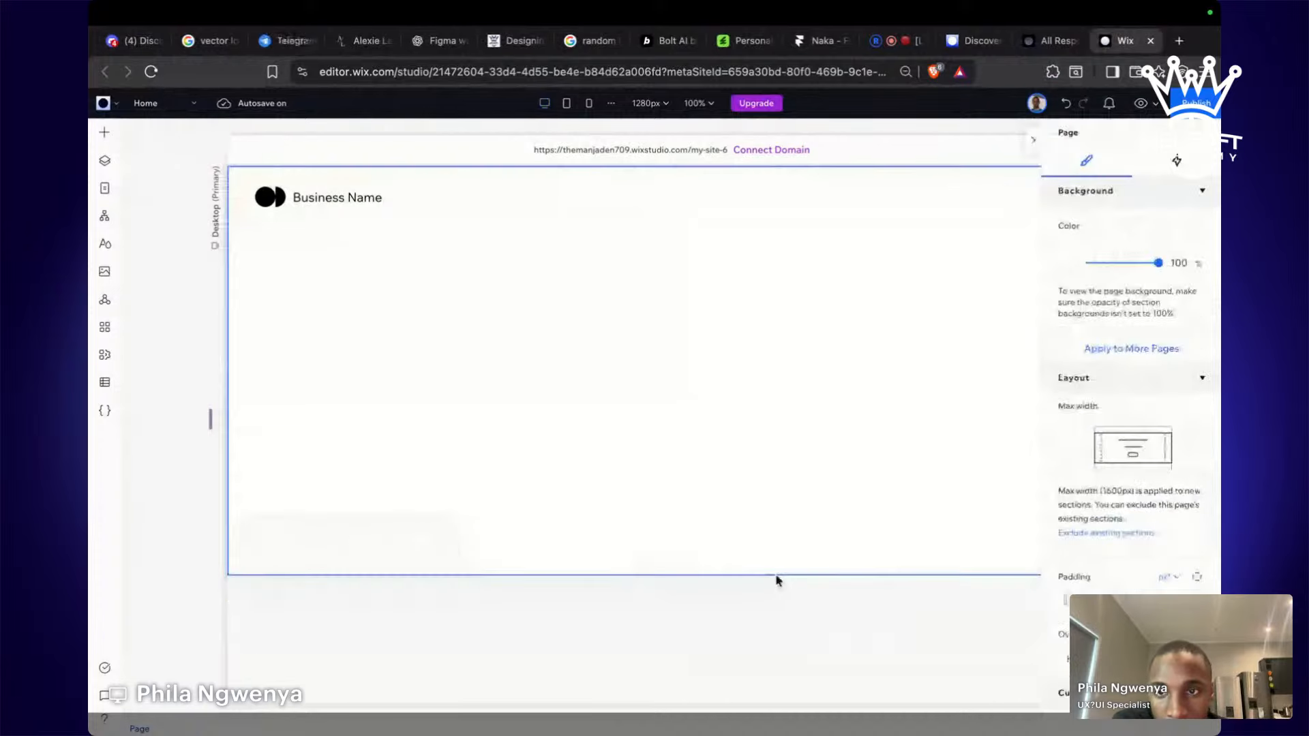
left_click(722, 211)
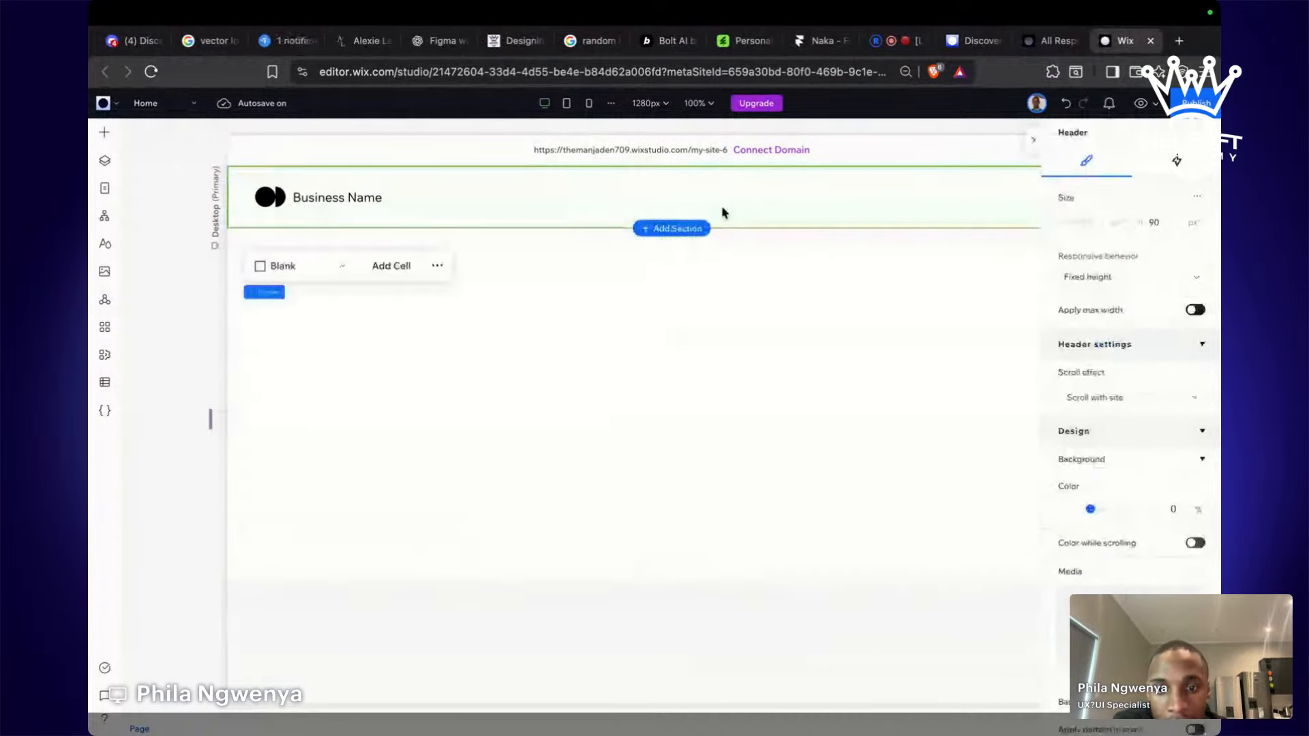
key("Delete")
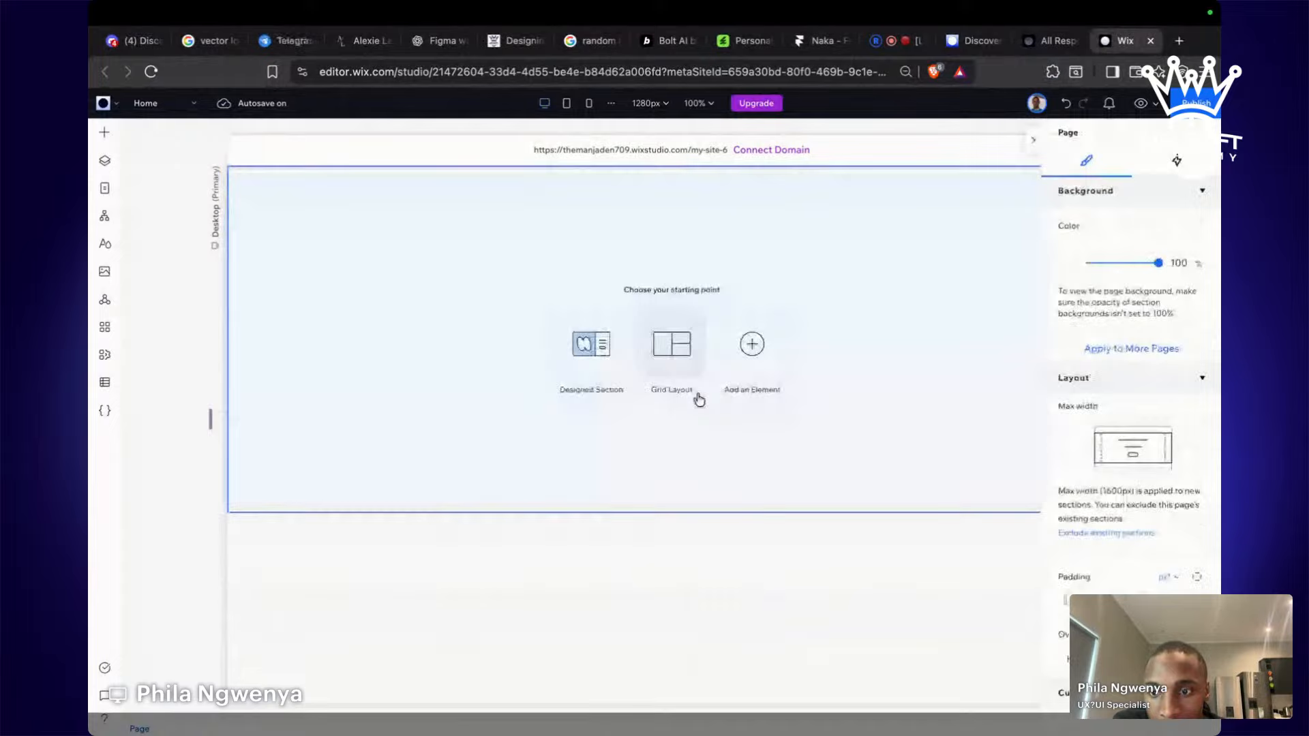
Browse Add Elements > Design Kits and drag the Gradient Tech hero section onto the page.
left_click(856, 503)
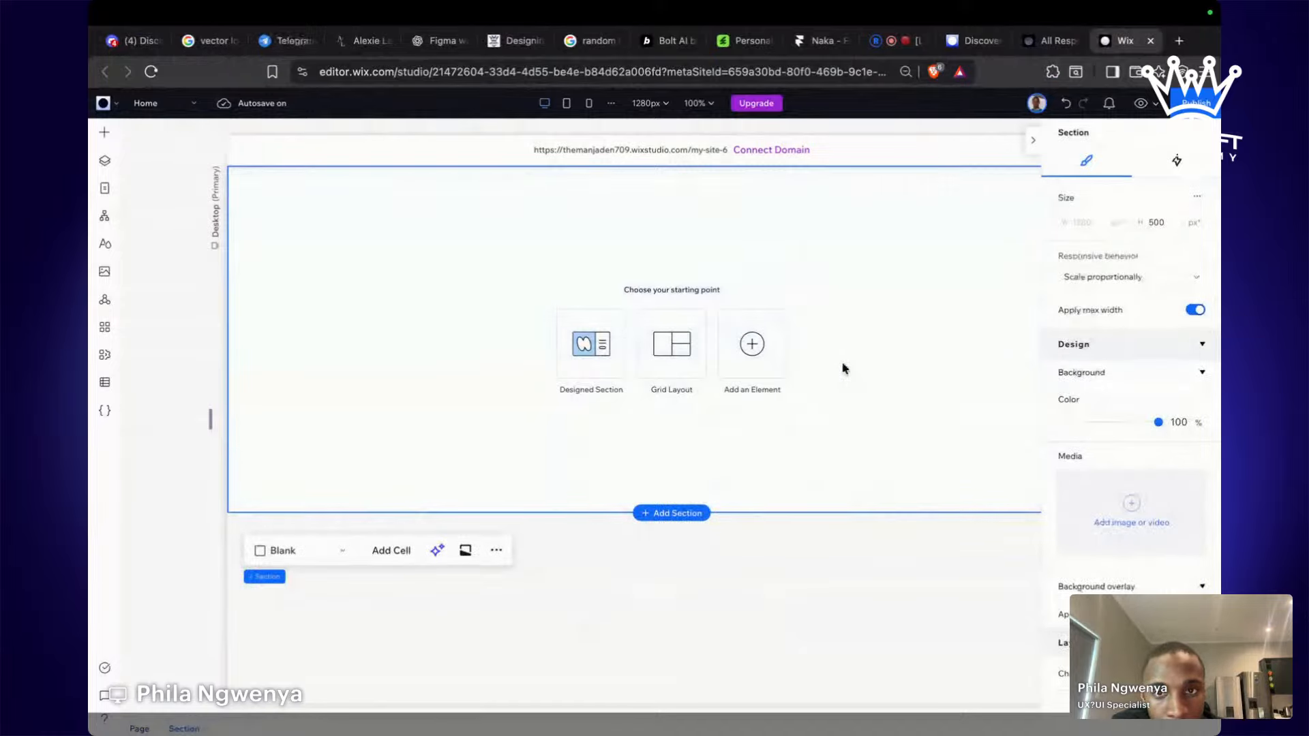
left_click(104, 133)
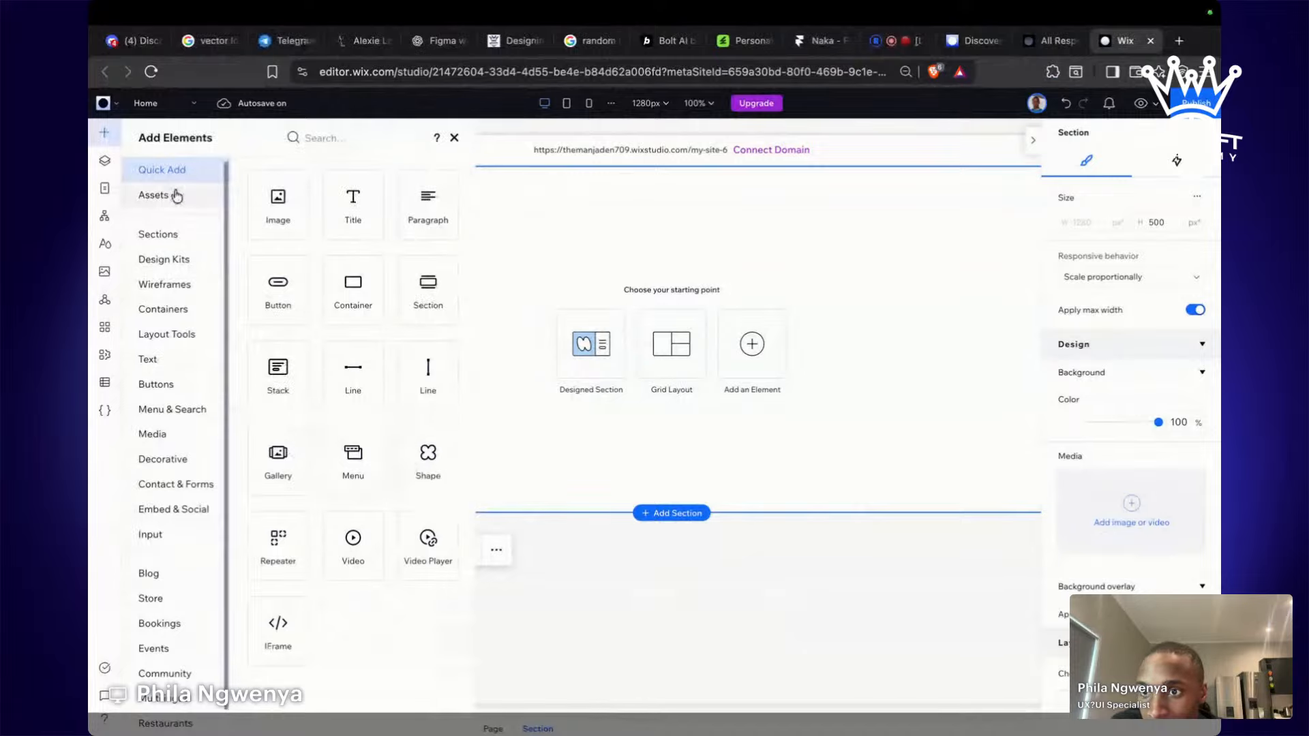
left_click(176, 197)
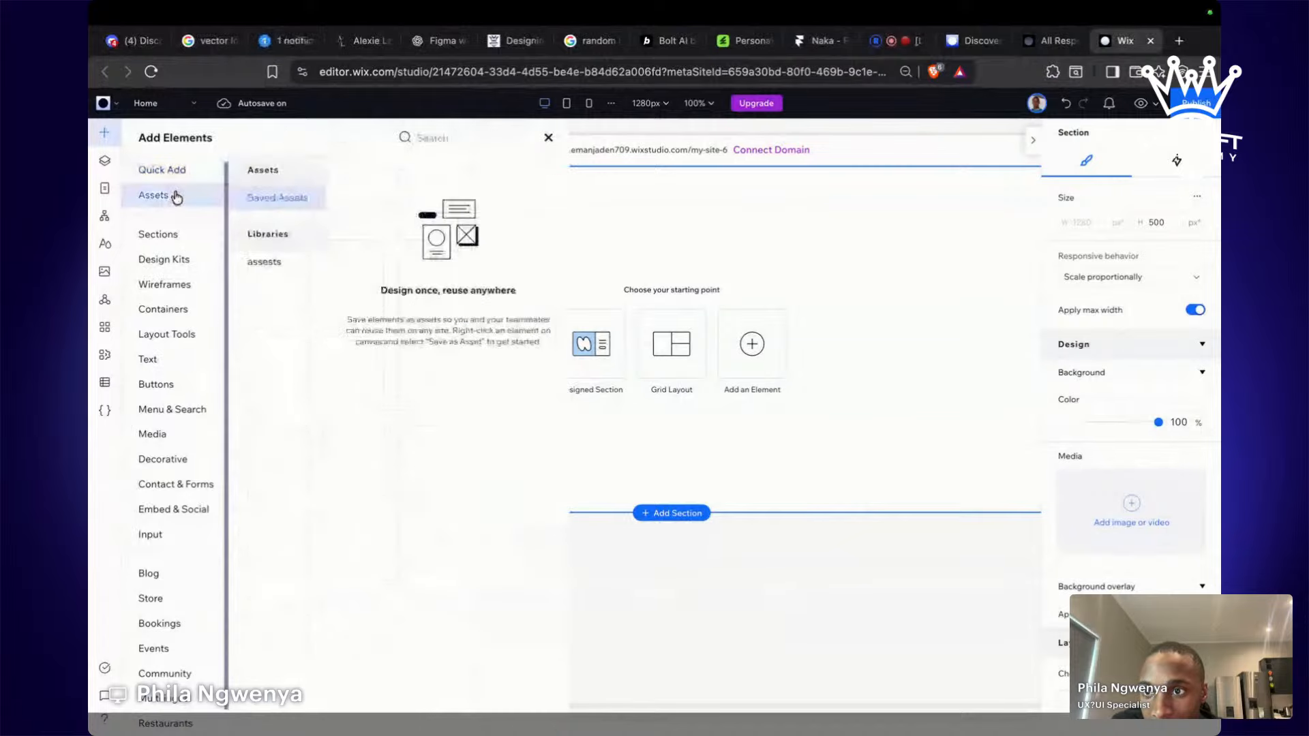
left_click(164, 260)
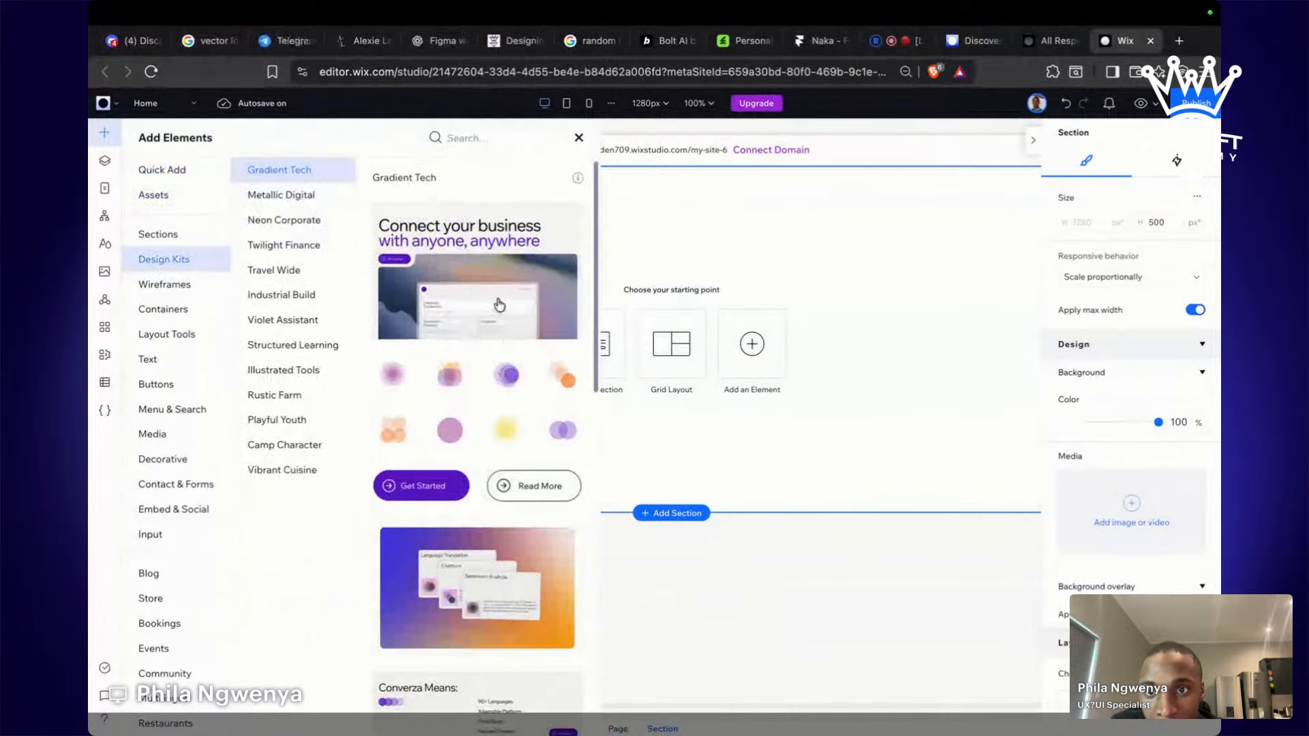
left_click(303, 195)
left_click(295, 219)
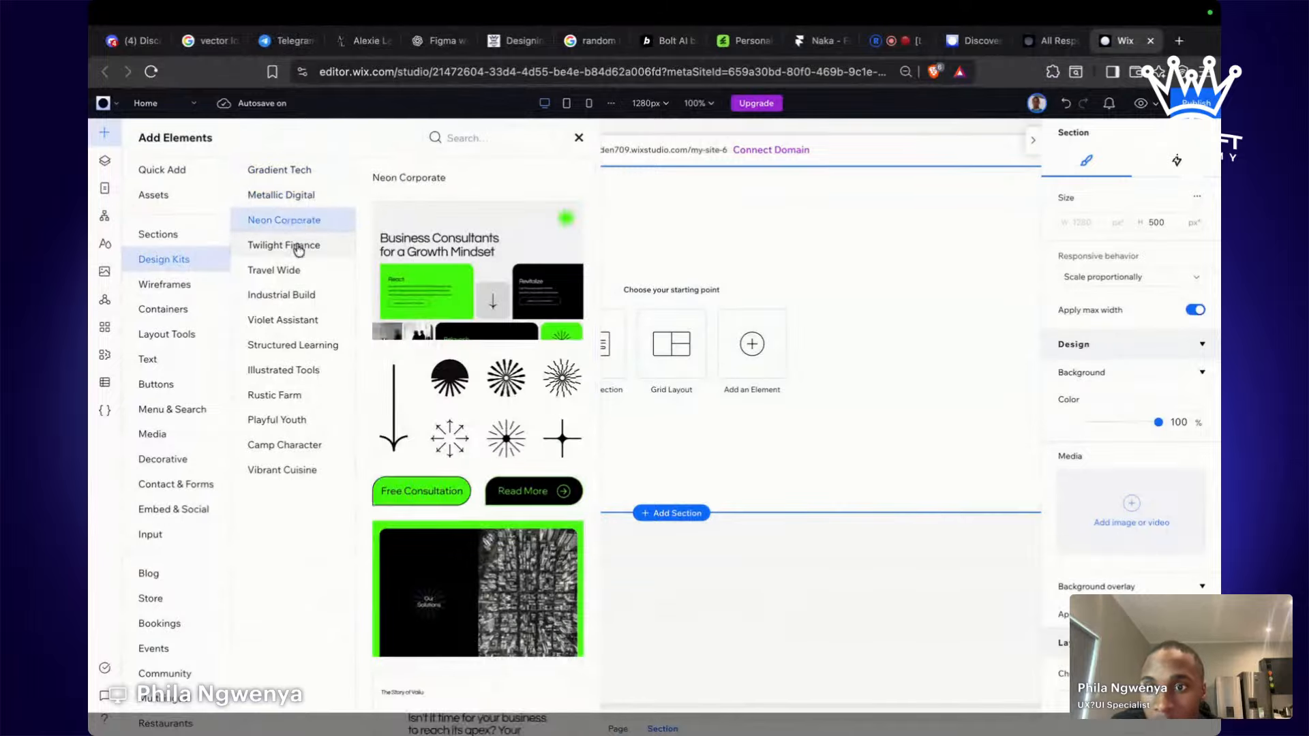
left_click(298, 247)
left_click(296, 271)
left_click(297, 295)
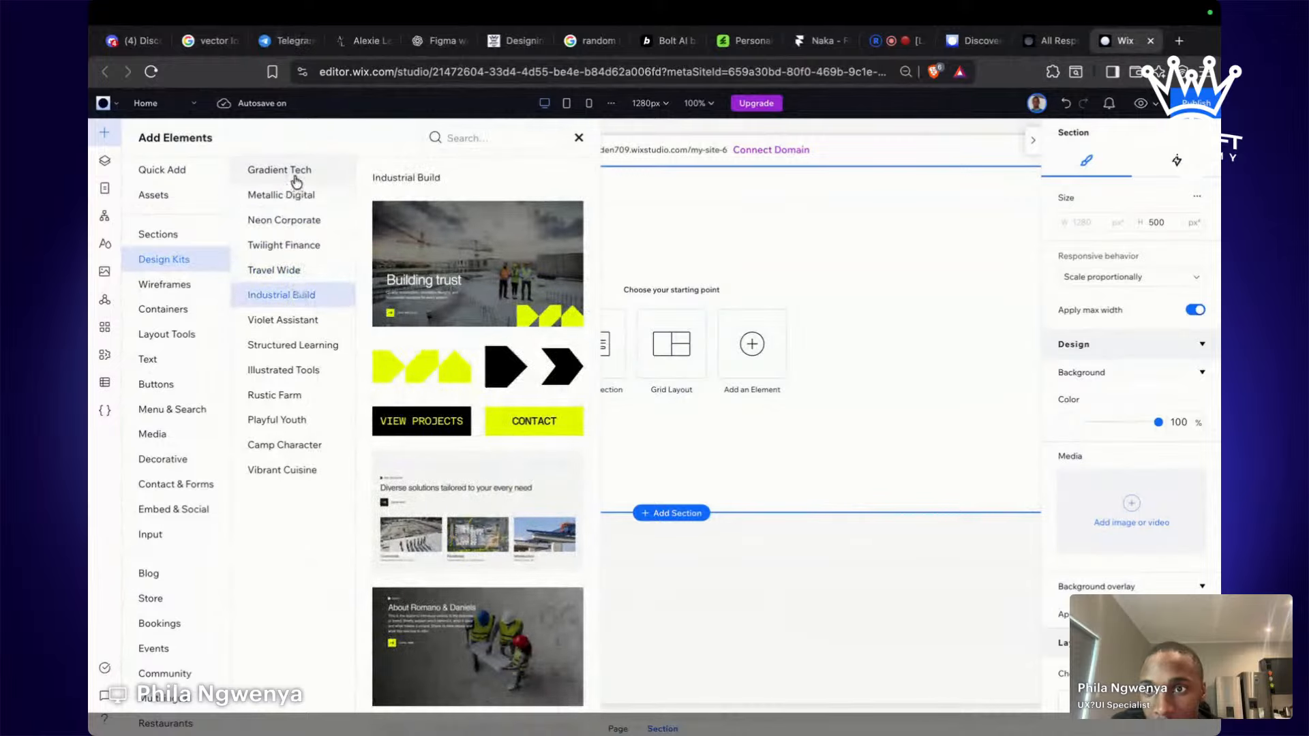
left_click(295, 179)
left_click_drag(525, 301, 716, 409)
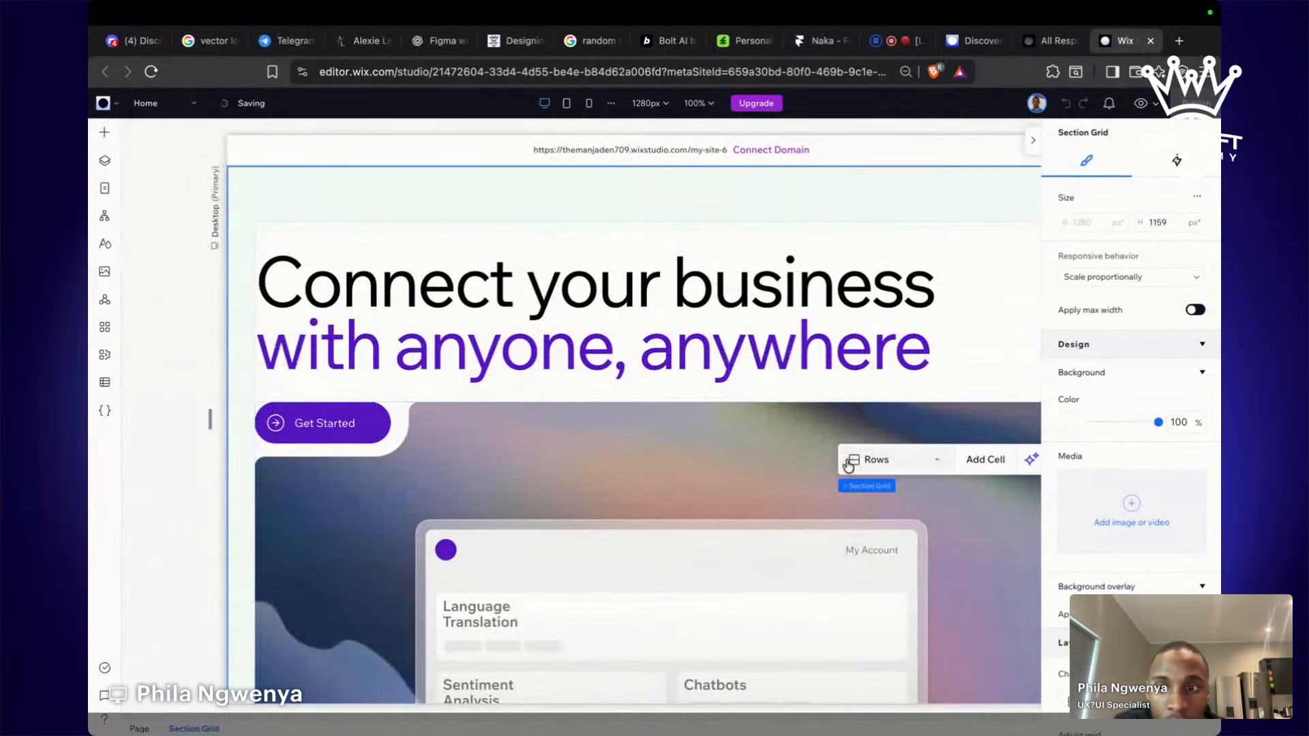
Delete the Gradient Tech hero section's grid, then switch back to Figma.
left_click(182, 550)
scroll(181, 550, "down", 4)
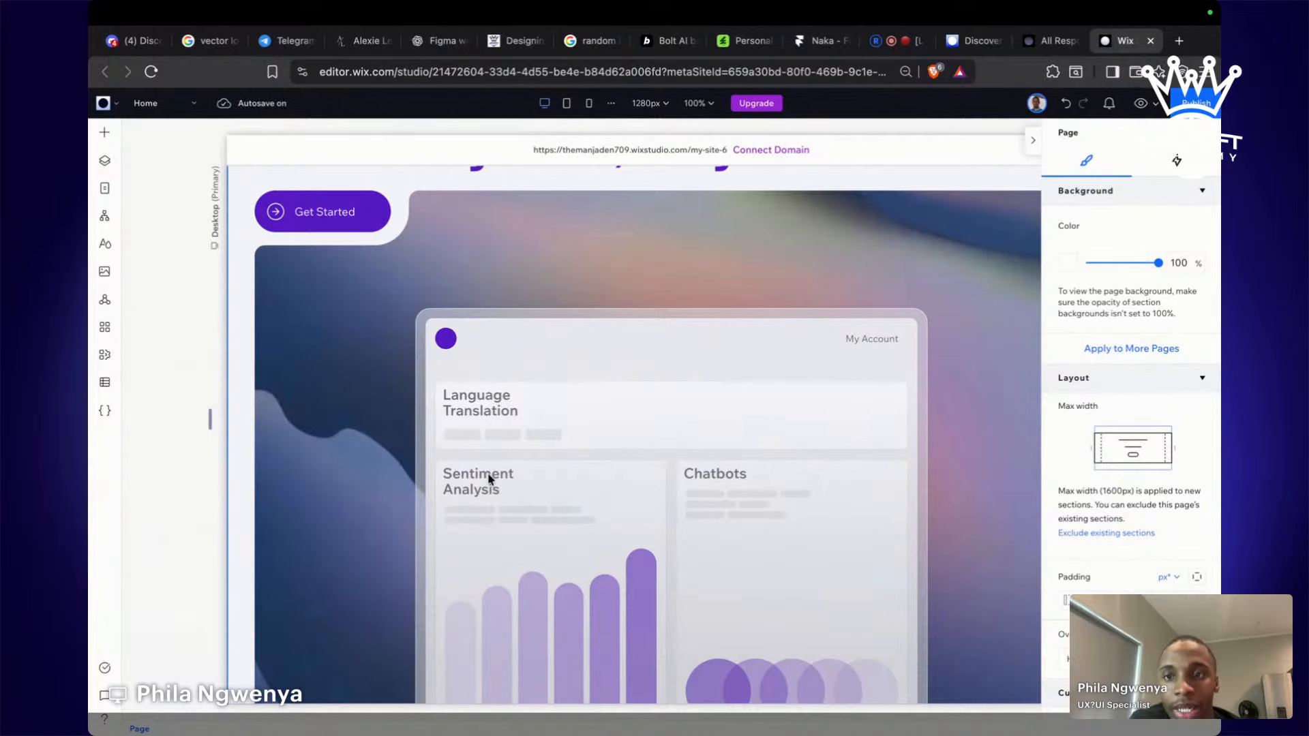
scroll(489, 477, "up", 3)
scroll(488, 473, "down", 4)
scroll(488, 472, "up", 4)
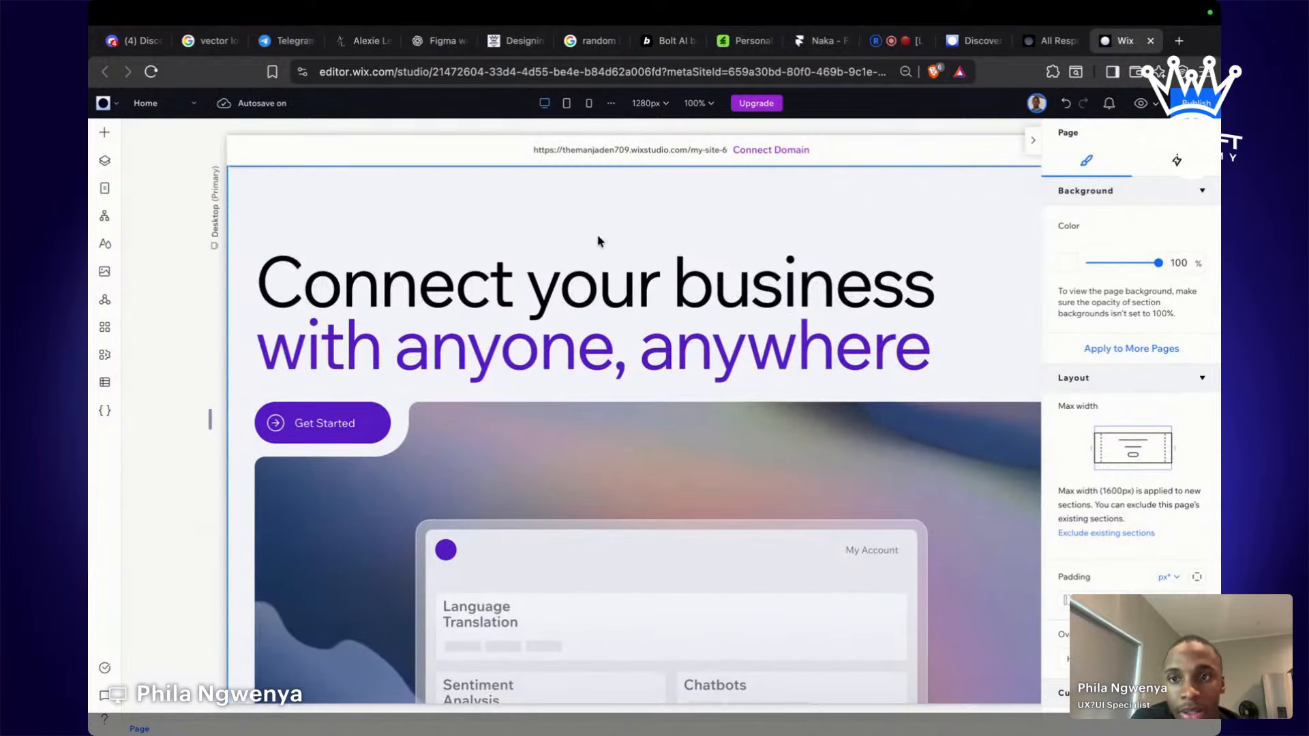
left_click(604, 229)
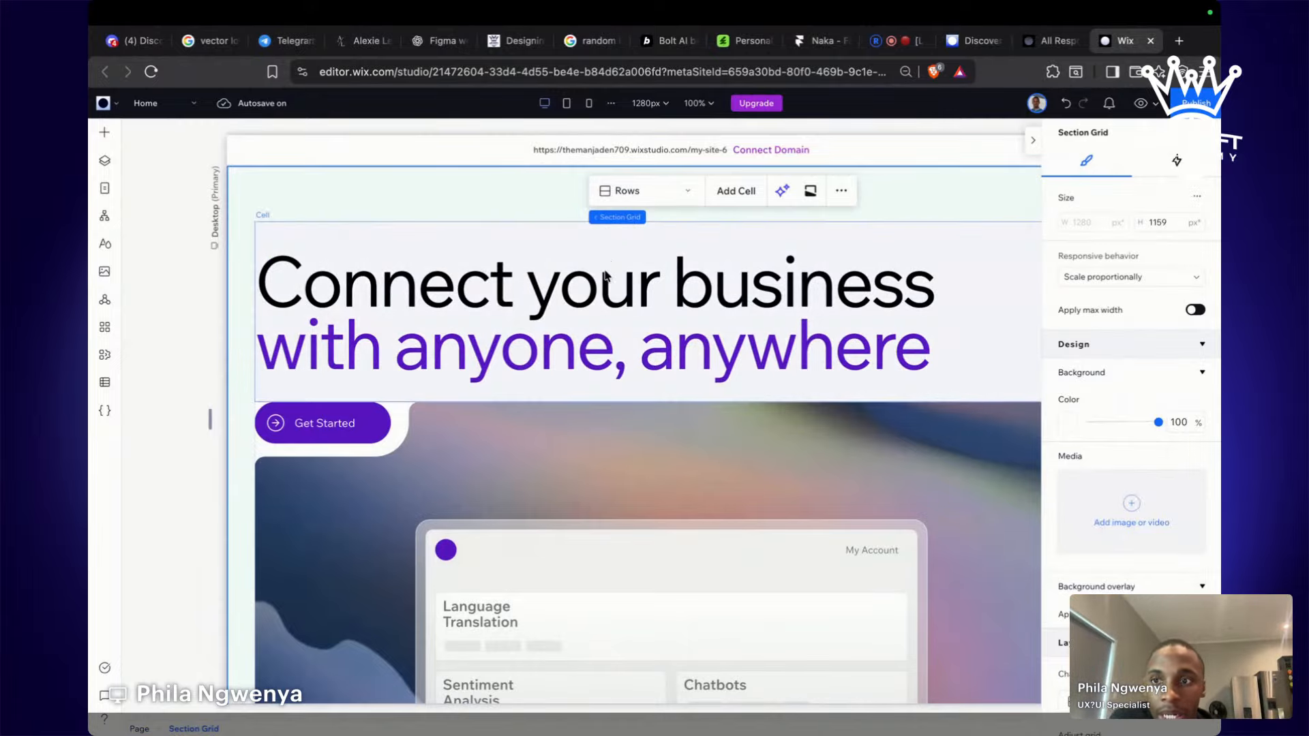
left_click(580, 266)
left_click(230, 278)
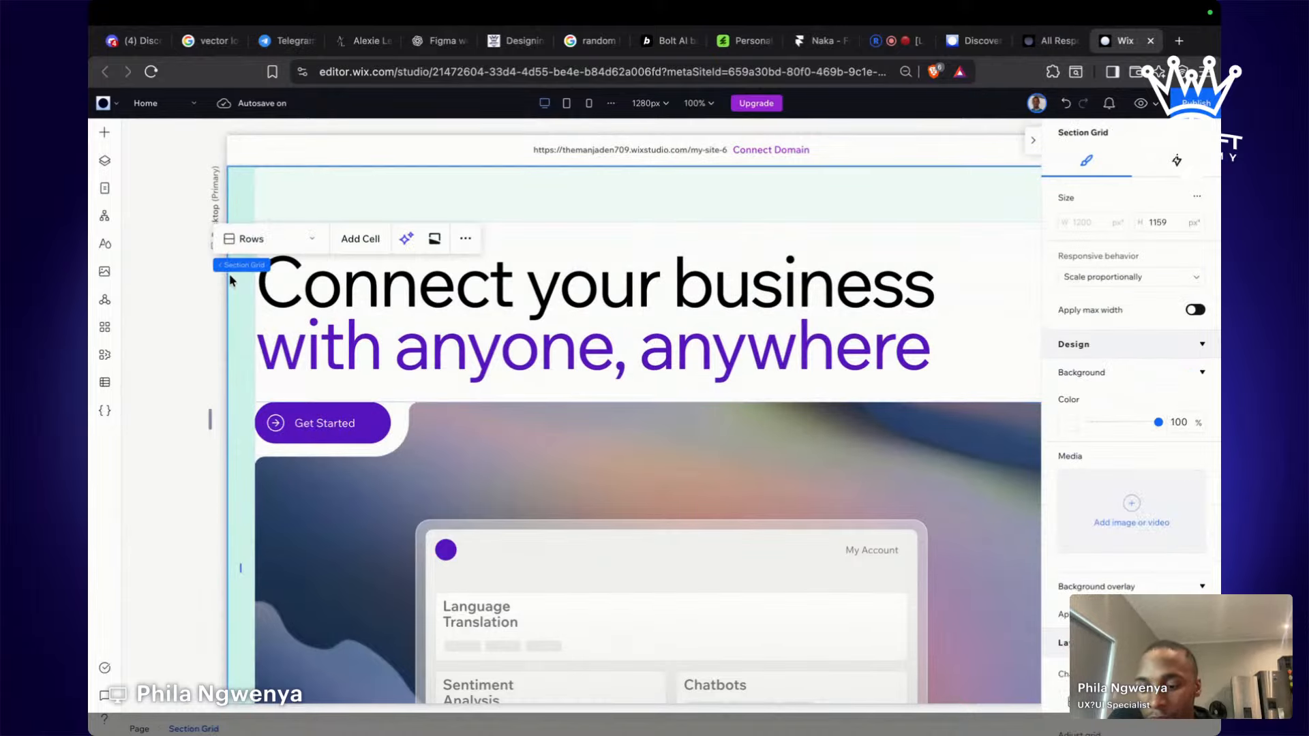
key("Delete")
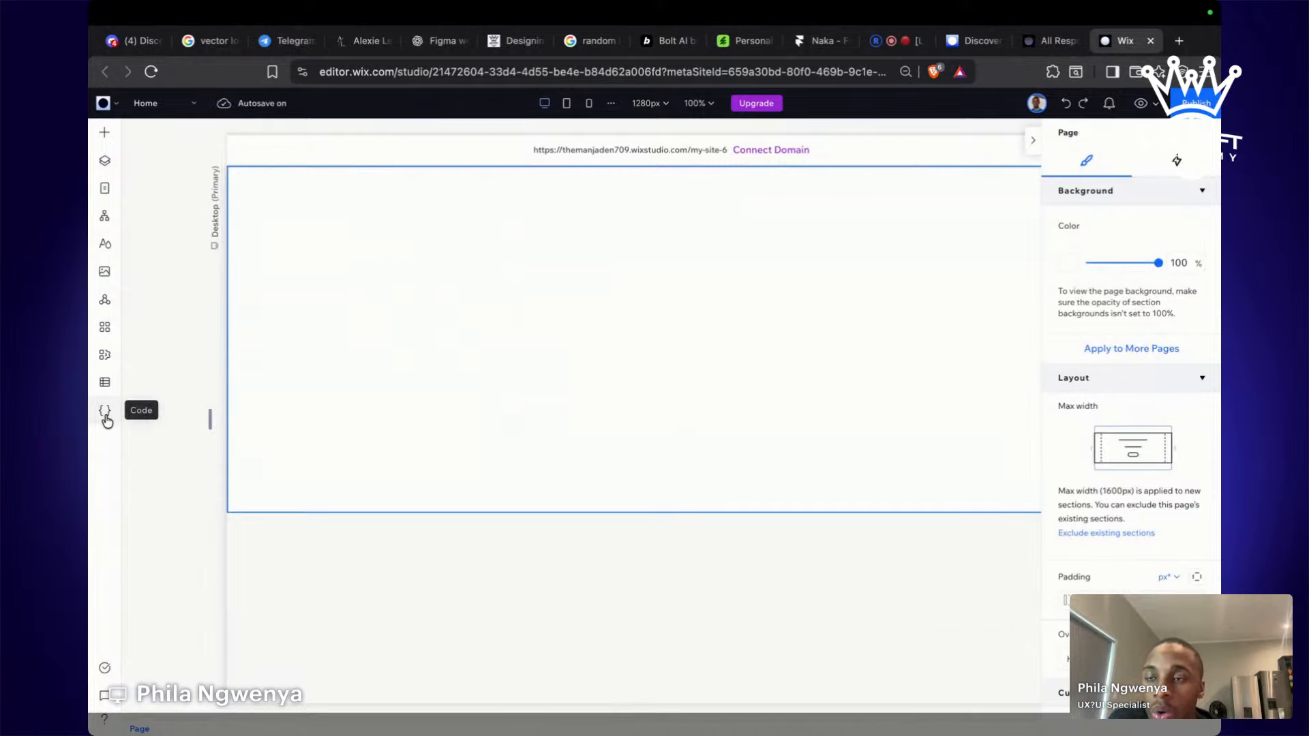
key("ctrl+Left")
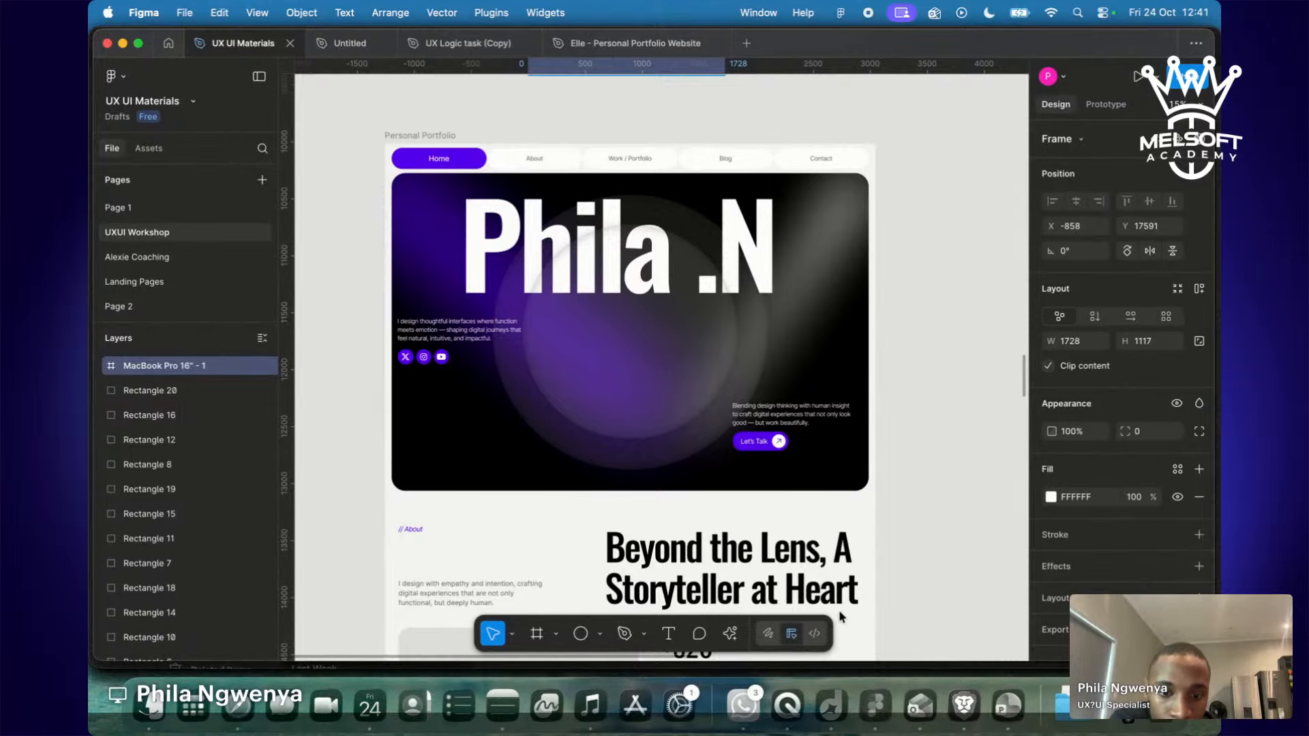
Run the Figma to Wix Studio plugin from the actions search ('wix').
left_click(962, 574)
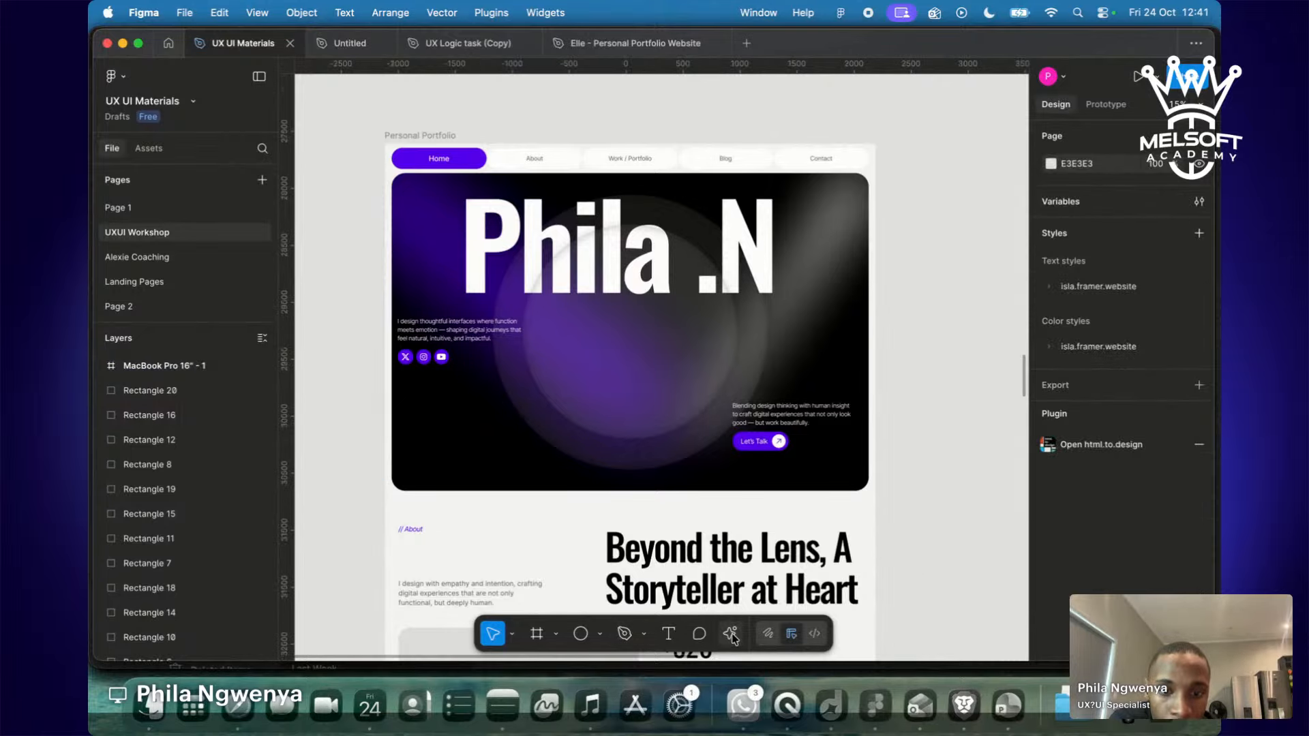
left_click(731, 634)
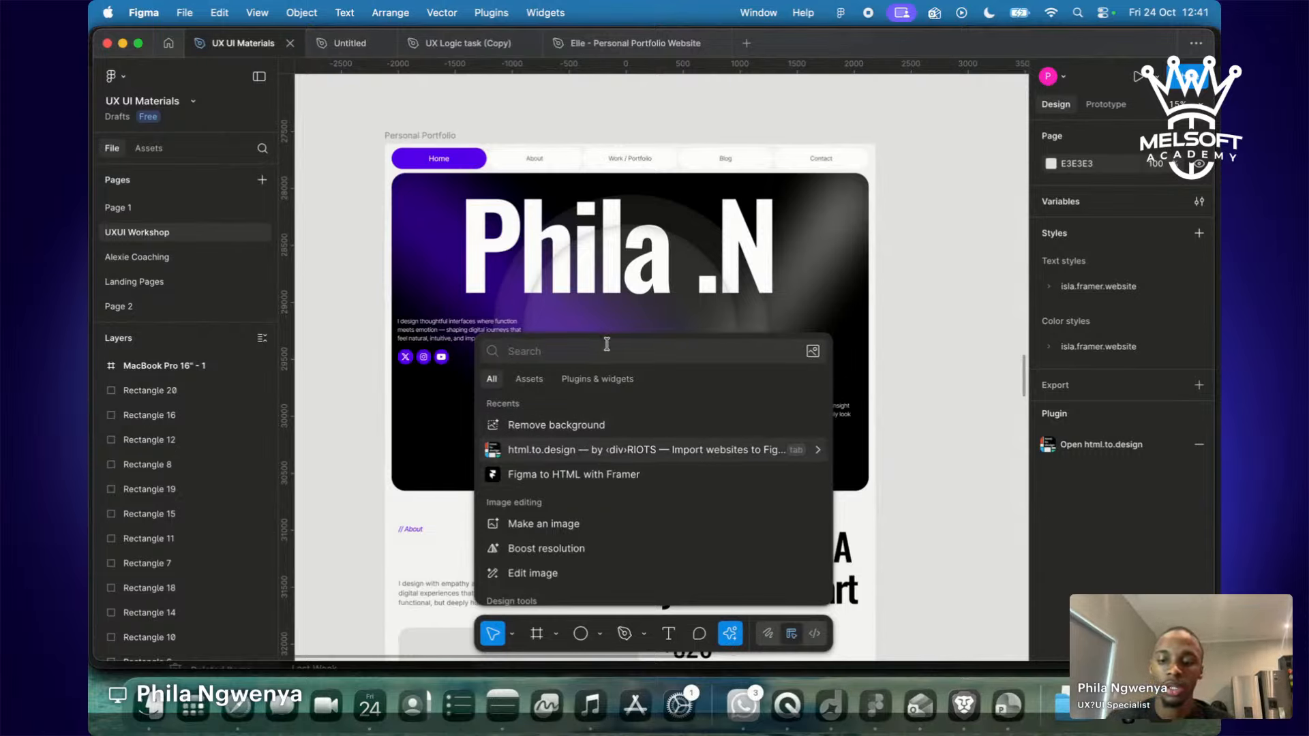
type("wix")
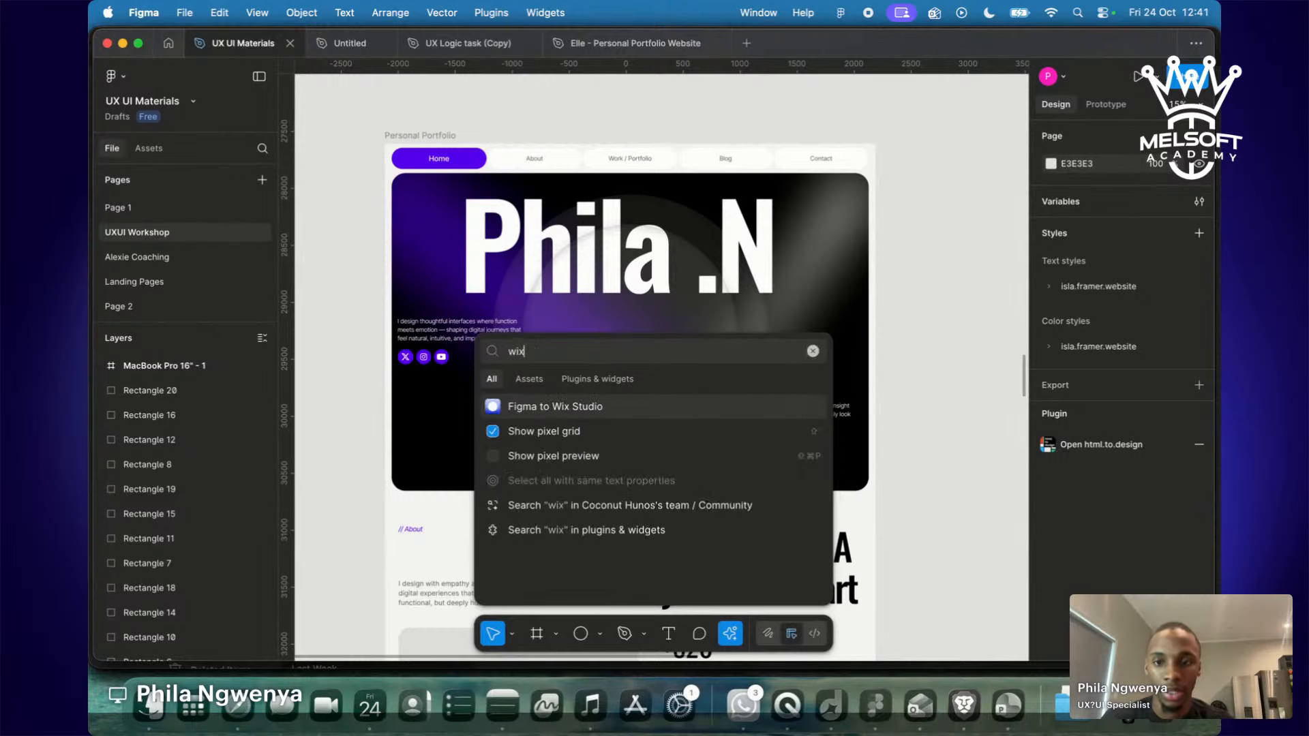
left_click(579, 409)
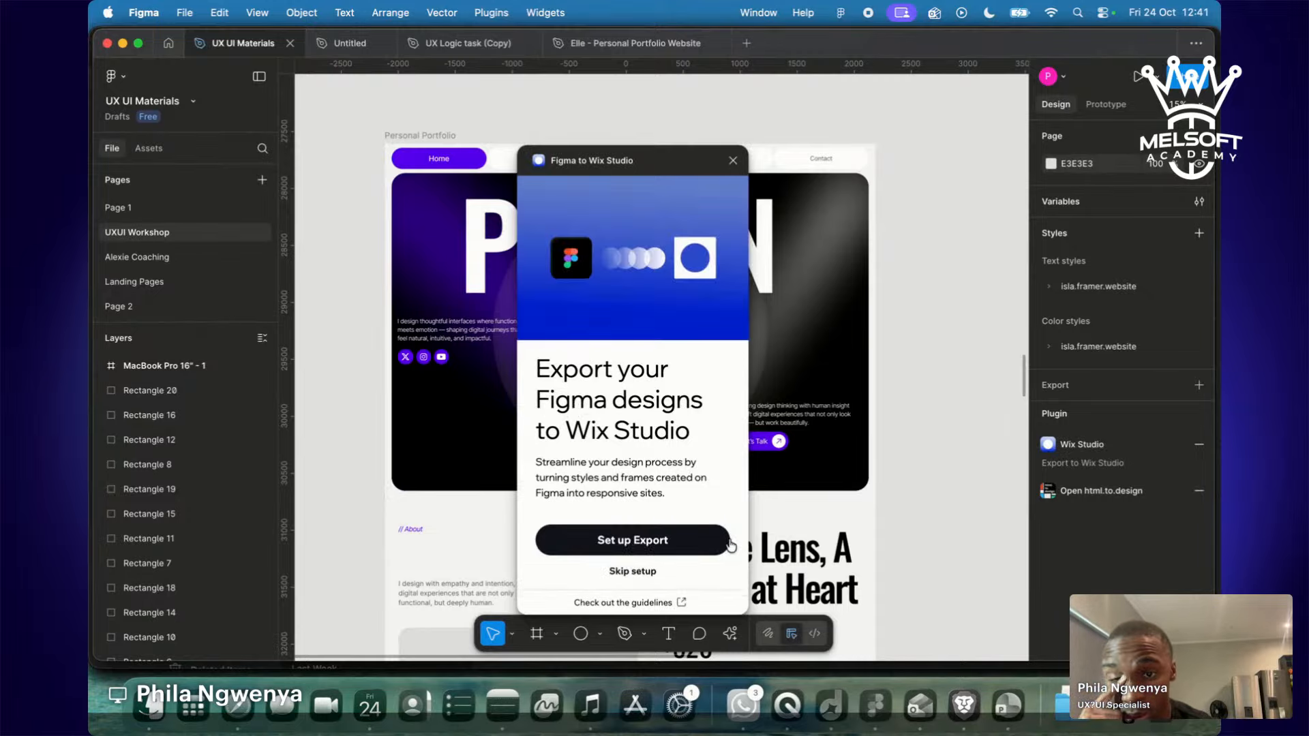
Move the plugin aside, click Set up Export, read its connection steps, and open Share.
left_click_drag(622, 165, 1028, 146)
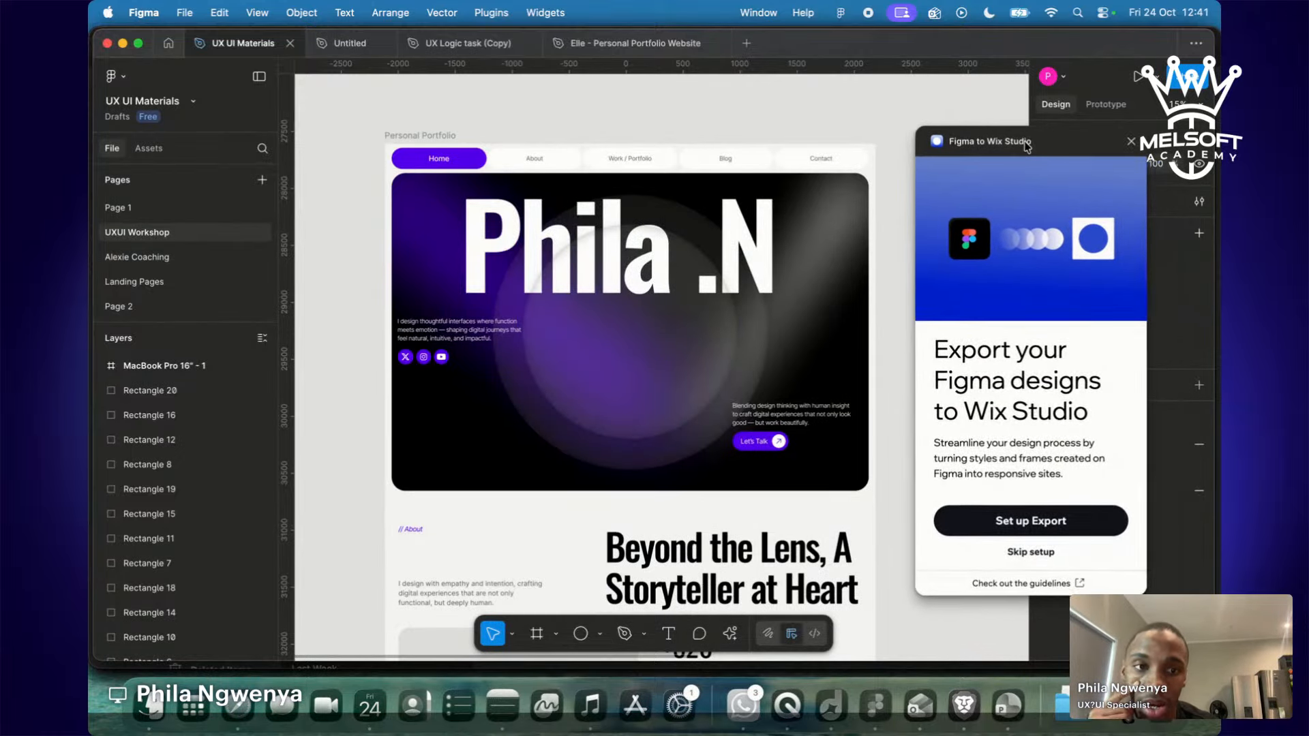
scroll(767, 315, "down", 5)
scroll(767, 316, "up", 5)
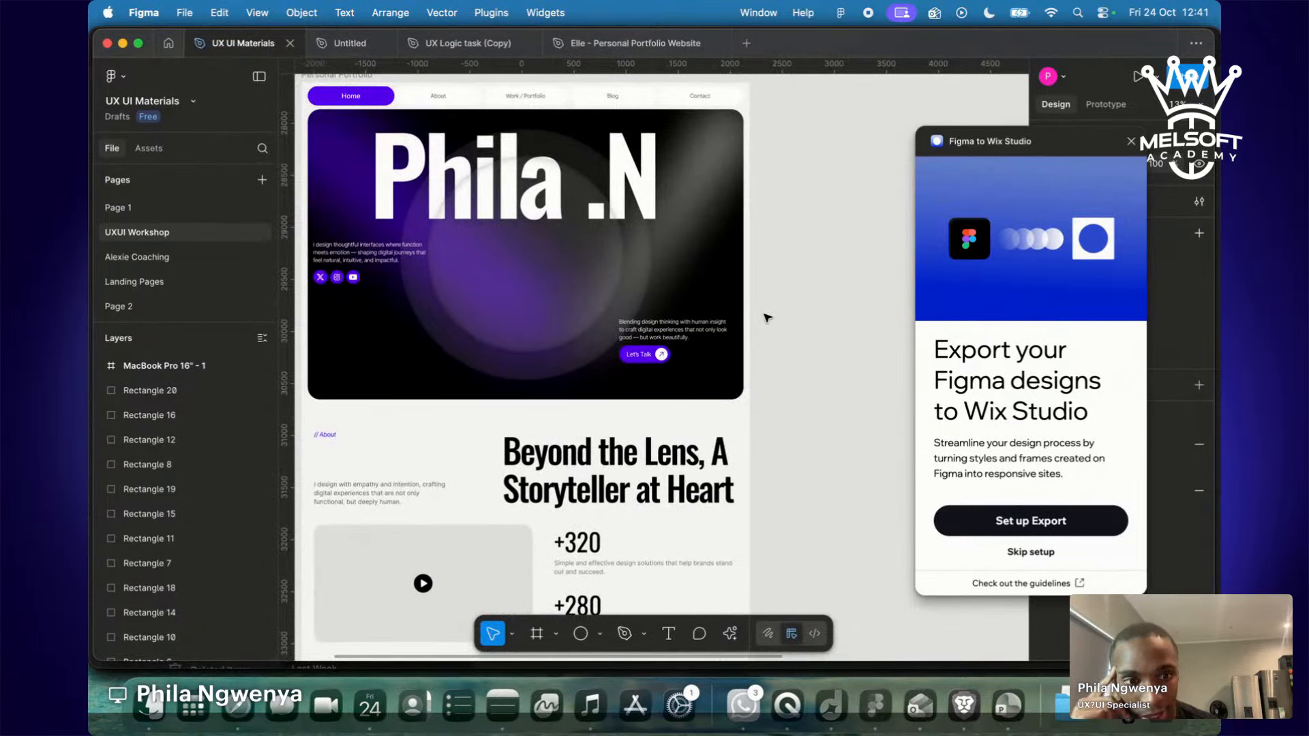
left_click(1013, 526)
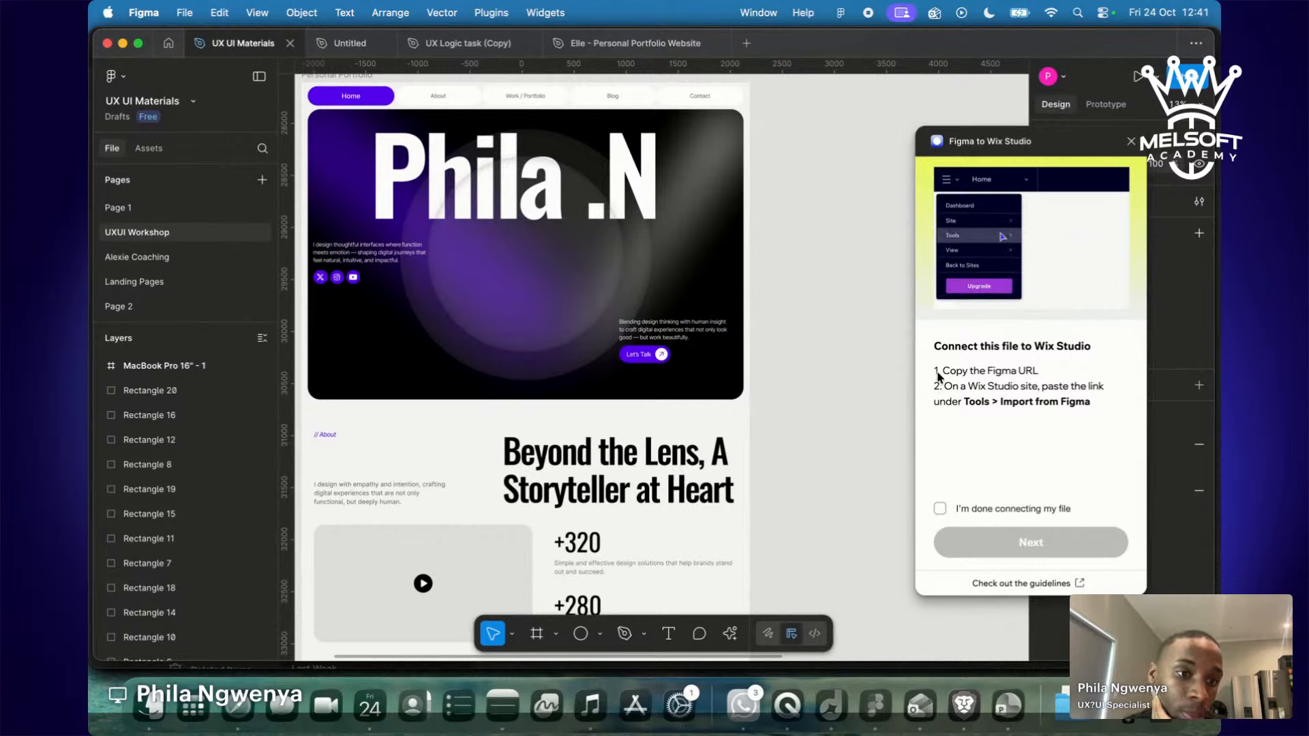
left_click_drag(951, 372, 1081, 375)
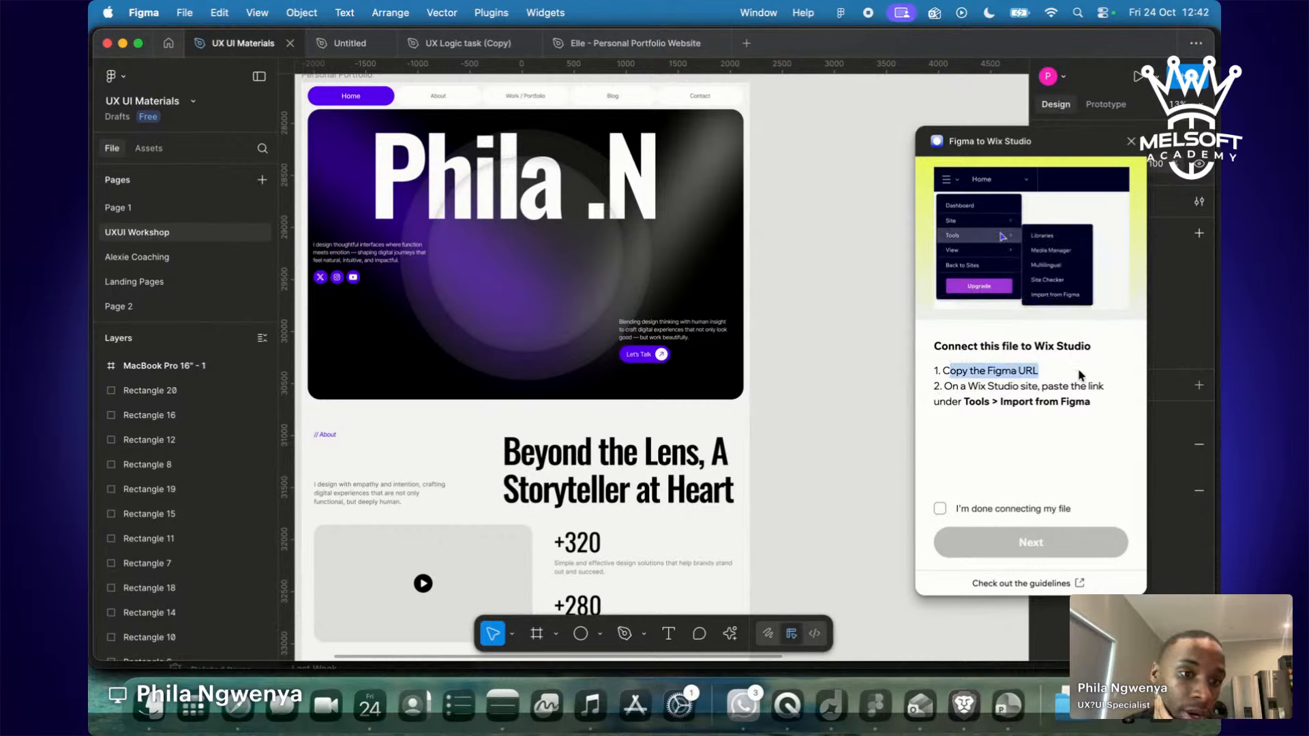
left_click_drag(946, 402, 1072, 390)
left_click(948, 390)
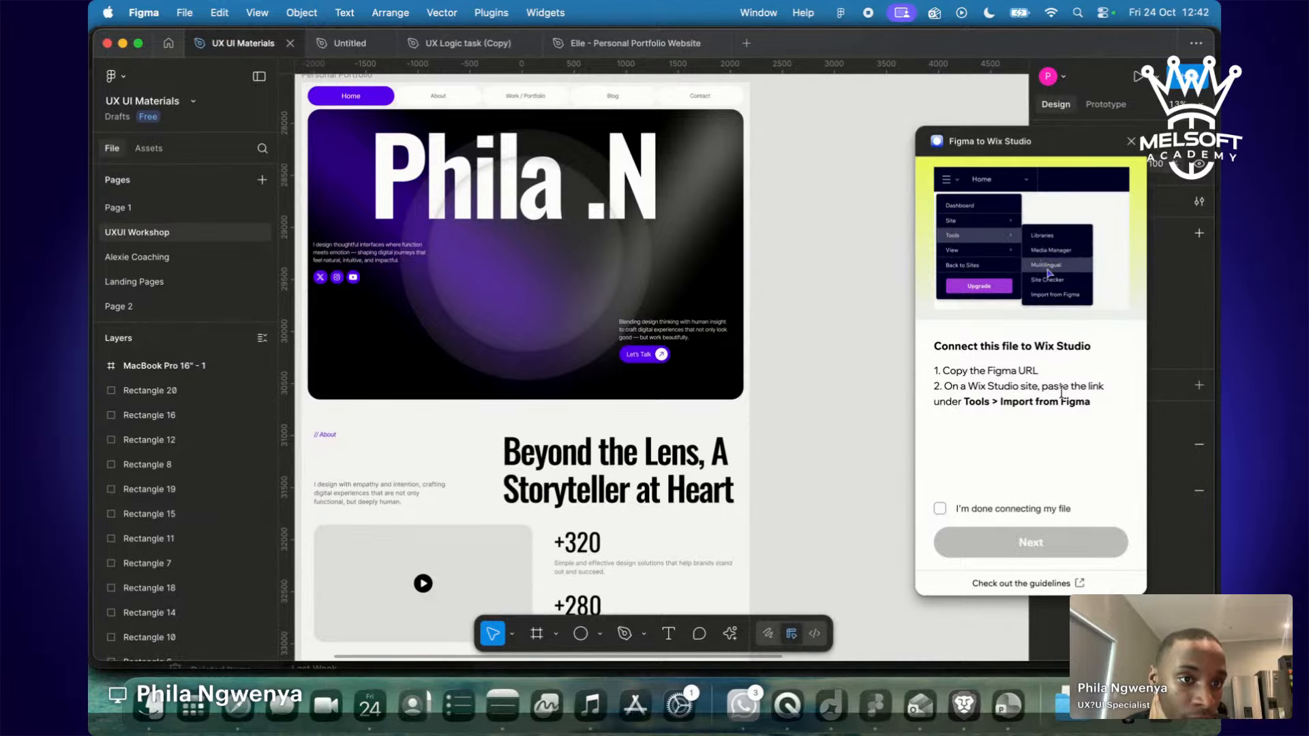
left_click(1189, 76)
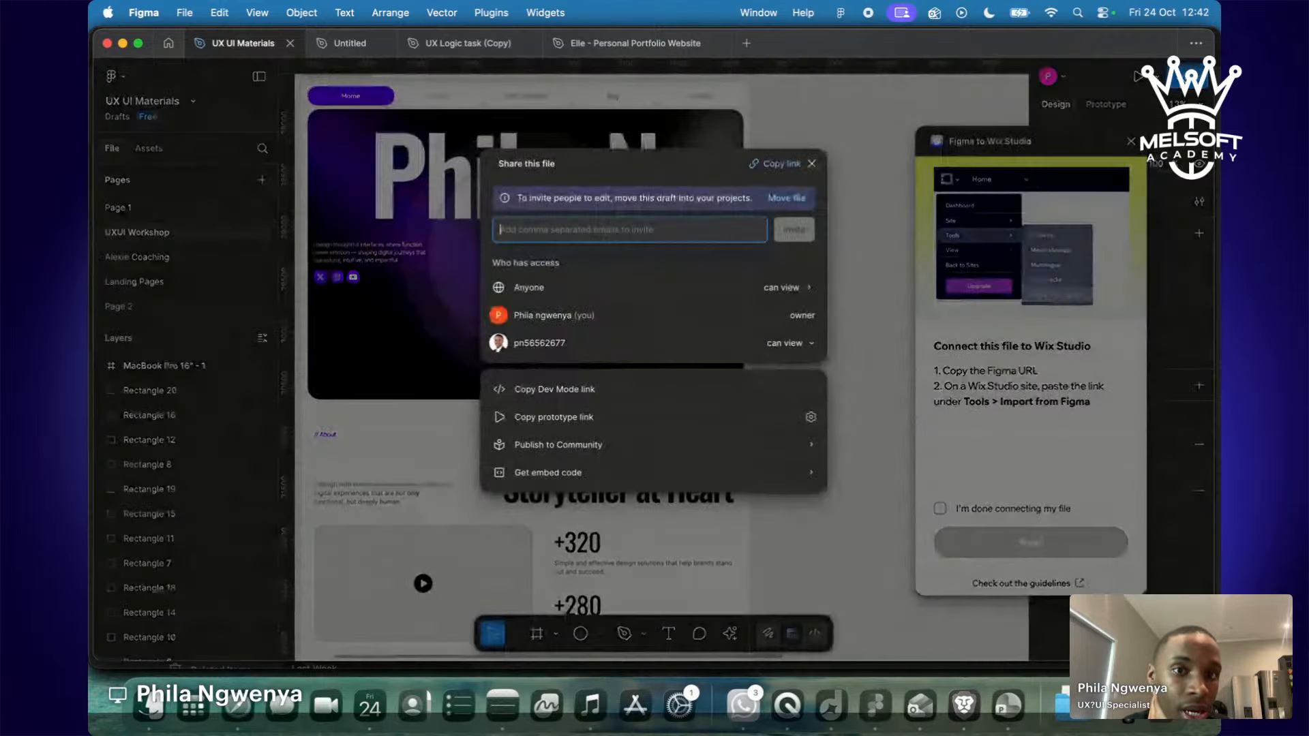
Close the Wix Studio plugin, copy the file's share link, and switch to the Wix Studio editor.
left_click(835, 159)
left_click_drag(1051, 146, 899, 247)
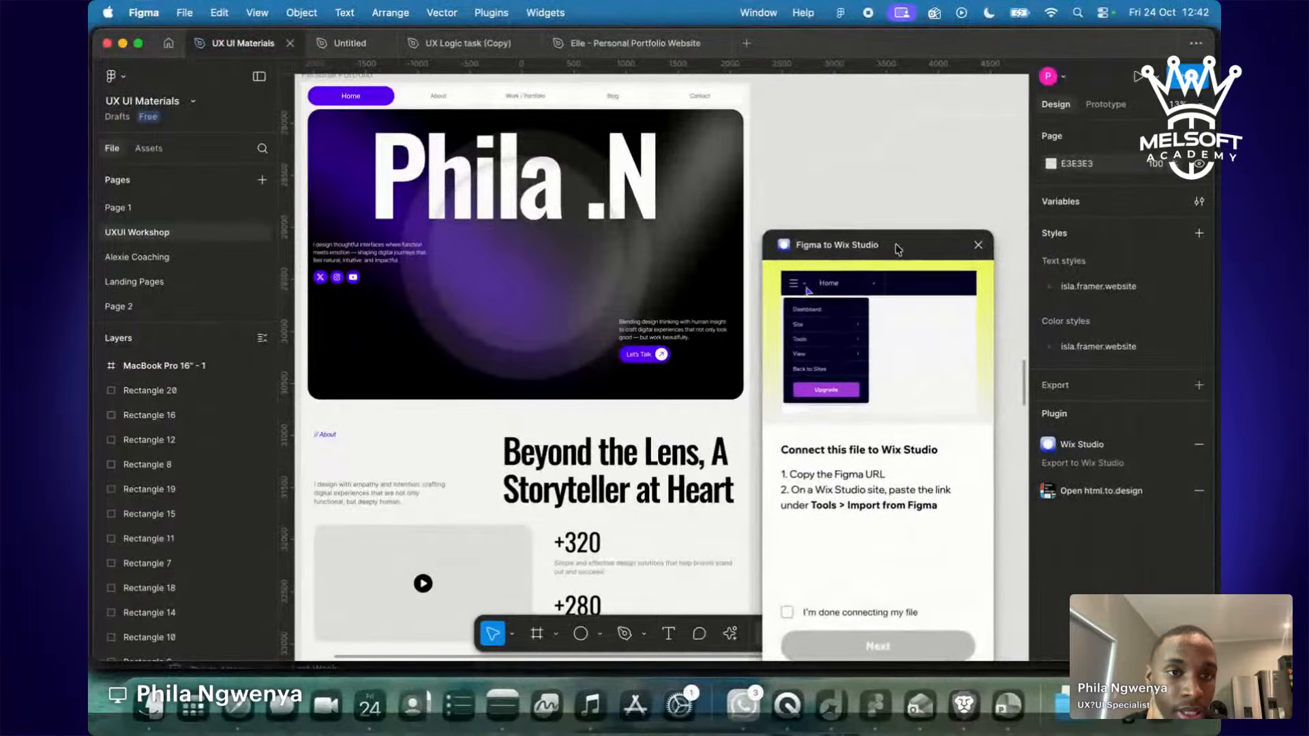
left_click(979, 241)
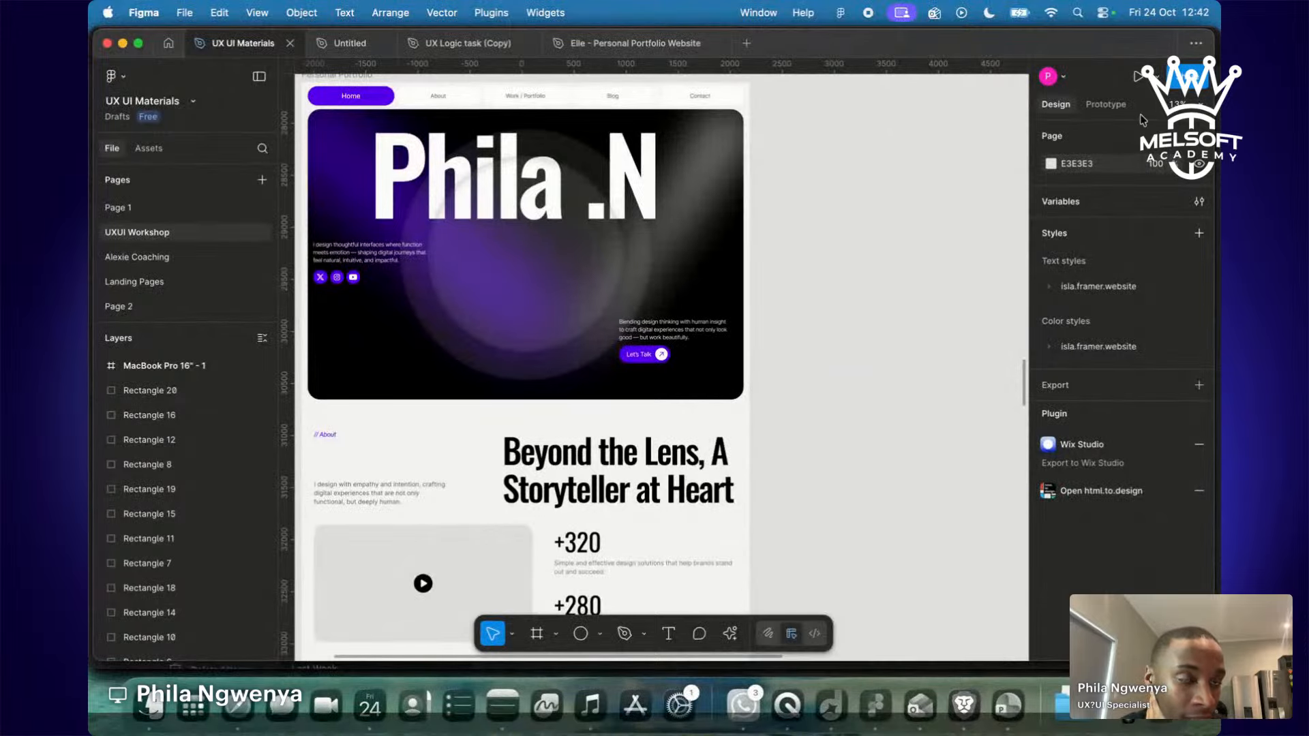
left_click(1190, 76)
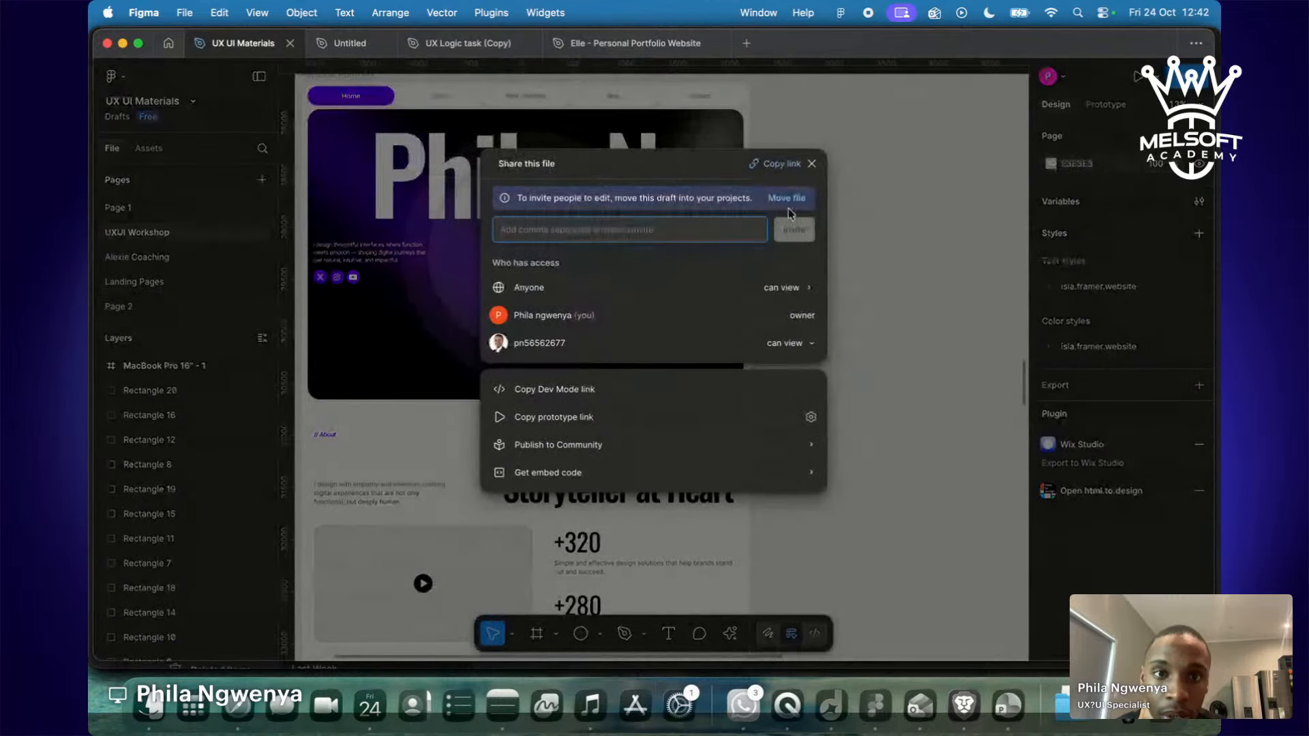
left_click(772, 169)
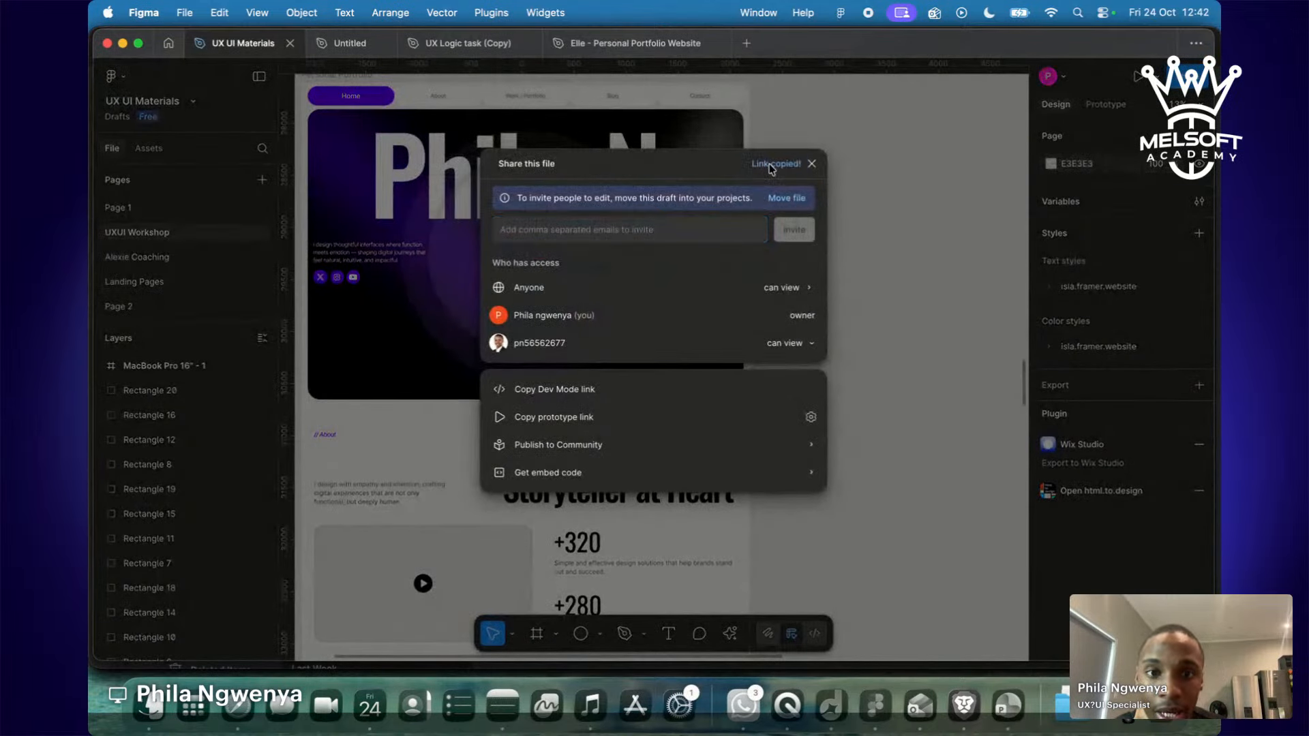
key("ctrl+Right")
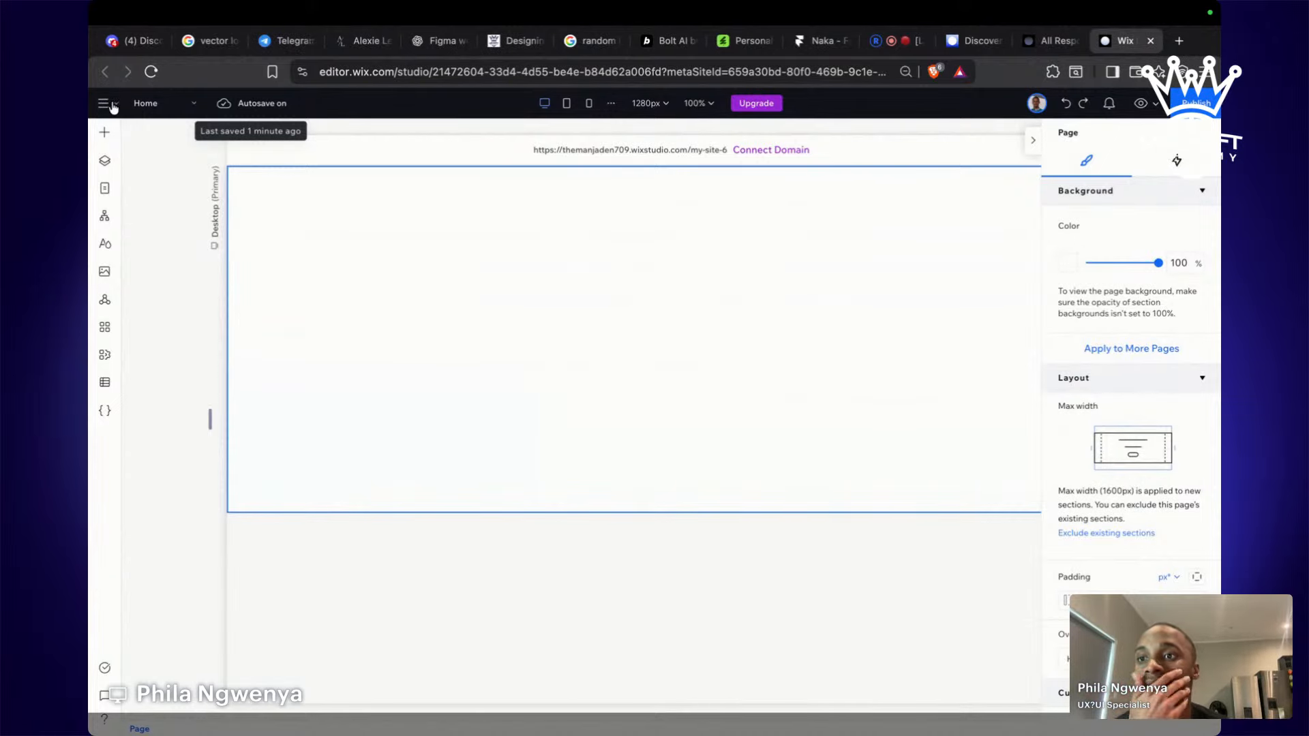
Open Tools > Import from Figma from the editor's main menu.
left_click(114, 106)
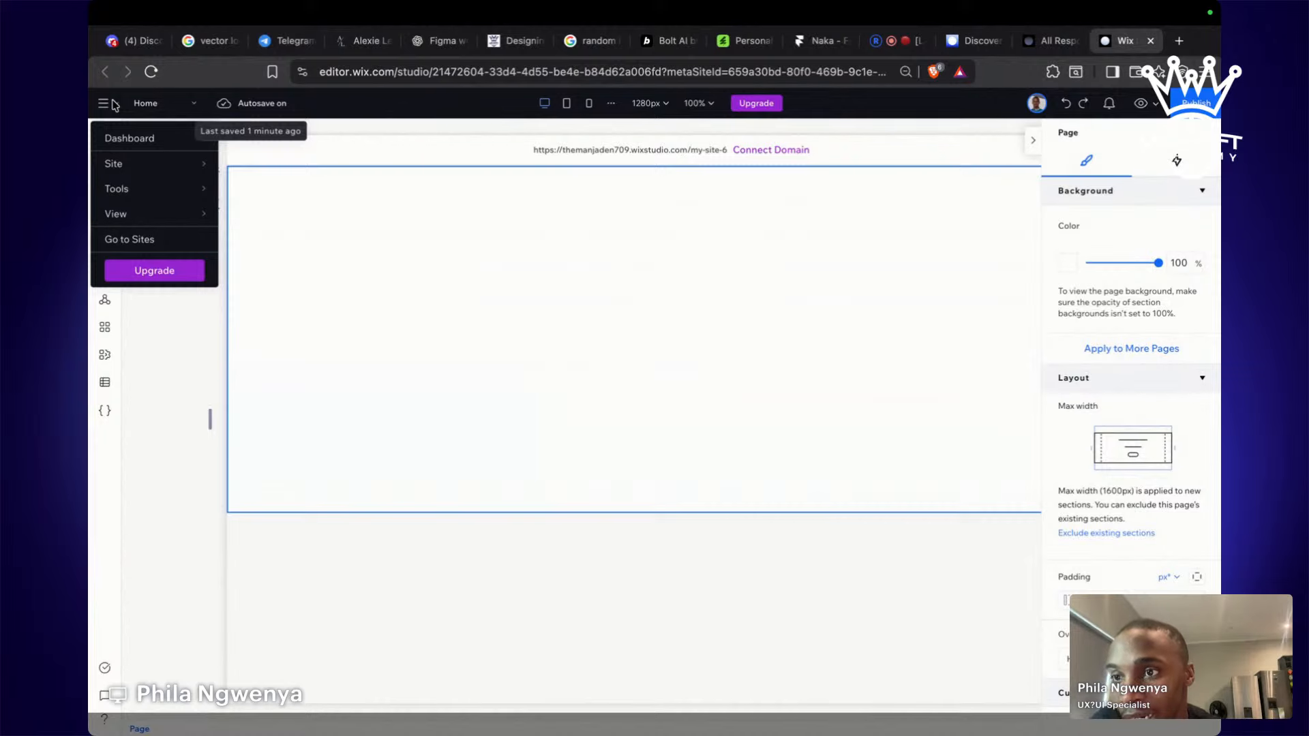
mouse_move(145, 199)
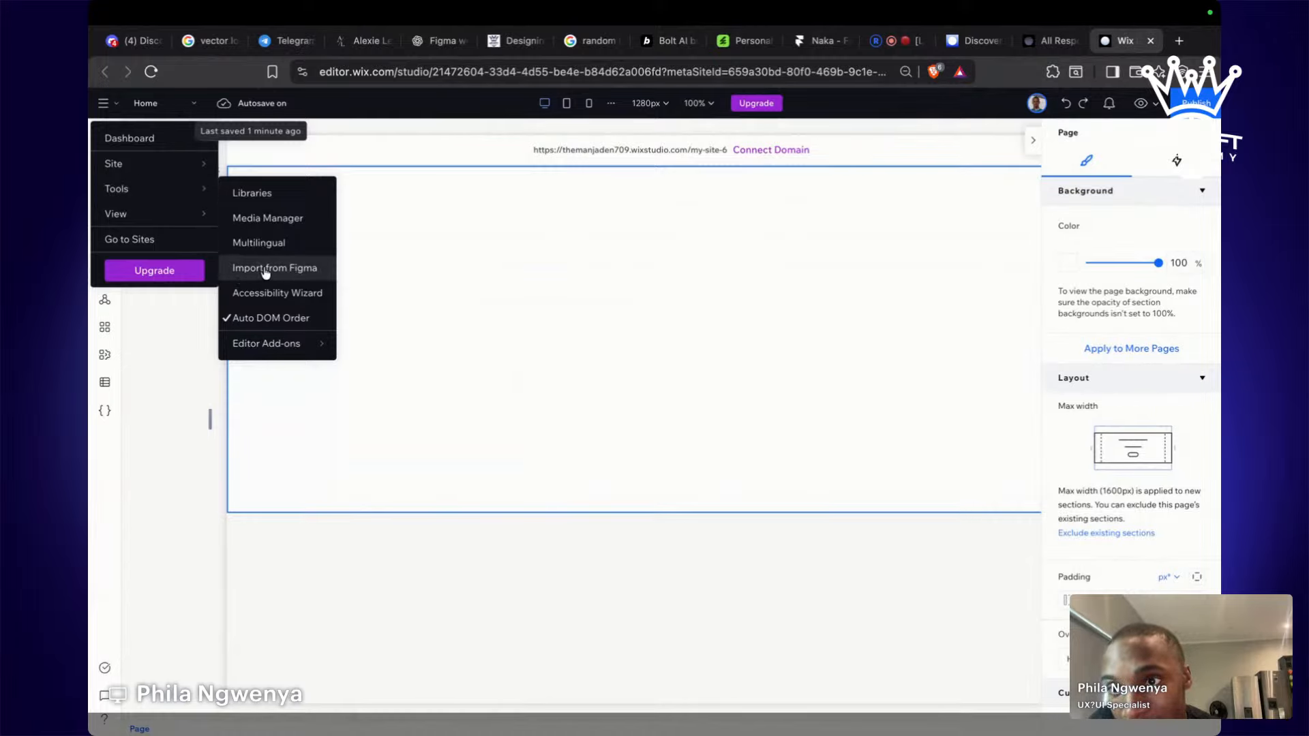
left_click(310, 269)
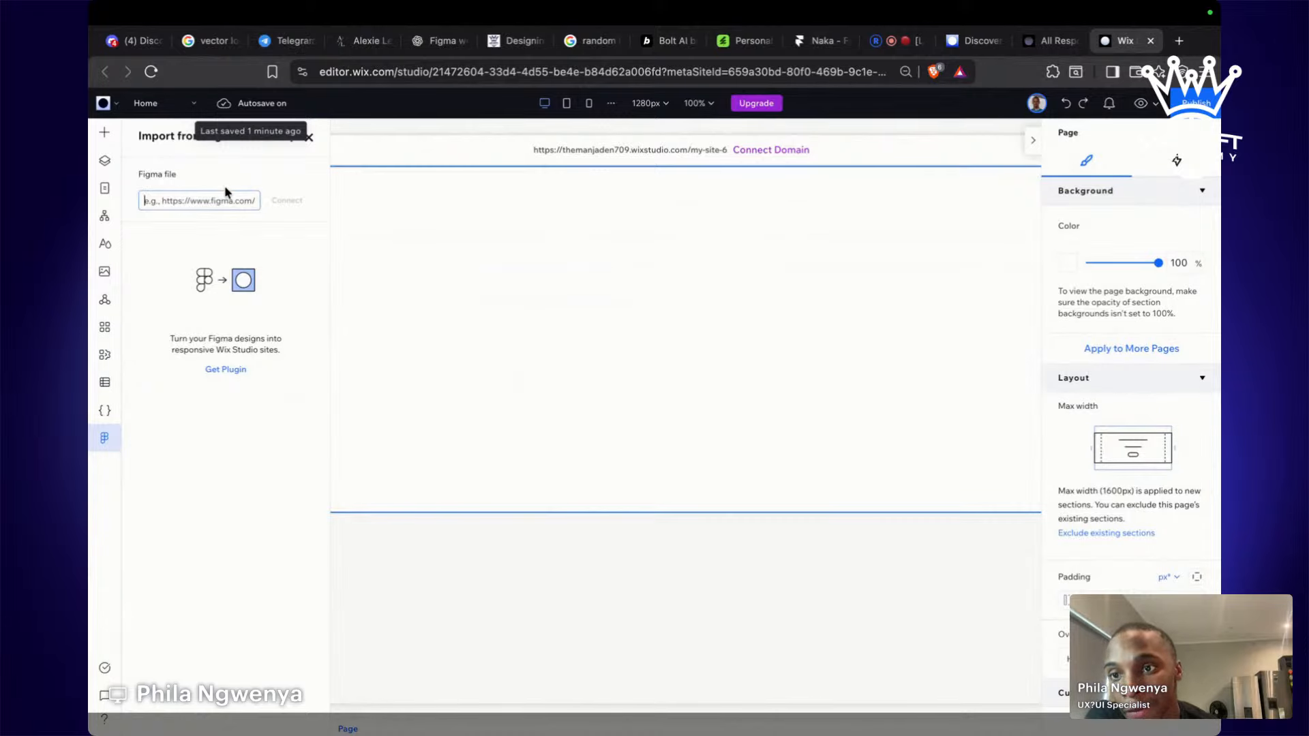
key("ctrl+Left")
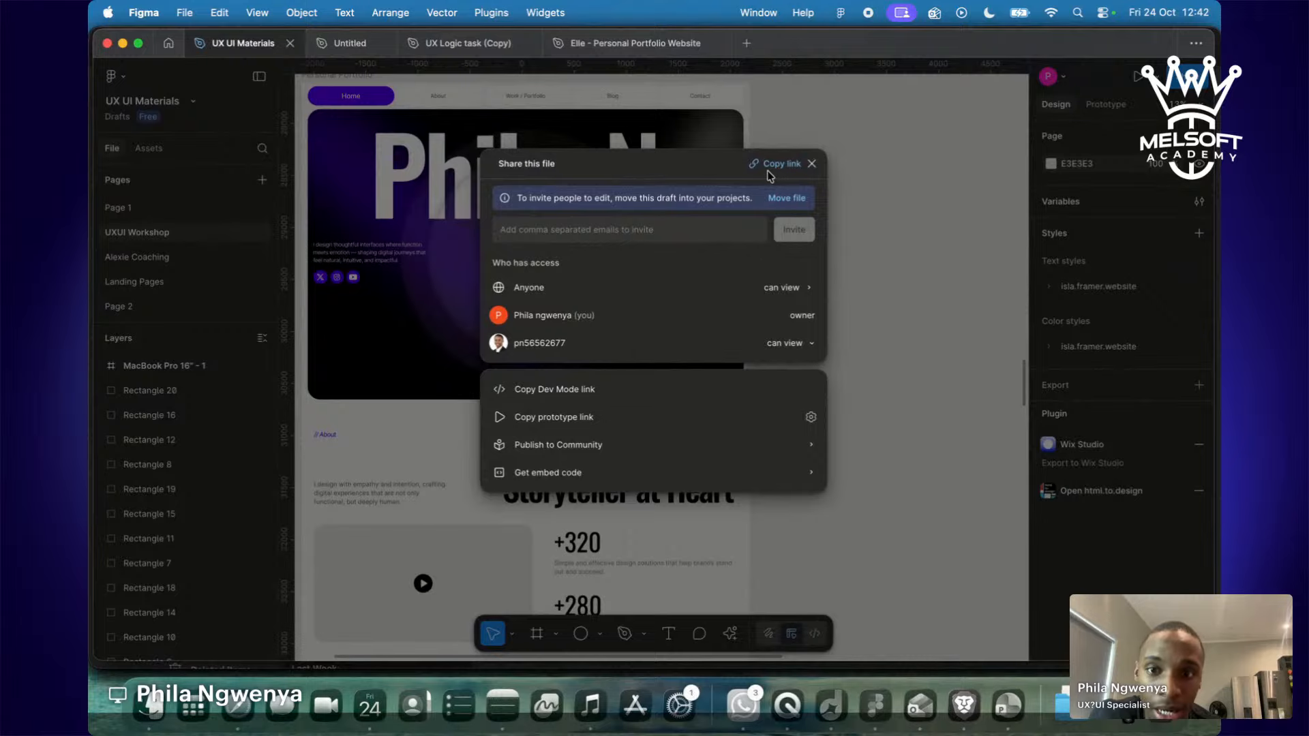
key("ctrl+Right")
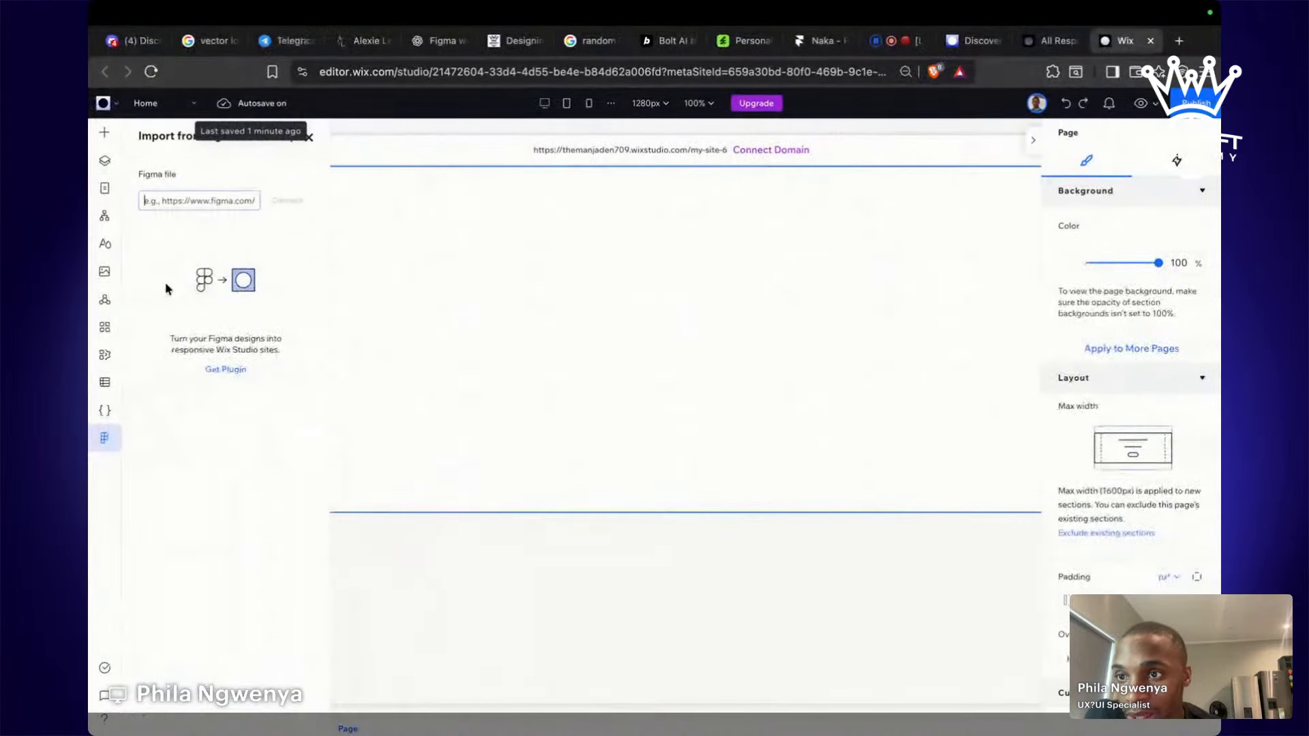
Paste the Figma link and Connect to import UX UI Materials, then recopy the link in Figma.
left_click(178, 199)
key("super+v")
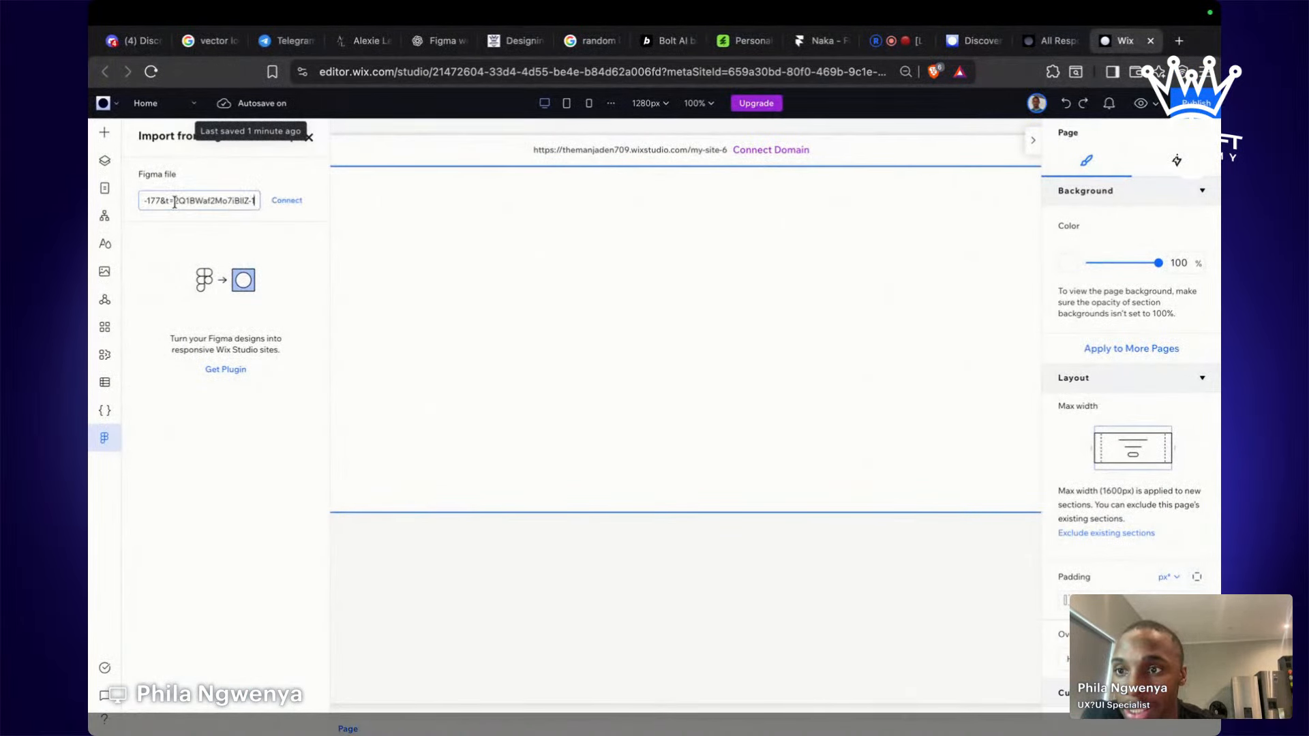
left_click(287, 200)
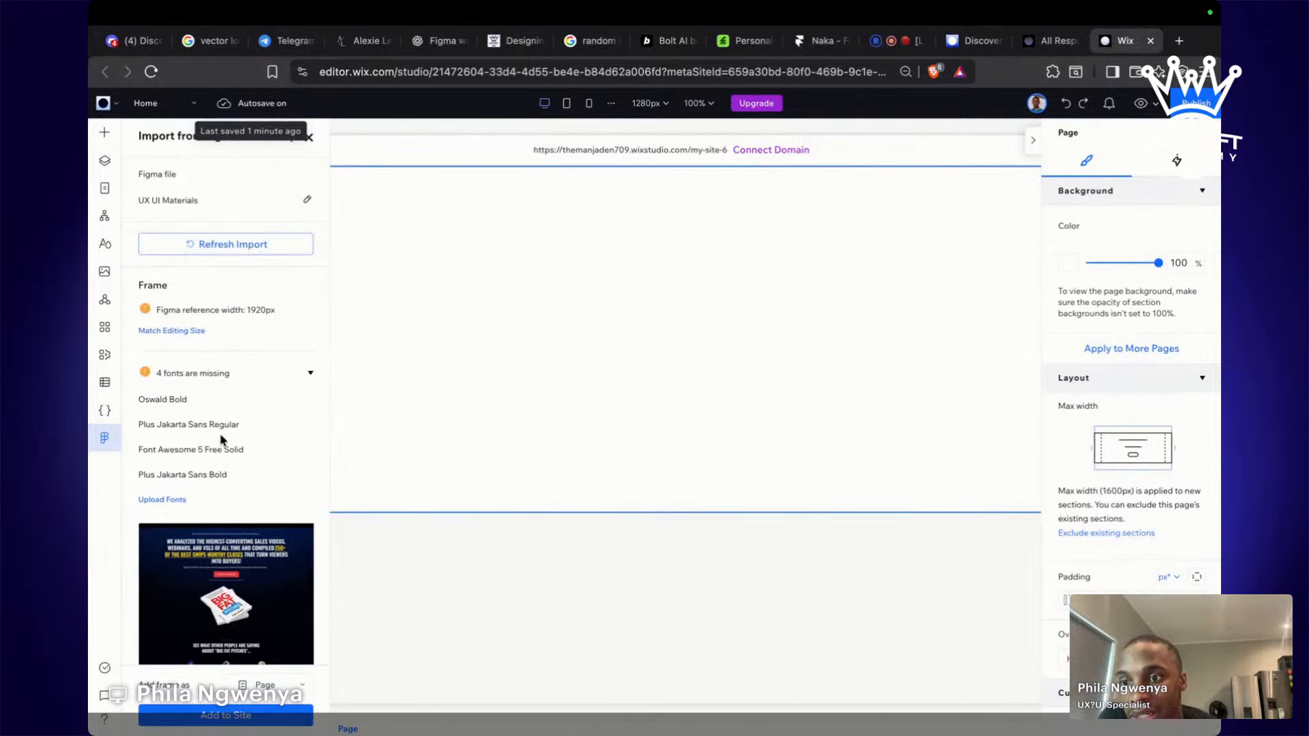
key("ctrl+Left")
left_click(805, 165)
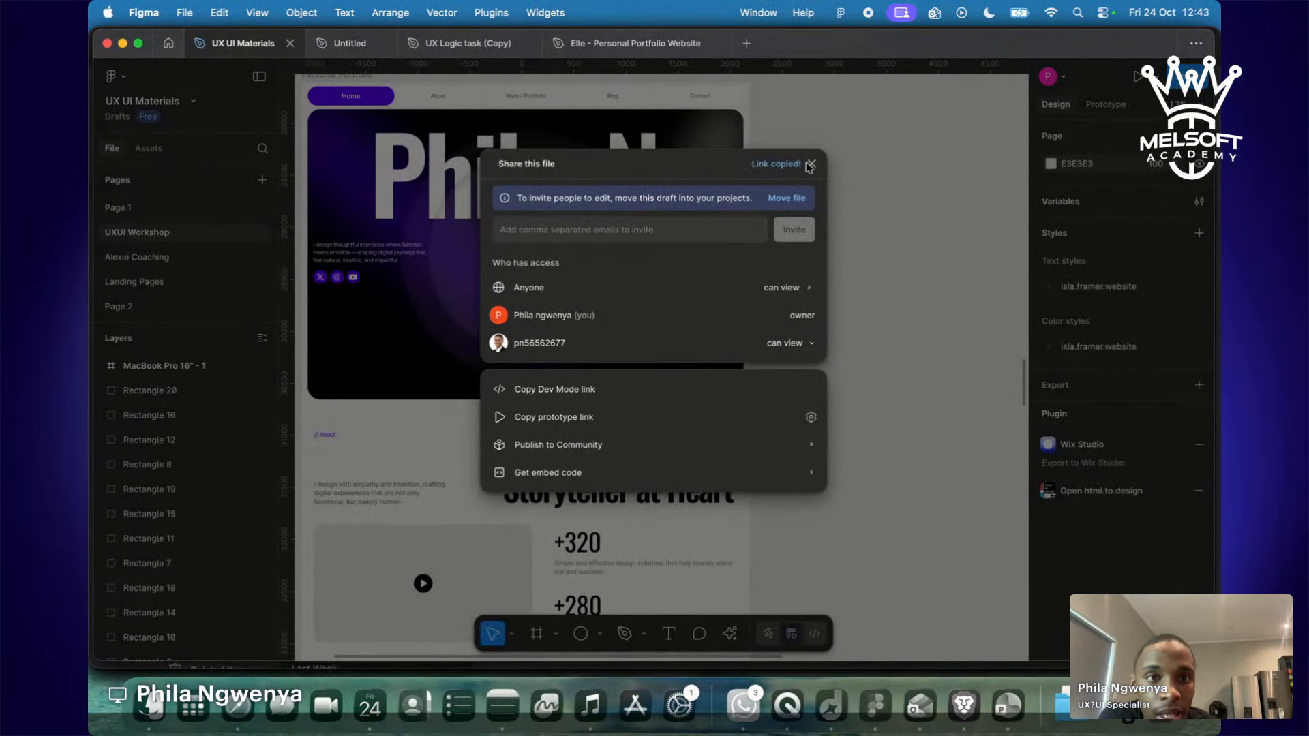
Close the sharing options and select the connected Figma file link in Wix Studio's import panel.
left_click(811, 165)
scroll(820, 170, "up", 2)
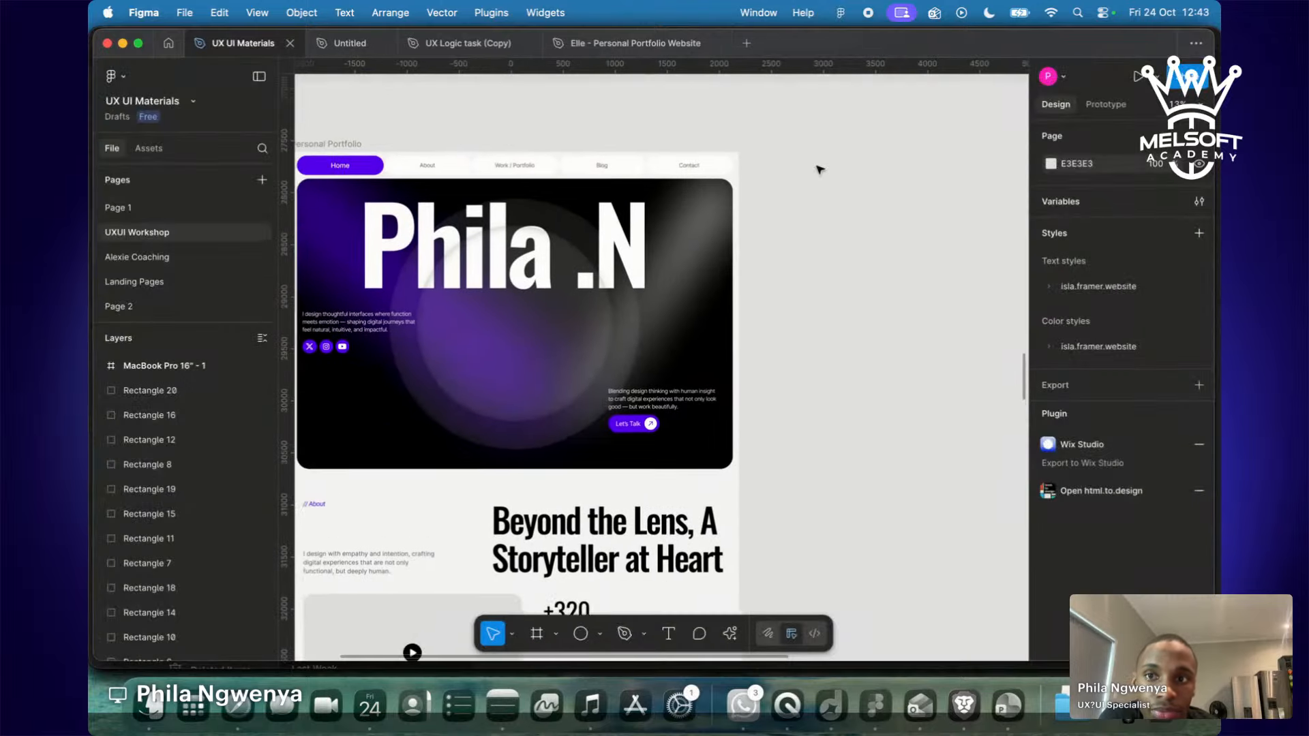
scroll(820, 169, "up", 2)
key("ctrl+Right")
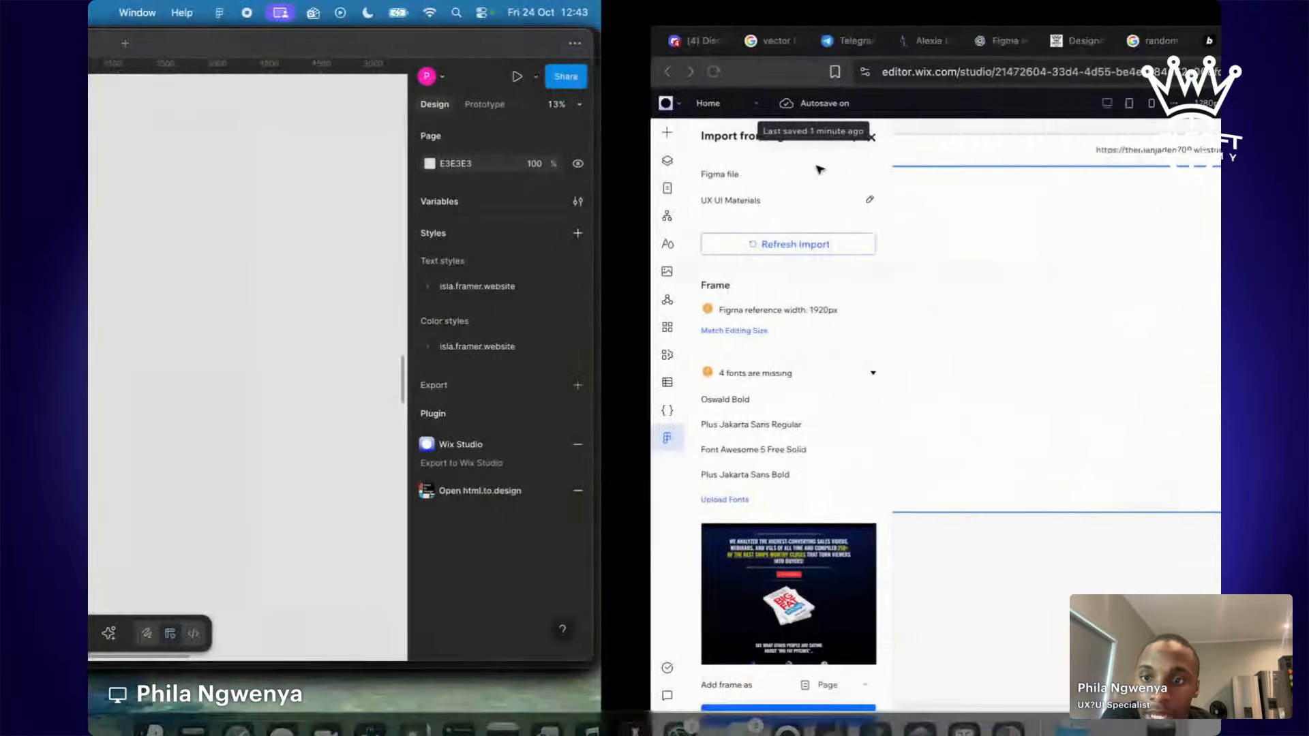
scroll(271, 551, "down", 5)
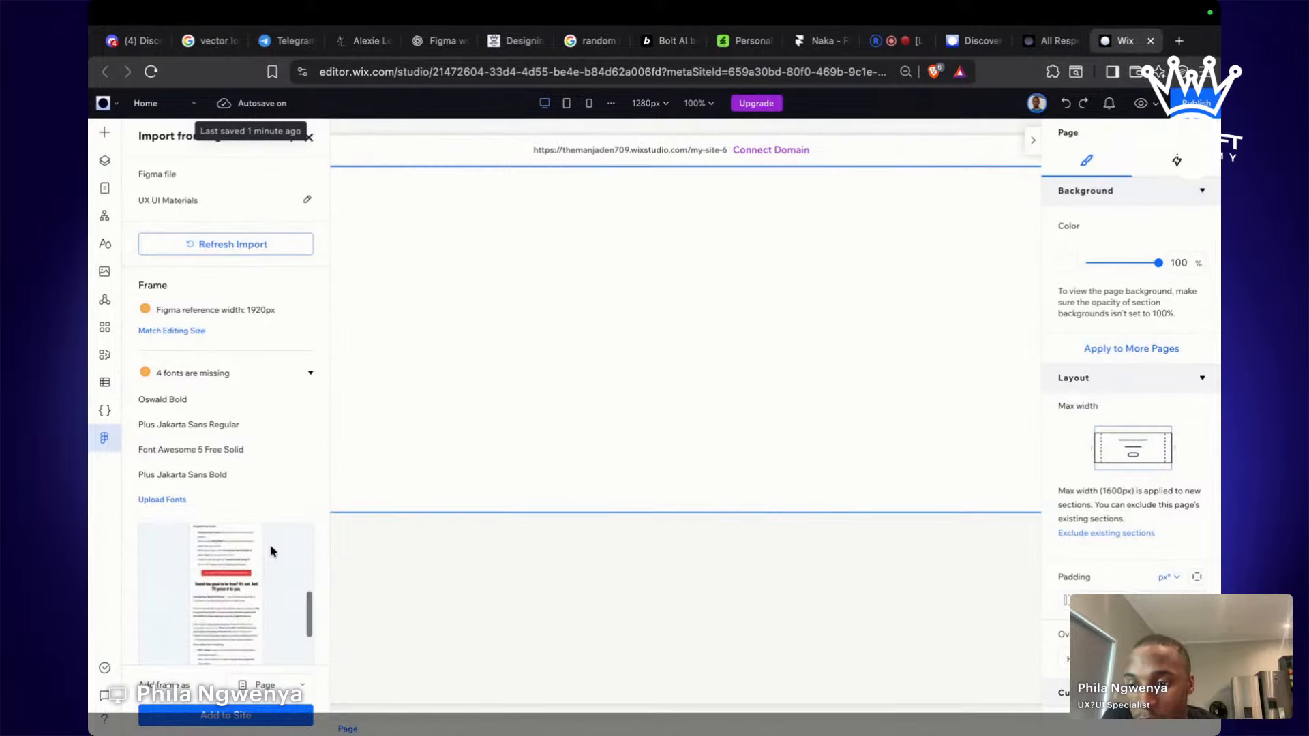
scroll(270, 551, "up", 5)
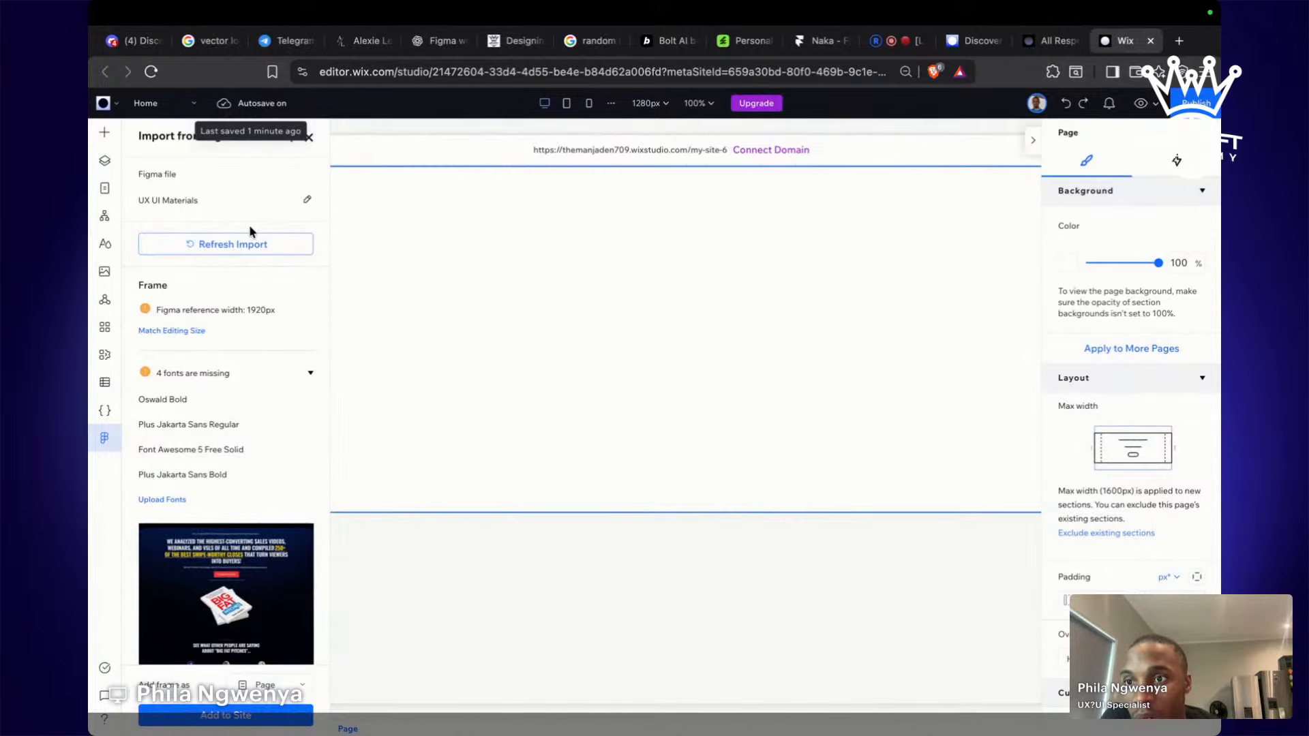
left_click(307, 201)
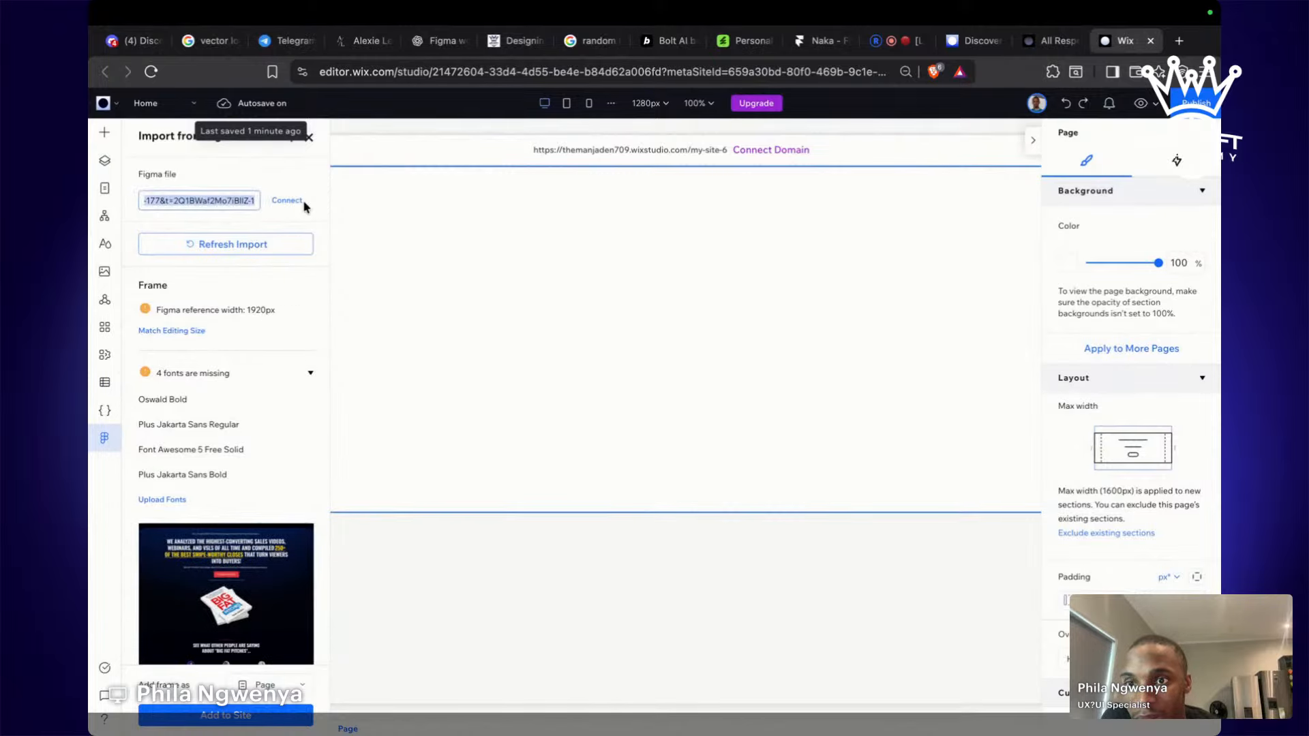
scroll(209, 491, "down", 1)
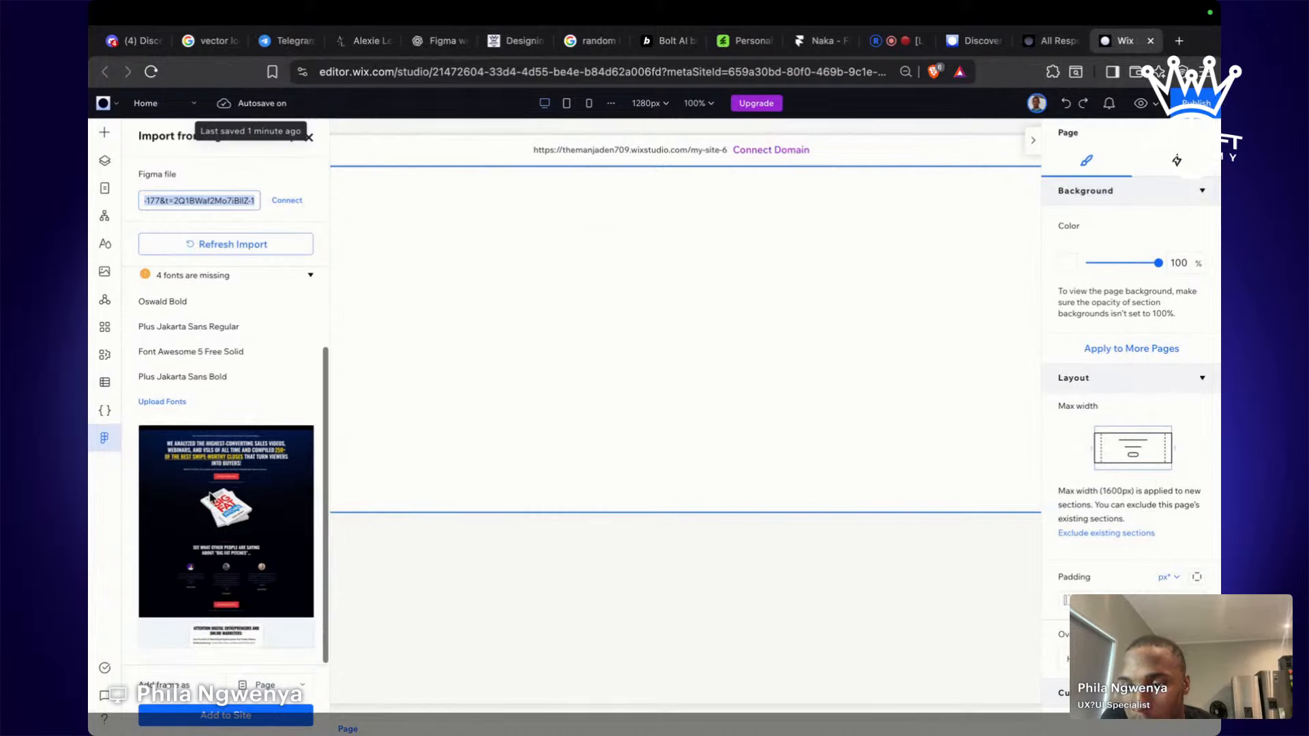
scroll(209, 491, "up", 1)
Select the Personal Portfolio frame in Figma, then return to the Wix Studio editor.
key("ctrl+Left")
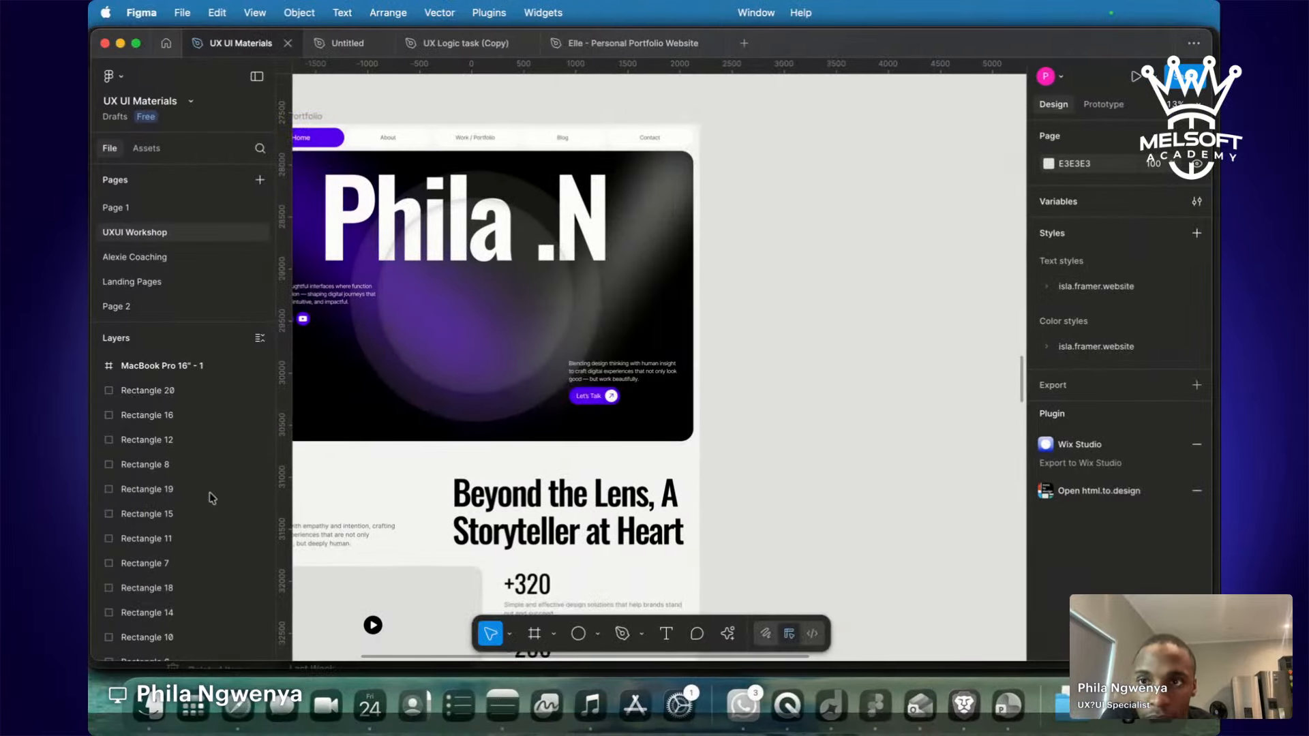
scroll(803, 373, "left", 5)
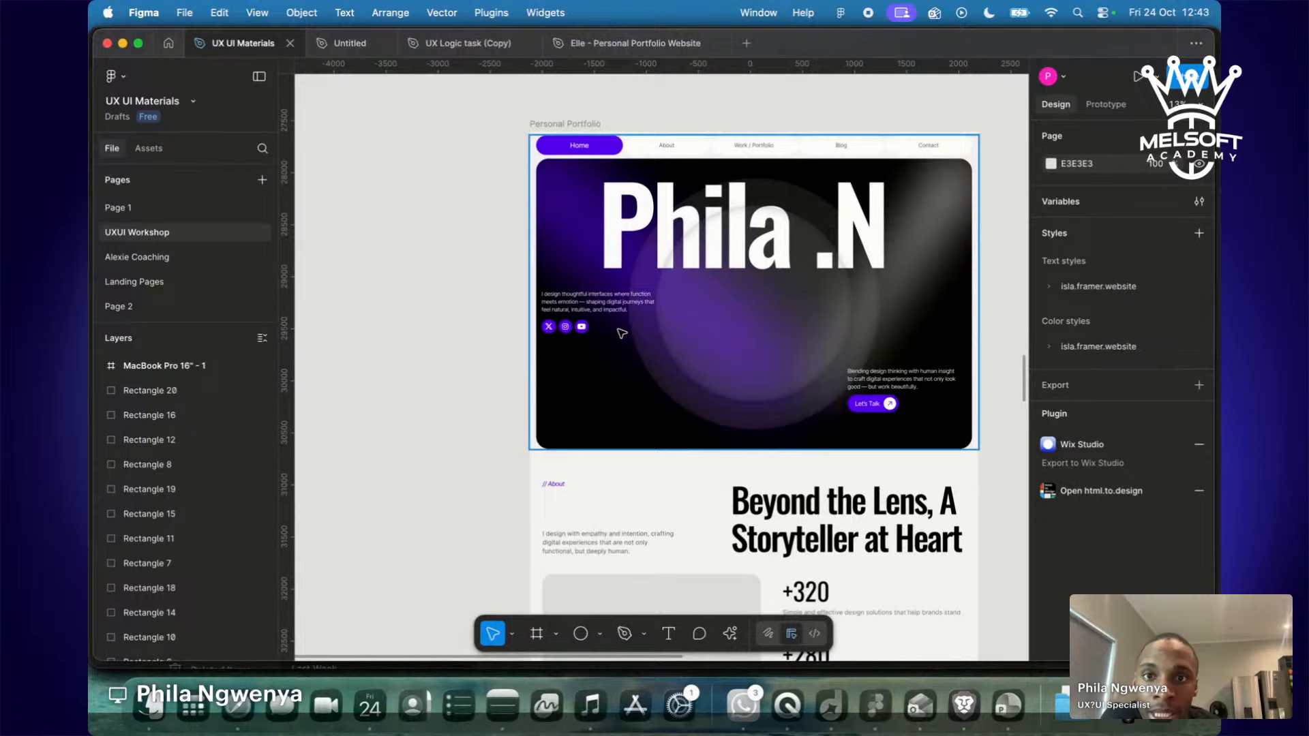
left_click(559, 127)
scroll(389, 284, "up", 3)
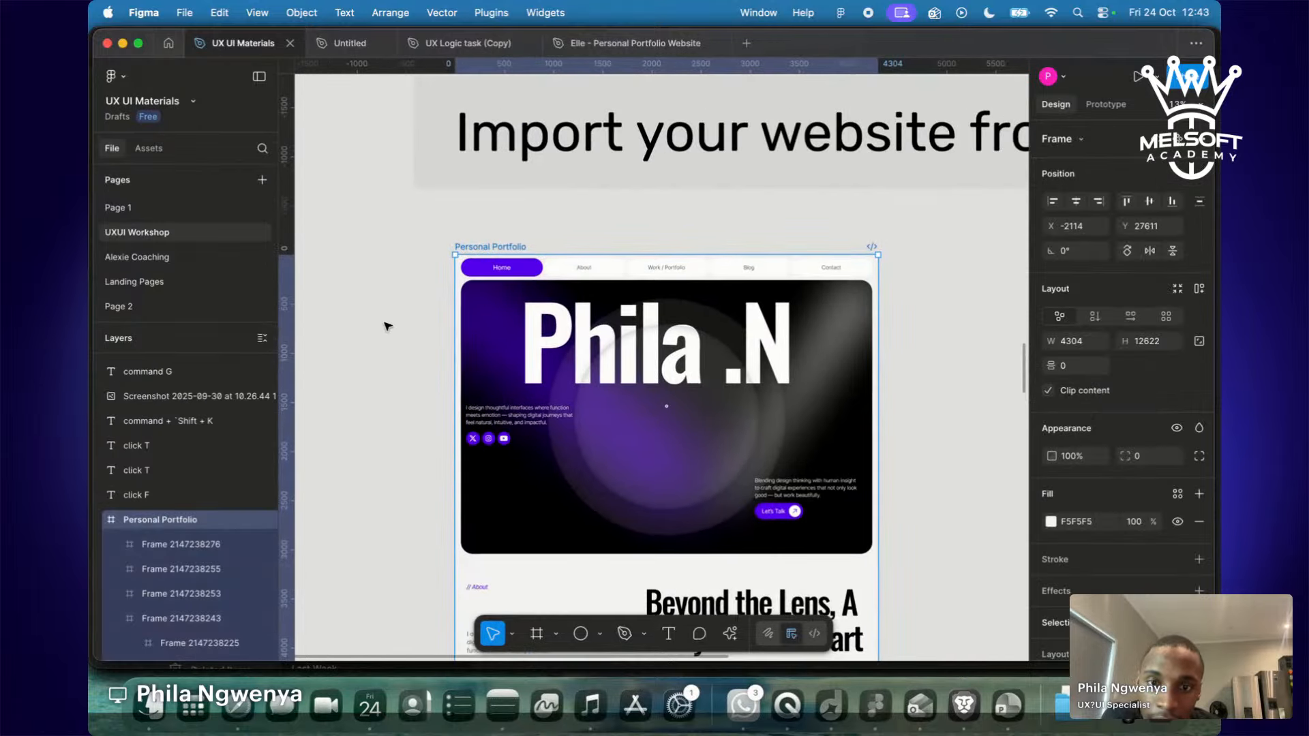
key("ctrl+Right")
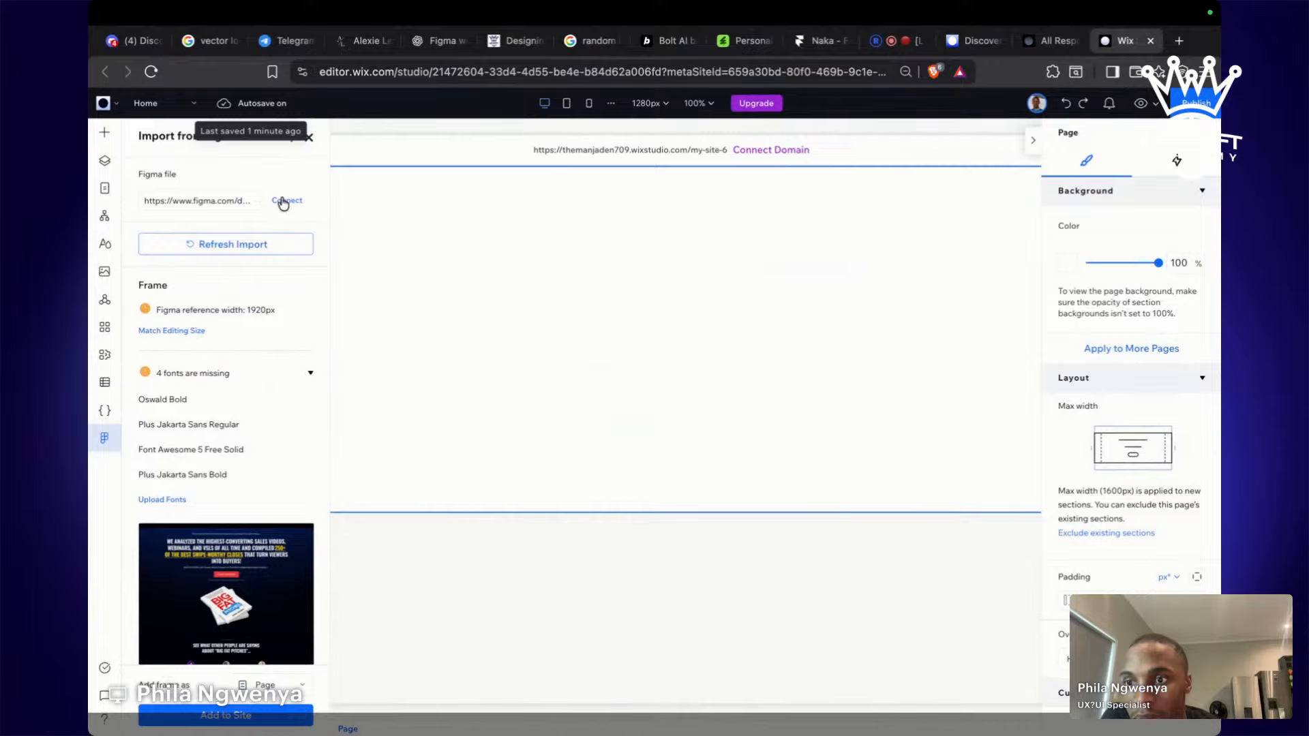
Collapse the missing fonts list, select the linked Figma file address, and switch to Figma.
left_click(308, 375)
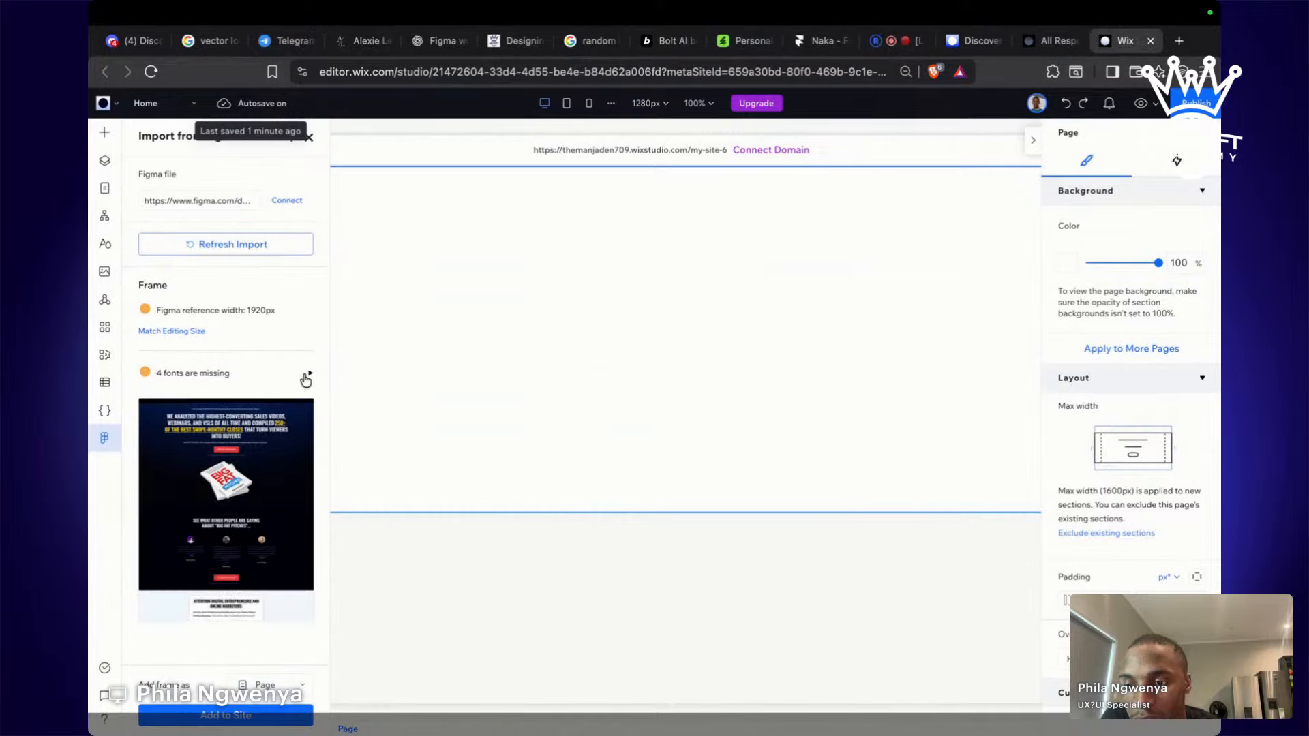
left_click(232, 201)
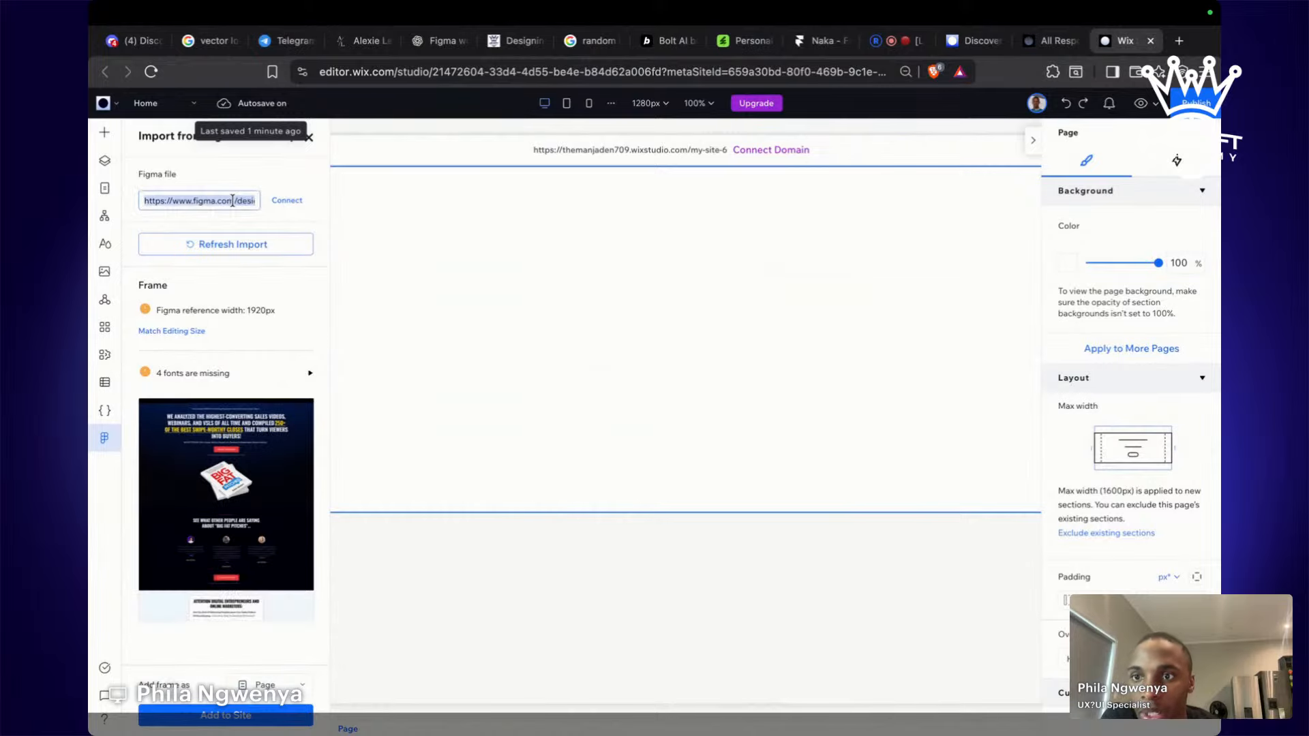
key("super+Tab")
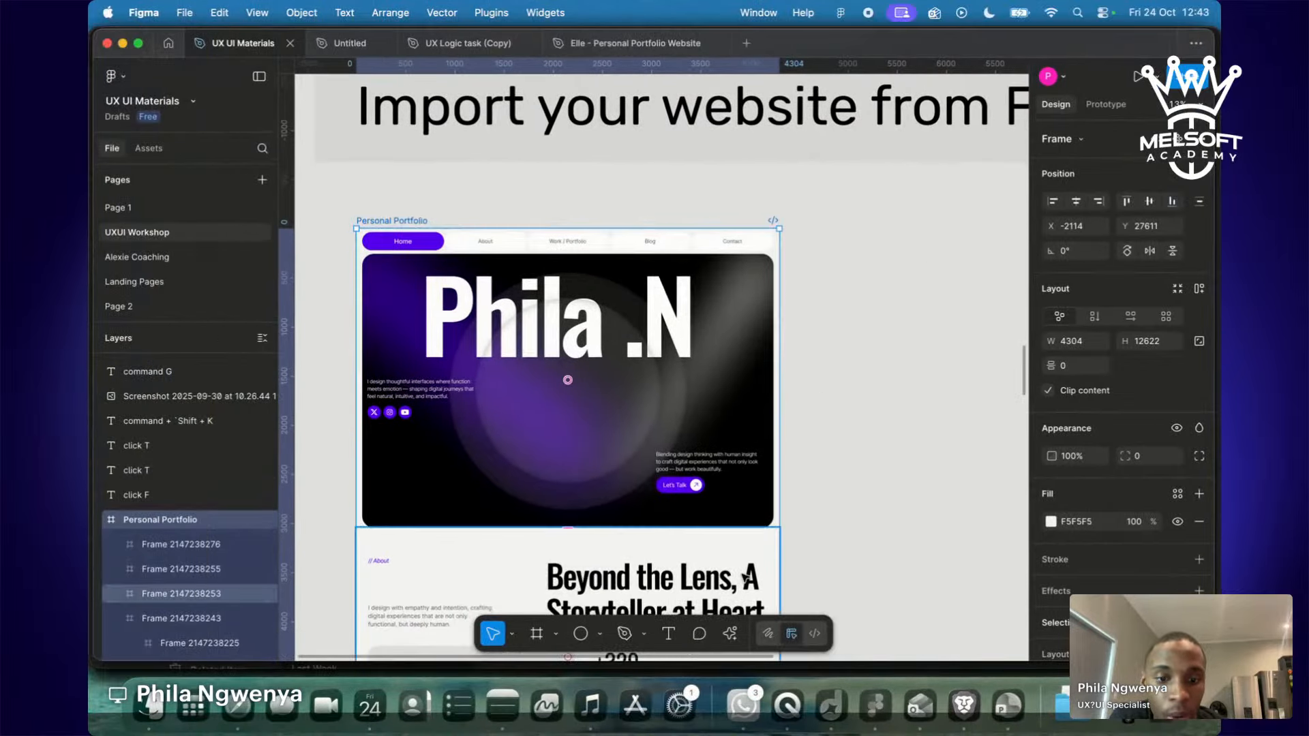
Launch the Figma to Wix Studio plugin, confirm the file is connected, and start the export.
left_click(728, 635)
left_click(651, 424)
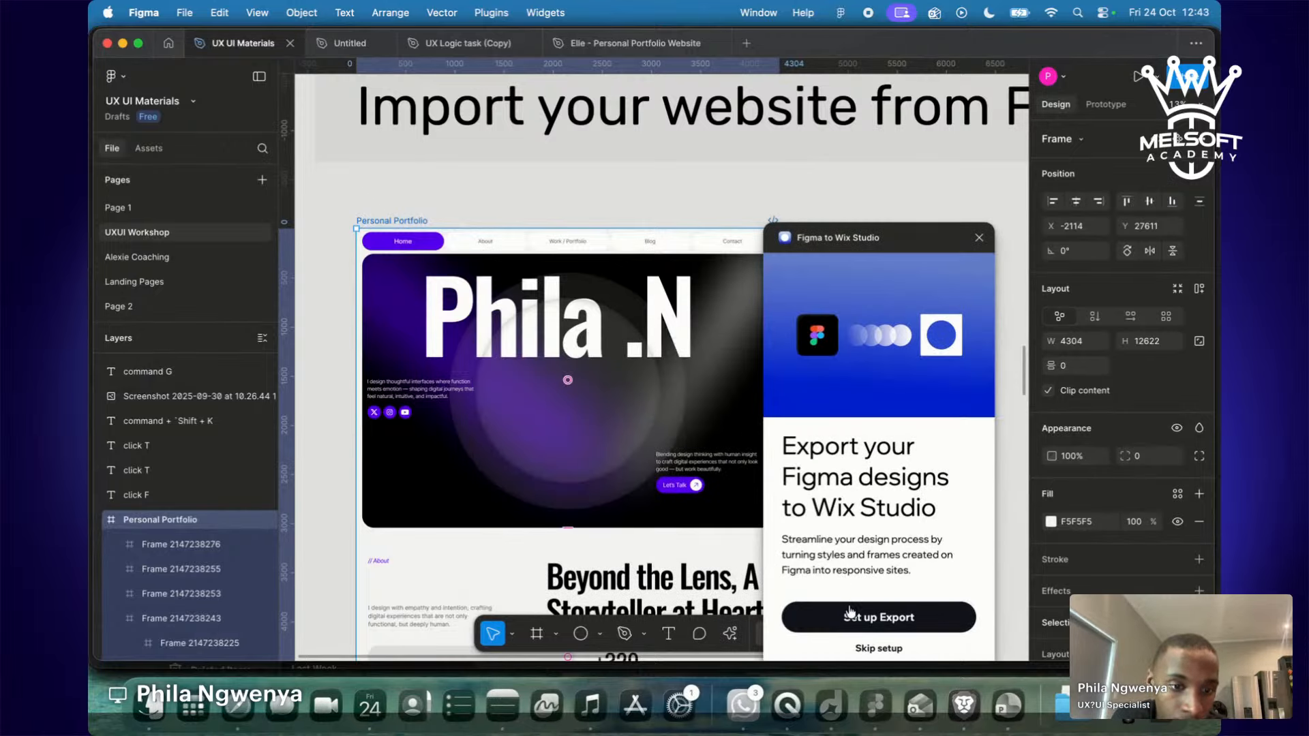
left_click(852, 618)
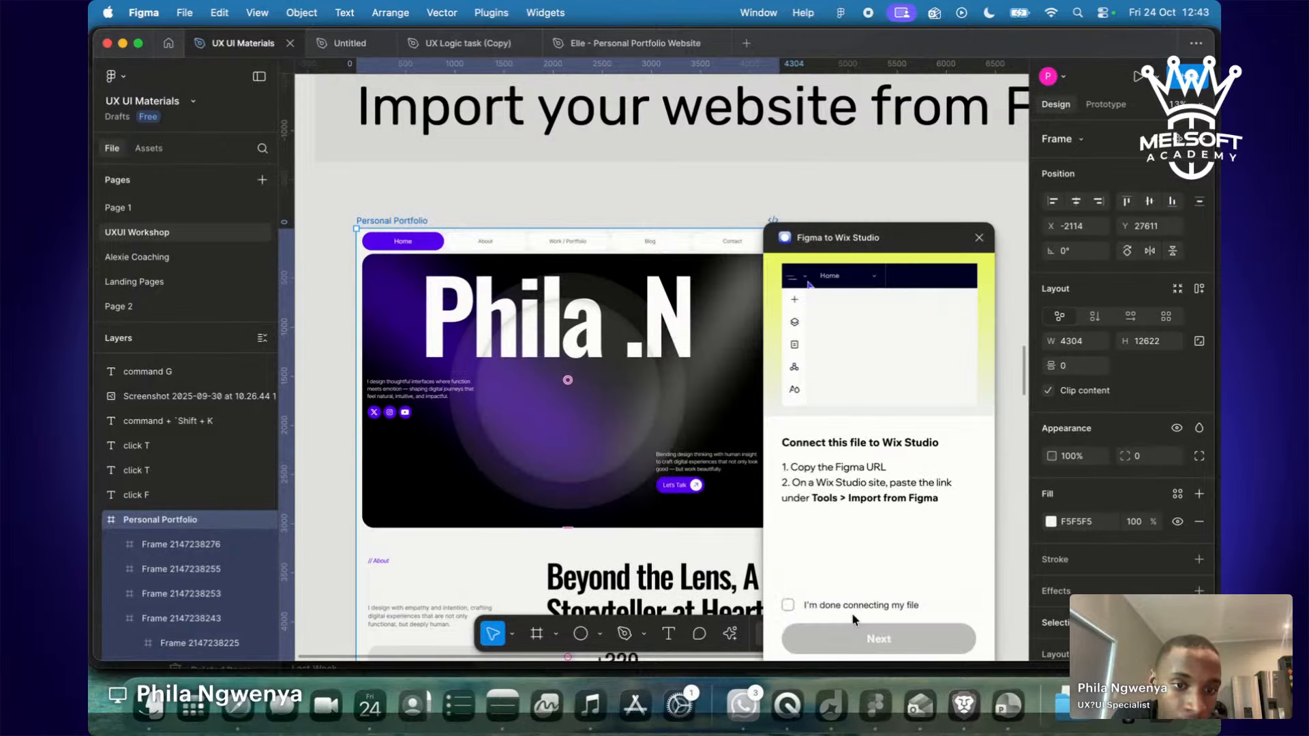
left_click_drag(792, 468, 901, 479)
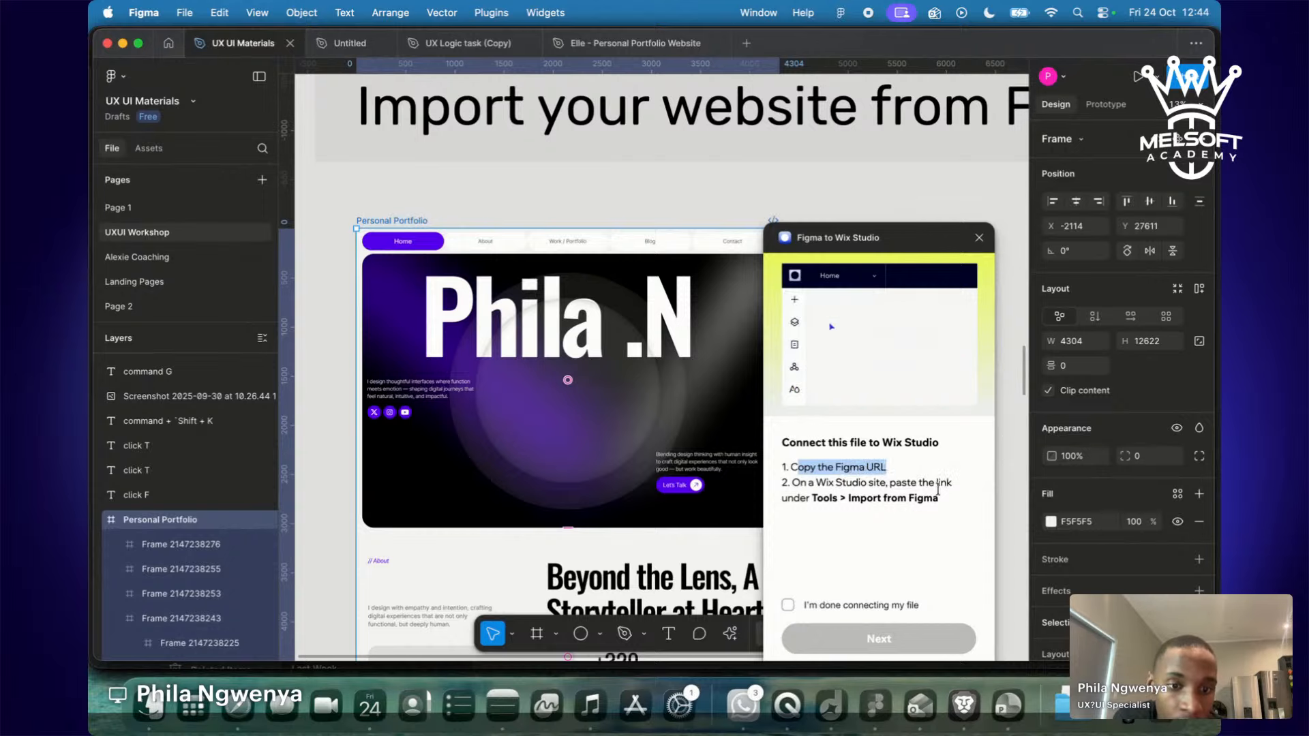
left_click(787, 606)
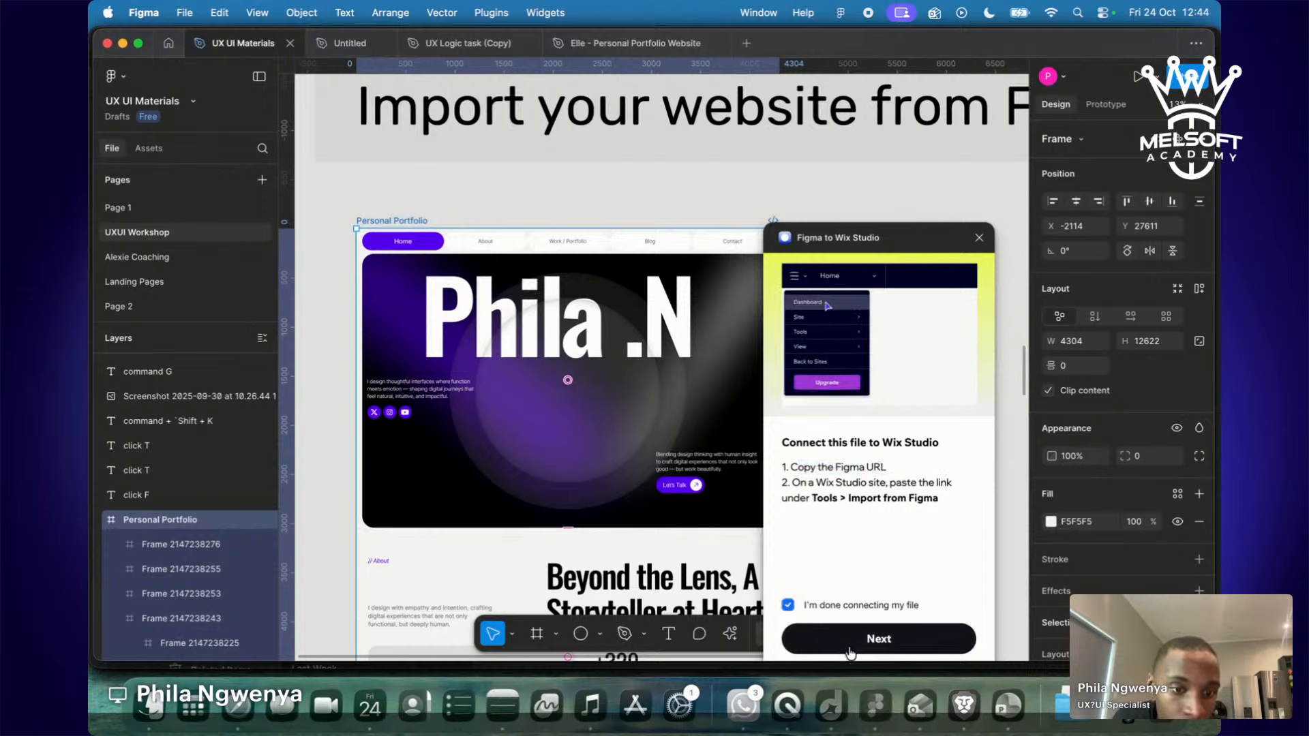
left_click(851, 653)
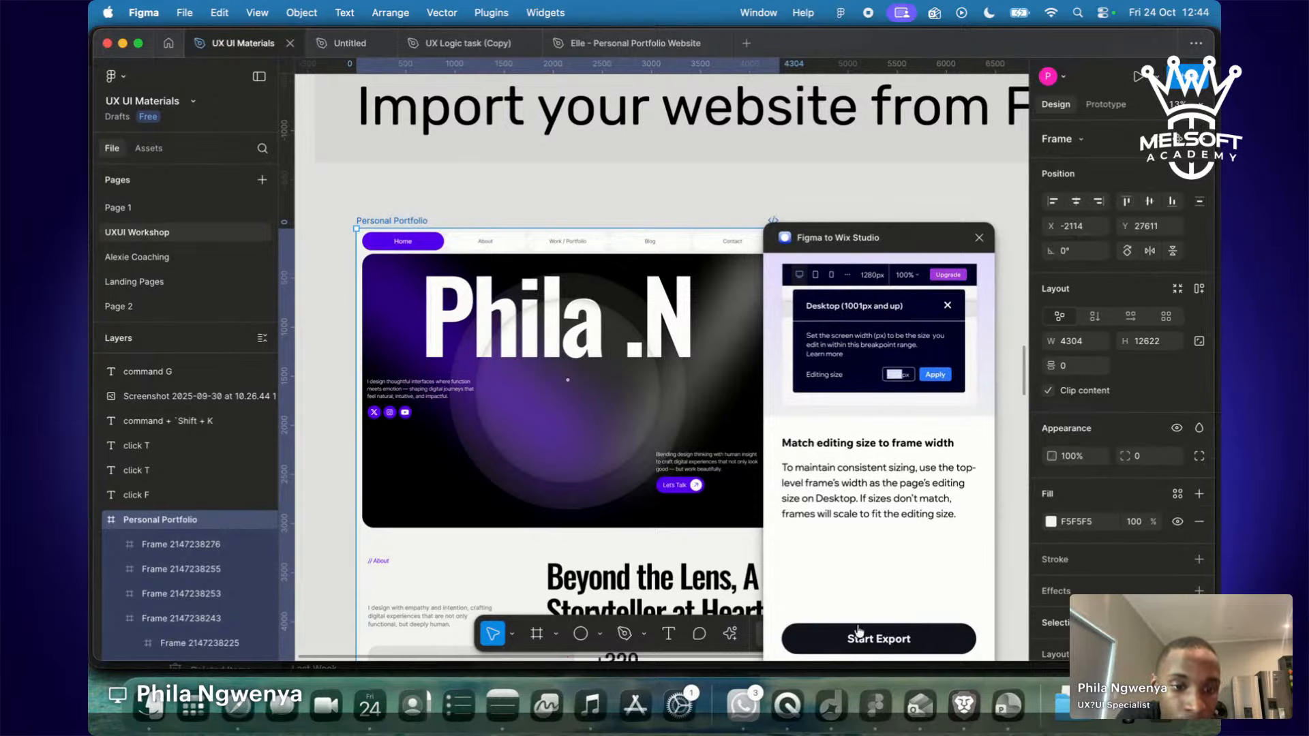
left_click(882, 639)
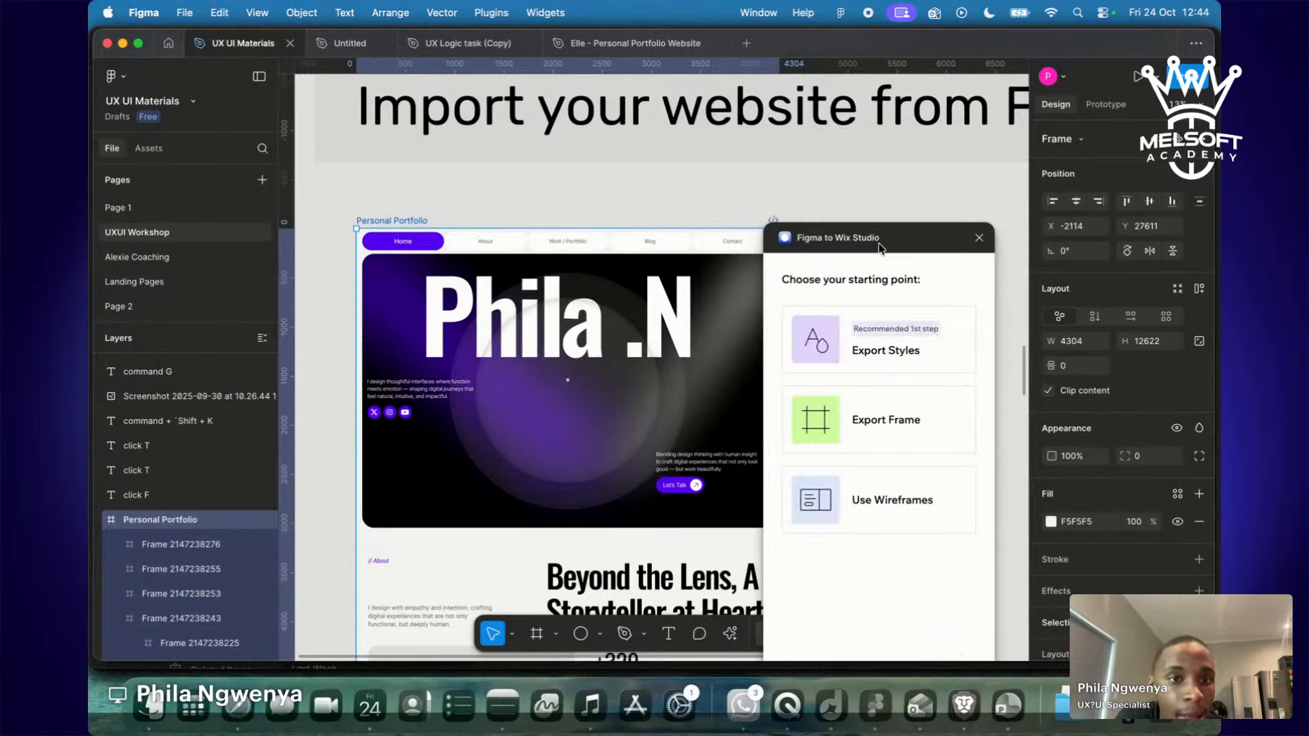
Move the plugin window aside, inspect the Phila .N hero elements, and choose Export Frame.
left_click_drag(894, 241, 943, 219)
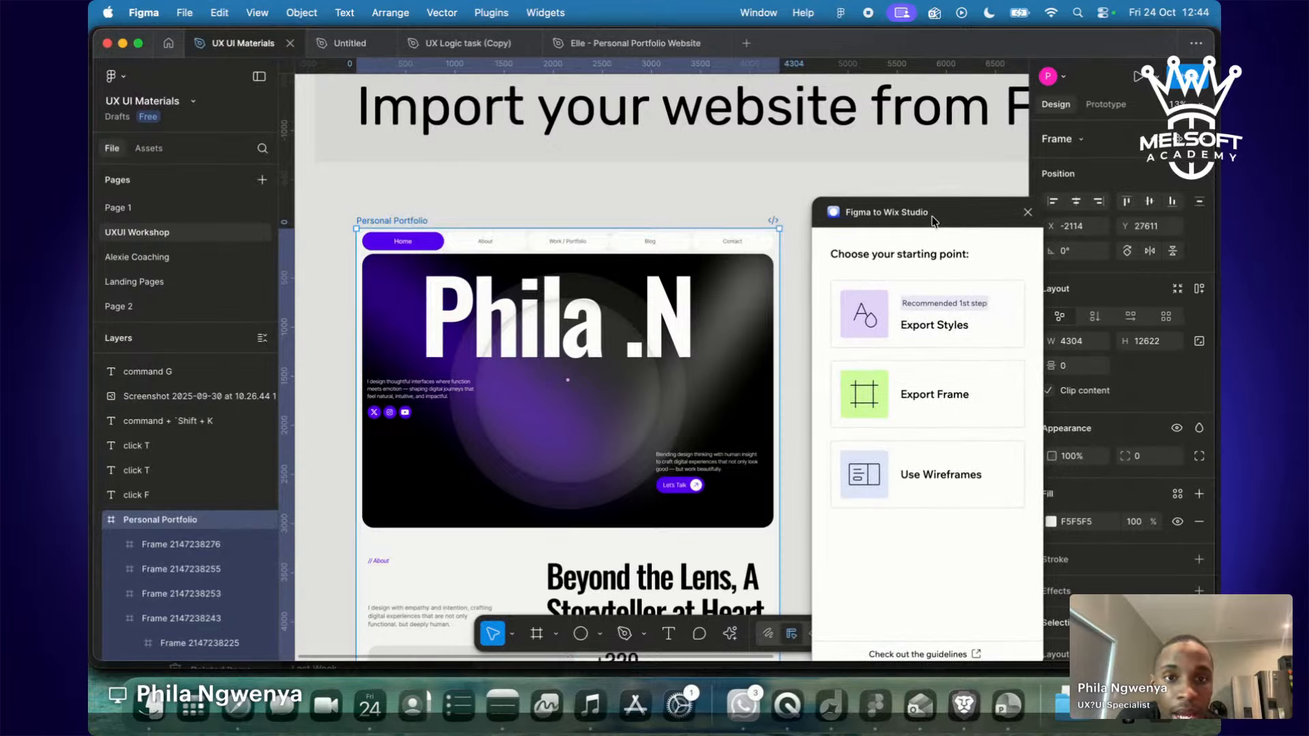
scroll(573, 287, "down", 1)
left_click(573, 286)
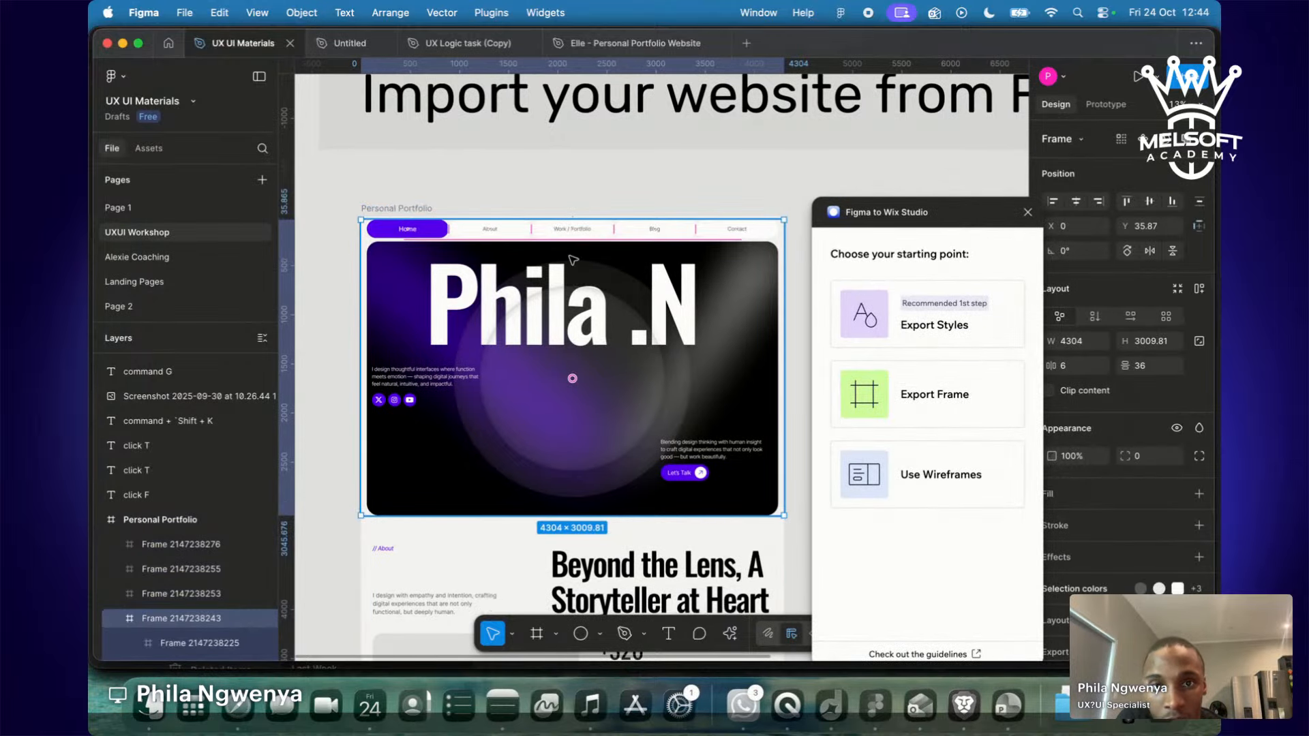
left_click(606, 150)
left_click(619, 237)
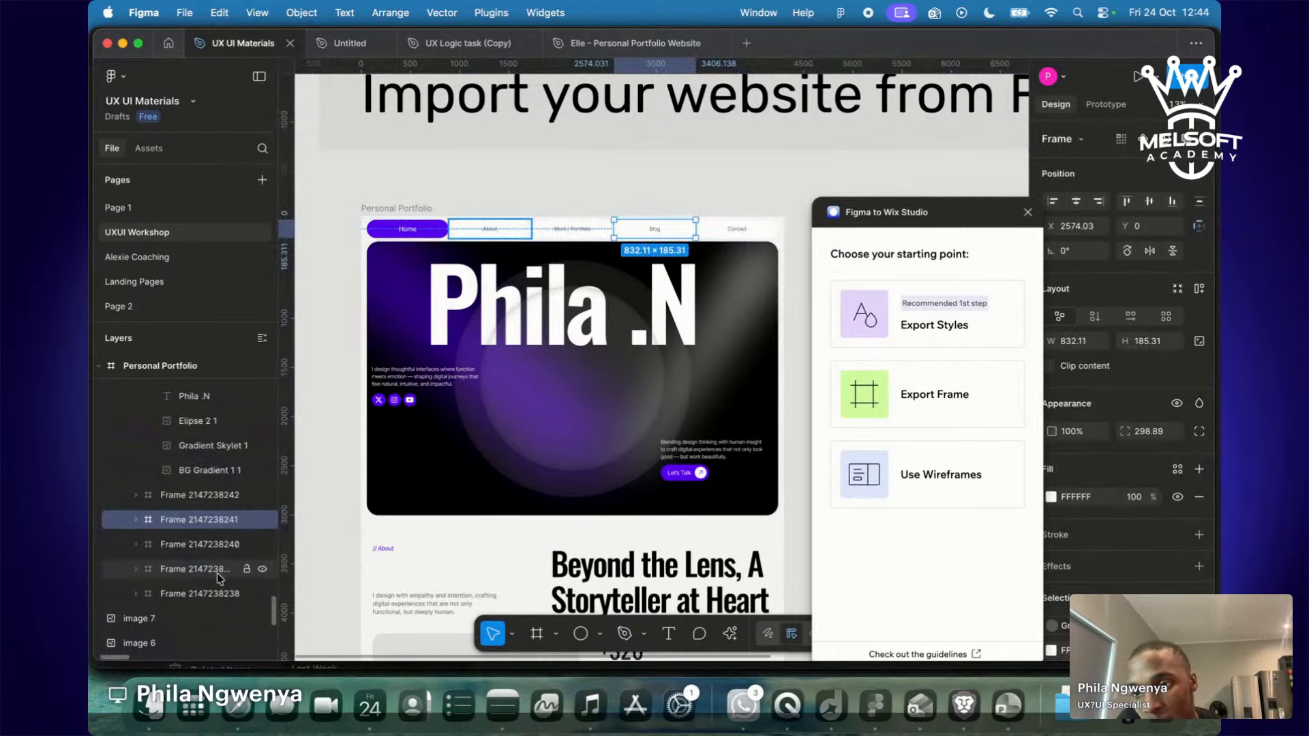
scroll(505, 338, "up", 5)
scroll(508, 342, "up", 3)
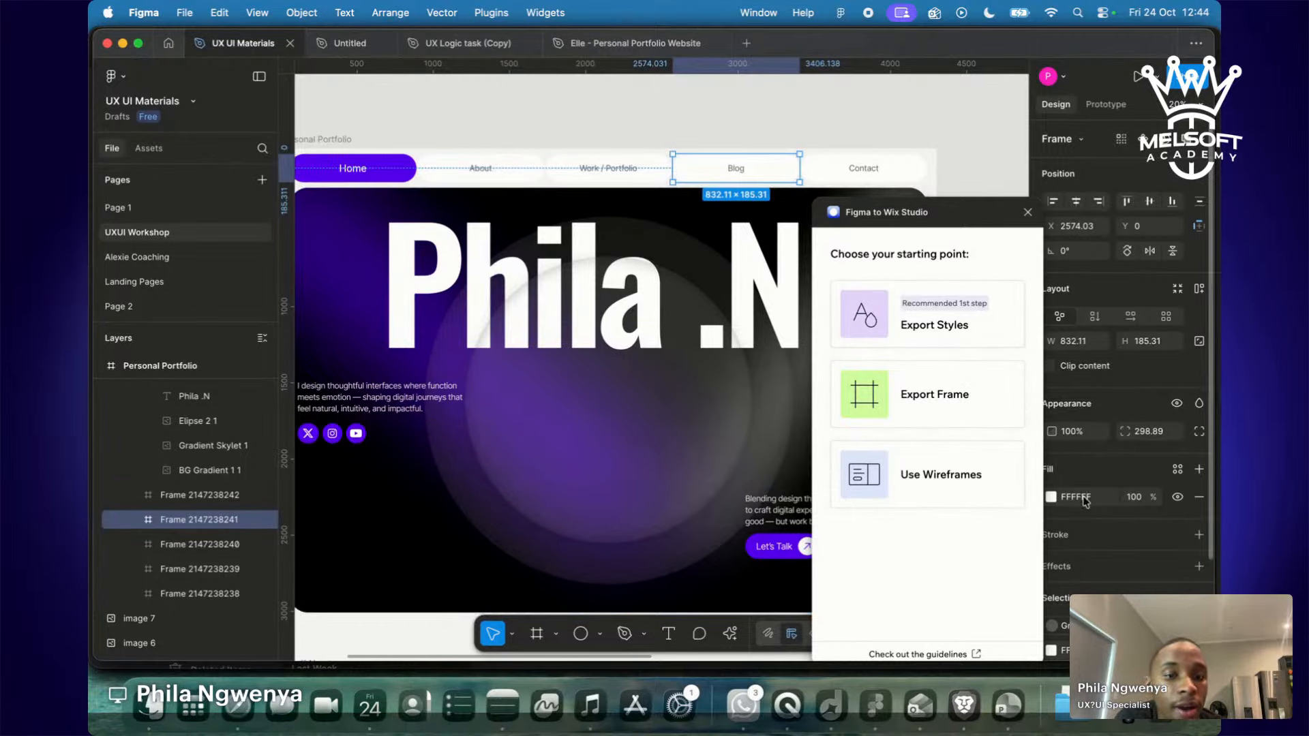
left_click(946, 411)
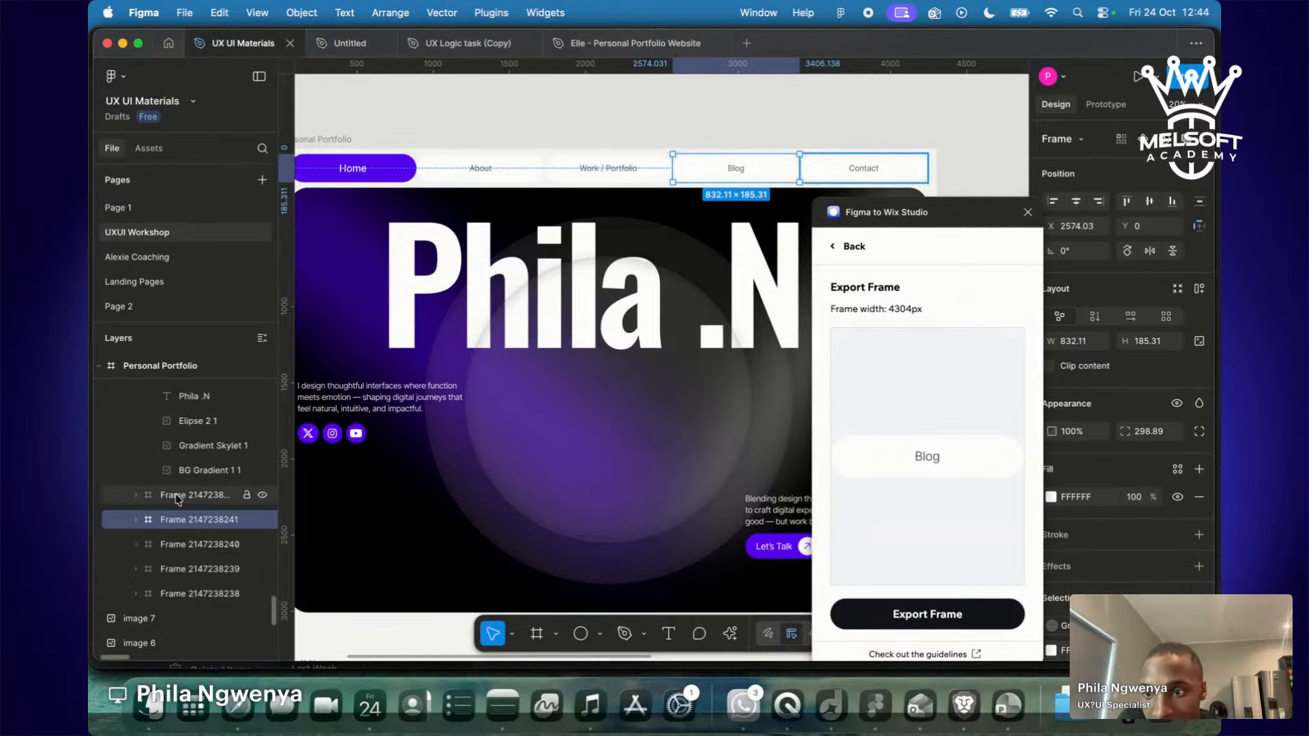
scroll(175, 494, "up", 2)
scroll(176, 500, "up", 5)
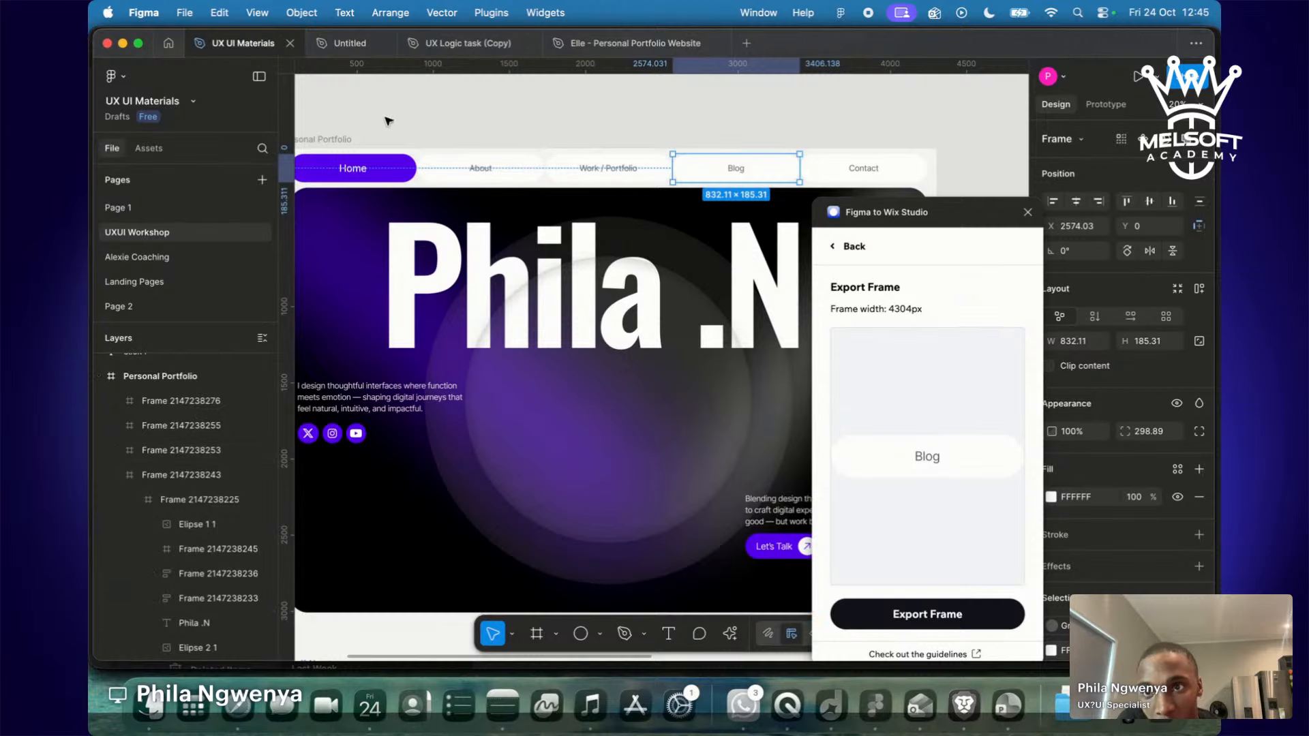
scroll(428, 193, "left", 4)
left_click(428, 193)
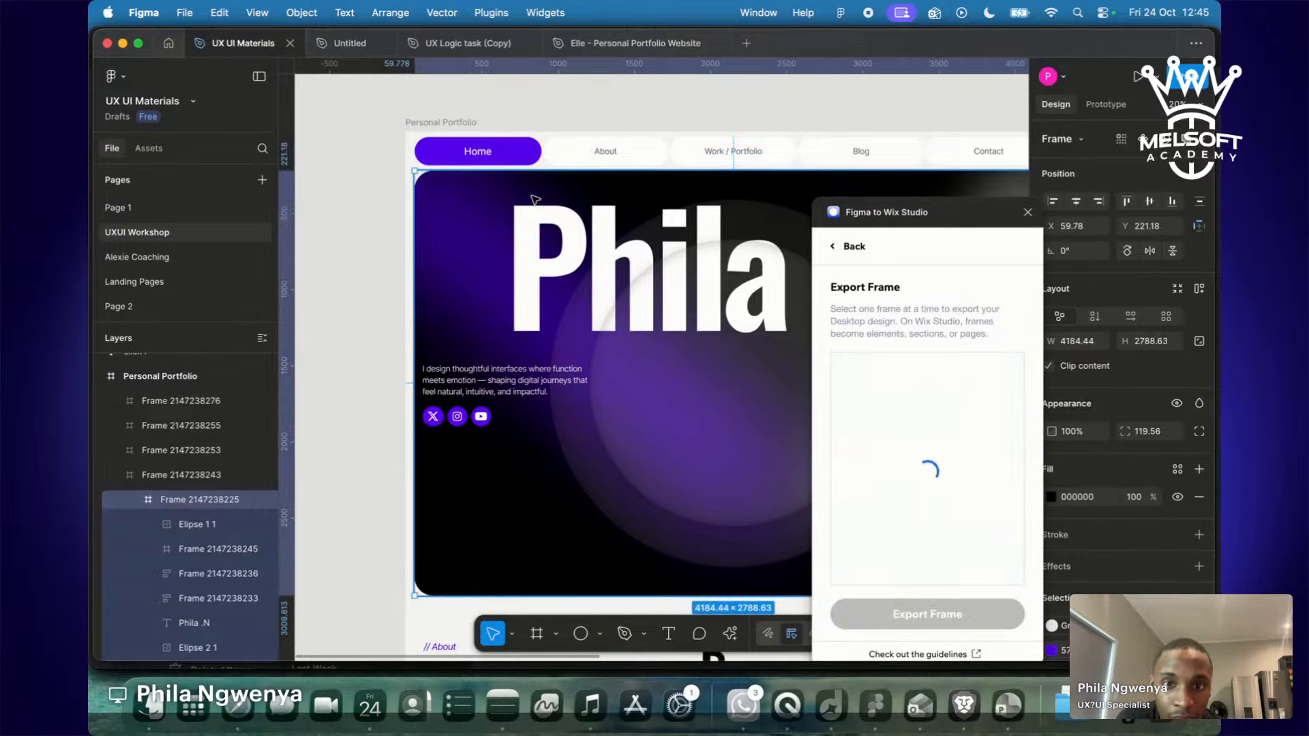
scroll(422, 259, "right", 3)
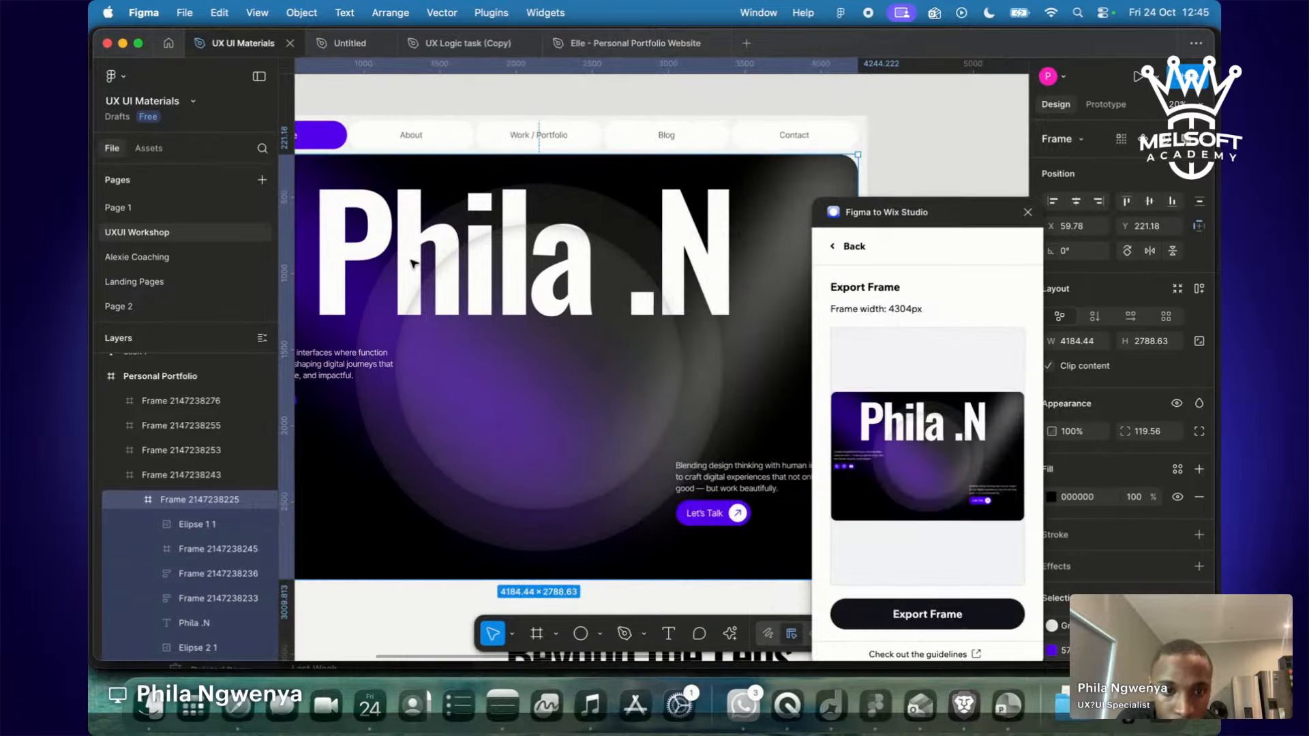
scroll(685, 115, "left", 5)
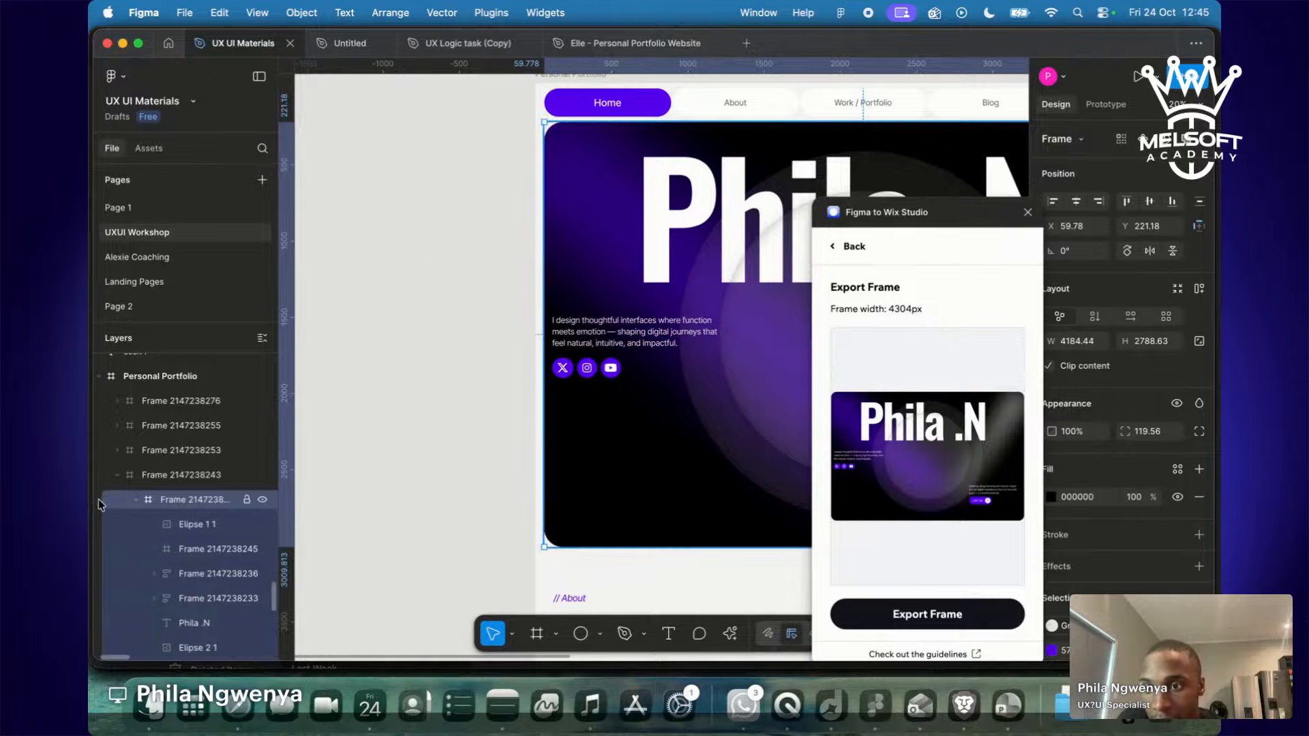
left_click(192, 467)
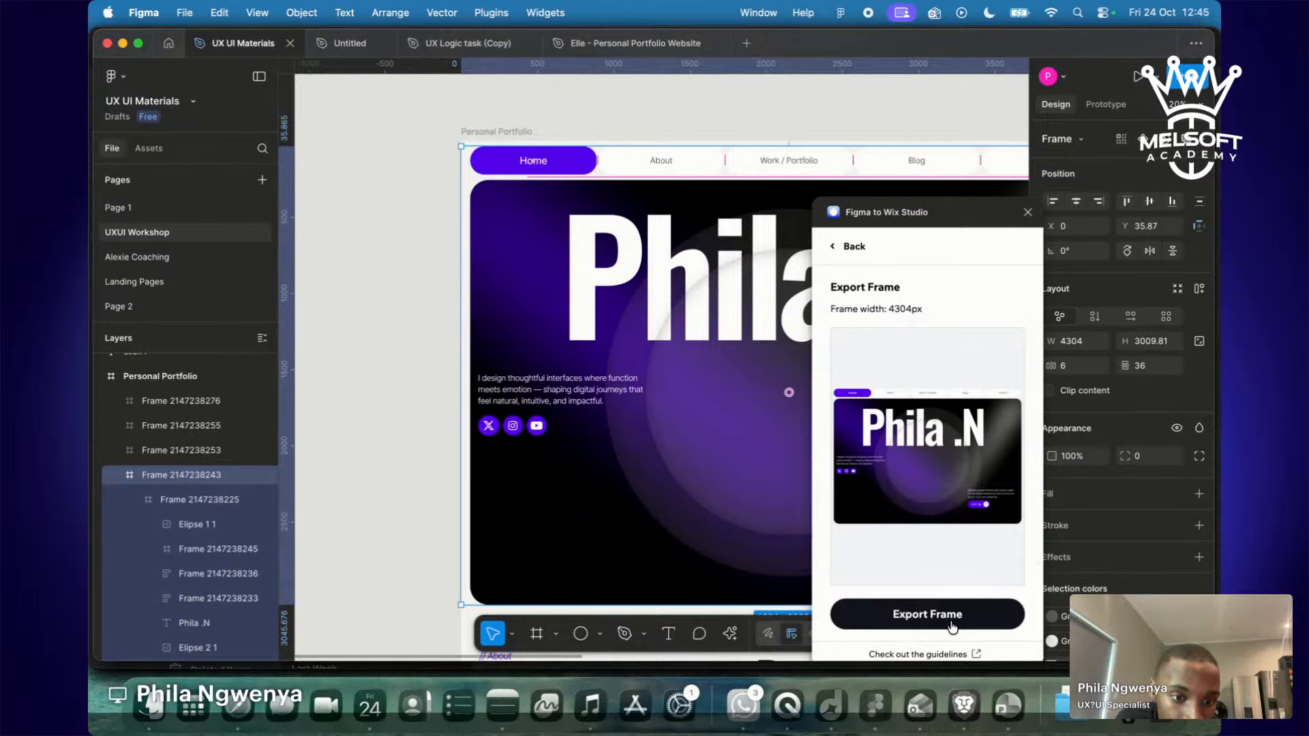
left_click(951, 621)
key("ctrl+Right")
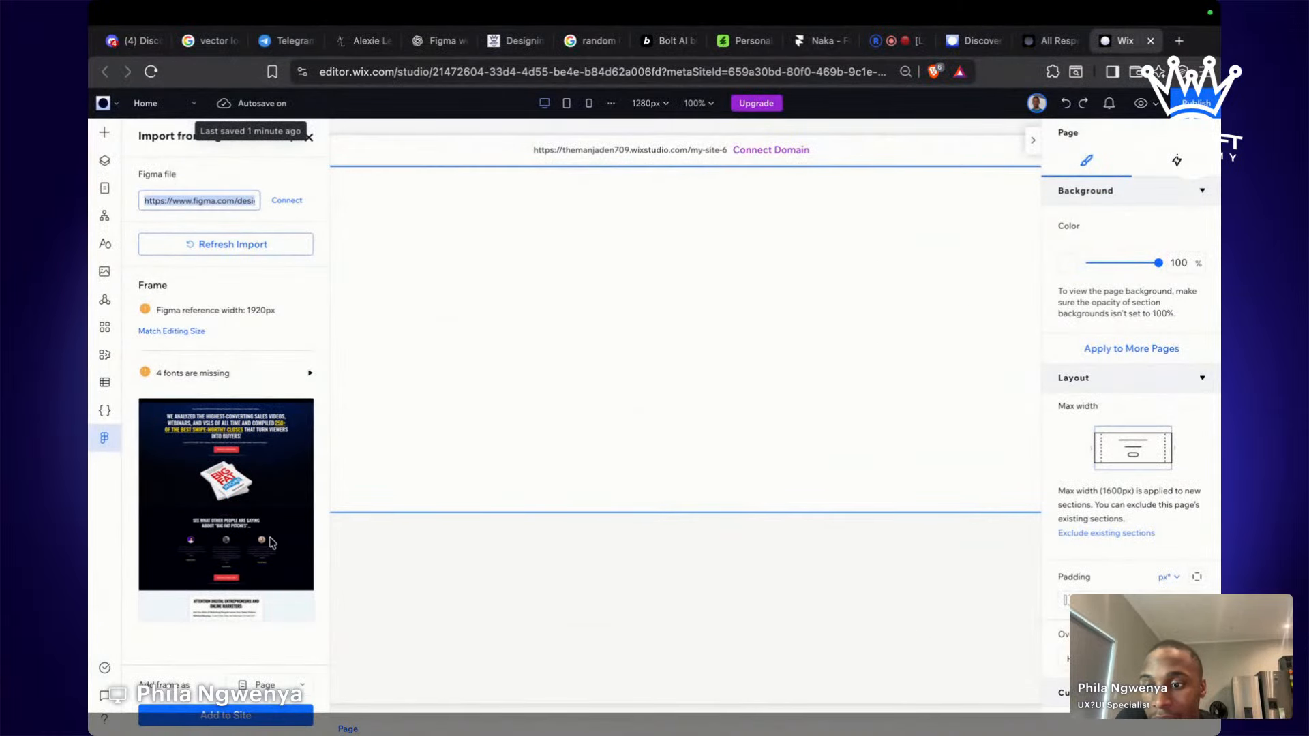
Refresh the Figma import to preview the Phila .N hero and keep Add frame as set to Section.
left_click(233, 244)
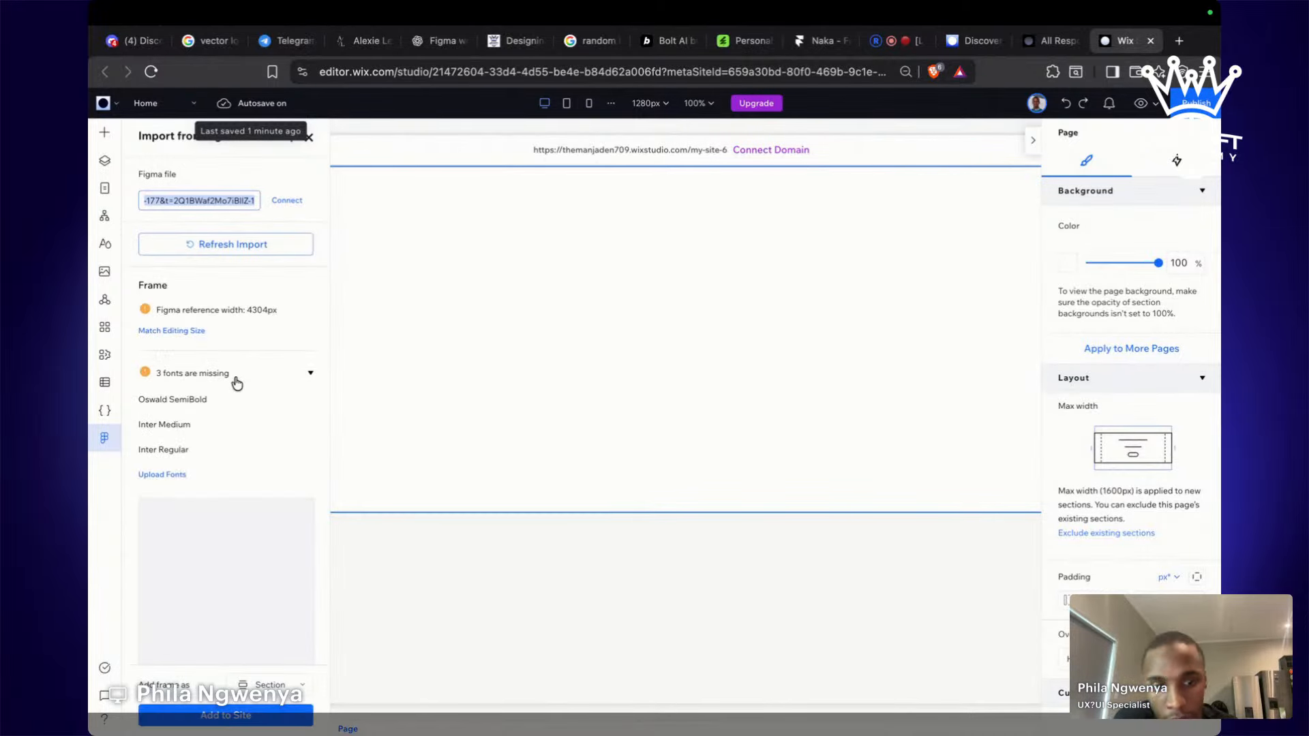
scroll(202, 452, "down", 2)
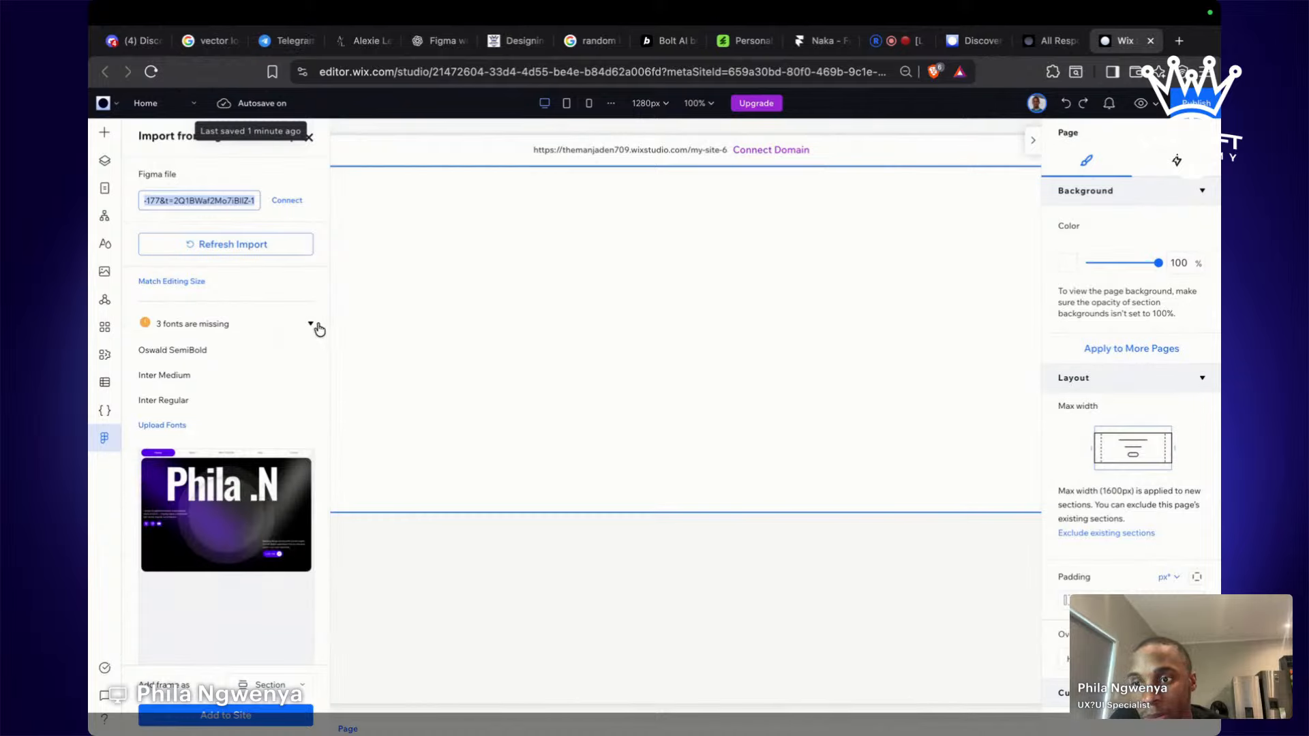
scroll(164, 470, "down", 1)
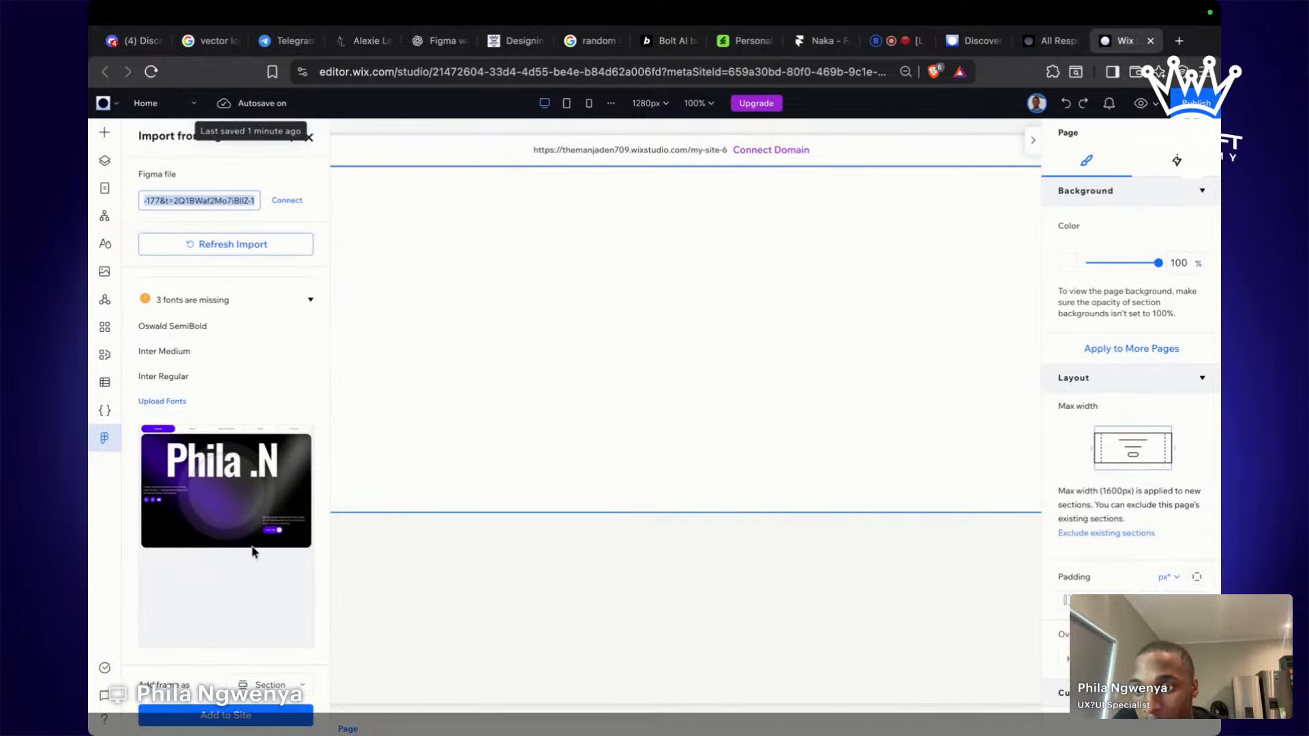
key("ctrl+Left")
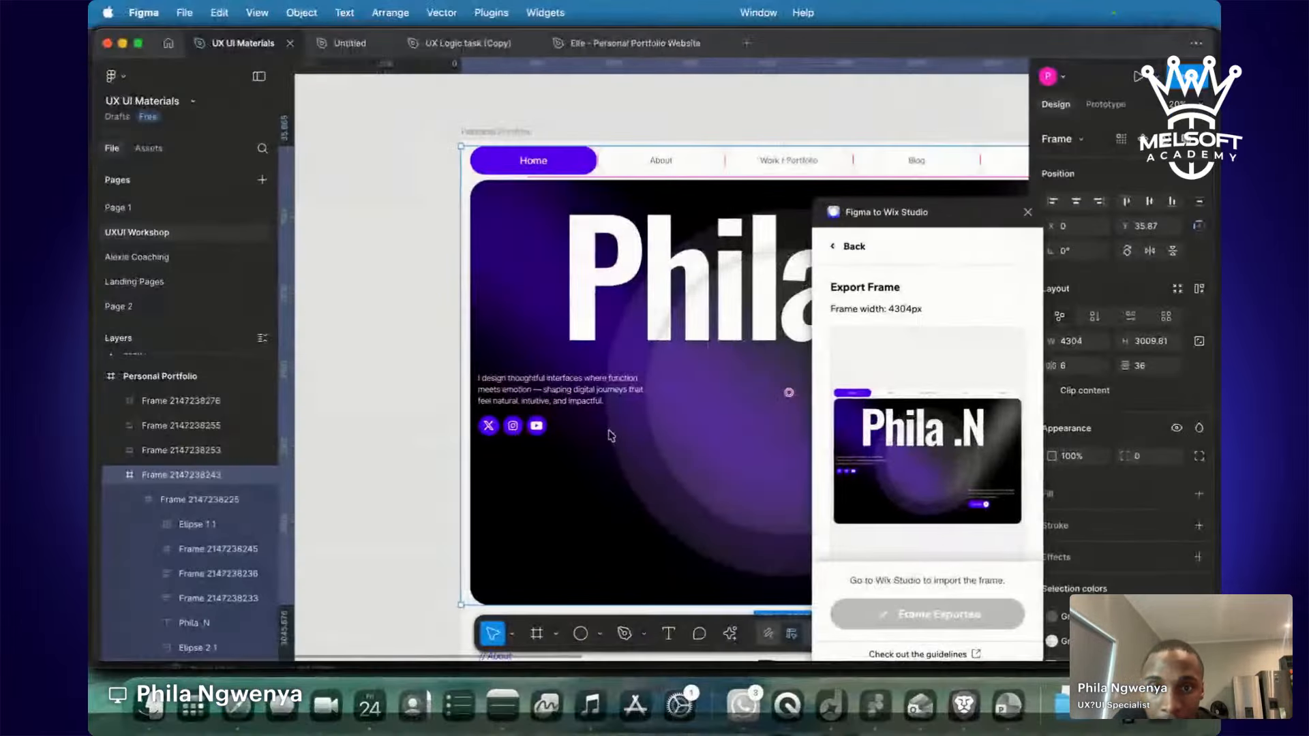
key("ctrl+Right")
left_click(262, 683)
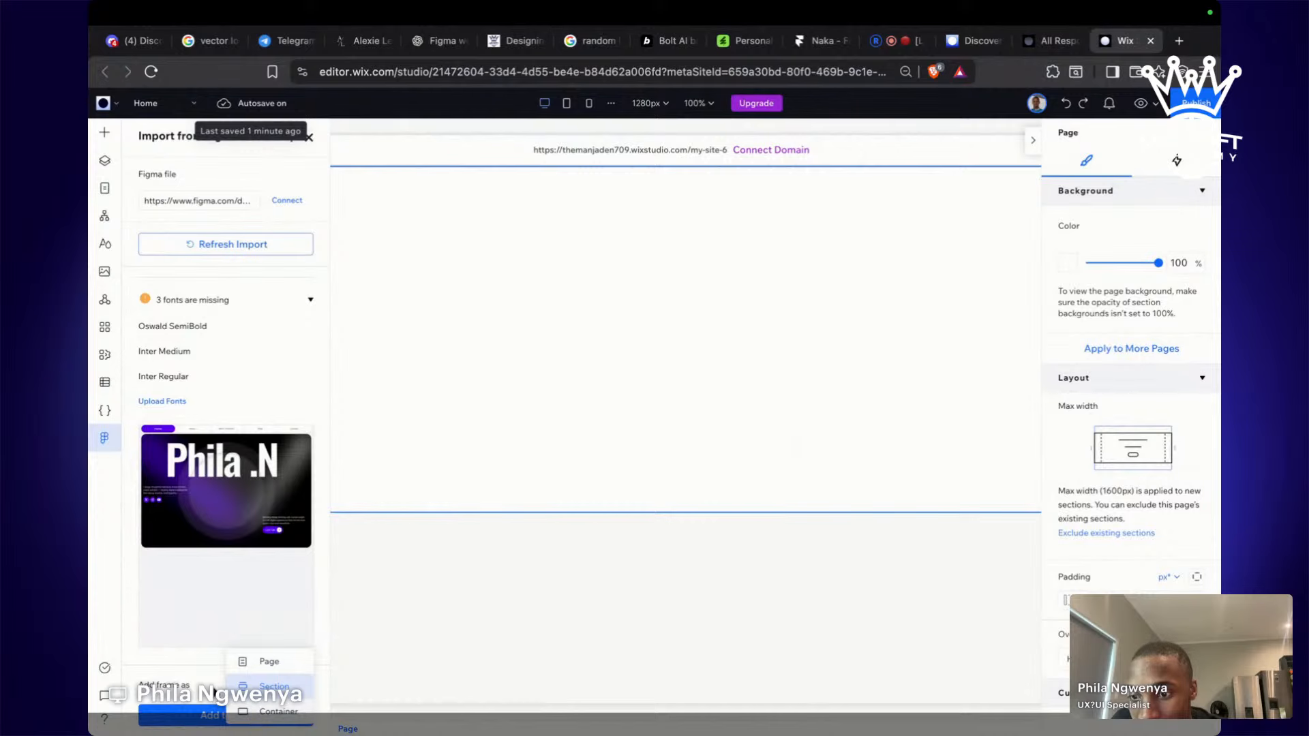
left_click(193, 676)
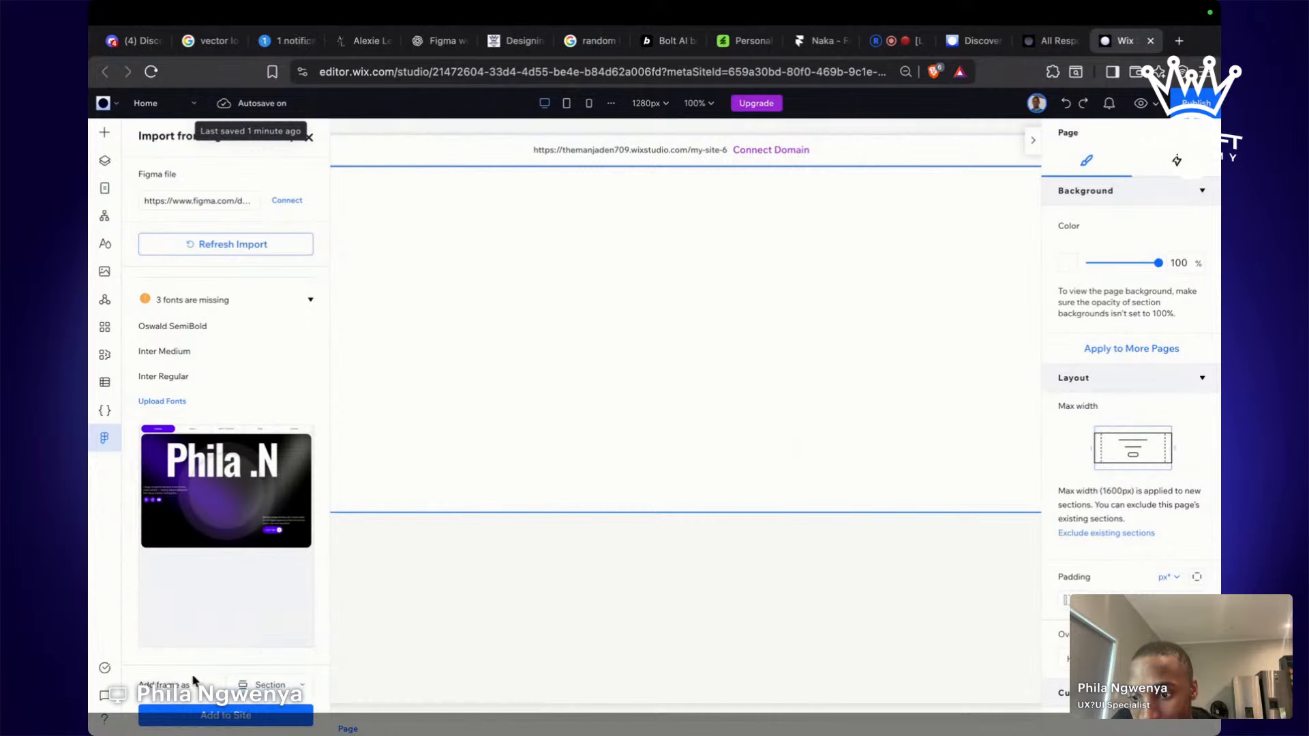
Add the imported hero to the page as a section and close the Figma to Wix feedback survey.
left_click(243, 716)
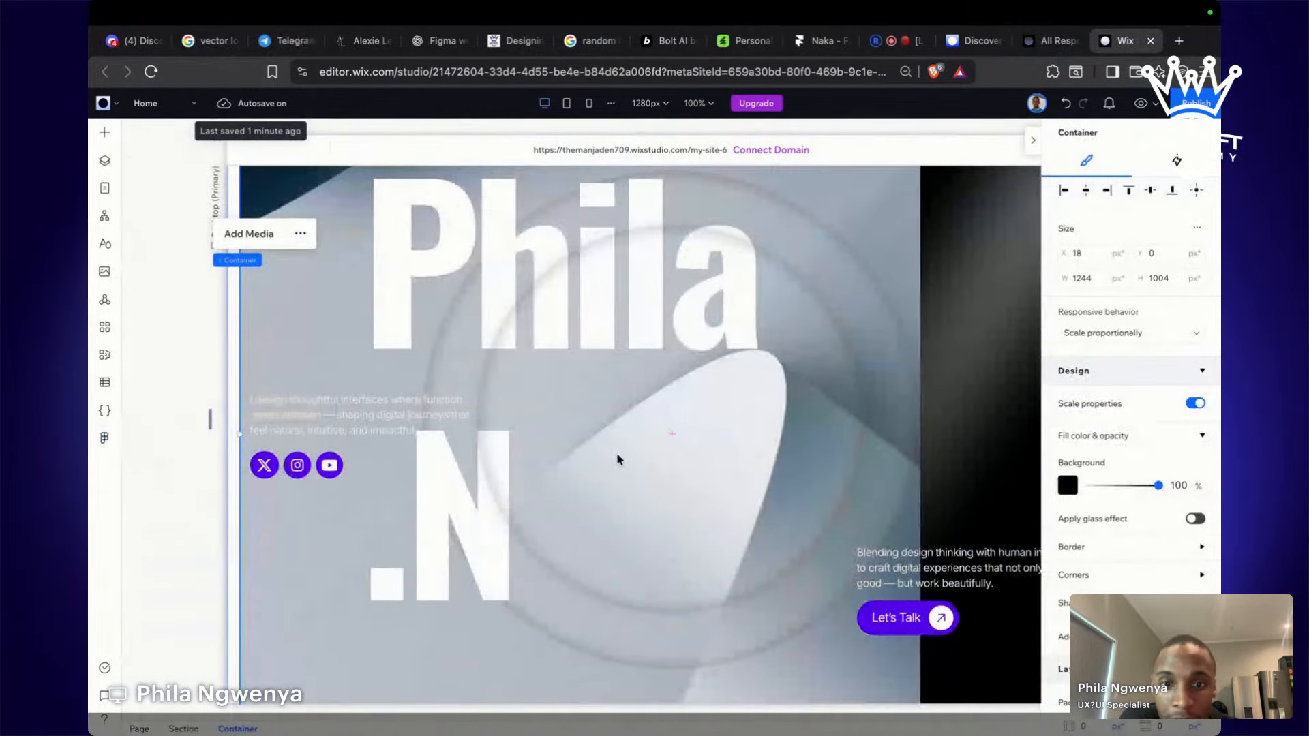
scroll(617, 454, "down", 5)
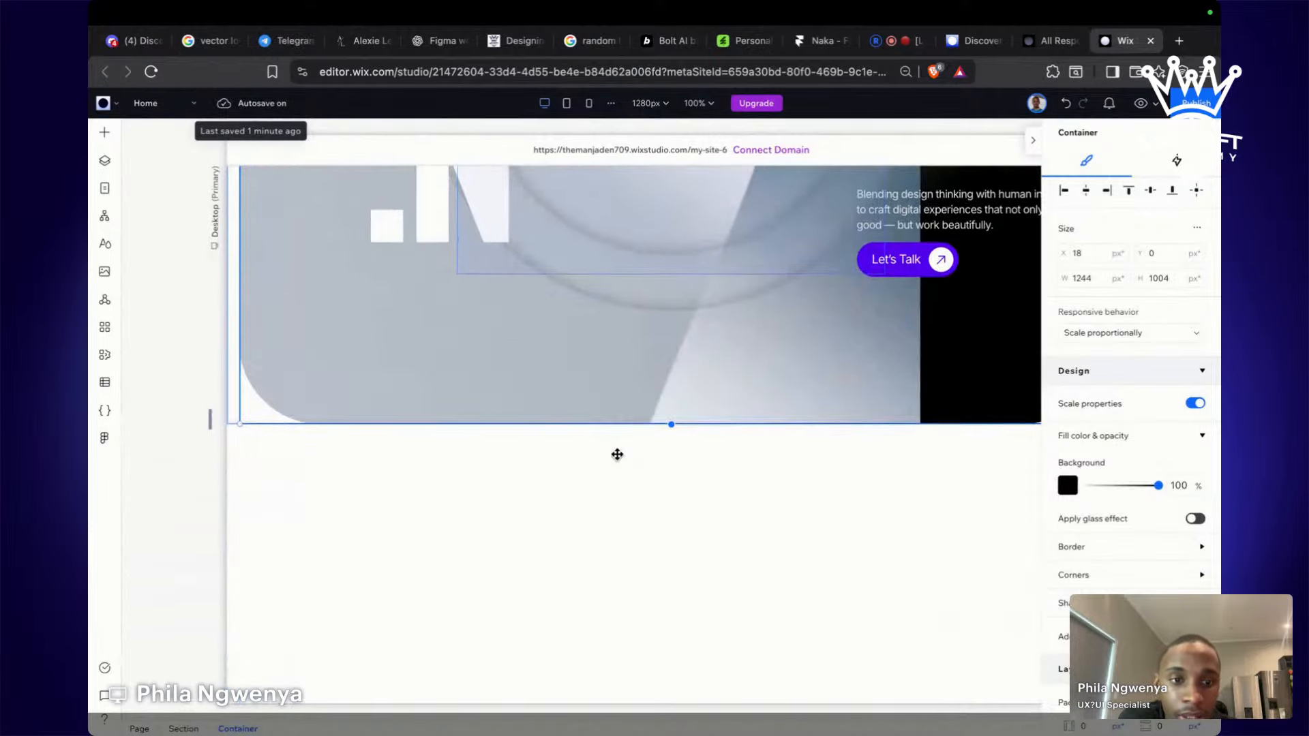
scroll(617, 454, "up", 4)
scroll(617, 454, "up", 3)
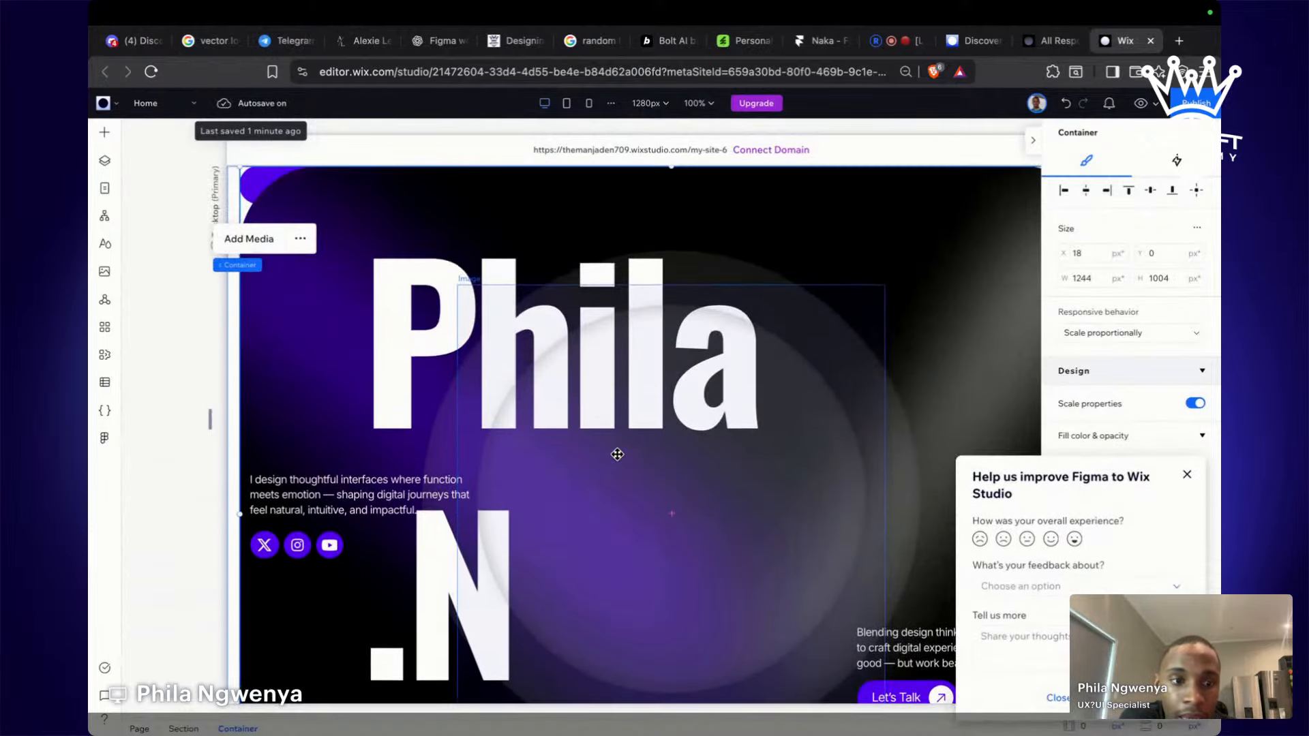
left_click(183, 440)
left_click(763, 387)
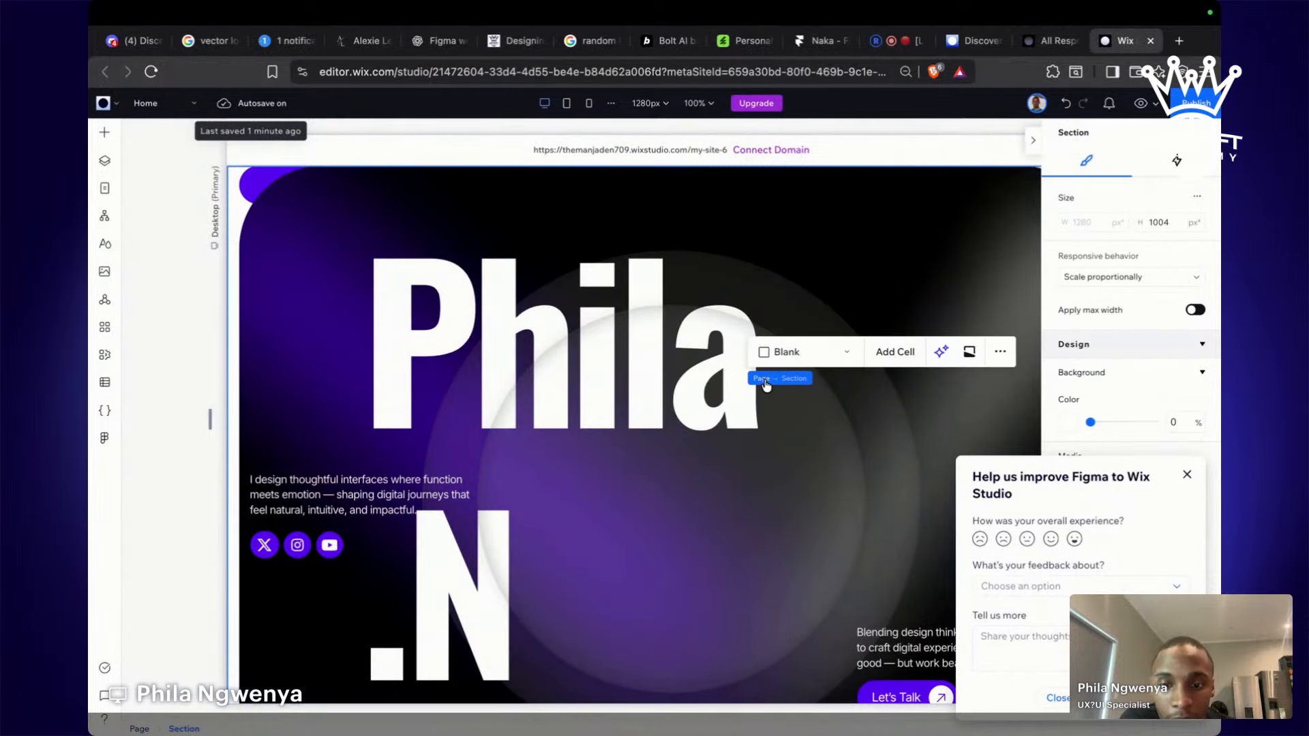
left_click(475, 193)
left_click(1187, 476)
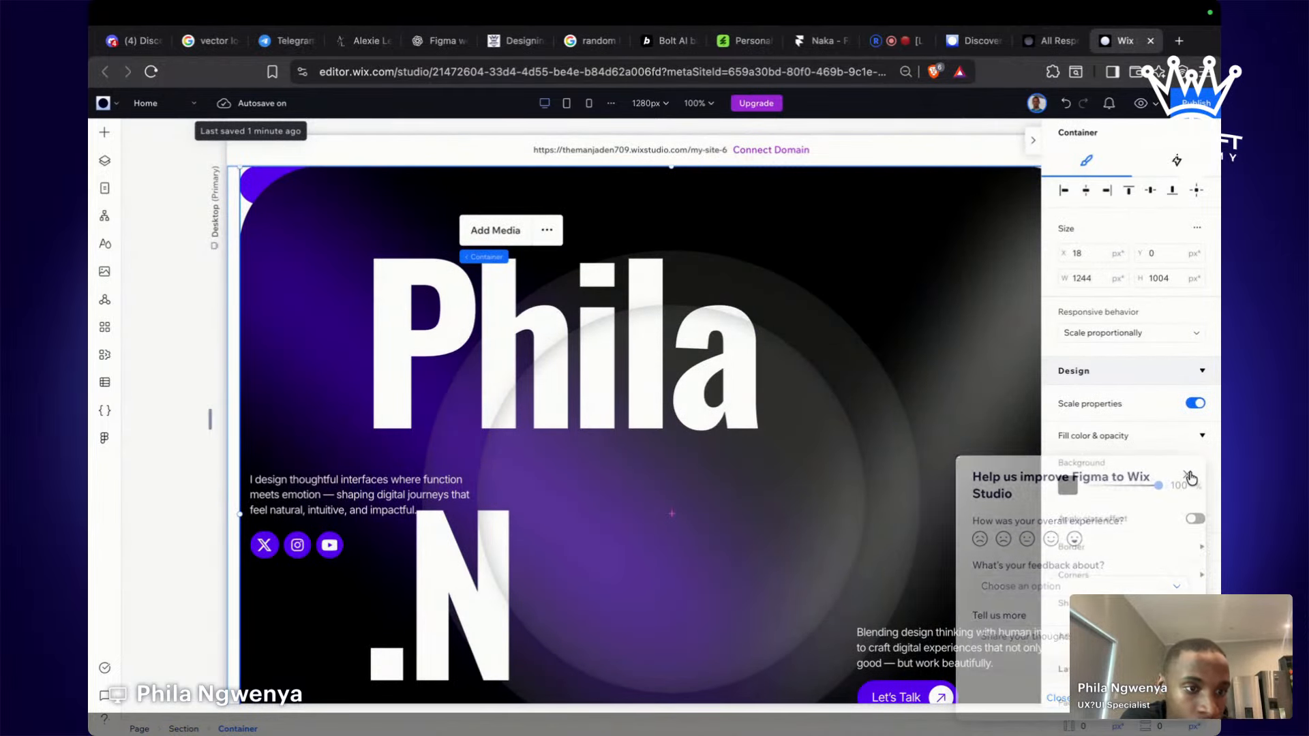
Try stretching the hero container taller, then undo the resize.
scroll(730, 545, "down", 3)
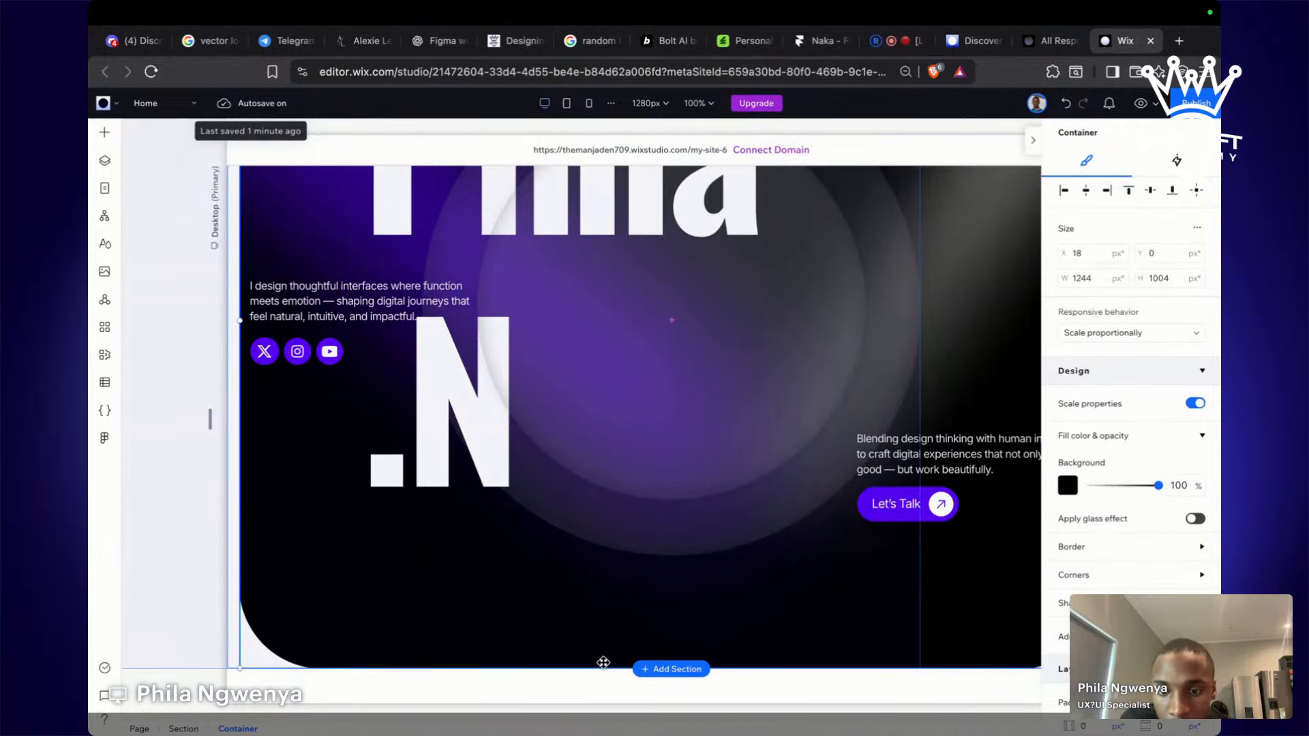
left_click_drag(603, 667, 613, 709)
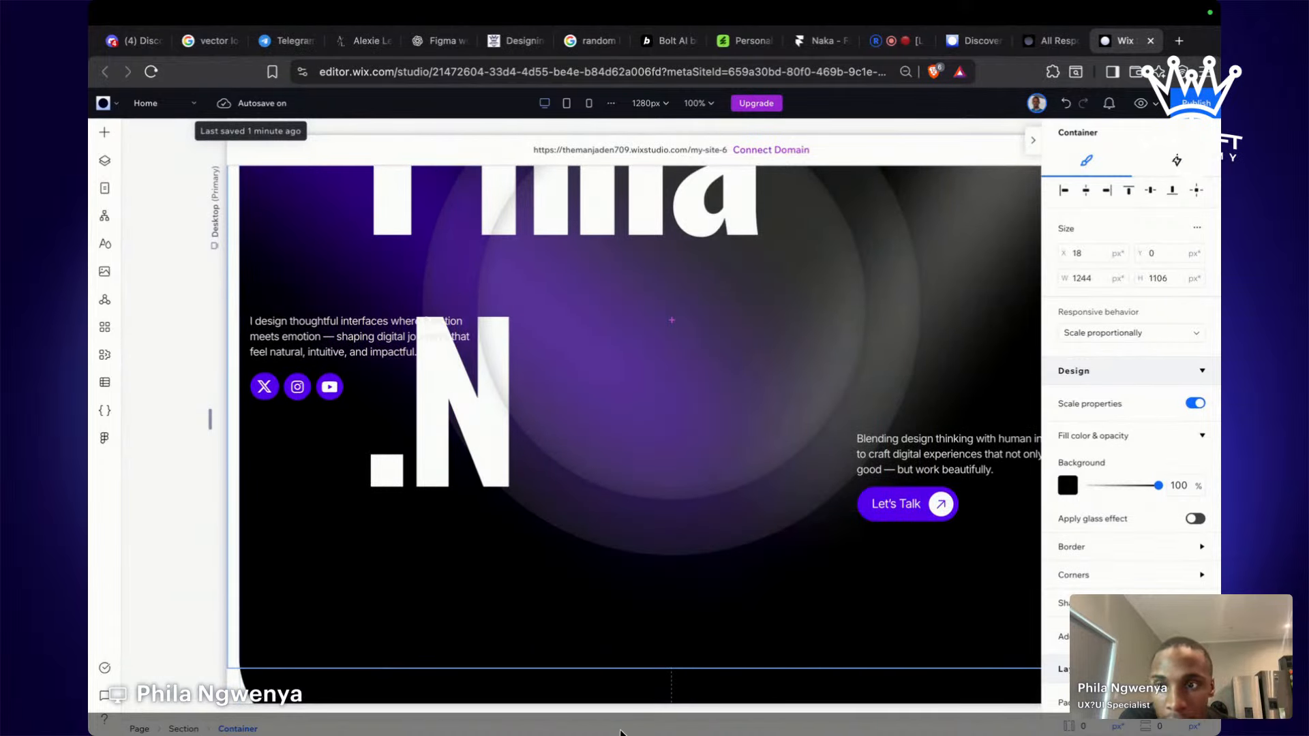
key("ctrl+z")
scroll(572, 463, "up", 2)
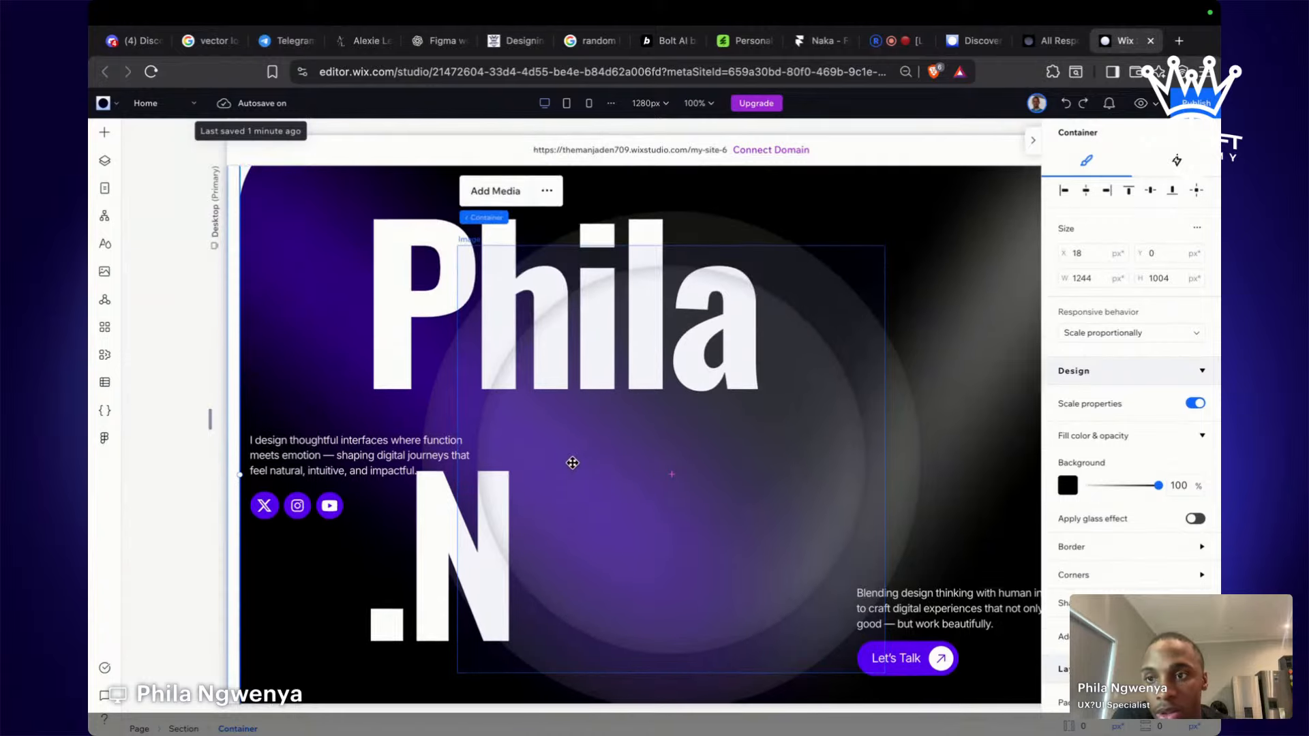
scroll(715, 412, "right", 3)
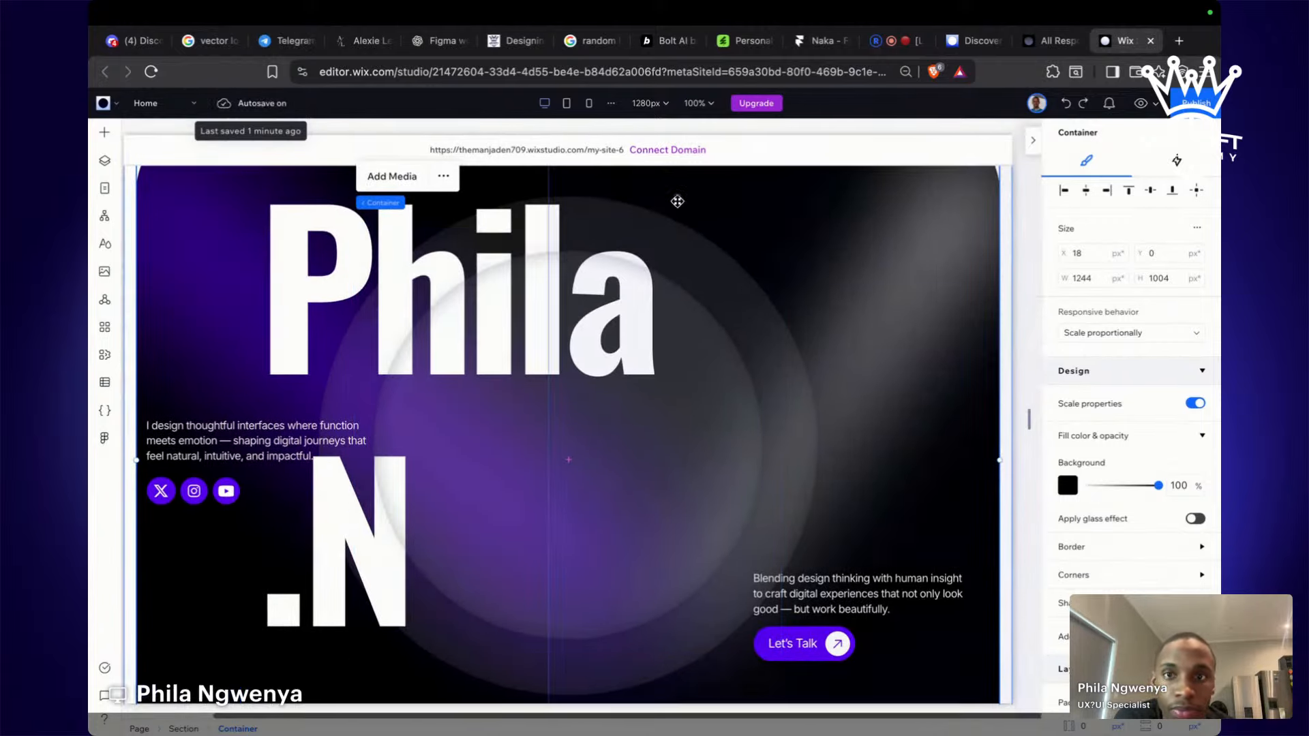
left_click(699, 104)
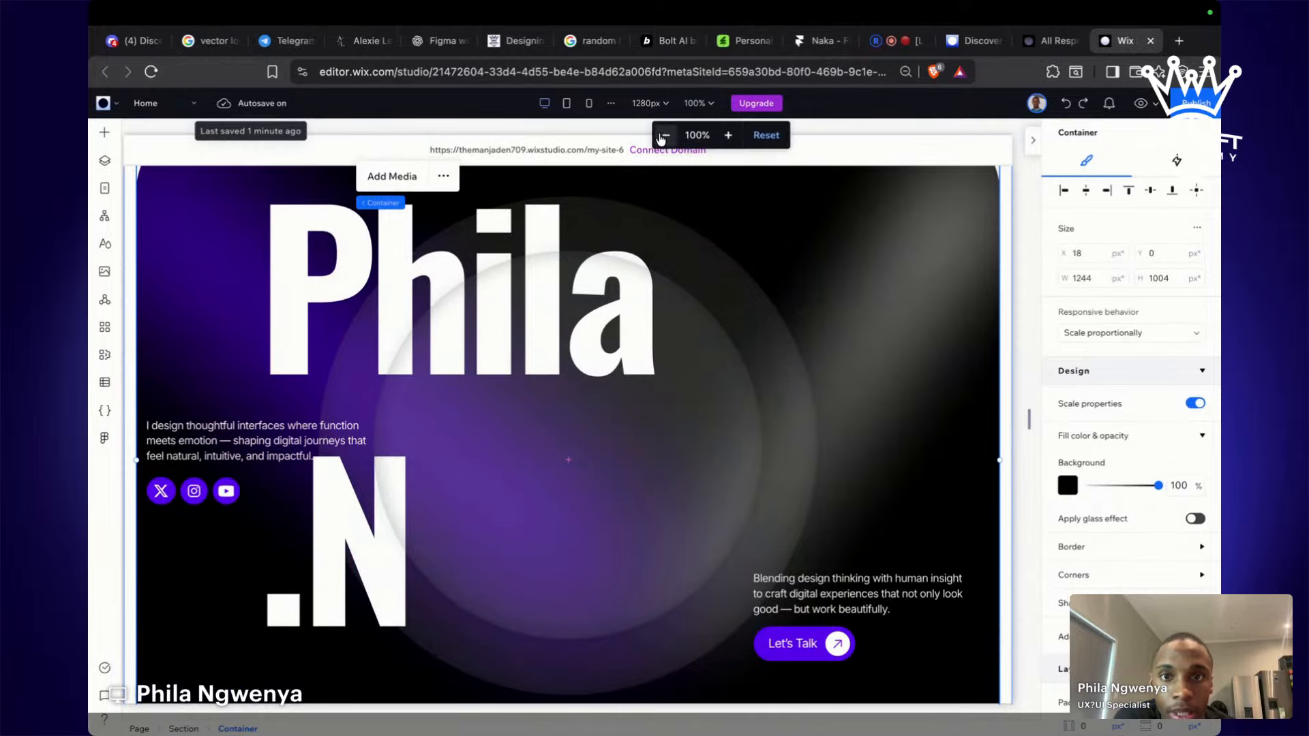
Zoom the canvas to 50%, shift the hero container down, and trim the section and container heights.
left_click(666, 135)
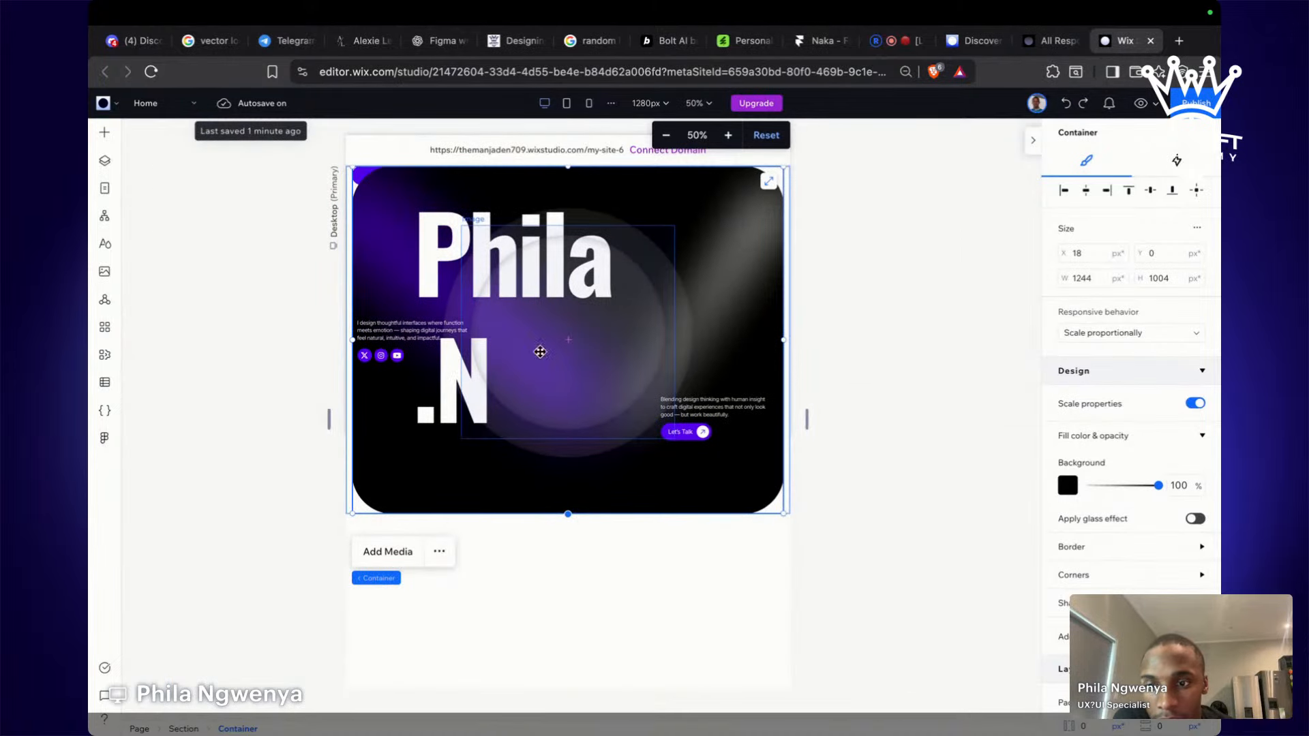
left_click(298, 377)
left_click(714, 215)
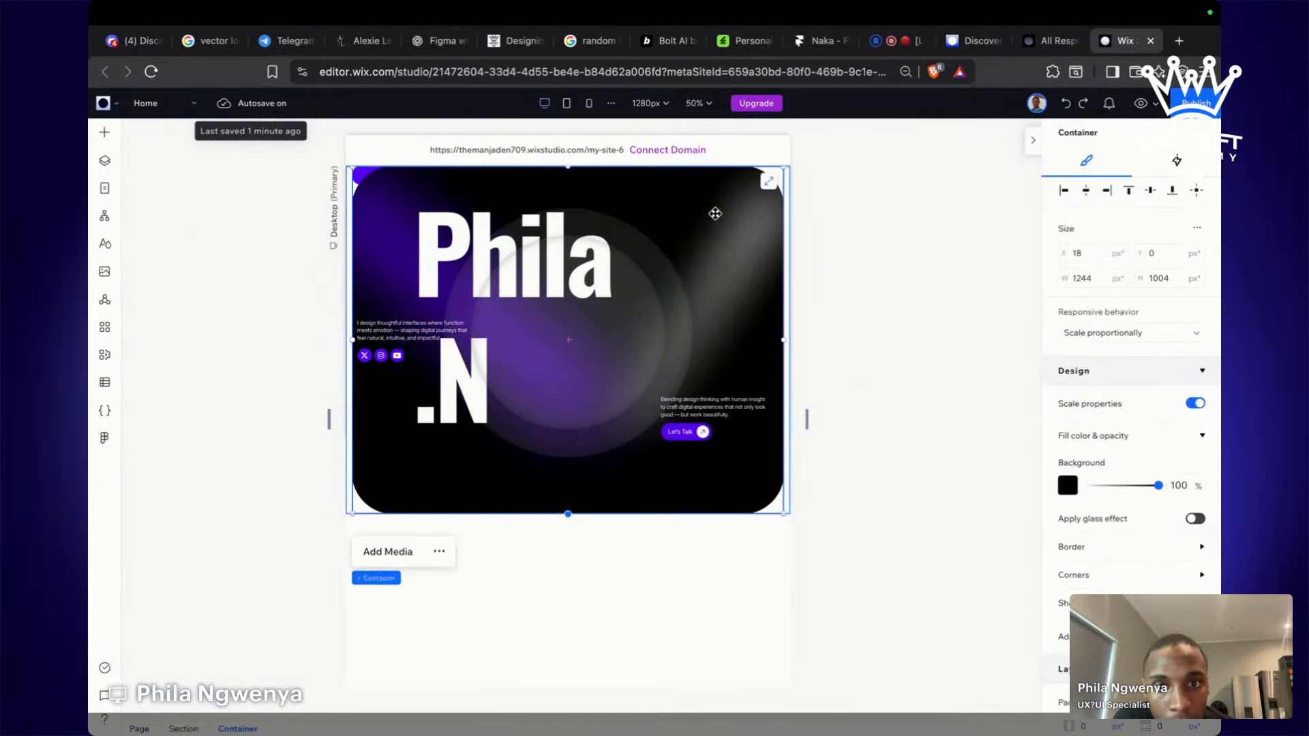
left_click_drag(714, 213, 713, 283)
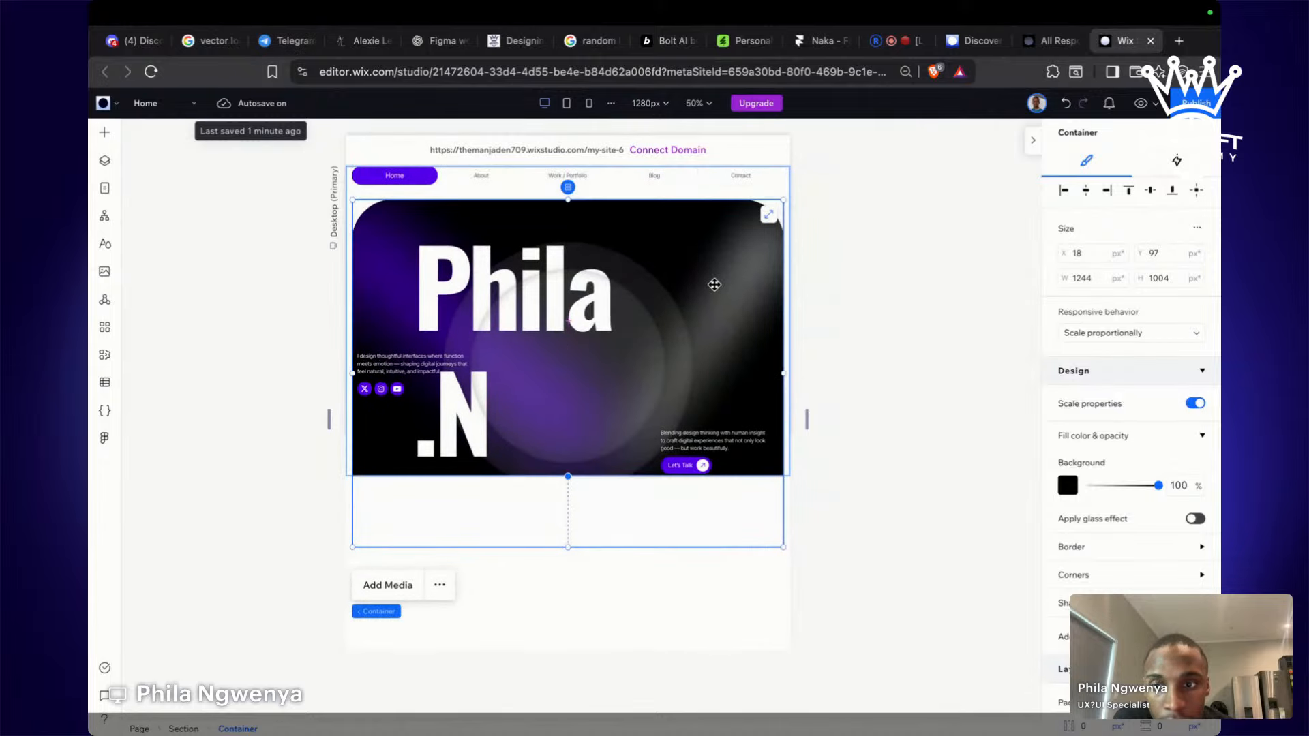
left_click(788, 468)
left_click_drag(778, 503, 779, 481)
left_click(636, 512)
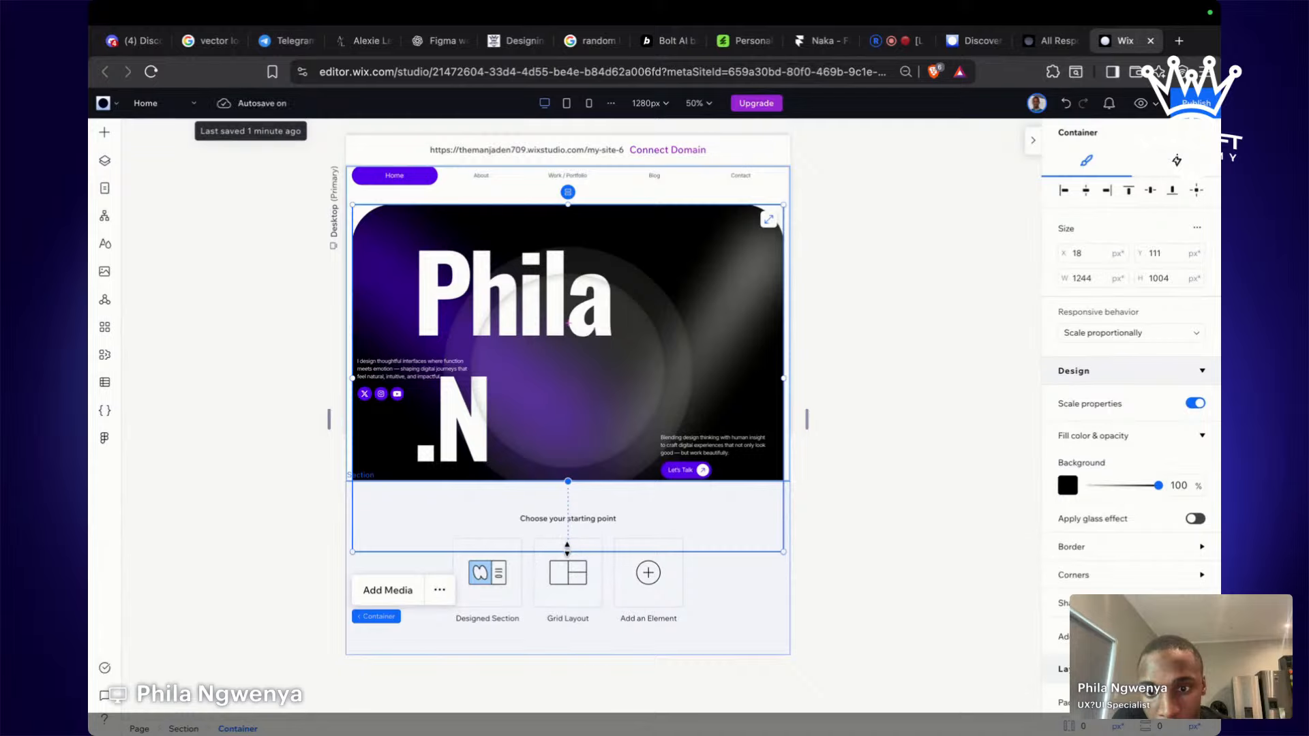
left_click_drag(570, 553, 567, 481)
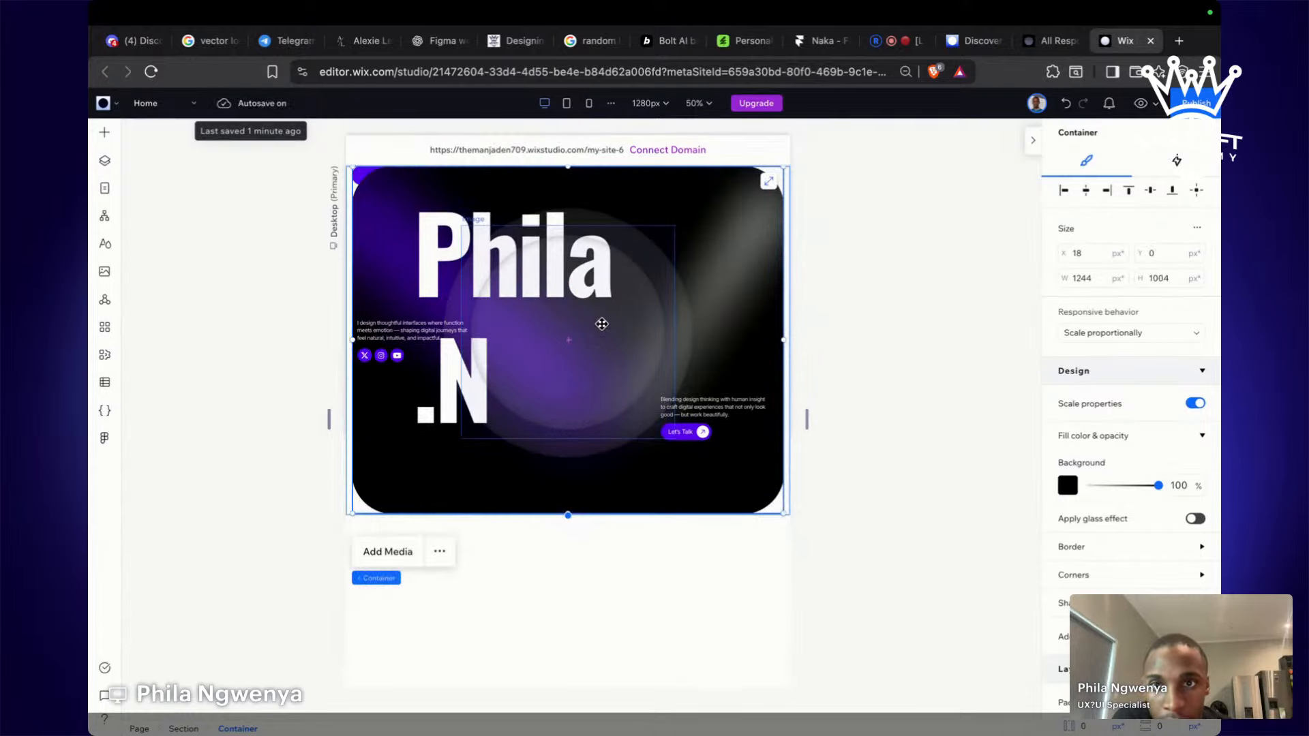
Stretch the hero container to about 1179 px tall and extend its section downward.
left_click(796, 459)
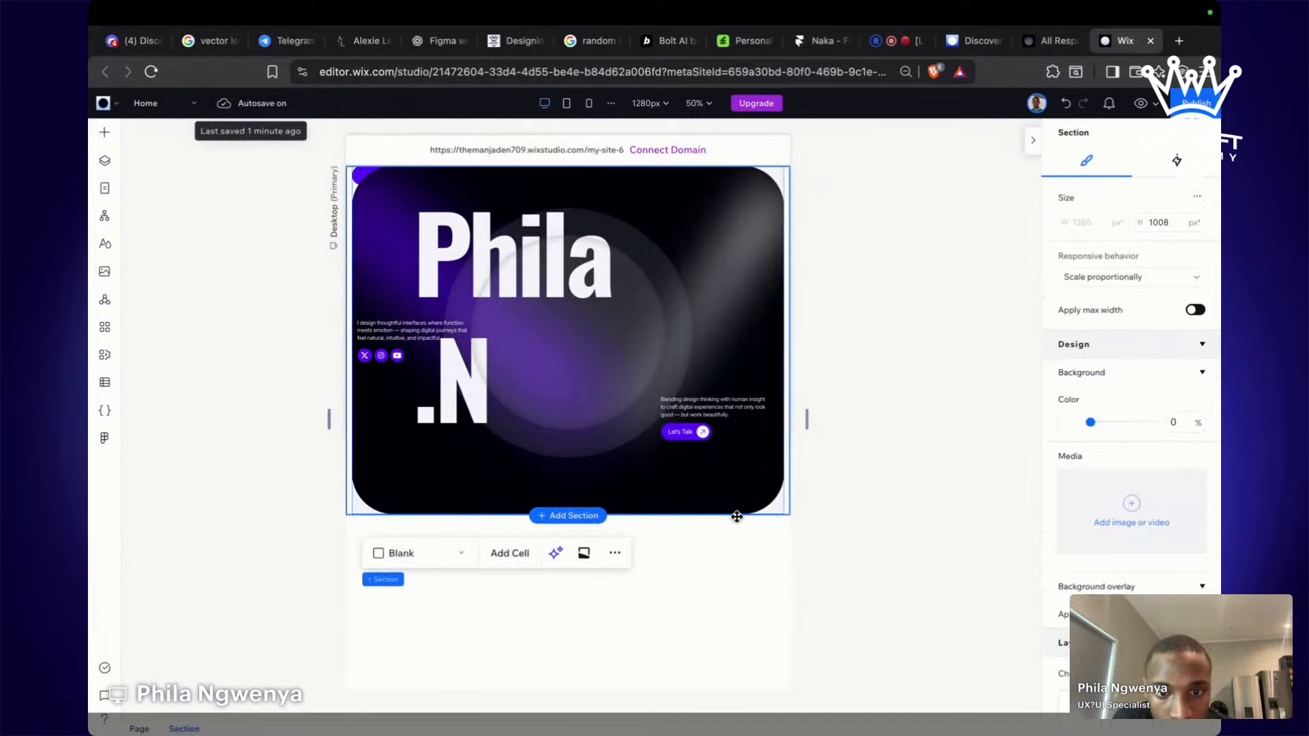
left_click(735, 463)
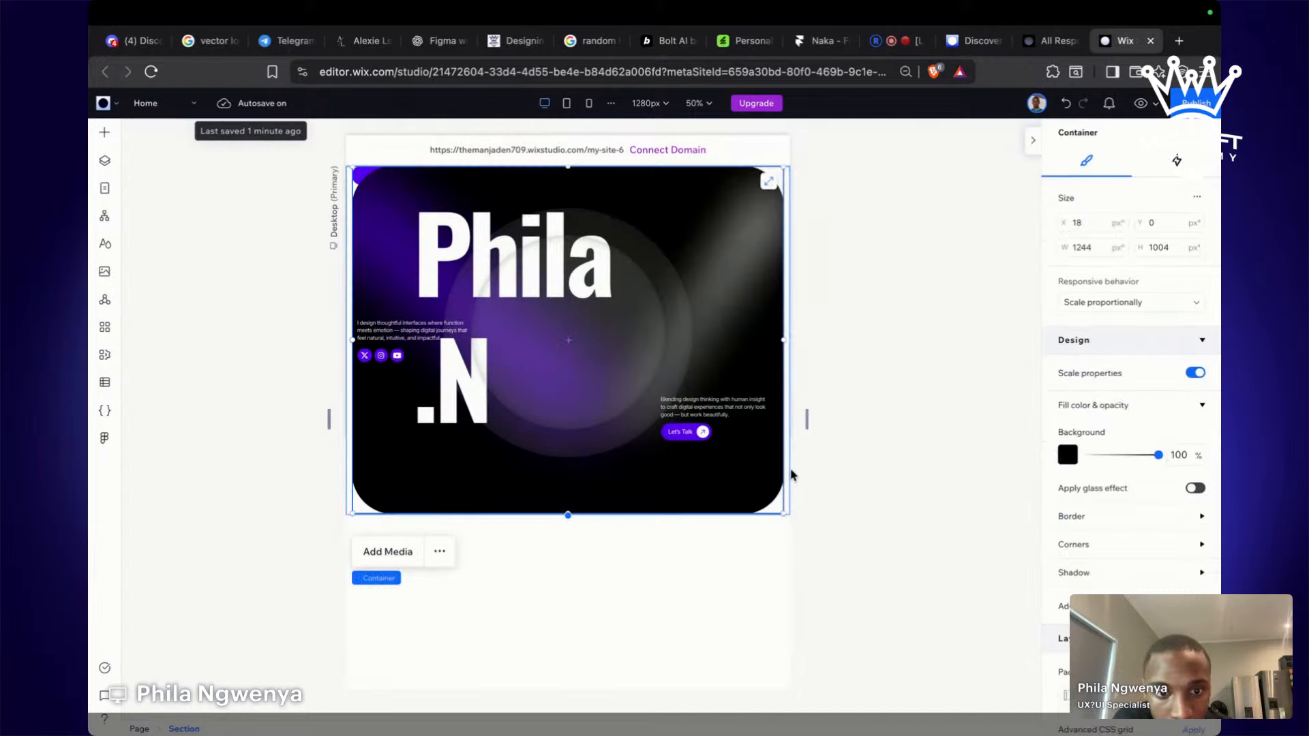
left_click(735, 480)
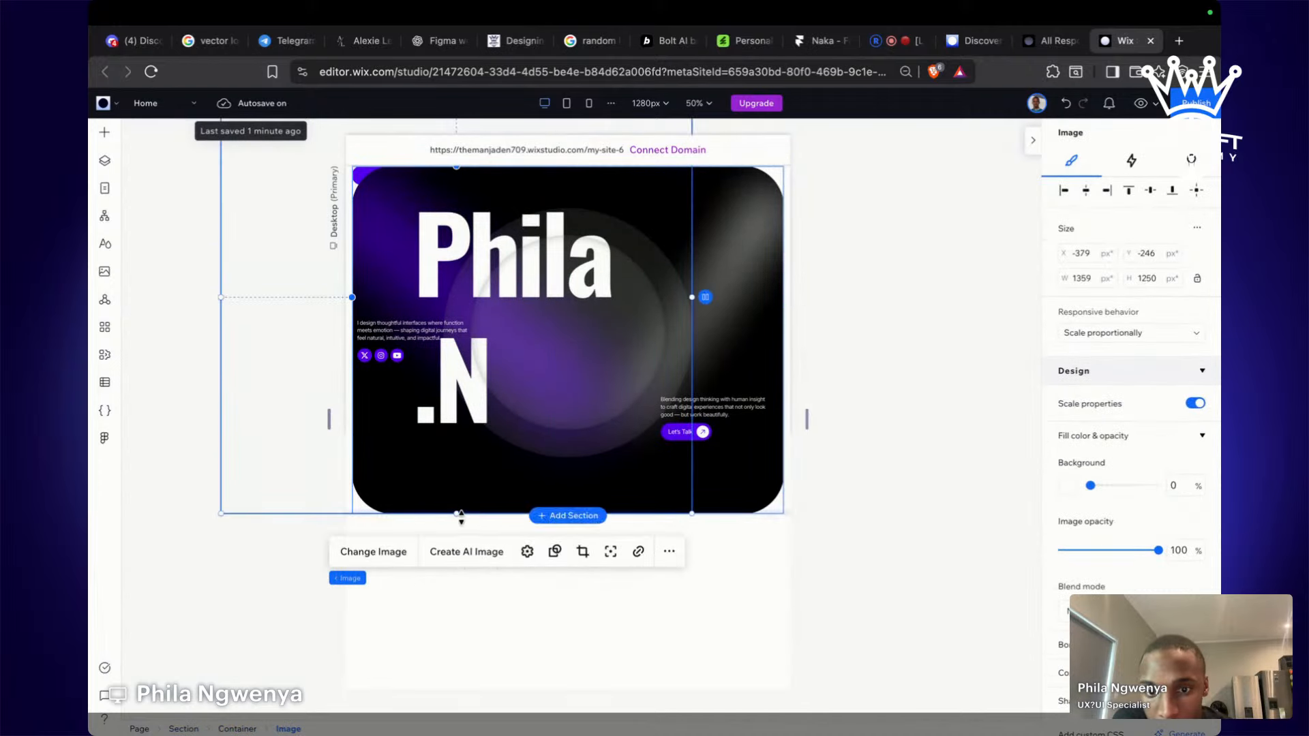
left_click(726, 506)
mouse_move(563, 518)
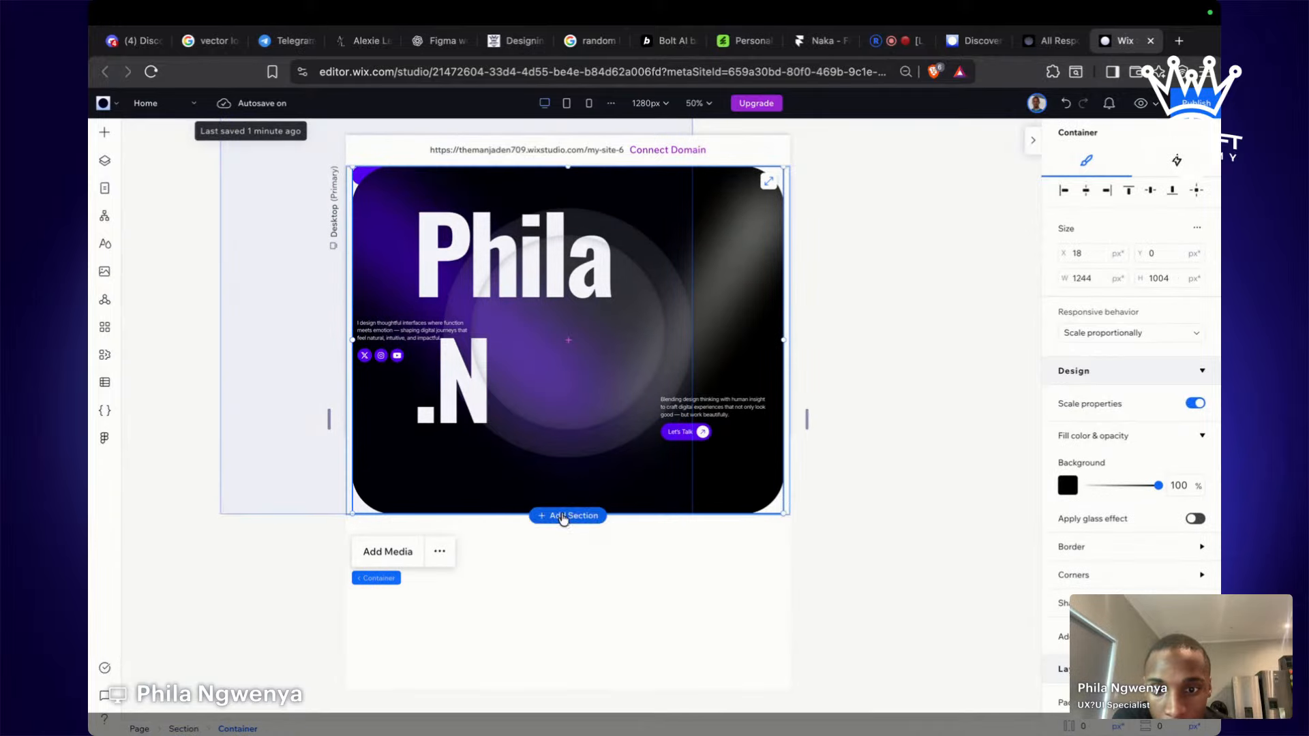
left_click_drag(623, 510, 634, 574)
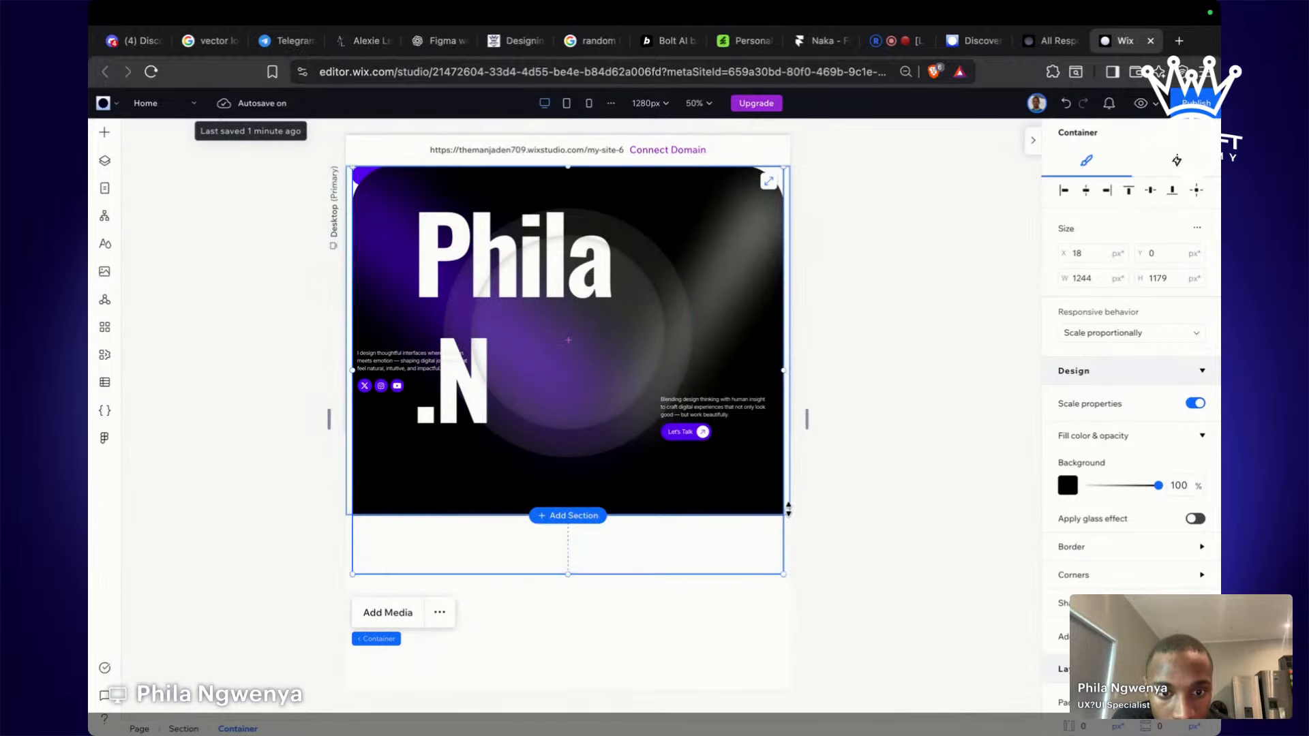
left_click(787, 512)
mouse_move(666, 526)
left_mouse_down()
mouse_move(671, 555)
mouse_move(670, 539)
left_mouse_up()
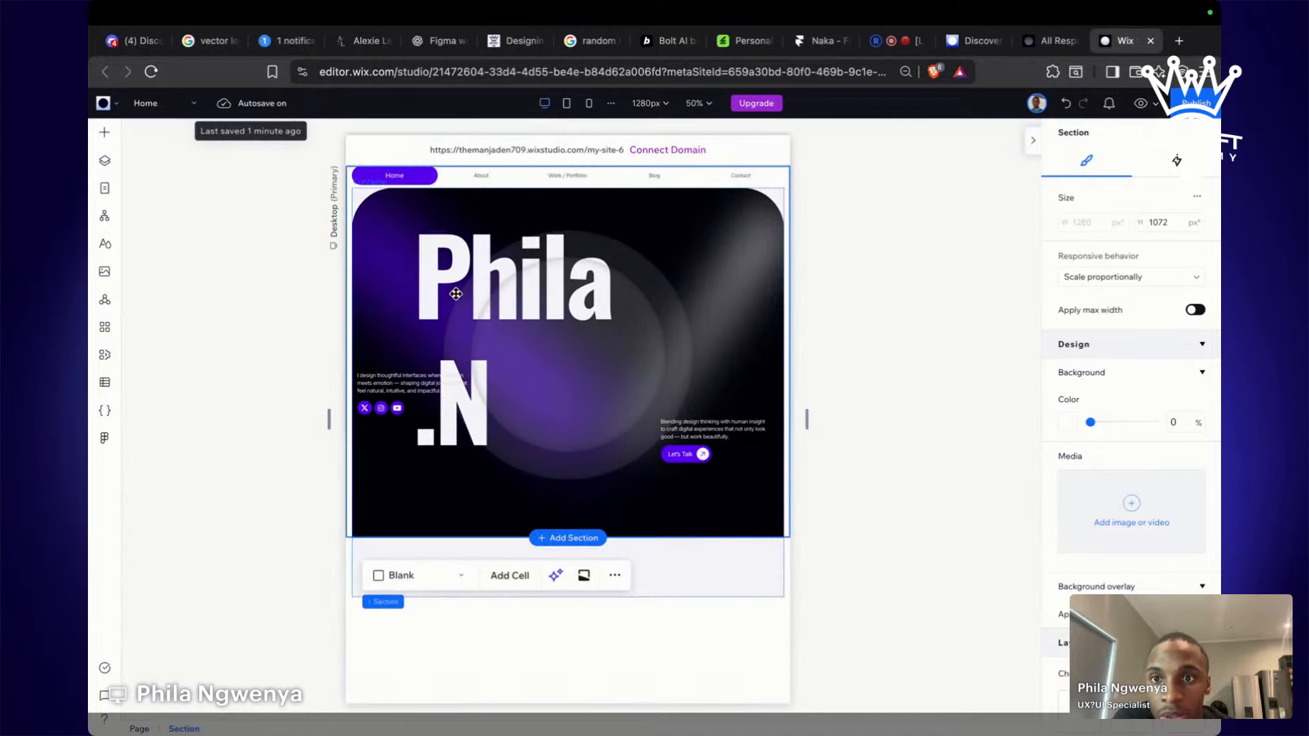
Check the Home, About, Work / Portfolio, Blog and Contact navigation button containers.
left_click(484, 176)
left_click(614, 181)
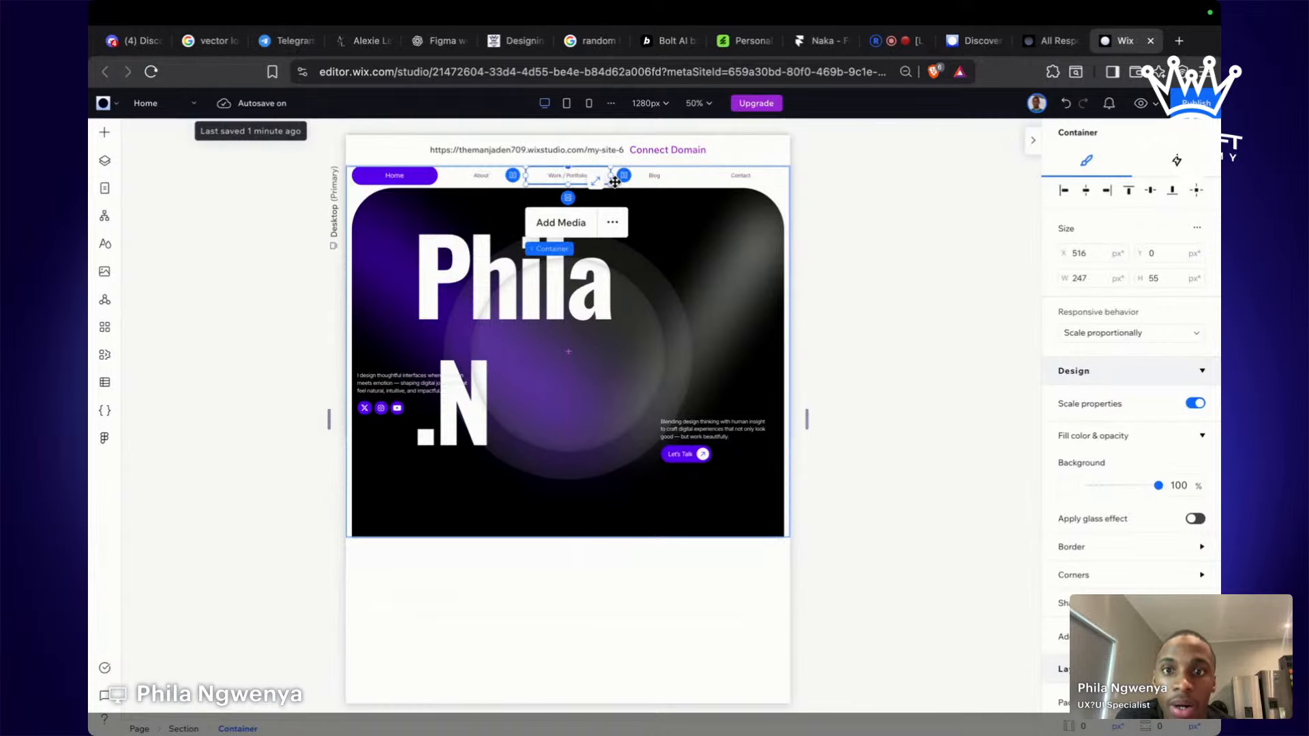
left_click(901, 257)
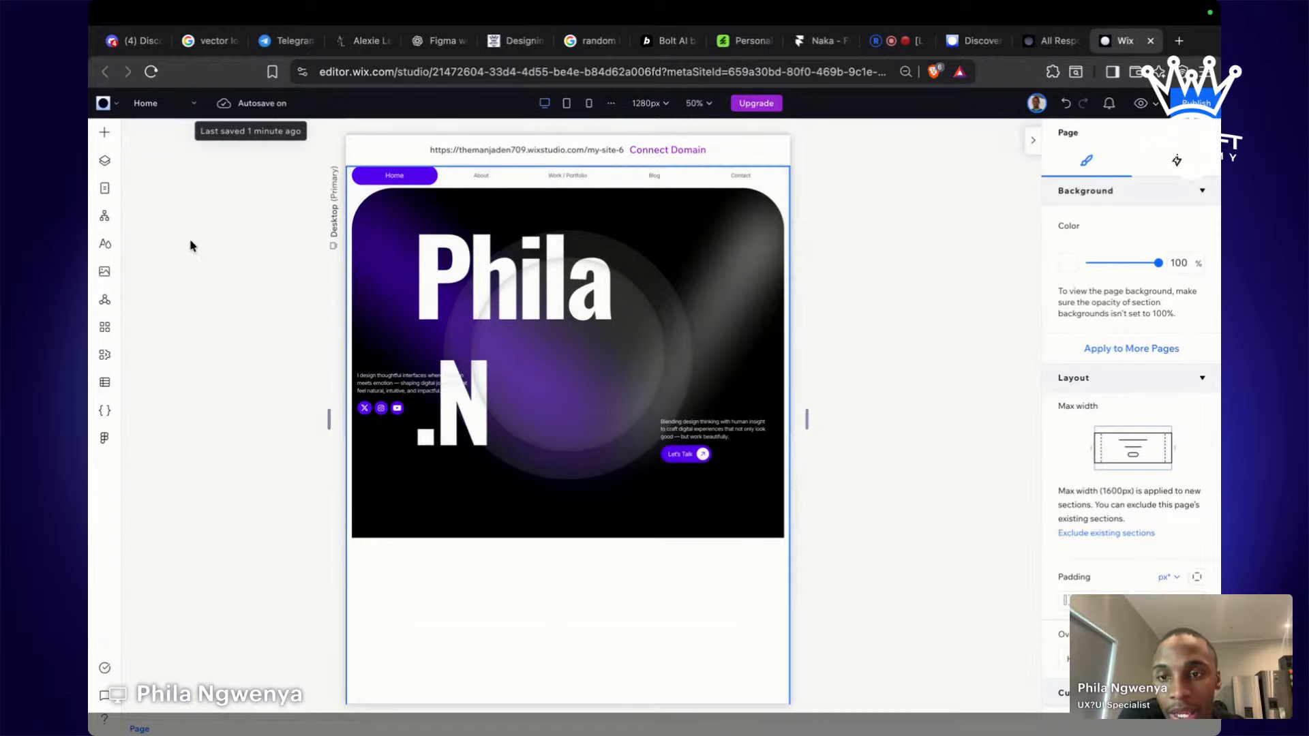
left_click(542, 281)
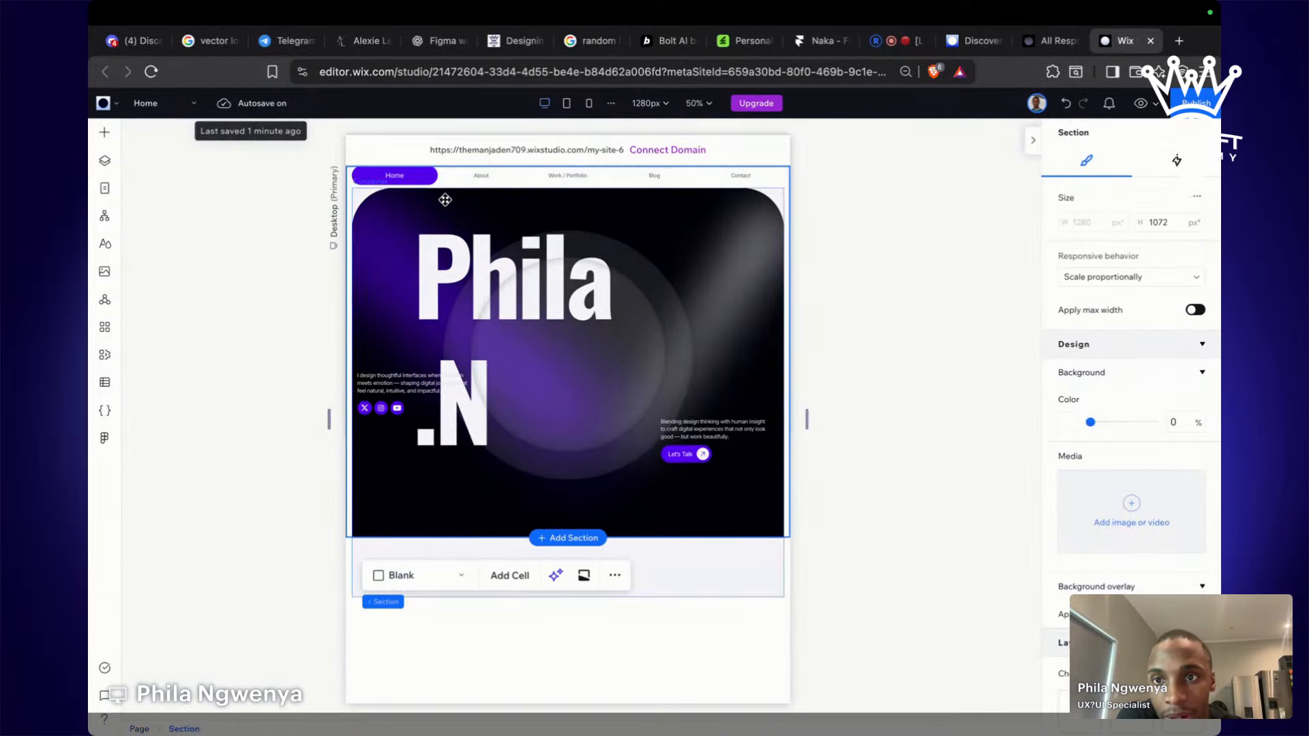
left_click(409, 175)
left_click(484, 177)
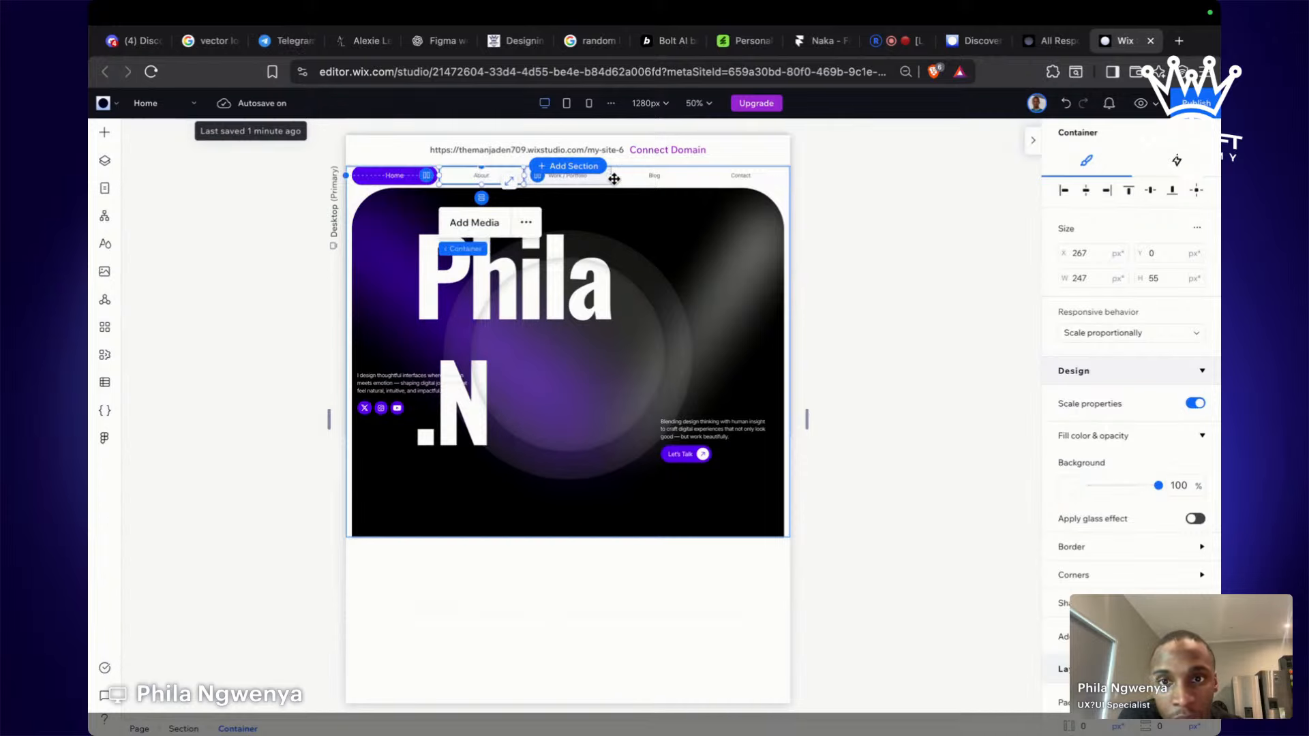
left_click(607, 177)
left_click(653, 176)
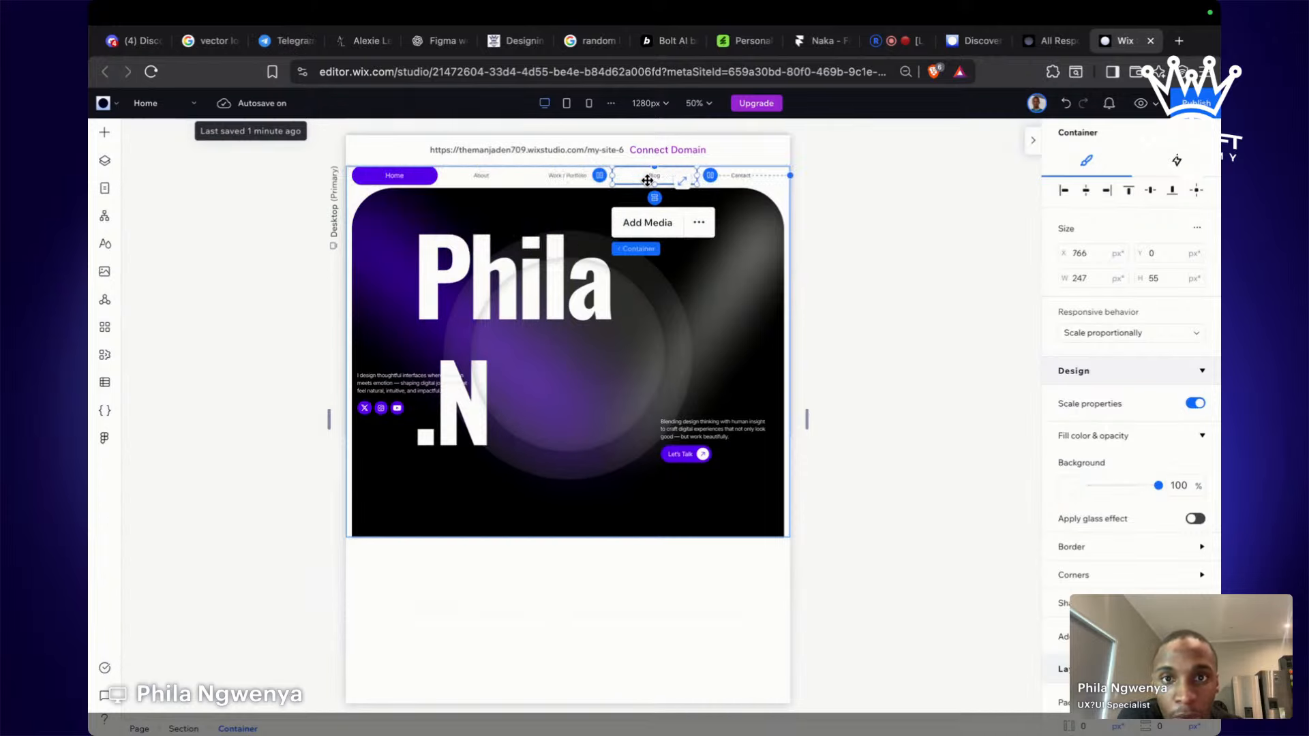
left_click(756, 176)
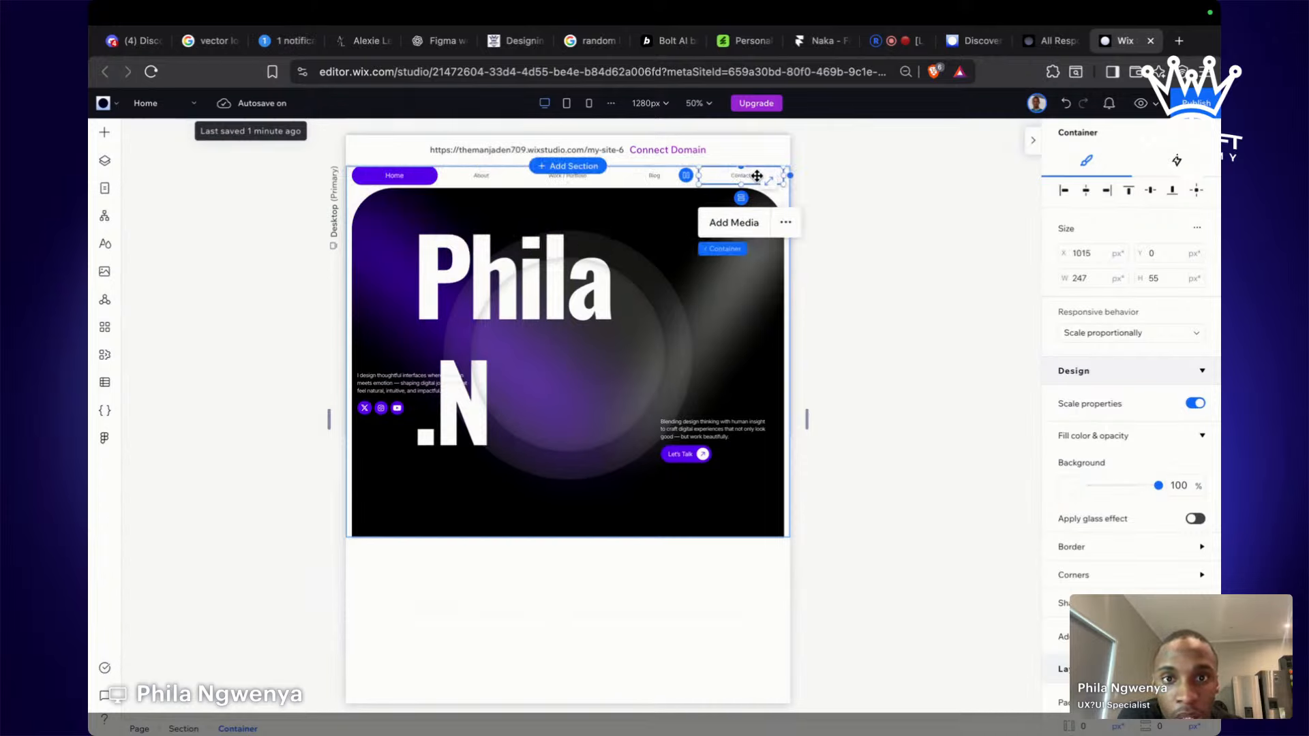
left_click(385, 170)
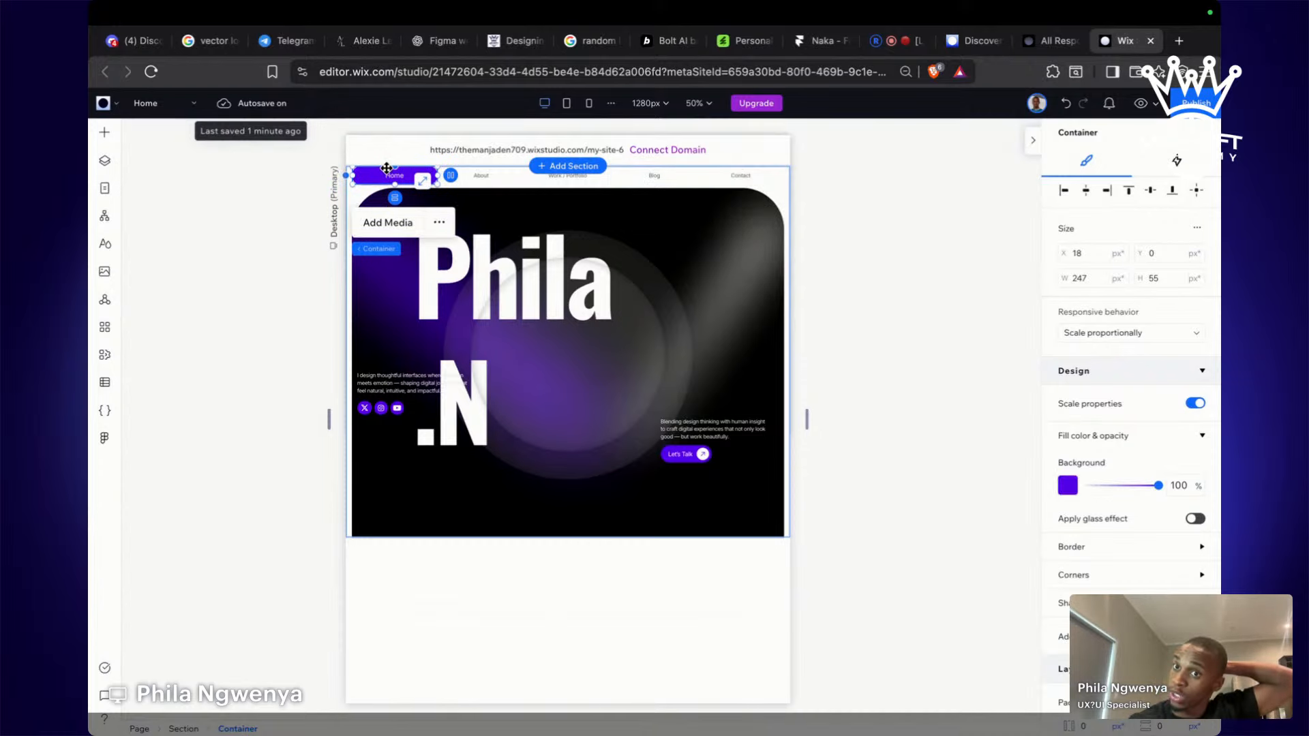
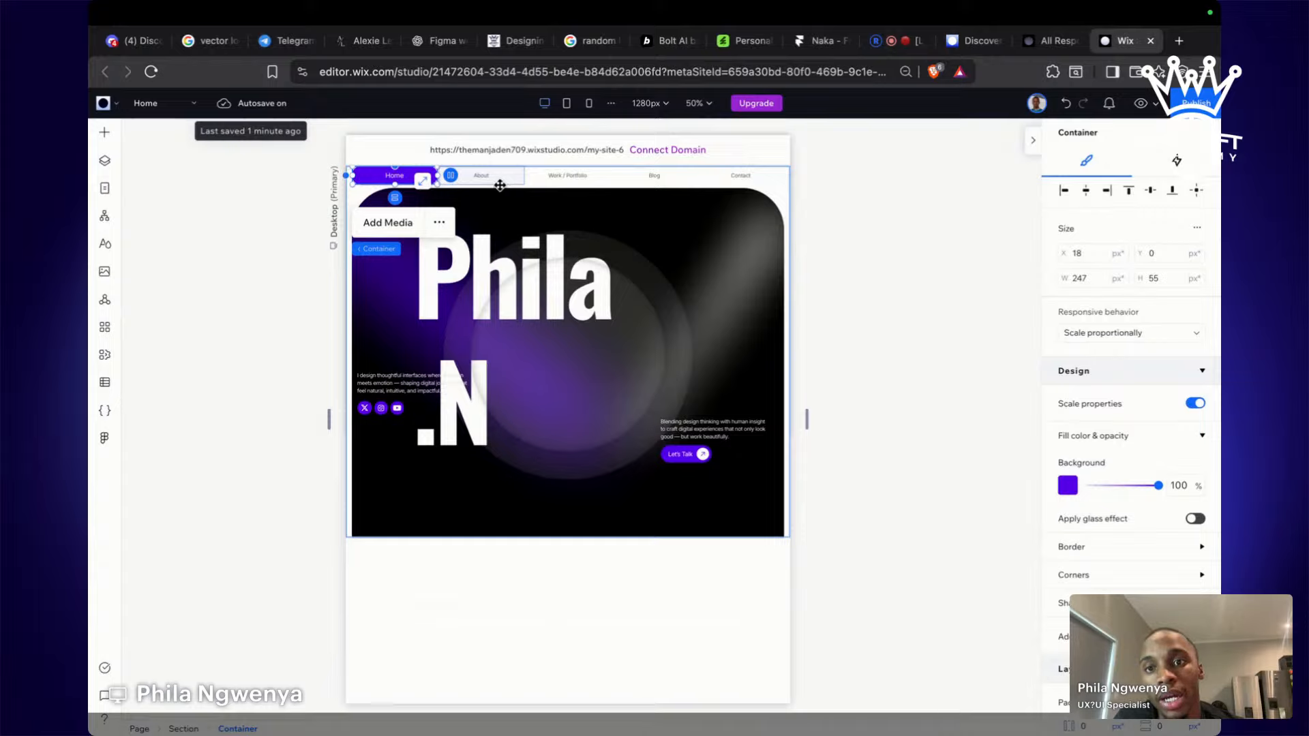
Add a new blank page named 'black pga'.
left_click(172, 103)
left_click(190, 162)
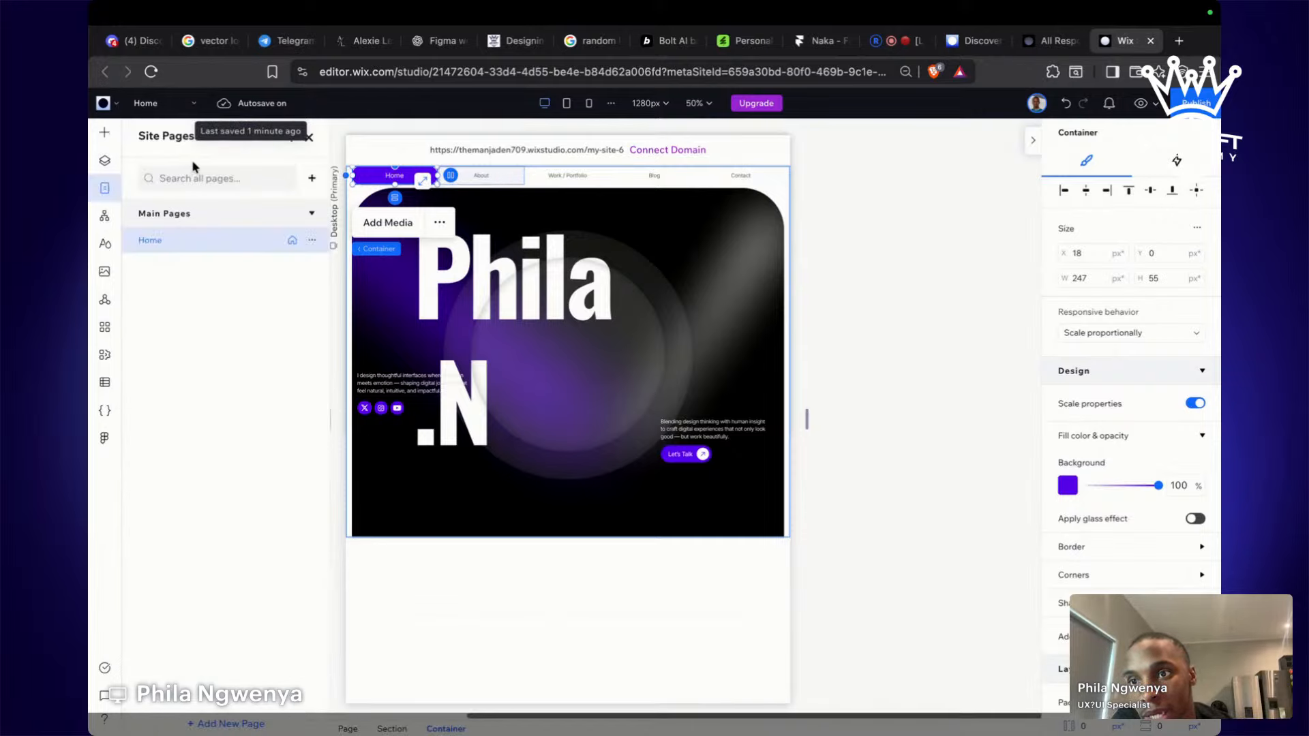
left_click(311, 182)
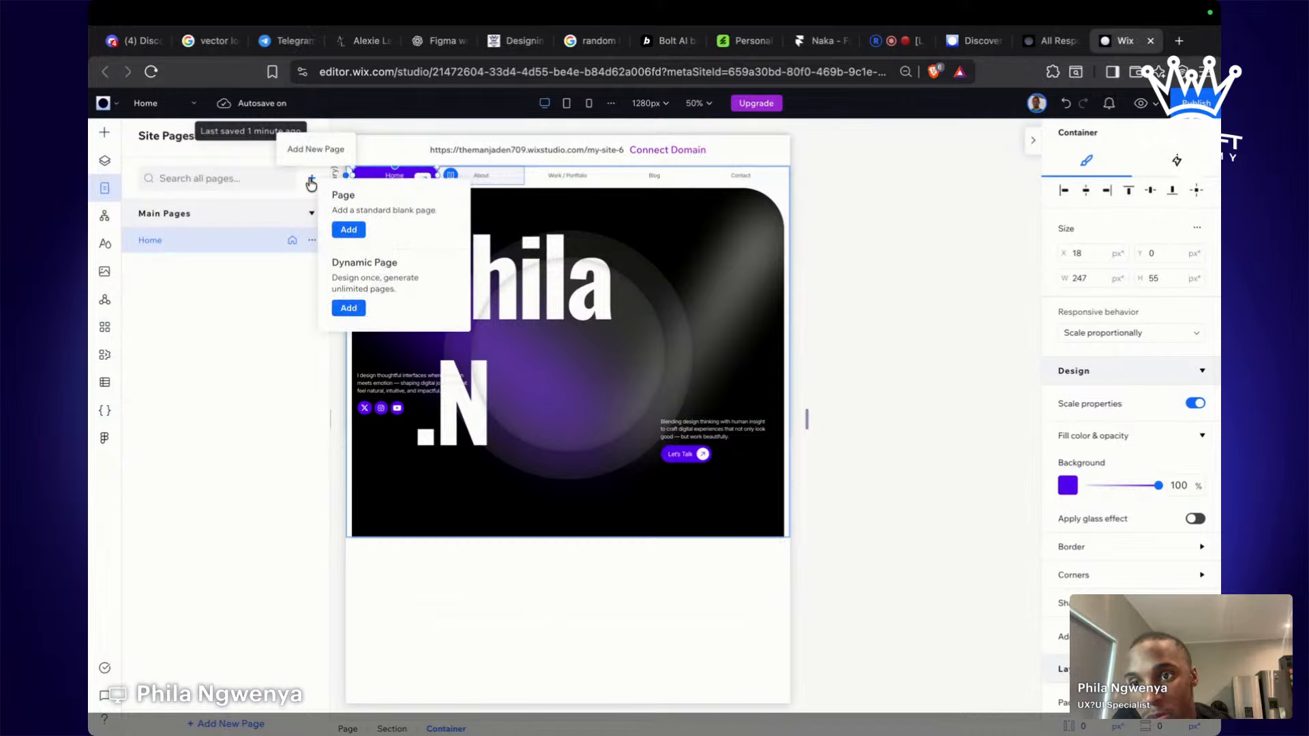
left_click(349, 231)
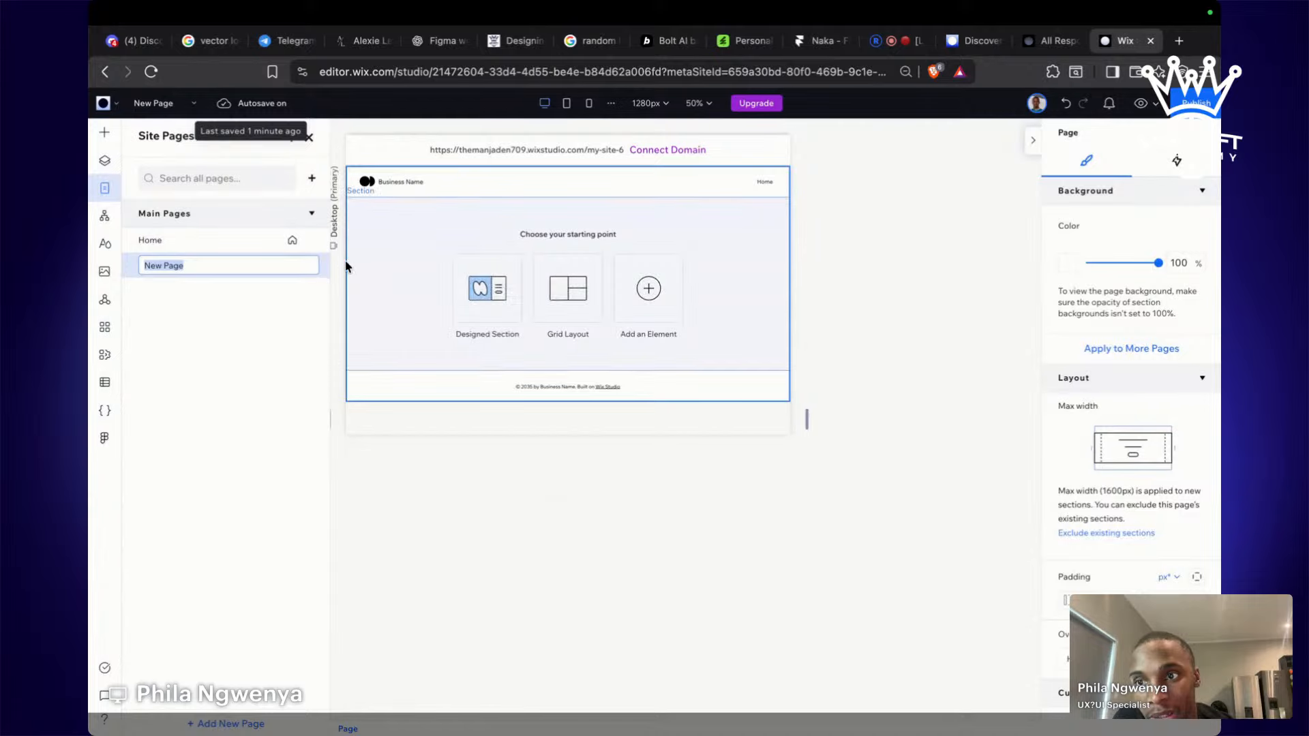
type("black pga")
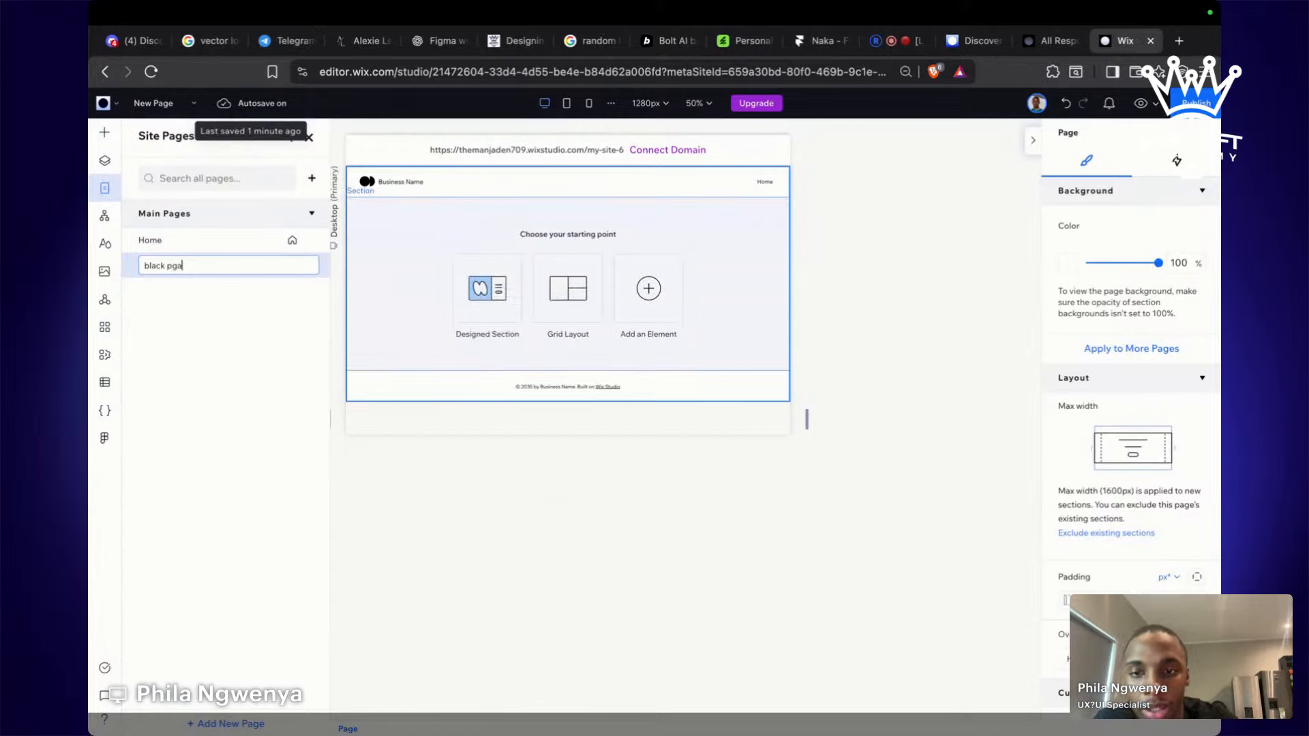
key("Return")
Add the Elevate Your Beauty Routine welcome section to it, then return to Home.
left_click(529, 302)
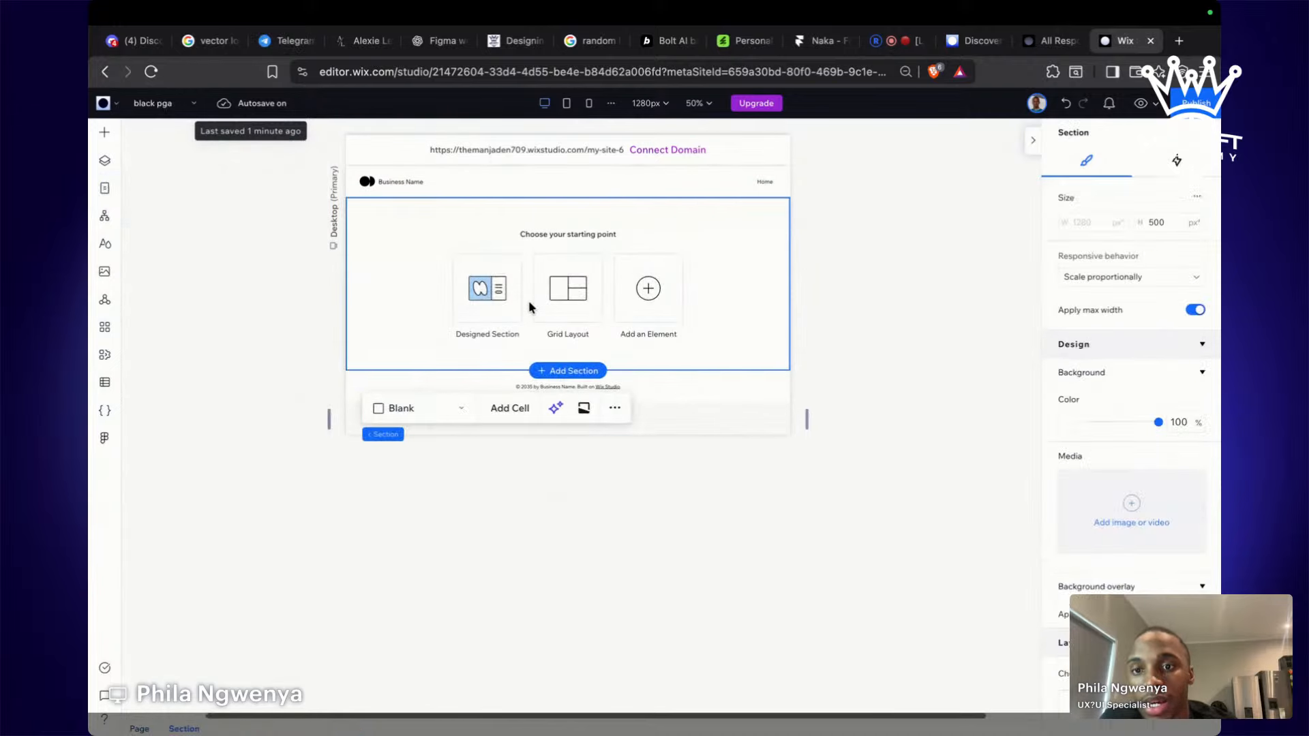
left_click(647, 310)
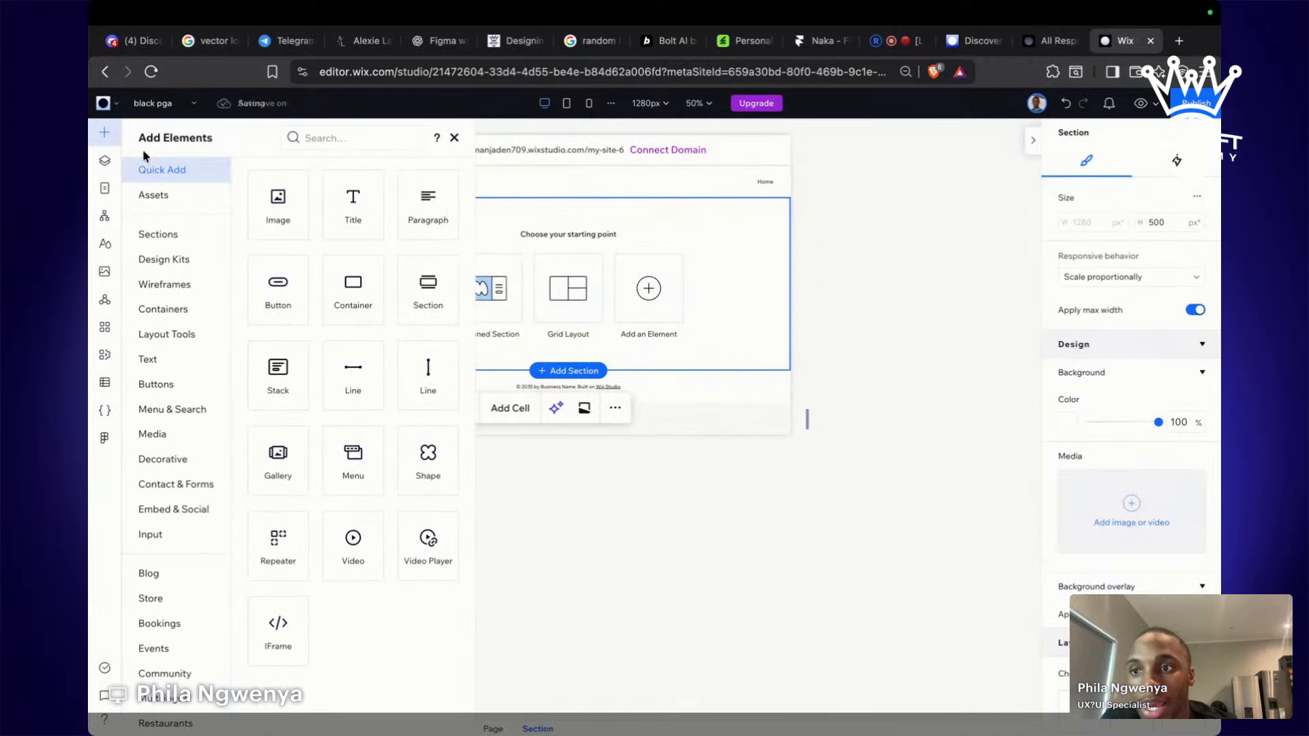
left_click(173, 235)
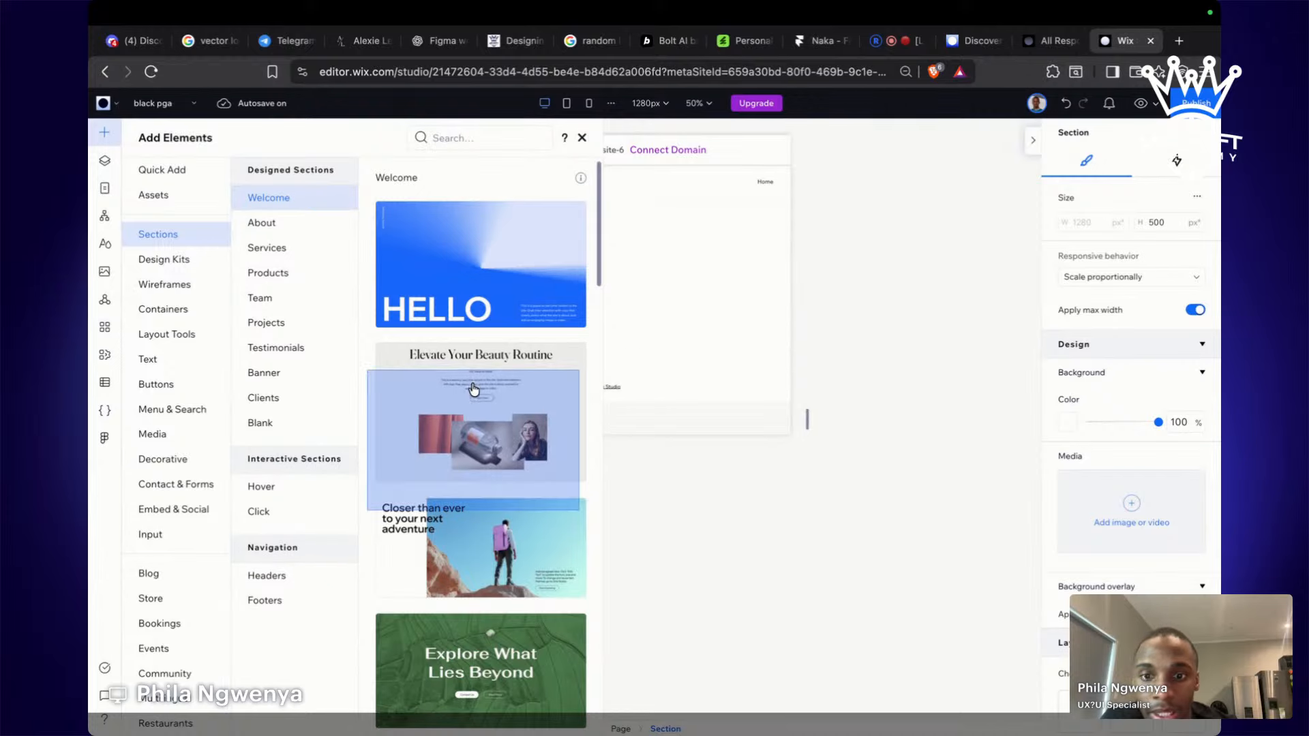
left_click(875, 568)
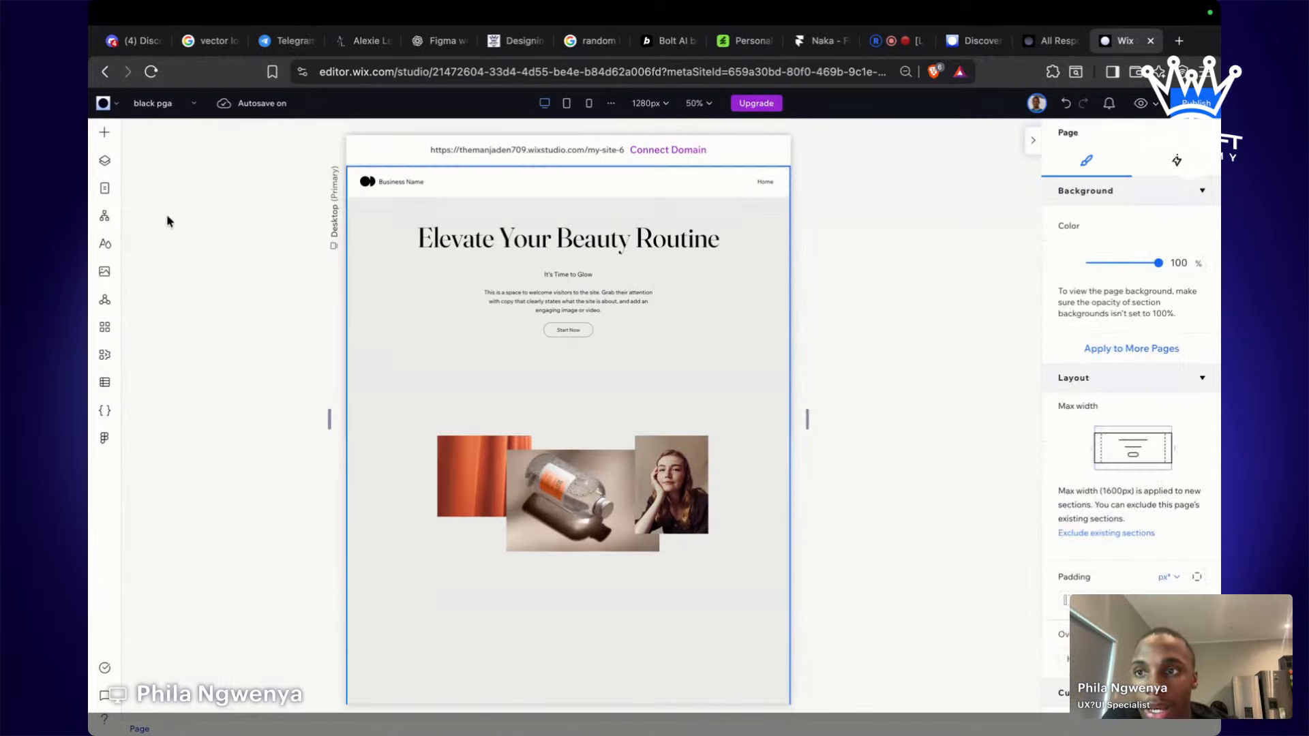
left_click(170, 105)
left_click(189, 135)
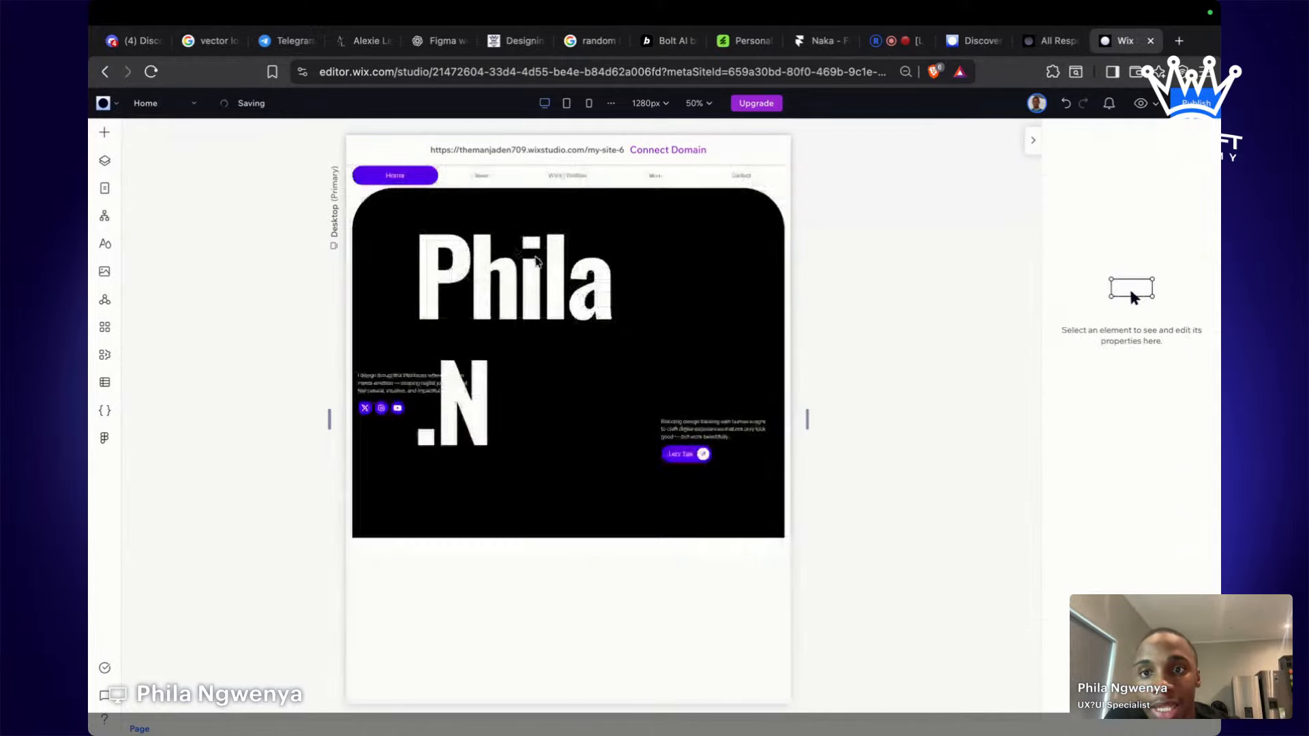
left_click(407, 172)
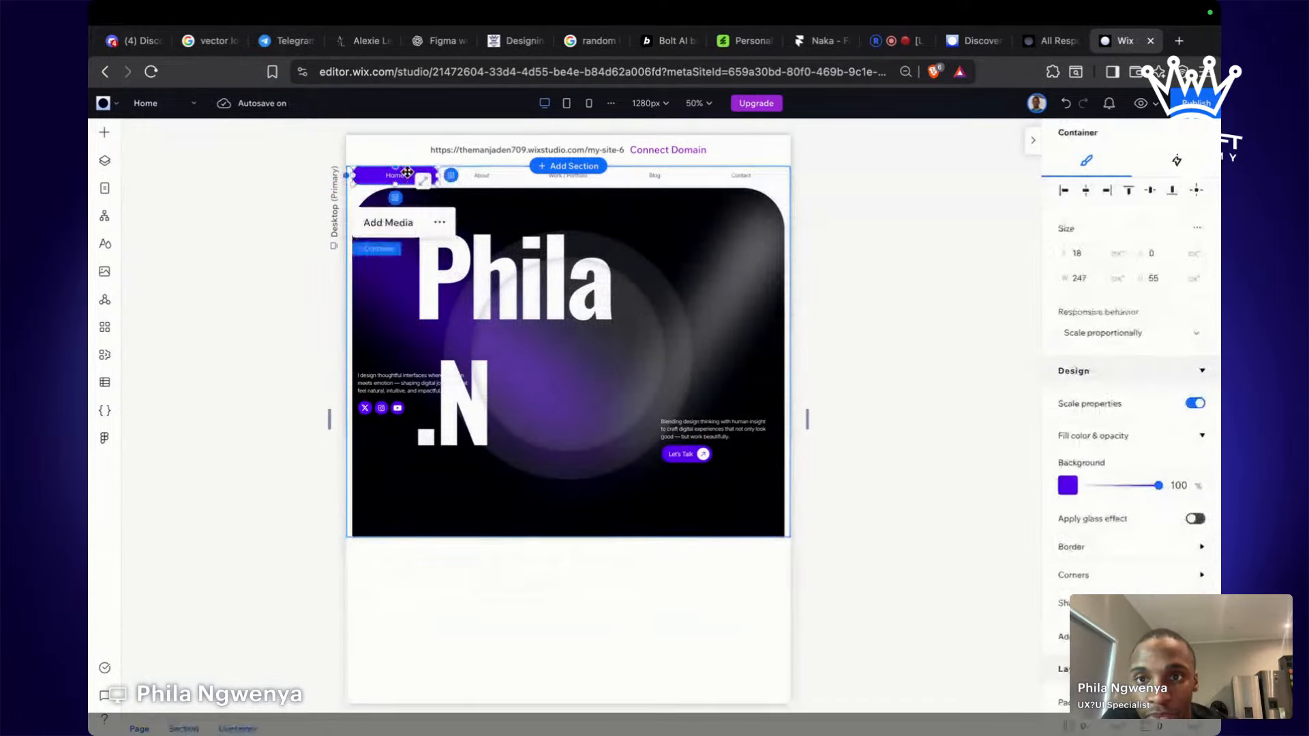
left_click_drag(516, 175, 518, 176)
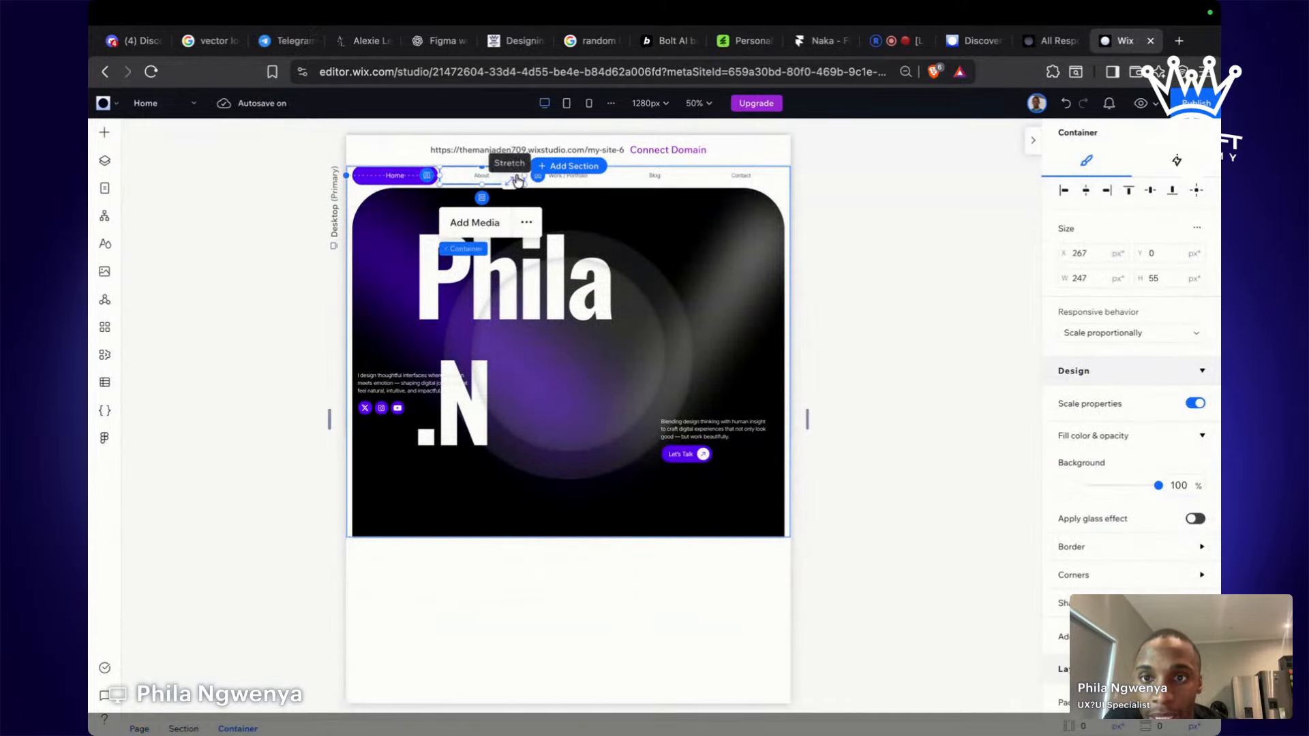
left_click(527, 222)
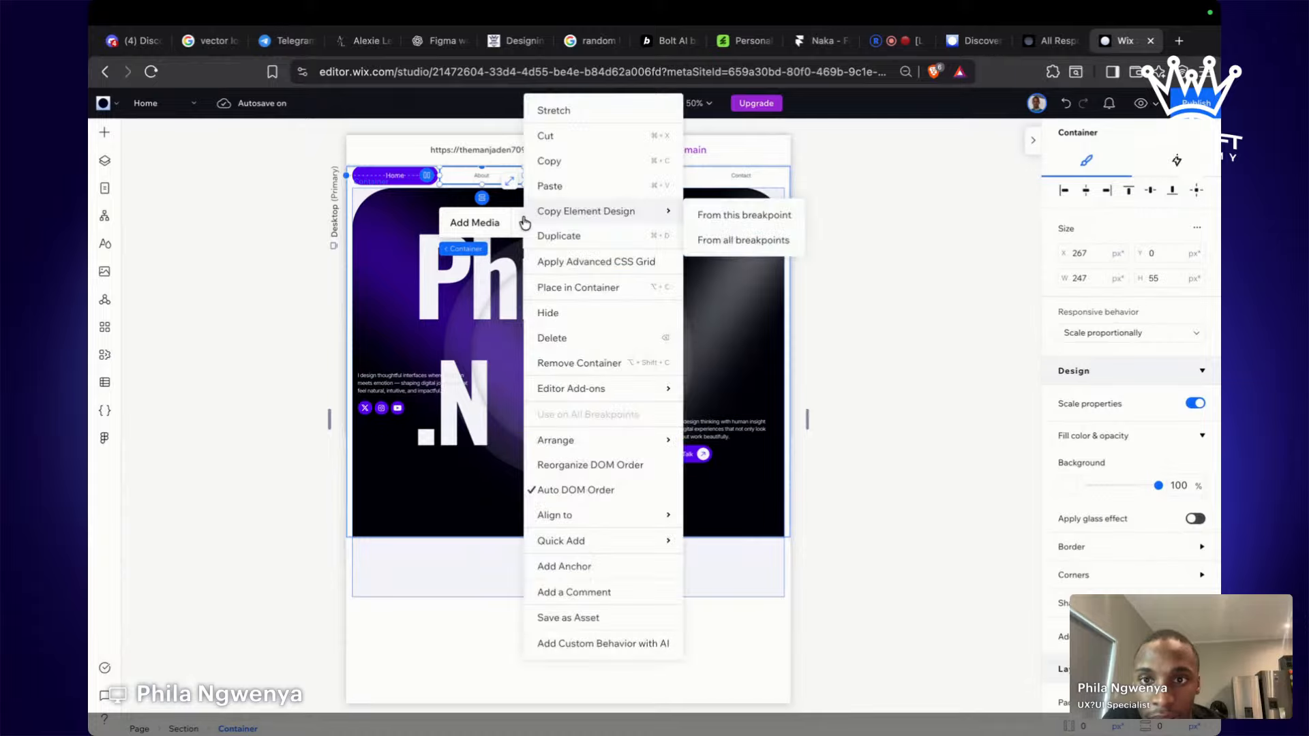
left_click(951, 356)
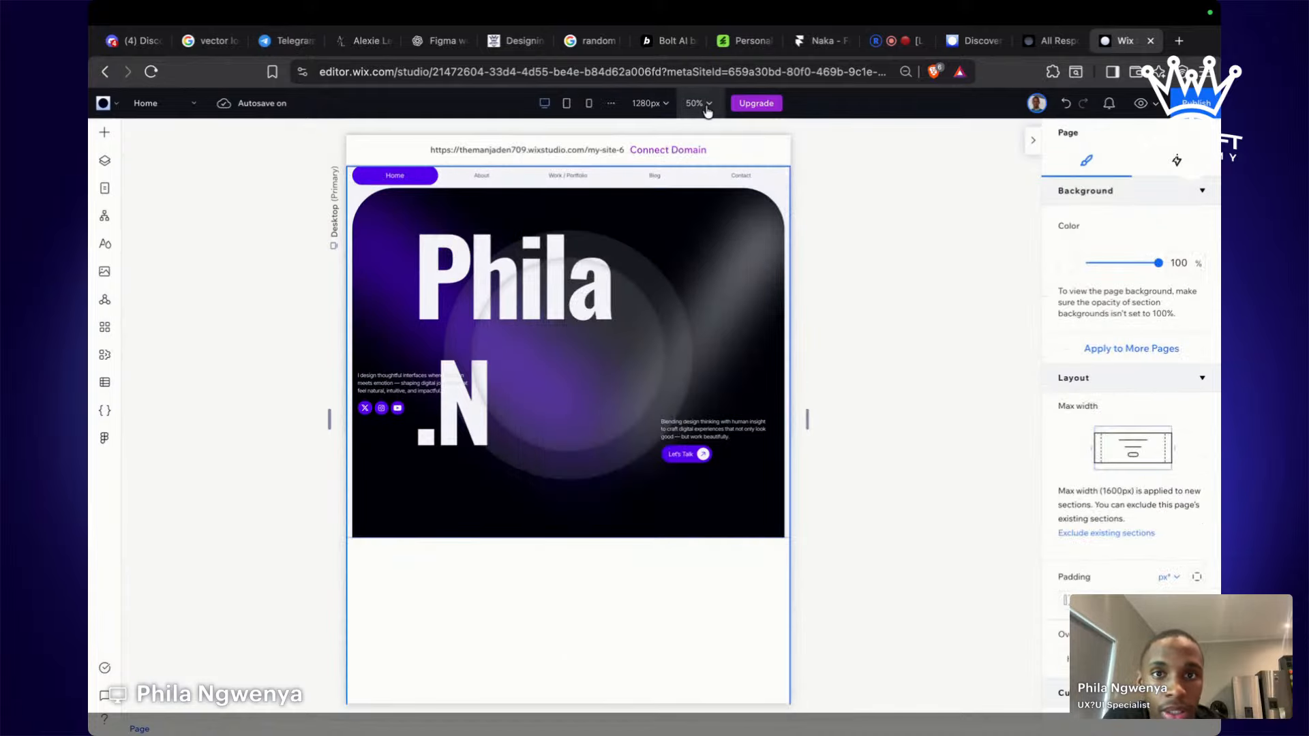
mouse_move(733, 108)
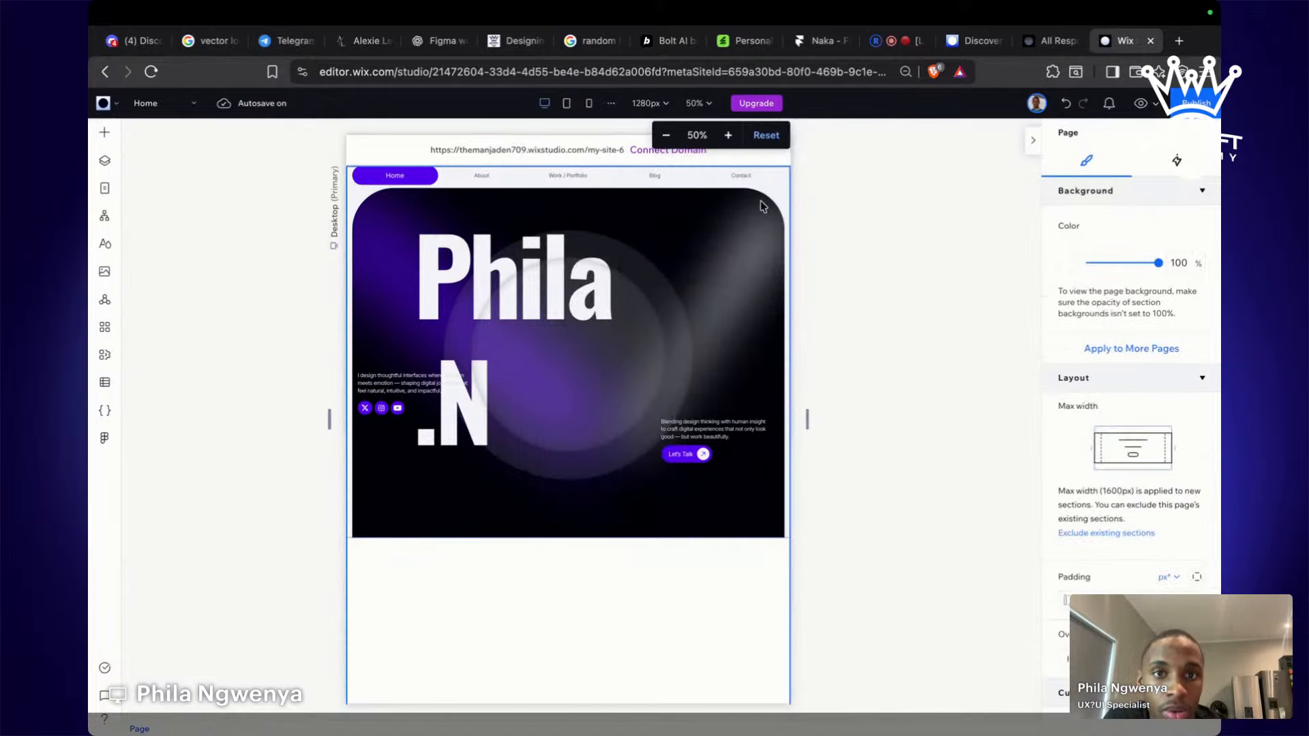
left_click(711, 108)
left_click(728, 135)
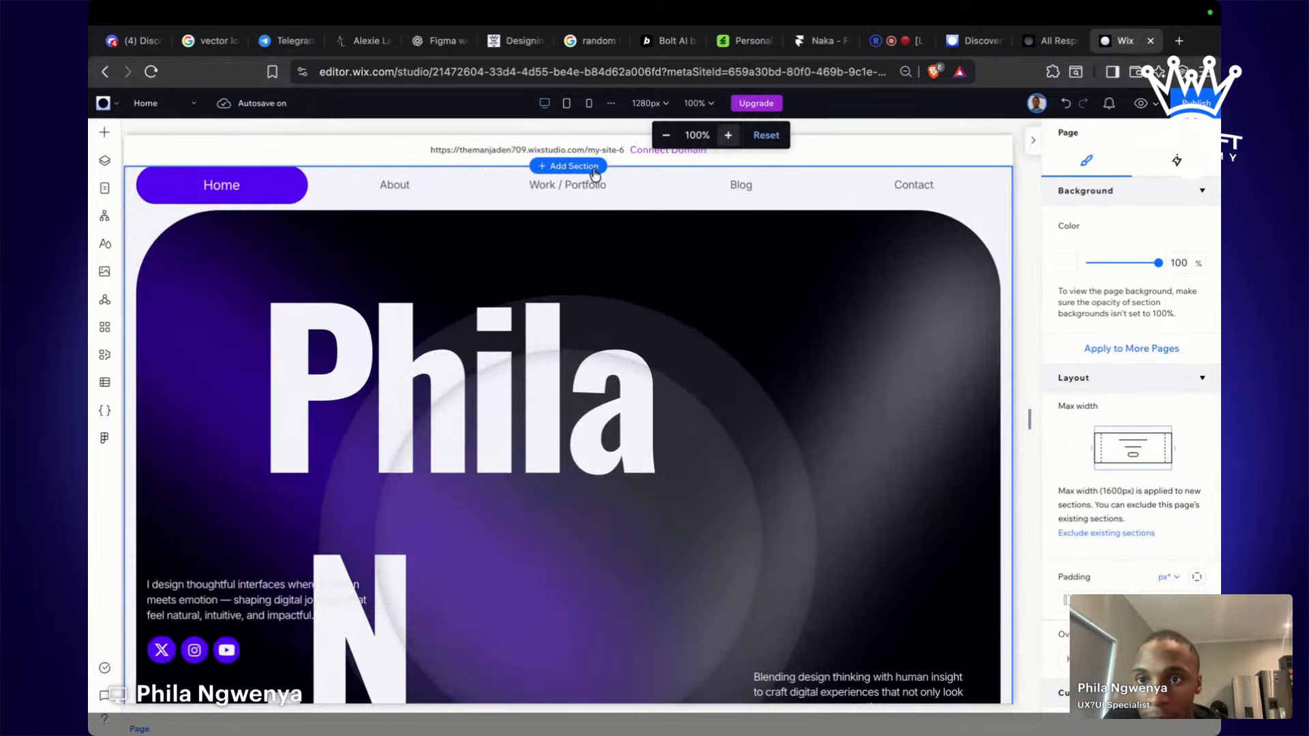
left_click(444, 189)
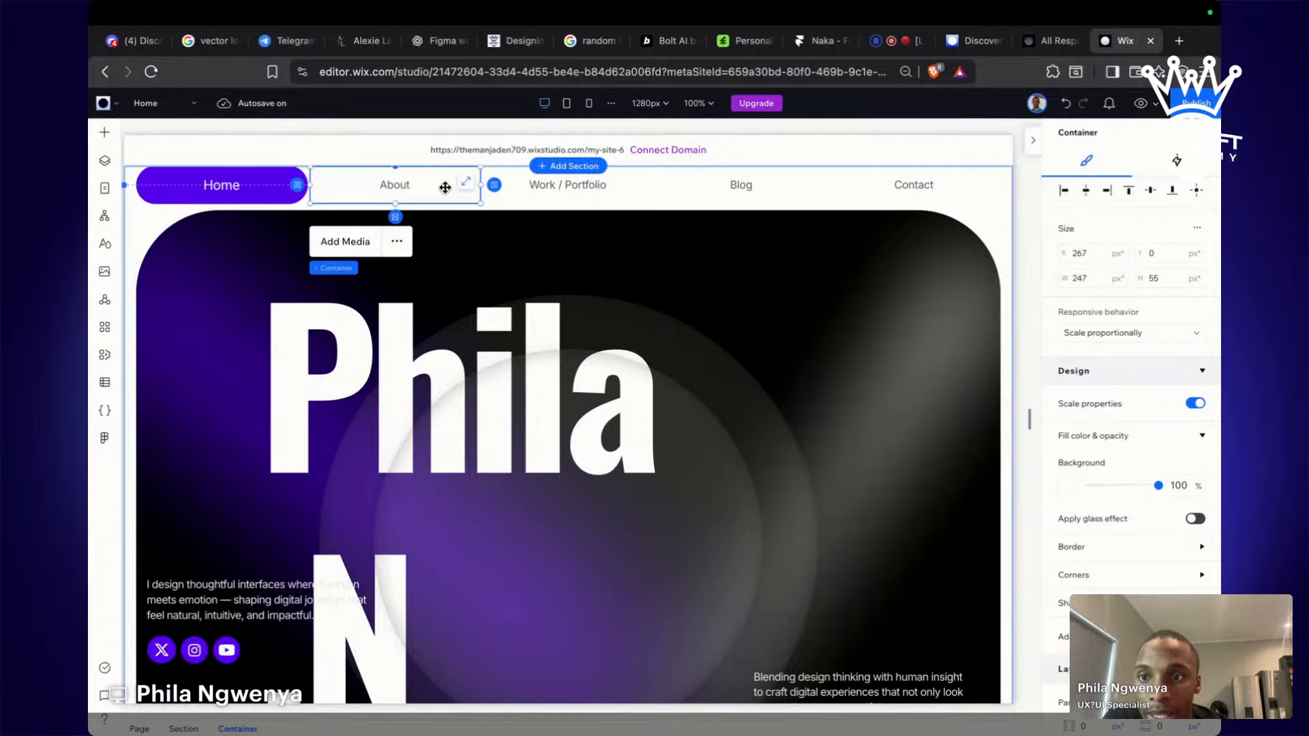
left_click(394, 243)
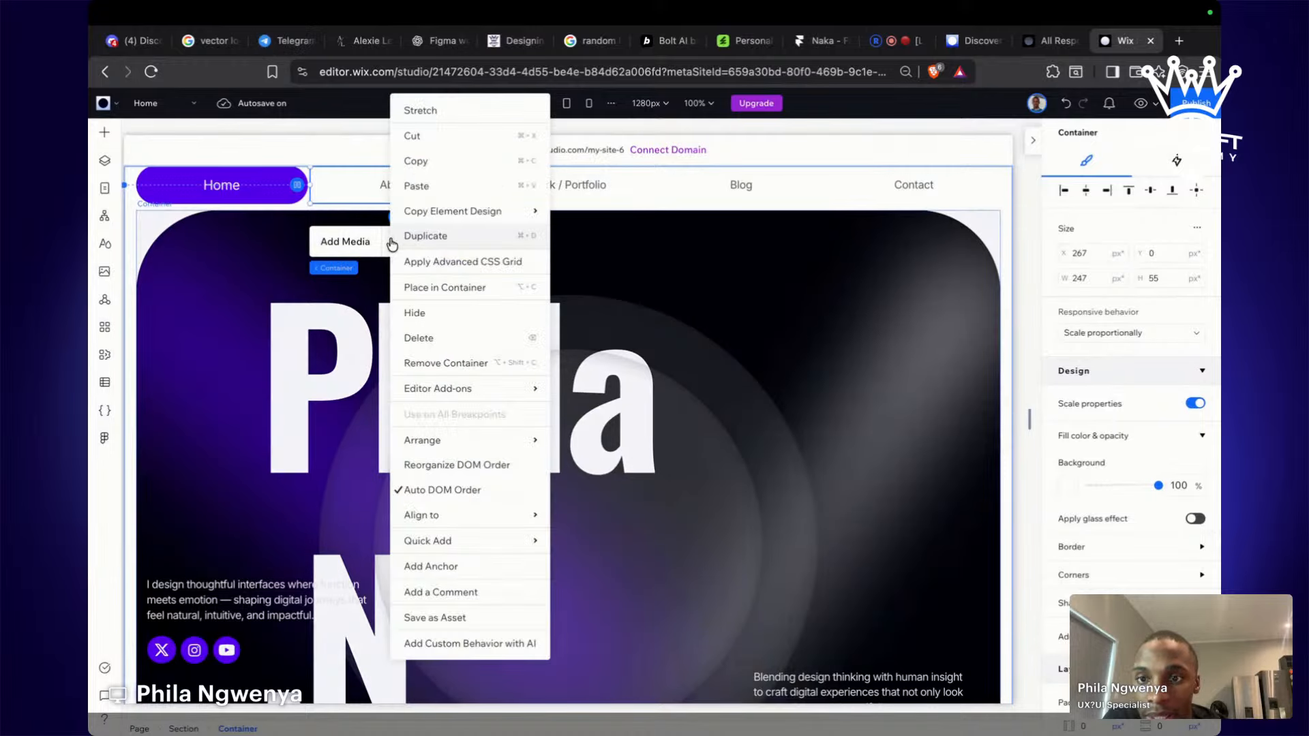
left_click(346, 242)
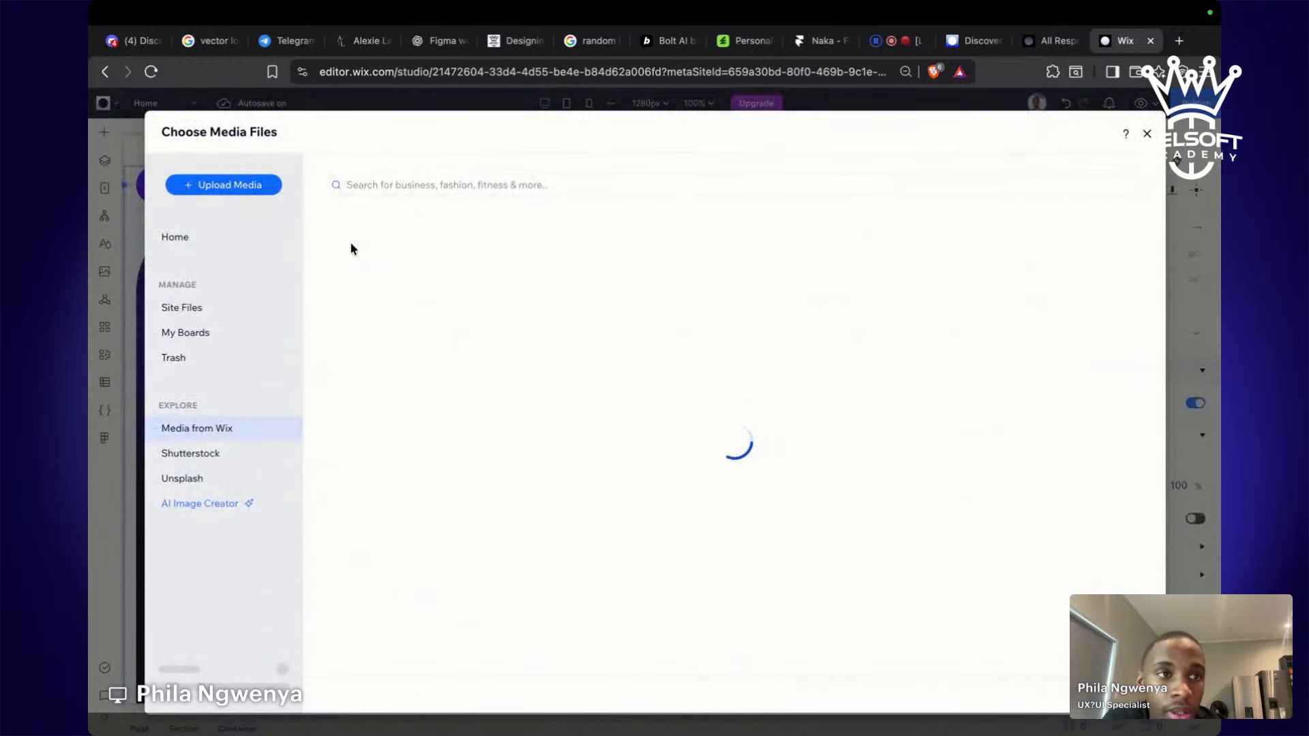
left_click(1147, 134)
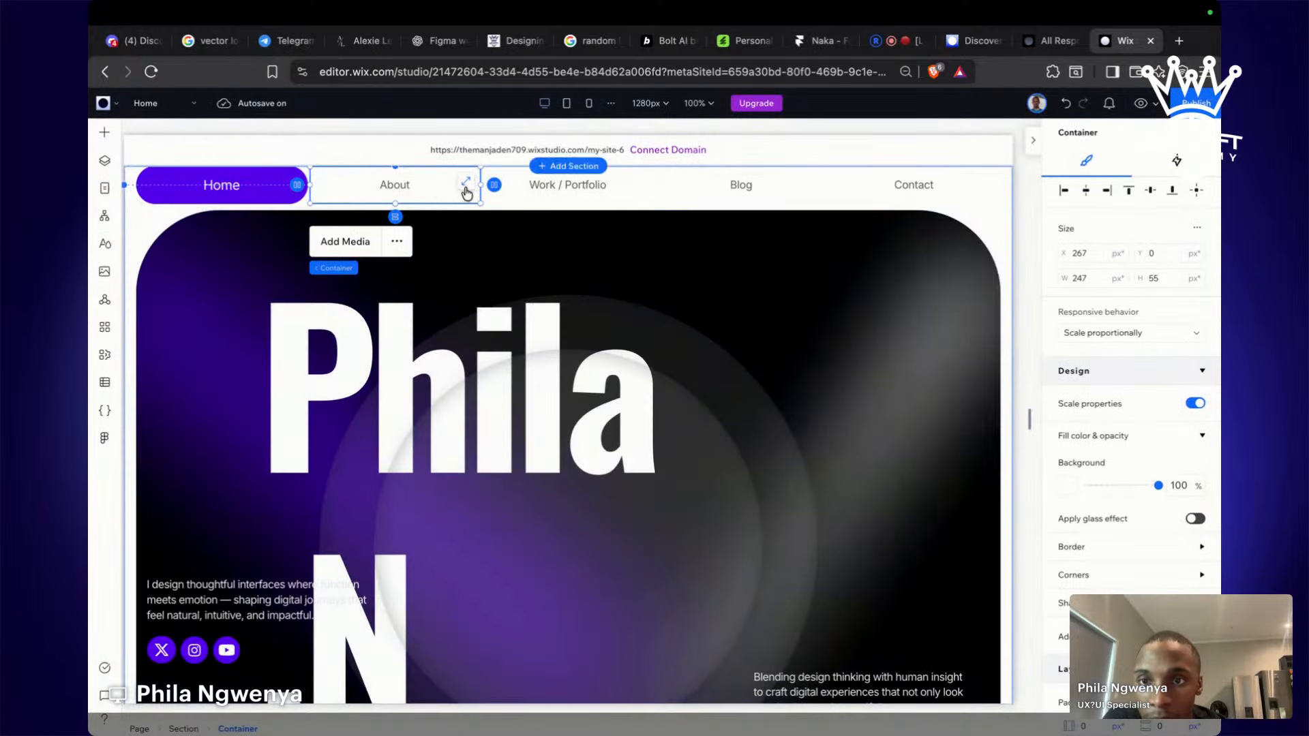
right_click(427, 193)
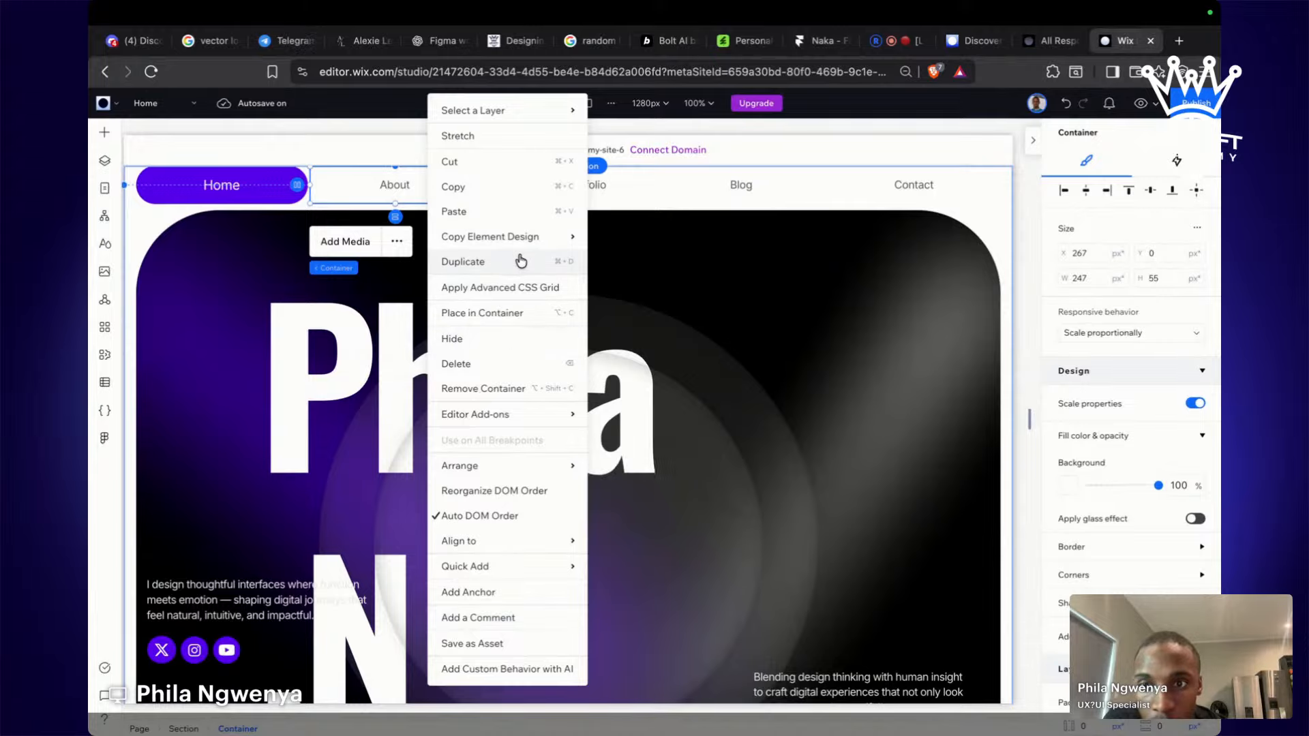
mouse_move(536, 242)
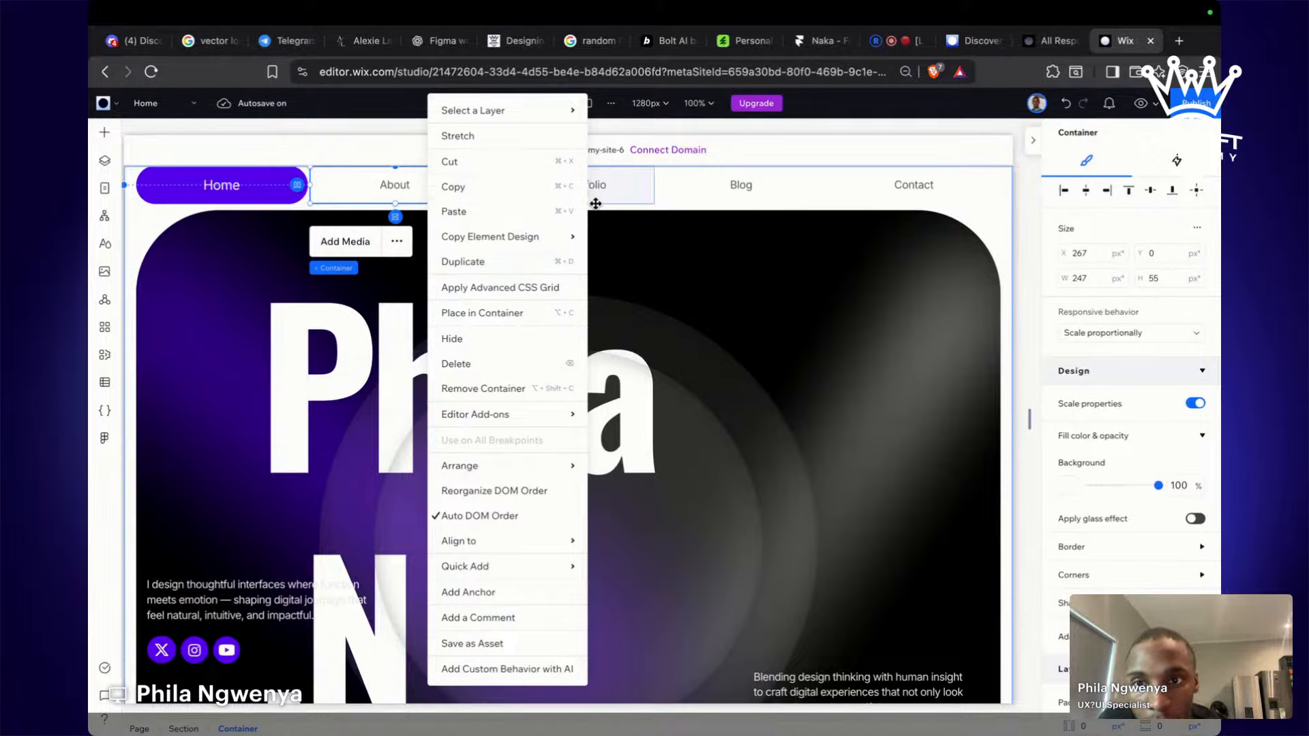
left_click(233, 196)
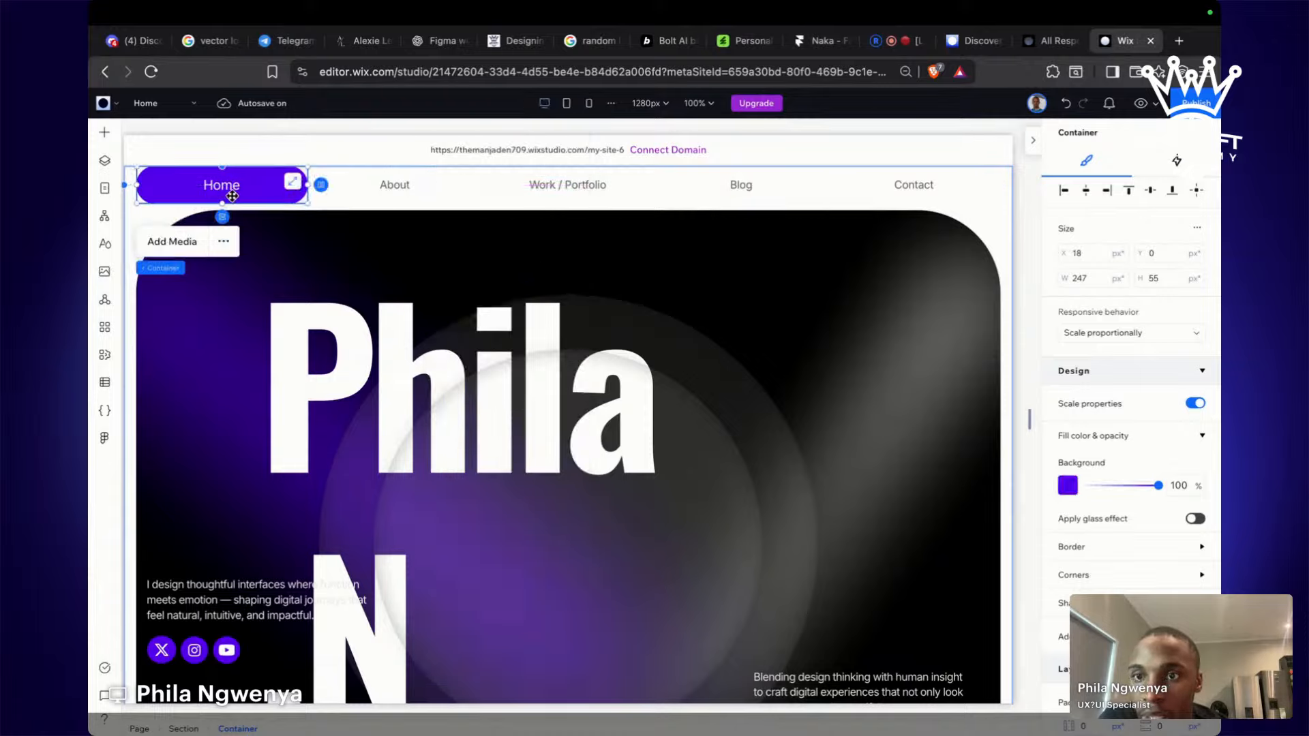
right_click(233, 196)
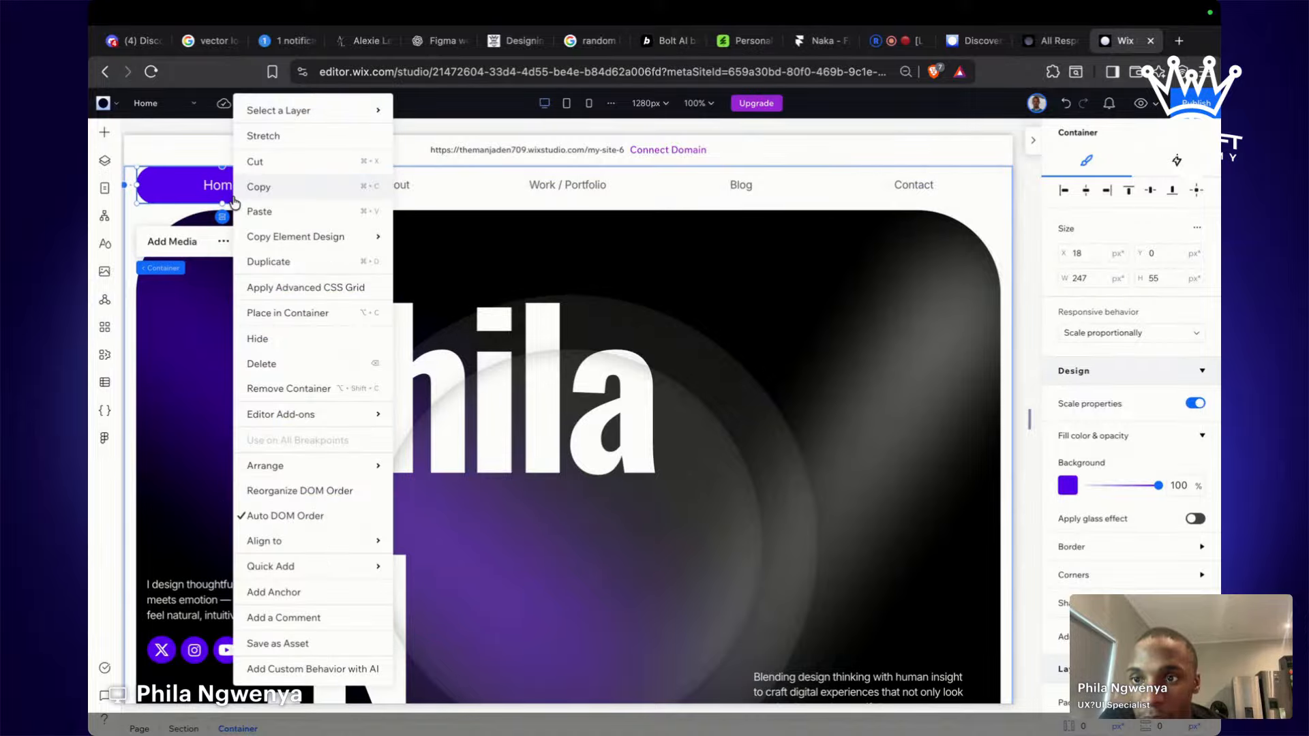
left_click(497, 339)
left_click(588, 194)
left_click(784, 192)
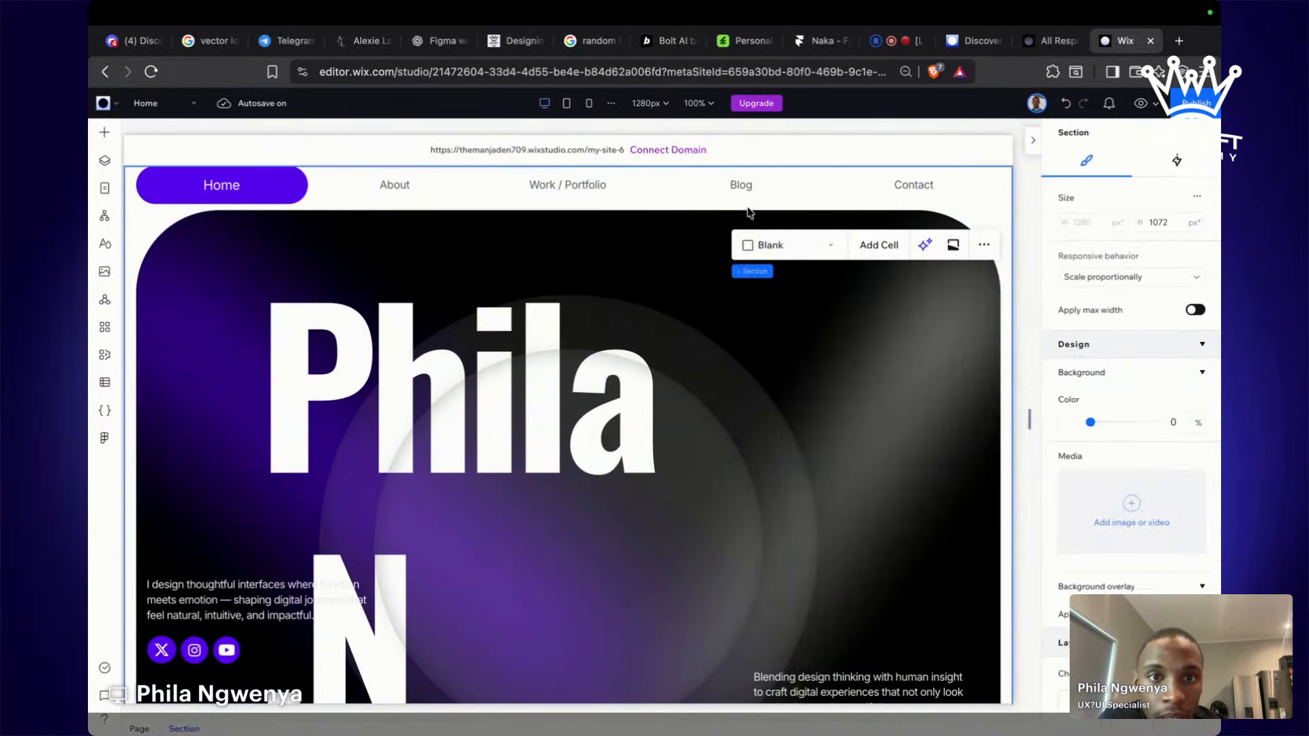
left_click(814, 187)
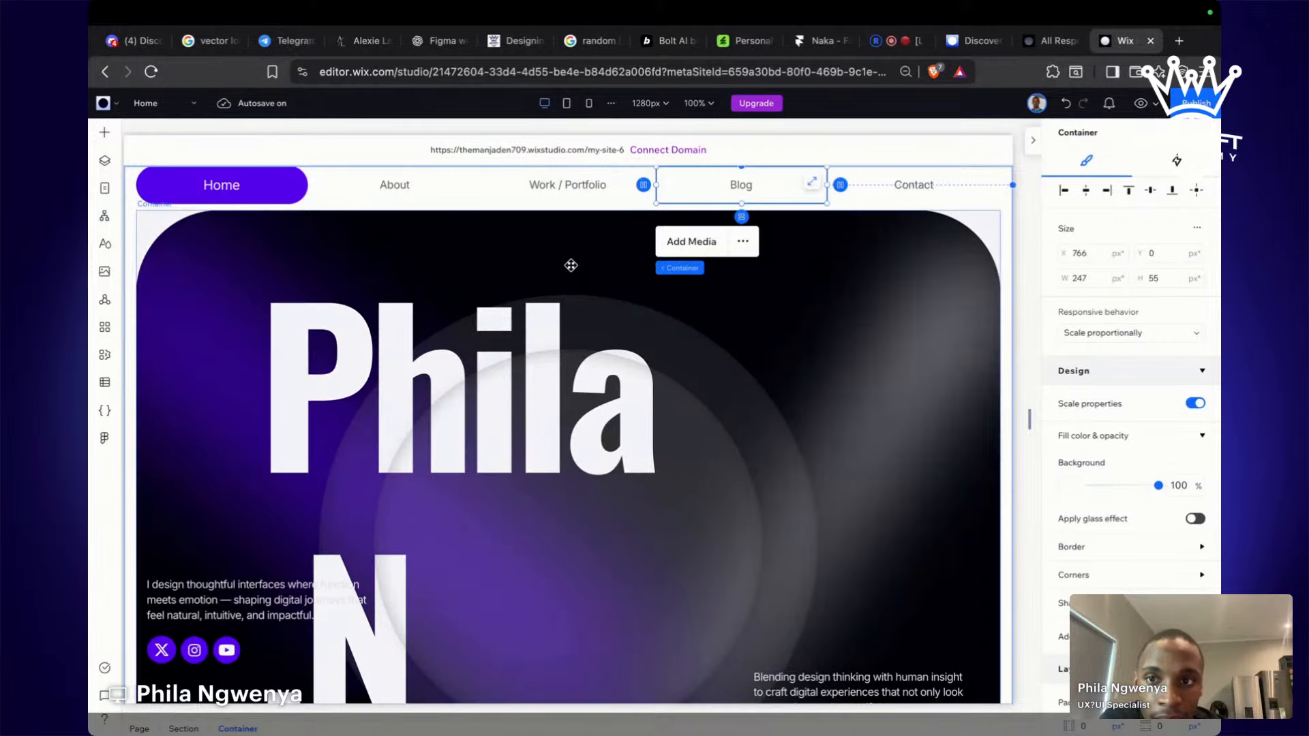
scroll(571, 250, "down", 4)
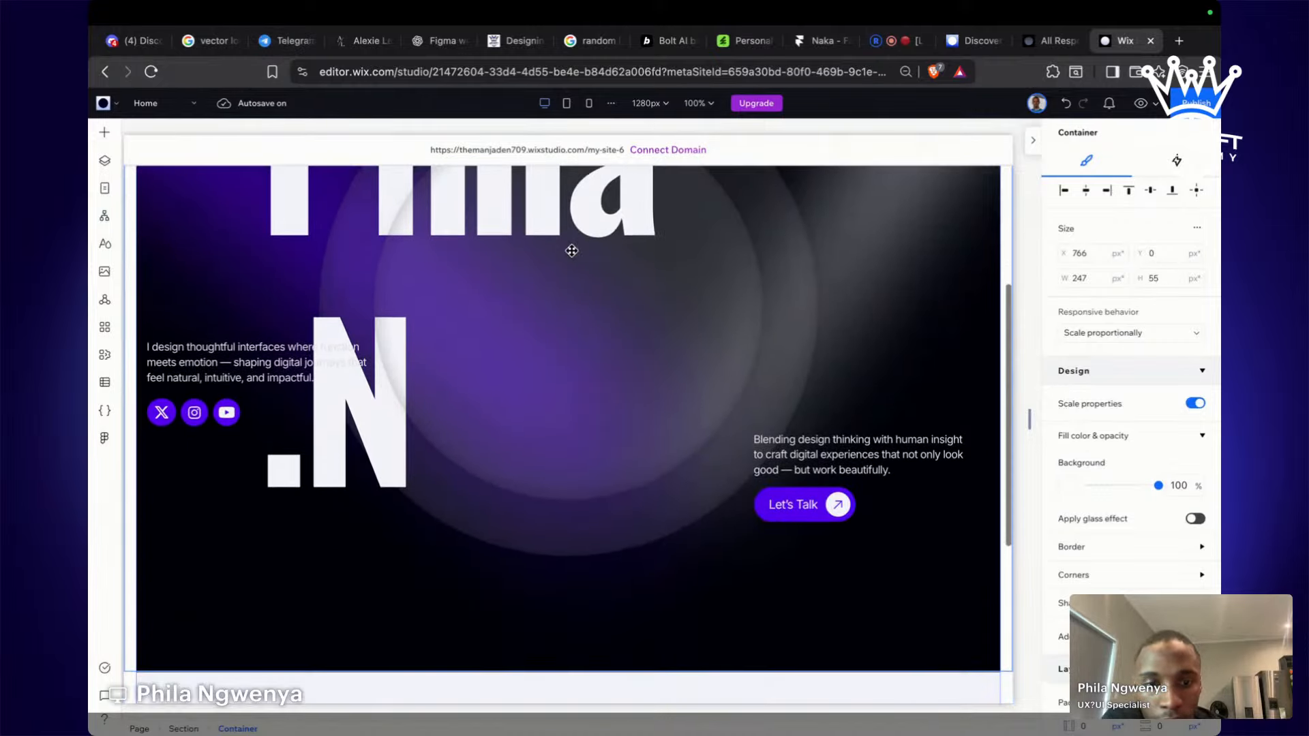
scroll(782, 505, "up", 3)
scroll(780, 502, "down", 2)
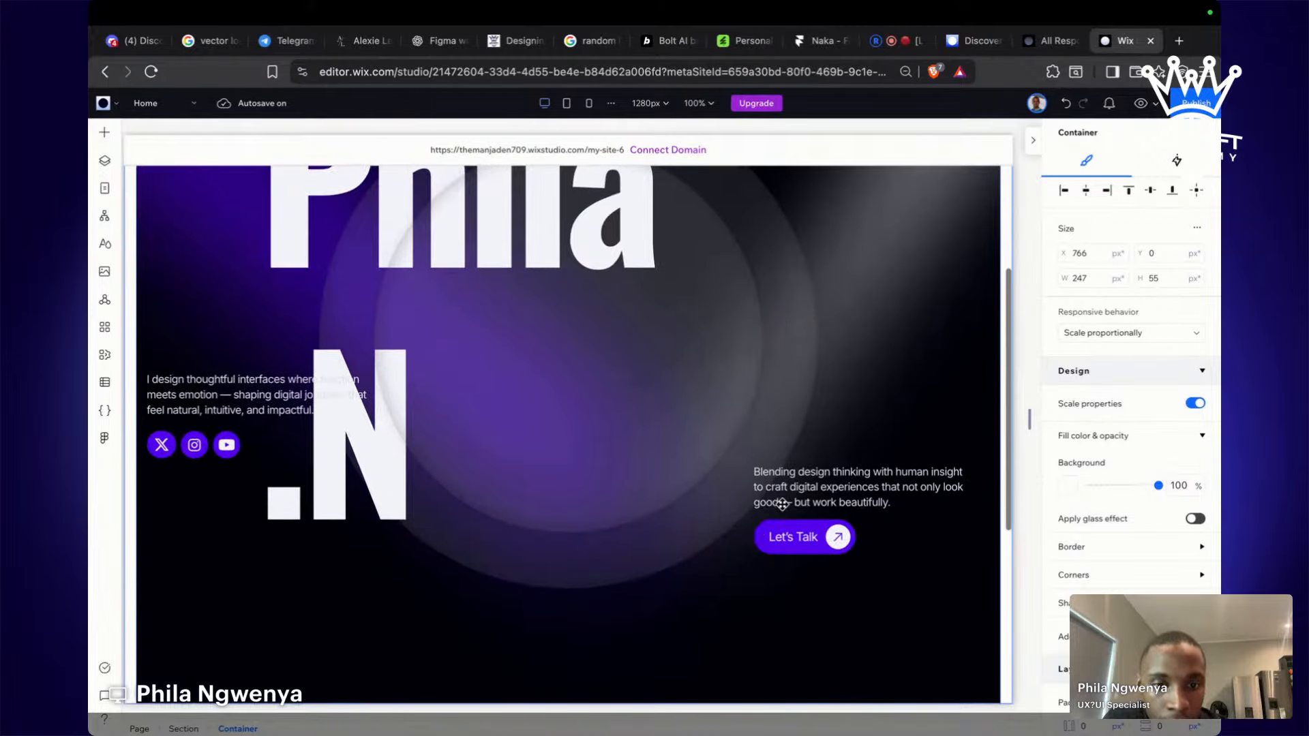
left_click(765, 532)
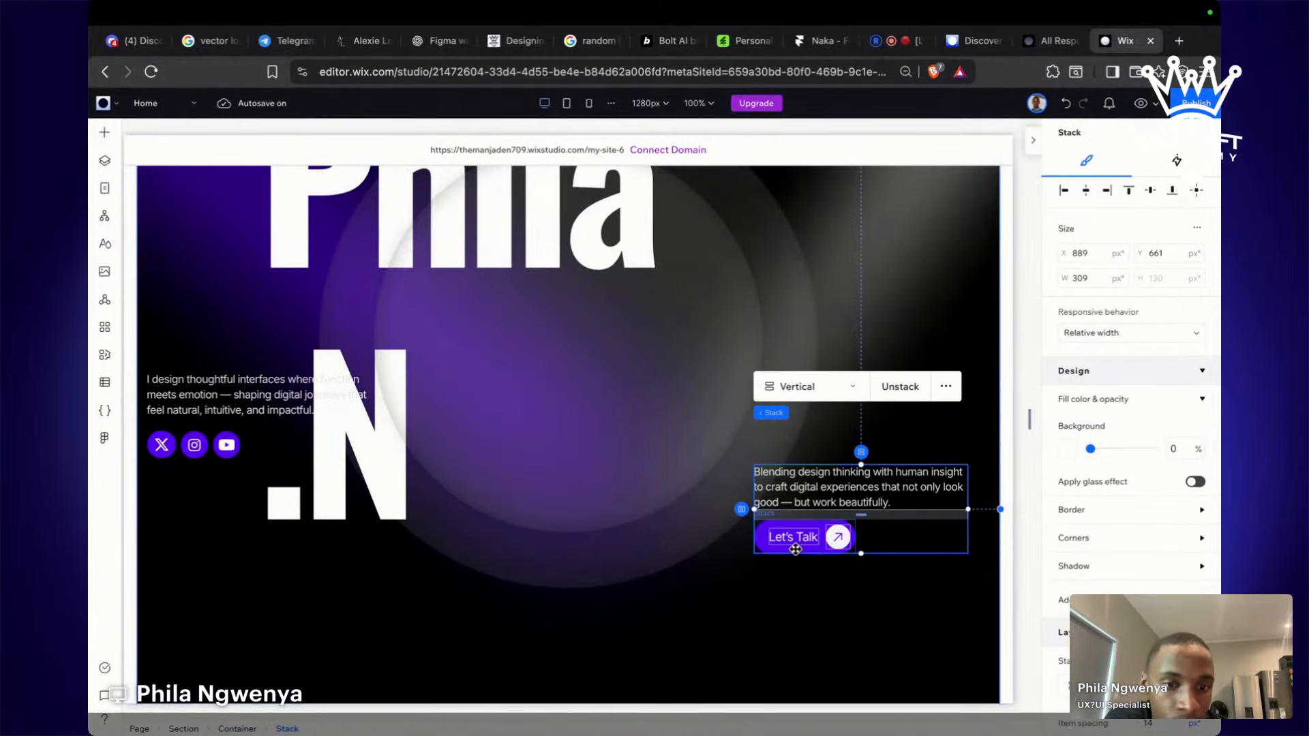
left_click(753, 548)
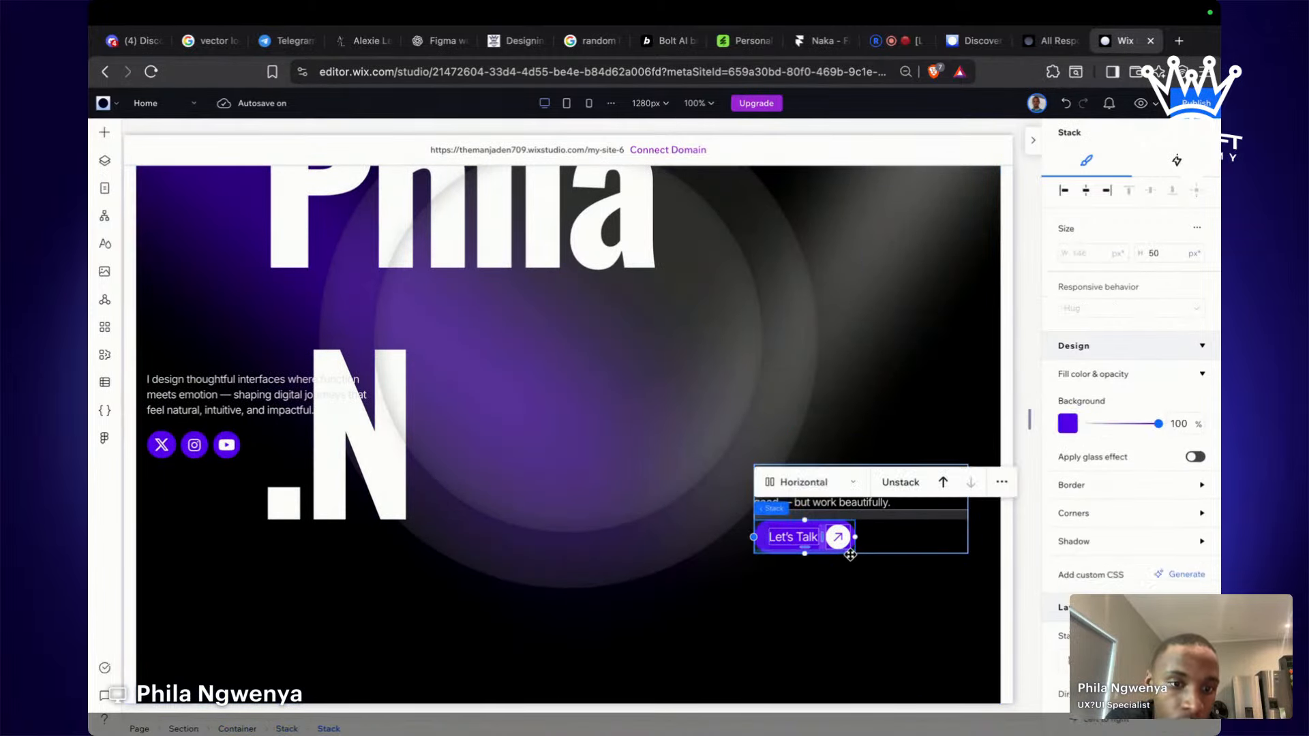
left_click(848, 577)
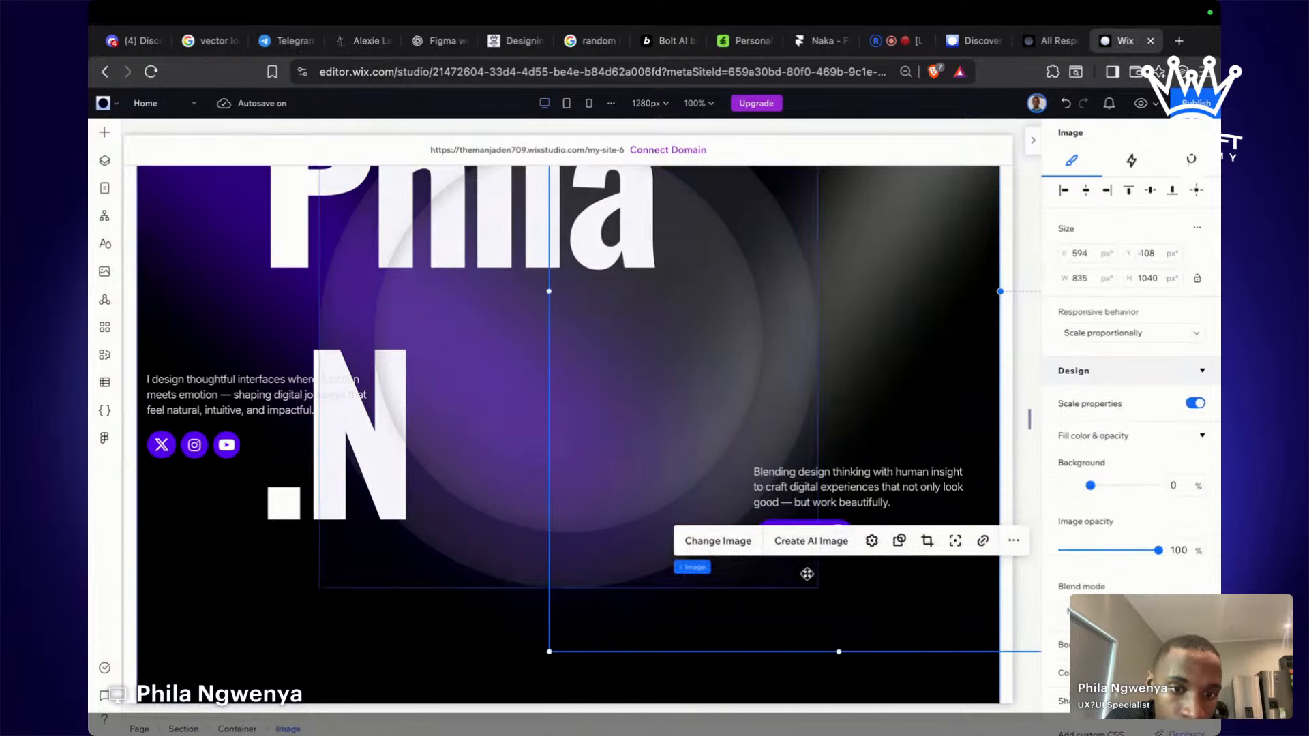
left_click(799, 518)
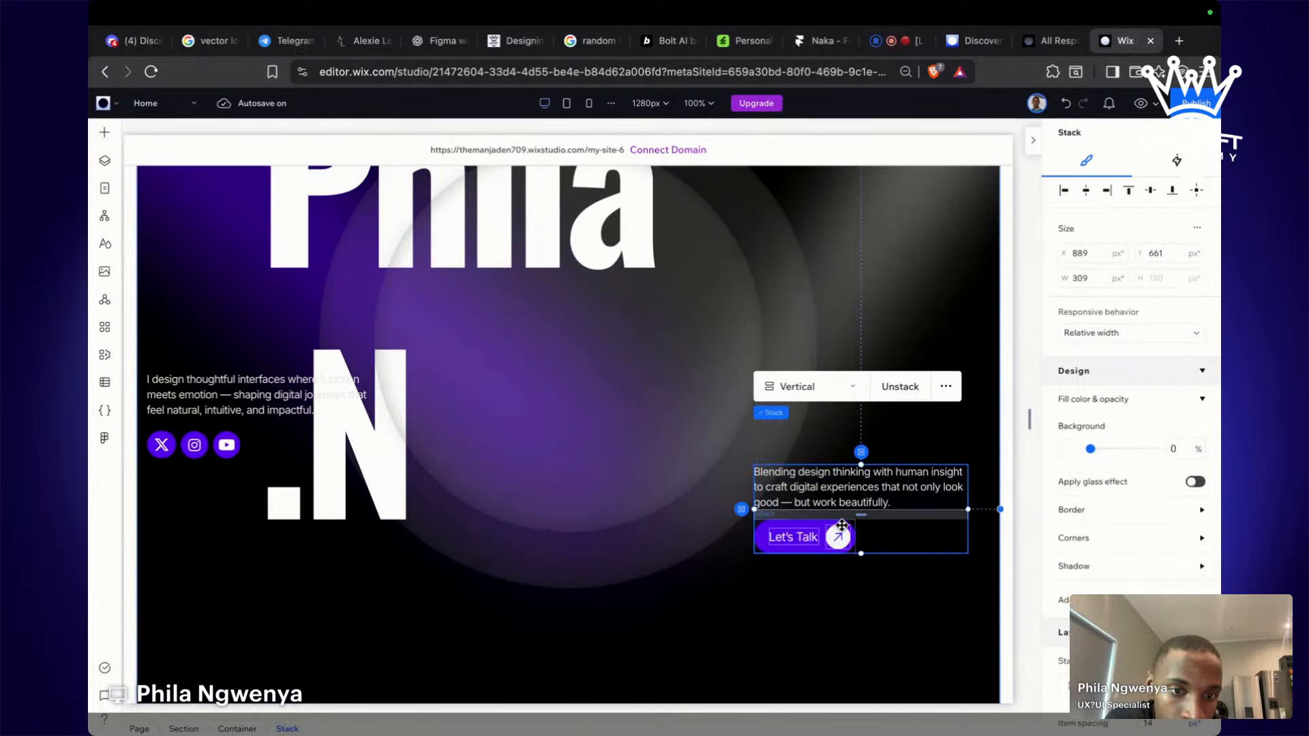
left_click(820, 524)
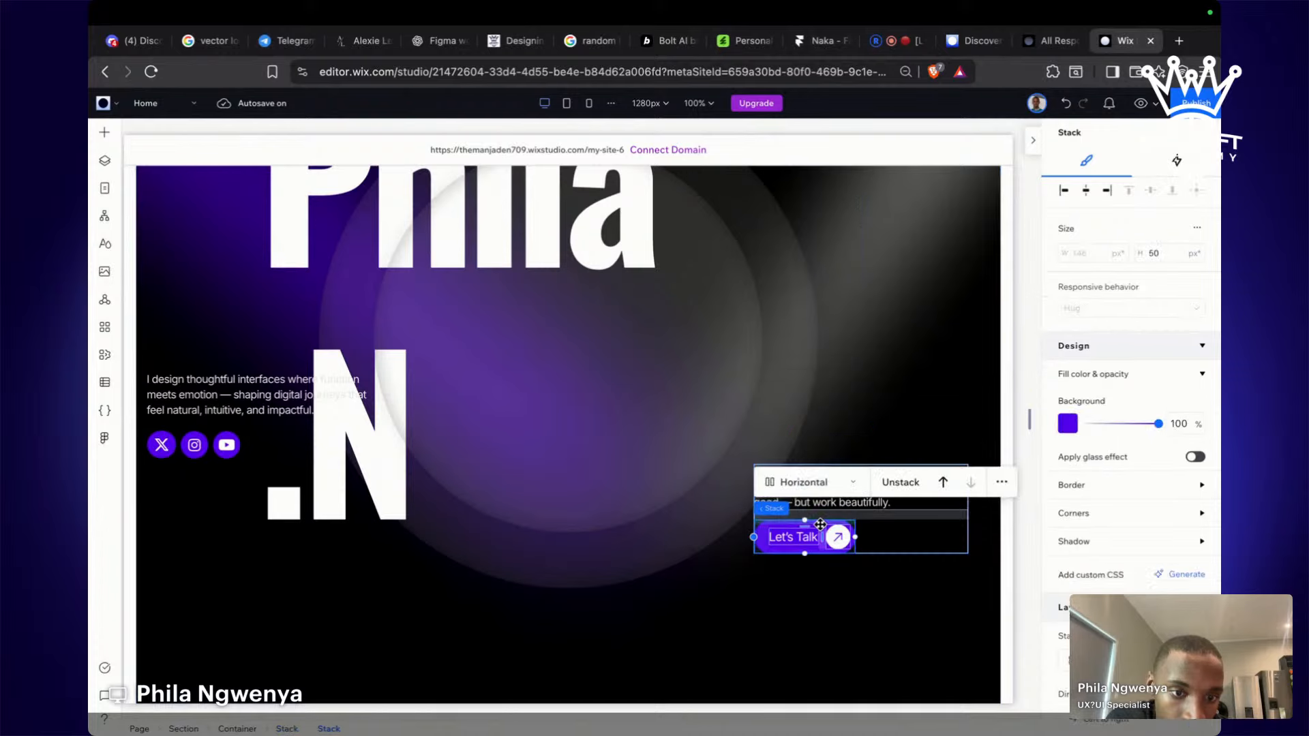
left_click(1001, 483)
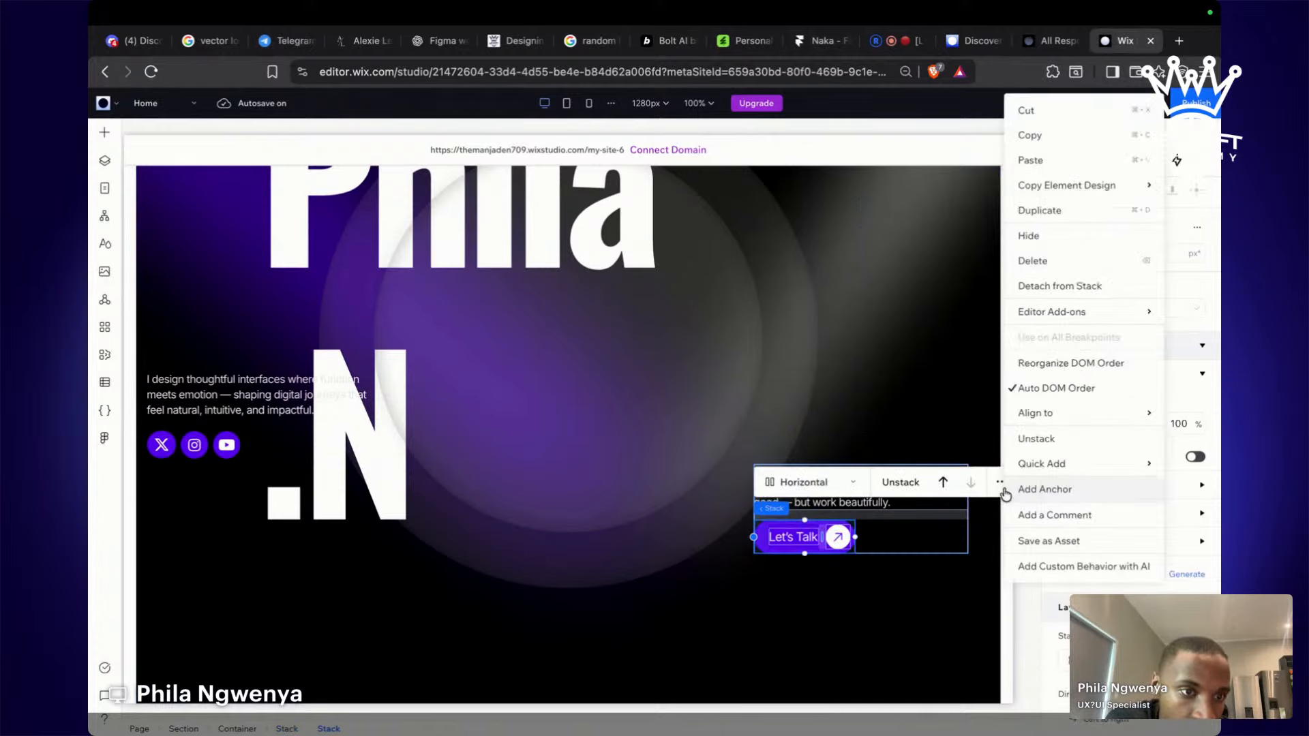
left_click(938, 619)
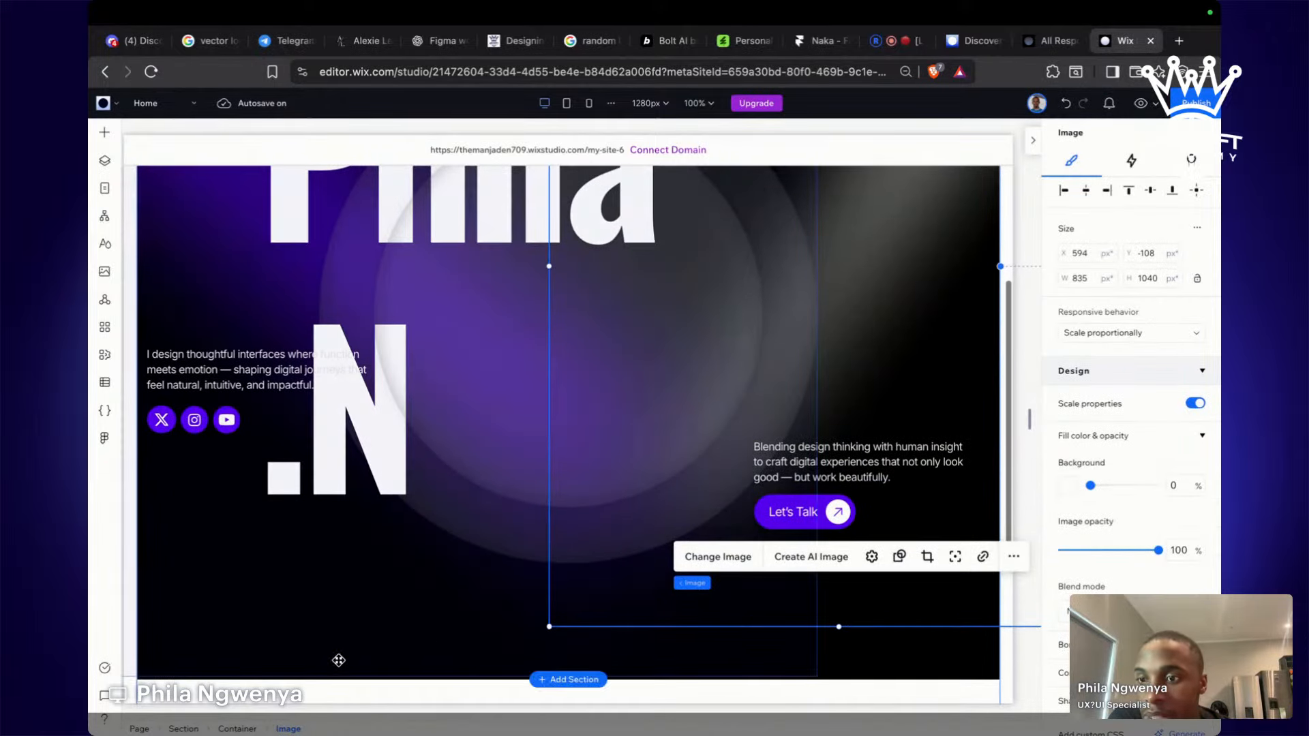
scroll(450, 497, "up", 3)
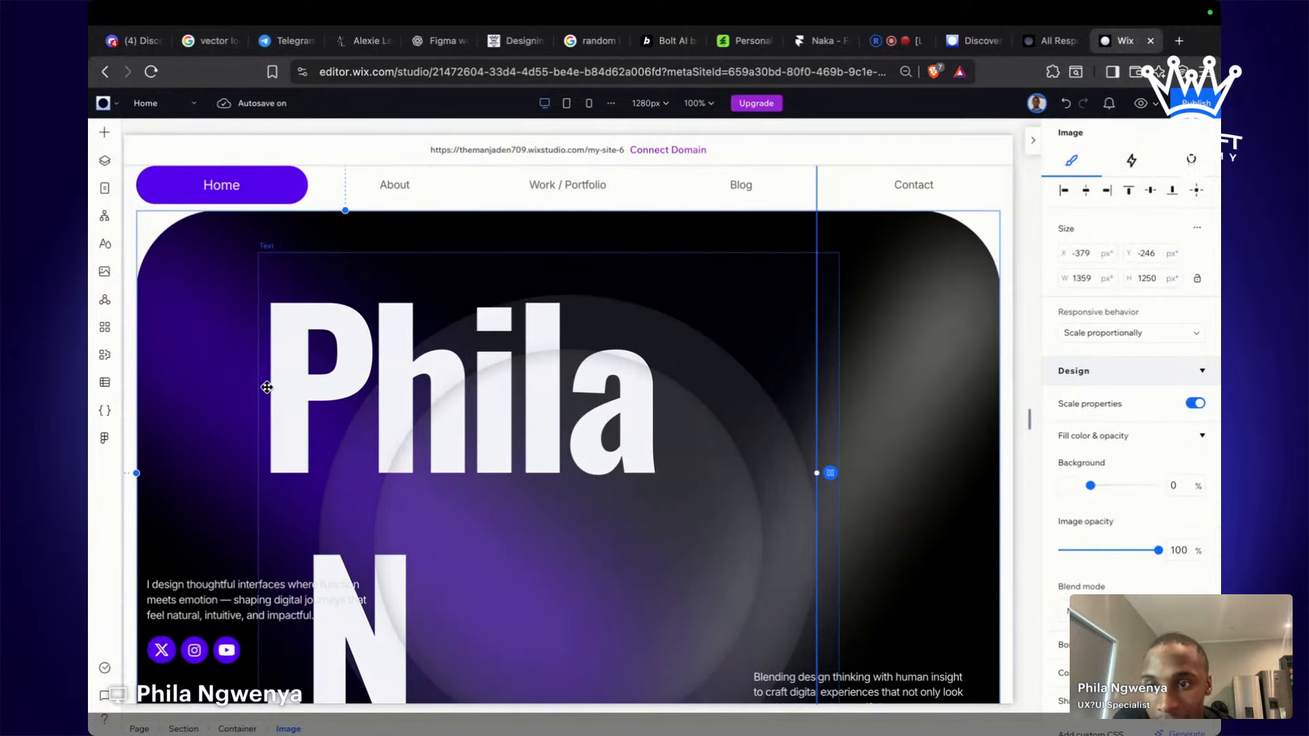
Widen the Phila heading so 'Phila .N' fits on one line.
left_click(297, 375)
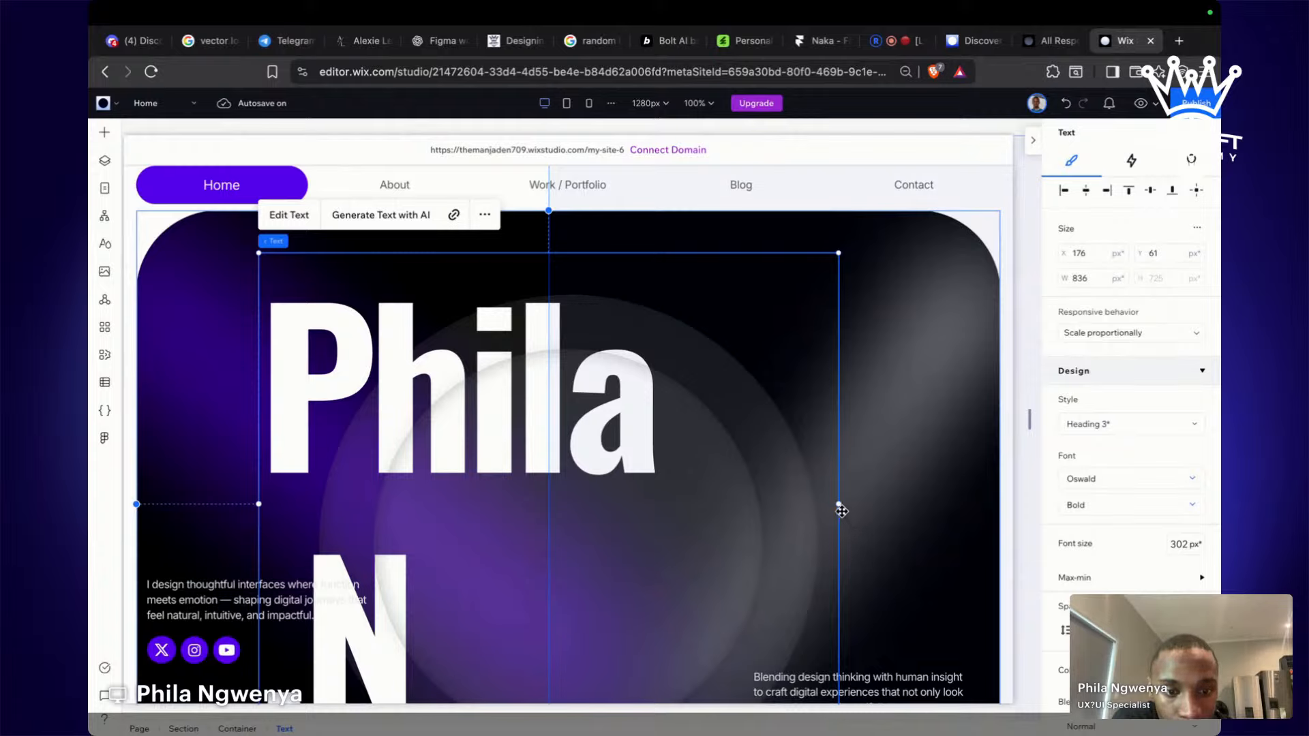
left_click_drag(840, 505, 928, 517)
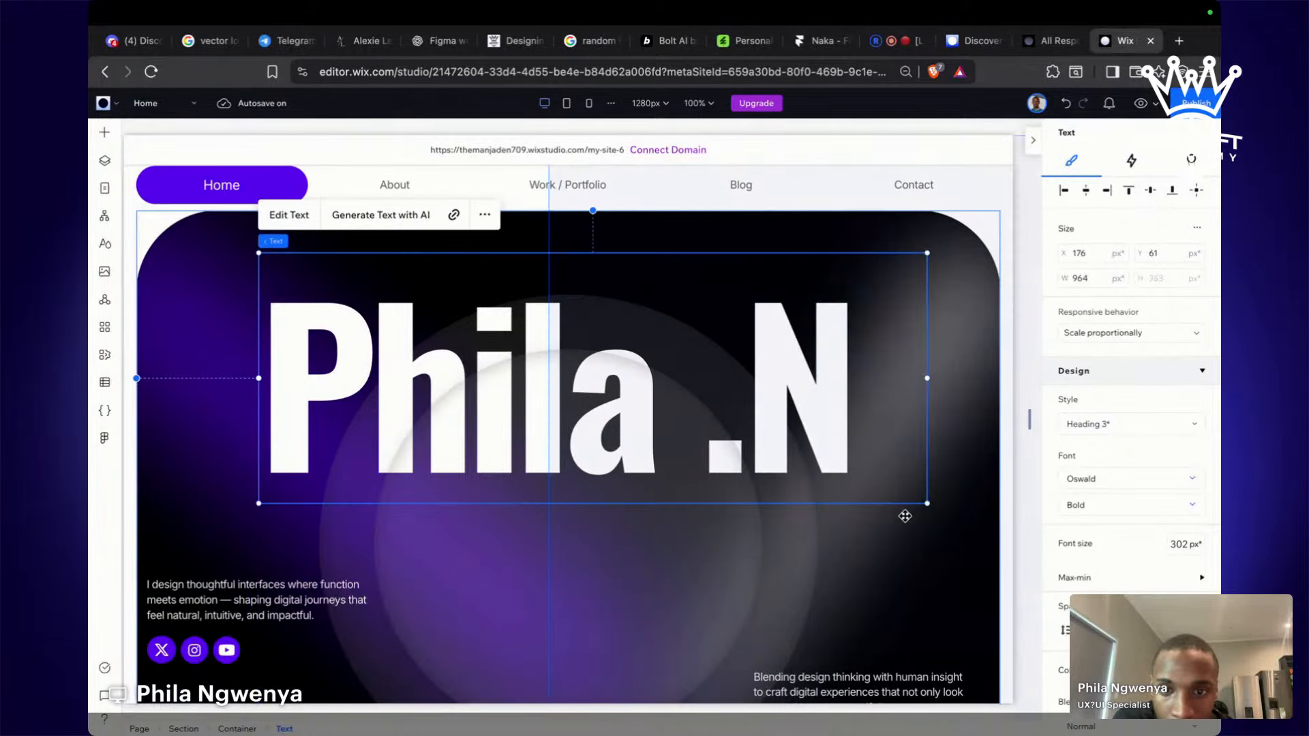
left_click(988, 548)
scroll(989, 575, "down", 1)
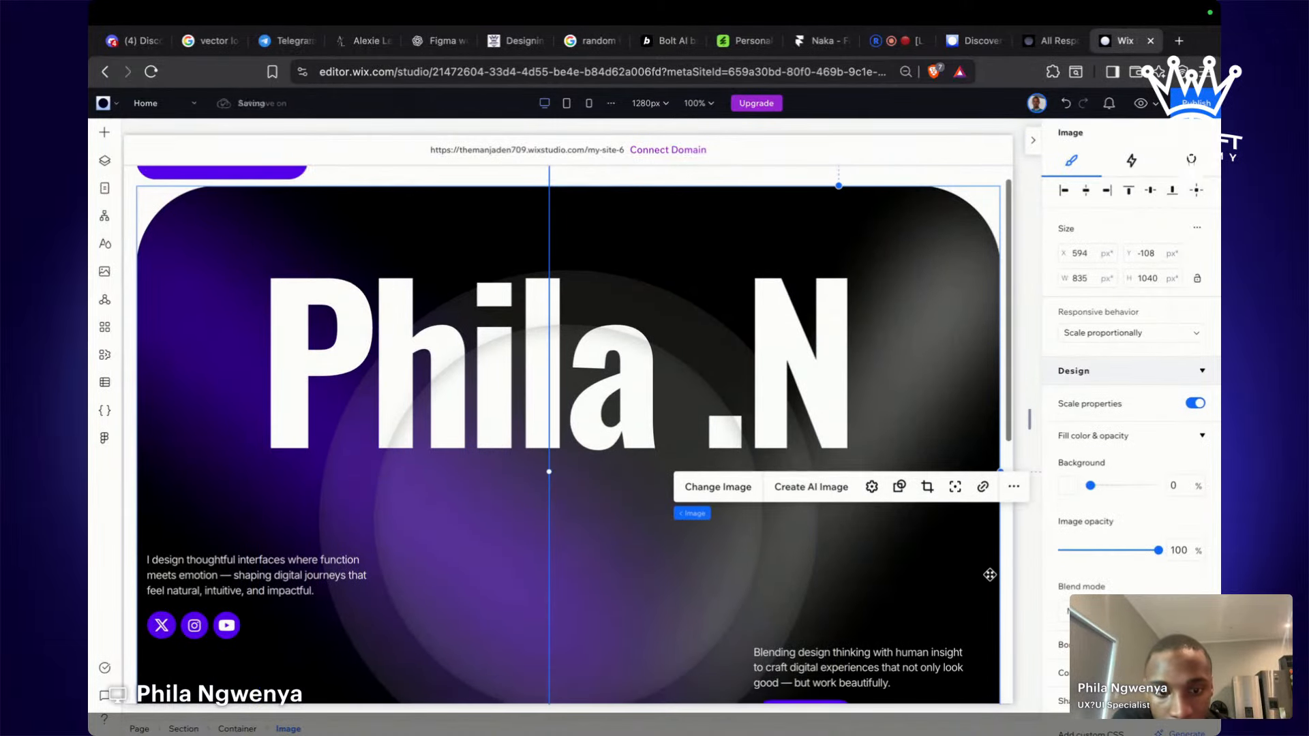
scroll(990, 575, "down", 10)
scroll(989, 575, "up", 11)
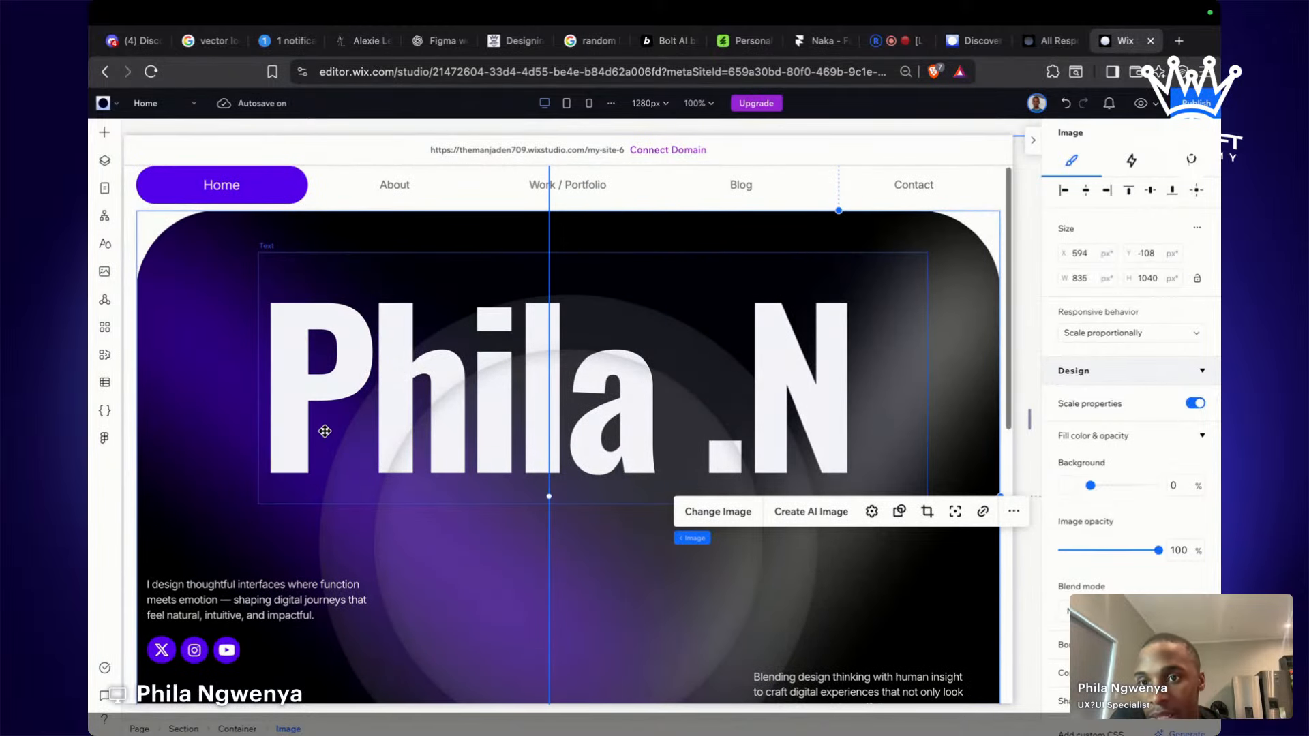
Add a Start Now button to the top-left of the hero.
left_click(104, 132)
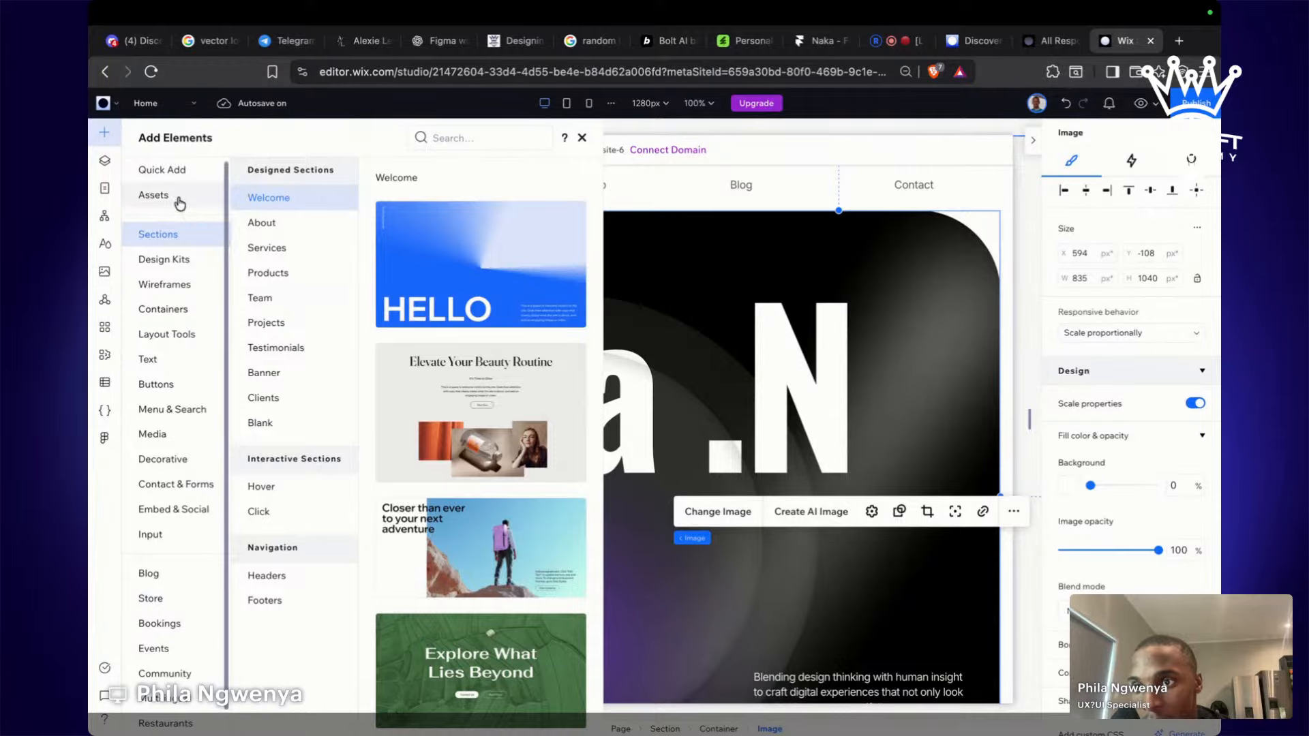
left_click(178, 198)
left_click(180, 177)
mouse_move(278, 292)
left_mouse_down()
mouse_move(585, 452)
mouse_move(271, 277)
left_mouse_up()
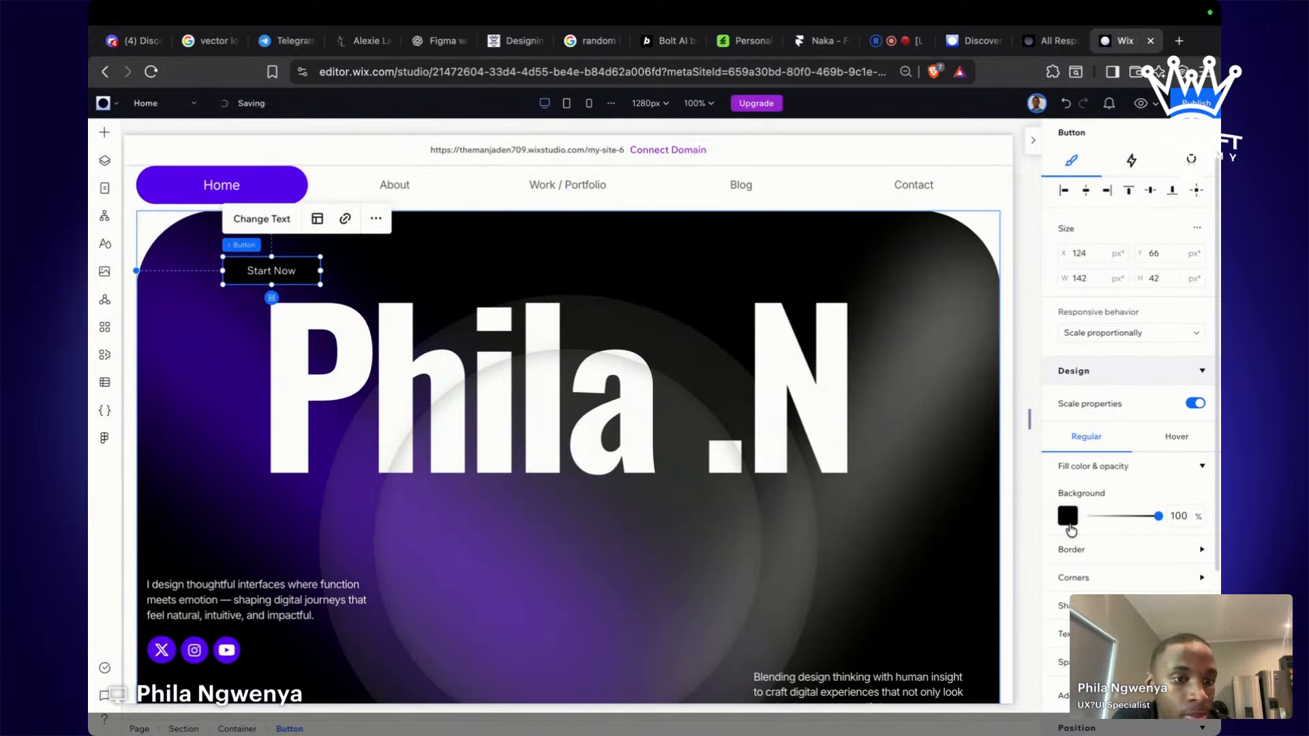
left_click(1068, 516)
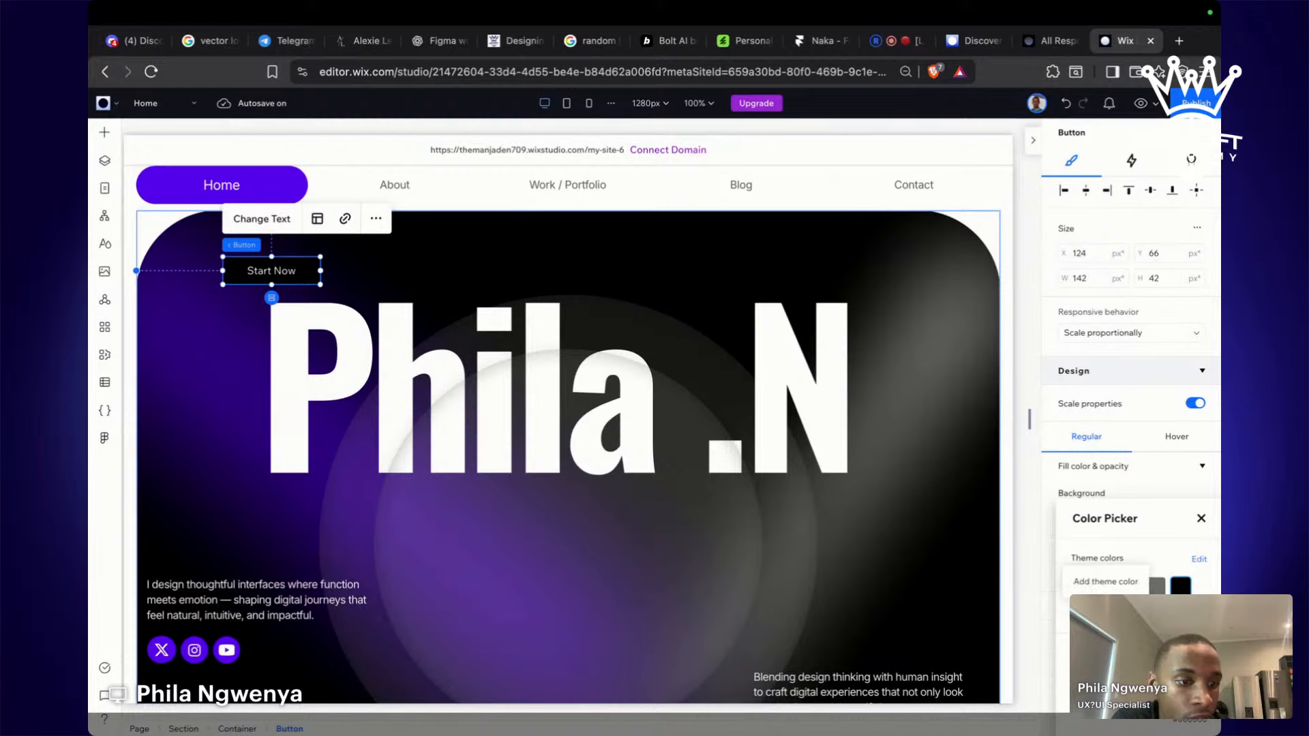
Color the new button the #5700EF purple sampled from the Home button.
left_click(1107, 608)
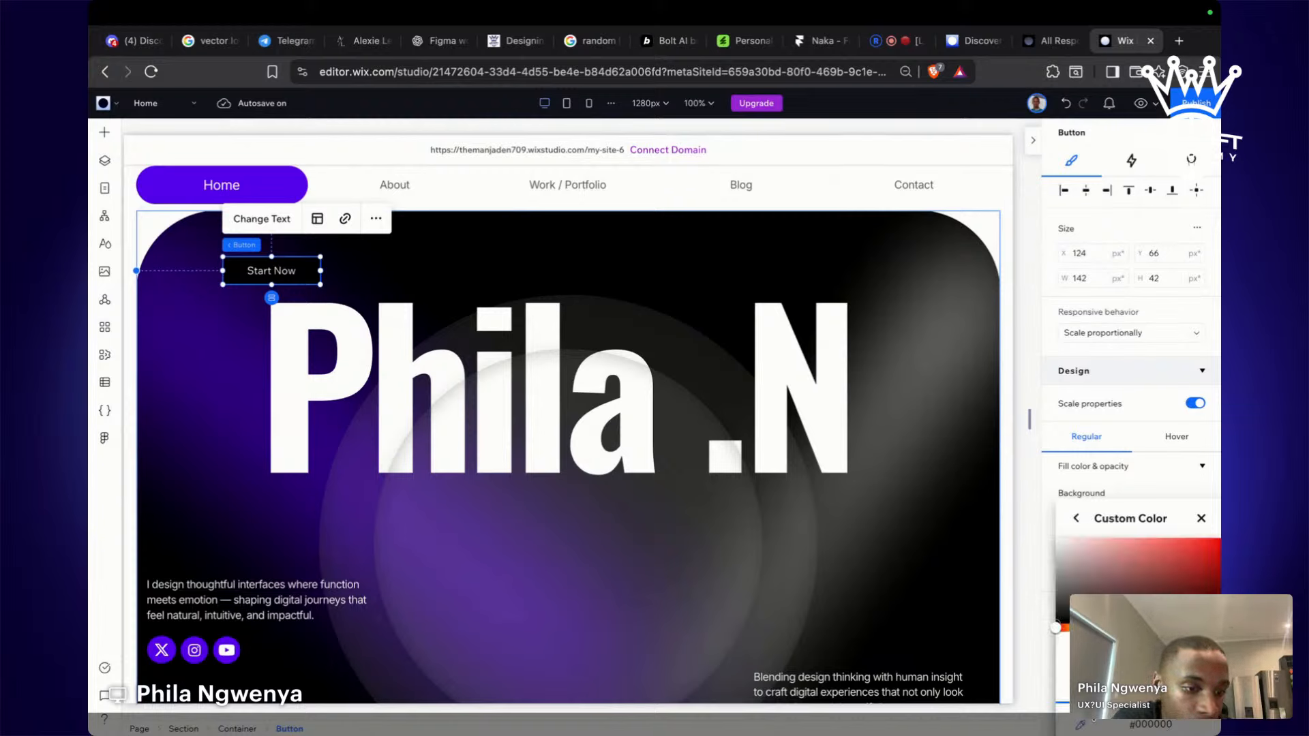
left_click(1080, 727)
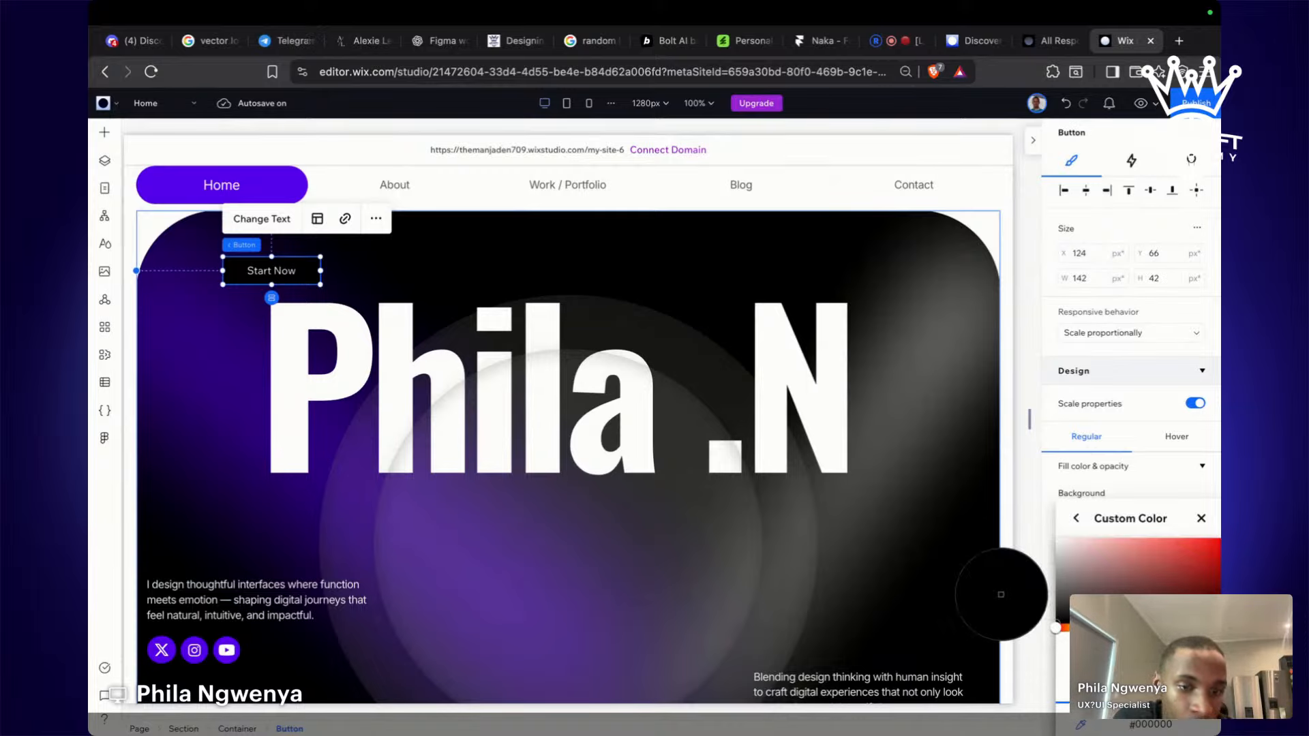
left_click(287, 192)
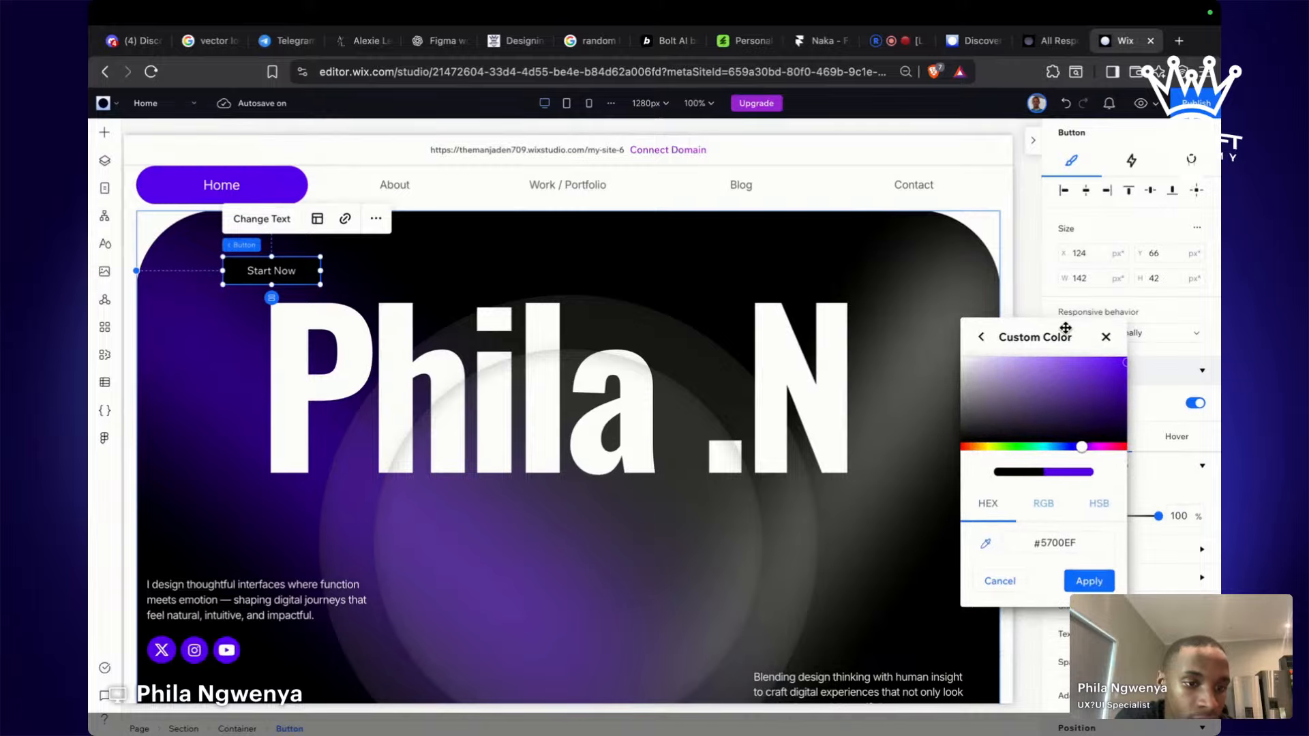
left_click(1095, 581)
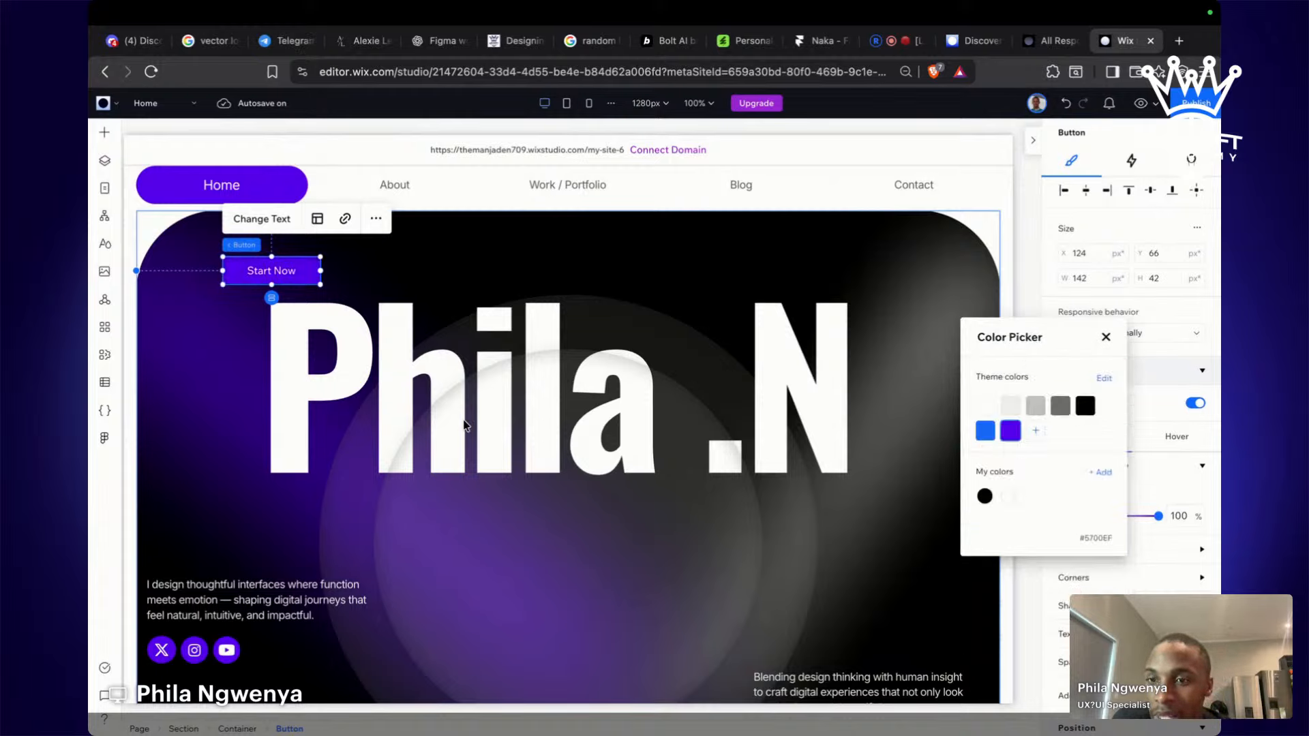
left_click(268, 266)
Relabel the button 'About' and move it up toward the navigation bar.
left_click(262, 218)
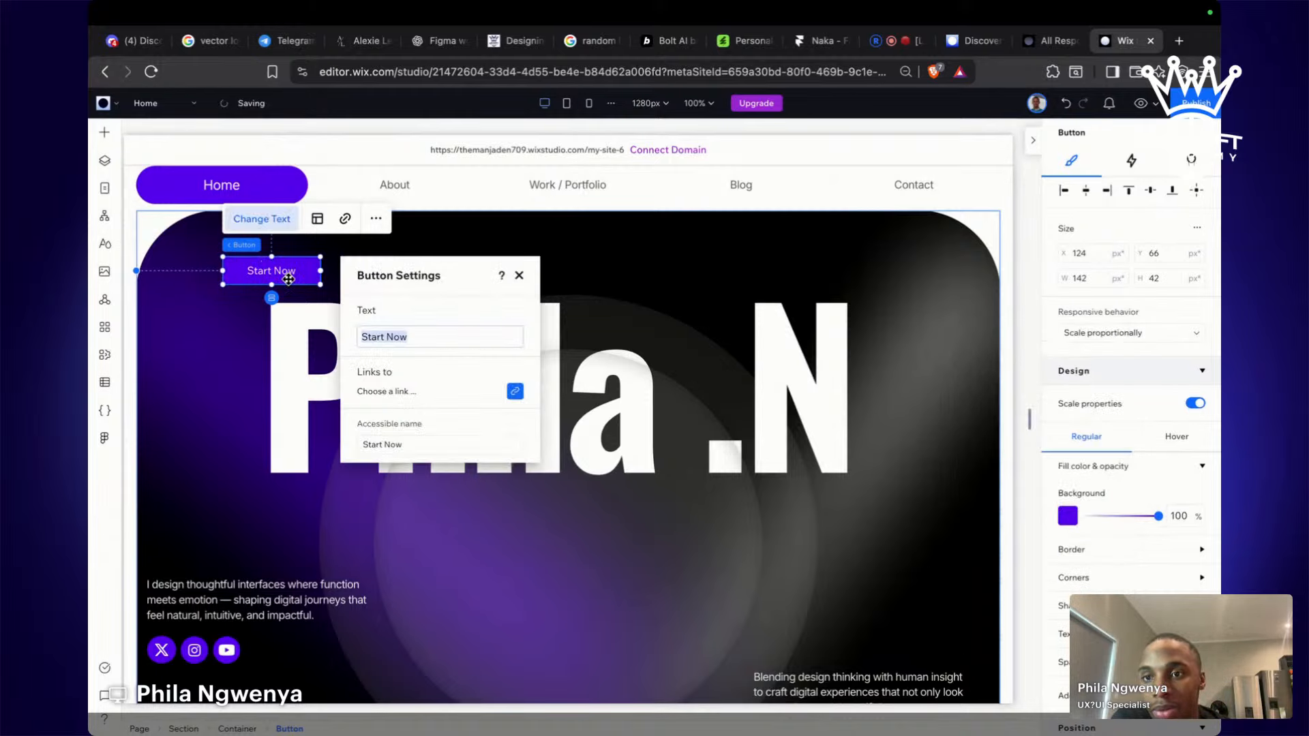
type("a")
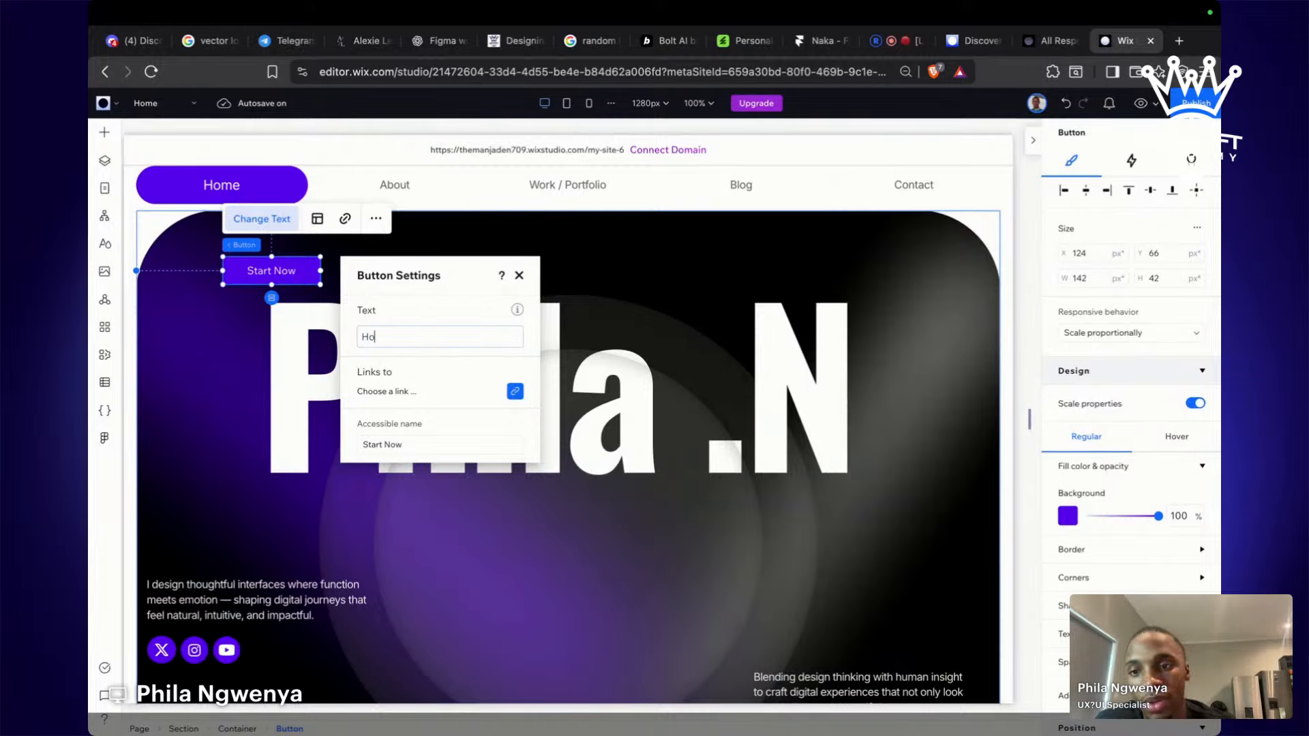
key("BackSpace")
type("about")
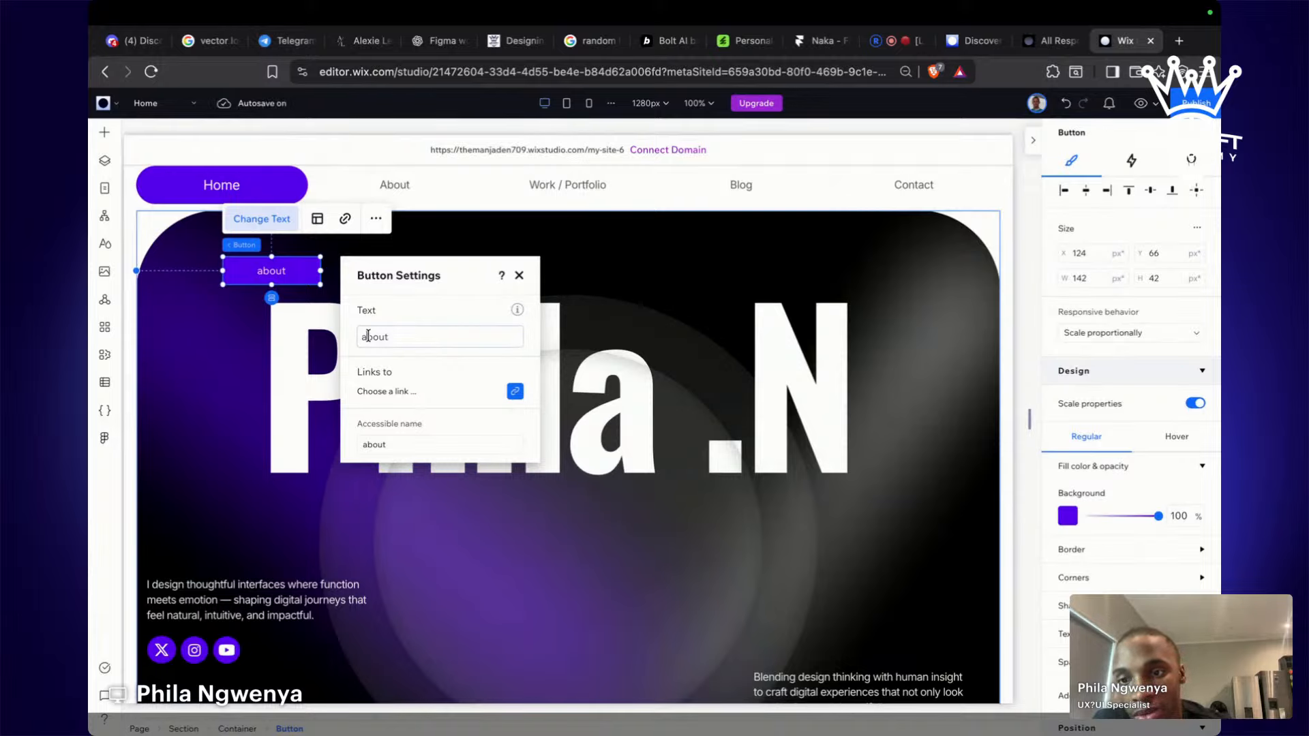
type("A")
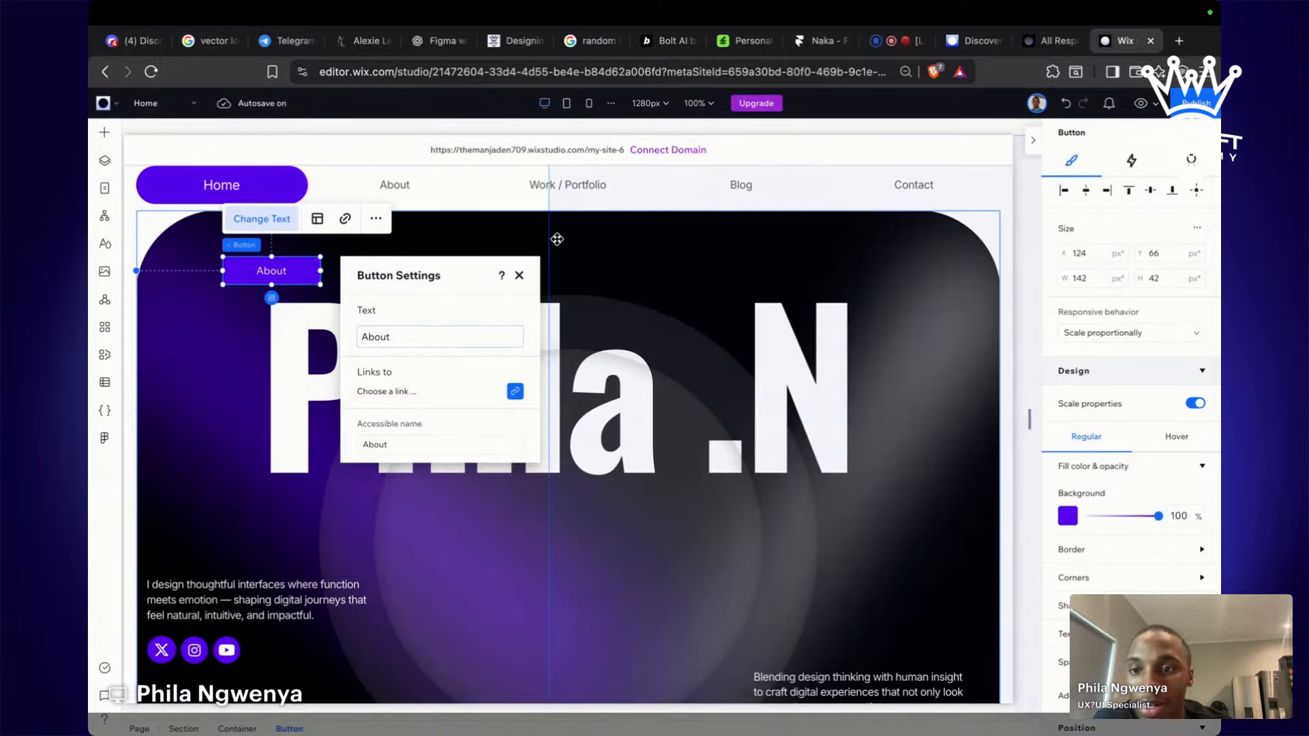
left_click(557, 238)
left_click(246, 264)
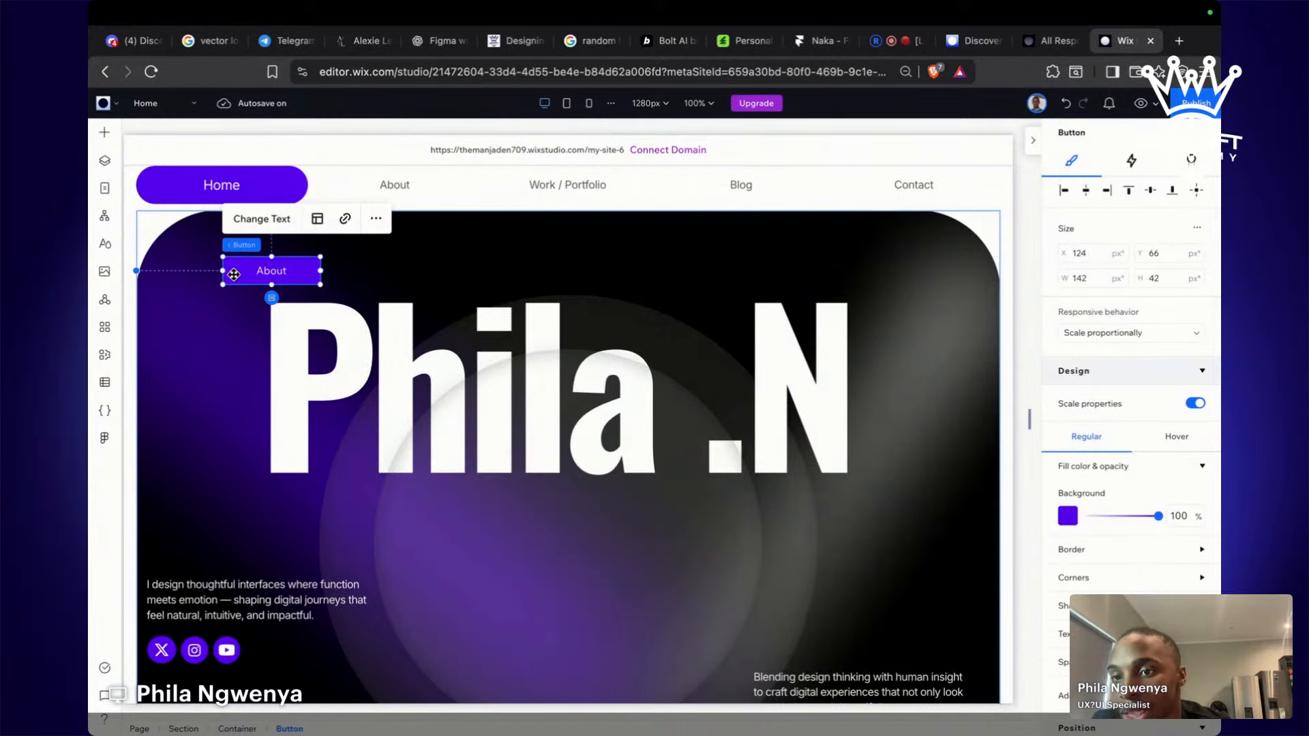
left_click_drag(246, 263, 383, 186)
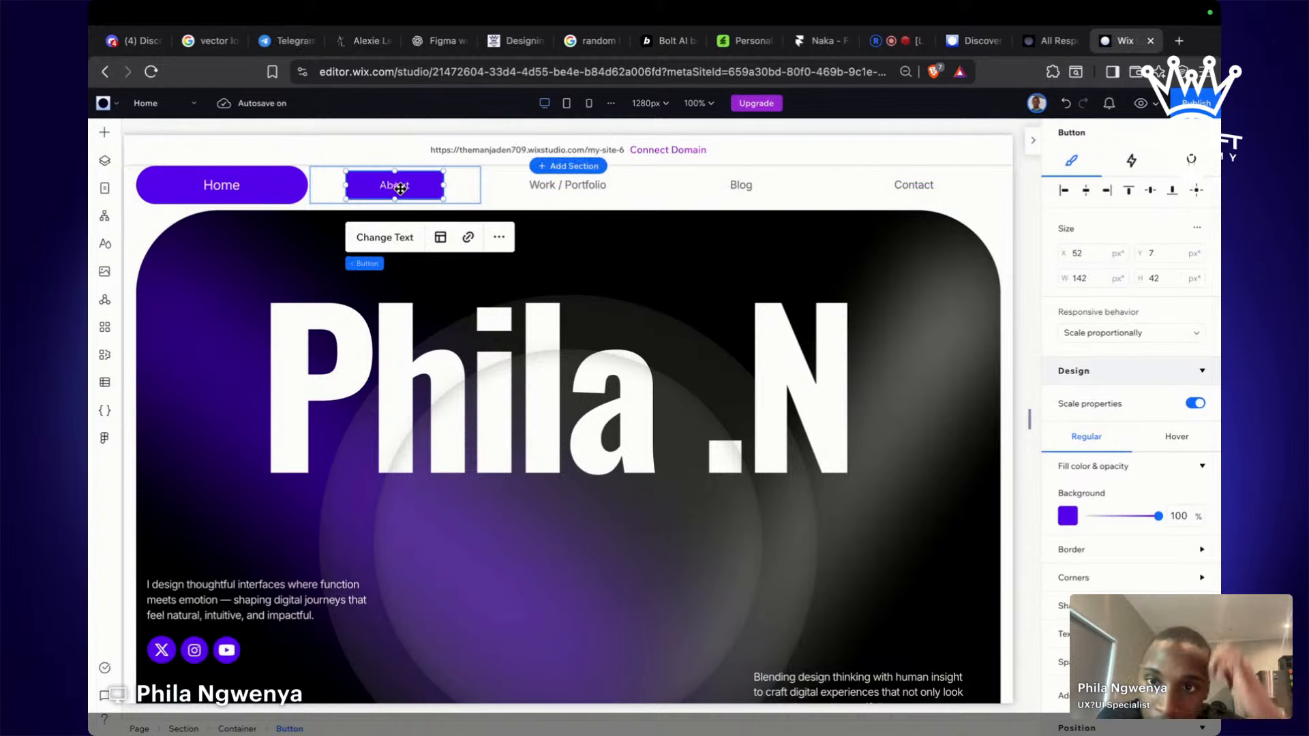
Link the About button to the black pga page and start publishing the site.
left_click(468, 237)
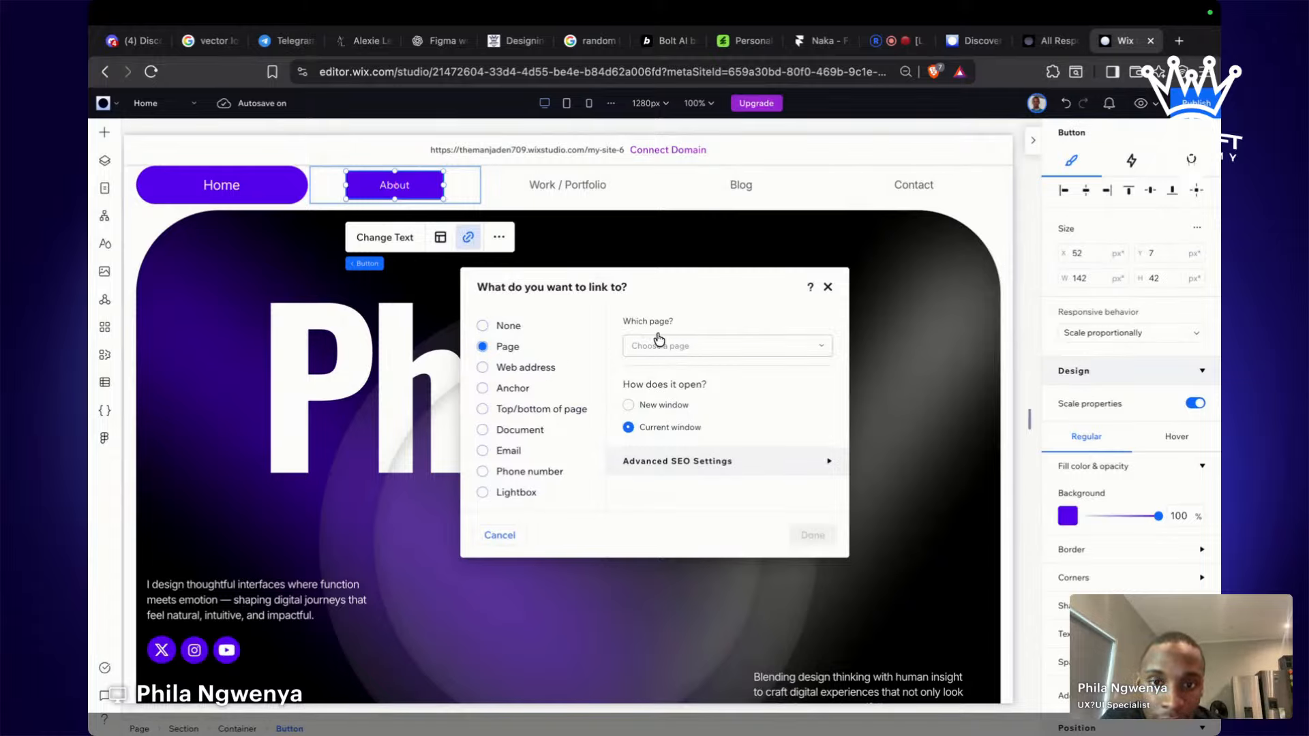
left_click(716, 348)
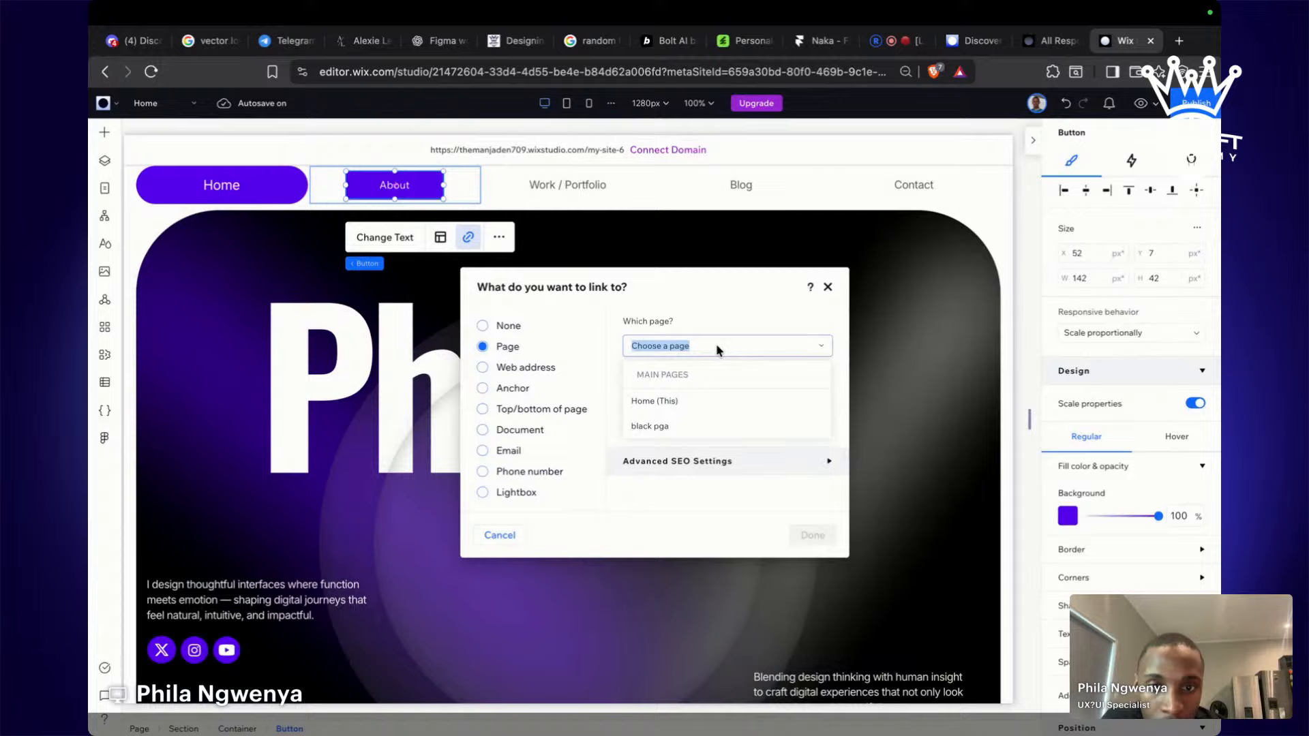
left_click(706, 428)
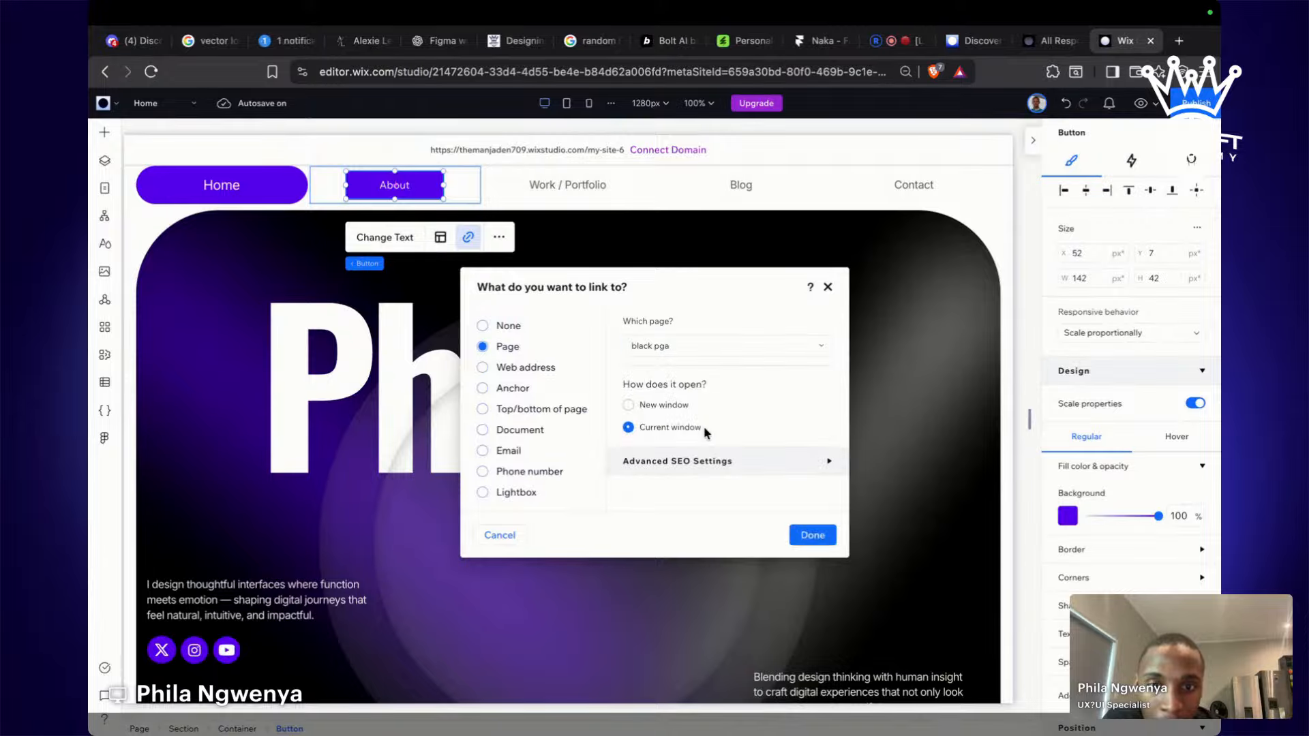
left_click(805, 536)
left_click(1212, 102)
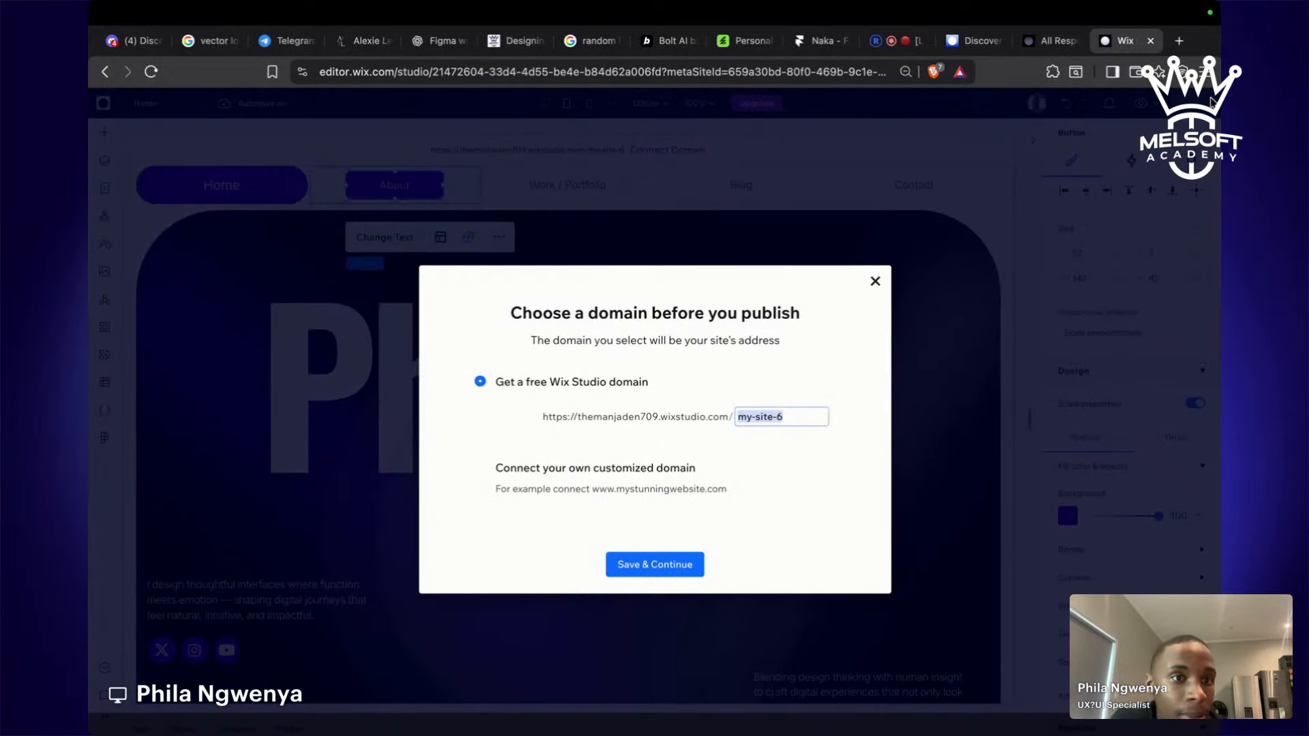
Publish on the free my-site-6 address and open the live site.
left_click(670, 564)
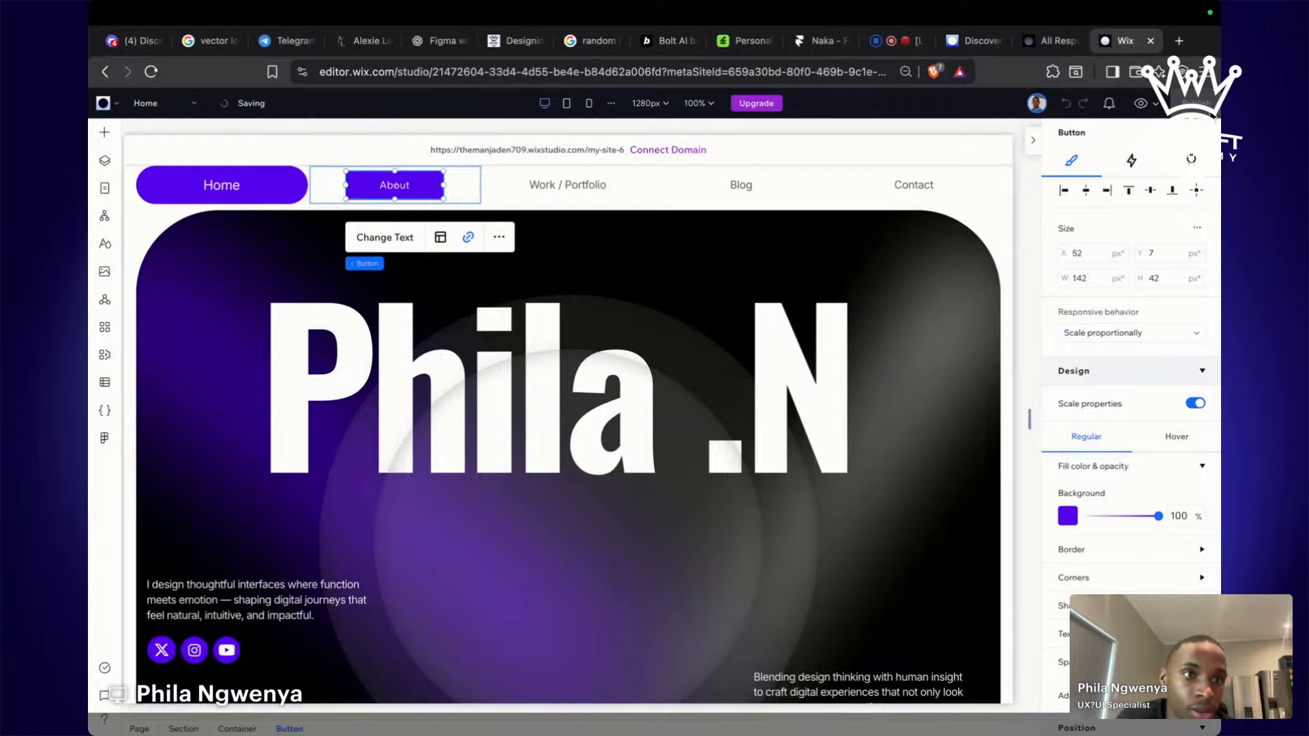
scroll(1016, 317, "down", 1)
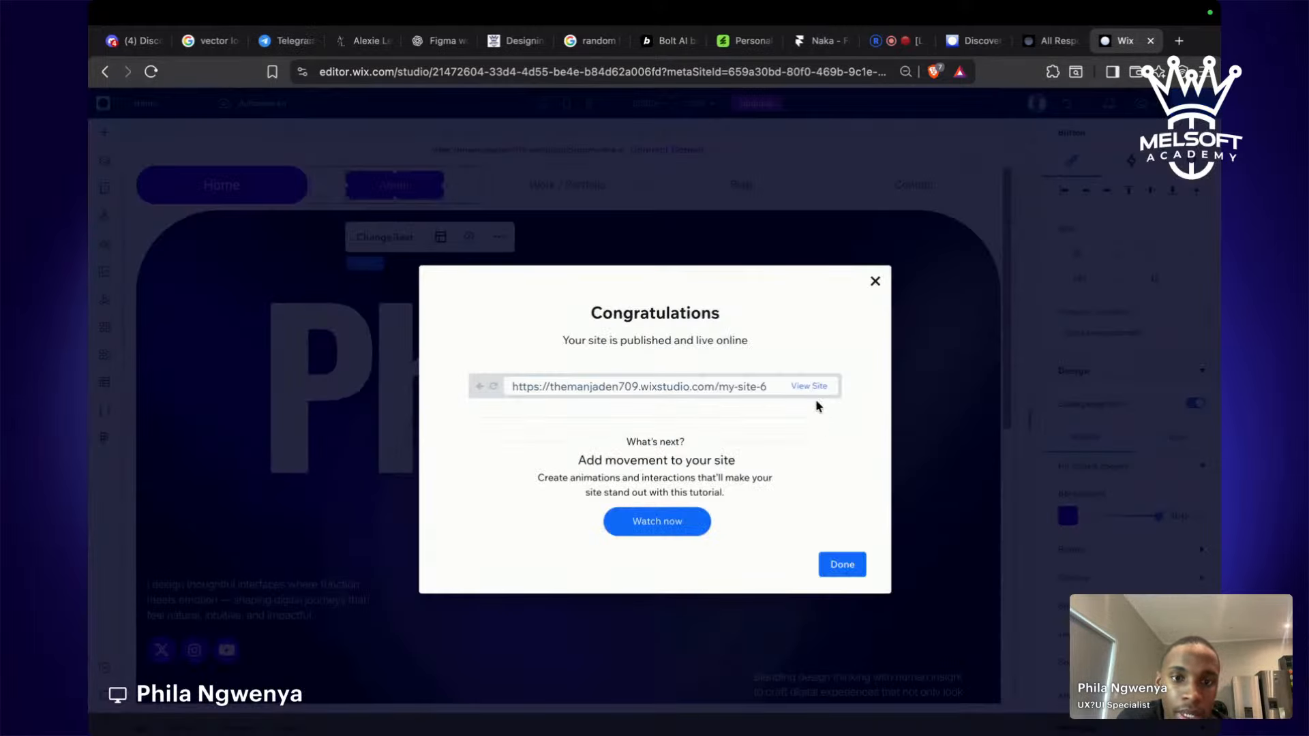
left_click(813, 386)
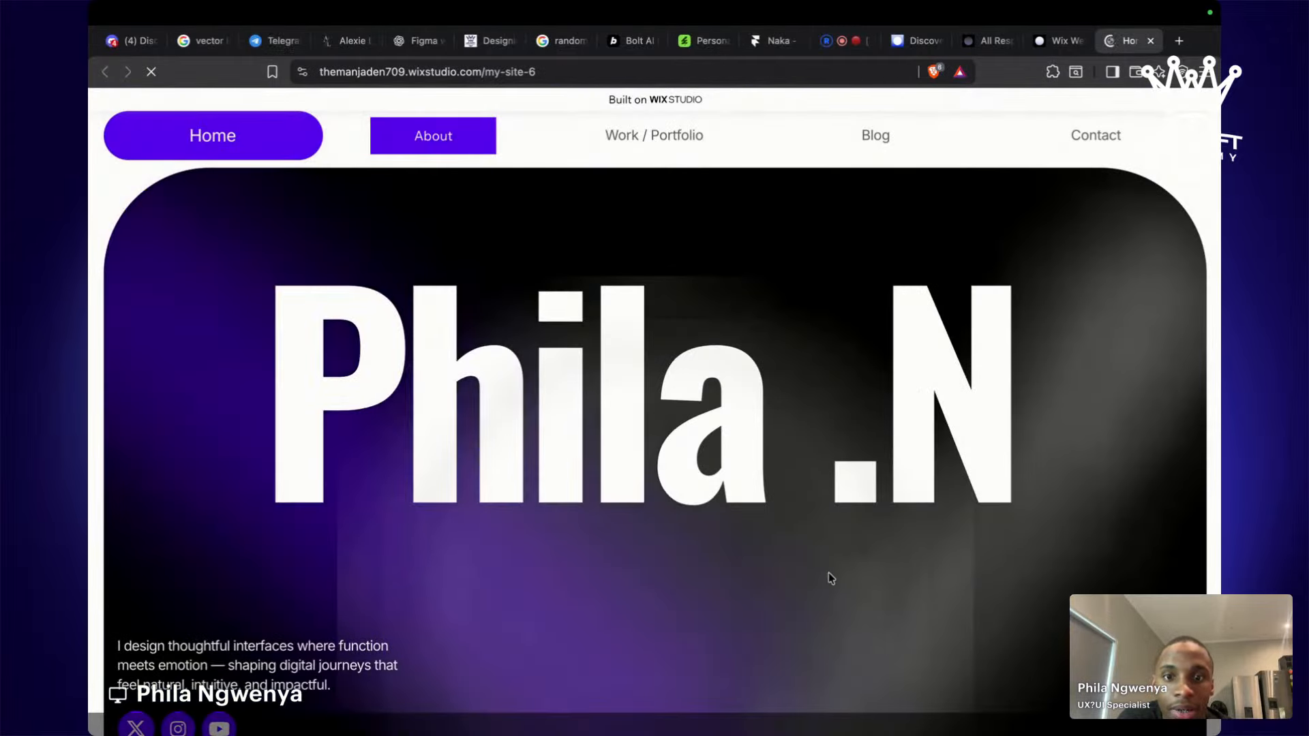
Test the live About link, which opens the beauty placeholder page, then close that tab.
scroll(829, 573, "down", 4)
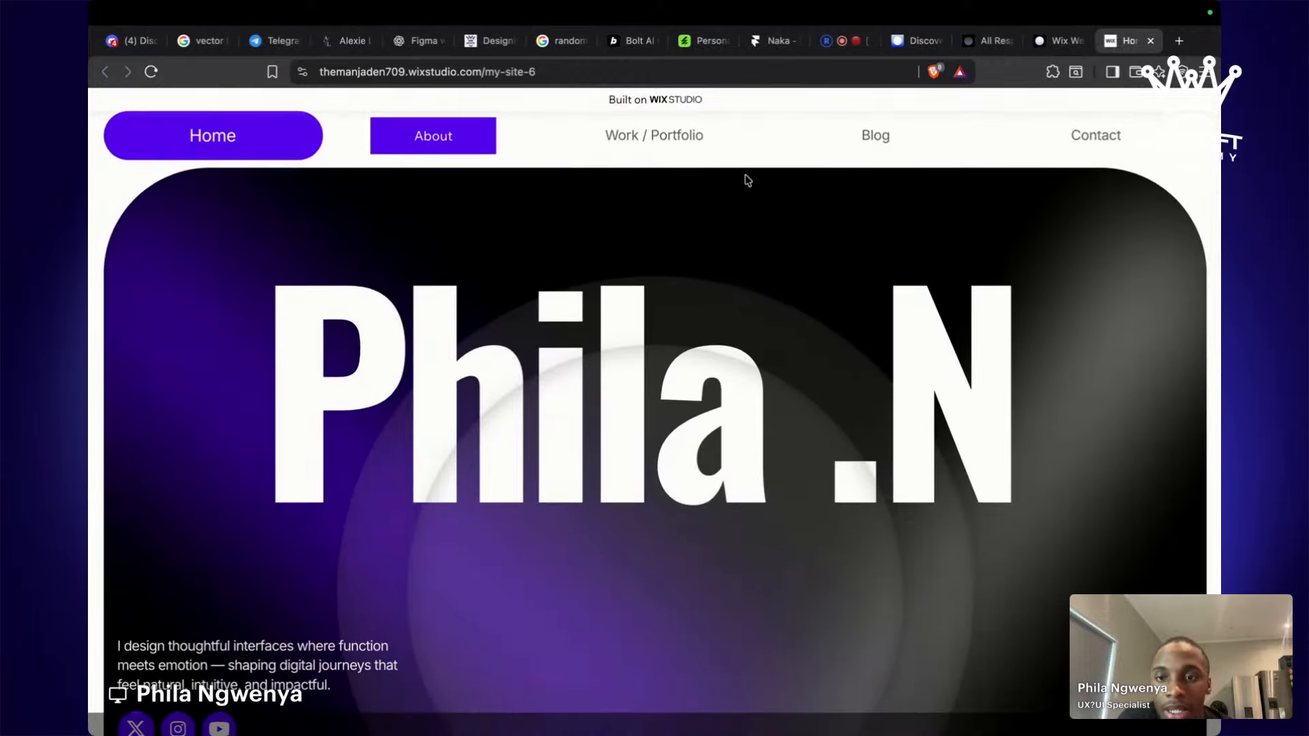
scroll(748, 180, "down", 3)
scroll(293, 491, "up", 3)
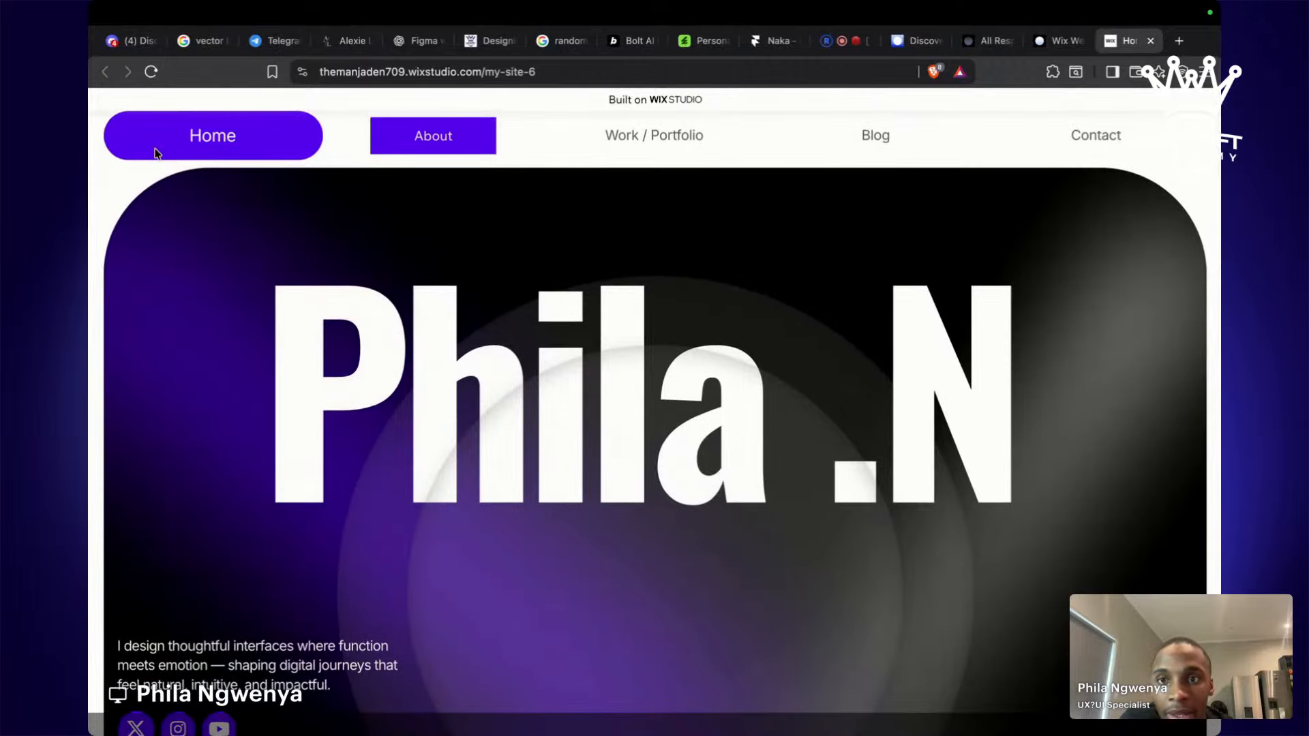
left_click(424, 140)
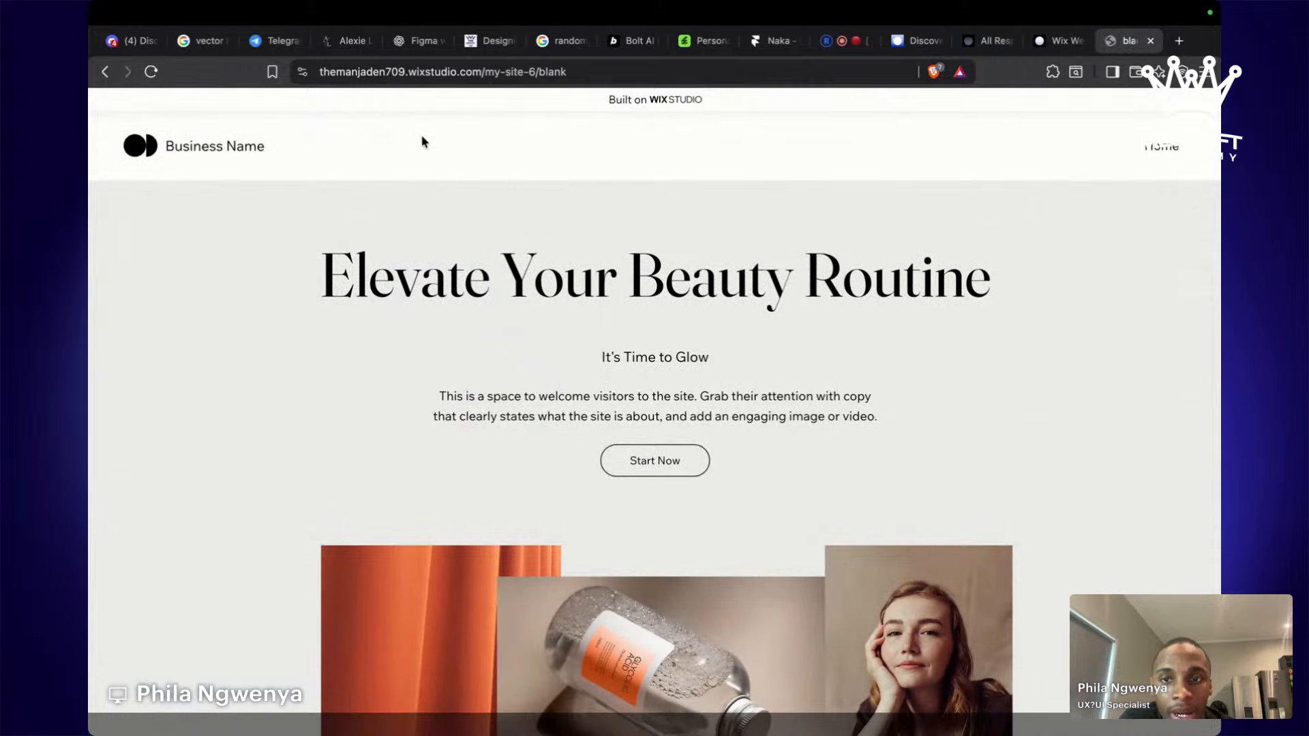
scroll(421, 137, "down", 3)
scroll(421, 138, "up", 3)
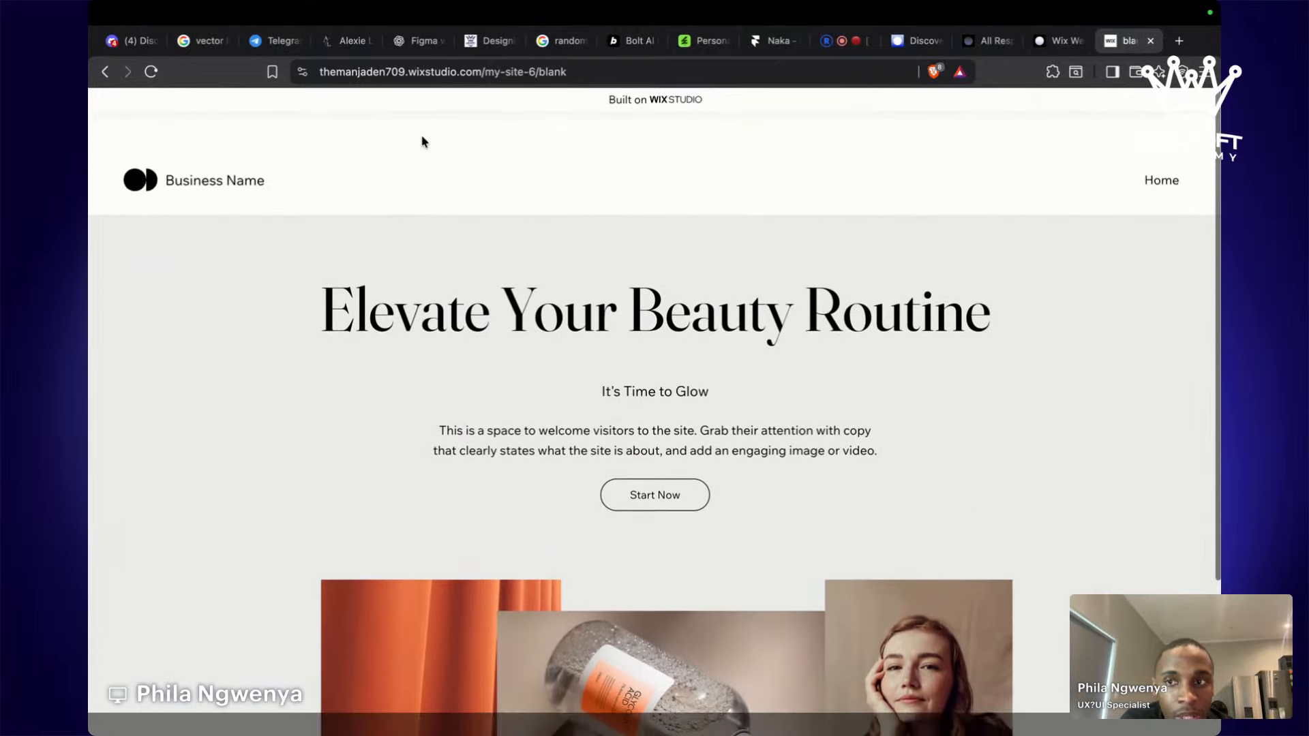
left_click(1151, 41)
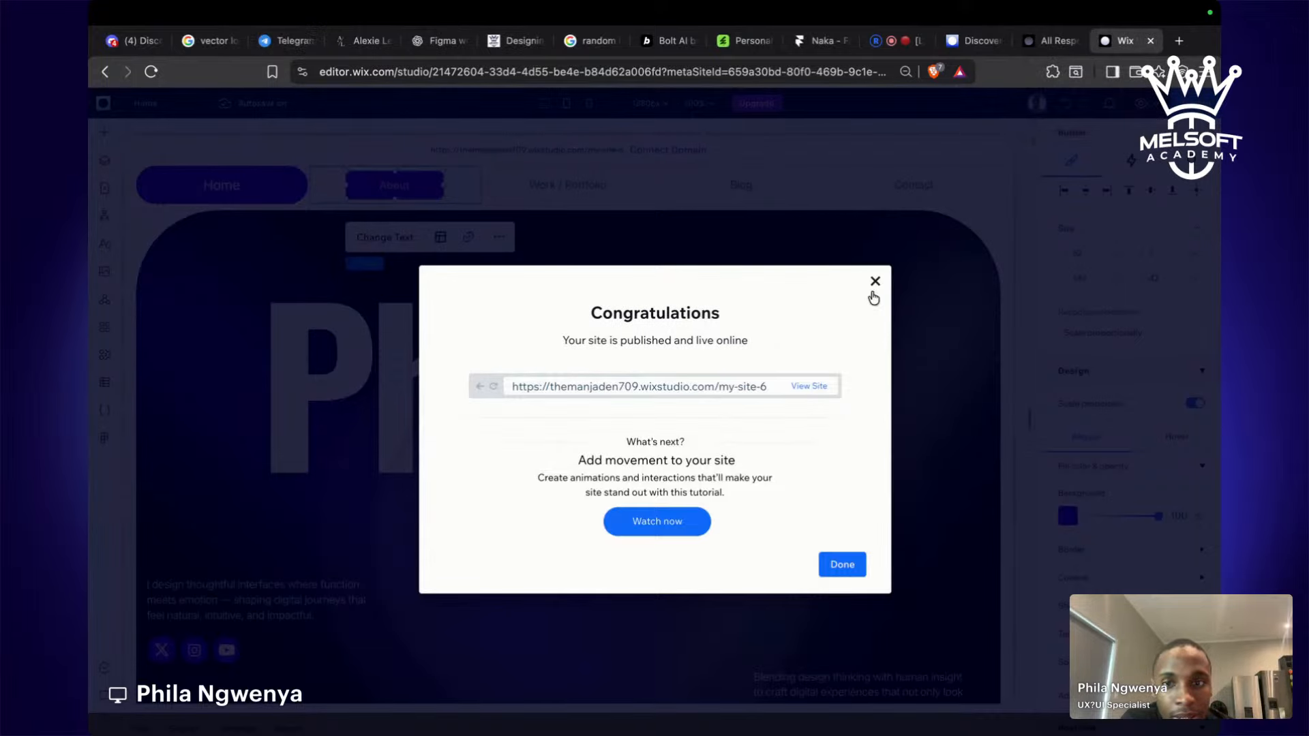
Dismiss the publish confirmation, zoom the canvas to 80%, and switch to Restream.
left_click(874, 293)
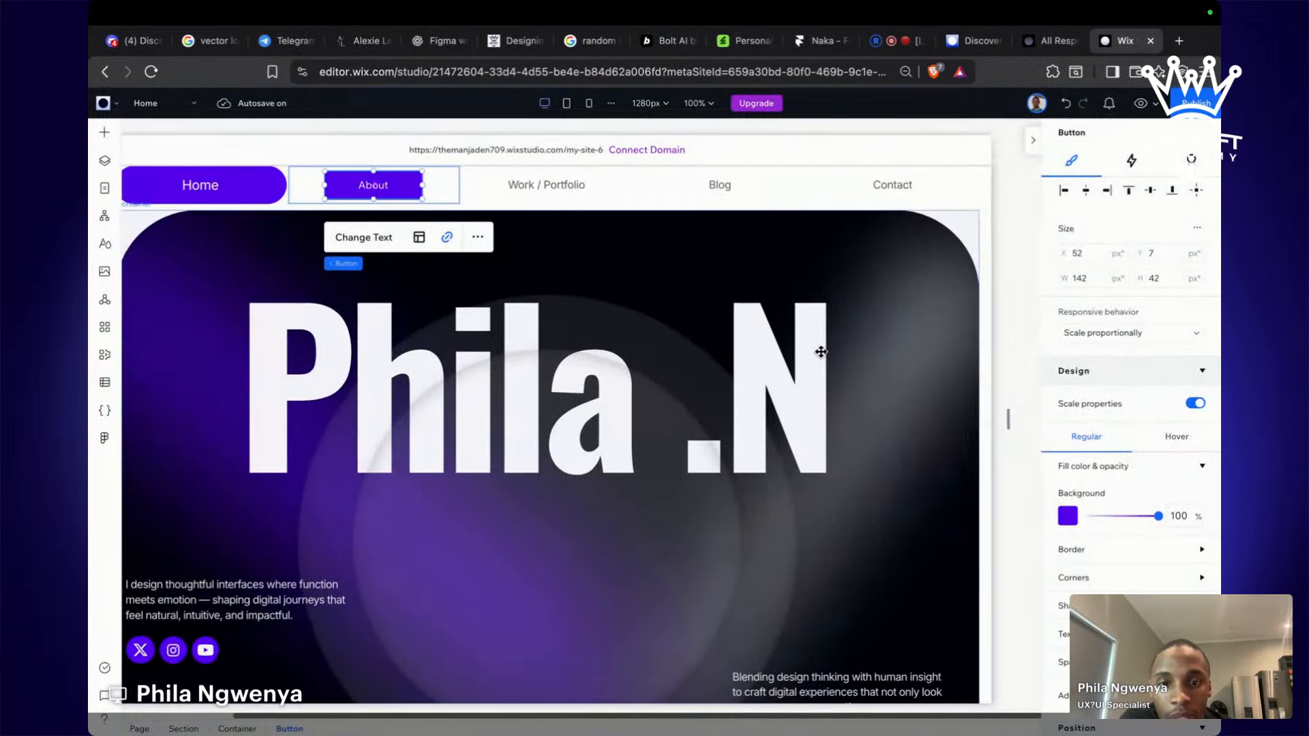
scroll(821, 351, "down", 1)
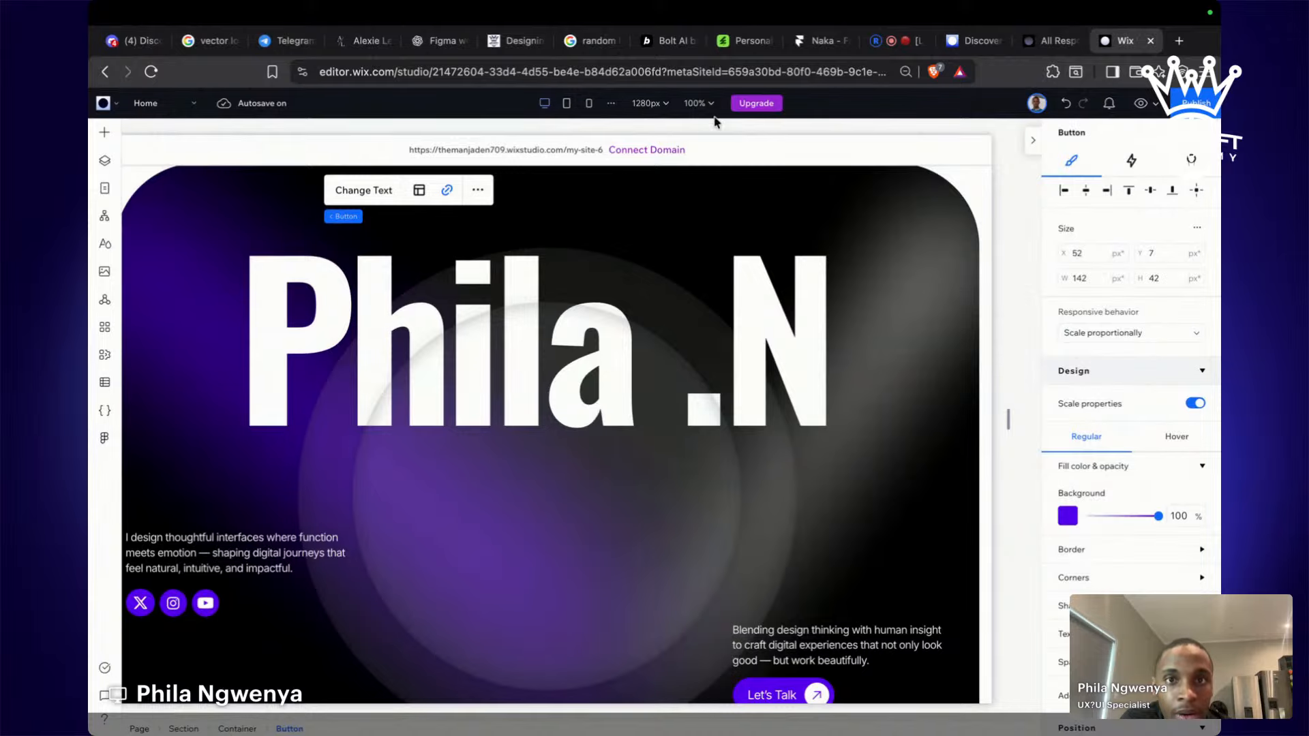
left_click(697, 102)
left_click(666, 135)
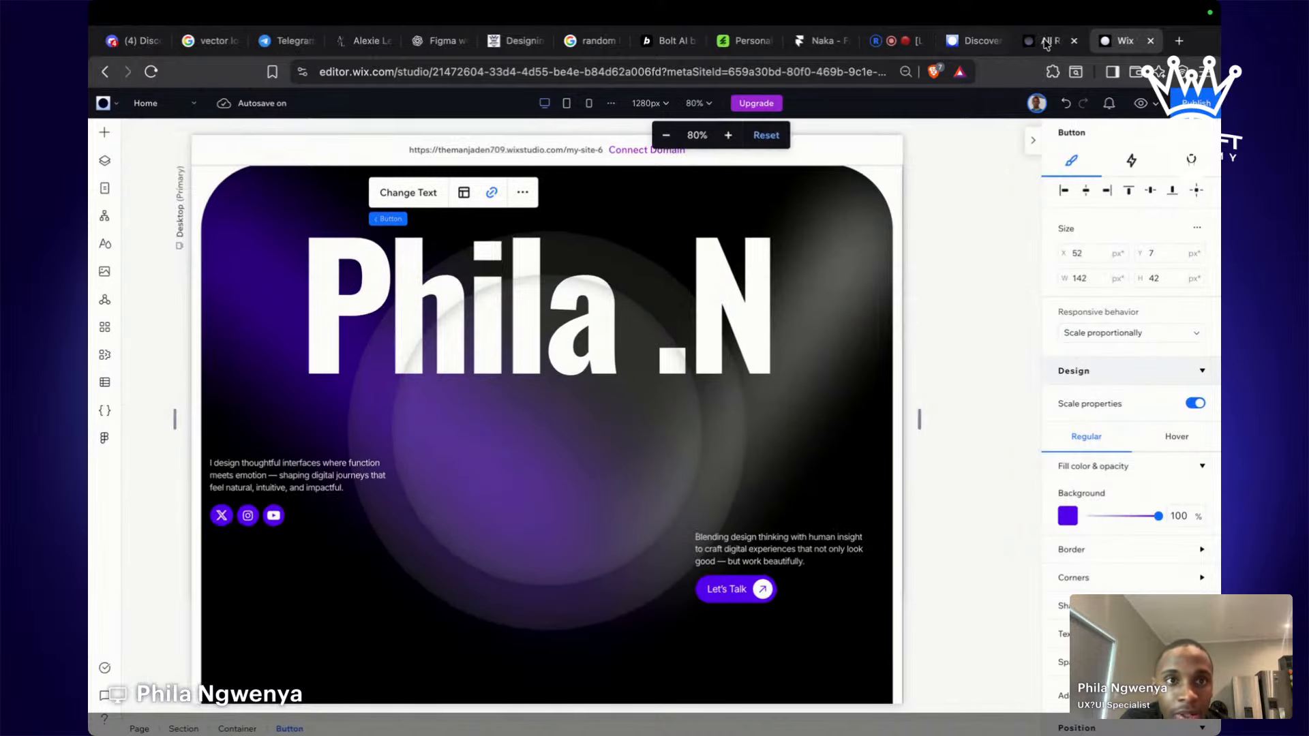
left_click(893, 42)
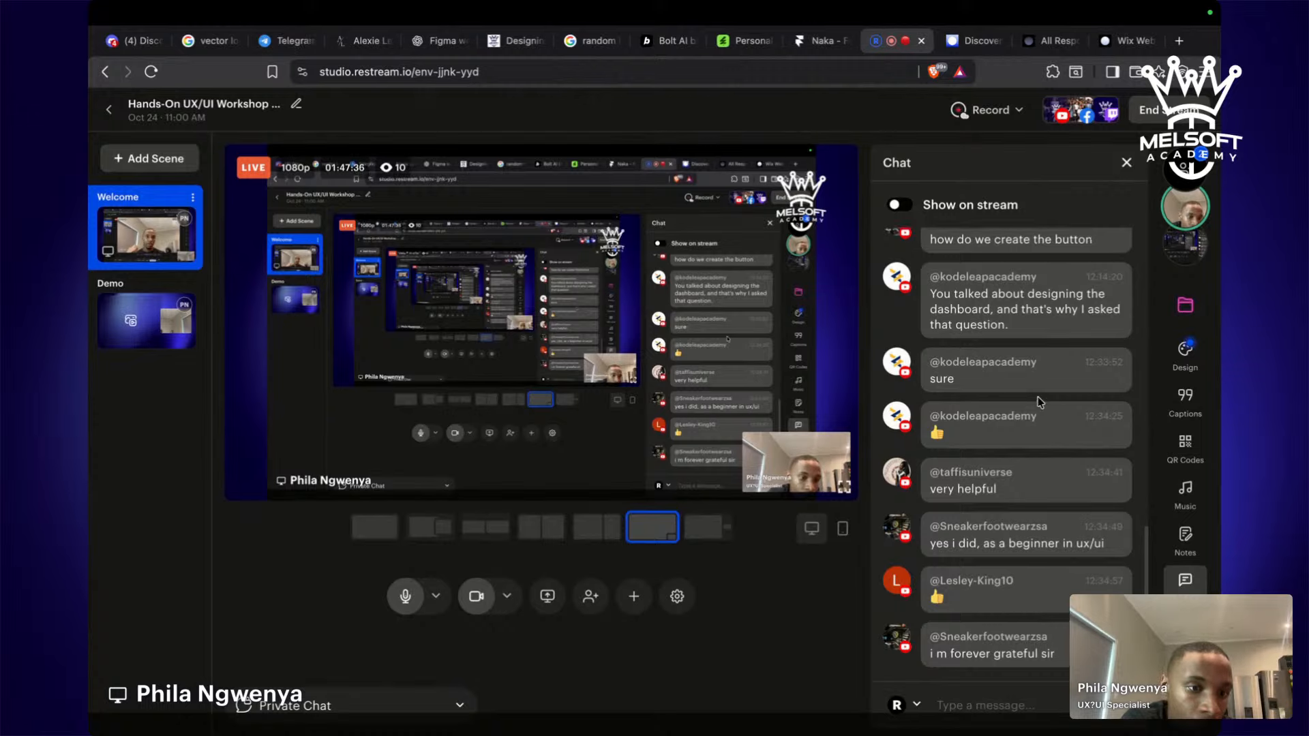
Scroll through the Restream audience chat, then return to the Wix editor.
scroll(1040, 402, "up", 2)
scroll(1039, 404, "up", 2)
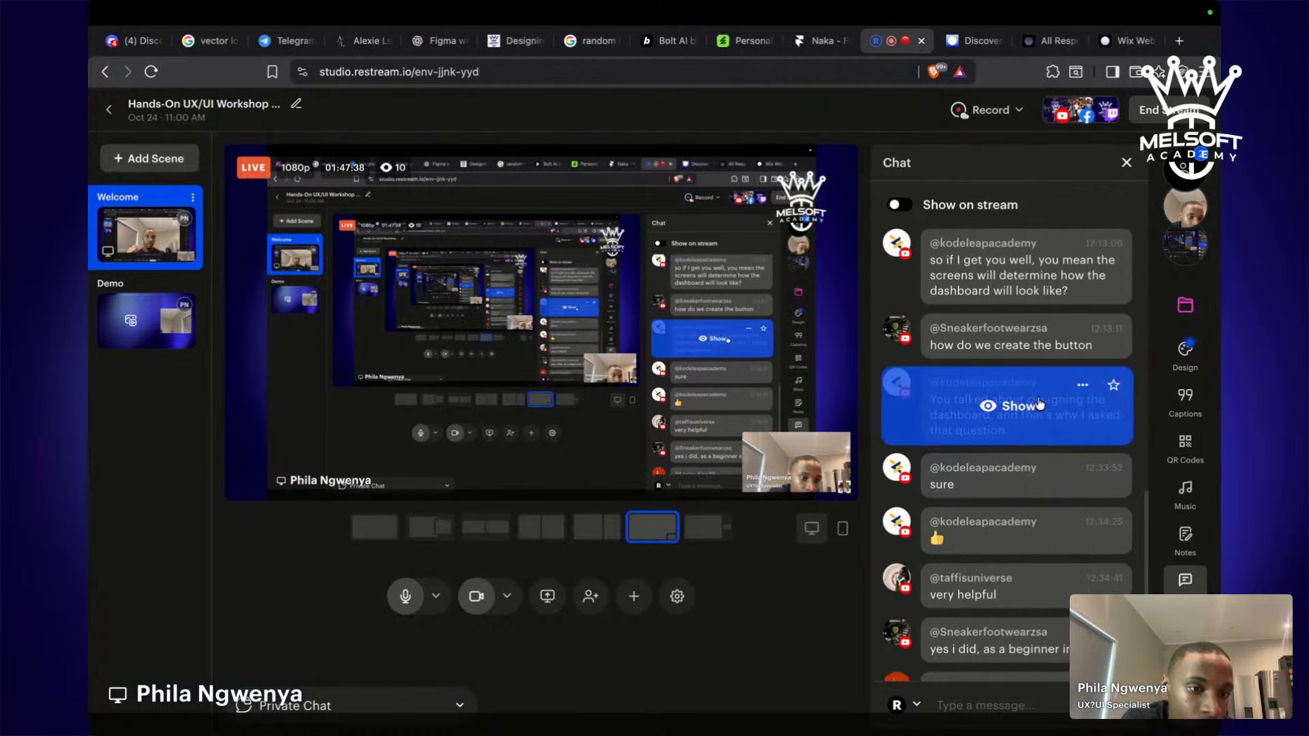
scroll(1040, 403, "down", 2)
scroll(1040, 404, "down", 2)
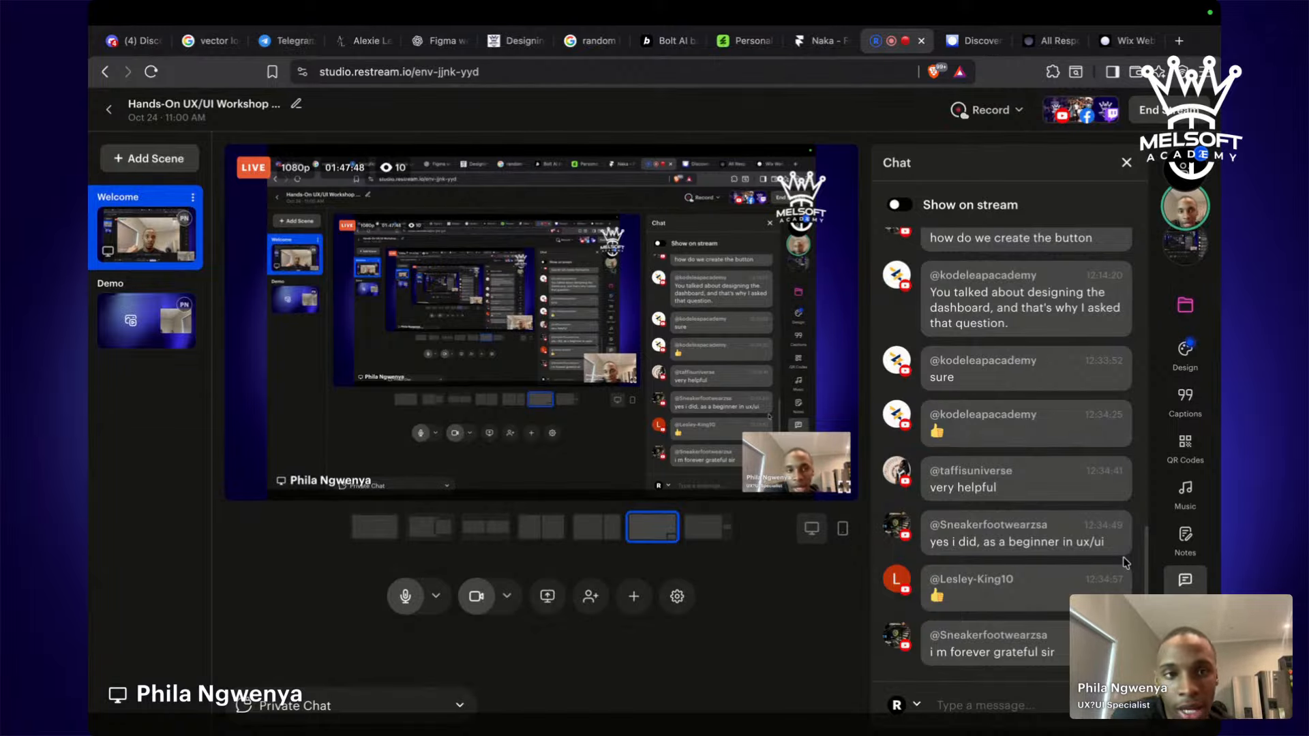
left_click(1126, 44)
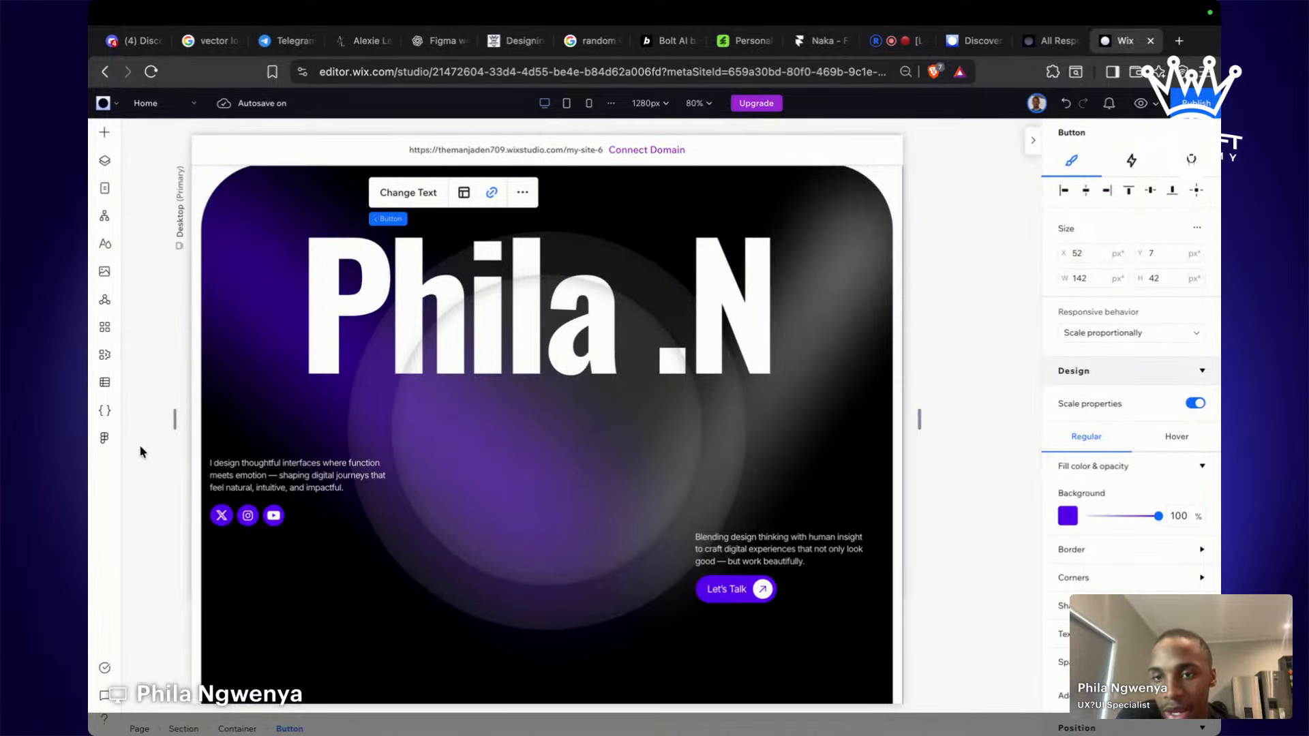
In Figma, inspect the Beyond the Lens section texts and select the whole frame.
key("ctrl+Left")
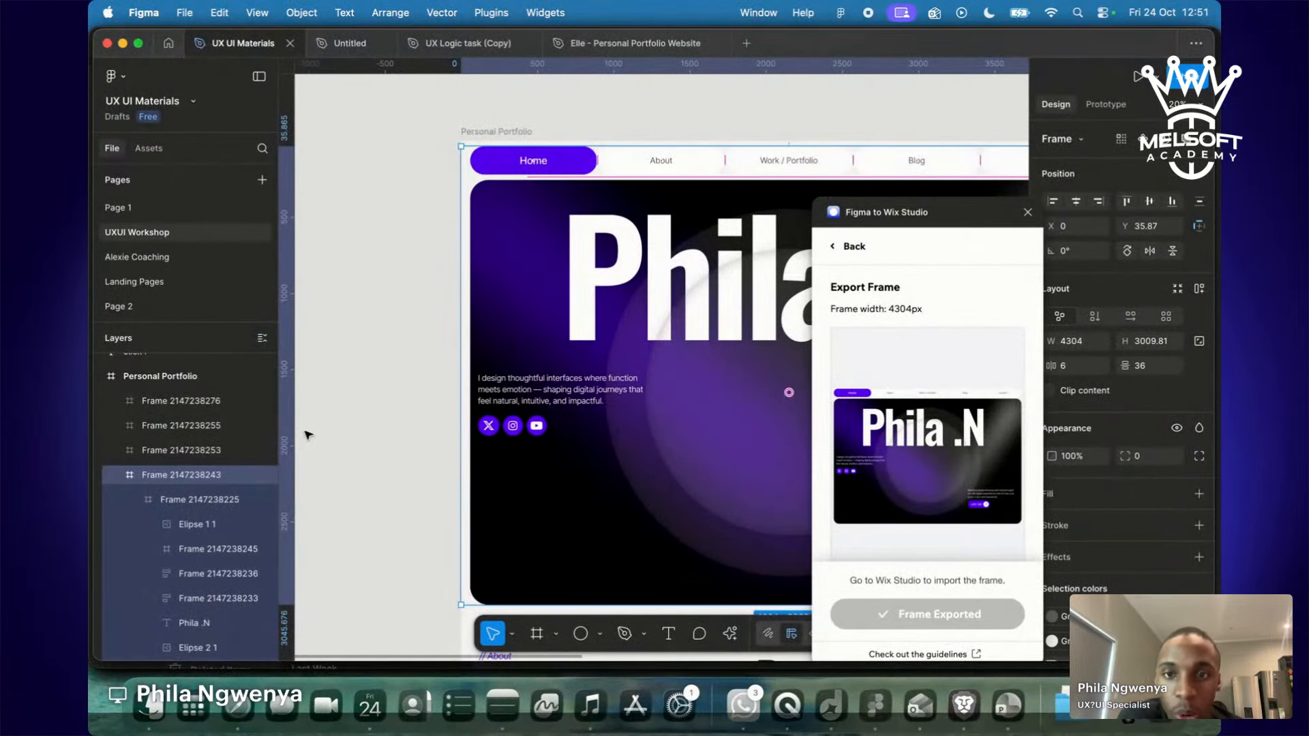
left_click(309, 434)
scroll(745, 141, "down", 20)
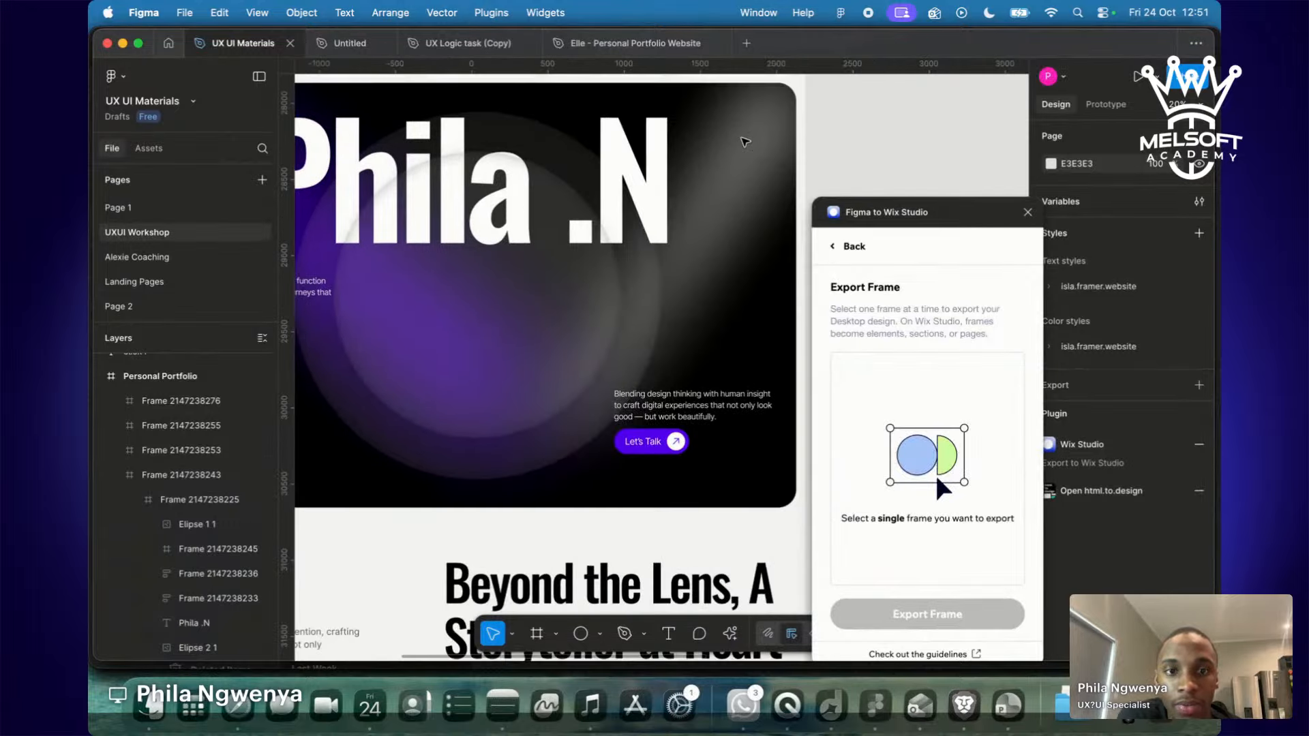
scroll(746, 141, "down", 10)
left_click(476, 191)
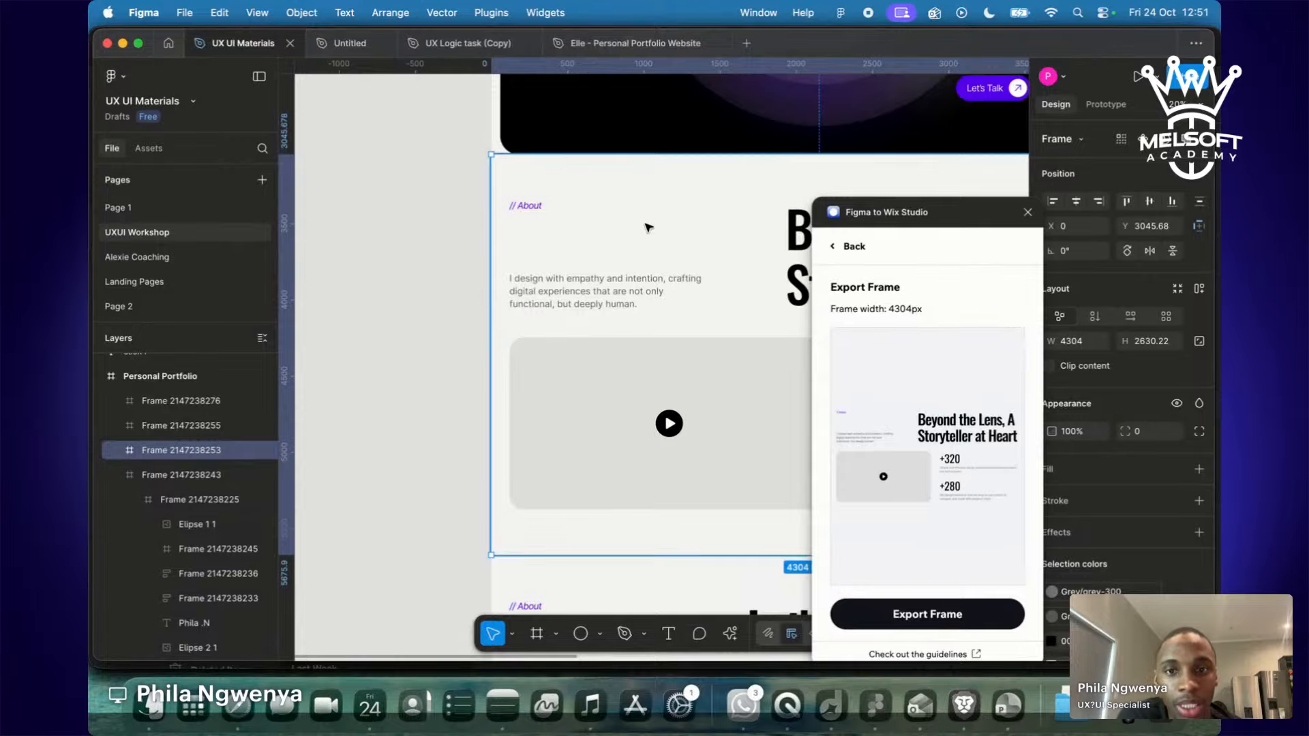
scroll(665, 244, "right", 5)
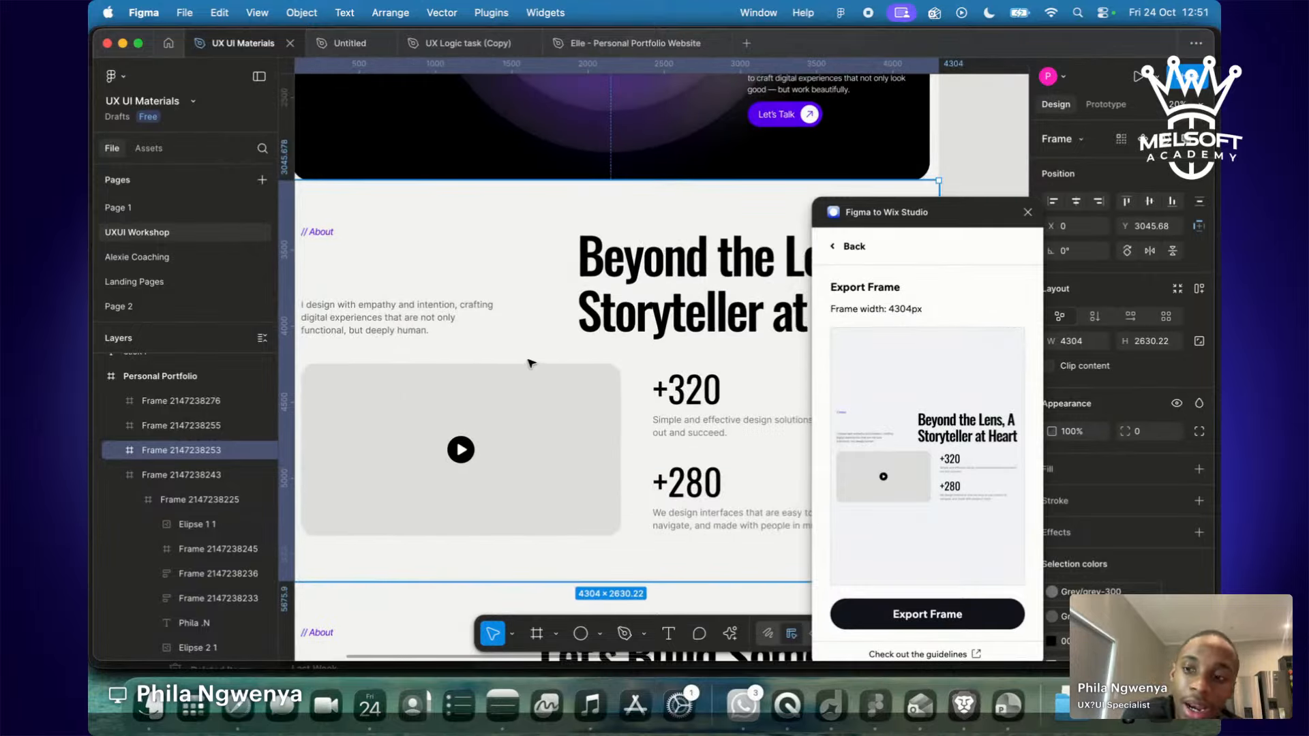
left_click(672, 307)
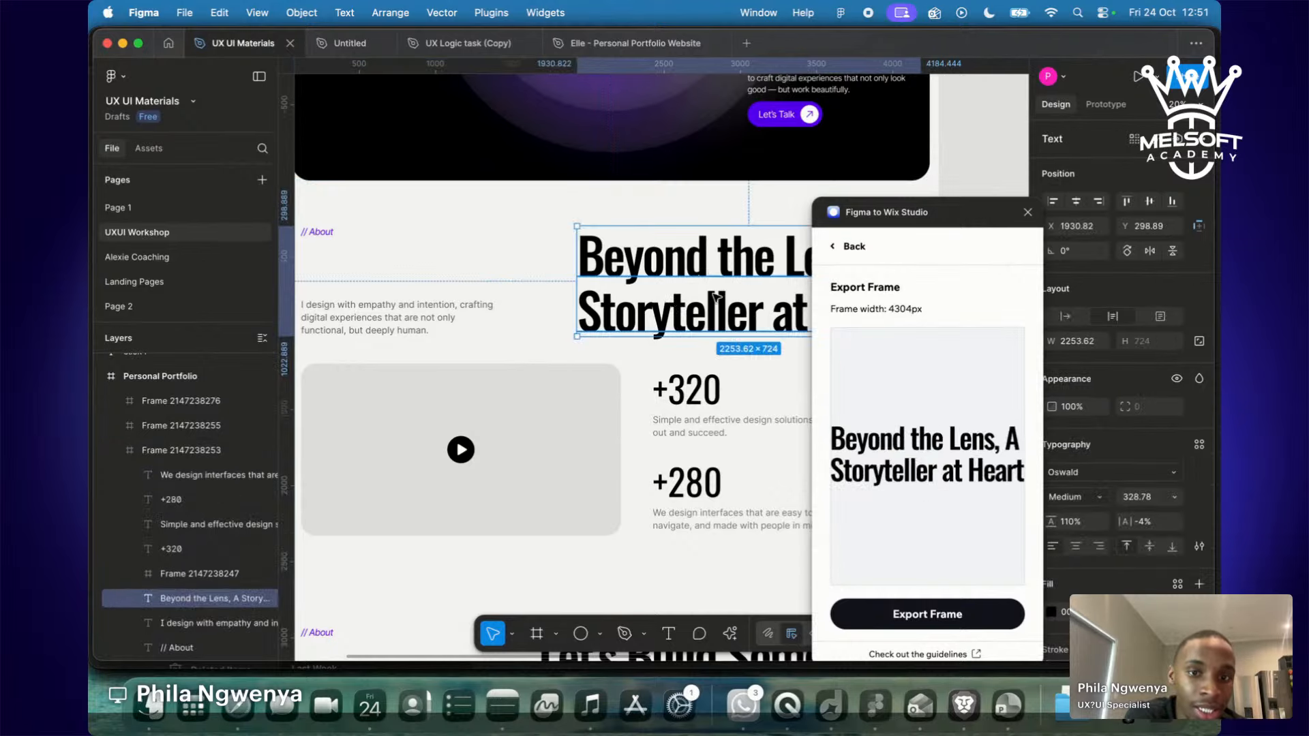
left_click(697, 405)
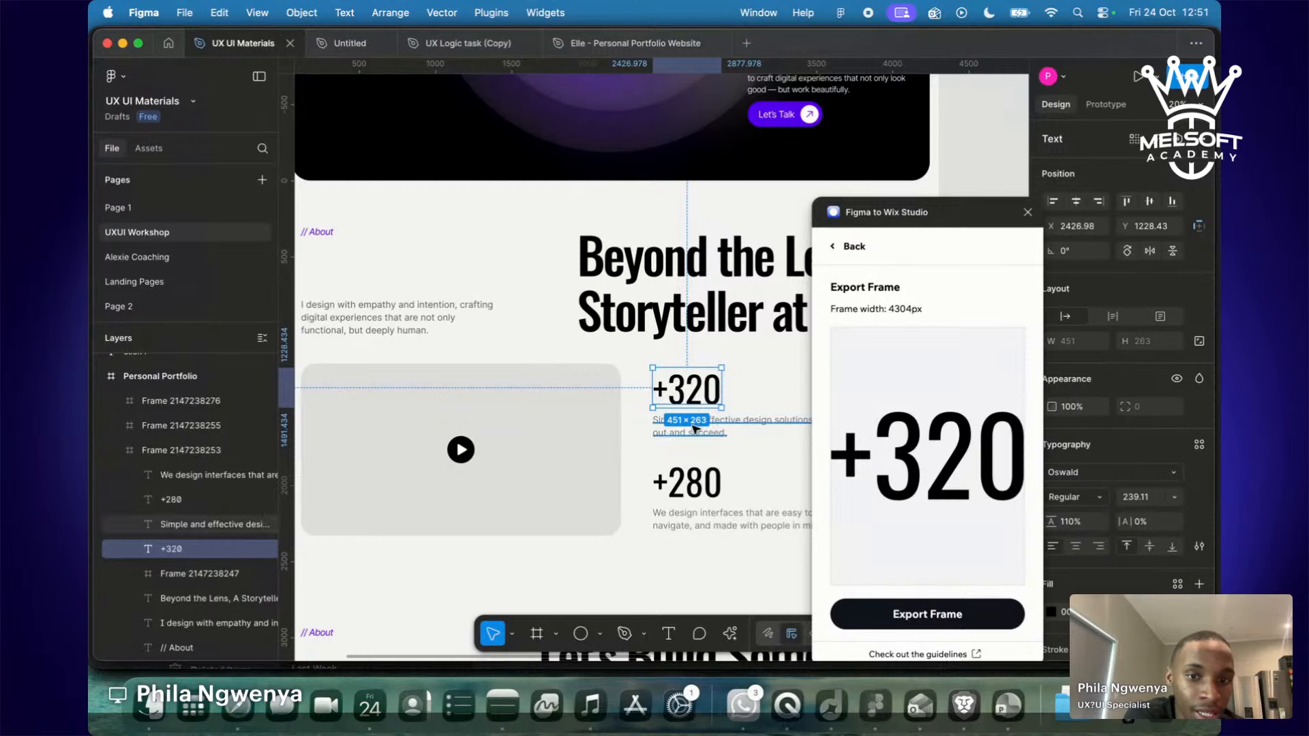
left_click(694, 429)
left_click(690, 491)
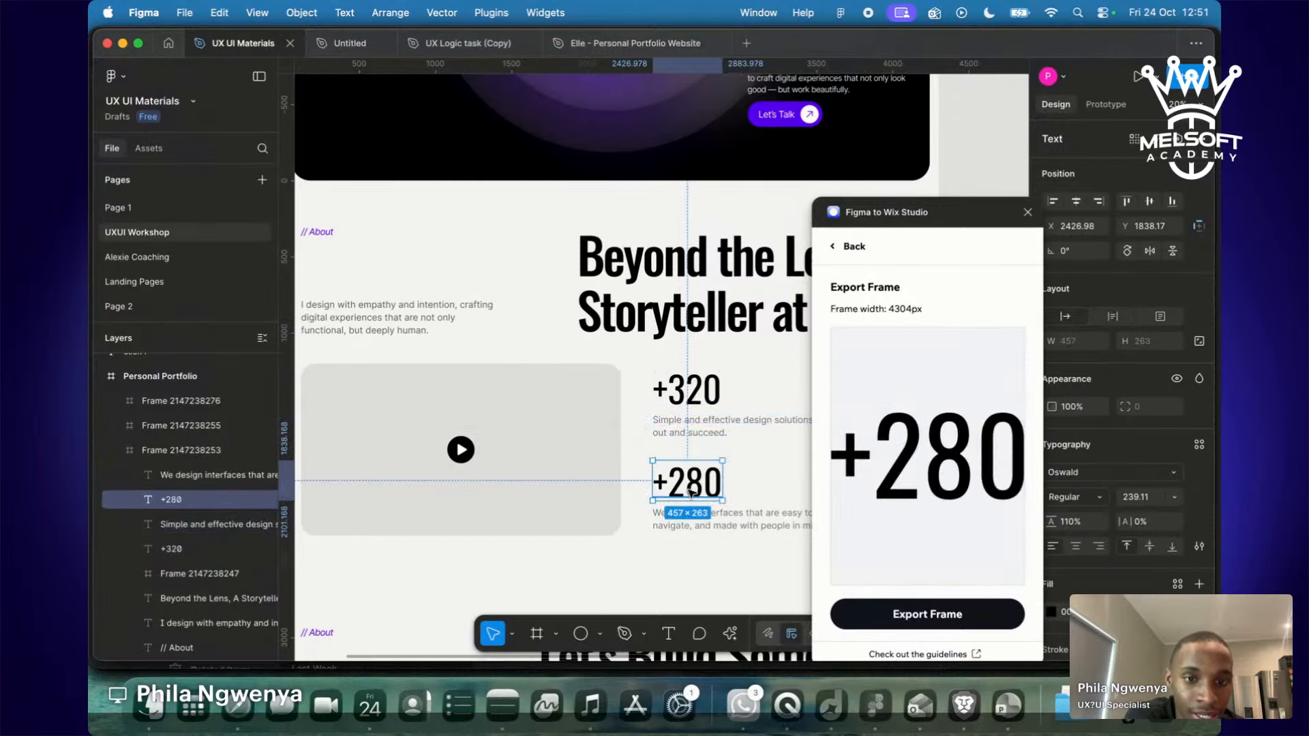
left_click(579, 569)
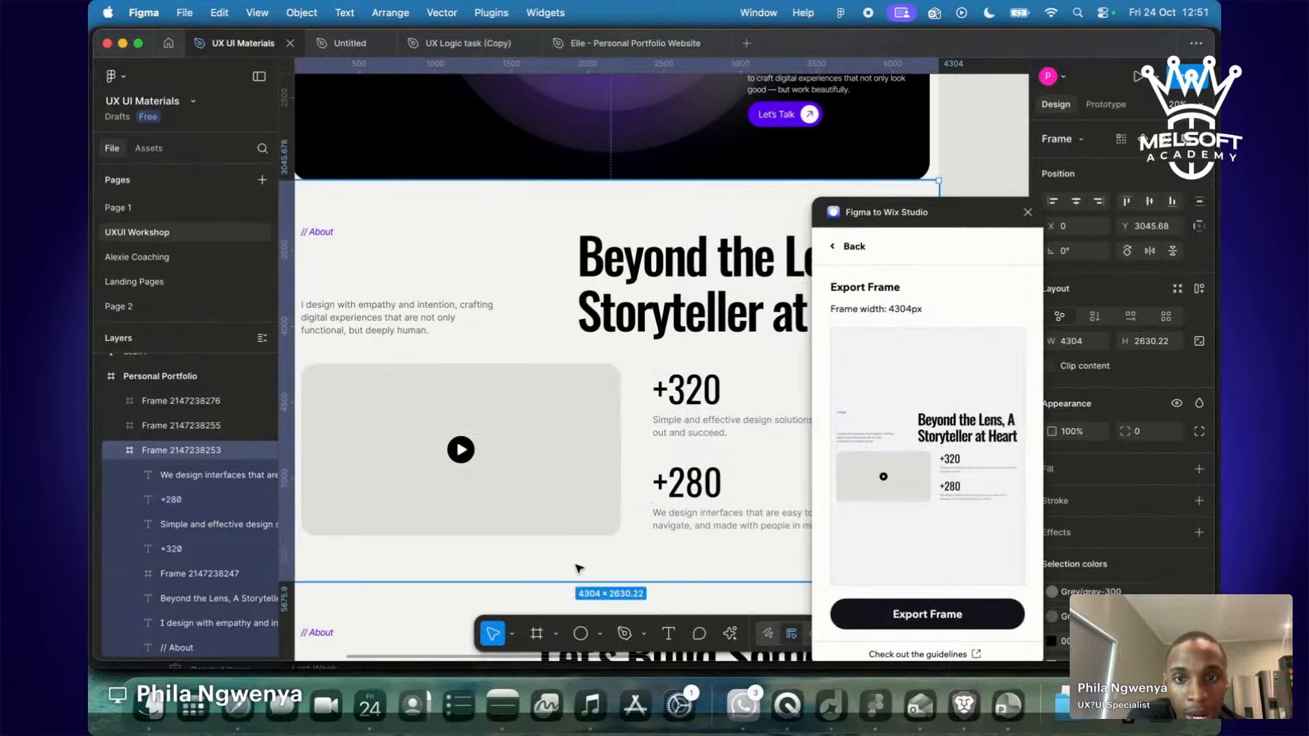
Export the frame to Wix Studio and go back to the Wix editor.
scroll(579, 569, "down", 3)
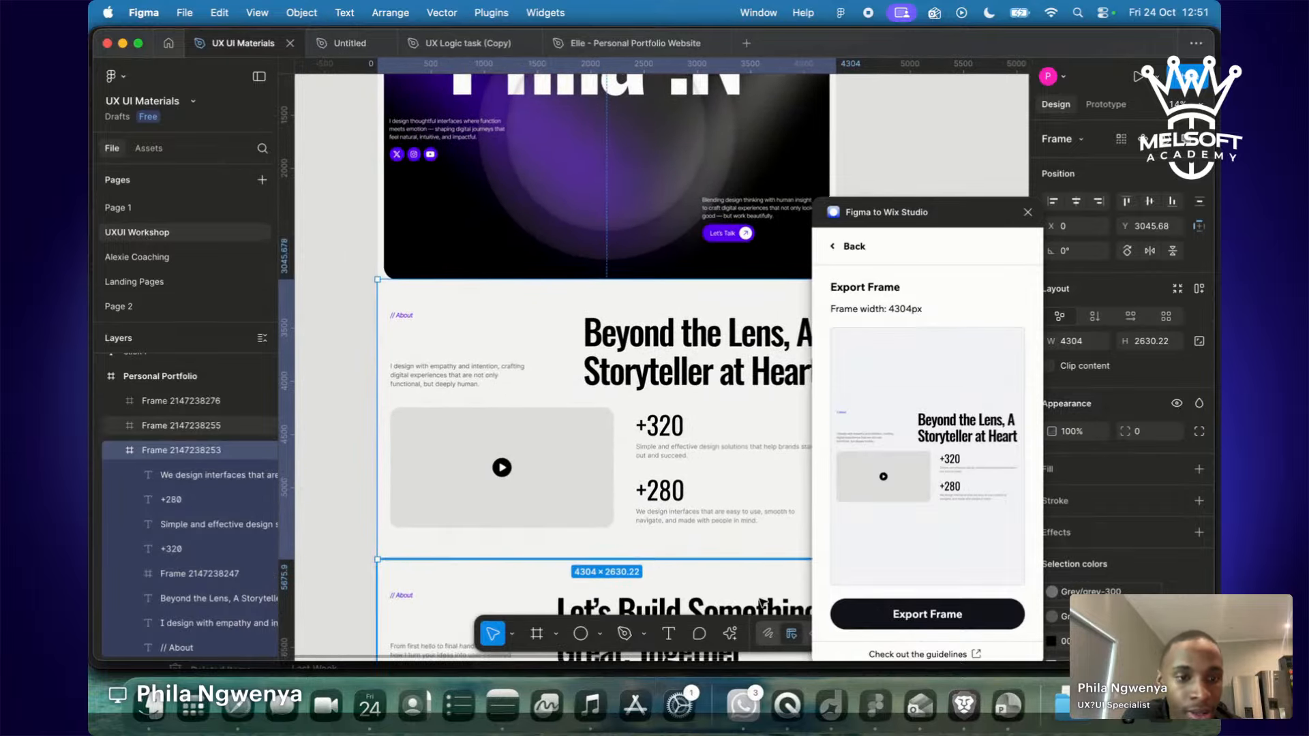
left_click(980, 628)
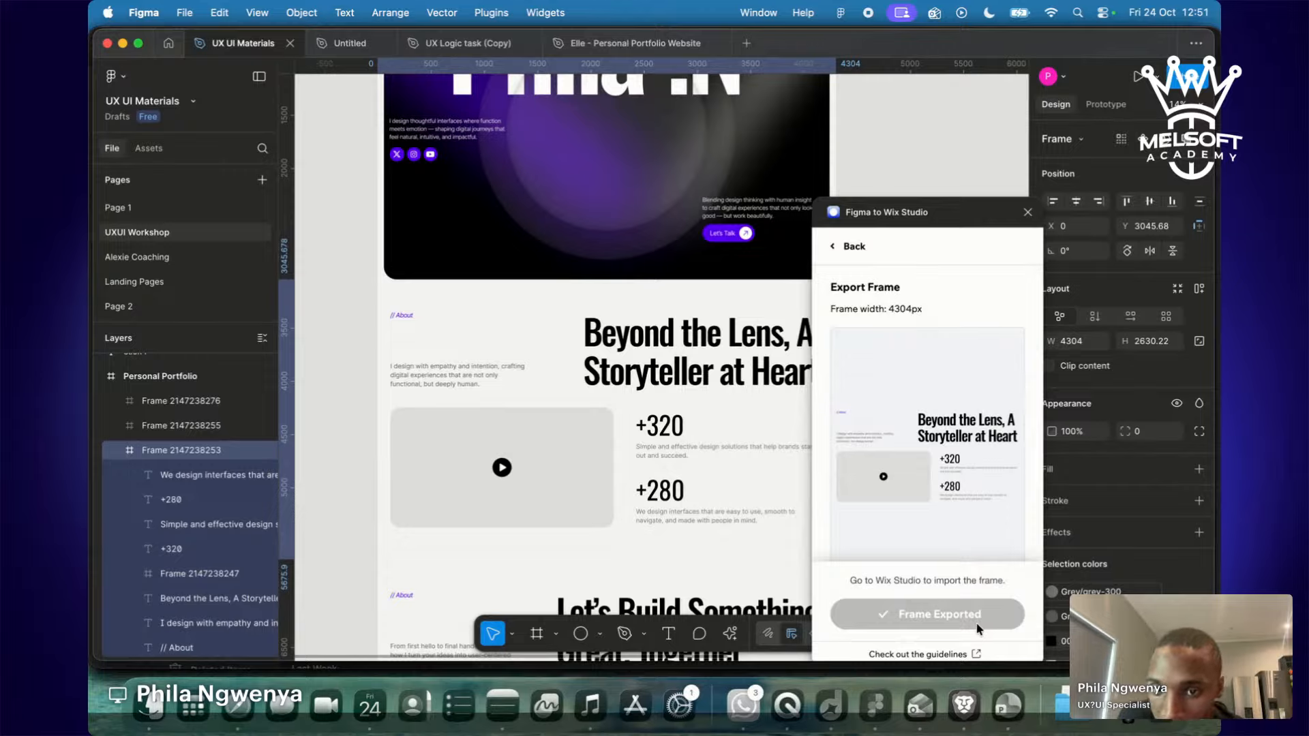
key("ctrl+Right")
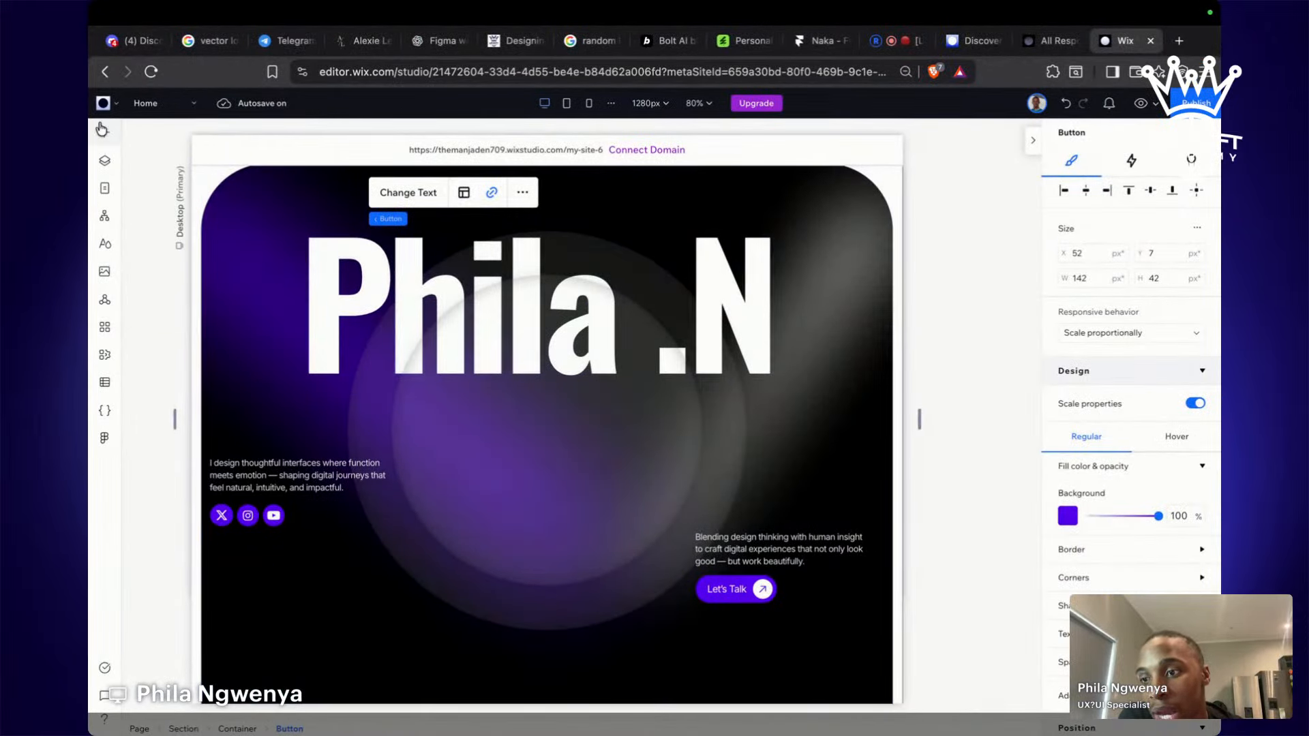
Refresh the Figma import panel and add the Beyond the Lens frame as a section.
left_click(113, 441)
scroll(295, 482, "down", 2)
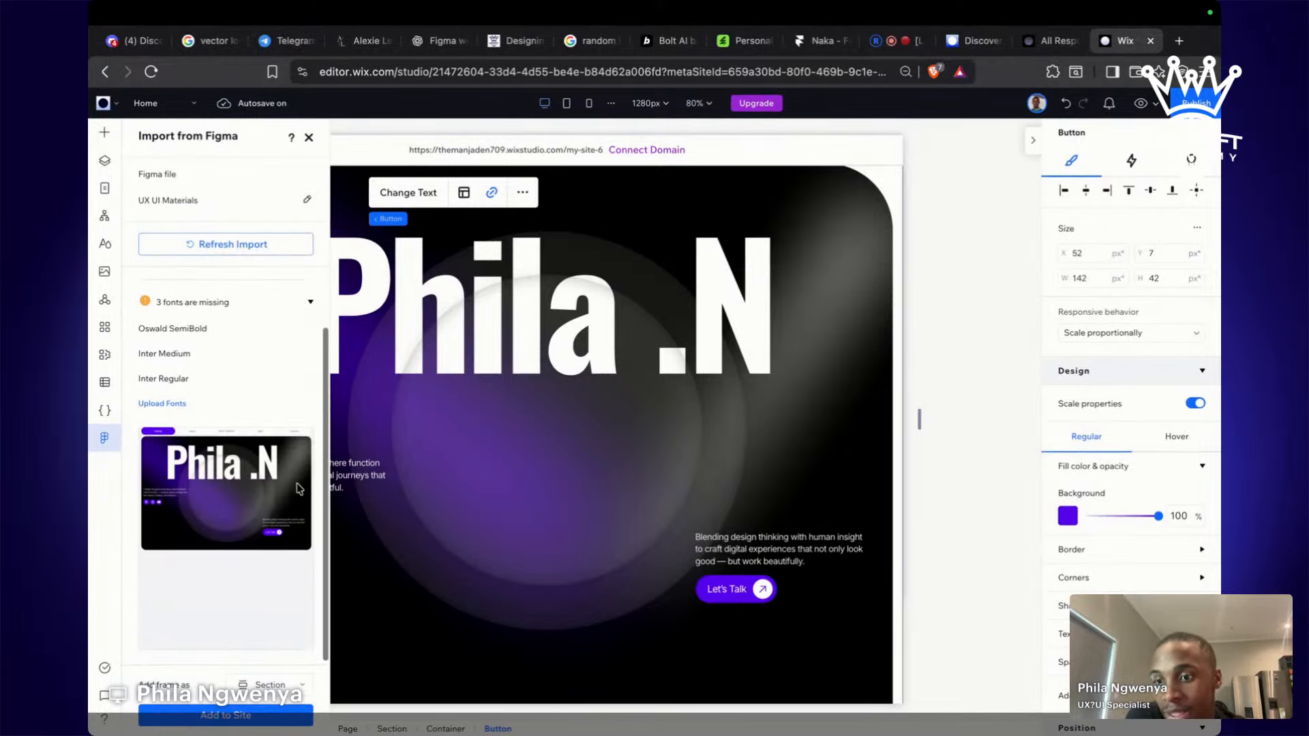
scroll(298, 484, "up", 2)
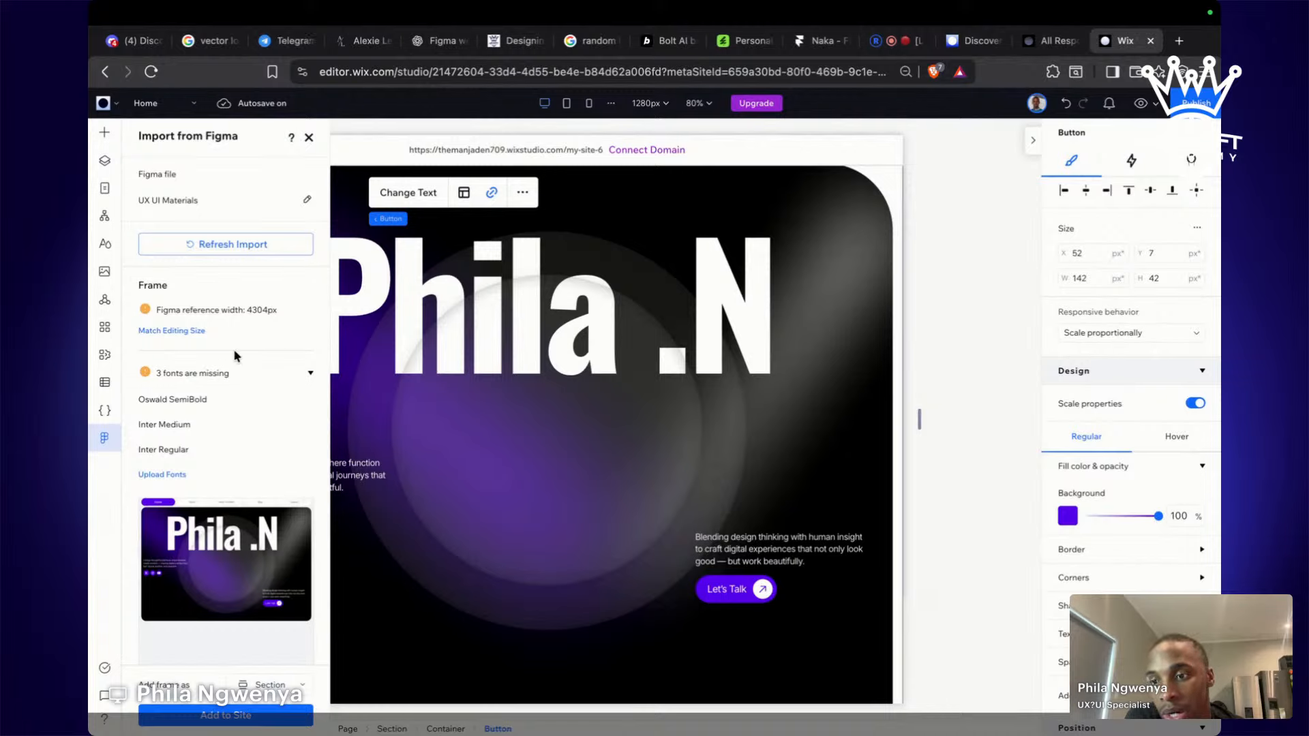
left_click(218, 243)
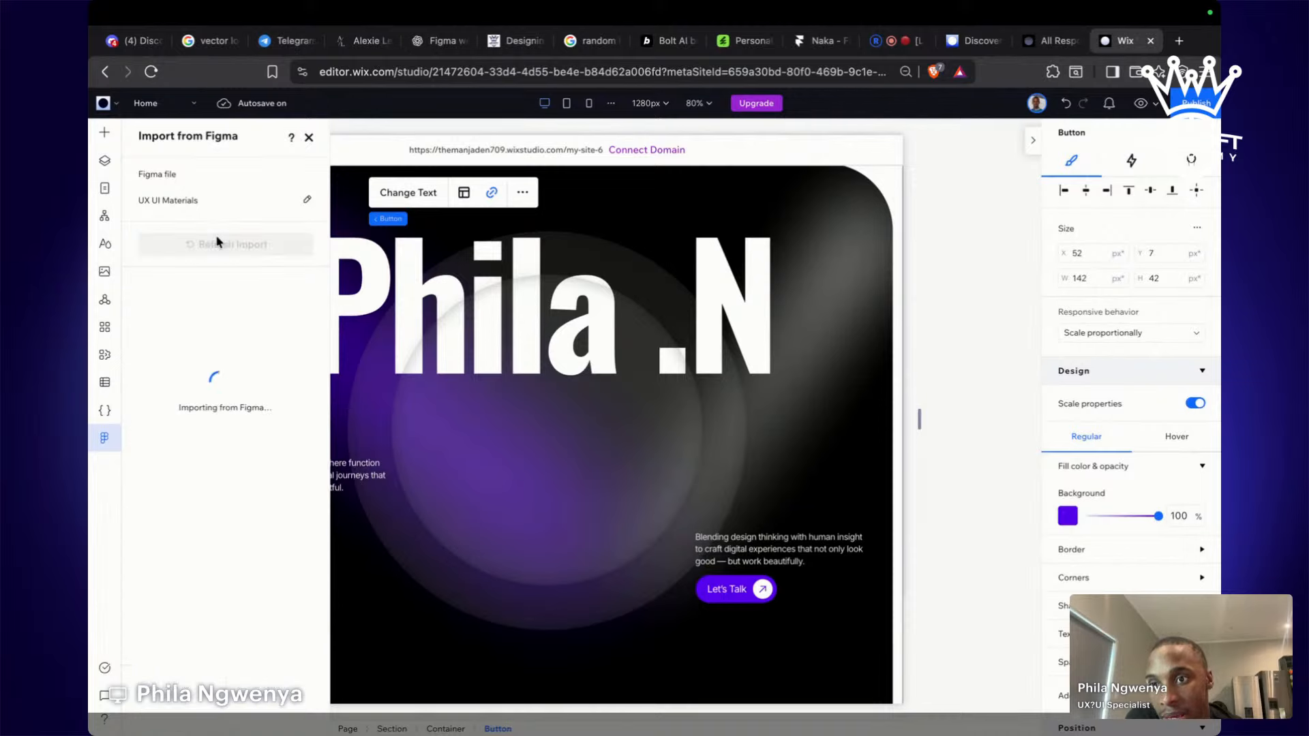
key("ctrl+Left")
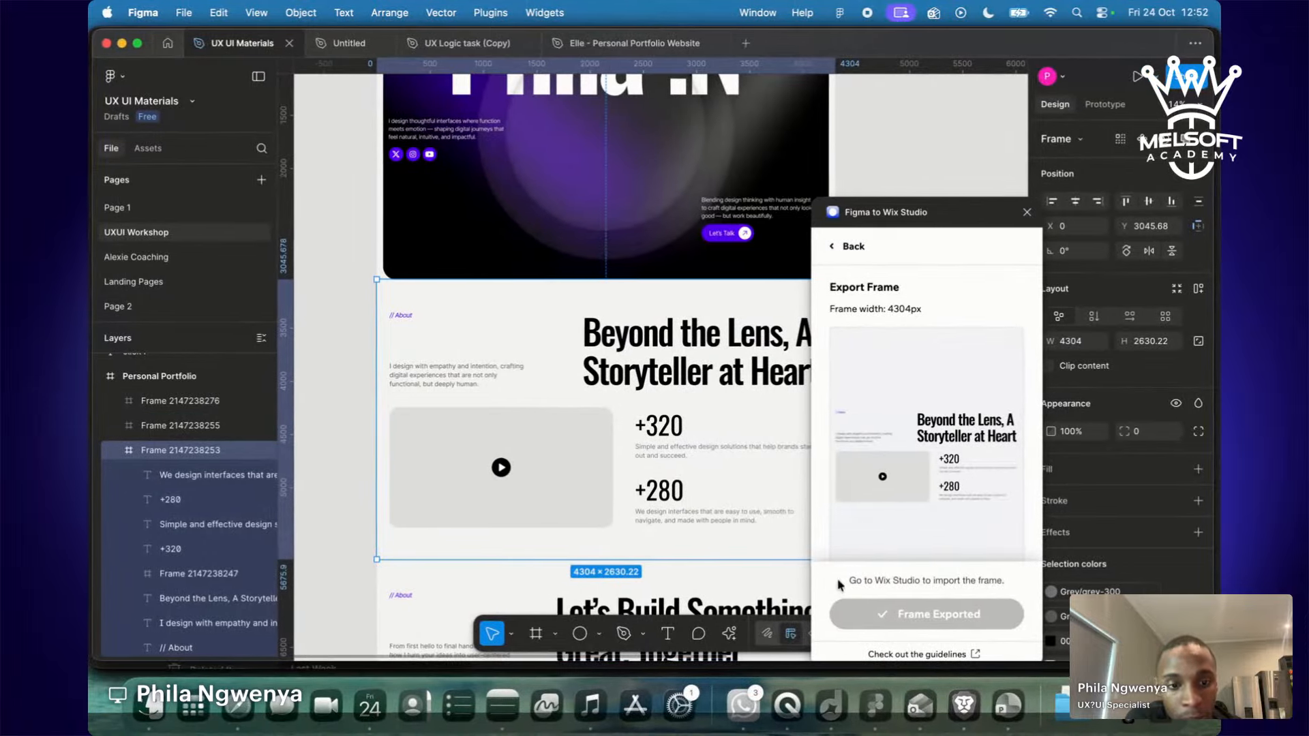
key("ctrl+Right")
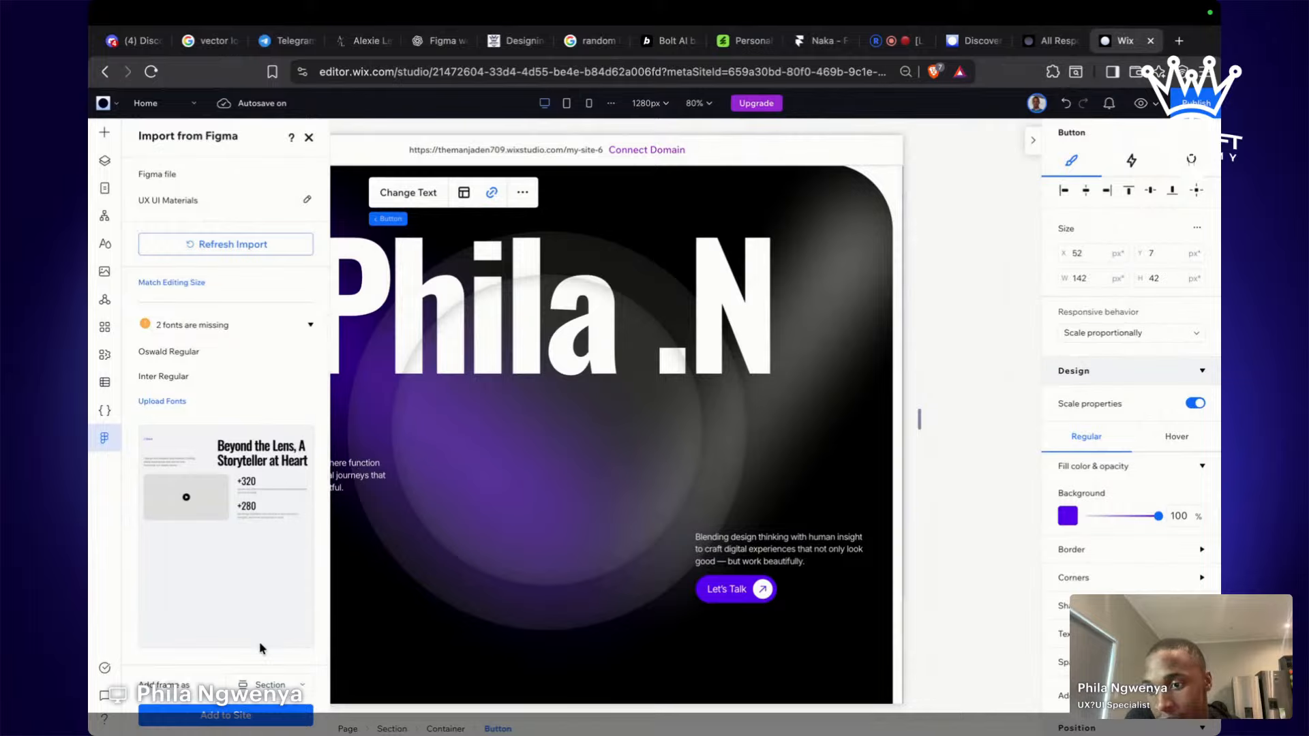
left_click(263, 685)
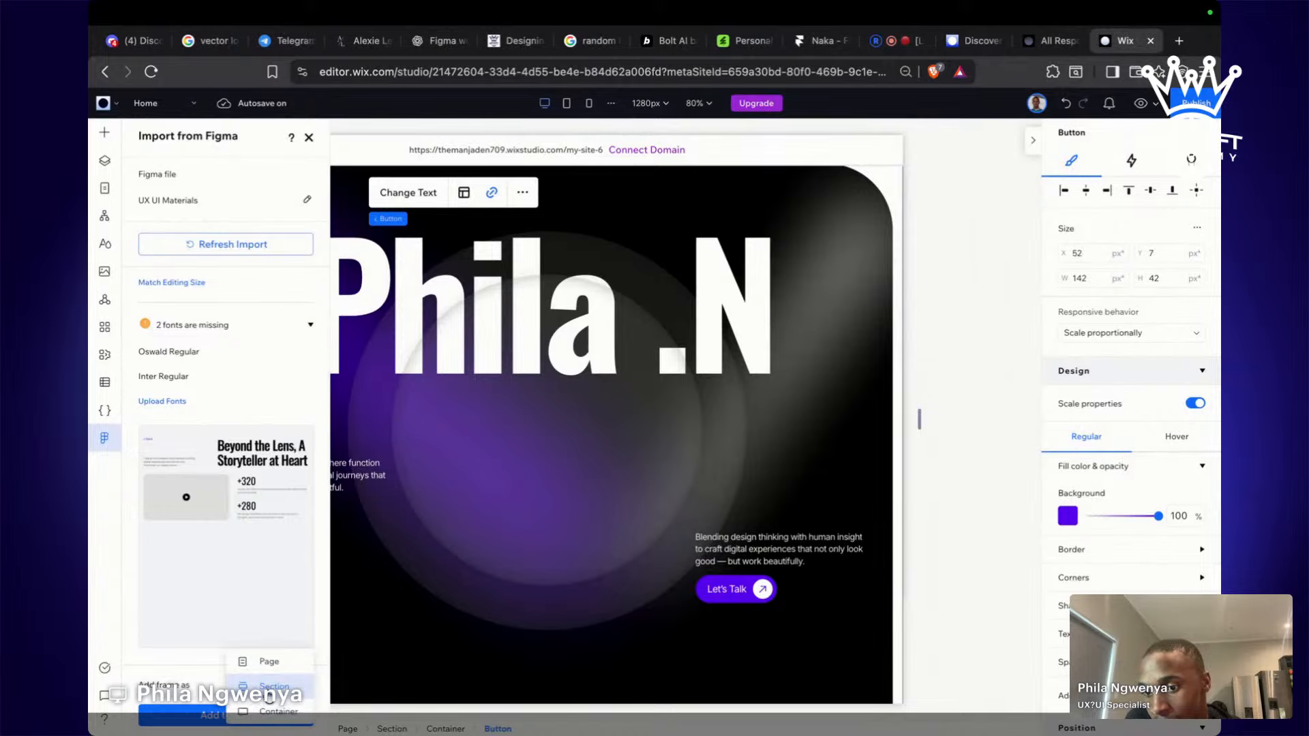
left_click(195, 653)
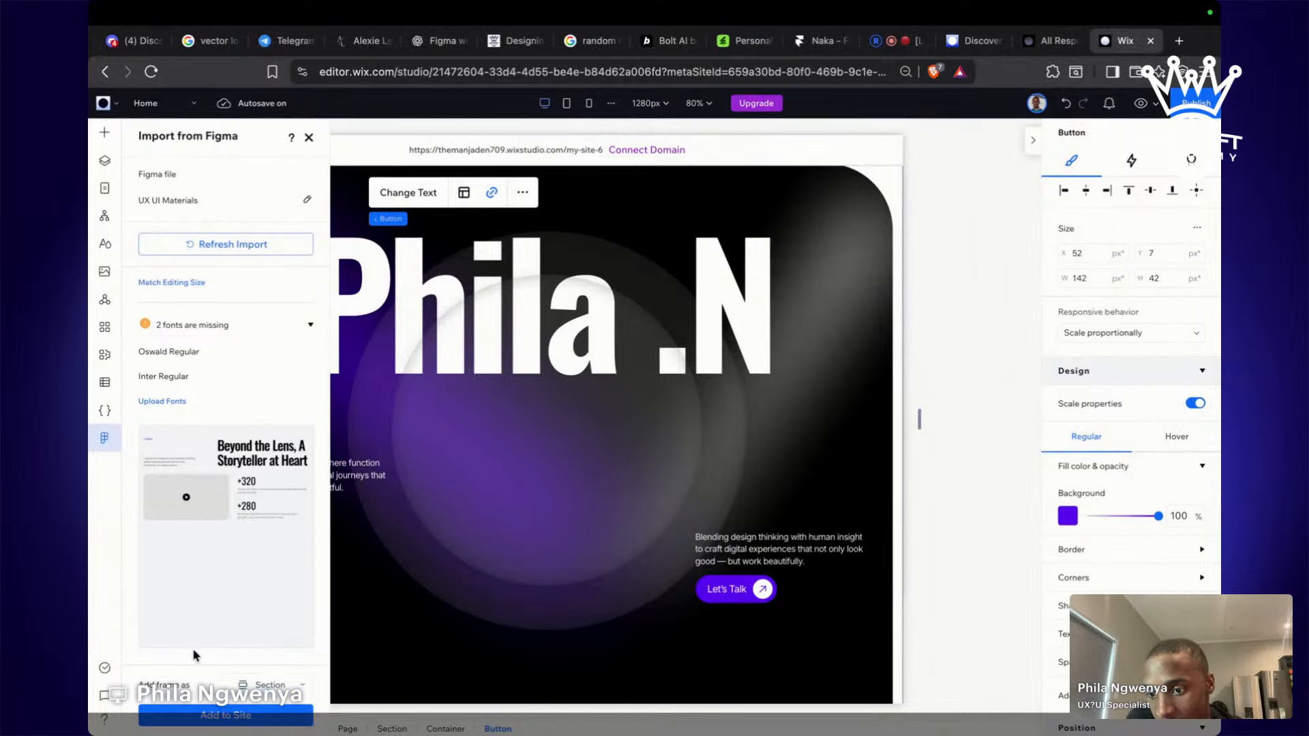
left_click(237, 718)
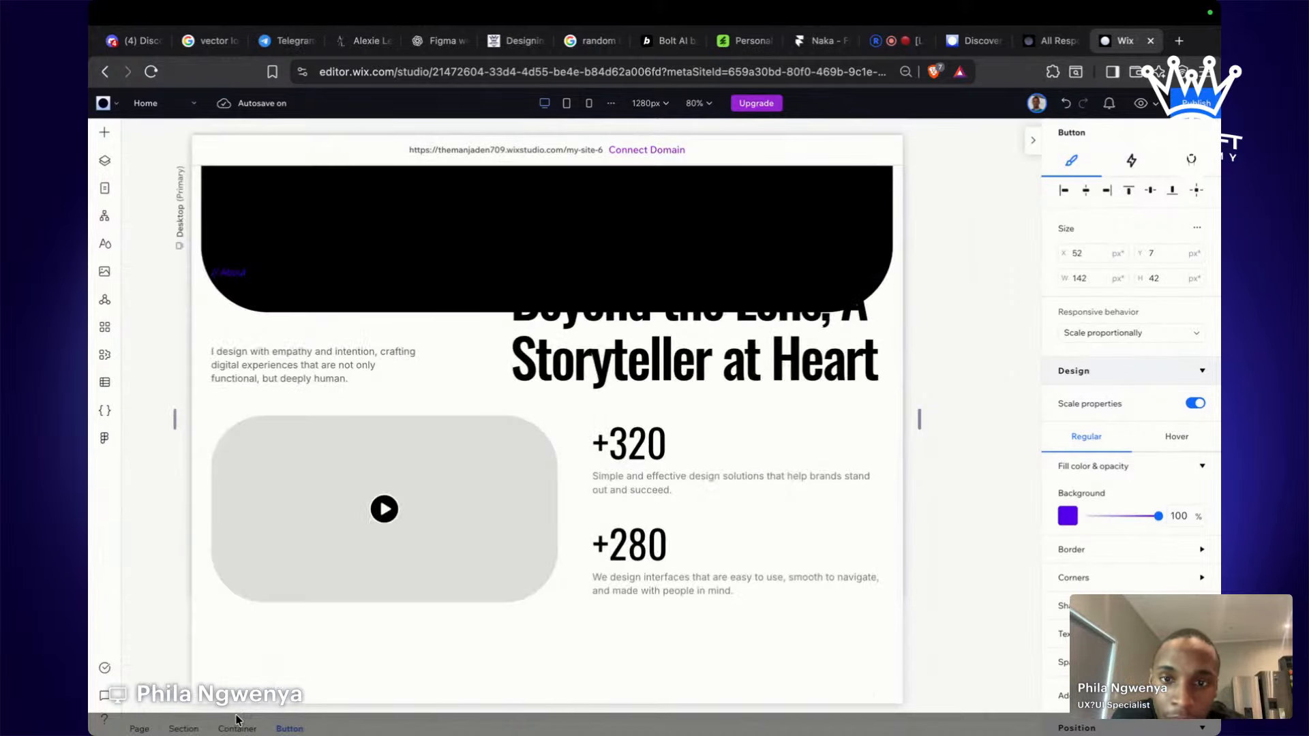
Shorten the black hero container to uncover the 'Beyond the Lens, A Storyteller at Heart' heading.
left_click(333, 298)
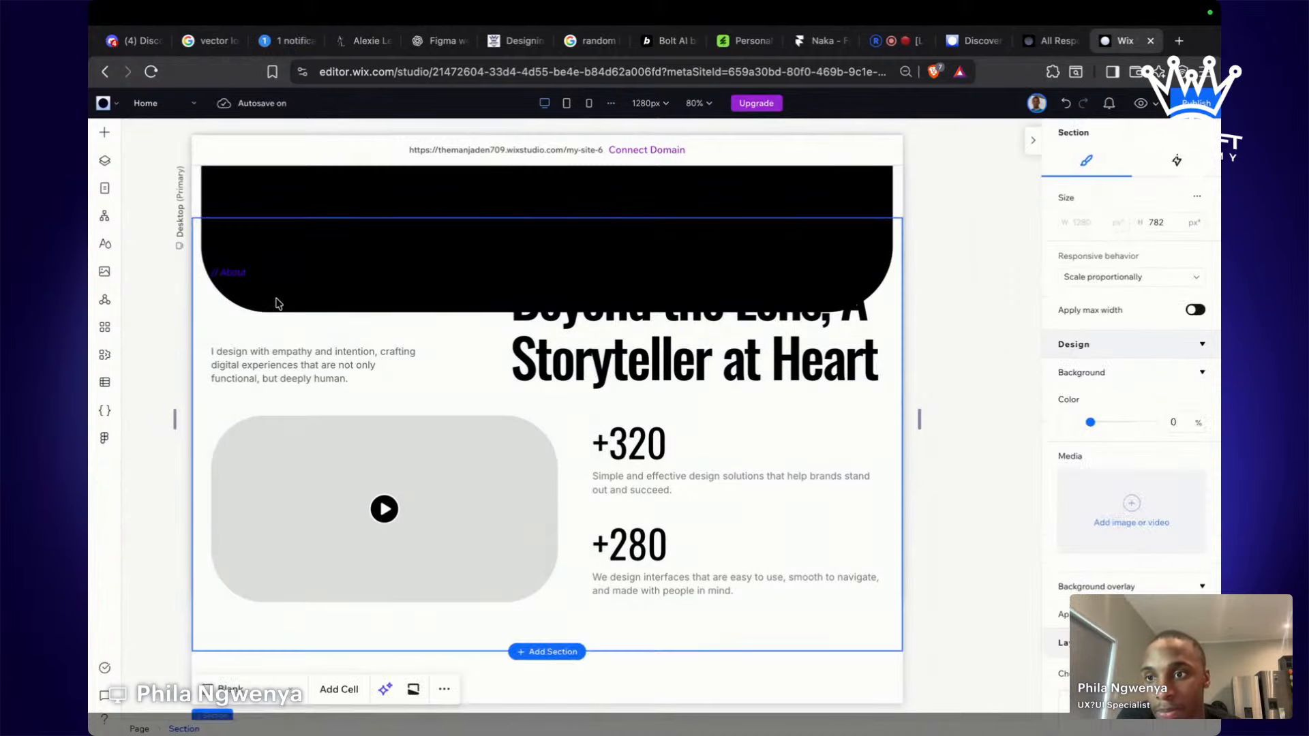
left_click(408, 190)
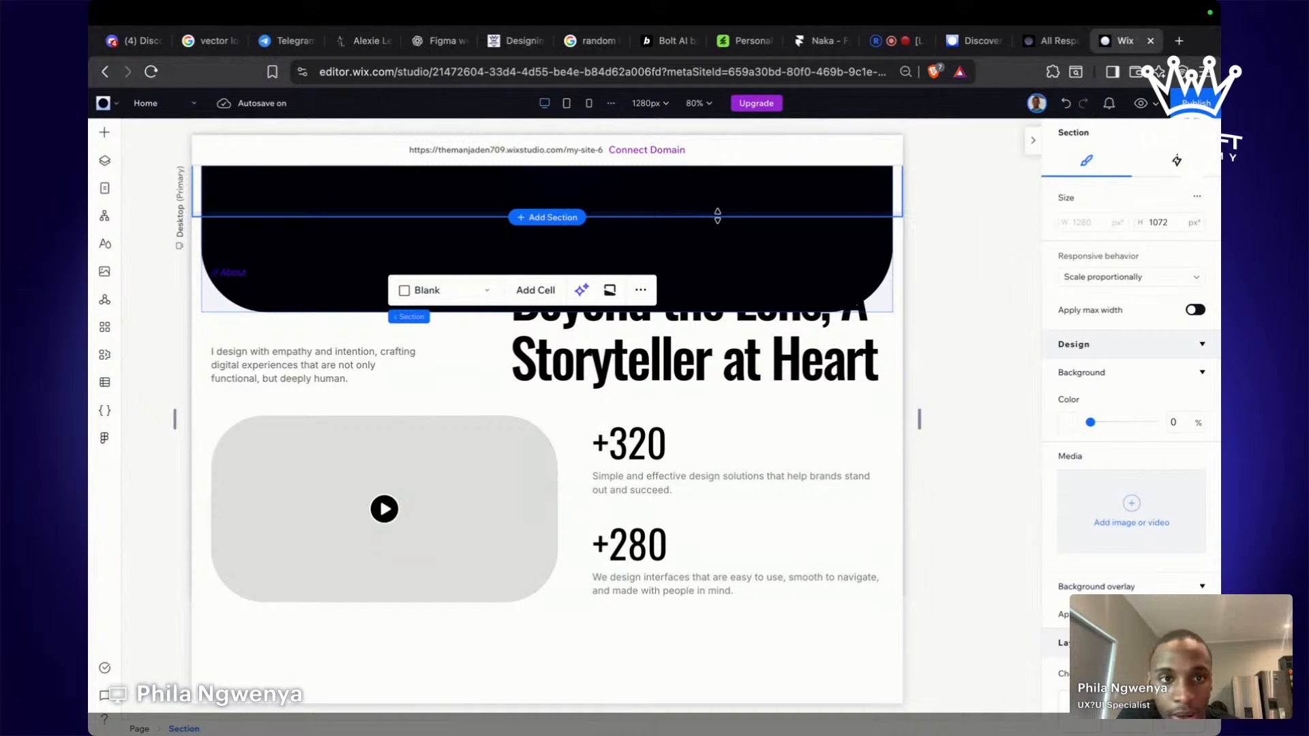
left_click(884, 200)
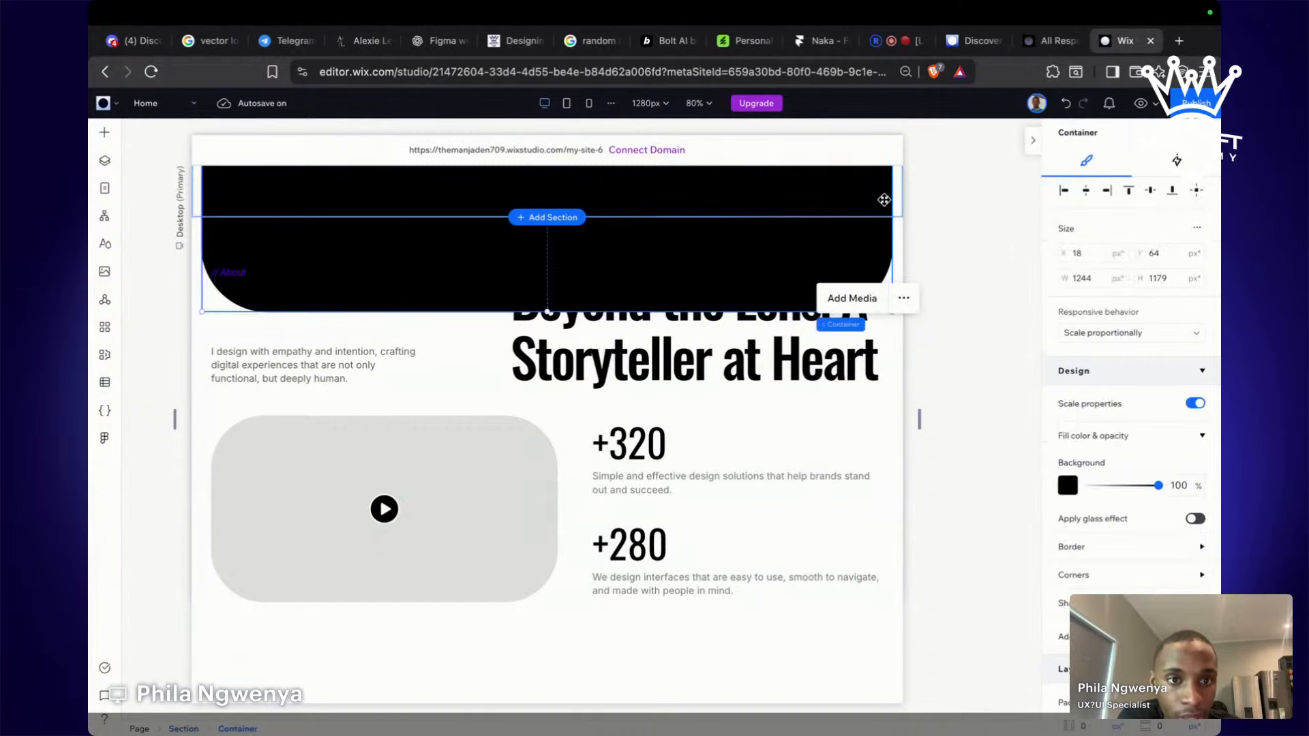
left_click_drag(547, 311, 546, 228)
left_click(948, 322)
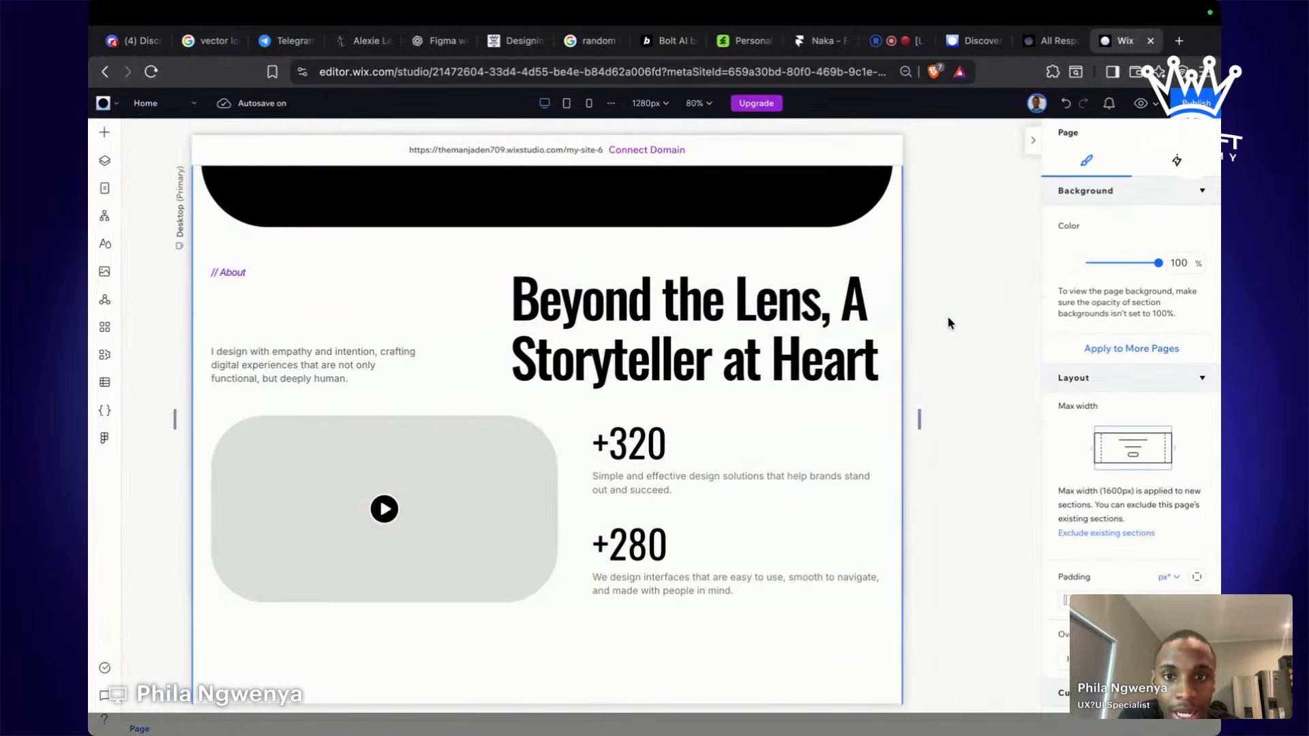
scroll(948, 323, "down", 3)
key("ctrl+Left")
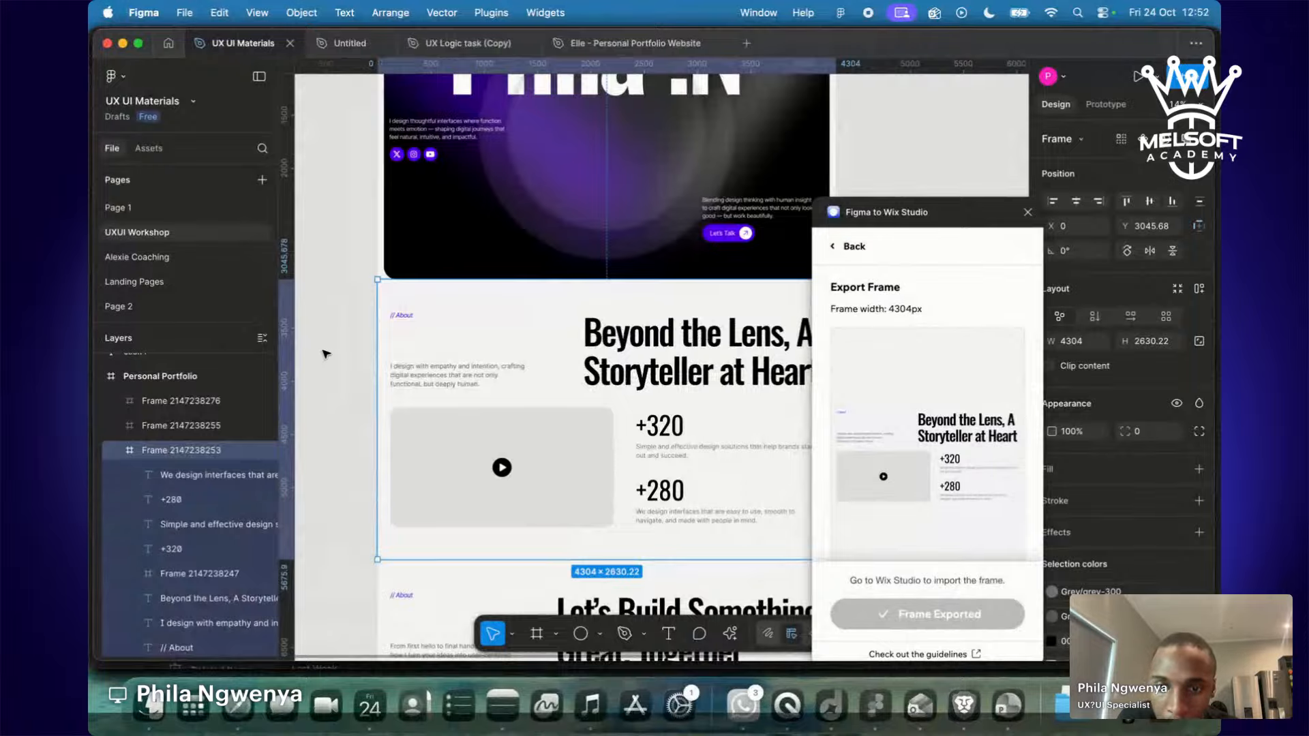
Select the 'Let's Build Something Great, Together' frame in Figma and export it with the Wix Studio plugin.
left_click(325, 353)
scroll(324, 354, "down", 3)
scroll(324, 354, "down", 3)
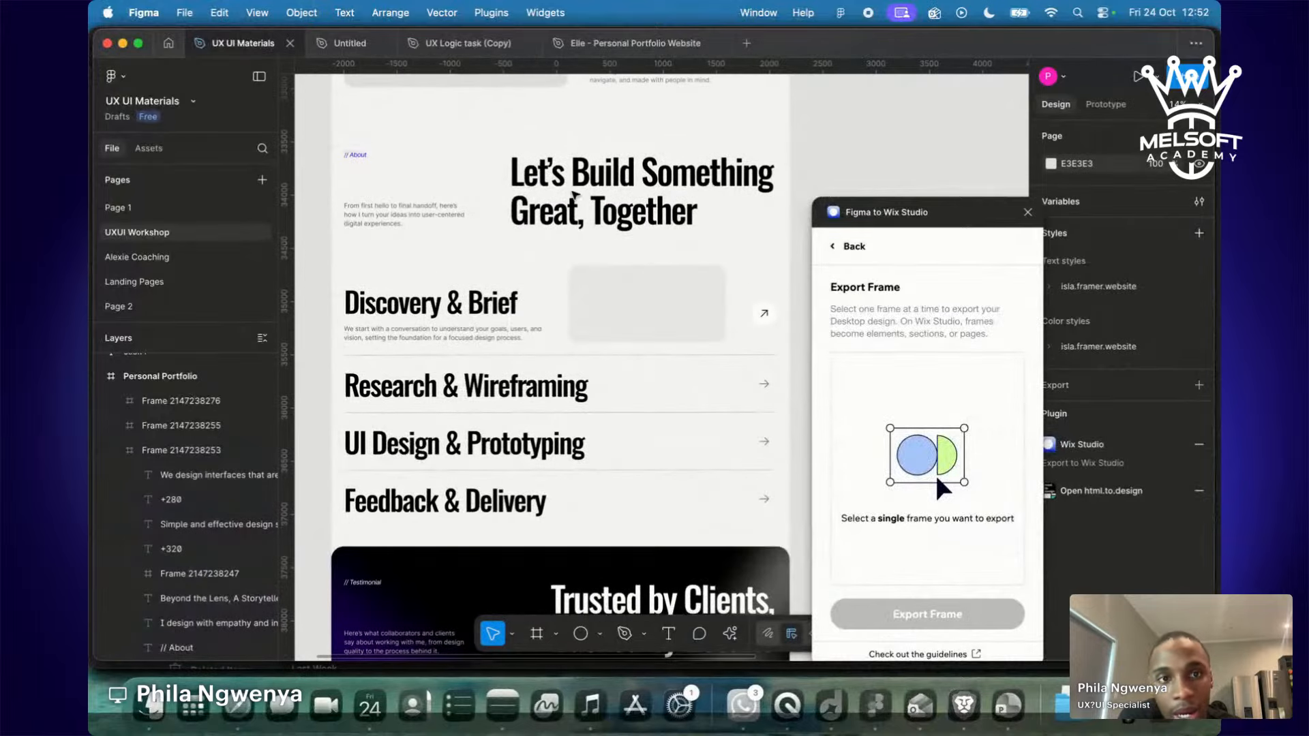
left_click(705, 260)
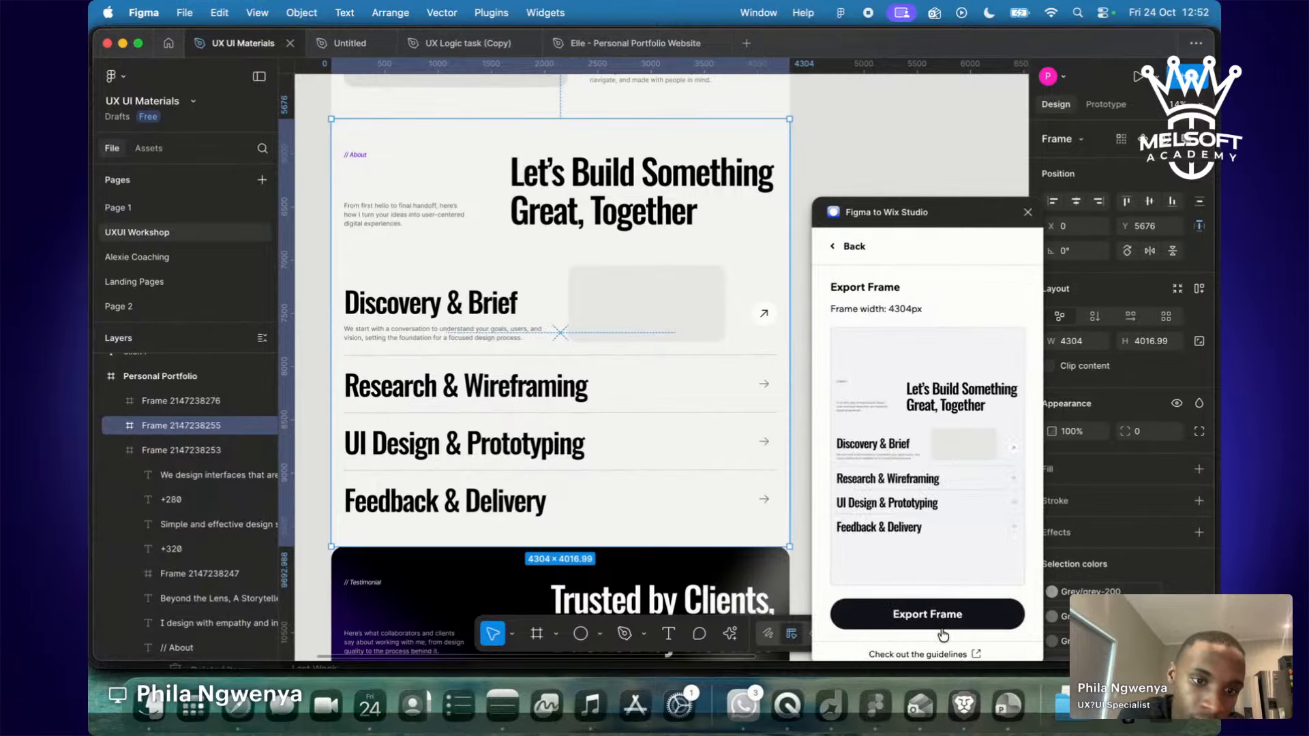
left_click(942, 622)
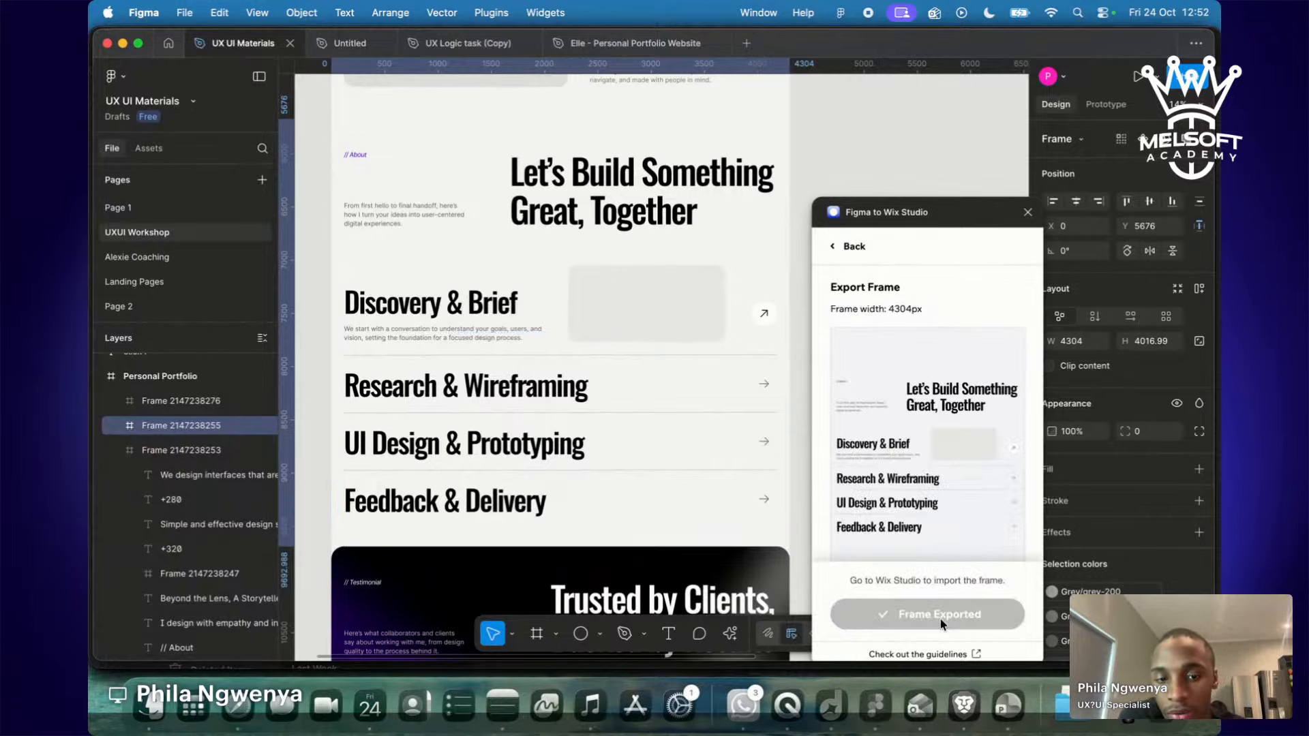
key("ctrl+Right")
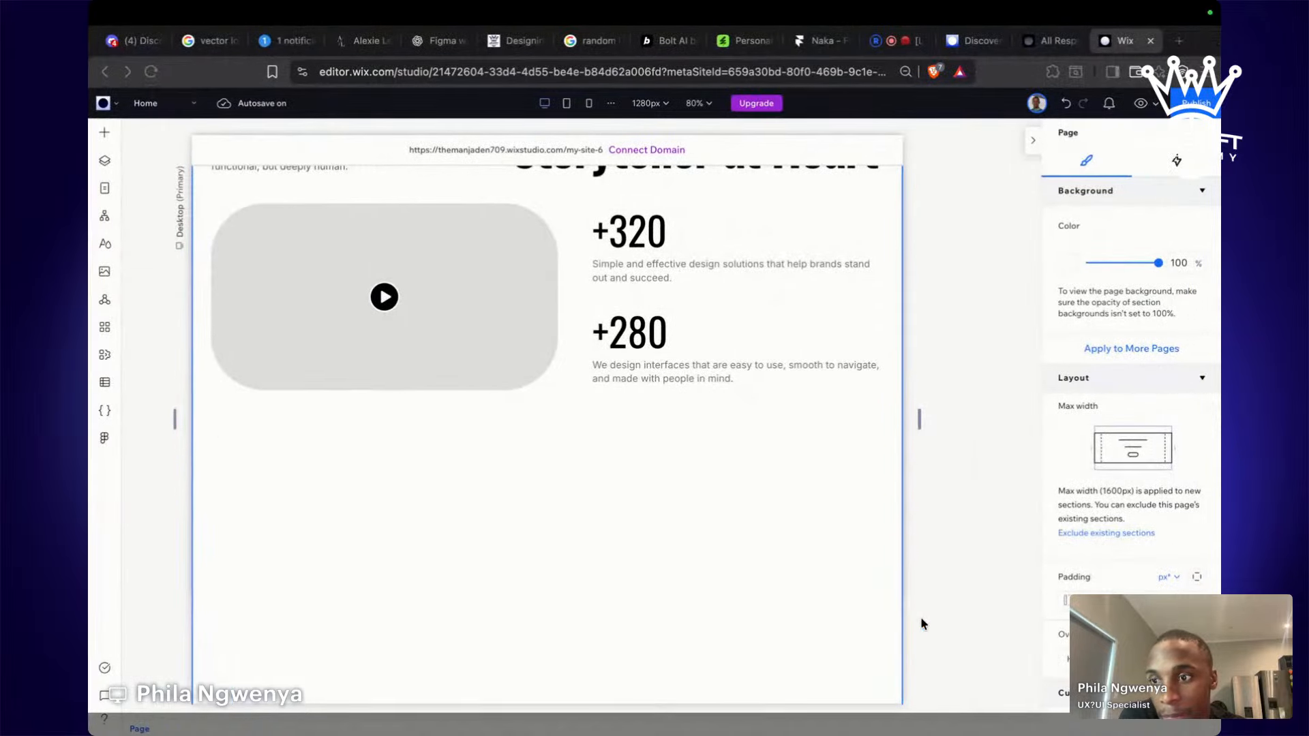
Refresh the Figma import and add the 'Let's Build Something Great, Together' frame as a Home page section.
mouse_move(497, 556)
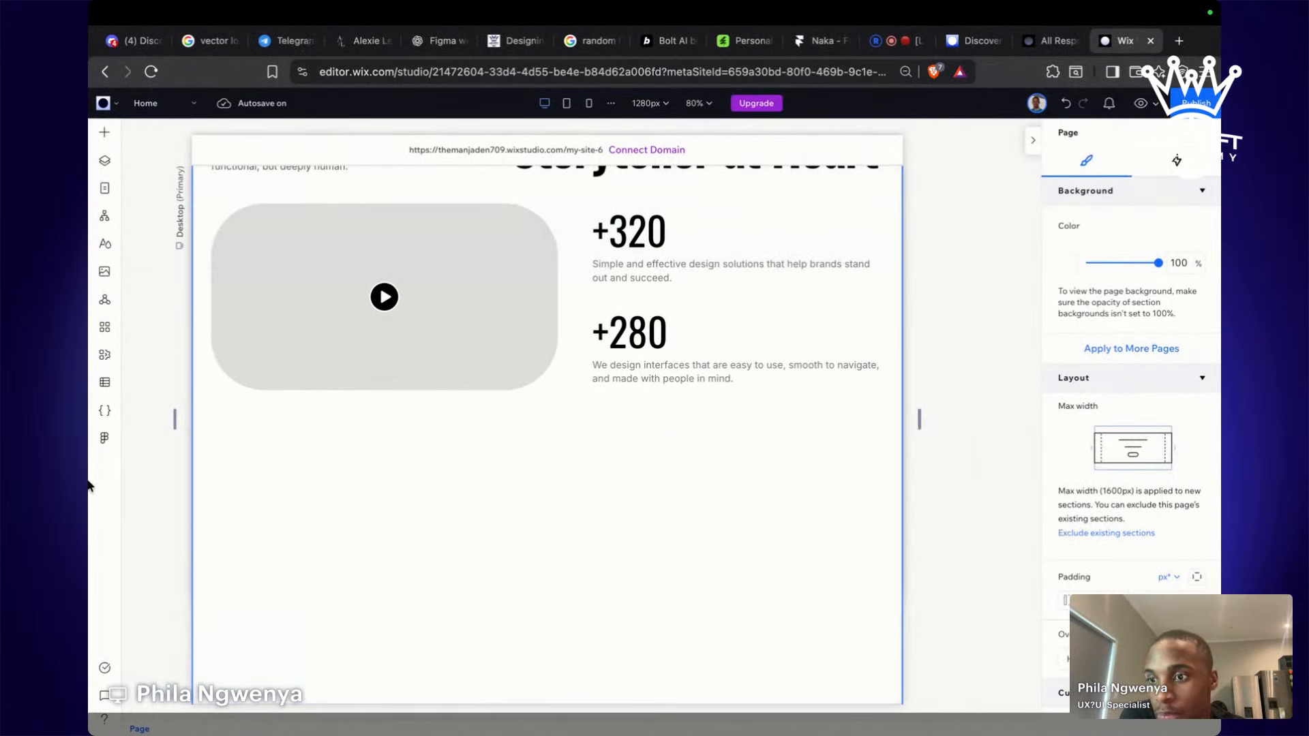
left_click(106, 440)
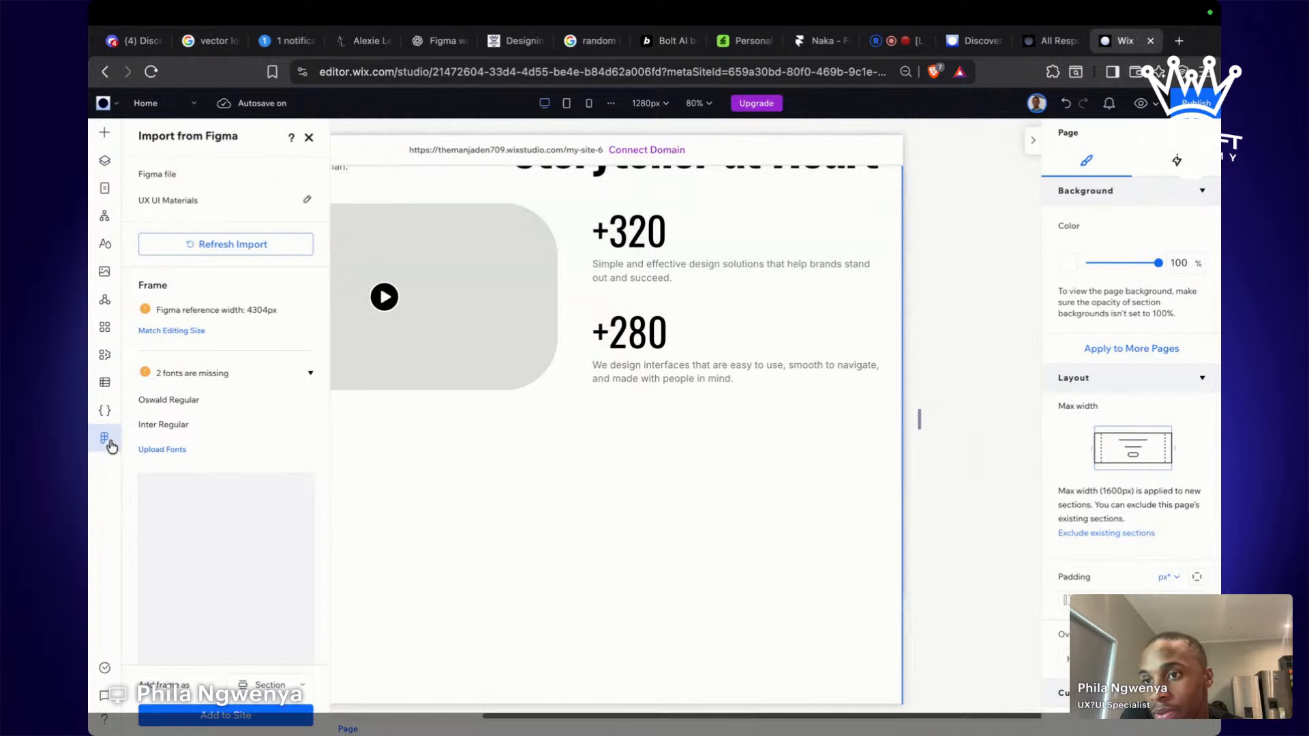
left_click(223, 245)
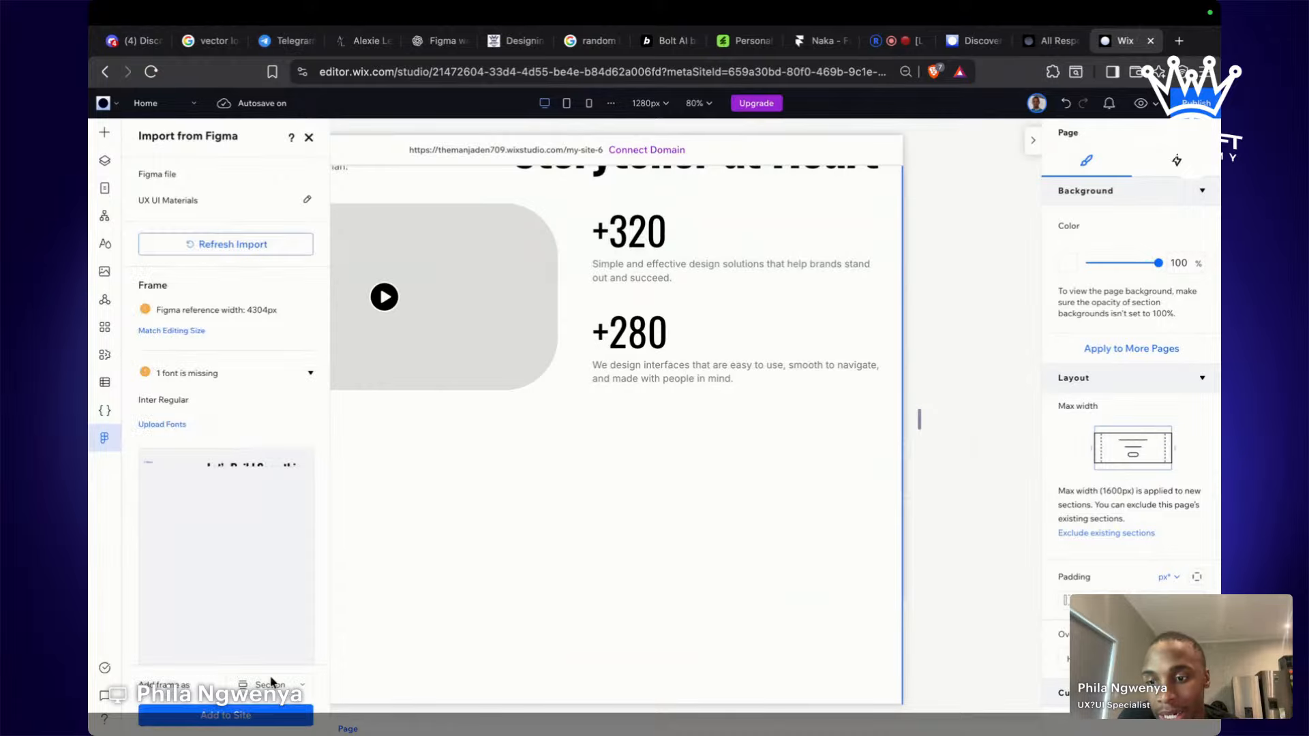
left_click(265, 722)
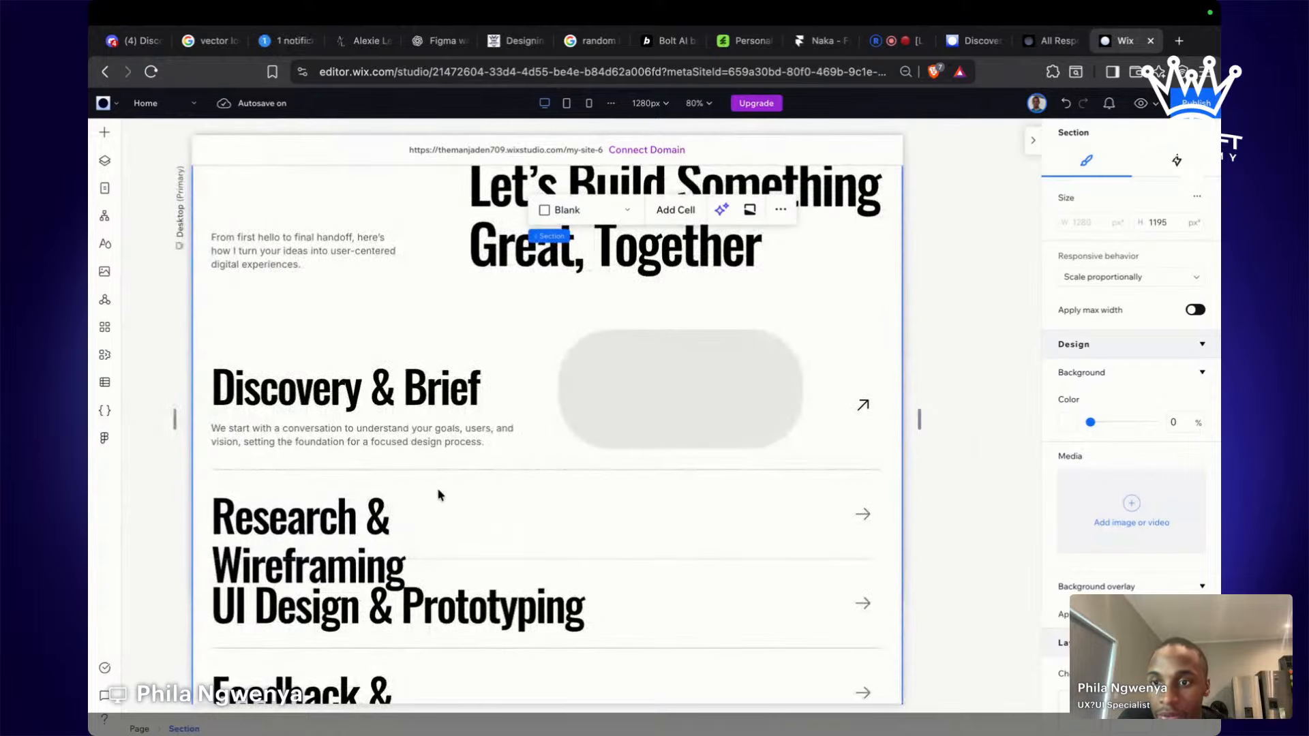
Widen the Research & Wireframing heading so it fits on one line.
left_click(321, 525)
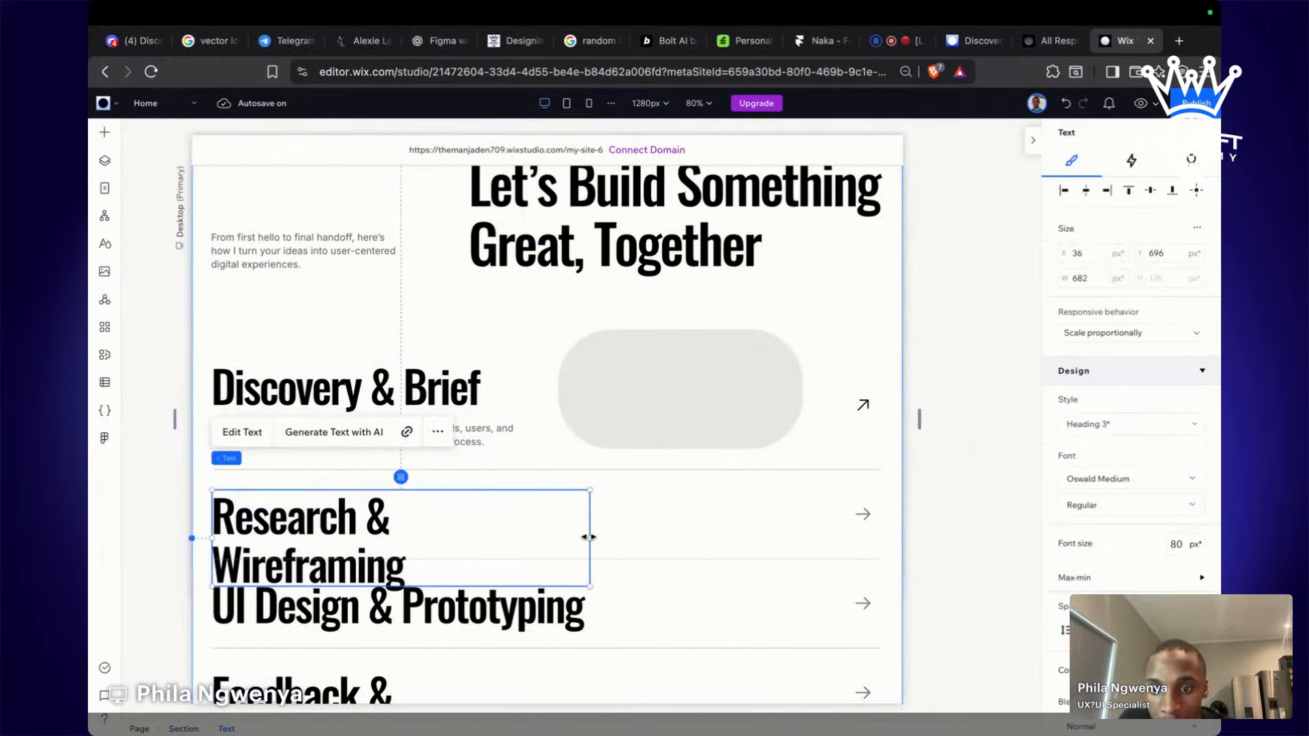
left_click_drag(589, 538, 636, 537)
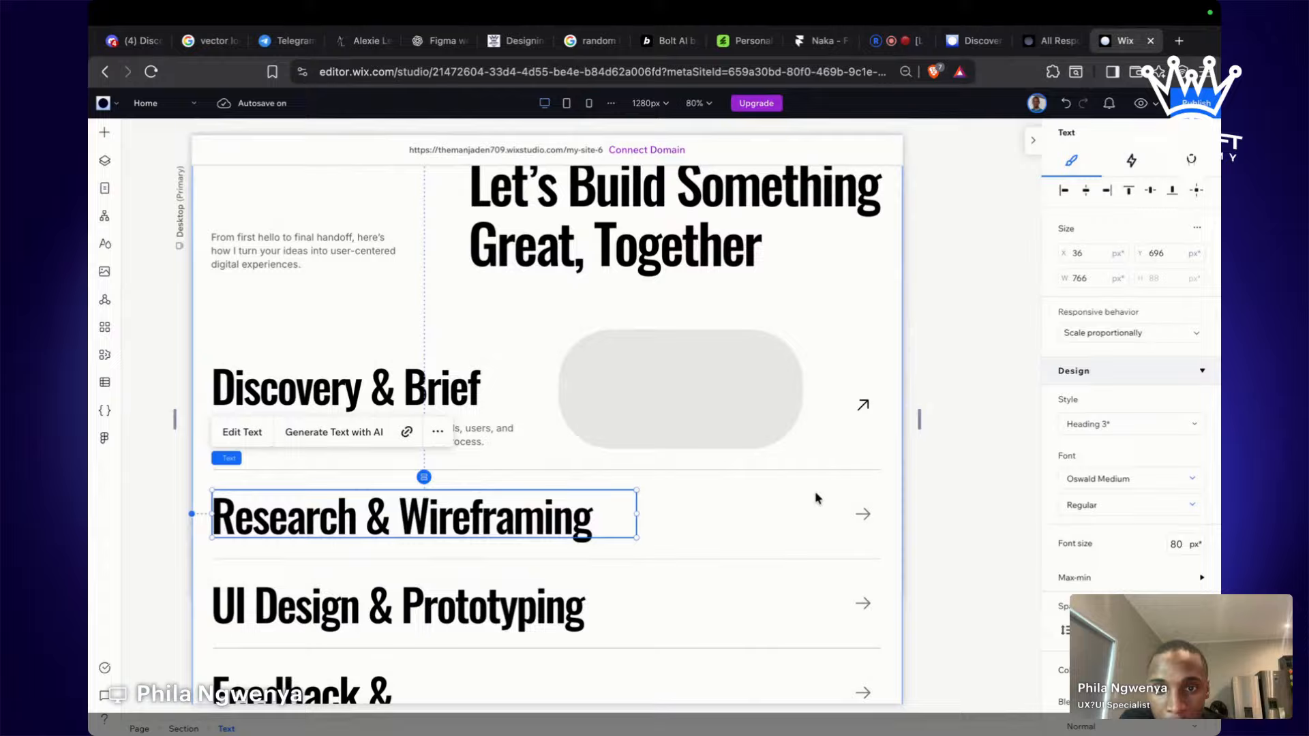
left_click(952, 475)
scroll(953, 475, "up", 3)
scroll(953, 475, "down", 4)
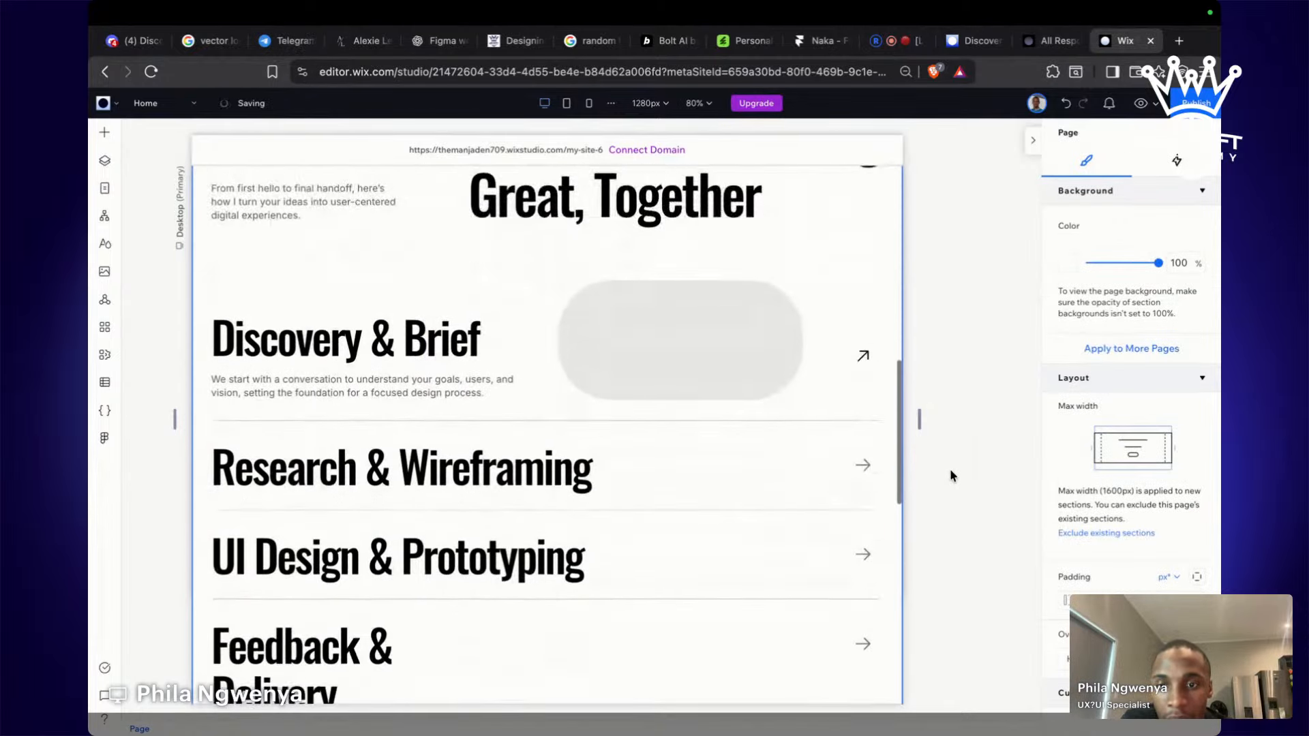
scroll(952, 475, "down", 1)
scroll(953, 476, "left", 2)
scroll(952, 475, "right", 2)
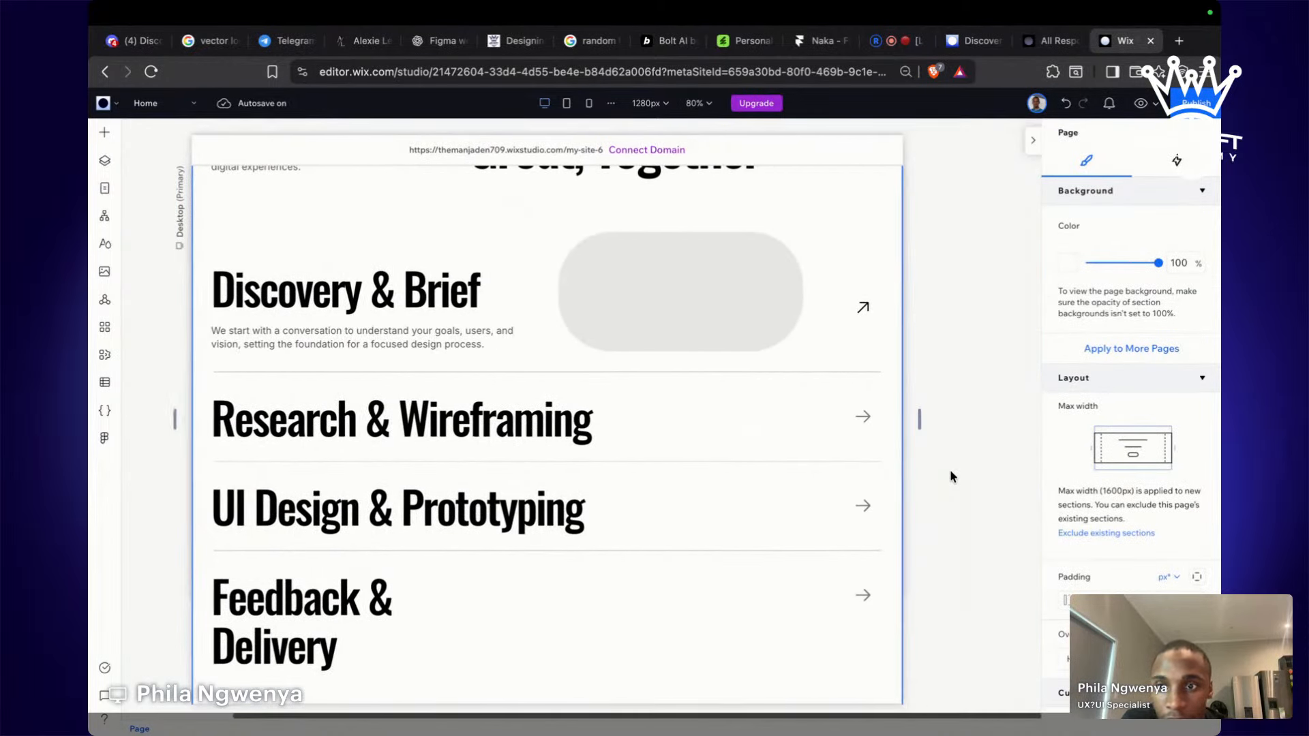
key("ctrl+Left")
key("ctrl+Right")
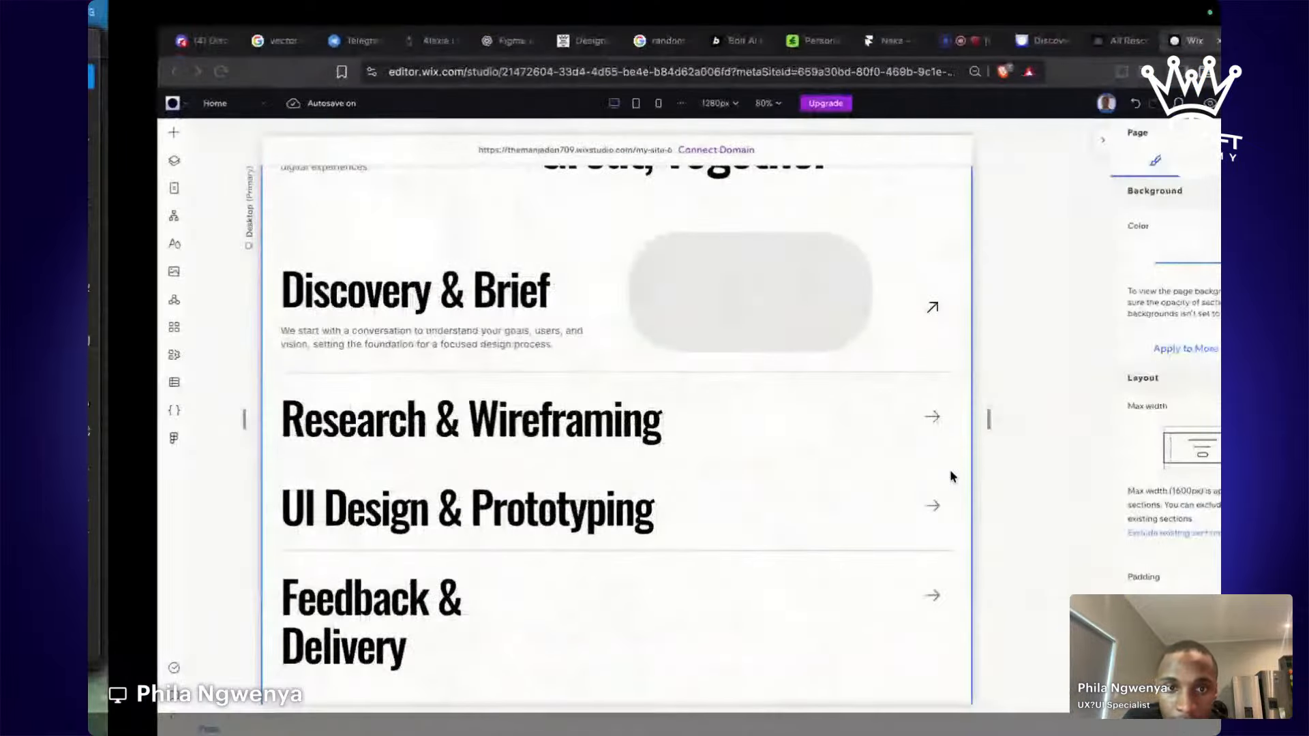
Set the grey placeholder container's corner radius to 40 px.
left_click(660, 251)
left_click(660, 251)
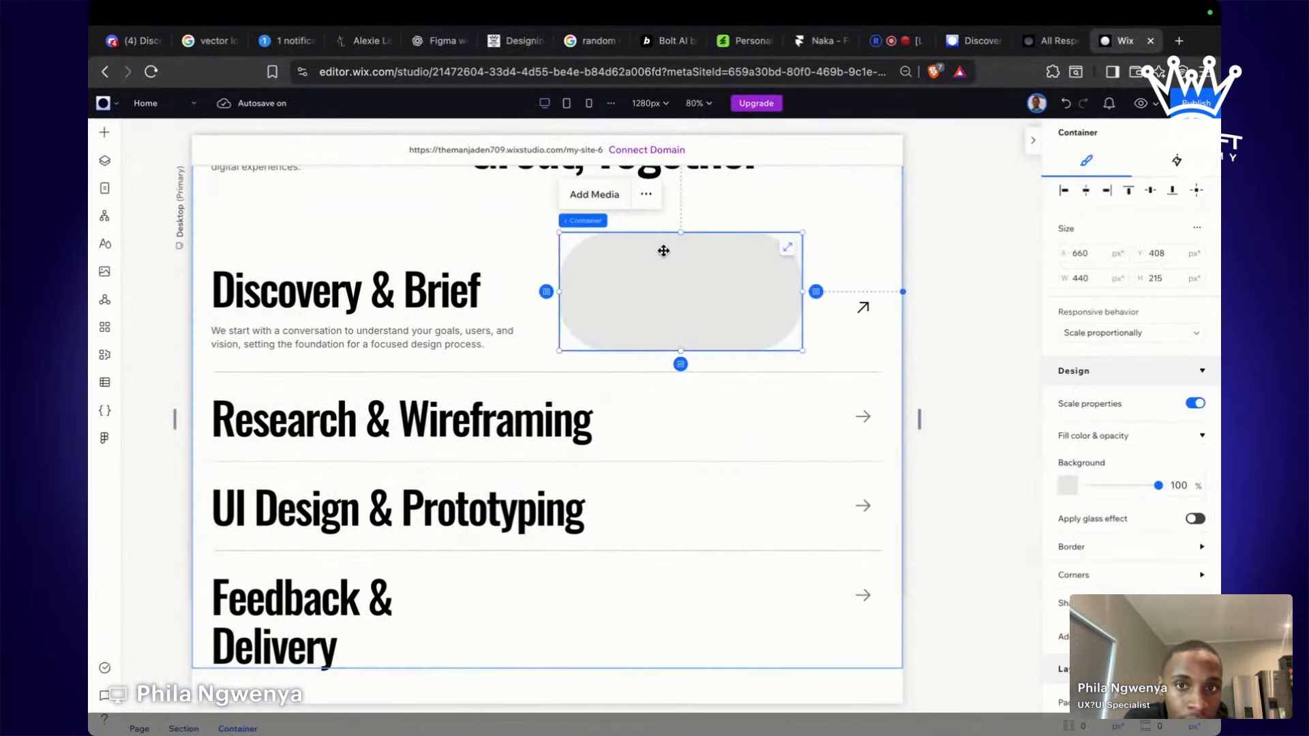
scroll(1157, 463, "down", 2)
left_click(1150, 472)
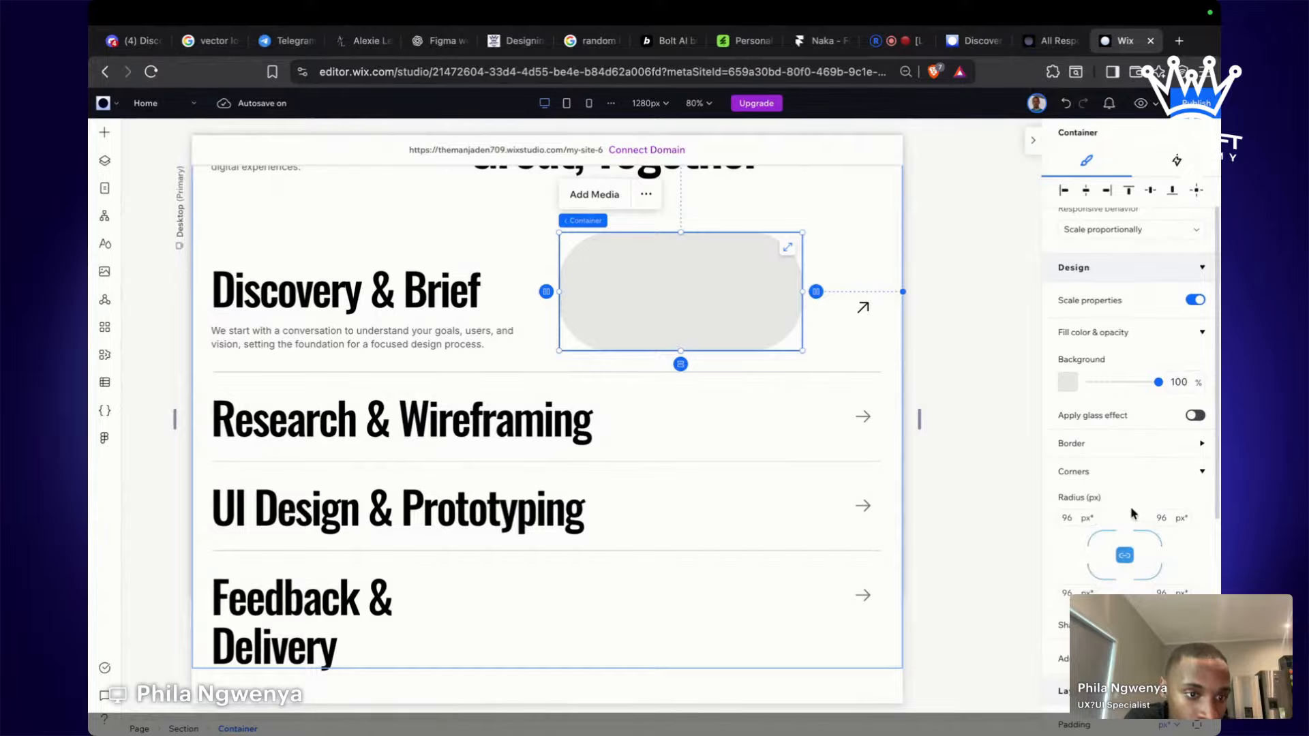
left_click(1067, 519)
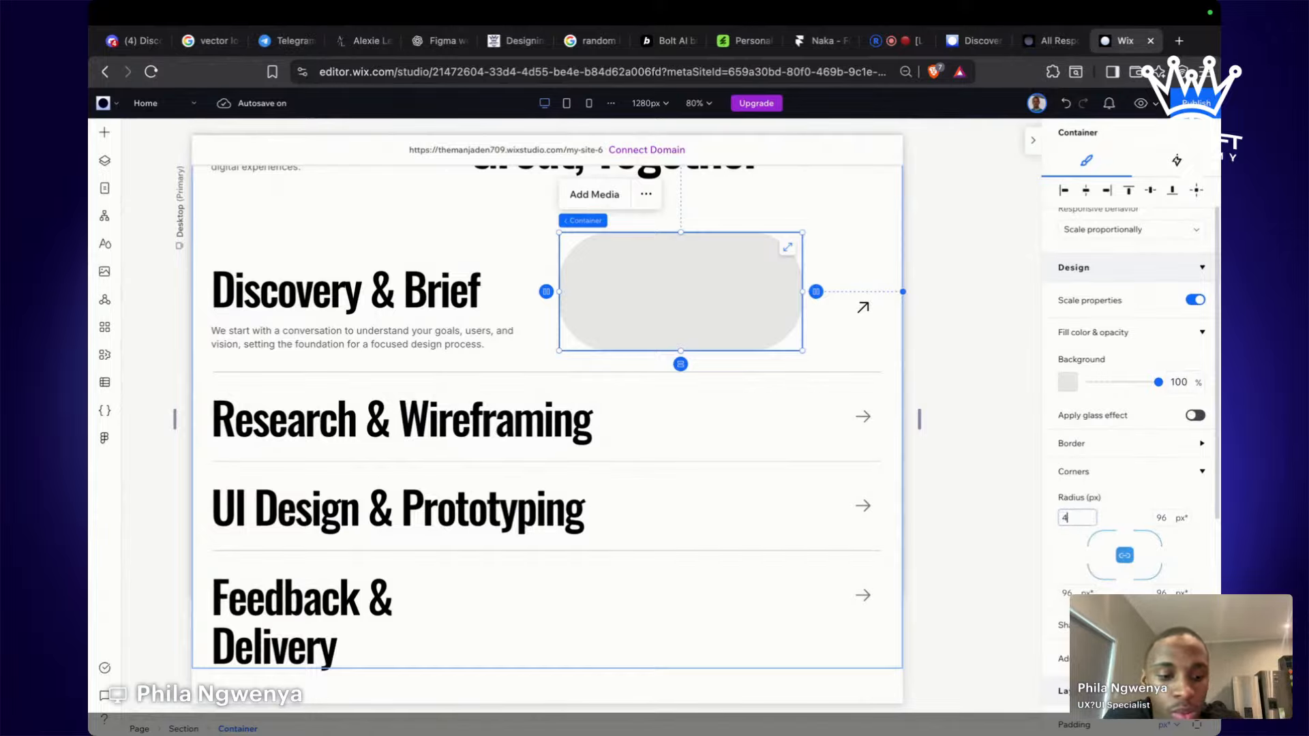
type("40")
key("Return")
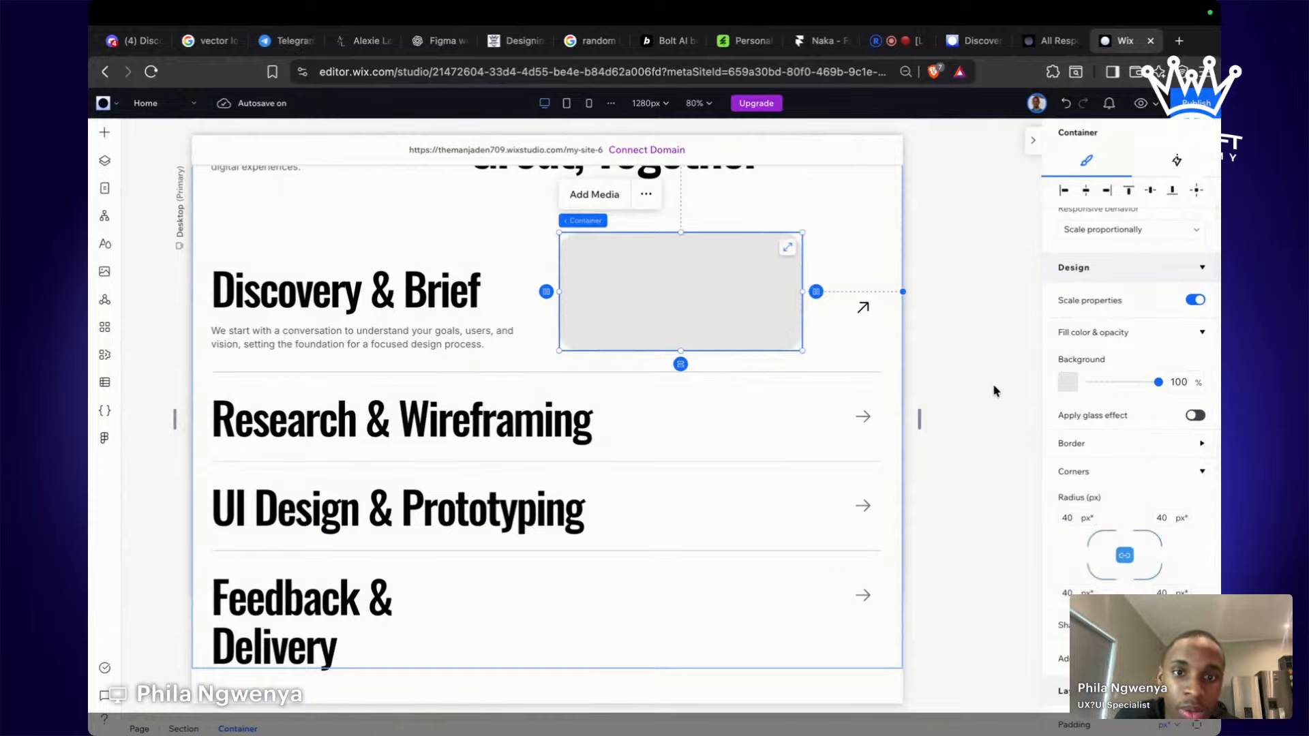
left_click(987, 383)
scroll(989, 387, "up", 2)
scroll(987, 384, "up", 4)
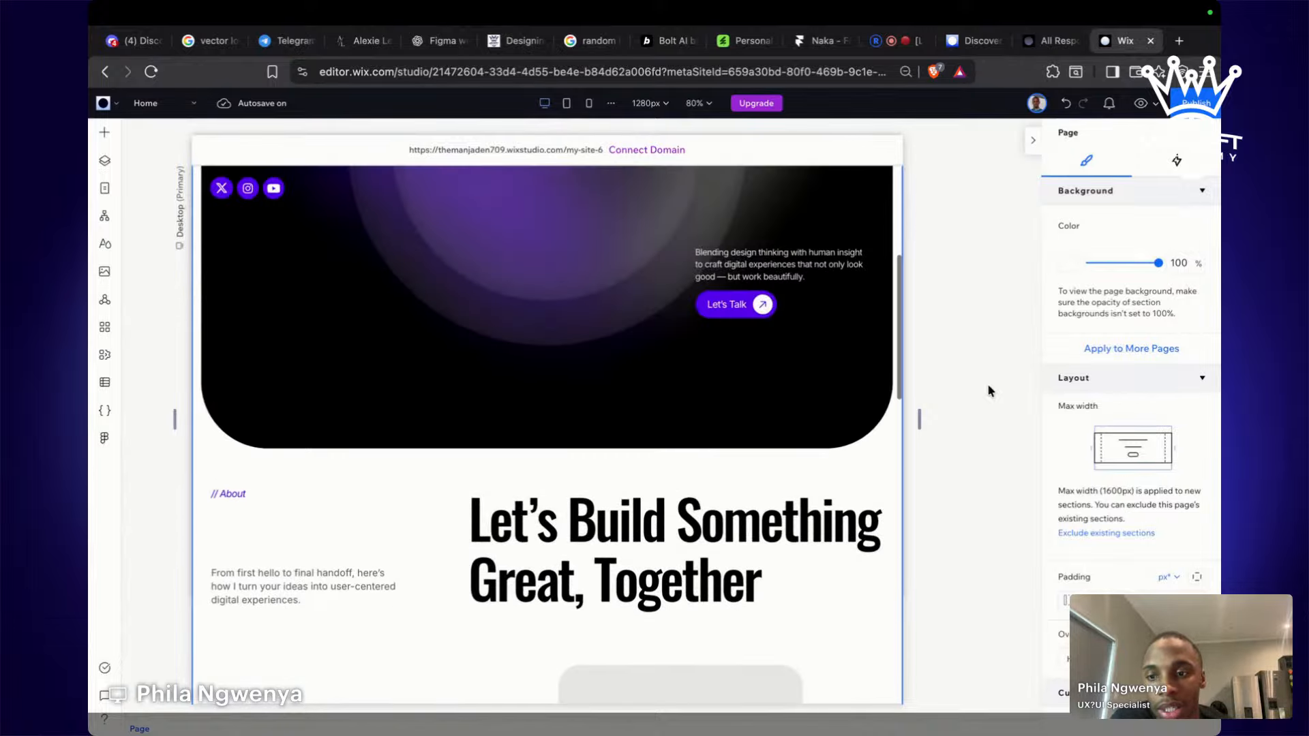
Select the 'Beyond the Lens, A Storyteller at Heart' About section on the canvas.
scroll(987, 383, "down", 10)
scroll(987, 384, "down", 2)
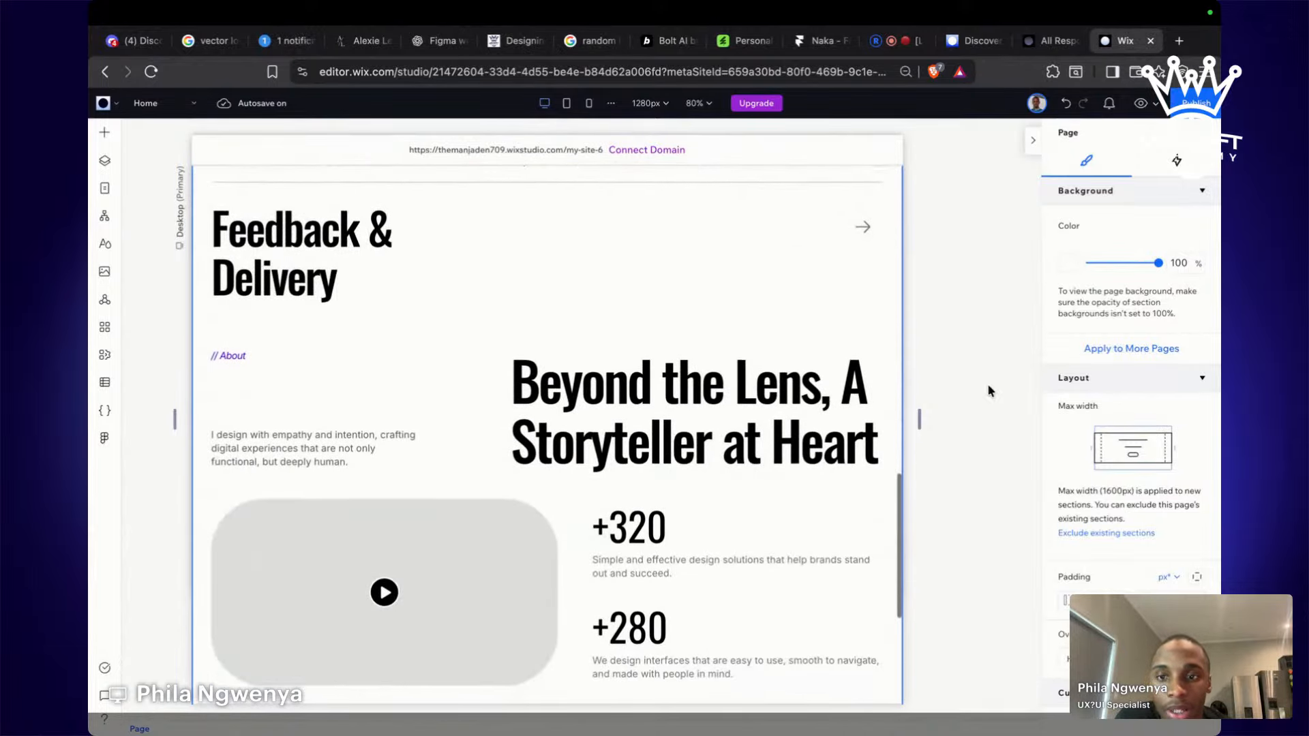
left_click(752, 286)
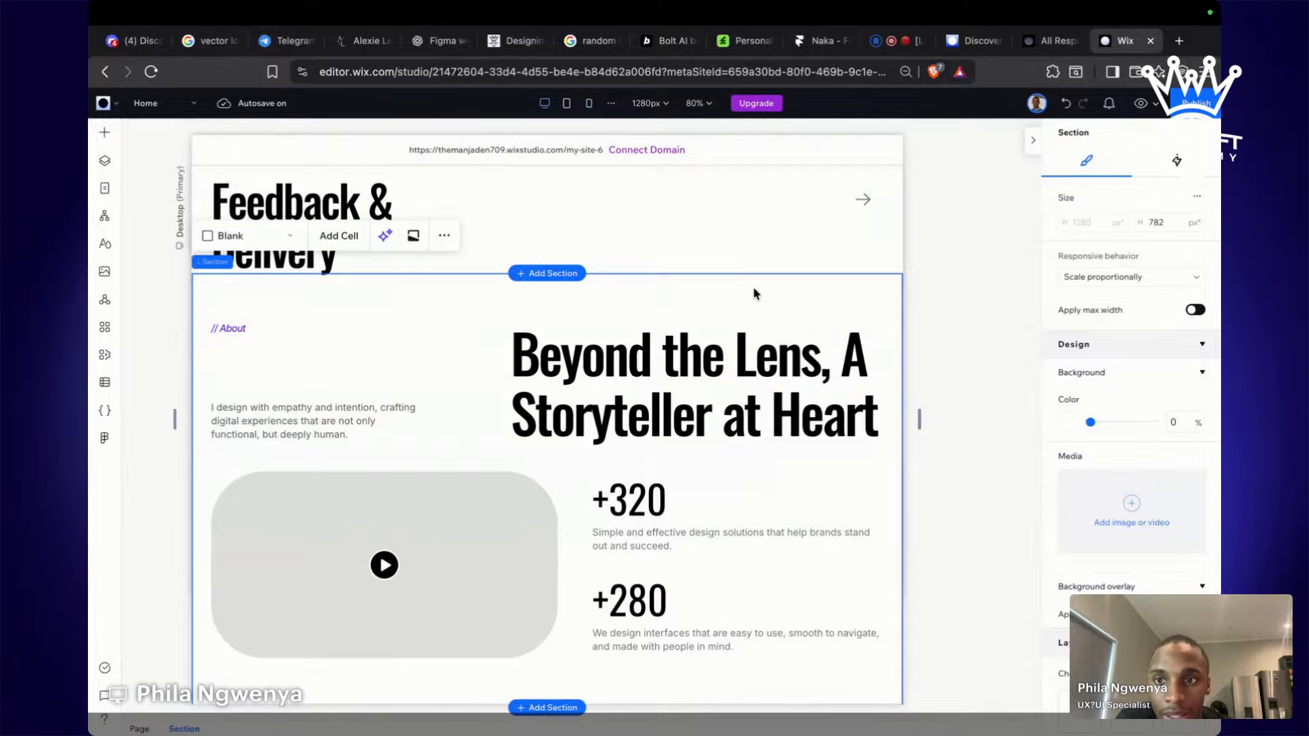
scroll(752, 293, "up", 7)
scroll(753, 293, "down", 3)
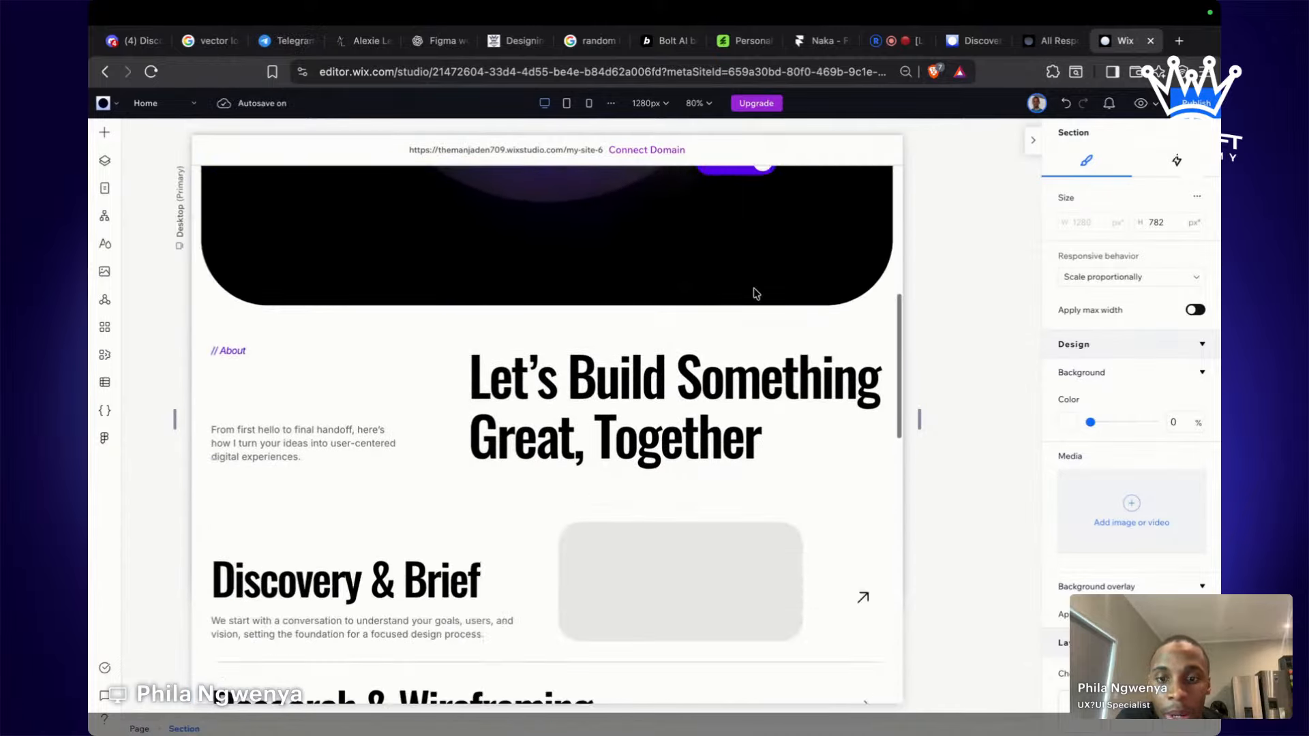
scroll(754, 293, "down", 5)
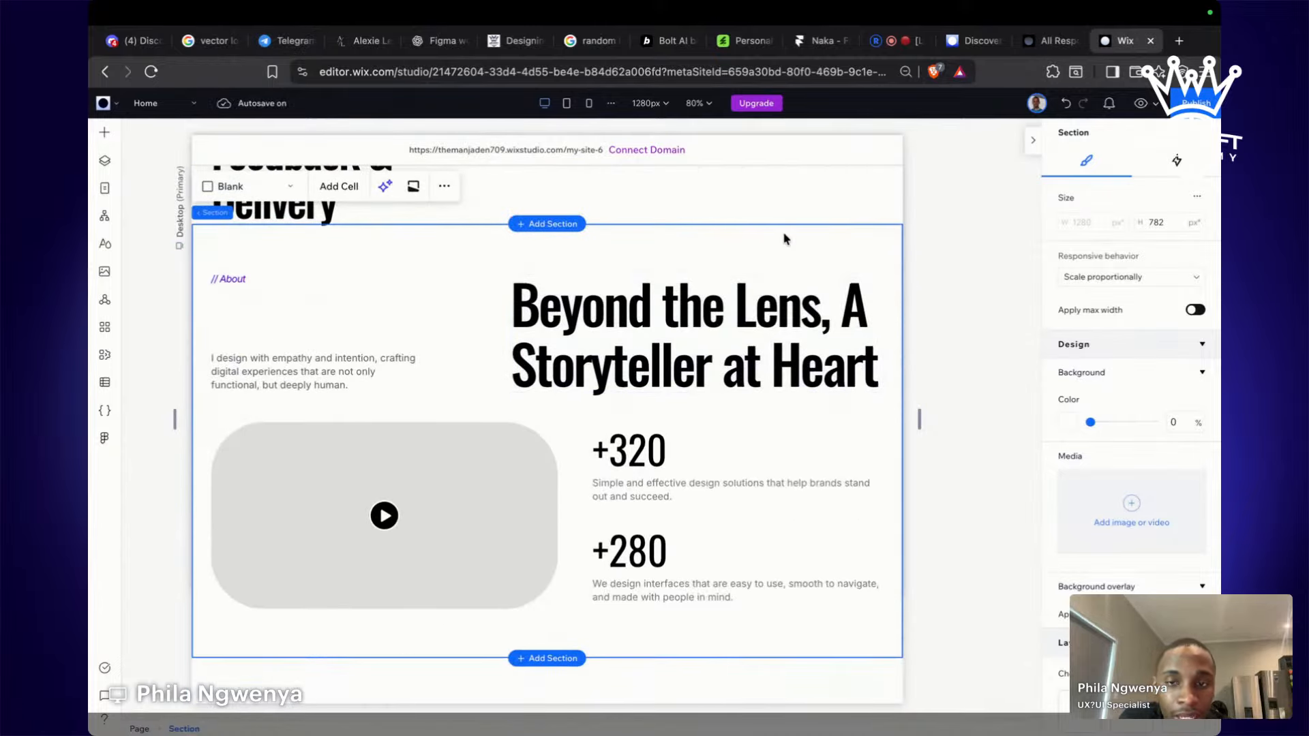
right_click(784, 237)
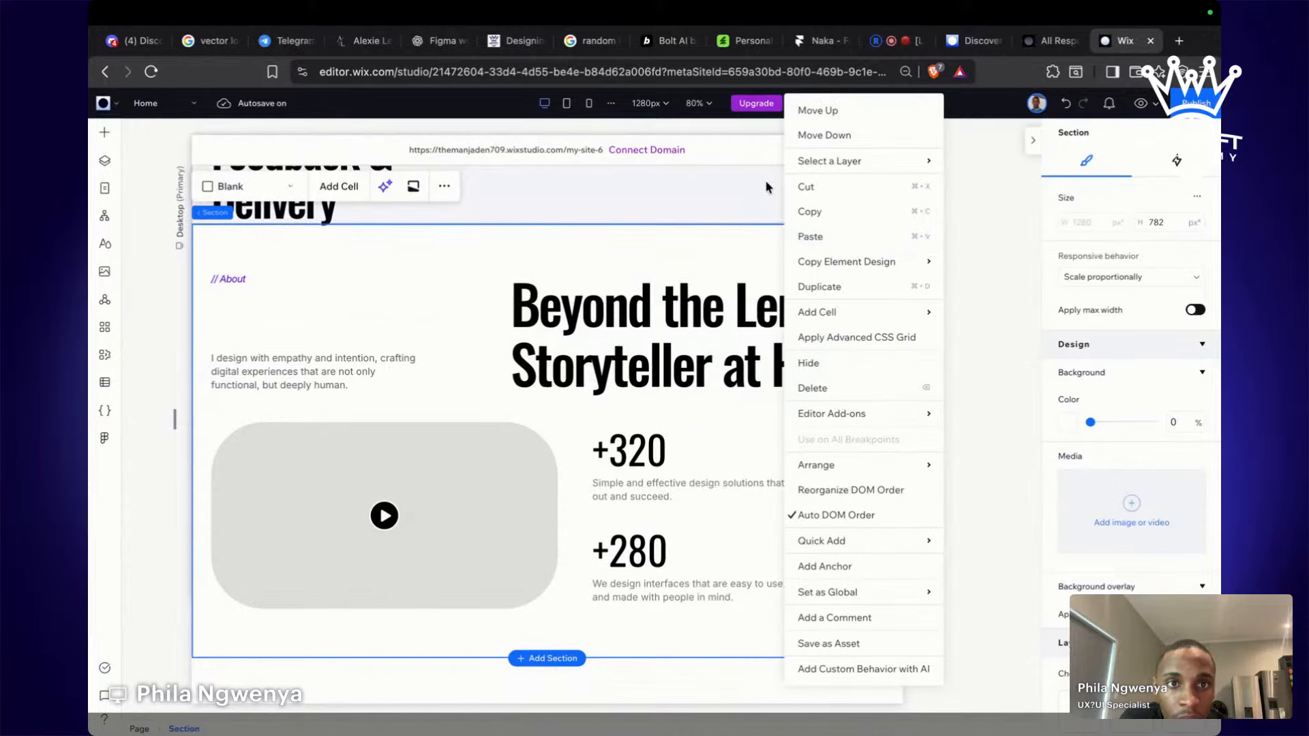
left_click(707, 273)
Move the About section up one place, then select the process list section.
left_click(959, 287)
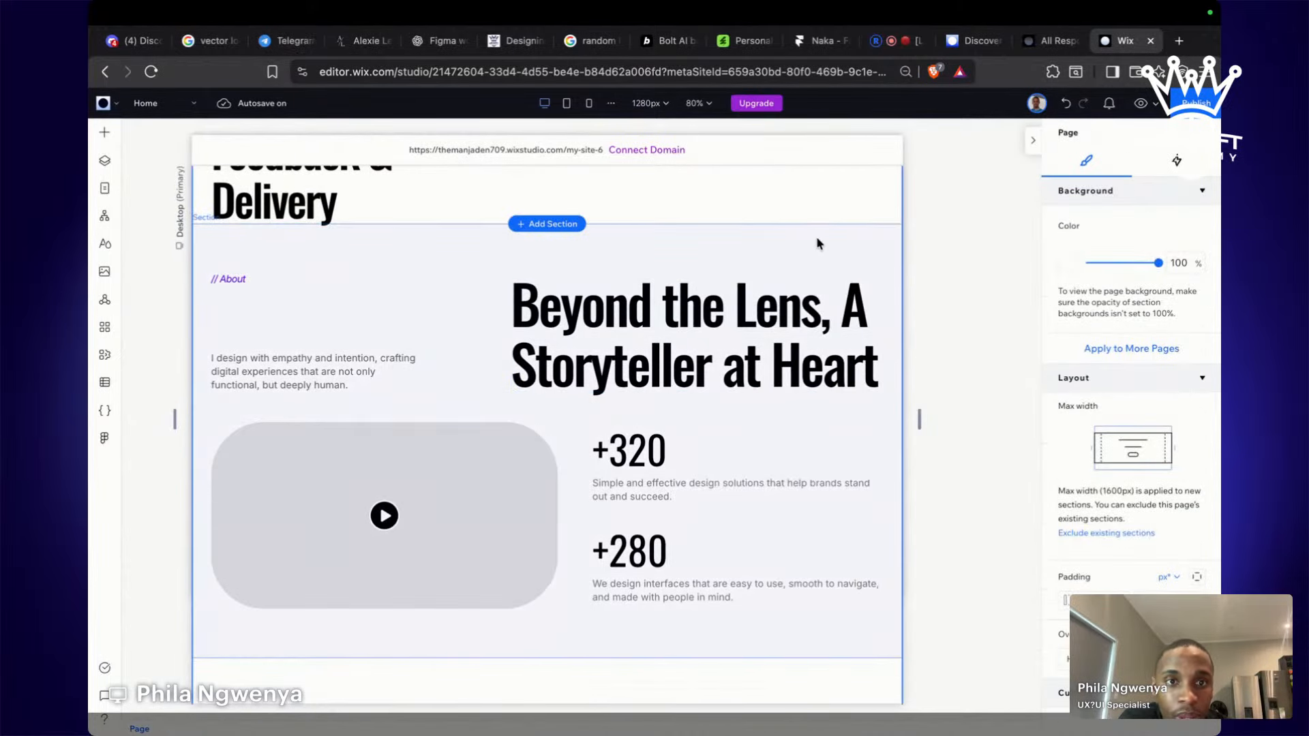
right_click(817, 241)
left_click(756, 251)
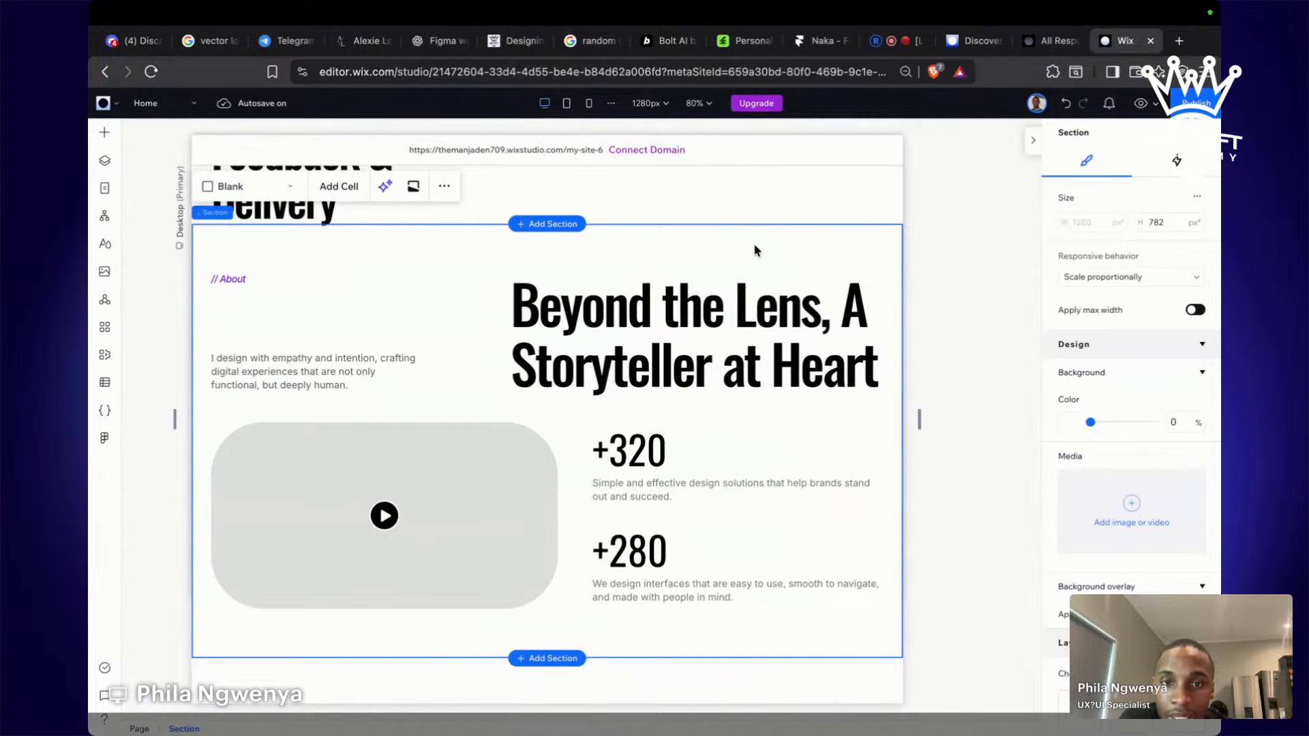
right_click(754, 251)
left_click(799, 122)
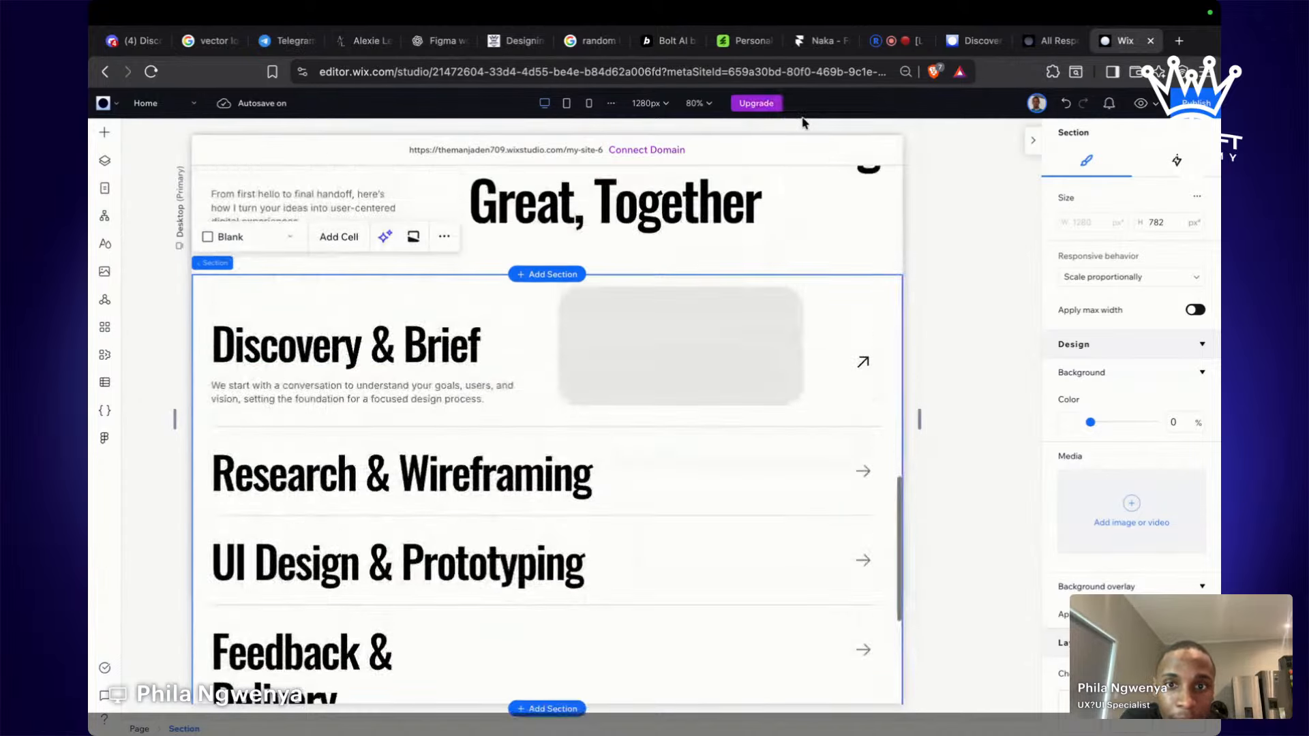
scroll(748, 295, "down", 1)
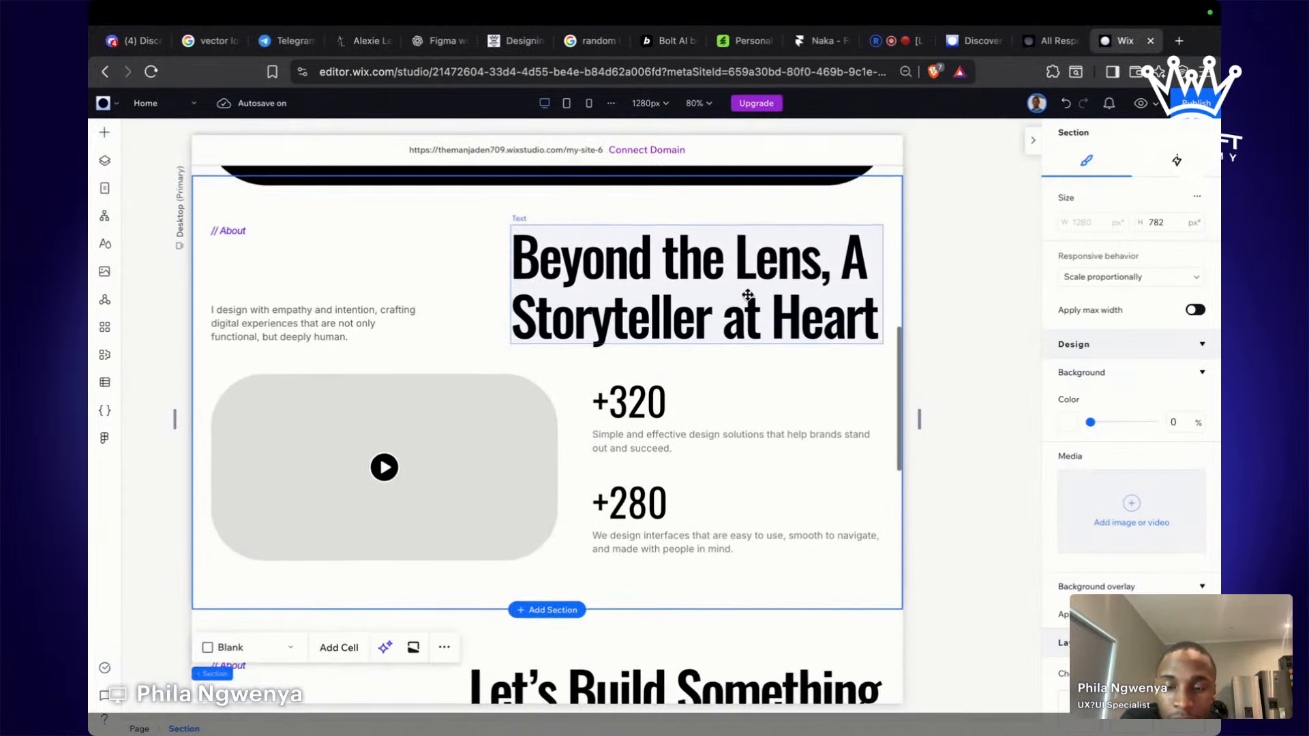
scroll(748, 295, "down", 10)
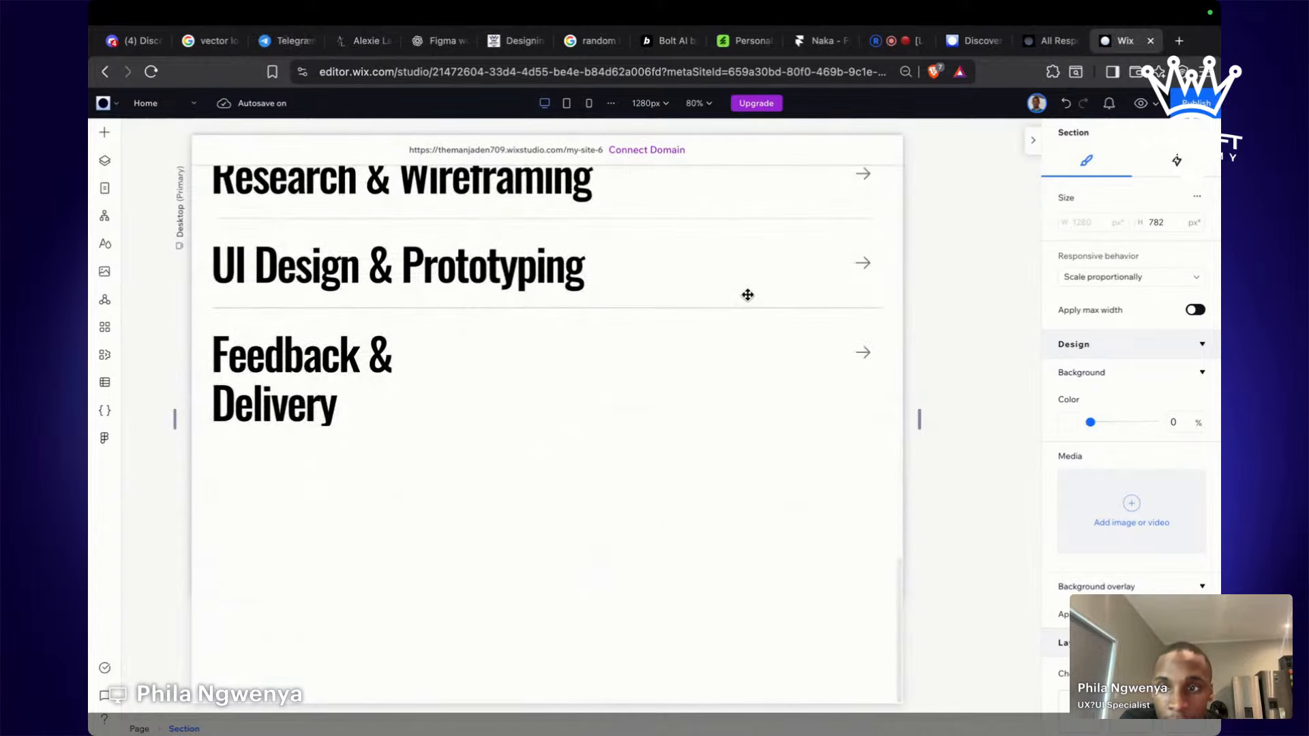
left_click(762, 423)
Select the 'Trusted by Clients, Backed by Results' frame in Figma and export it with the Wix Studio plugin.
key("ctrl+Left")
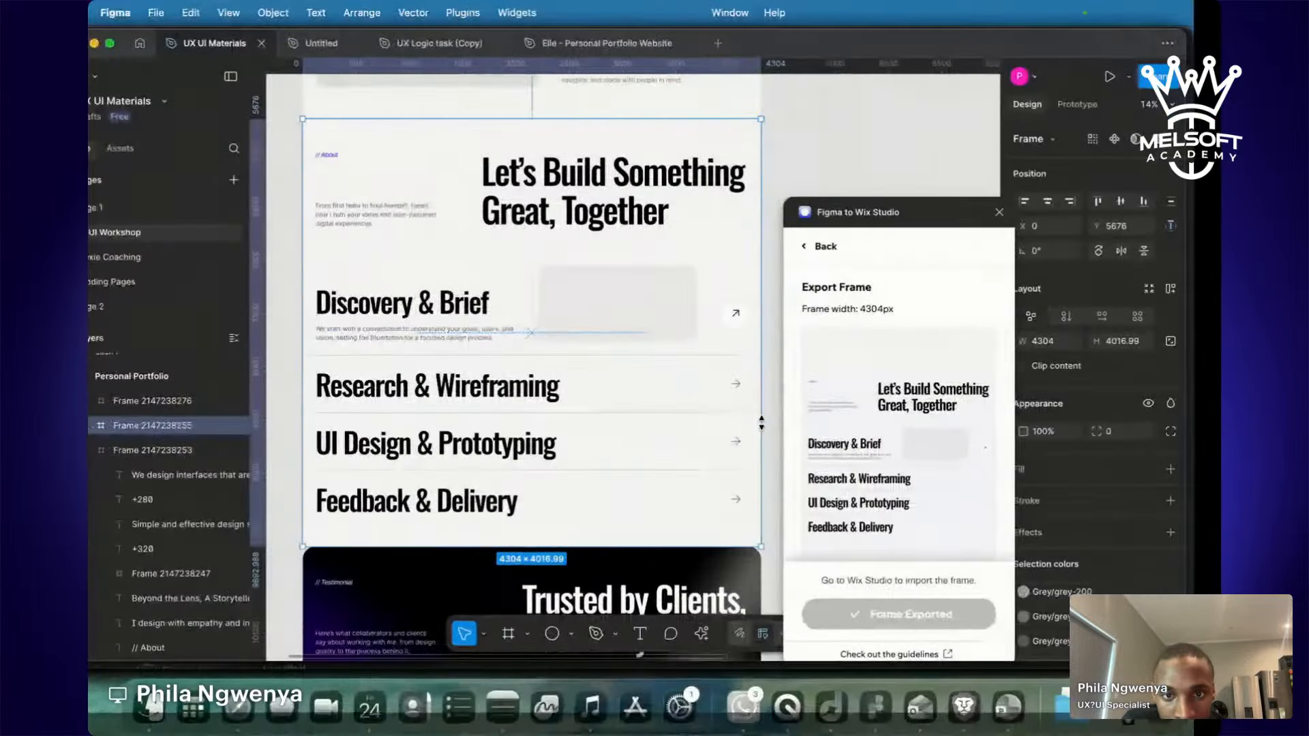
scroll(762, 423, "down", 3)
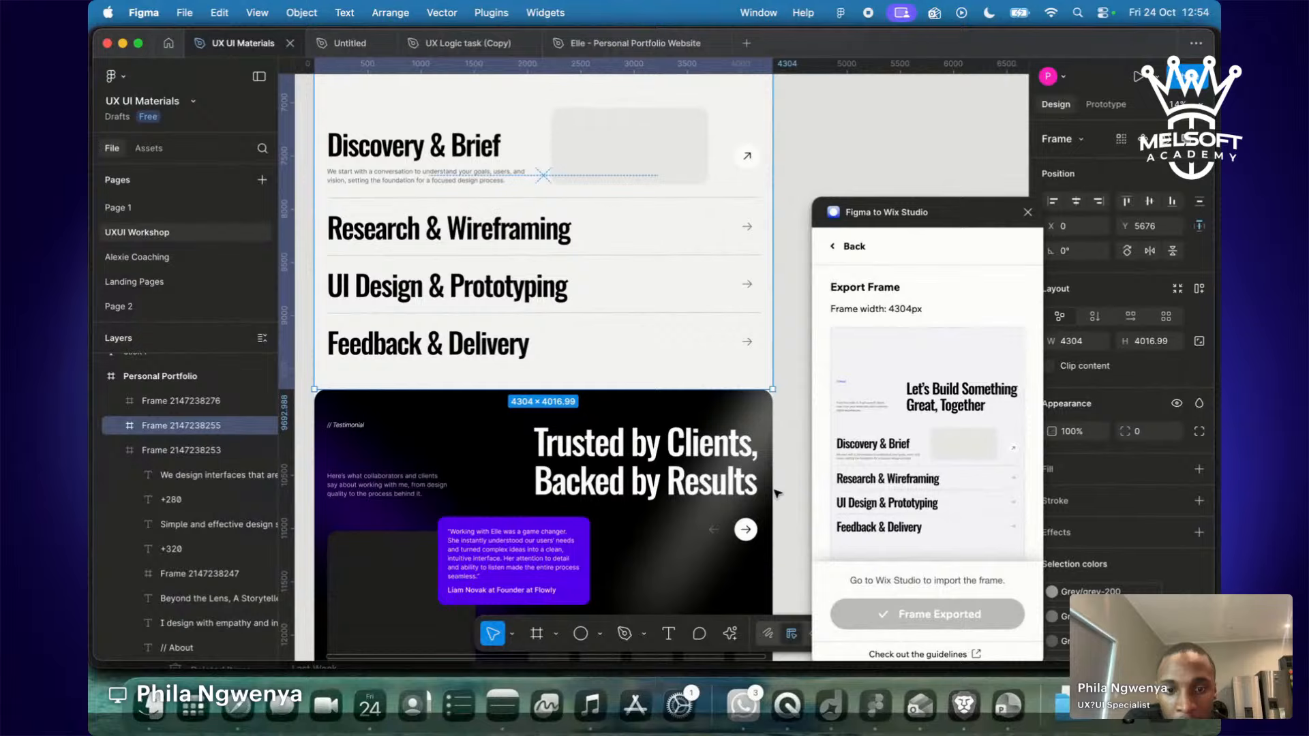
left_click(762, 416)
scroll(761, 416, "down", 5)
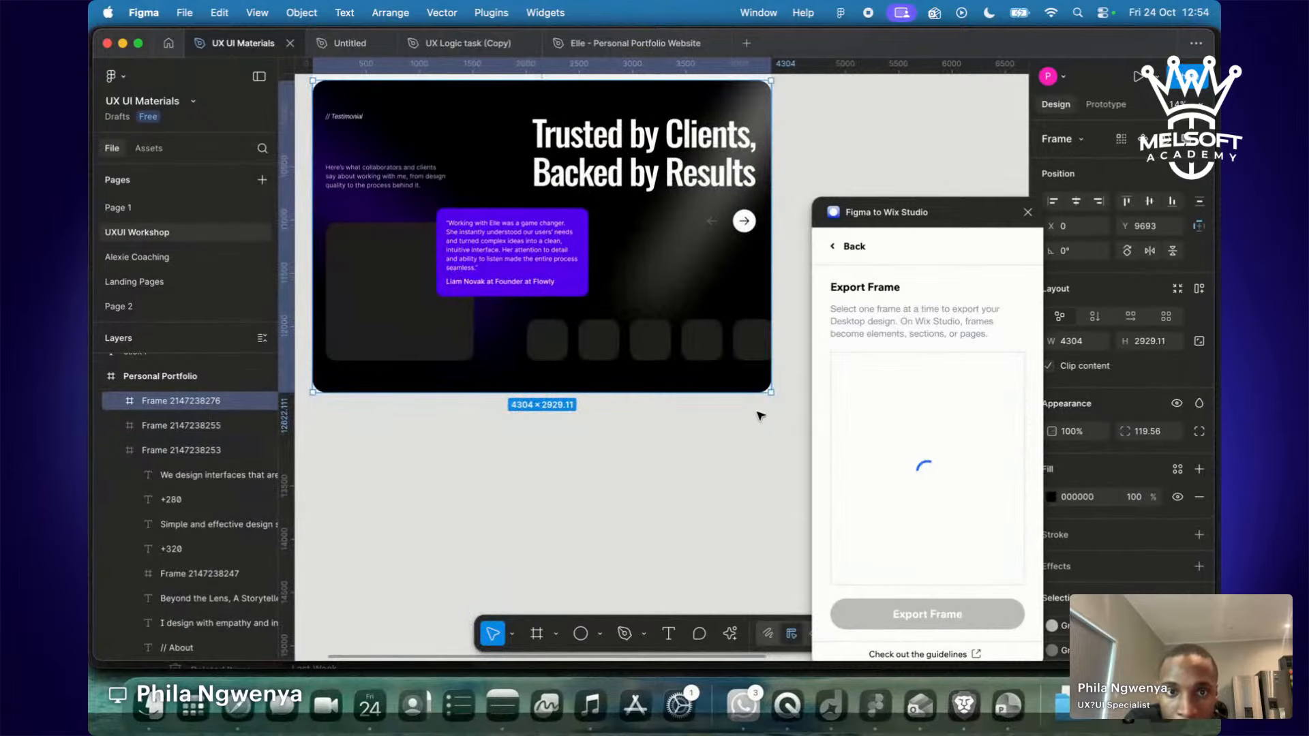
scroll(761, 416, "up", 1)
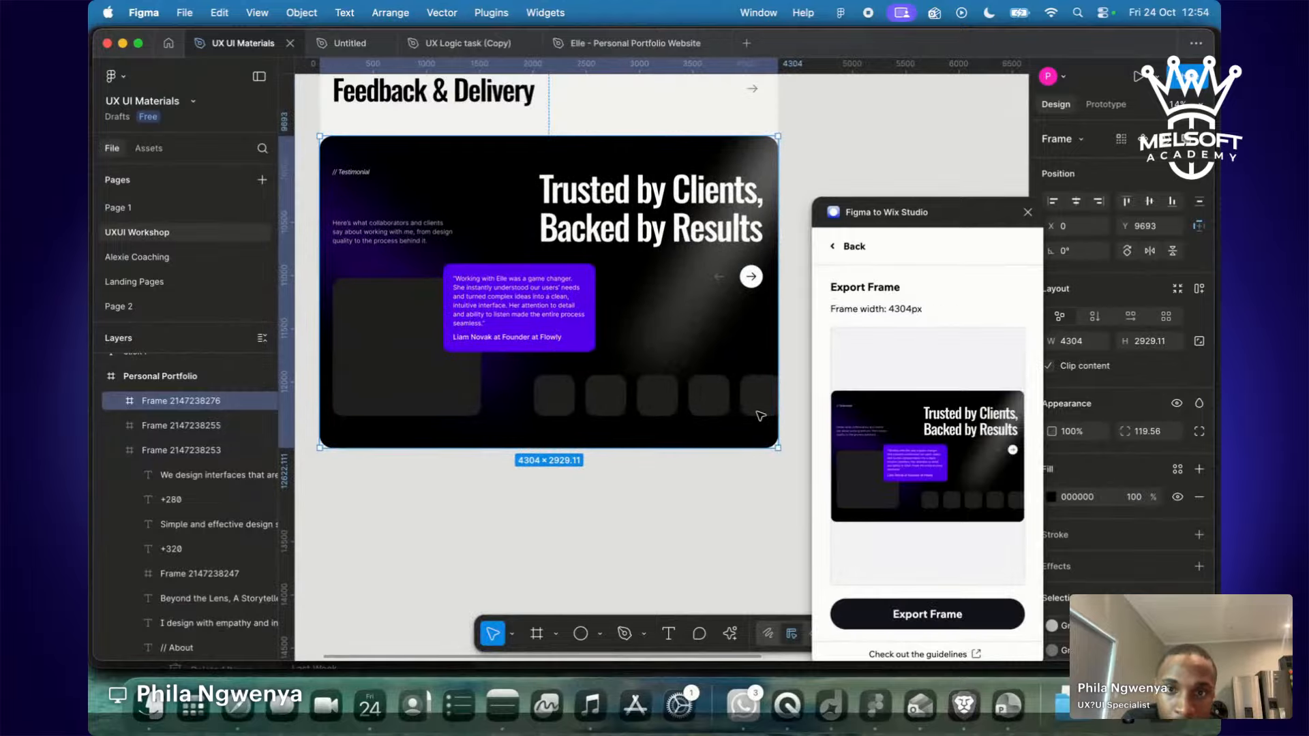
left_click(944, 614)
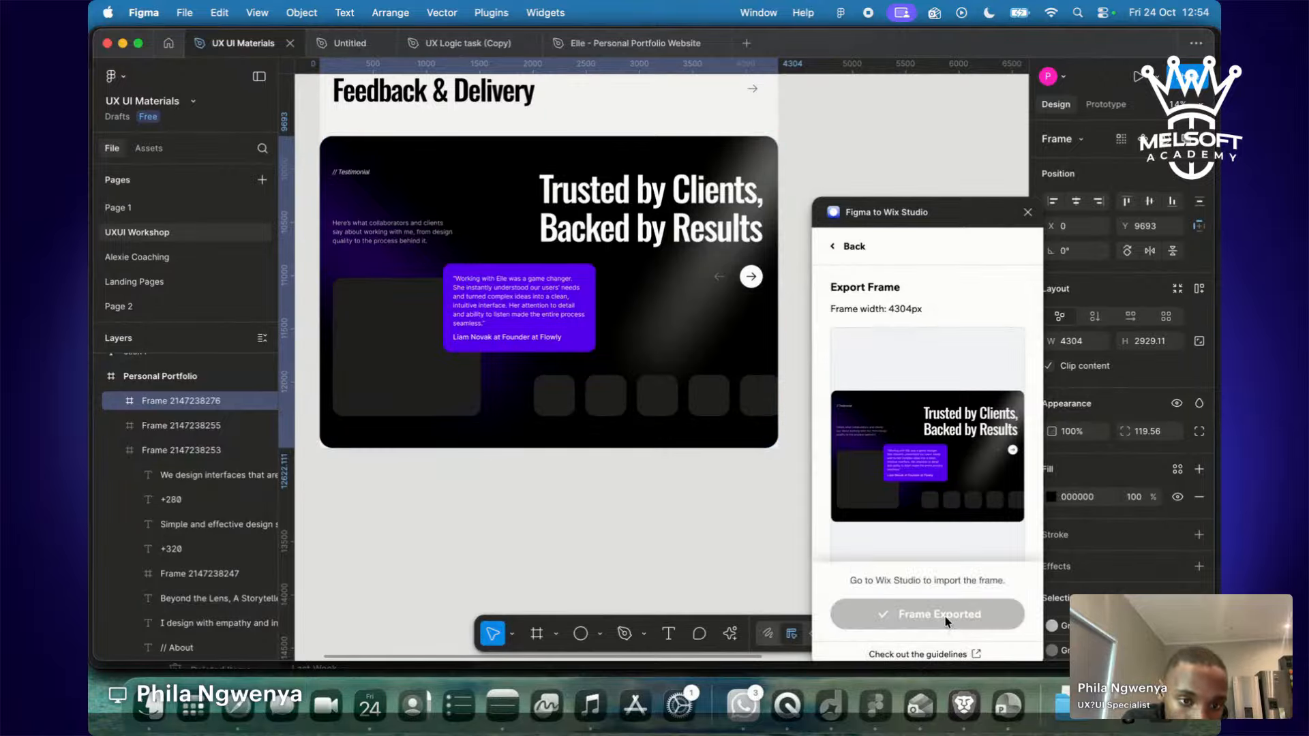
key("ctrl+Right")
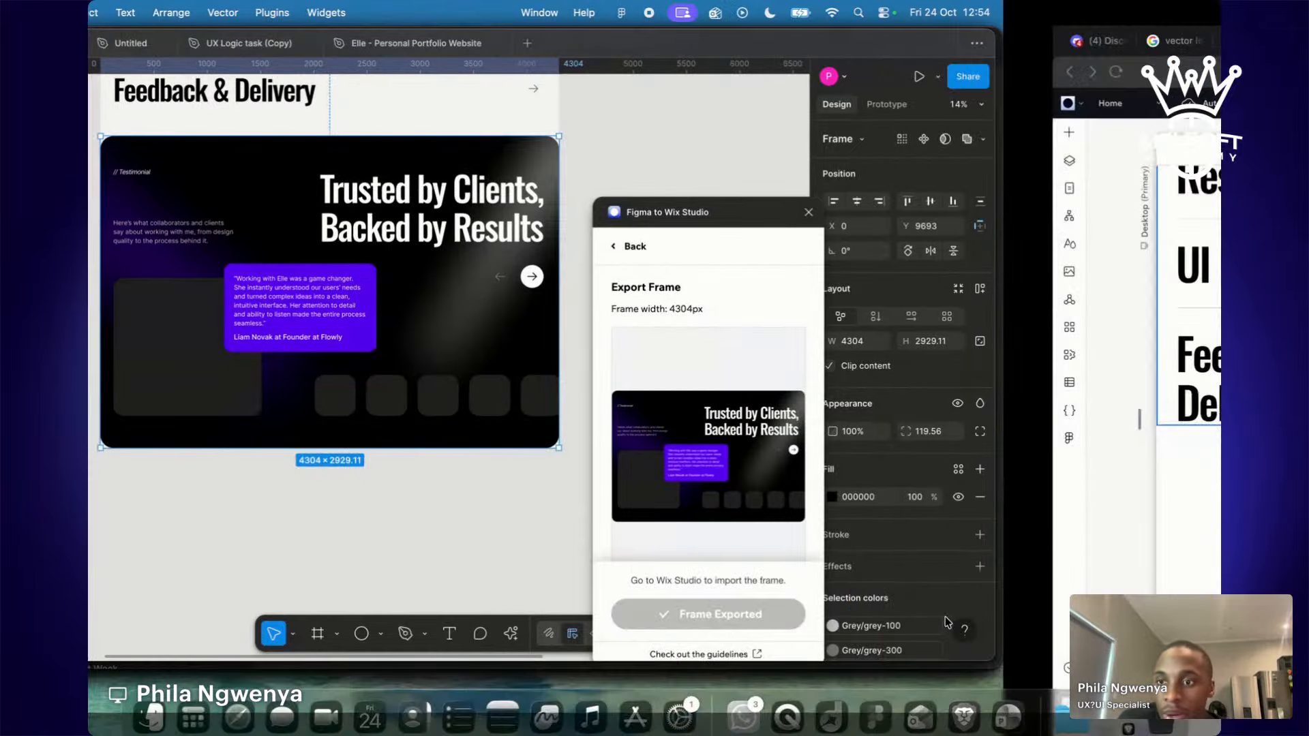
key("ctrl+Left")
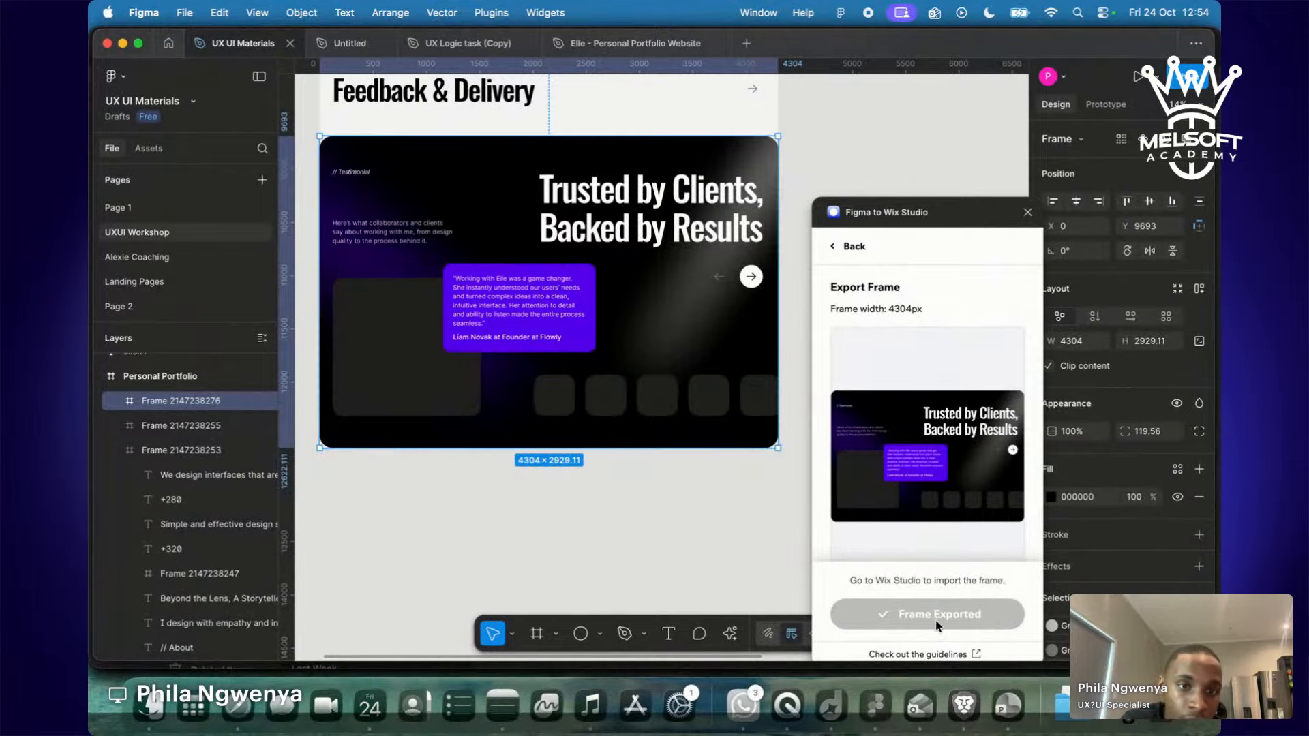
key("ctrl+Right")
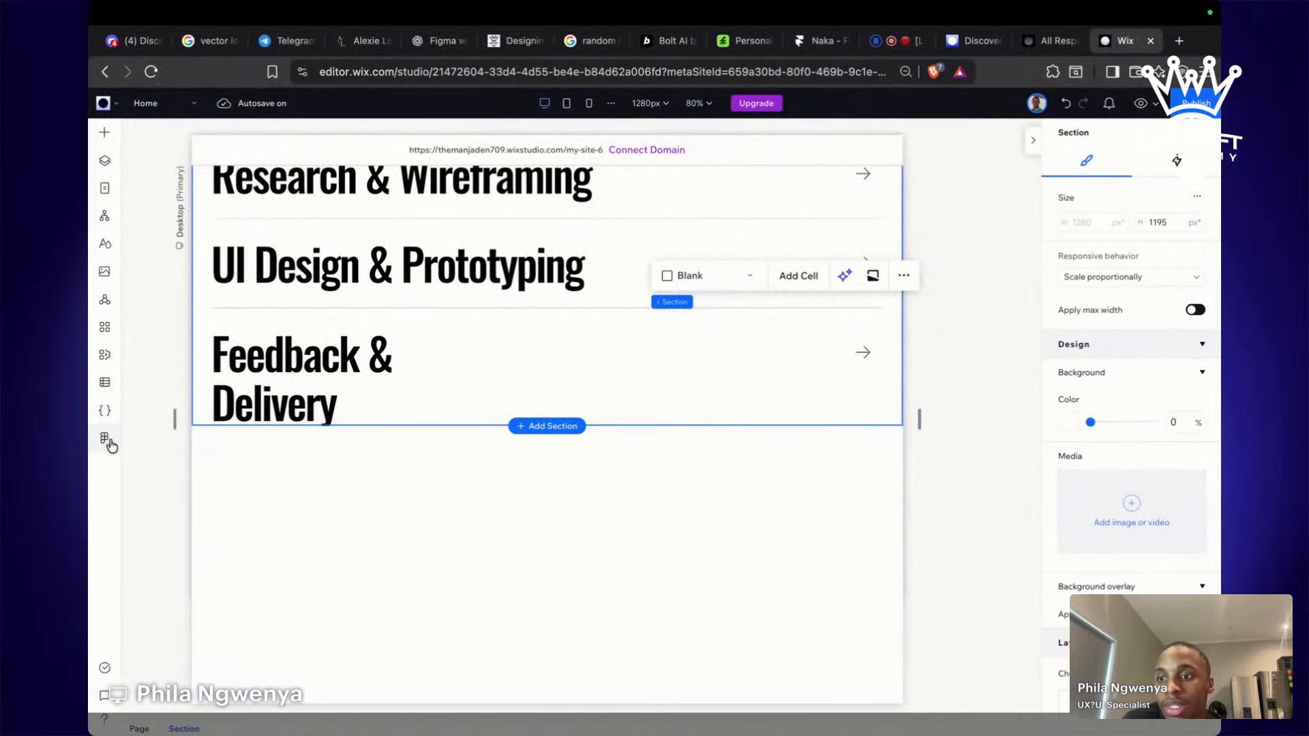
Refresh the Figma import and add the Trusted by Clients testimonial frame to the site.
left_click(107, 440)
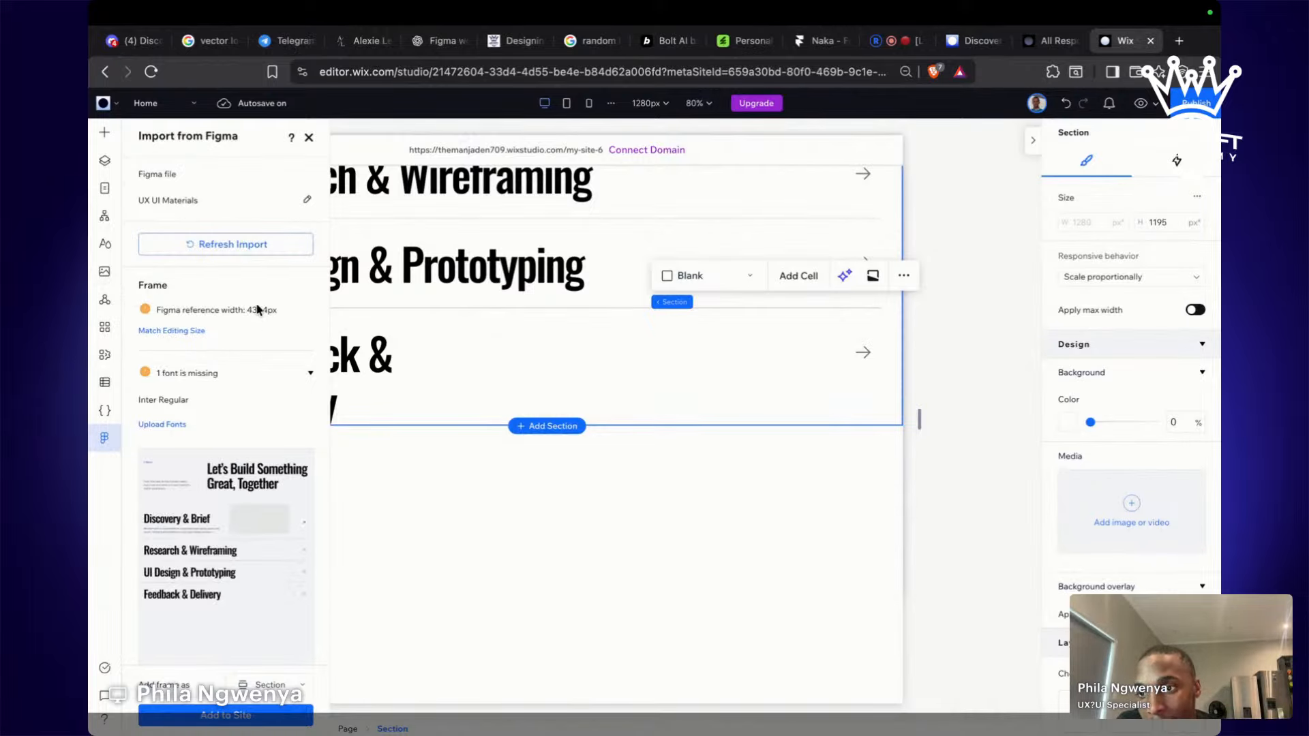
left_click(274, 252)
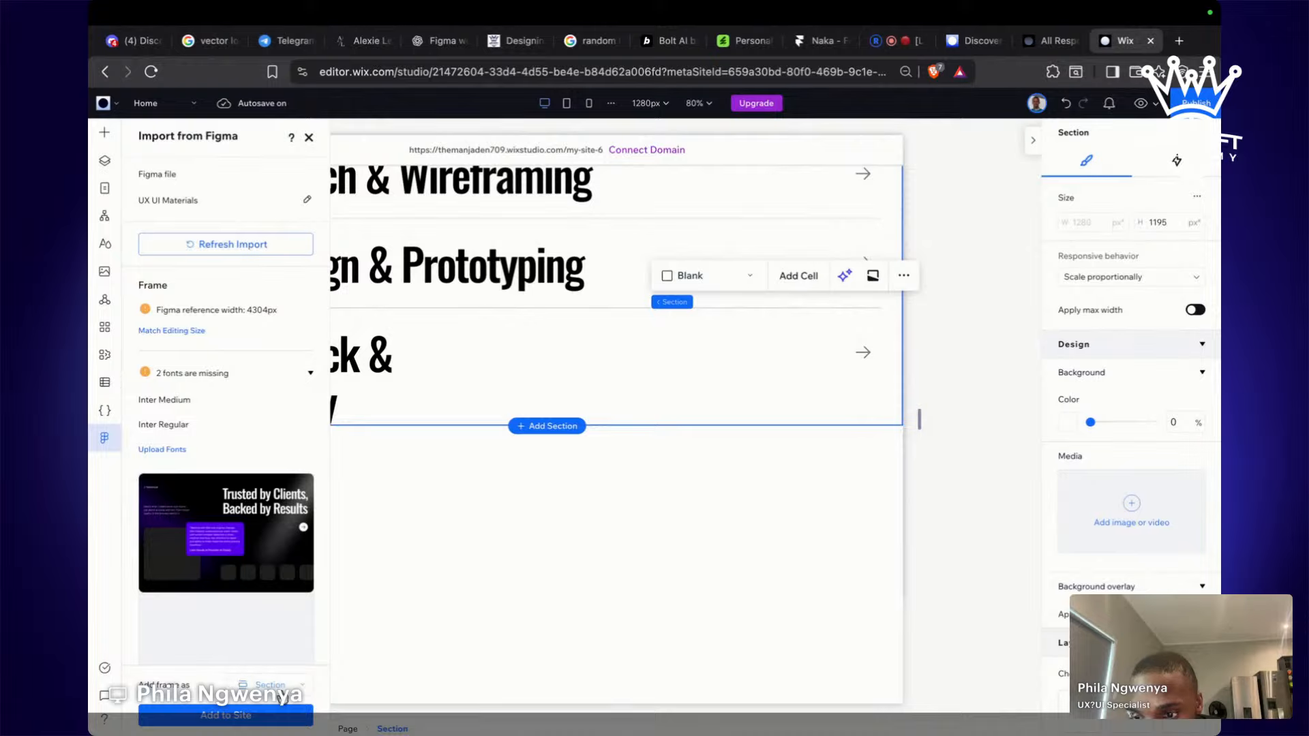
left_click(288, 715)
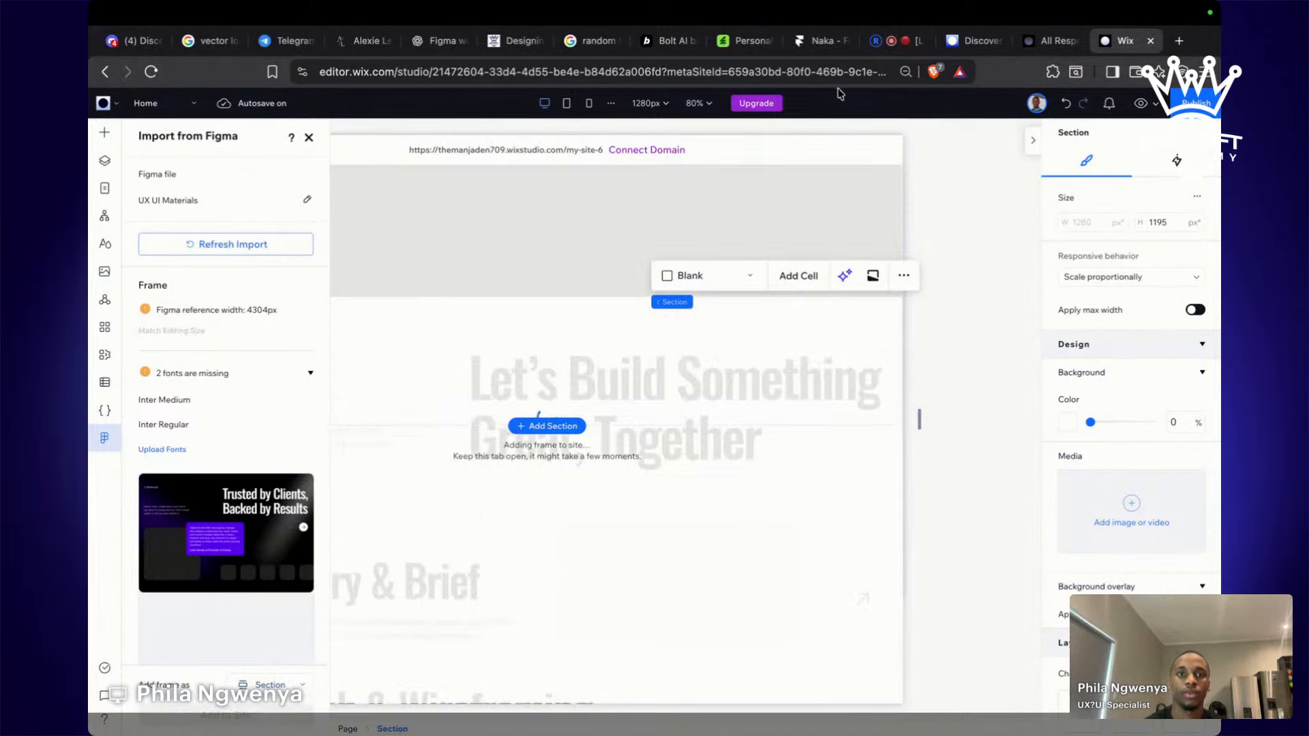
left_click(894, 49)
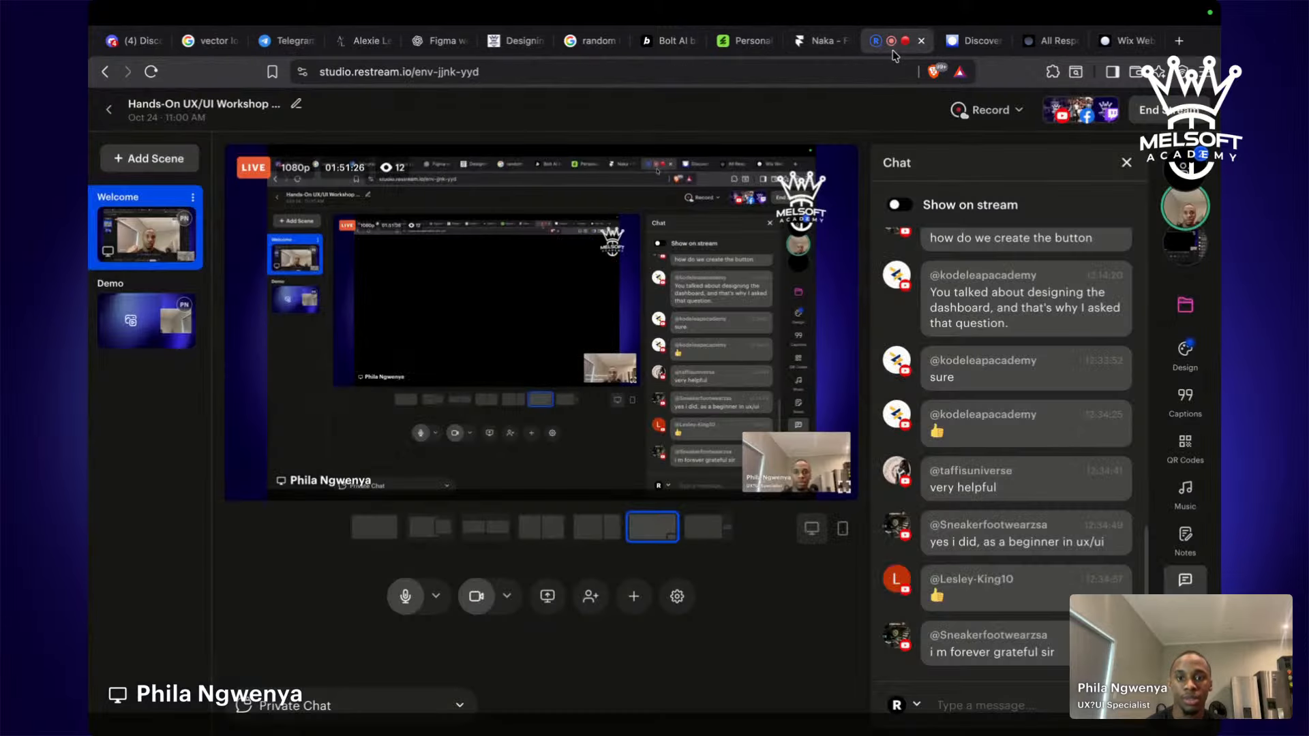
Scroll through the Restream live chat comments, then return to the Wix editor.
scroll(981, 420, "up", 10)
scroll(982, 421, "down", 10)
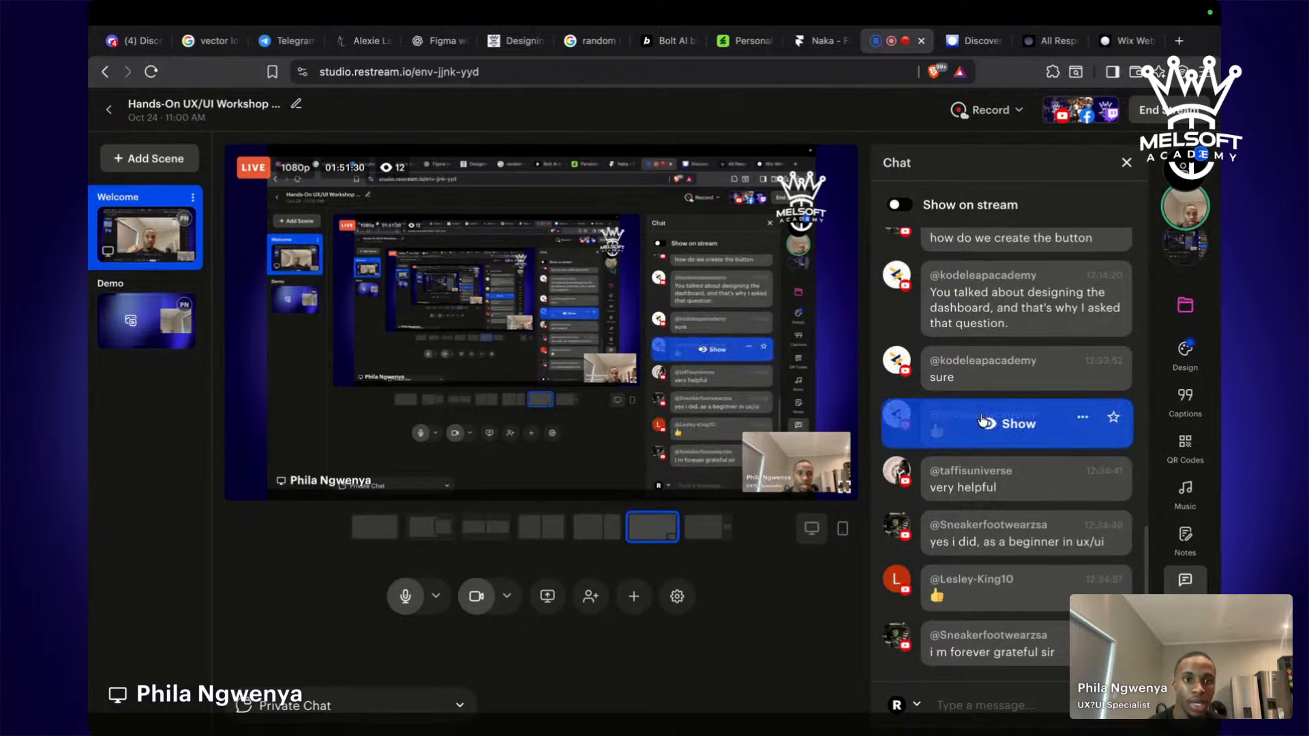
scroll(982, 420, "up", 10)
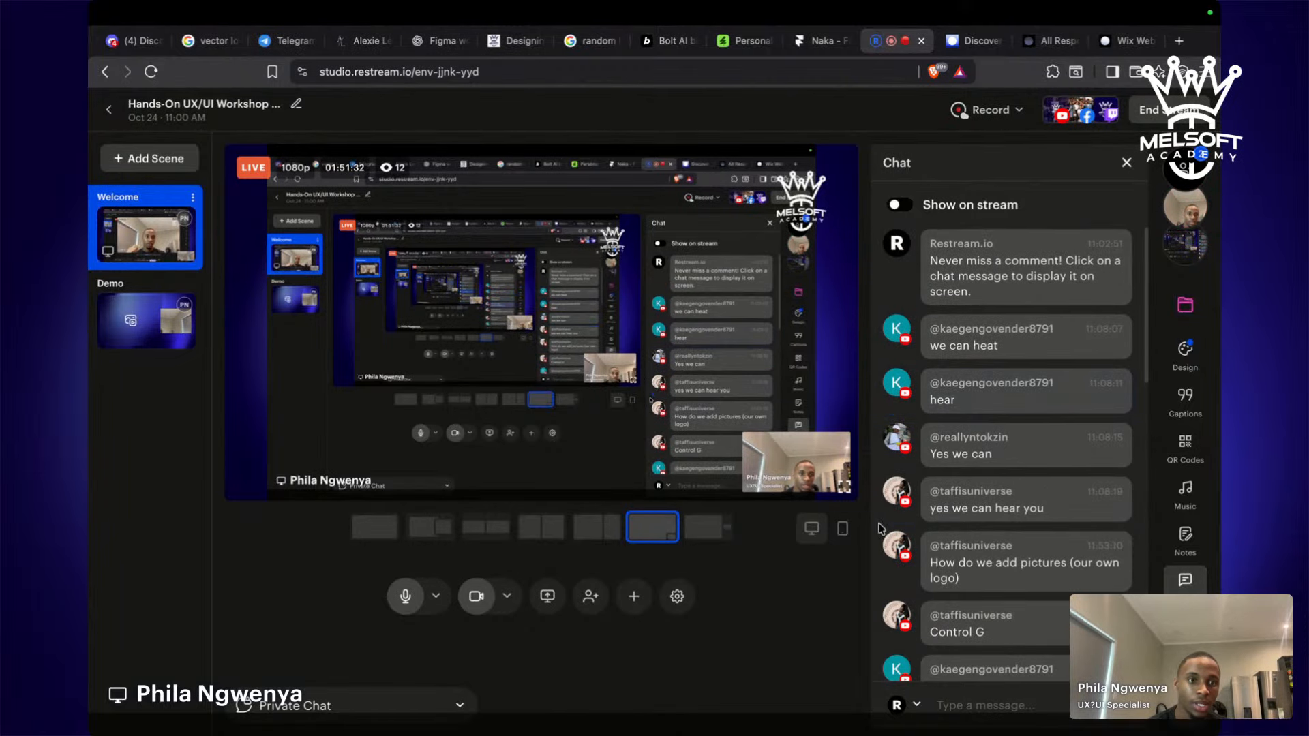
scroll(882, 528, "down", 10)
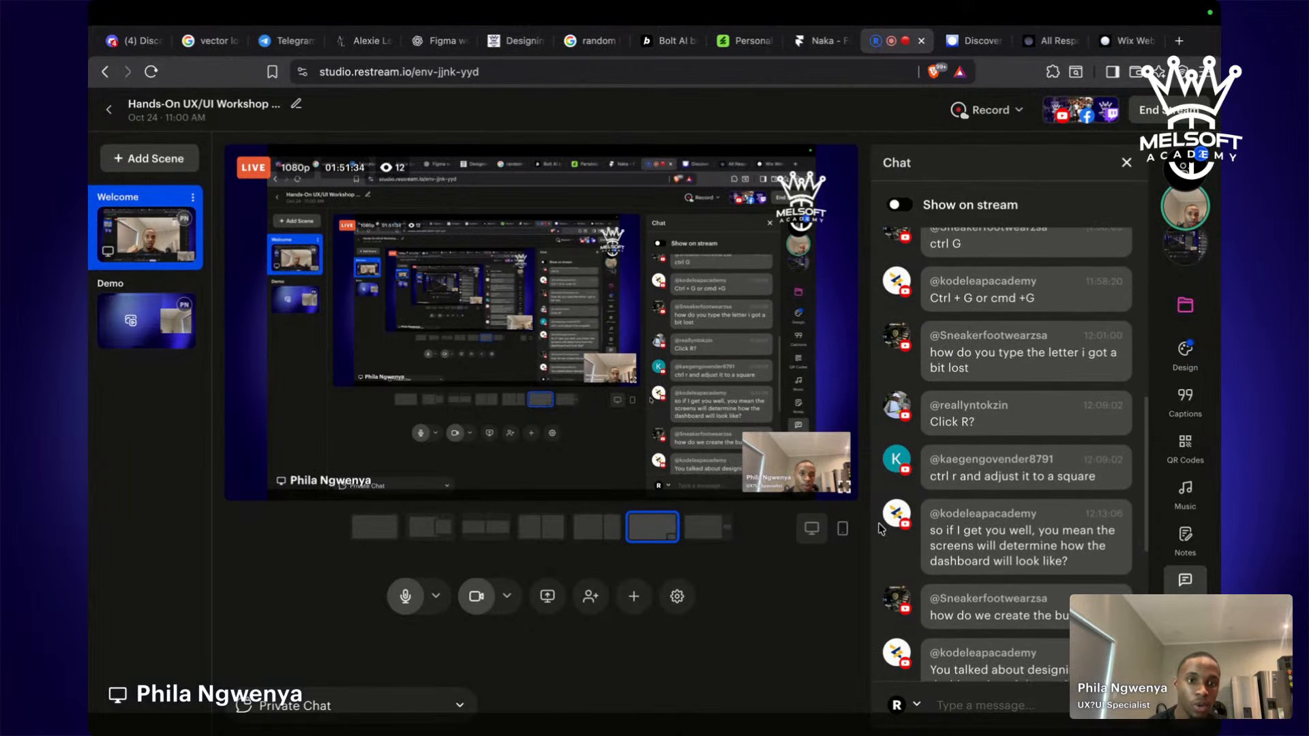
scroll(881, 528, "down", 5)
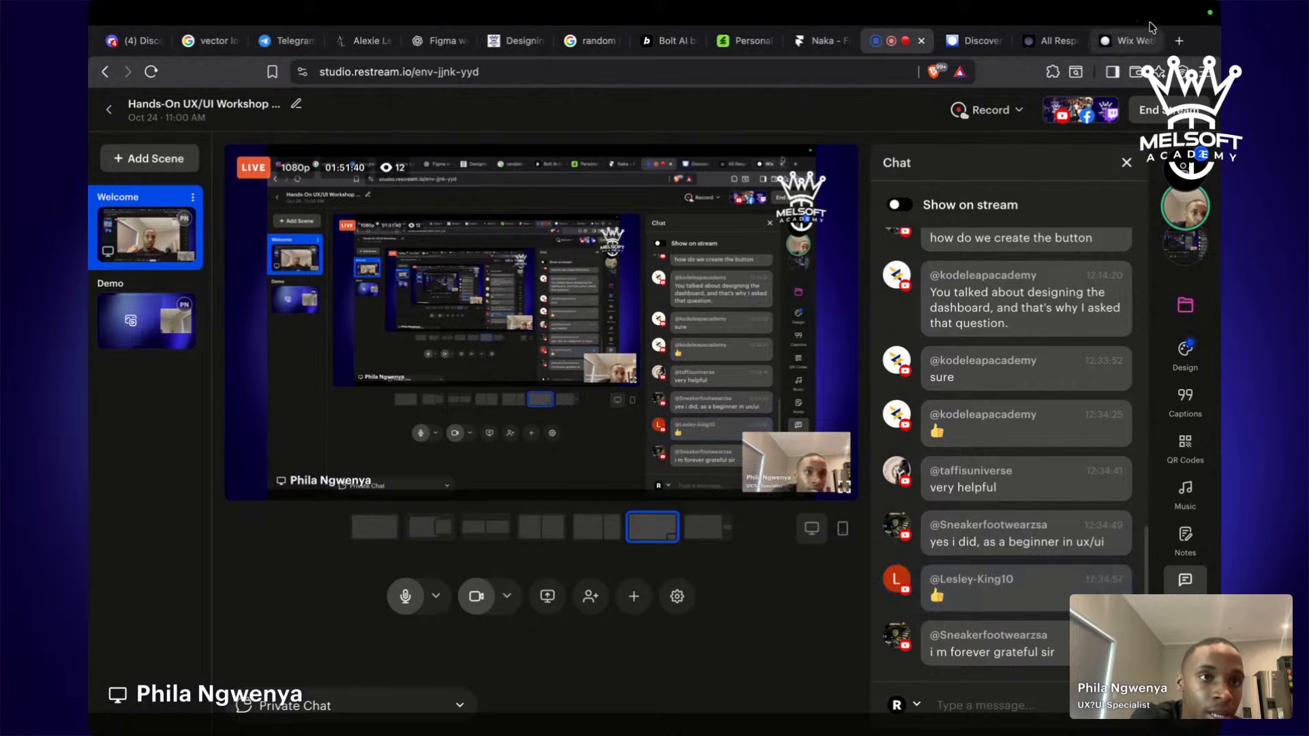
left_click(1120, 41)
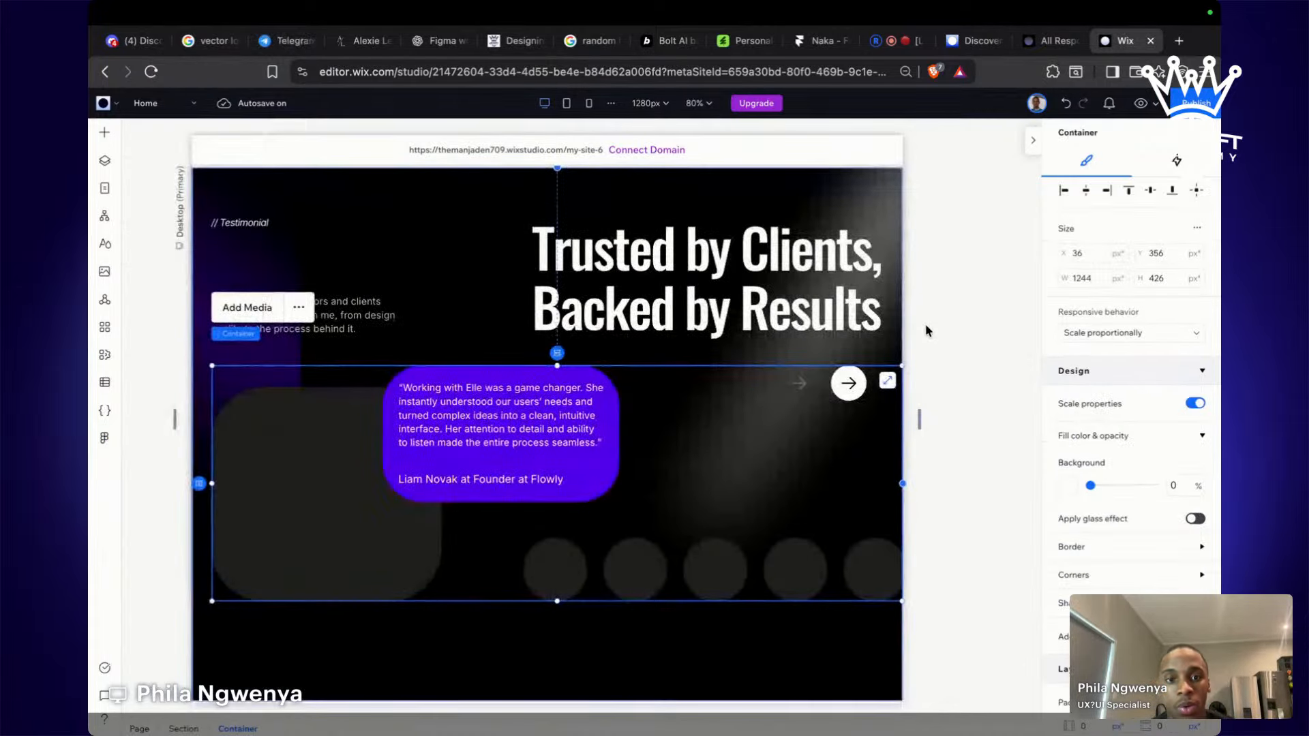
Move the Trusted by Clients testimonial section down one place, then select the About section.
left_click(862, 200)
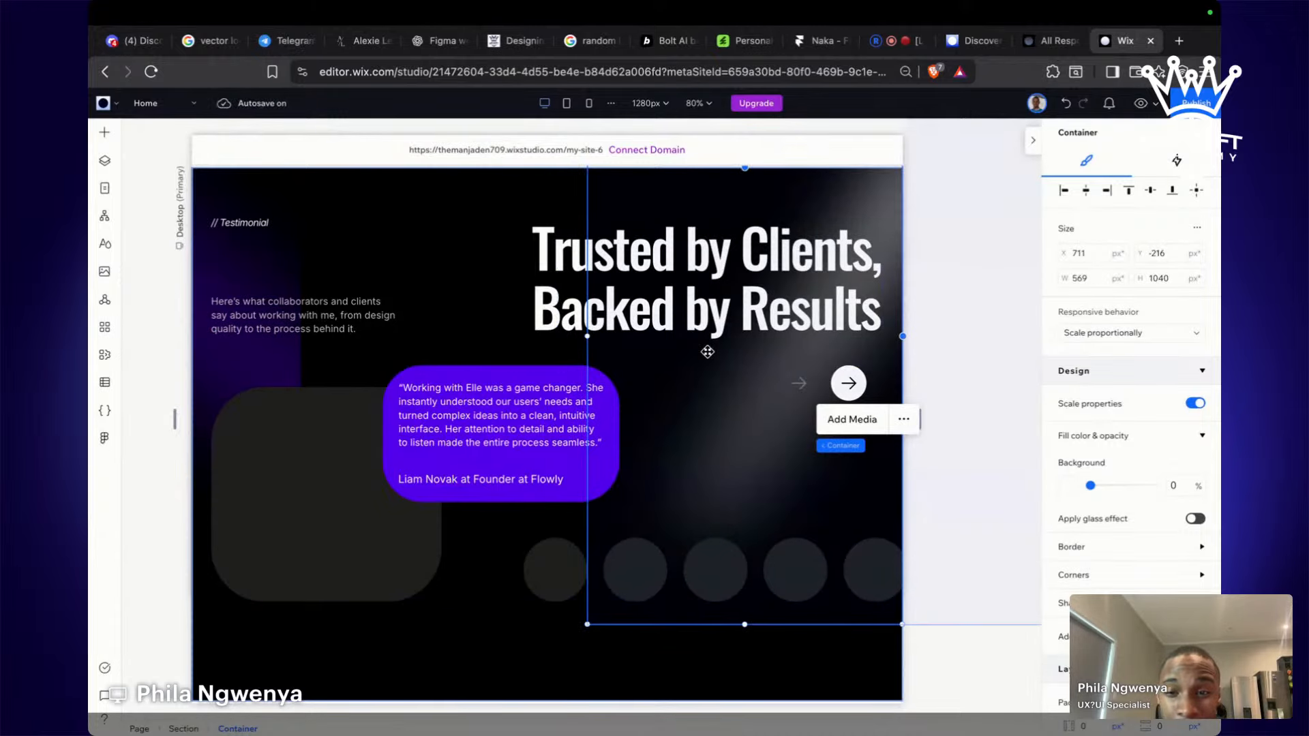
scroll(705, 355, "up", 3)
scroll(497, 491, "up", 10)
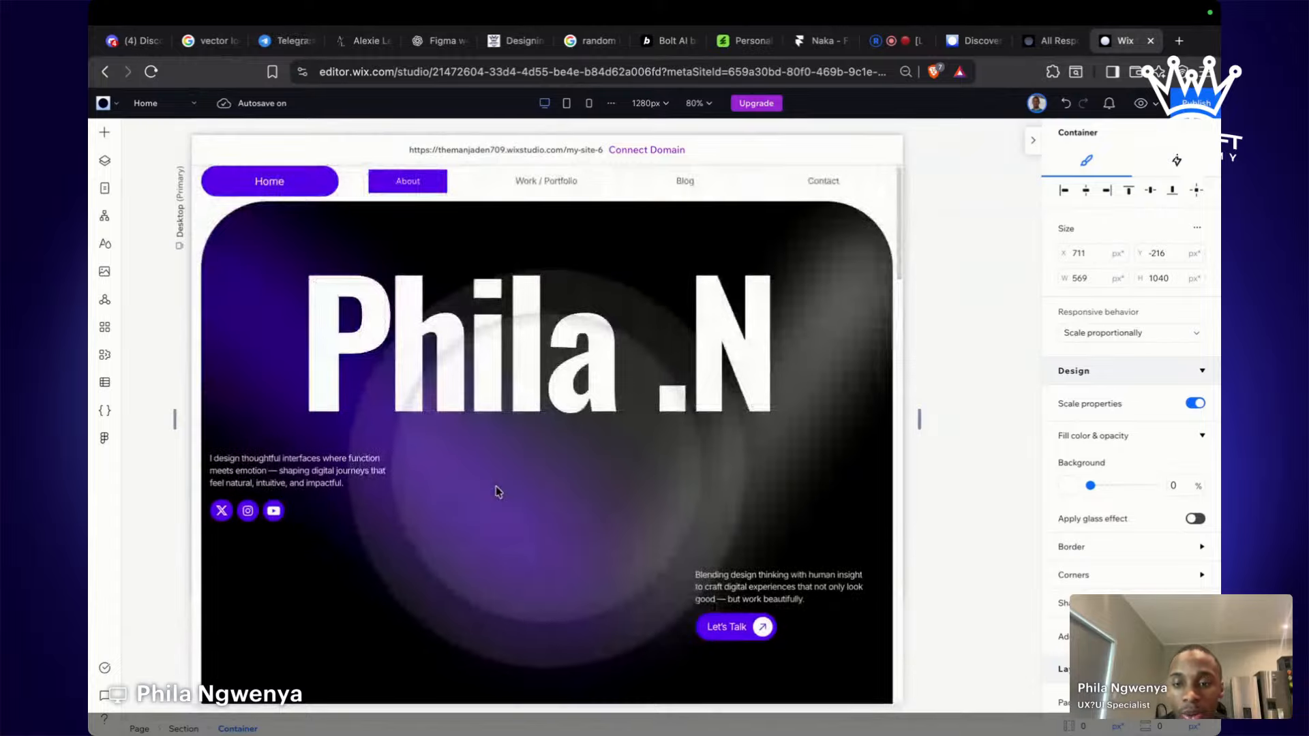
scroll(497, 491, "down", 10)
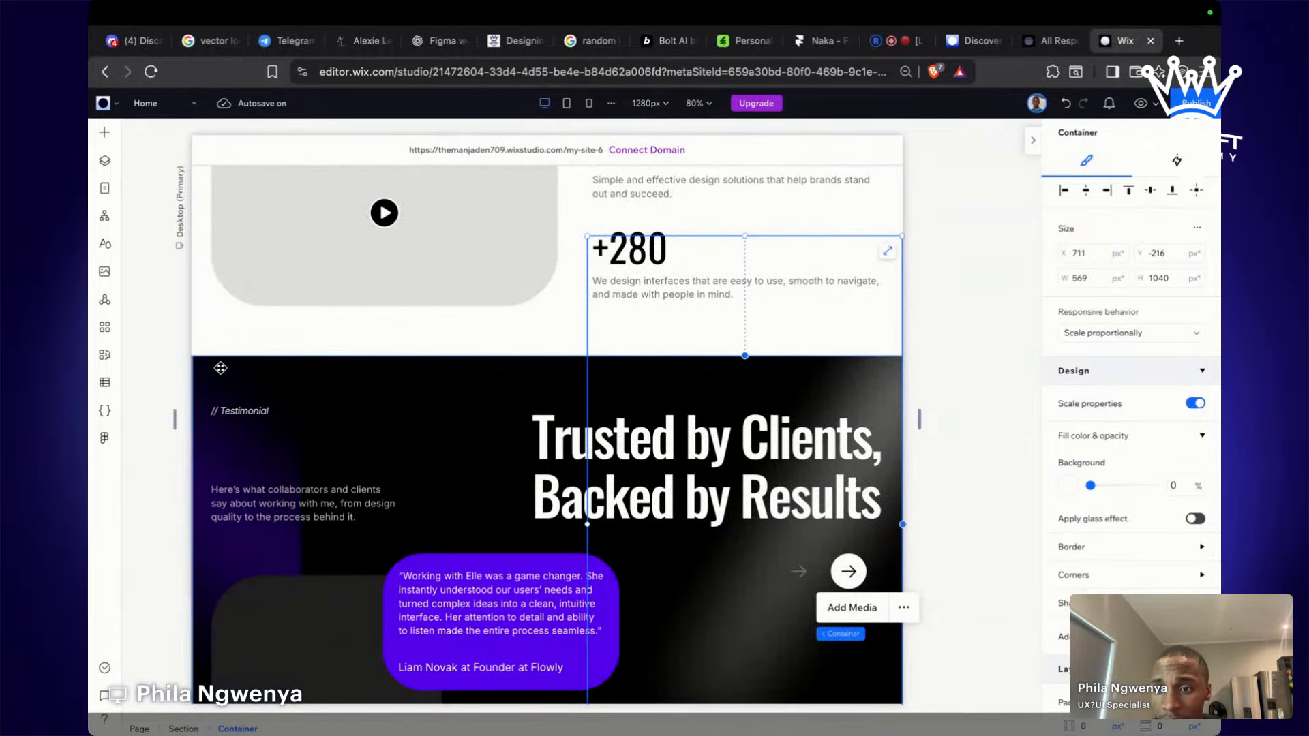
scroll(368, 381, "down", 10)
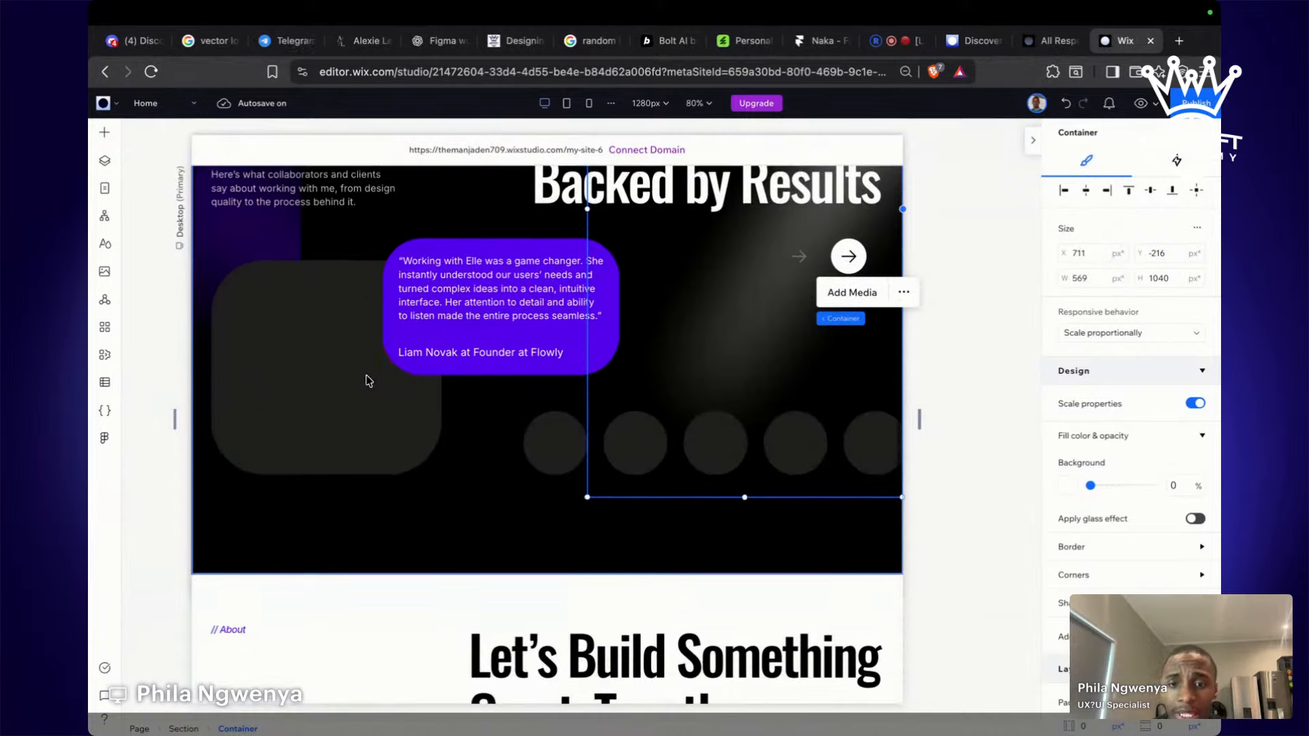
scroll(368, 380, "up", 10)
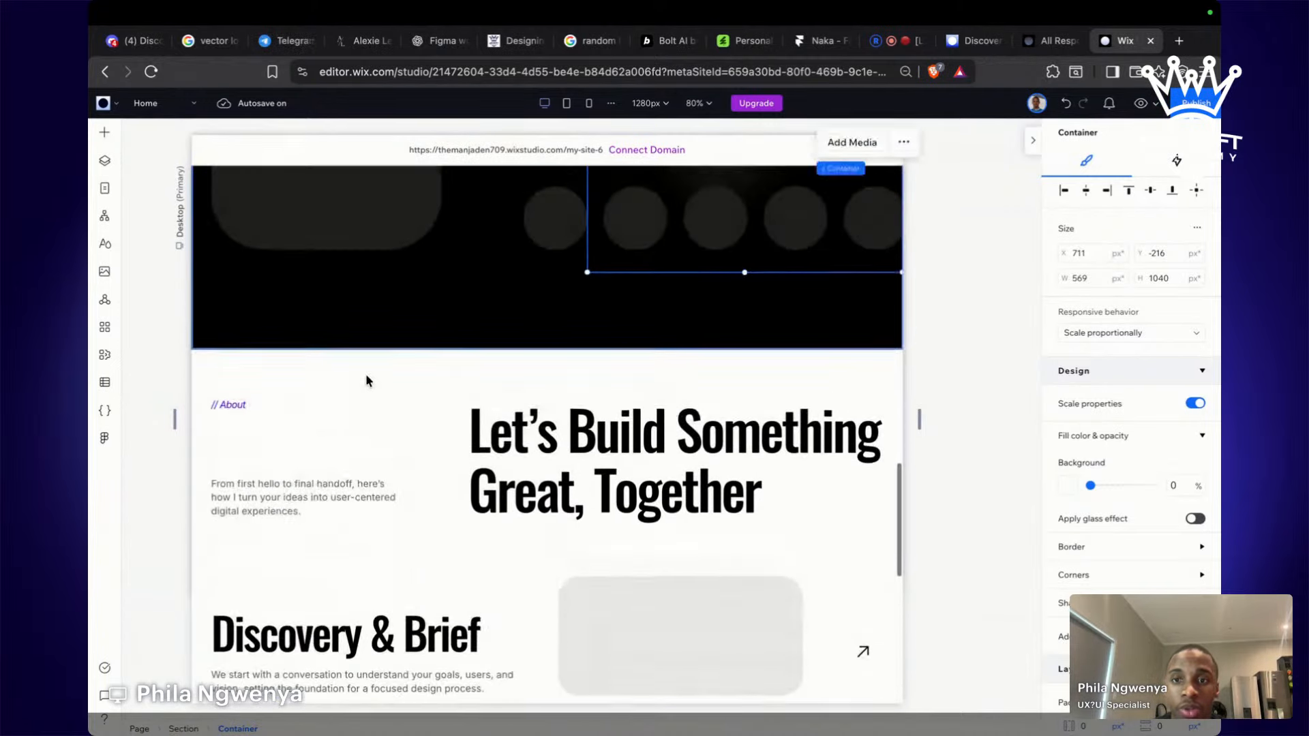
scroll(368, 381, "up", 2)
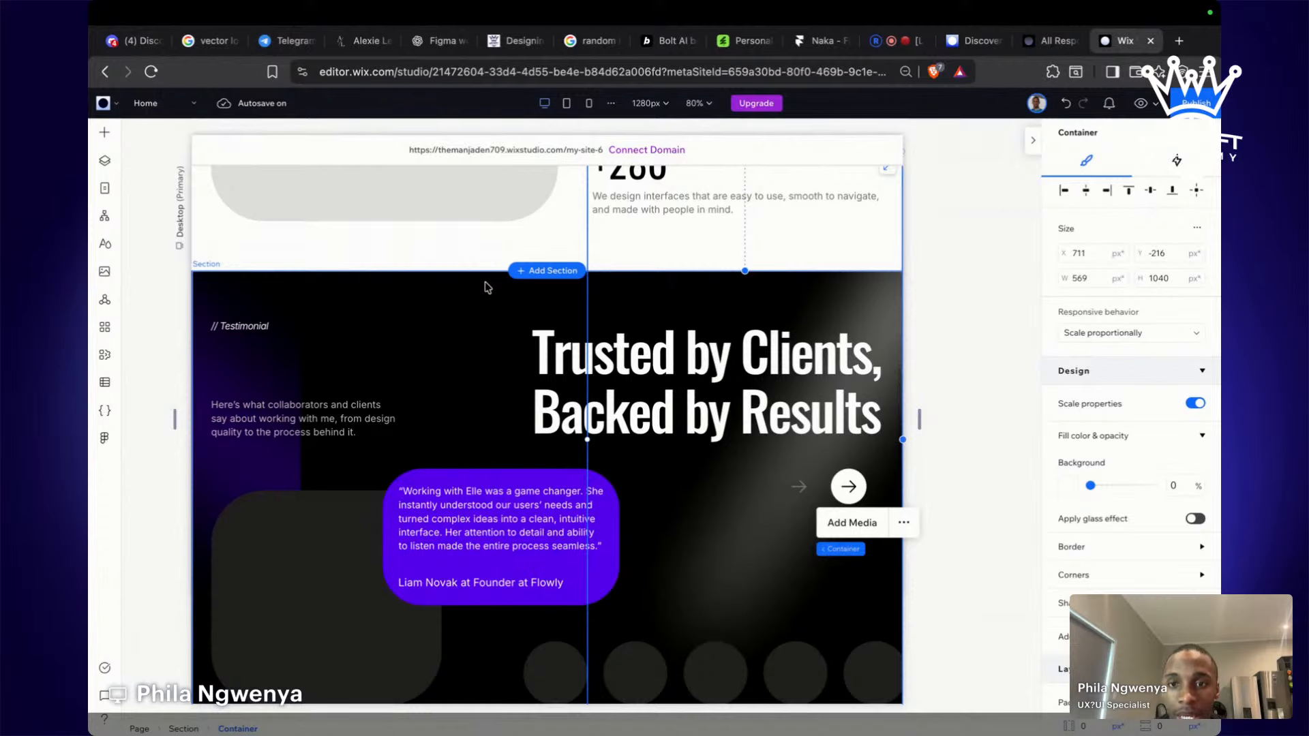
left_click(487, 287)
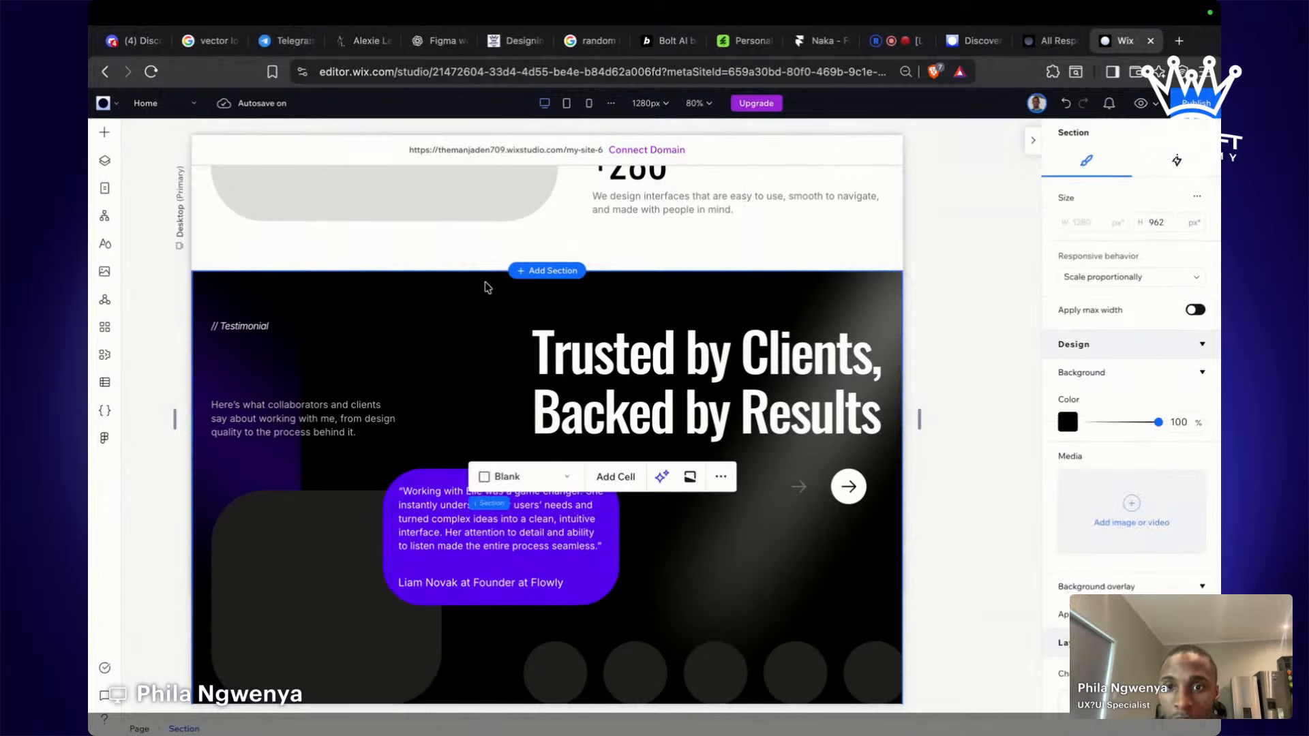
right_click(488, 287)
left_click(522, 134)
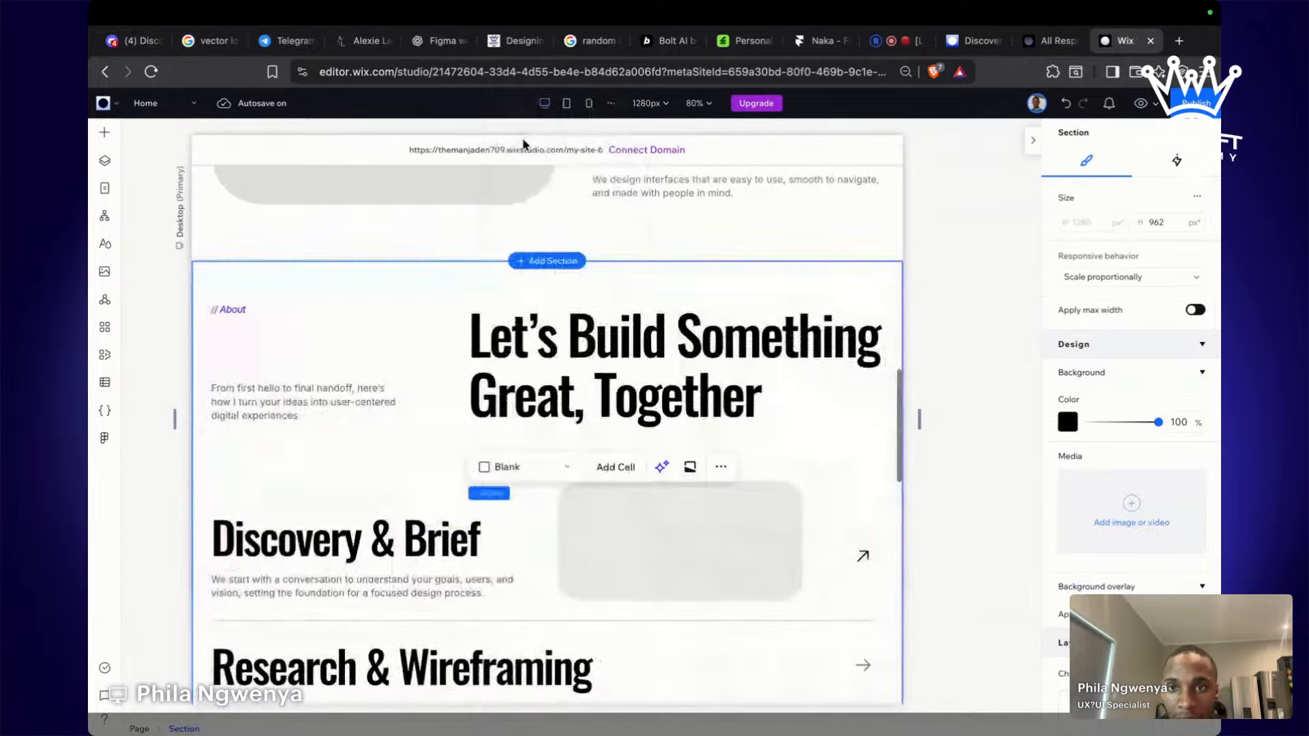
scroll(525, 141, "down", 10)
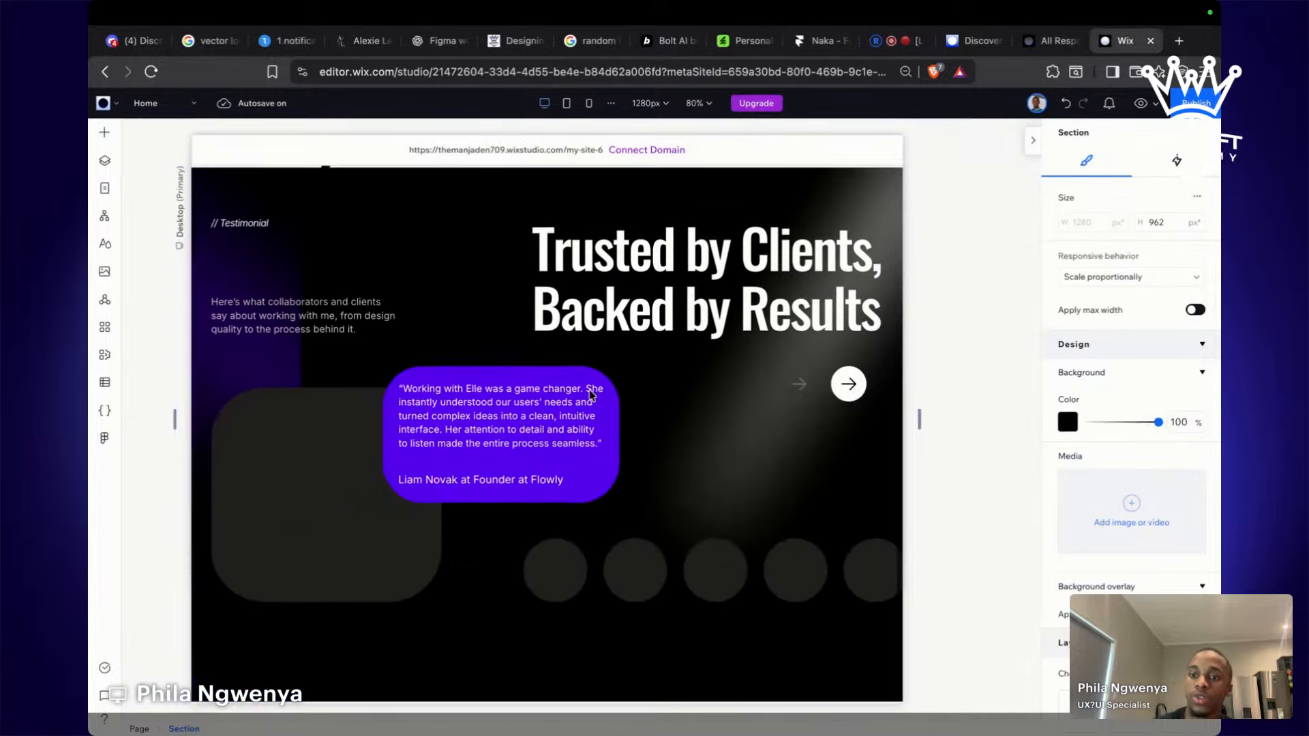
scroll(811, 523, "up", 5)
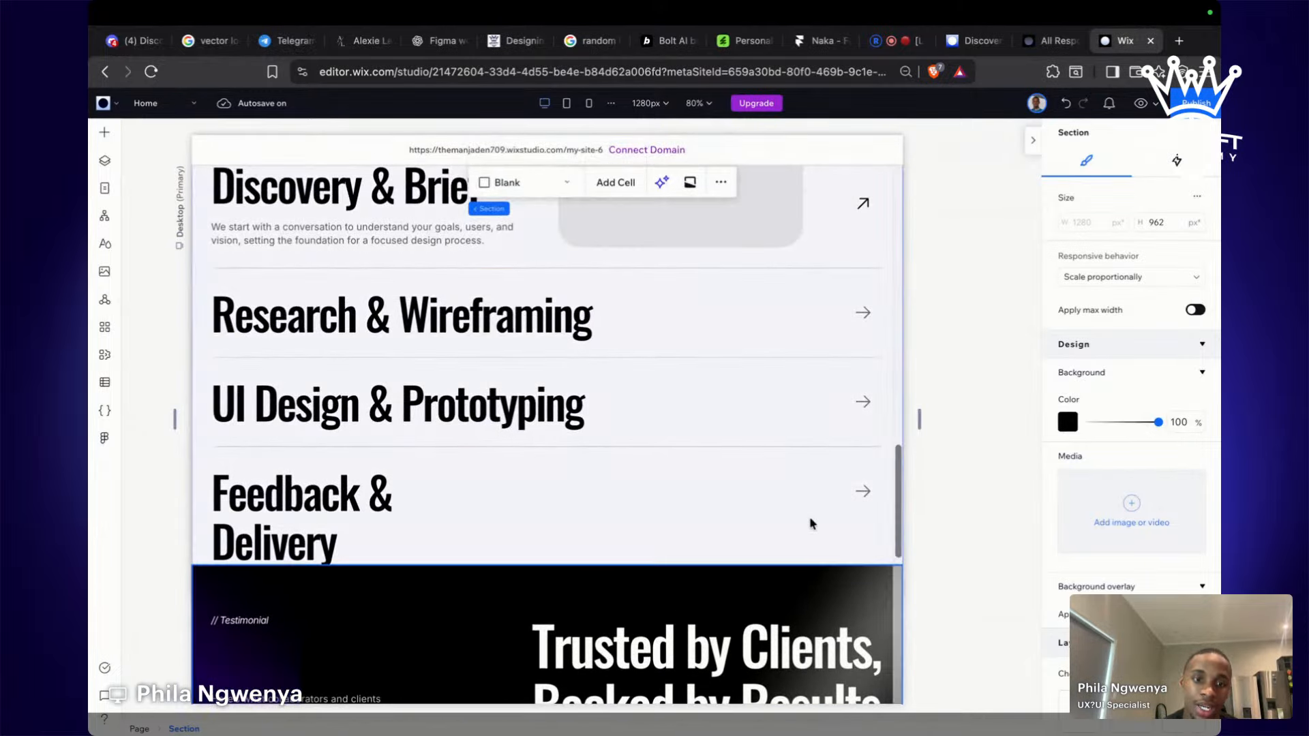
left_click(812, 523)
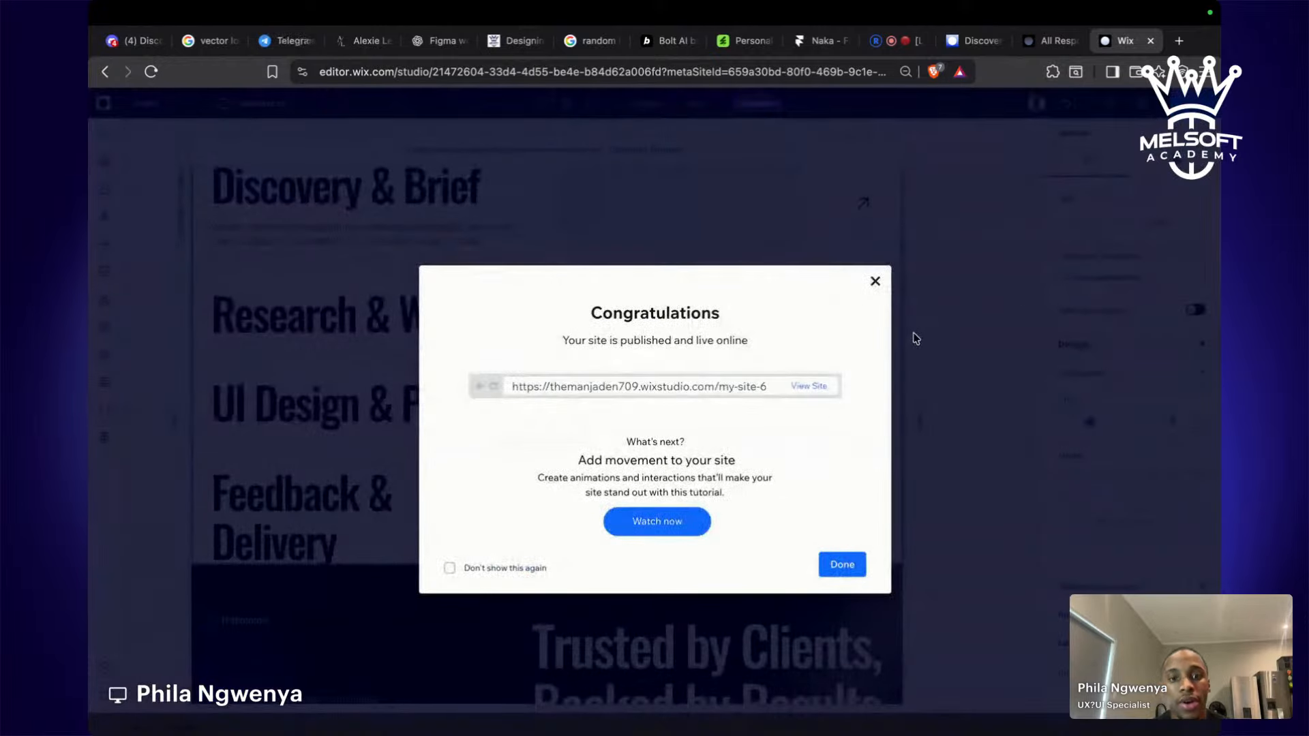
Open the live my-site-6 site in a new tab and scroll from the hero down to the testimonials.
left_click(811, 386)
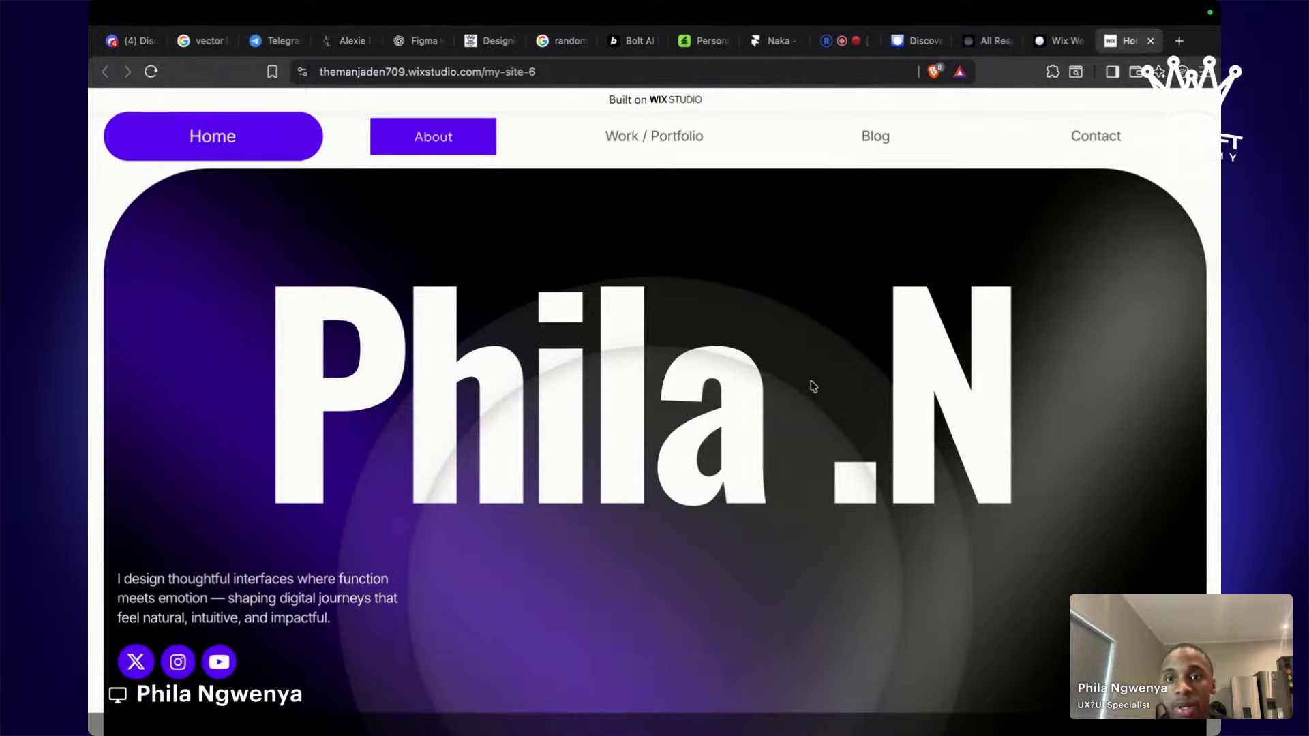
scroll(812, 386, "down", 3)
scroll(813, 386, "down", 10)
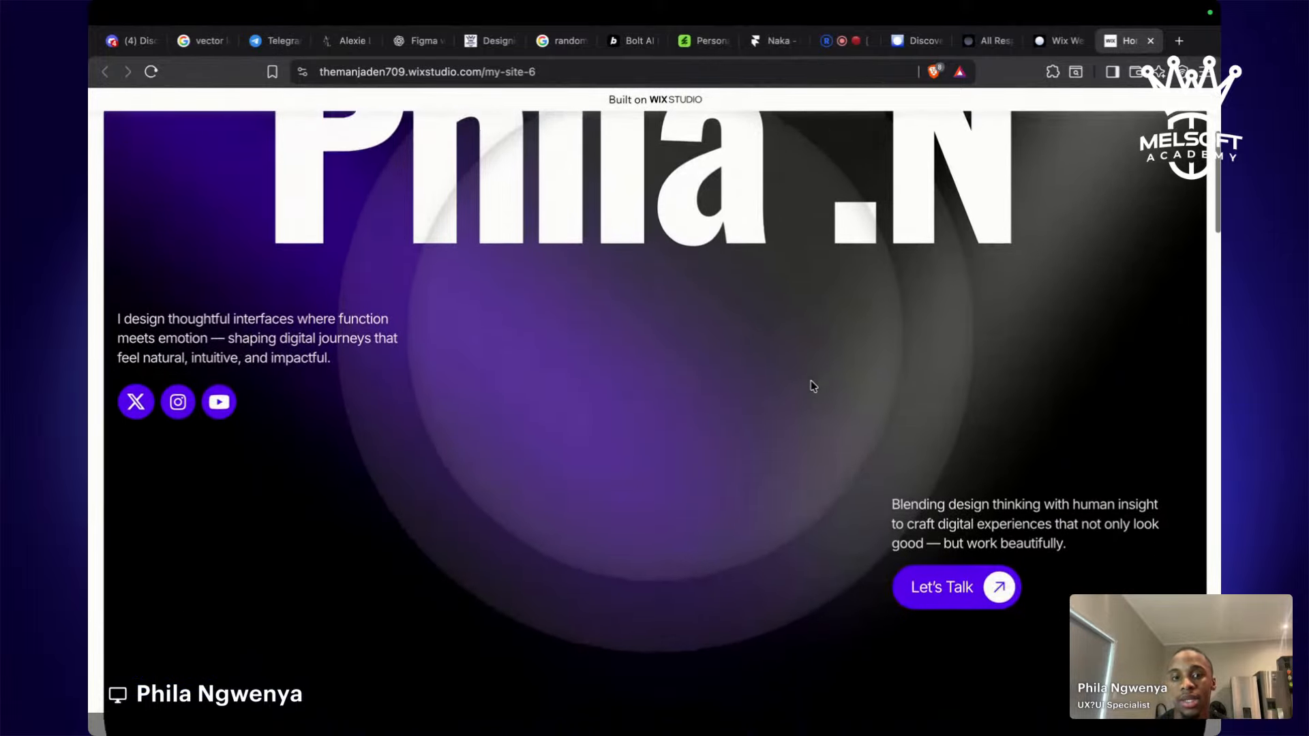
scroll(811, 382, "down", 12)
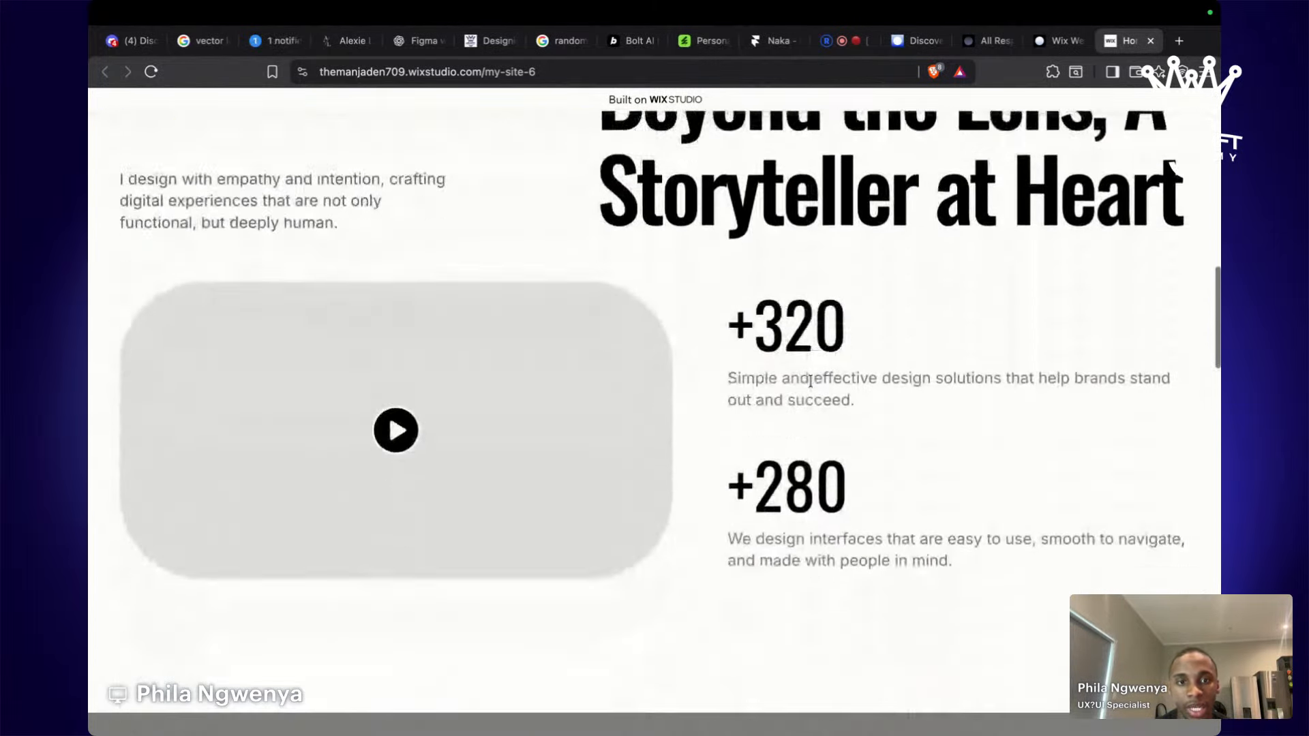
scroll(812, 385, "down", 8)
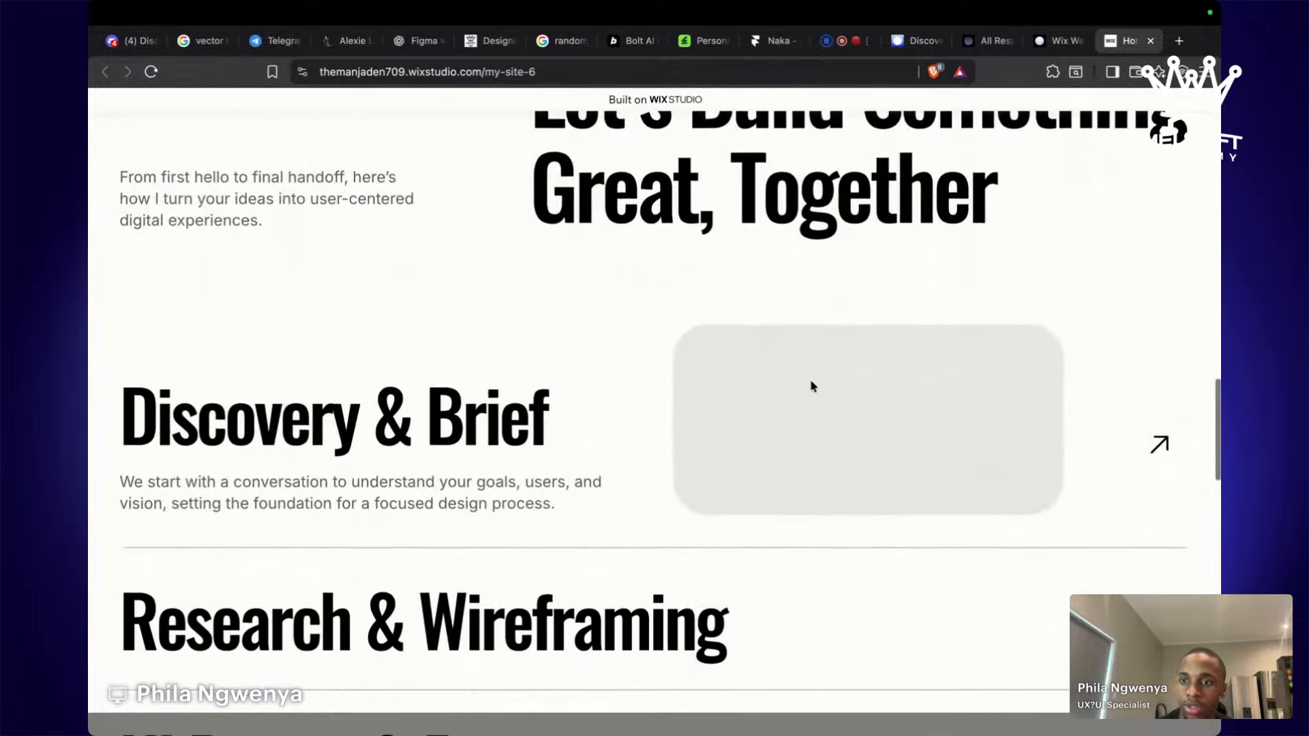
scroll(812, 384, "down", 5)
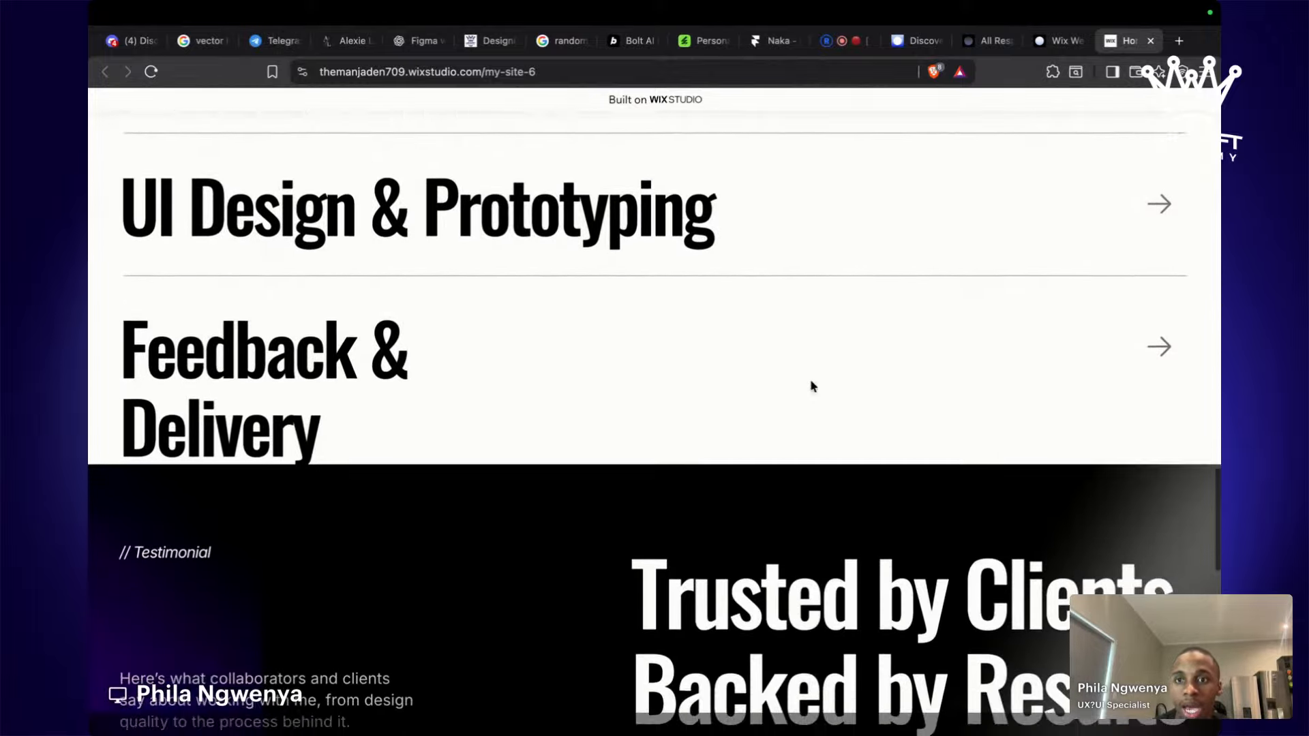
scroll(811, 380, "down", 2)
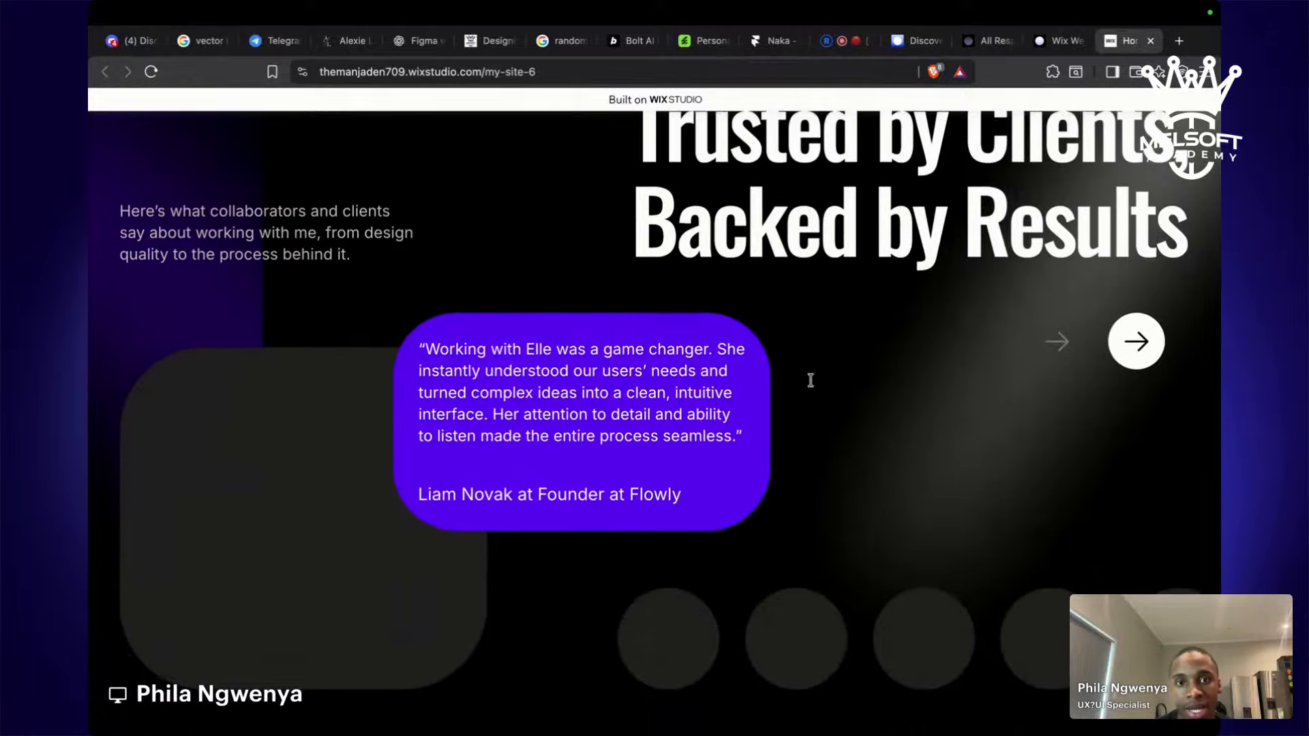
scroll(814, 385, "down", 3)
scroll(813, 385, "down", 3)
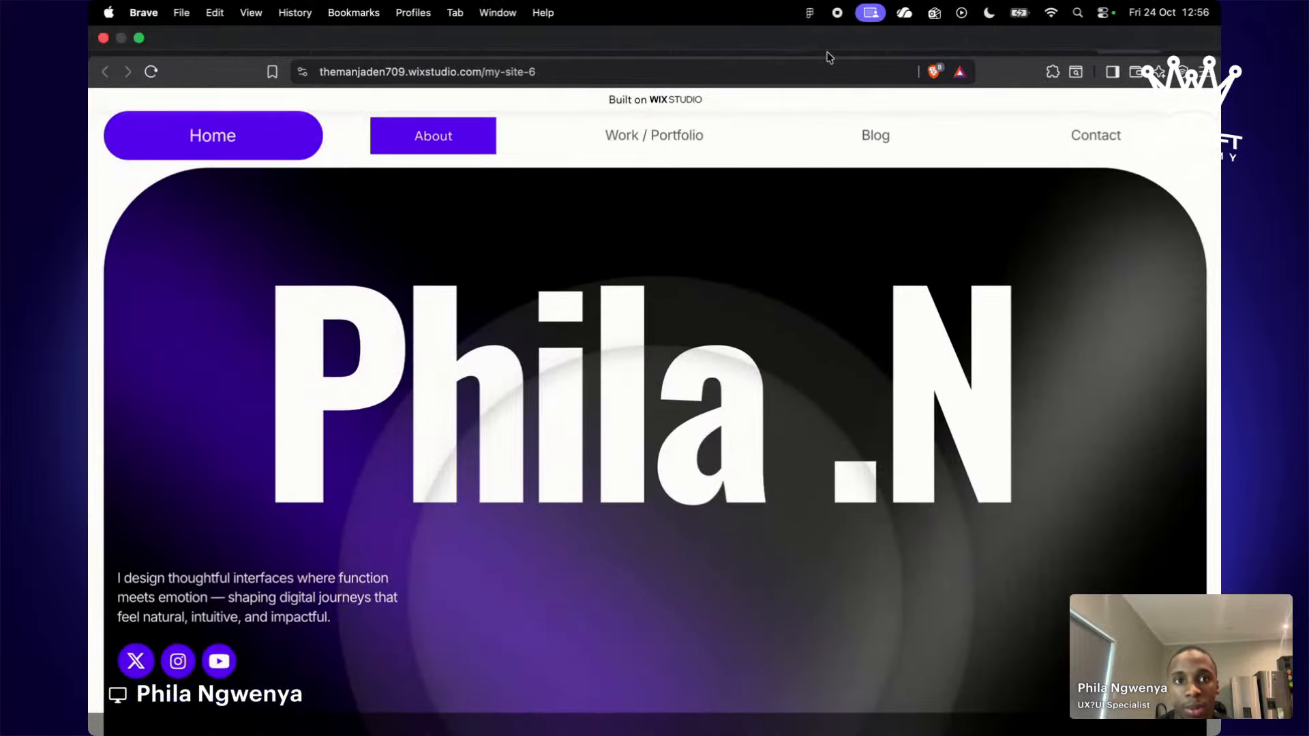
Dismiss the site-published confirmation in the editor and view the live my-site-6 homepage again.
left_click(1045, 42)
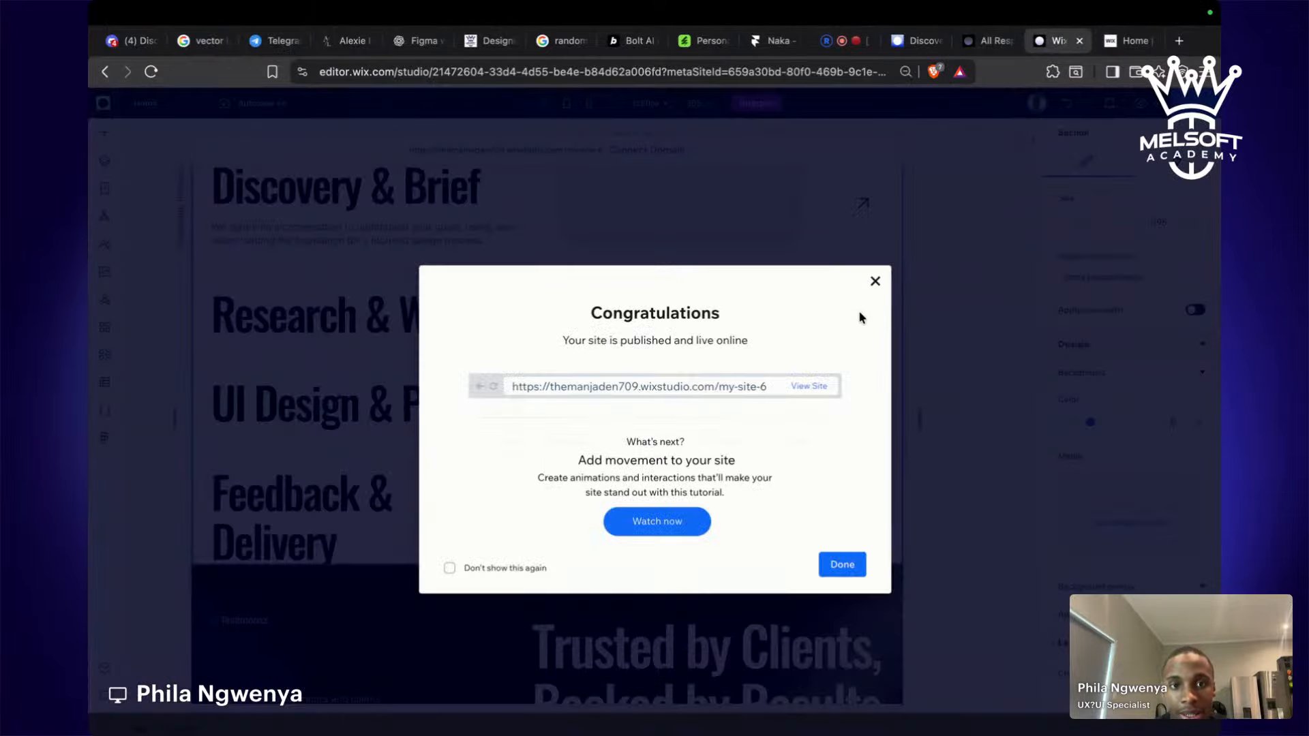
left_click(876, 281)
scroll(753, 398, "down", 10)
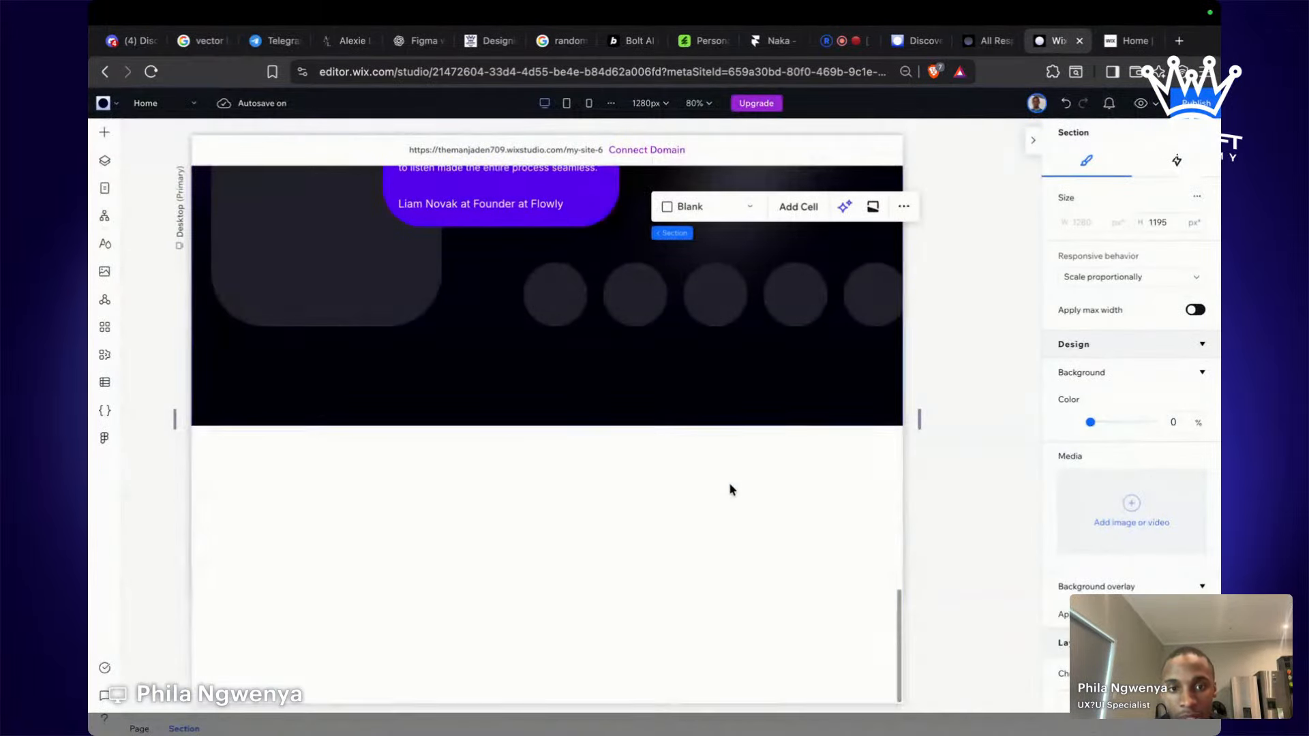
scroll(731, 504, "up", 4)
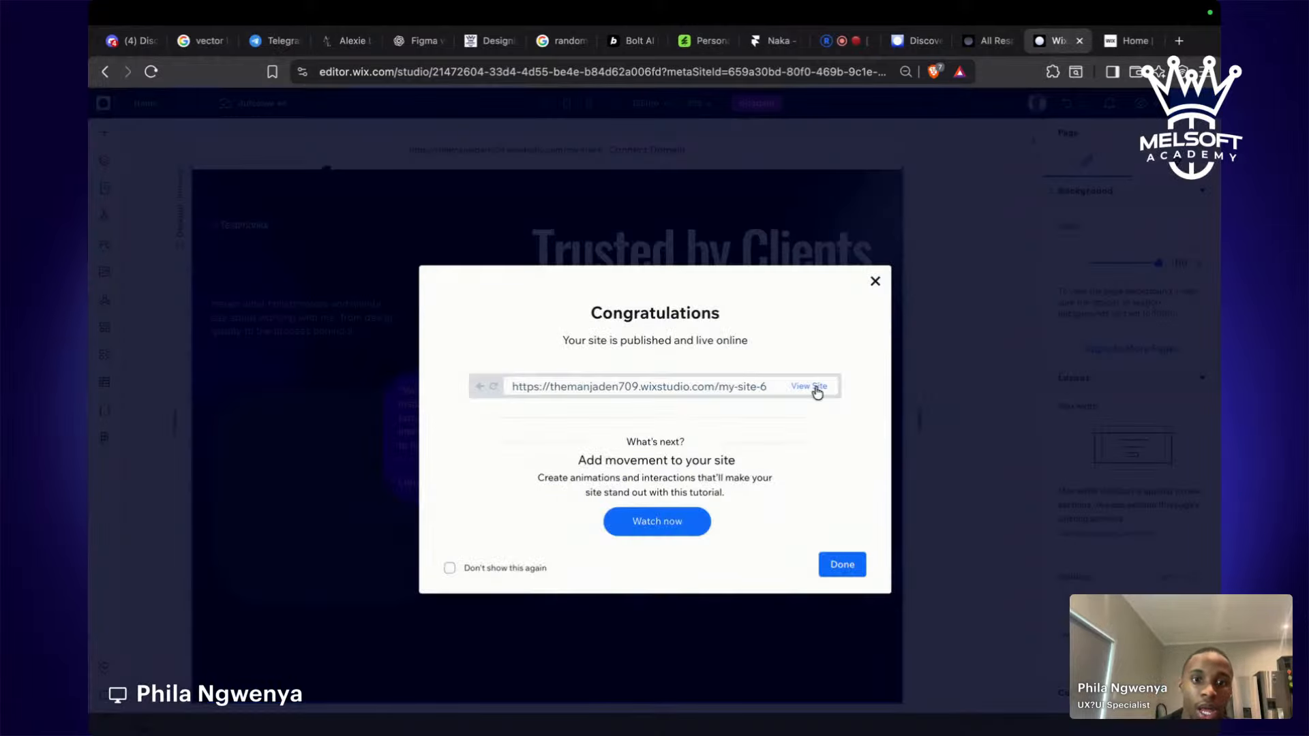
left_click(818, 388)
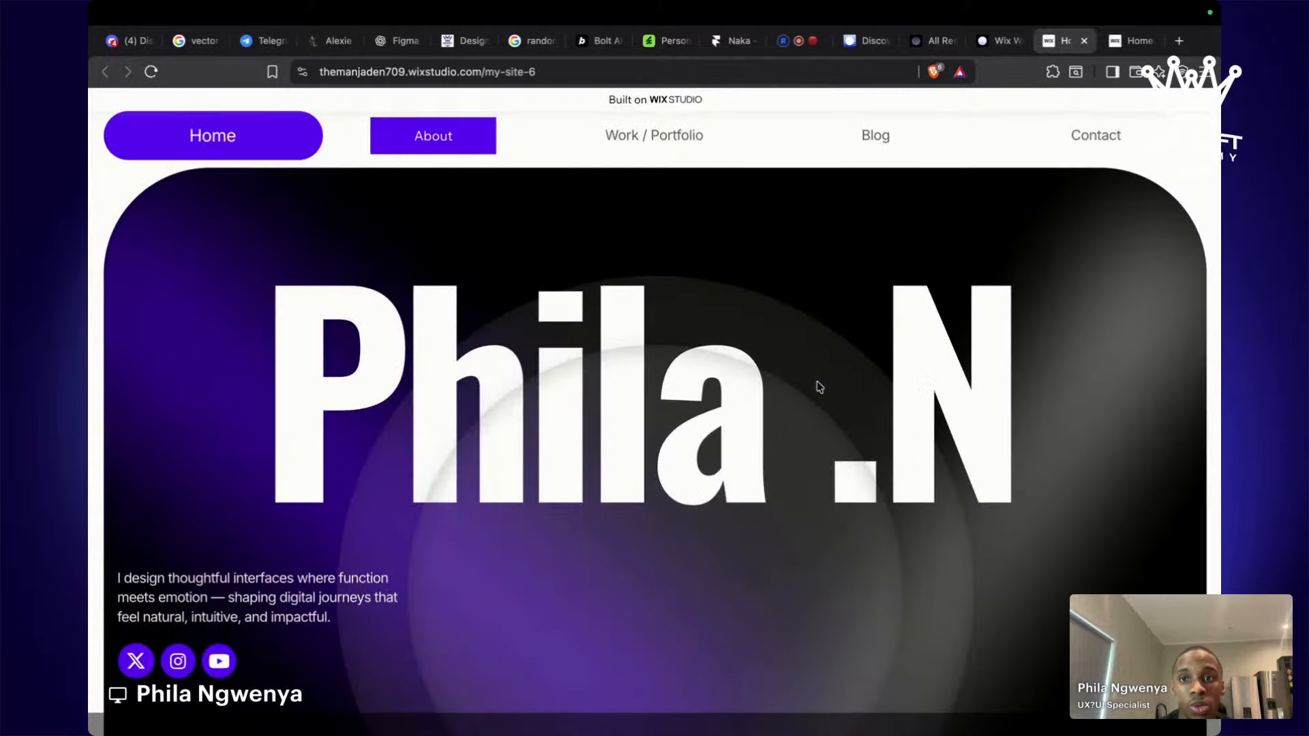
scroll(818, 387, "down", 10)
scroll(818, 387, "down", 10)
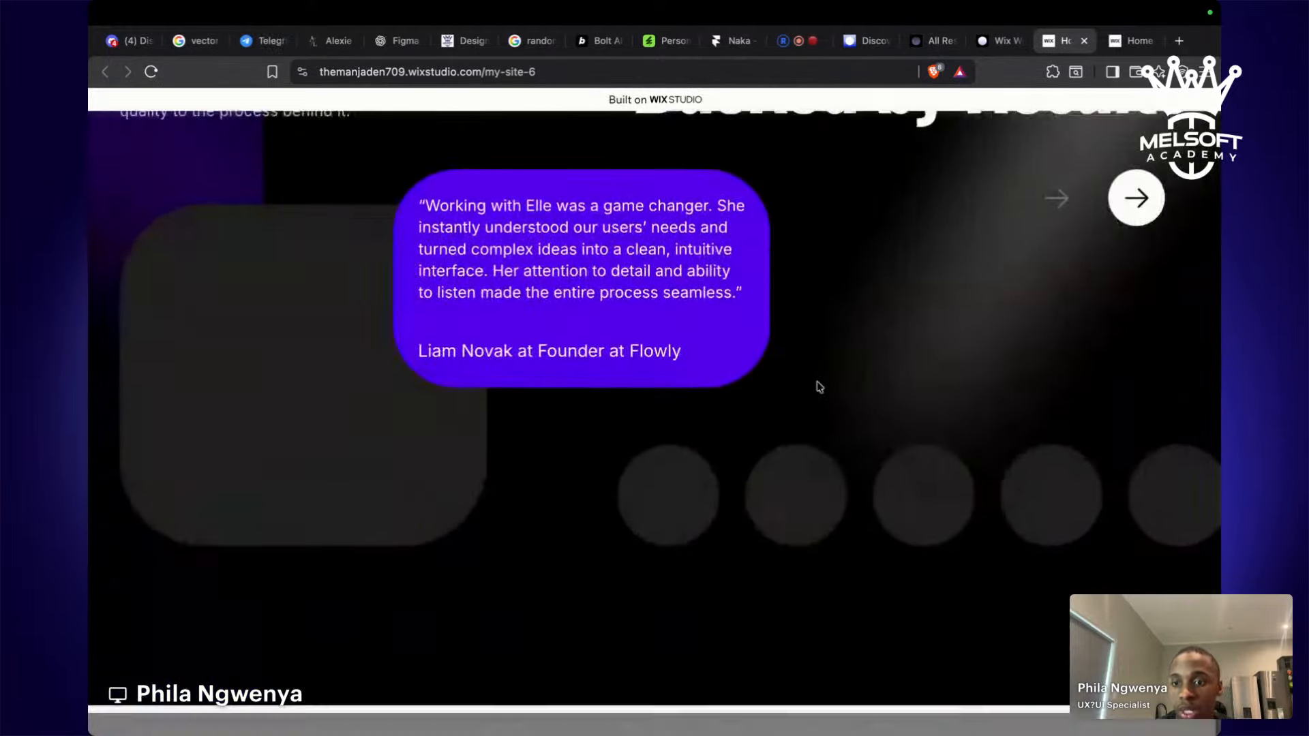
scroll(818, 387, "up", 20)
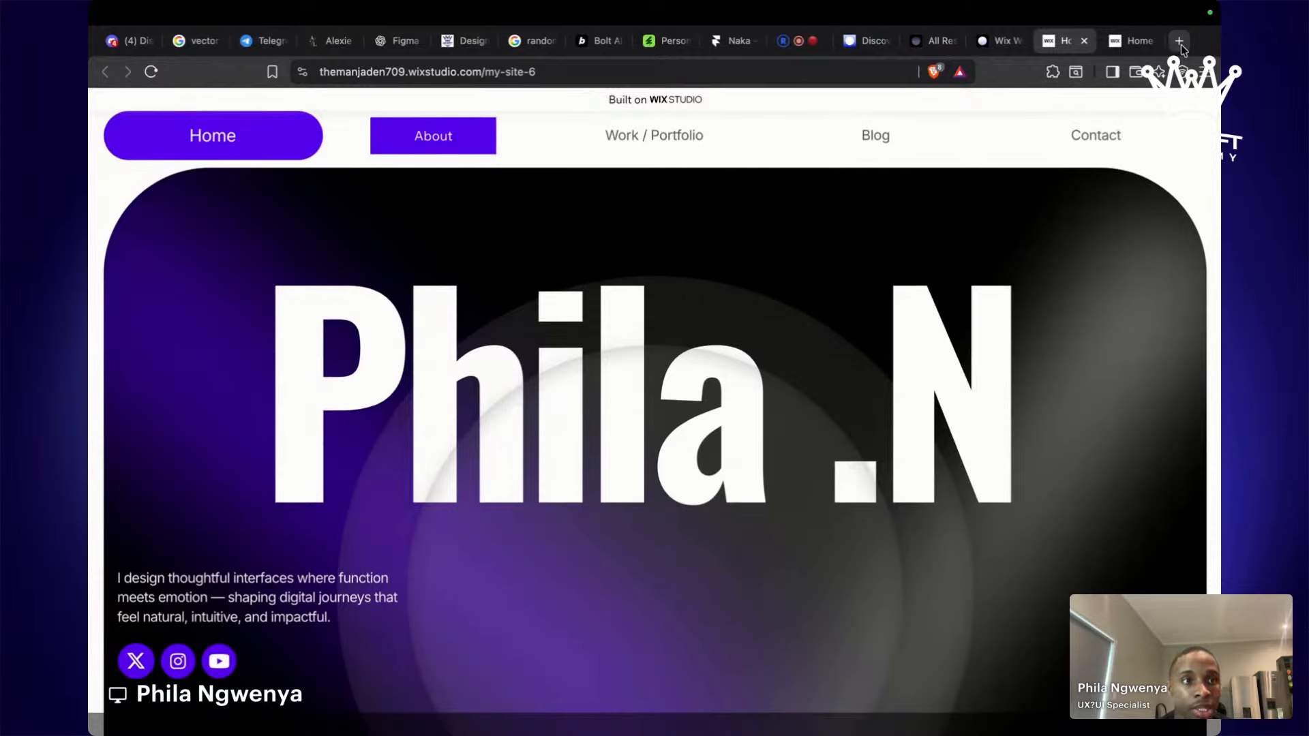
Load mpilo.africa in a new tab and scroll down through its homepage.
left_click(1180, 41)
type("mpilo")
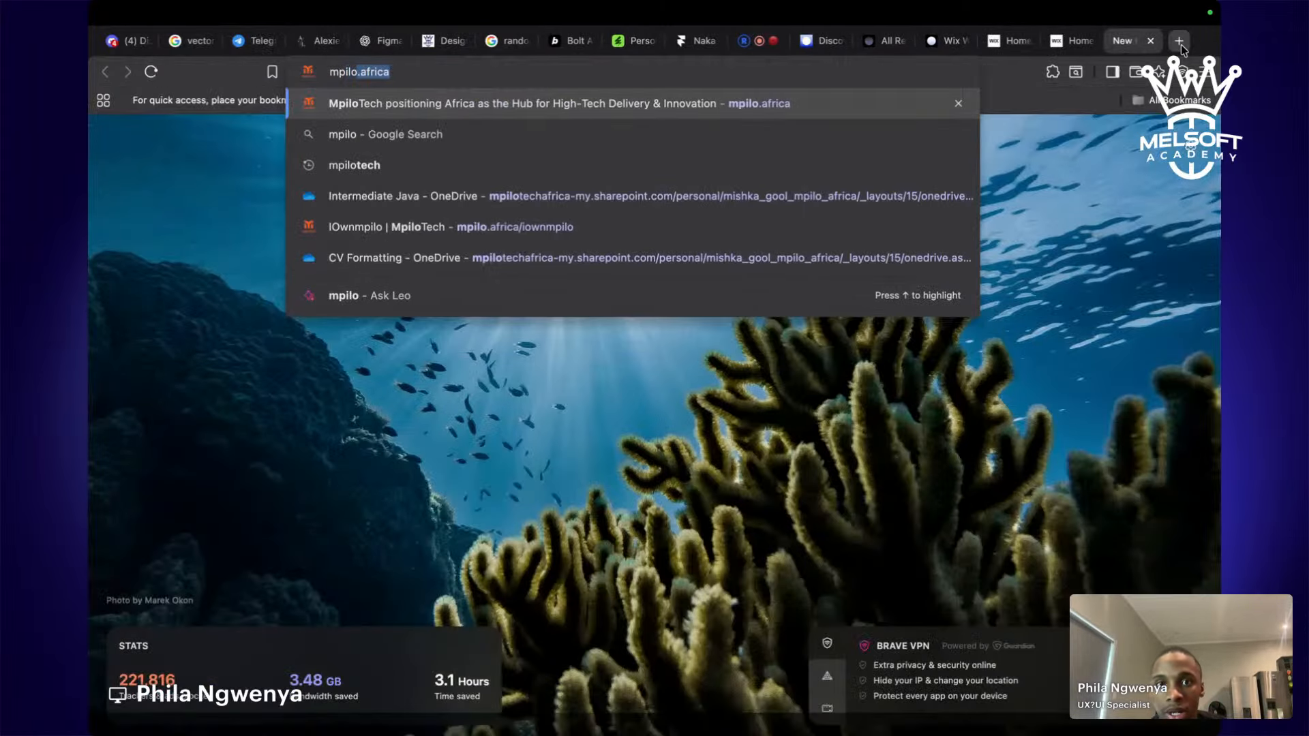
key("Return")
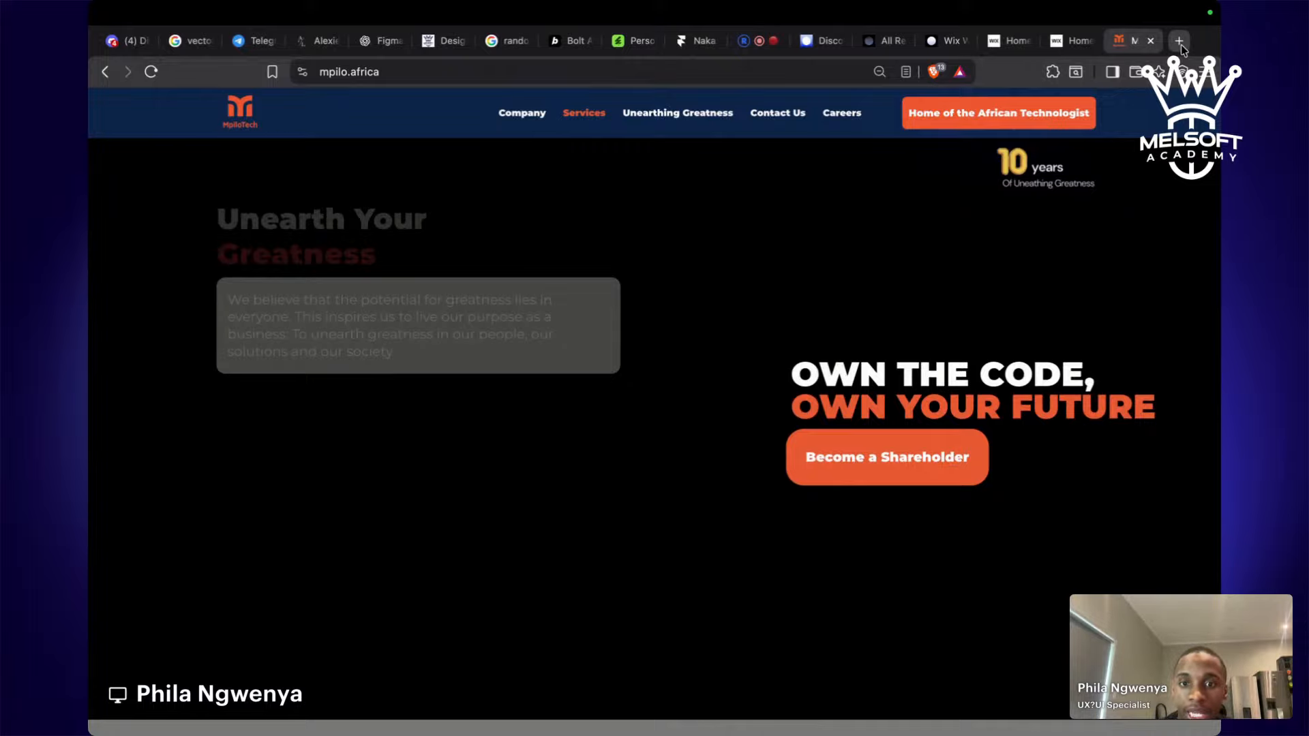
scroll(1132, 222, "down", 10)
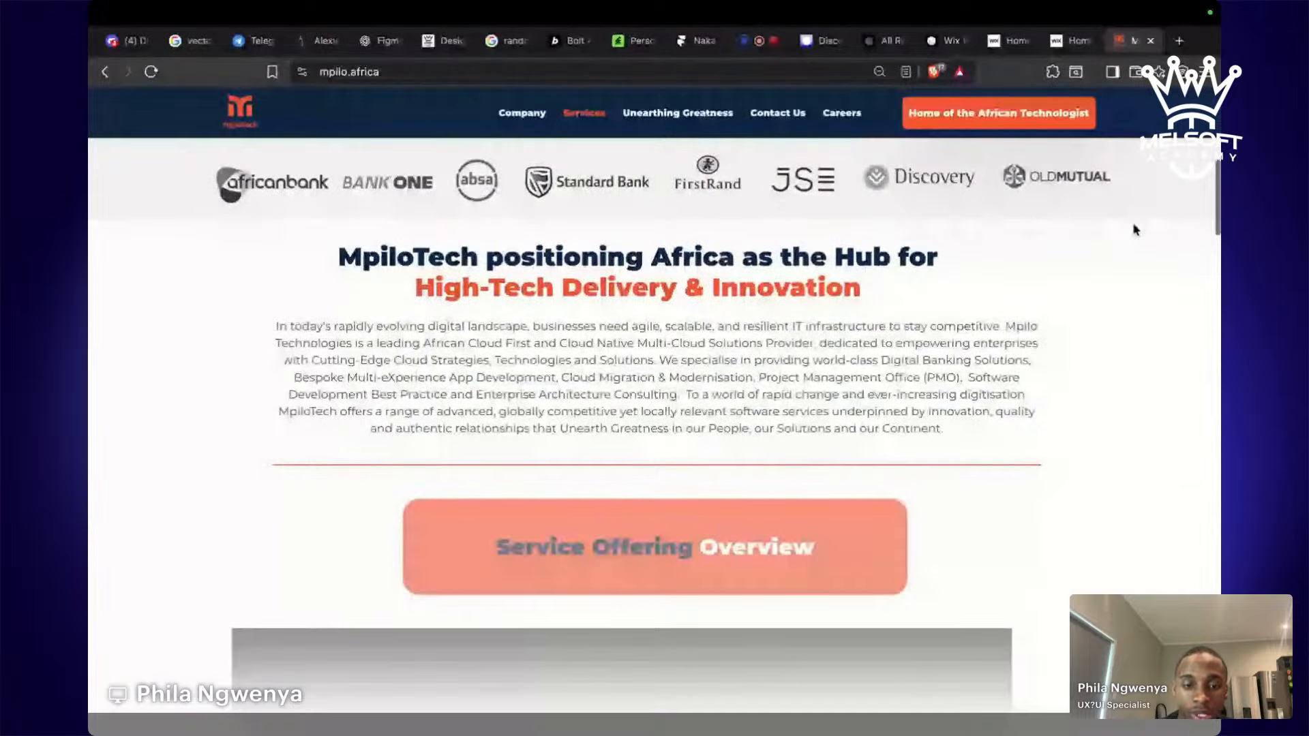
scroll(1134, 229, "down", 10)
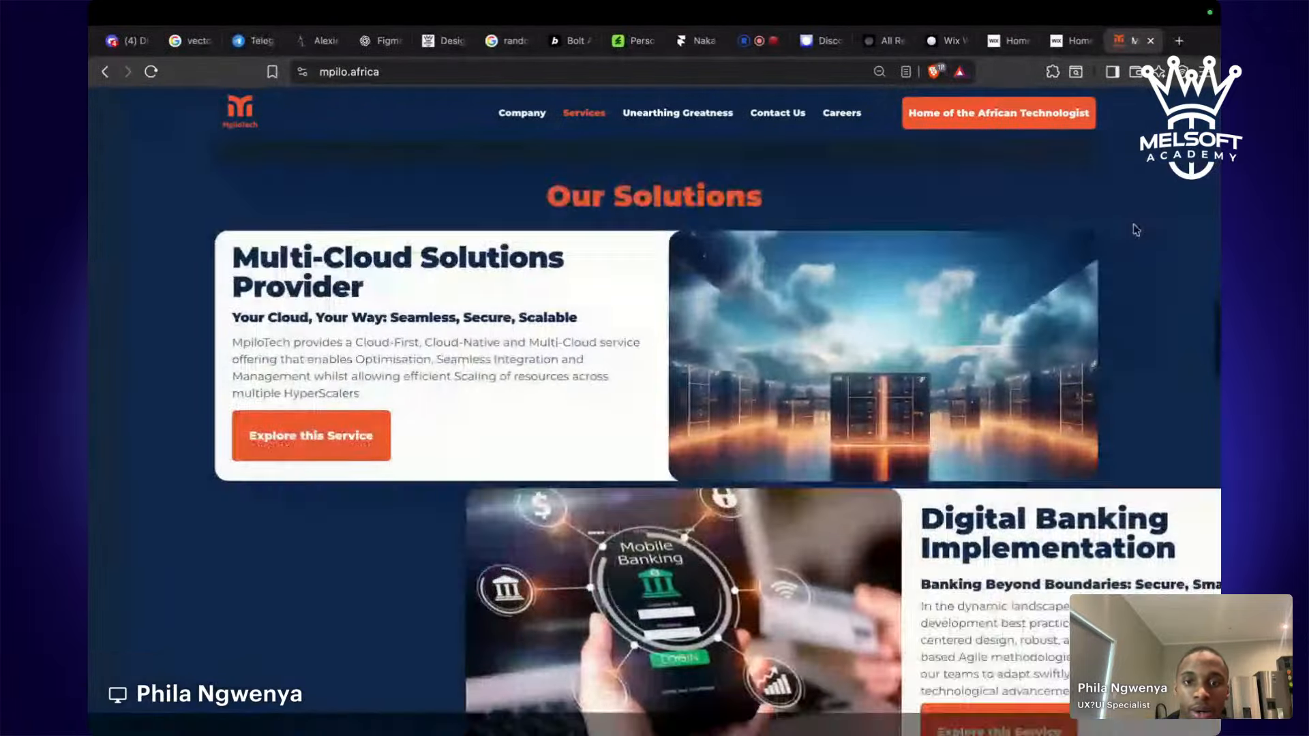
scroll(1135, 229, "down", 10)
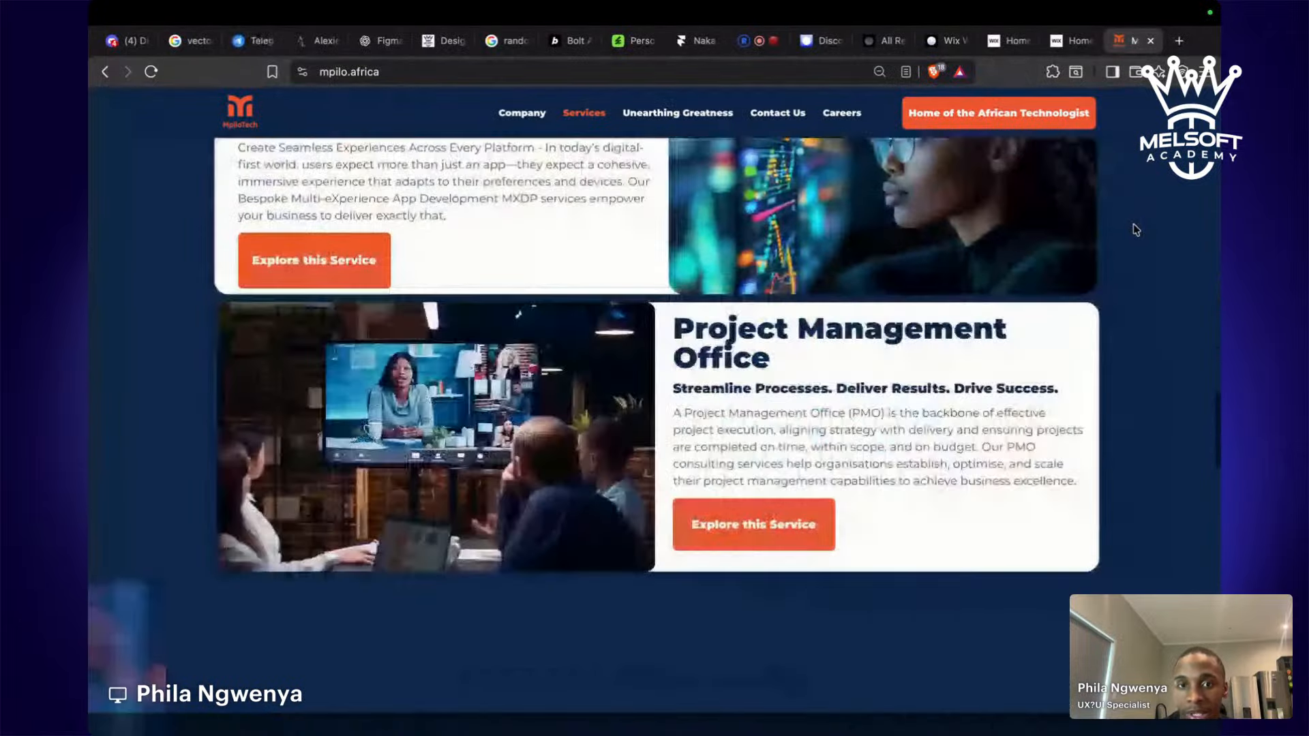
scroll(1135, 229, "down", 10)
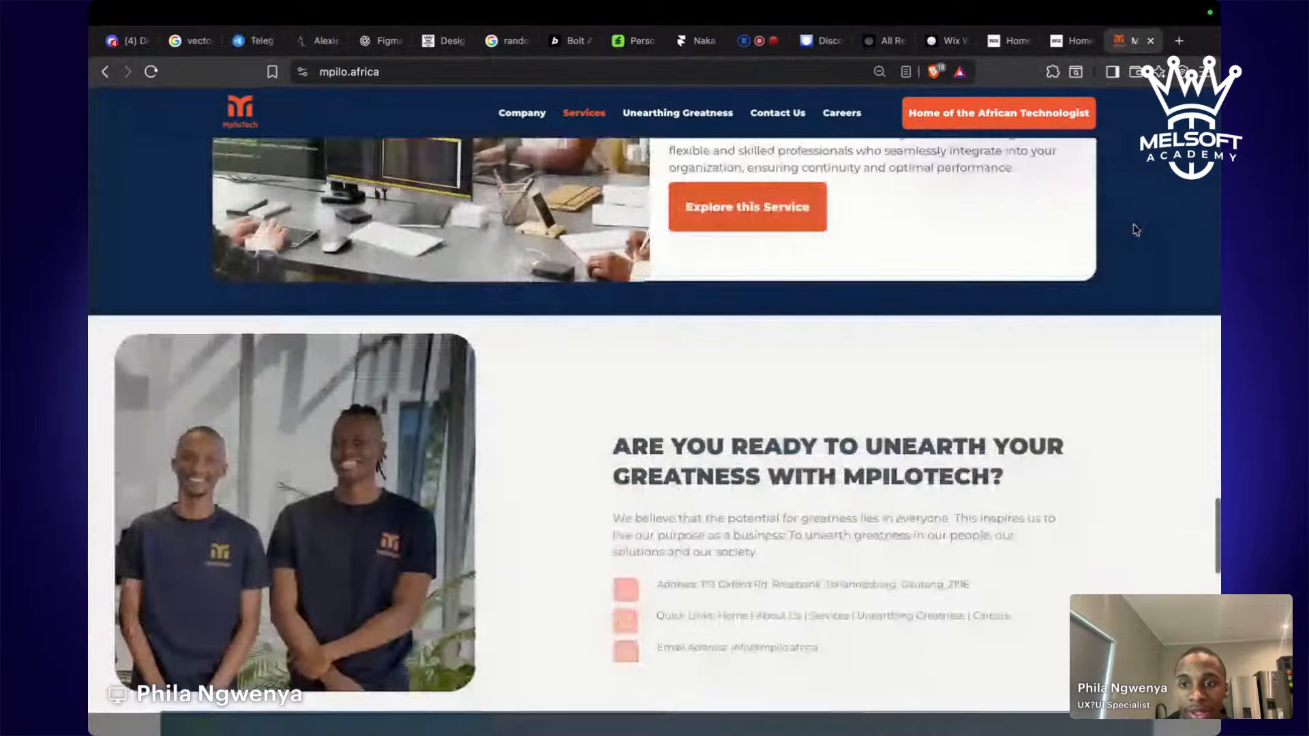
scroll(1135, 229, "down", 10)
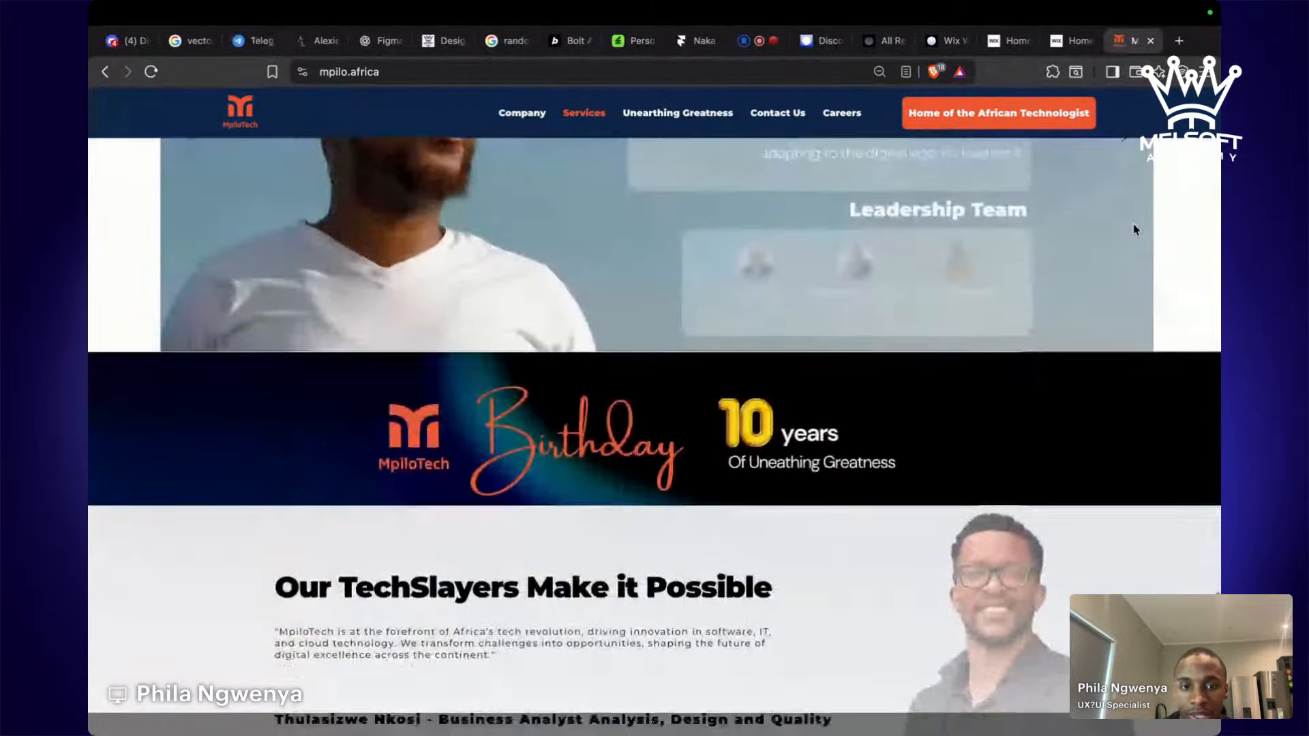
scroll(1135, 229, "down", 10)
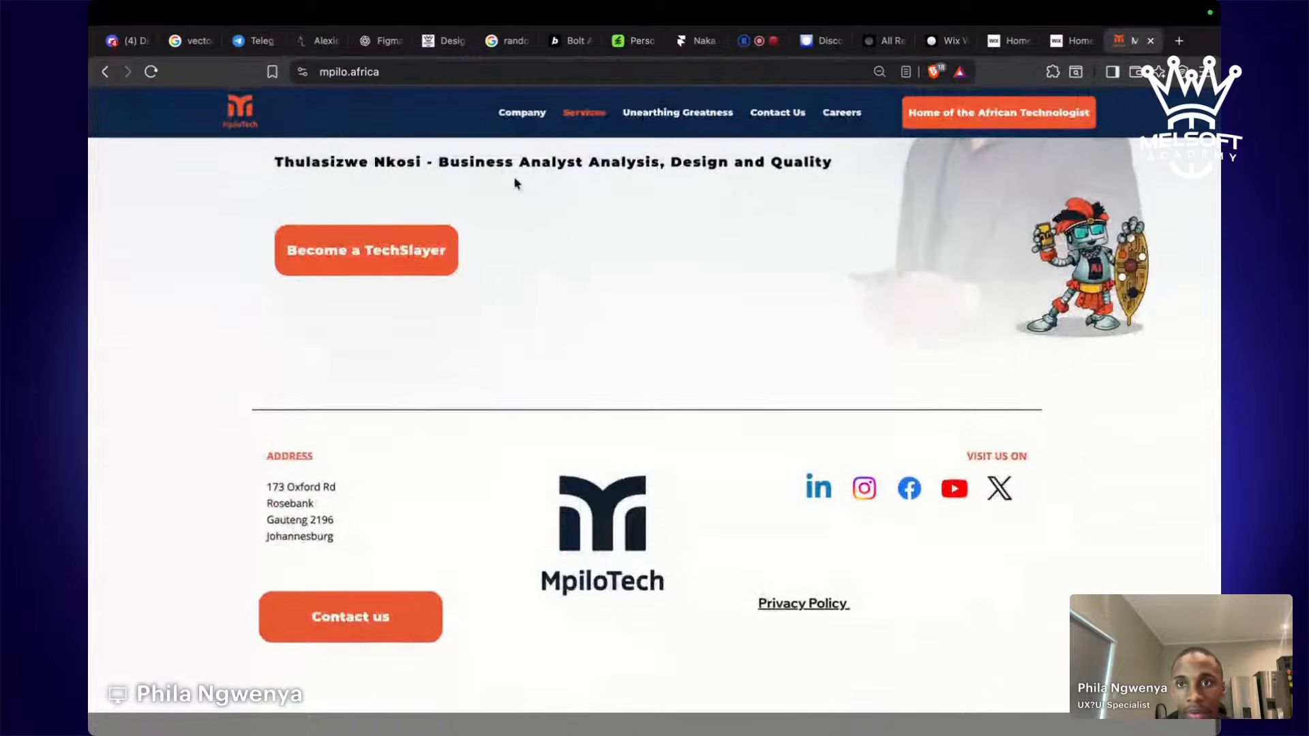
Browse the MpiloTech About, Unearthing Greatness and Careers pages.
left_click(522, 111)
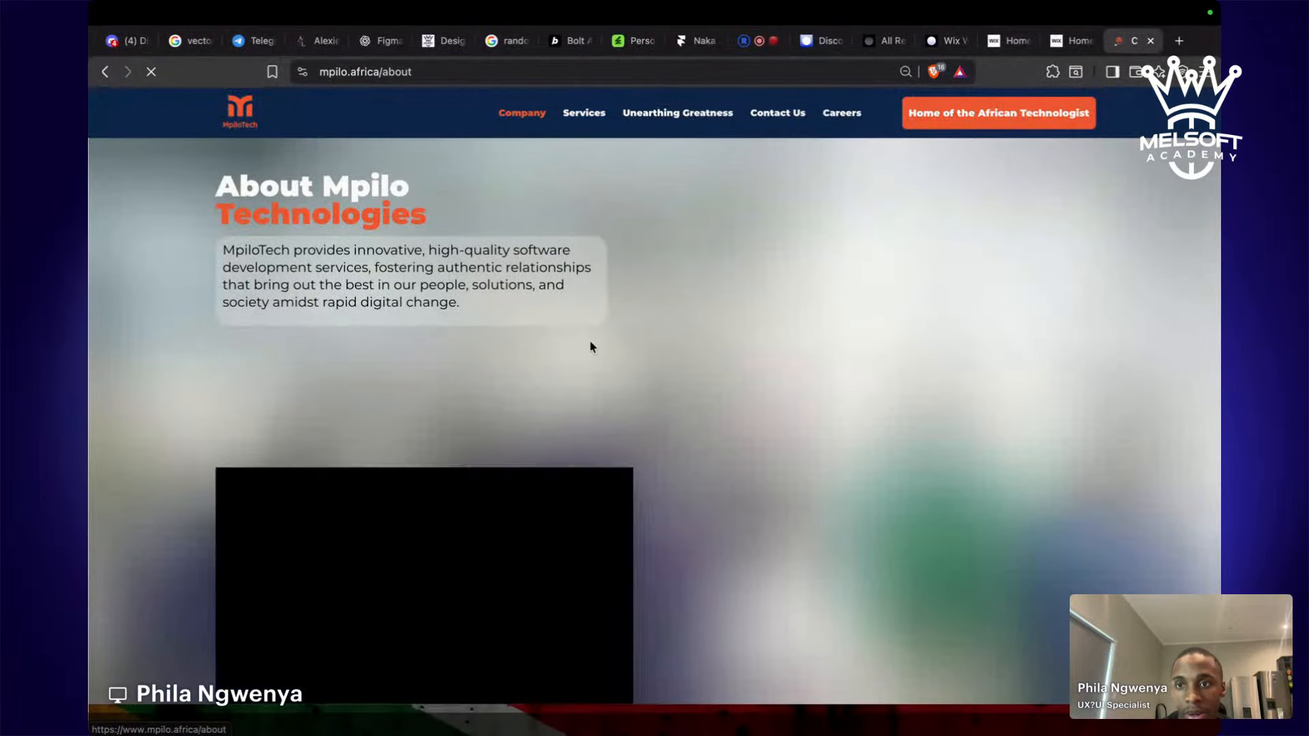
scroll(590, 347, "down", 15)
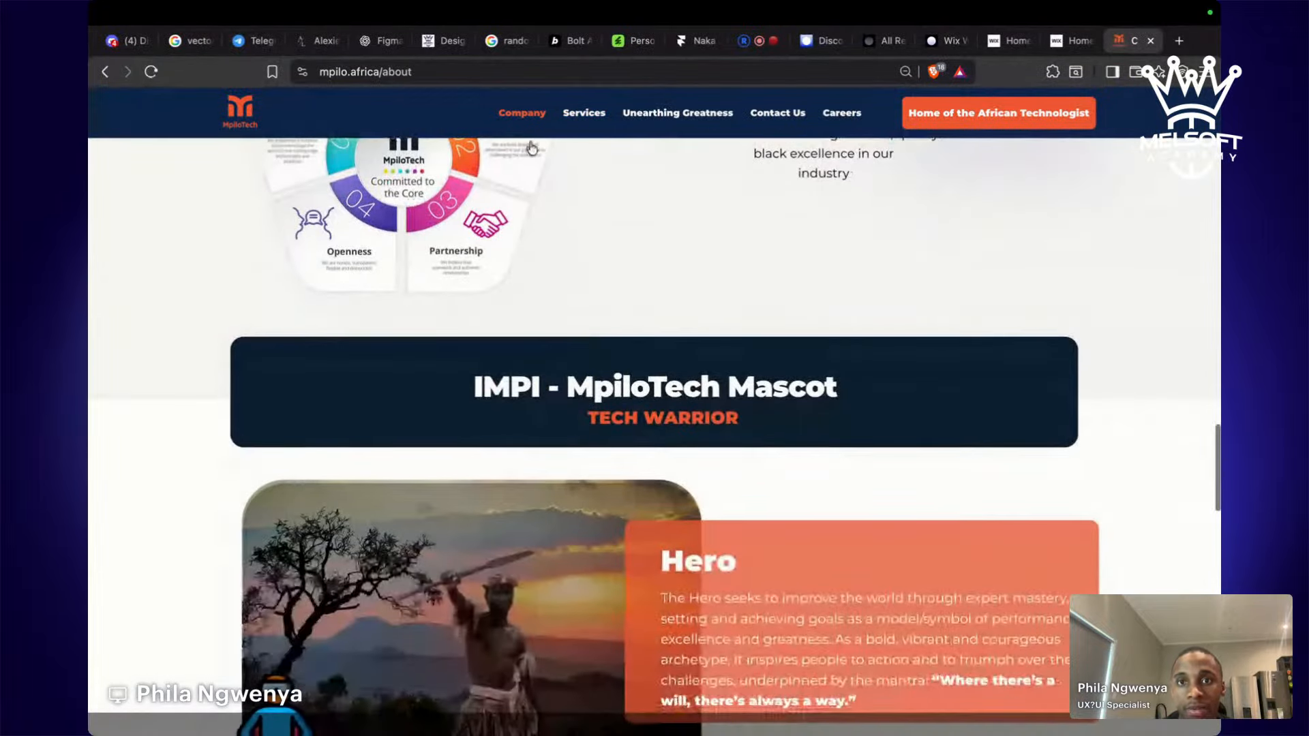
left_click(678, 112)
scroll(679, 288, "down", 2)
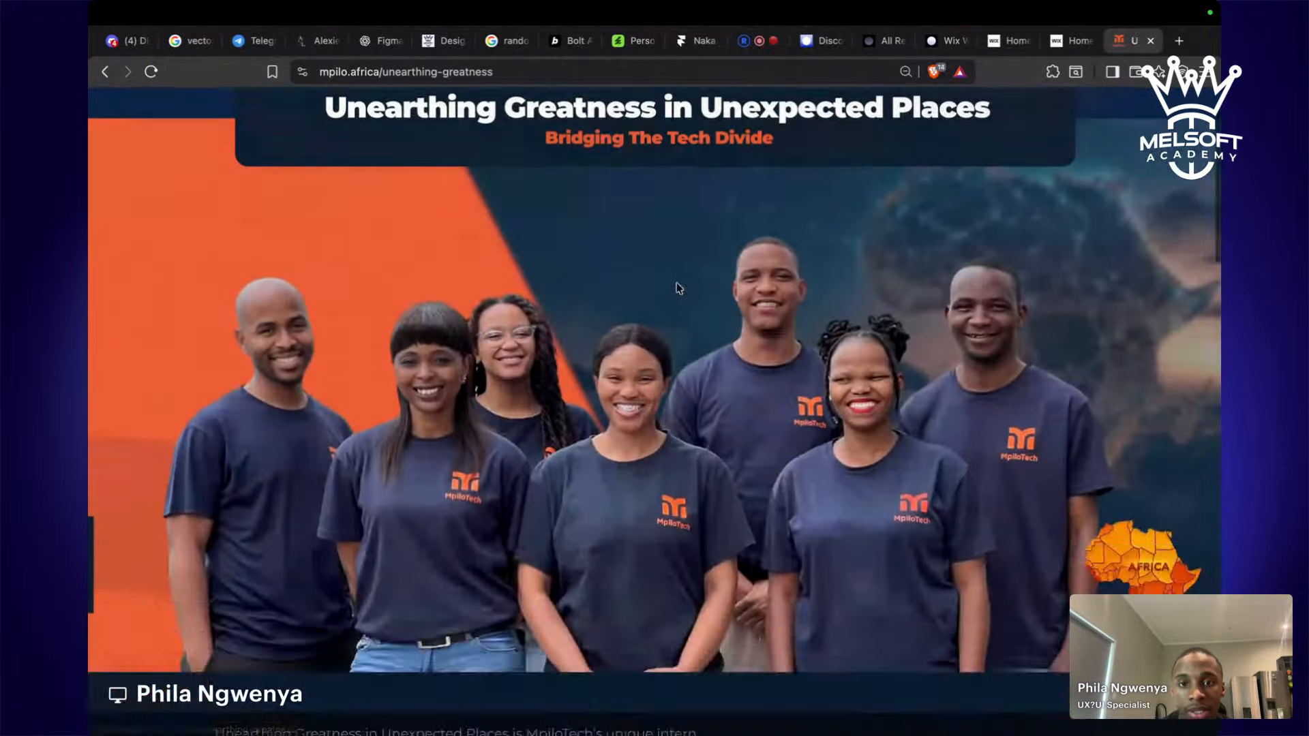
scroll(679, 288, "down", 15)
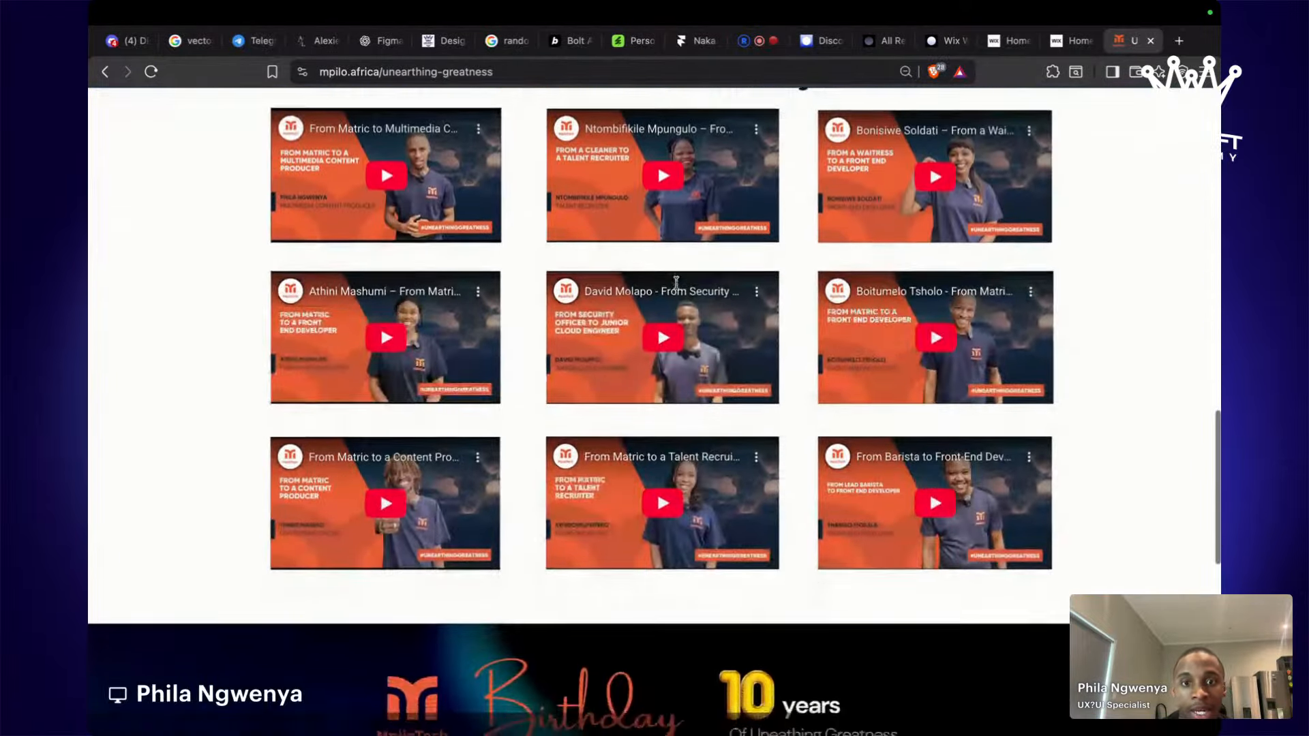
scroll(677, 281, "down", 10)
scroll(676, 282, "up", 14)
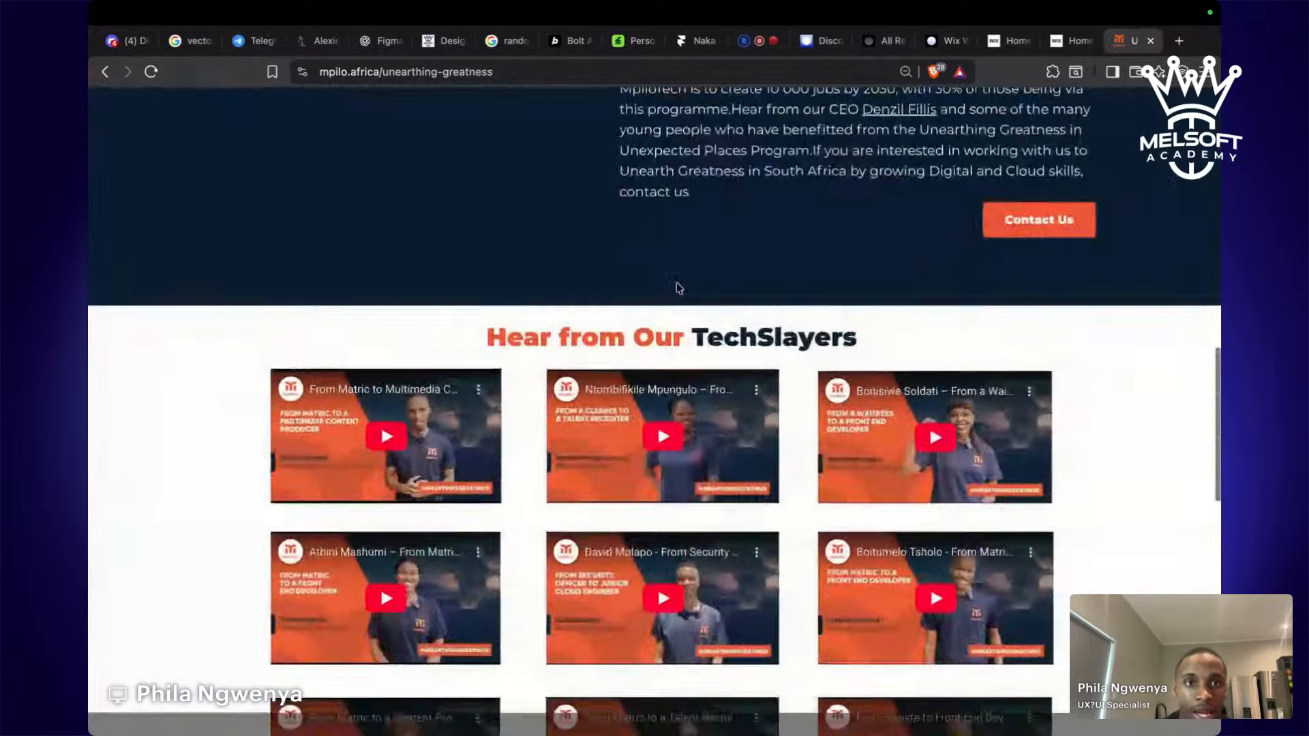
scroll(679, 288, "up", 15)
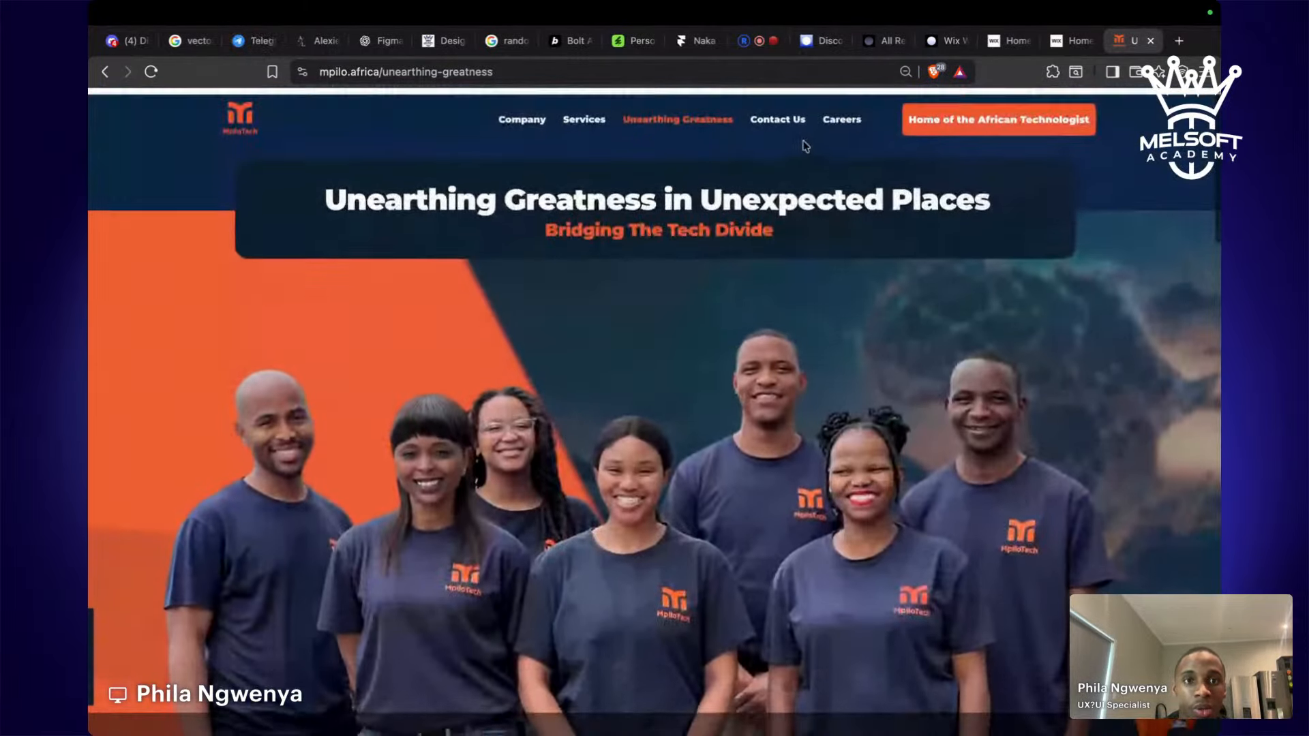
left_click(833, 127)
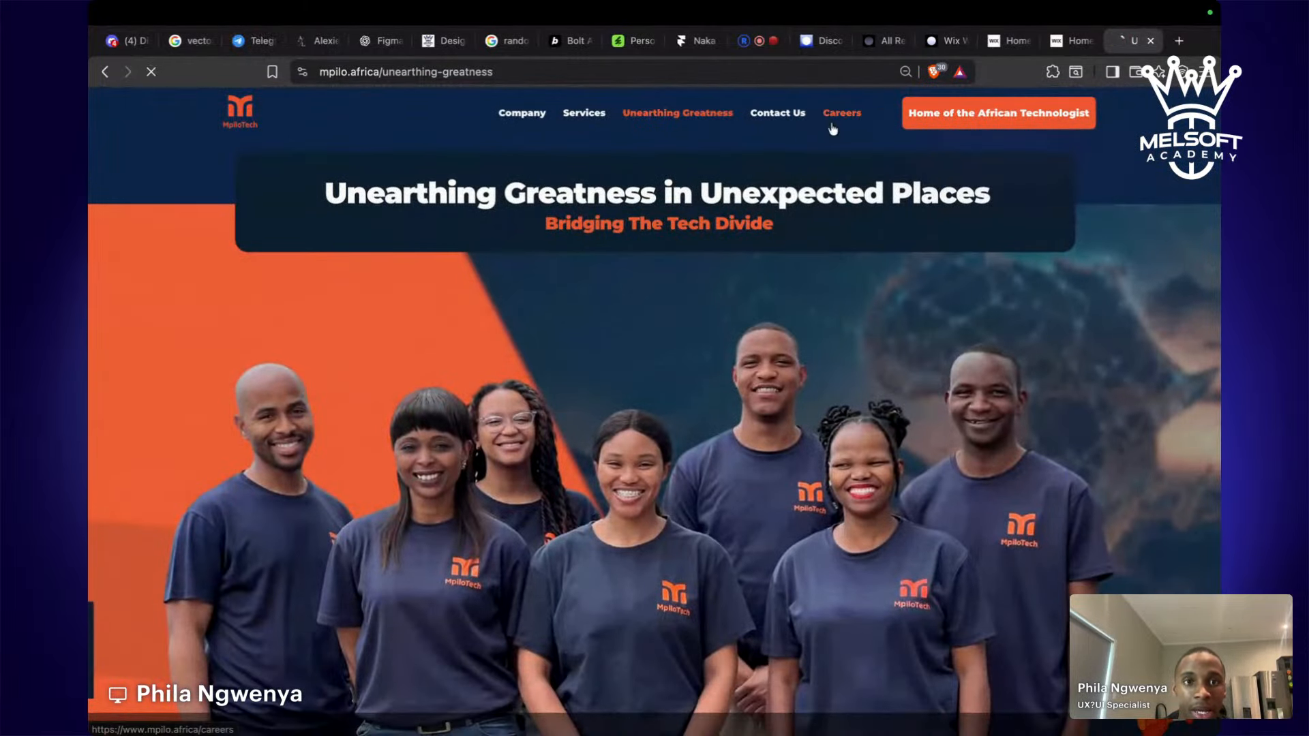
scroll(844, 368, "down", 5)
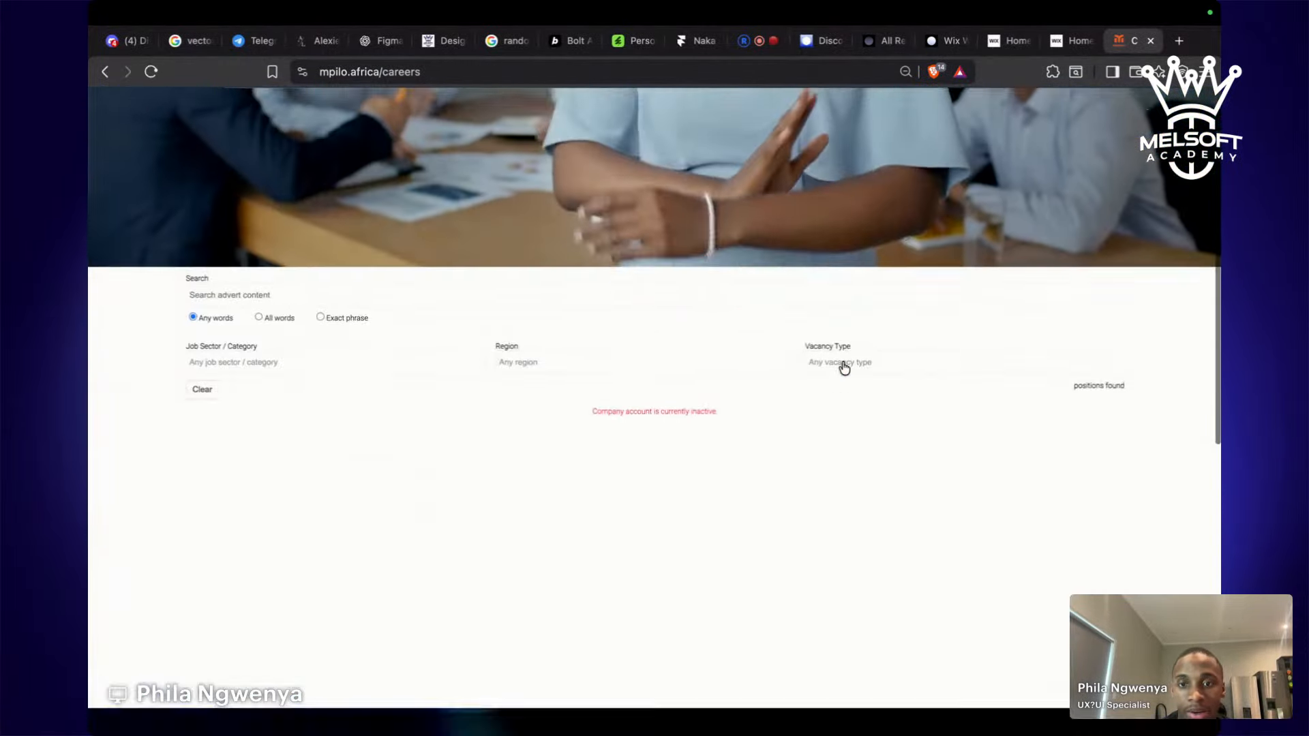
scroll(844, 368, "down", 10)
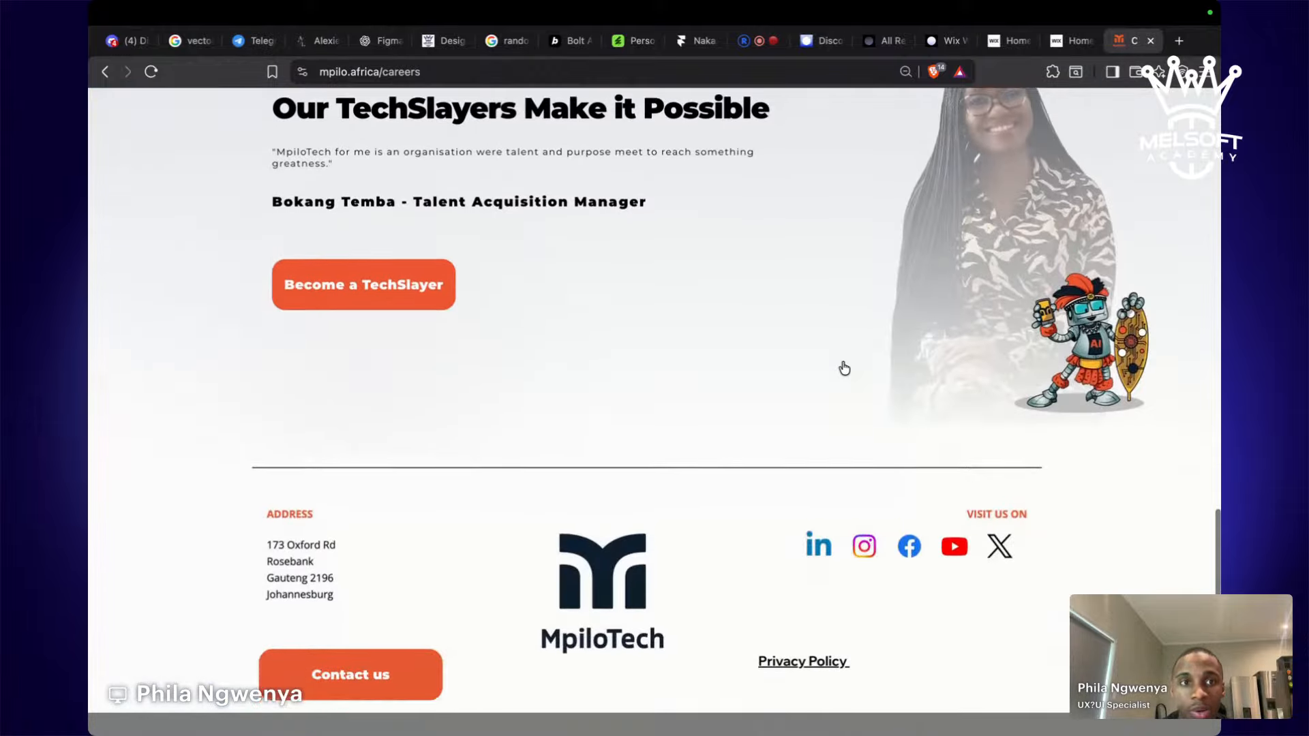
scroll(842, 367, "up", 15)
Scroll the Home of the African Technologist page down to its footer, then close the tab.
left_click(1008, 125)
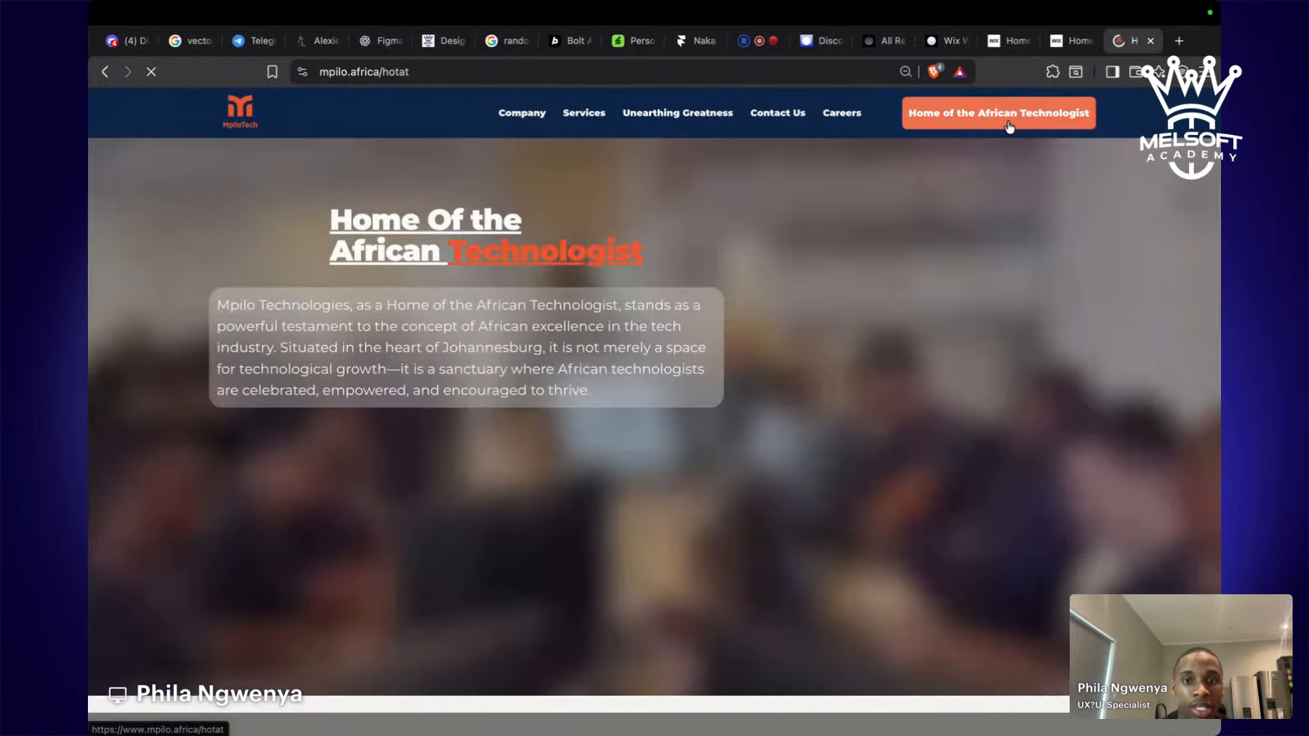
scroll(974, 326, "down", 10)
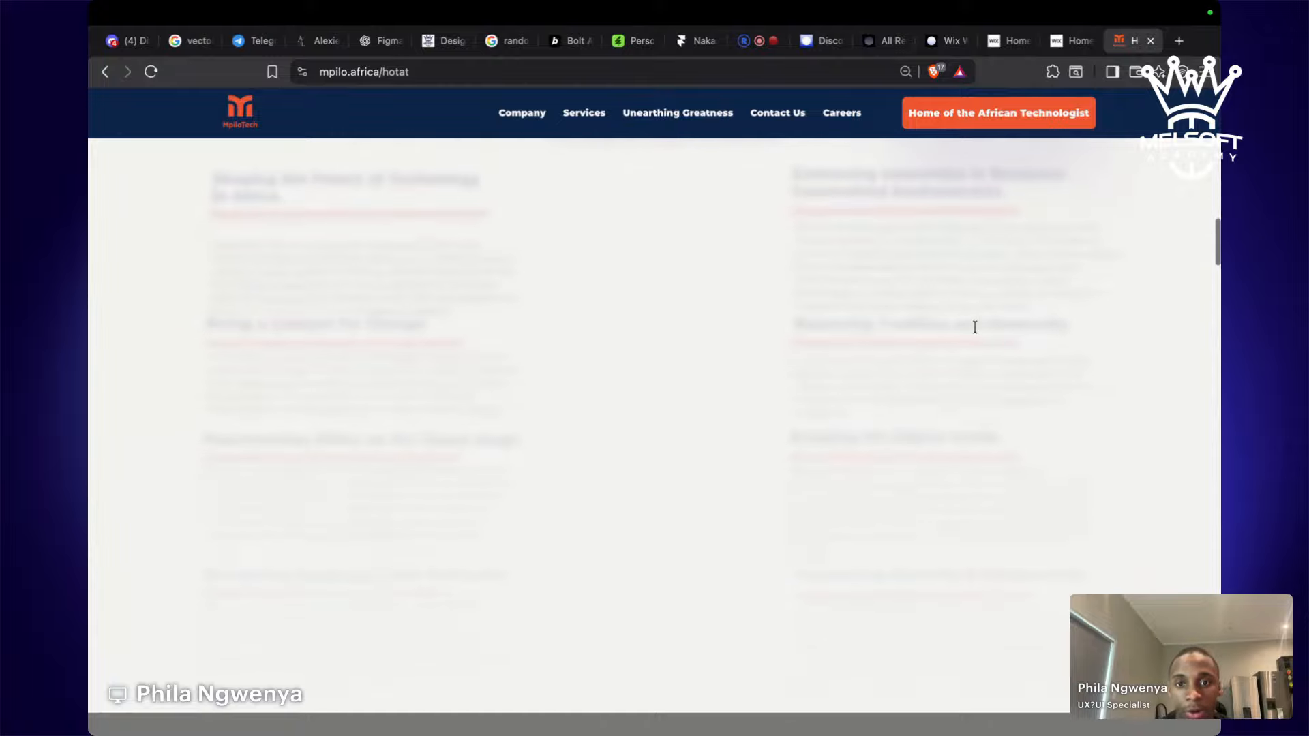
scroll(975, 326, "down", 10)
scroll(975, 326, "up", 5)
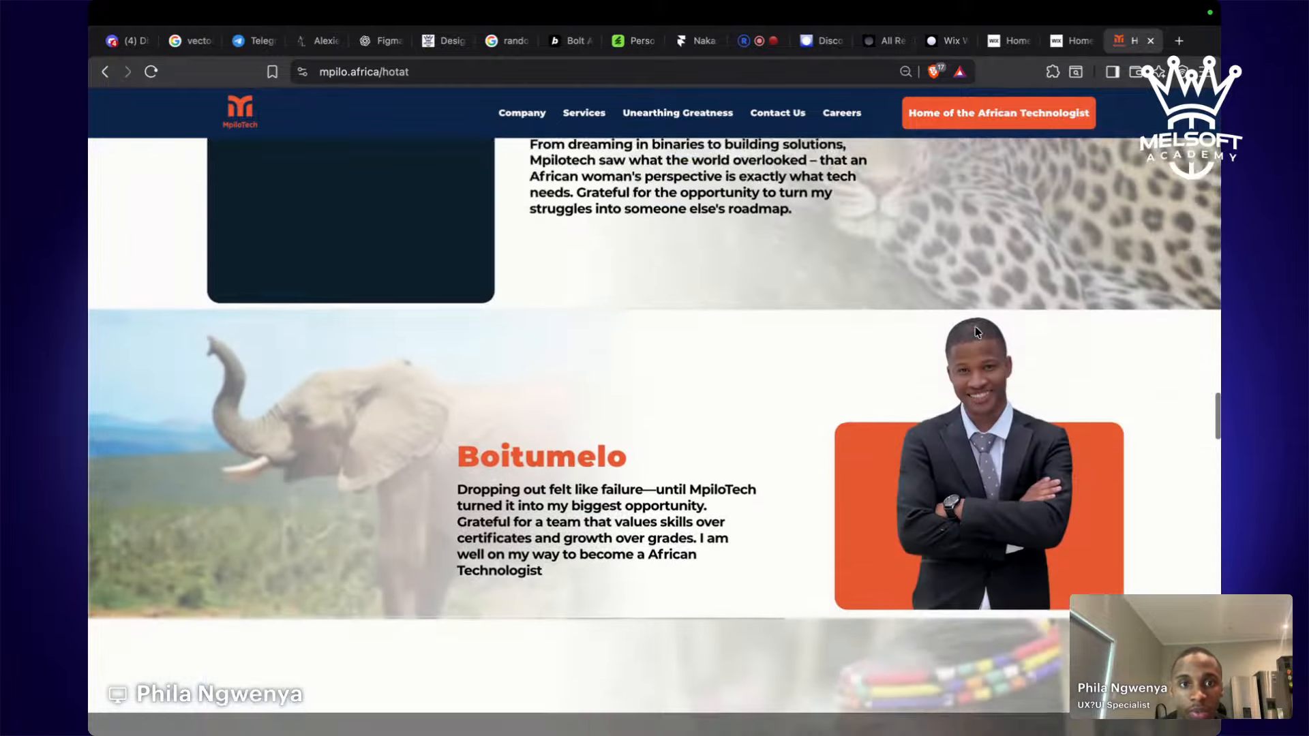
scroll(975, 332, "up", 10)
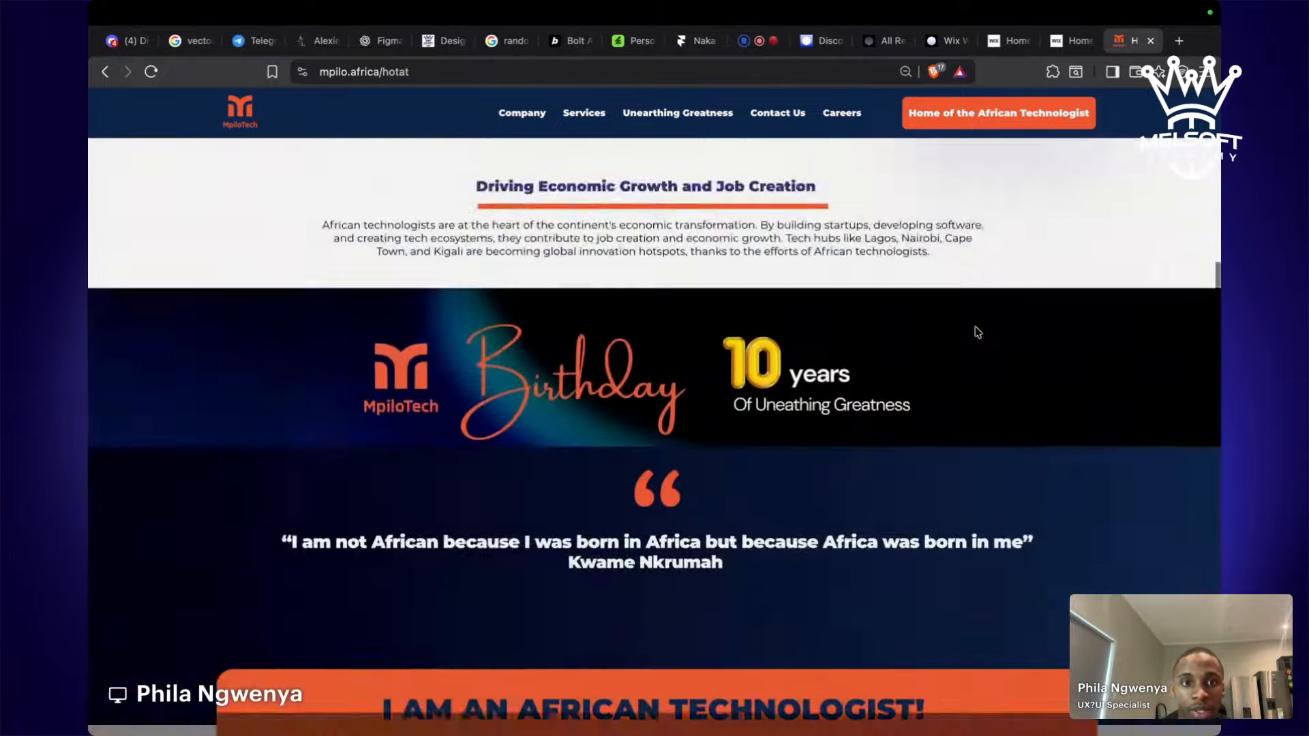
scroll(977, 332, "up", 15)
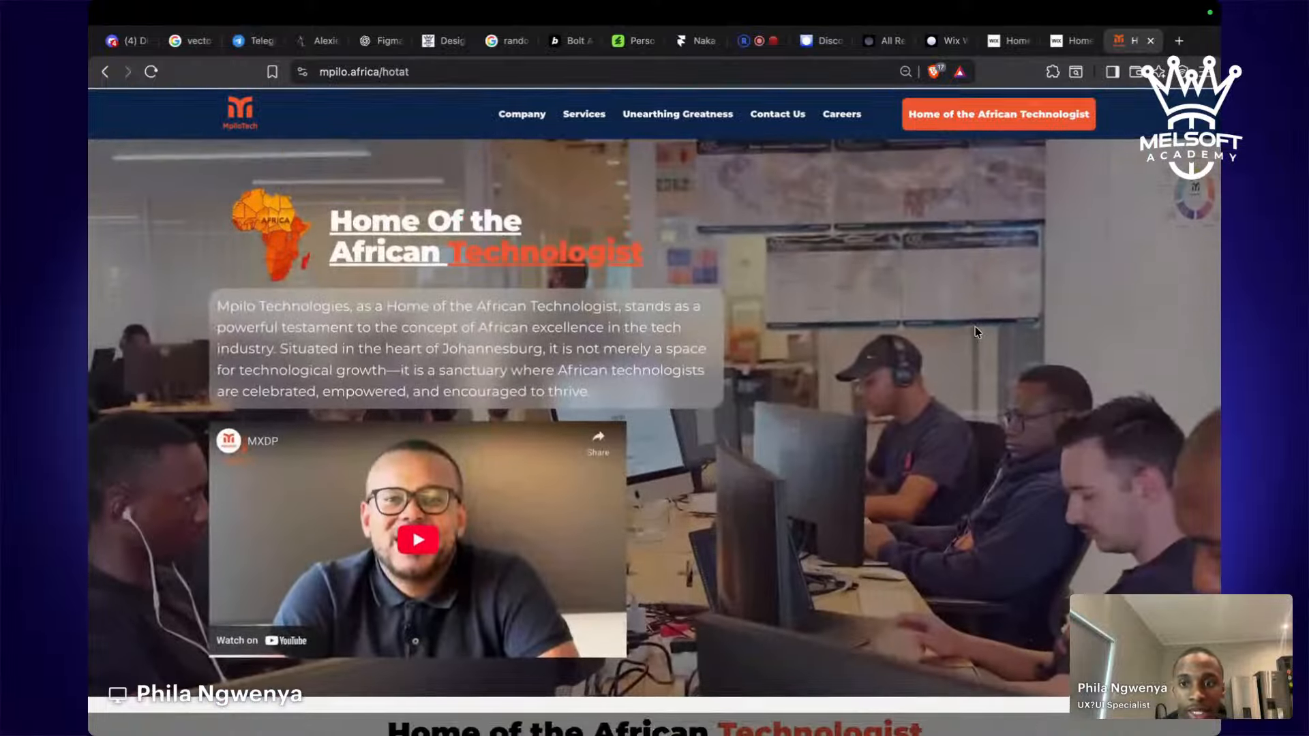
scroll(976, 332, "down", 15)
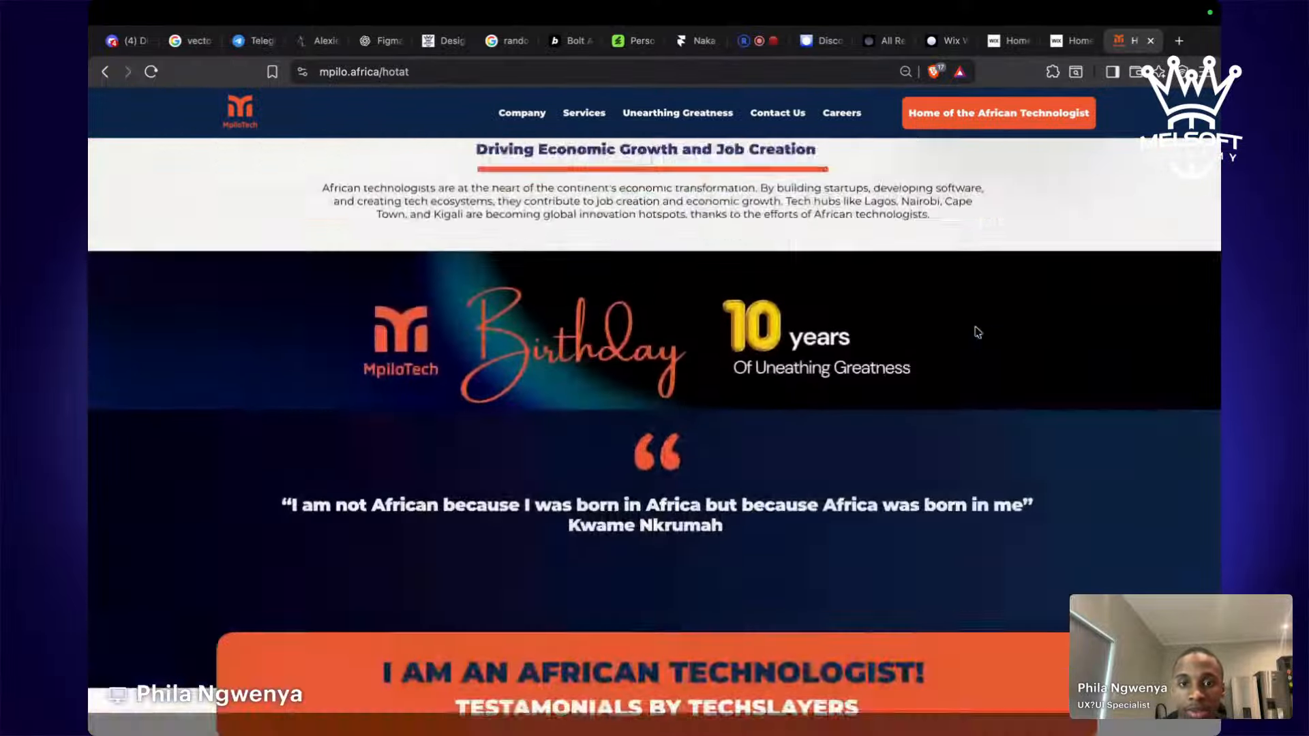
scroll(977, 332, "down", 15)
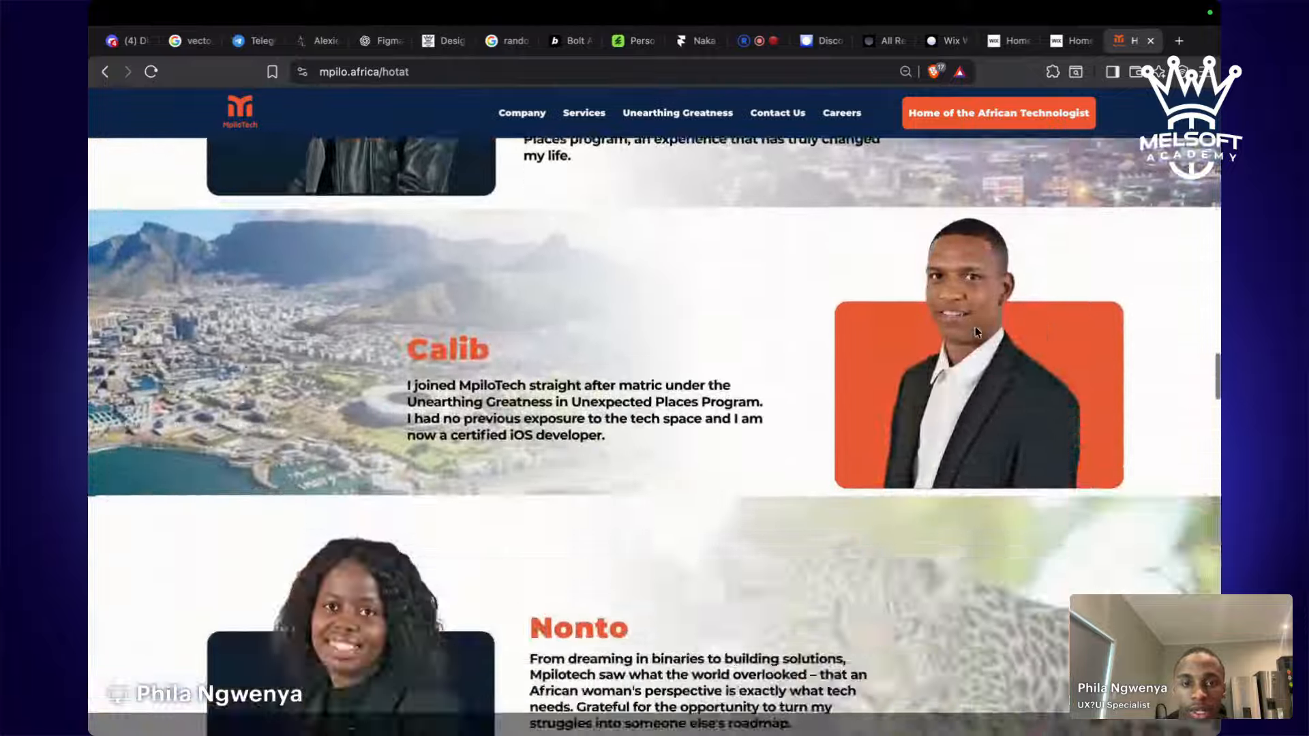
scroll(977, 332, "down", 15)
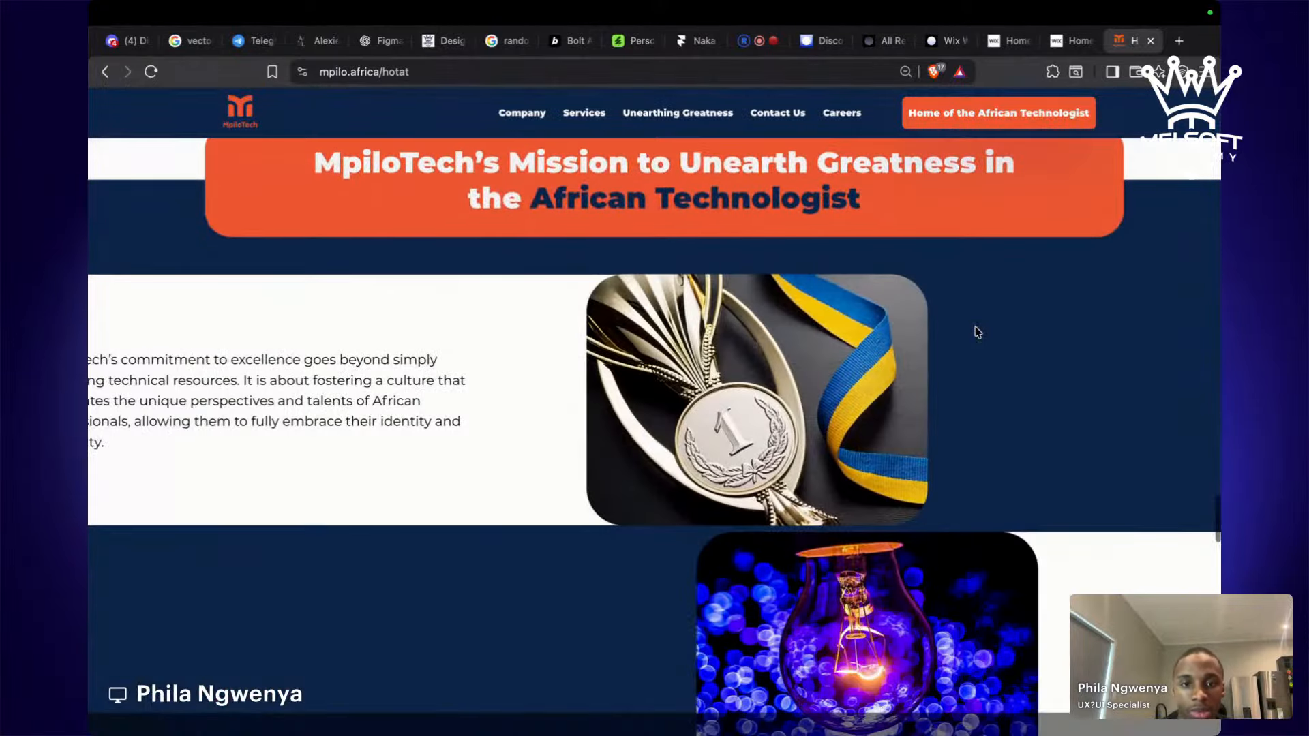
scroll(977, 332, "down", 15)
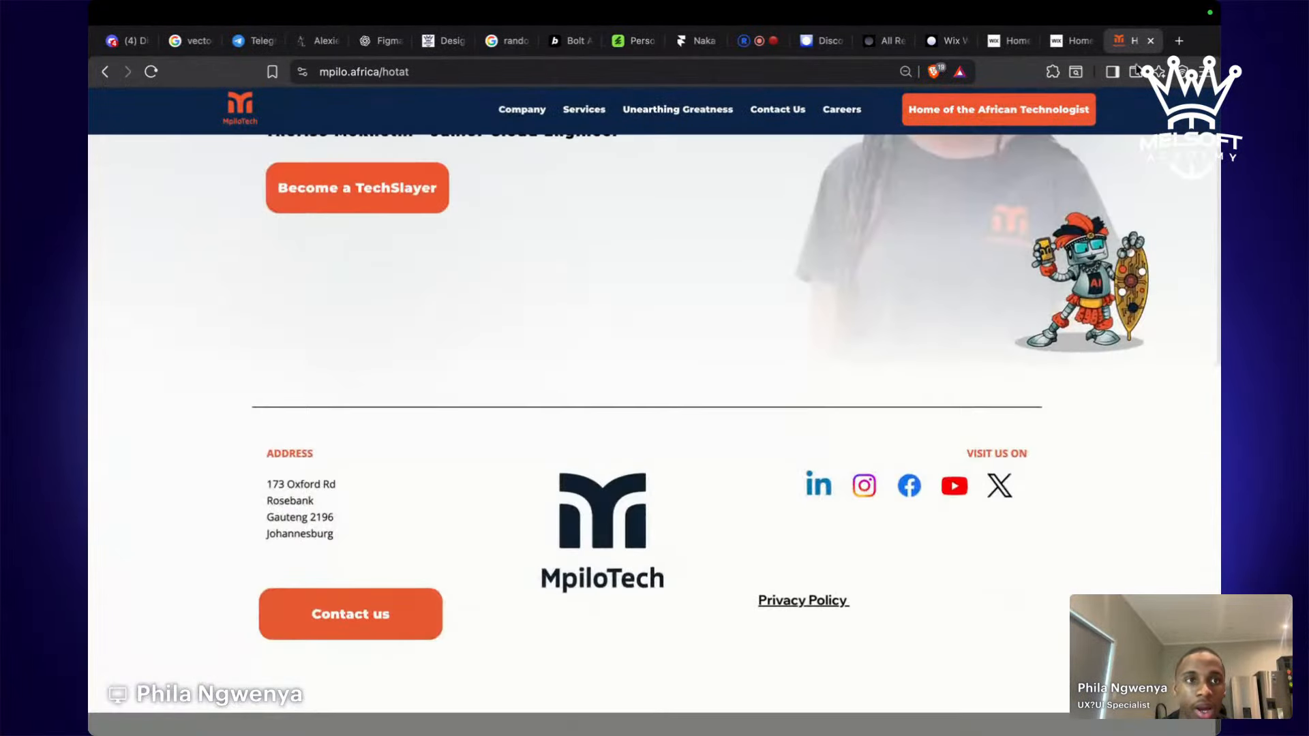
left_click(1151, 41)
Close the leftover Wix site, Wix Studio editor, templates and Discover tabs.
left_click(1151, 41)
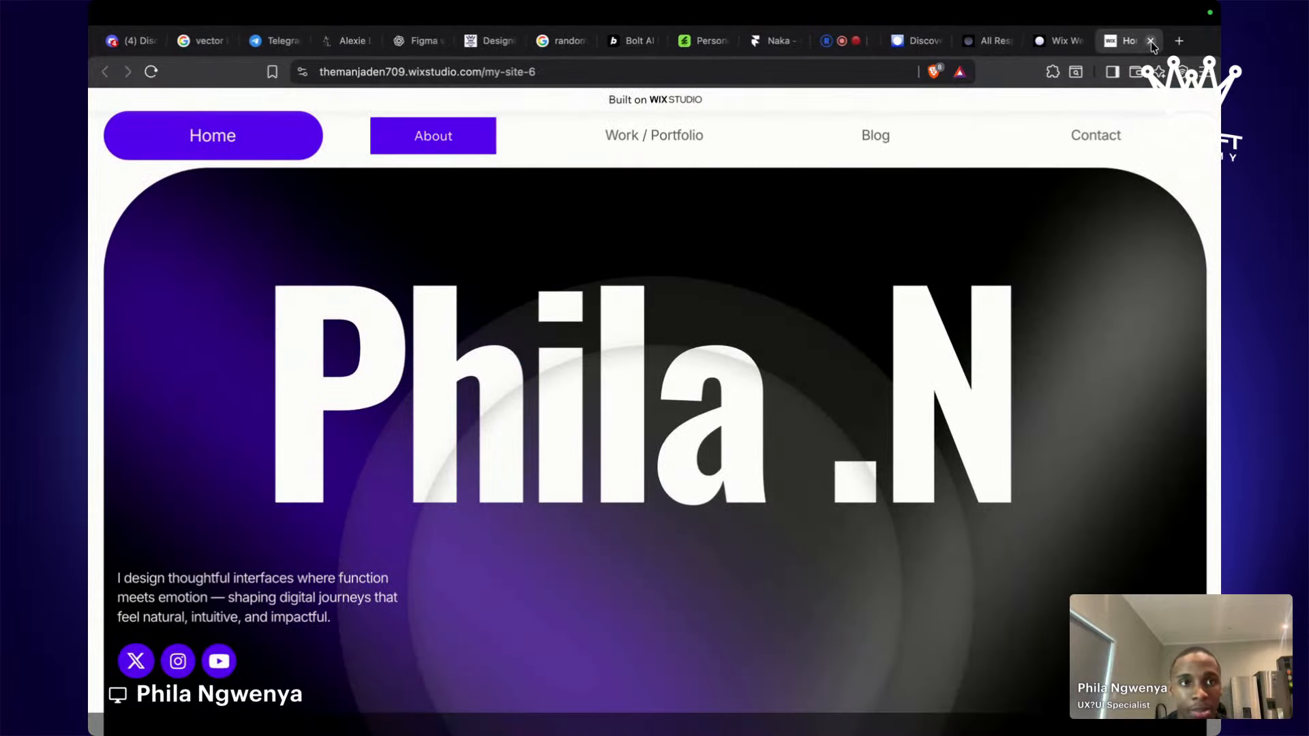
left_click(1150, 41)
left_click(1151, 42)
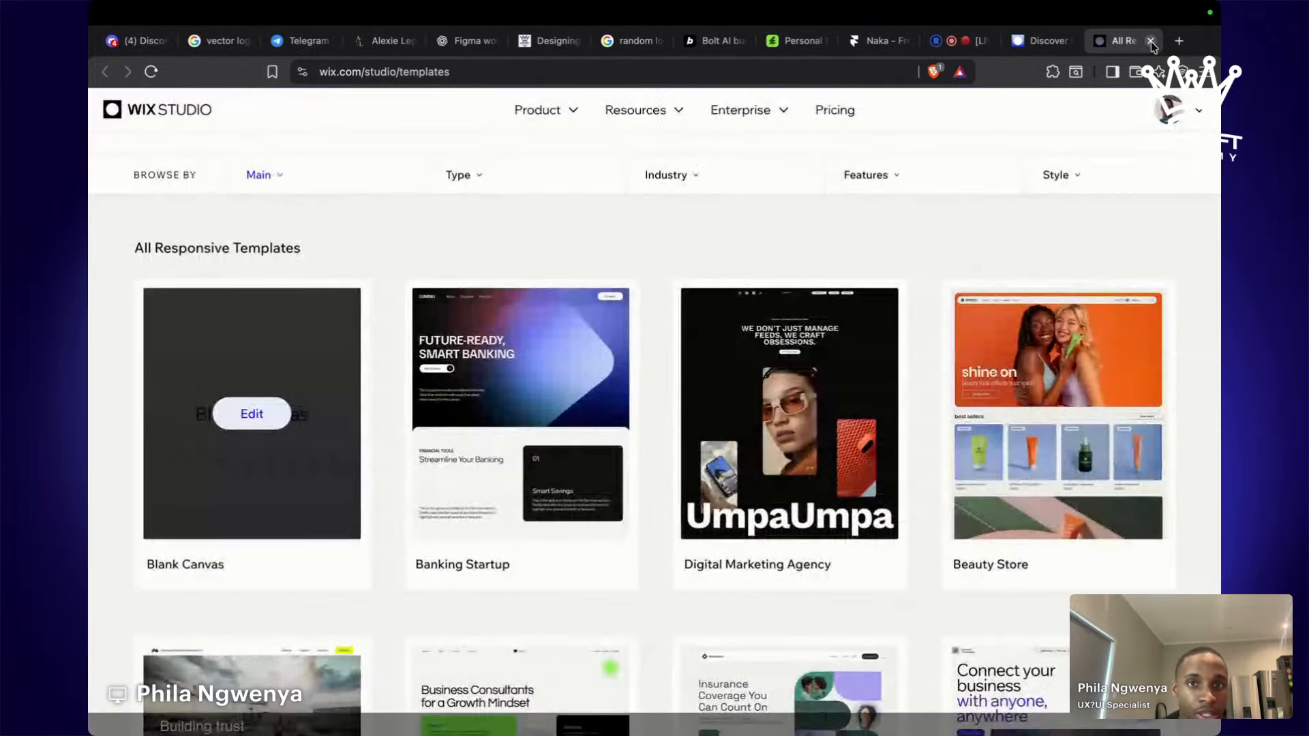
left_click(1151, 42)
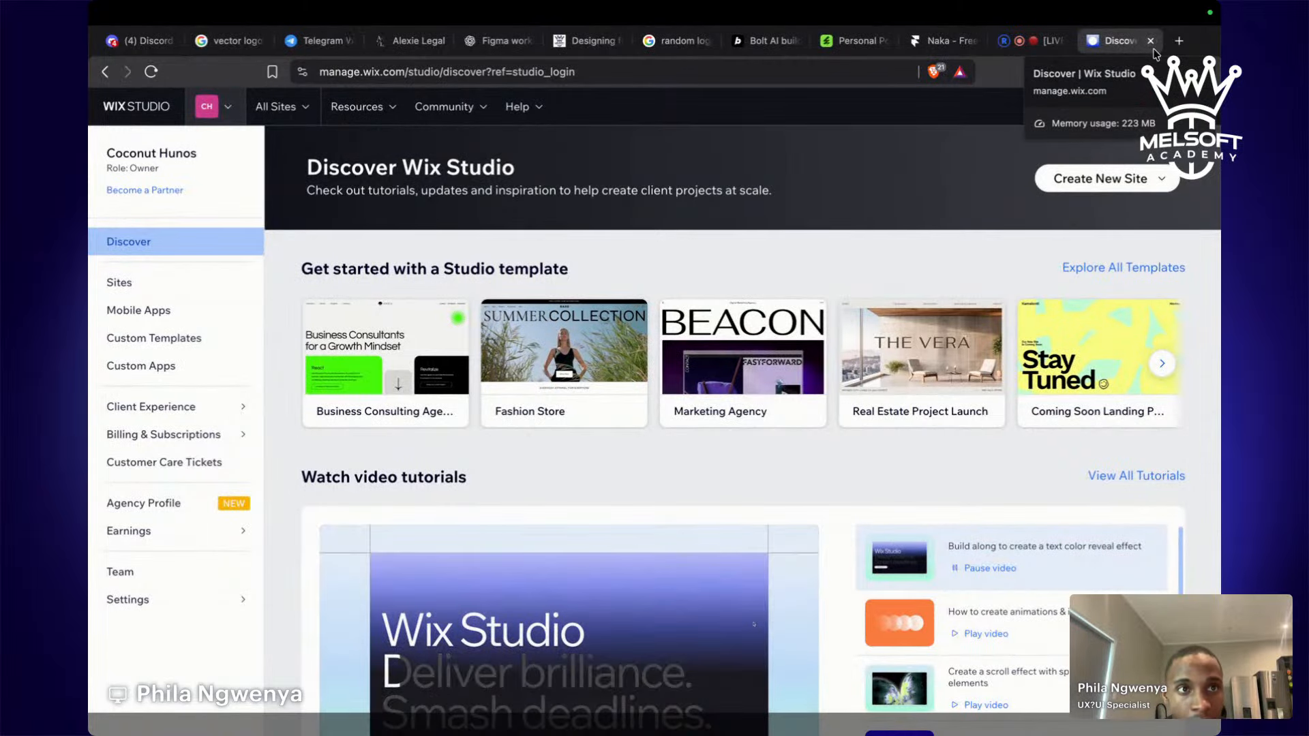
left_click(1151, 41)
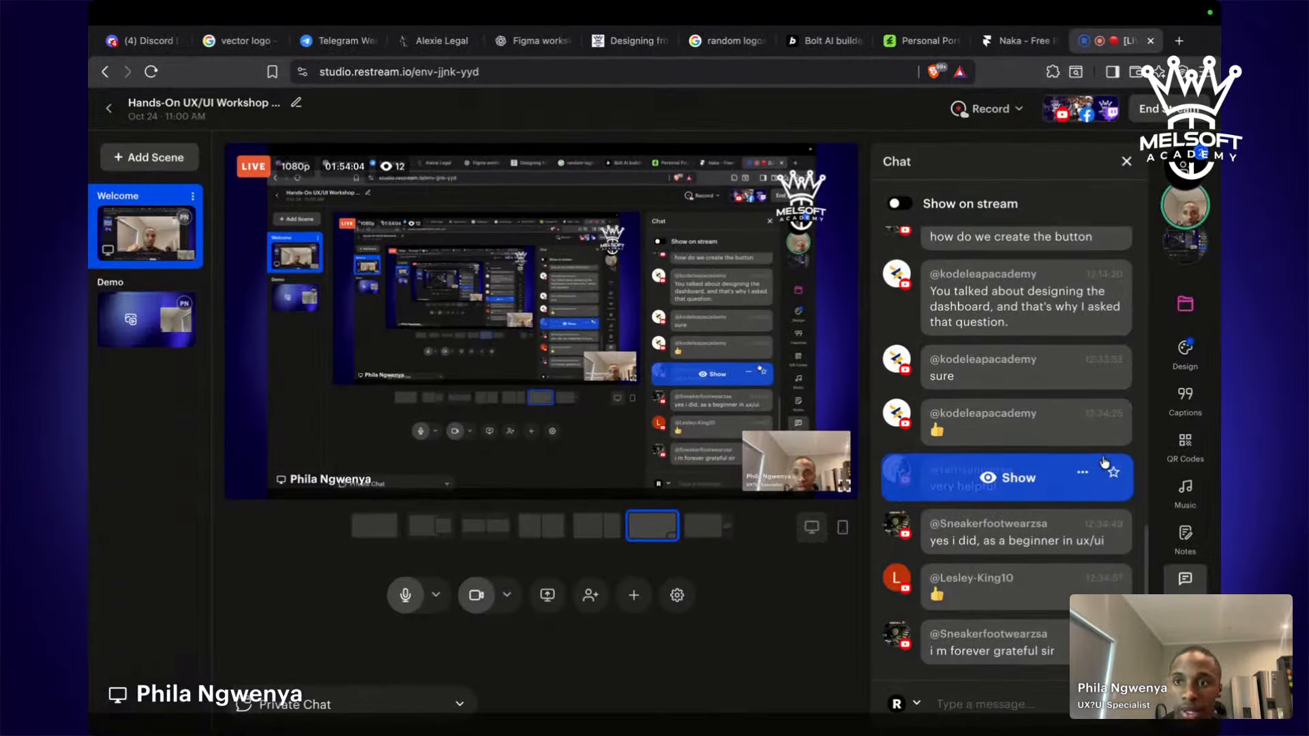
In Figma, find the Make a New website with AI prompt, close the Wix plugin, return to Restream.
key("ctrl+Left")
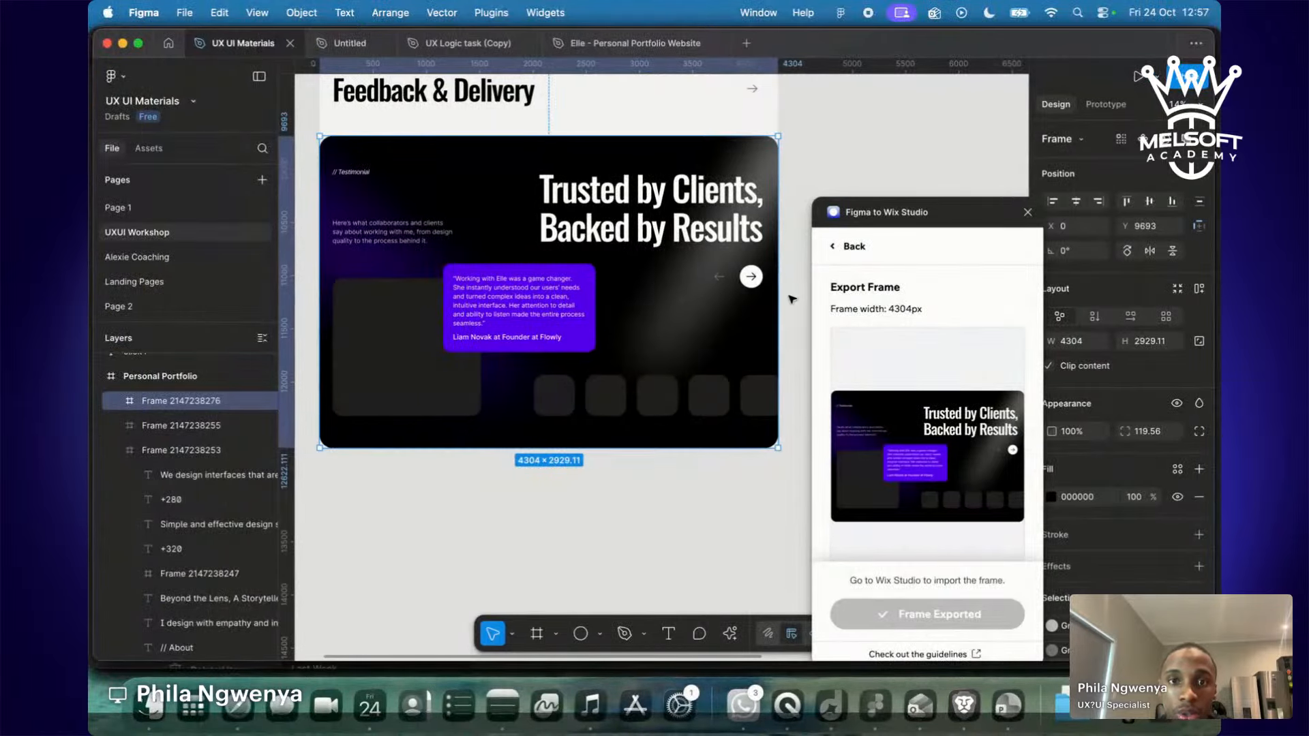
left_click(791, 302)
scroll(791, 302, "up", 9)
scroll(791, 307, "down", 5)
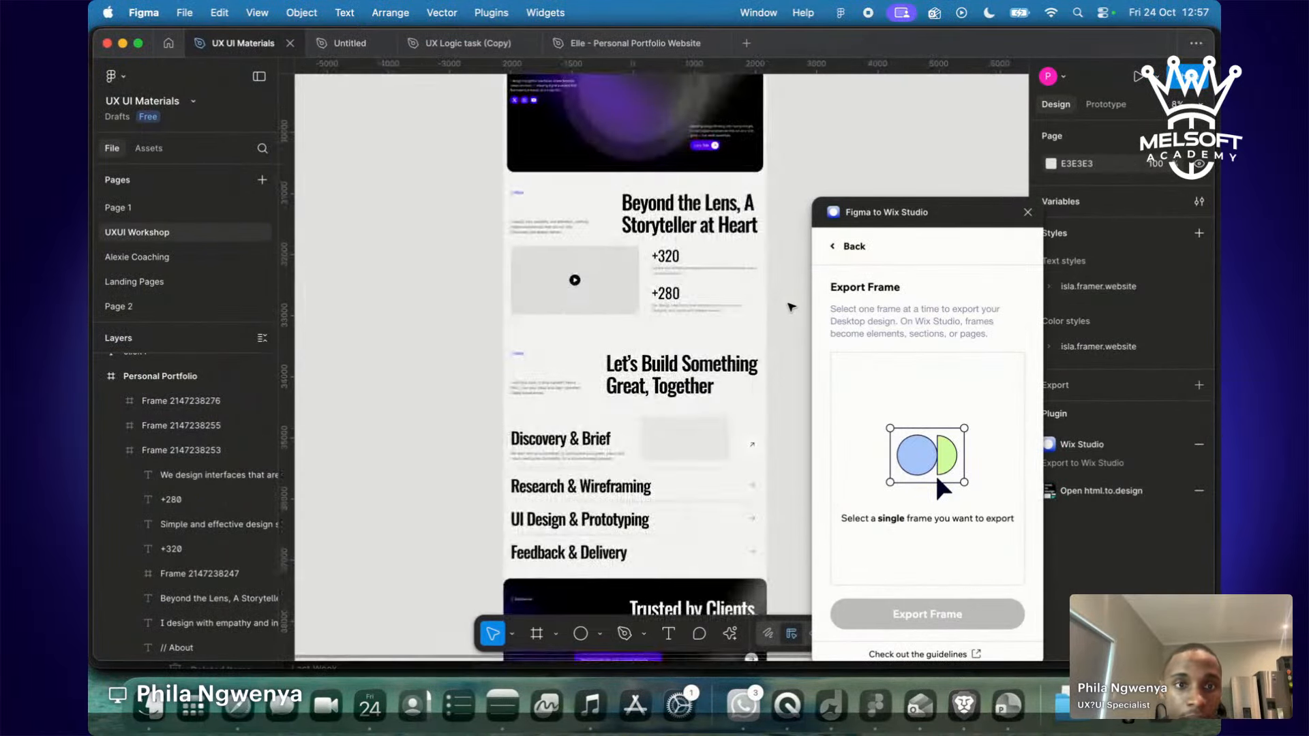
scroll(791, 306, "up", 5)
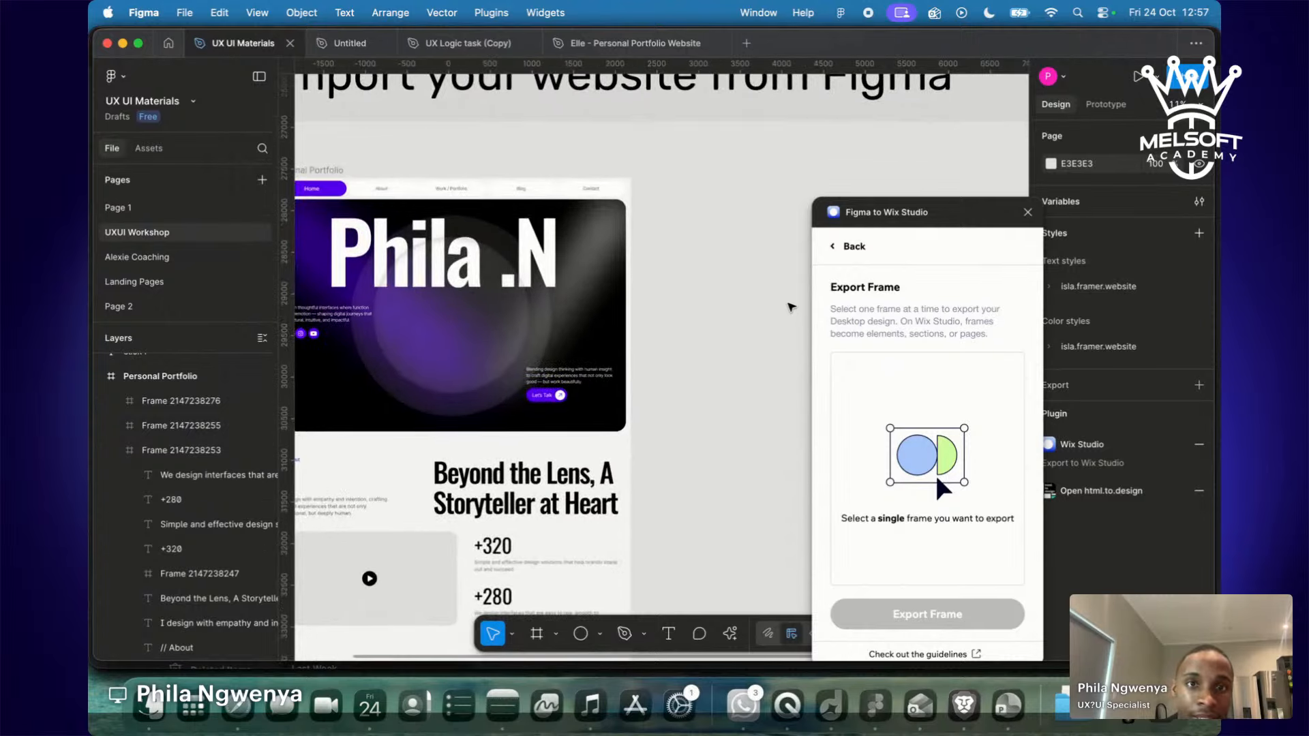
scroll(791, 308, "up", 1)
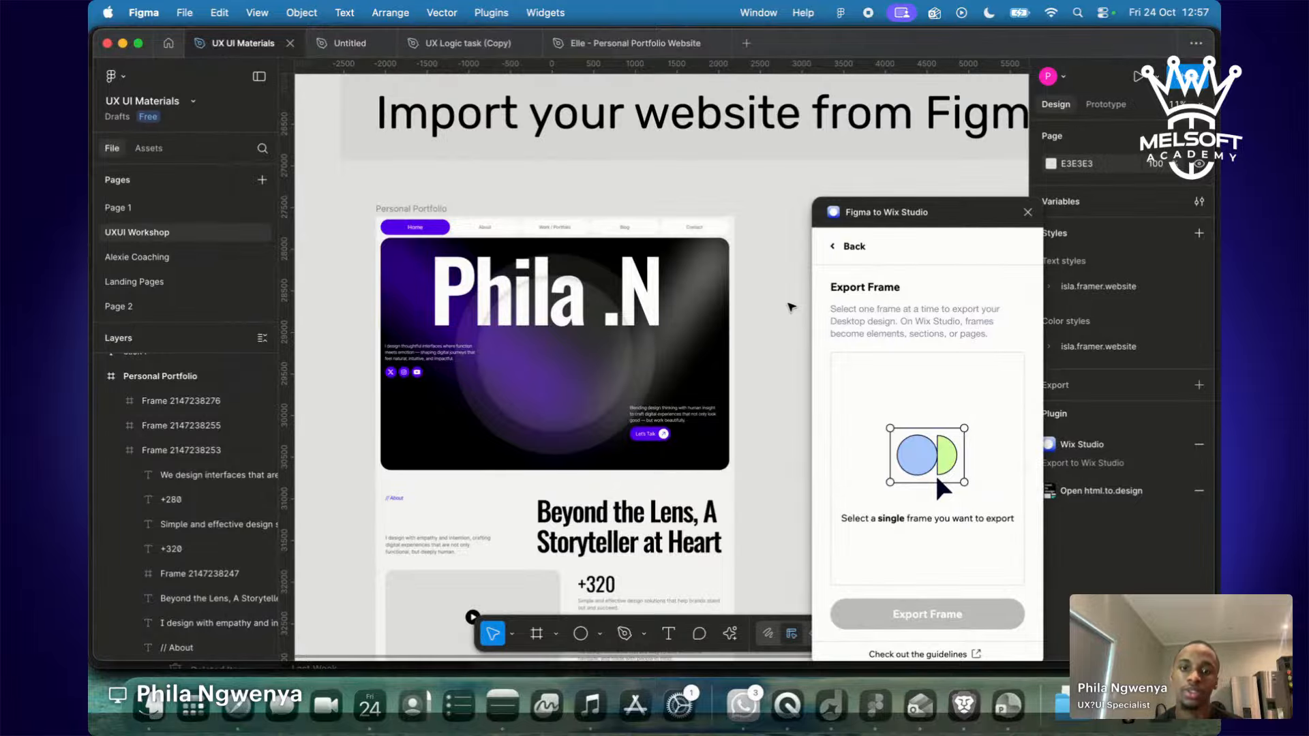
scroll(791, 307, "down", 15)
scroll(790, 306, "down", 10)
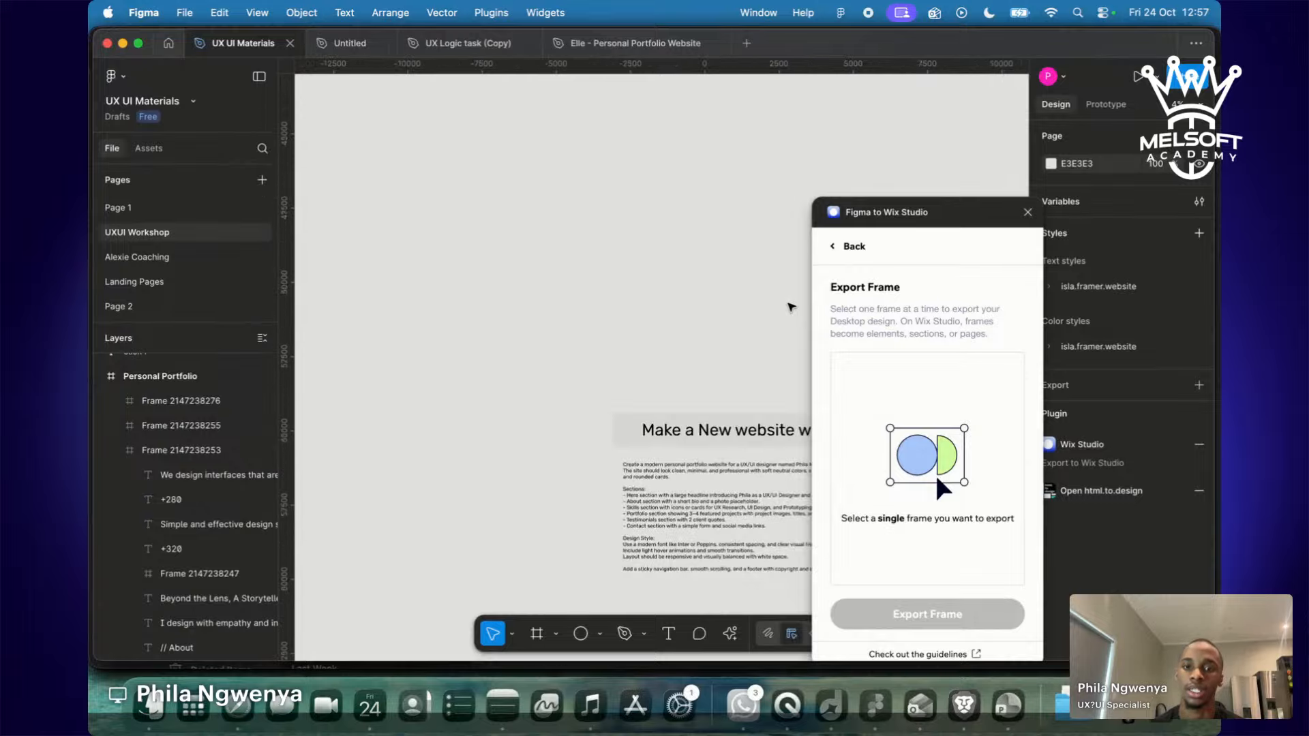
scroll(791, 307, "up", 5)
scroll(791, 307, "down", 3)
scroll(790, 306, "left", 3)
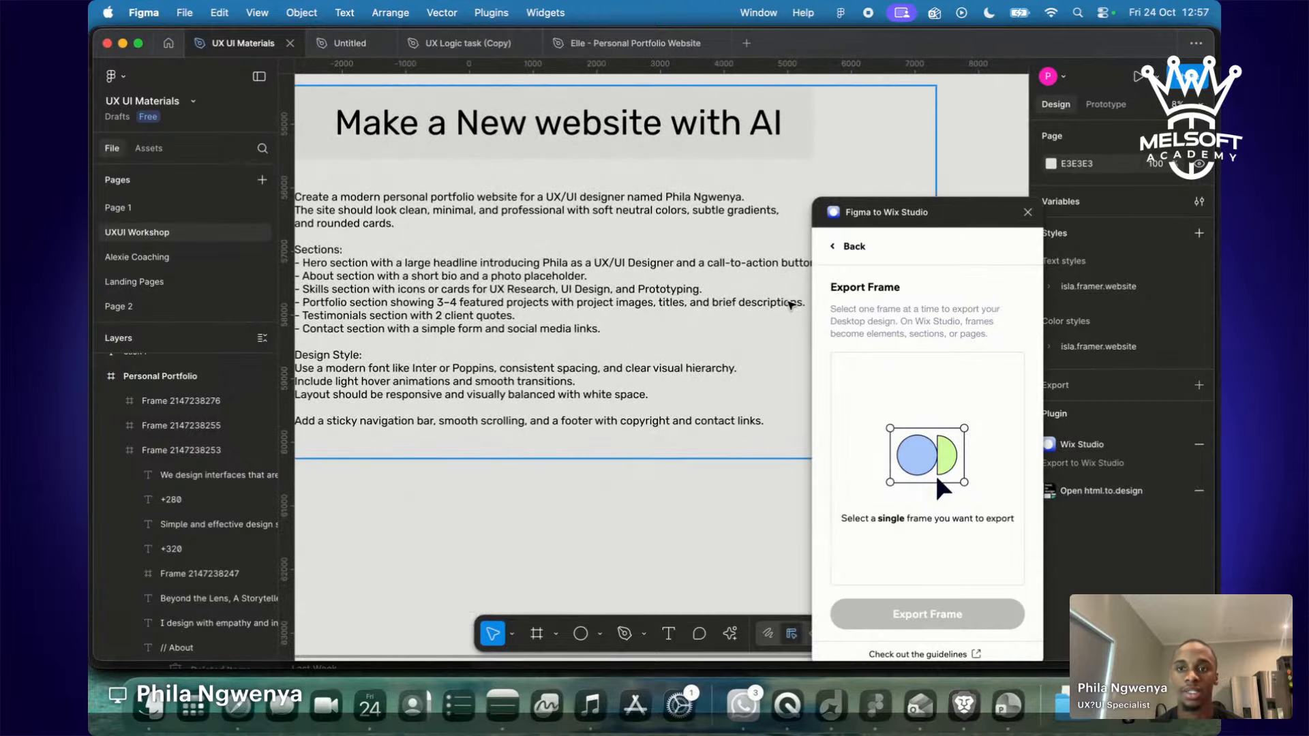
scroll(791, 305, "up", 1)
scroll(791, 305, "right", 1)
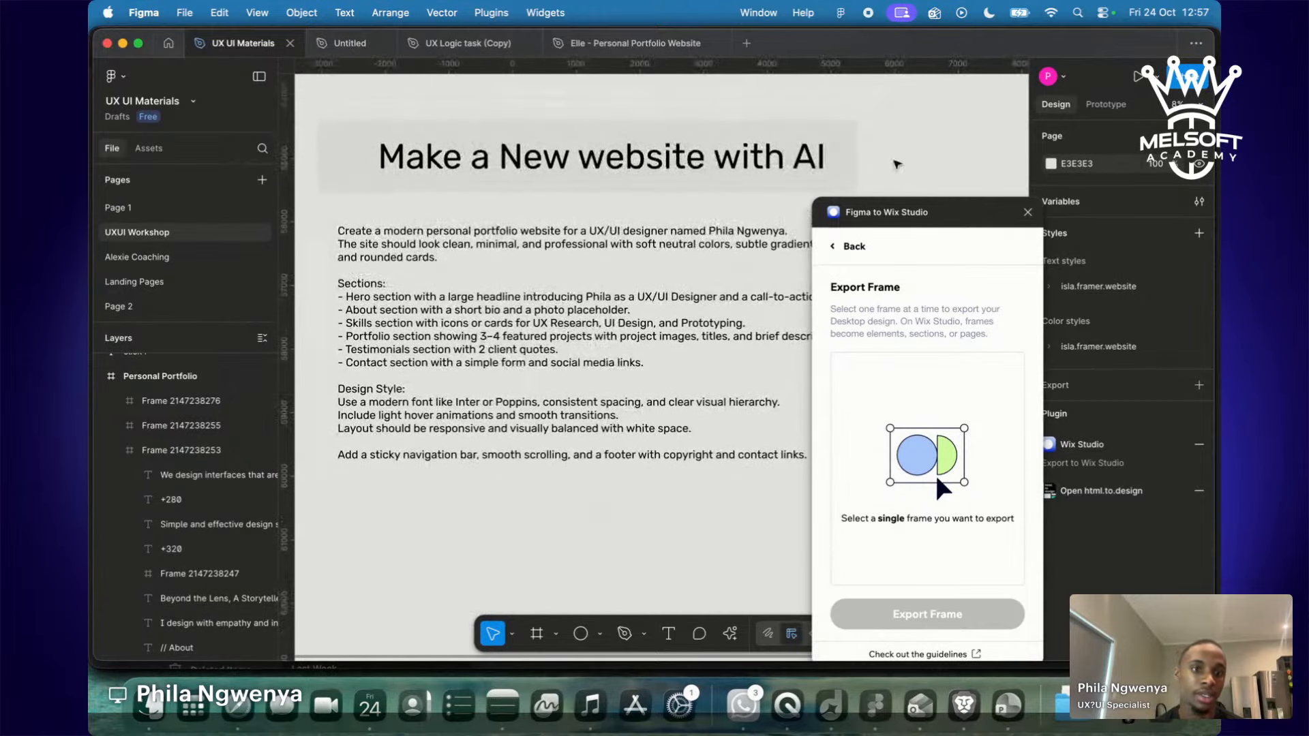
left_click(1025, 213)
key("ctrl+Right")
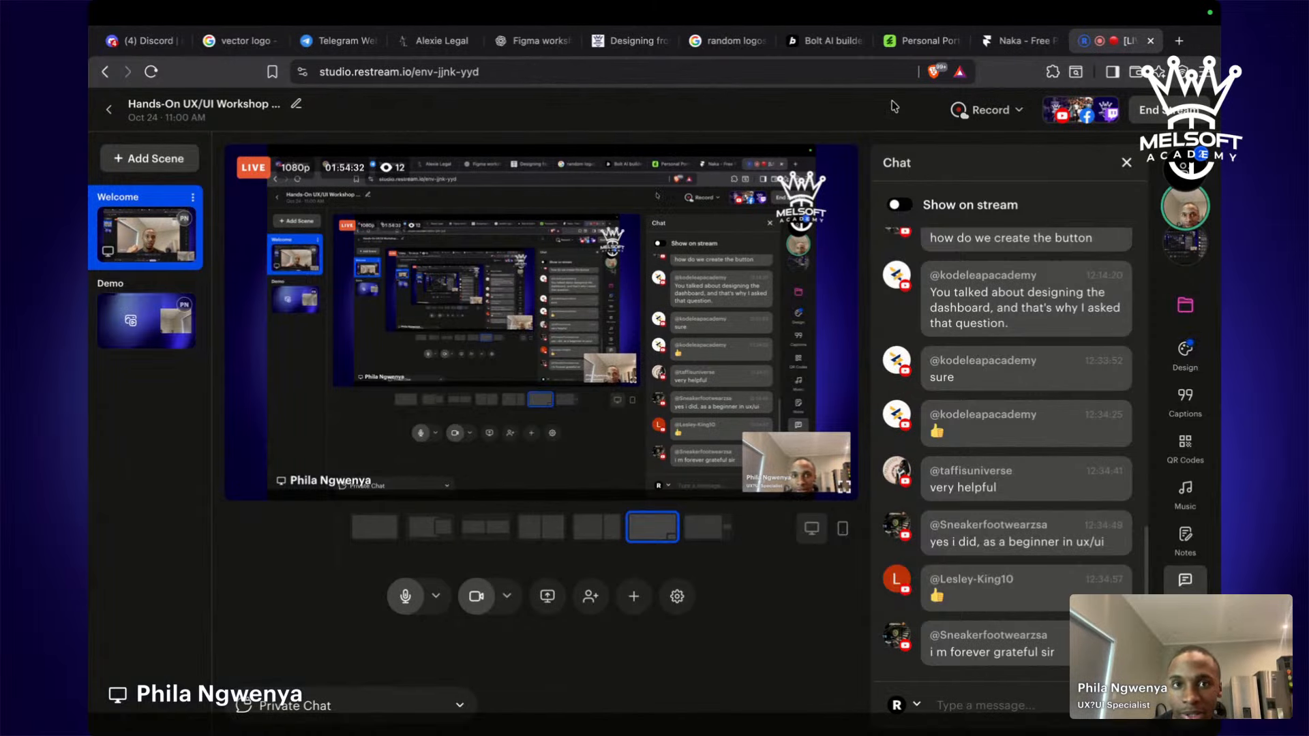
Copy the bolt.new web address and post it in the Restream stream chat.
left_click(803, 50)
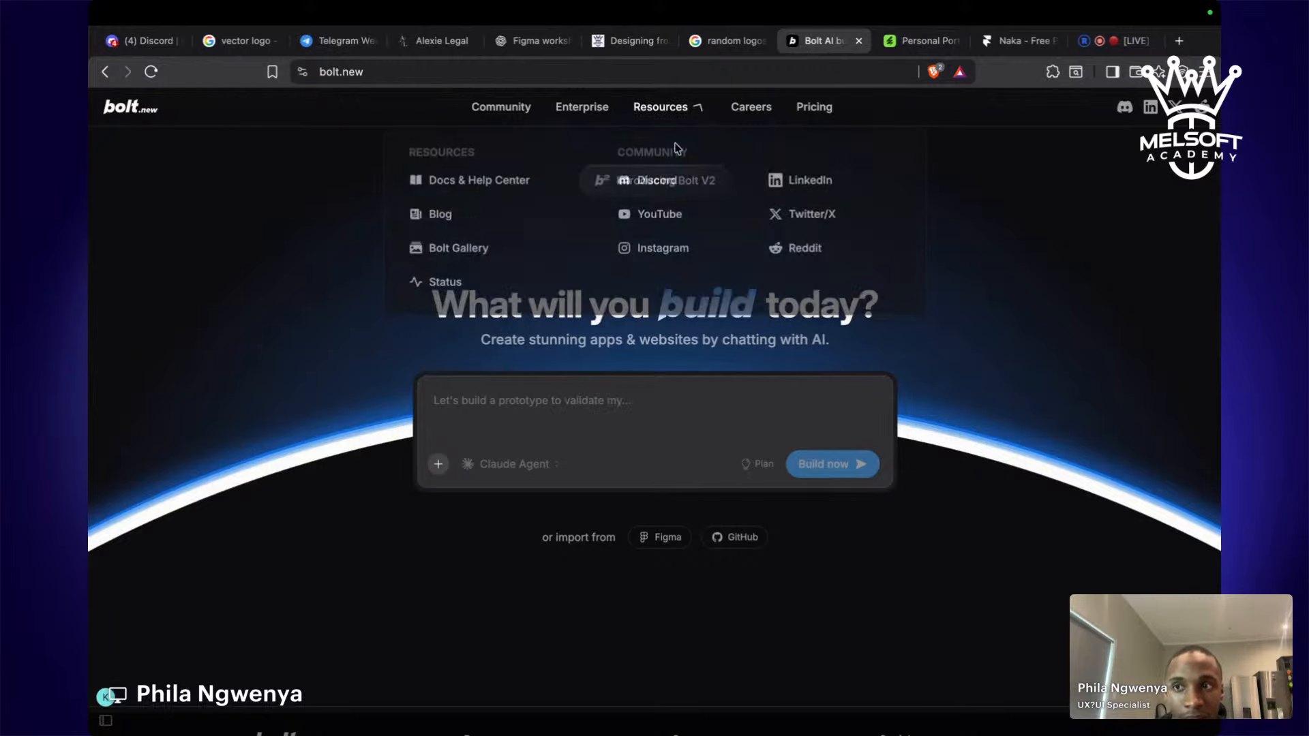
left_click(318, 70)
key("super+c")
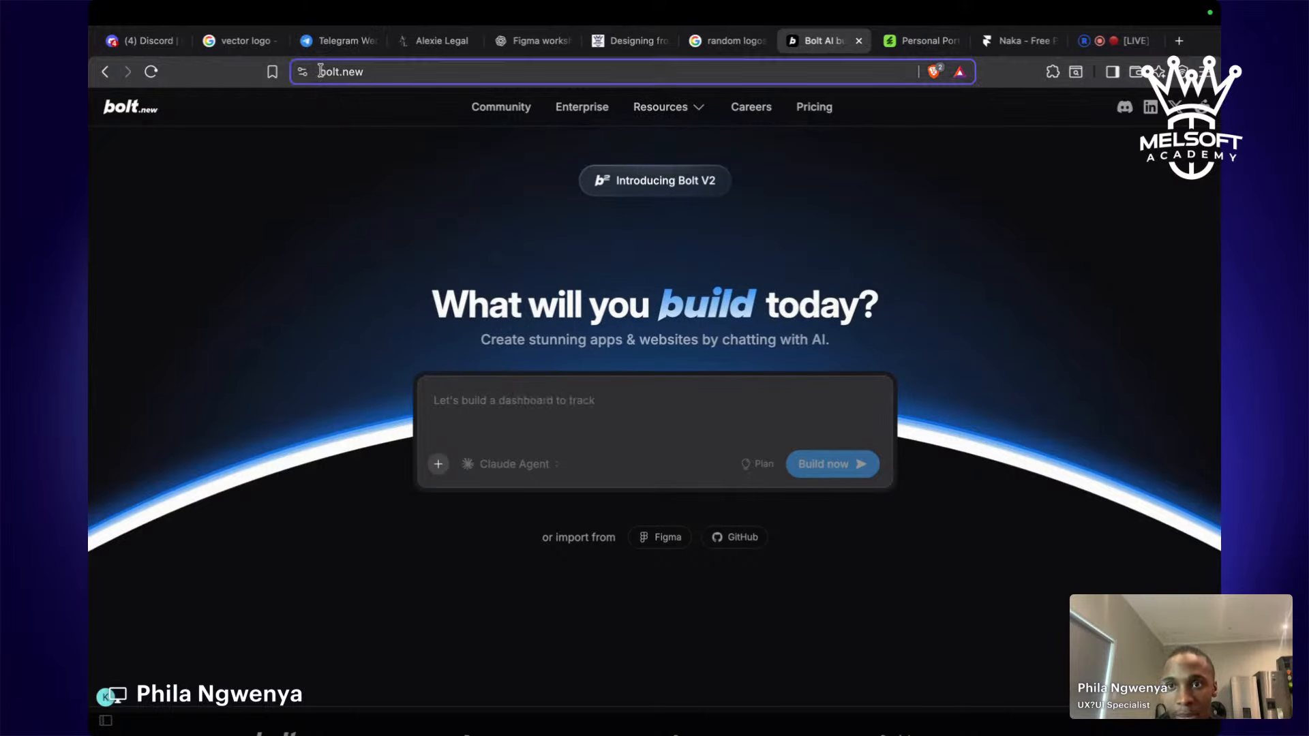
left_click(1067, 206)
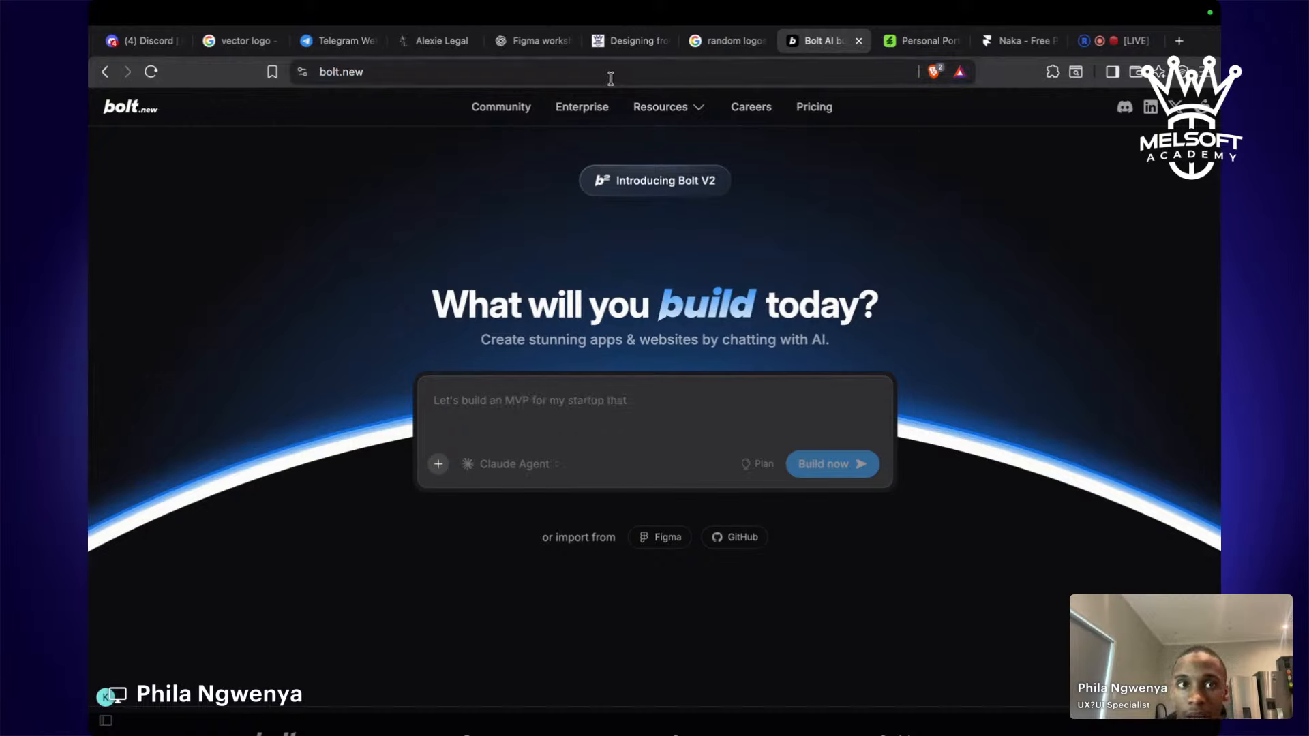
left_click(1125, 40)
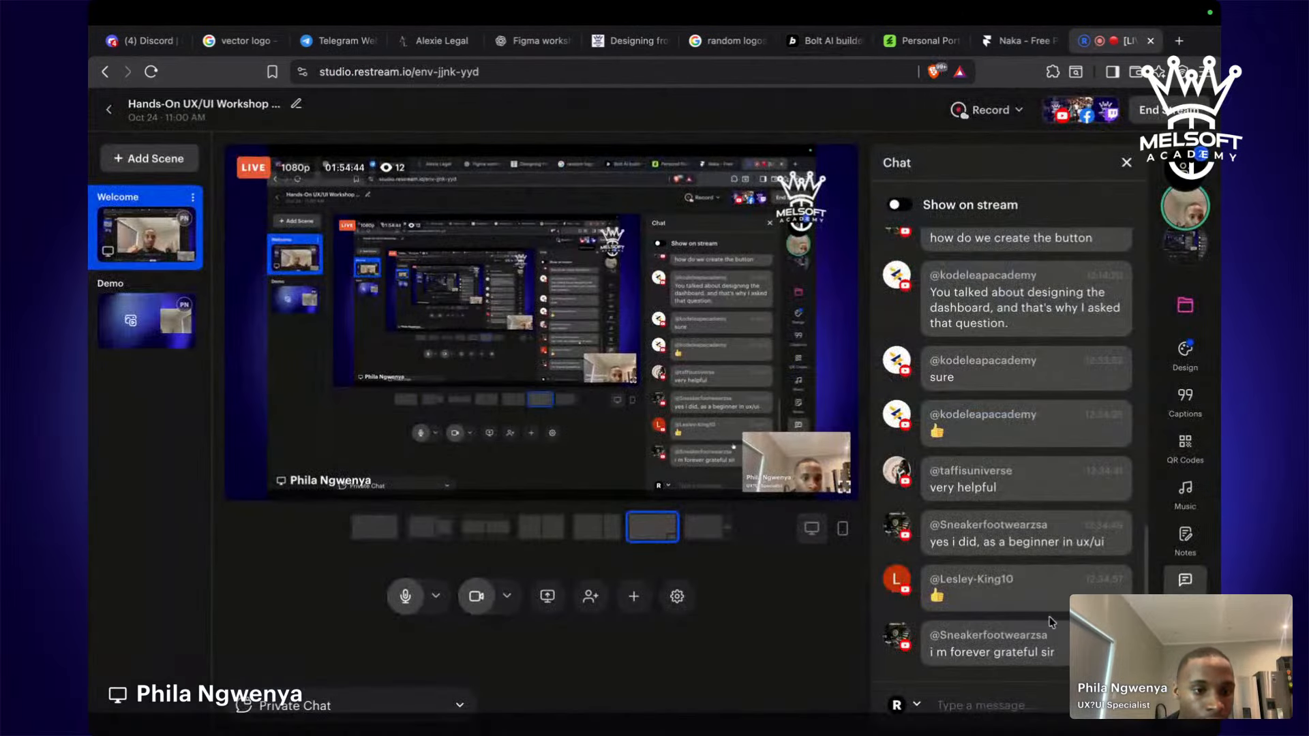
left_click(1013, 705)
key("super+v")
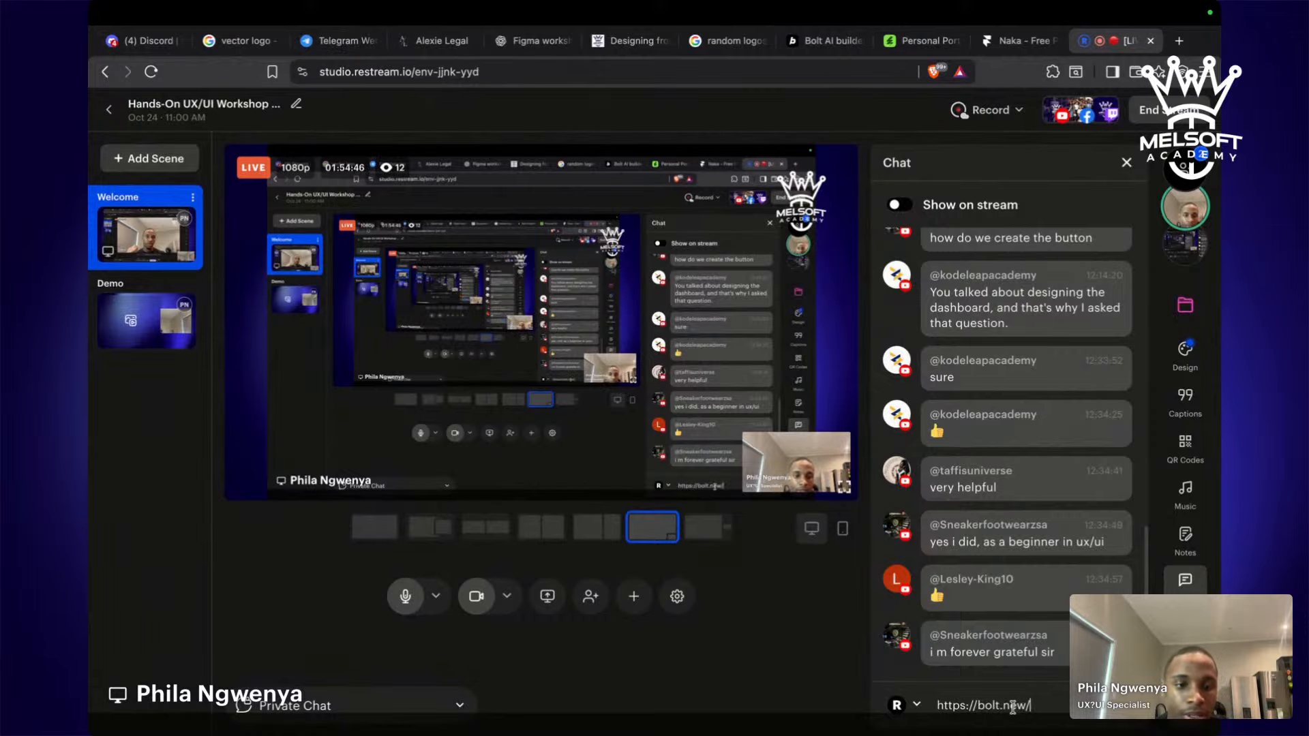
key("Return")
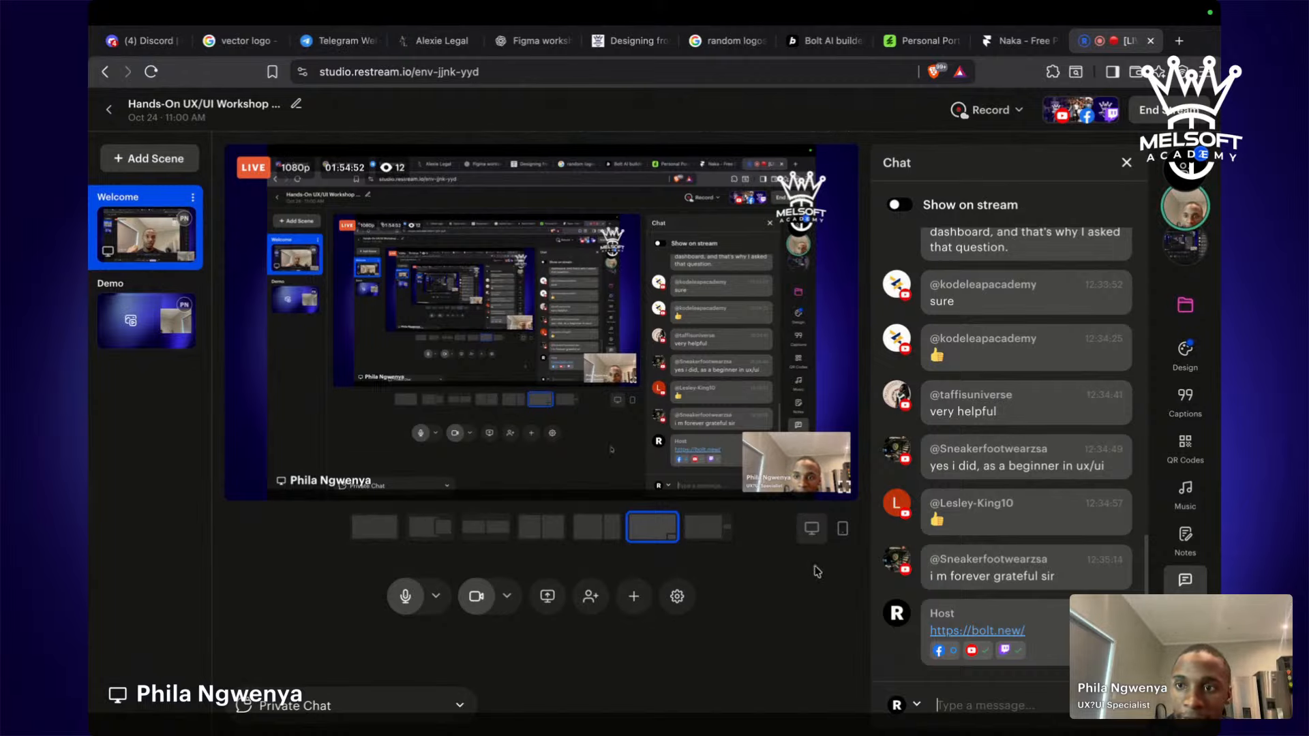
Highlight the Bolt.new homepage heading text, then switch to the Figma prompt file.
left_click(821, 41)
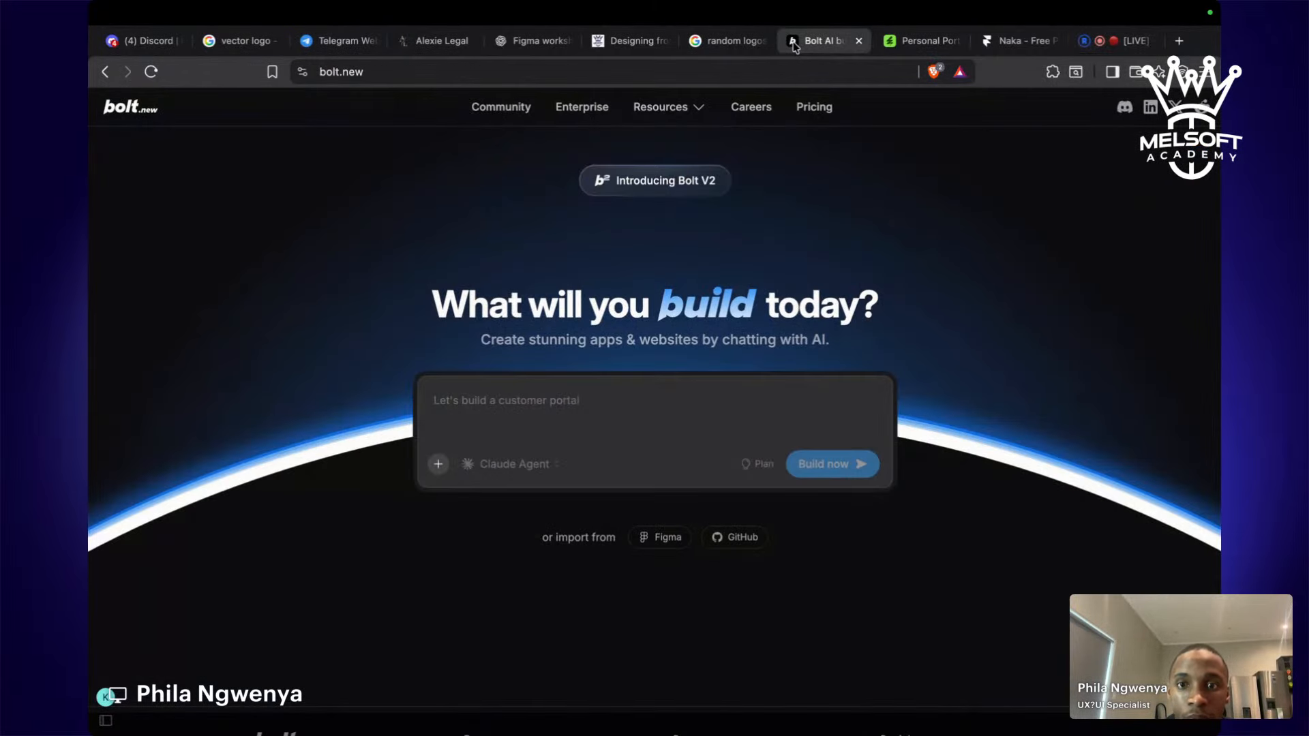
left_click_drag(429, 304, 825, 387)
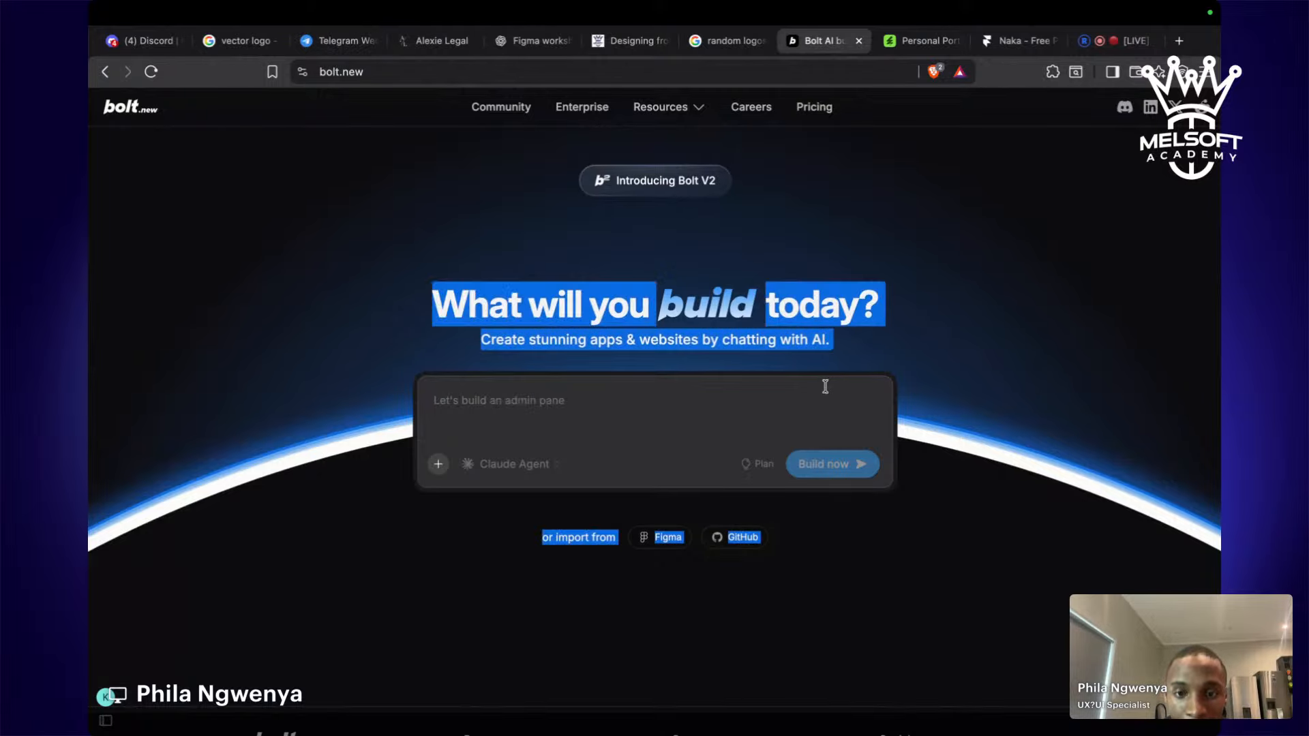
left_click(777, 498)
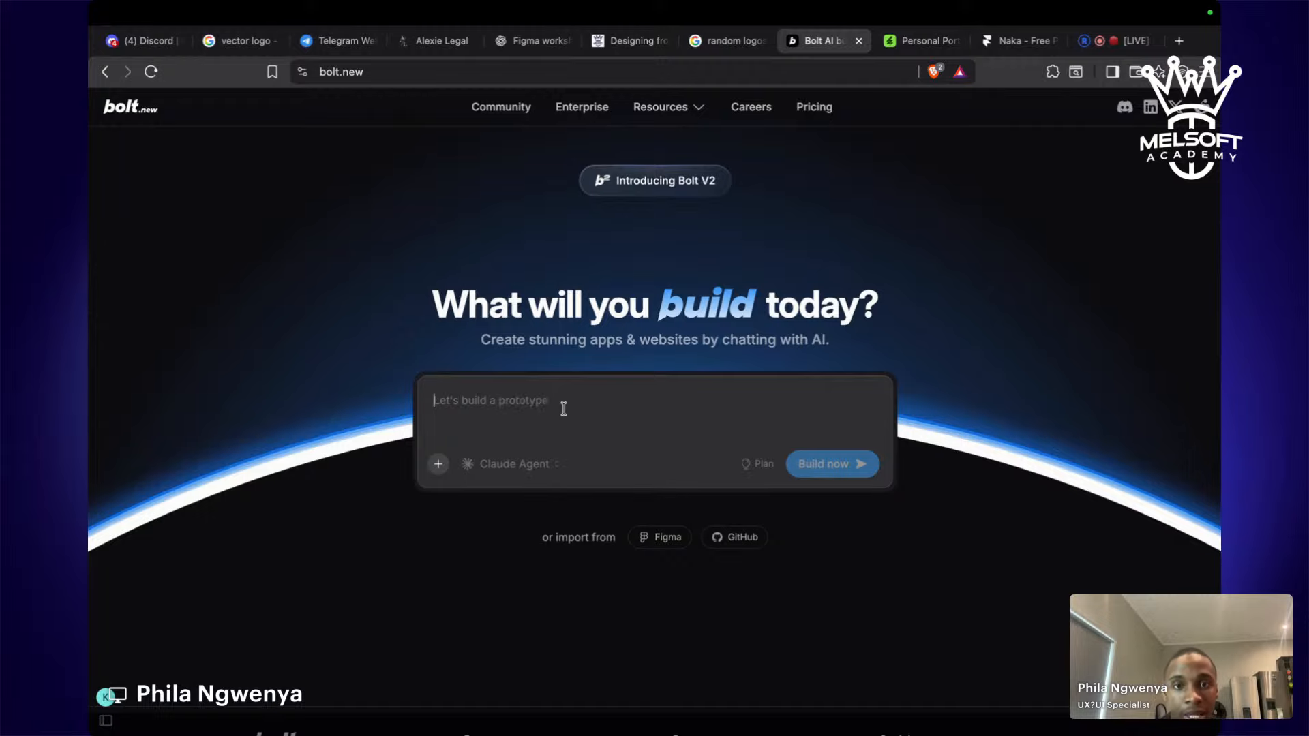
key("ctrl+Left")
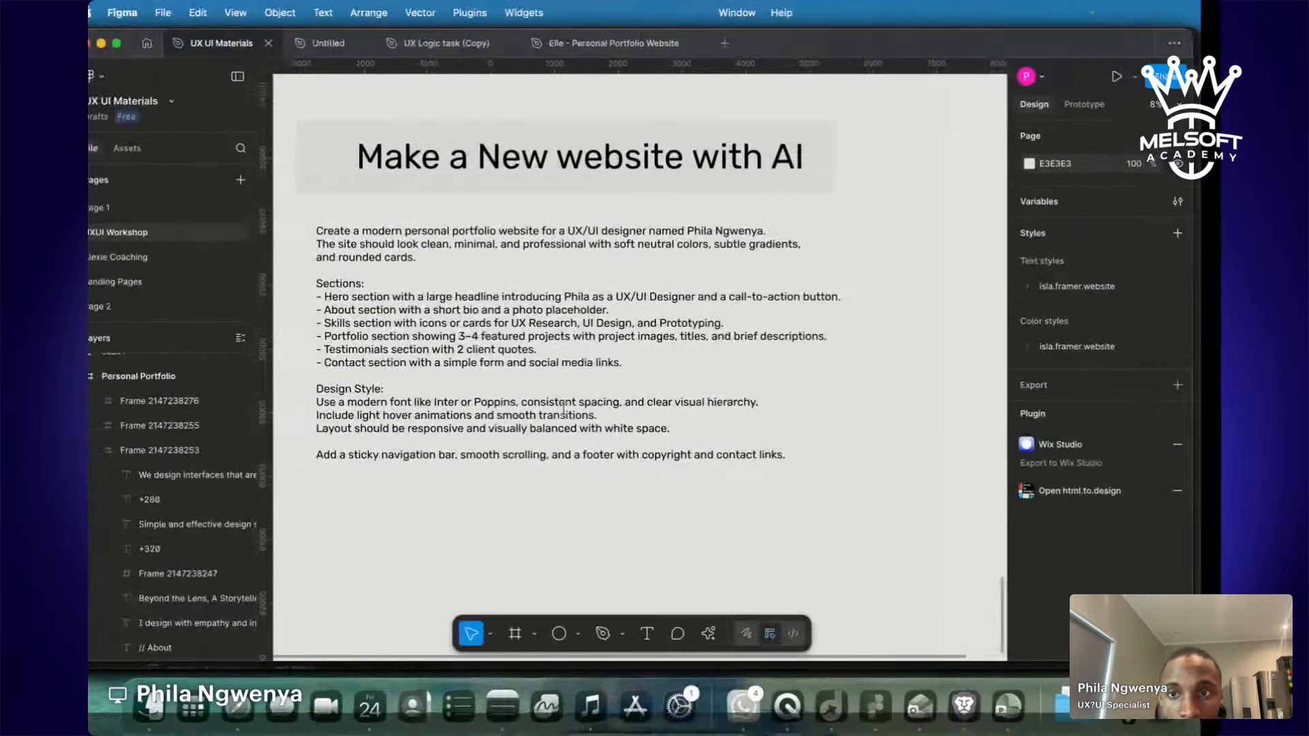
scroll(395, 270, "up", 5)
scroll(394, 270, "down", 3)
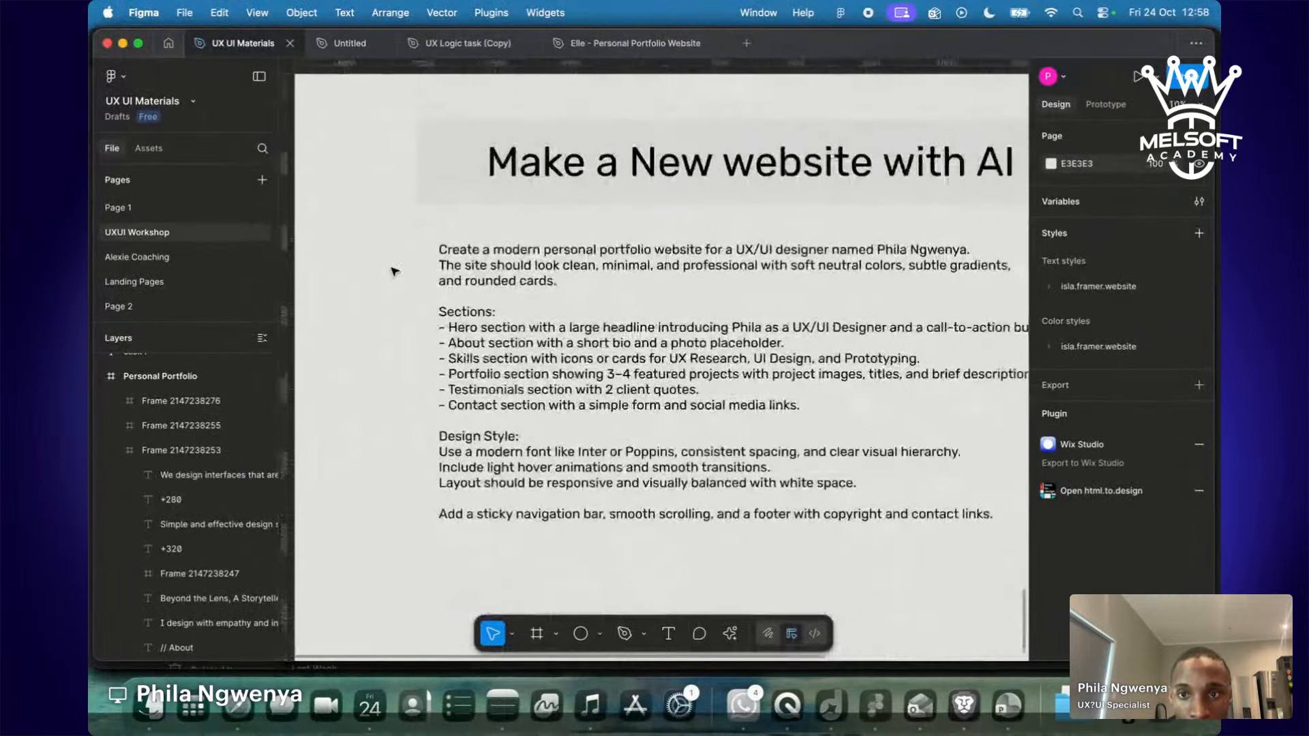
scroll(395, 270, "right", 2)
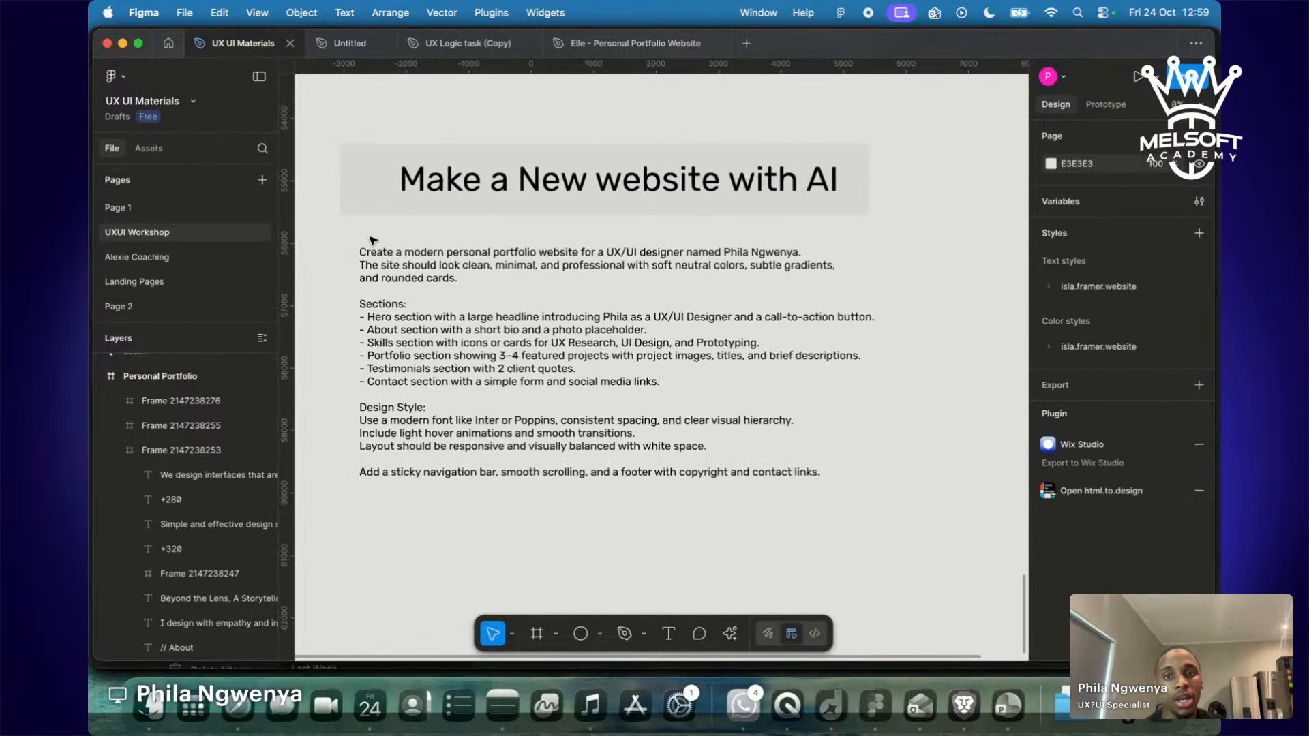
Pan around the Figma canvas to locate the portfolio prompt text.
scroll(346, 251, "down", 2)
scroll(346, 251, "up", 15)
scroll(345, 251, "down", 5)
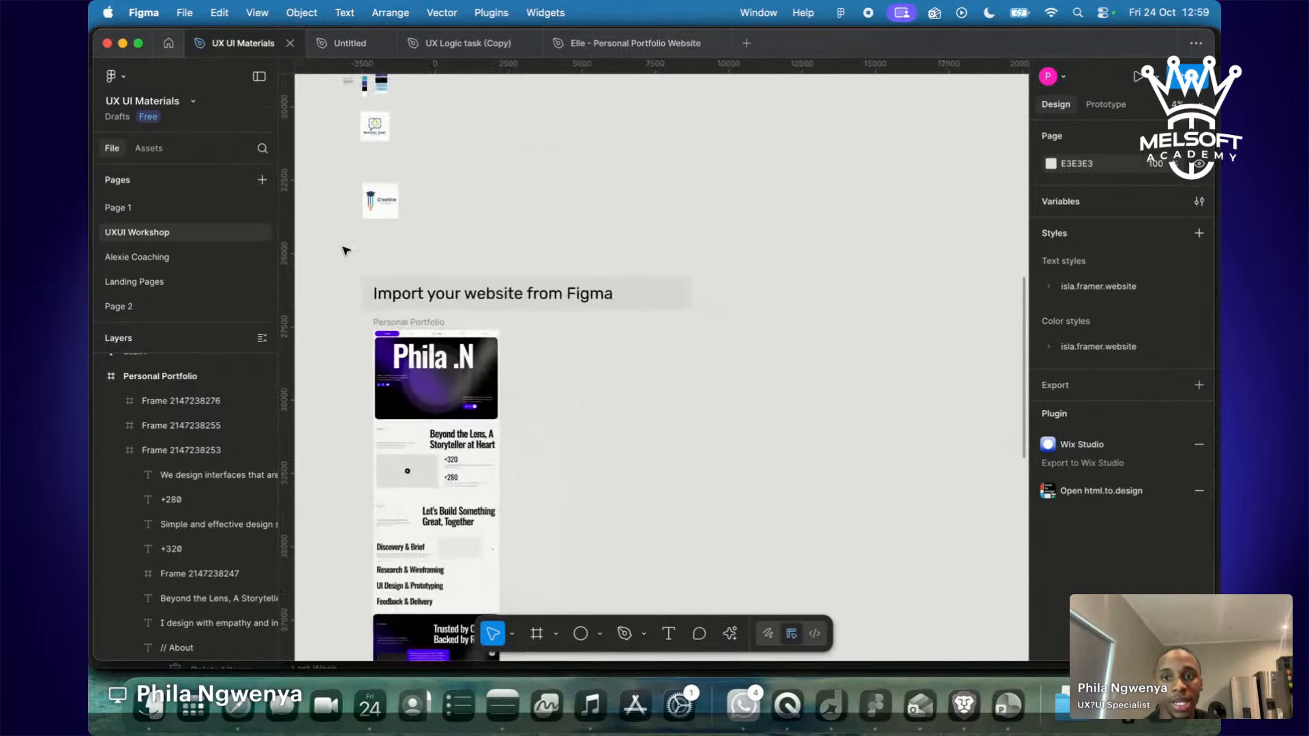
scroll(346, 251, "up", 4)
scroll(346, 251, "up", 10)
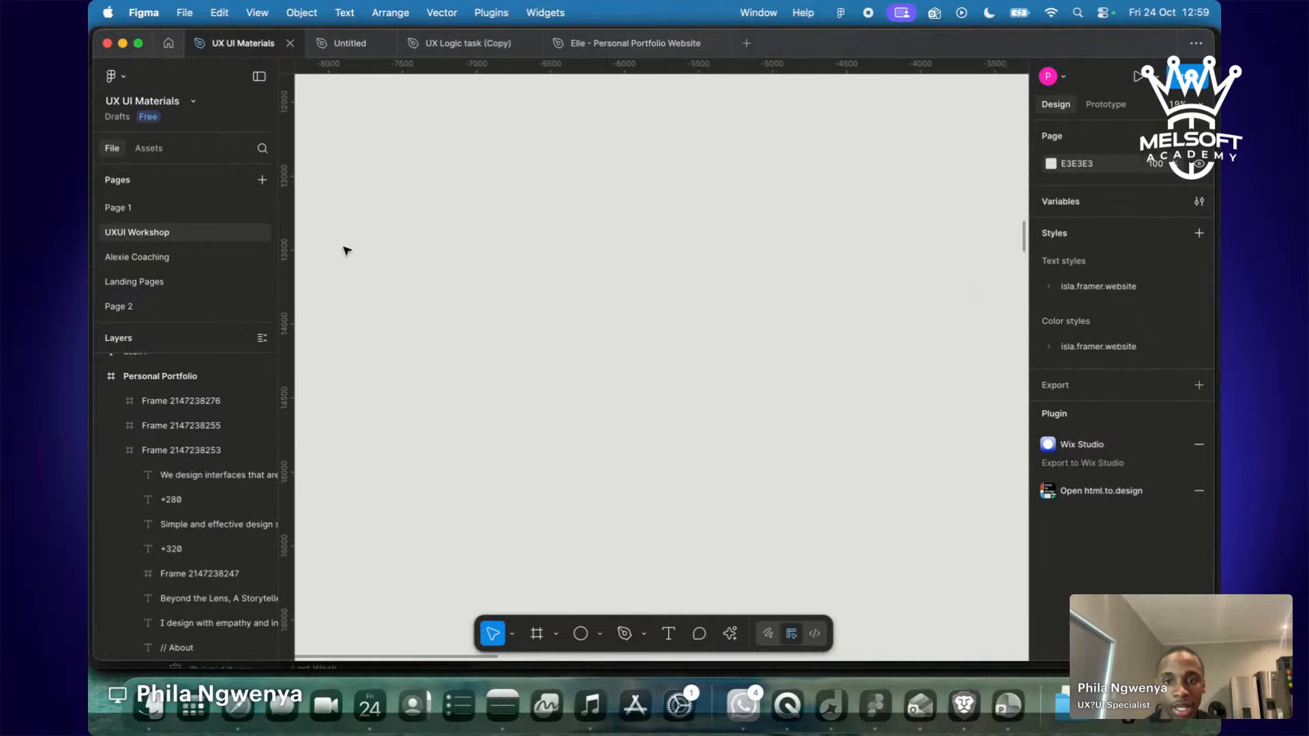
scroll(346, 251, "up", 5)
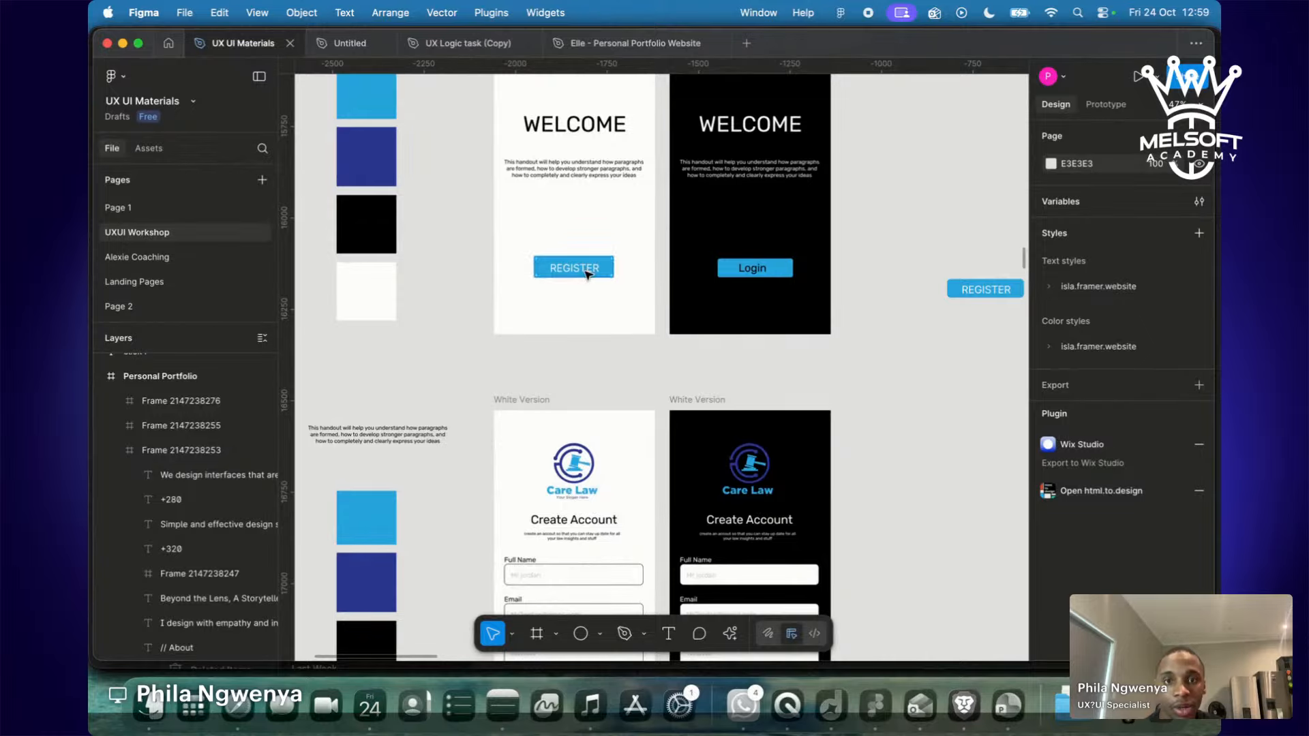
scroll(755, 276, "down", 5)
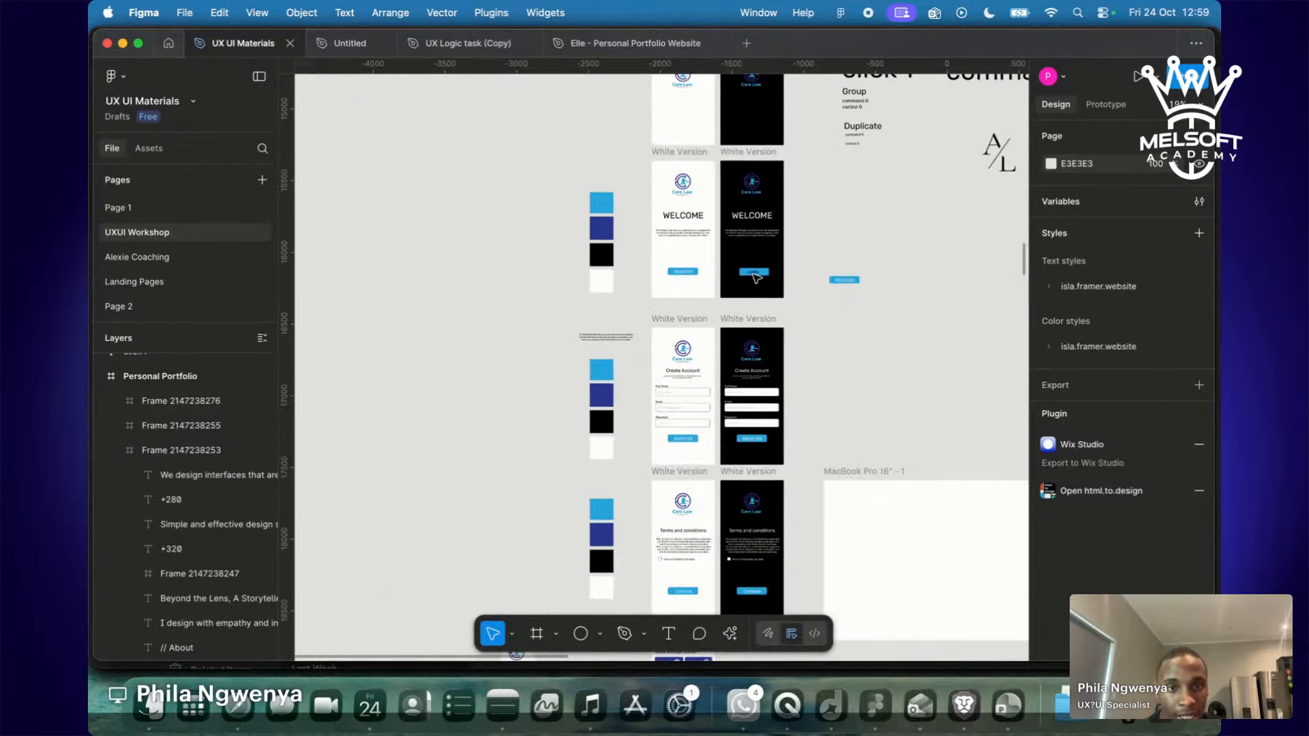
scroll(755, 276, "up", 5)
scroll(743, 279, "down", 6)
scroll(744, 278, "up", 3)
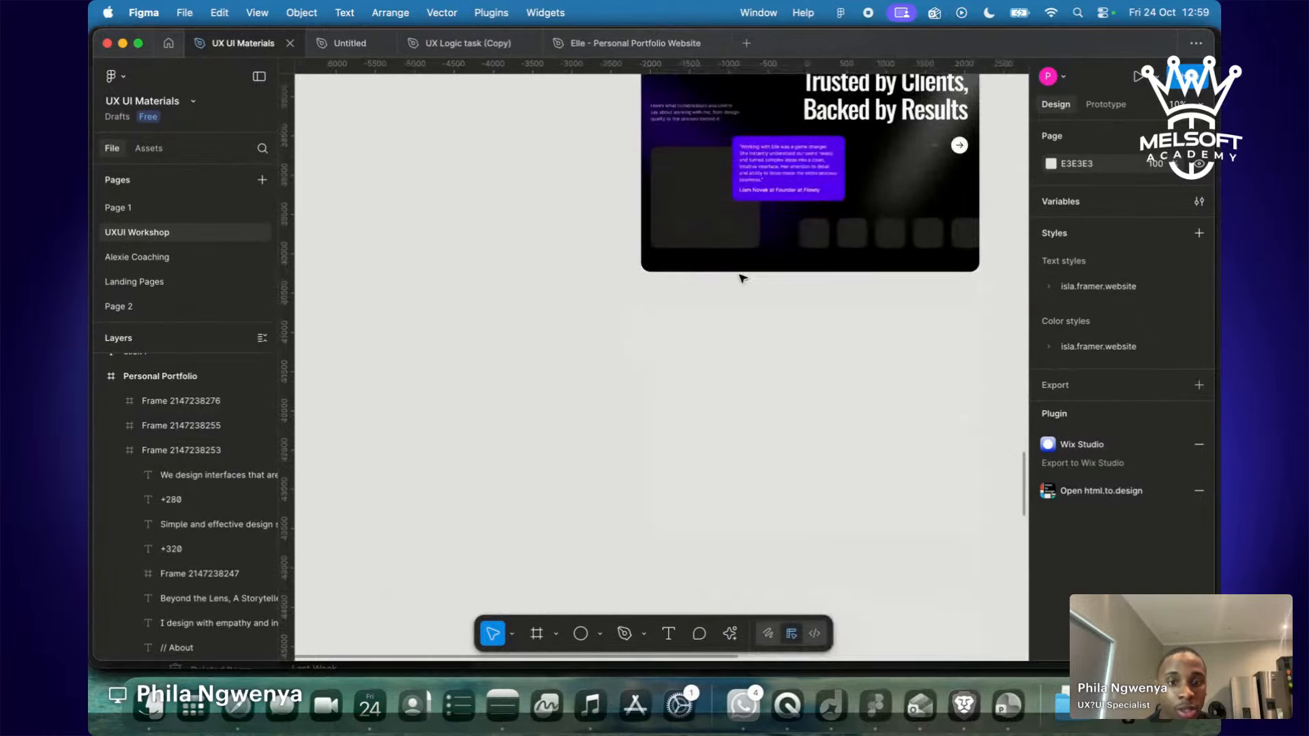
scroll(743, 278, "down", 10)
scroll(743, 279, "down", 2)
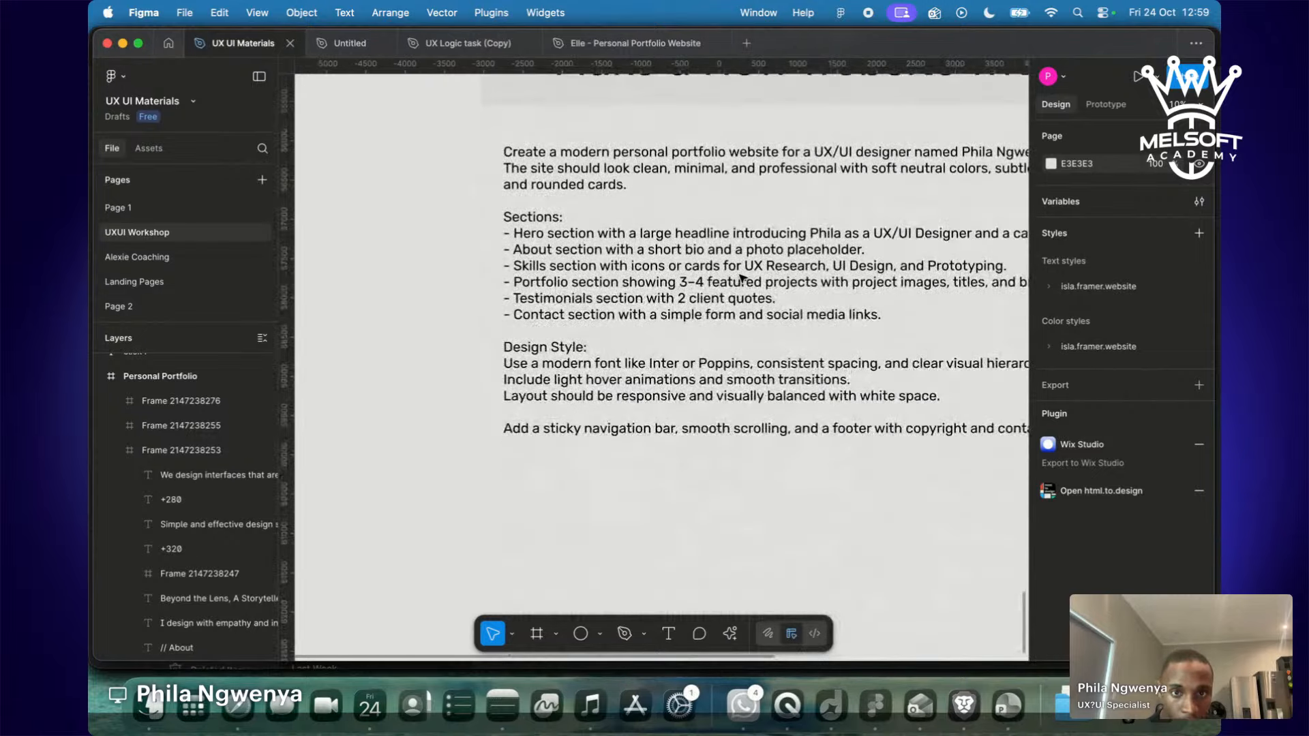
scroll(743, 278, "up", 3)
scroll(743, 278, "right", 5)
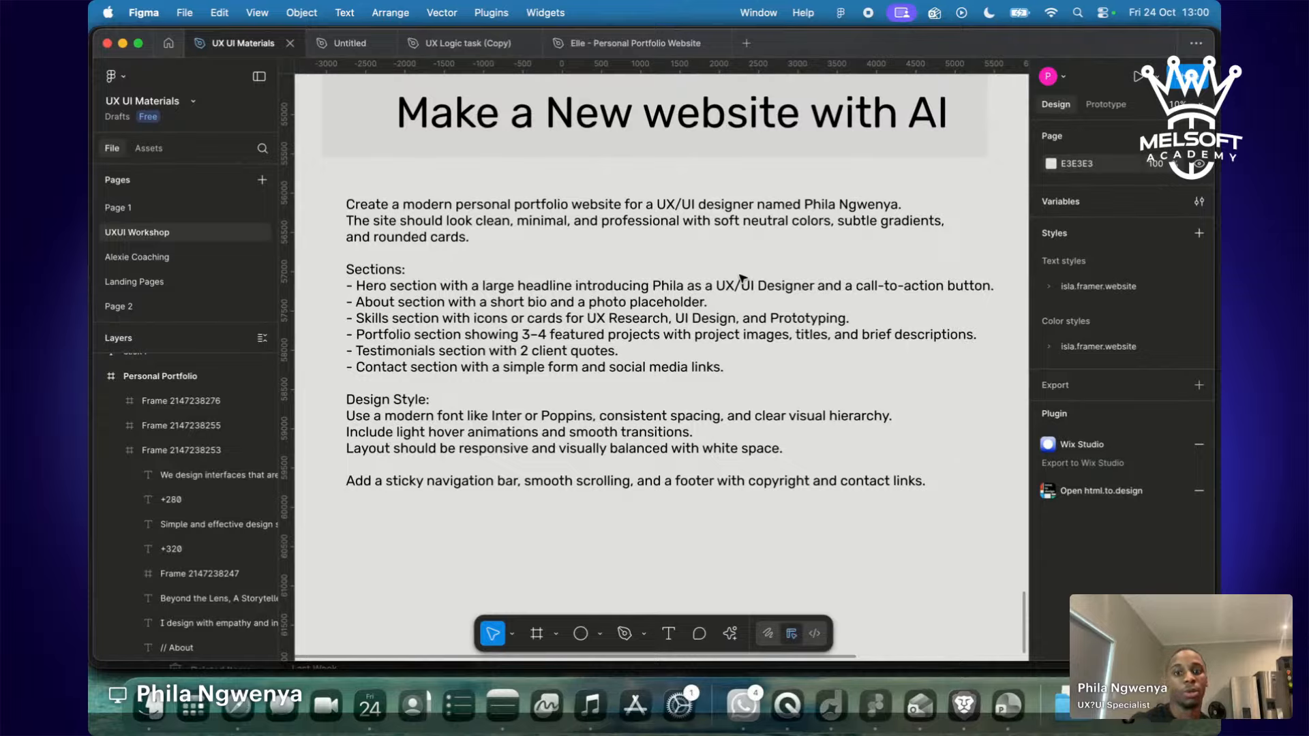
Select and copy all the portfolio prompt text, then go back to Bolt.new.
left_click(677, 368)
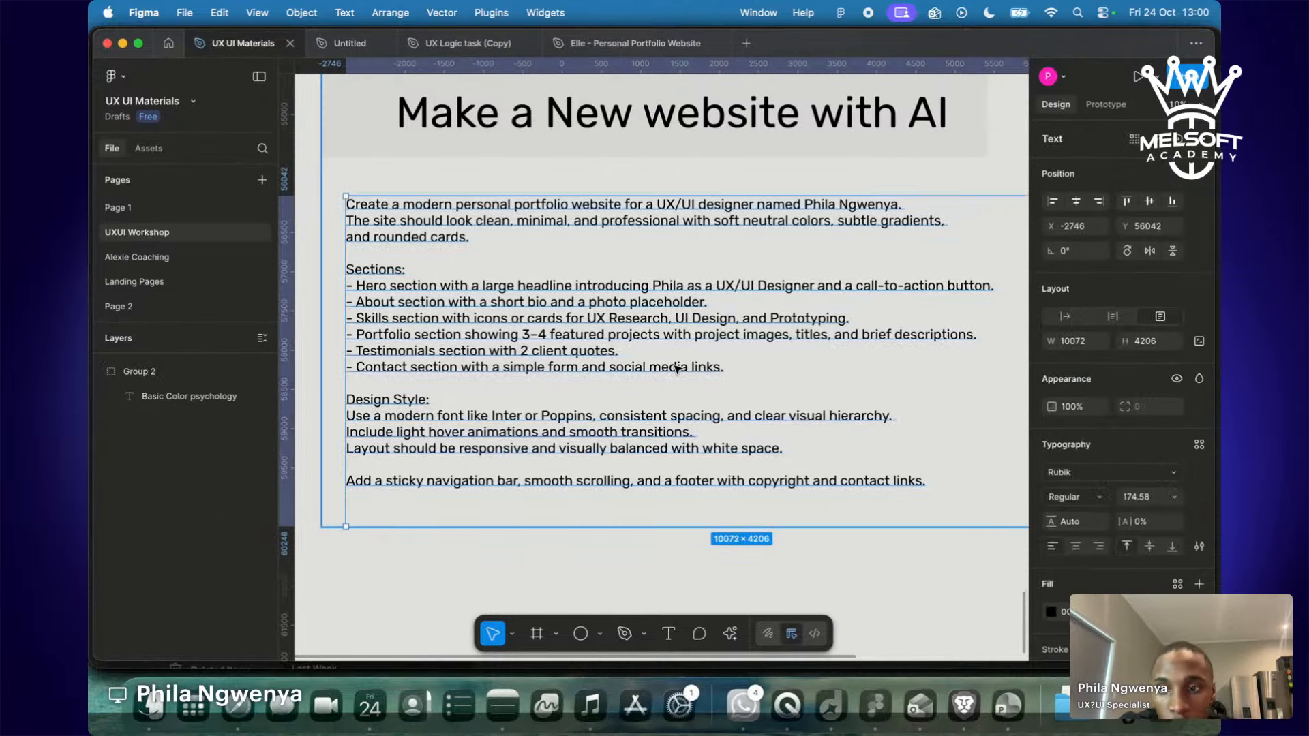
double_click(677, 368)
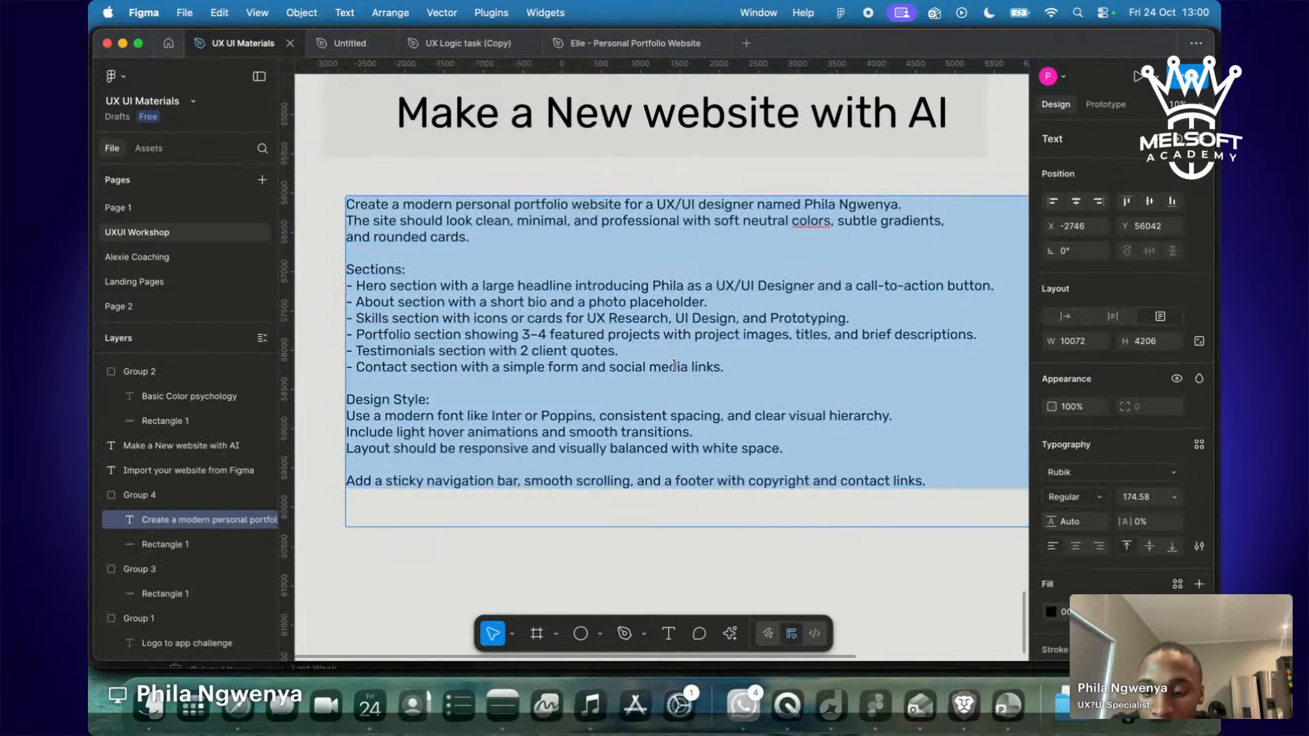
left_click(665, 430)
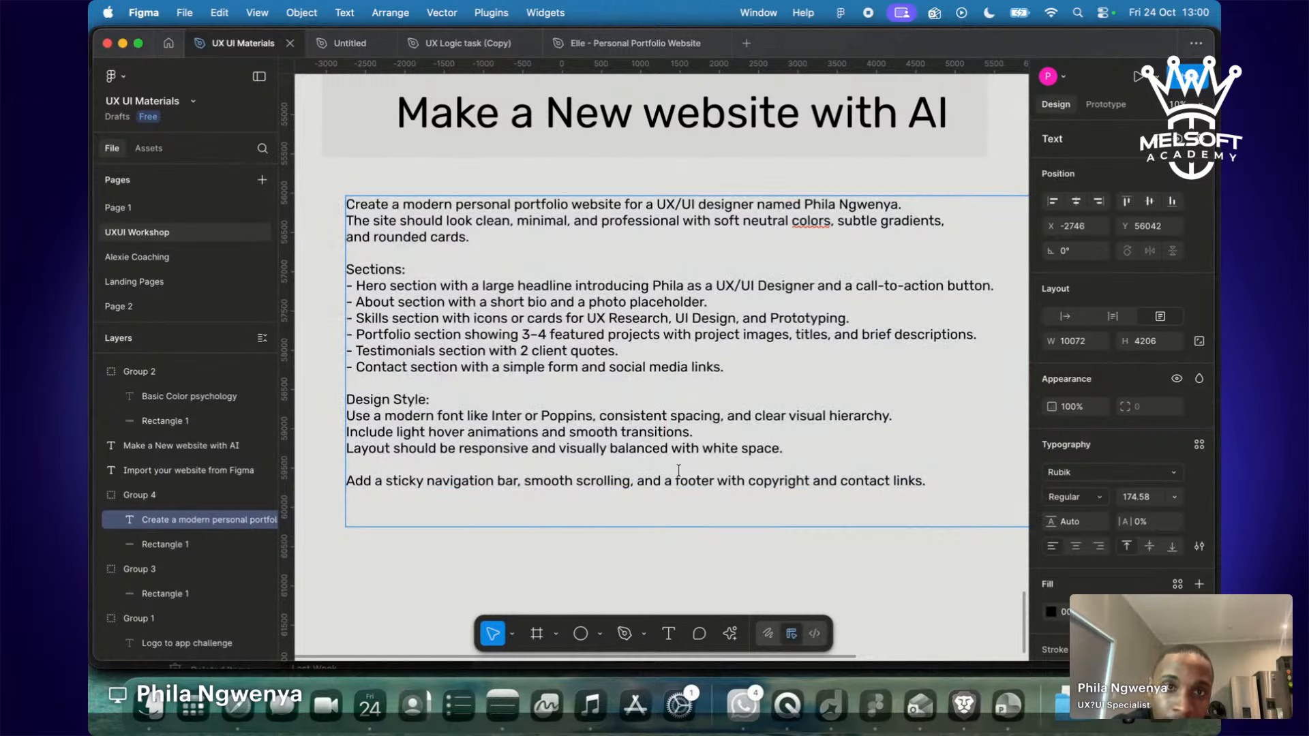
key("ctrl+Right")
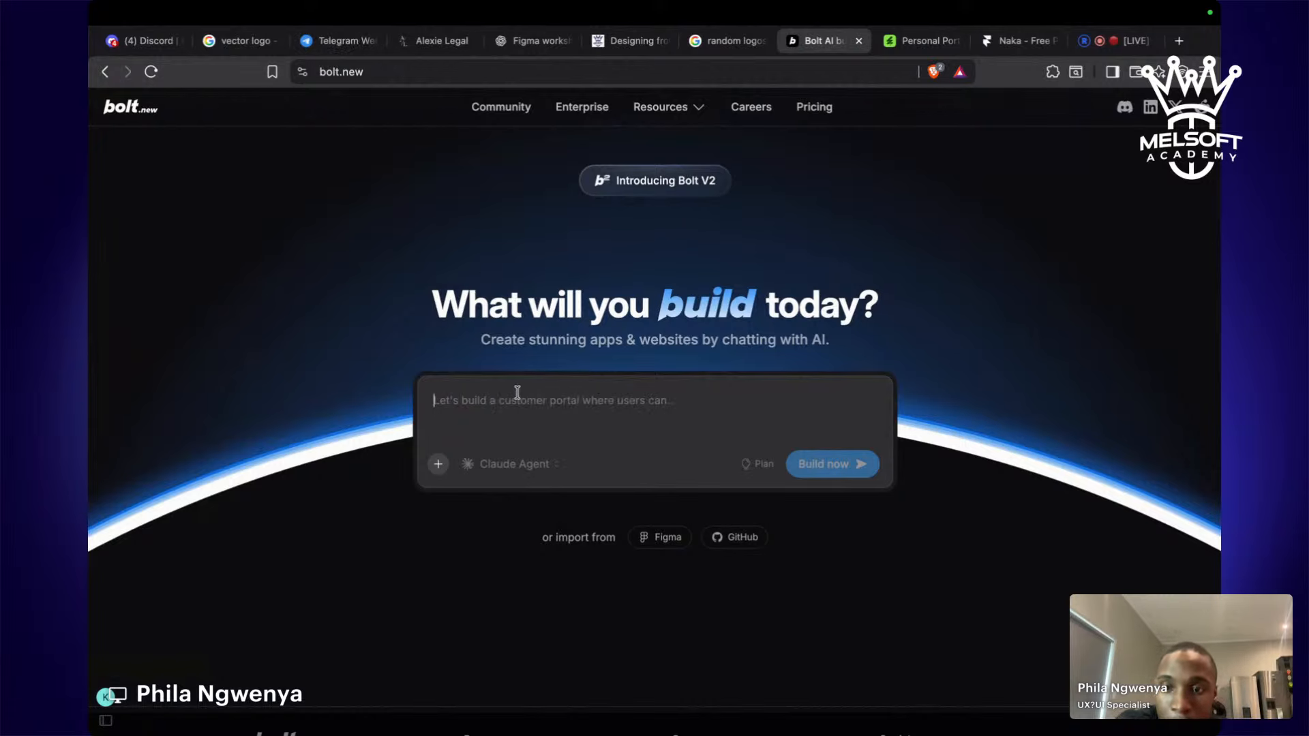
Paste the portfolio prompt into the Bolt.new box and review it from sections to footer requirements.
key("super+v")
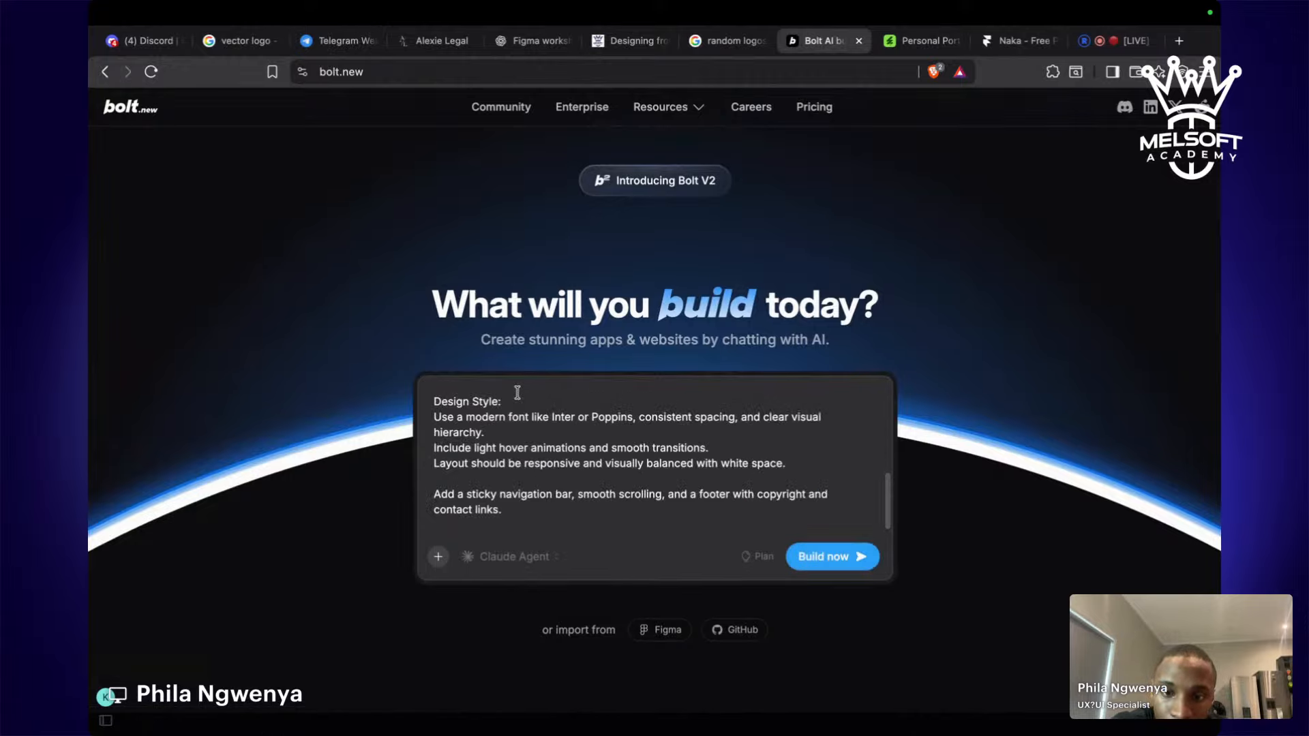
scroll(518, 392, "up", 3)
scroll(517, 393, "up", 3)
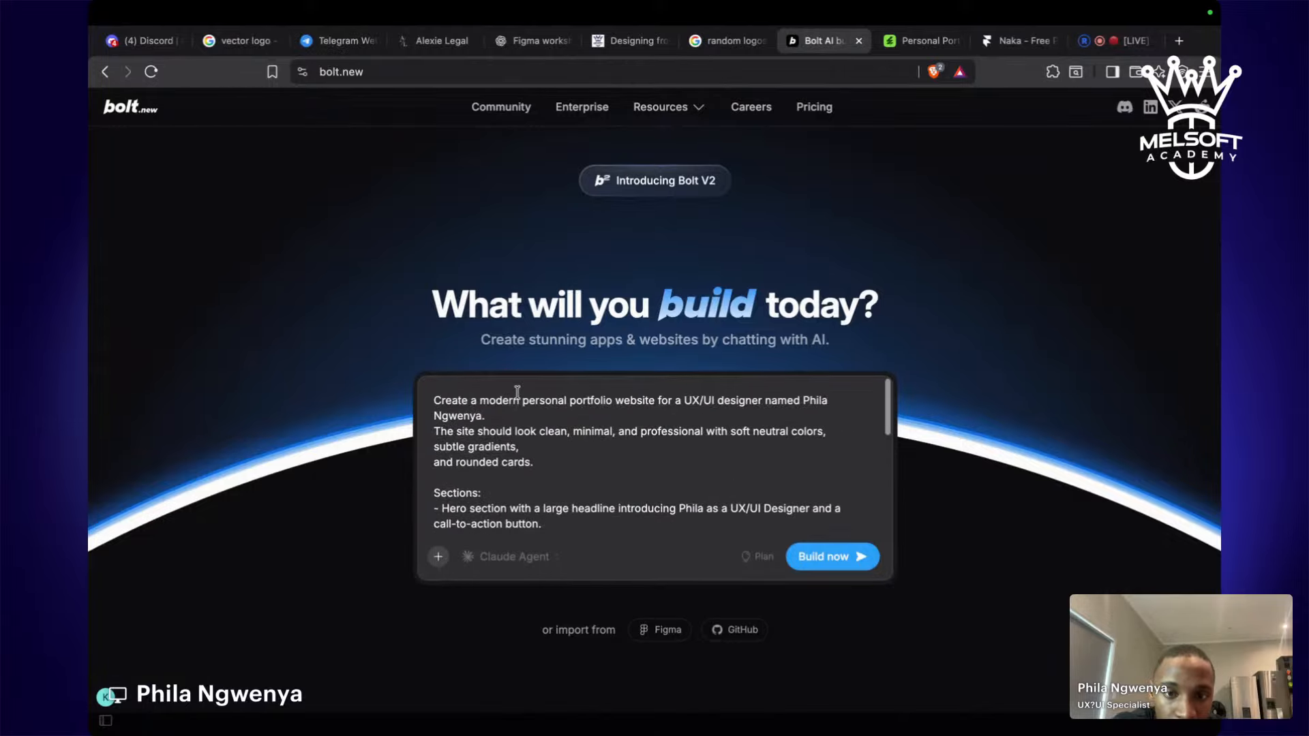
scroll(517, 392, "down", 5)
scroll(517, 392, "up", 5)
scroll(709, 433, "down", 1)
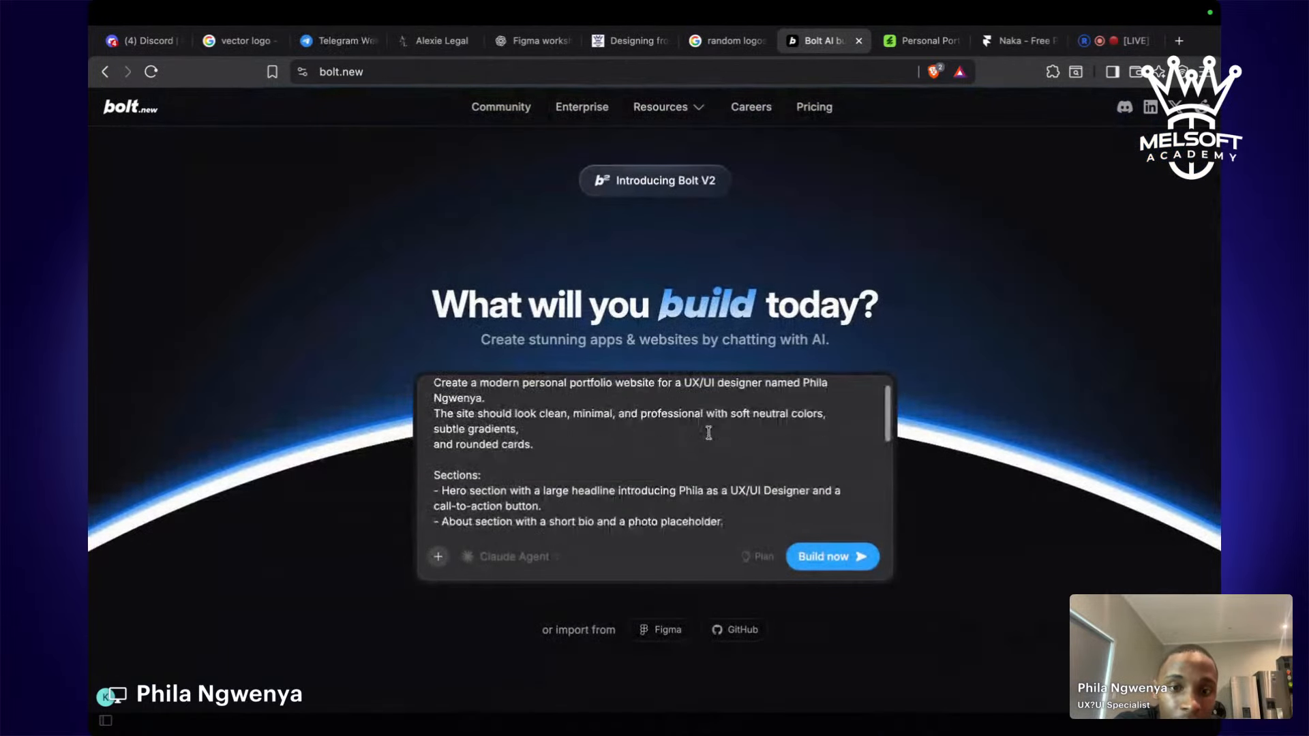
scroll(709, 433, "down", 10)
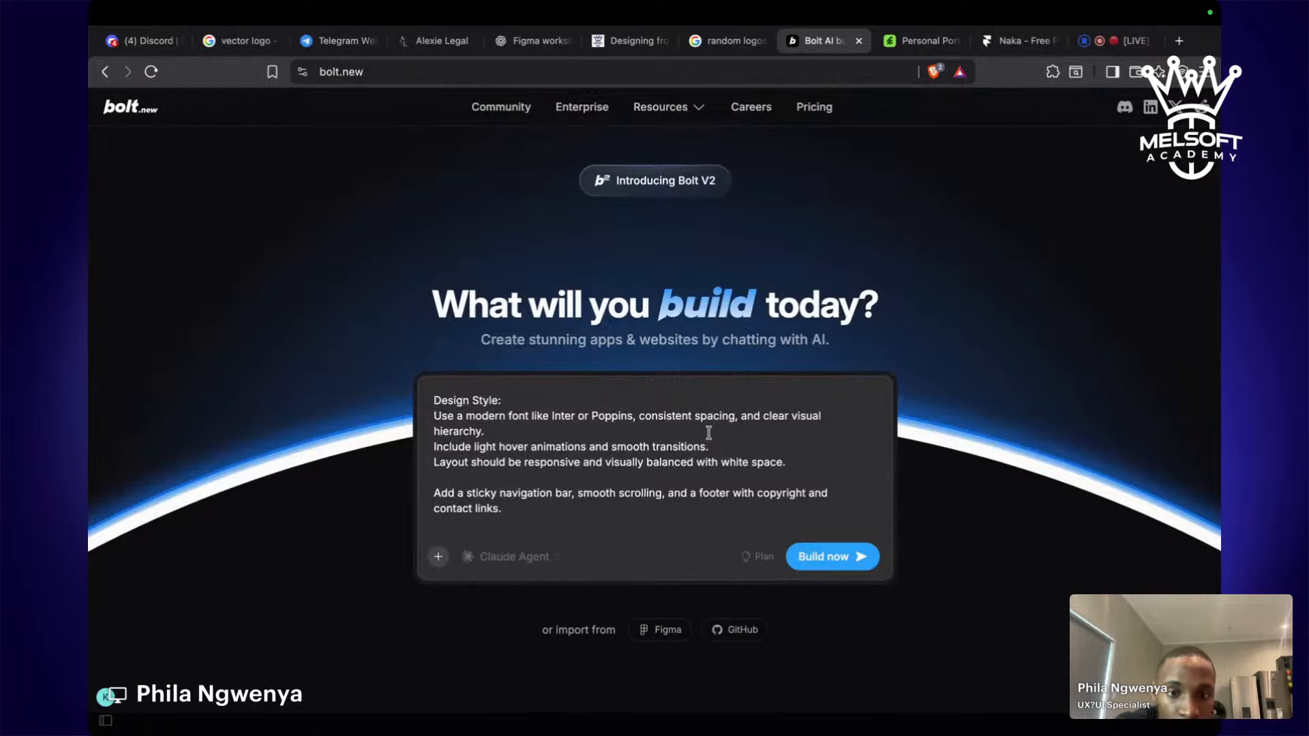
scroll(709, 433, "up", 10)
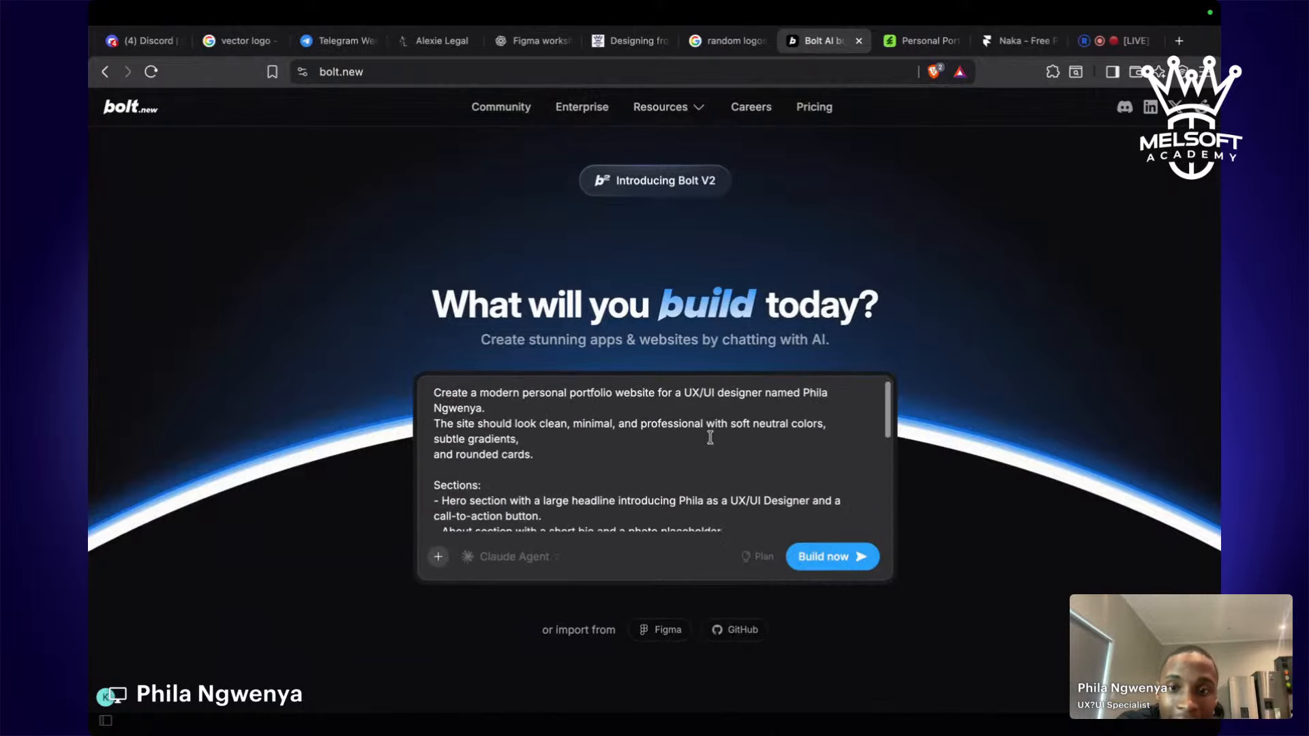
scroll(710, 435, "down", 10)
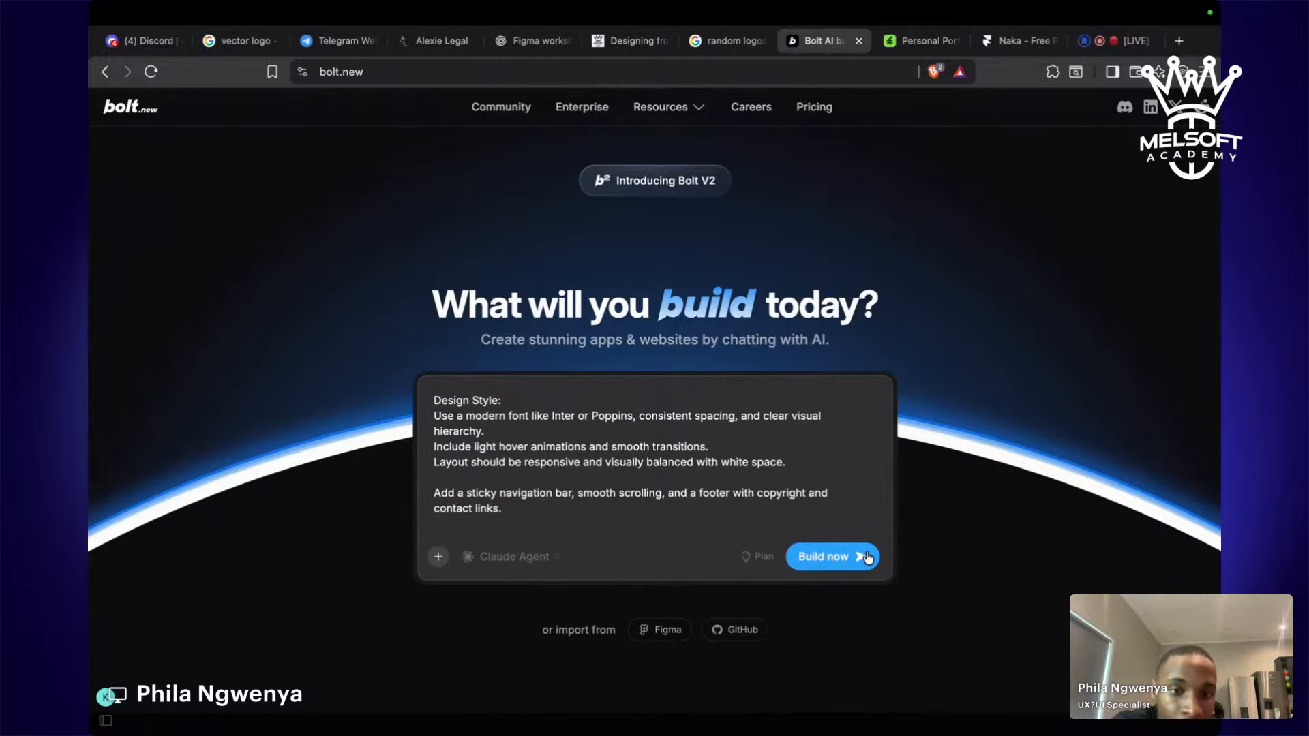
Submit the prompt with Build now and complete onboarding as a Student with goal 'Not sure yet'.
left_click(843, 559)
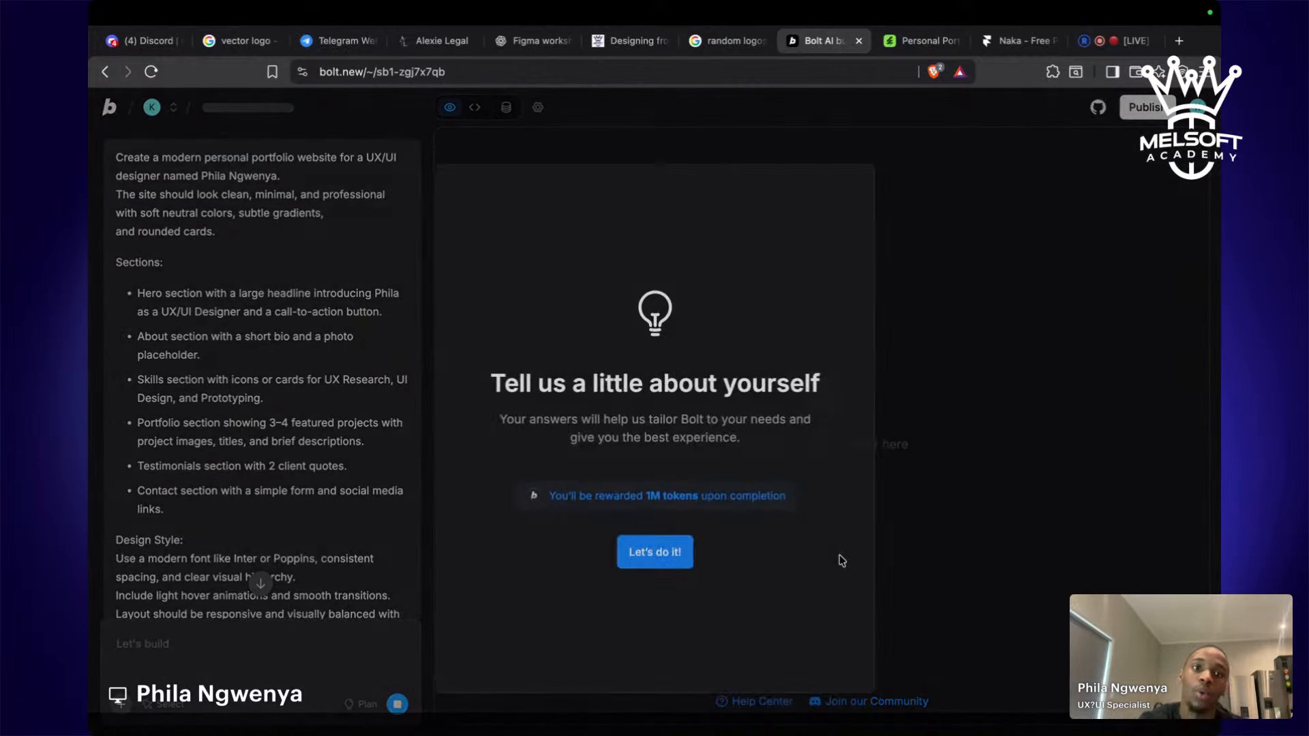
left_click(679, 546)
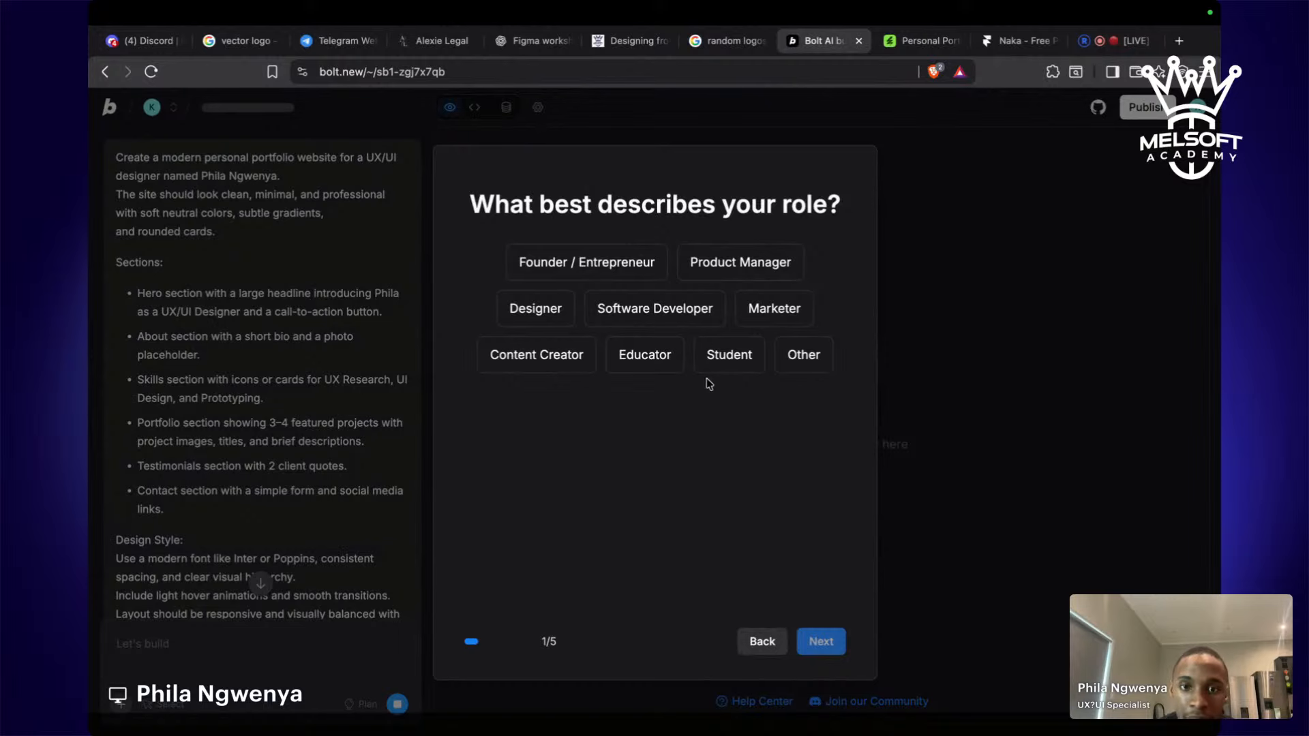
left_click(733, 346)
left_click(821, 642)
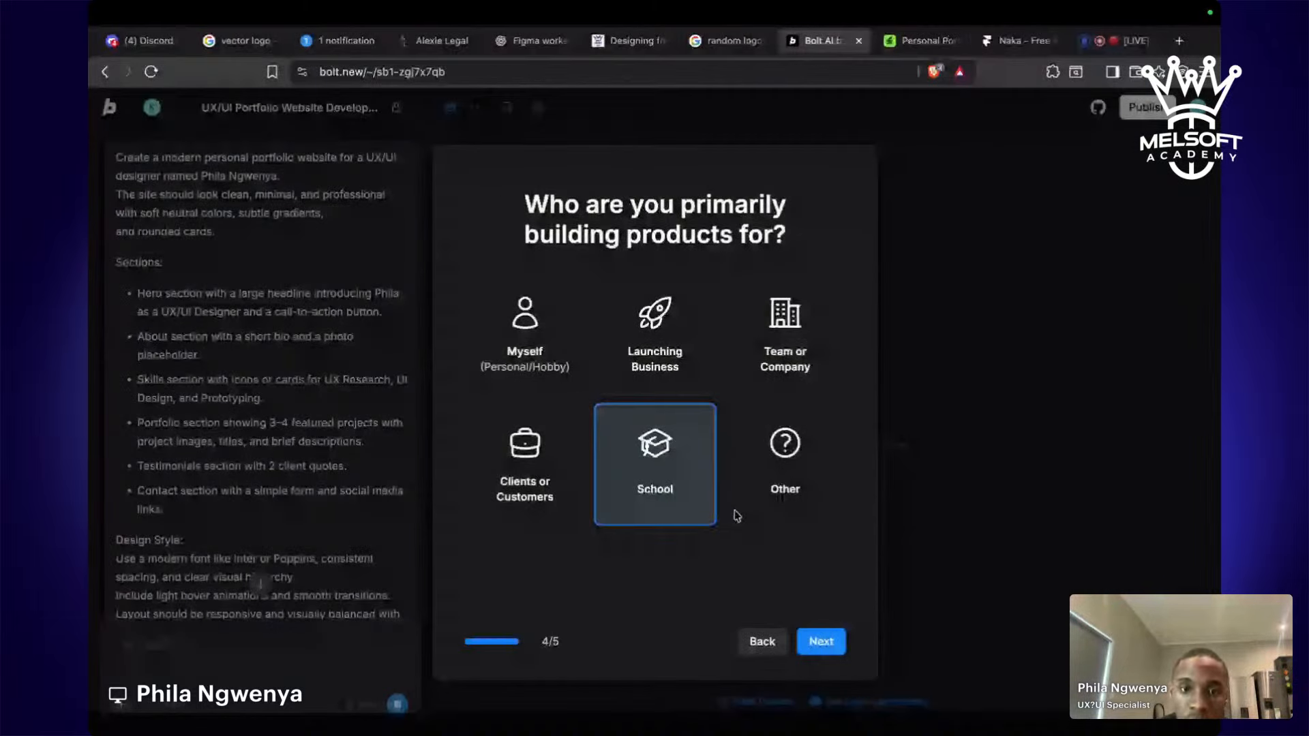
left_click(822, 648)
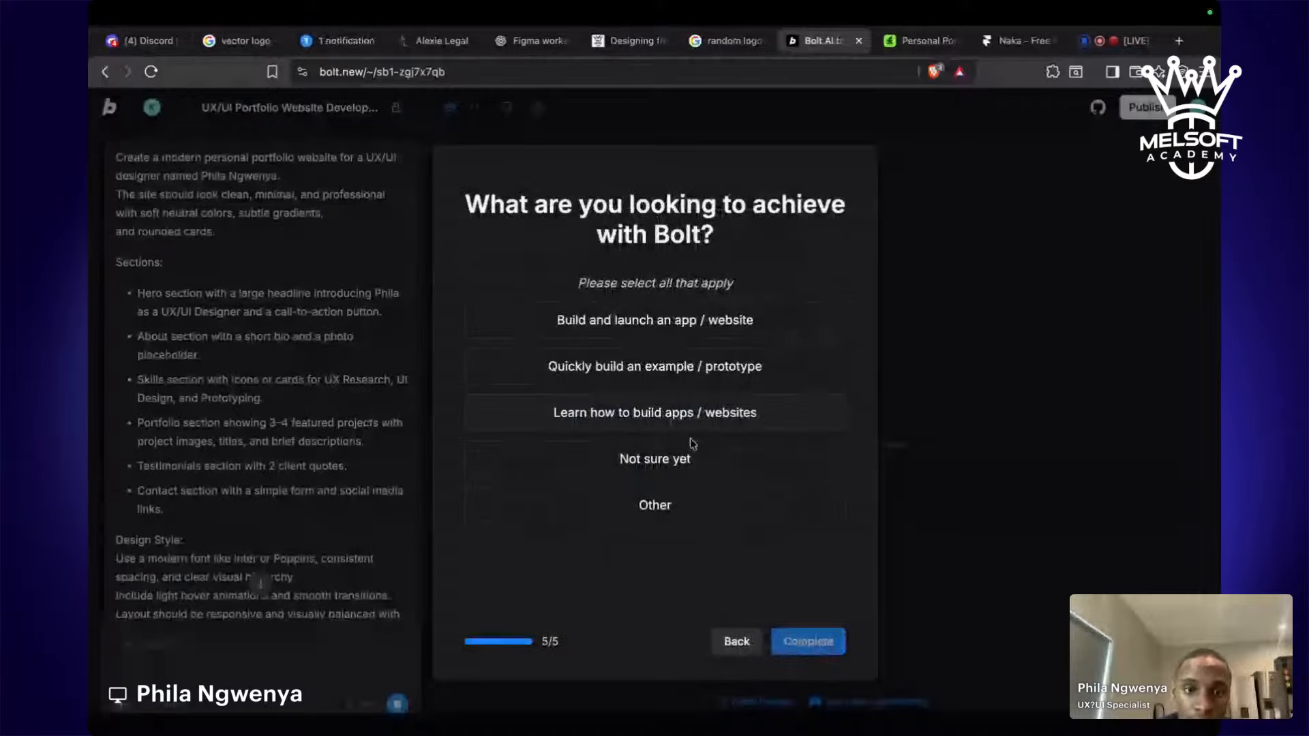
left_click(693, 447)
left_click(810, 644)
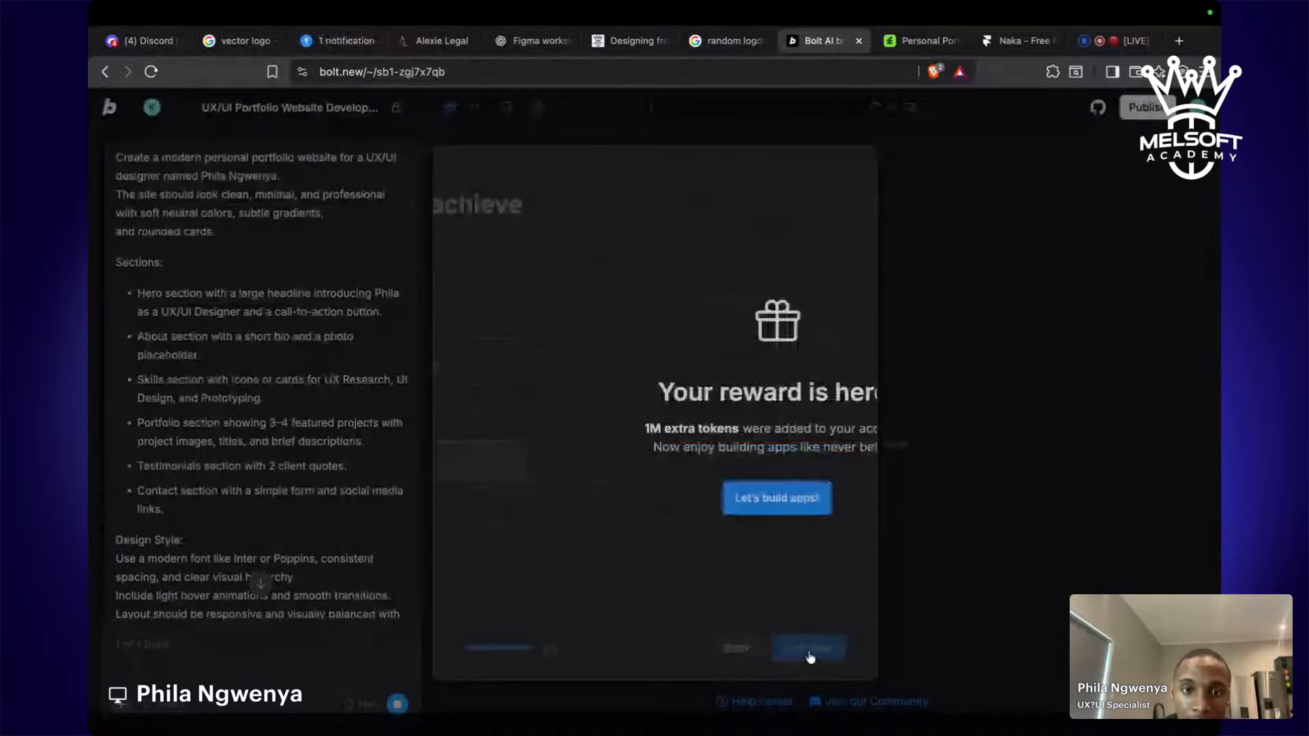
left_click(676, 504)
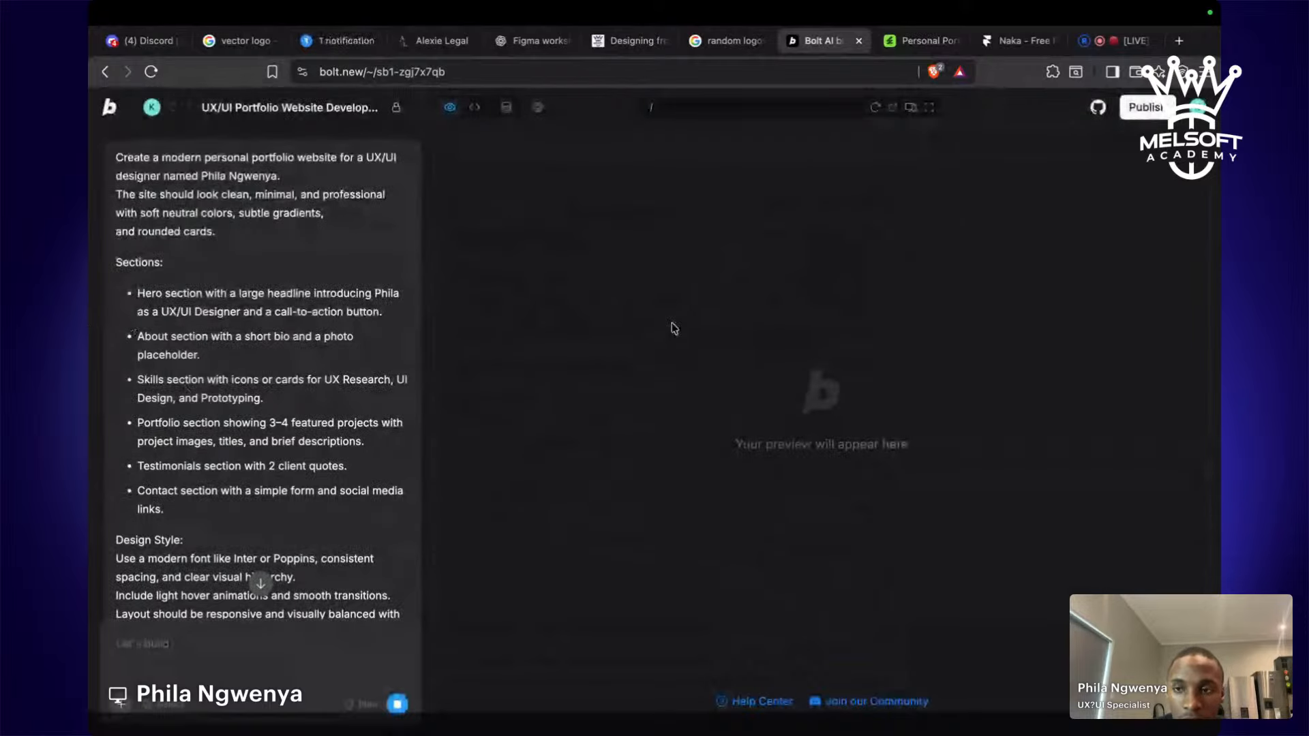
Go to the Restream studio tab and close the personal portfolio tab and another unused tab.
left_click(1105, 44)
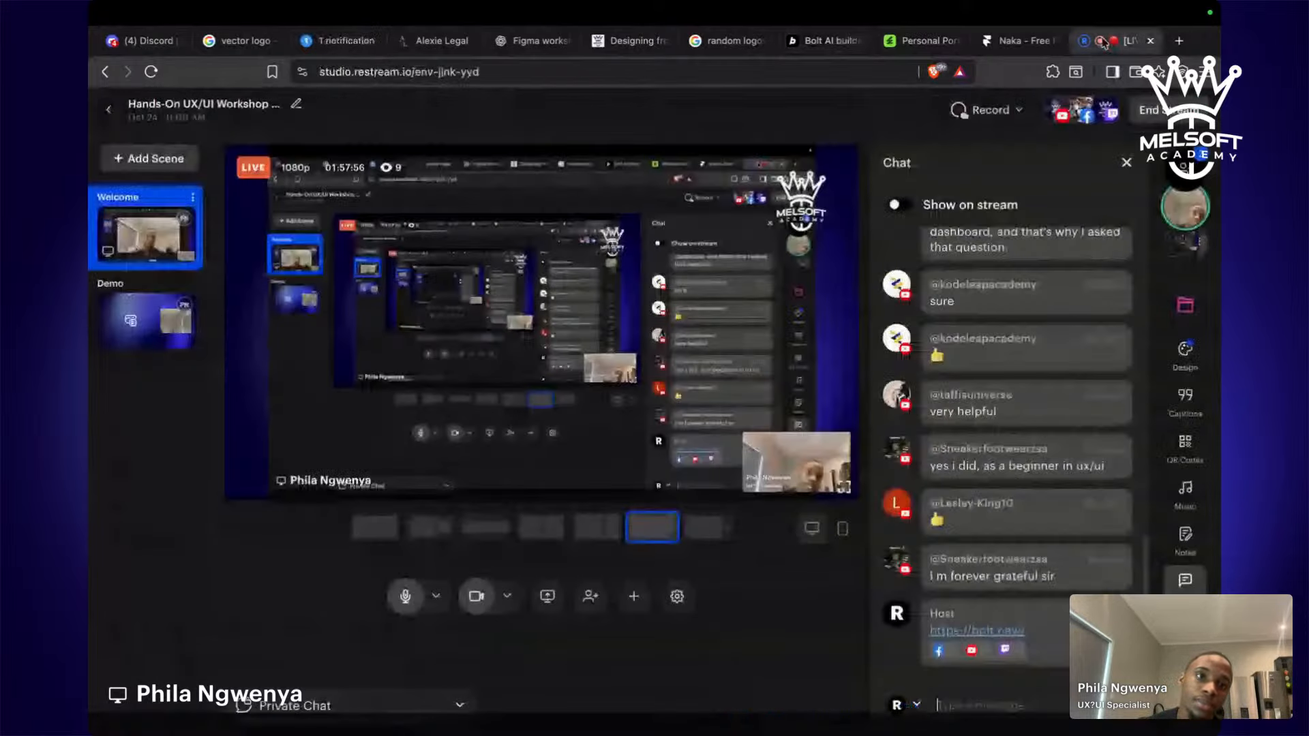
mouse_move(1018, 455)
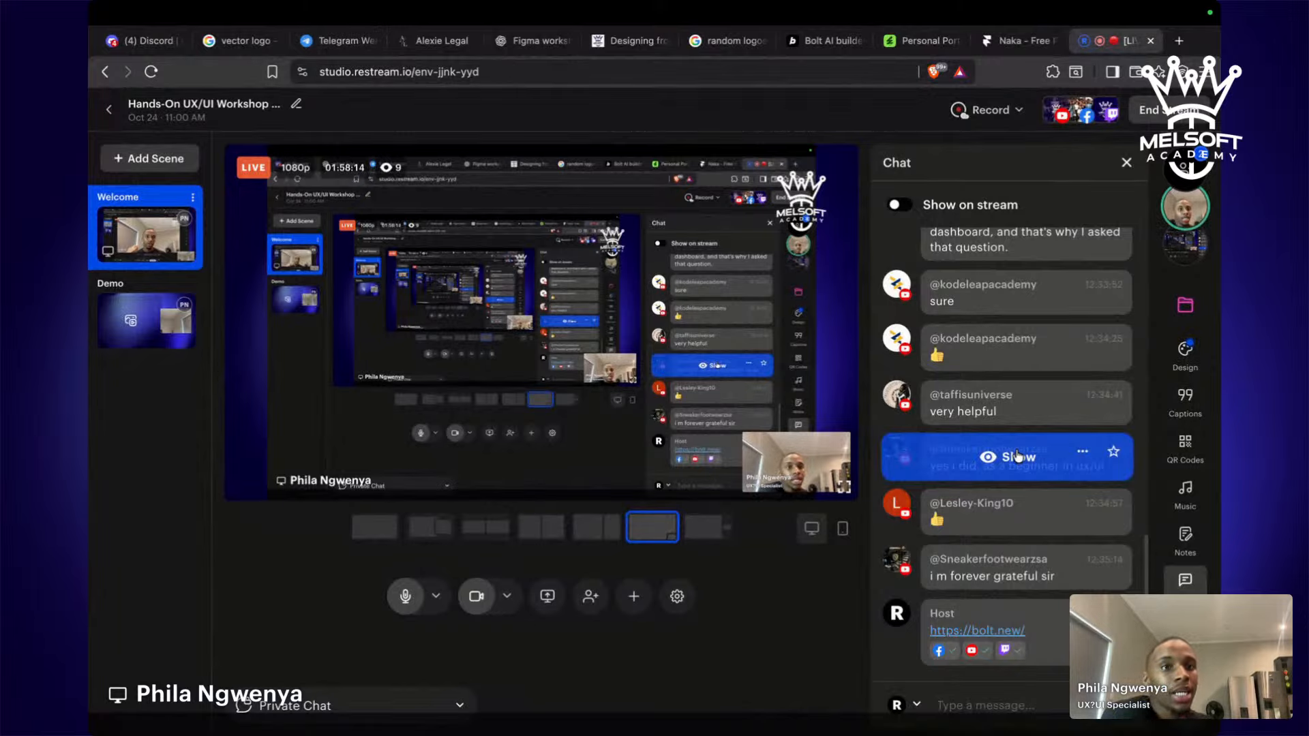
left_click(957, 41)
left_click(957, 40)
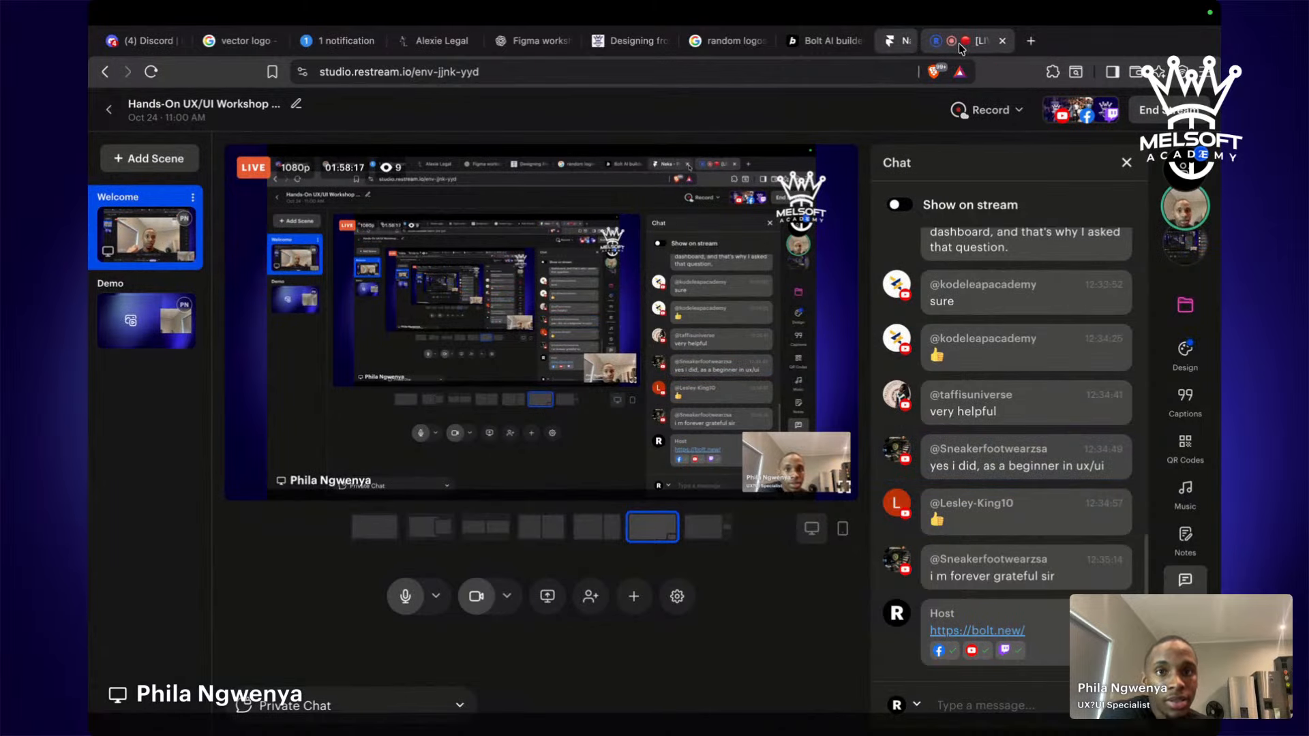
Close the random logos, Figma, Designing, legal site, Telegram, vector logo and Discord tabs.
left_click(762, 41)
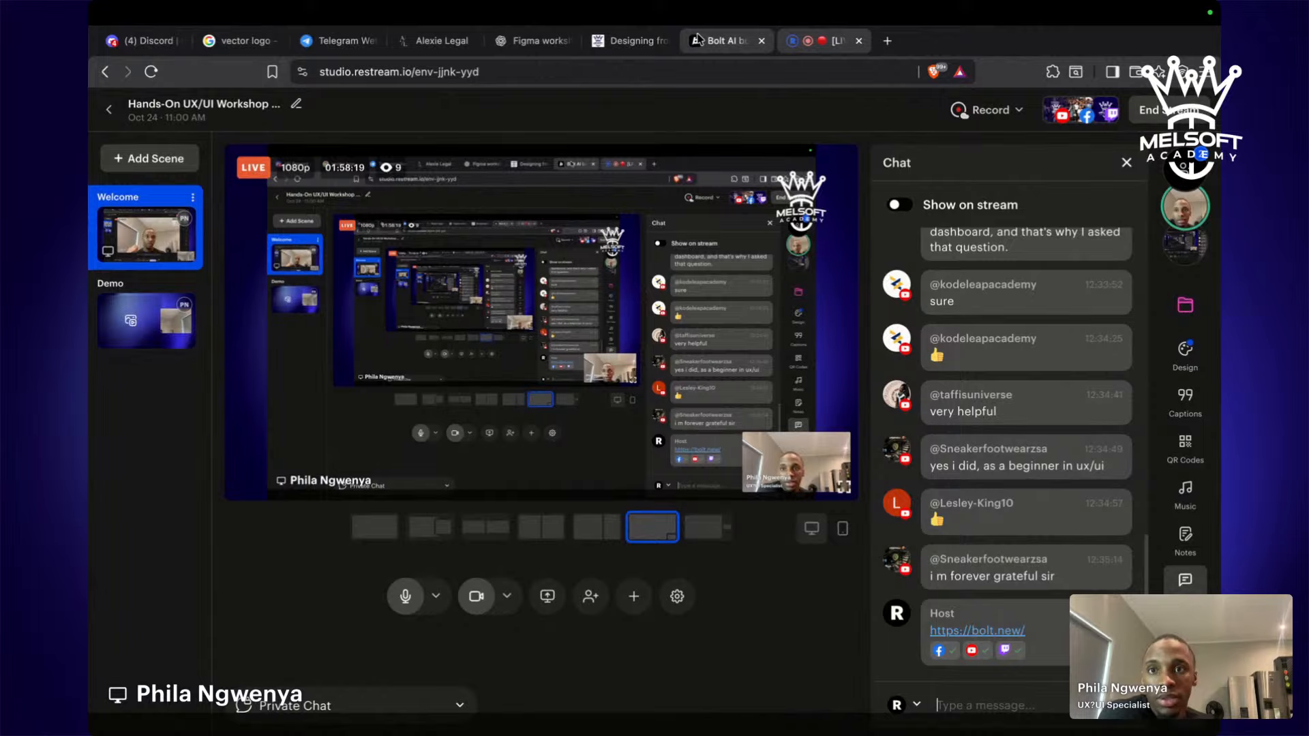
left_click(568, 41)
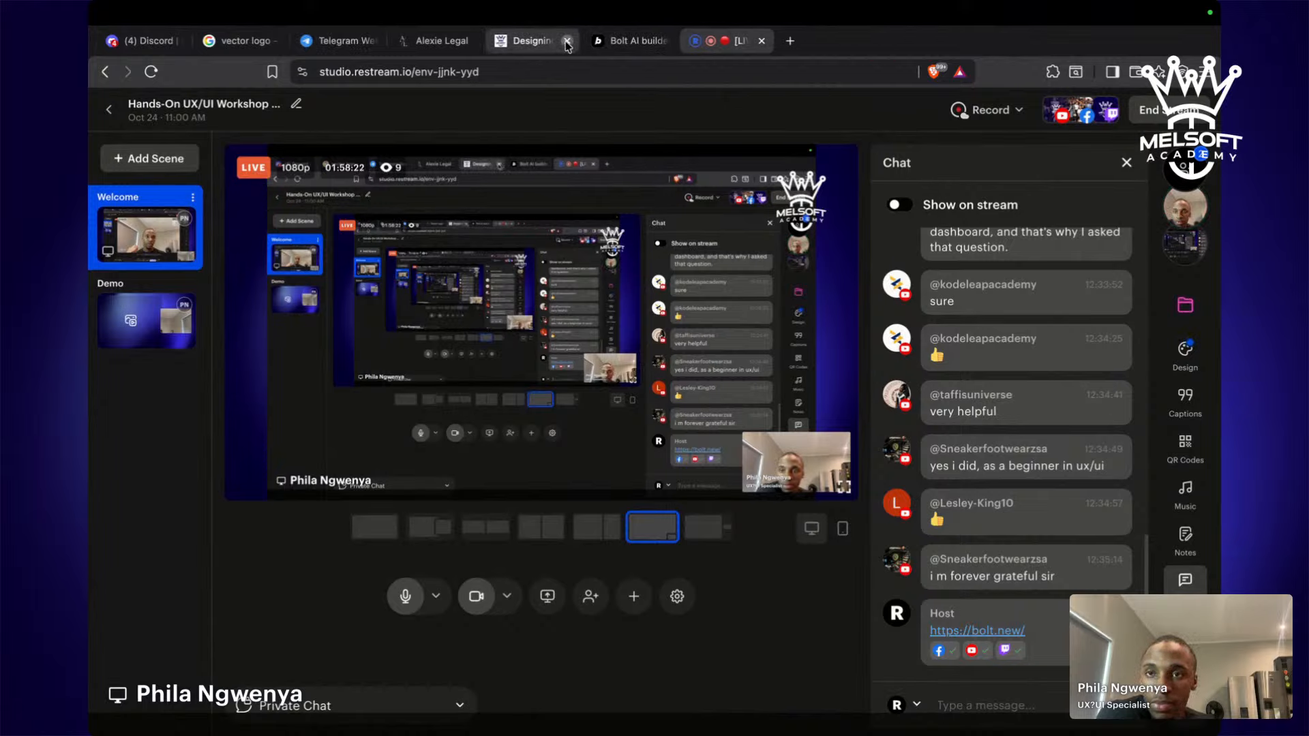
left_click(566, 41)
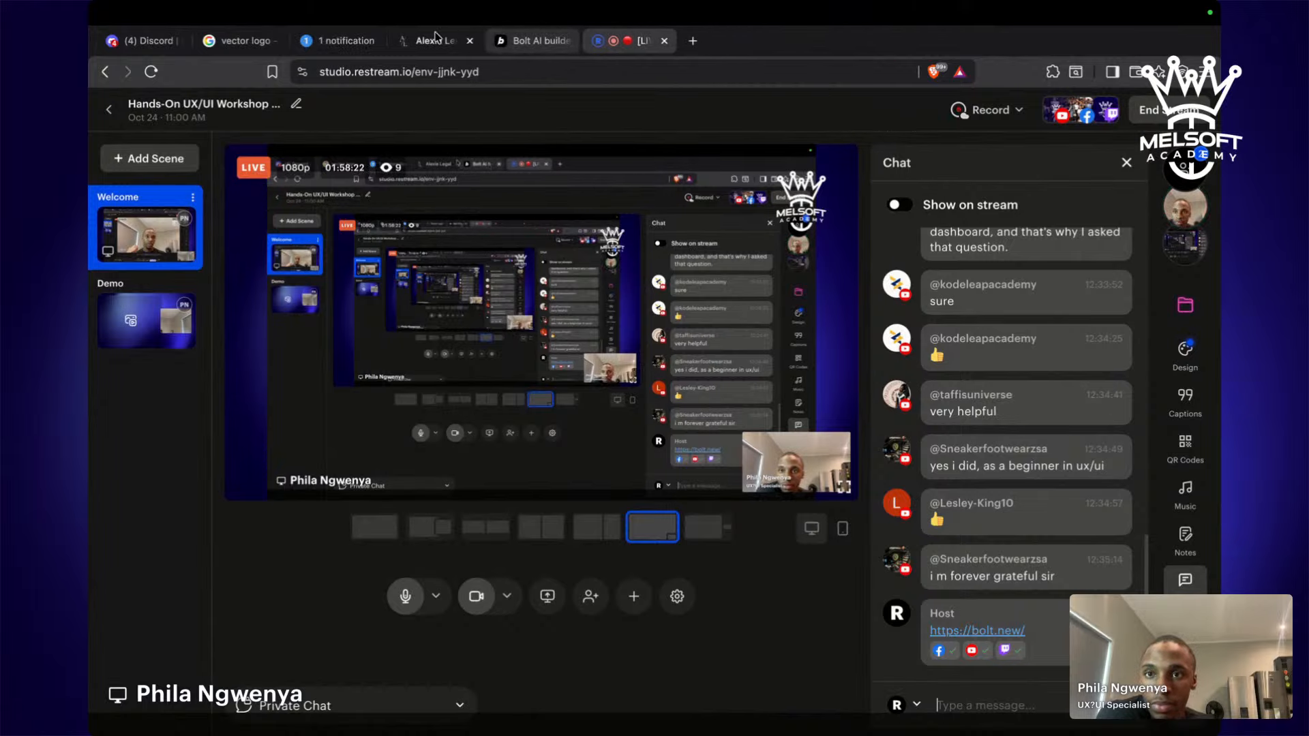
left_click(470, 41)
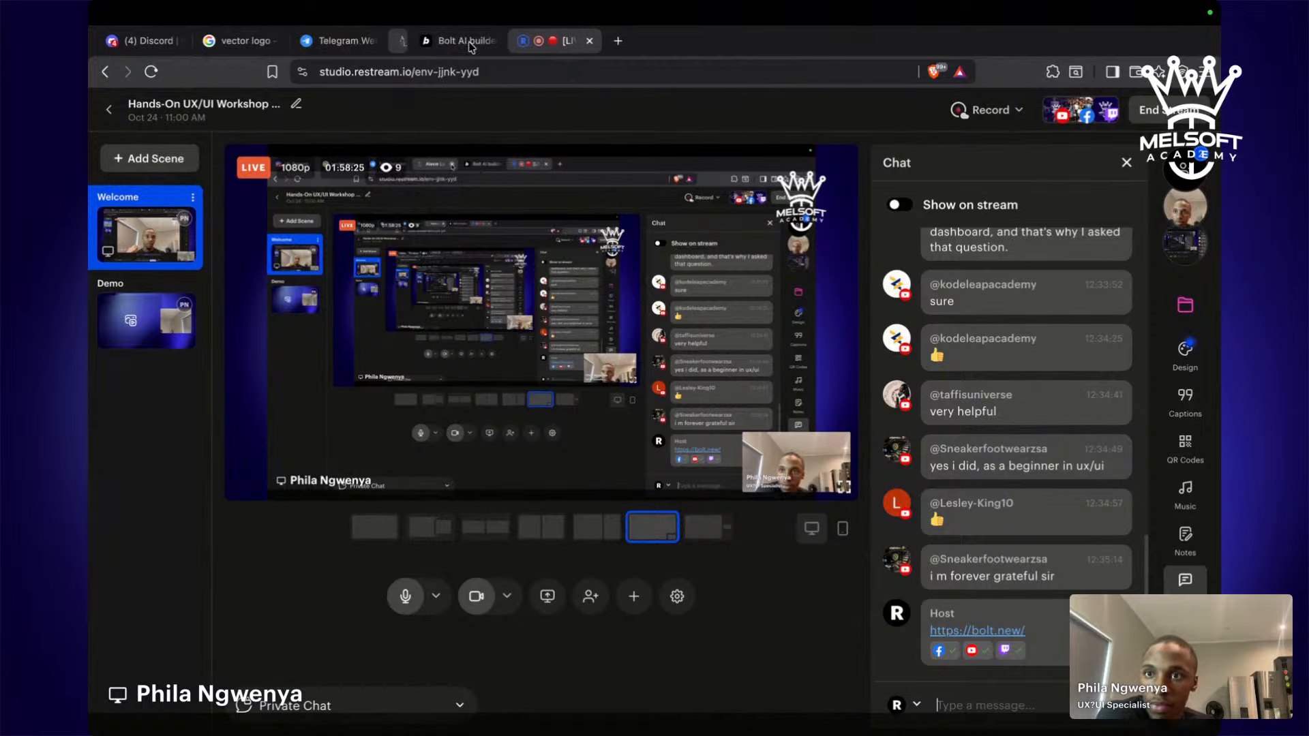
middle_click(336, 41)
left_click(276, 41)
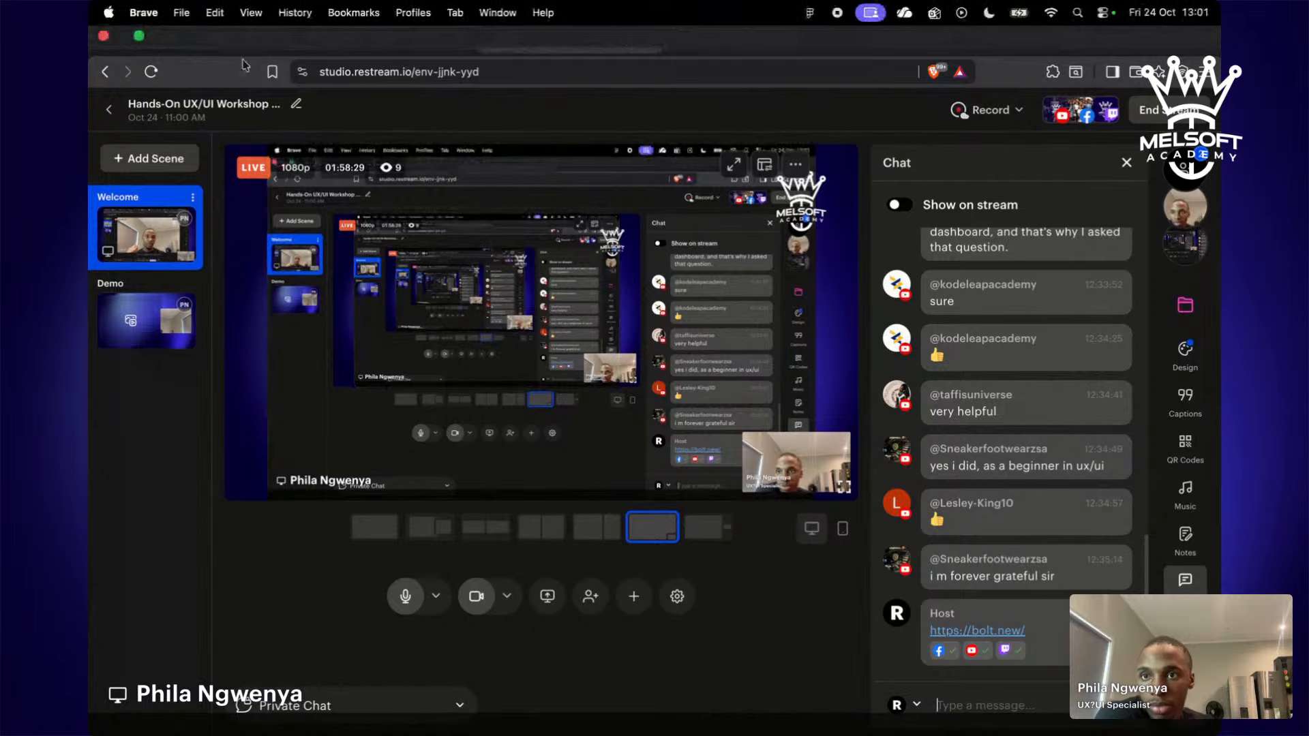
left_click(270, 41)
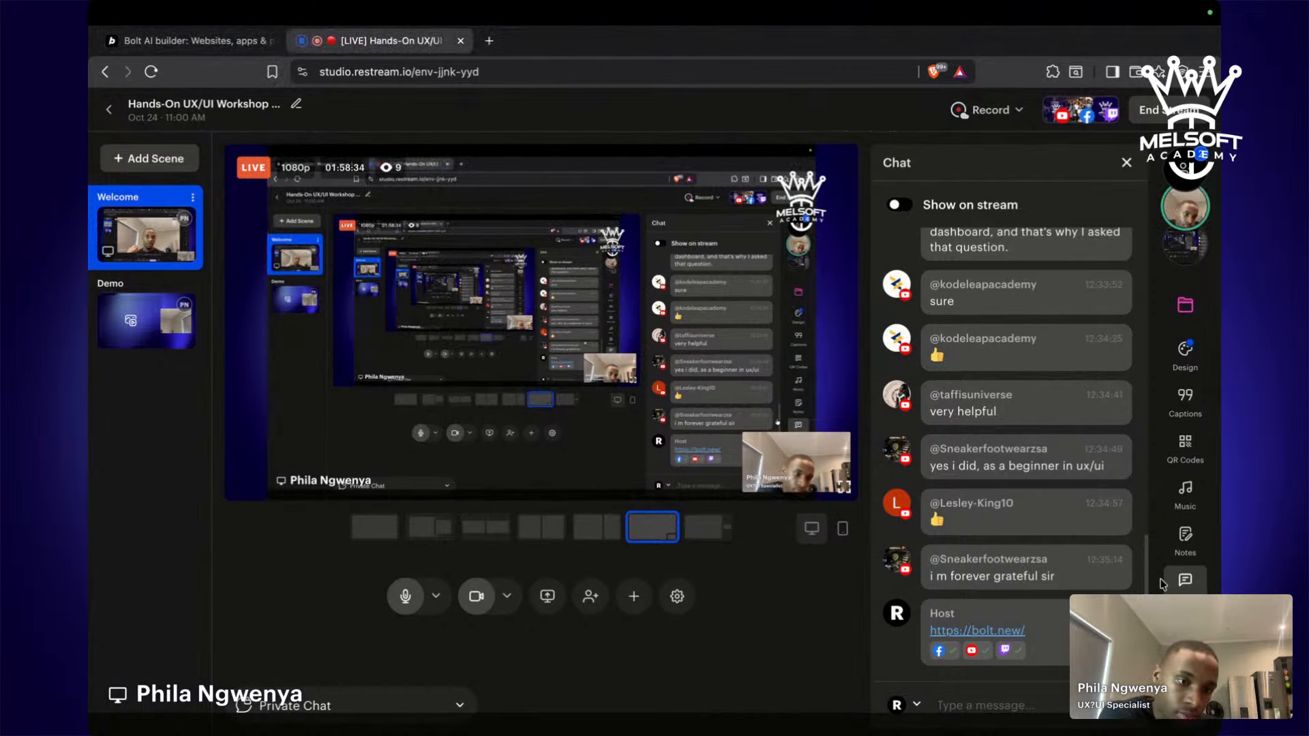
scroll(1035, 474, "up", 5)
scroll(1035, 474, "up", 10)
scroll(1035, 474, "down", 15)
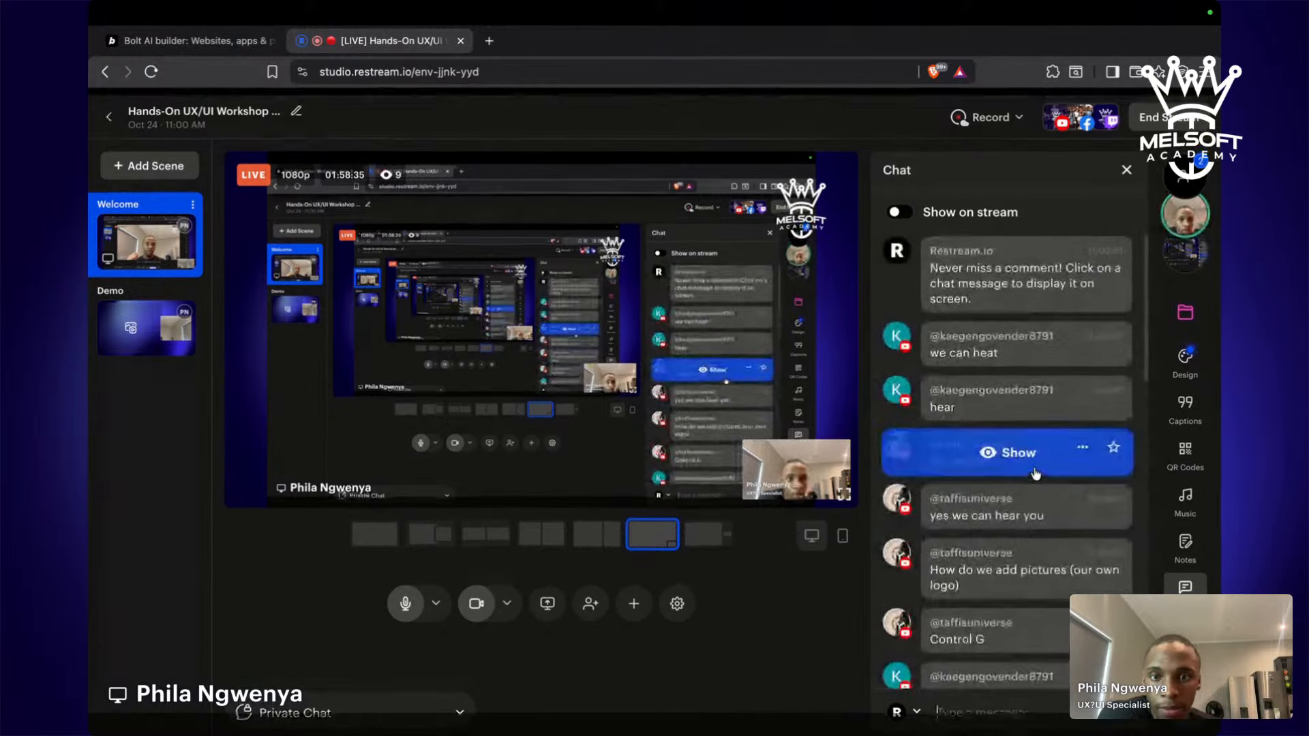
Expand '6 actions taken' to see App.tsx, Hero, About and Skills files, then return to Restream.
left_click(191, 41)
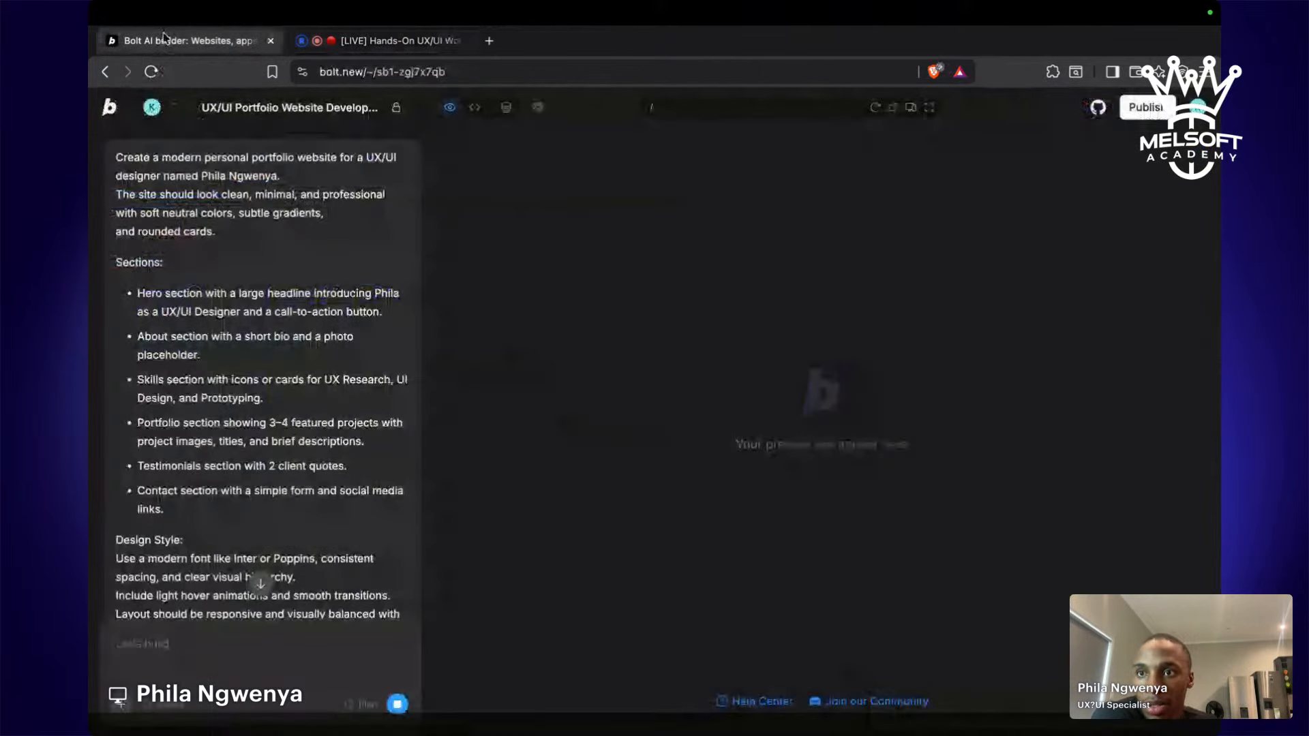
scroll(296, 342, "down", 1)
scroll(296, 342, "down", 7)
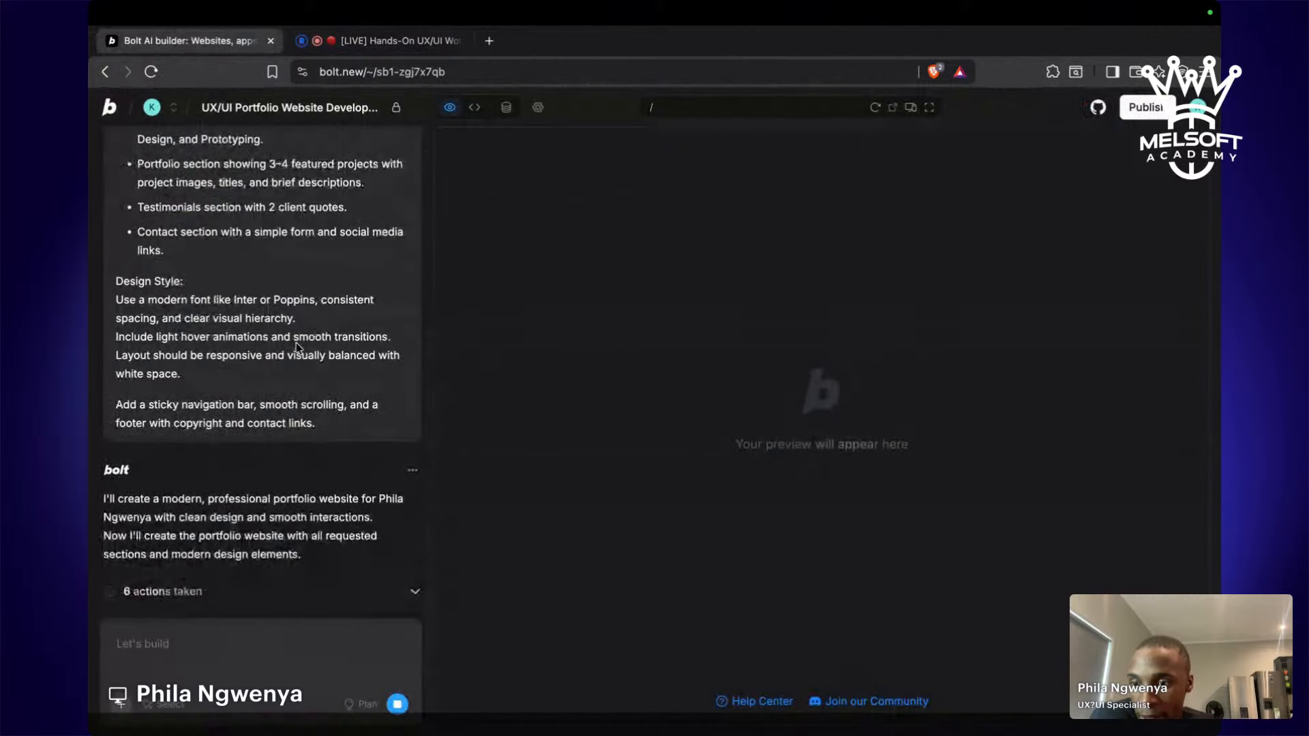
left_click(217, 598)
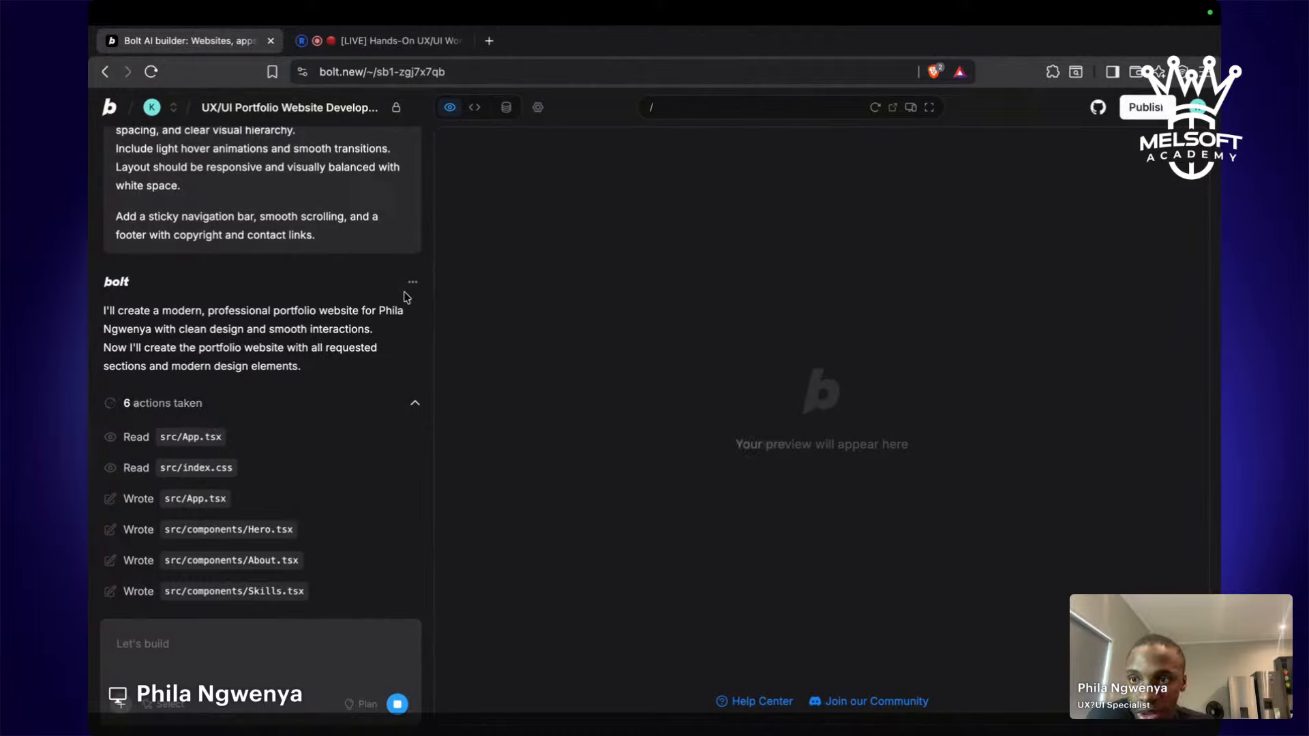
left_click(419, 42)
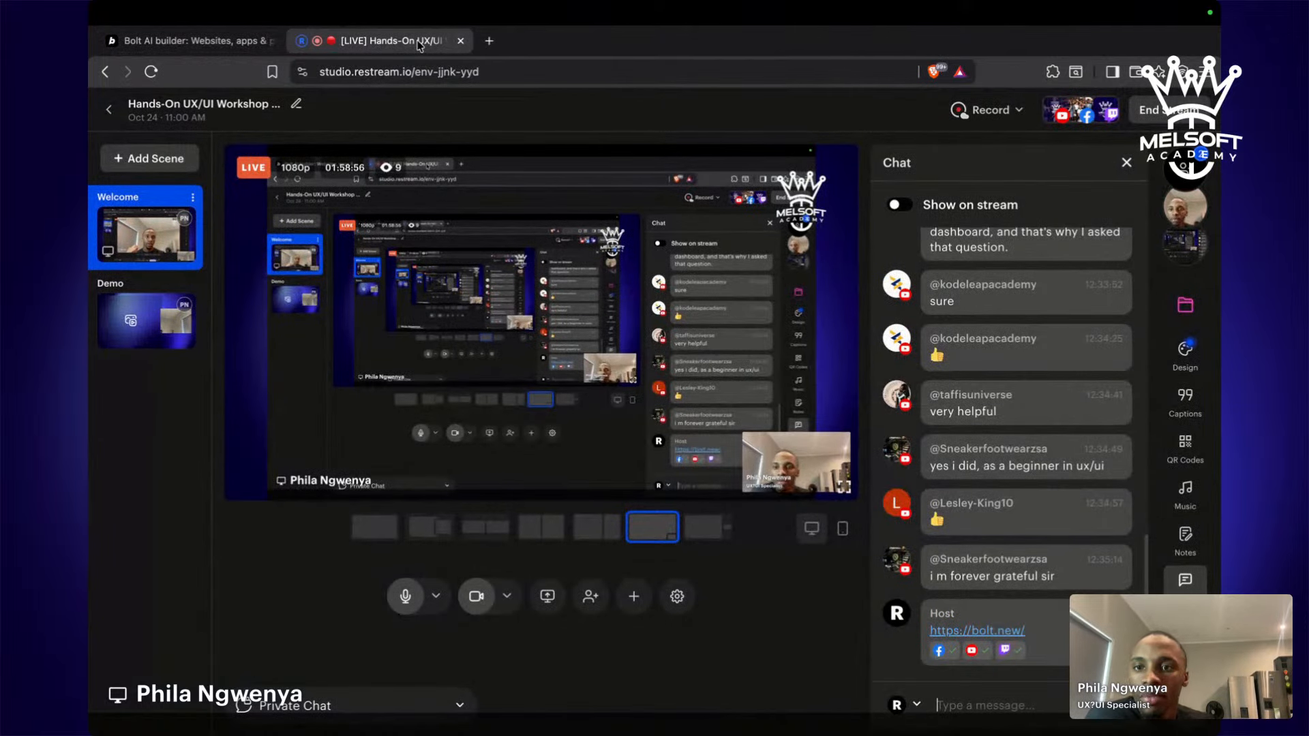
Check Bolt's progress, scroll the Restream live chat, then return to the finished Bolt project.
mouse_move(216, 19)
left_click(198, 46)
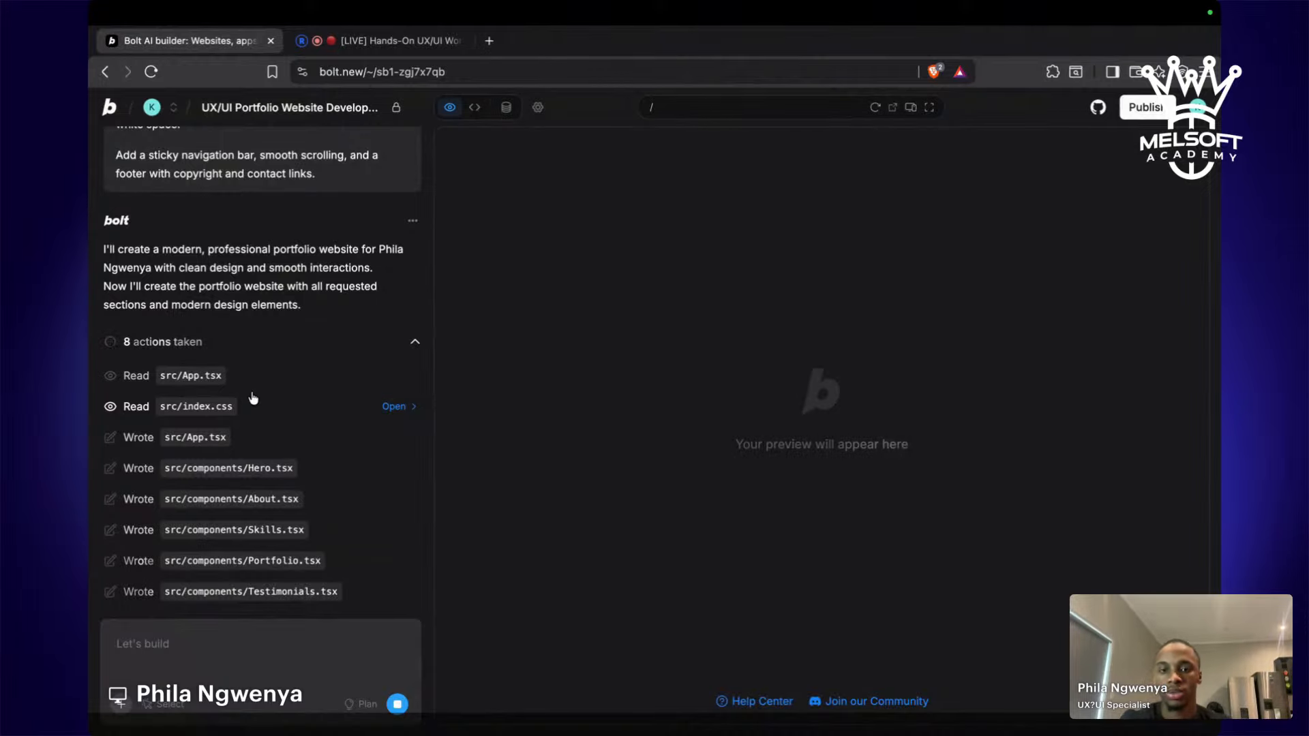
left_click(393, 43)
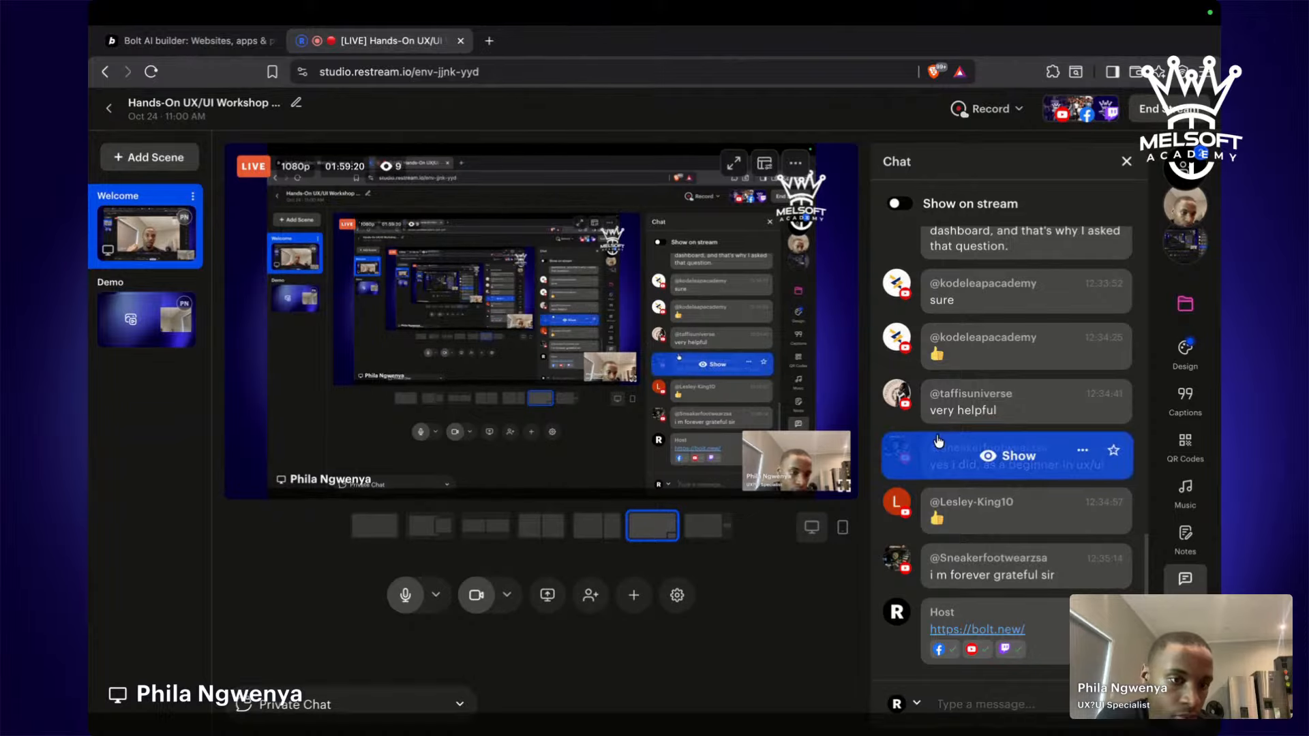
scroll(939, 441, "up", 1)
scroll(939, 442, "up", 1)
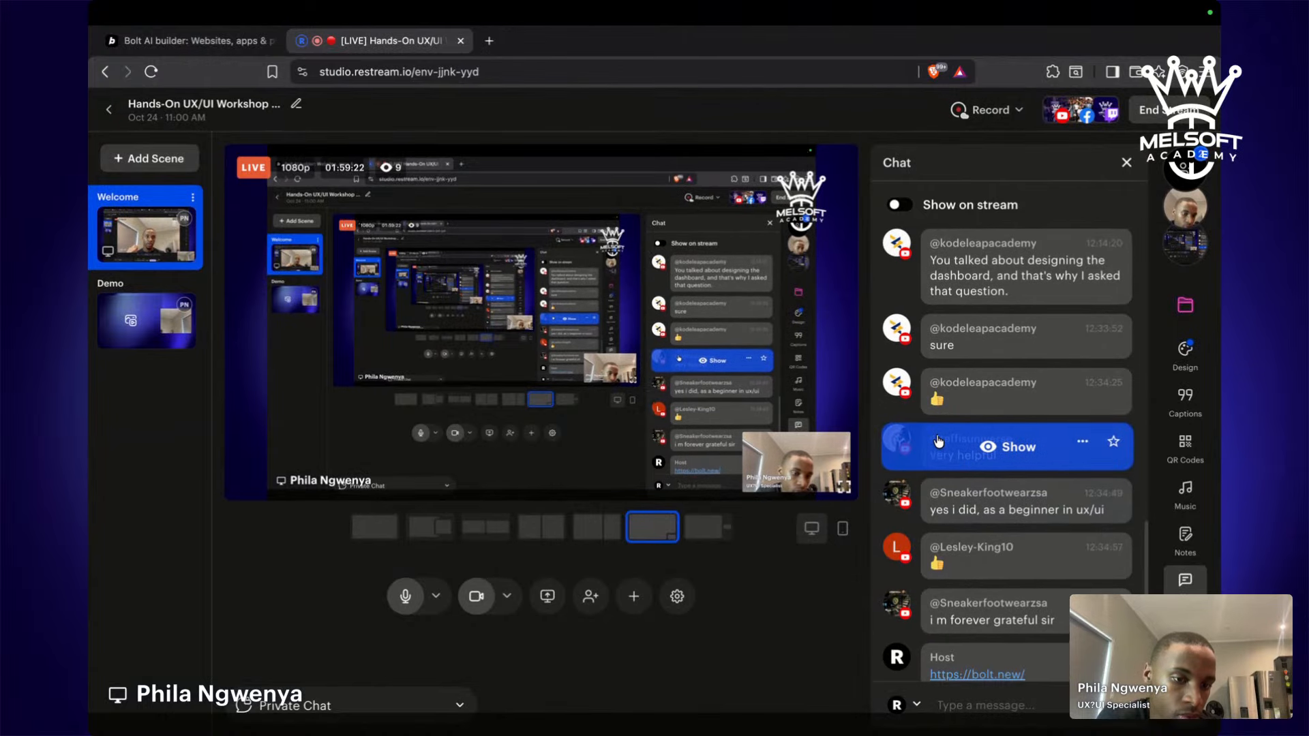
scroll(938, 442, "down", 2)
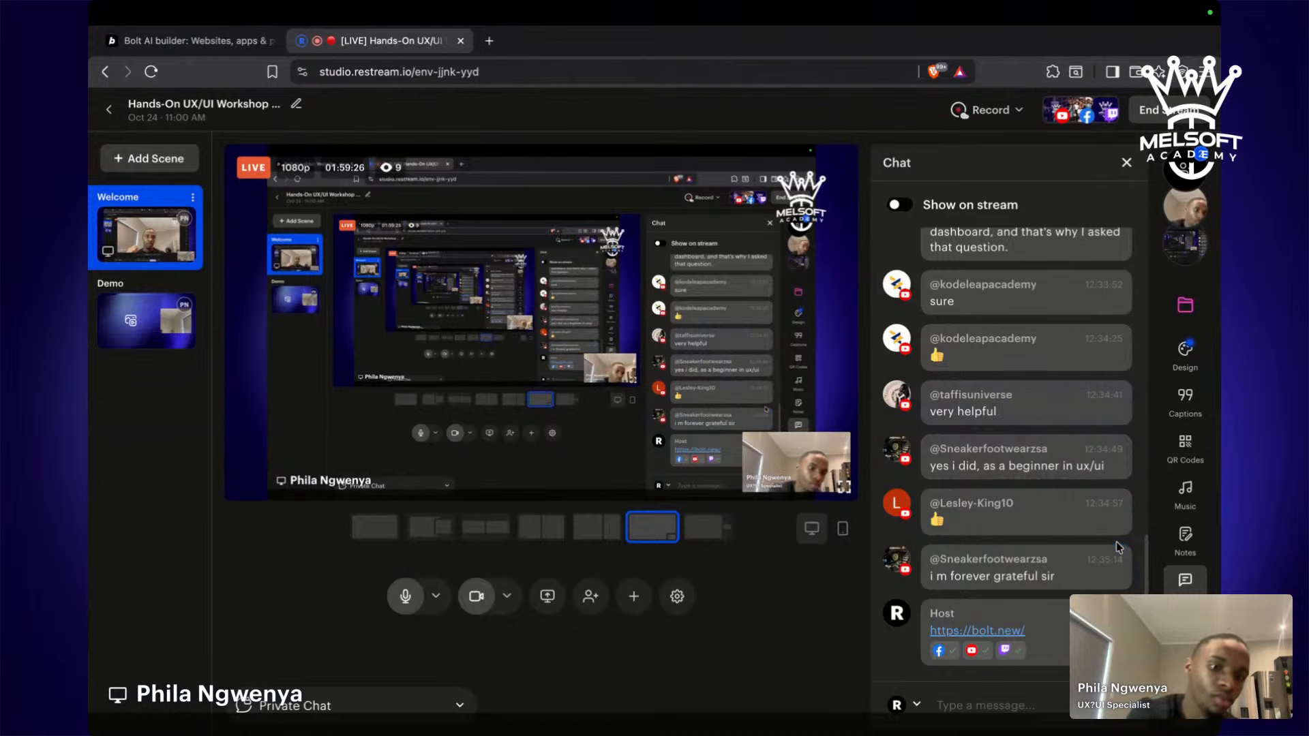
left_click(145, 45)
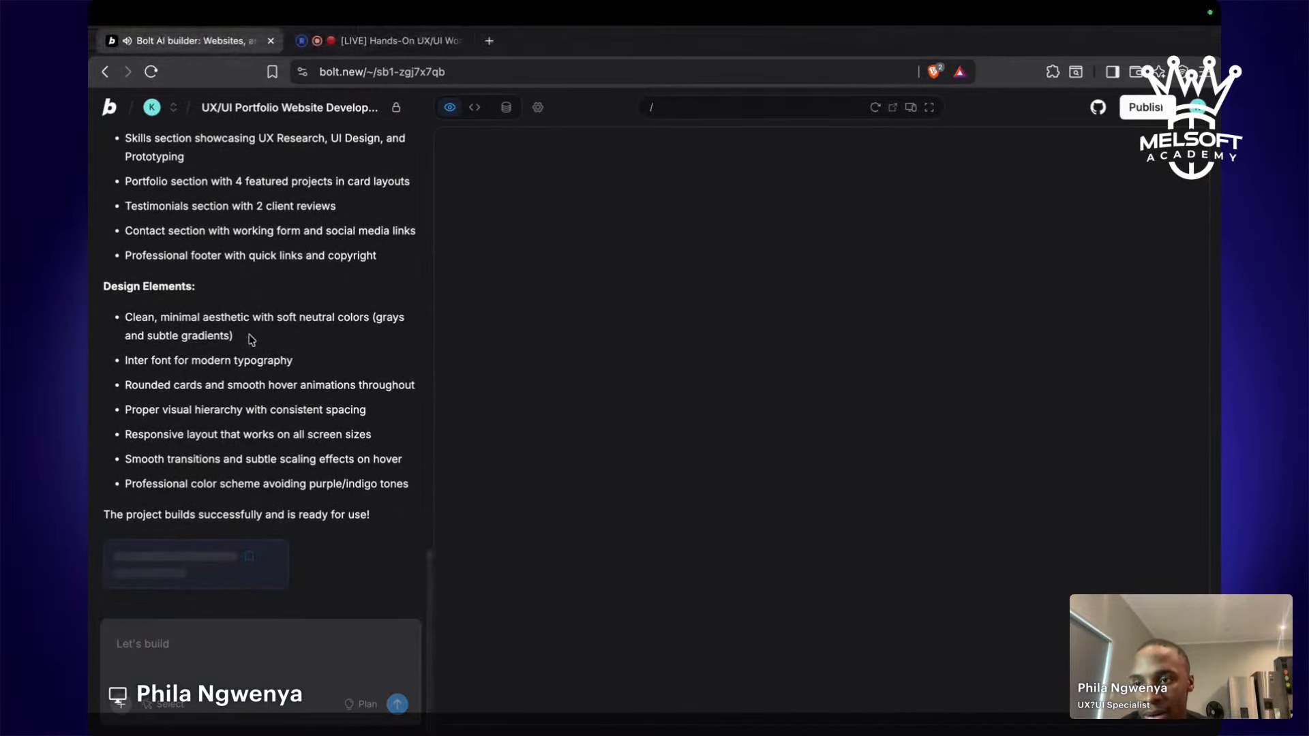
scroll(251, 338, "up", 2)
scroll(251, 339, "up", 10)
scroll(252, 340, "down", 2)
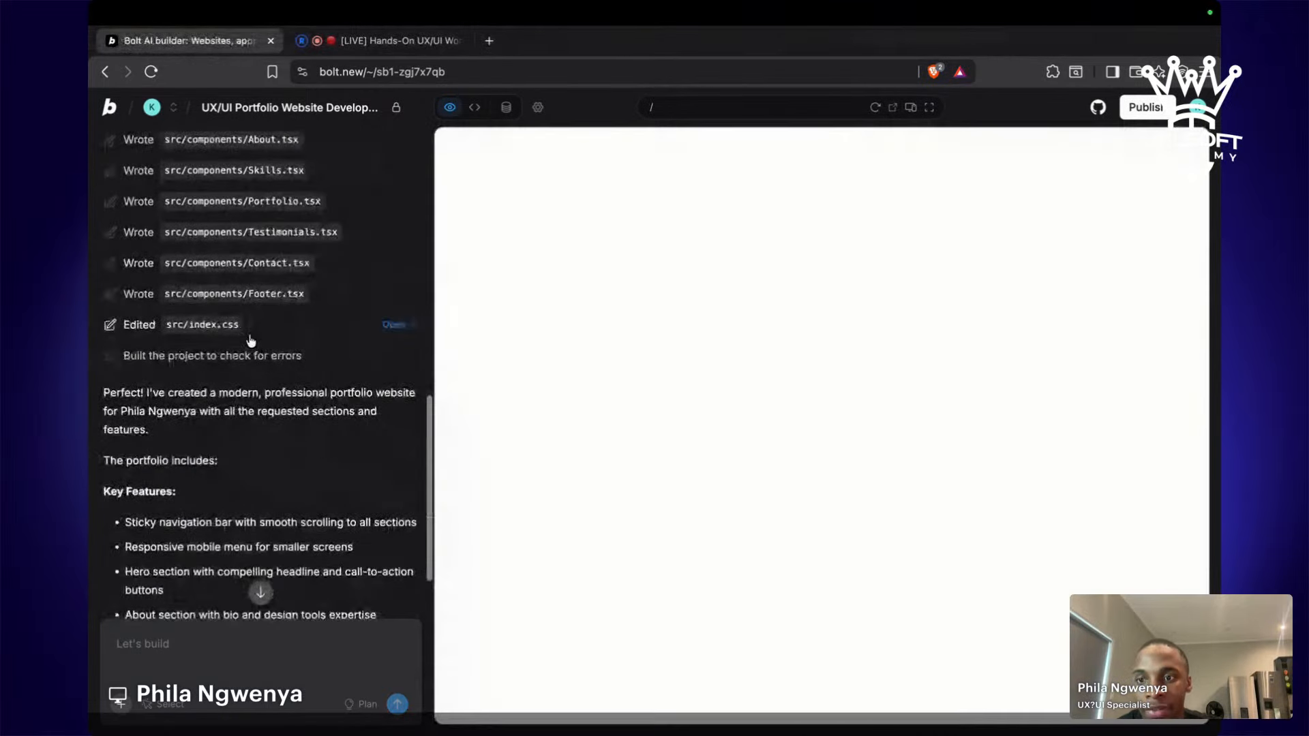
scroll(251, 341, "down", 1)
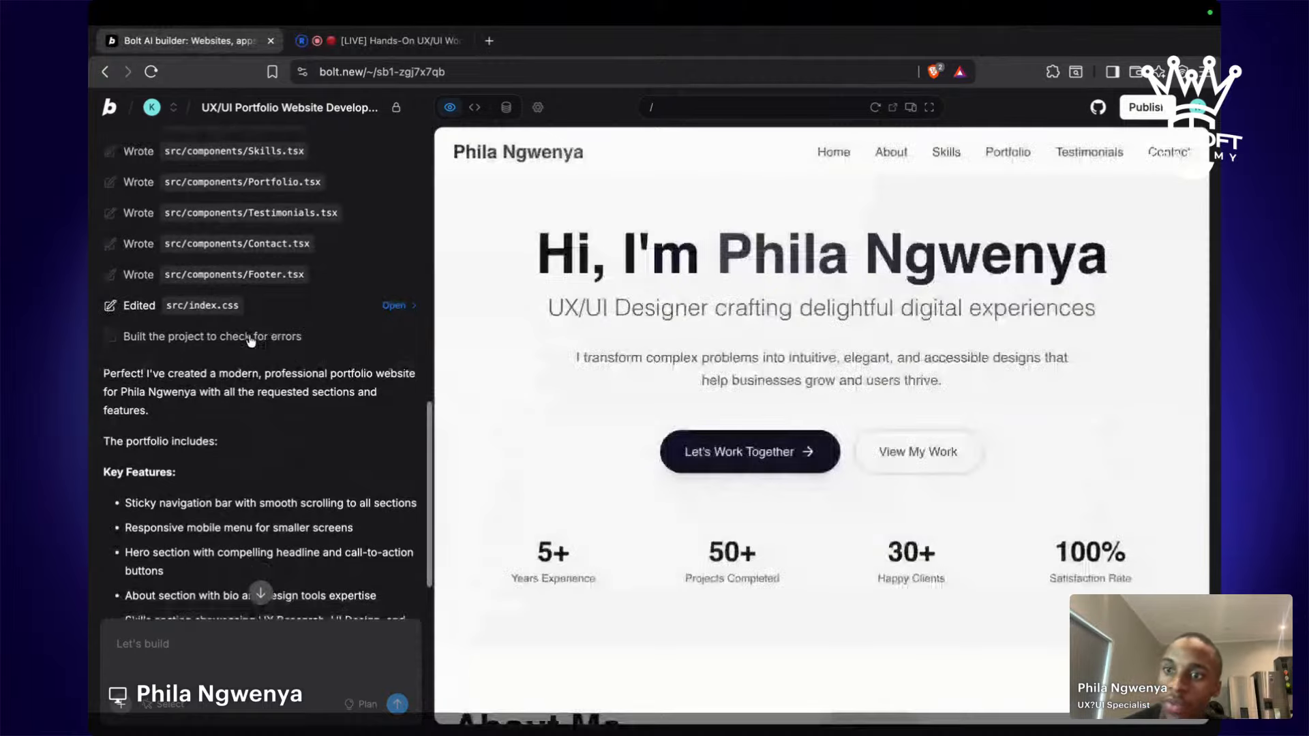
scroll(251, 341, "down", 2)
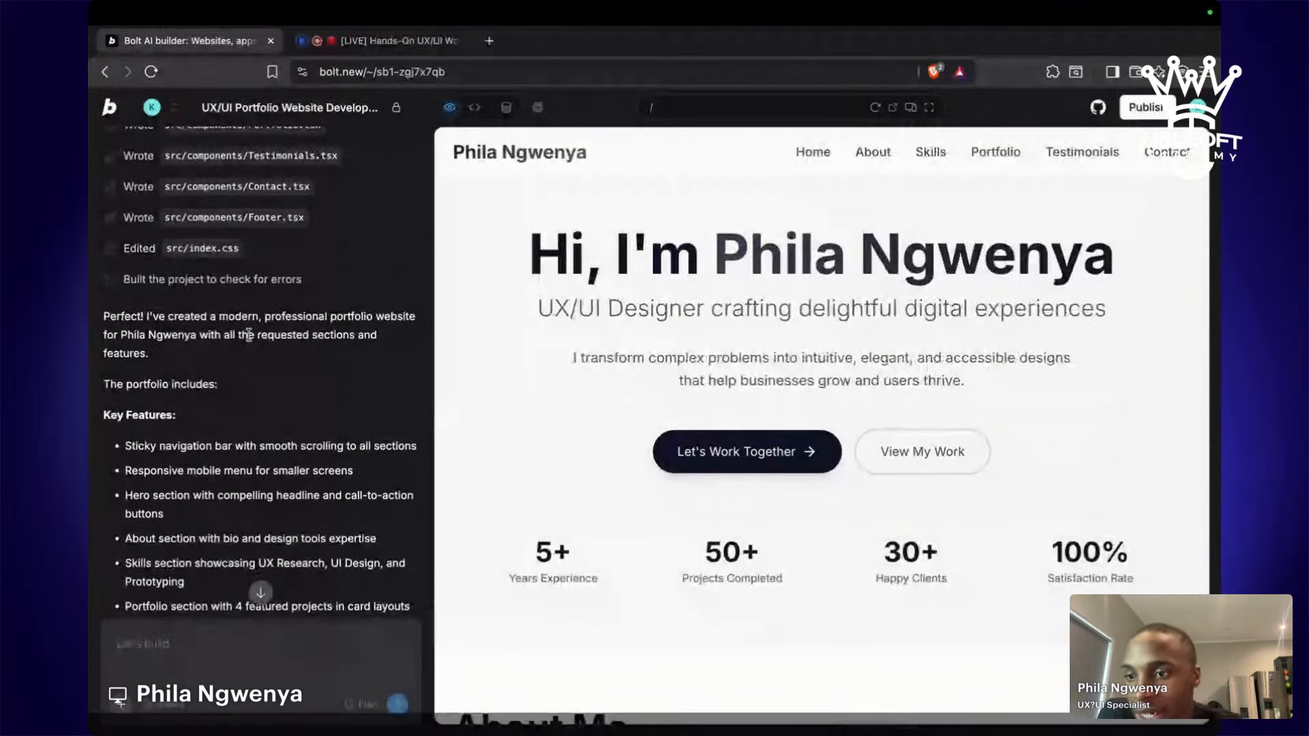
scroll(249, 334, "down", 3)
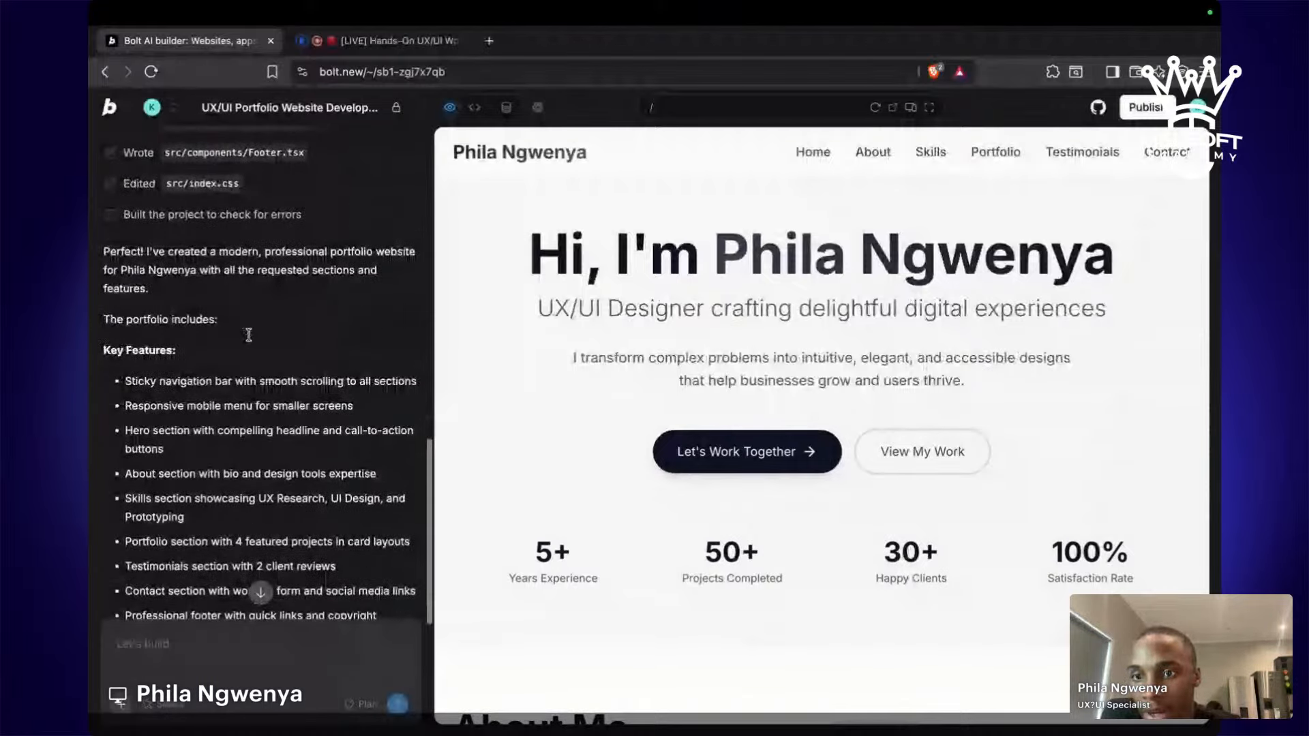
scroll(249, 334, "down", 2)
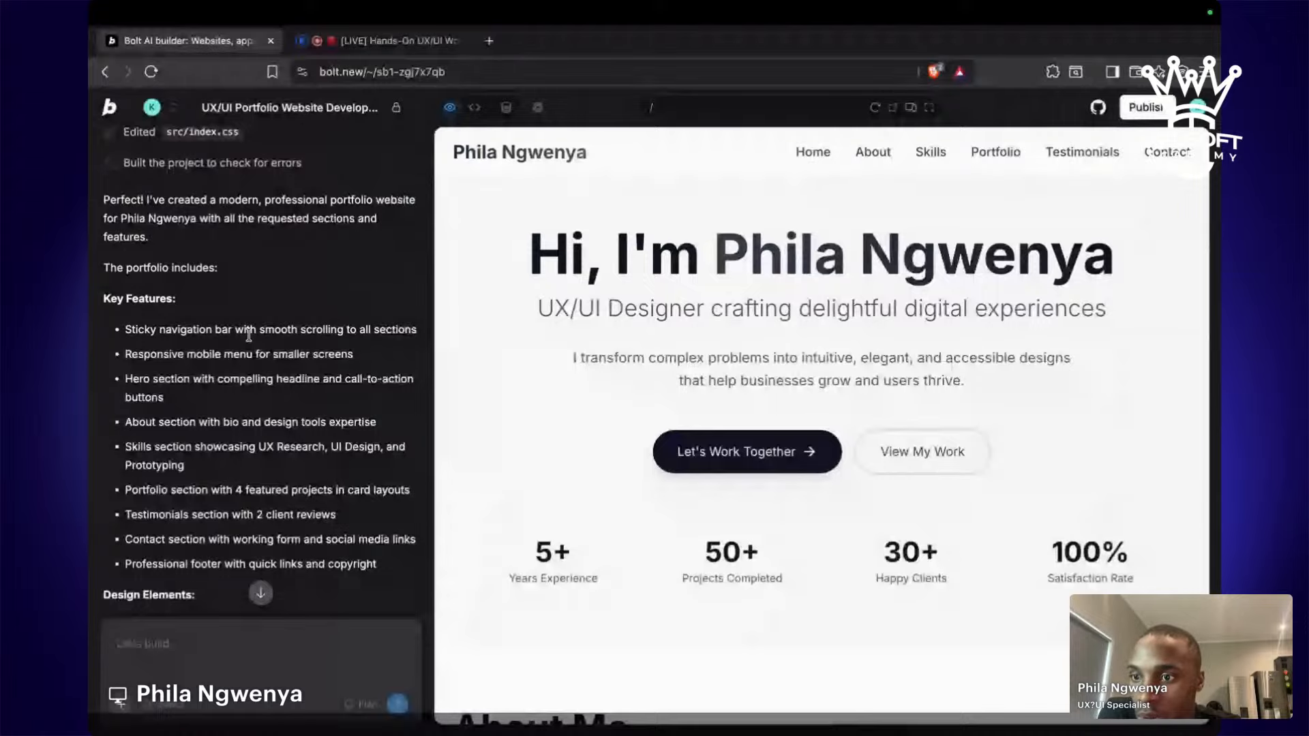
scroll(248, 335, "down", 2)
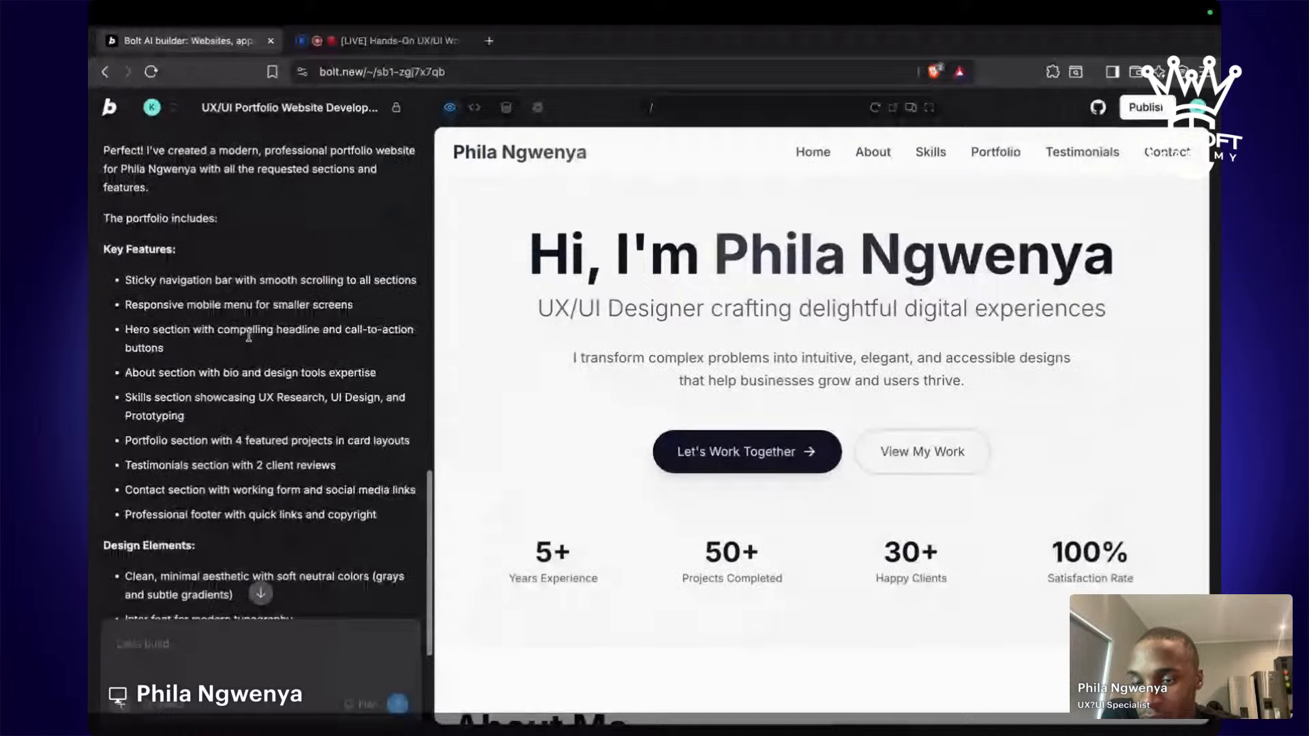
scroll(249, 334, "down", 8)
scroll(249, 334, "down", 1)
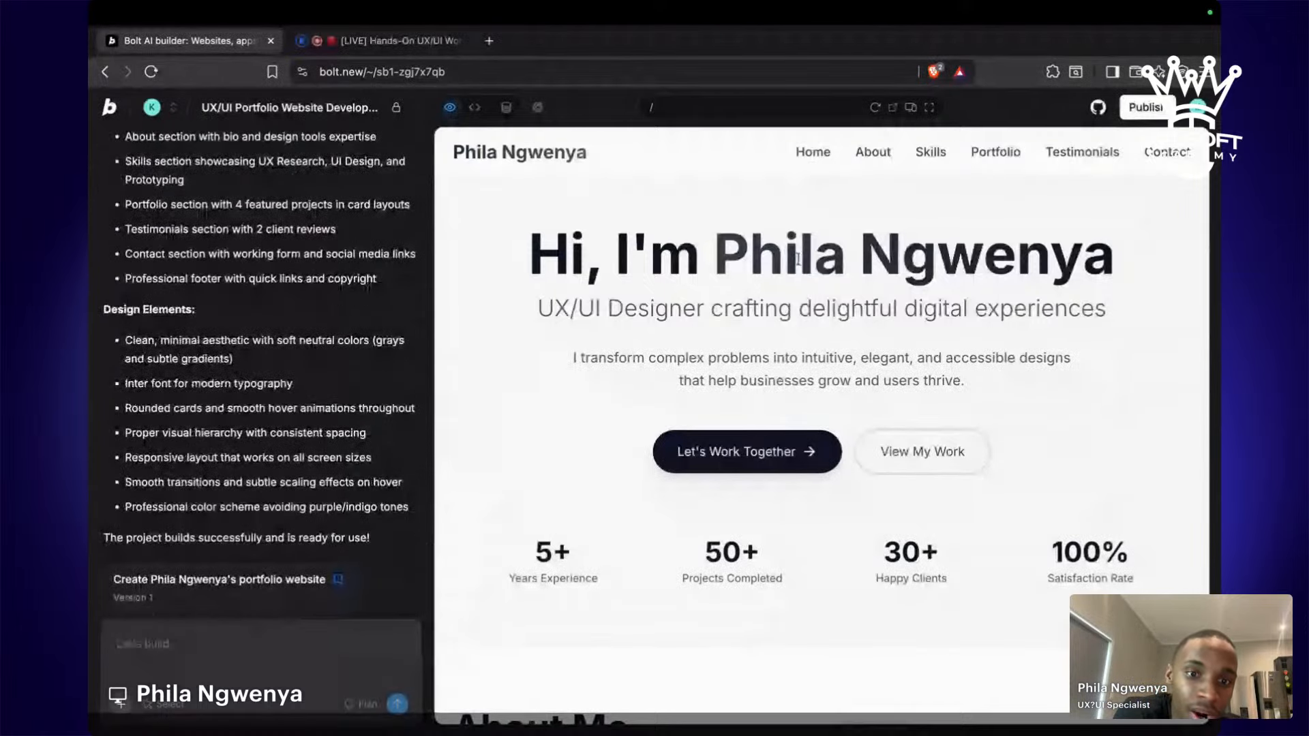
scroll(818, 312, "down", 5)
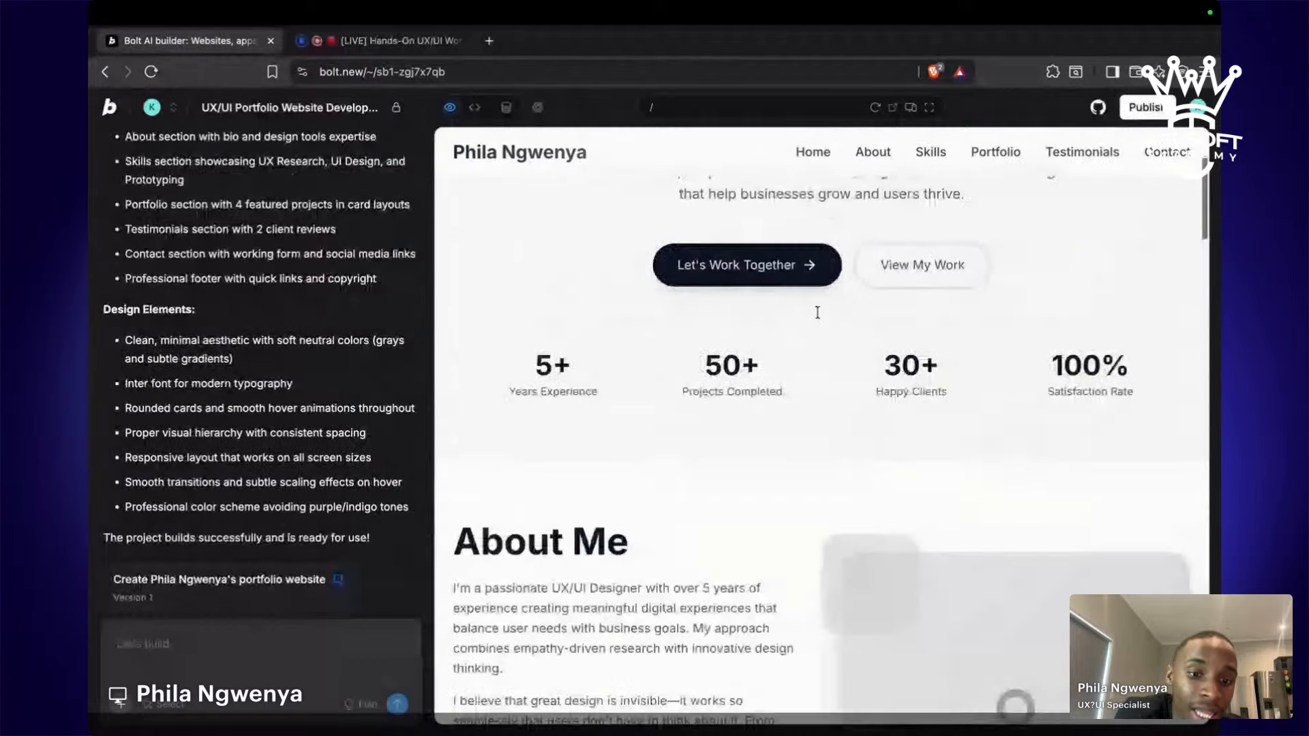
scroll(817, 312, "down", 4)
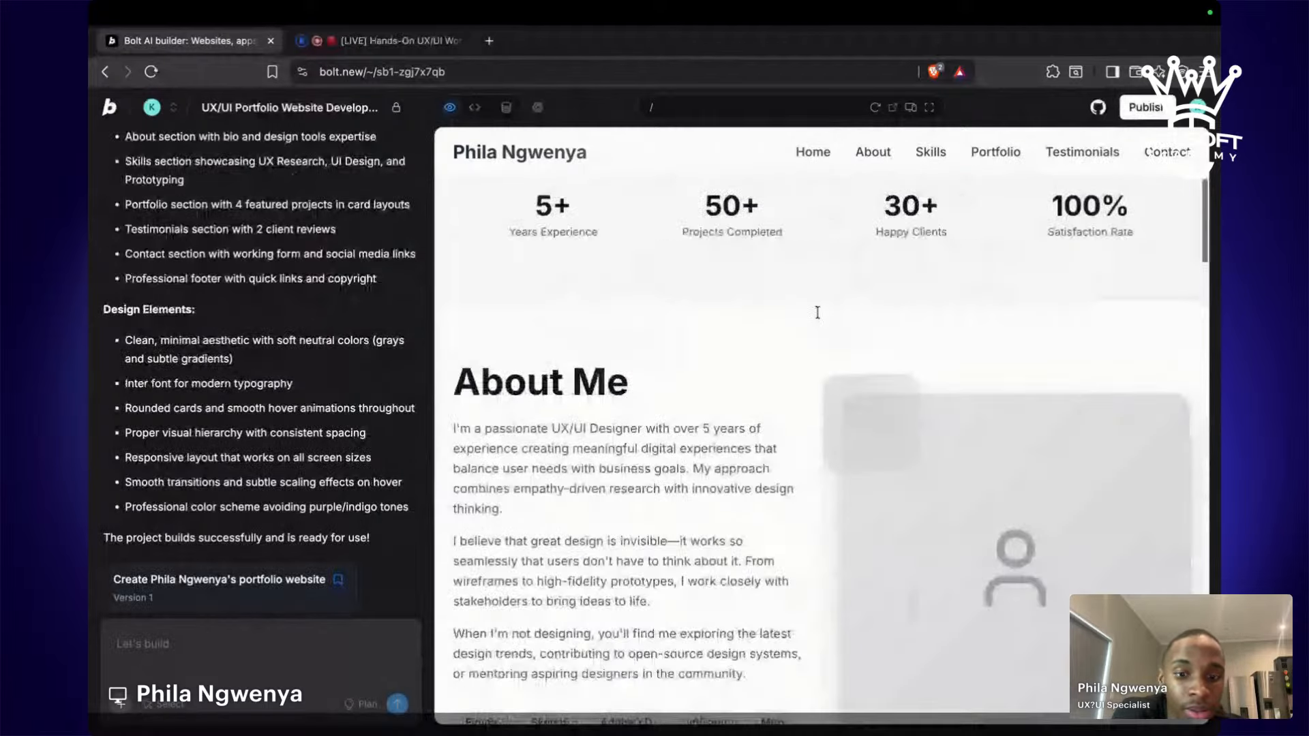
scroll(818, 312, "down", 2)
scroll(818, 312, "down", 3)
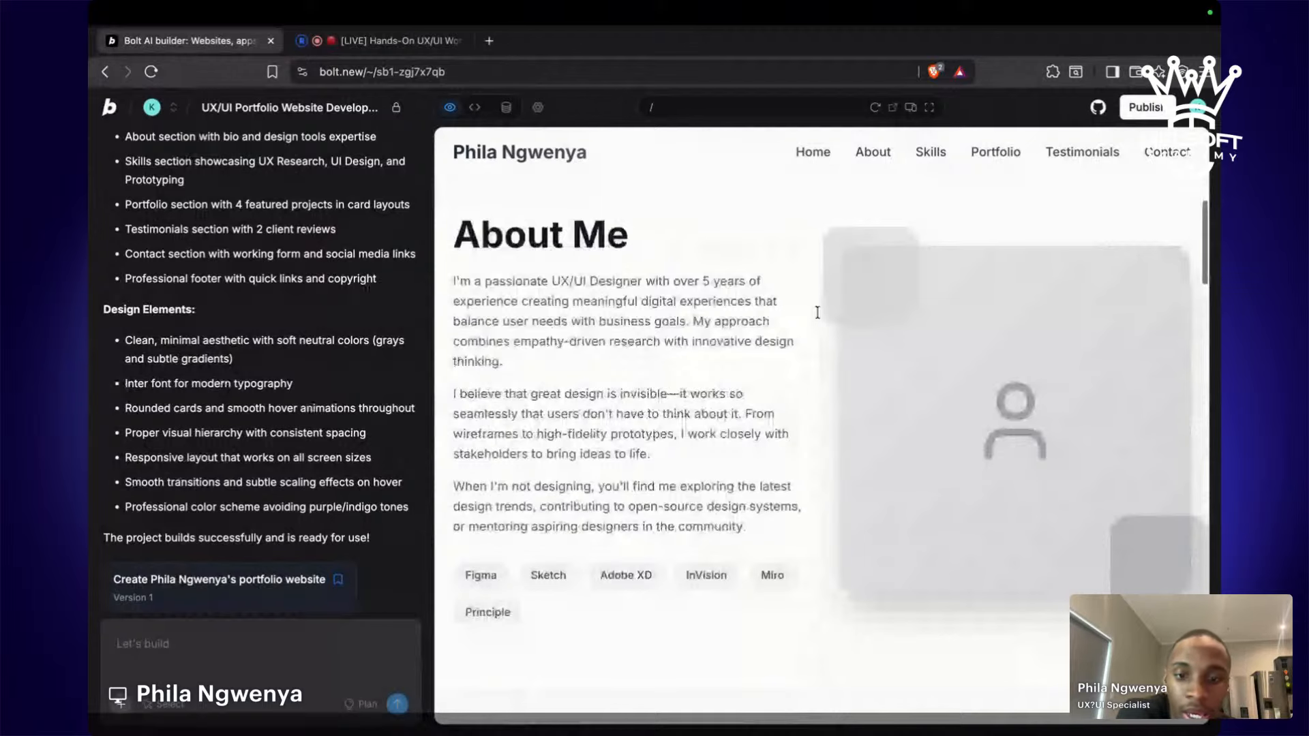
scroll(818, 312, "down", 12)
scroll(900, 293, "down", 3)
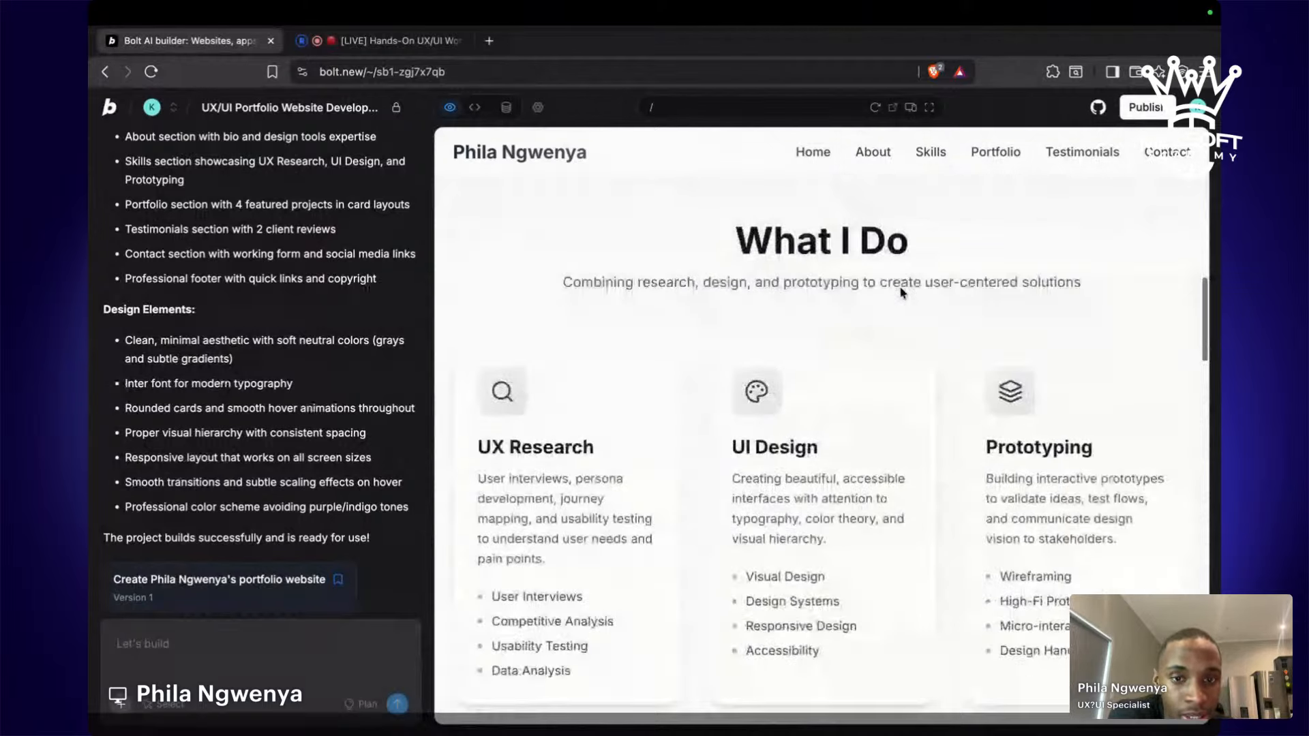
scroll(901, 292, "down", 1)
scroll(900, 293, "down", 17)
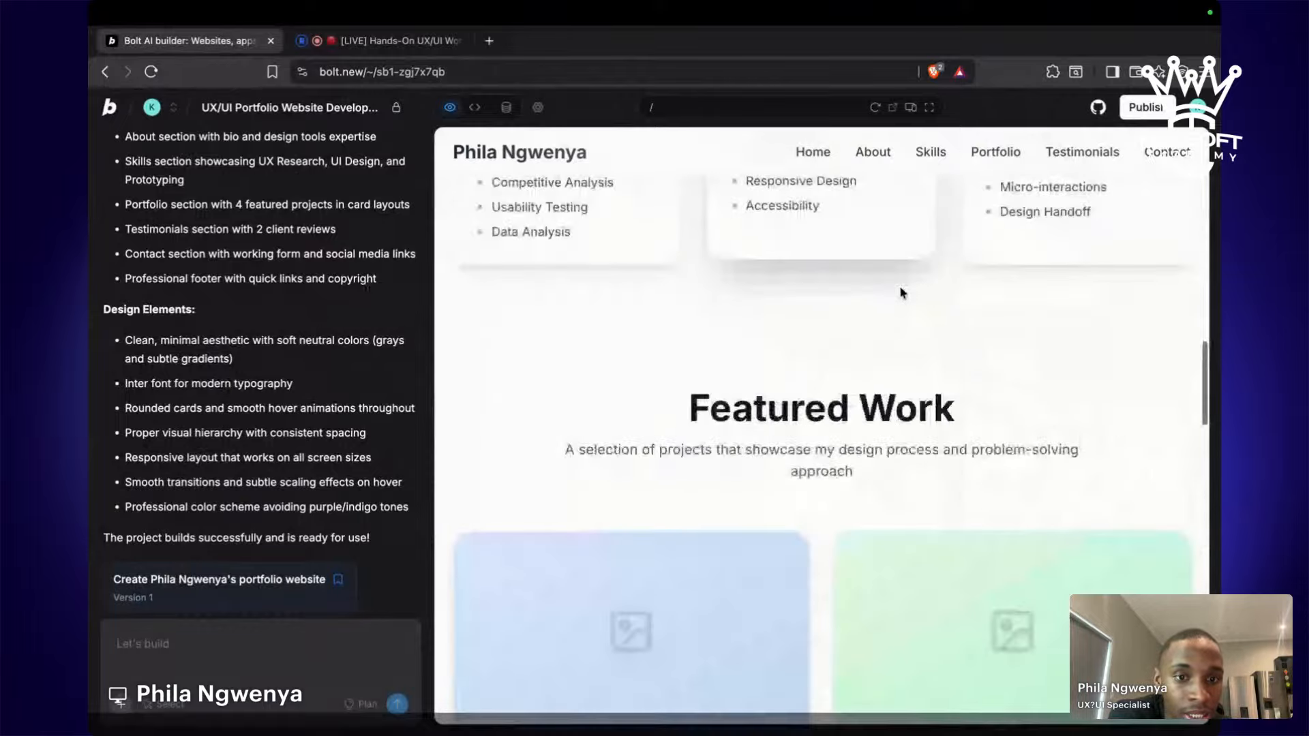
scroll(901, 293, "down", 7)
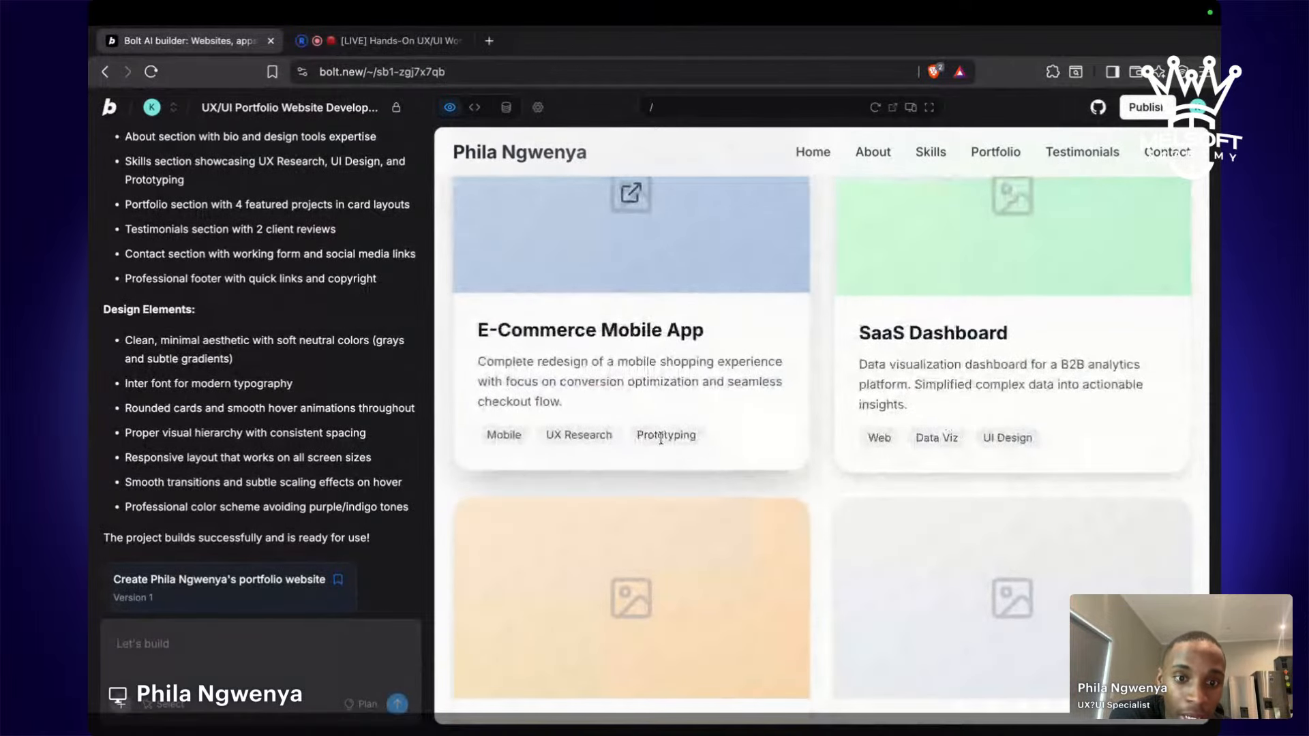
scroll(661, 551, "down", 10)
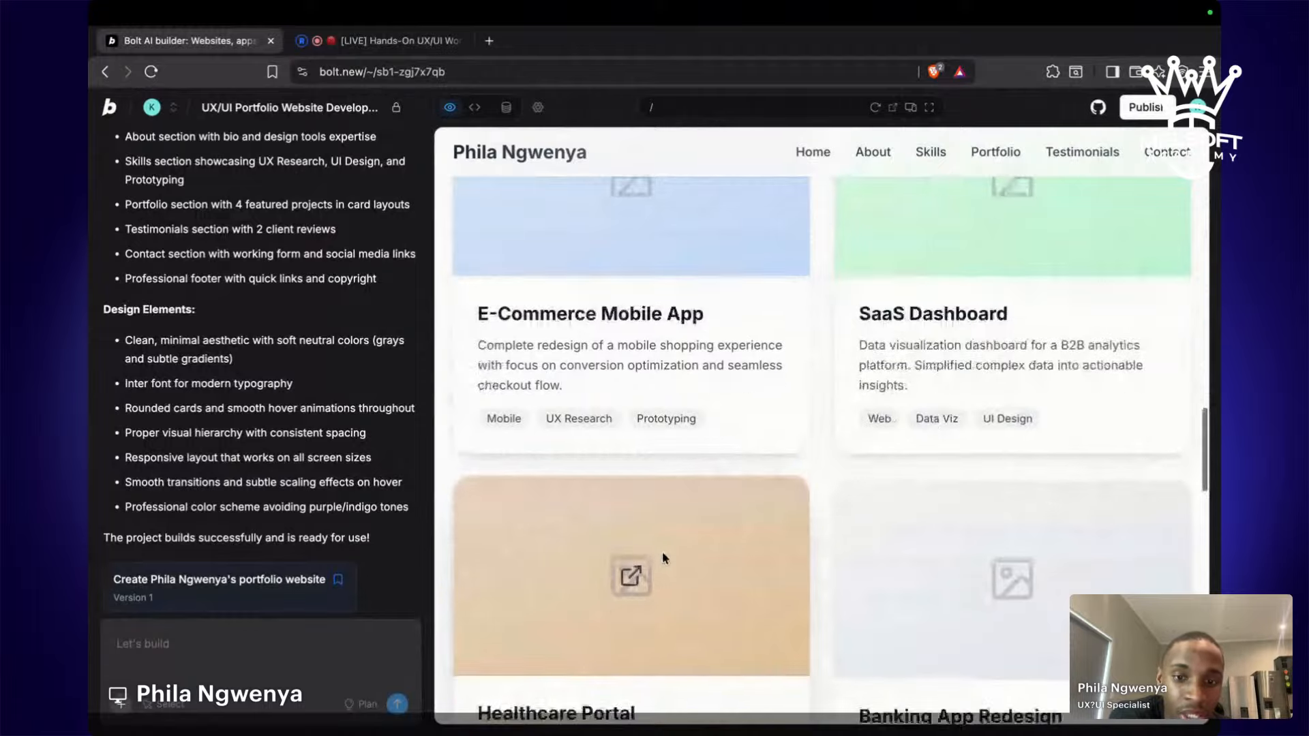
scroll(695, 409, "up", 8)
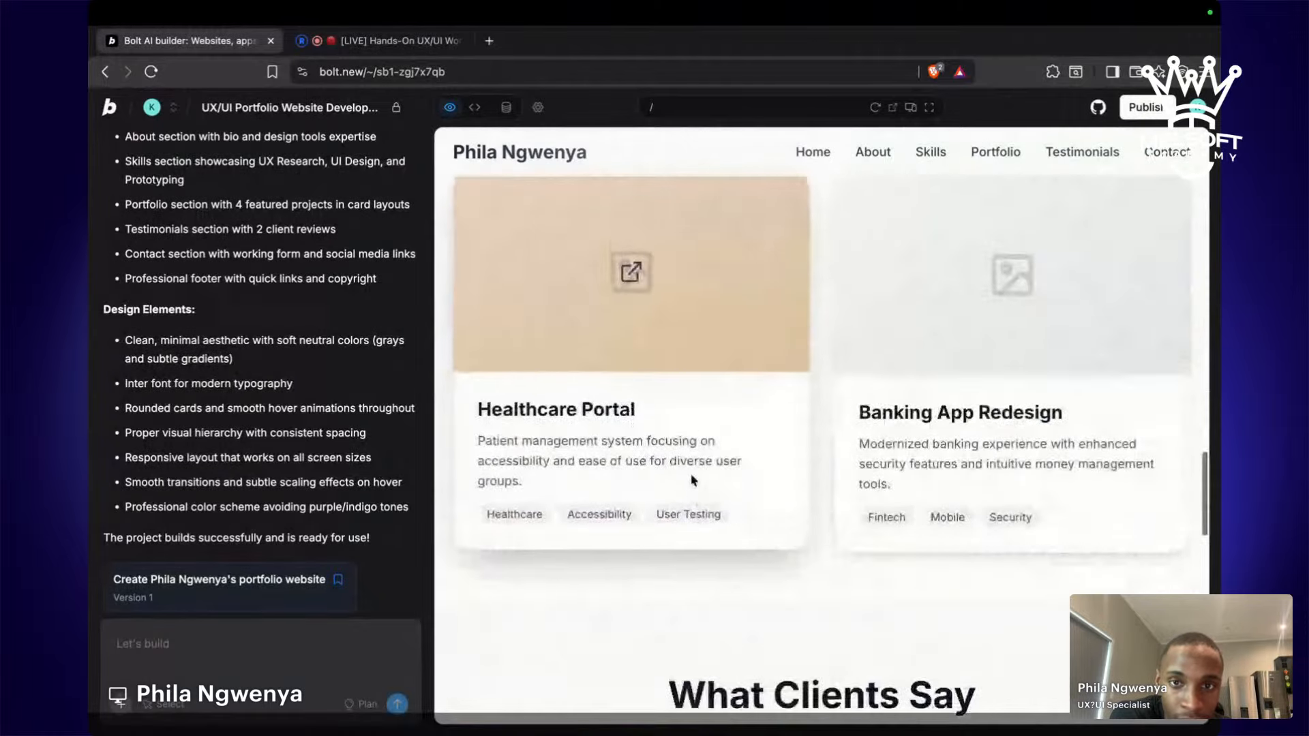
scroll(943, 369, "down", 15)
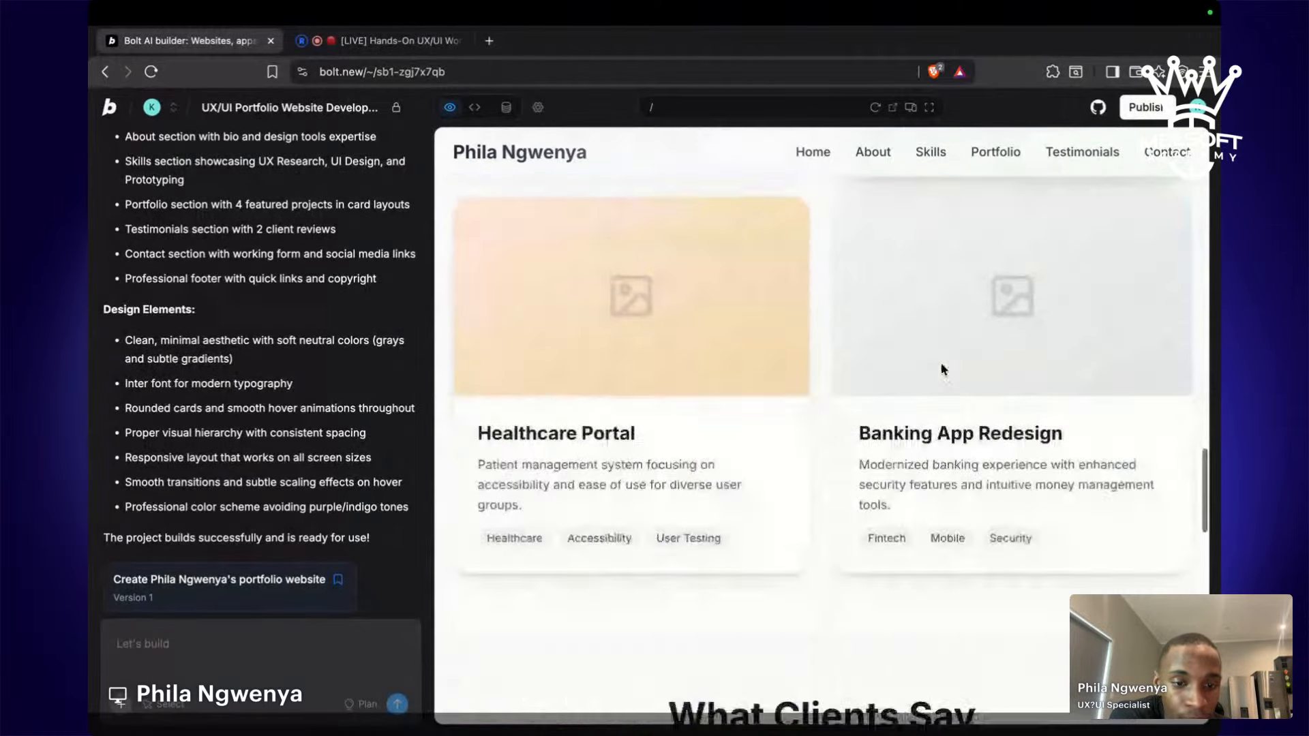
scroll(943, 369, "down", 12)
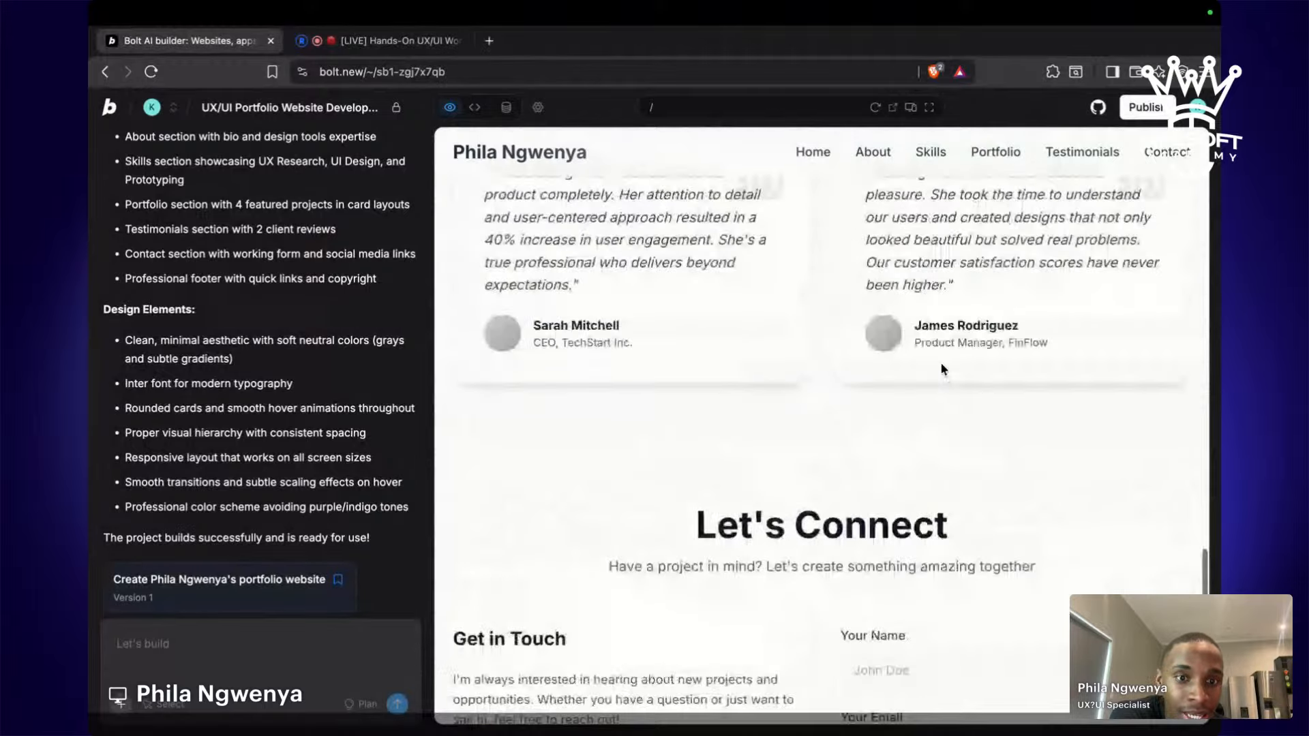
scroll(943, 369, "down", 15)
scroll(943, 369, "up", 20)
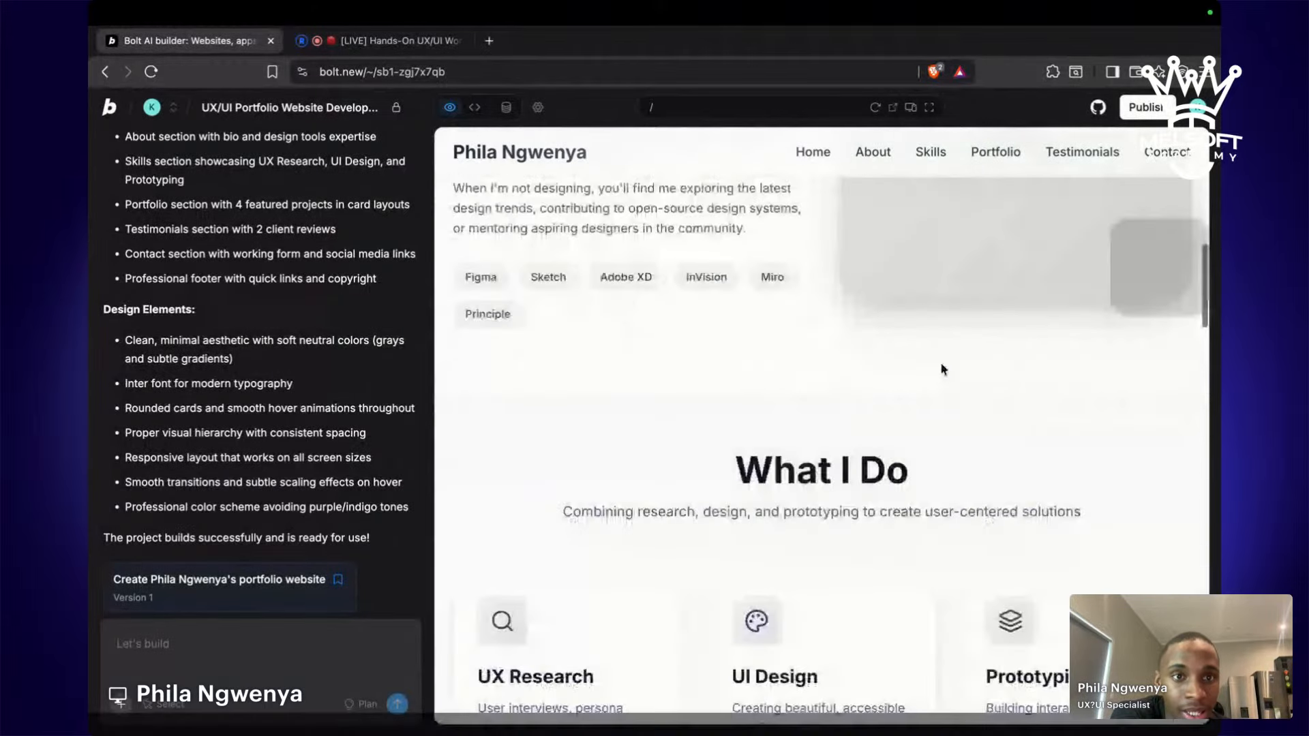
Test the About, Skills, Portfolio, Testimonials, Contact and Home links and the Let's Work Together button.
left_click(872, 157)
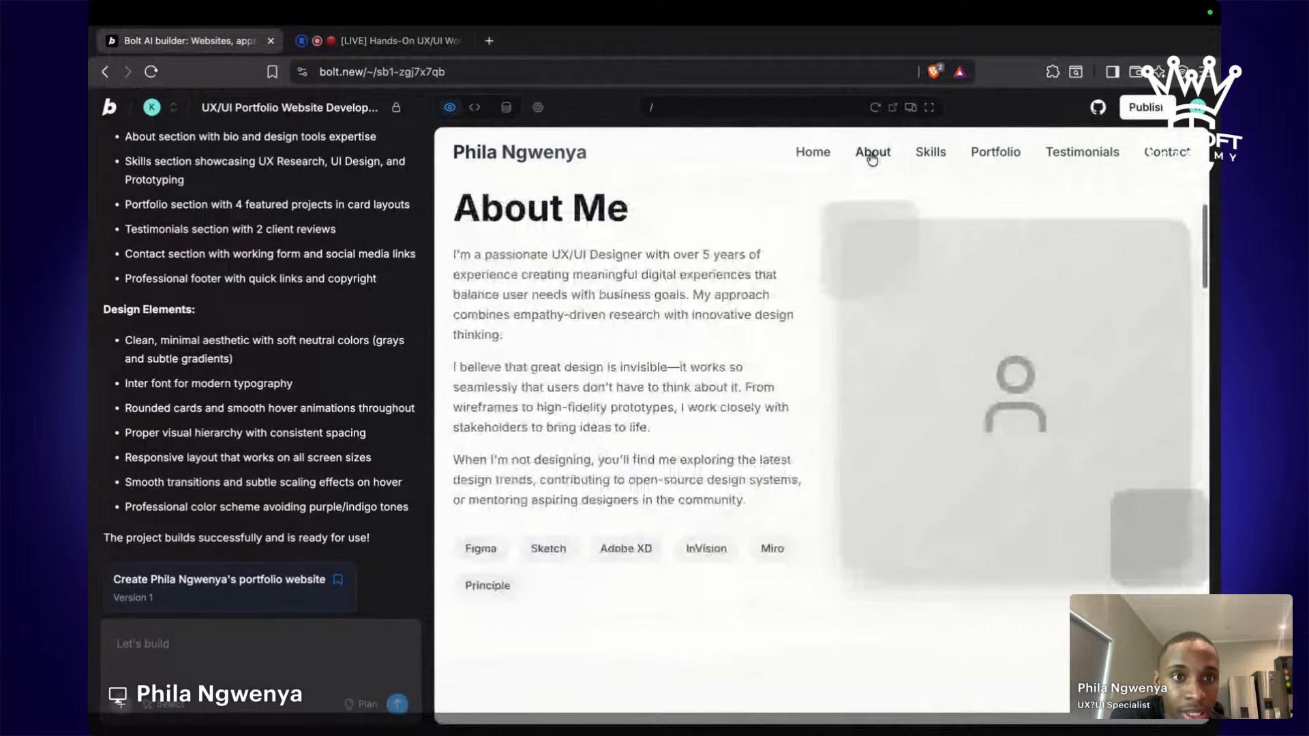
left_click(937, 158)
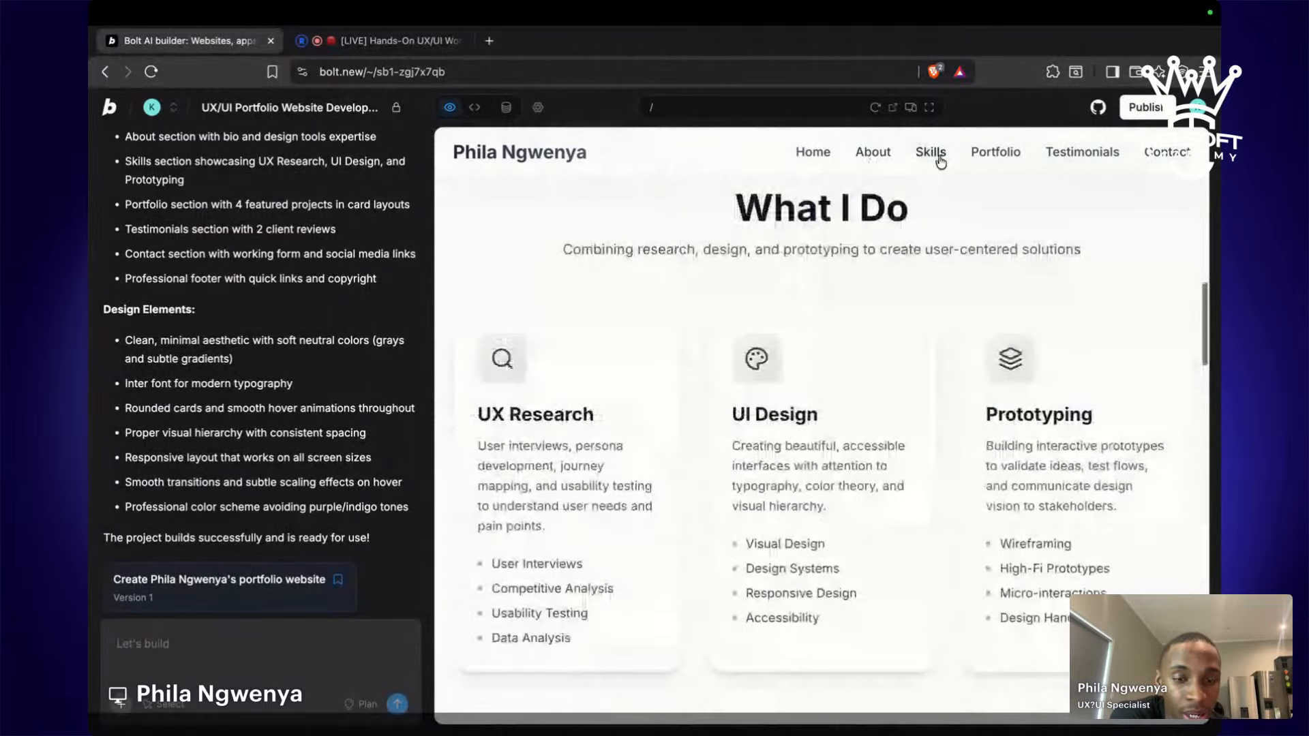
left_click(994, 156)
scroll(899, 569, "down", 10)
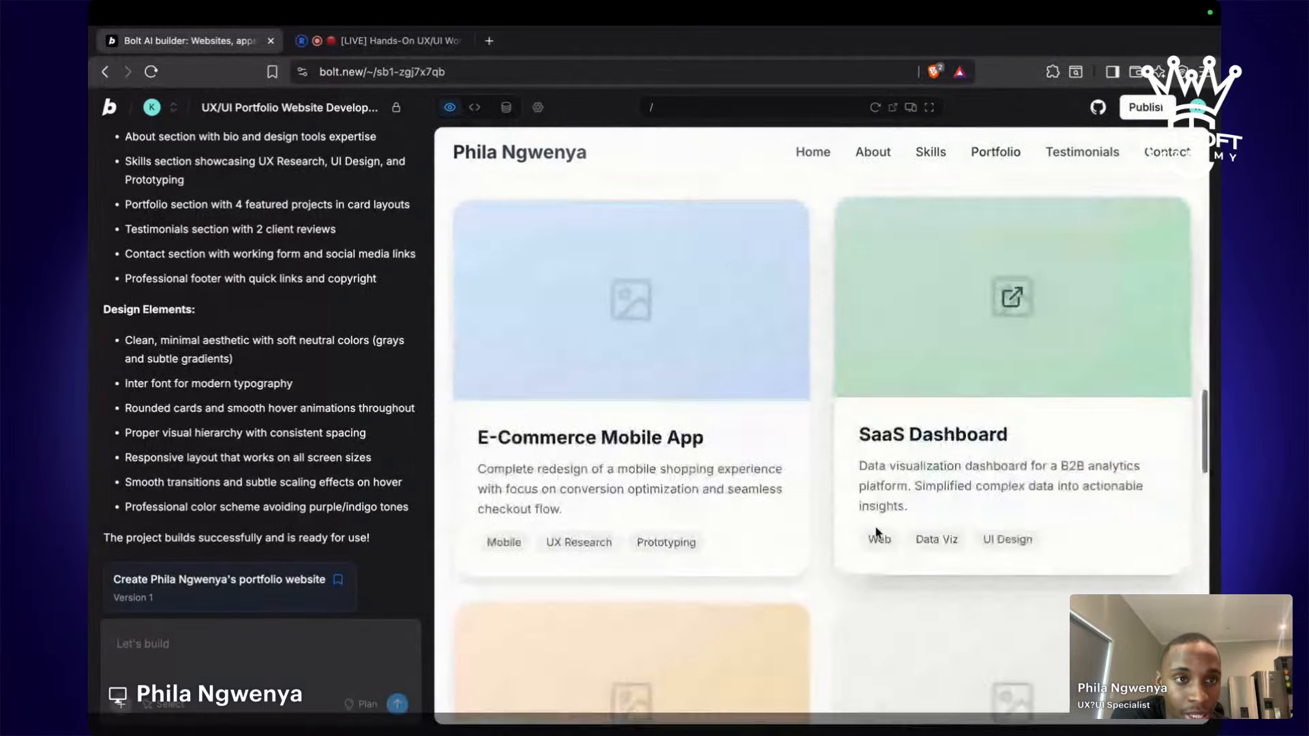
left_click(1101, 151)
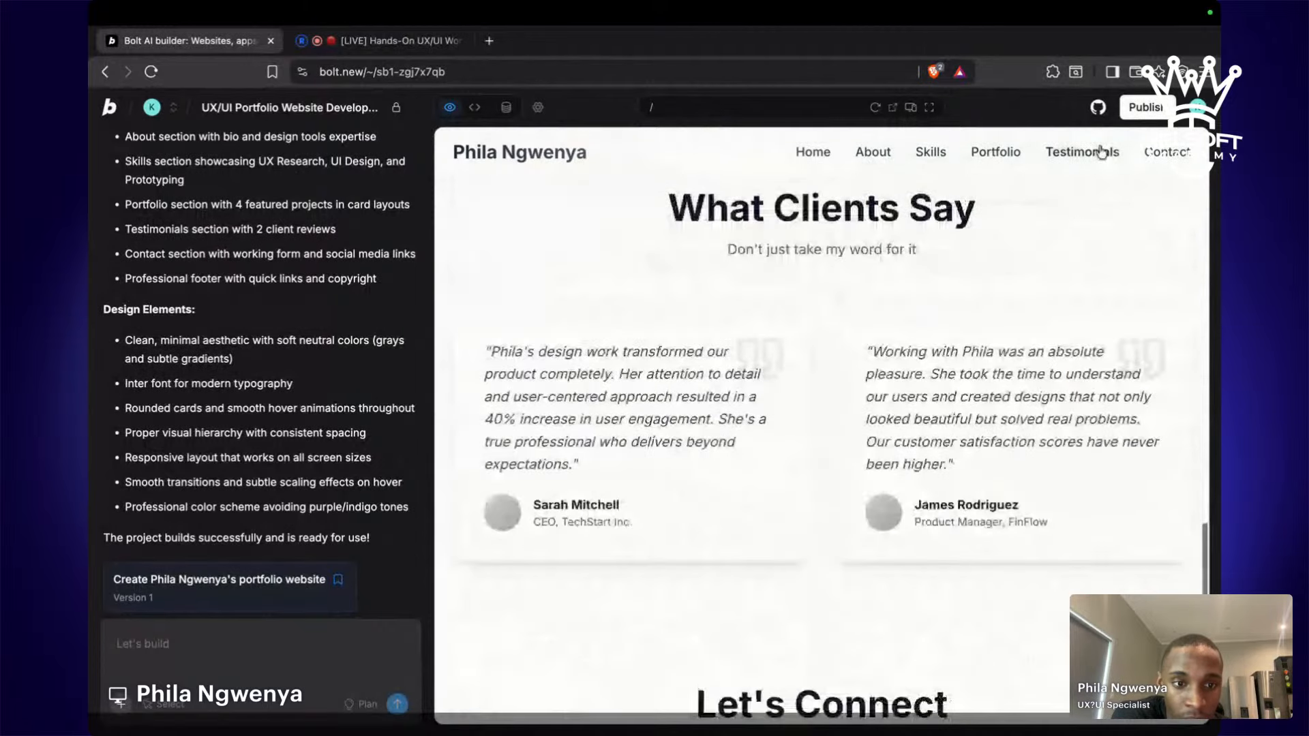
left_click(1173, 152)
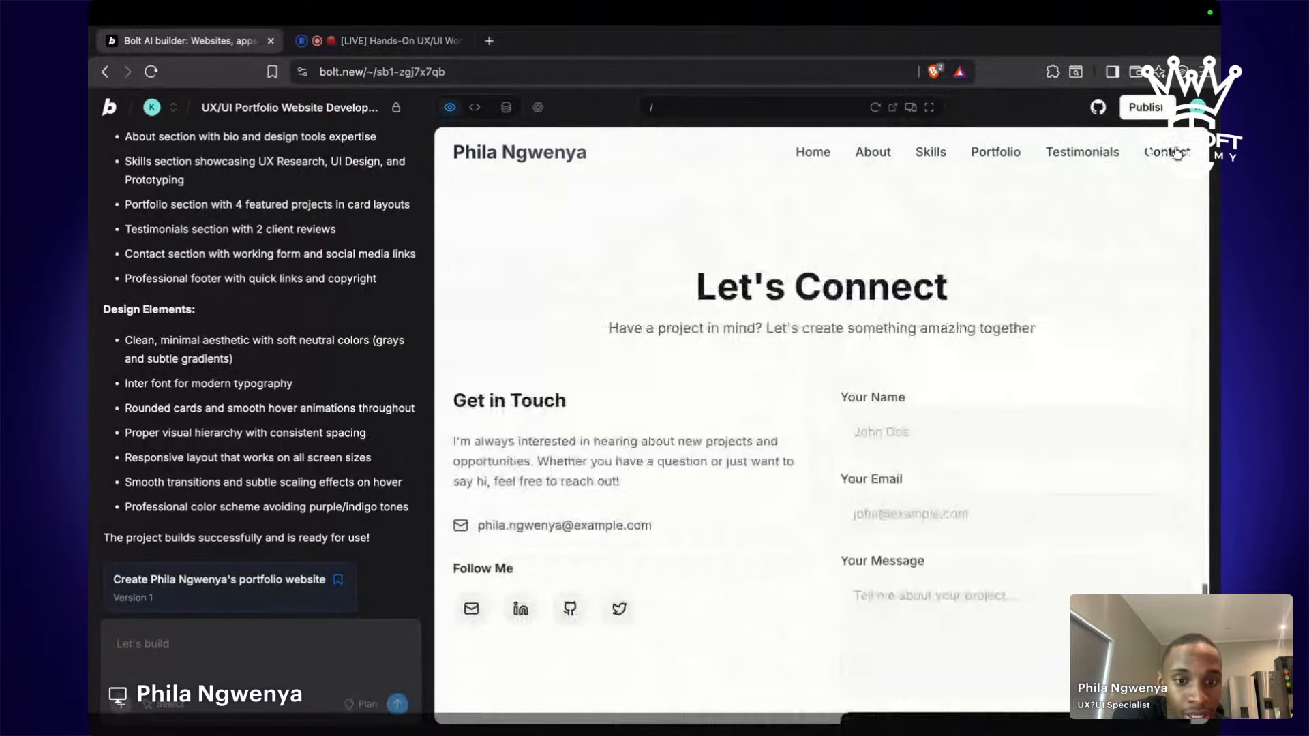
left_click(817, 151)
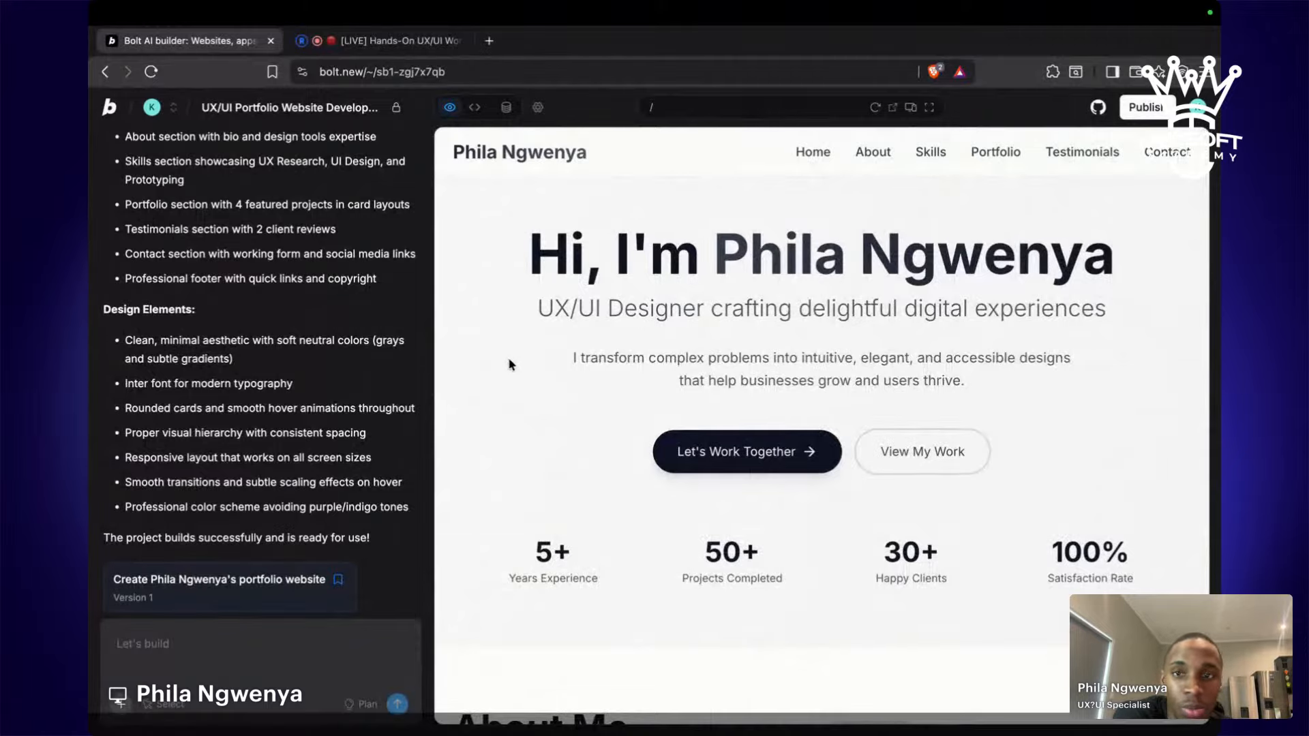
scroll(780, 467, "down", 1)
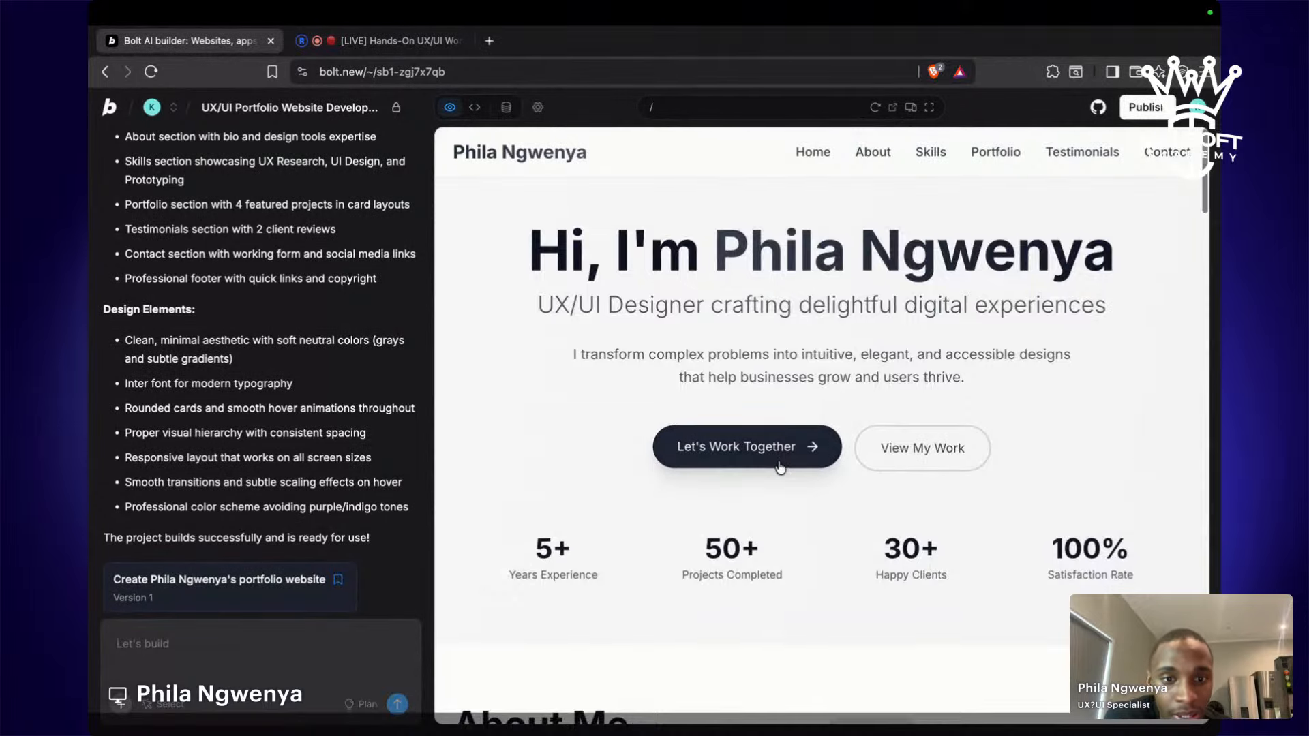
left_click(780, 466)
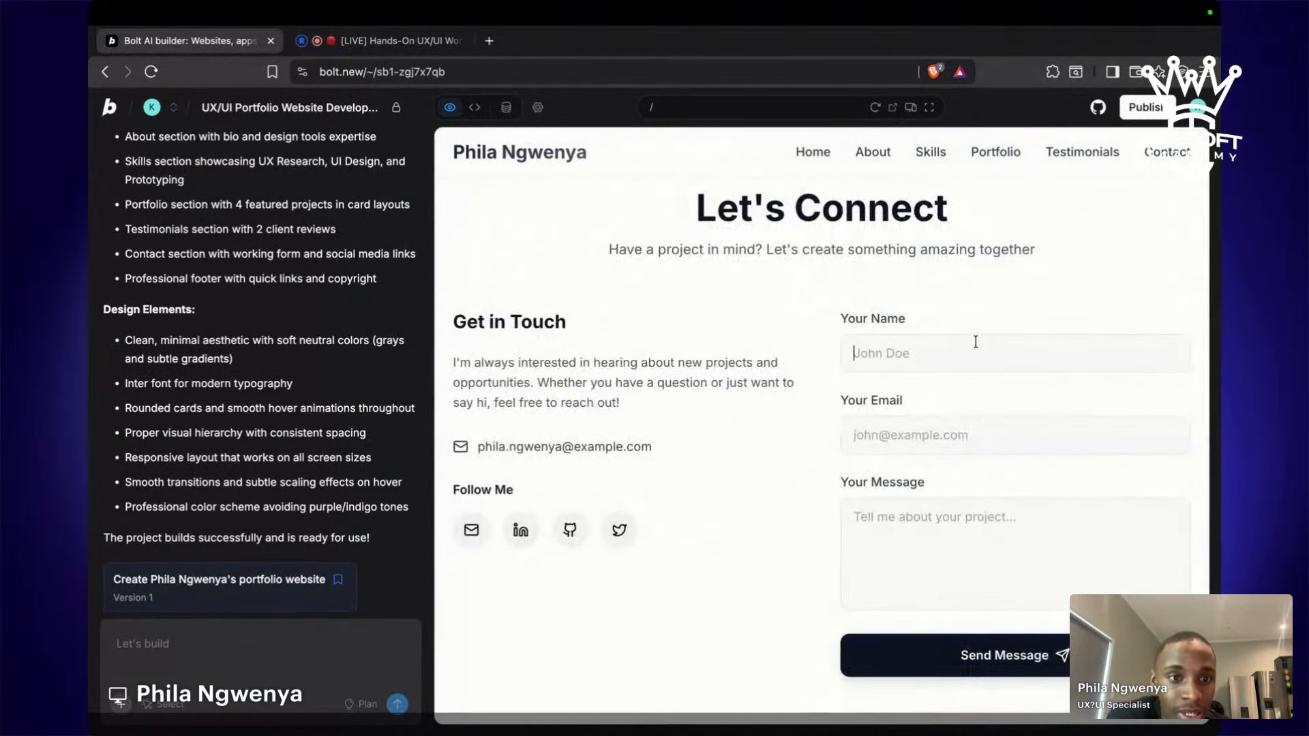
Fill the contact form with a saved name and e-mail and the test message 'kntyrtcvgbhjnk'.
left_click(975, 342)
left_click(977, 401)
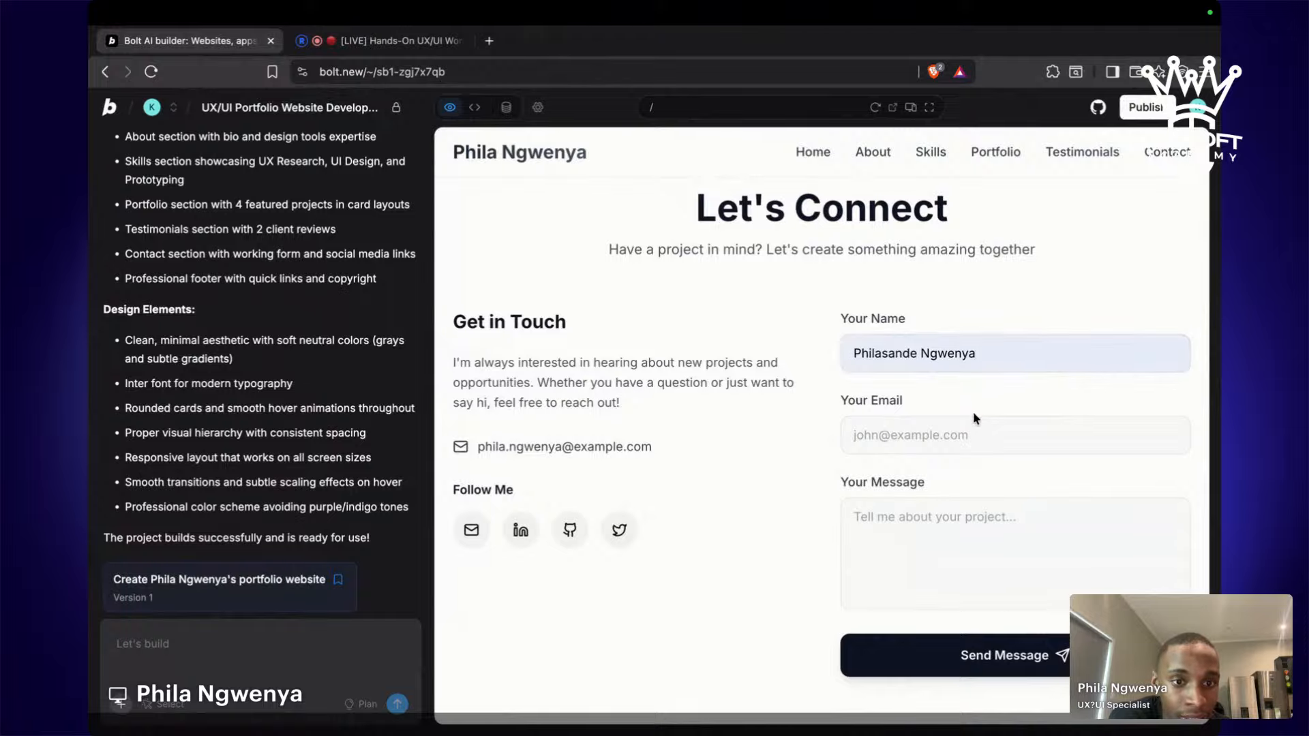
left_click(975, 431)
left_click(977, 477)
left_click(959, 512)
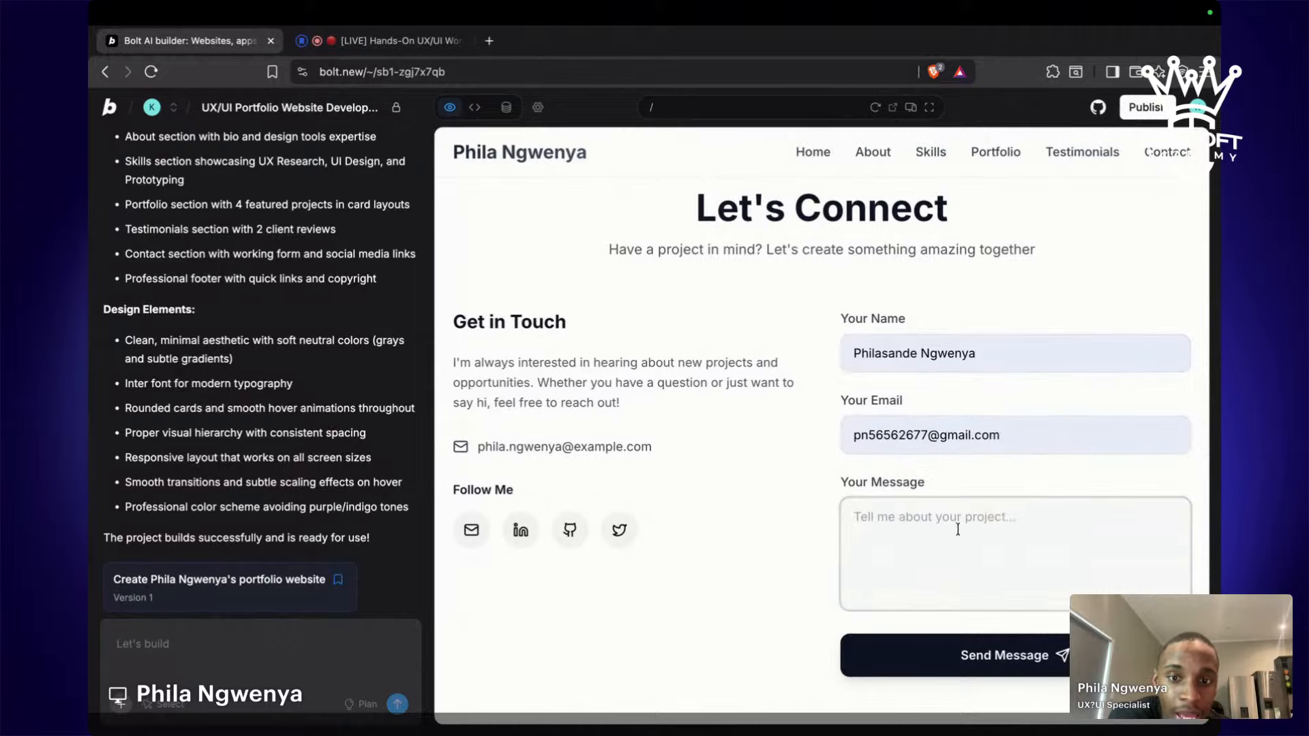
type("kntyrtcvgbhjnk")
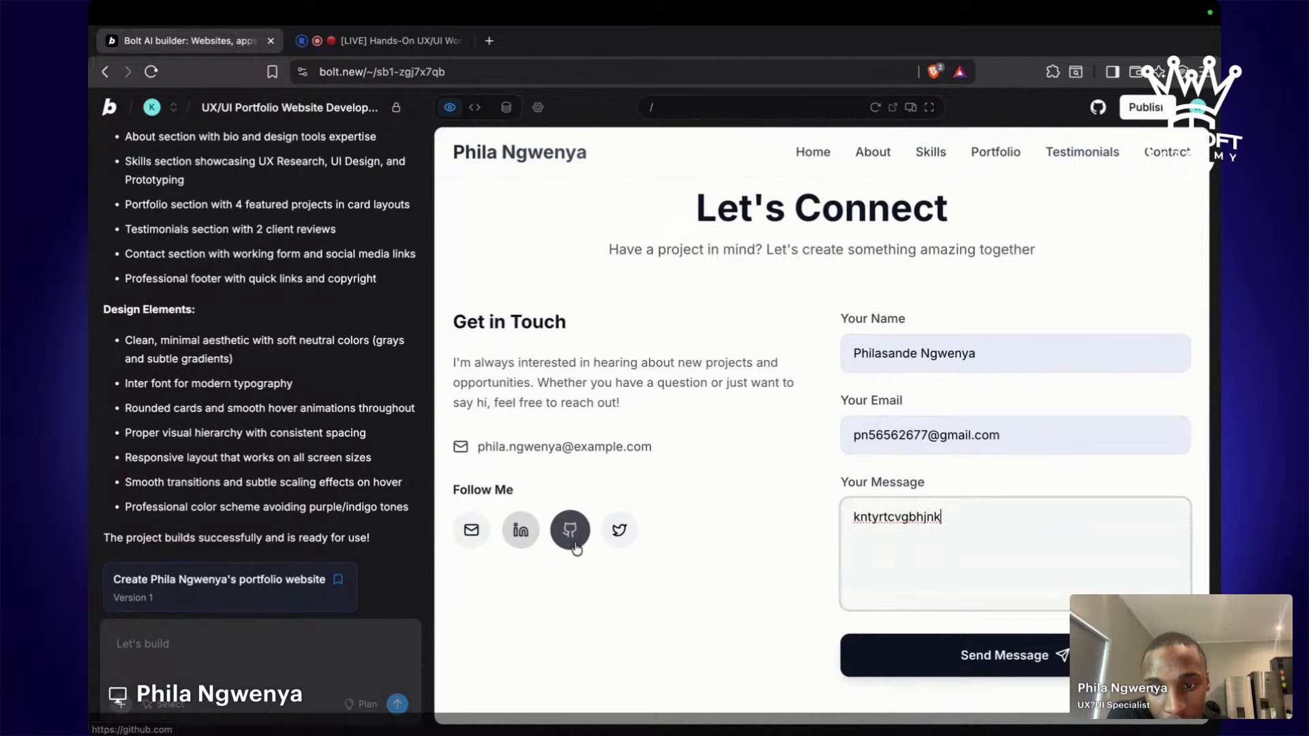
Check that the LinkedIn and X social icons open their links, closing each tab afterwards.
left_click(523, 548)
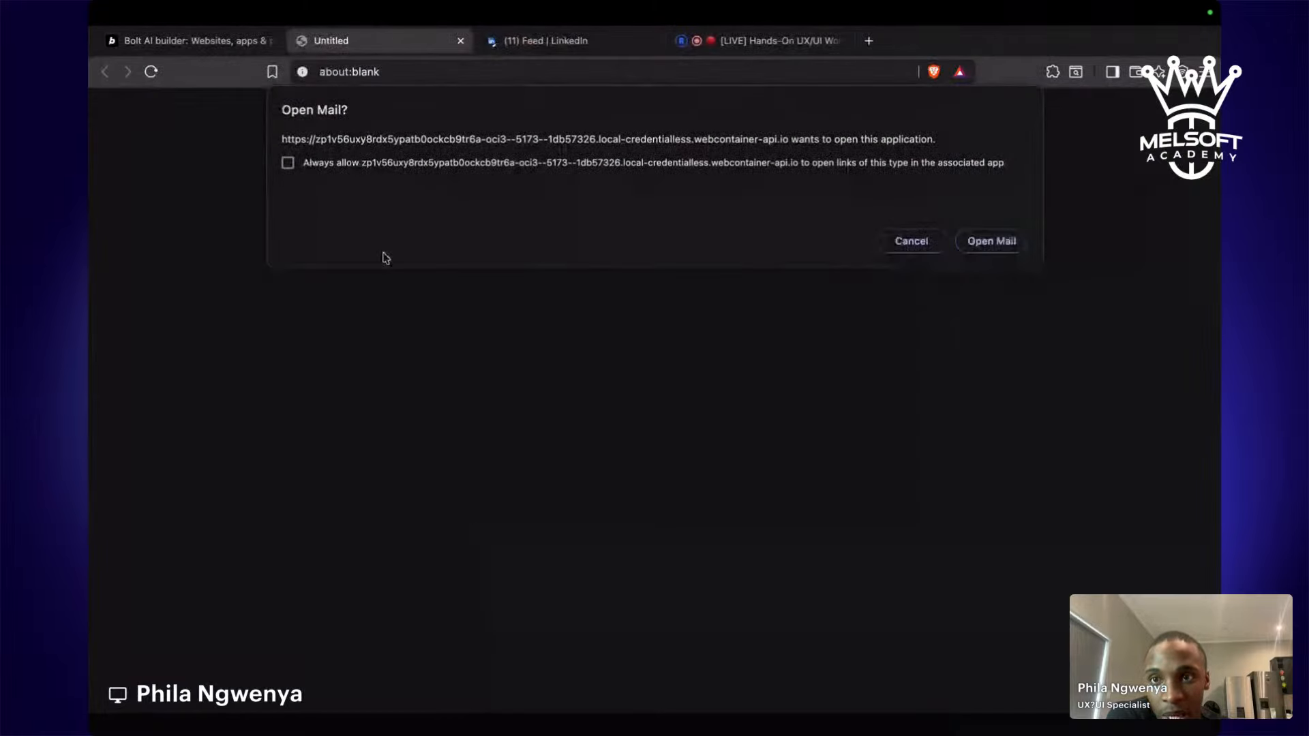
left_click(462, 43)
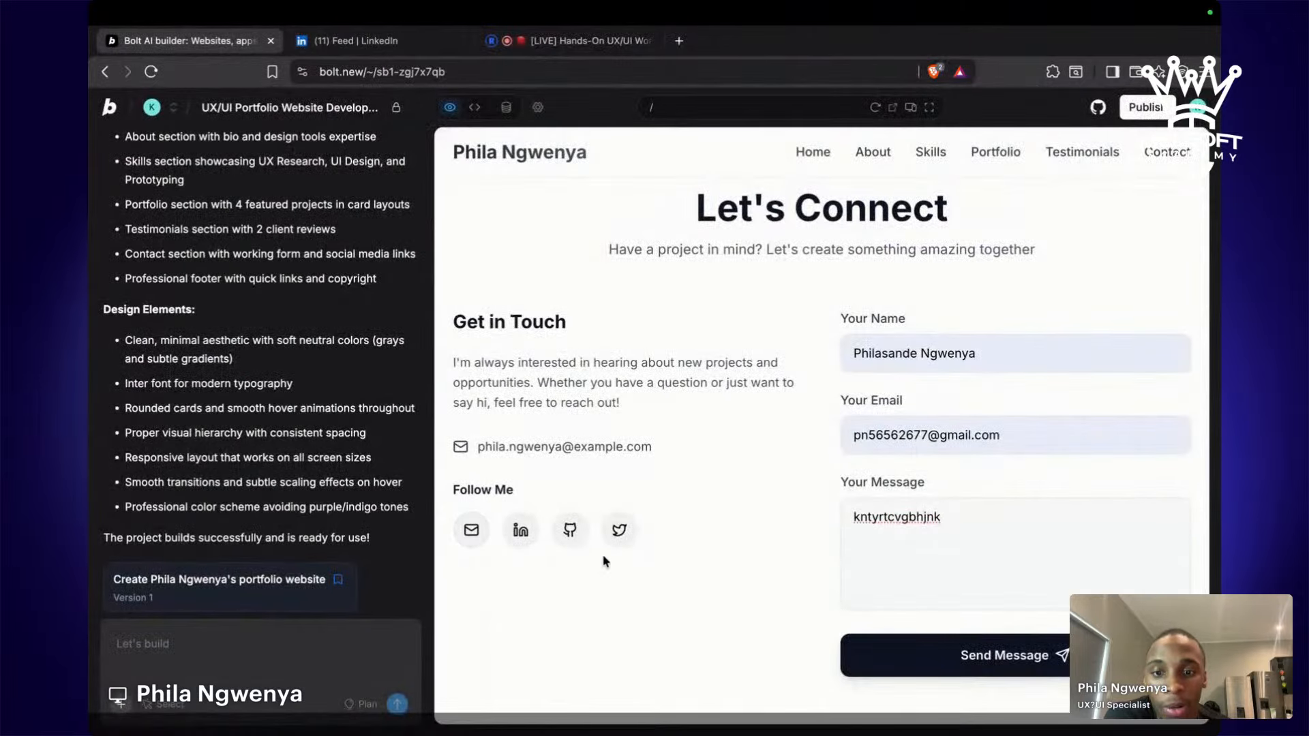
left_click(617, 531)
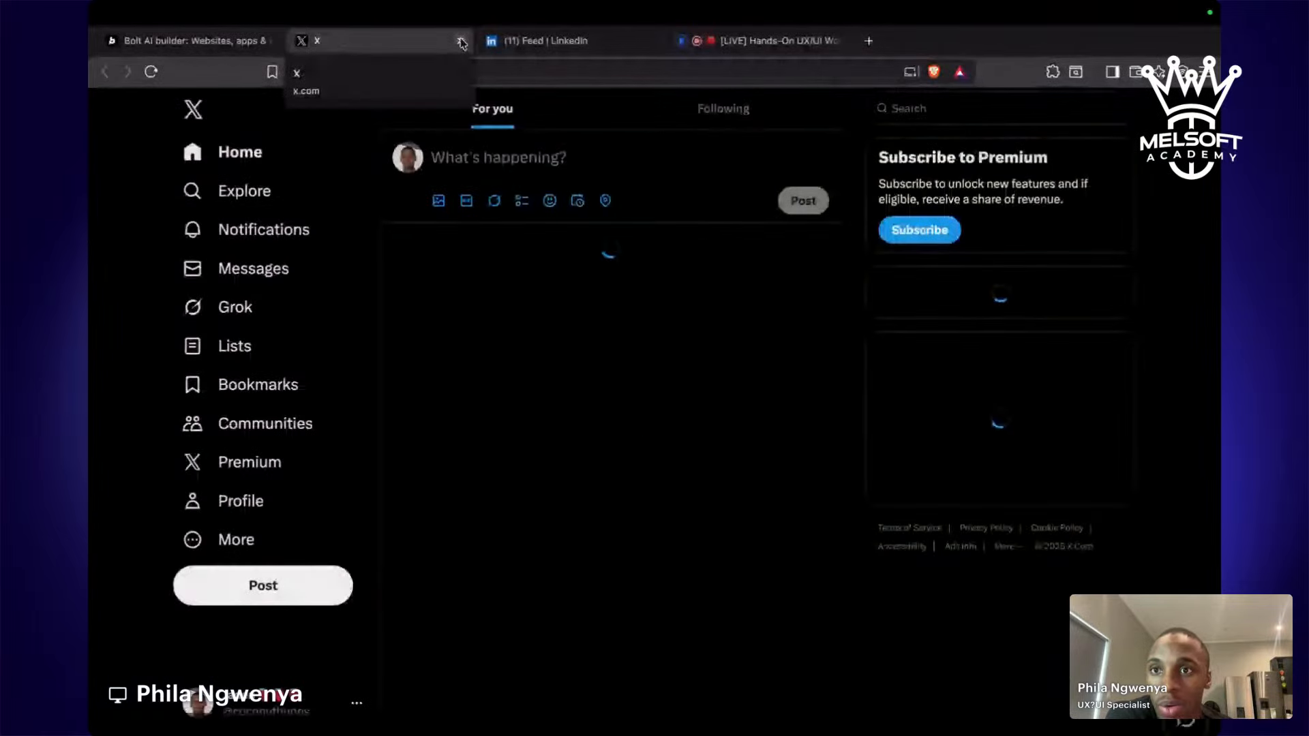
left_click(462, 42)
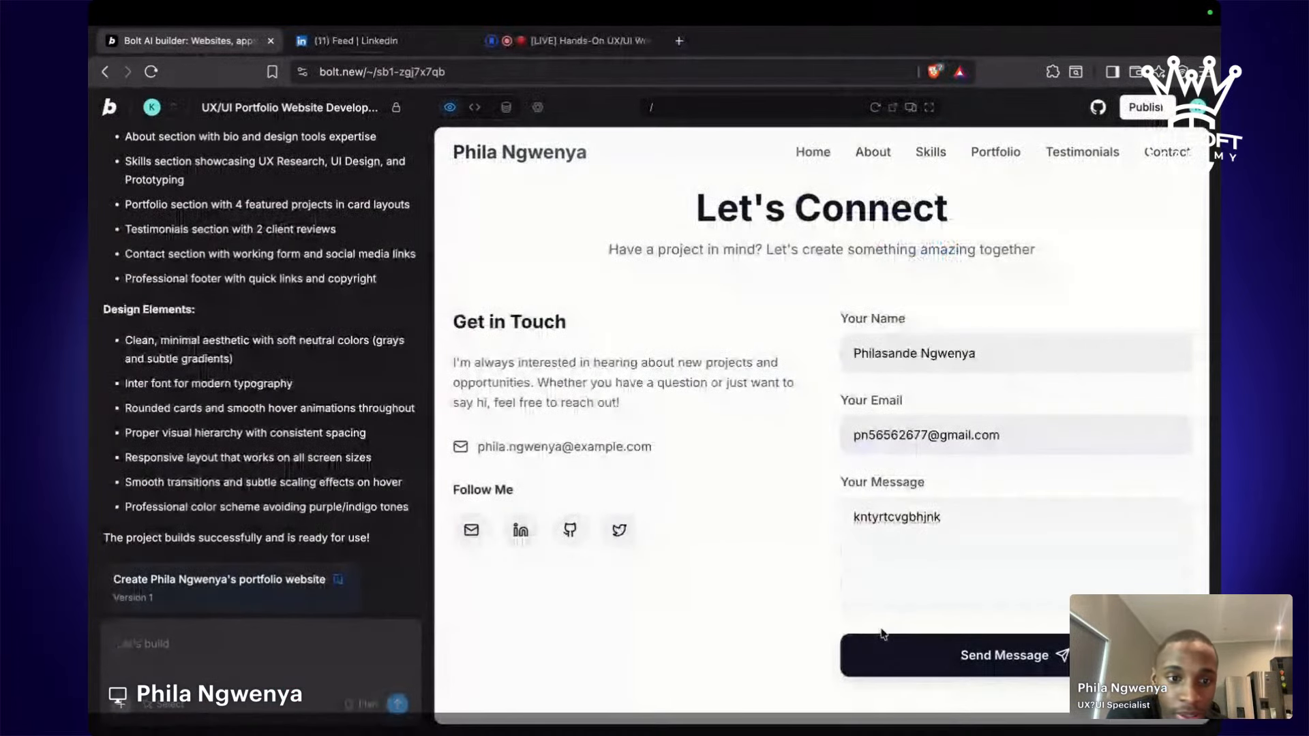
scroll(883, 634, "up", 20)
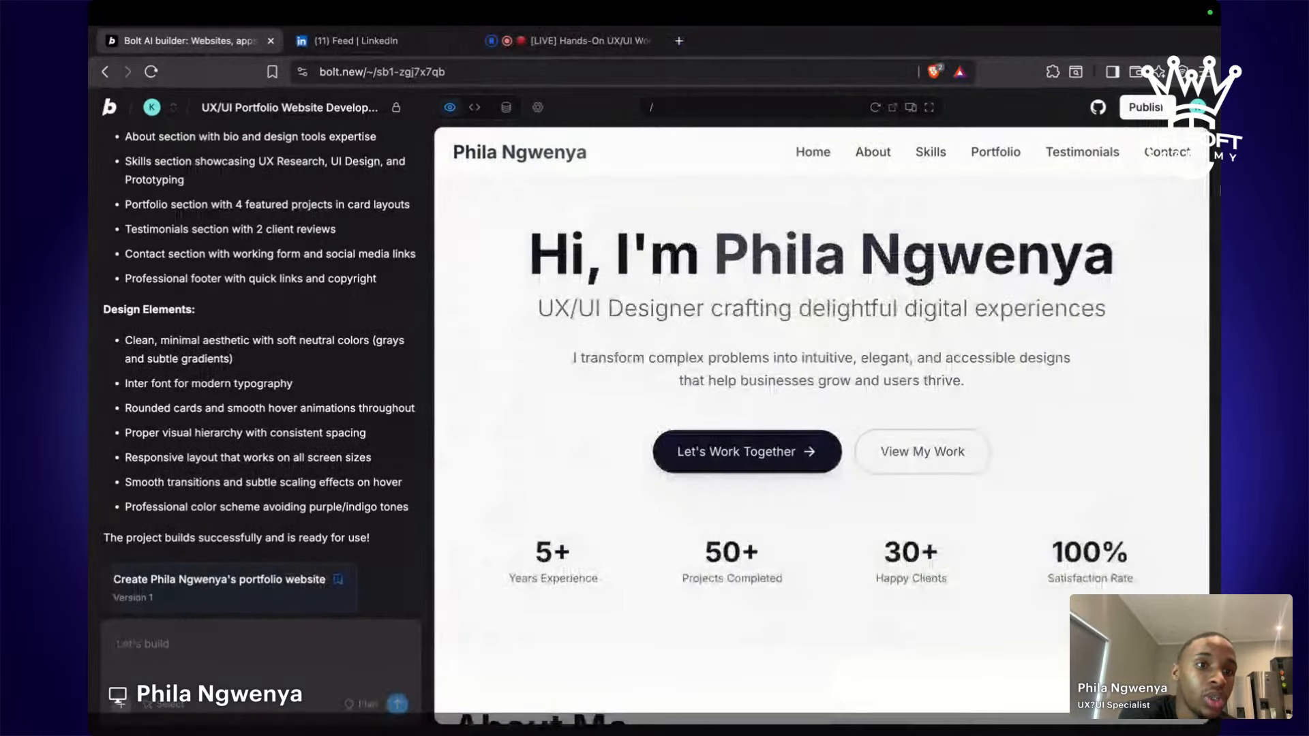
Publish the portfolio site from the Publish popover at the top right.
left_click(1152, 110)
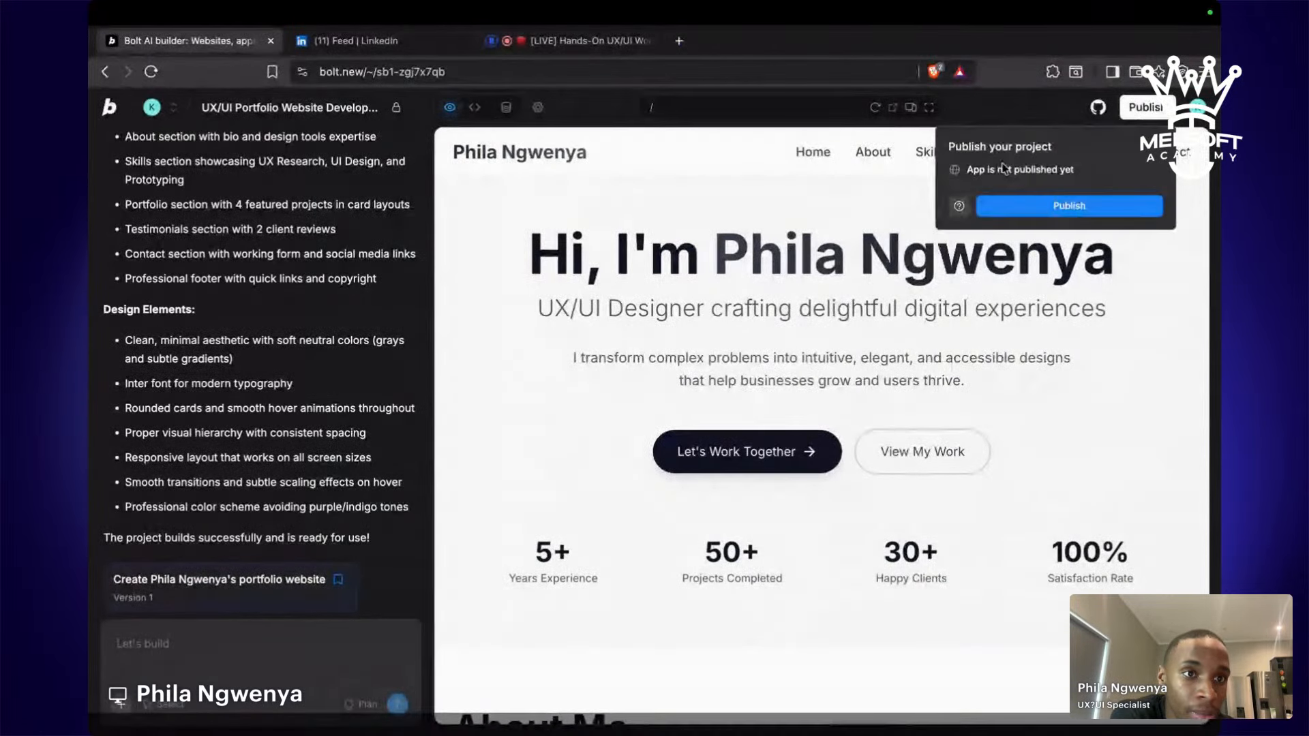
left_click(1016, 205)
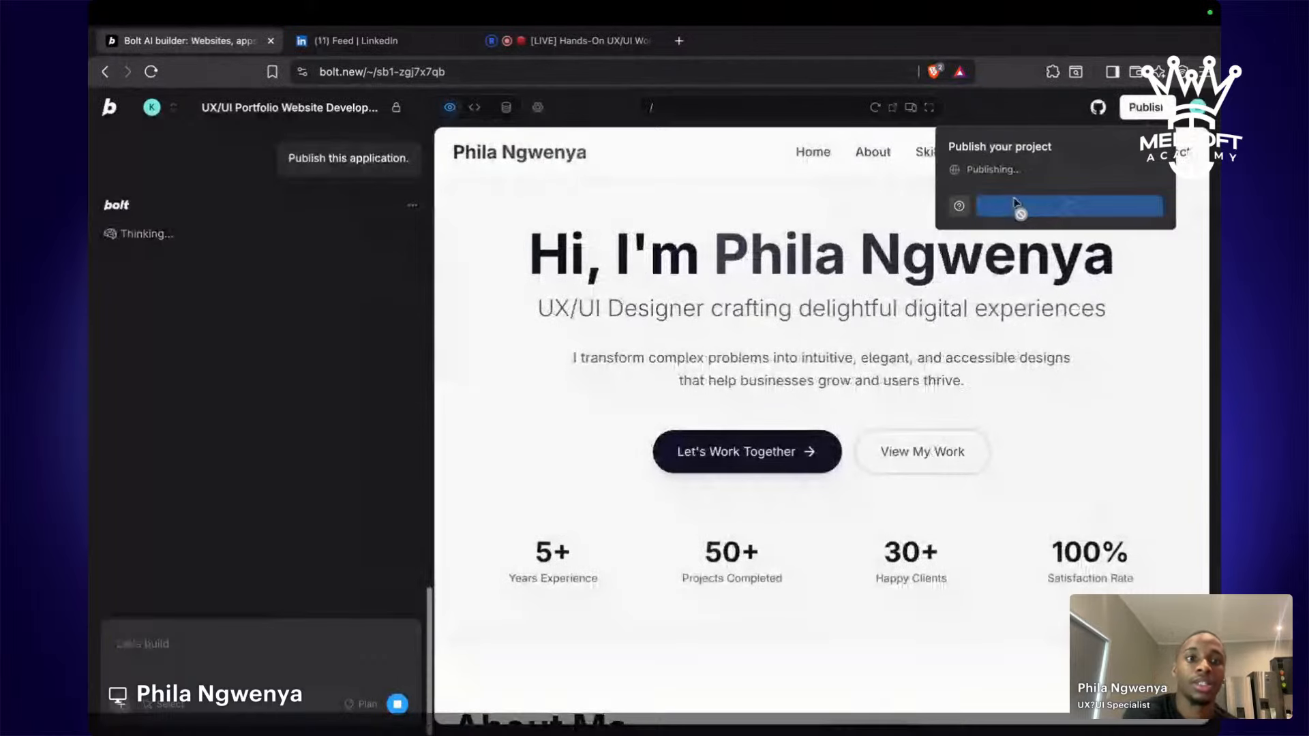
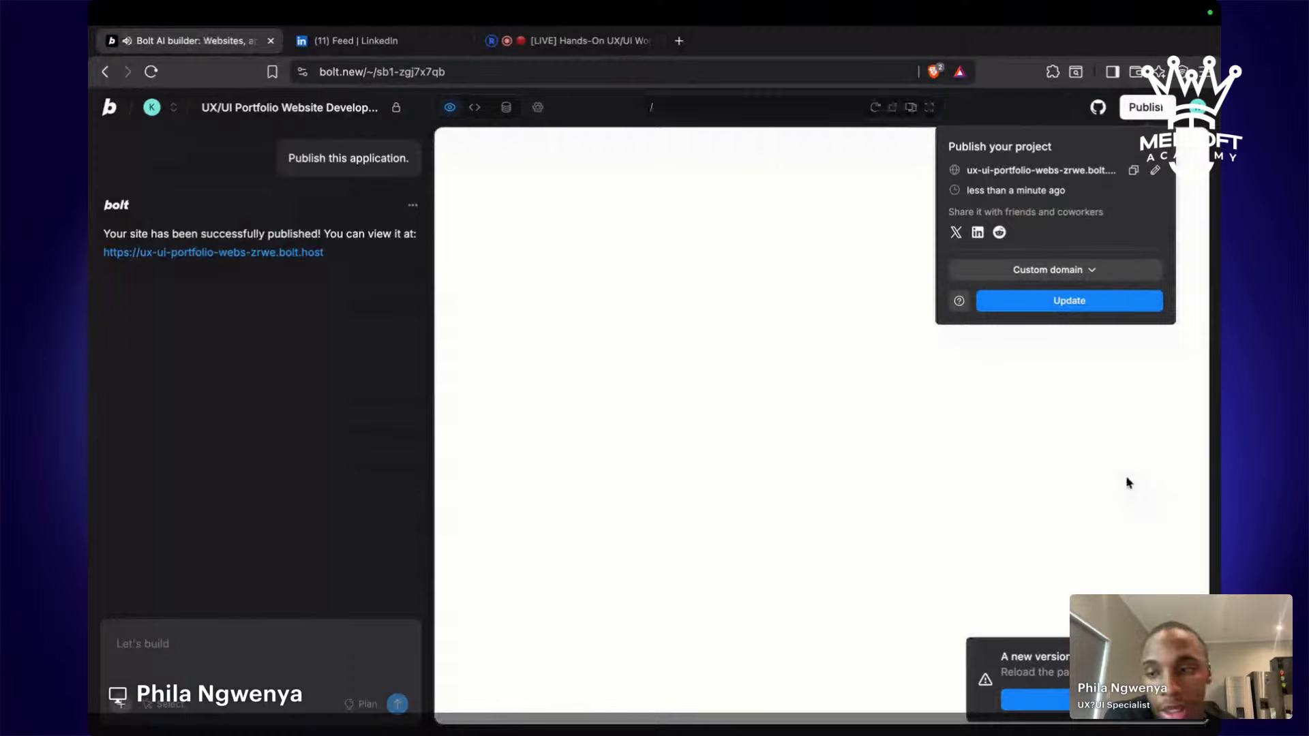
Open the published bolt.host link from the chat and view the live portfolio in its new tab.
left_click(274, 251)
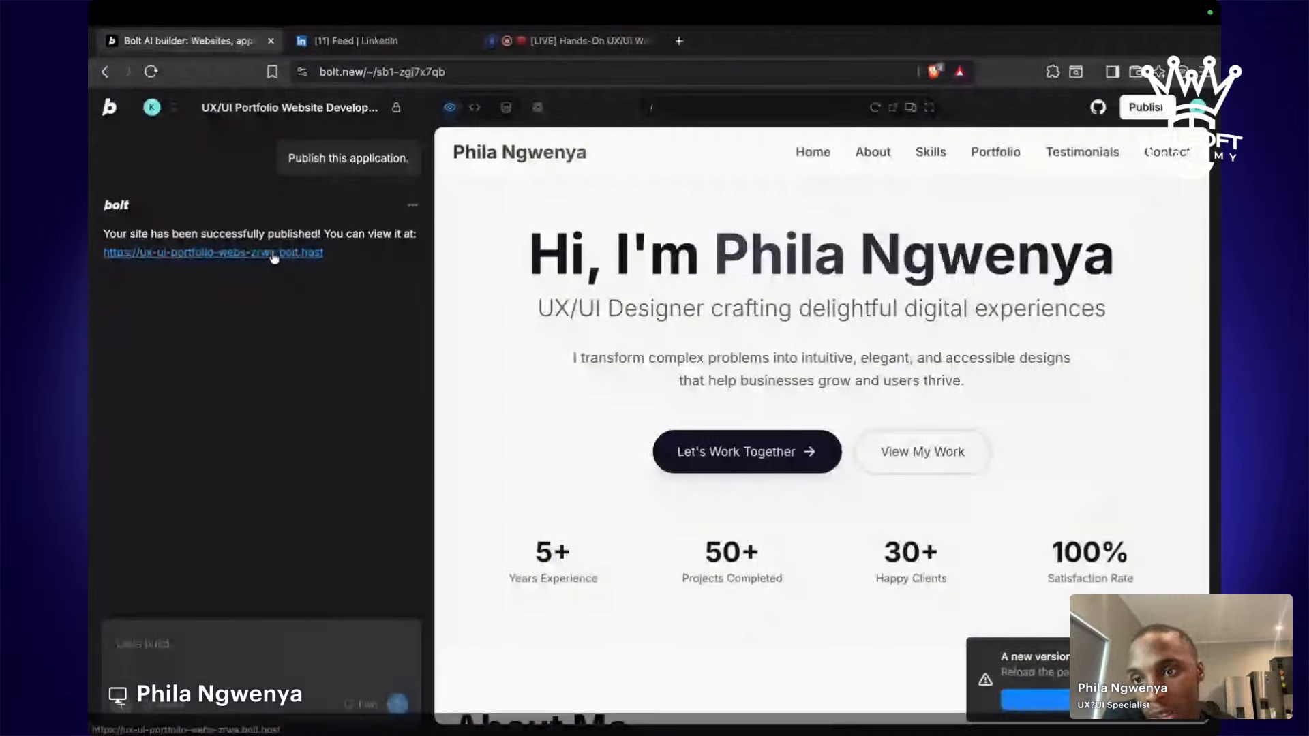
left_click(247, 41)
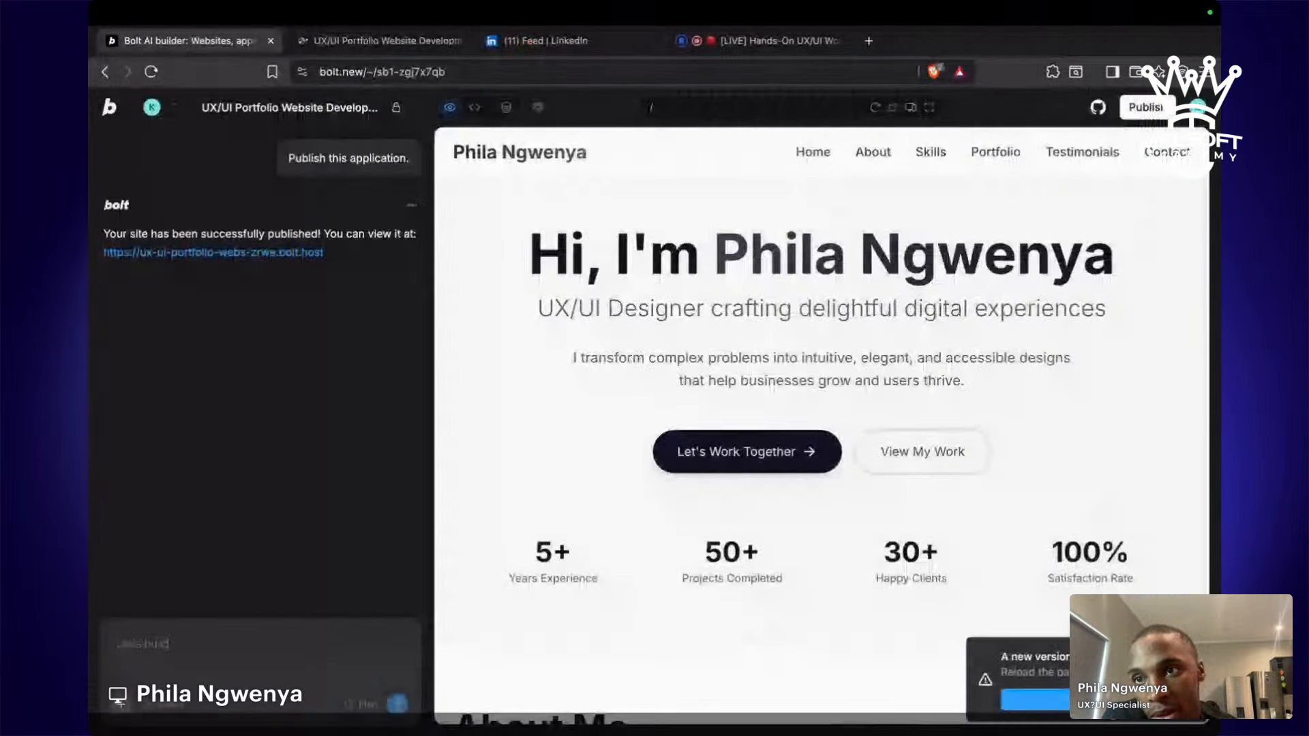
left_click(342, 43)
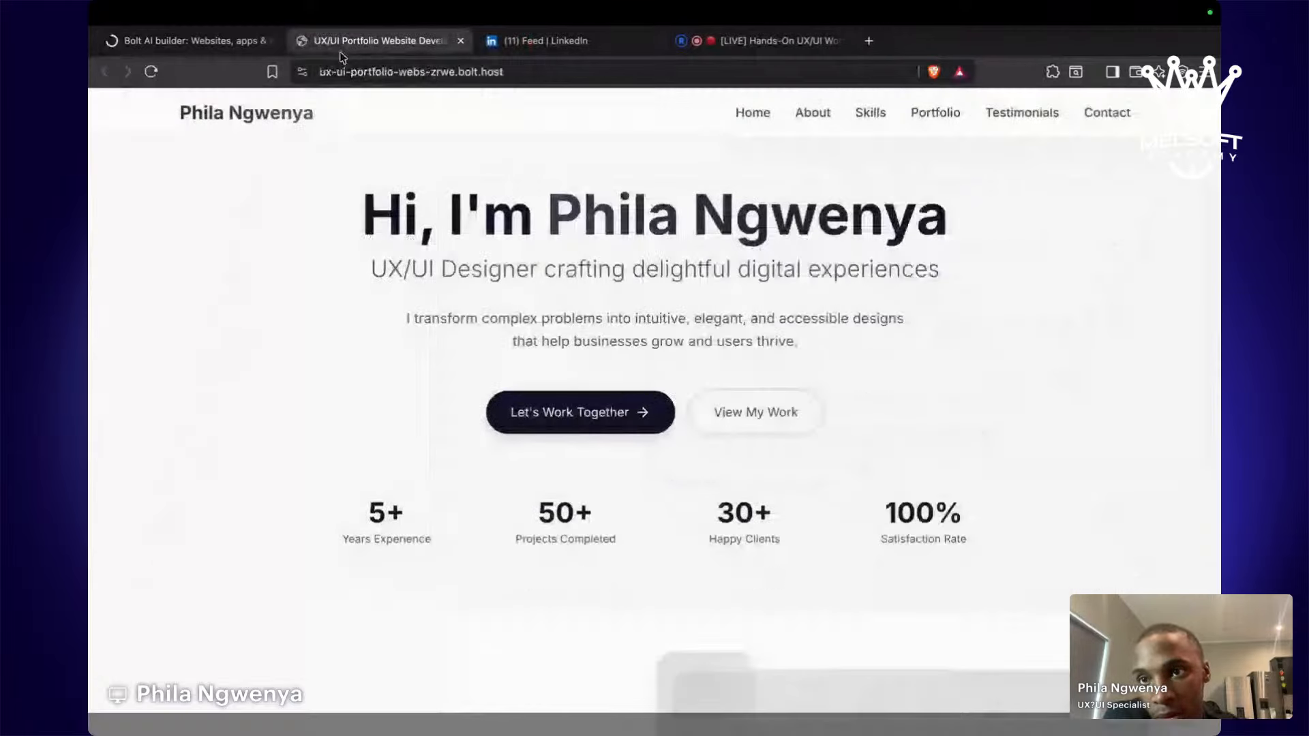
Scroll through the published portfolio from the hero section down to the contact form.
scroll(844, 368, "down", 10)
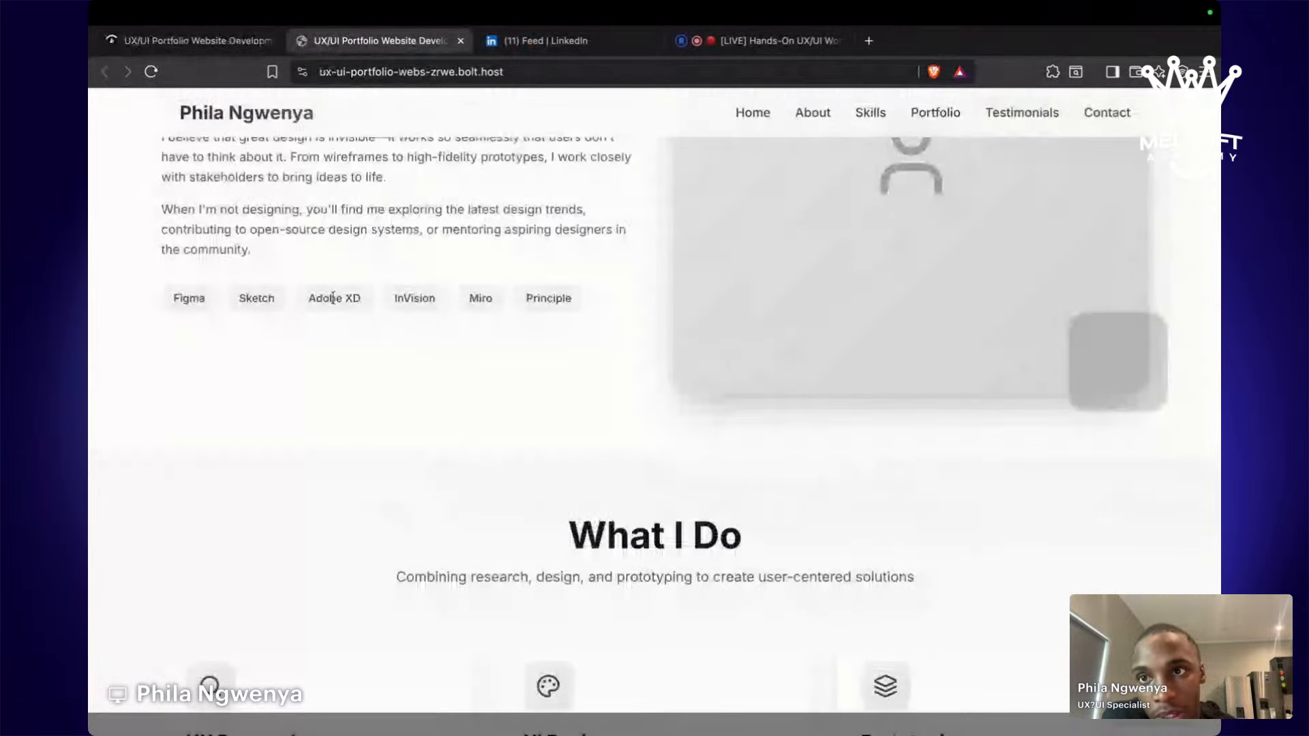
scroll(373, 464, "down", 10)
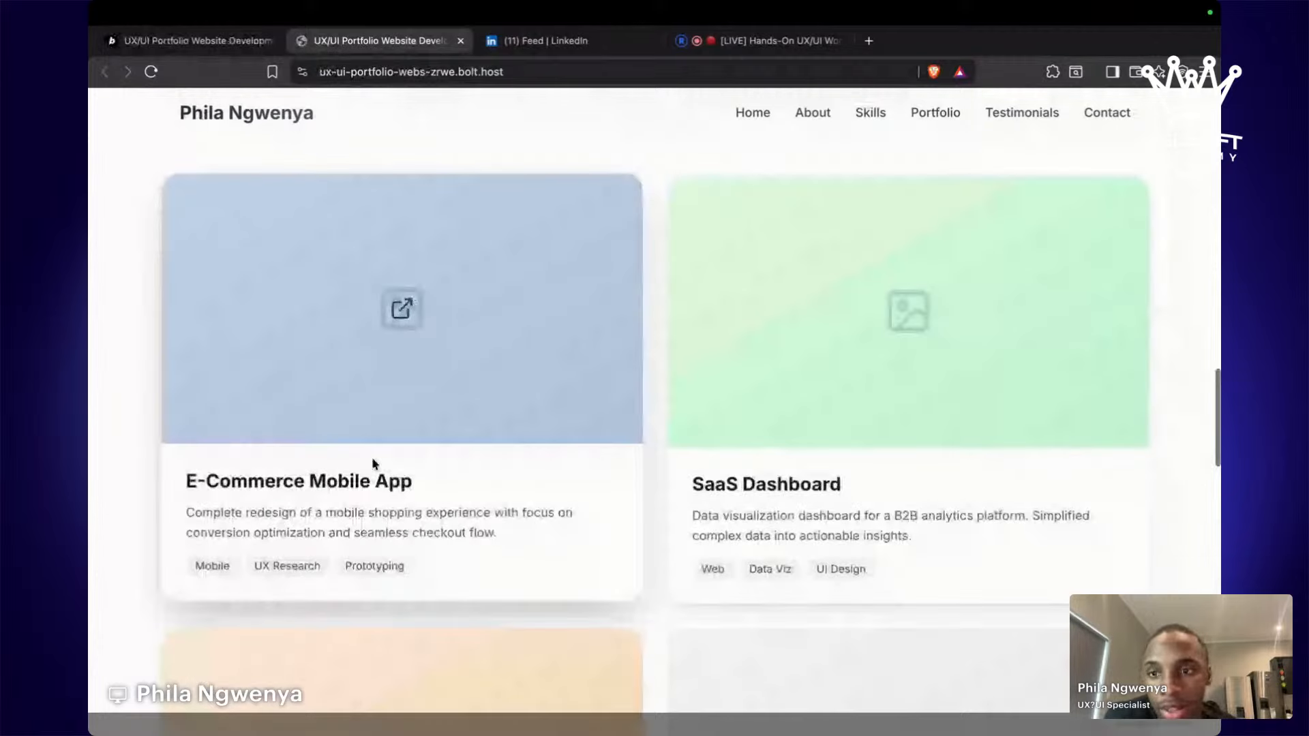
scroll(372, 465, "down", 3)
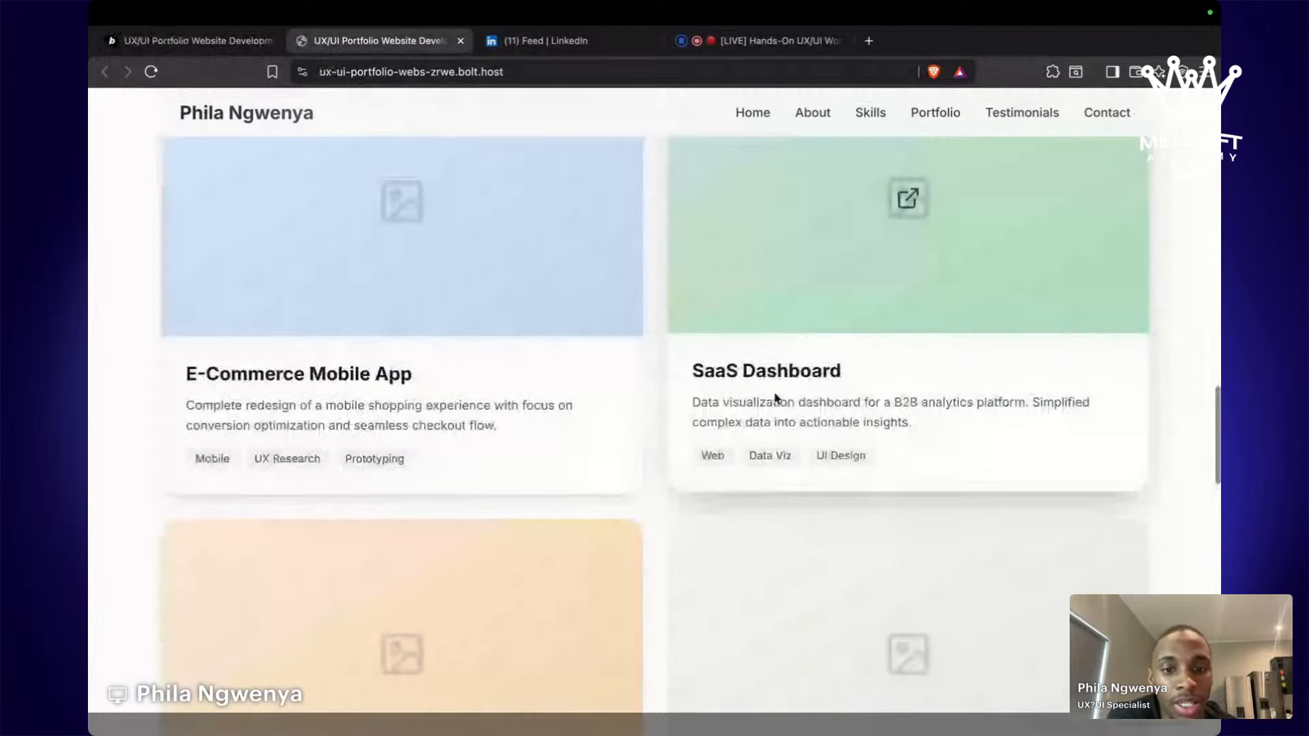
scroll(490, 638, "down", 4)
scroll(490, 638, "down", 3)
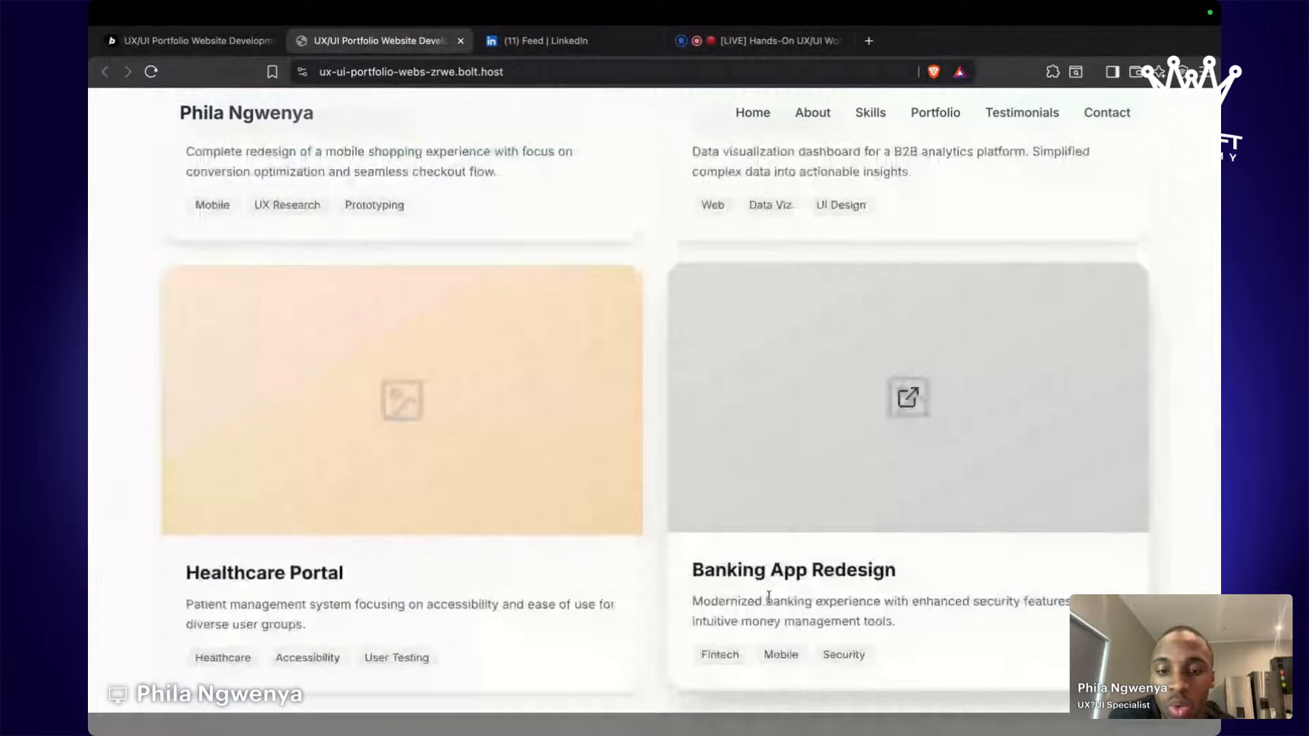
scroll(769, 597, "down", 15)
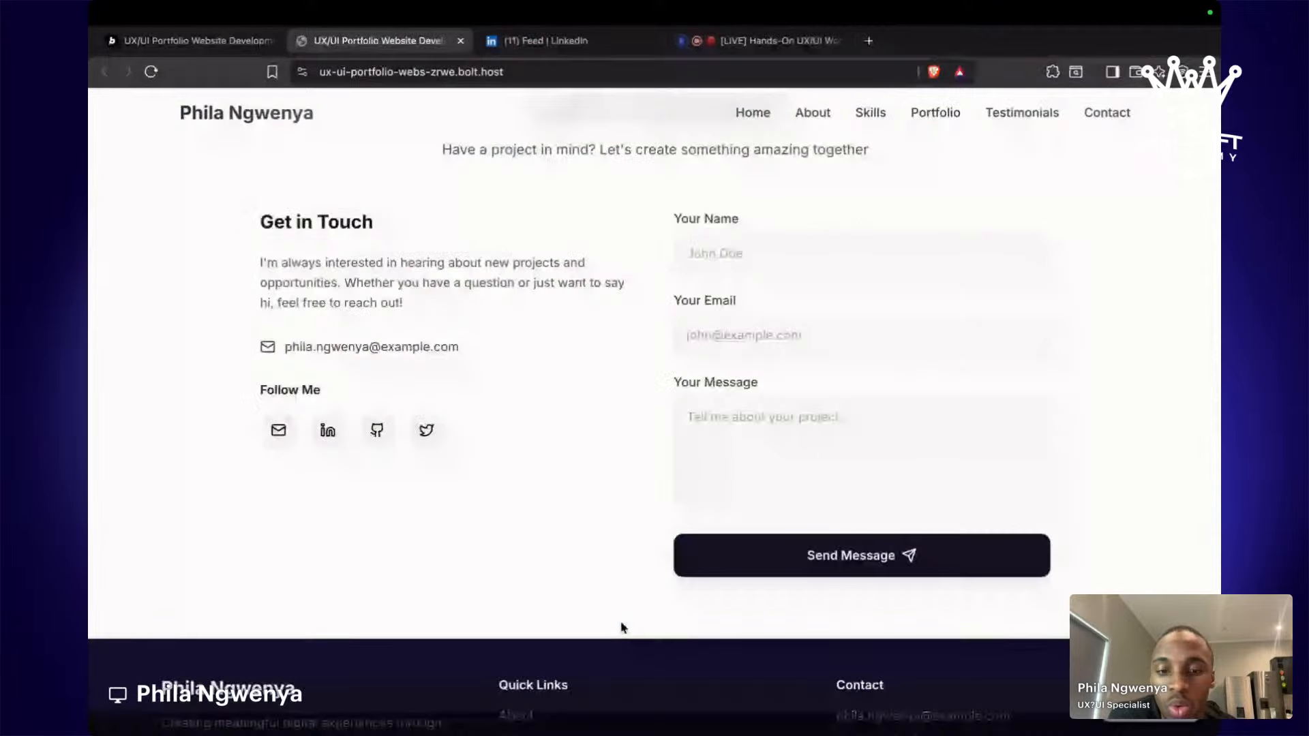
scroll(622, 628, "up", 15)
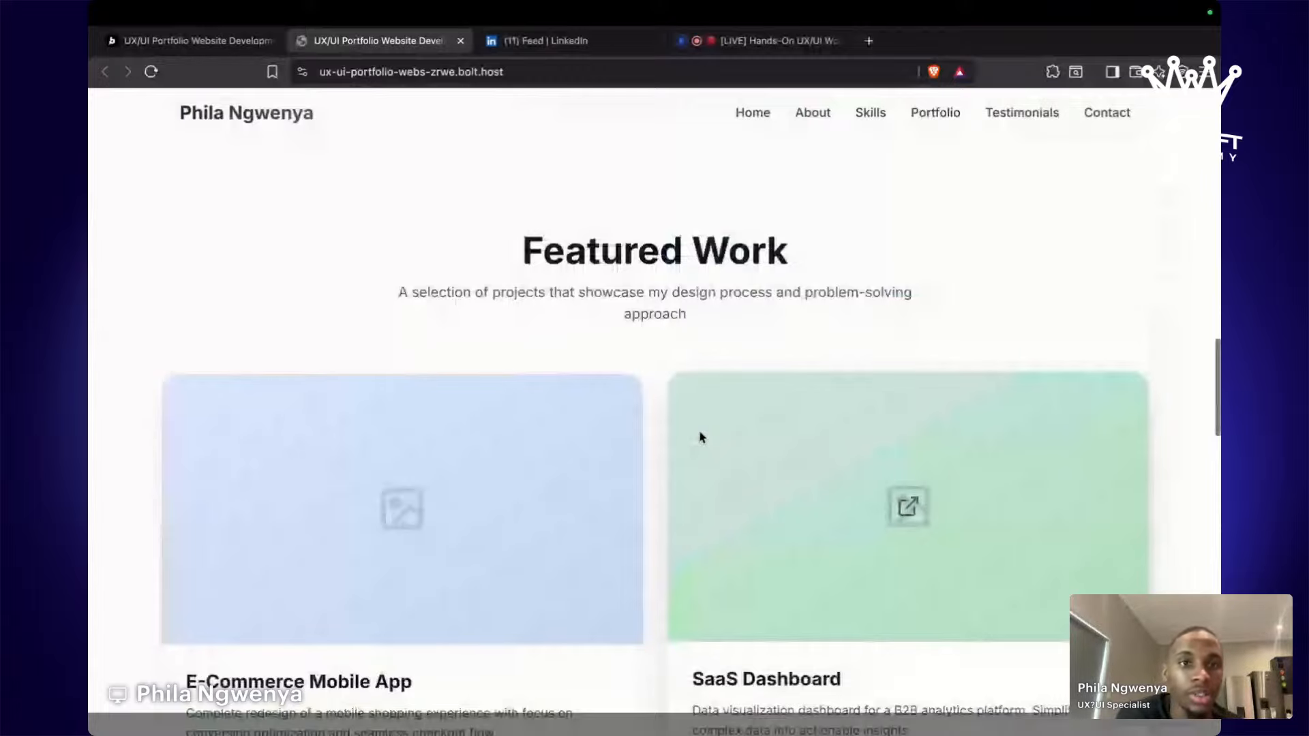
scroll(701, 437, "up", 10)
scroll(753, 416, "down", 3)
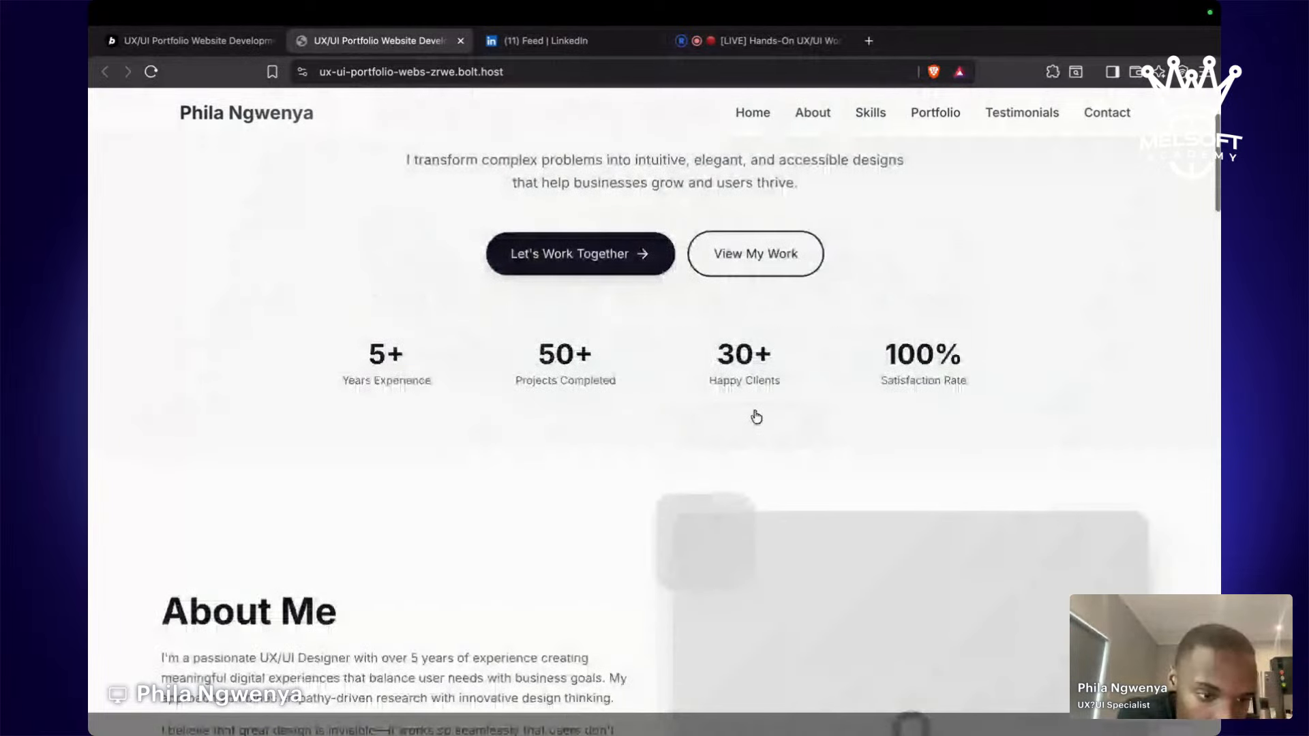
scroll(756, 416, "down", 5)
scroll(755, 415, "up", 8)
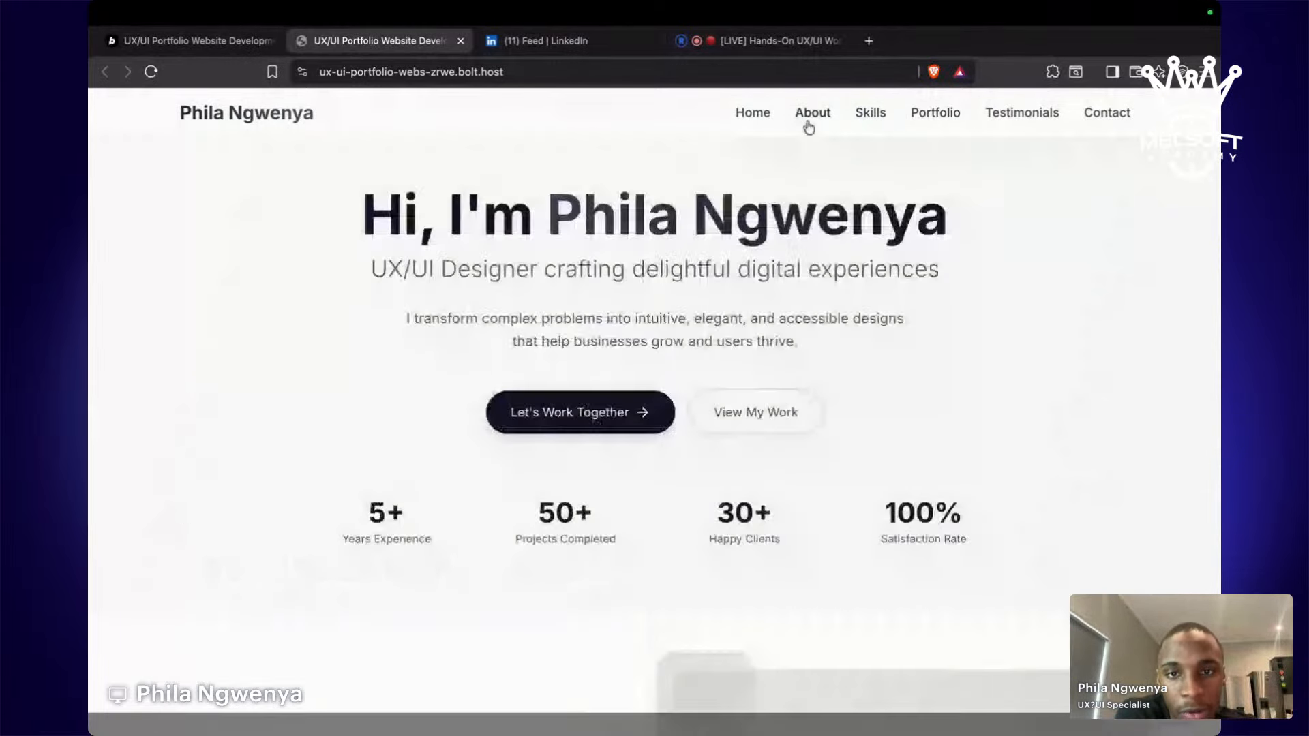
Jump to the About Me section, then switch to the live Restream studio tab.
left_click(810, 124)
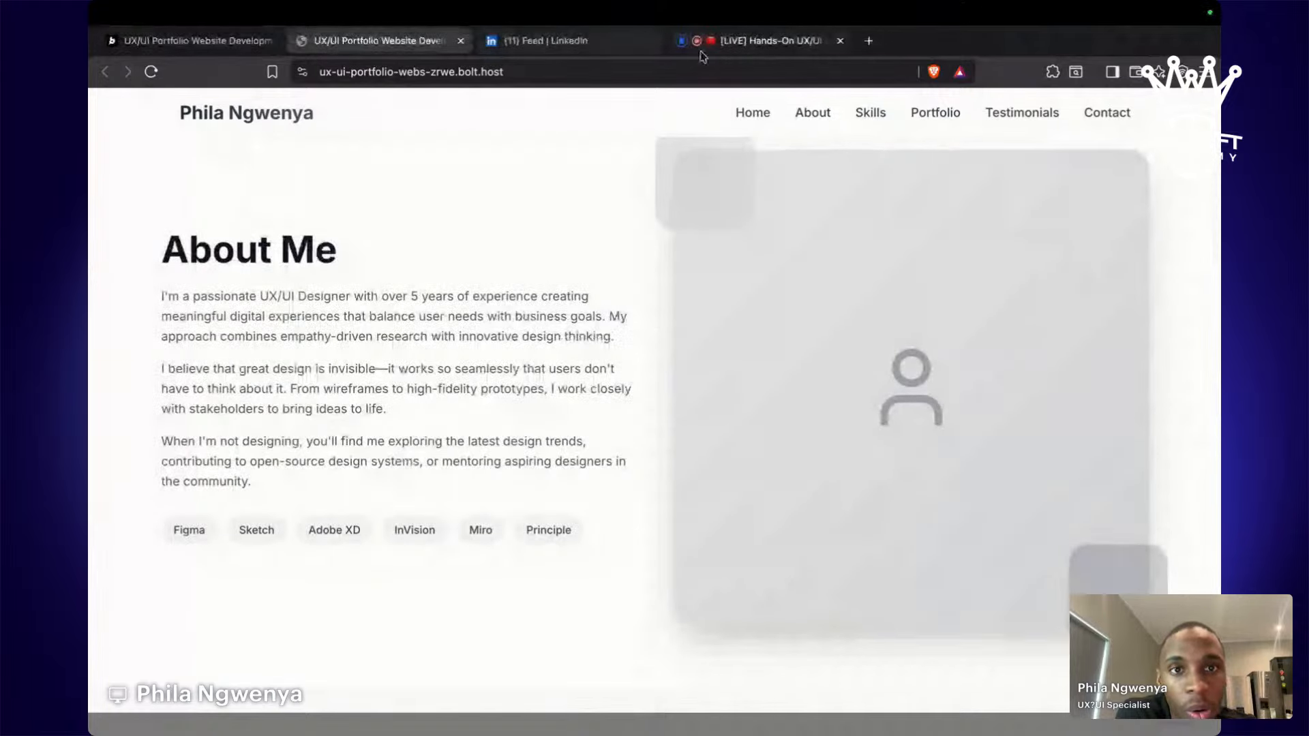
left_click(762, 45)
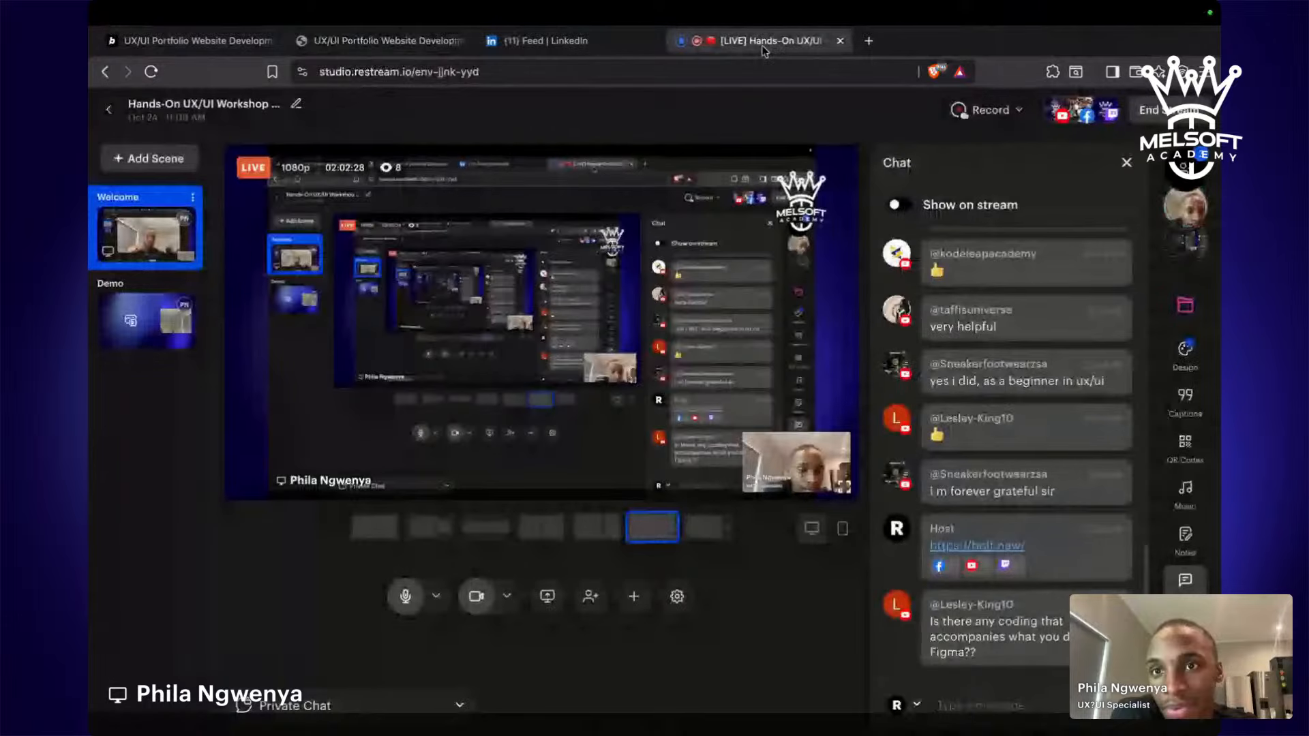
Feature the viewer's question about coding Figma designs on stream, then hide it and move to Figma.
left_click(984, 644)
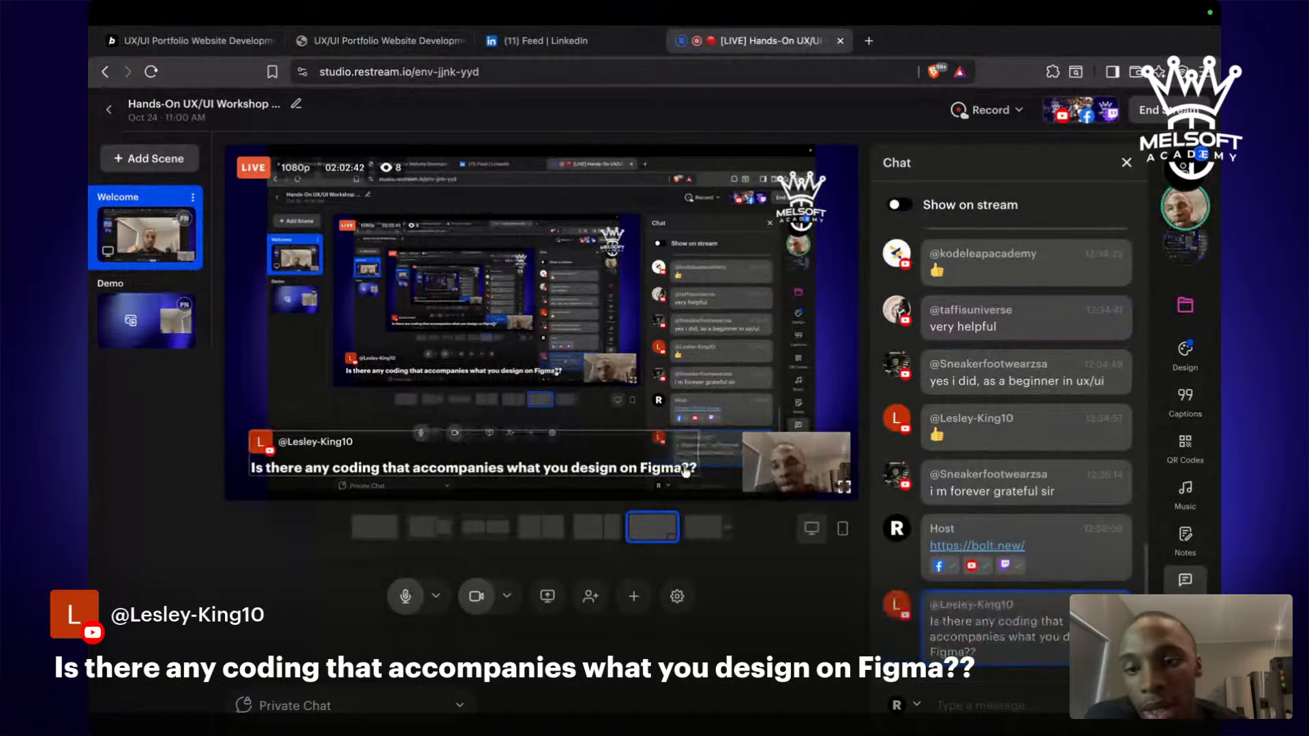
left_click(940, 644)
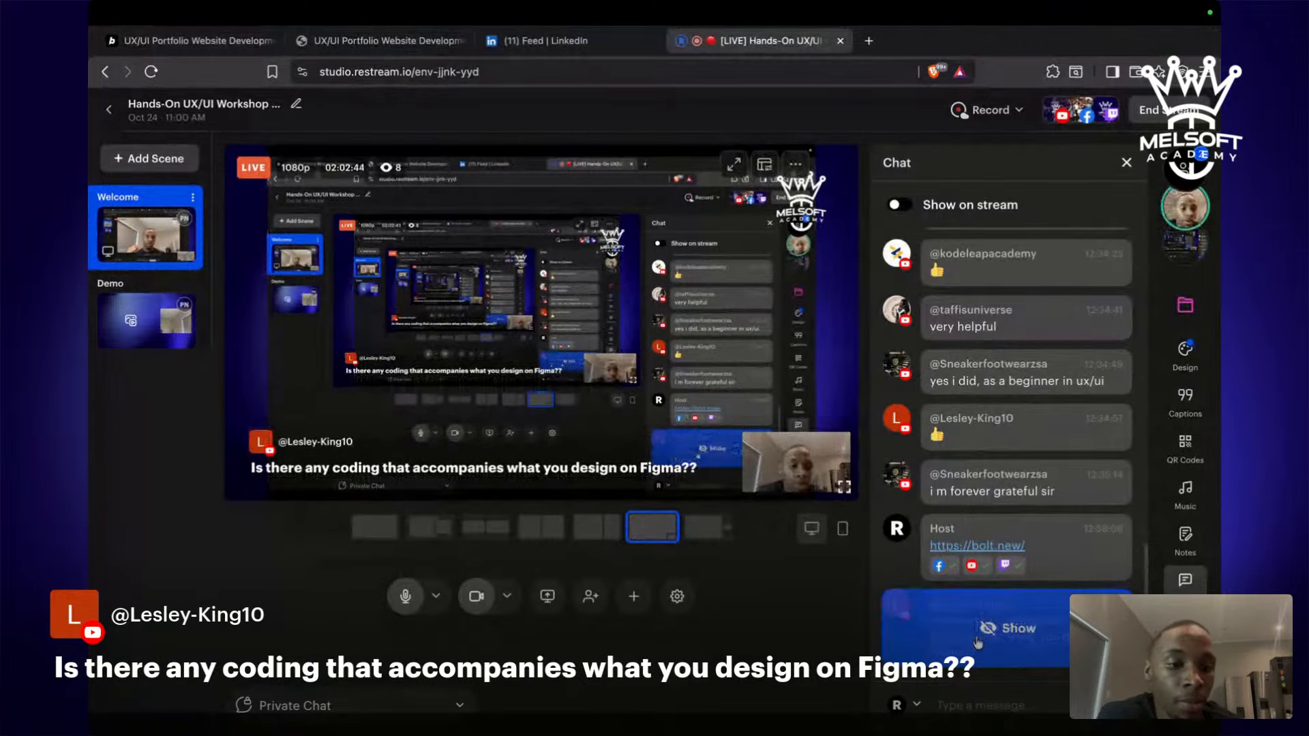
key("ctrl+Left")
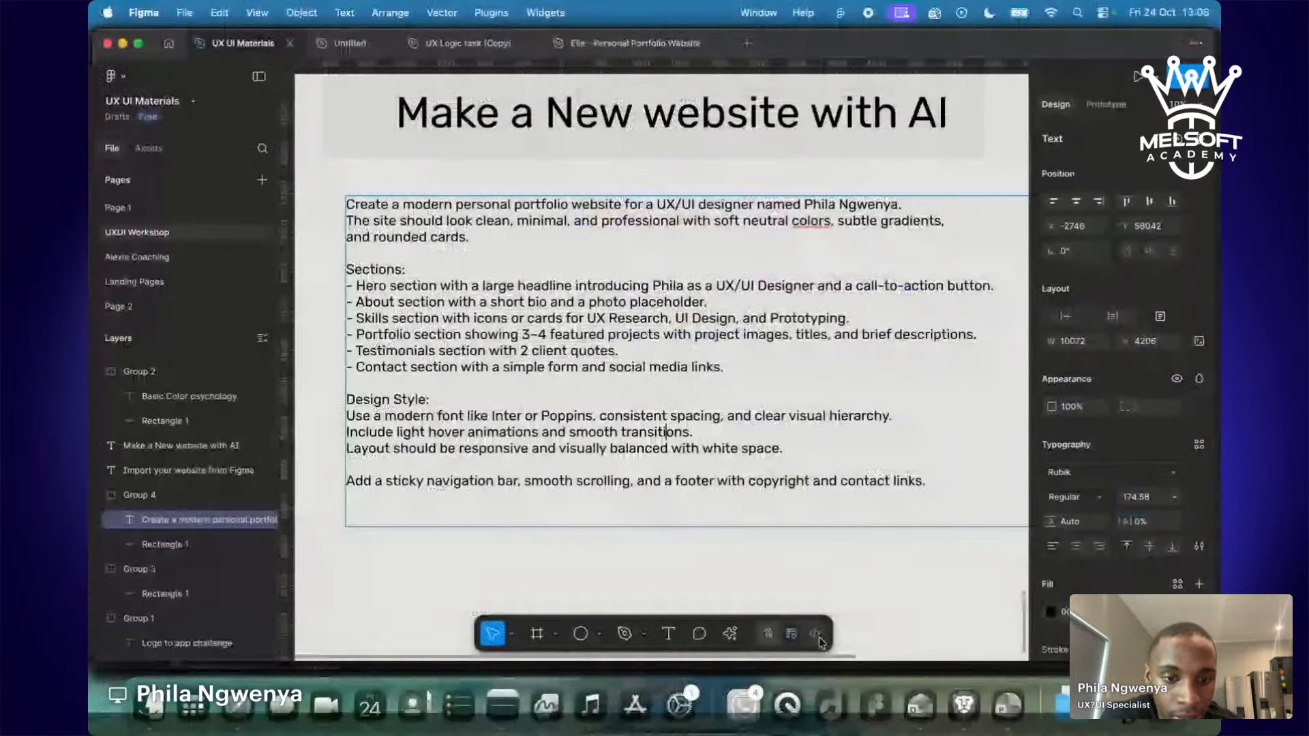
Back out of Dev Mode's upgrade prompt to Design Mode, scan the app screens, and return to the studio.
left_click(816, 635)
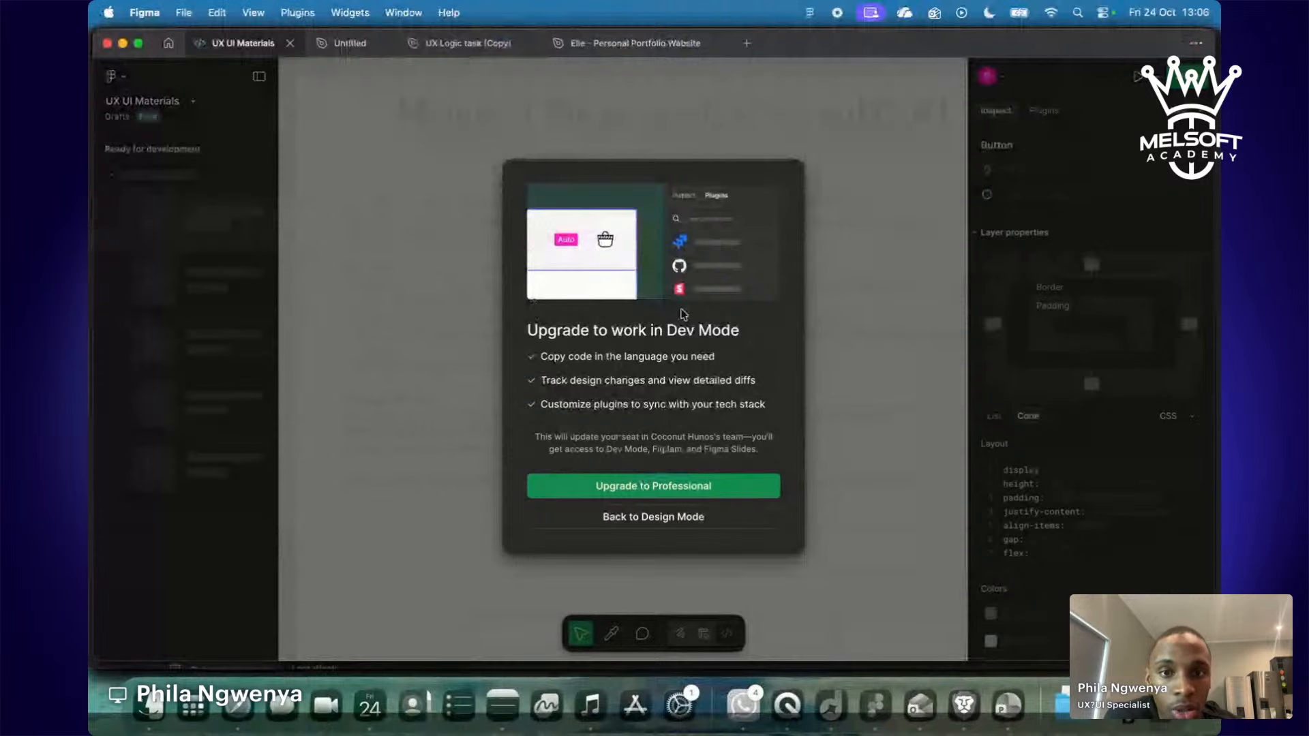
left_click(719, 530)
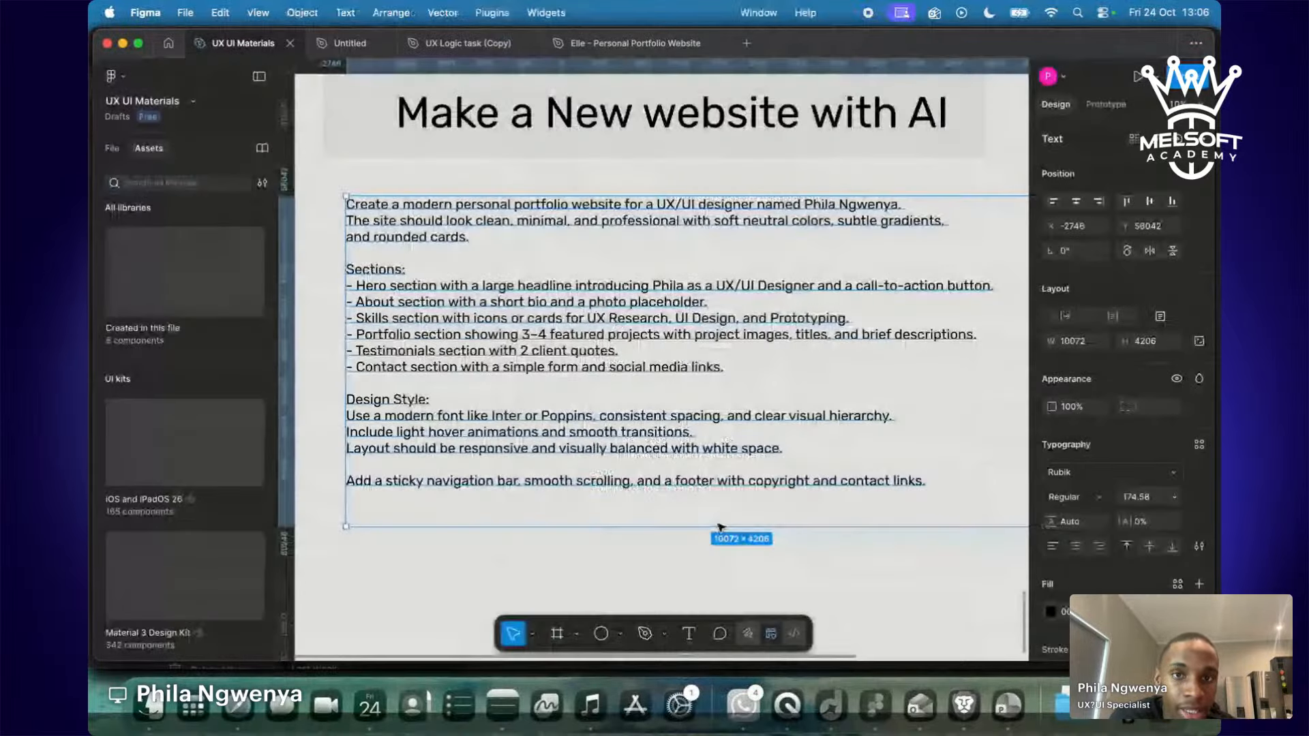
scroll(723, 570, "up", 10)
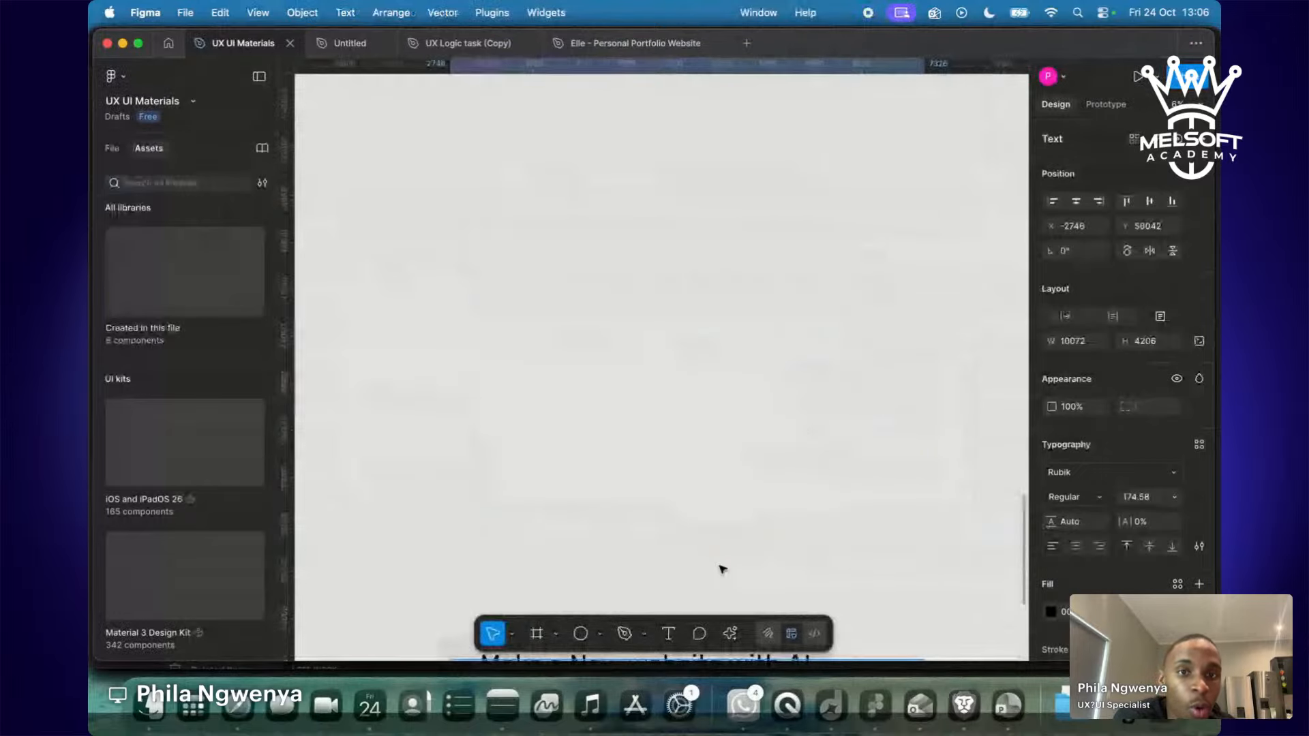
scroll(723, 569, "up", 5)
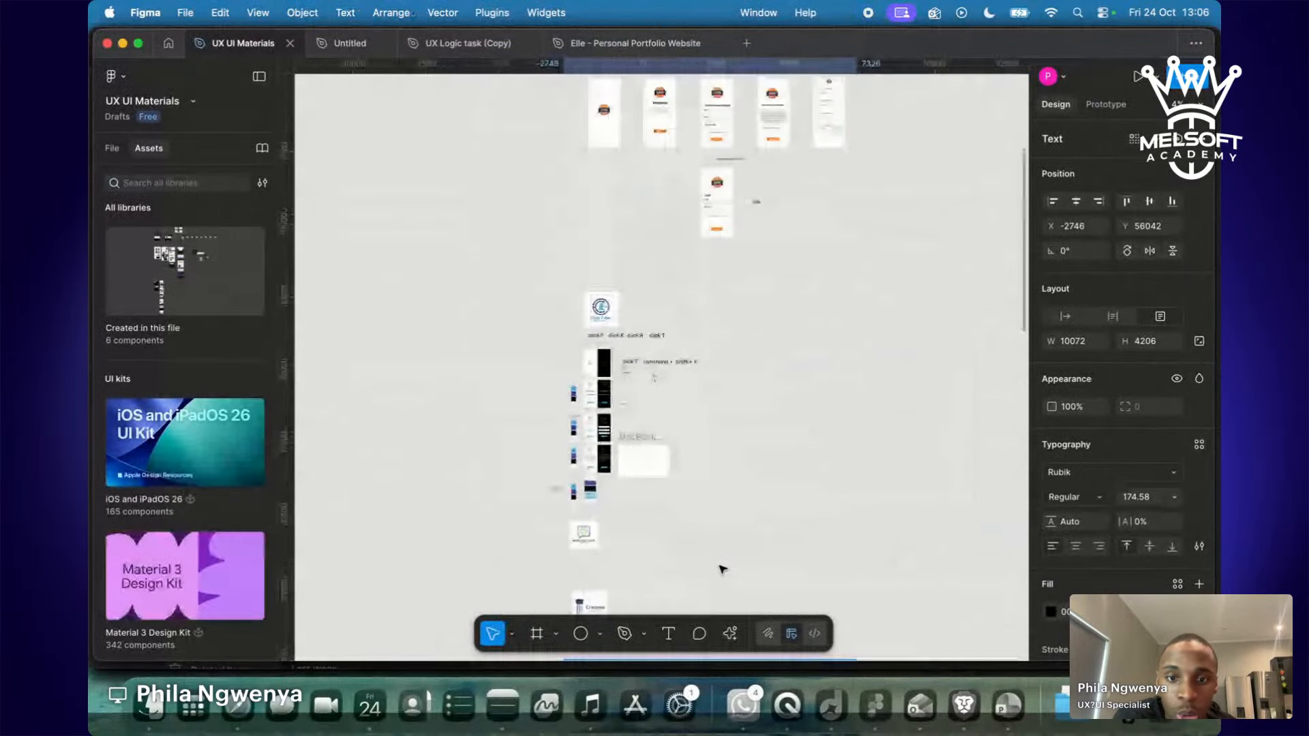
scroll(715, 553, "up", 5)
scroll(714, 550, "up", 5)
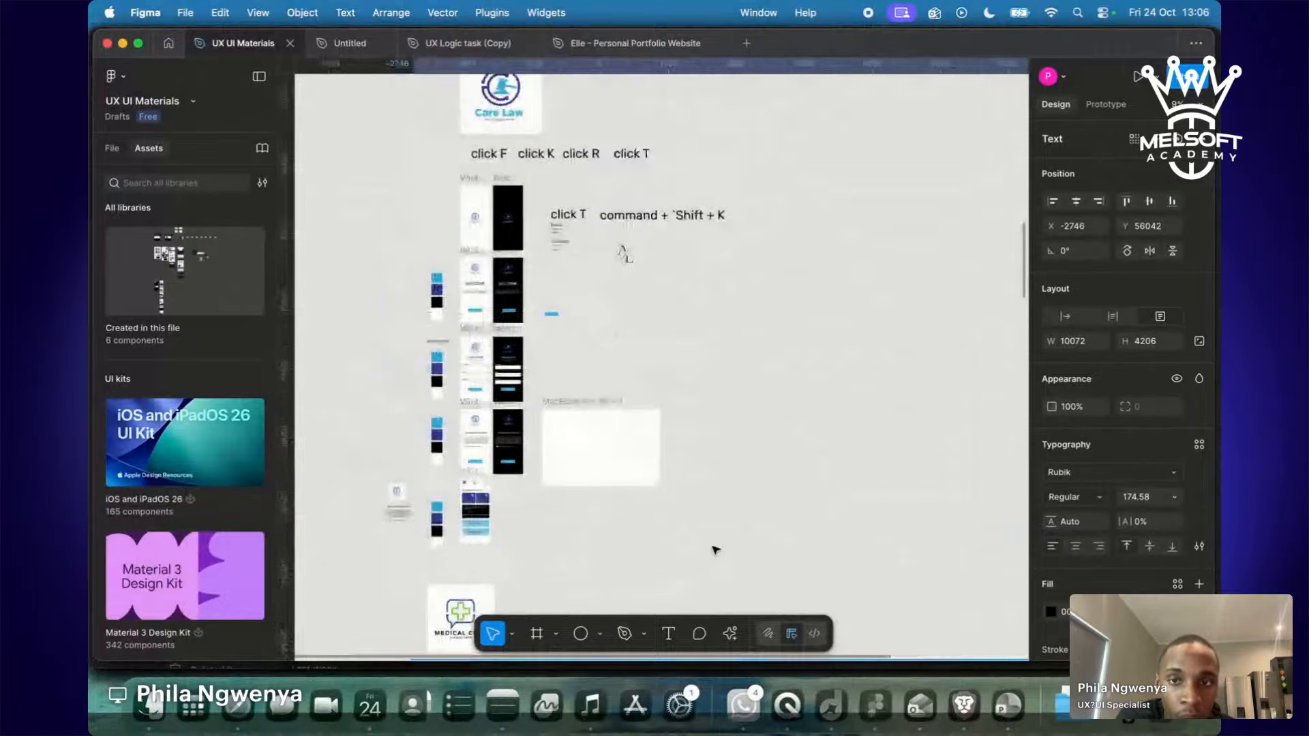
scroll(713, 549, "up", 5)
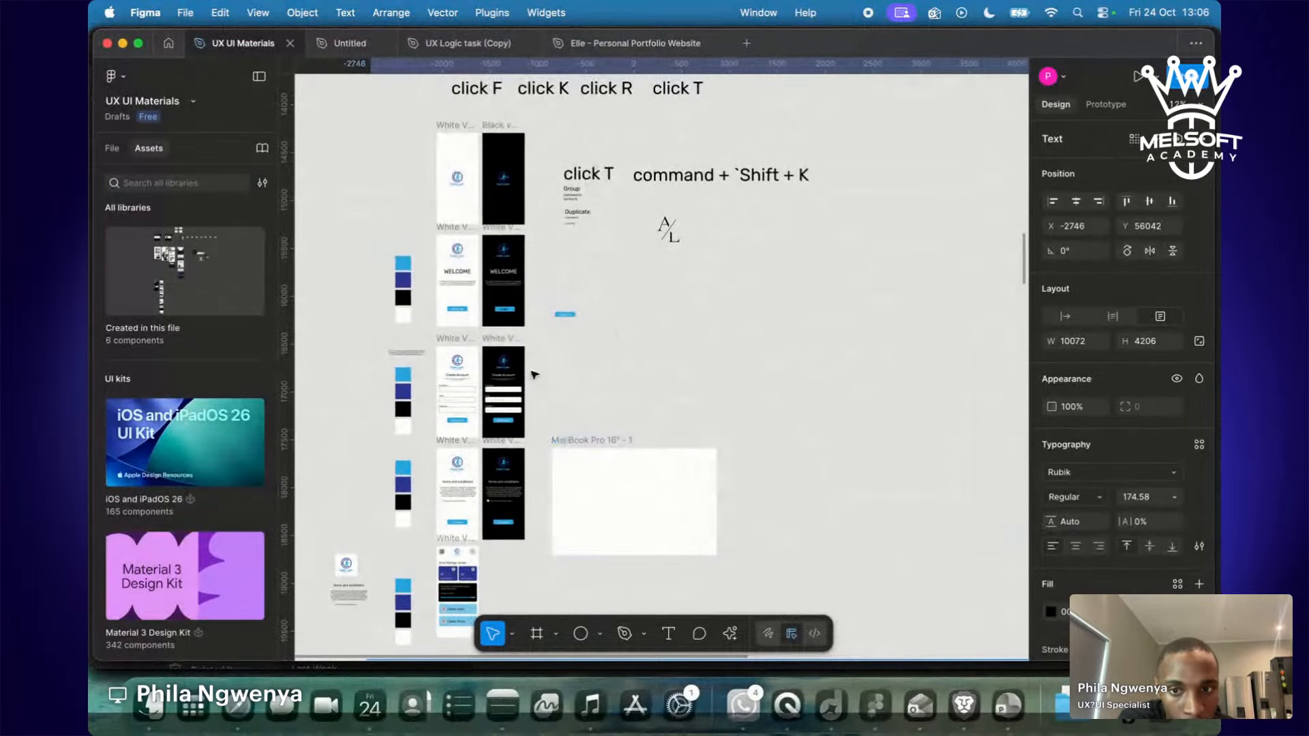
key("ctrl+Right")
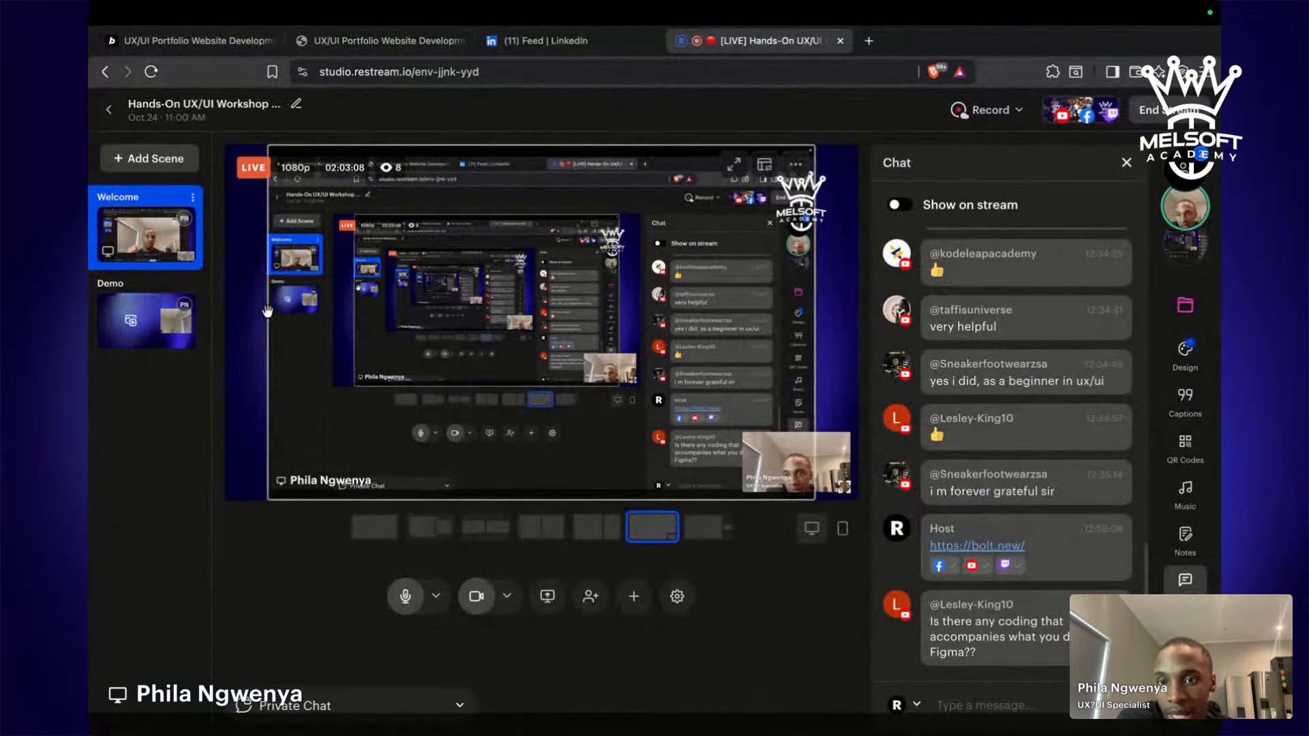
Scroll through the live portfolio site and back up, then return to the Bolt.new project tab.
left_click(366, 31)
scroll(477, 562, "down", 10)
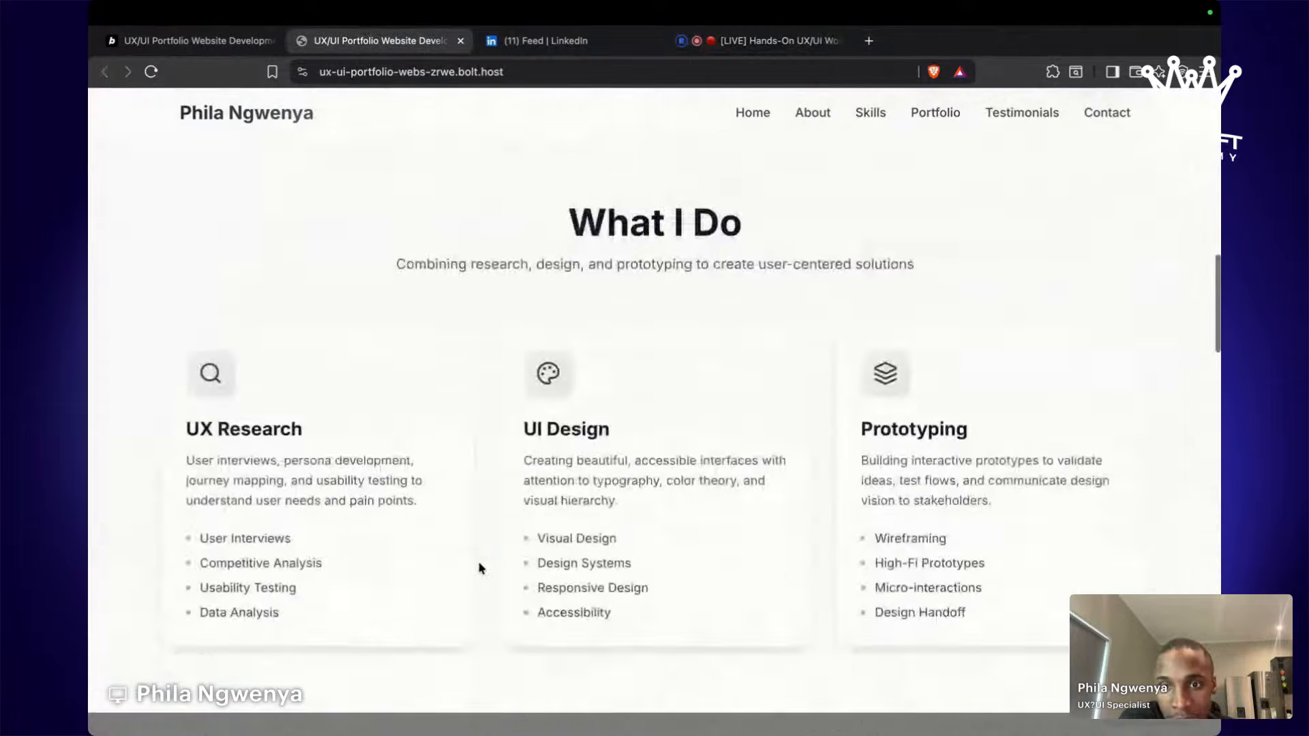
scroll(479, 566, "down", 10)
scroll(479, 566, "up", 20)
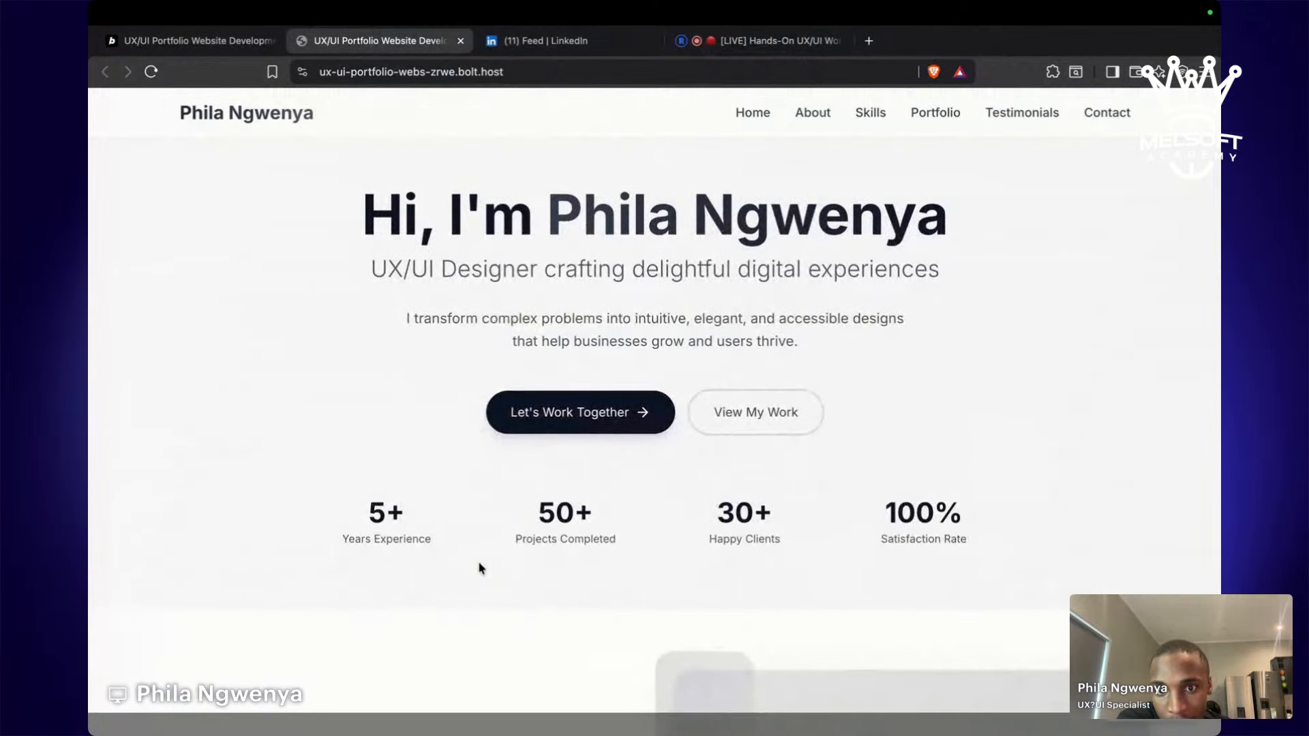
left_click(191, 40)
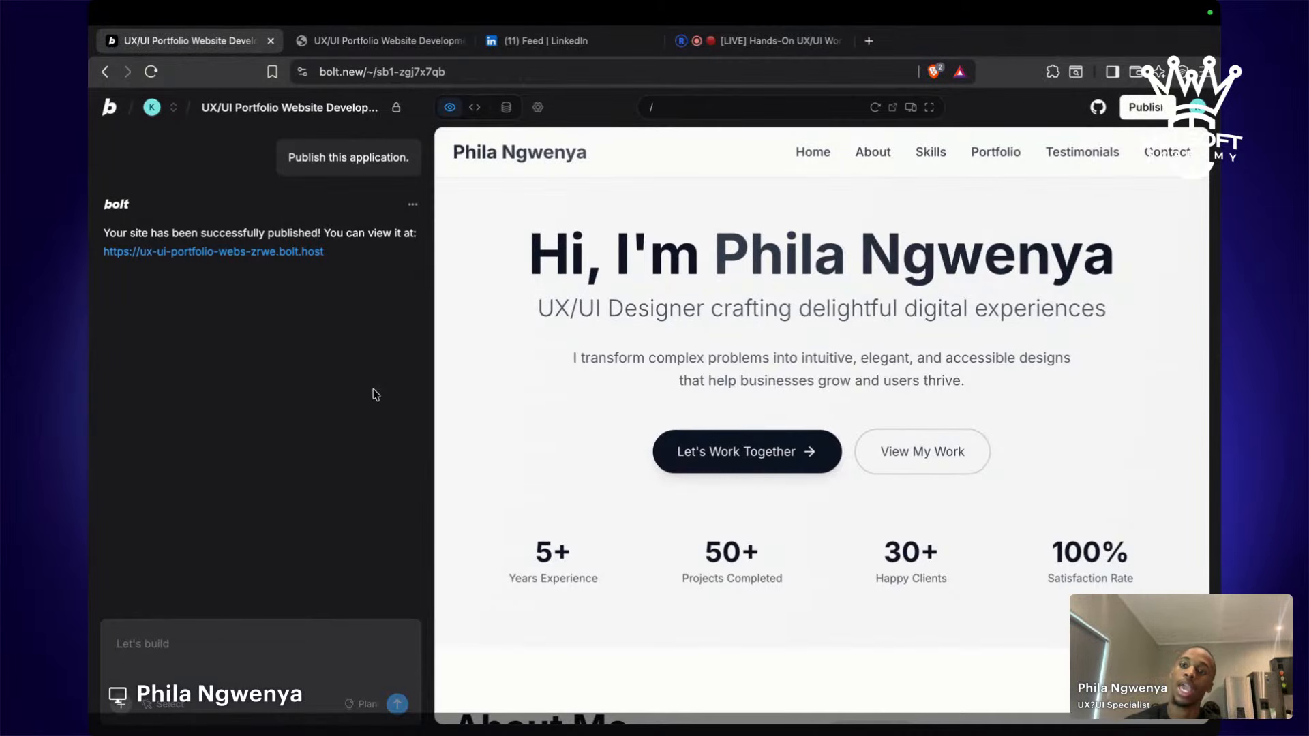
key("ctrl+Left")
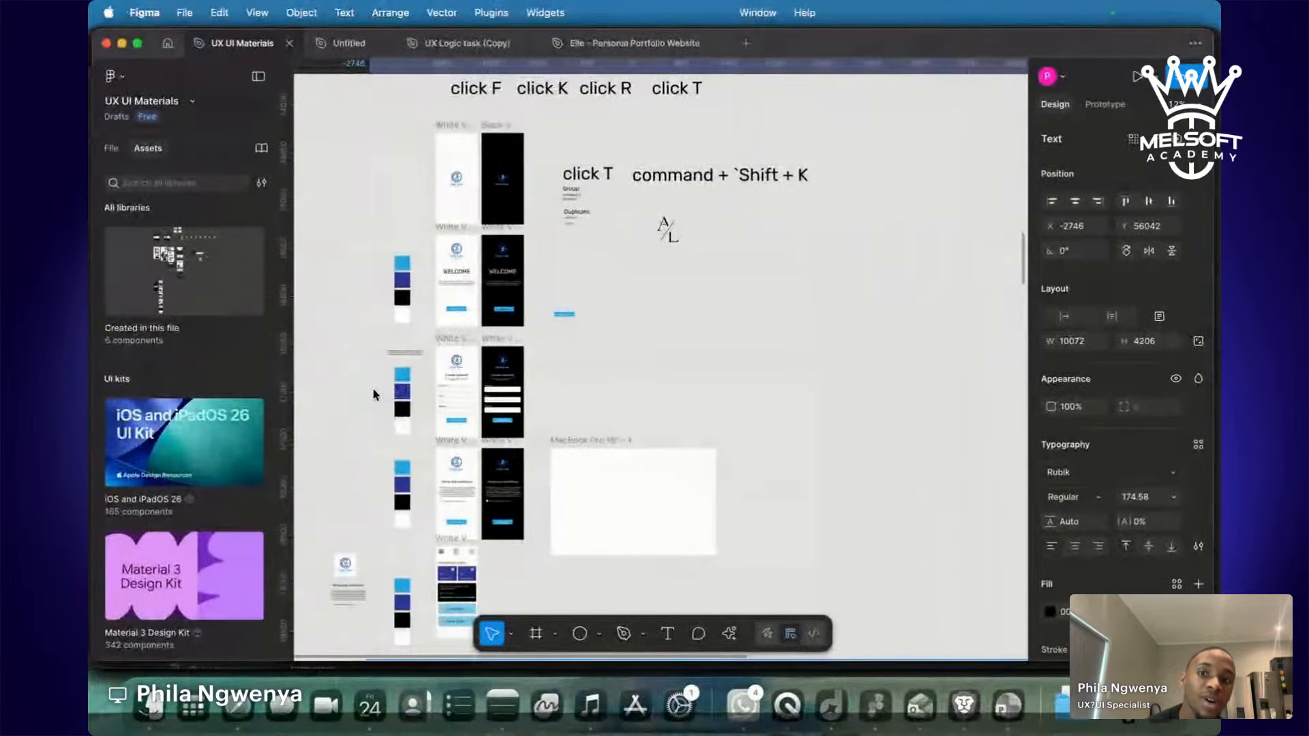
scroll(522, 353, "up", 3)
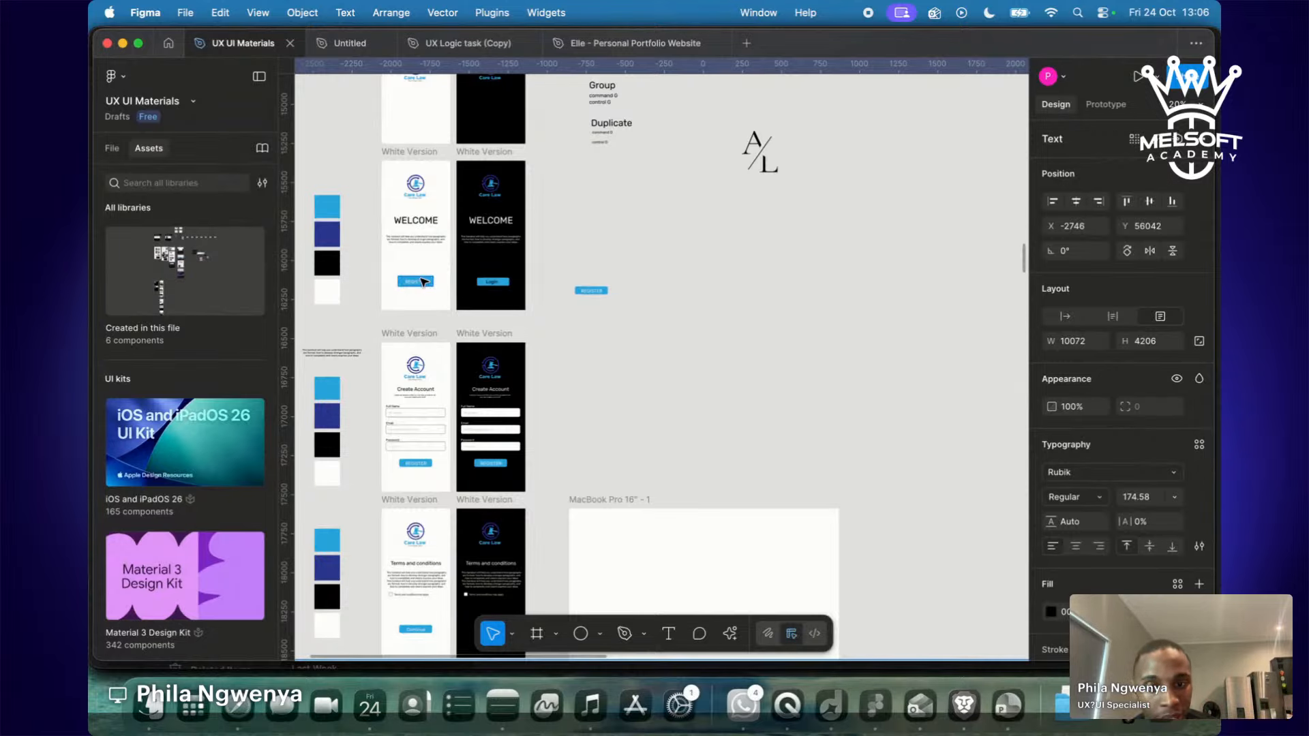
scroll(423, 282, "down", 10)
scroll(422, 281, "left", 3)
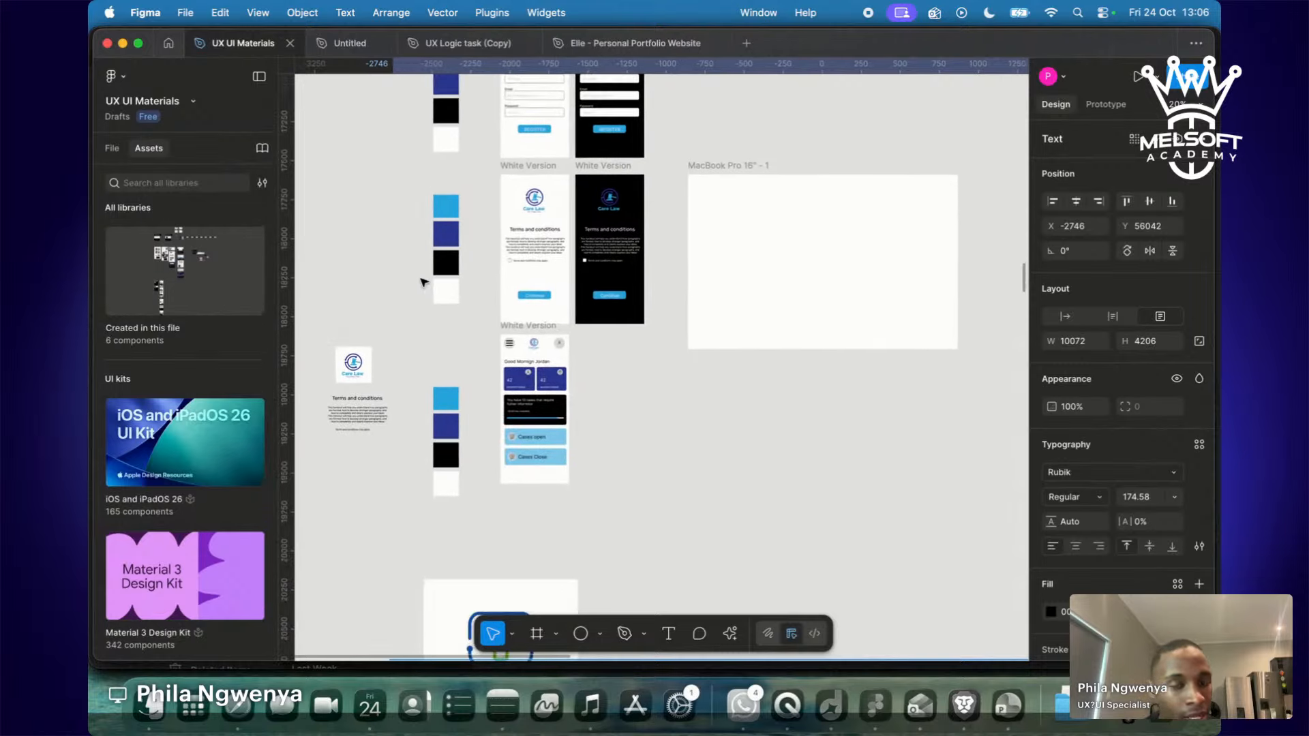
key("ctrl+Right")
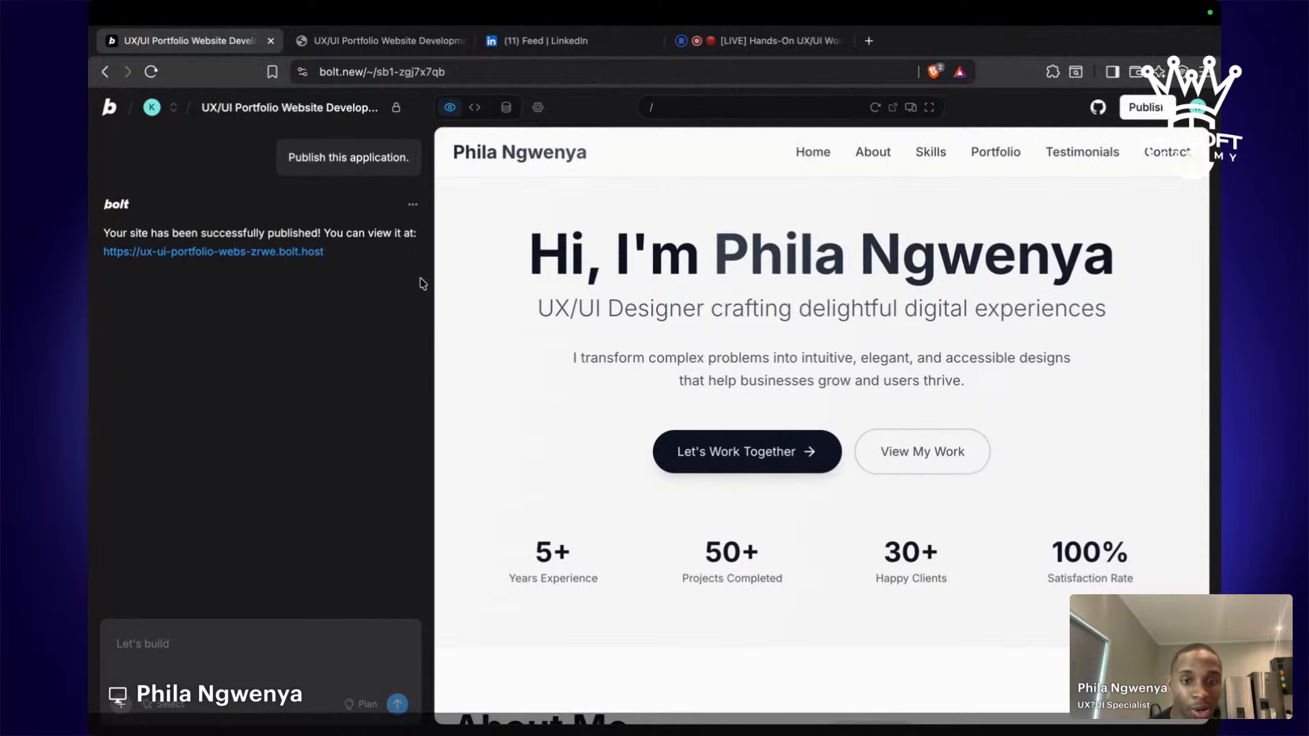
scroll(894, 353, "down", 15)
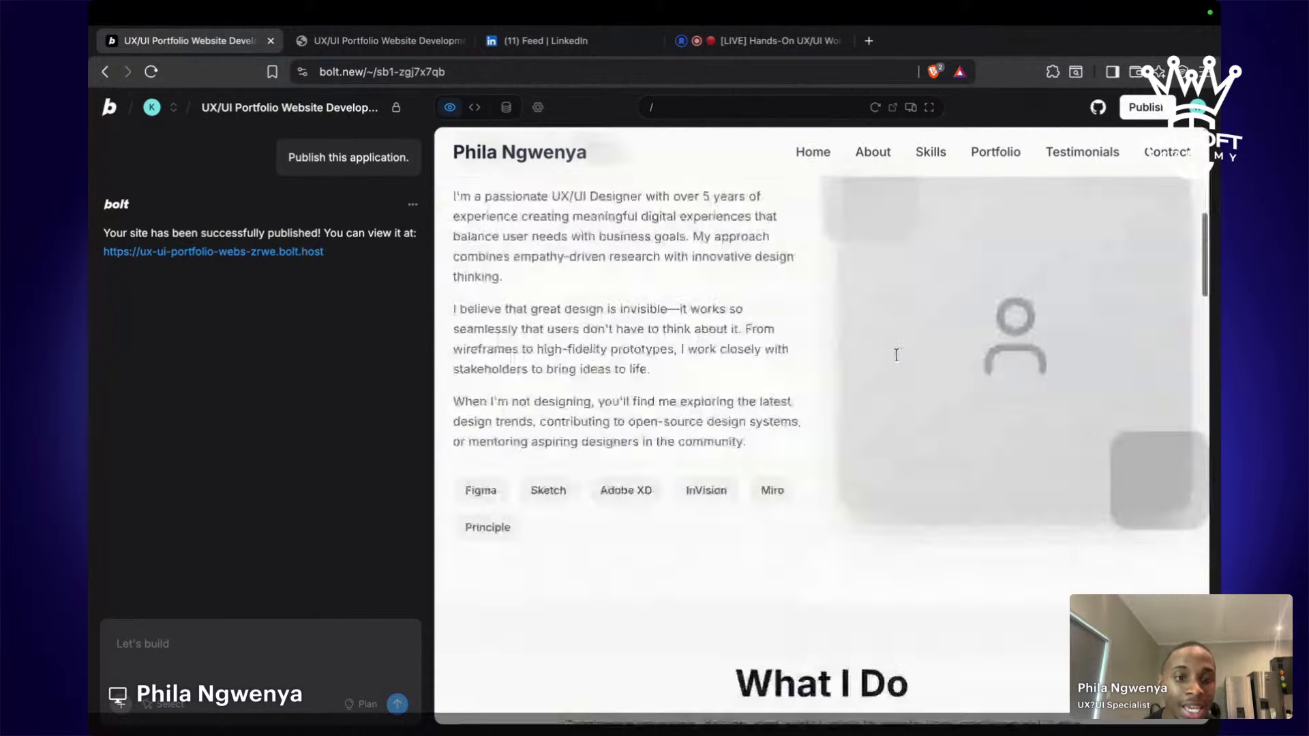
scroll(894, 353, "up", 15)
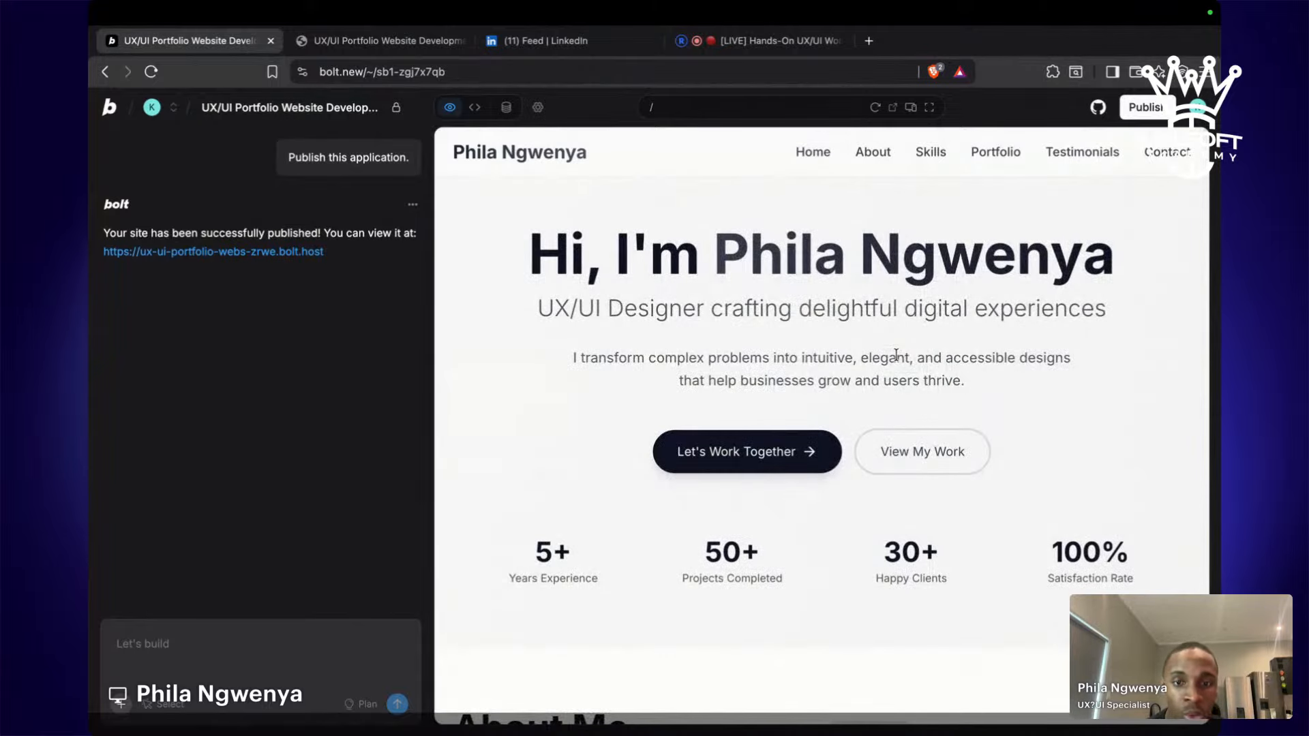
key("ctrl+Left")
scroll(560, 220, "up", 3)
scroll(559, 220, "down", 20)
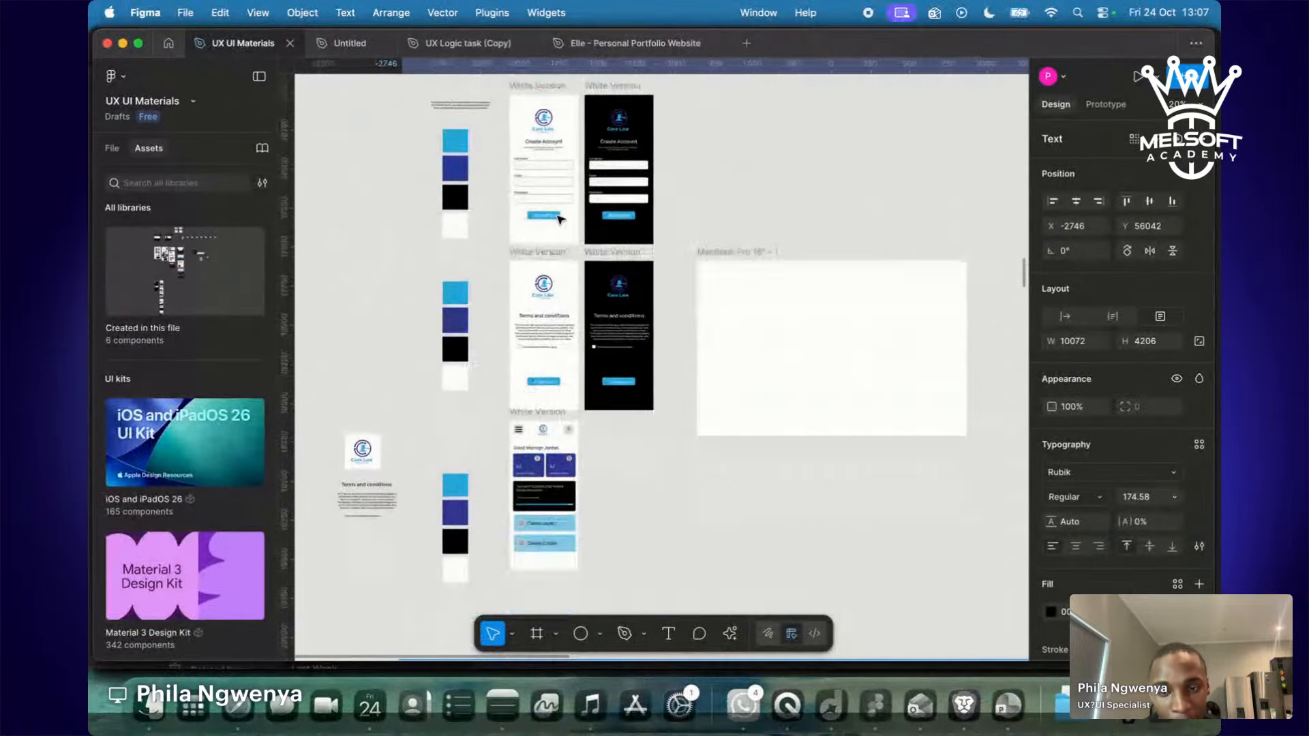
scroll(554, 223, "down", 3)
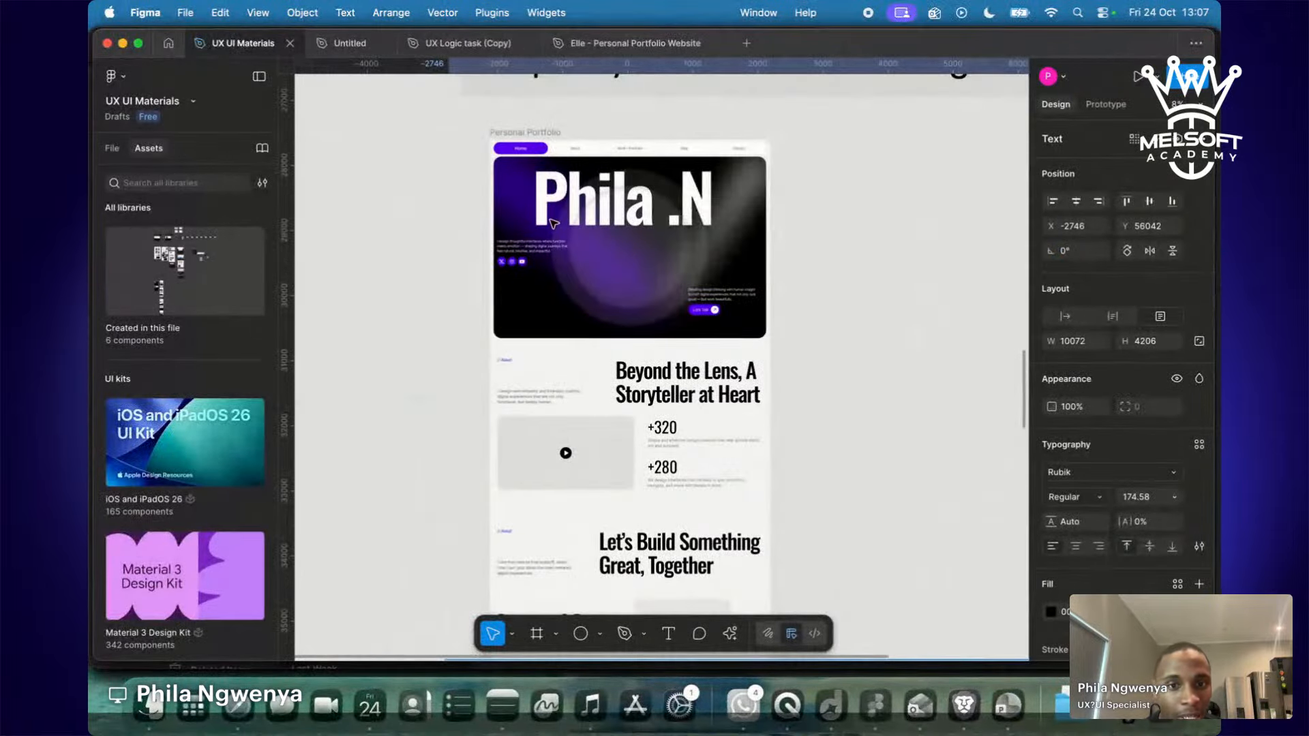
key("ctrl+Right")
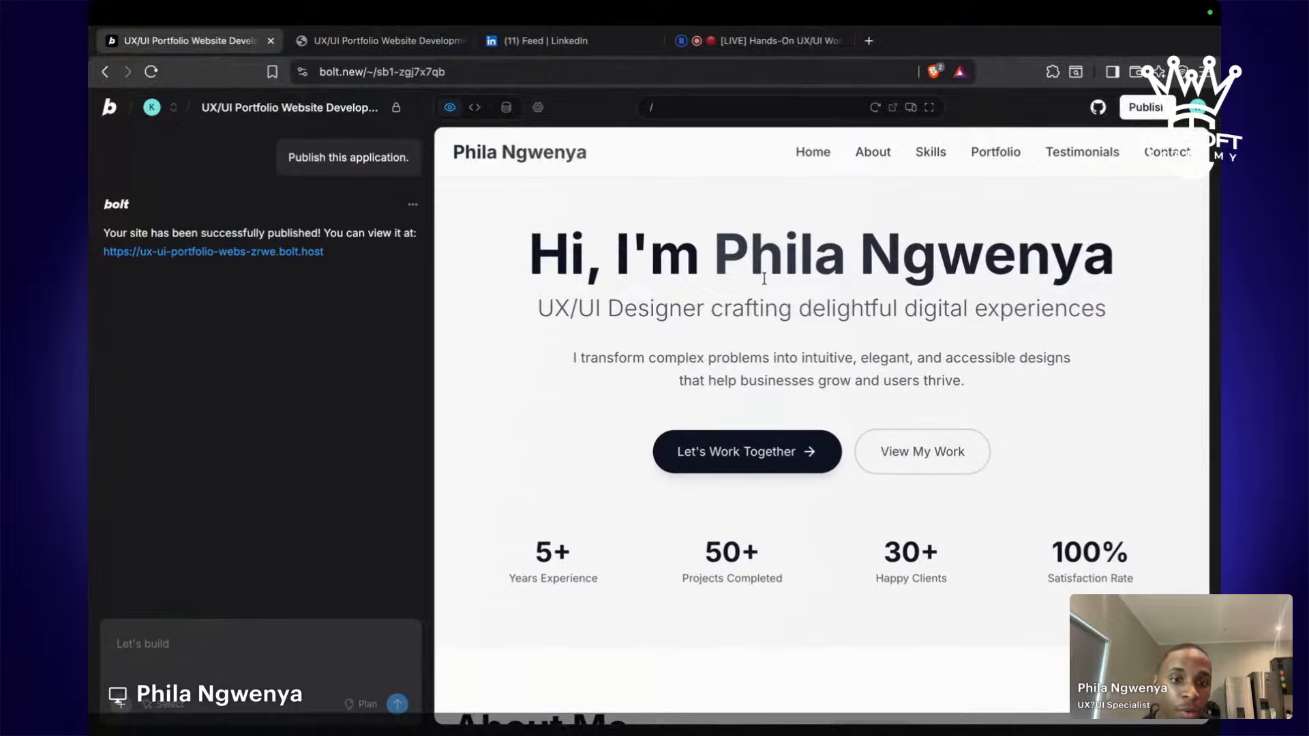
scroll(764, 278, "down", 10)
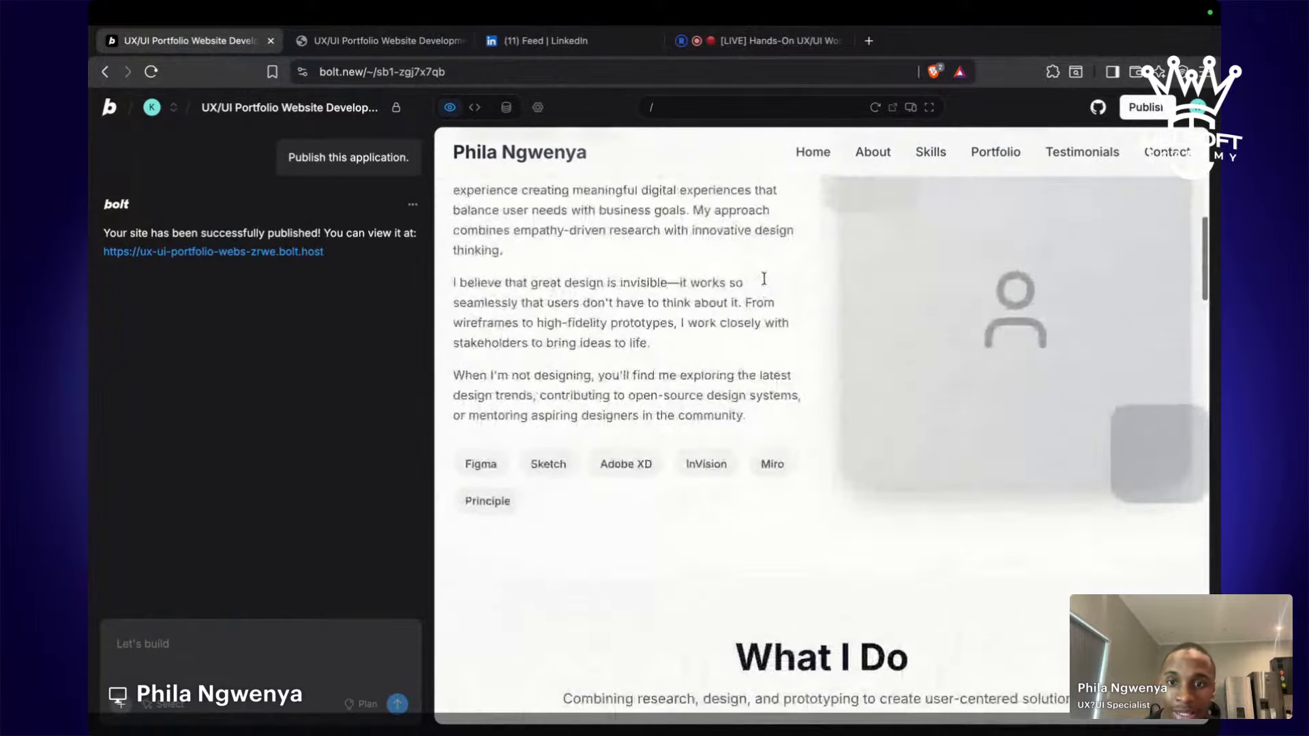
scroll(764, 278, "up", 2)
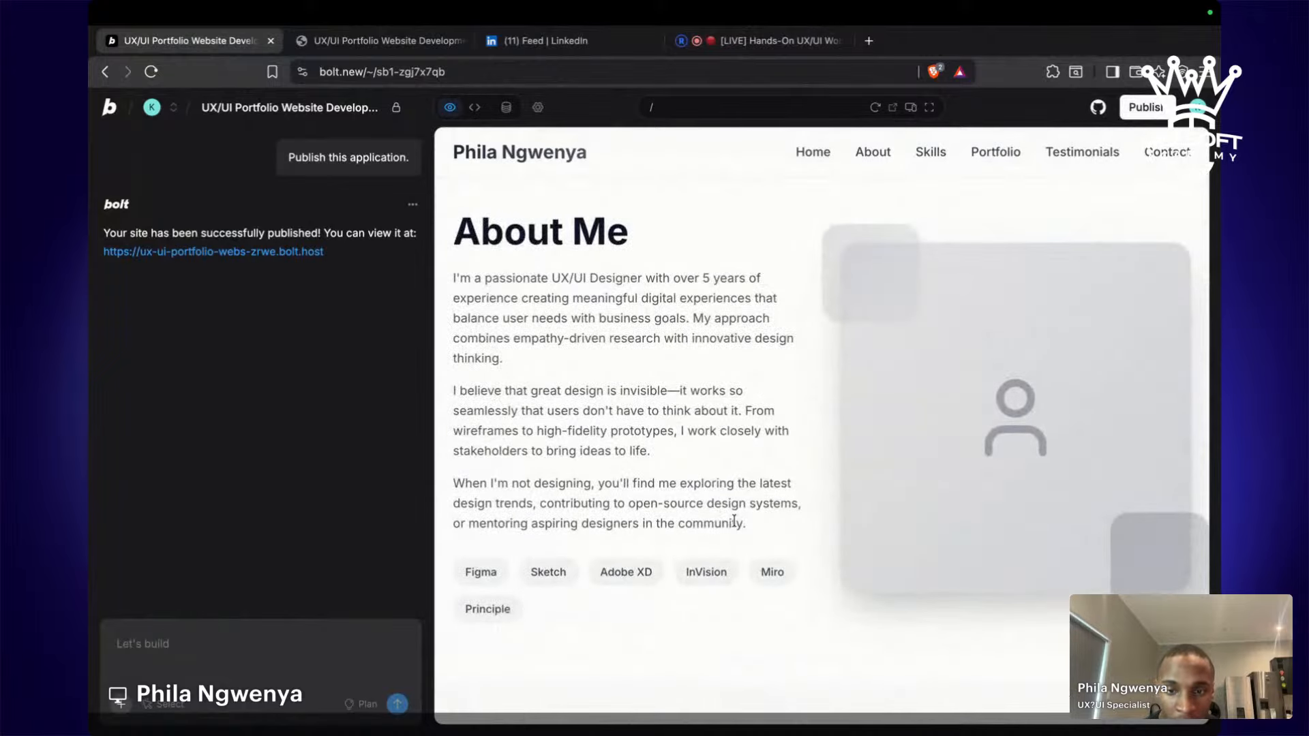
scroll(734, 522, "down", 10)
scroll(735, 522, "up", 2)
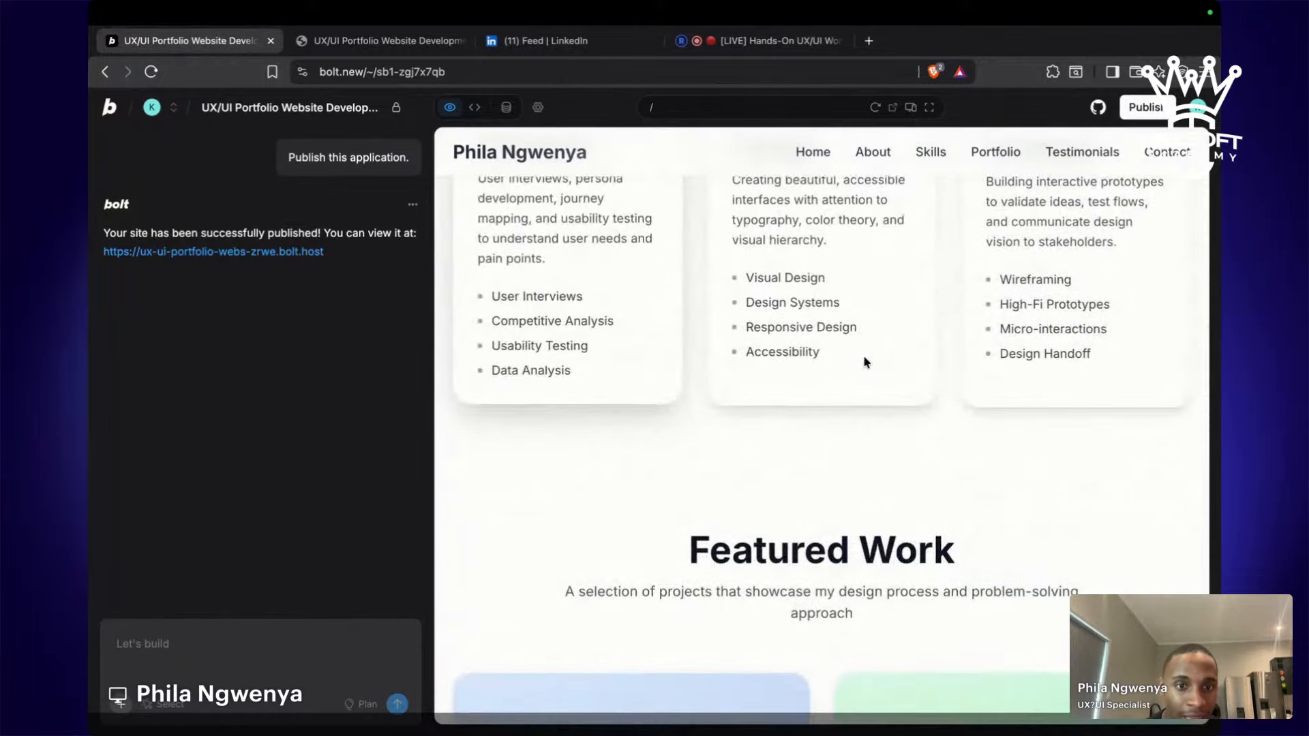
scroll(769, 416, "down", 1)
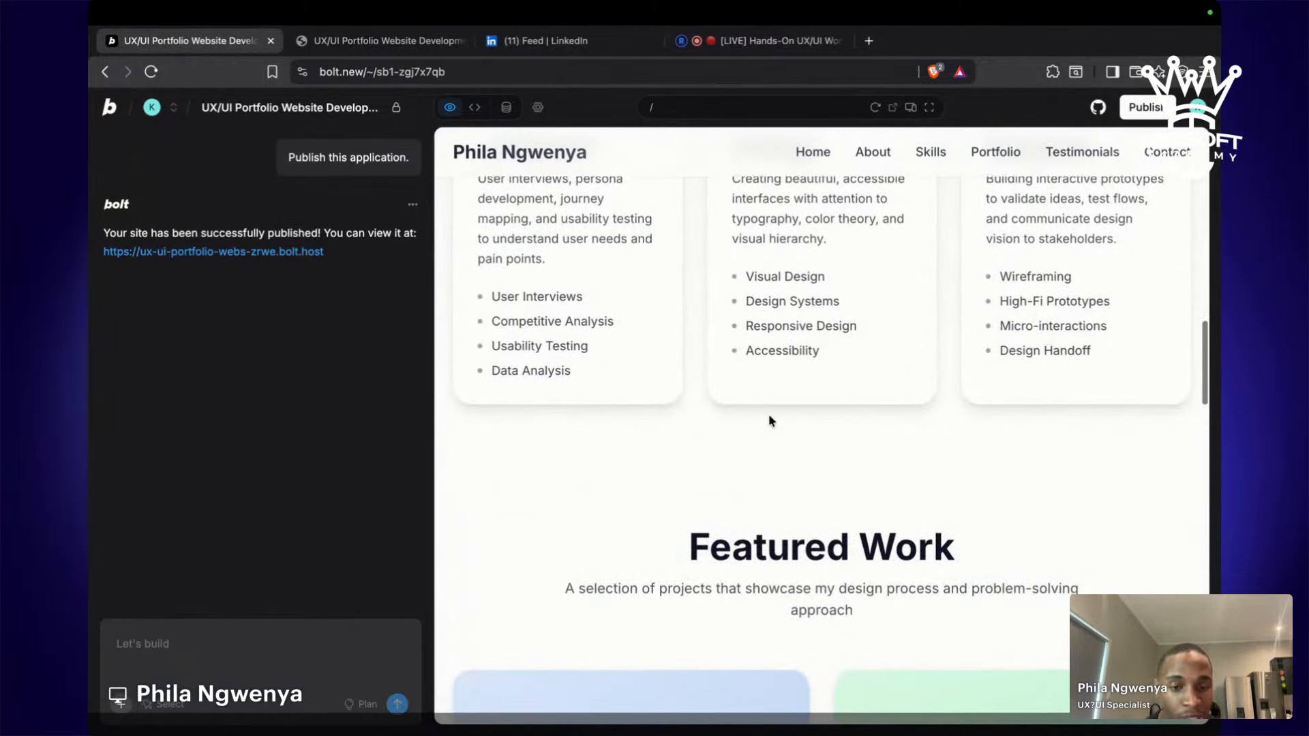
scroll(770, 420, "down", 6)
scroll(771, 443, "up", 3)
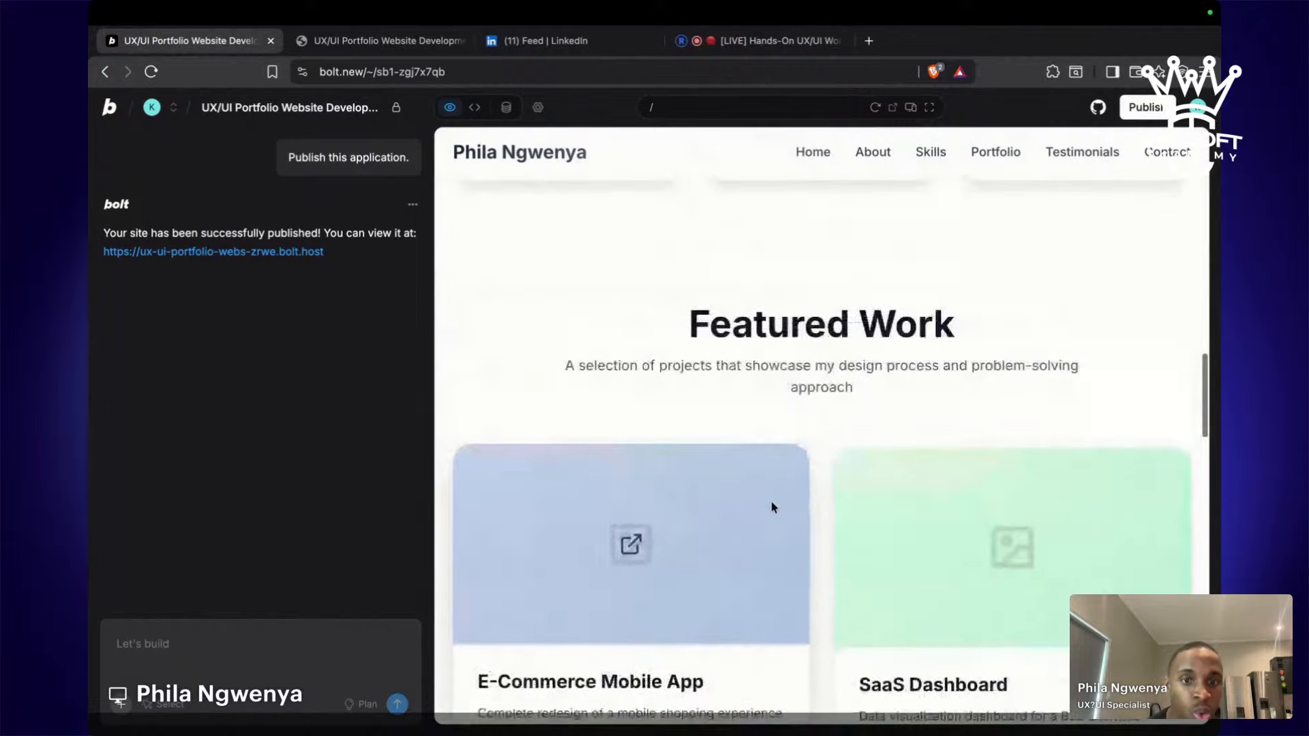
scroll(773, 507, "up", 8)
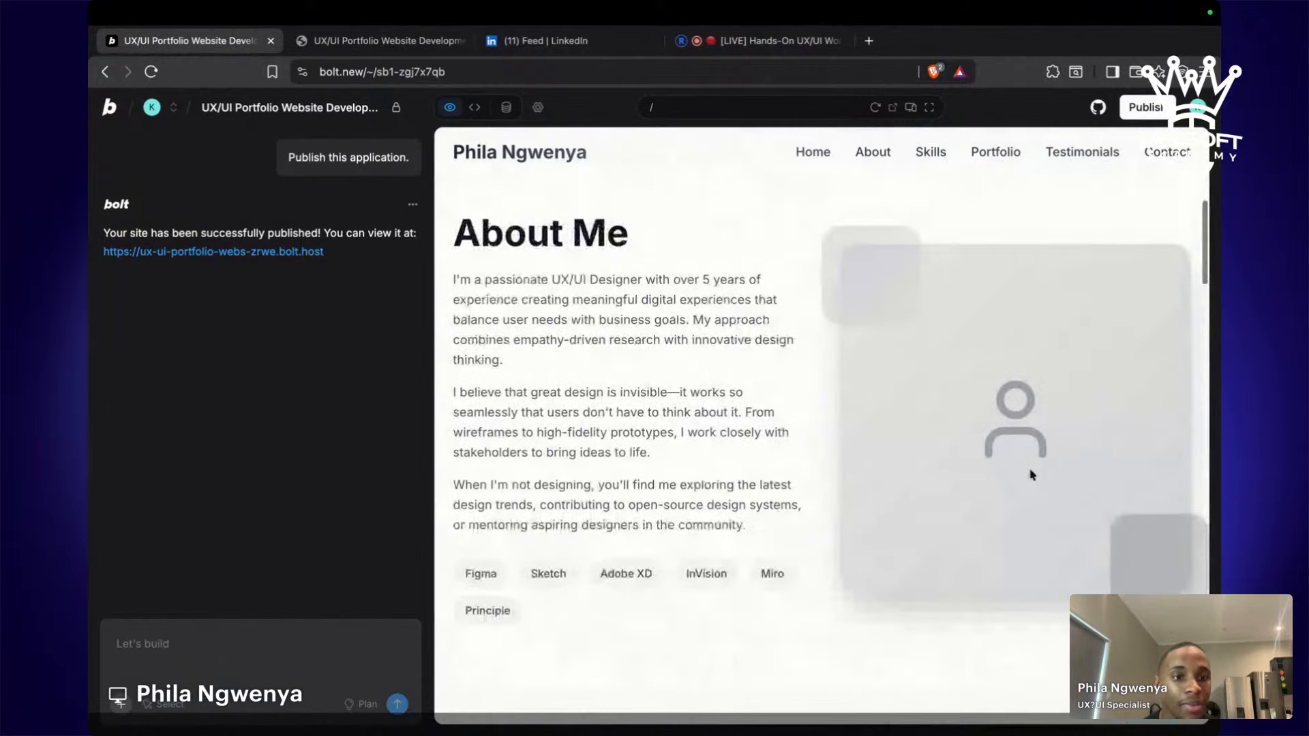
Switch to code view, glance at index.css and vite-env.d.ts, then open About.tsx with the About Me text.
left_click(476, 109)
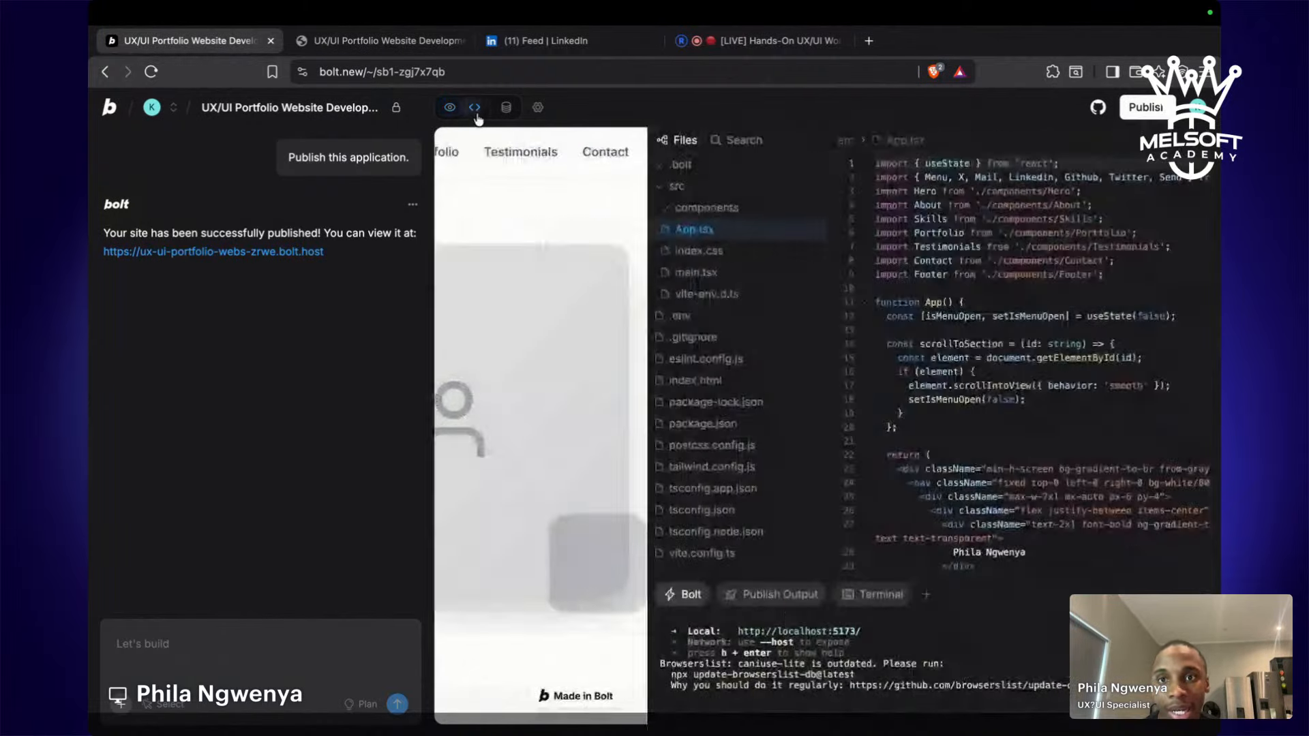
left_click(484, 254)
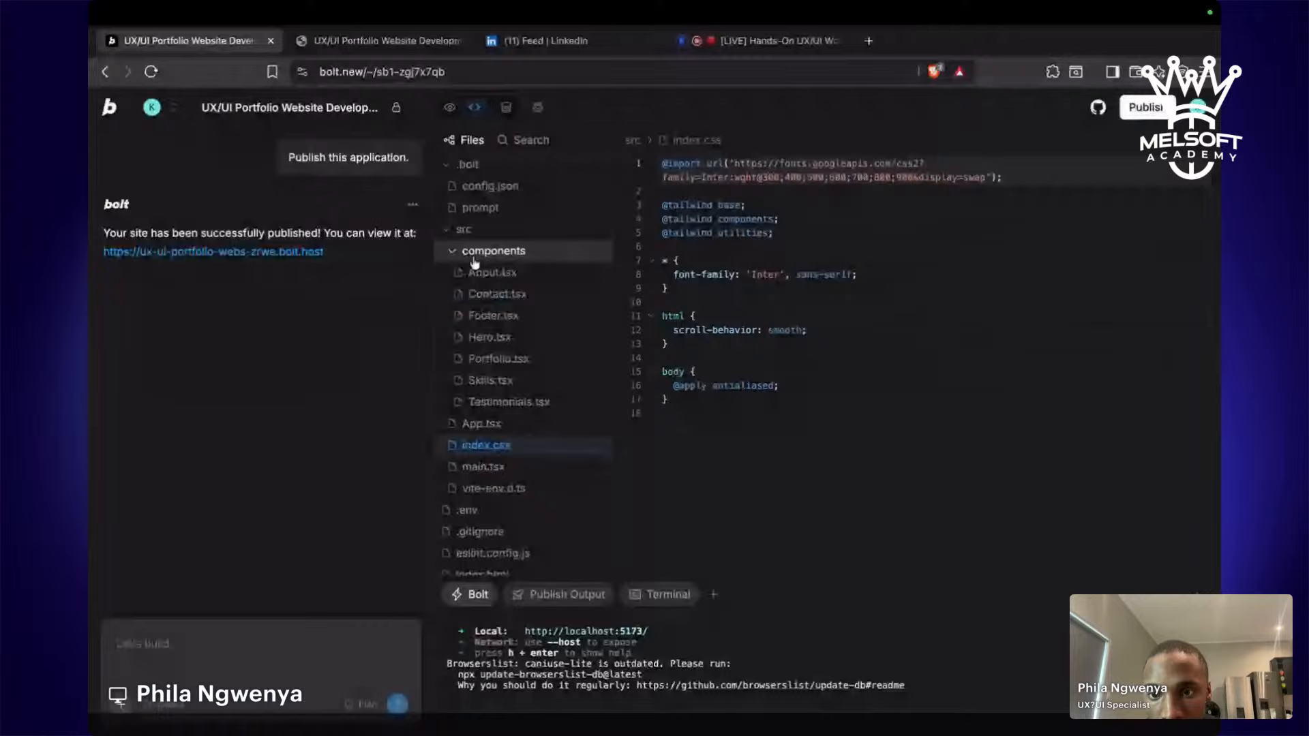
left_click(470, 487)
scroll(493, 409, "down", 3)
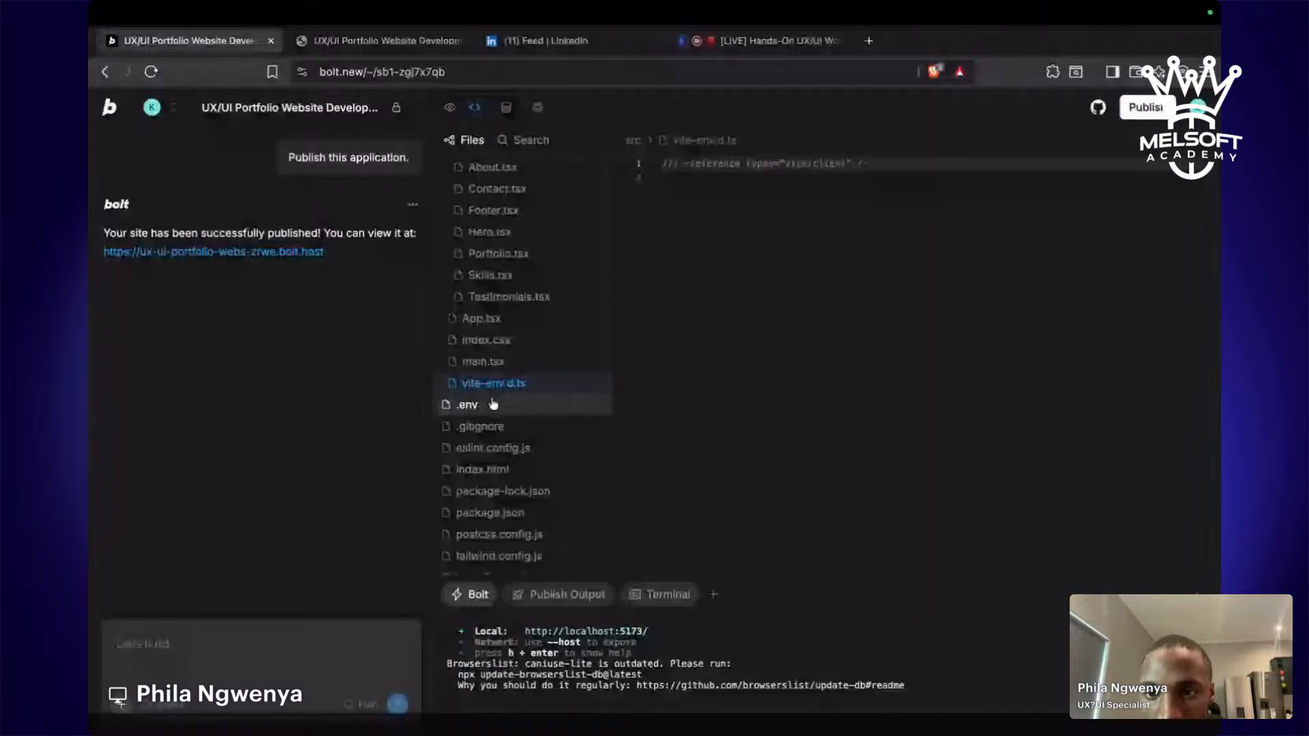
scroll(493, 405, "up", 3)
left_click(493, 273)
scroll(778, 271, "down", 1)
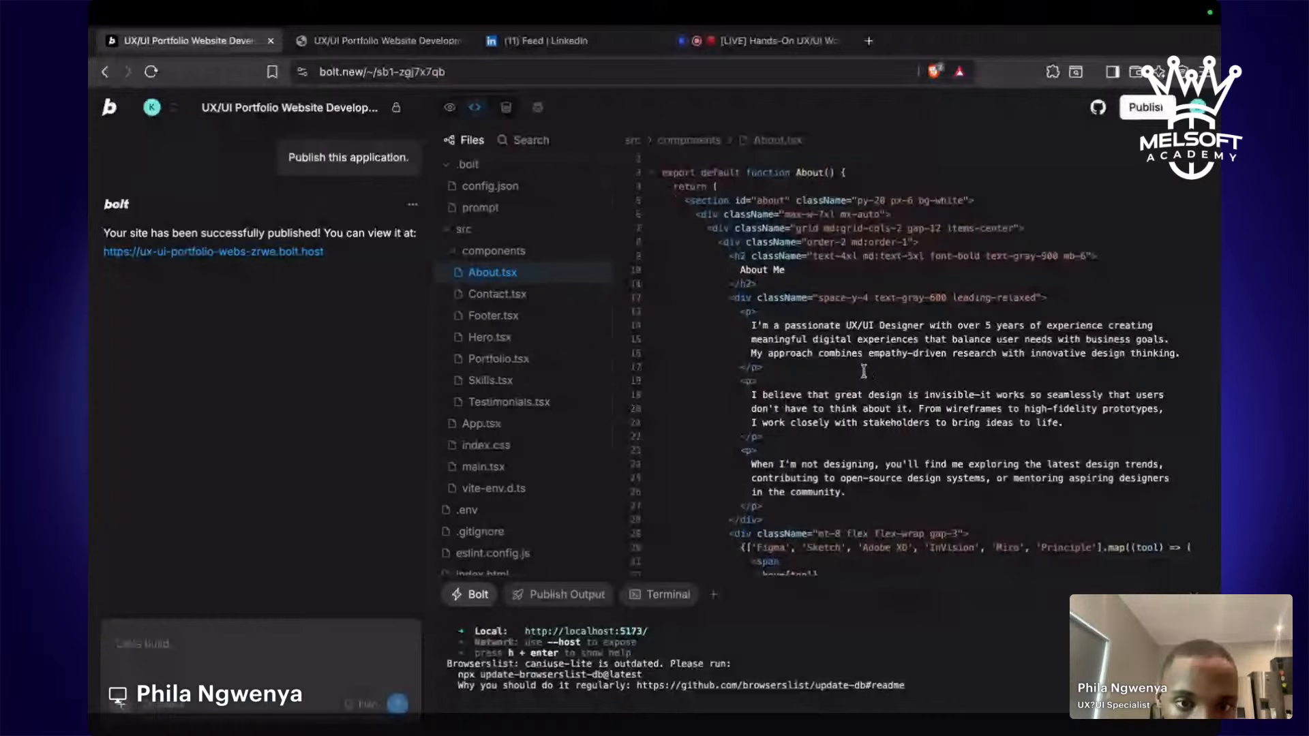
scroll(864, 371, "down", 3)
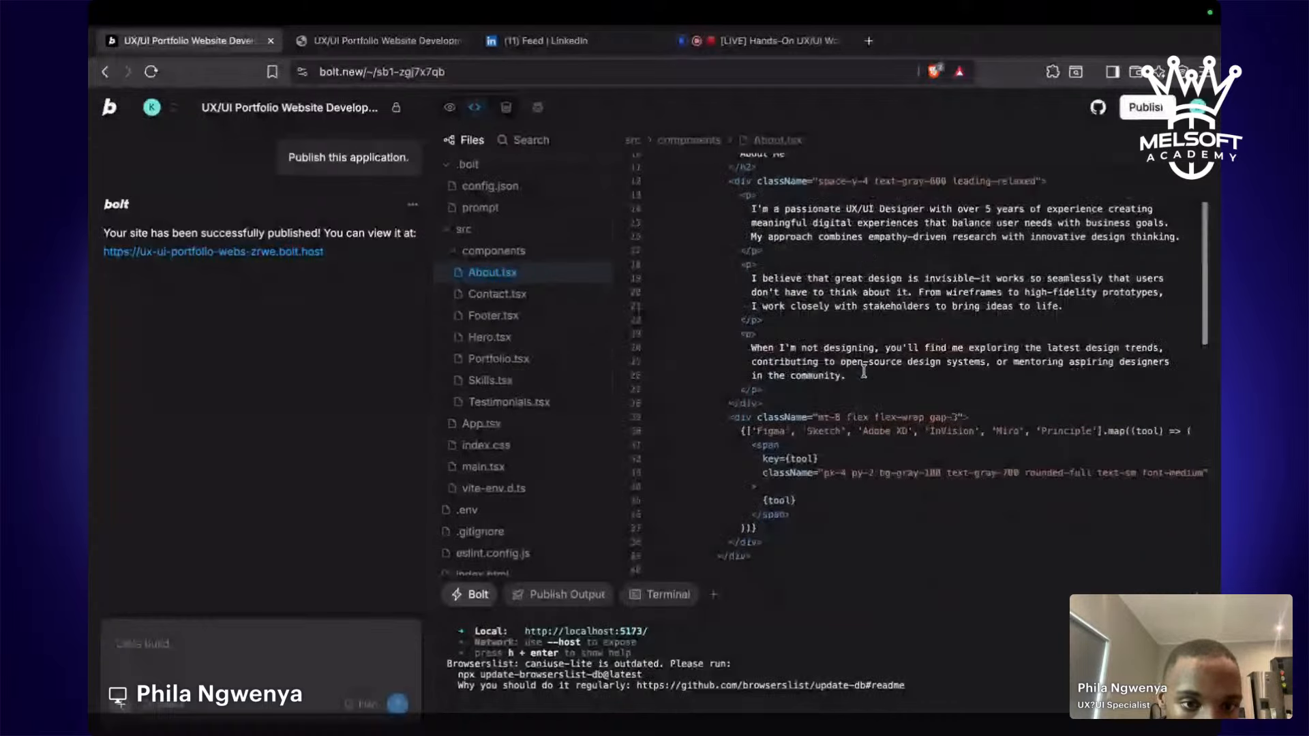
scroll(813, 296, "up", 4)
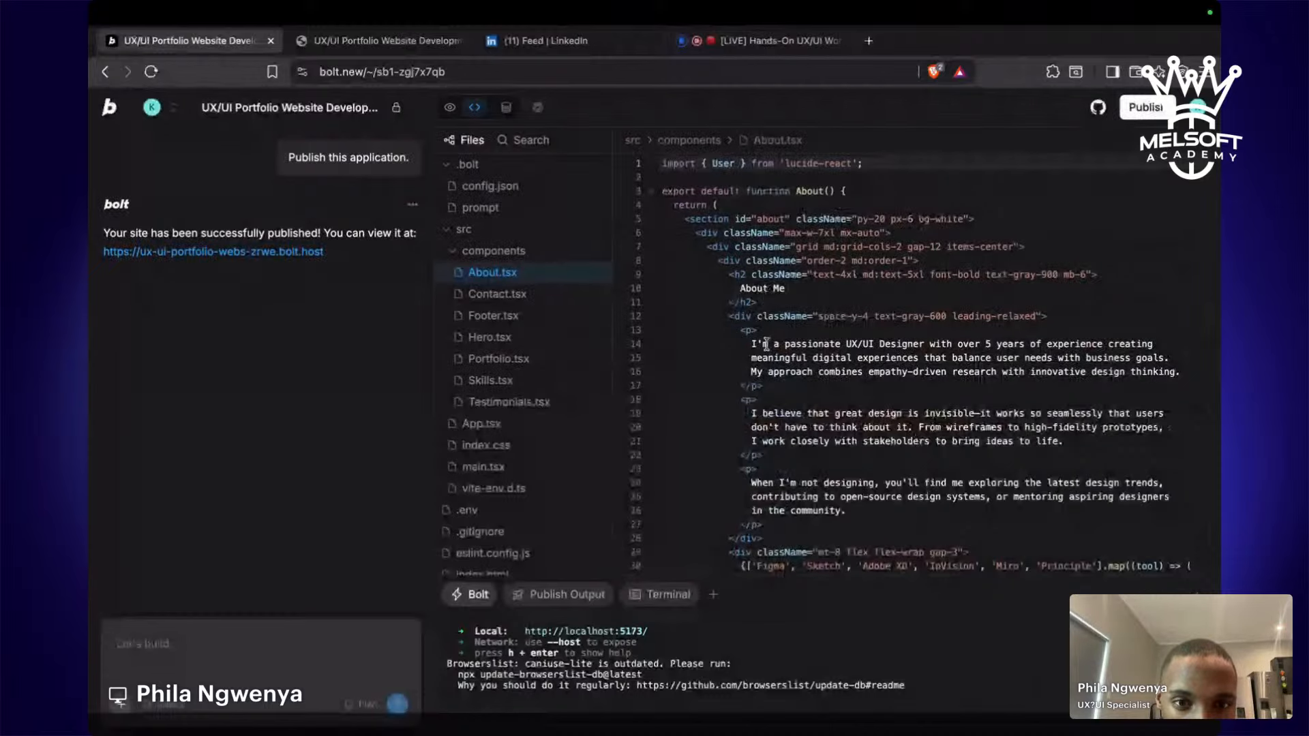
scroll(831, 377, "down", 3)
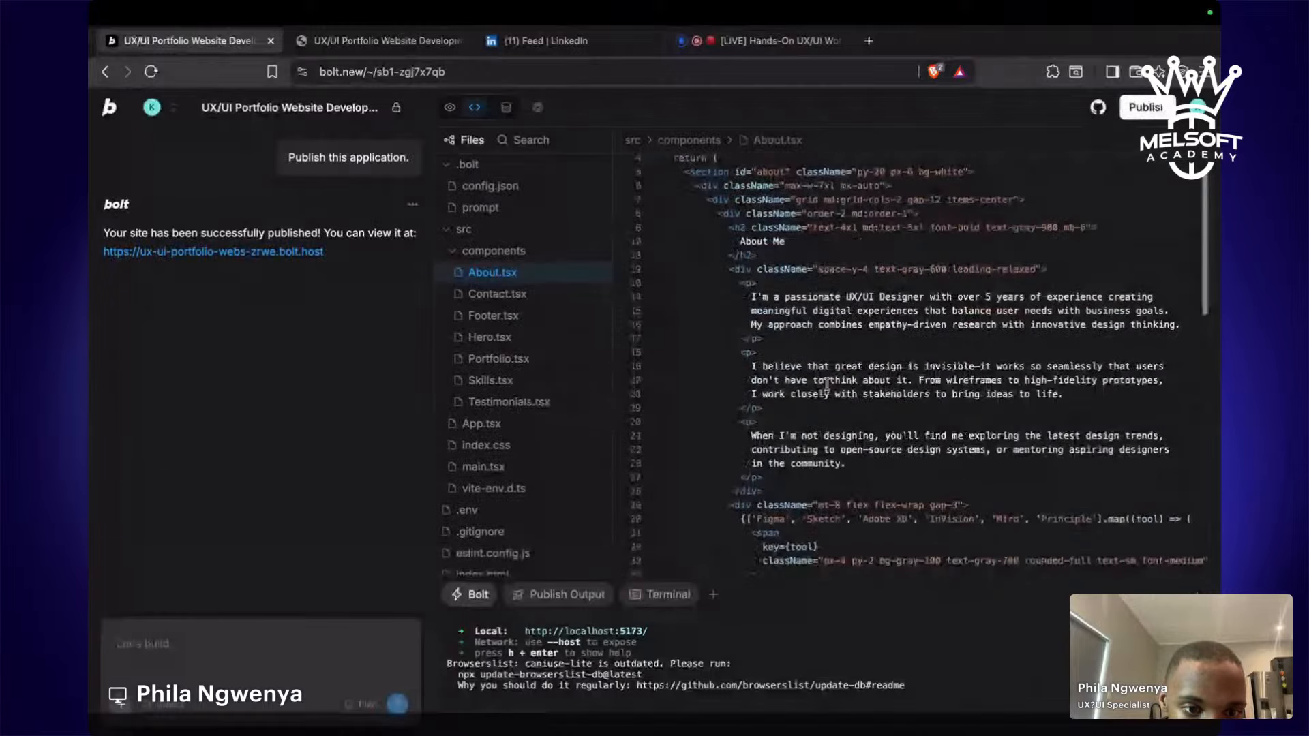
scroll(968, 471, "down", 1)
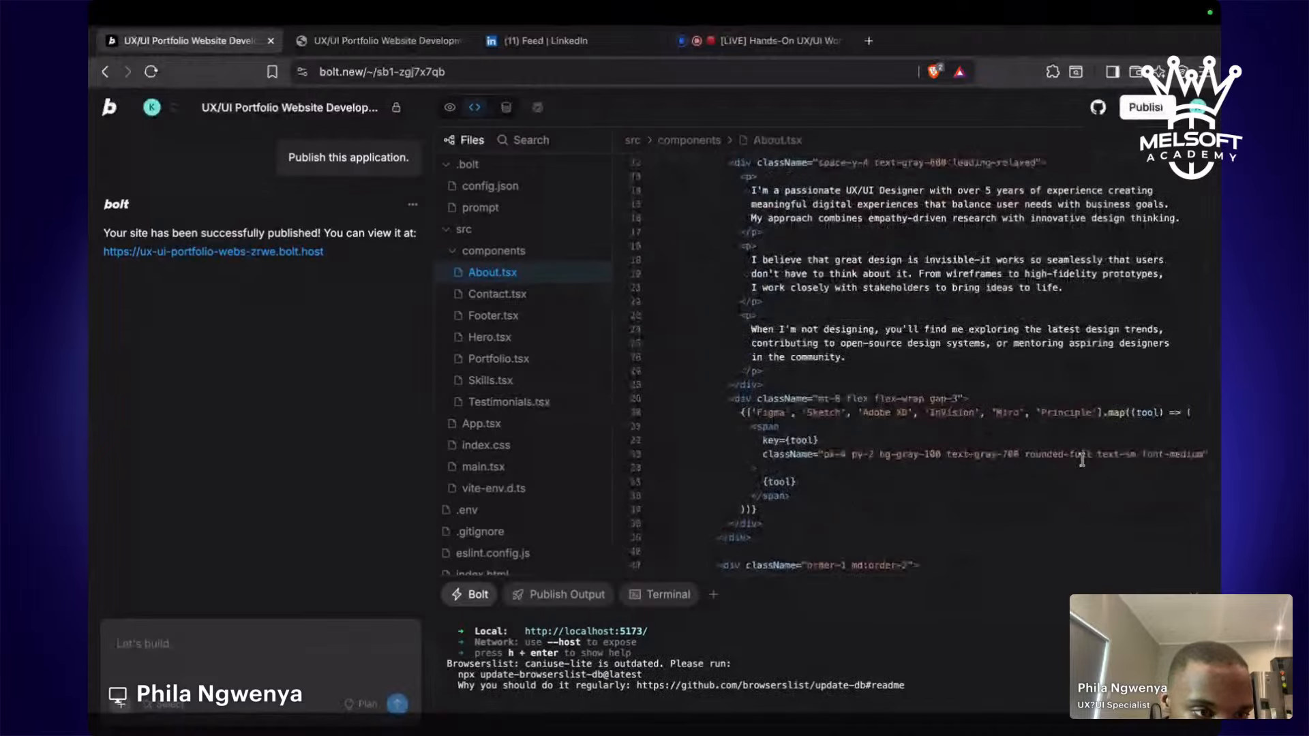
scroll(790, 465, "down", 1)
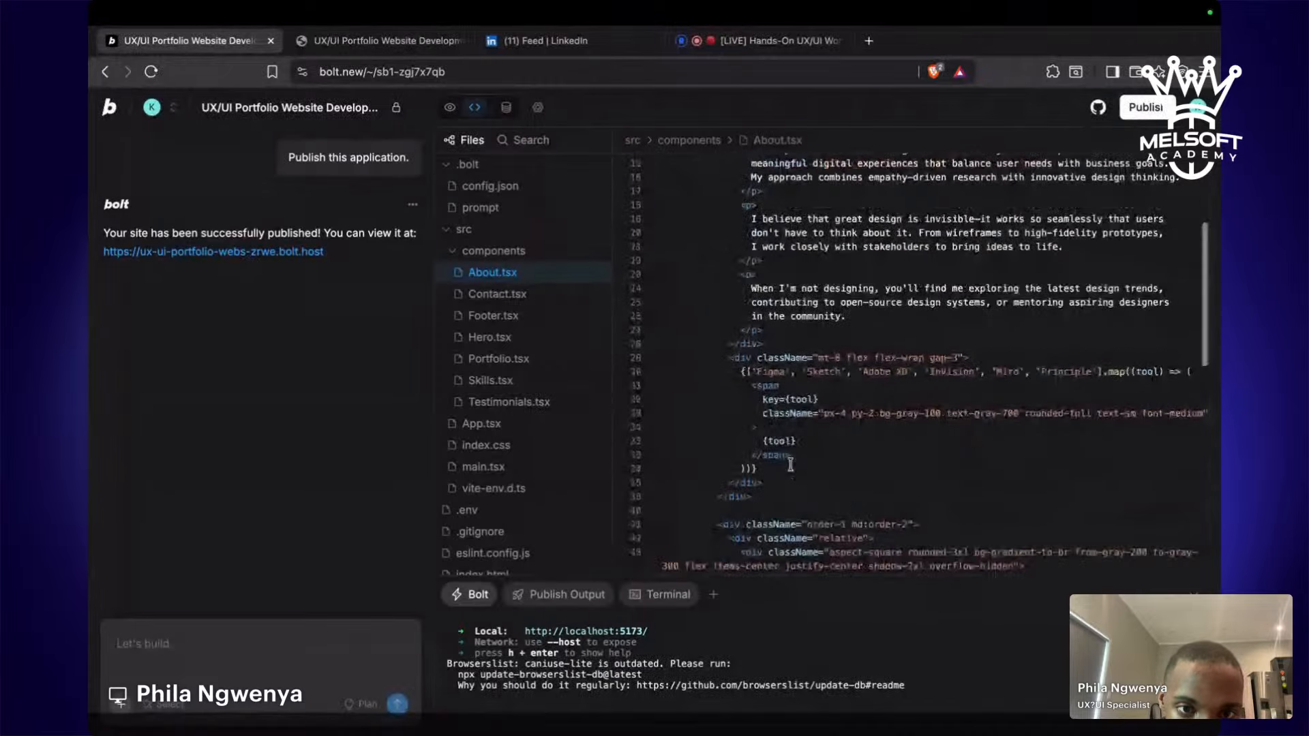
scroll(790, 465, "down", 2)
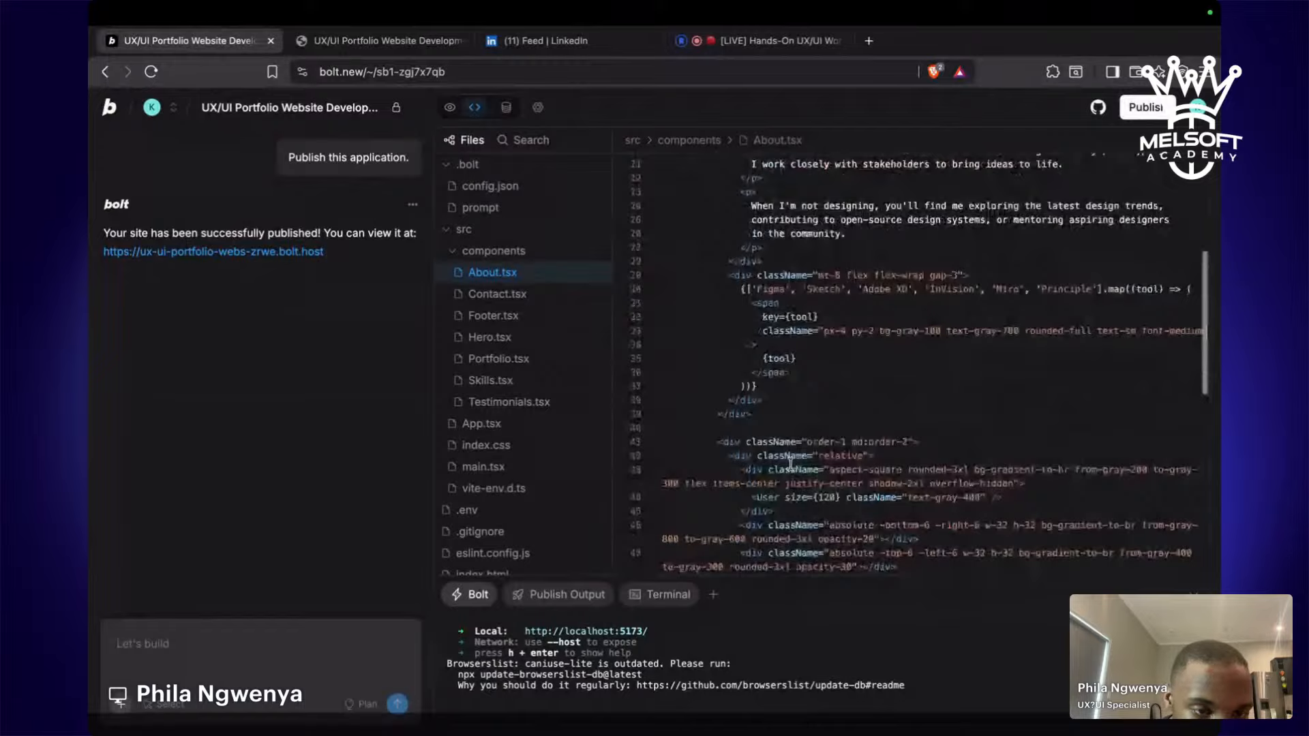
scroll(790, 465, "down", 2)
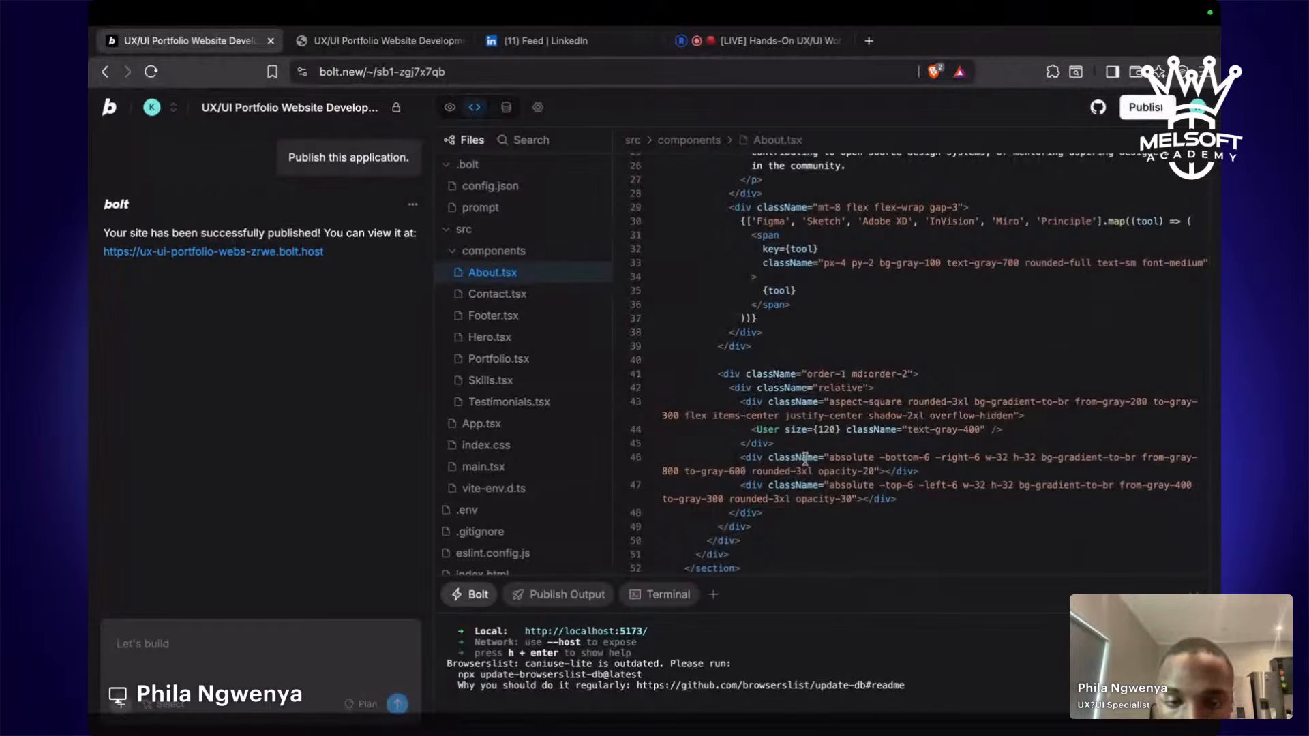
left_click(832, 459)
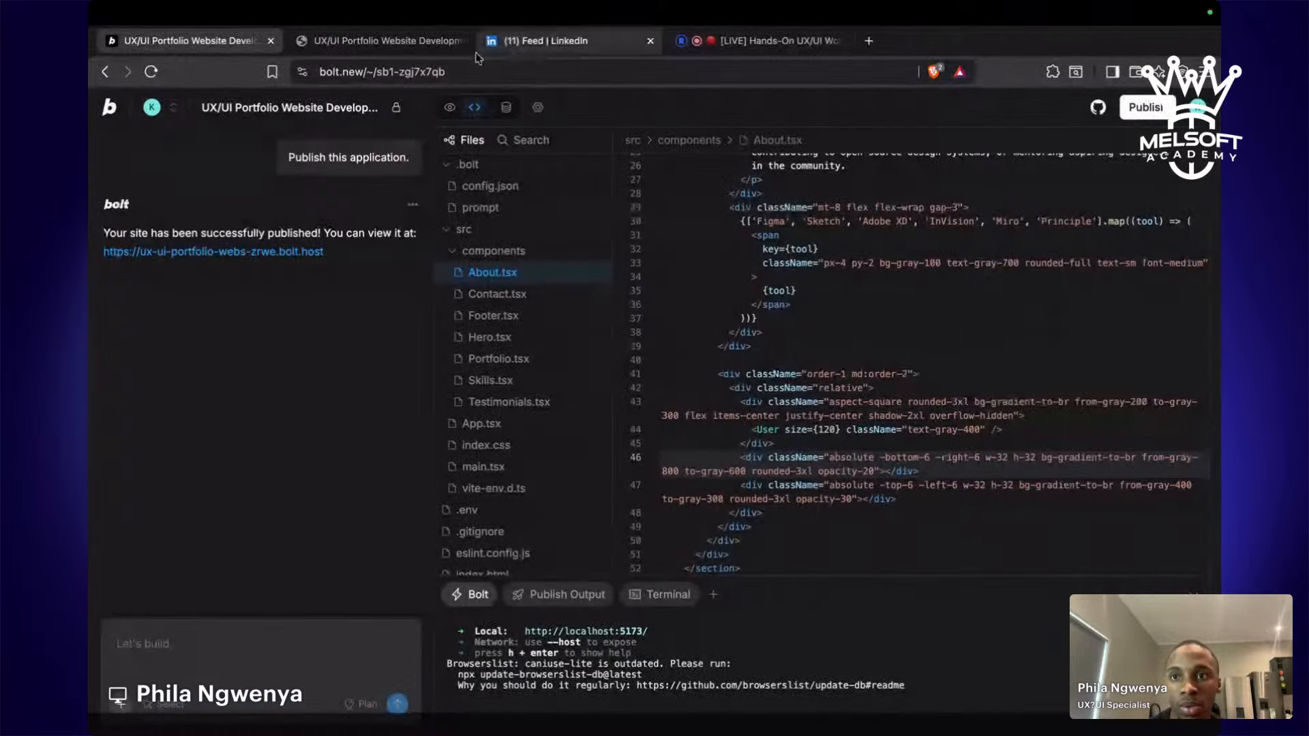
Check the published-site tab, then return to Bolt and switch from code to the Preview.
left_click(457, 41)
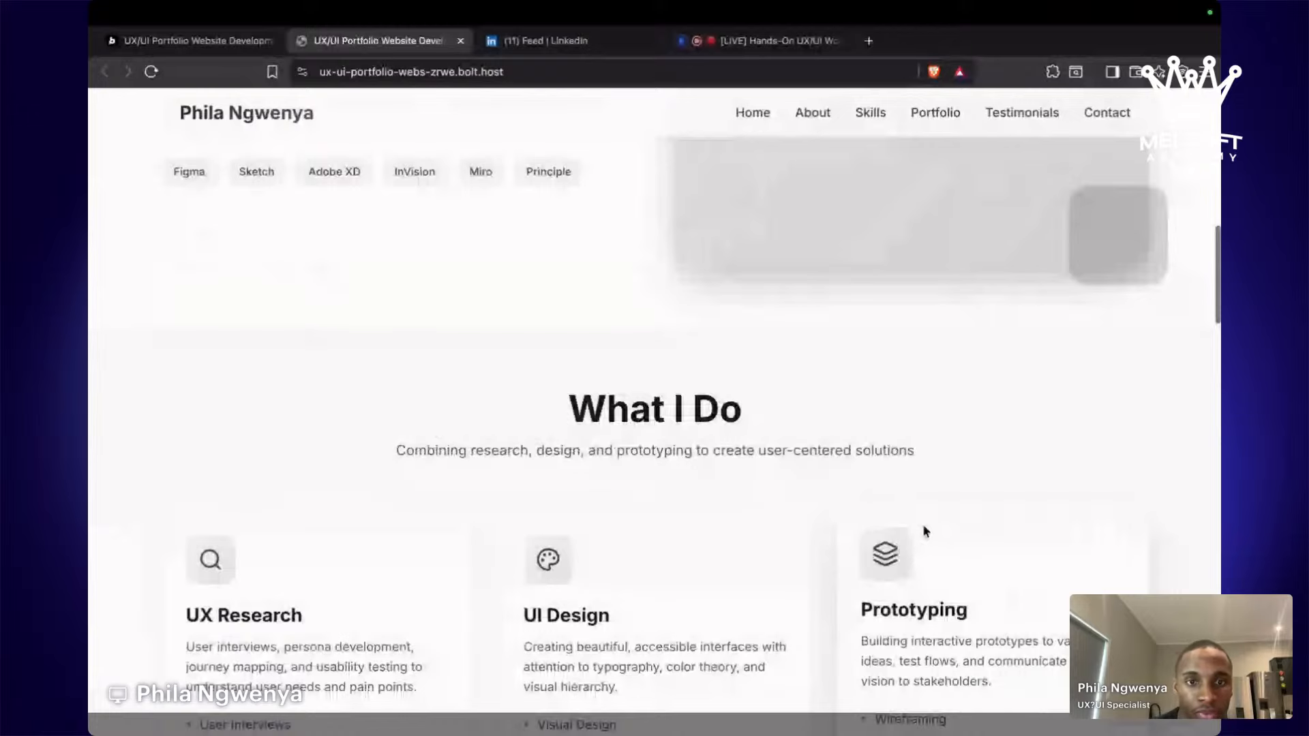
scroll(1179, 364, "up", 2)
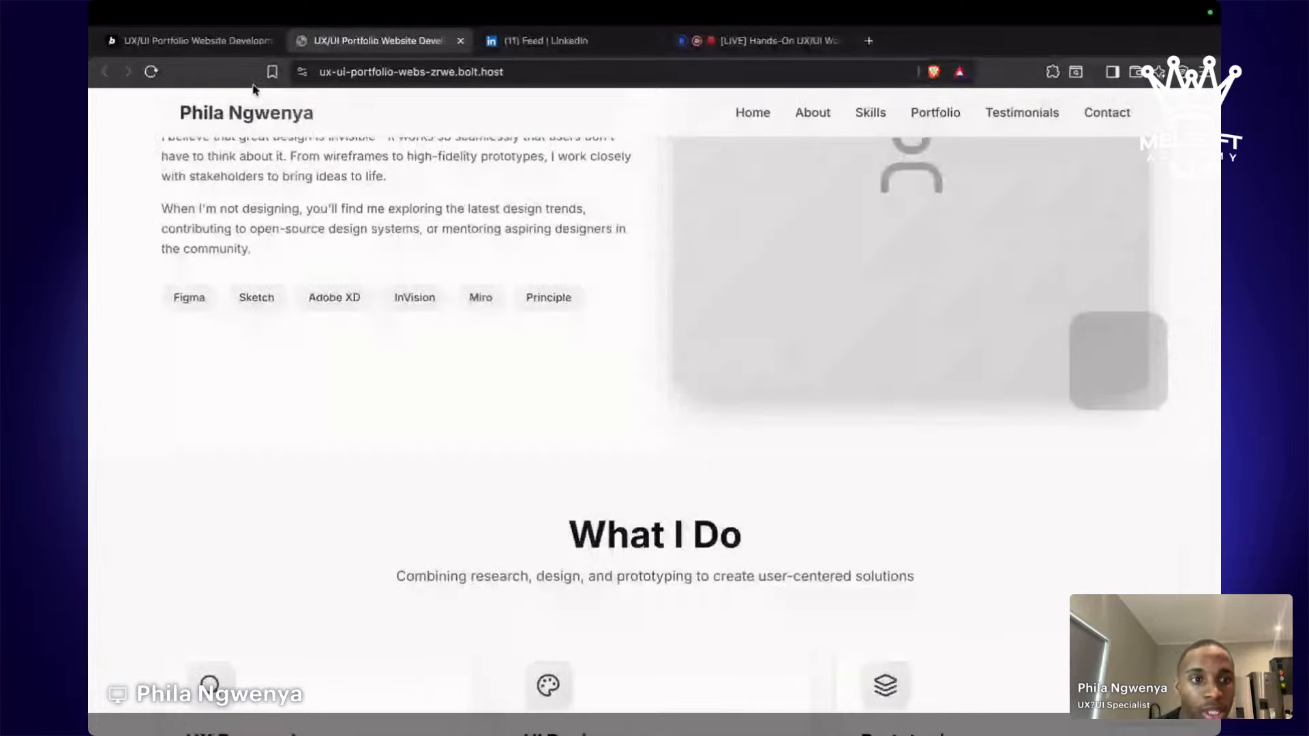
left_click(192, 41)
left_click(449, 107)
Browse Project Settings' Domains & Hosting, Analytics and General pages, then close the settings.
left_click(506, 108)
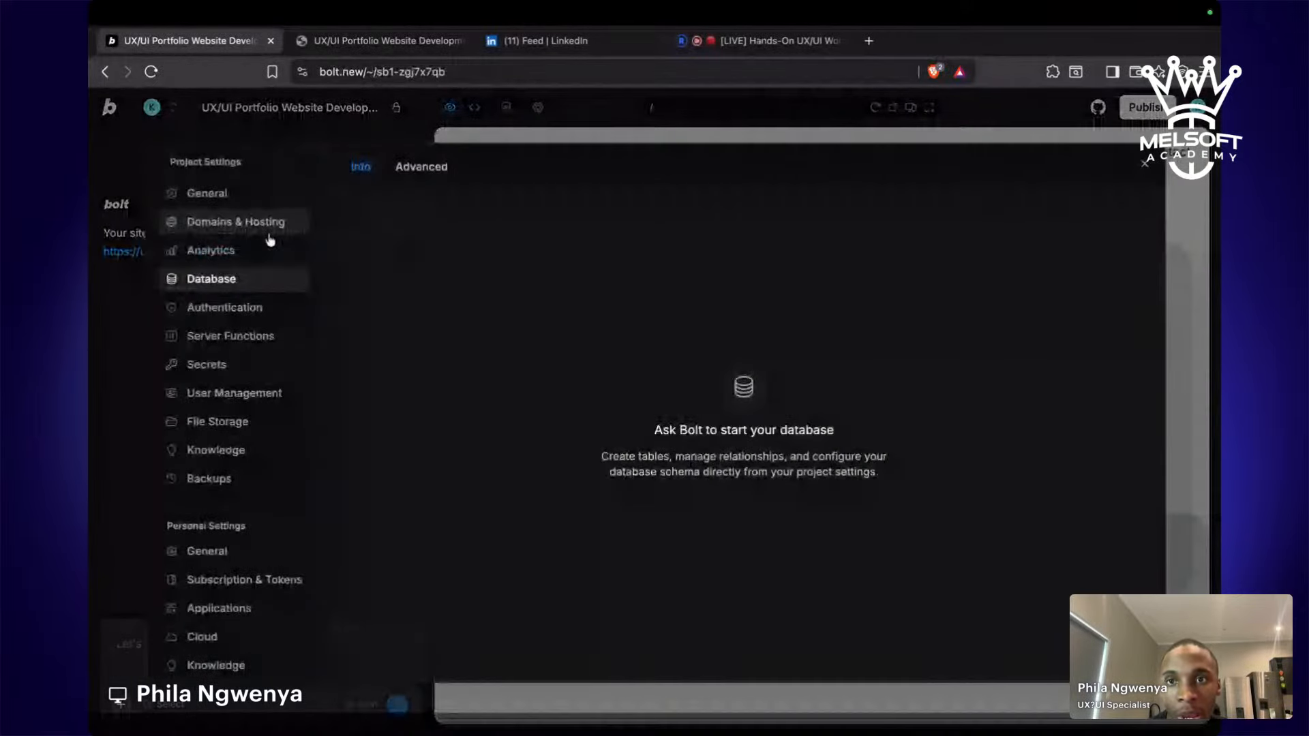
left_click(270, 234)
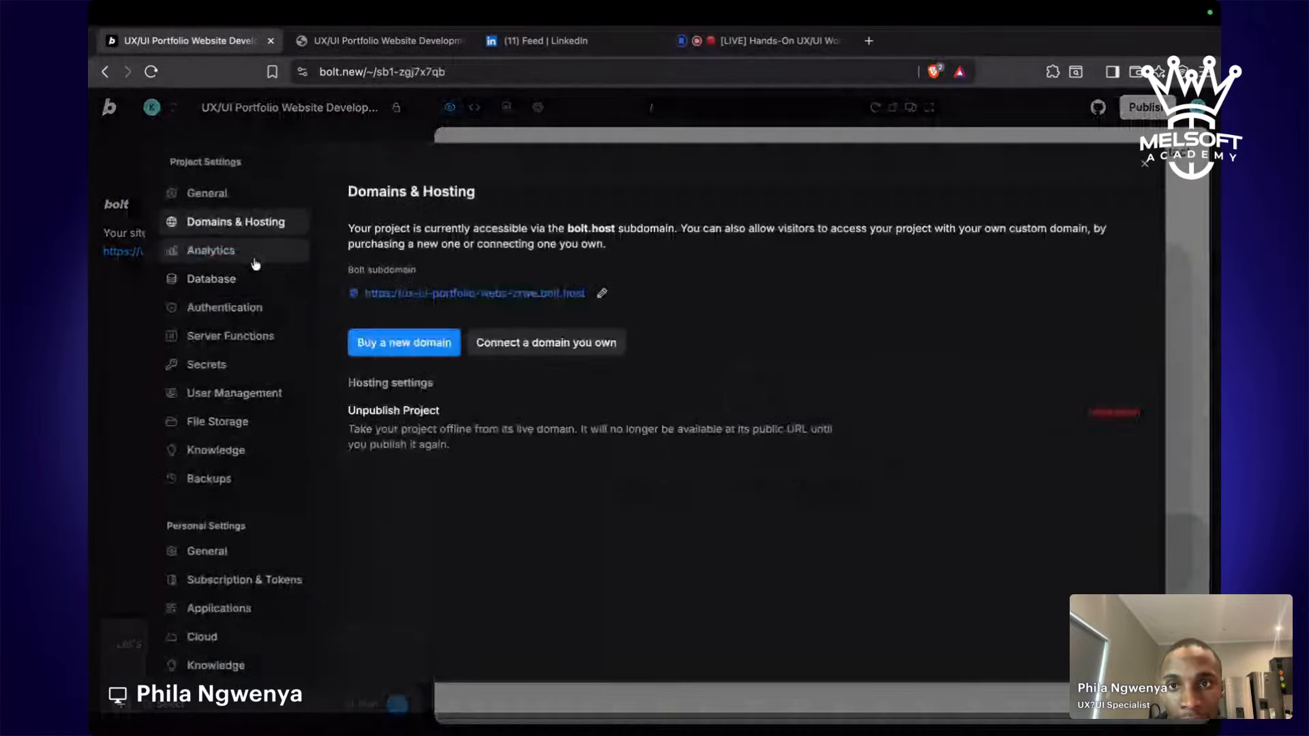
left_click(254, 252)
left_click(225, 192)
left_click(1146, 164)
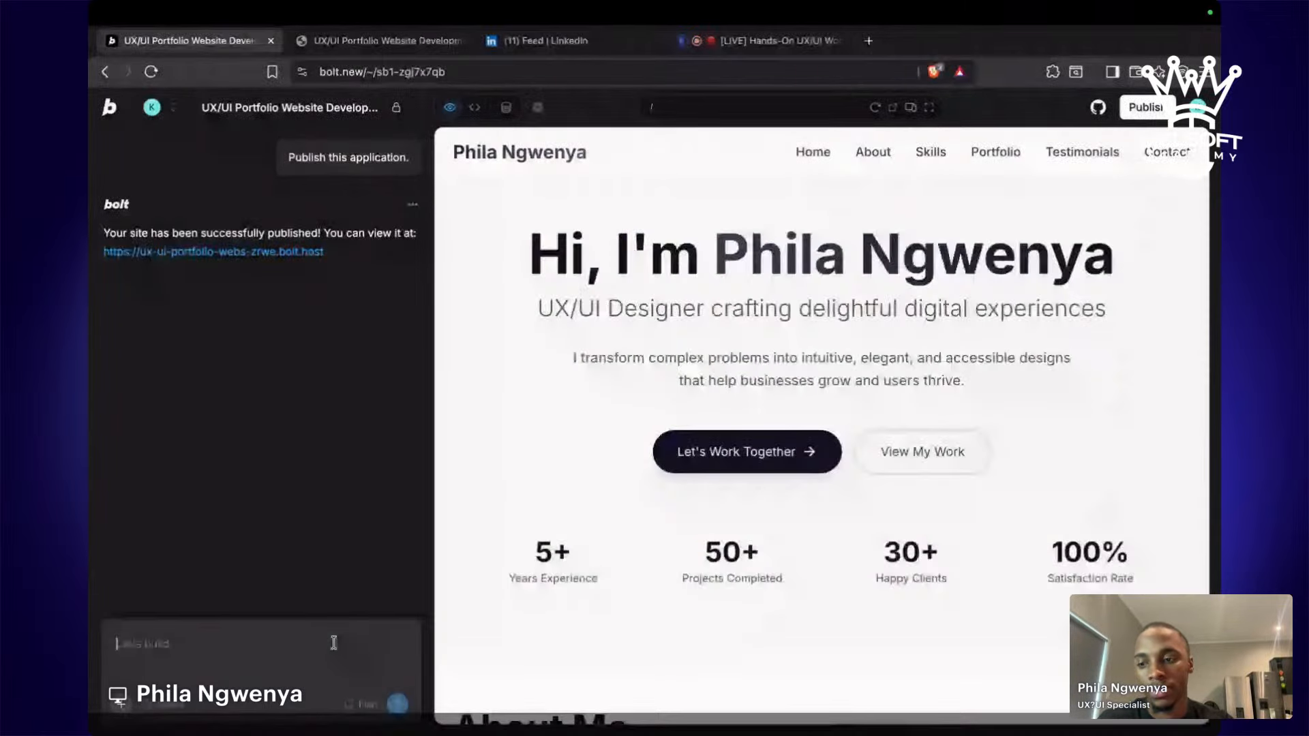
Send Bolt the prompt 'make the numbers in the hero section aniimate but counting to it'.
type("Hi")
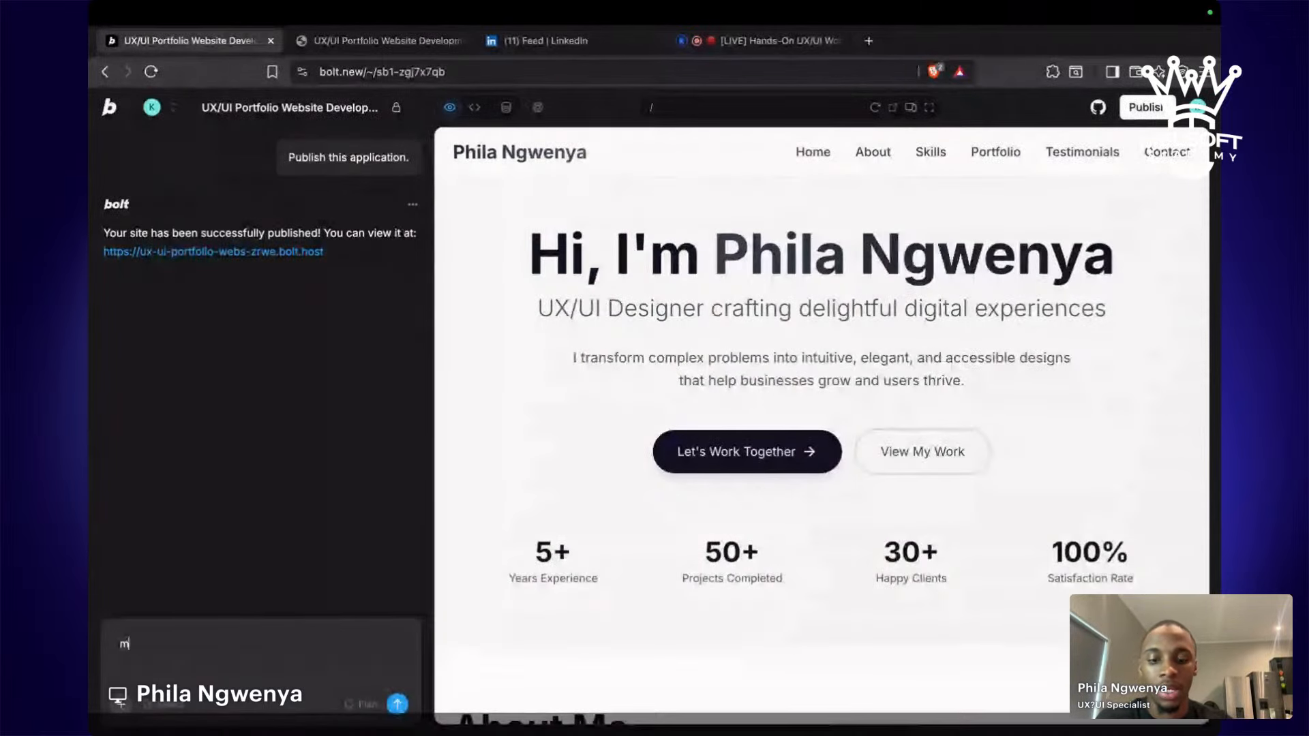
key("BackSpace")
key("BackSpace")
type("make the ")
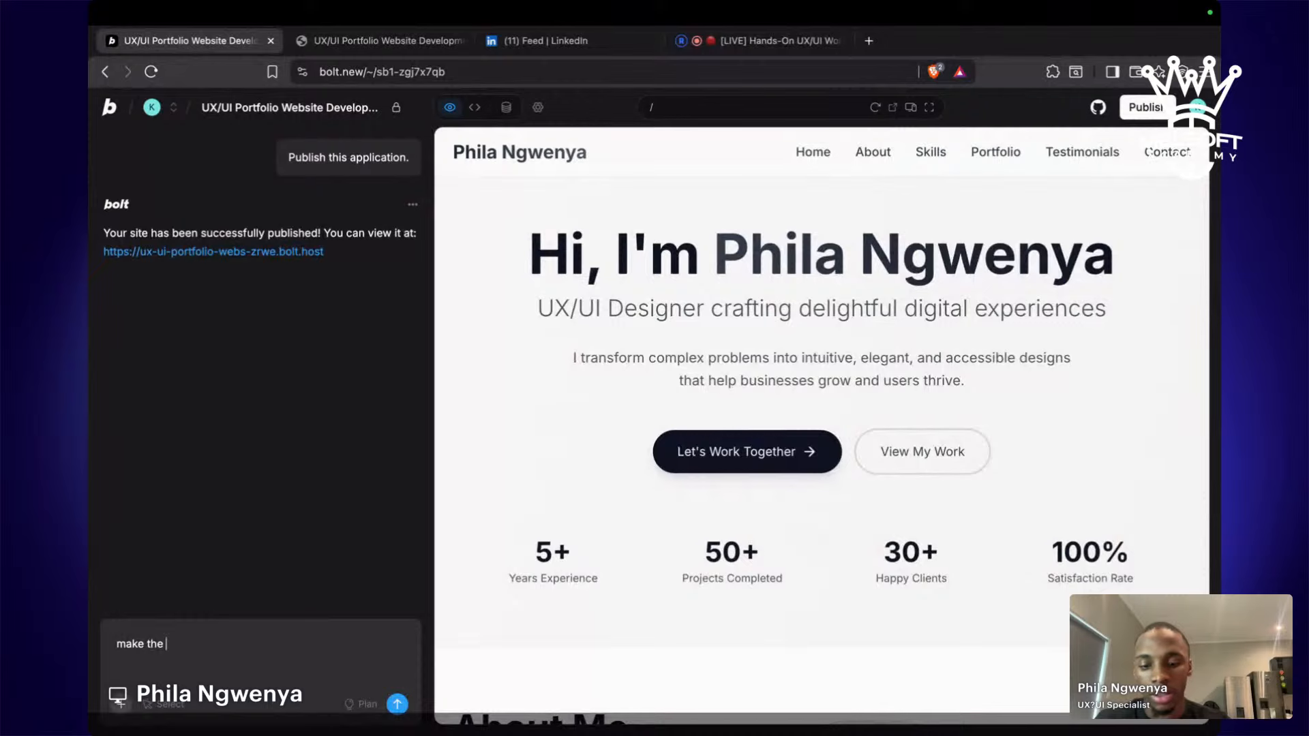
type("numbers i")
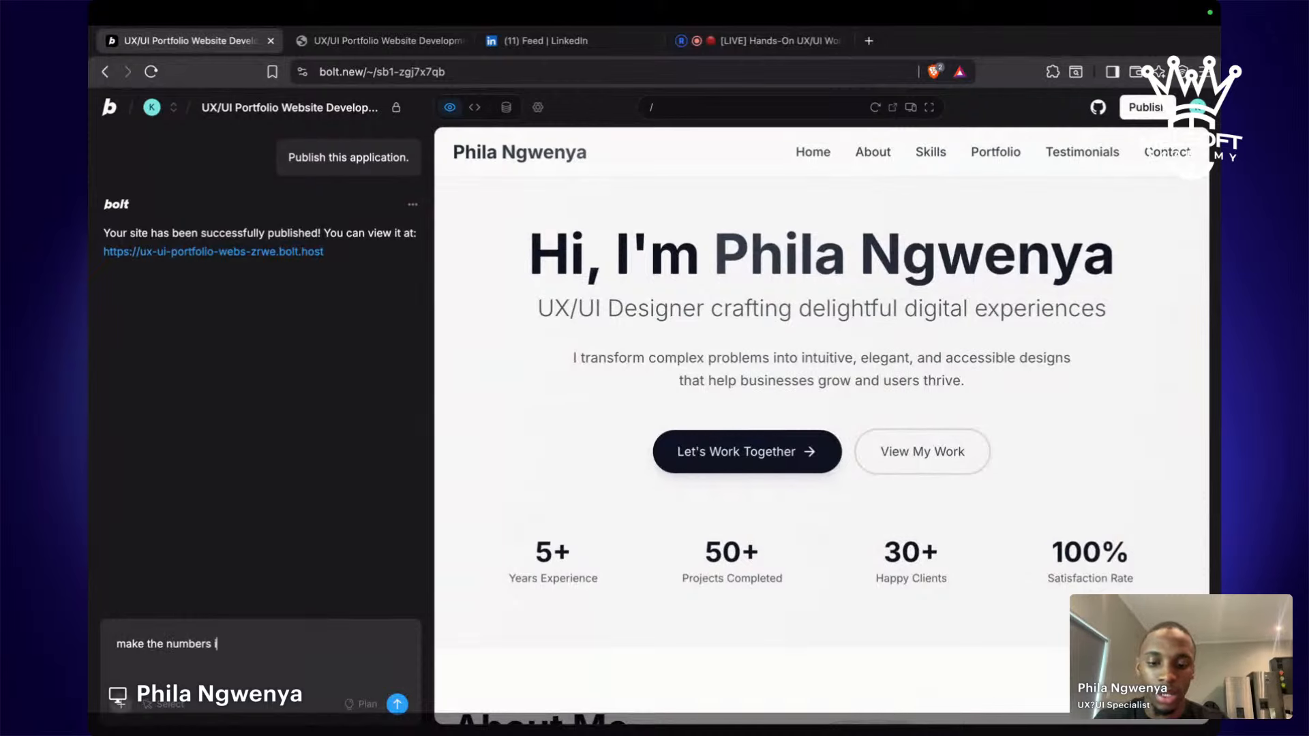
type("n the ")
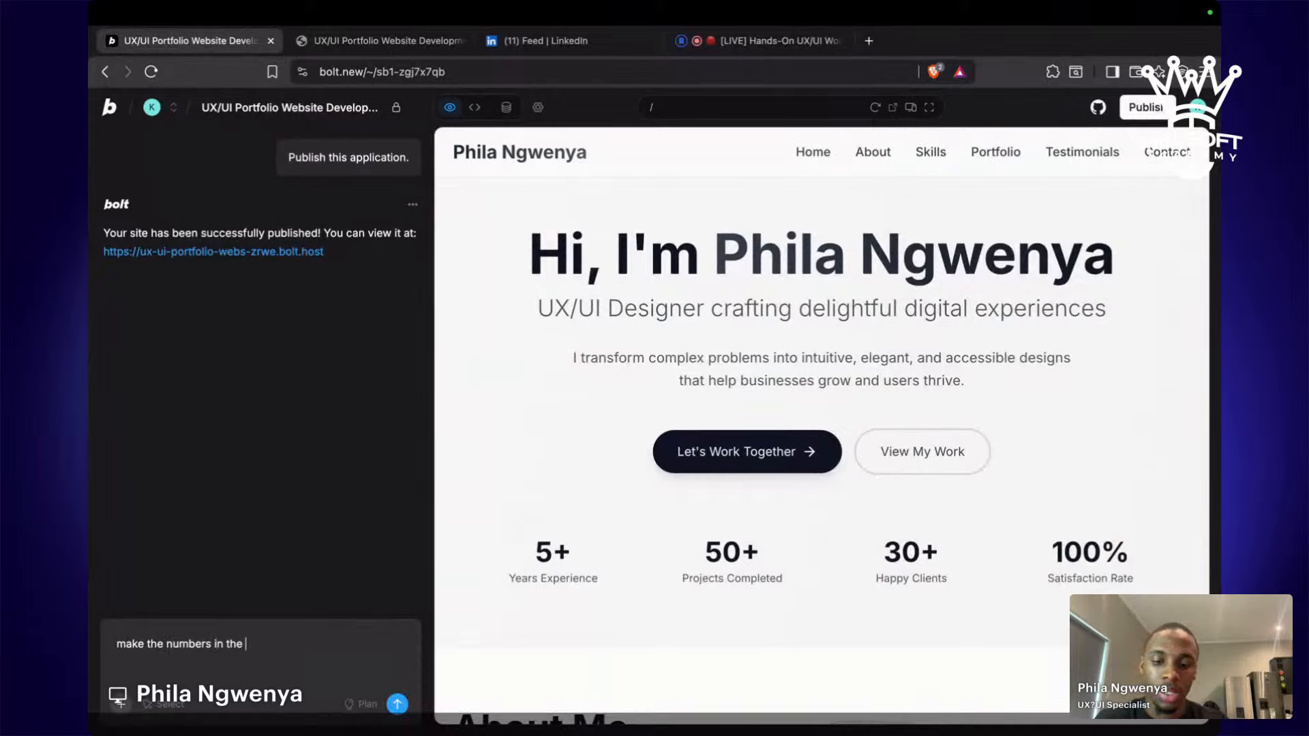
type("hero")
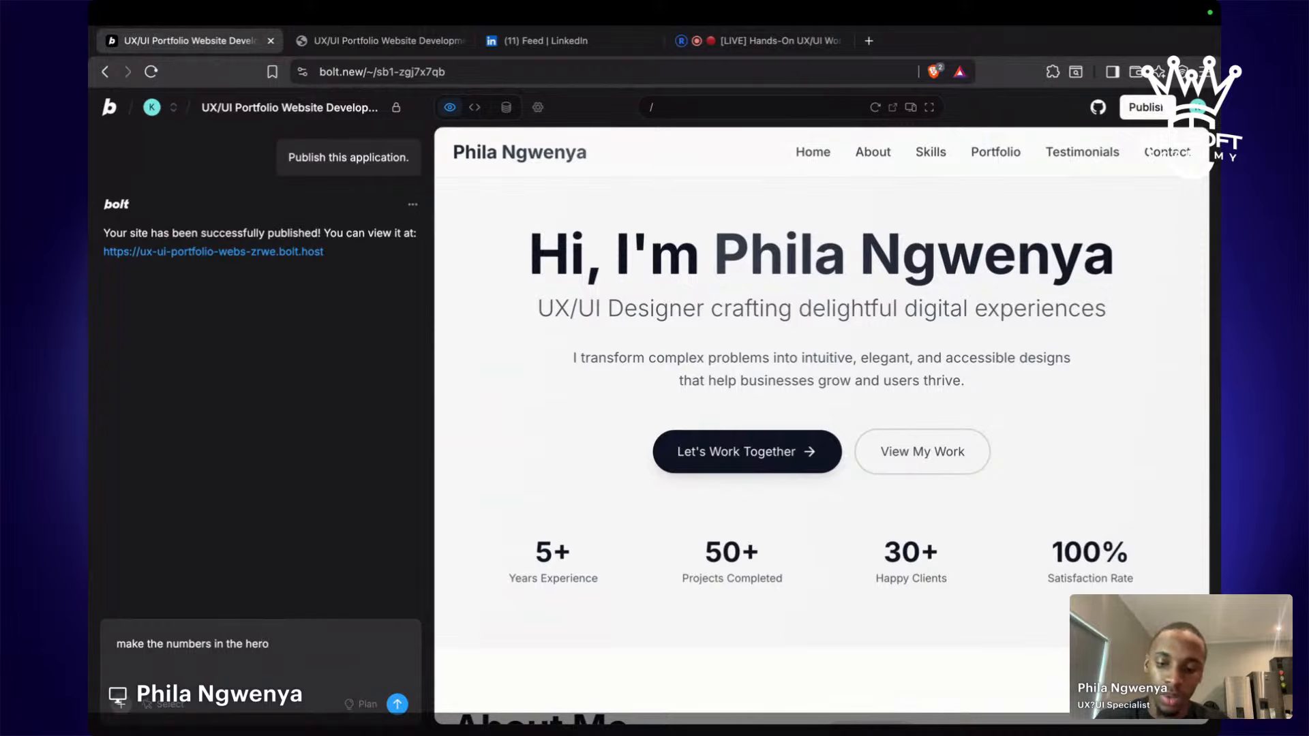
type(" sectio")
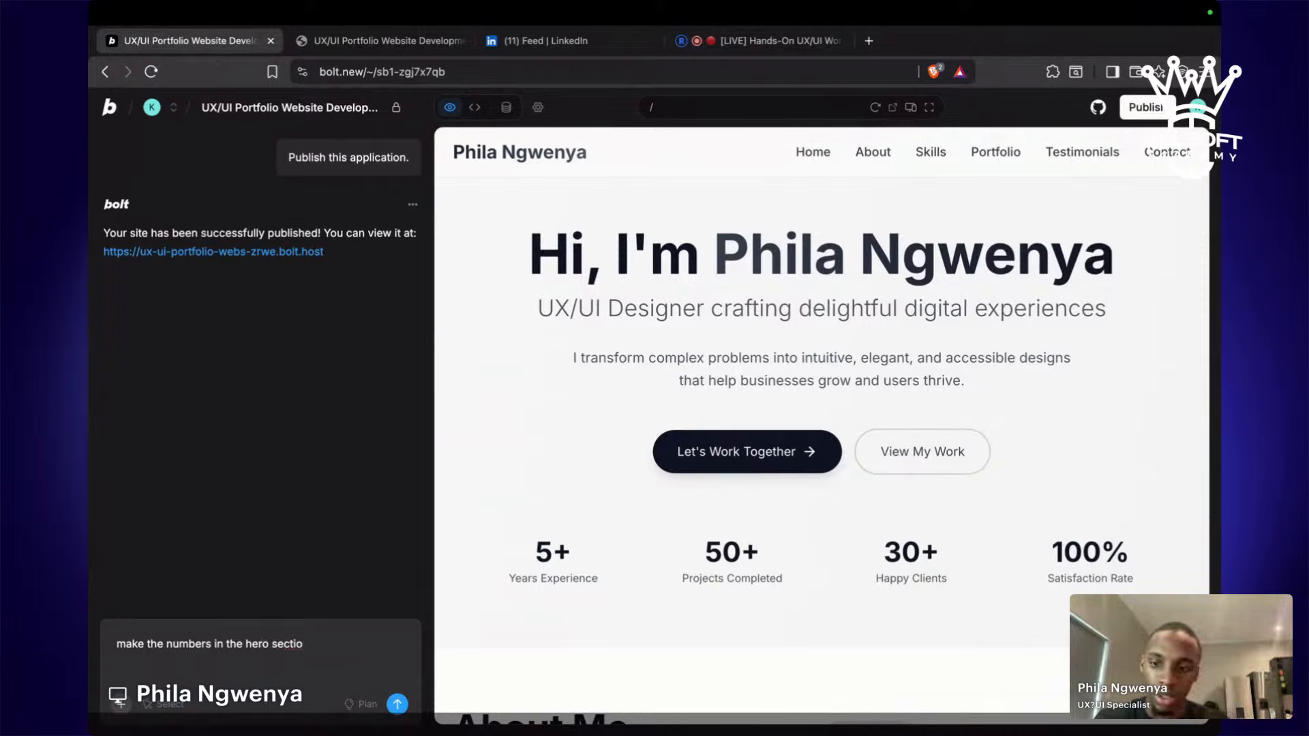
type("n aniima")
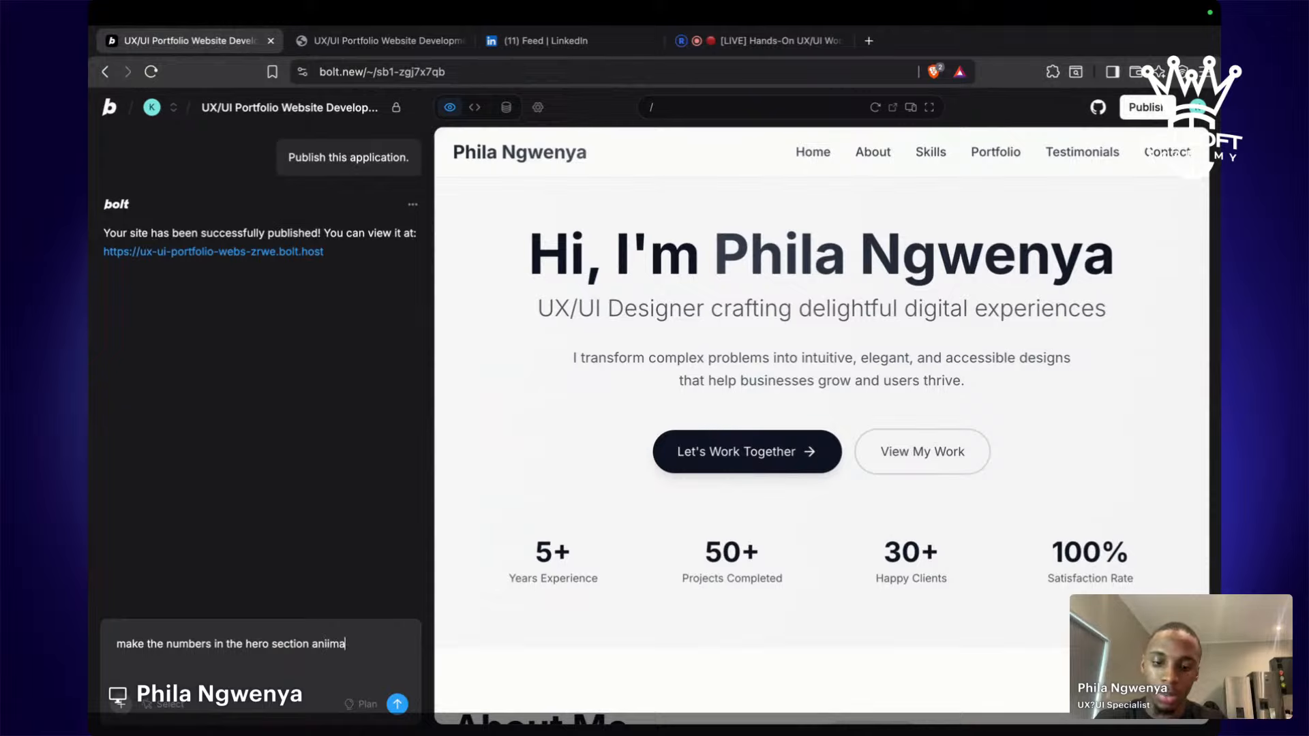
type("te ")
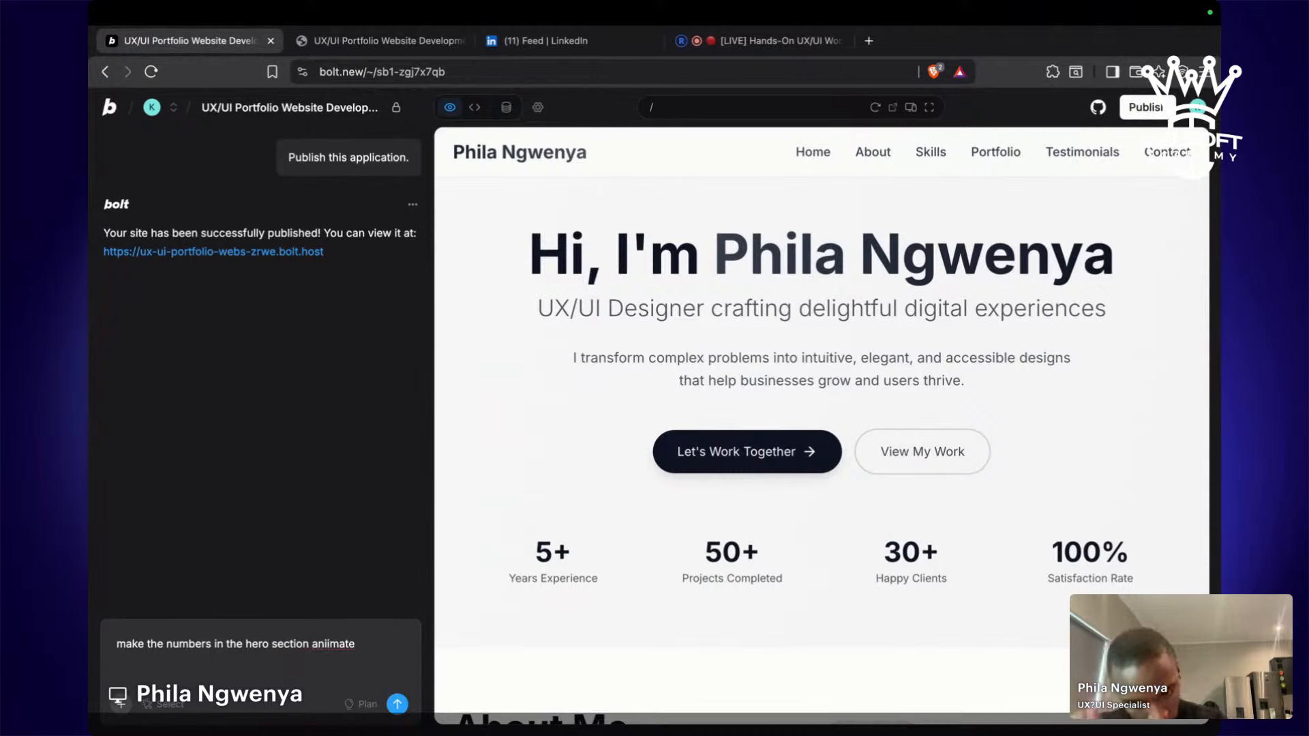
type("but c")
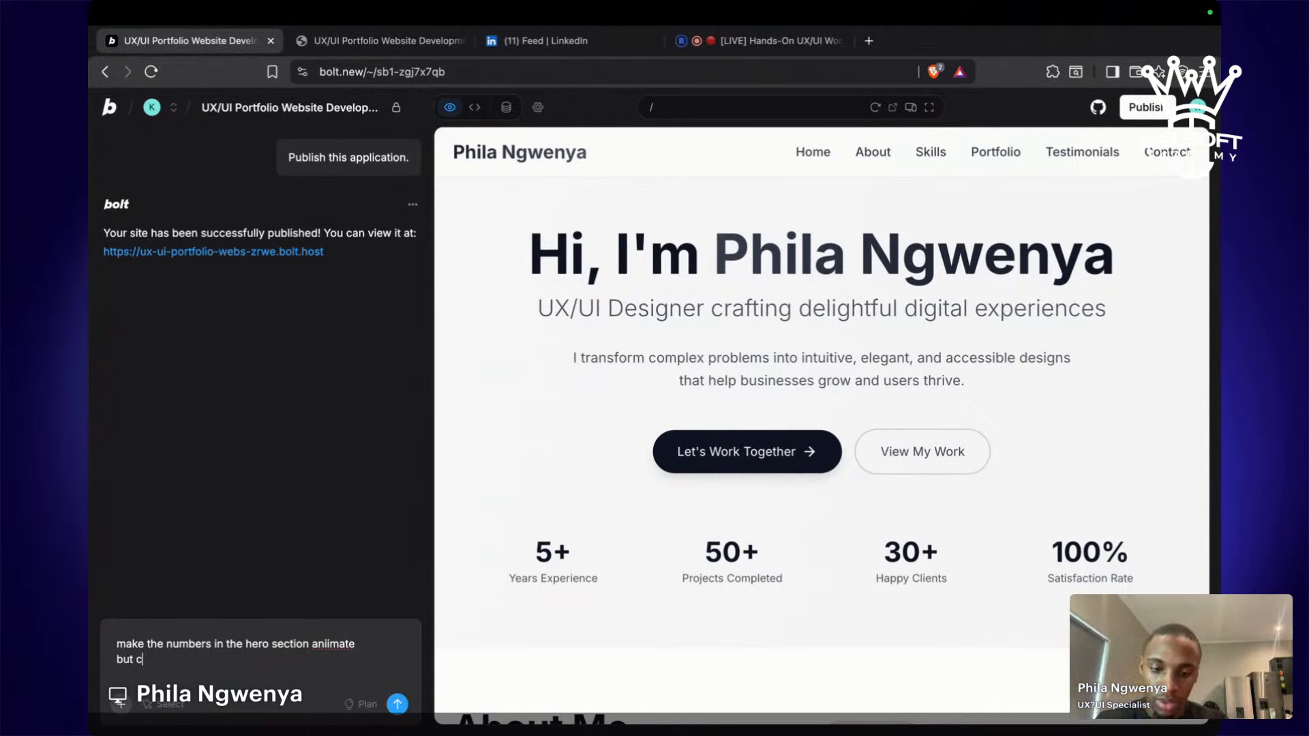
type("ou")
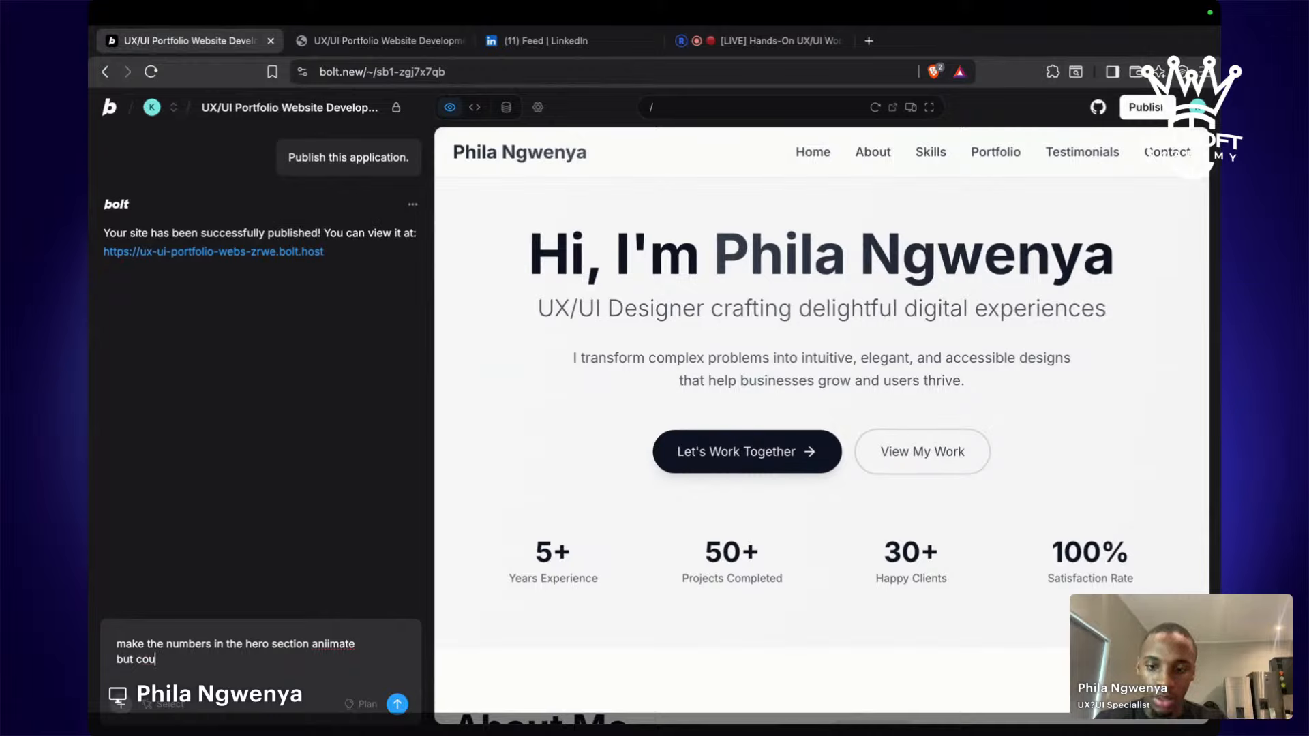
type("nting to it")
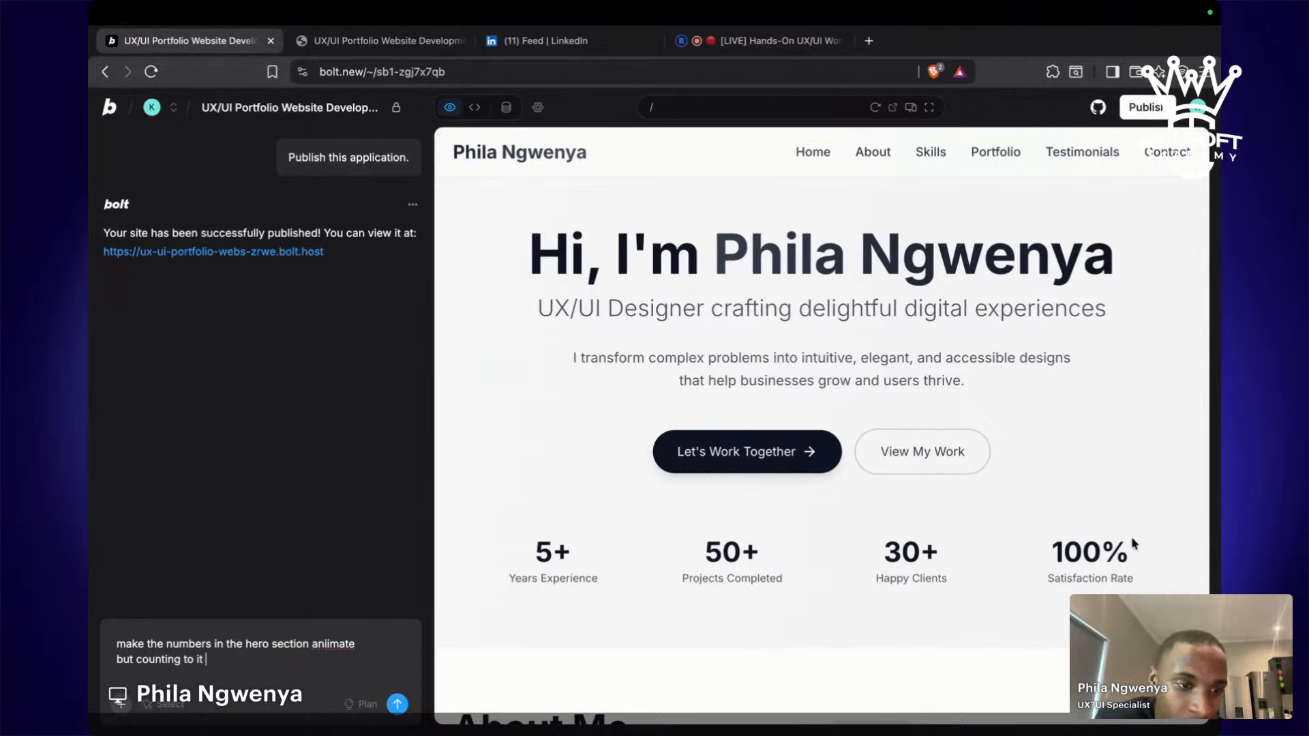
left_click(398, 705)
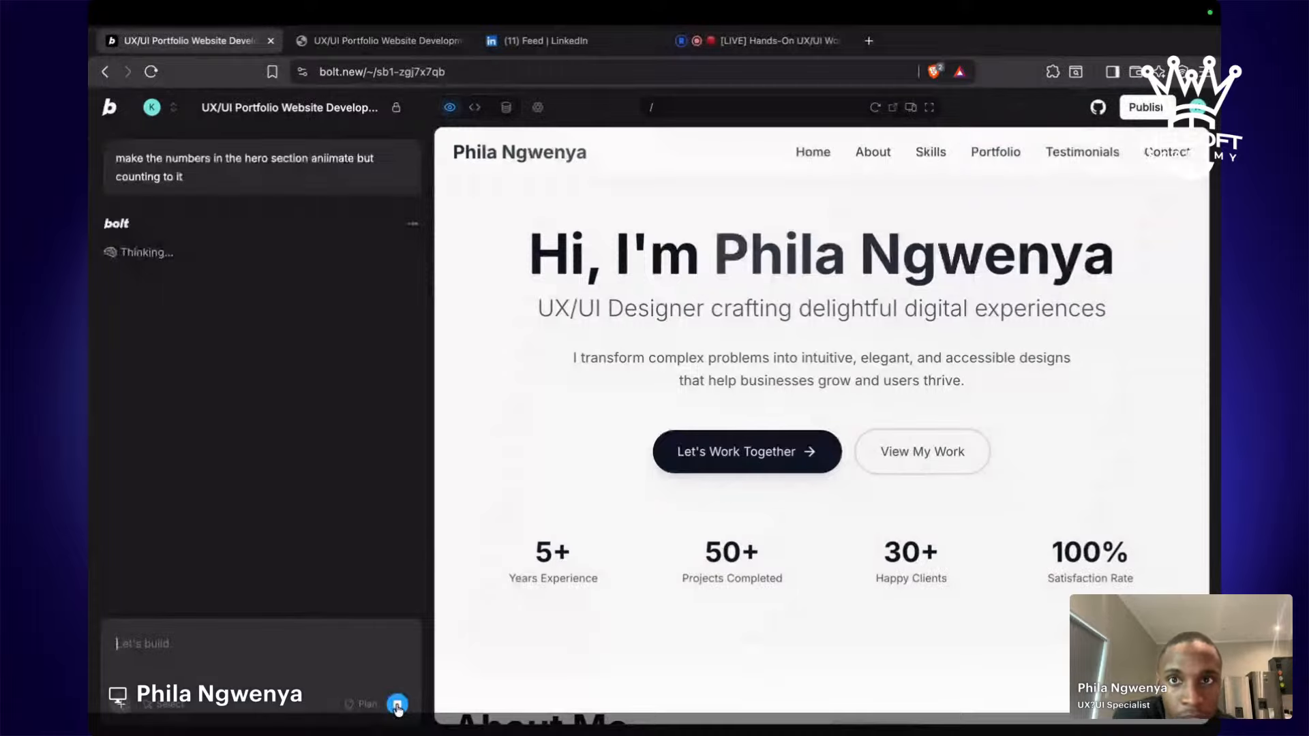
Glance at the Restream live studio, then return to the Bolt.new tab to follow the count-up animation work.
mouse_move(840, 5)
left_click(731, 48)
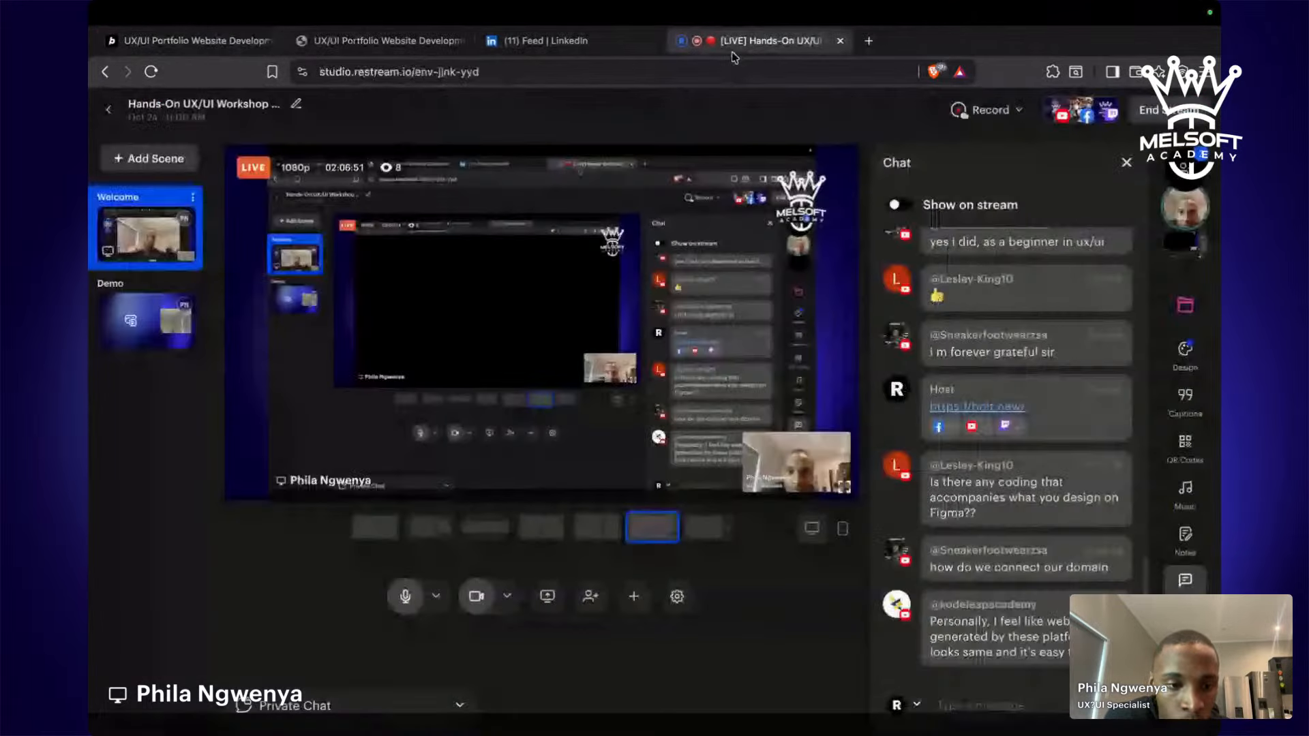
mouse_move(1007, 503)
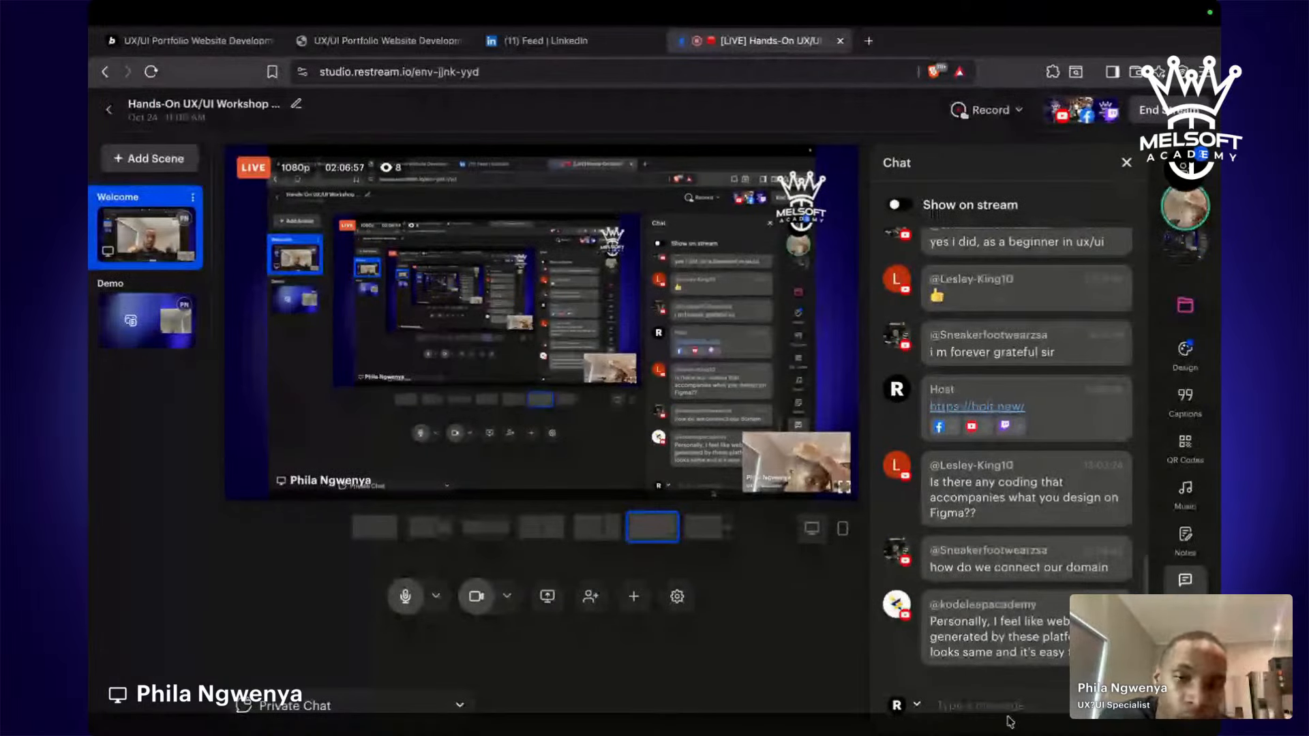
mouse_move(647, 278)
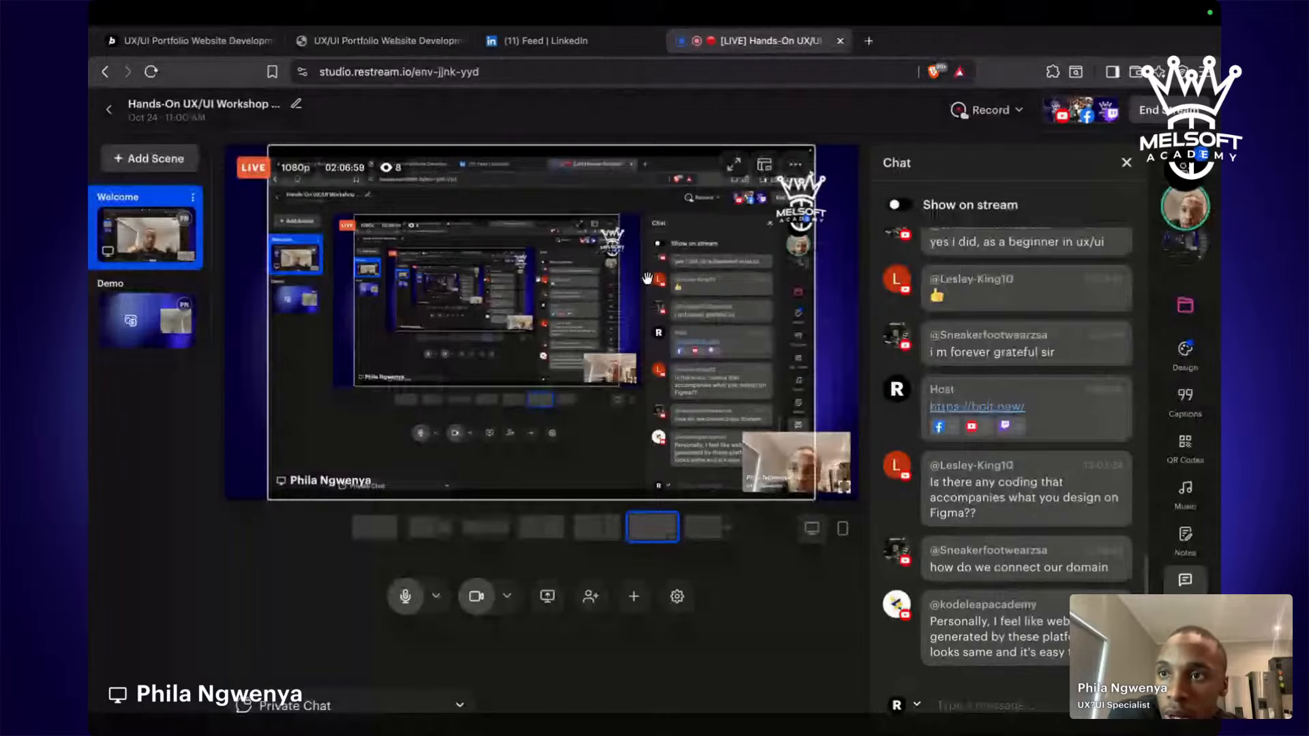
left_click(190, 41)
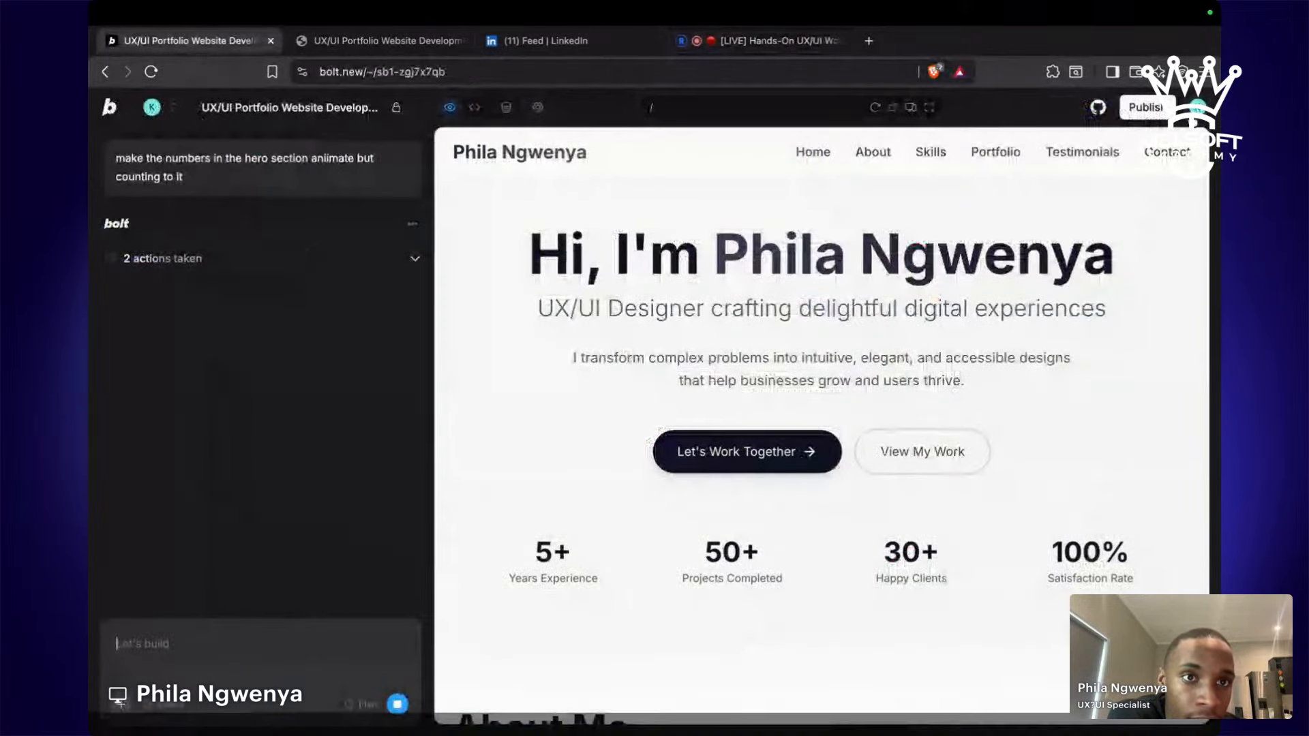
left_click(1198, 107)
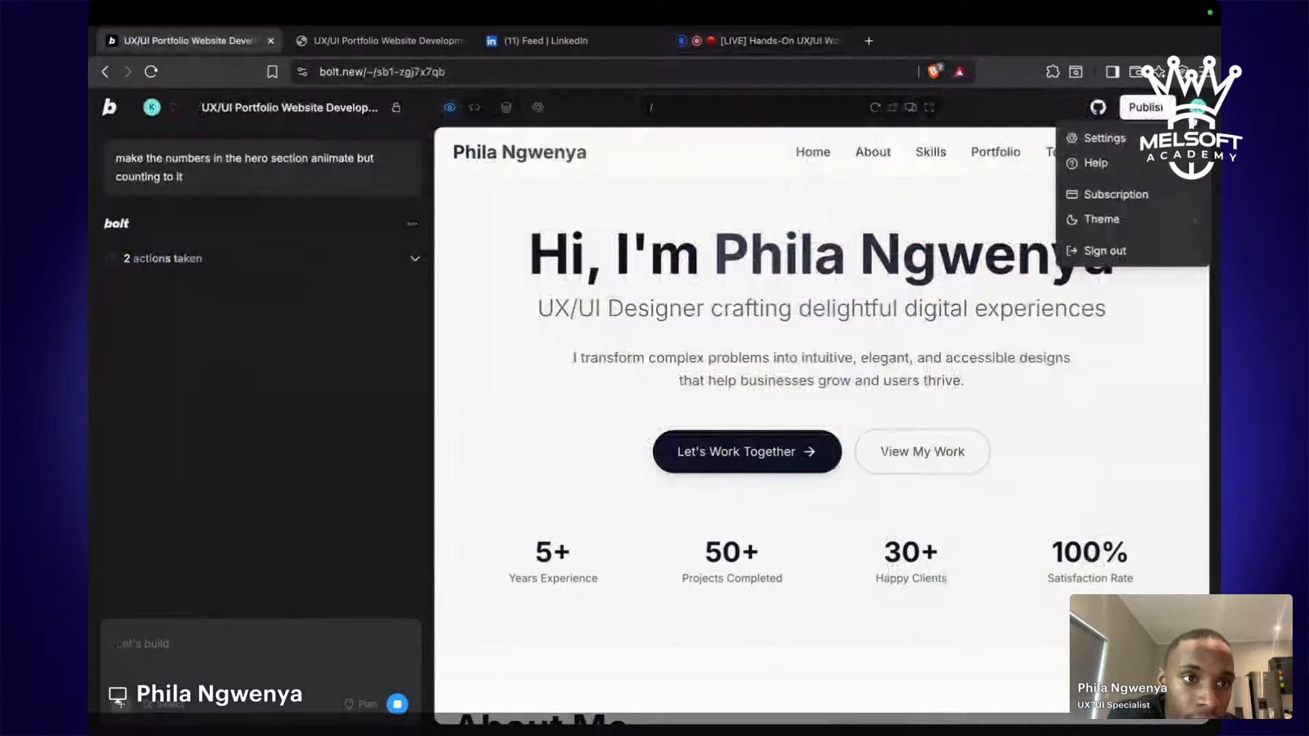
left_click(1116, 195)
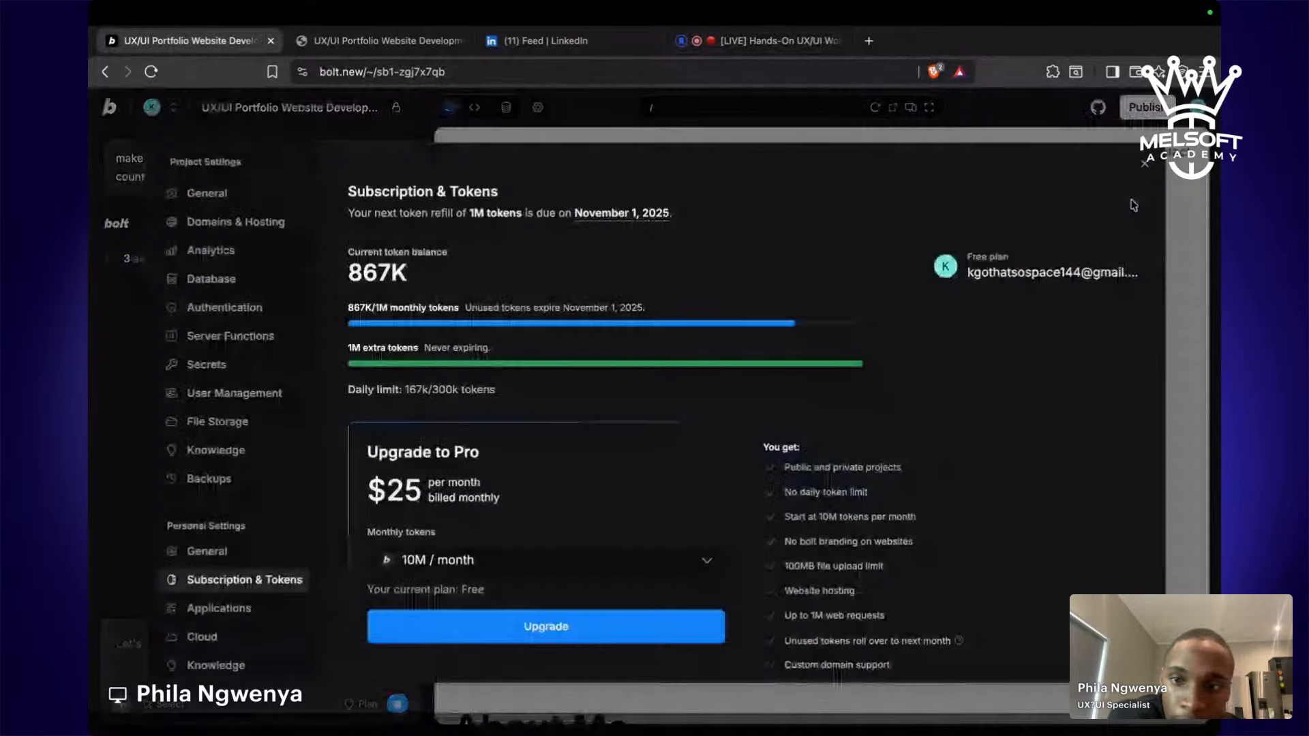
scroll(686, 412, "down", 3)
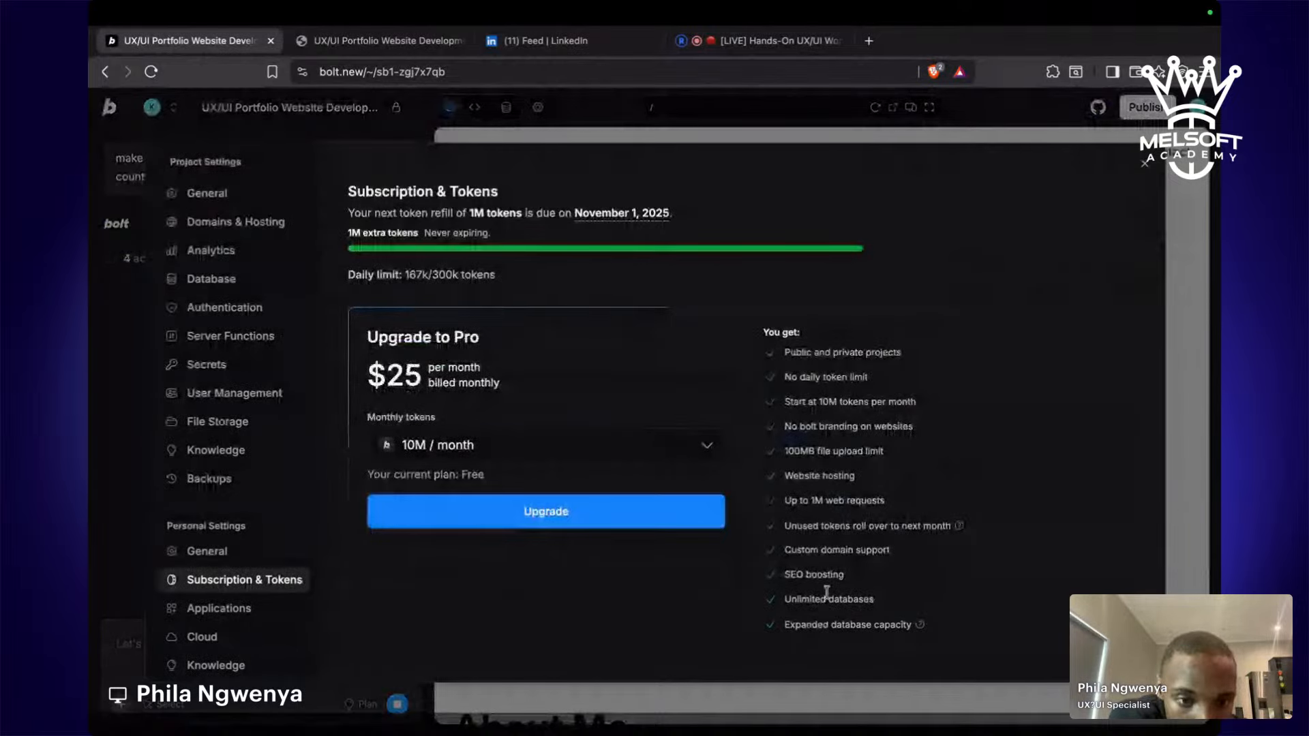
left_click_drag(784, 549, 918, 563)
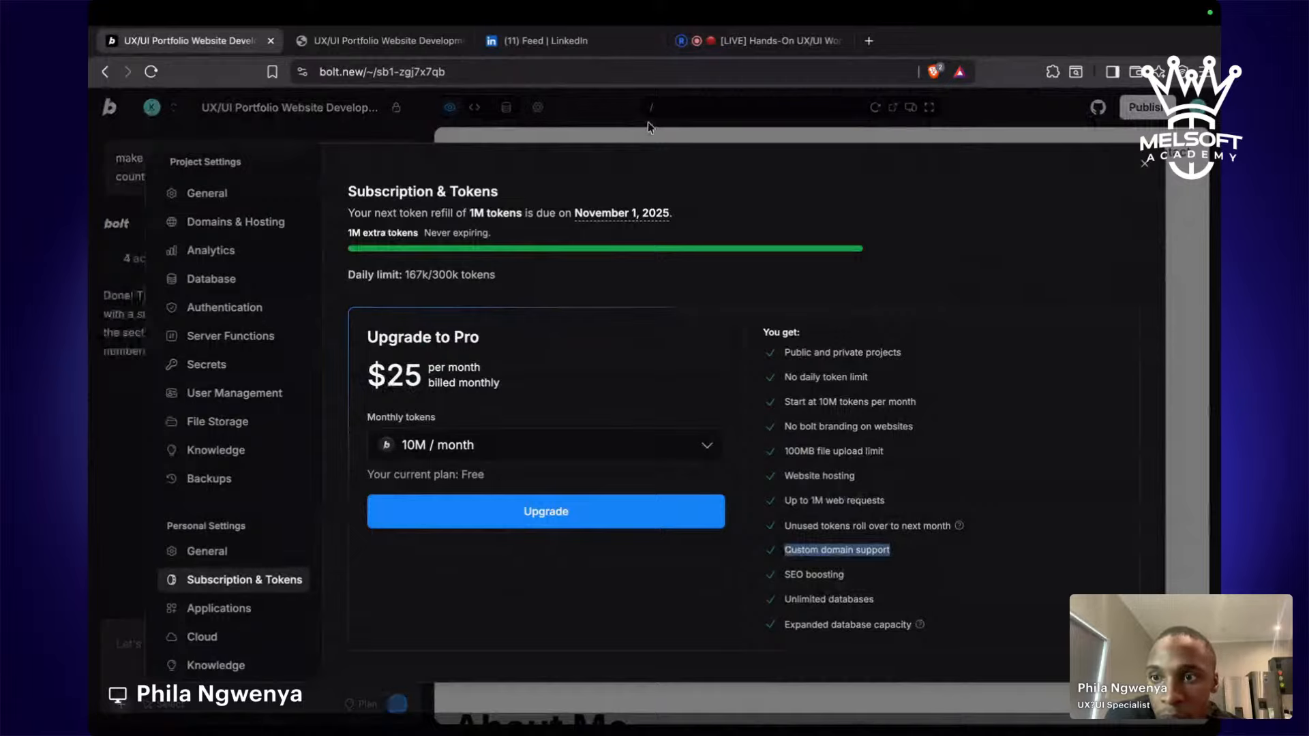
left_click(246, 225)
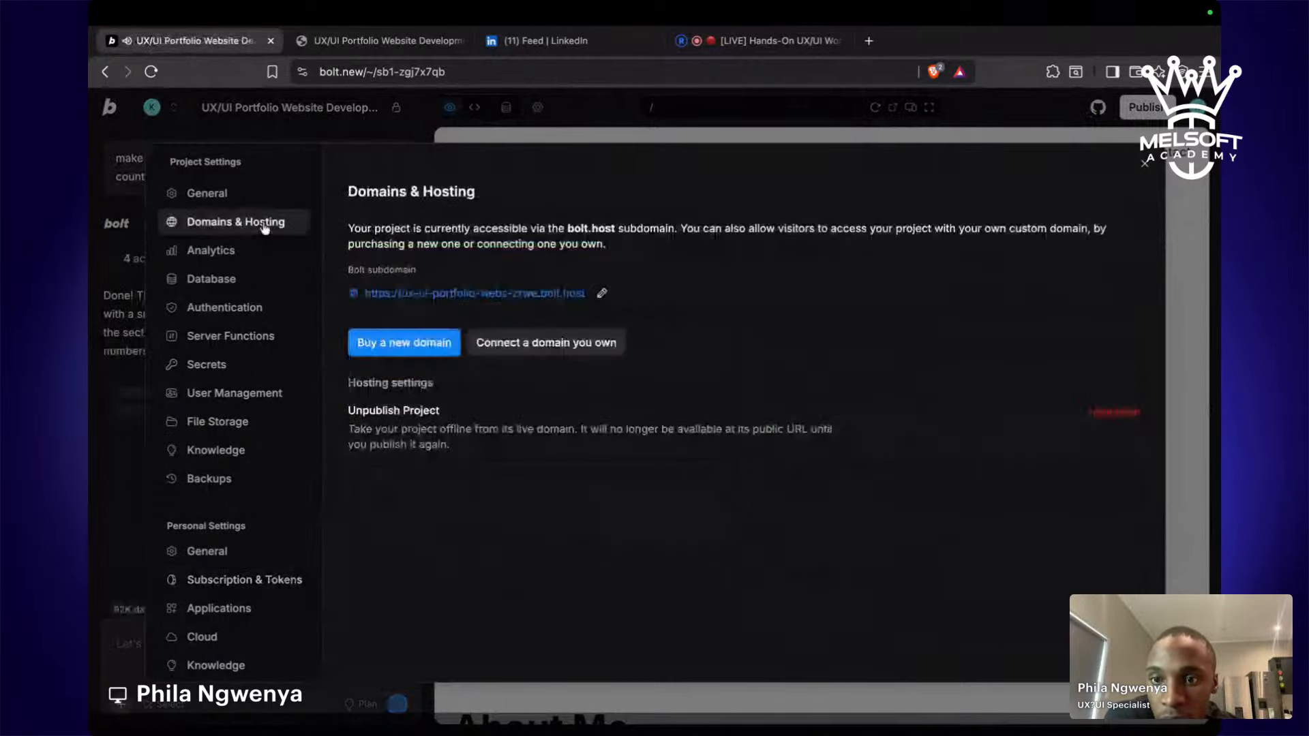
left_click(517, 346)
scroll(611, 543, "down", 1)
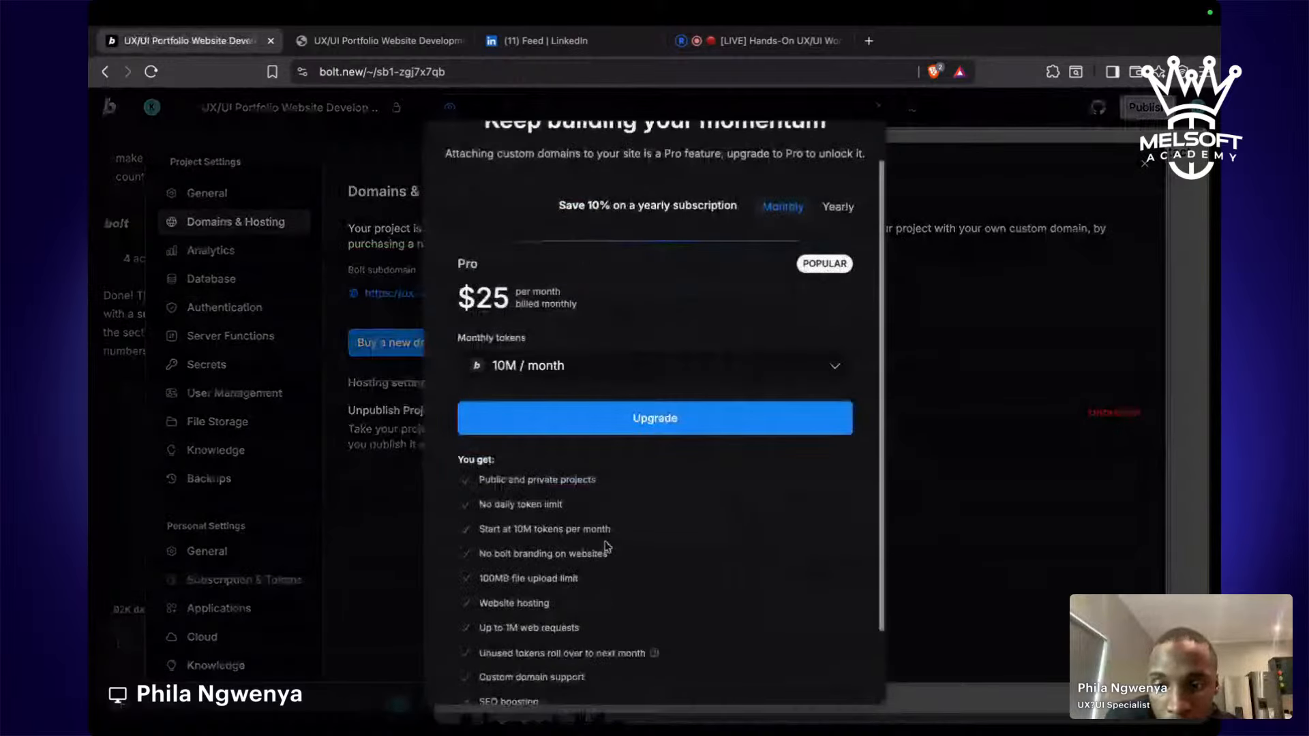
scroll(607, 546, "up", 1)
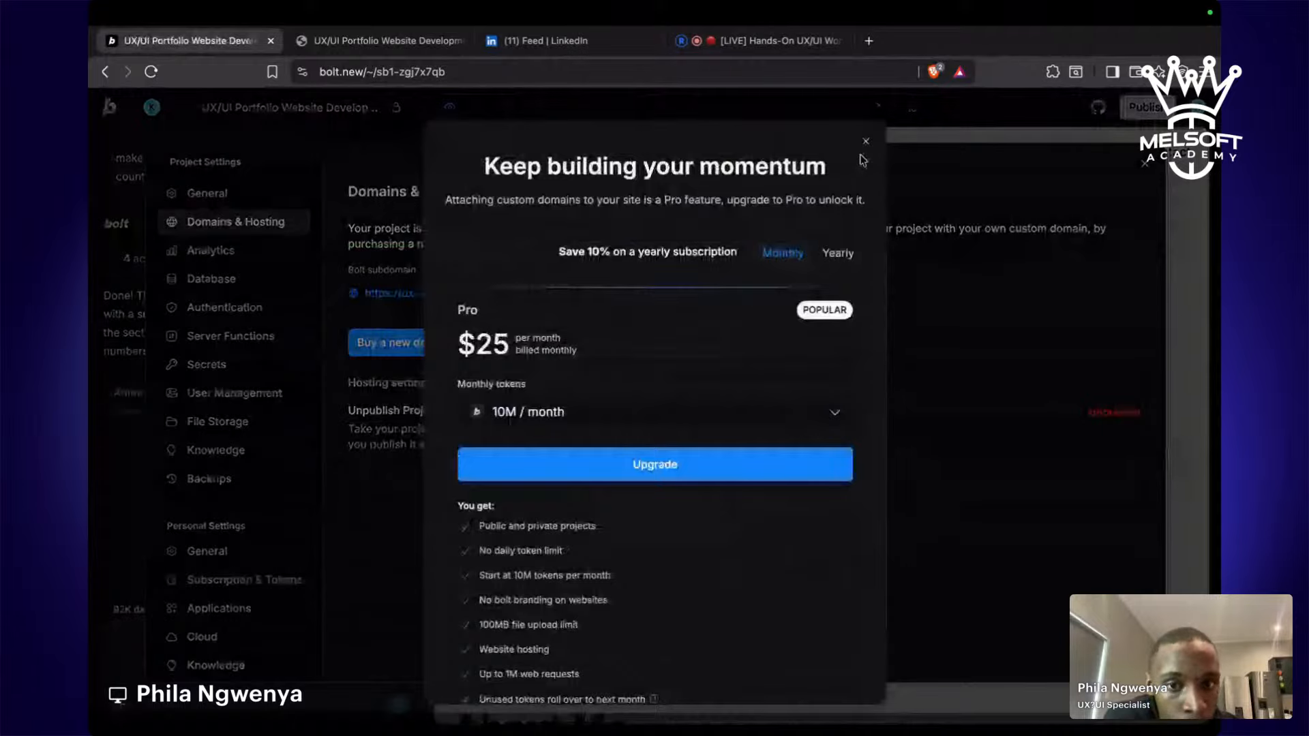
left_click(866, 141)
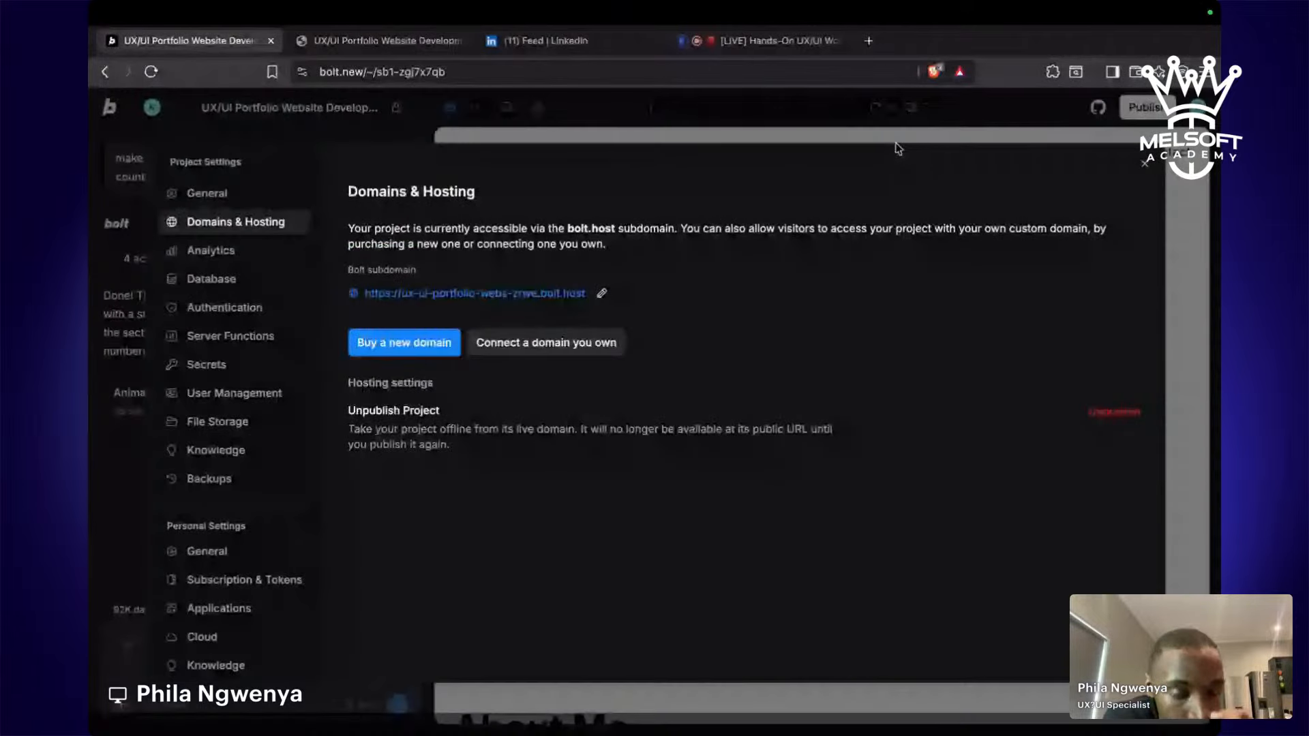
left_click(1146, 164)
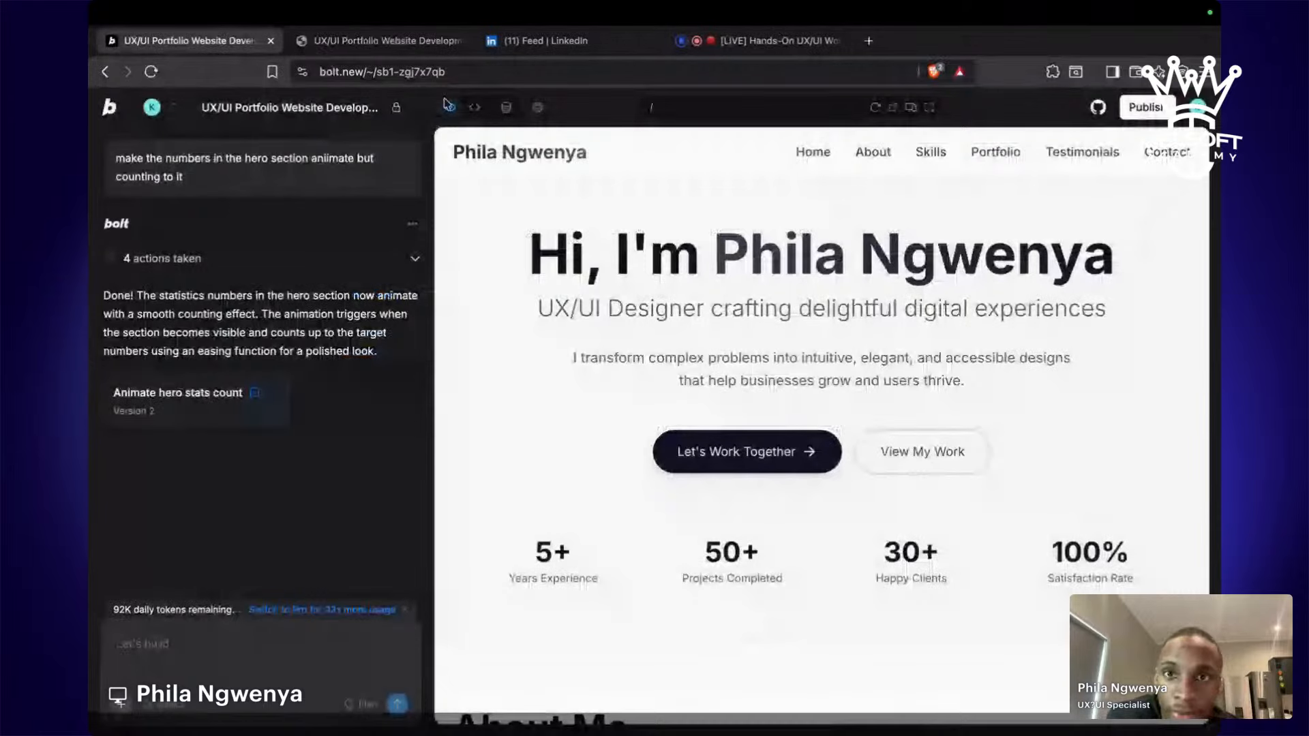
Highlight and read Bolt's reply describing the hero counting animation.
left_click_drag(118, 295, 386, 360)
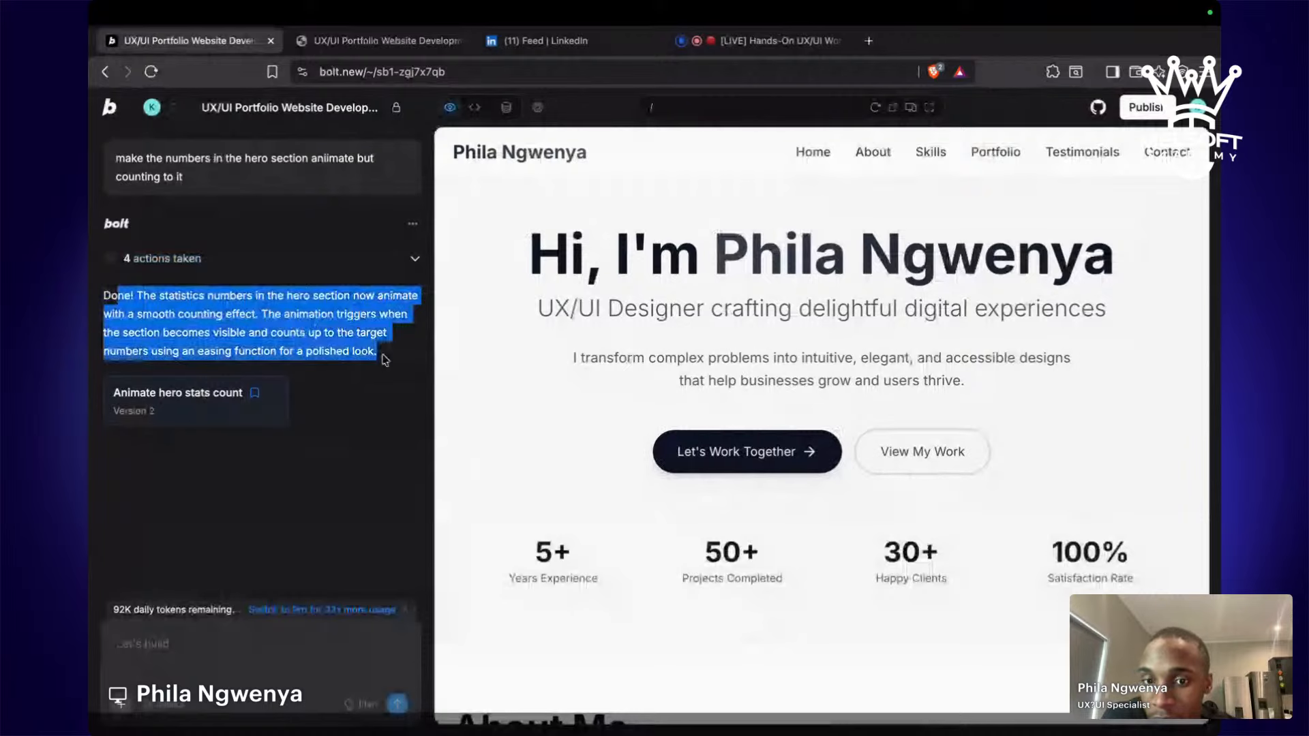
scroll(619, 426, "down", 5)
scroll(619, 426, "down", 15)
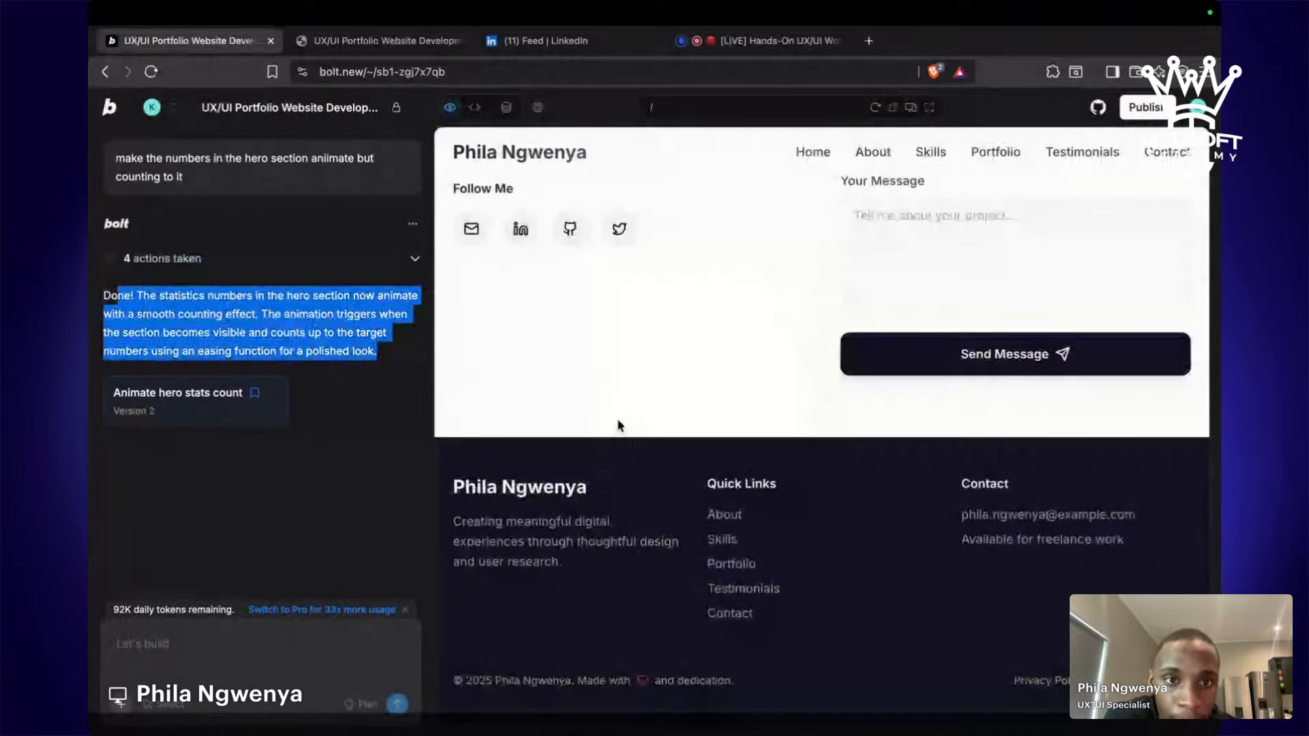
scroll(619, 426, "up", 20)
Republish the site with Publish > Update, then return to the Restream live studio.
left_click(1146, 107)
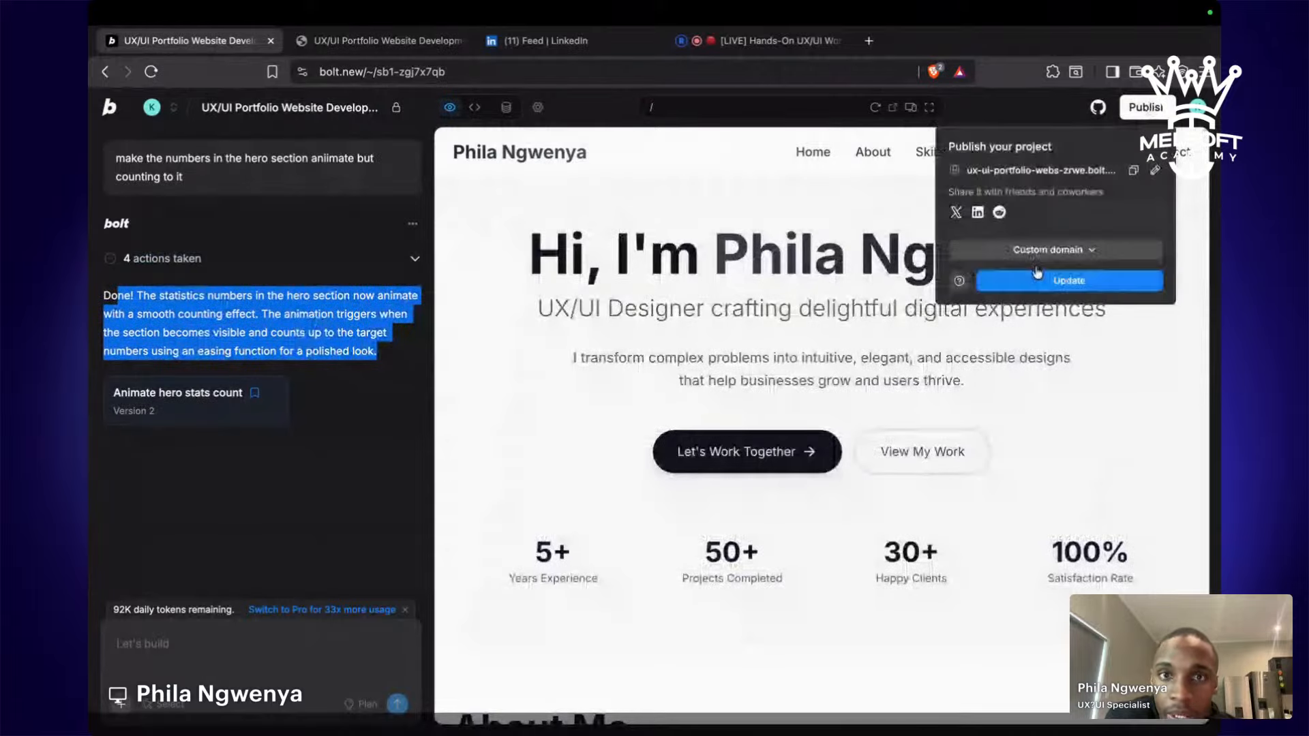
left_click(1037, 278)
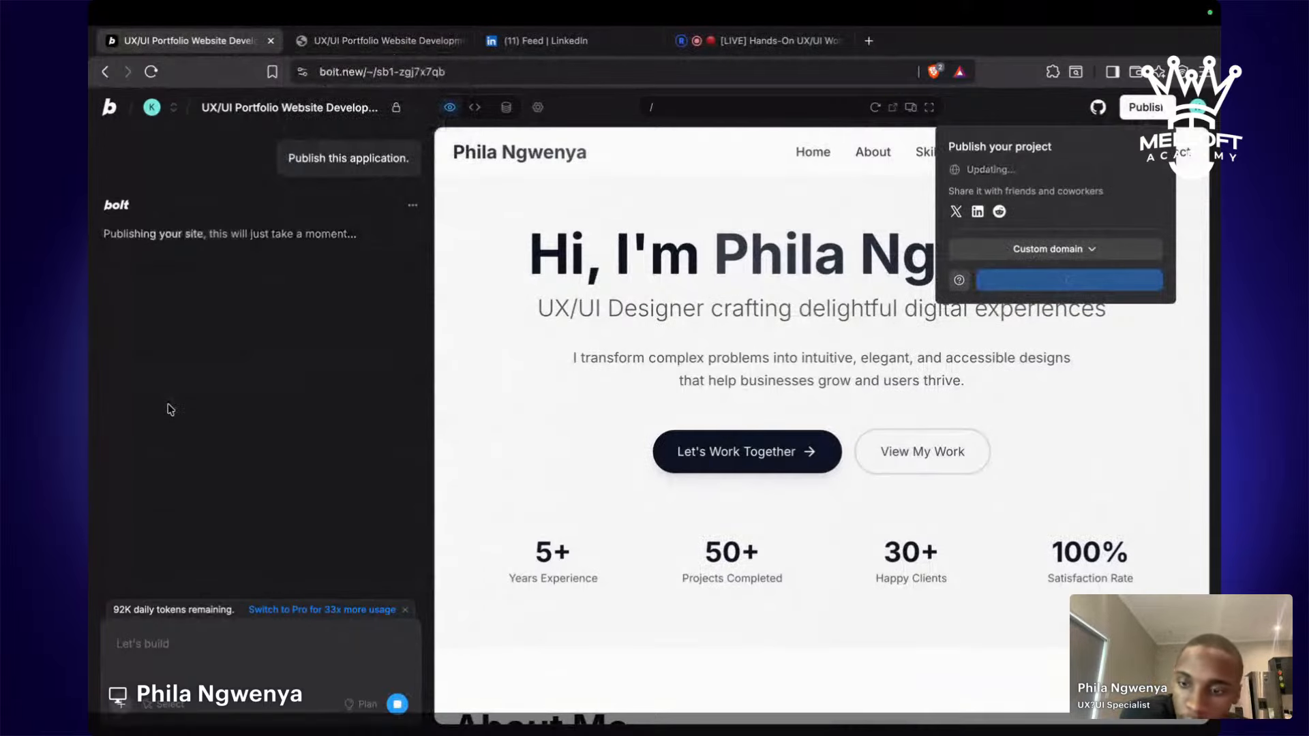
left_click(762, 43)
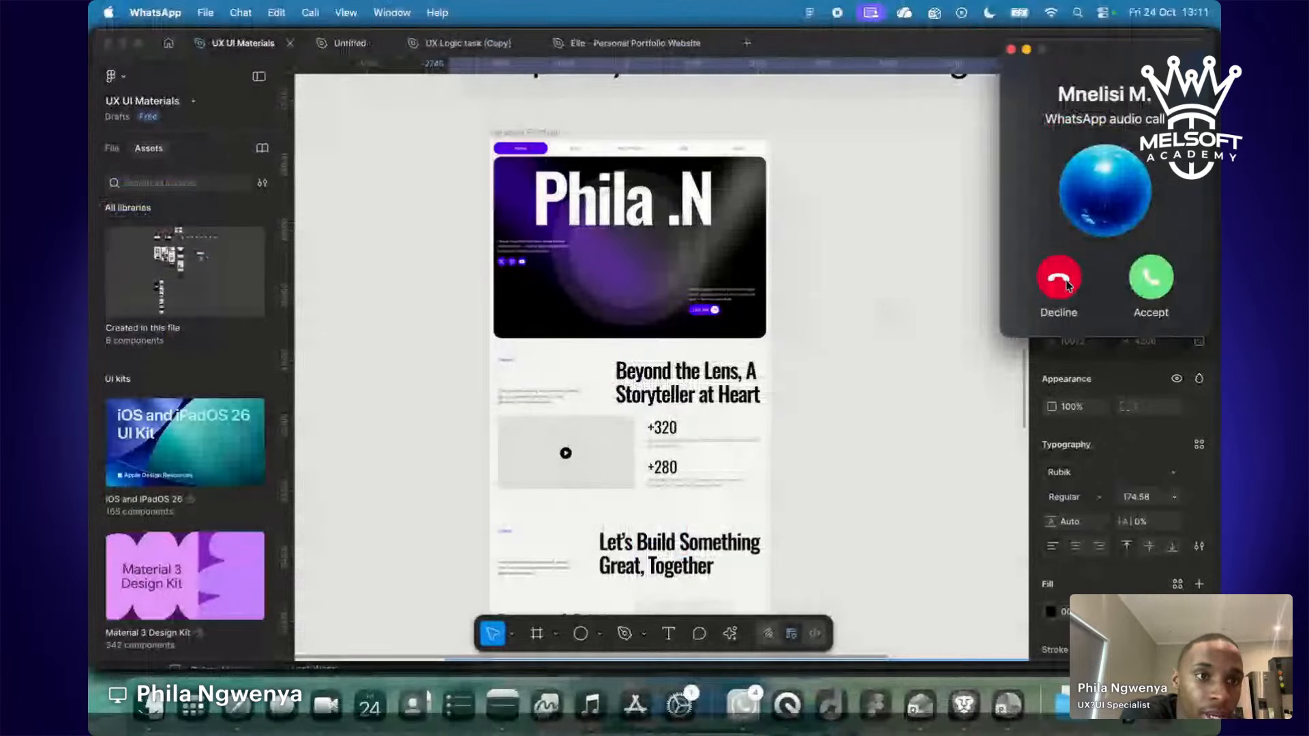
Decline the WhatsApp call, feature the 'generated websites look the same' comment on stream, then go back to Bolt.
left_click(1059, 278)
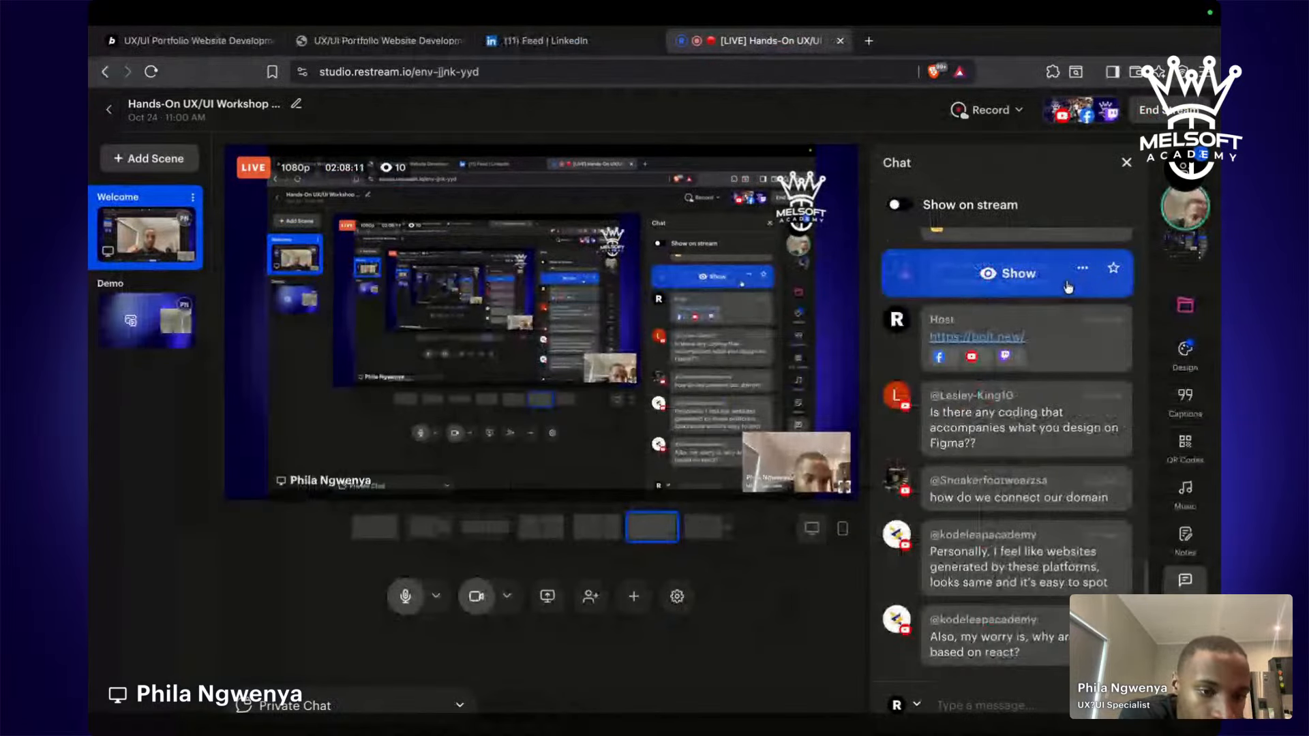
left_click(1001, 559)
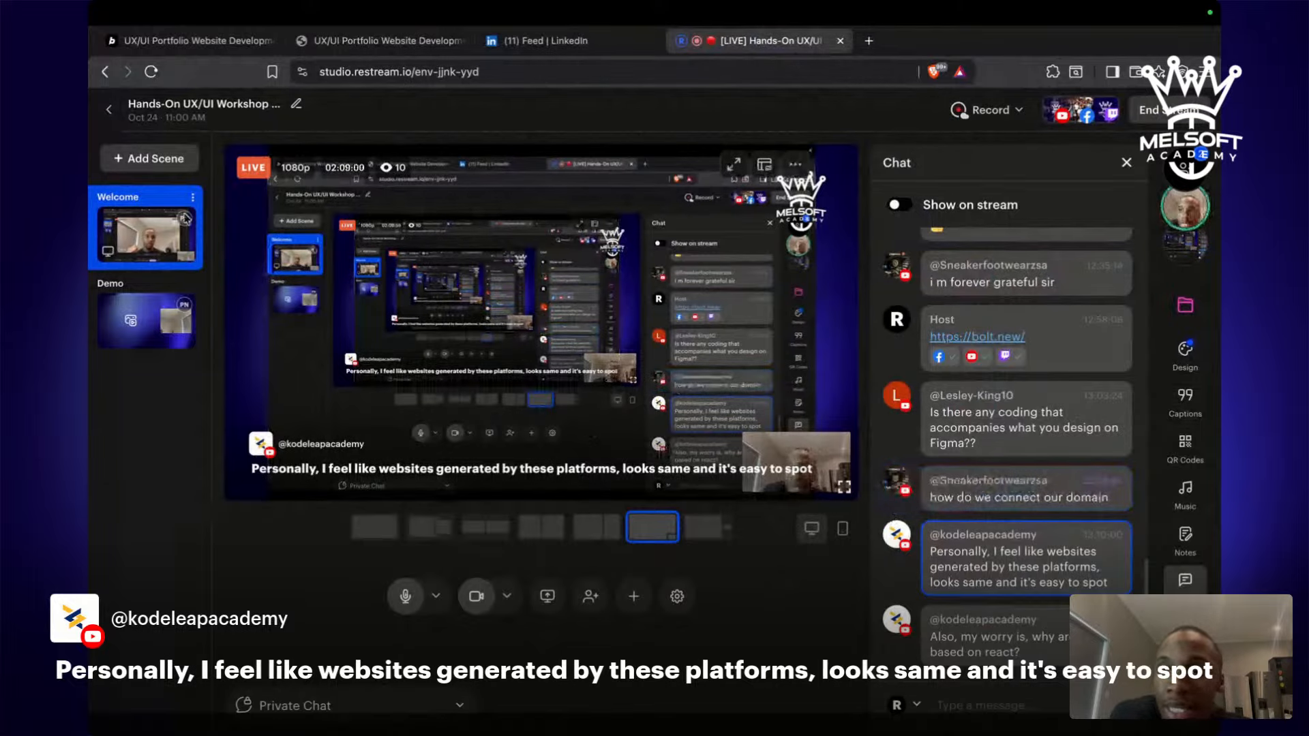
left_click(150, 53)
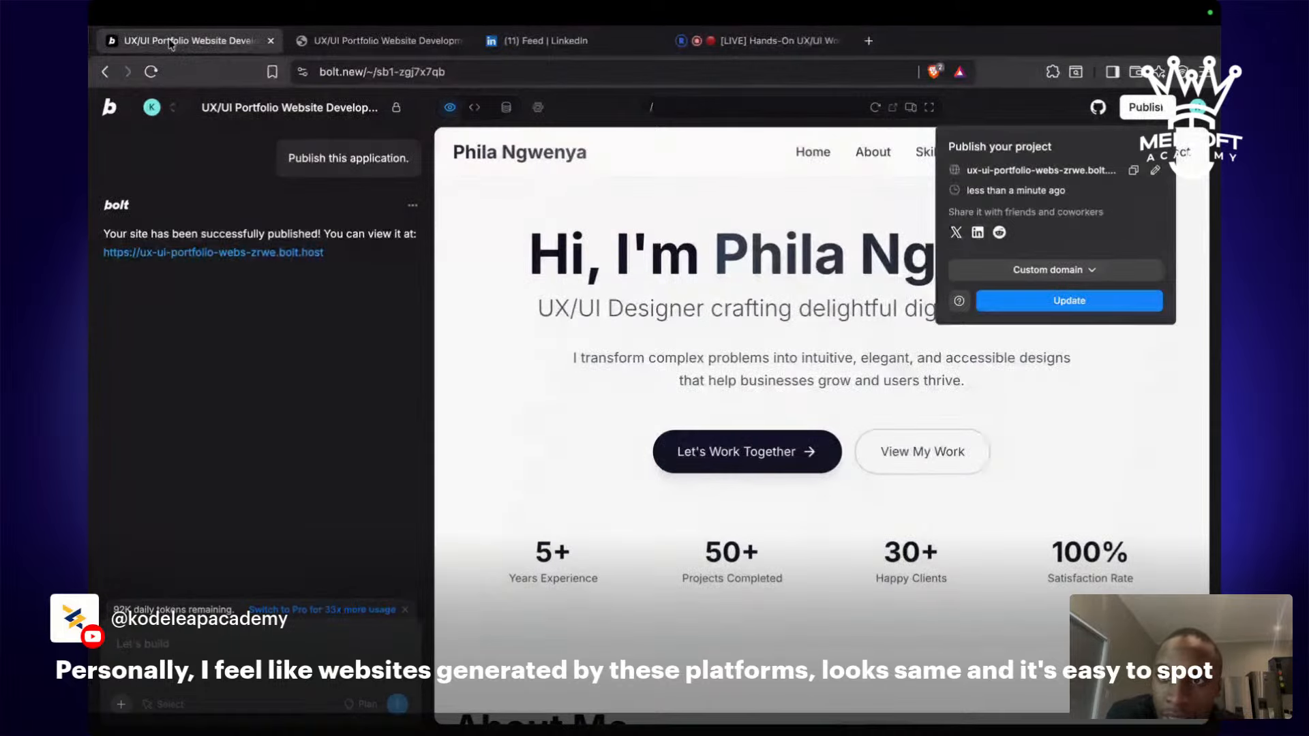
Reload the published portfolio to replay the hero stats count-up to 5+, 50+, 30+, 100%.
left_click(370, 45)
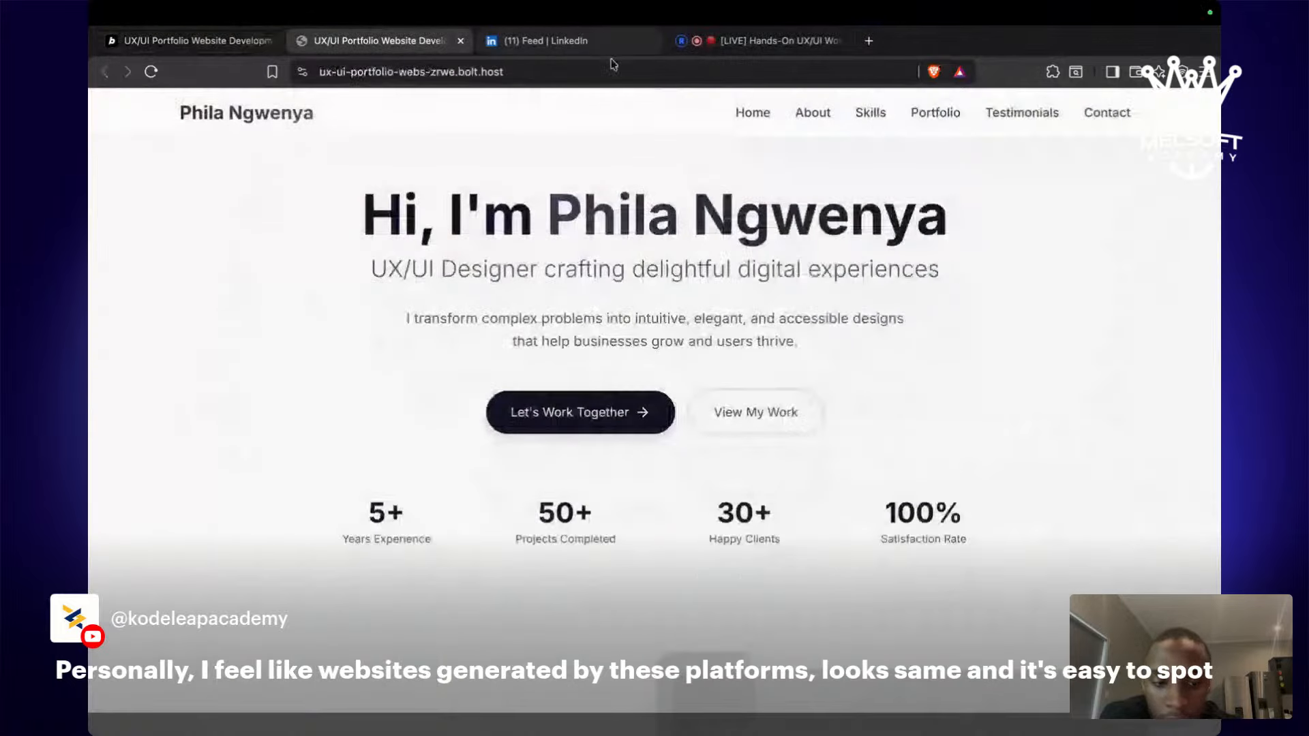
key("super+r")
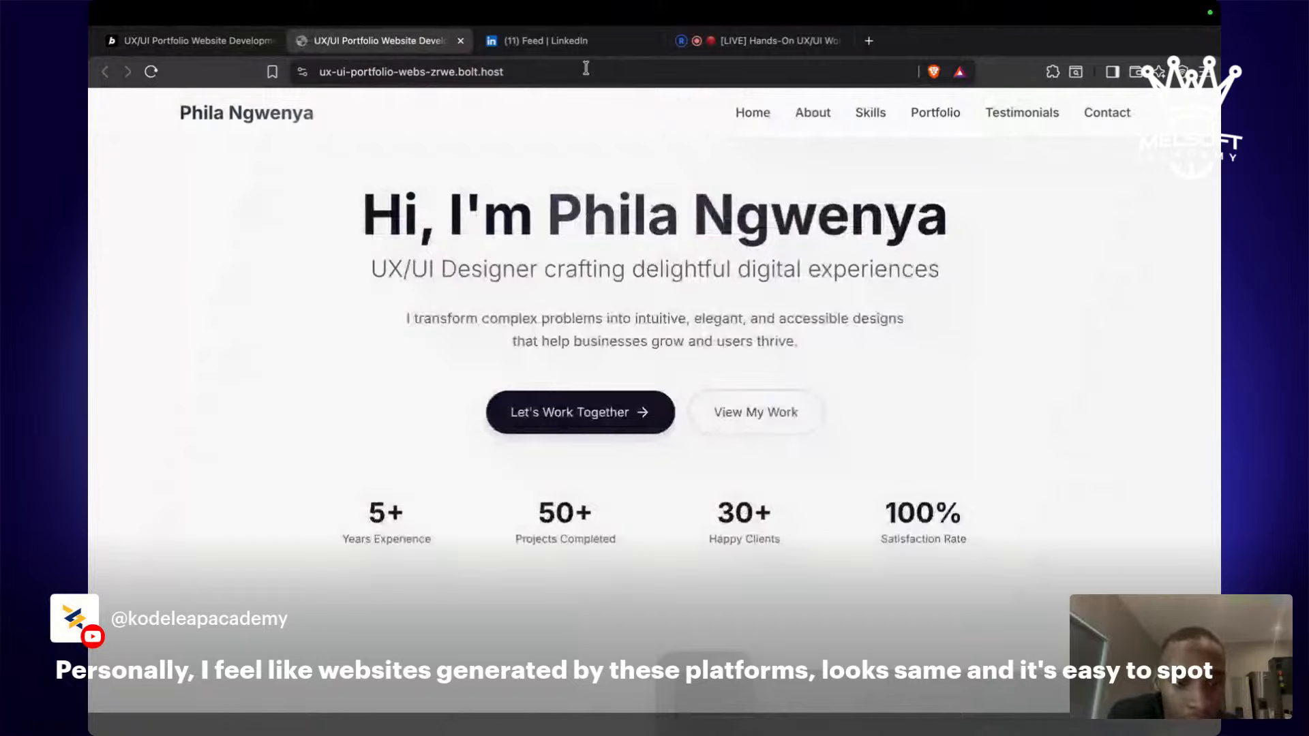
key("super+r")
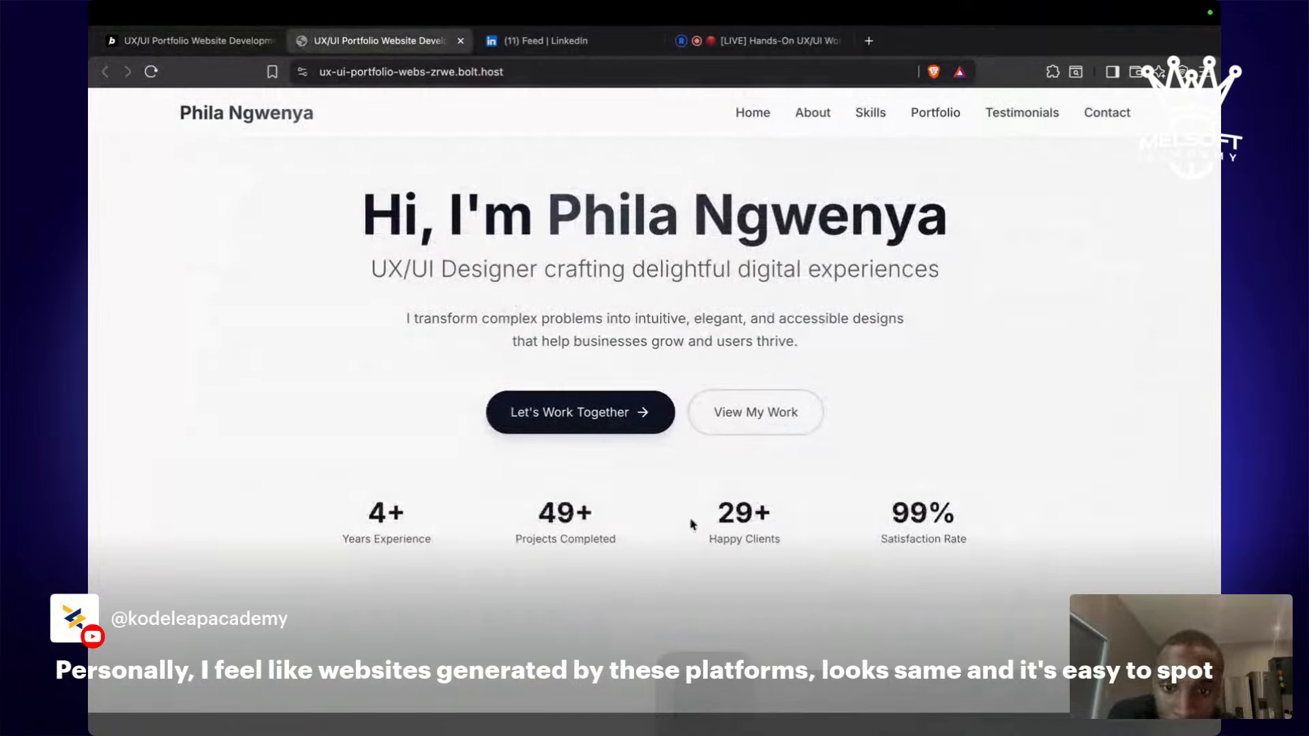
scroll(920, 401, "down", 15)
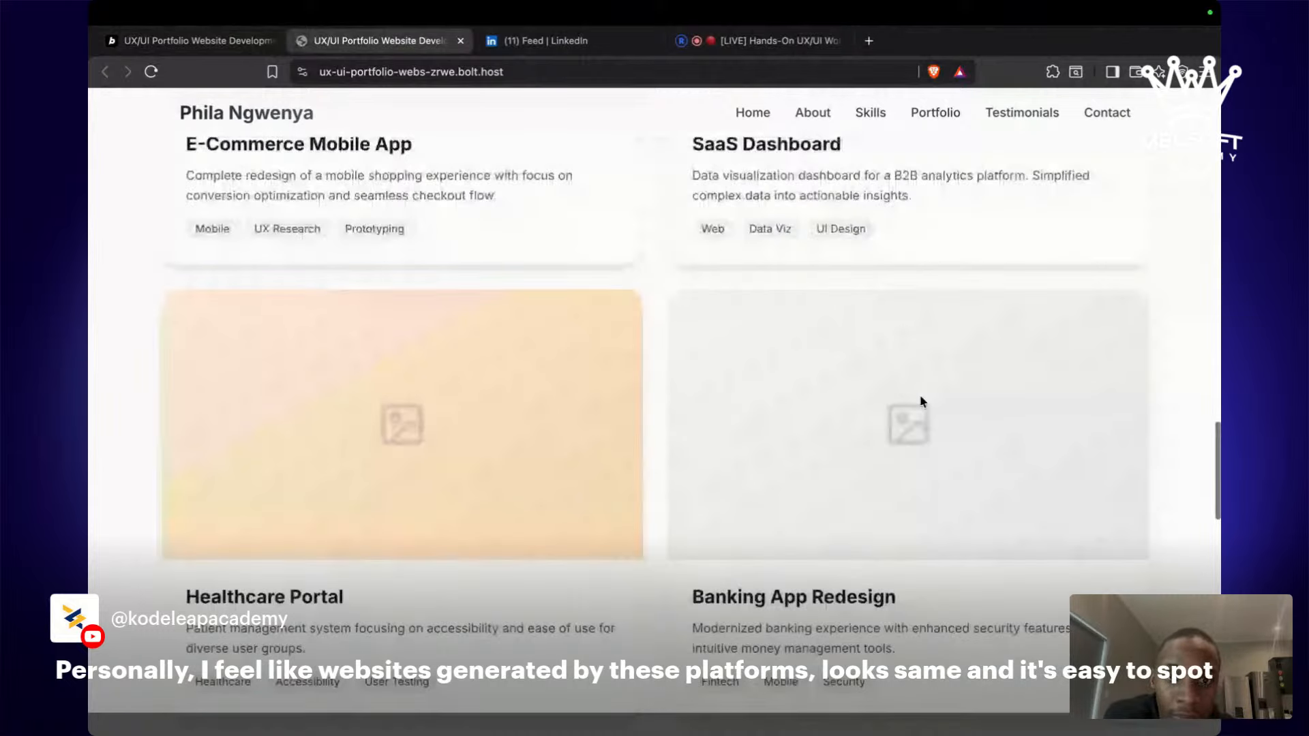
scroll(886, 395, "up", 15)
key("super+r")
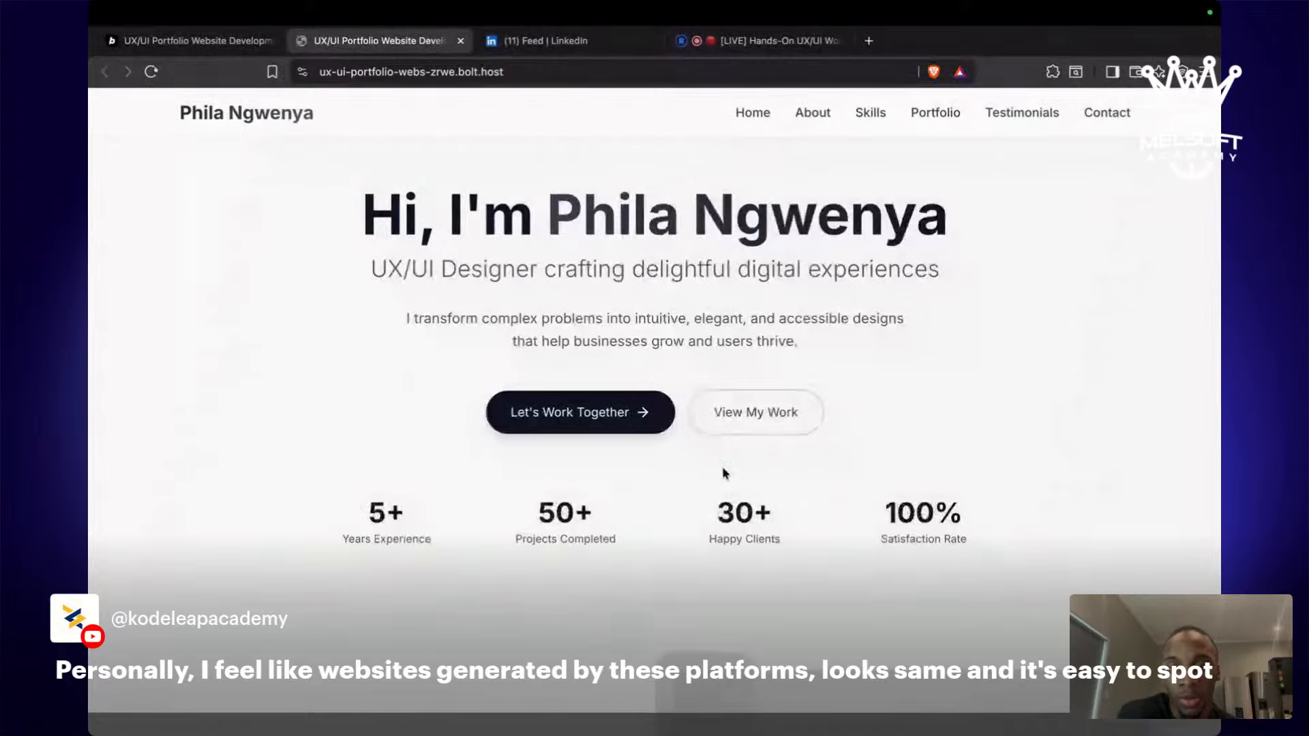
left_click(757, 42)
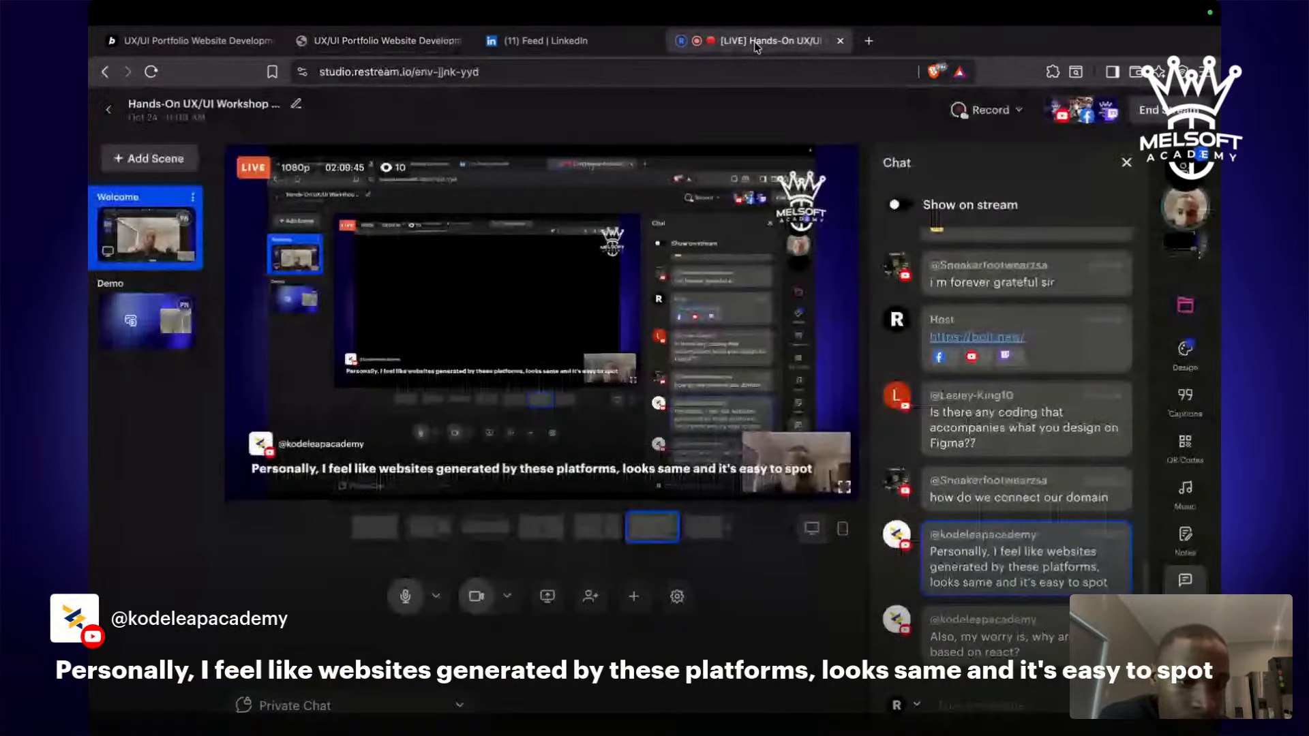
Hide the pinned kodeleapacademy comment so only the host's name banner remains on stream.
mouse_move(971, 475)
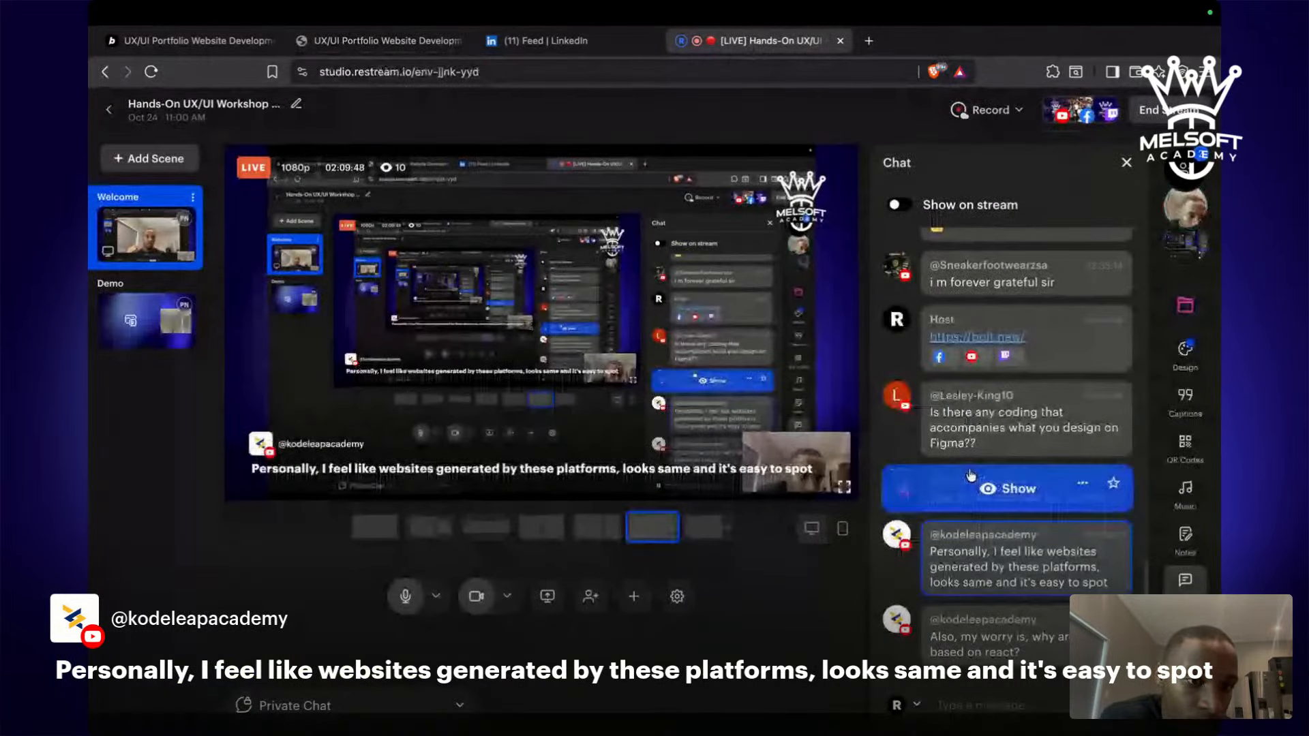
scroll(971, 475, "up", 1)
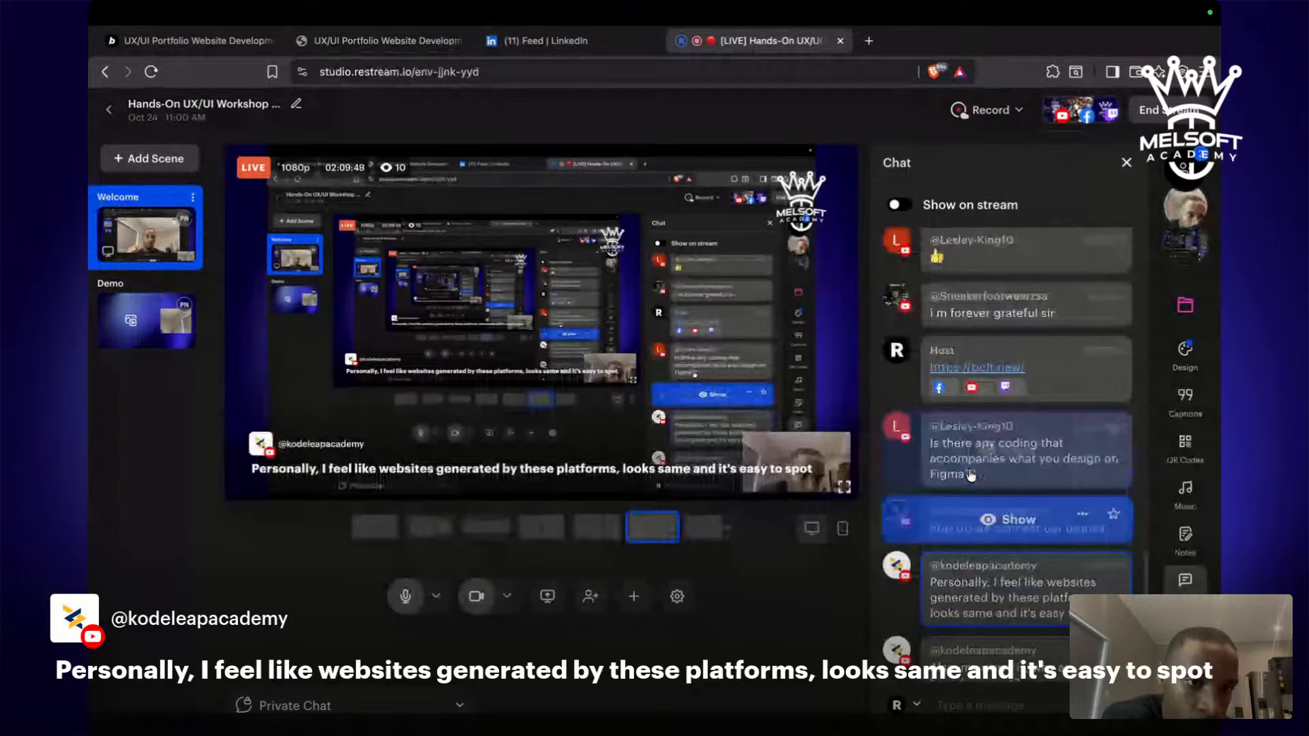
scroll(982, 420, "down", 1)
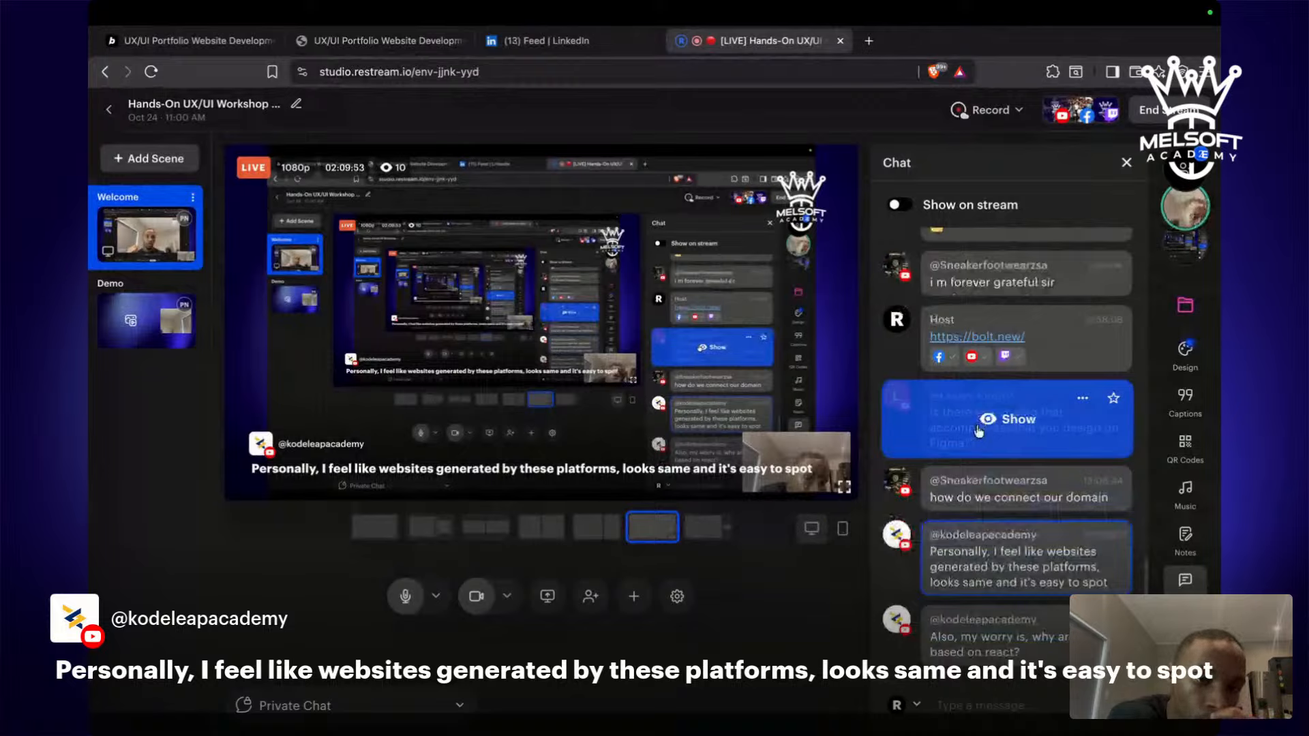
left_click(934, 577)
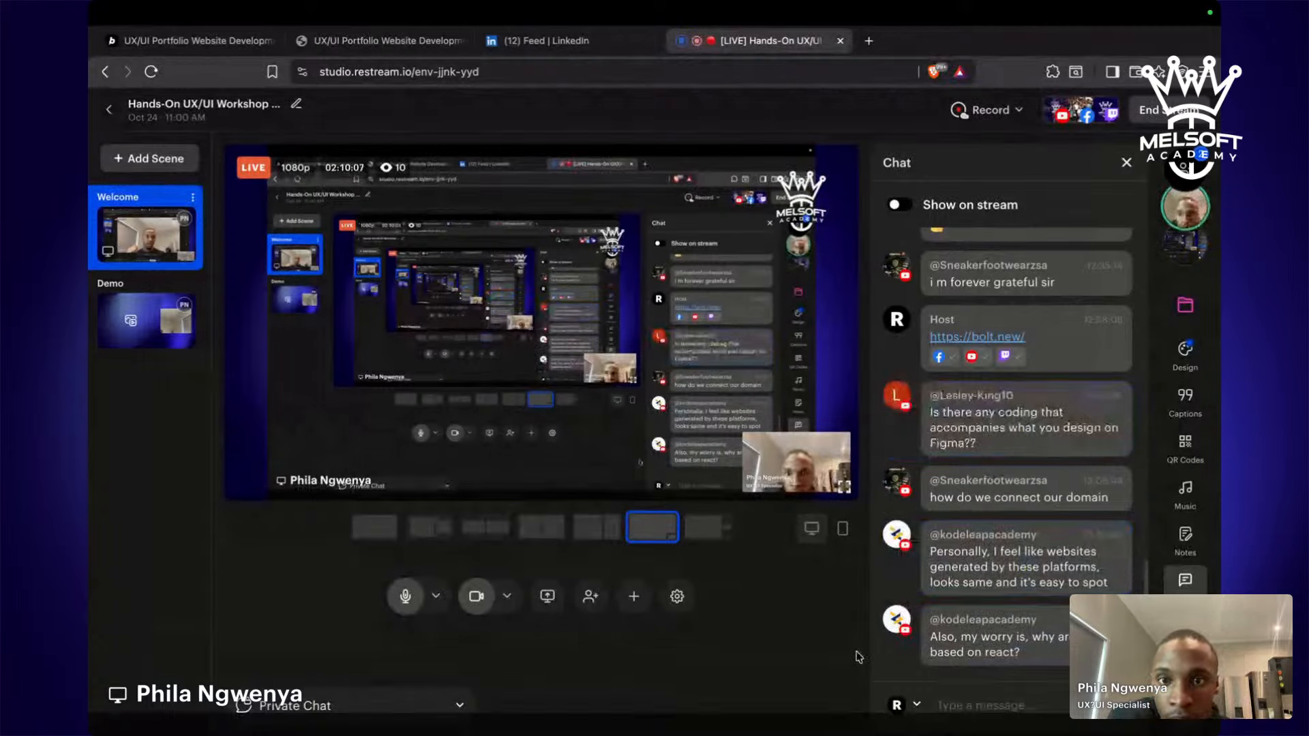
Close Bolt's Publish details and scroll the portfolio preview down to the footer and back.
left_click(493, 49)
left_click(424, 42)
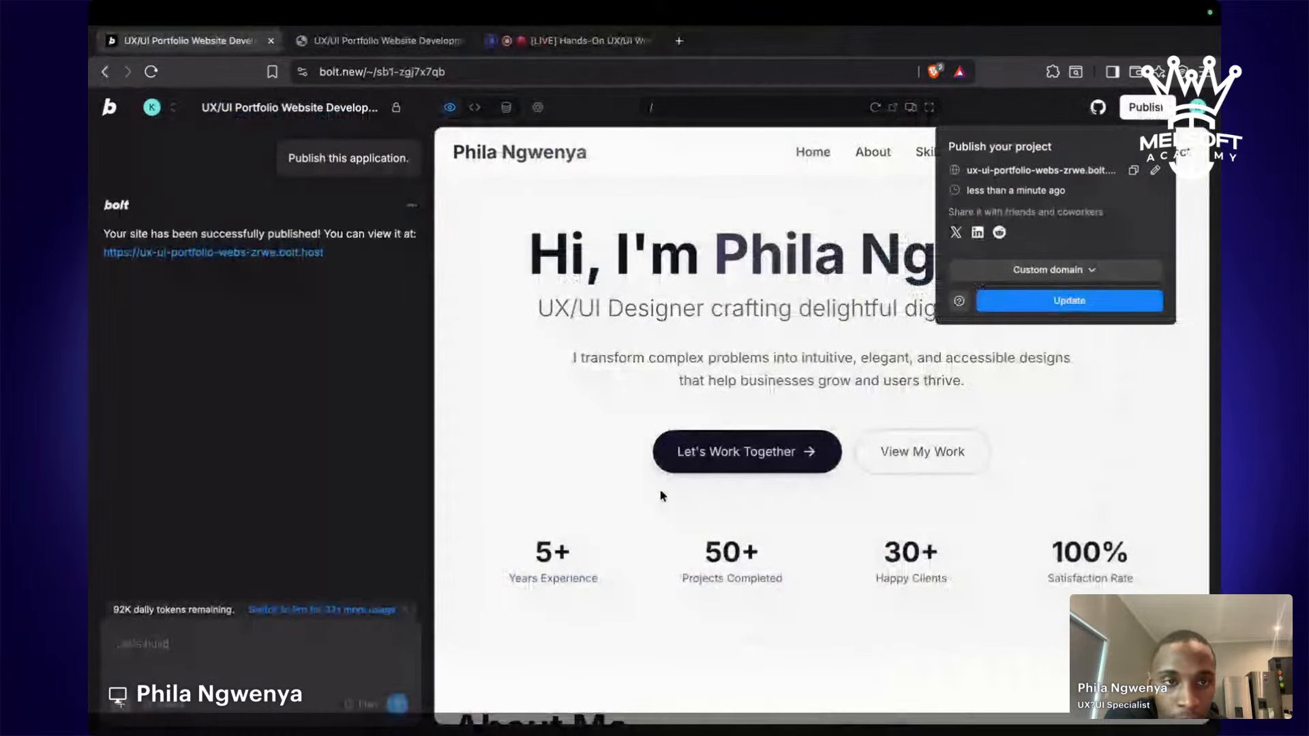
left_click(1184, 196)
scroll(994, 514, "down", 20)
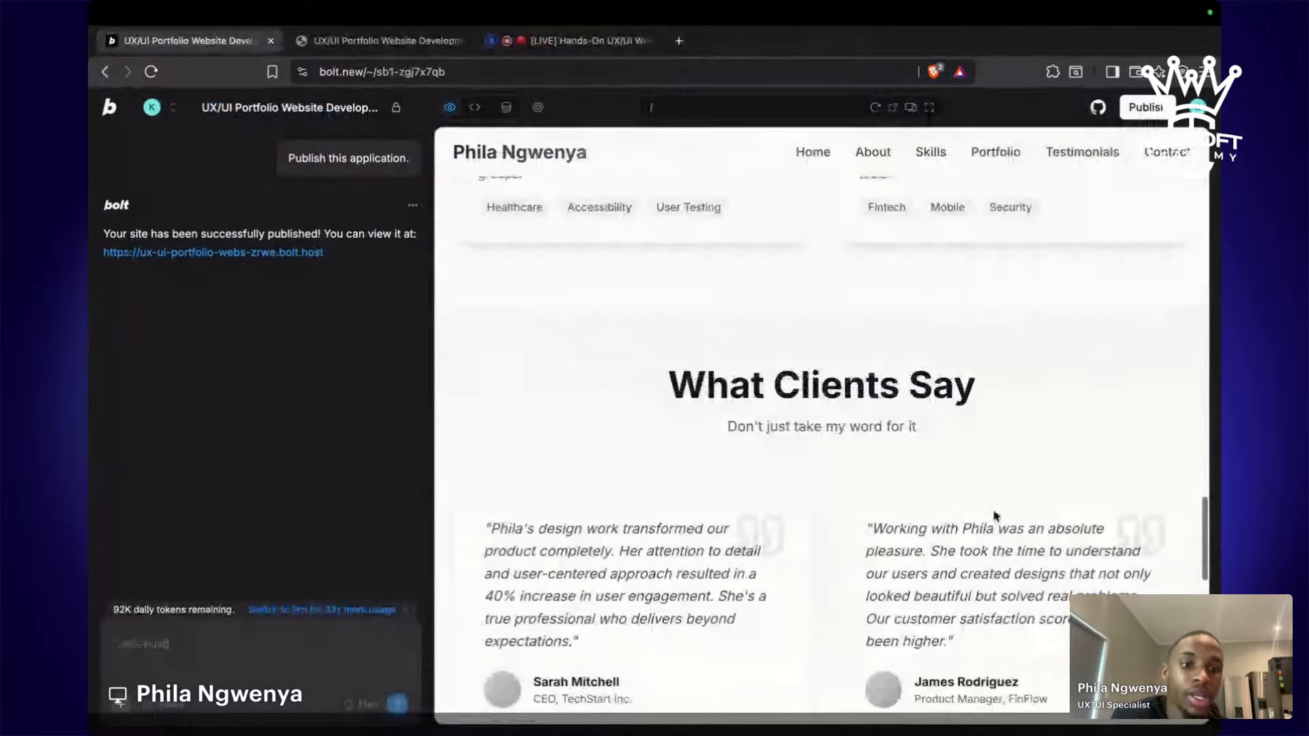
scroll(993, 509, "down", 10)
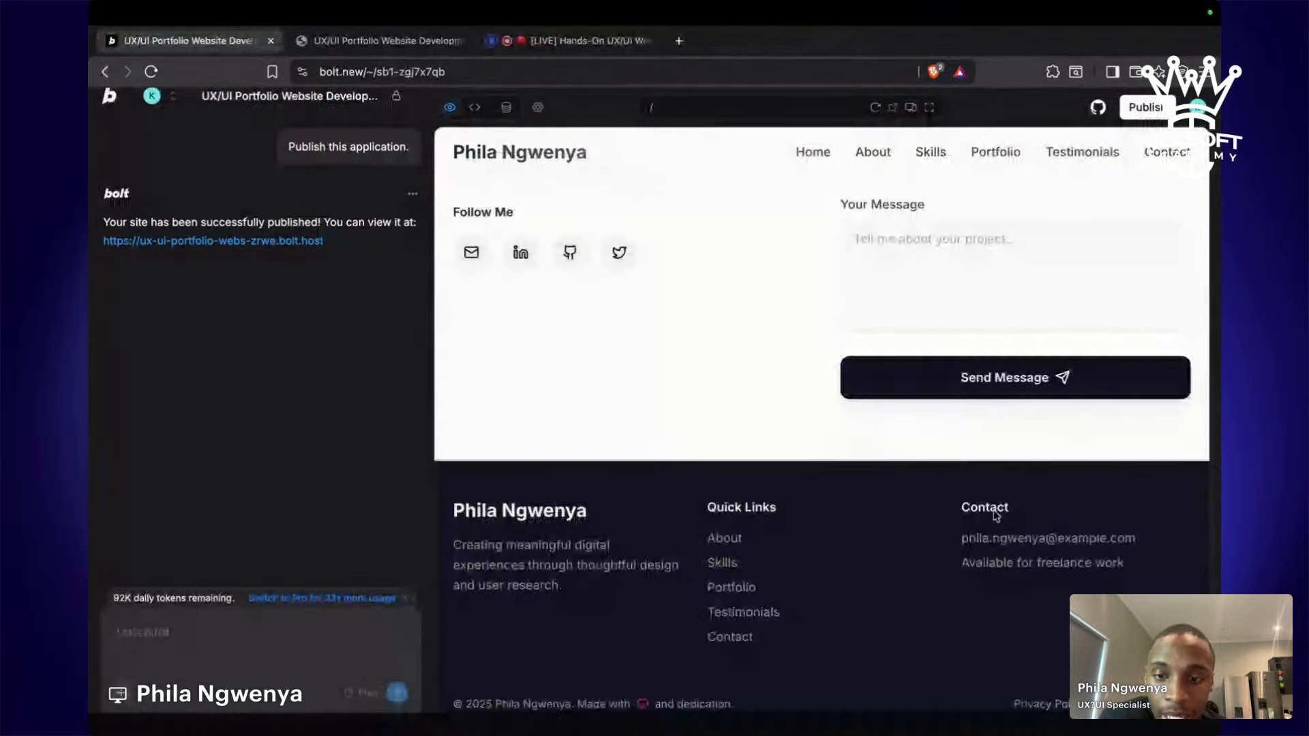
scroll(995, 517, "up", 10)
scroll(995, 516, "up", 5)
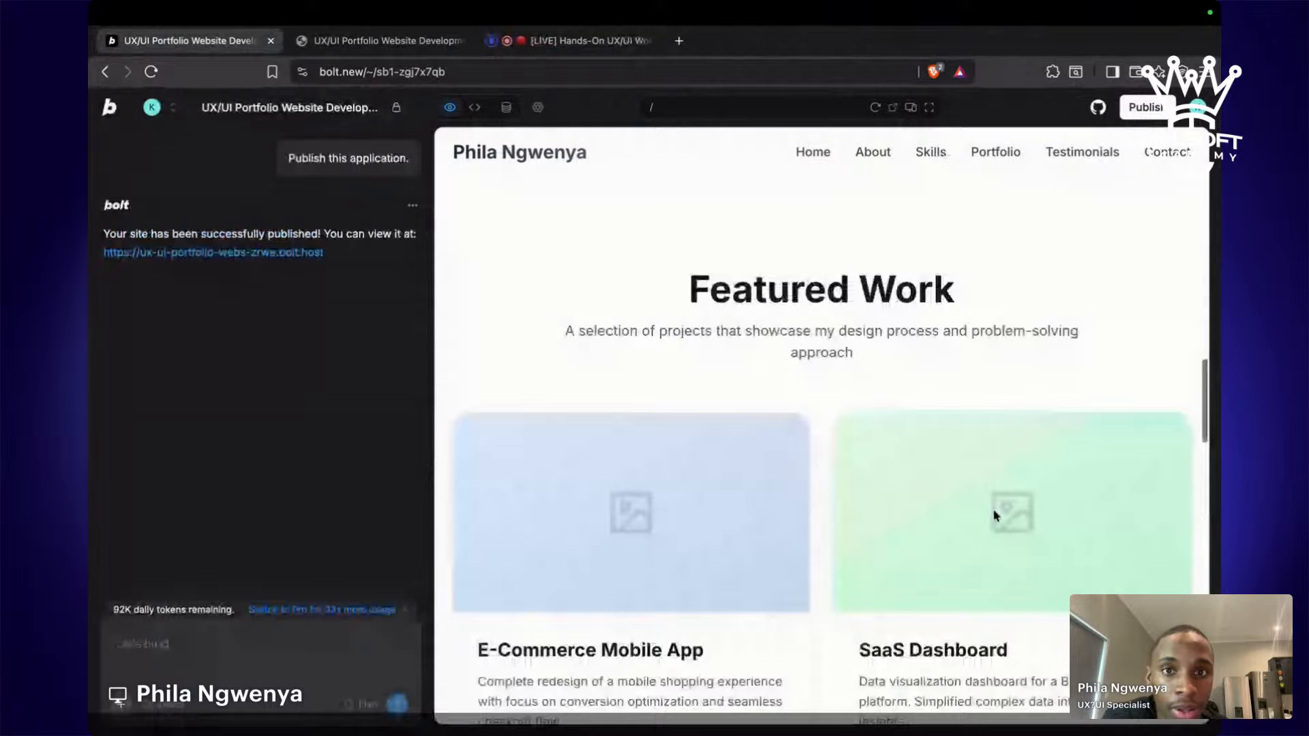
scroll(993, 513, "up", 5)
left_click(542, 42)
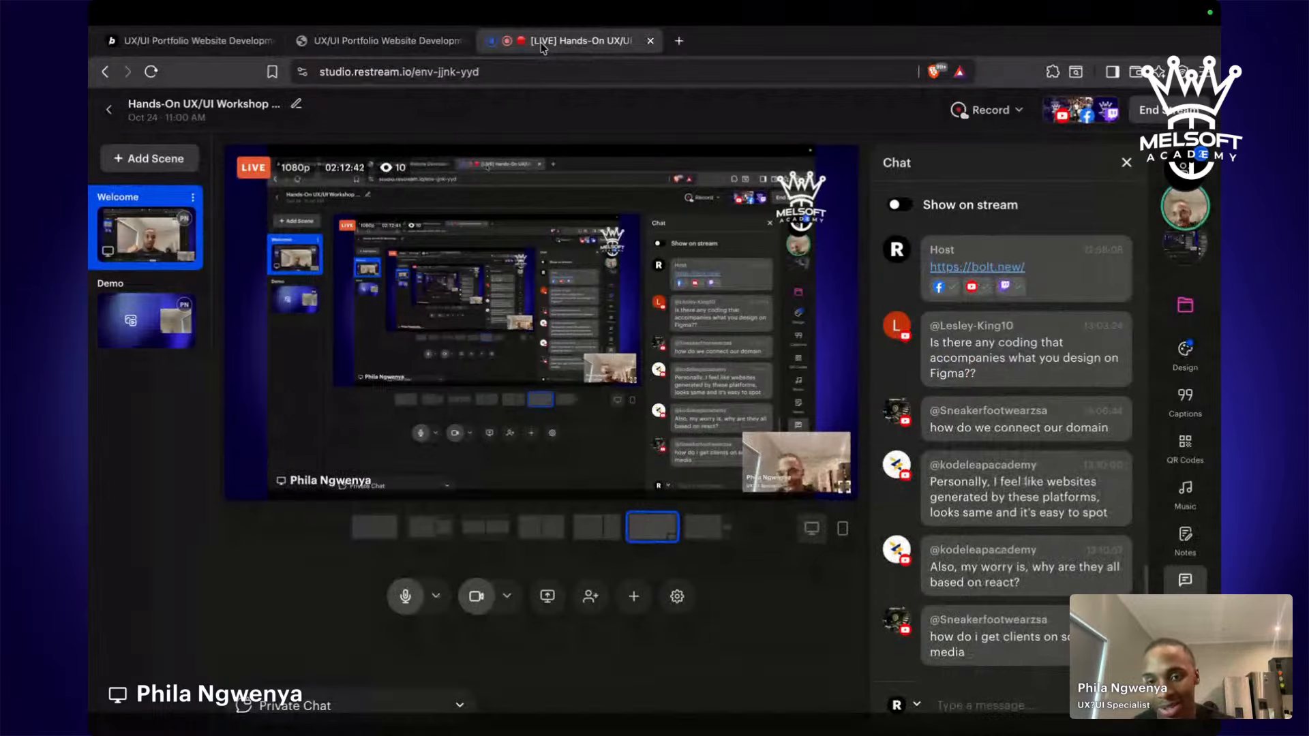
Feature the viewer's question about getting clients on social media on the live stream.
left_click(953, 630)
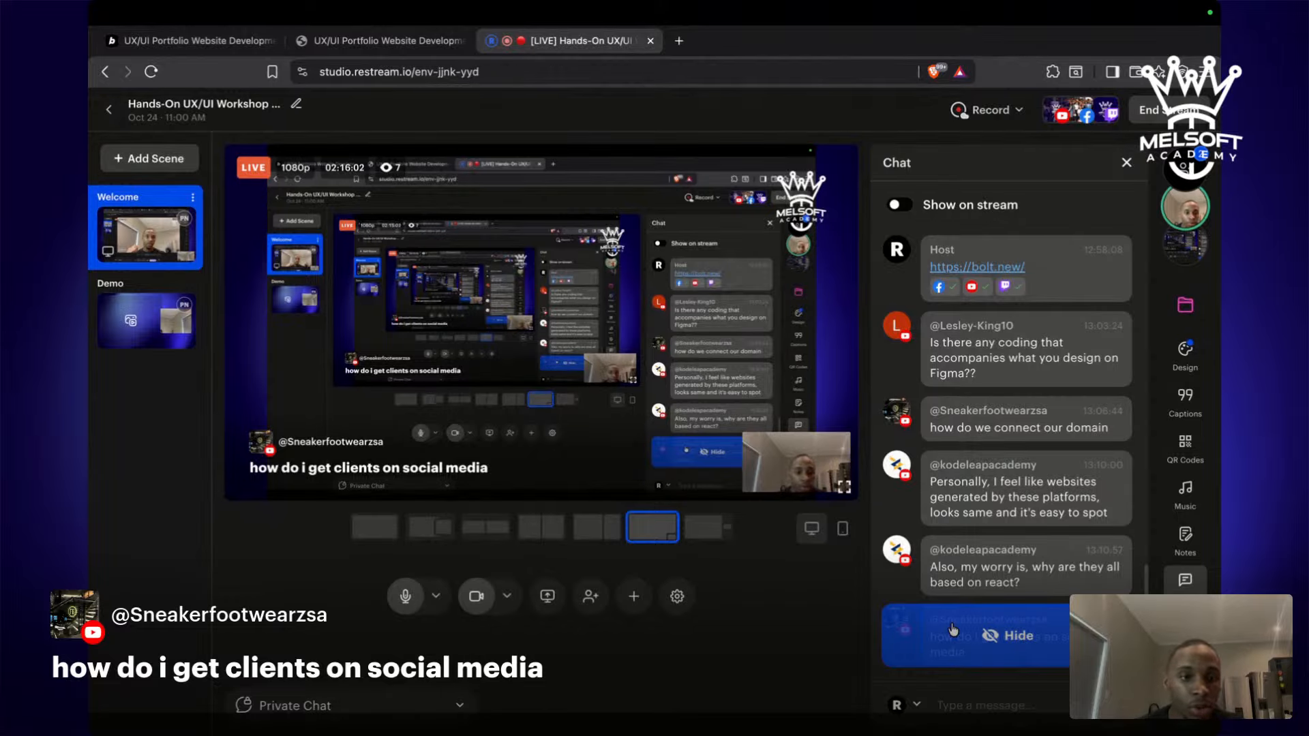
In a new tab, search 'melsoft uxui' and open the UX/UI Design Bootcamp page.
left_click(678, 40)
type("mel")
key("Return")
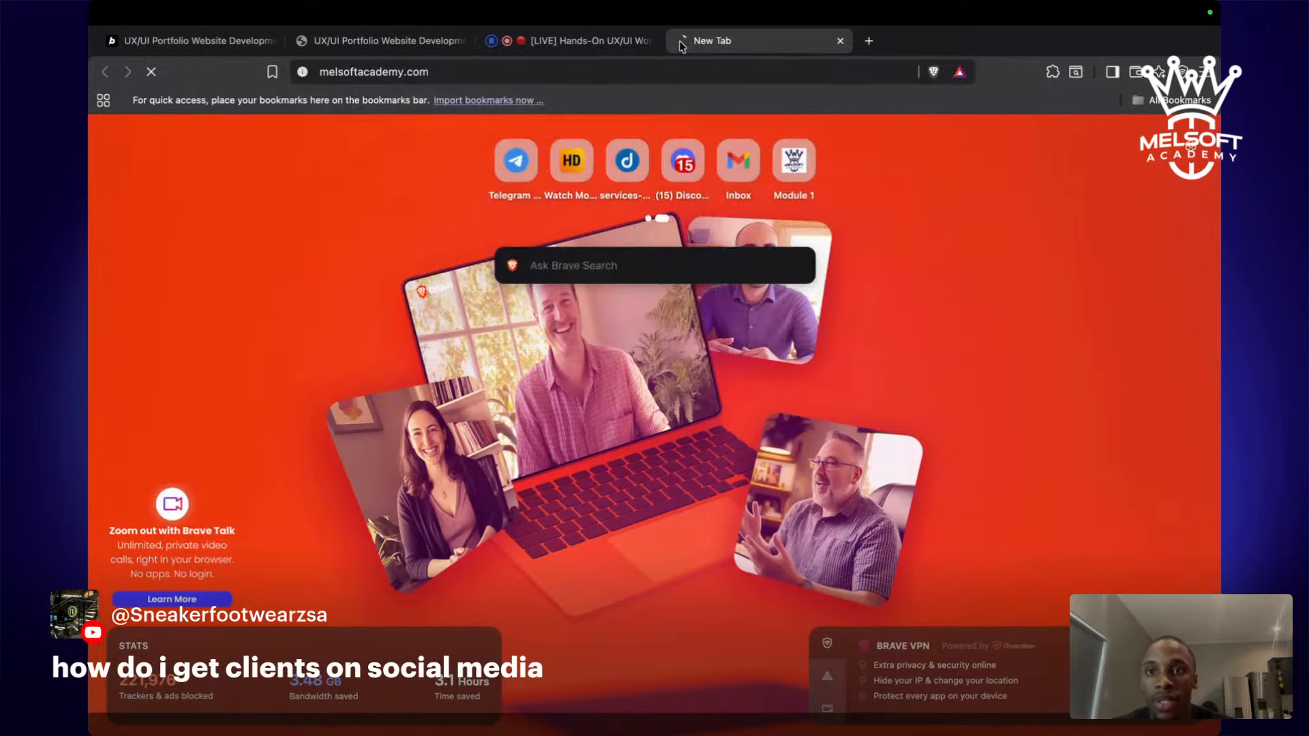
left_click(543, 73)
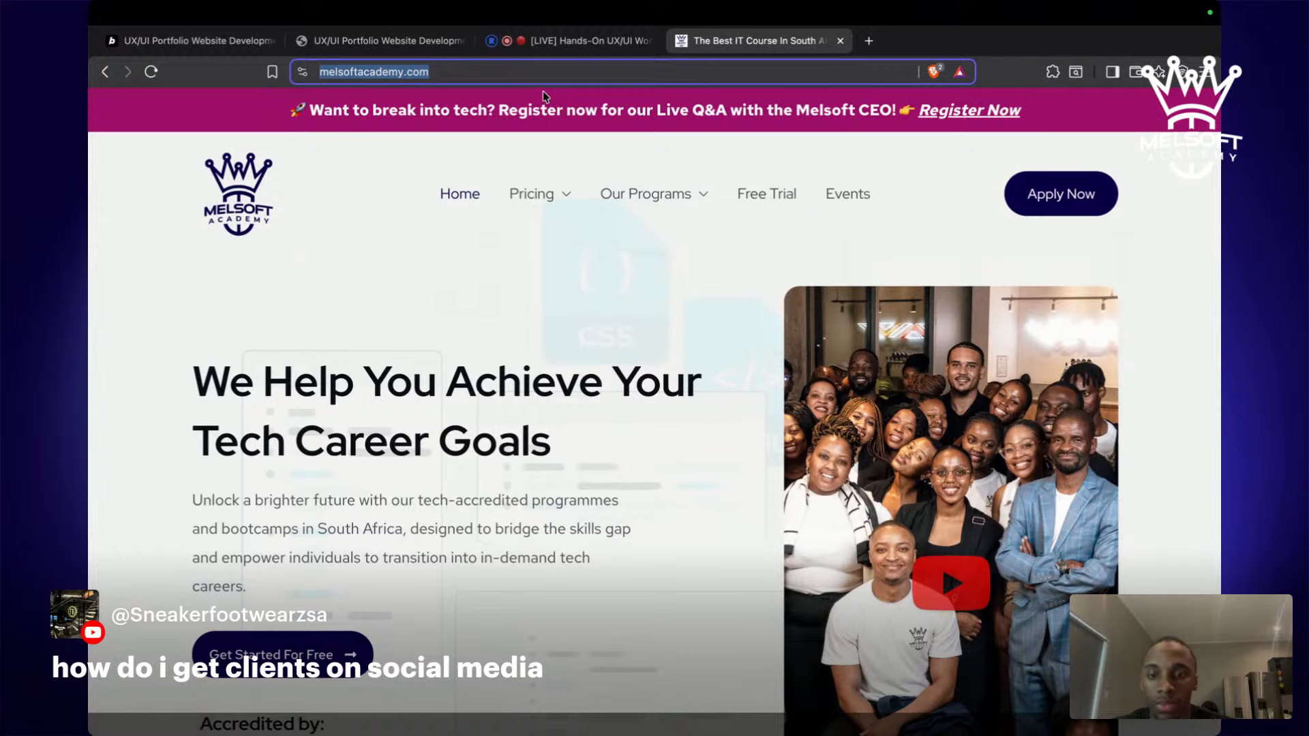
type("melsoft ")
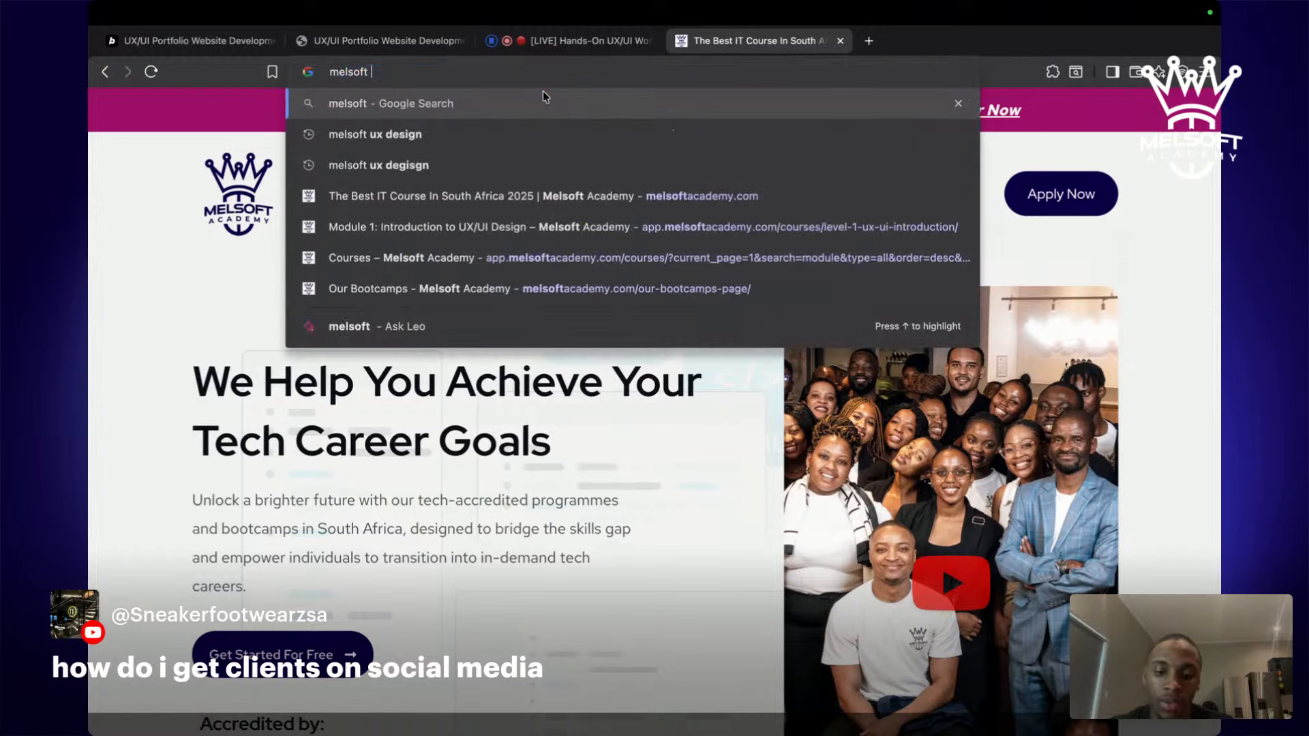
type("uxui")
key("Return")
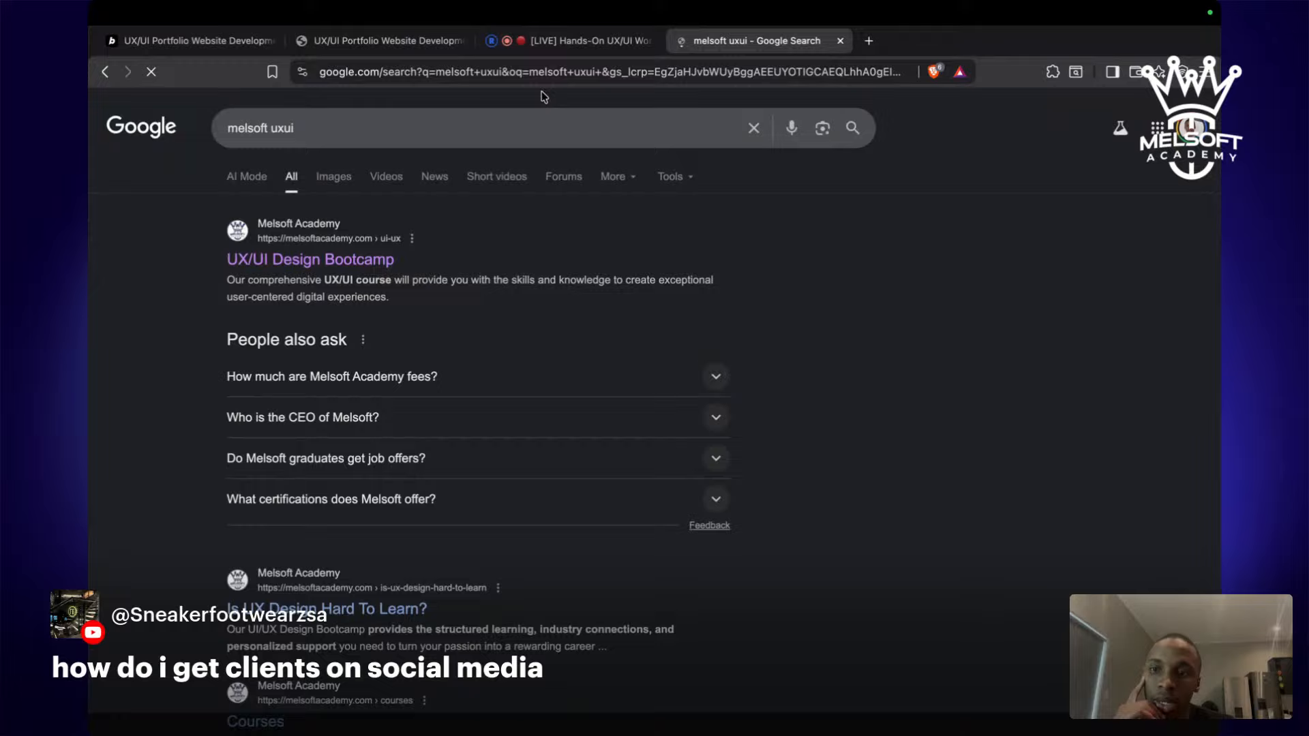
left_click(286, 259)
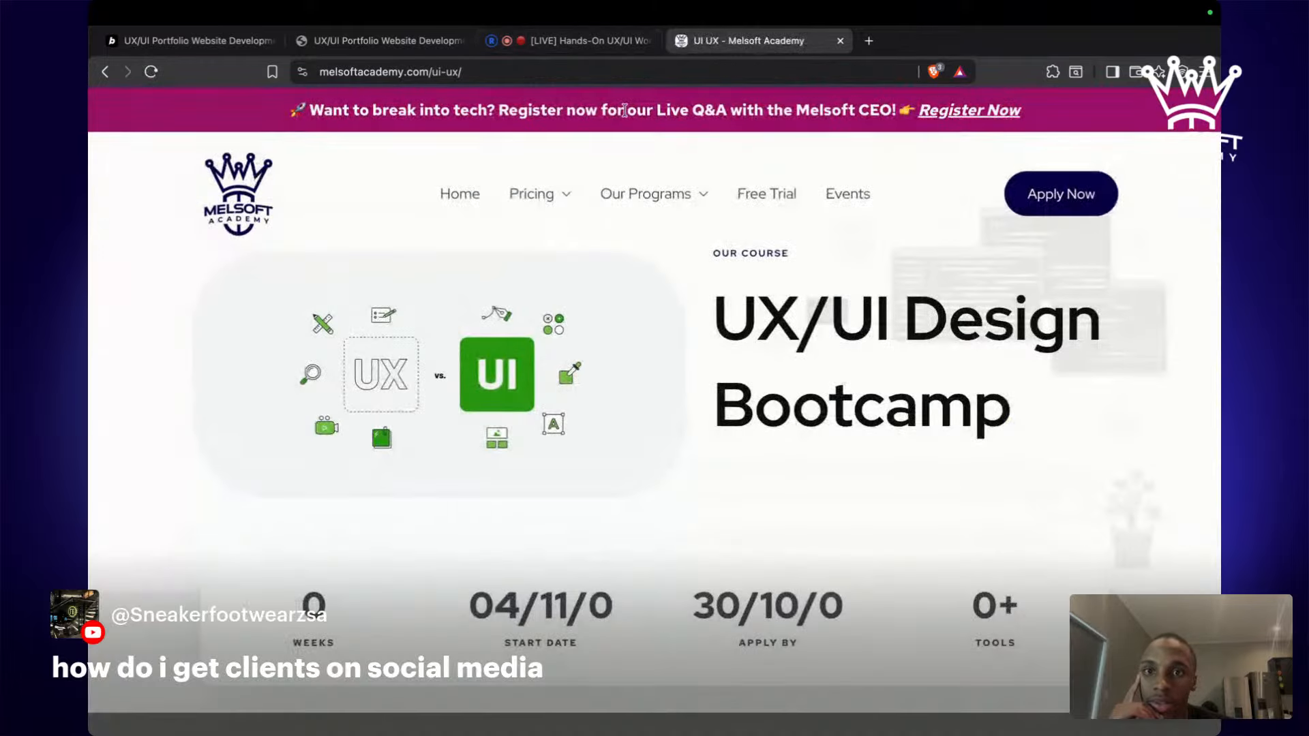
Copy the bootcamp page URL and post it in the Restream stream chat.
left_click(602, 78)
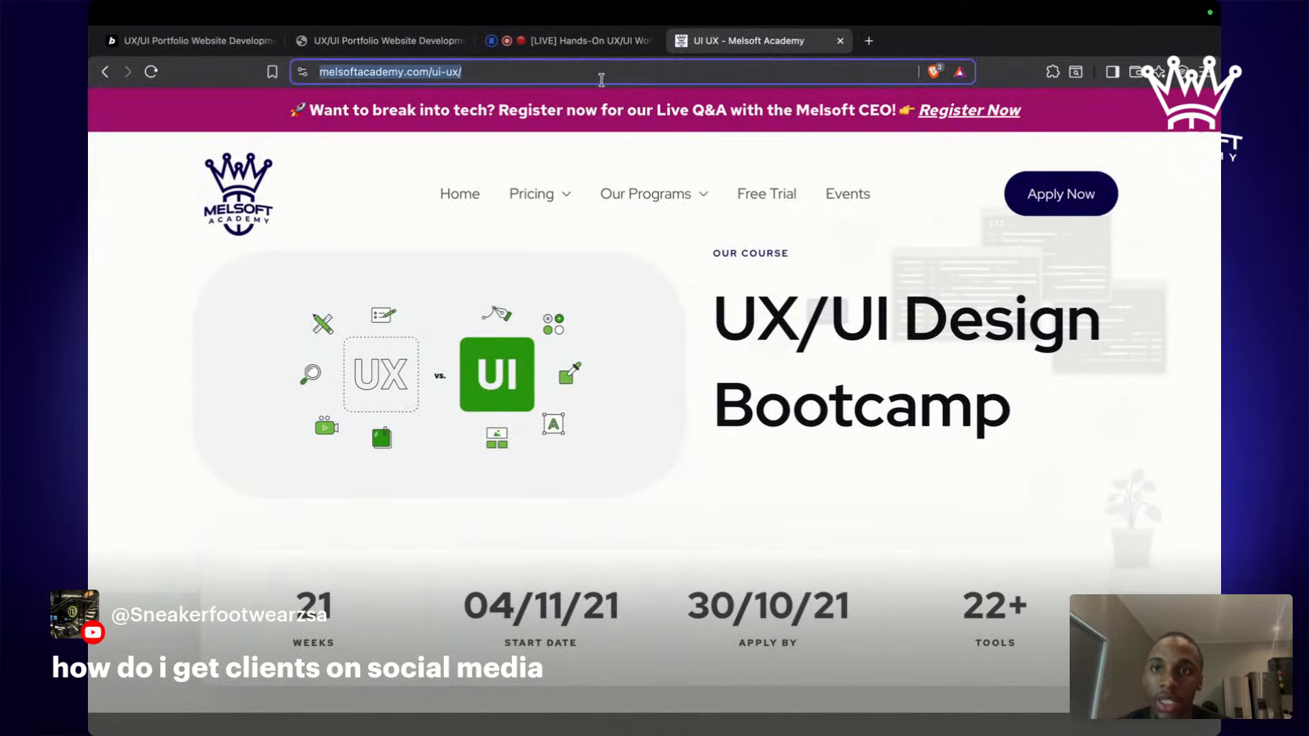
left_click(559, 43)
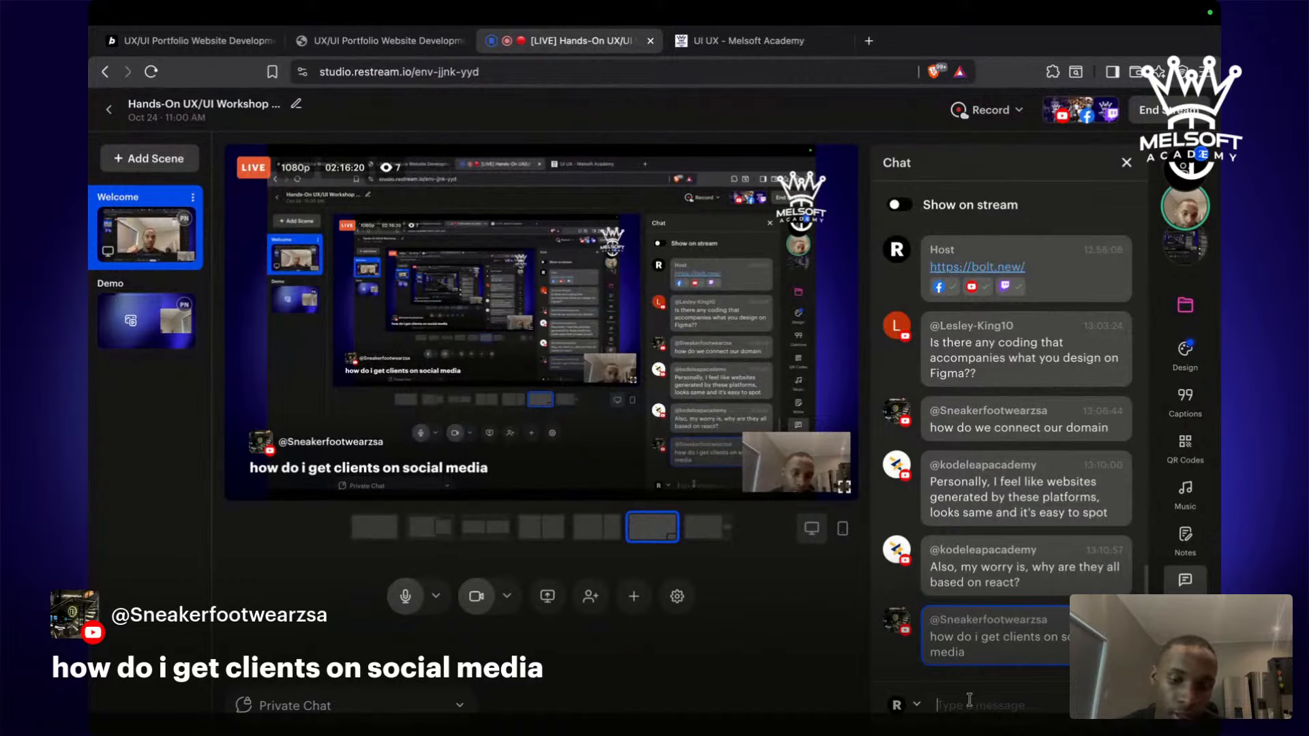
key("super+v")
key("Return")
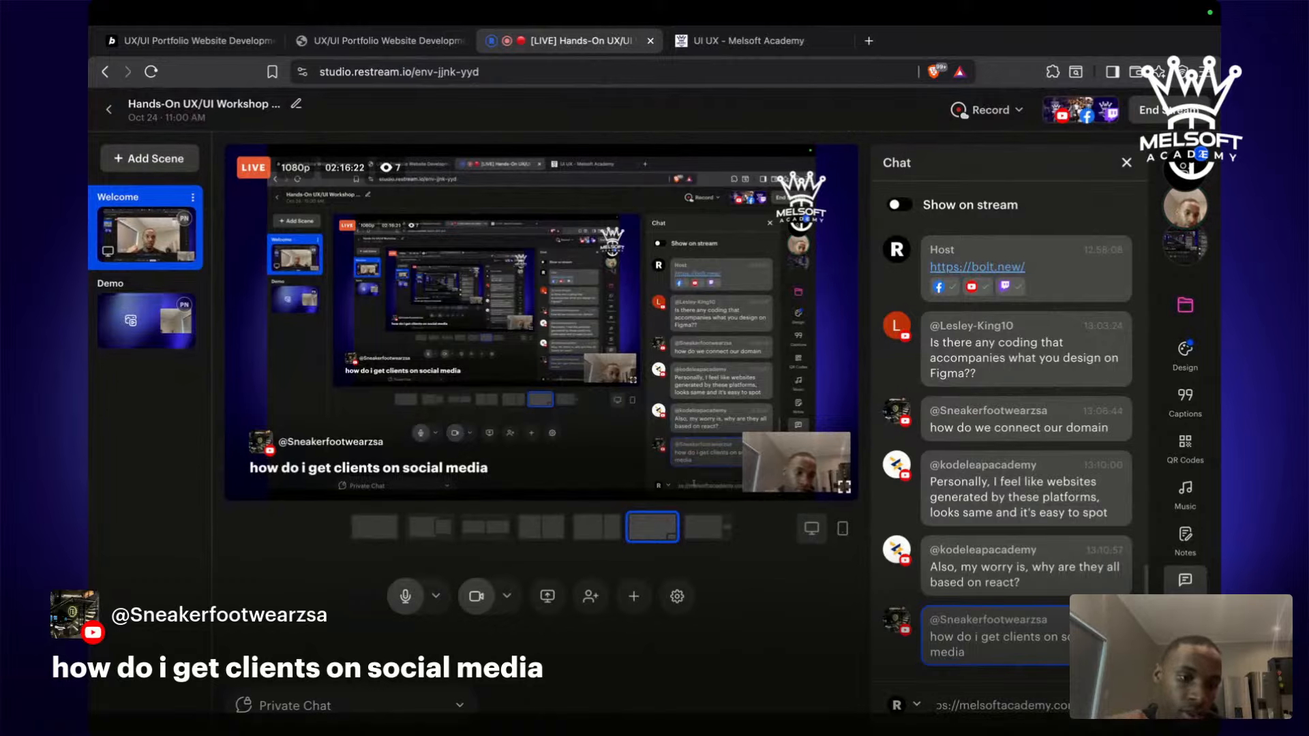